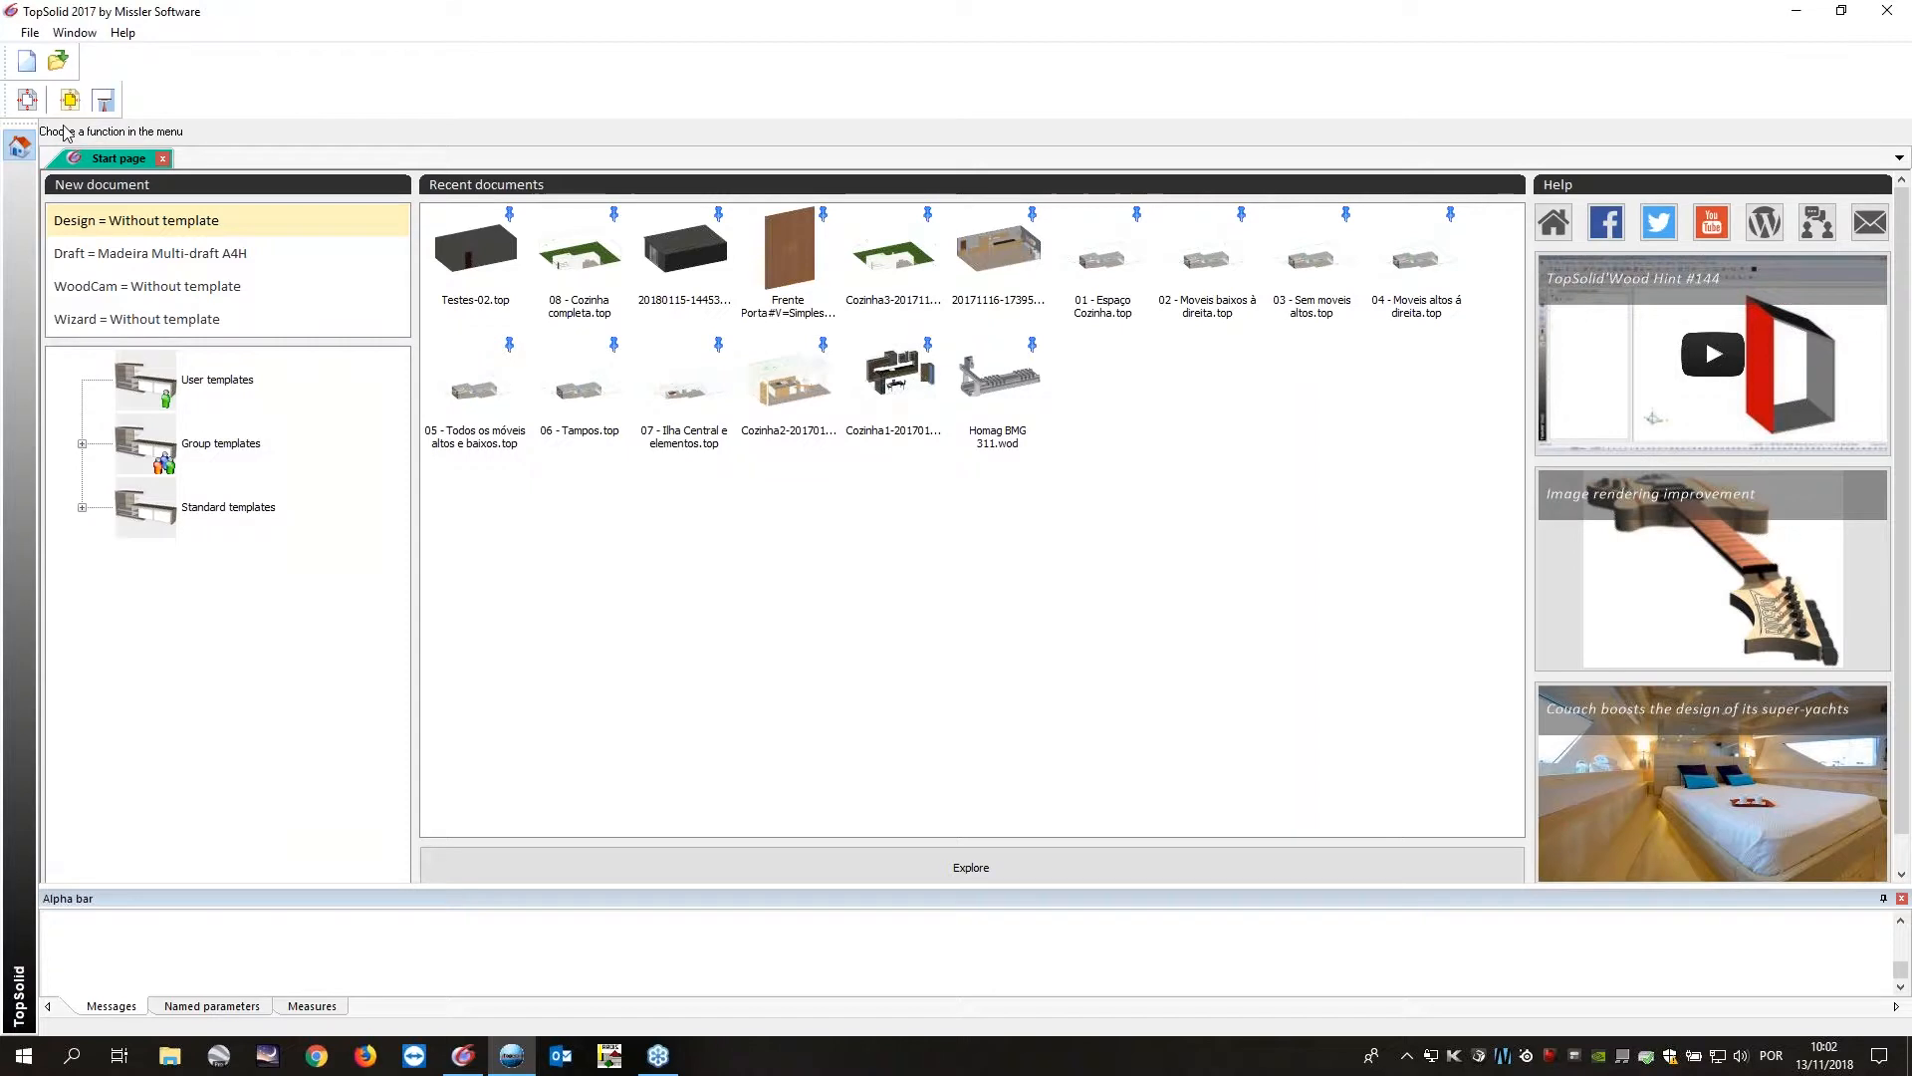
left_click(27, 62)
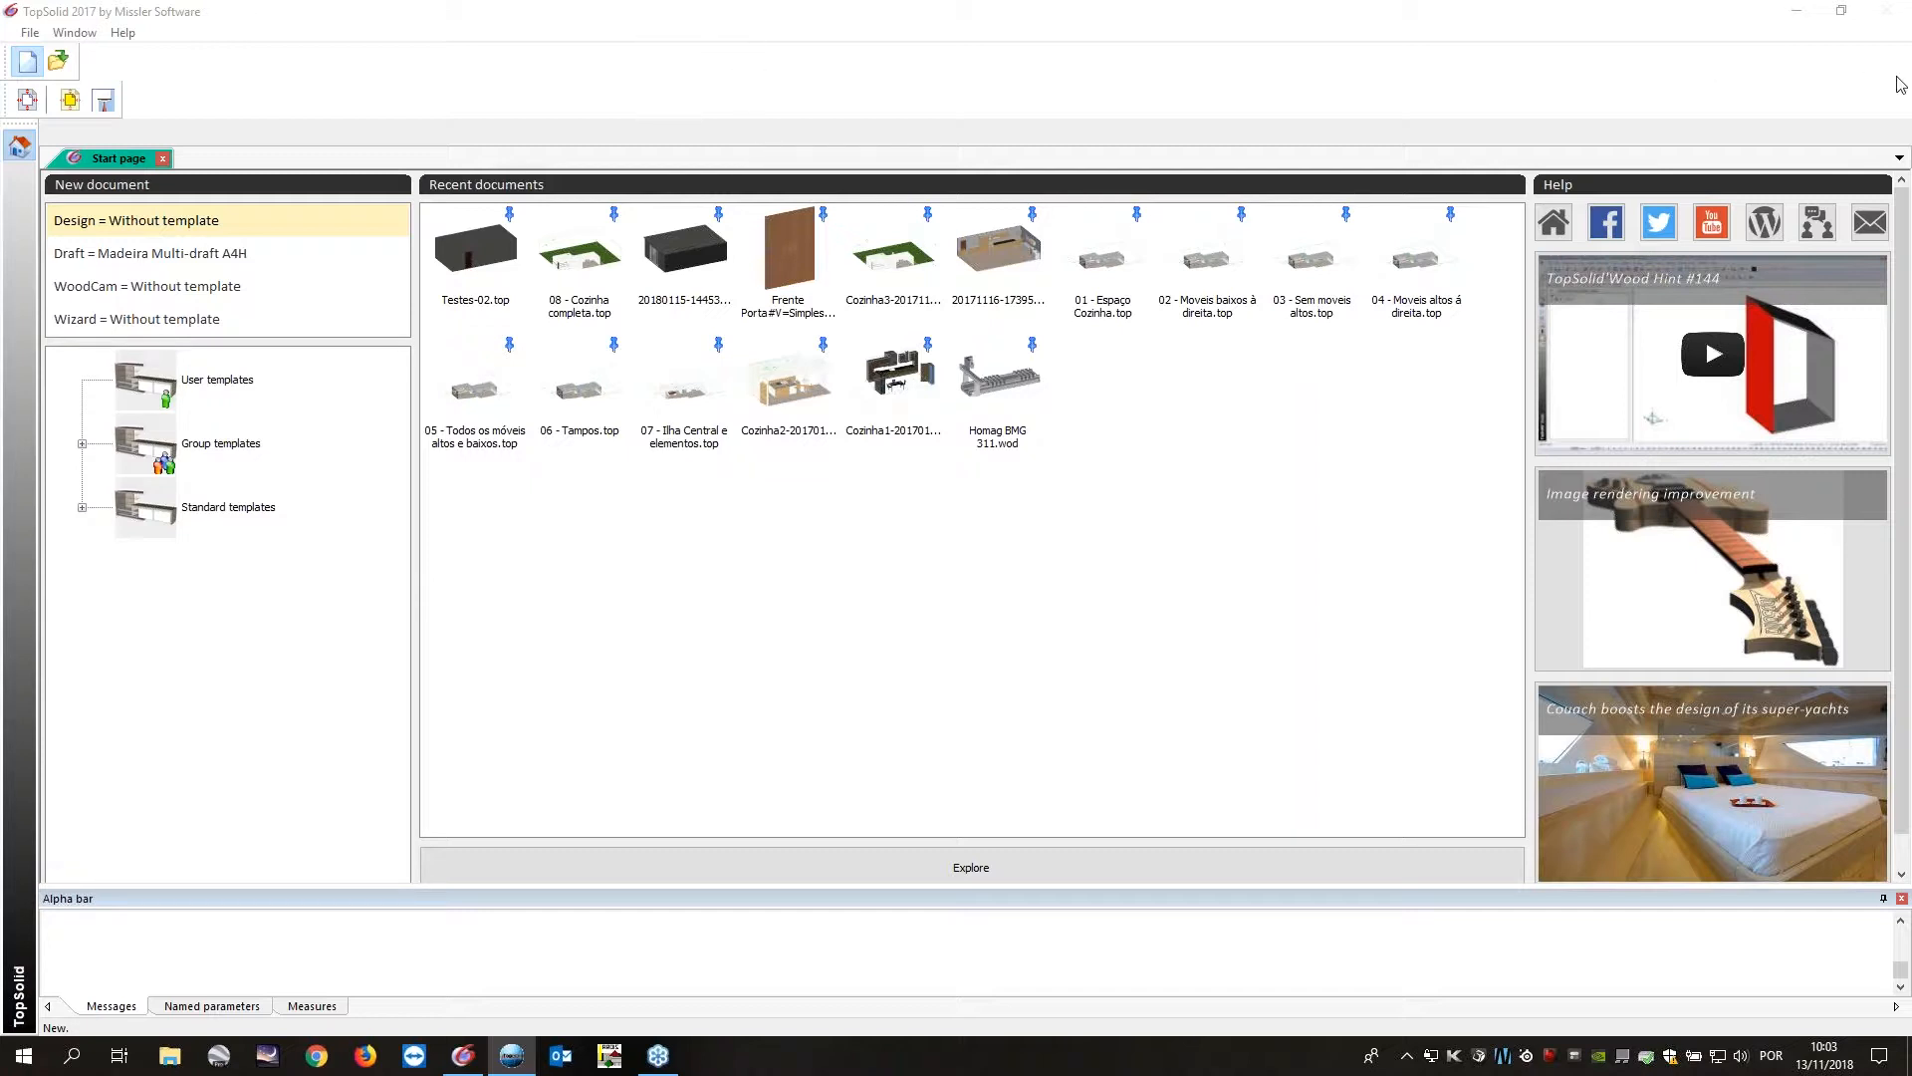
left_click(466, 1056)
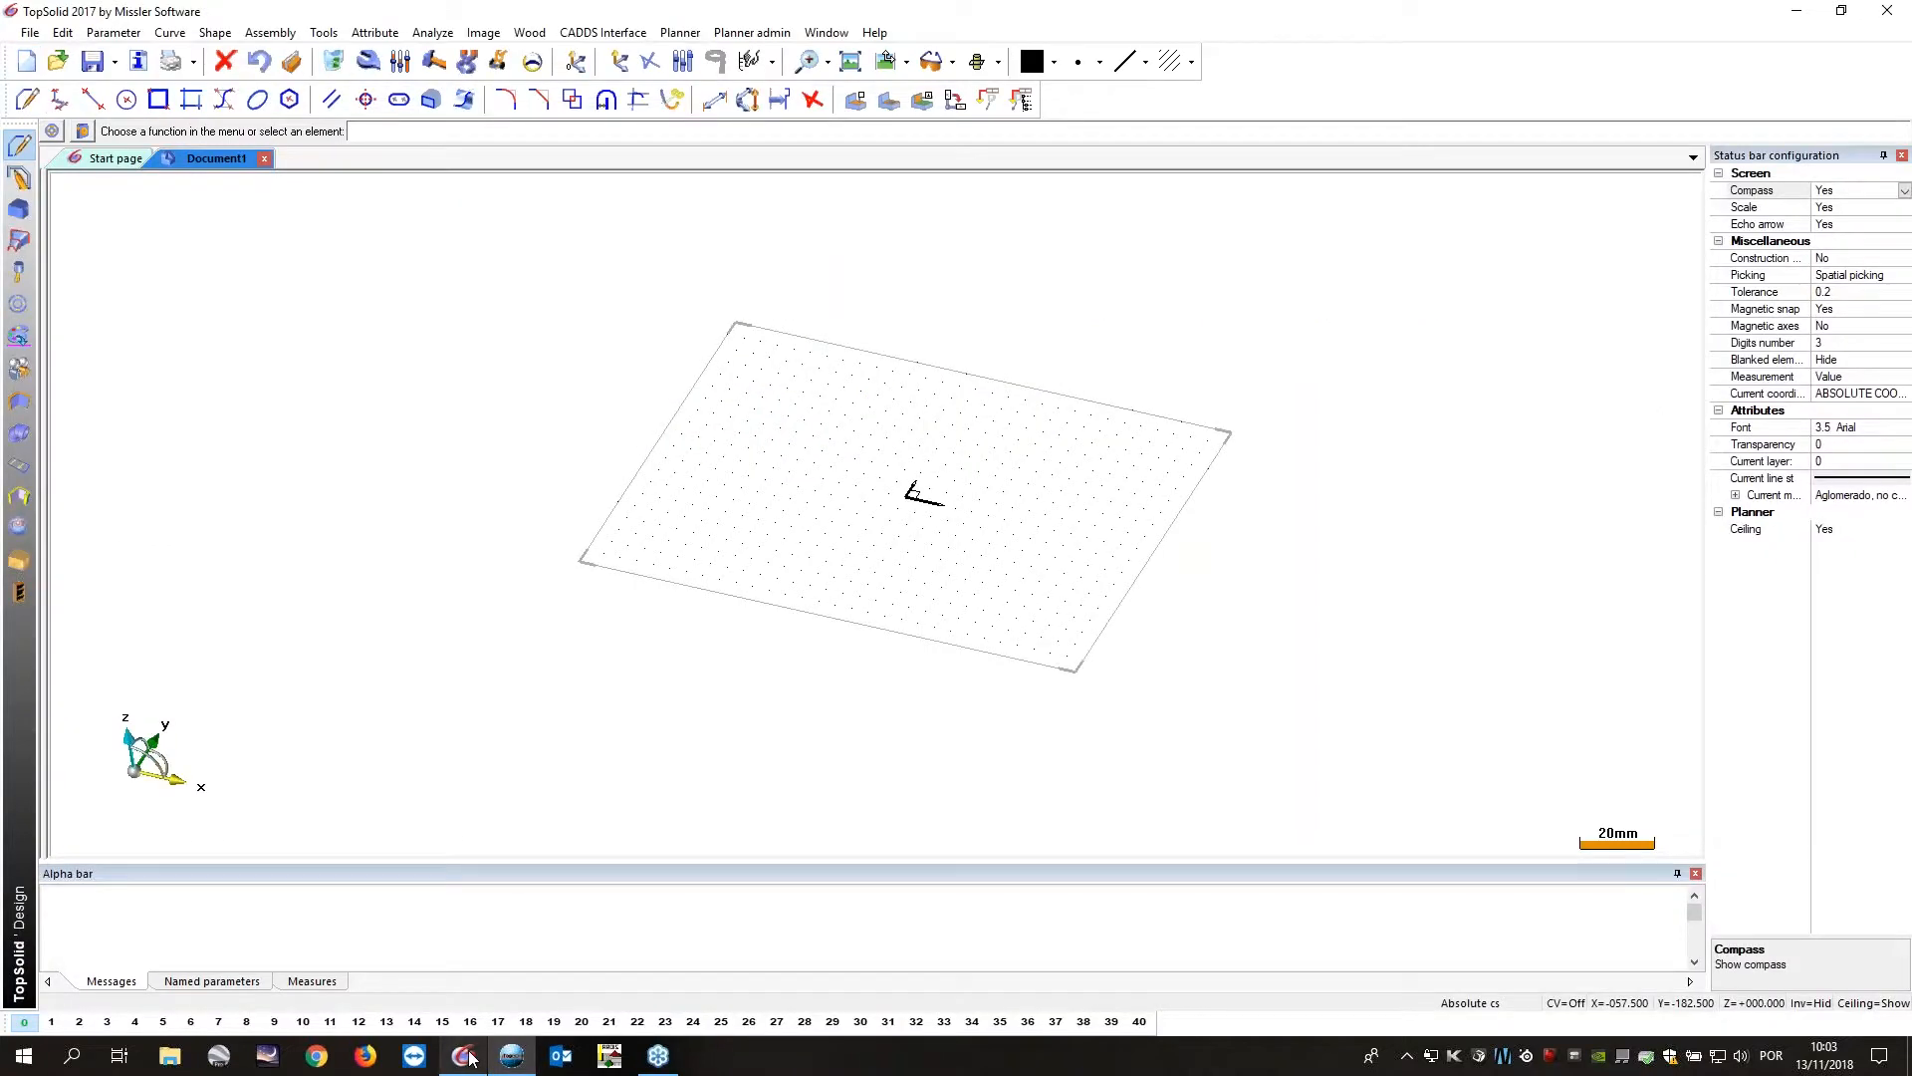
left_click(468, 1056)
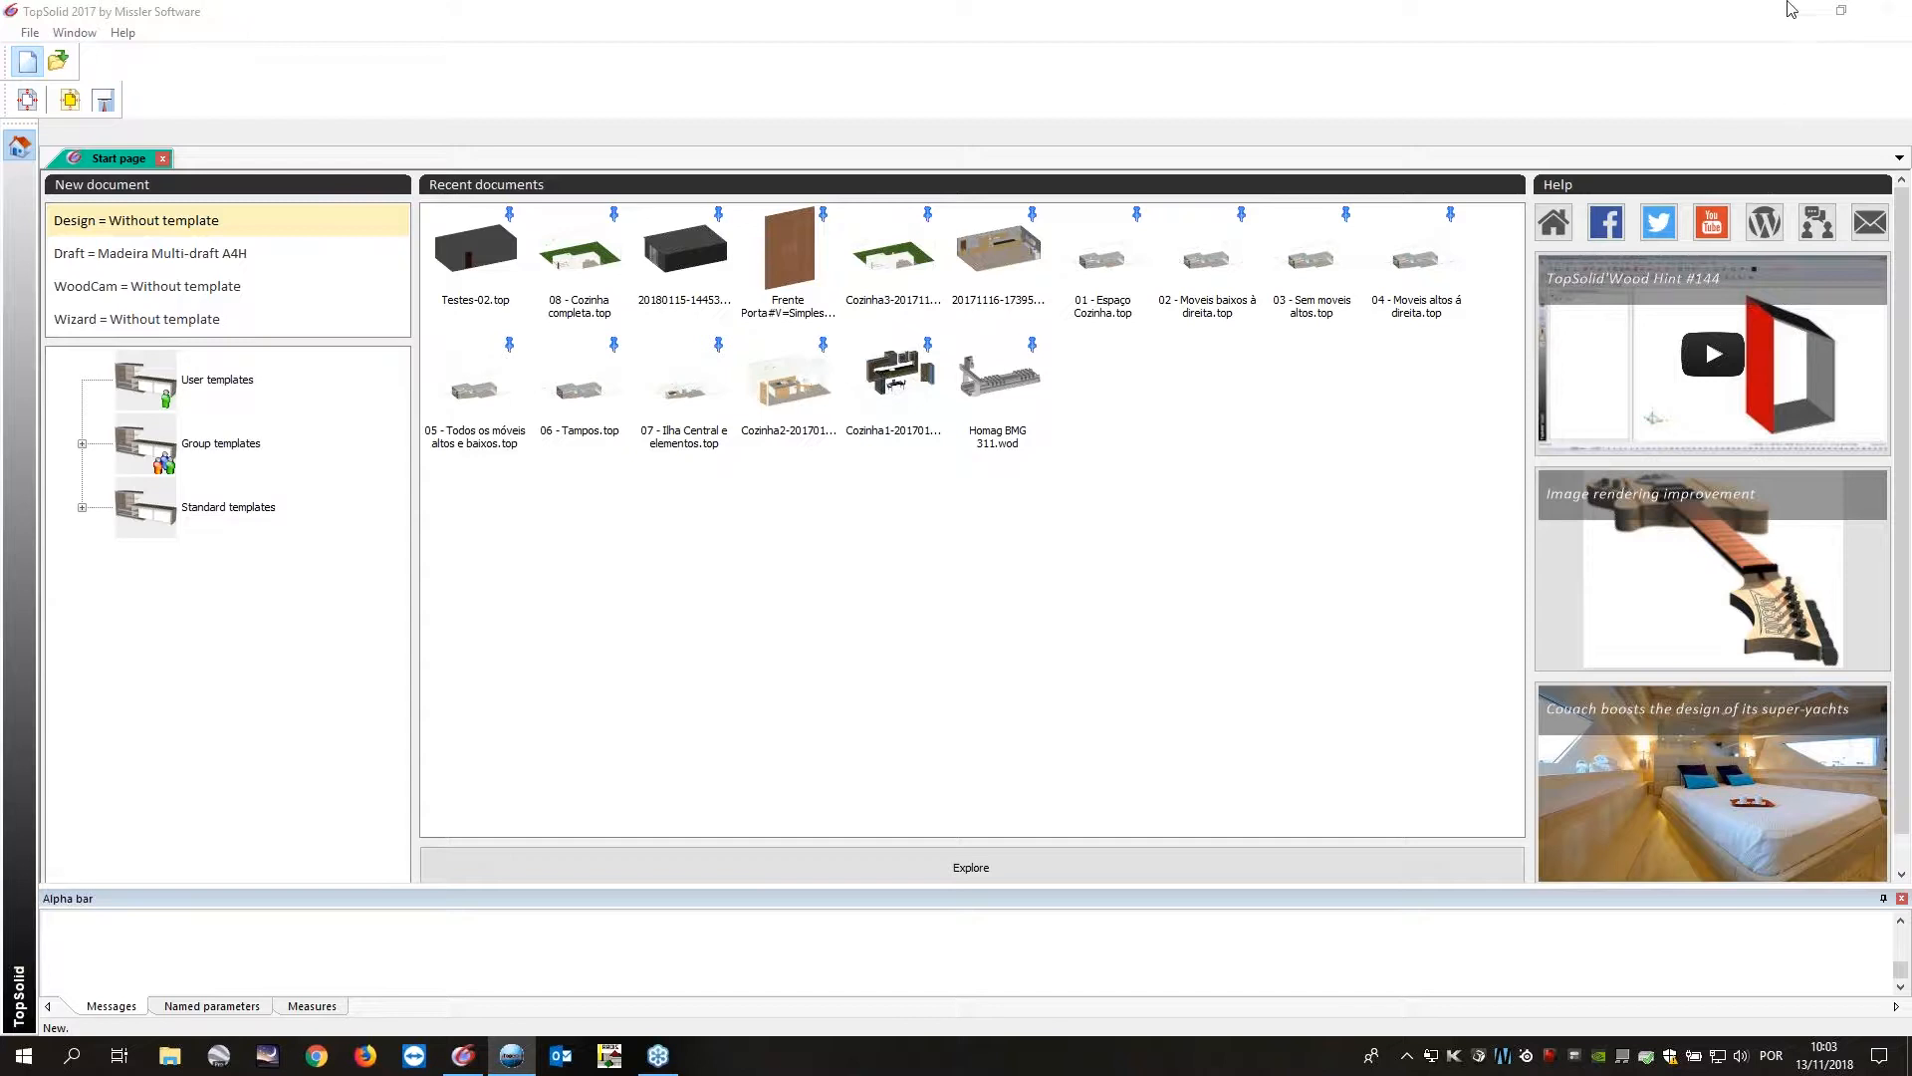
left_click(498, 1062)
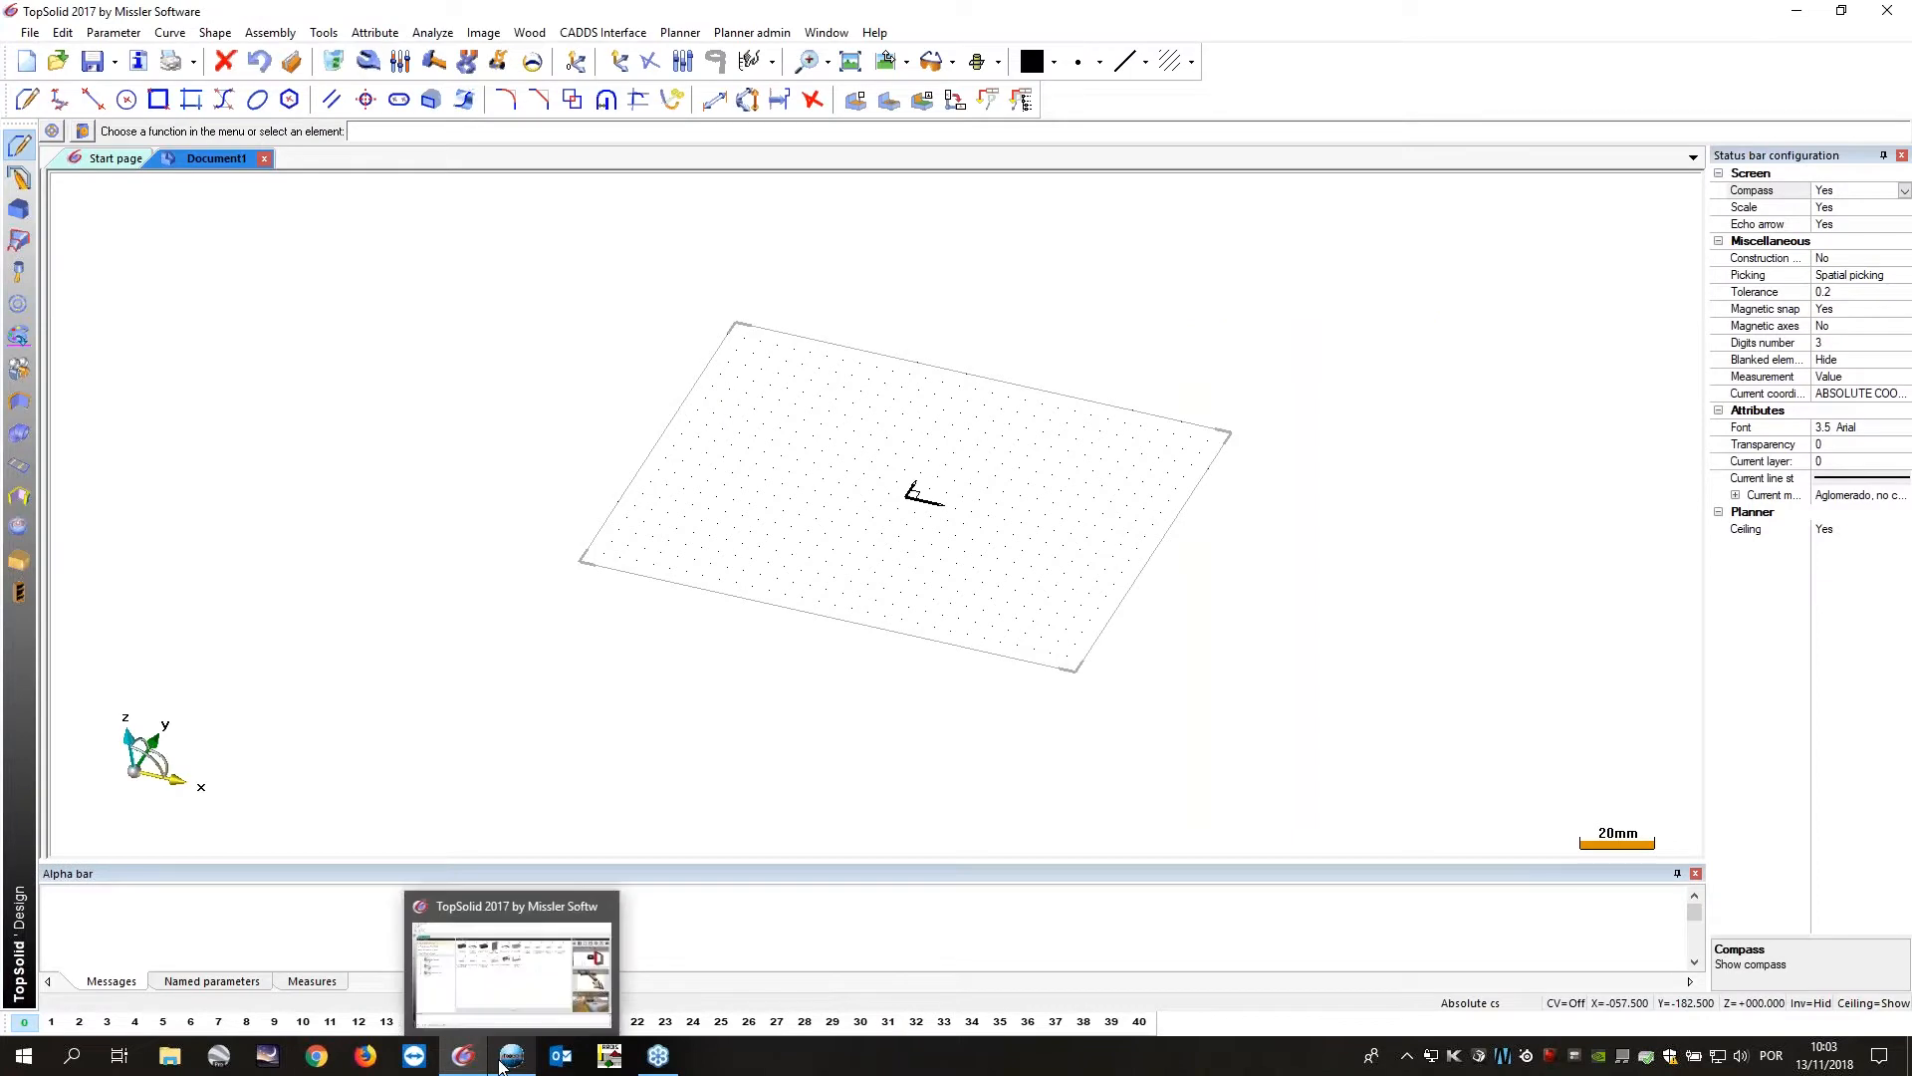
left_click(501, 1063)
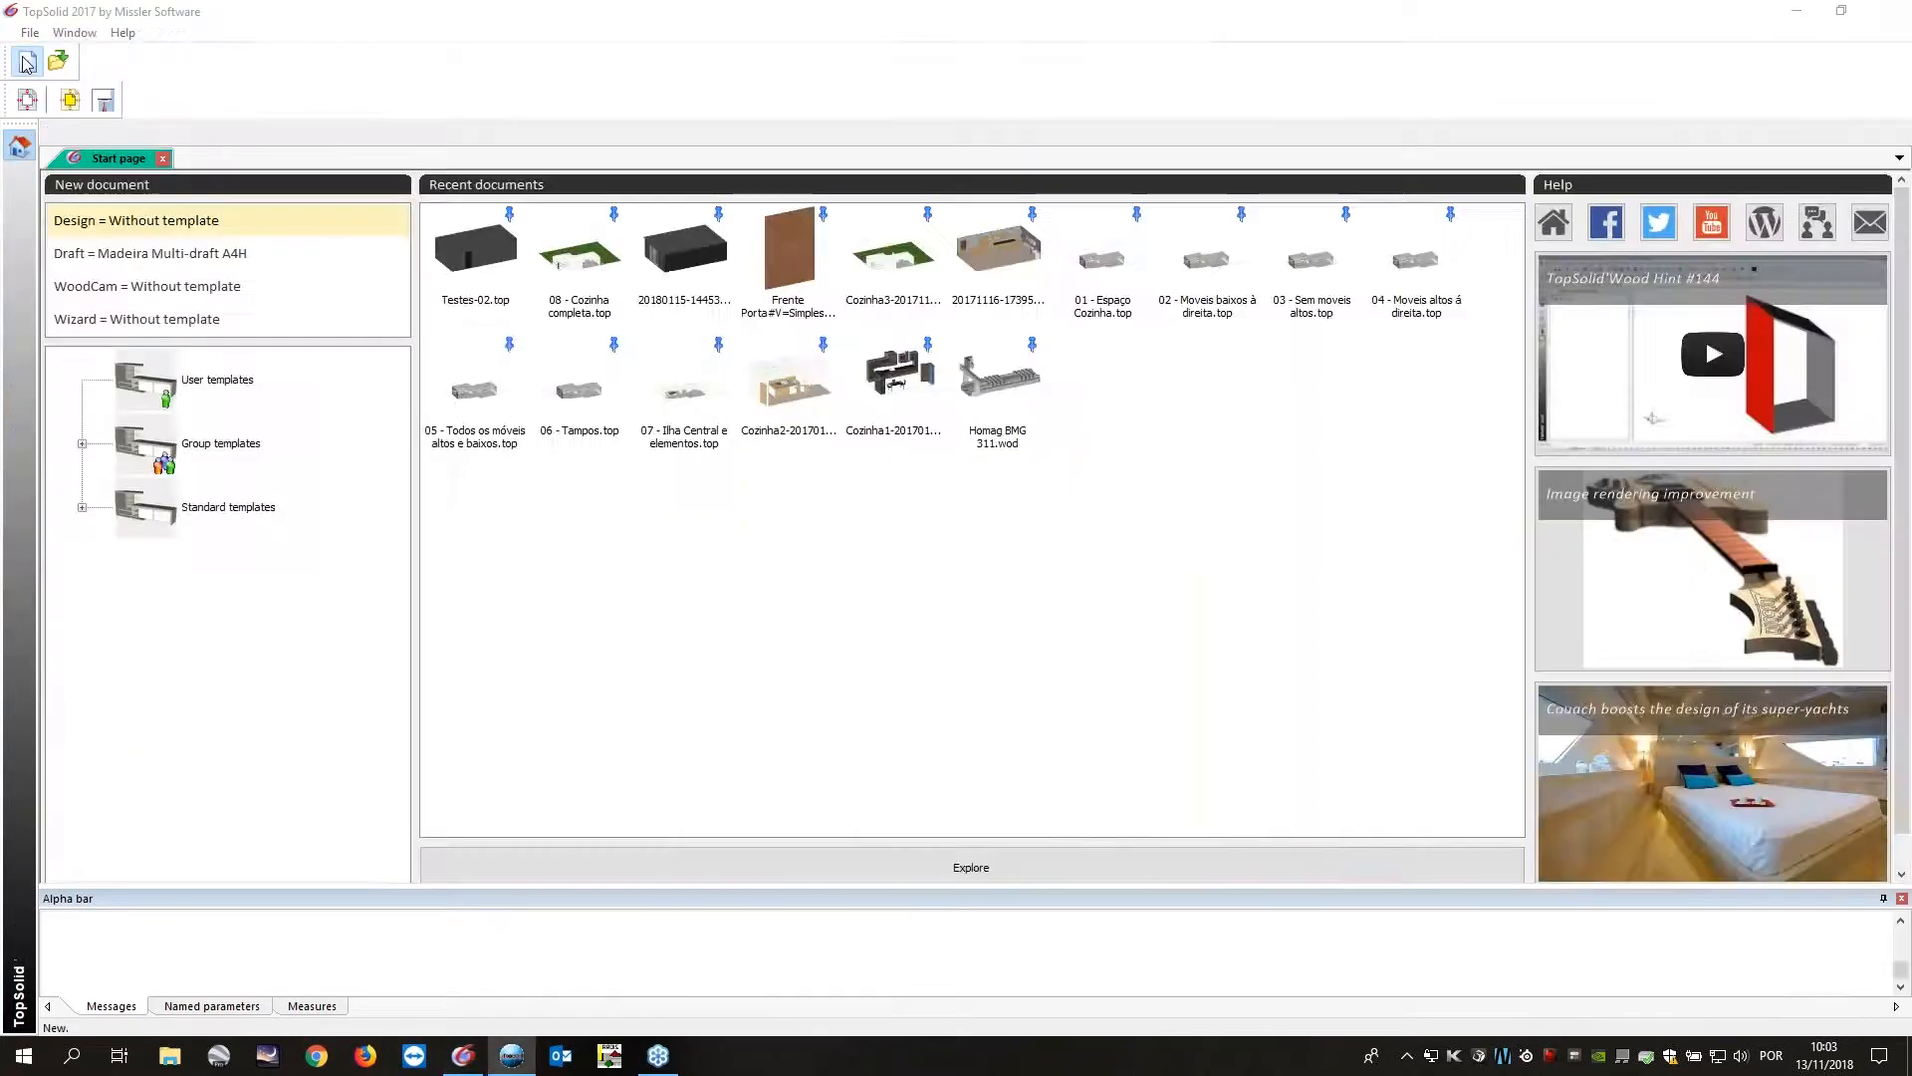
right_click(525, 1060)
left_click(487, 1015)
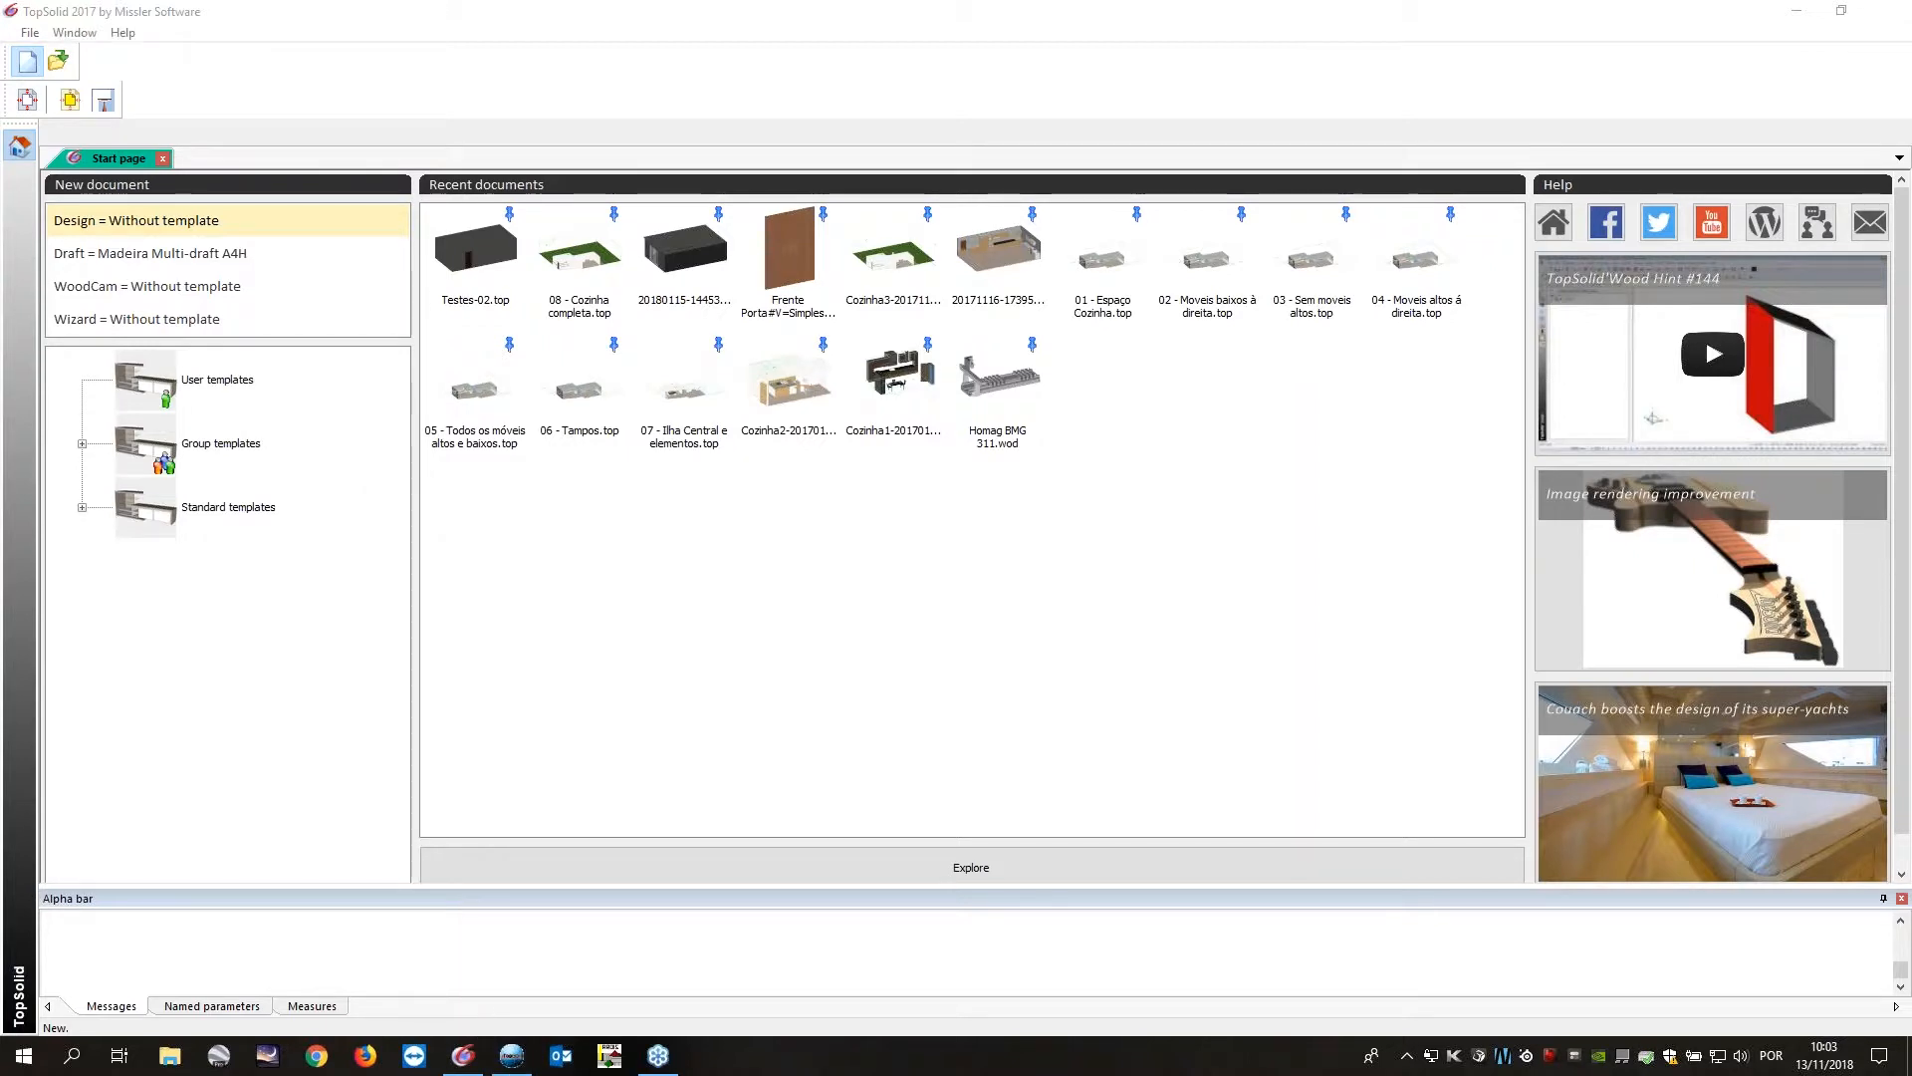
End both running TopSolid application tasks in Task Manager, and close Task Manager.
right_click(756, 1065)
left_click(857, 962)
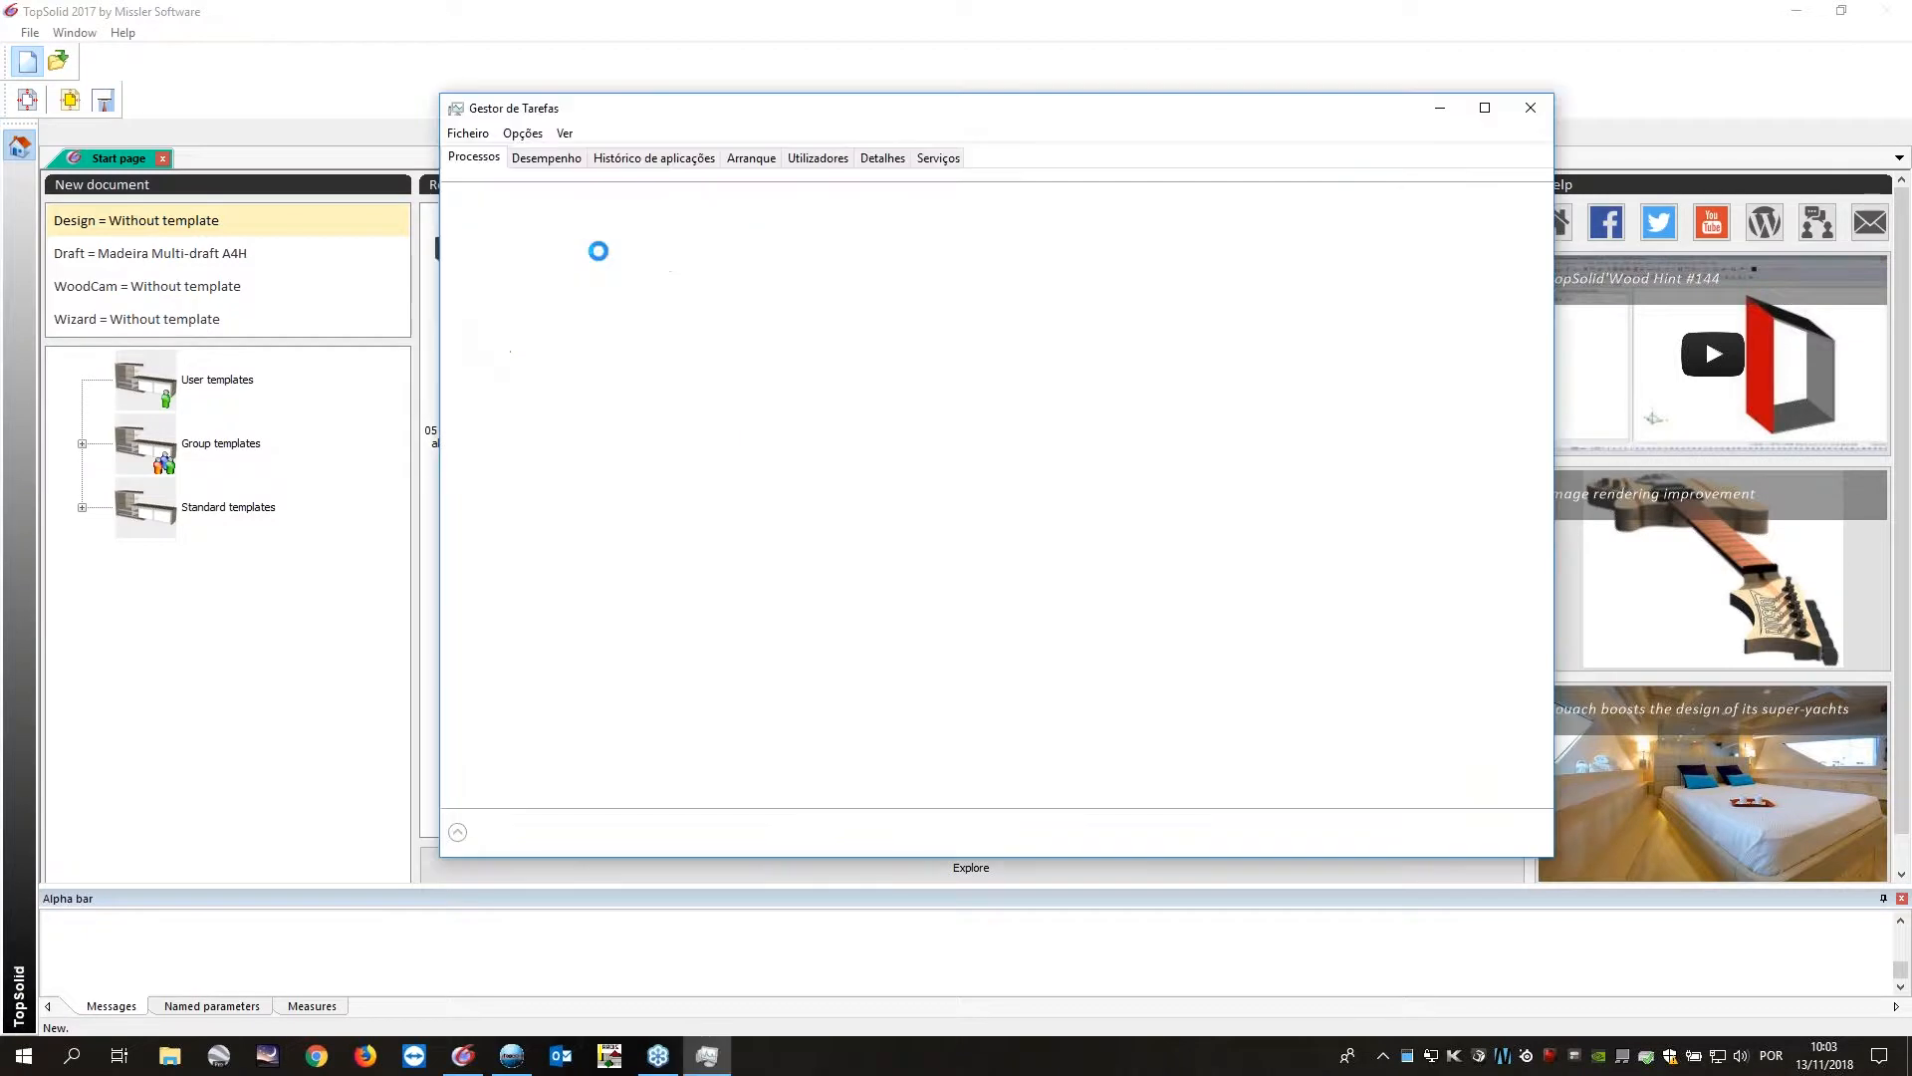
left_click(535, 366)
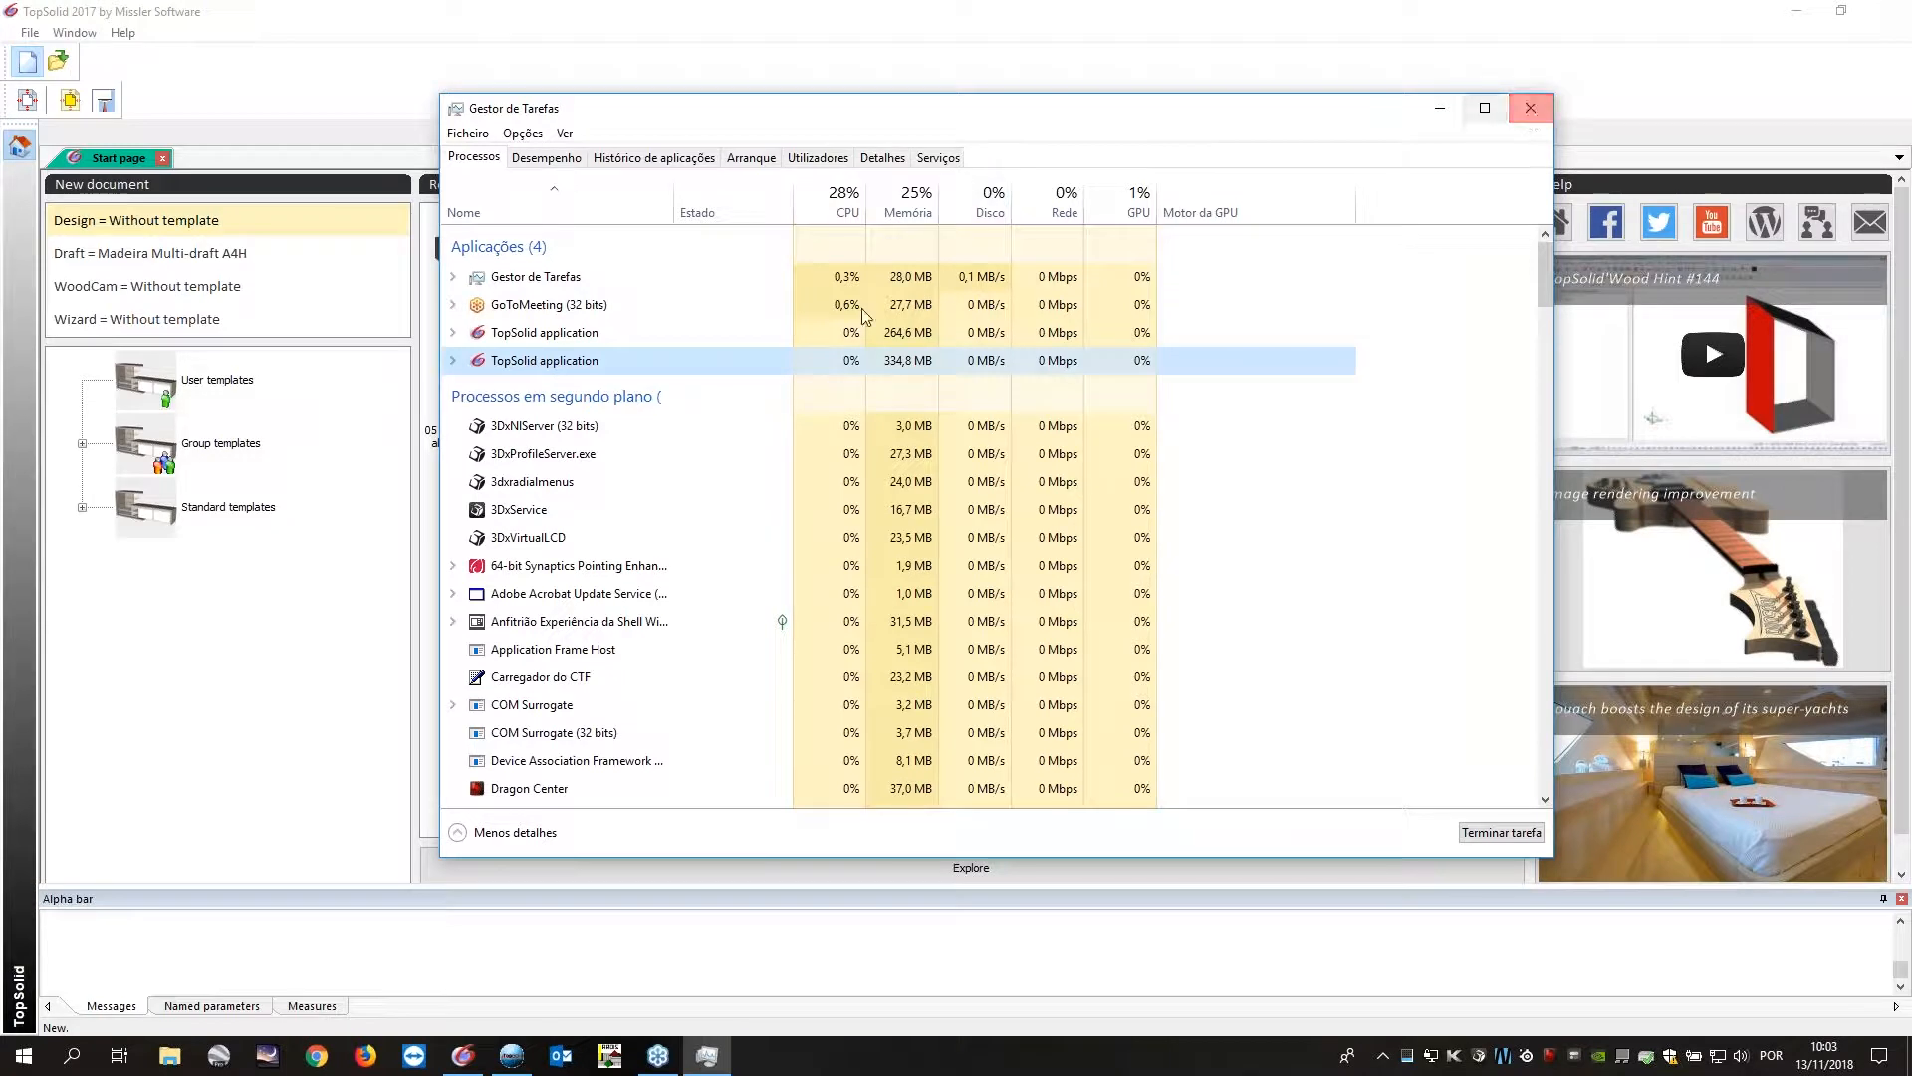
right_click(755, 362)
left_click(856, 397)
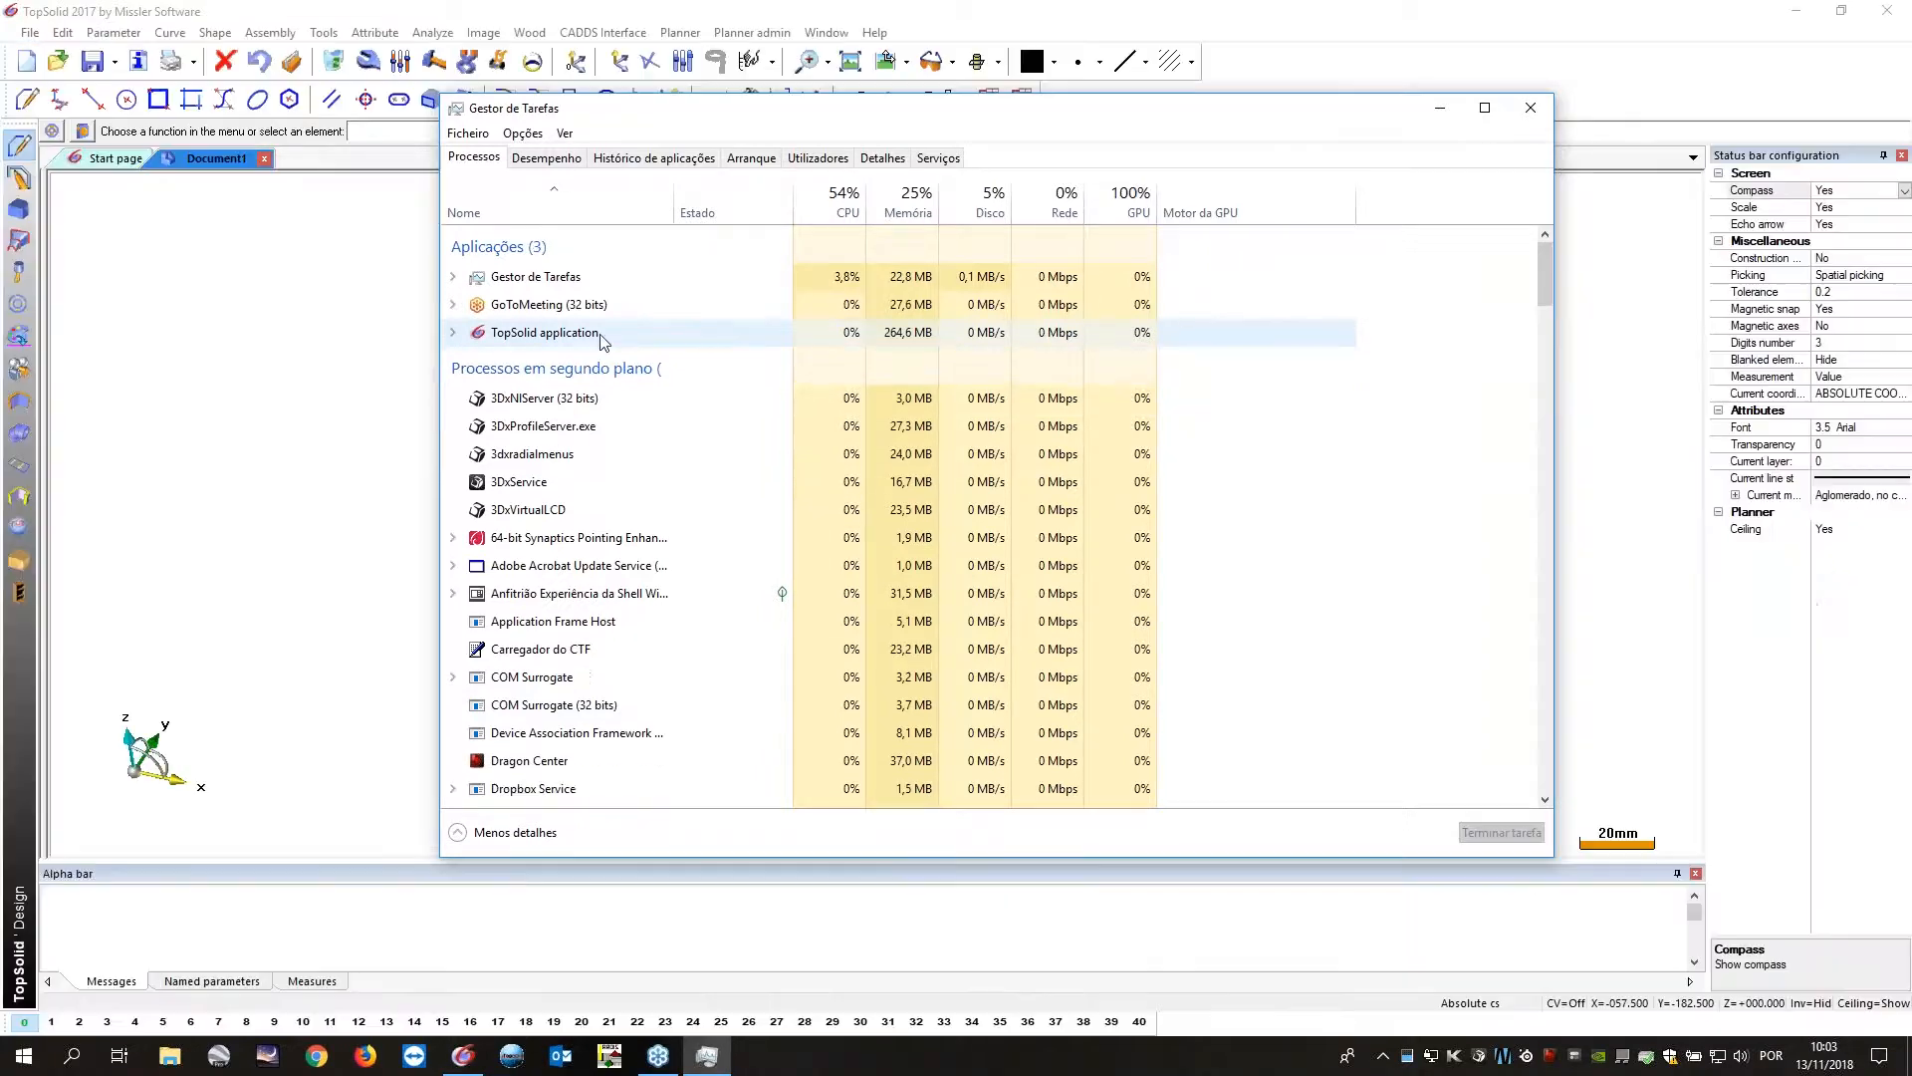
right_click(636, 336)
left_click(641, 361)
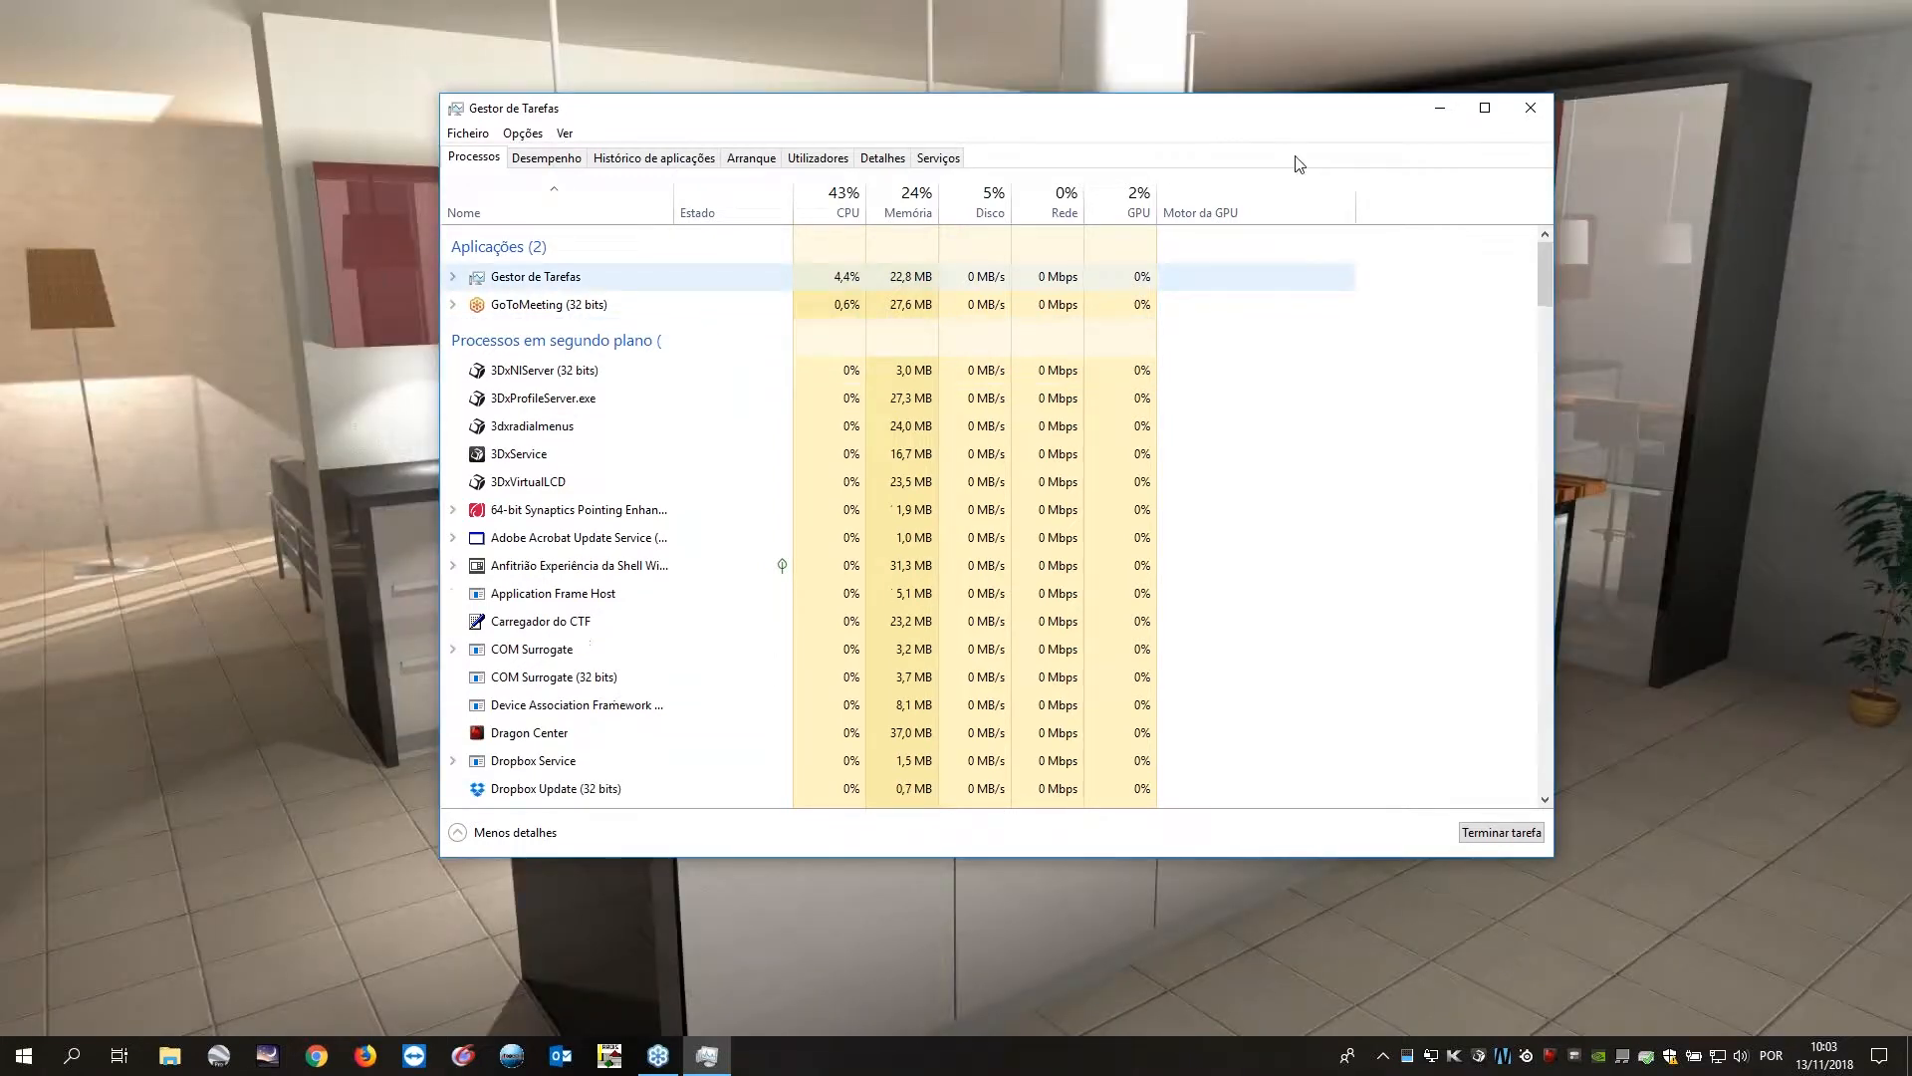
key("alt+F4")
Relaunch TopSolid and create a new Design document without a template.
left_click(468, 1056)
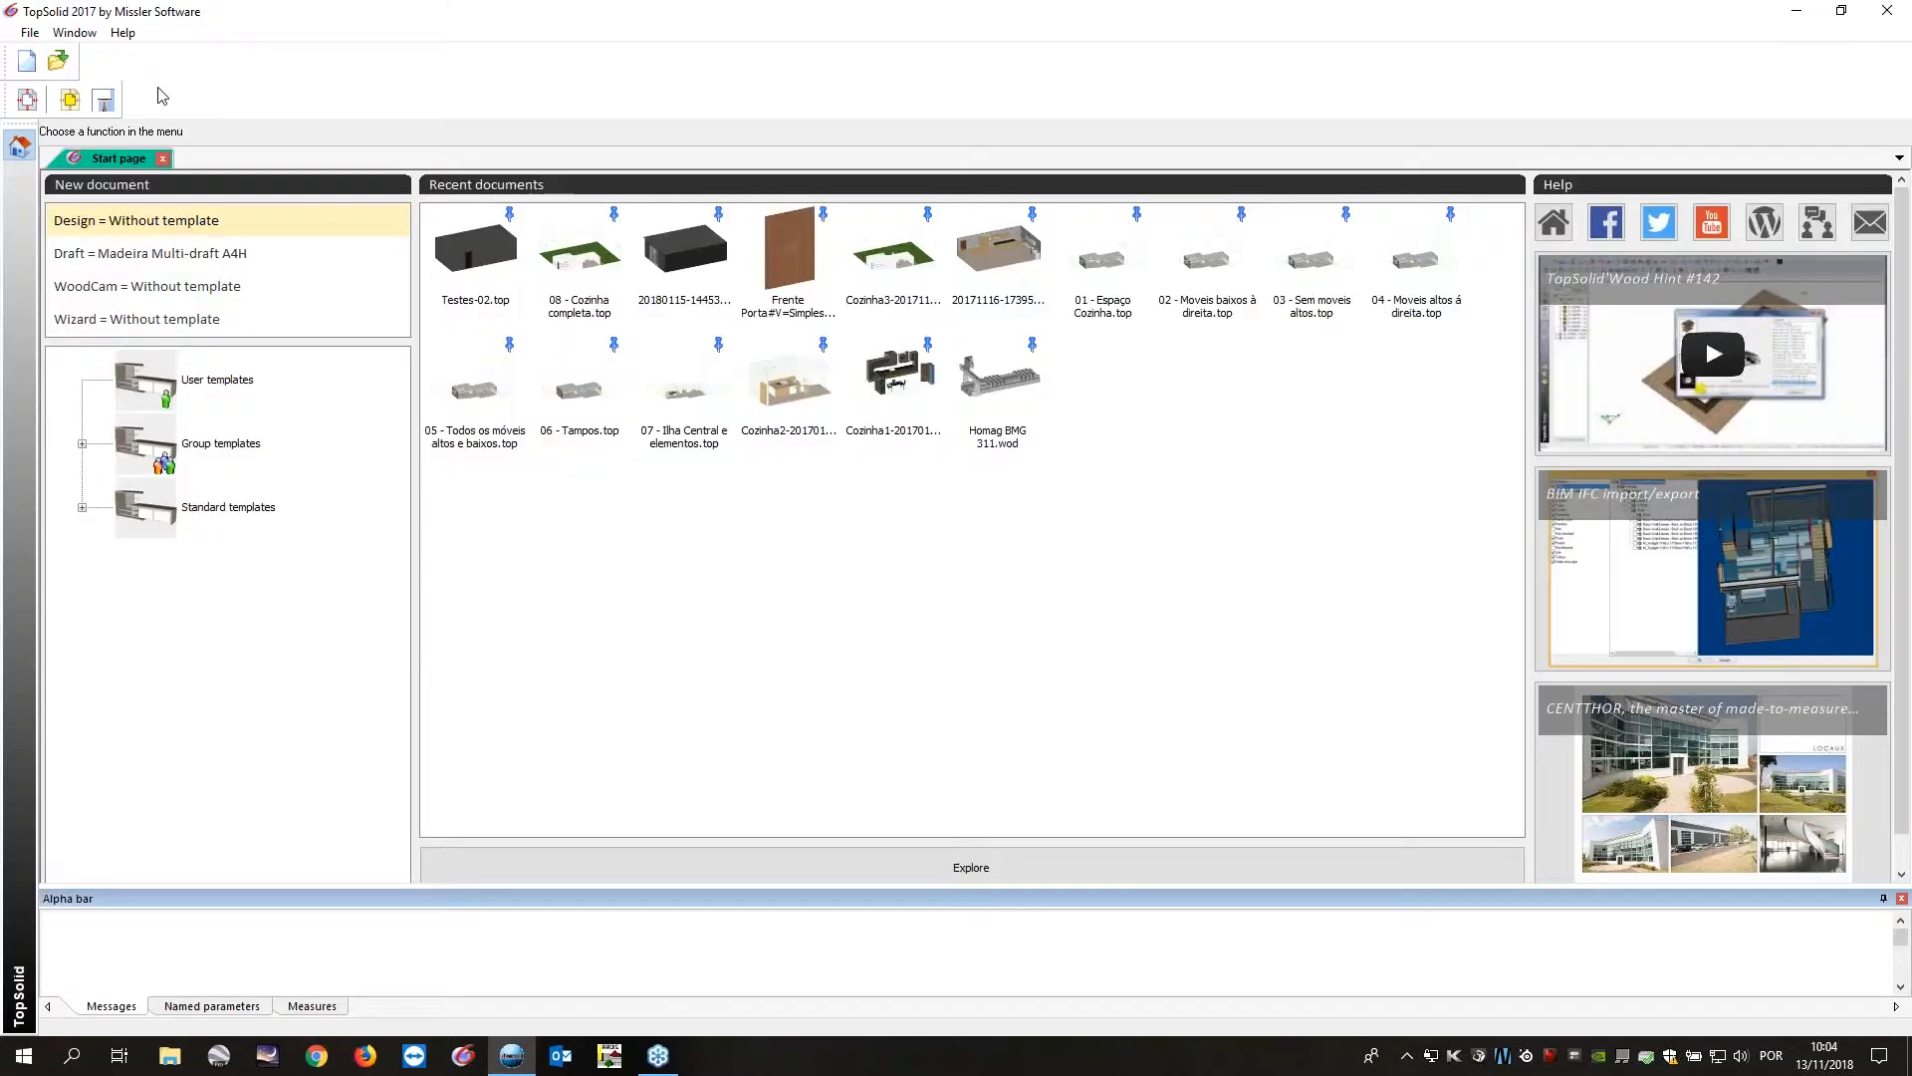
left_click(27, 62)
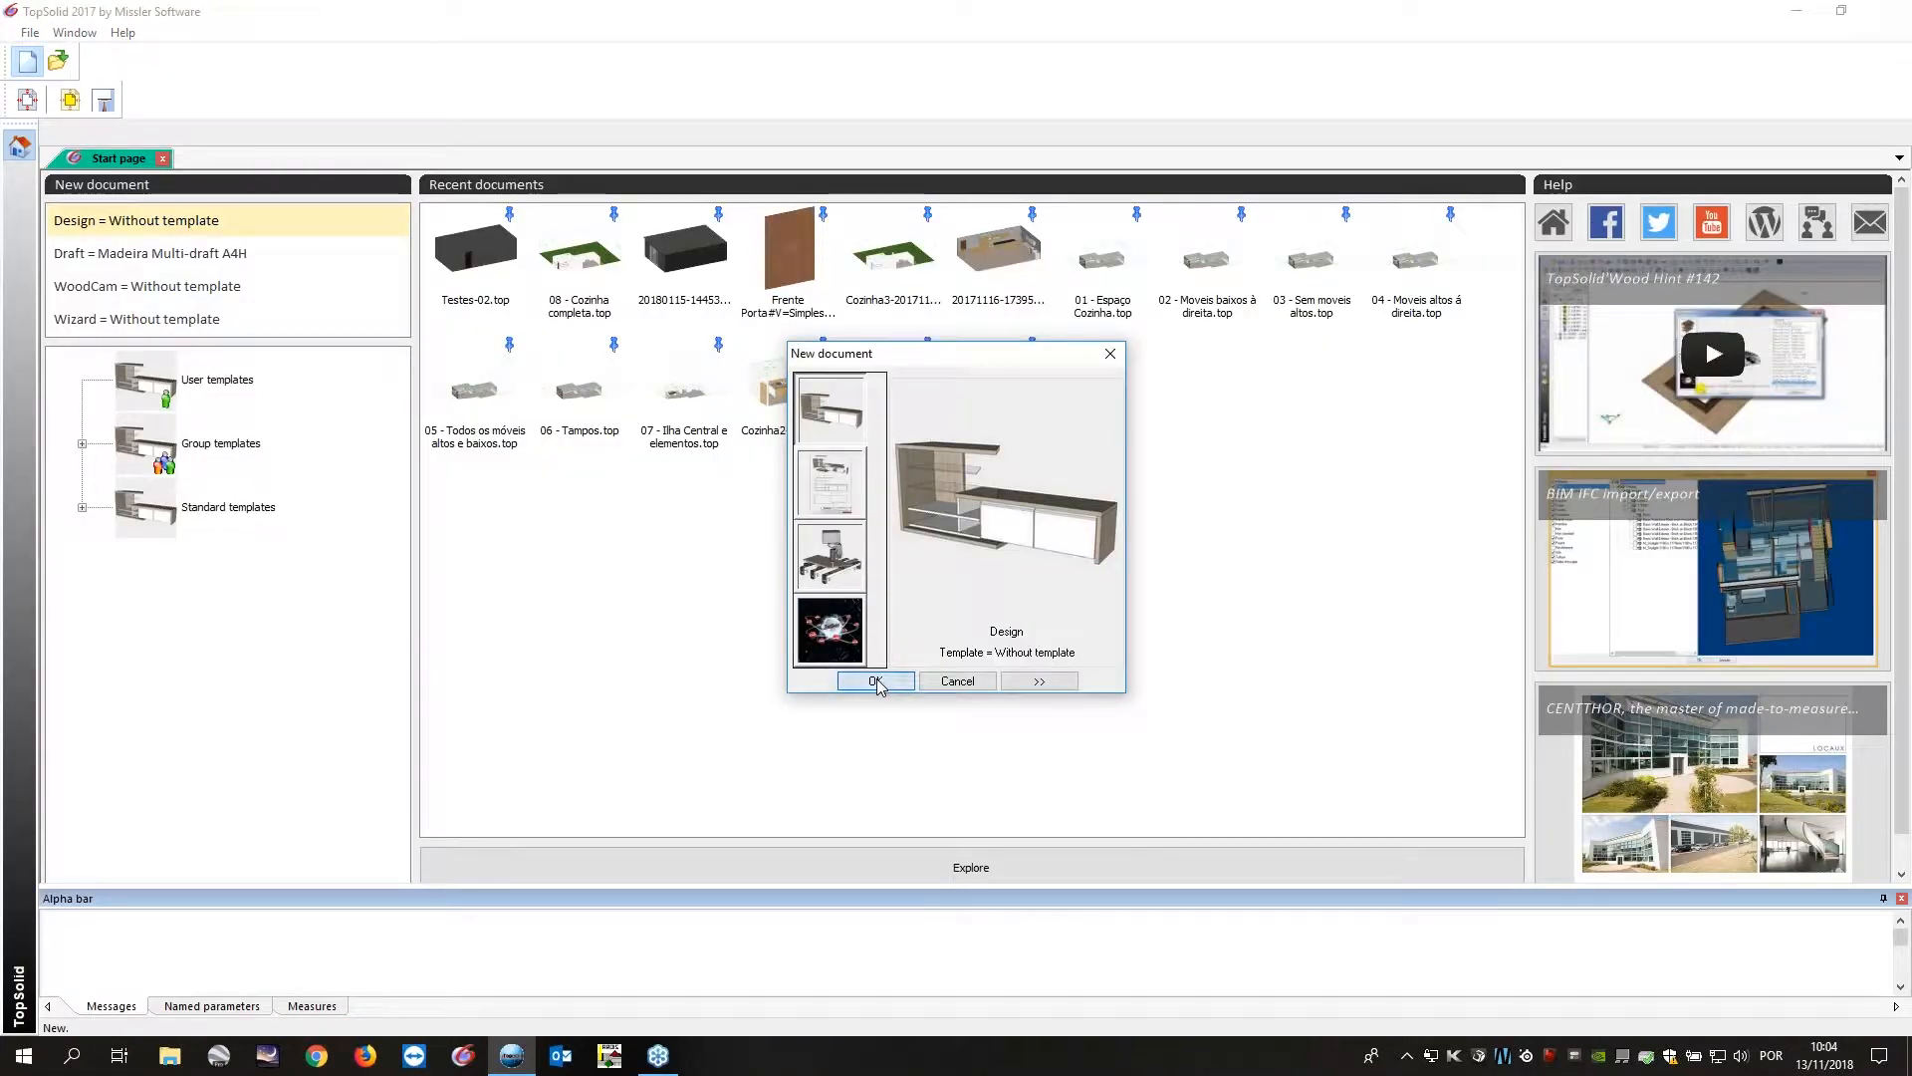
left_click(875, 682)
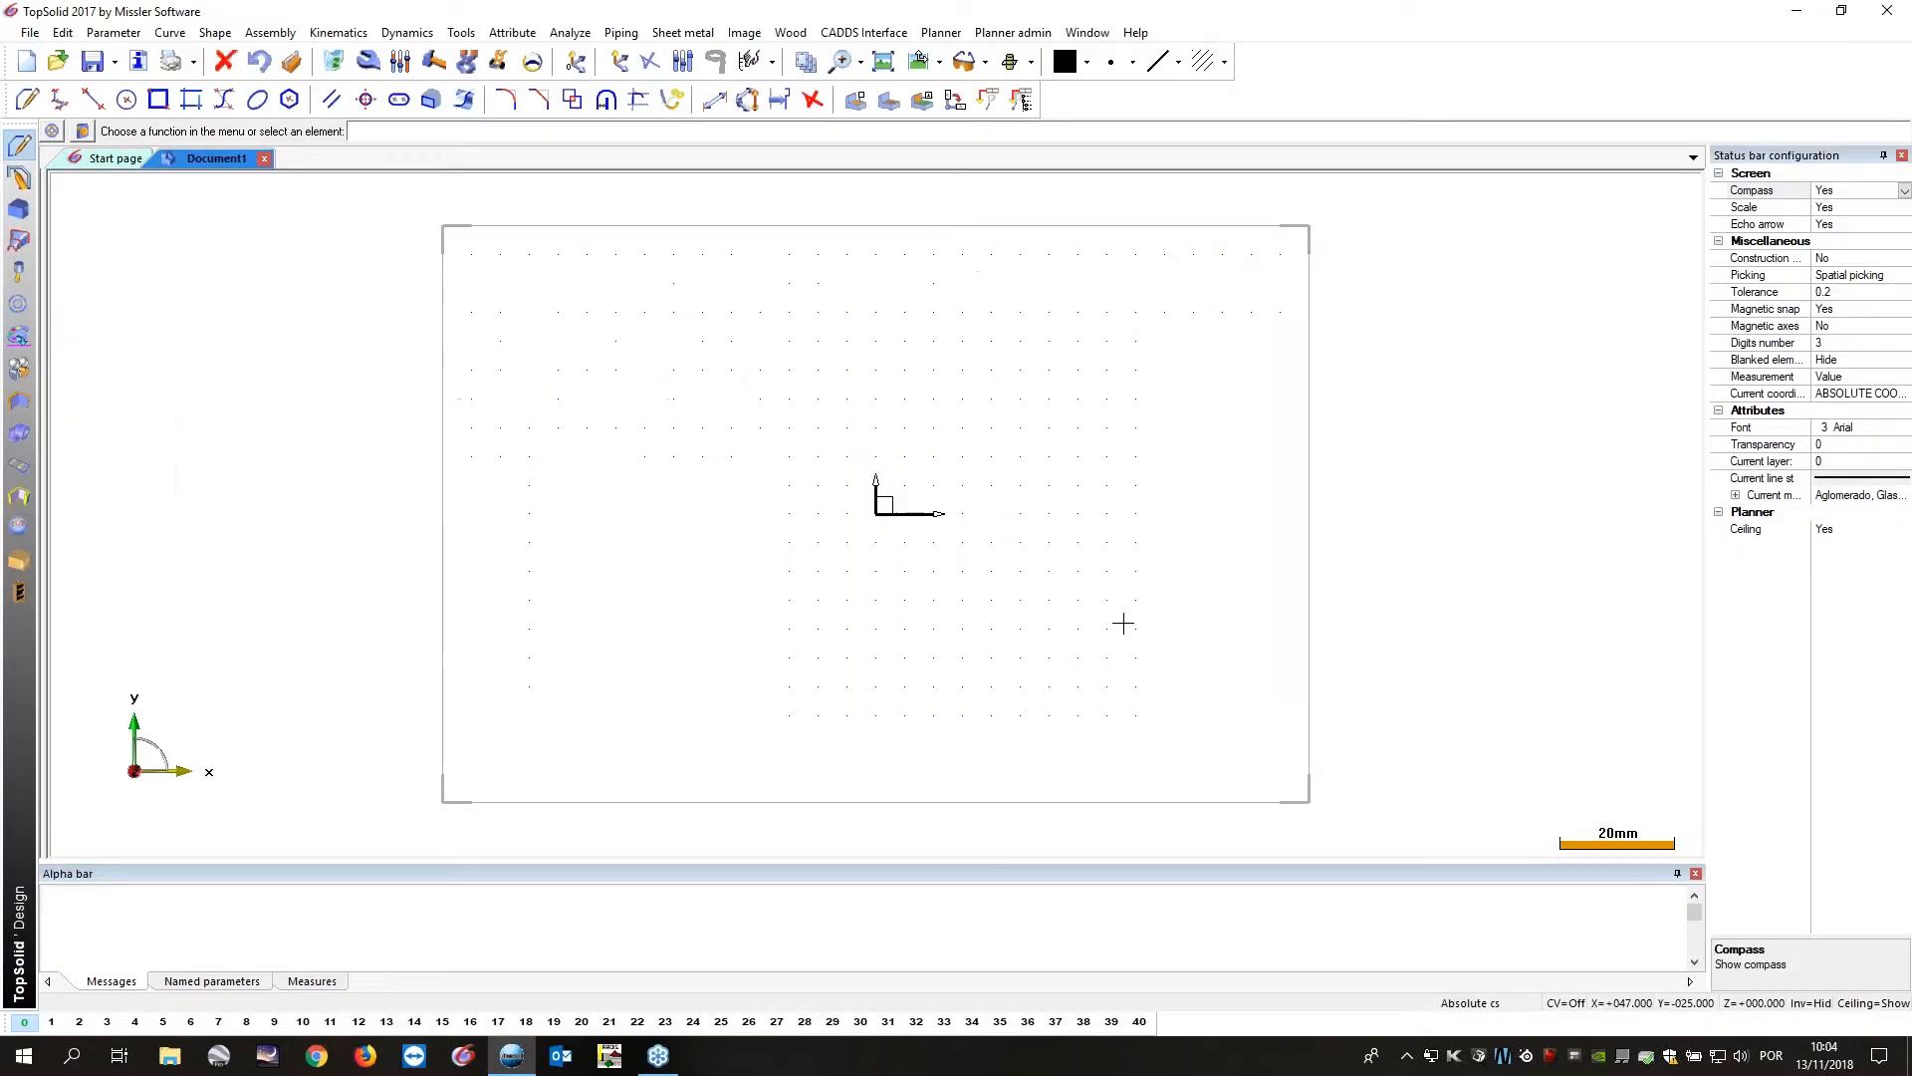
Create a driver block named Bloco in the current coordinate system, with X length 700, Y length 500 and Z length 900.
scroll(724, 498, "down", 1)
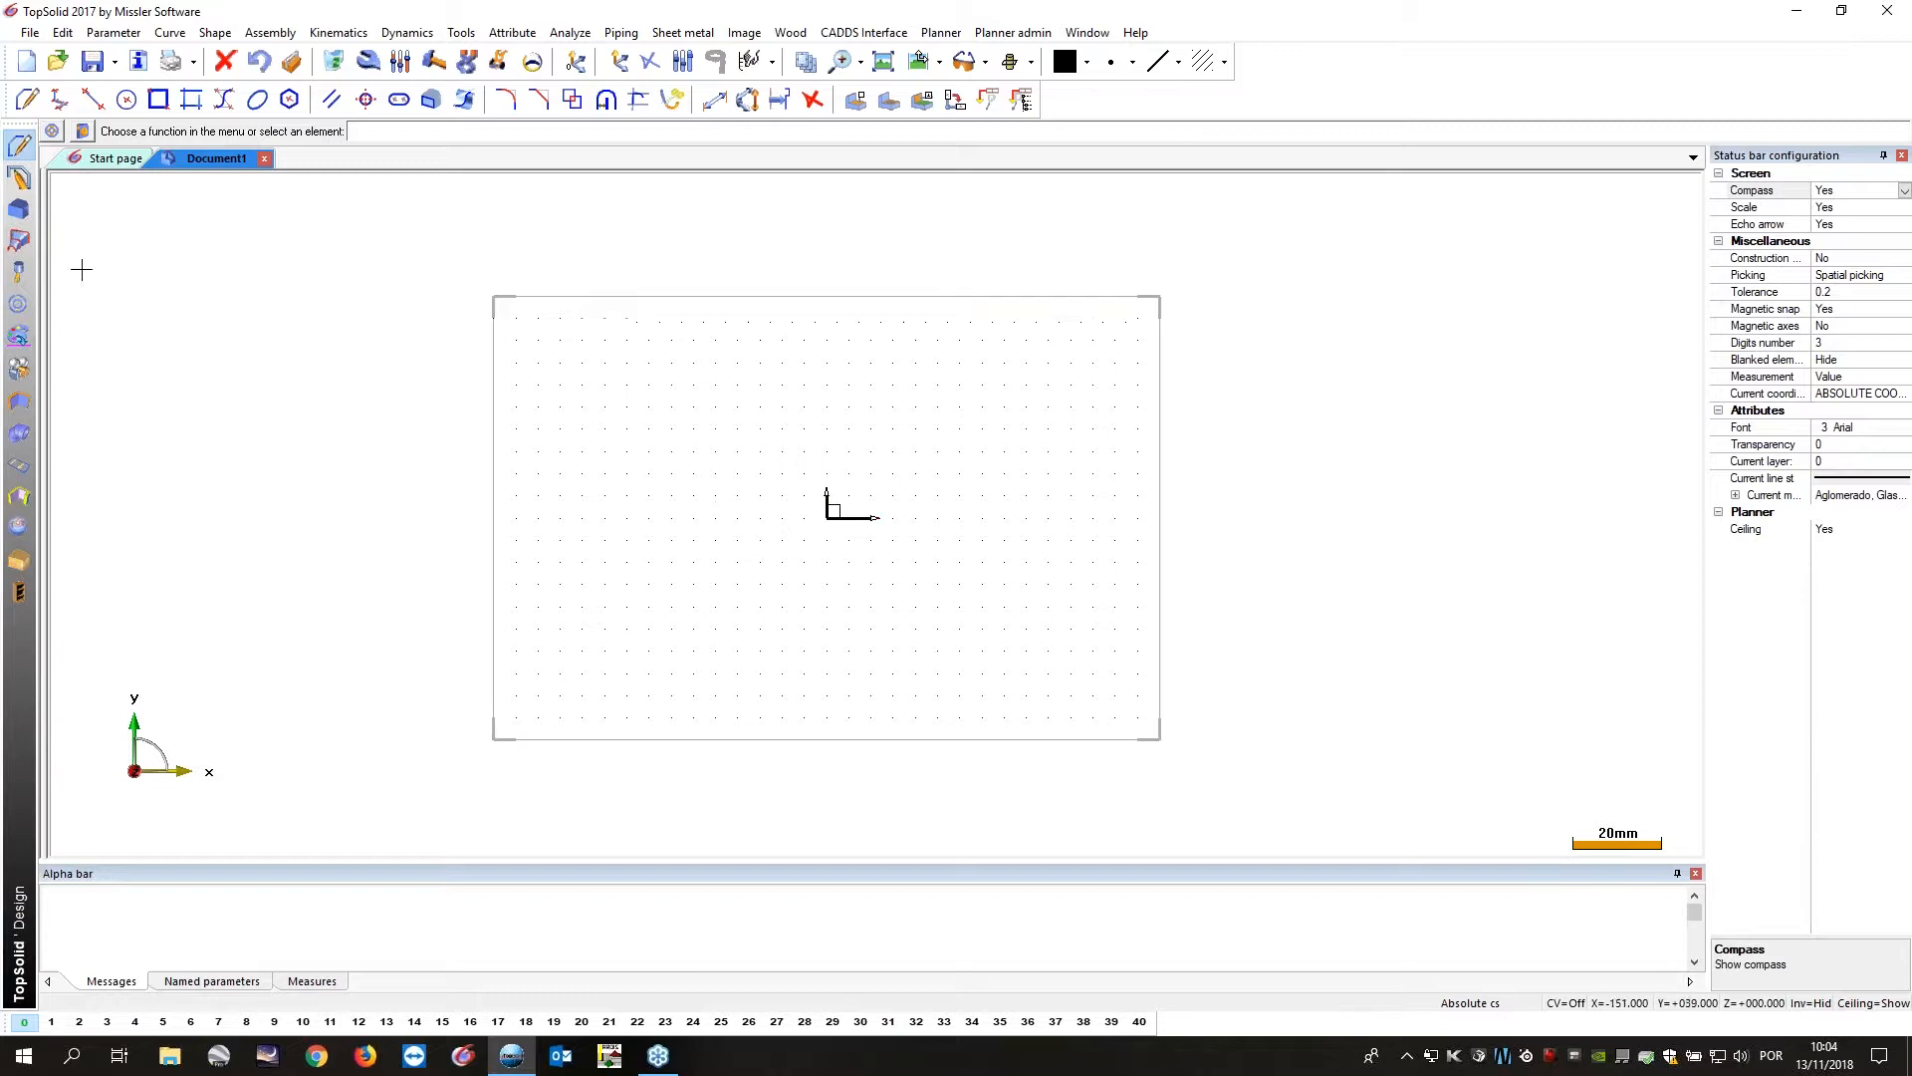
left_click(18, 563)
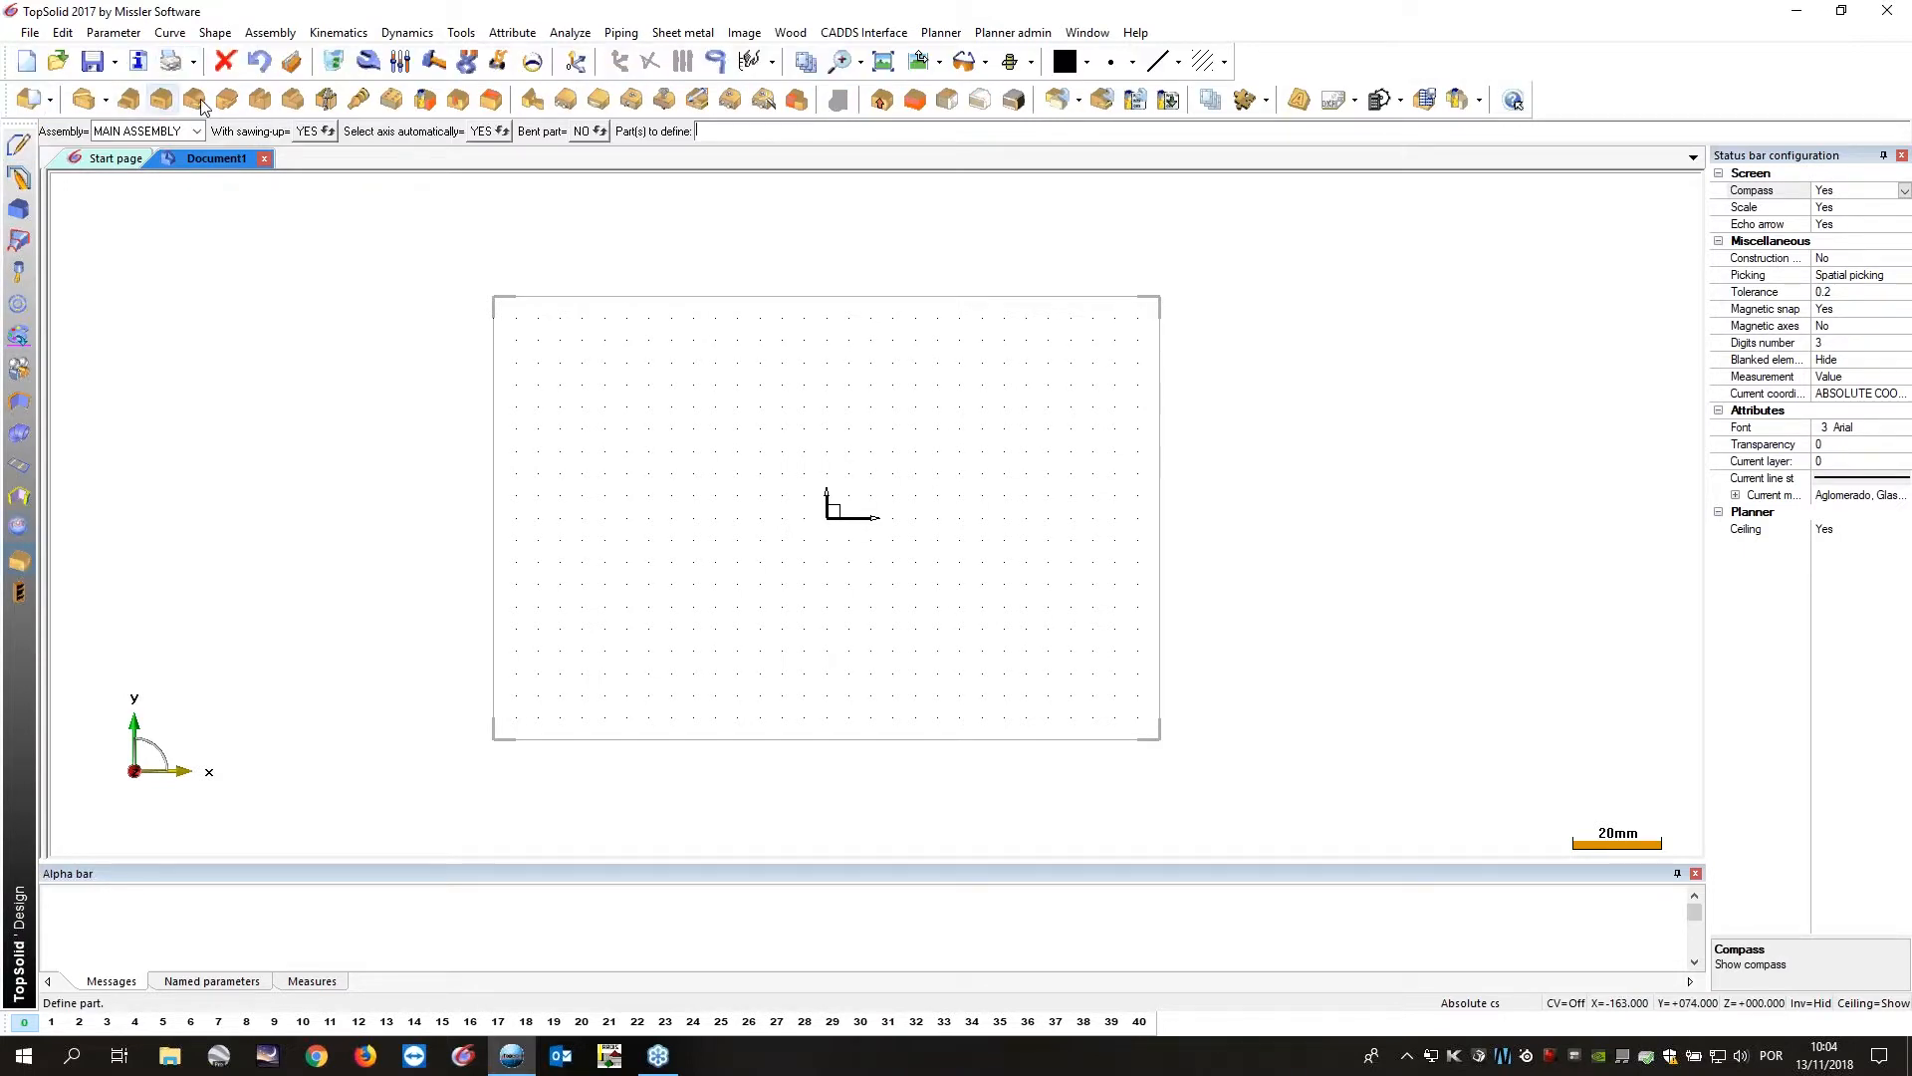
left_click(883, 100)
type("Bloco")
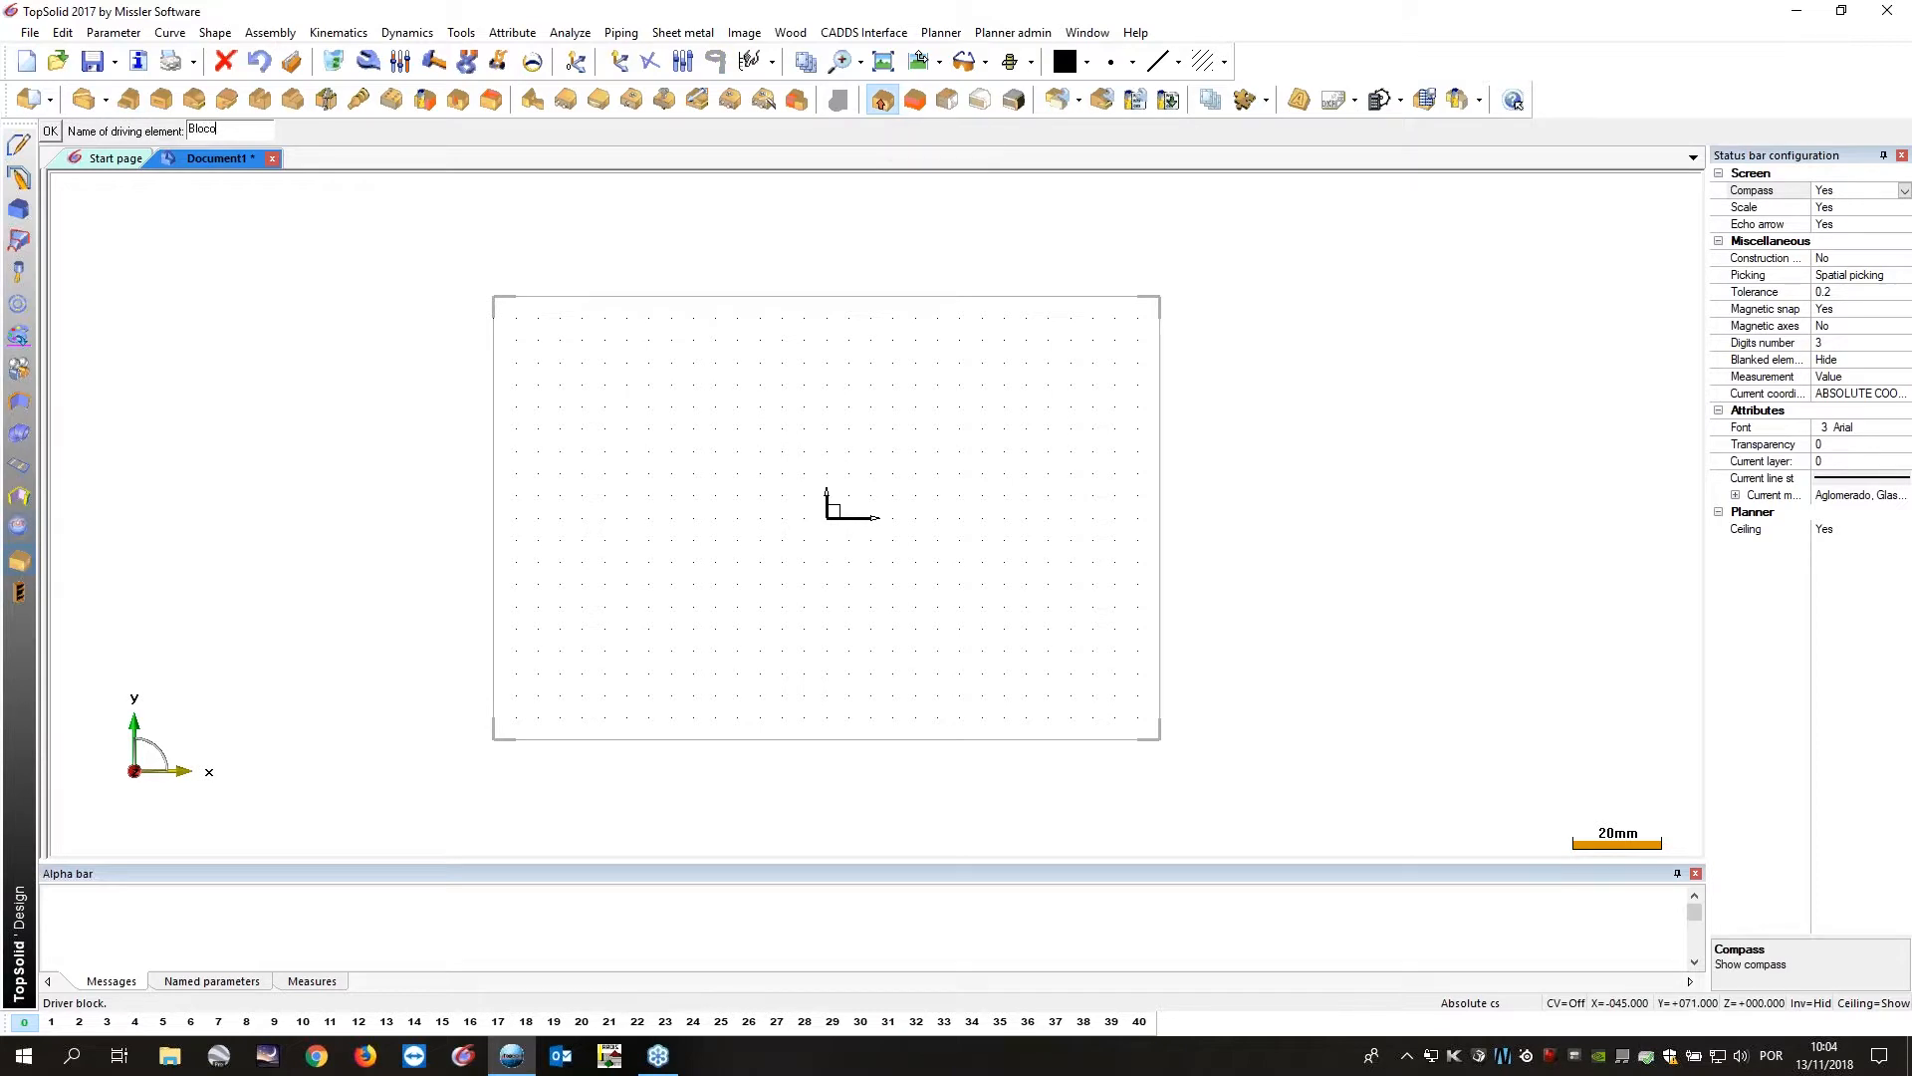
key("Return")
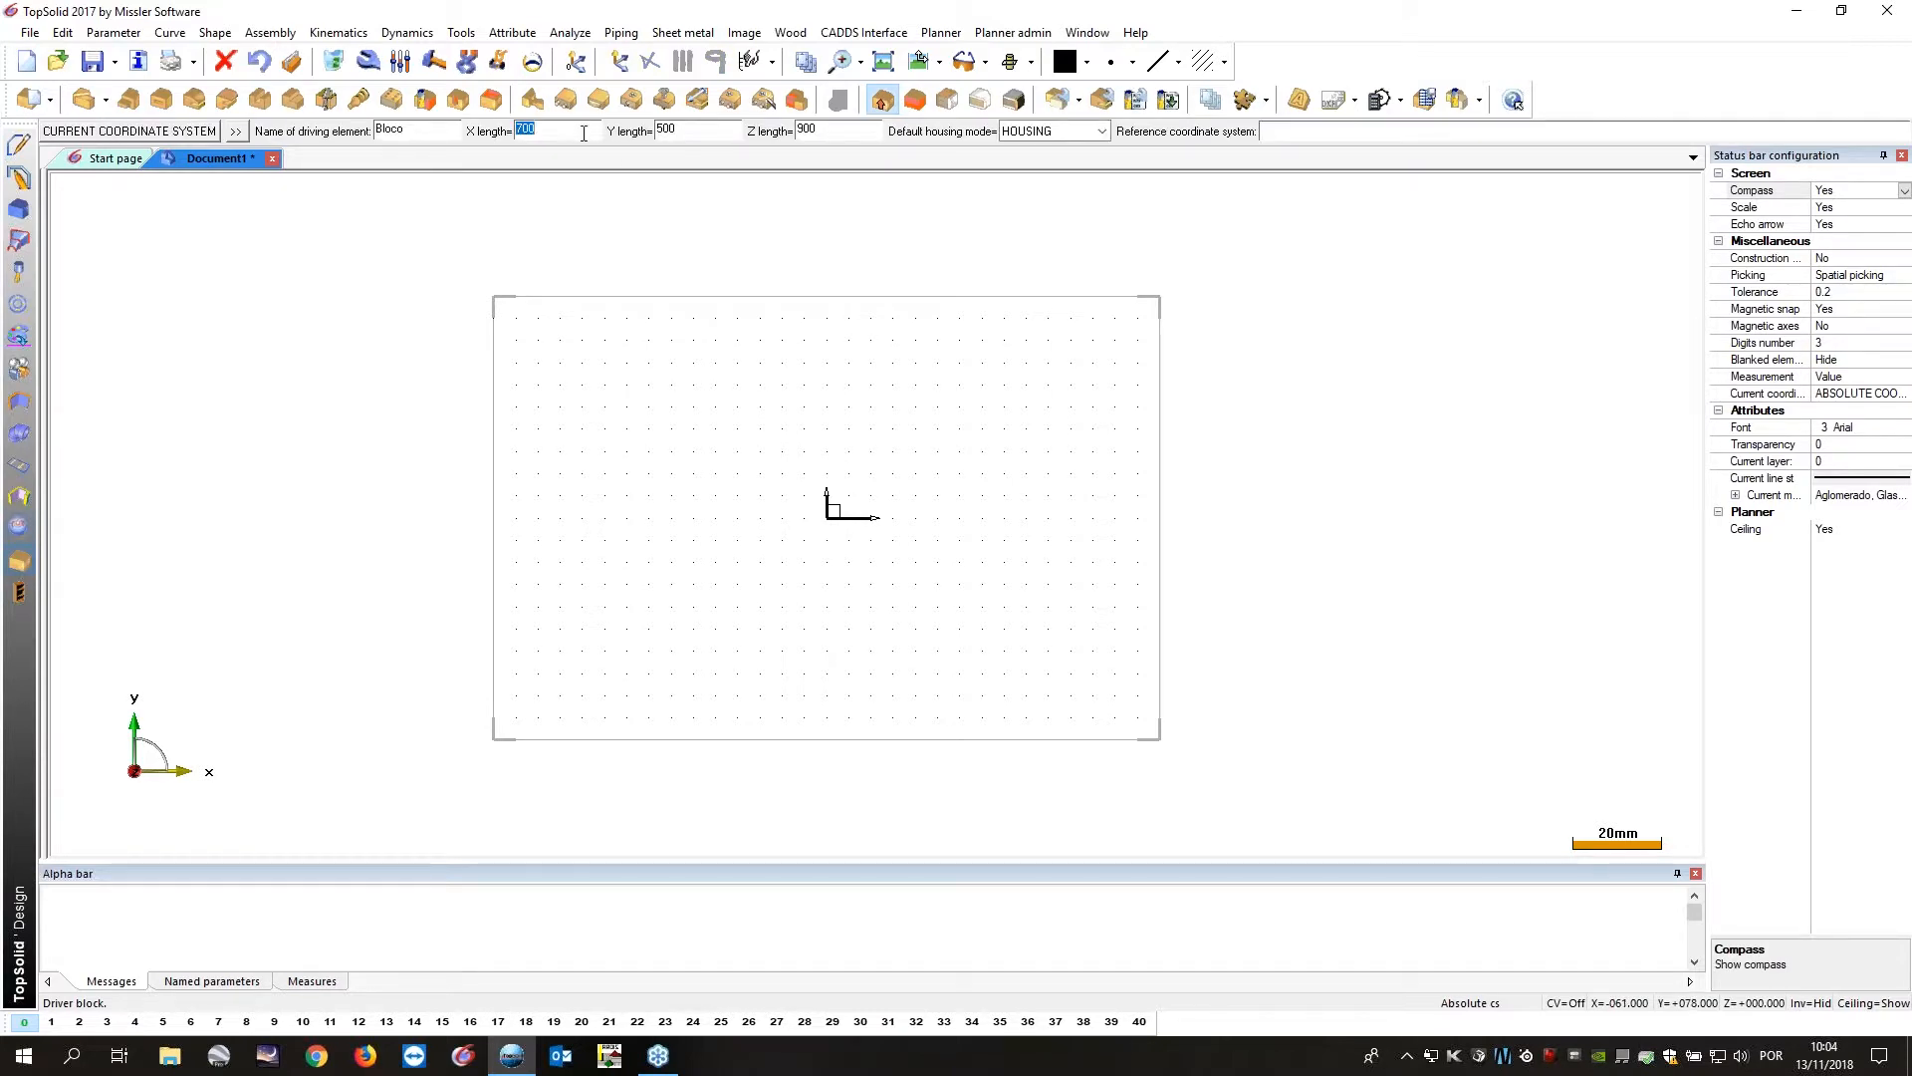
left_click(841, 130)
left_click(709, 130)
left_click(582, 130)
left_click(990, 295)
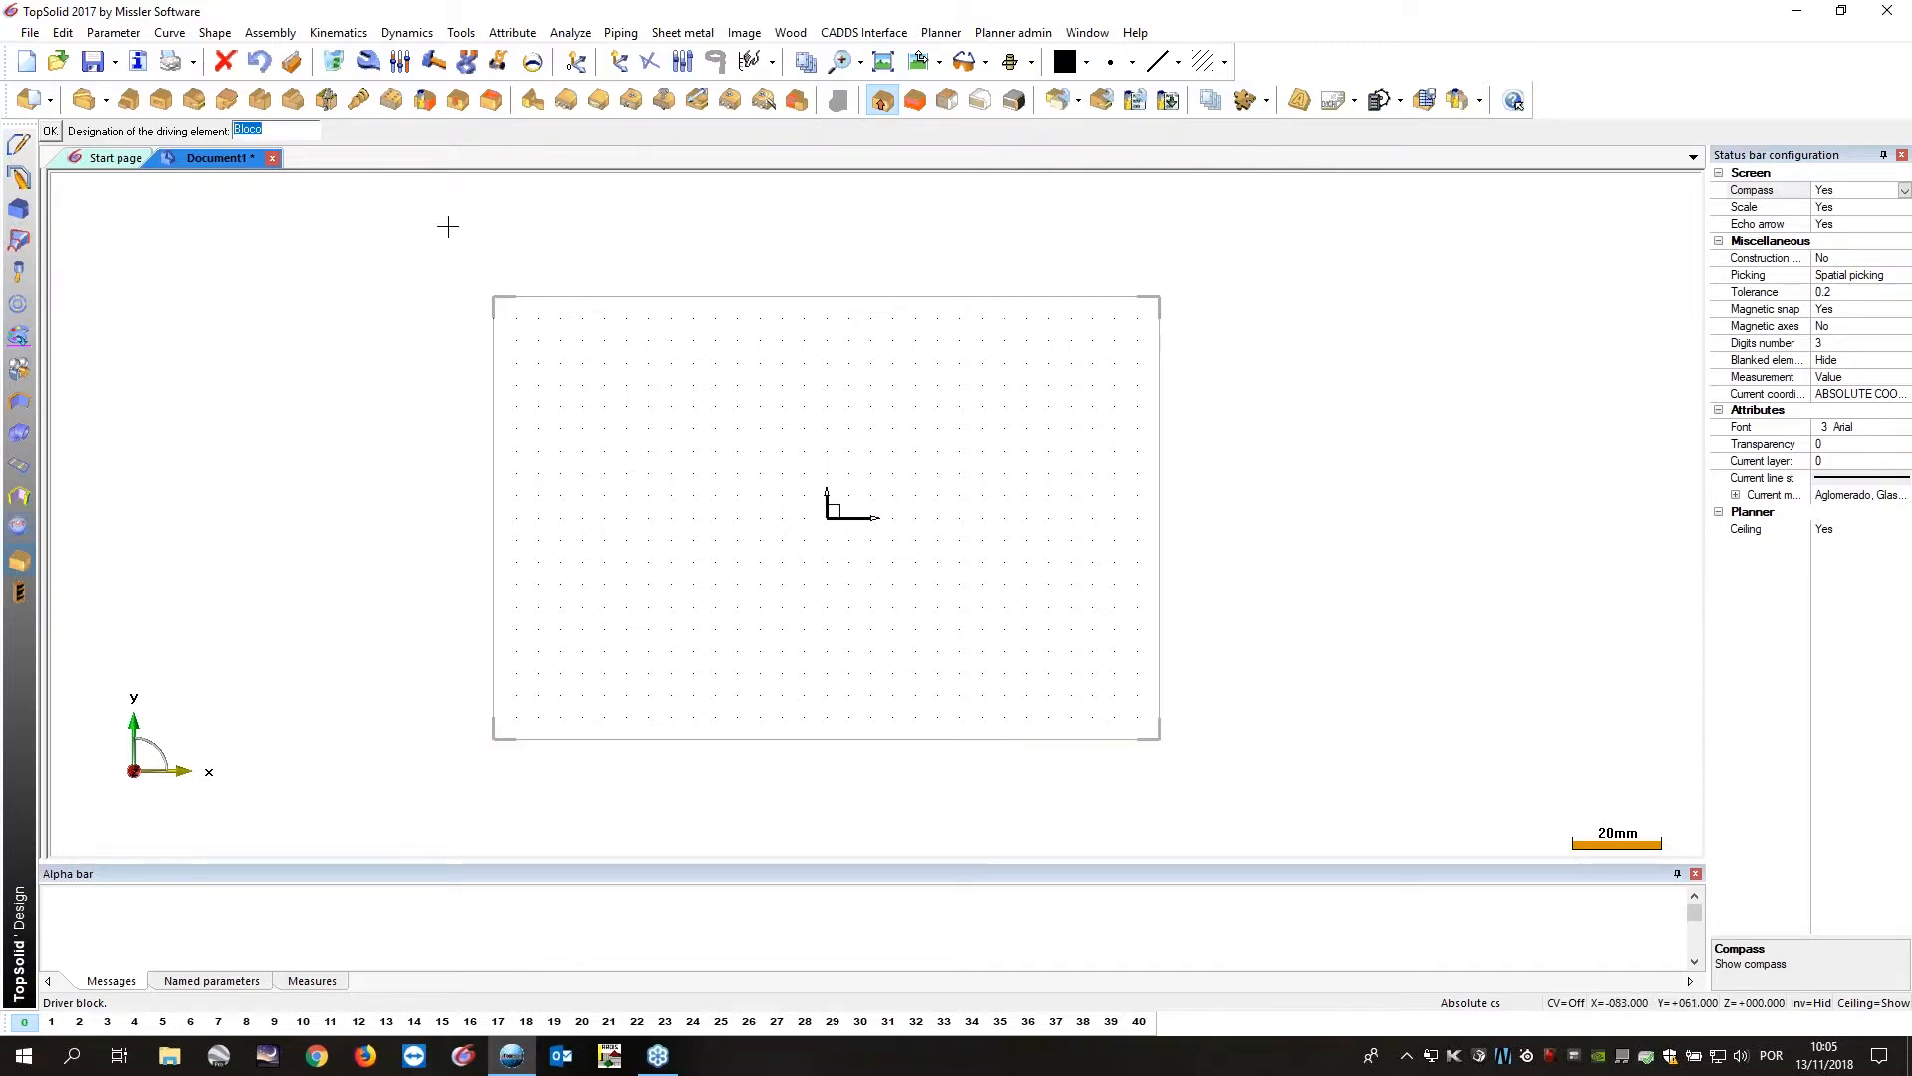
key("Return")
On layer 1, add a constrained block panel of thickness e=19 against the driver block's side face.
middle_click_drag(760, 623, 698, 458)
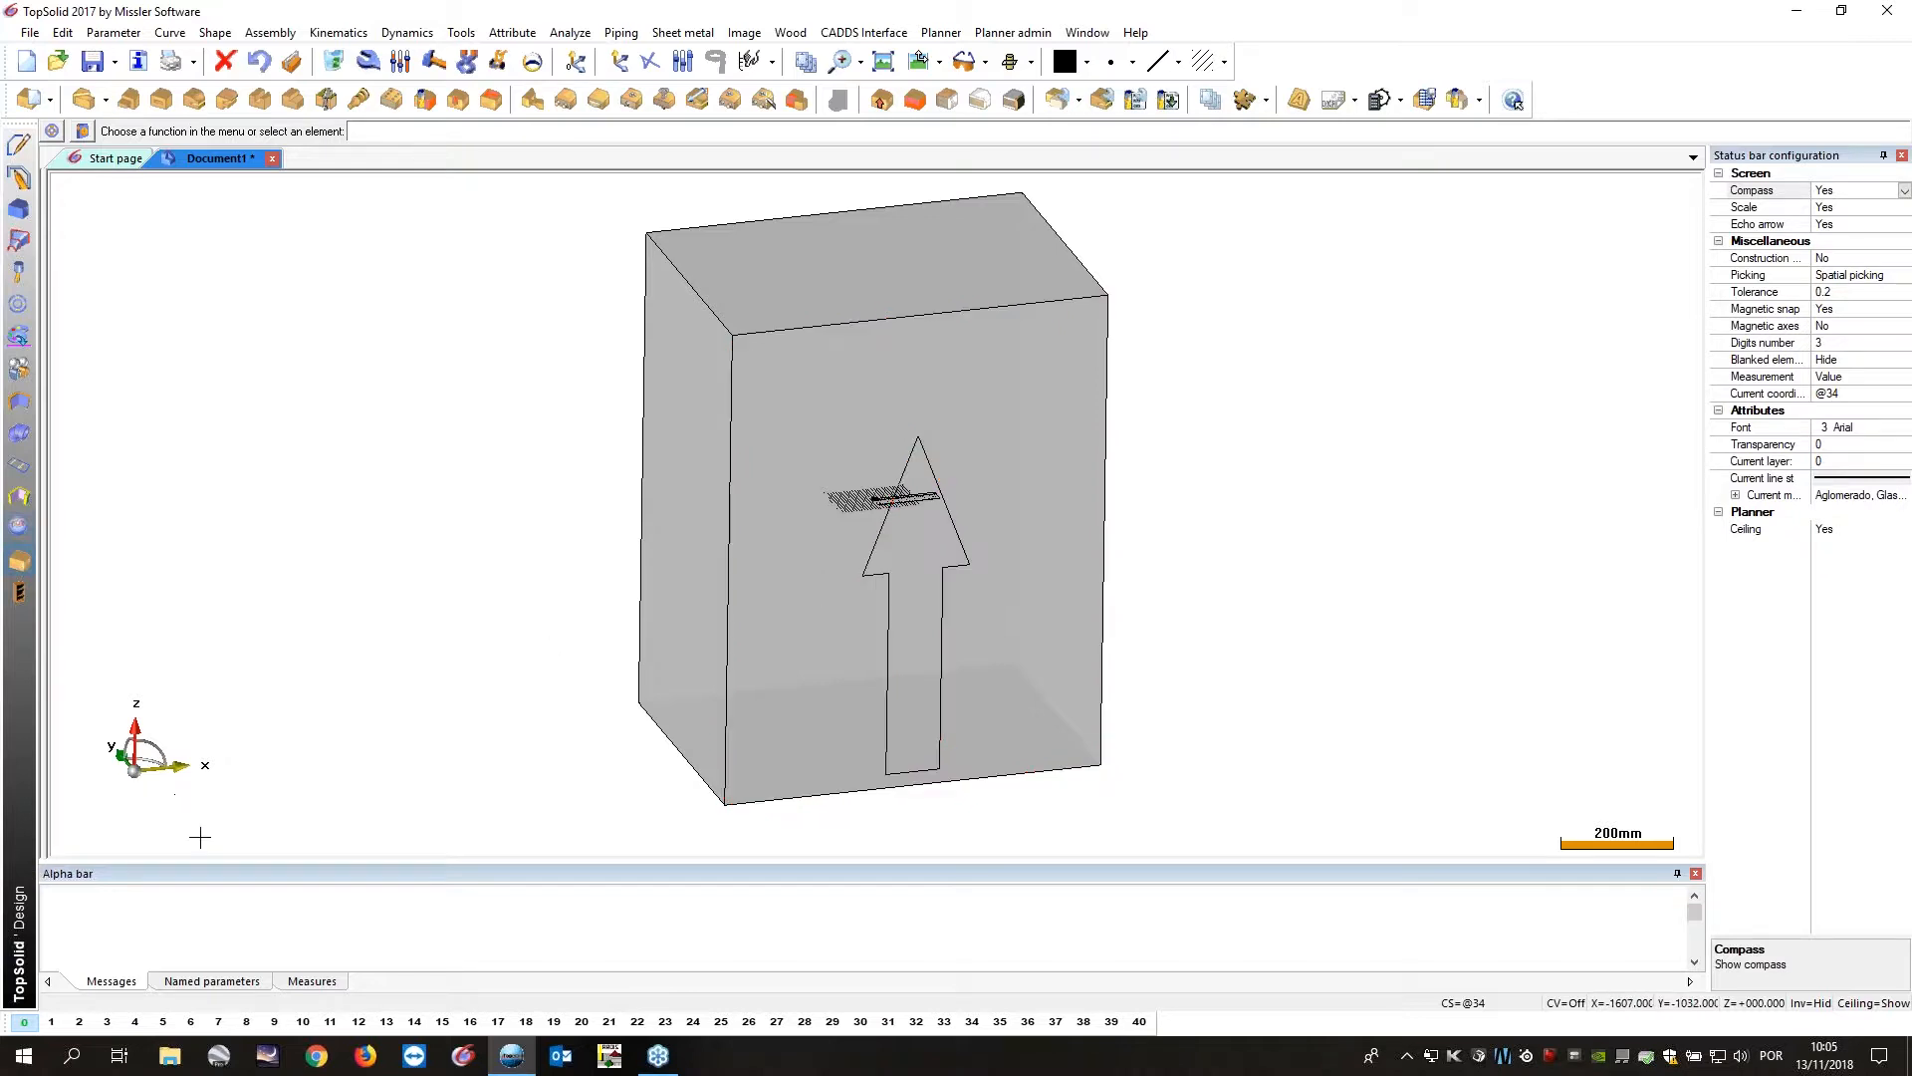
left_click(53, 1022)
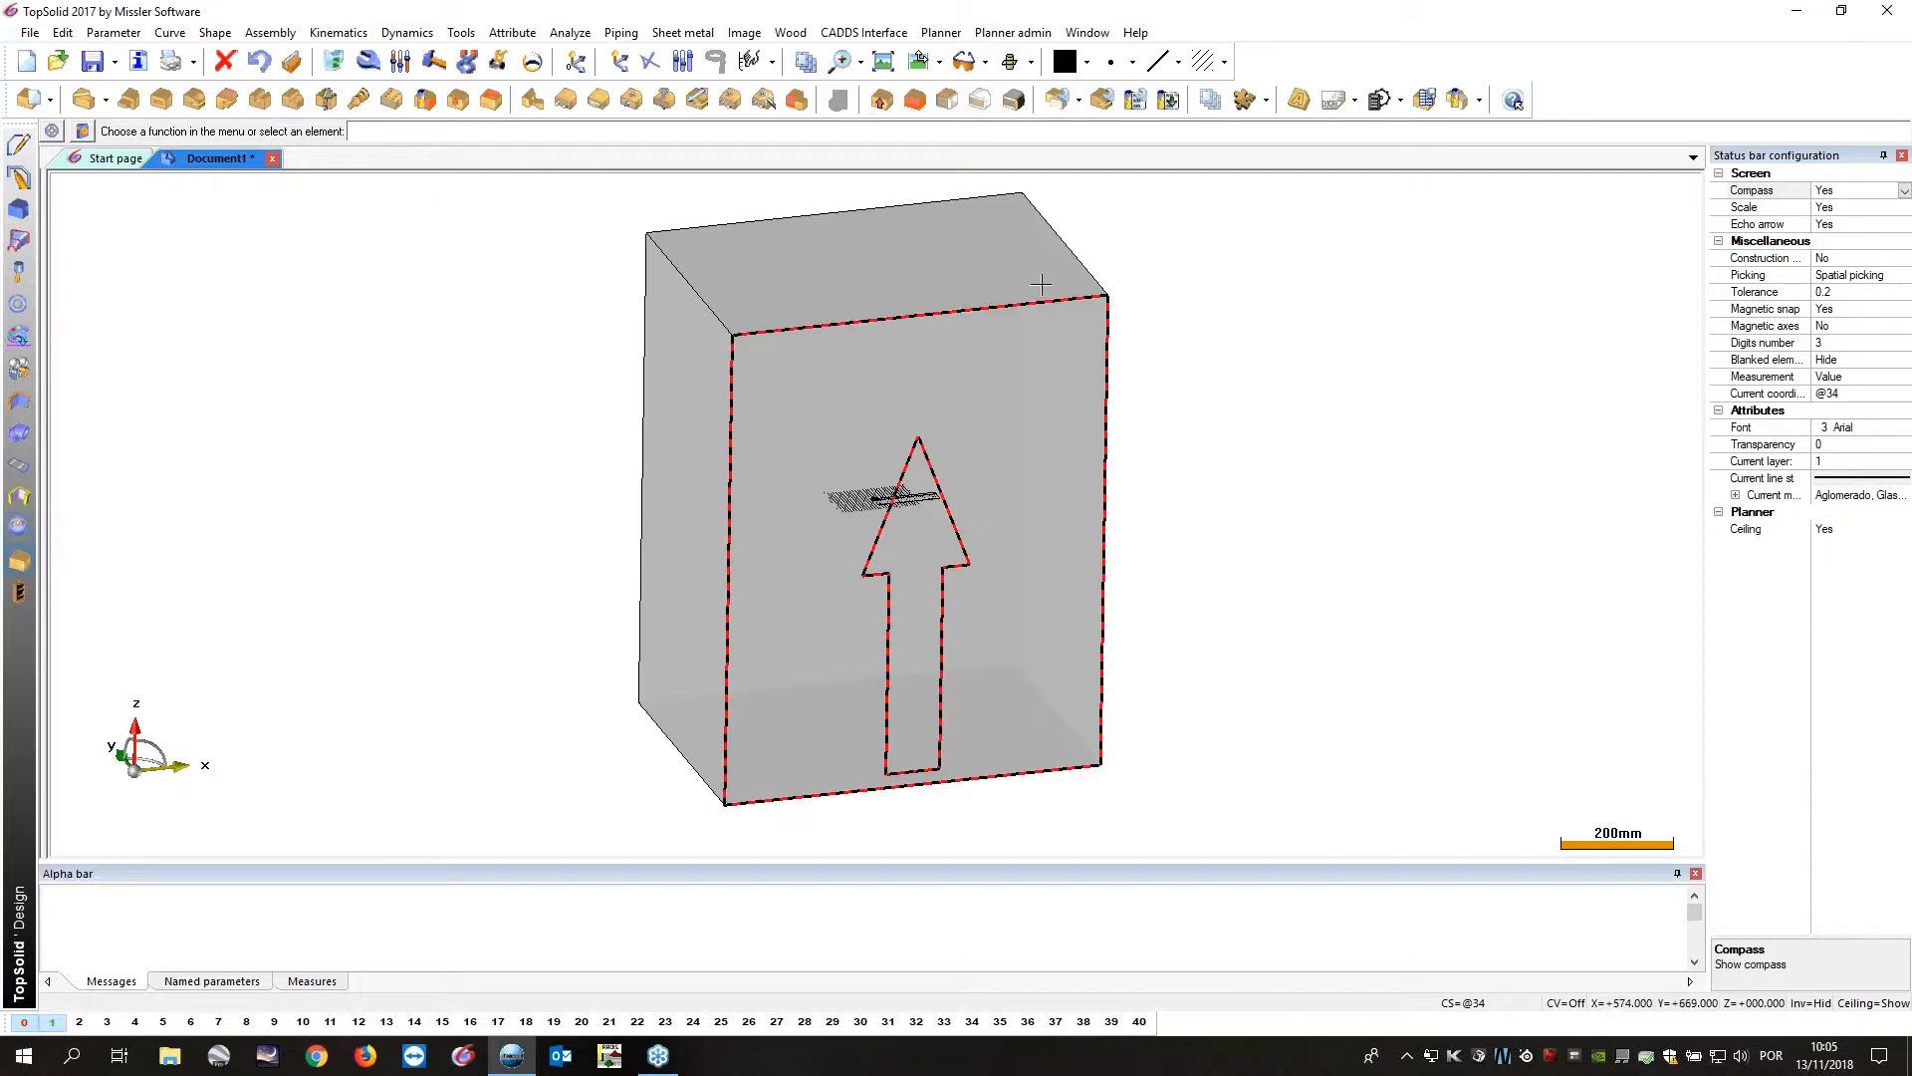
left_click(915, 106)
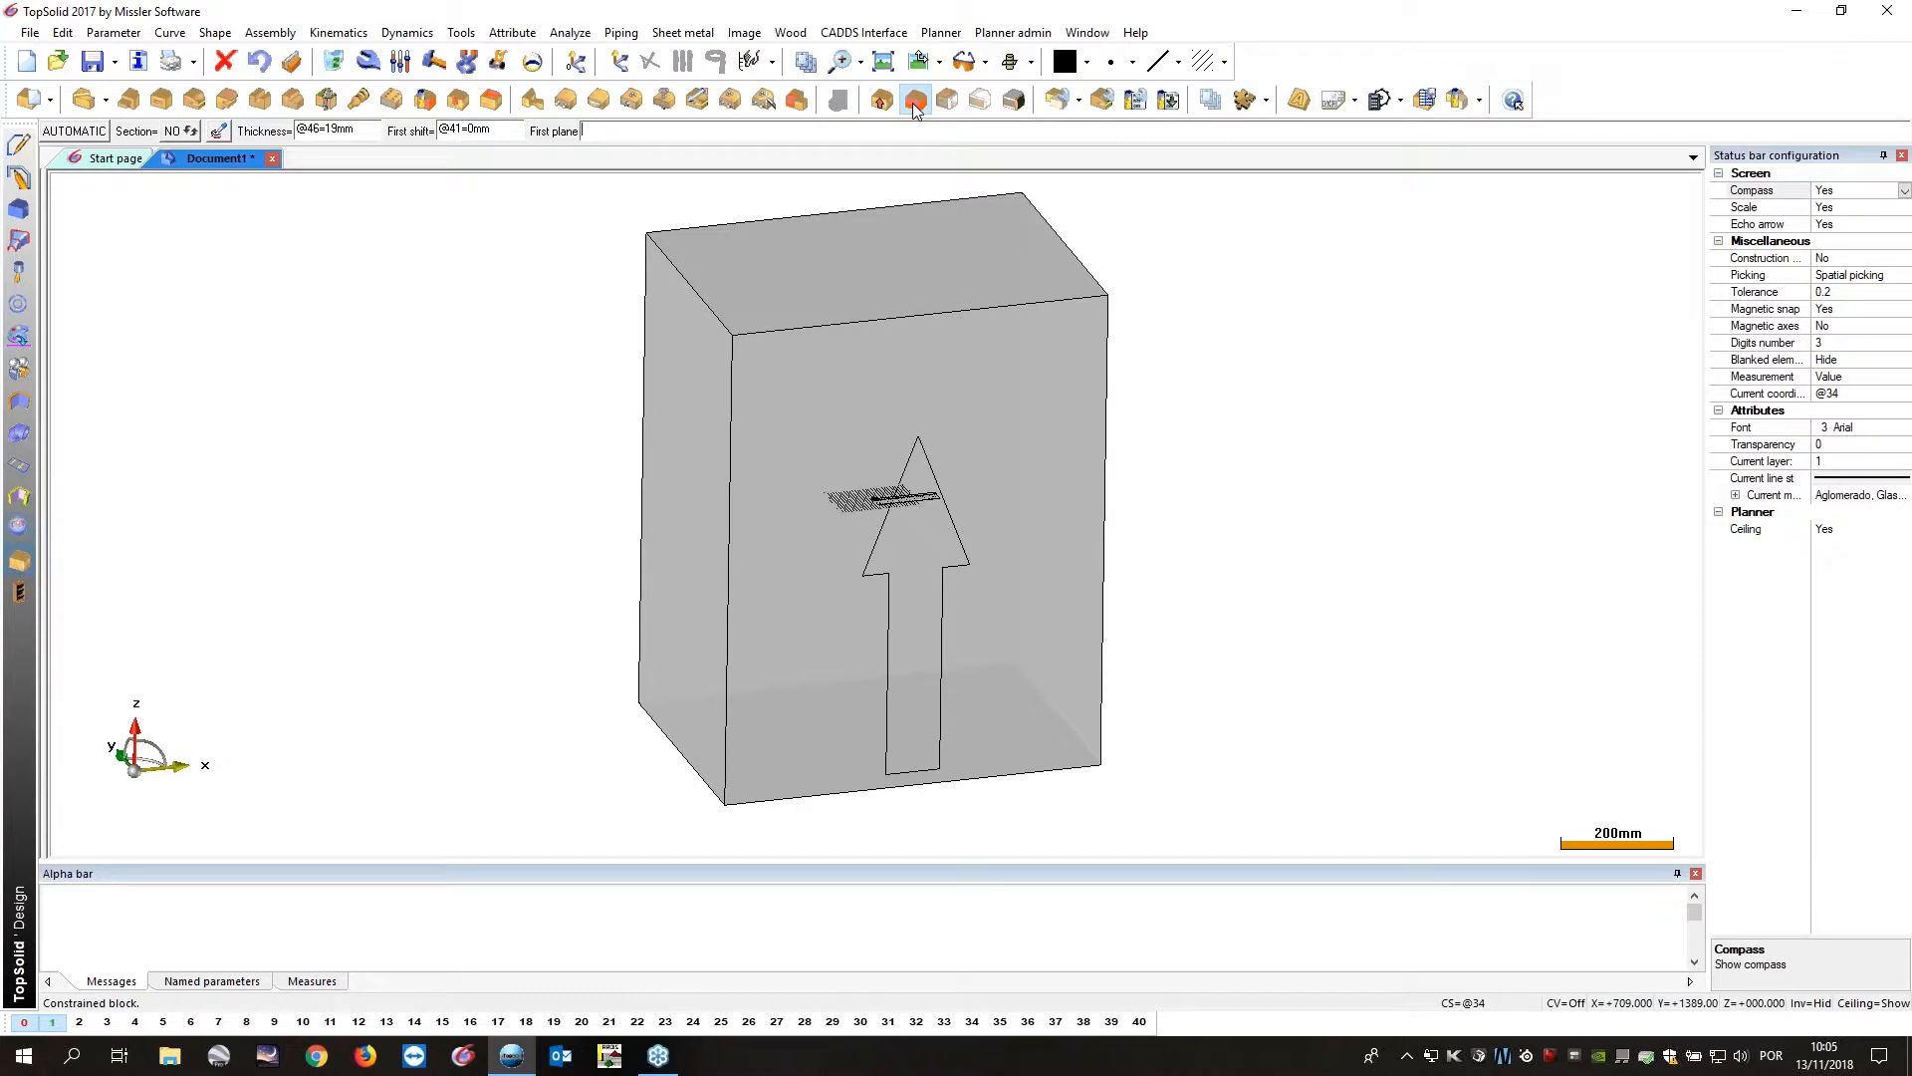
left_click(366, 131)
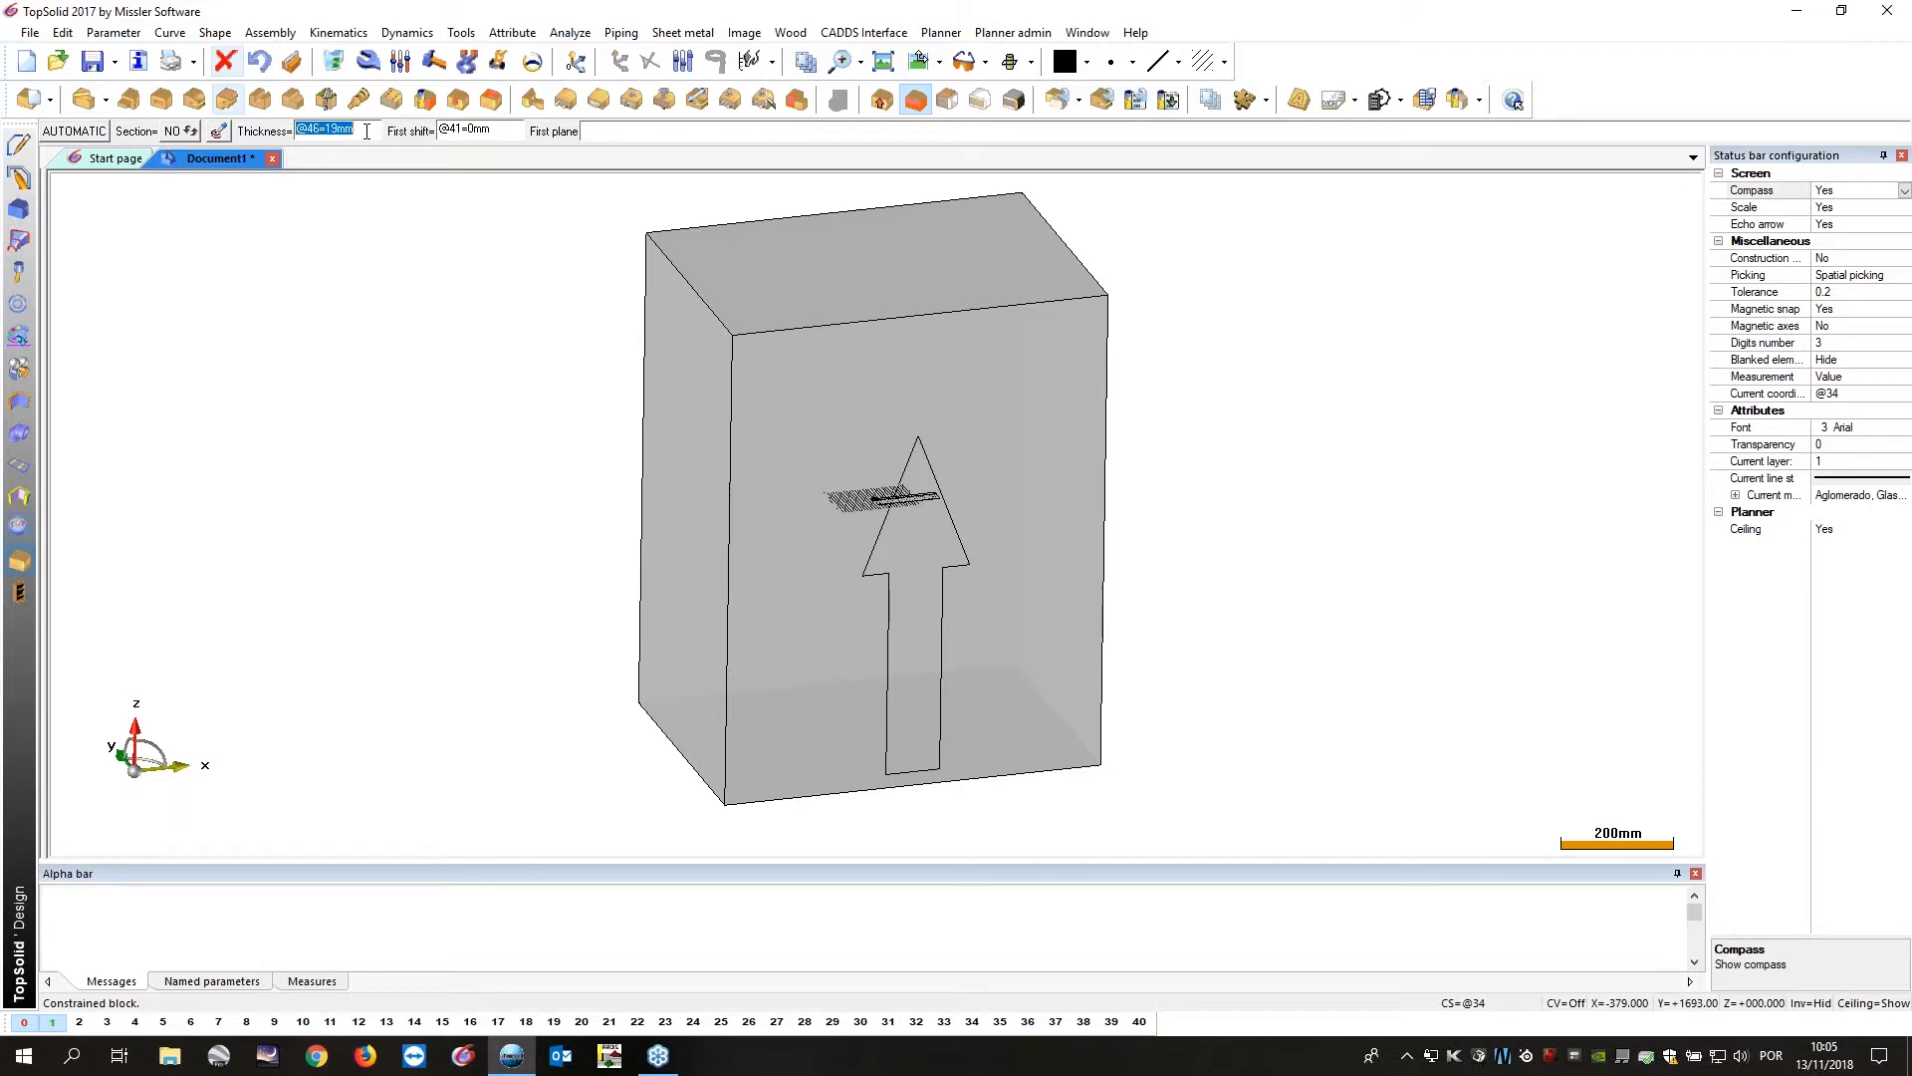
type("e=19")
key("Return")
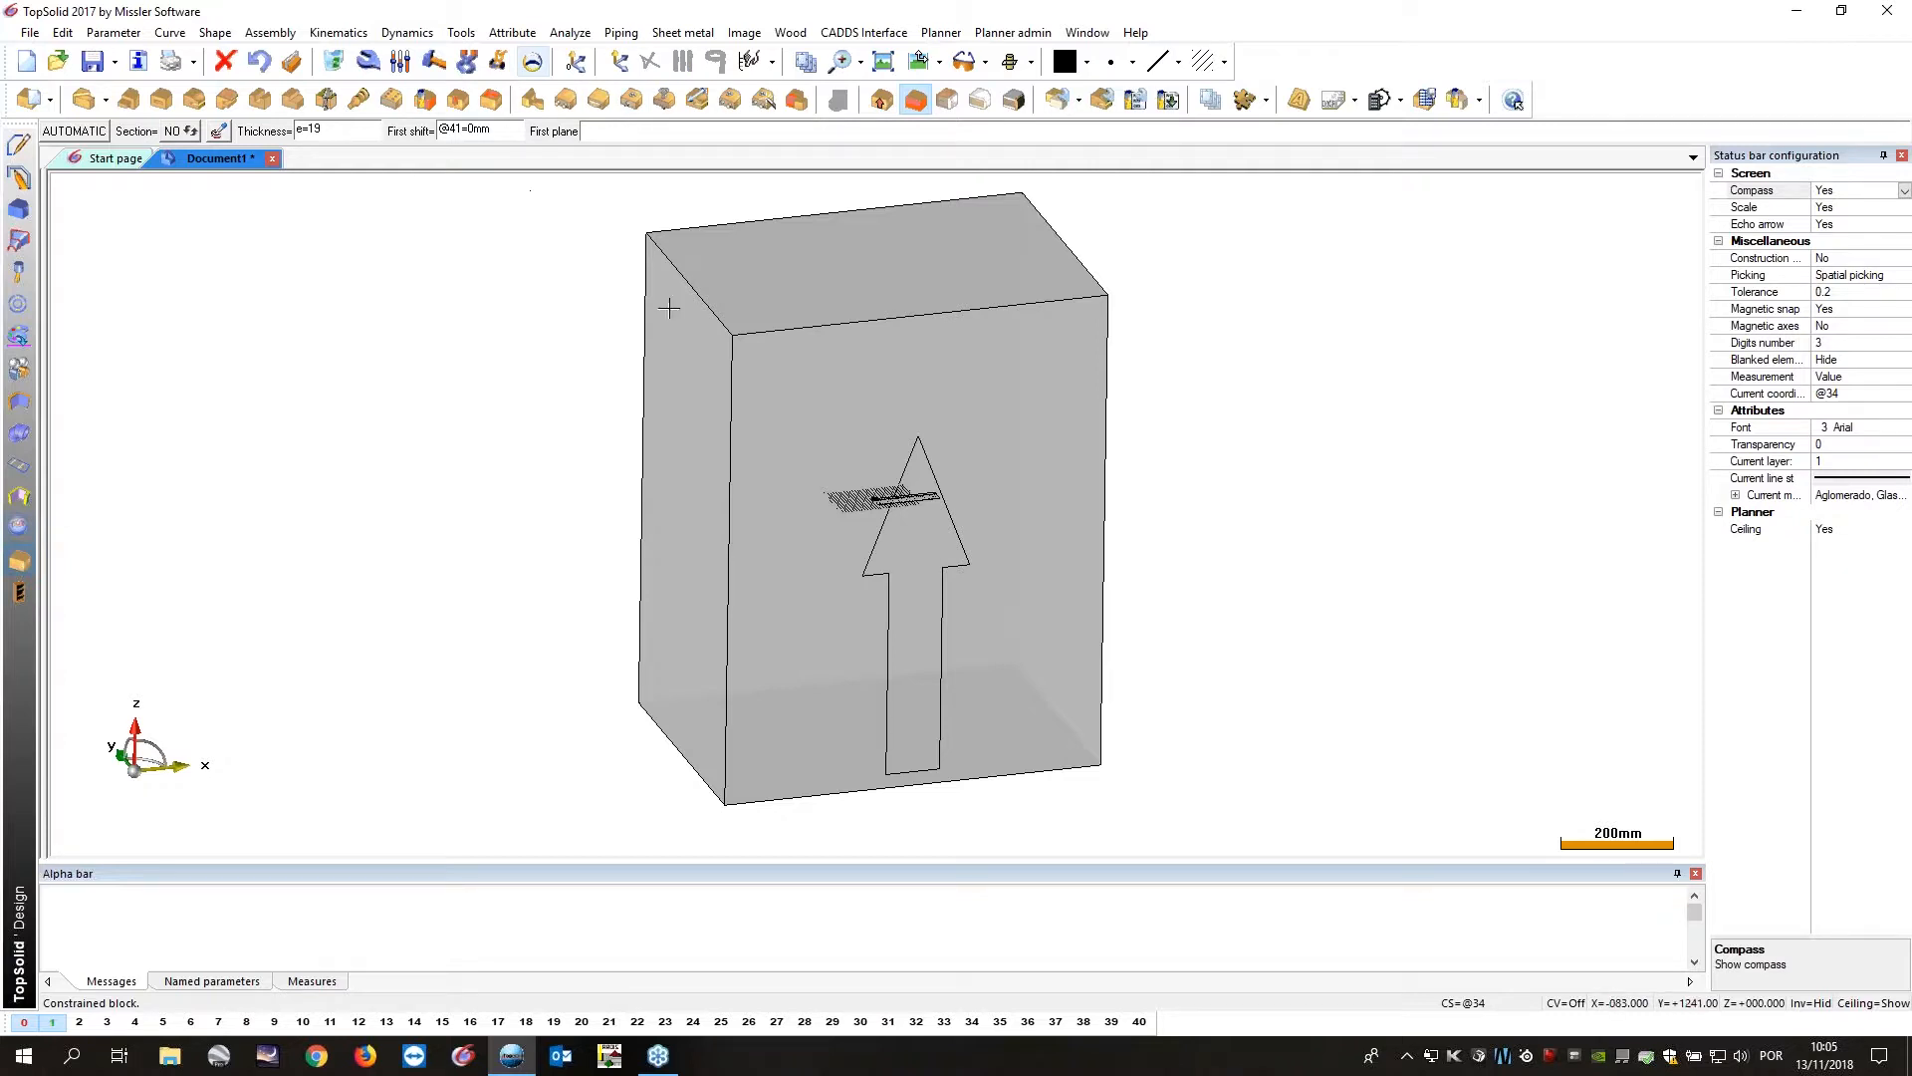
left_click(670, 366)
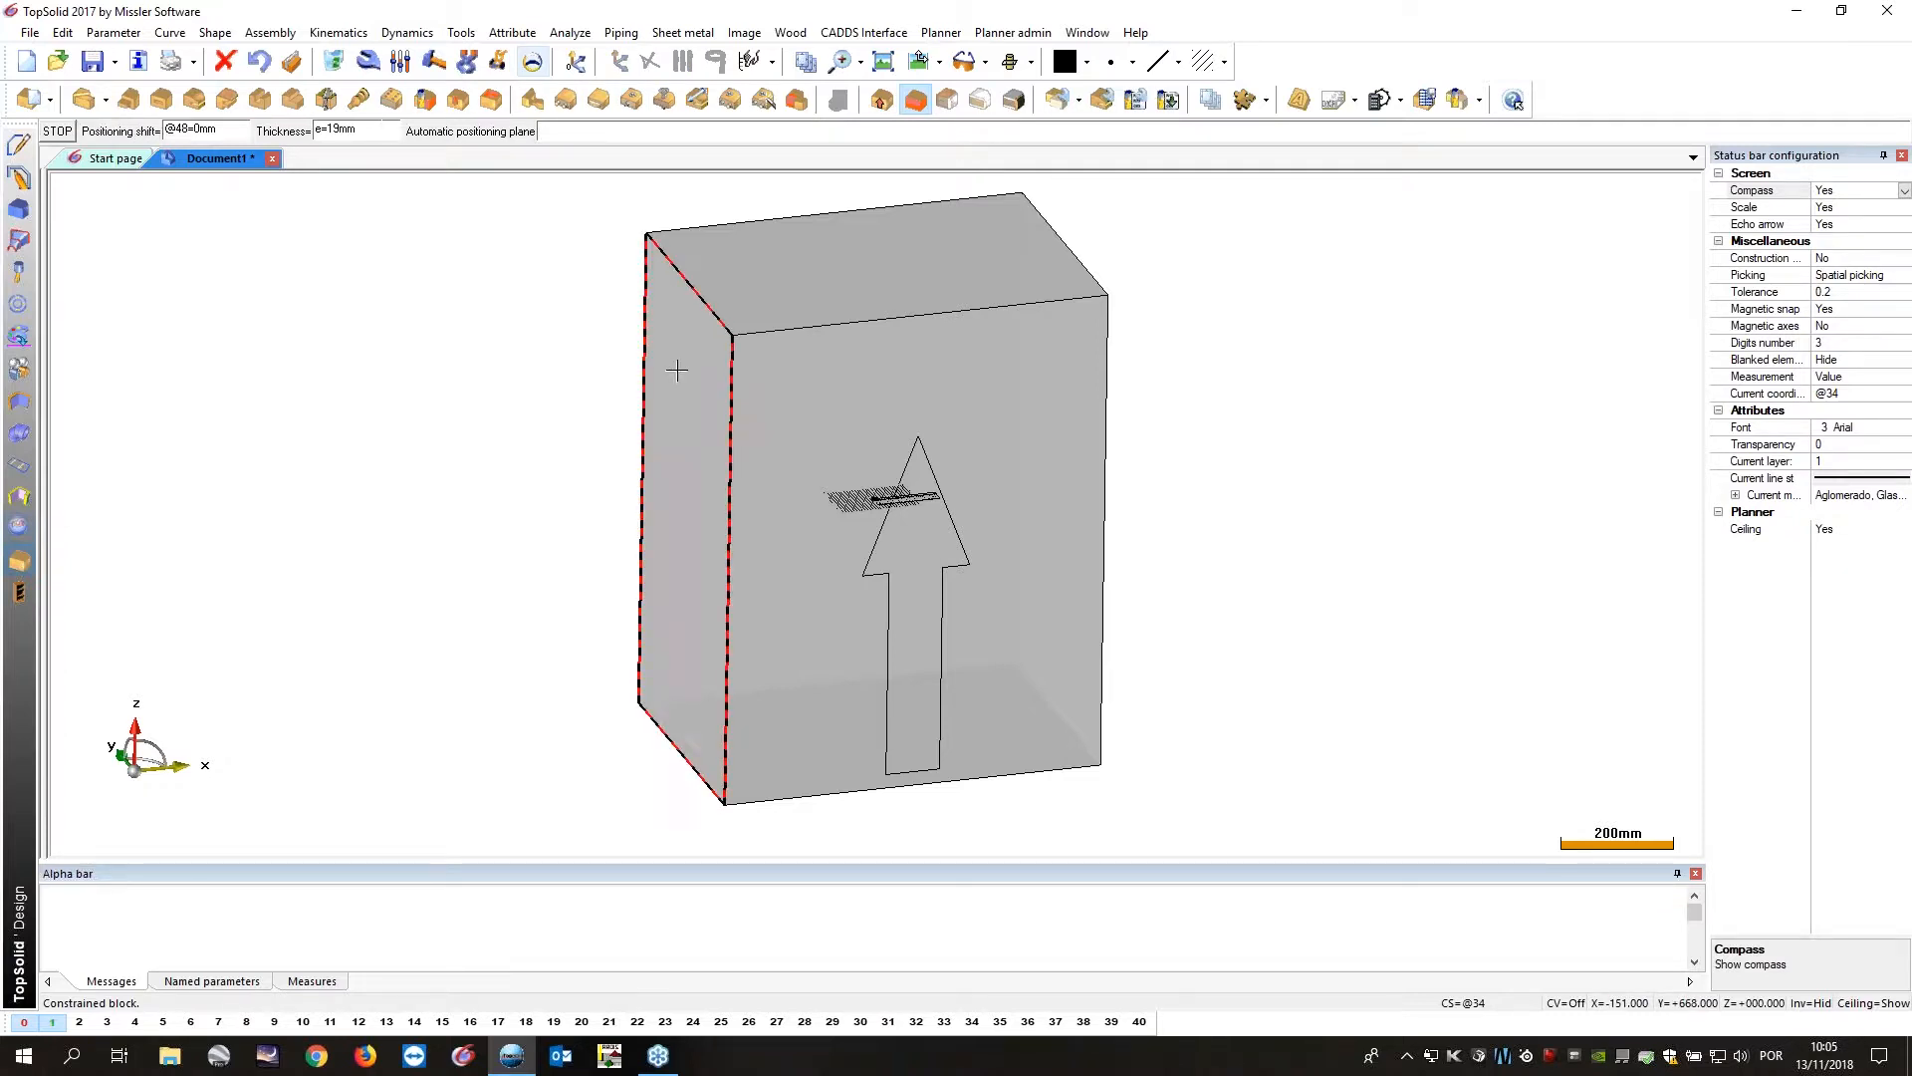
mouse_move(517, 371)
middle_mouse_down()
mouse_move(272, 419)
mouse_move(568, 376)
mouse_move(541, 382)
middle_mouse_up()
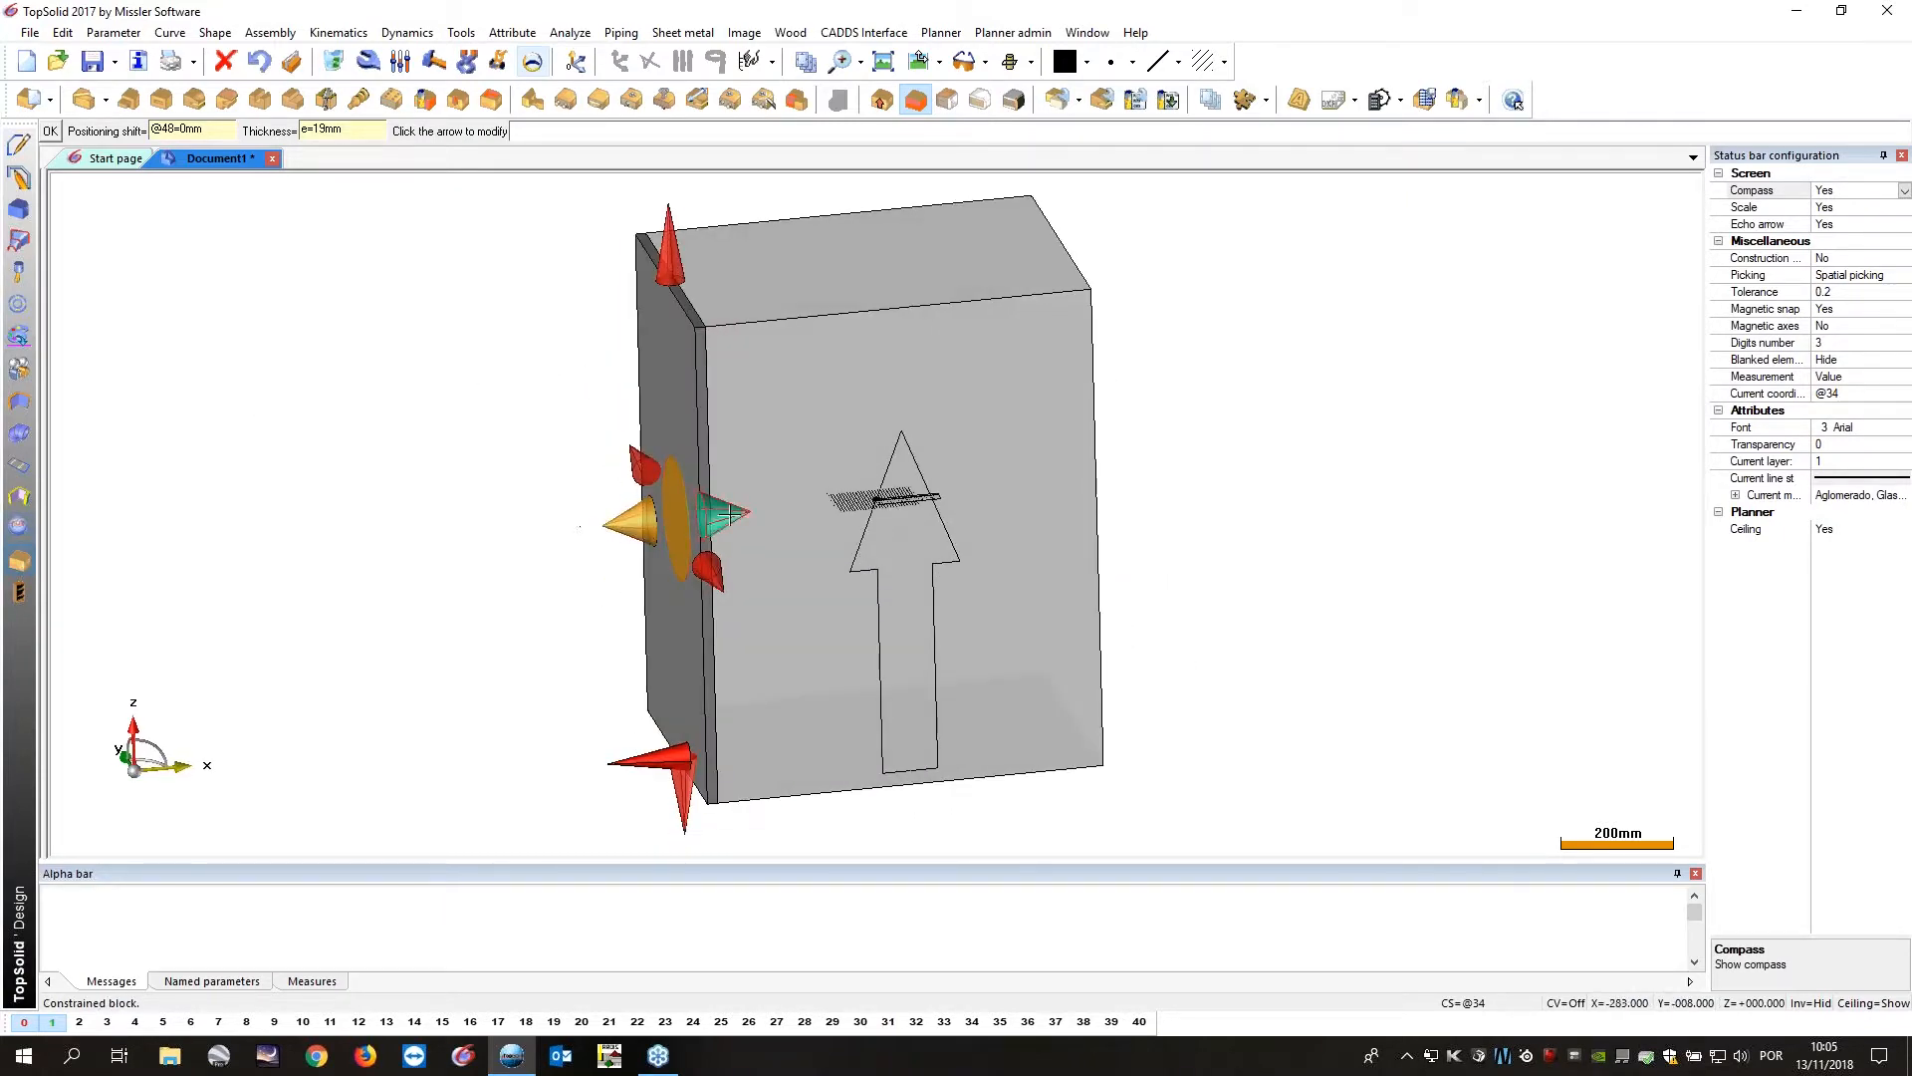
Try the side panel's centred alignment on its positioning plane, and set the panel to lie inside the driver block.
left_click(652, 519)
left_click(645, 519)
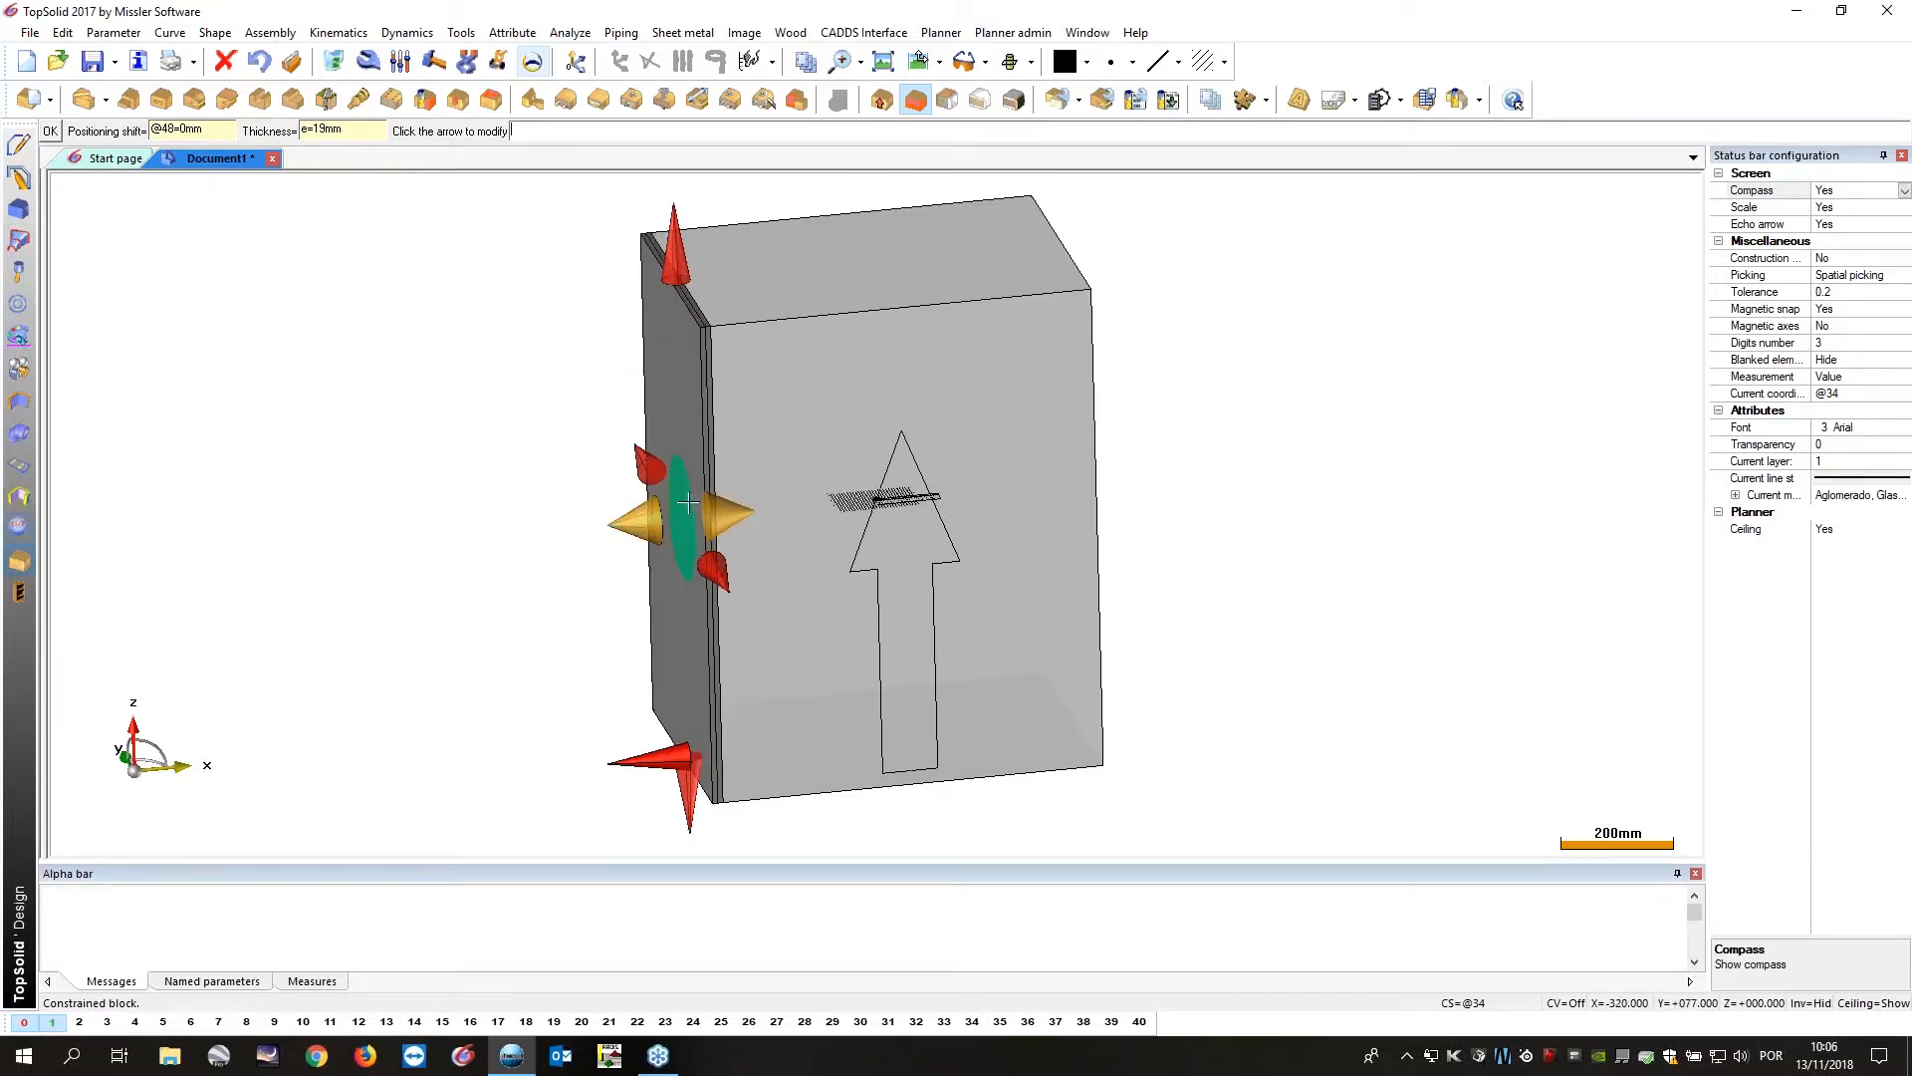
scroll(702, 321, "up", 4)
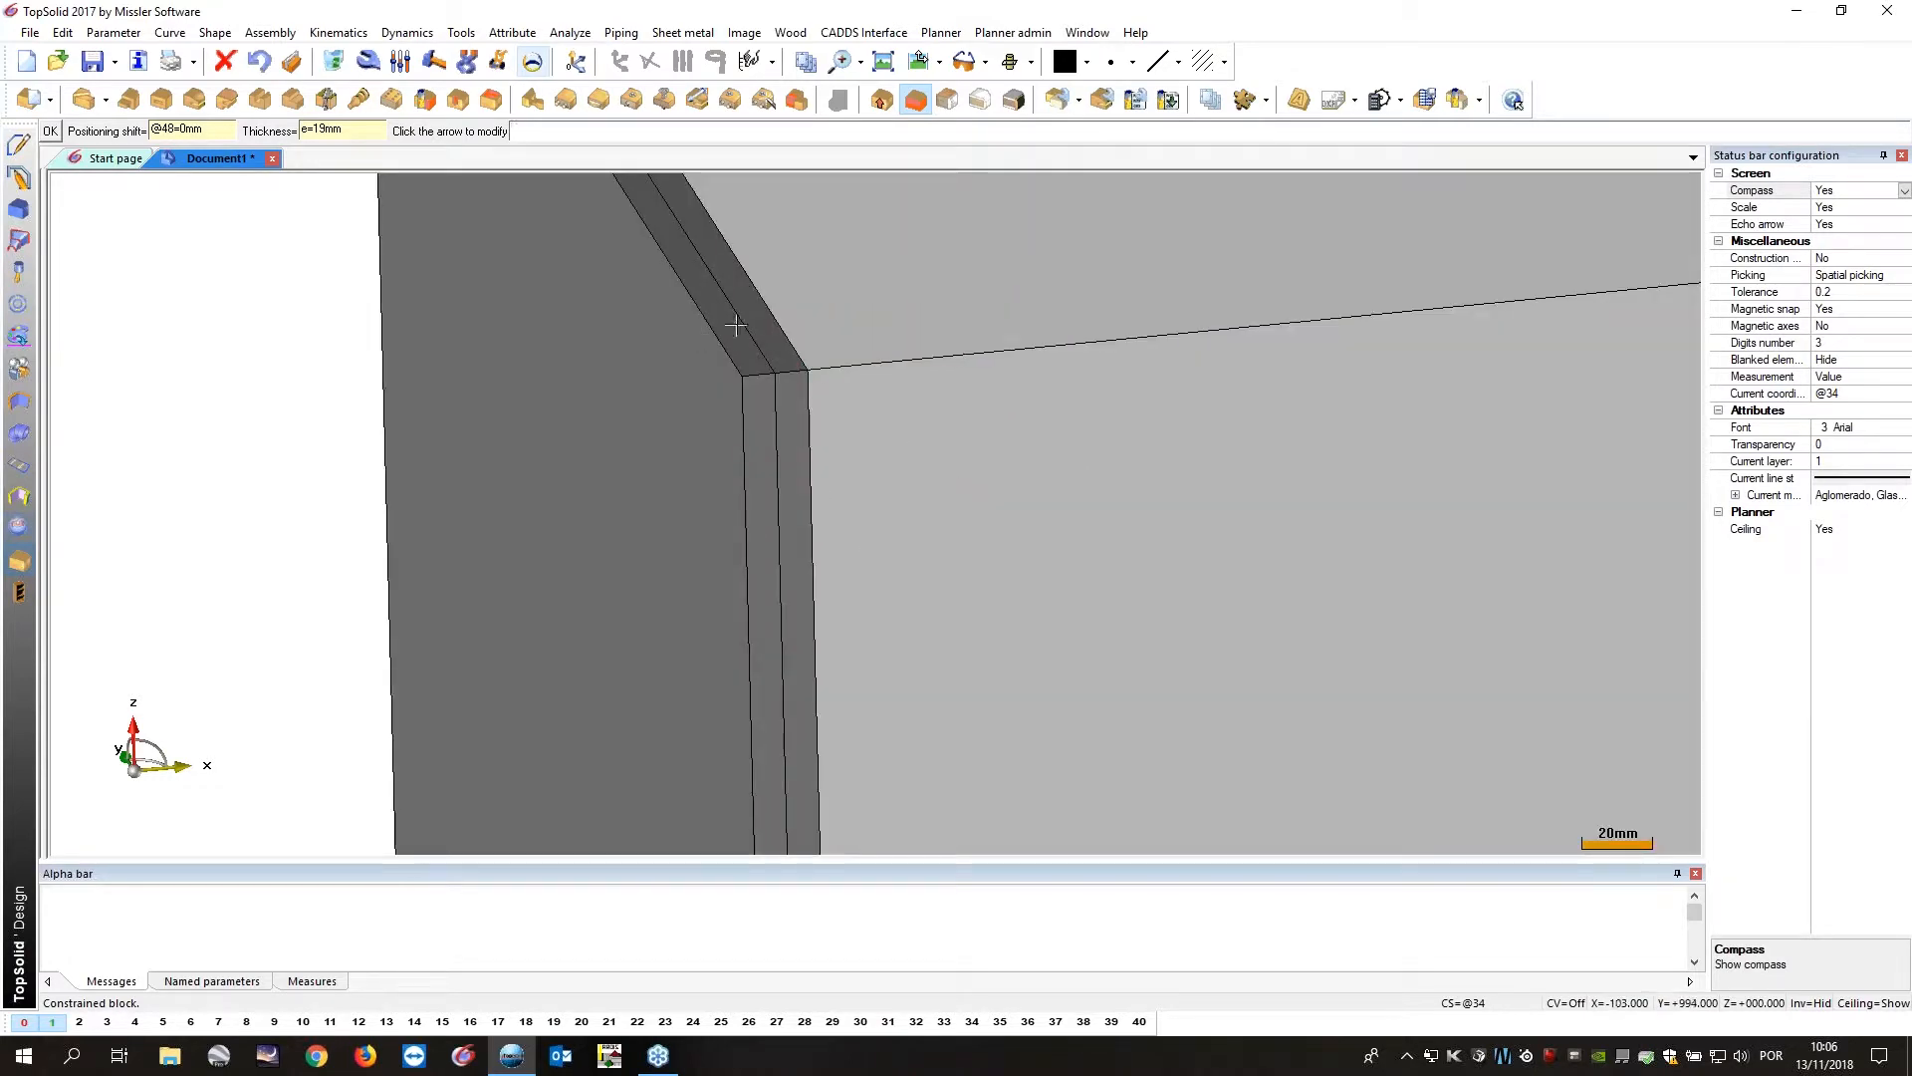
scroll(737, 327, "down", 2)
scroll(538, 645, "down", 3)
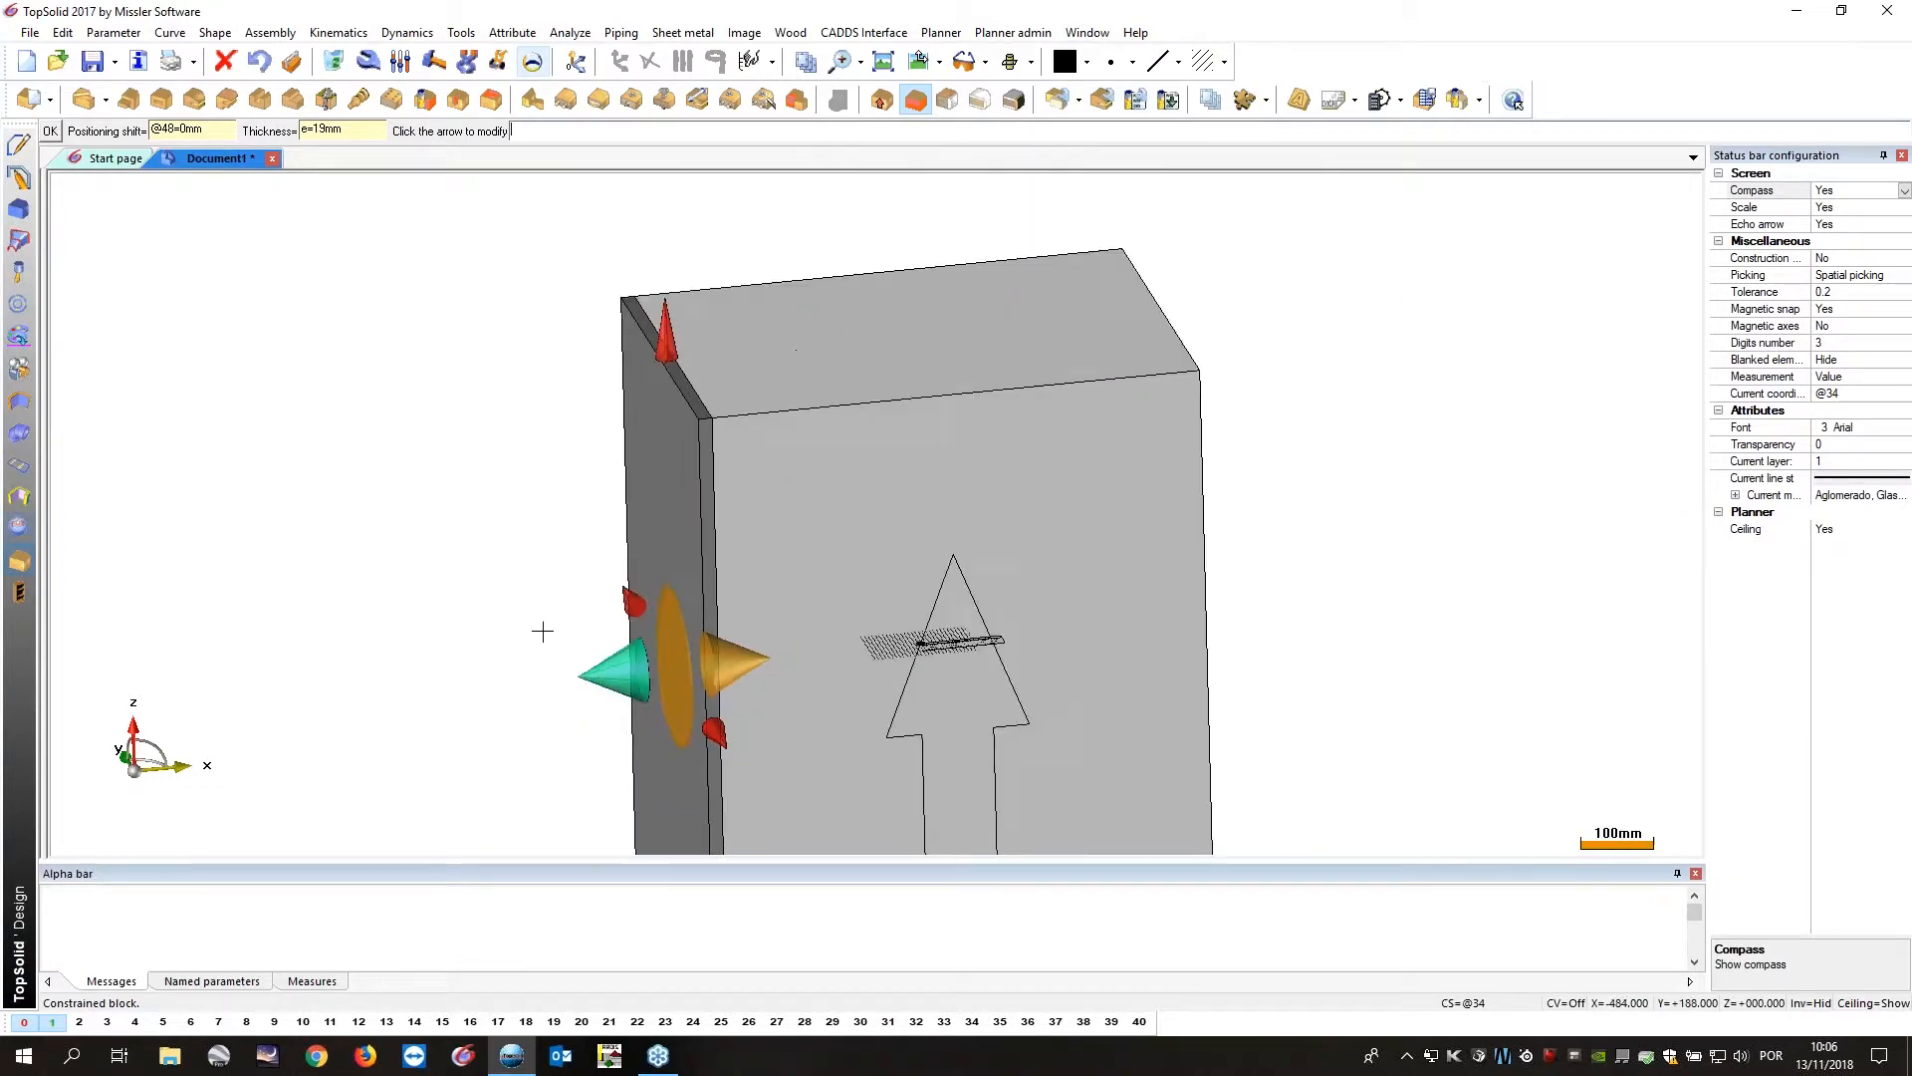
scroll(562, 531, "up", 1)
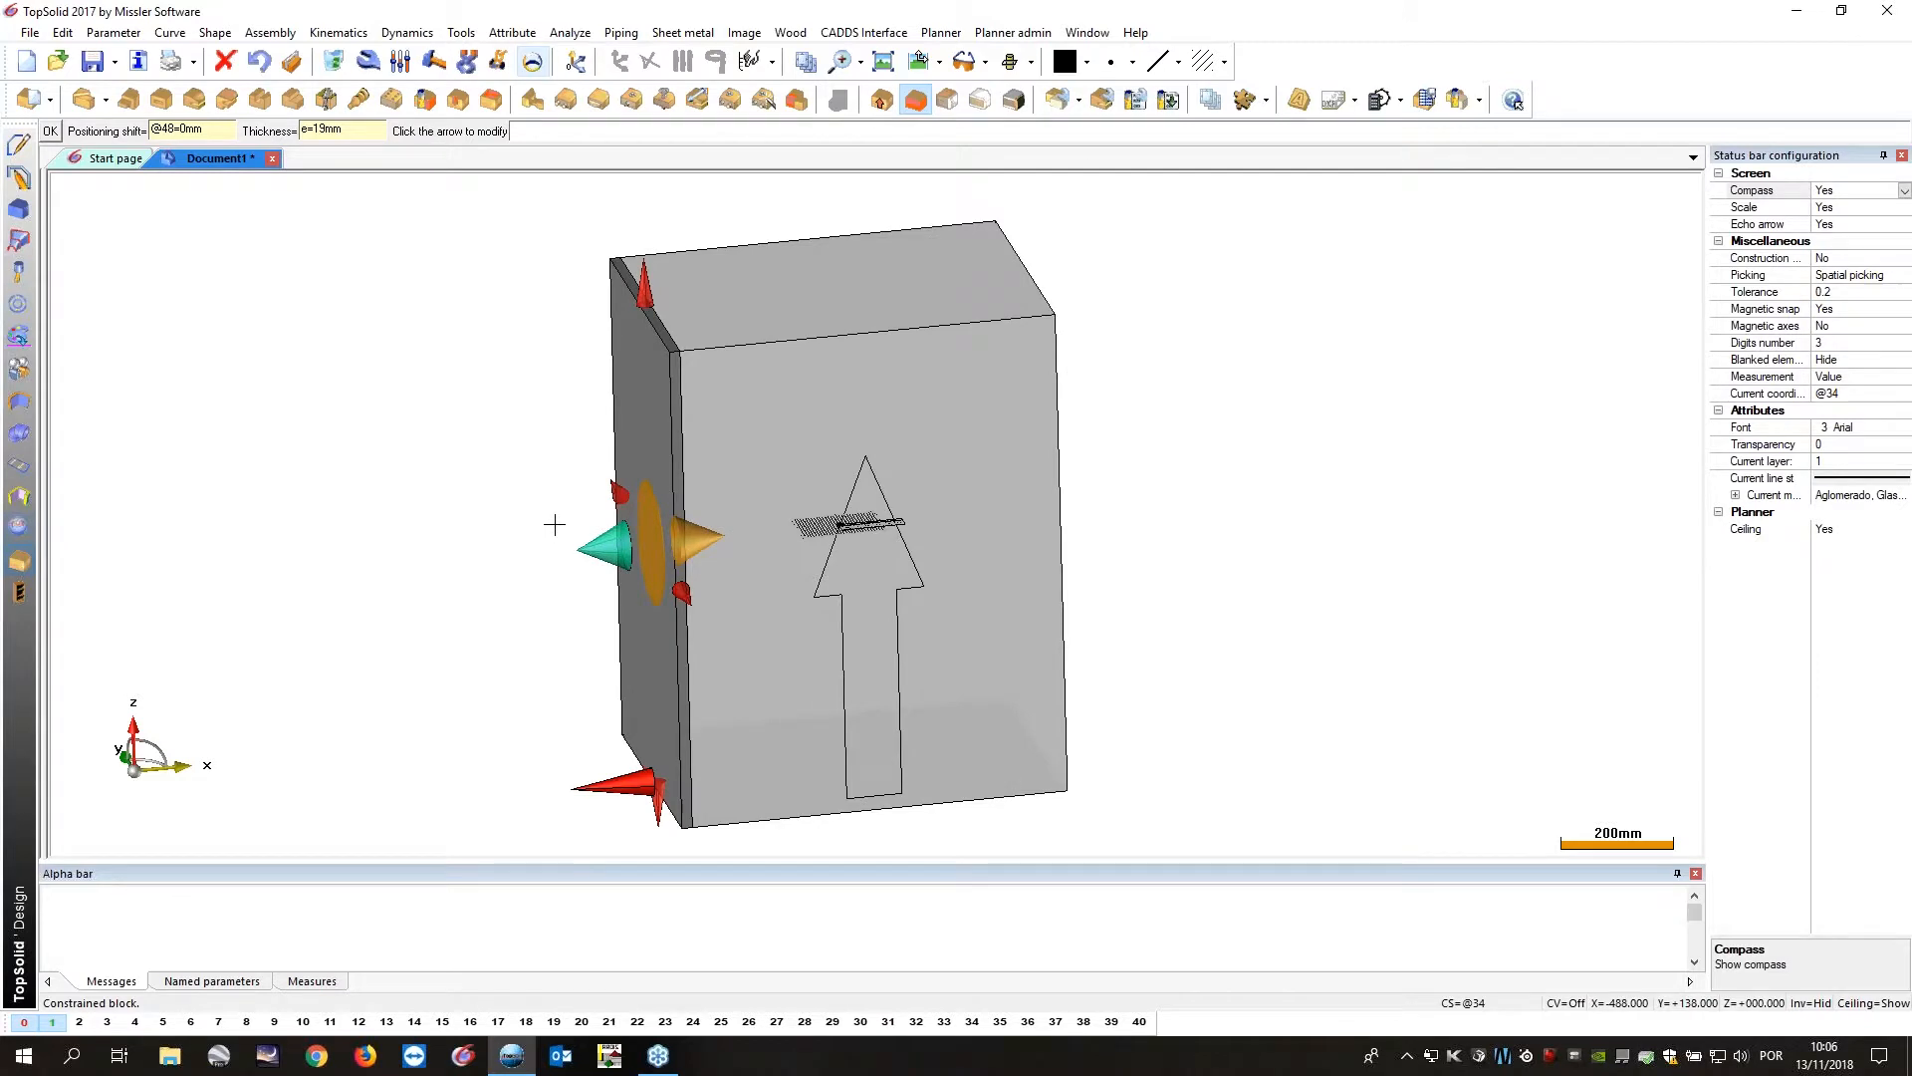
Shift the side panel's lower edge up from the driver block's base with the parameter ac=100.
middle_click_drag(555, 456, 784, 338)
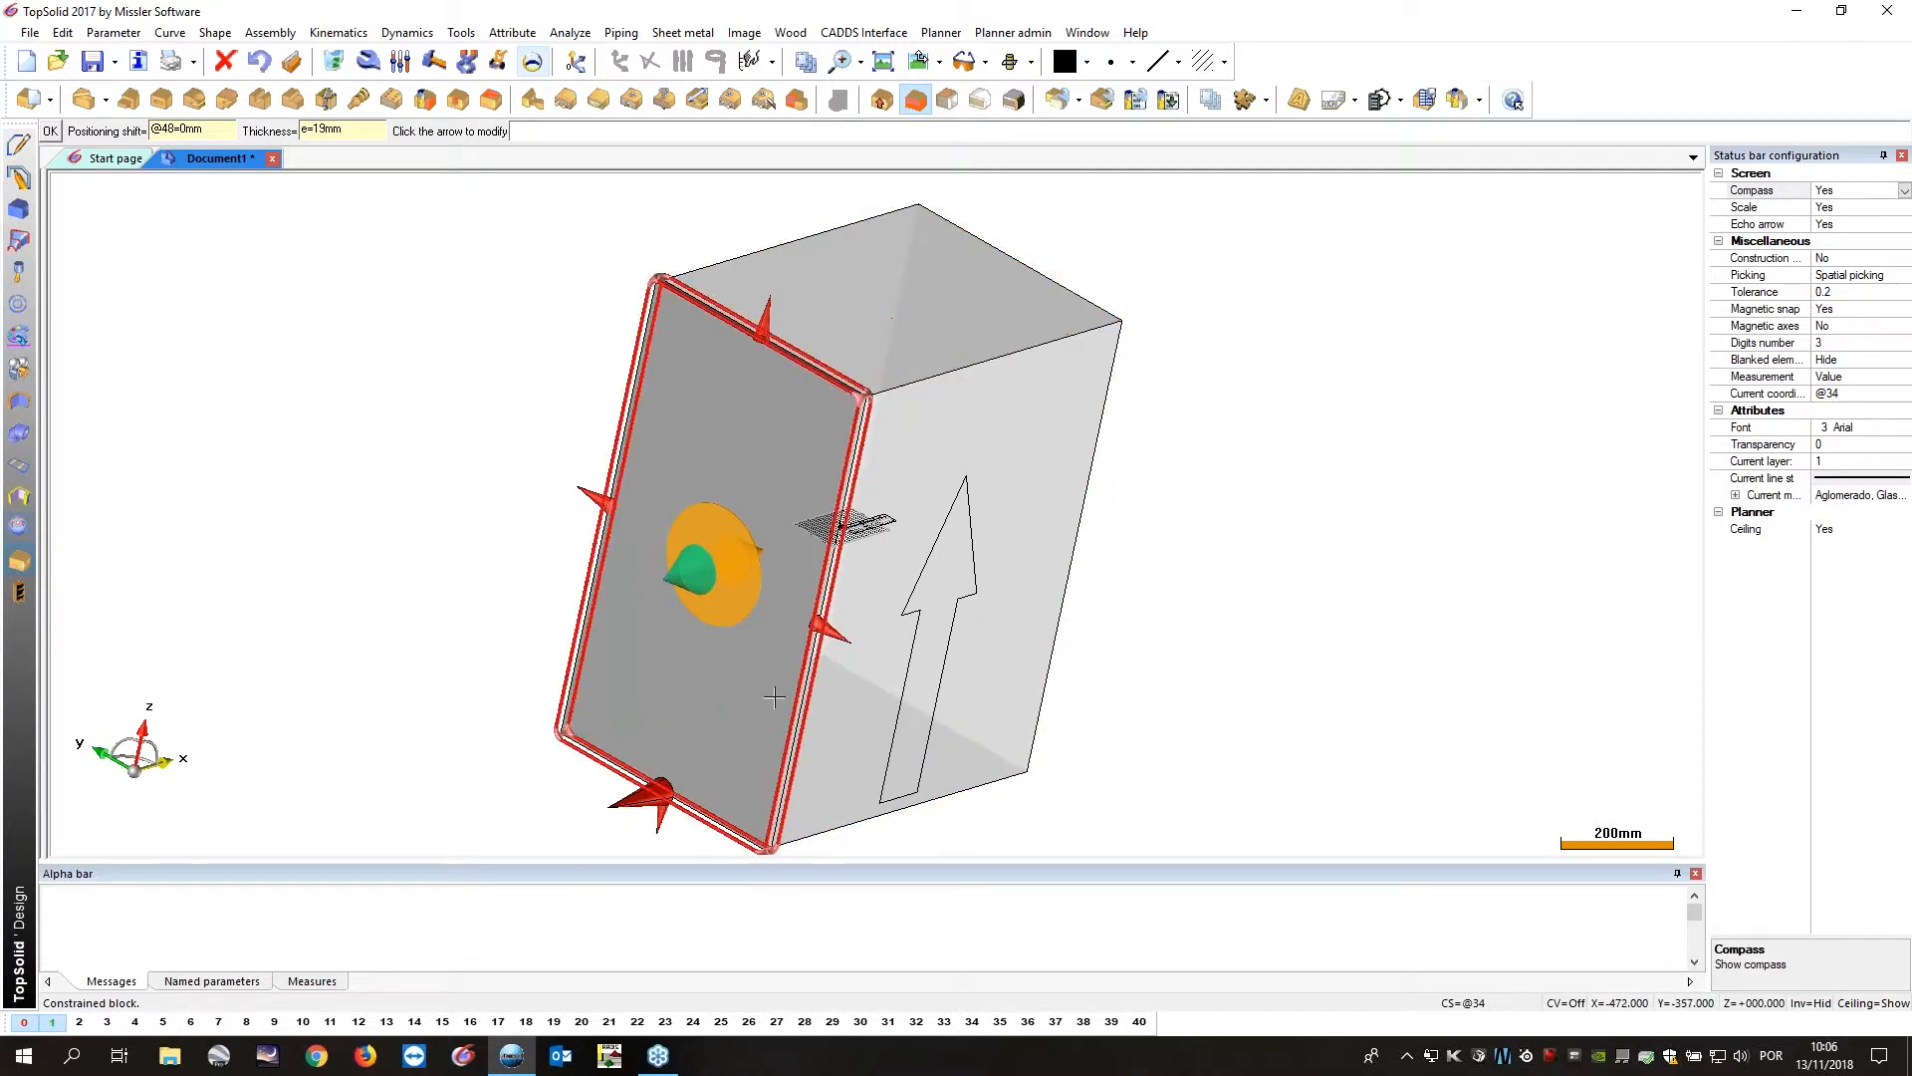
middle_click_drag(543, 735, 445, 584)
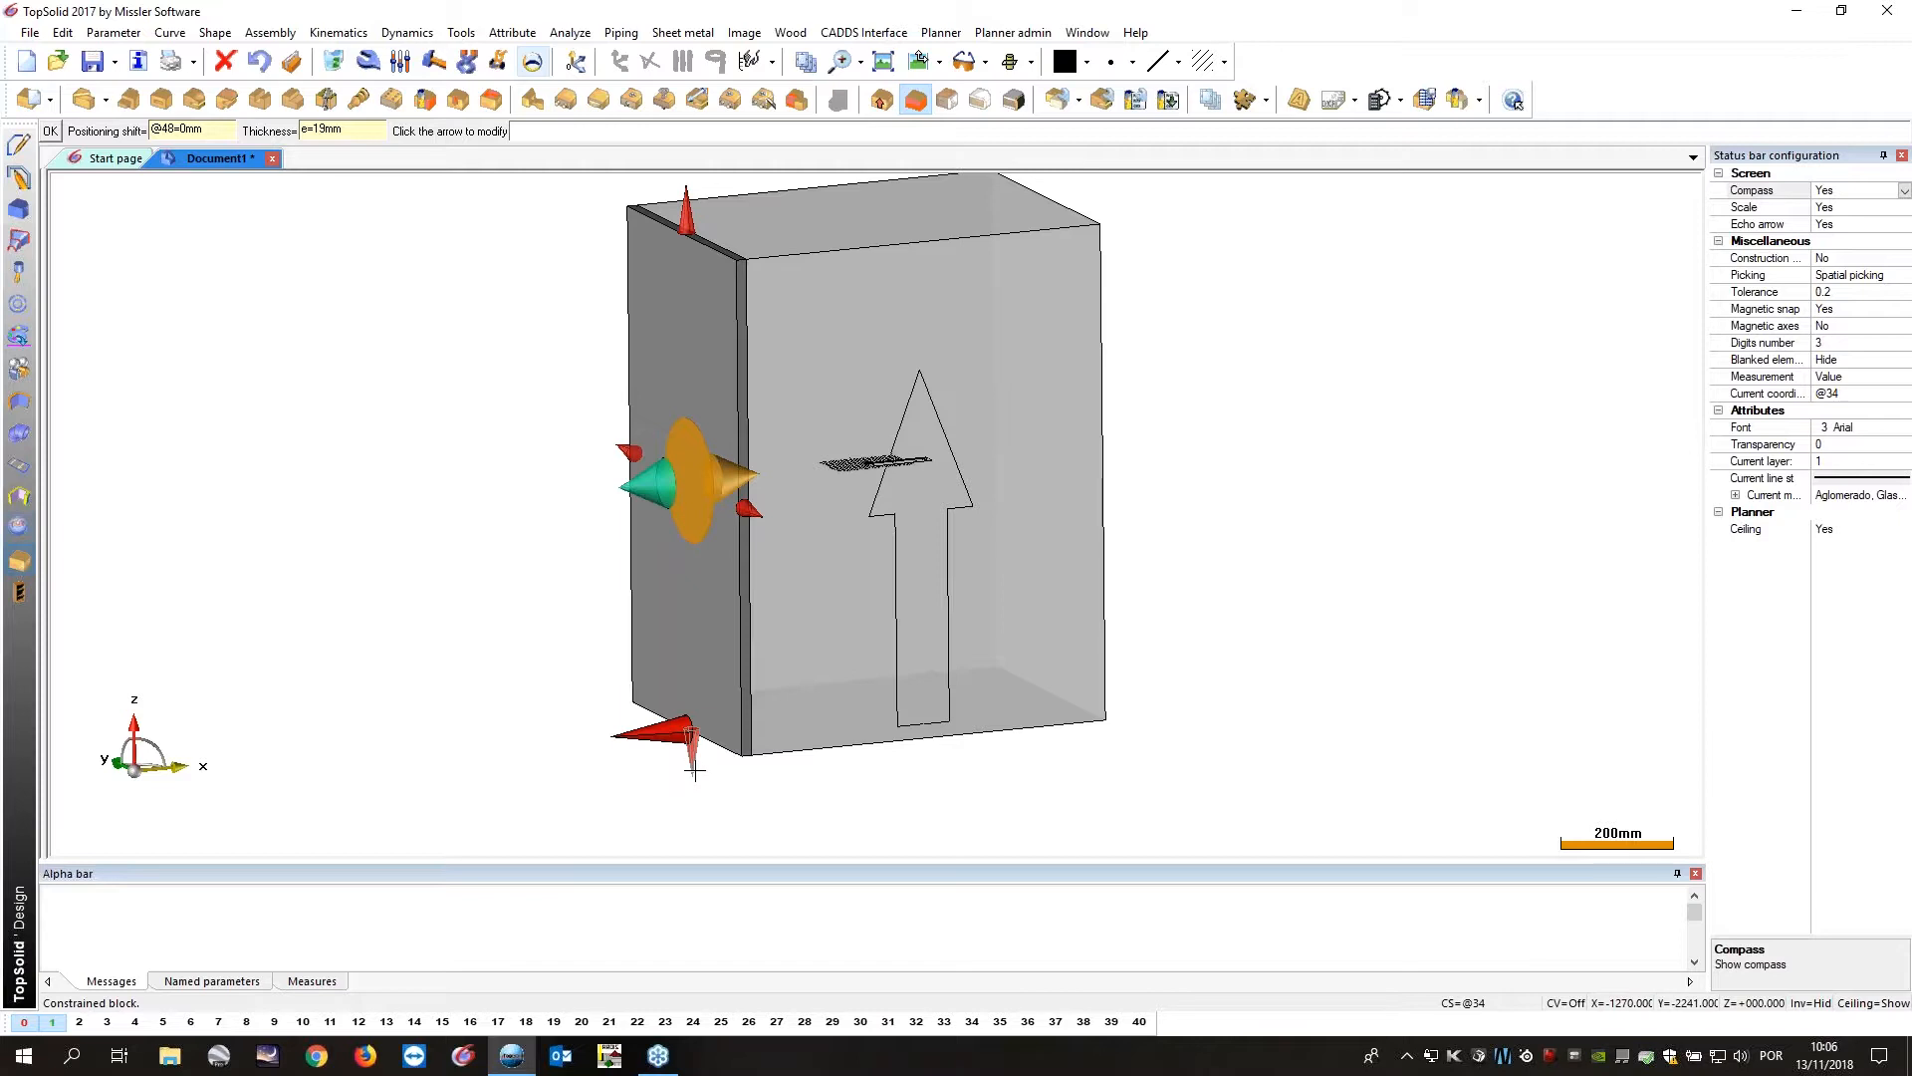
middle_click_drag(509, 527, 563, 576)
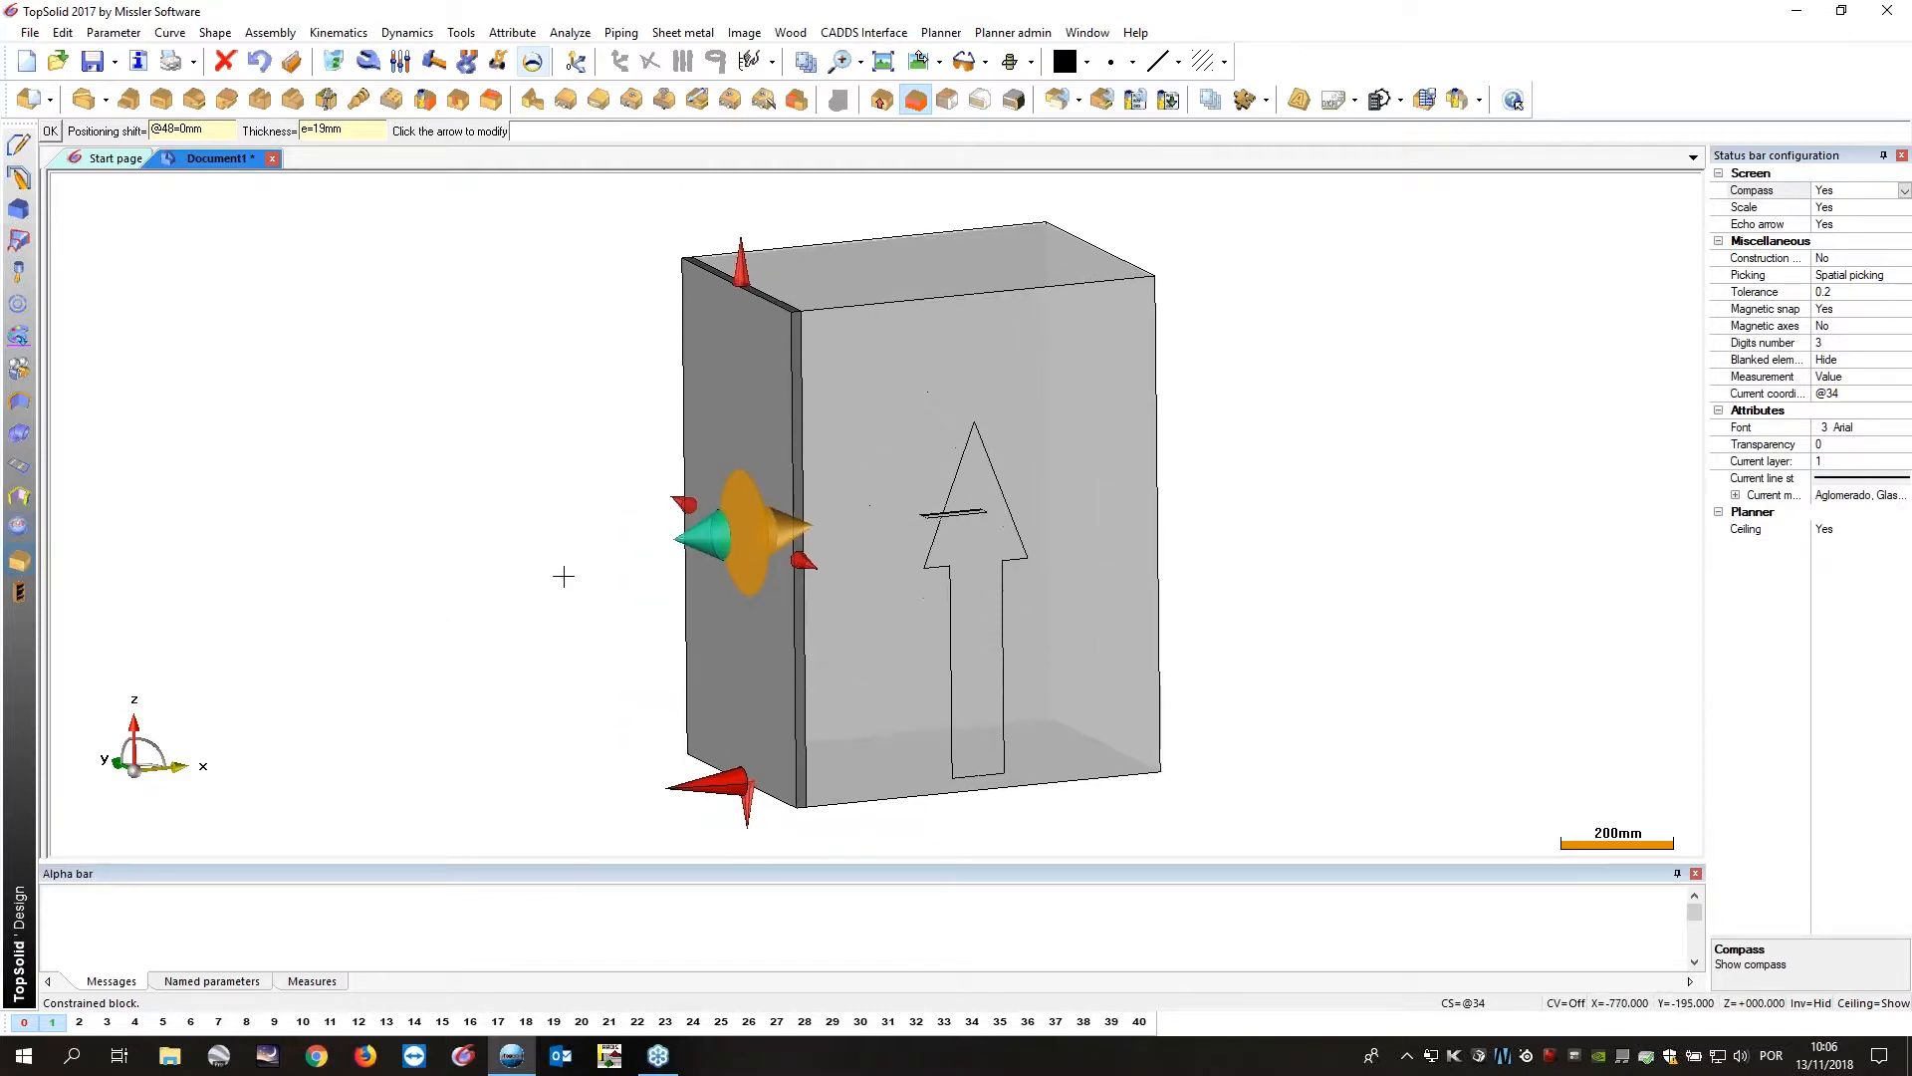
left_click(747, 812)
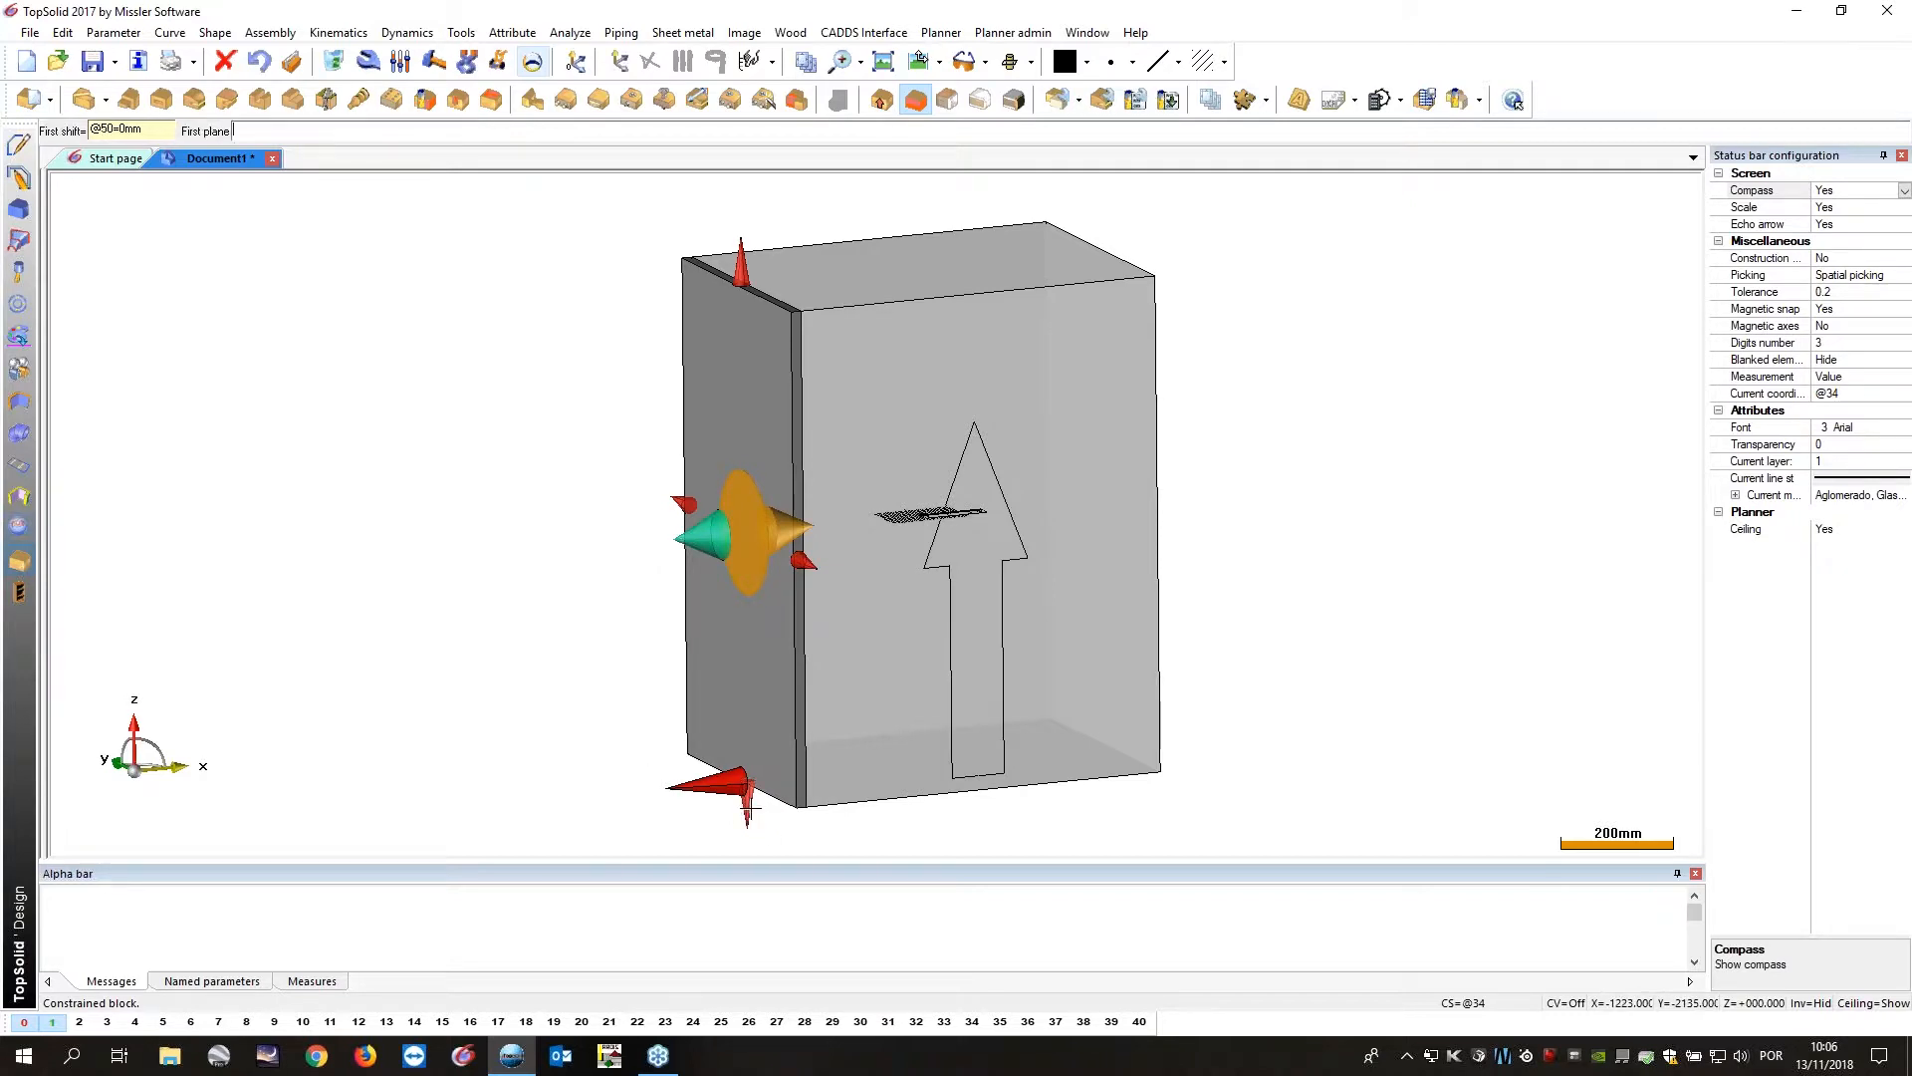
left_click(168, 130)
type("ac=100")
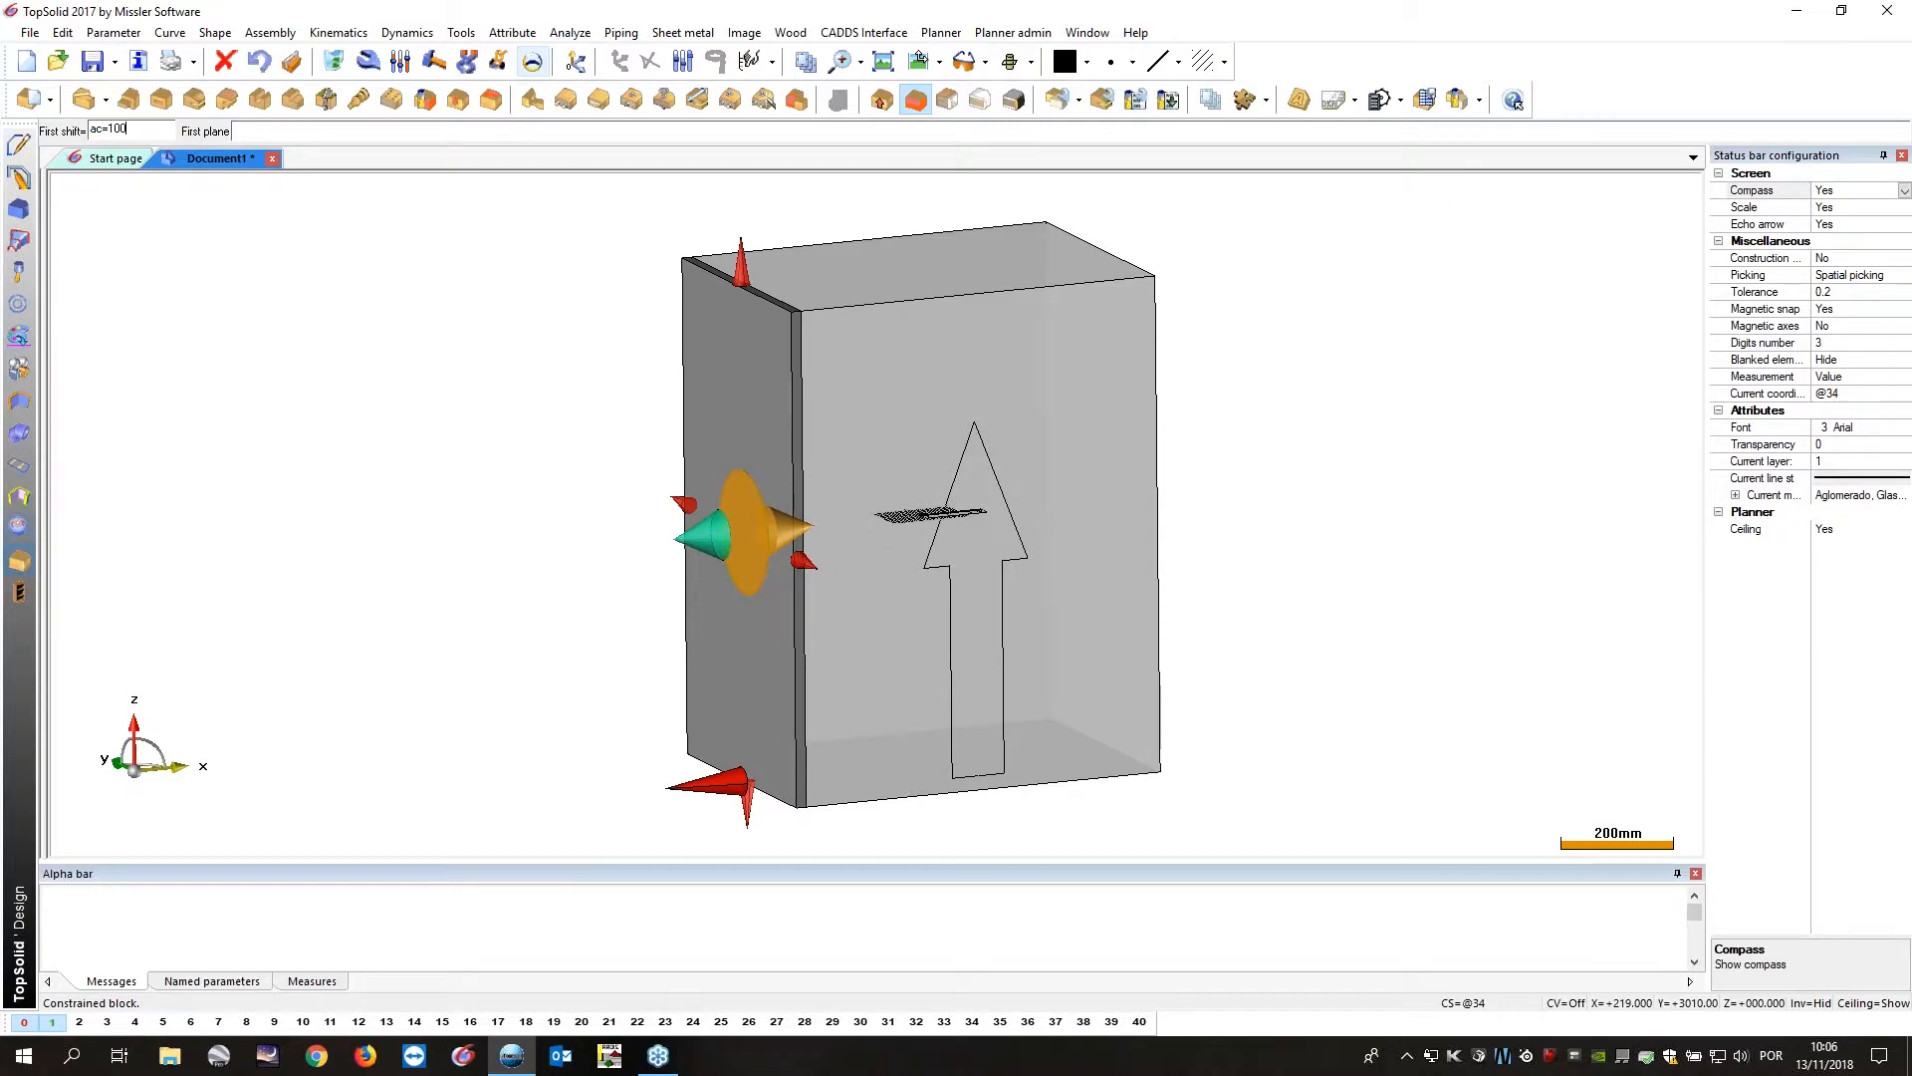
key("Return")
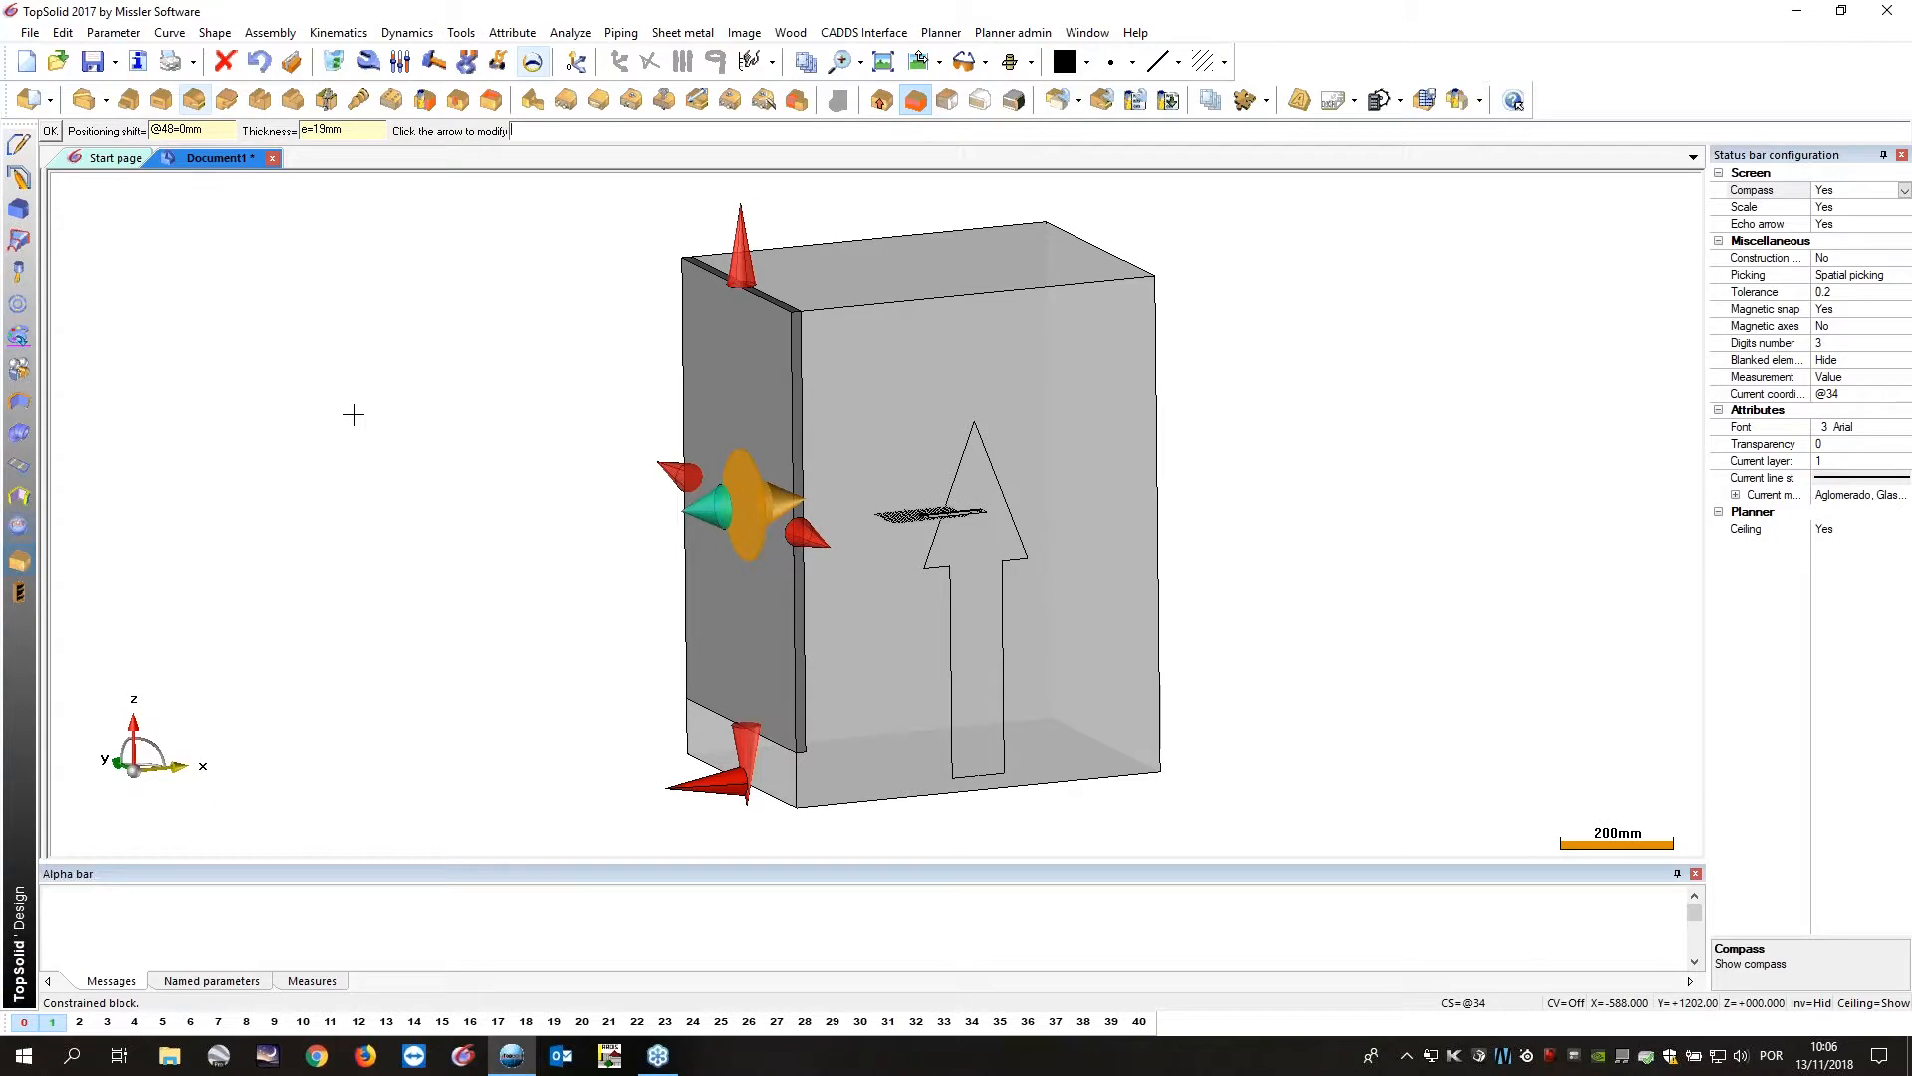
Add a second constrained side panel of thickness e=19mm on the driver block's opposite side face, lying inside the block.
key("Return")
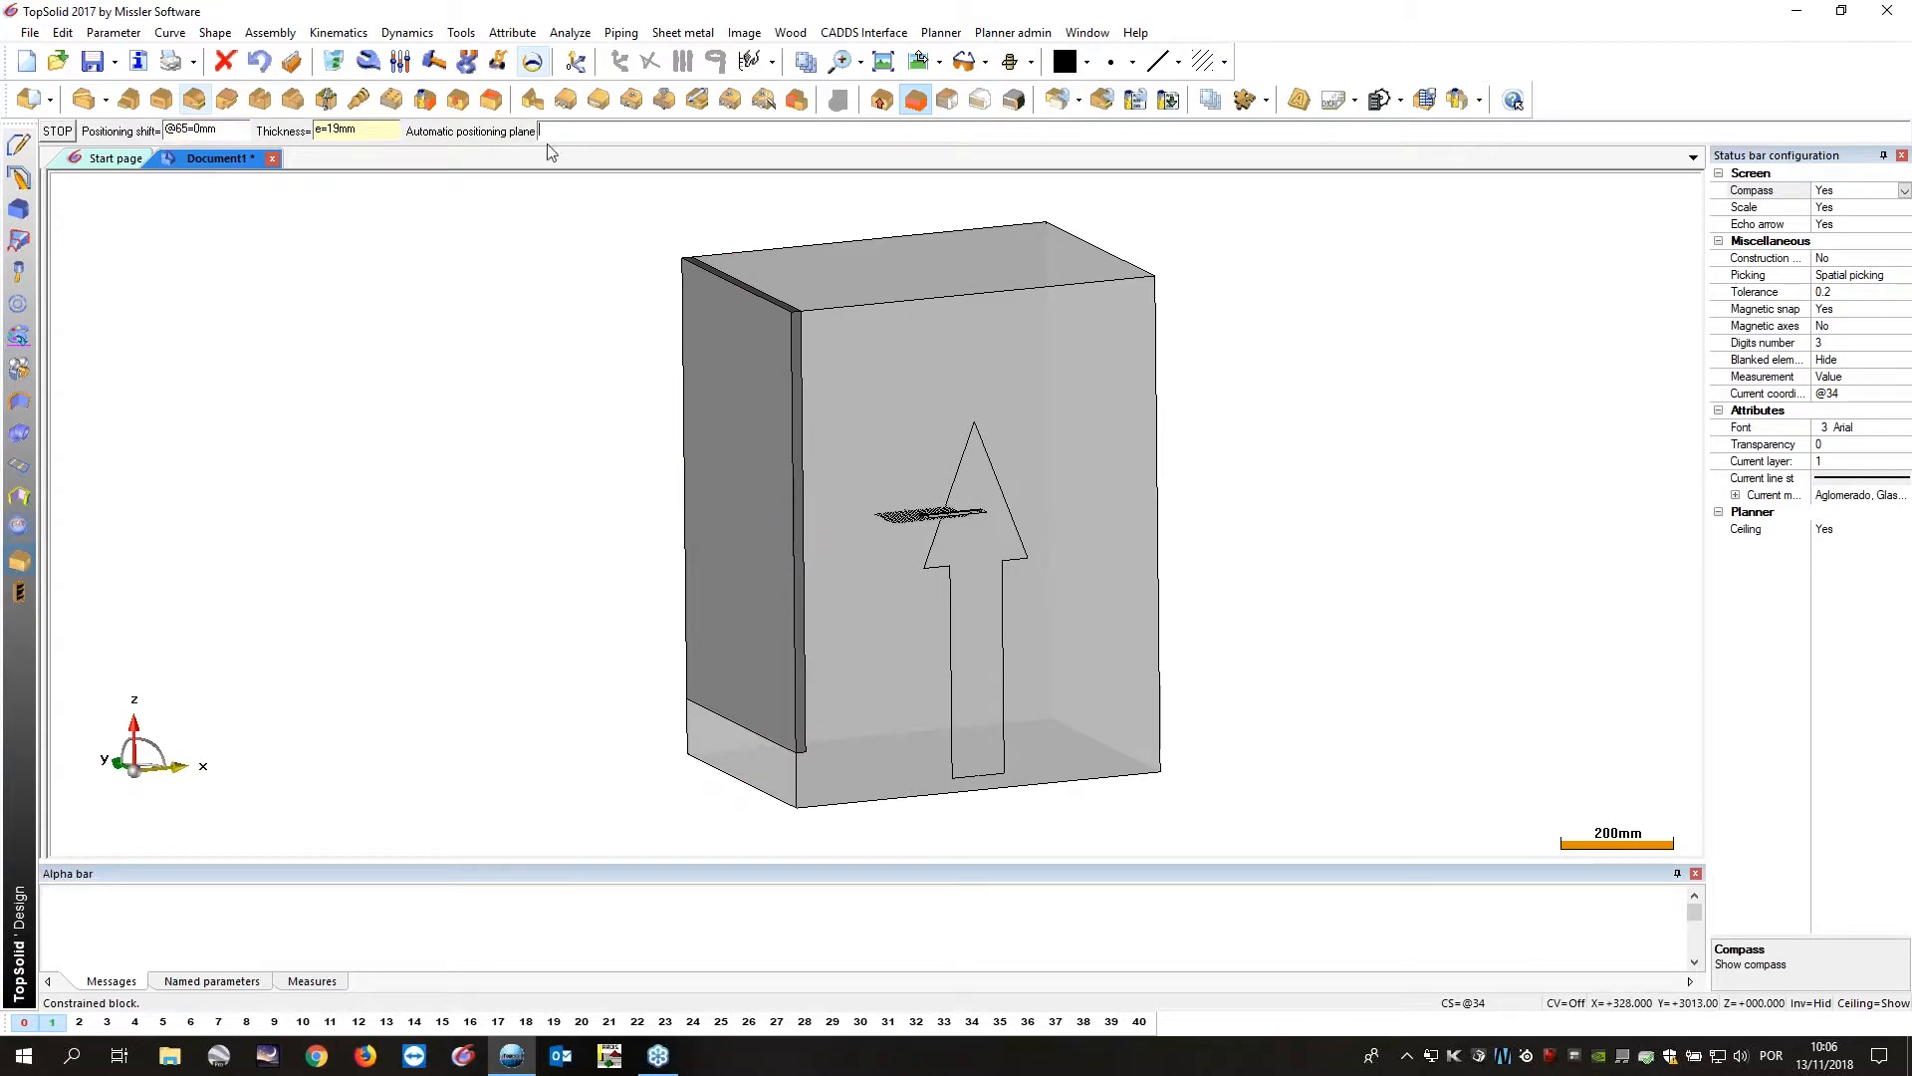
middle_click_drag(1349, 491, 1049, 444)
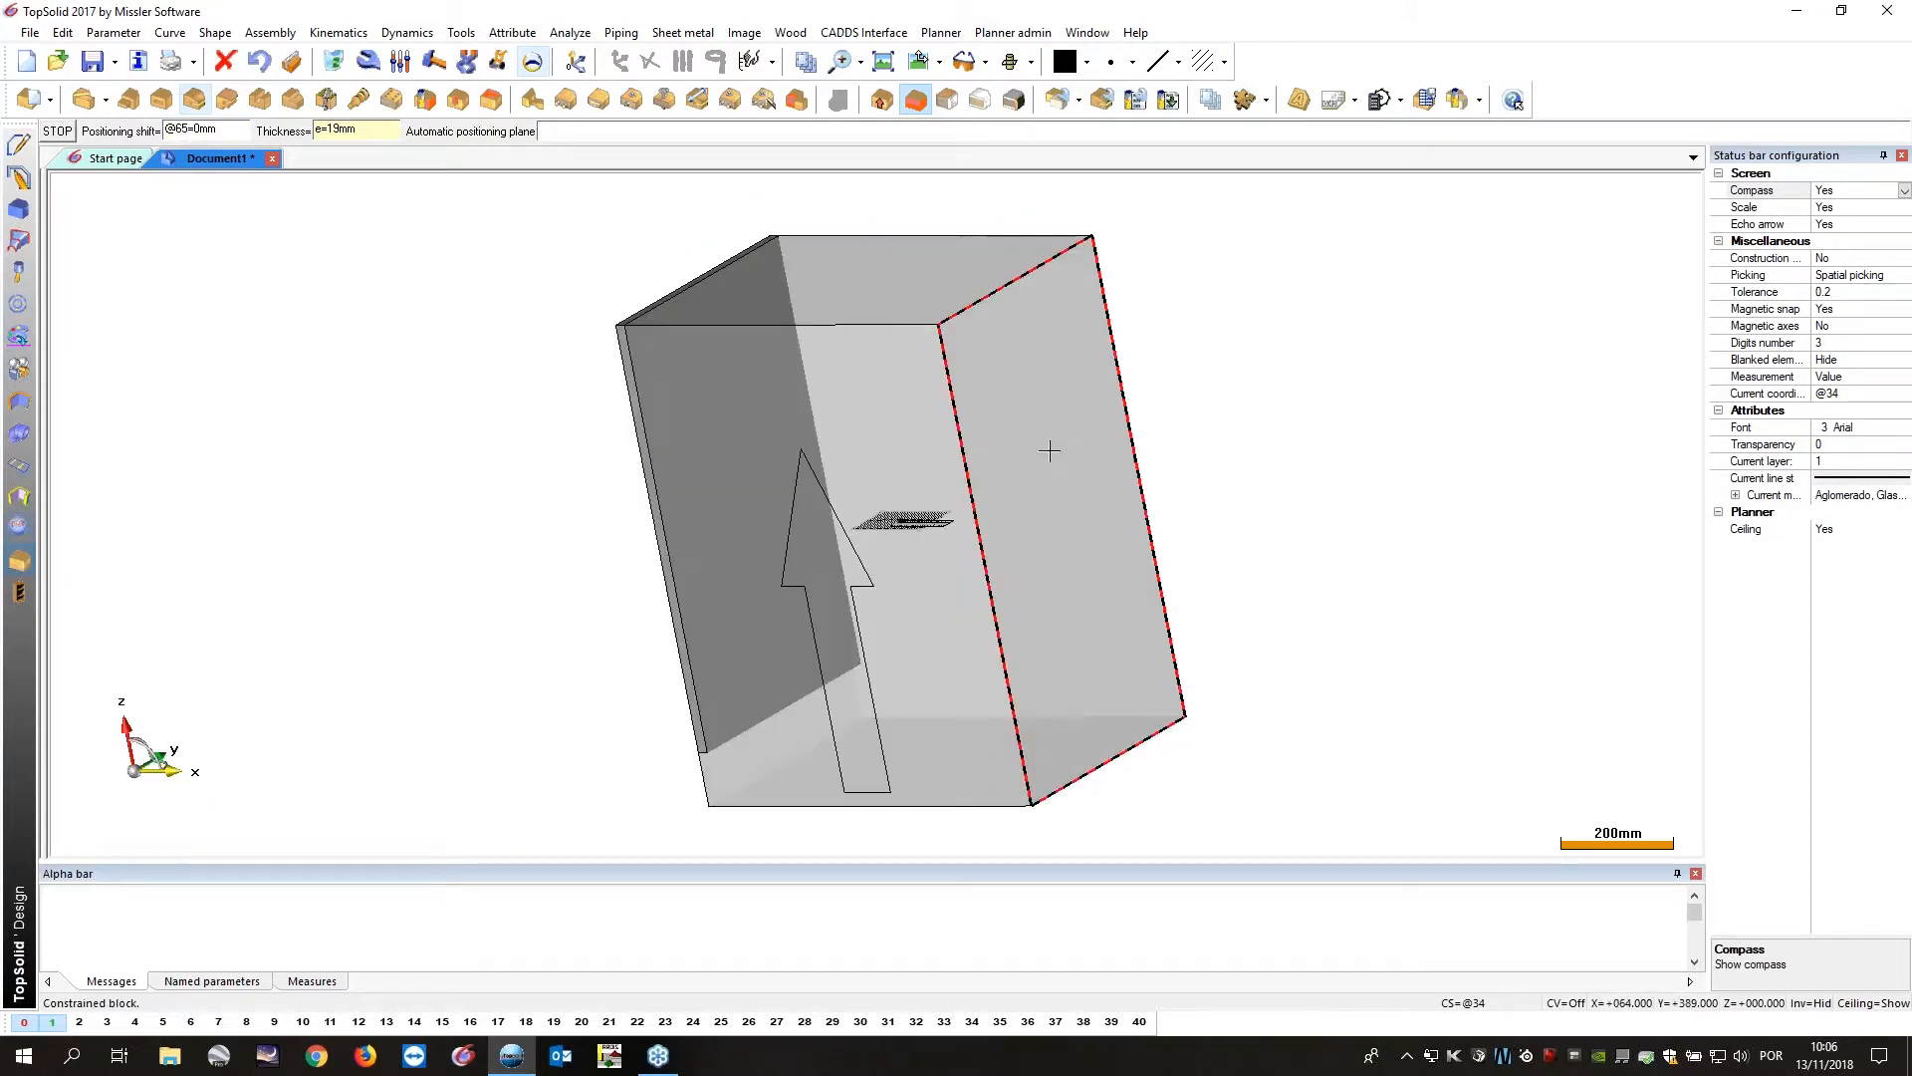
left_click(1068, 449)
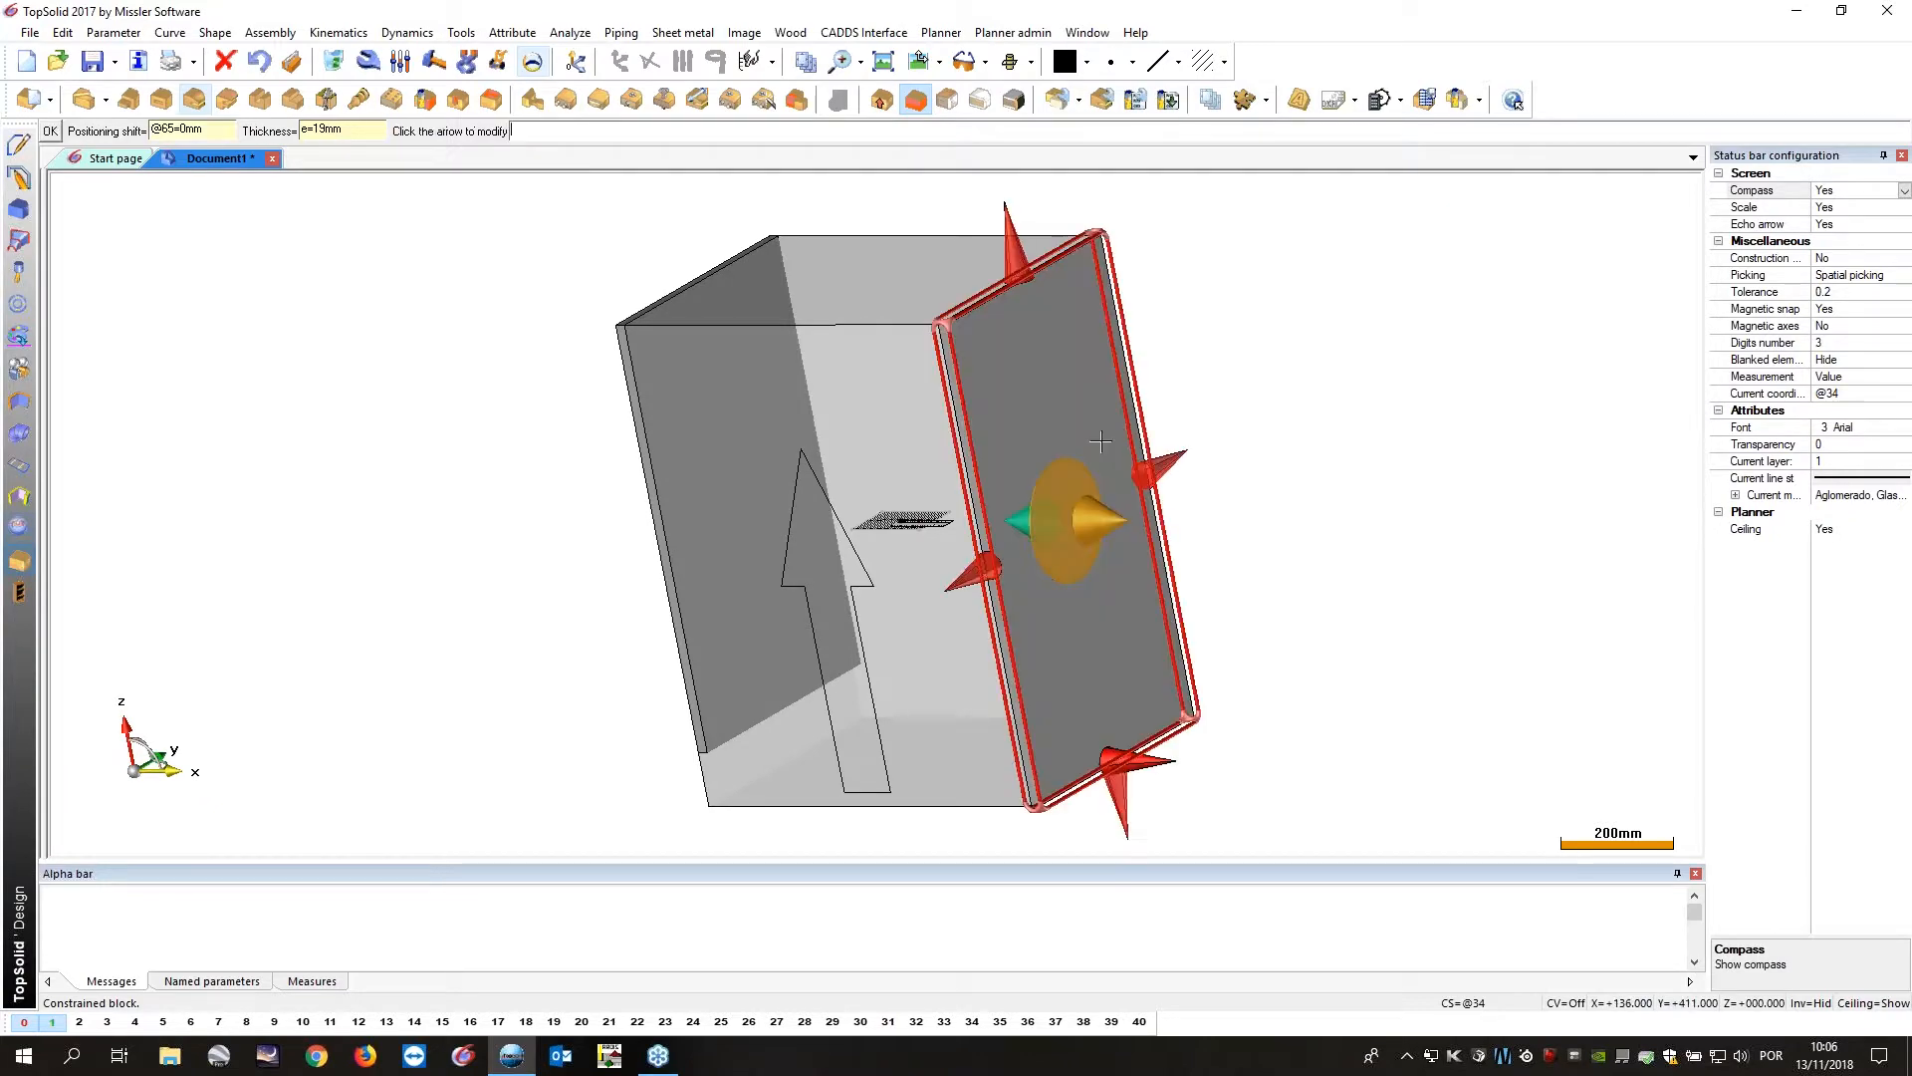
left_click(1102, 520)
key("Return")
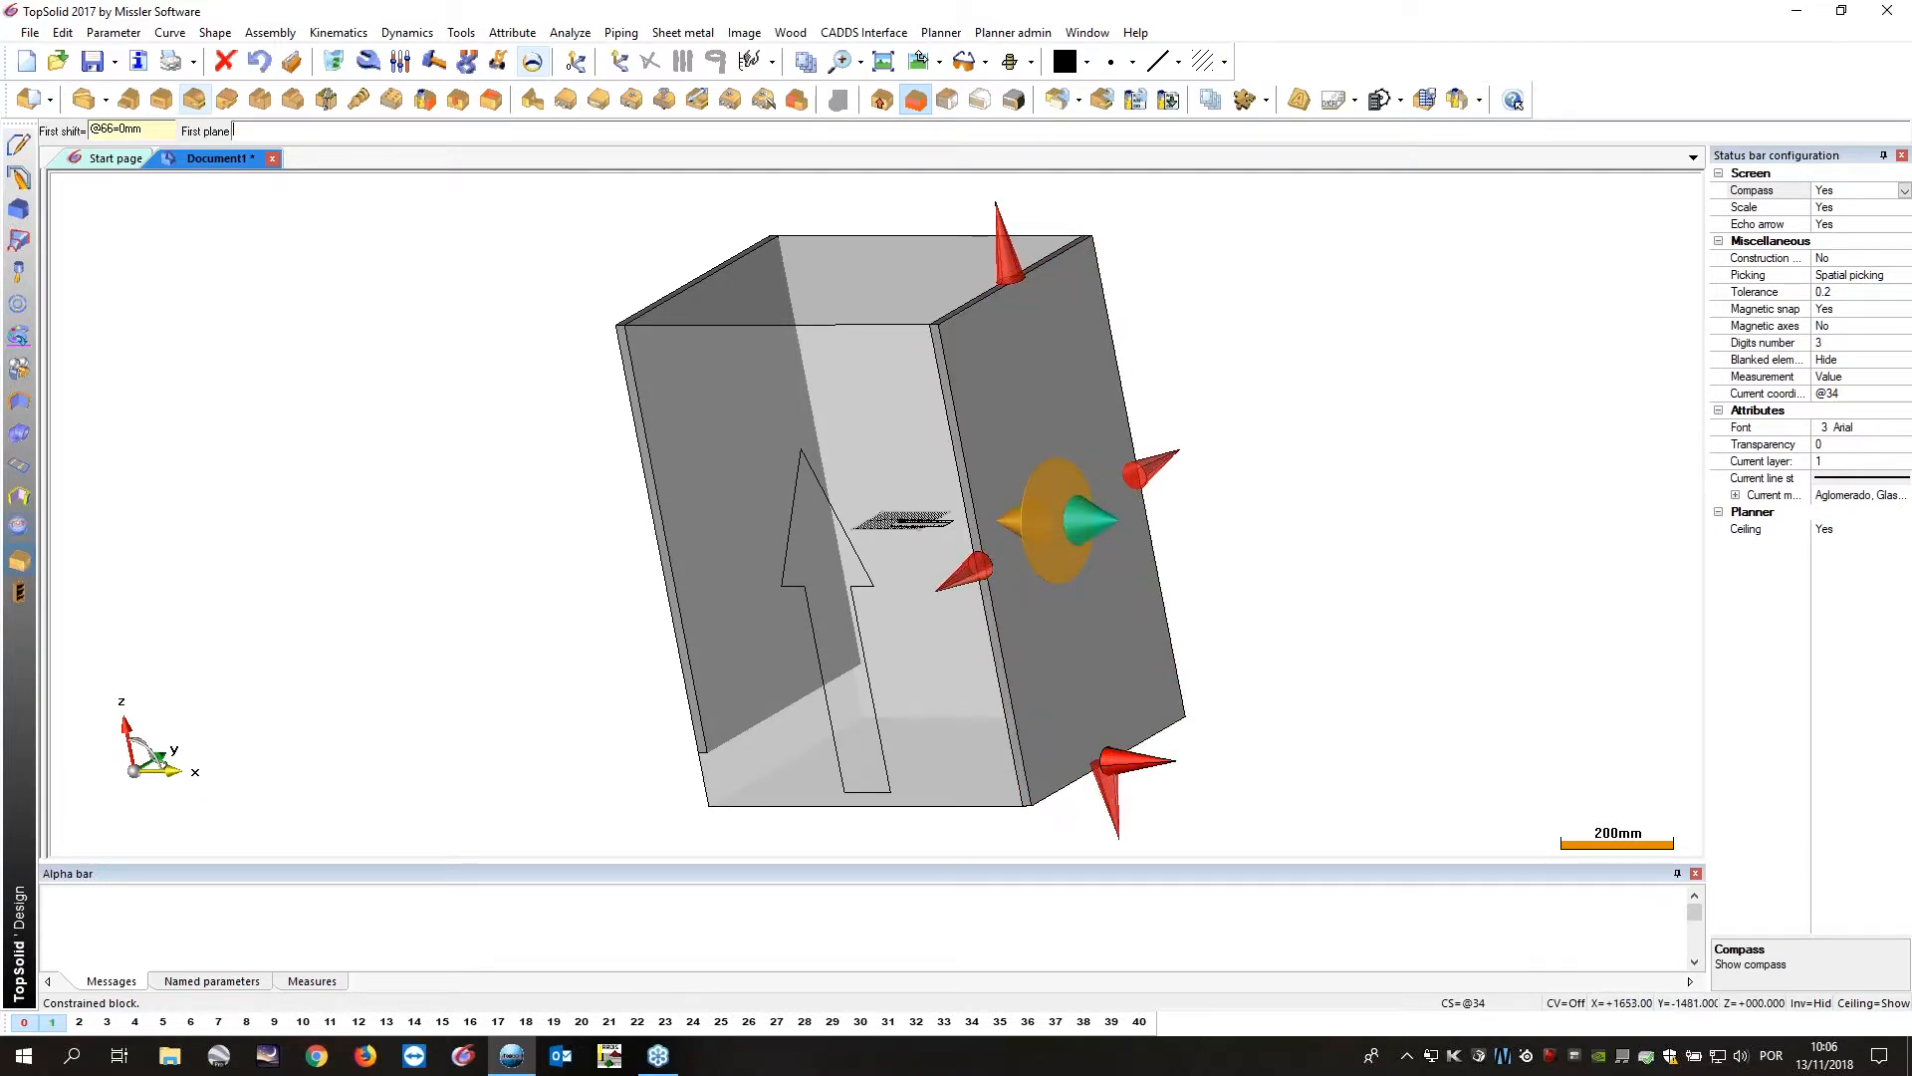
Align the second side panel's lower edge with the underside of the first side panel.
middle_click_drag(1225, 773, 687, 709)
left_click(687, 709)
scroll(585, 637, "down", 1)
middle_click_drag(585, 636, 579, 457)
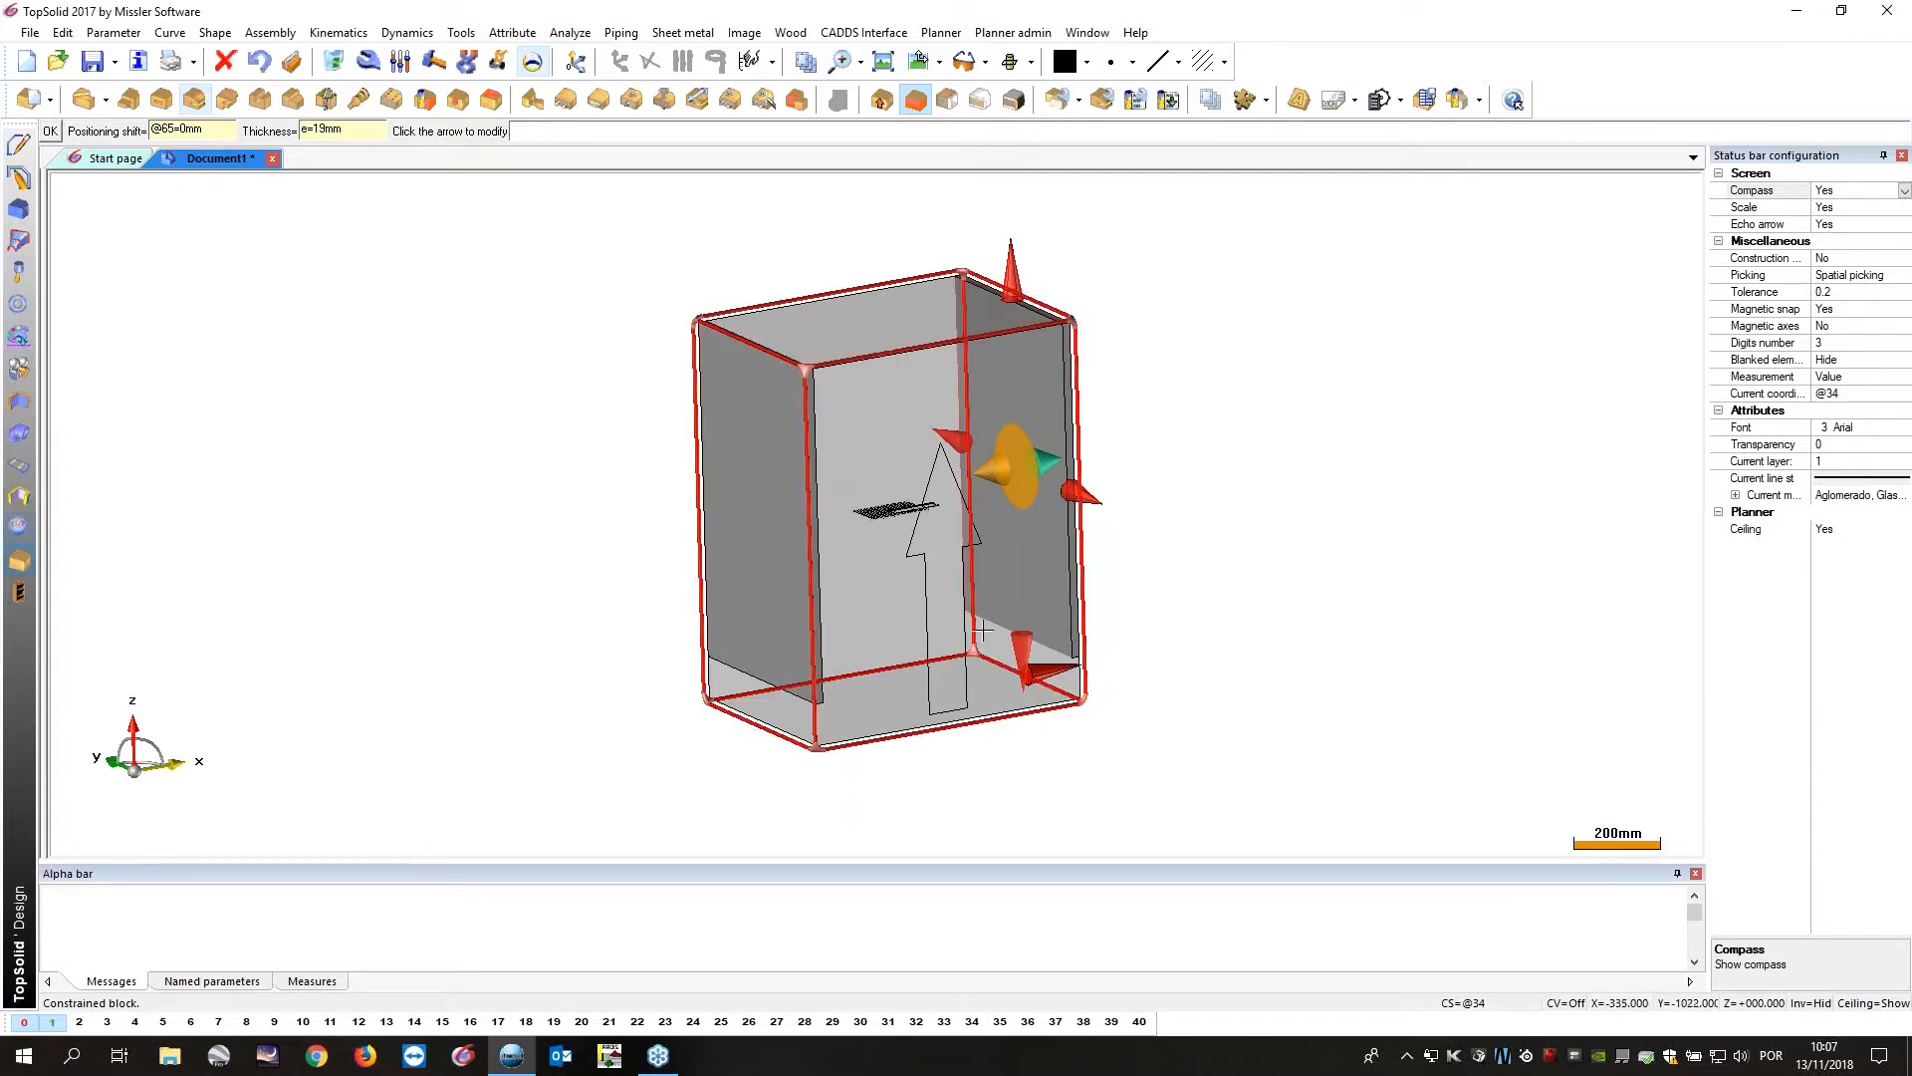
key("Return")
Add a constrained top panel of thickness e=19mm inside the driver block's top face, limited at both ends by the side panels.
middle_click_drag(634, 393, 492, 345)
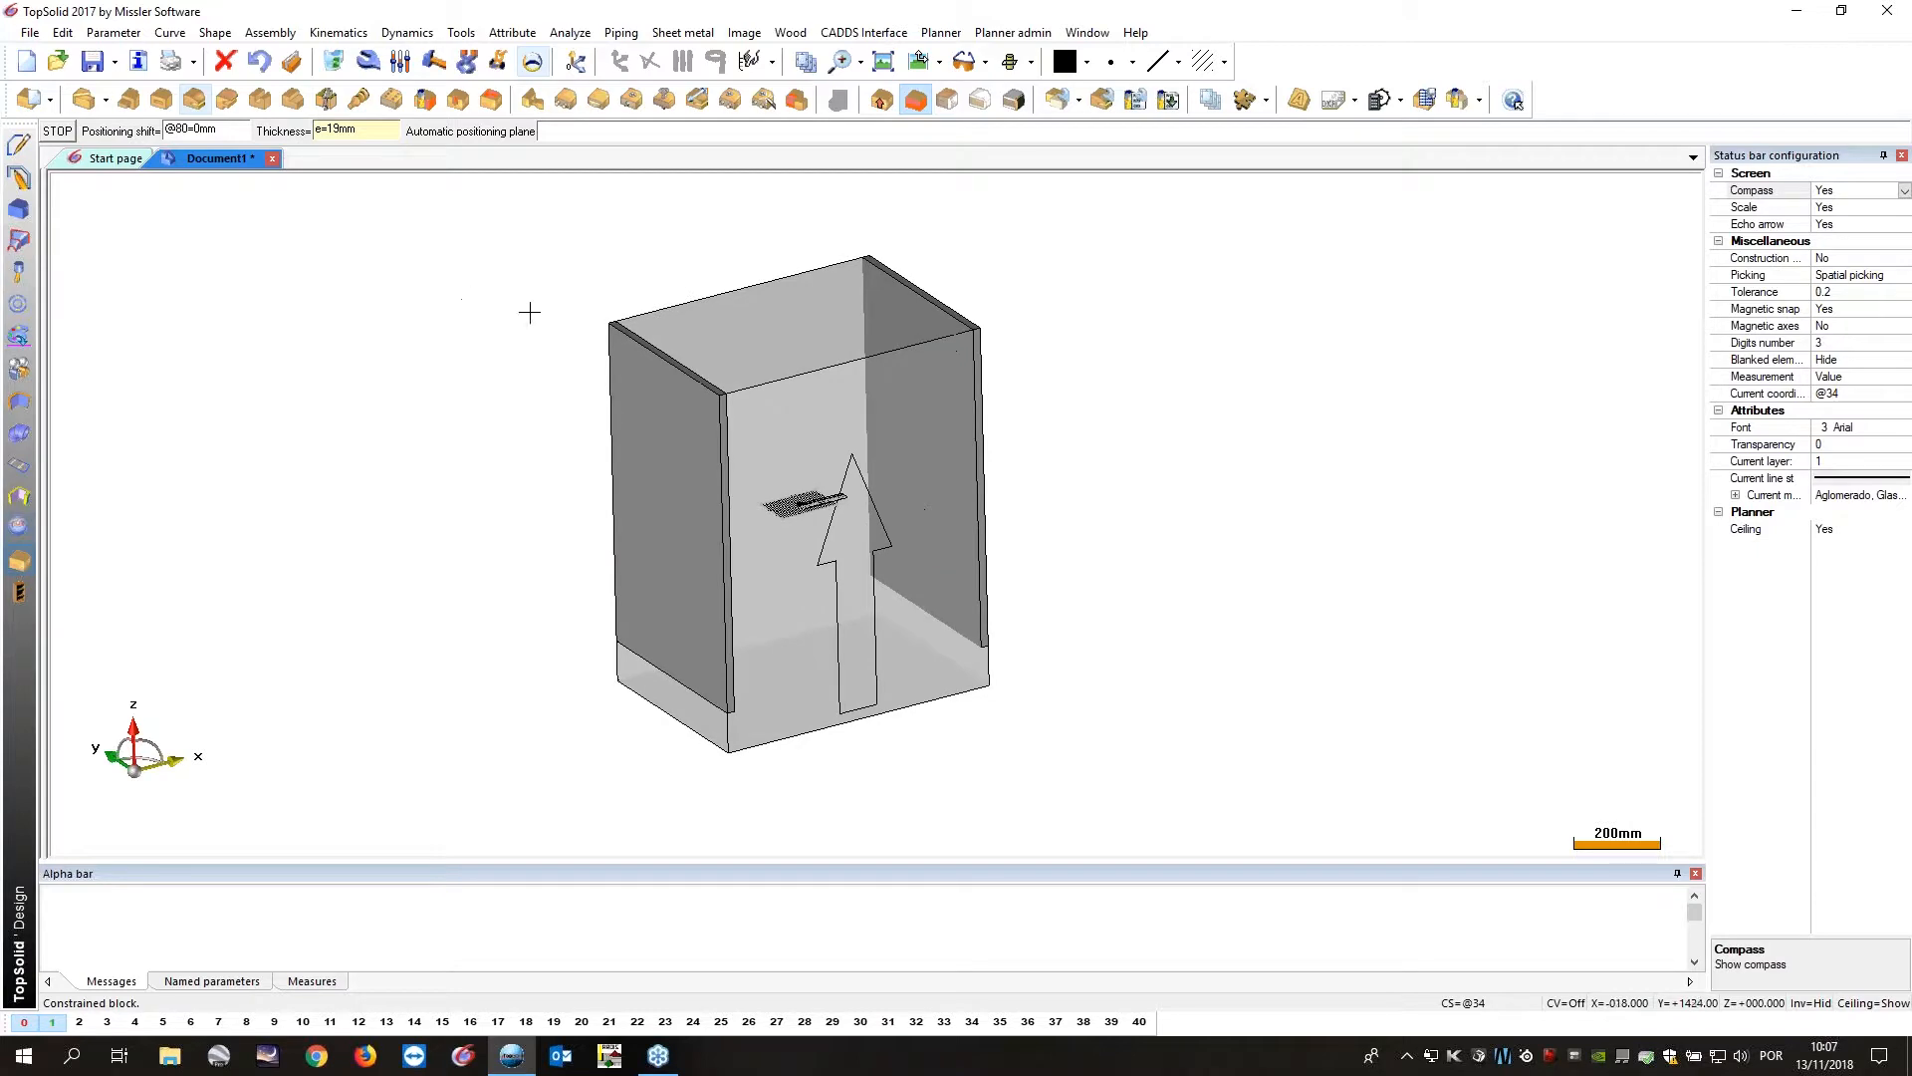
left_click(788, 347)
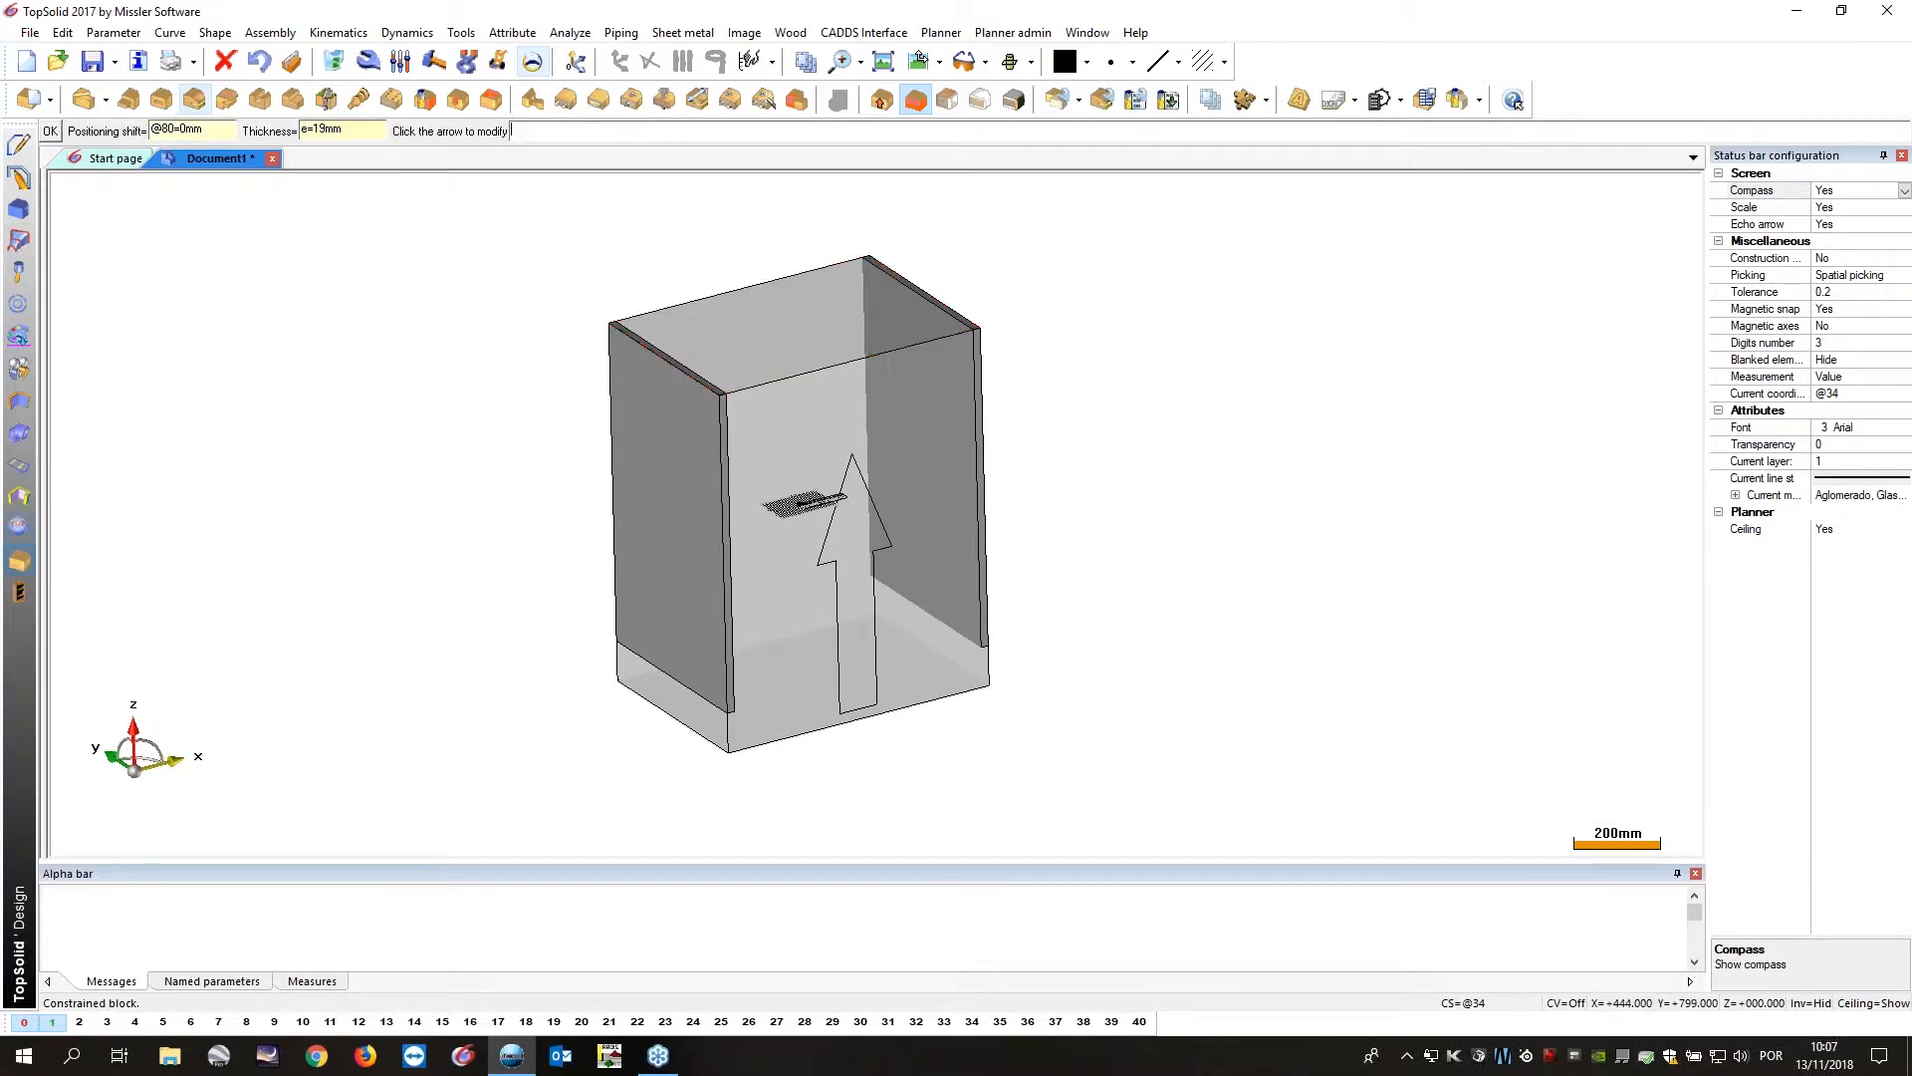
scroll(805, 350, "up", 2)
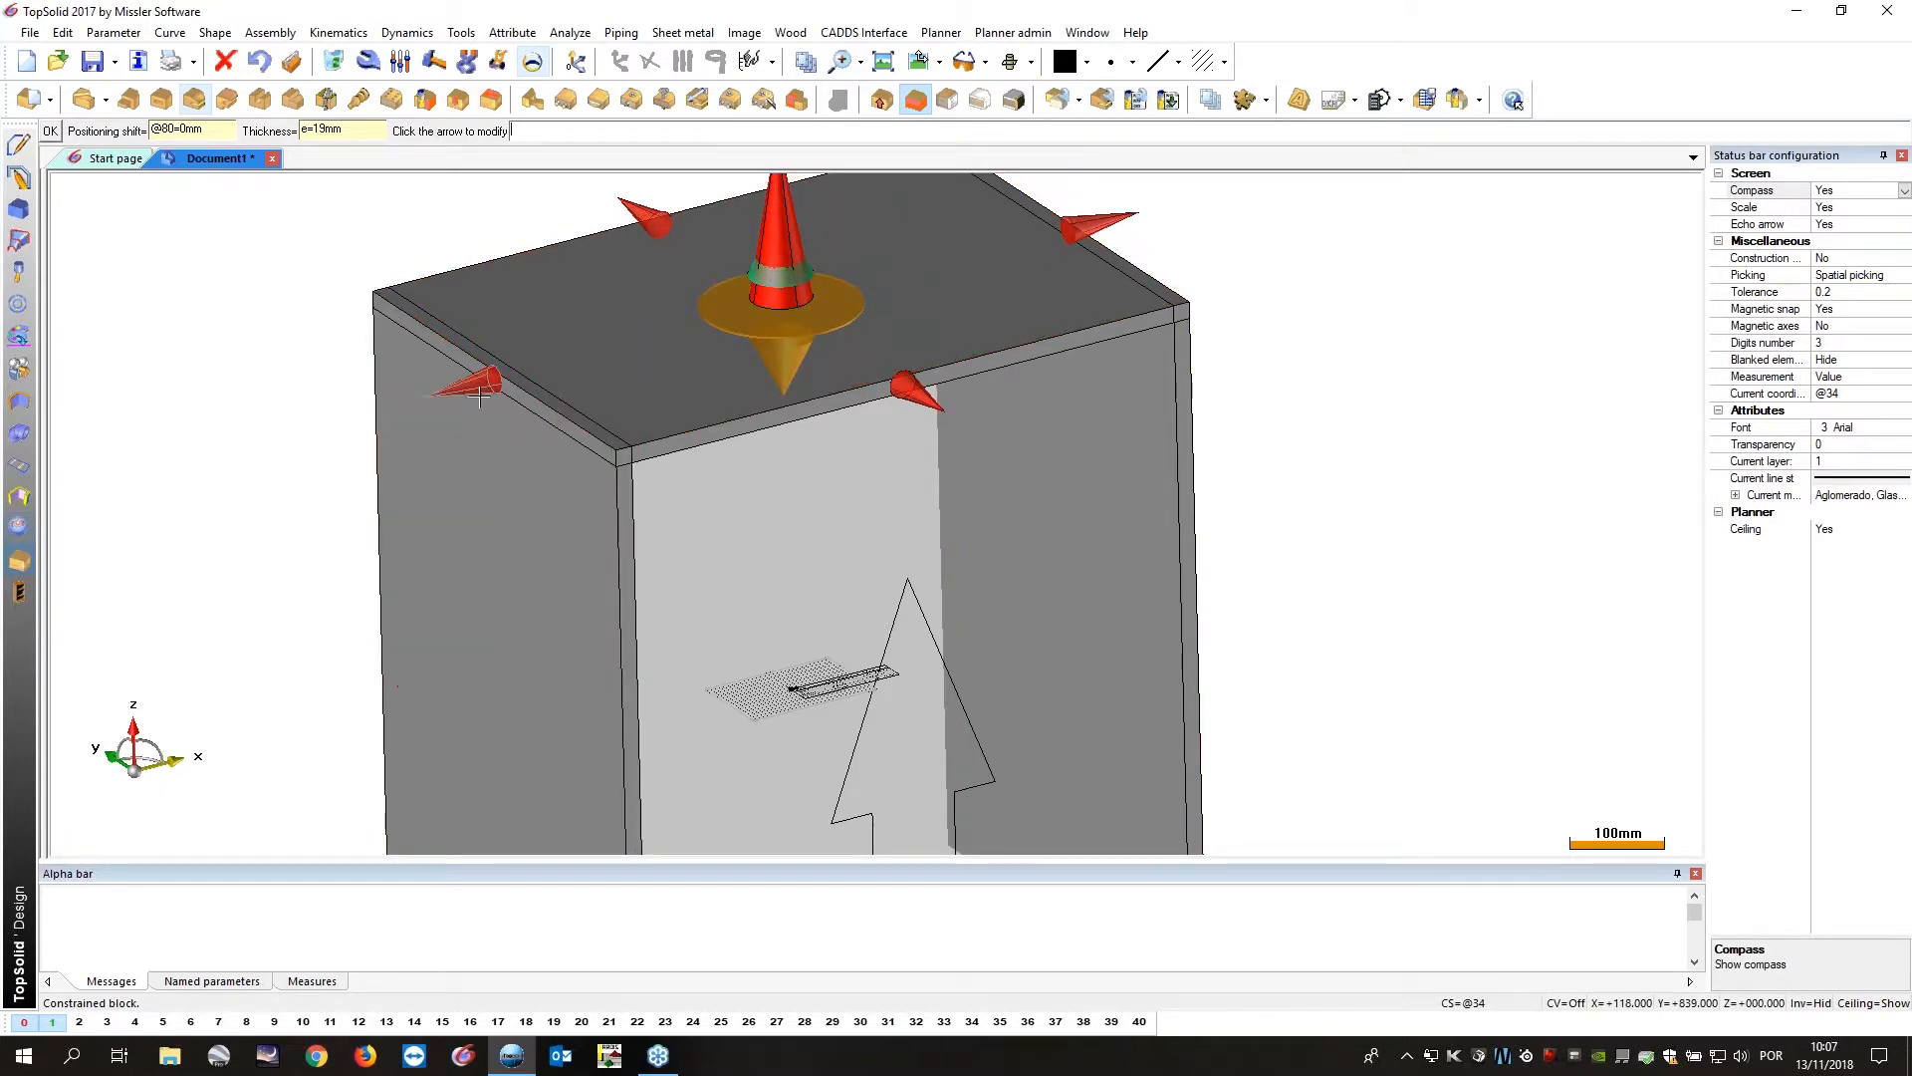
left_click(494, 439)
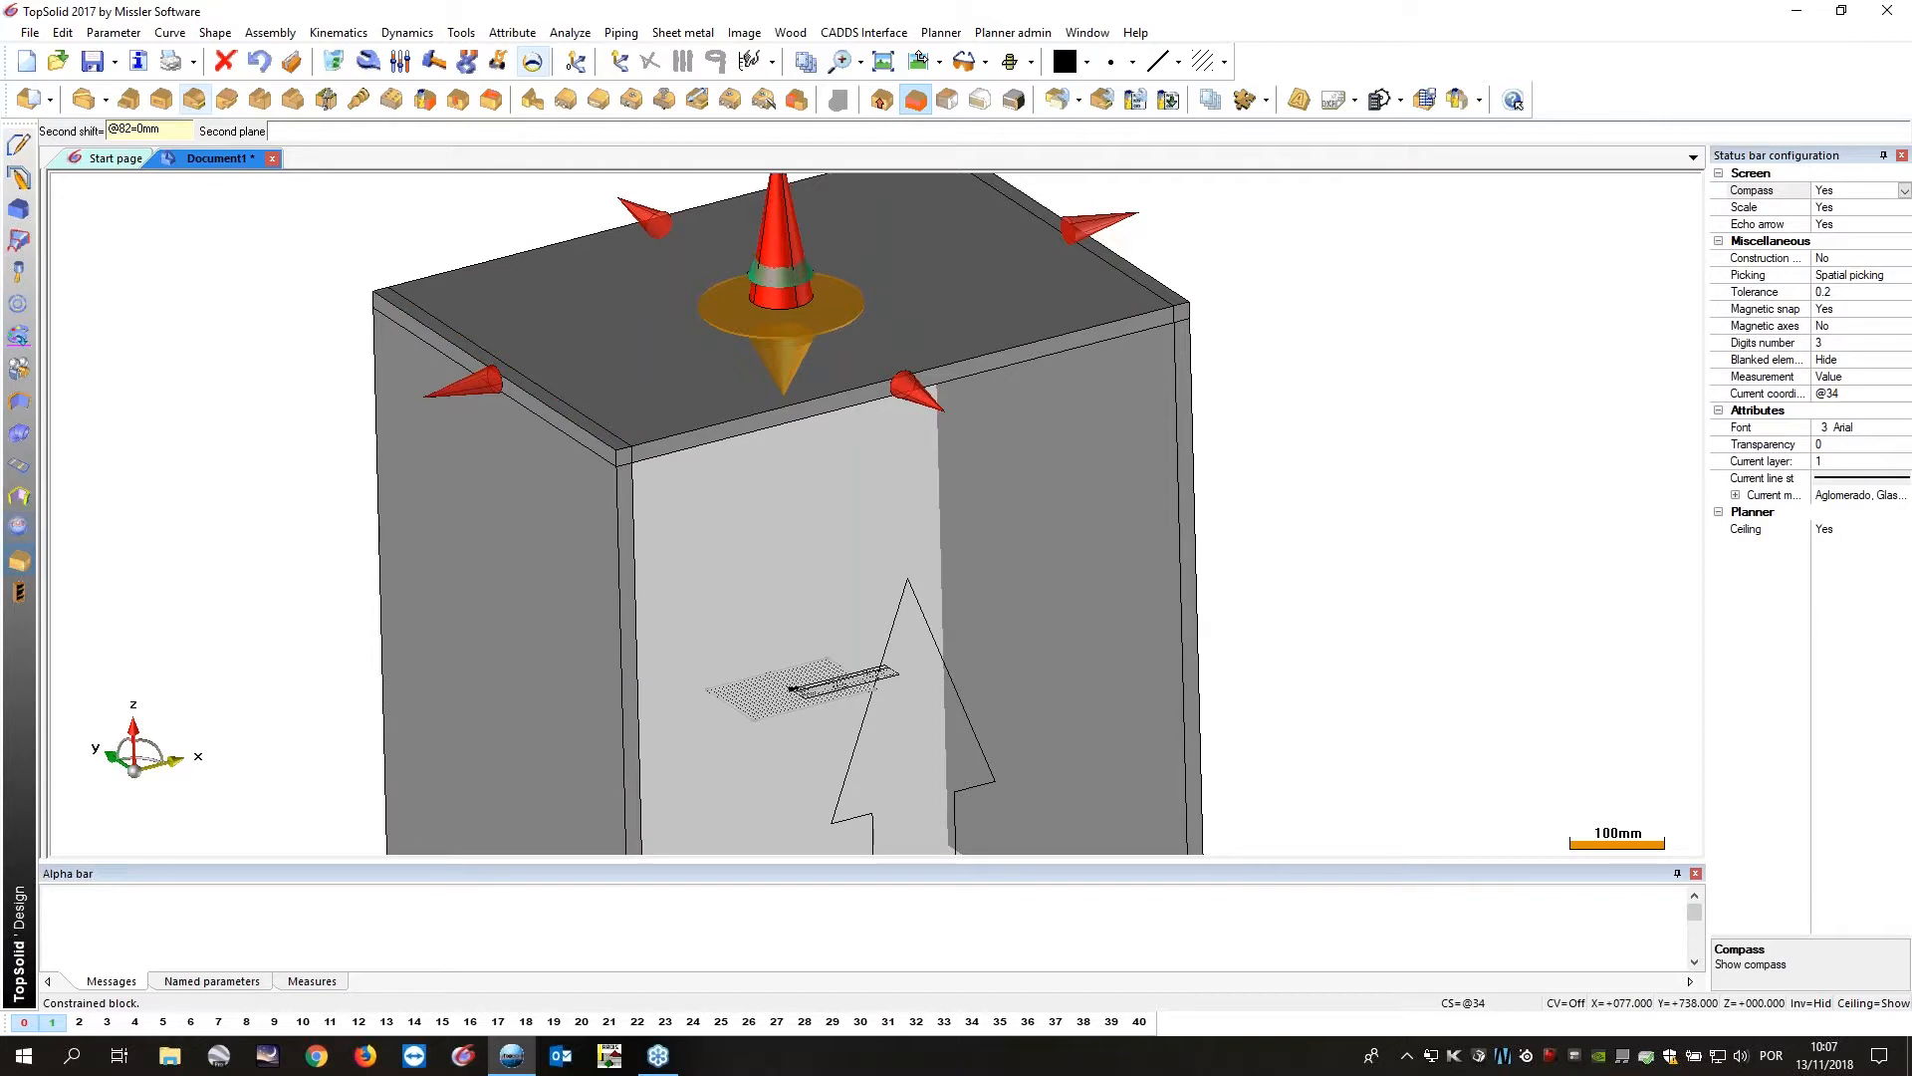
left_click(494, 438)
left_click(1098, 228)
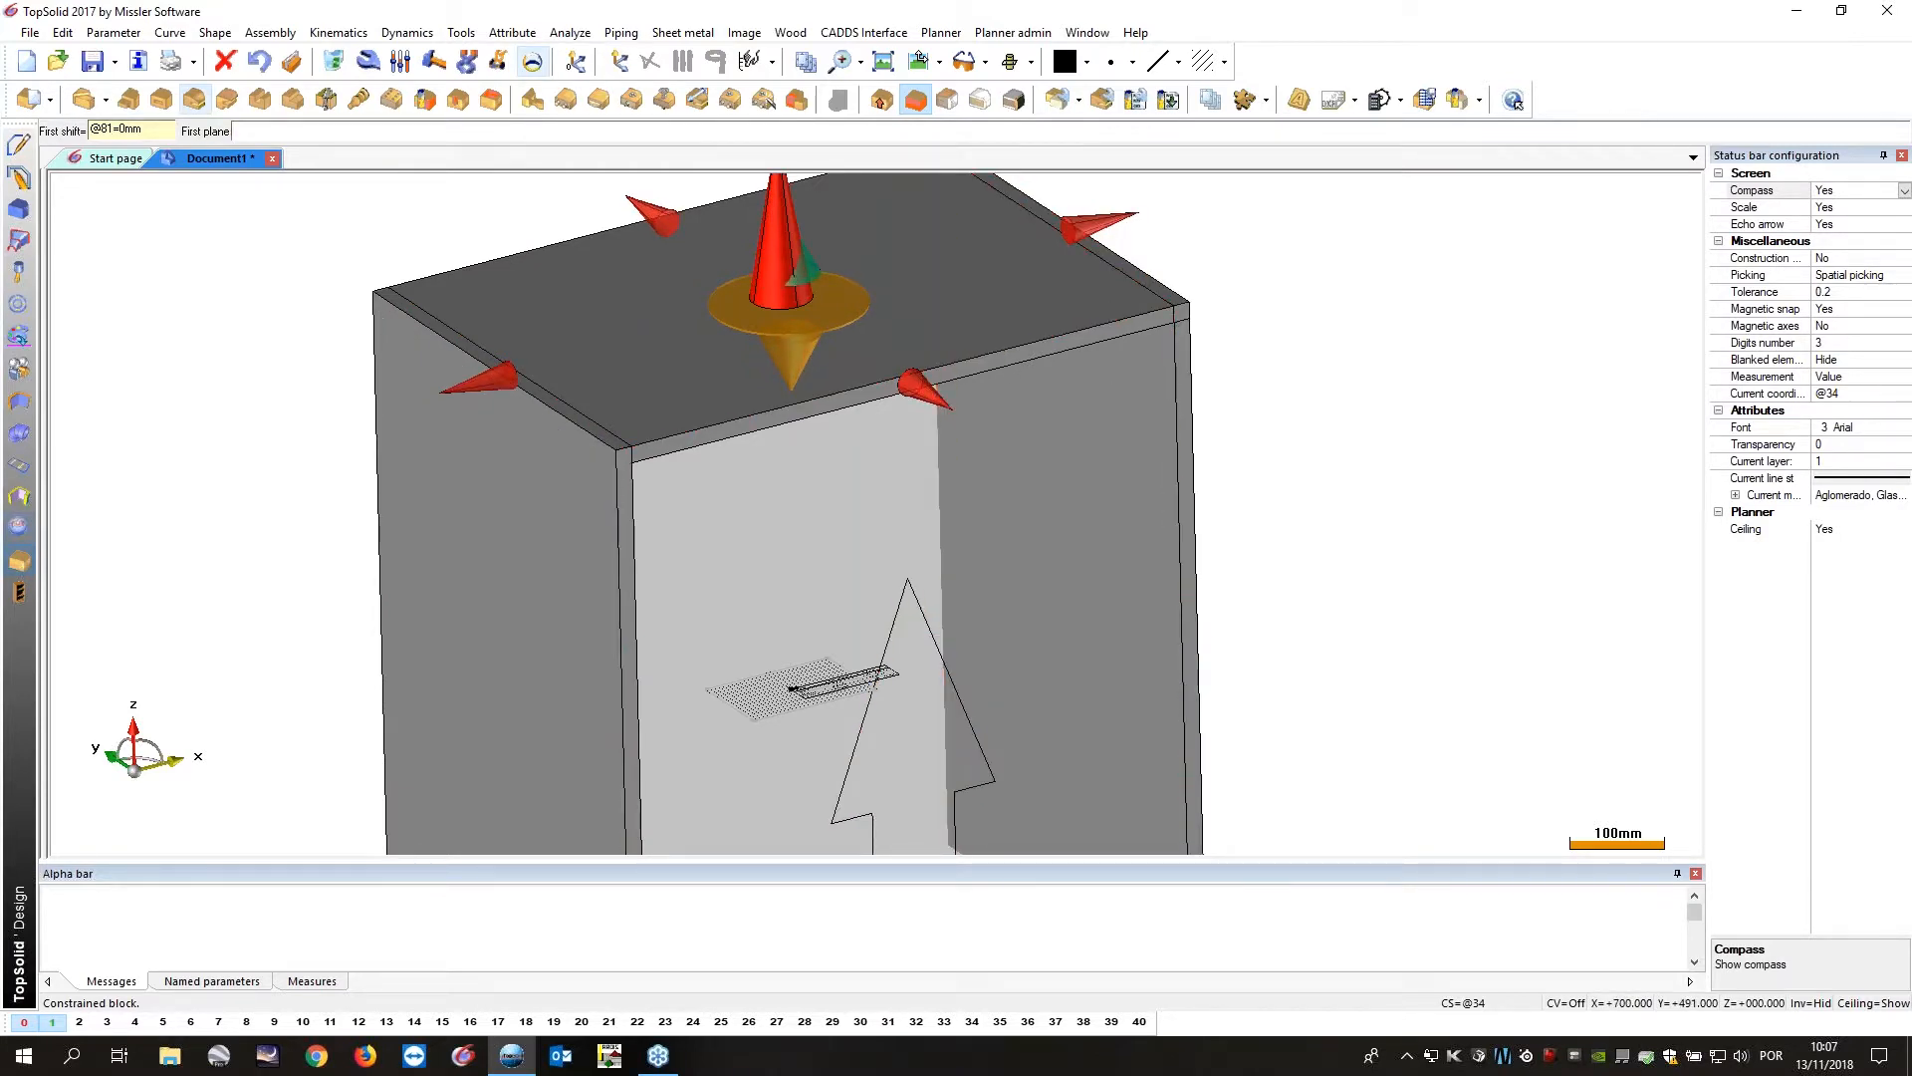
left_click(1104, 381)
scroll(1268, 435, "down", 3)
key("Return")
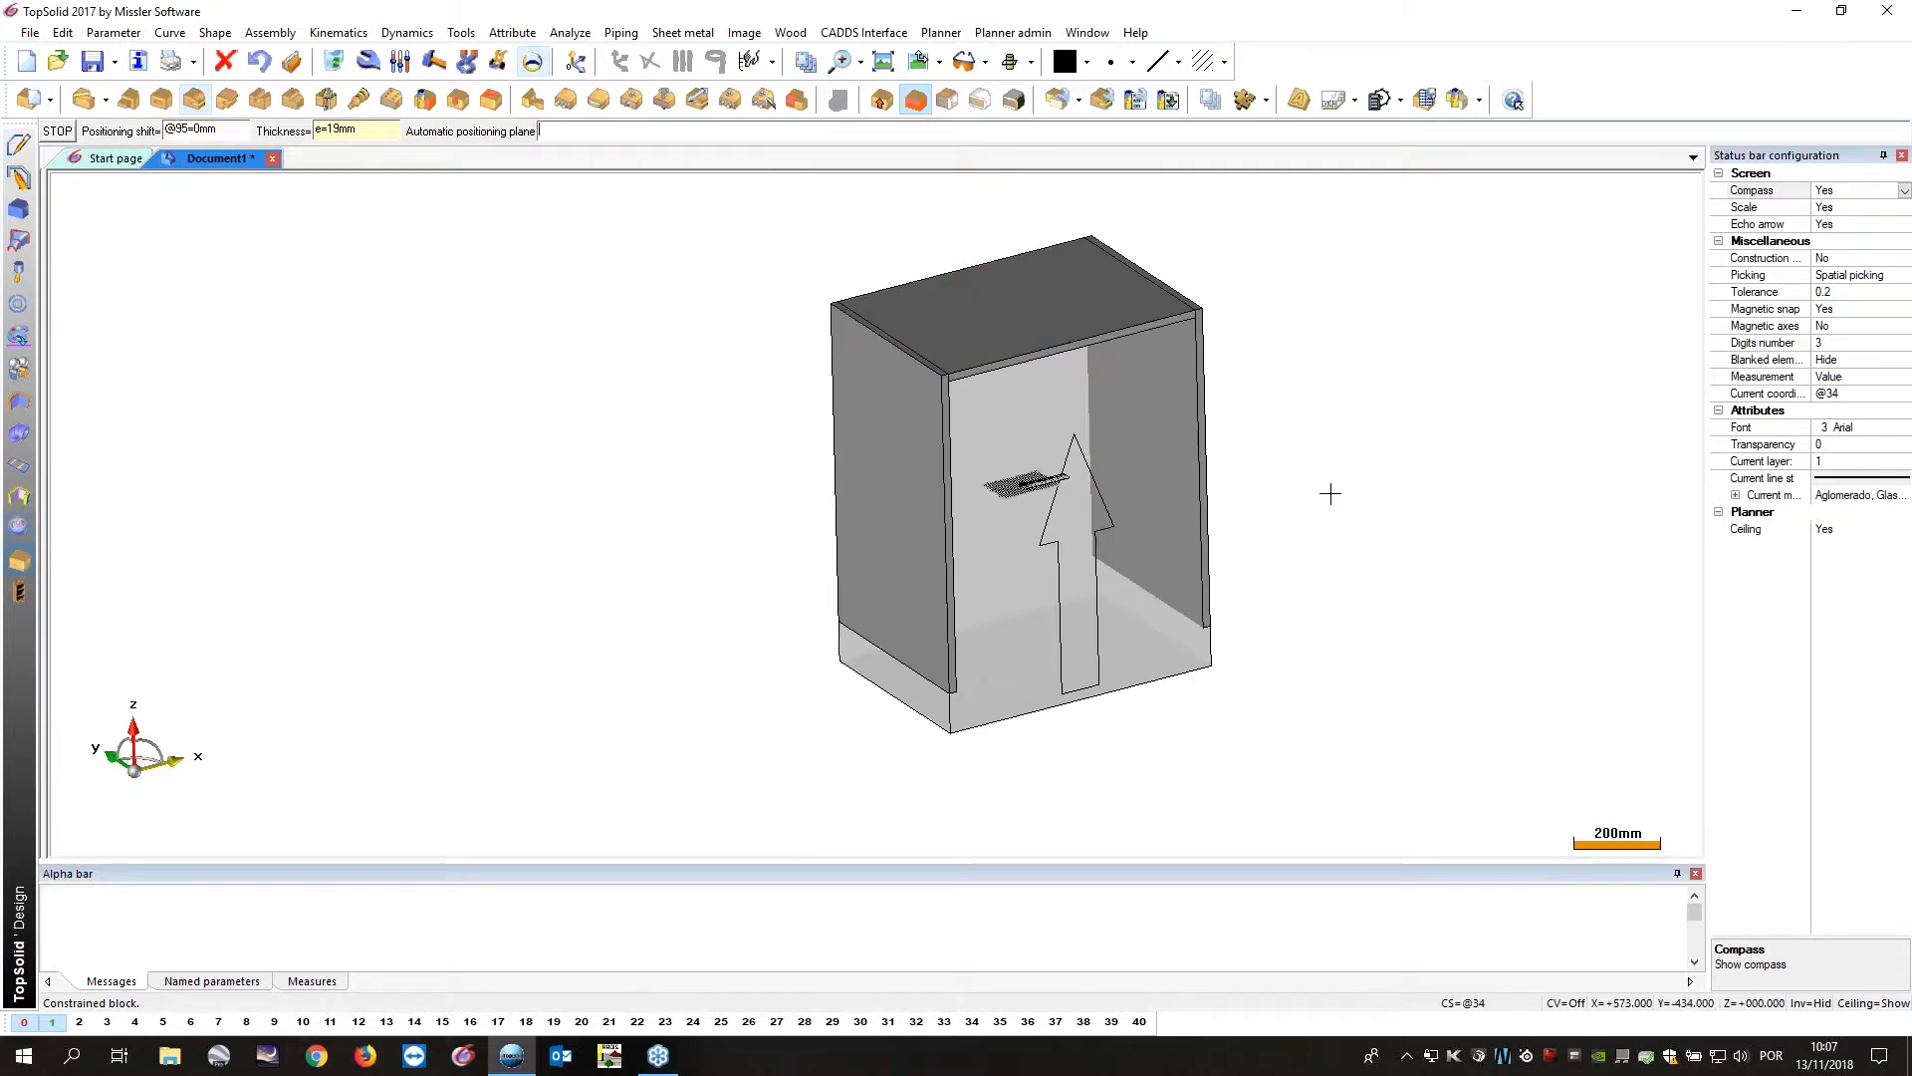
mouse_move(1331, 498)
middle_mouse_down()
mouse_move(1272, 435)
mouse_move(1234, 345)
mouse_move(1327, 339)
mouse_move(1395, 389)
mouse_move(1276, 342)
mouse_move(1312, 377)
mouse_move(1314, 343)
middle_mouse_up()
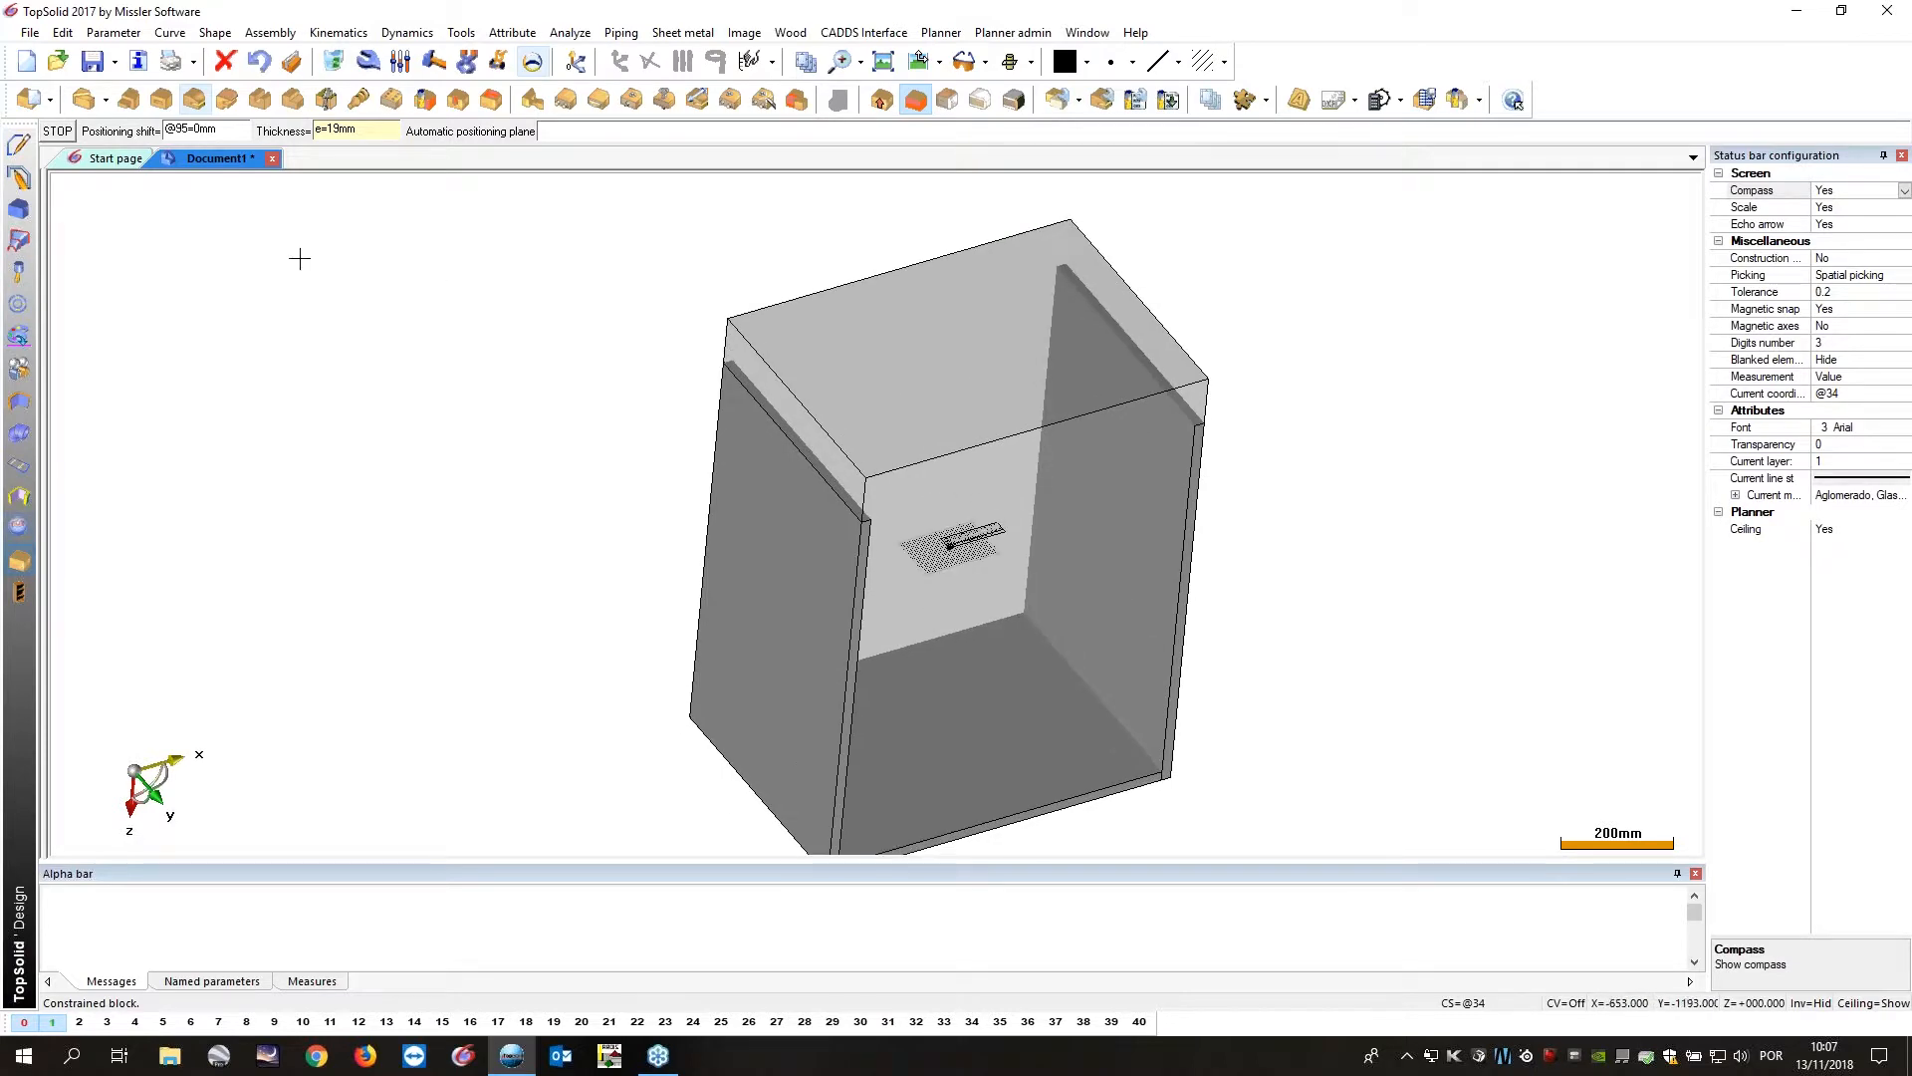
left_click(361, 288)
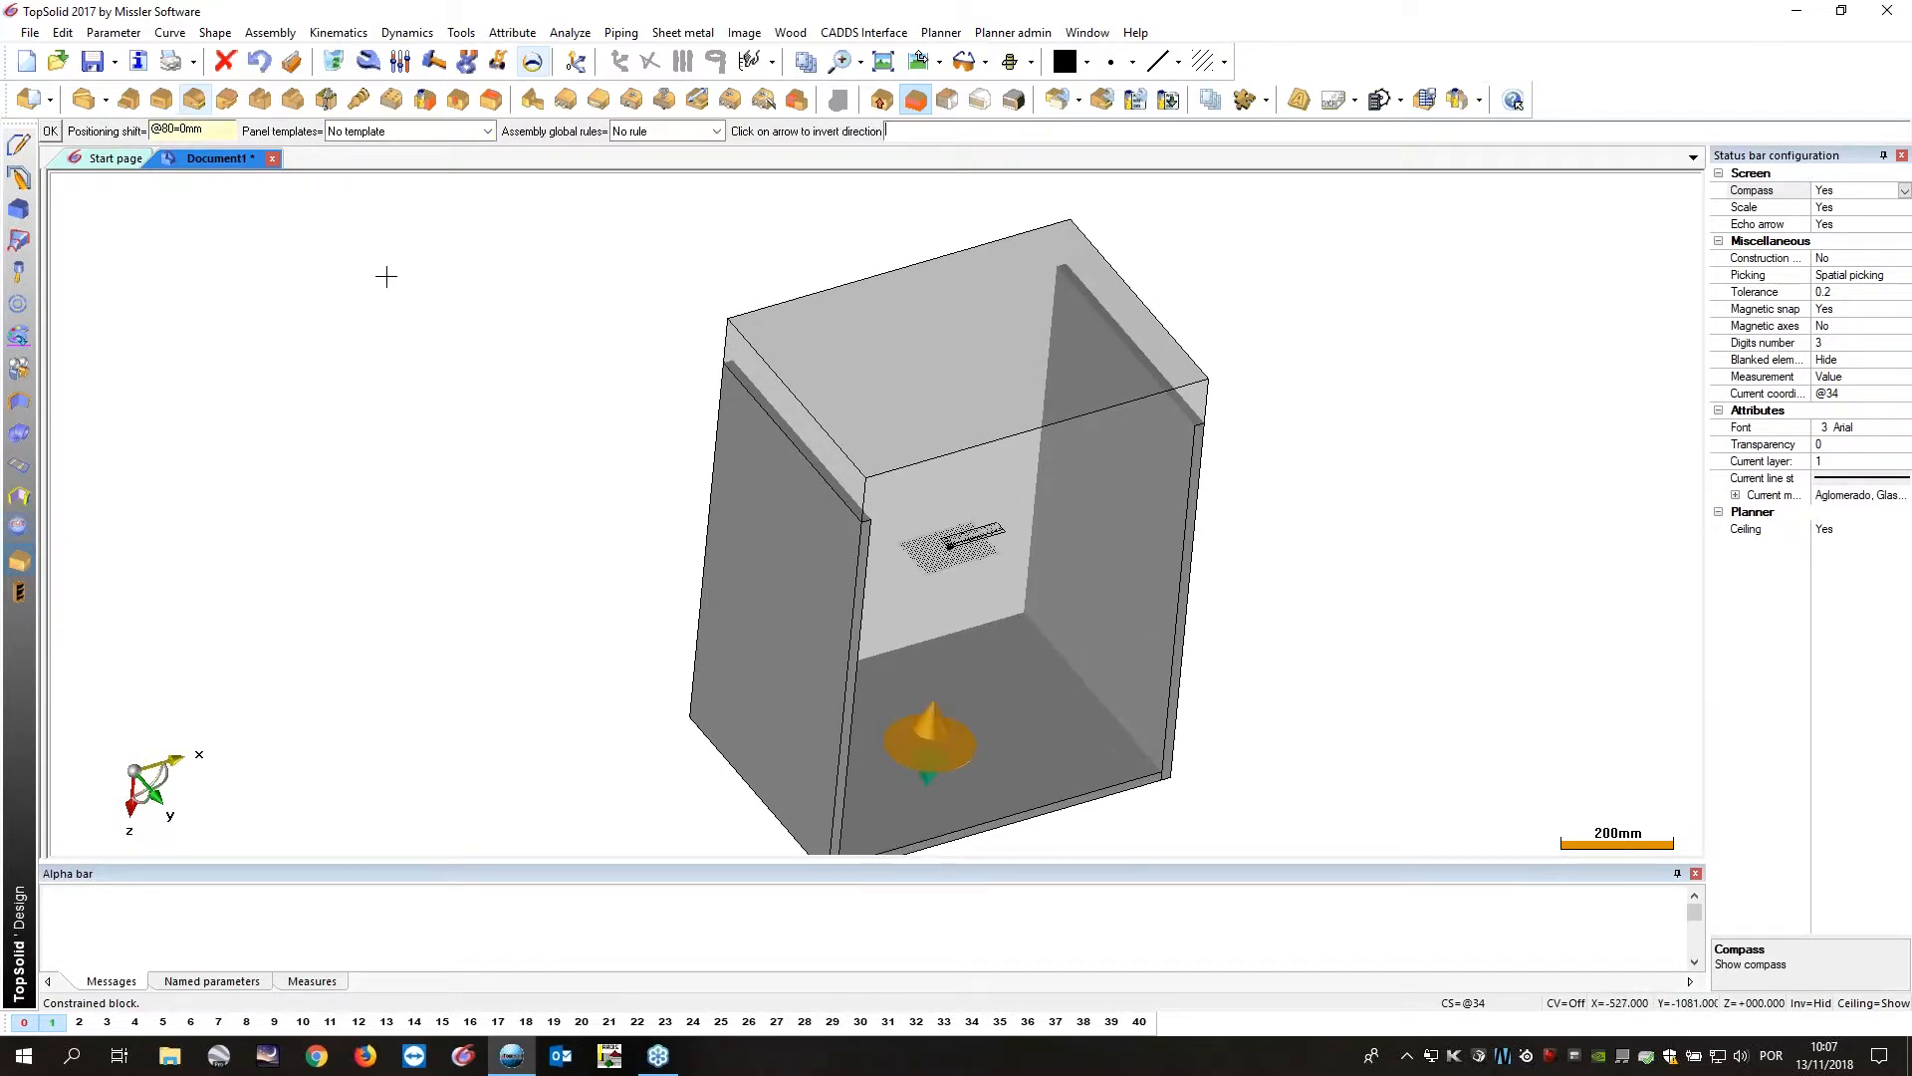
left_click(384, 269)
left_click(352, 126)
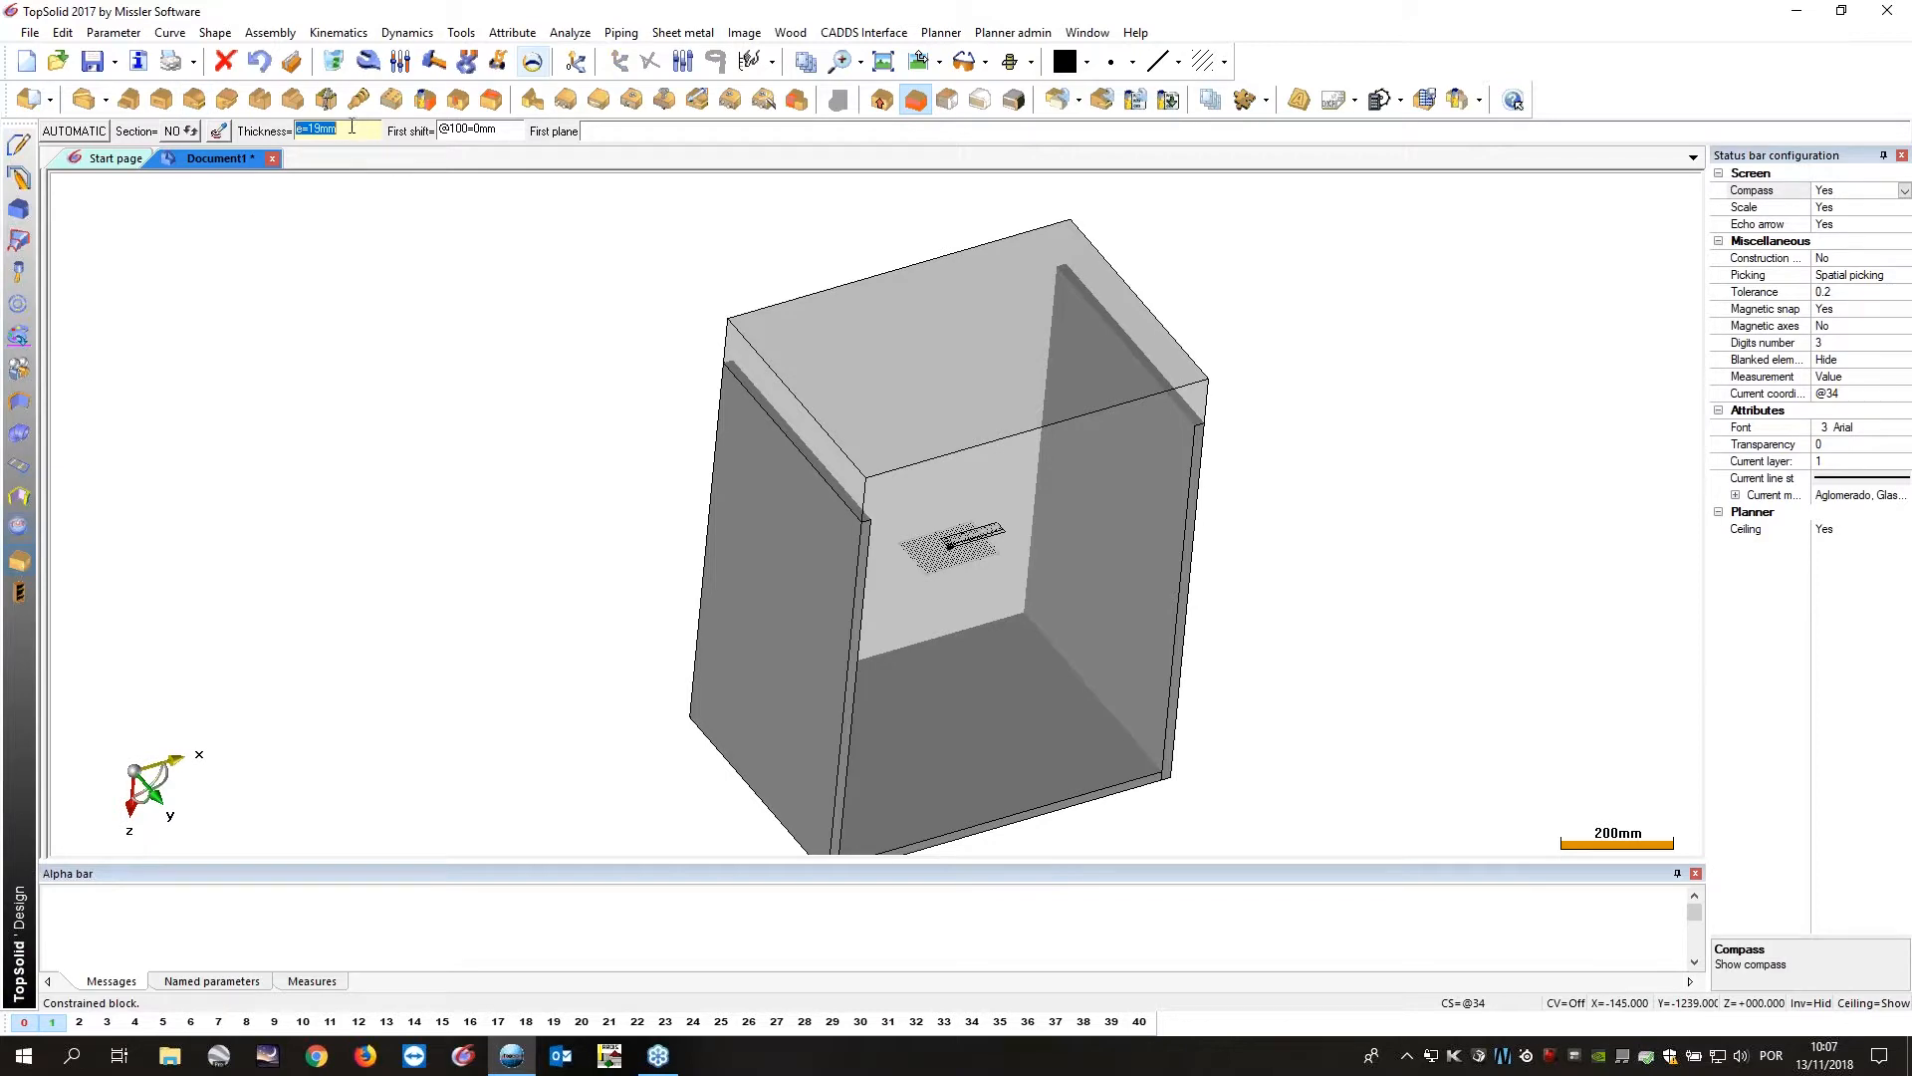
middle_click_drag(555, 427, 627, 299)
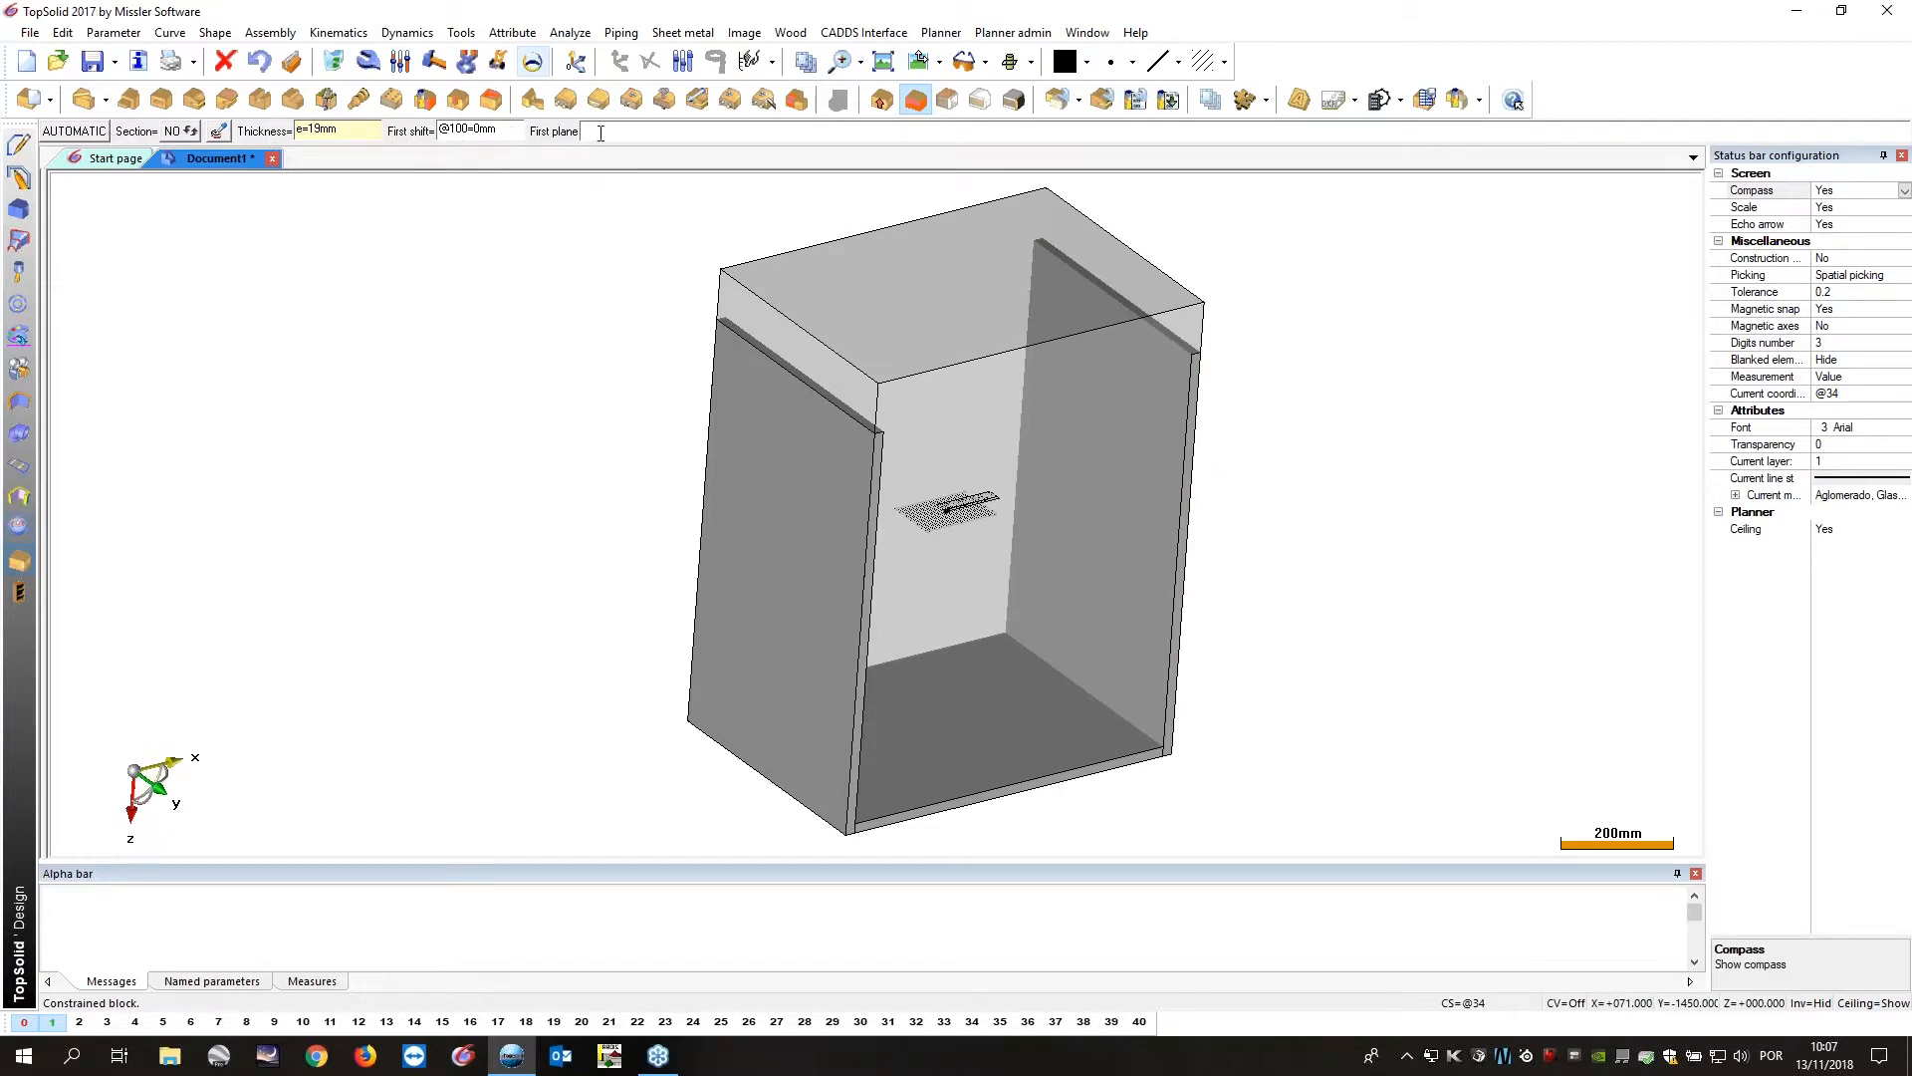
left_click(809, 360)
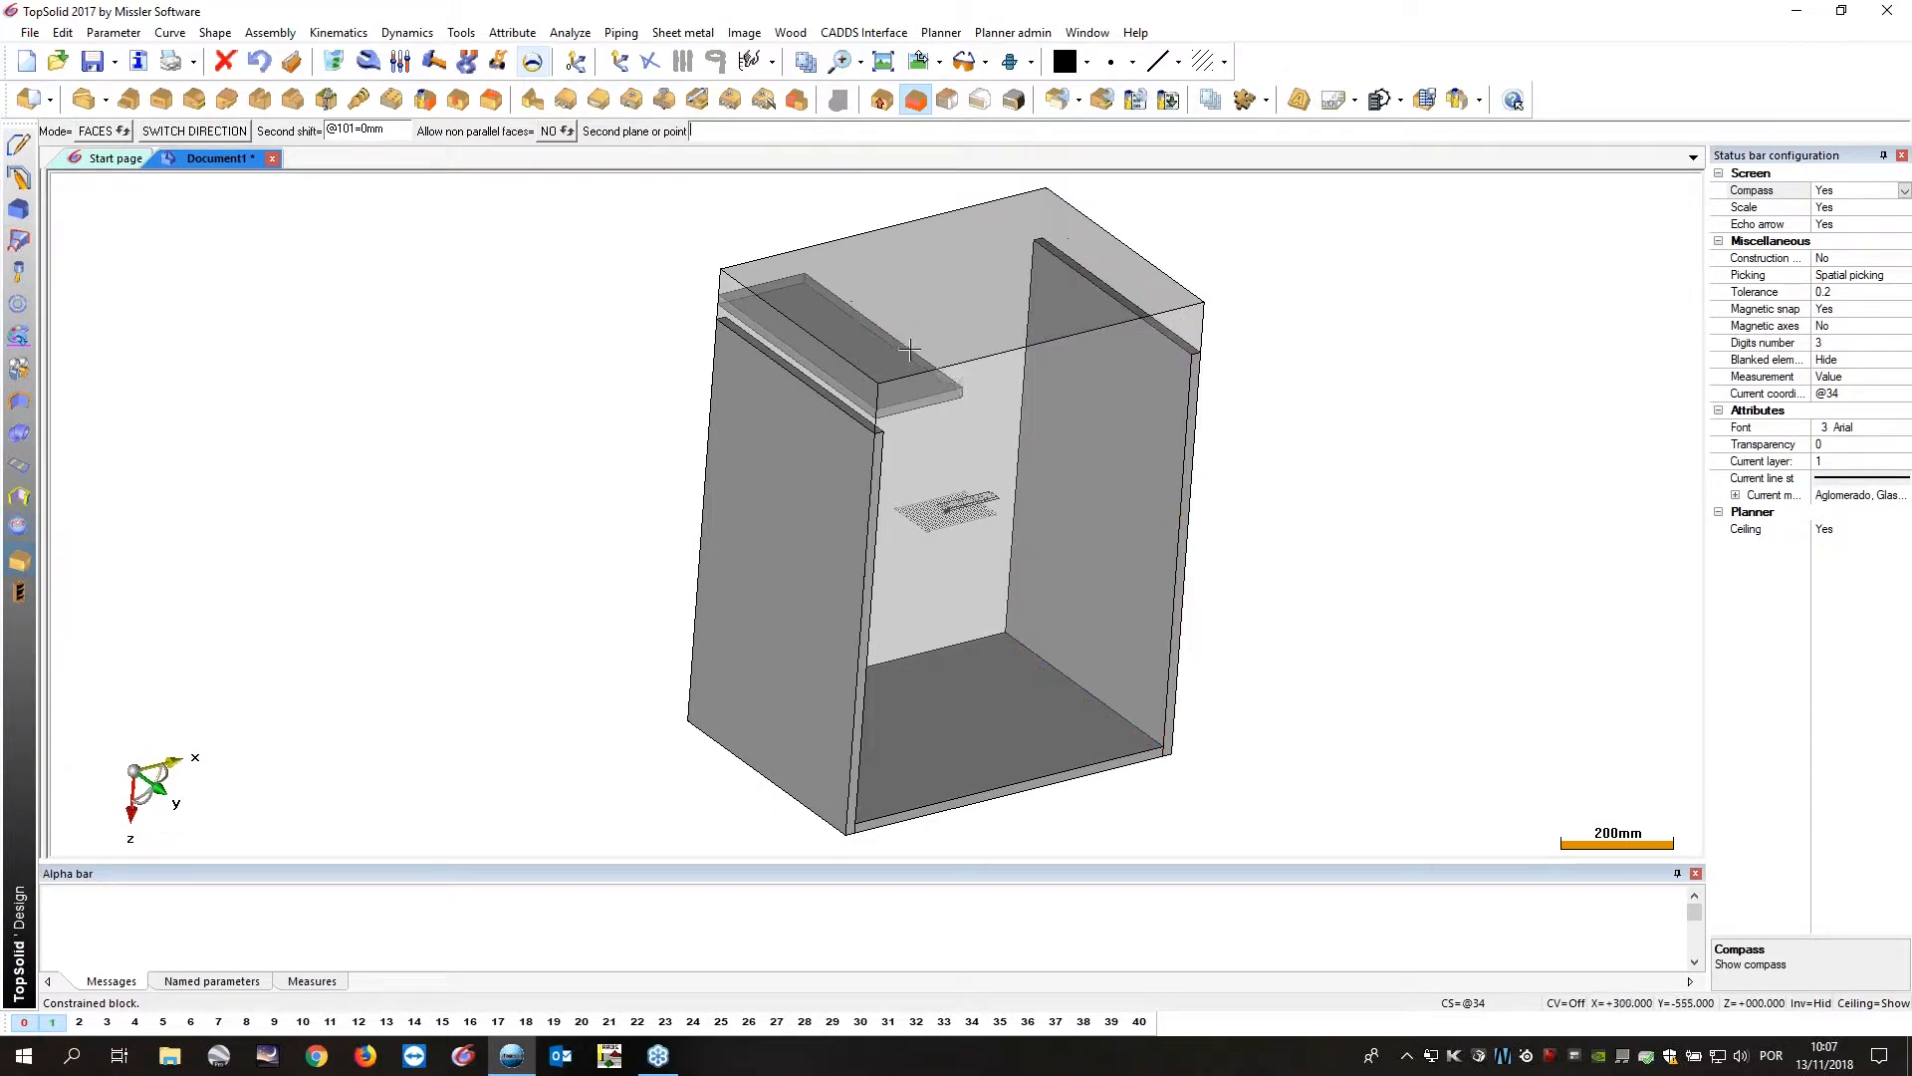
left_click(834, 433)
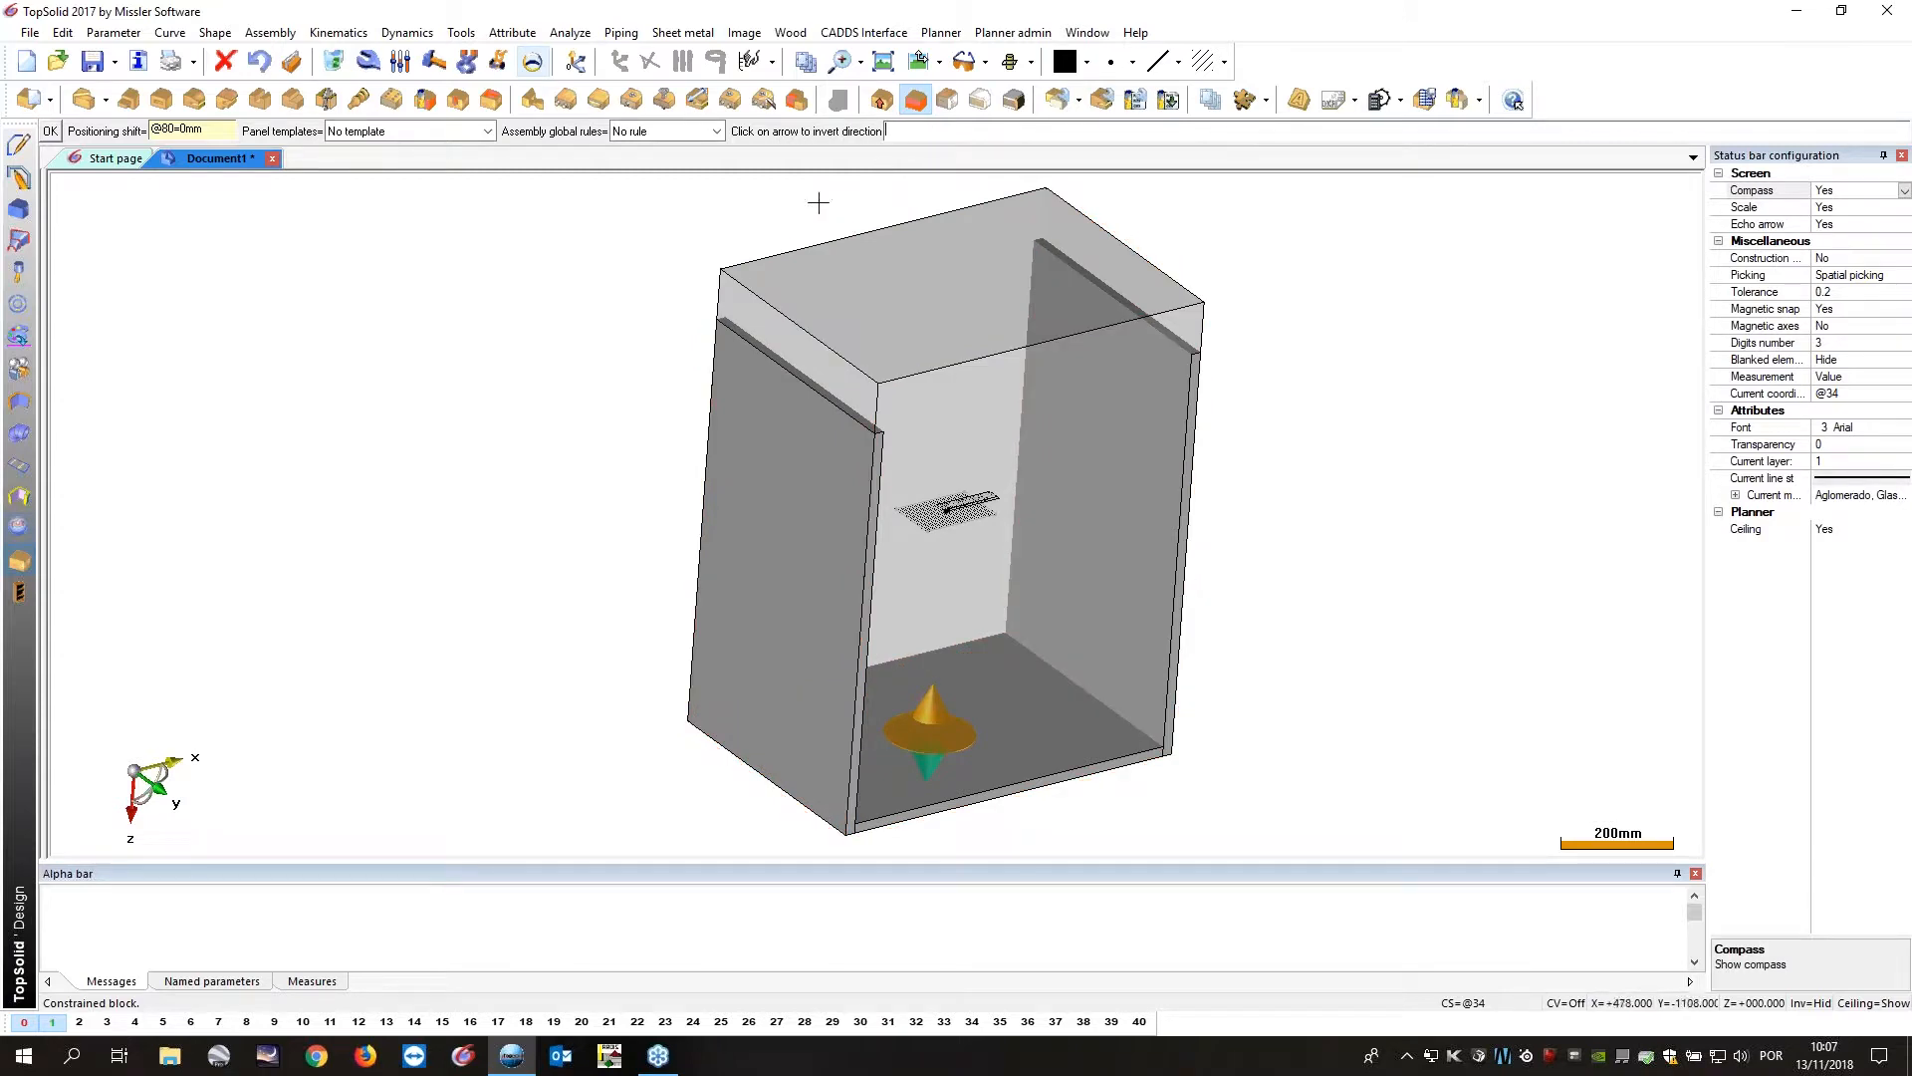
key("Return")
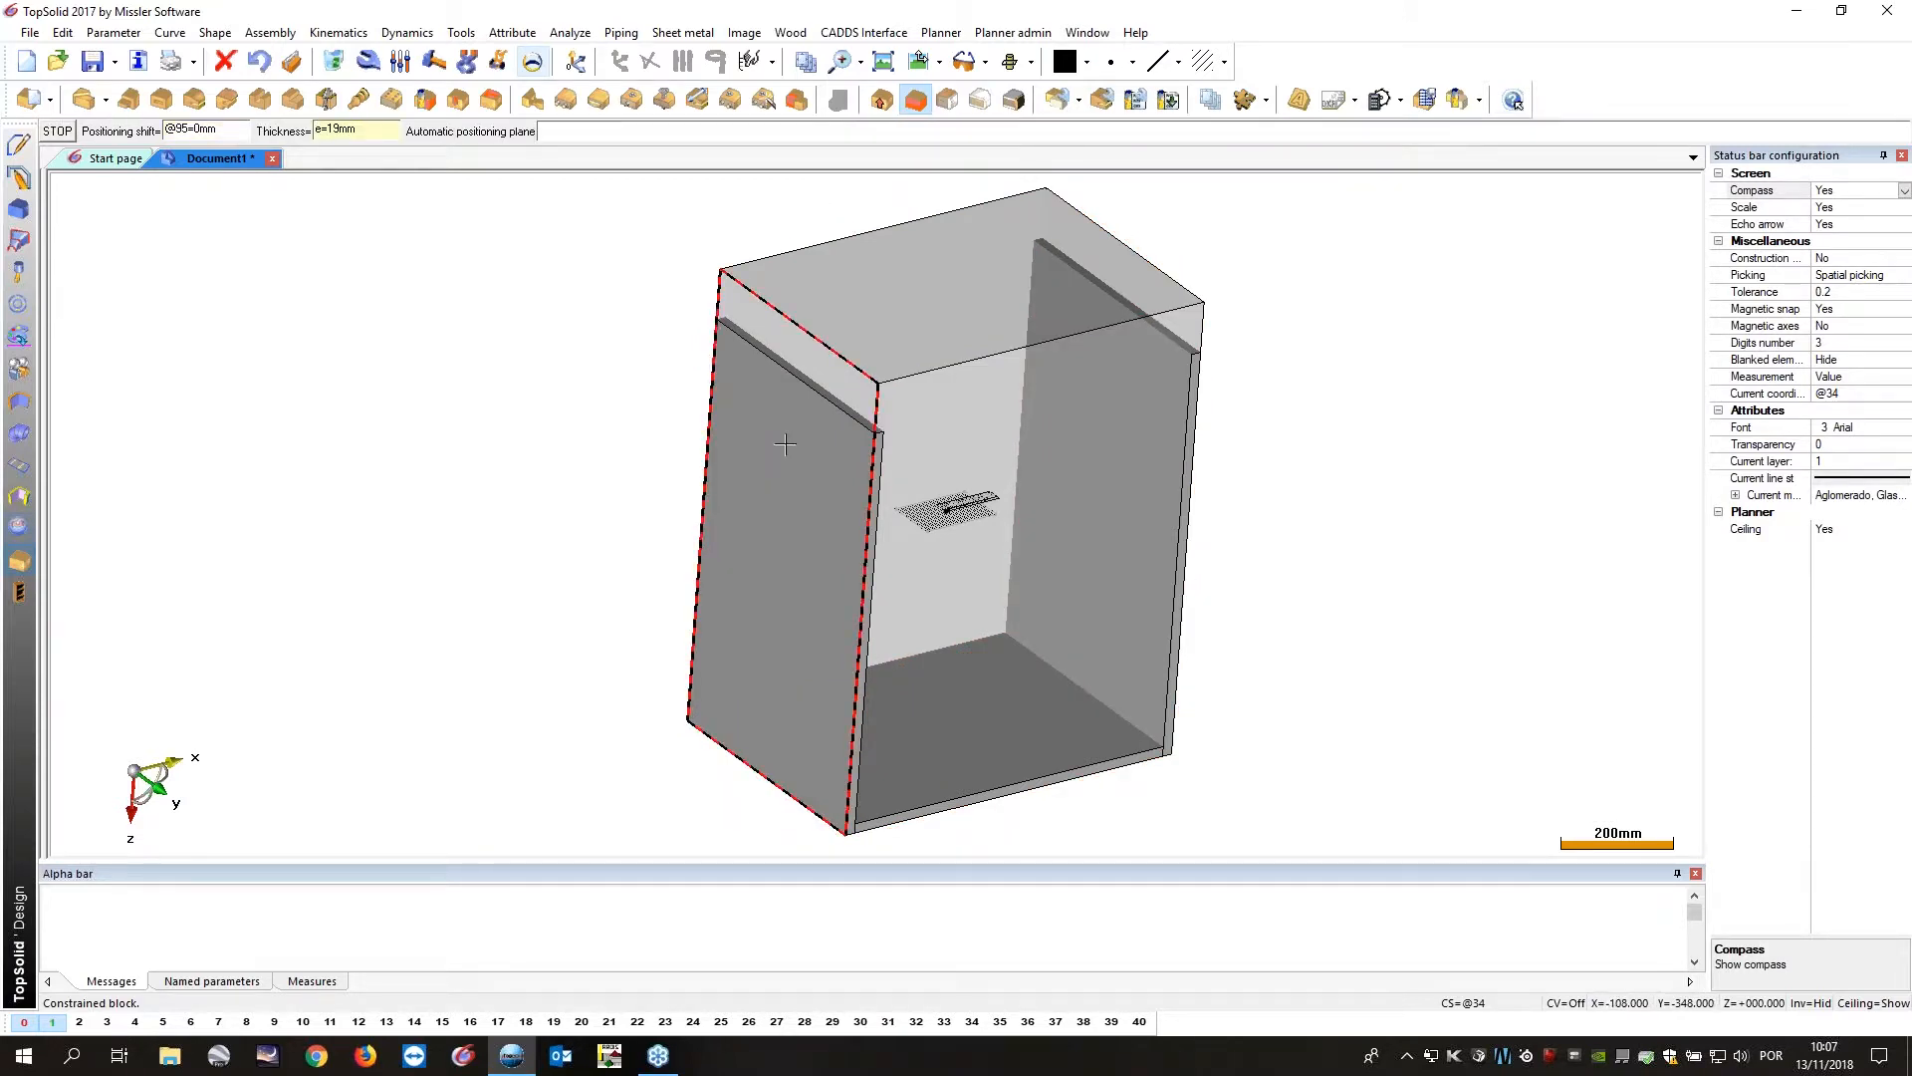
Add a constrained bottom panel of thickness e=19mm between both side panels, from their front to the block's back, flush with their lower edges.
key("Return")
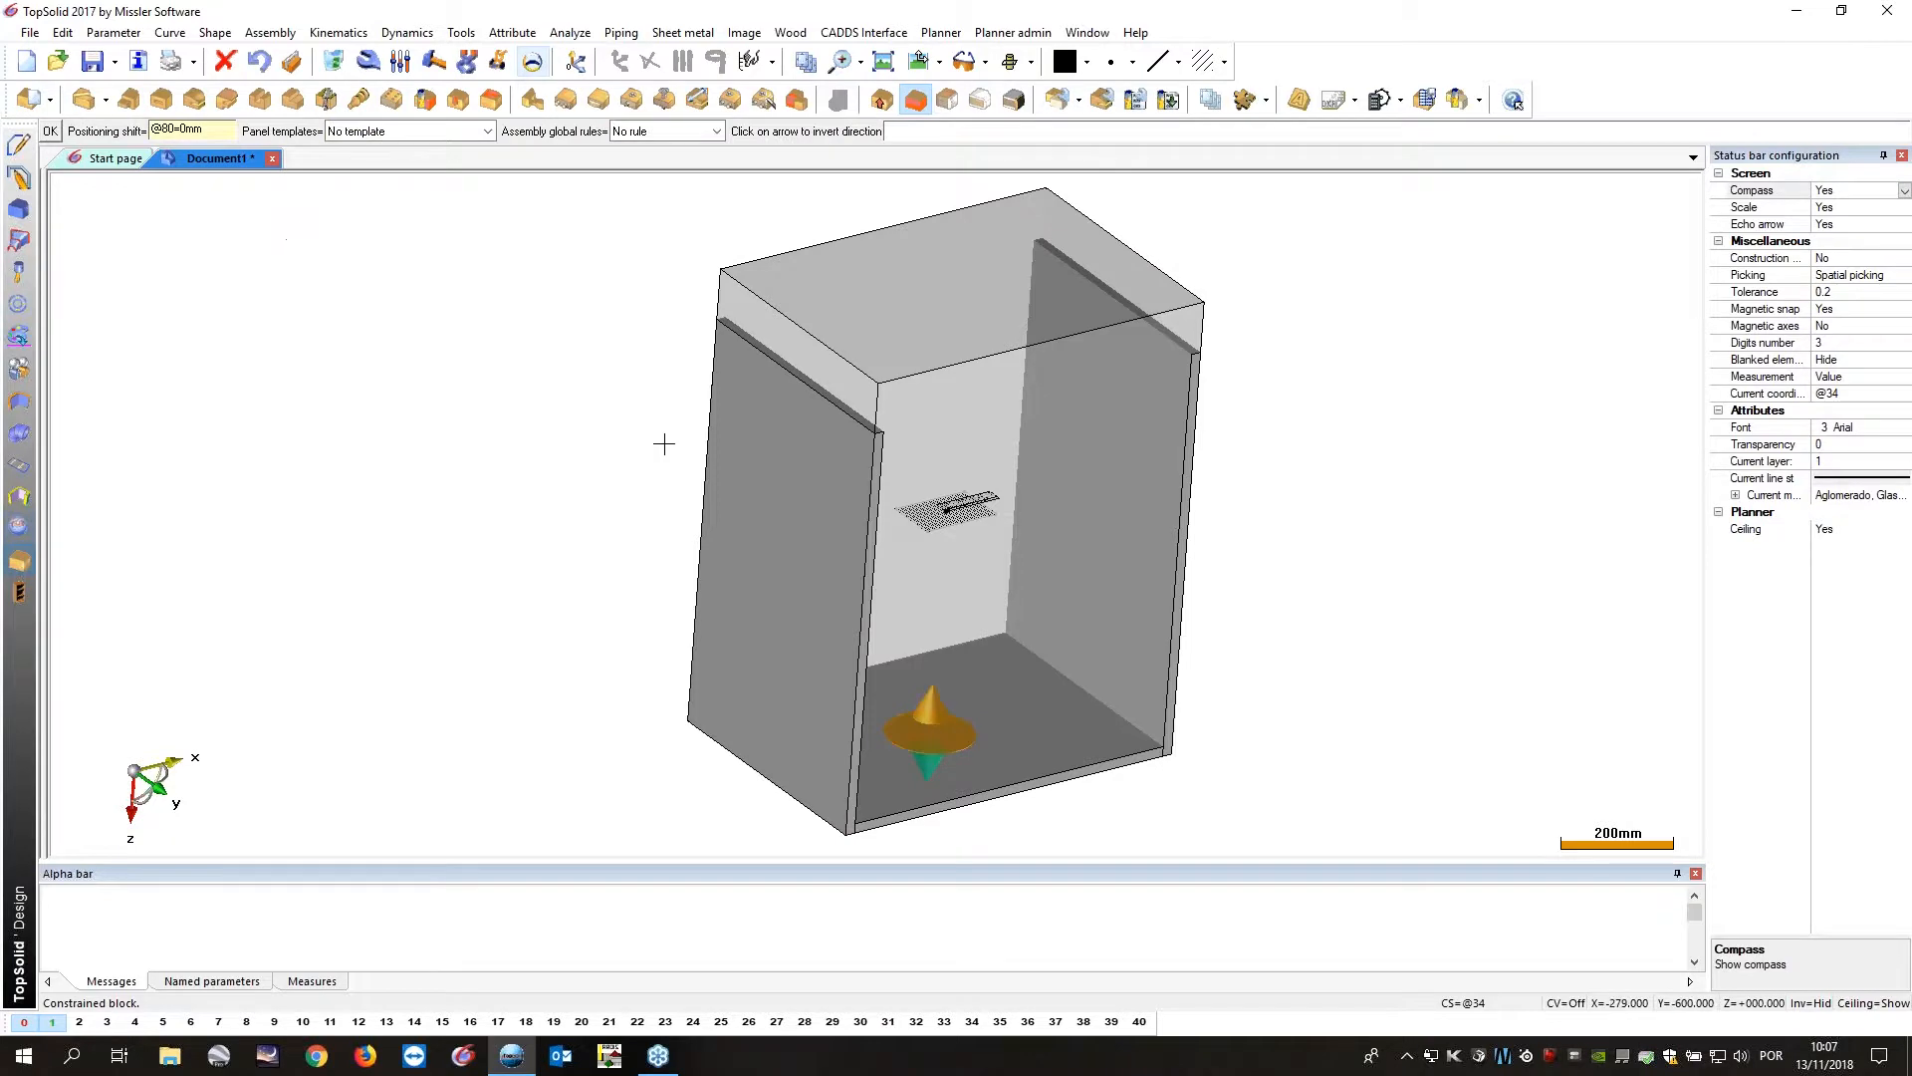
key("Return")
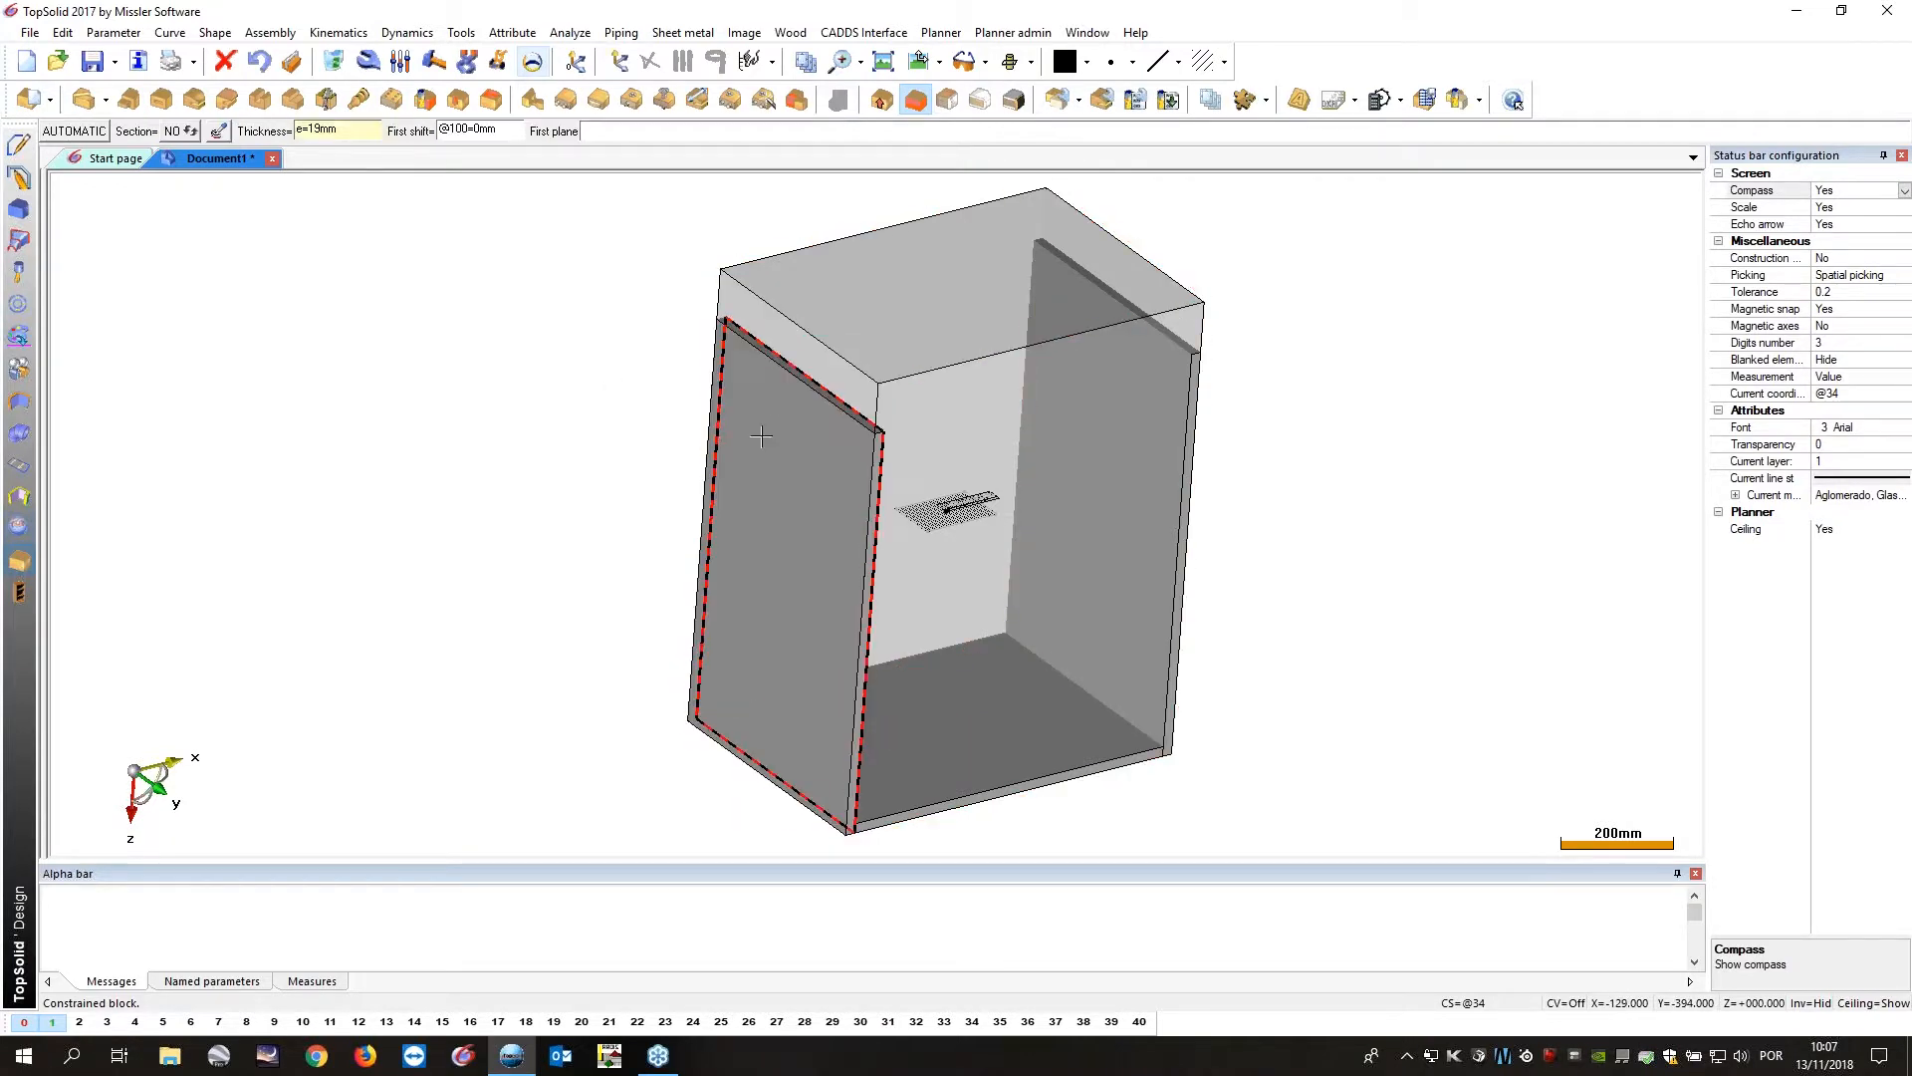
left_click(761, 436)
left_click(1106, 378)
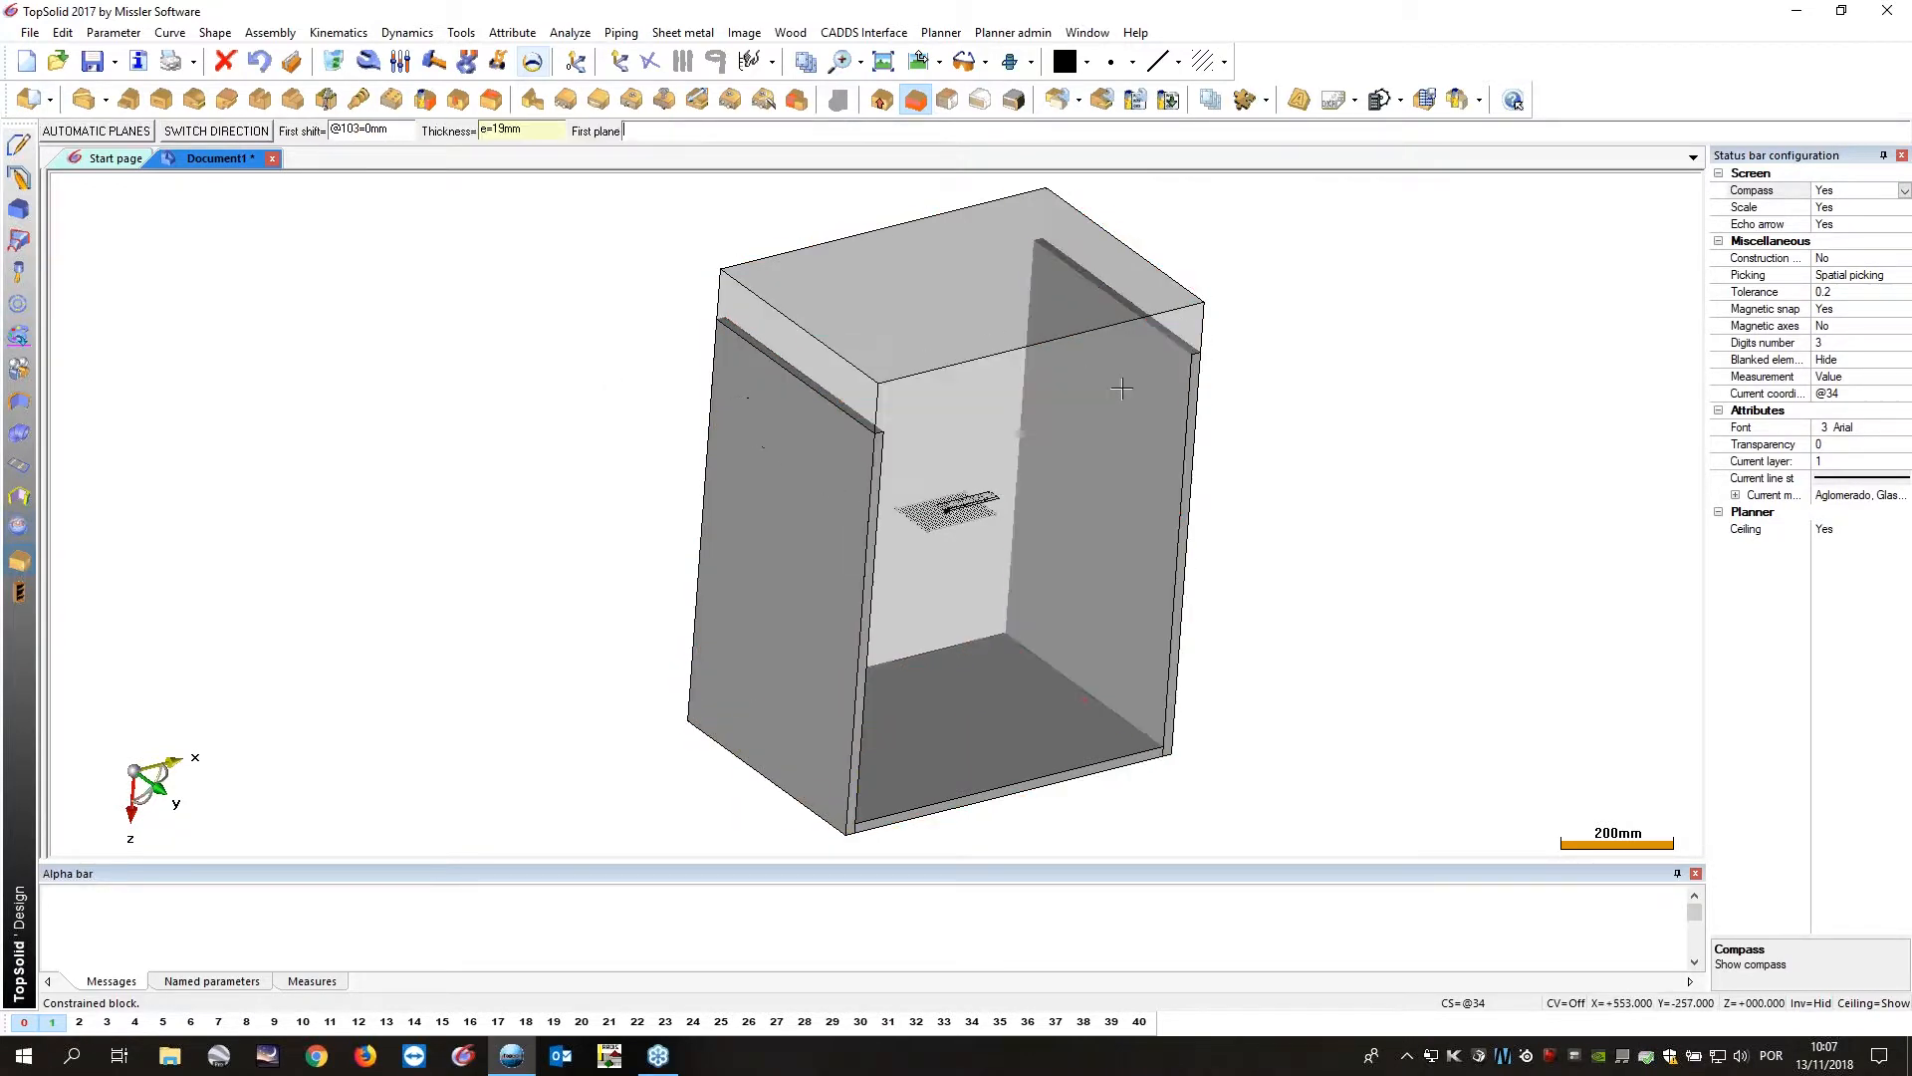
left_click(1183, 381)
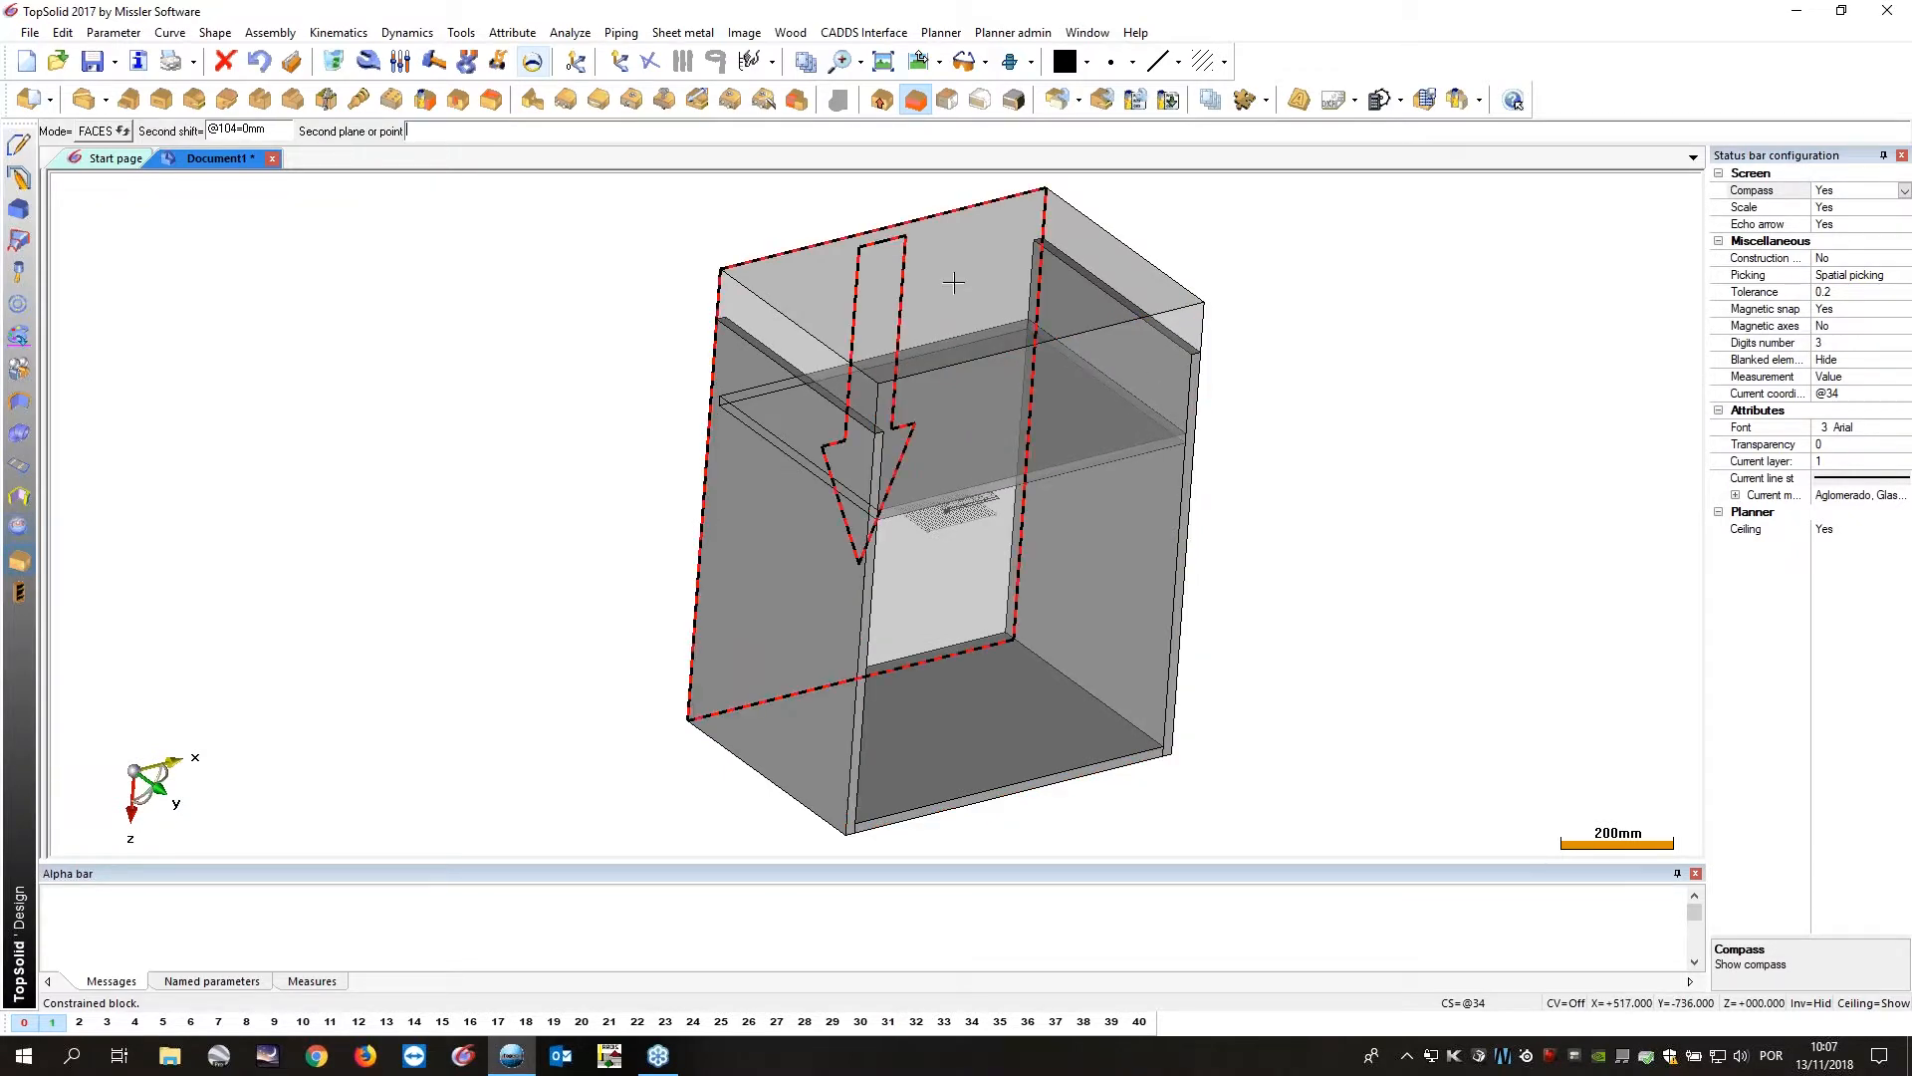
left_click(953, 283)
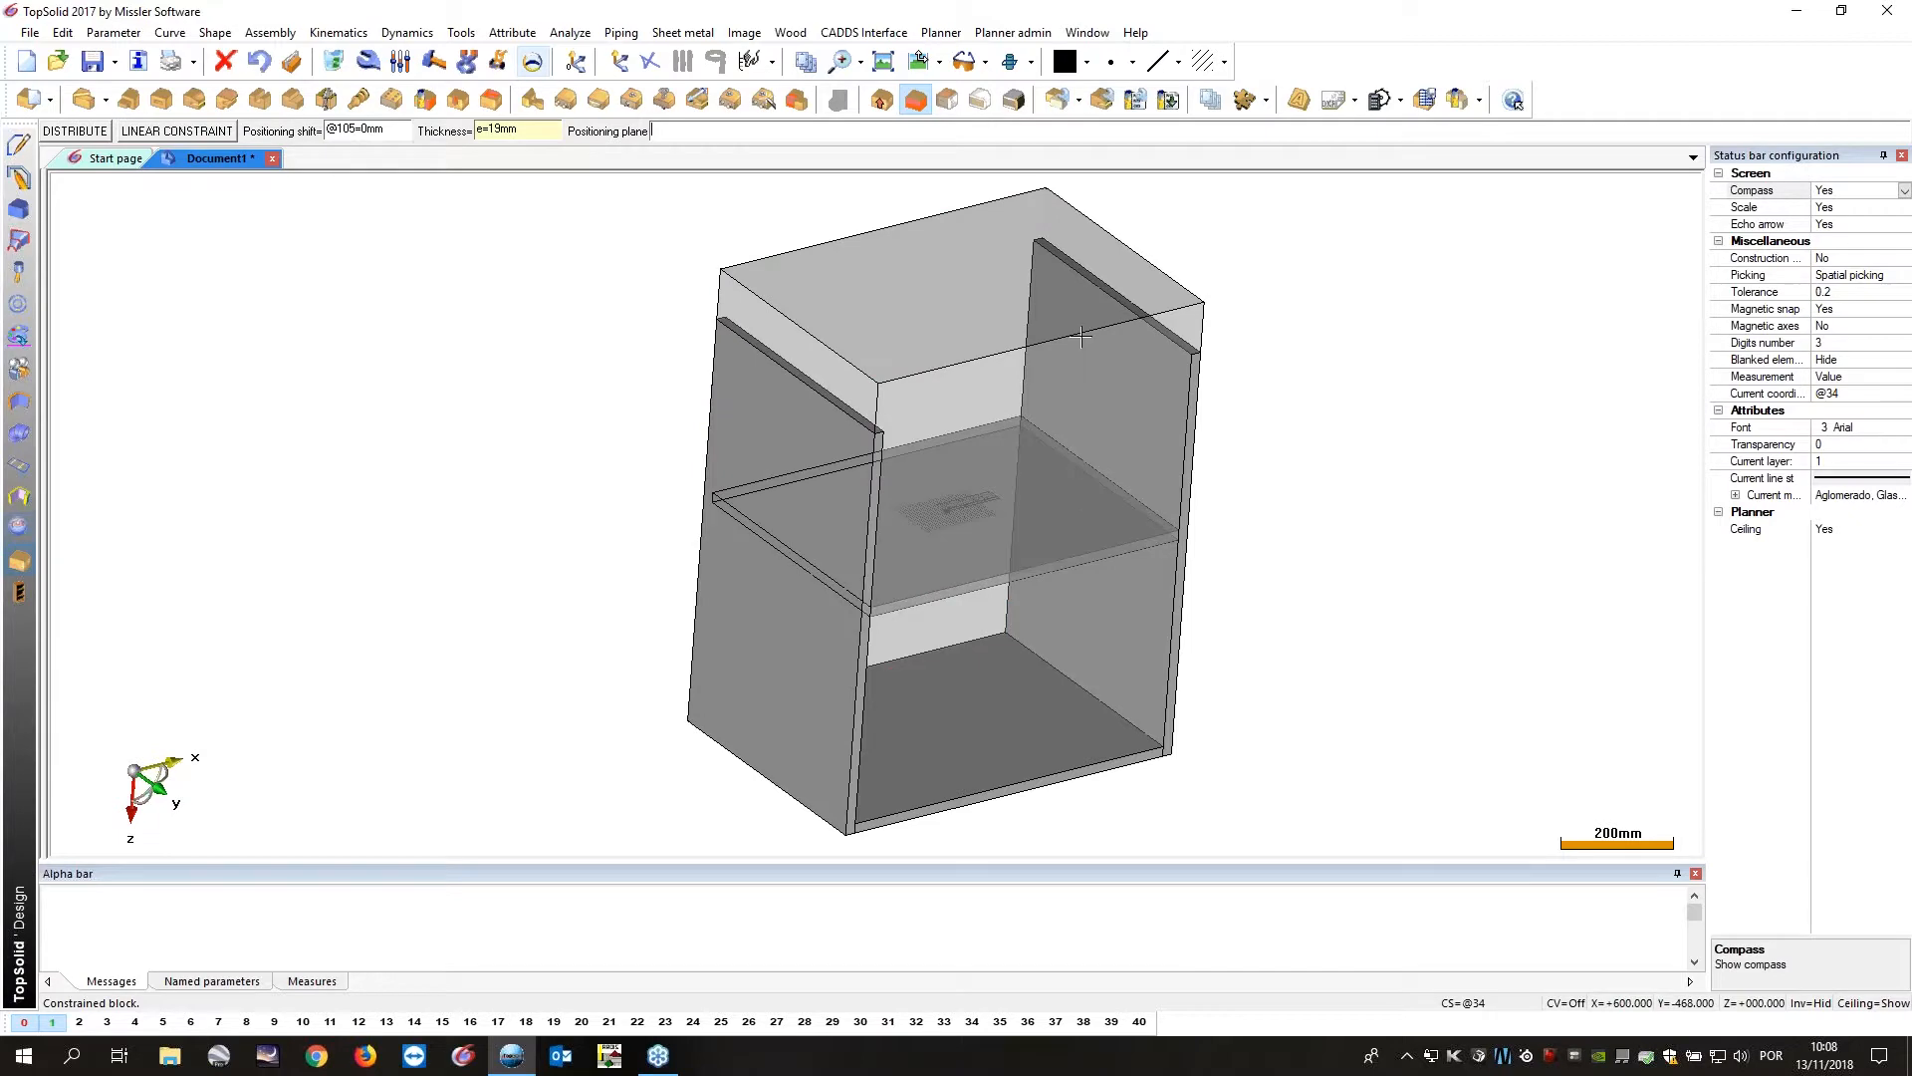
left_click(1178, 342)
middle_click_drag(1285, 404, 1388, 568)
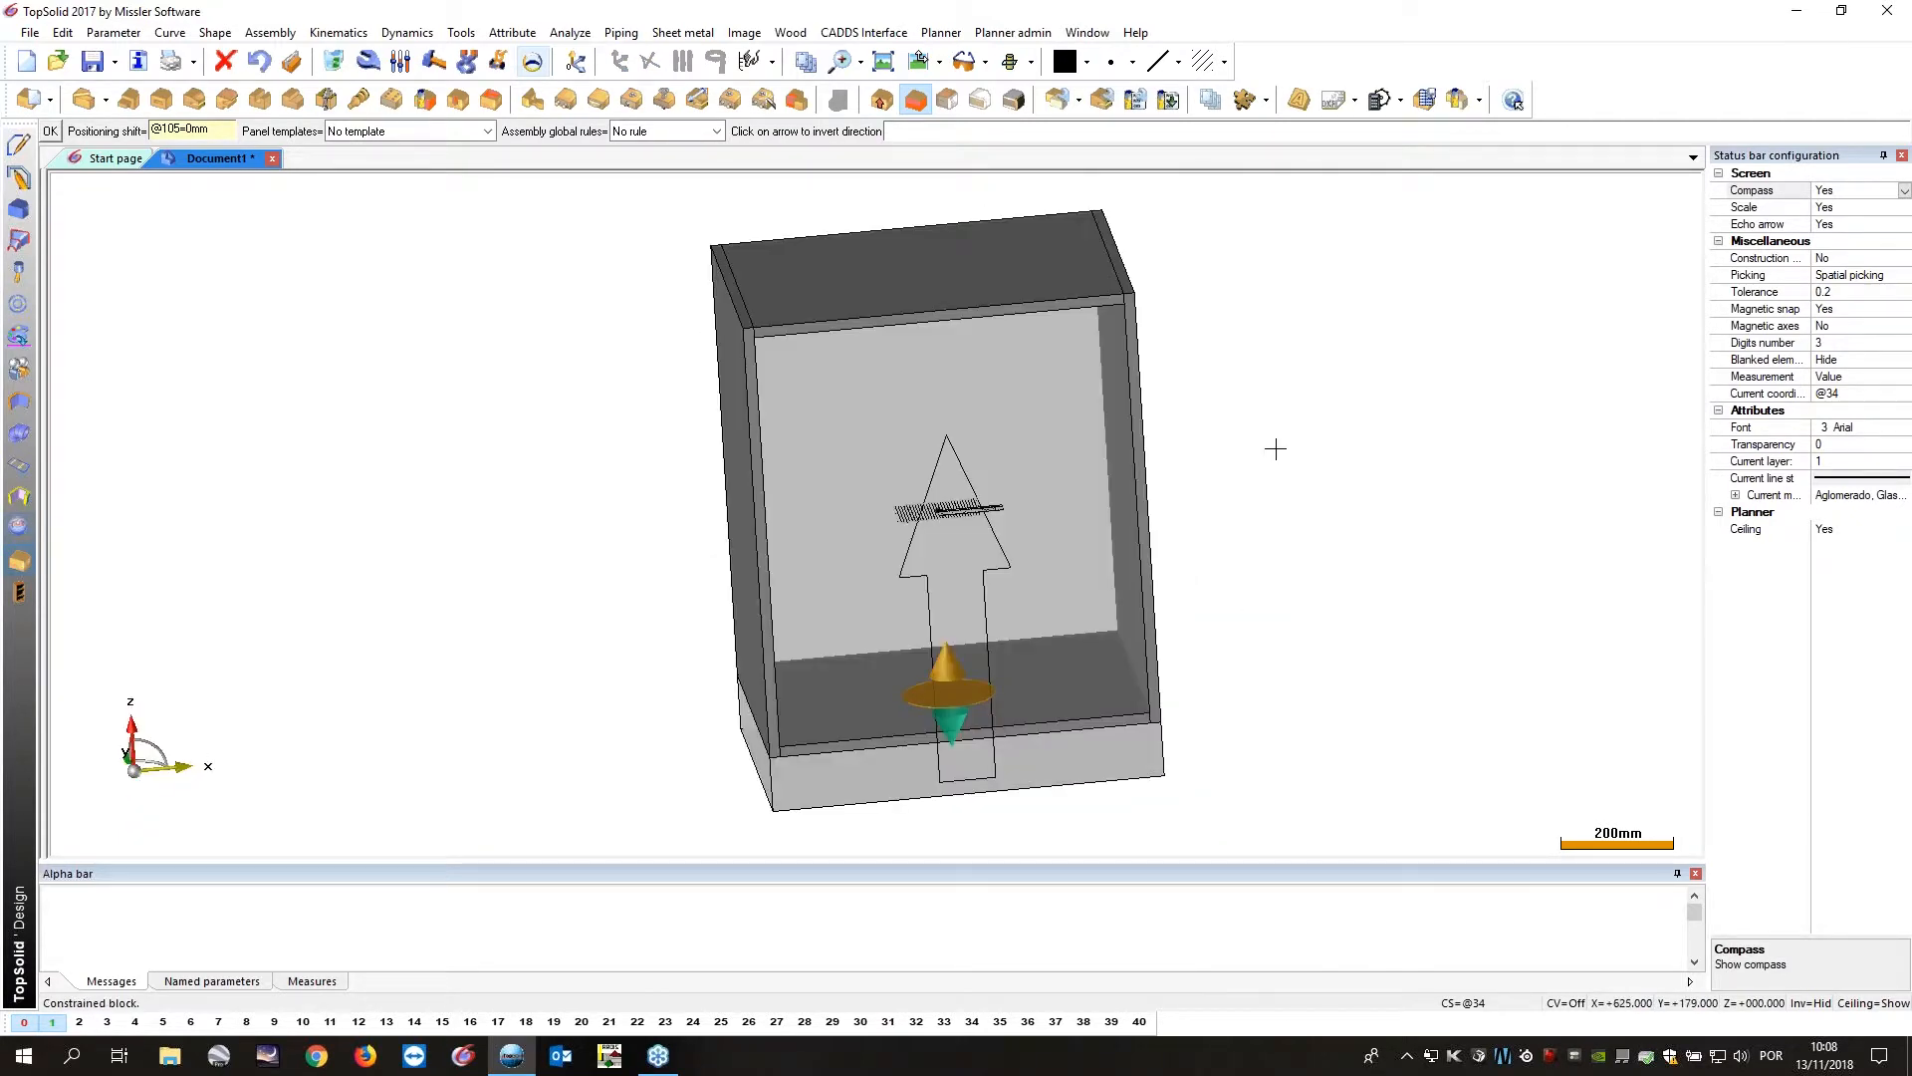
key("Return")
Set the parameter ac to 150mm in the document's parameter entities.
middle_click_drag(1208, 458, 50, 385)
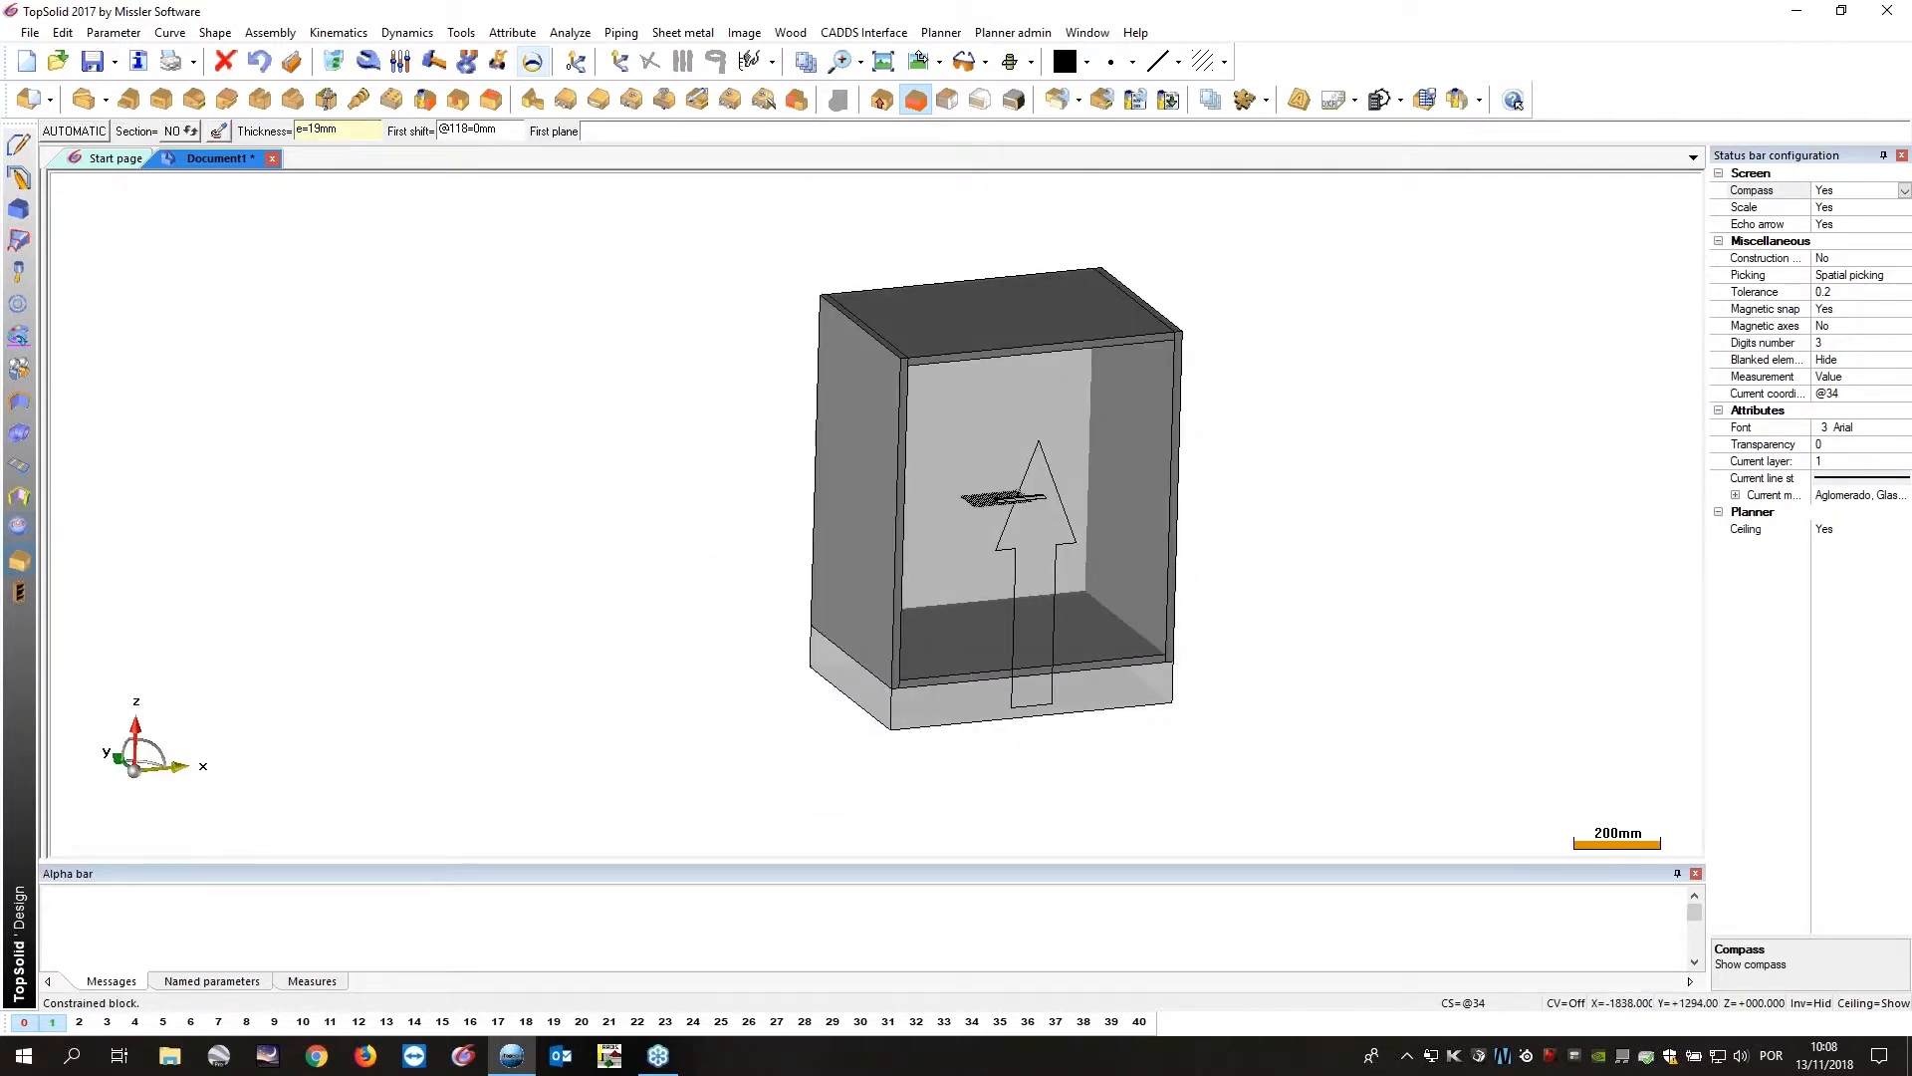
double_click(44, 414)
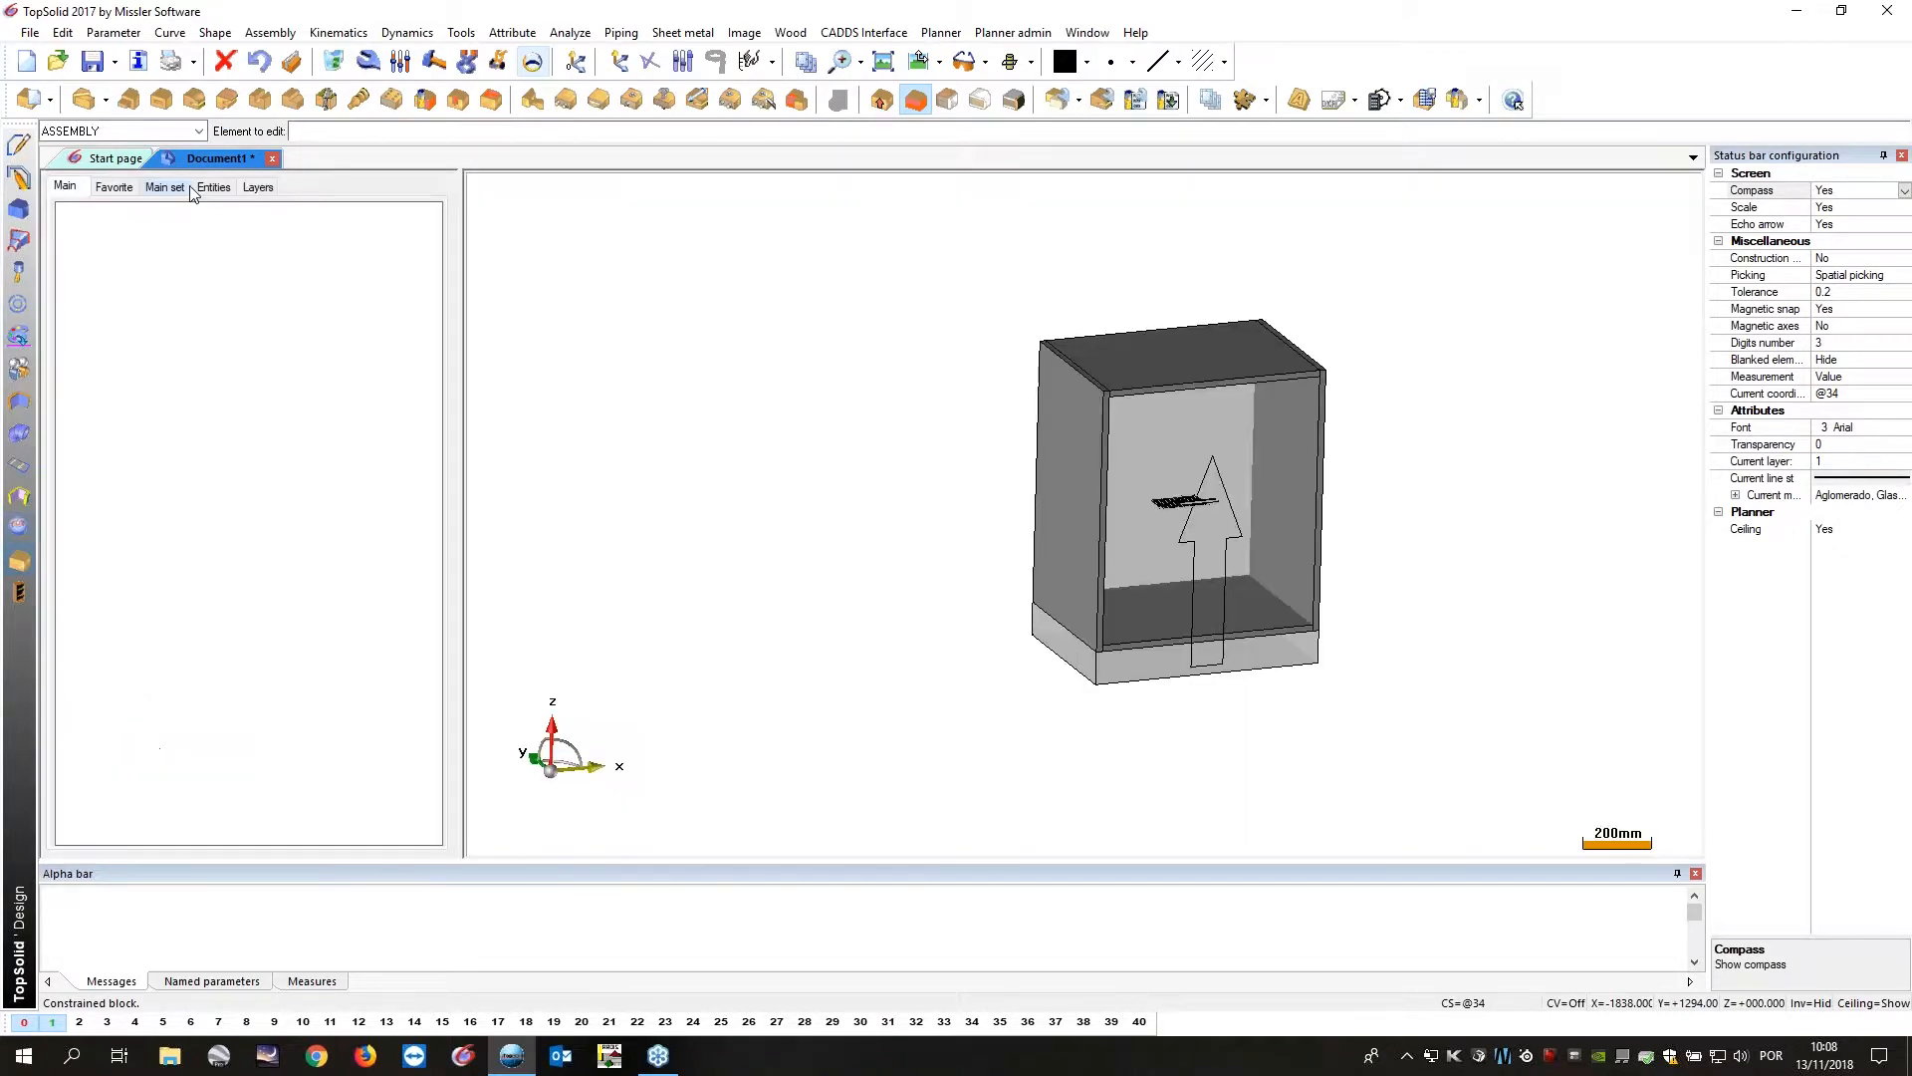
left_click(206, 187)
double_click(178, 244)
double_click(223, 259)
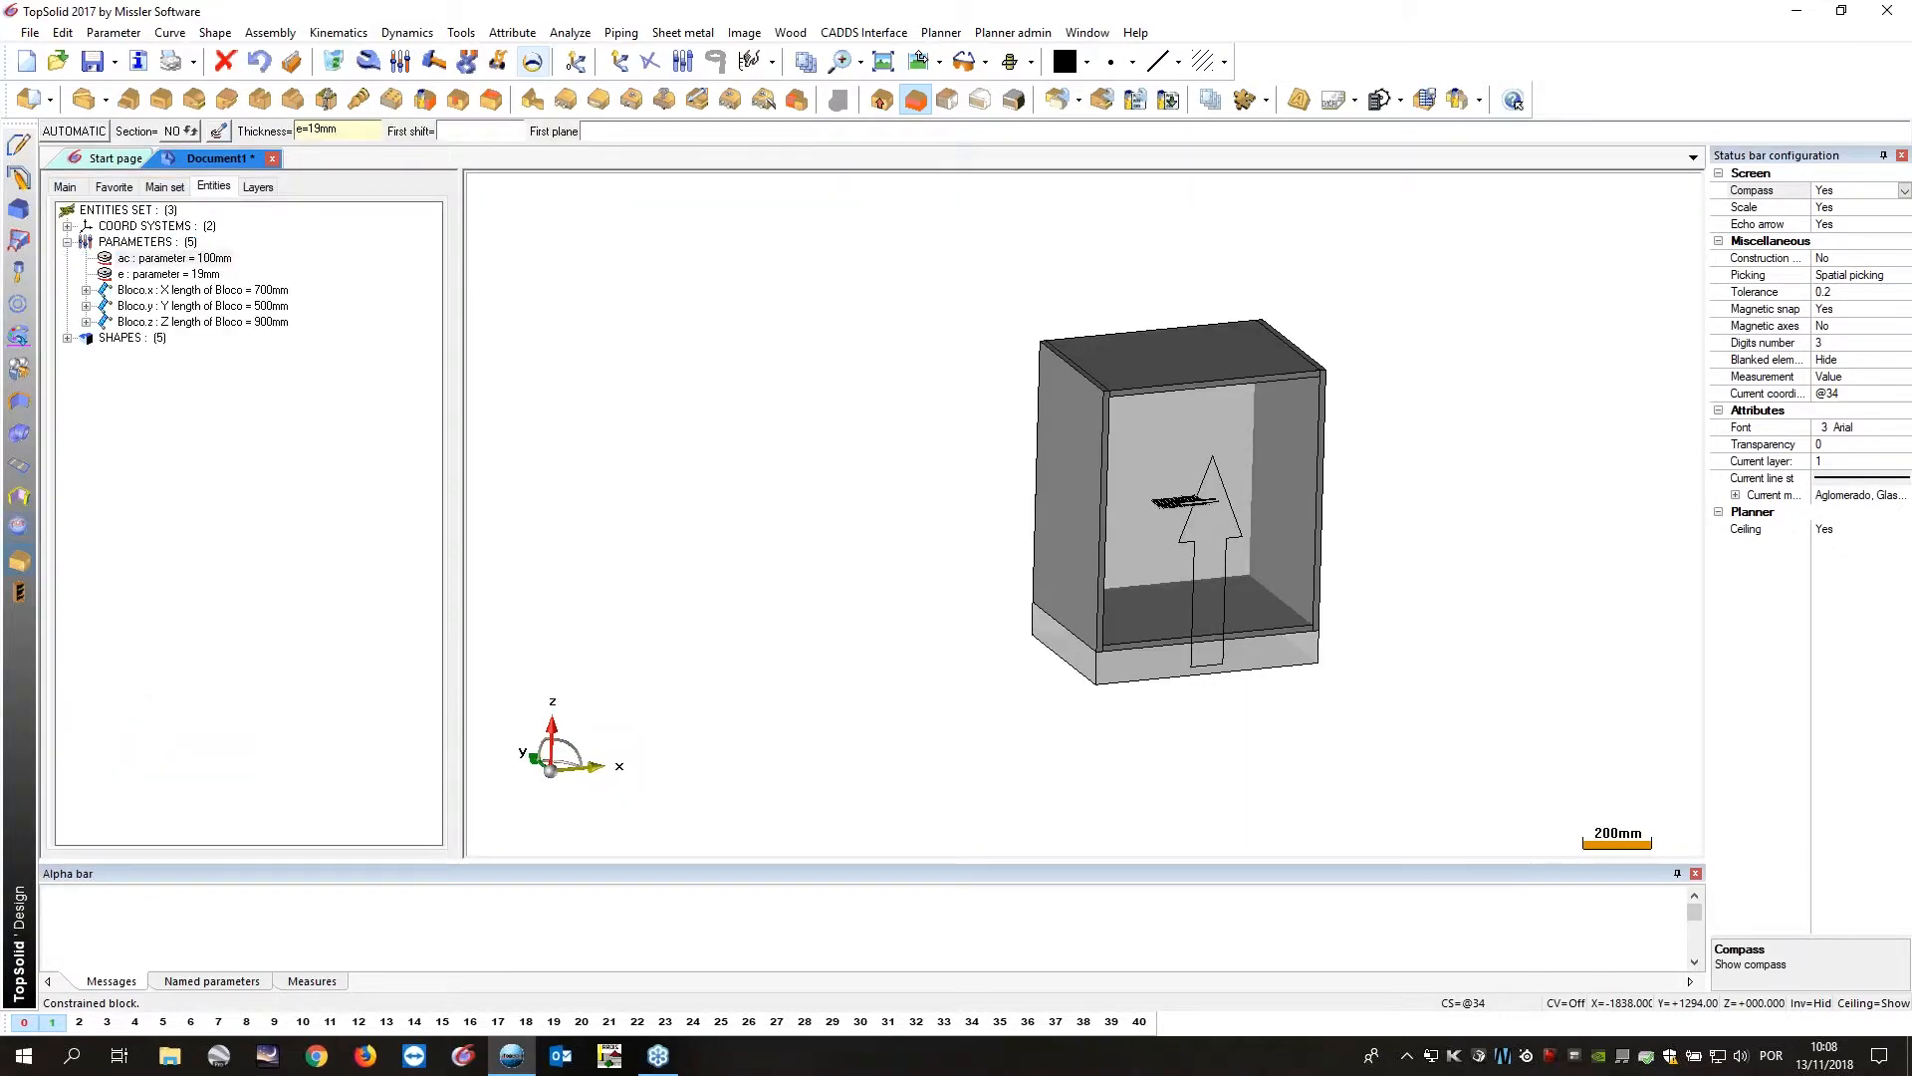
type("150mm")
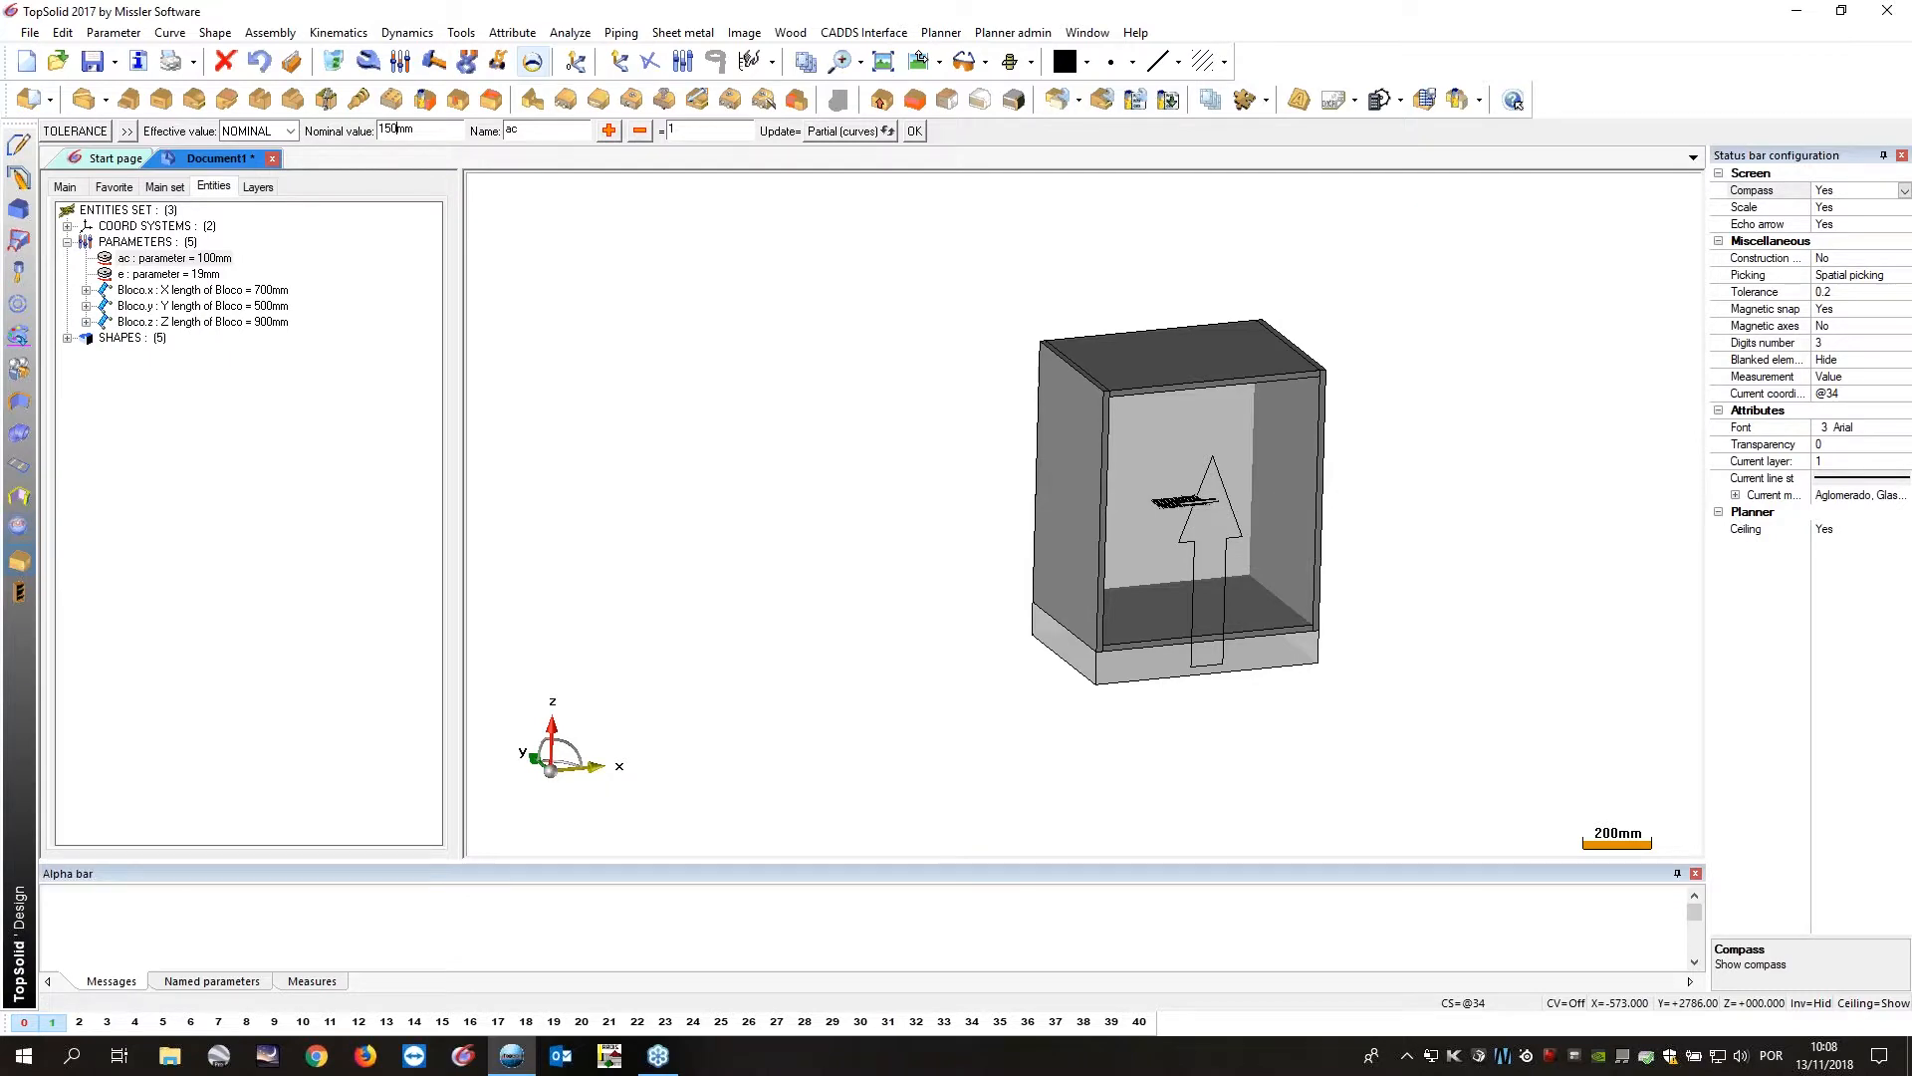
key("Return")
scroll(1061, 569, "up", 5)
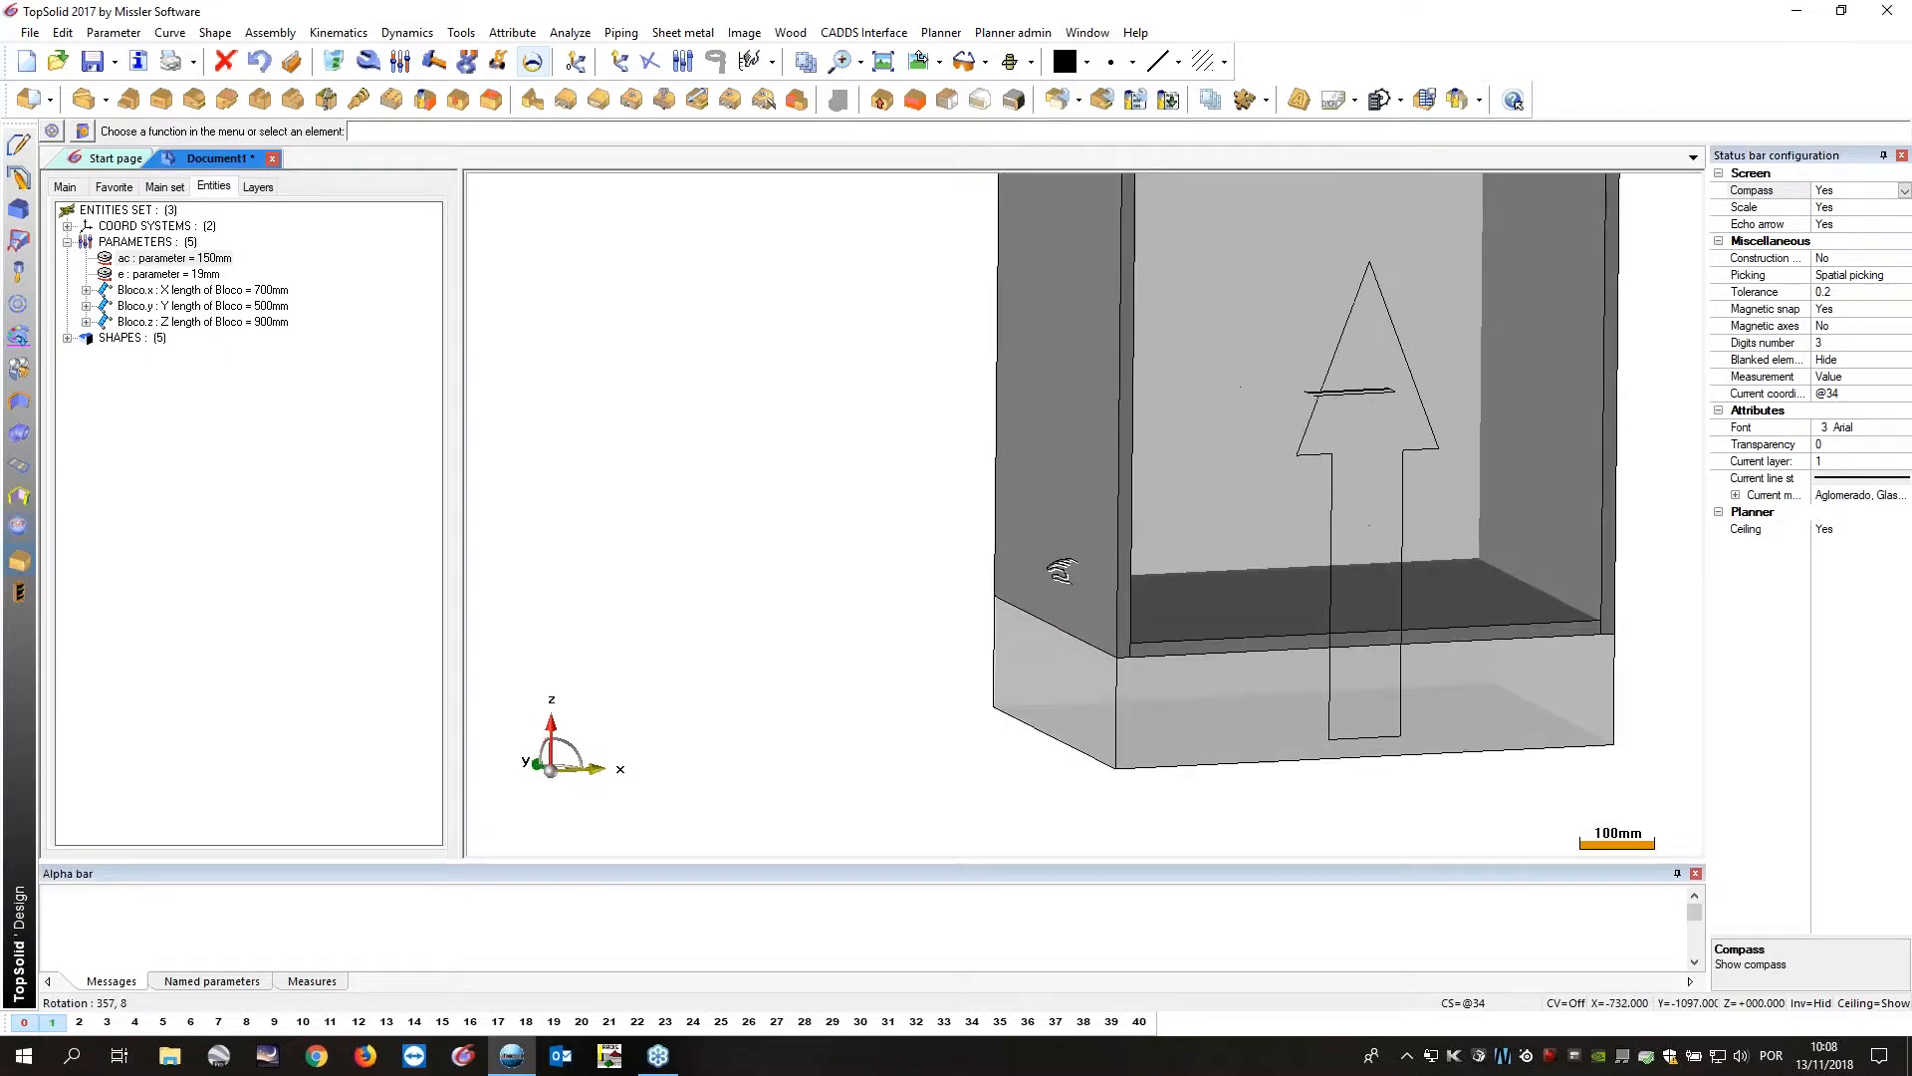
scroll(768, 478, "down", 5)
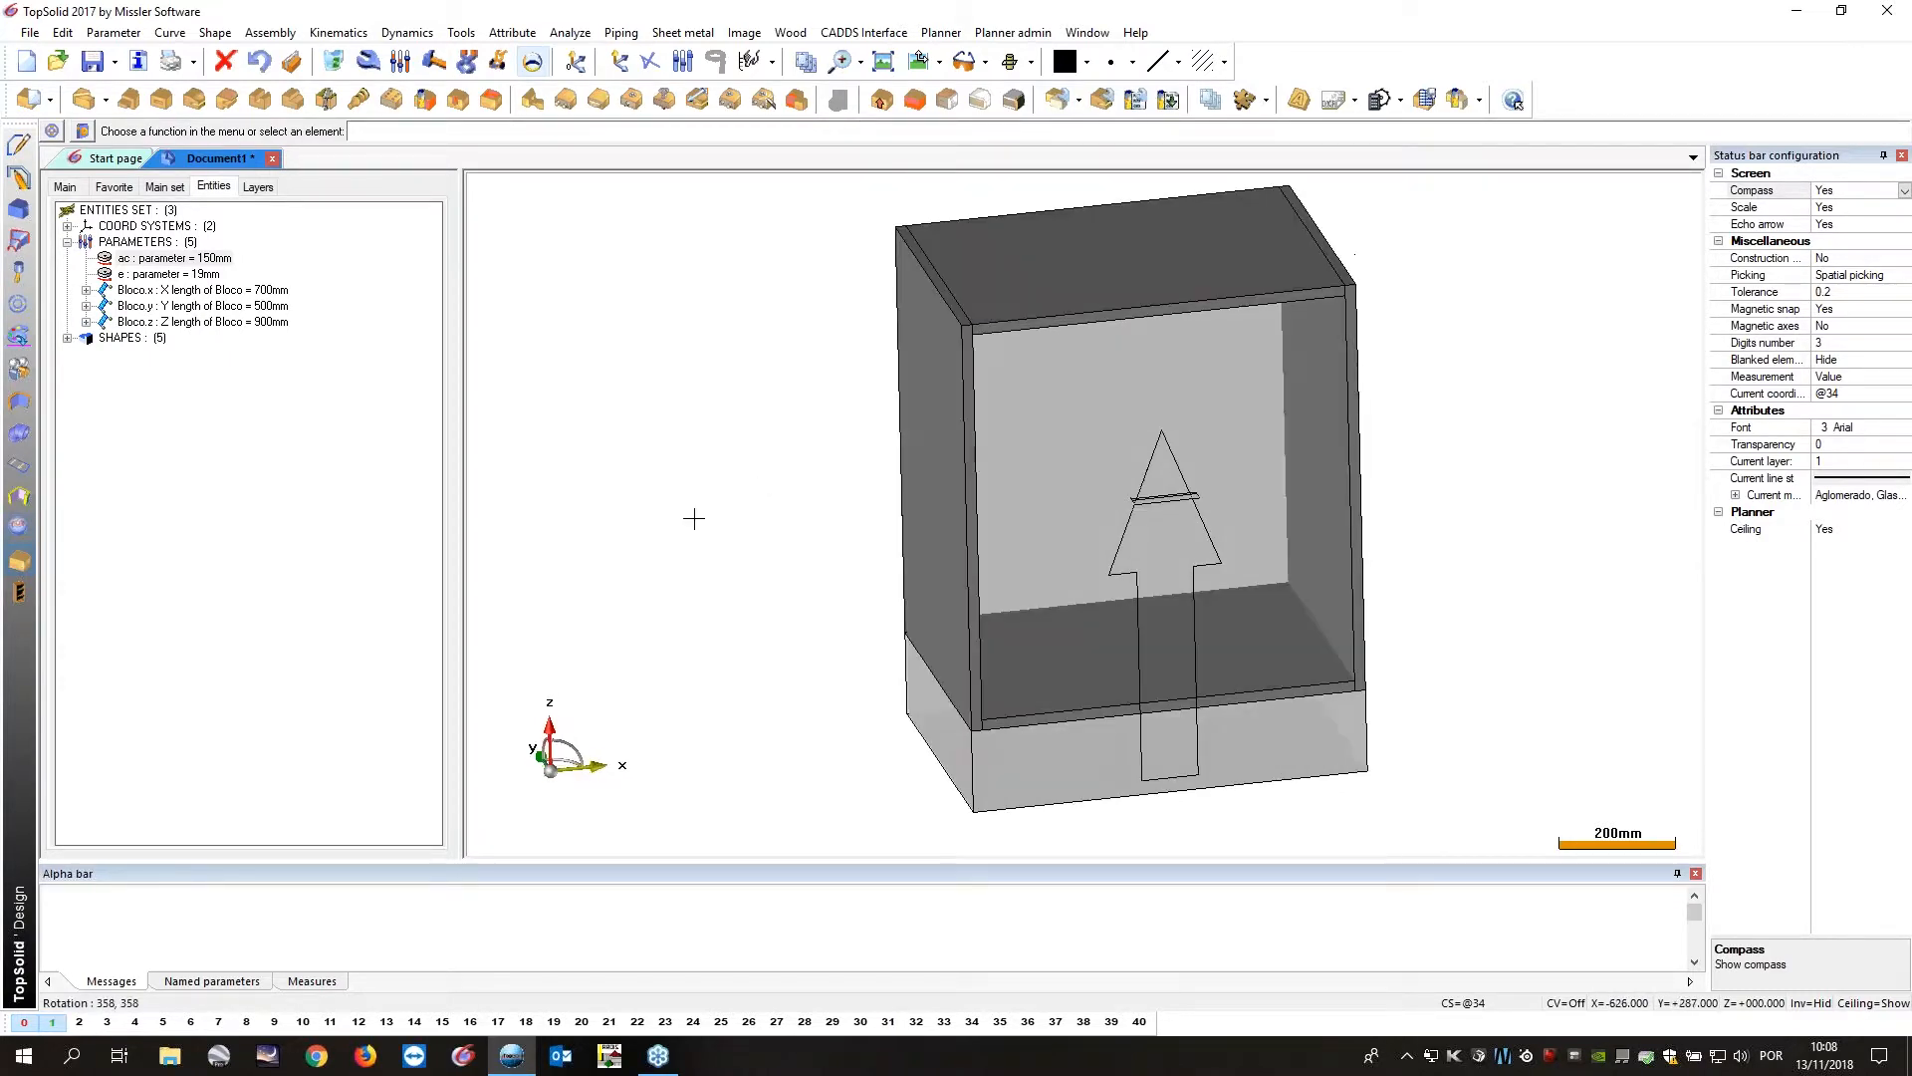
Hide layer 0 with the driver block and examine how the panels meet at the corners.
left_click(18, 1026)
middle_click_drag(742, 595, 766, 628)
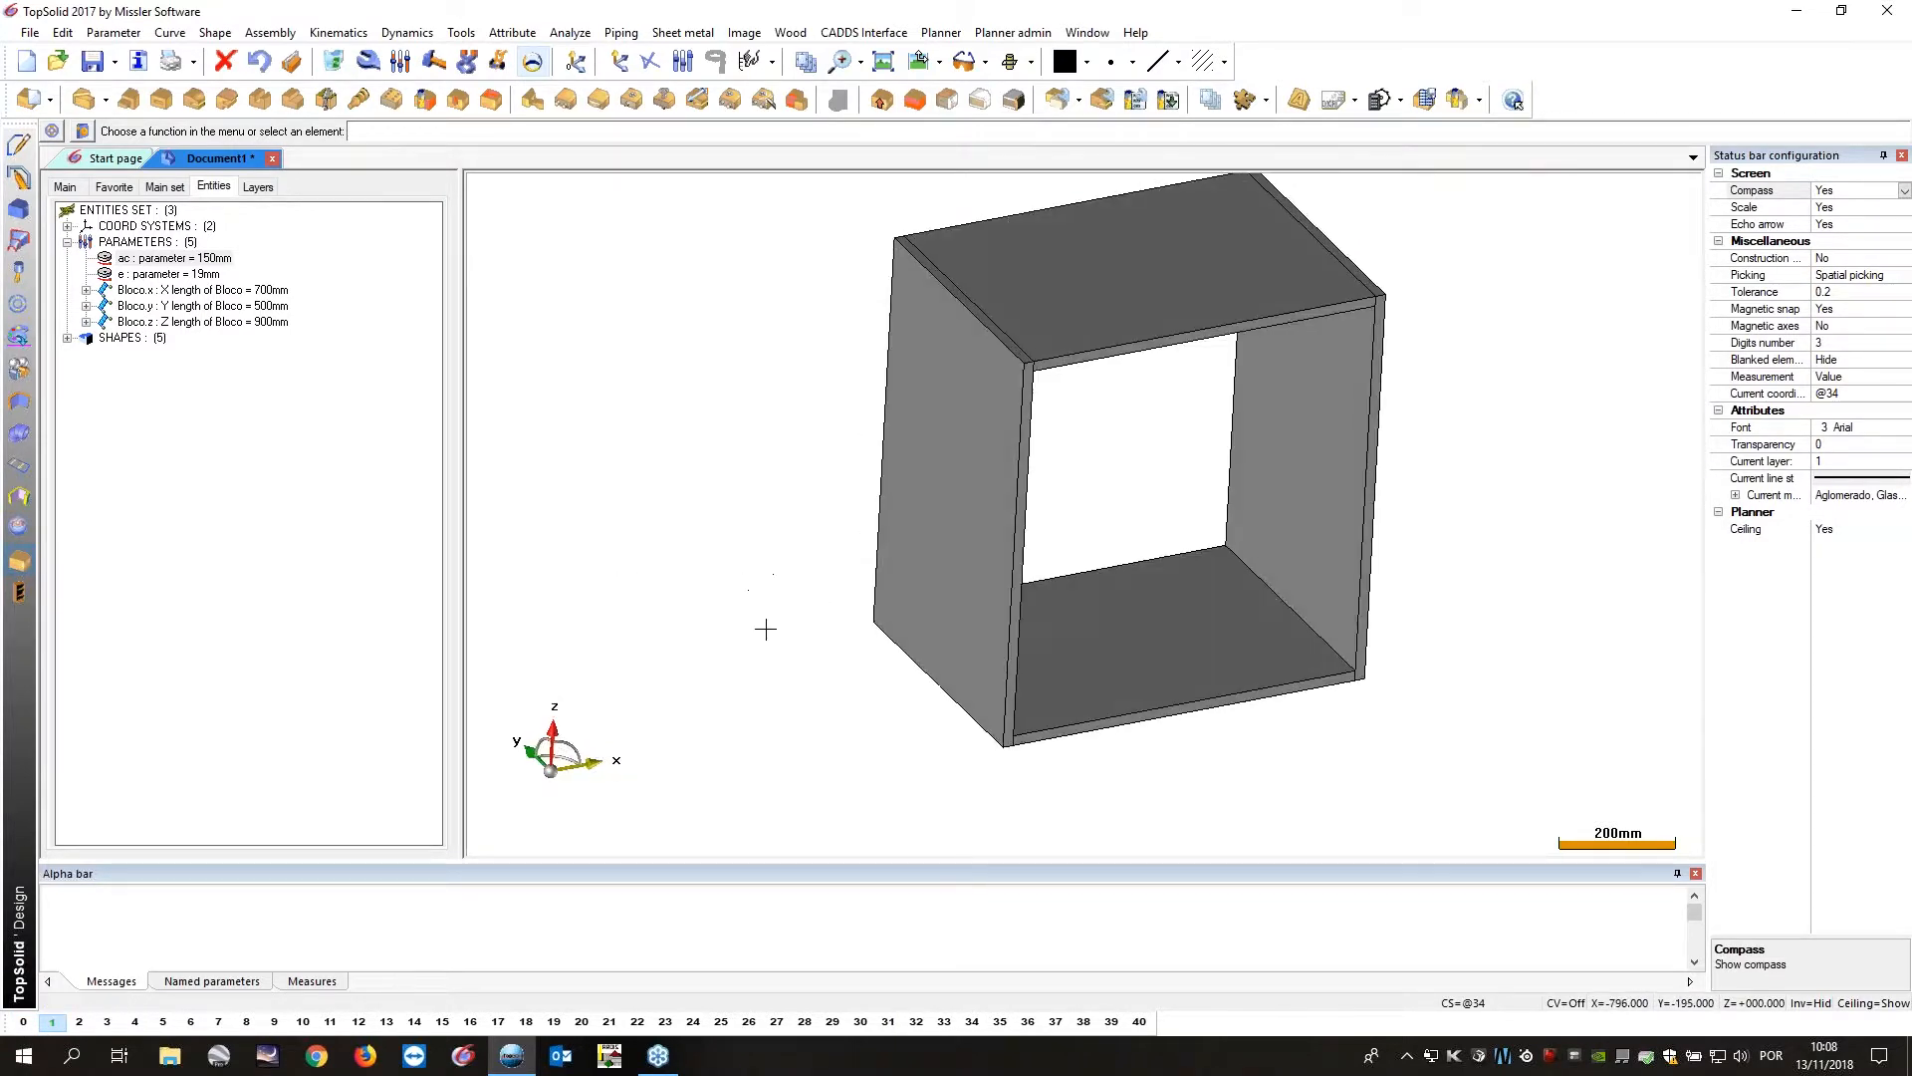
scroll(895, 559, "up", 2)
middle_click_drag(1024, 496, 1186, 497)
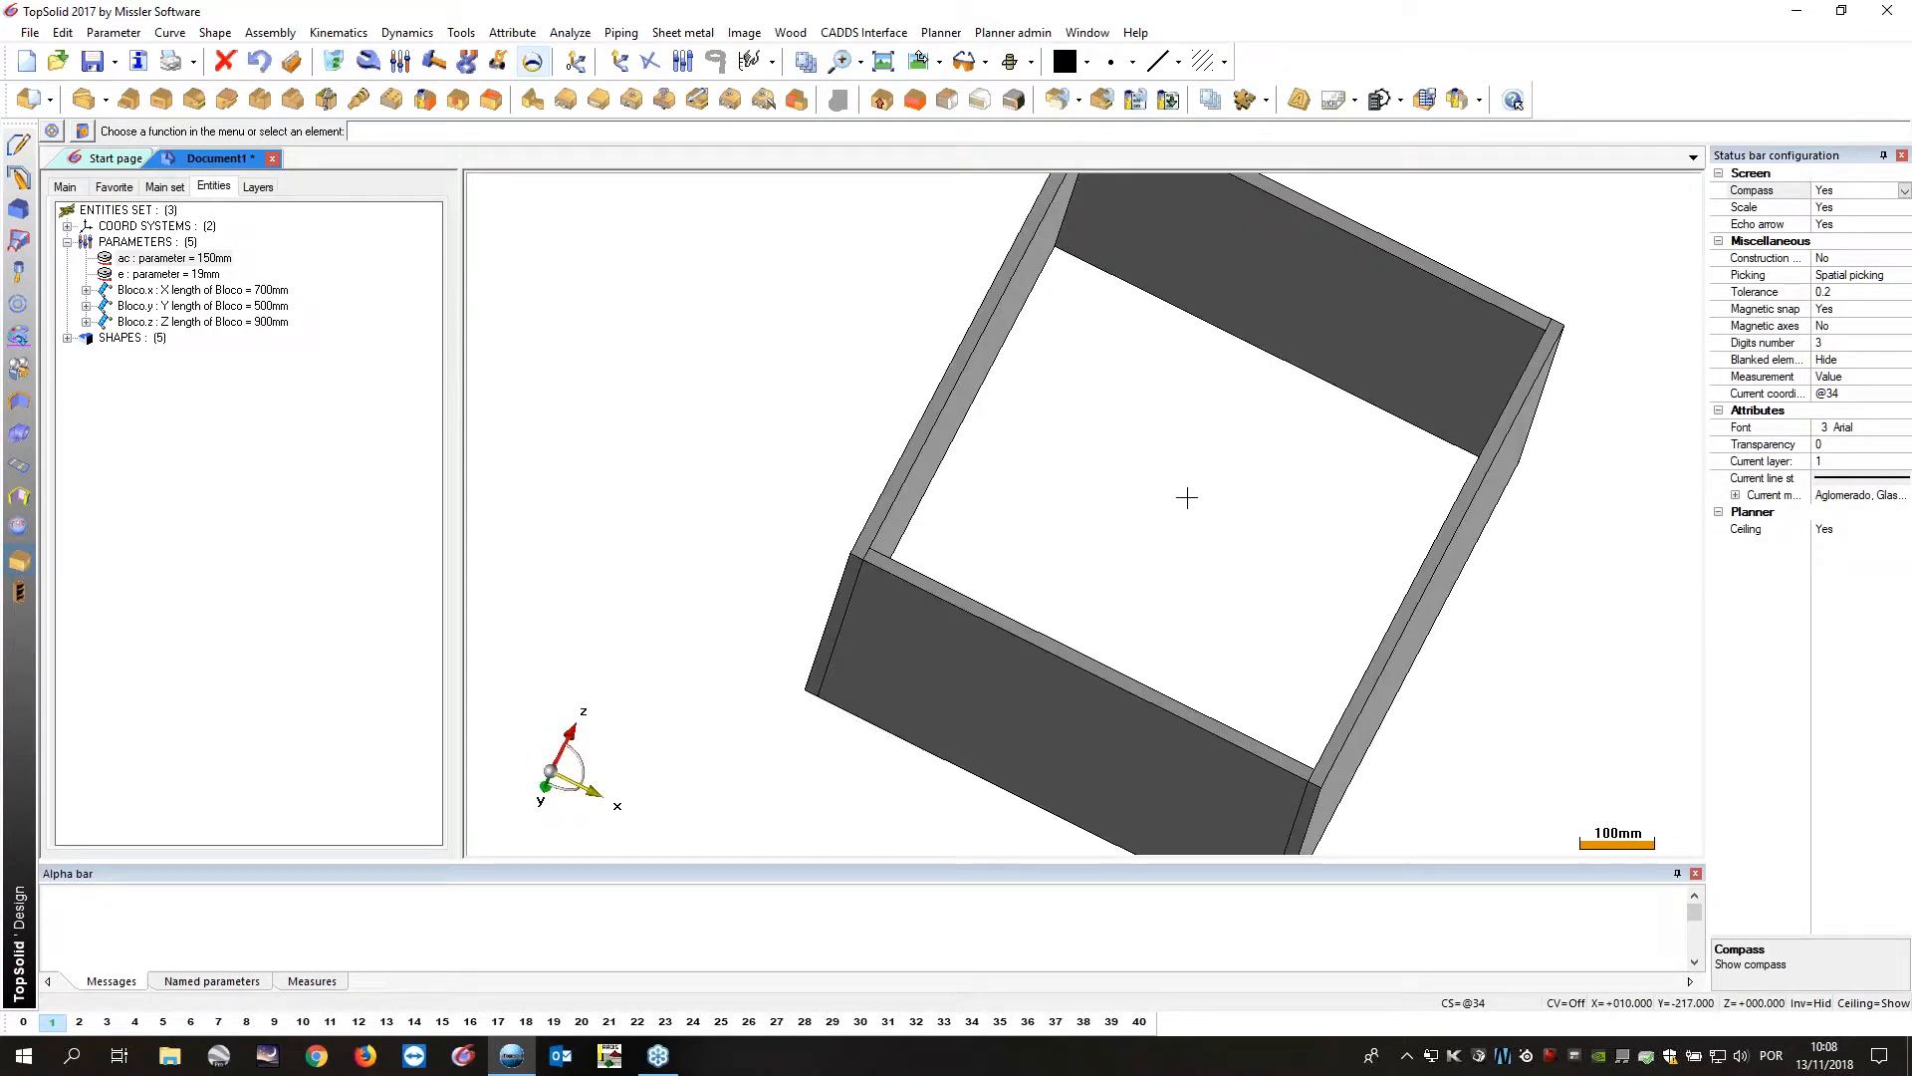
middle_click_drag(941, 361, 751, 311)
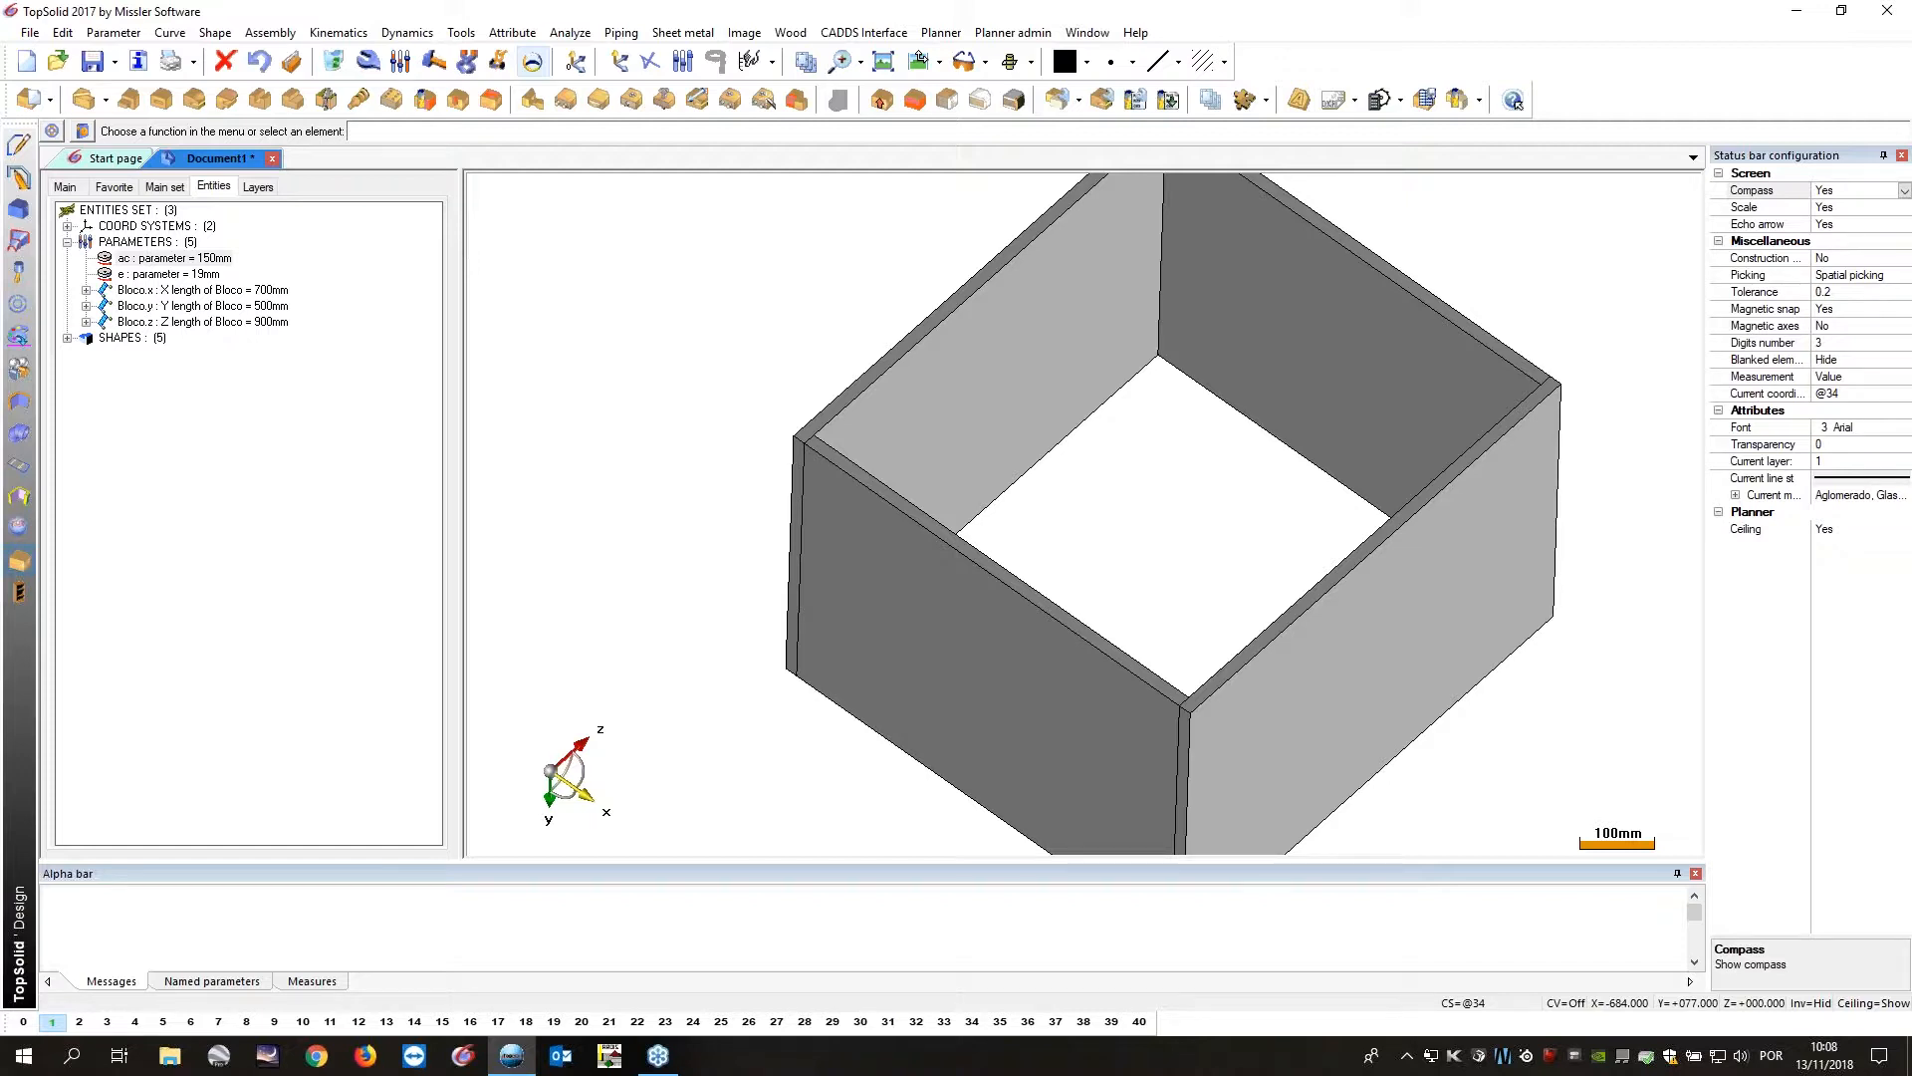
Include the standard component Groove back from the TSWS-Mobiliário library's Cabinets > Backs family.
left_click(265, 33)
left_click(316, 75)
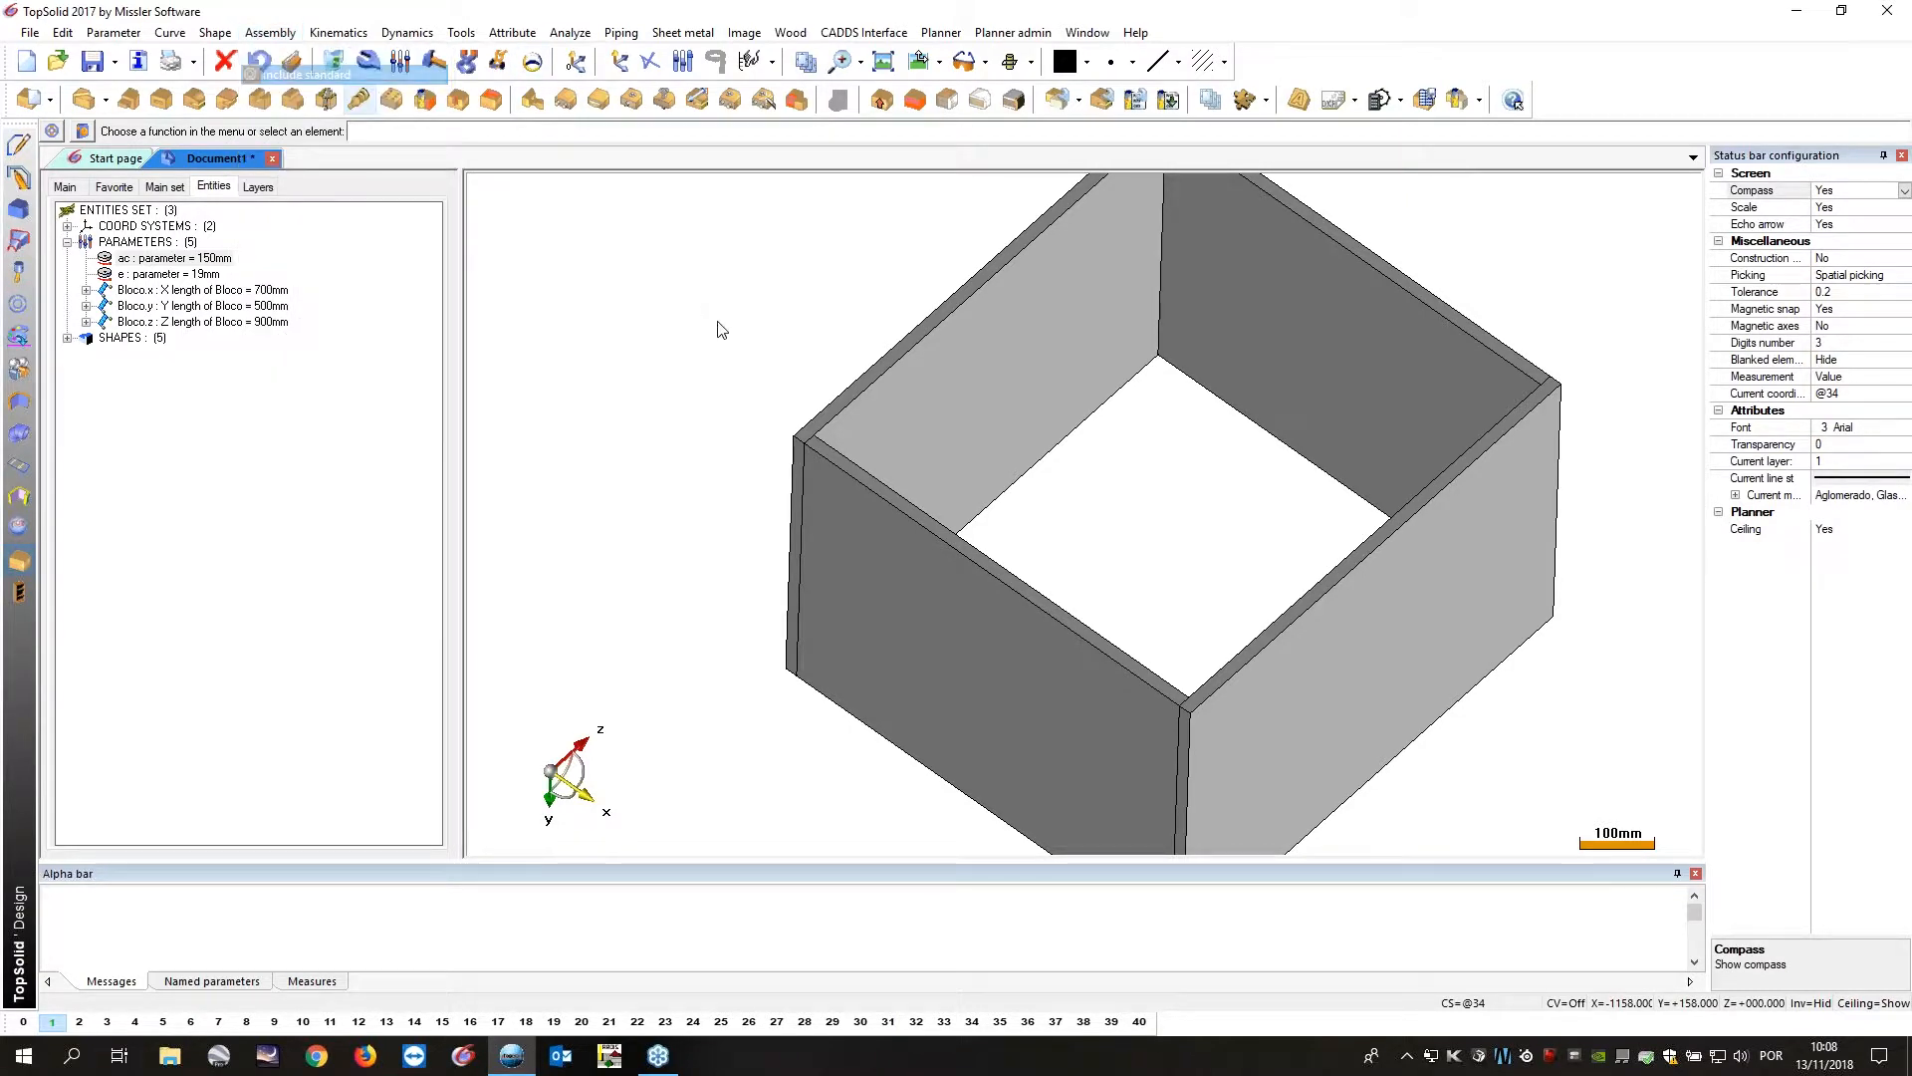
left_click(790, 342)
scroll(721, 625, "down", 10)
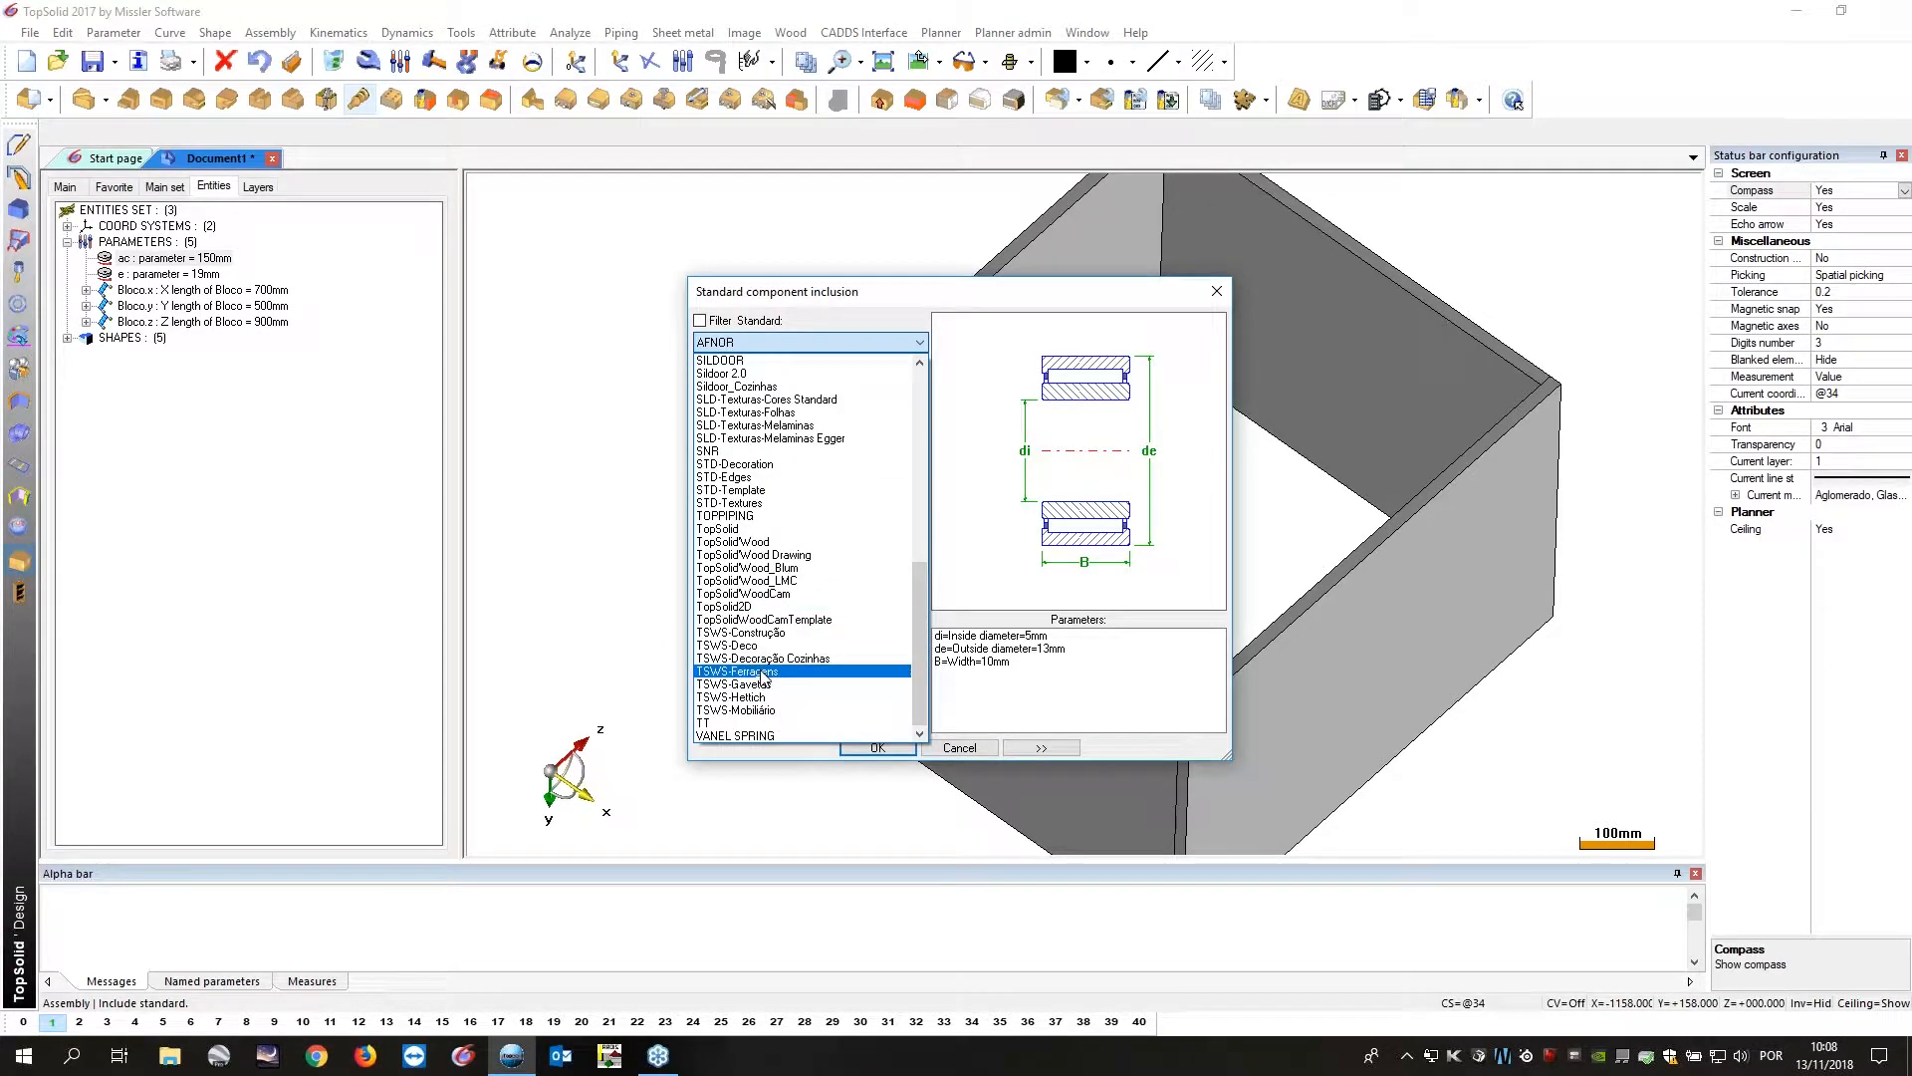
left_click(757, 710)
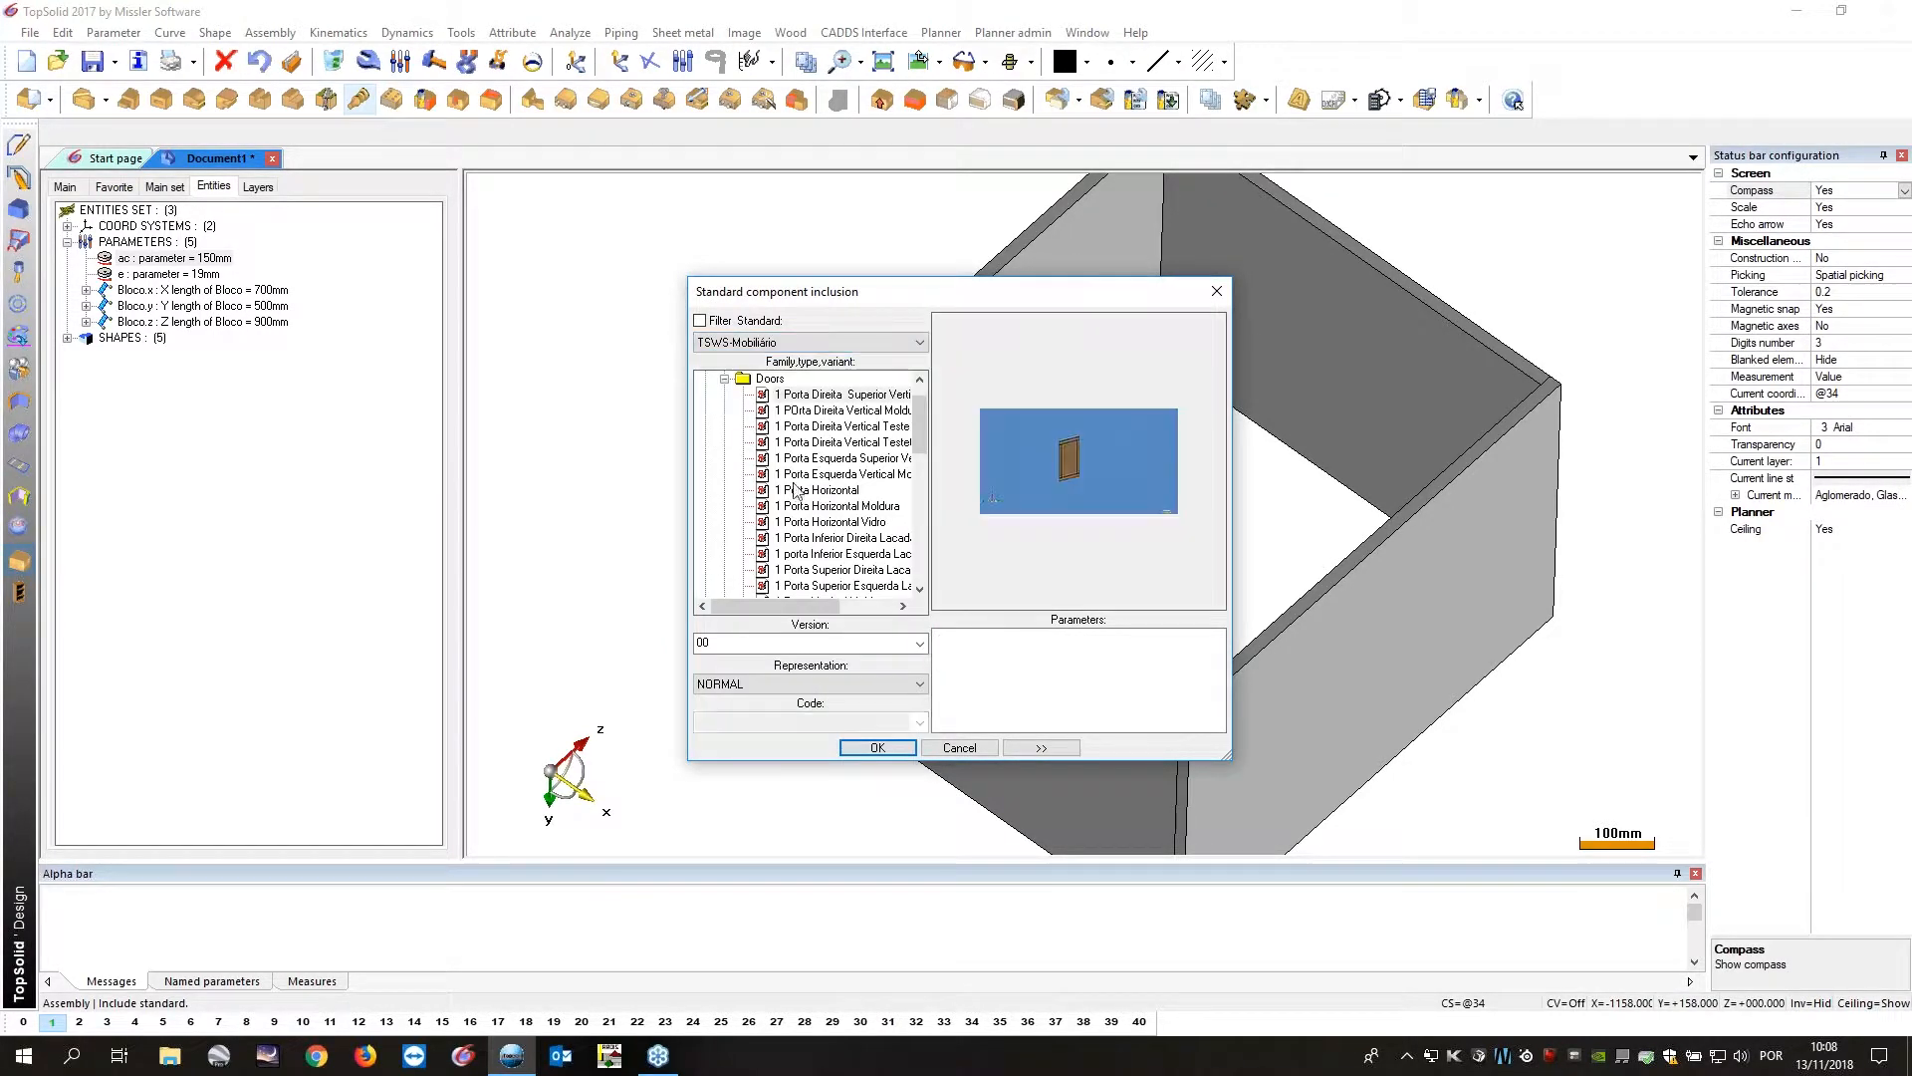
left_click(725, 378)
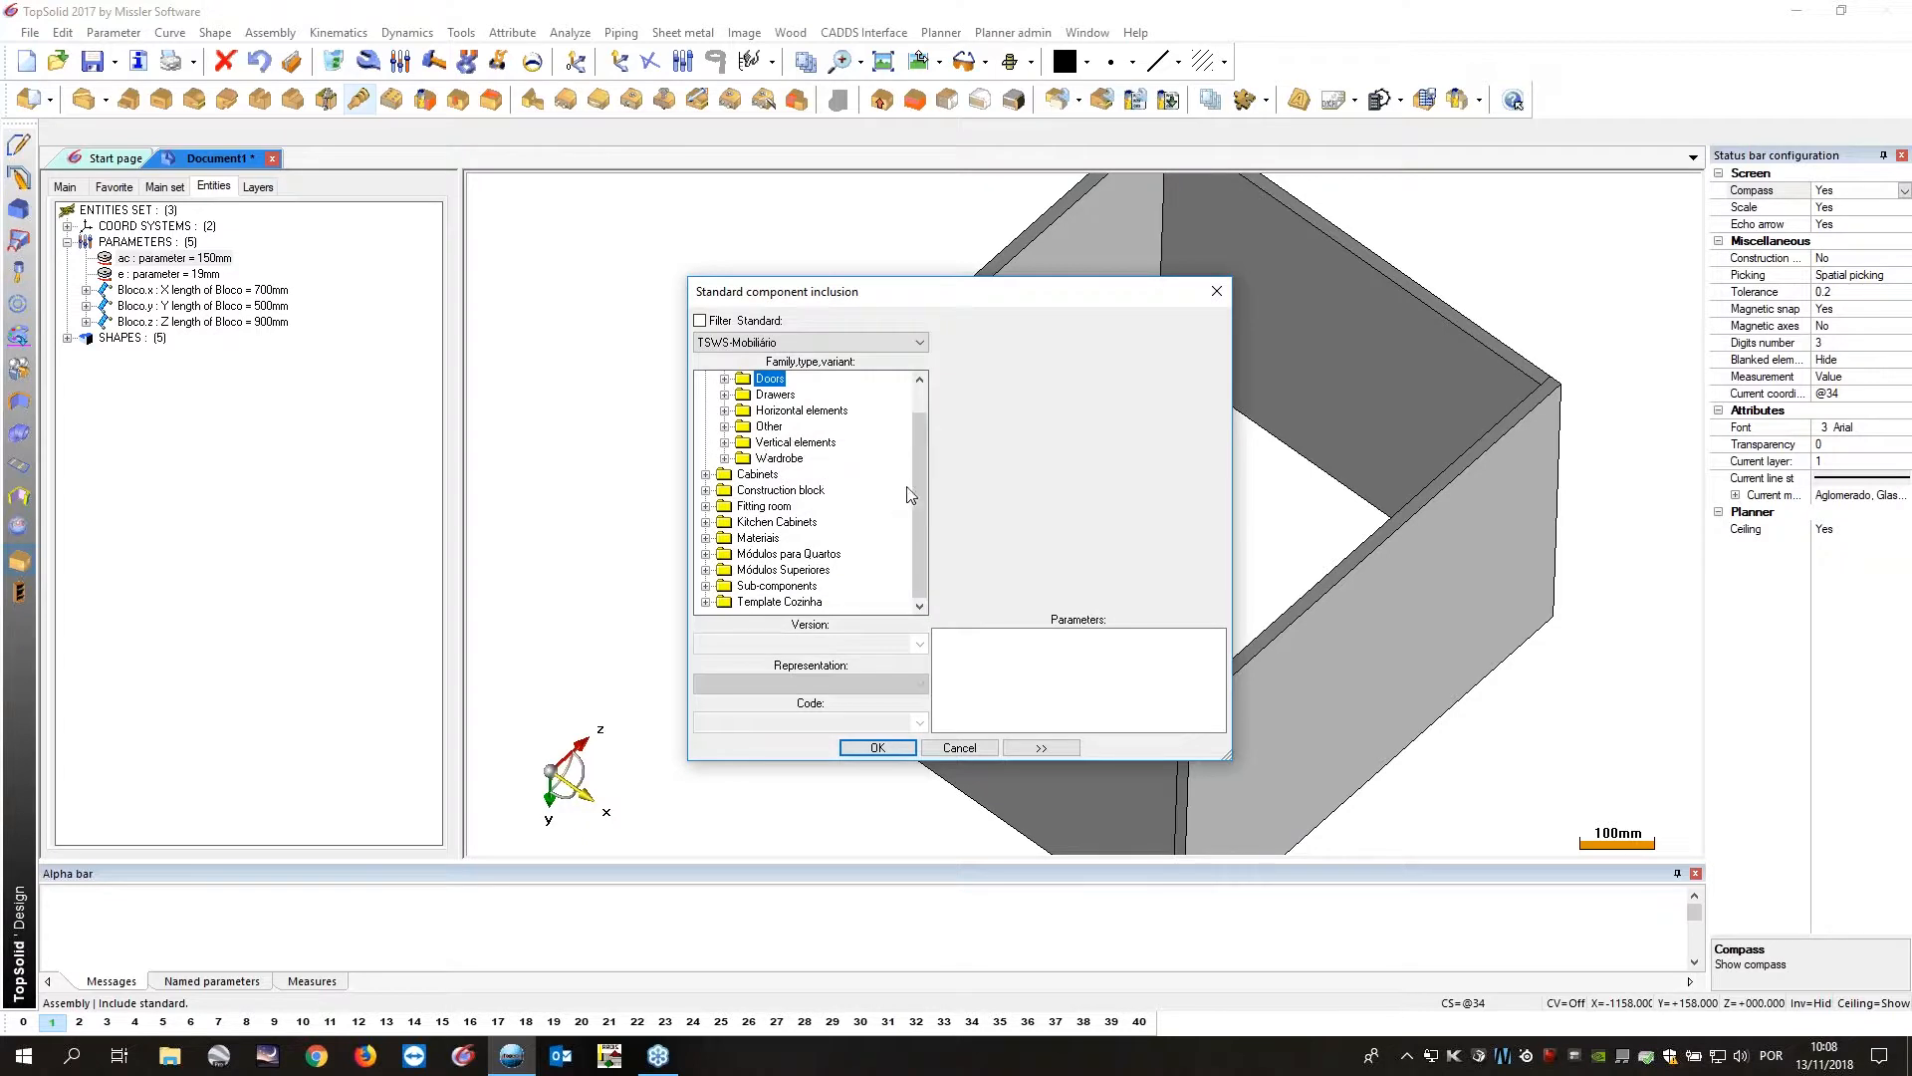
left_click_drag(923, 486, 922, 451)
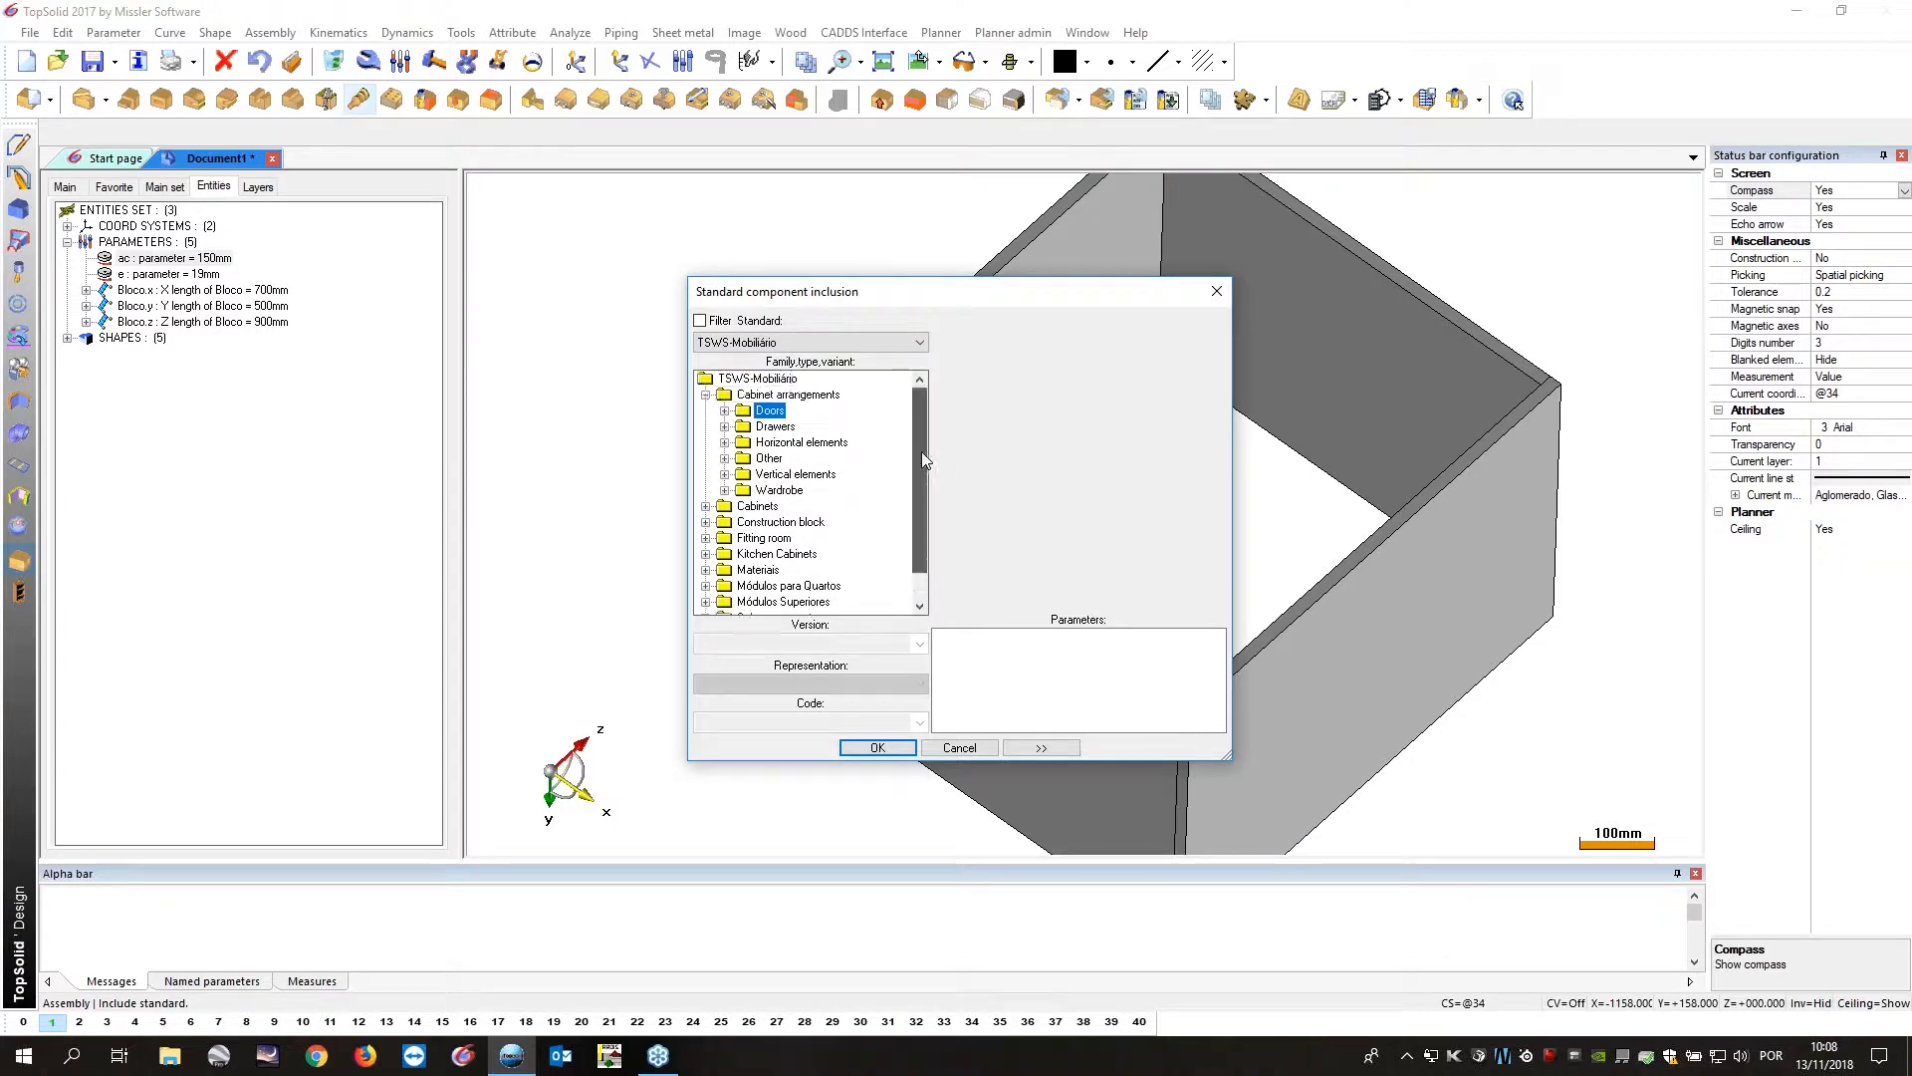
left_click(705, 507)
left_click(725, 523)
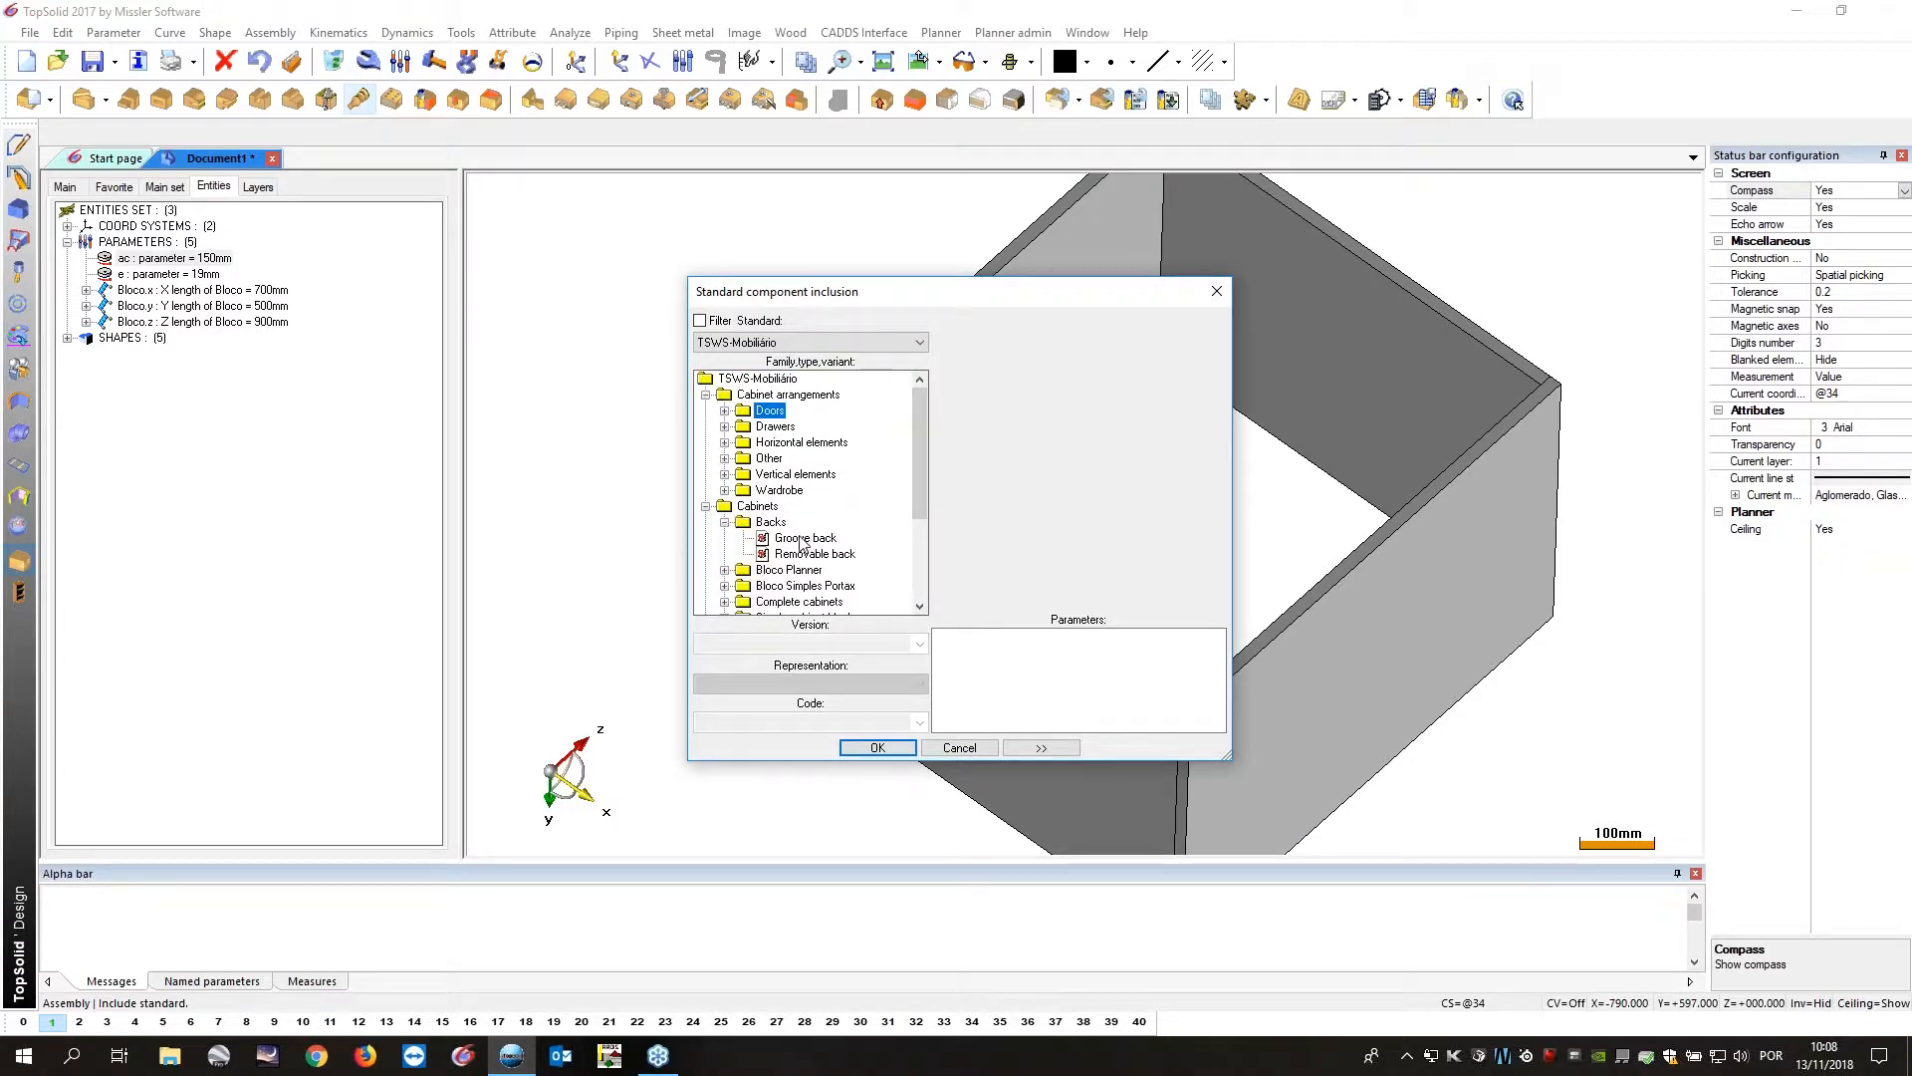
left_click(805, 538)
left_click(877, 749)
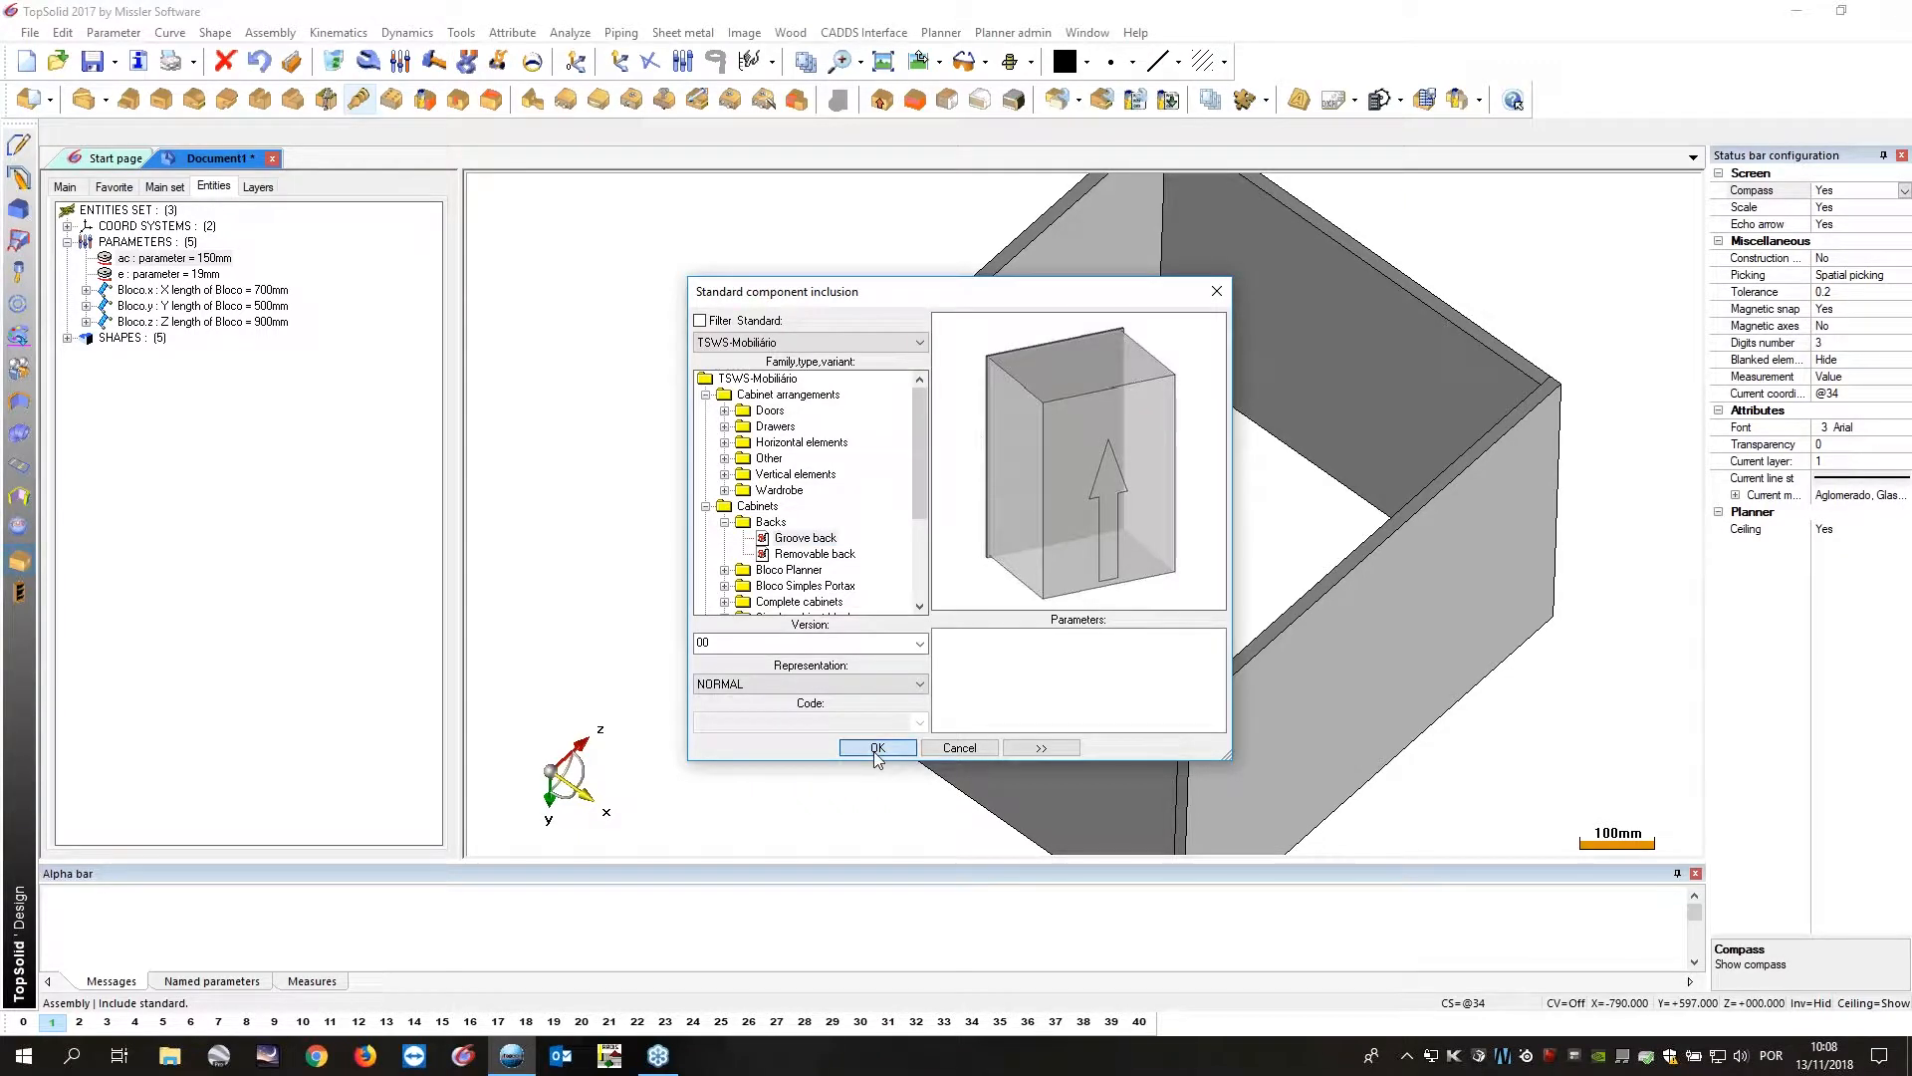
Place the grooved back inside the cabinet with a thickness of 12mm and a gap of 8mm, and inspect it.
middle_click_drag(811, 332, 934, 426)
left_click(1121, 691)
mouse_move(704, 478)
middle_mouse_down()
mouse_move(683, 431)
mouse_move(721, 473)
middle_mouse_up()
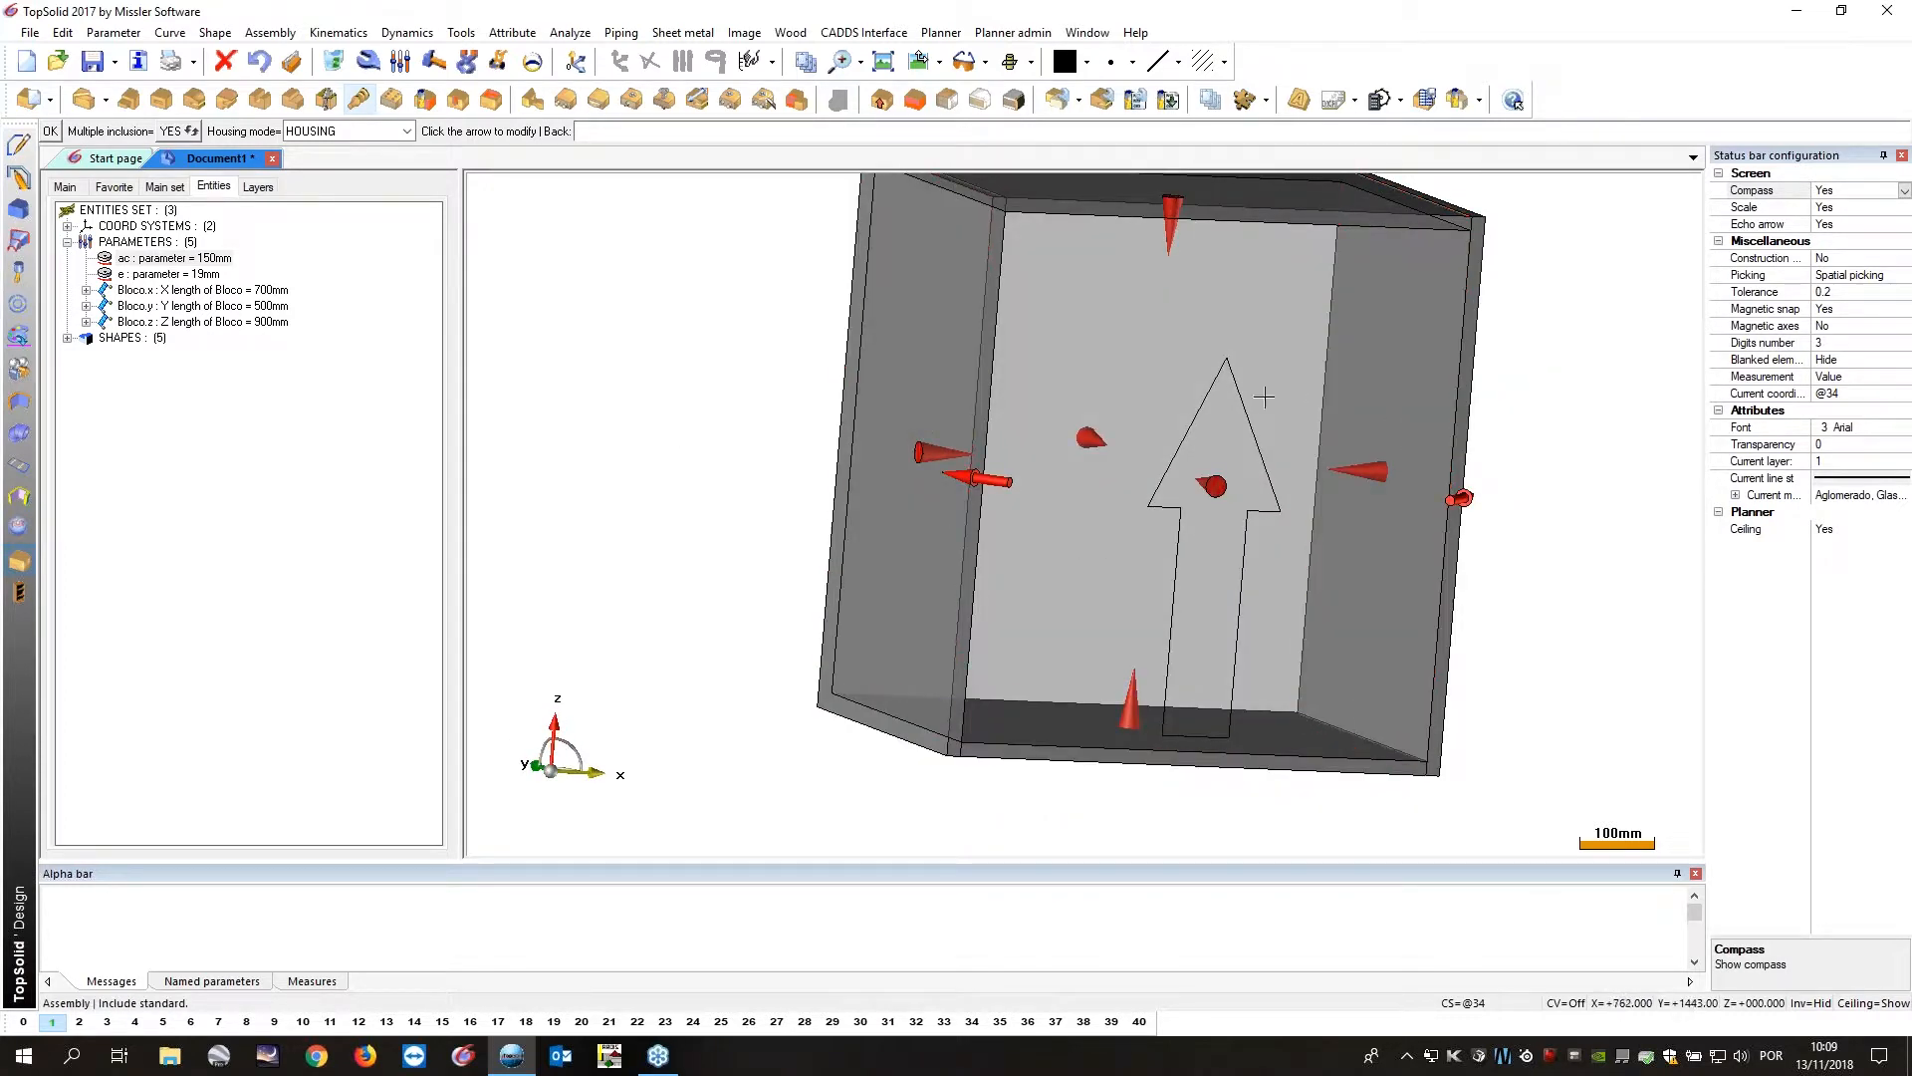
middle_click_drag(1022, 392, 752, 358)
key("Return")
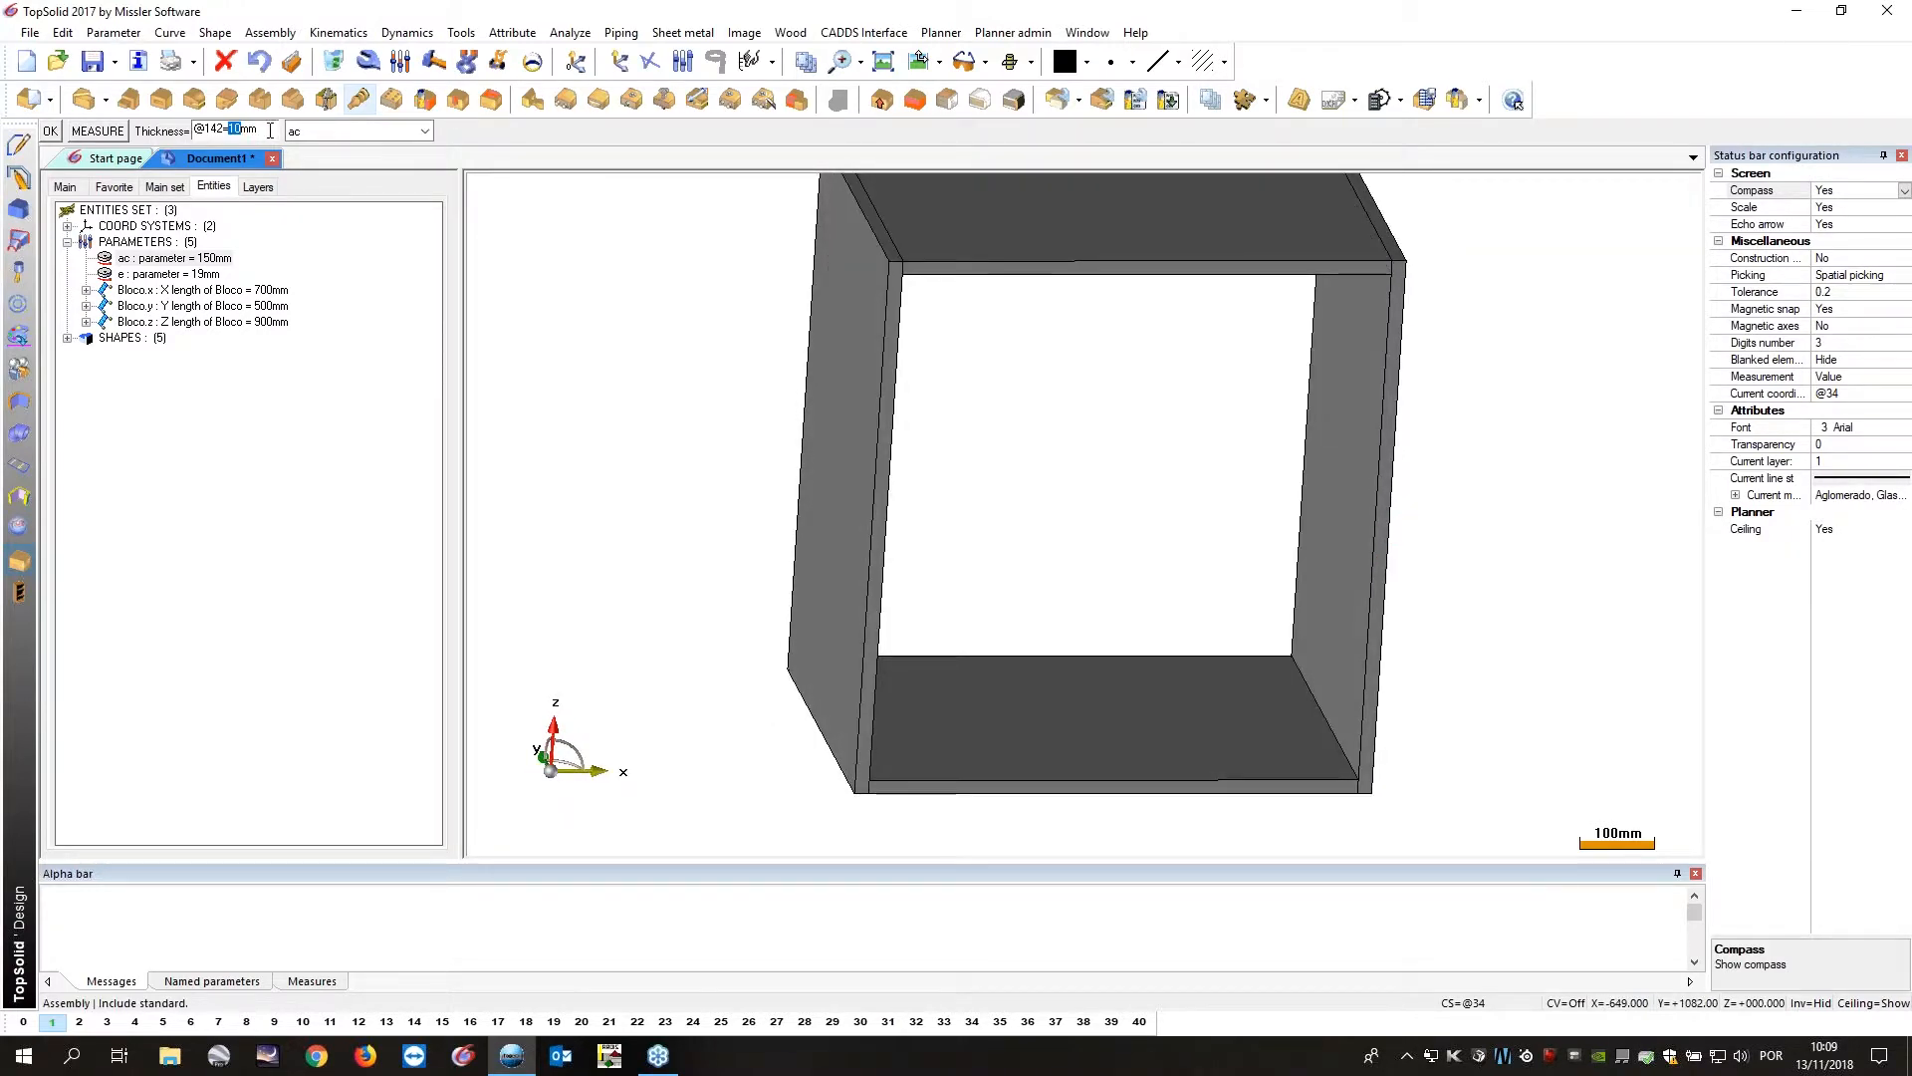
type("12")
key("Return")
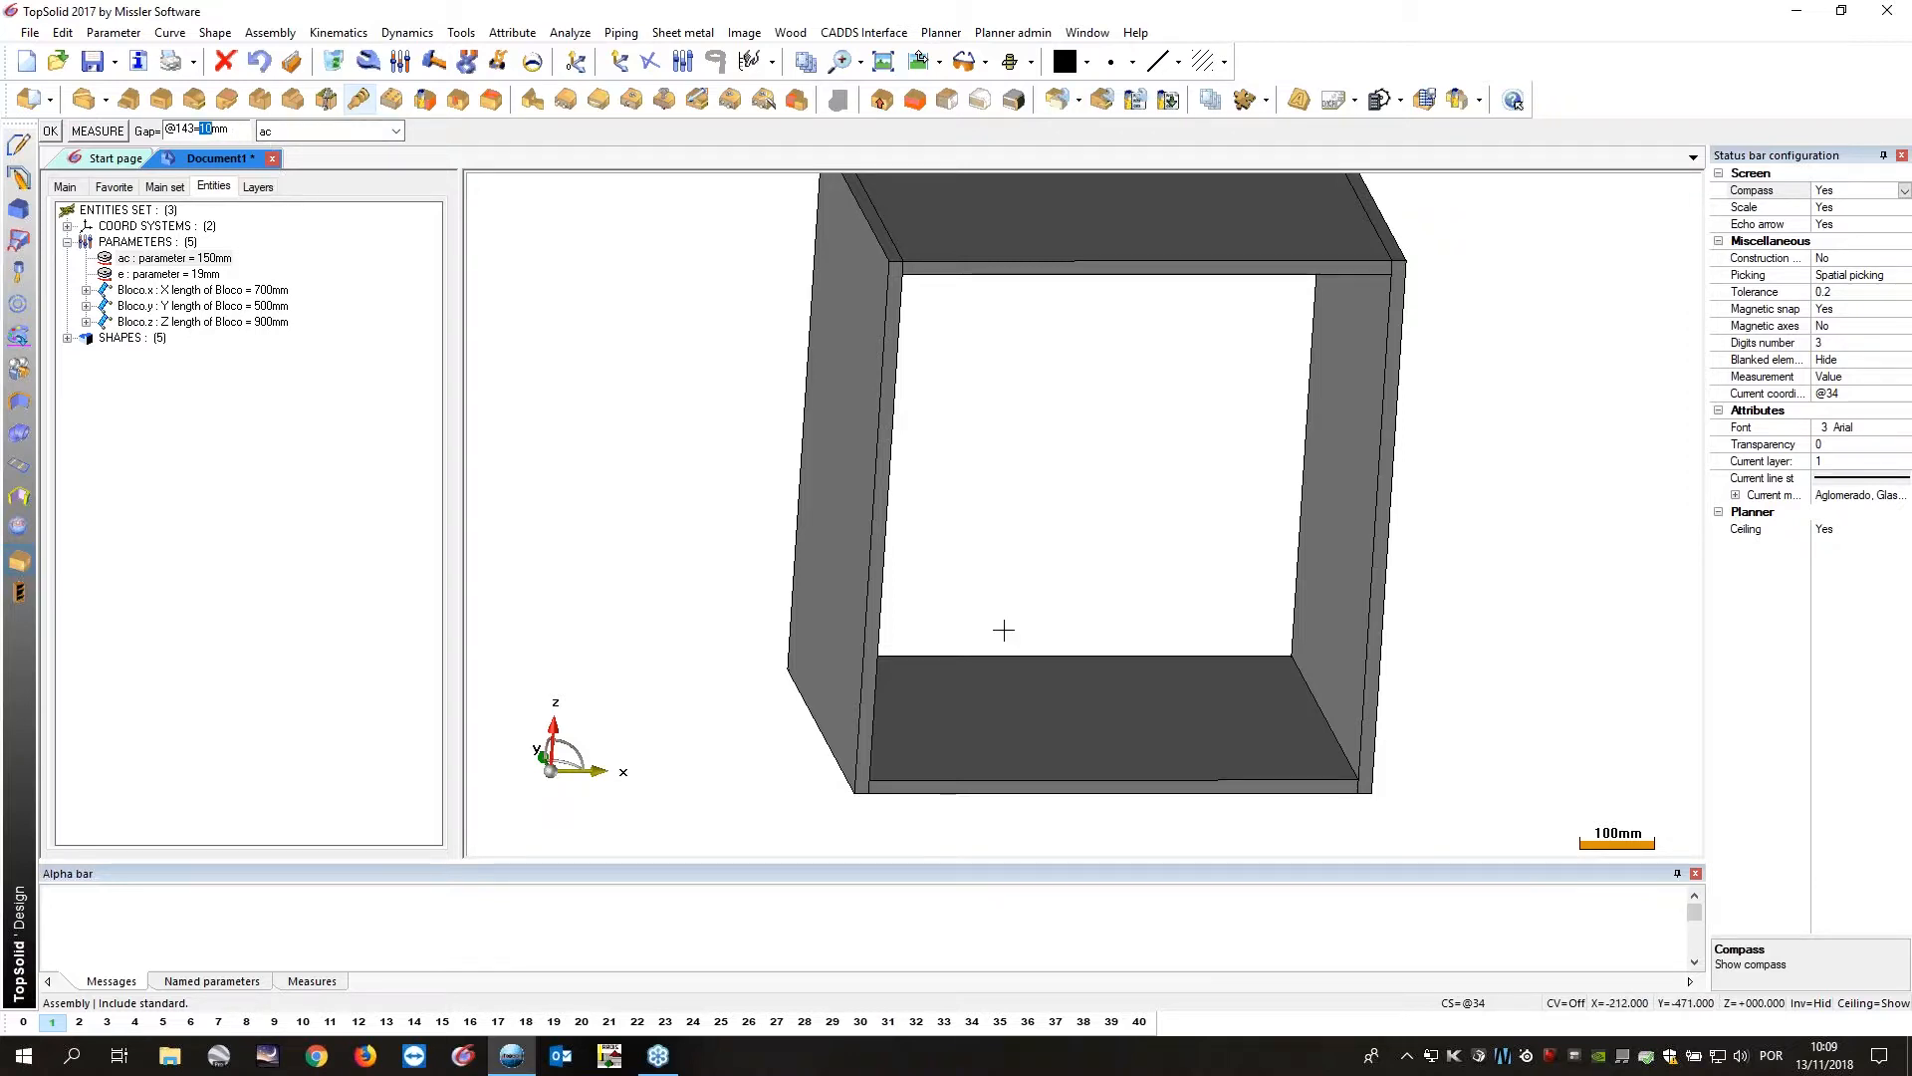
middle_click_drag(1003, 630, 747, 603)
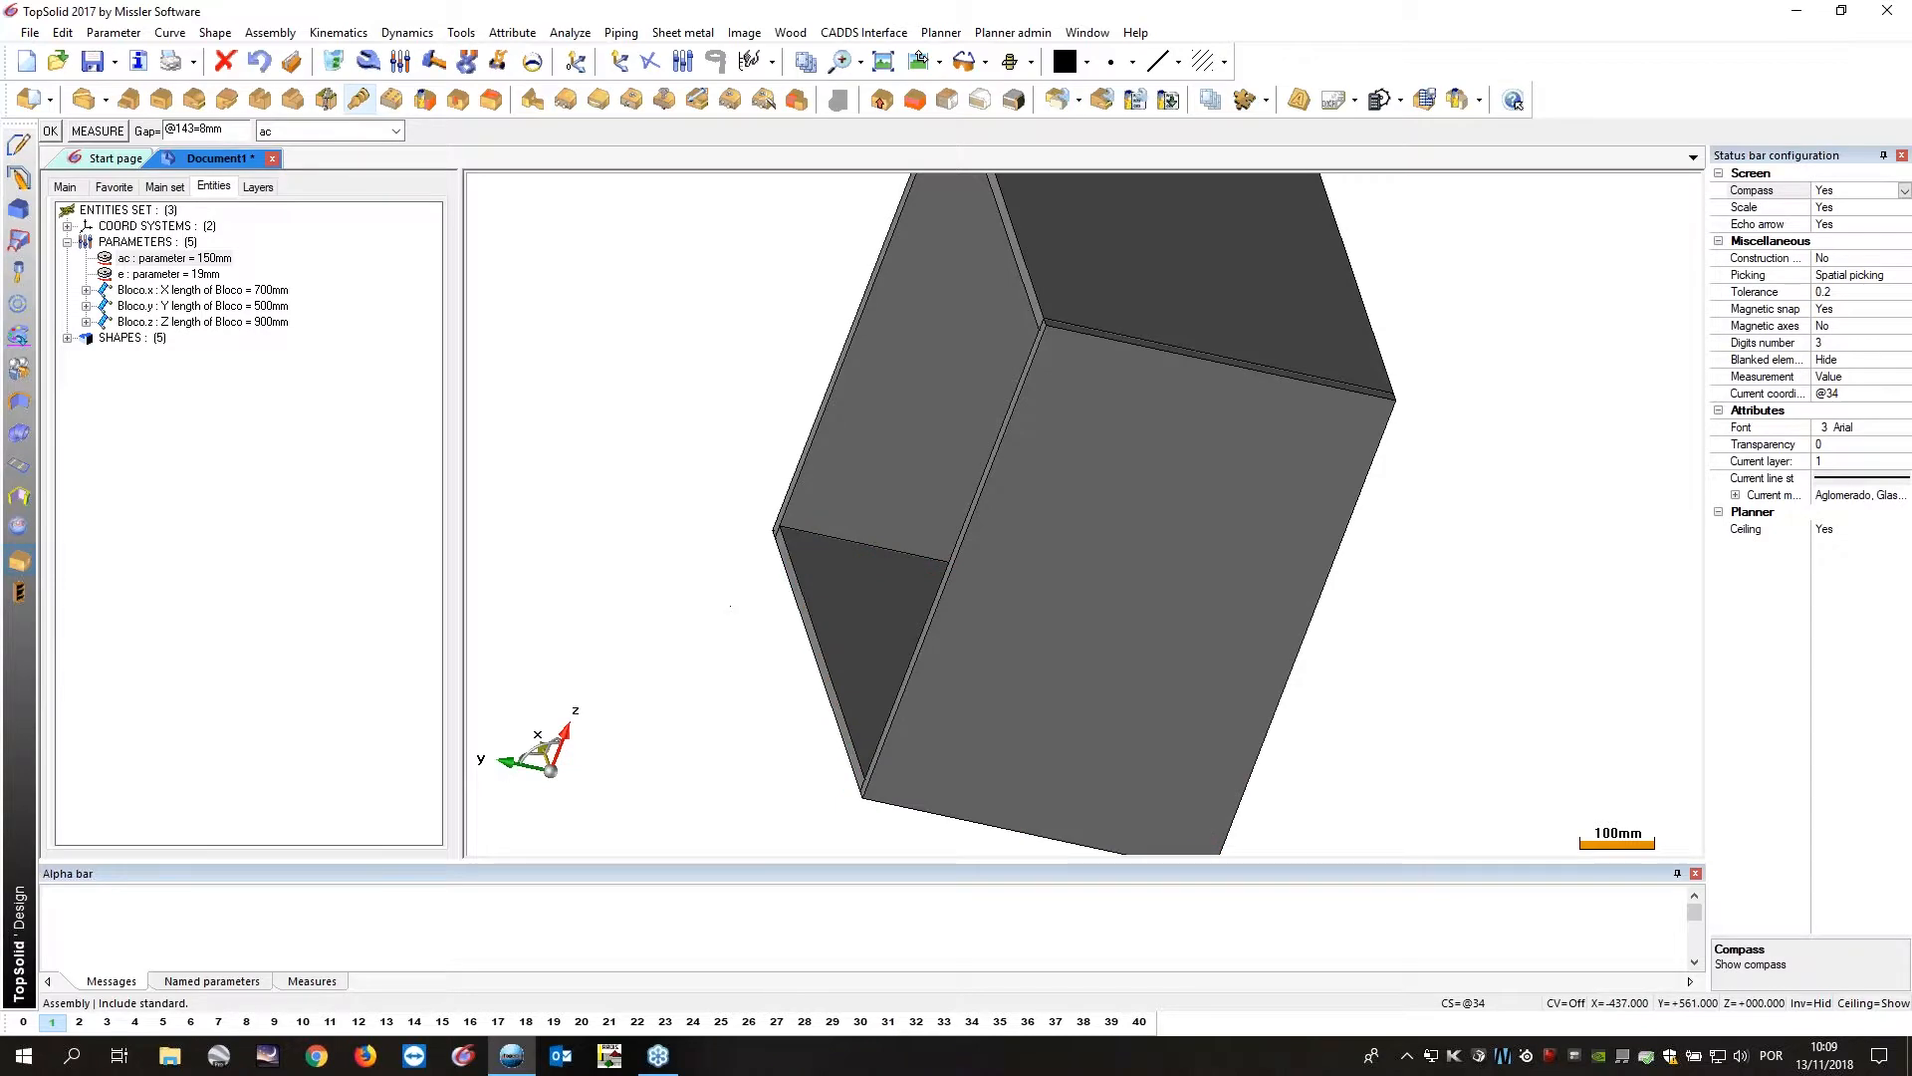
key("Return")
mouse_move(674, 584)
middle_mouse_down()
mouse_move(589, 488)
mouse_move(662, 543)
mouse_move(666, 620)
middle_mouse_up()
left_click(138, 135)
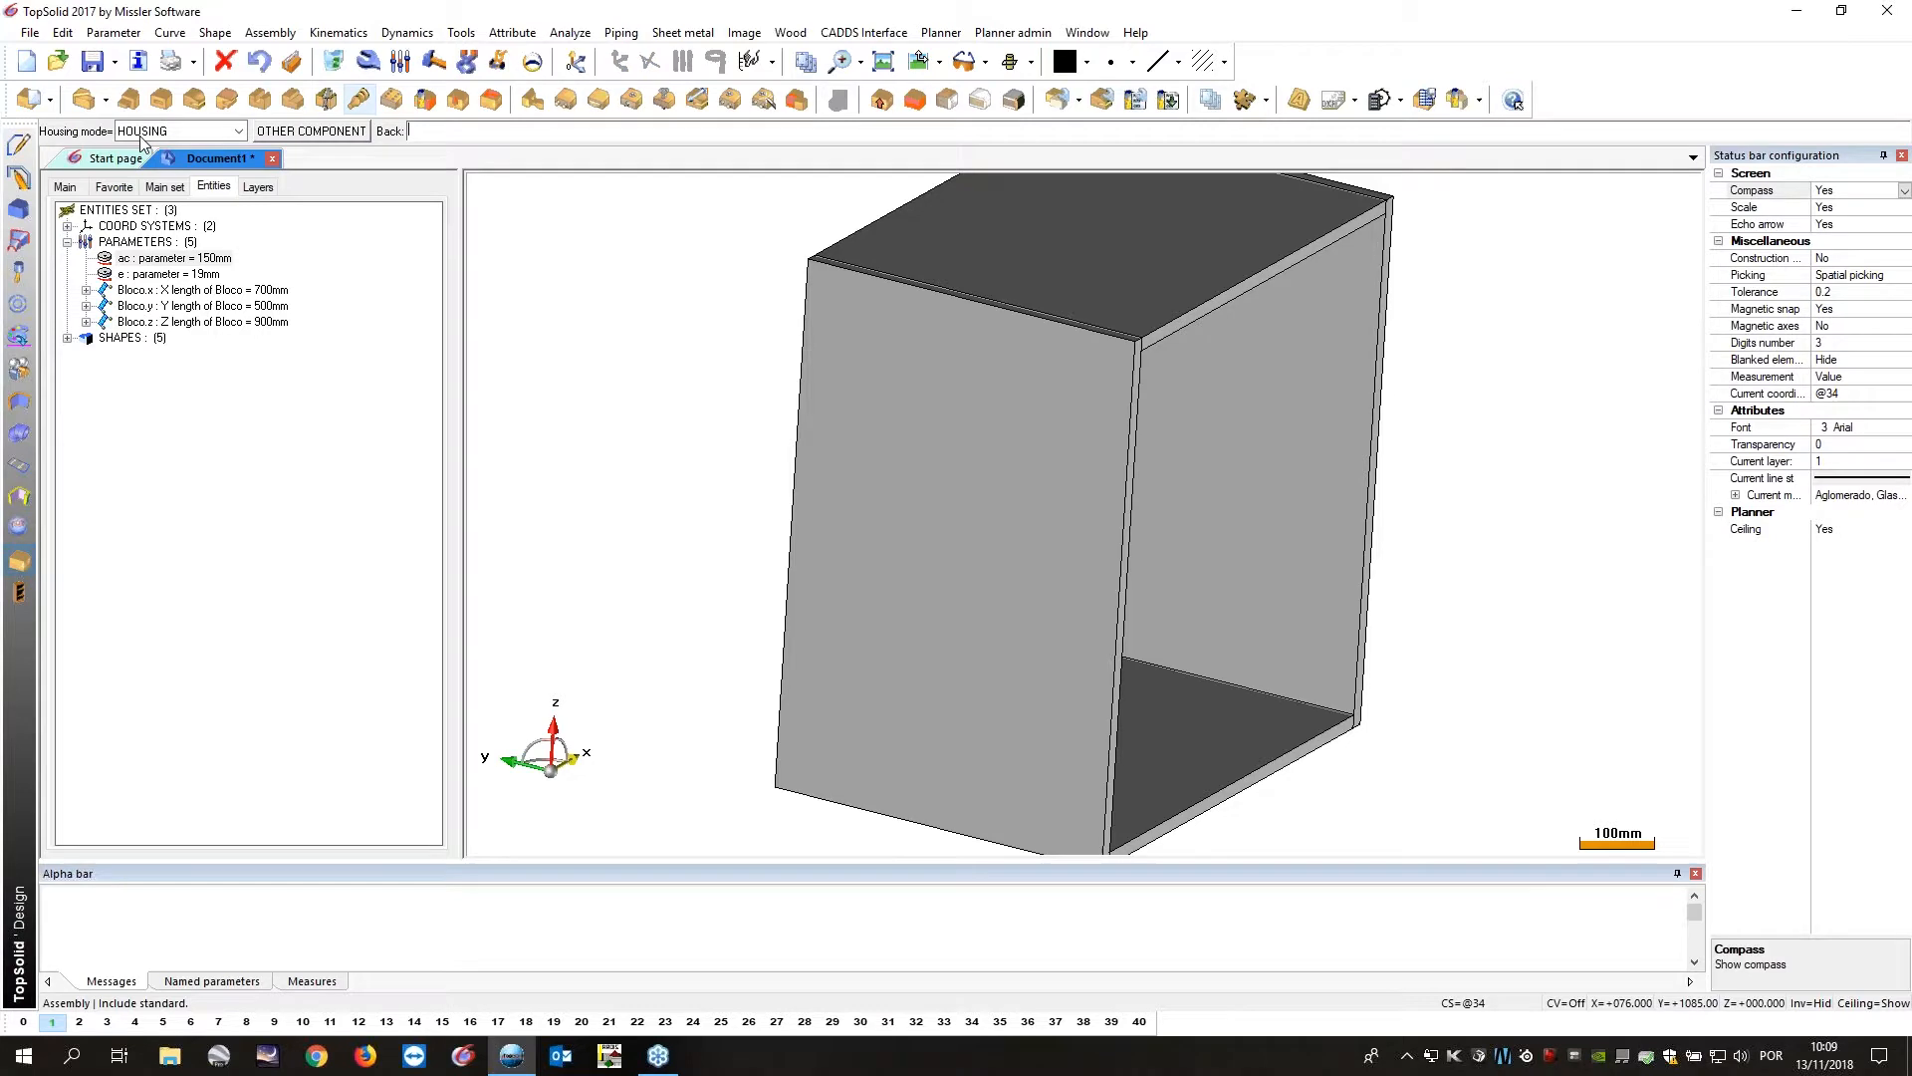
mouse_move(667, 442)
middle_mouse_down()
mouse_move(631, 423)
mouse_move(687, 428)
middle_mouse_up()
middle_click_drag(1076, 482, 994, 414)
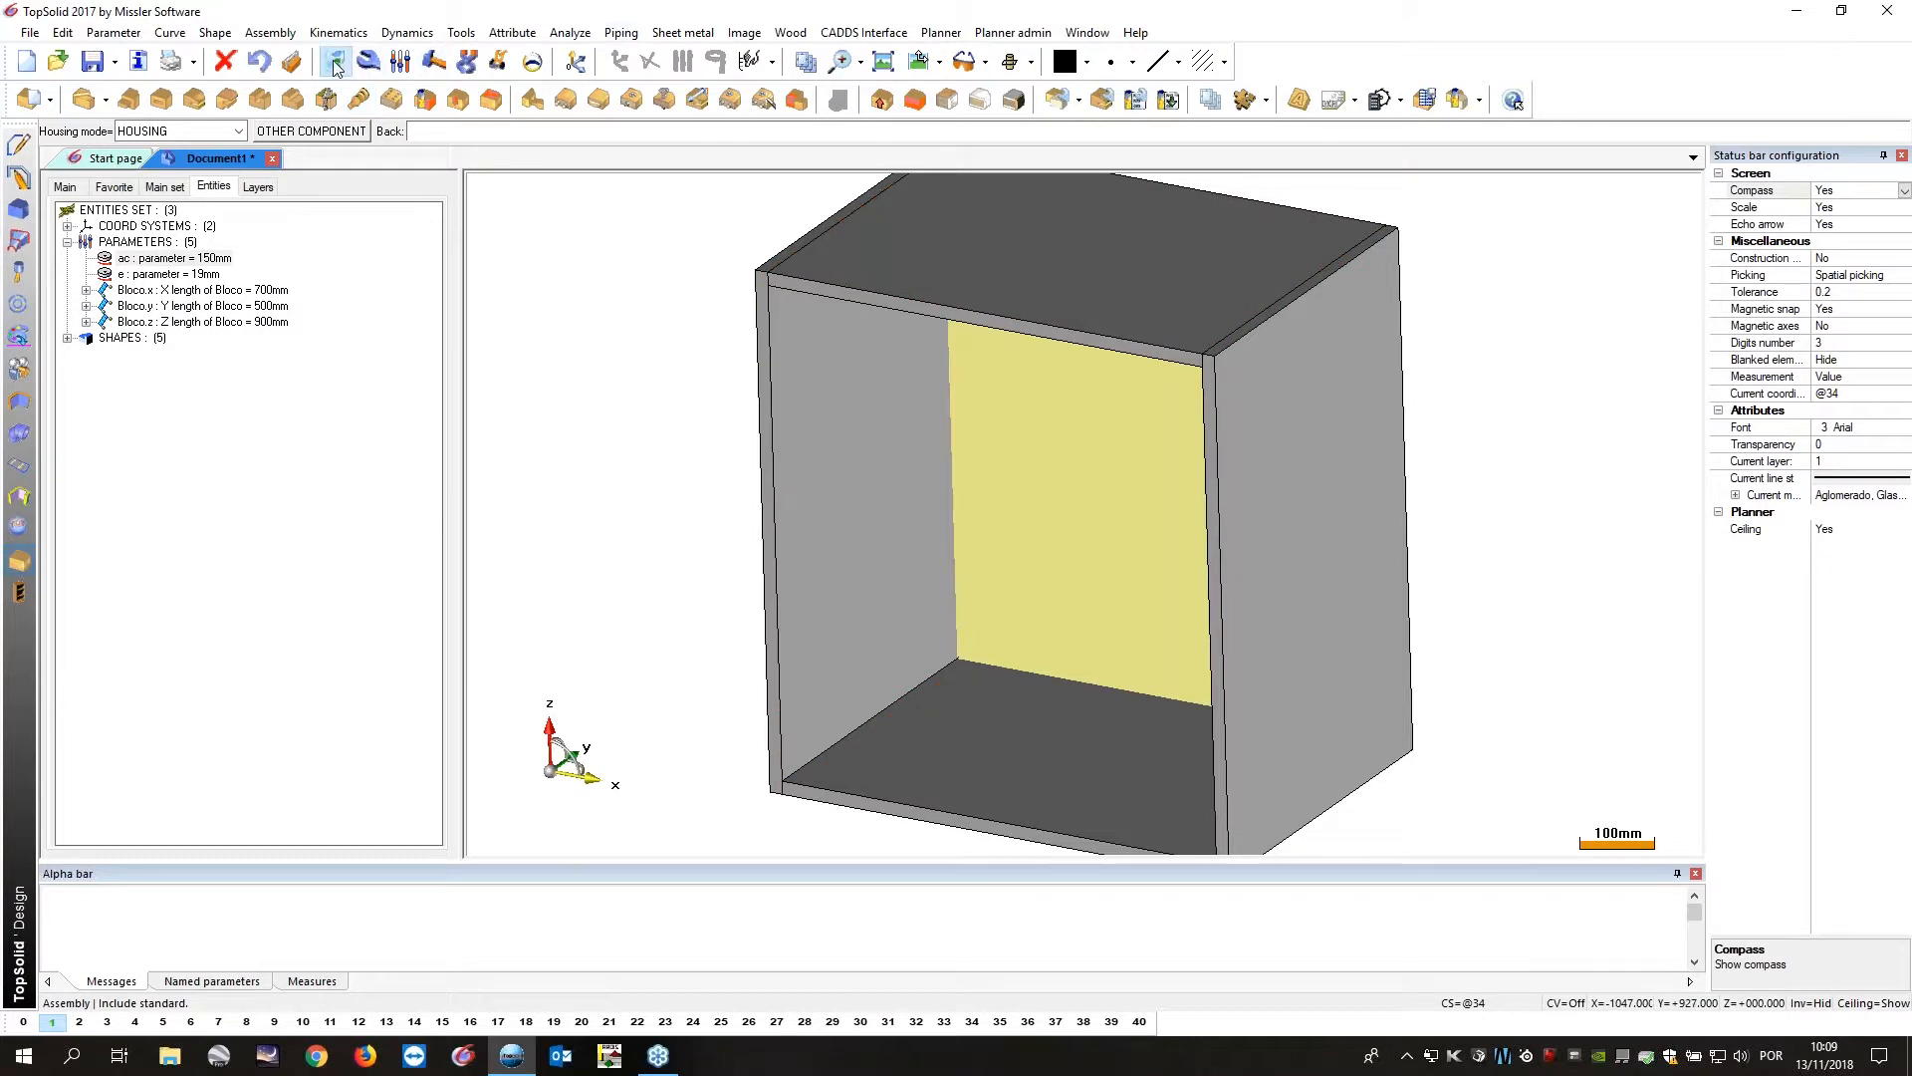
Delete the inserted back panel from the cabinet.
left_click(226, 61)
left_click(1059, 483)
scroll(558, 393, "down", 2)
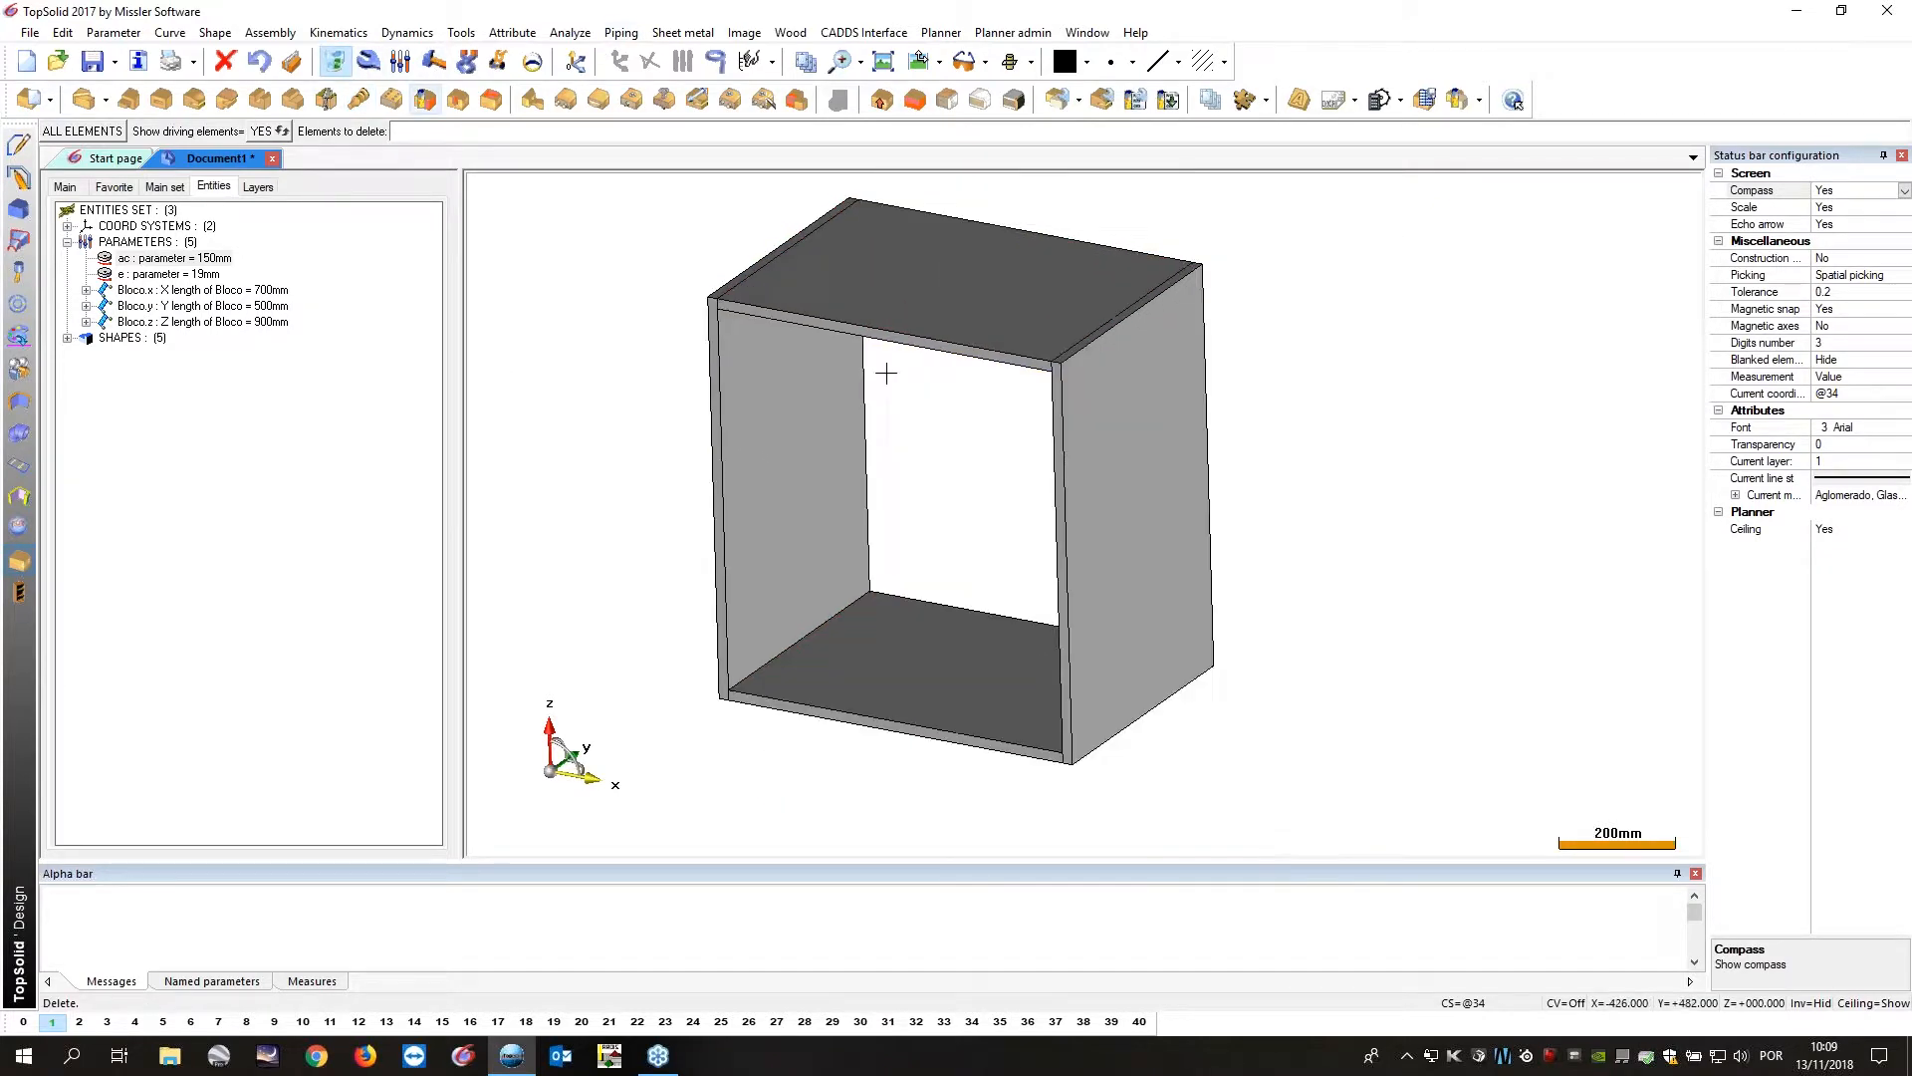
middle_click_drag(884, 379, 989, 382)
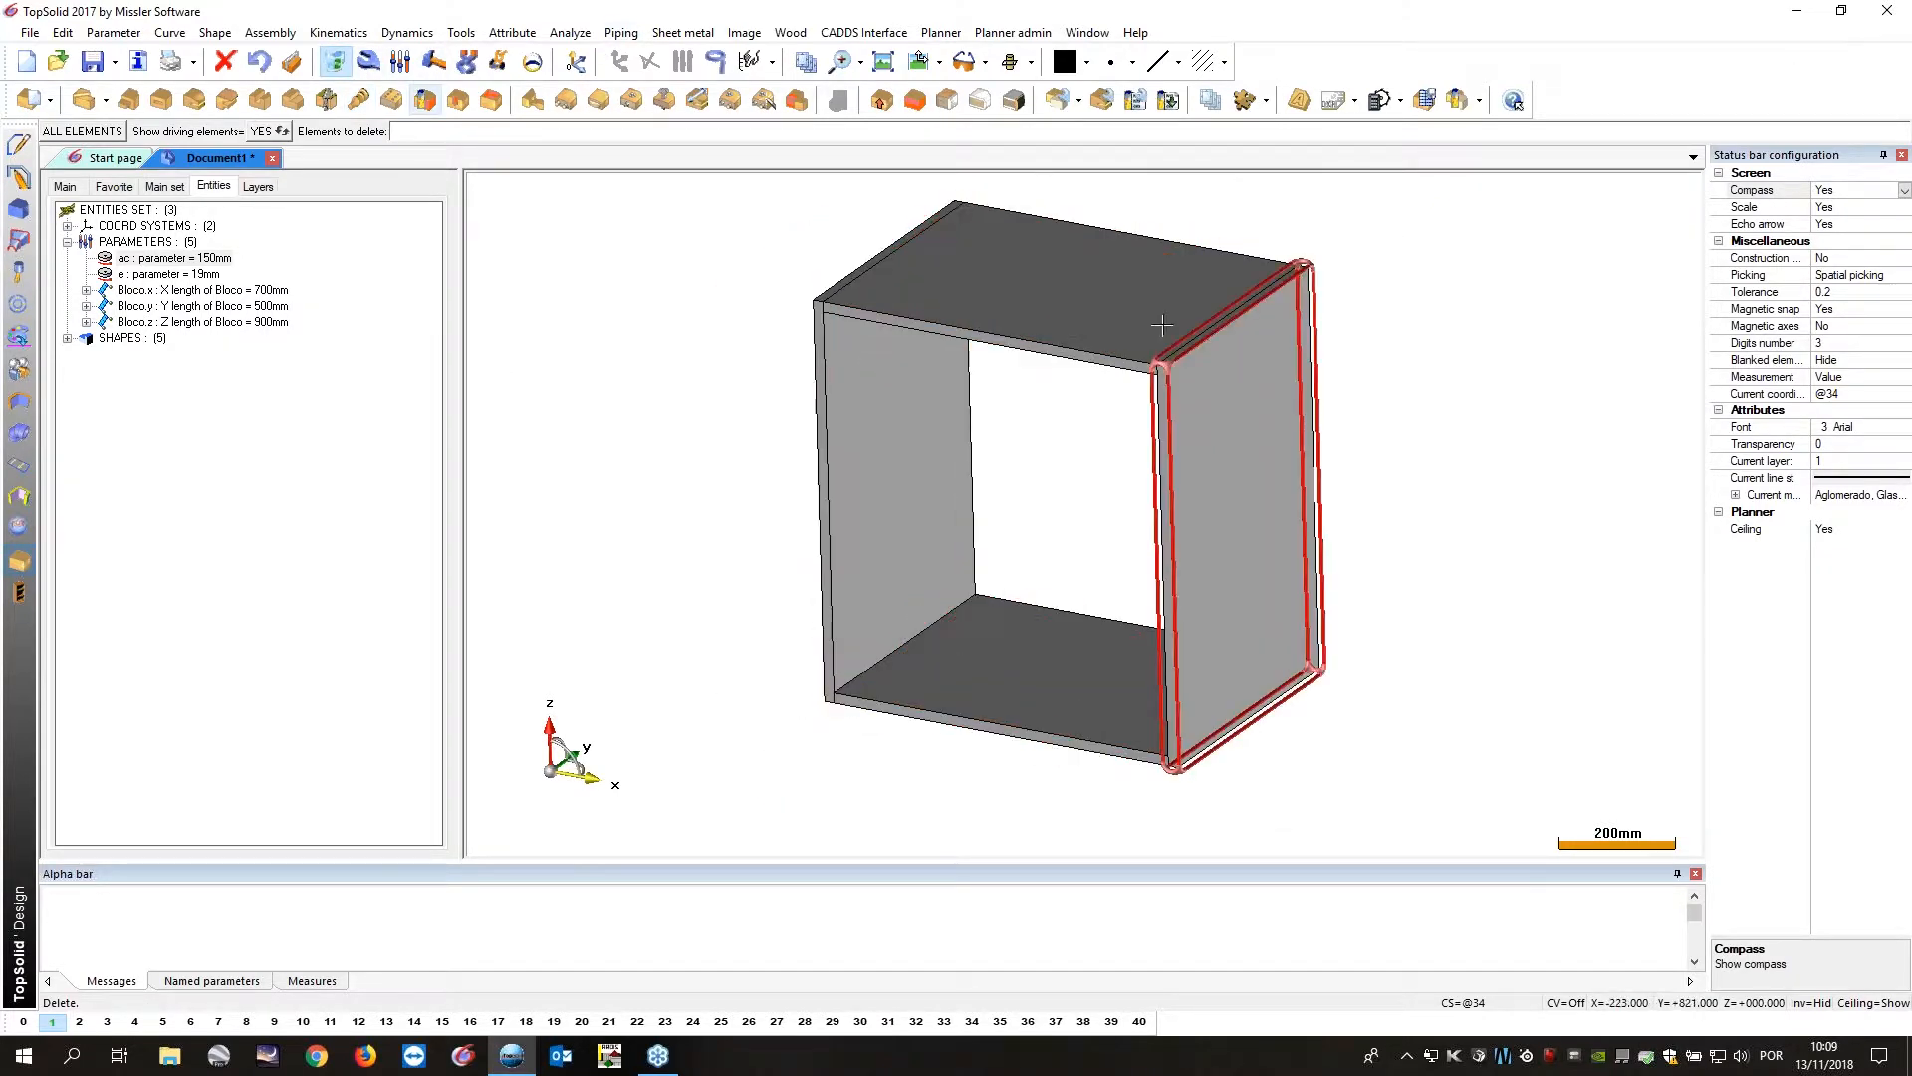
Use Define multiple parts on the four cabinet panels and open the shared configuration for all of them.
left_click(160, 191)
right_click(146, 214)
left_click(85, 239)
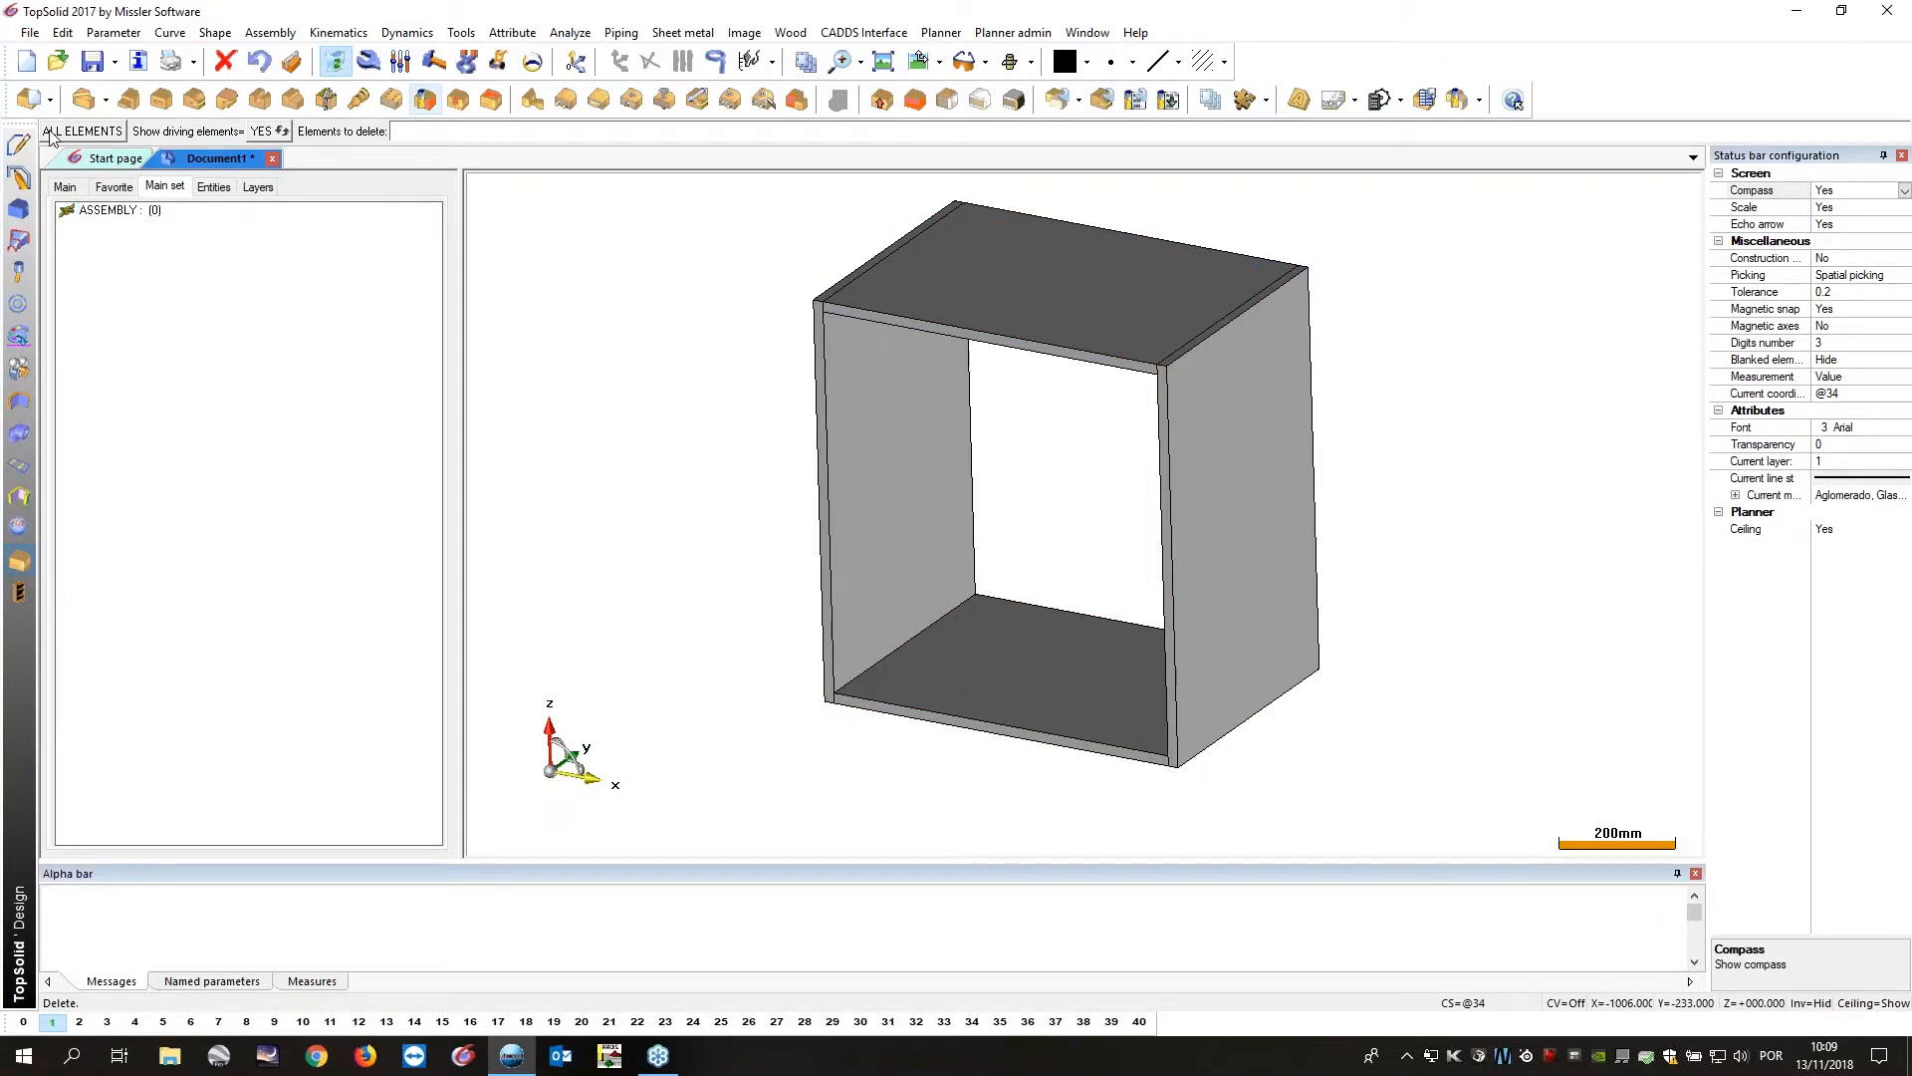
left_click(48, 100)
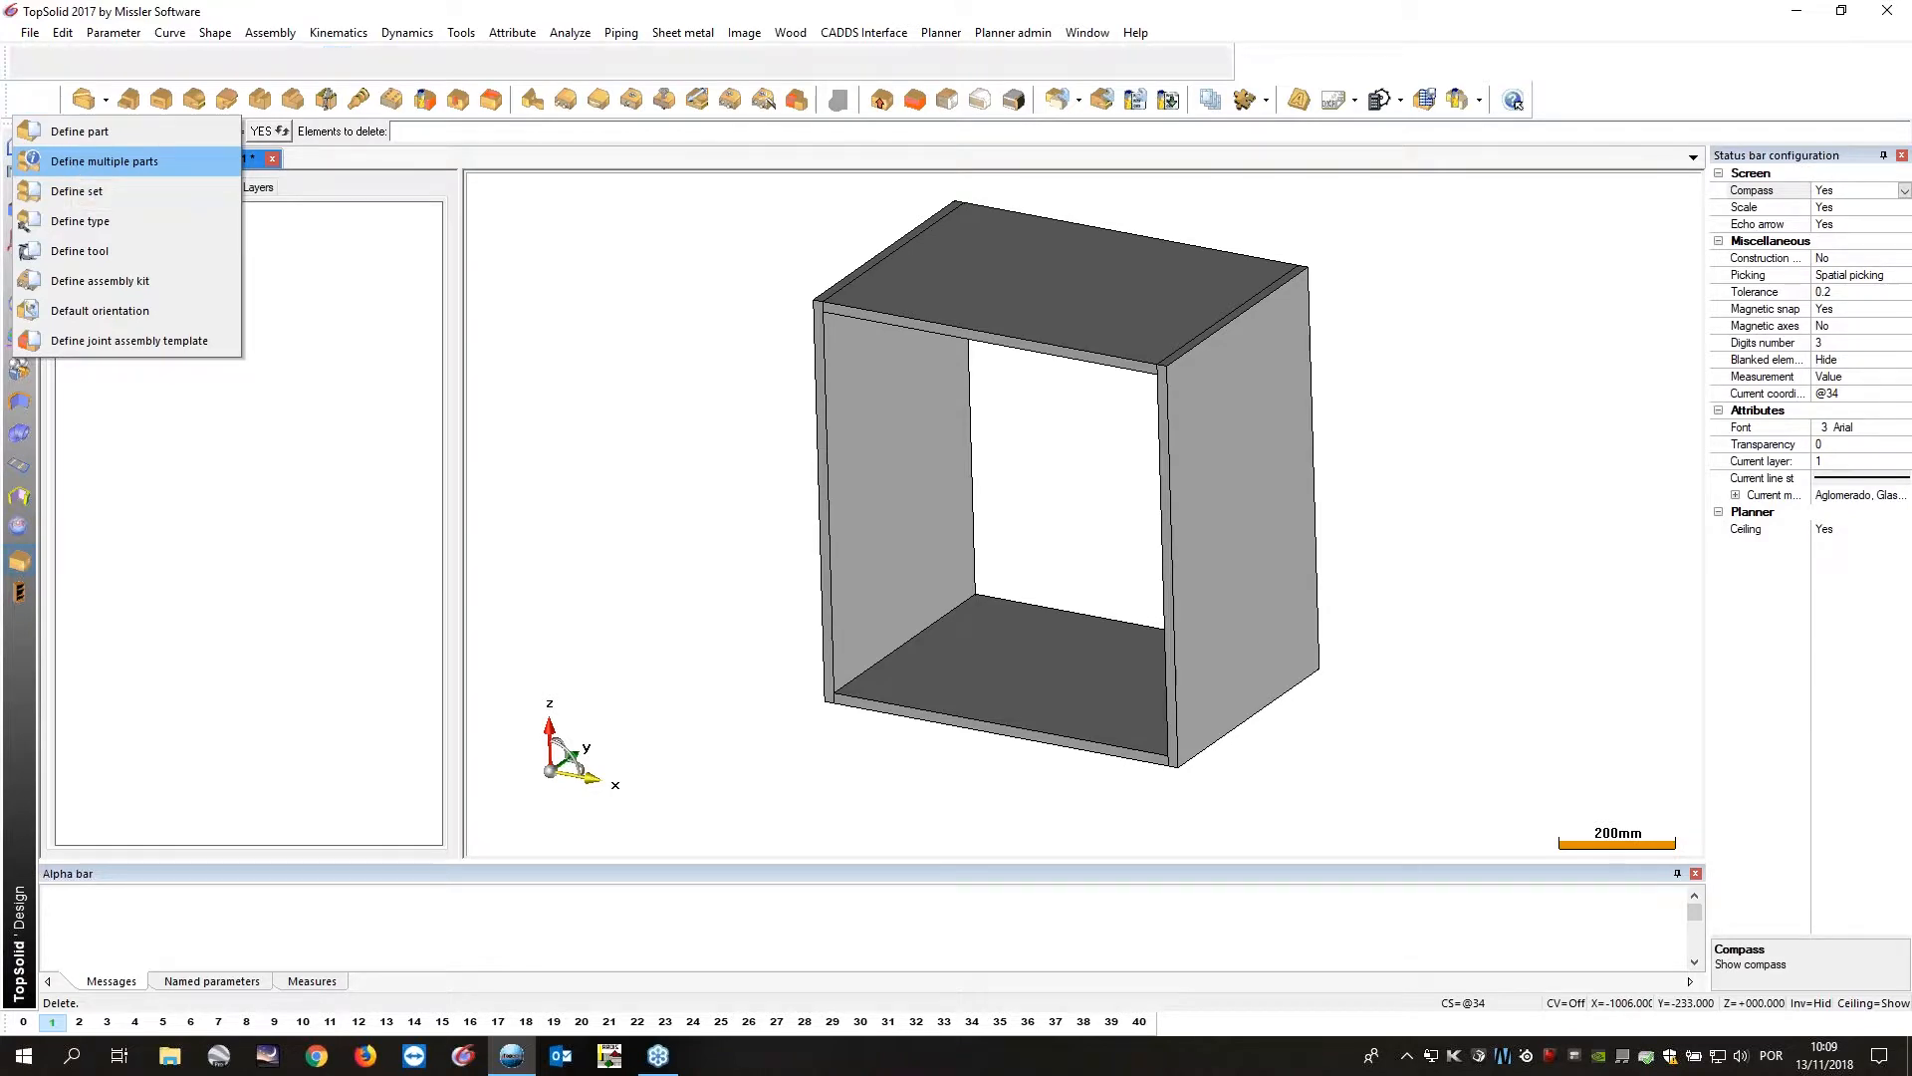
left_click(70, 162)
scroll(747, 508, "down", 2)
left_click_drag(718, 193, 1263, 672)
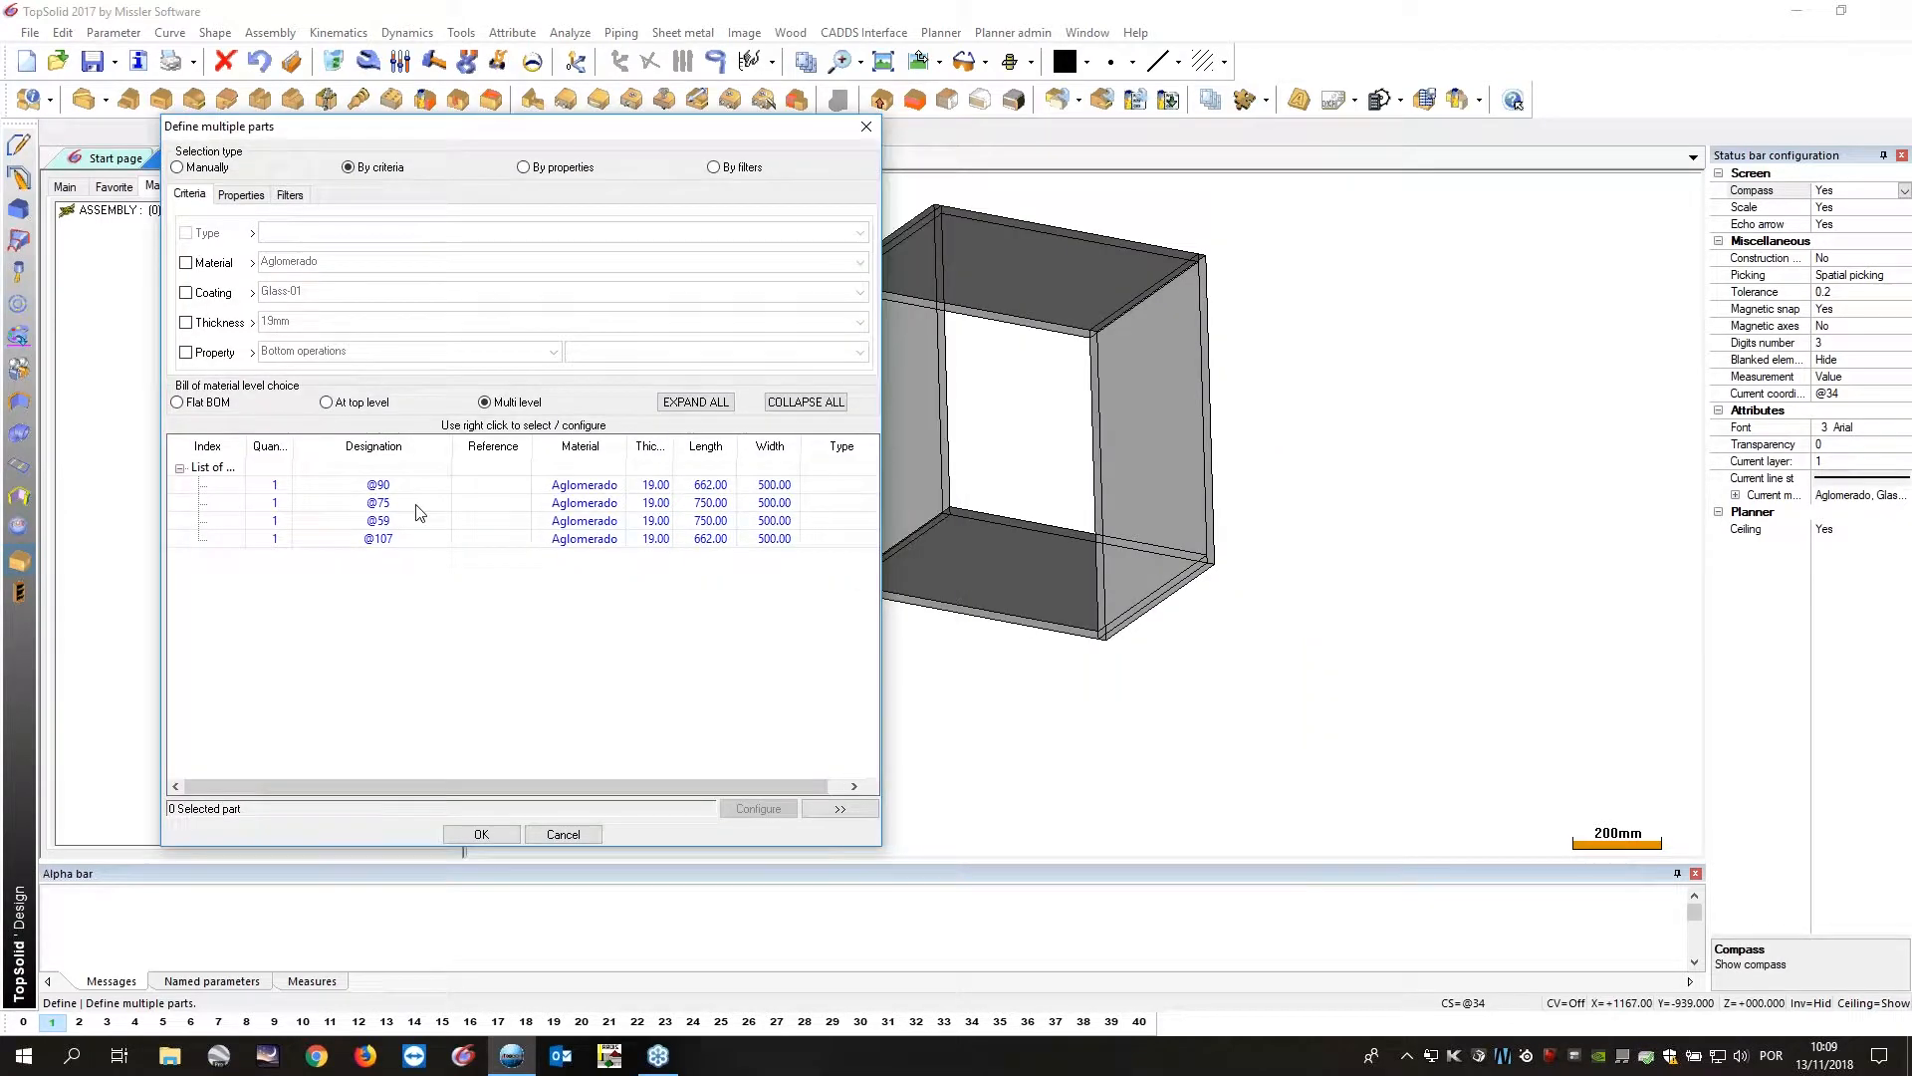
left_click(398, 488)
left_click(403, 541, "shift")
left_click(756, 809)
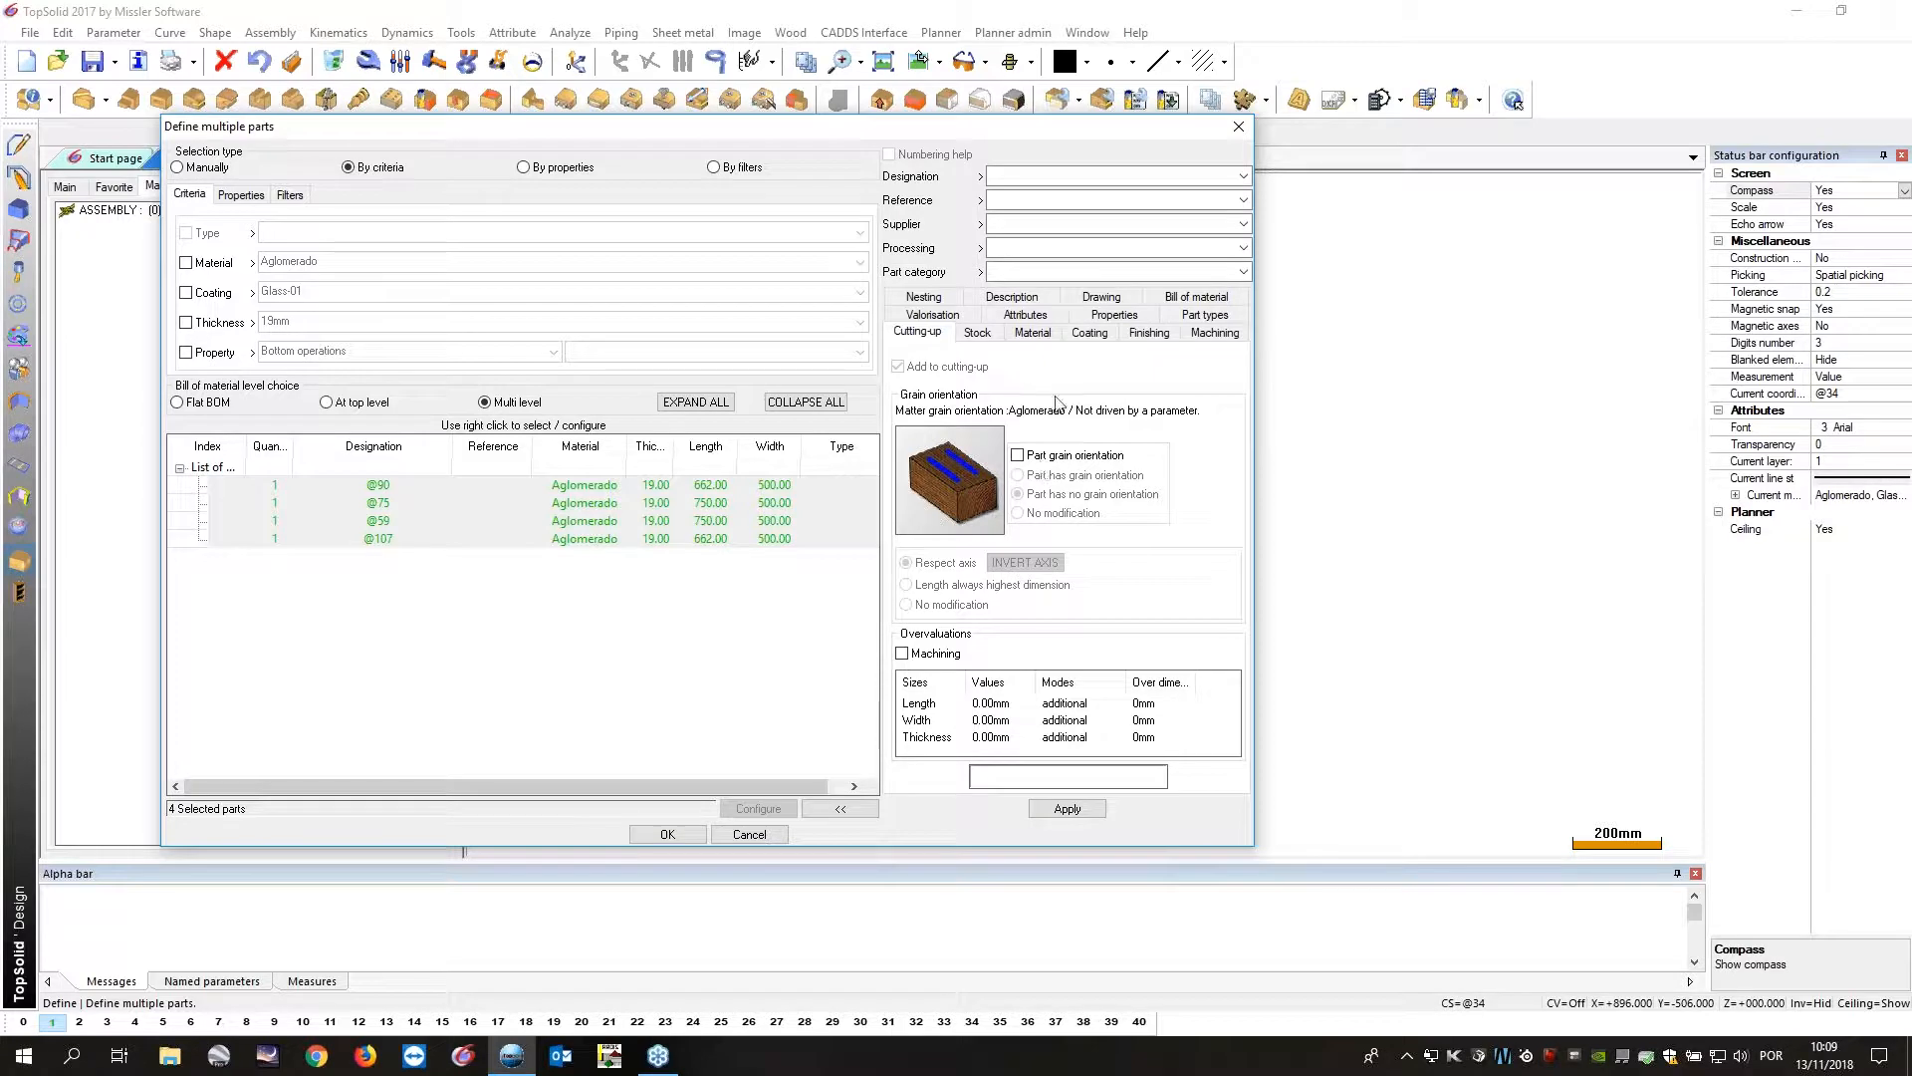
Set the coating of all four panels to Ash-european from the Woods category and apply it.
left_click(1087, 333)
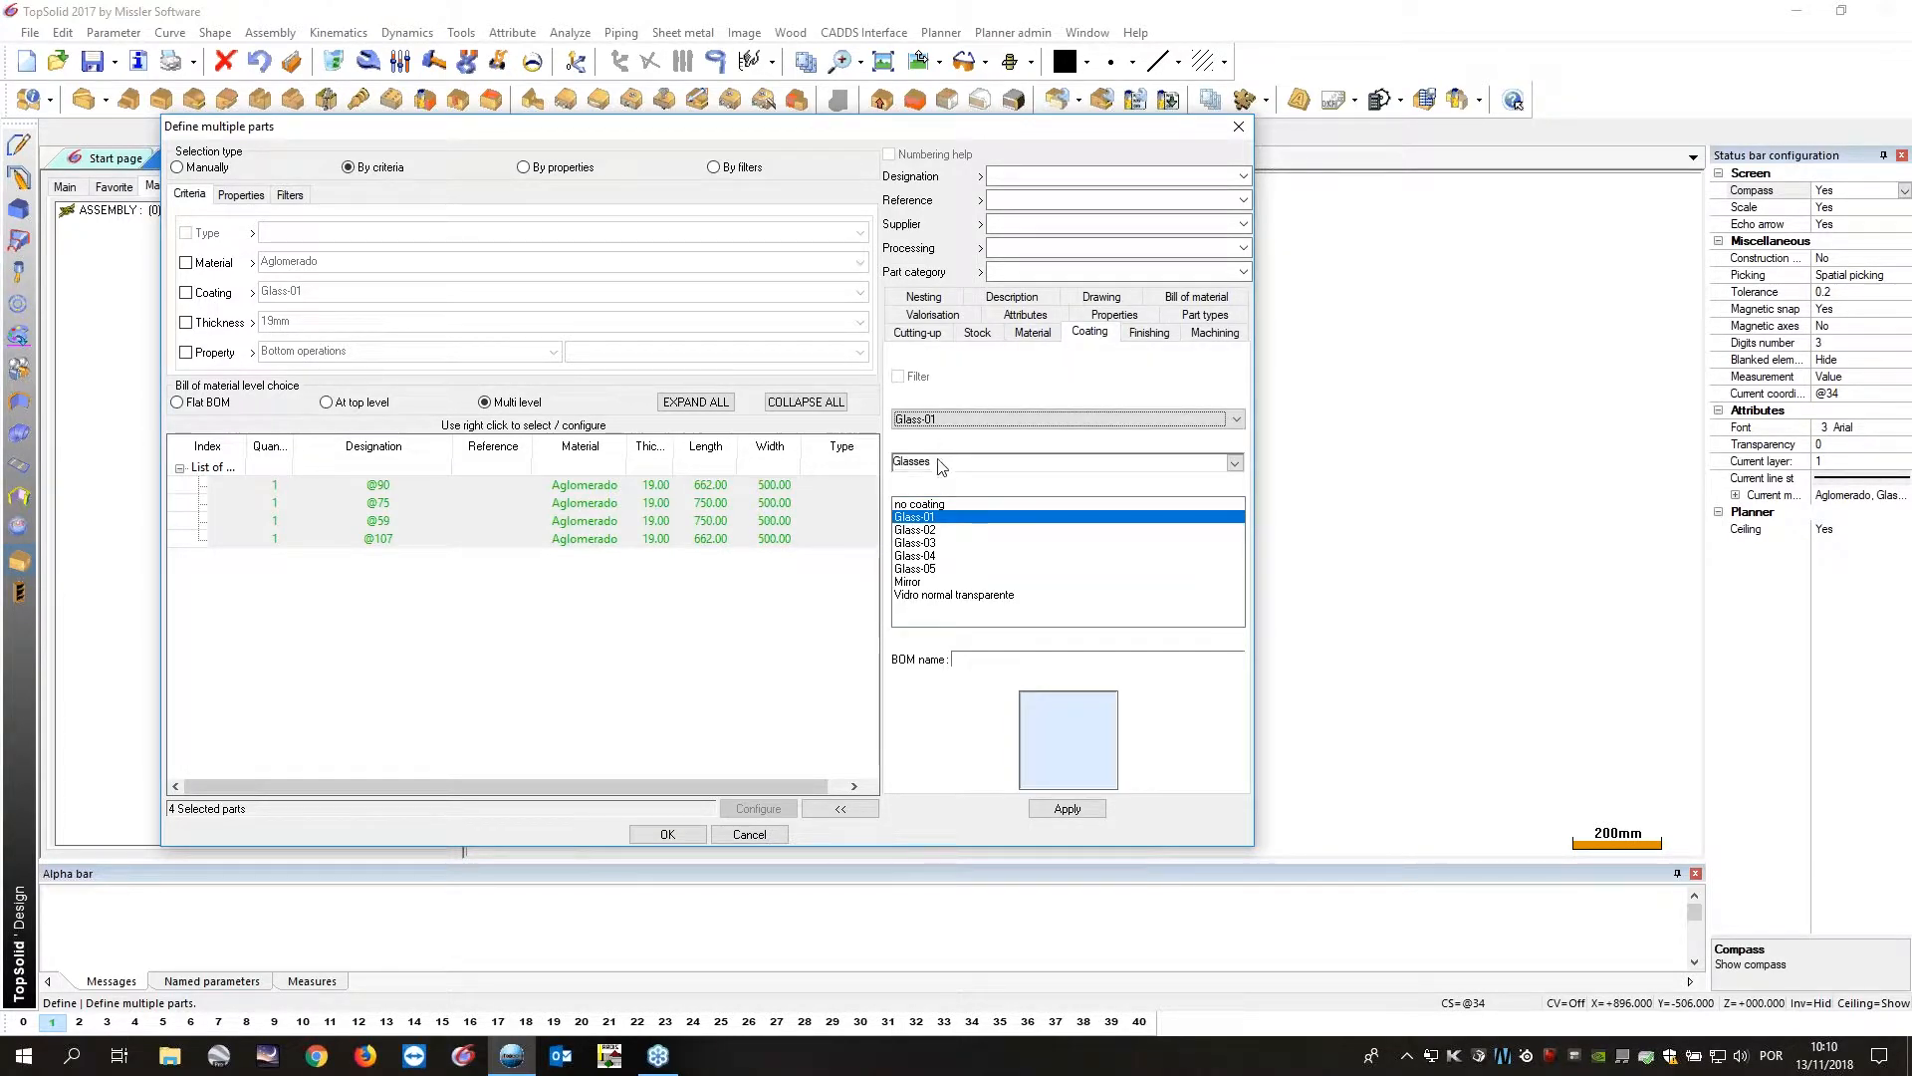
left_click(1235, 463)
scroll(992, 762, "down", 15)
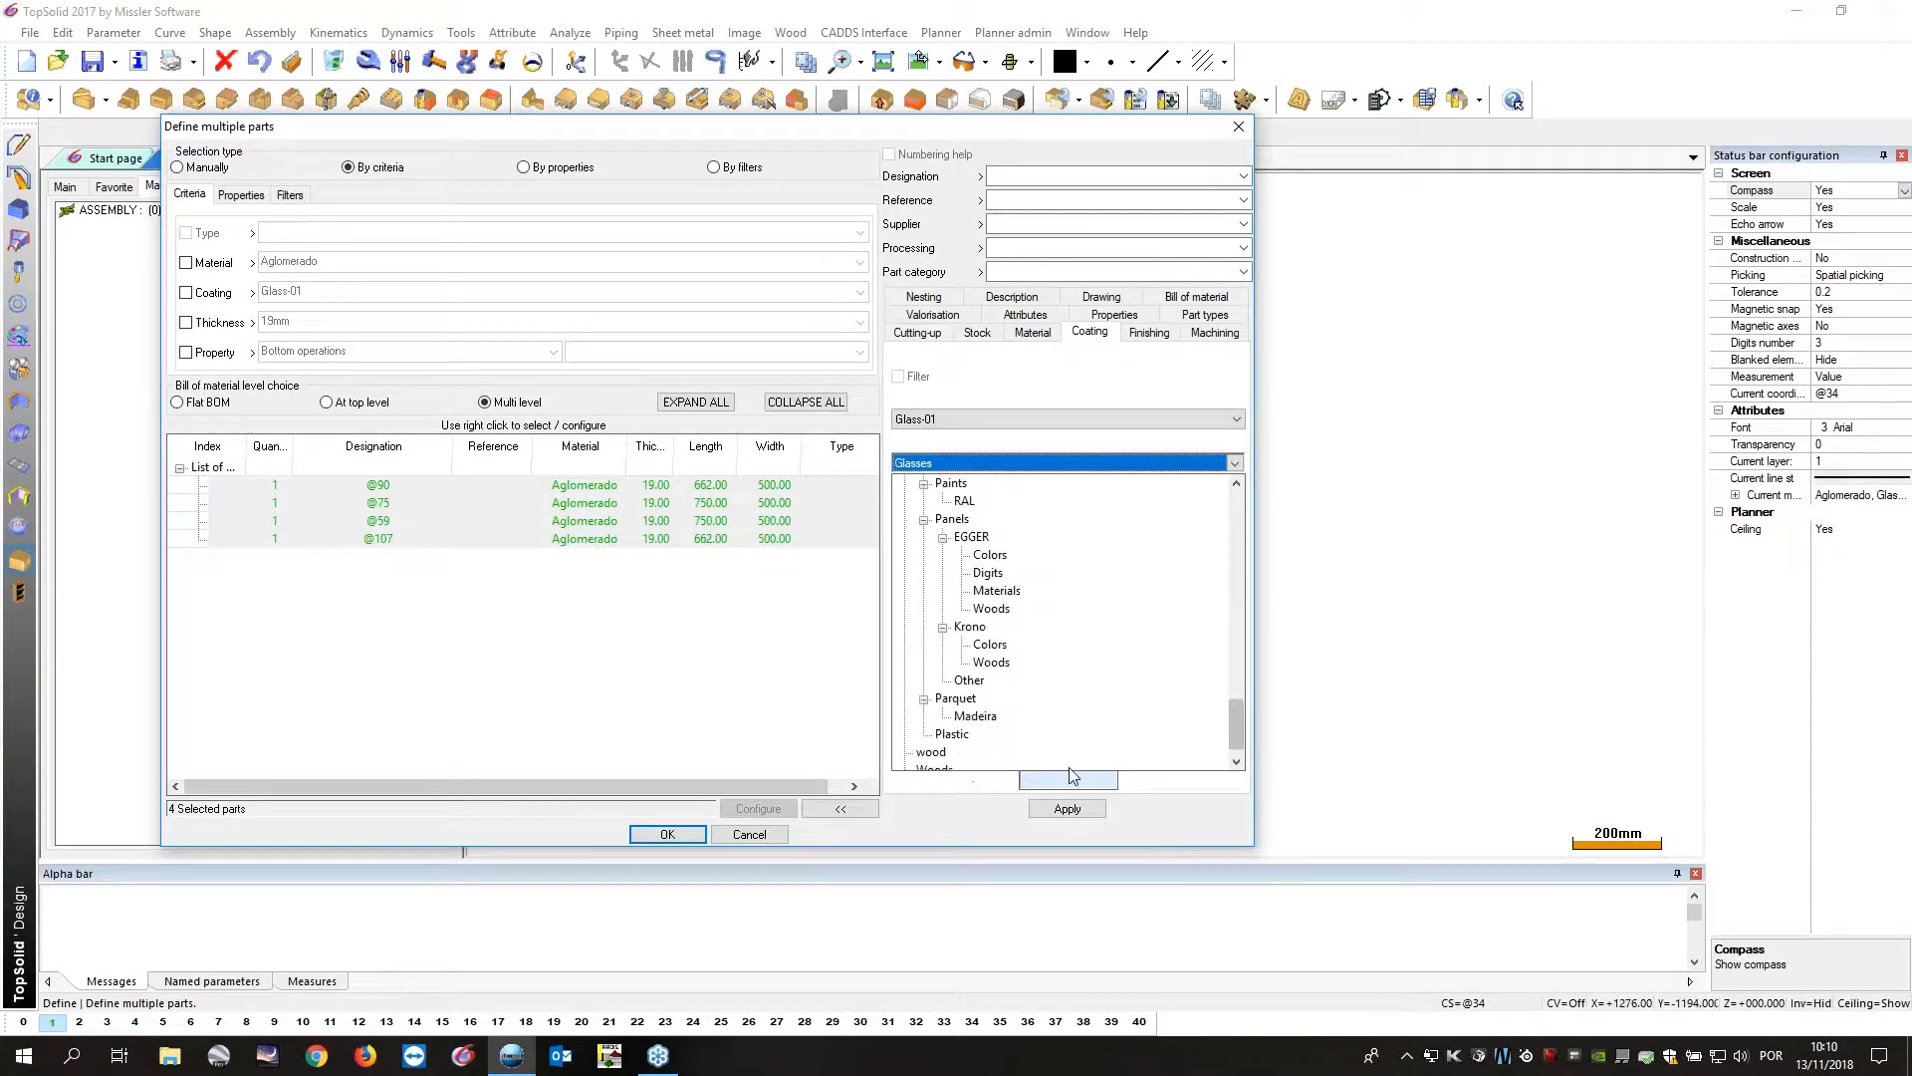
left_click(948, 762)
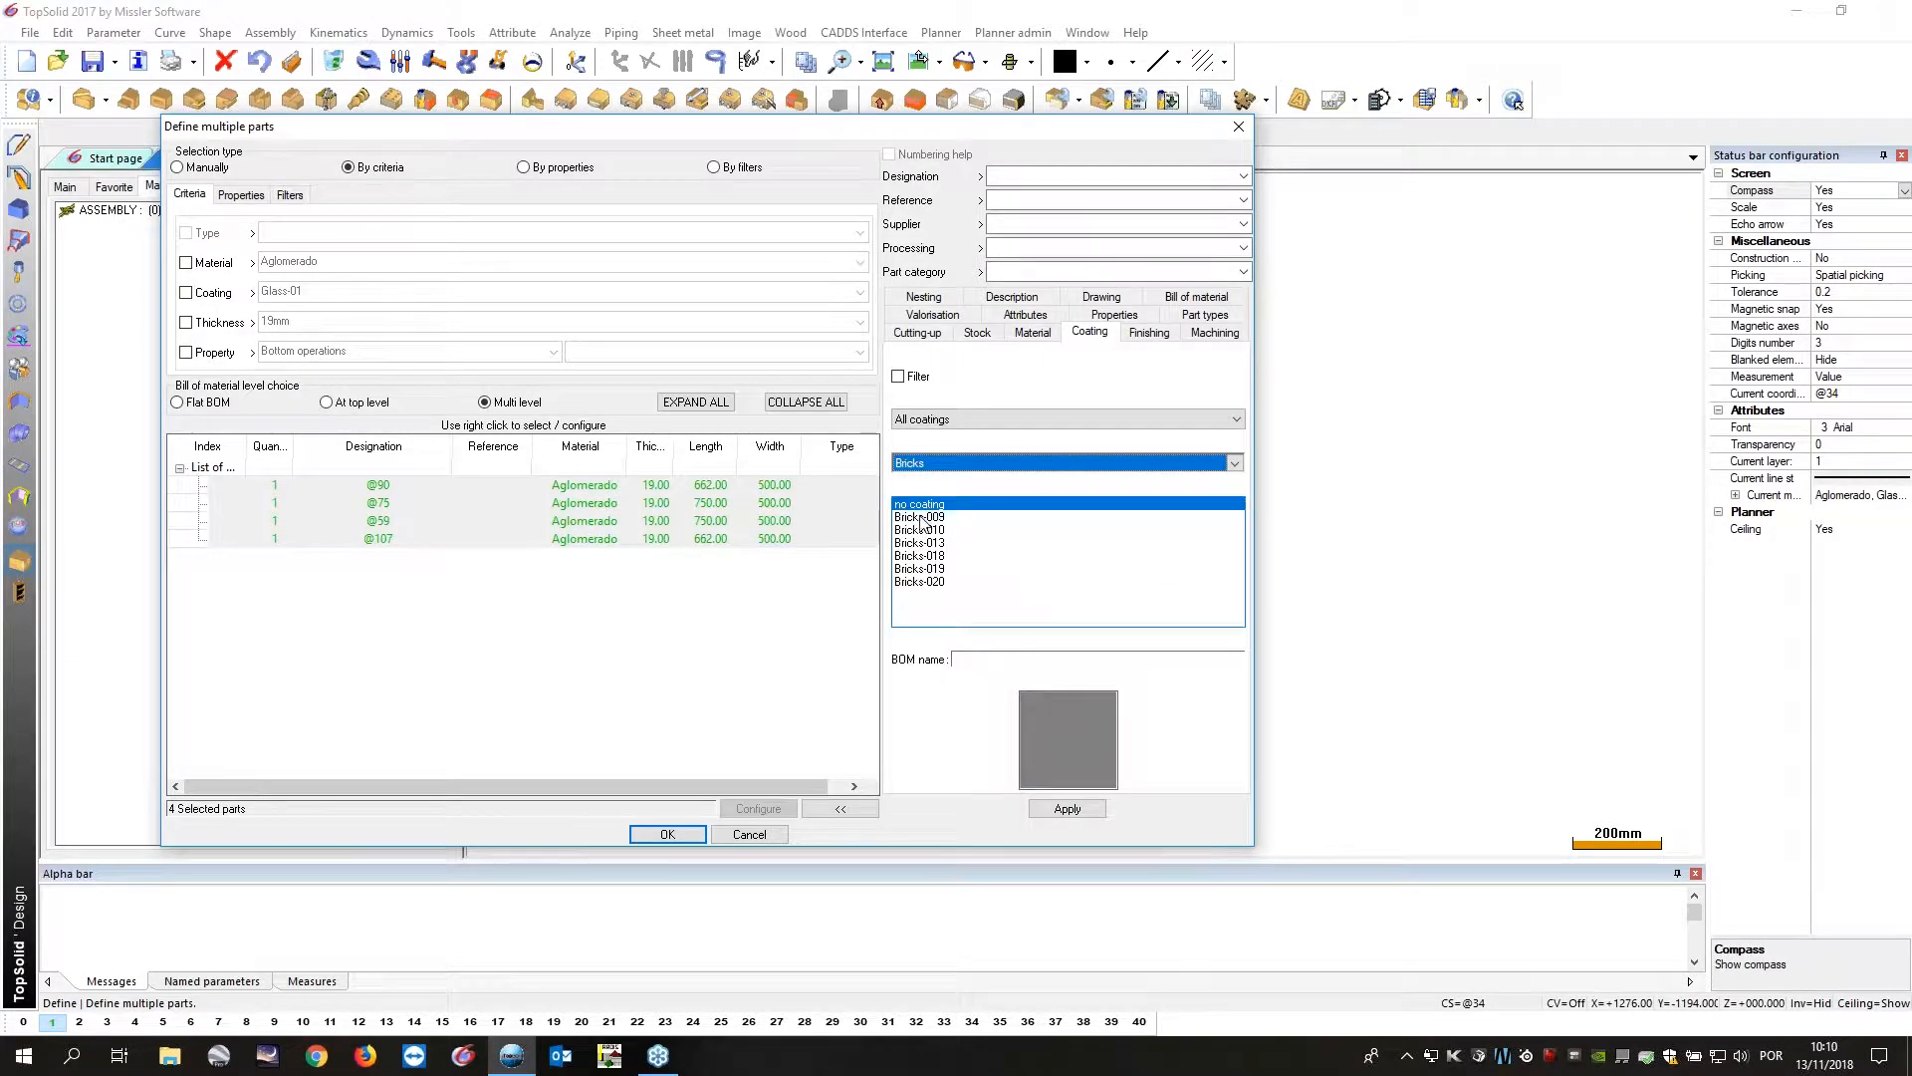
left_click(934, 464)
scroll(1133, 668, "down", 15)
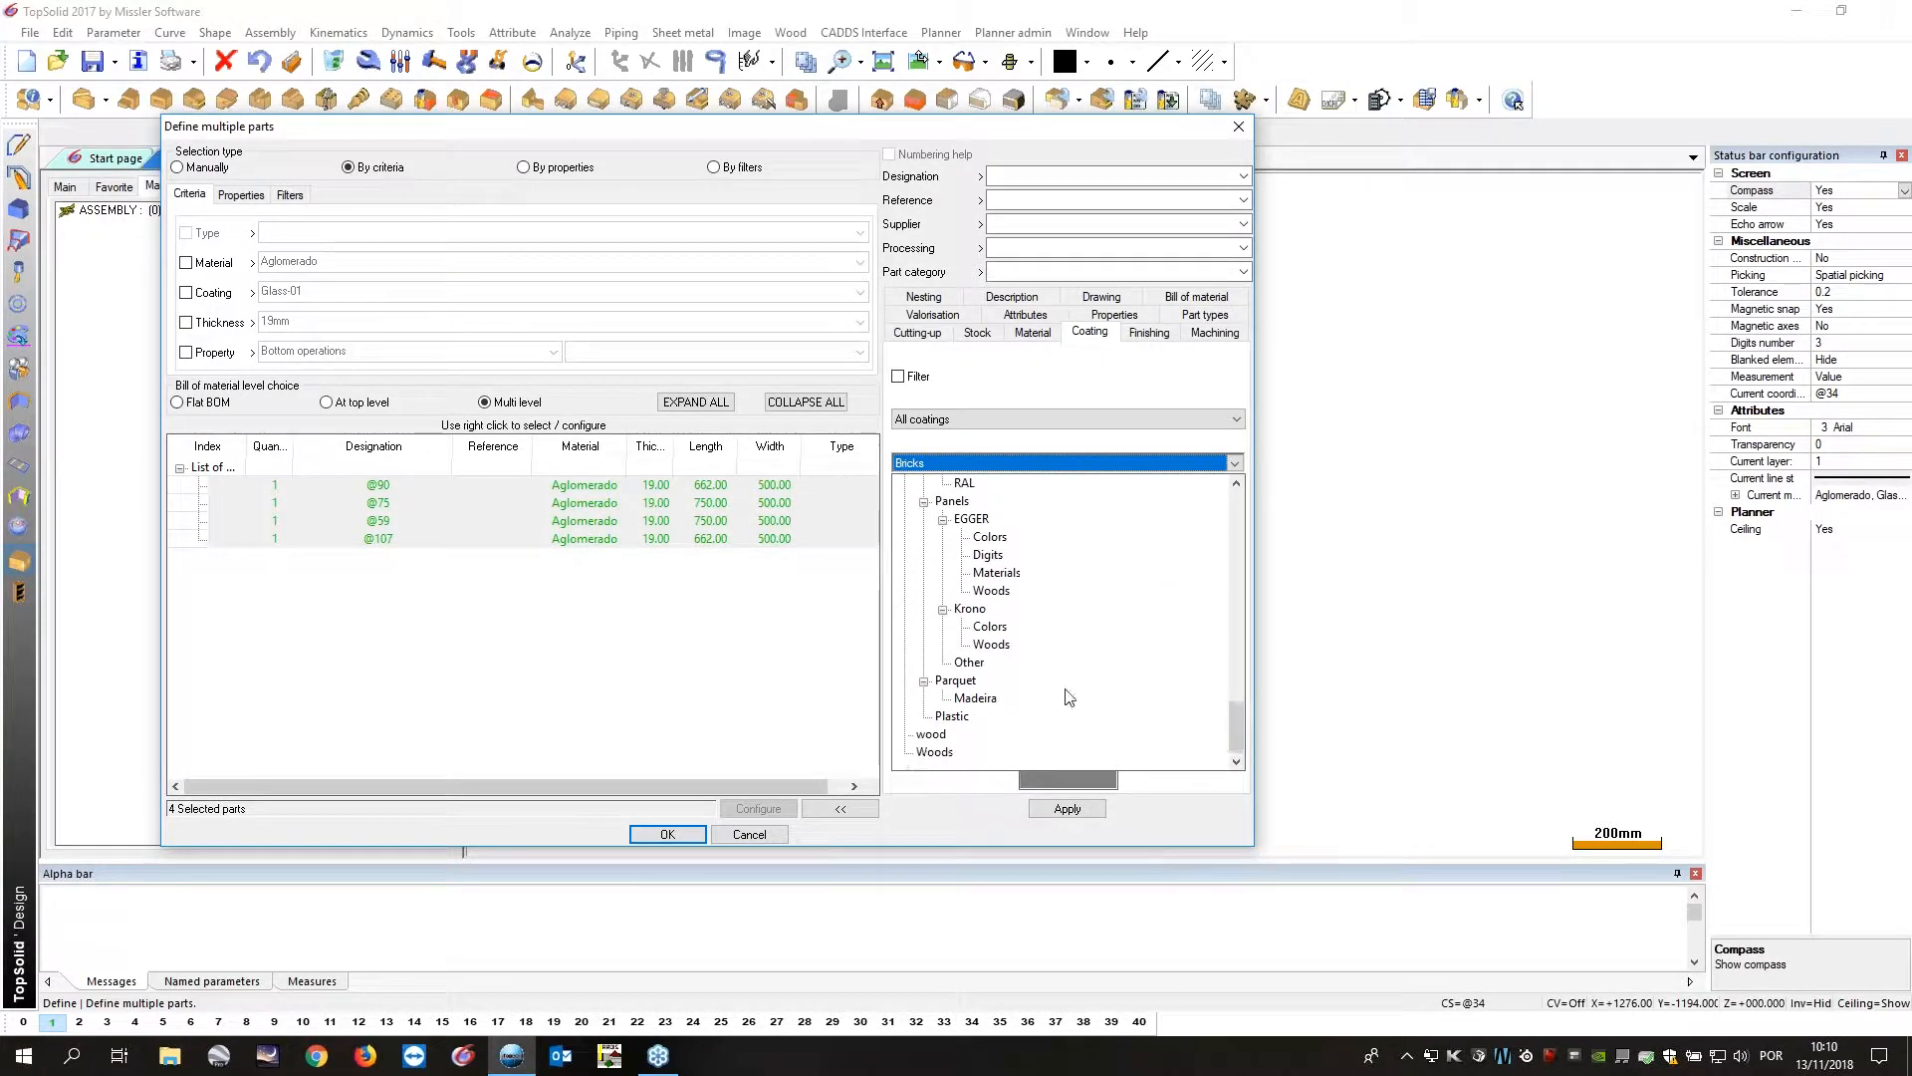
left_click(934, 752)
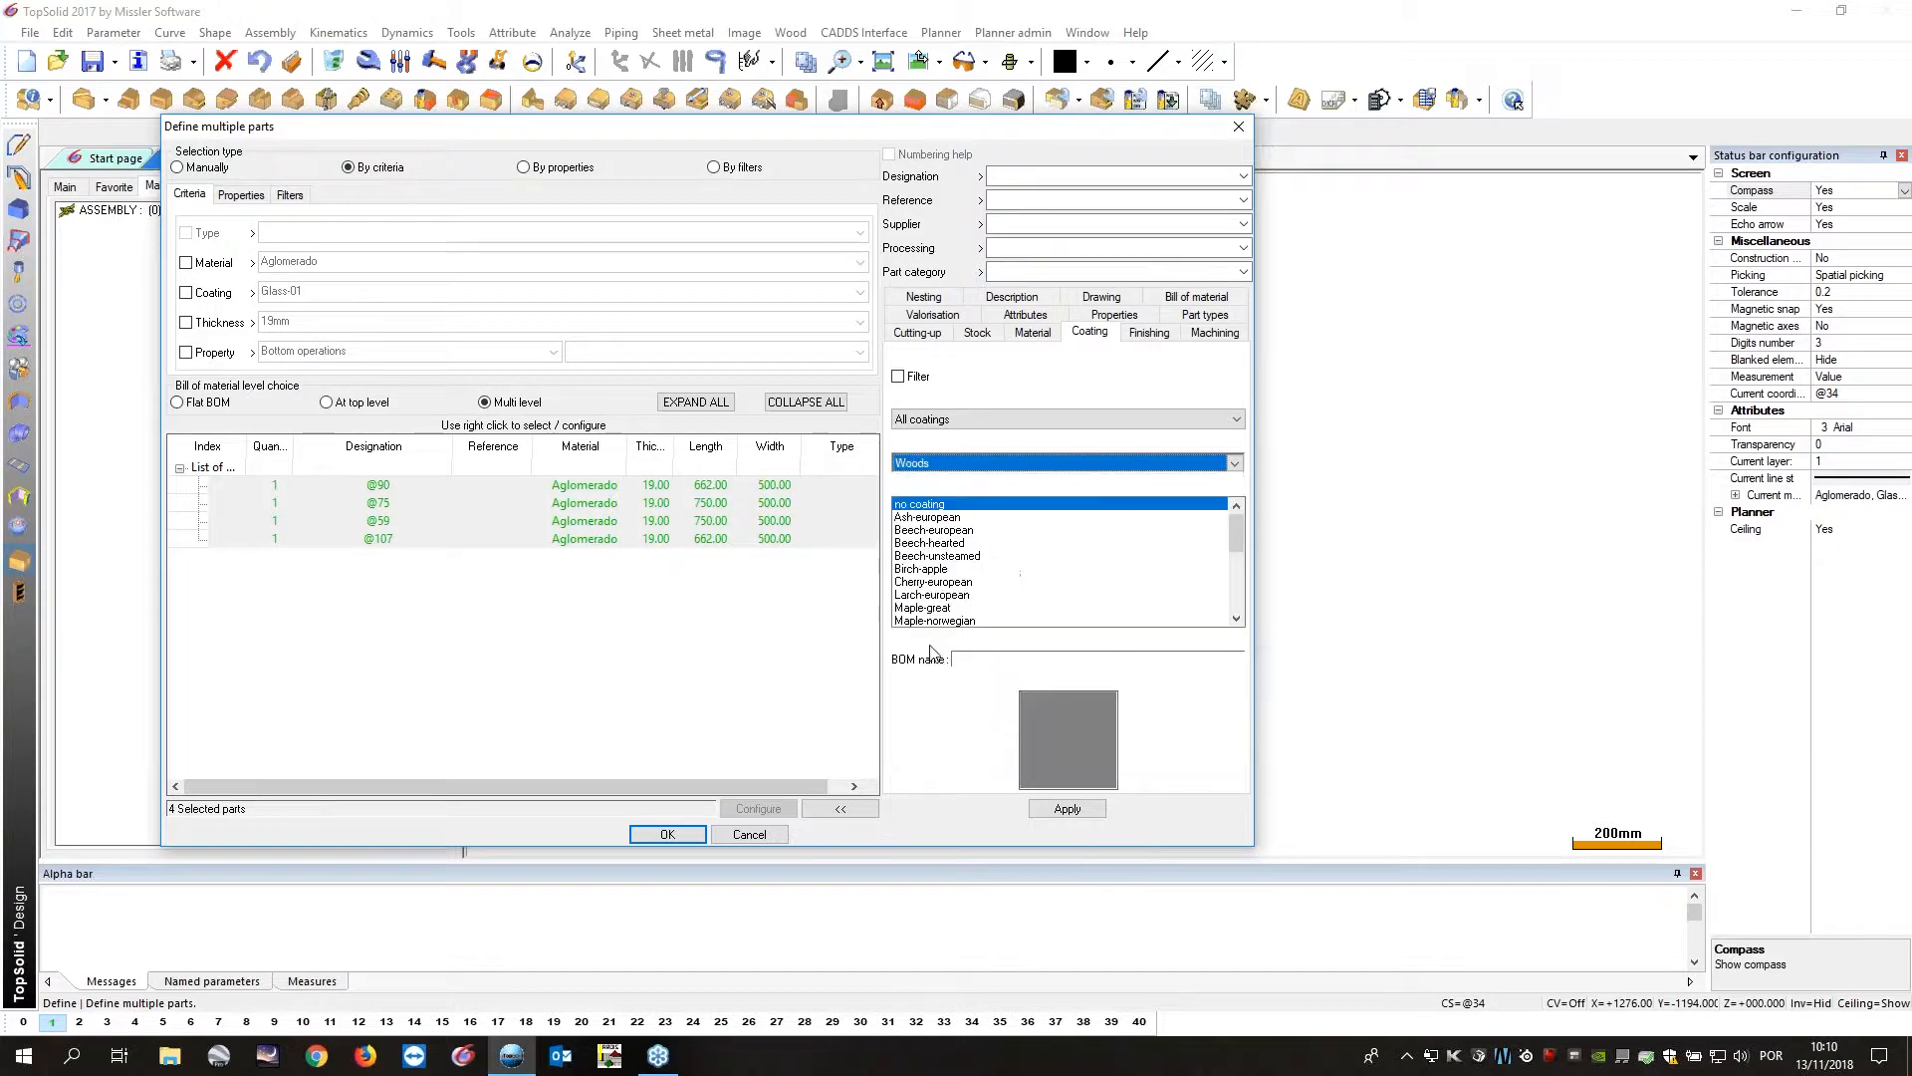
left_click(931, 518)
left_click(922, 530)
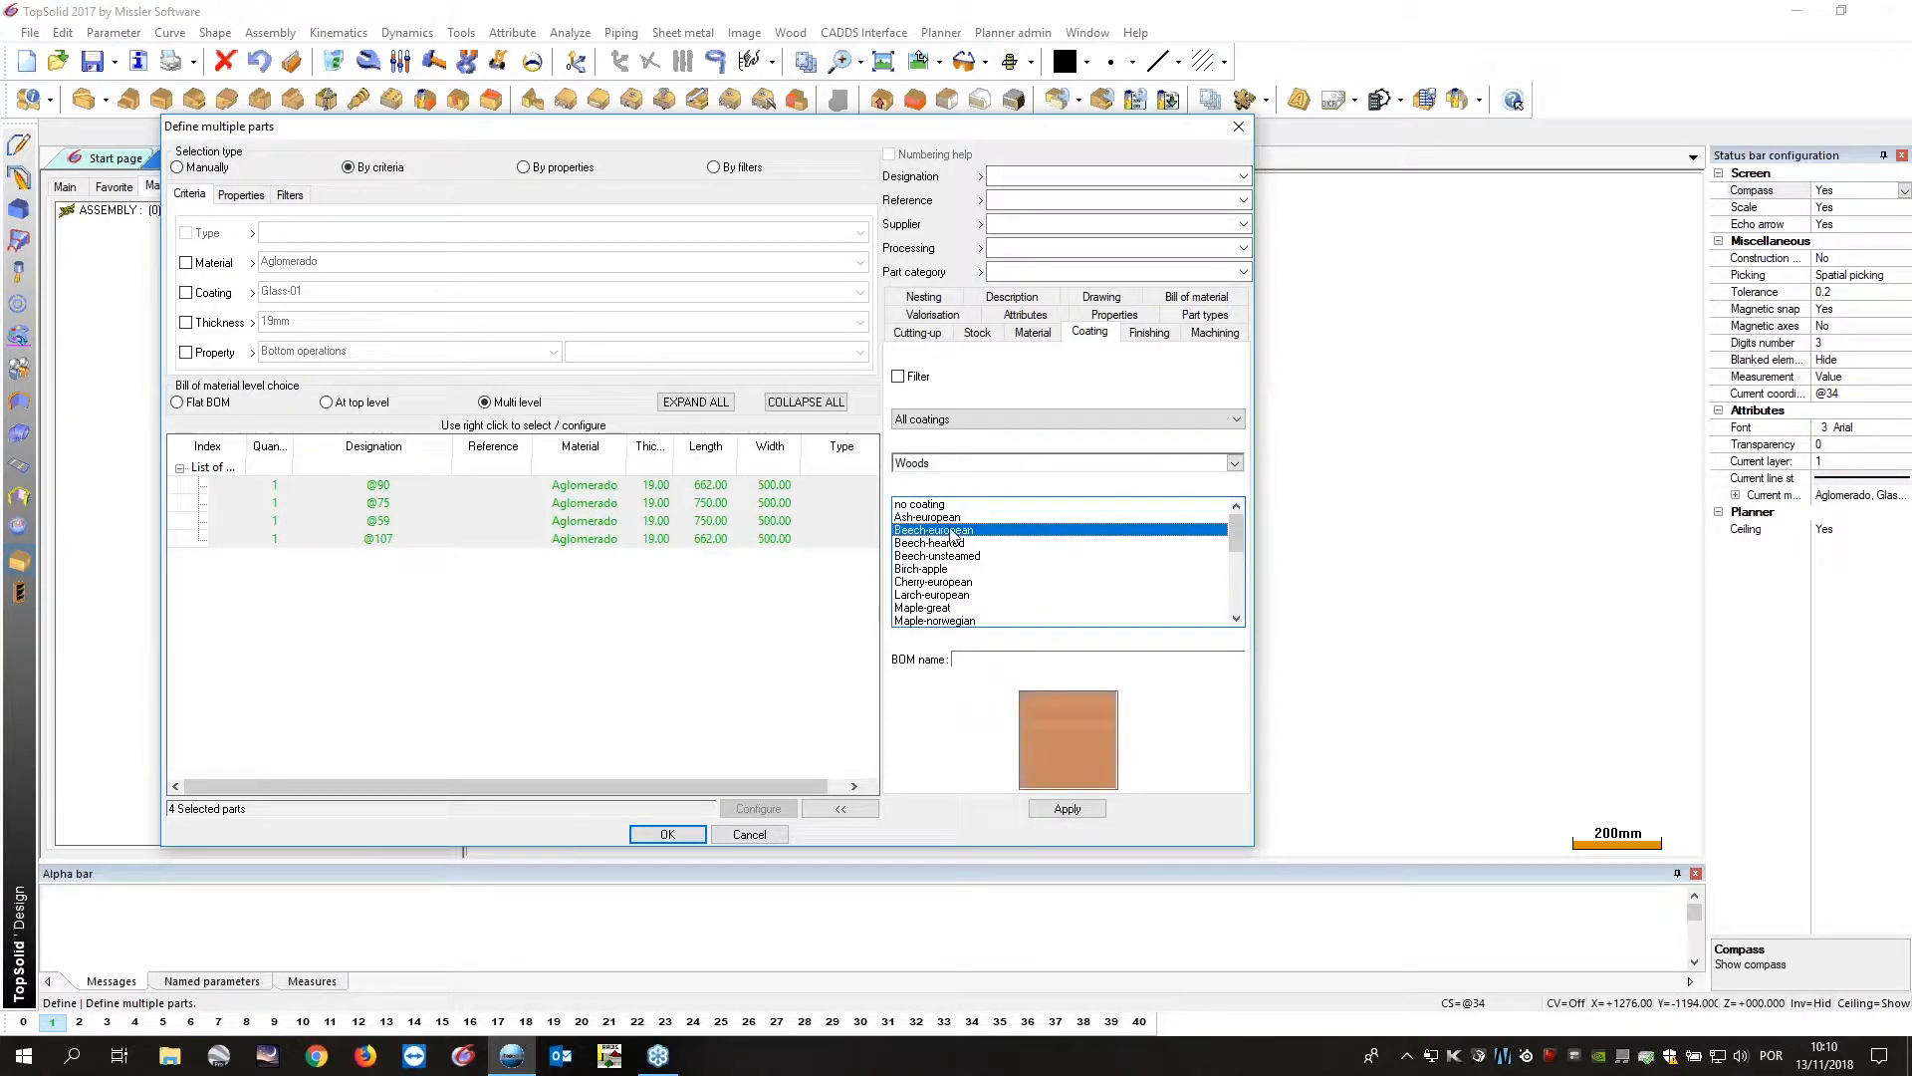
left_click(914, 518)
left_click(1066, 809)
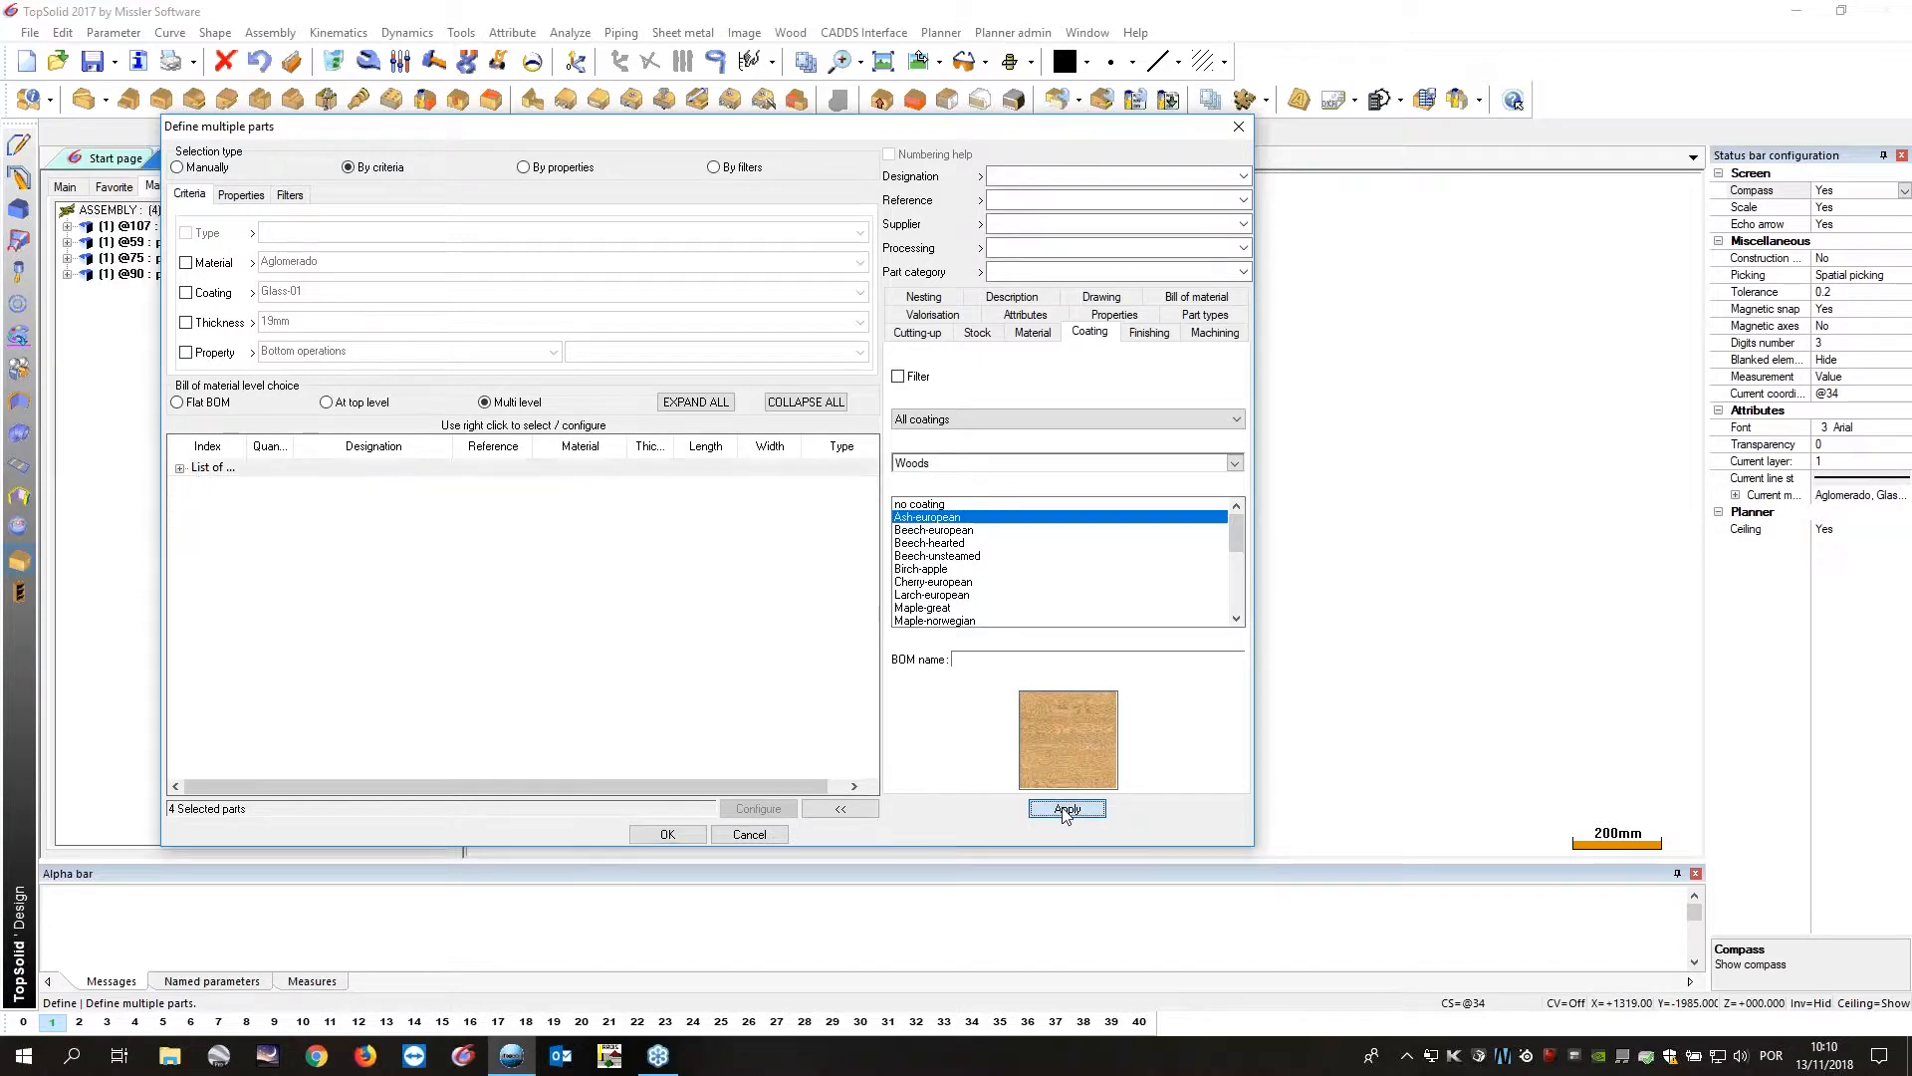
left_click(505, 487)
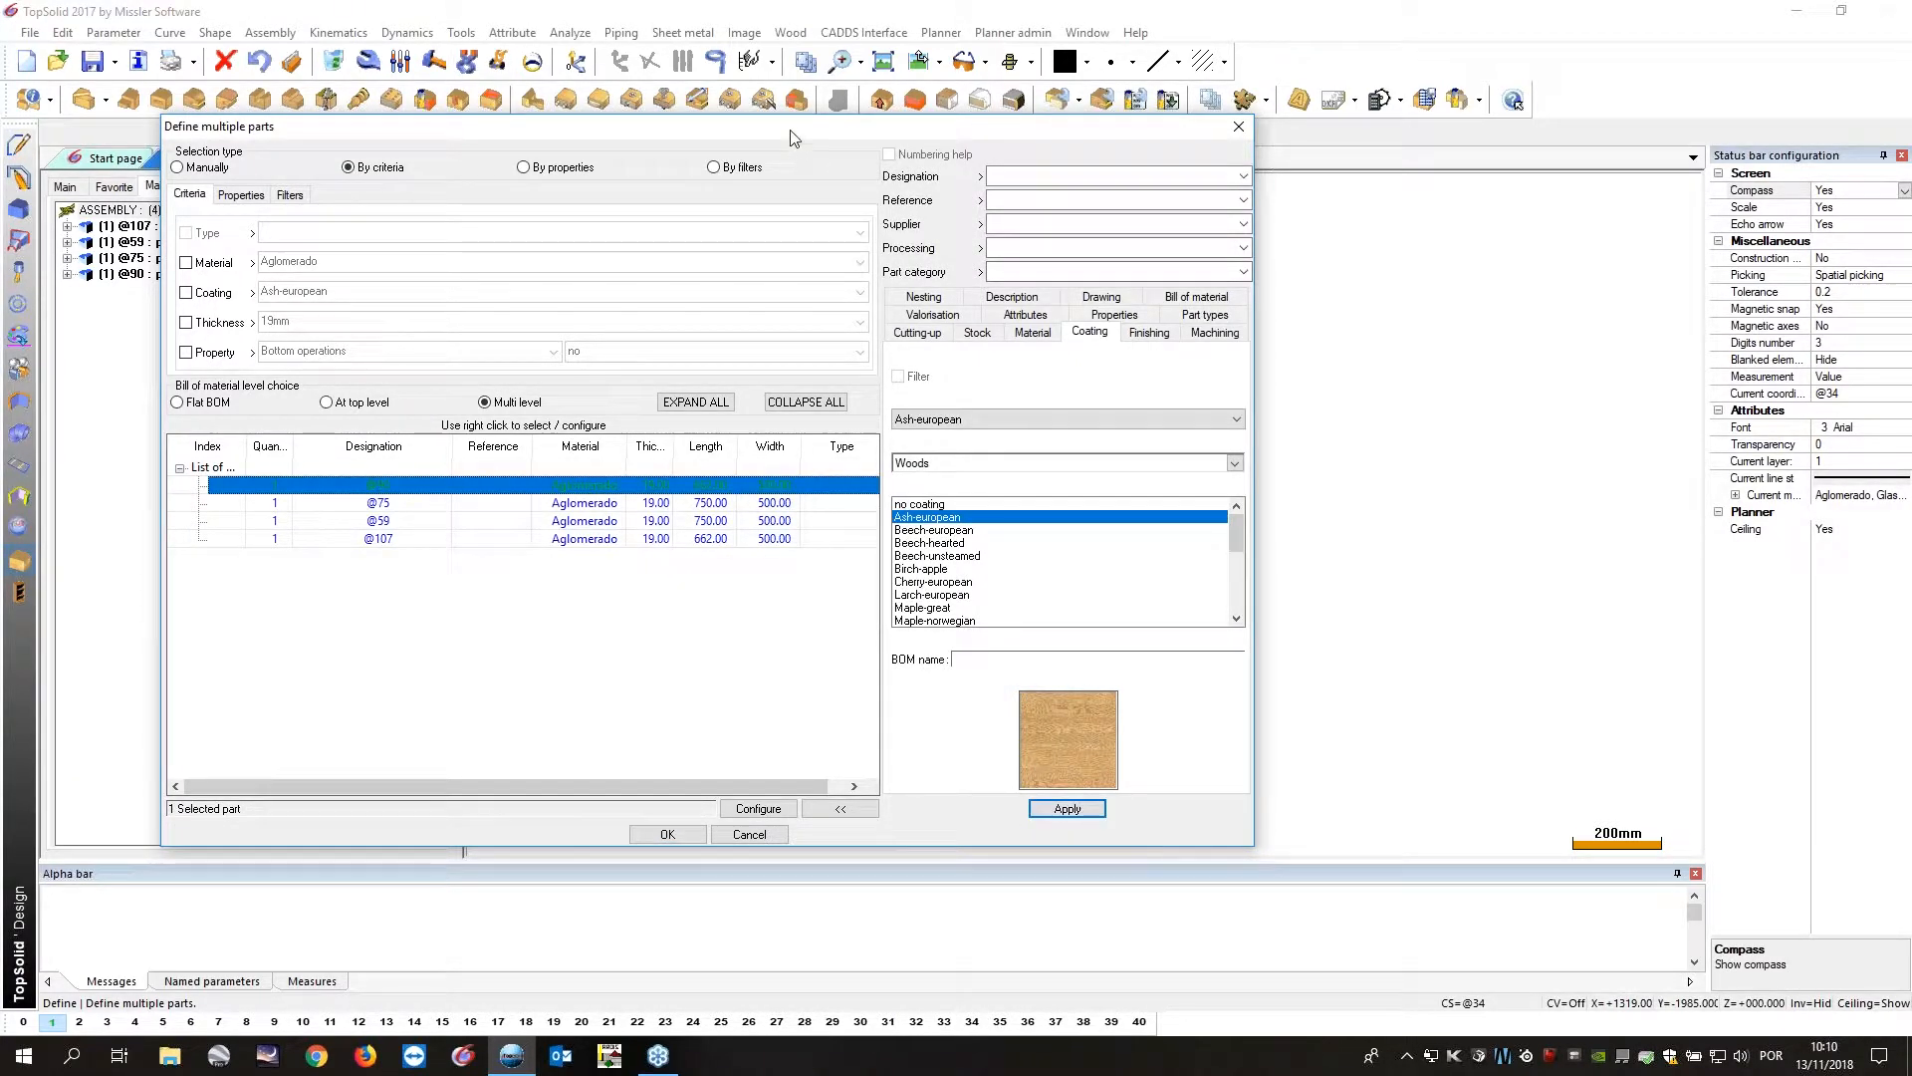
left_click_drag(834, 139, 824, 187)
left_click(1232, 225)
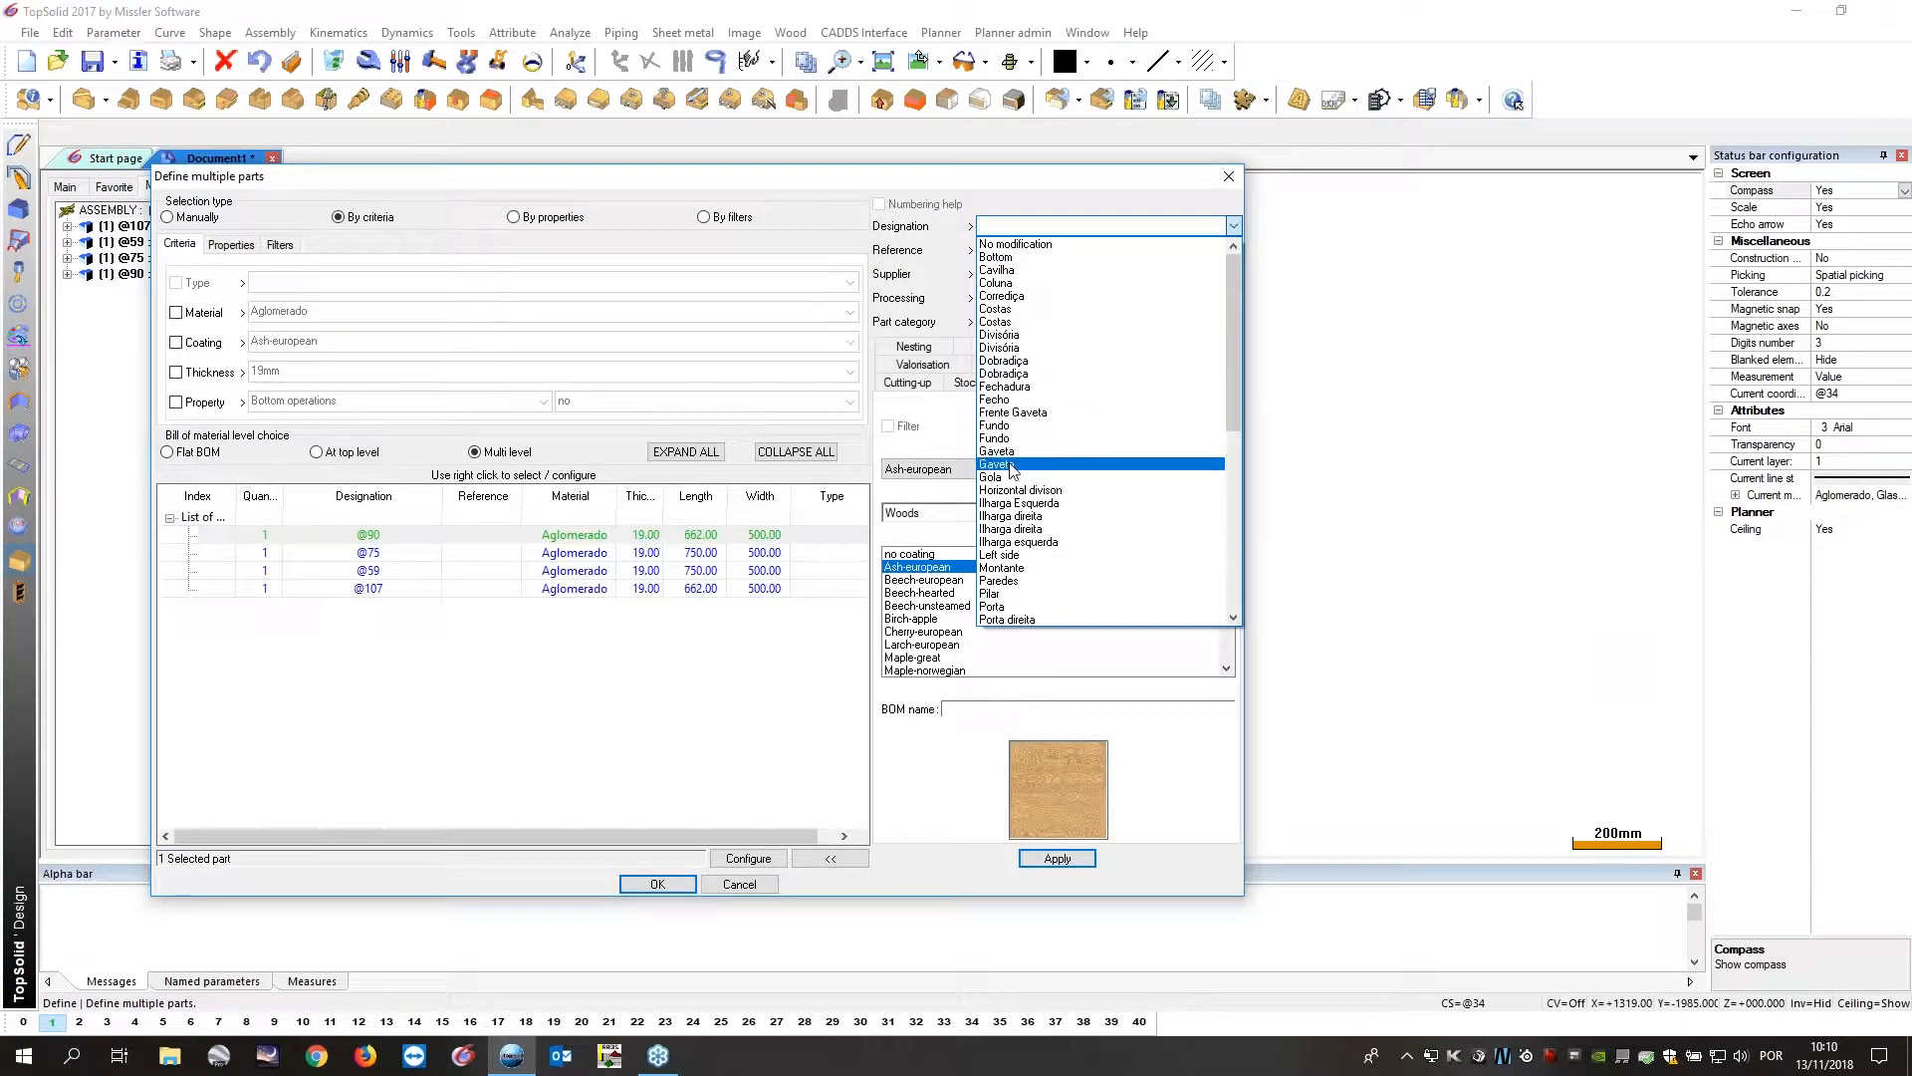
scroll(1016, 527, "down", 5)
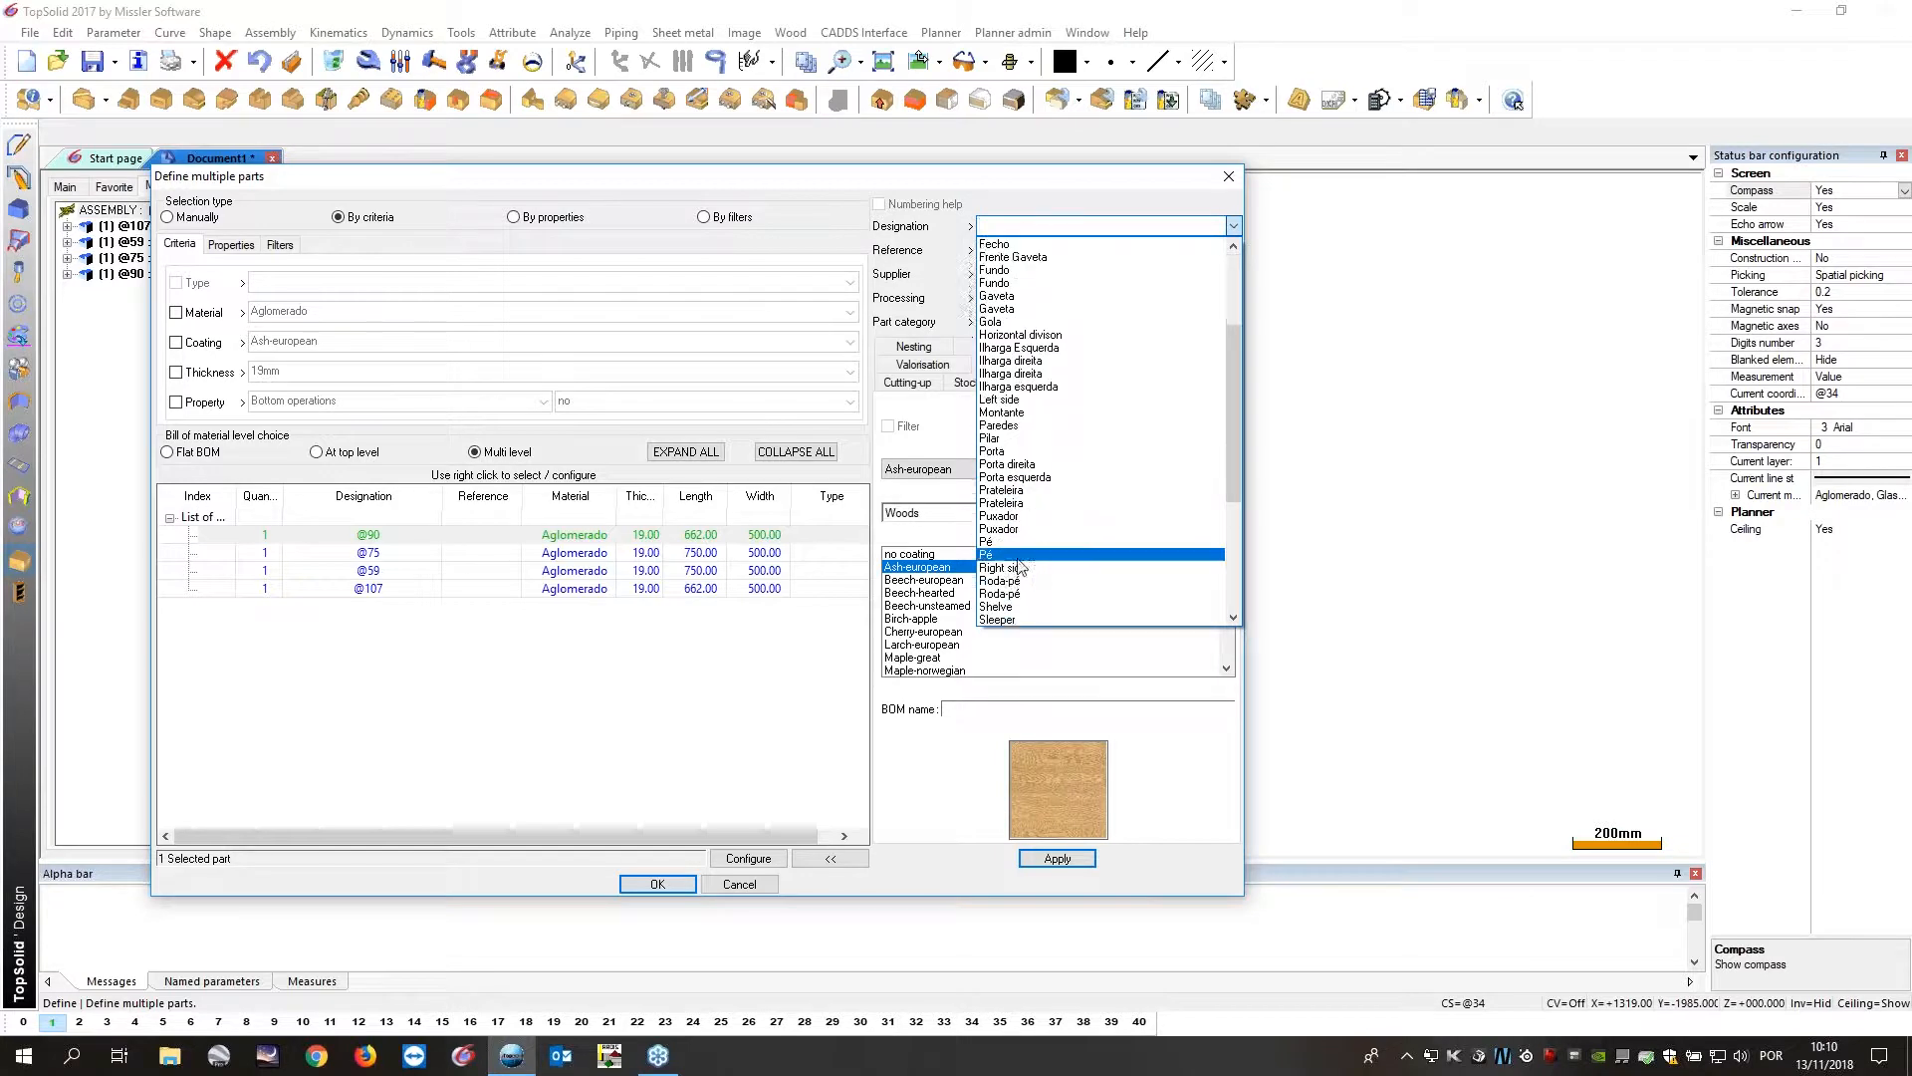
scroll(1021, 565, "down", 3)
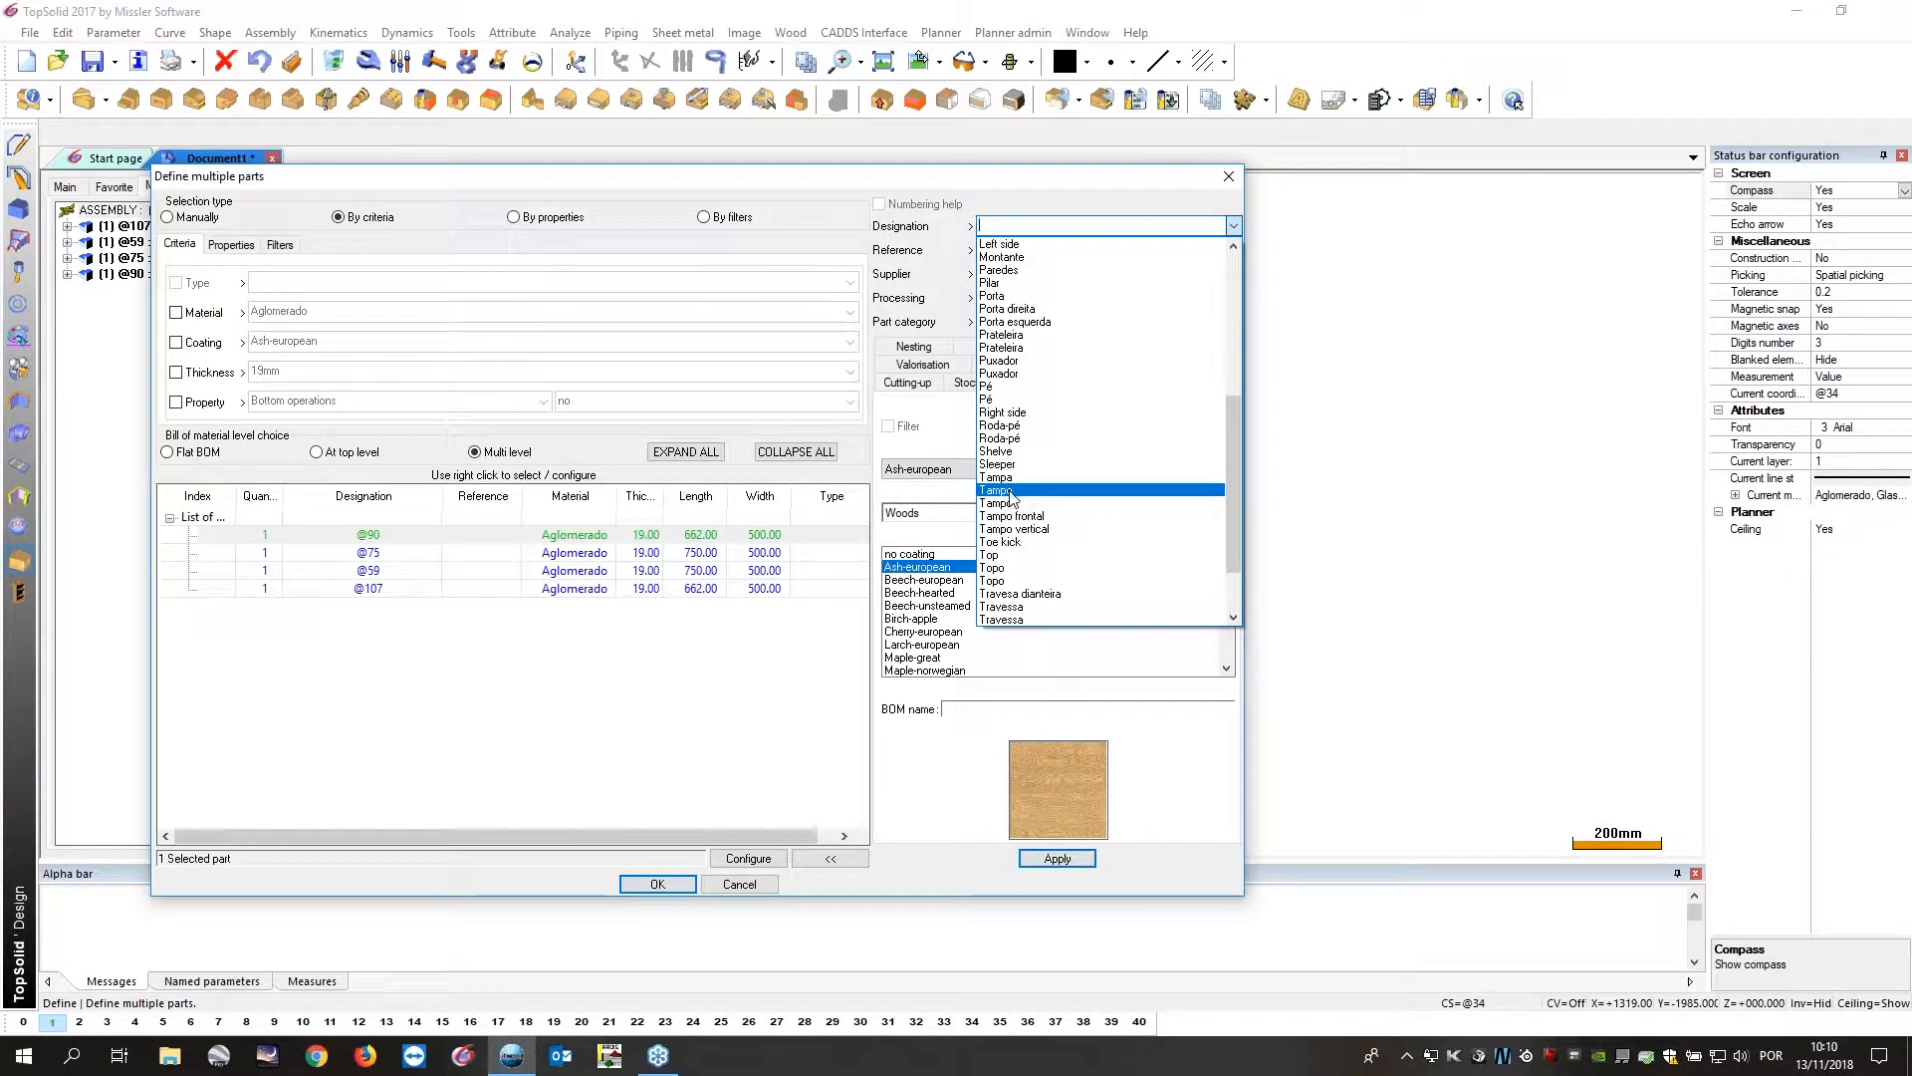
left_click(1016, 571)
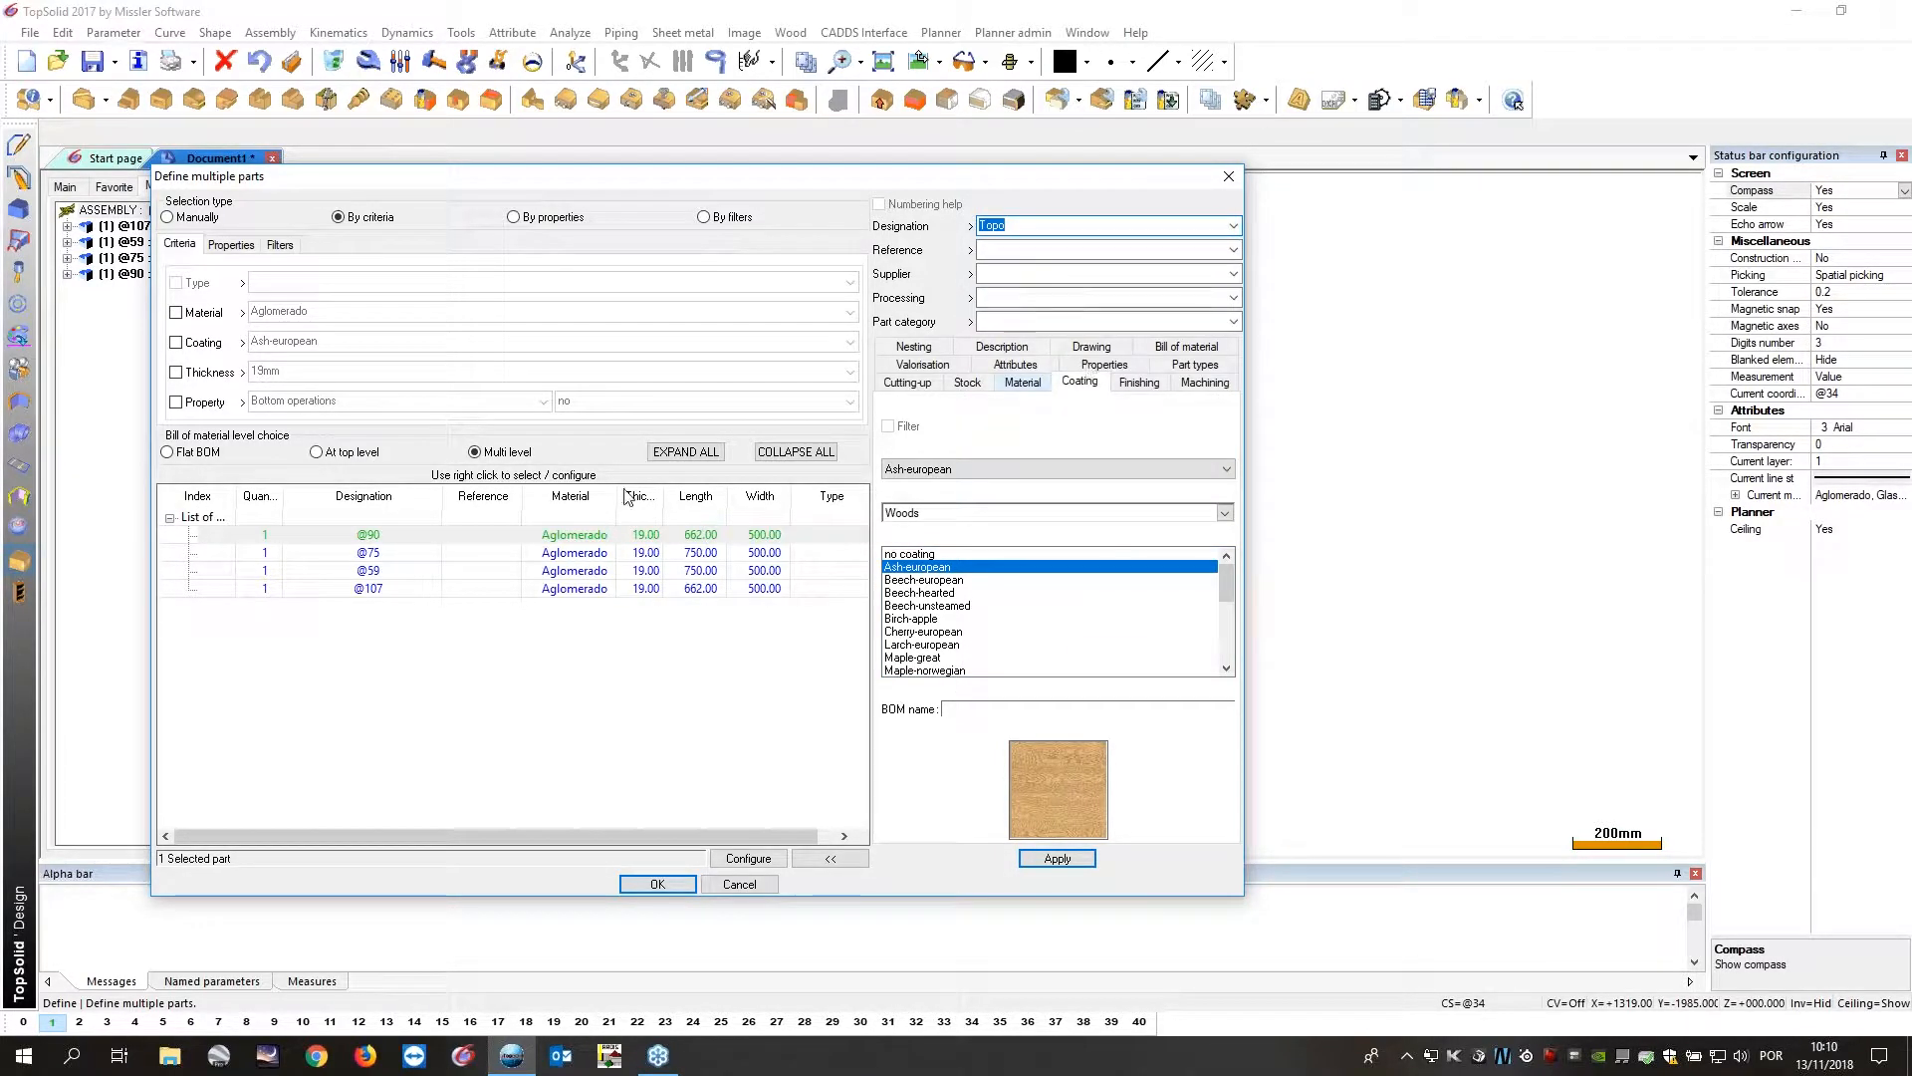
left_click(1056, 858)
left_click(426, 555)
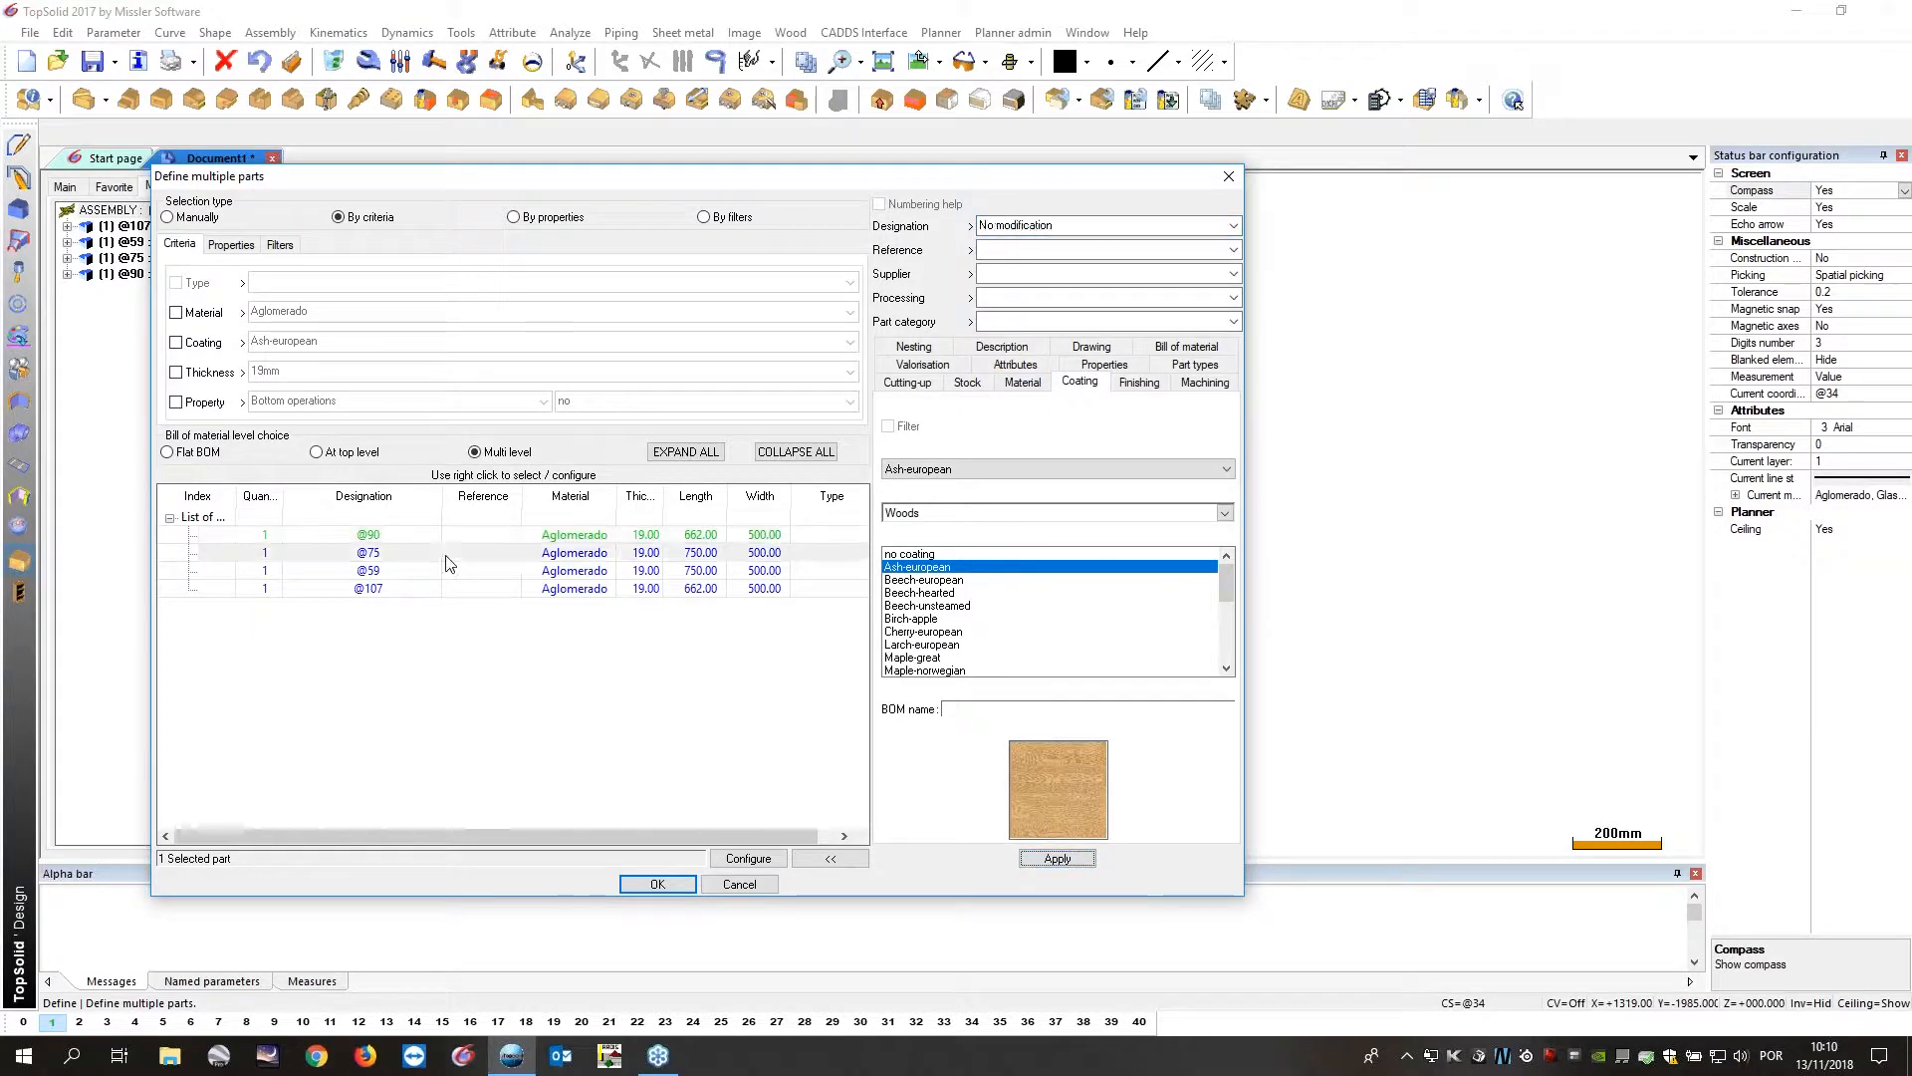
left_click(430, 536)
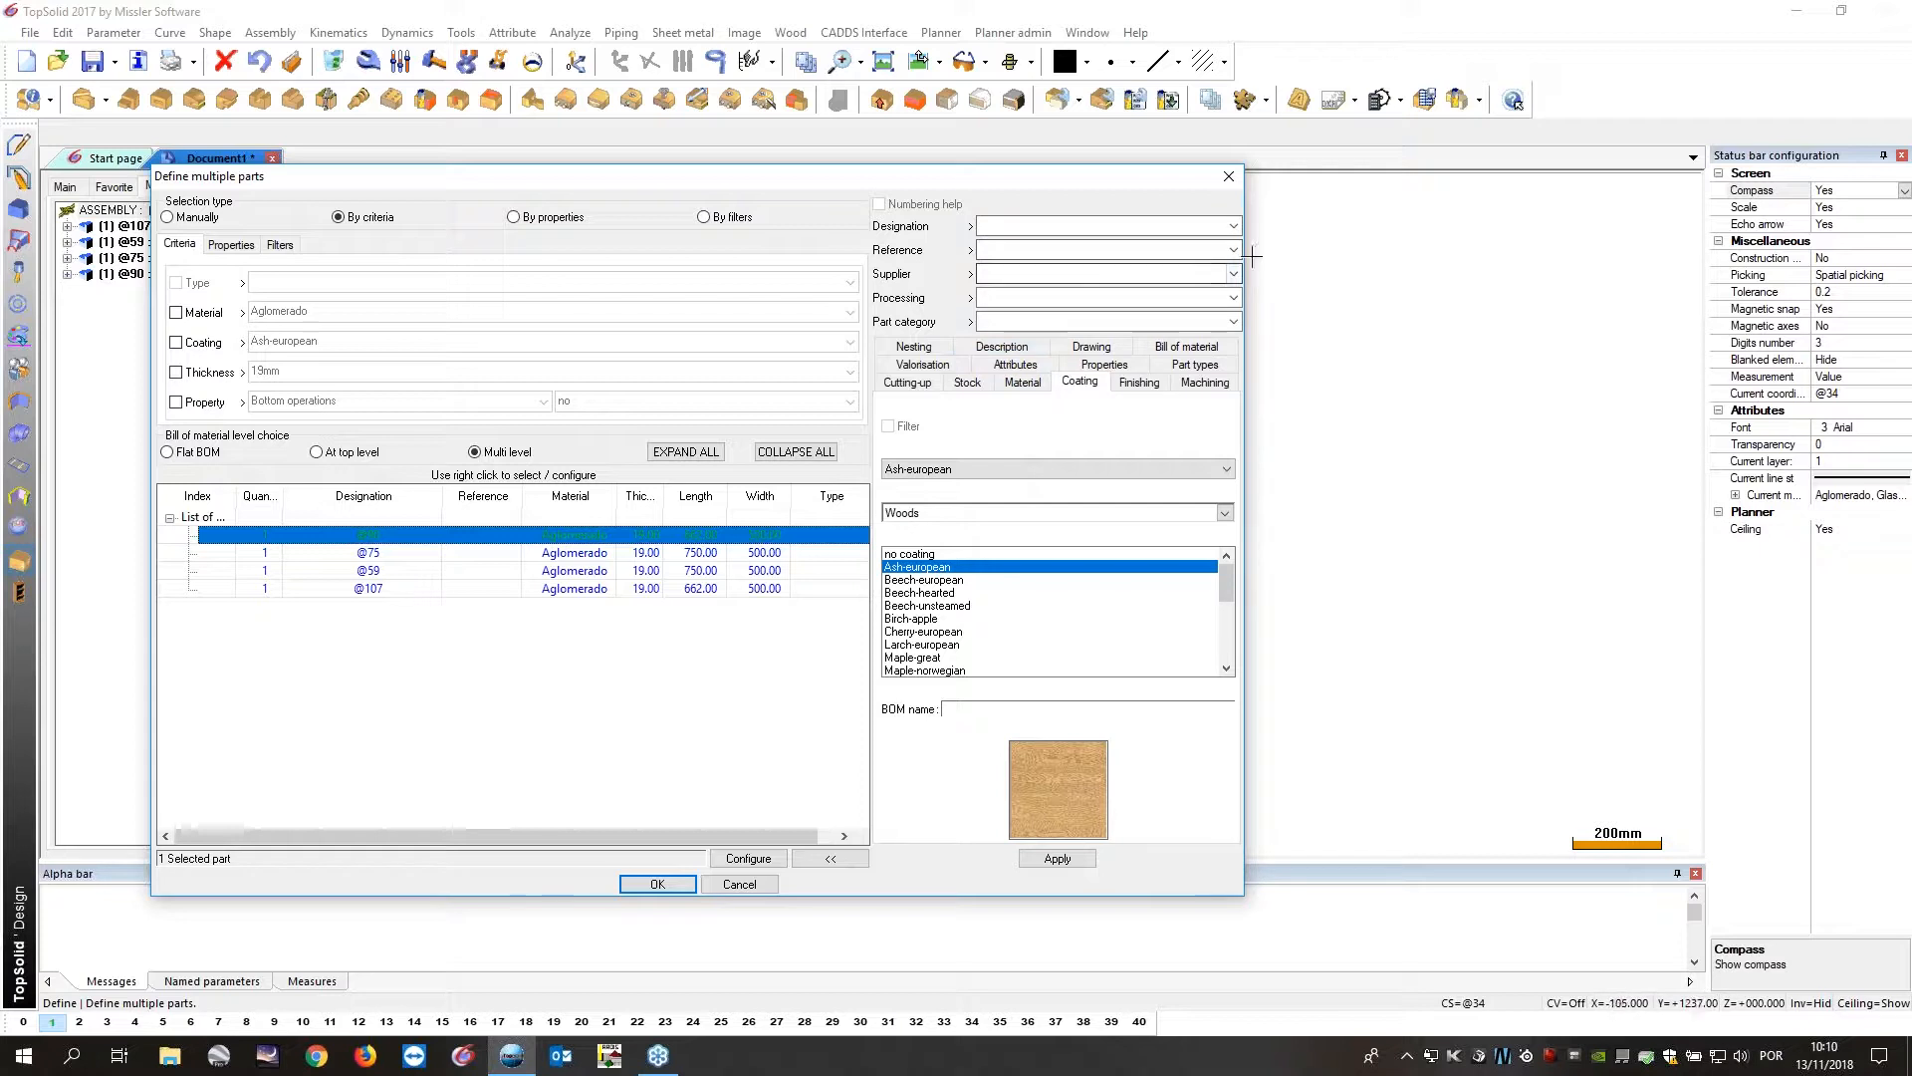
left_click(1233, 227)
scroll(1026, 560, "down", 10)
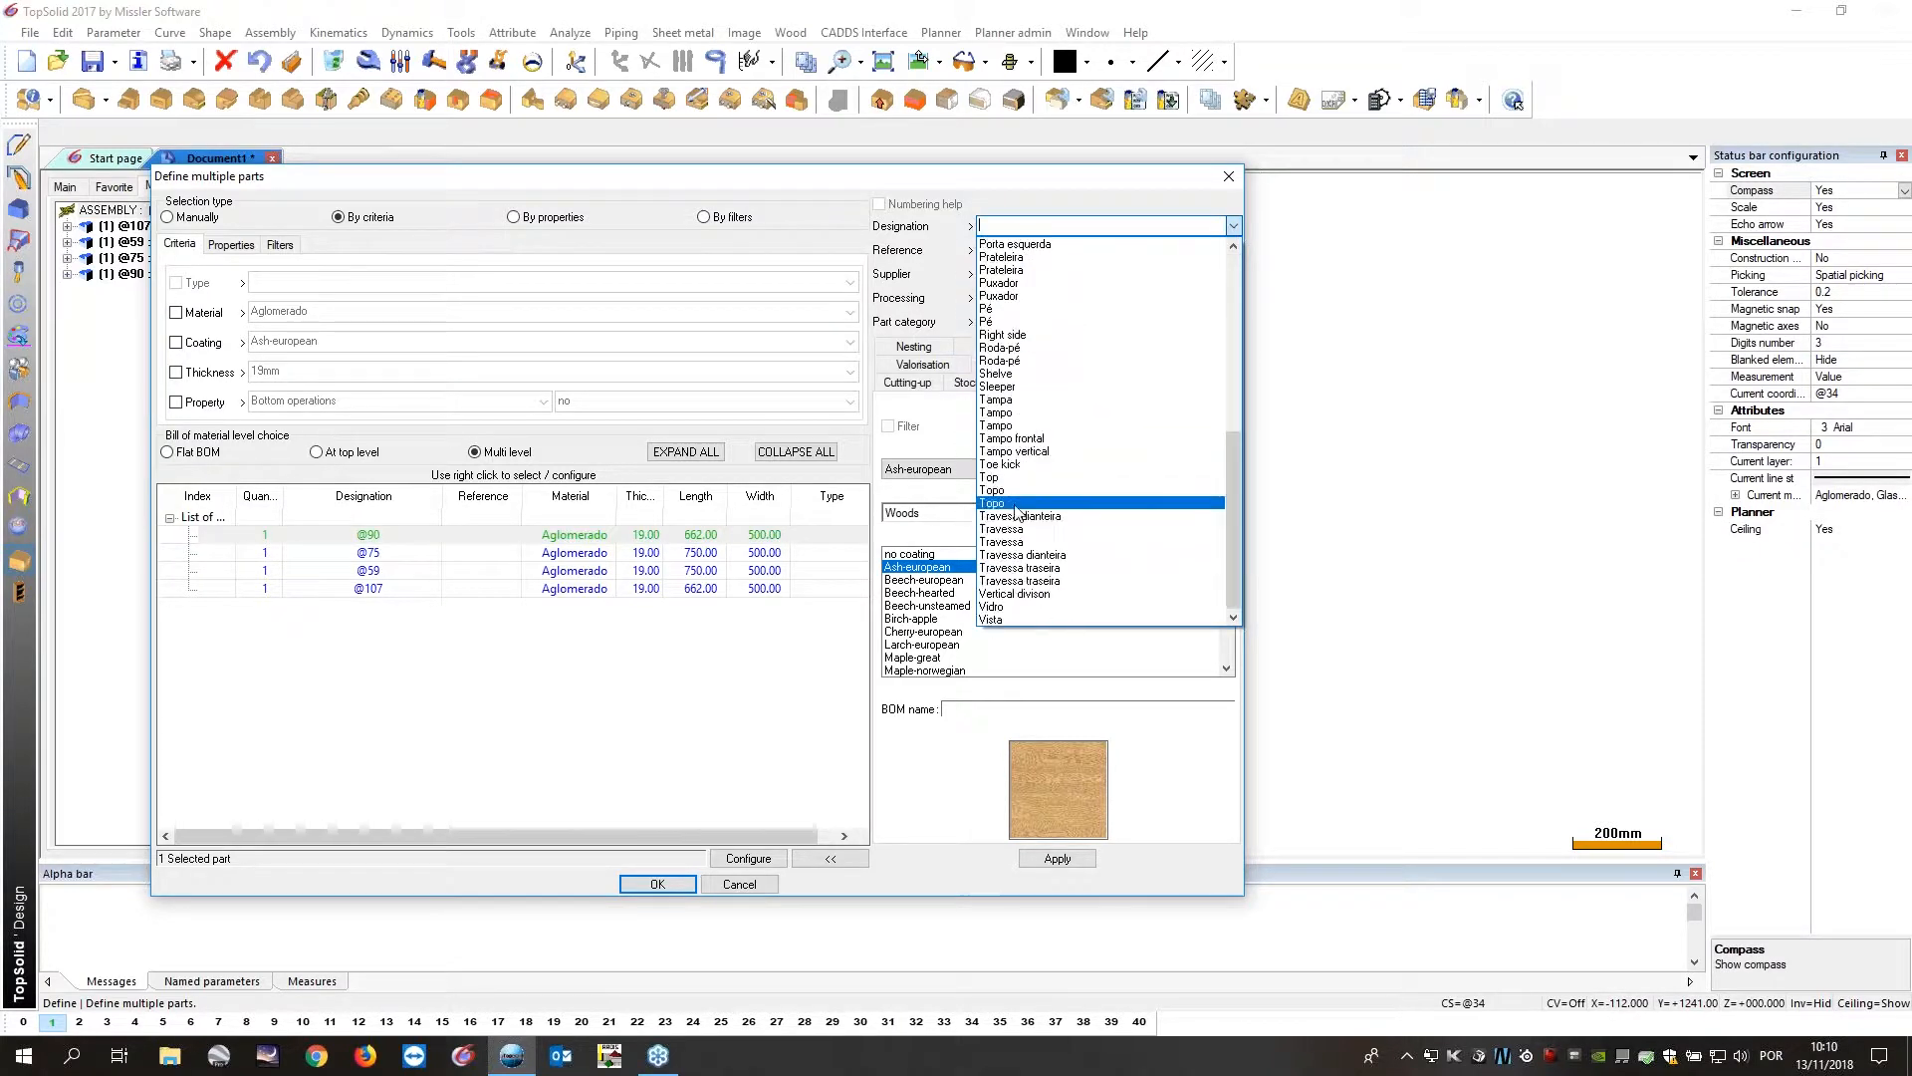
left_click(1004, 490)
left_click(1057, 858)
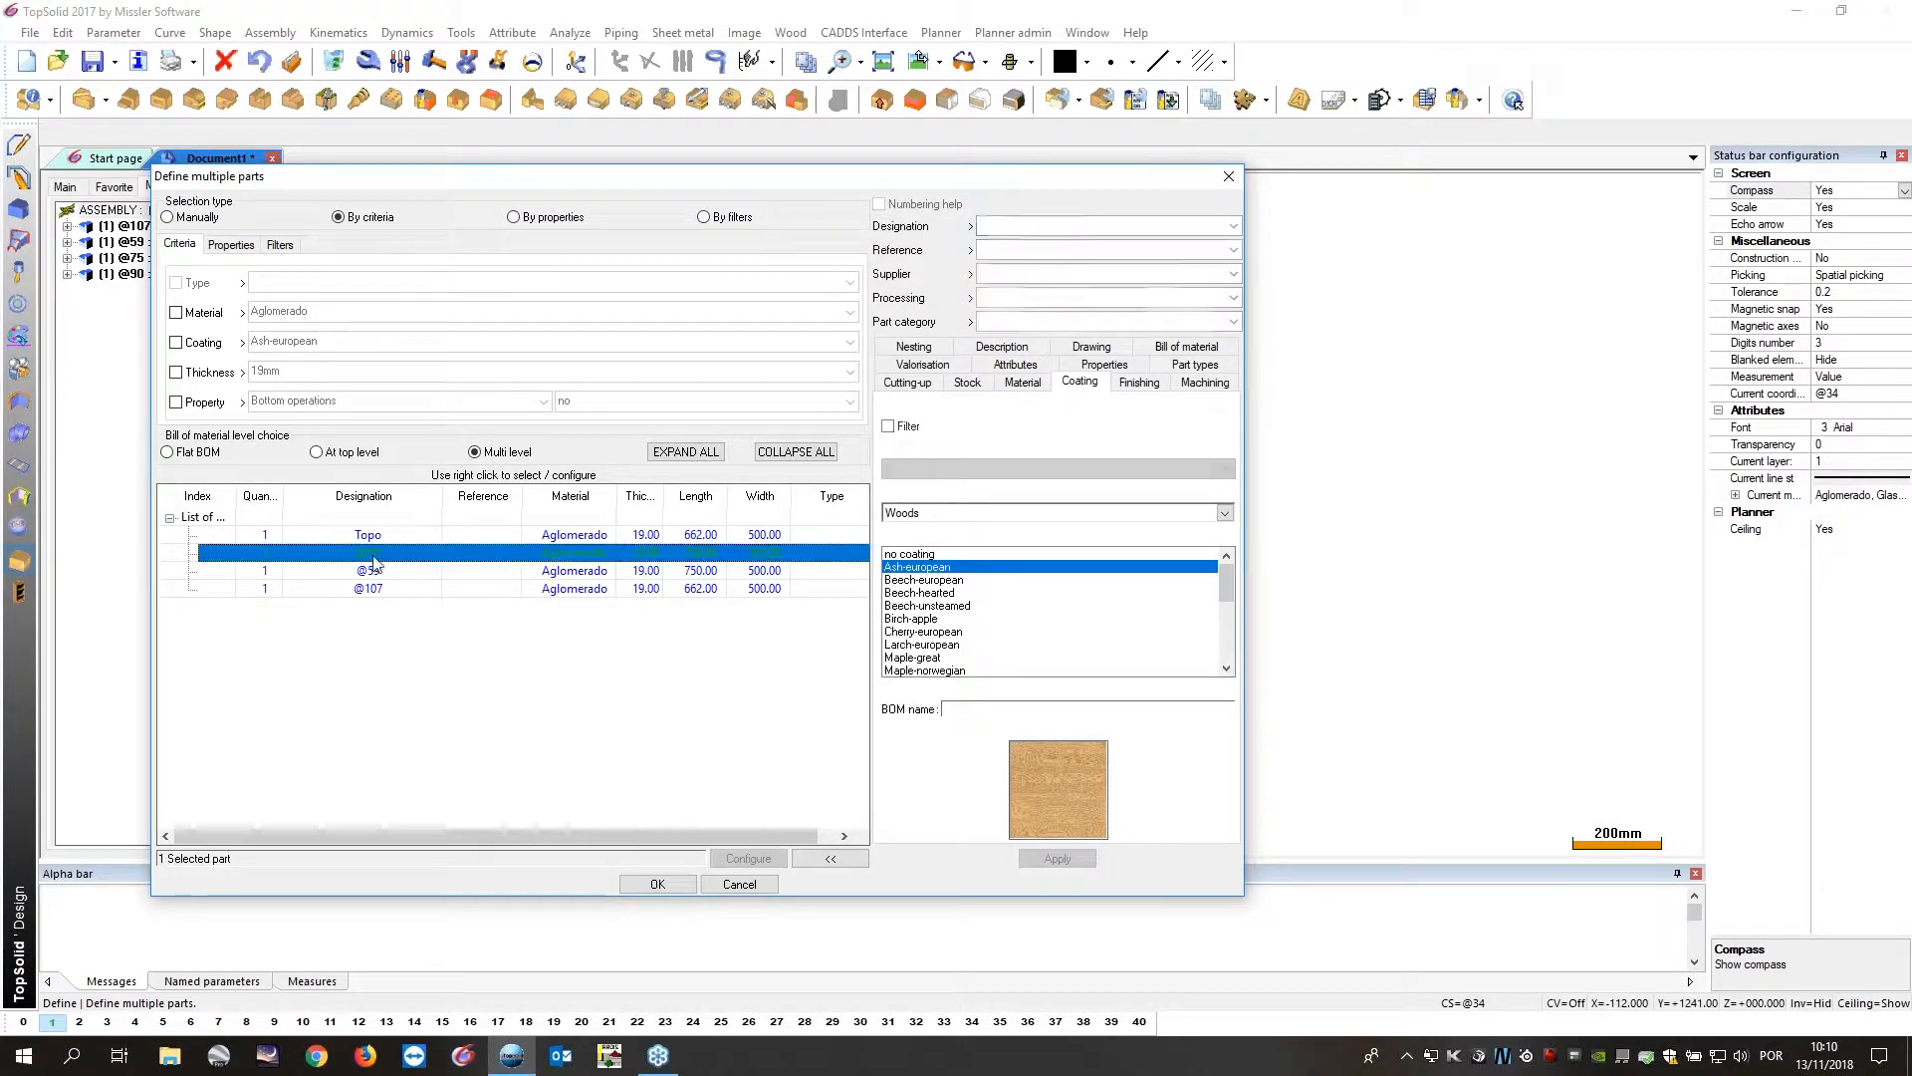
left_click_drag(776, 182, 754, 149)
left_click(1213, 198)
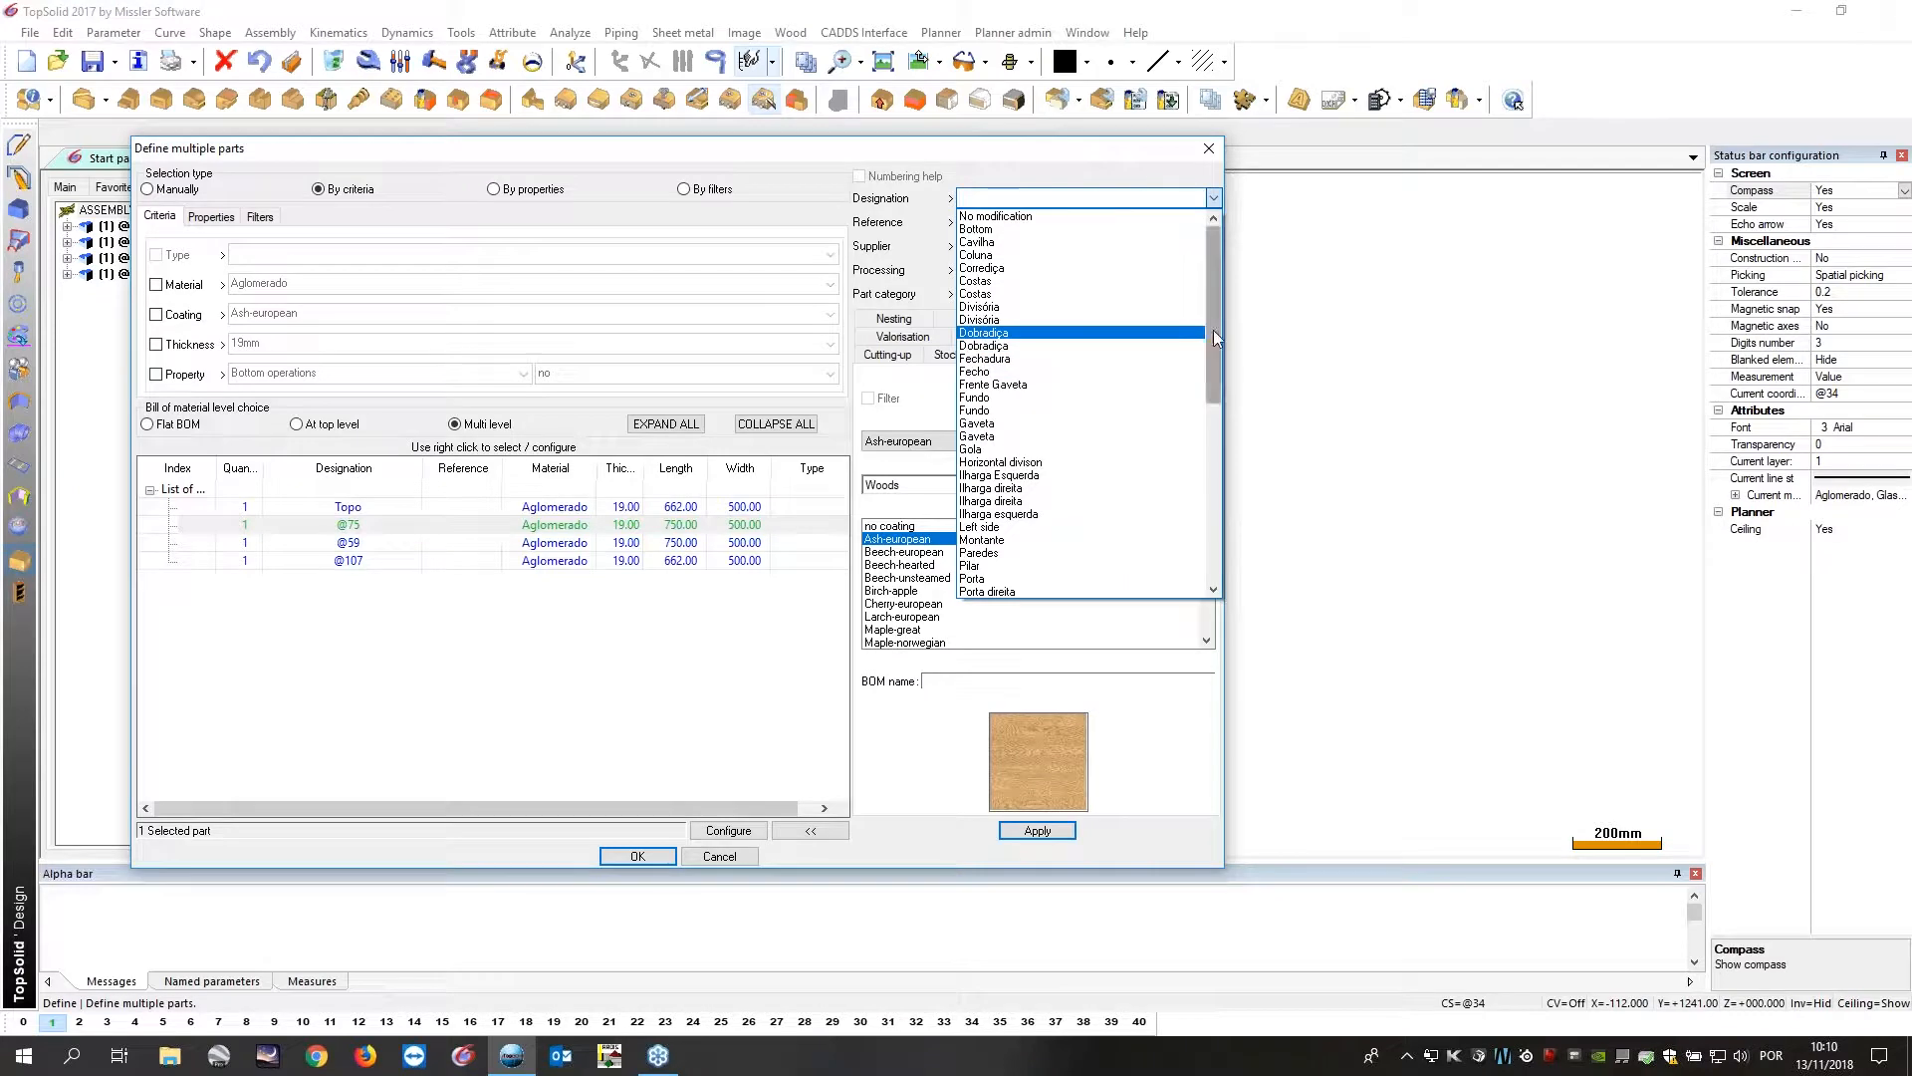
left_click_drag(1214, 331, 1206, 383)
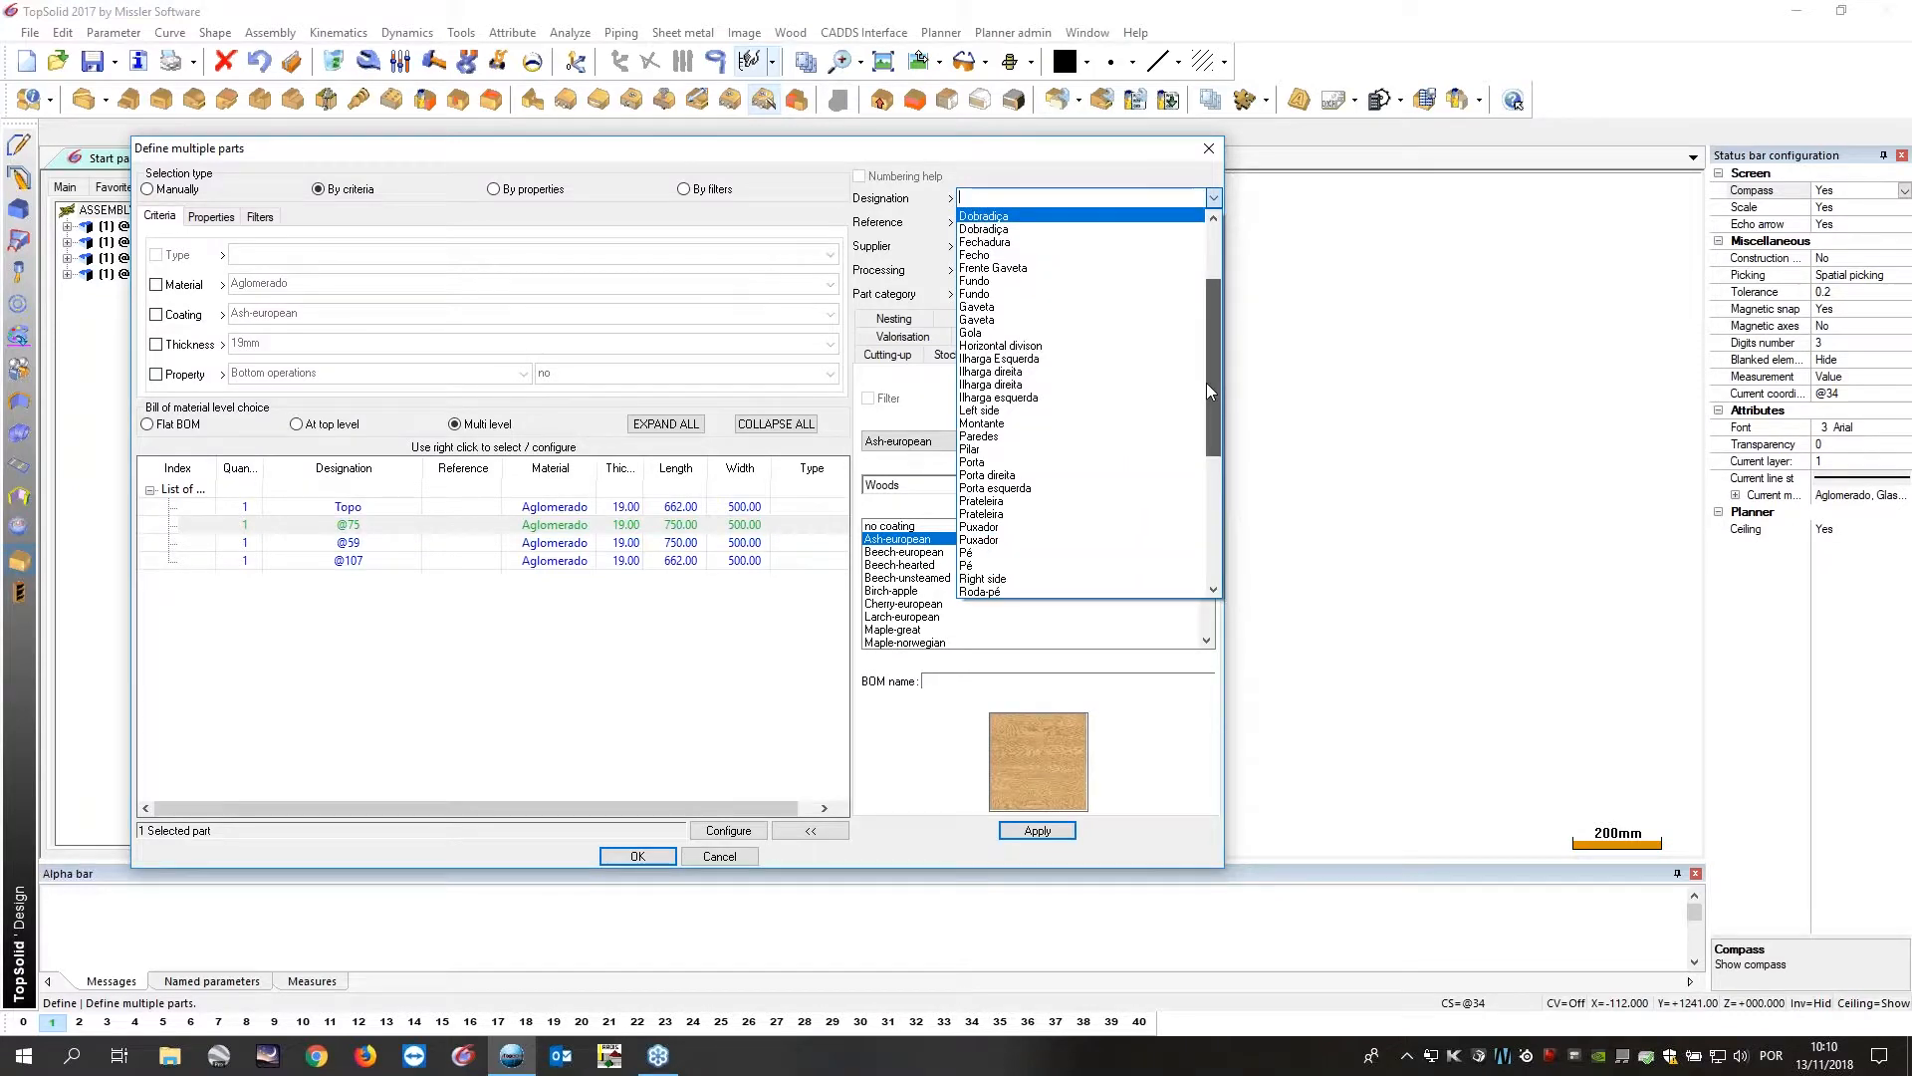
left_click(1043, 377)
left_click(1030, 833)
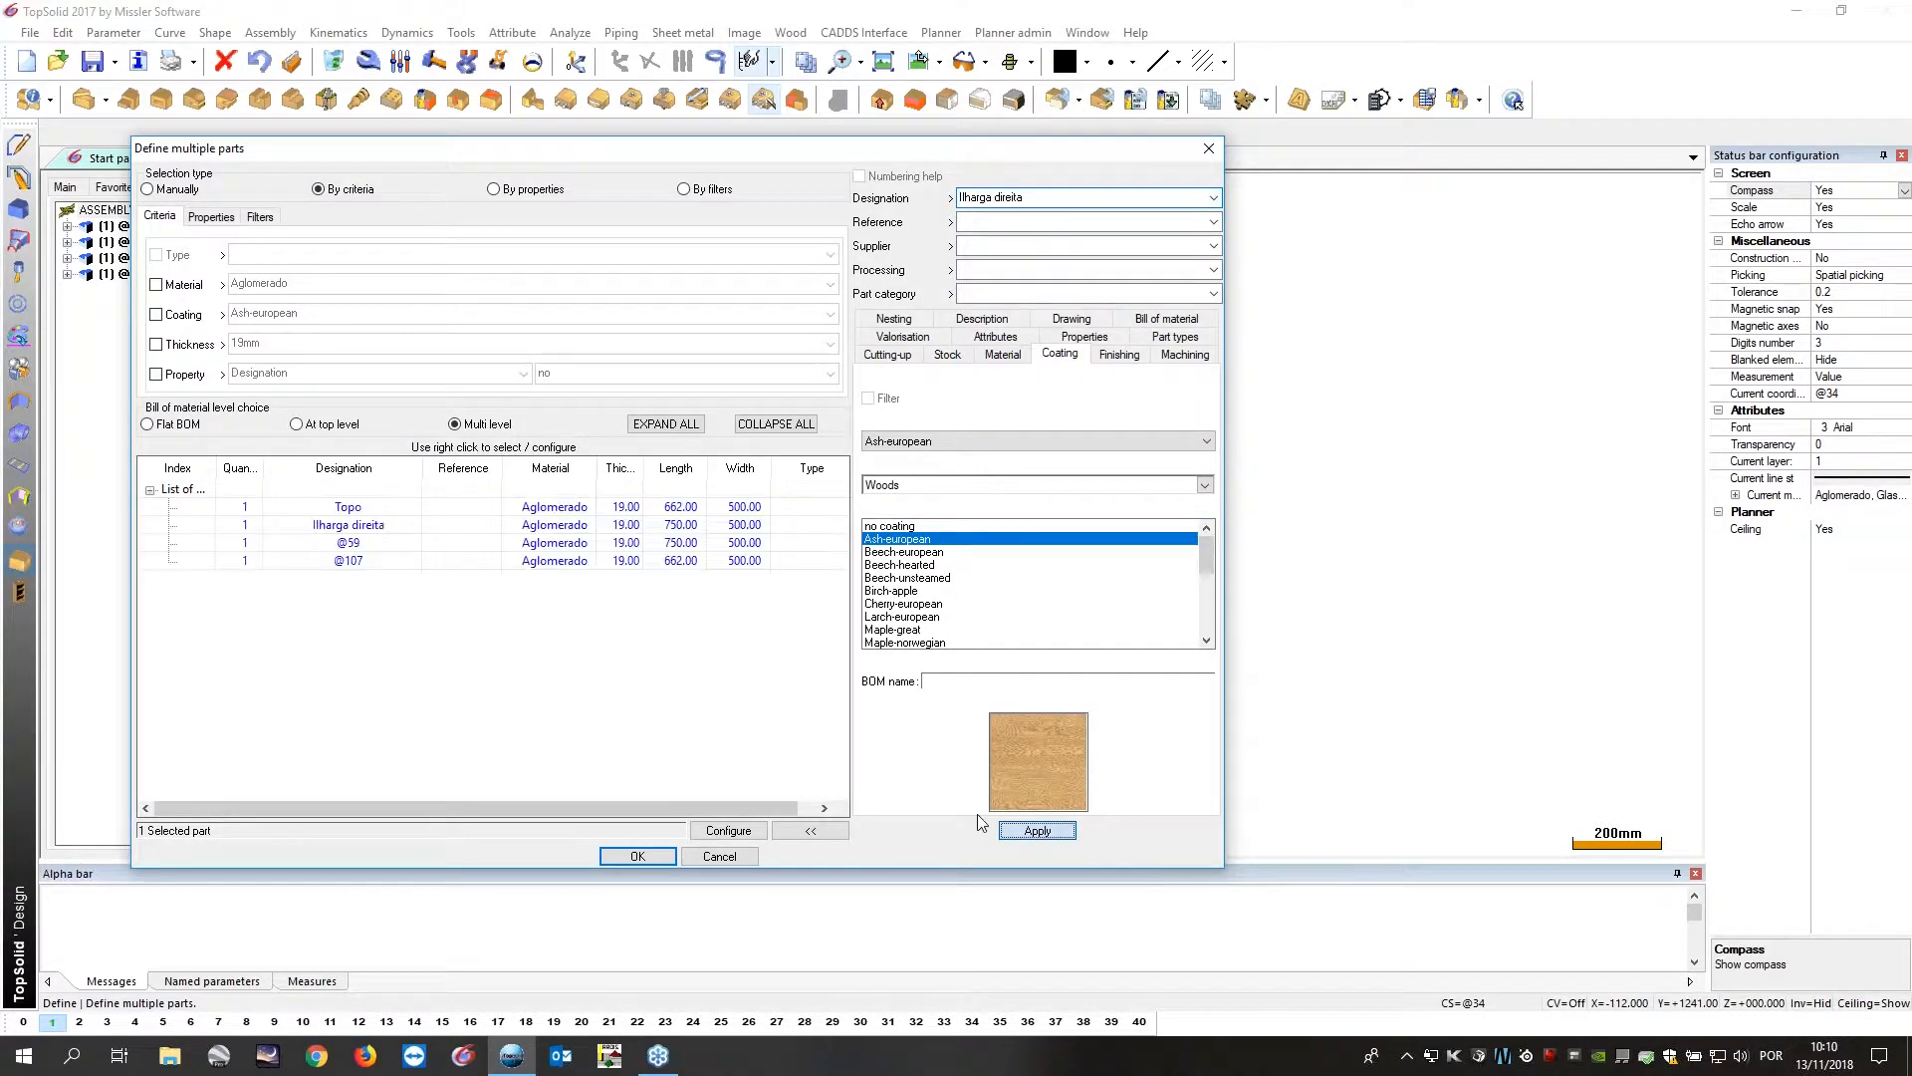
left_click(354, 543)
left_click_drag(1001, 150, 1211, 221)
left_click(1262, 267)
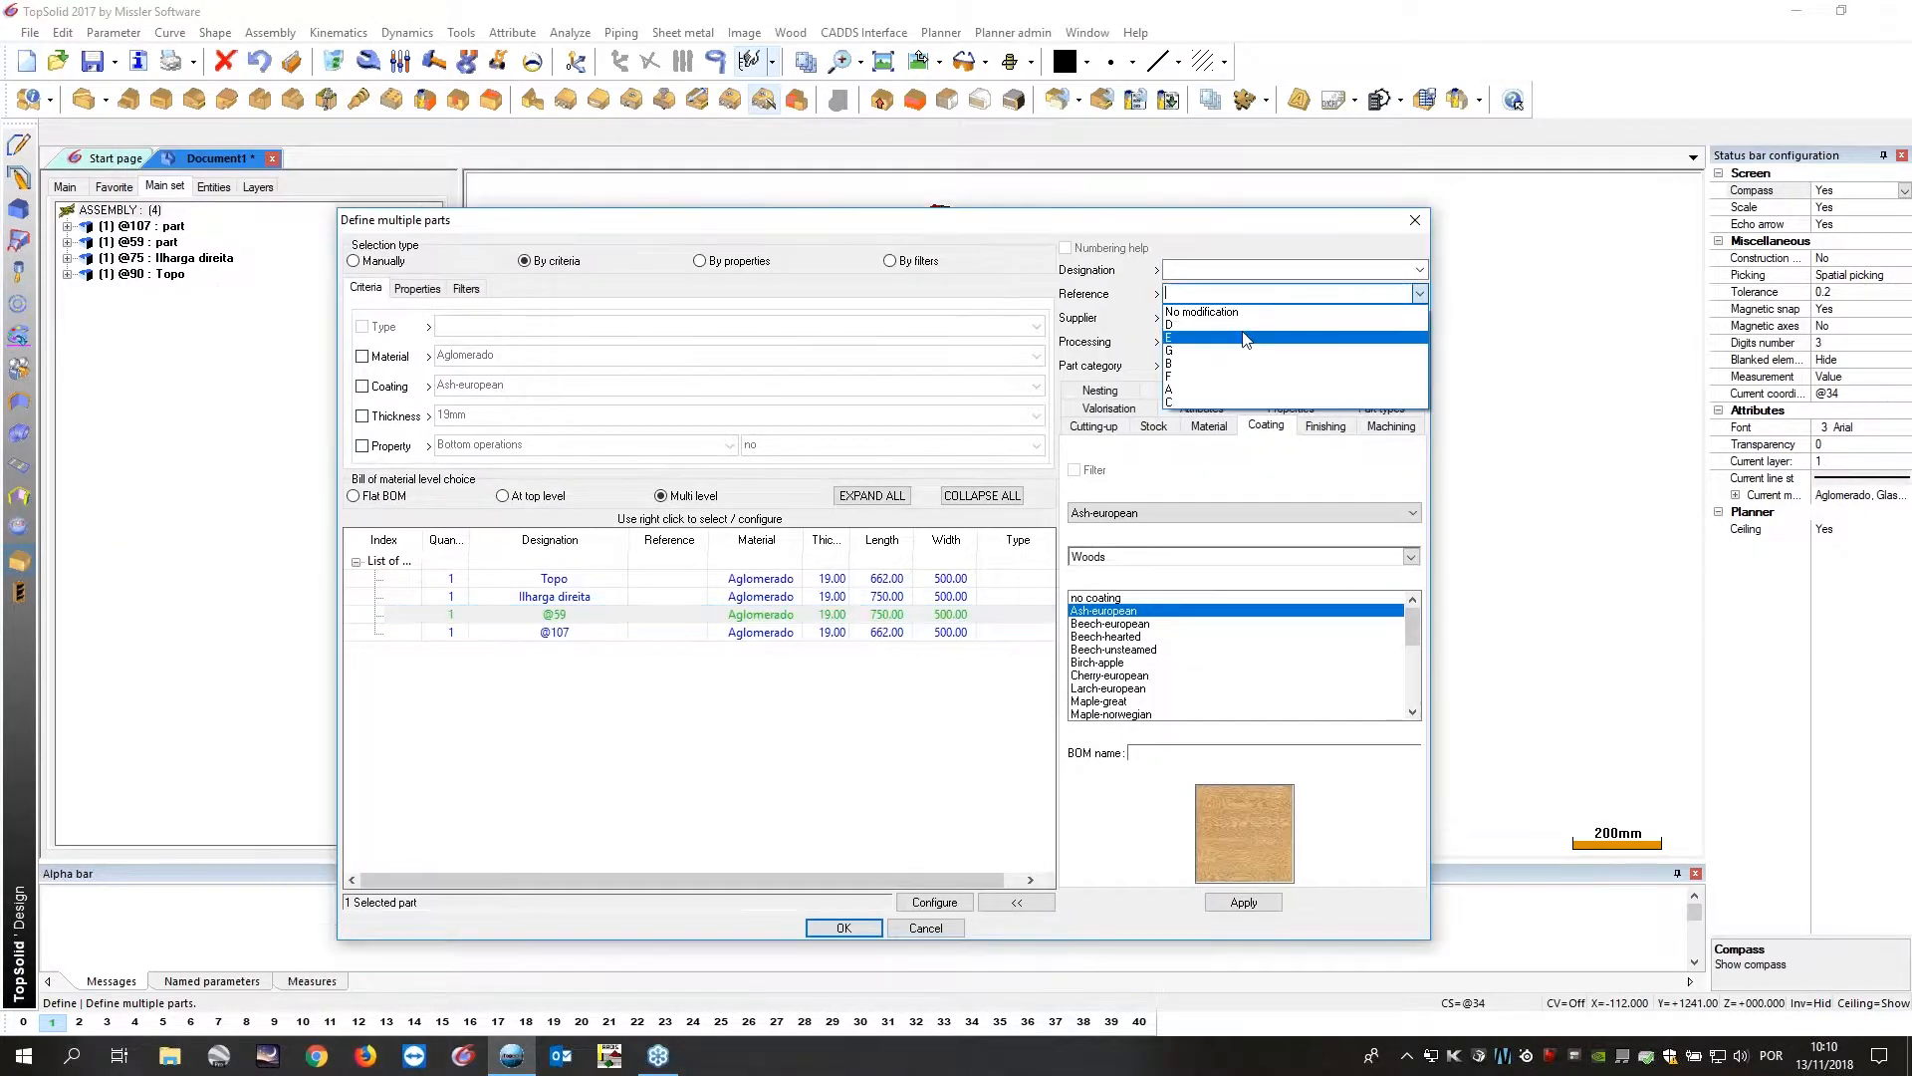
left_click(1262, 267)
left_click(1422, 269)
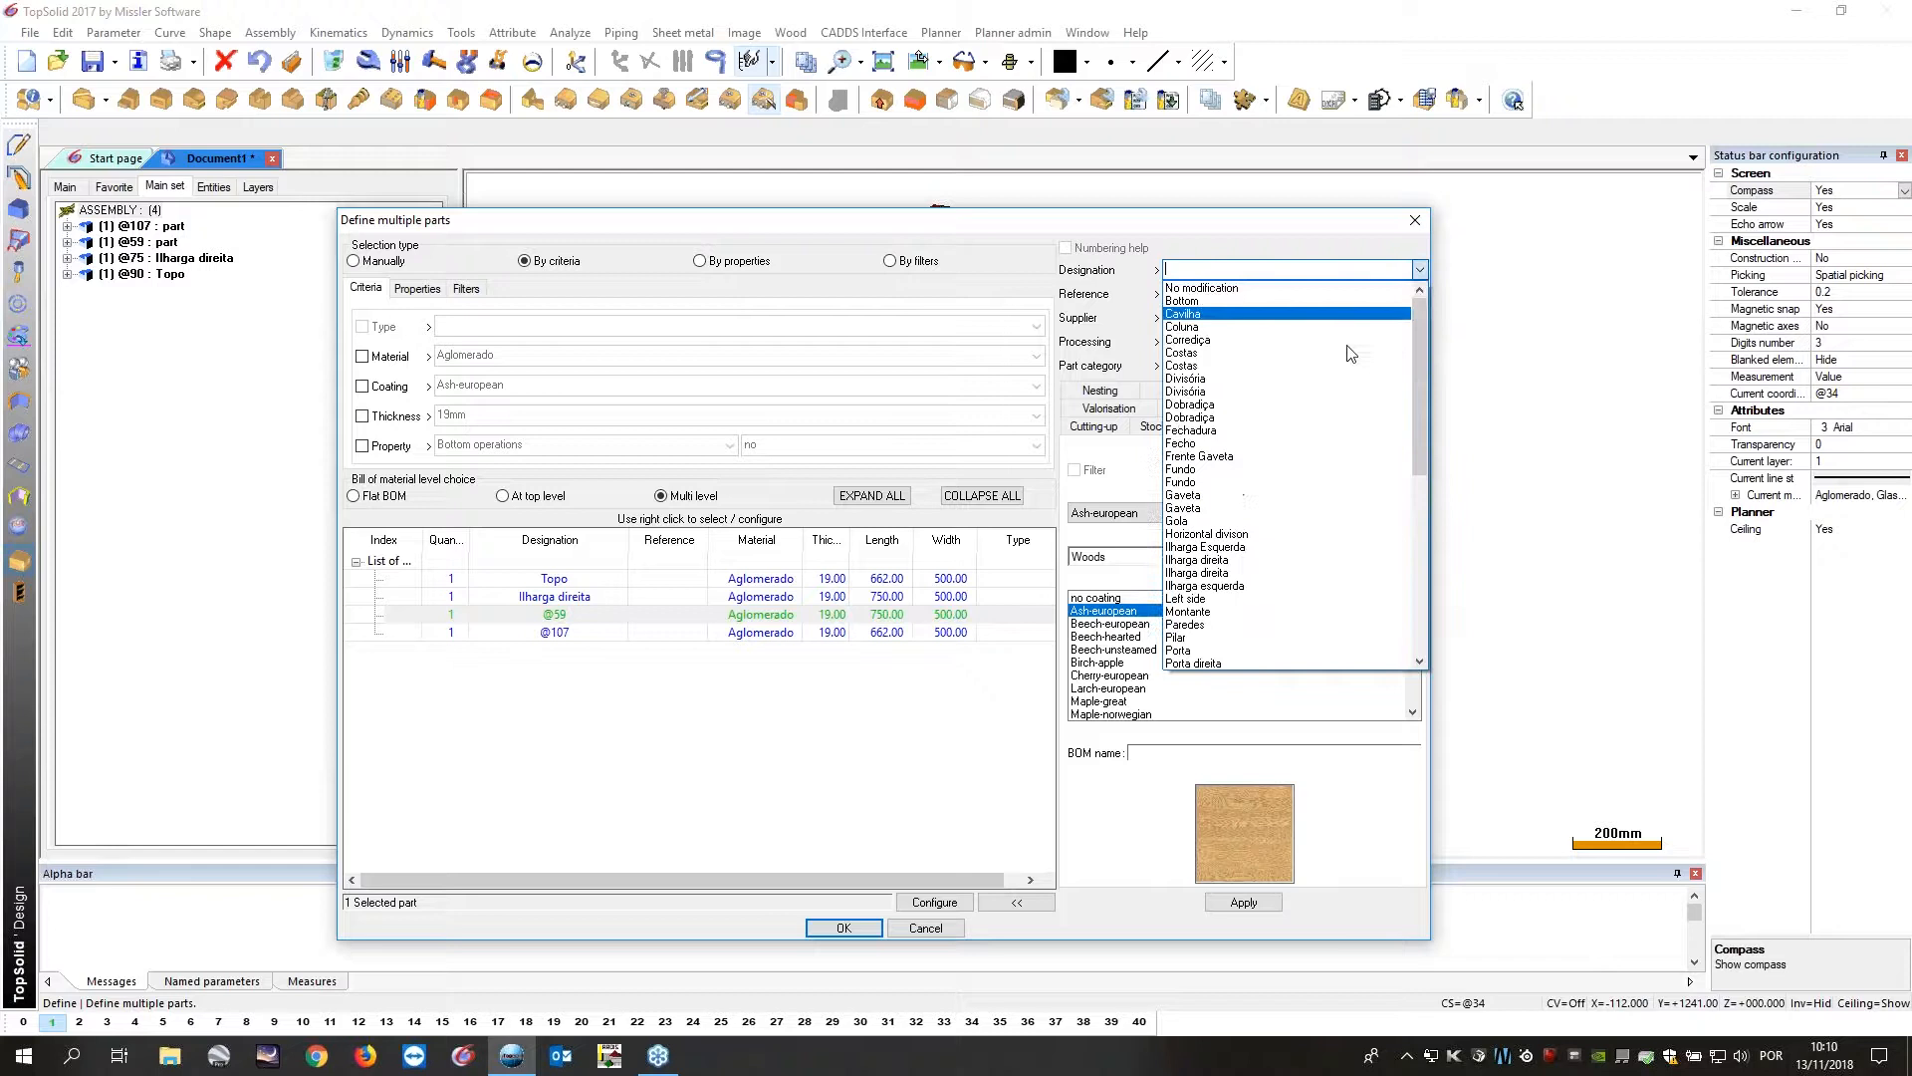
left_click(1222, 551)
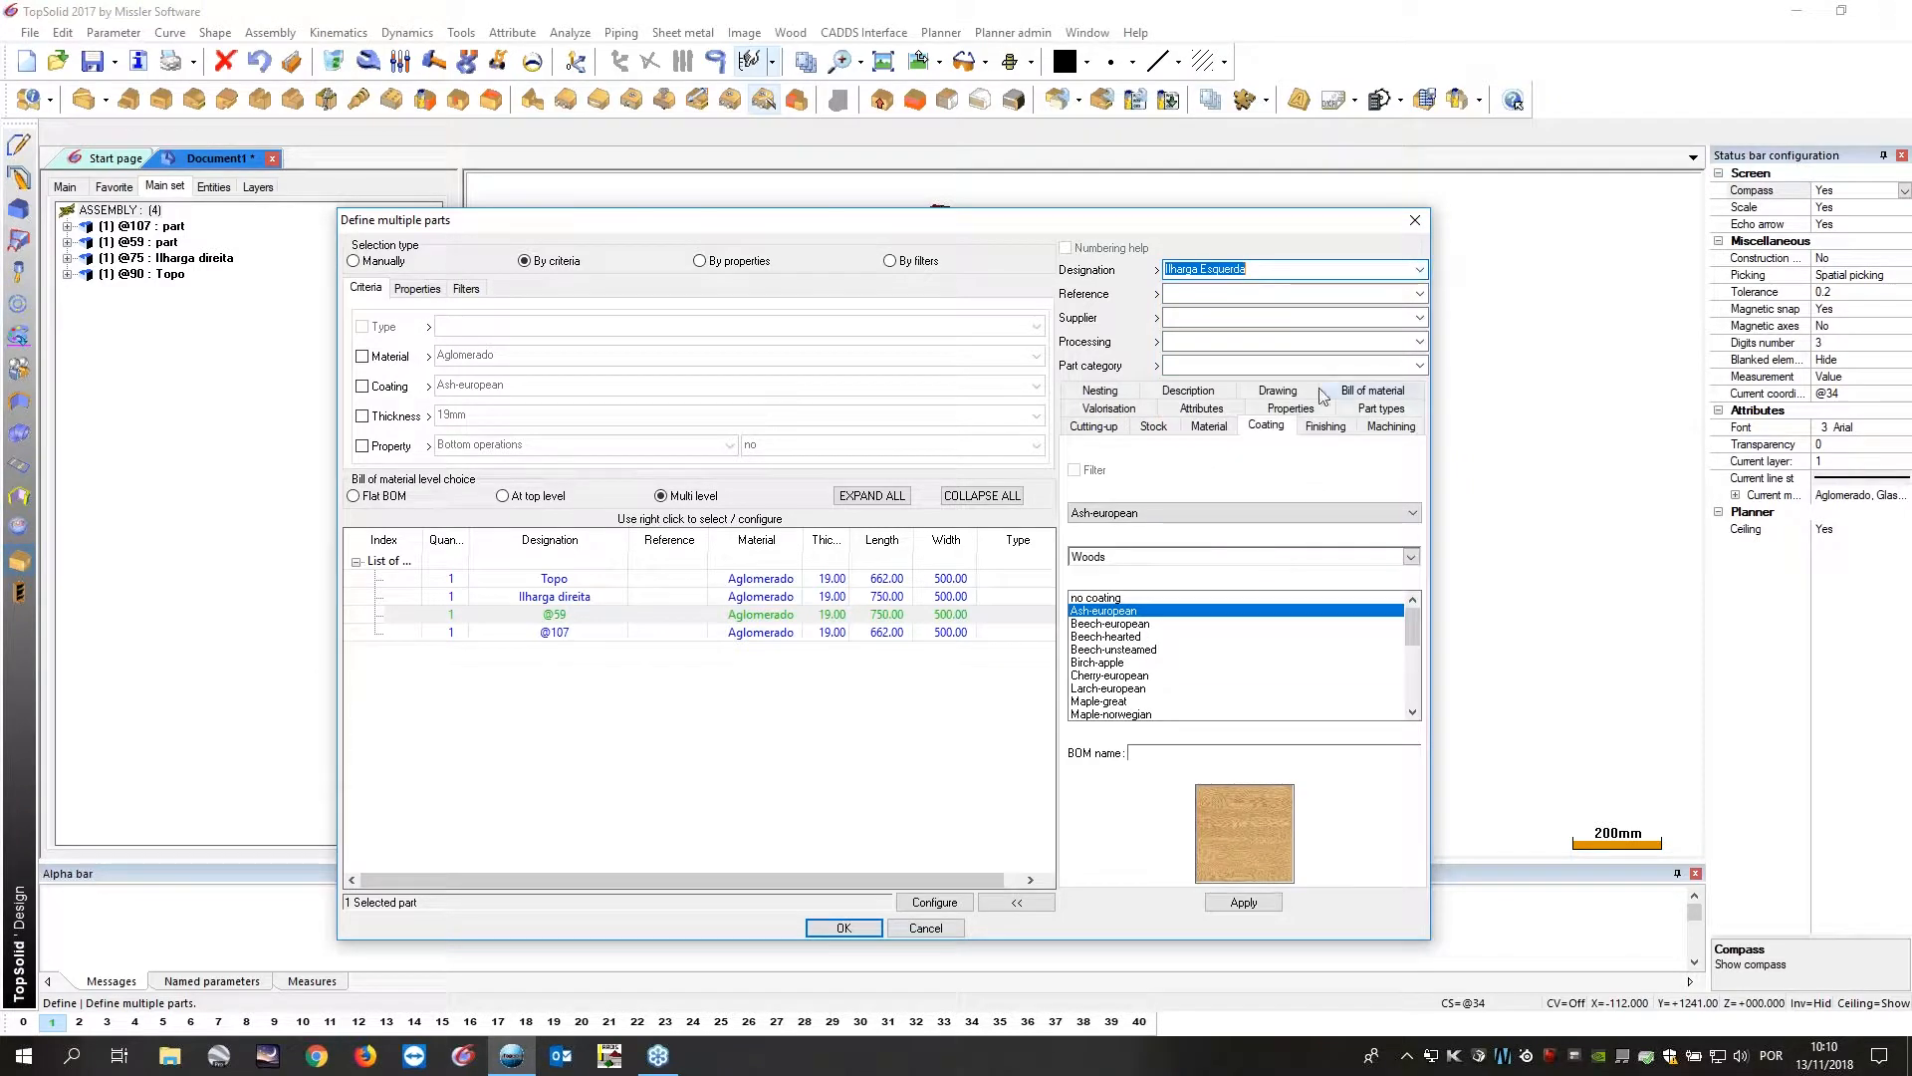
left_click(1244, 901)
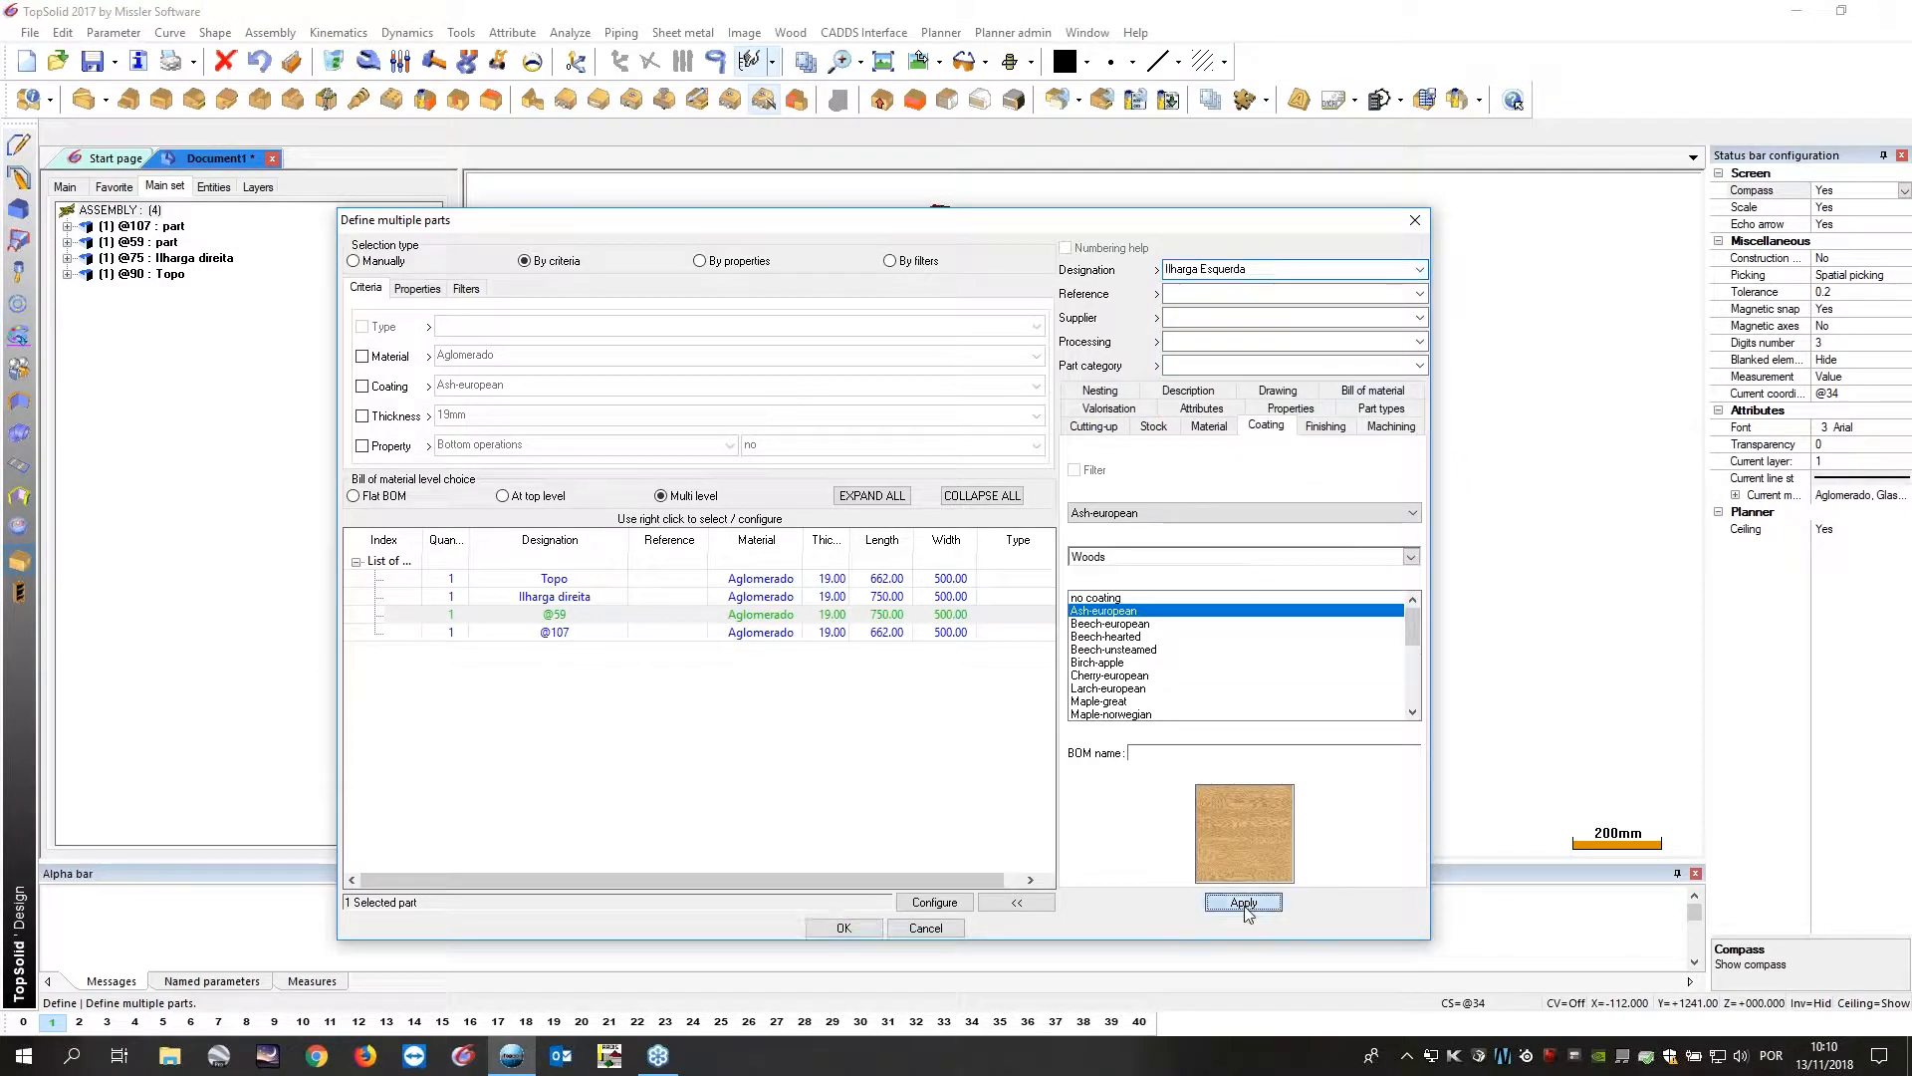
left_click(588, 635)
left_click(1419, 269)
left_click_drag(1418, 361, 1412, 495)
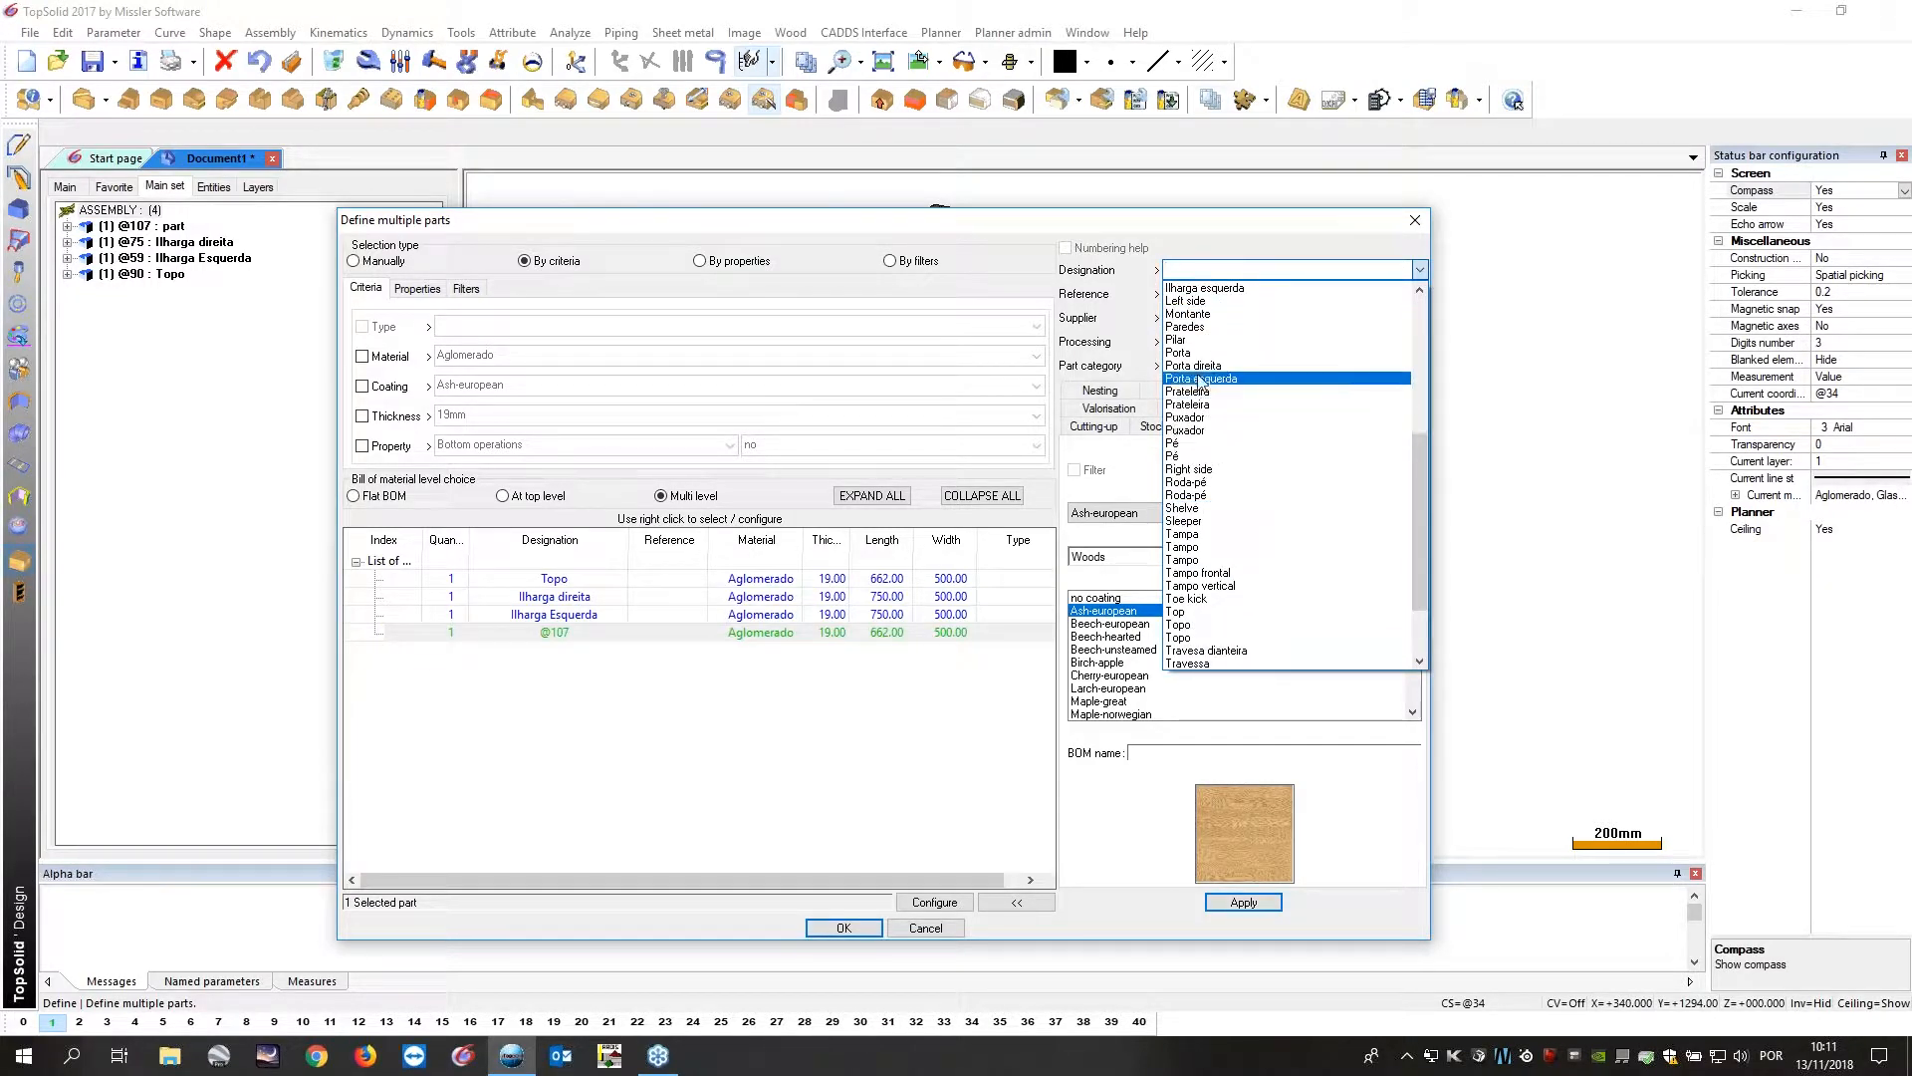
scroll(1195, 376, "up", 5)
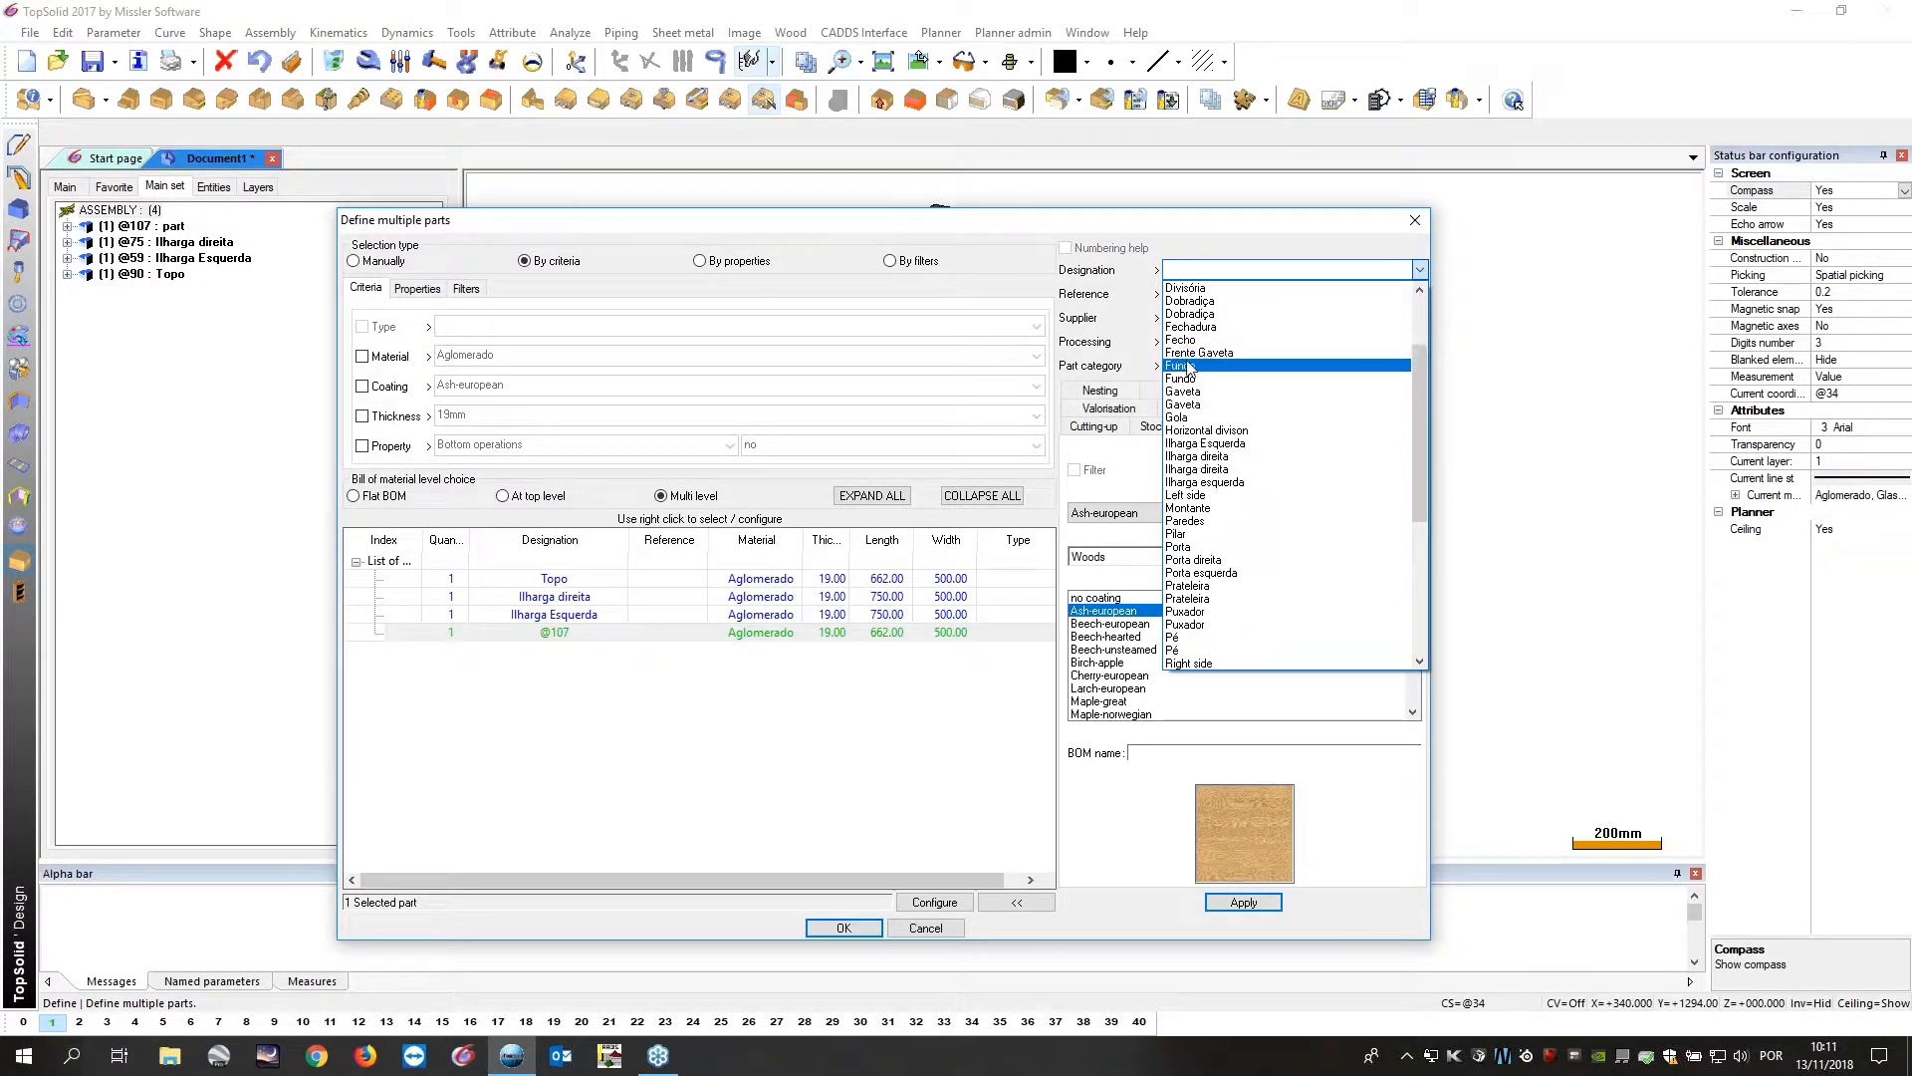
left_click(1188, 366)
left_click(1244, 901)
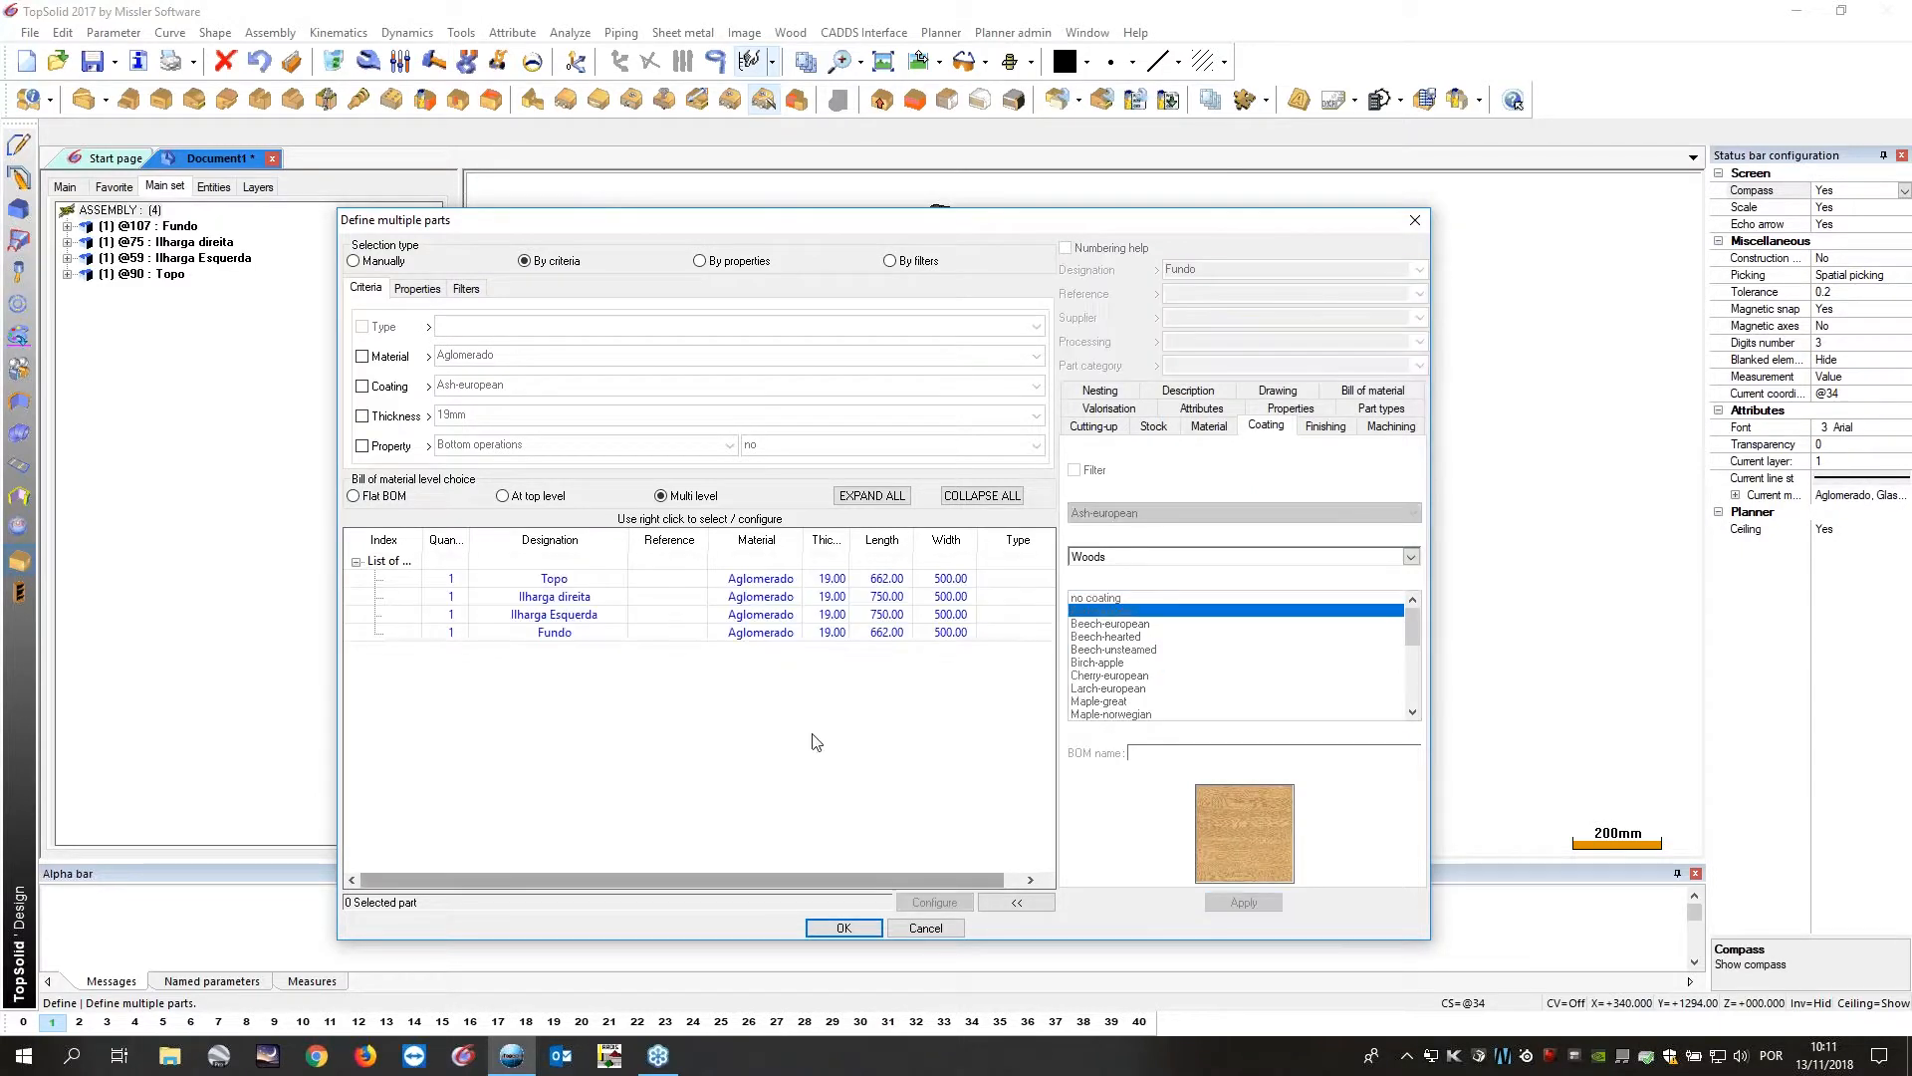
Give all four panels the part type Painel, apply it and finish the multiple part definition.
left_click_drag(554, 579, 570, 643)
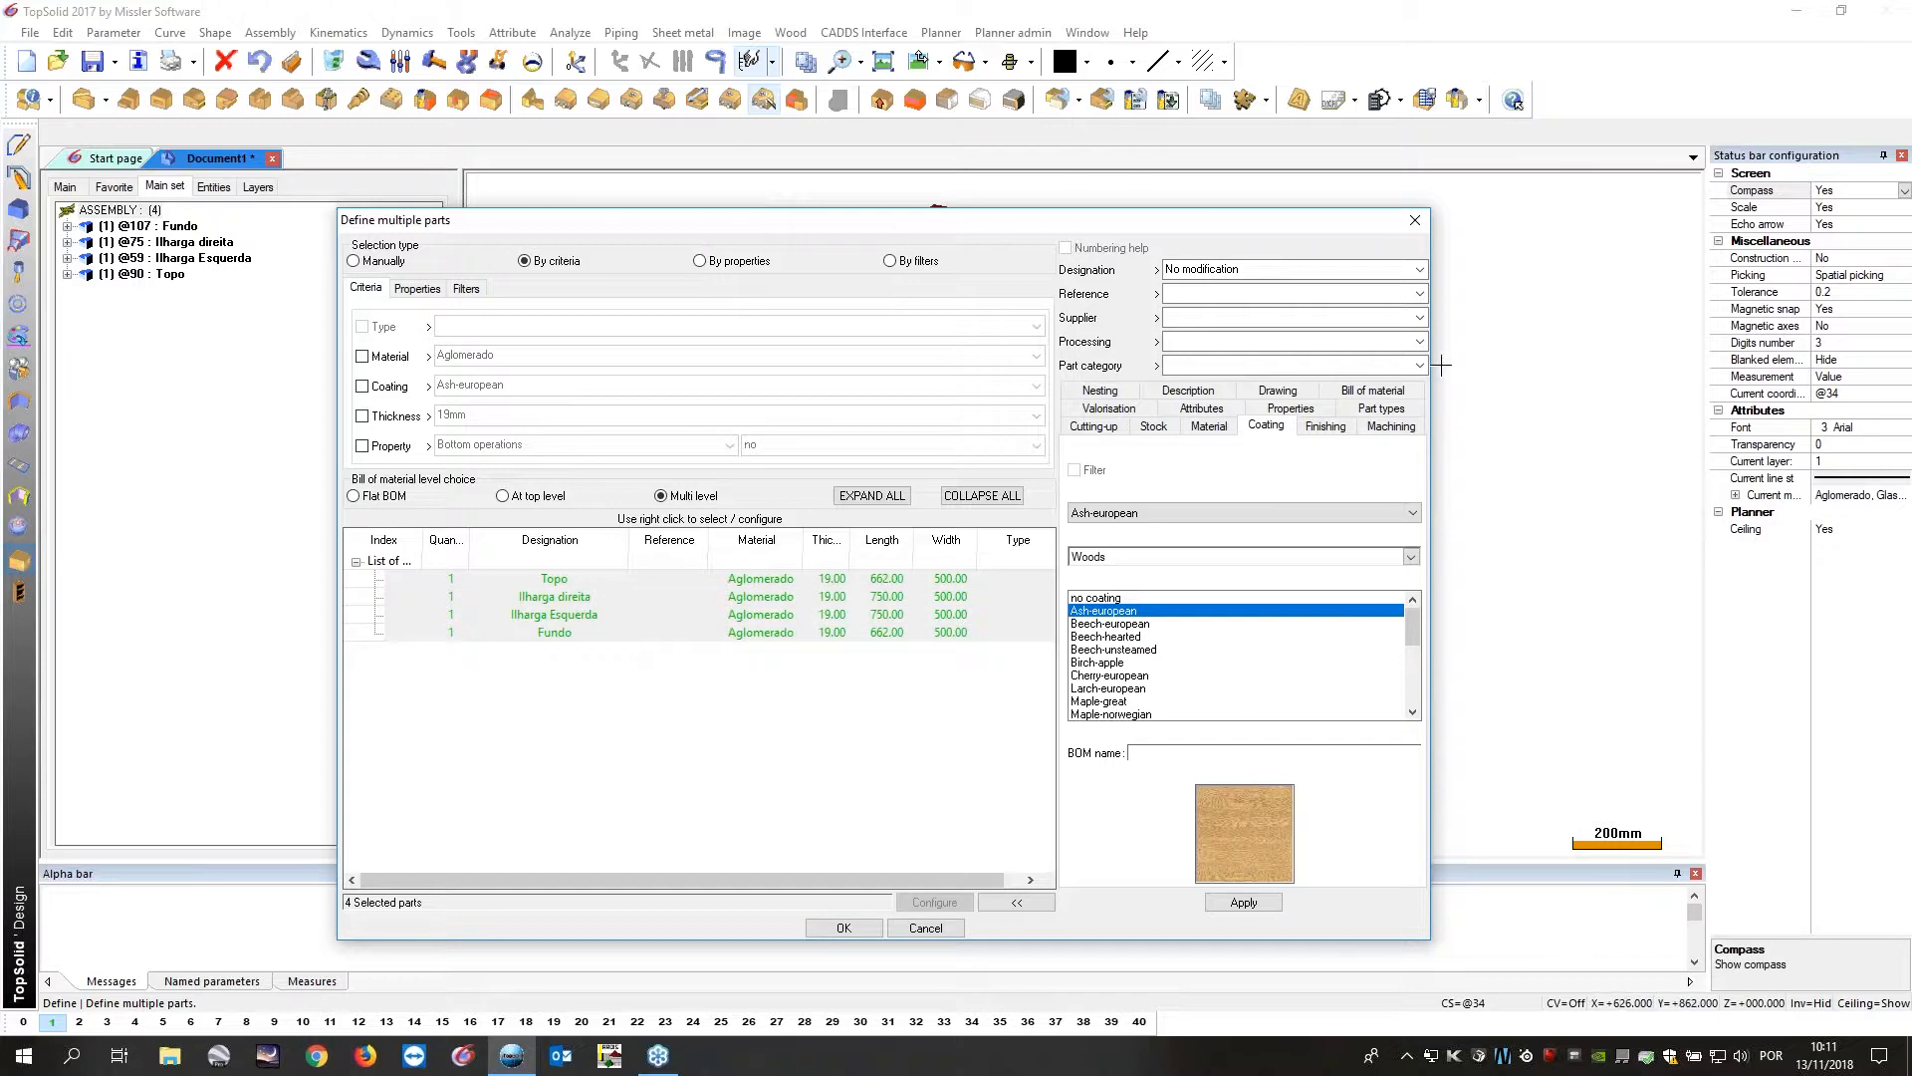
left_click(1382, 408)
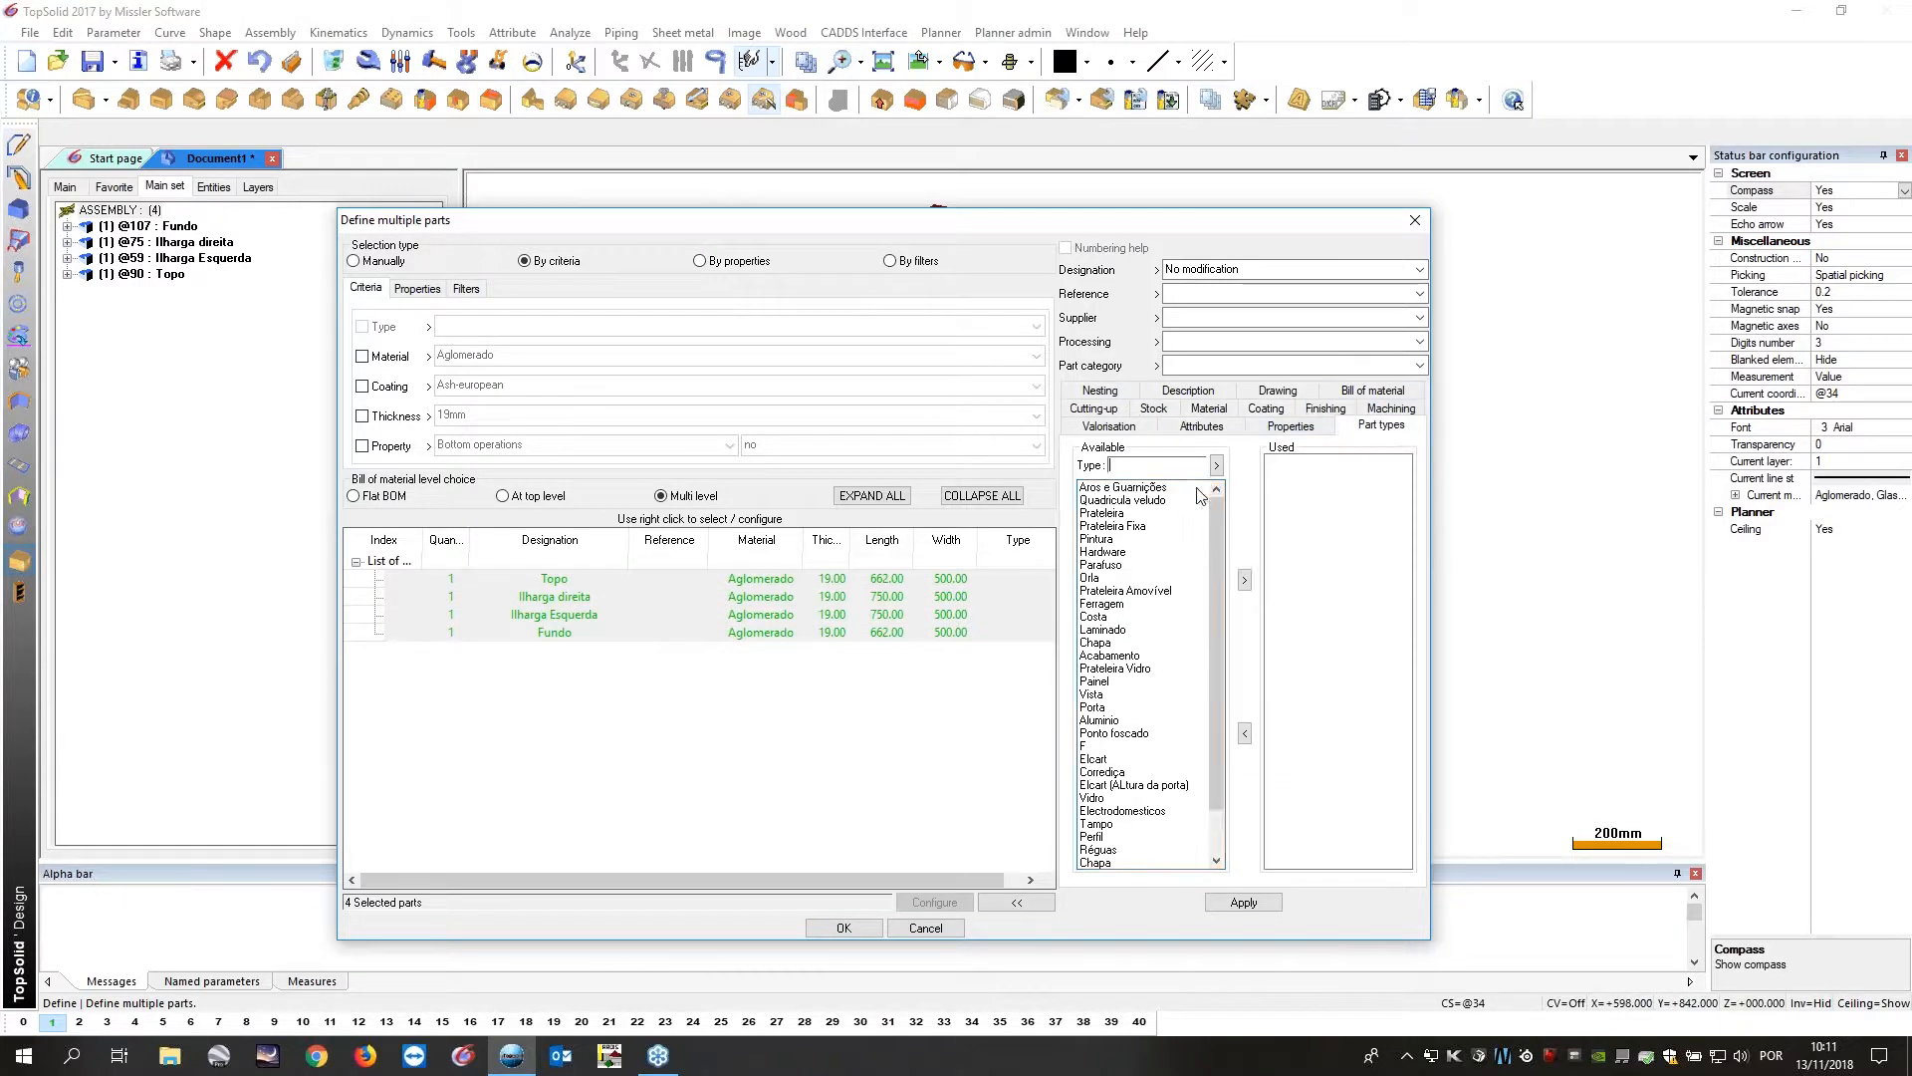
double_click(1096, 683)
left_click(1242, 902)
left_click(846, 929)
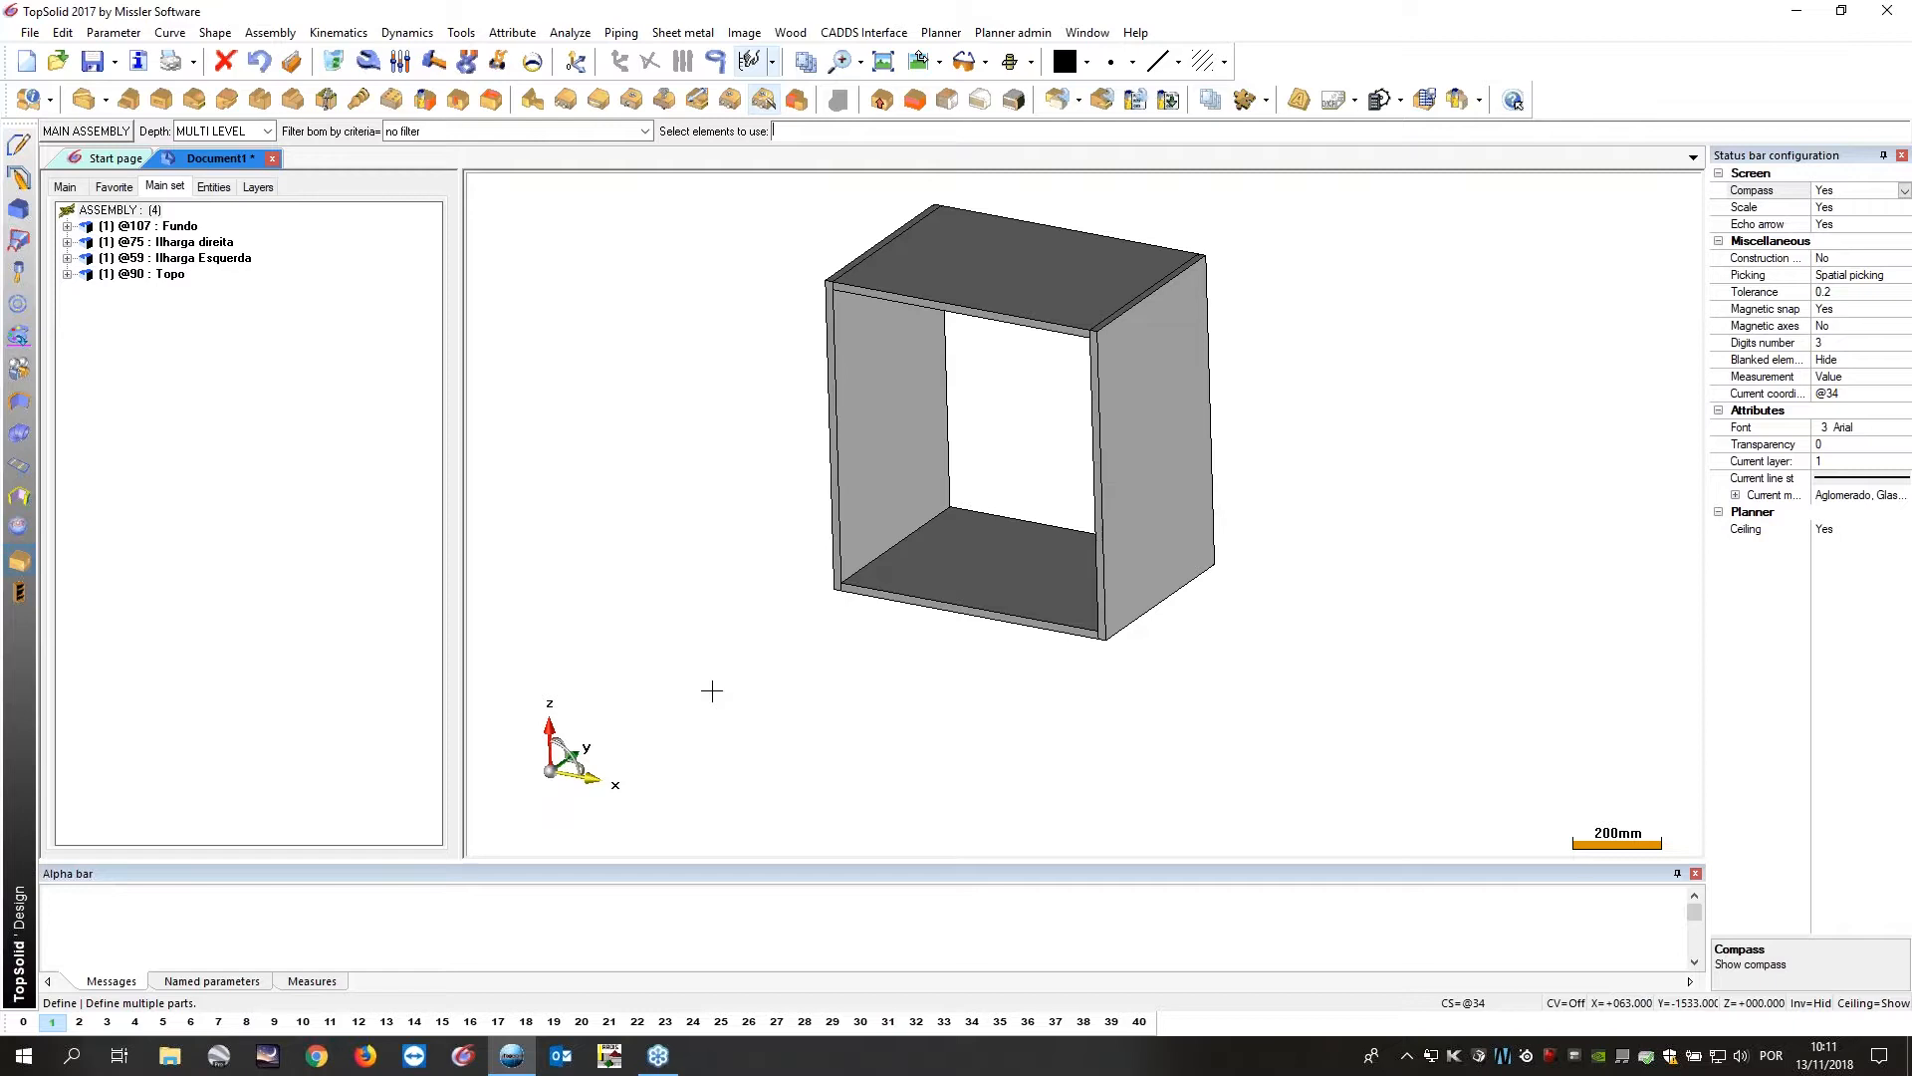
Include the standard component Groove back from TSWS-Mobiliário, Cabinets, Backs, and accept its housing inside the cabinet.
middle_click_drag(1250, 449, 1235, 541)
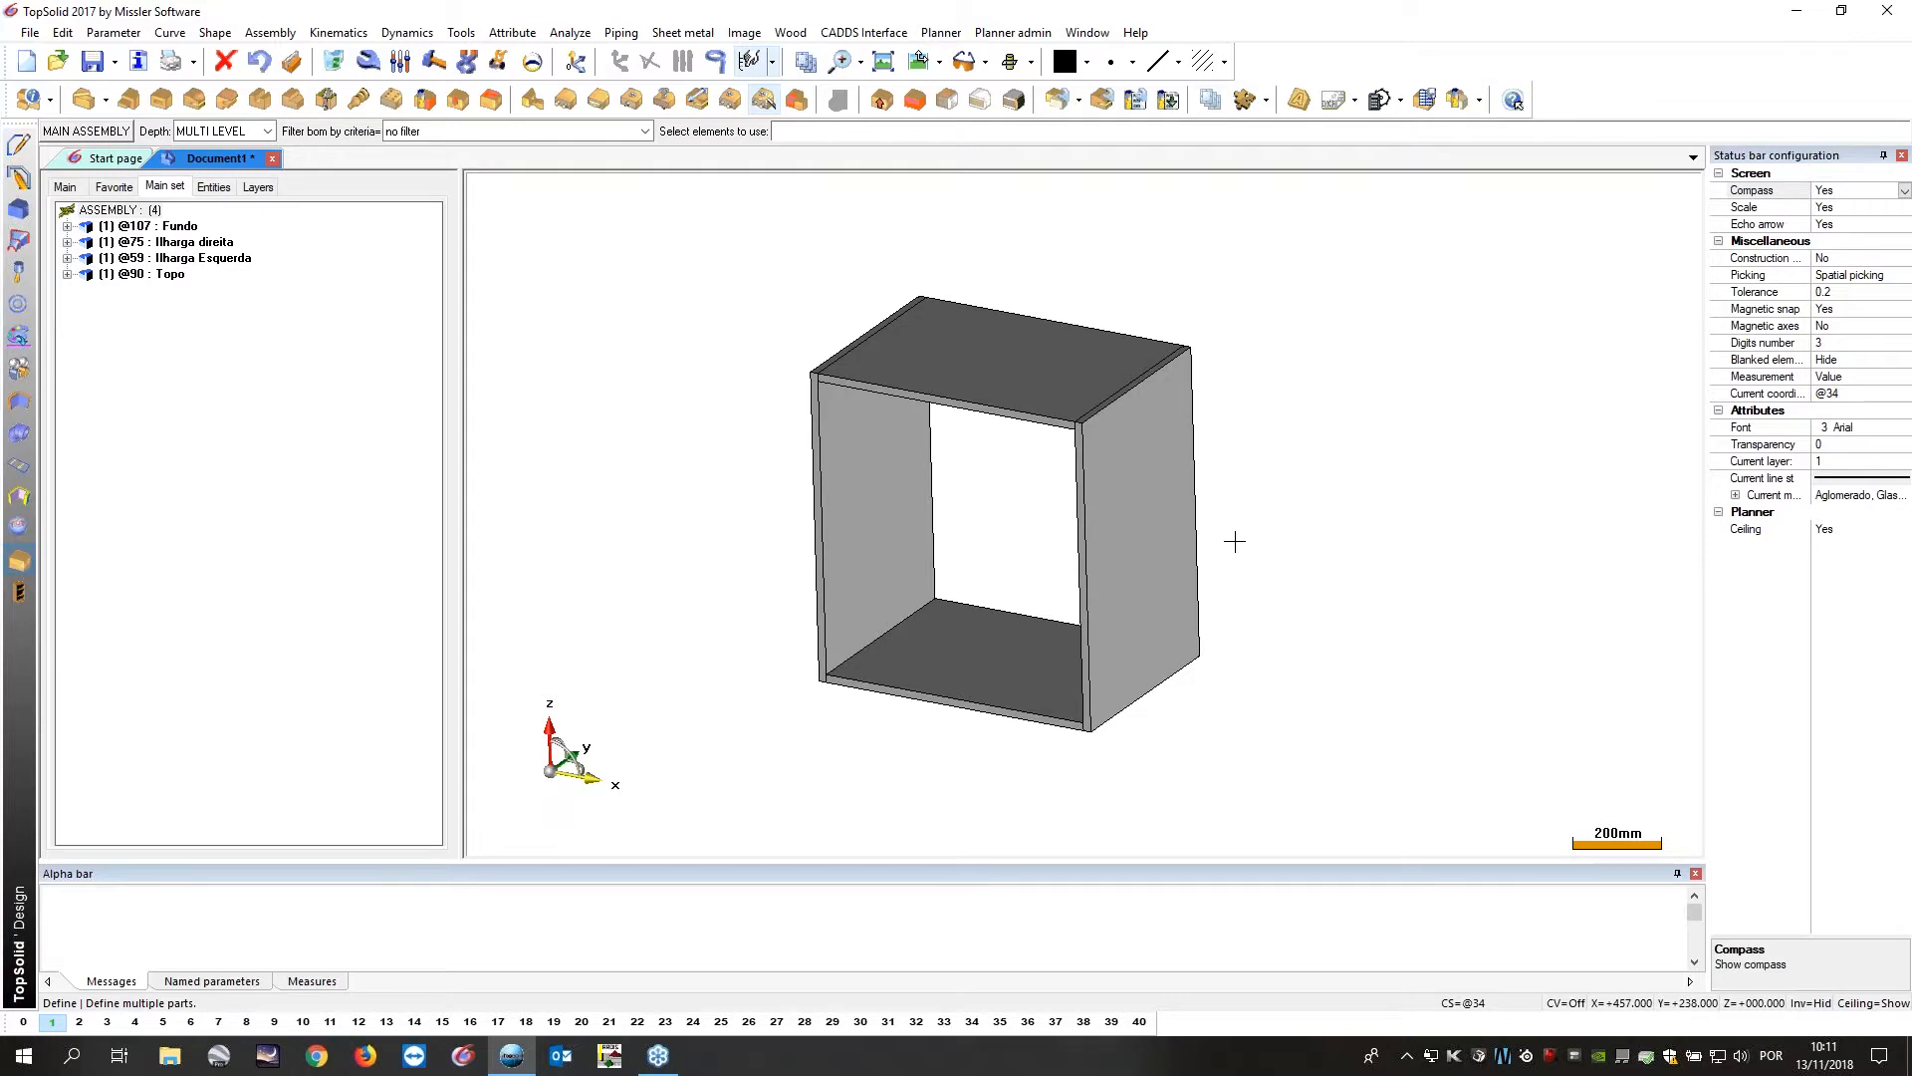
middle_click_drag(727, 298, 799, 269)
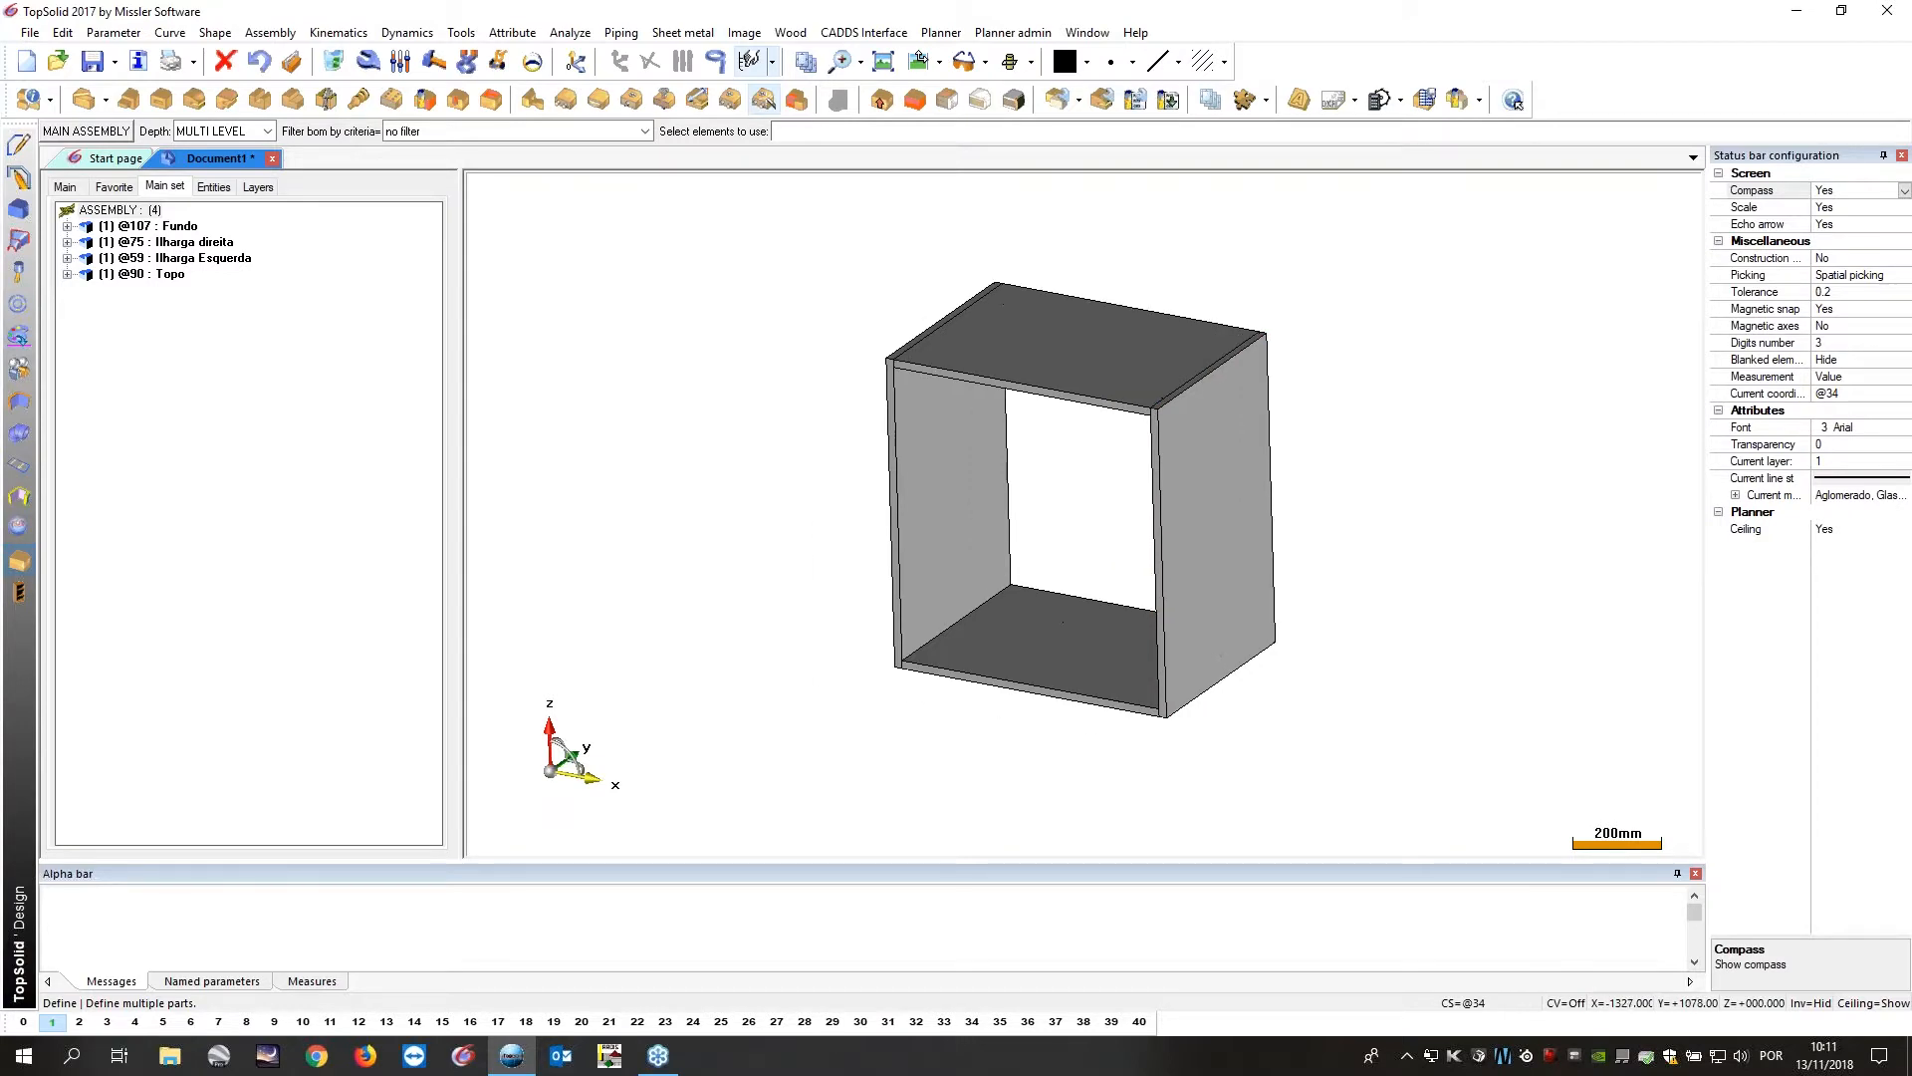
middle_click_drag(790, 342, 798, 355, "shift")
scroll(937, 490, "up", 3)
scroll(937, 490, "down", 3)
middle_click_drag(820, 512, 679, 498)
left_click(270, 32)
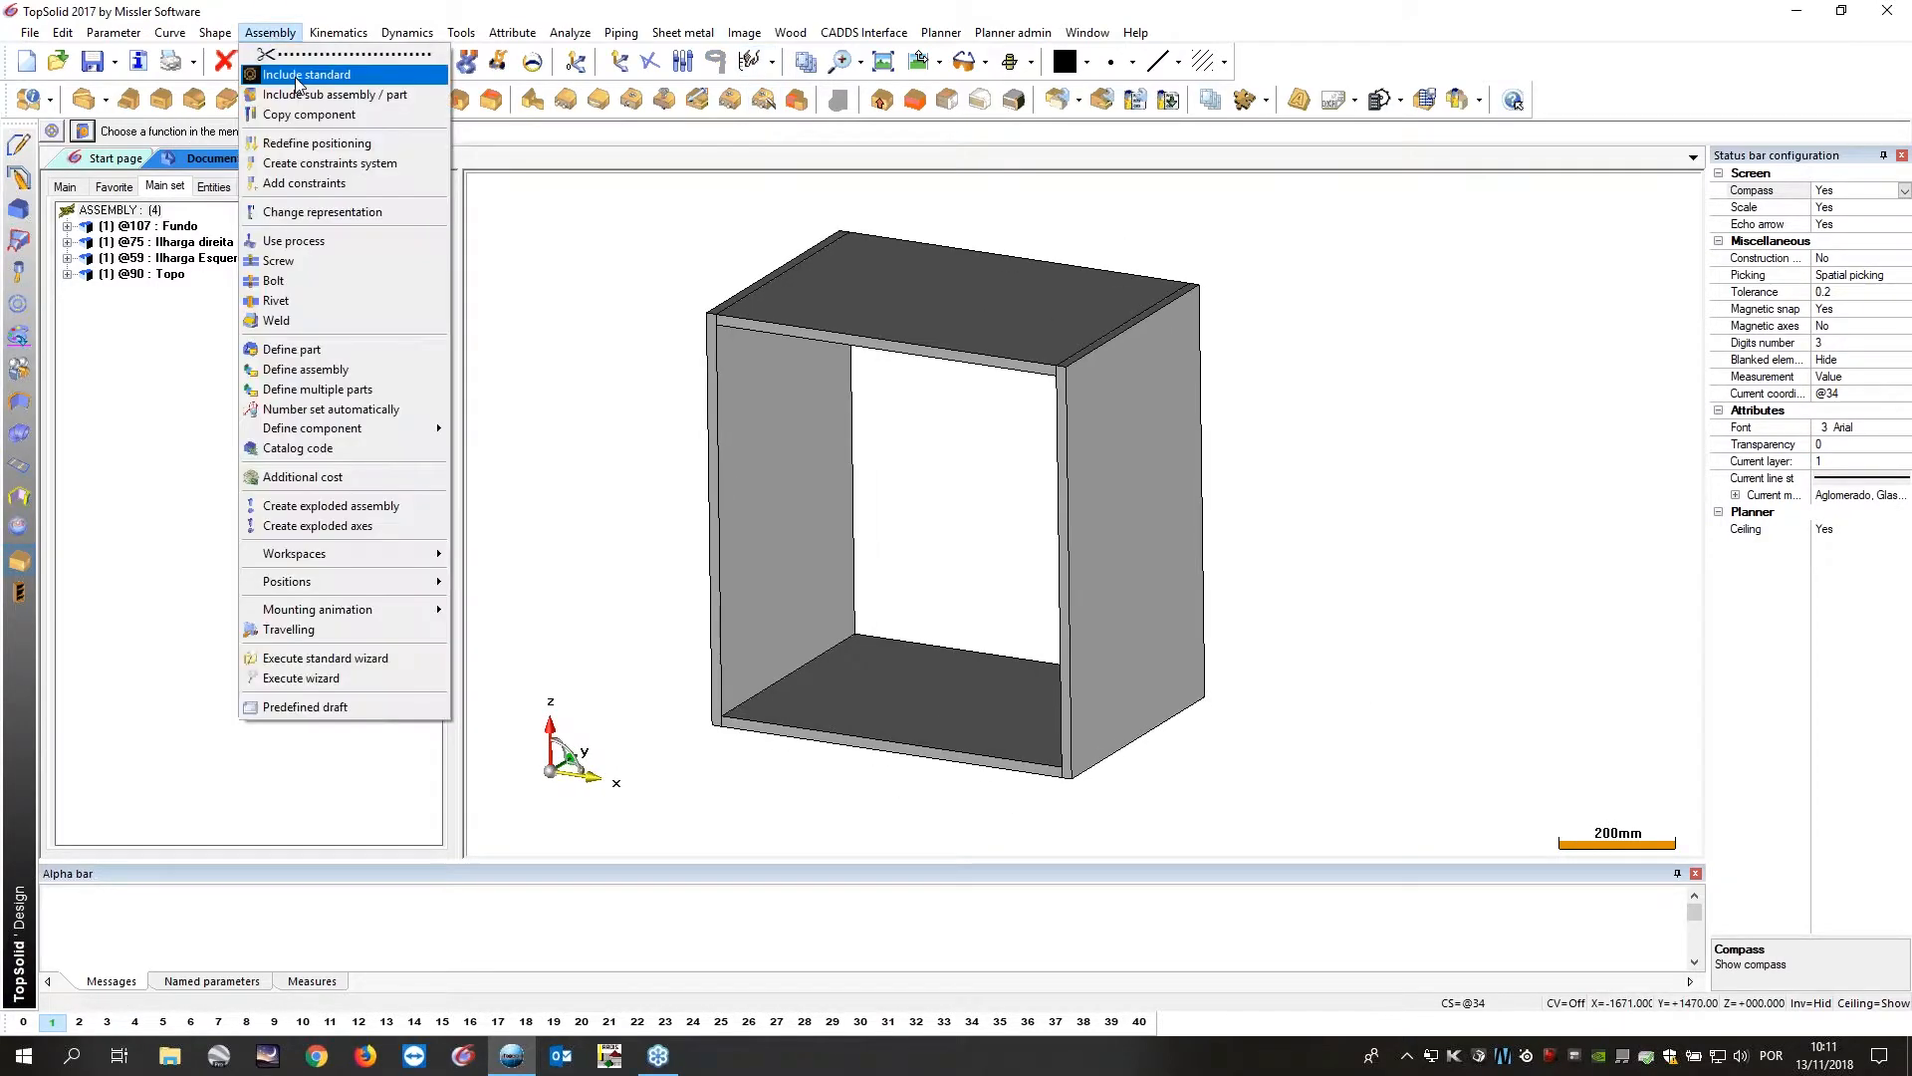
left_click(296, 78)
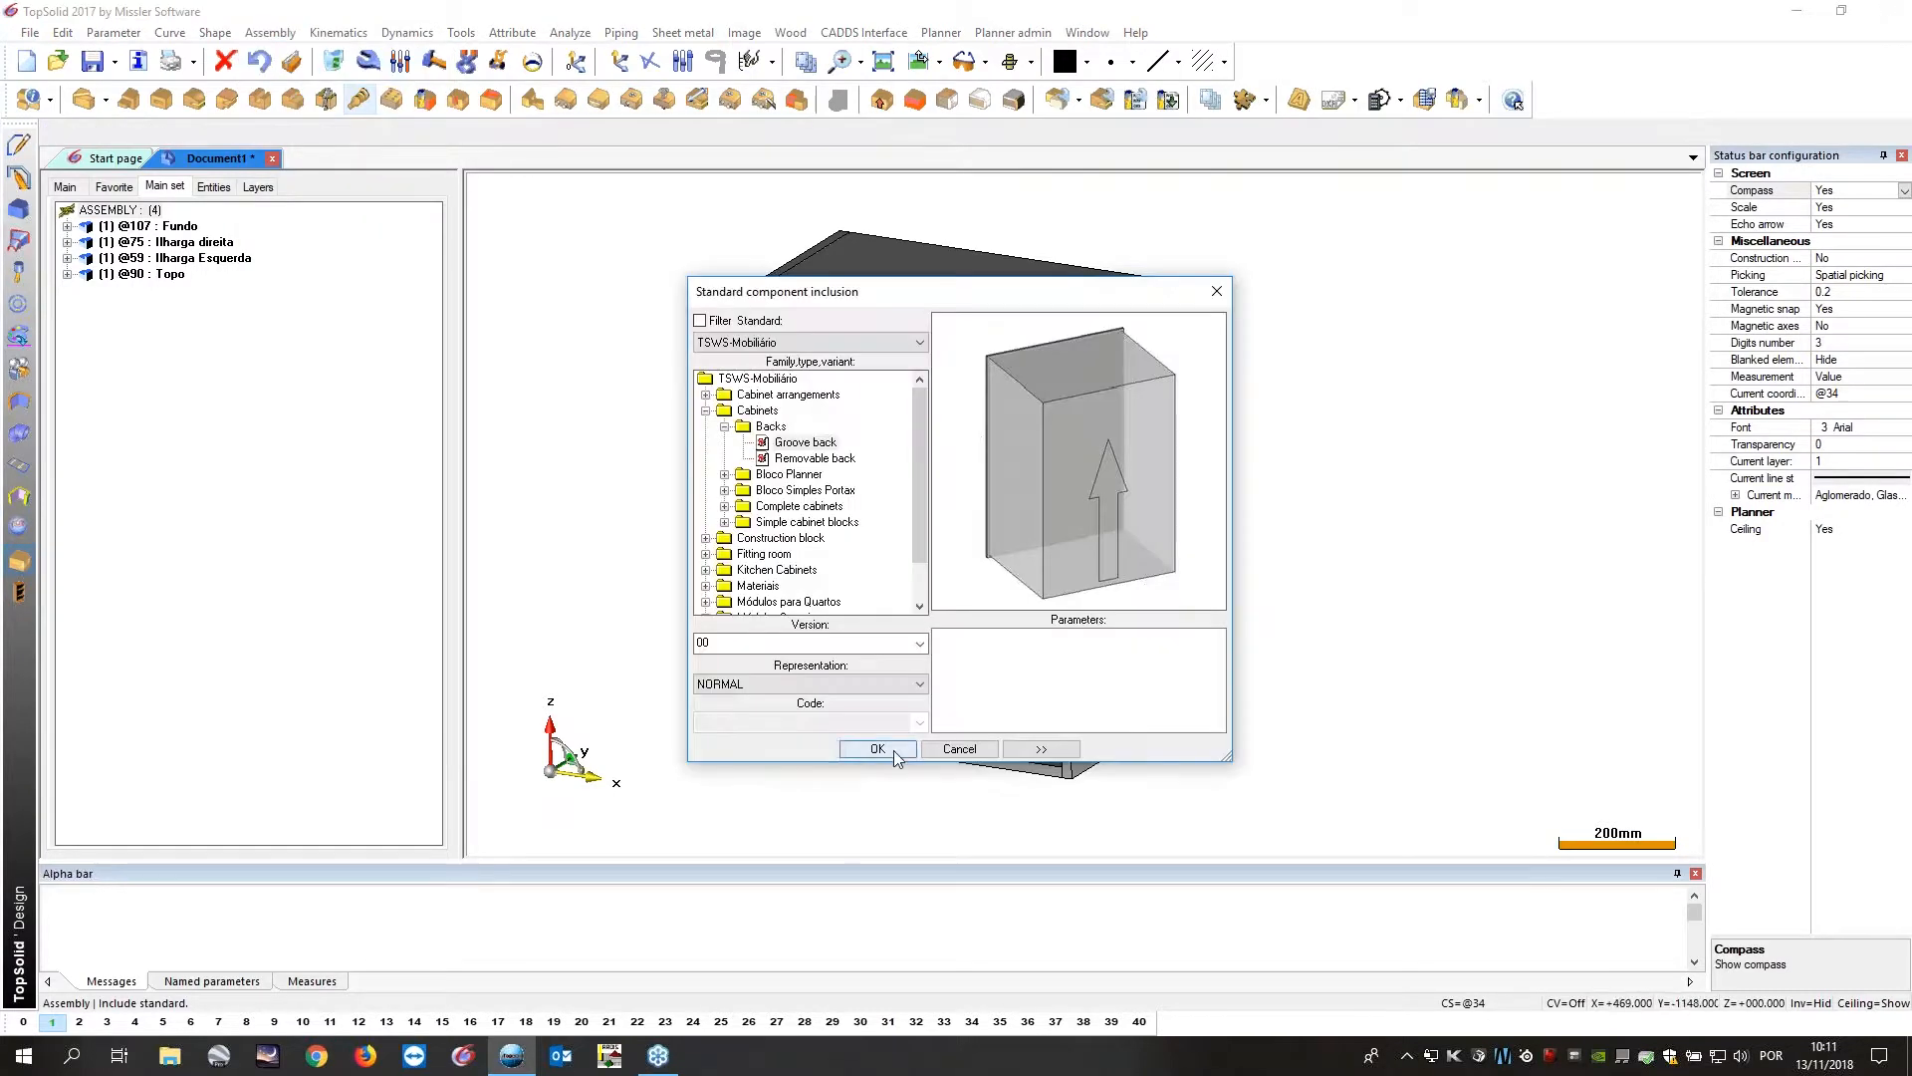
left_click(877, 749)
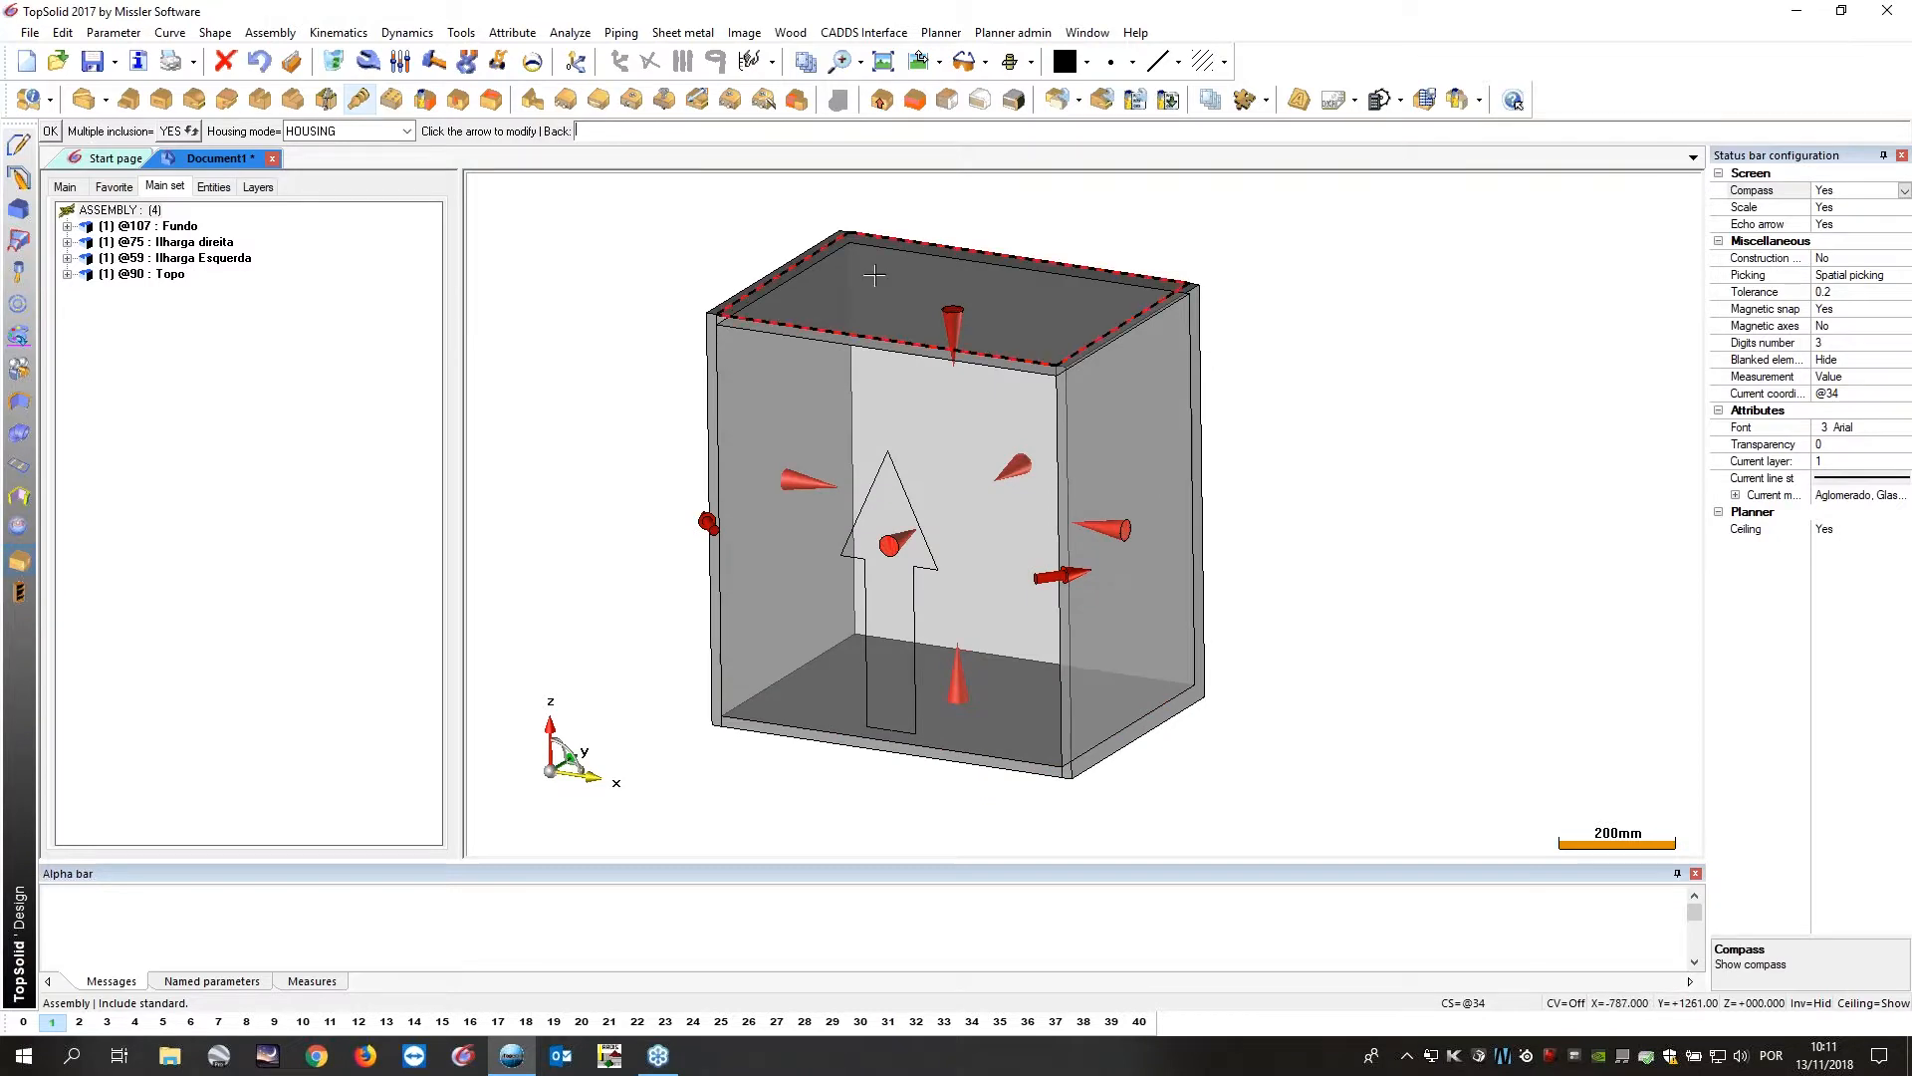
left_click(50, 131)
Accept the back's 10 mm thickness, set its gap to 8 mm and run the Bottom groove process automatically.
double_click(262, 131)
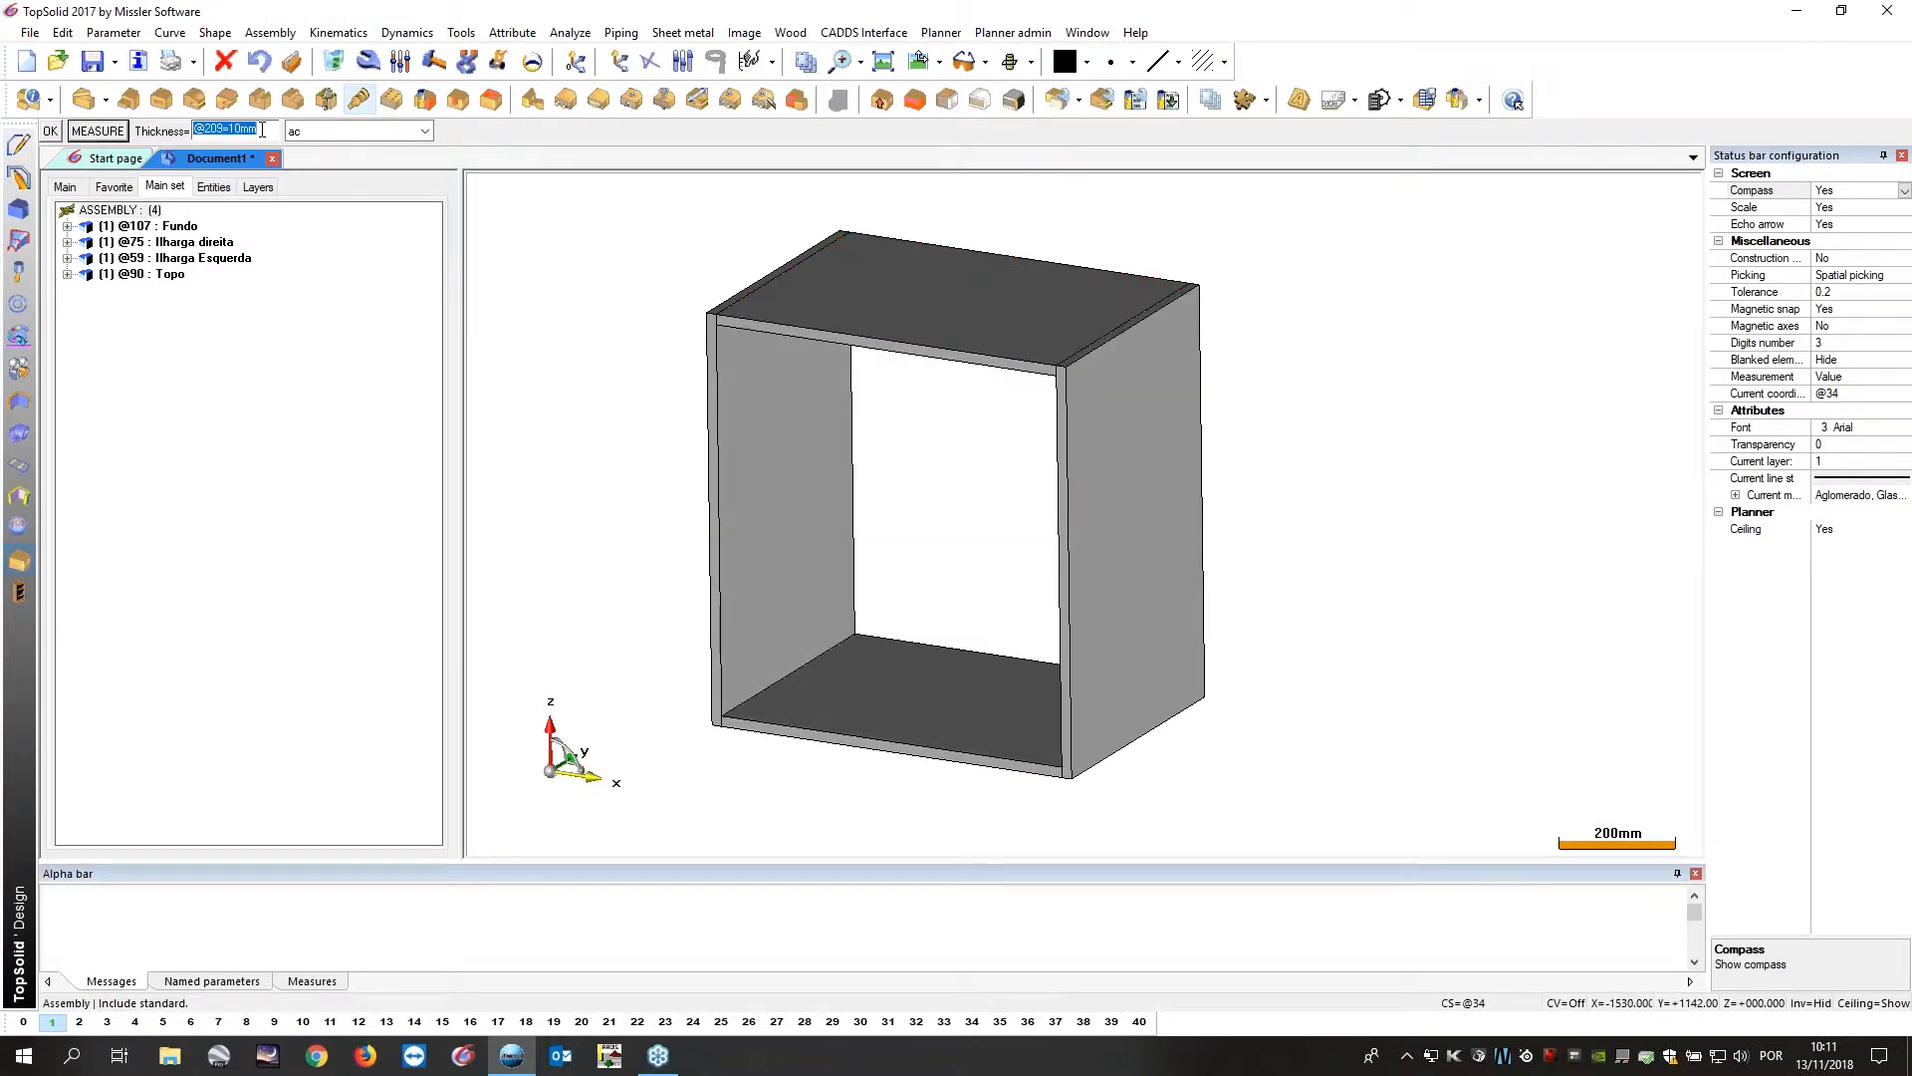
key("Return")
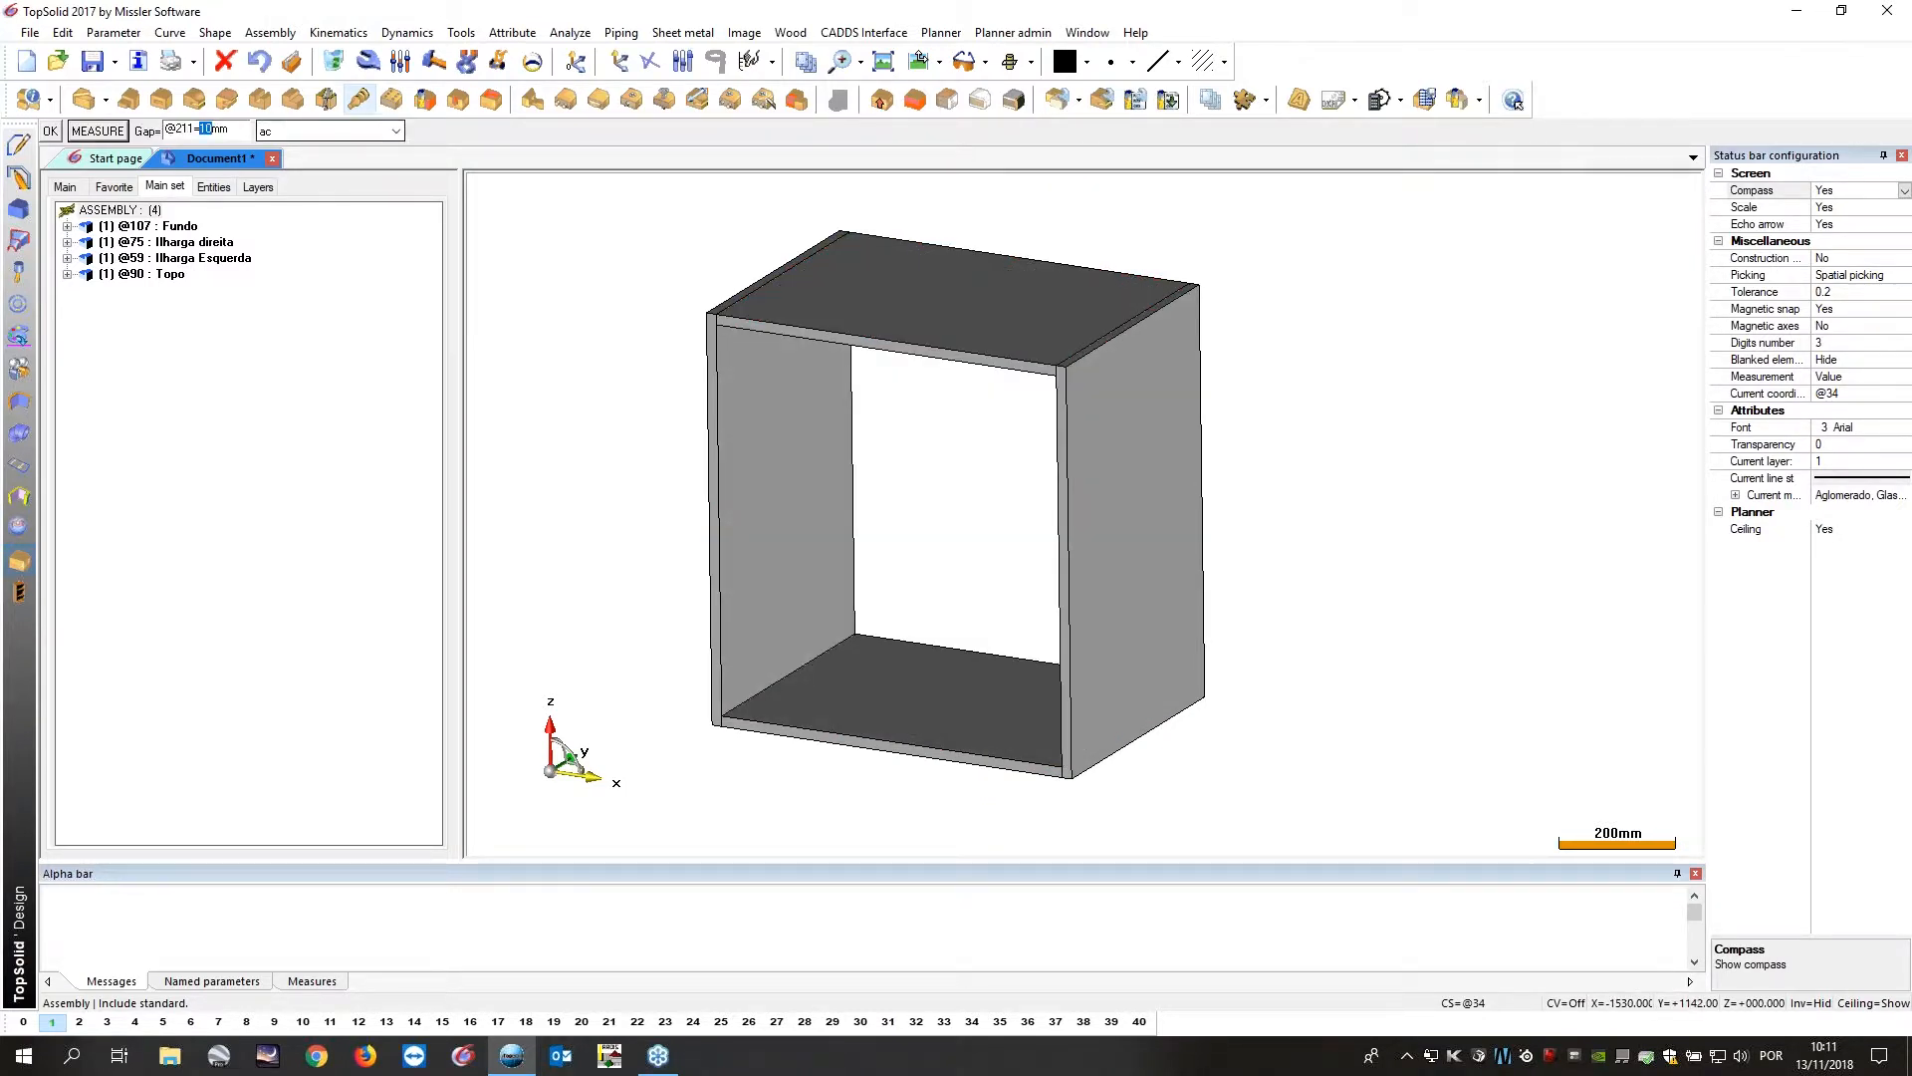
type("8")
key("Return")
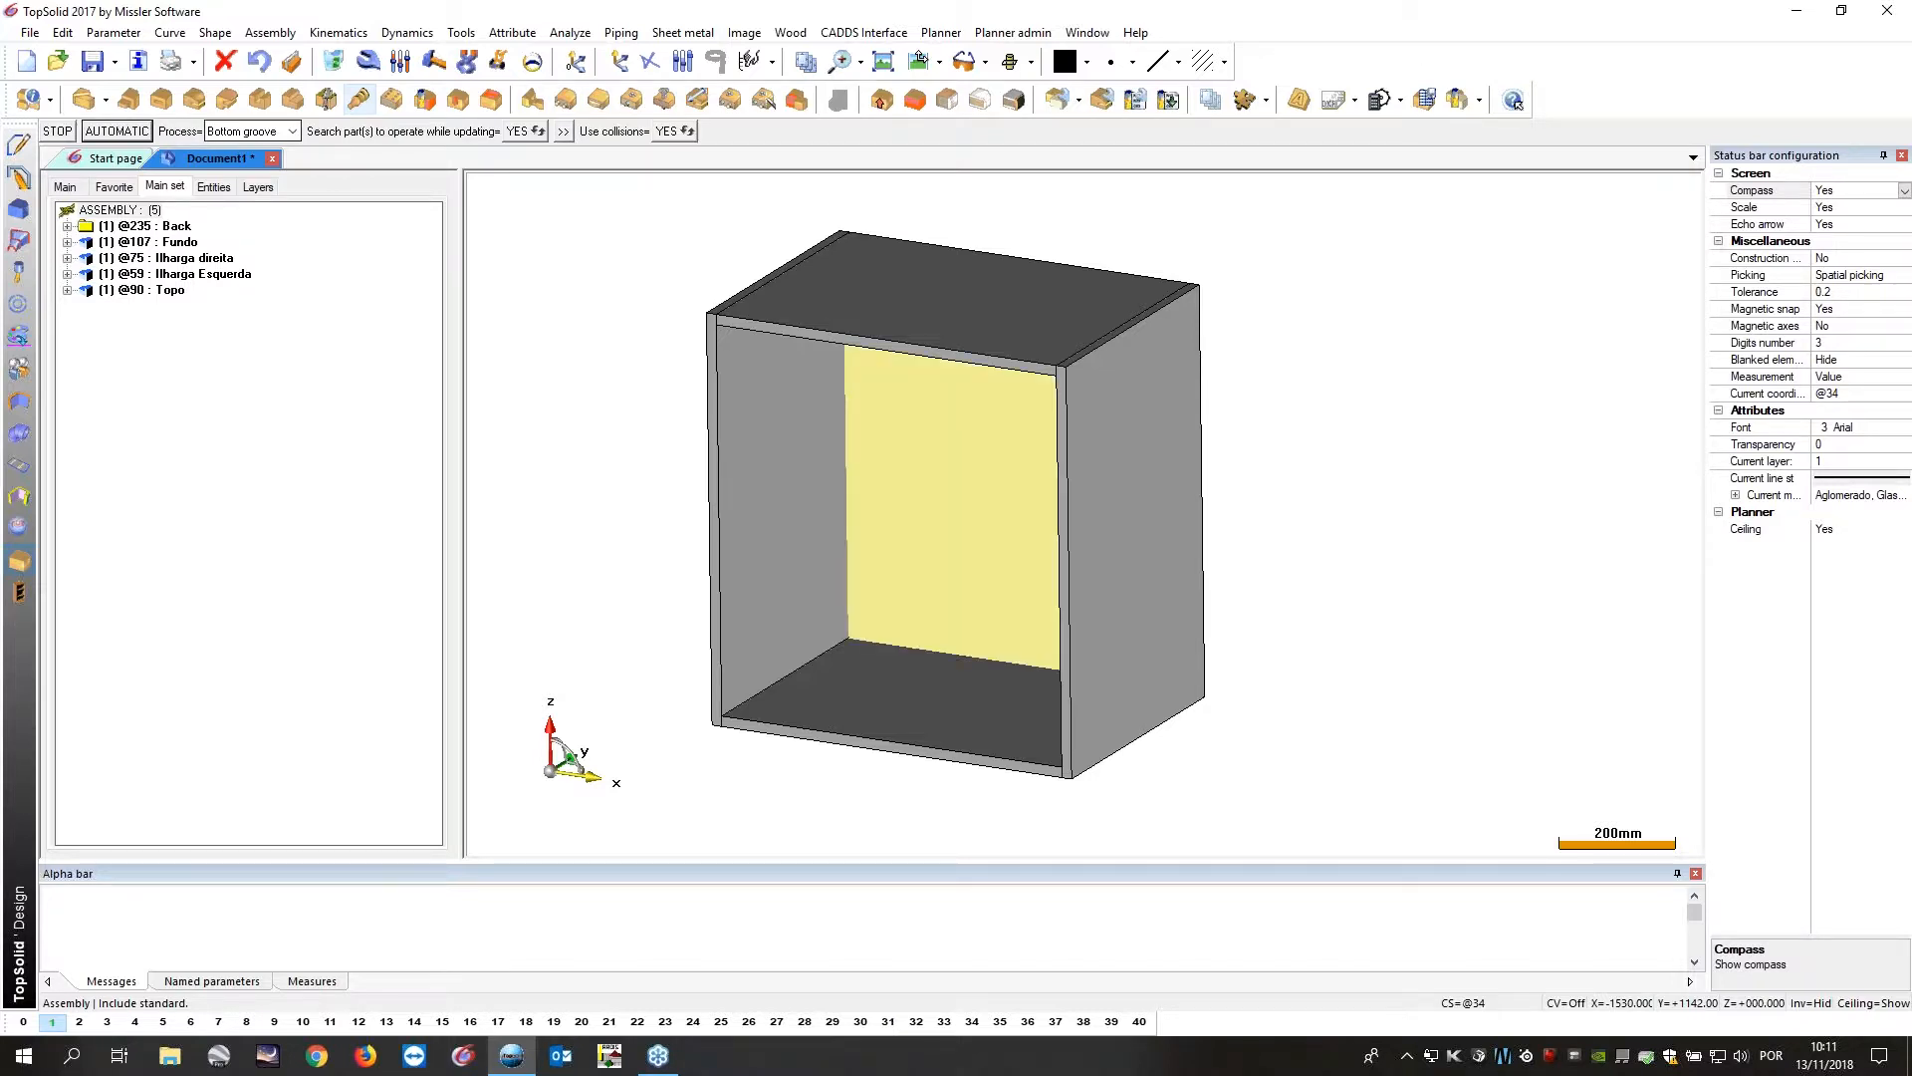
left_click(124, 129)
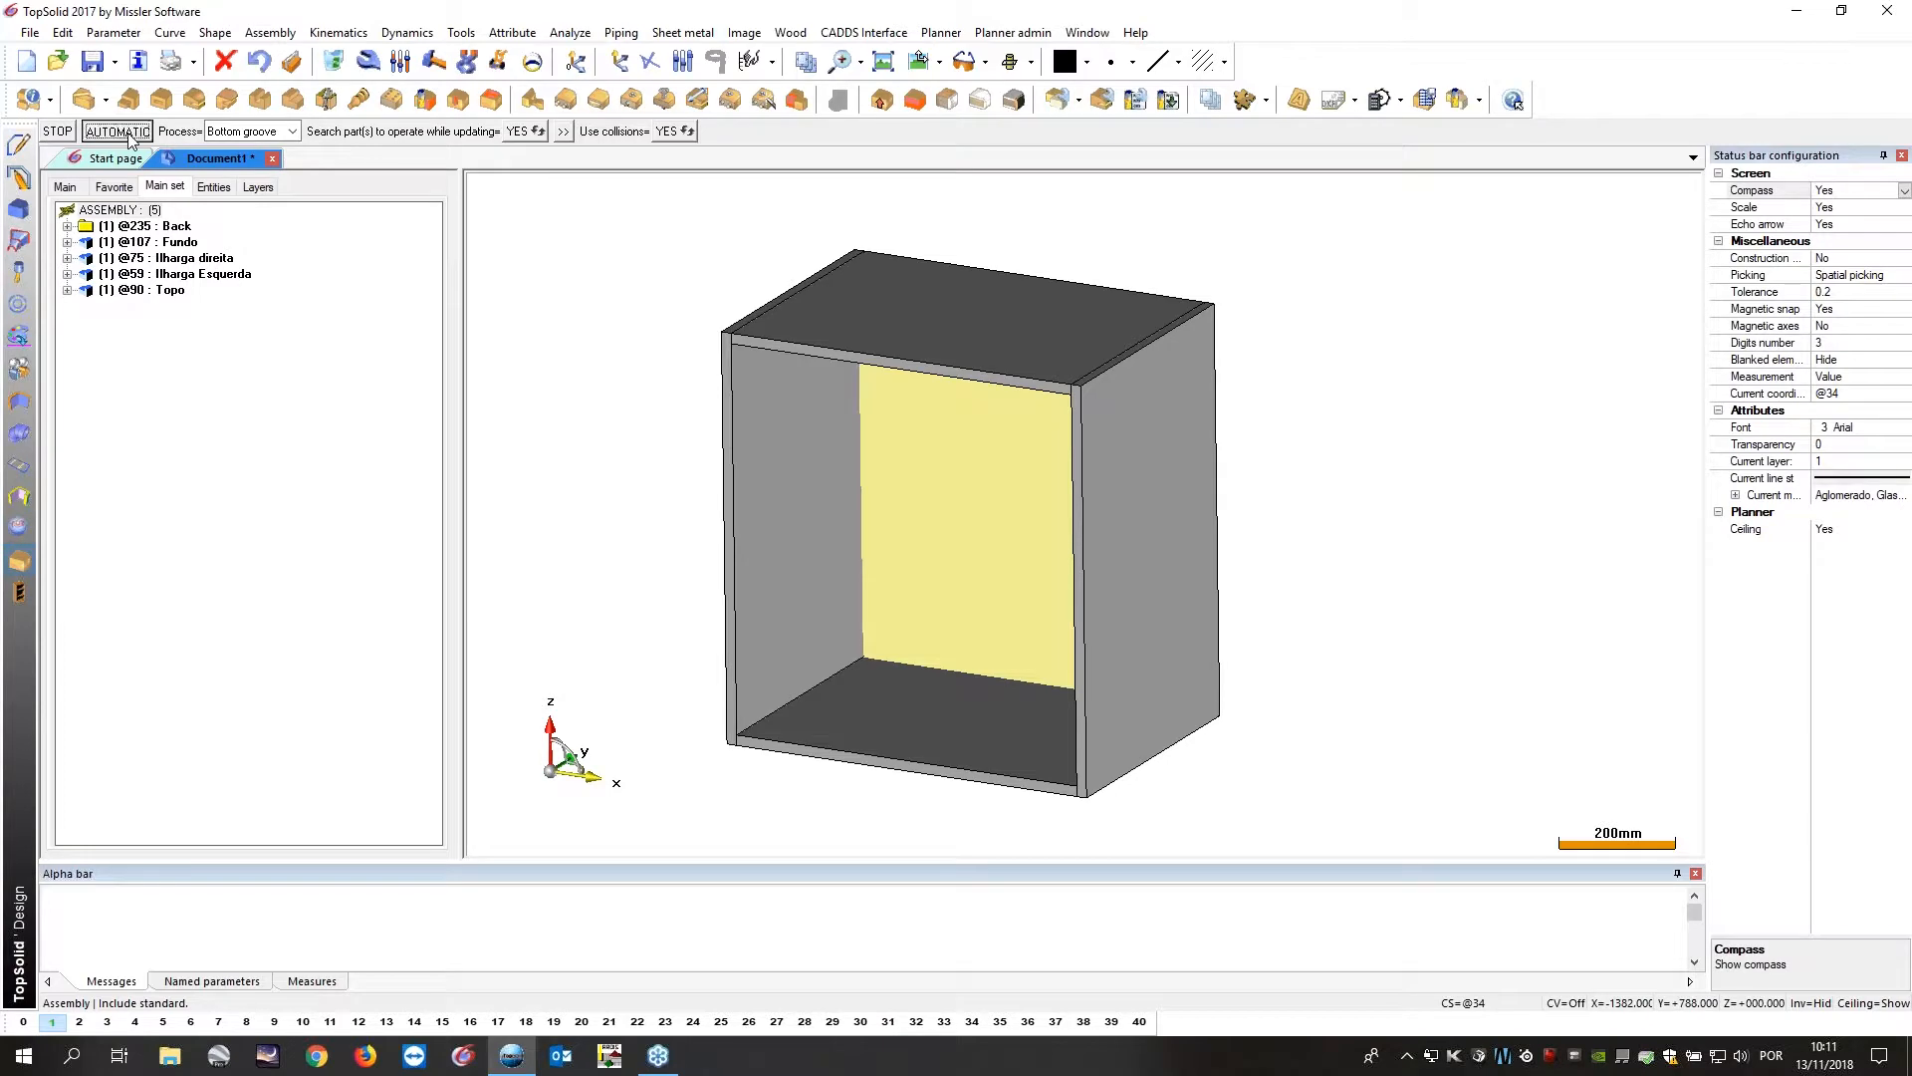
left_click(117, 132)
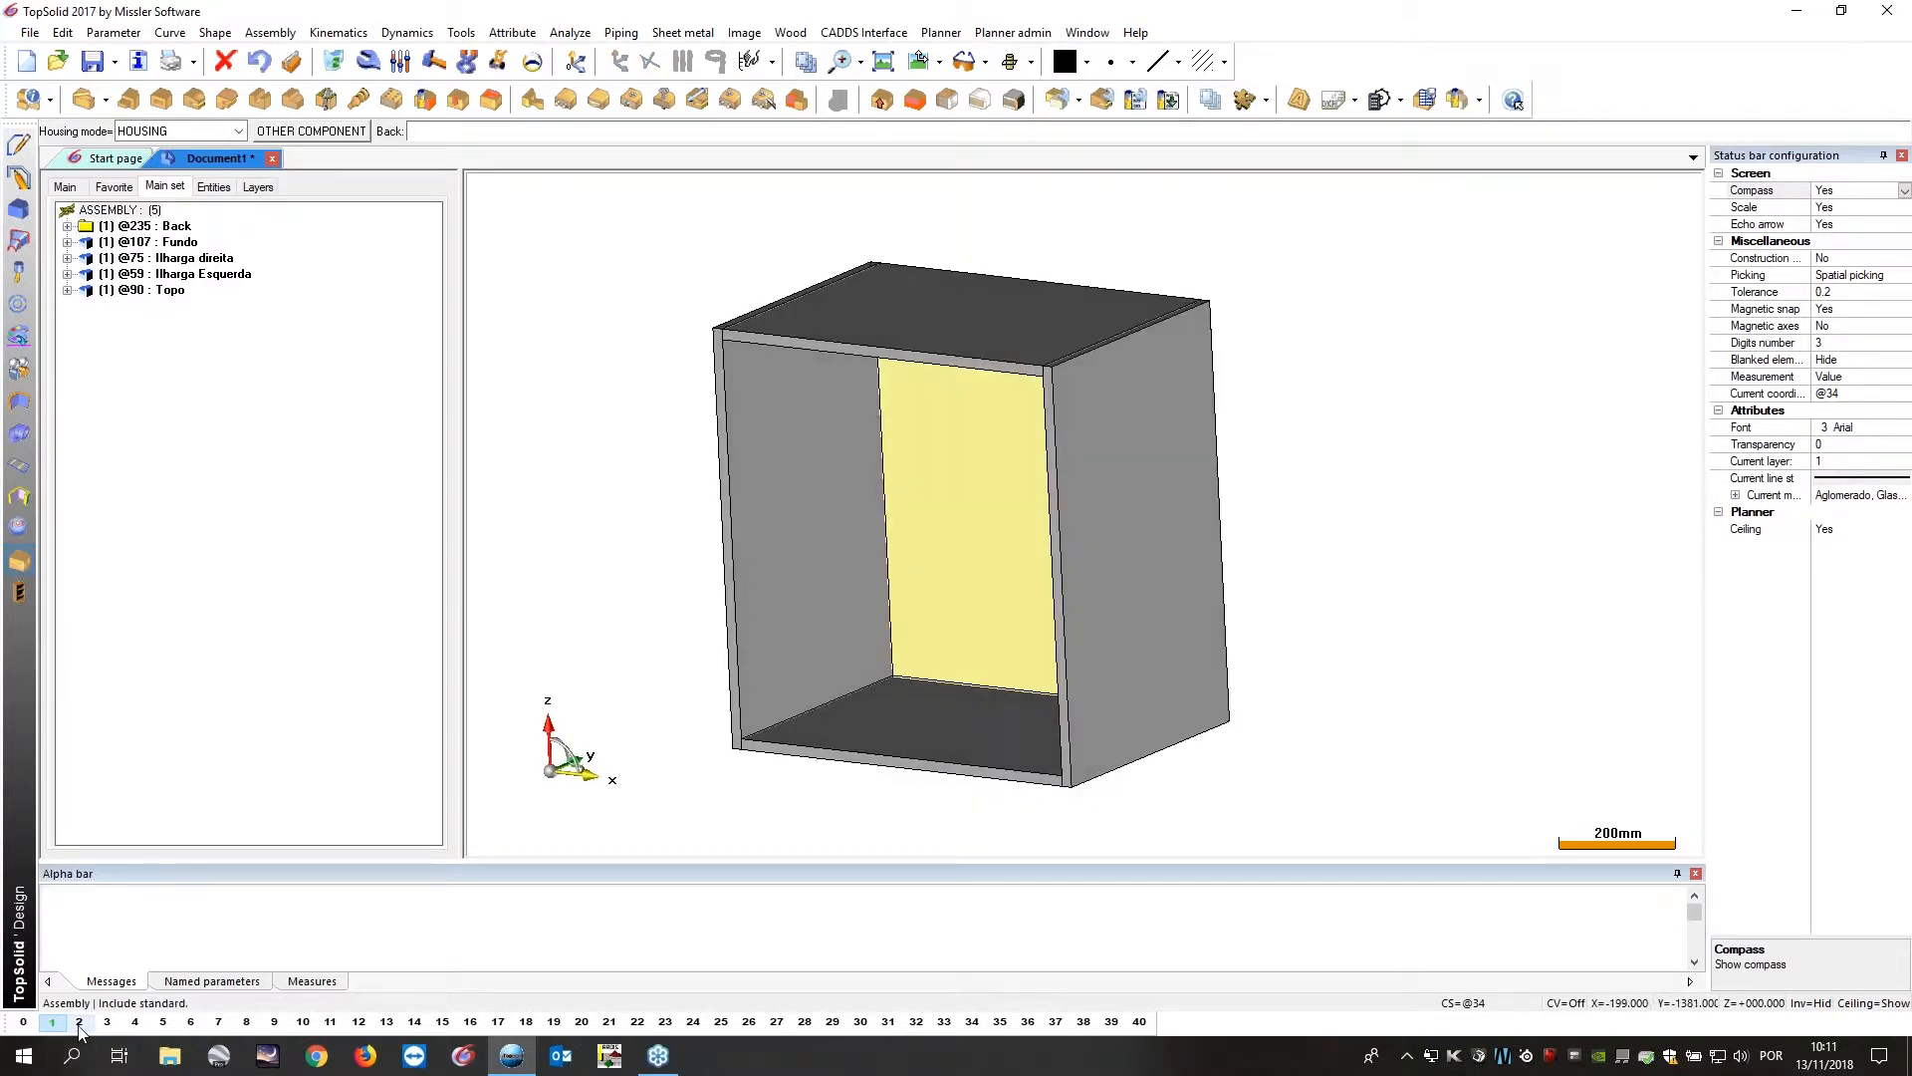
Move the back panel to layer 2.
left_click(870, 686)
left_click(963, 651)
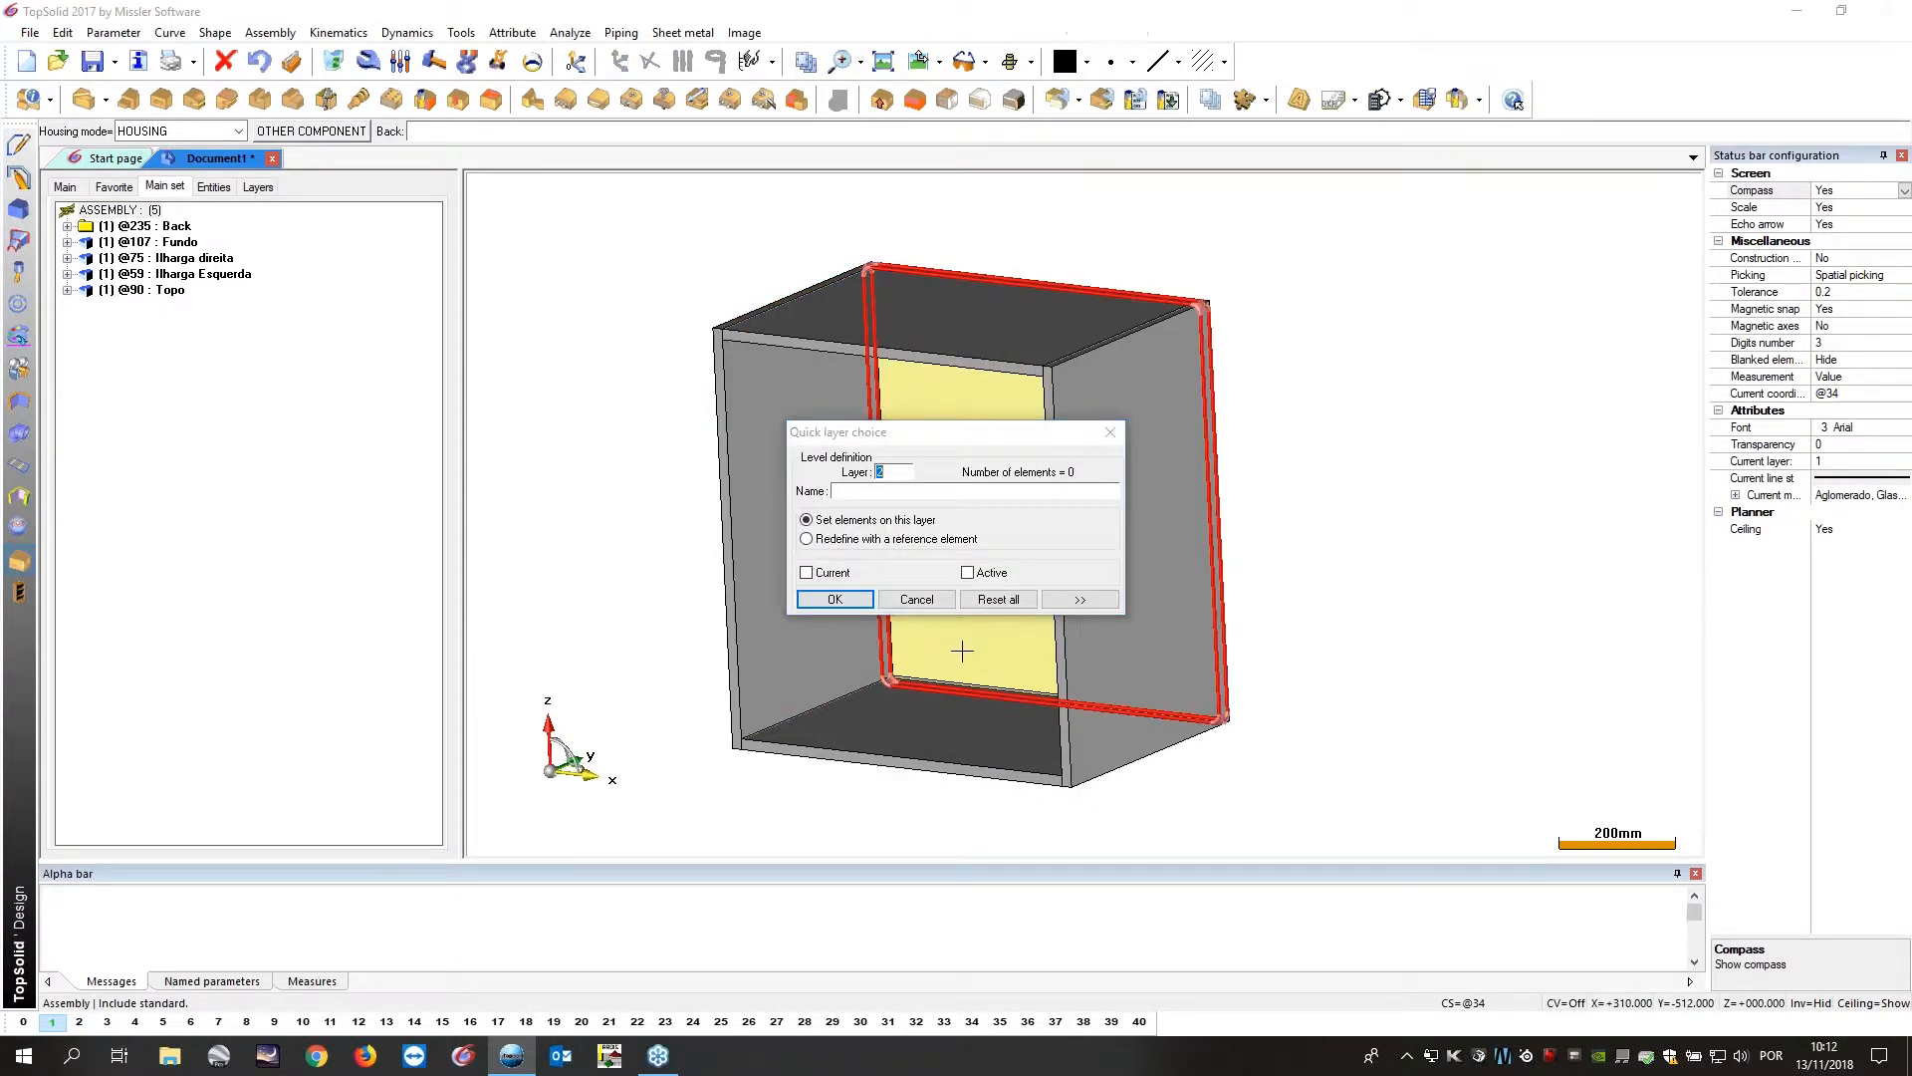
left_click(549, 570)
Examine the grooves cut into the cabinet panels with the back hidden, and show layer 2 again.
middle_click_drag(609, 579, 871, 466)
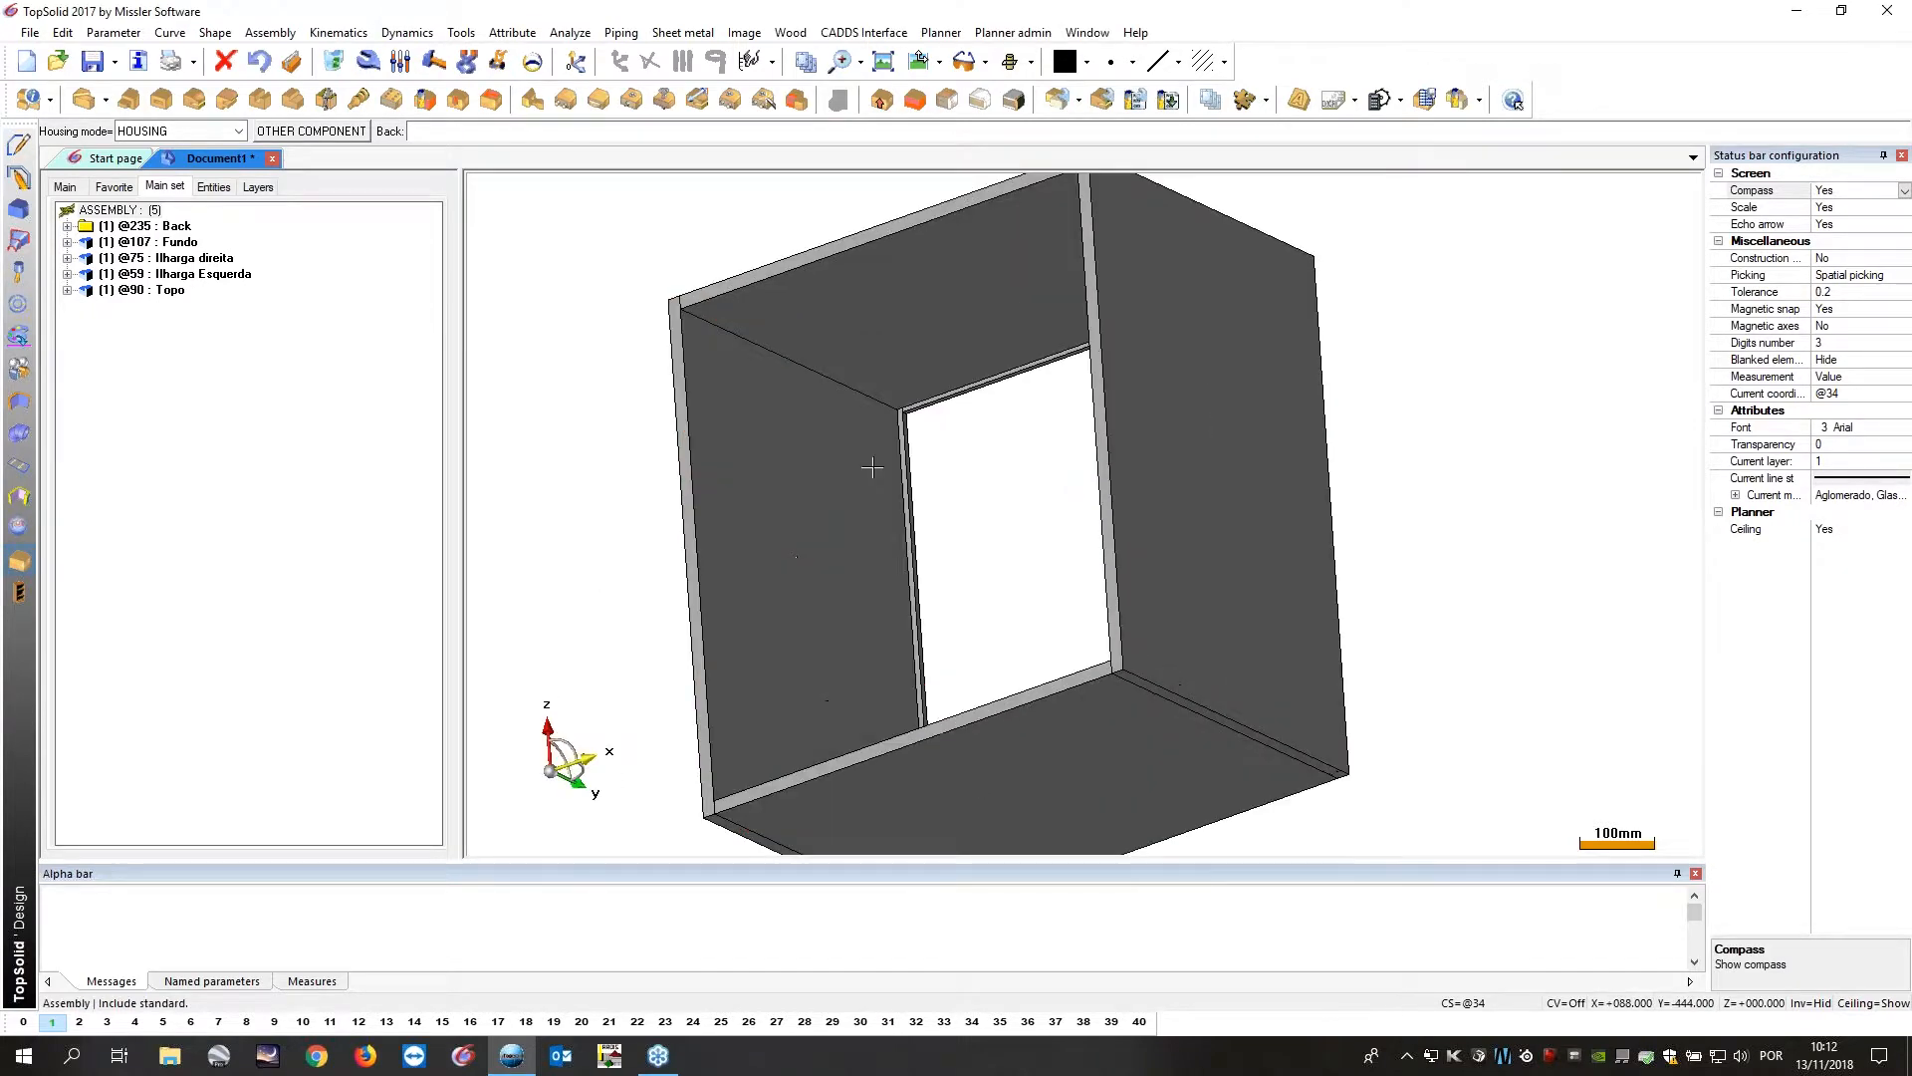
scroll(915, 434, "up", 9)
scroll(1008, 383, "down", 4)
scroll(1062, 496, "down", 1)
middle_click_drag(1062, 496, 877, 399)
scroll(882, 389, "down", 4)
scroll(1165, 453, "up", 3)
middle_click_drag(1165, 453, 1216, 448)
scroll(999, 434, "down", 7)
middle_click_drag(999, 434, 996, 518)
scroll(962, 501, "up", 2)
middle_click_drag(864, 520, 772, 493)
left_click(732, 486)
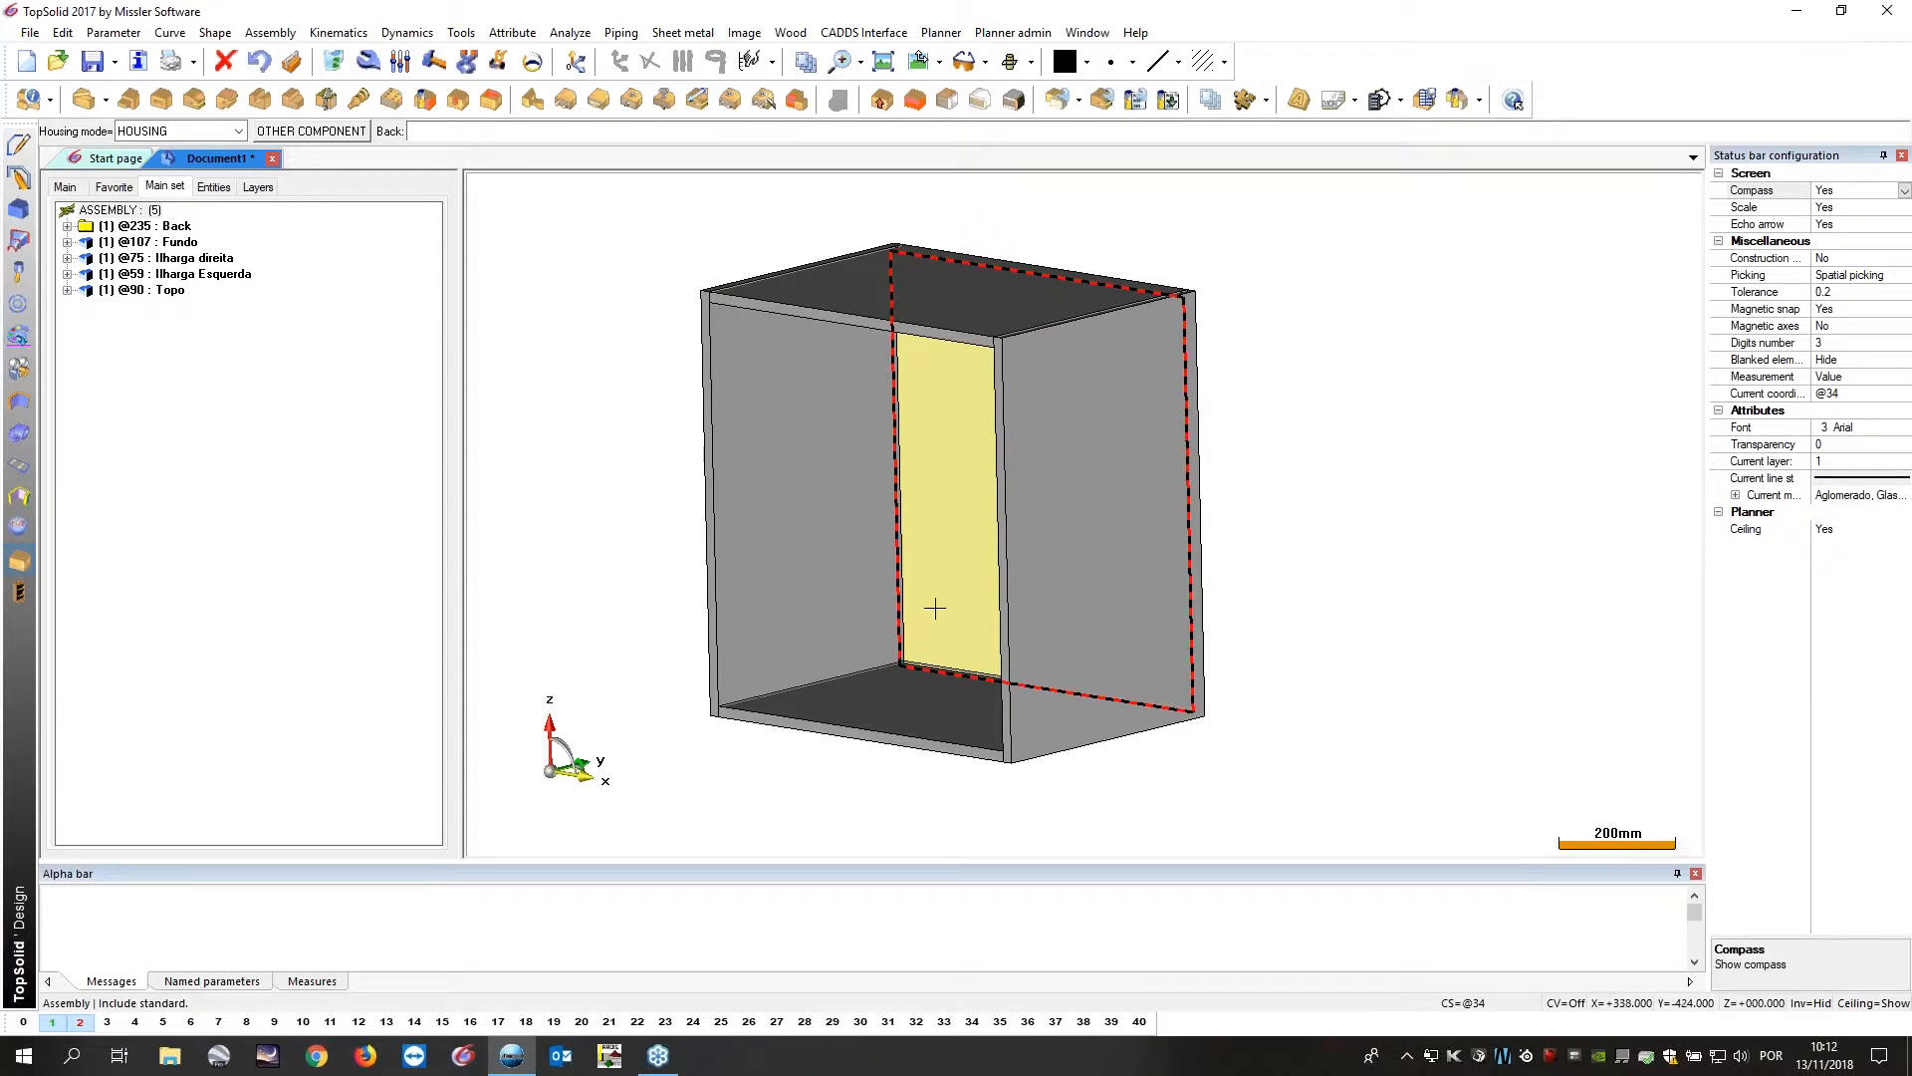
Delete the groove back component from the cabinet.
middle_click_drag(944, 597, 986, 595)
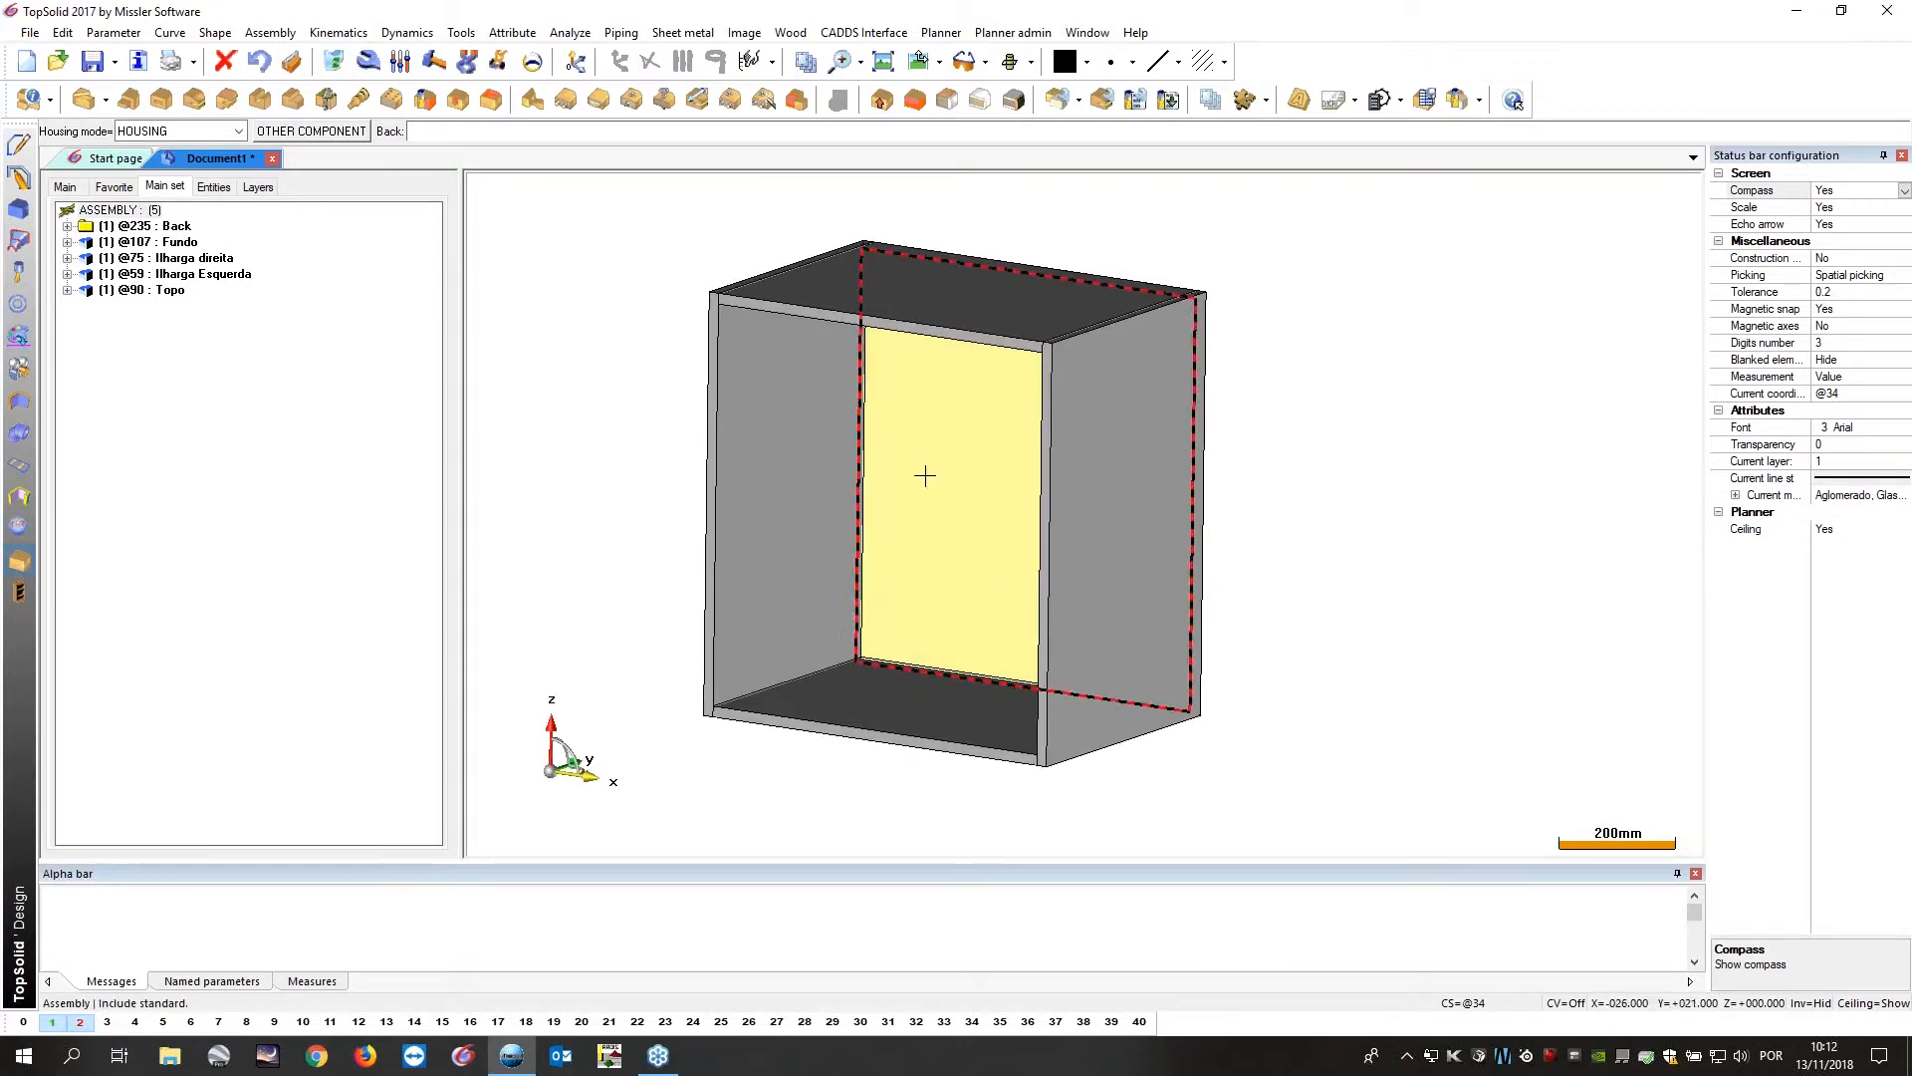
middle_click_drag(917, 507, 954, 505)
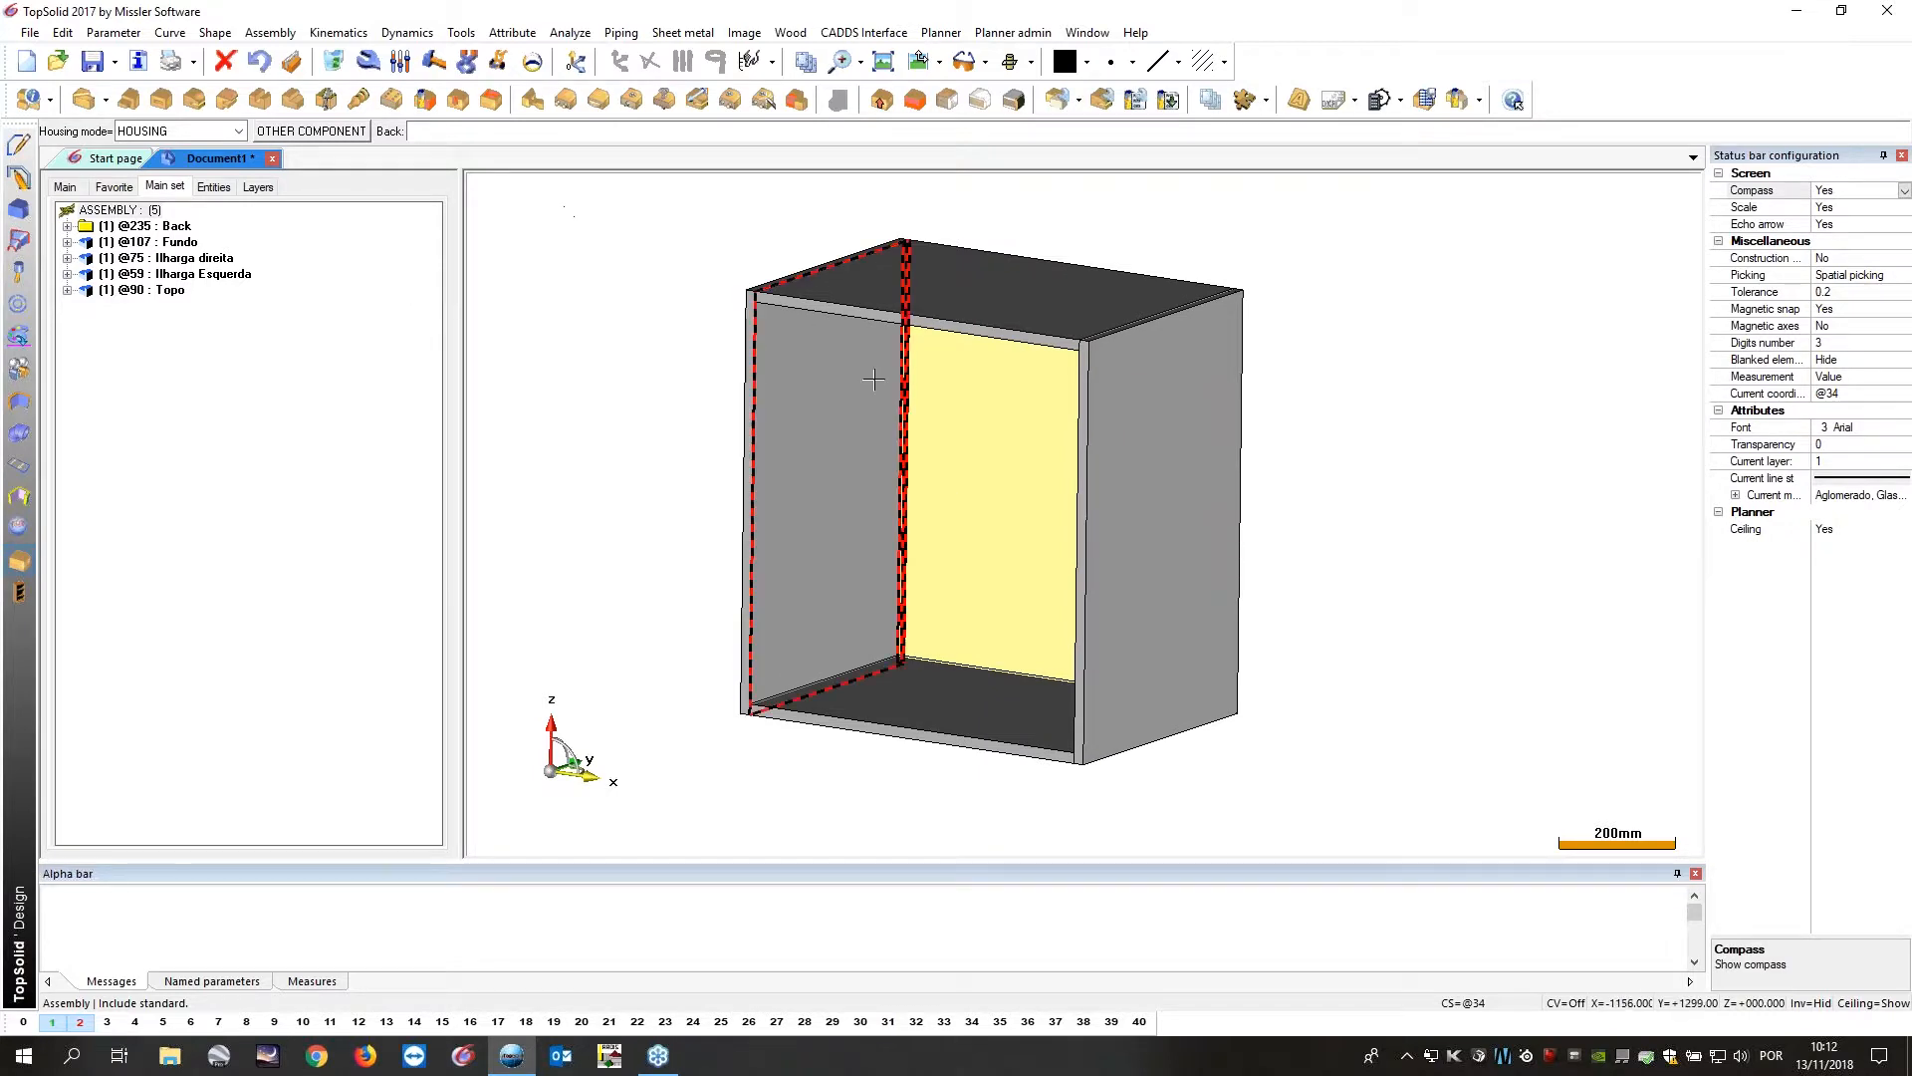
left_click(336, 71)
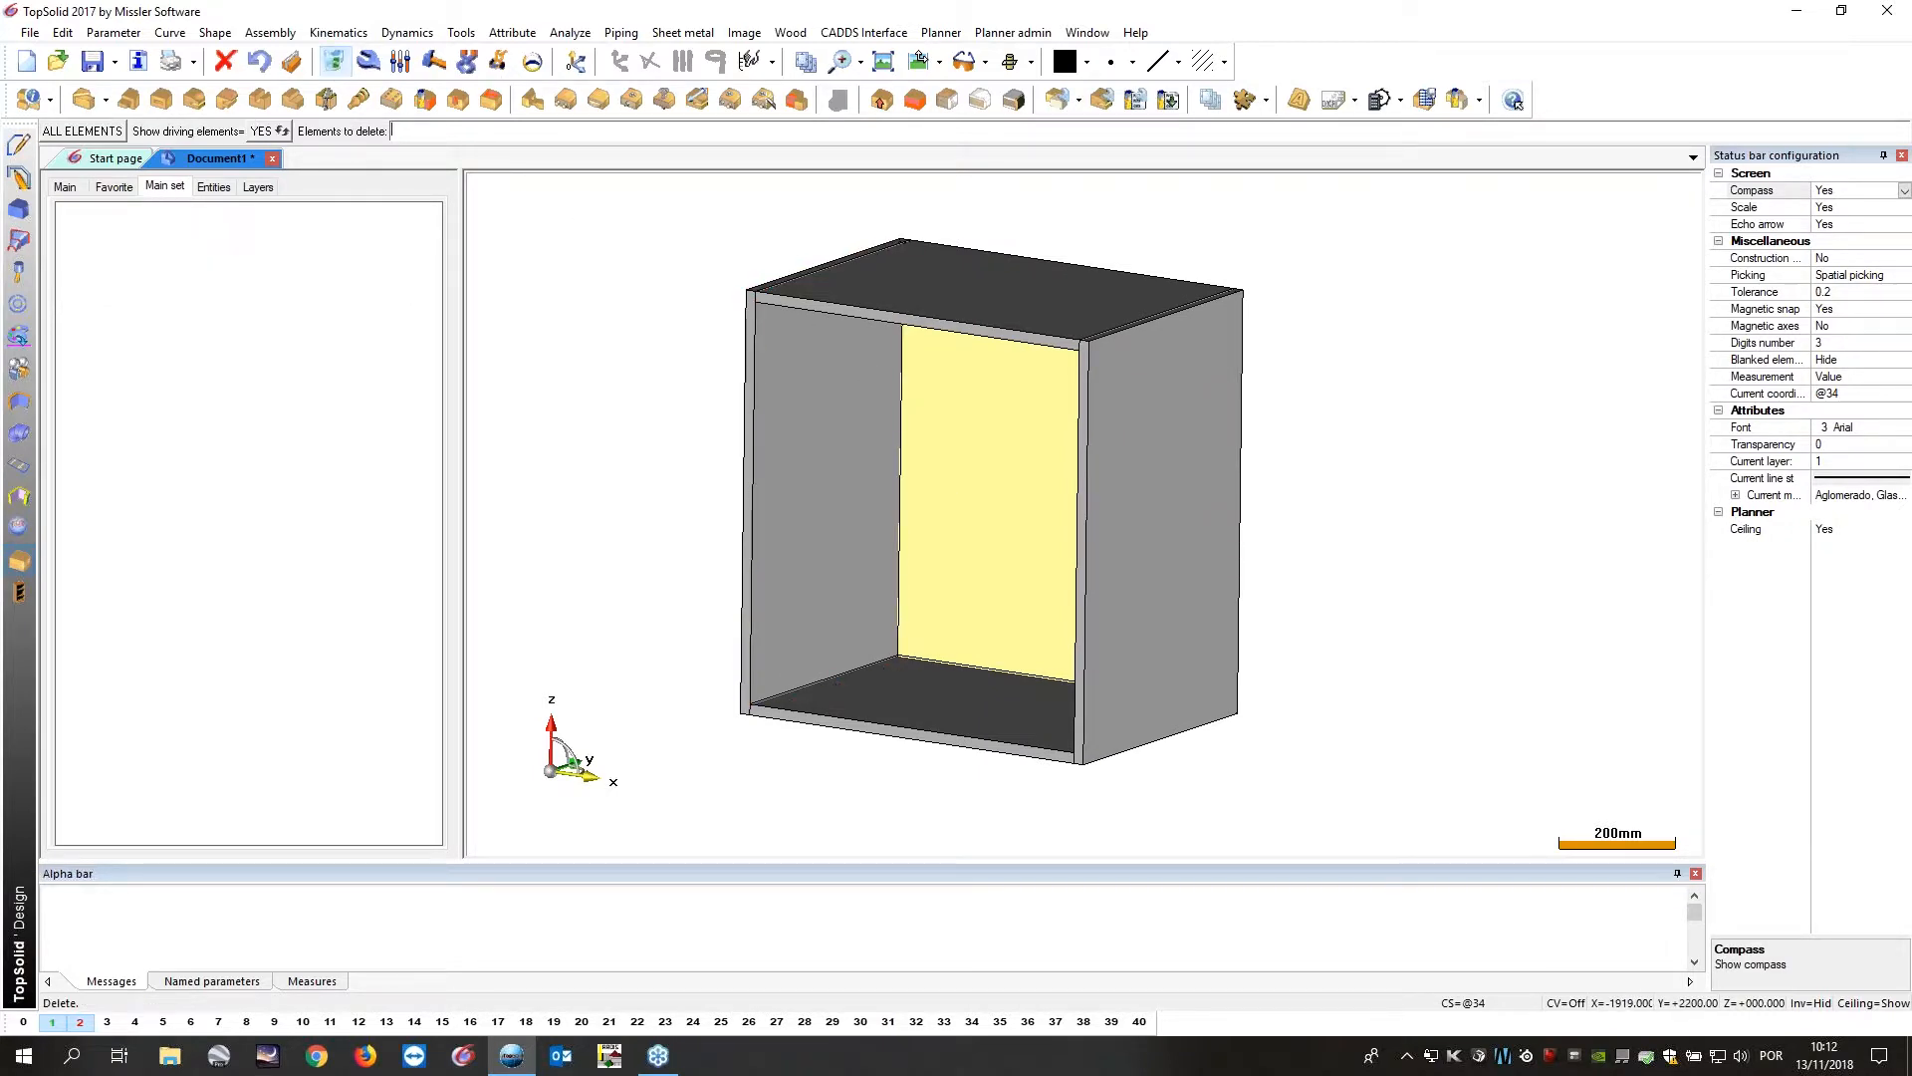
left_click(905, 431)
Start a Groove on the bottom panel's inner face, using its back edge as the reference edge.
mouse_move(722, 438)
middle_mouse_down()
mouse_move(675, 469)
mouse_move(728, 414)
mouse_move(717, 403)
middle_mouse_up()
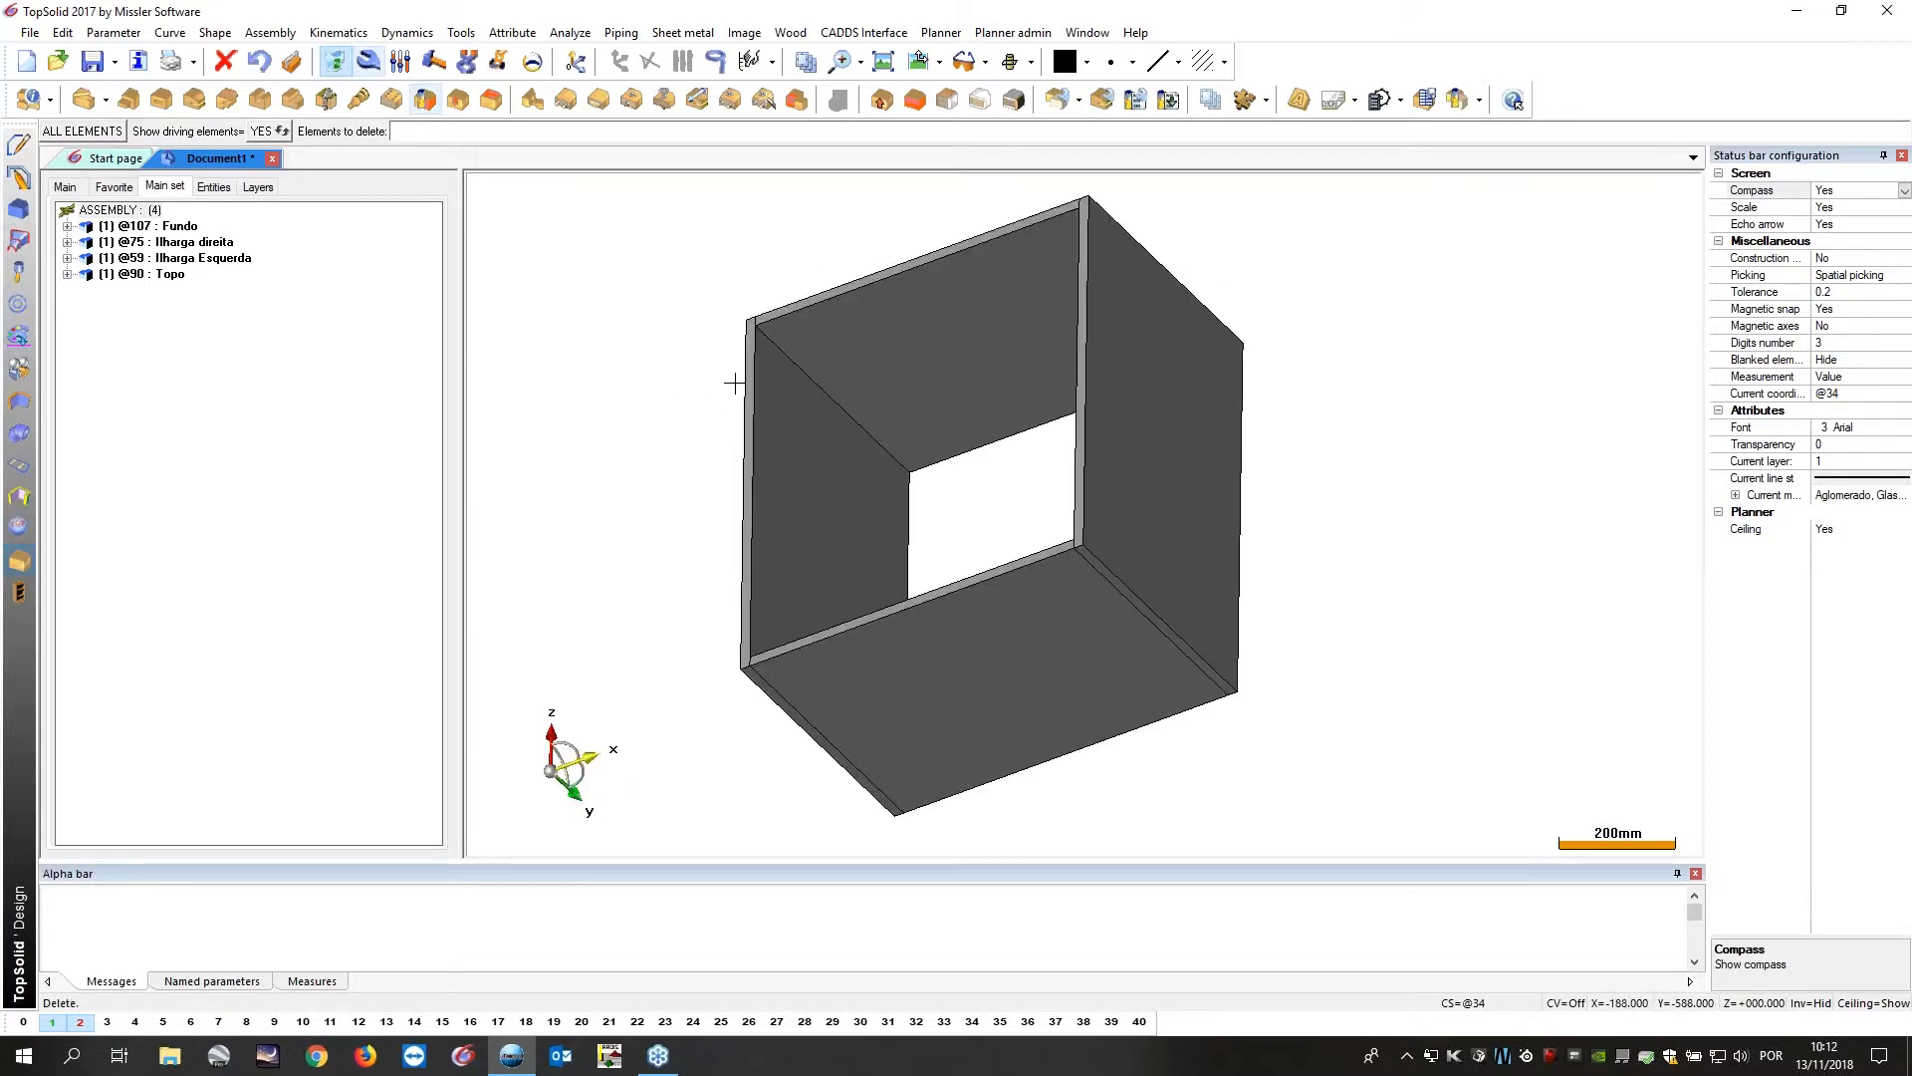
middle_click_drag(714, 472, 745, 498)
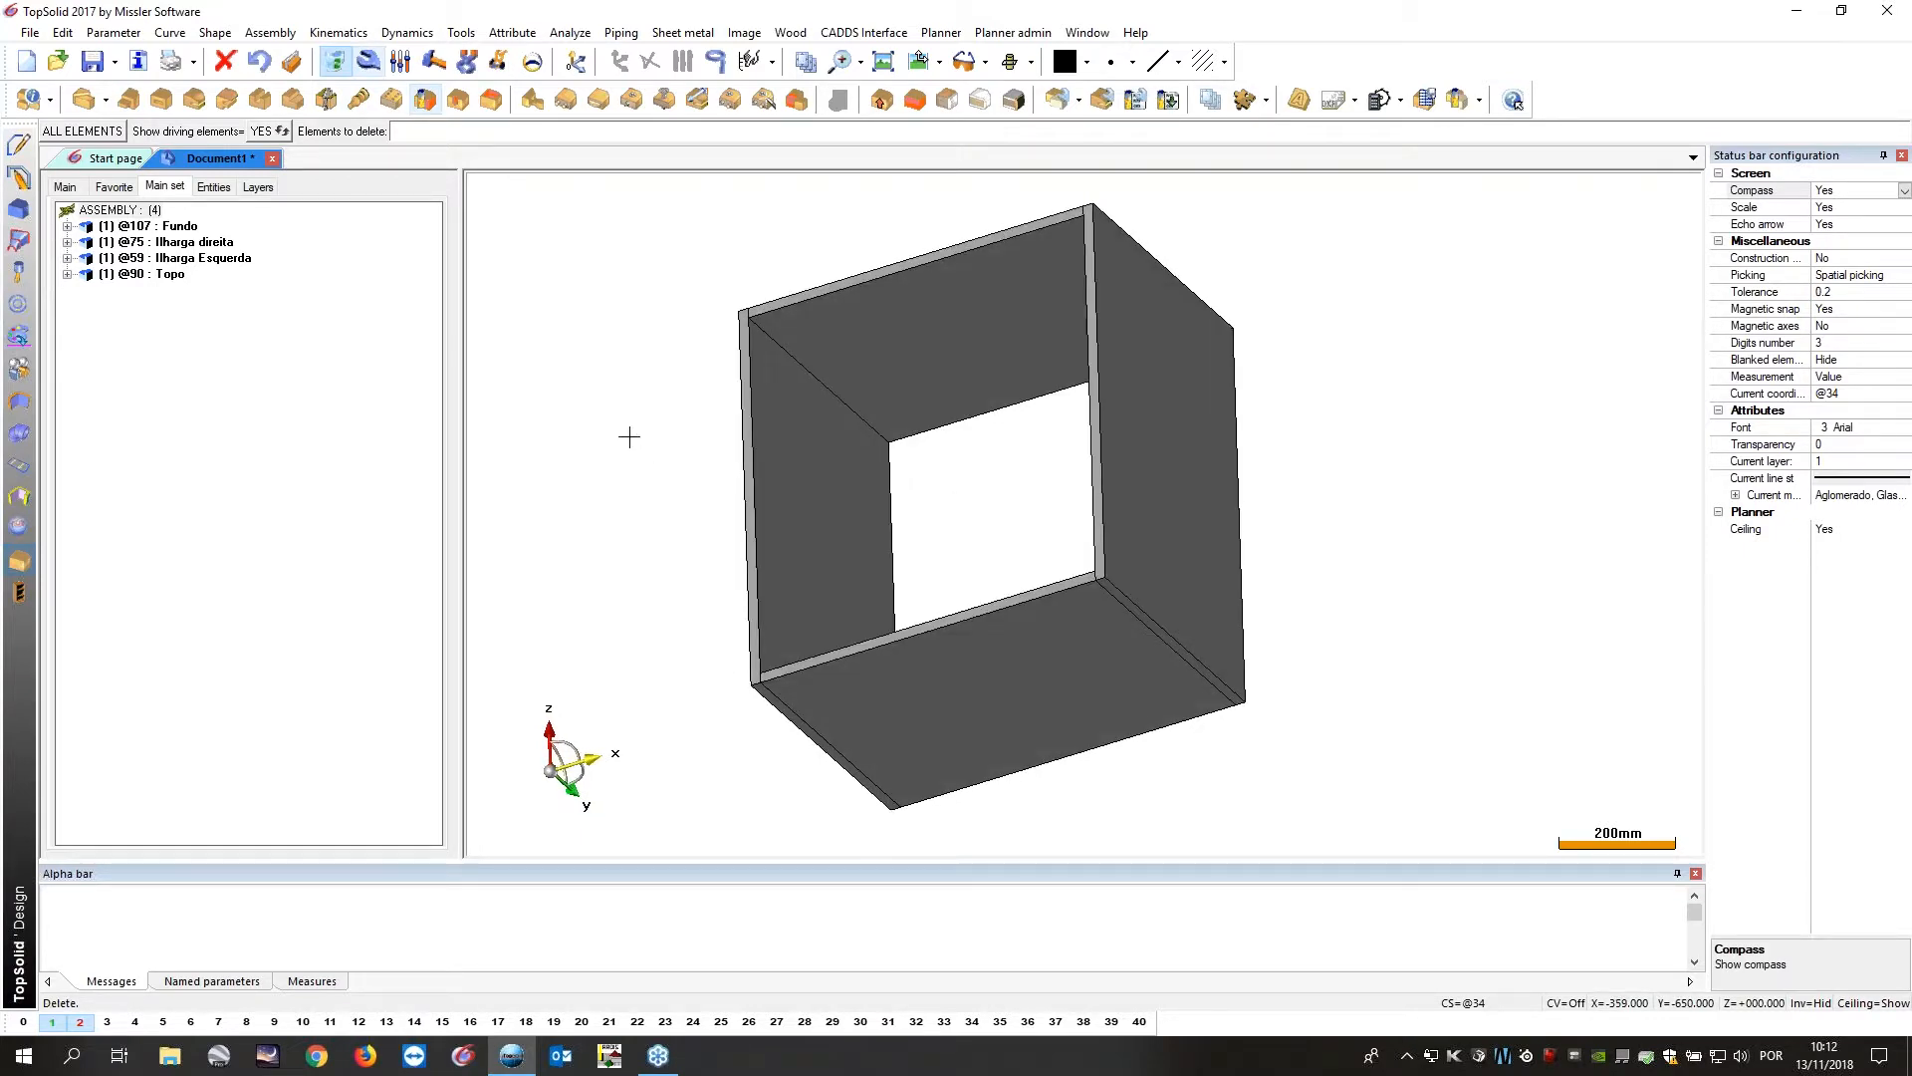
middle_click_drag(632, 422, 939, 641)
scroll(942, 645, "up", 3)
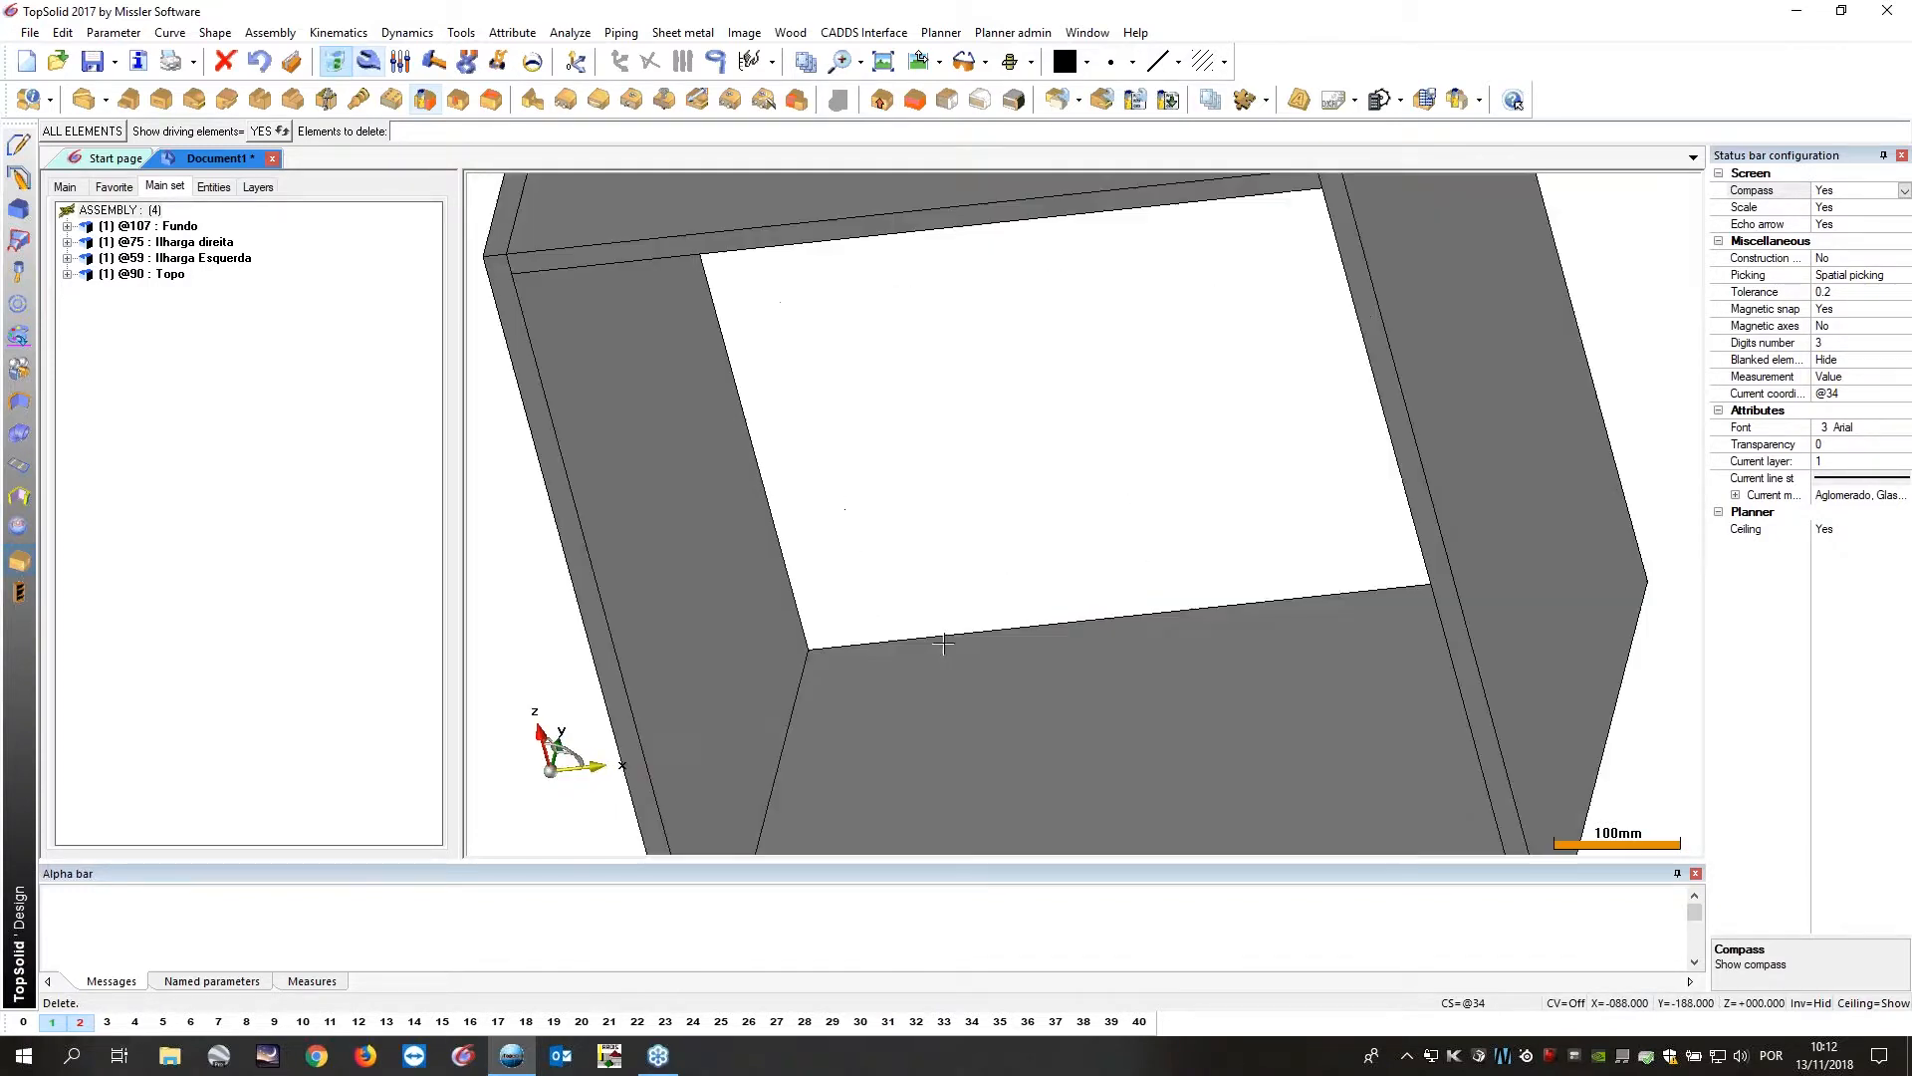
scroll(841, 516, "down", 1)
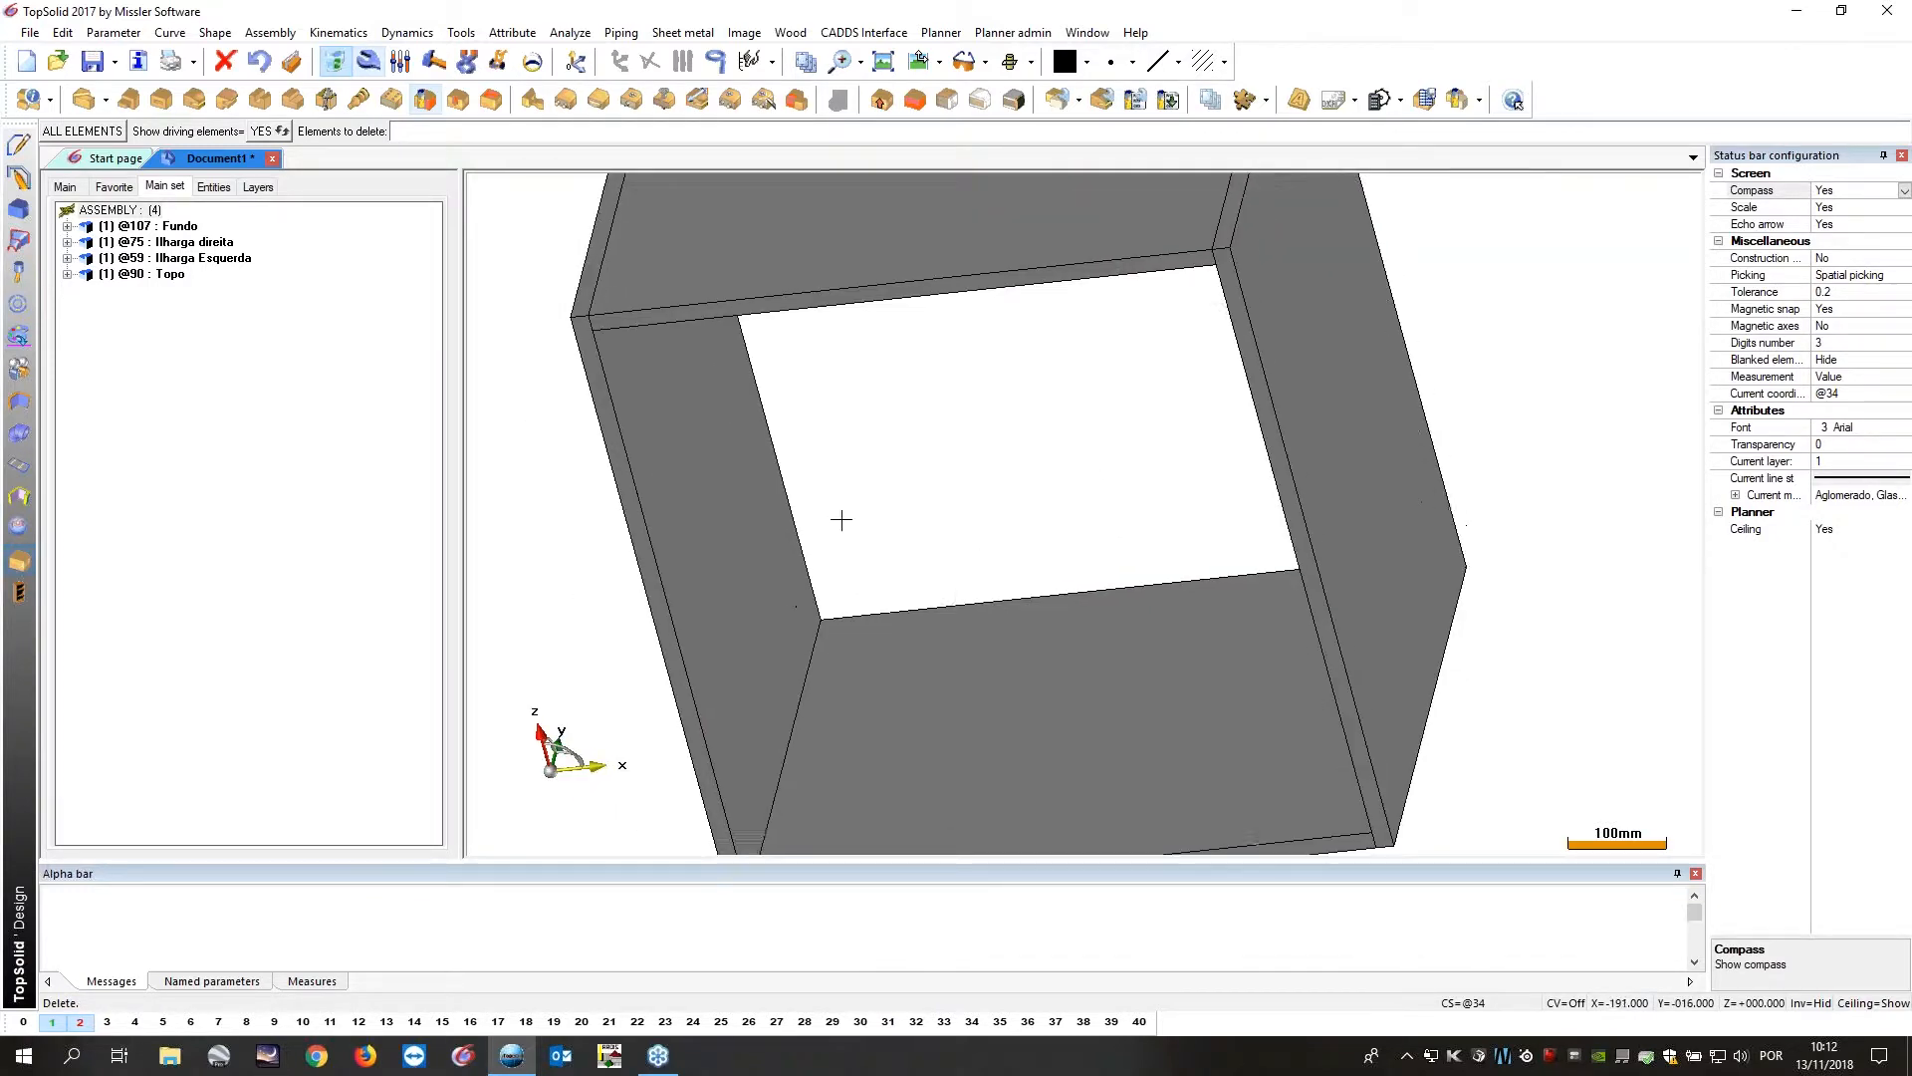
left_click(260, 101)
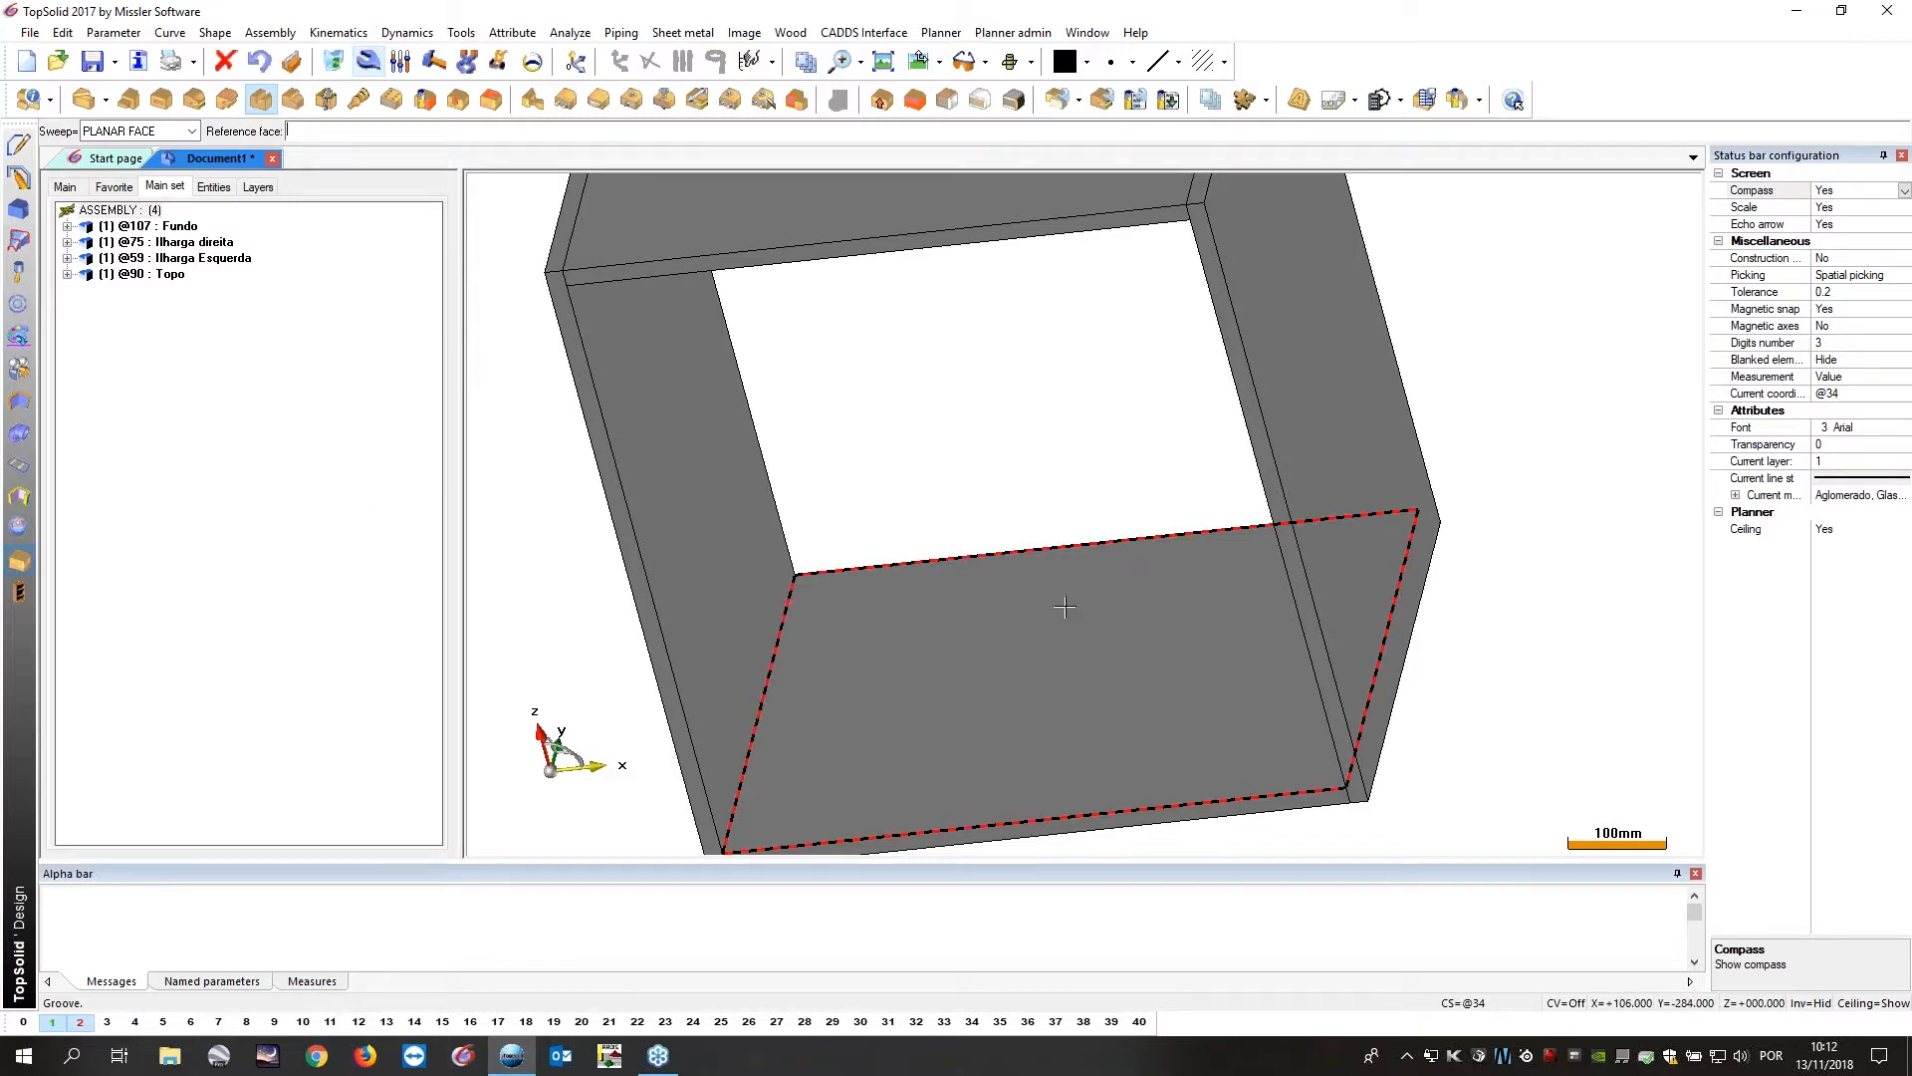
left_click(1036, 592)
left_click(1014, 551)
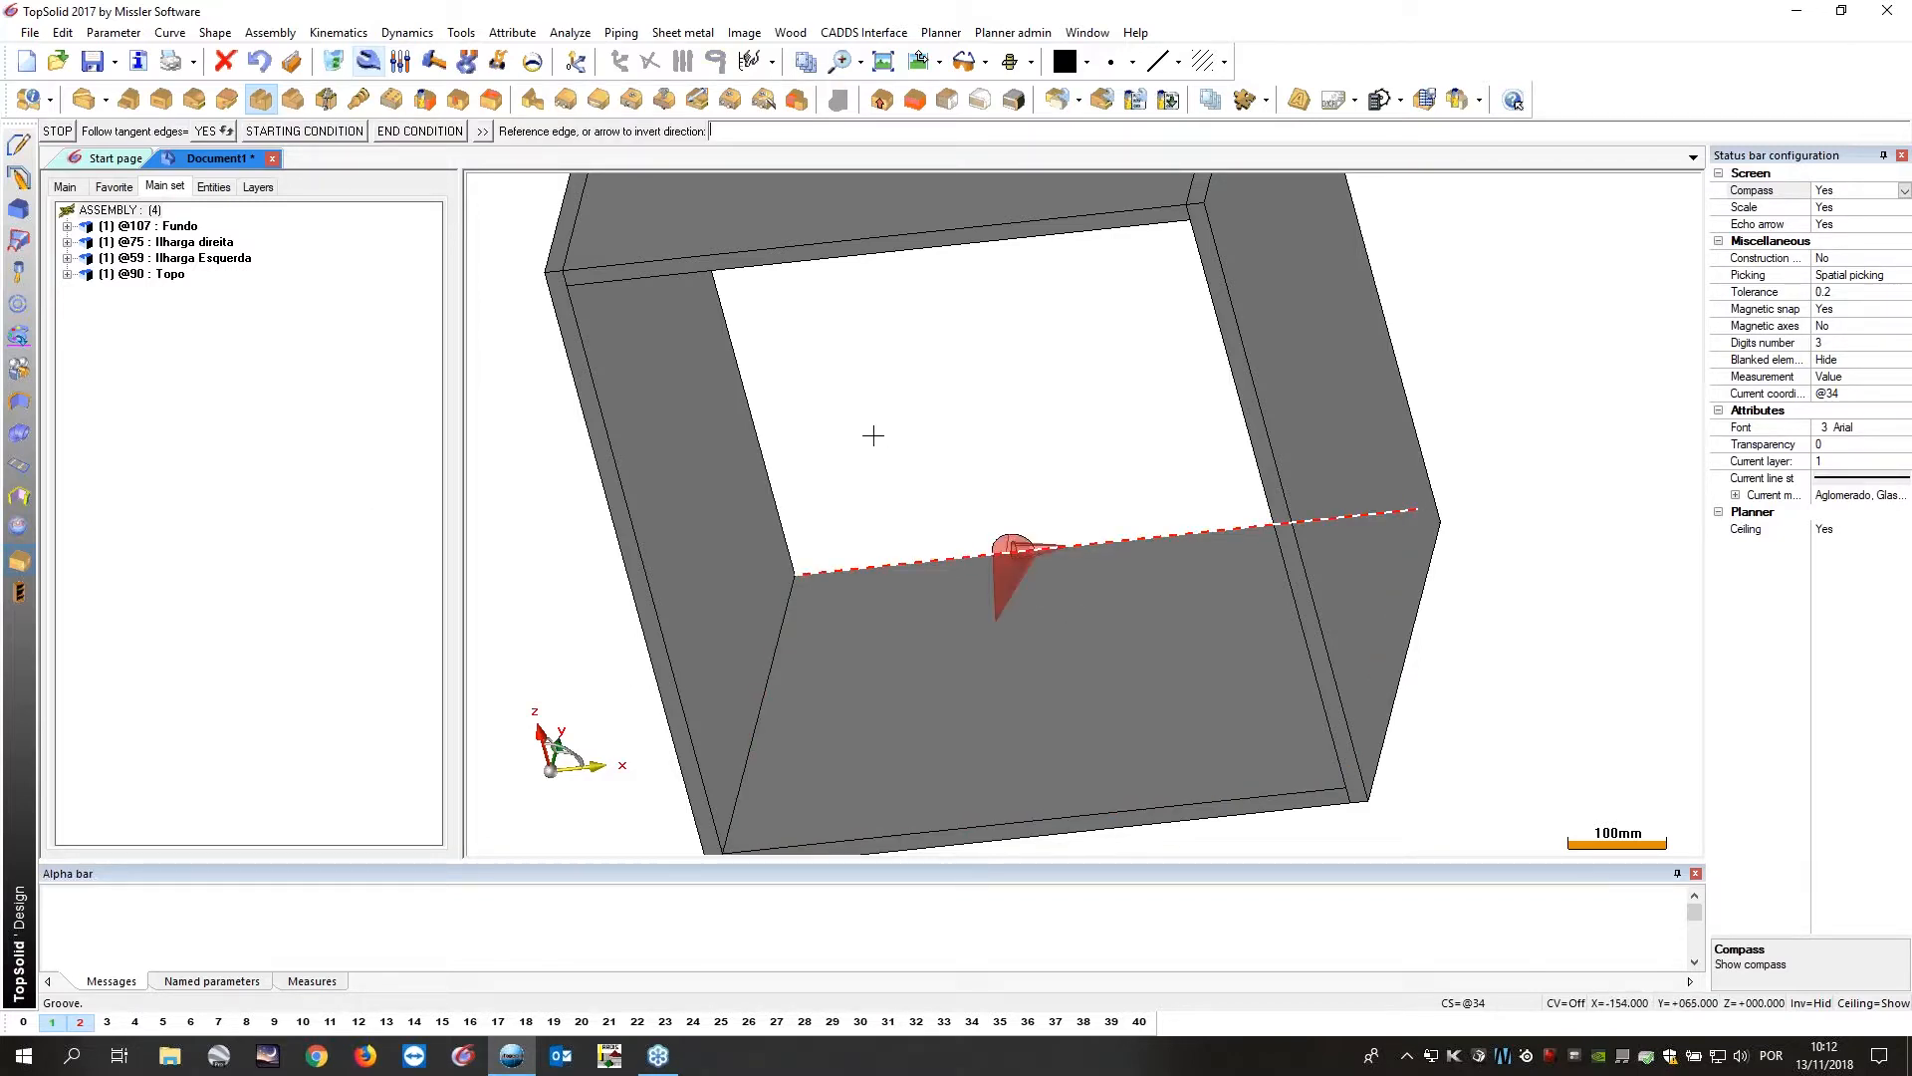
middle_click(866, 352)
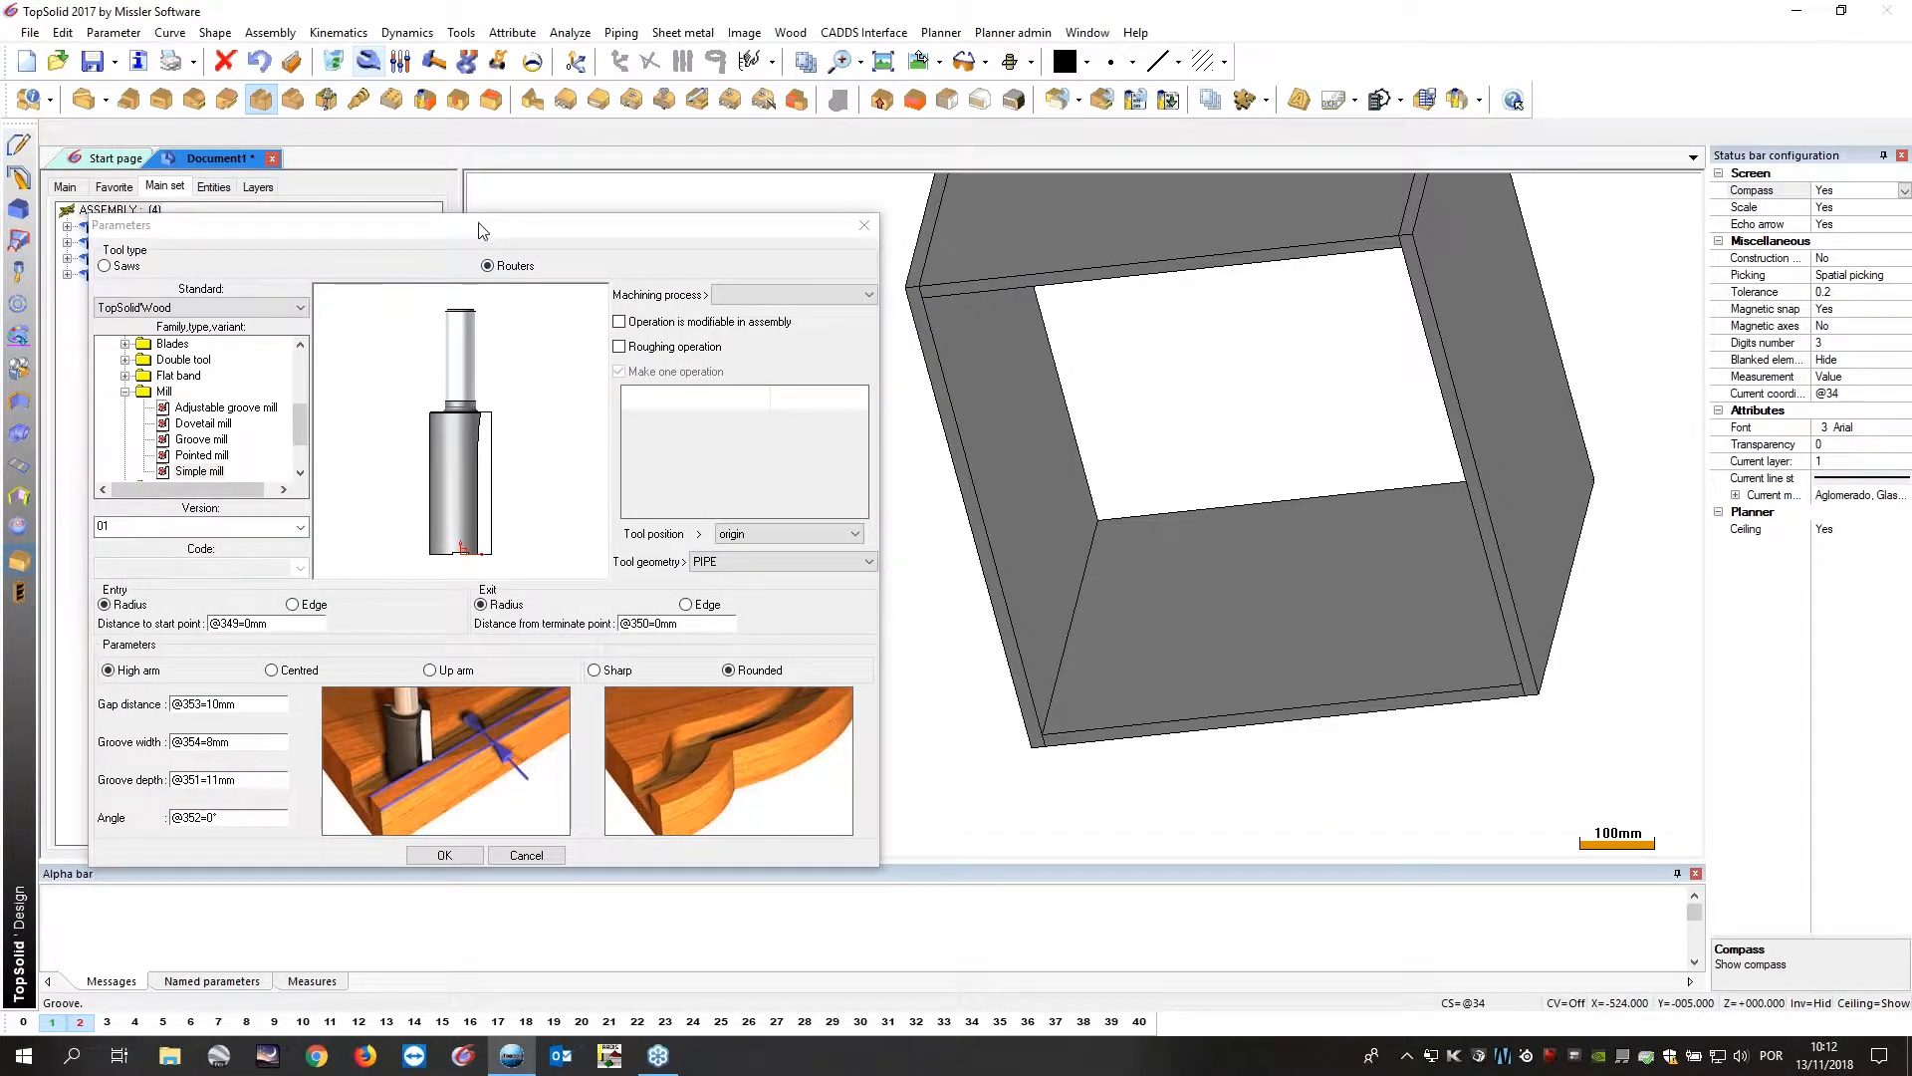
Compare the saw and router tools and the arm positions, choosing the router's Simple mill with High arm.
left_click(104, 266)
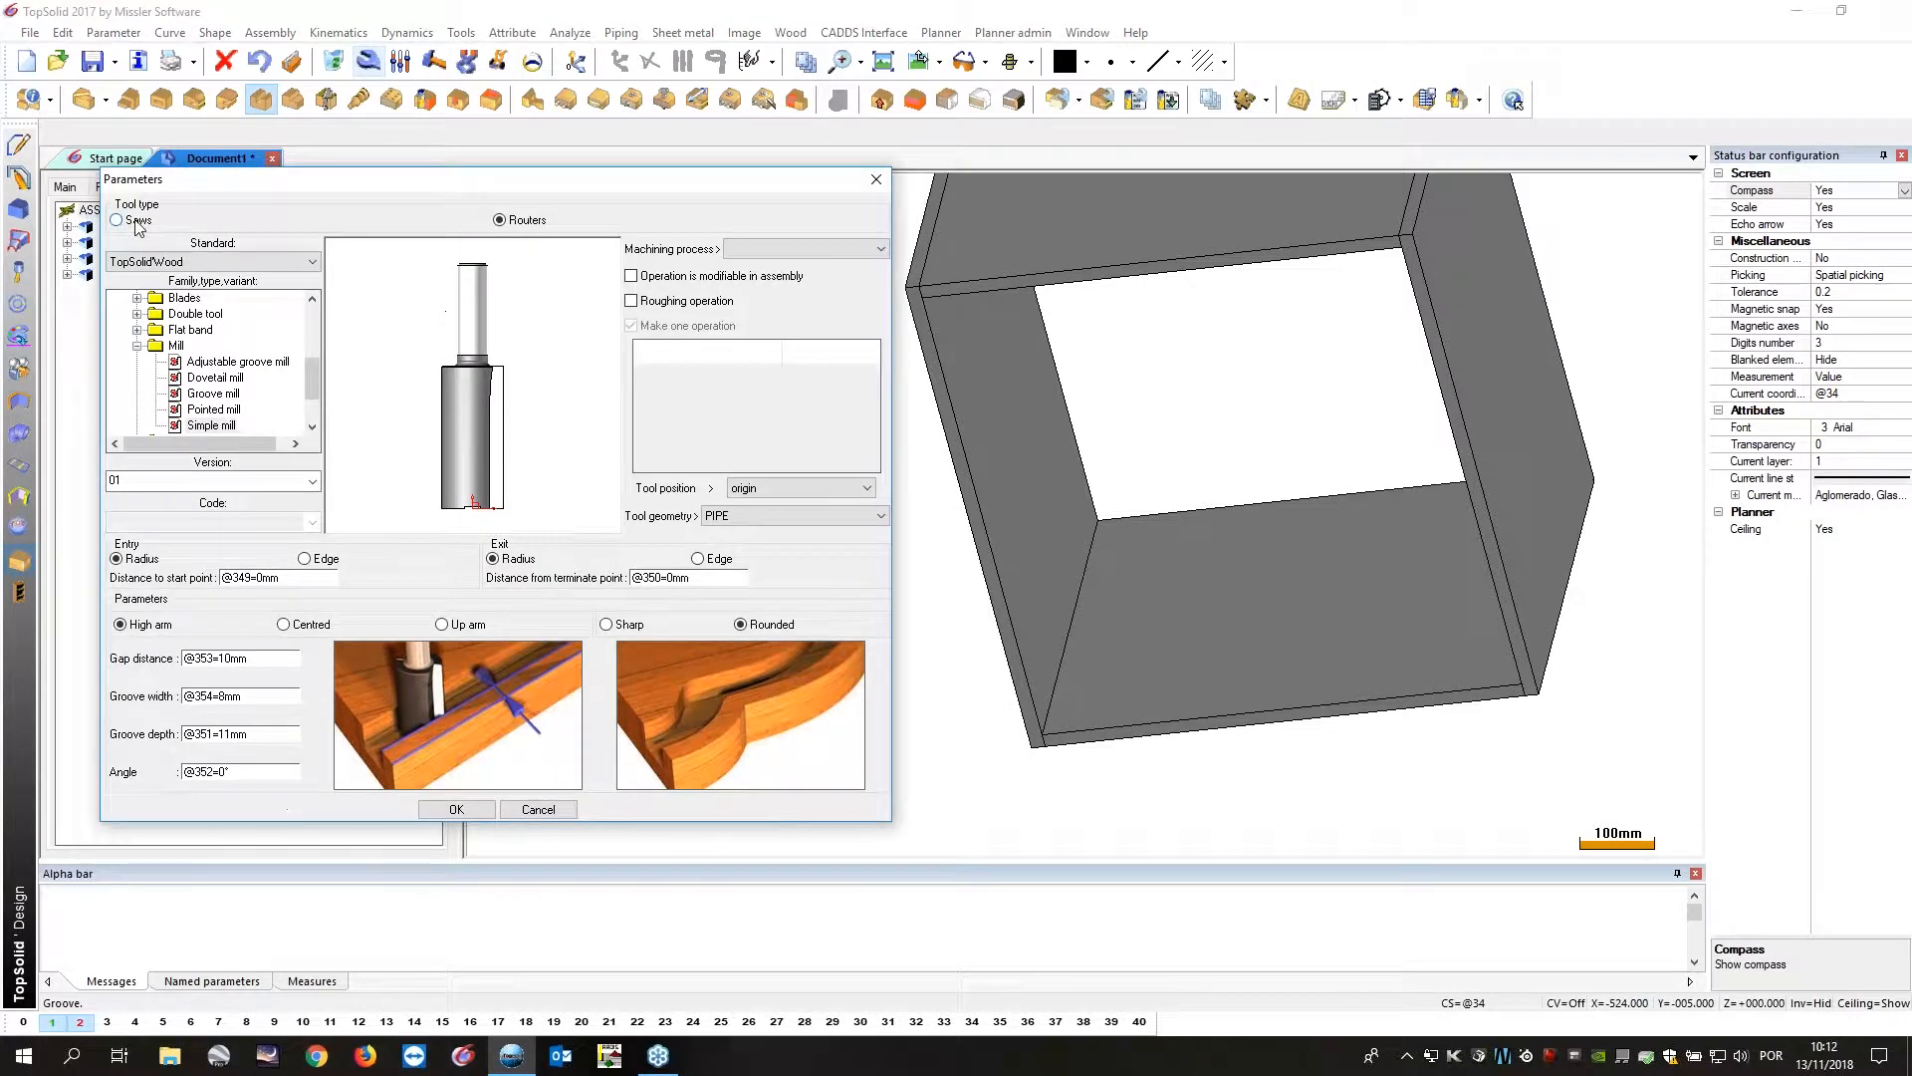
left_click(501, 220)
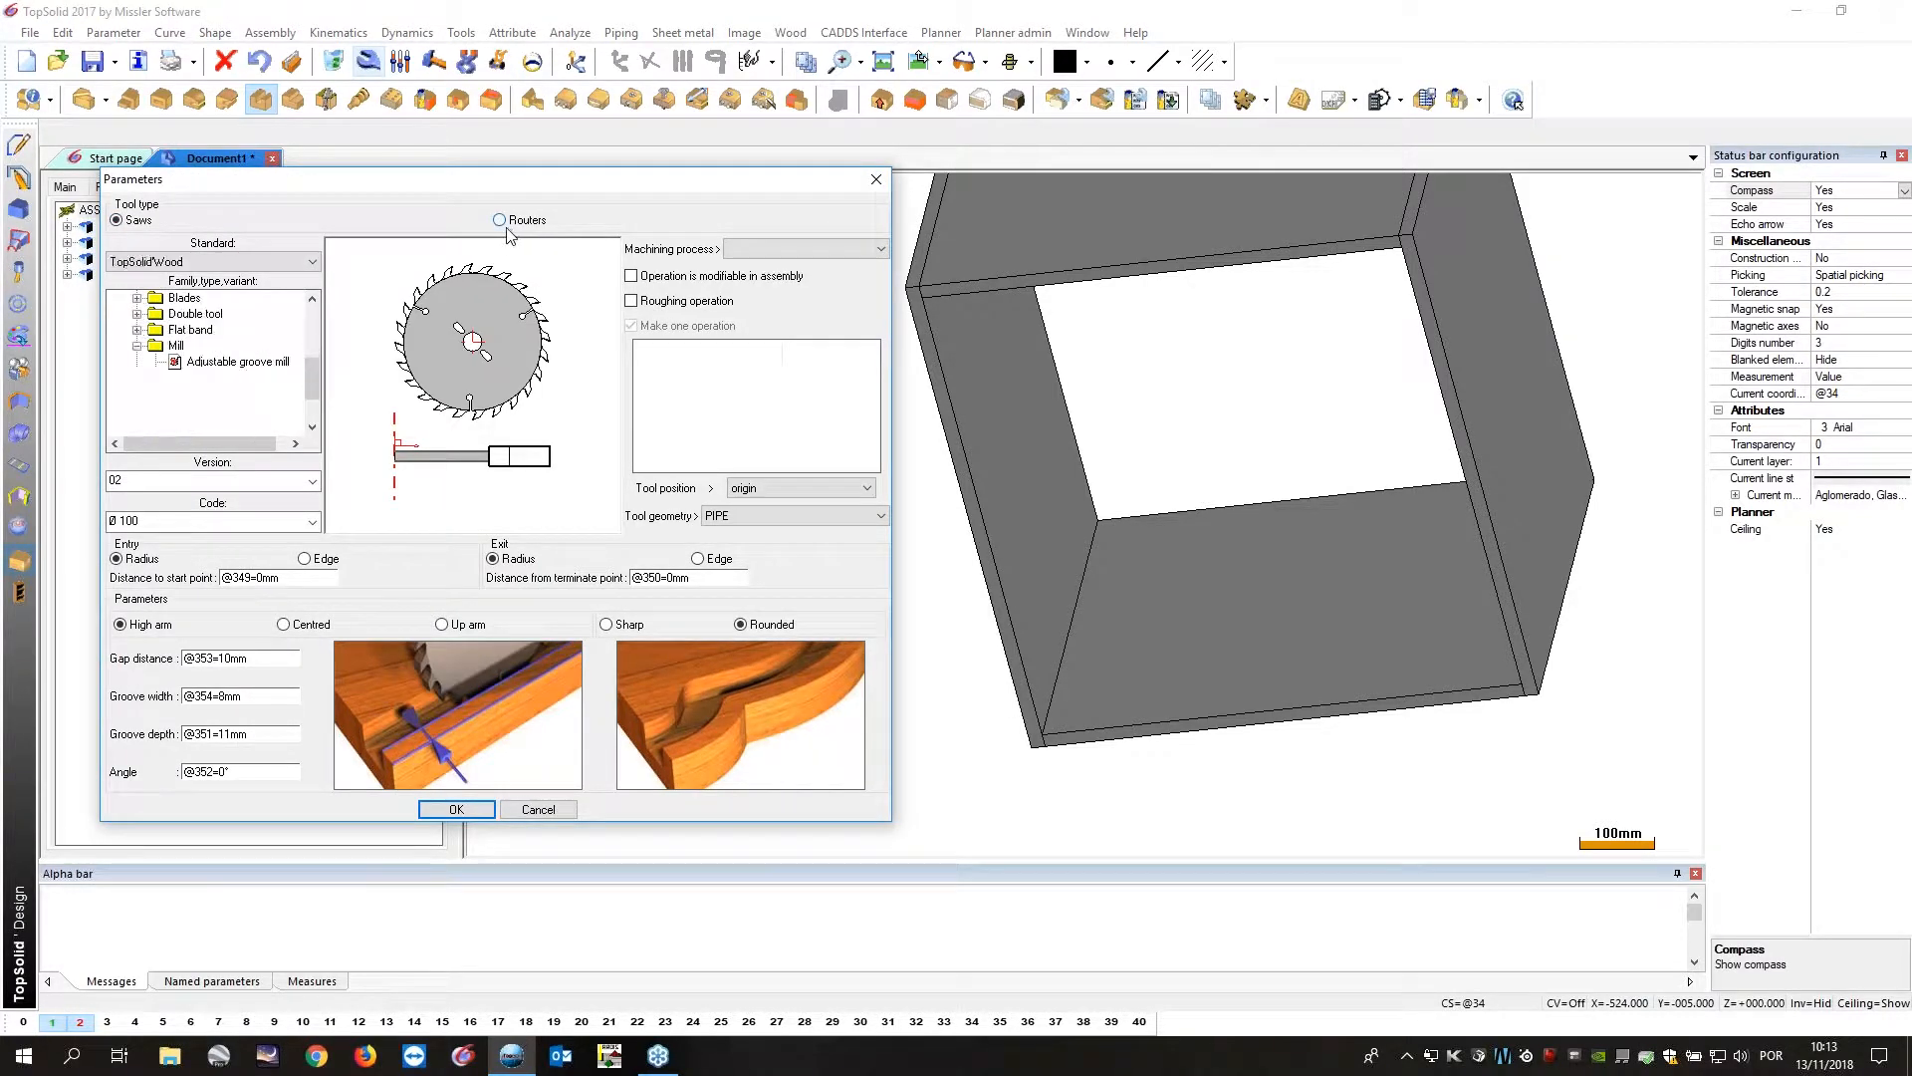
left_click(228, 378)
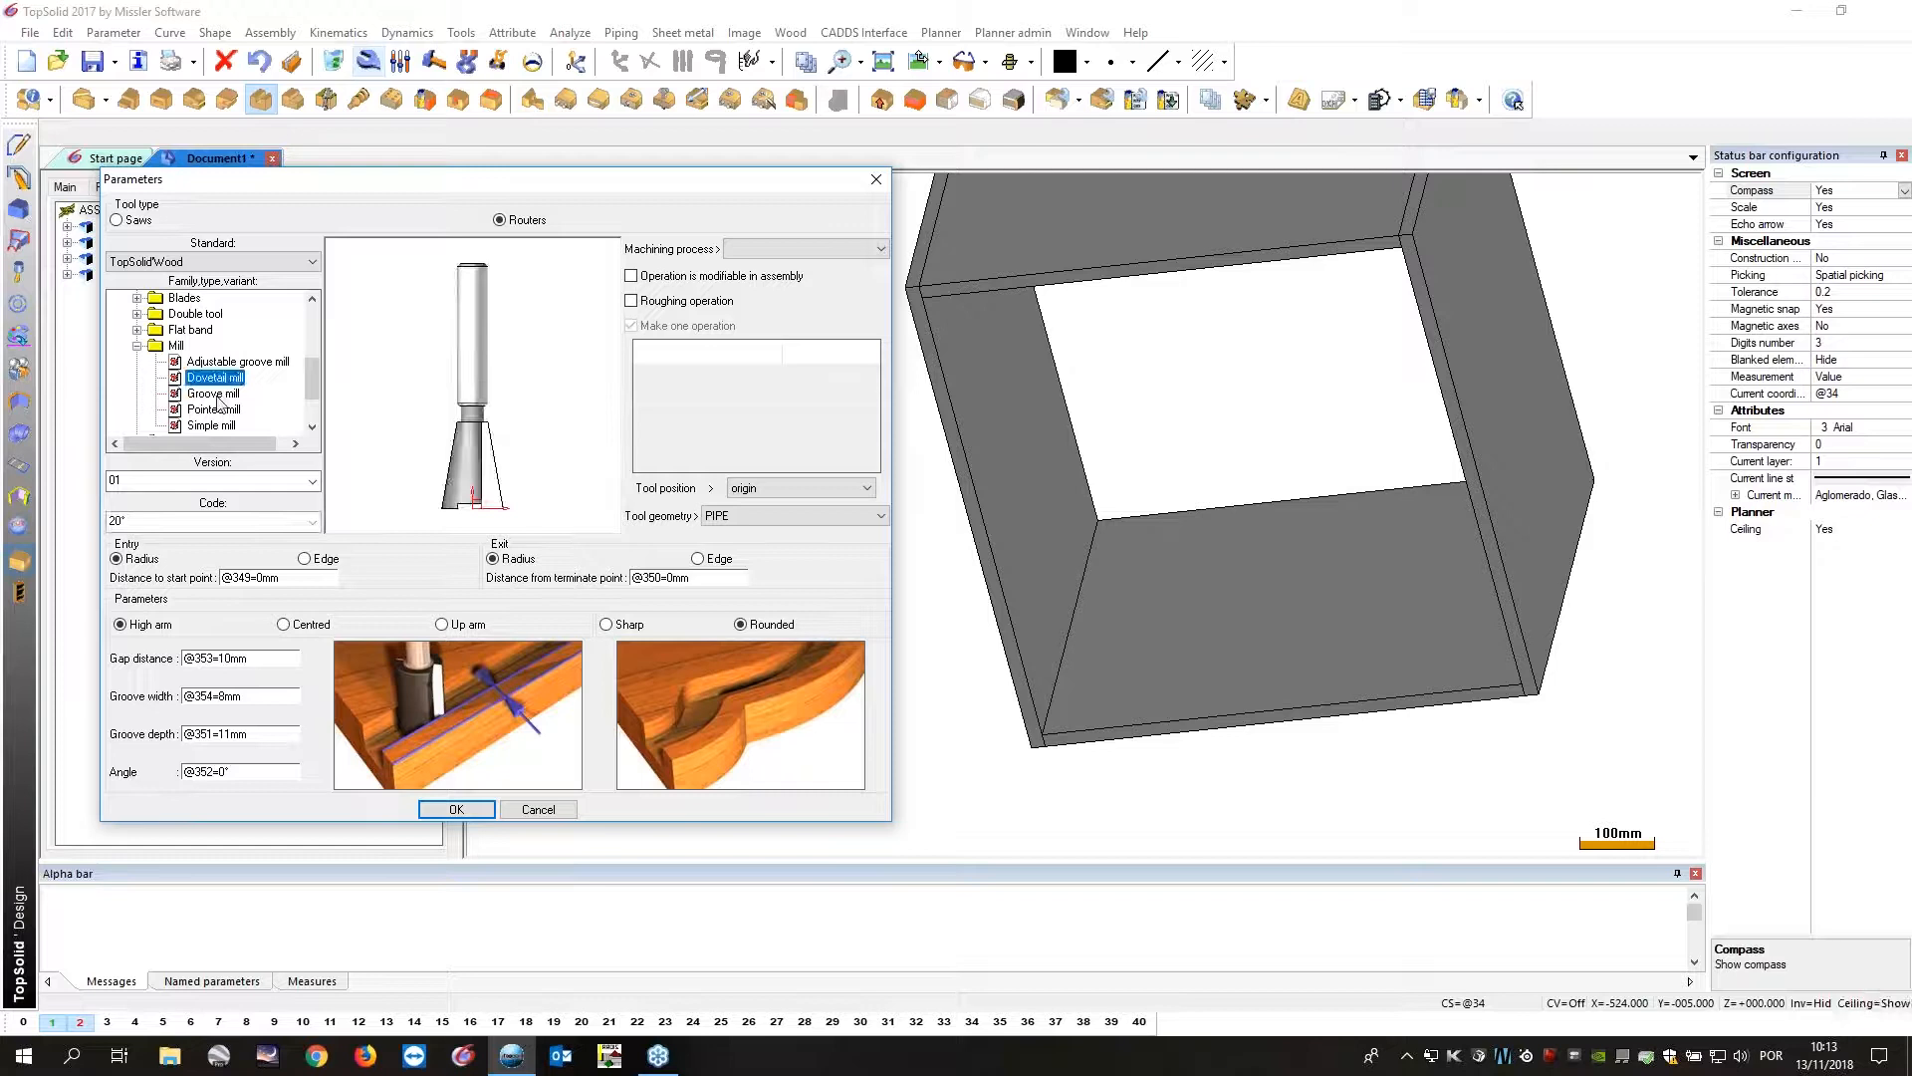
left_click(215, 394)
left_click(218, 426)
left_click(221, 364)
left_click(219, 425)
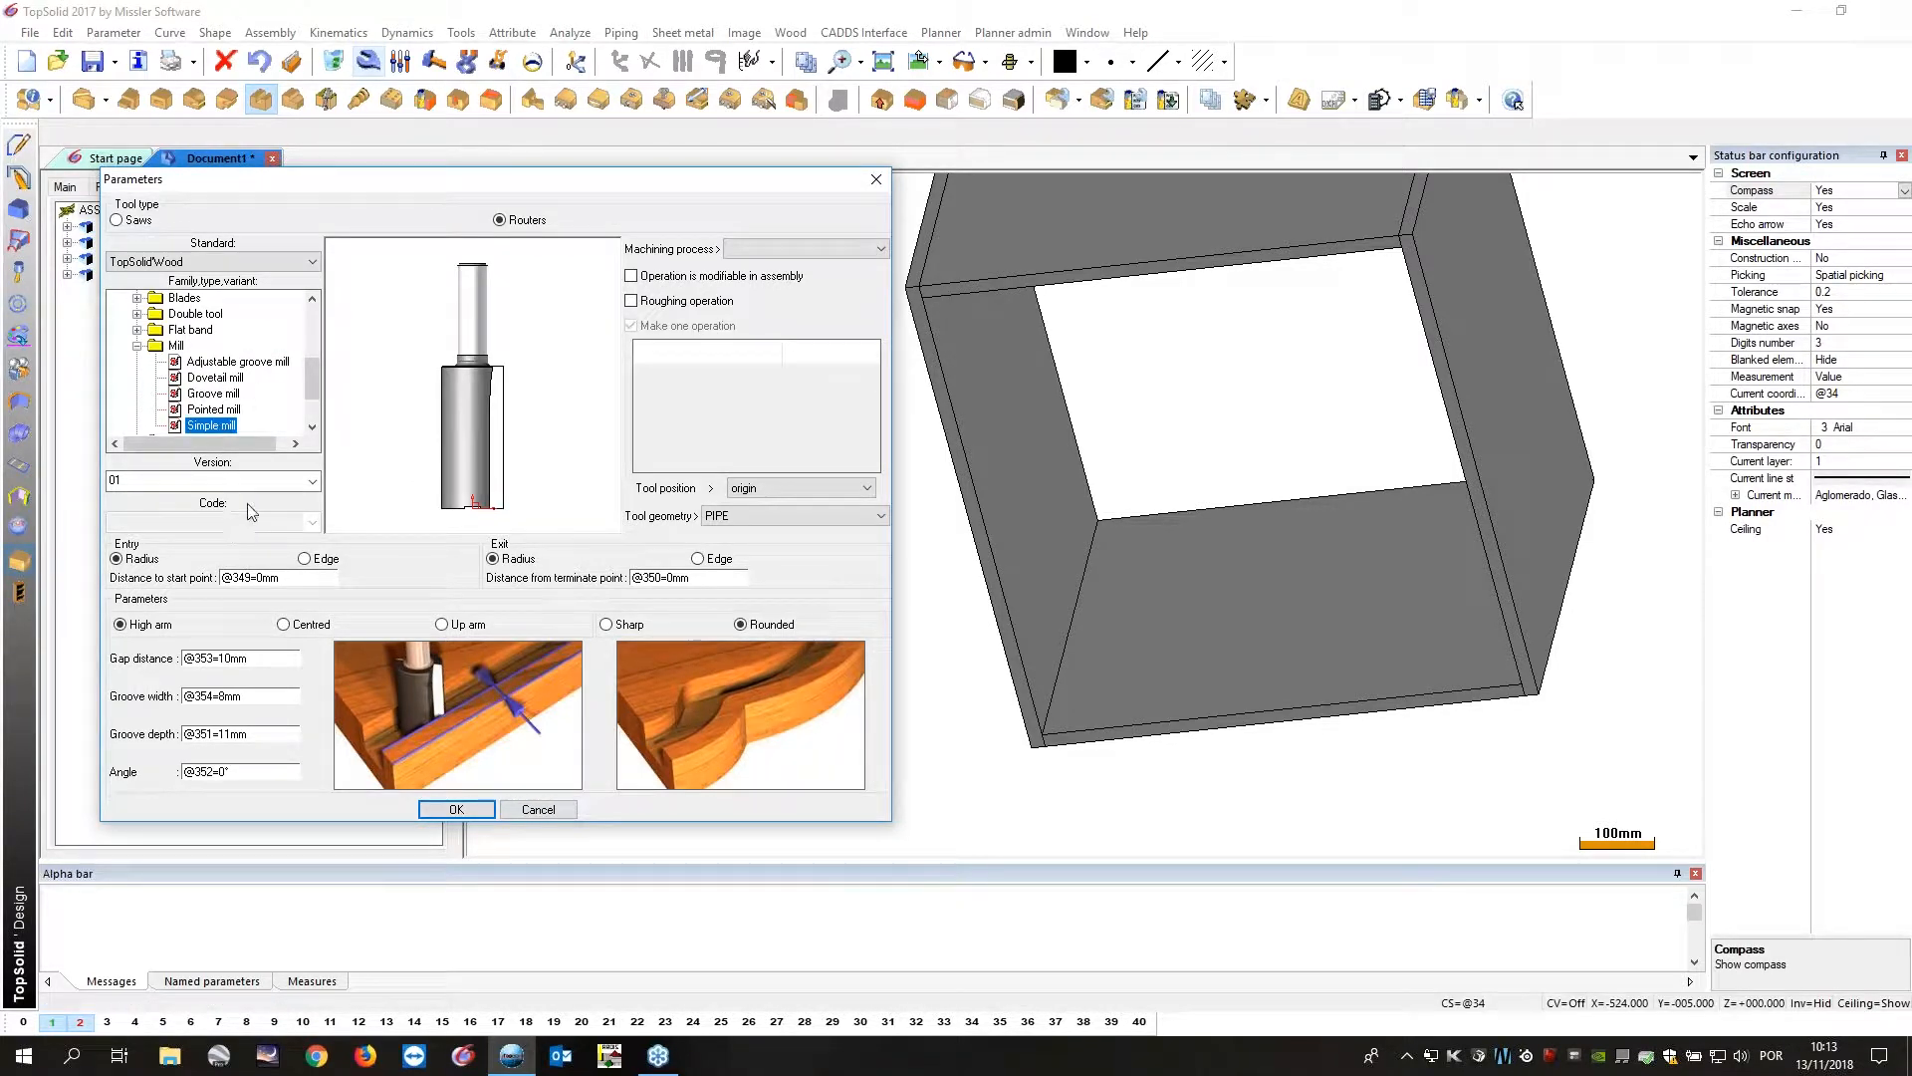
left_click(249, 659)
left_click(311, 625)
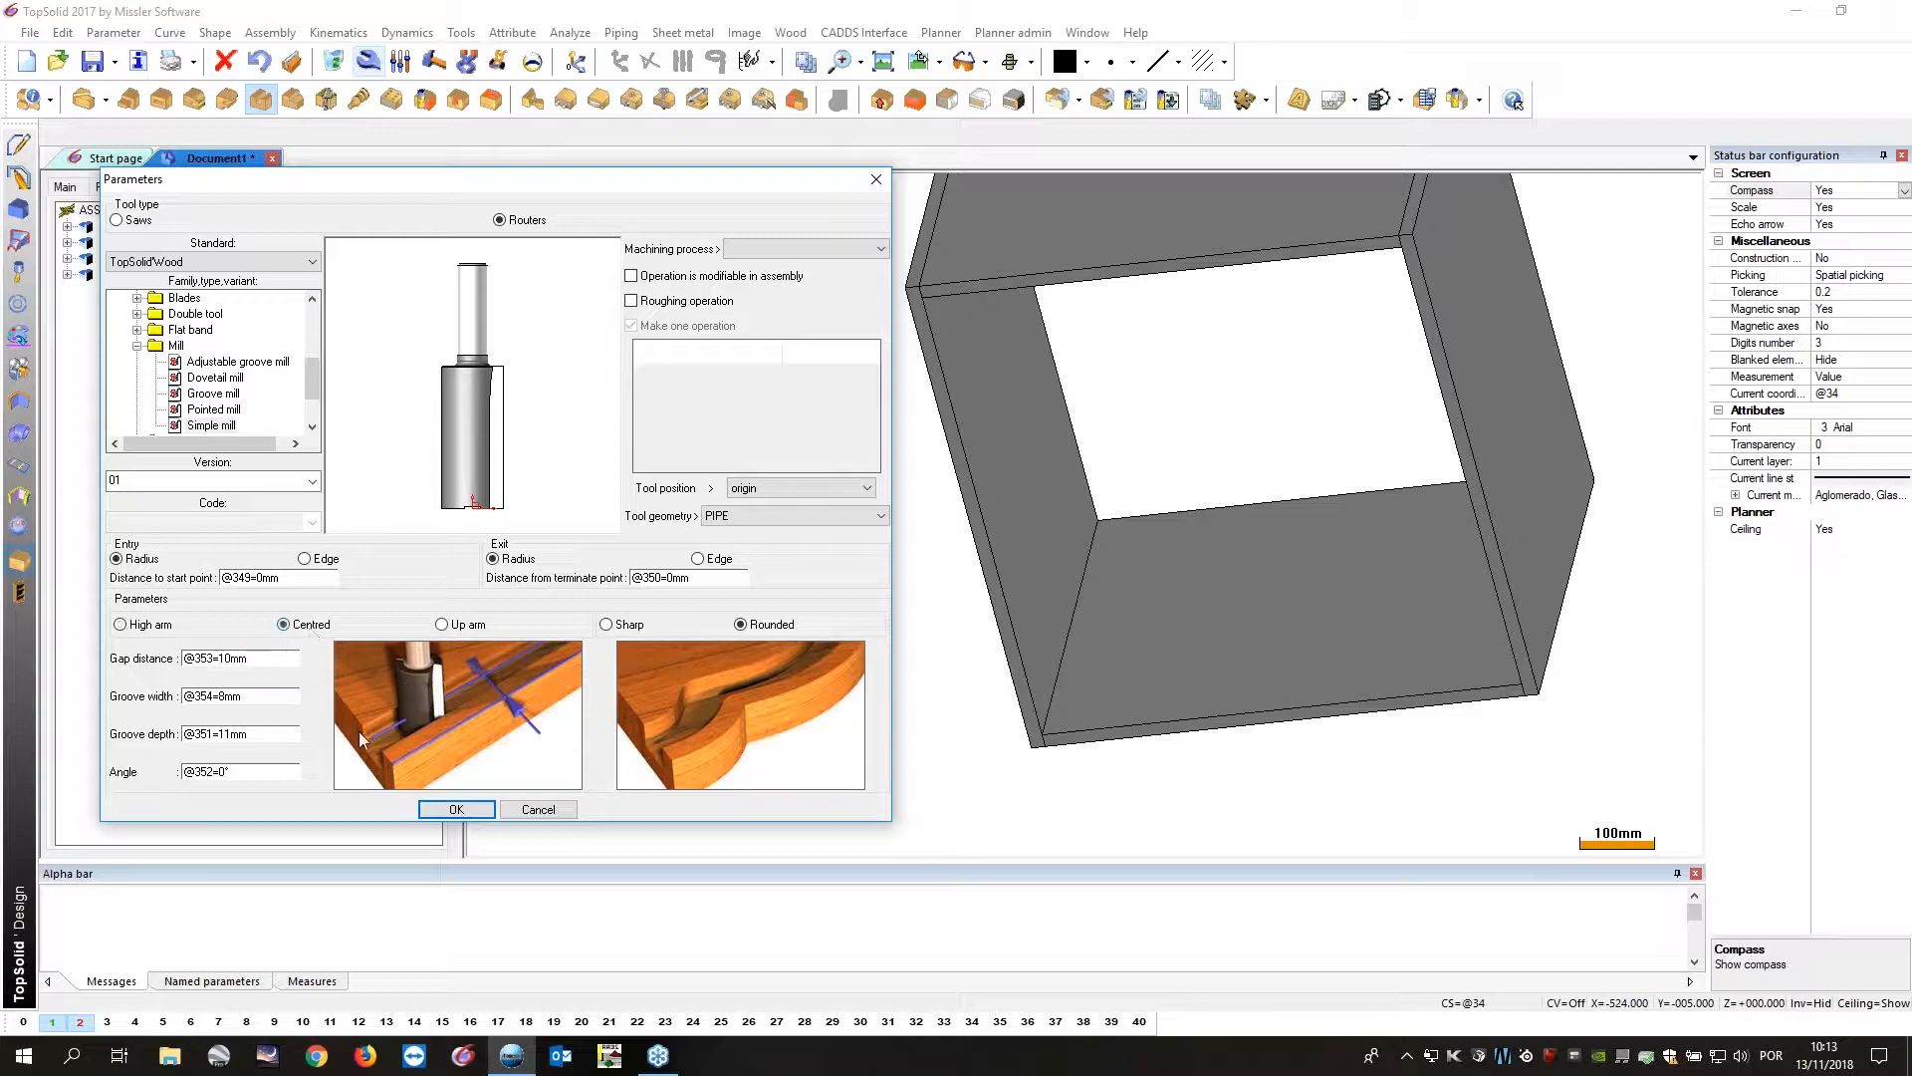
left_click(442, 624)
left_click(136, 626)
Create the rounded groove with gap distance G=8mm, groove width ec=12mm and groove depth pr=8mm.
left_click(277, 659)
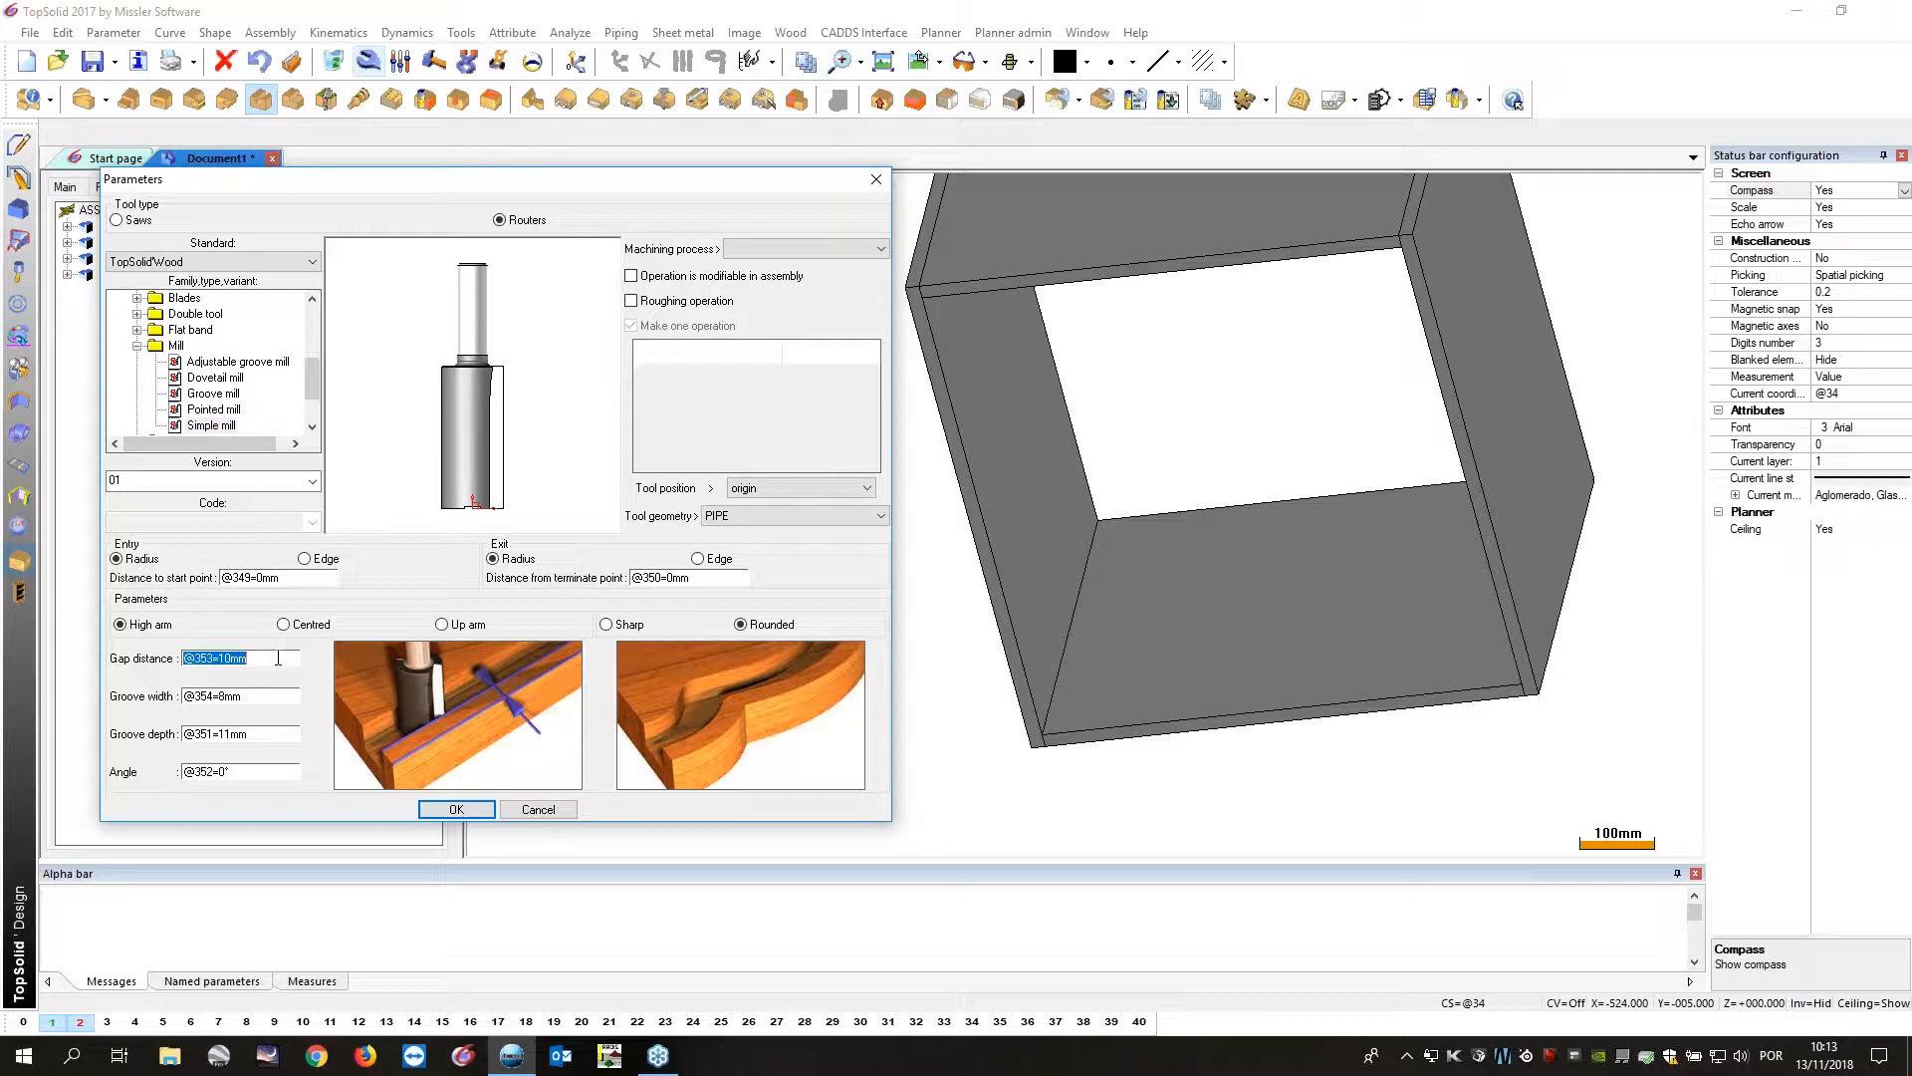
type("G=8mm")
key("Tab")
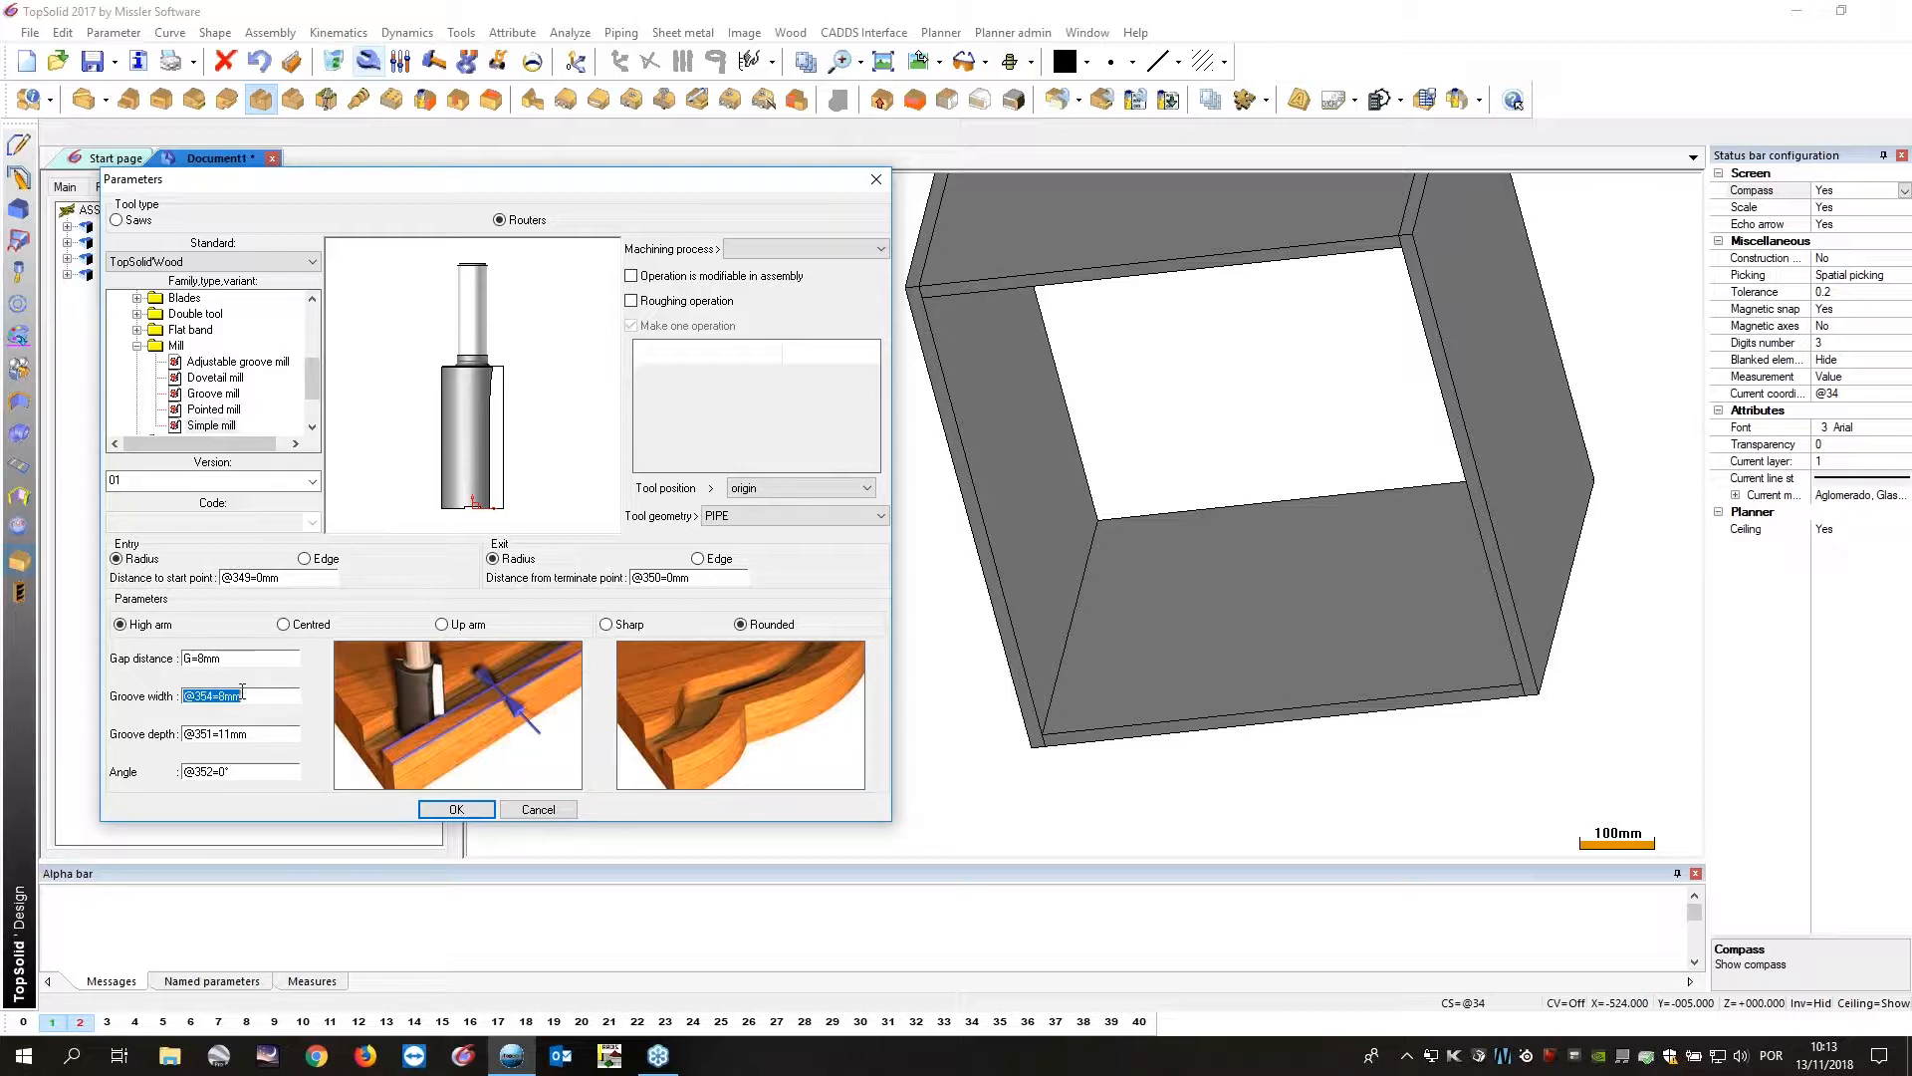
type("e8c")
key("BackSpace")
key("BackSpace")
type("c=12mm")
key("Tab")
type("pr=8")
left_click(607, 626)
left_click(741, 626)
left_click(456, 809)
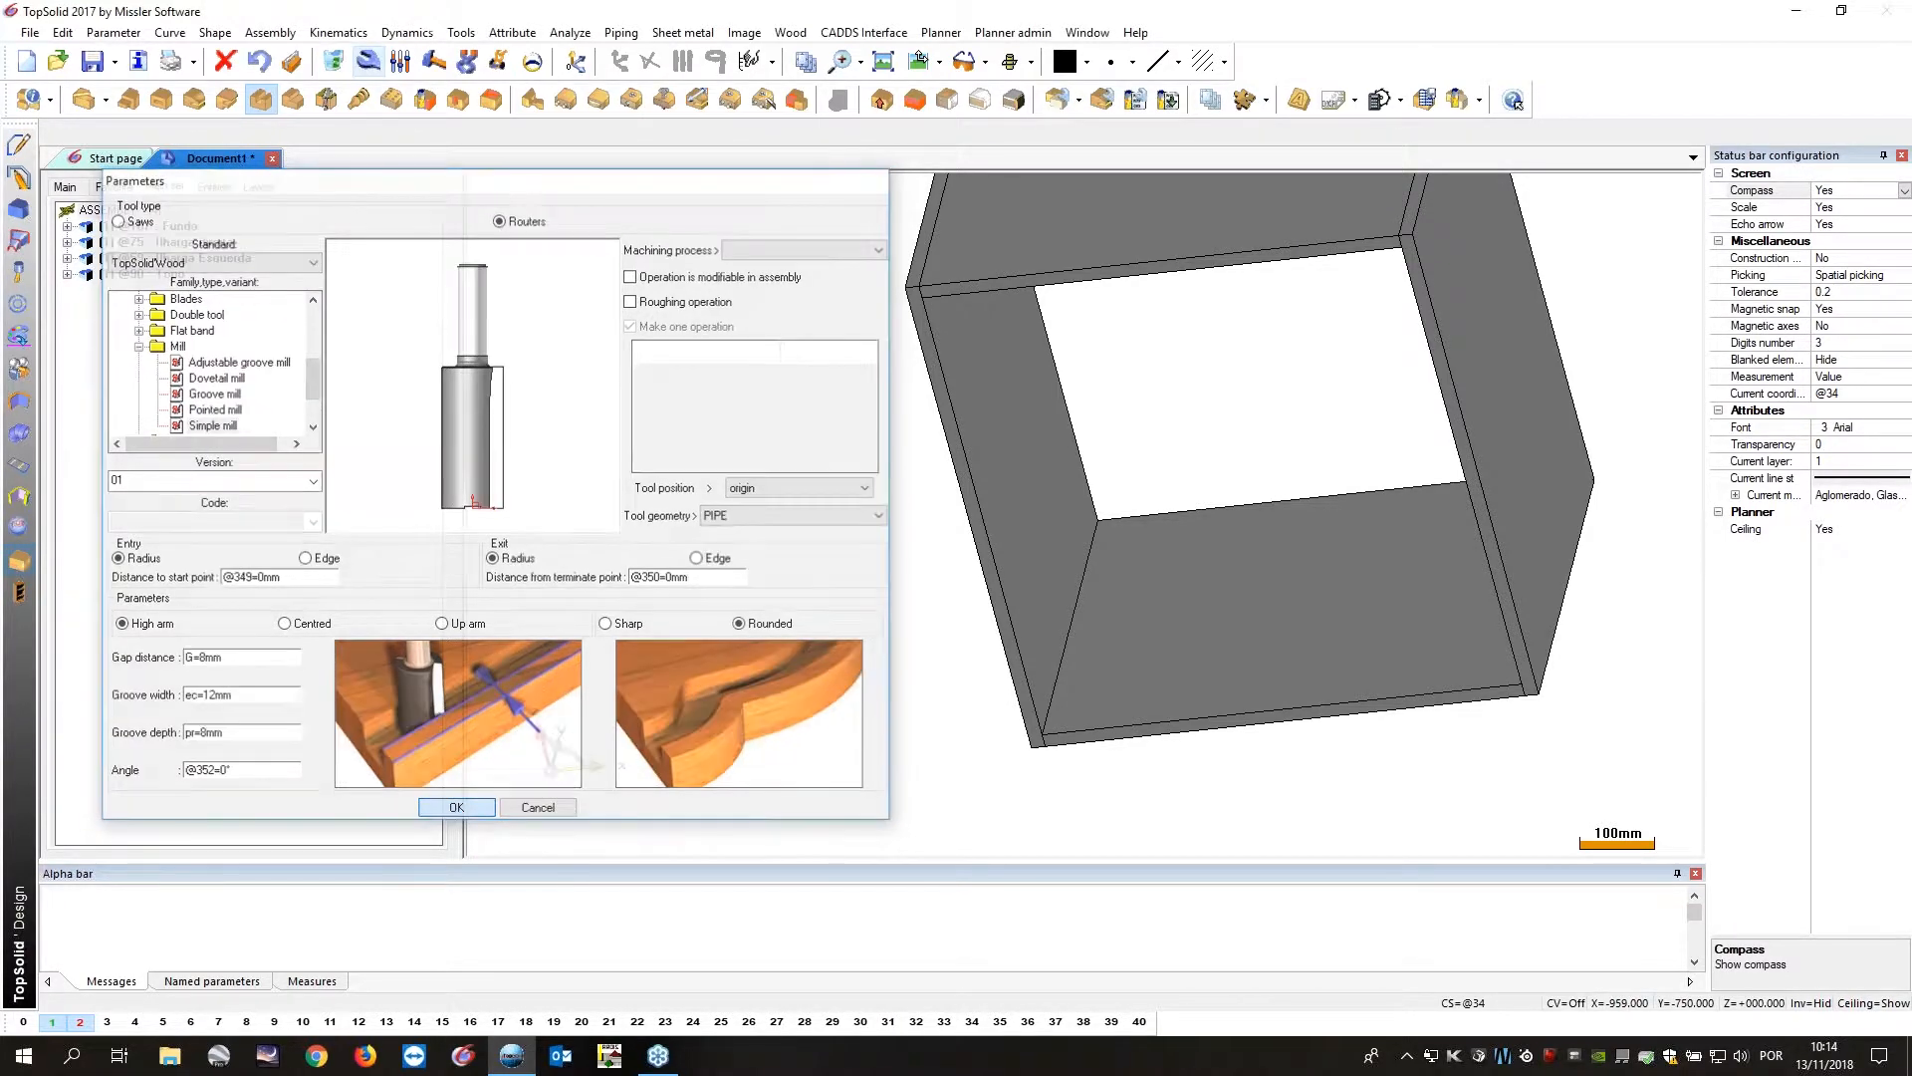
Copy the groove operation onto the left side panel's inner face along its back edge.
scroll(1096, 520, "up", 5)
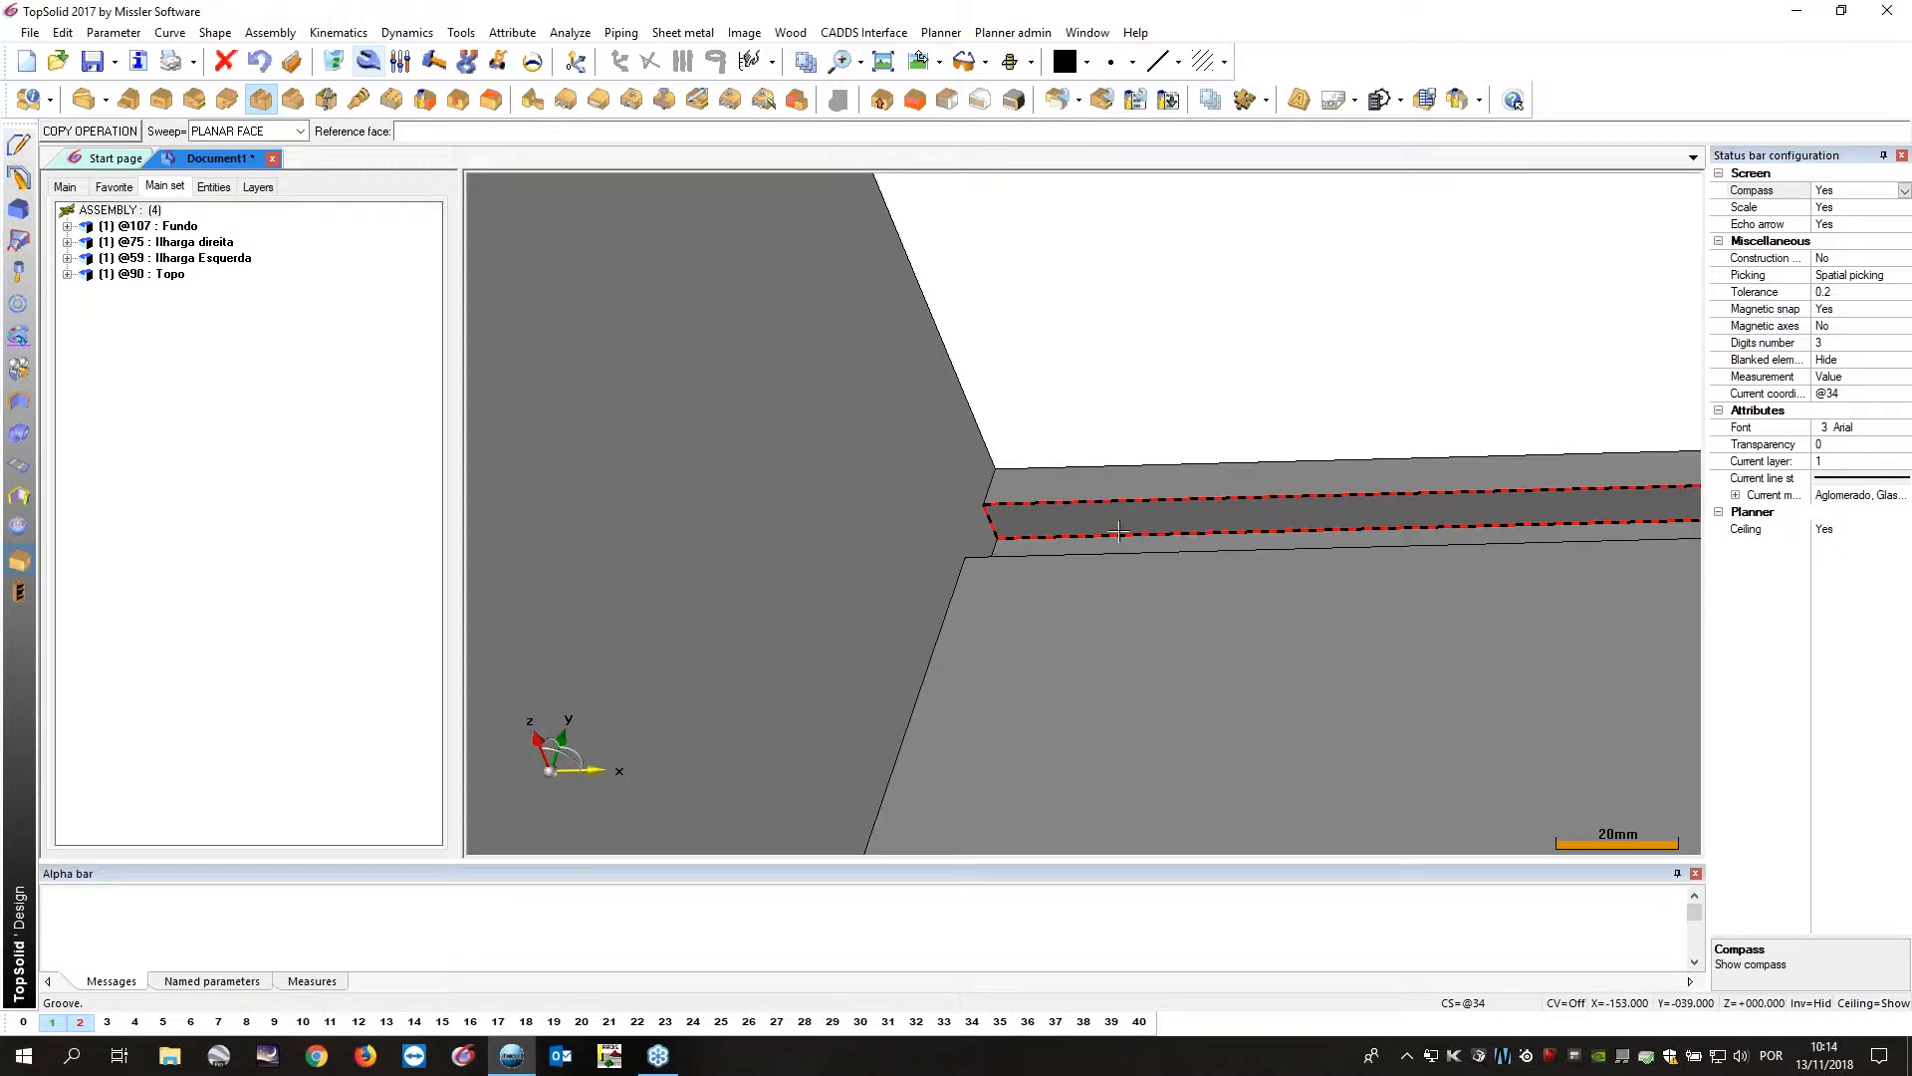
middle_click_drag(1265, 529, 831, 587)
scroll(944, 498, "down", 5)
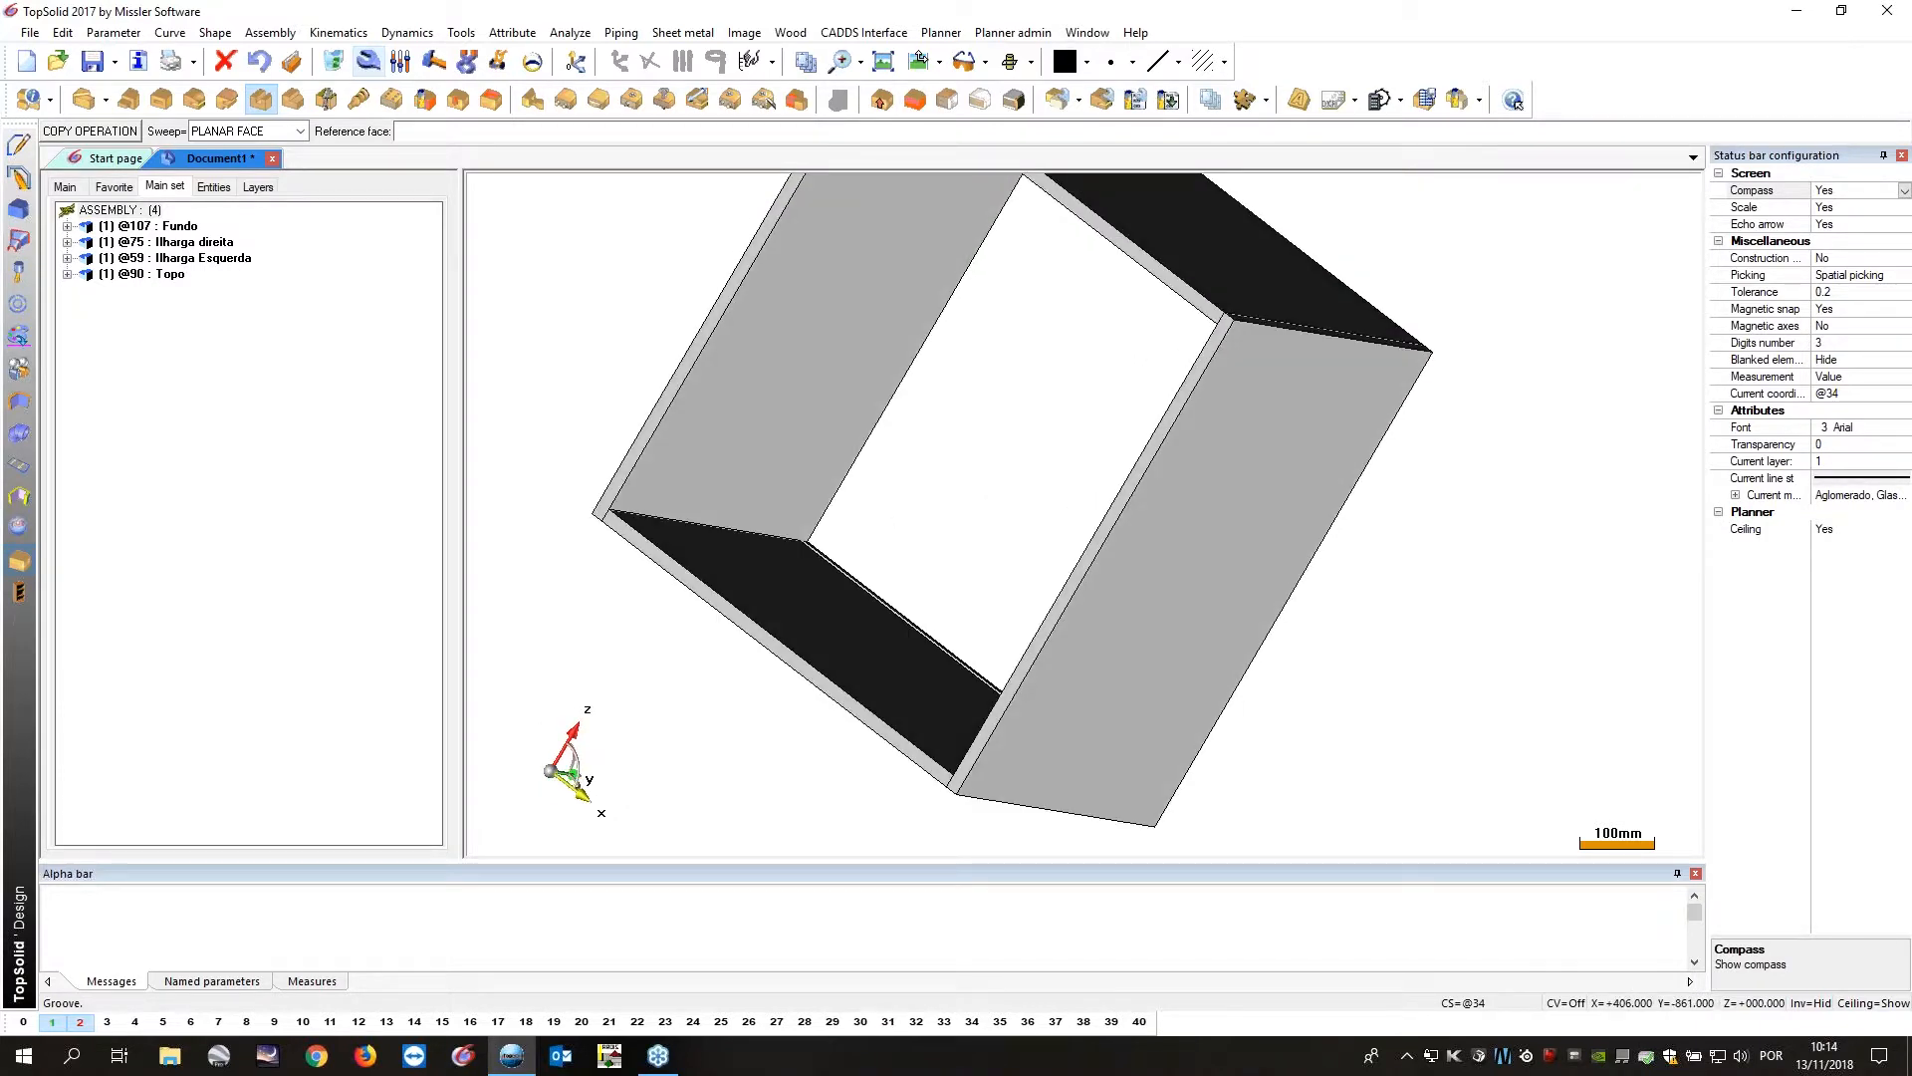
left_click(106, 135)
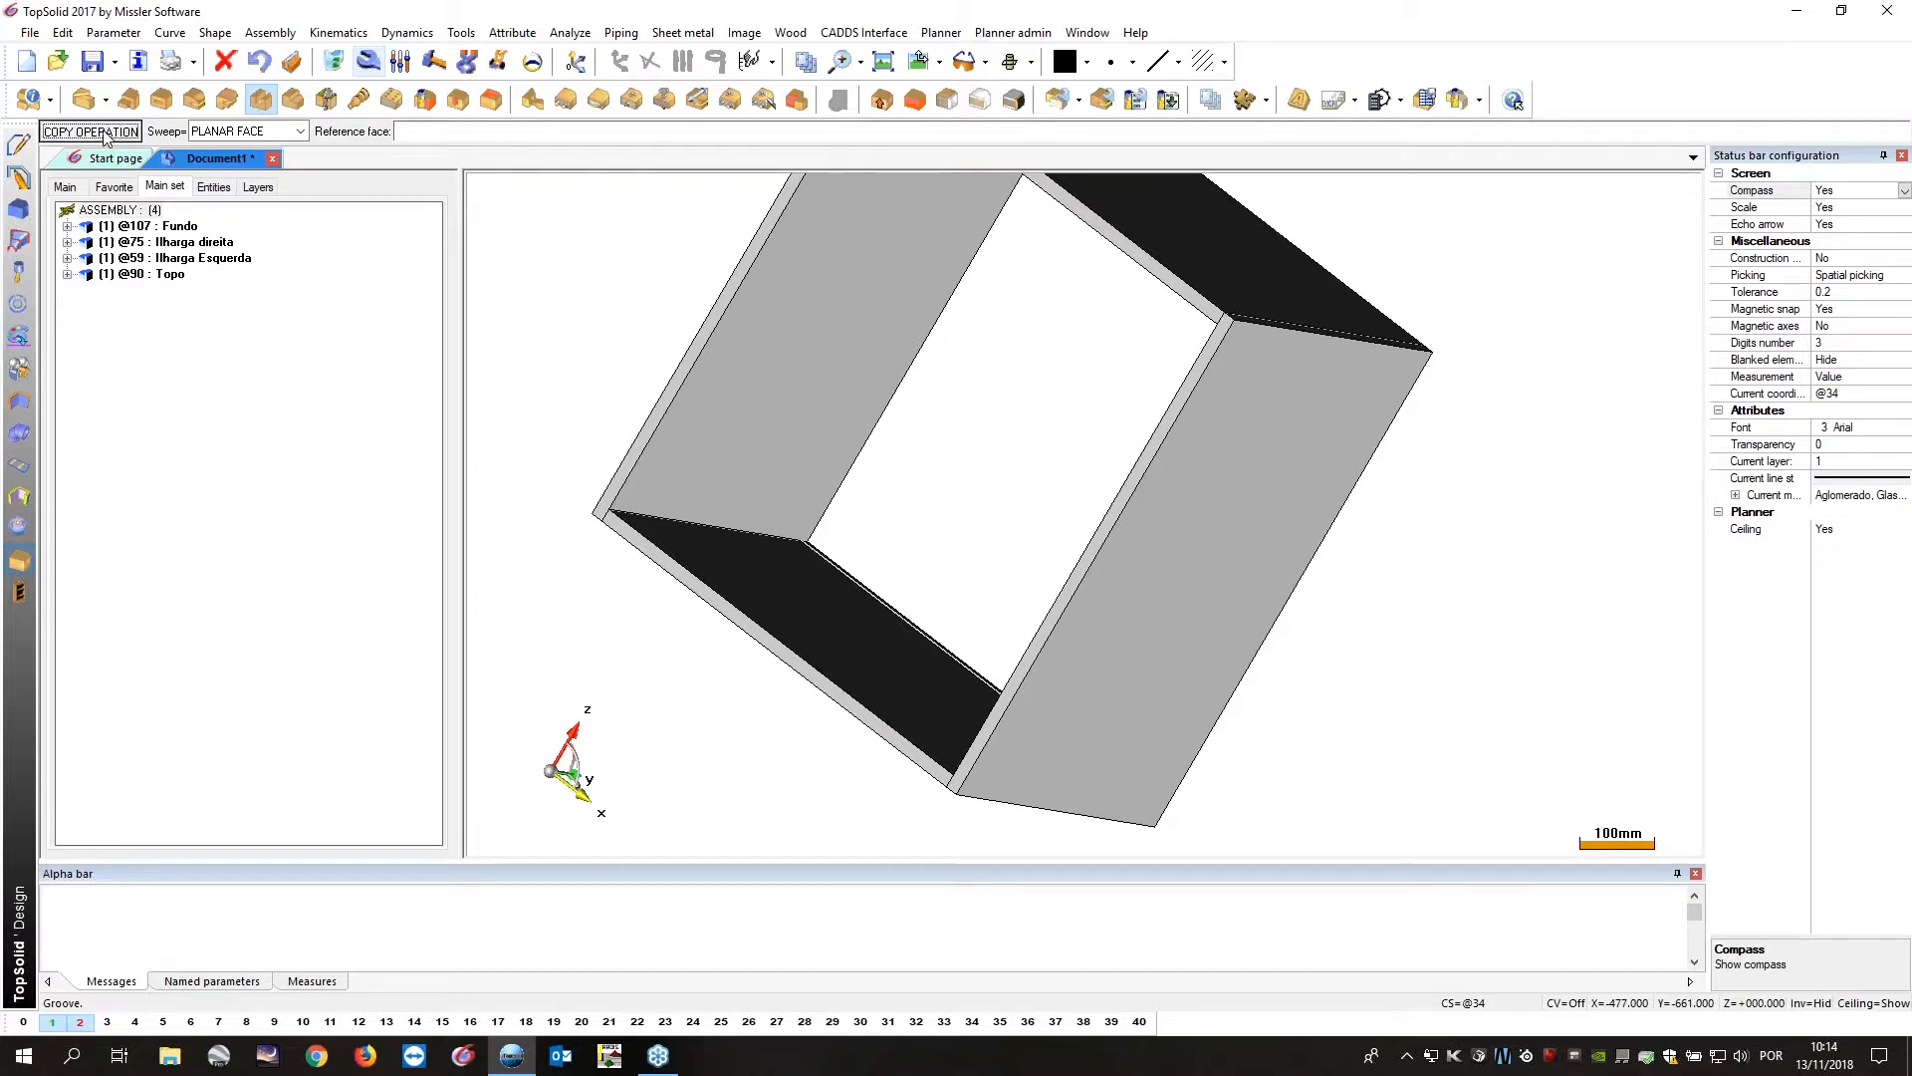
left_click(865, 398)
left_click(875, 411)
left_click(972, 425)
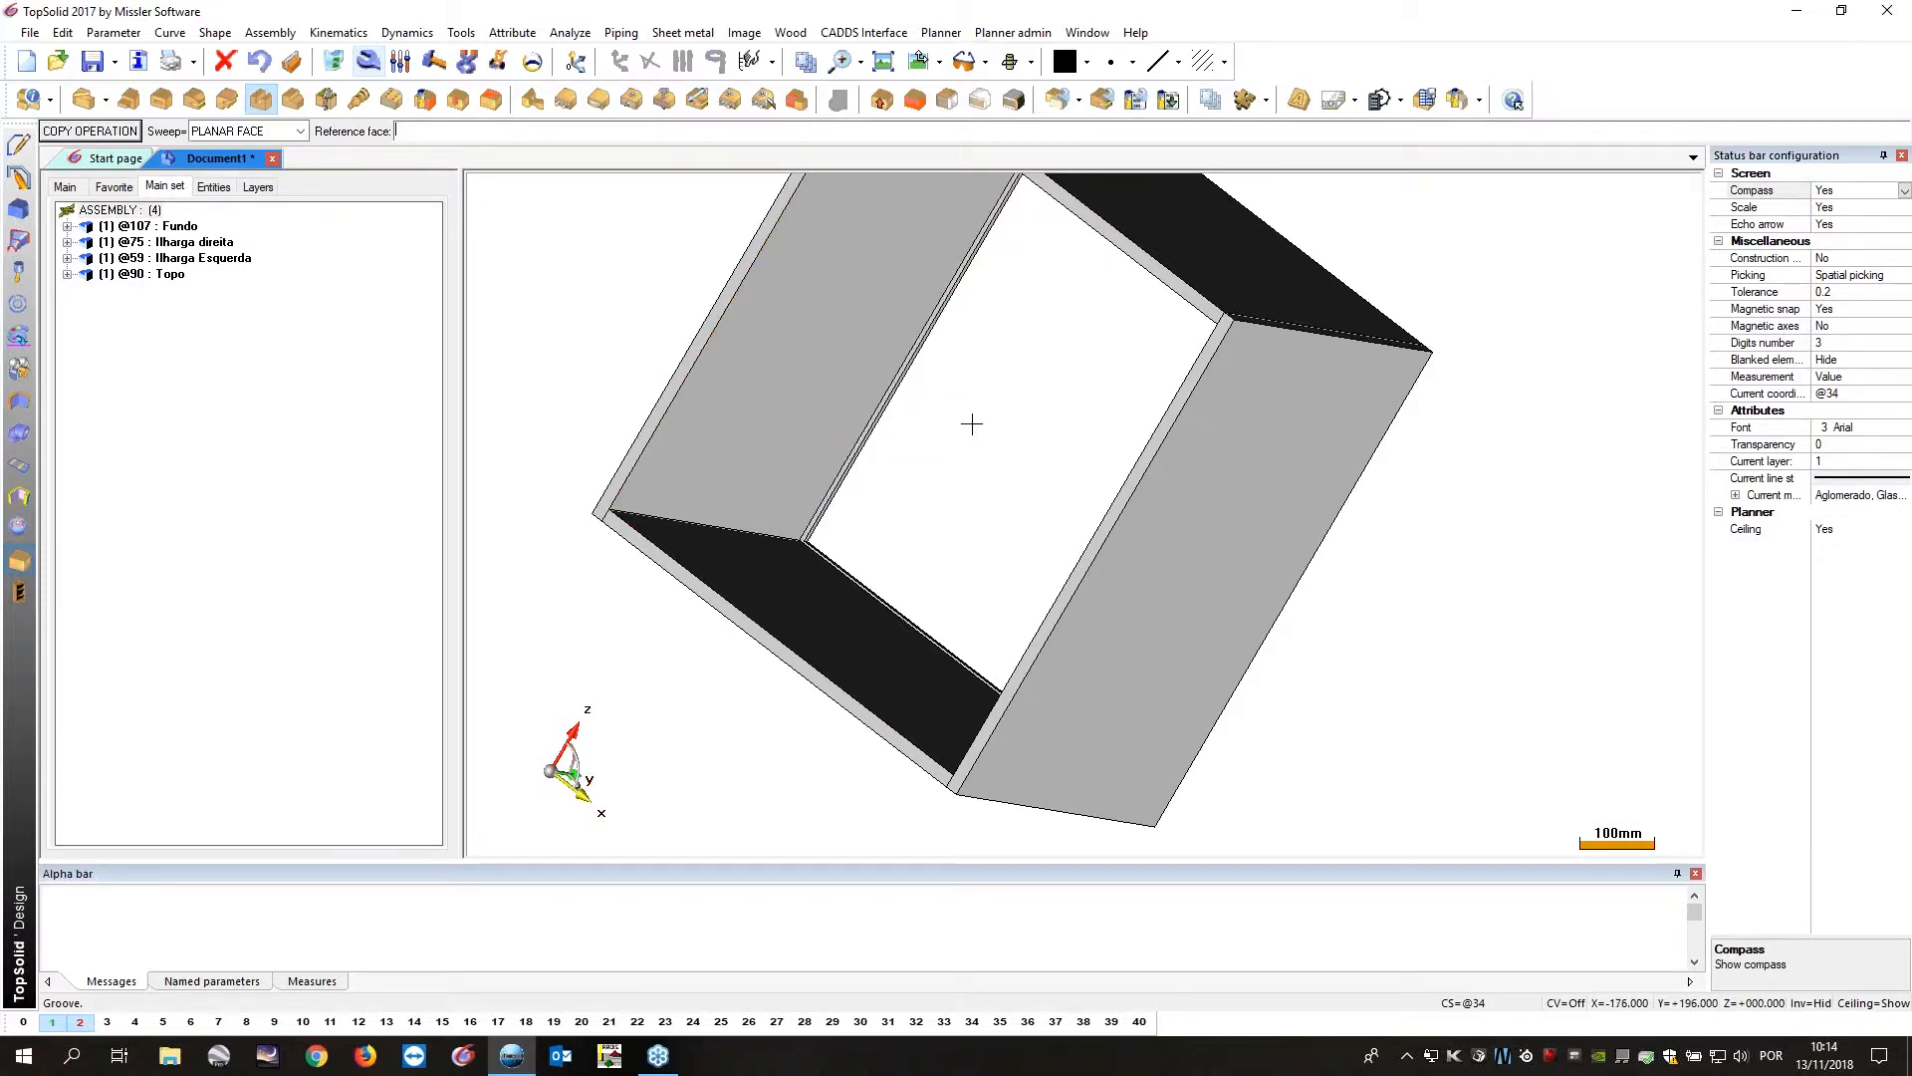
Copy the groove to the back edges of the top panel and the right side panel.
middle_click_drag(1042, 455, 1004, 367)
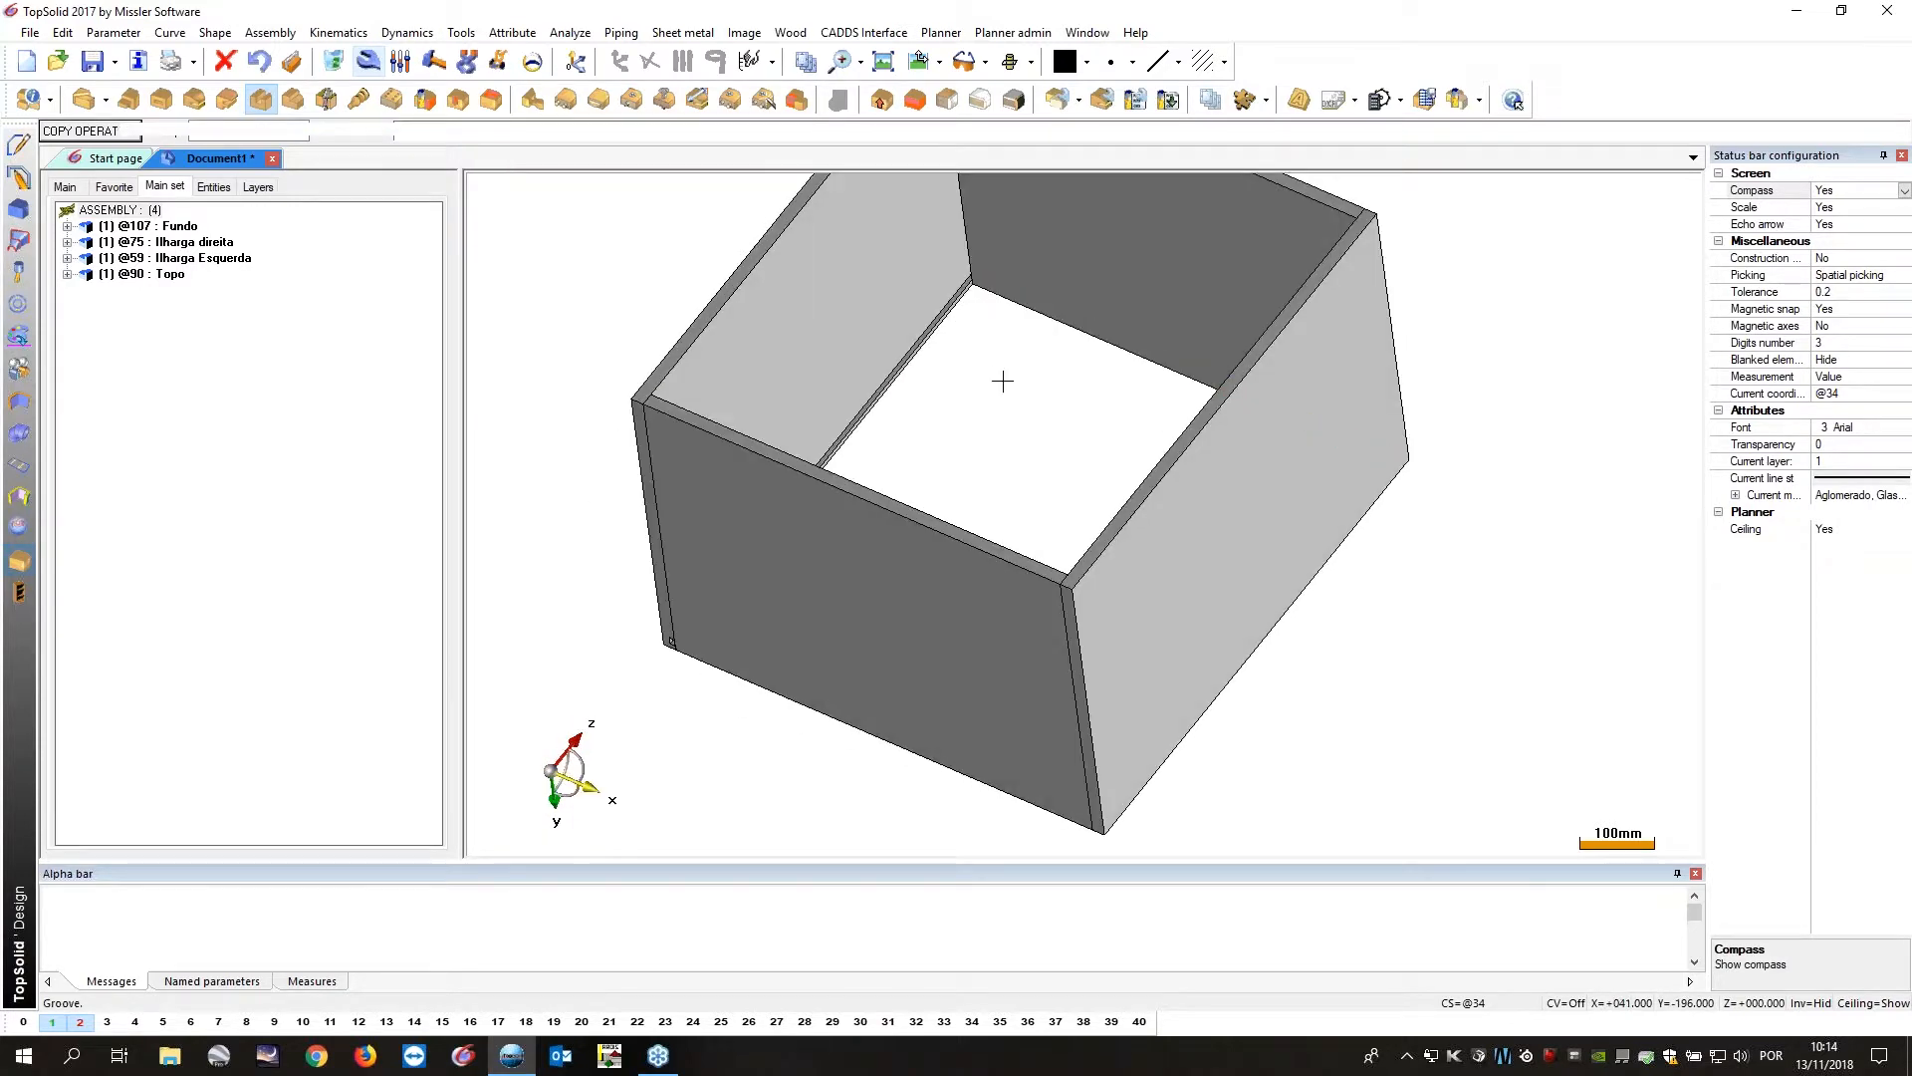
left_click(1064, 308)
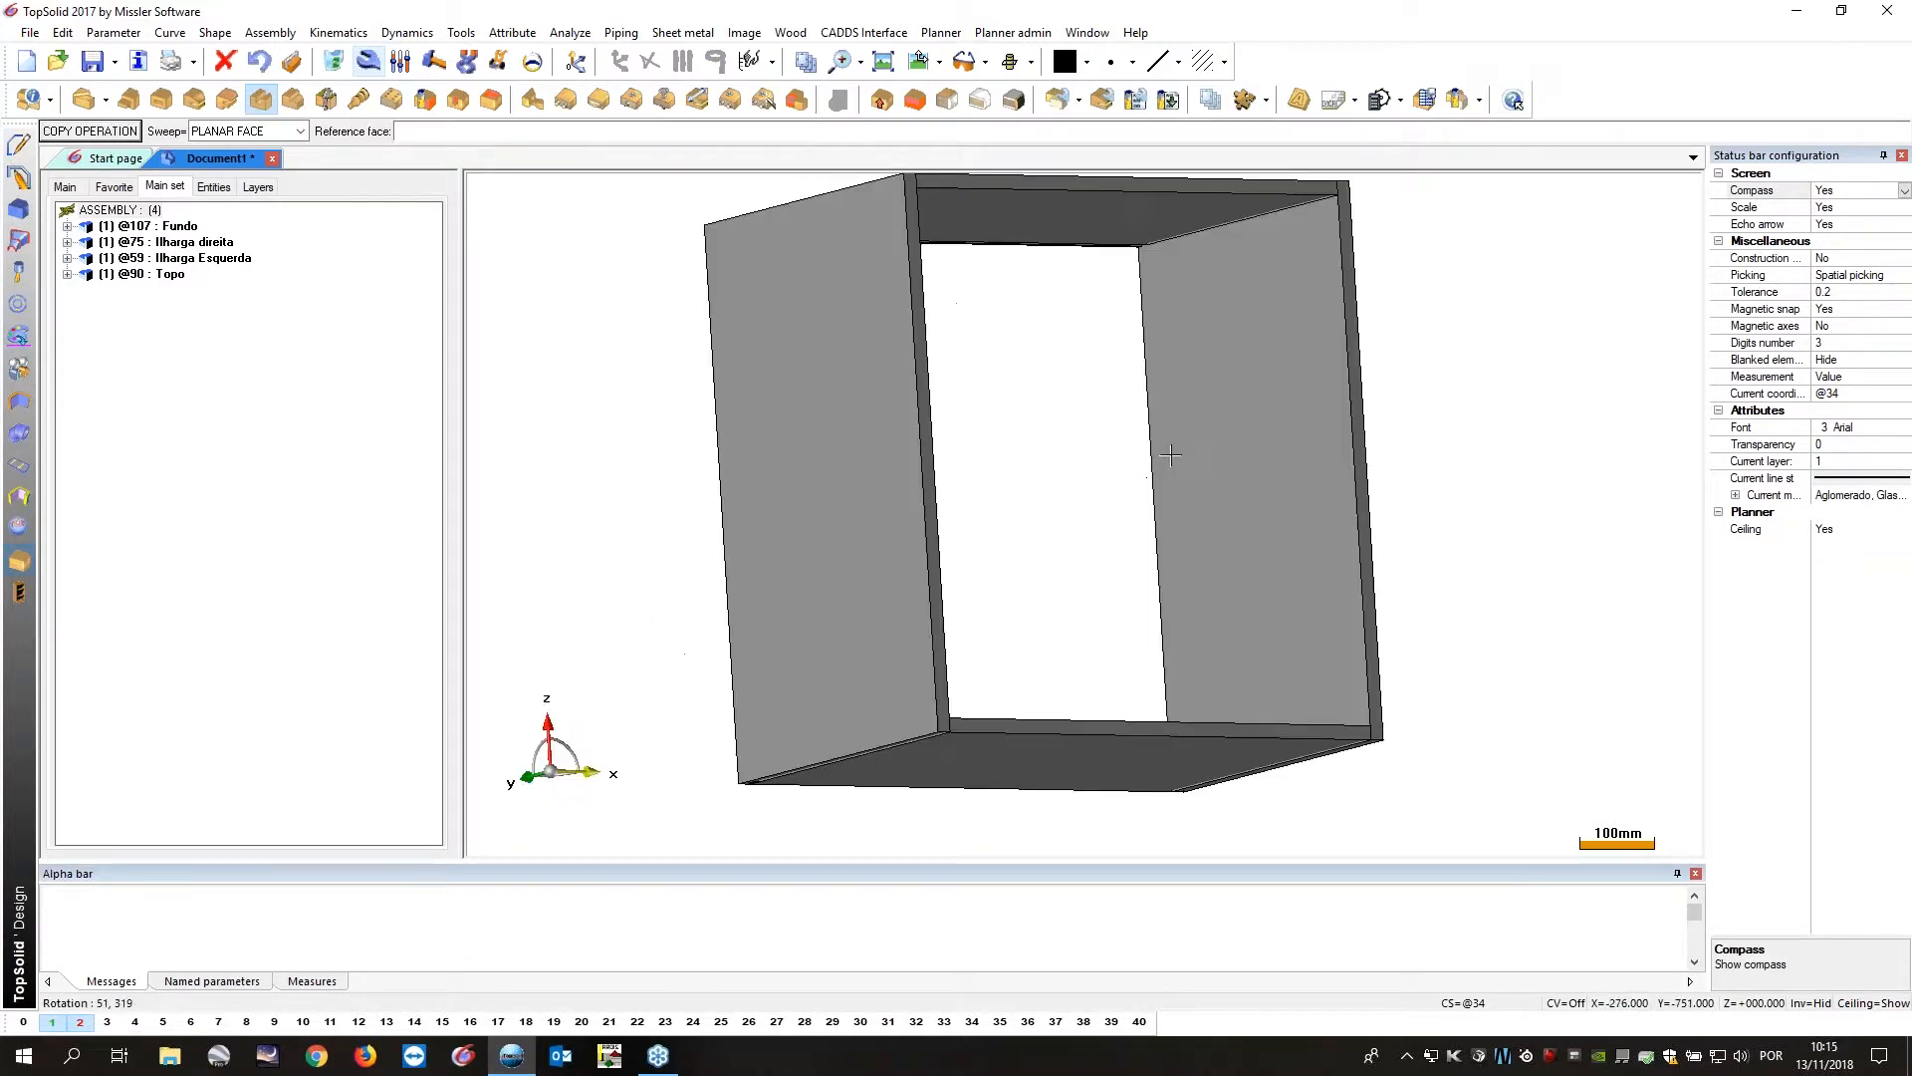
left_click(1178, 443)
left_click(1178, 443)
left_click(1152, 449)
middle_click(1092, 453)
Start a constrained block for the cabinet back with its thickness set to the parameter ec.
middle_click_drag(1415, 488, 896, 533)
scroll(986, 628, "up", 8)
scroll(1029, 512, "down", 3)
middle_click_drag(1029, 512, 1159, 448)
scroll(1044, 457, "down", 3)
middle_click_drag(1044, 457, 1035, 454)
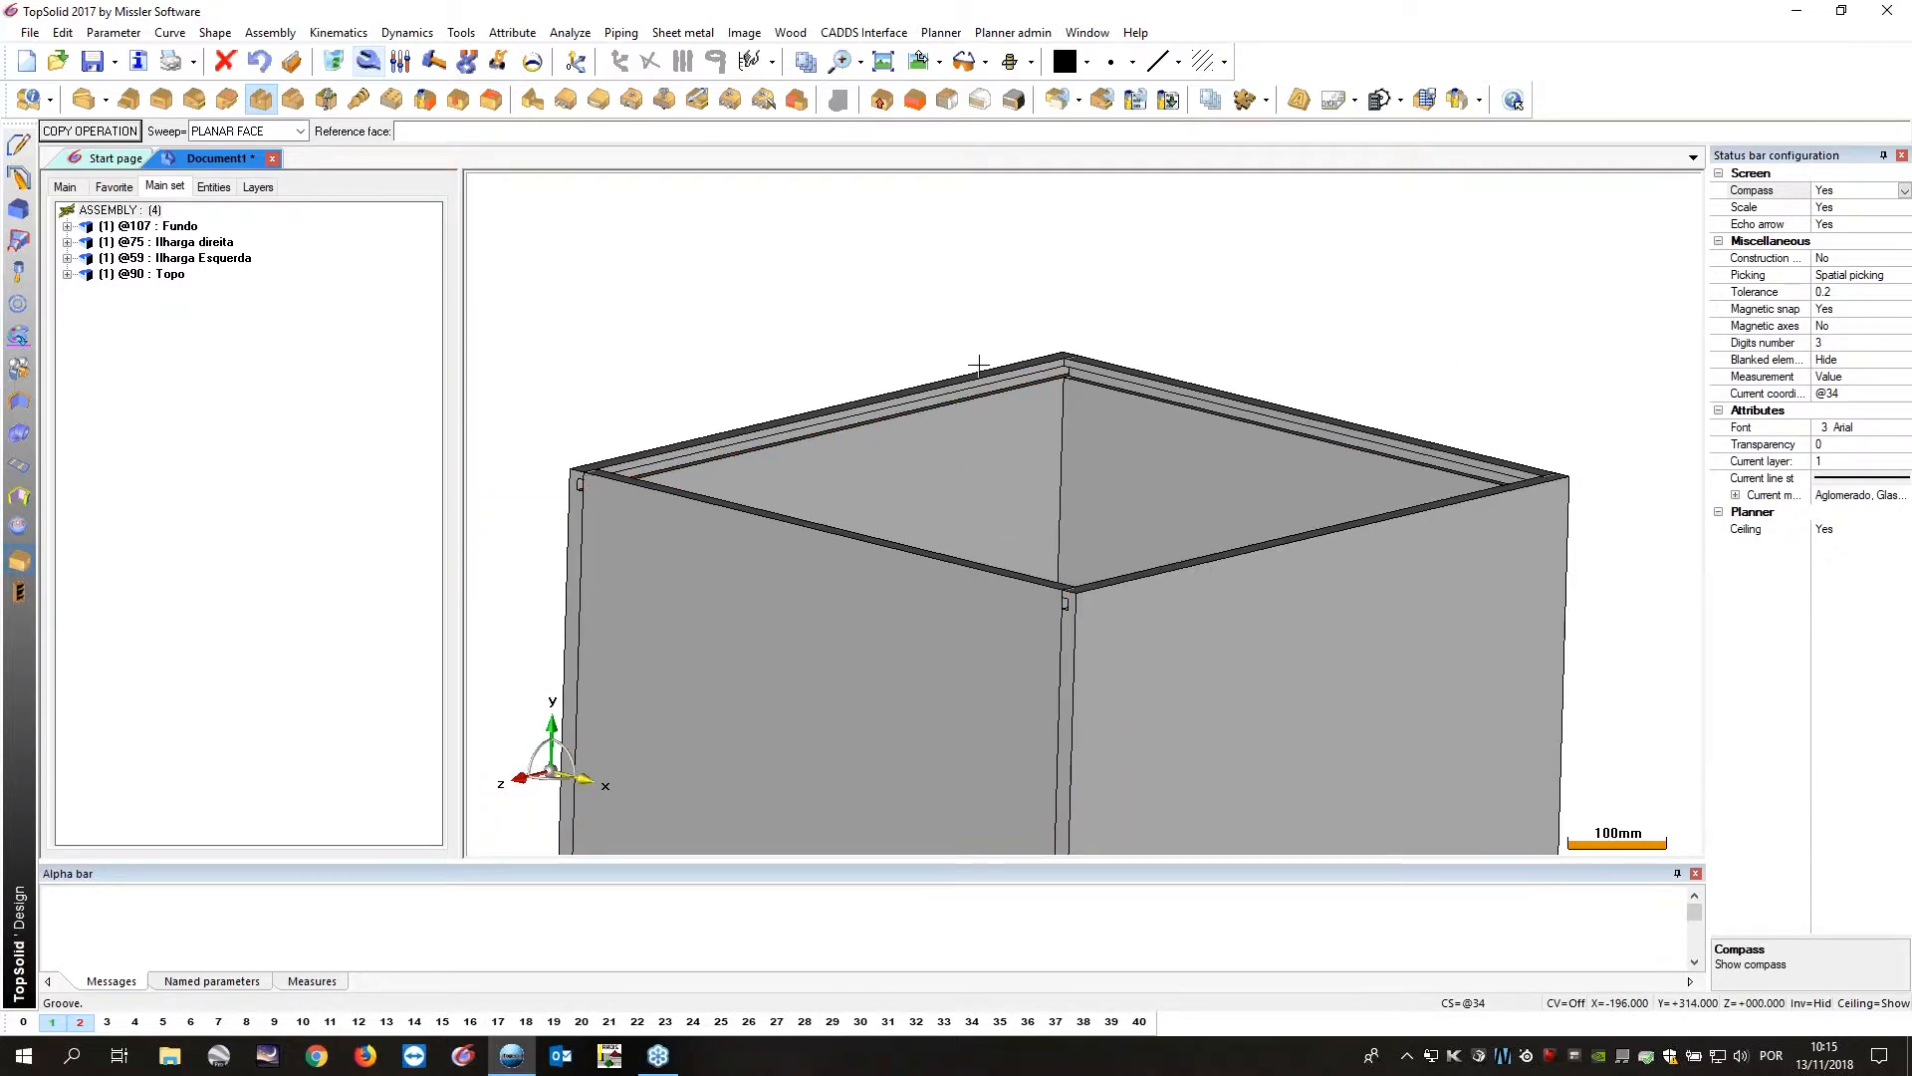
left_click(914, 103)
double_click(367, 129)
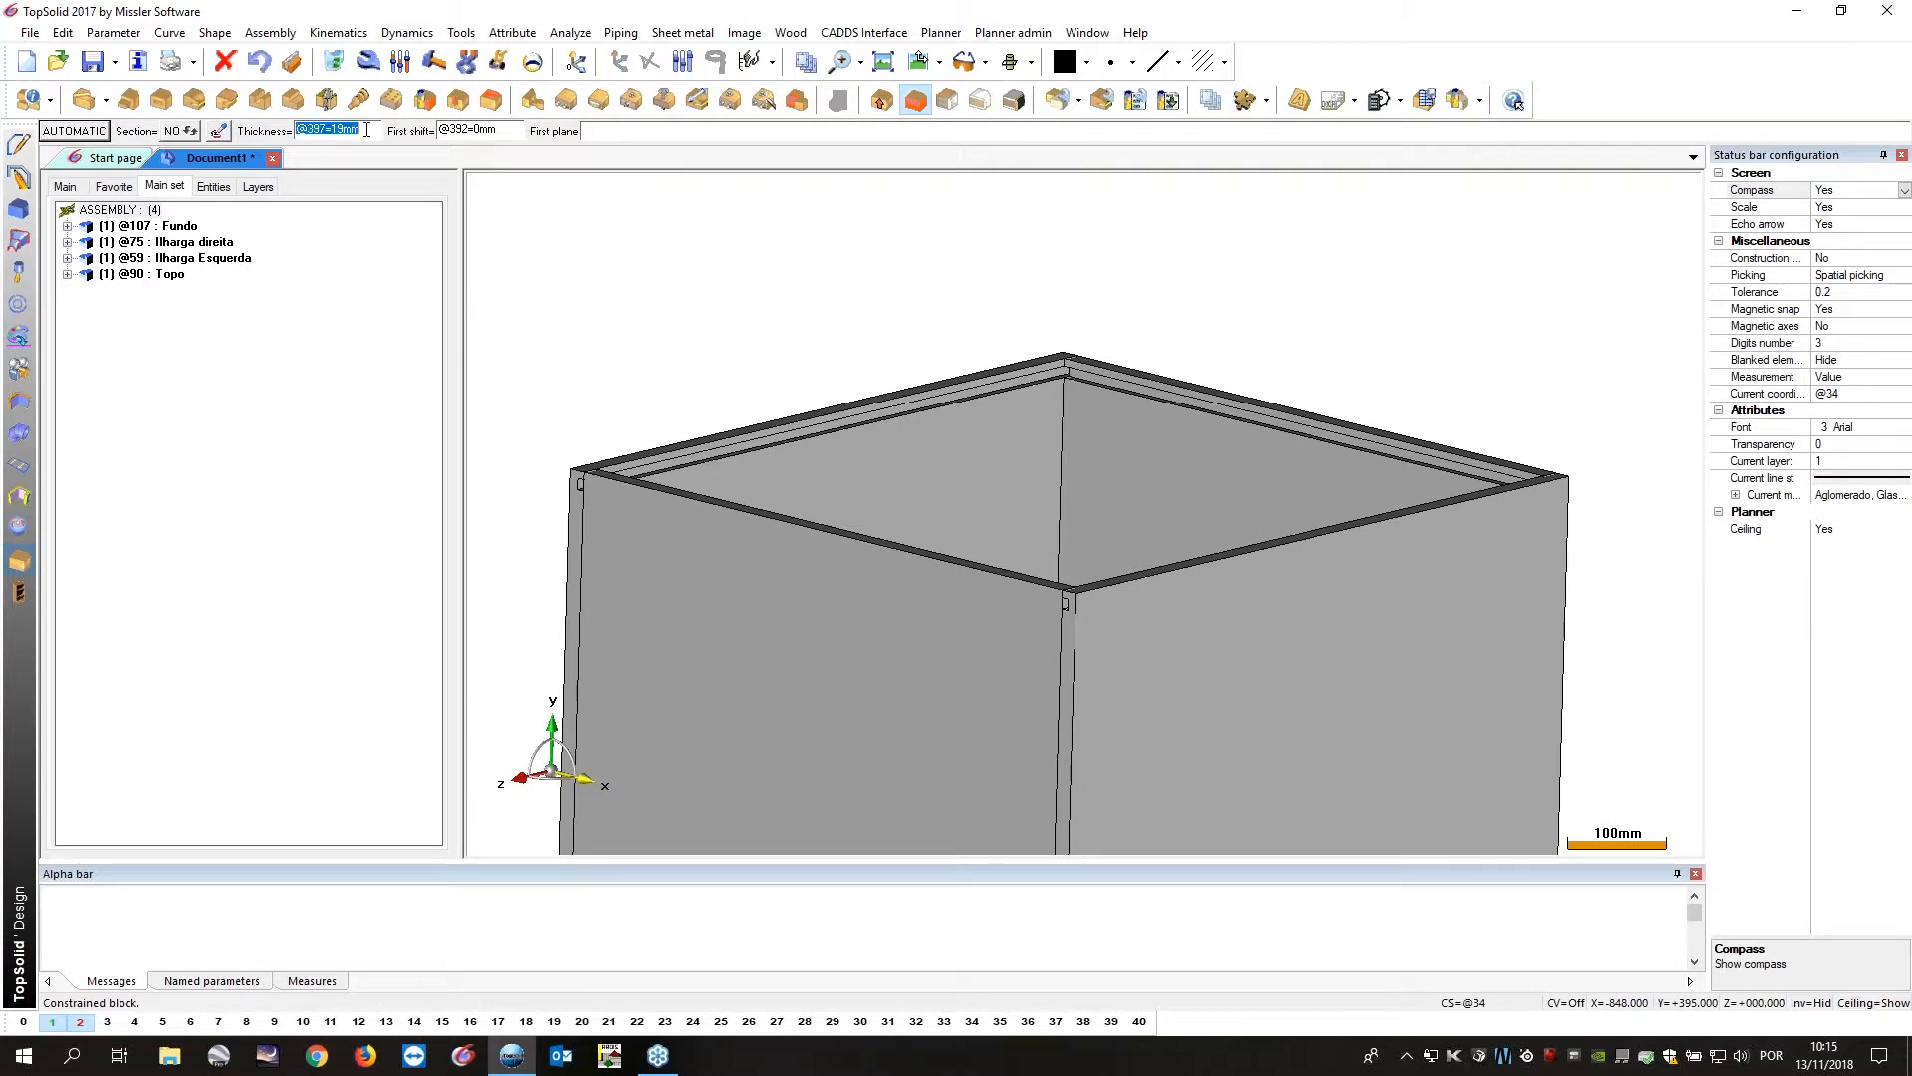
left_click(214, 188)
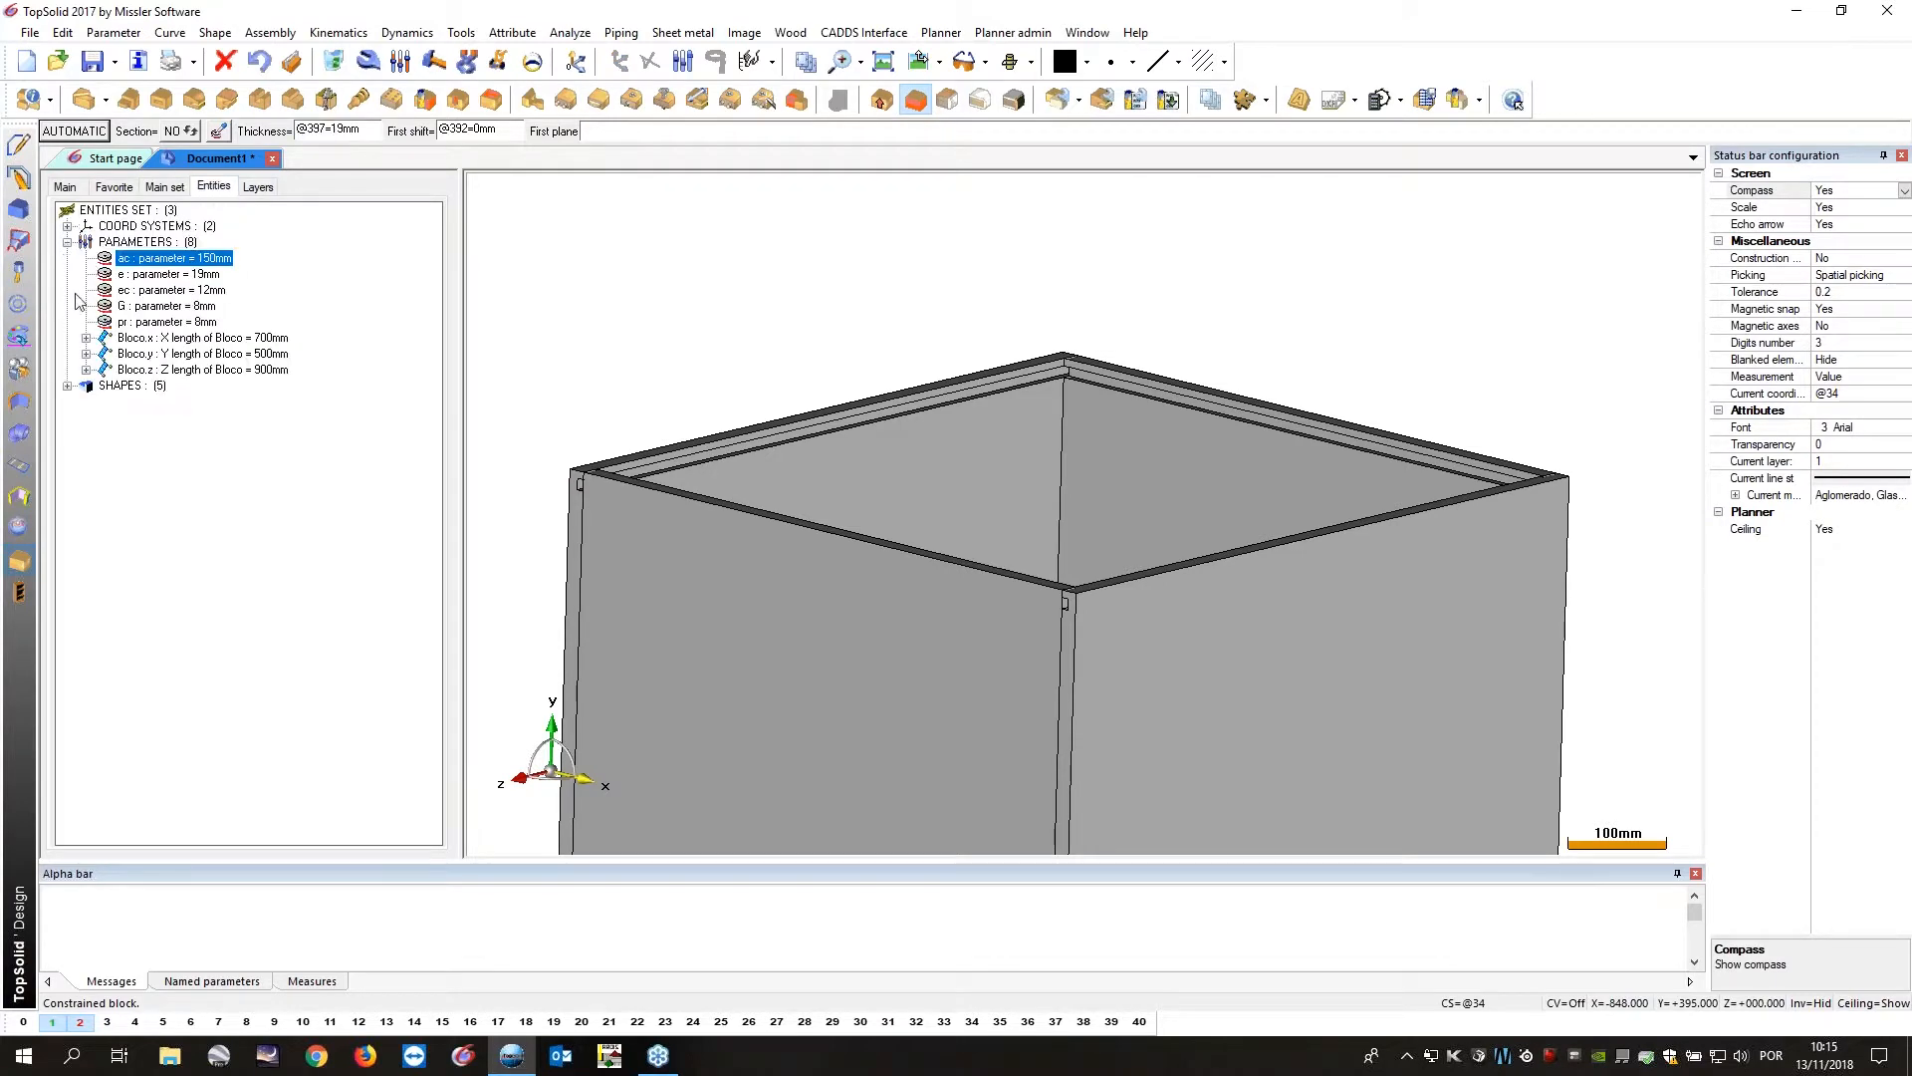
left_click(204, 290)
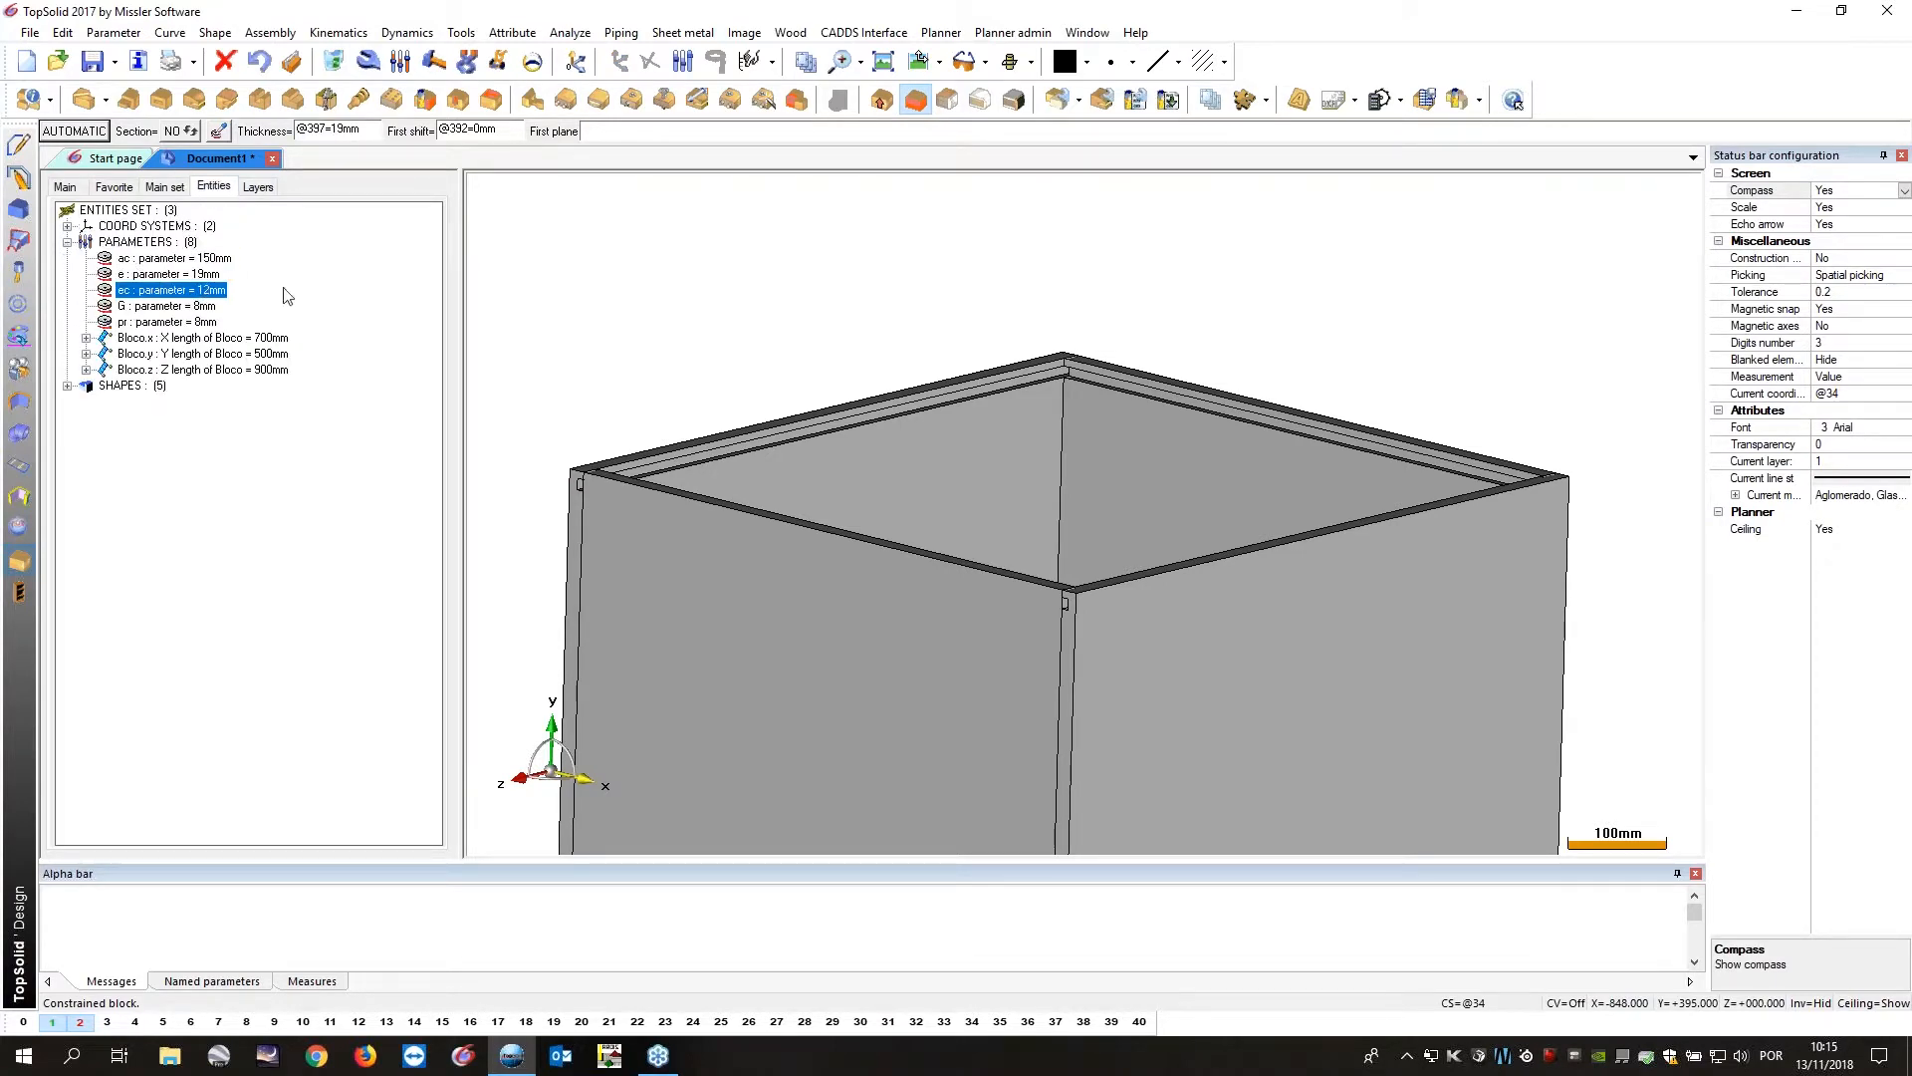
double_click(349, 129)
type("ec")
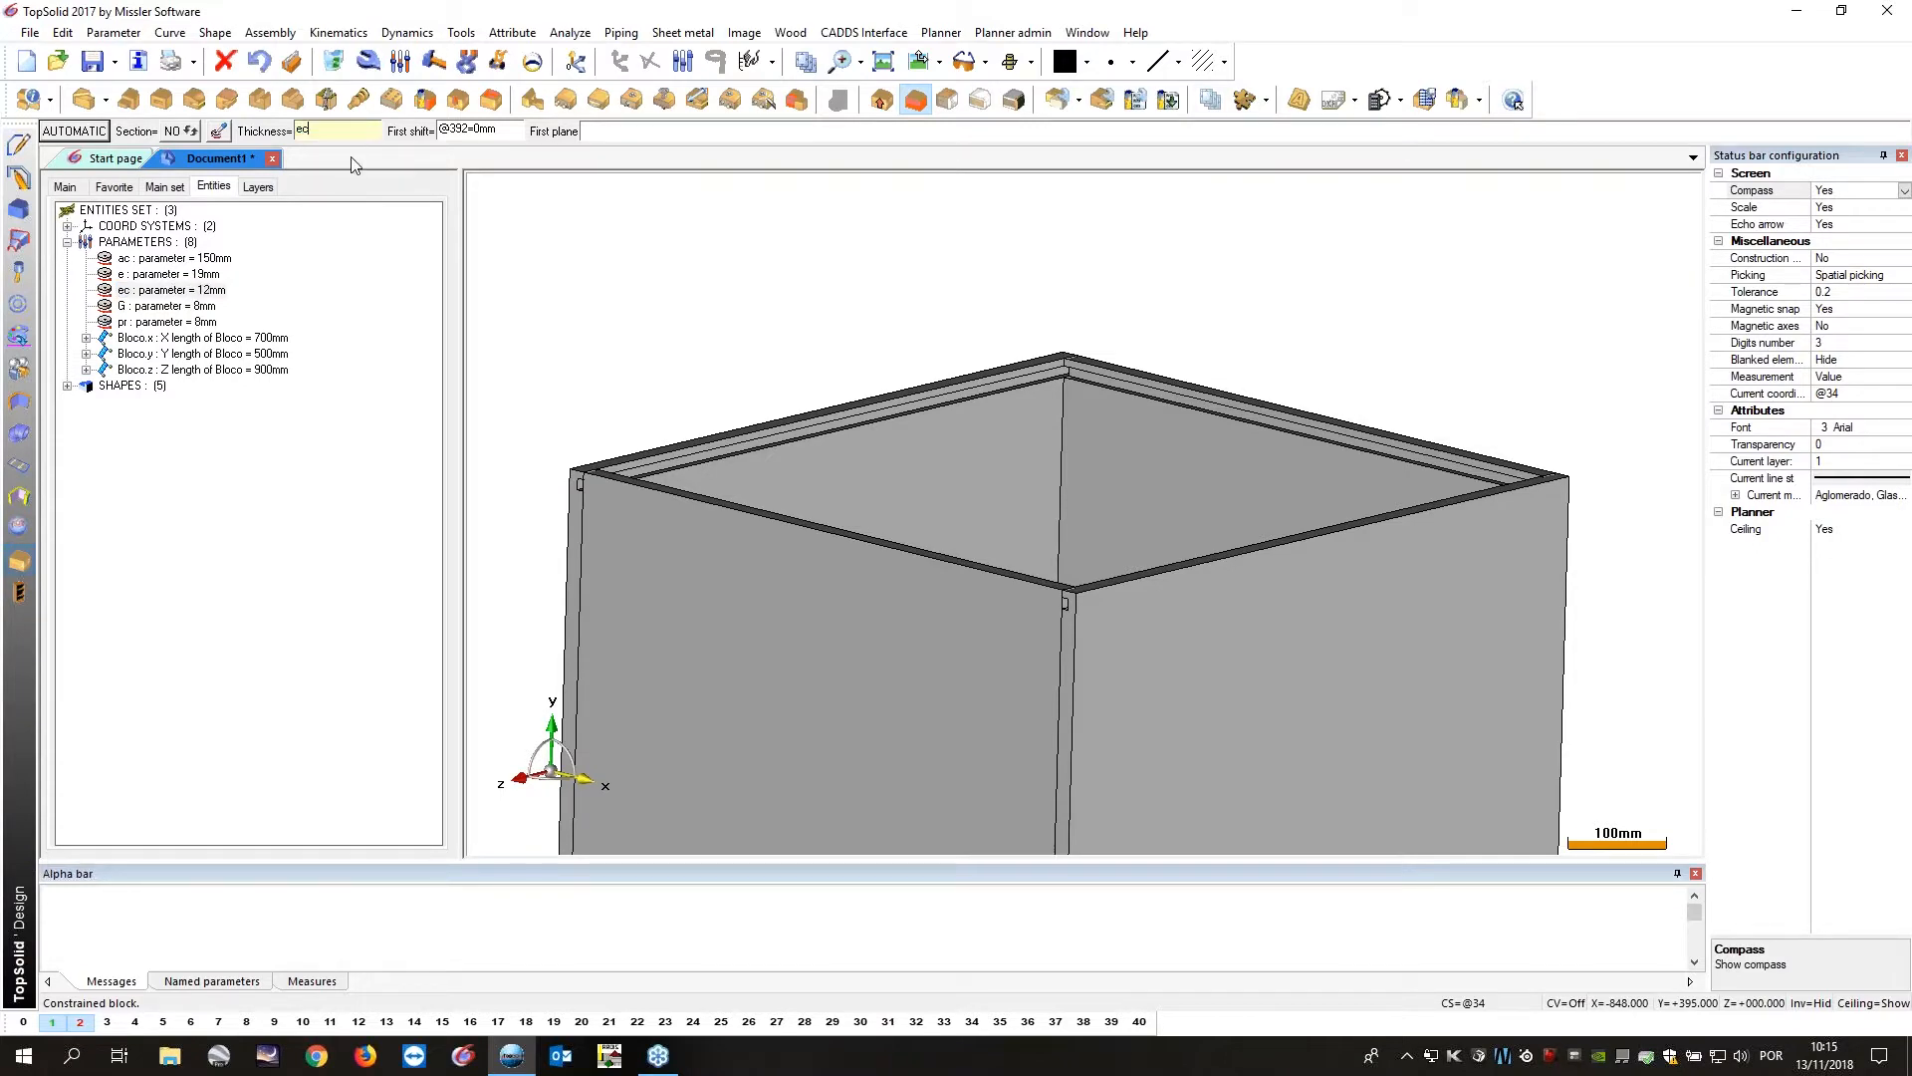
left_click(596, 130)
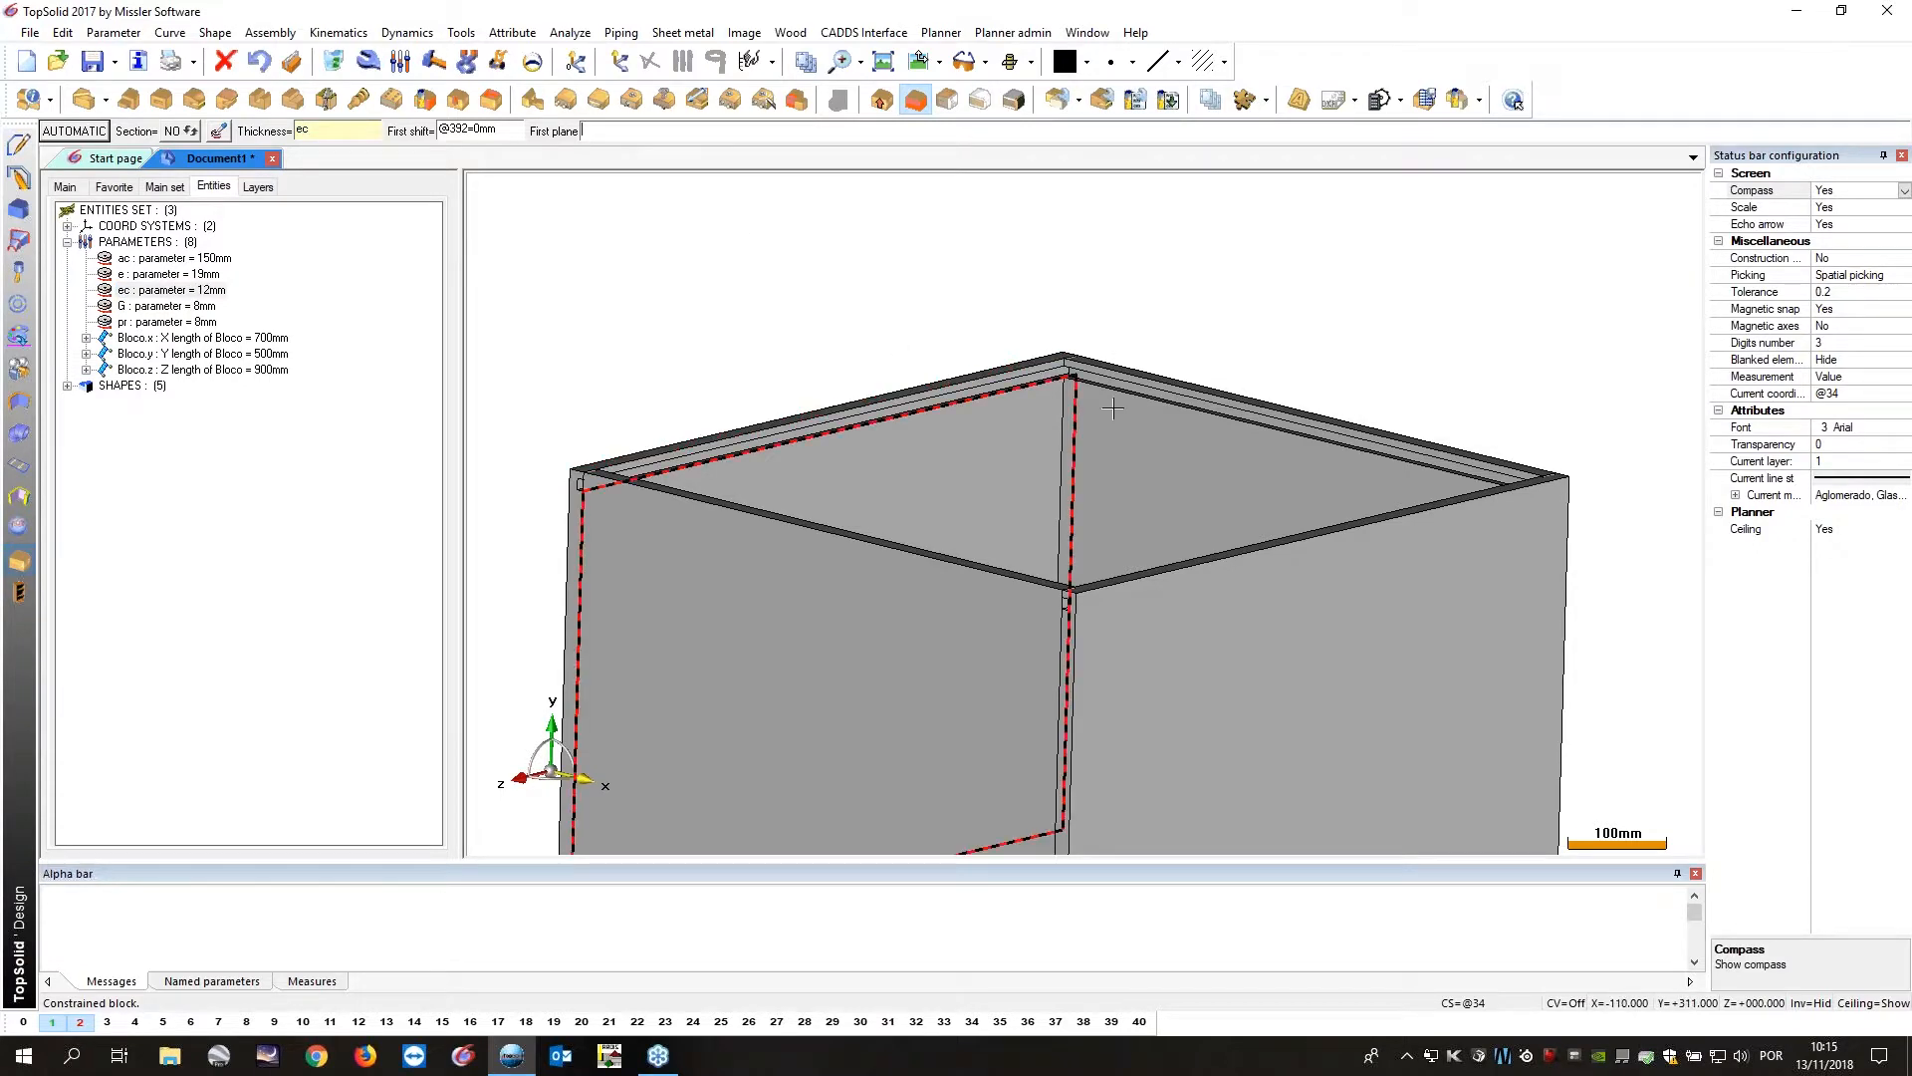
Bound the back block between the groove faces of the bottom and top panels.
scroll(1118, 405, "up", 5)
left_click(1026, 305)
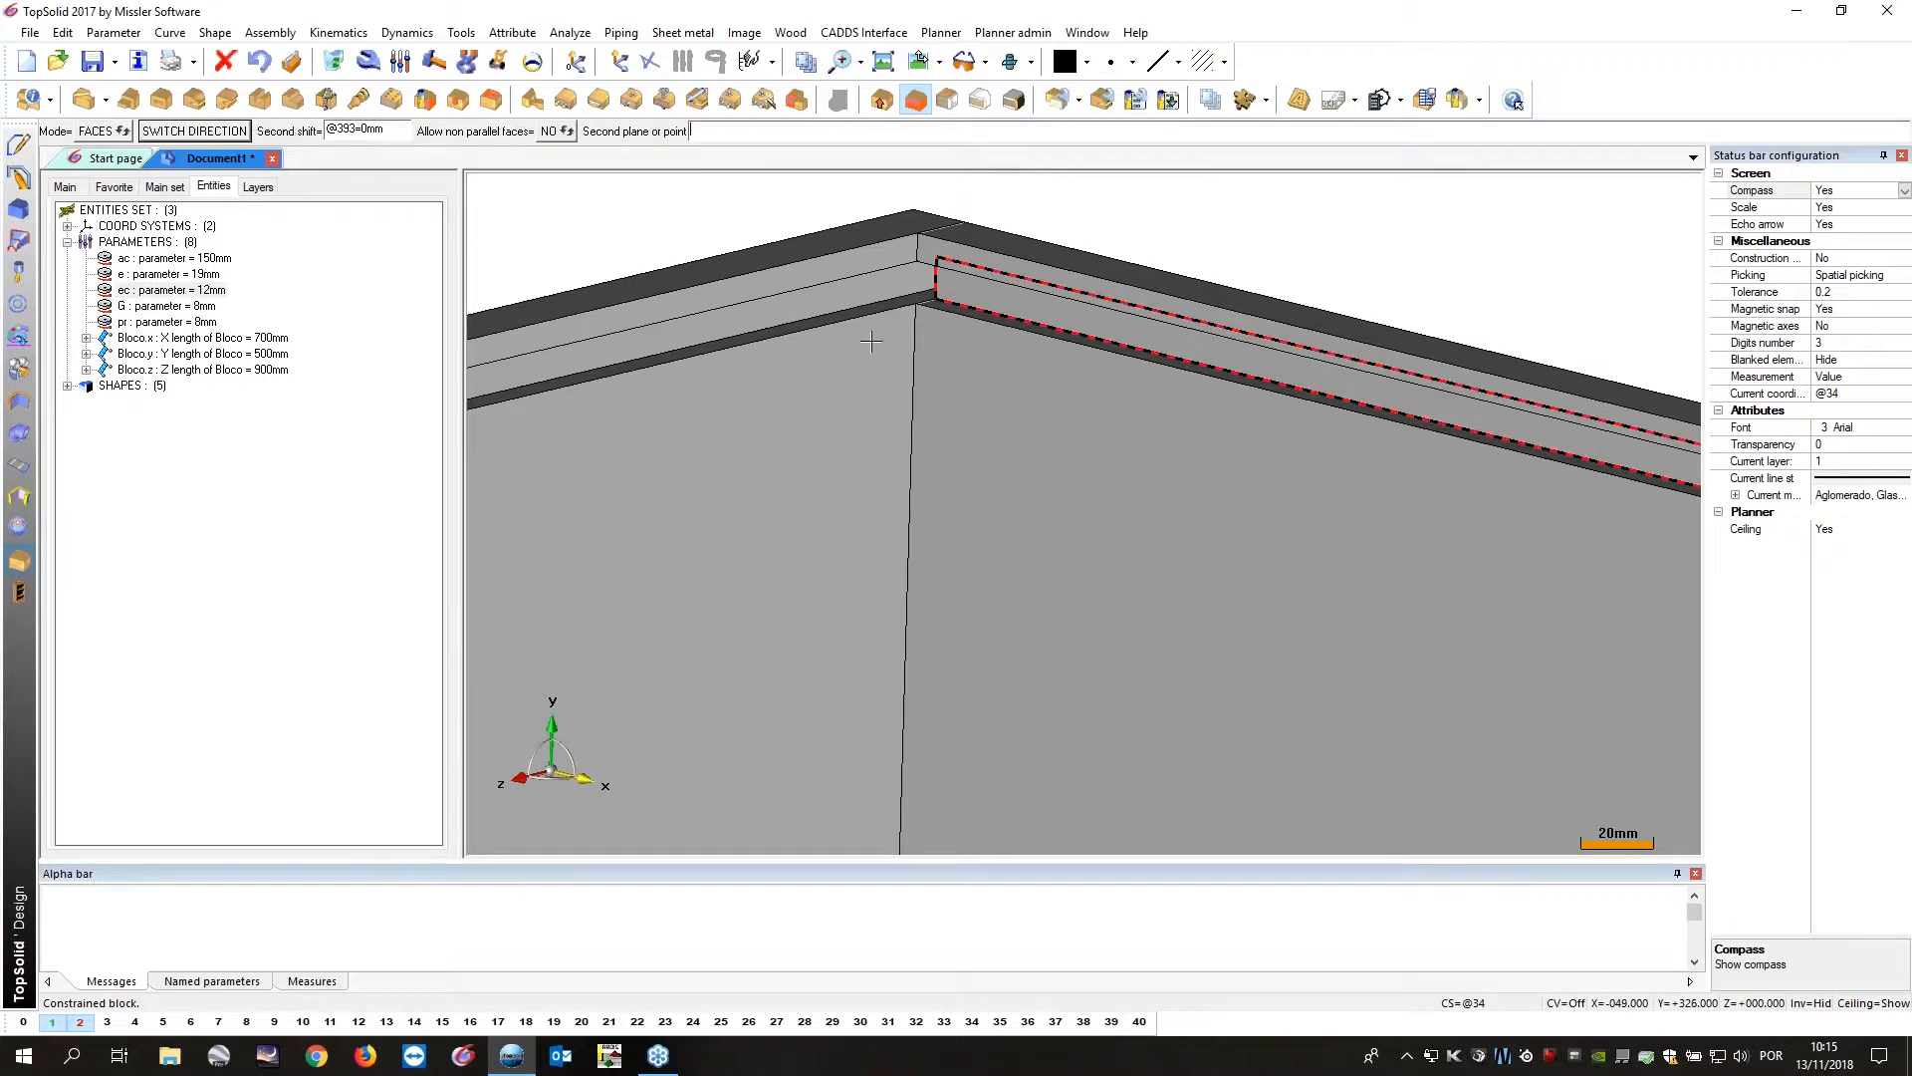
scroll(775, 434, "down", 6)
middle_click_drag(775, 435, 587, 438)
scroll(1061, 259, "up", 3)
scroll(1061, 259, "up", 4)
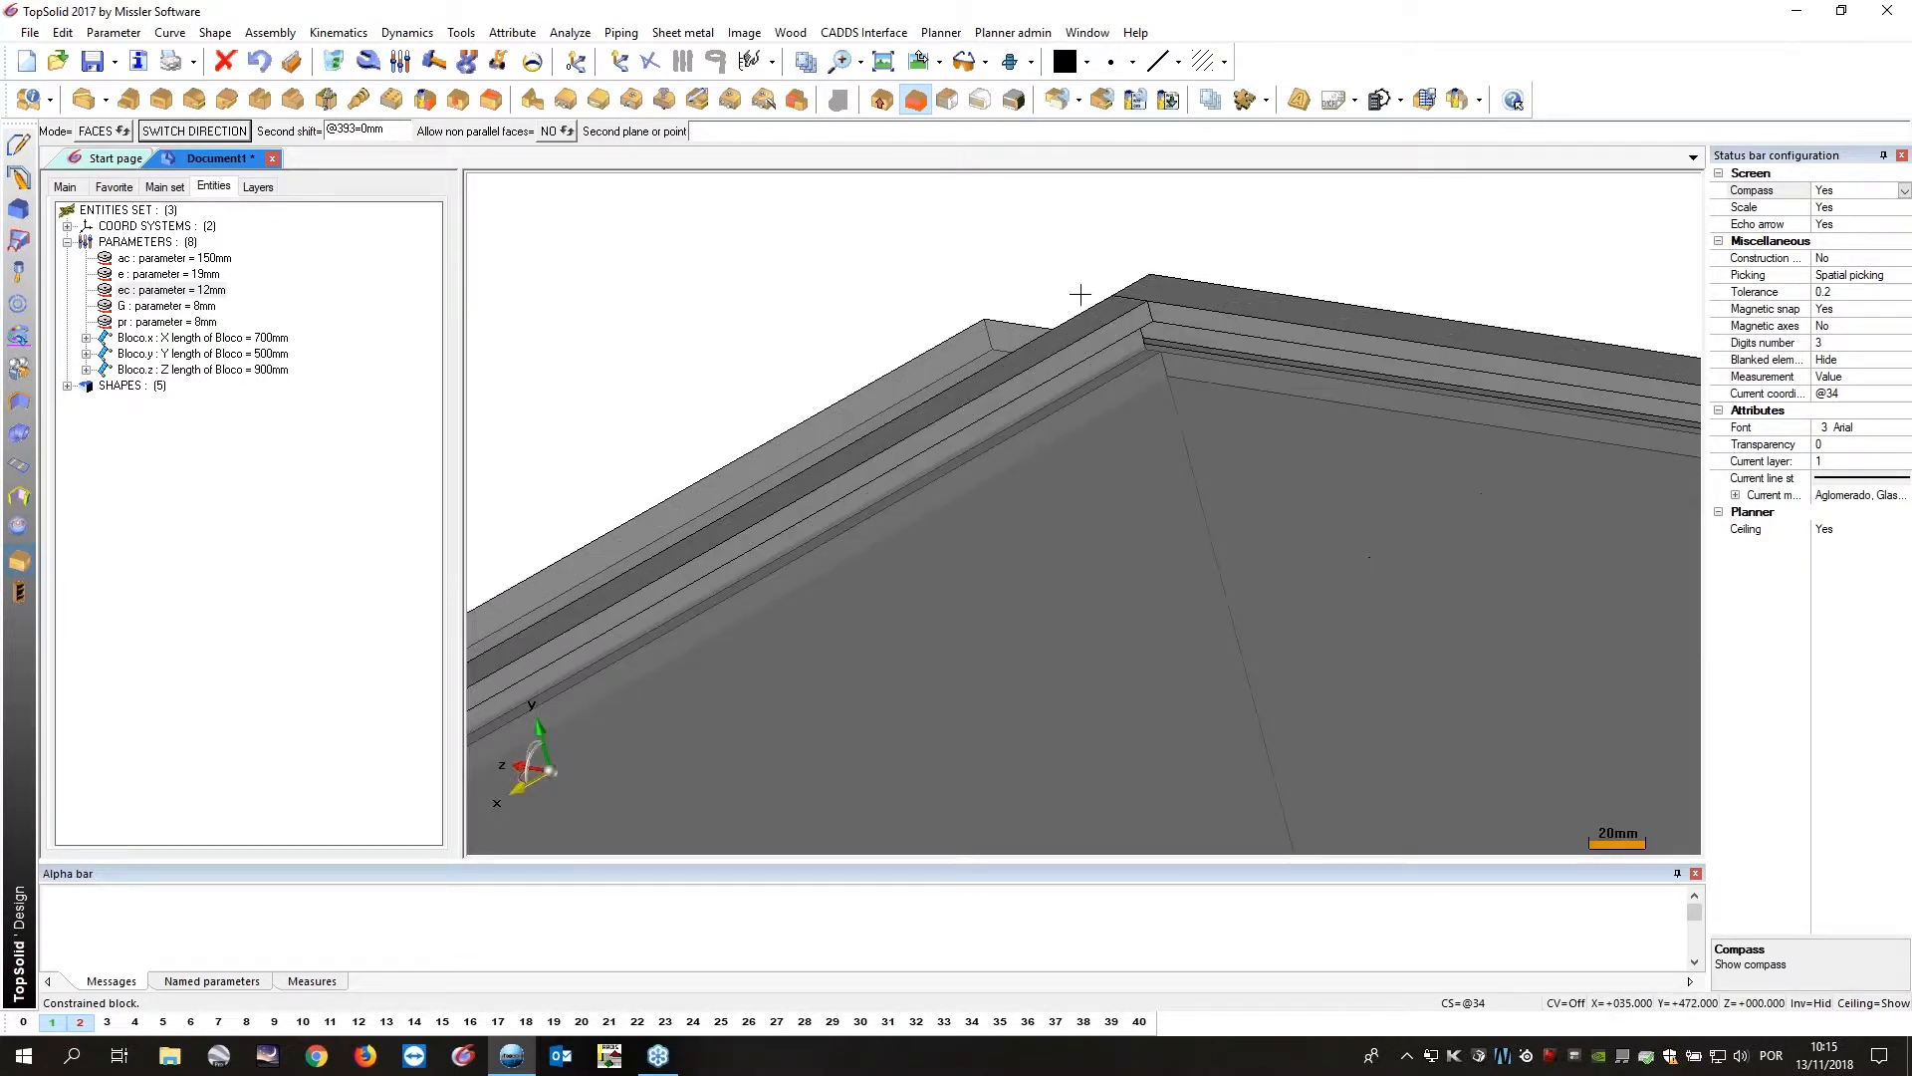
left_click(1117, 348)
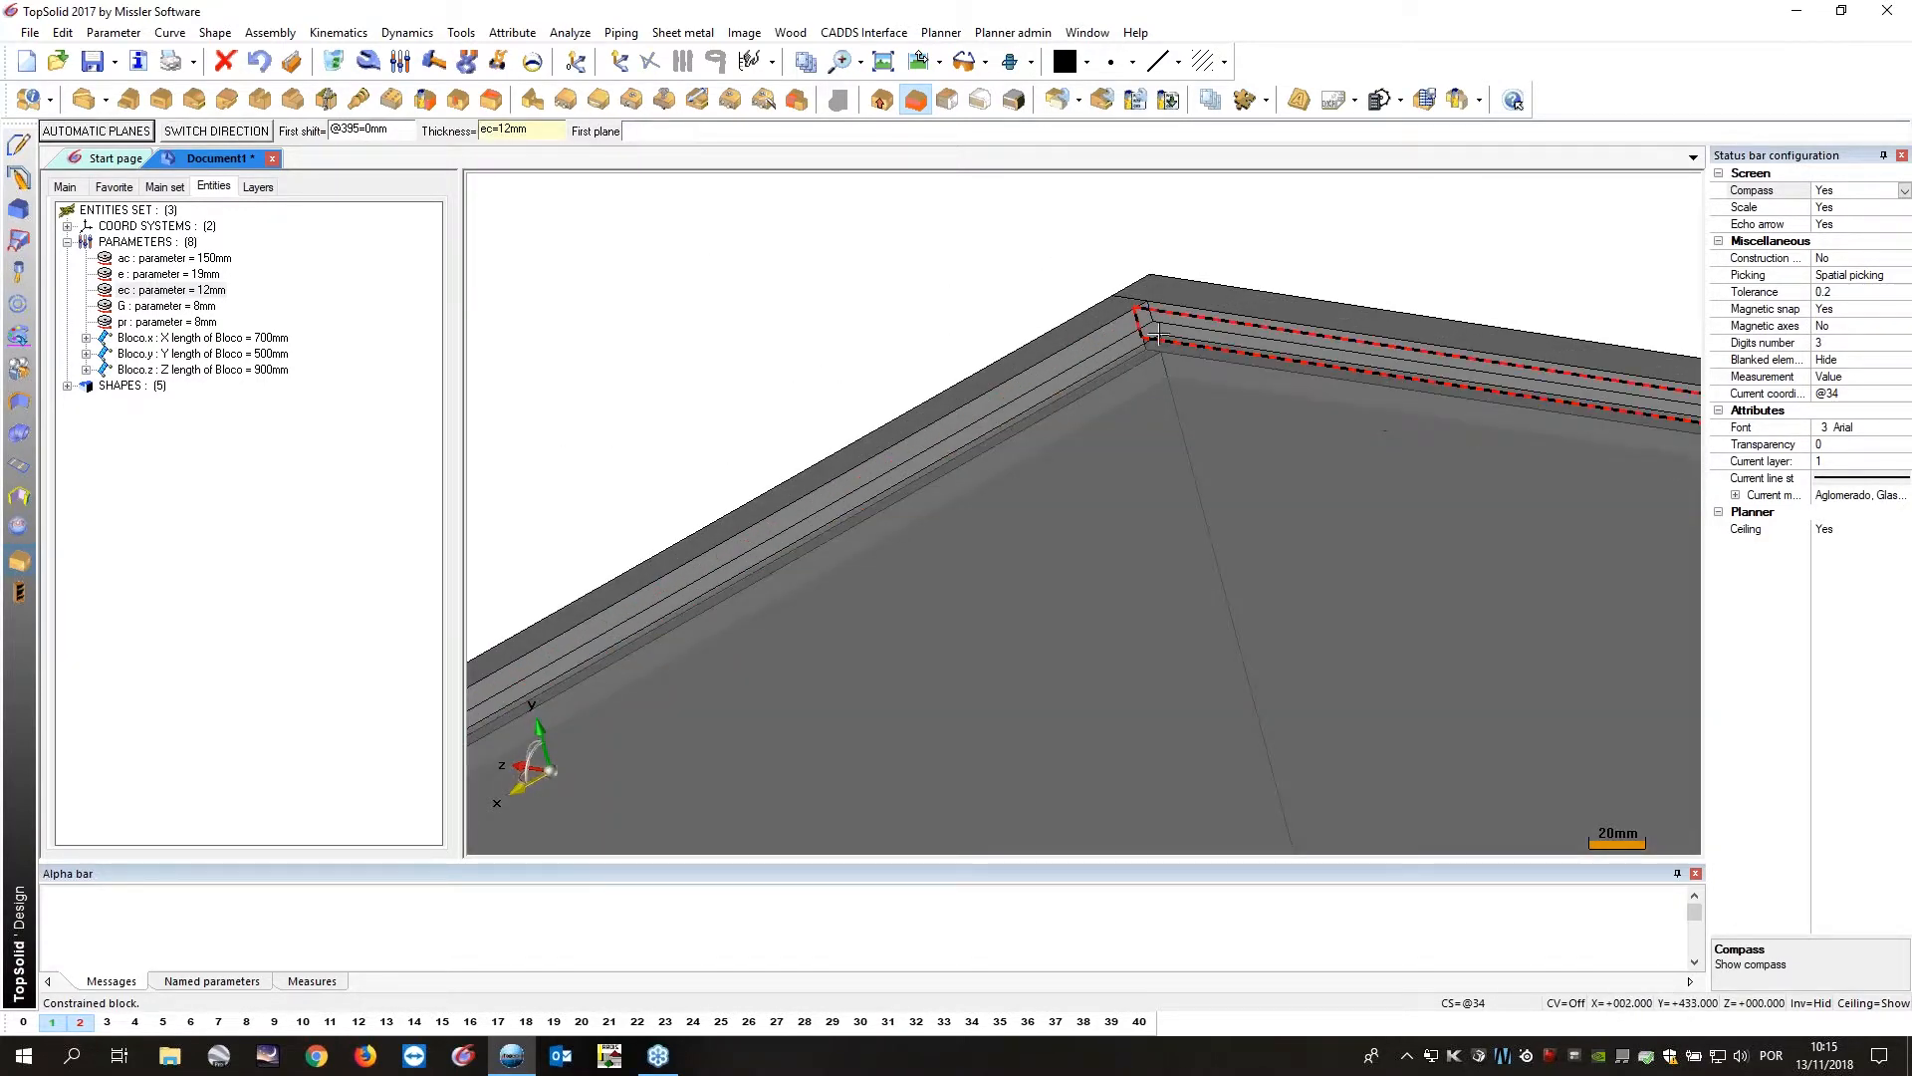
Bound the back block in the other direction between the groove faces of the two side panels.
left_click(1159, 331)
scroll(1158, 331, "down", 5)
middle_click_drag(1158, 332, 928, 459)
scroll(923, 347, "up", 4)
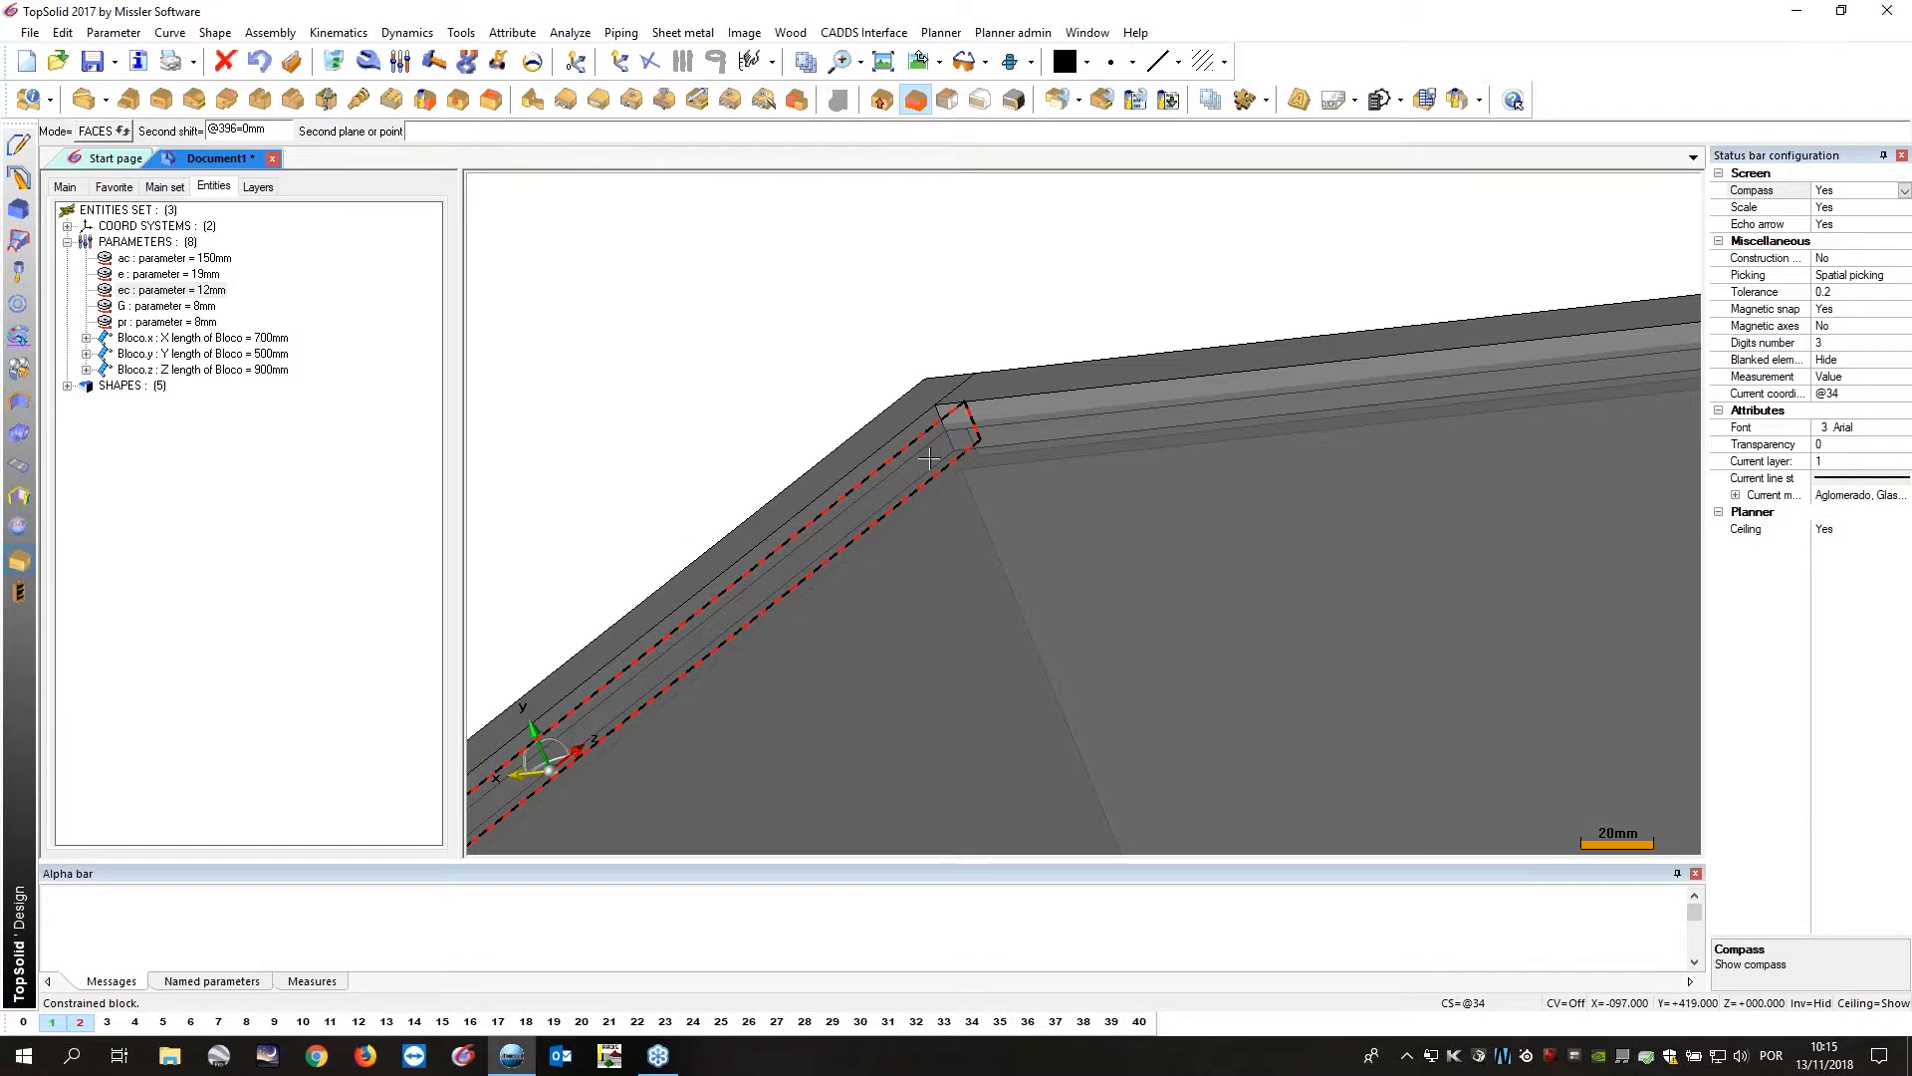
left_click(928, 458)
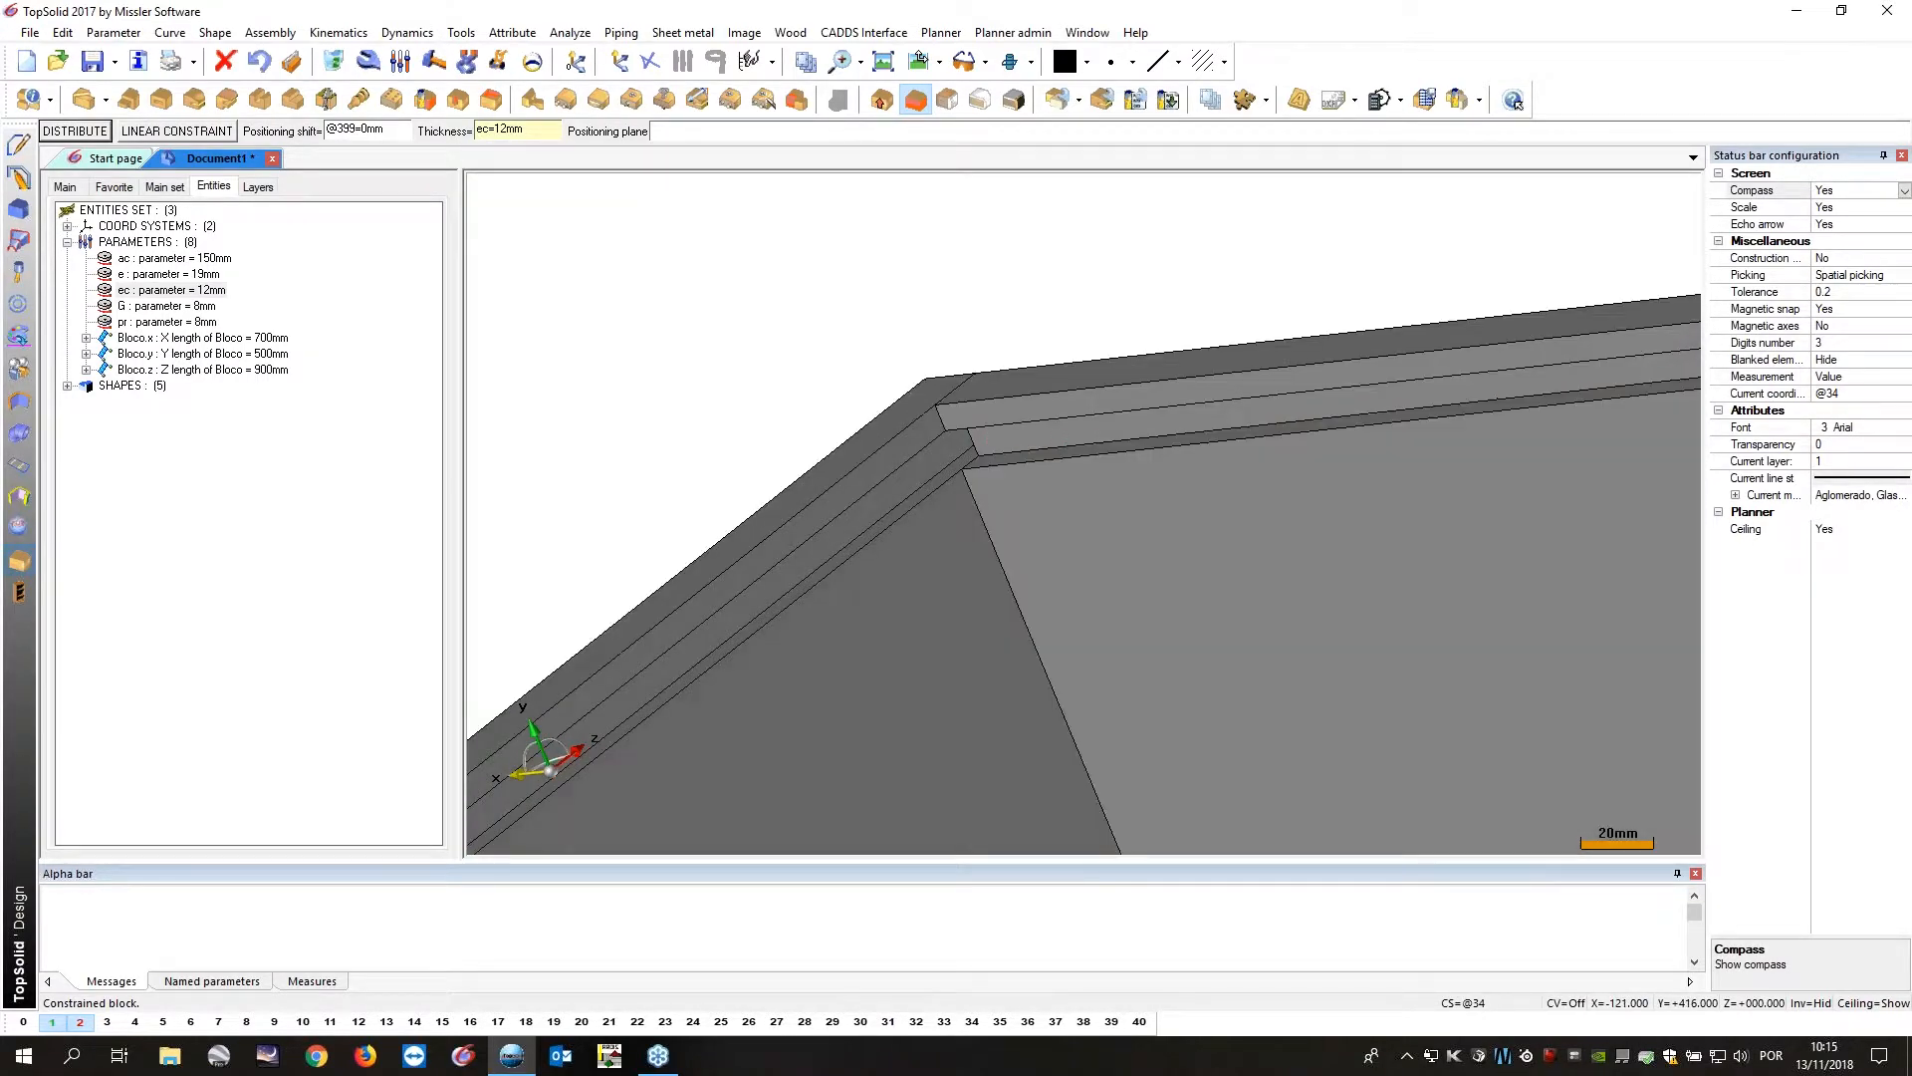
Position the 12 mm back block against the groove plane with no panel template and create it.
left_click(928, 458)
scroll(896, 449, "down", 3)
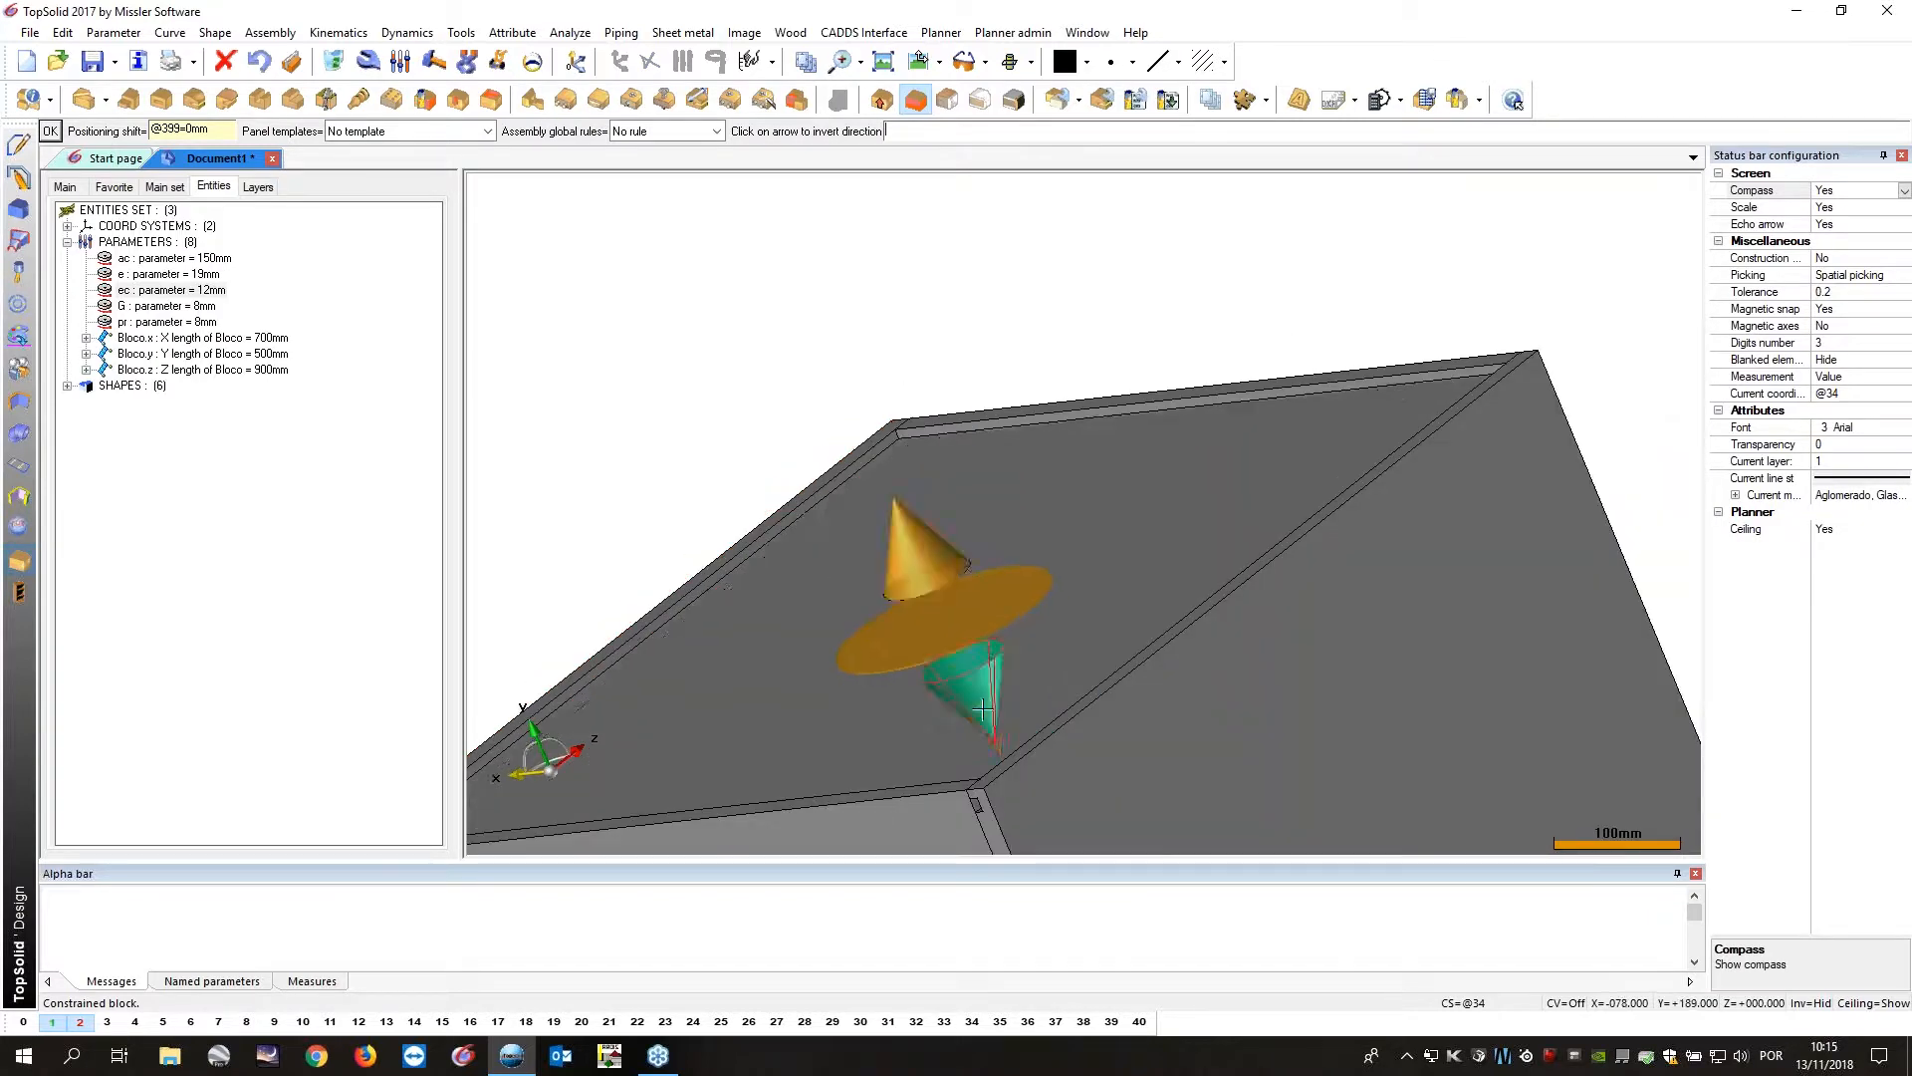
scroll(742, 463, "down", 2)
key("Return")
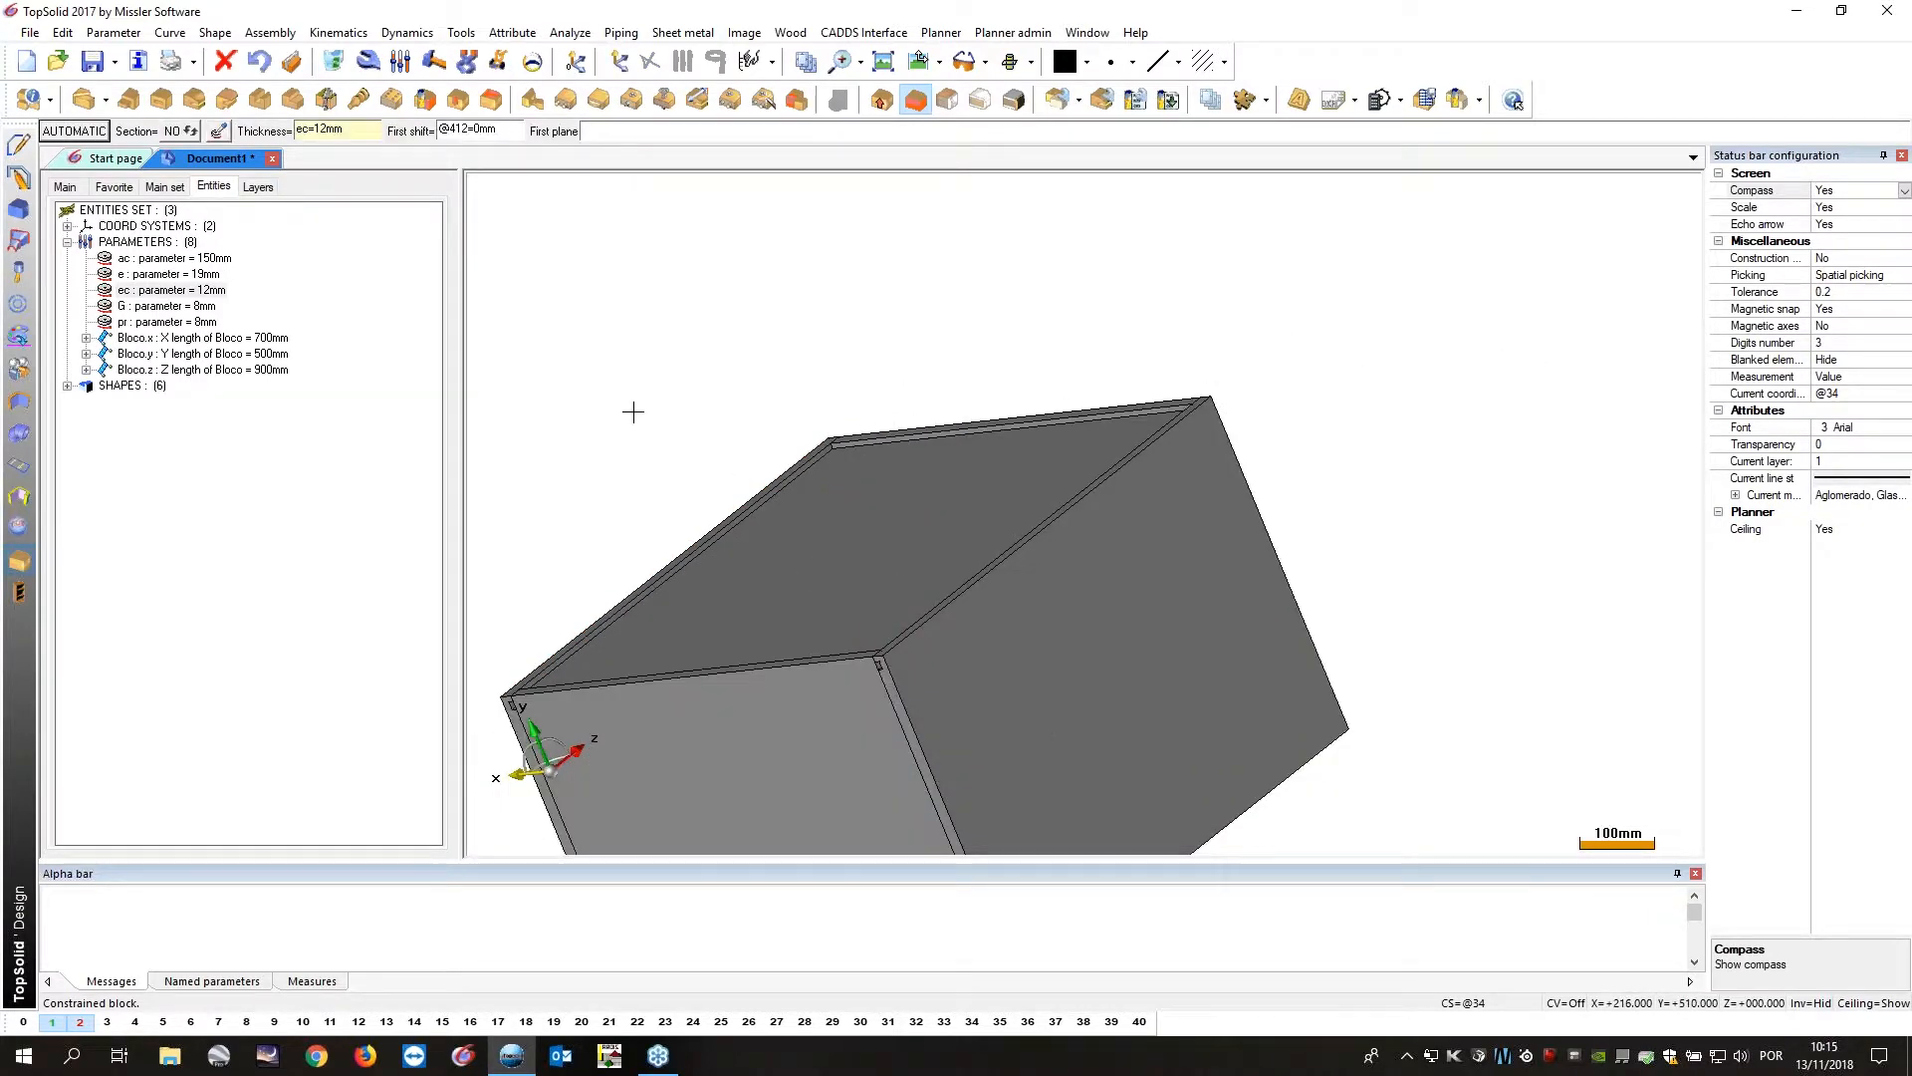
middle_click_drag(654, 431, 866, 414)
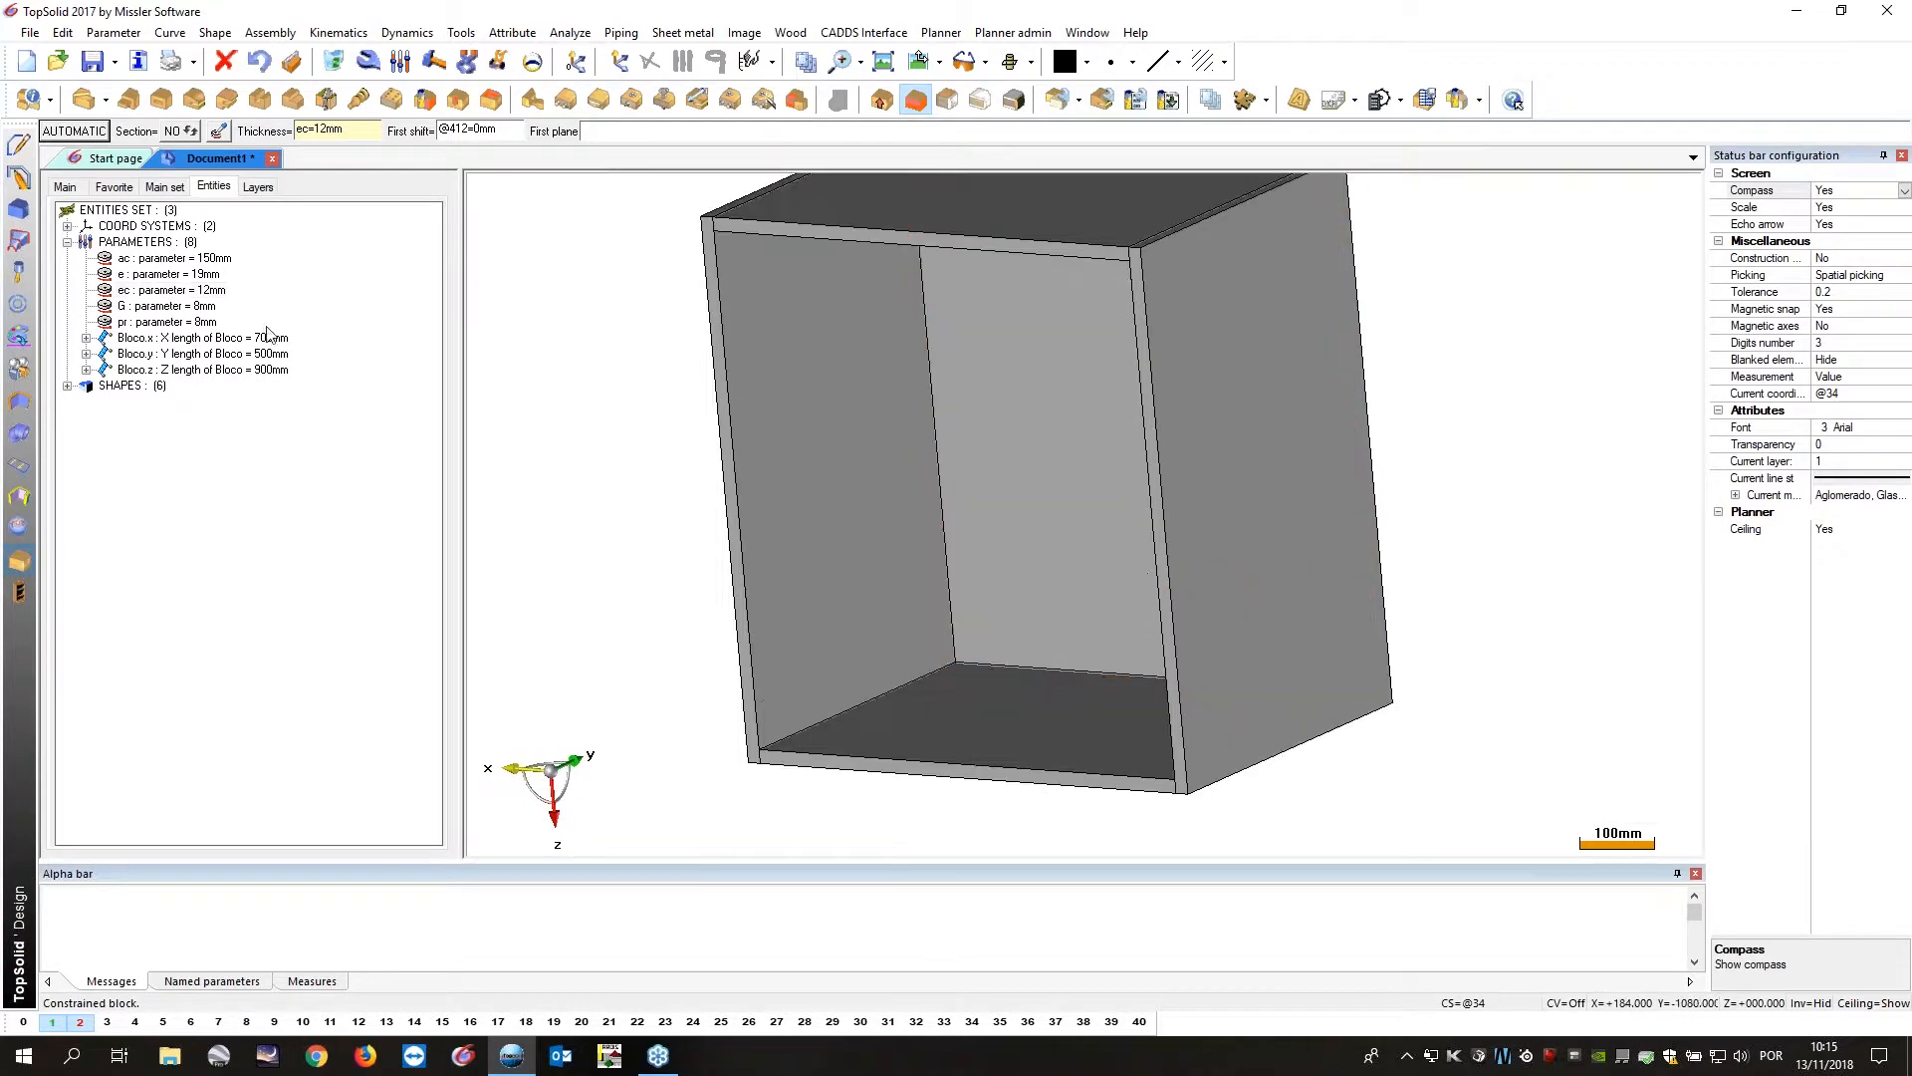
Define the new back block as a part with the designation Costas and the part type Painel.
left_click(175, 187)
left_click(38, 104)
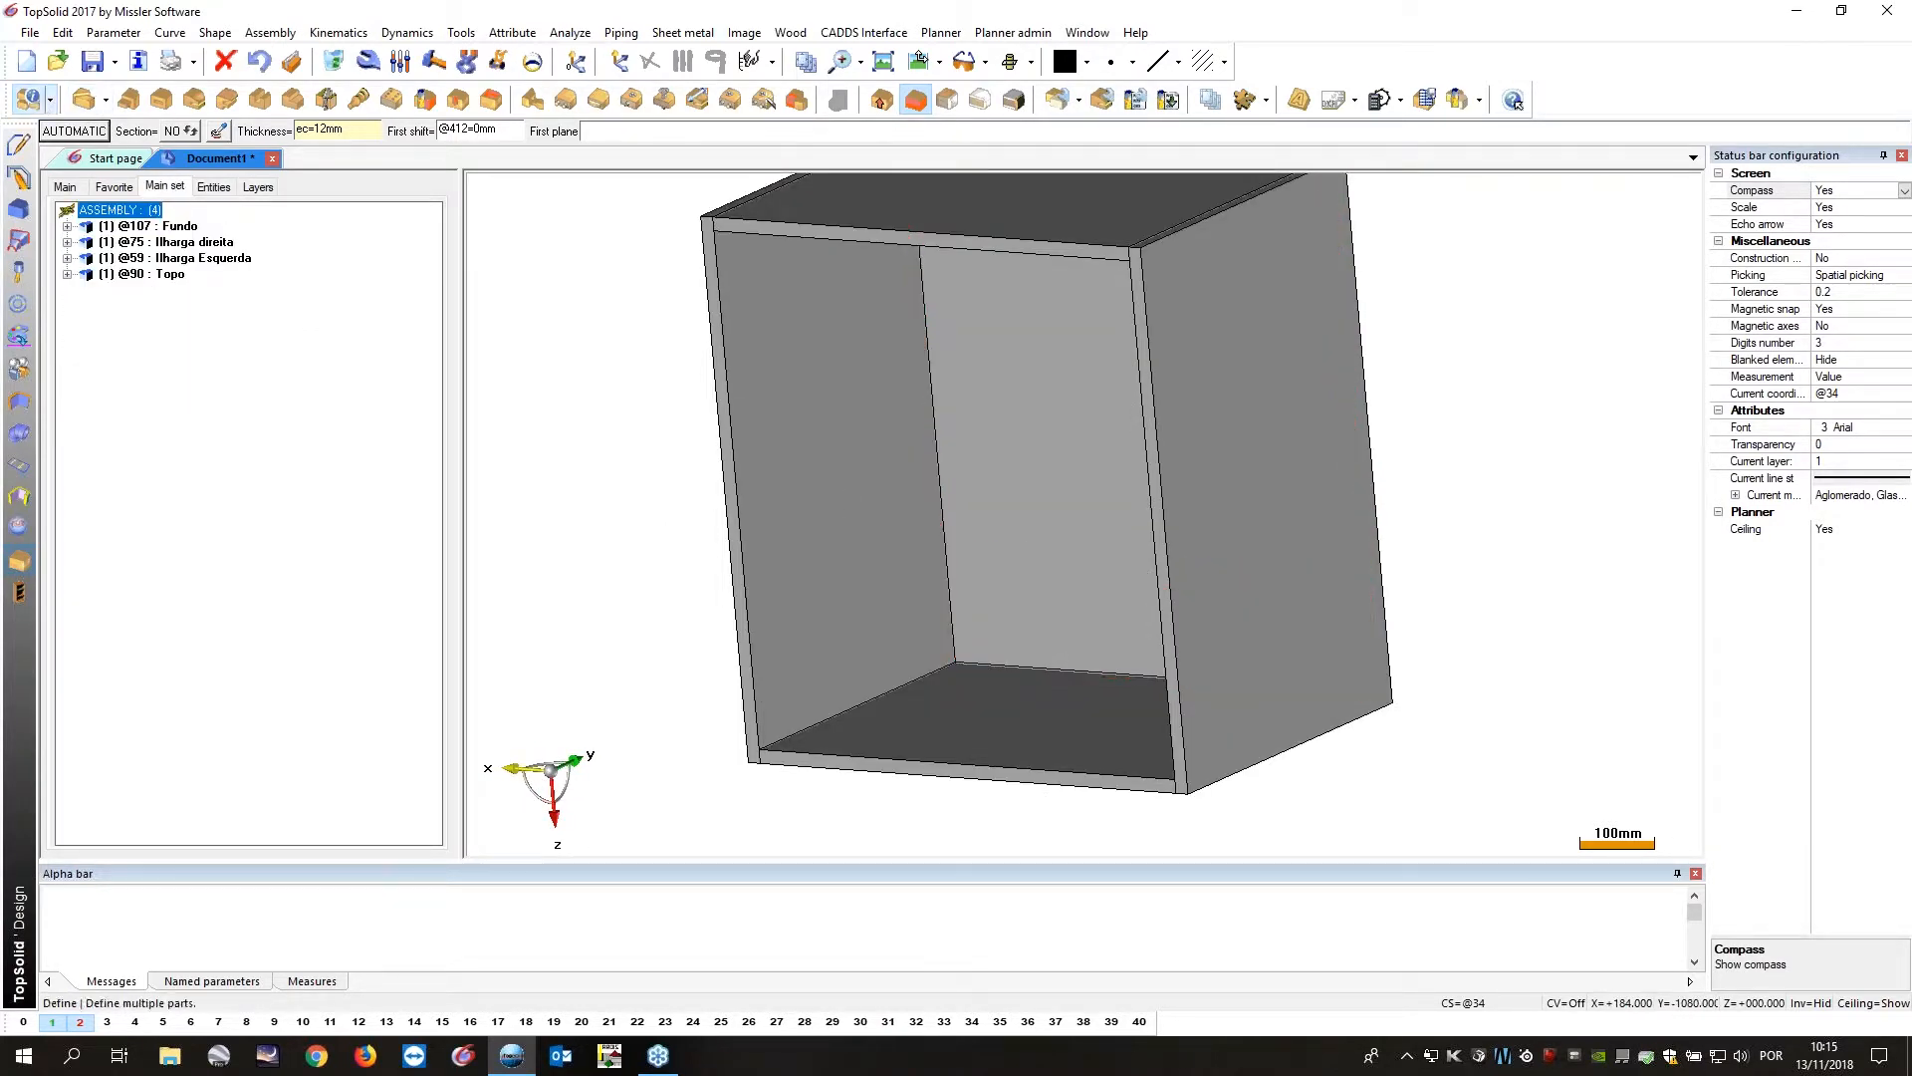
left_click(944, 485)
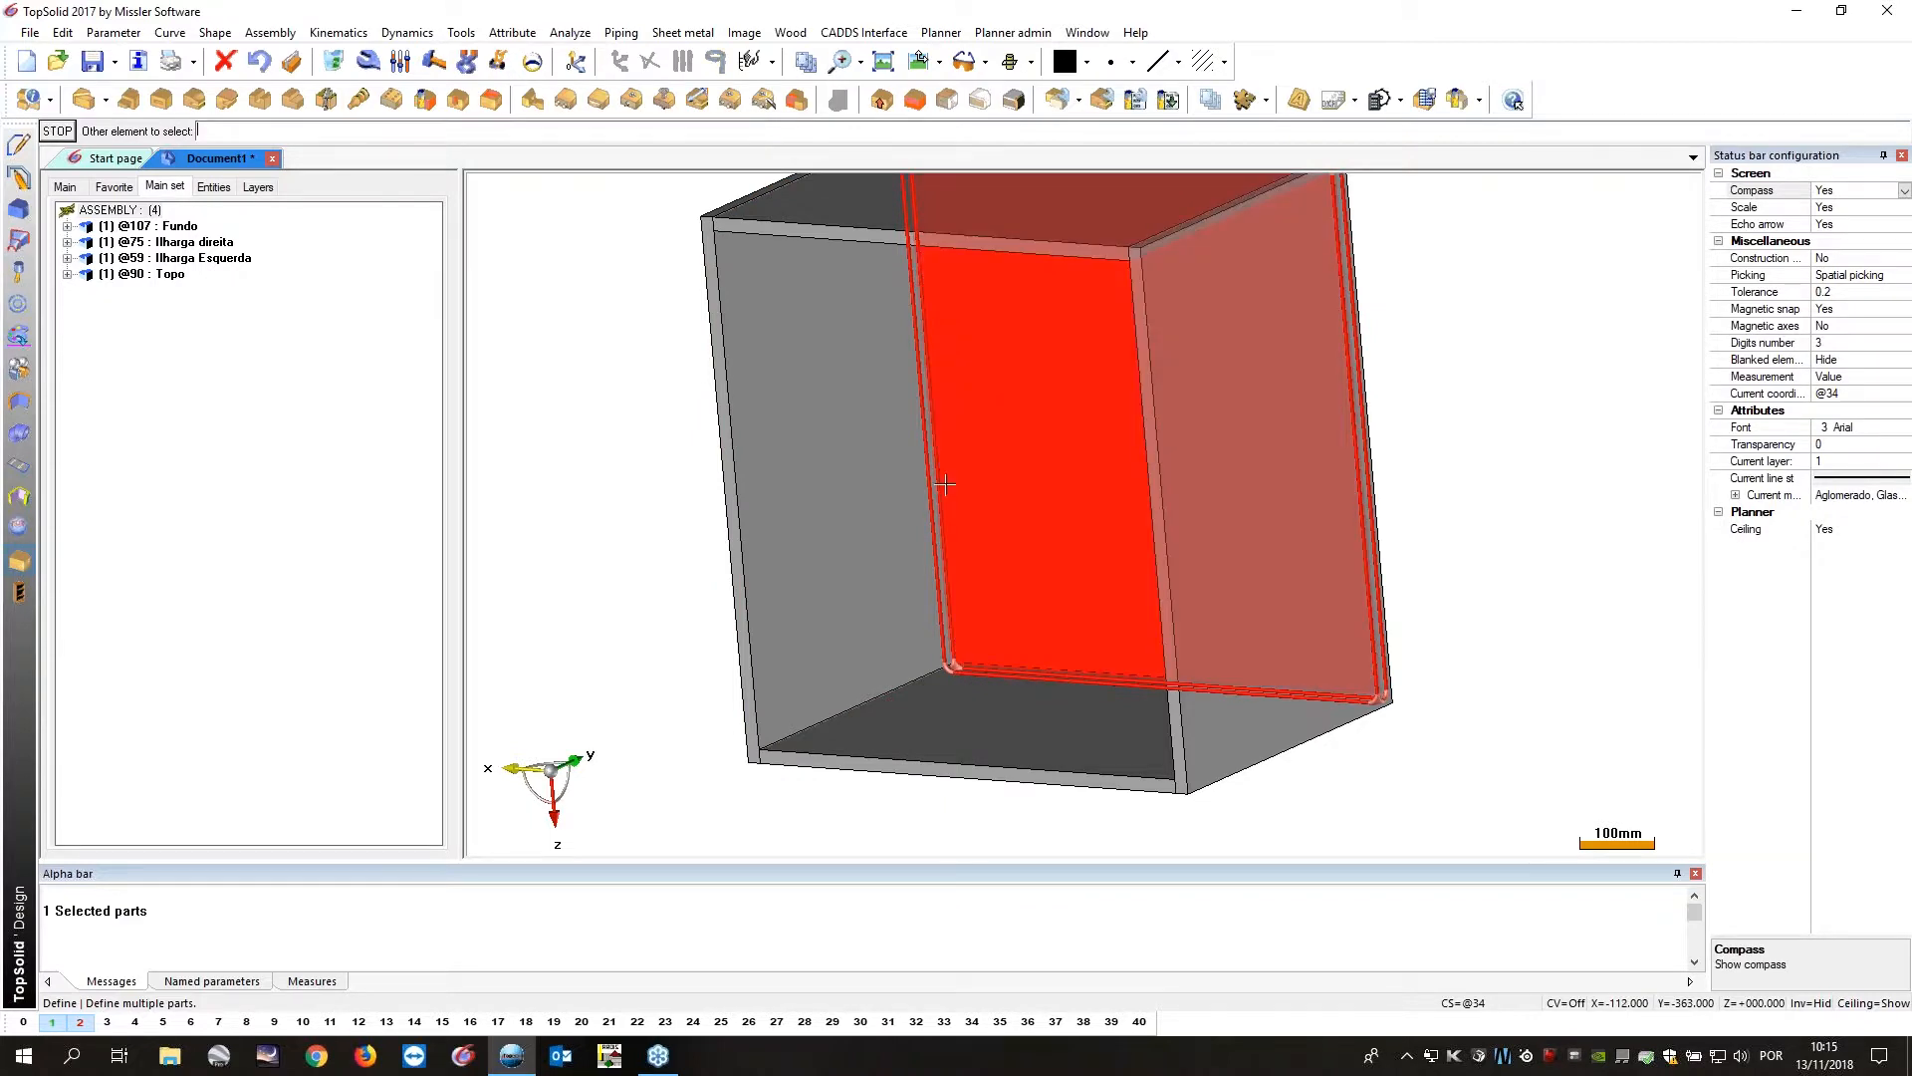
middle_click(945, 485)
left_click(771, 581)
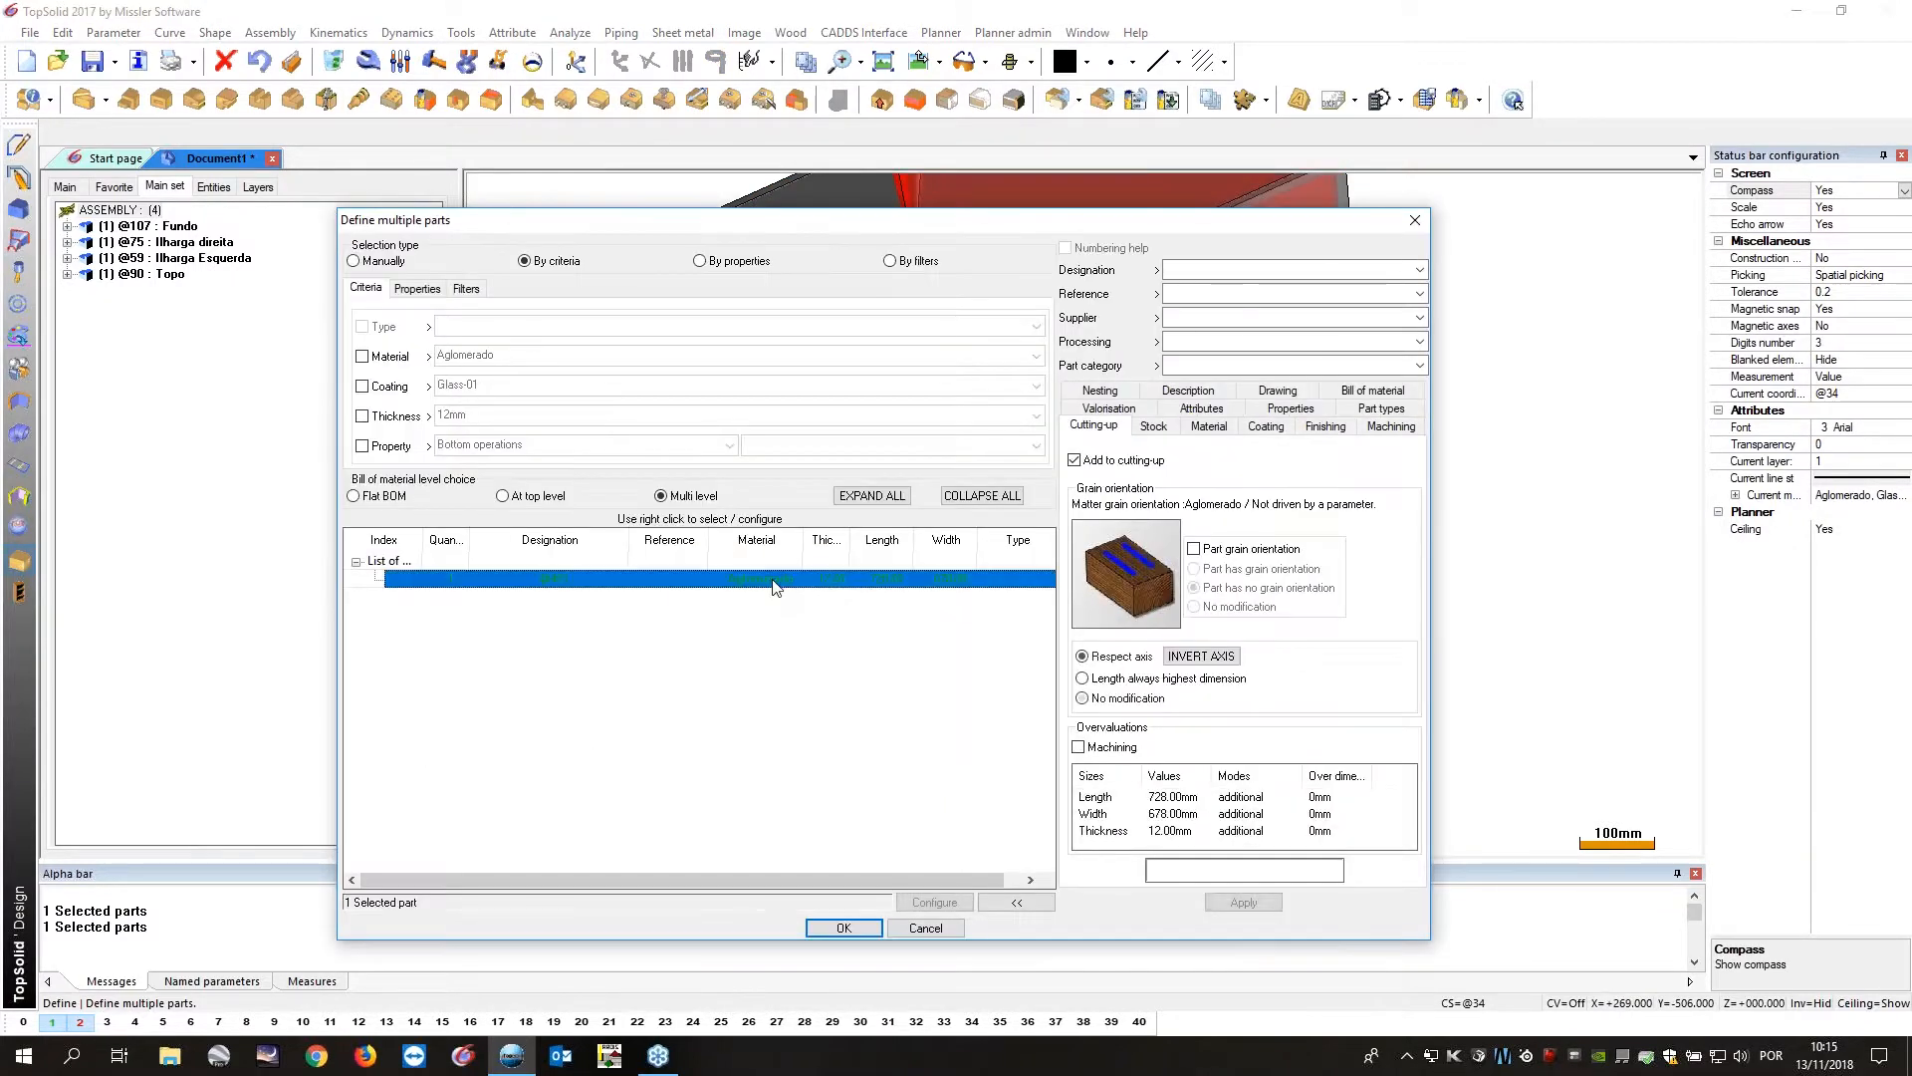
left_click(1420, 270)
left_click(1284, 370)
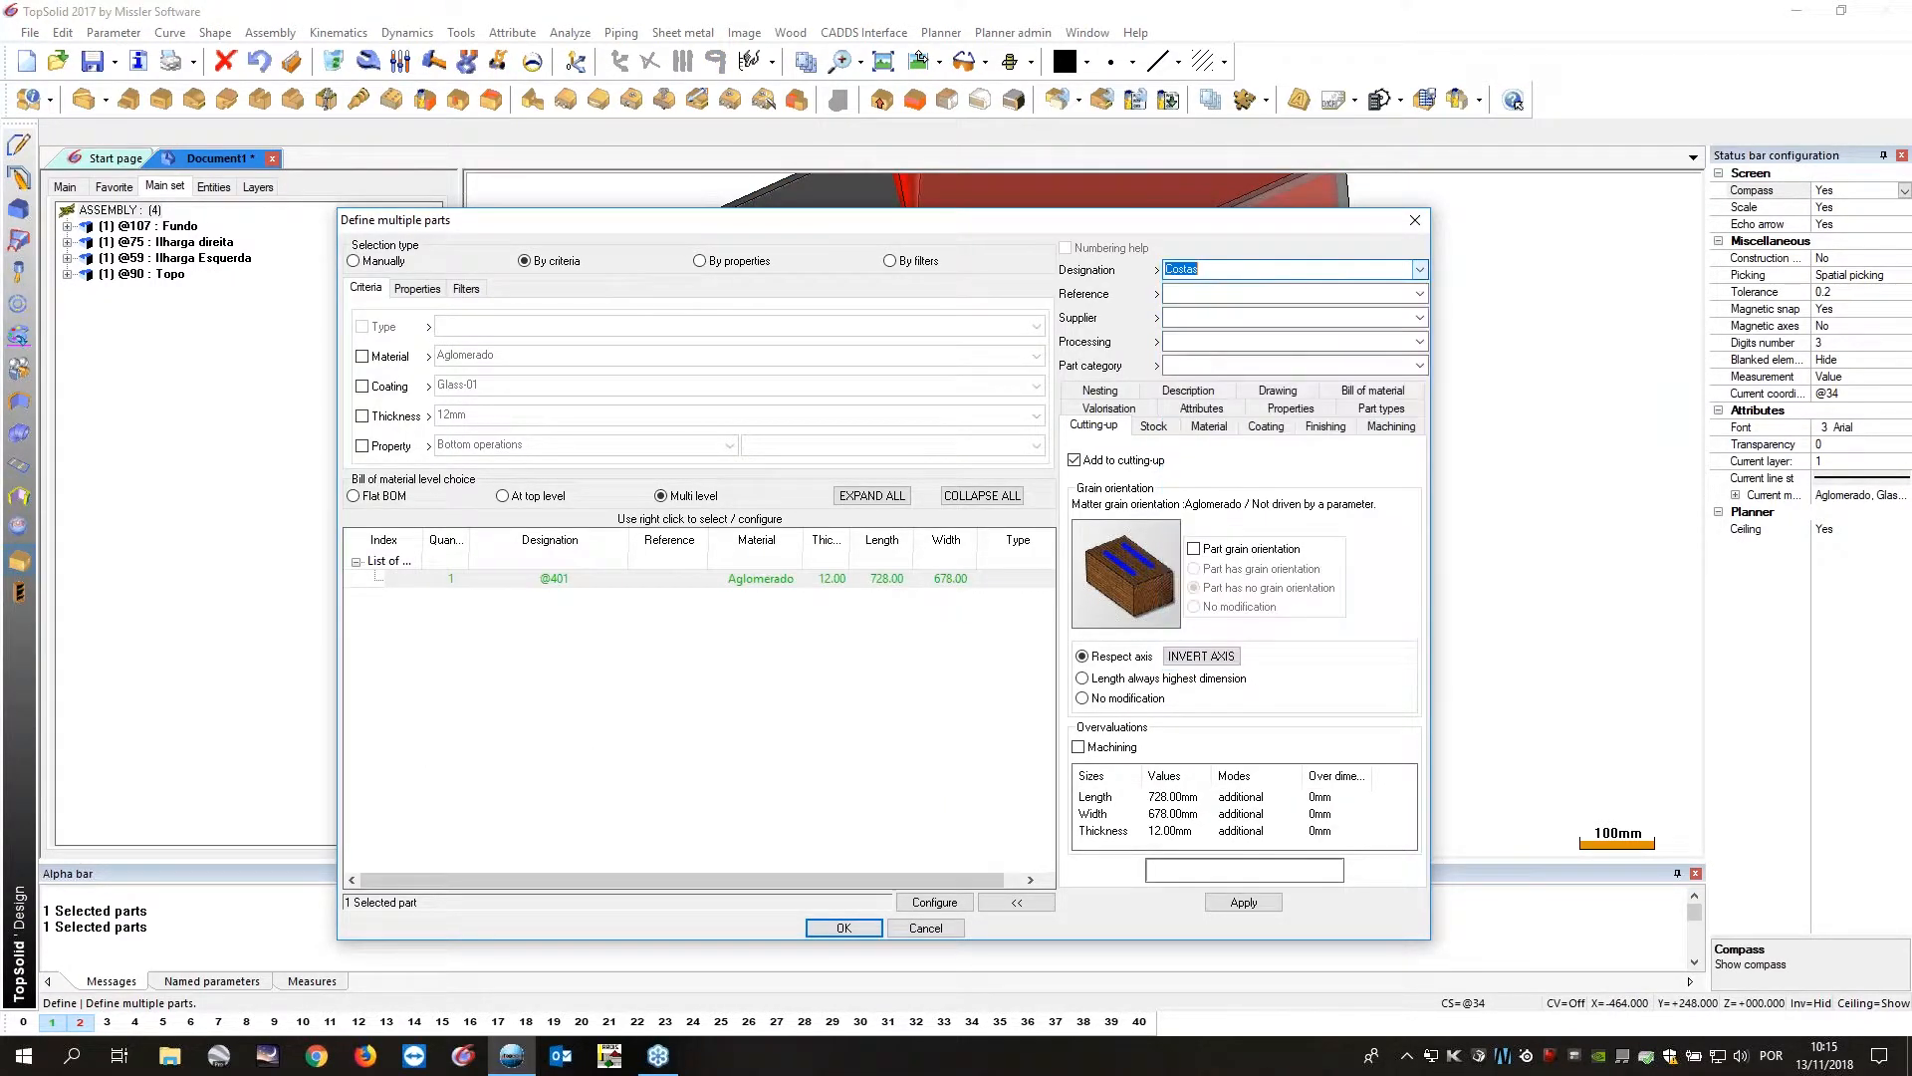
left_click(1381, 409)
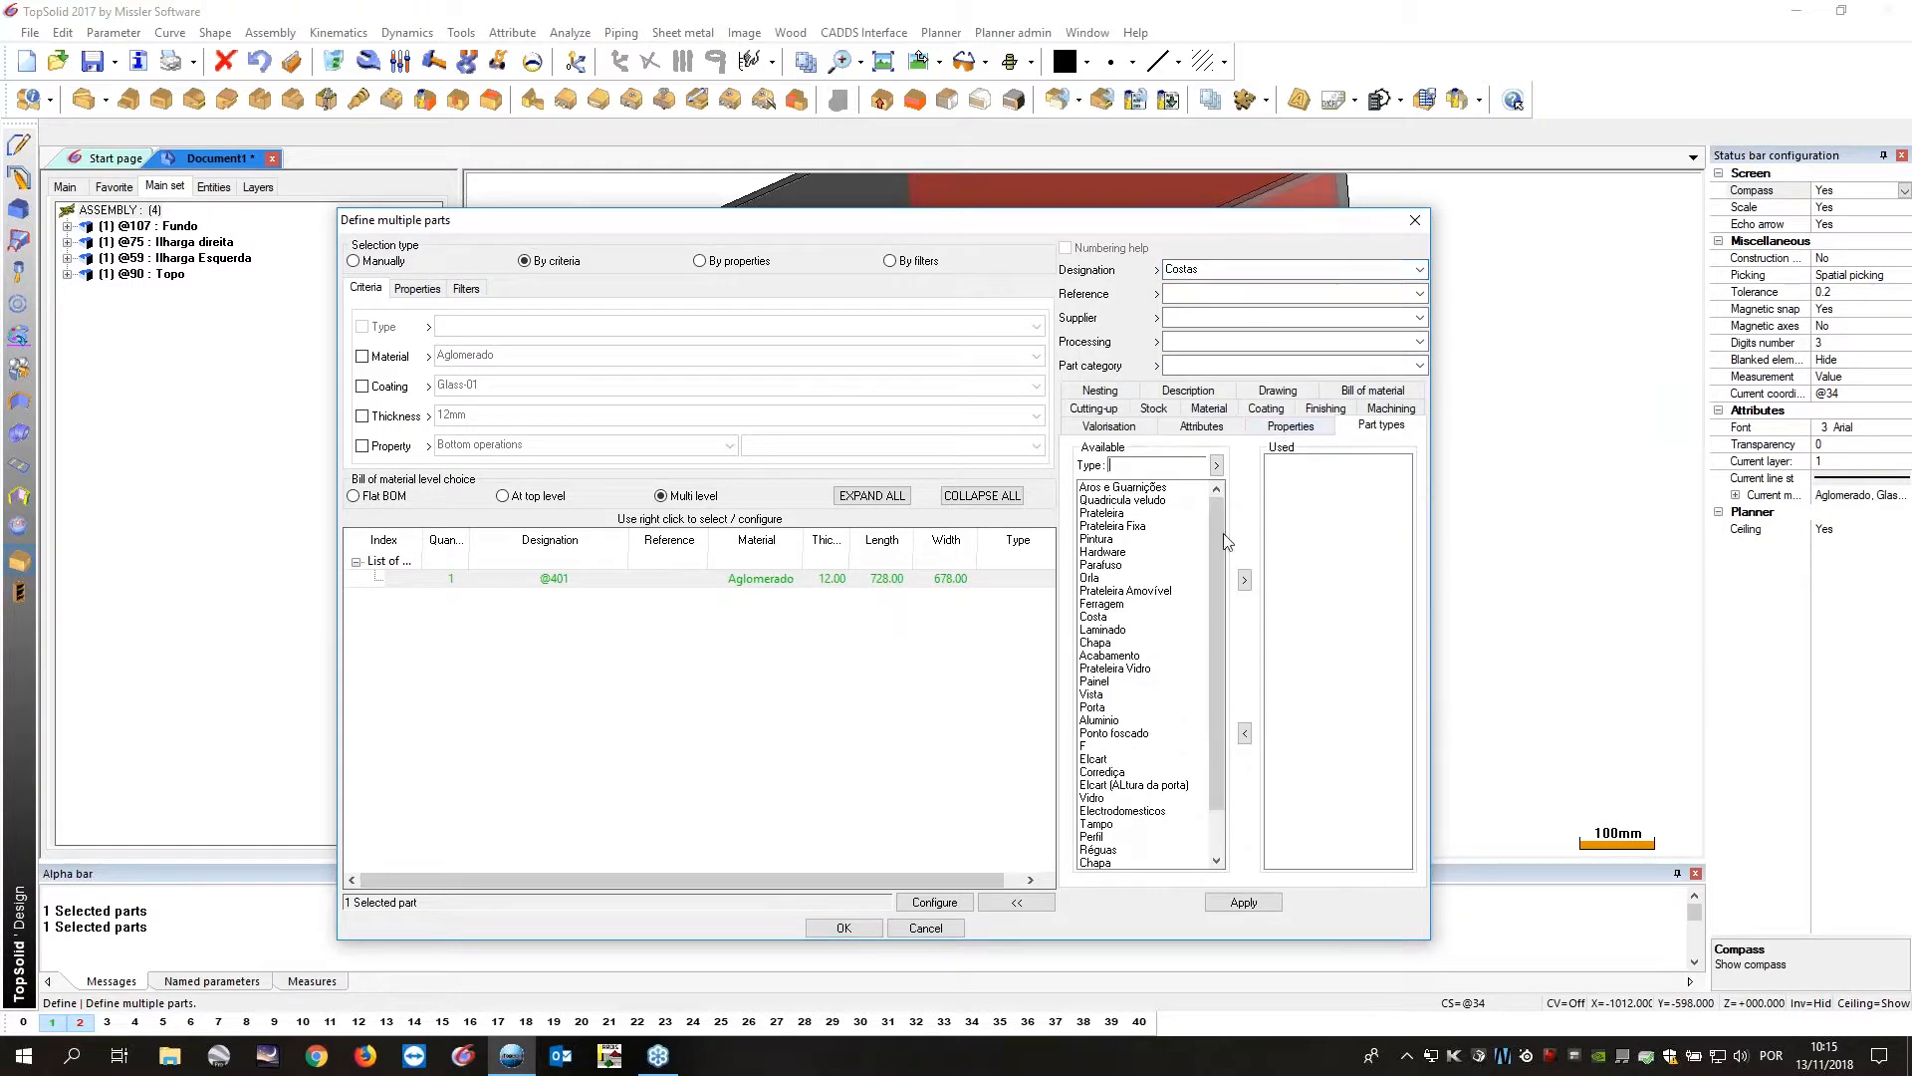
double_click(1095, 682)
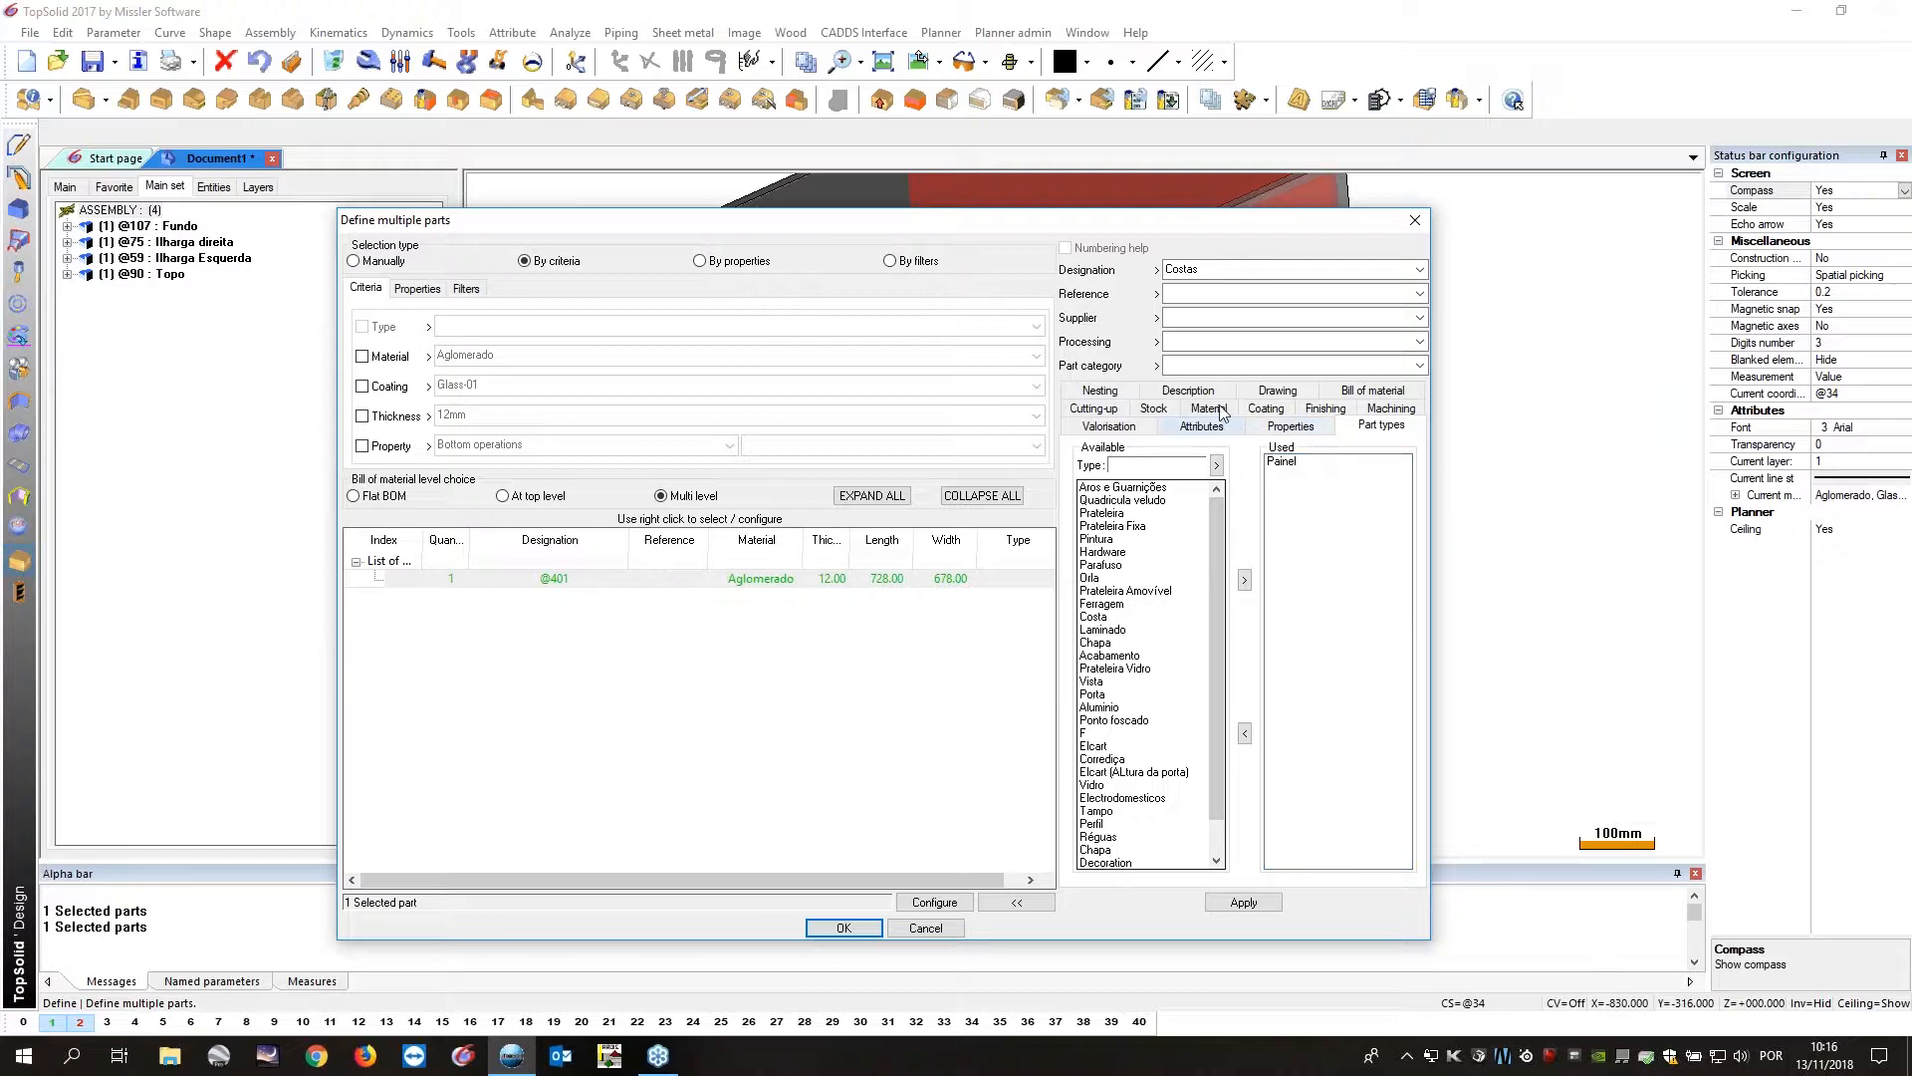
Give the back panel the Birch-apple coating from the Woods category, apply it and confirm the part definition.
left_click(1268, 409)
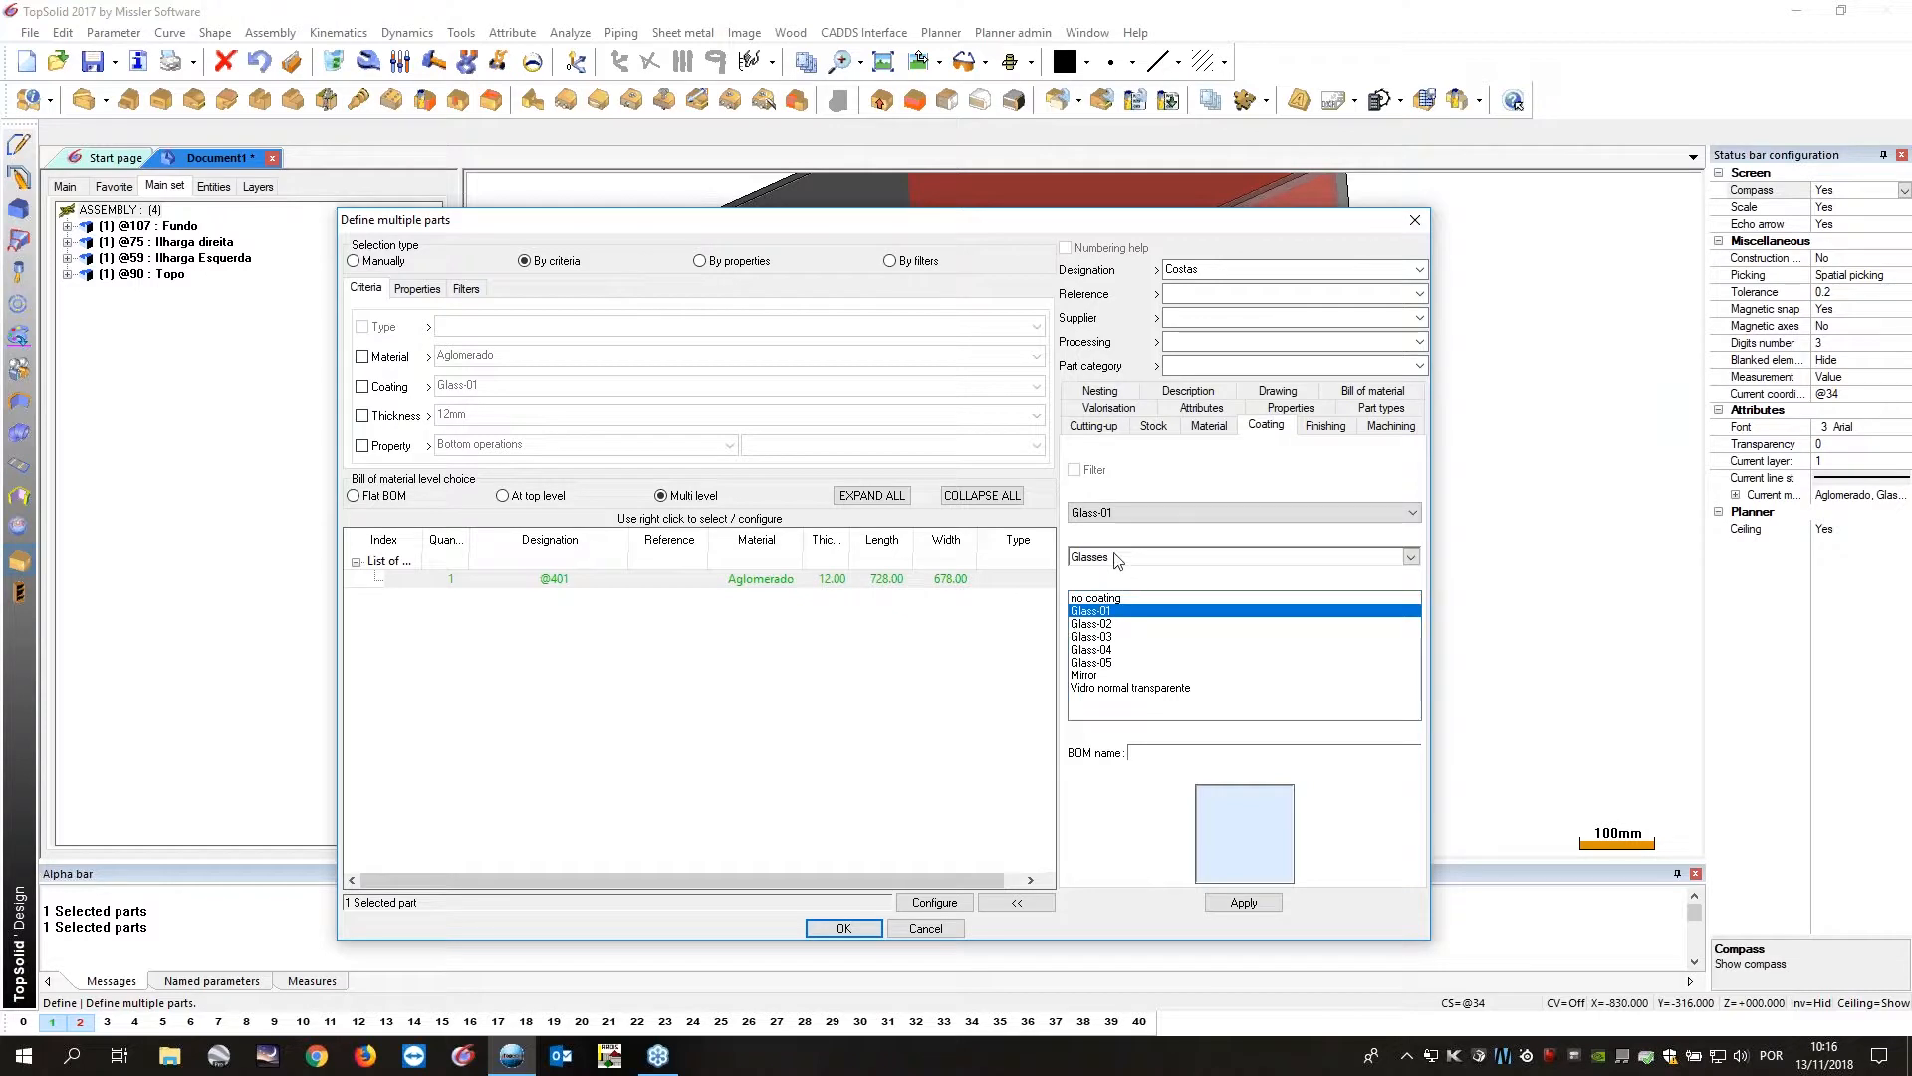
left_click(1410, 556)
left_click_drag(1413, 643, 1415, 734)
scroll(1153, 846, "down", 3)
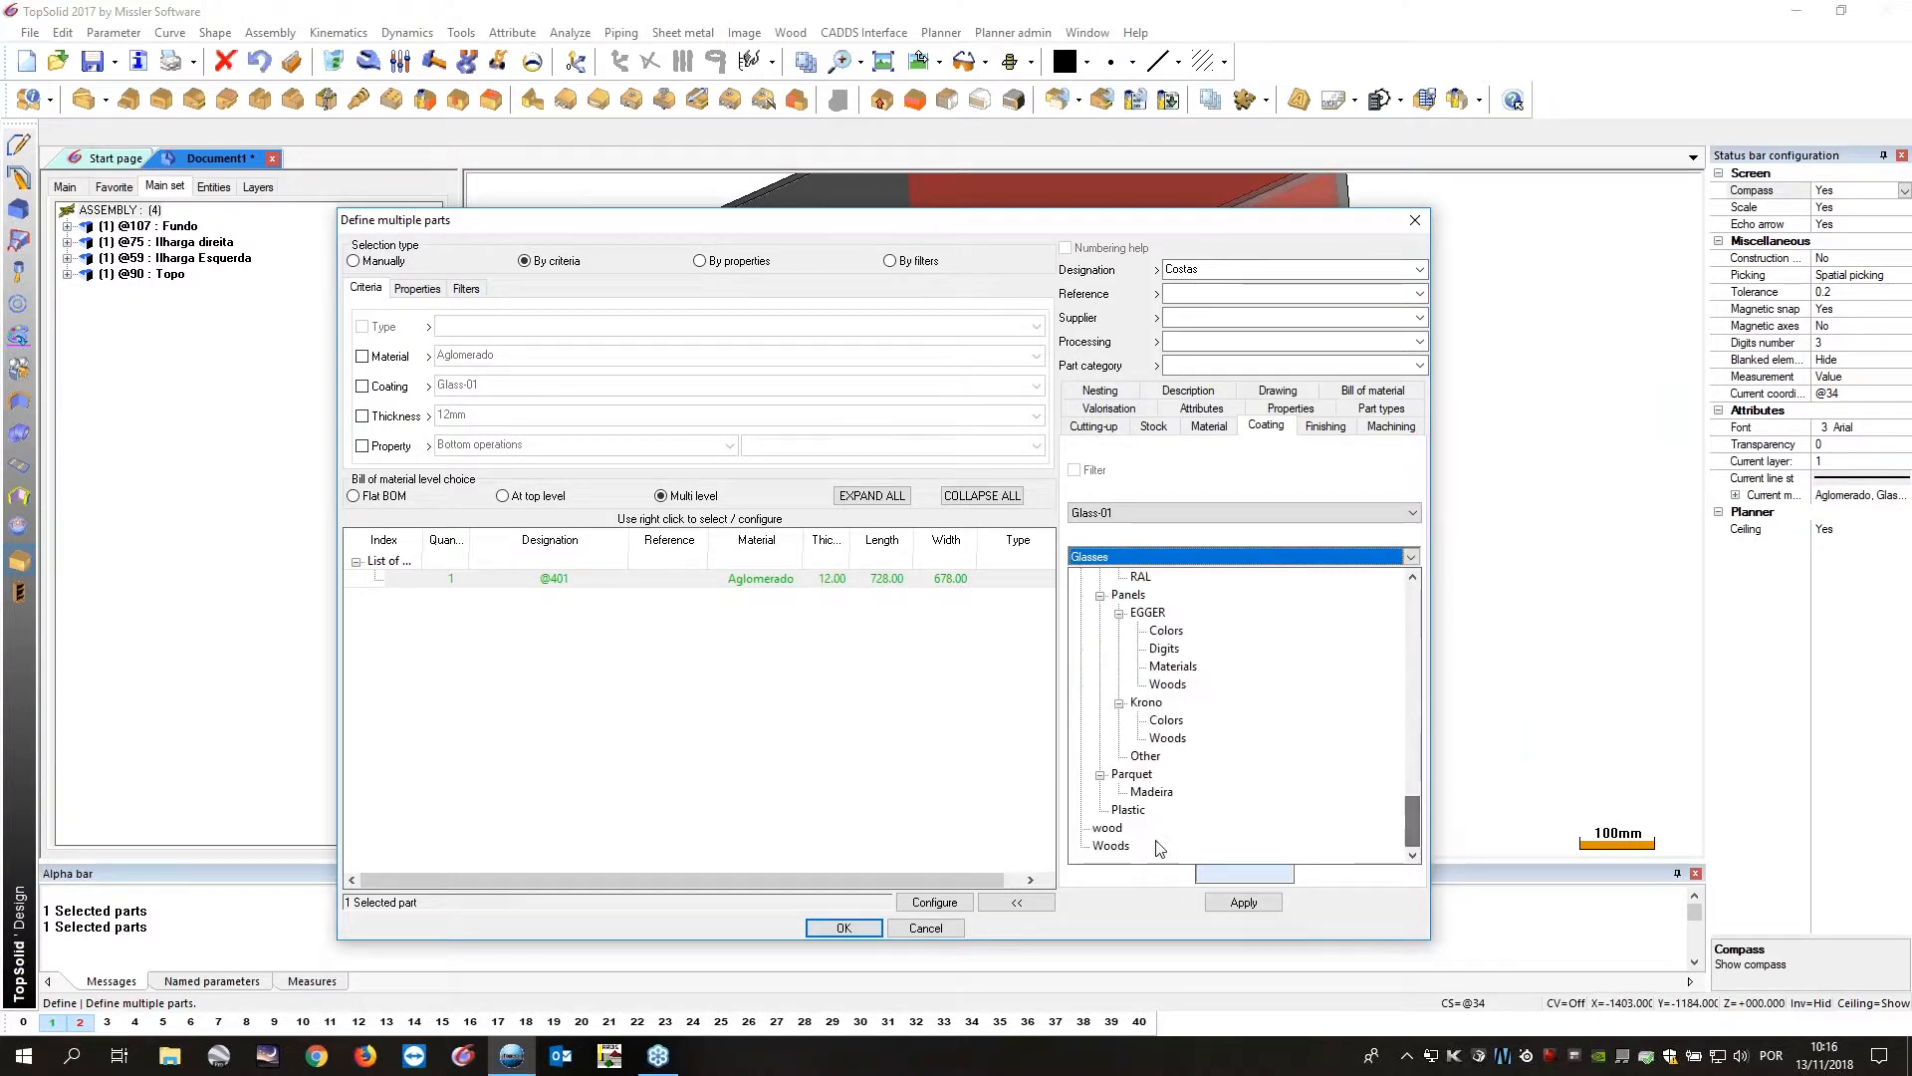
left_click(1120, 849)
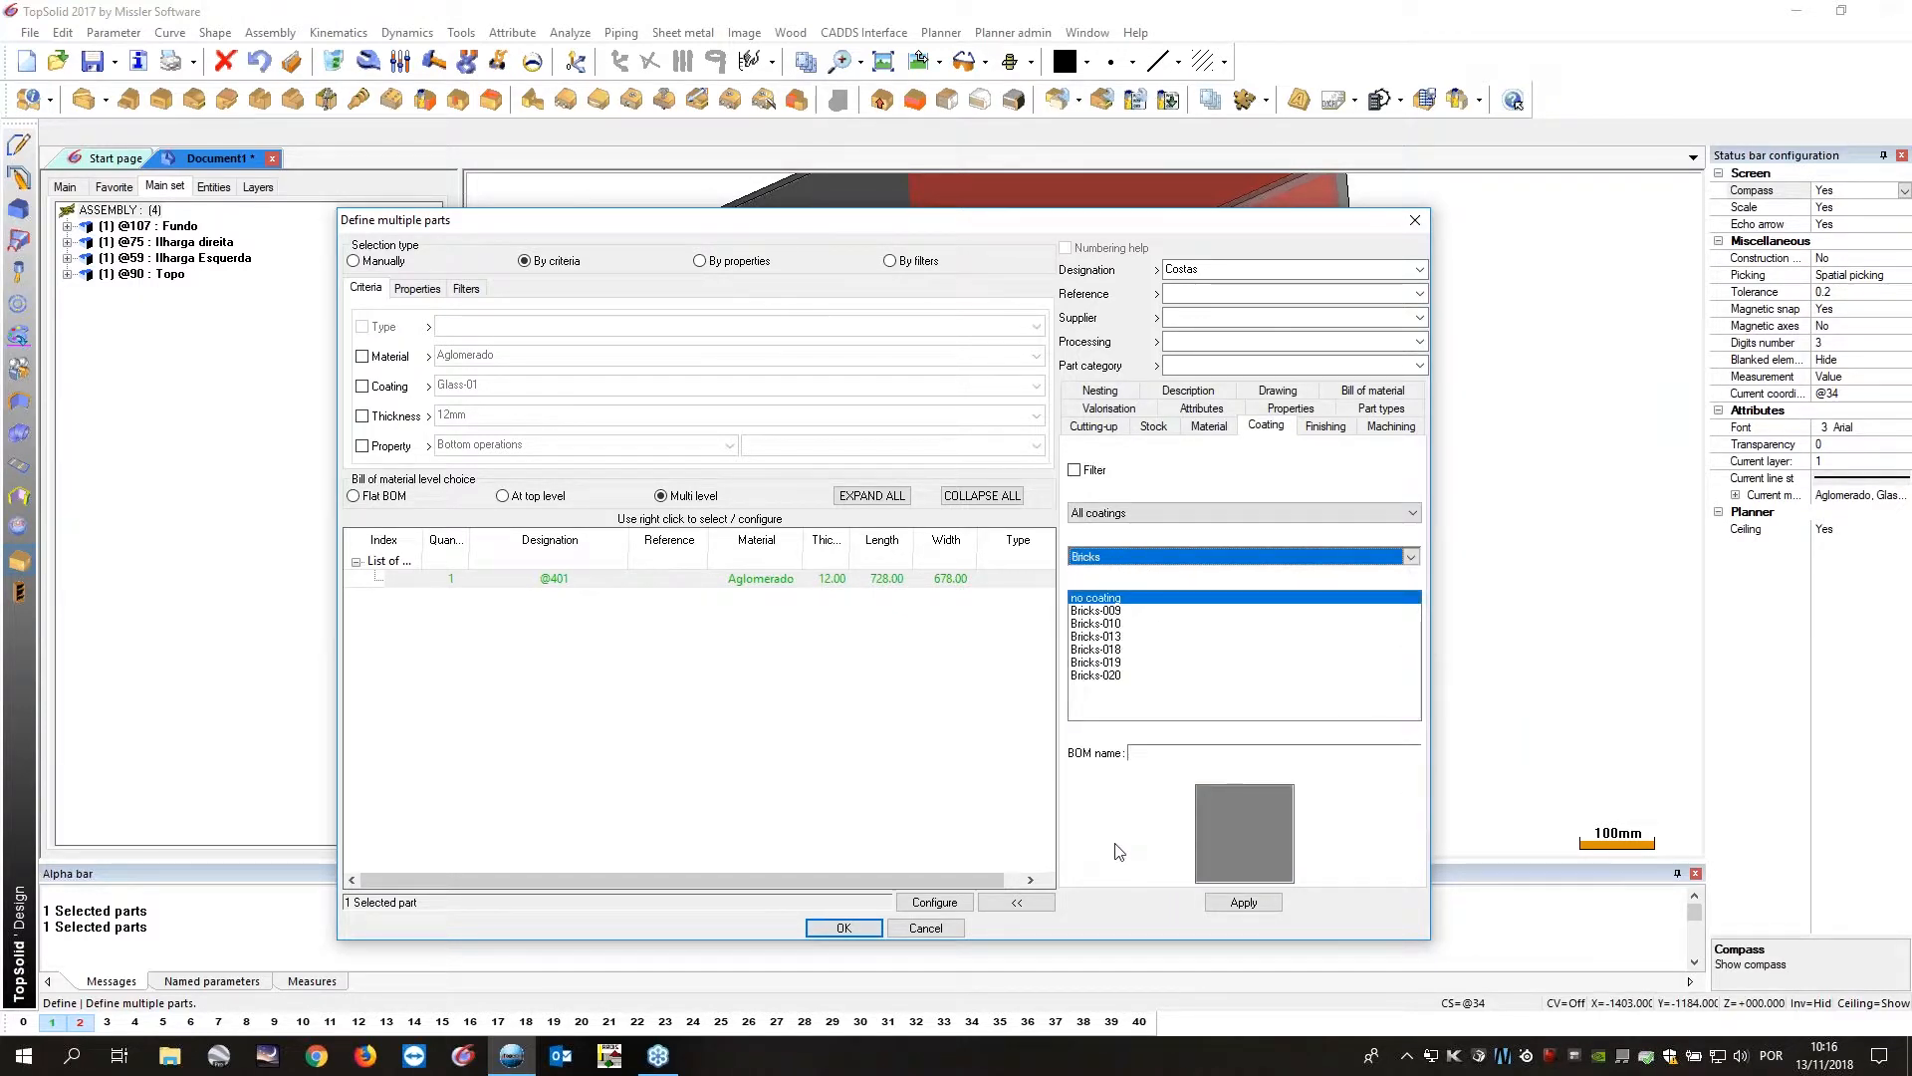
left_click(1113, 557)
scroll(1231, 737, "down", 6)
scroll(1232, 744, "down", 5)
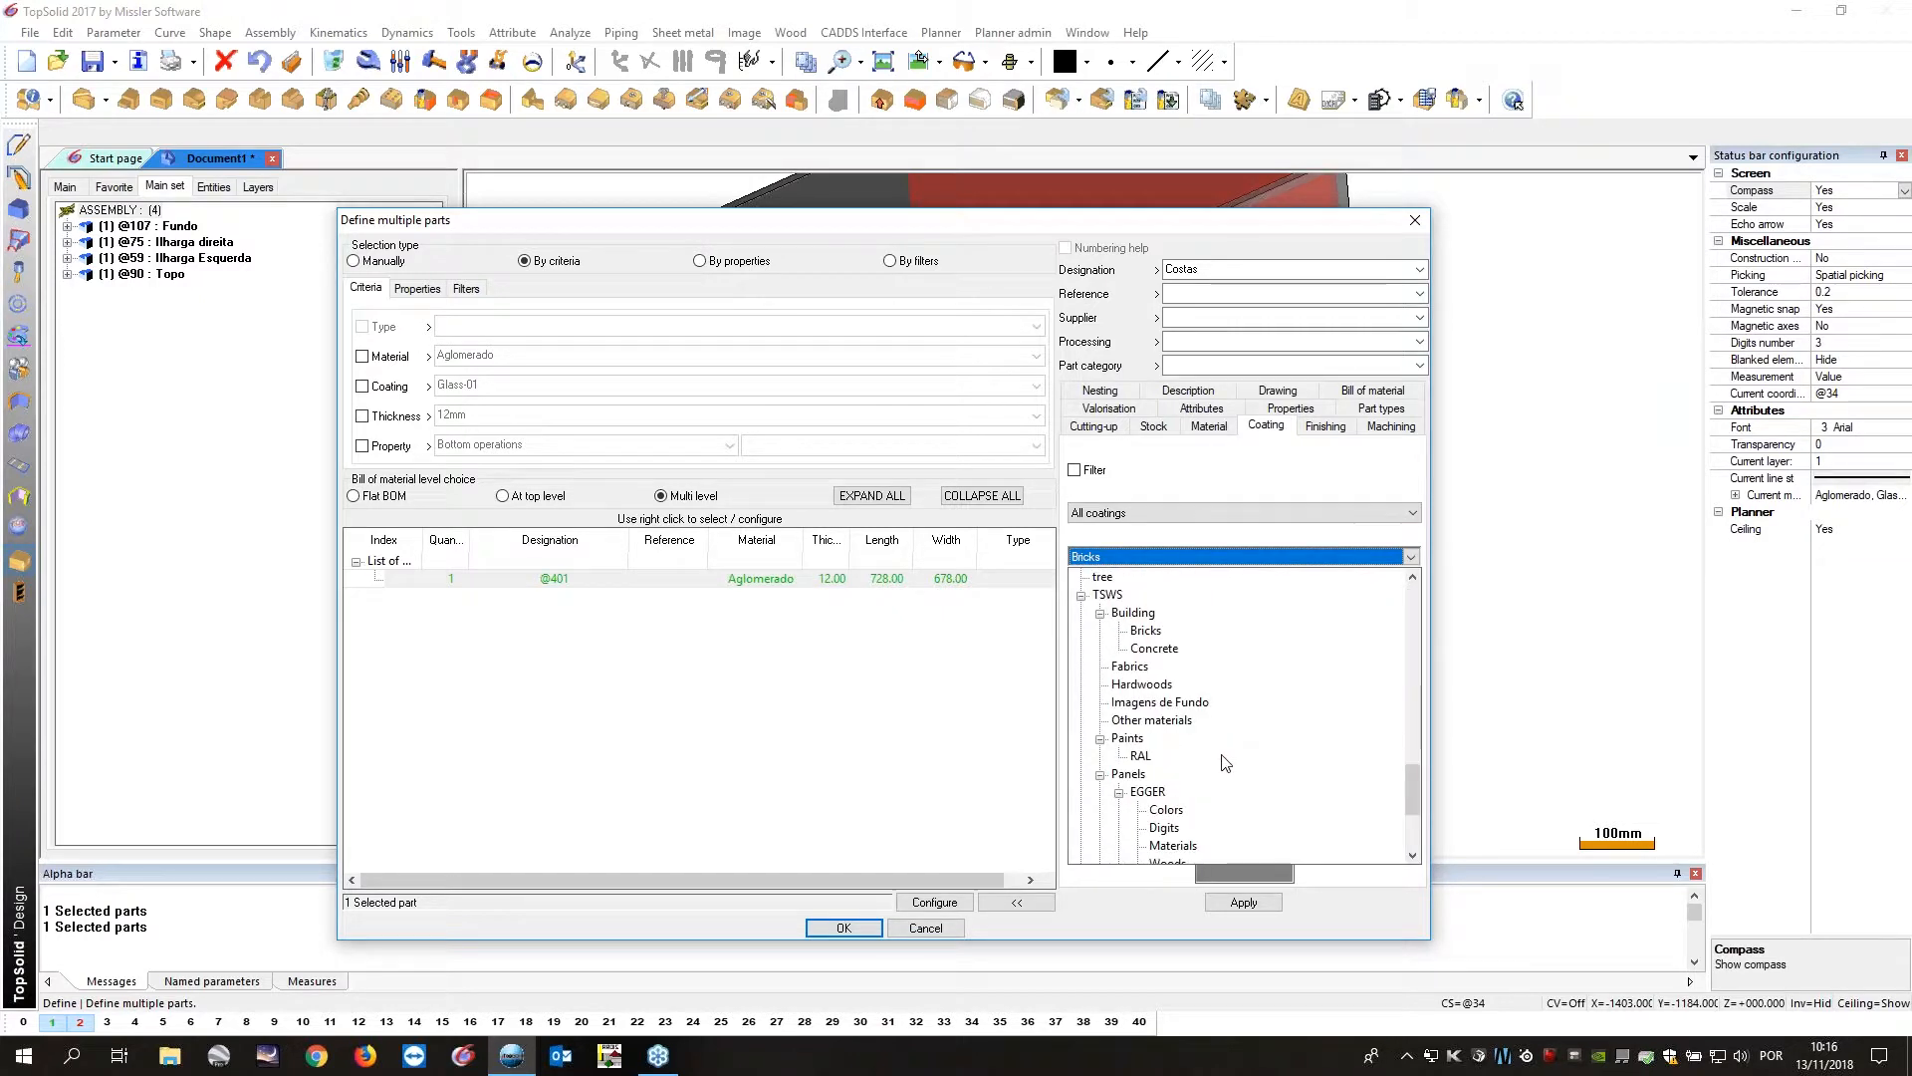
left_click(1108, 843)
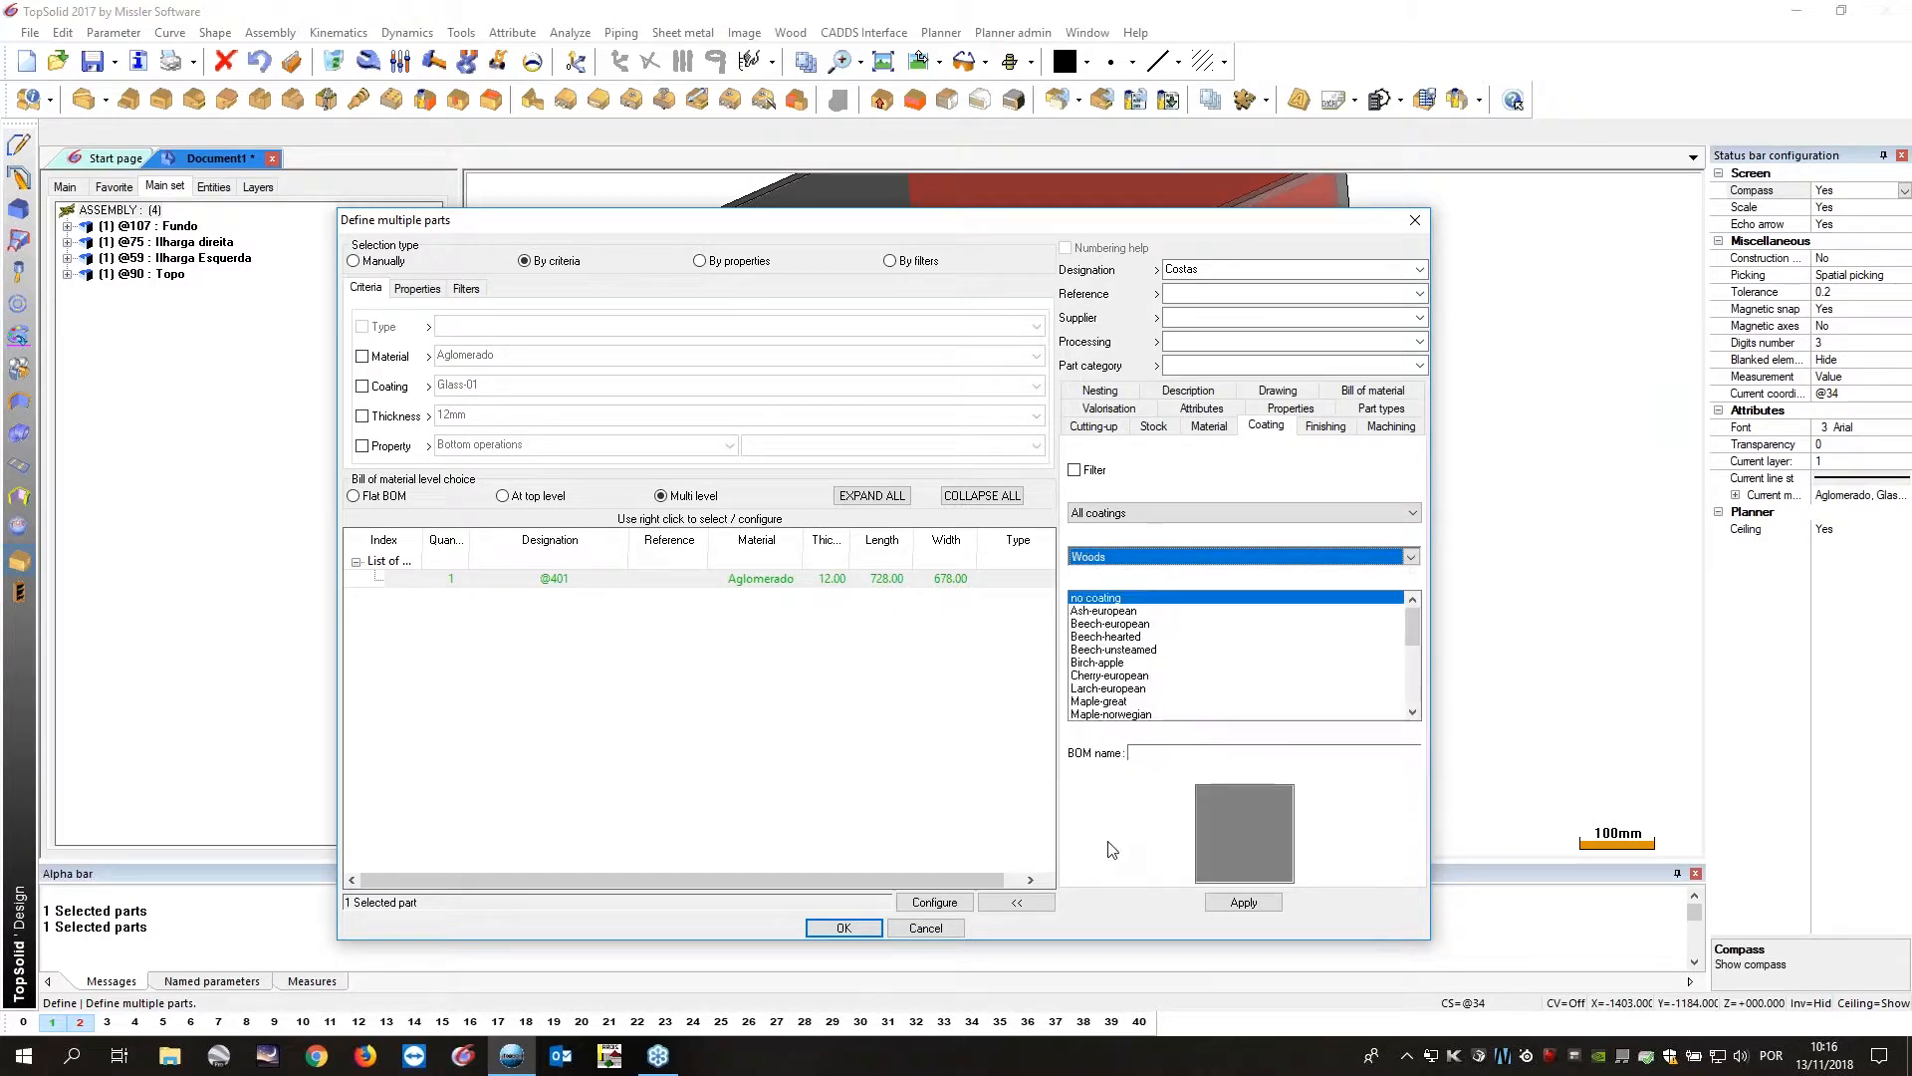
left_click(1093, 639)
left_click(1099, 652)
left_click(1099, 662)
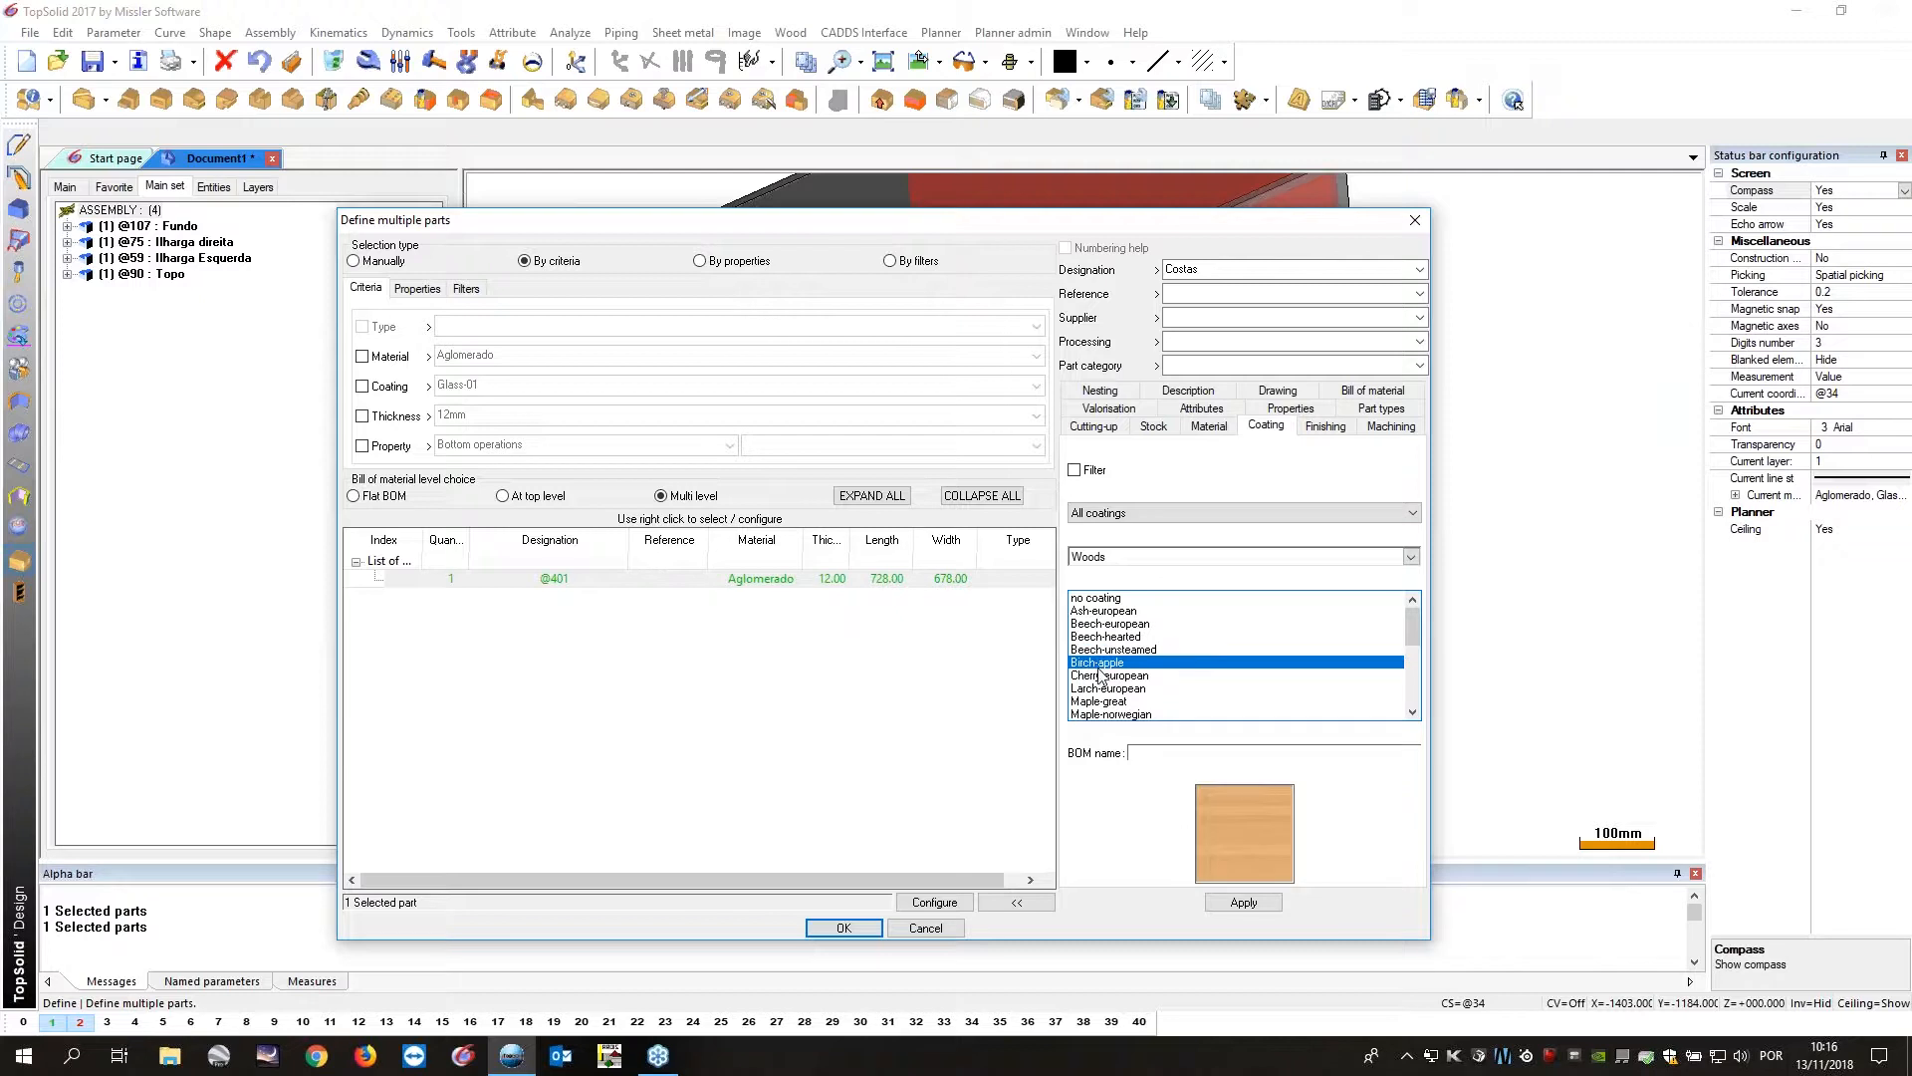
left_click(1233, 903)
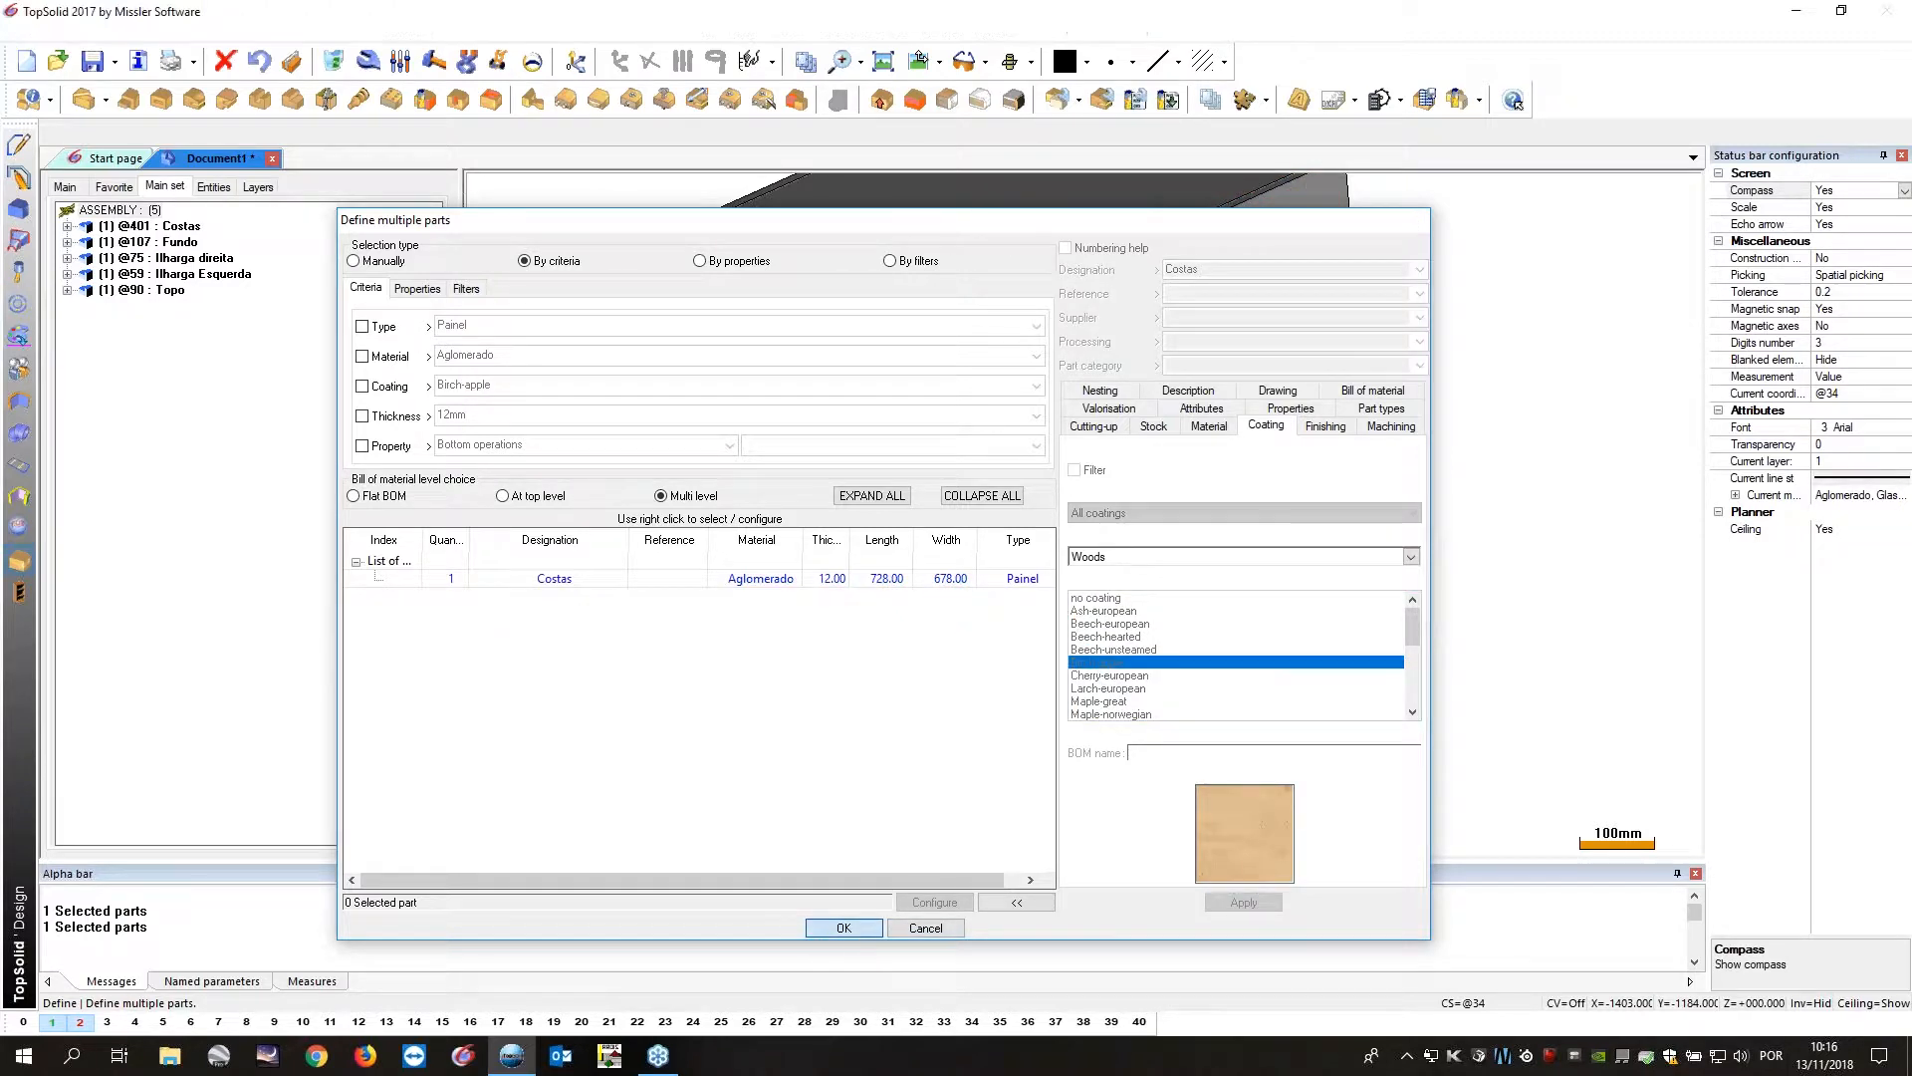
left_click(844, 928)
Switch the model display to realistic rendering with the wood textures of the panels.
left_click(1031, 62)
left_click(1034, 234)
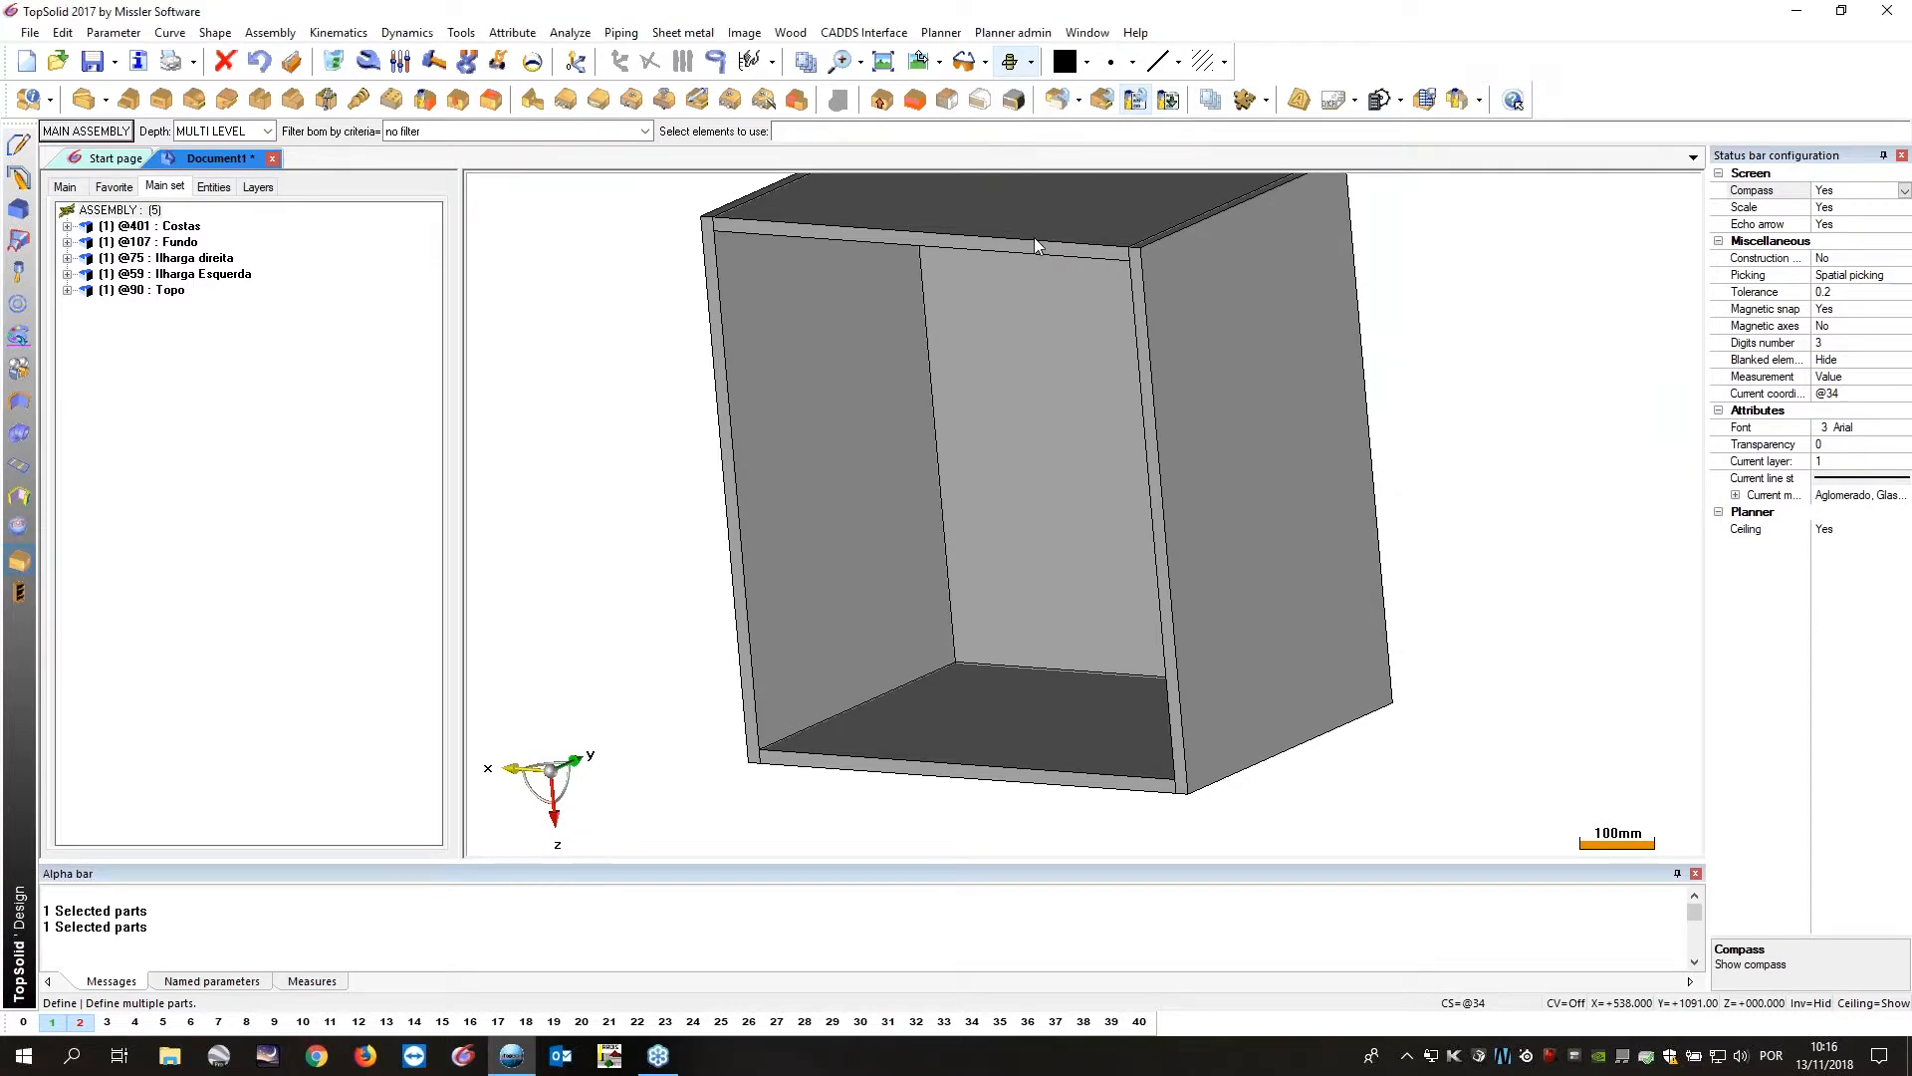
middle_click_drag(1052, 324, 907, 484)
scroll(907, 484, "down", 2)
middle_click_drag(1072, 329, 1083, 321)
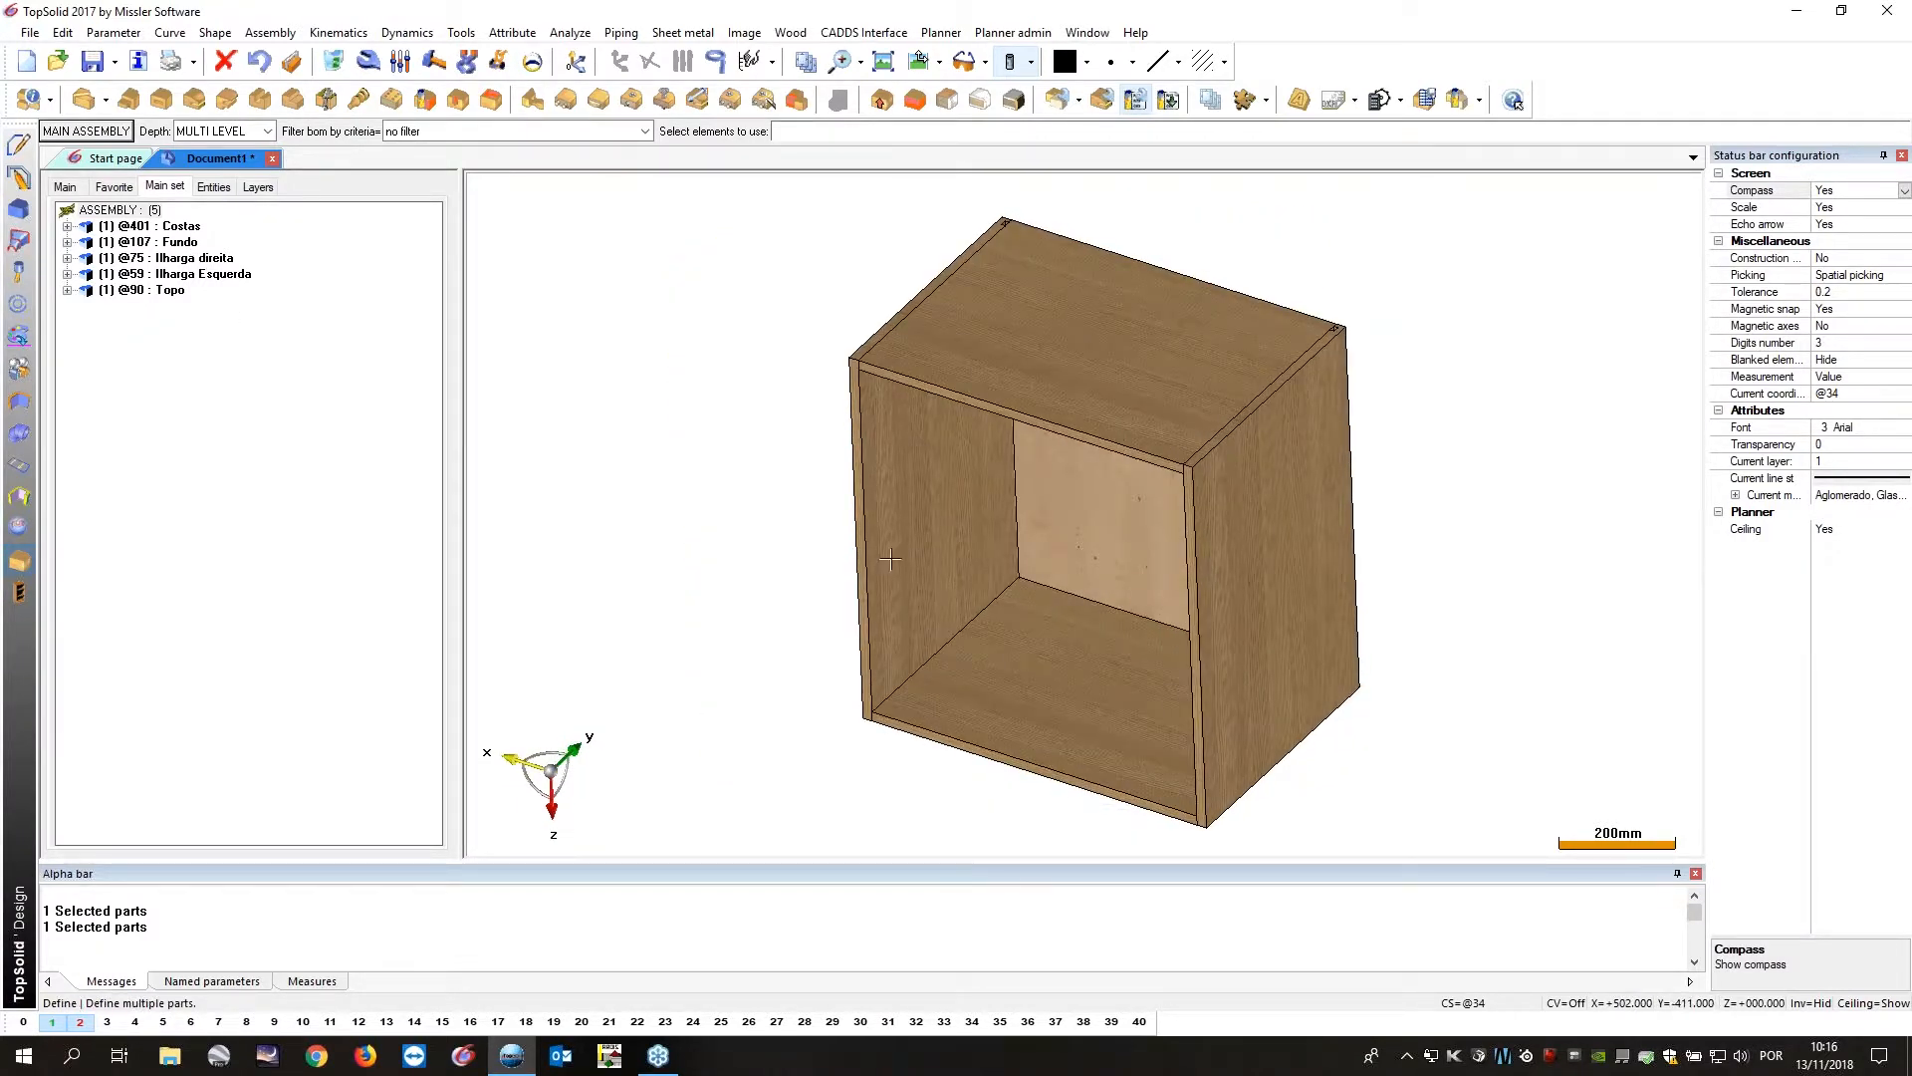
Open the characteristics of the left side panel, Ilharga Esquerda.
left_click(197, 272)
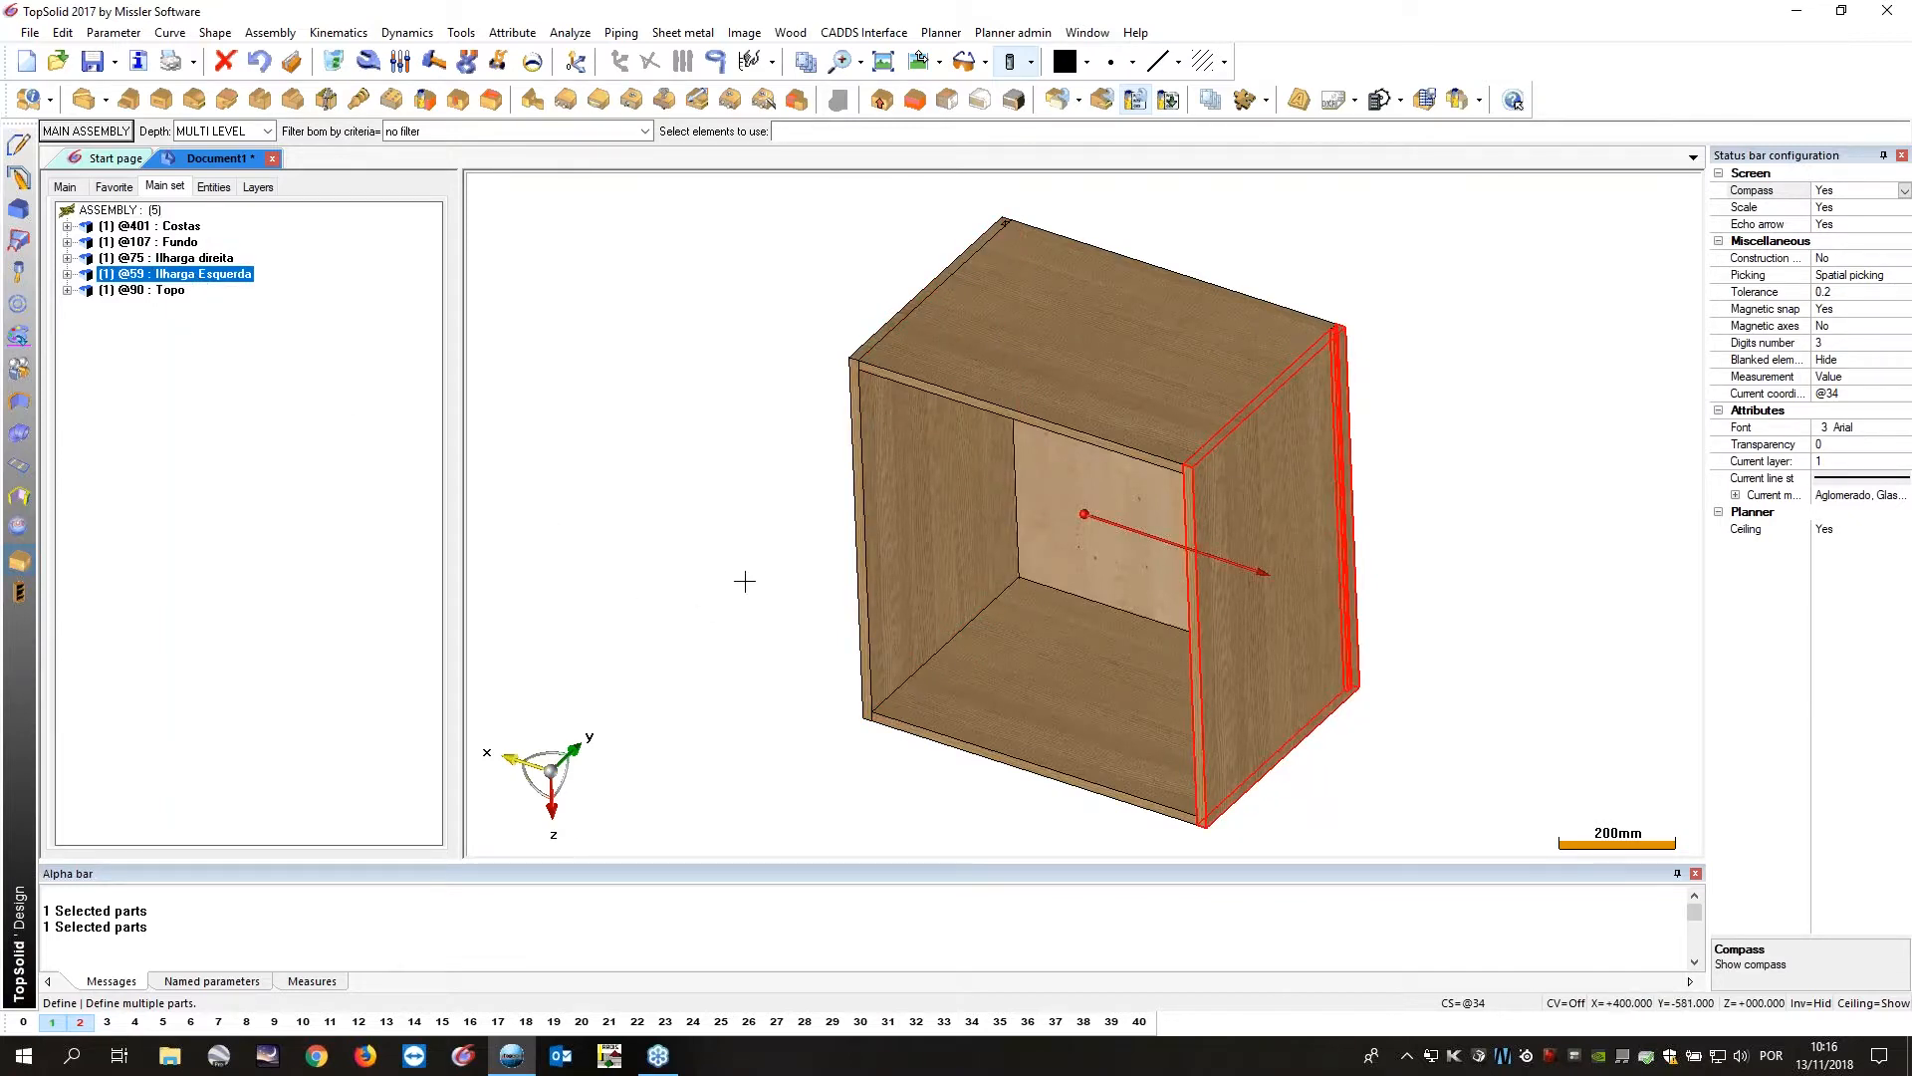
middle_click_drag(760, 576, 757, 478)
right_click(211, 278)
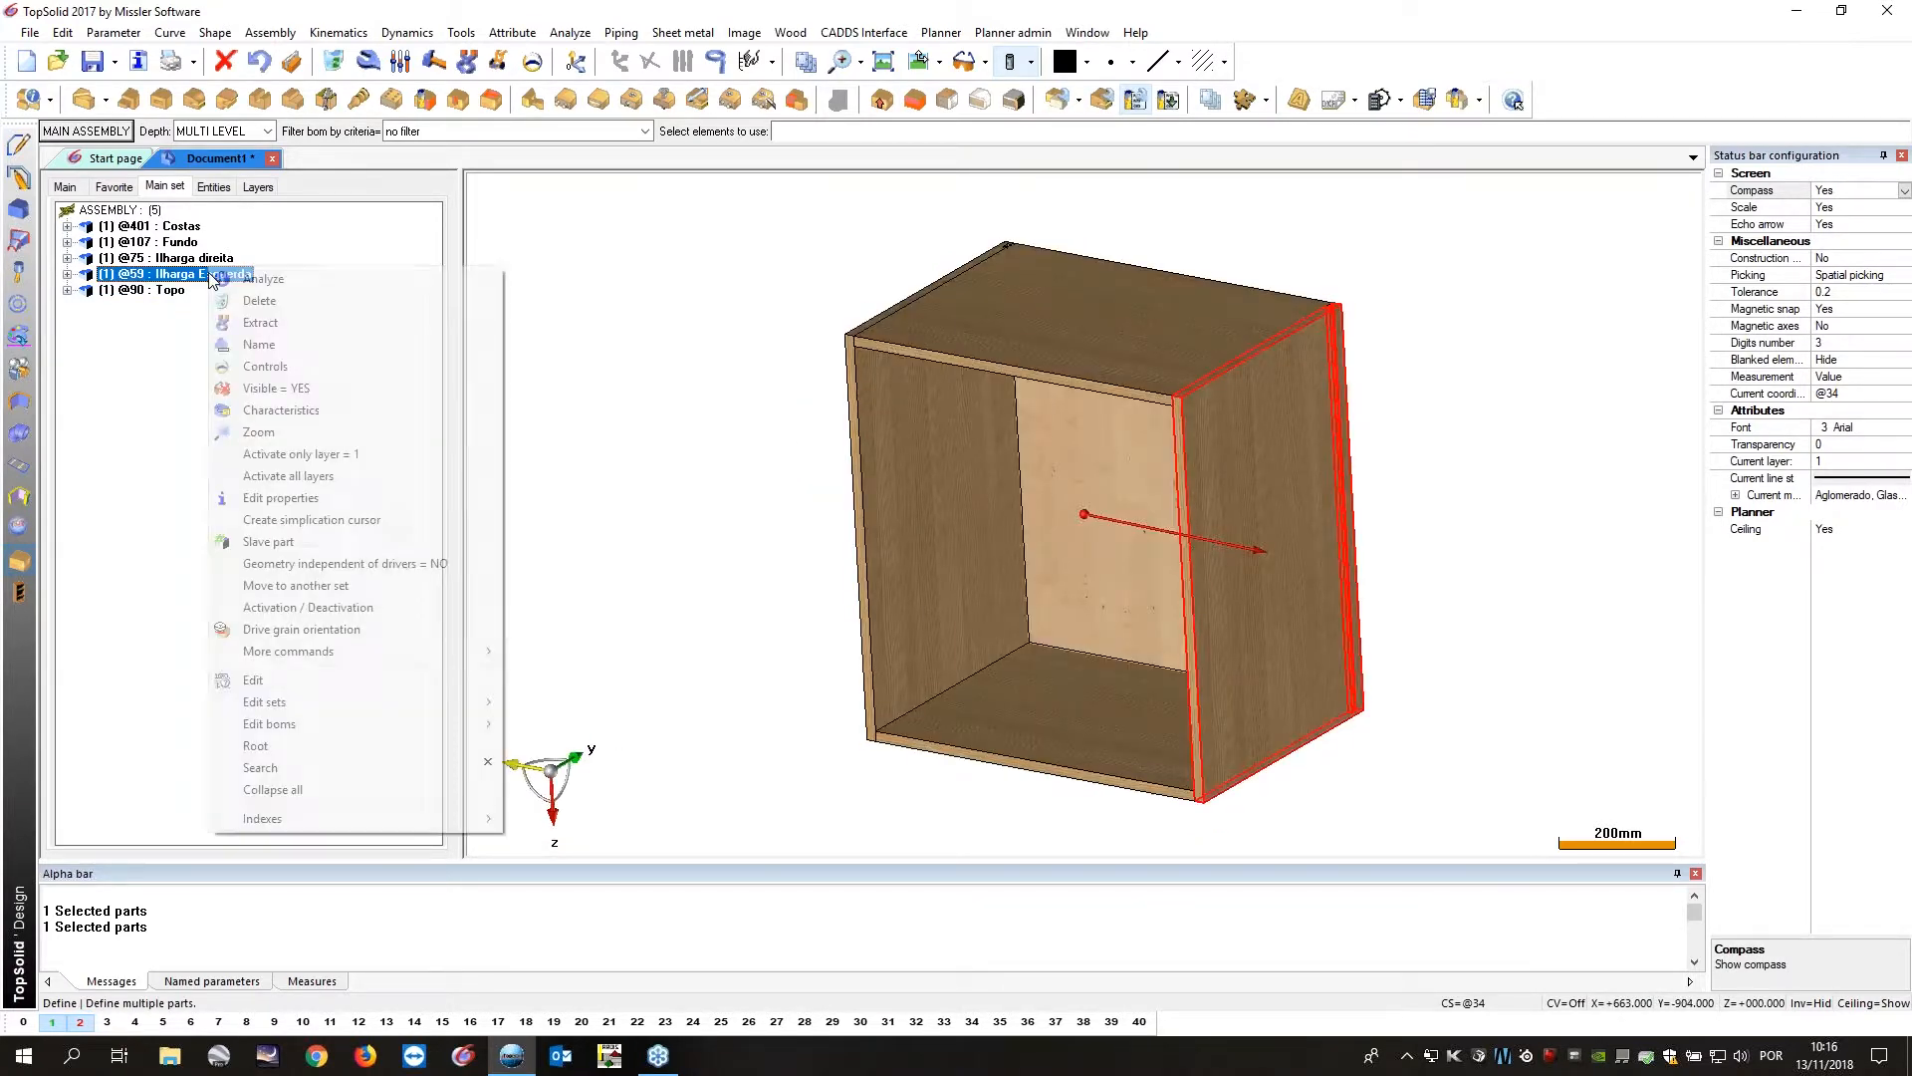
left_click(279, 412)
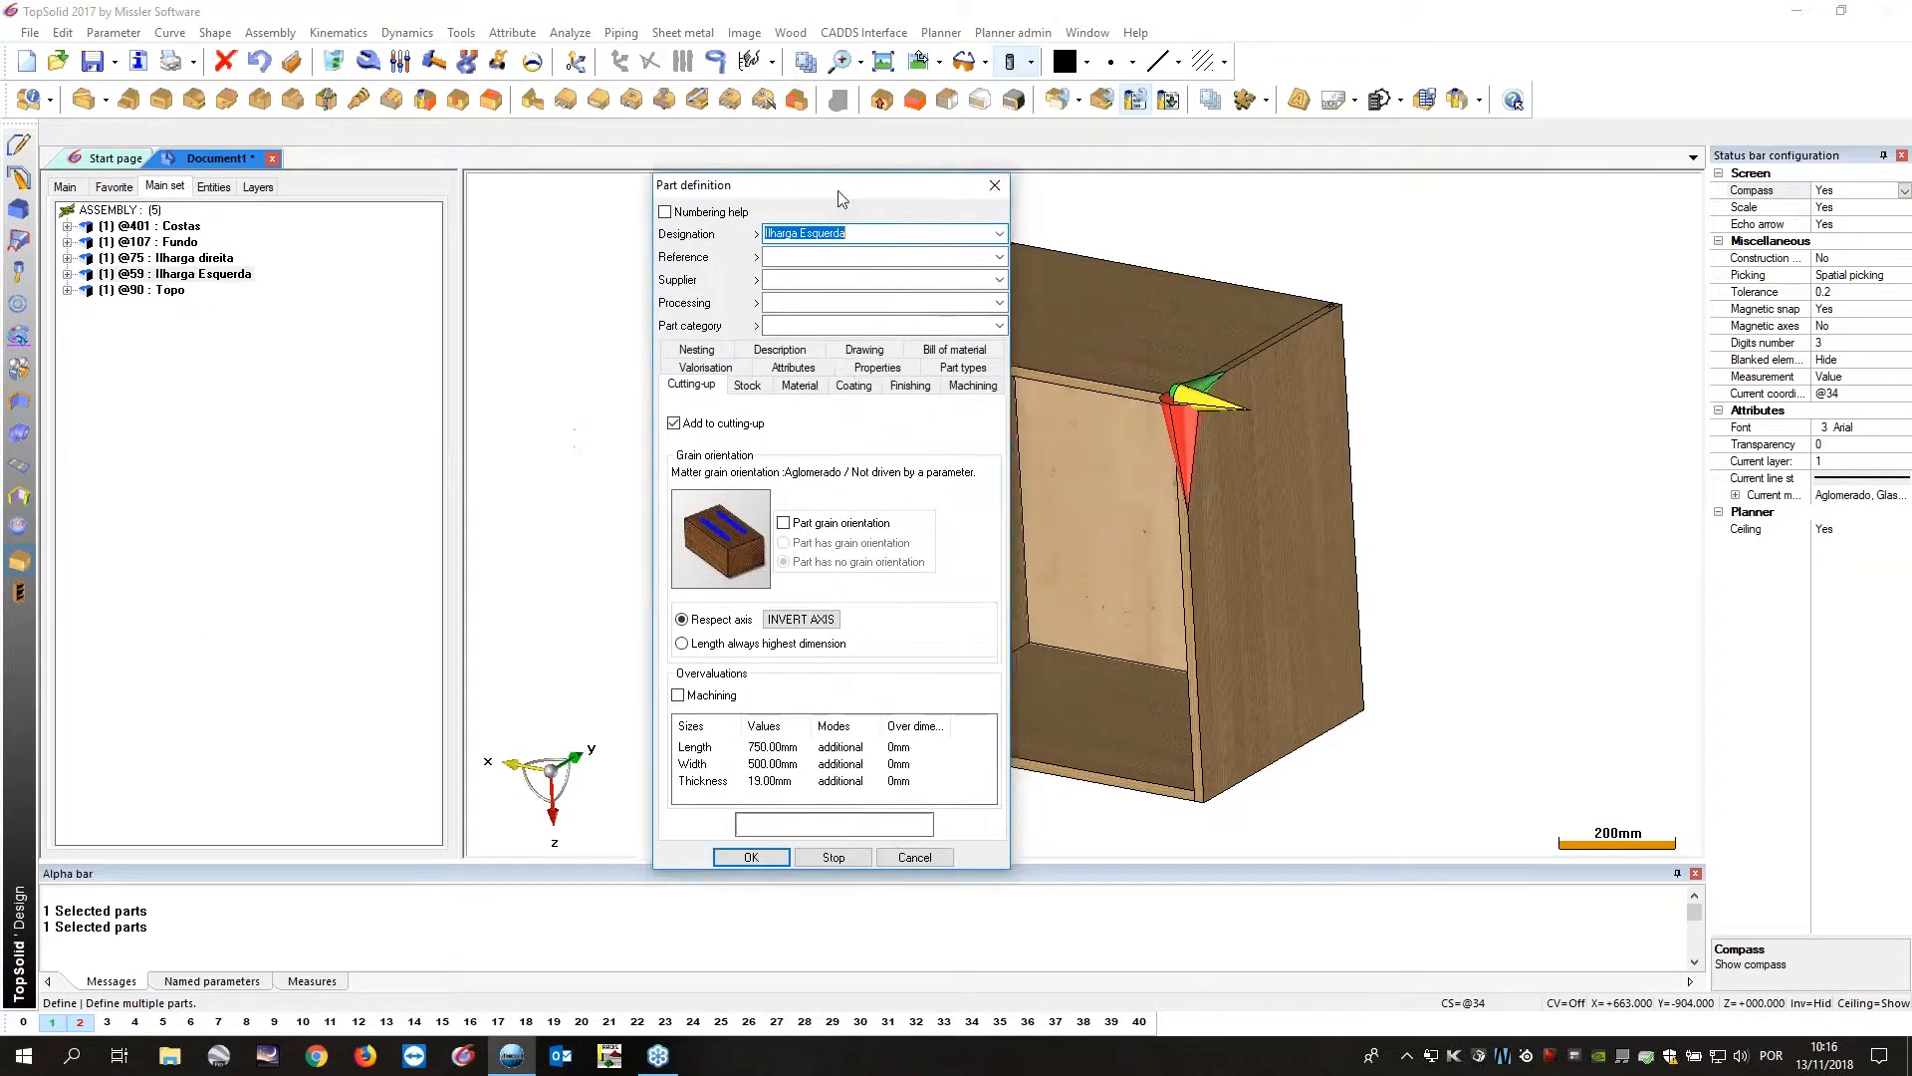
scroll(1209, 449, "up", 2)
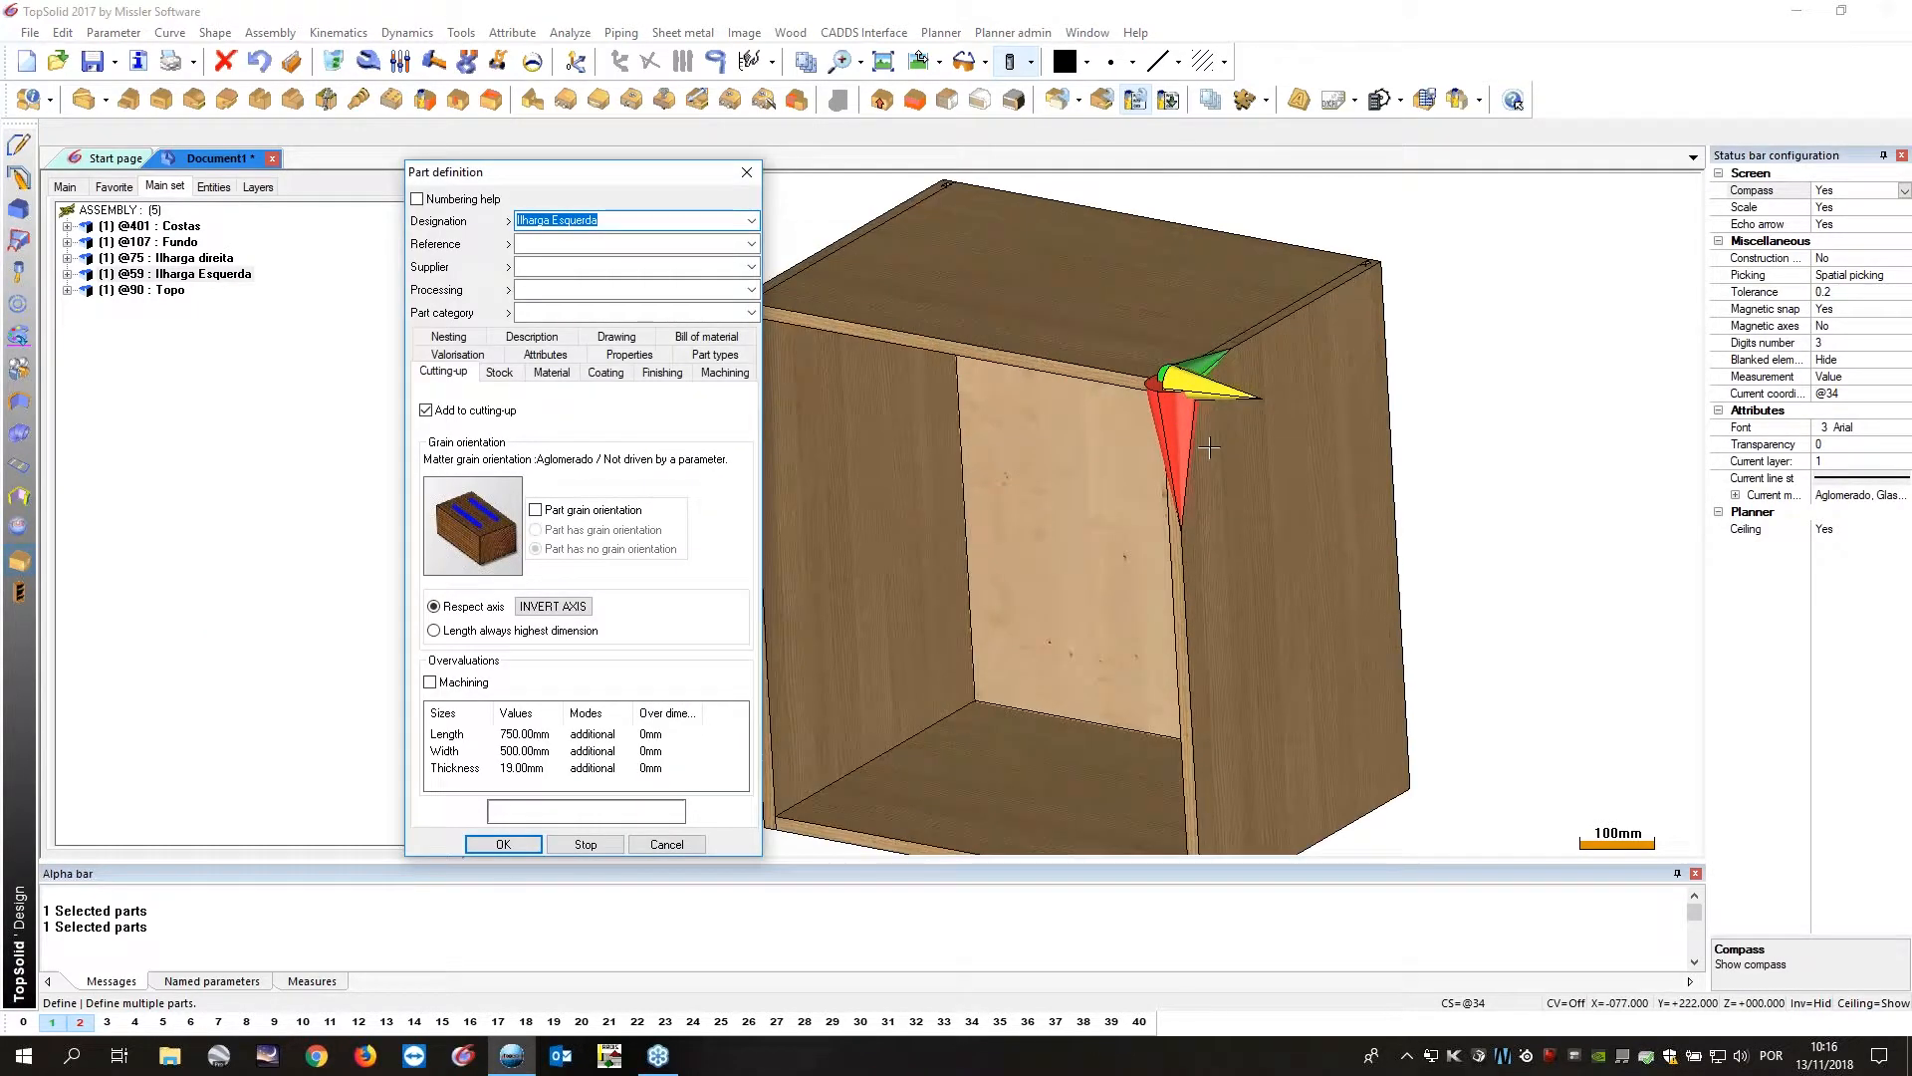
Flip the part axes of the left side panel and turn them back to their original direction.
left_click(1235, 395)
left_click(1221, 393)
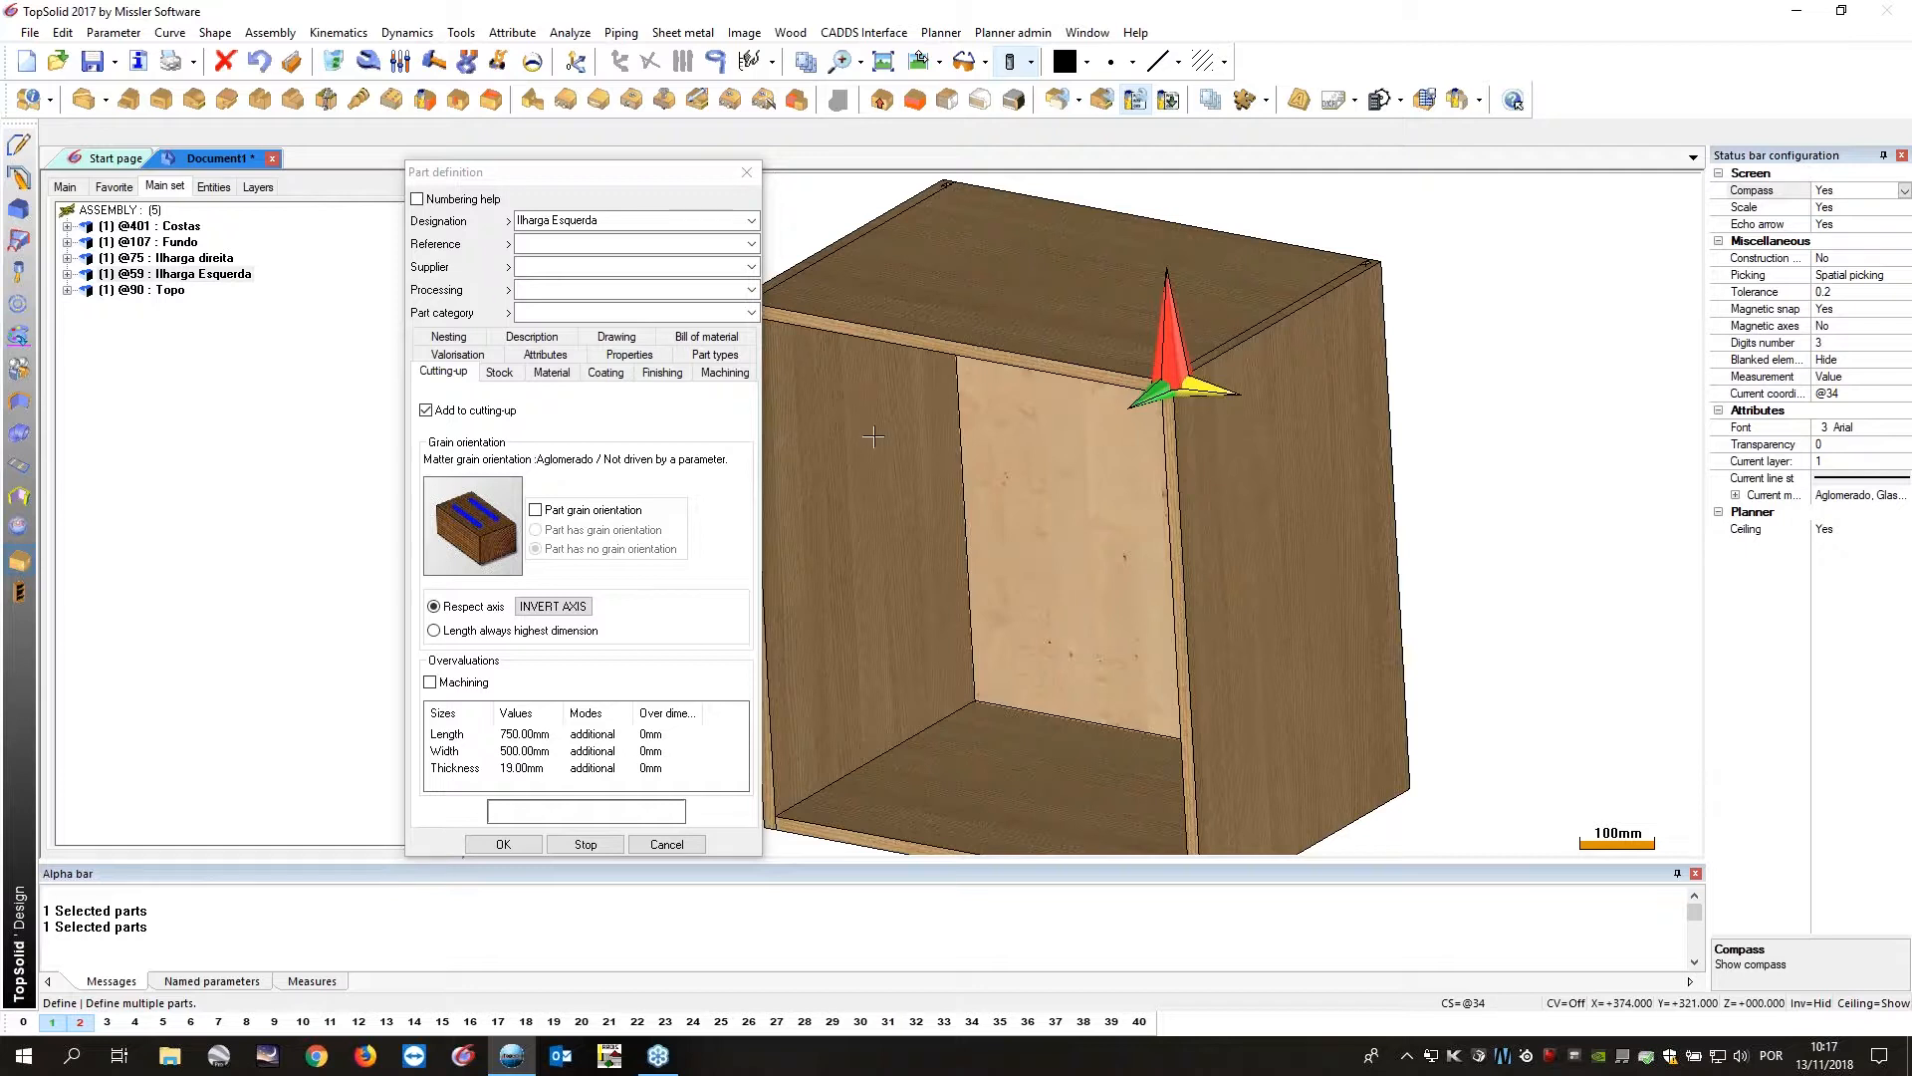
left_click(1206, 394)
left_click(1205, 393)
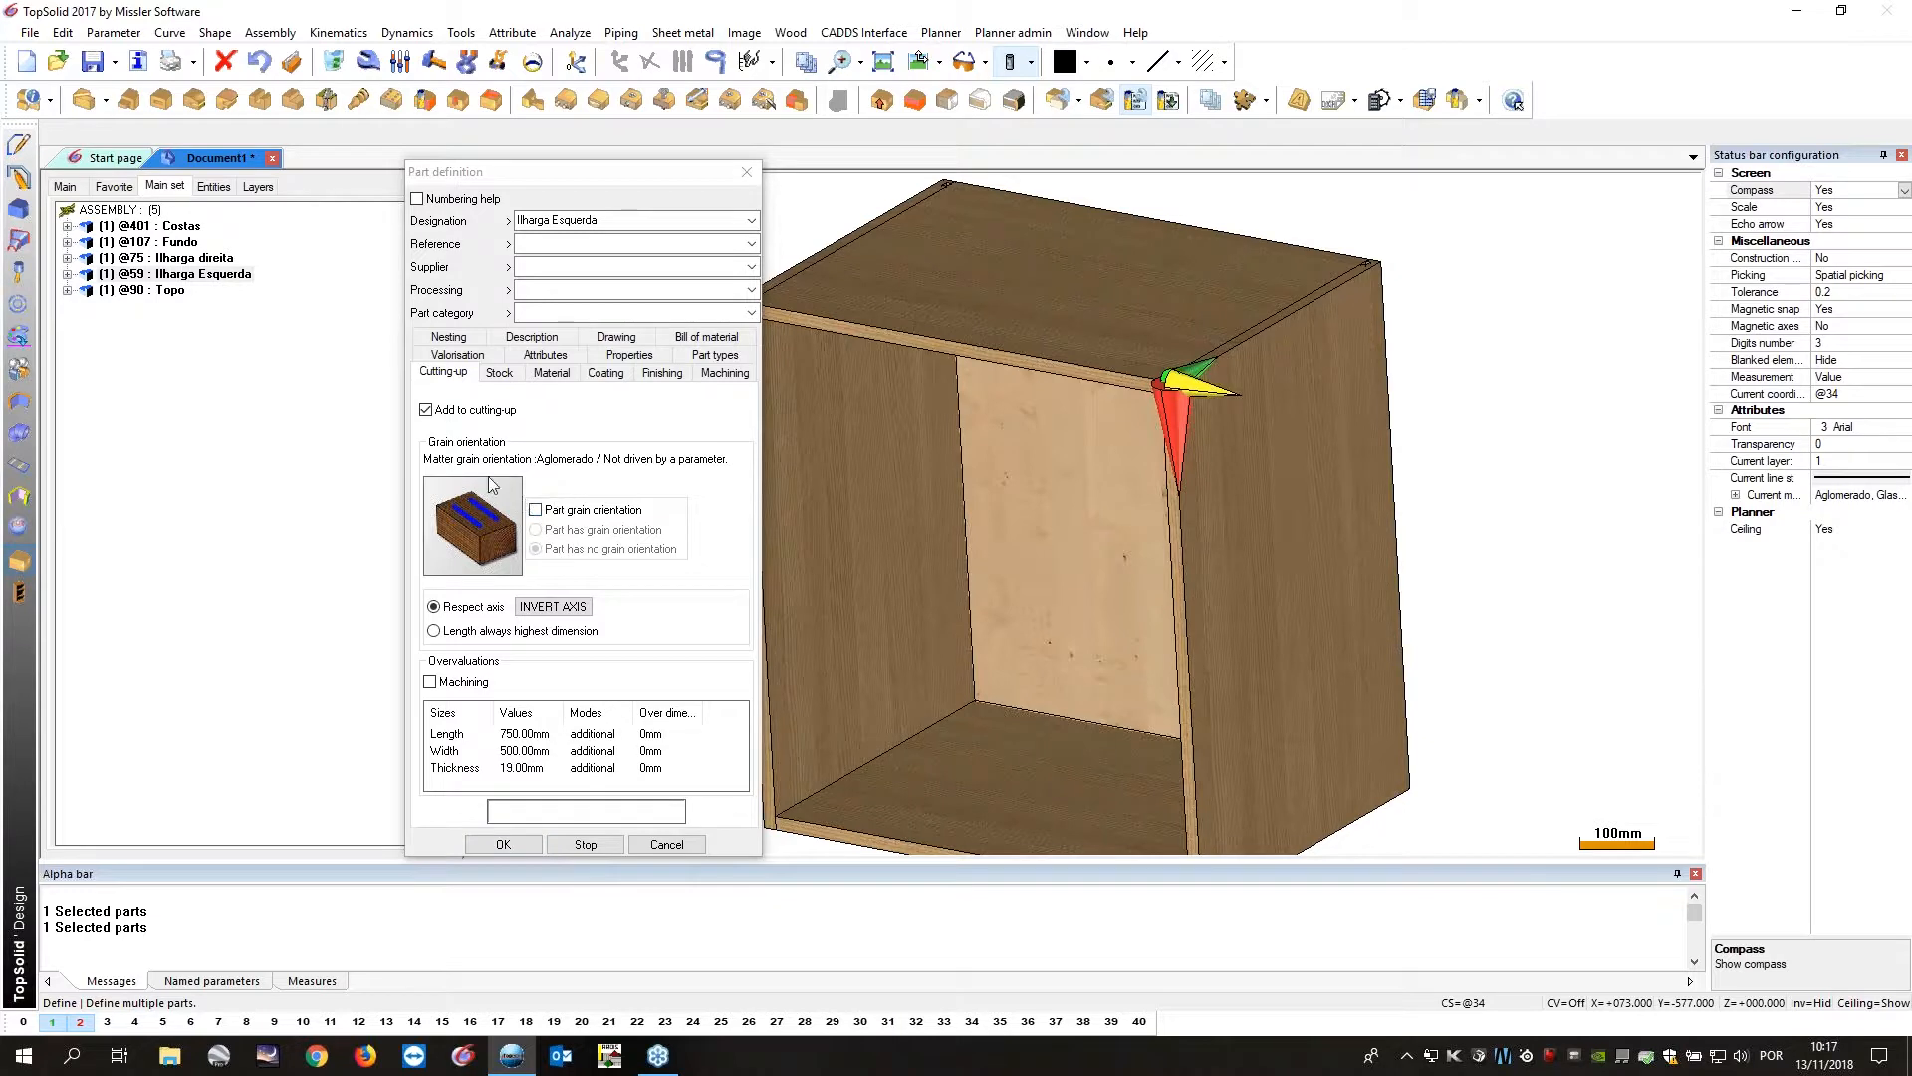
Enable part grain orientation for the left side panel with the option Part has grain orientation and confirm the definition.
left_click(537, 511)
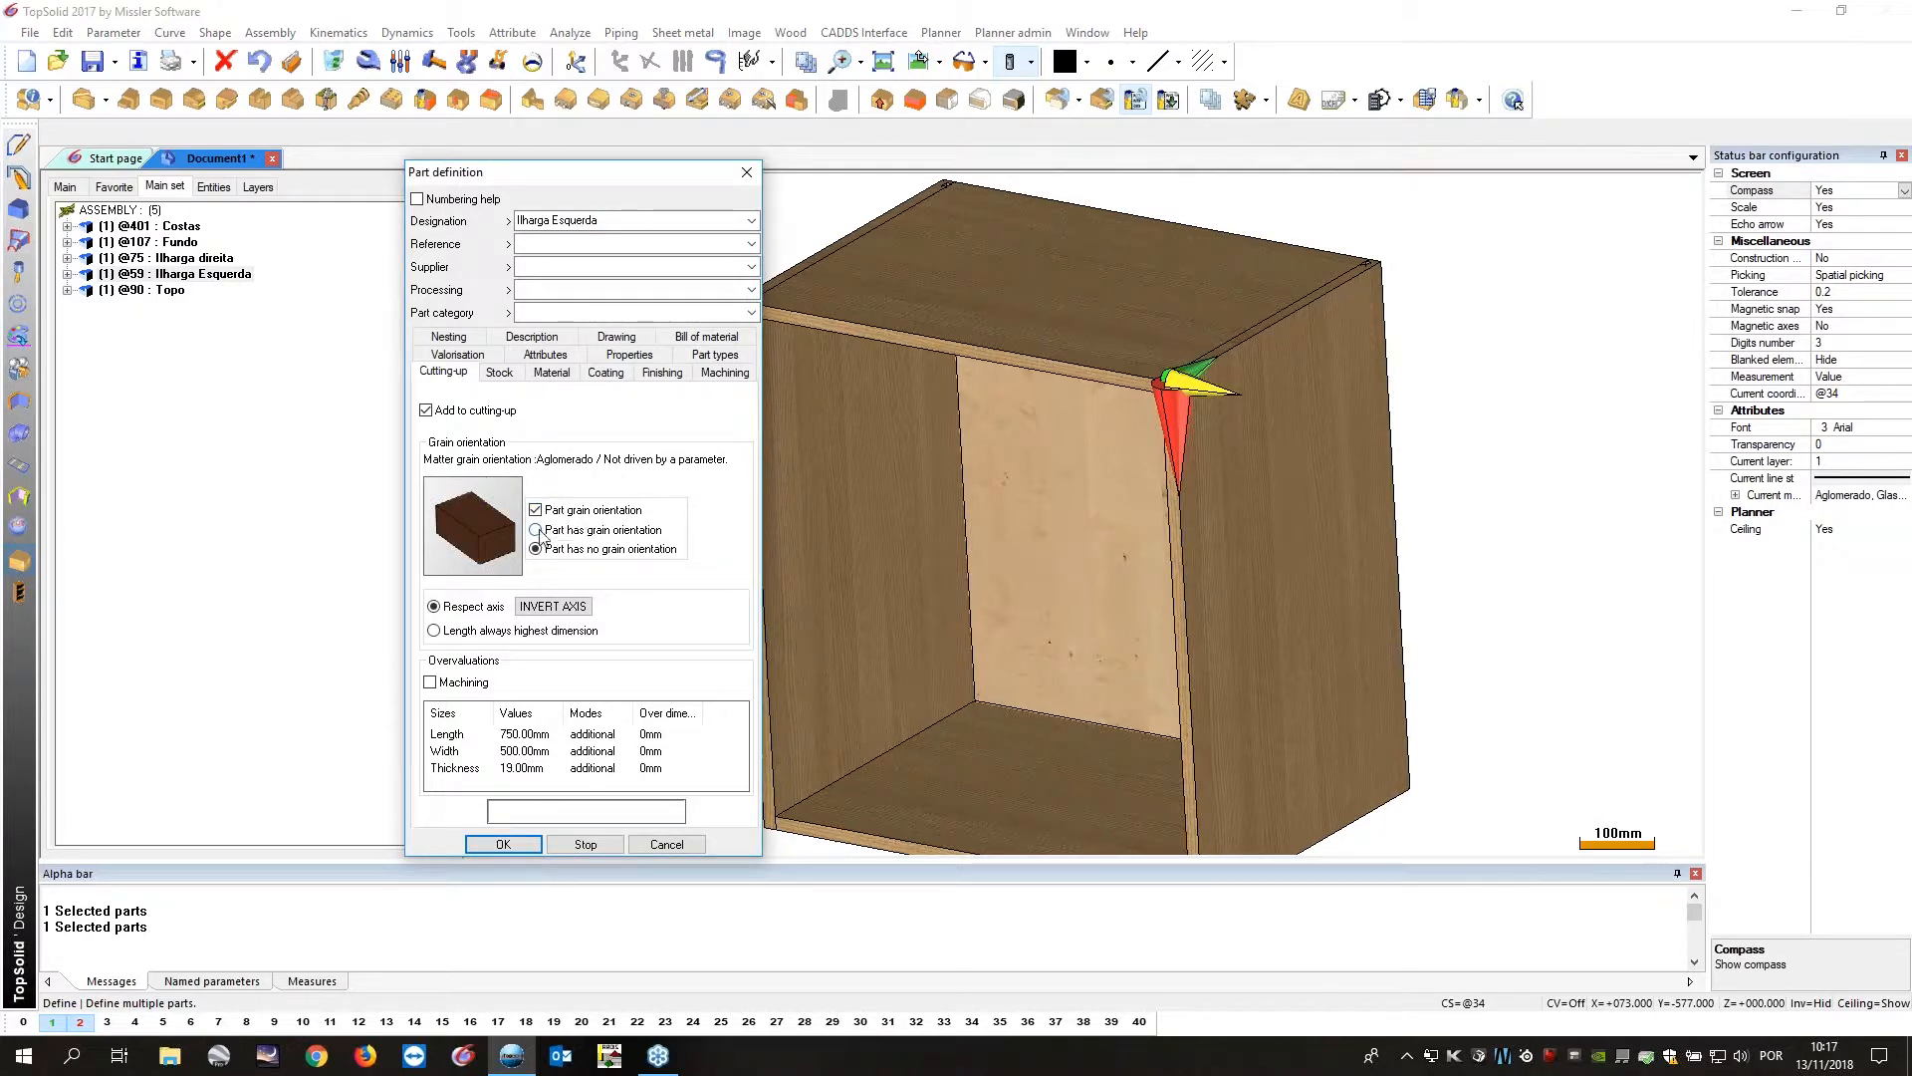
left_click(504, 844)
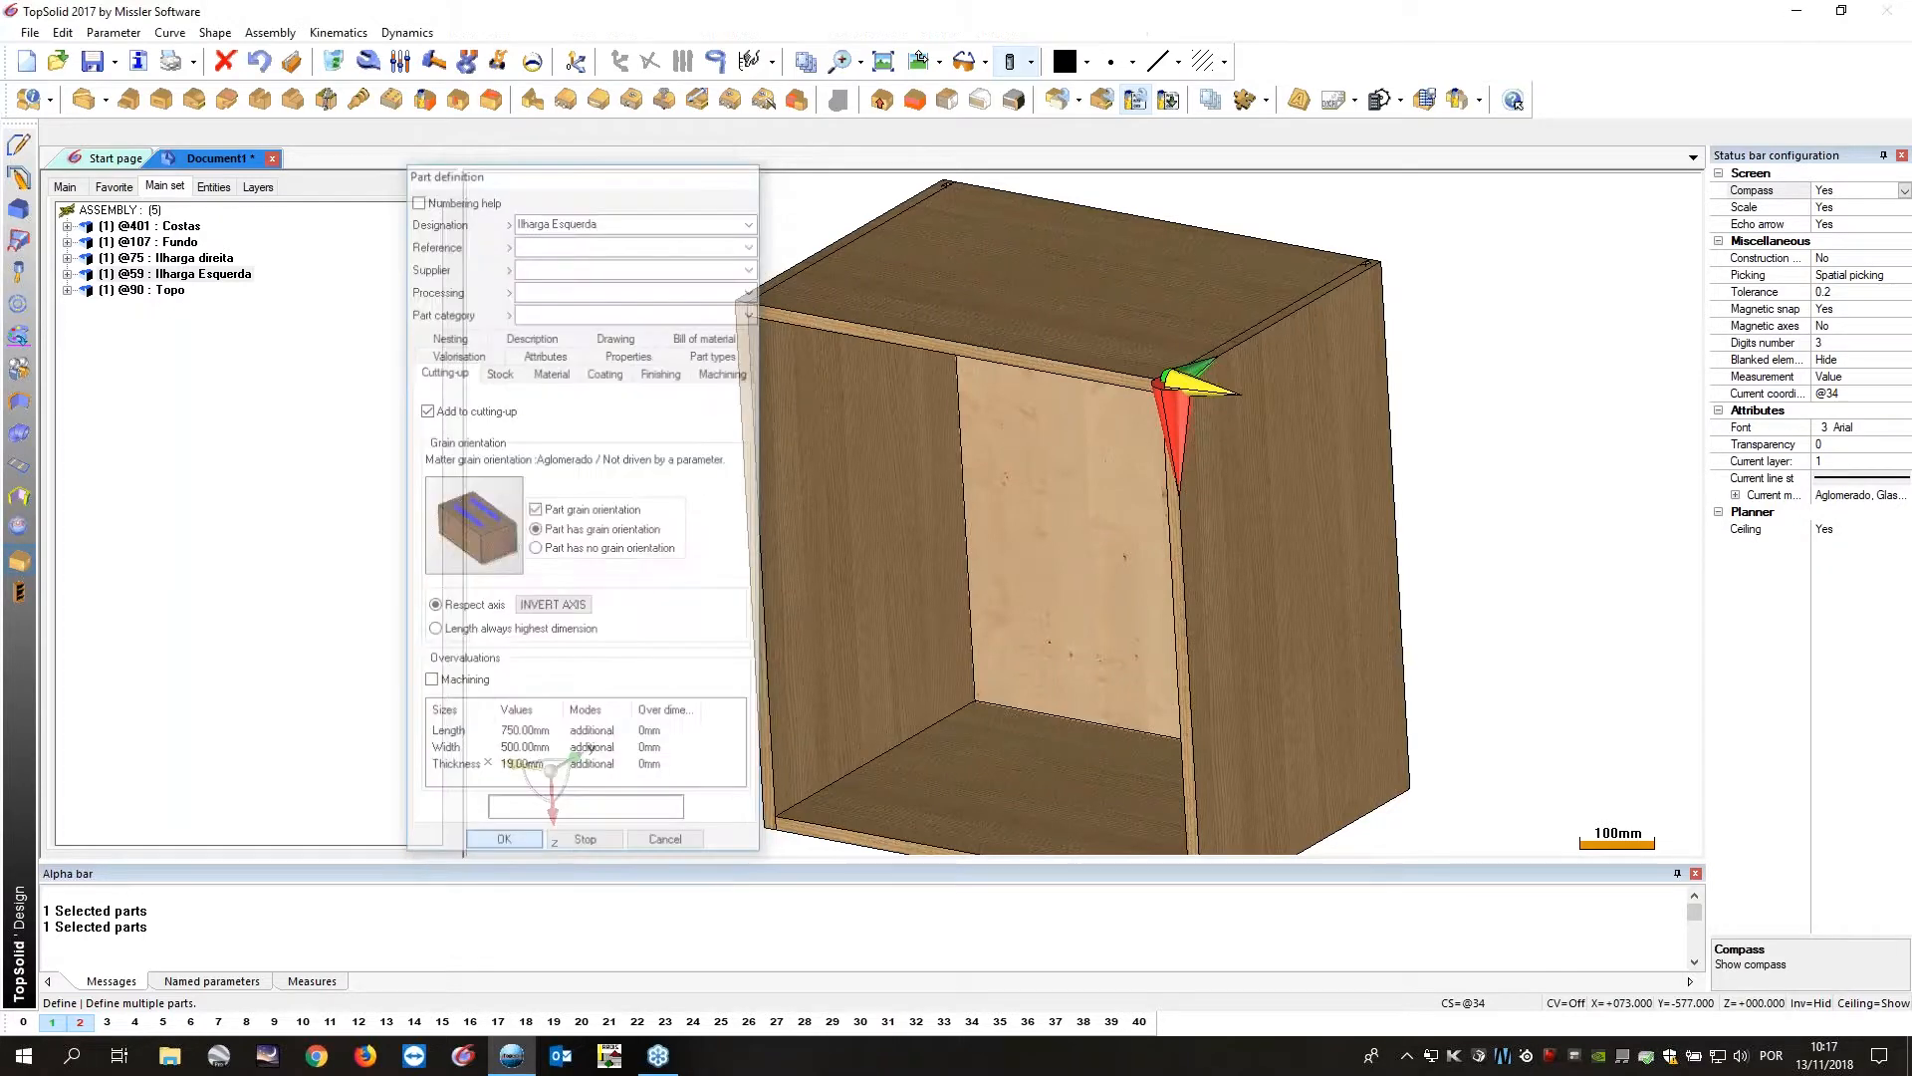
middle_click_drag(1262, 530, 1038, 498)
scroll(1162, 538, "down", 2)
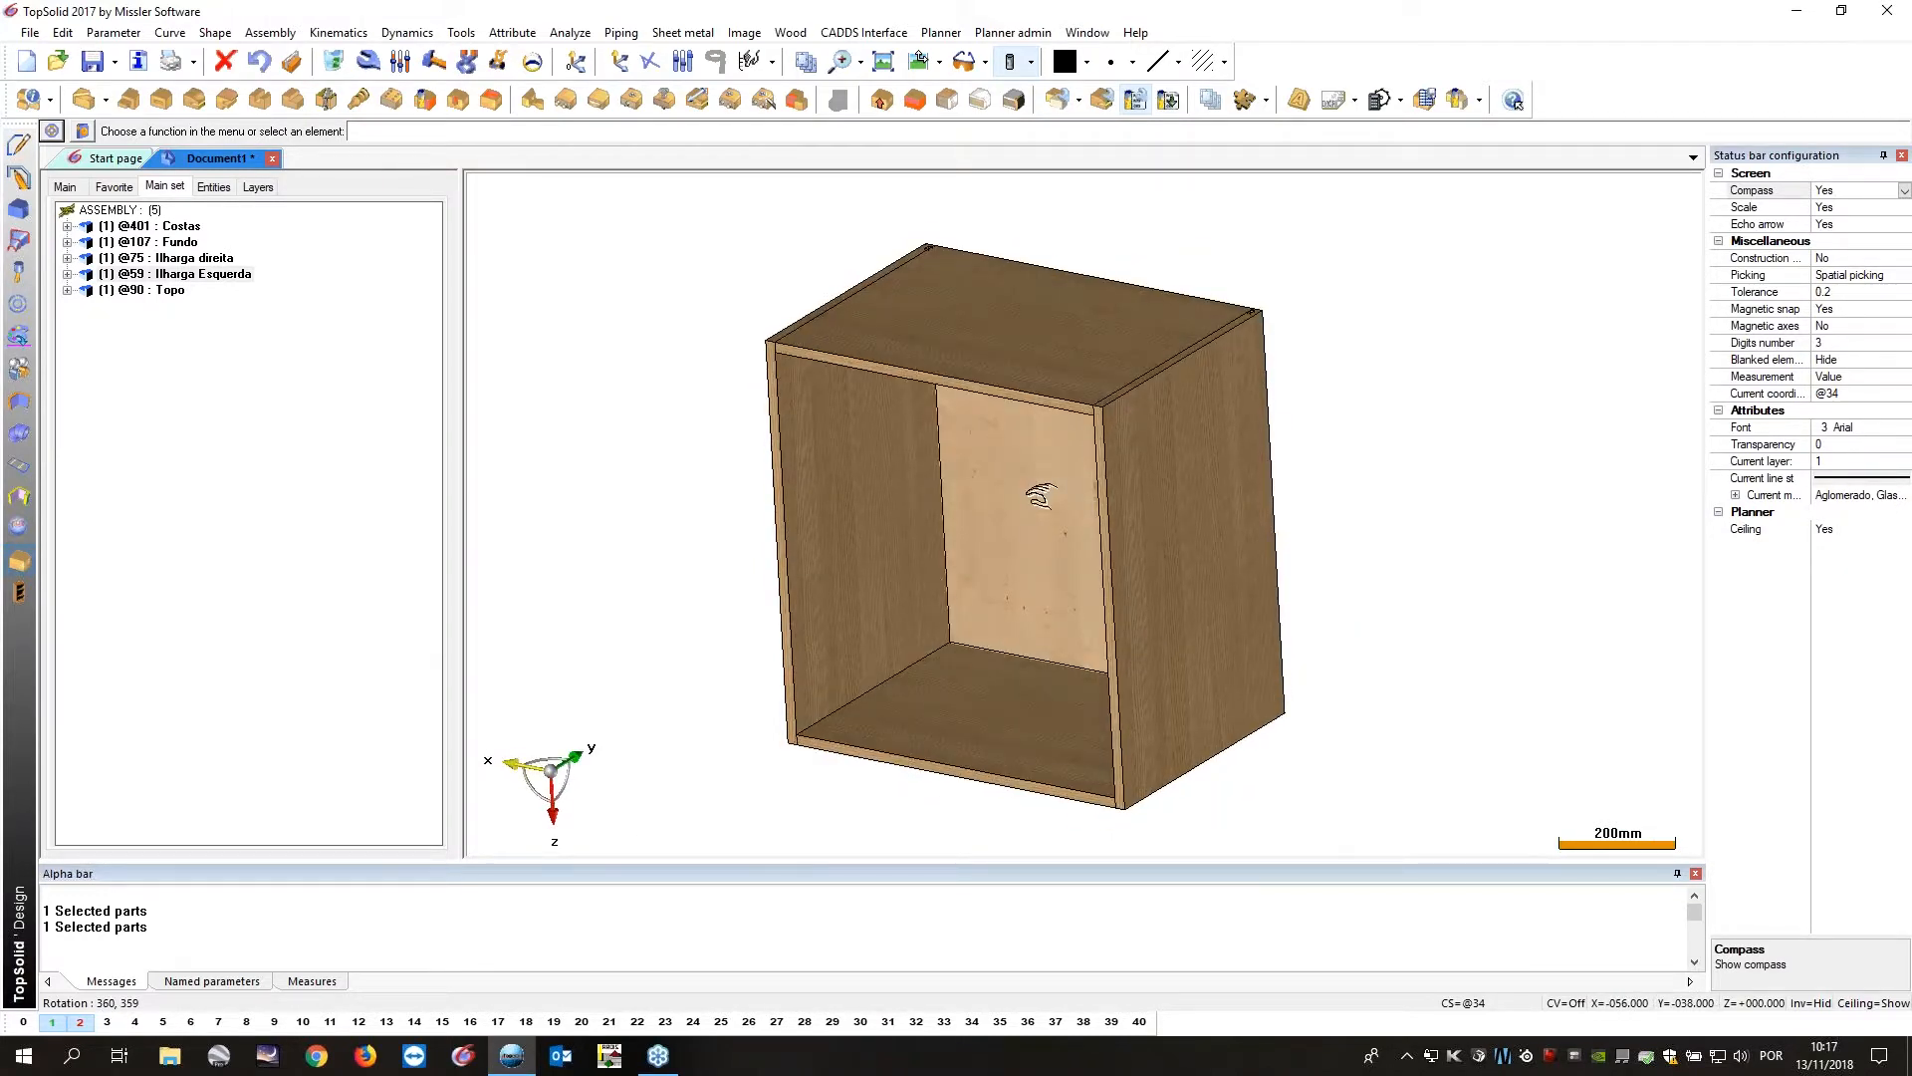
middle_click_drag(964, 331, 1199, 529)
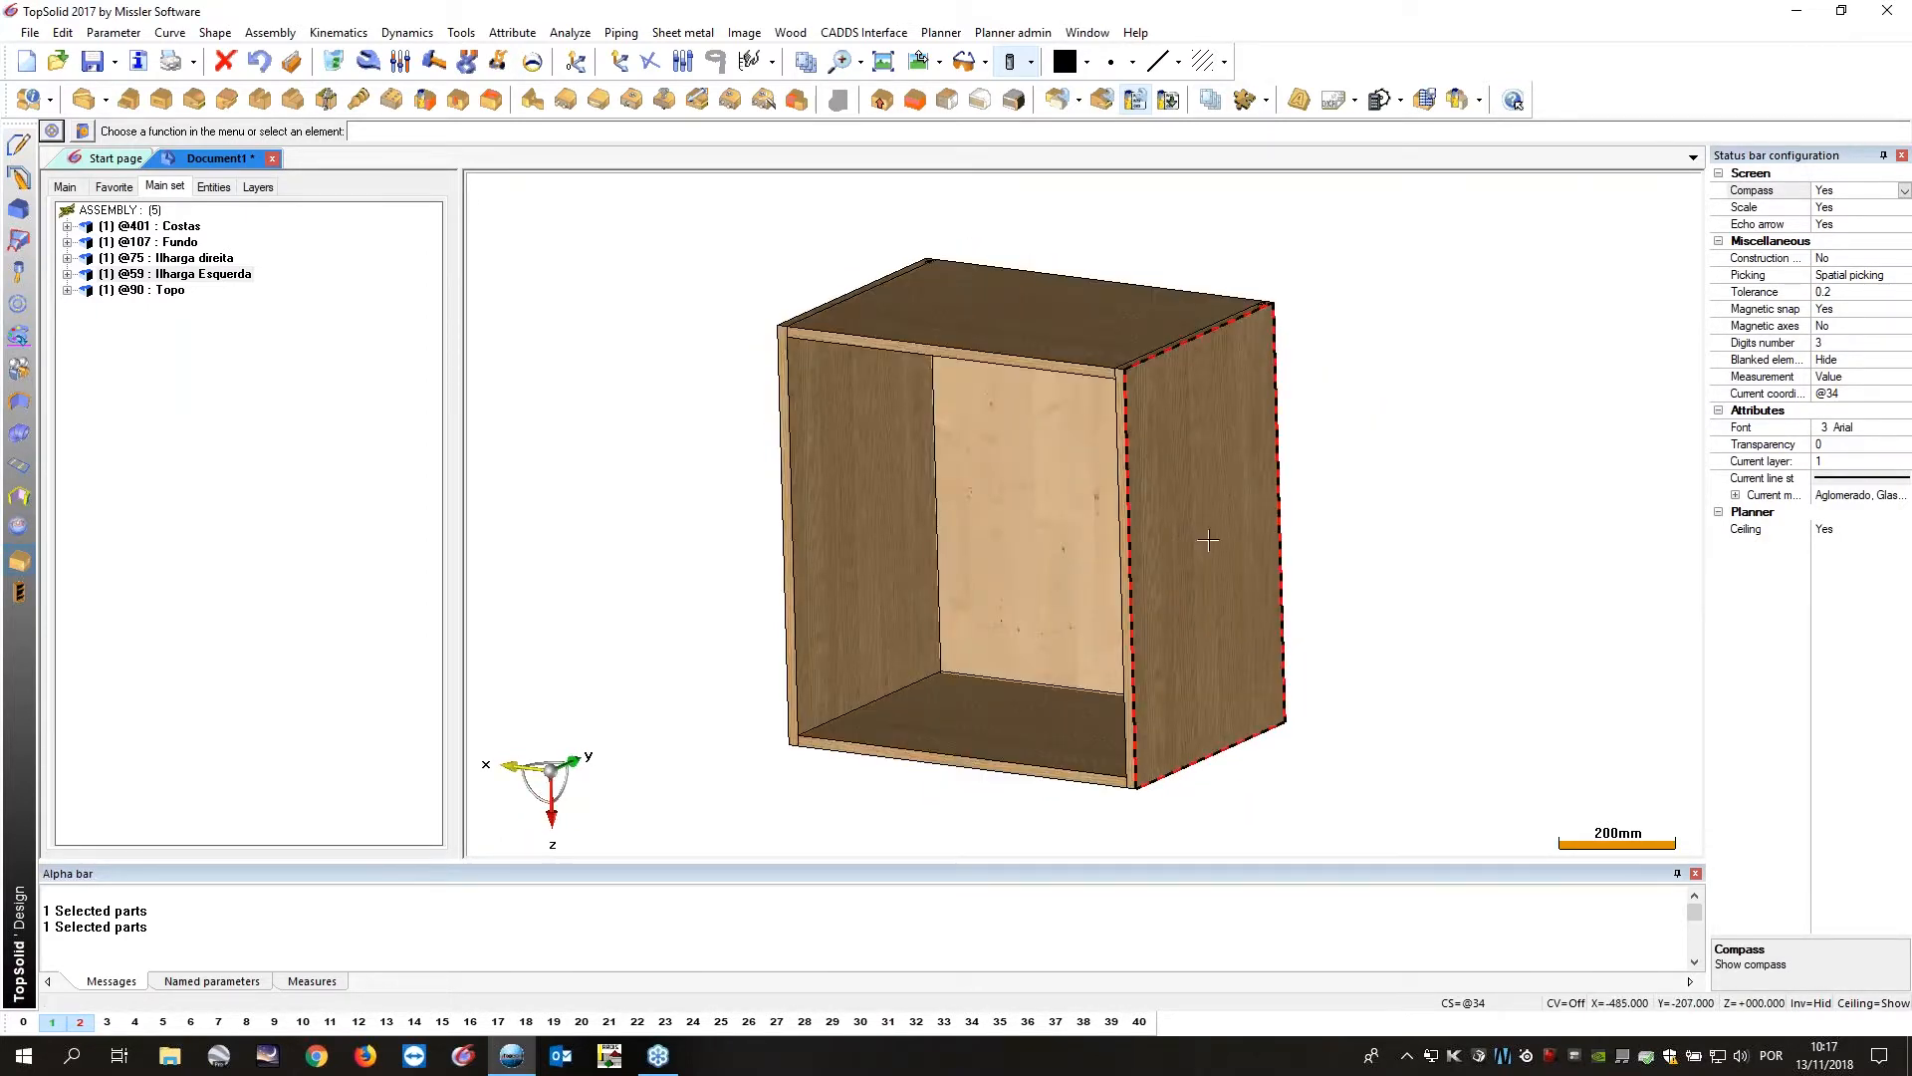
Set the X length parameter of Bloco to 1200 mm to widen the cabinet.
left_click(20, 1023)
middle_click_drag(708, 727, 876, 453)
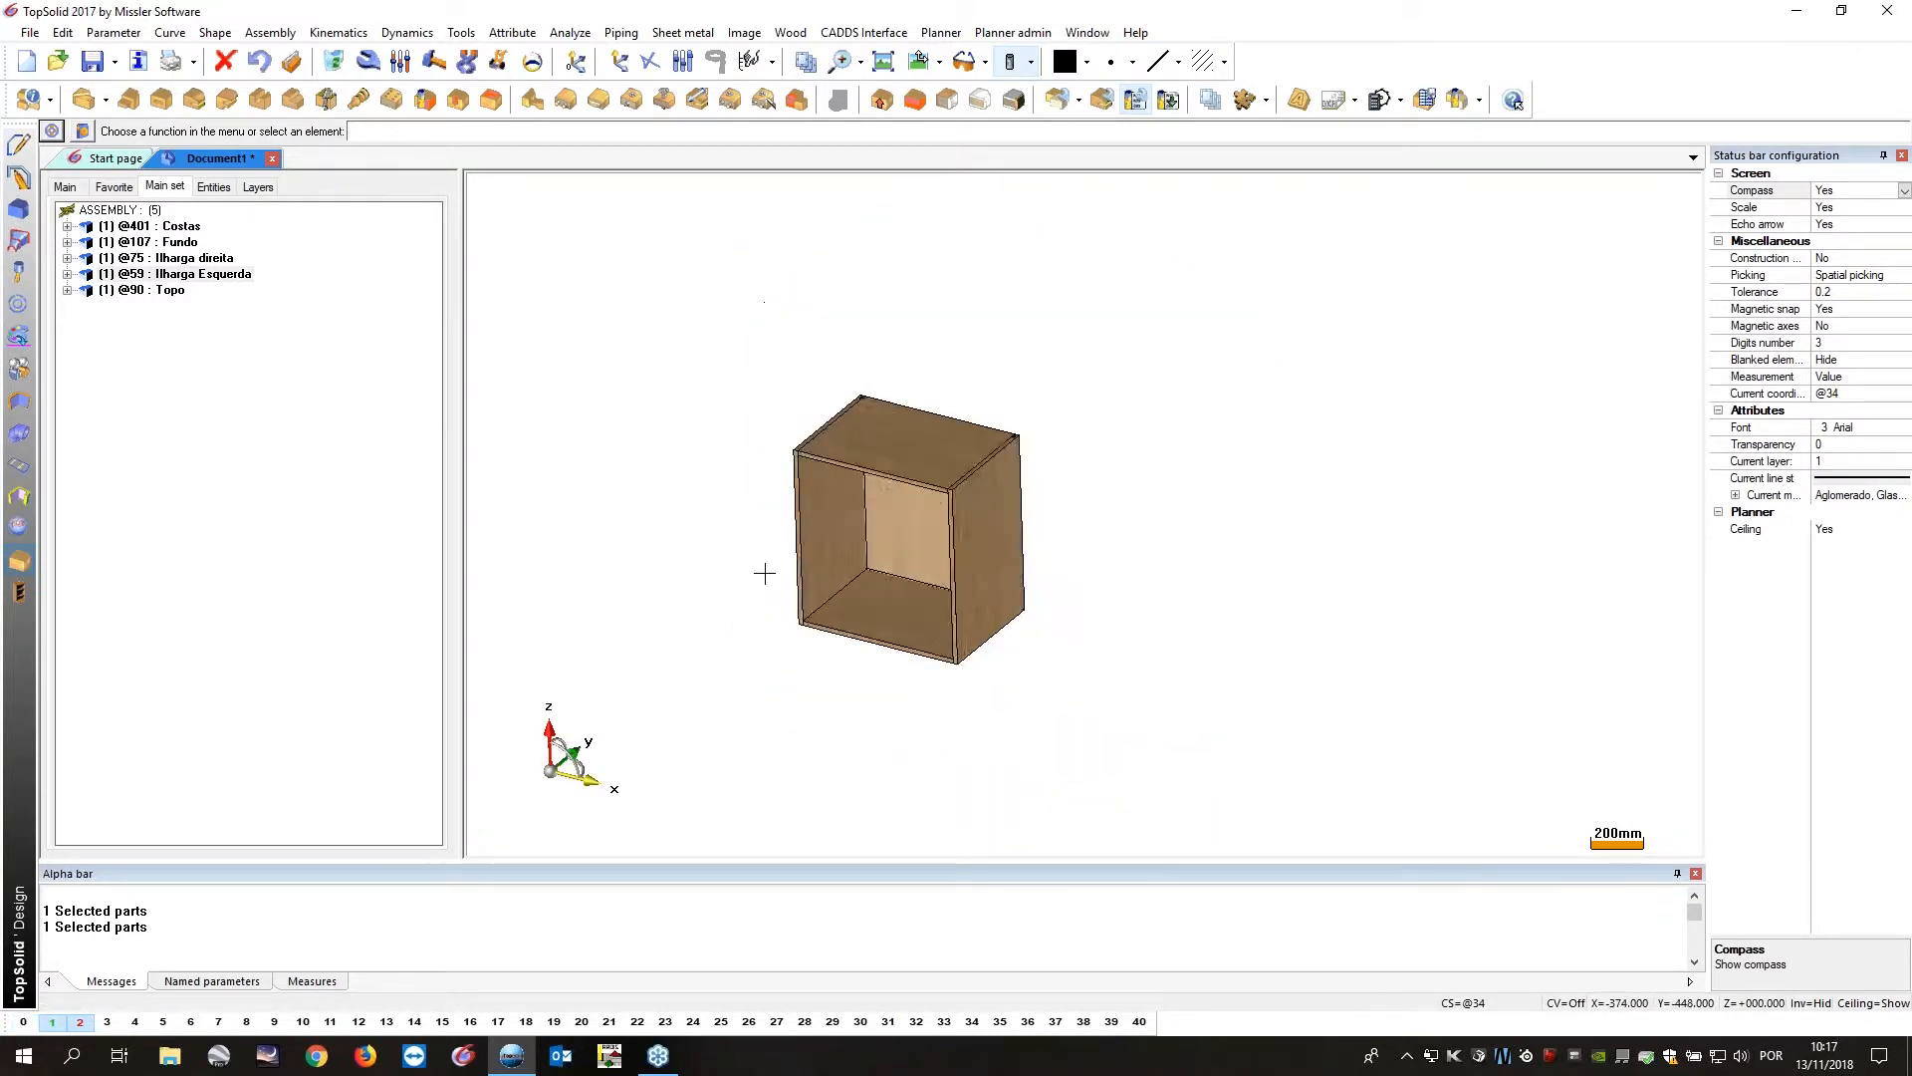
left_click(215, 187)
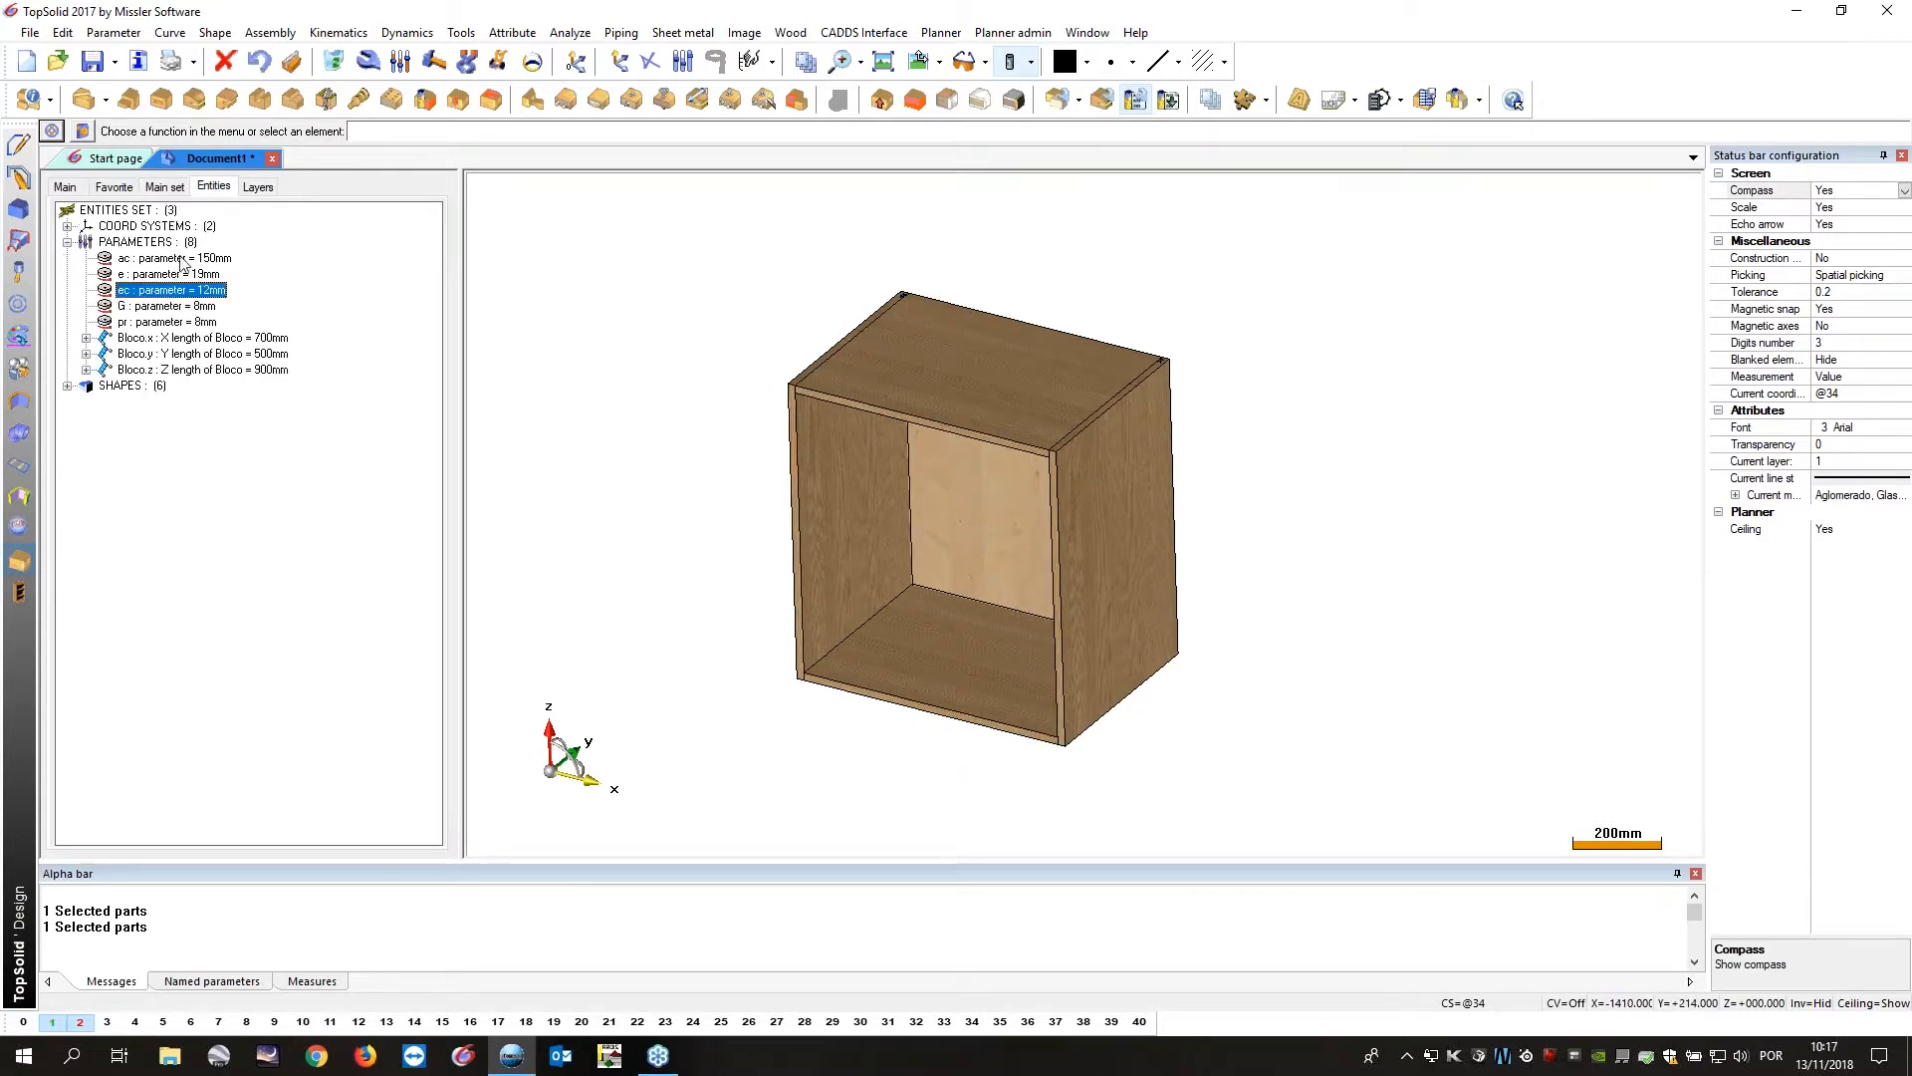
left_click(263, 340)
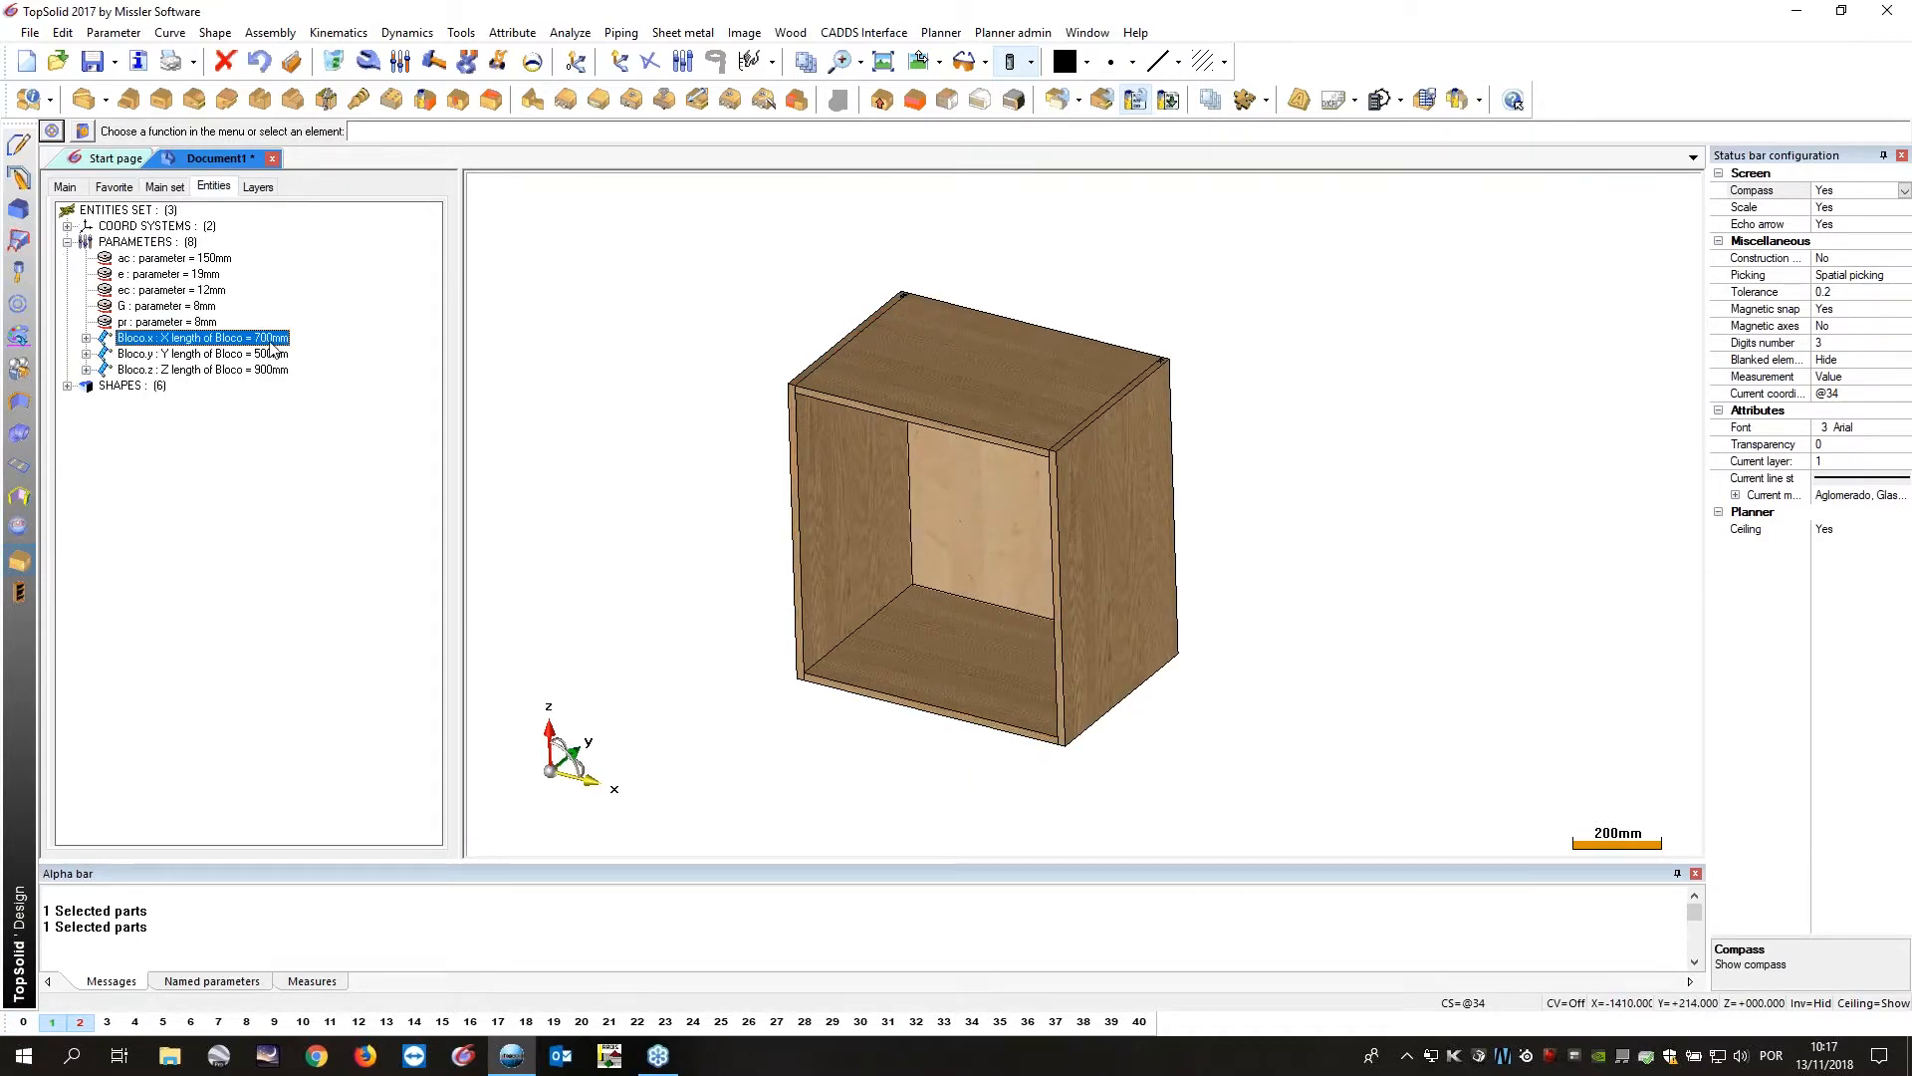
right_click(271, 347)
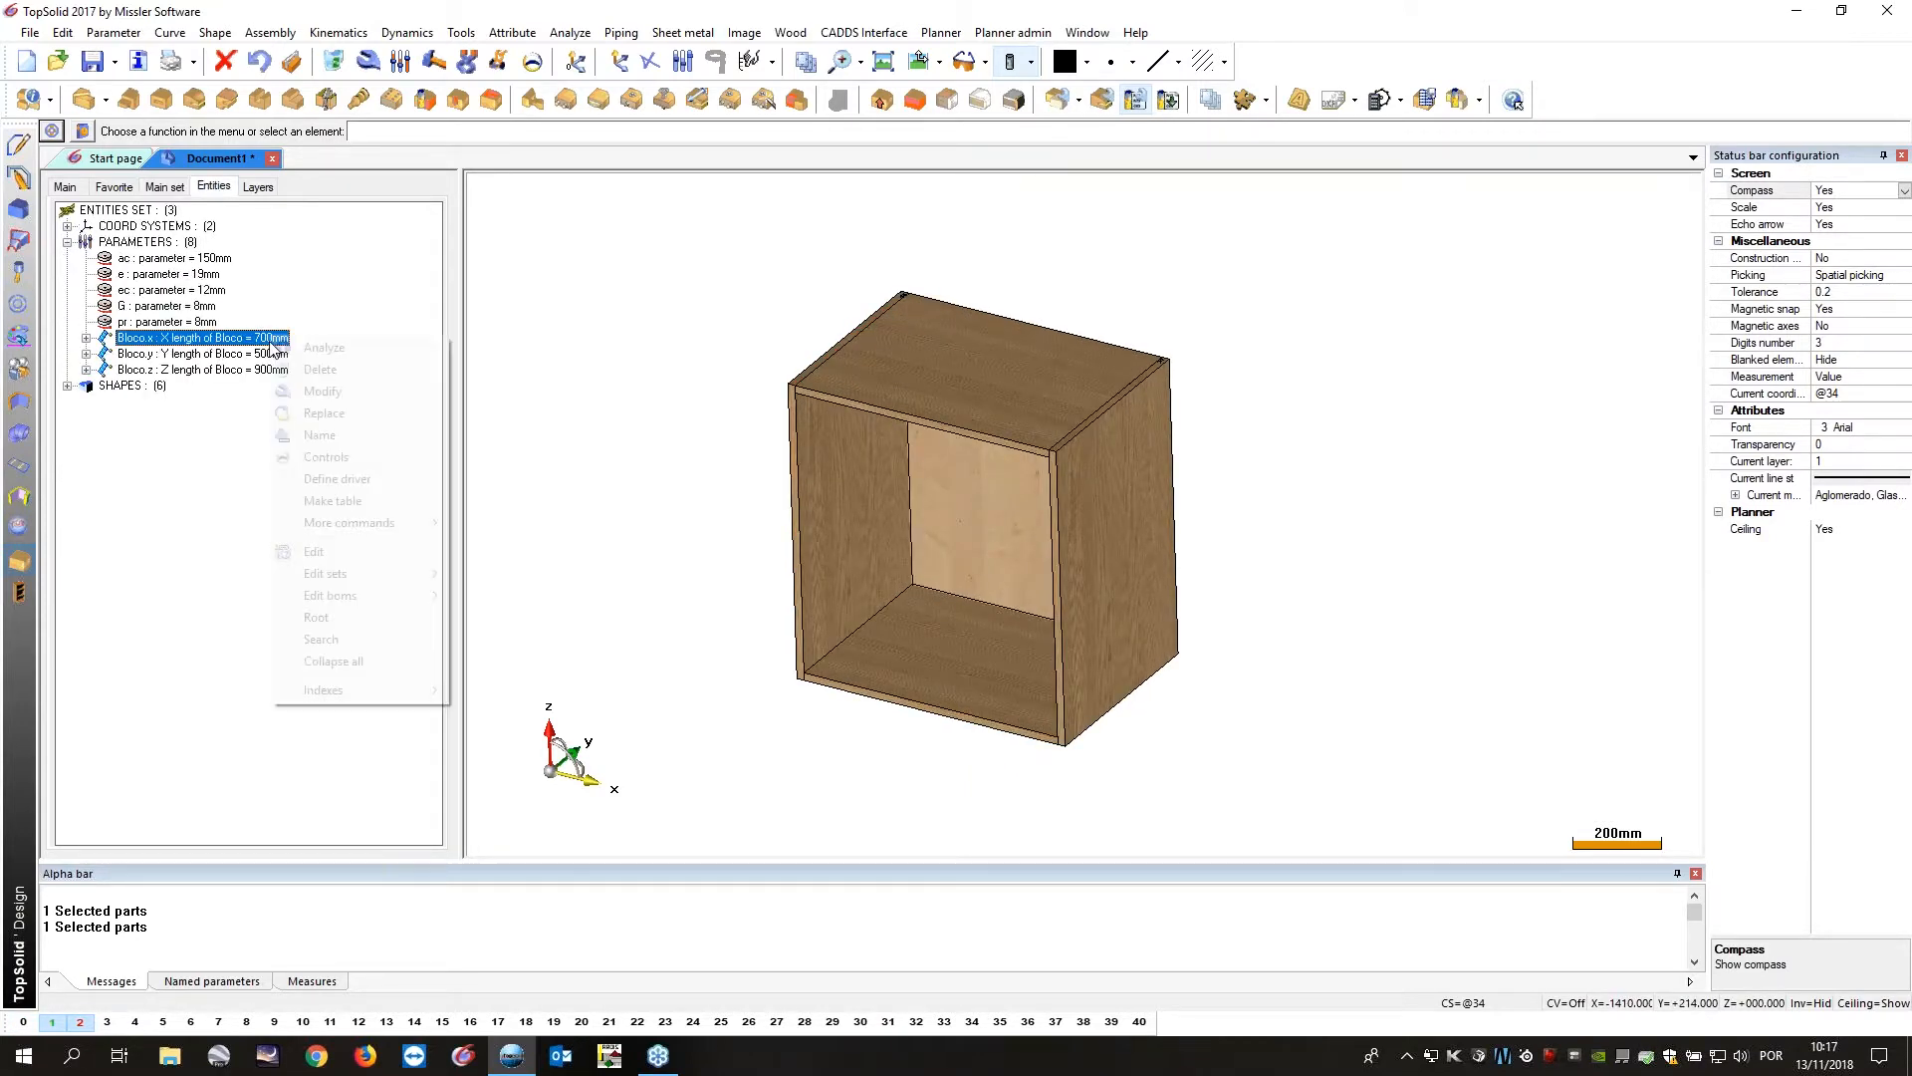
left_click(327, 392)
type("1200")
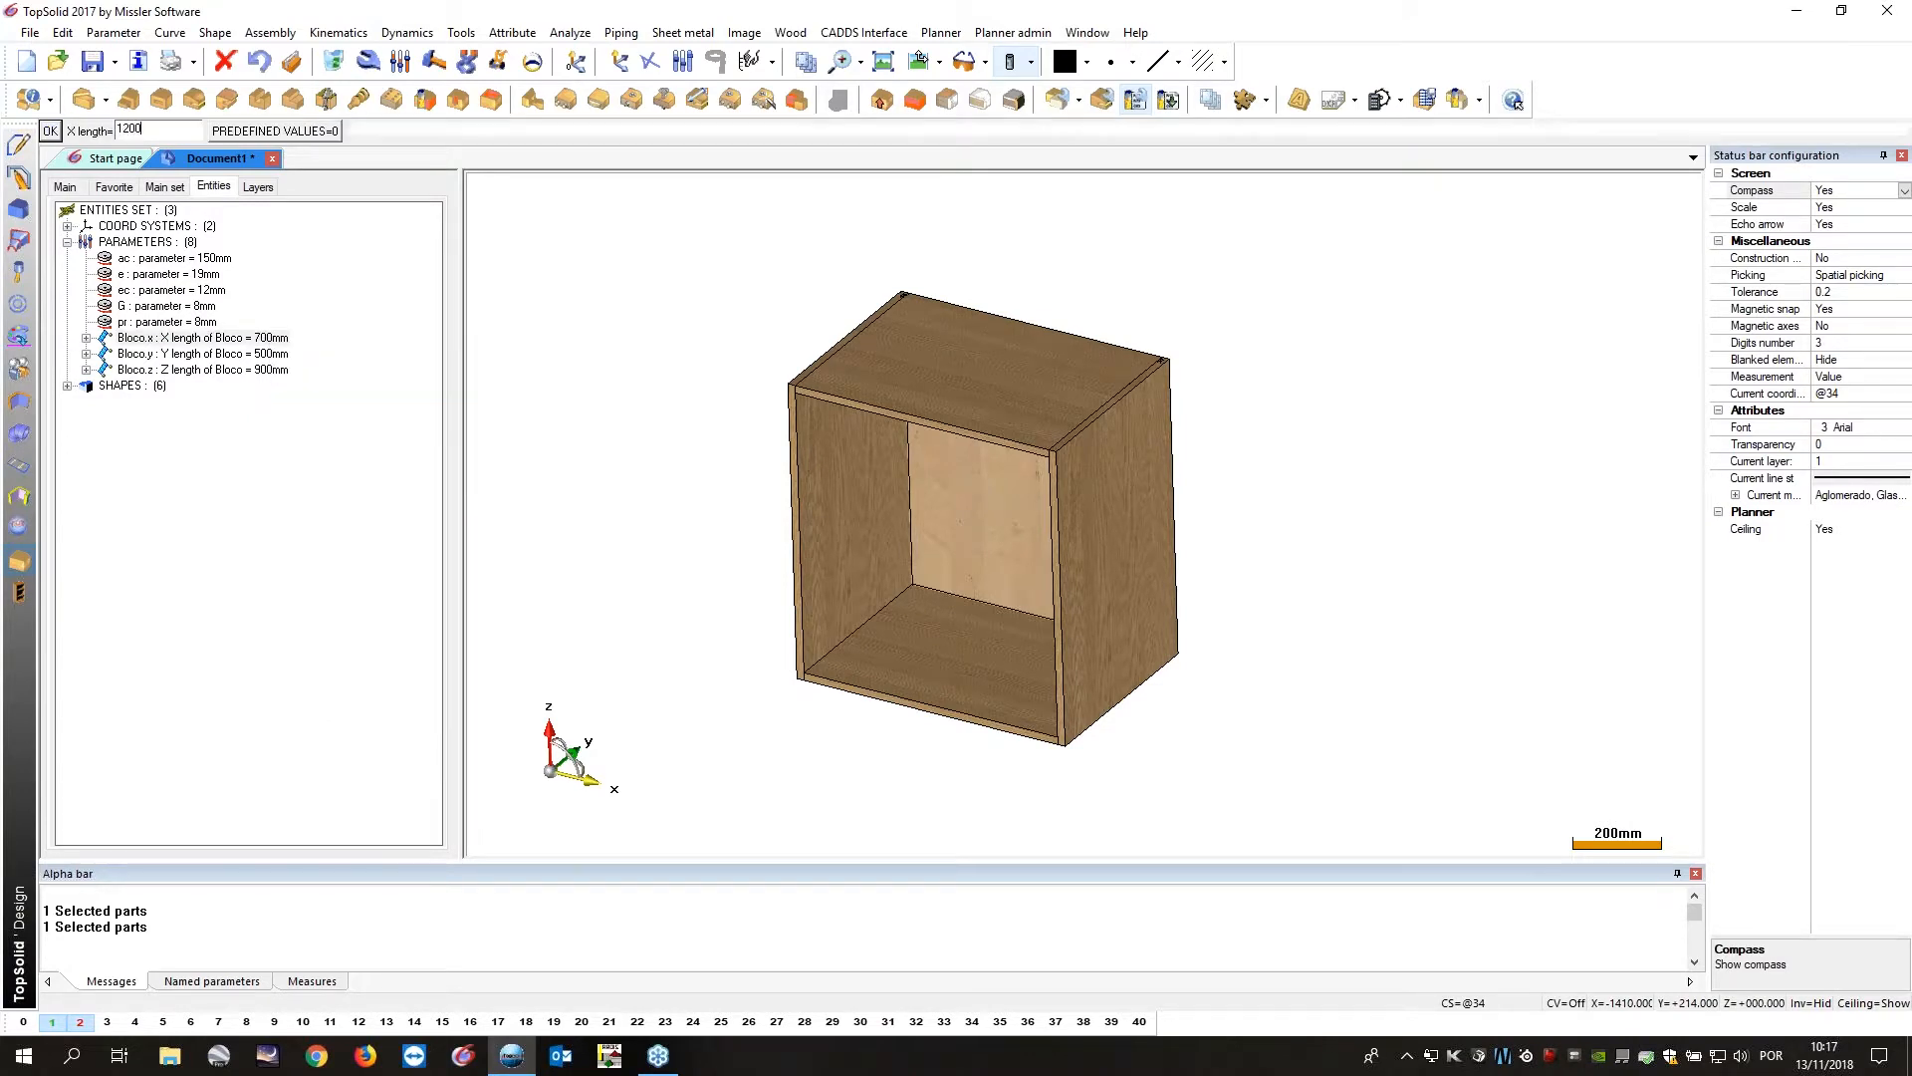
key("Return")
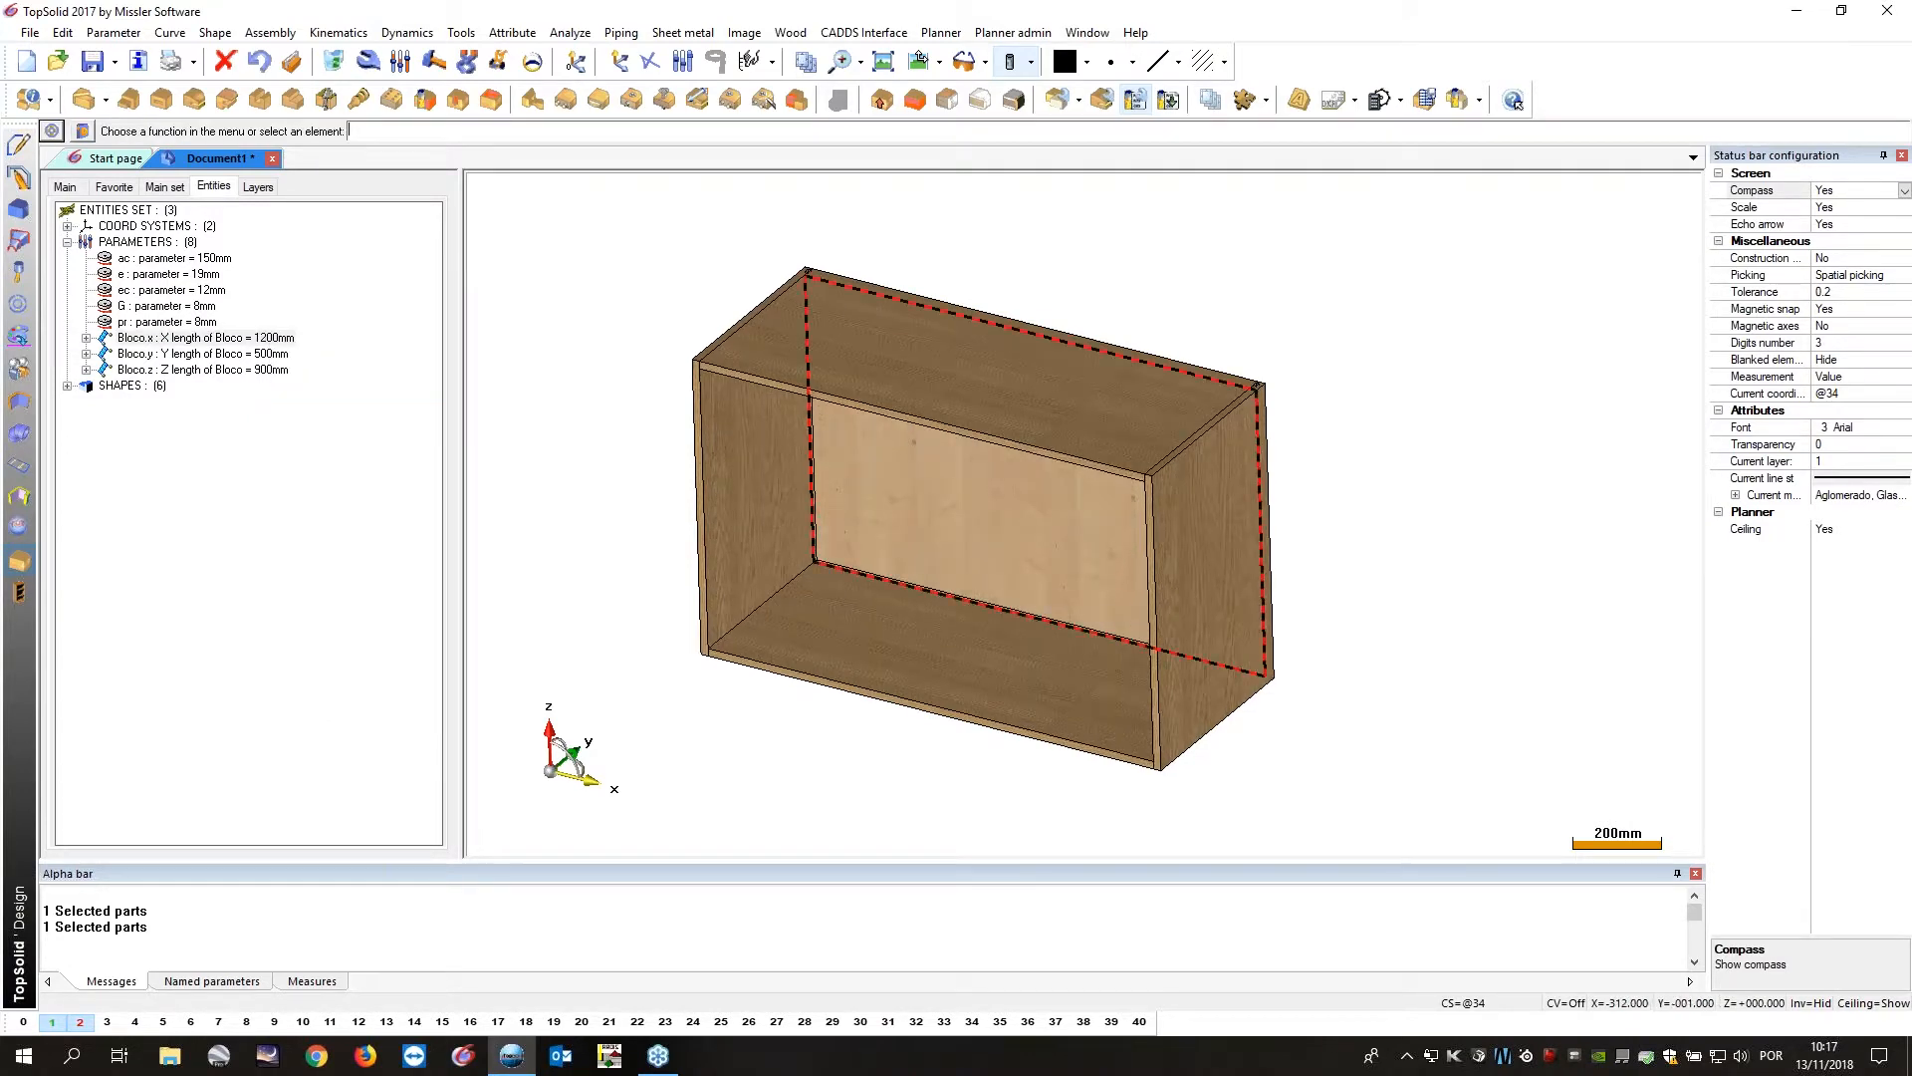
middle_click_drag(915, 469, 950, 439)
Switch the model display to plain grey shading with visible edges and no textures.
left_click(1031, 62)
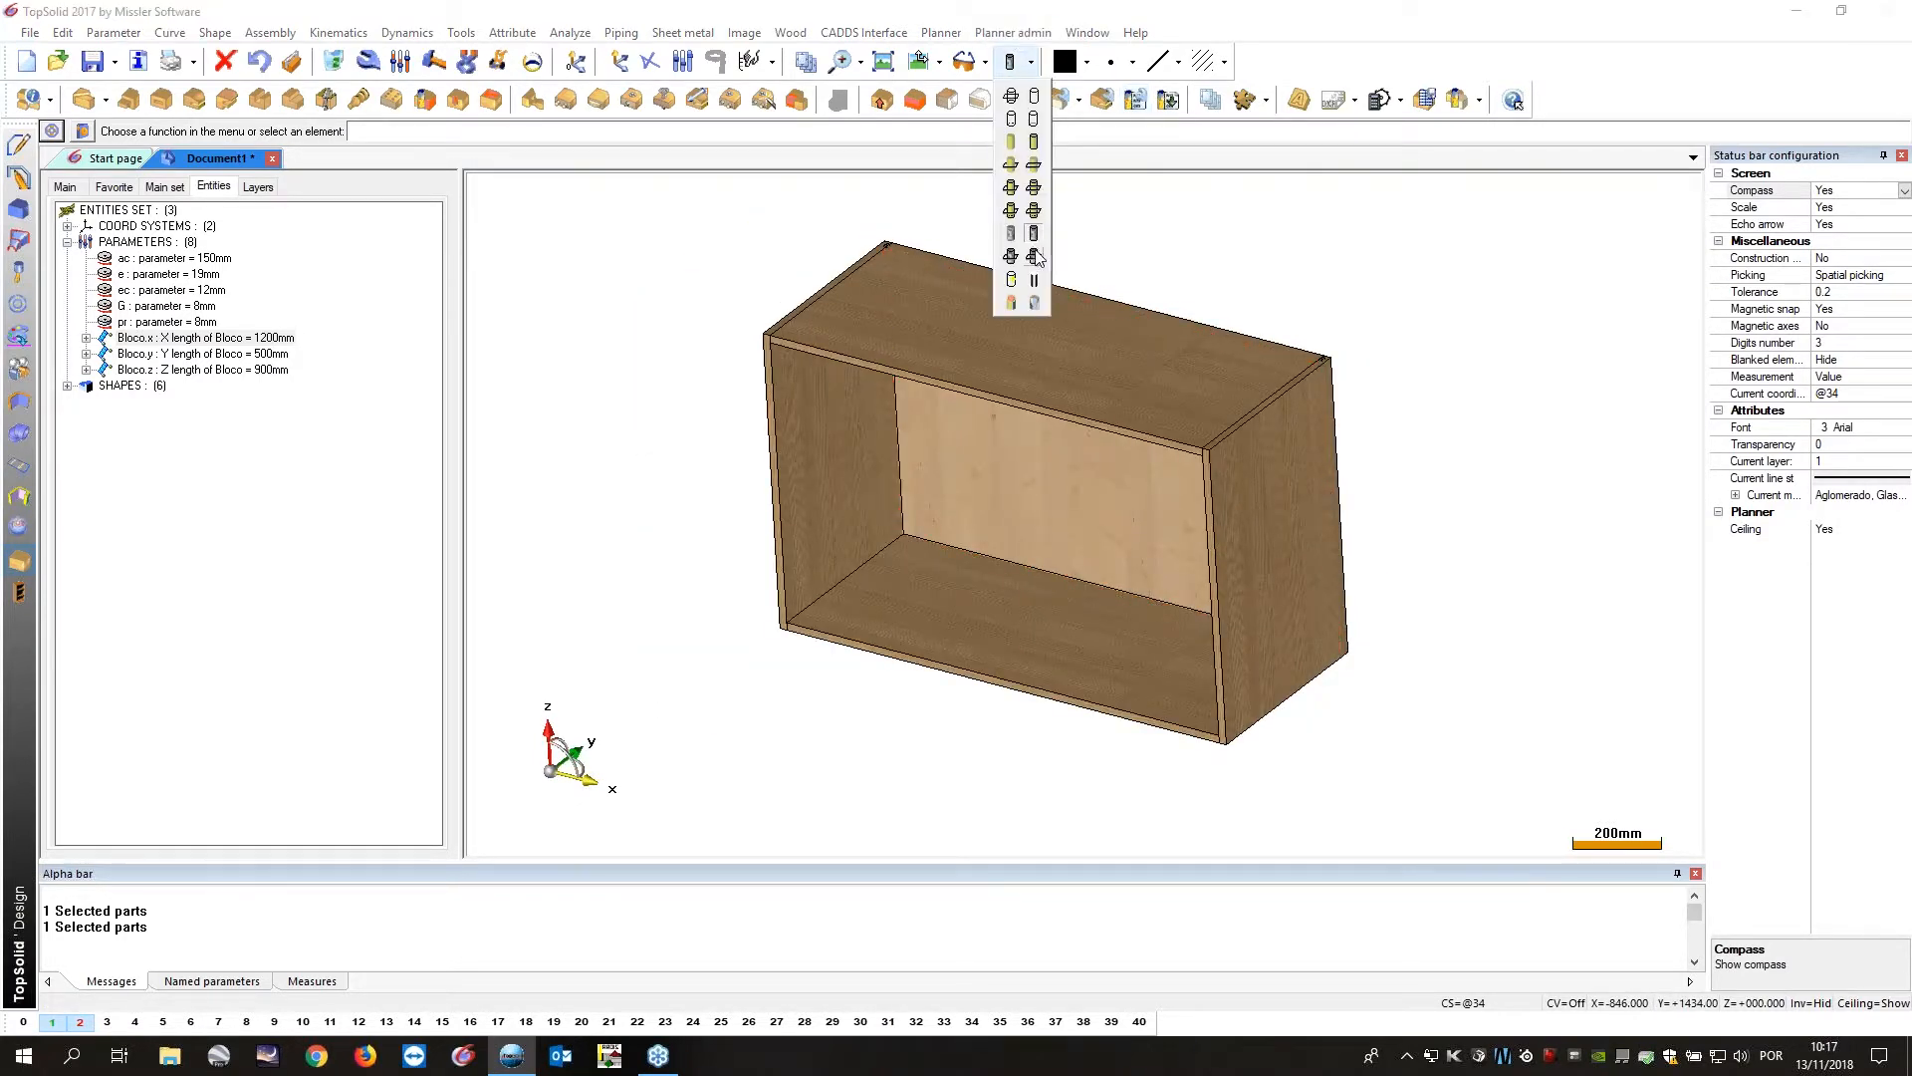
left_click(1035, 256)
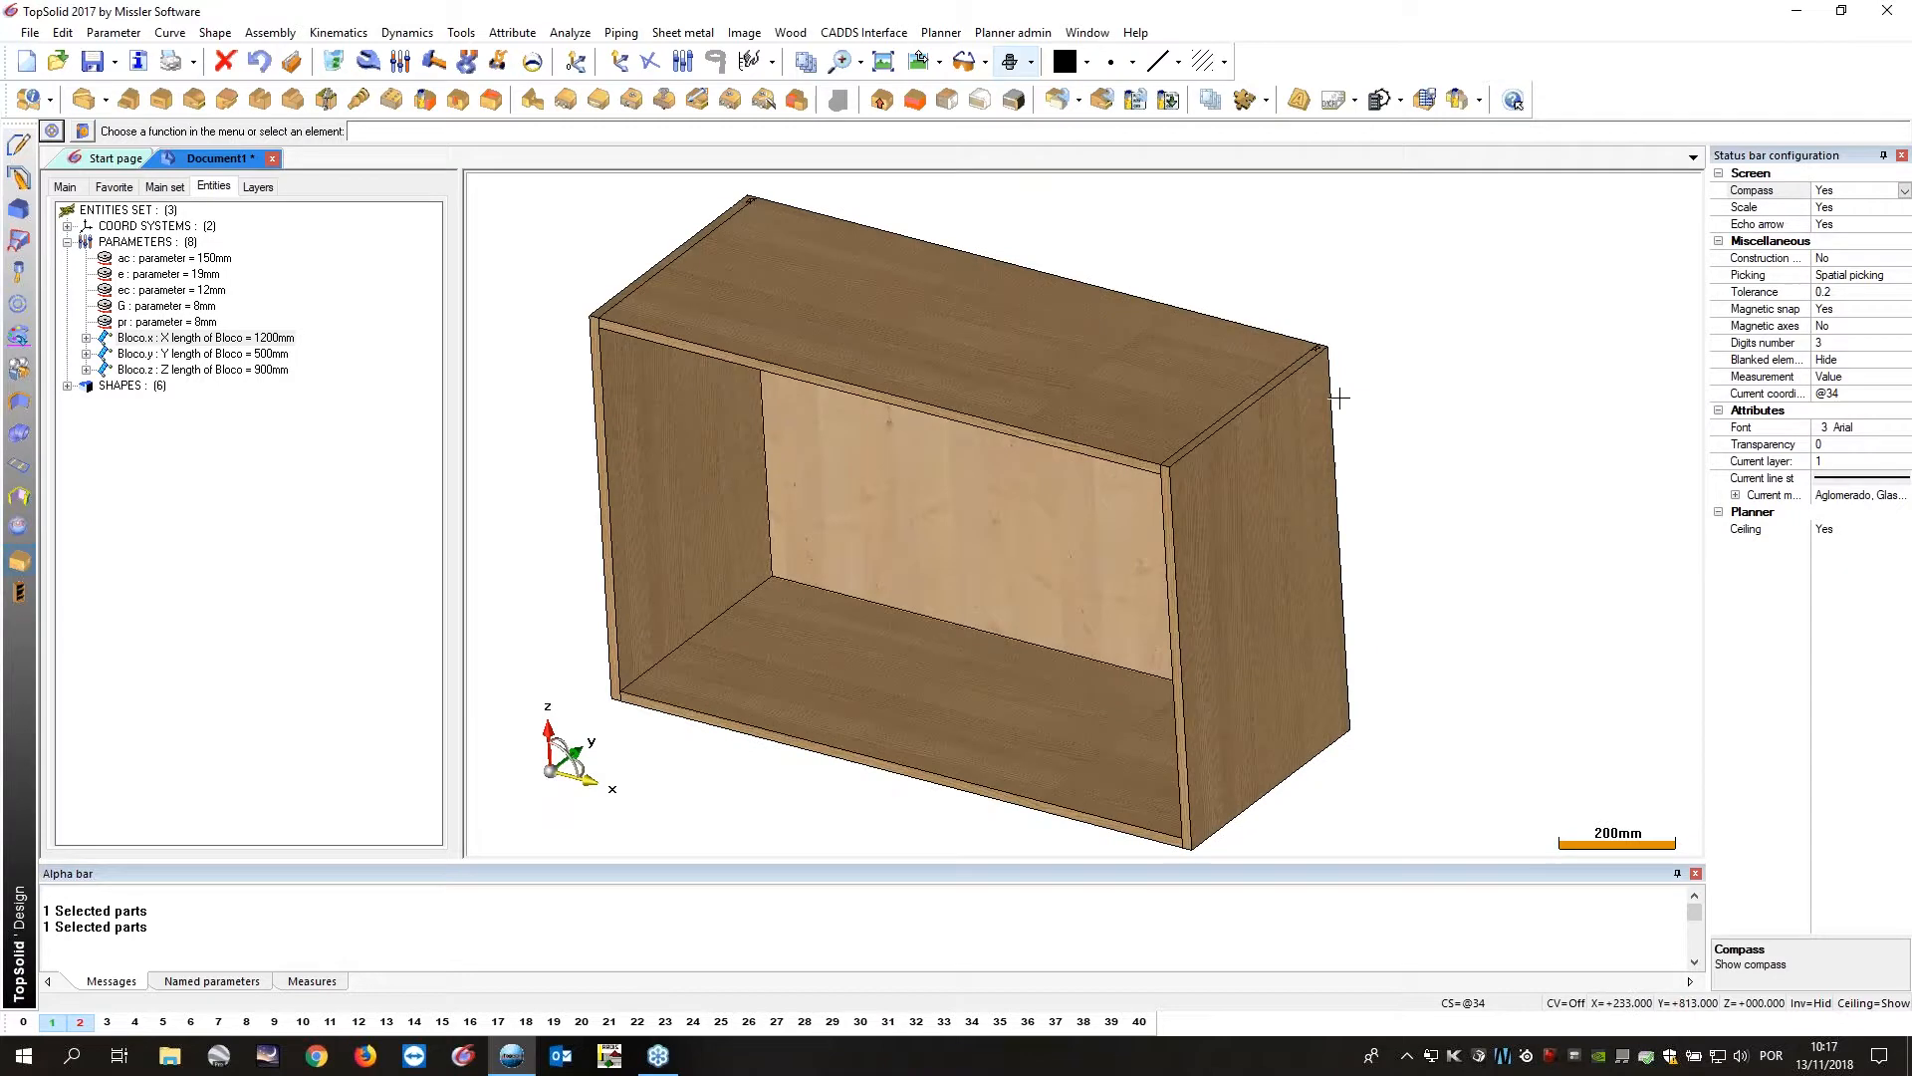
left_click(1031, 62)
left_click(1038, 190)
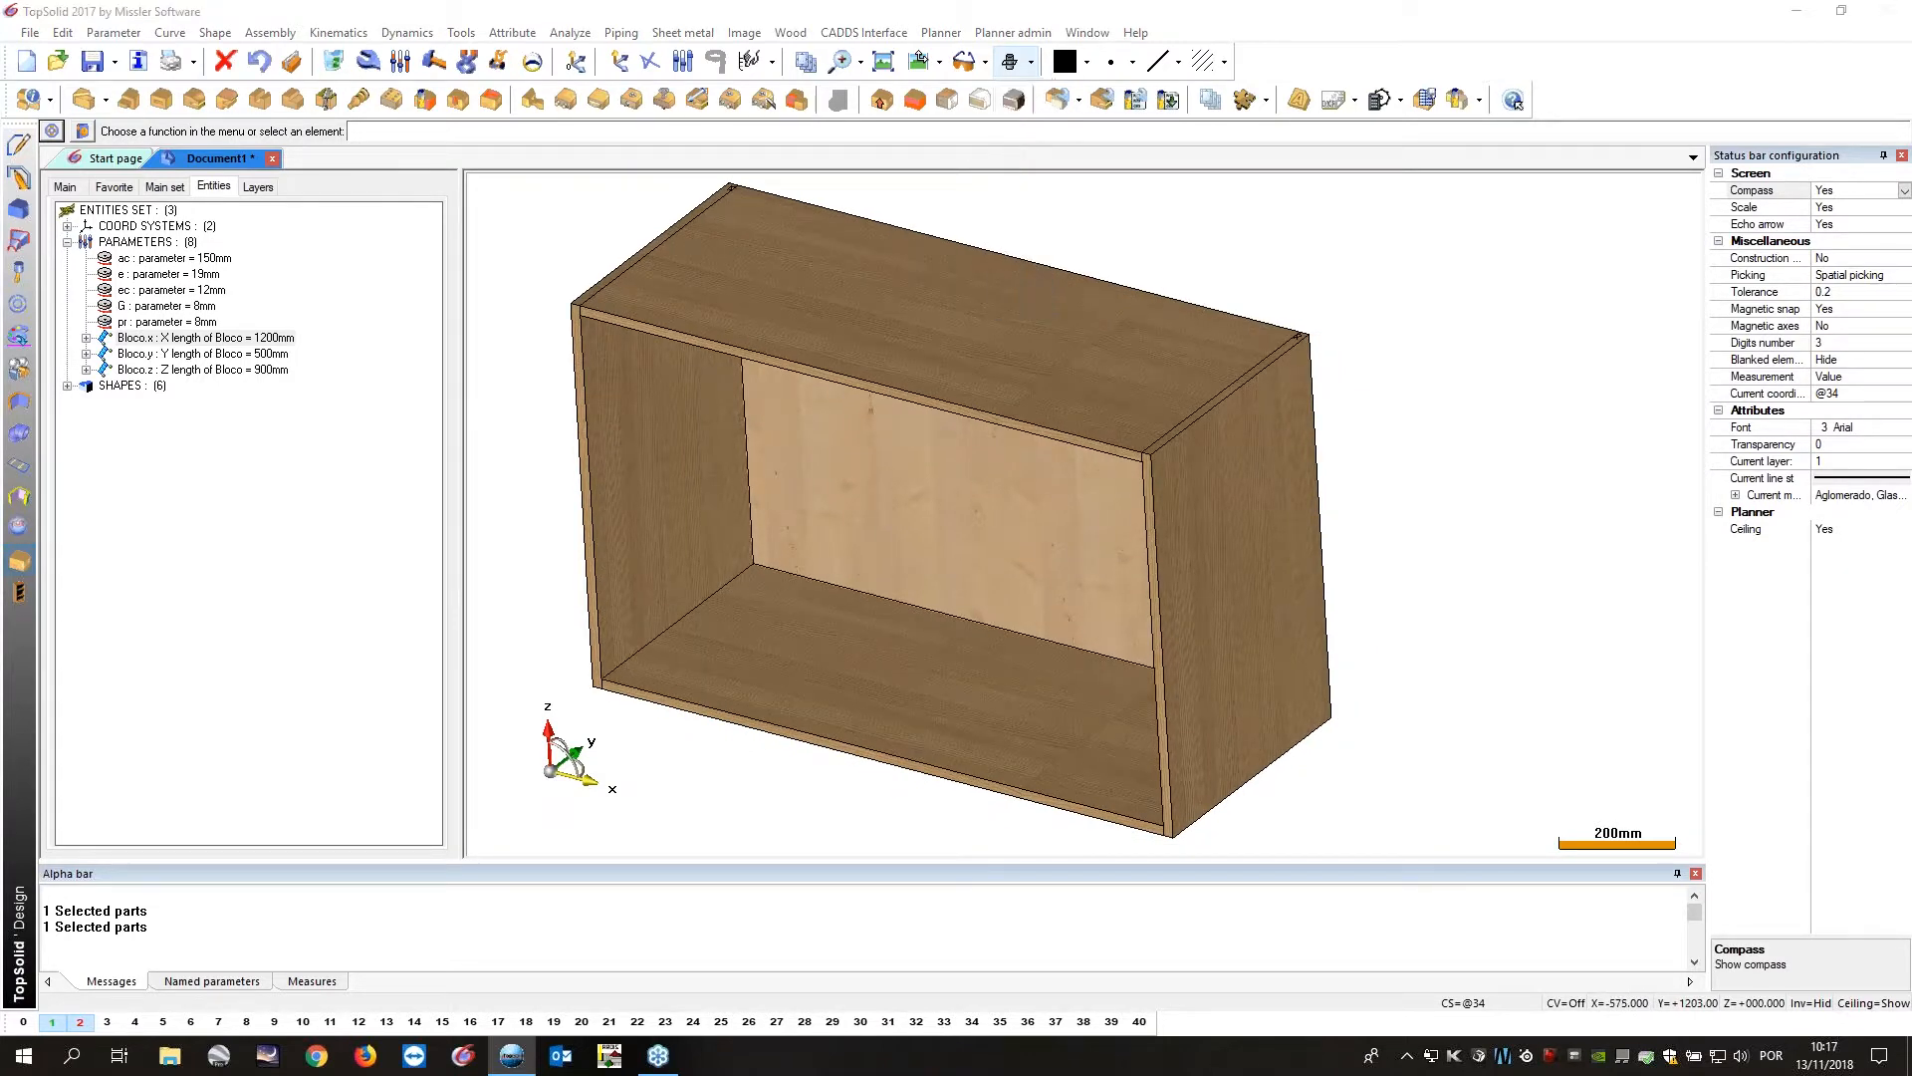
scroll(1358, 444, "down", 1)
scroll(1357, 444, "up", 1)
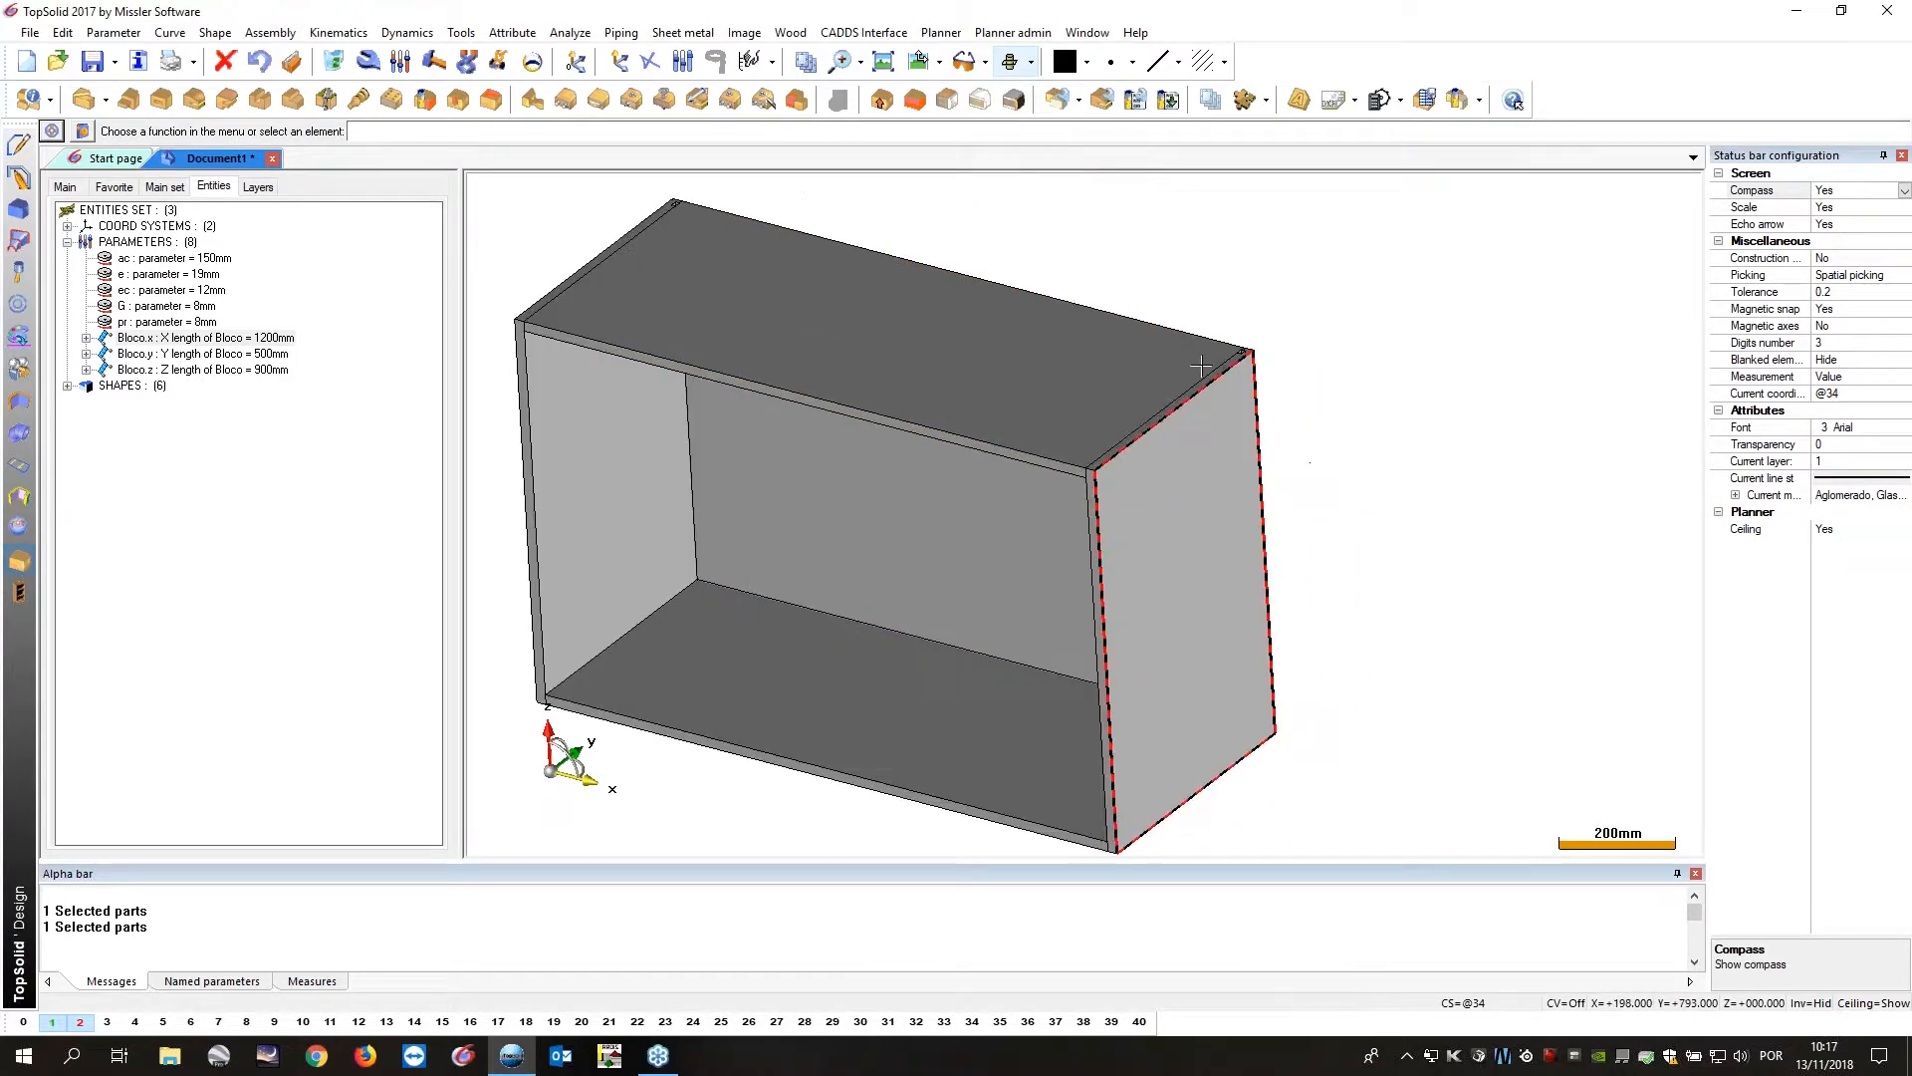
Start an Automatic assembly with the top, left side, bottom and right side panels of the cabinet as its elements.
left_click(764, 101)
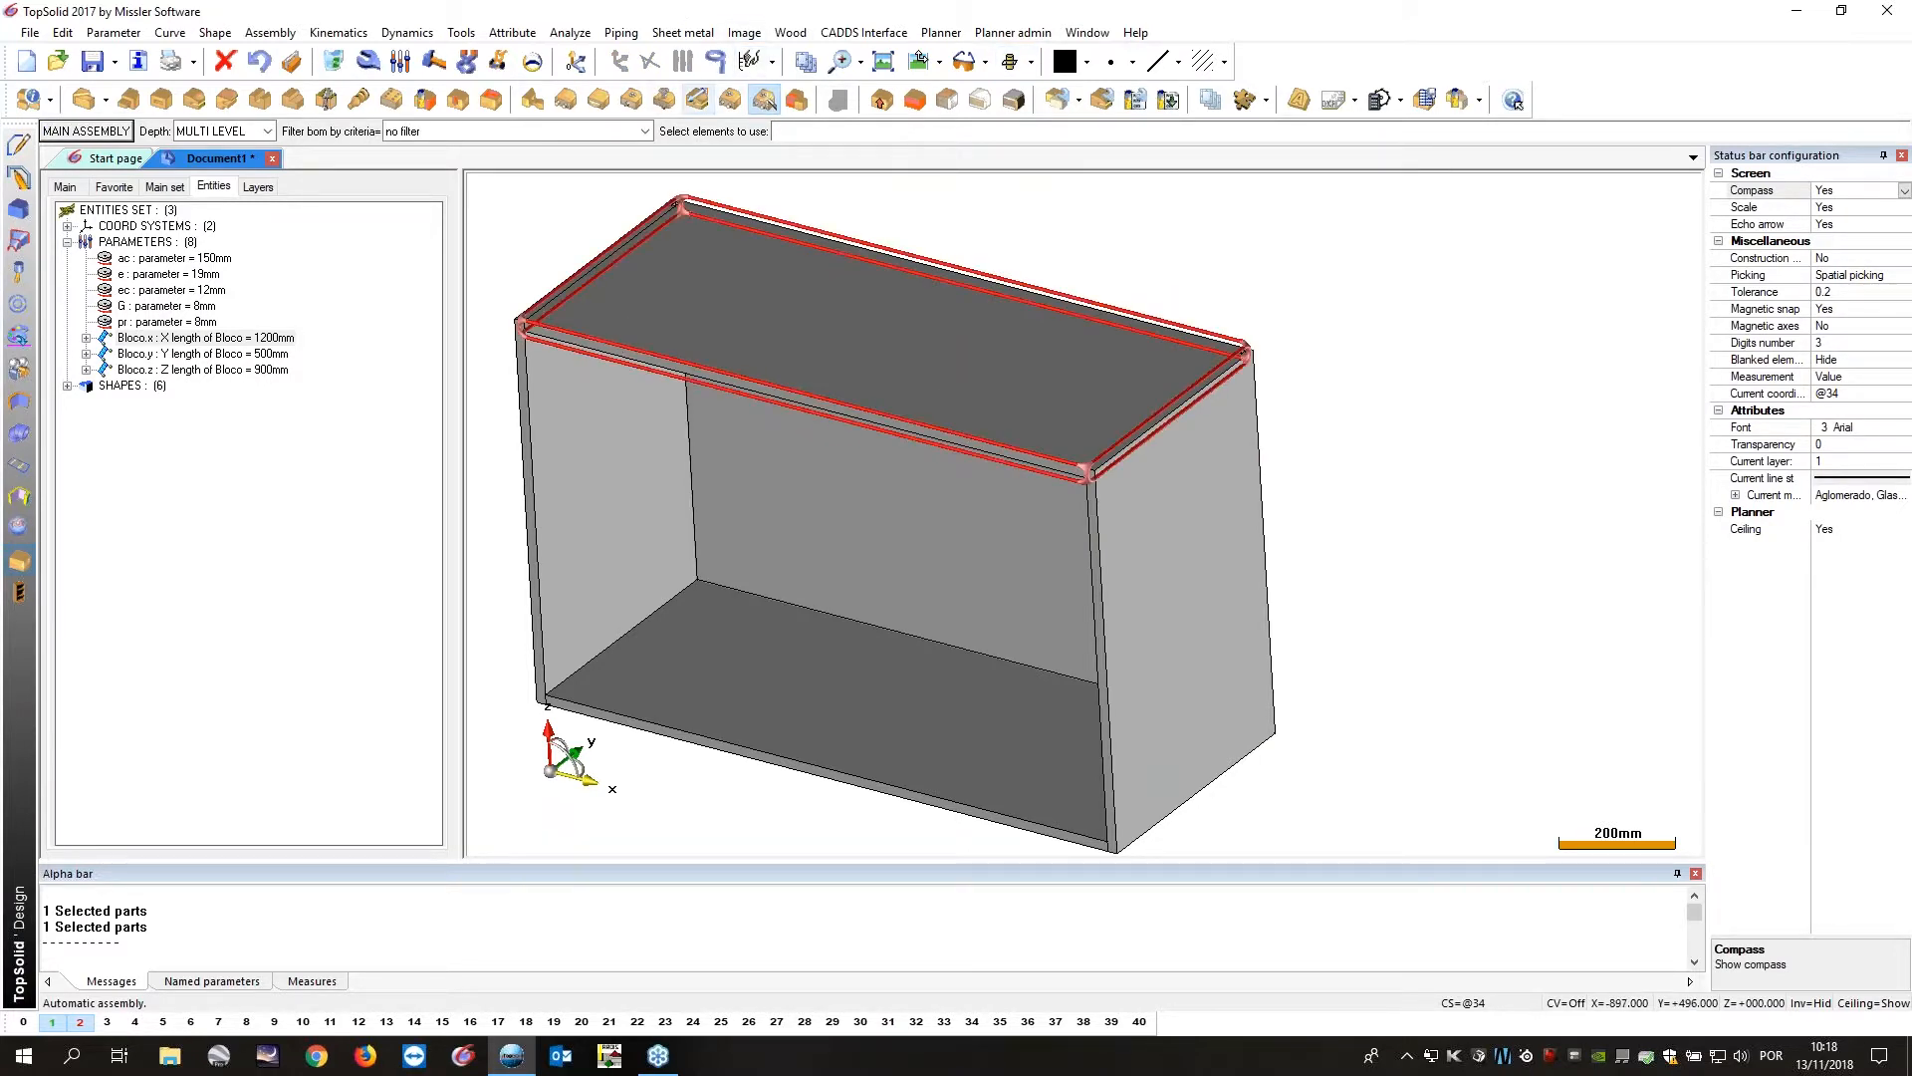
left_click(819, 245)
left_click(598, 593)
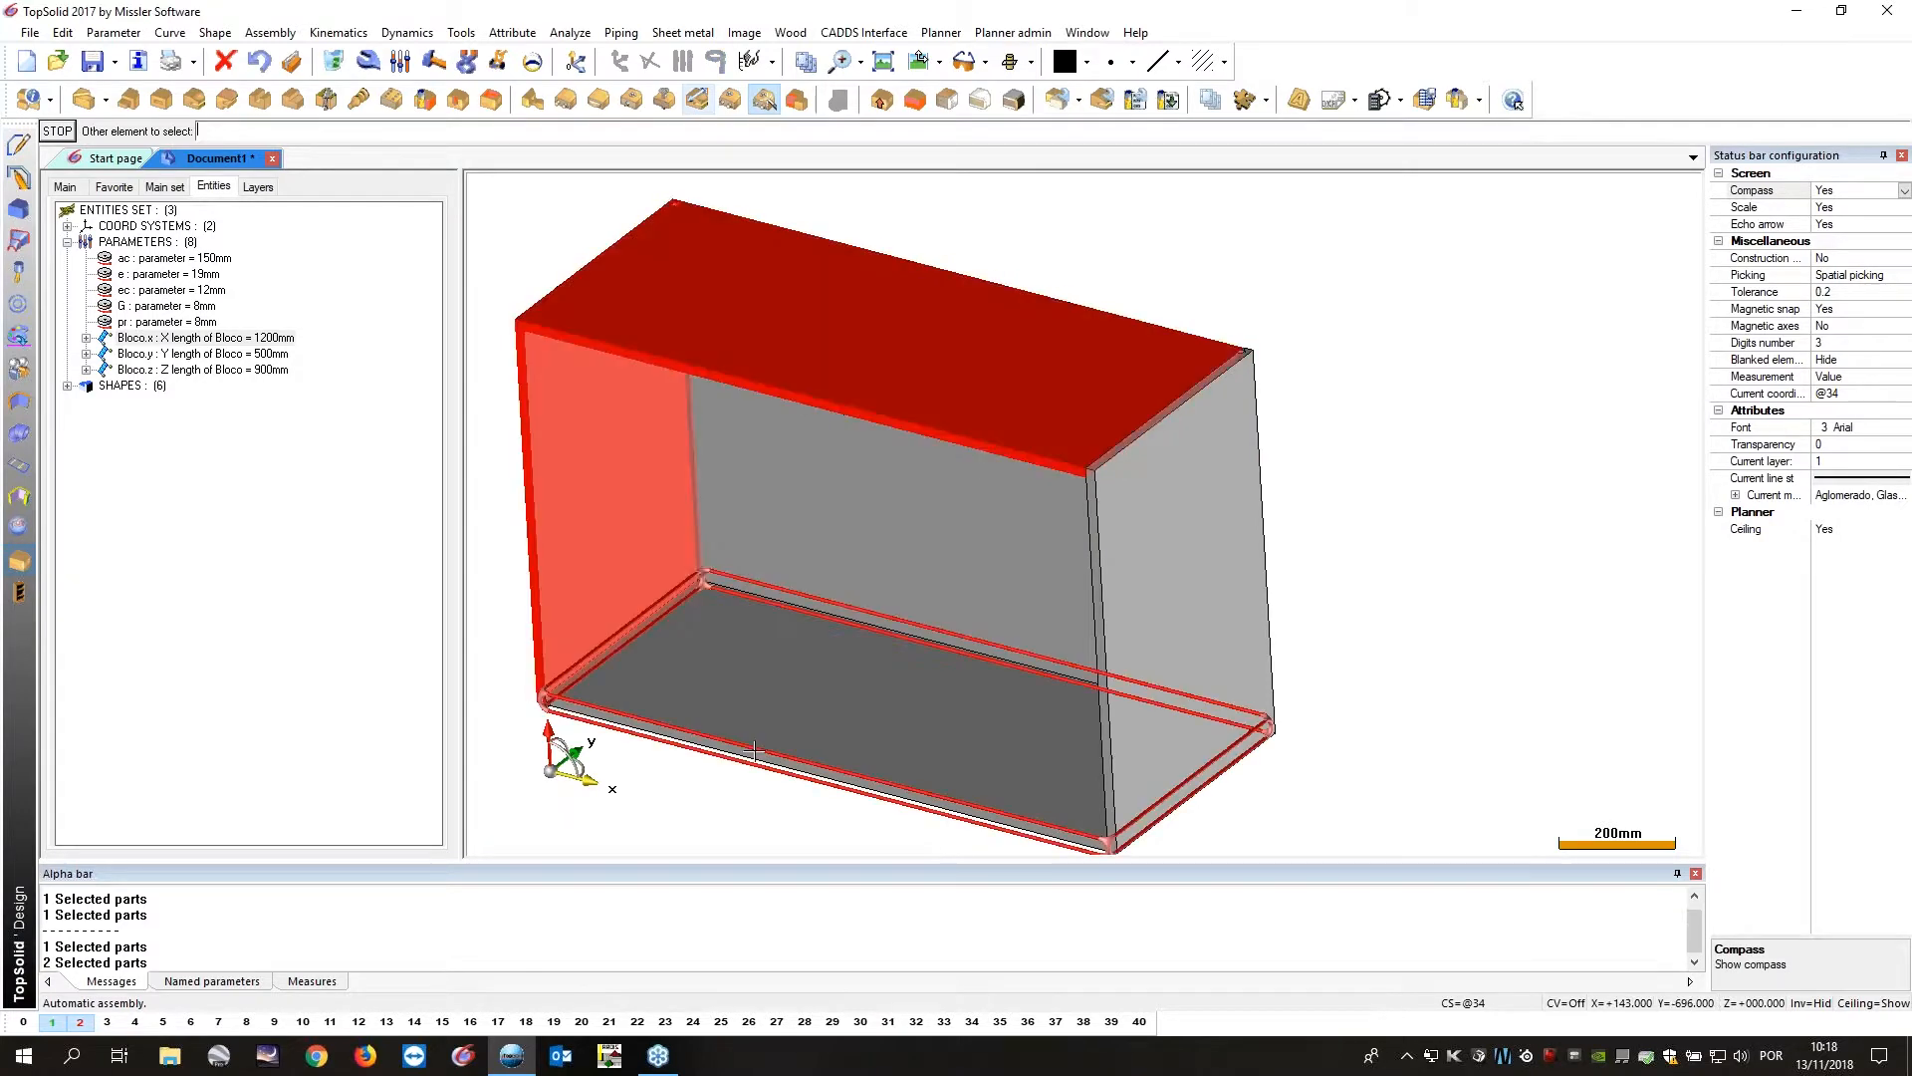
left_click(767, 697)
left_click(1125, 754)
middle_click(1124, 754)
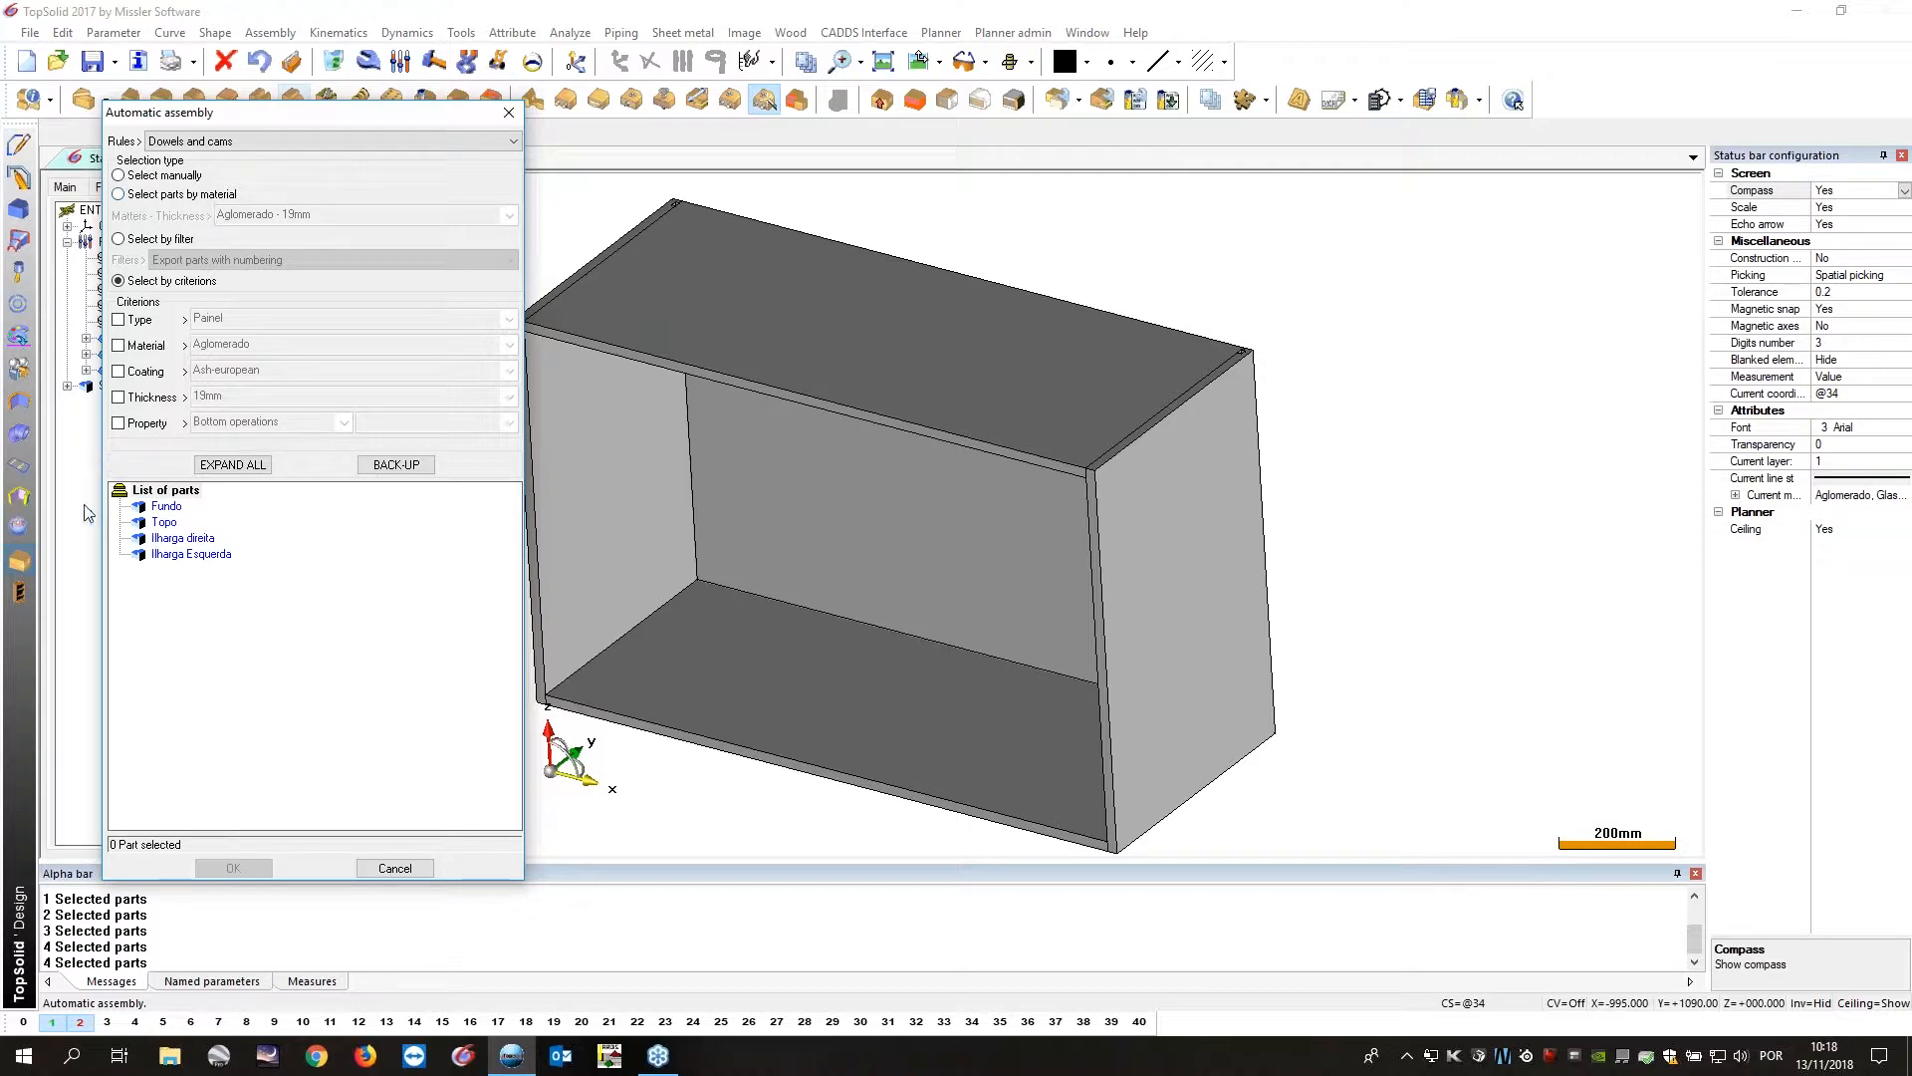
Include Fundo, Topo, Ilharga direita and Ilharga Esquerda in the Dowels and cams rule and accept the selection.
left_click(172, 508)
left_click(189, 554, "shift")
right_click(189, 552)
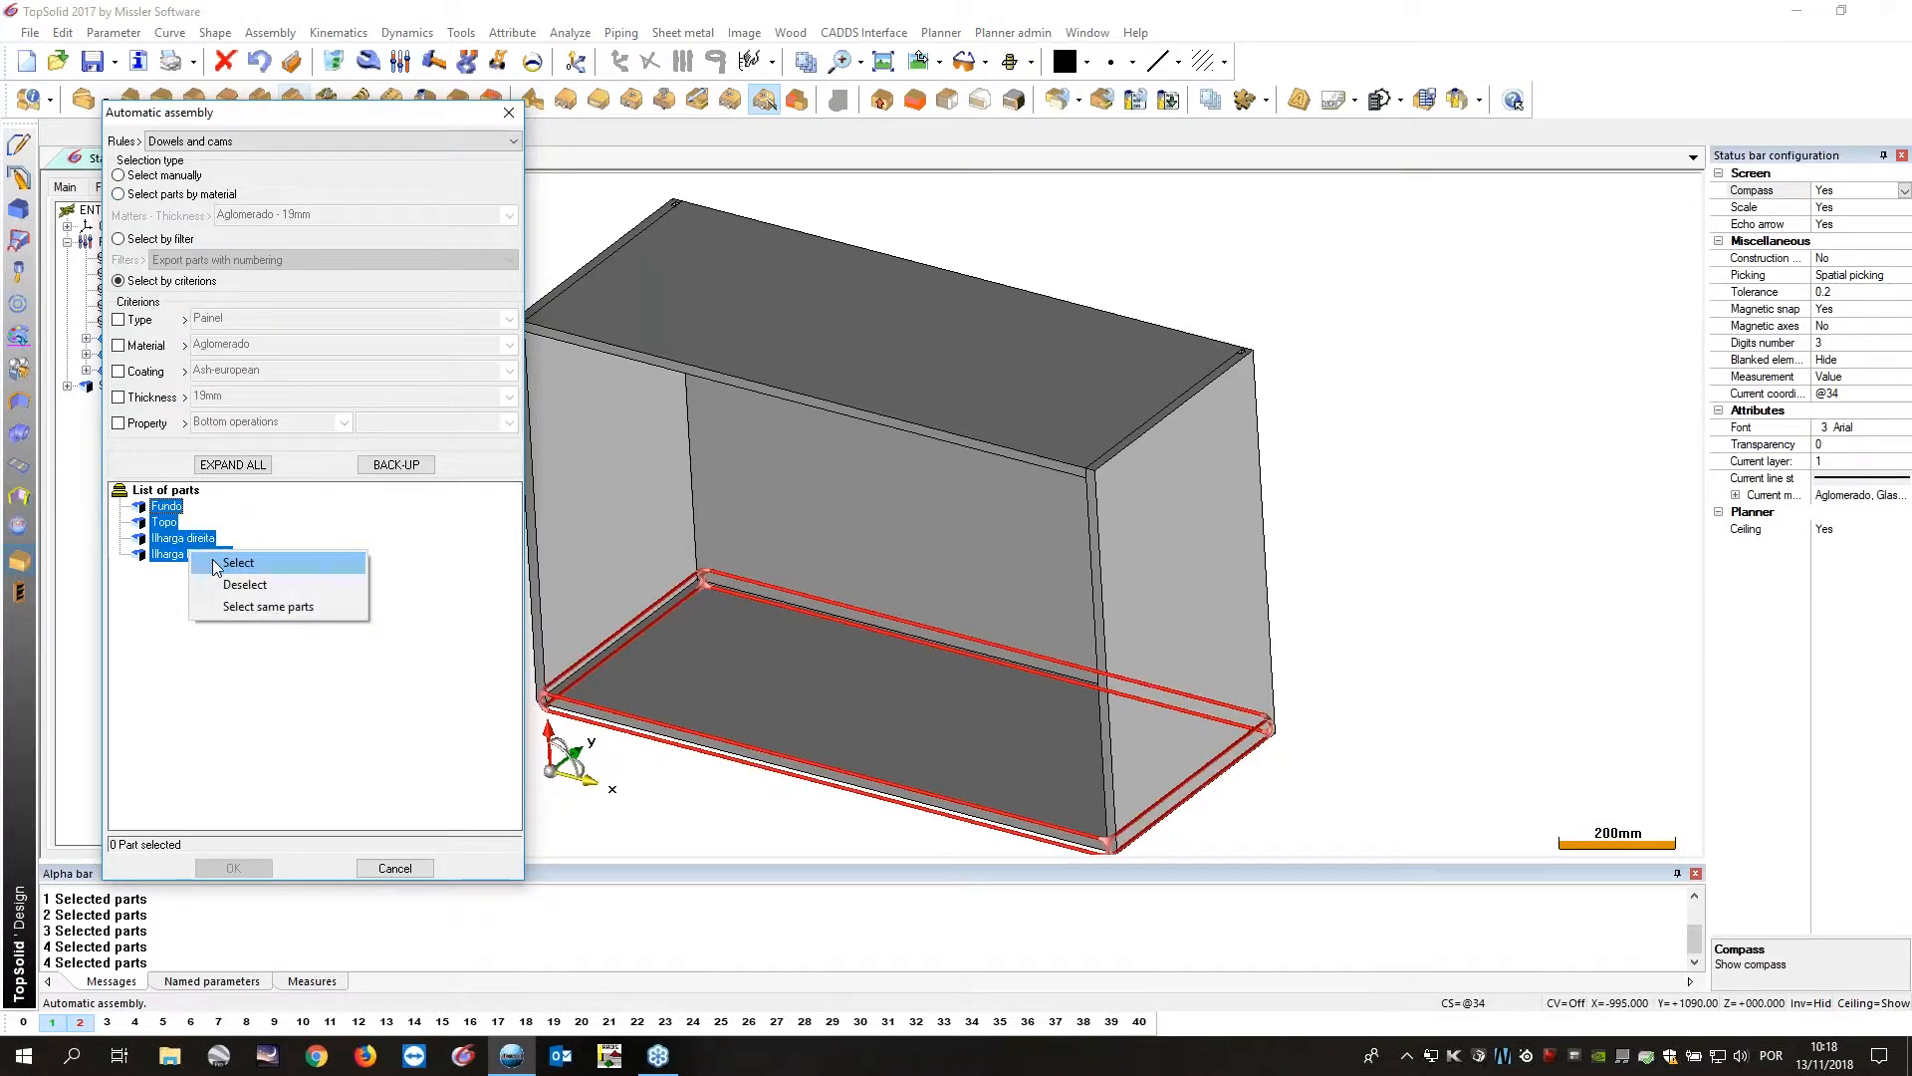
left_click(214, 564)
left_click(255, 873)
Set the cabinet's front edge as the start face with automatic centring, and choose the outside face option.
left_click(1083, 393)
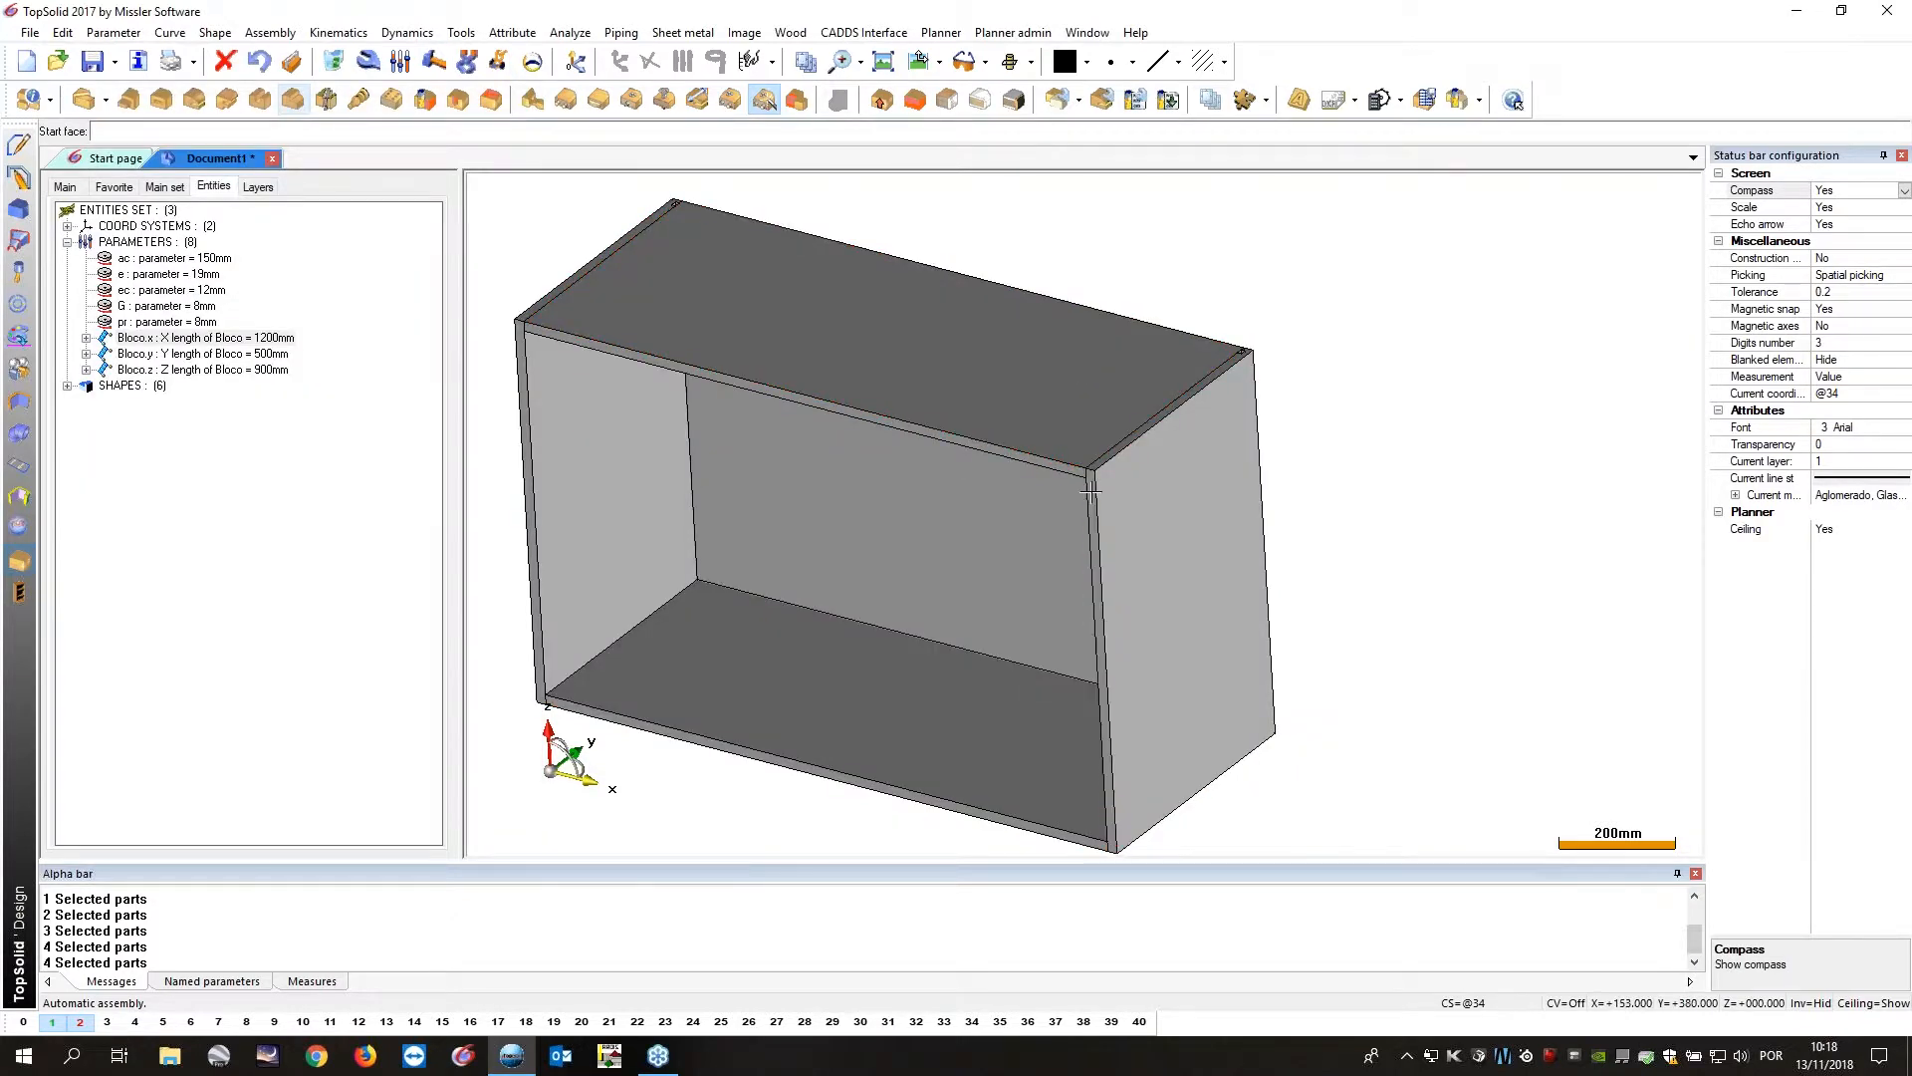
left_click(118, 133)
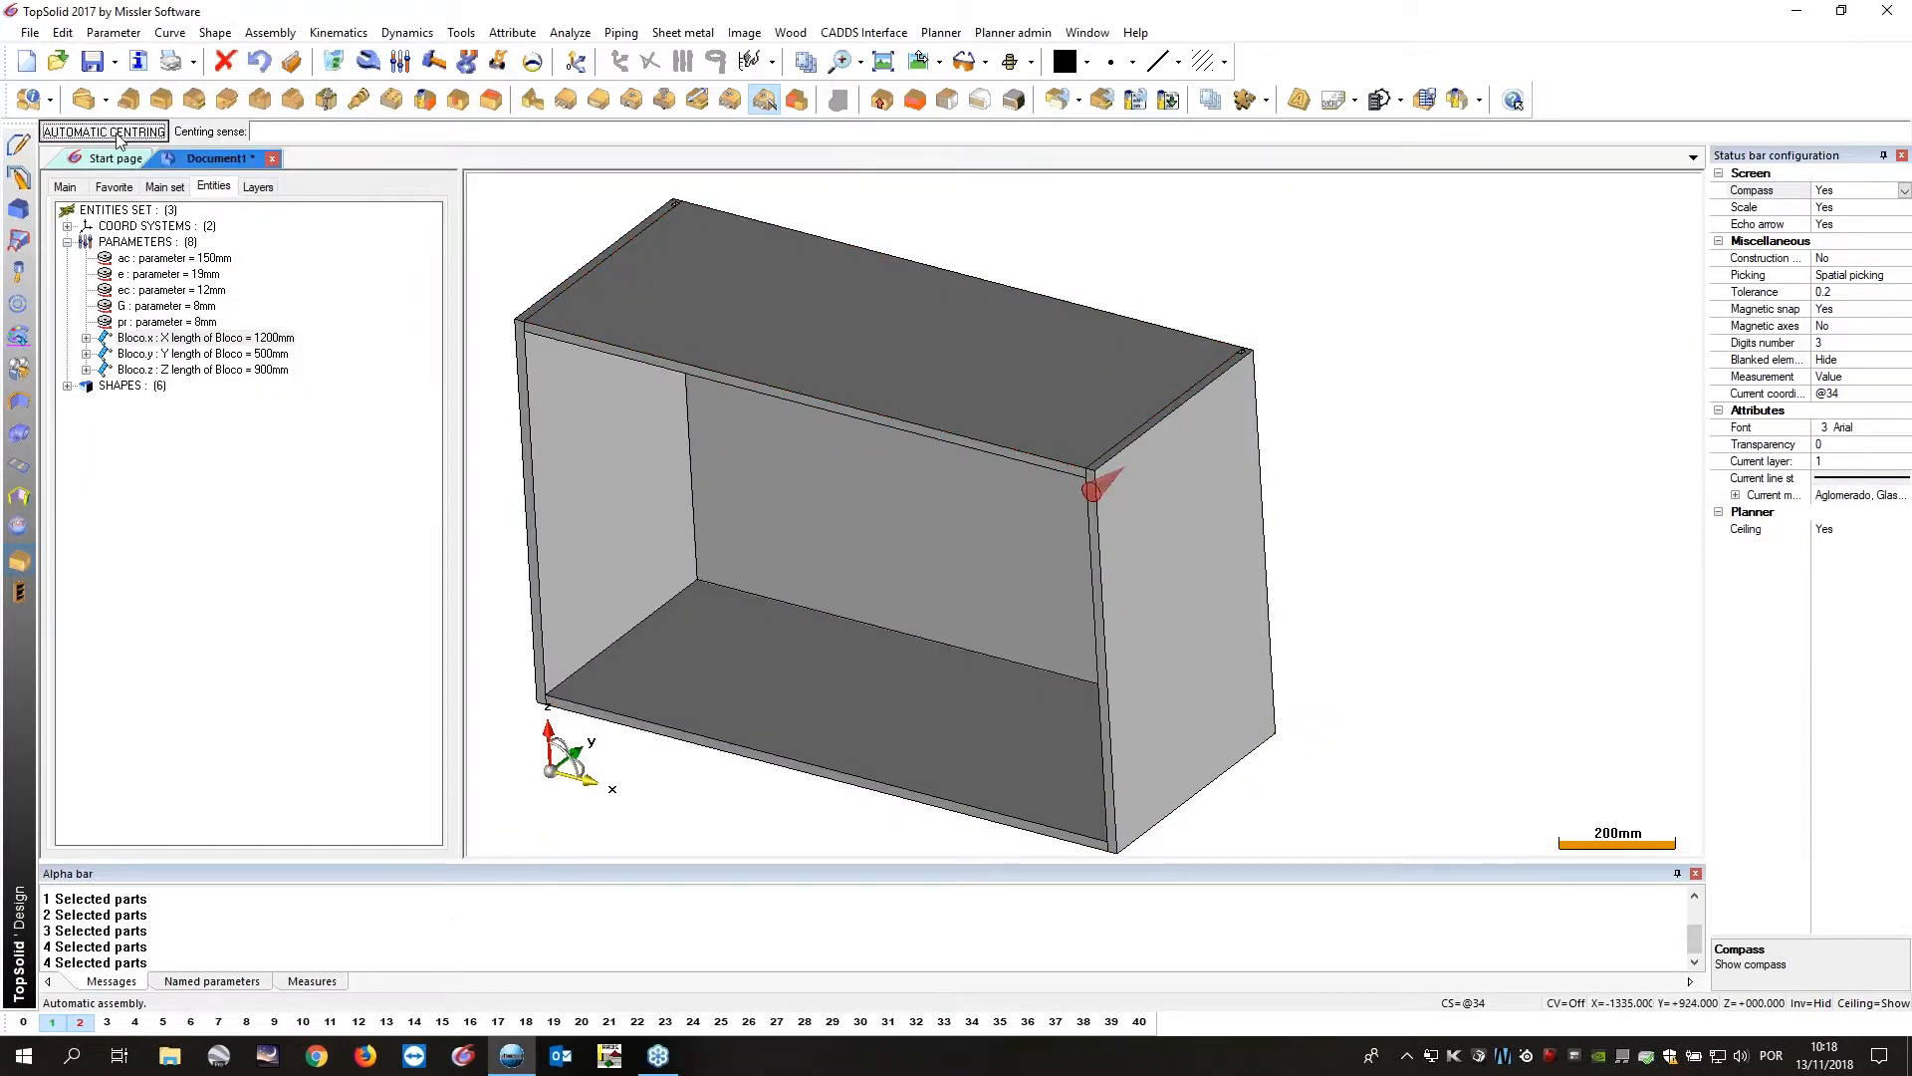
left_click(117, 134)
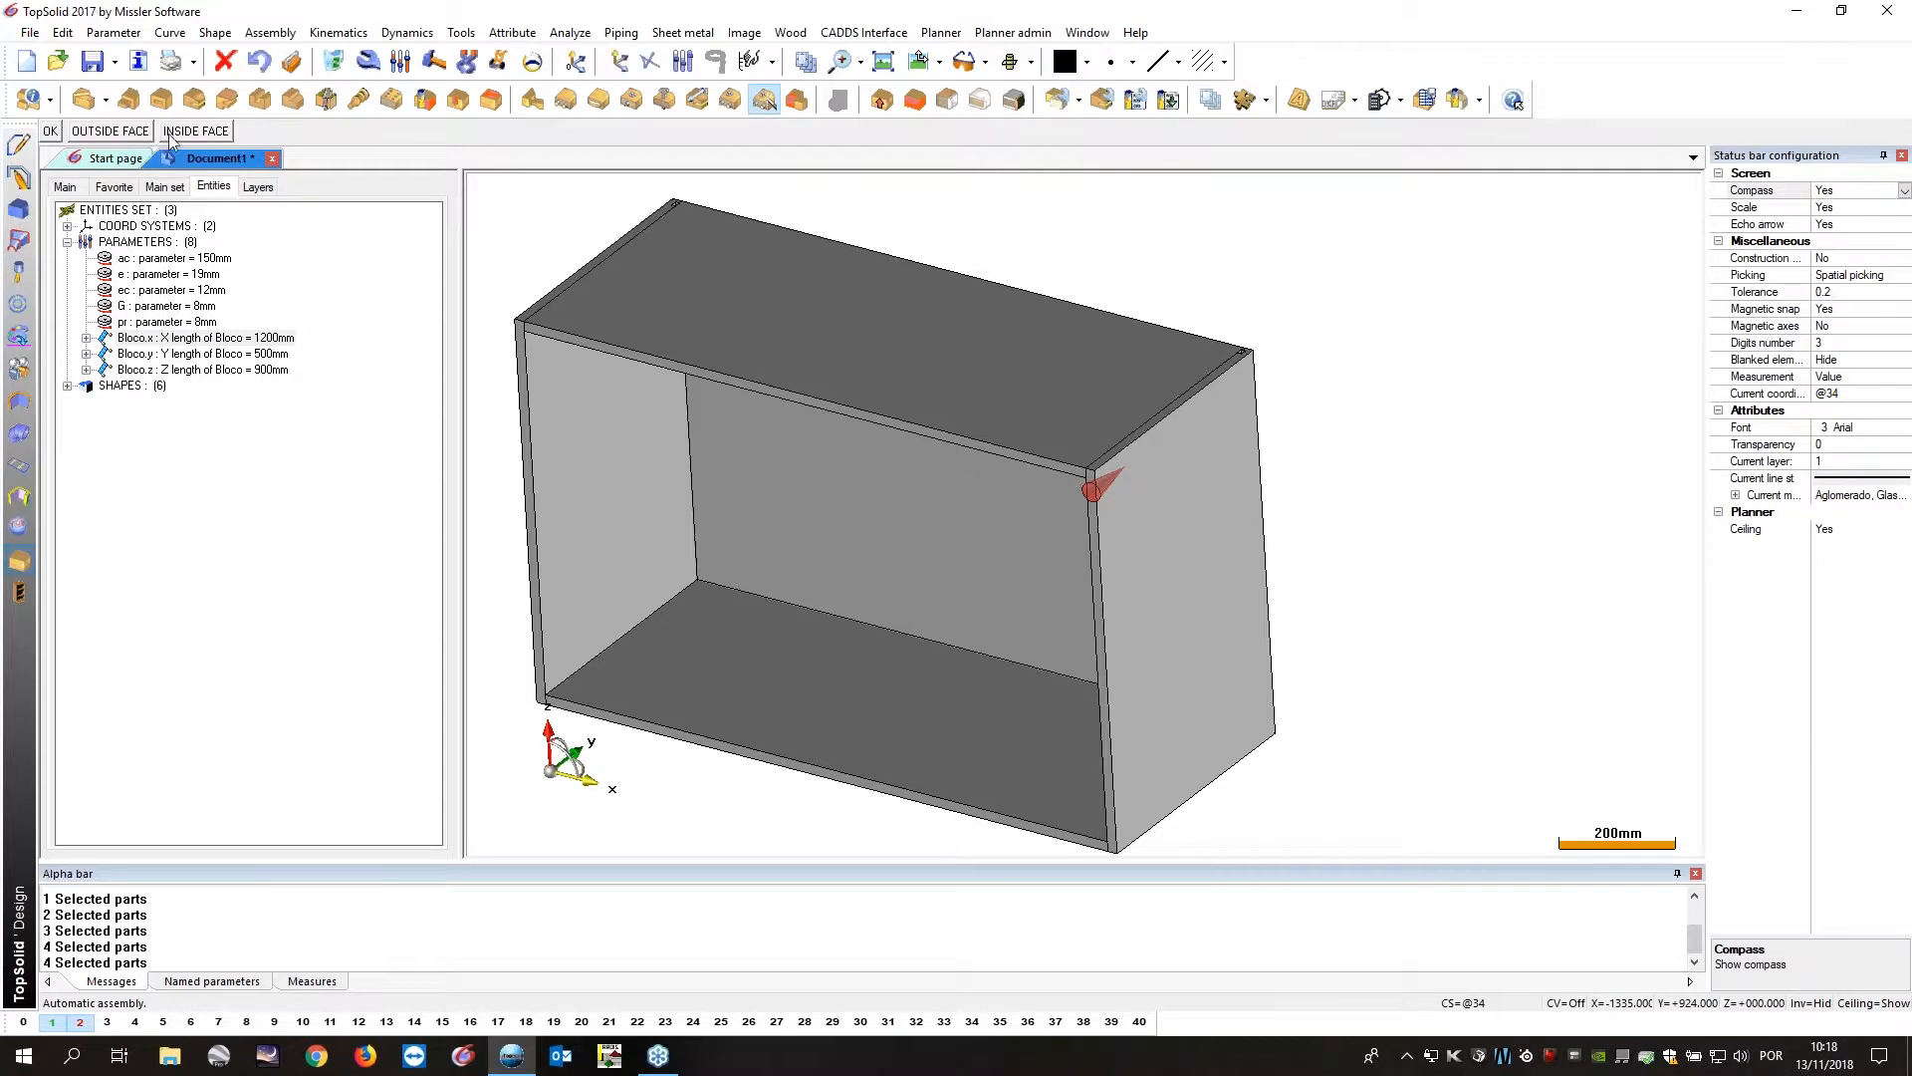
left_click(140, 135)
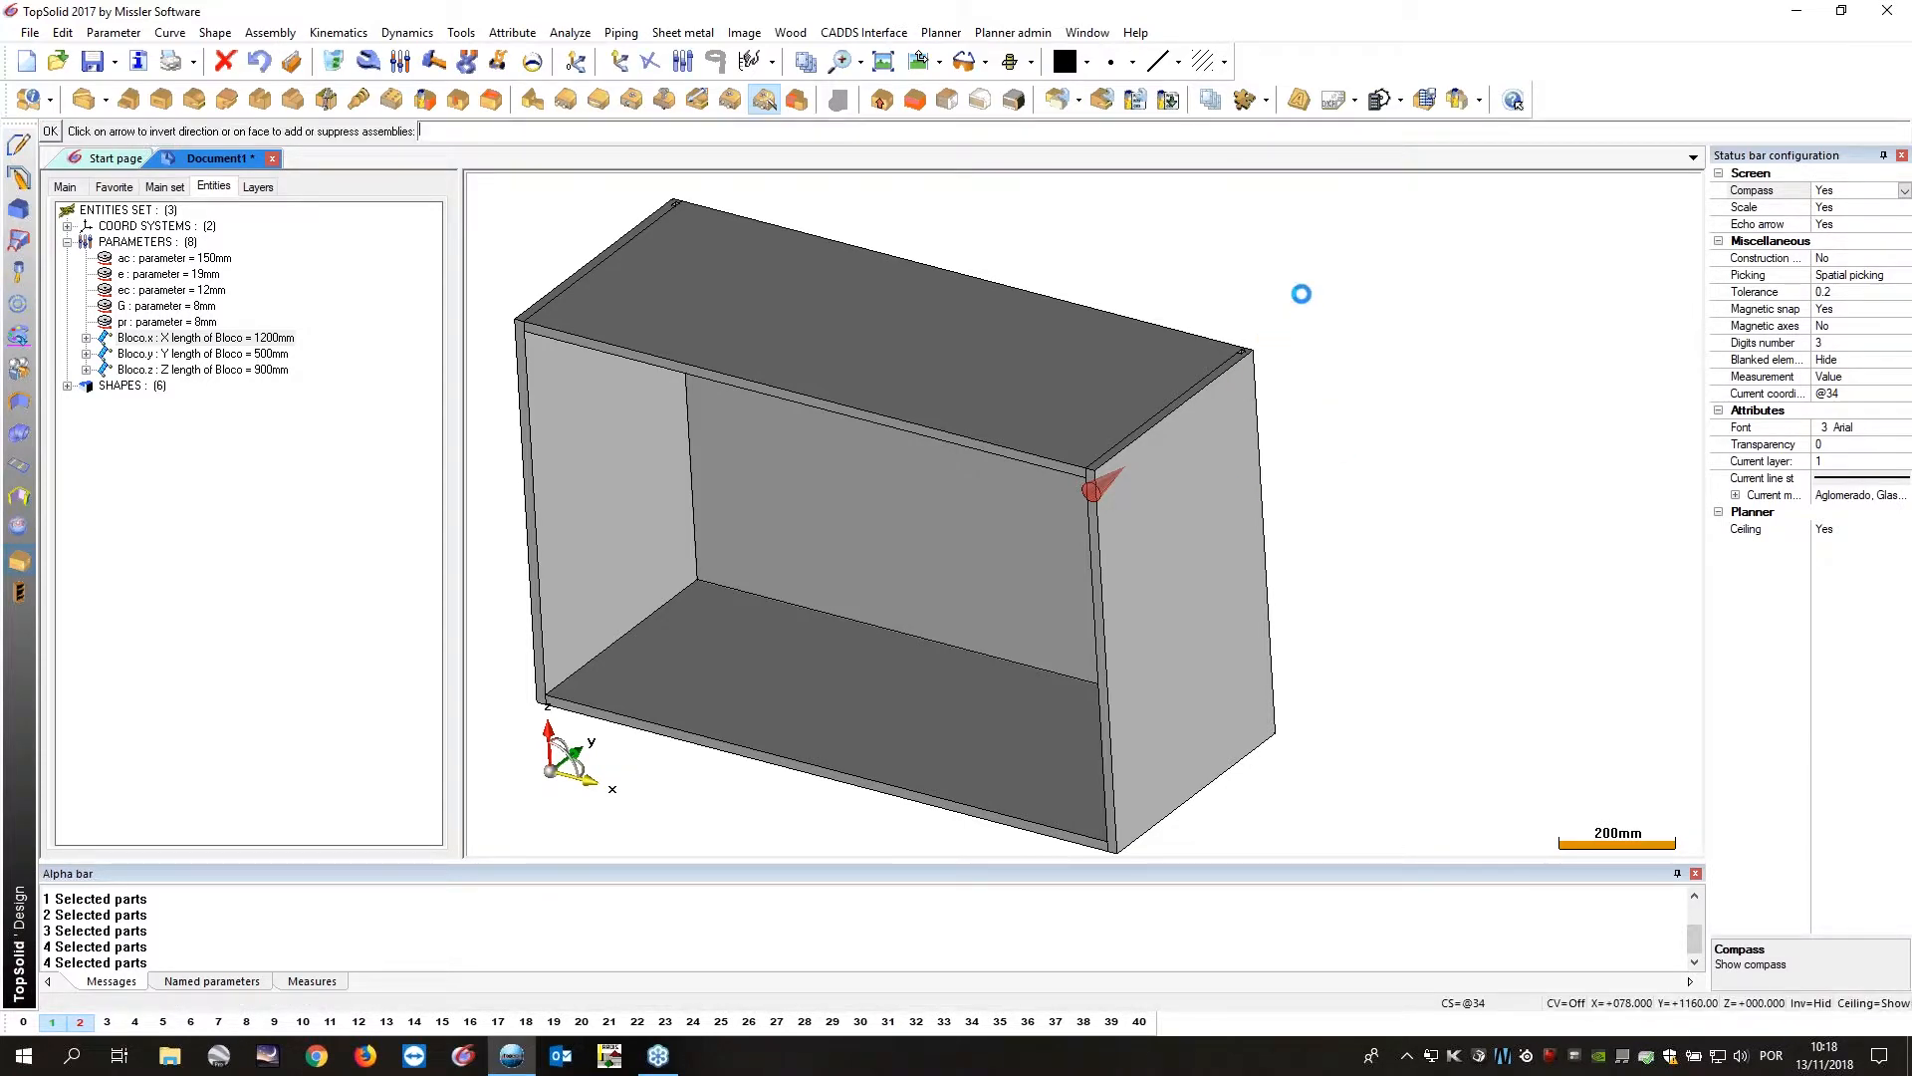
Examine the previewed dowels and cams and their direction arrows at the cabinet's corner joints.
scroll(1081, 406, "up", 5)
scroll(1081, 407, "down", 5)
scroll(798, 263, "up", 6)
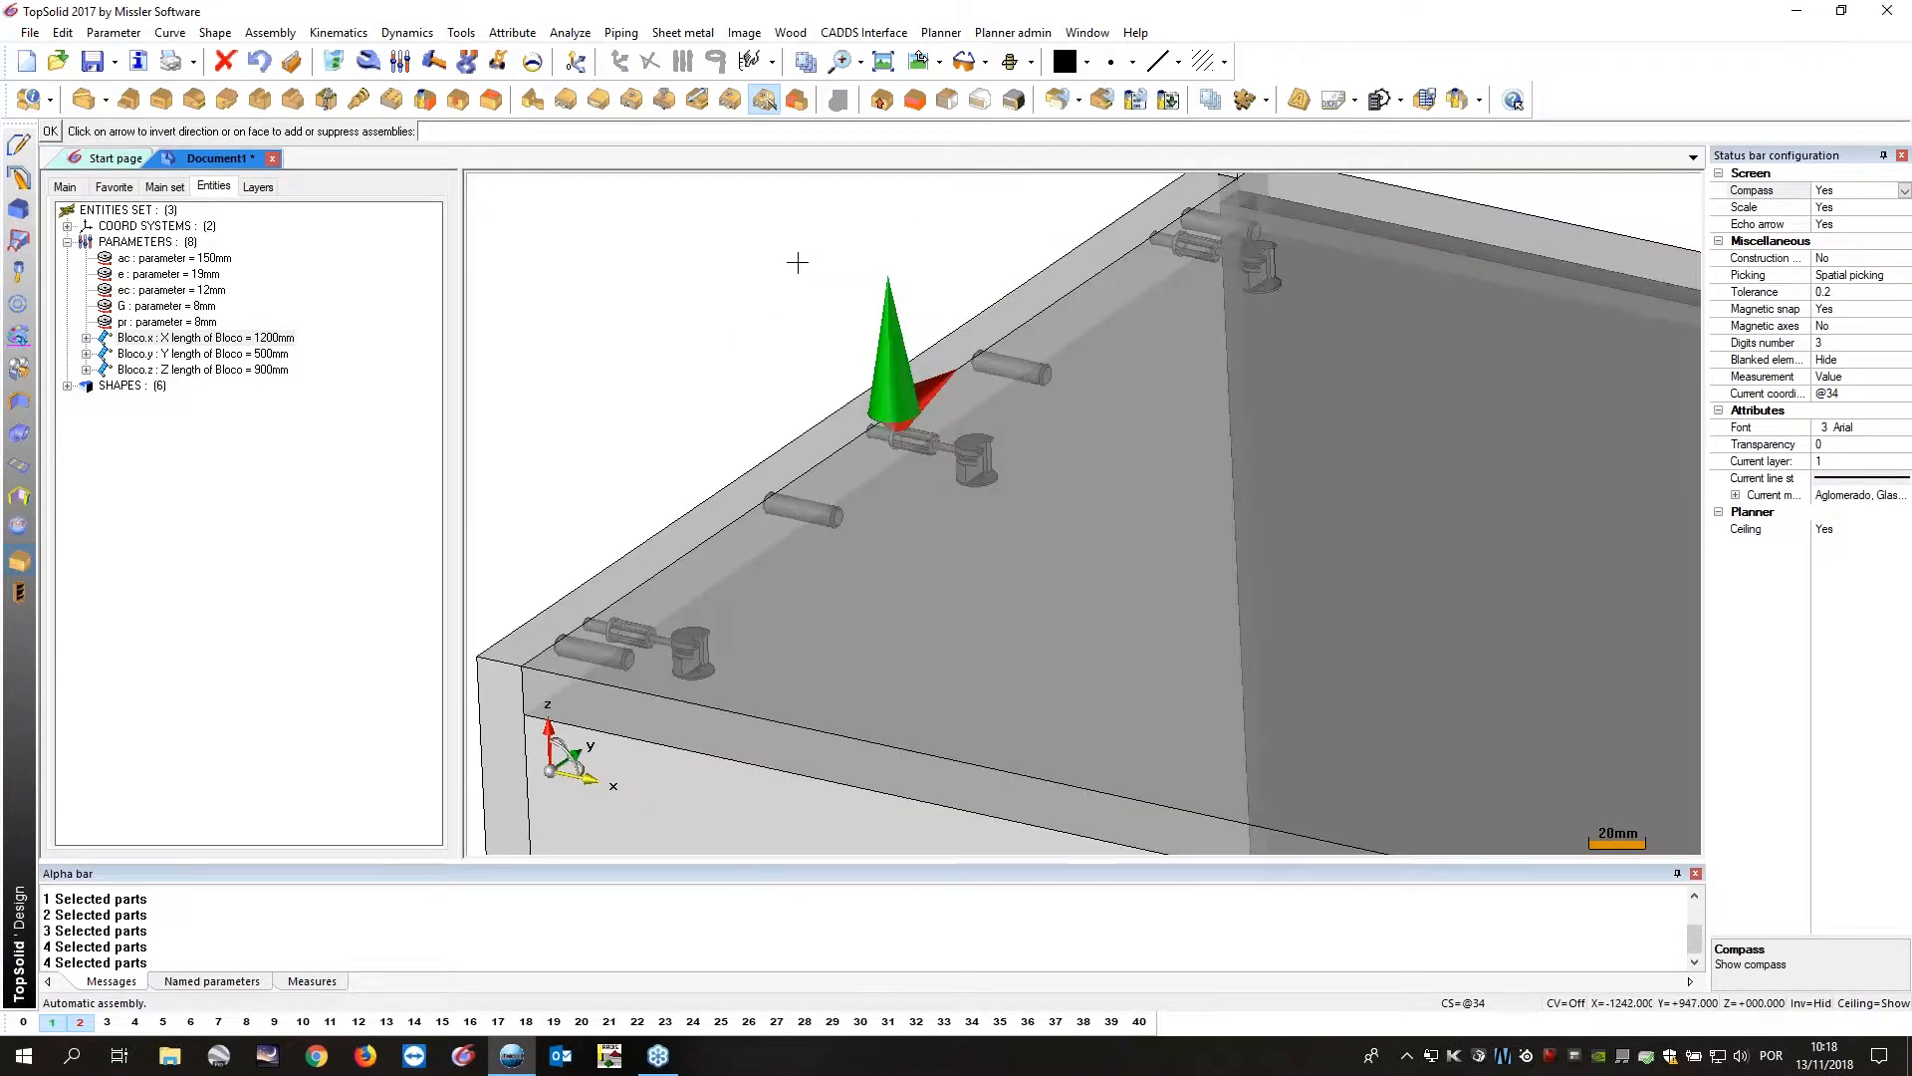
scroll(797, 267, "up", 2)
scroll(792, 285, "down", 3)
middle_click_drag(1046, 448, 1105, 448)
scroll(1017, 453, "down", 3)
scroll(1358, 529, "up", 2)
middle_click_drag(1357, 529, 1183, 490)
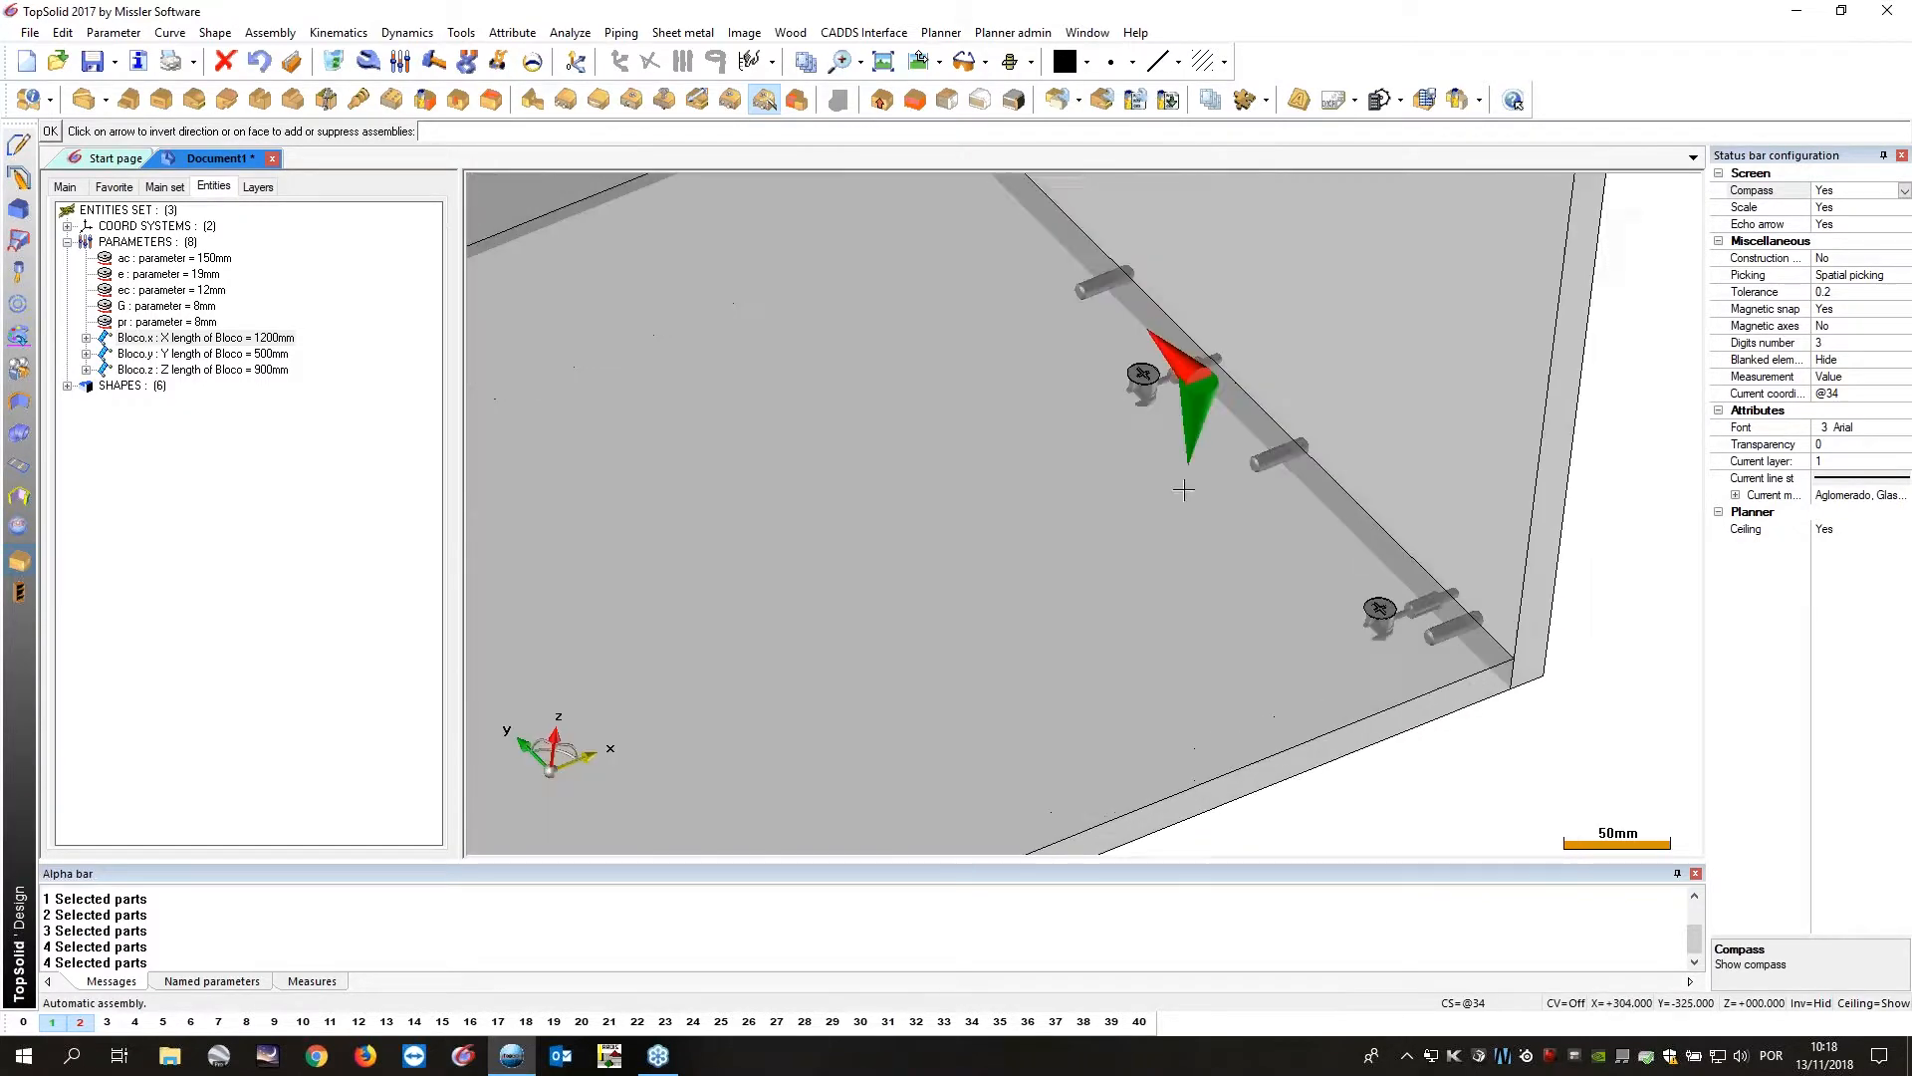
scroll(1027, 482, "down", 1)
scroll(1027, 482, "down", 2)
middle_click_drag(1027, 482, 972, 418)
scroll(1127, 538, "up", 5)
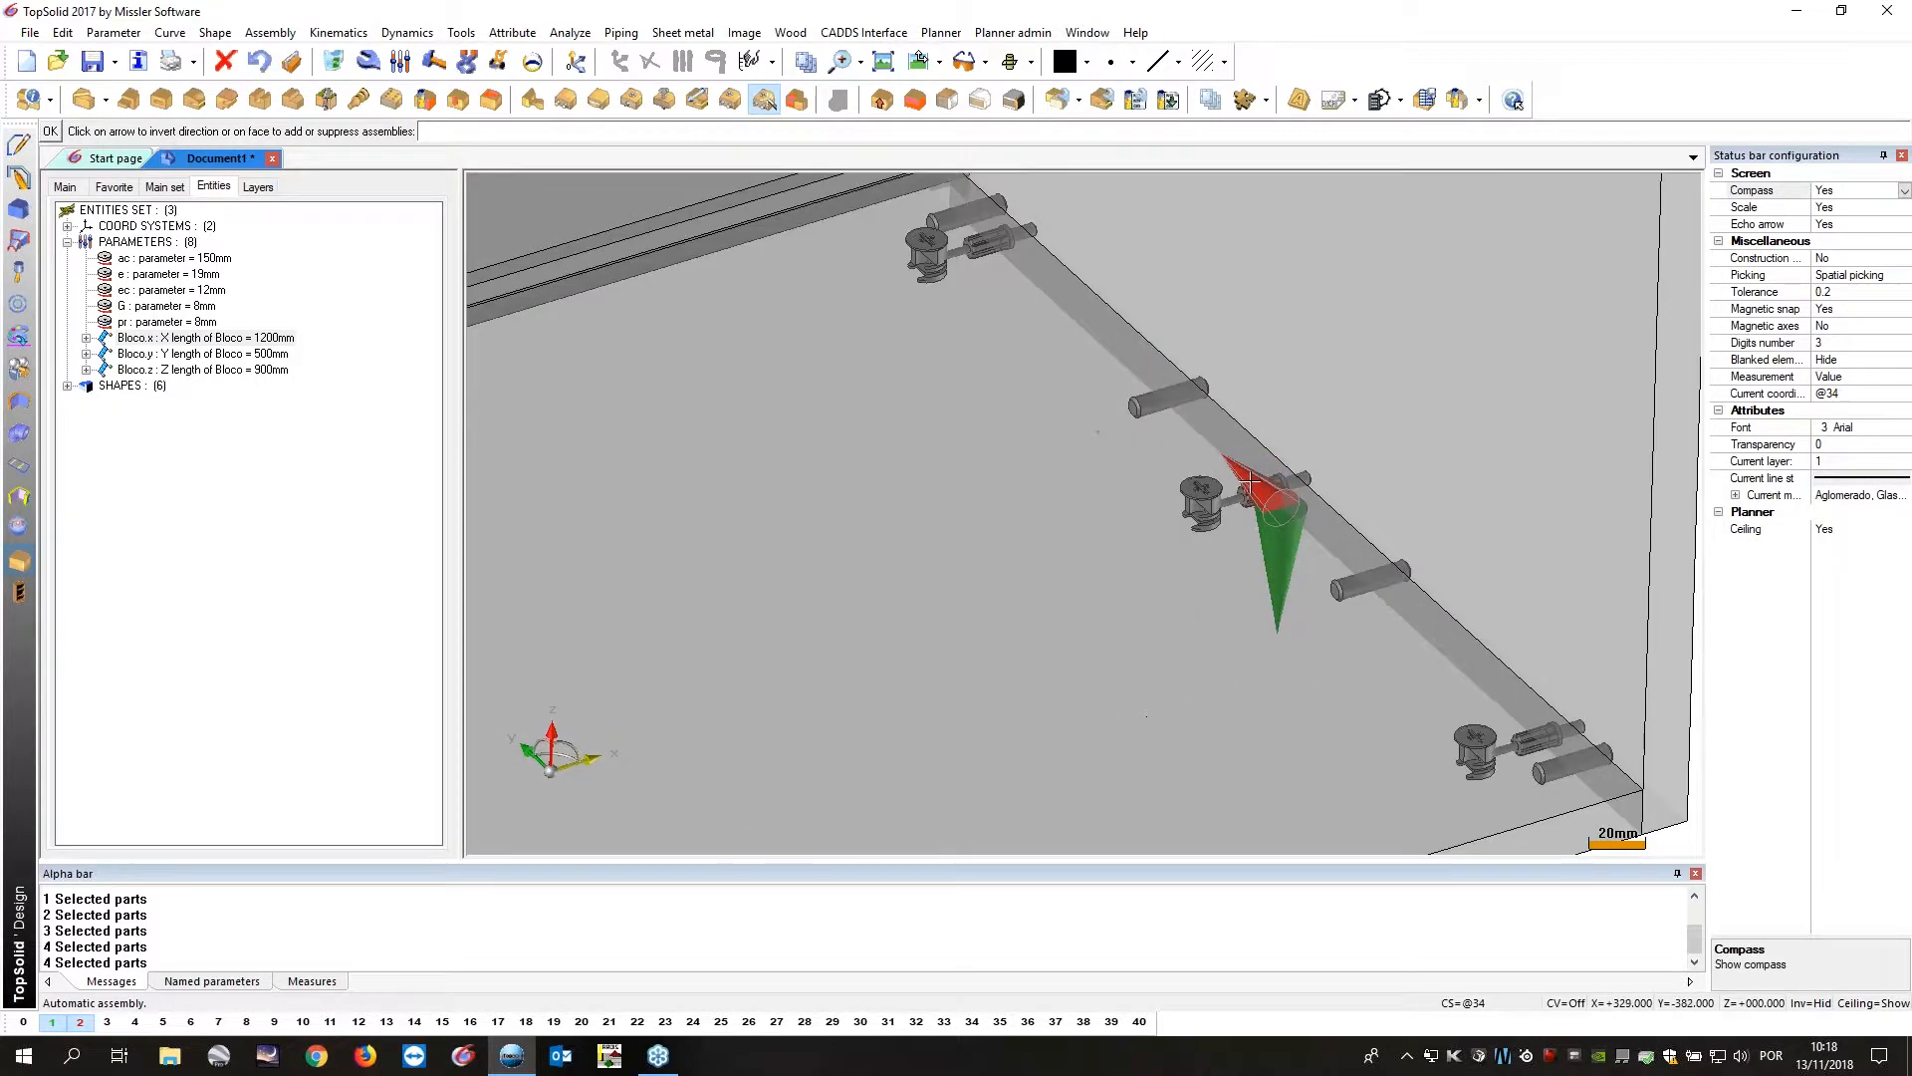
Try inverting the assembly direction arrows at the bottom right joint and turn them back to their original direction.
left_click(1257, 572)
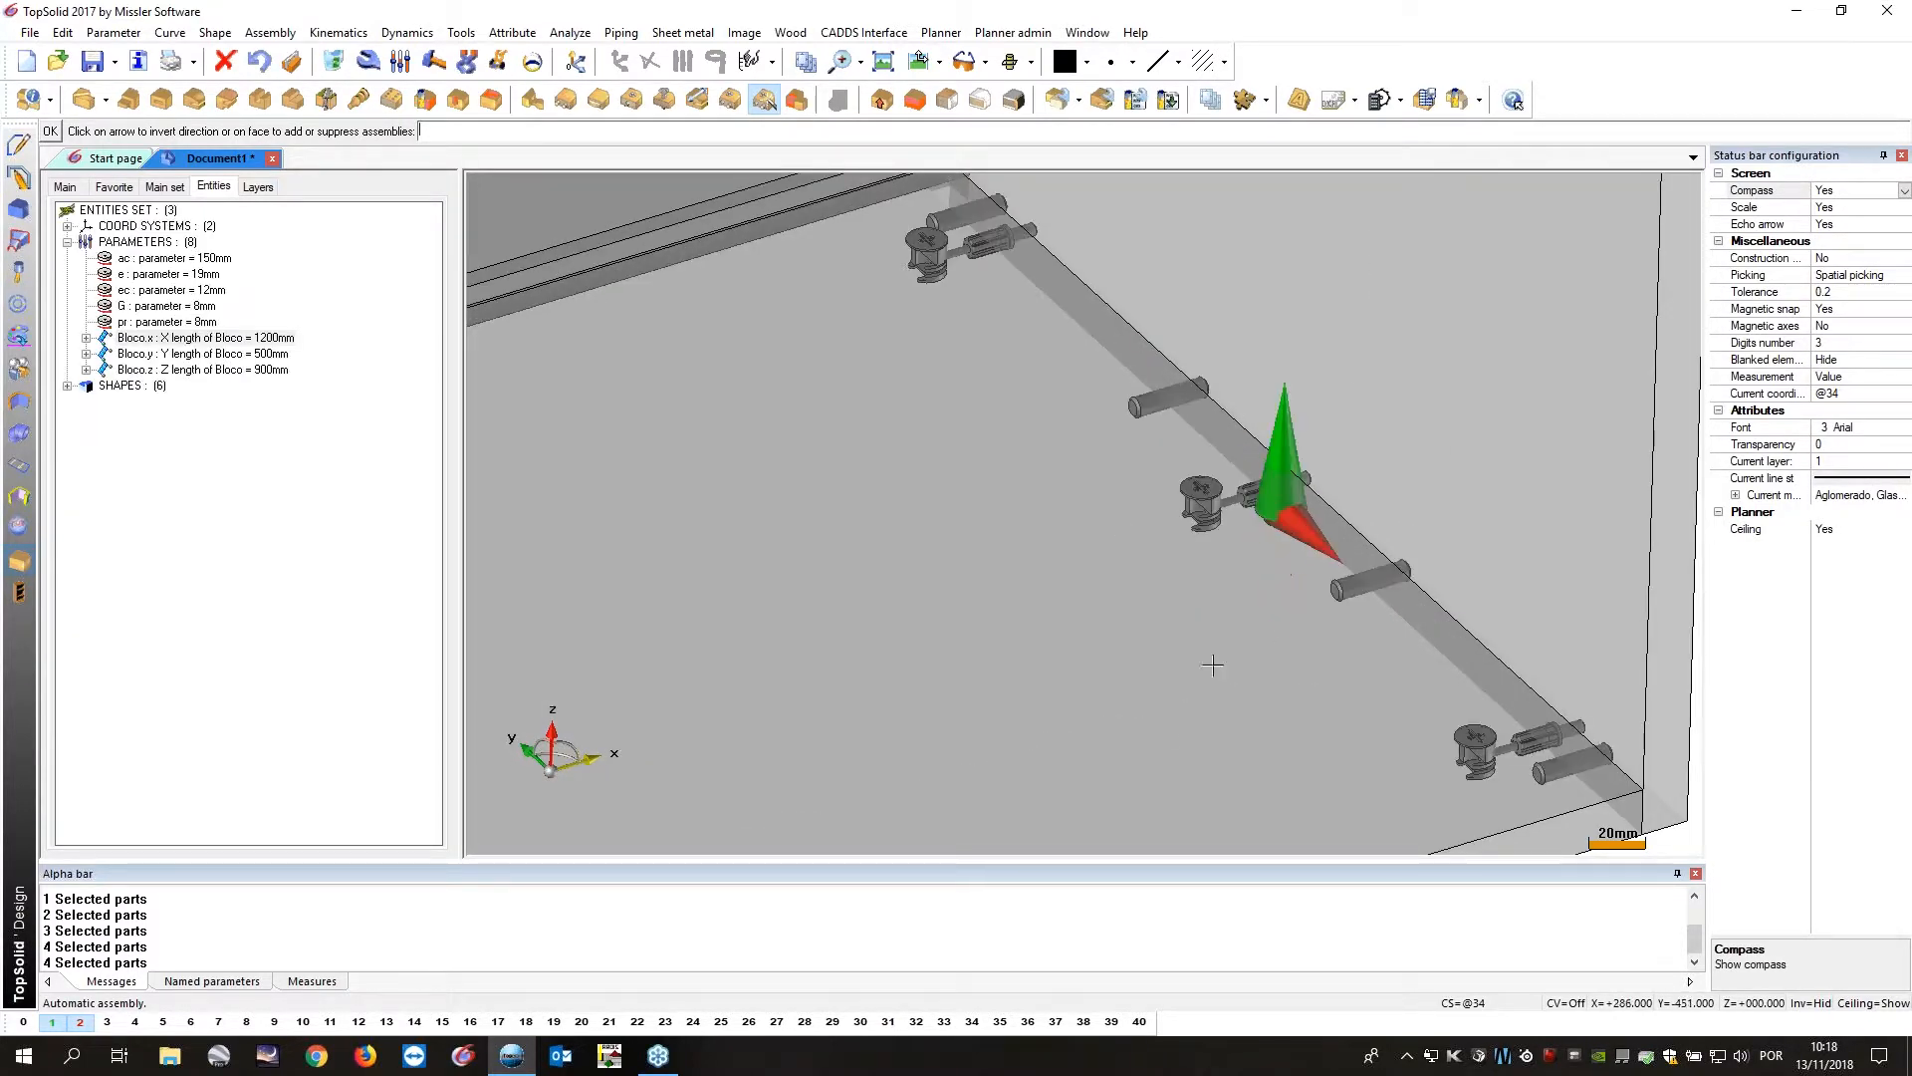
key("Return")
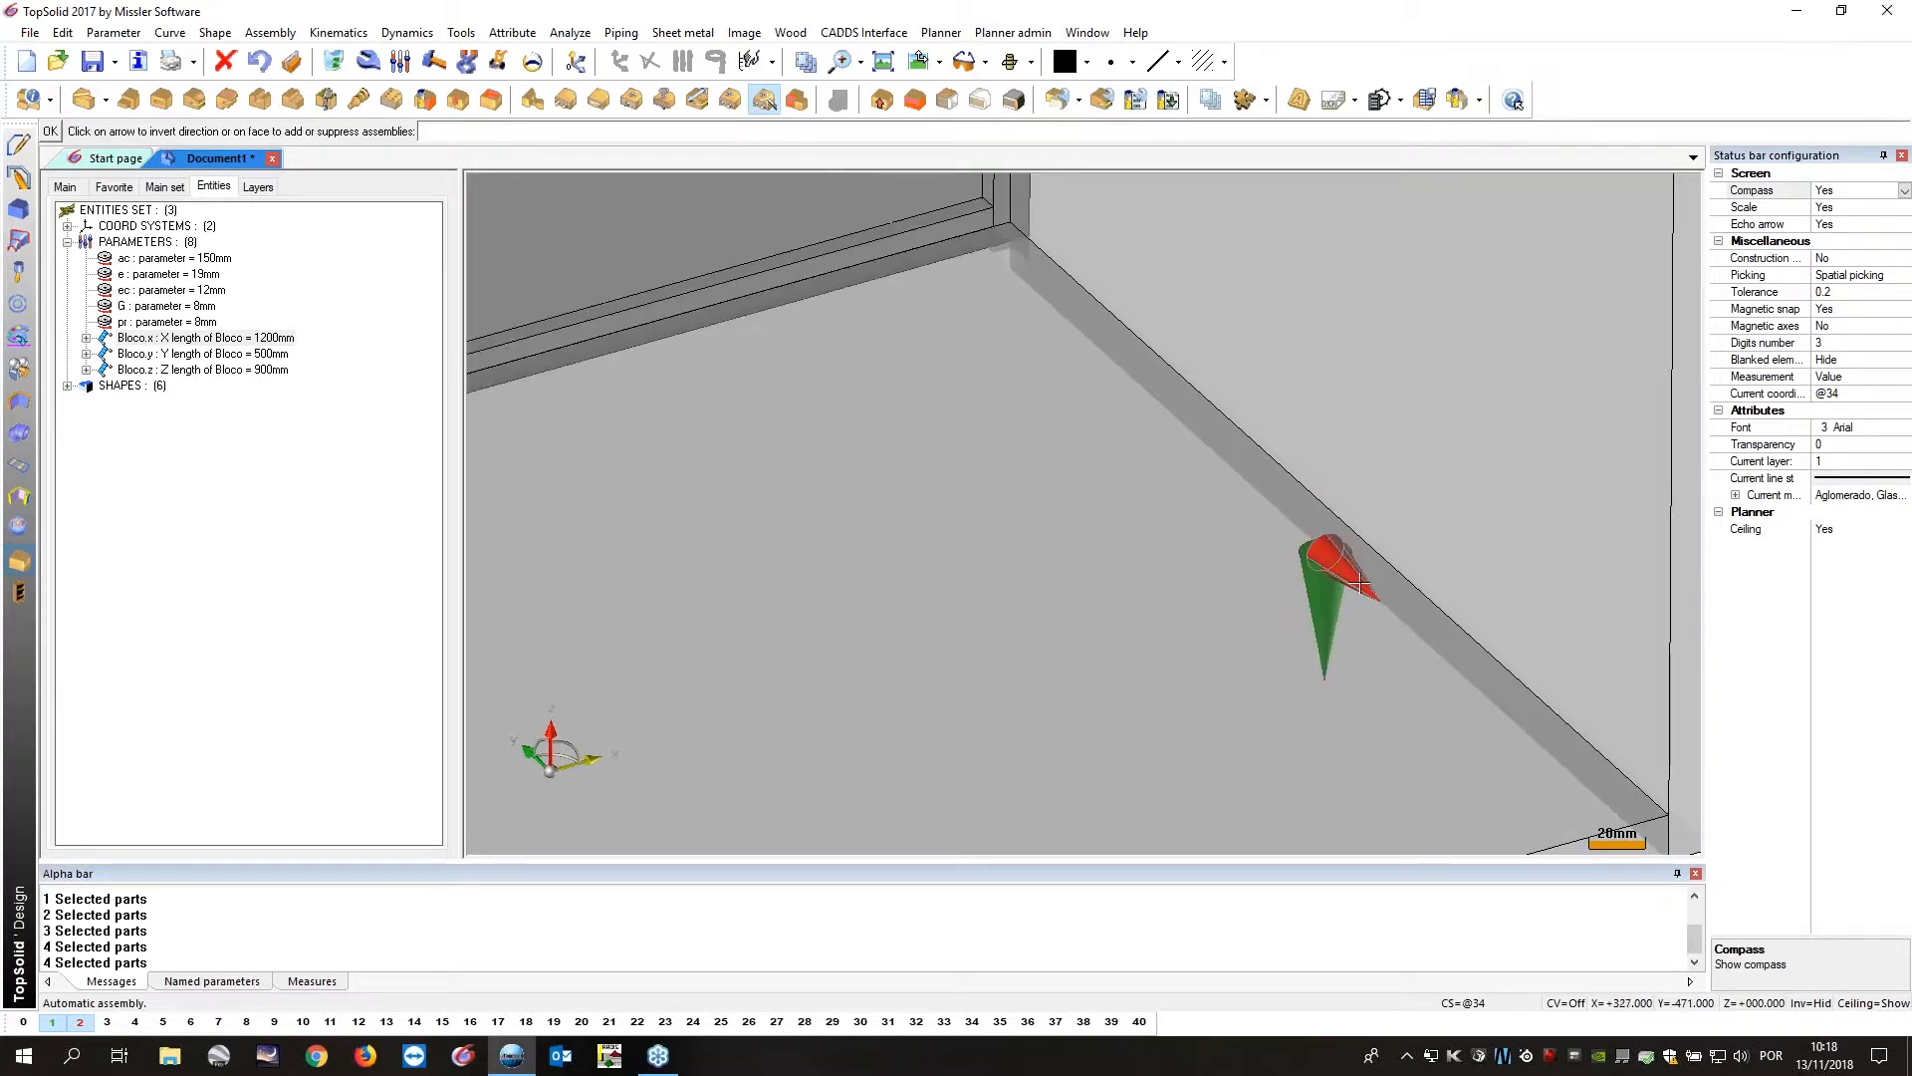
scroll(1128, 568, "down", 3)
middle_click_drag(1128, 568, 1114, 488)
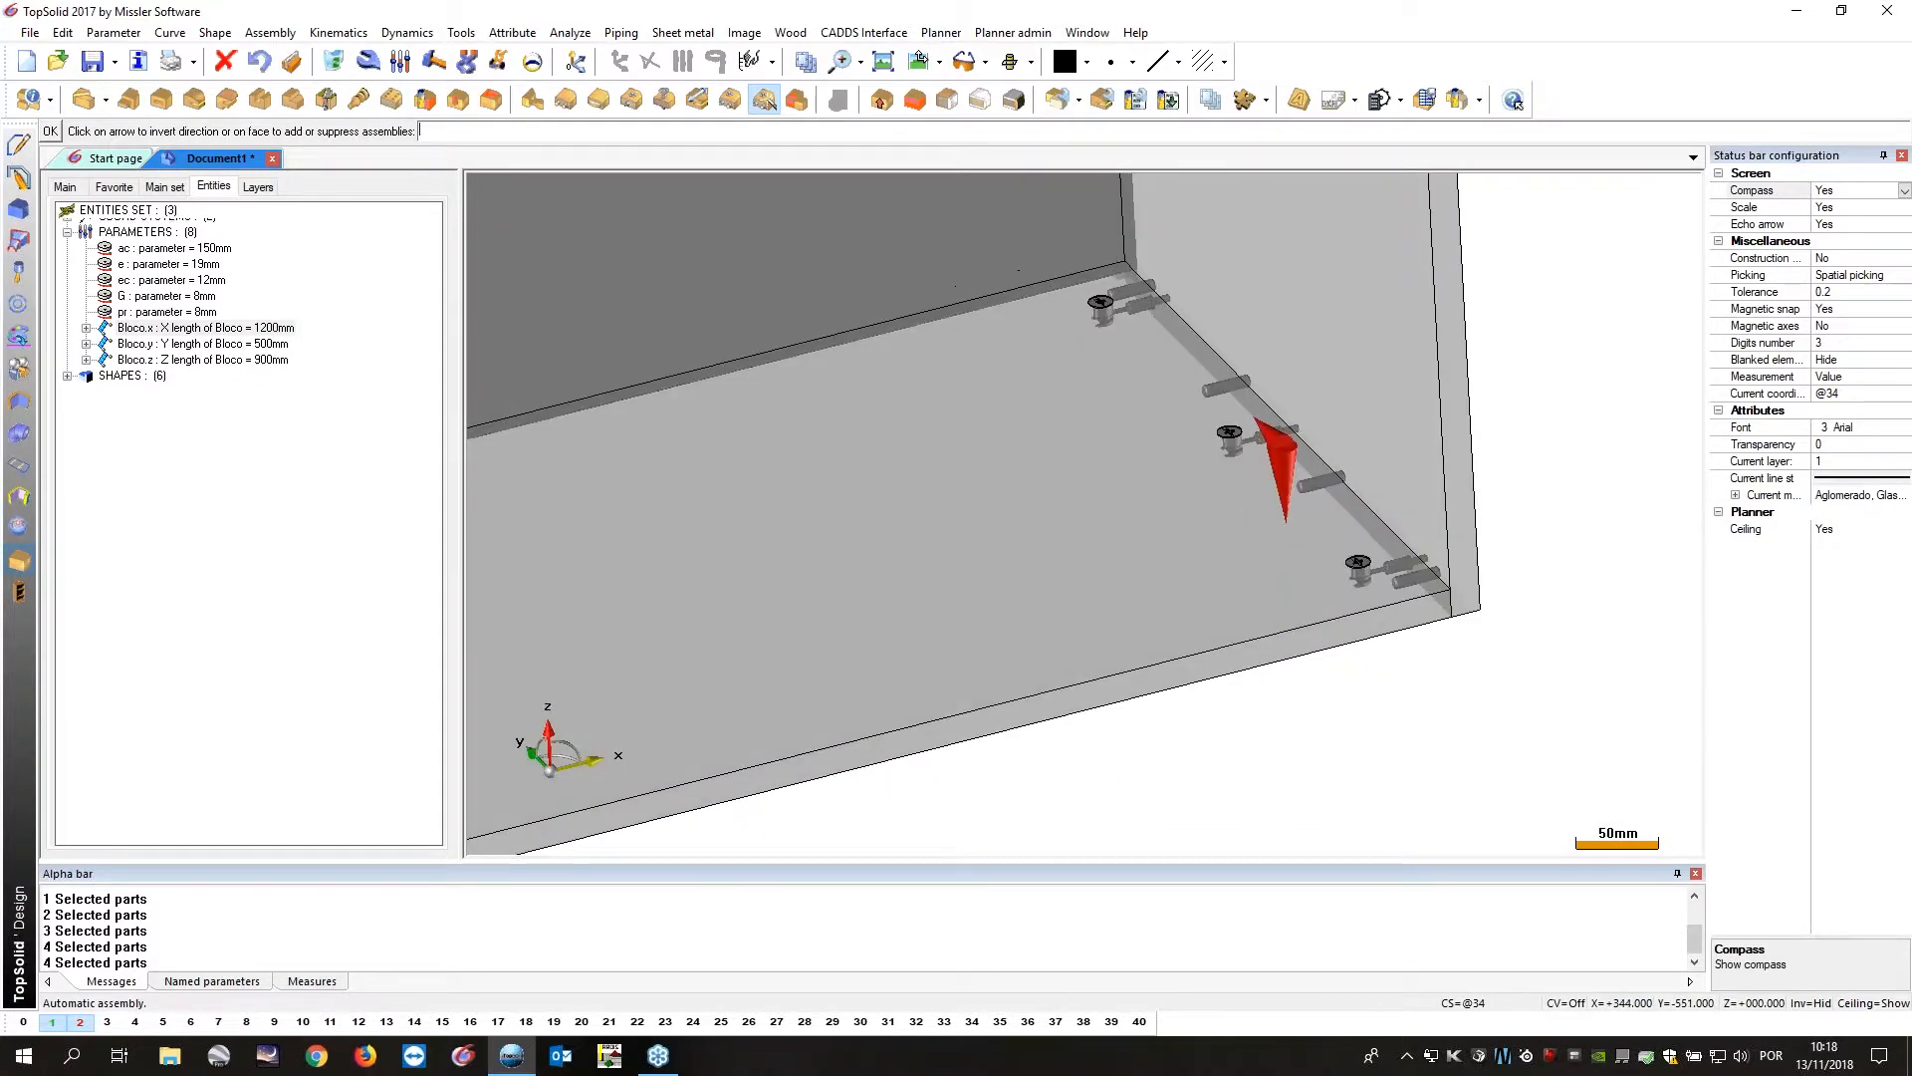
left_click(1275, 481)
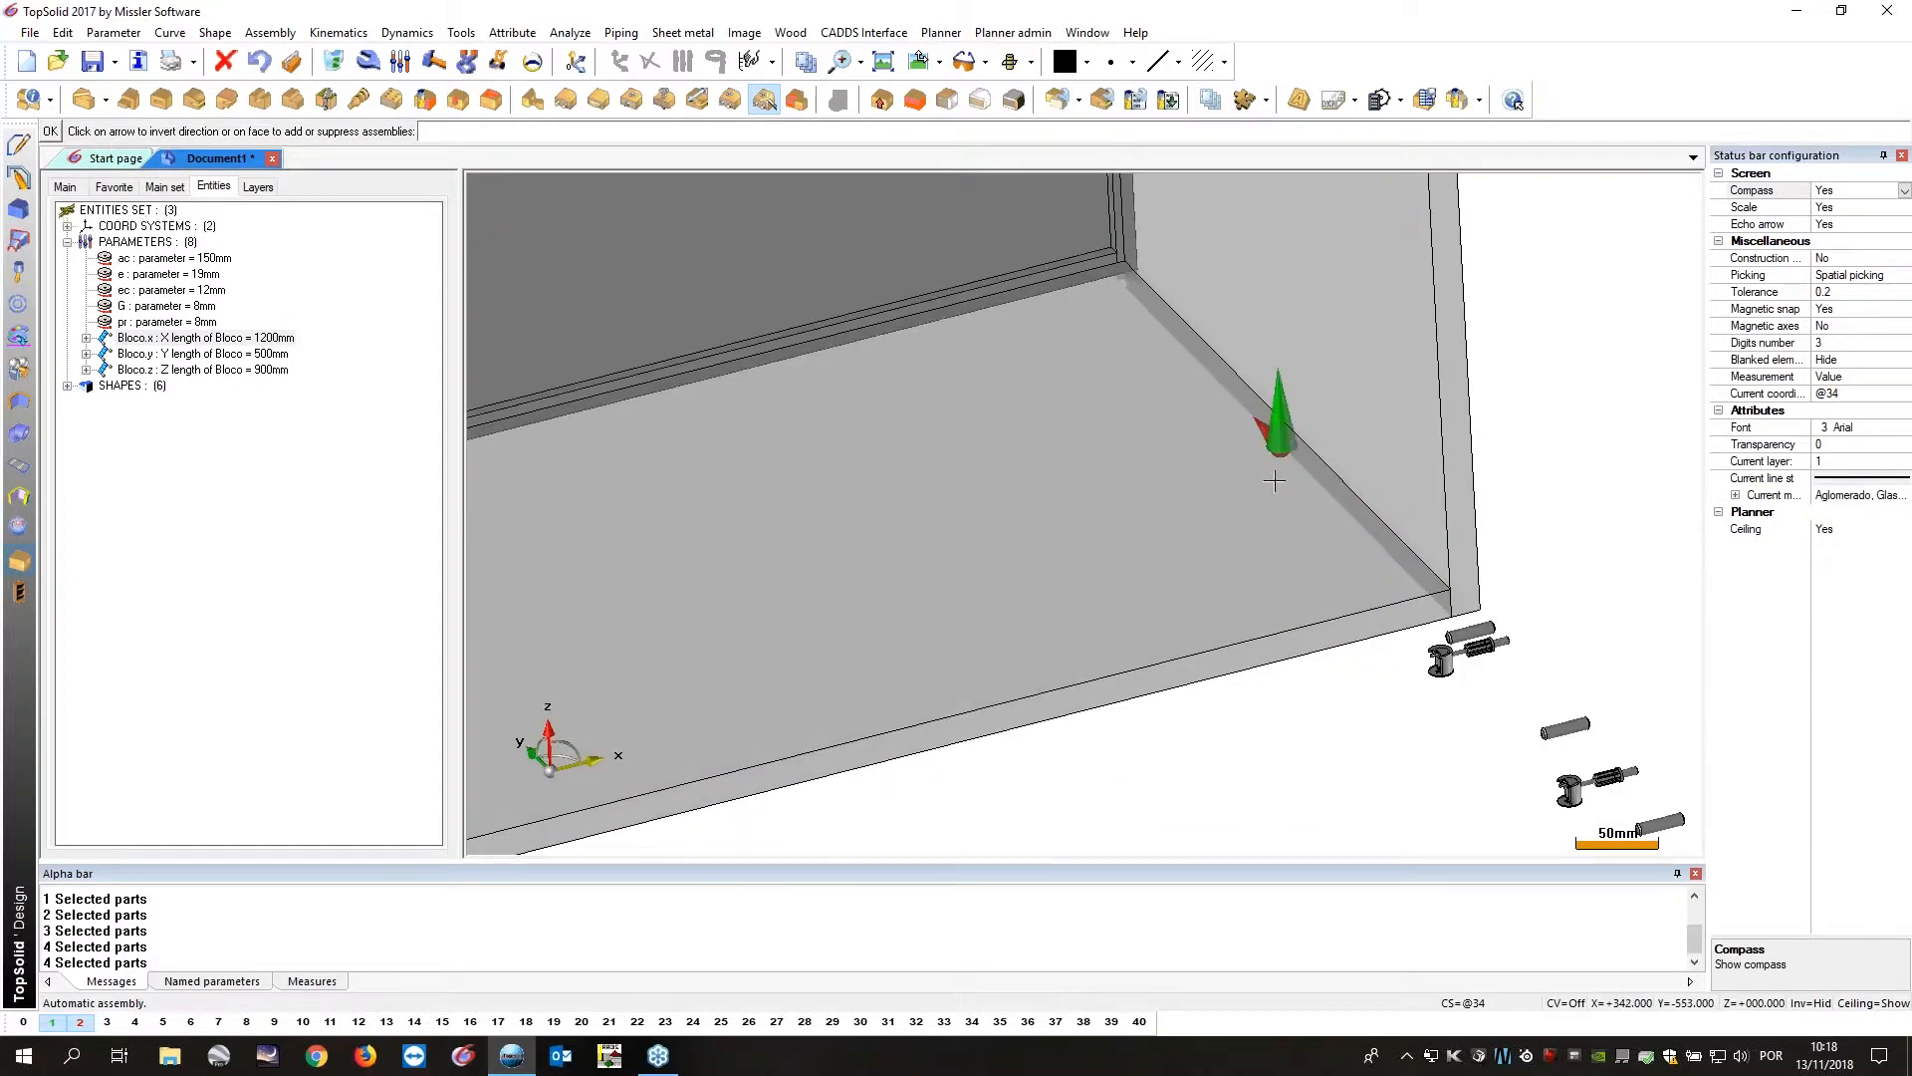
left_click(1267, 431)
left_click(1306, 460)
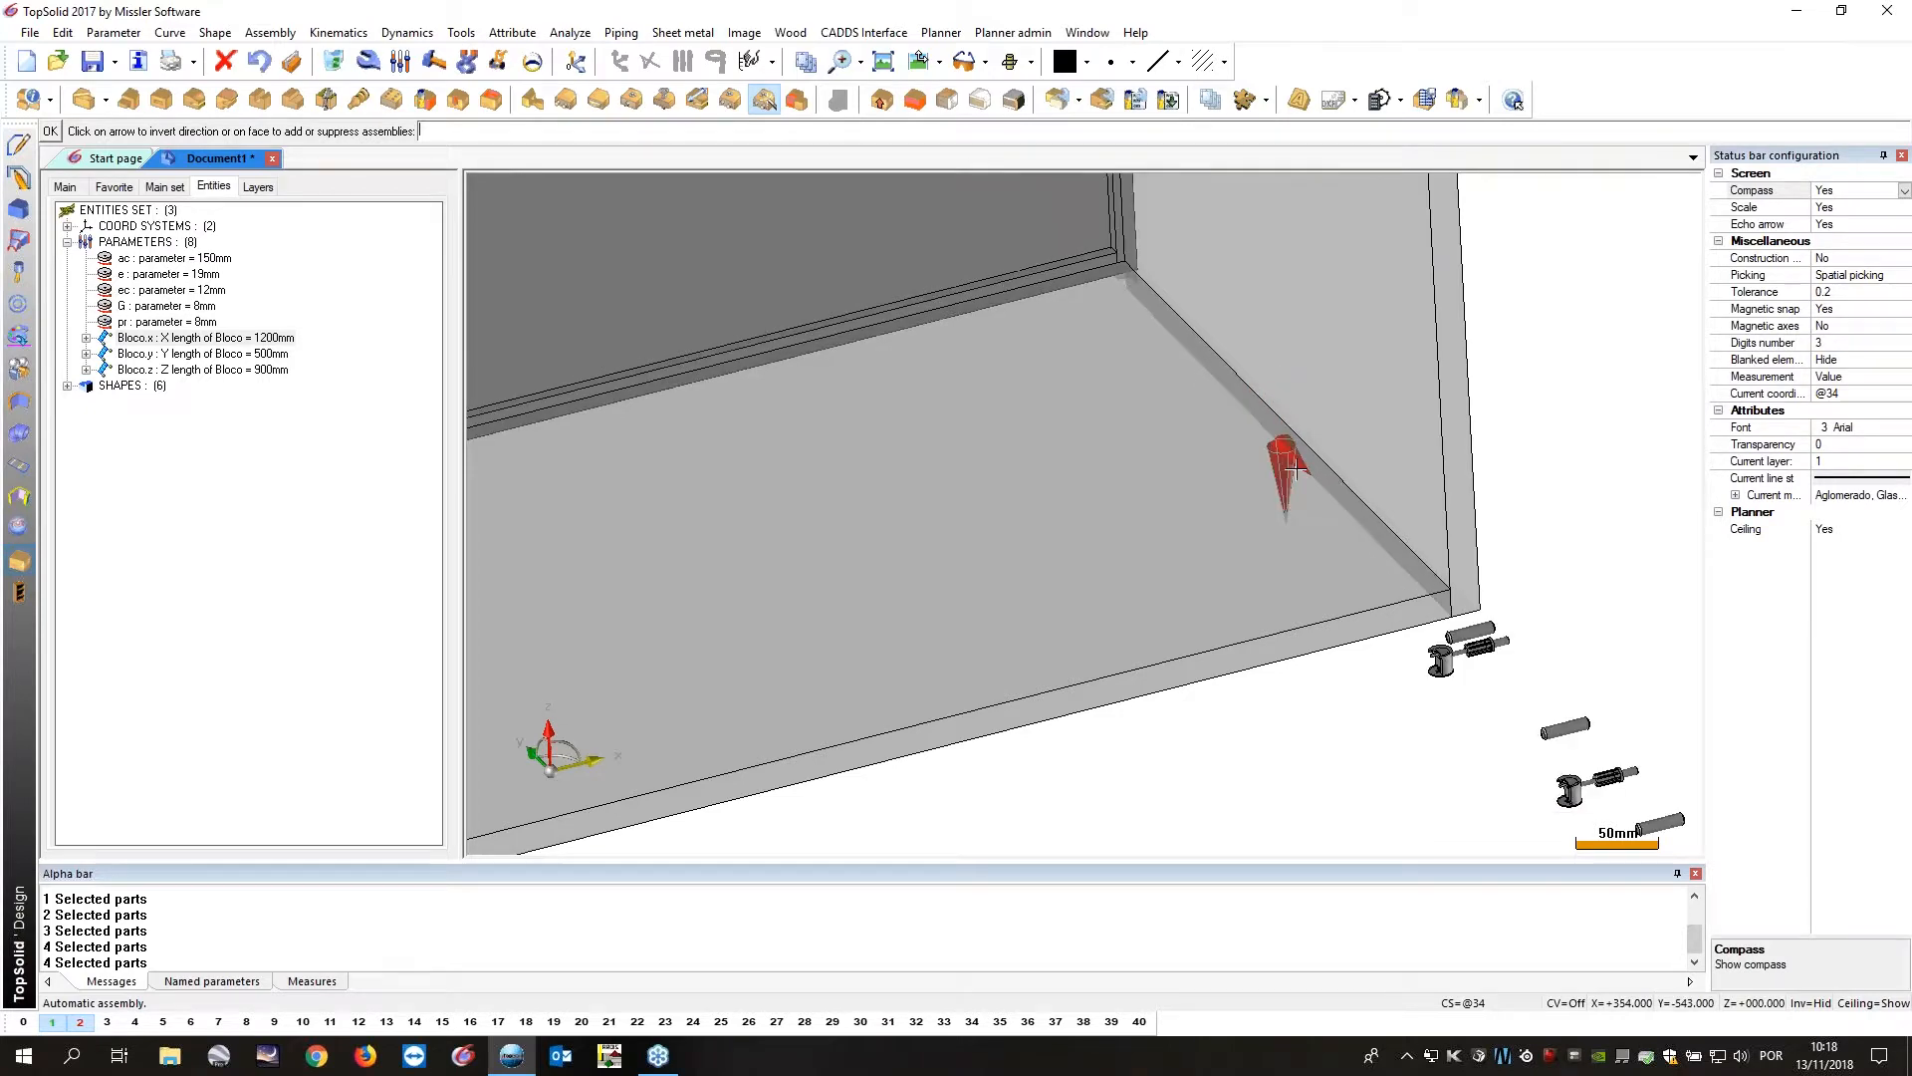
left_click(1306, 463)
Confirm the dowel and cam assemblies on the cabinet's four corner joints and leave the Automatic assembly command.
scroll(1195, 488, "down", 4)
middle_click_drag(1056, 473, 772, 488)
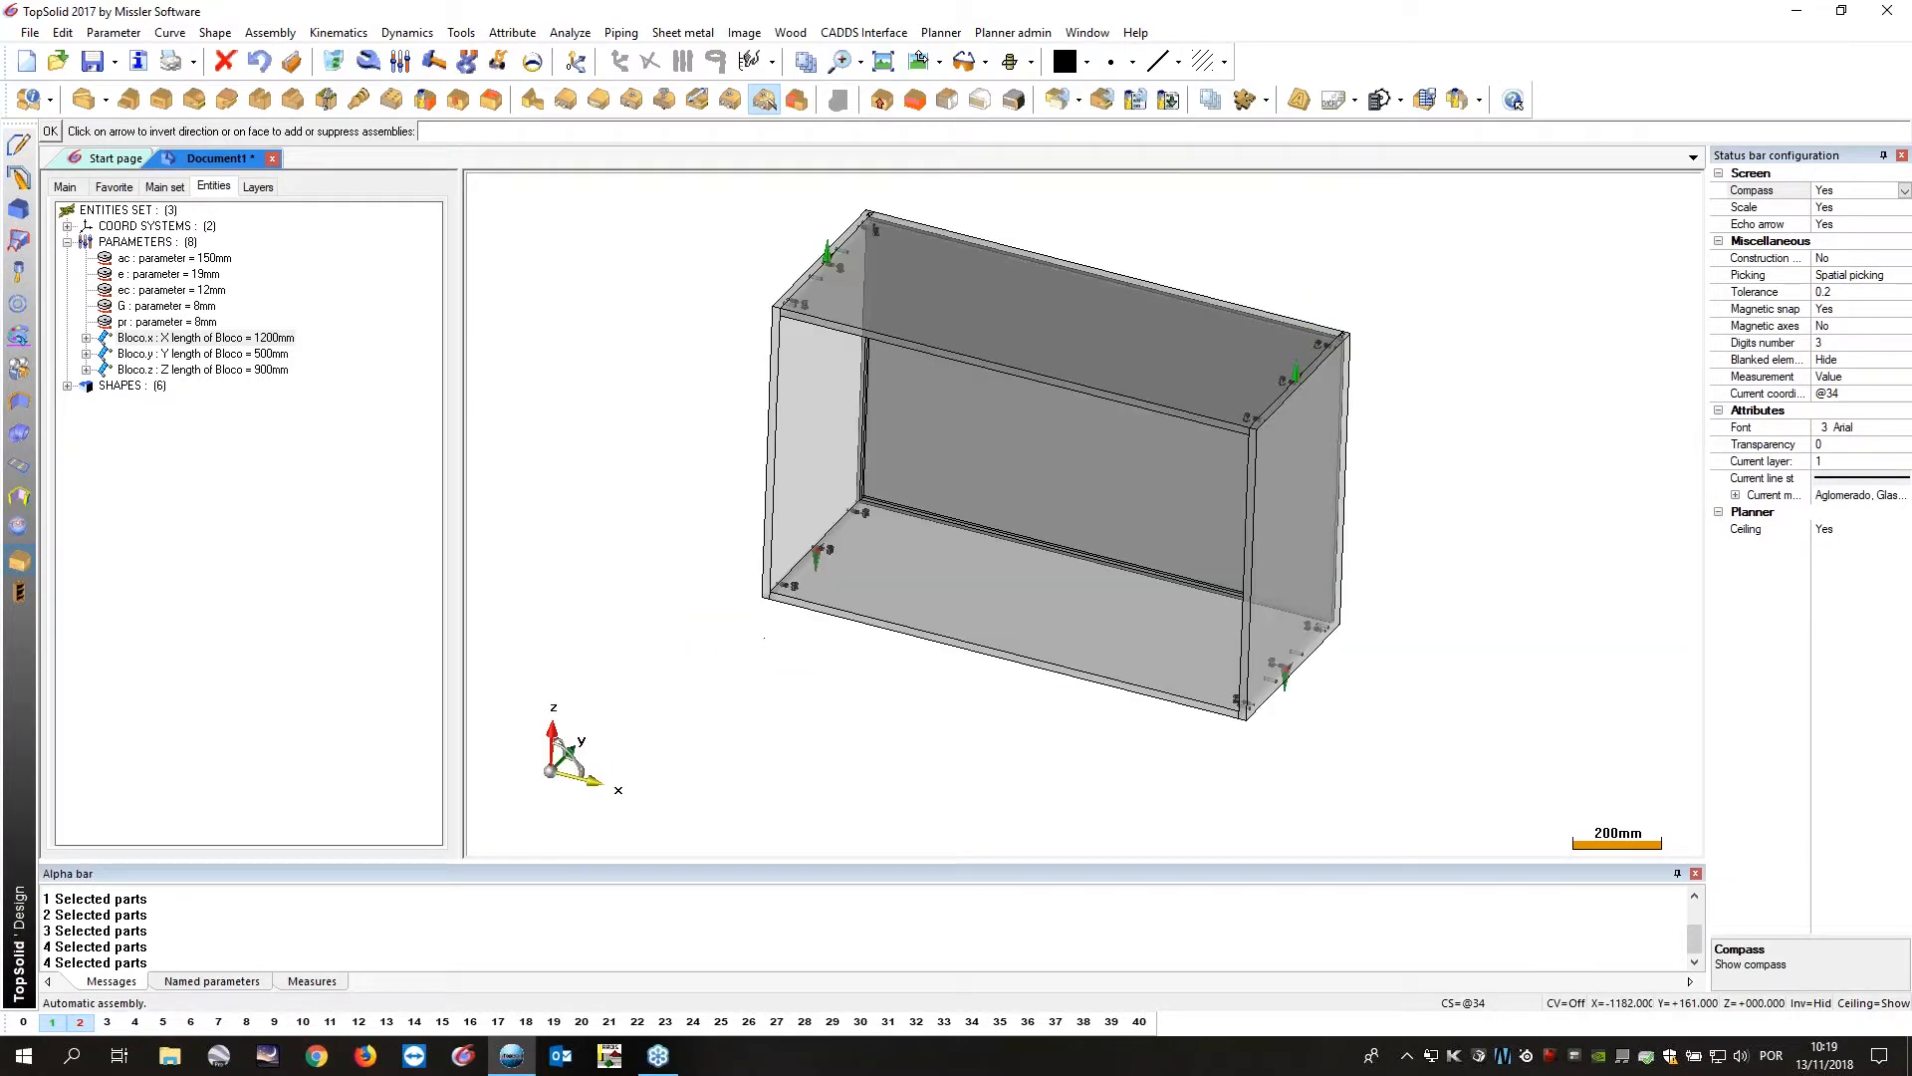
left_click(50, 131)
middle_click_drag(641, 380, 661, 286)
scroll(742, 462, "up", 6)
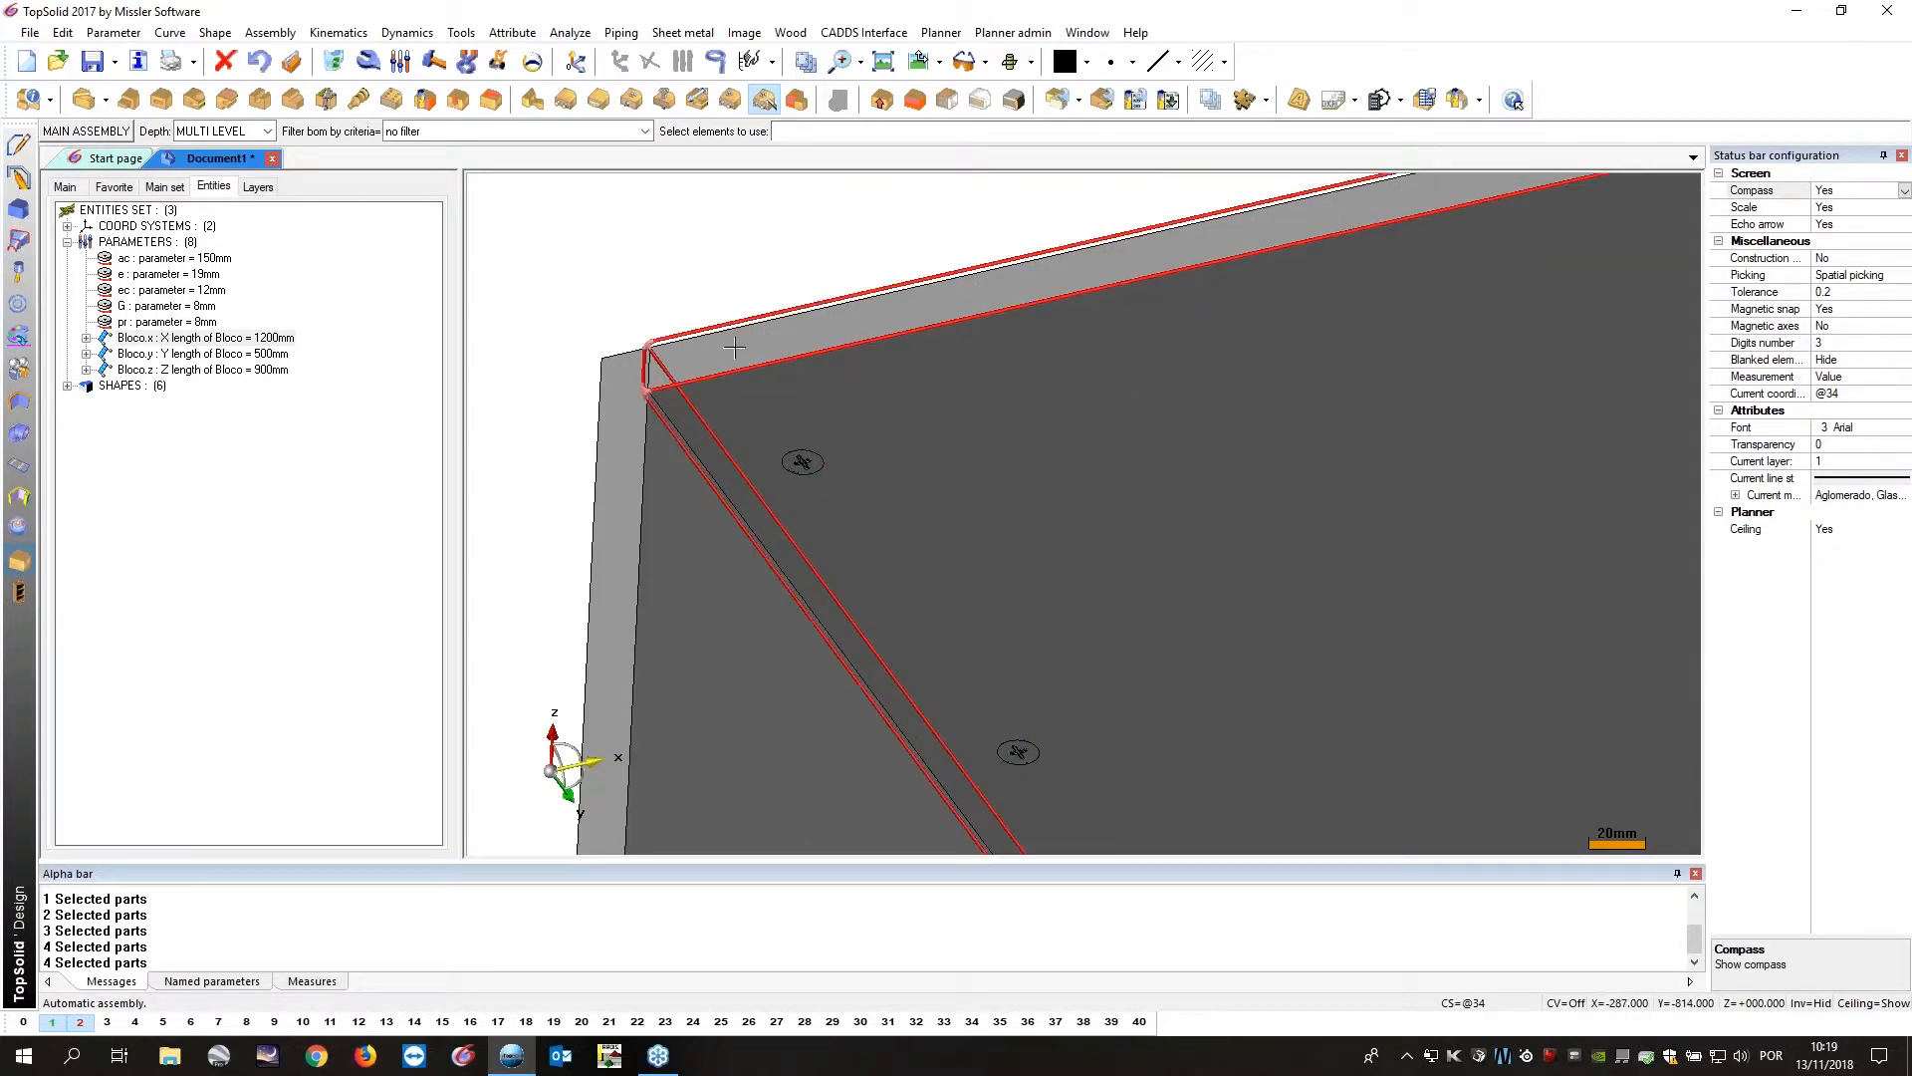
left_click(832, 427)
key("Escape")
scroll(802, 468, "down", 2)
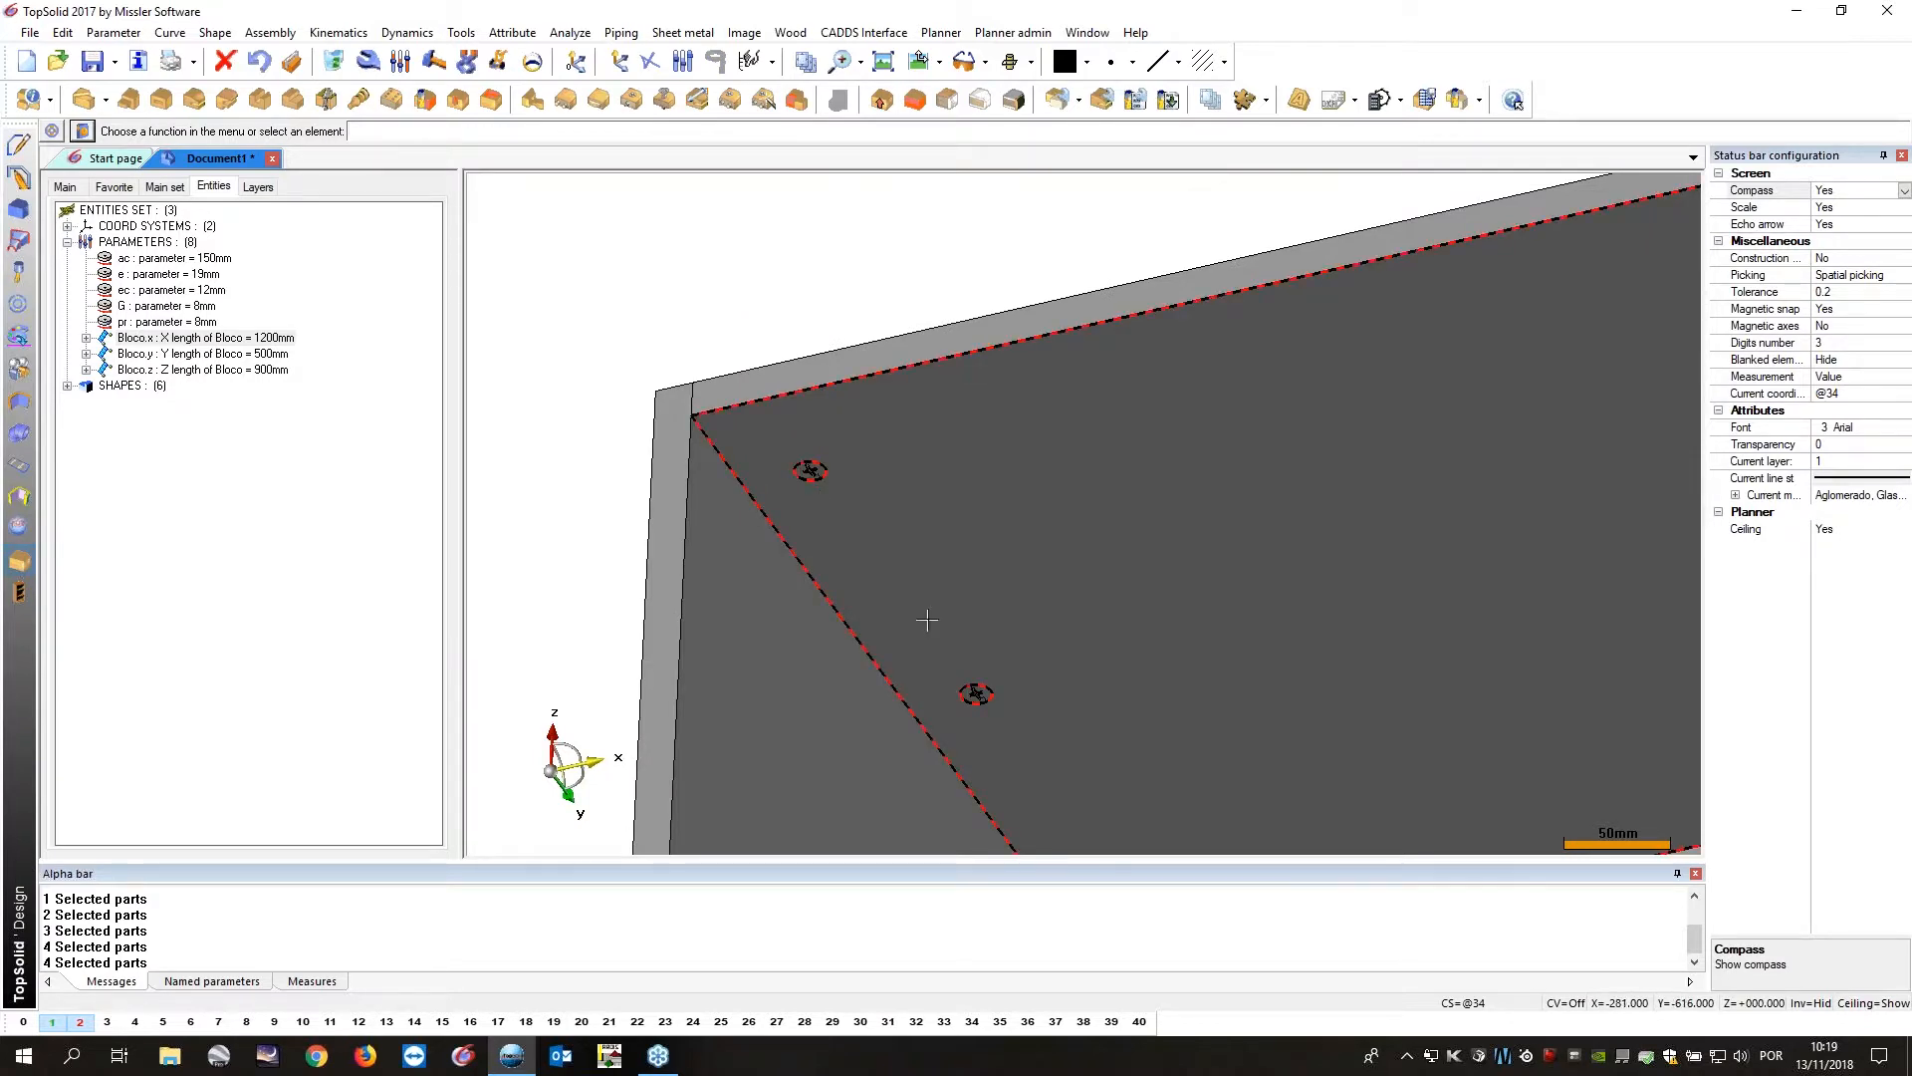
Show only the top panel and hide all other parts and fittings.
left_click(964, 62)
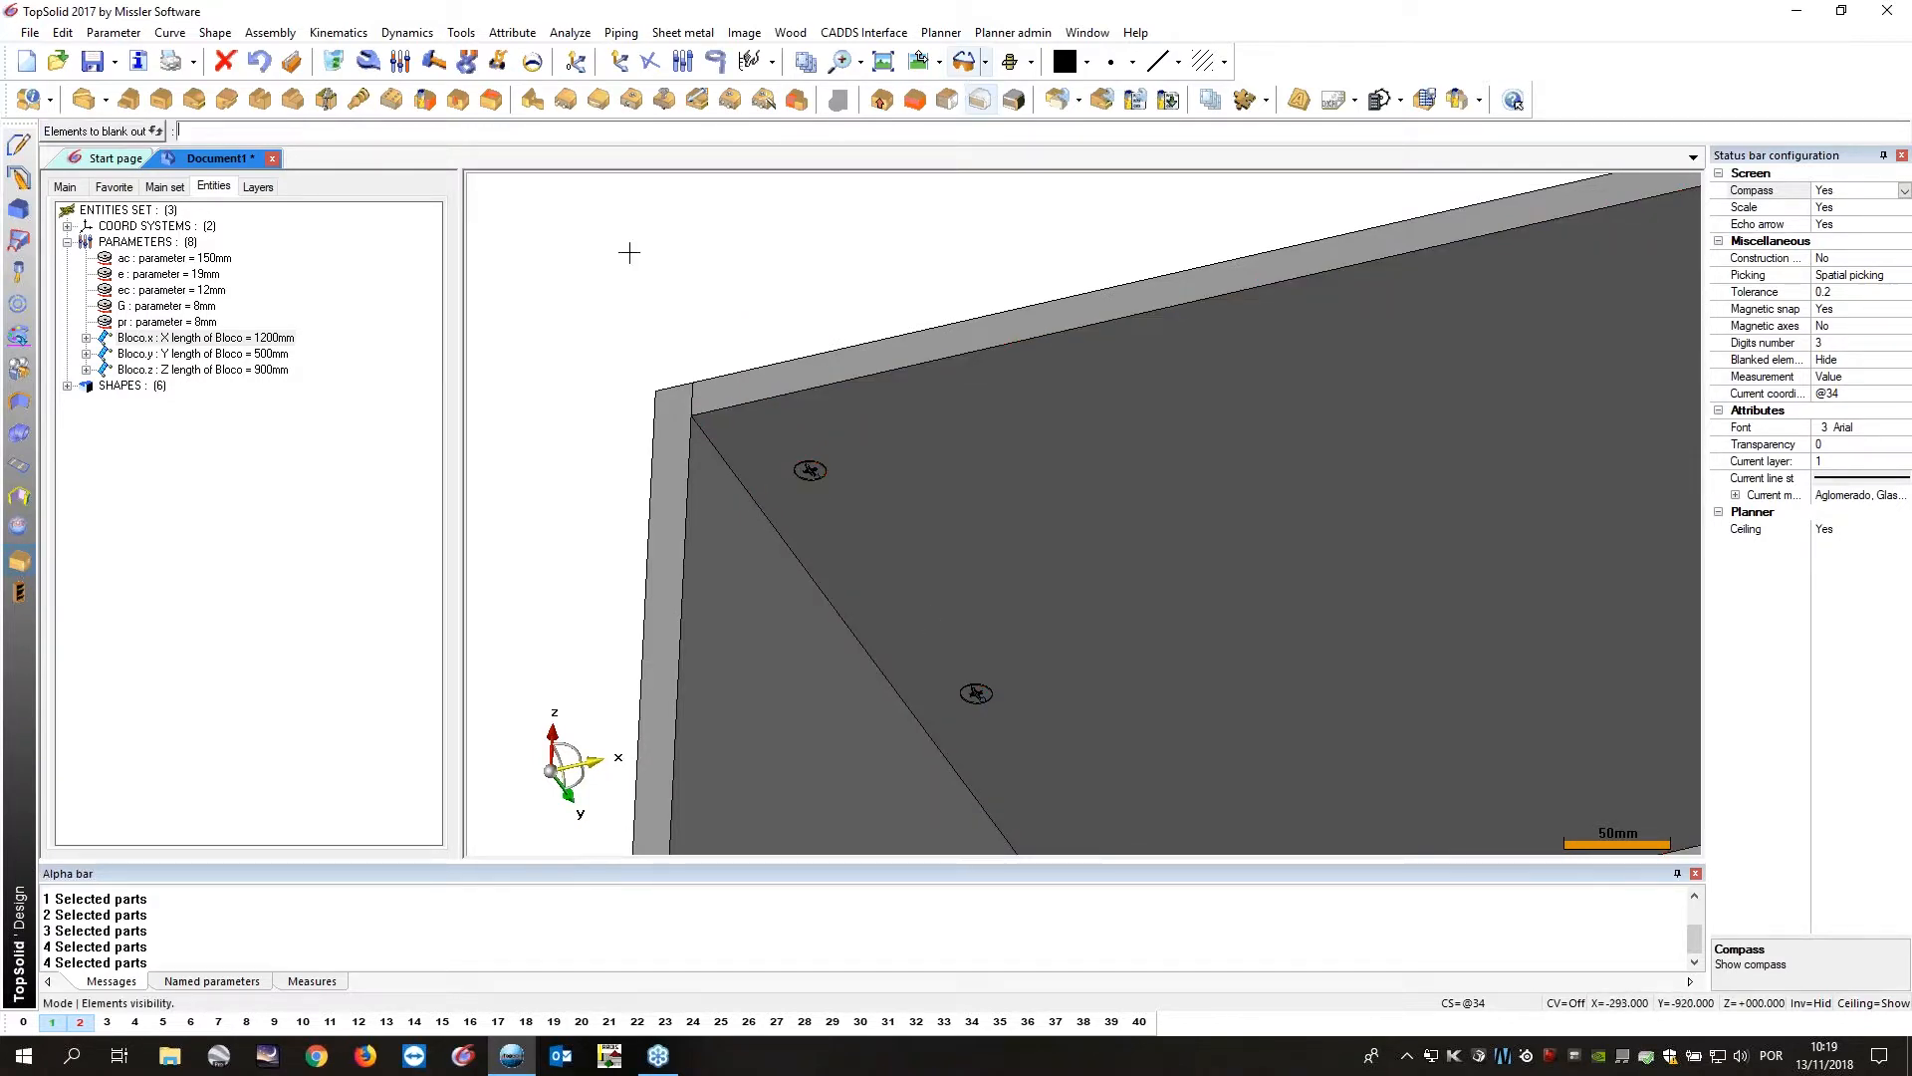
left_click(951, 438)
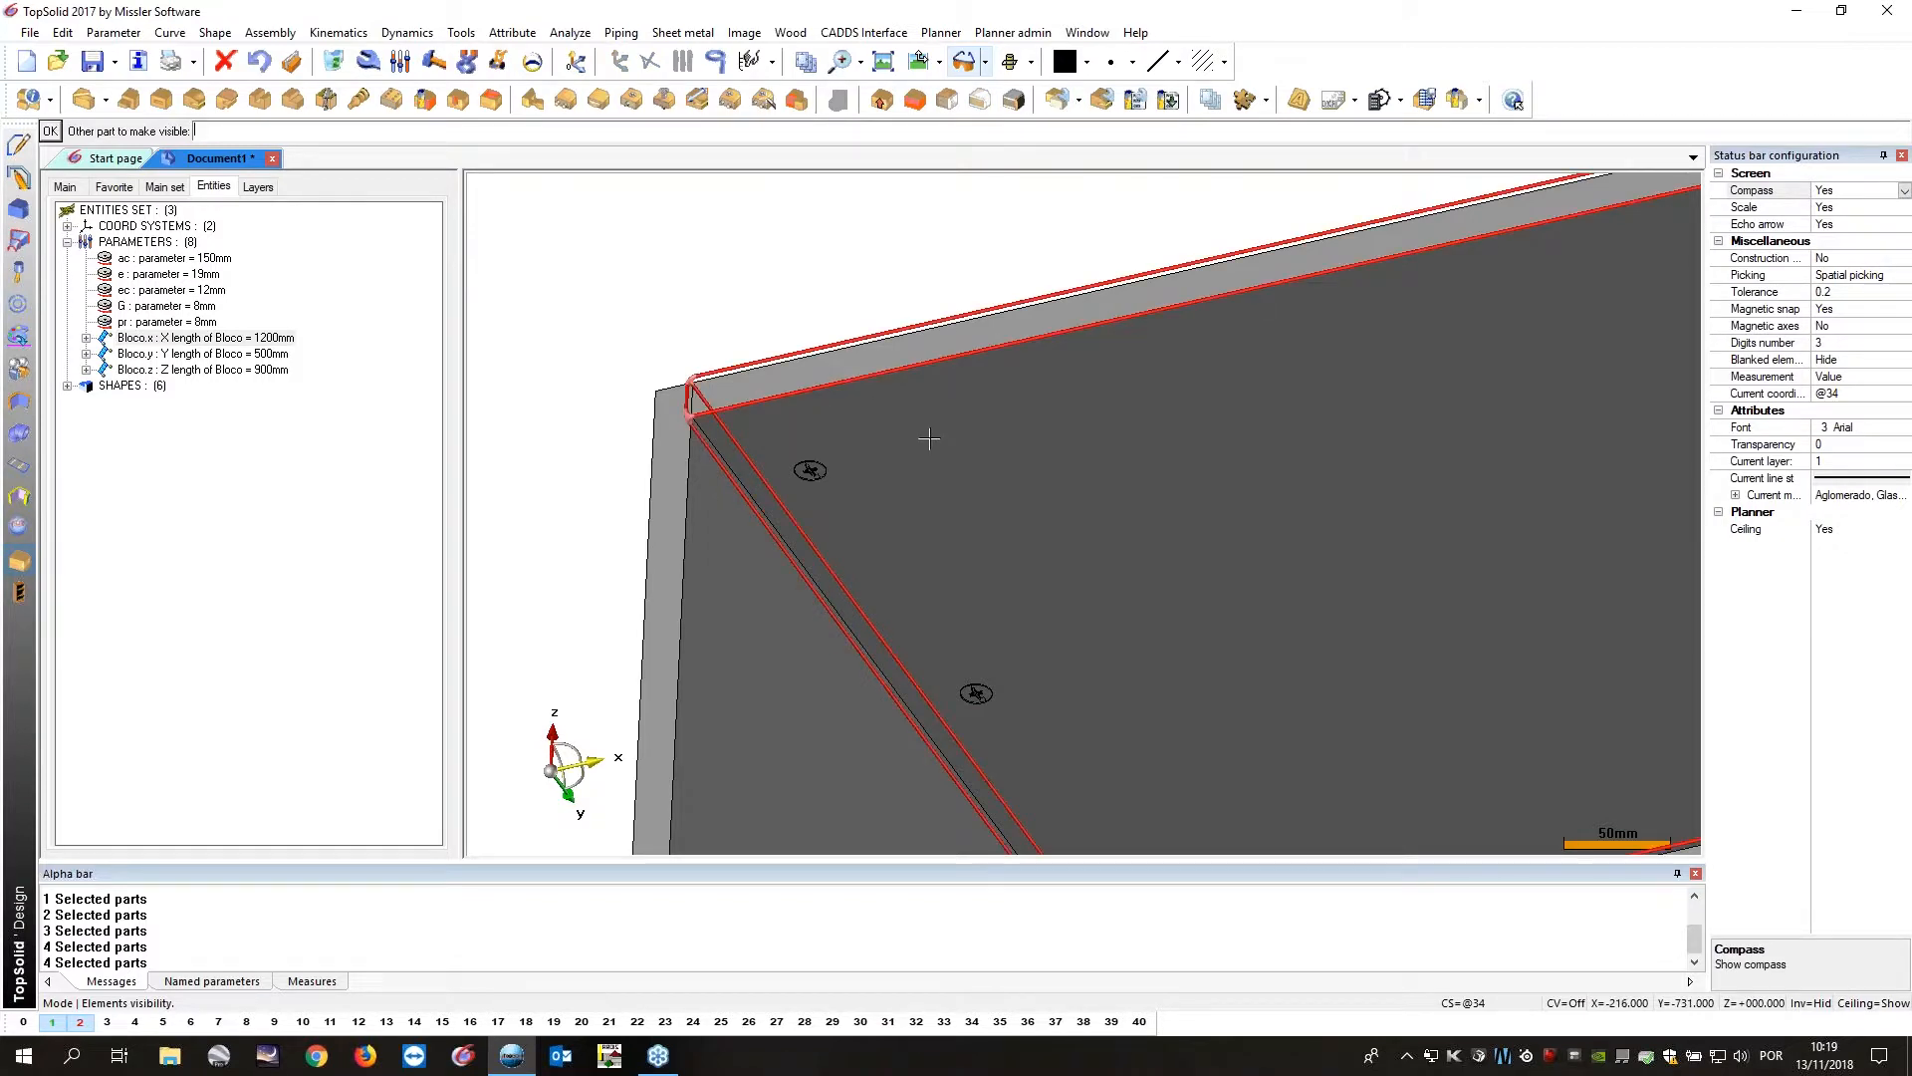
key("Return")
mouse_move(1066, 303)
middle_mouse_down()
mouse_move(1029, 435)
mouse_move(1076, 392)
mouse_move(1095, 296)
middle_mouse_up()
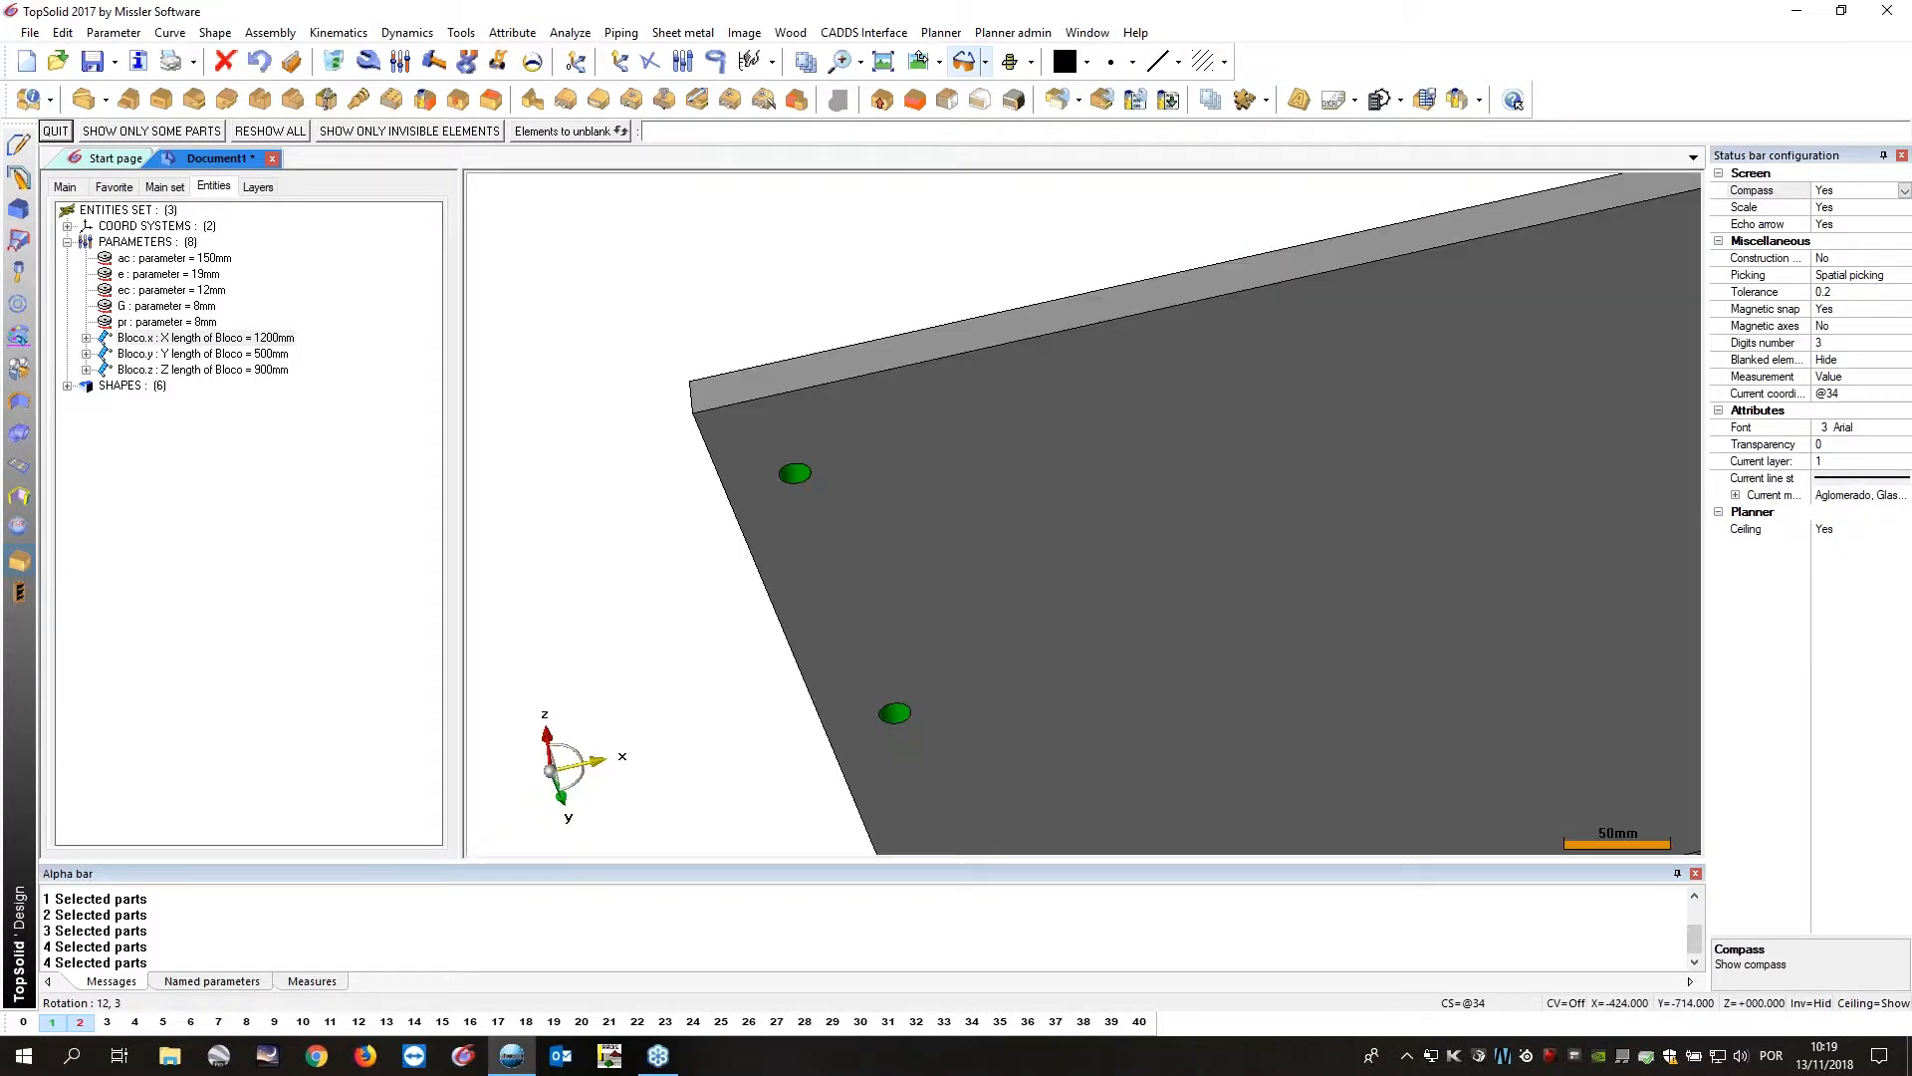
Examine the dowel and cam holes in the isolated top panel's edges and underside, and the rear groove.
scroll(1095, 296, "down", 5)
scroll(1185, 306, "up", 4)
middle_click_drag(1145, 394, 1047, 534)
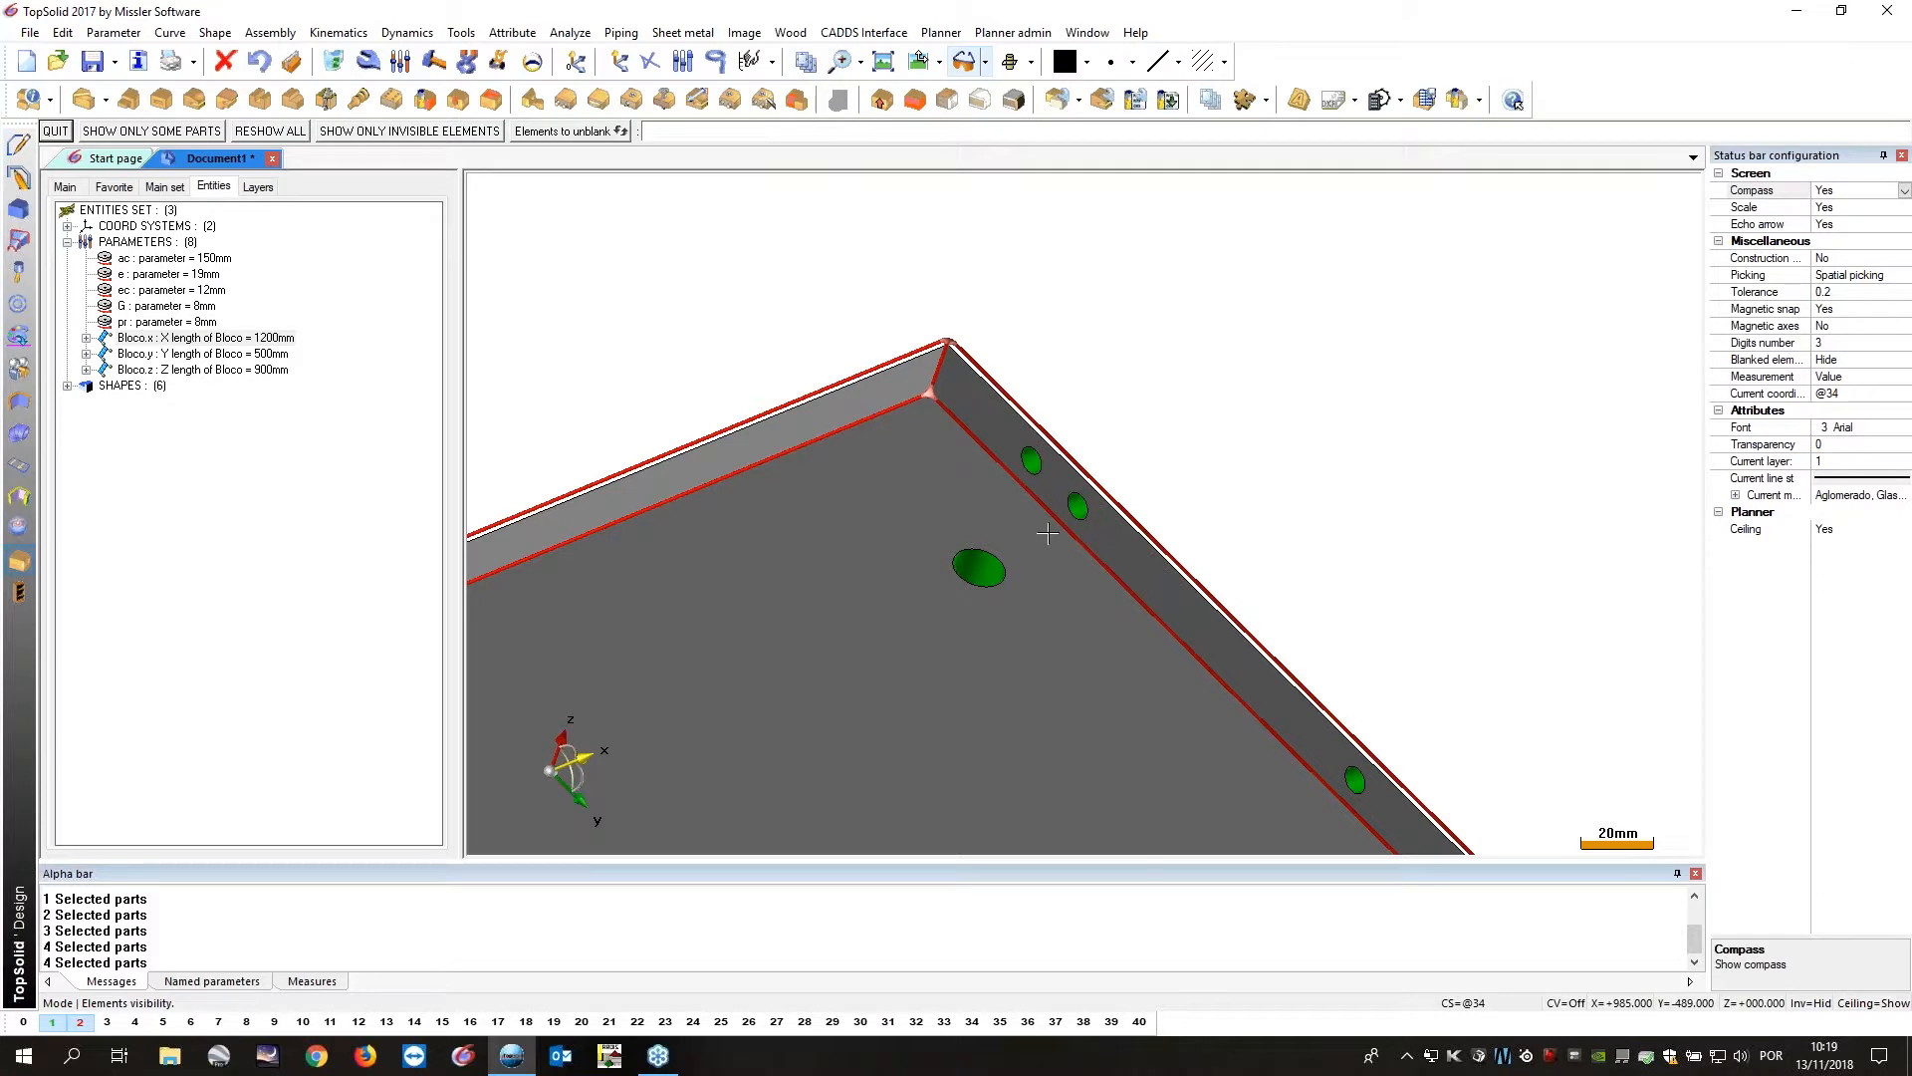
scroll(1048, 534, "down", 8)
middle_click_drag(1007, 393, 1131, 239)
scroll(874, 577, "up", 5)
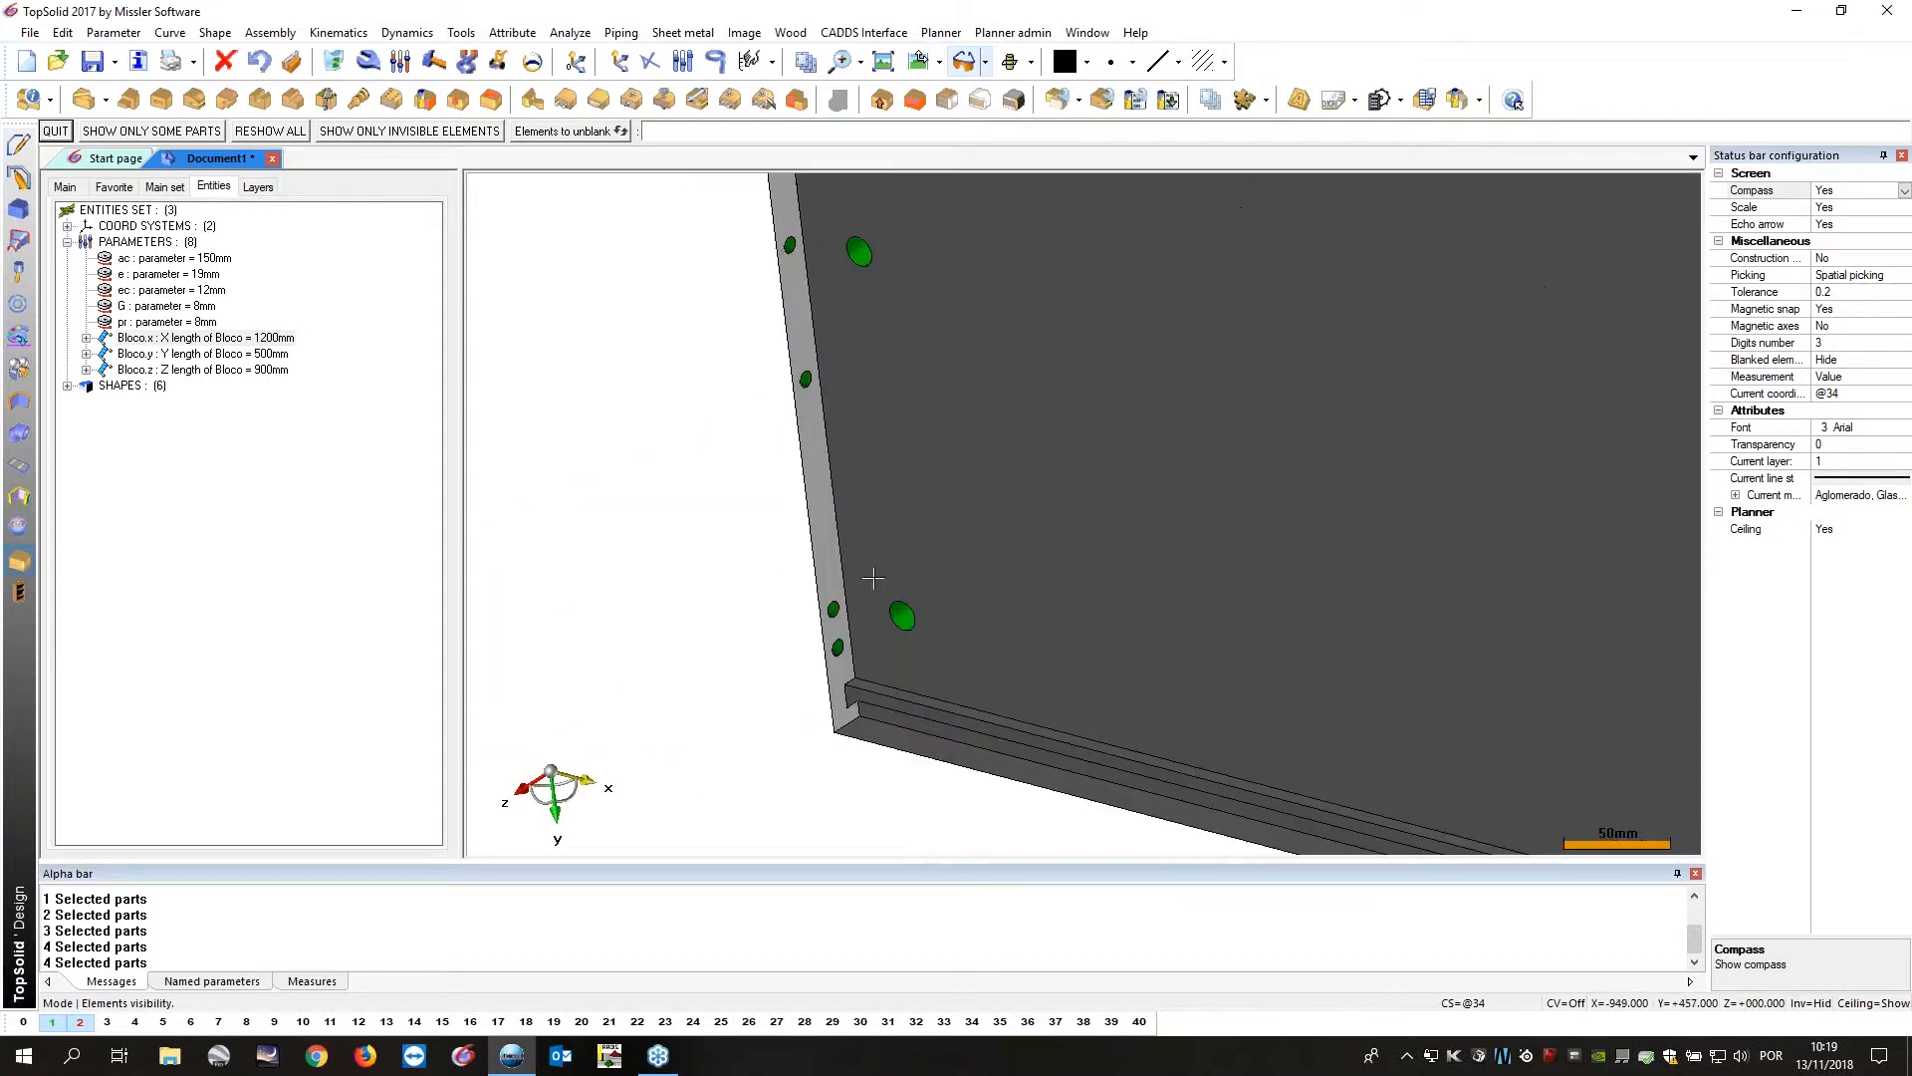
scroll(851, 598, "up", 5)
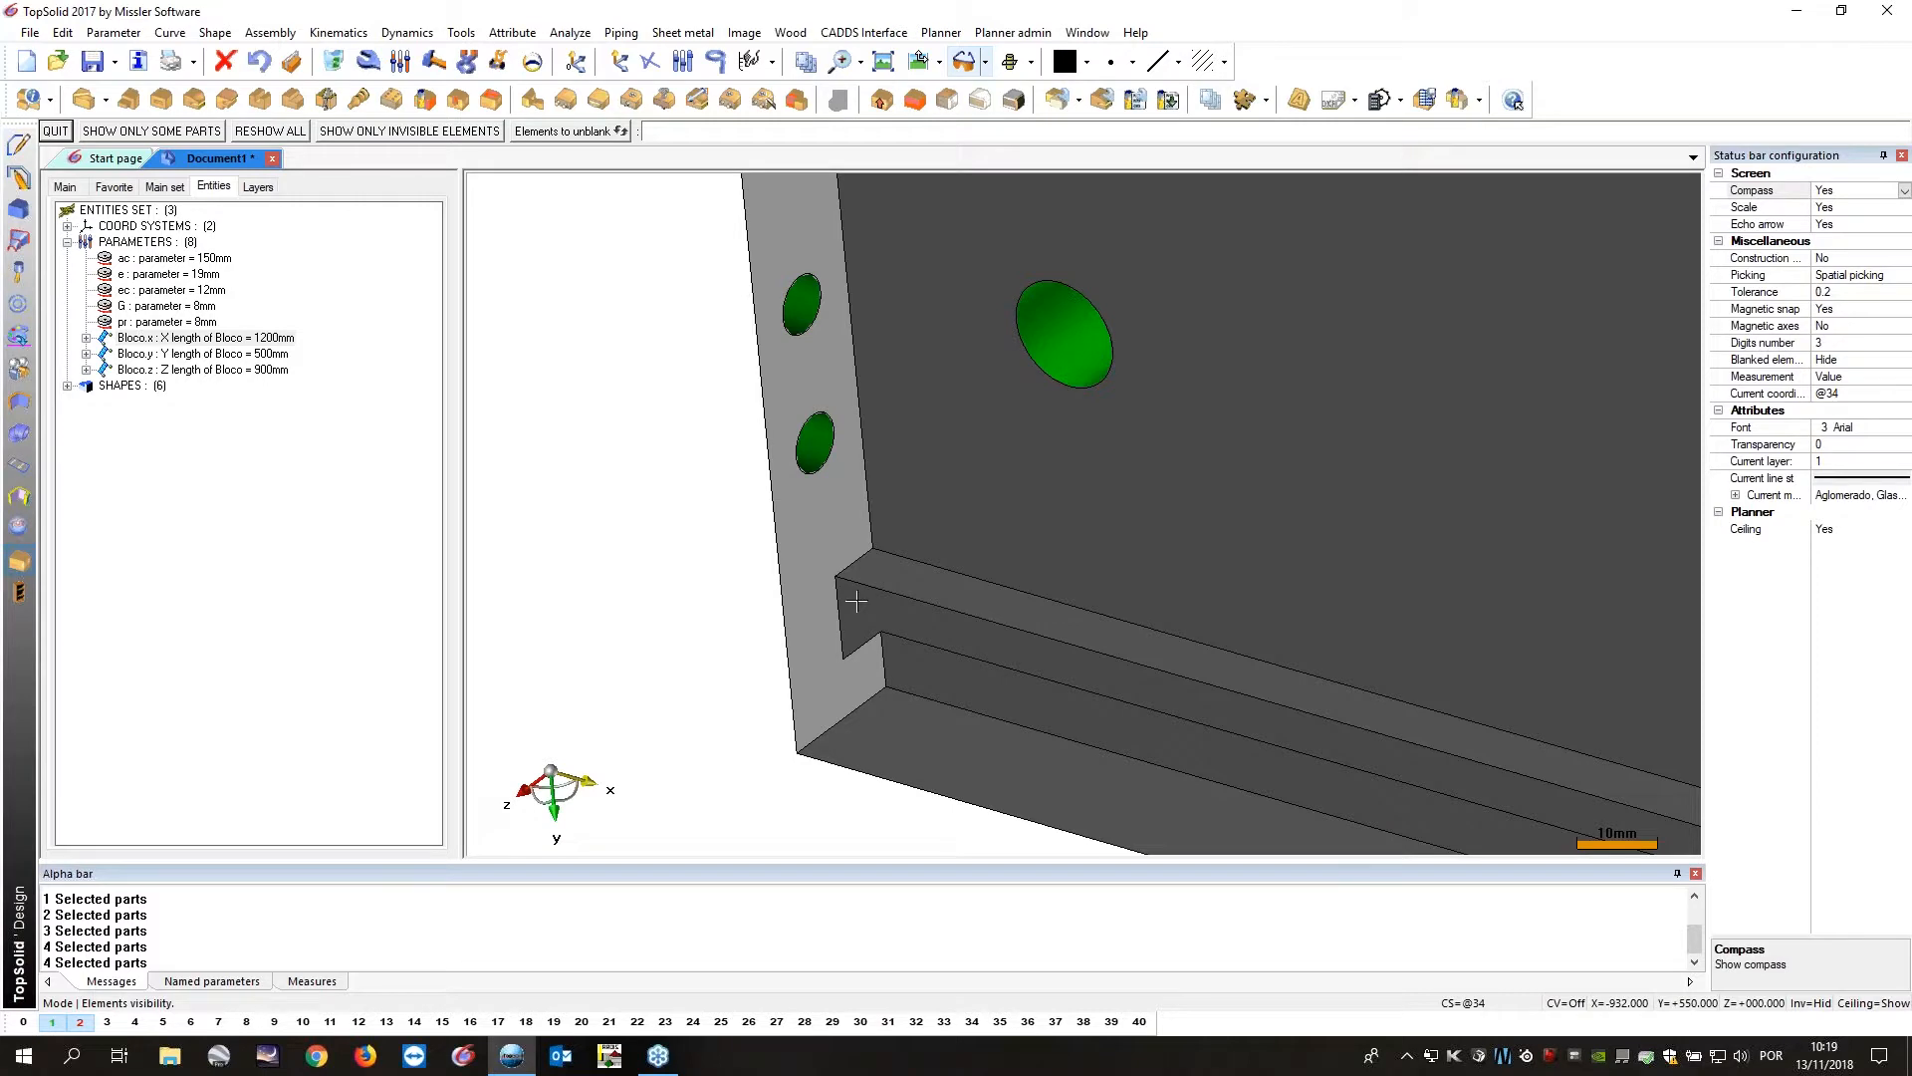
scroll(774, 497, "down", 5)
scroll(767, 498, "up", 3)
mouse_move(825, 426)
middle_mouse_down()
mouse_move(939, 444)
mouse_move(808, 431)
middle_mouse_up()
scroll(852, 465, "down", 8)
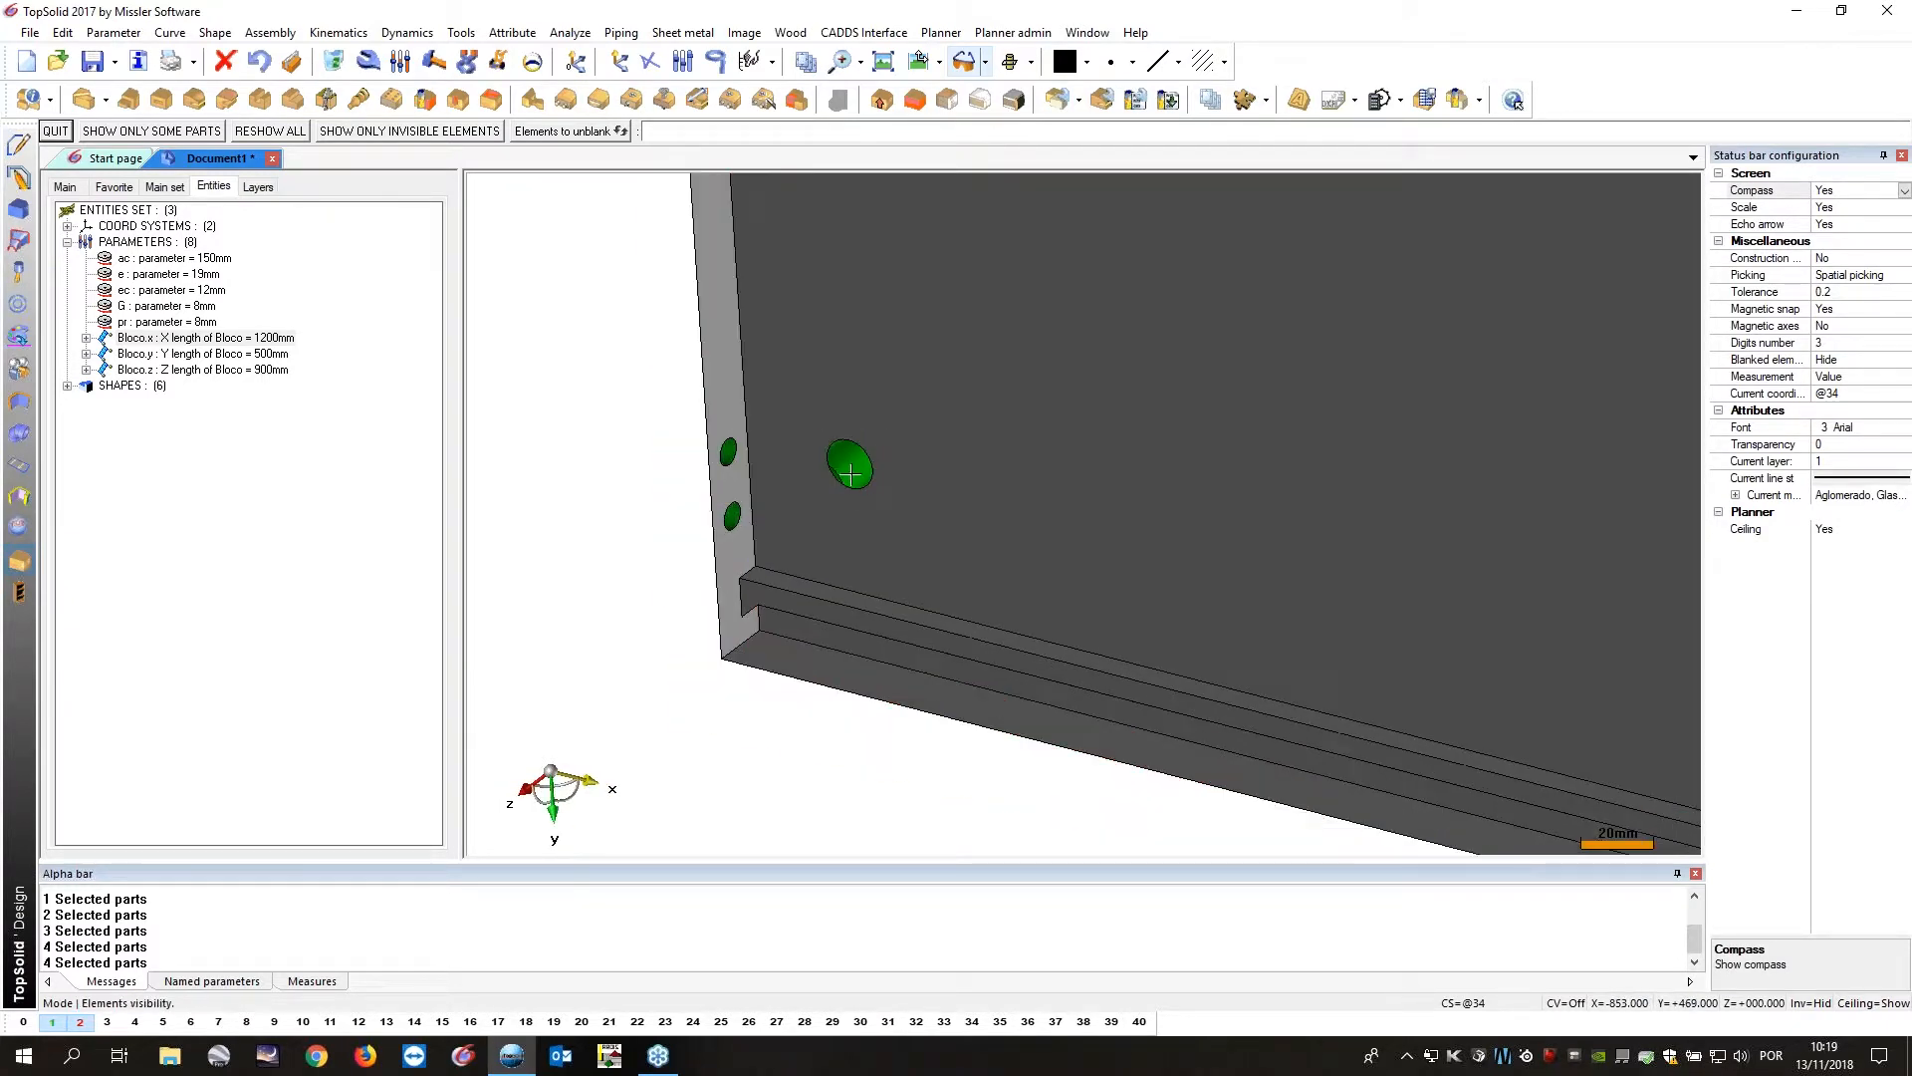
middle_click_drag(942, 417, 852, 647)
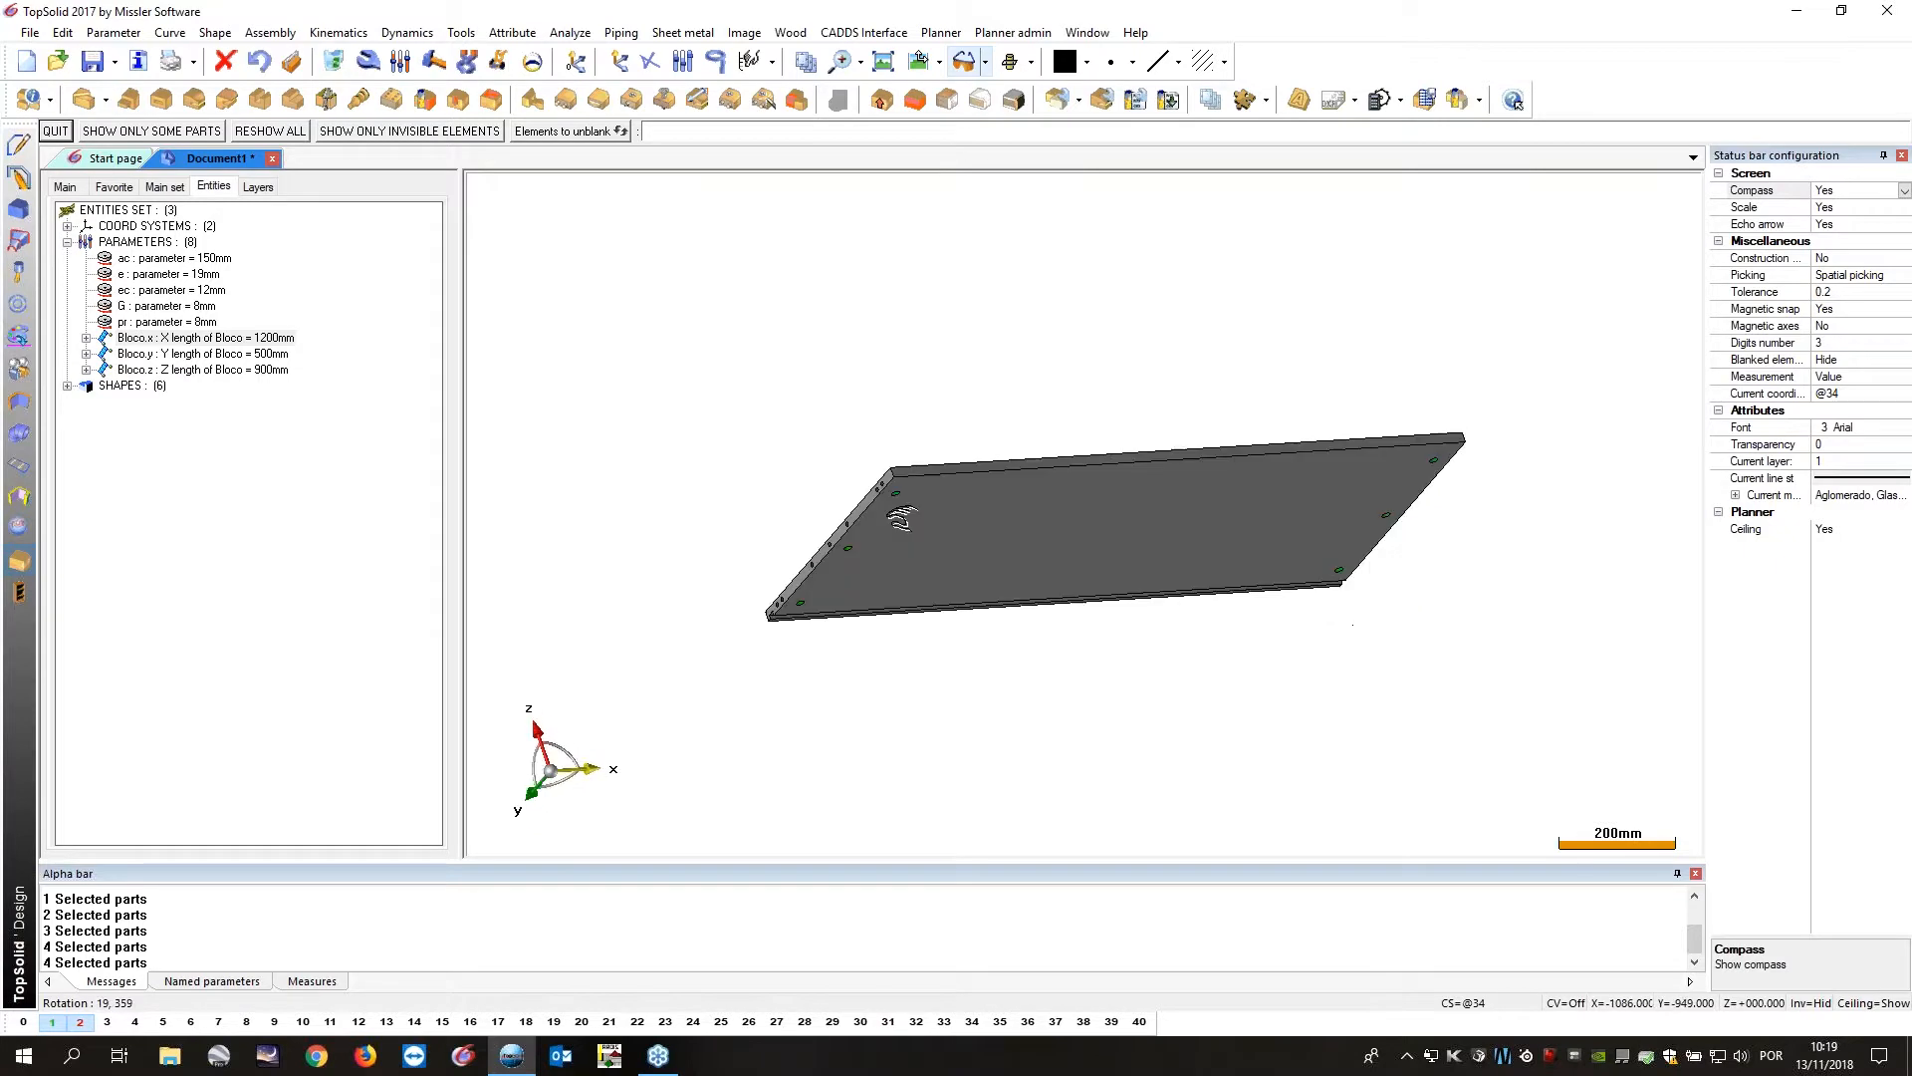
scroll(941, 427, "up", 8)
scroll(768, 568, "down", 3)
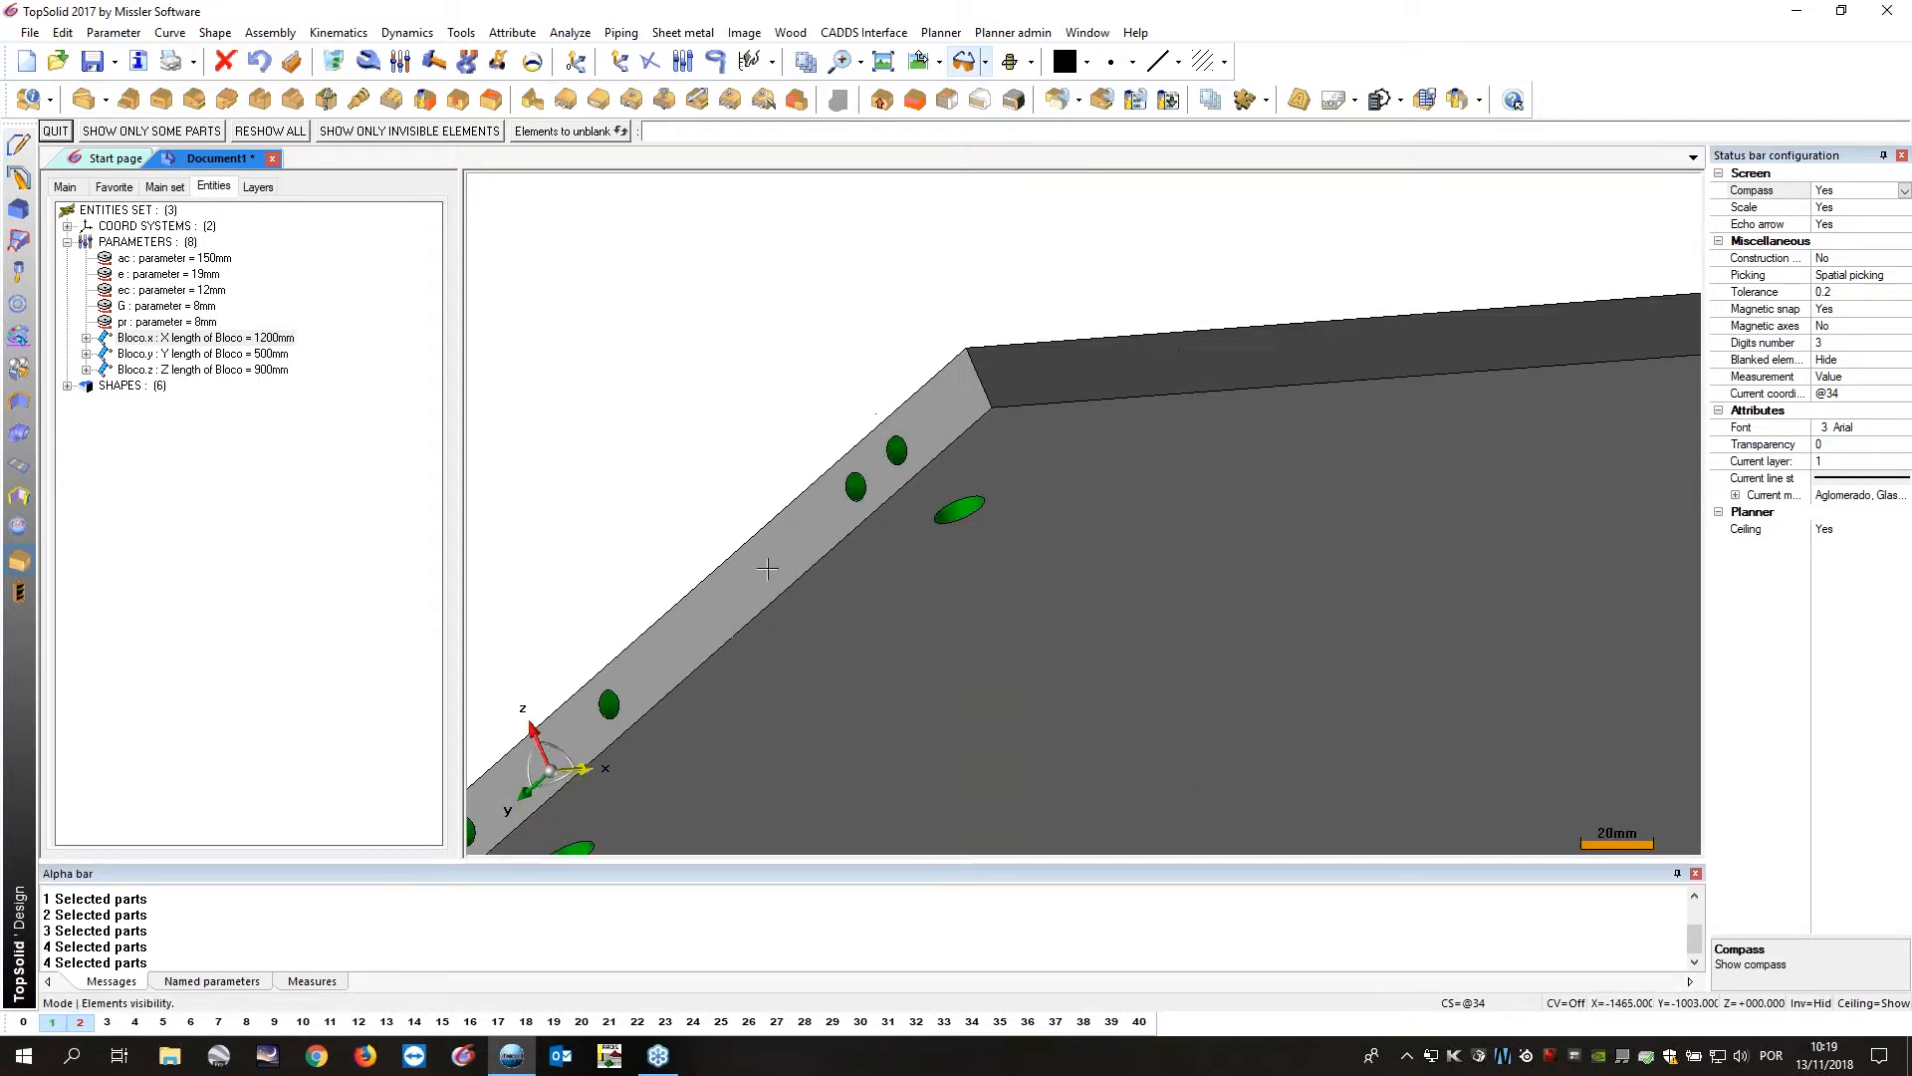
scroll(1055, 570, "down", 2)
middle_click_drag(1055, 571, 999, 513)
scroll(999, 513, "down", 2)
middle_click_drag(1064, 445, 1081, 528)
Reshow all hidden parts of the cabinet.
left_click(266, 131)
middle_click_drag(887, 362, 917, 255)
middle_click_drag(974, 348, 840, 422)
Display layer 0, hide it again, and inspect the assembled cabinet from below and from the front.
left_click(24, 1022)
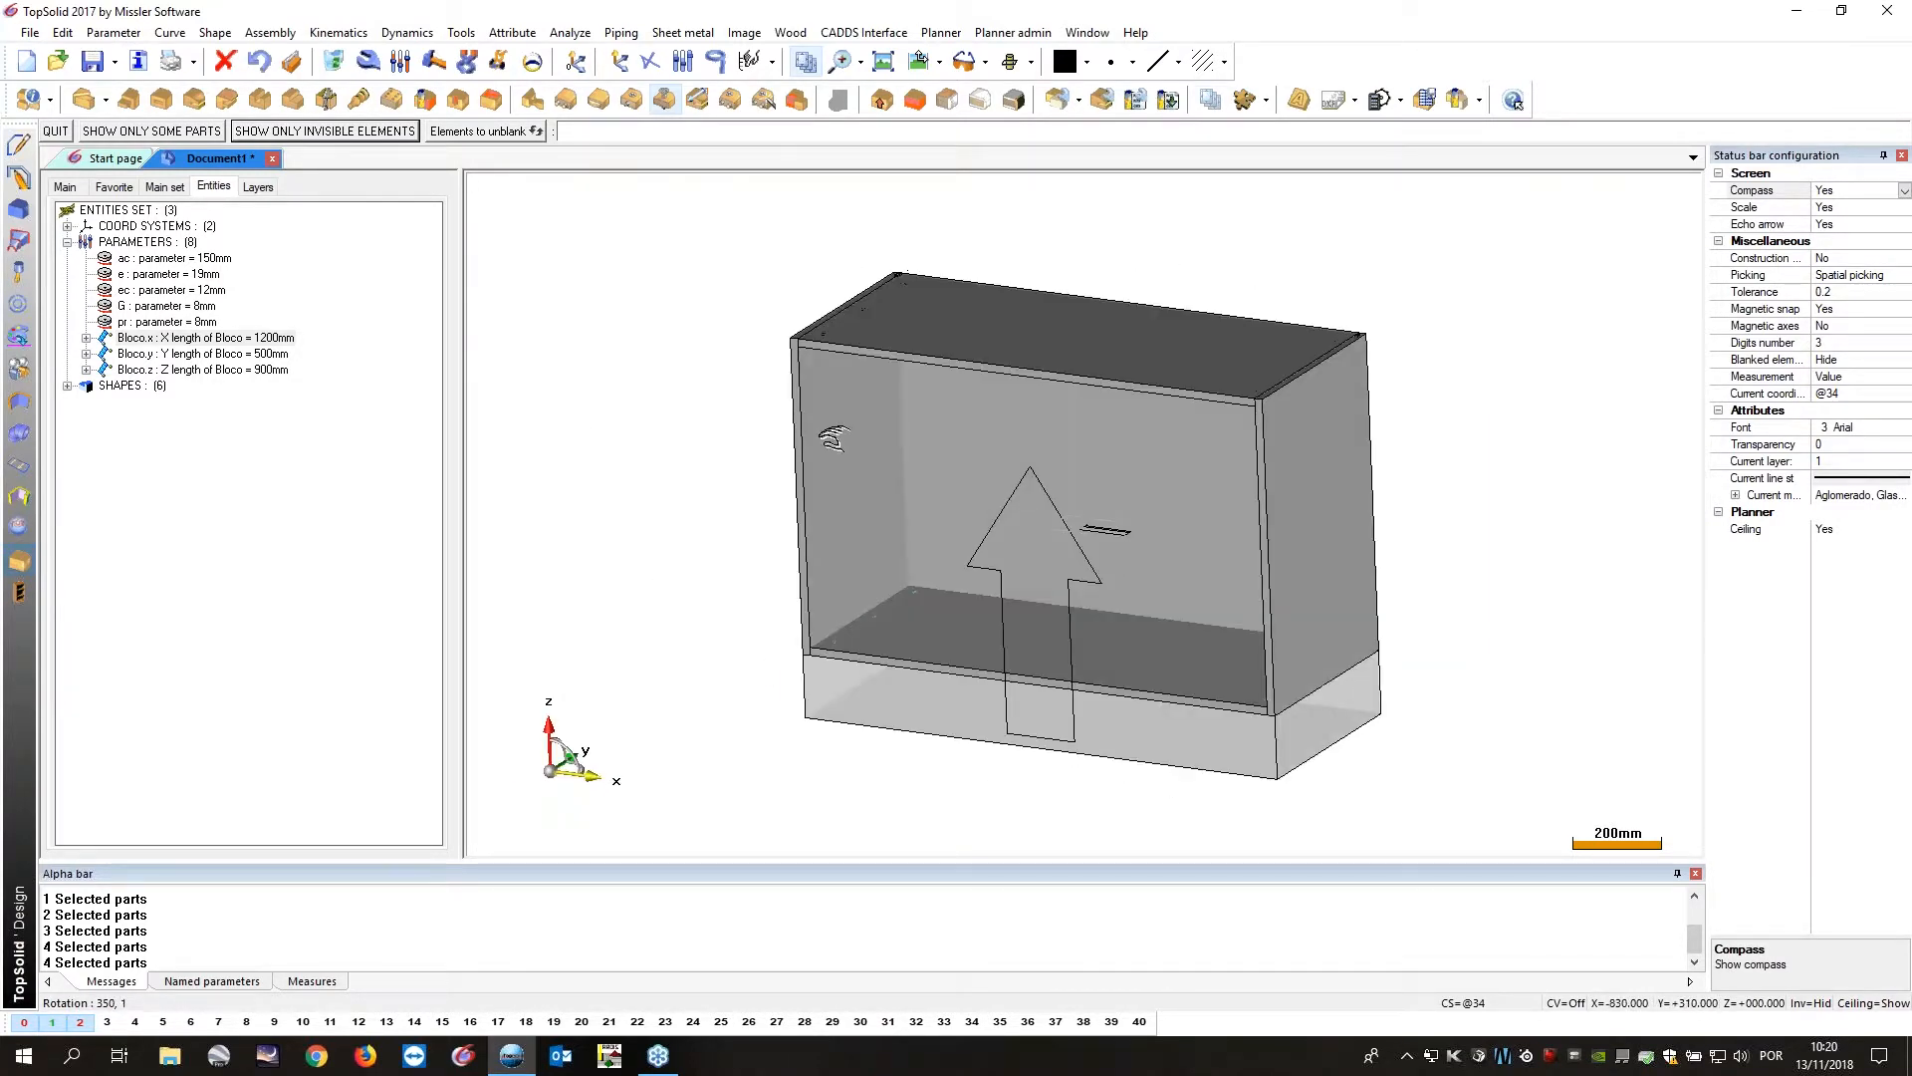
left_click(24, 1022)
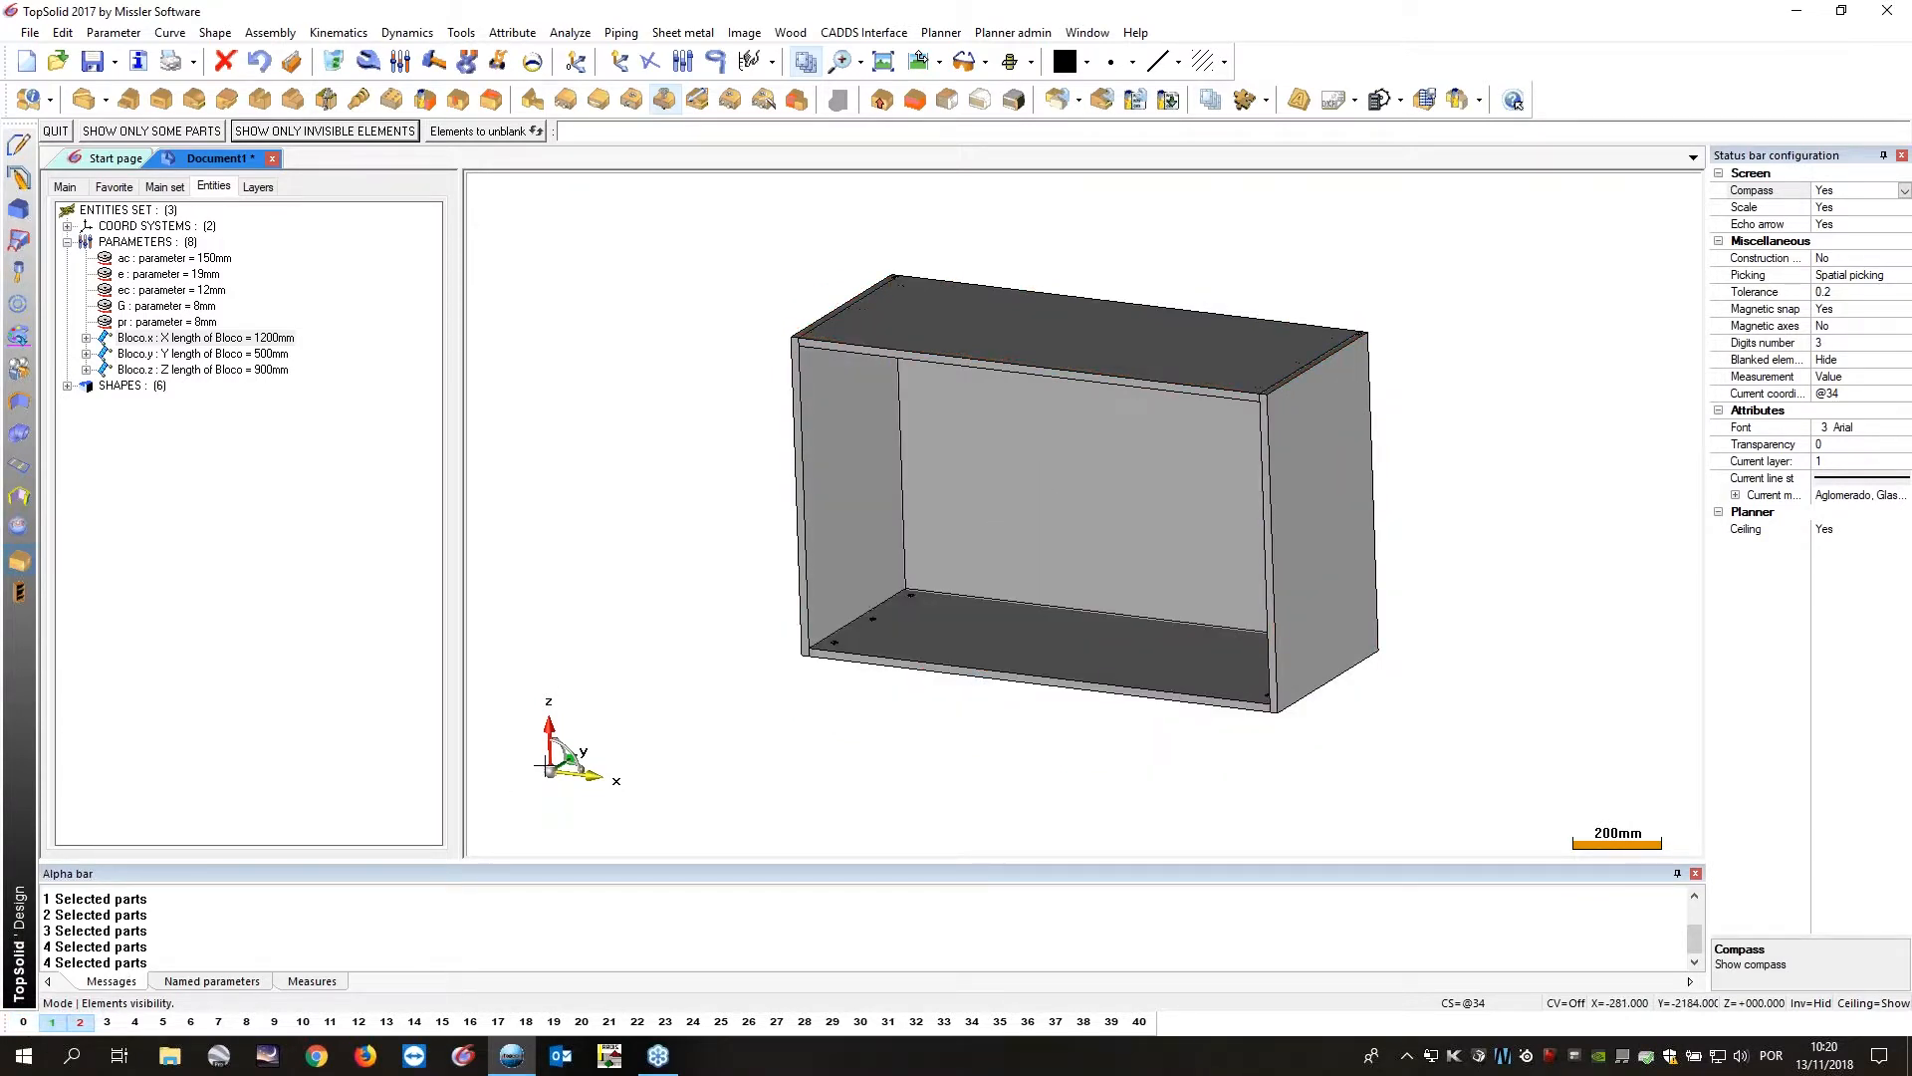
middle_click_drag(594, 735, 732, 528)
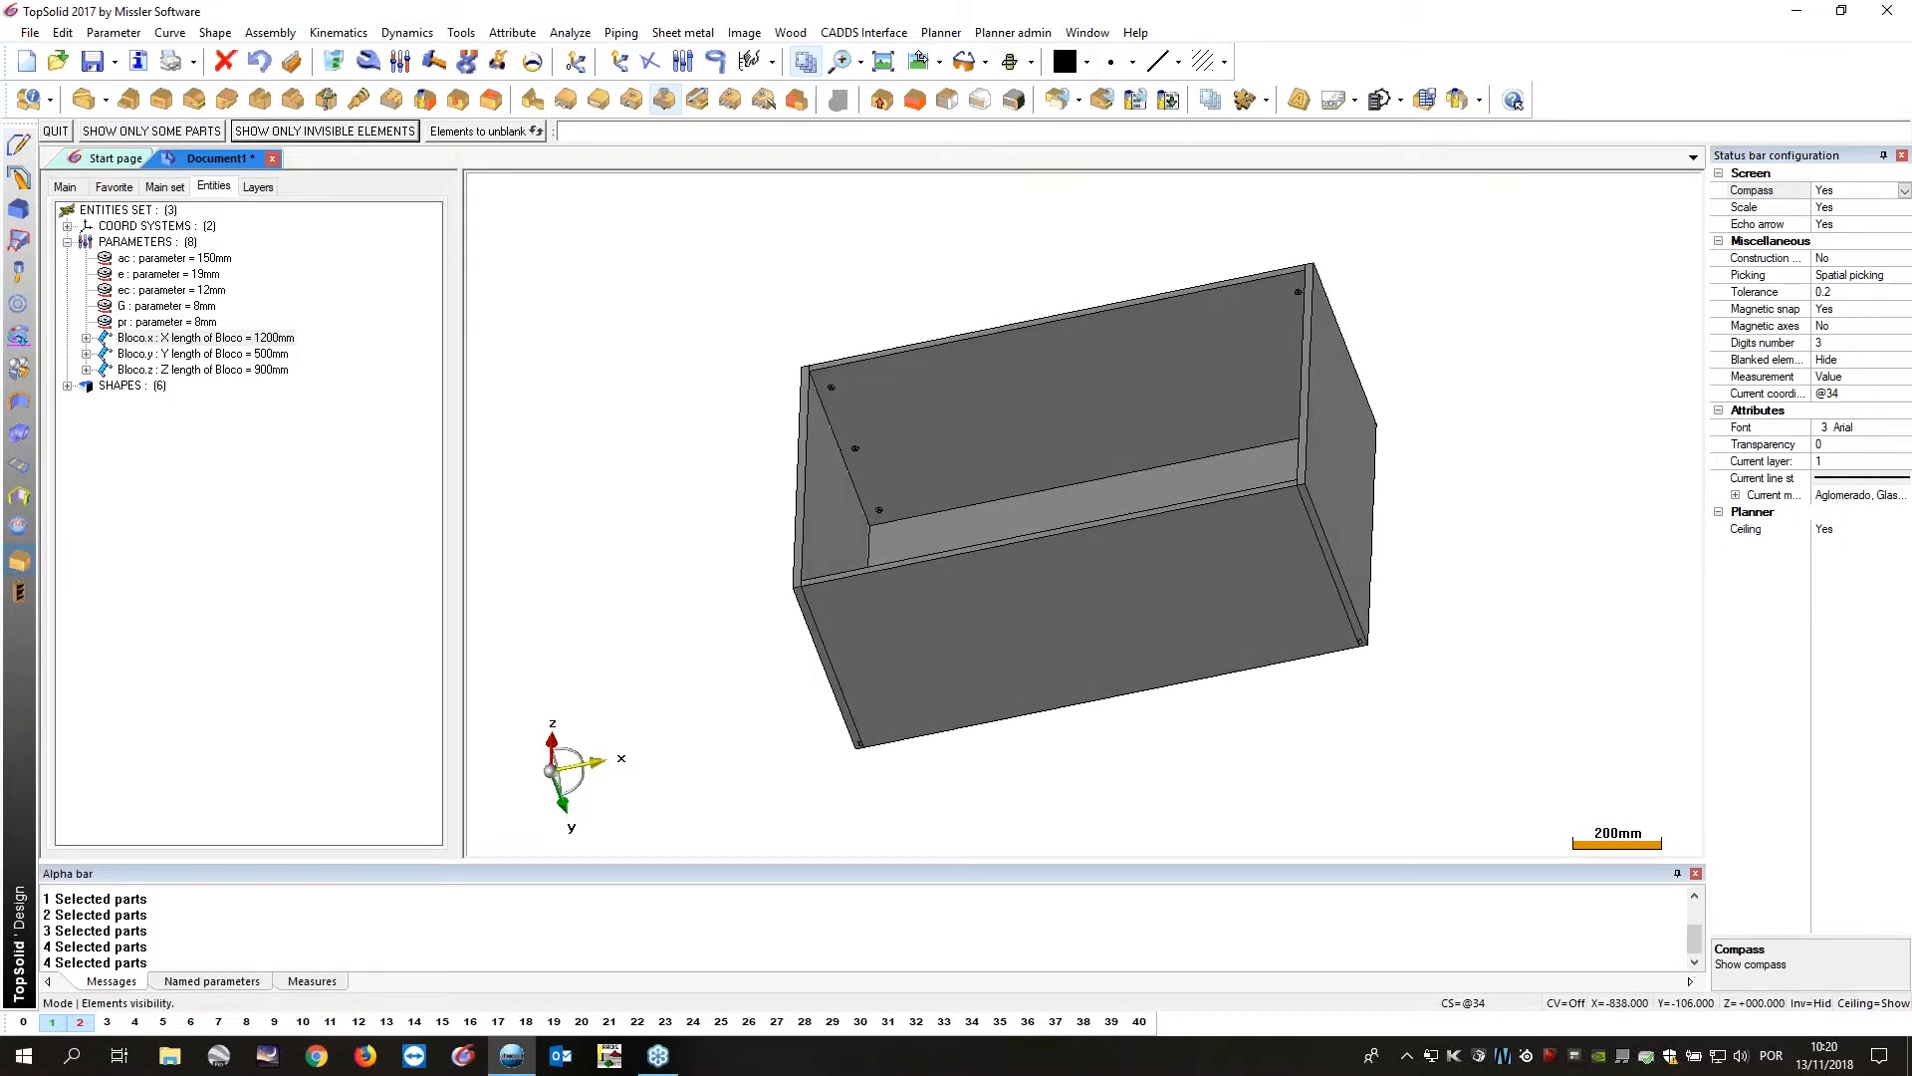
middle_click_drag(735, 433, 704, 440)
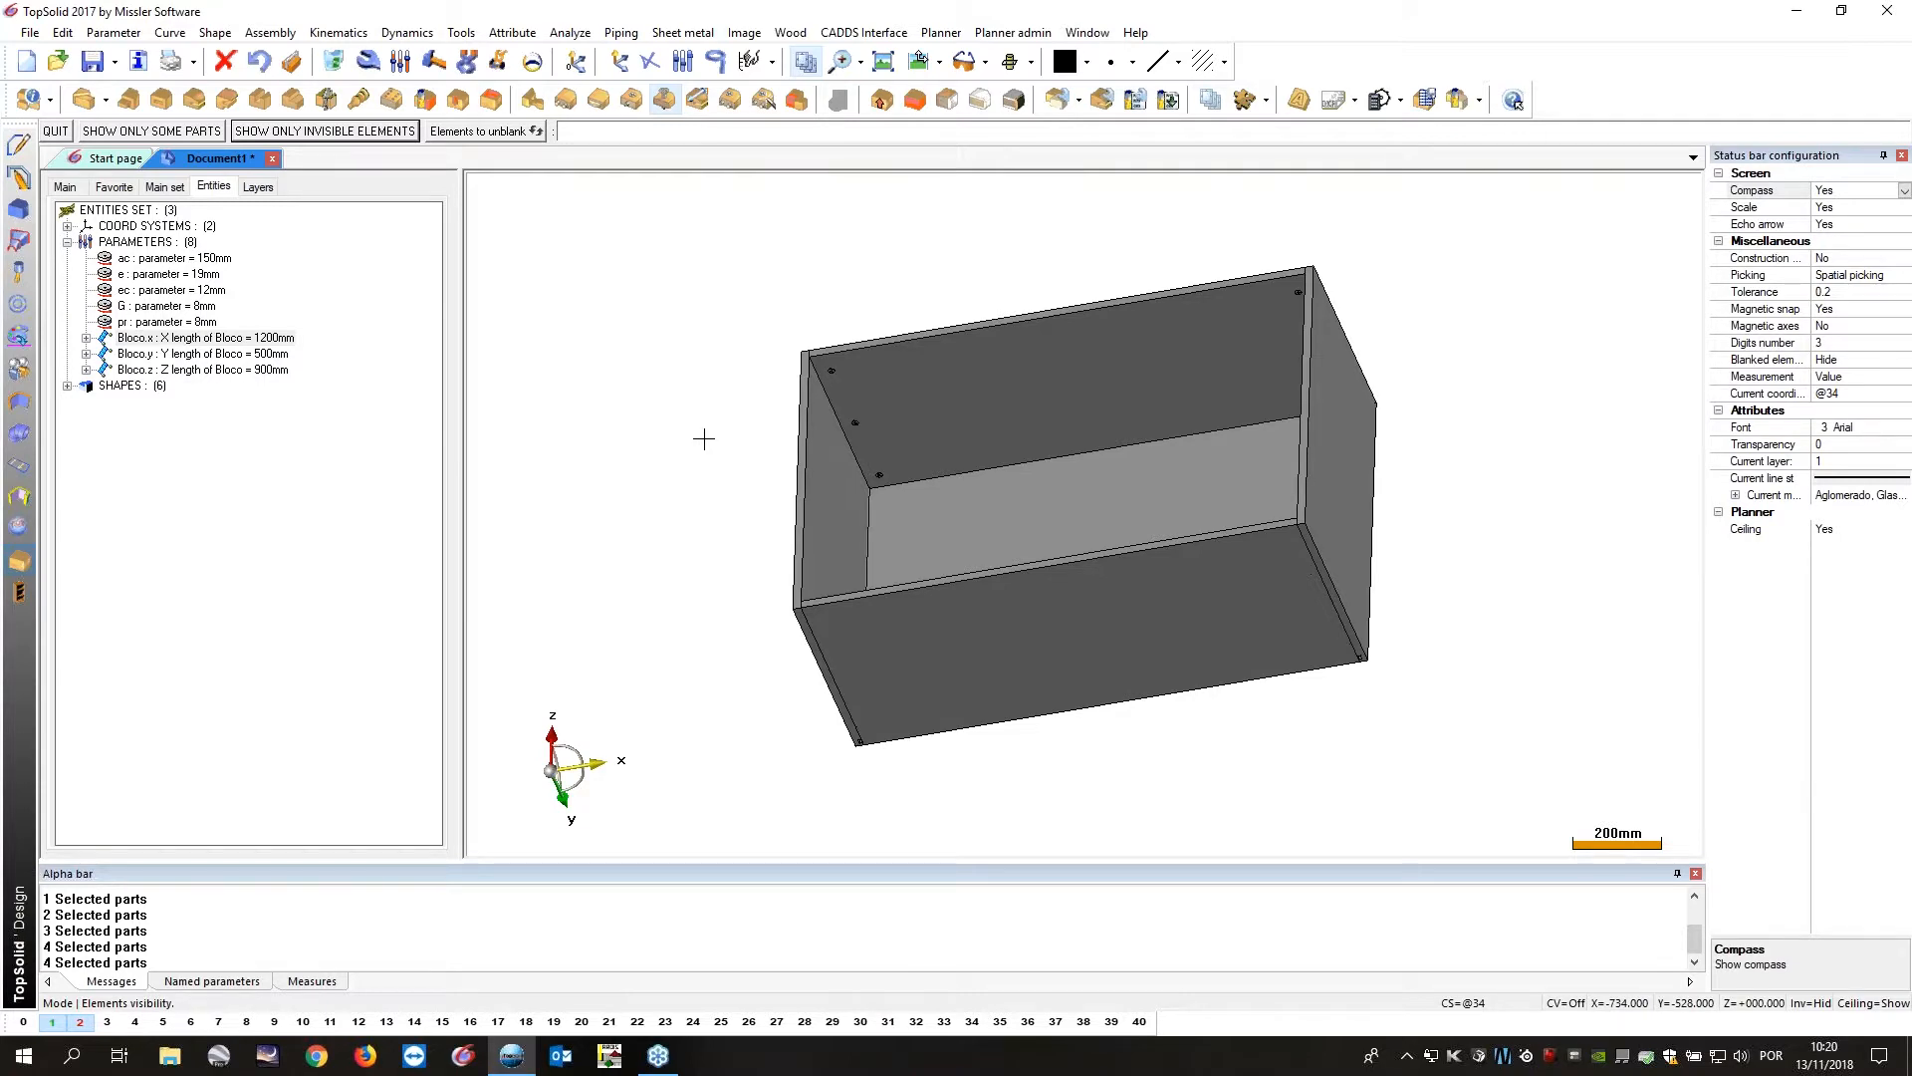
middle_click_drag(697, 398, 697, 308)
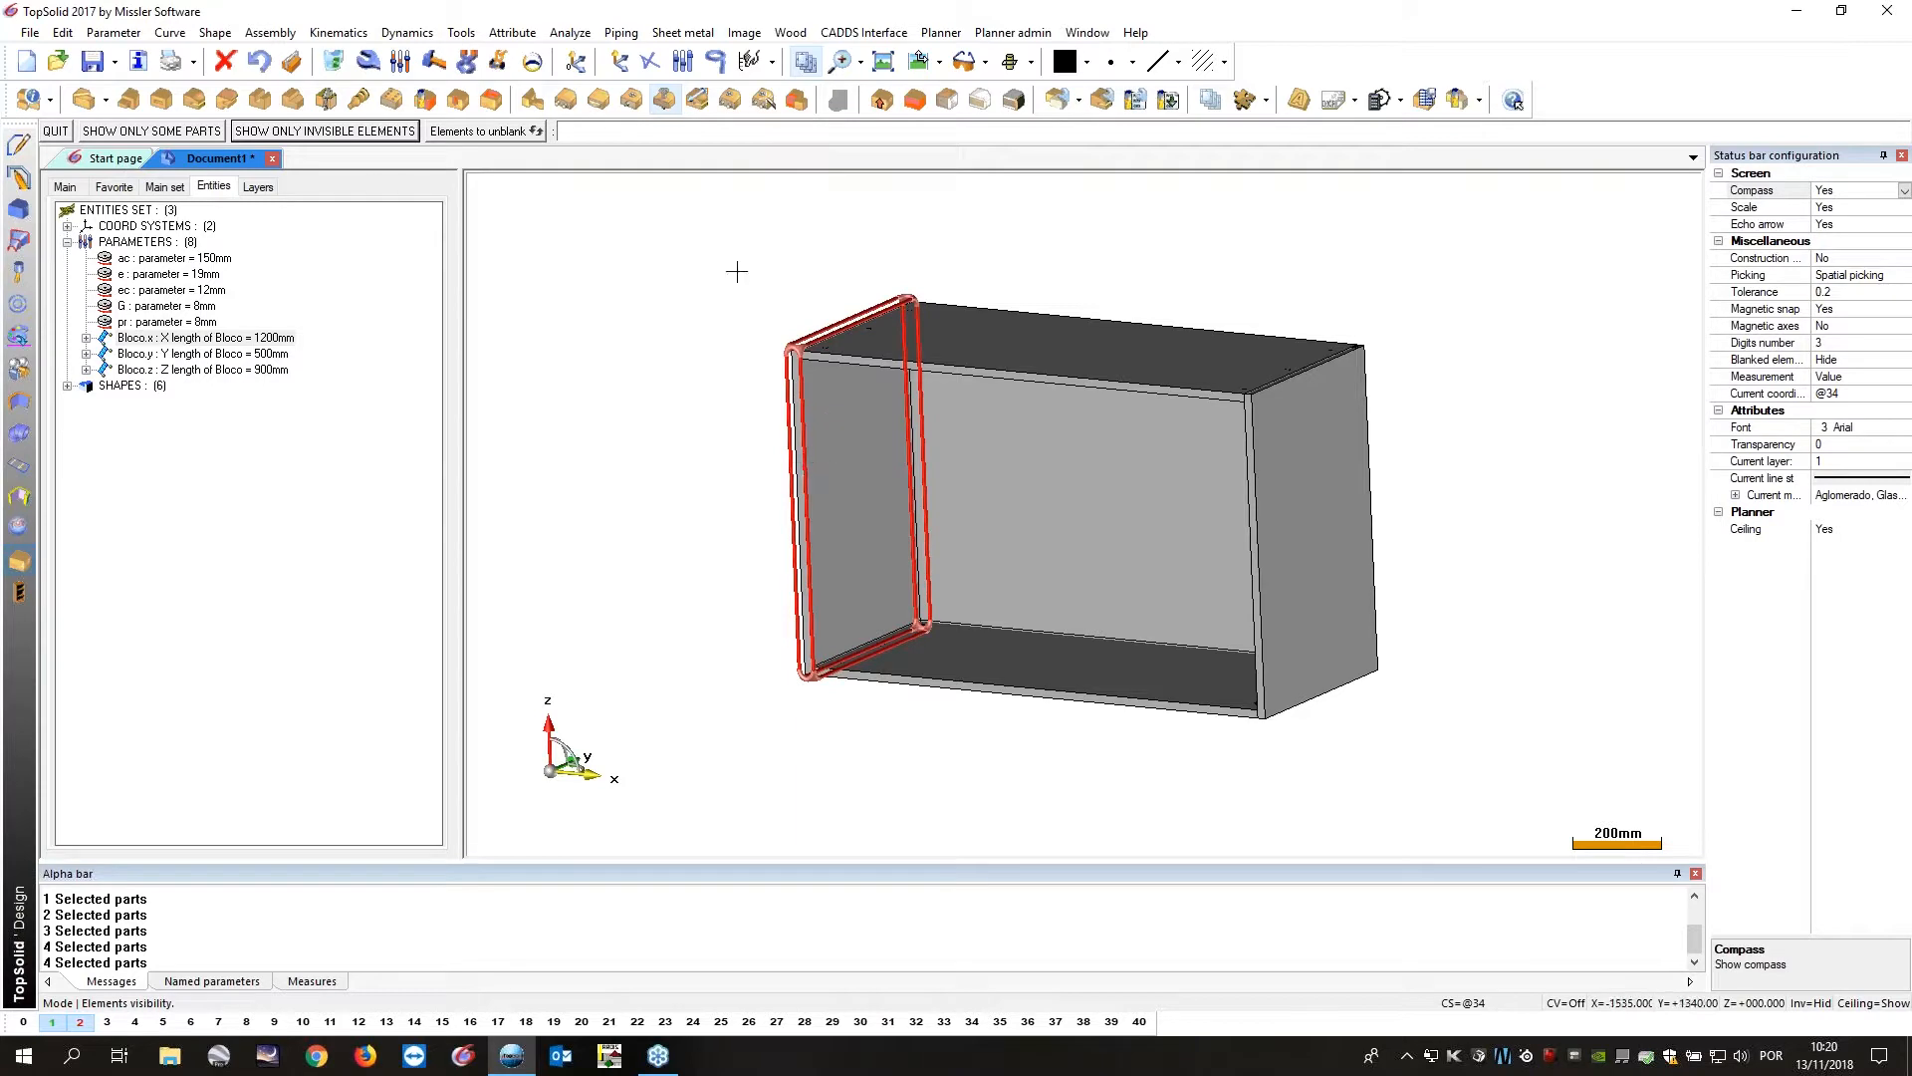
Create a new Design document without a template.
left_click(117, 165)
left_click(27, 62)
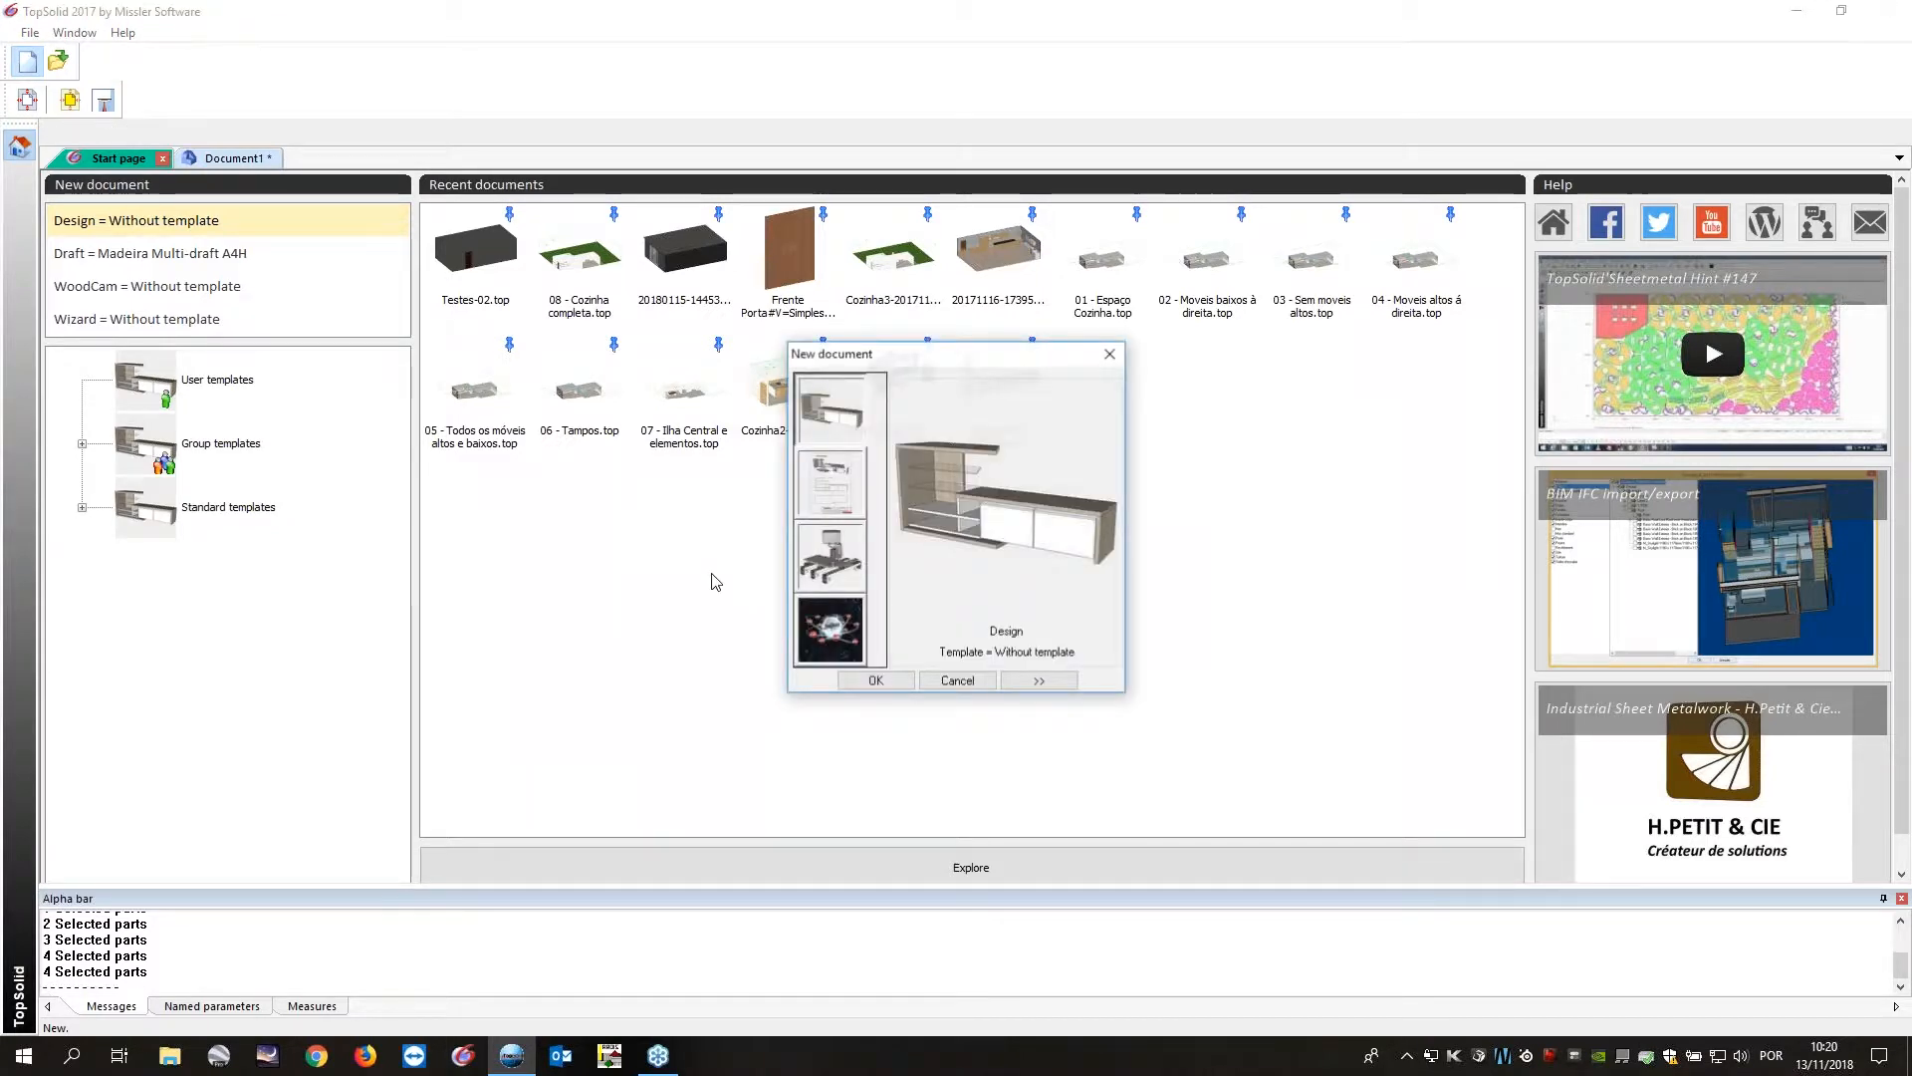
left_click(875, 681)
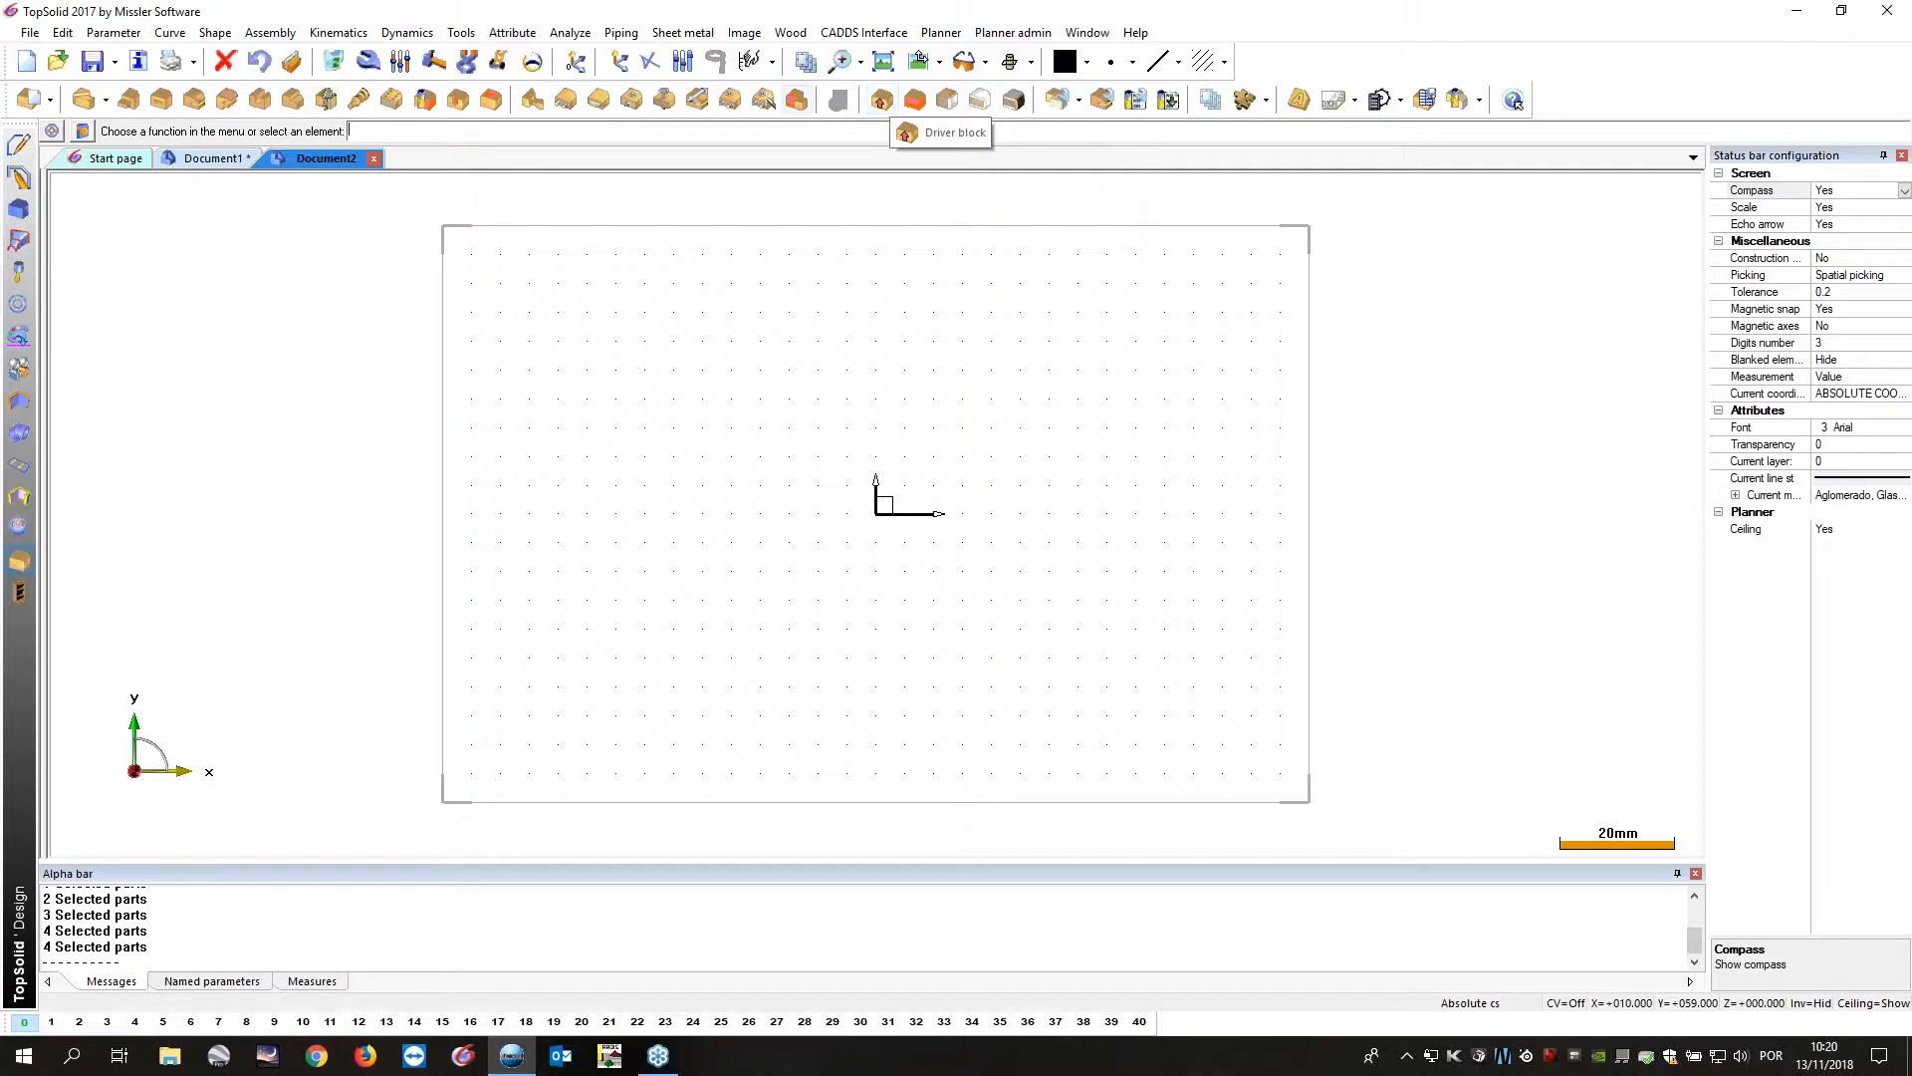
Sketch a horizontal rectangle about 656 by 219 mm as the base profile for a solid extrusion.
left_click(17, 211)
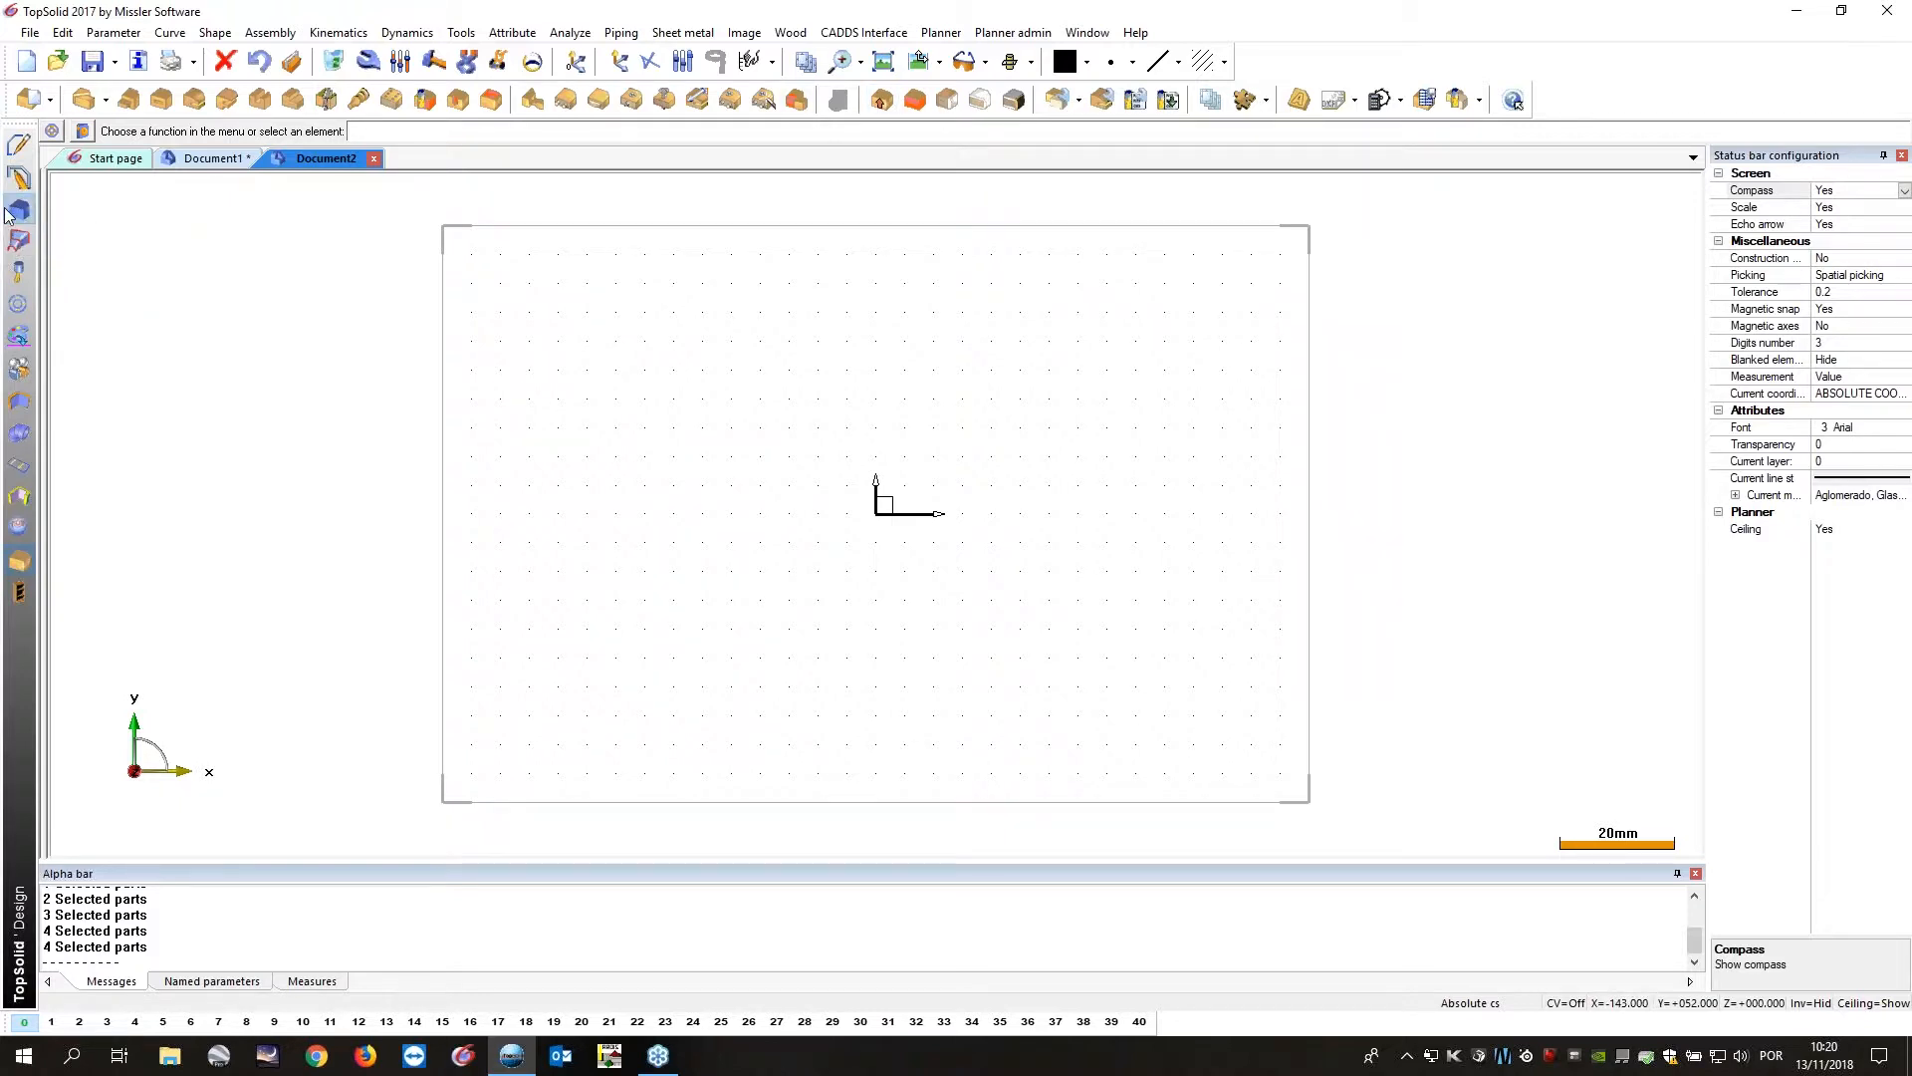
scroll(782, 487, "down", 5)
middle_click_drag(781, 487, 912, 500)
middle_click(920, 508)
left_click(596, 370)
left_click(1434, 652)
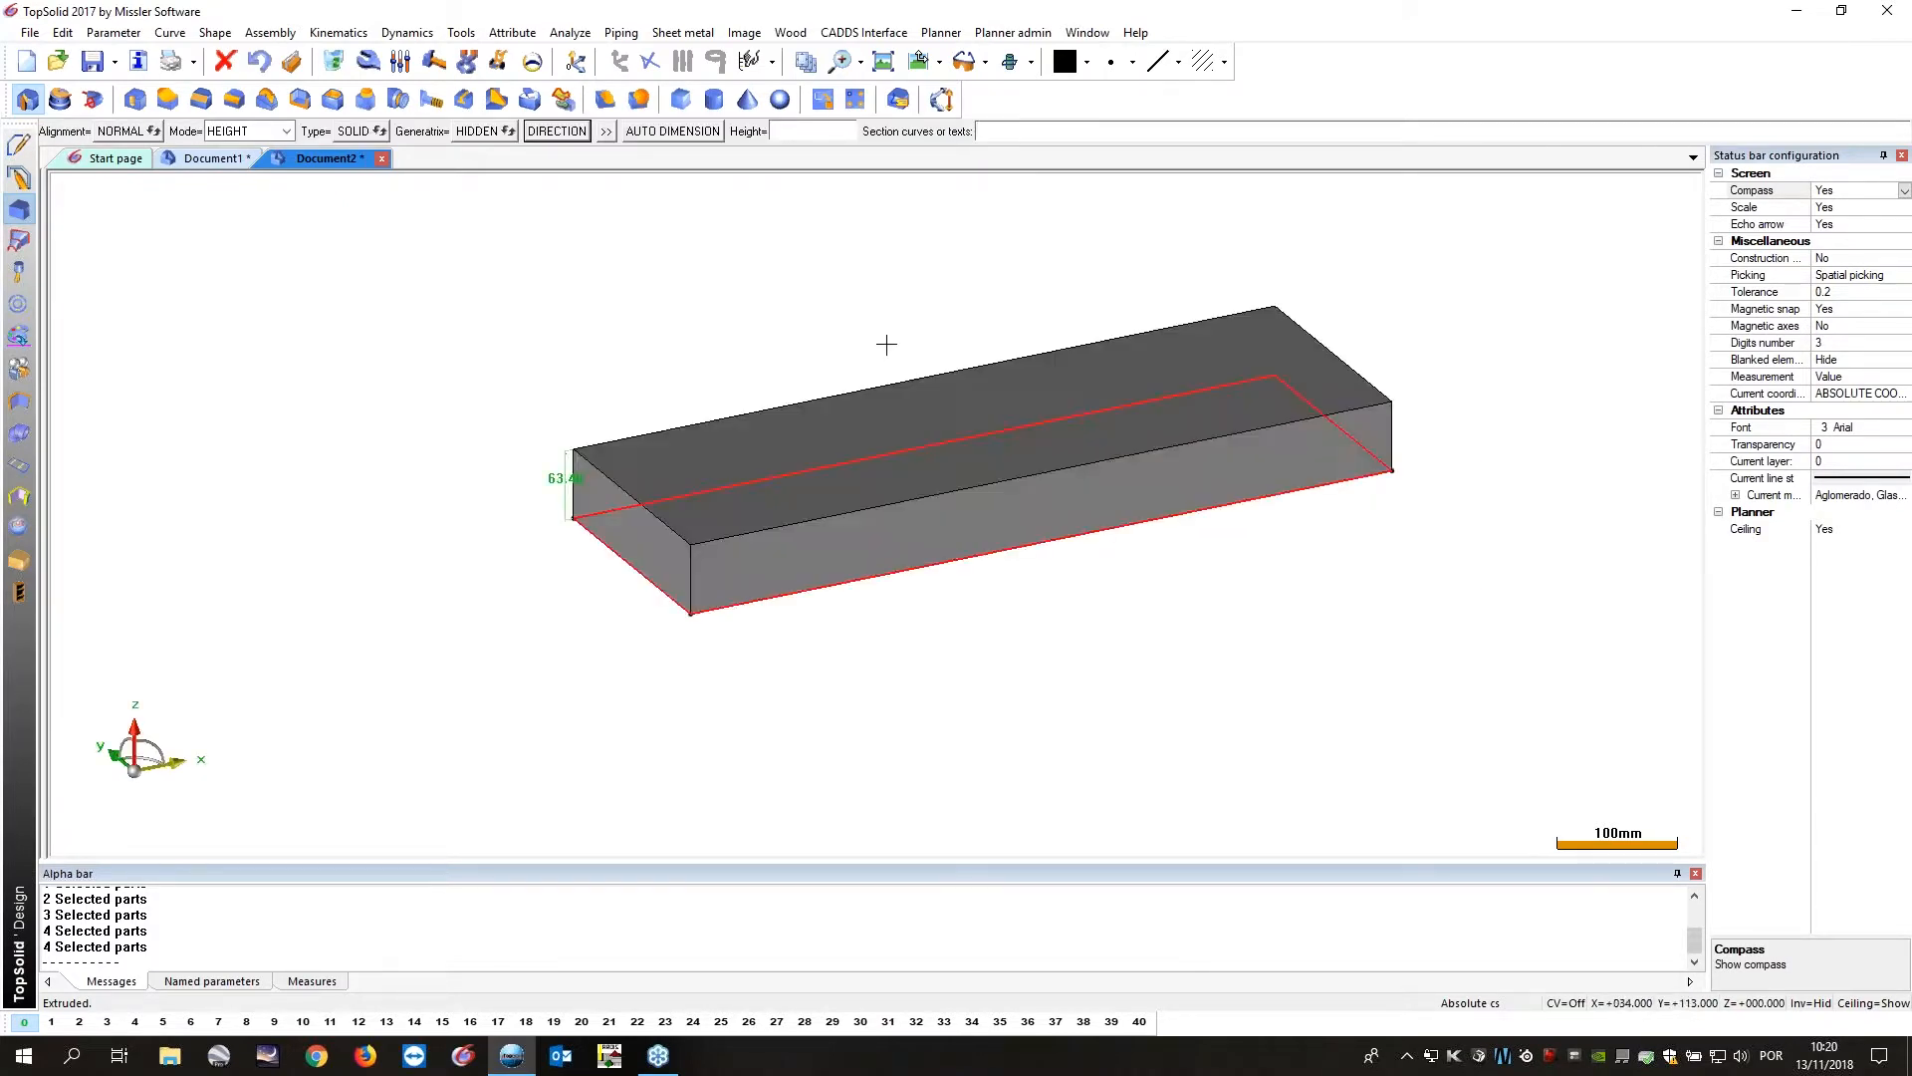
Add automatic dimensions to the rectangle and extrude it vertically about 661 mm into a solid block.
middle_click_drag(615, 213, 555, 333)
left_click(671, 135)
left_click(173, 137)
left_click(149, 135)
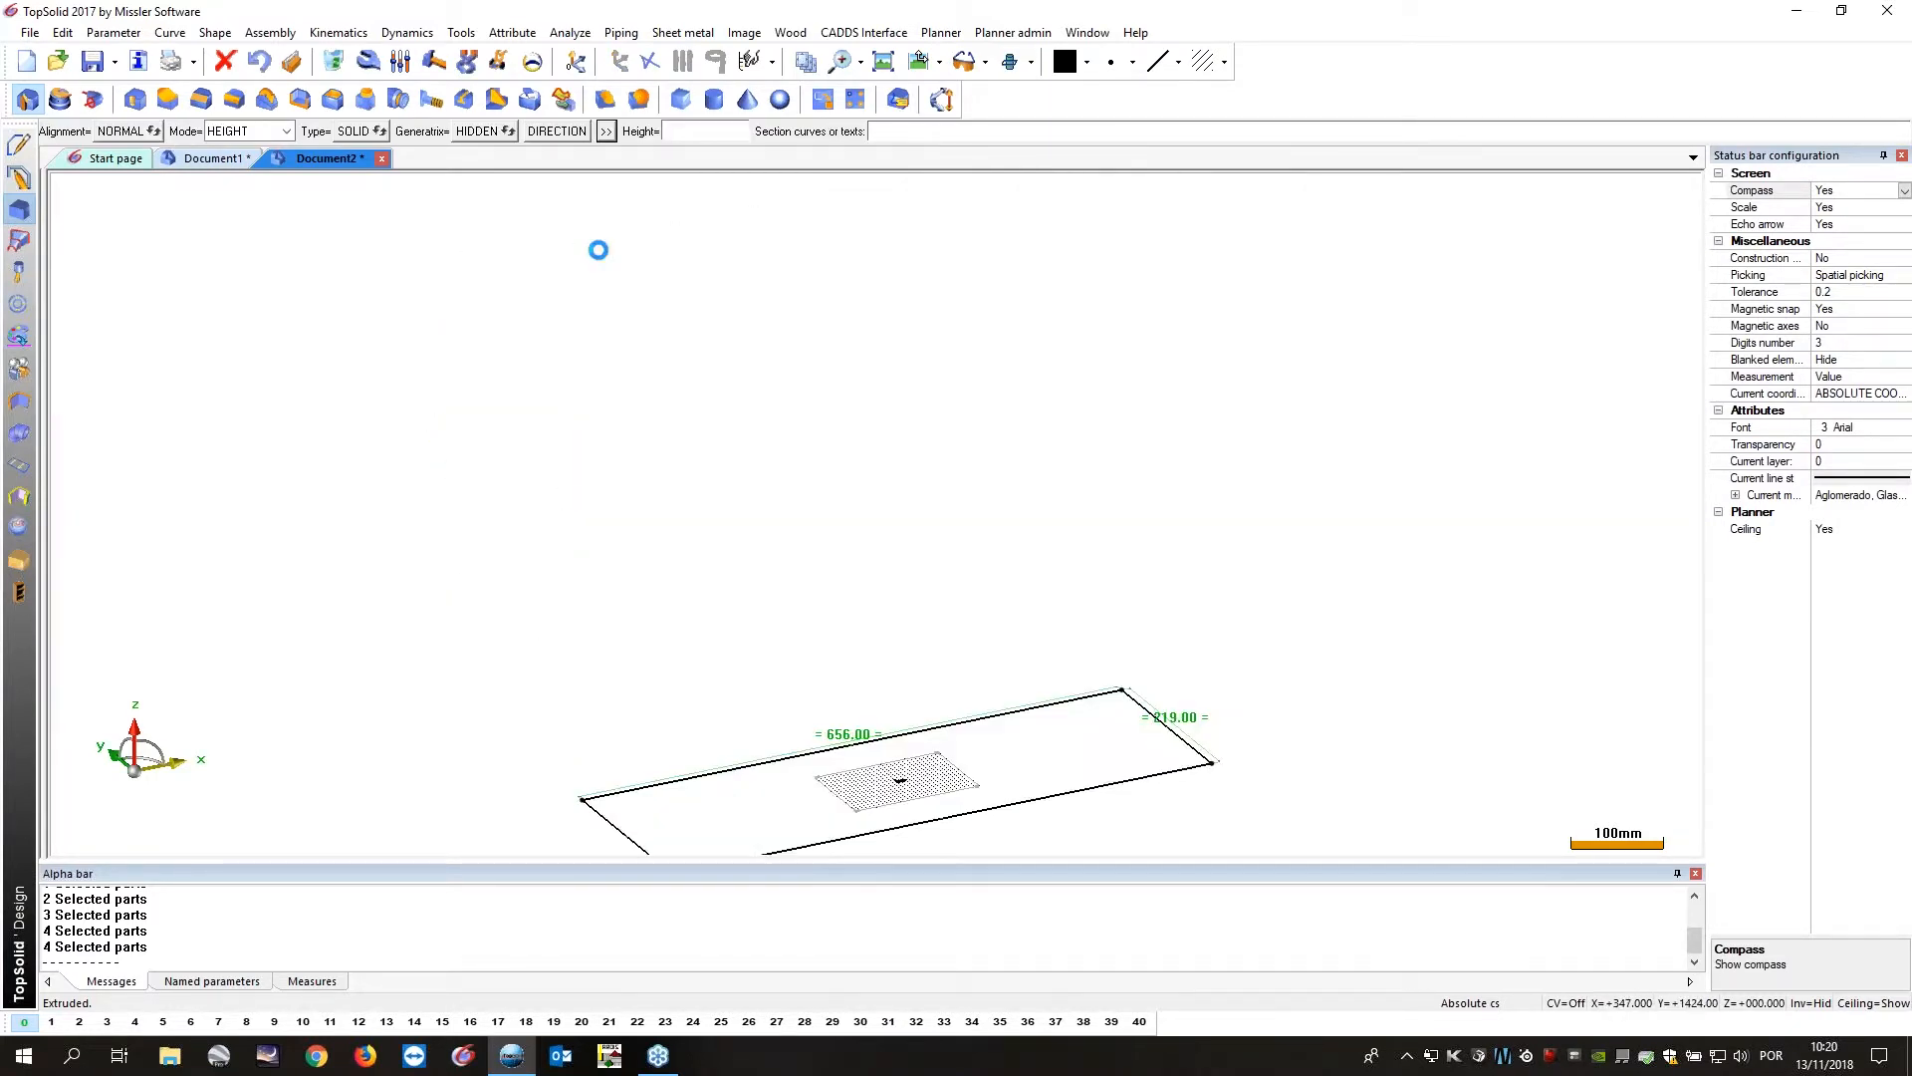
left_click(599, 250)
middle_click_drag(599, 250, 923, 488)
Show the block's driving dimensions and set its length along X to 1500 mm.
left_click(369, 60)
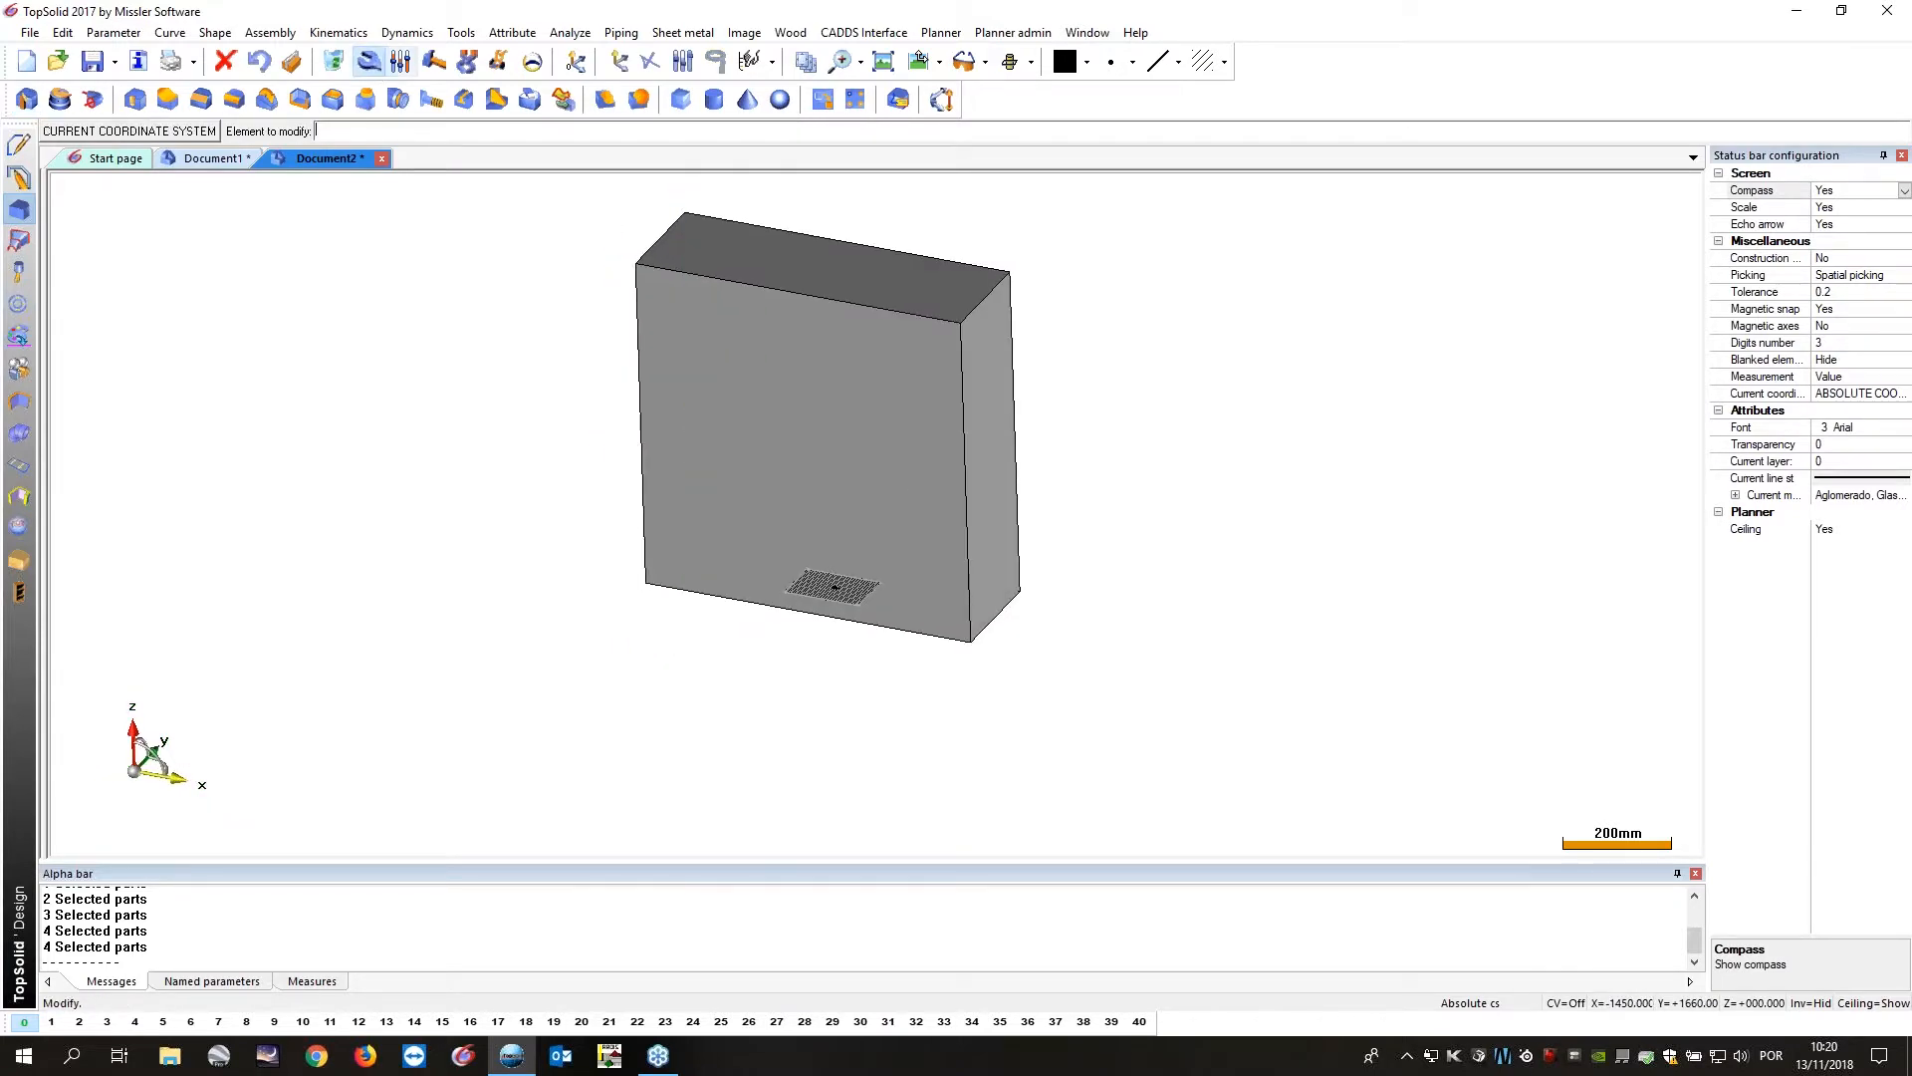
left_click(697, 244)
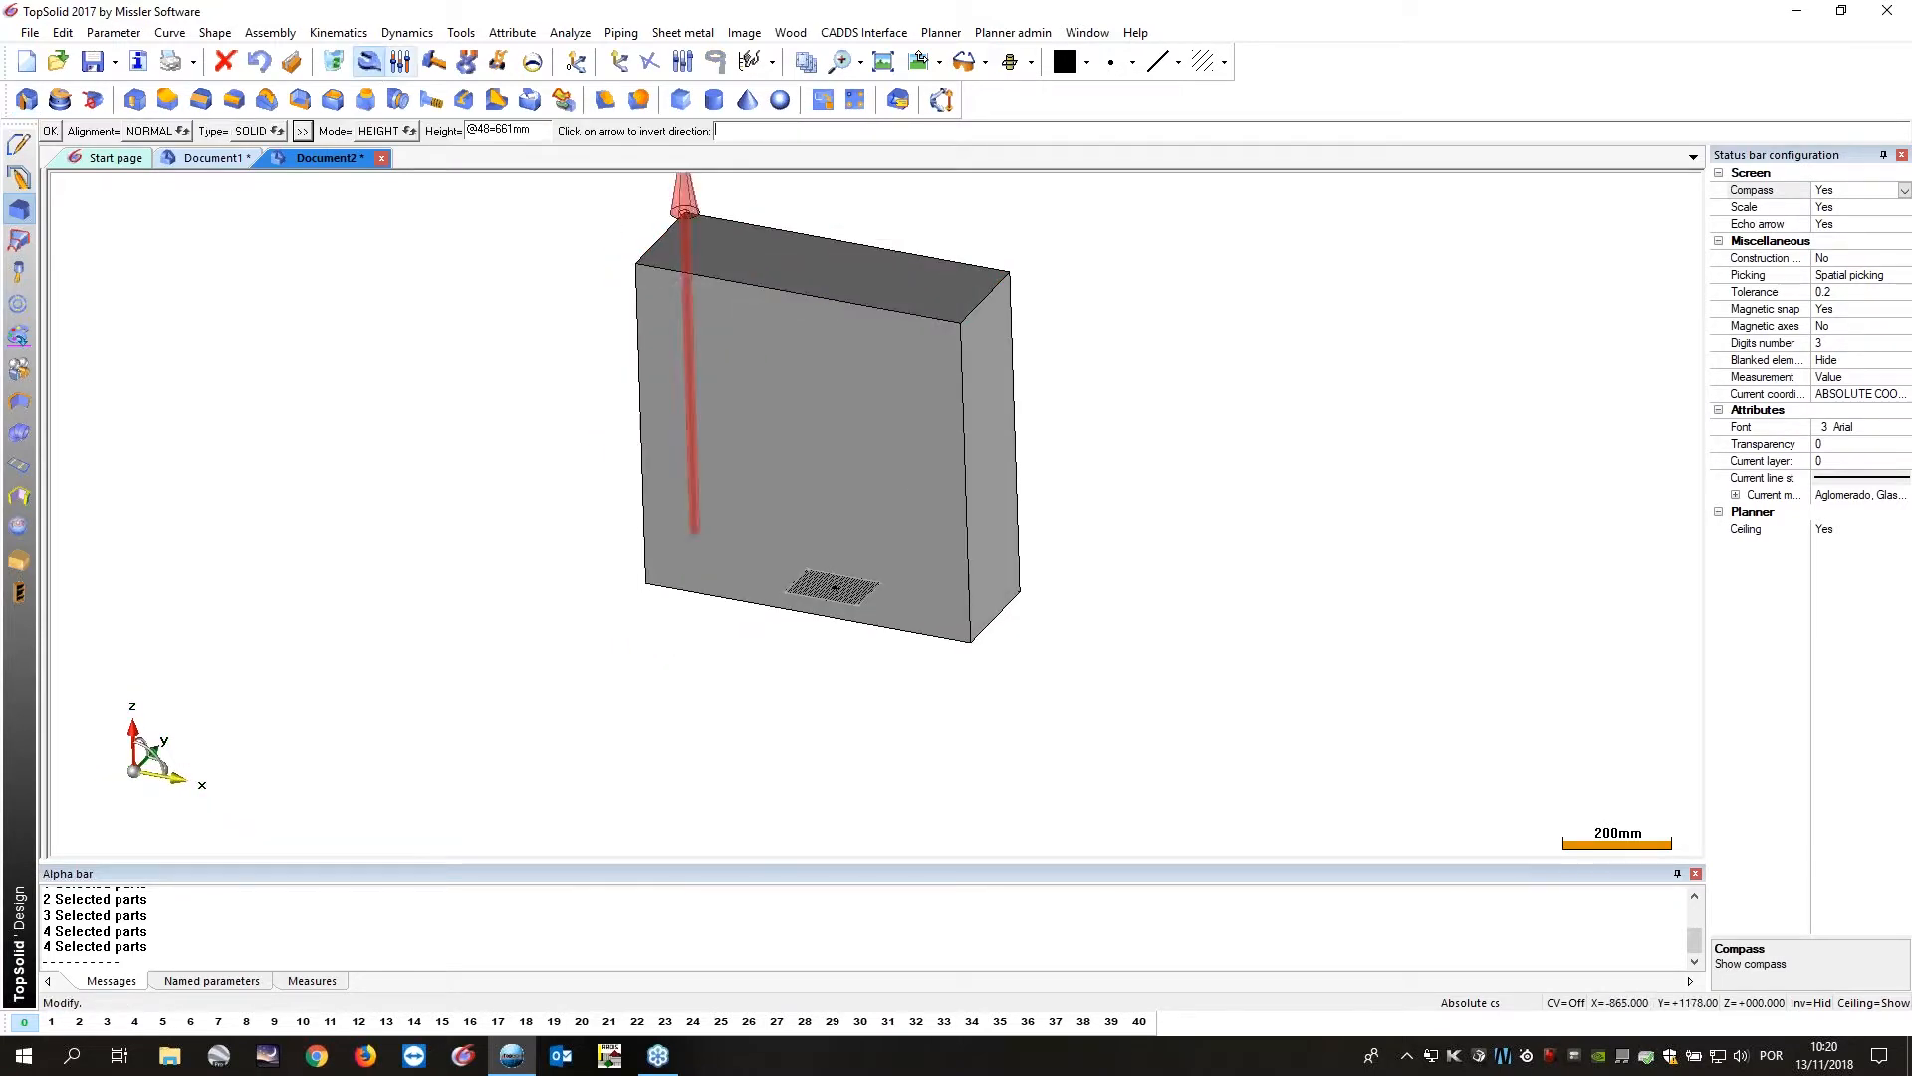
left_click(533, 60)
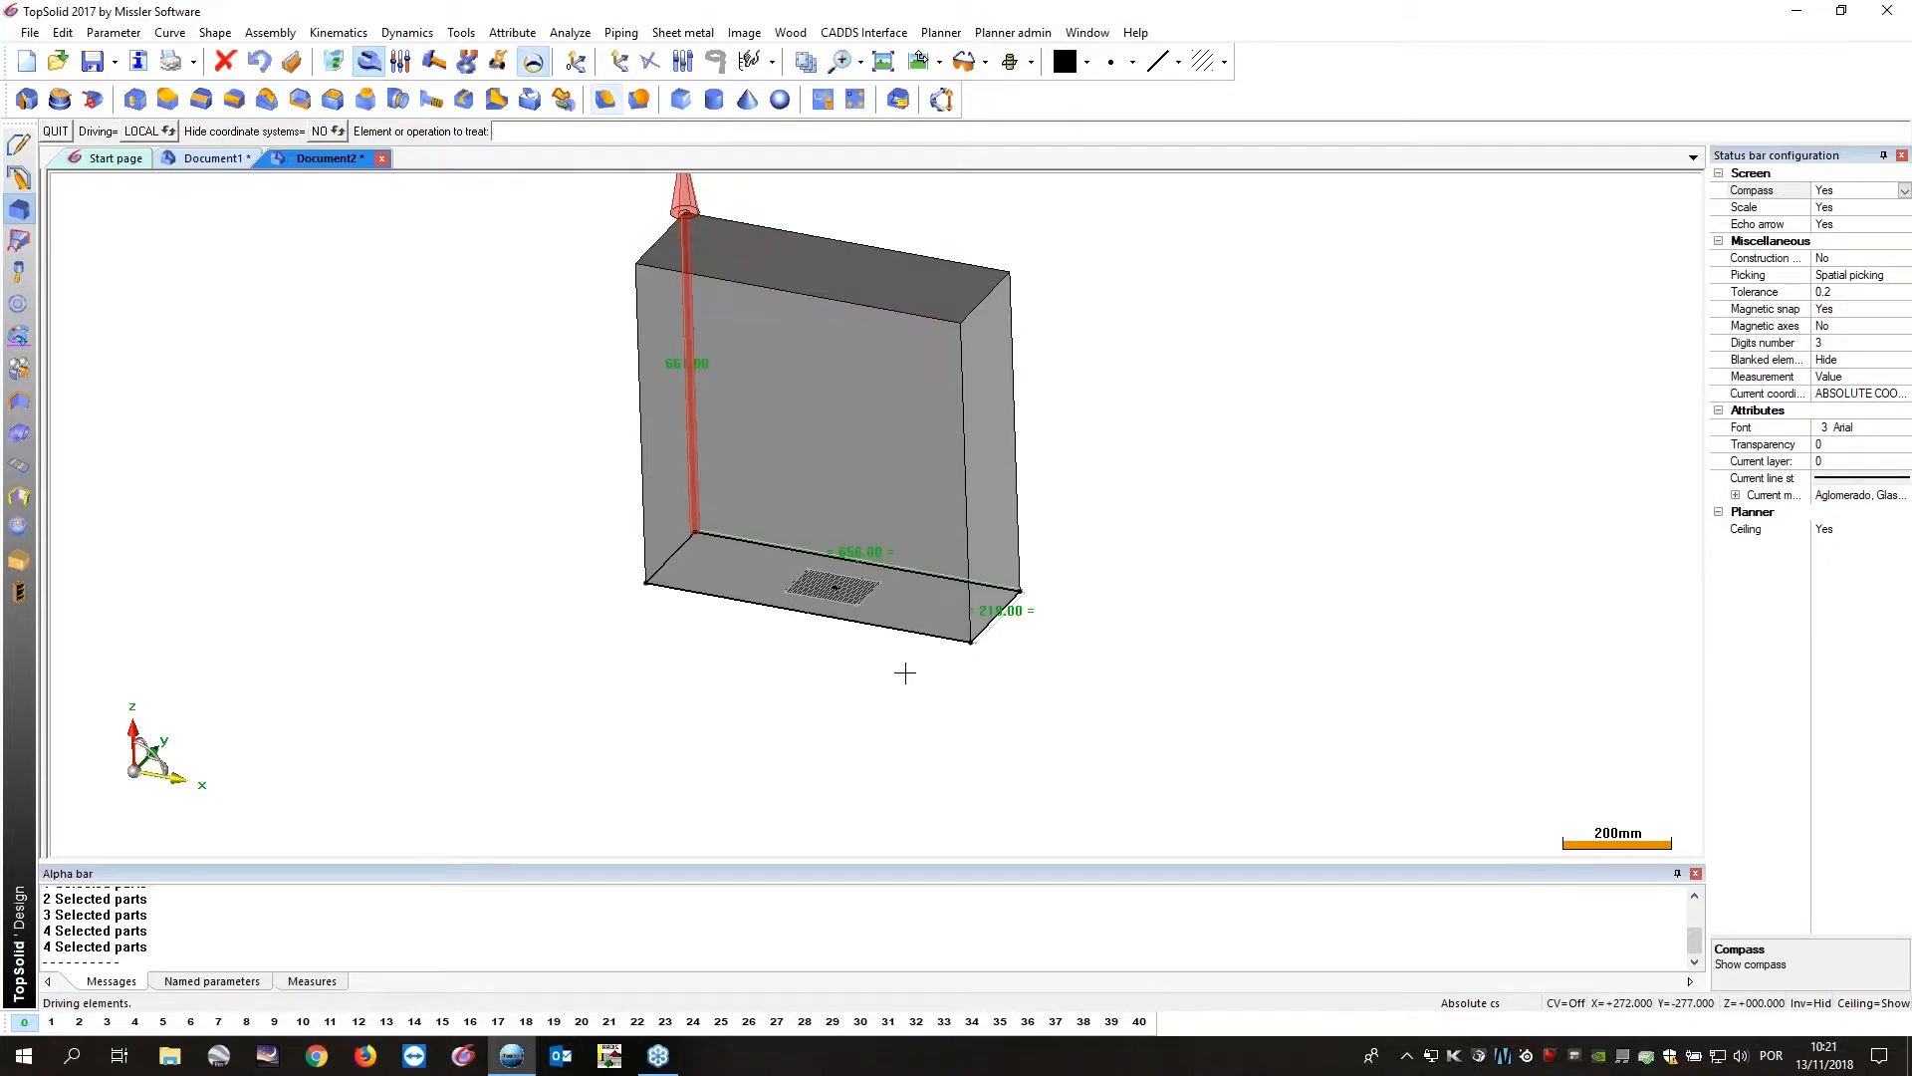
scroll(905, 670, "up", 2)
left_click(400, 60)
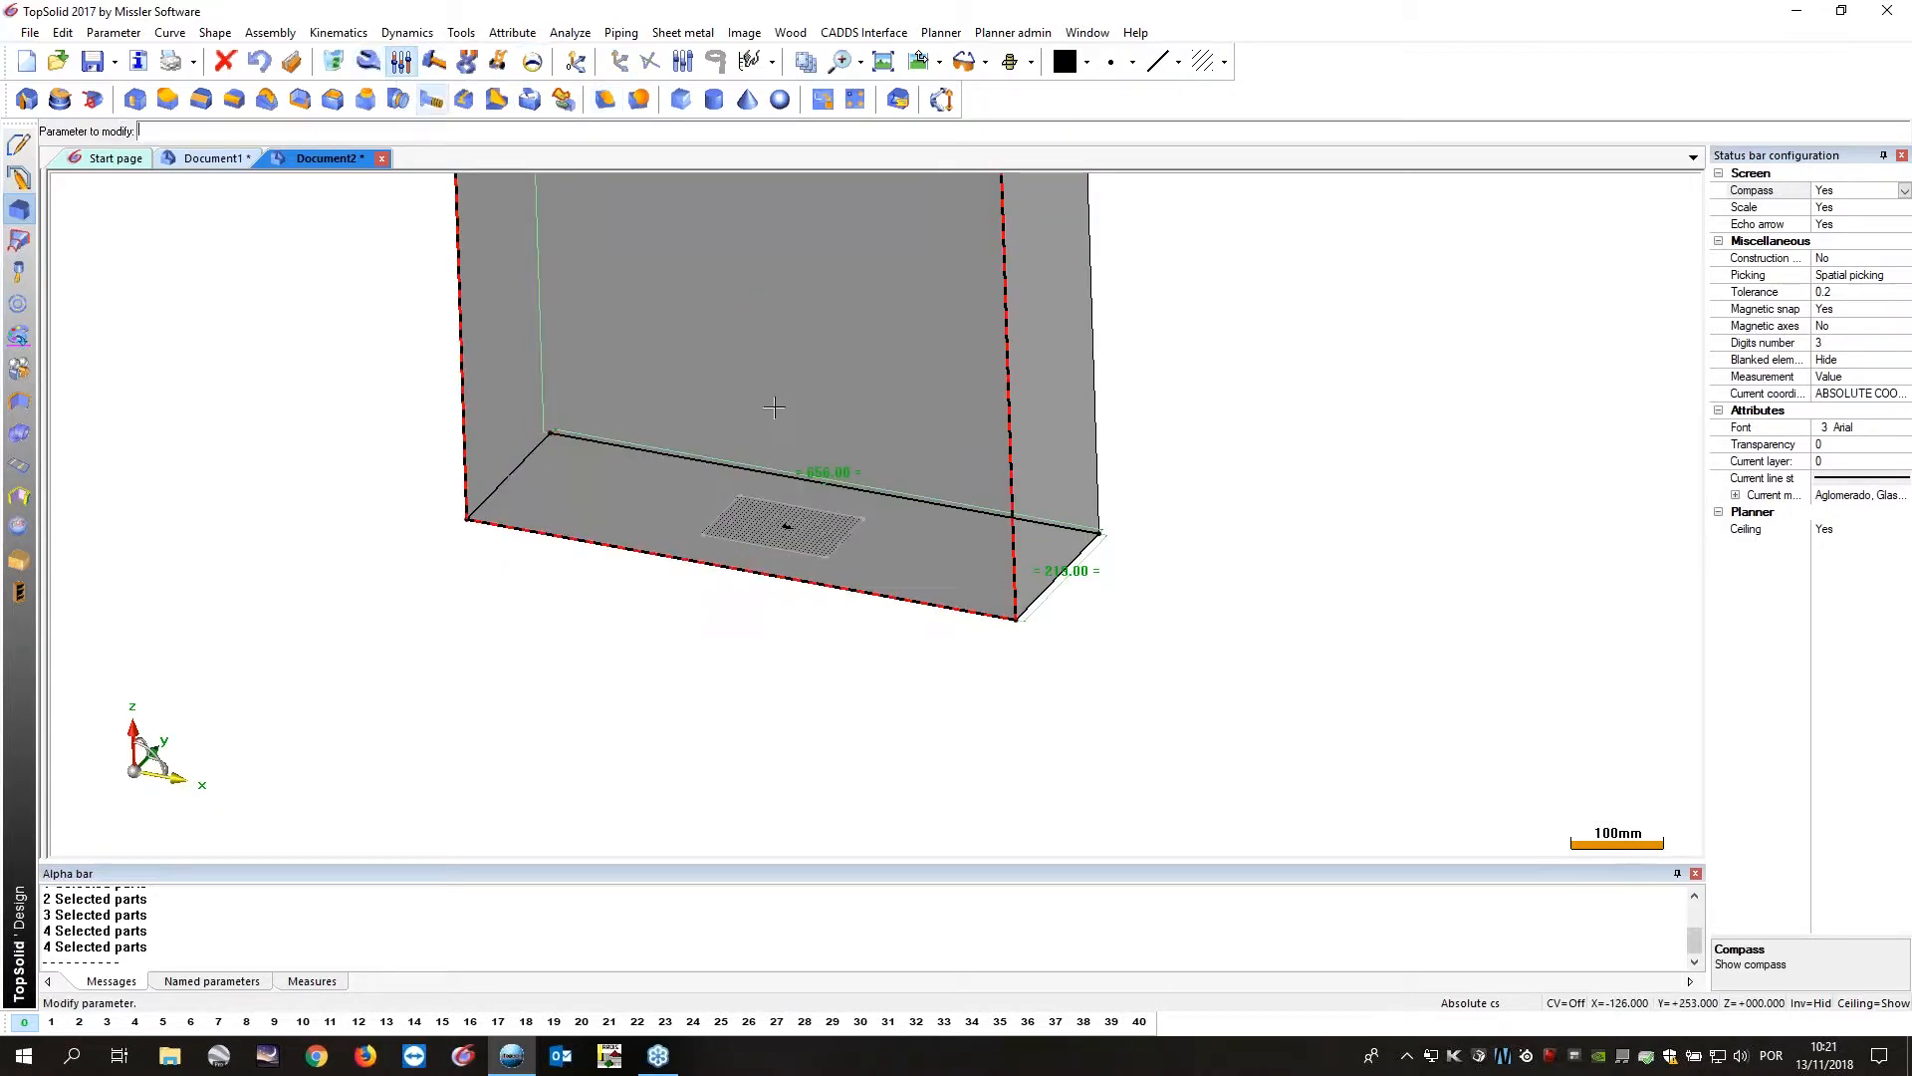
left_click(816, 468)
type("1500mm")
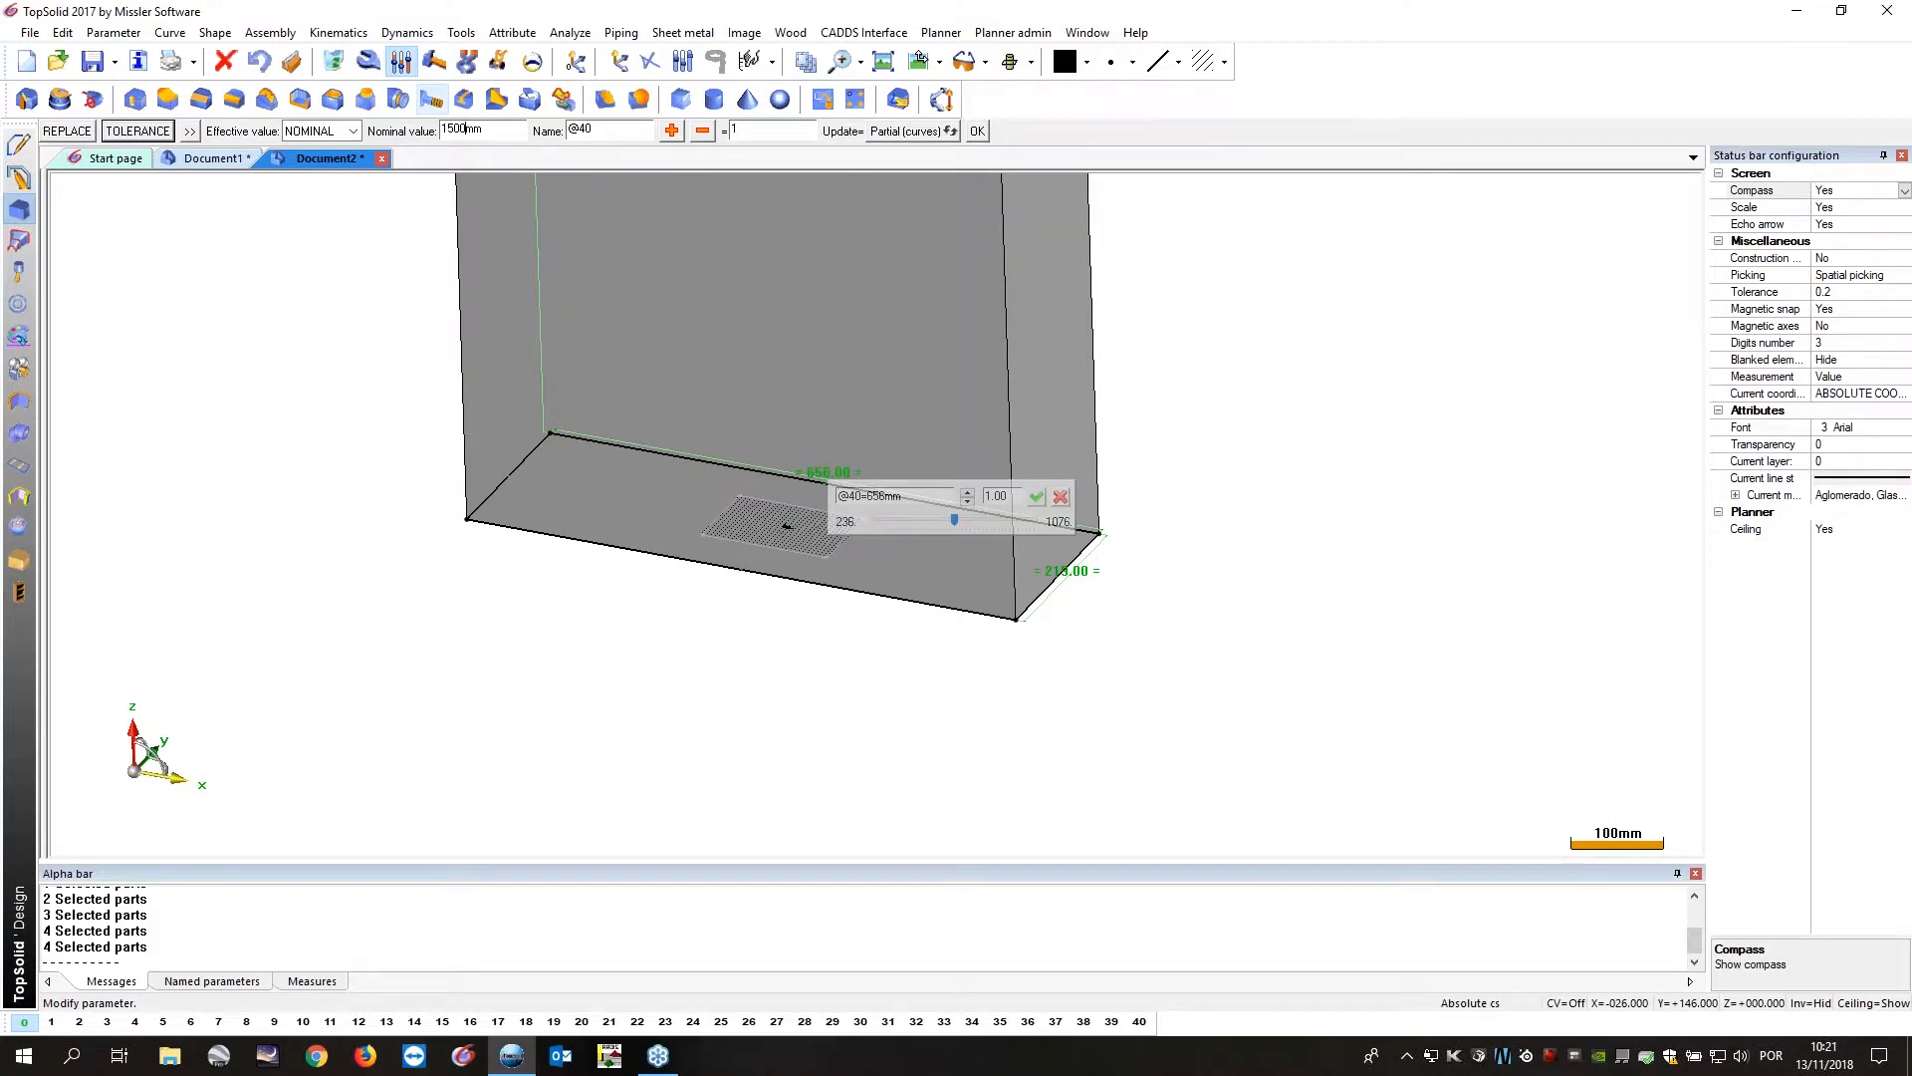
key("Return")
Set the block's depth to 650 mm and its height to 1200 mm.
left_click(1438, 639)
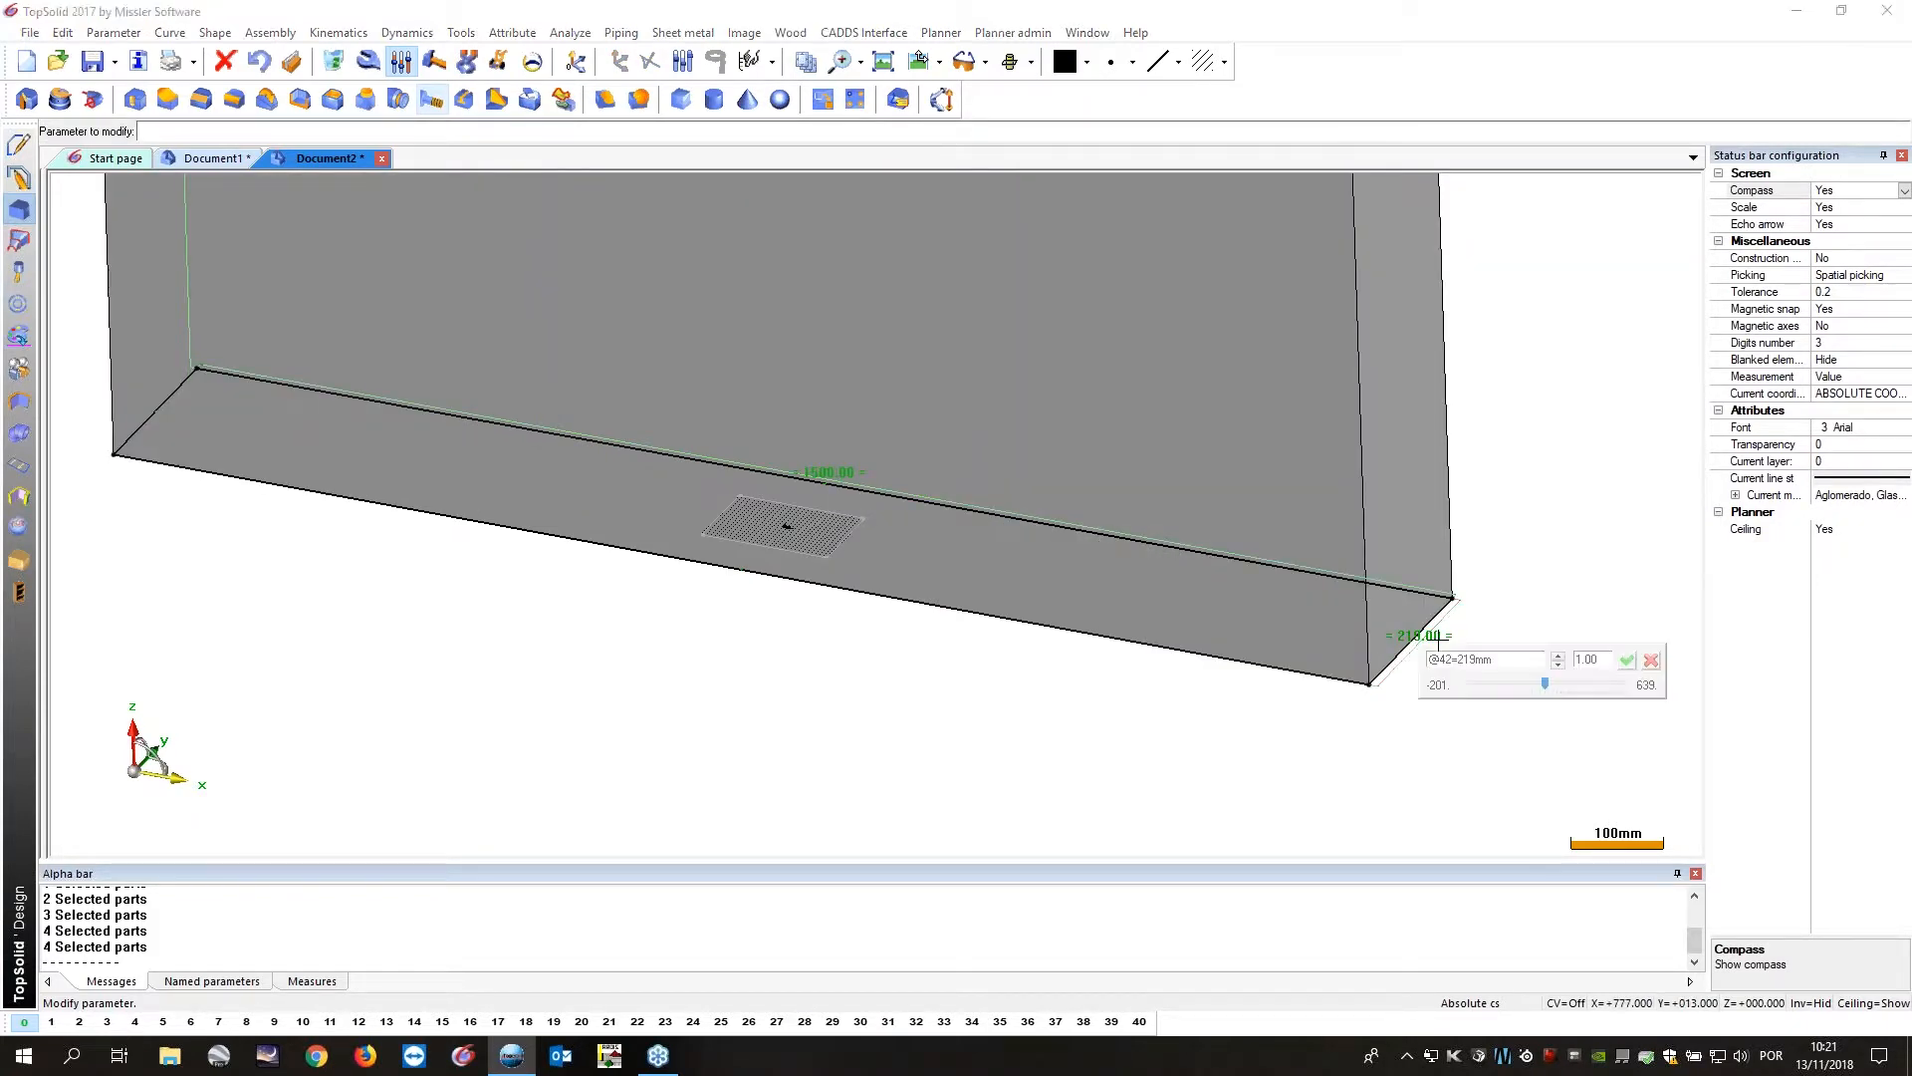
type("650mm")
key("Return")
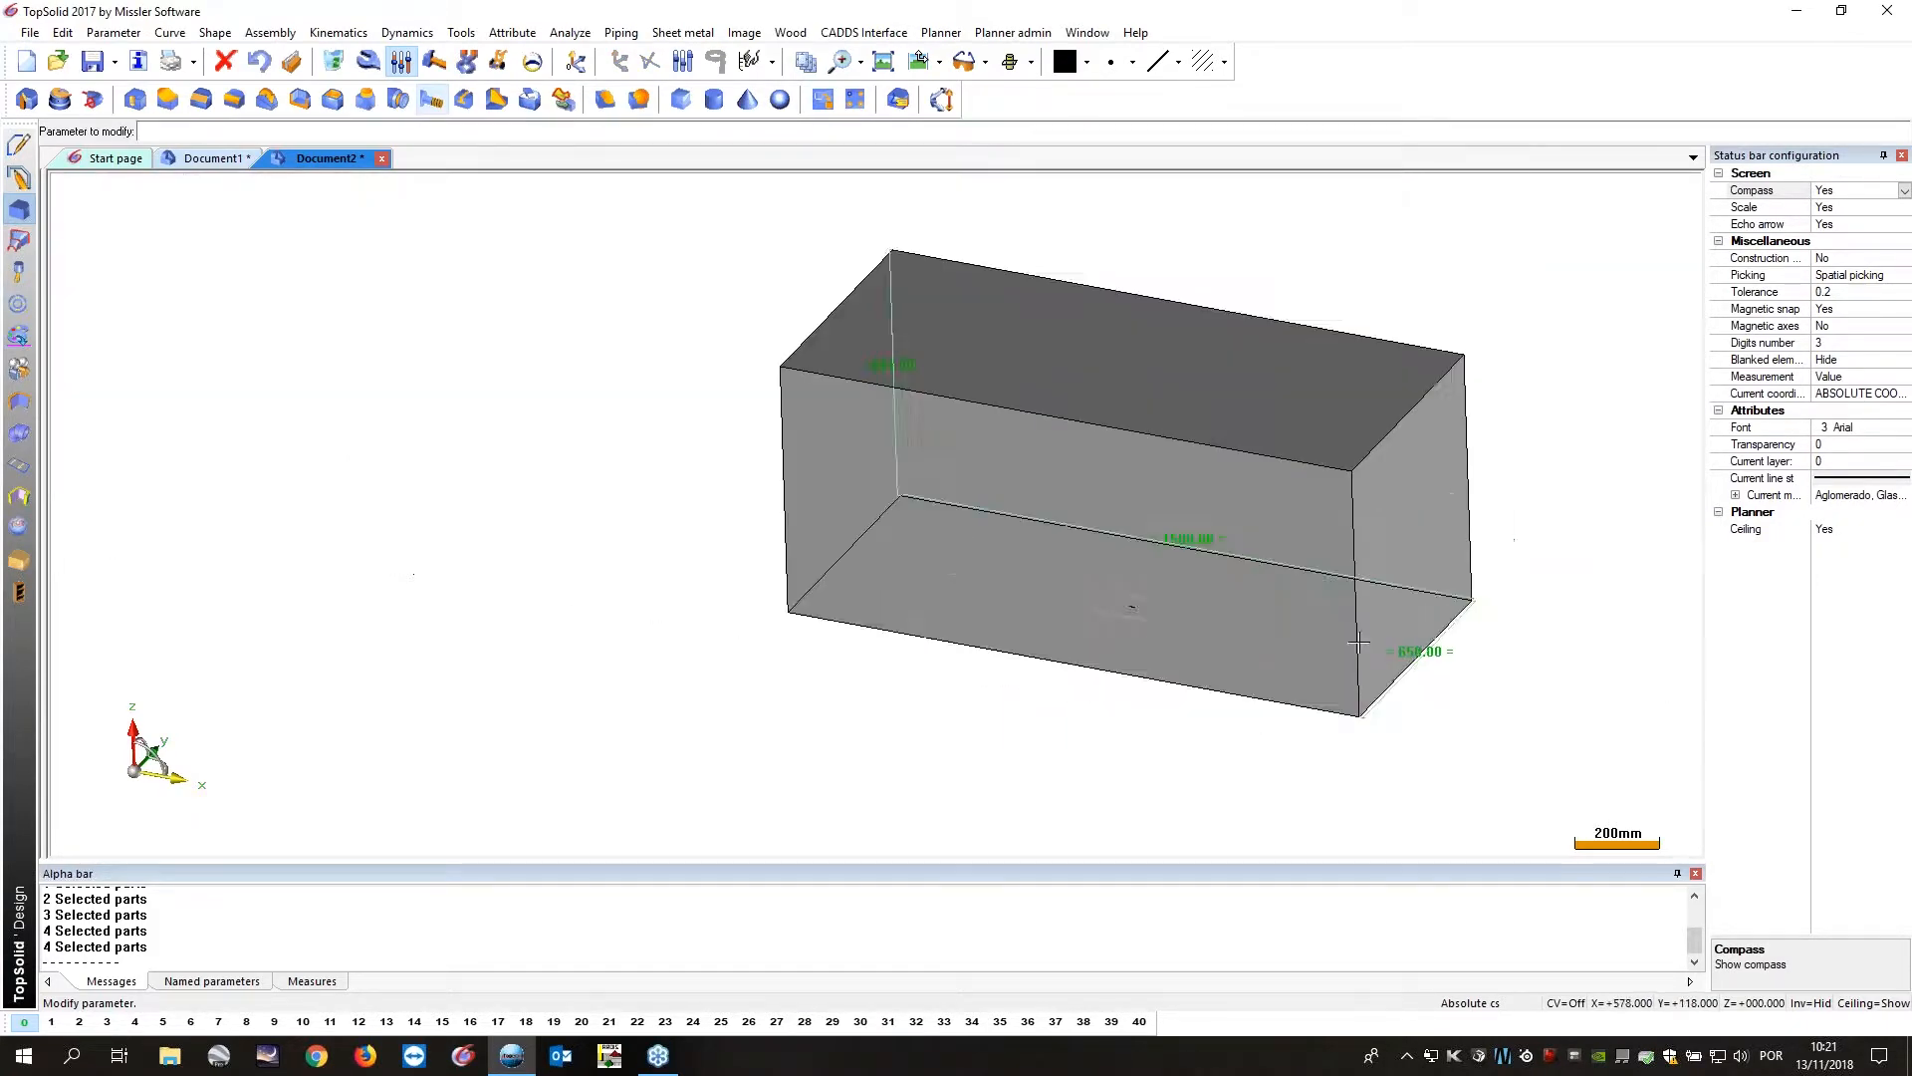
left_click(858, 427)
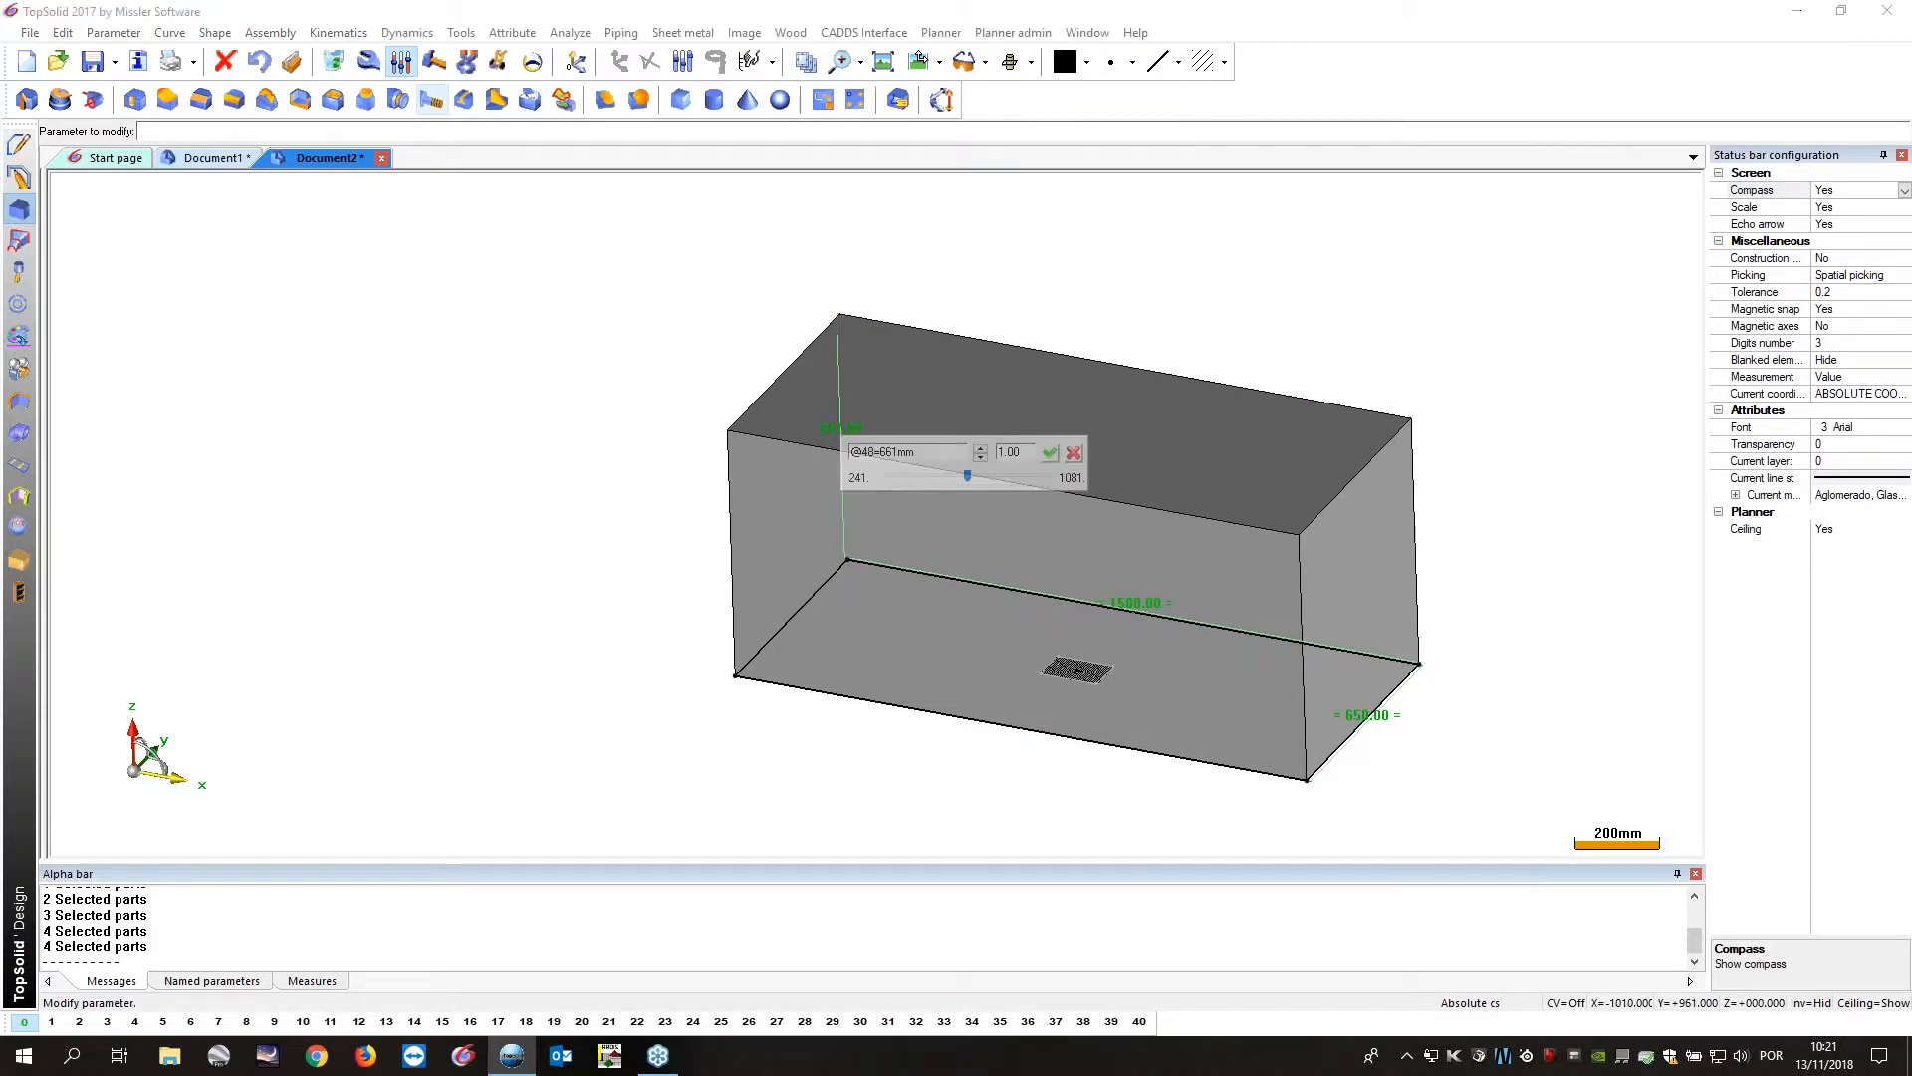
type("1200mm")
key("Return")
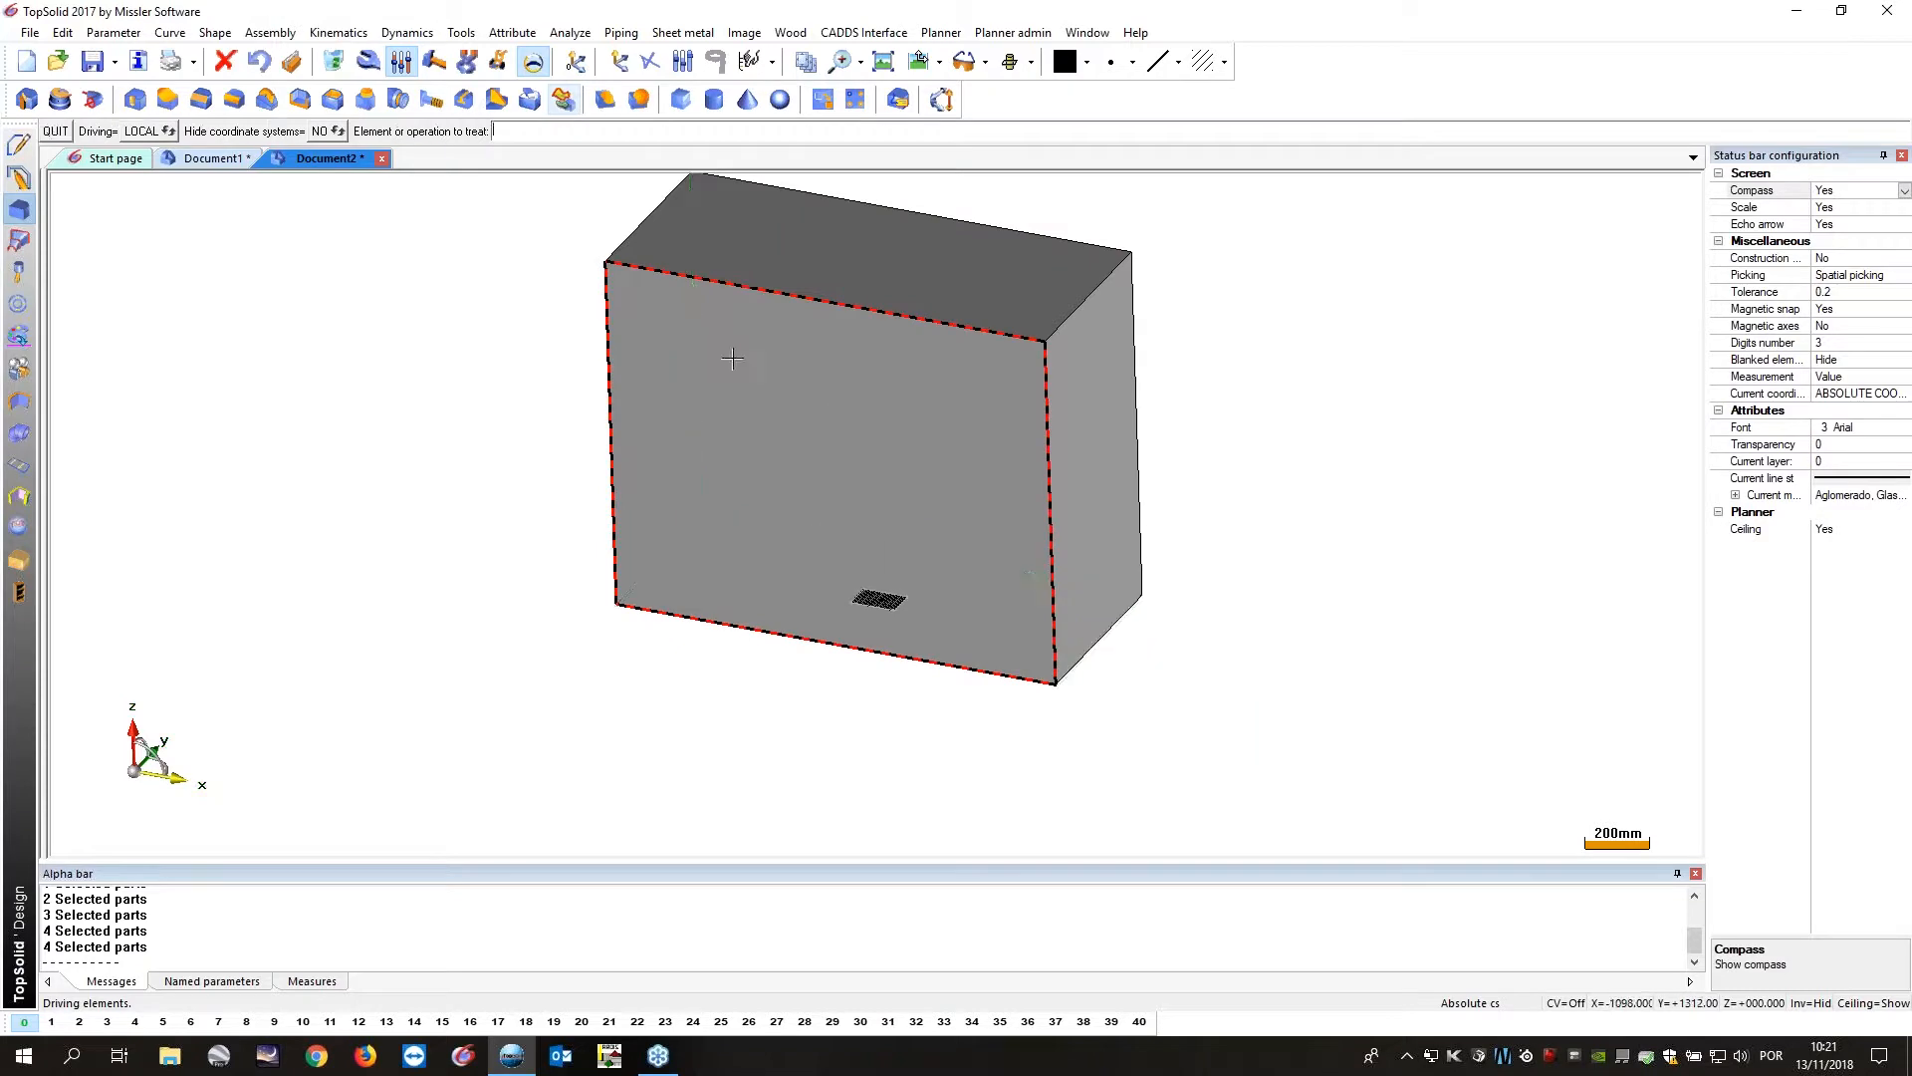
Leave the block's driving dimensions hidden and make the block transparent.
left_click(852, 406)
key("Escape")
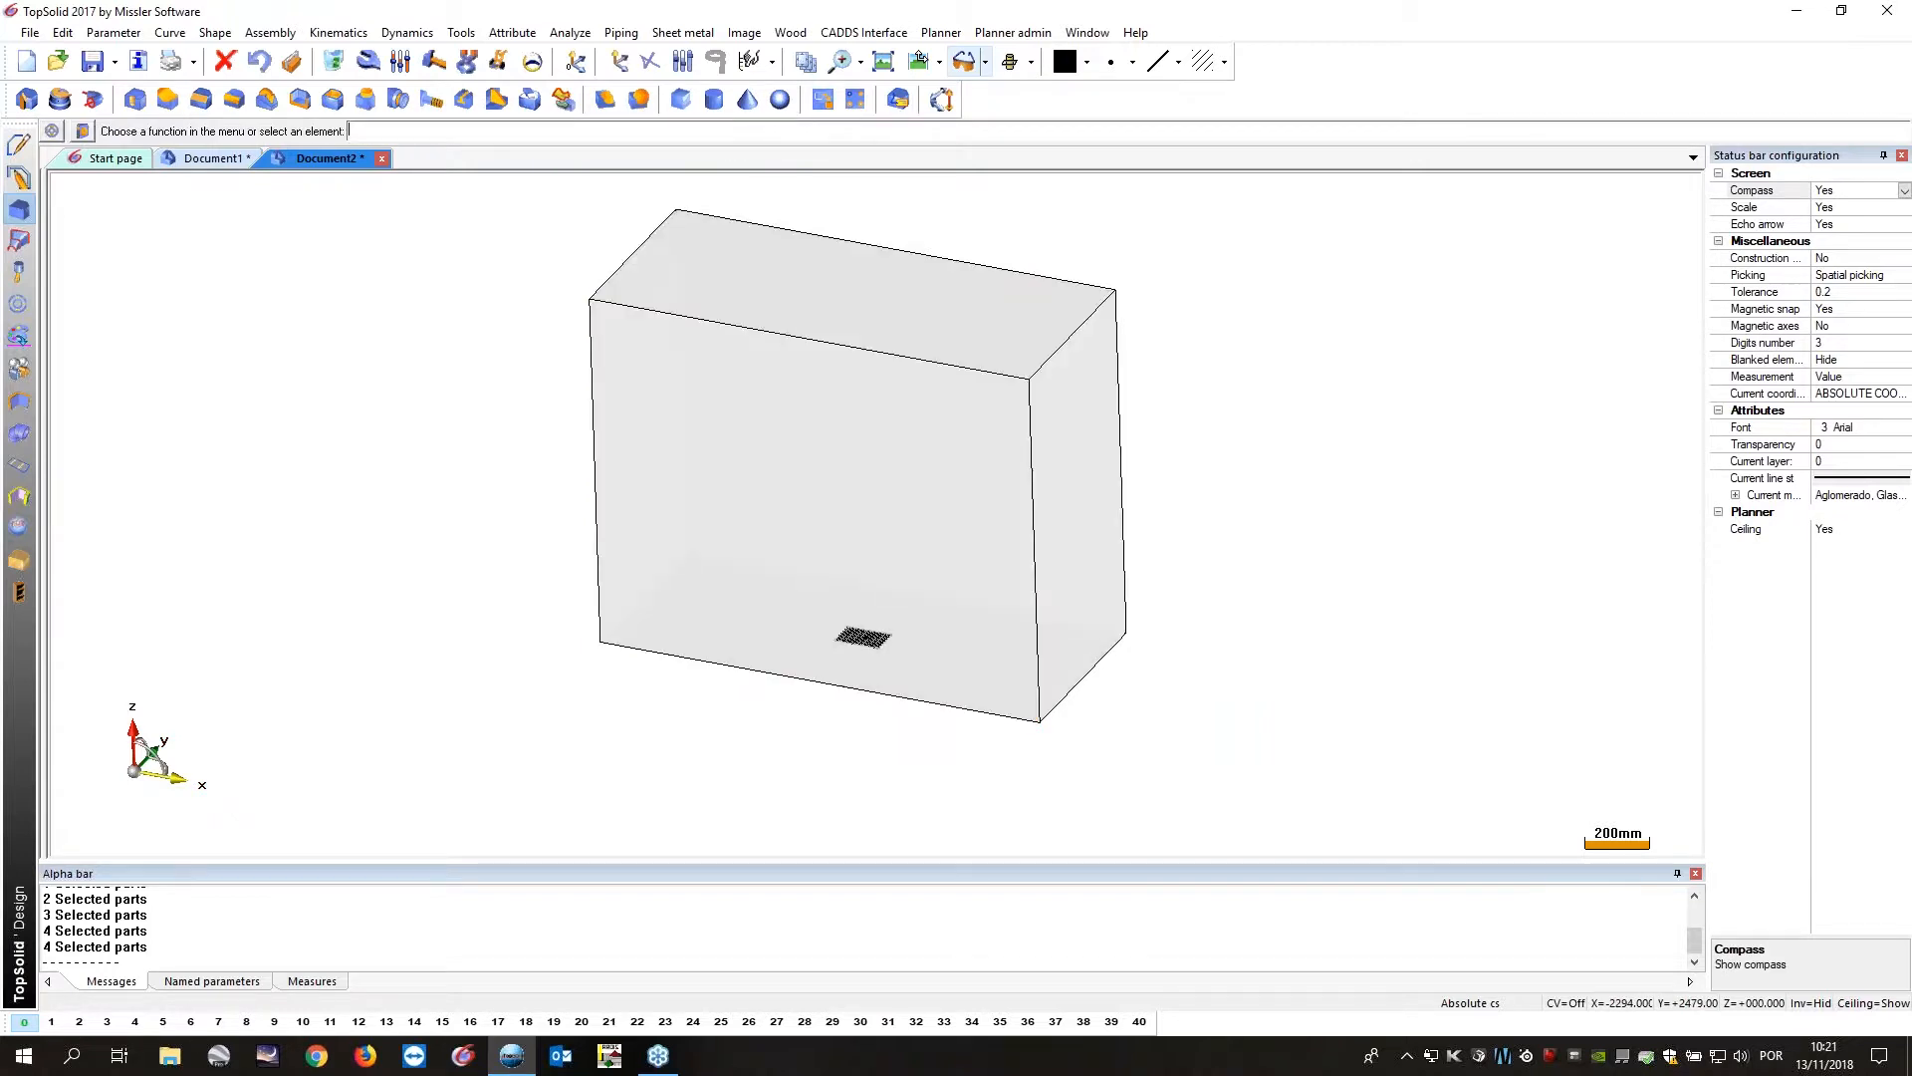
middle_click_drag(585, 323, 551, 353)
Switch to the cabinet in Document1 and save it in the Projects folder as caixote.
left_click(234, 162)
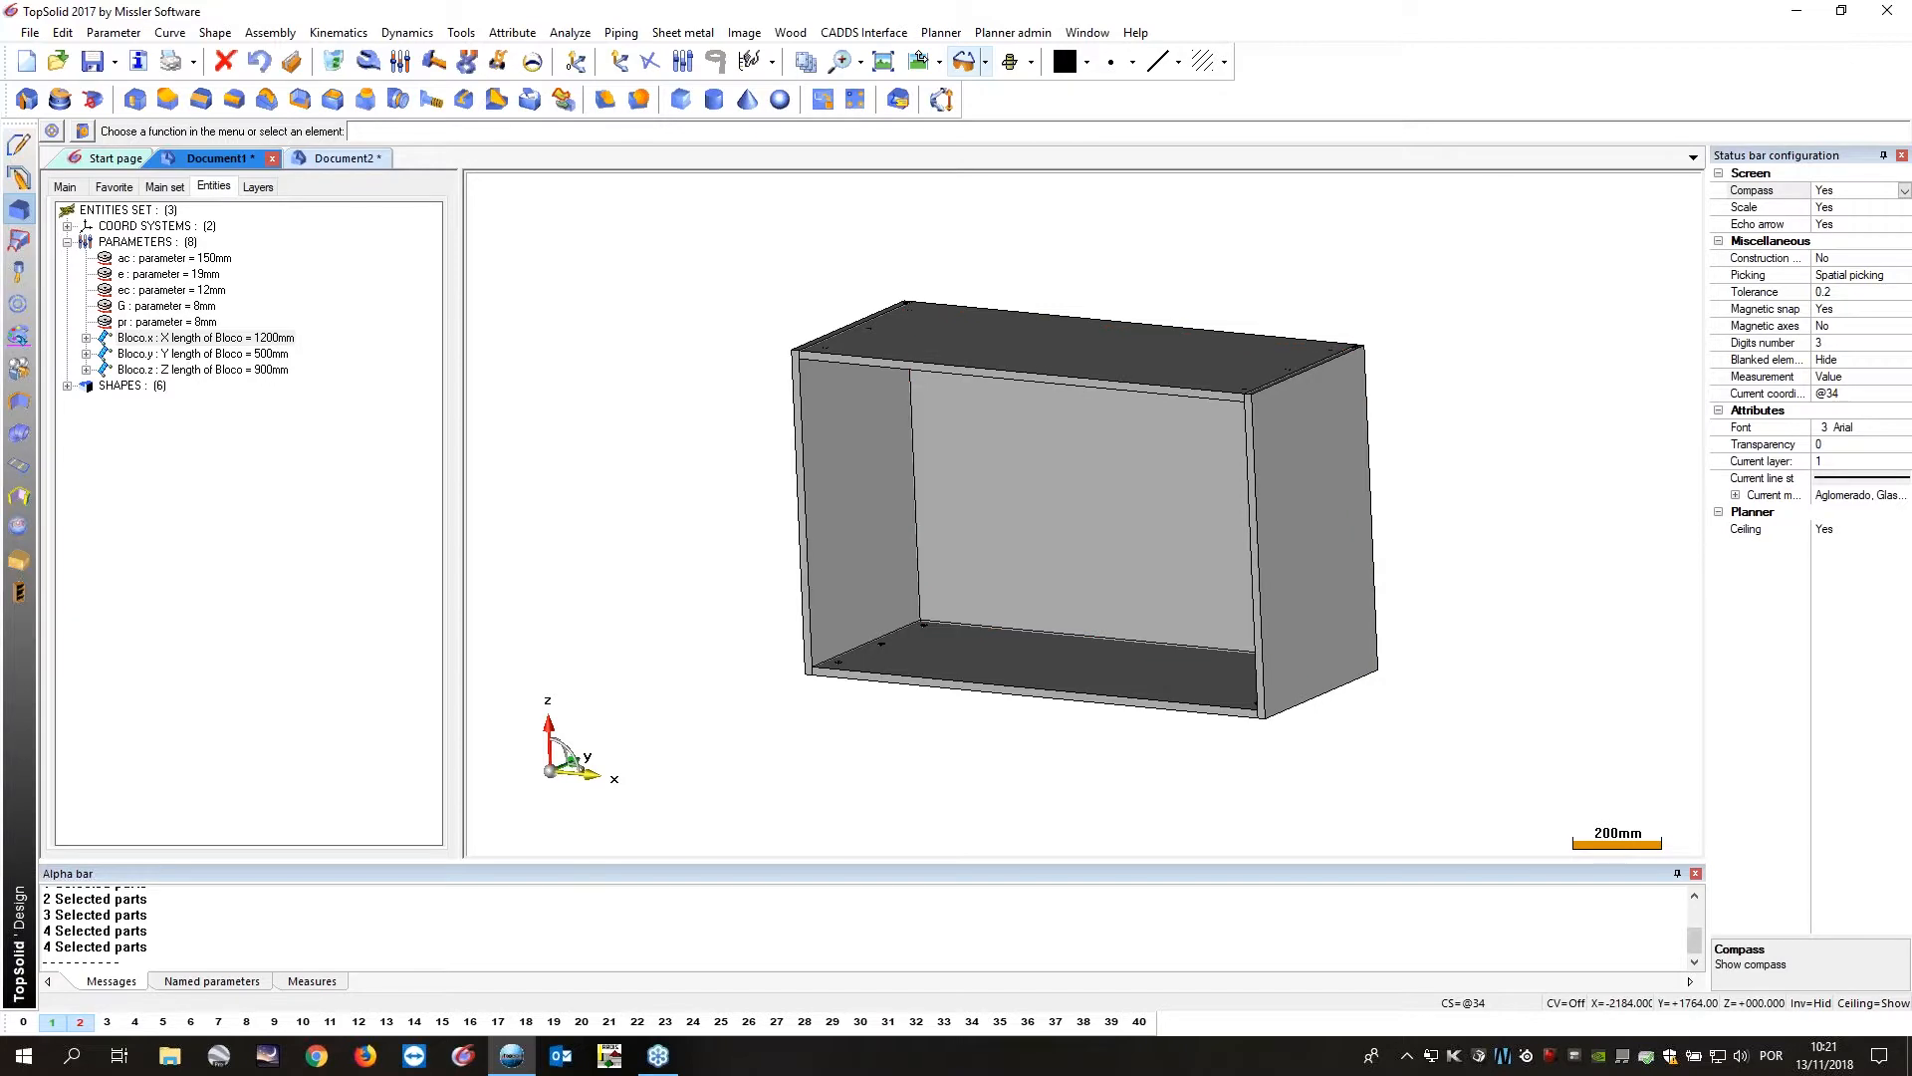
right_click(246, 160)
left_click(313, 199)
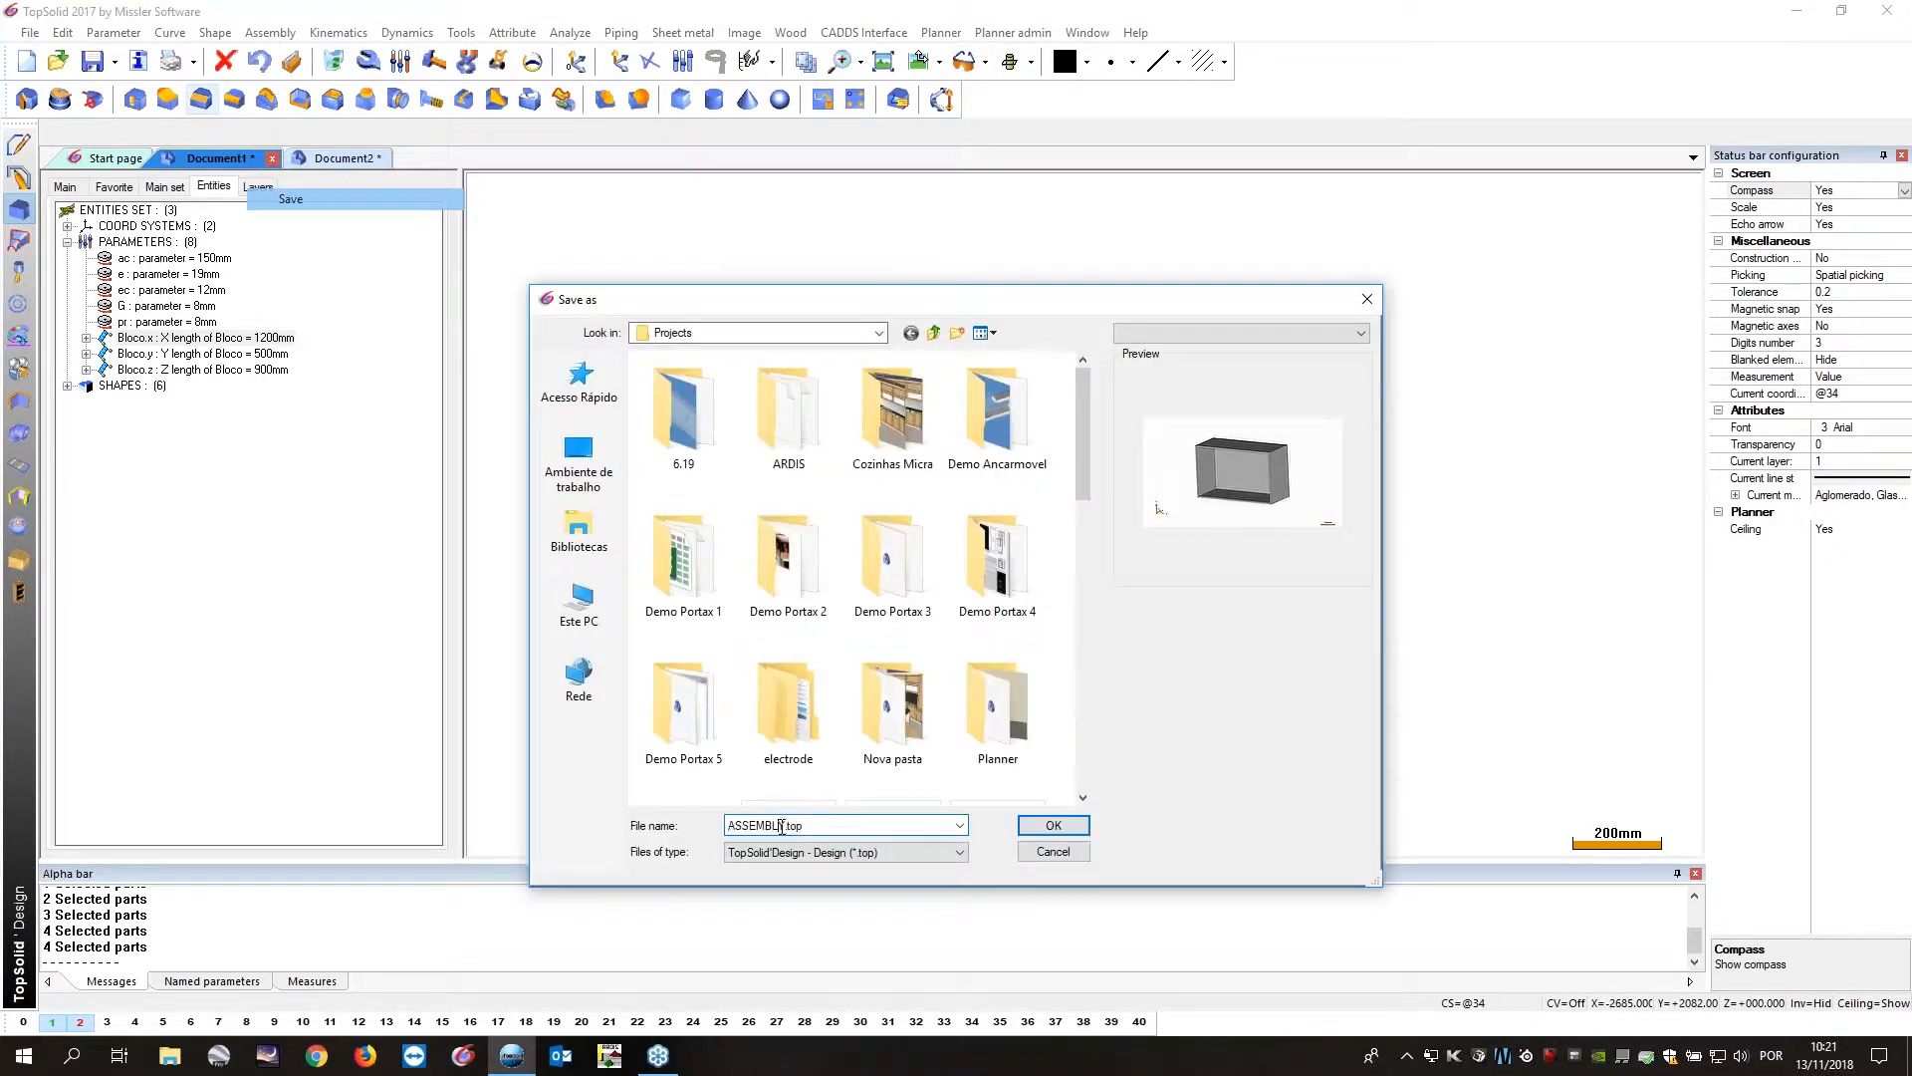
type("caixote")
key("Return")
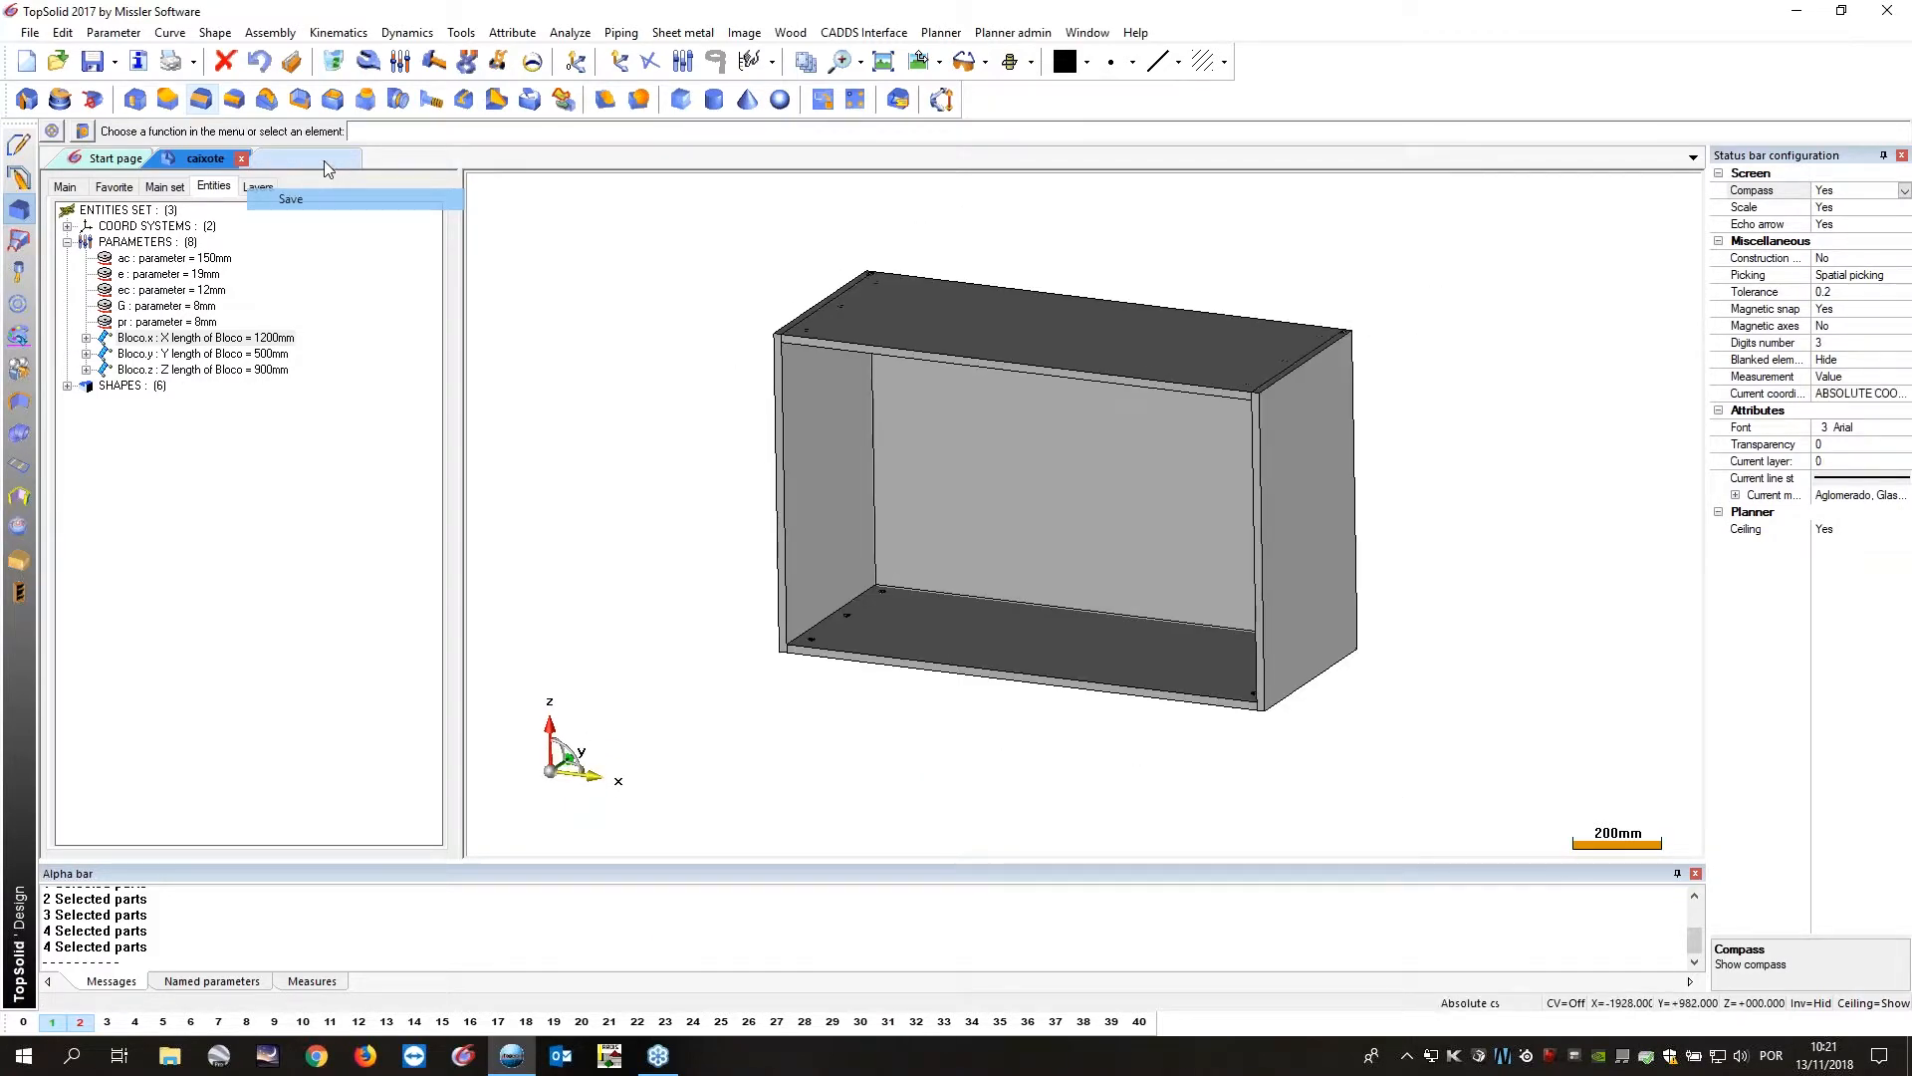
Include caixote as a sub-assembly in Document2, using the INSIDE A BLOCK housing mode to fit it to the transparent block.
left_click(326, 159)
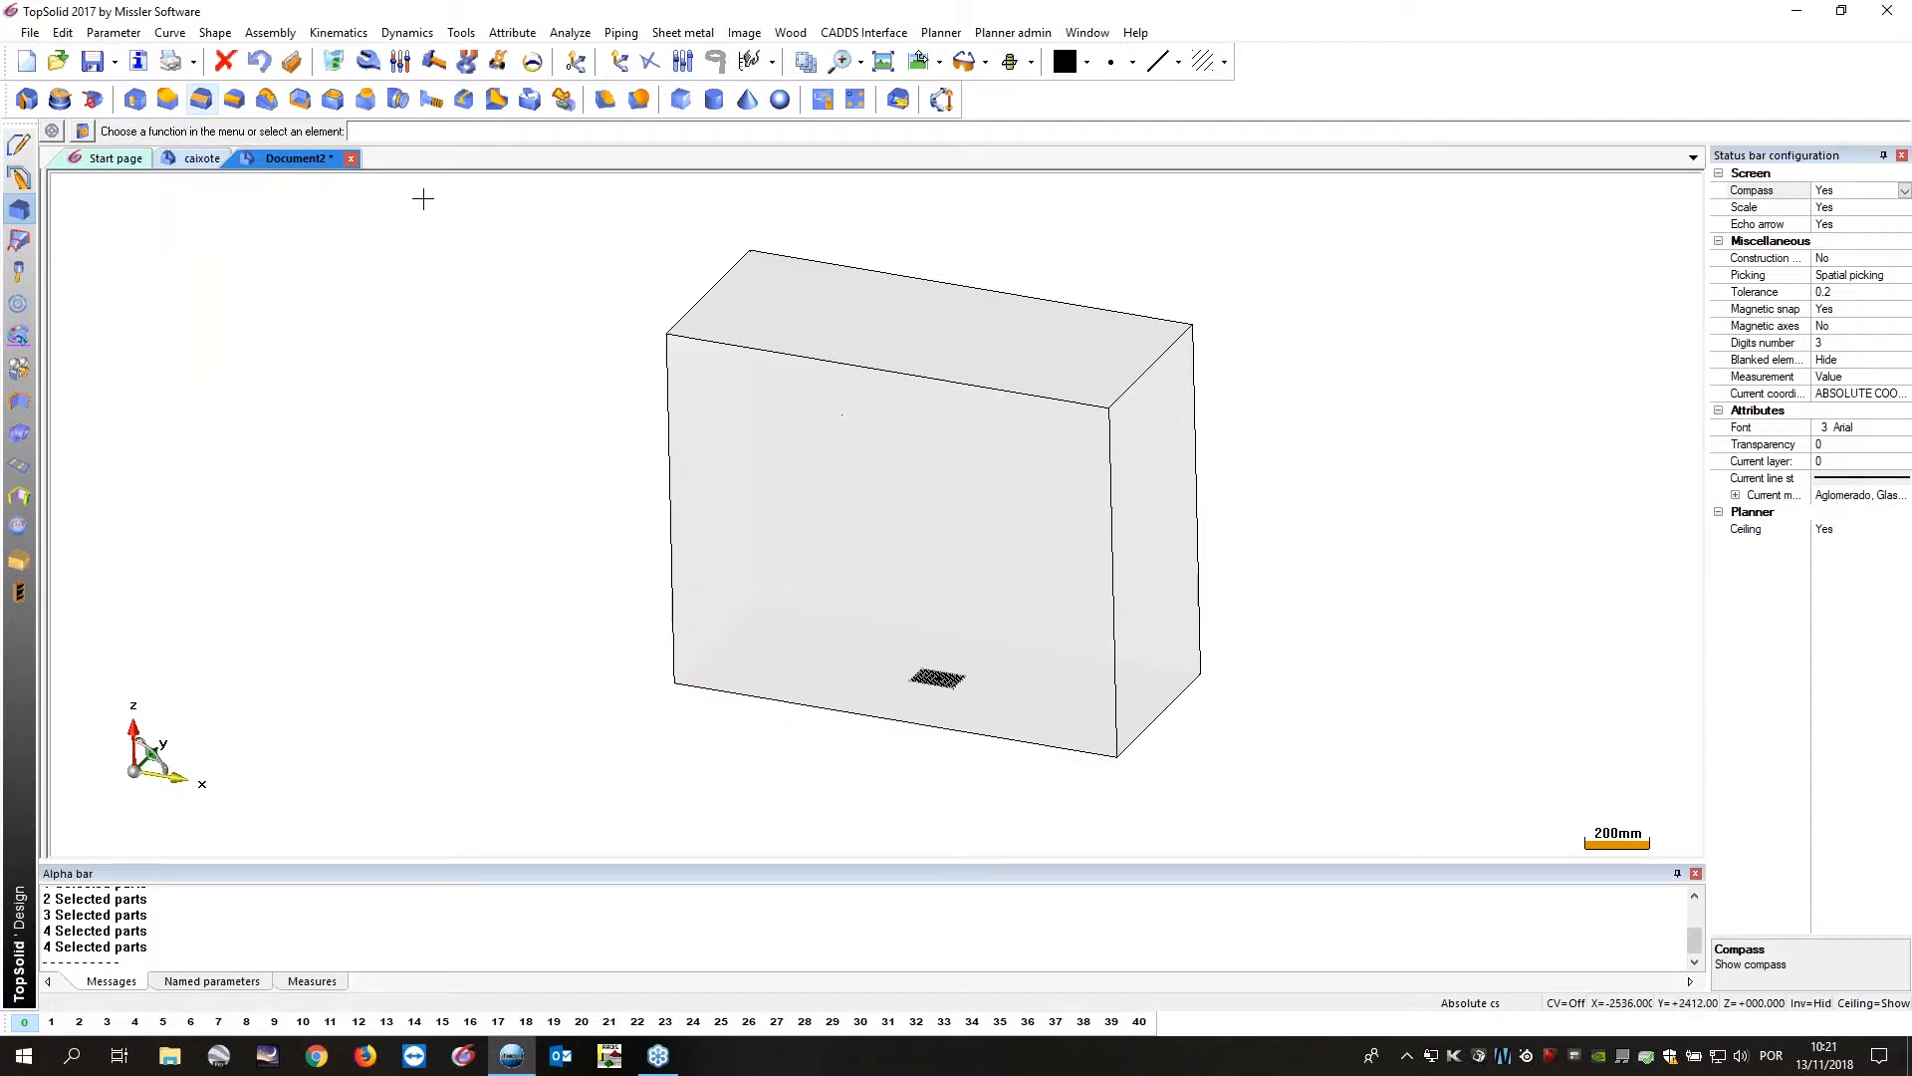
left_click(270, 32)
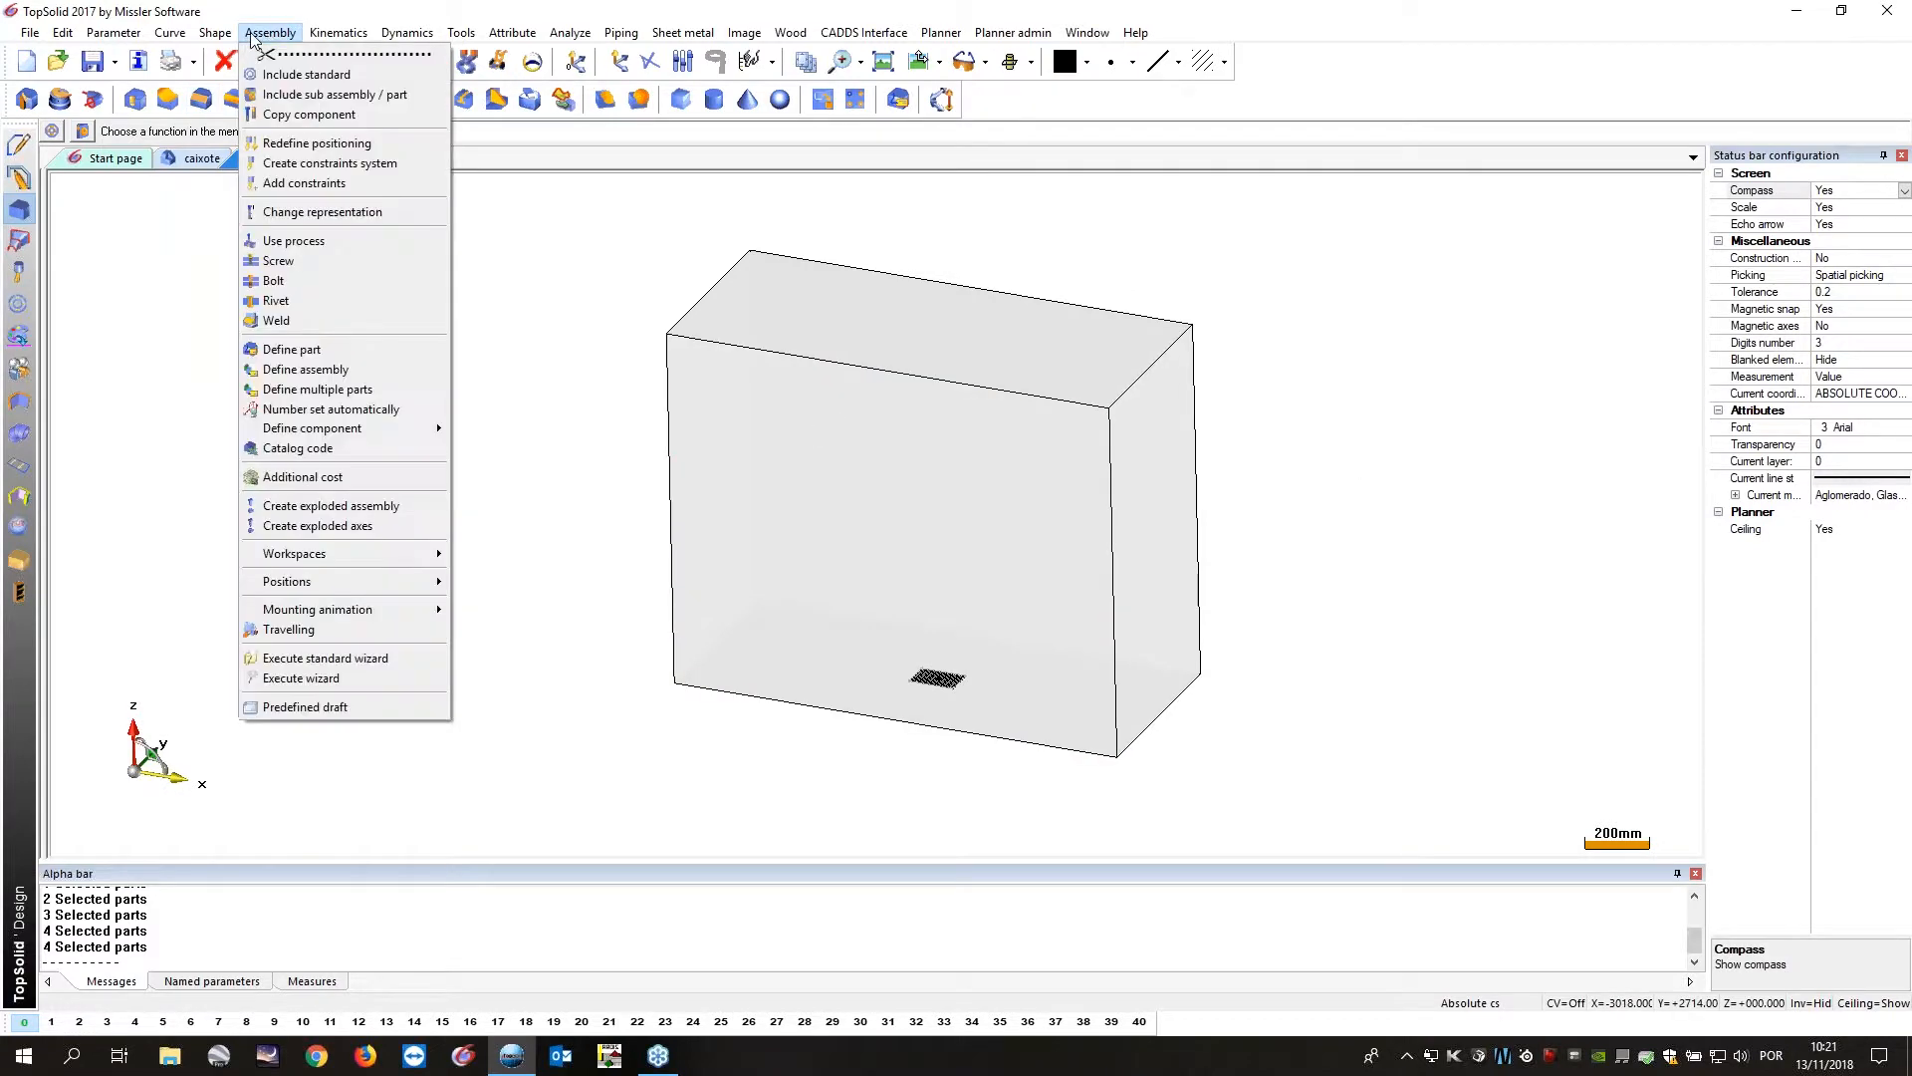
left_click(292, 96)
left_click(538, 131)
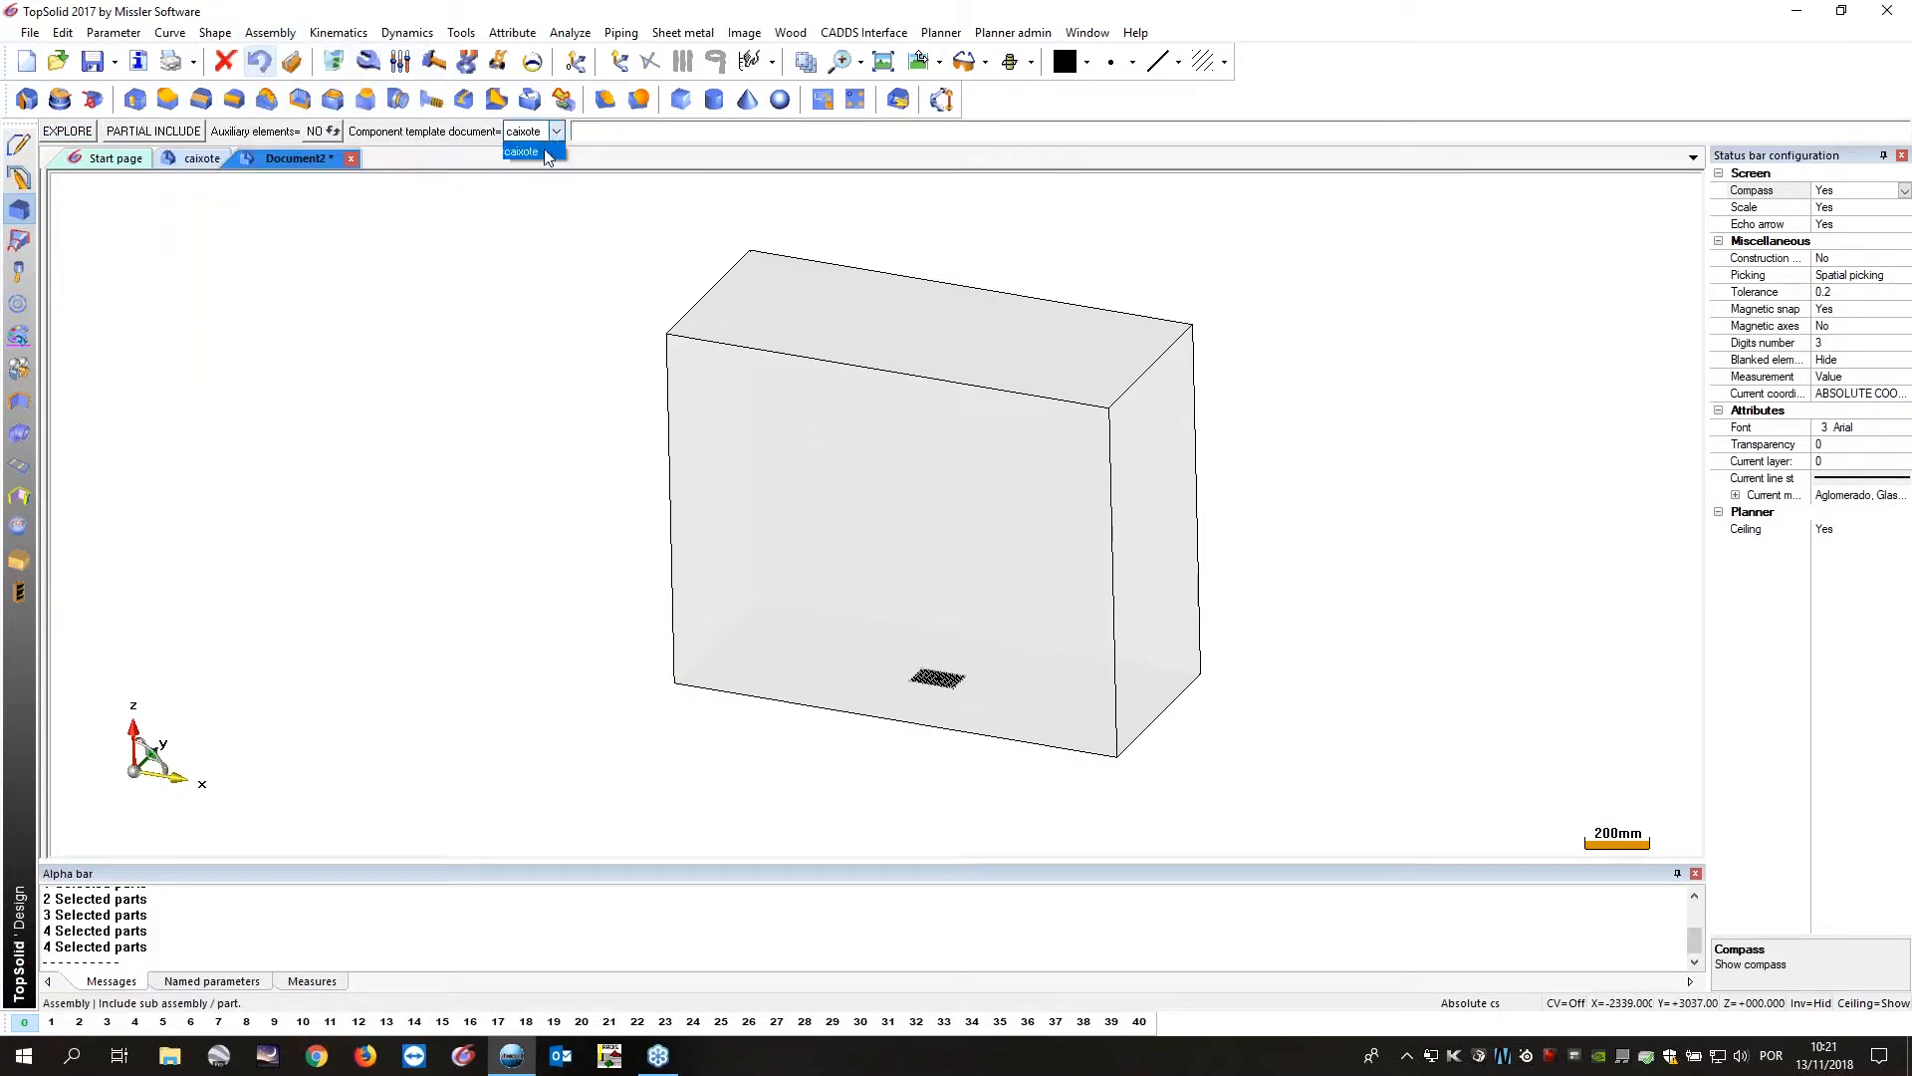
left_click(525, 153)
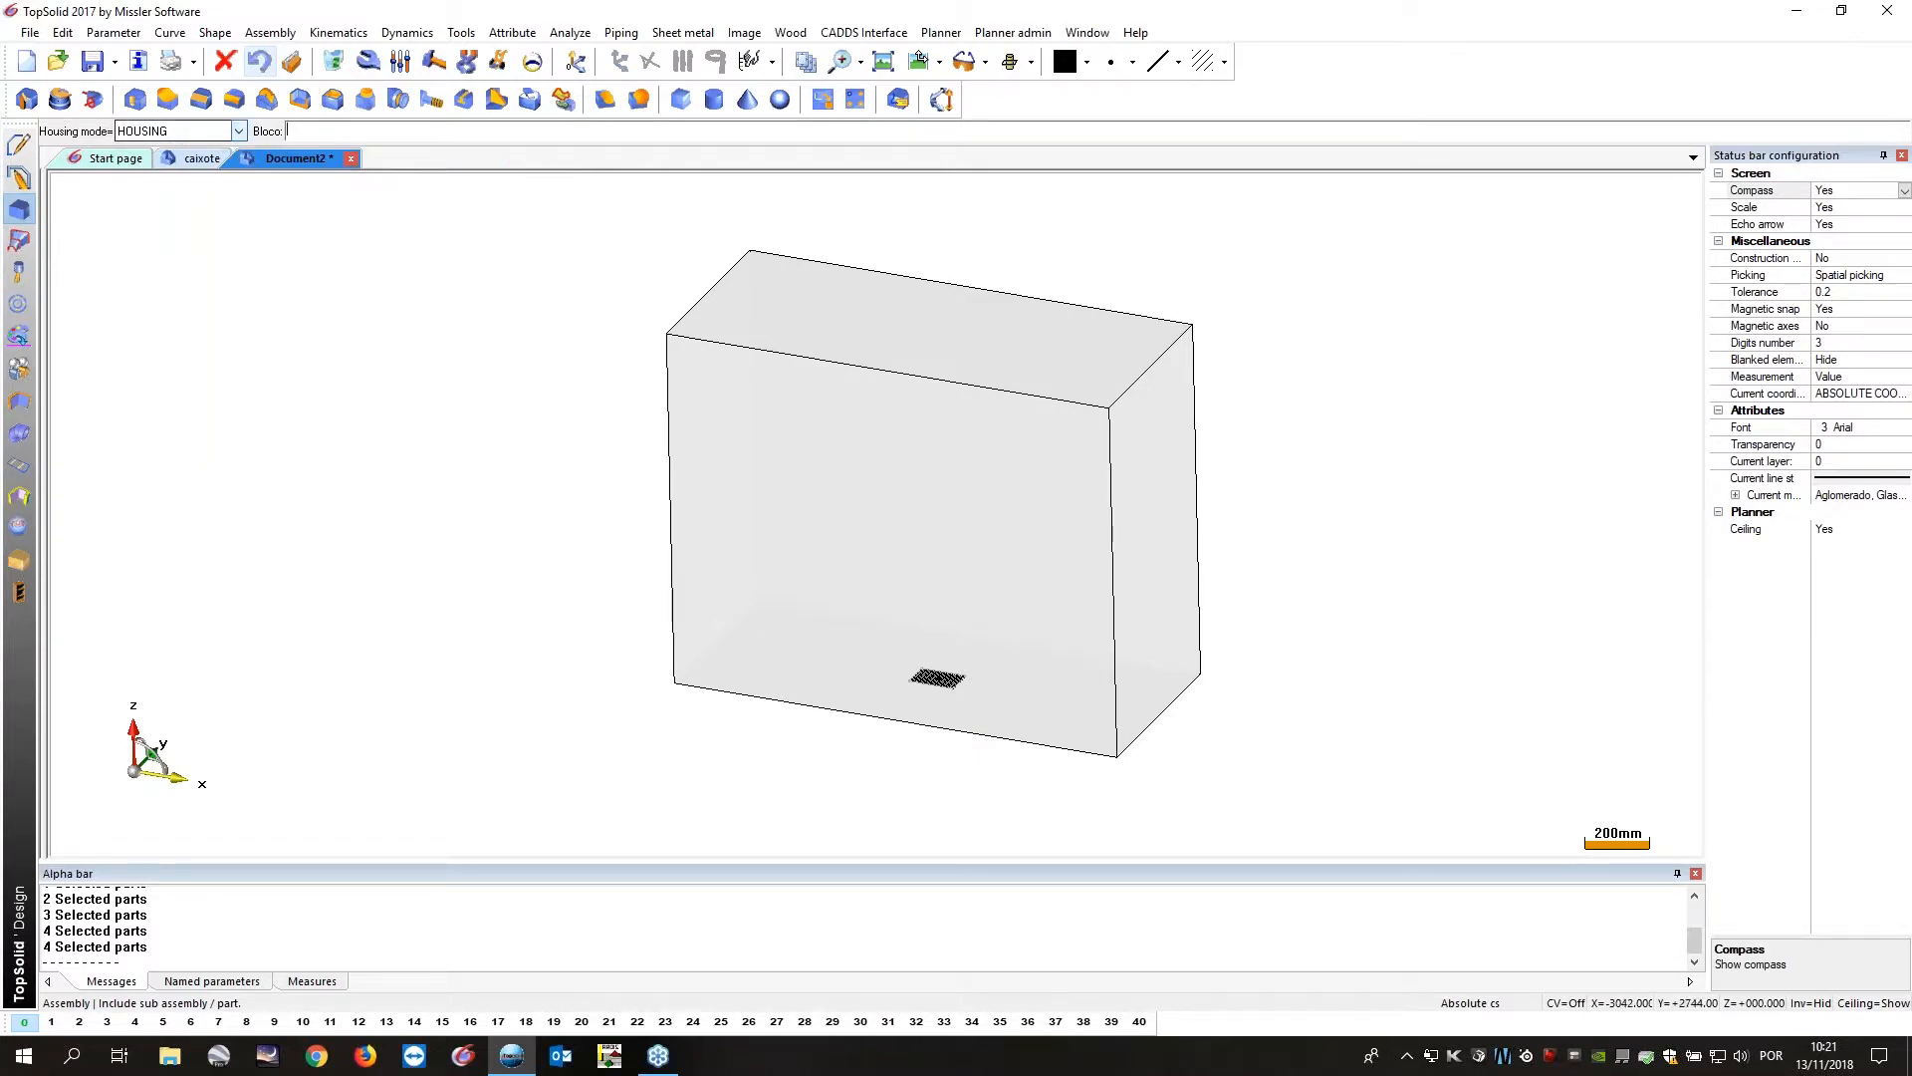
left_click(704, 456)
left_click(239, 131)
left_click(169, 171)
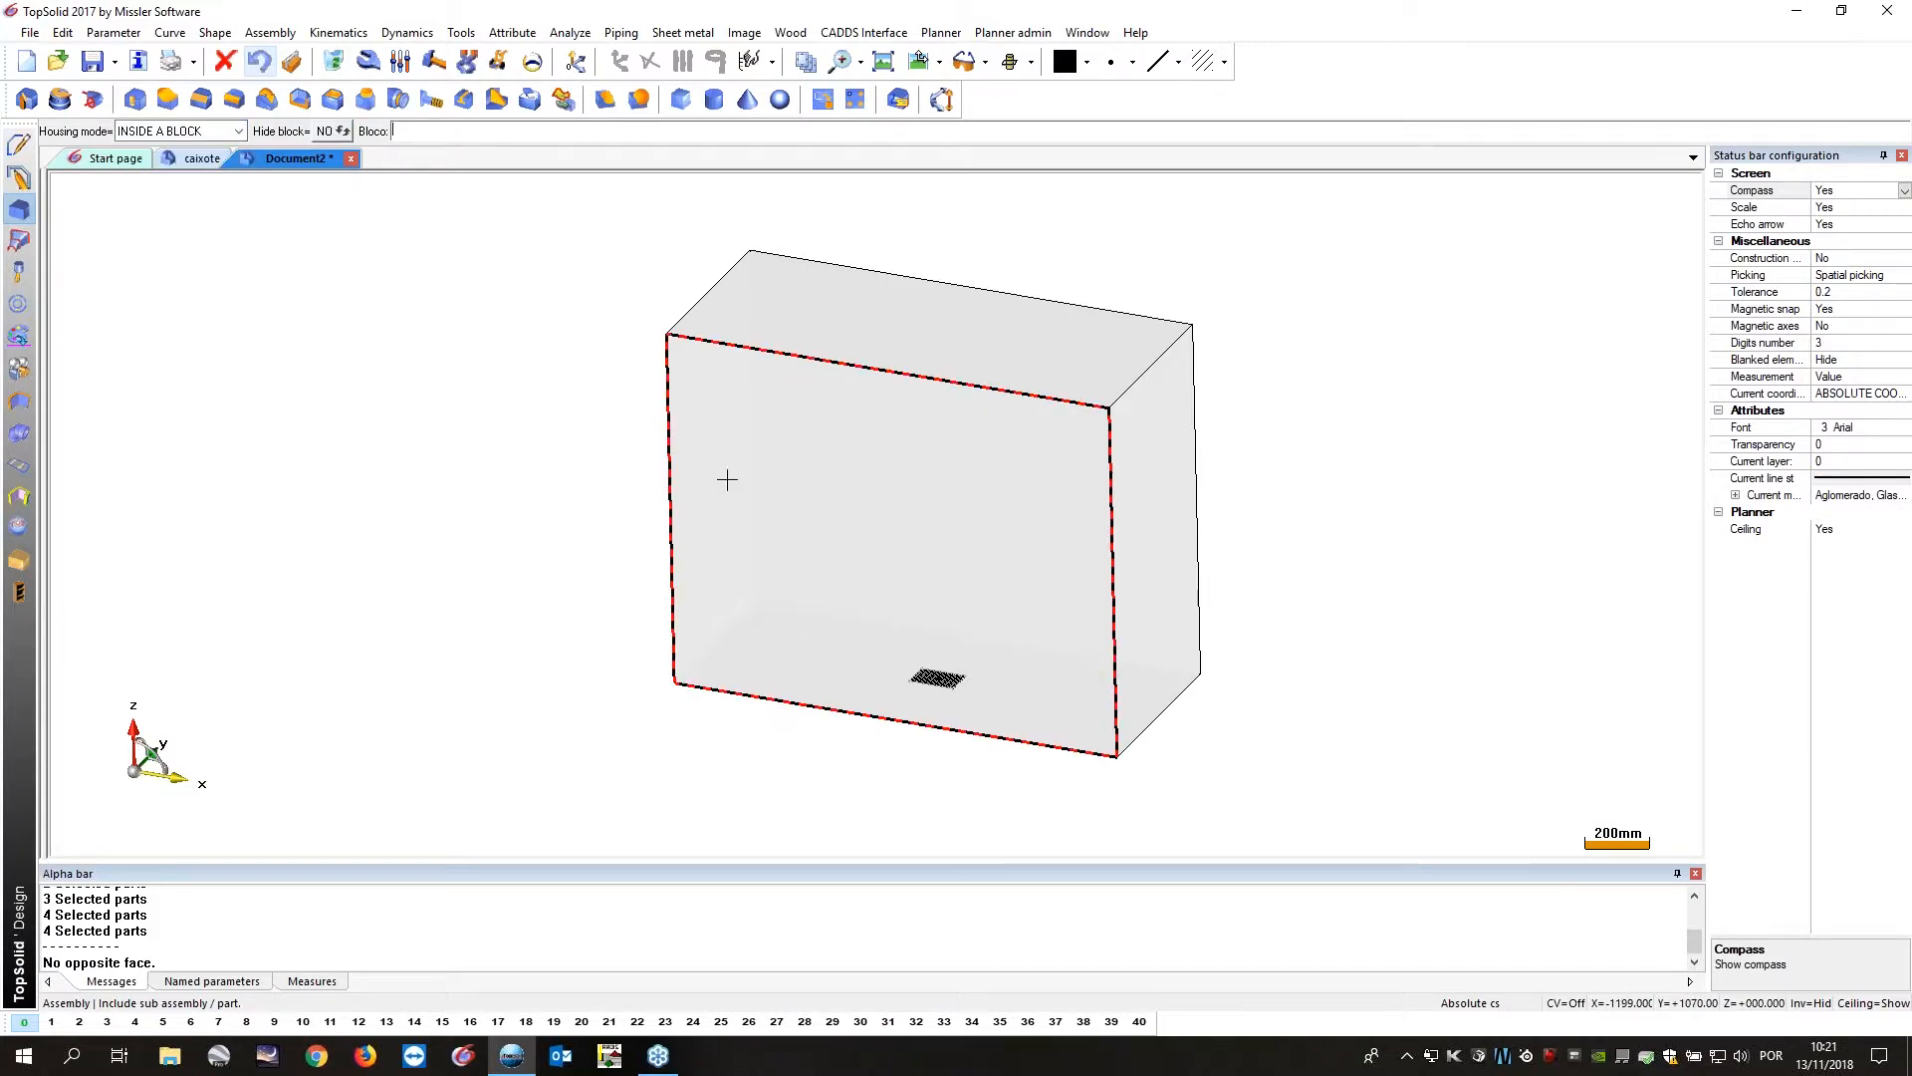
left_click(896, 491)
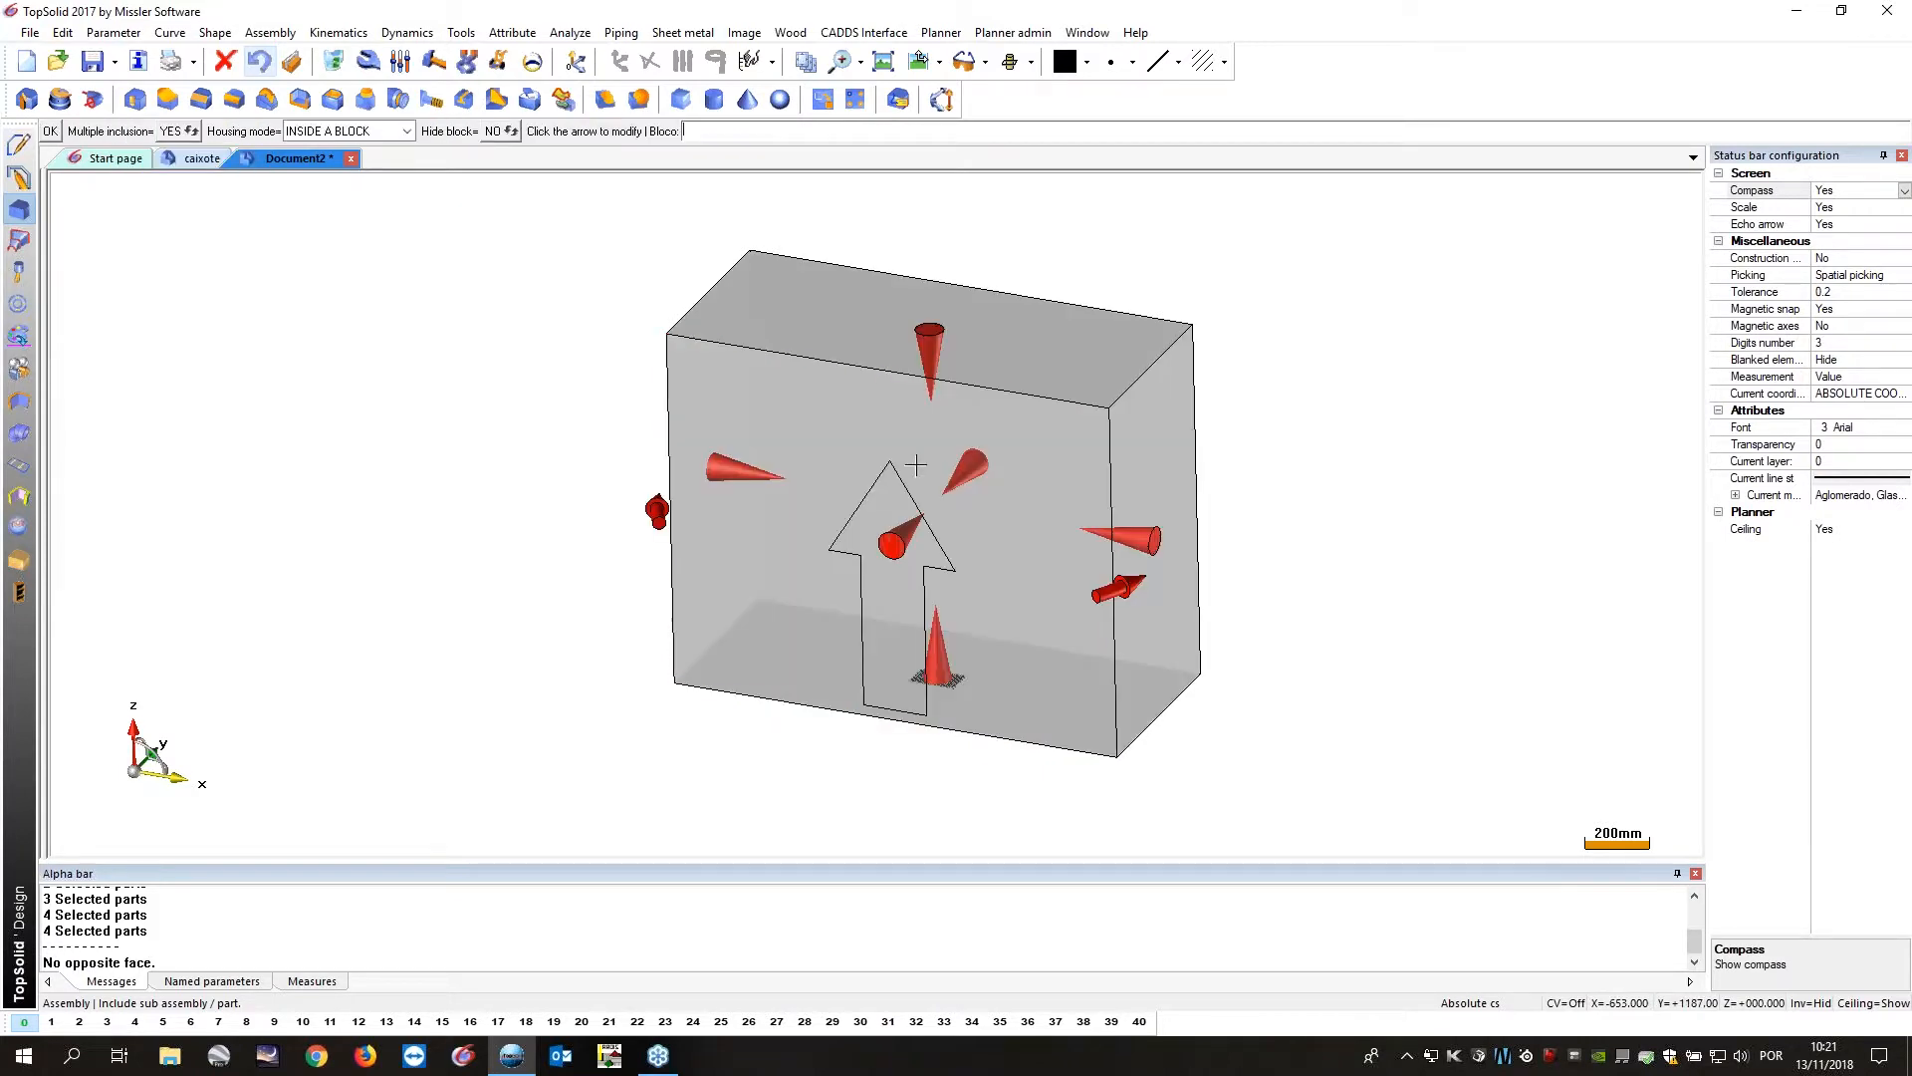
mouse_move(915, 464)
middle_mouse_down()
mouse_move(664, 423)
mouse_move(1118, 575)
mouse_move(926, 430)
middle_mouse_up()
left_click(50, 131)
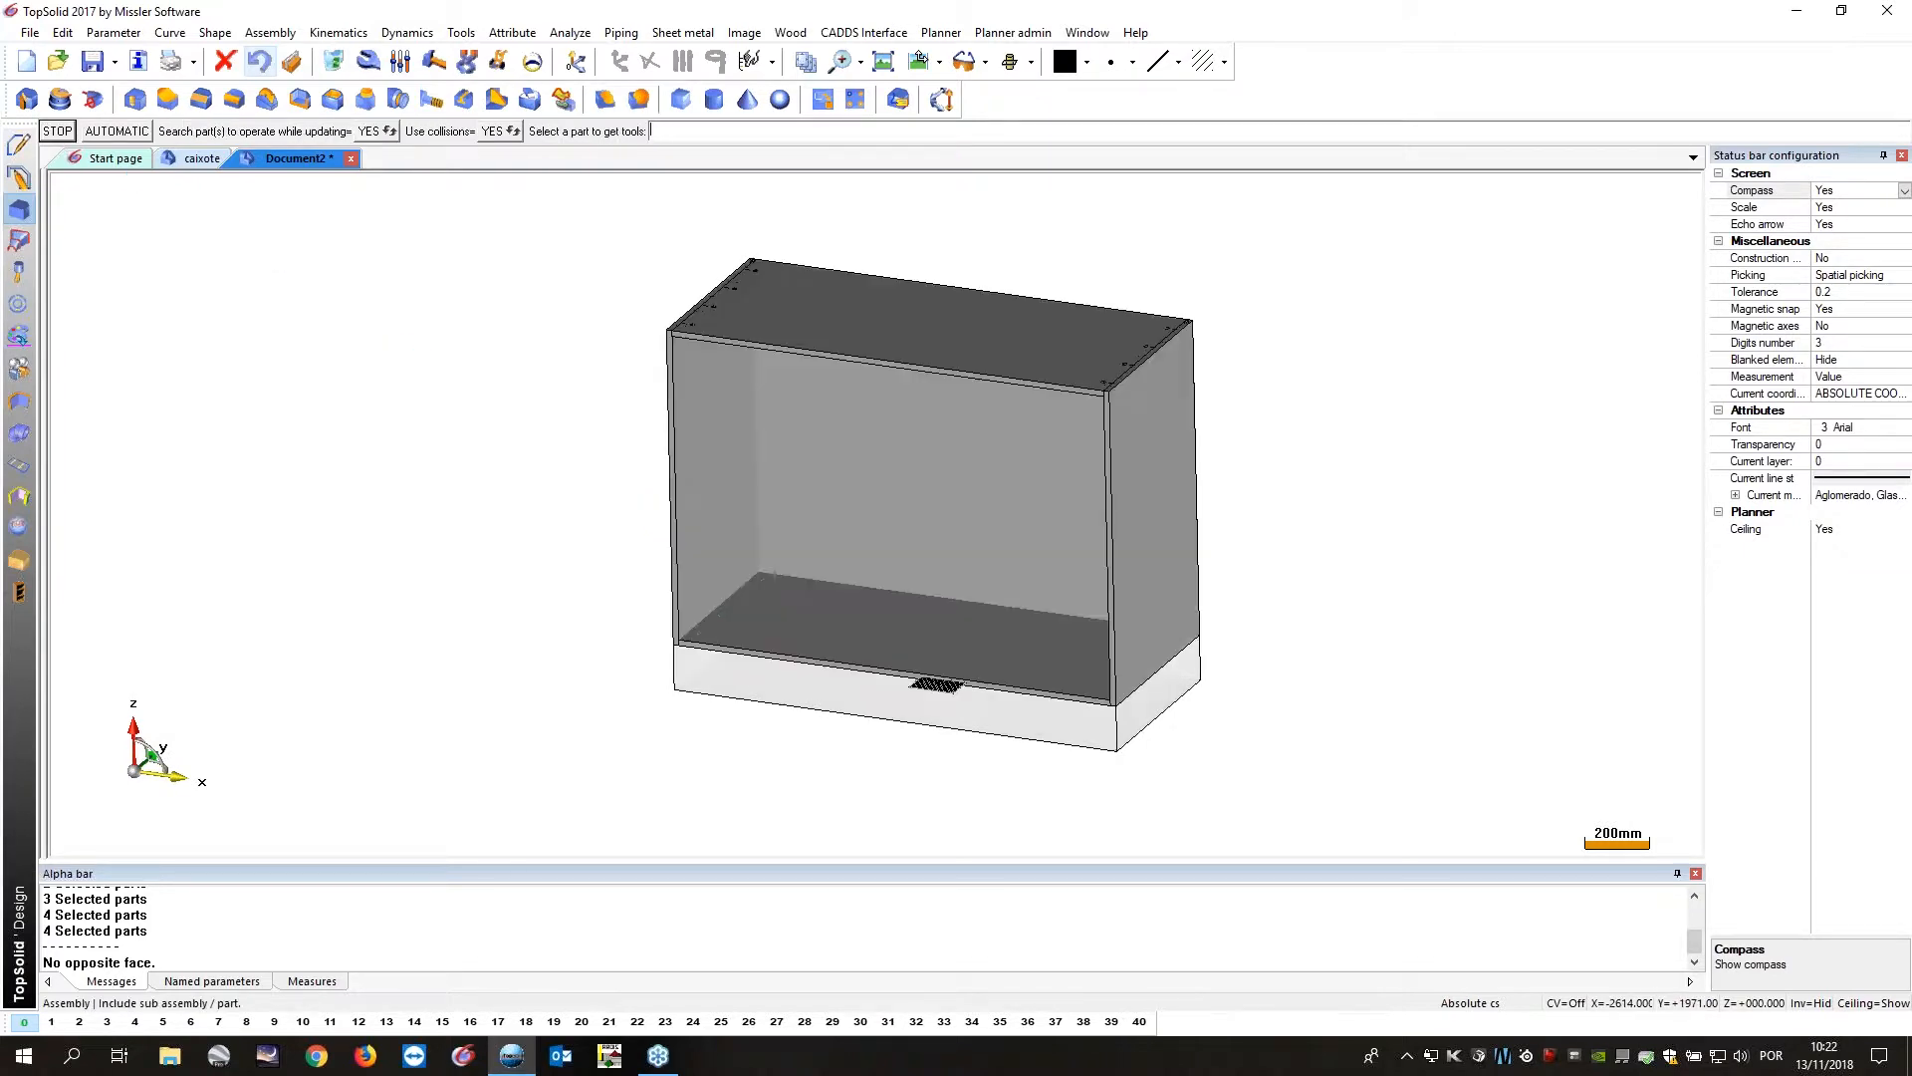
Put the included cabinet on layer 1, make that layer current and hide layer 0 with the block.
mouse_move(491, 397)
middle_mouse_down()
mouse_move(611, 393)
mouse_move(481, 336)
mouse_move(163, 385)
mouse_move(477, 412)
mouse_move(484, 431)
middle_mouse_up()
scroll(653, 290, "up", 4)
scroll(652, 291, "down", 4)
middle_click_drag(618, 329, 557, 425)
middle_click_drag(557, 425, 560, 401)
left_click(52, 1022)
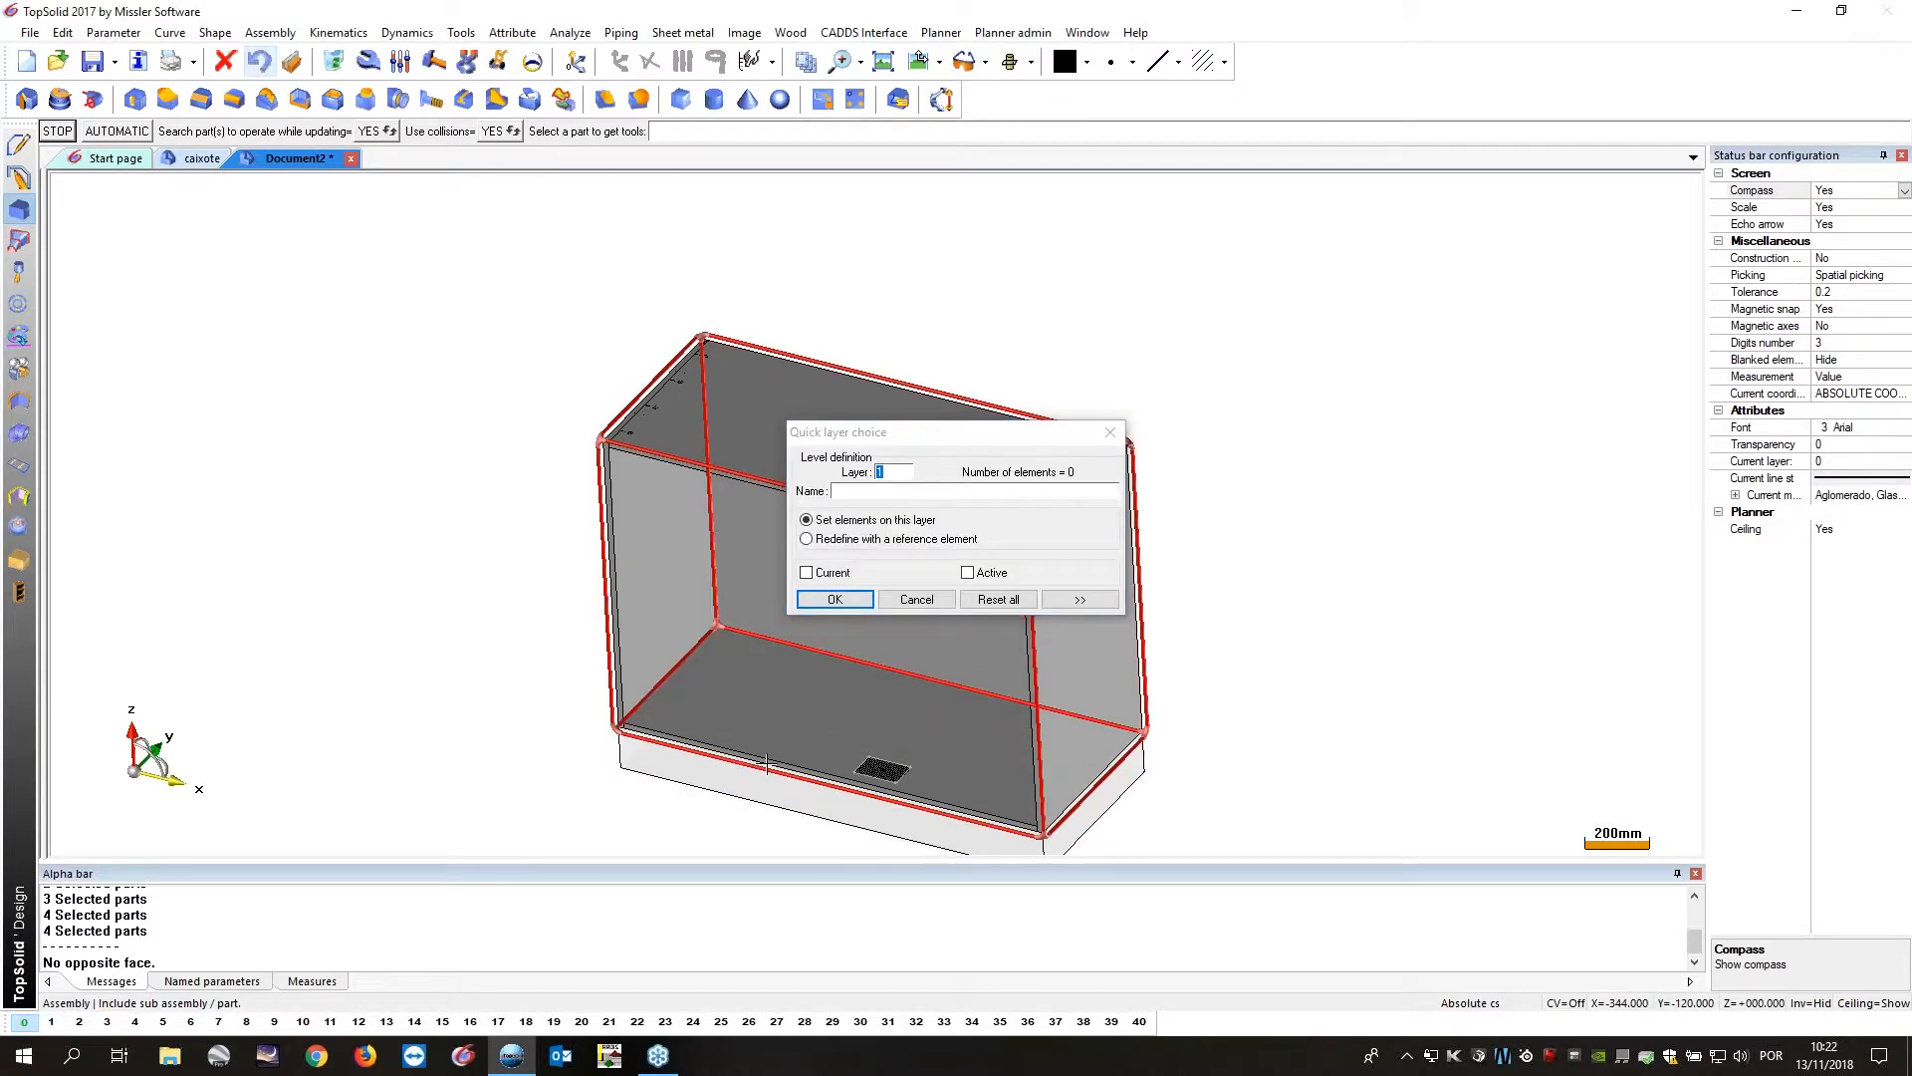
key("Return")
Compare the joint holes along the bottom panel's side edge in the included cabinet with those in the original caixote document.
scroll(579, 402, "up", 4)
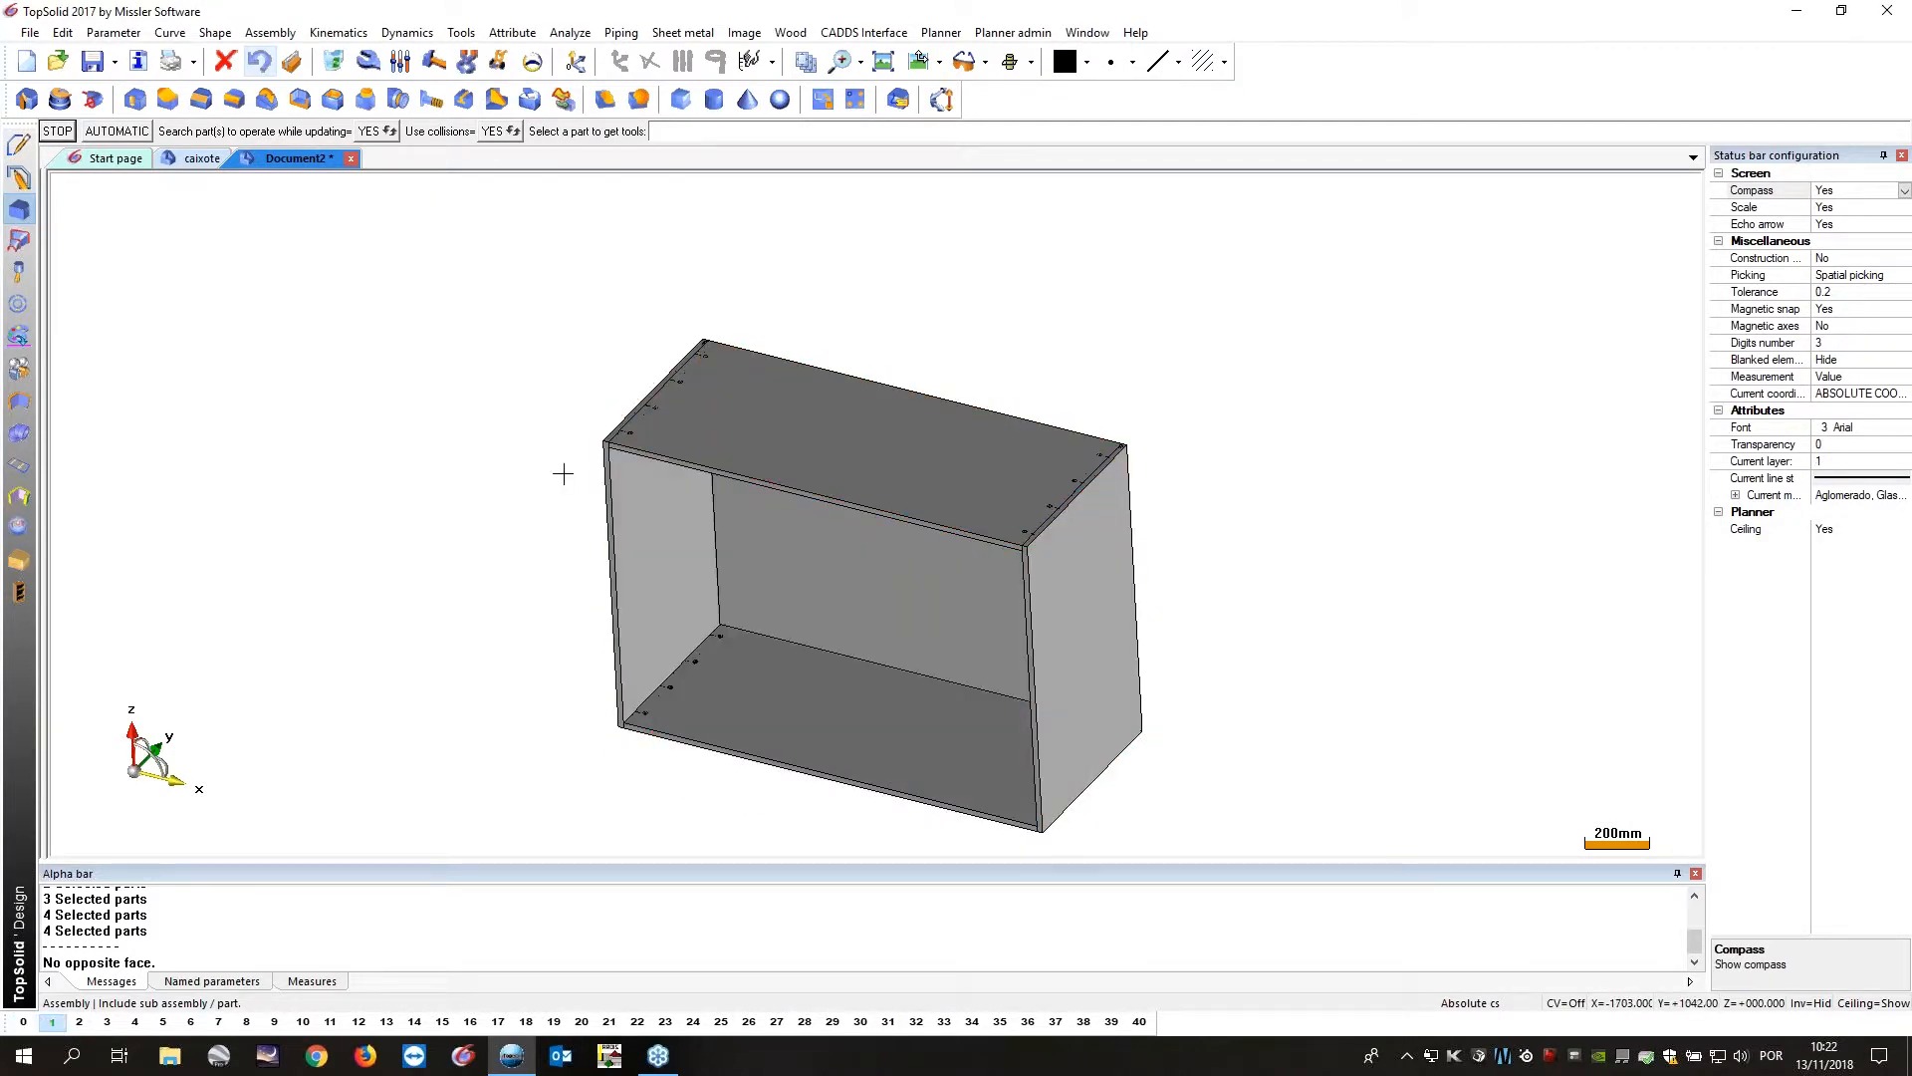
scroll(525, 397, "up", 5)
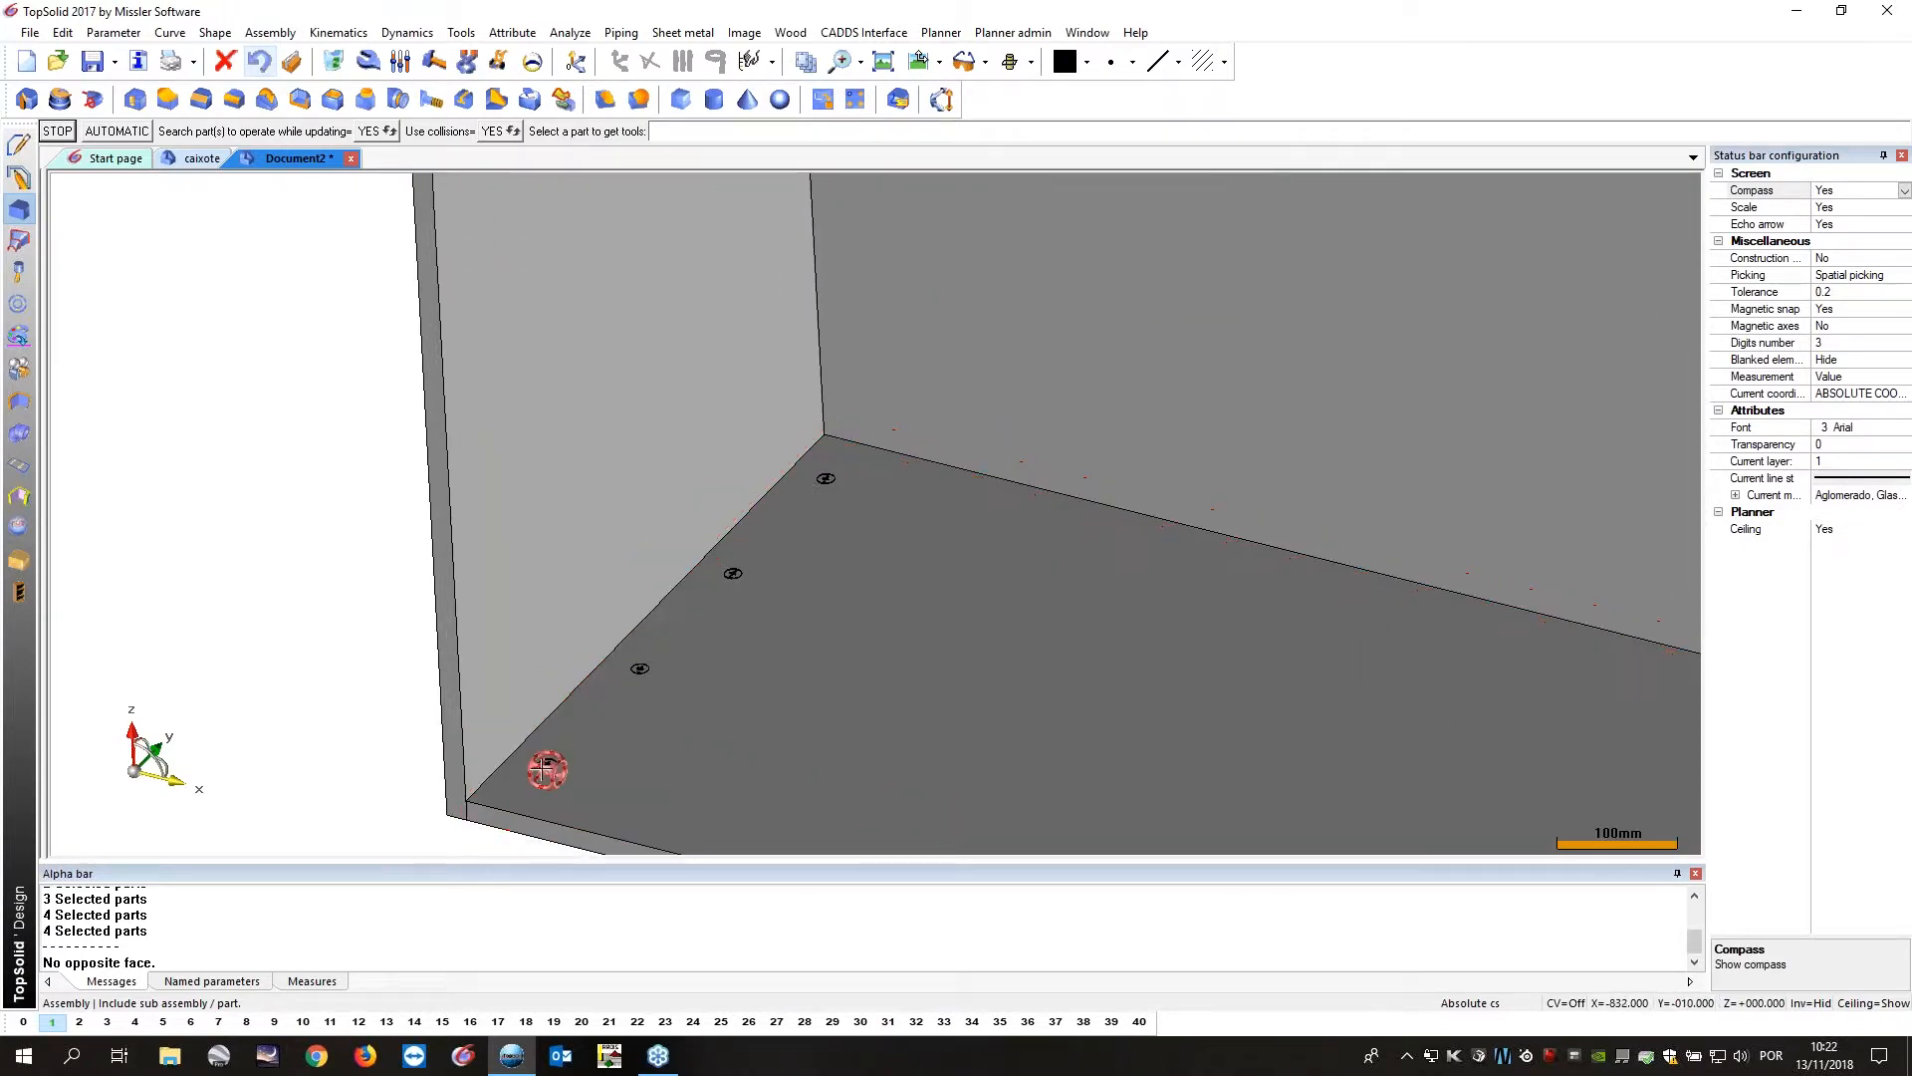
left_click(189, 159)
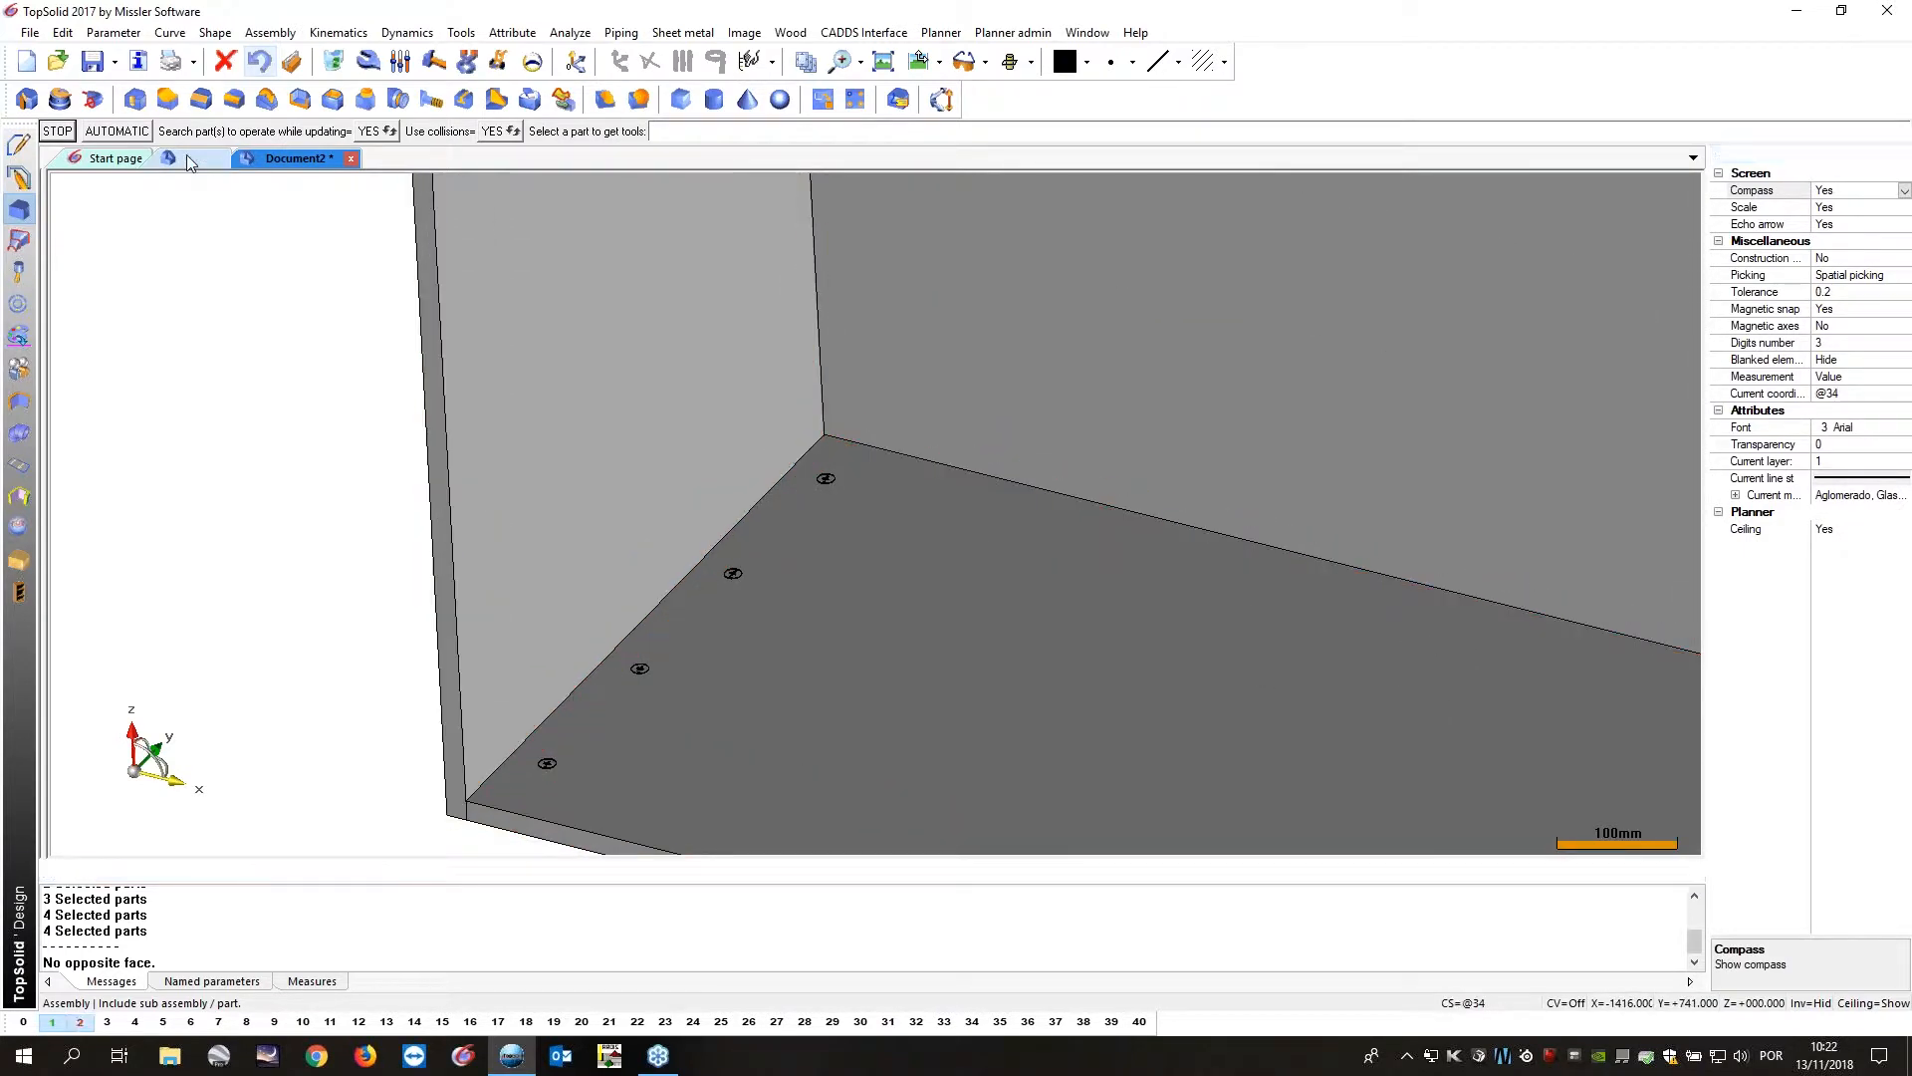
scroll(814, 660, "down", 2)
middle_click_drag(814, 660, 906, 610)
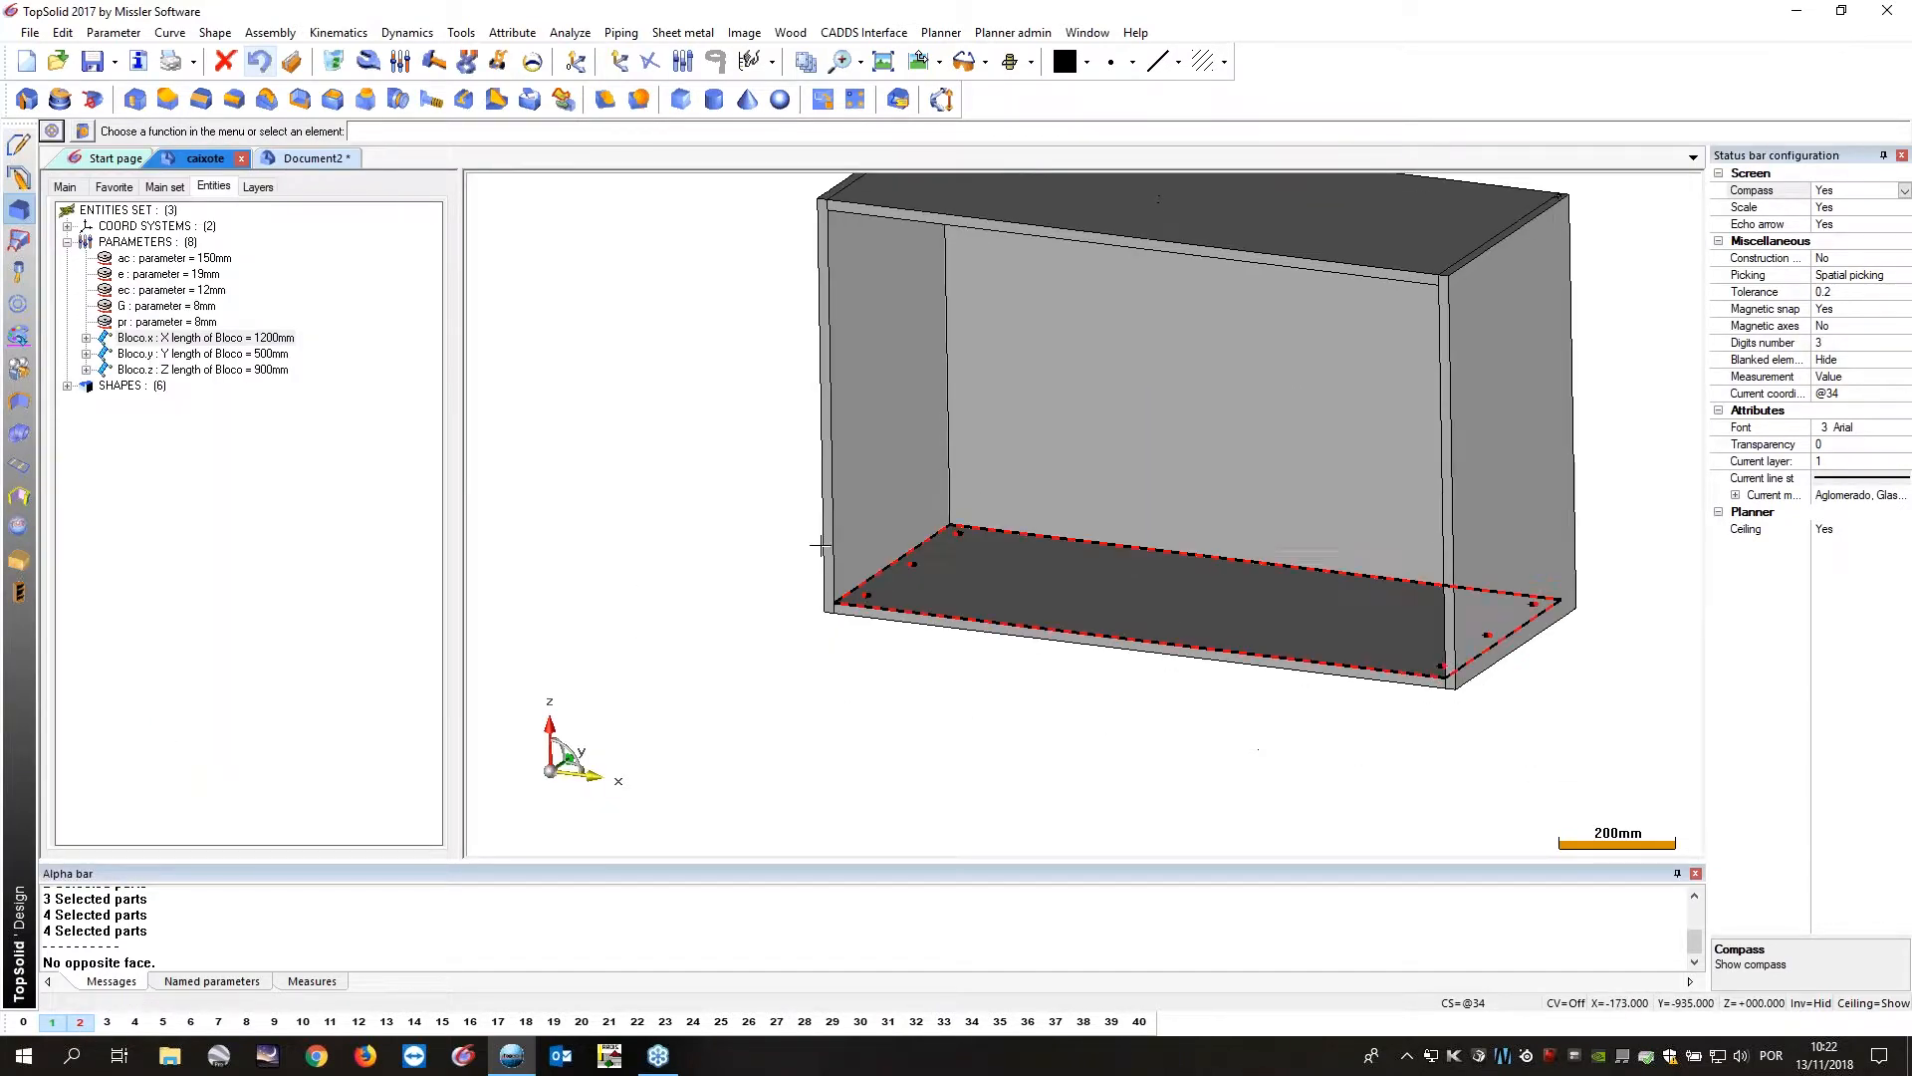
middle_click_drag(760, 528, 800, 540)
scroll(936, 493, "up", 3)
scroll(991, 508, "down", 2)
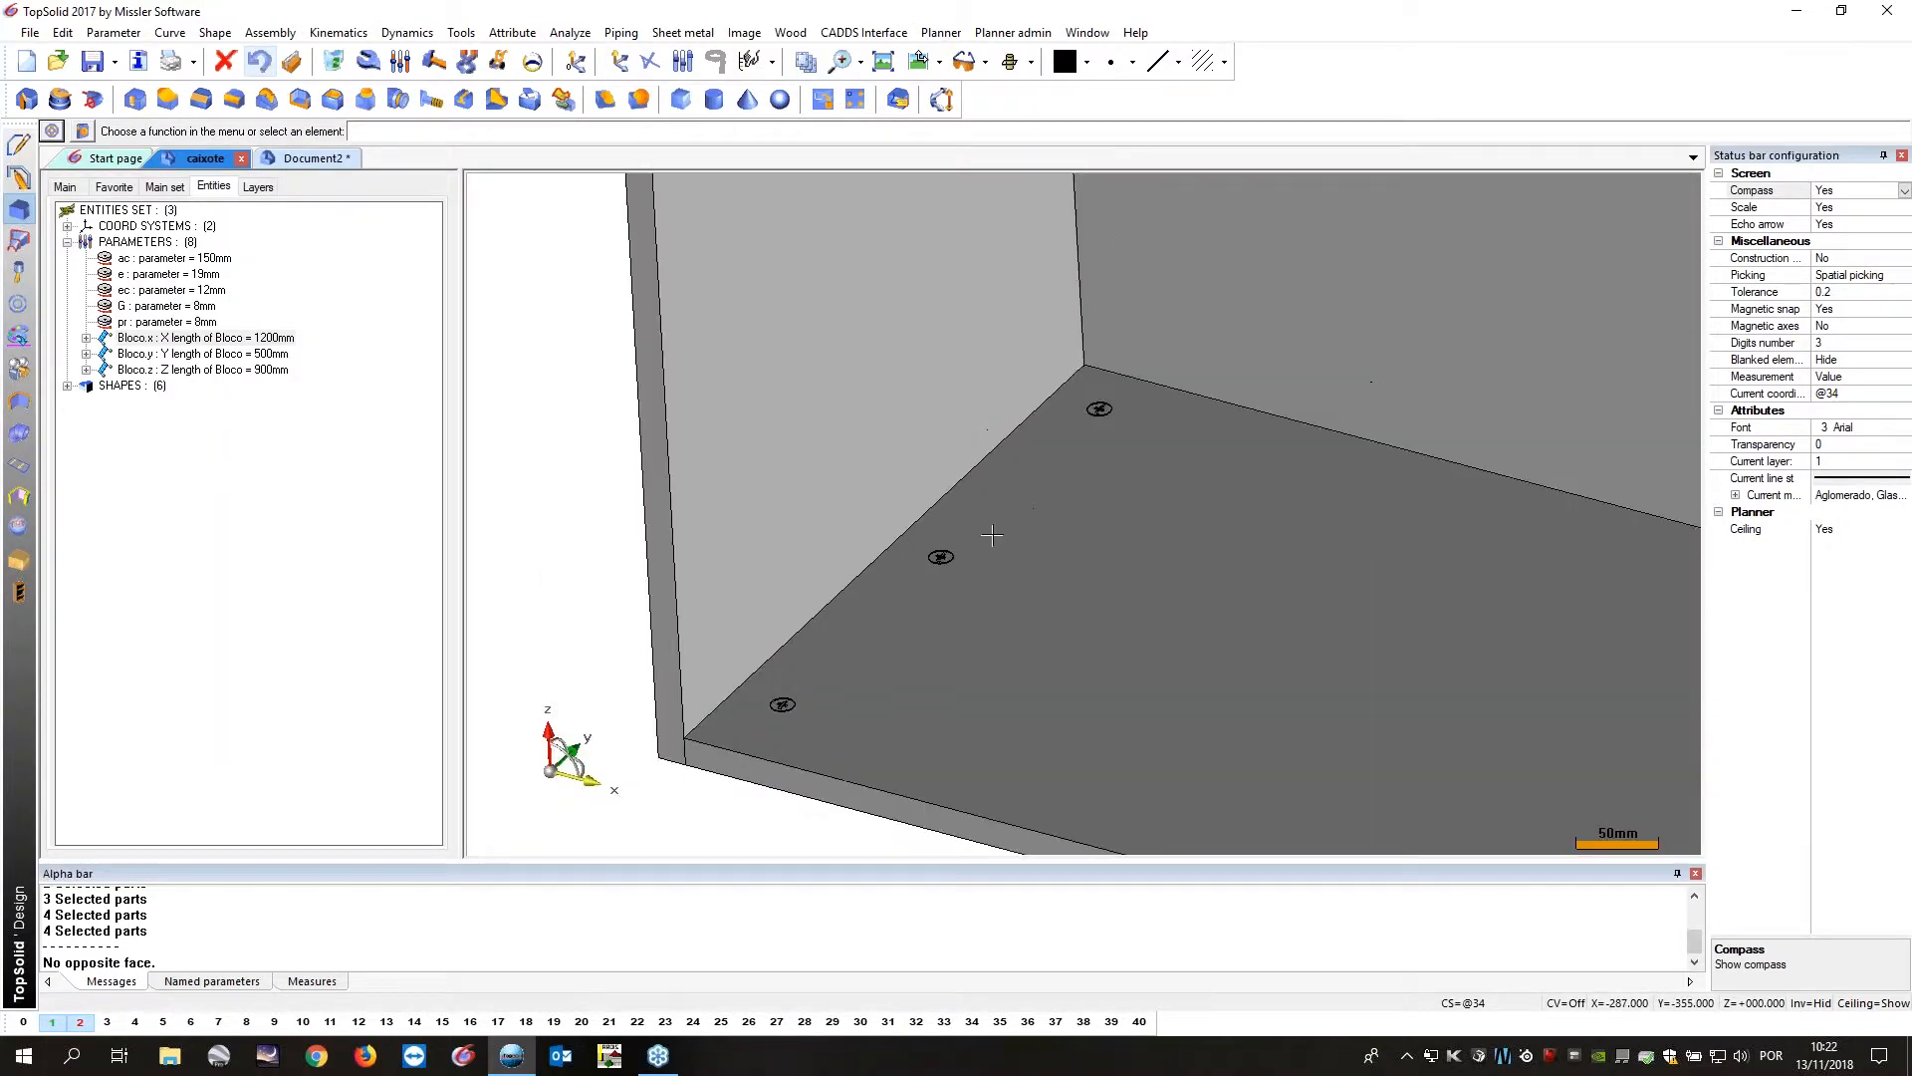
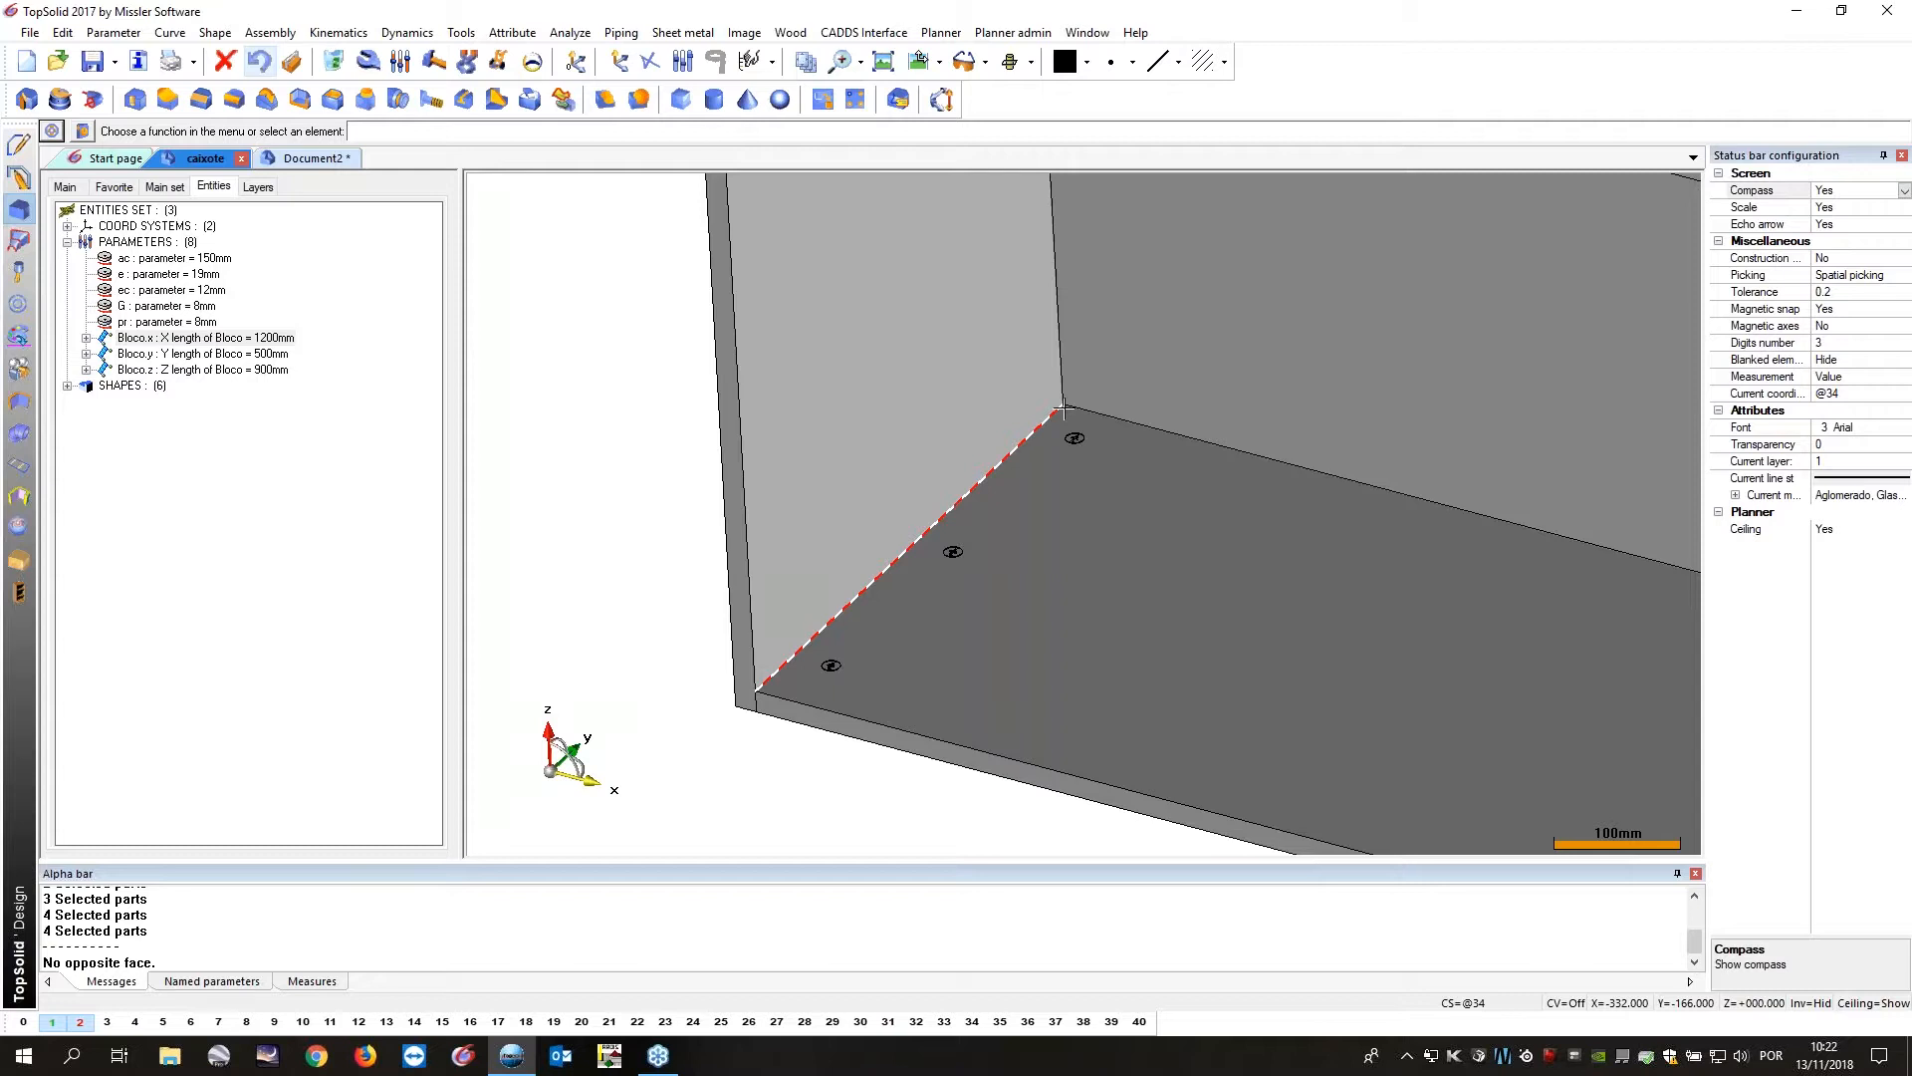
scroll(964, 345, "down", 6)
middle_click_drag(964, 345, 1000, 471)
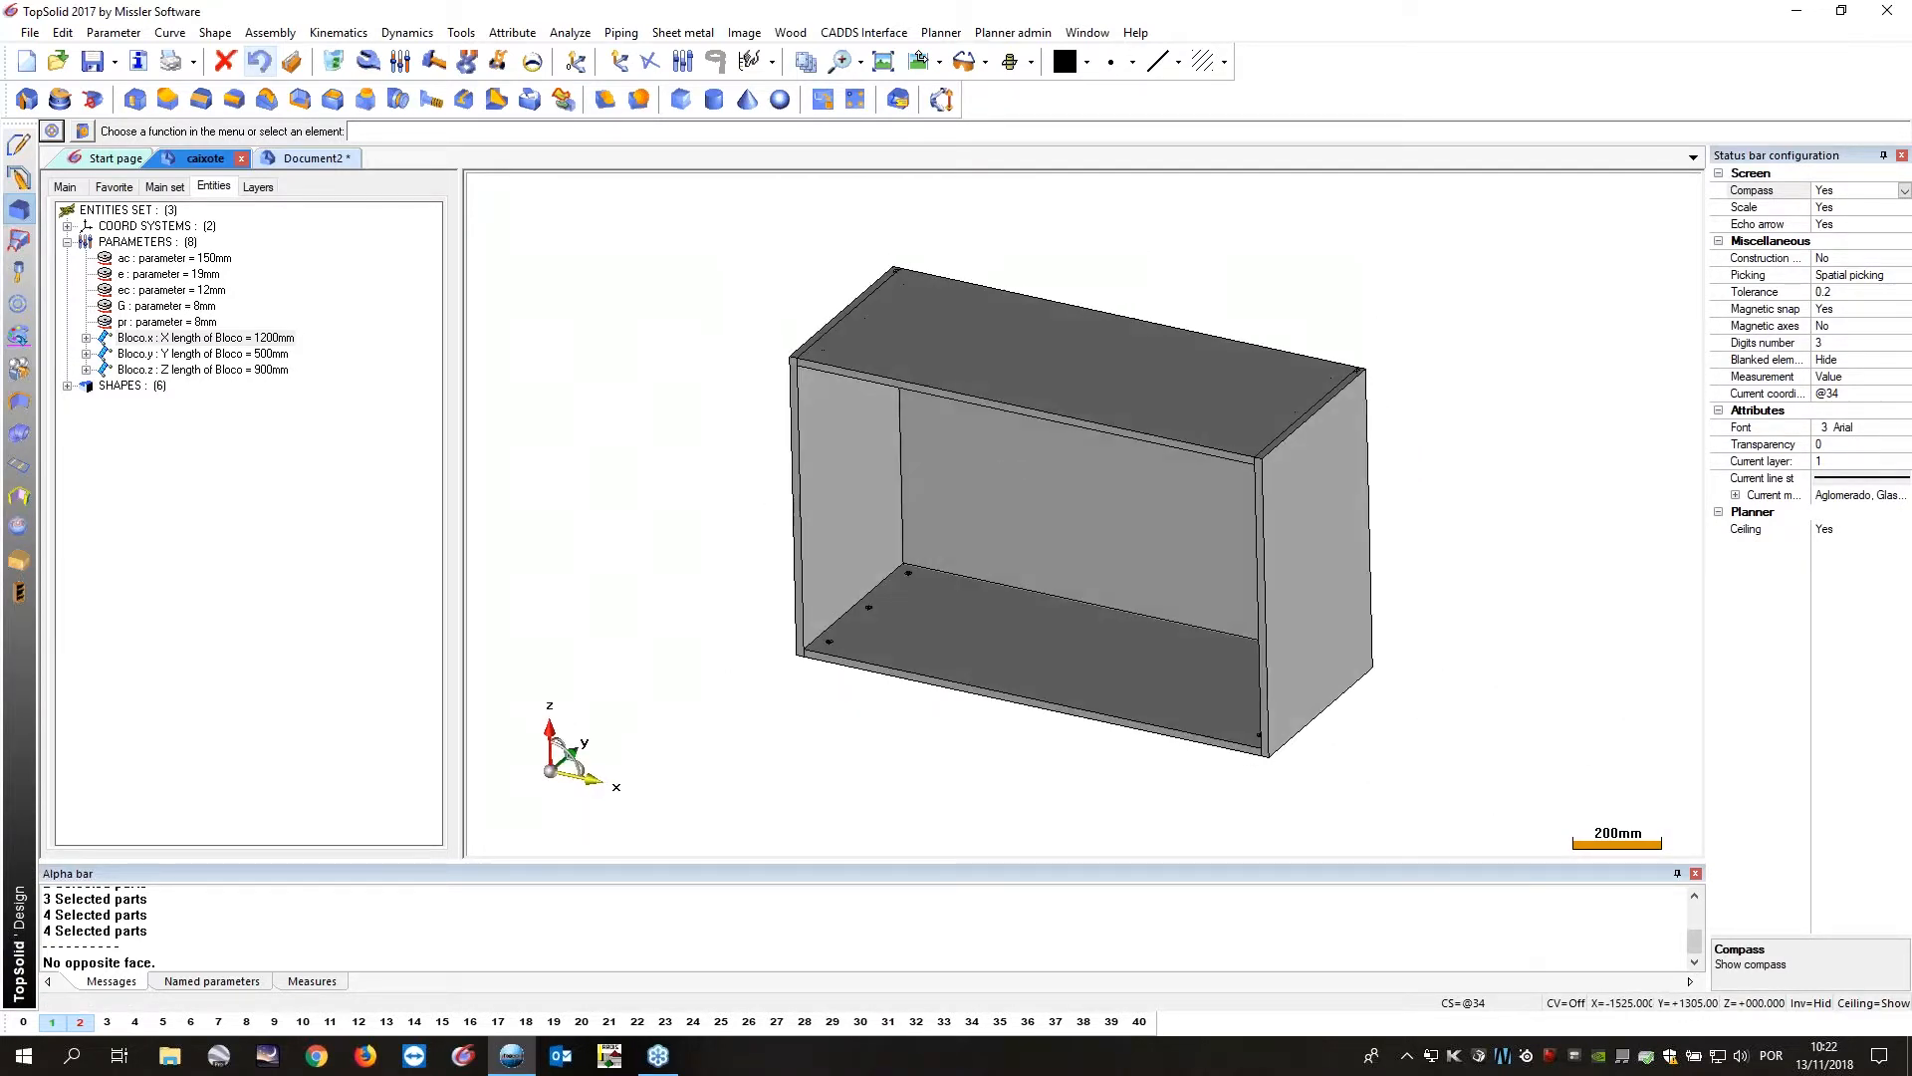
Return to Document2, delete all visible elements of the included cabinet, and display layer 0 with the block again.
left_click(326, 157)
scroll(921, 493, "down", 5)
middle_click_drag(942, 482, 715, 513)
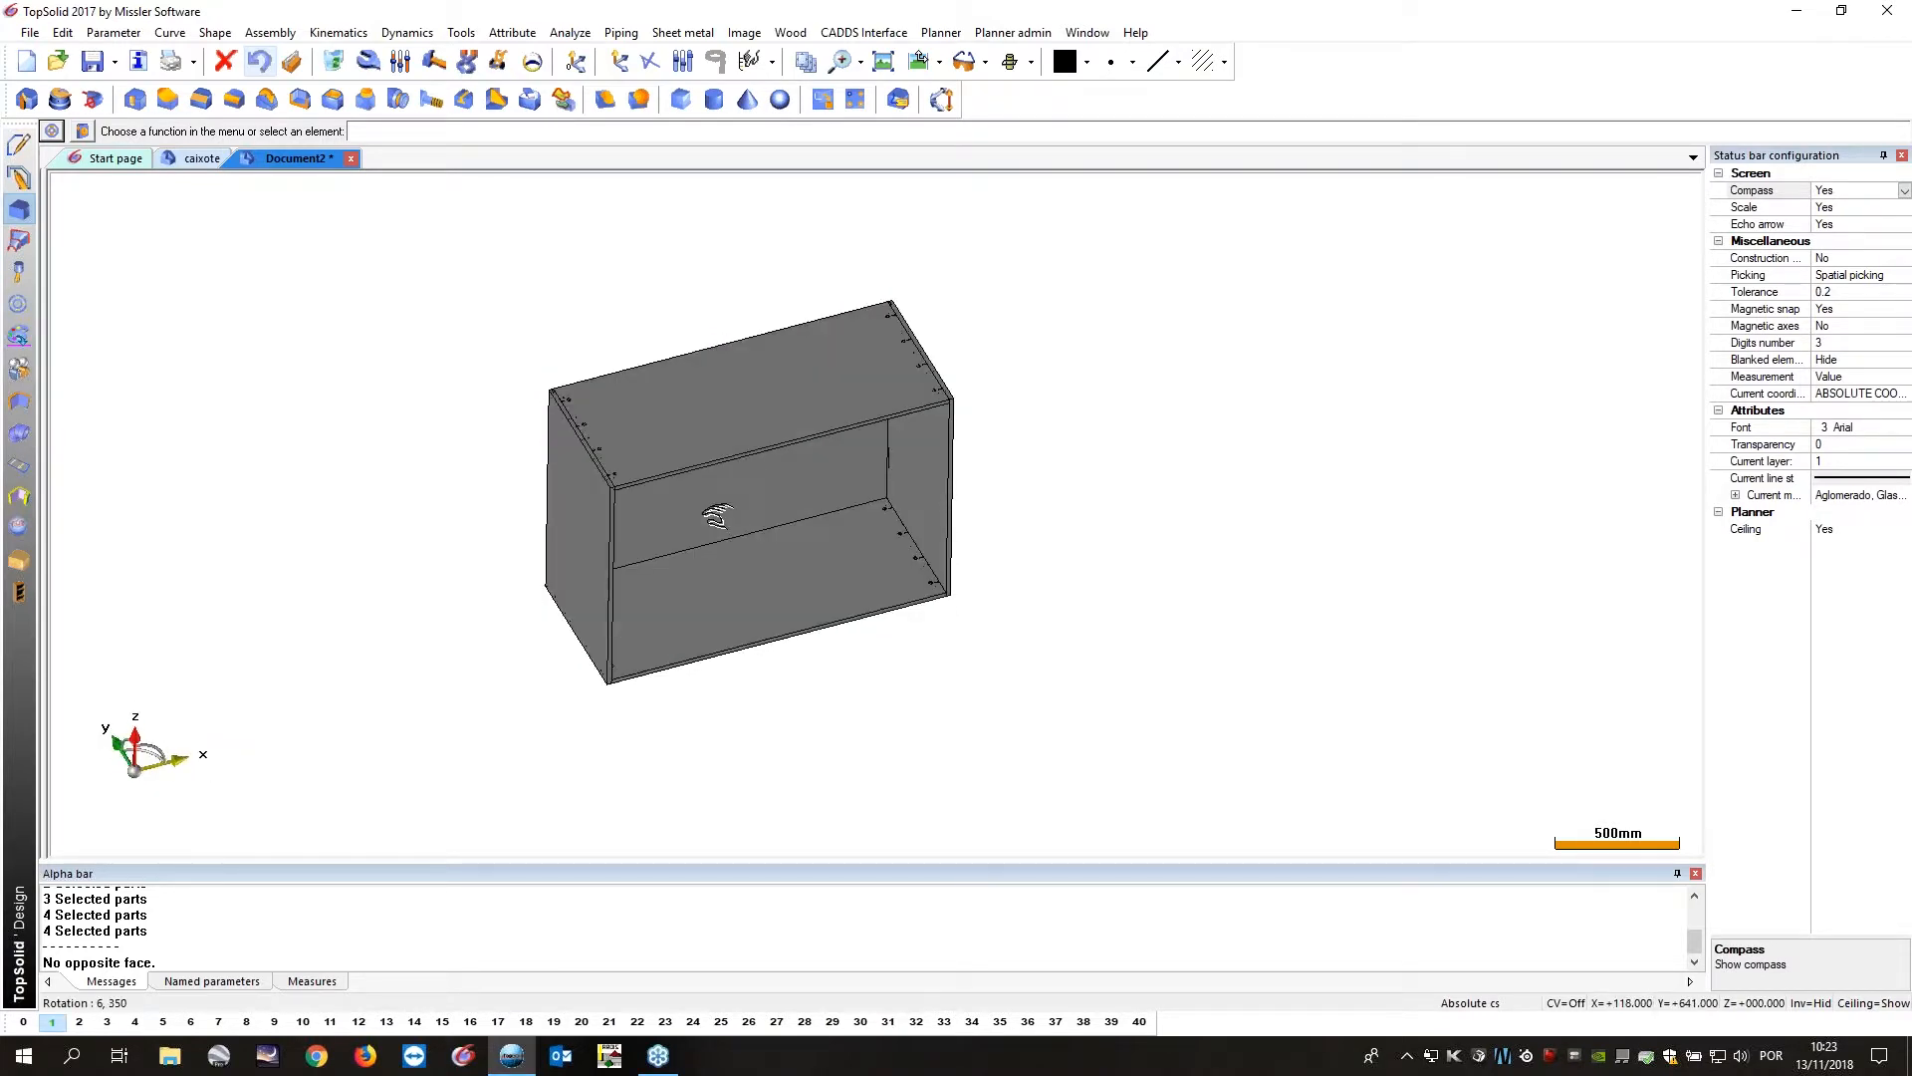
left_click(335, 62)
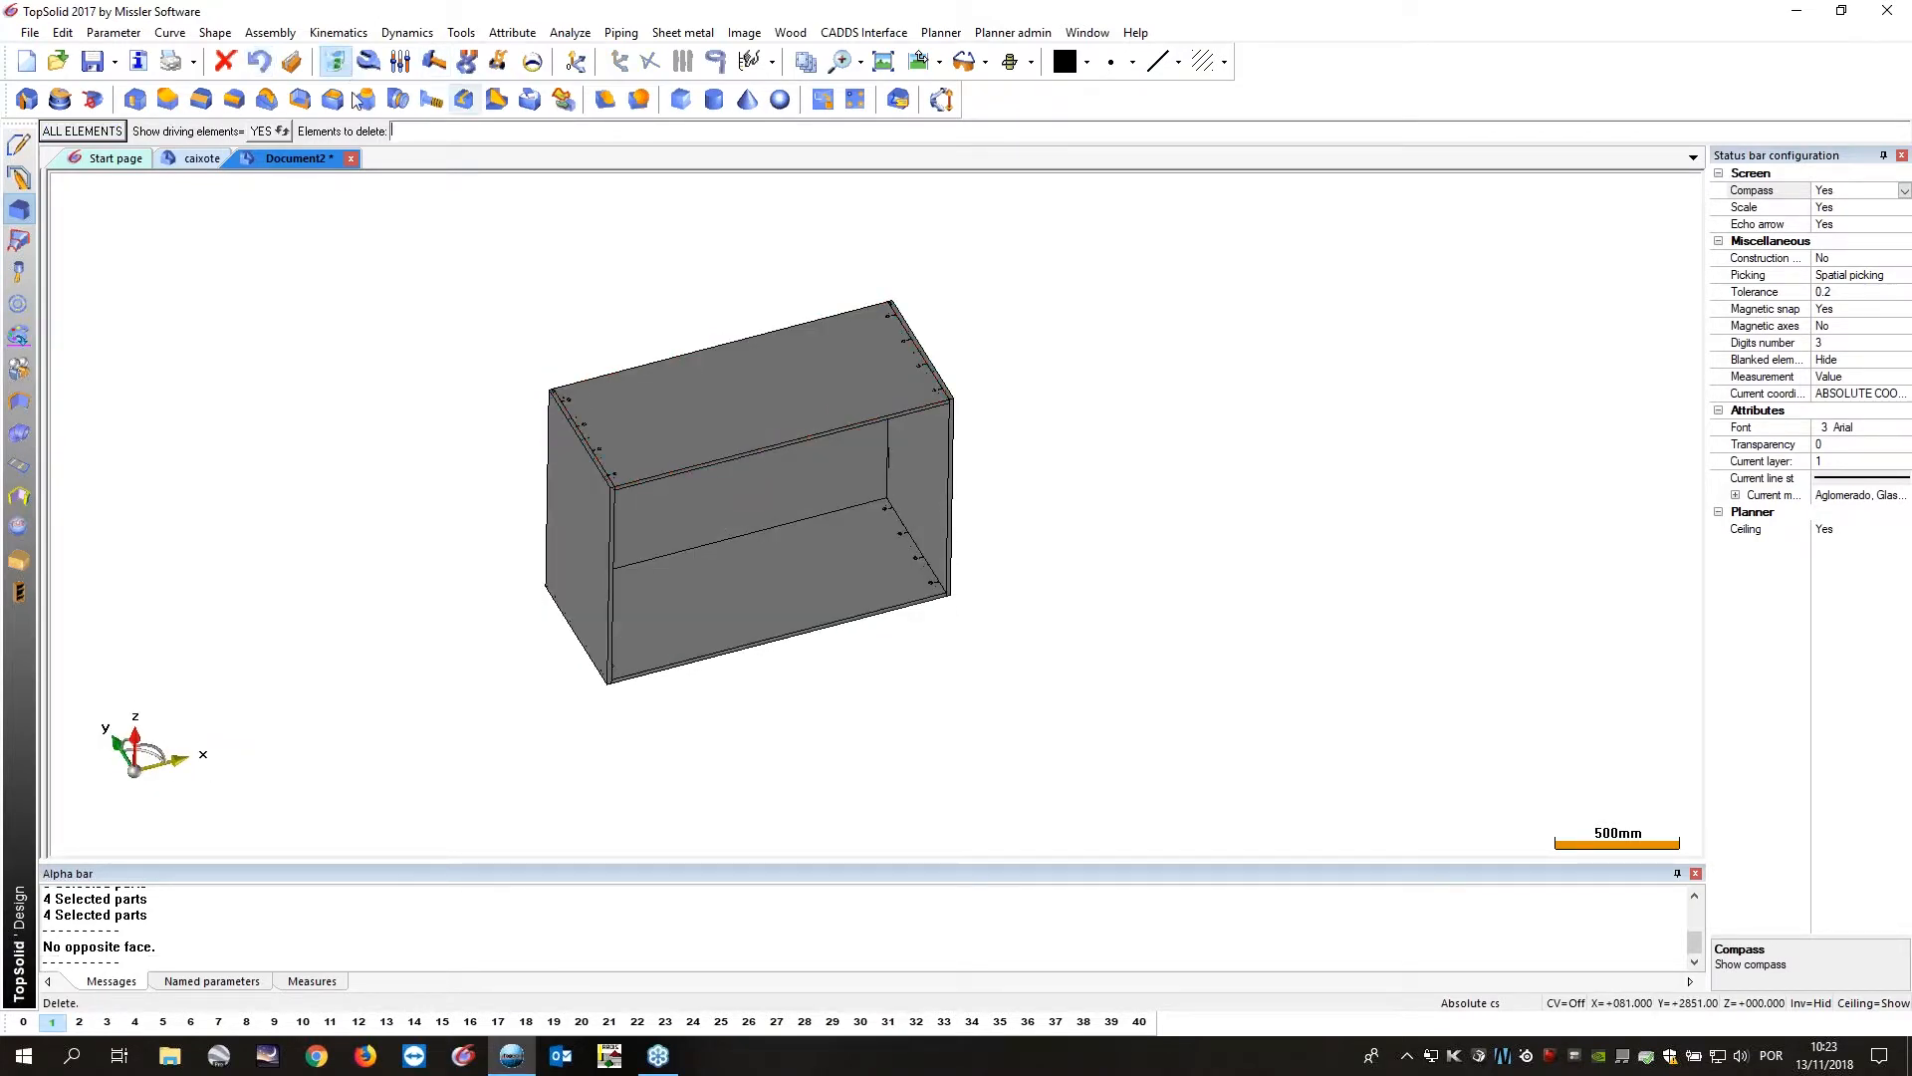
left_click(82, 130)
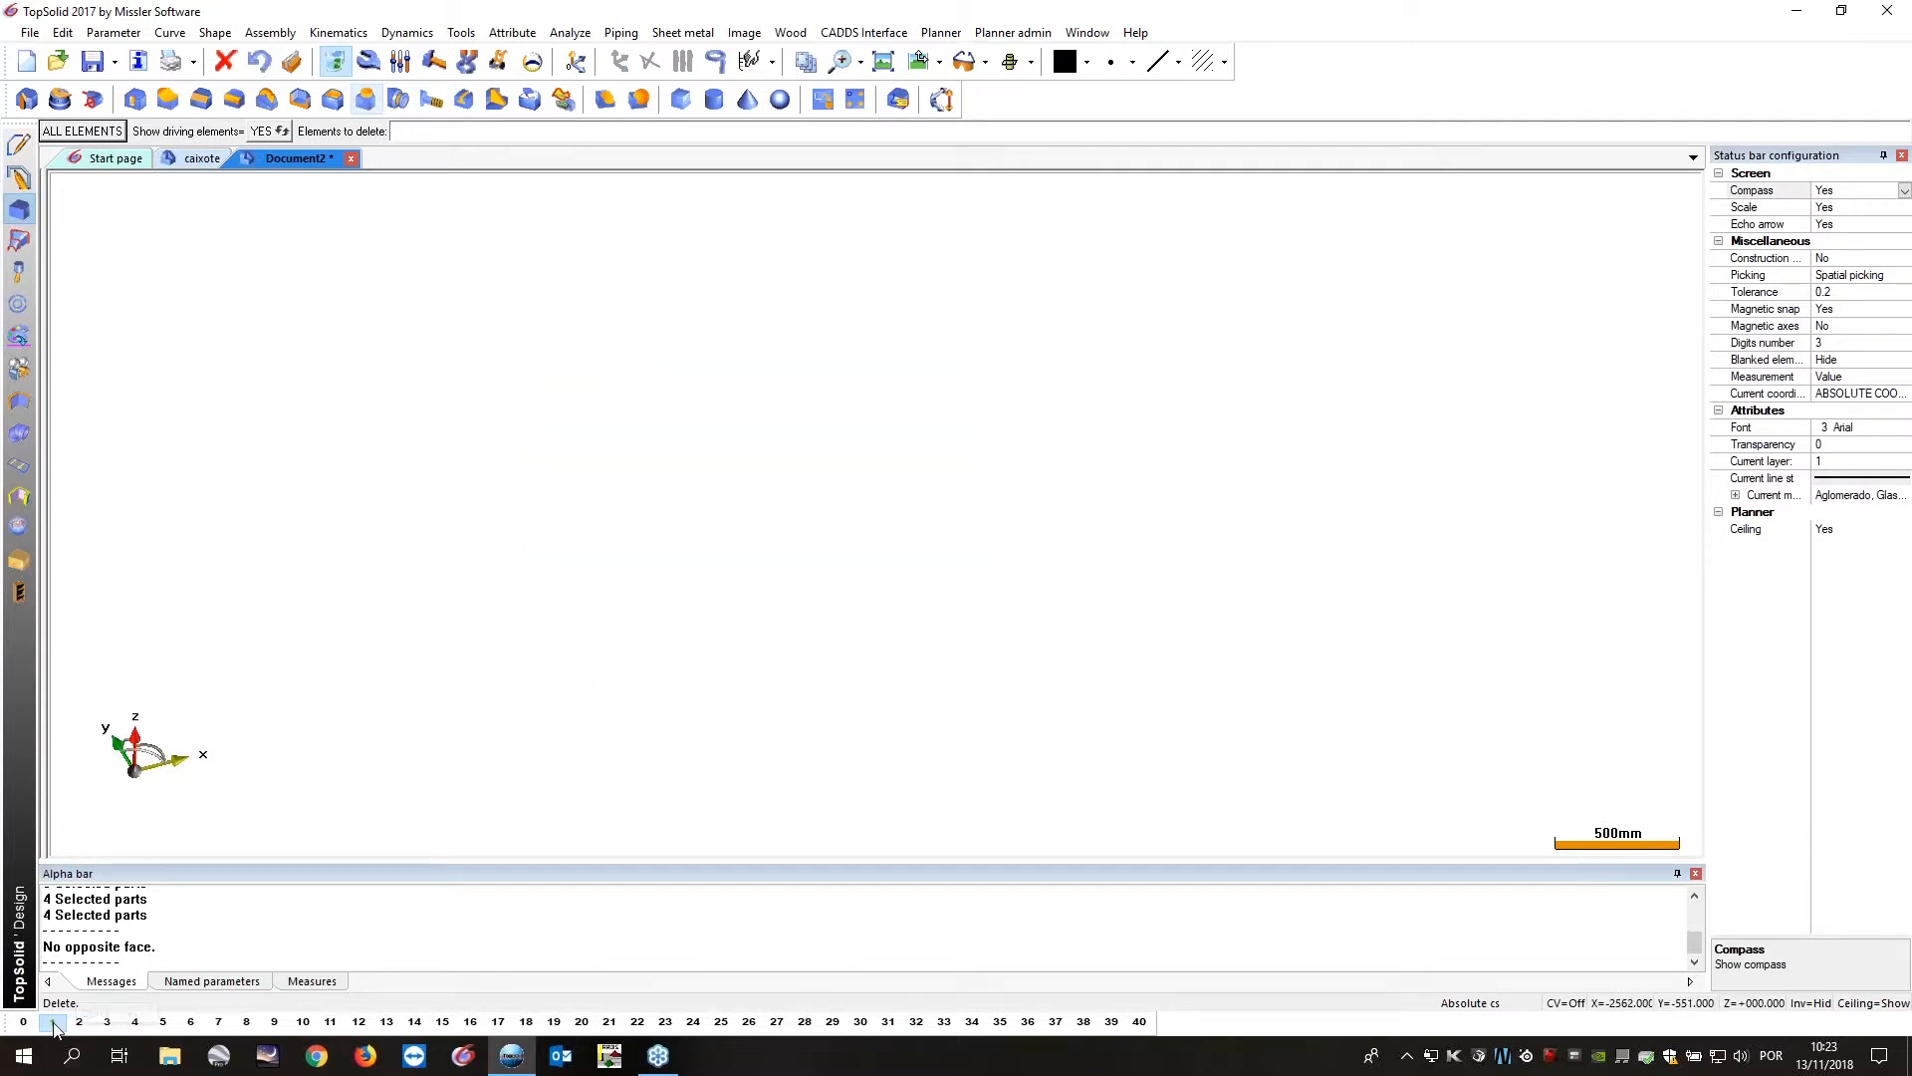
left_click(23, 1022)
middle_click_drag(441, 562, 737, 349)
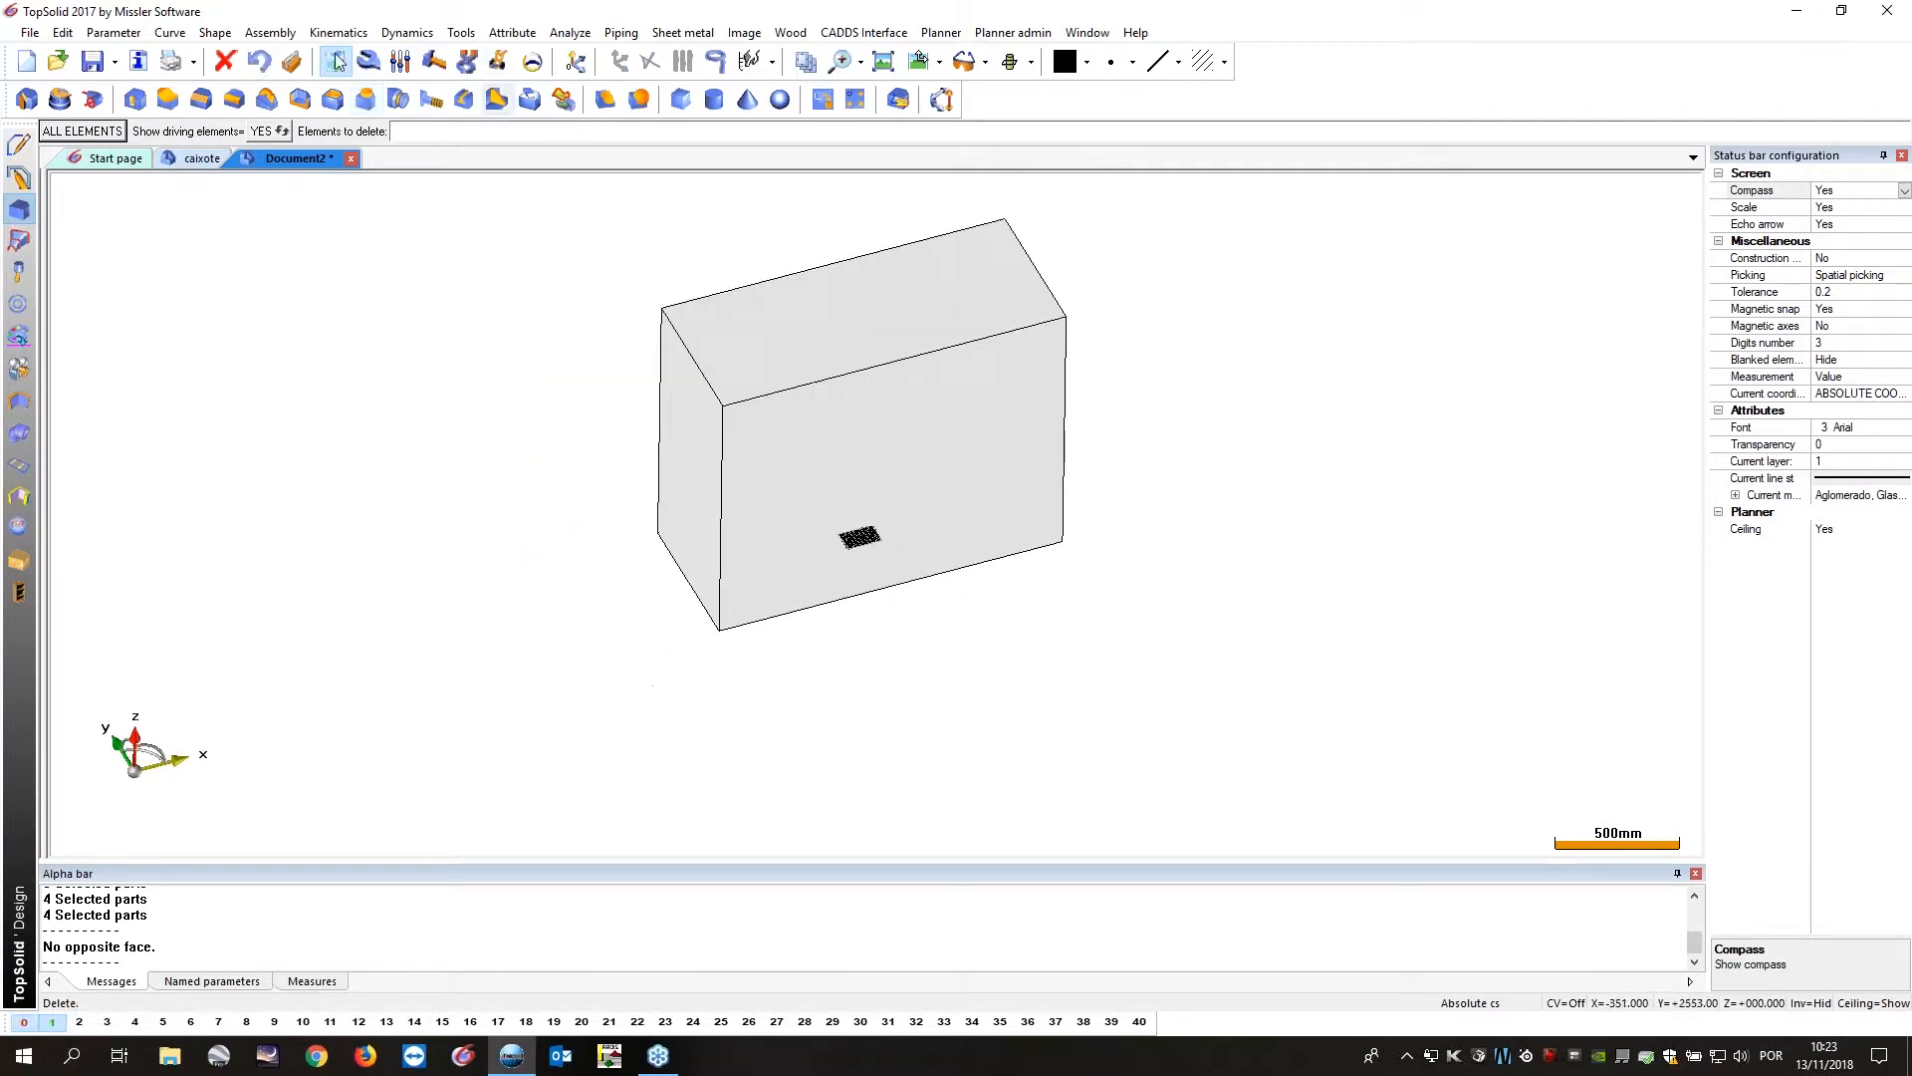
Delete the transparent block and start a new contour sketch on the current coordinate system.
left_click(759, 337)
left_click(726, 479)
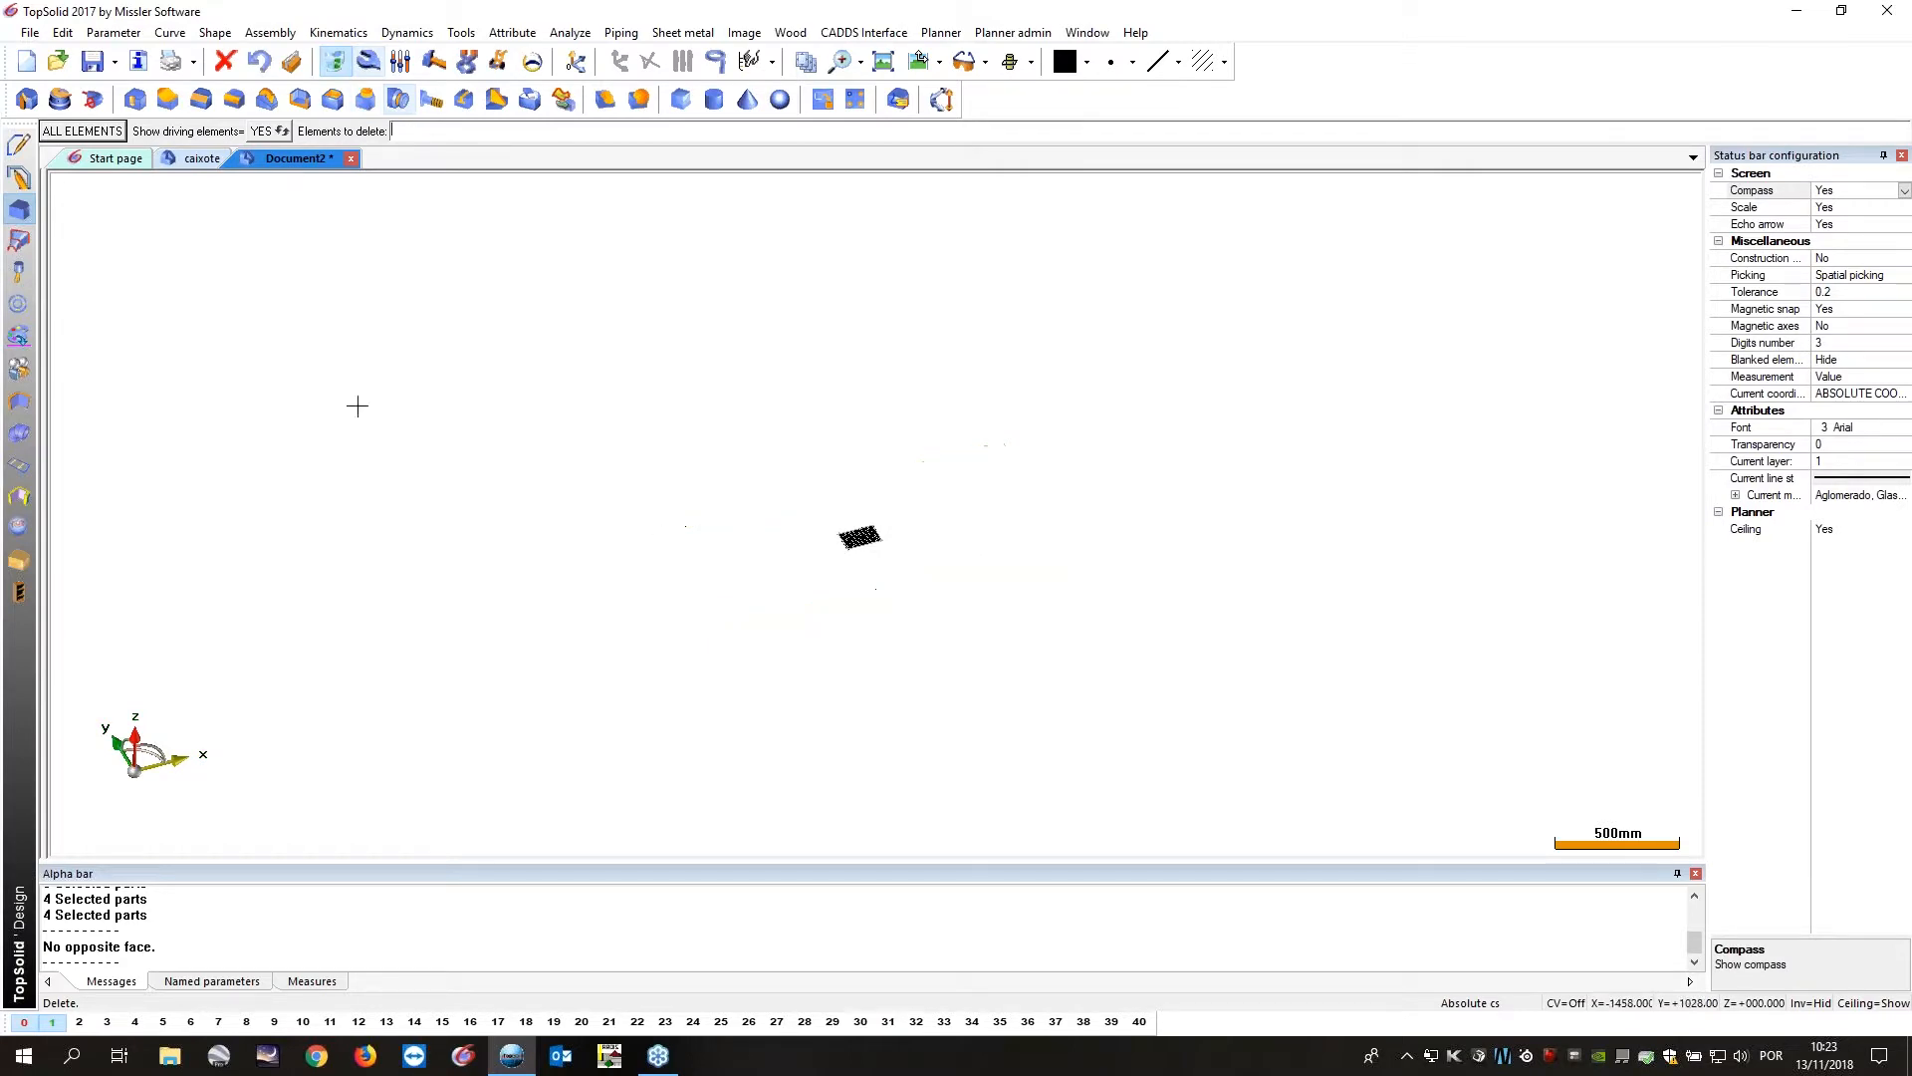
left_click(19, 177)
left_click(28, 100)
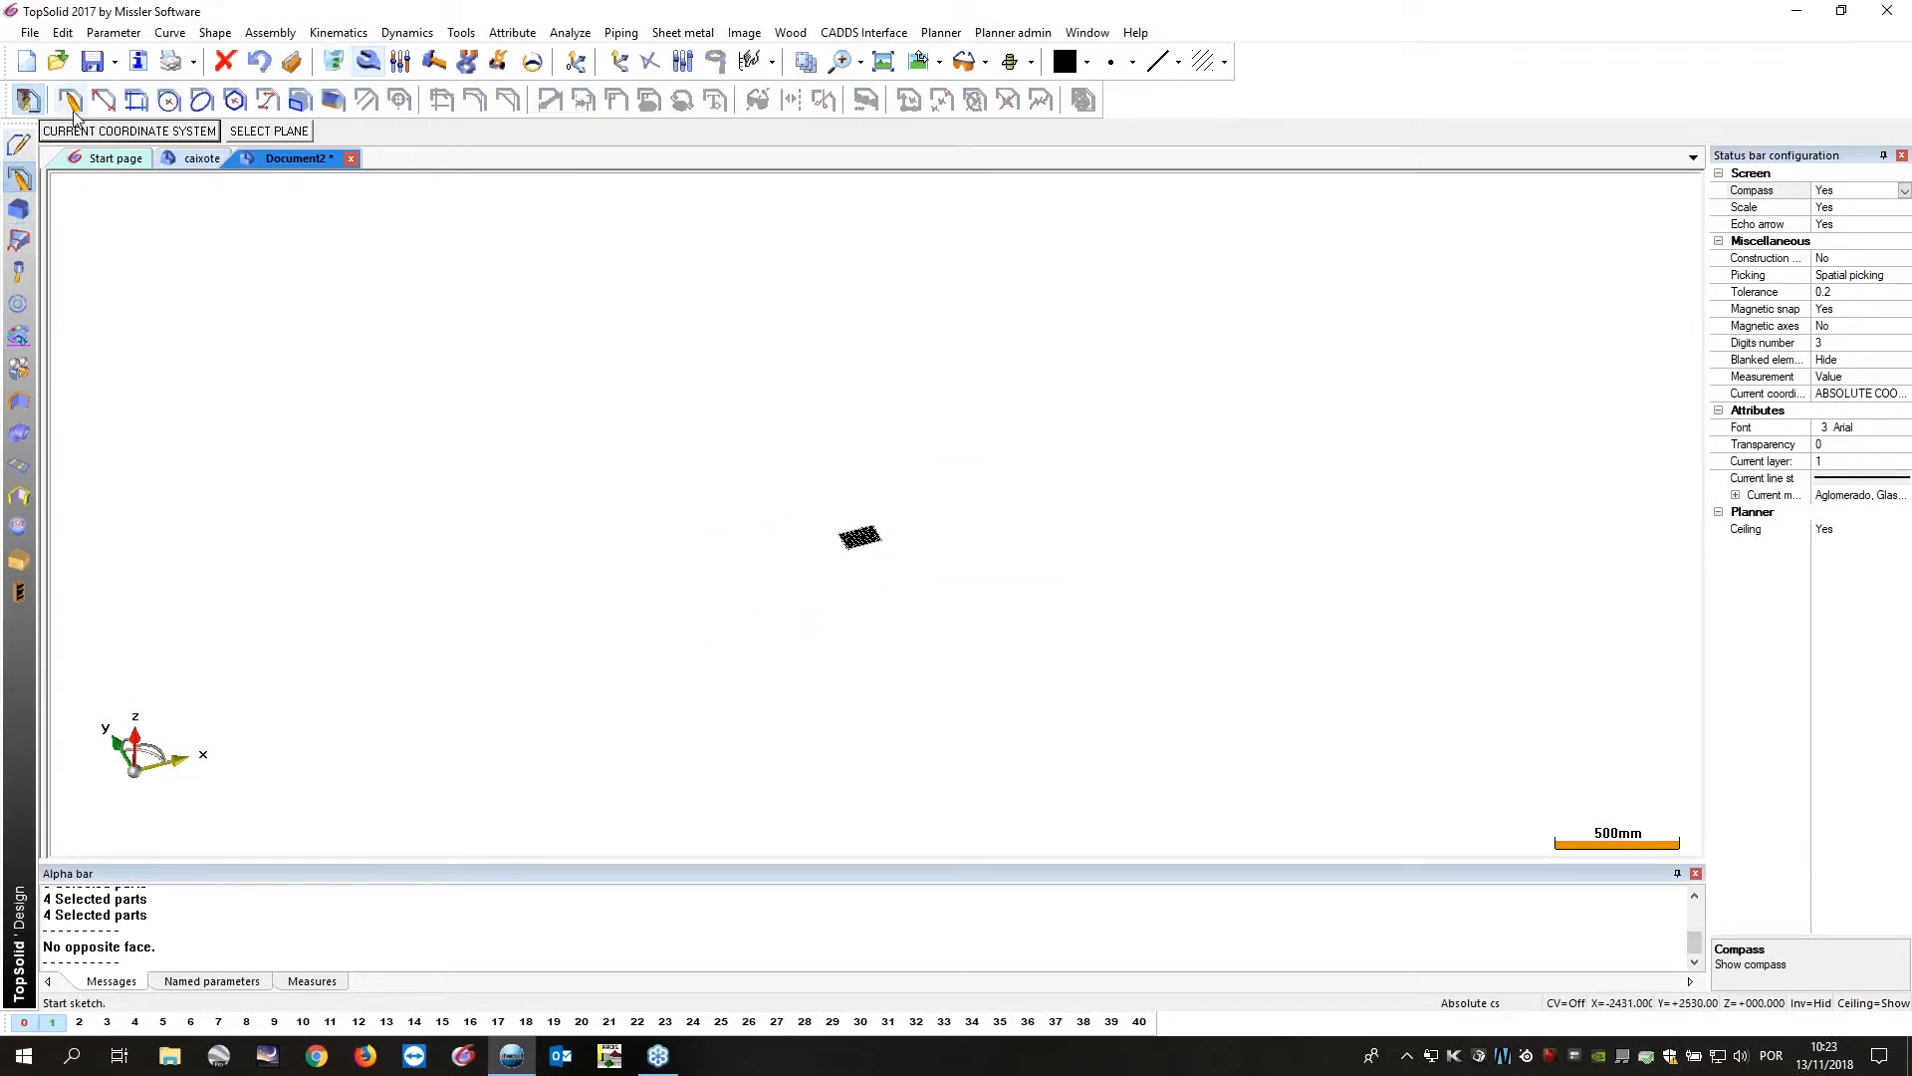
left_click(79, 131)
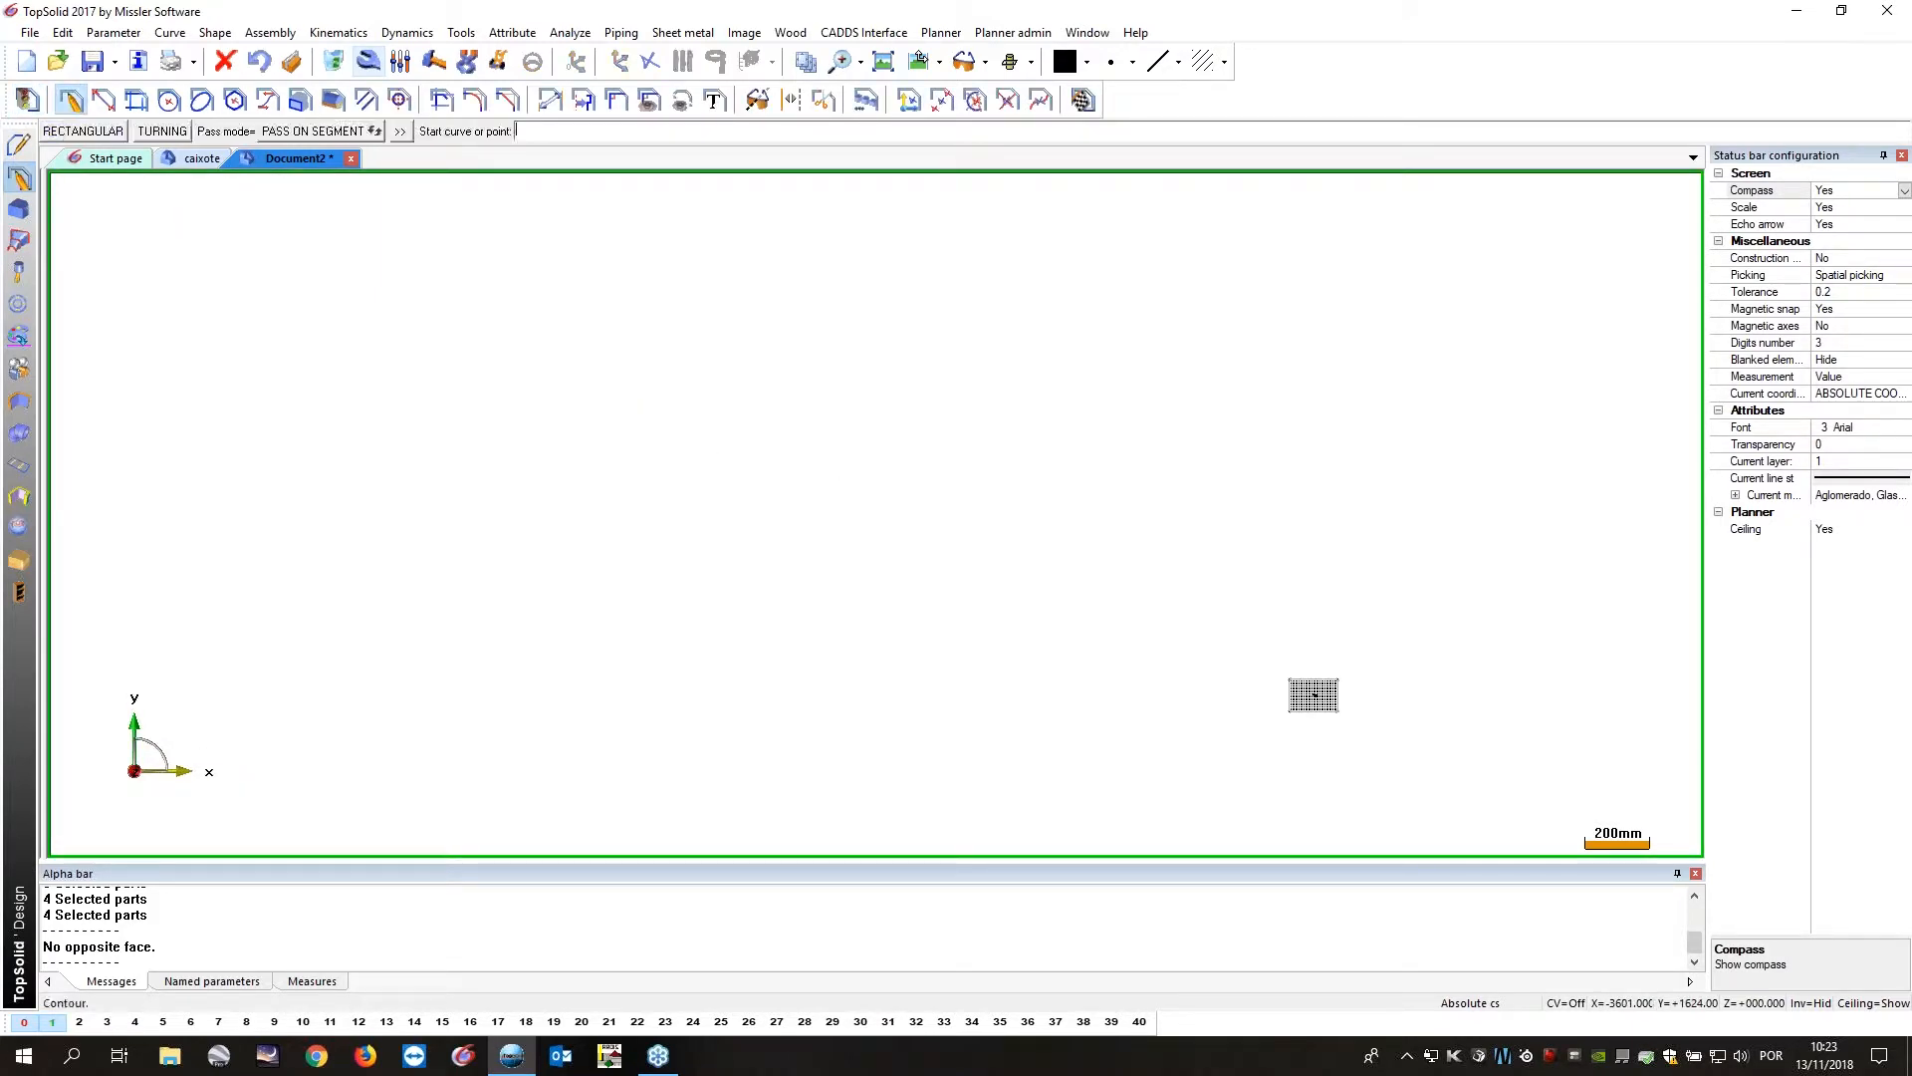
Sketch four adjoining rectangles with aligned upper edges, about 867, 890, 384 and 745 mm wide.
left_click(434, 371)
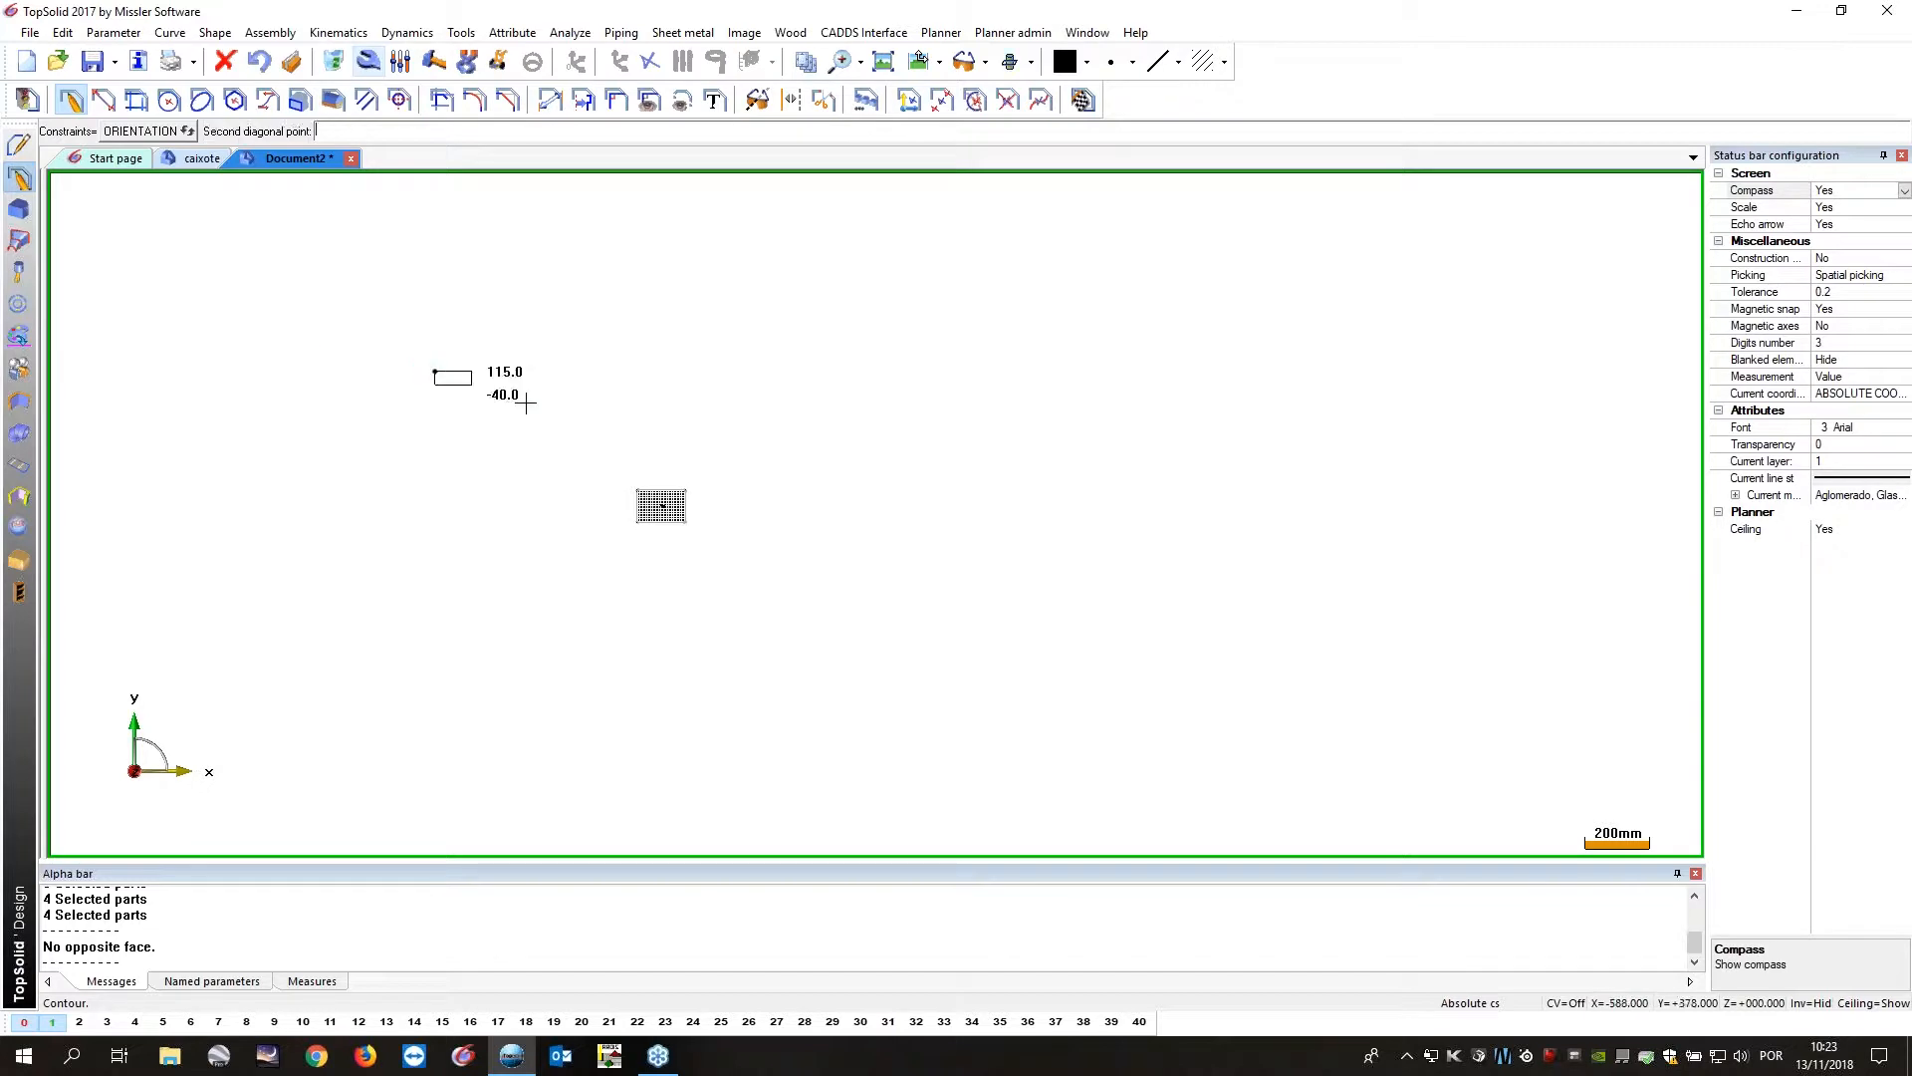
left_click(715, 442)
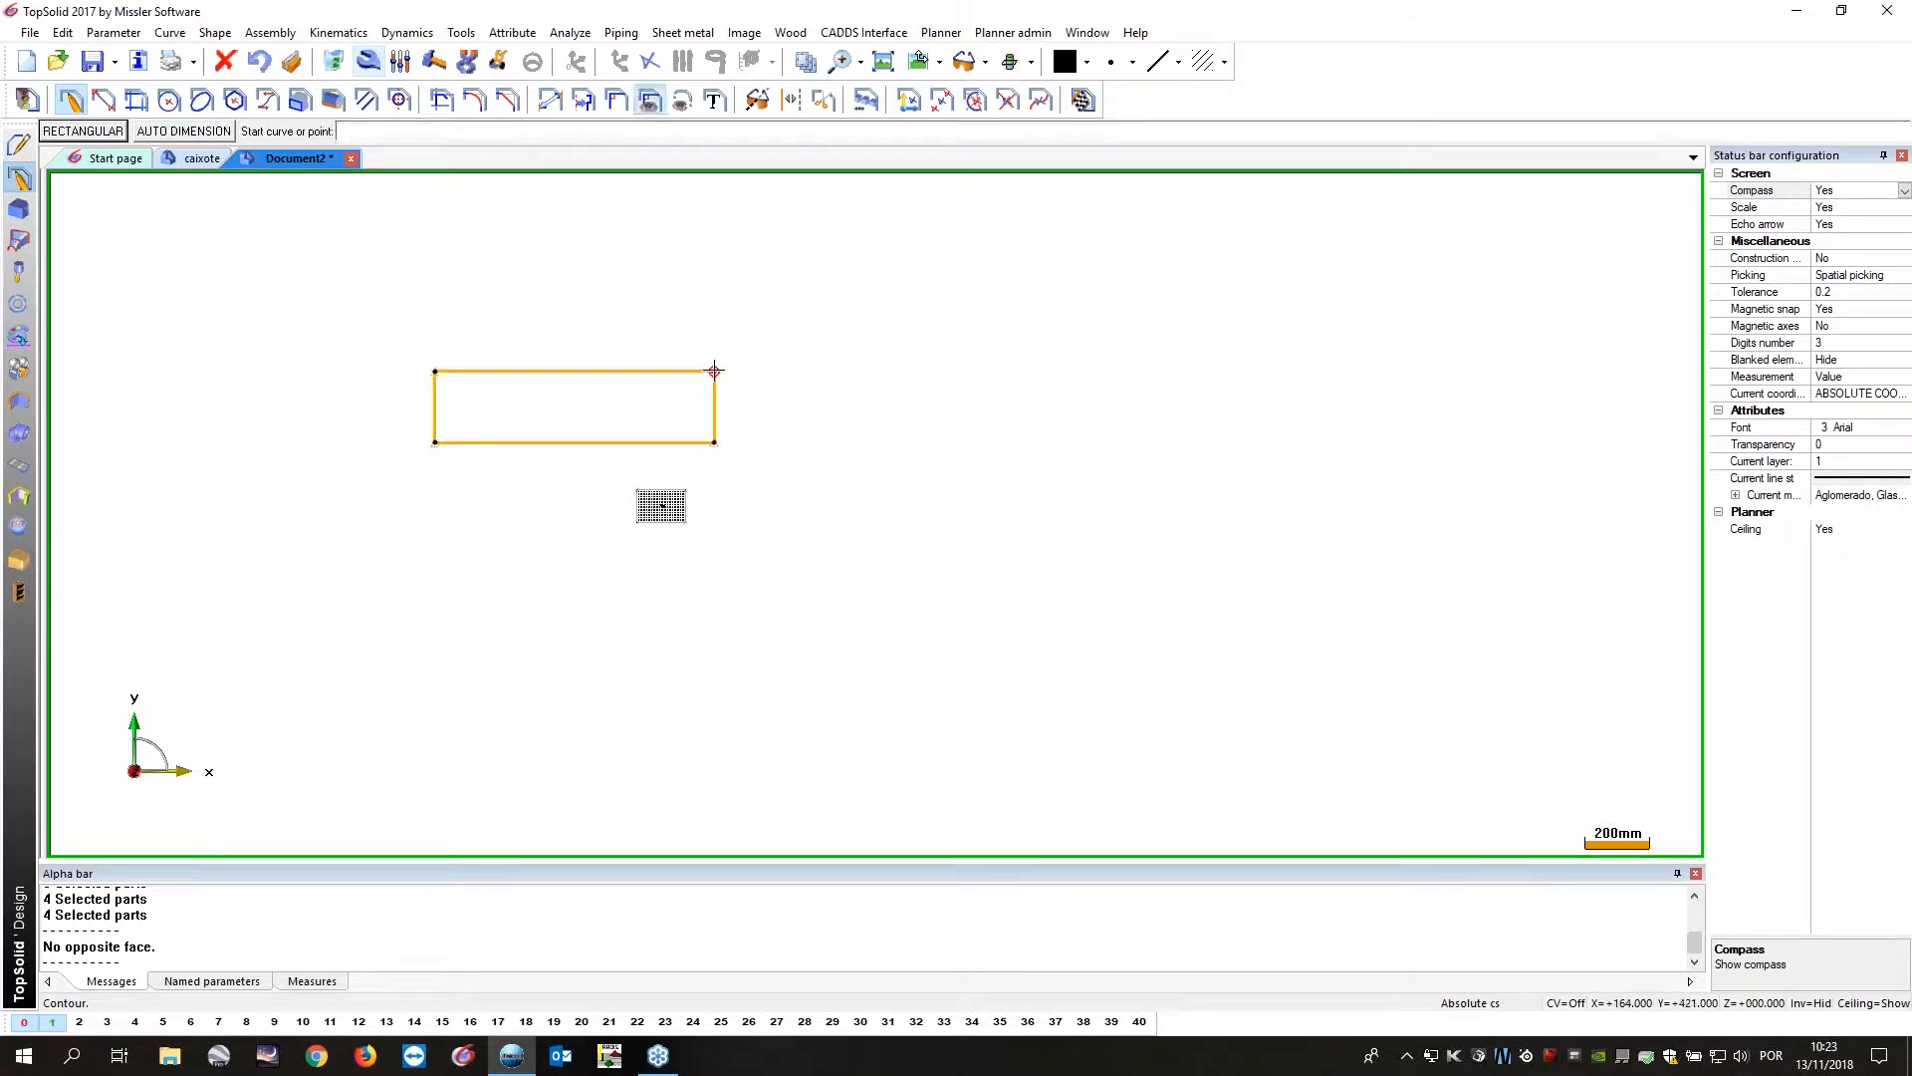
key("Escape")
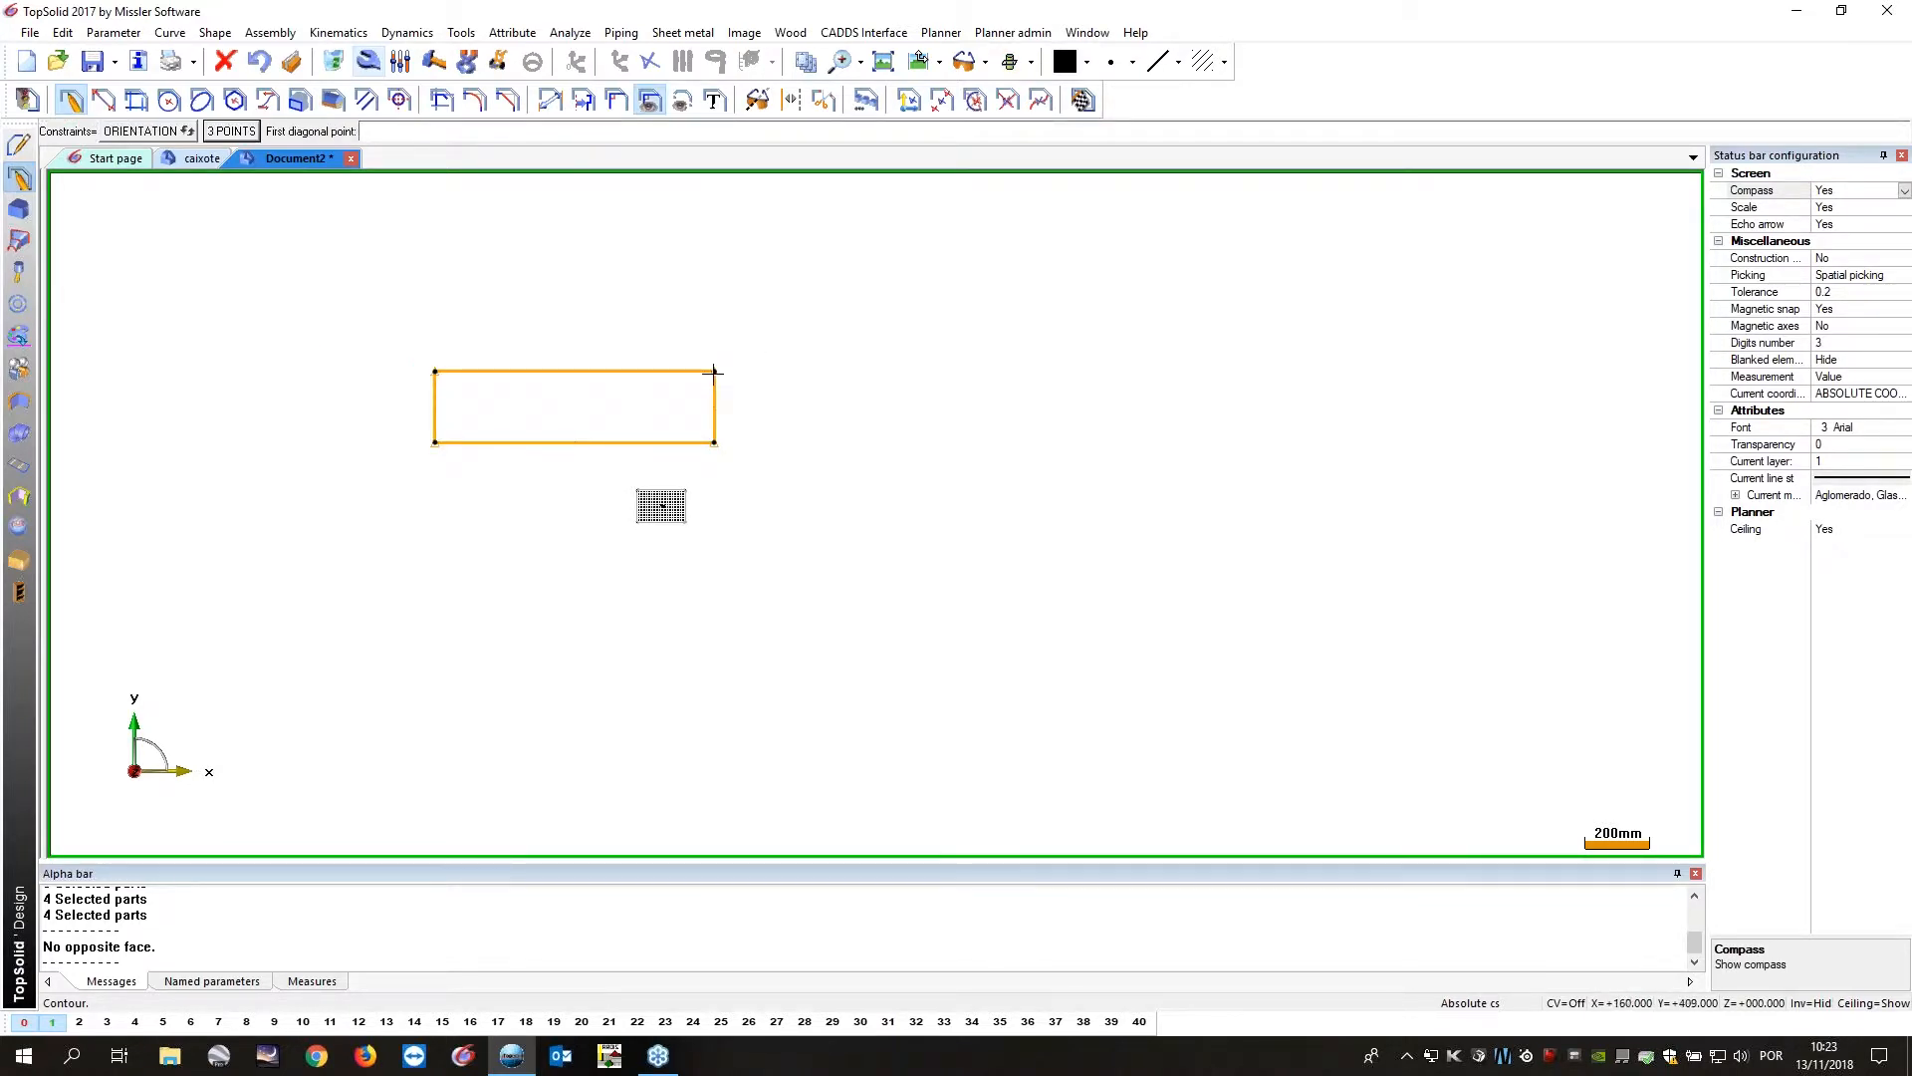
left_click(714, 371)
left_click(1000, 457)
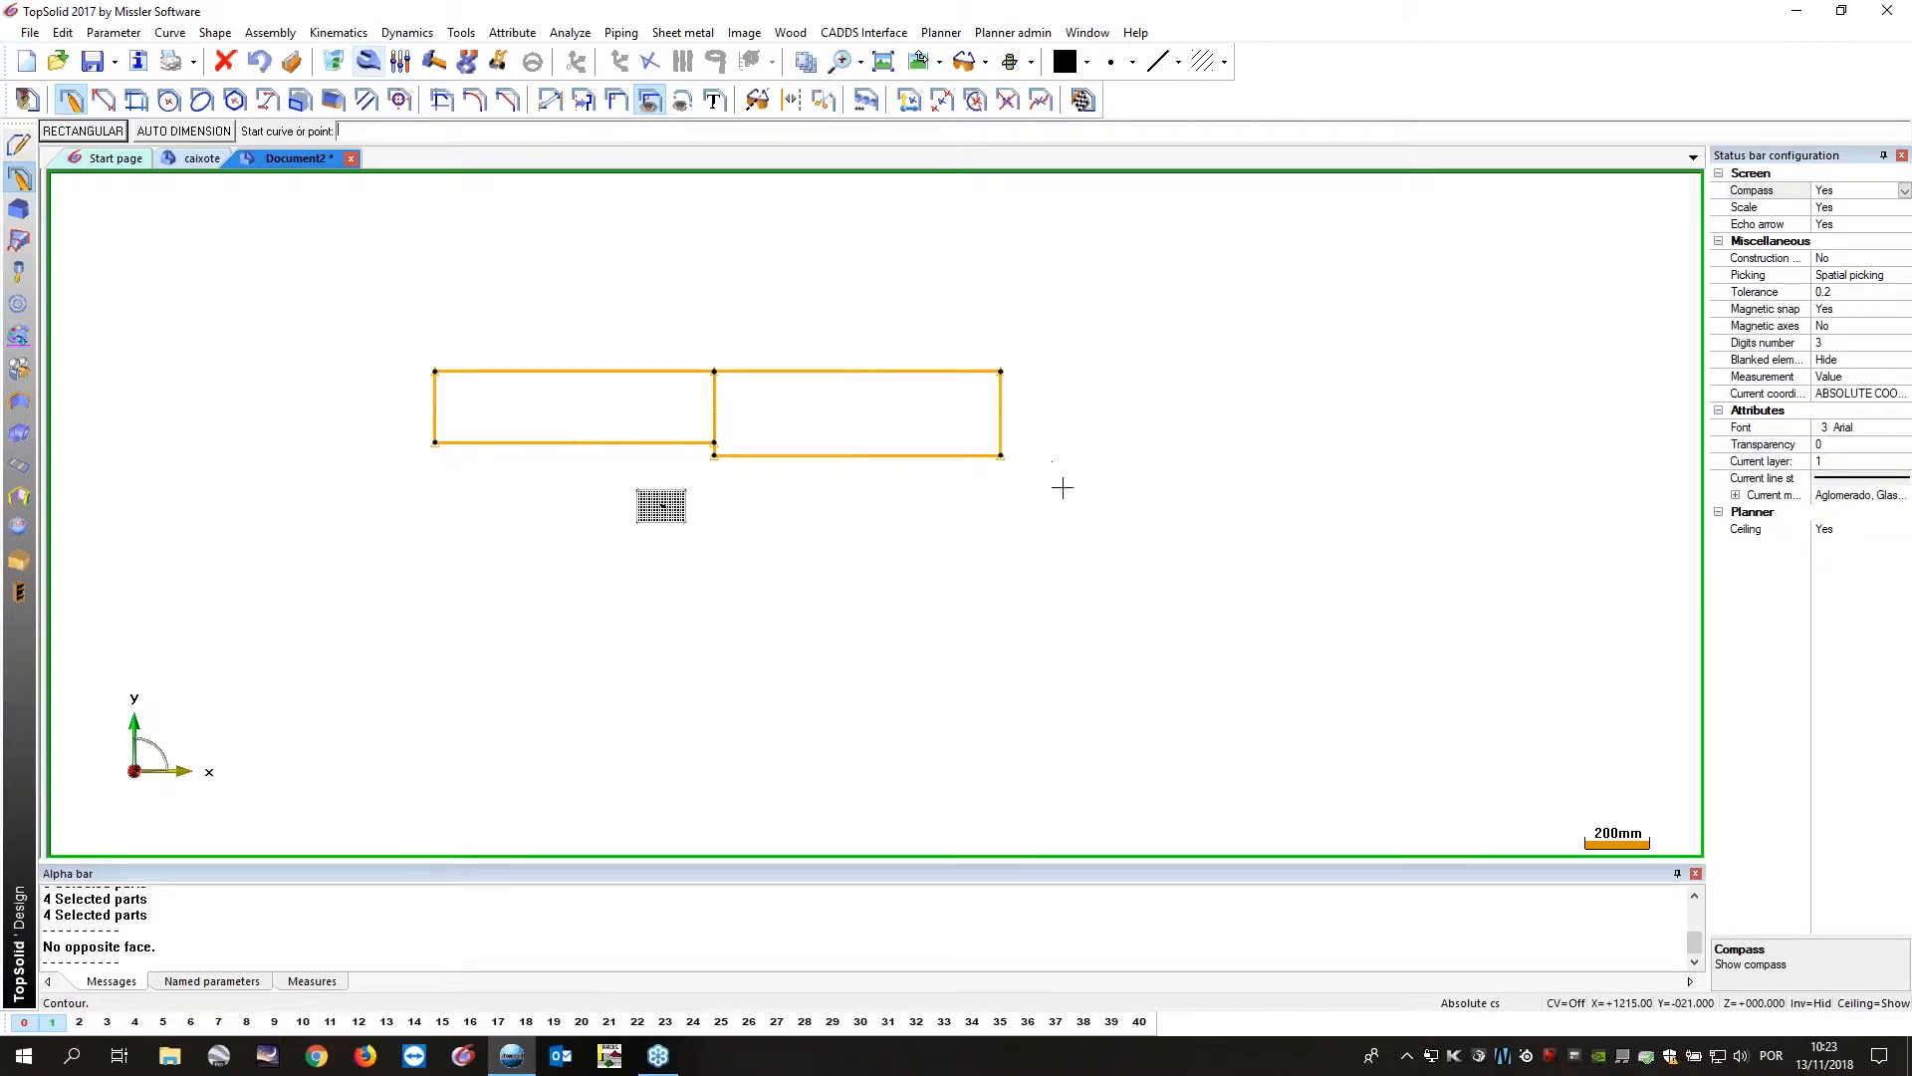
key("Escape")
left_click(1000, 371)
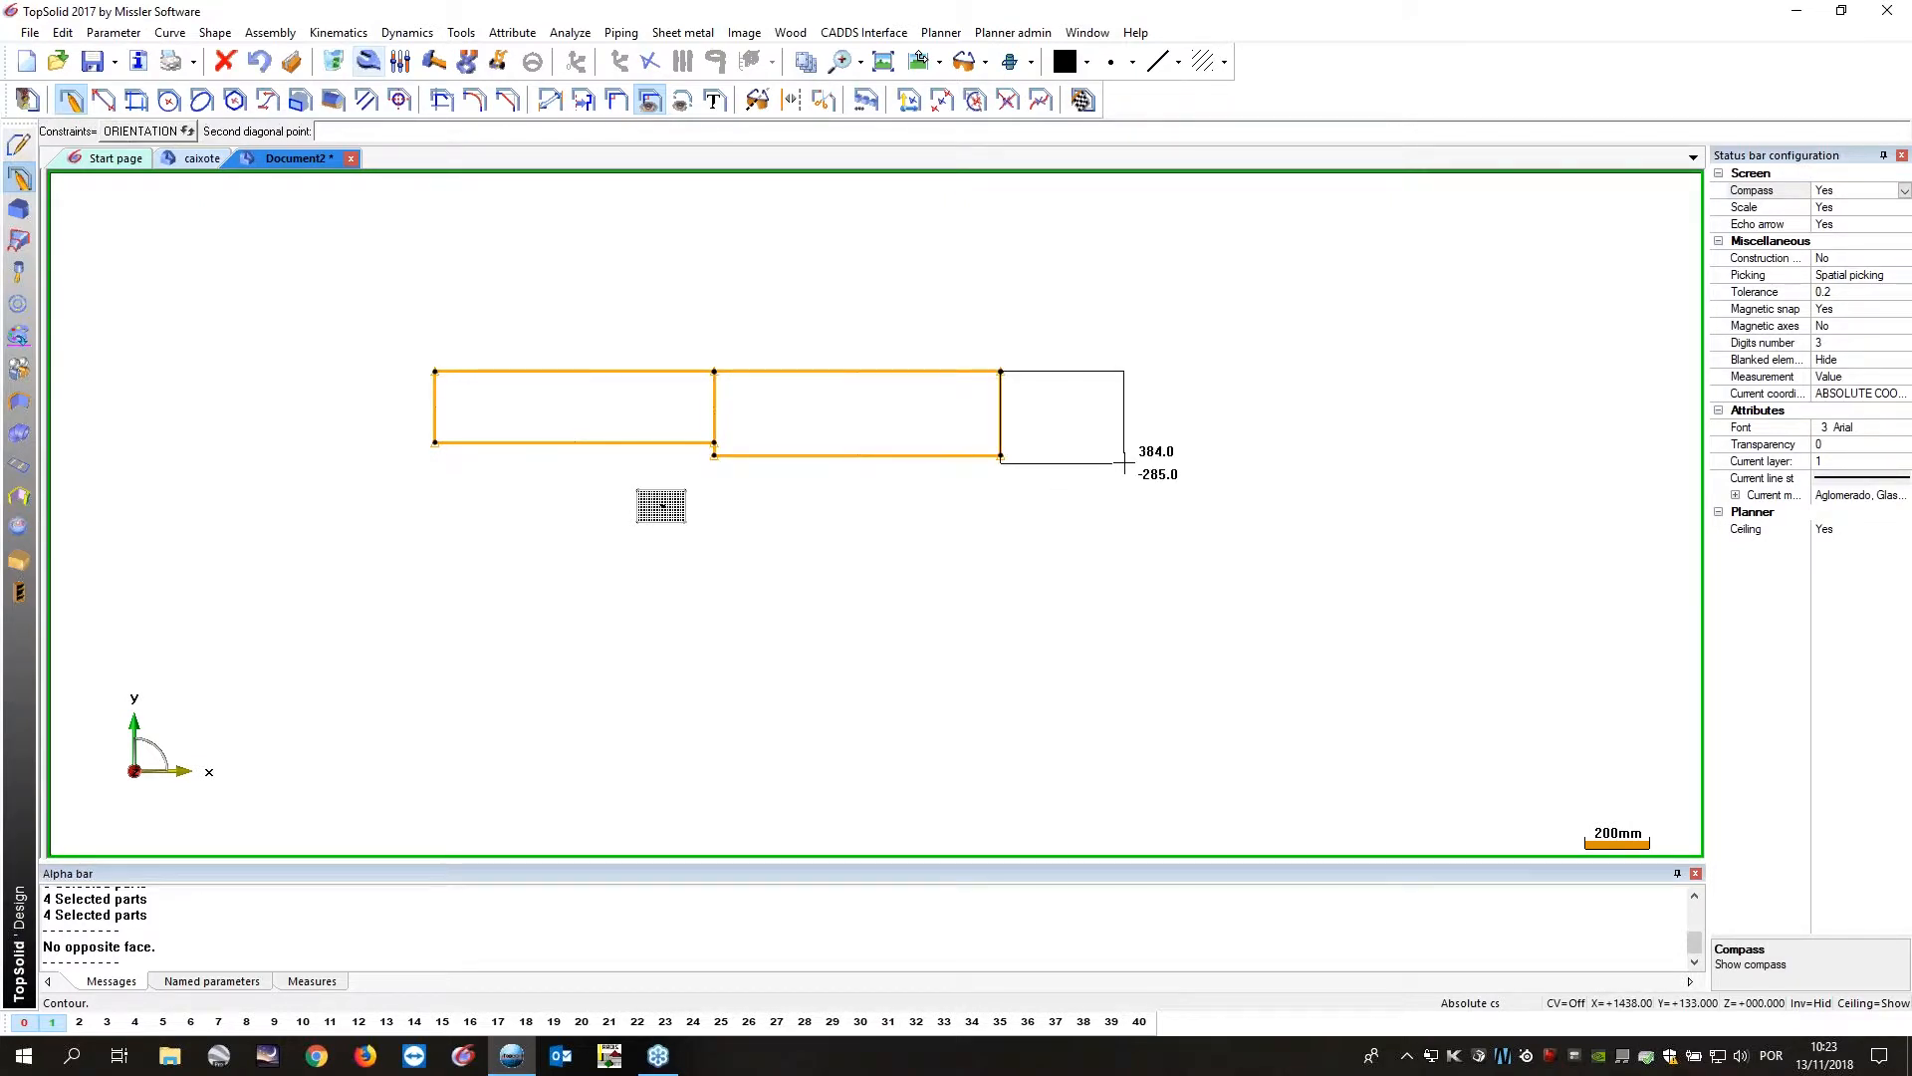
left_click(1124, 463)
left_click(1123, 372)
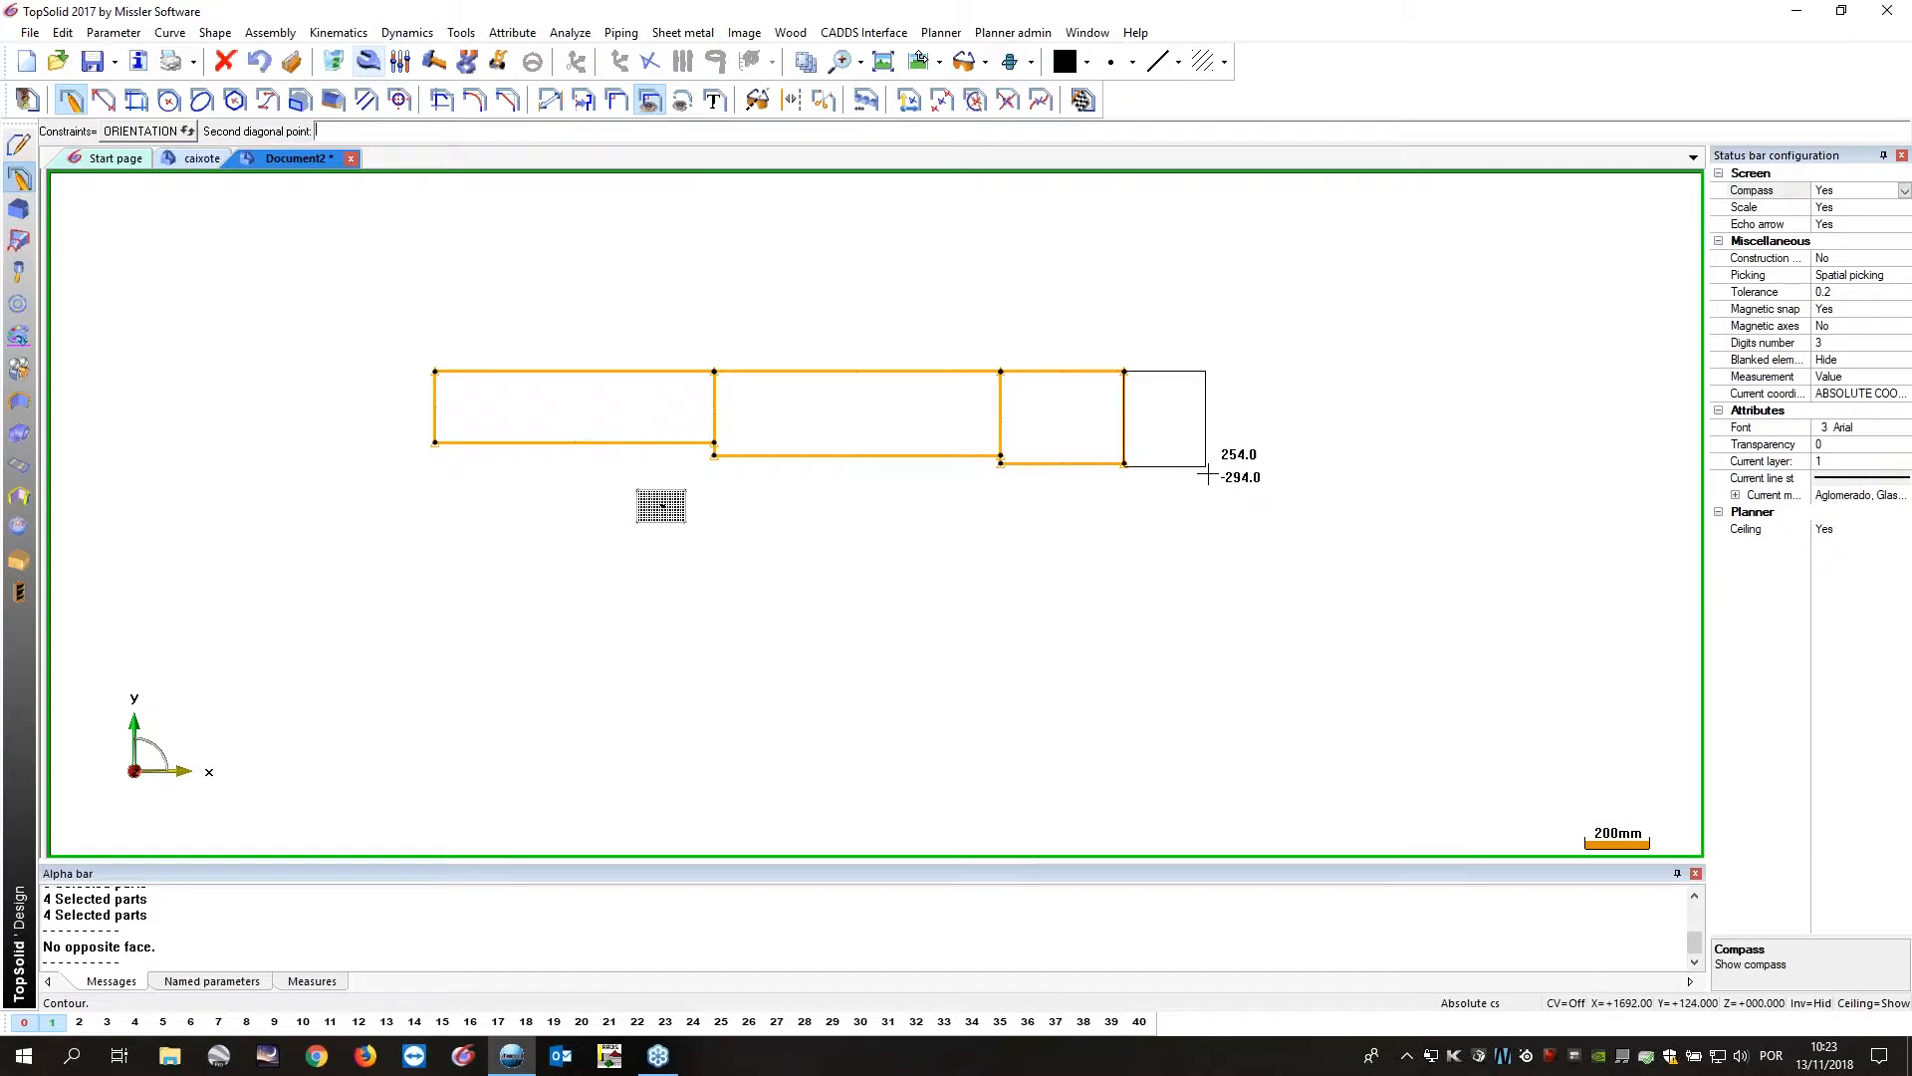
left_click(1365, 473)
Sketch a separate rectangle of about 285 by 619 mm below the right end of the row.
middle_click_drag(1436, 483, 1235, 469)
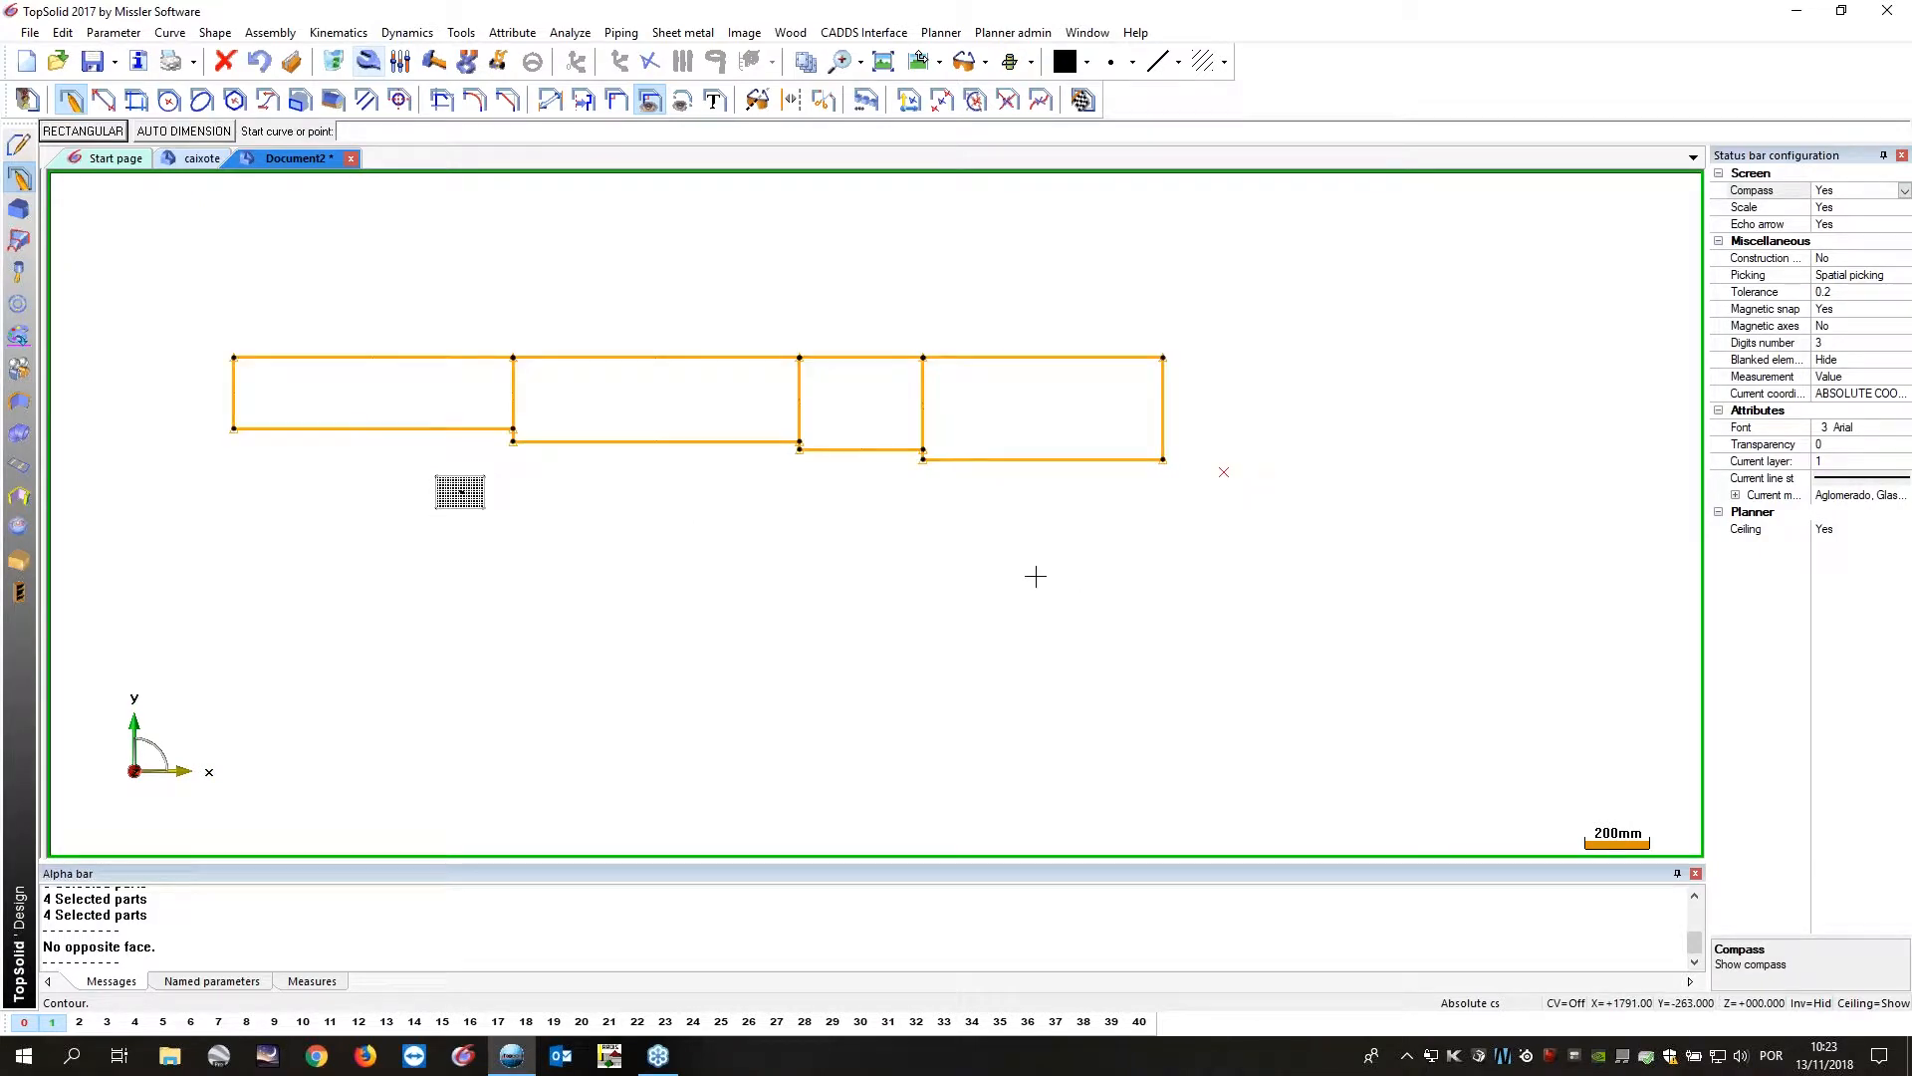
middle_click(1091, 553)
left_click(1168, 519)
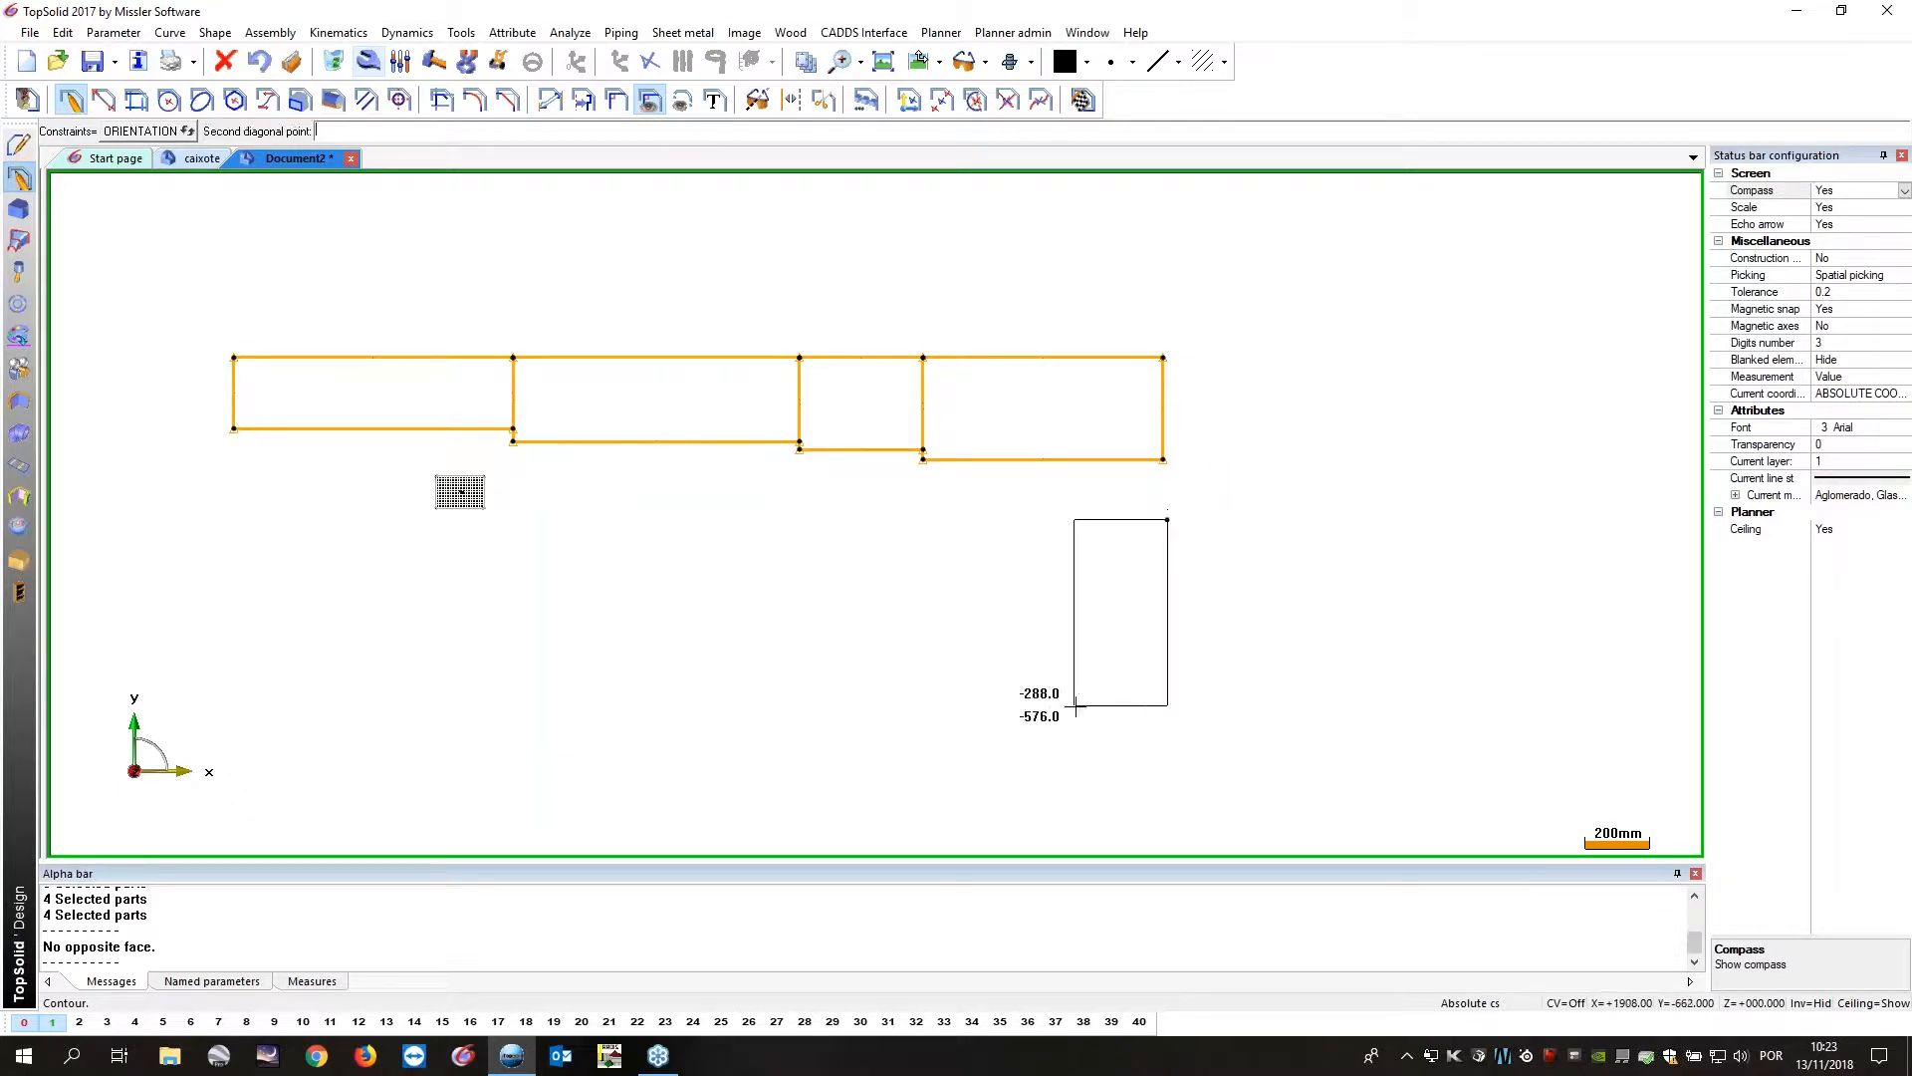
left_click(1076, 719)
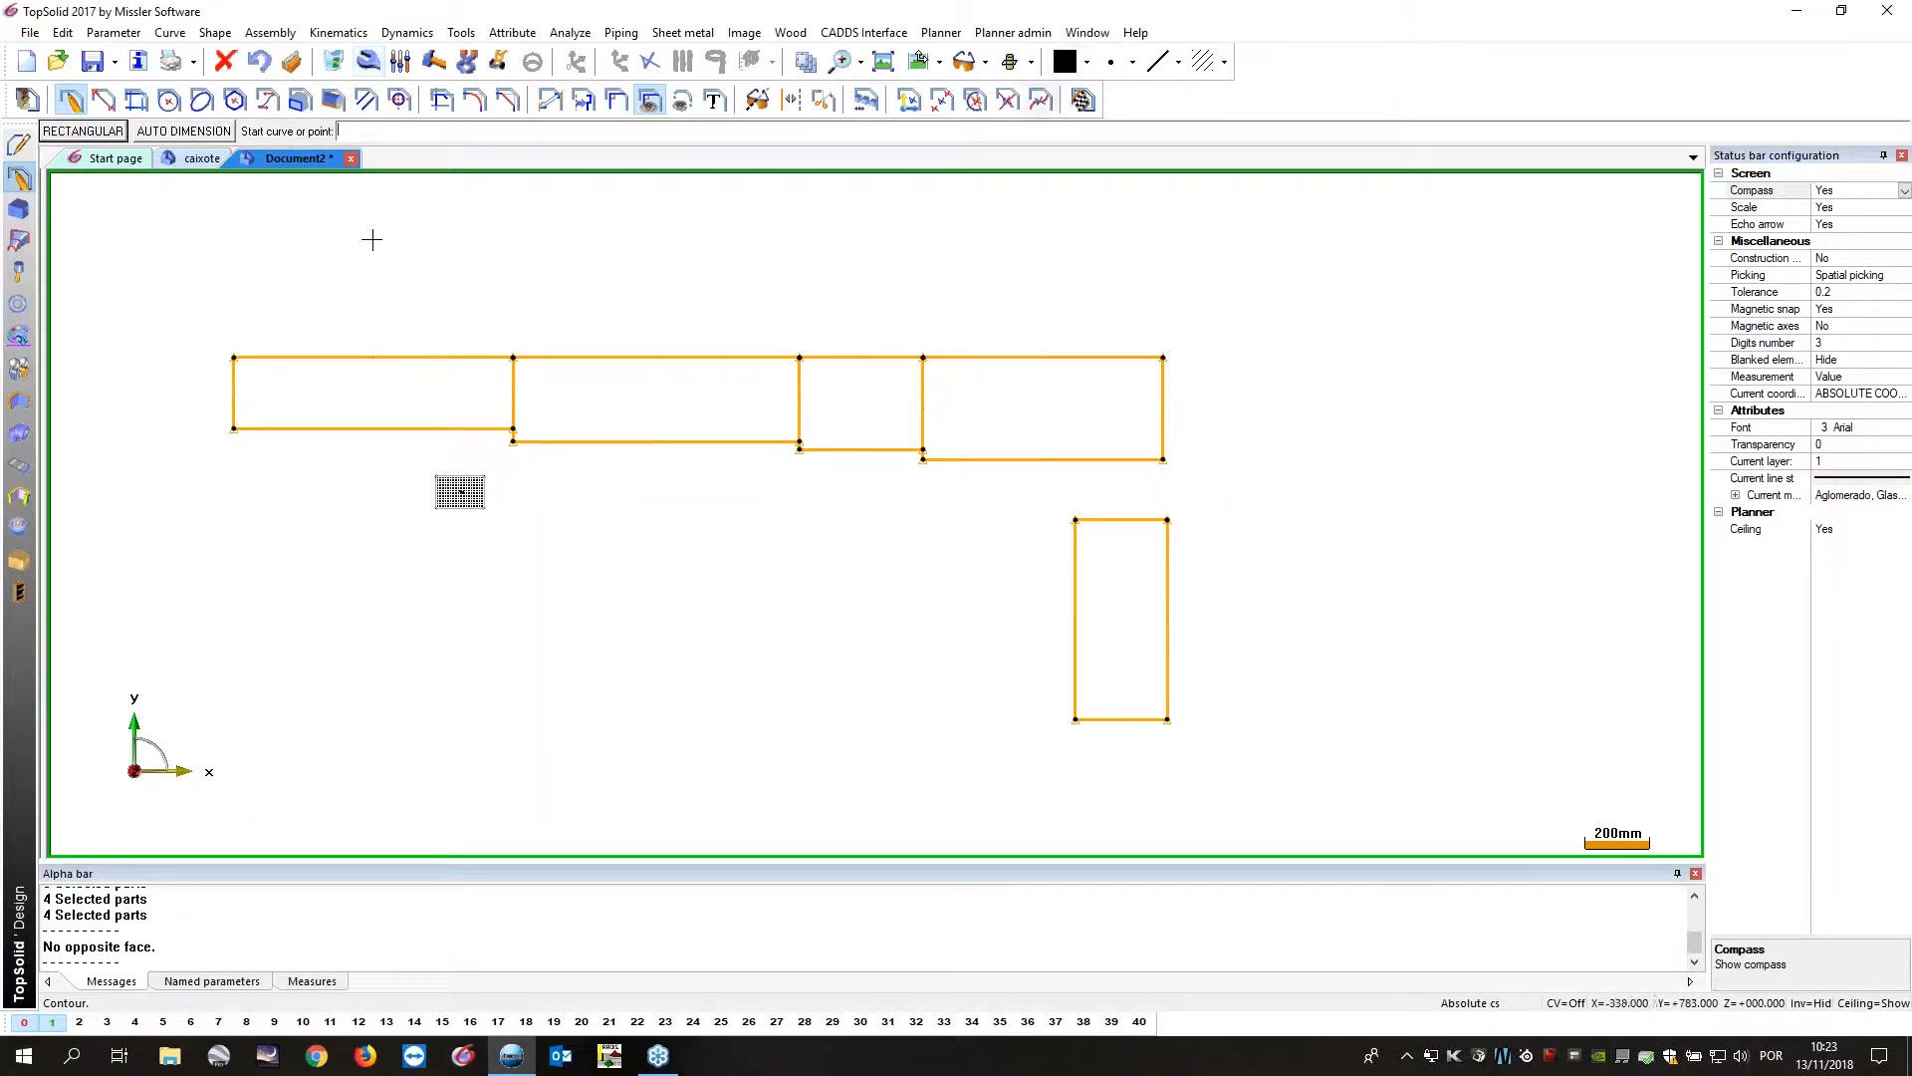
Dimension the widths of the four adjoining rectangles along their upper edges.
left_click(550, 100)
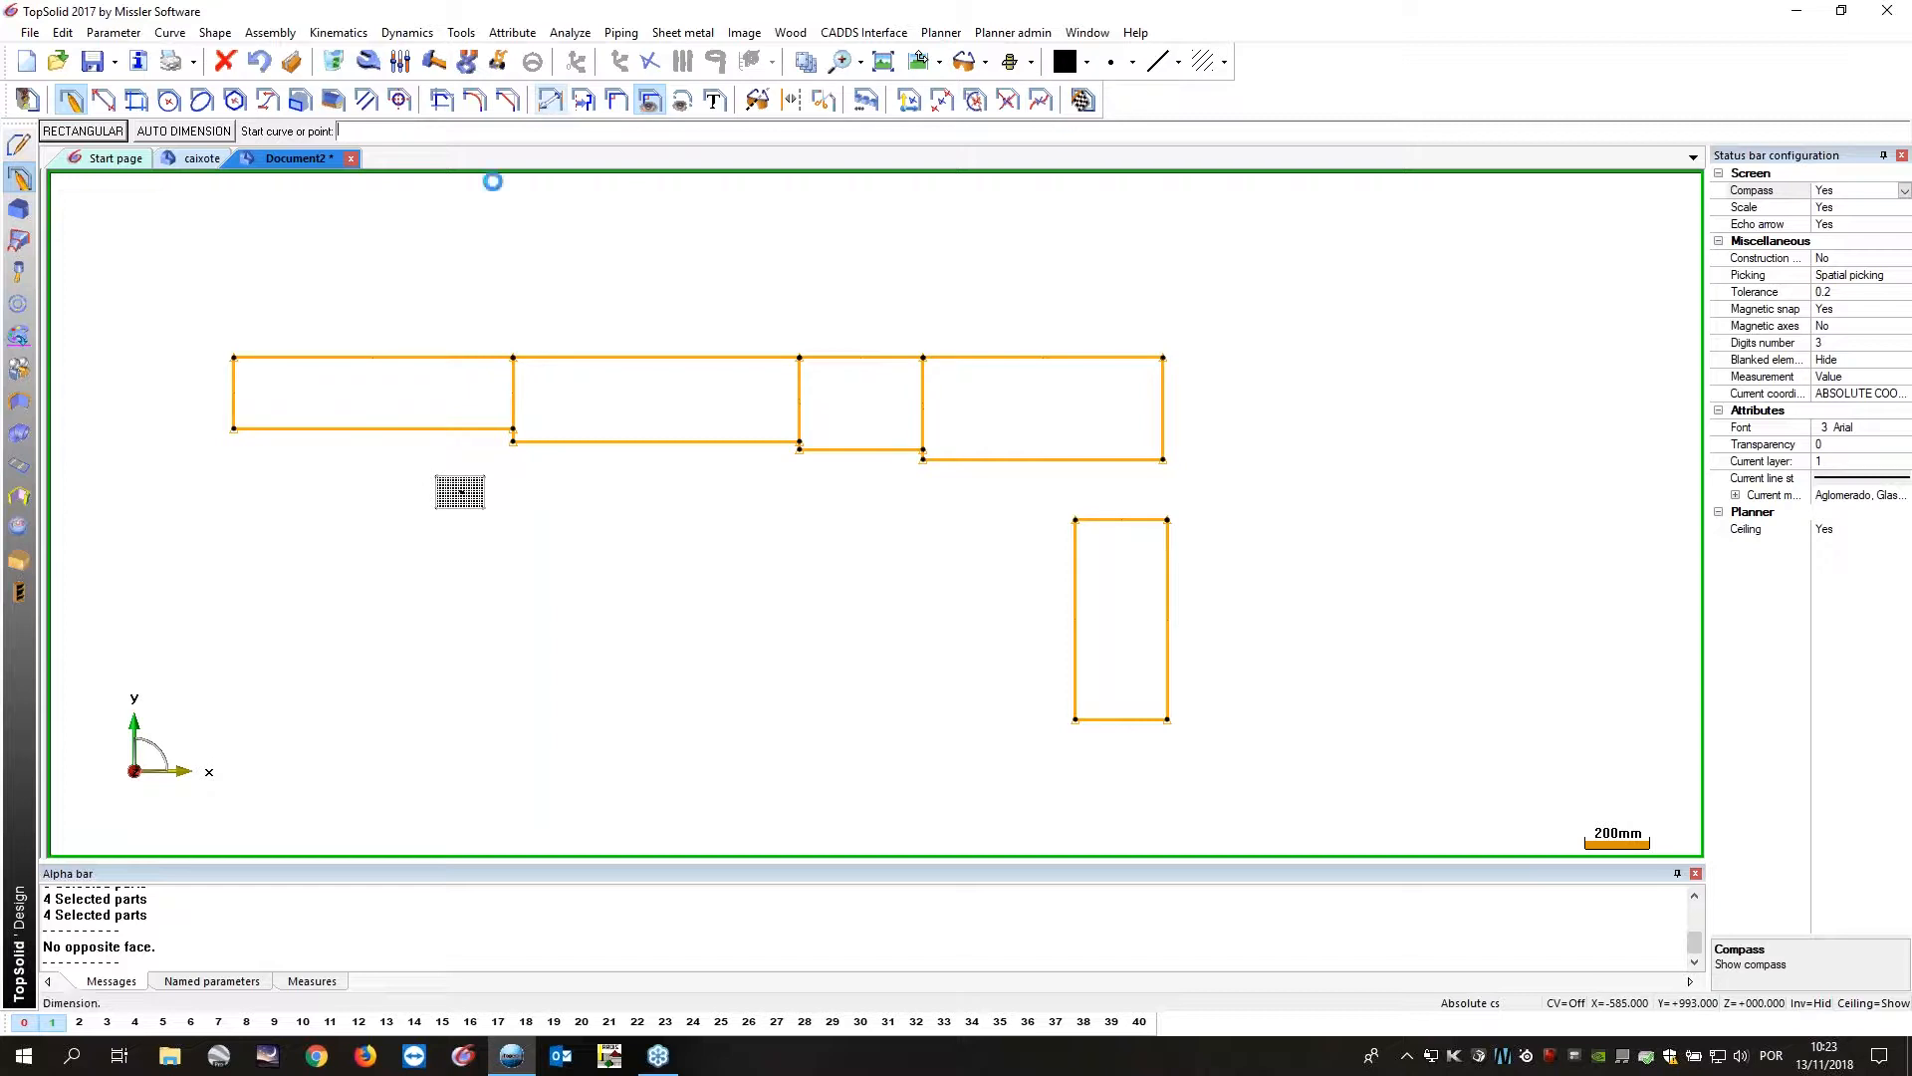
left_click(336, 355)
left_click(594, 359)
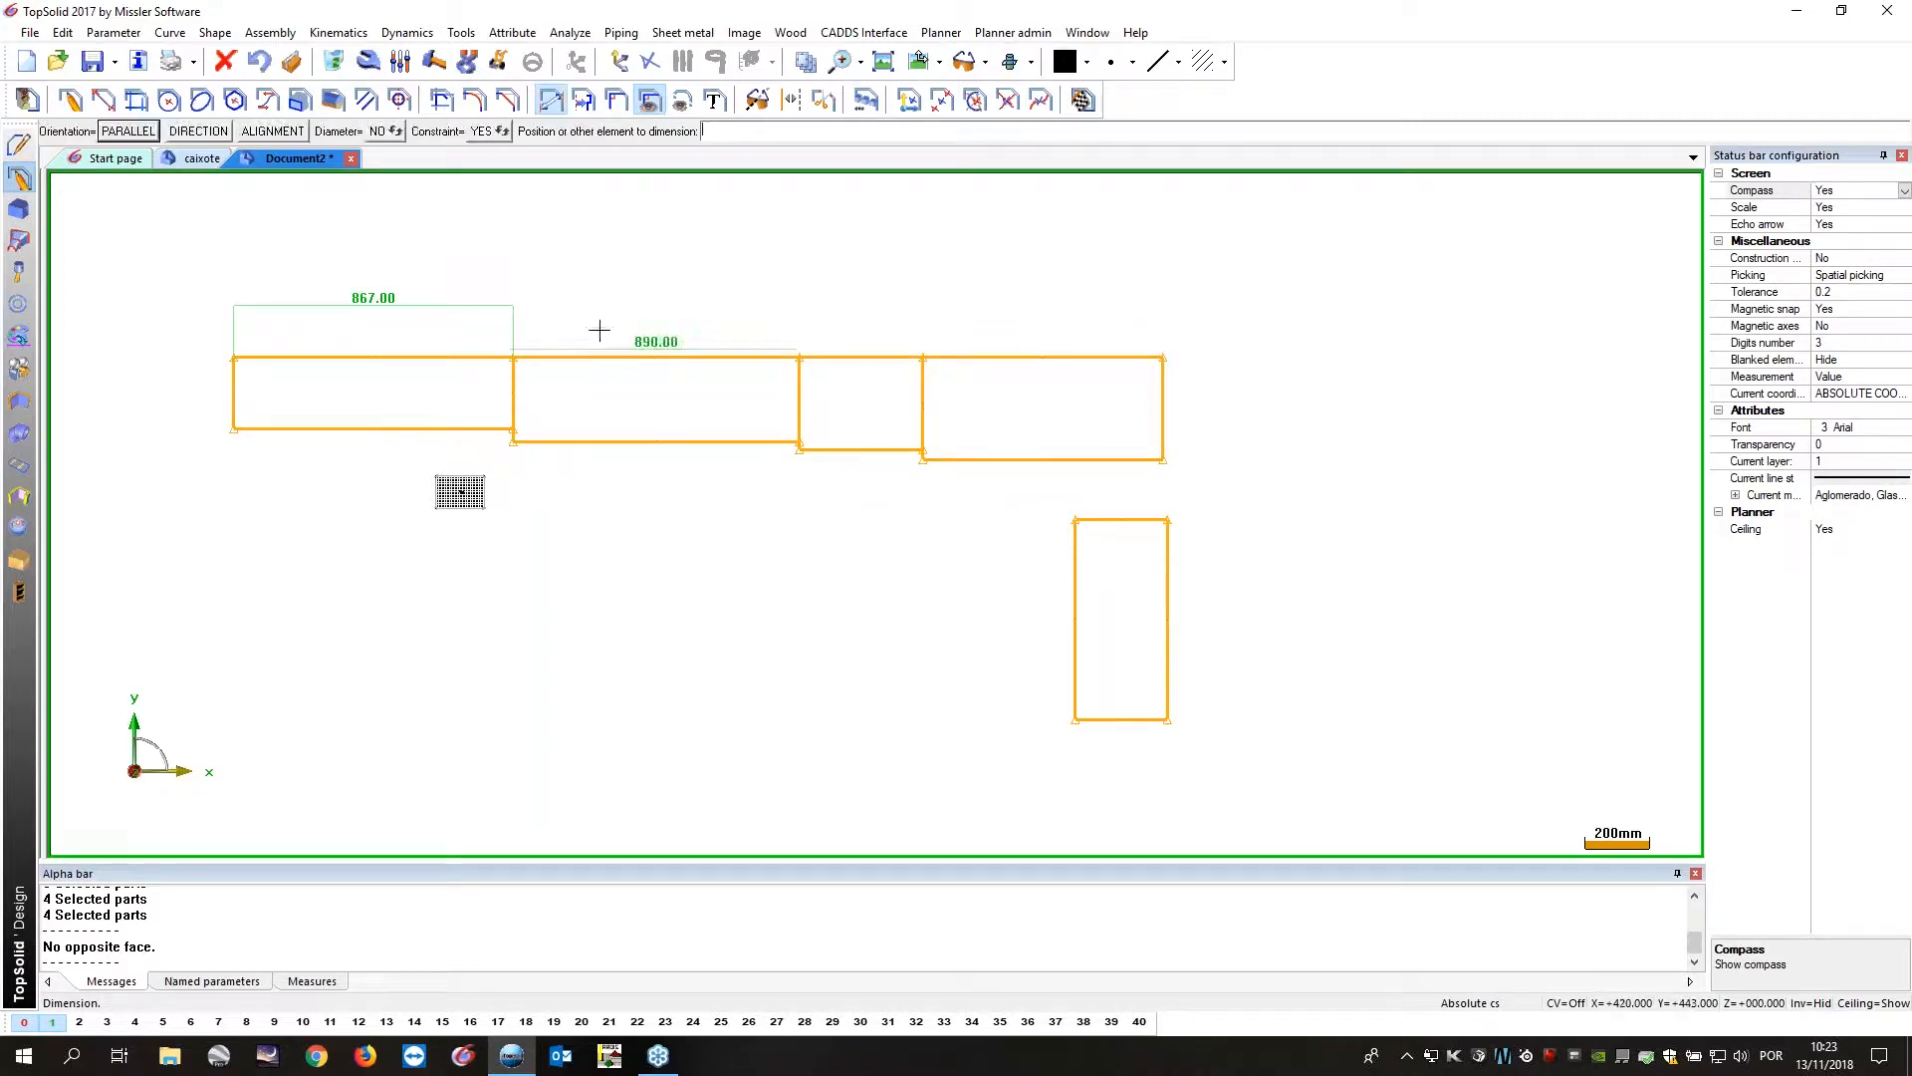
left_click(846, 355)
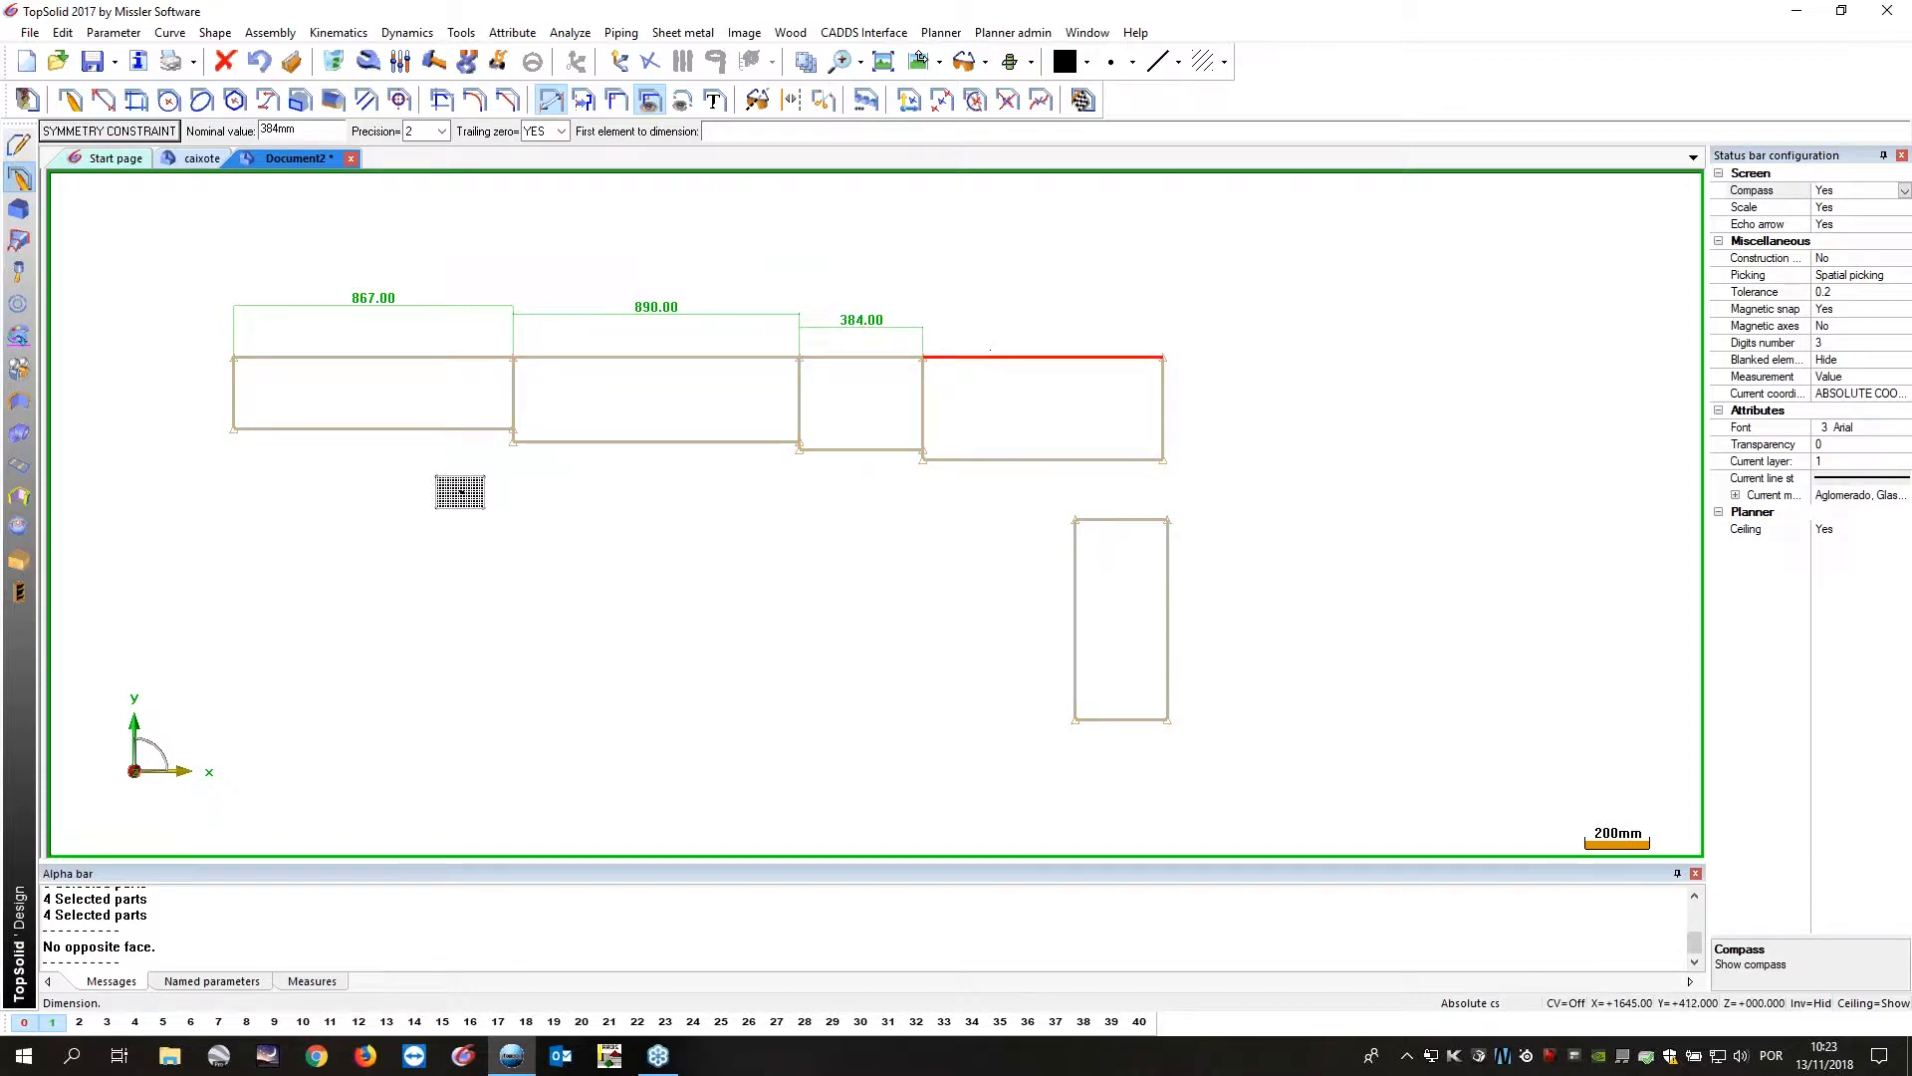
left_click(990, 356)
Dimension the separate rectangle's height and the vertical gap between it and the fourth rectangle.
left_click(1169, 553)
left_click(1225, 568)
left_click(1126, 519)
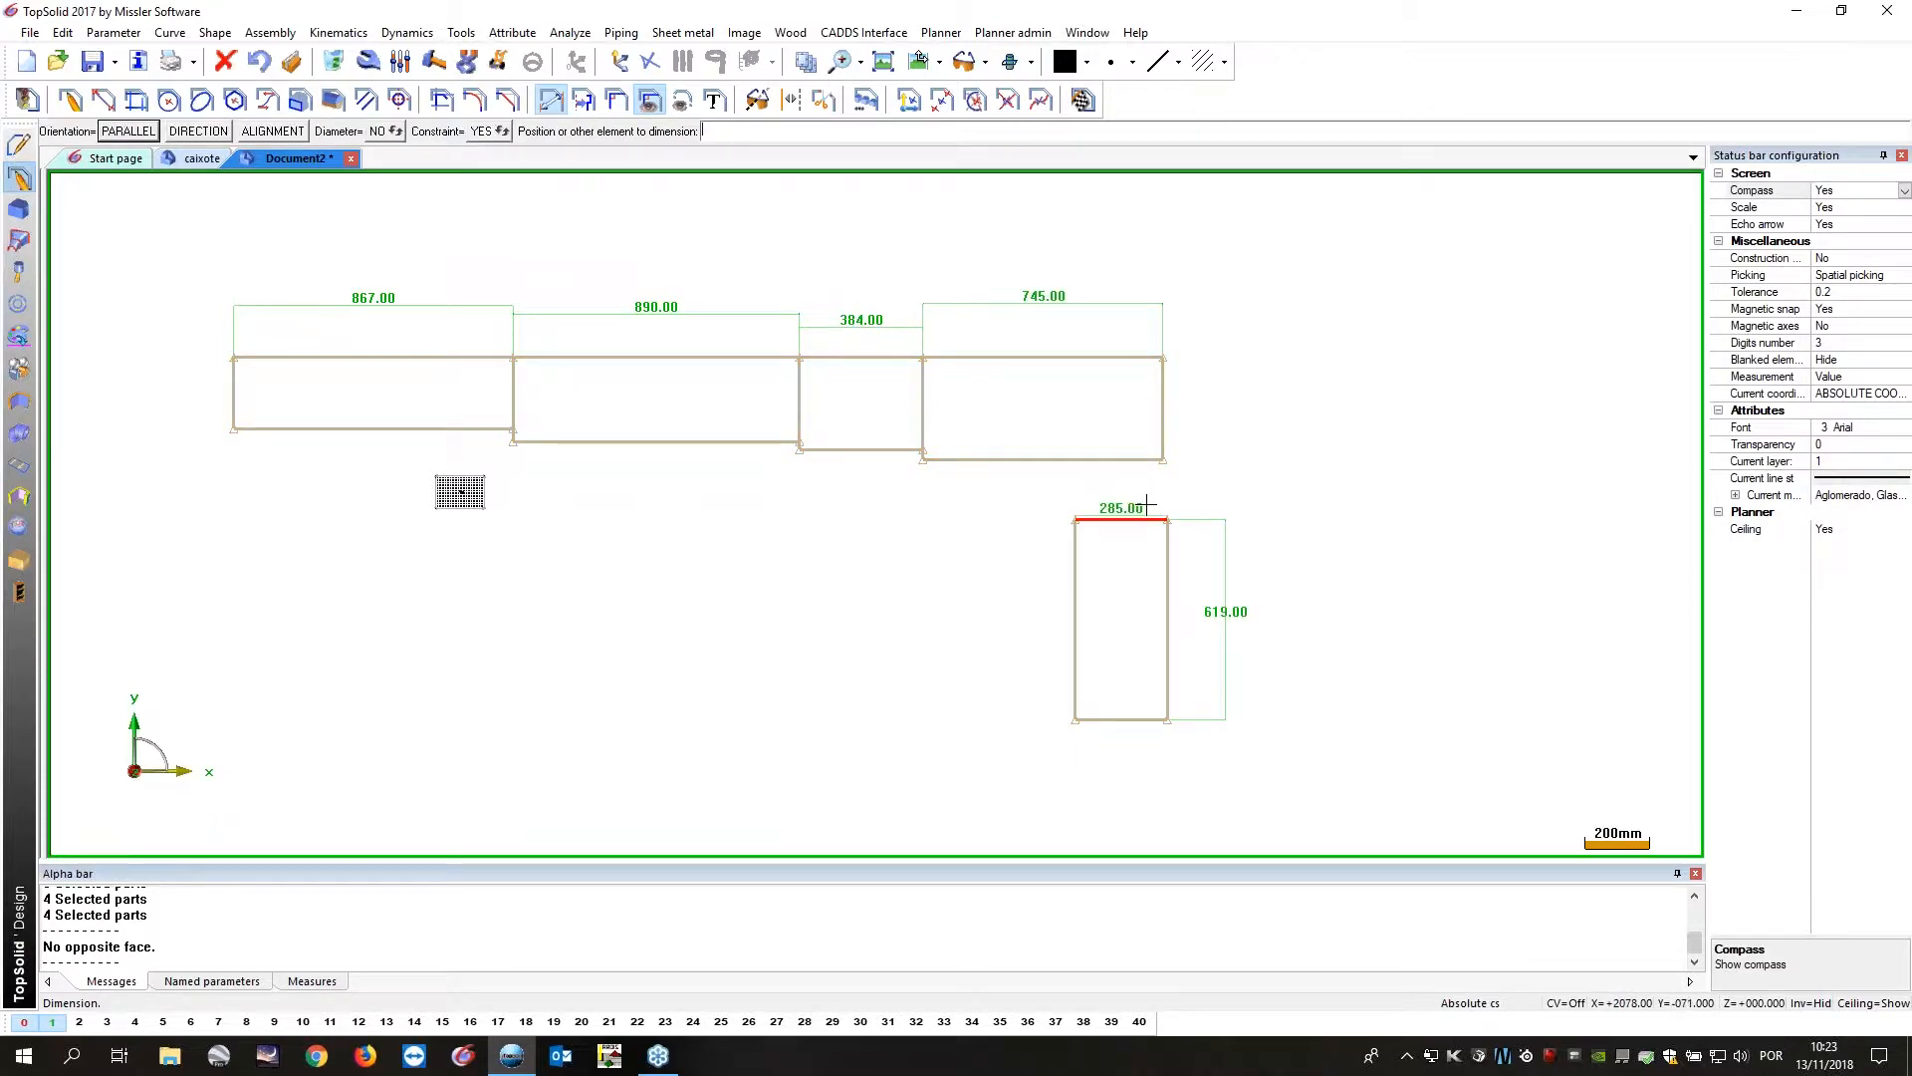
left_click(1154, 460)
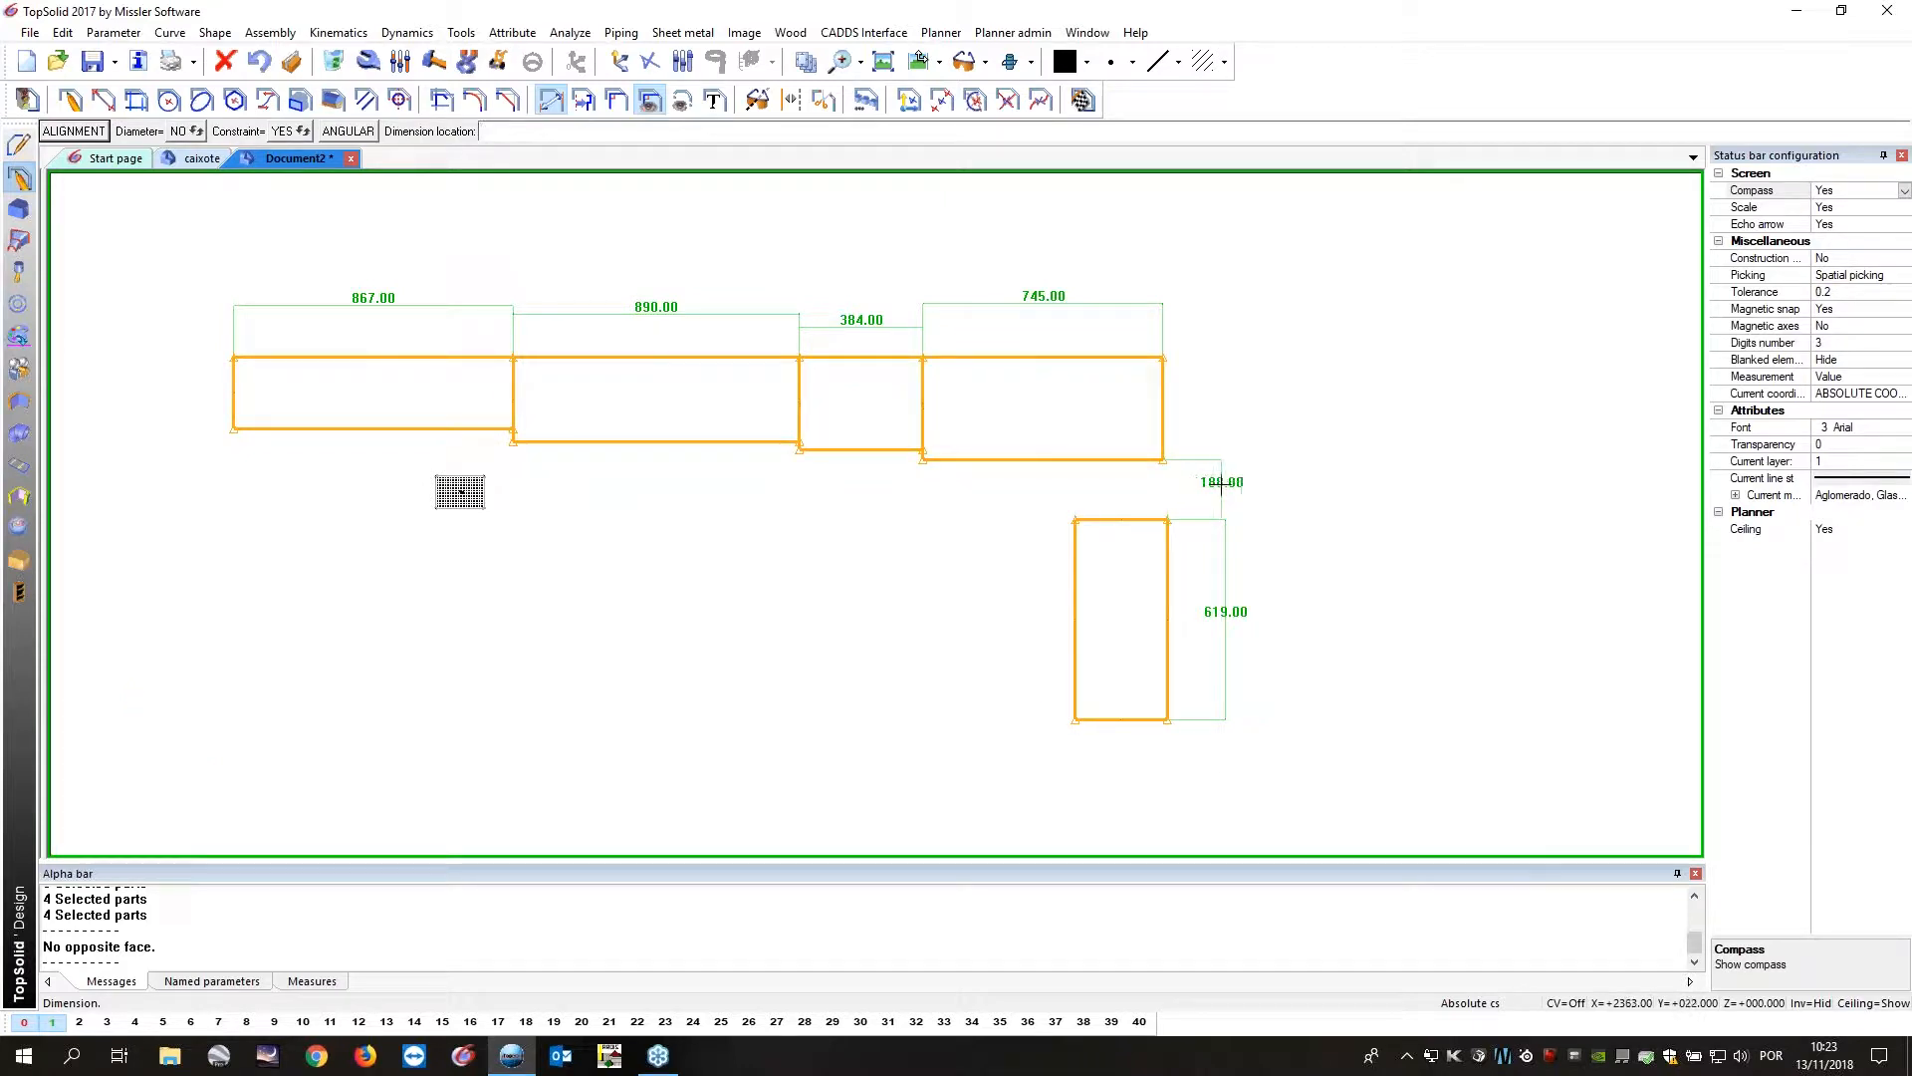
left_click(1221, 485)
Dimension the heights of the fourth and the first rectangle in the row.
left_click(1164, 392)
left_click(1199, 402)
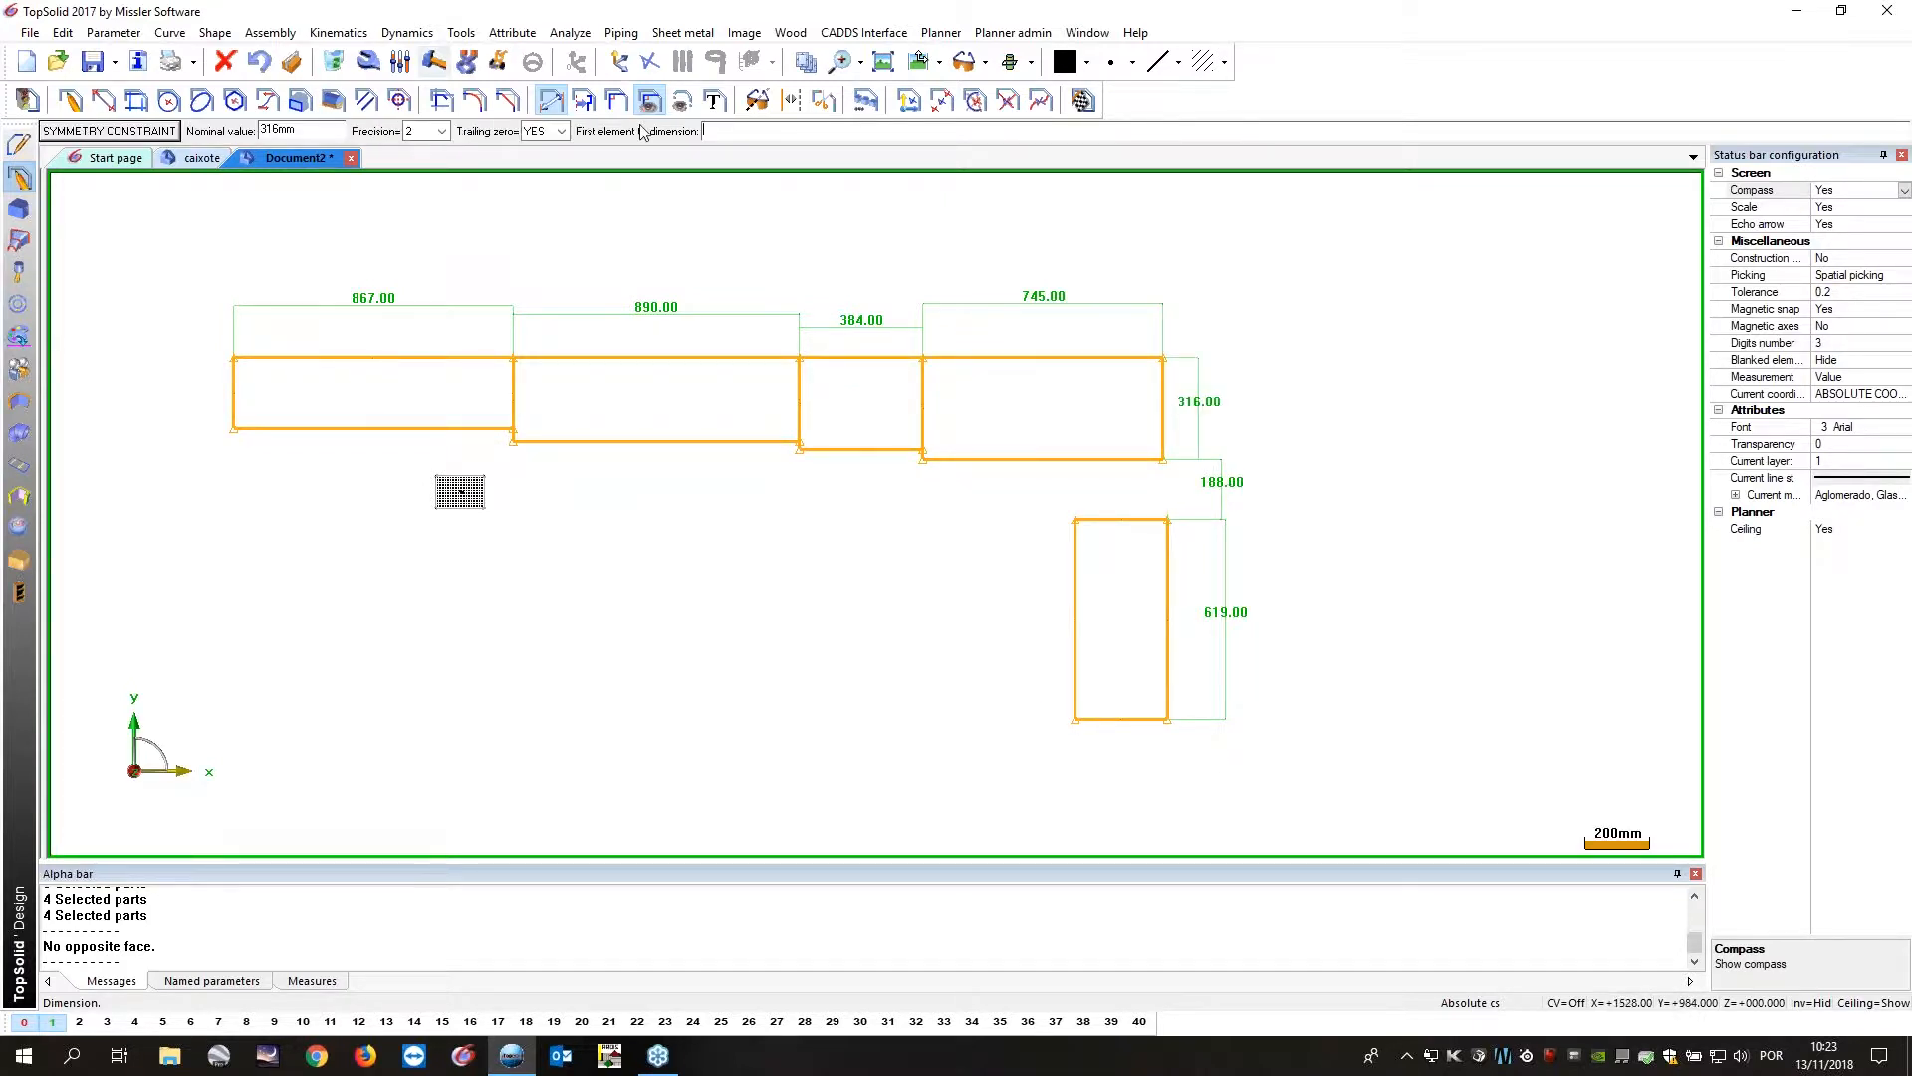
left_click(233, 393)
left_click(157, 387)
Add alignment constraints between the lower edges of the first and second rectangles and of the third and fourth rectangles.
left_click(617, 100)
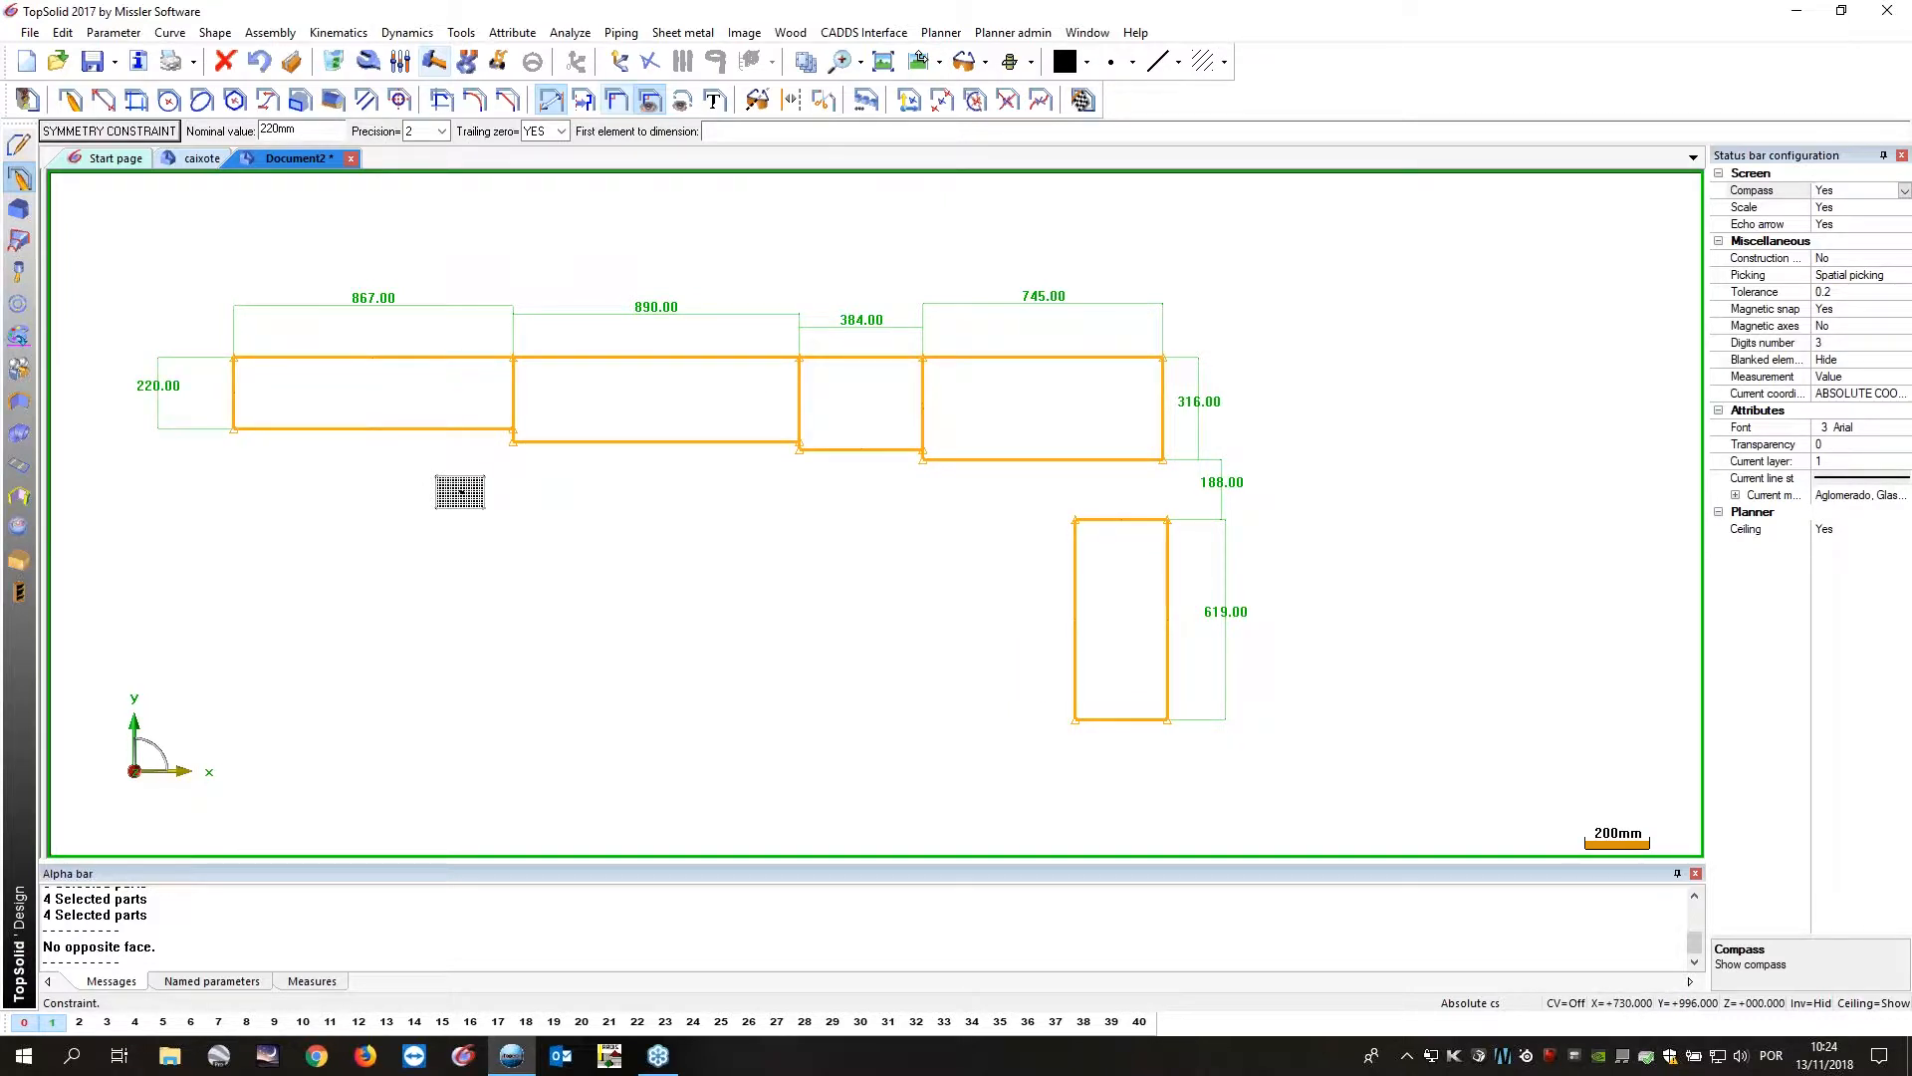
left_click(473, 130)
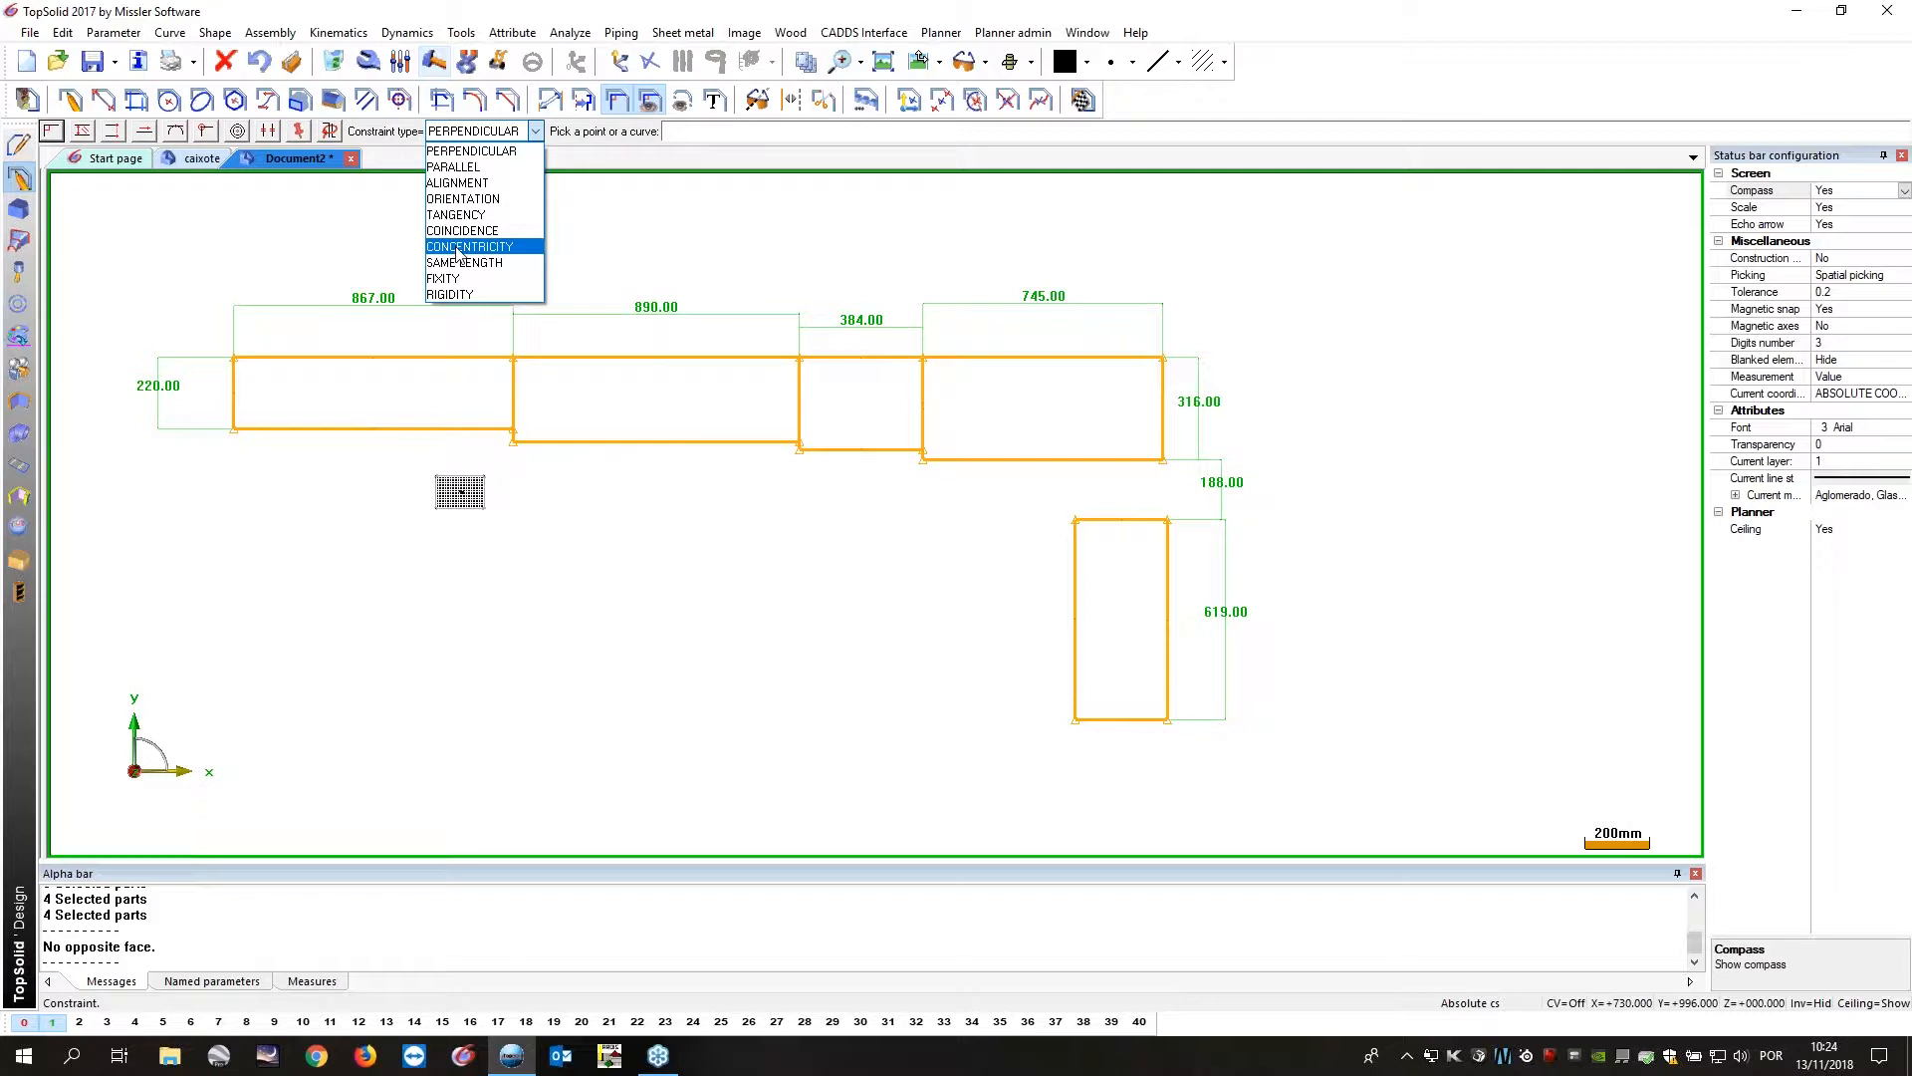
left_click(467, 184)
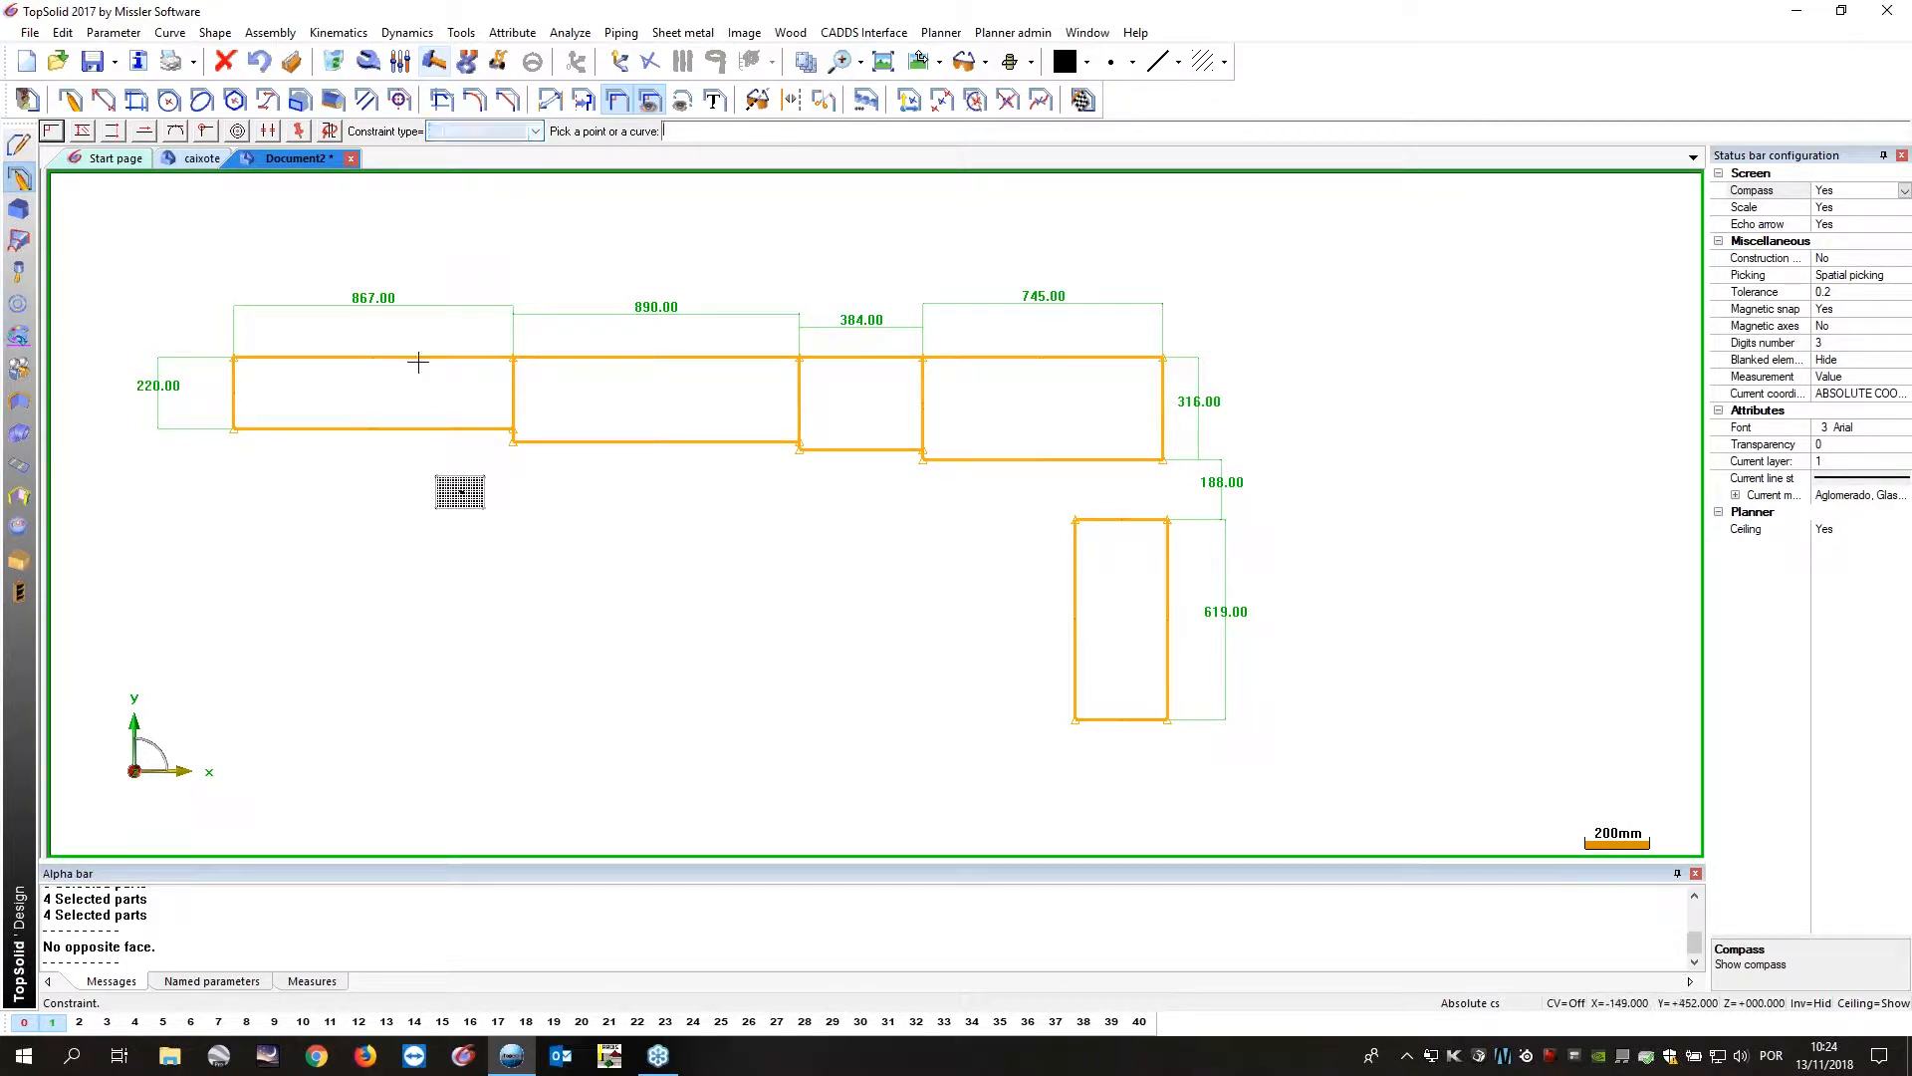
left_click(488, 430)
left_click(546, 444)
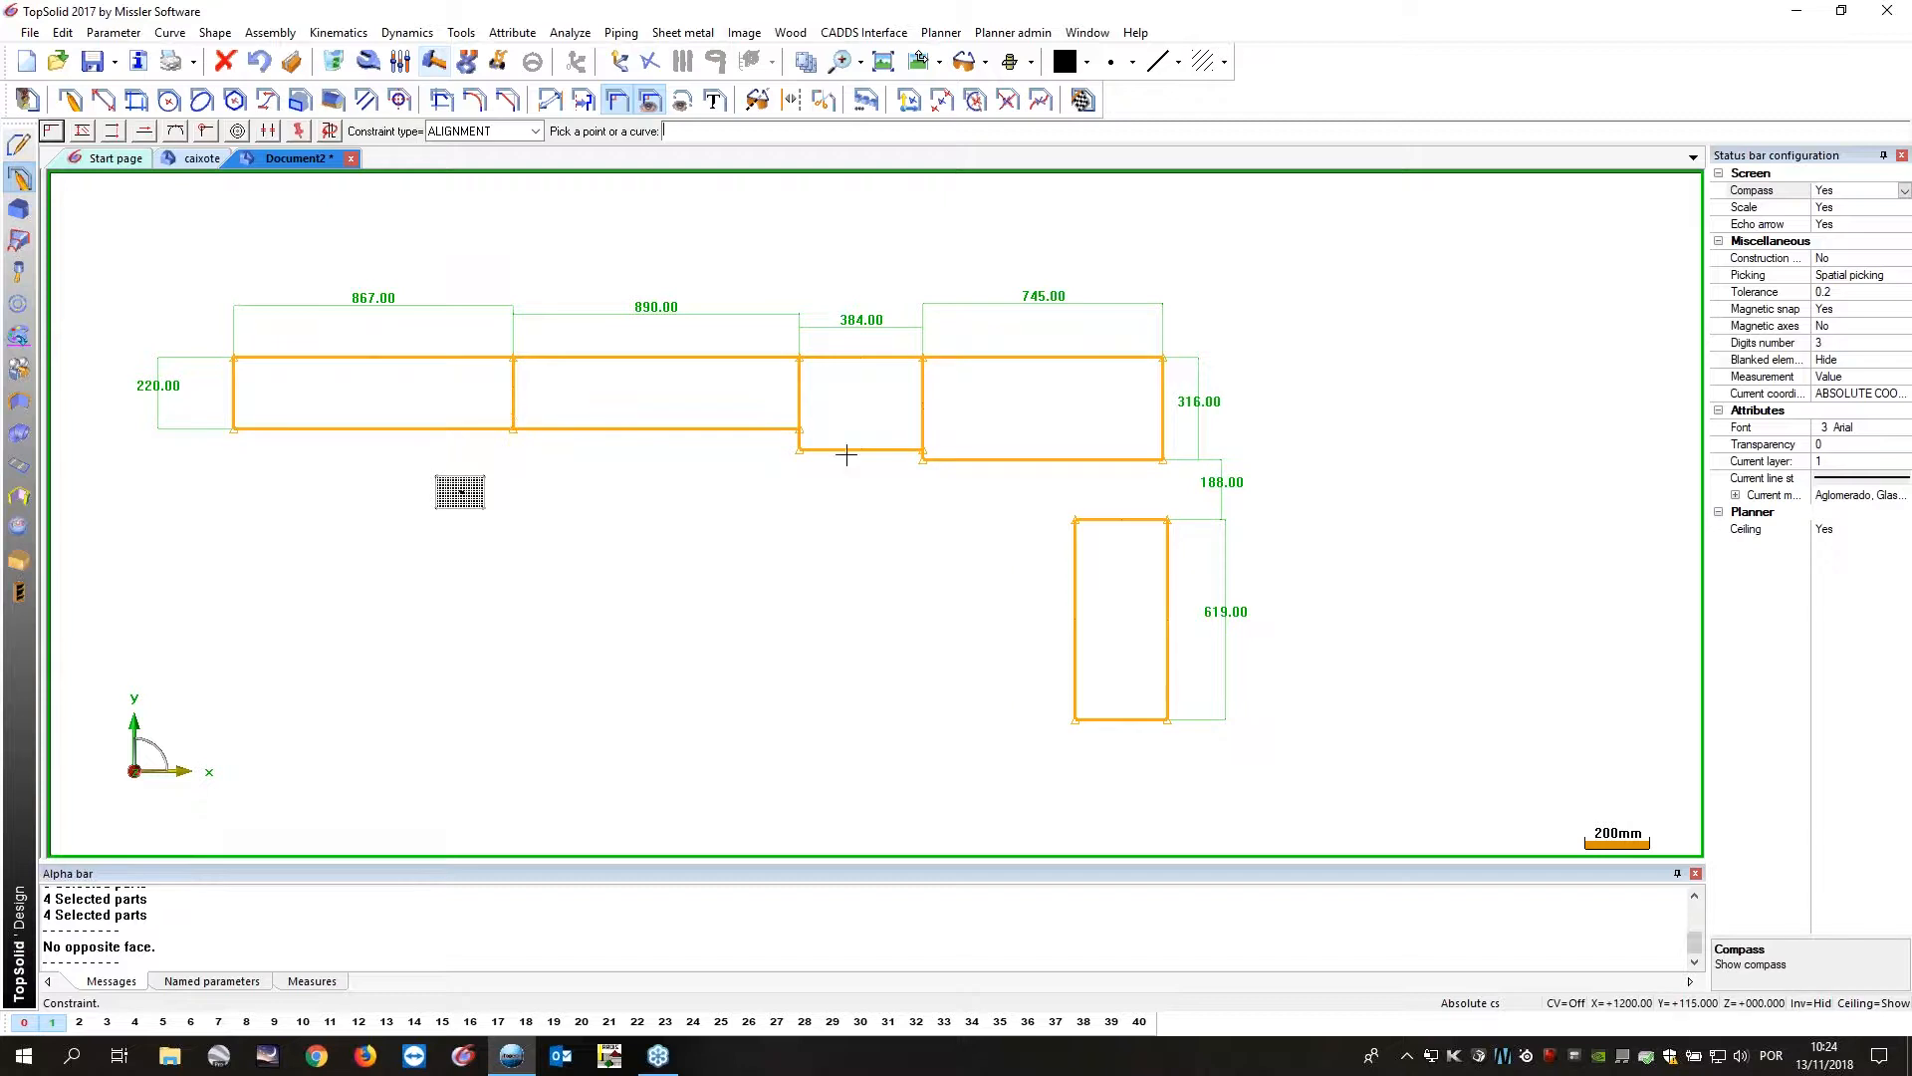
left_click(989, 461)
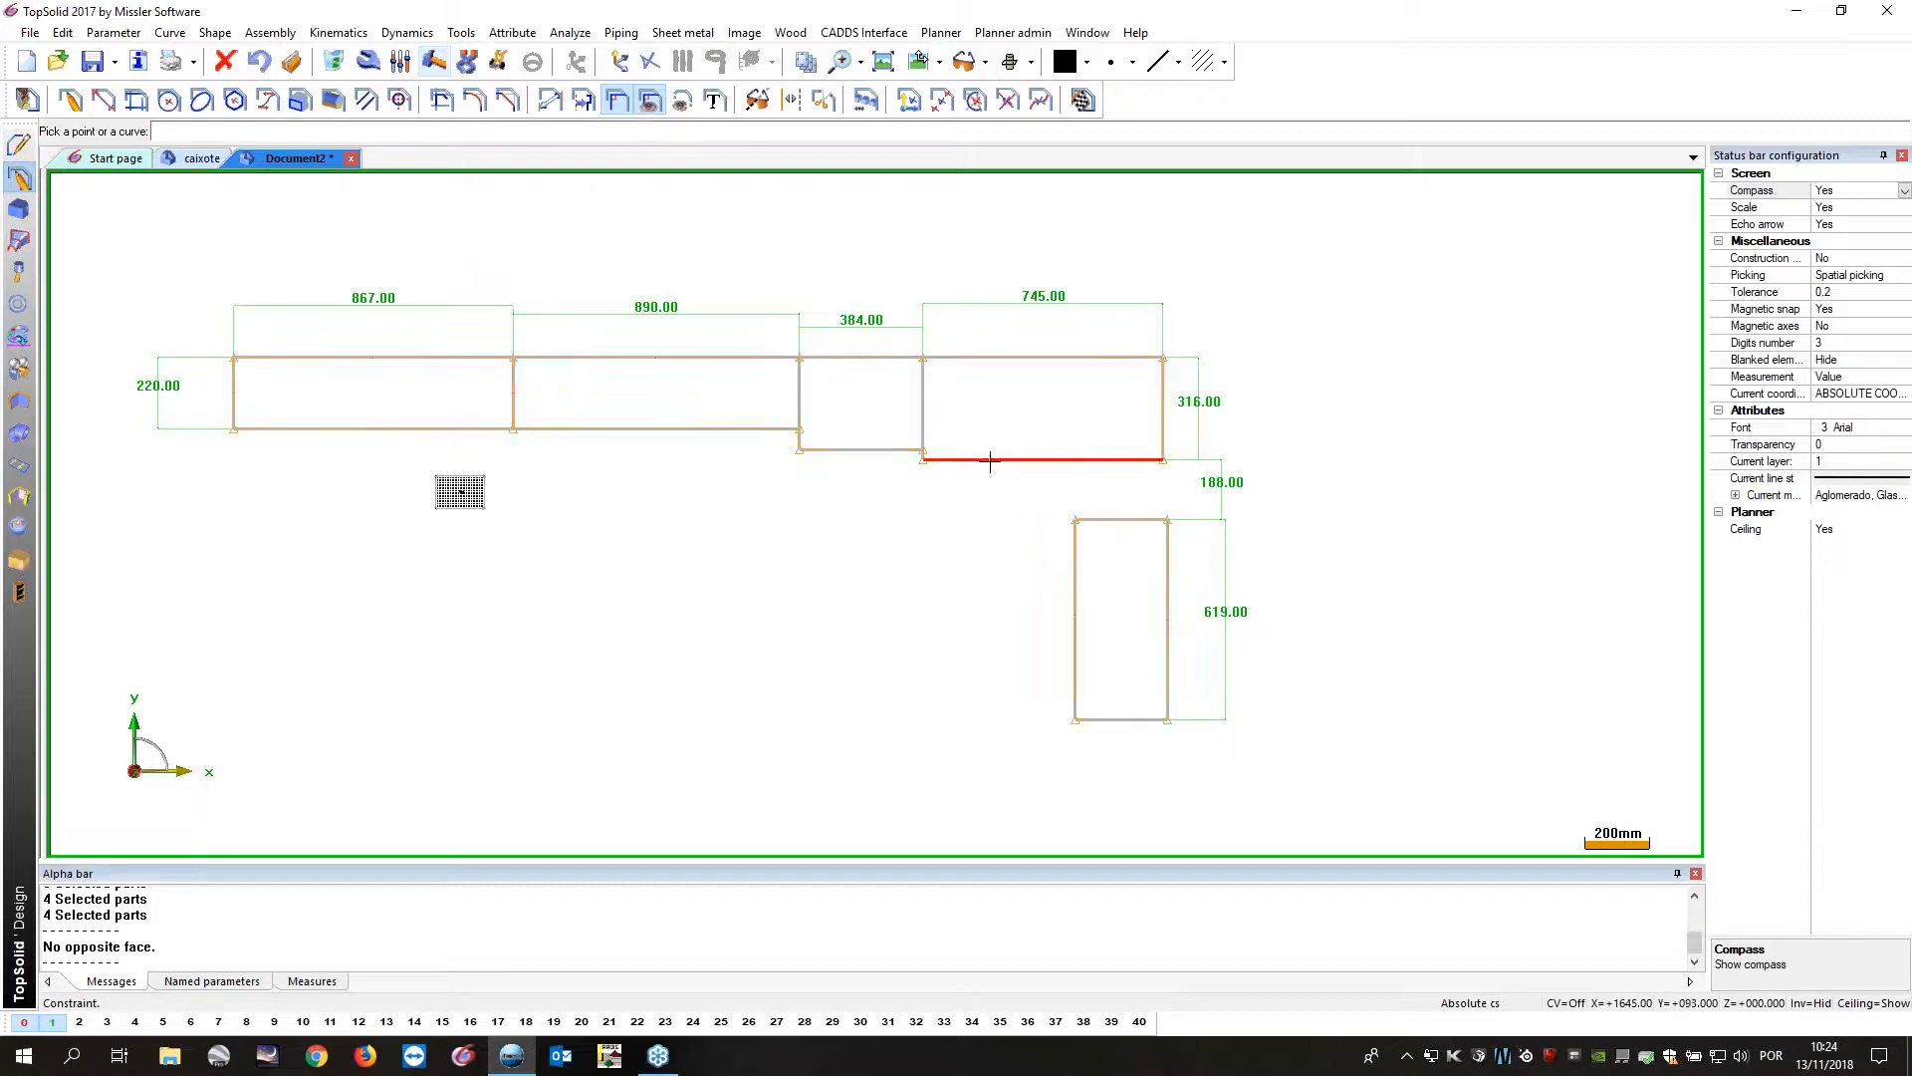
Set the first rectangle's height to 300 mm and the fourth rectangle's height to 500 mm.
left_click(401, 62)
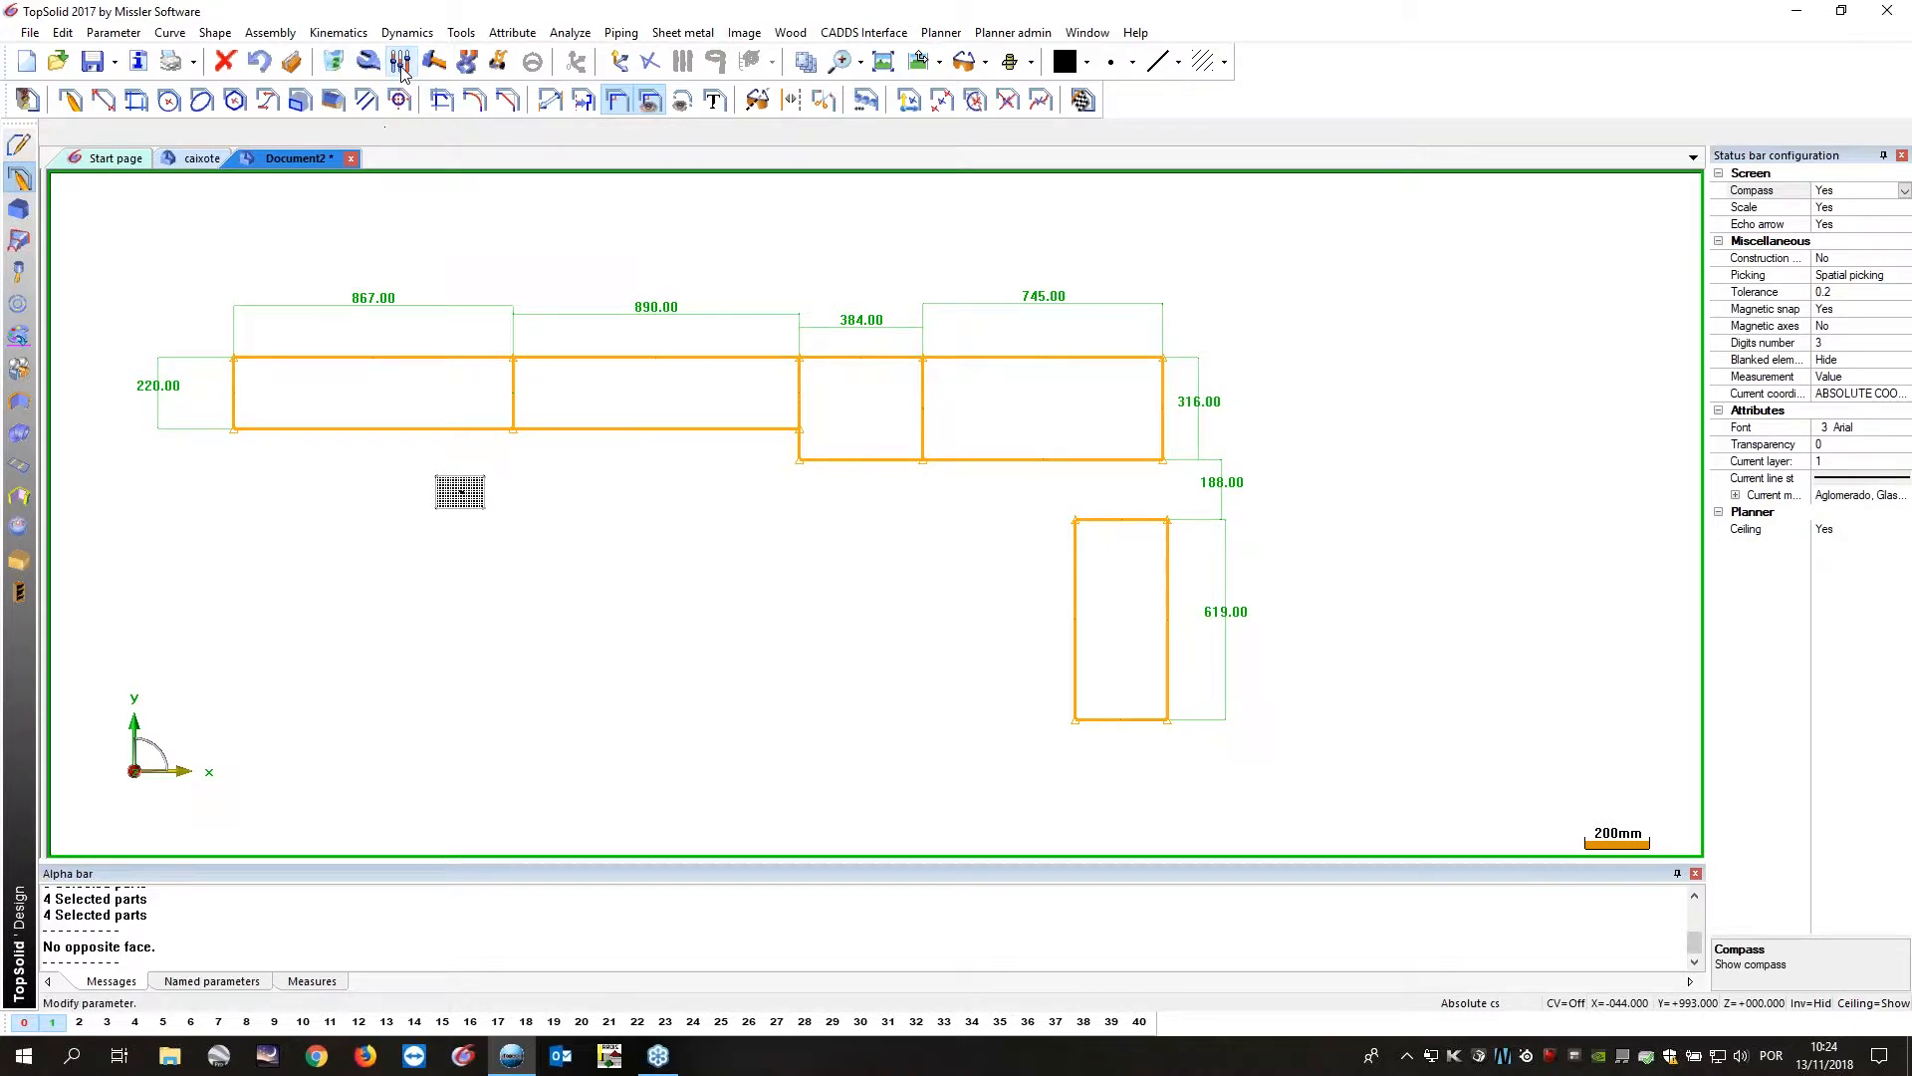
left_click(158, 385)
type("300")
key("Return")
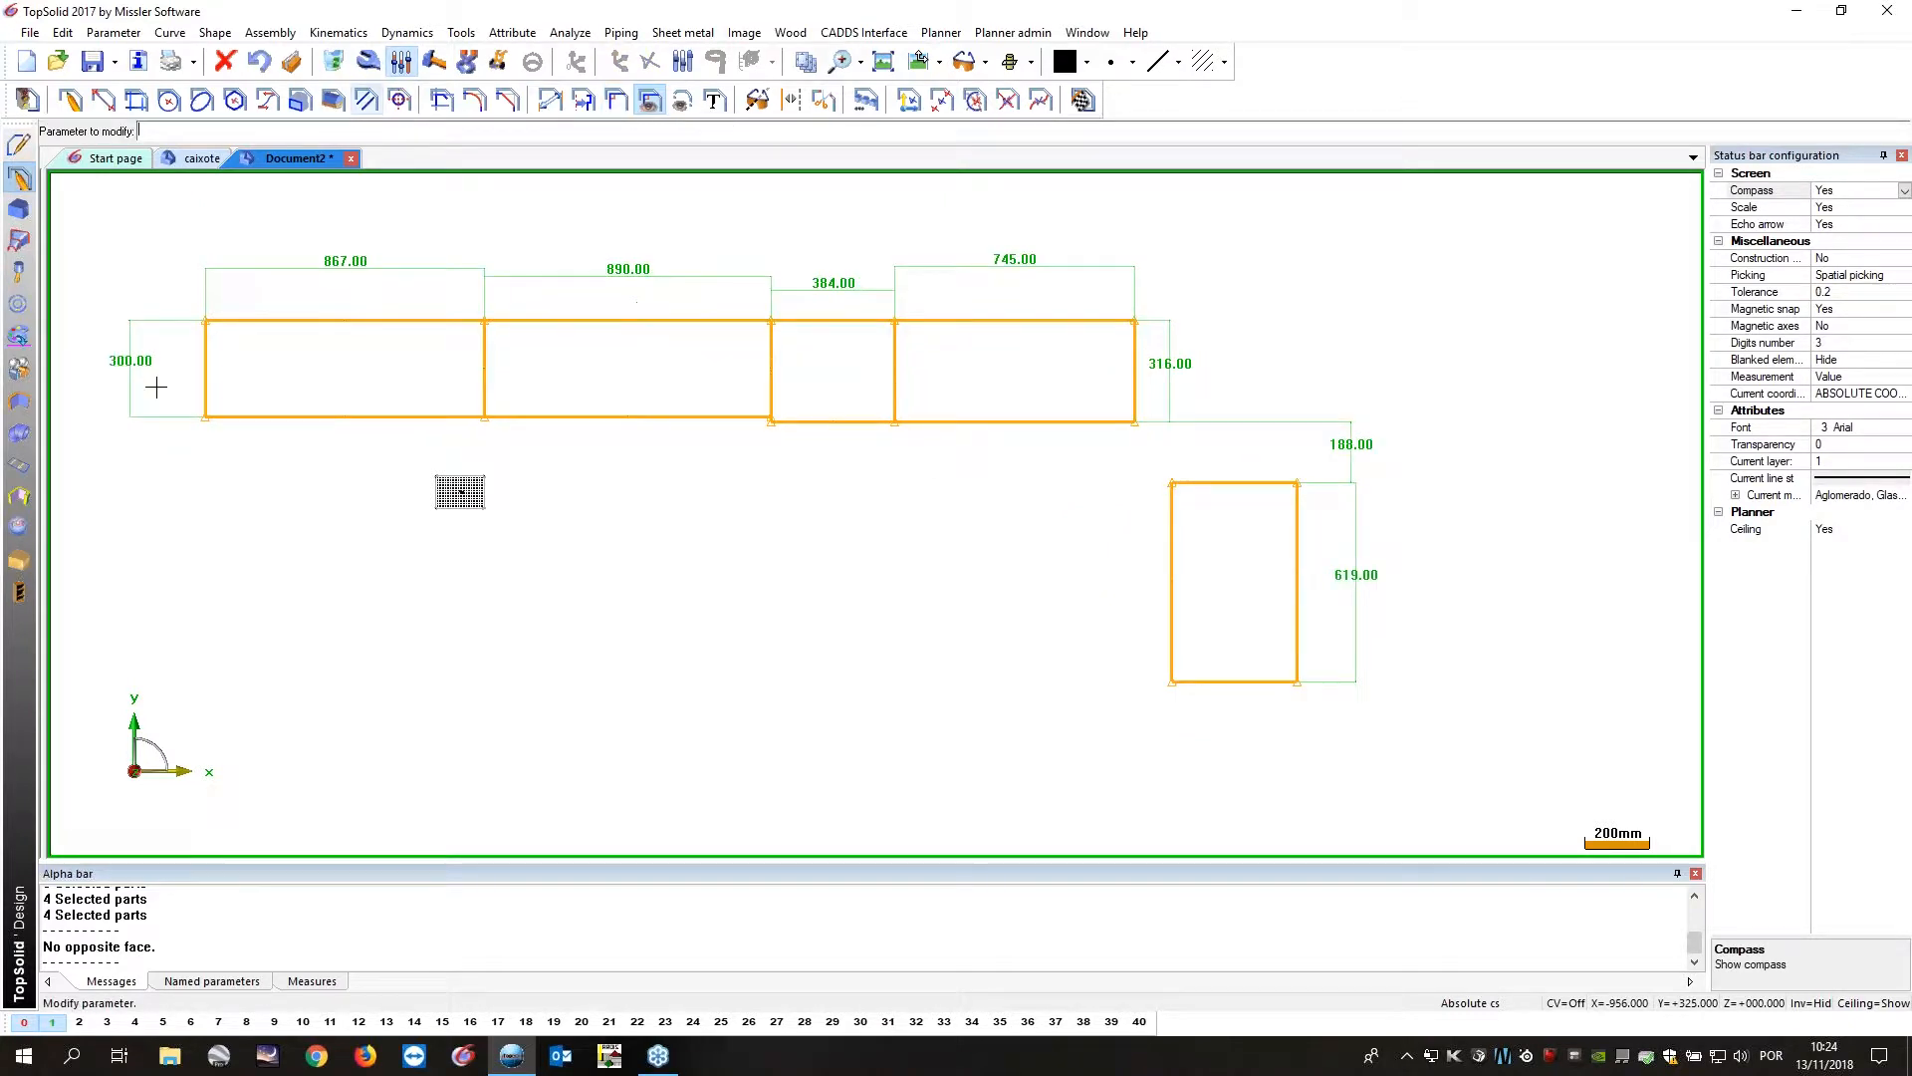
left_click(1163, 363)
type("5")
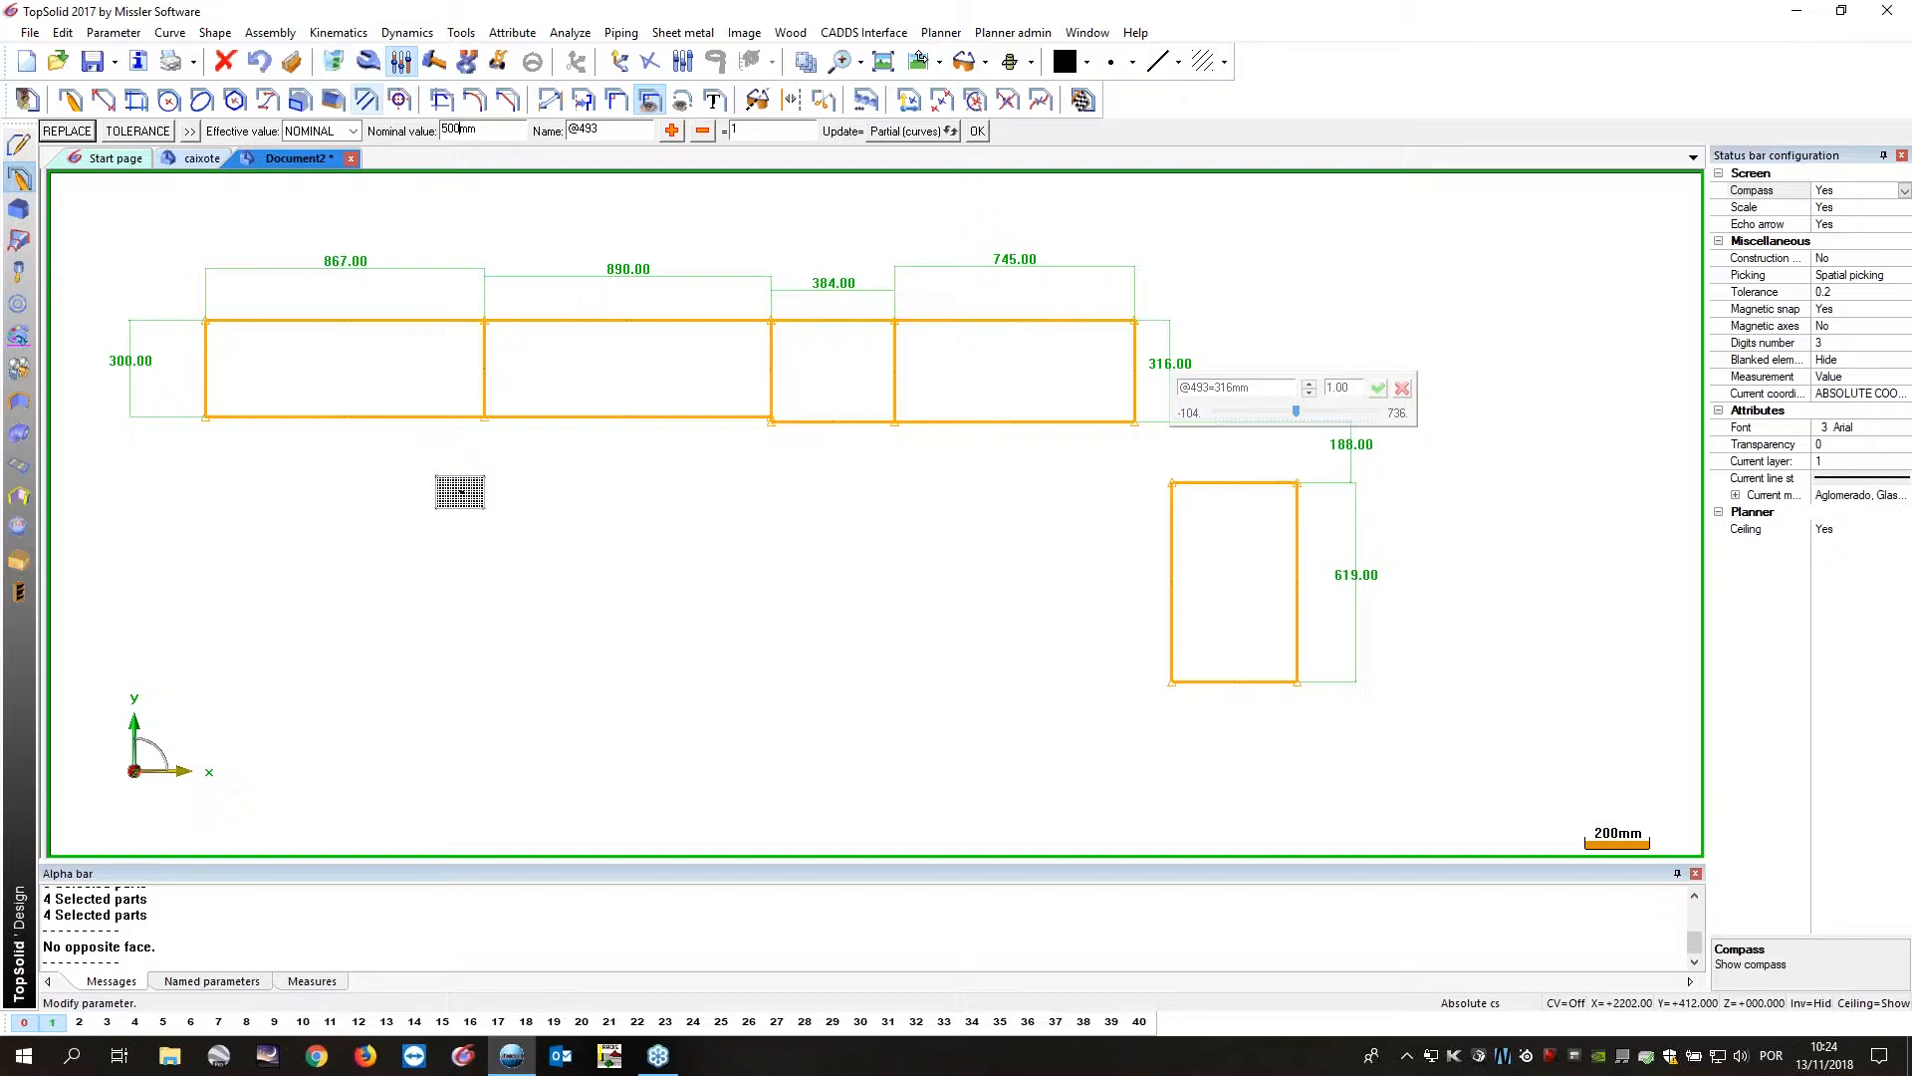
type("00")
key("Return")
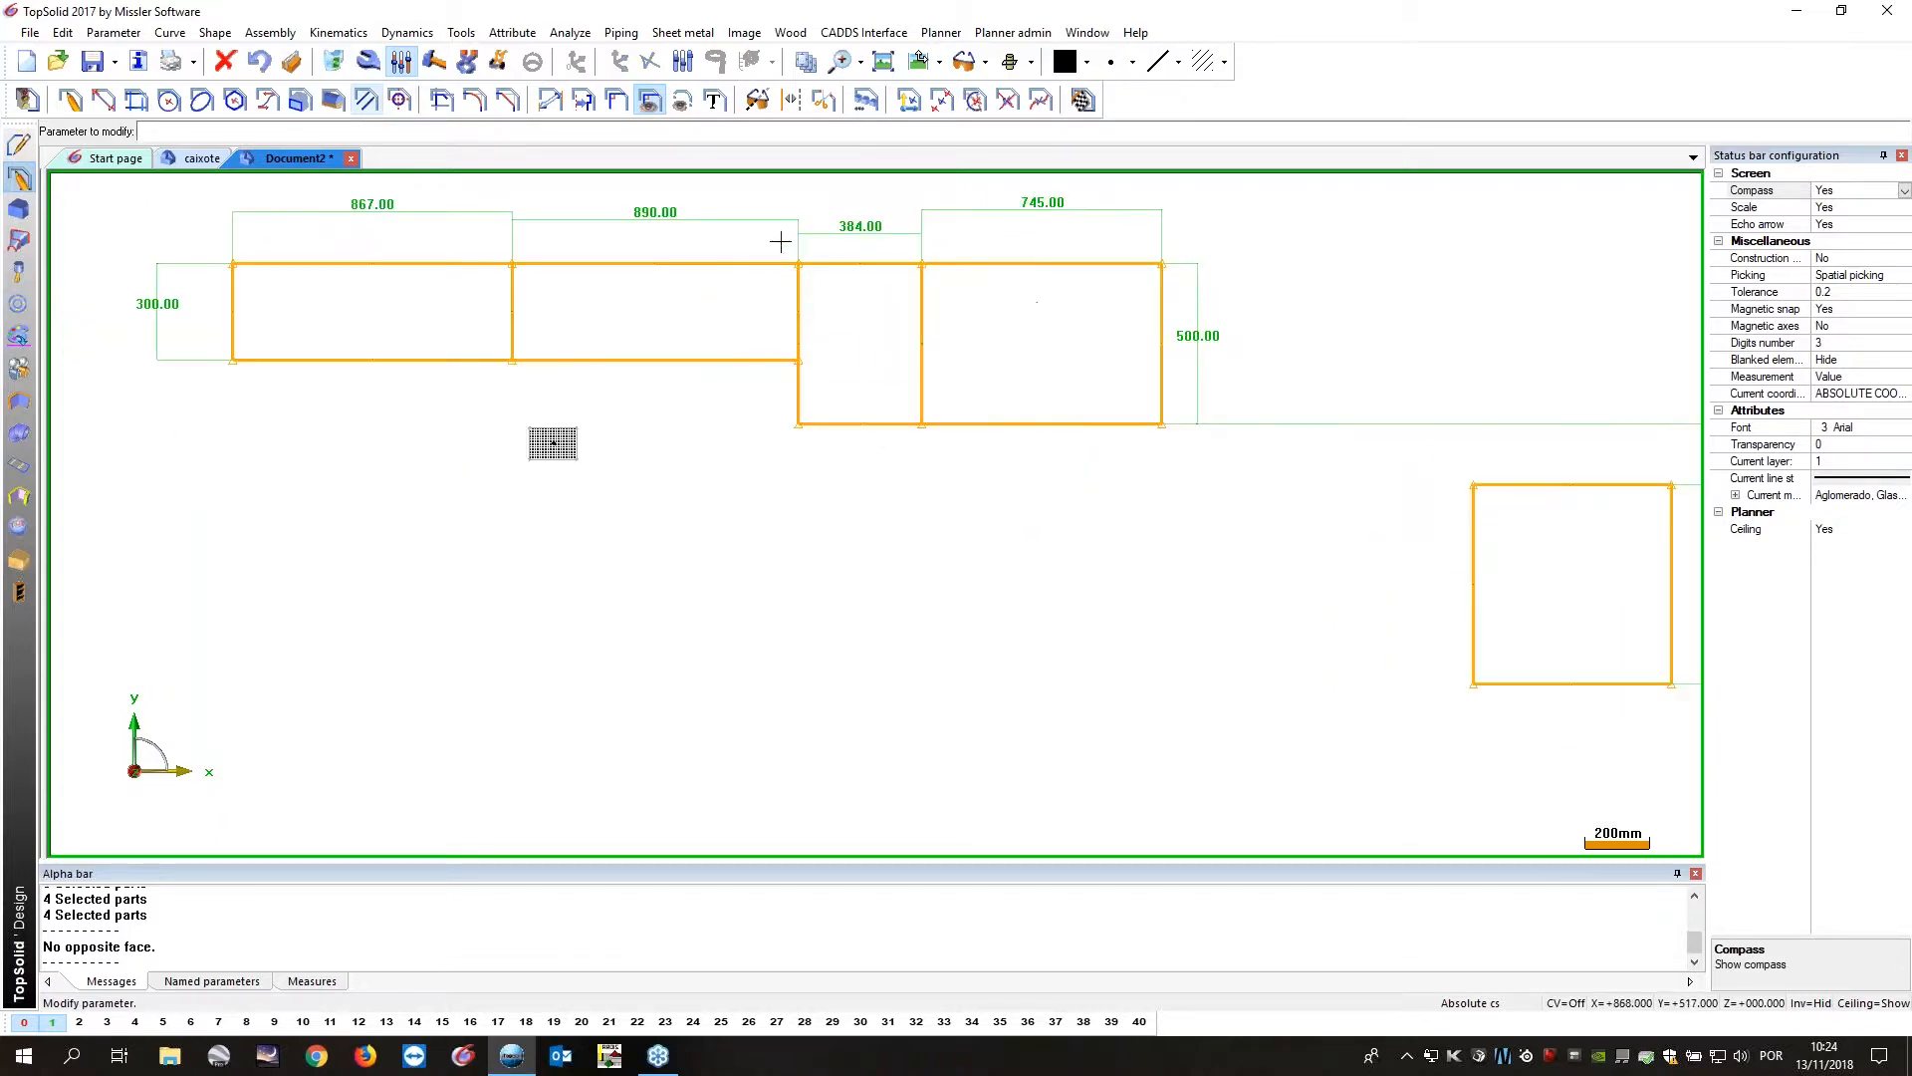
Try to align the separate rectangle's right edge with the right edge of the fourth rectangle.
left_click(616, 99)
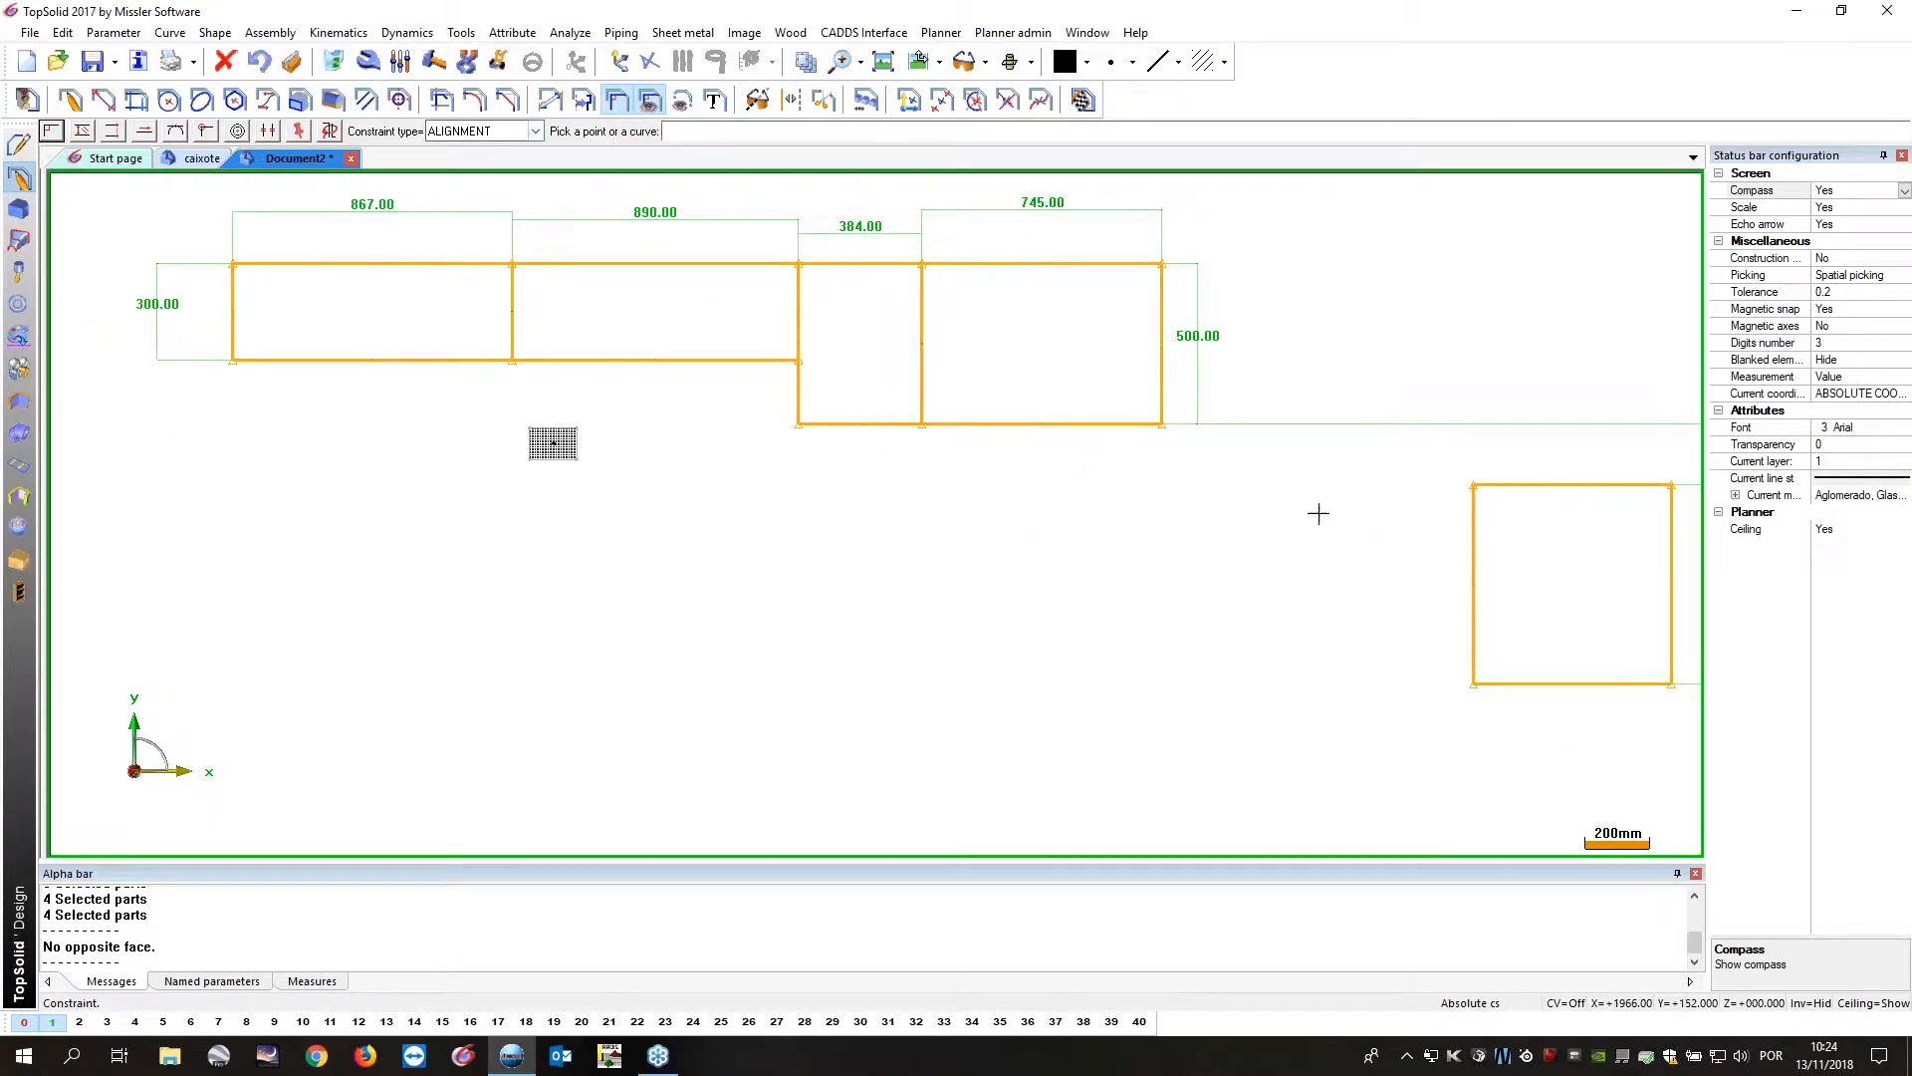
left_click(1671, 519)
left_click(1161, 394)
left_click(975, 488)
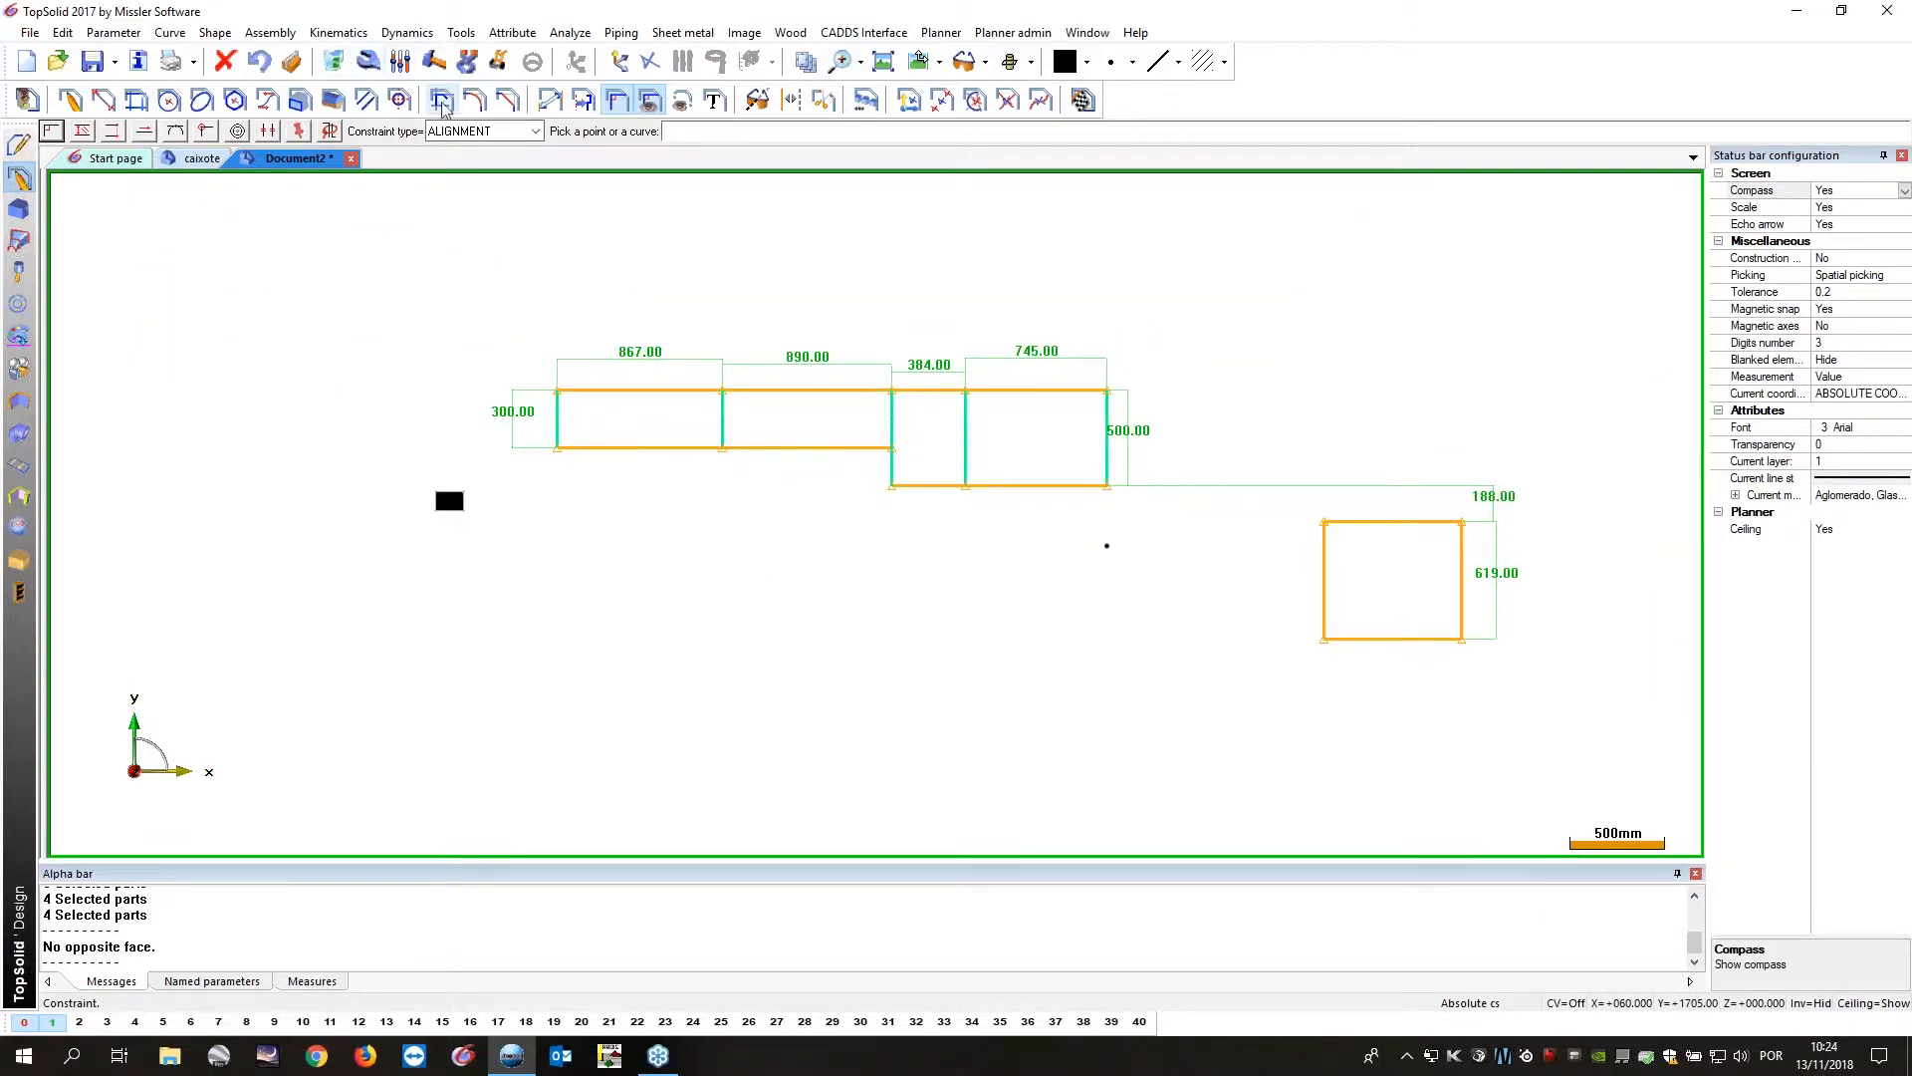
Move the separate rectangle's right edge across its left edge to a position beneath the fourth rectangle of the row.
scroll(1101, 538, "up", 2)
middle_click_drag(1144, 536, 1086, 526)
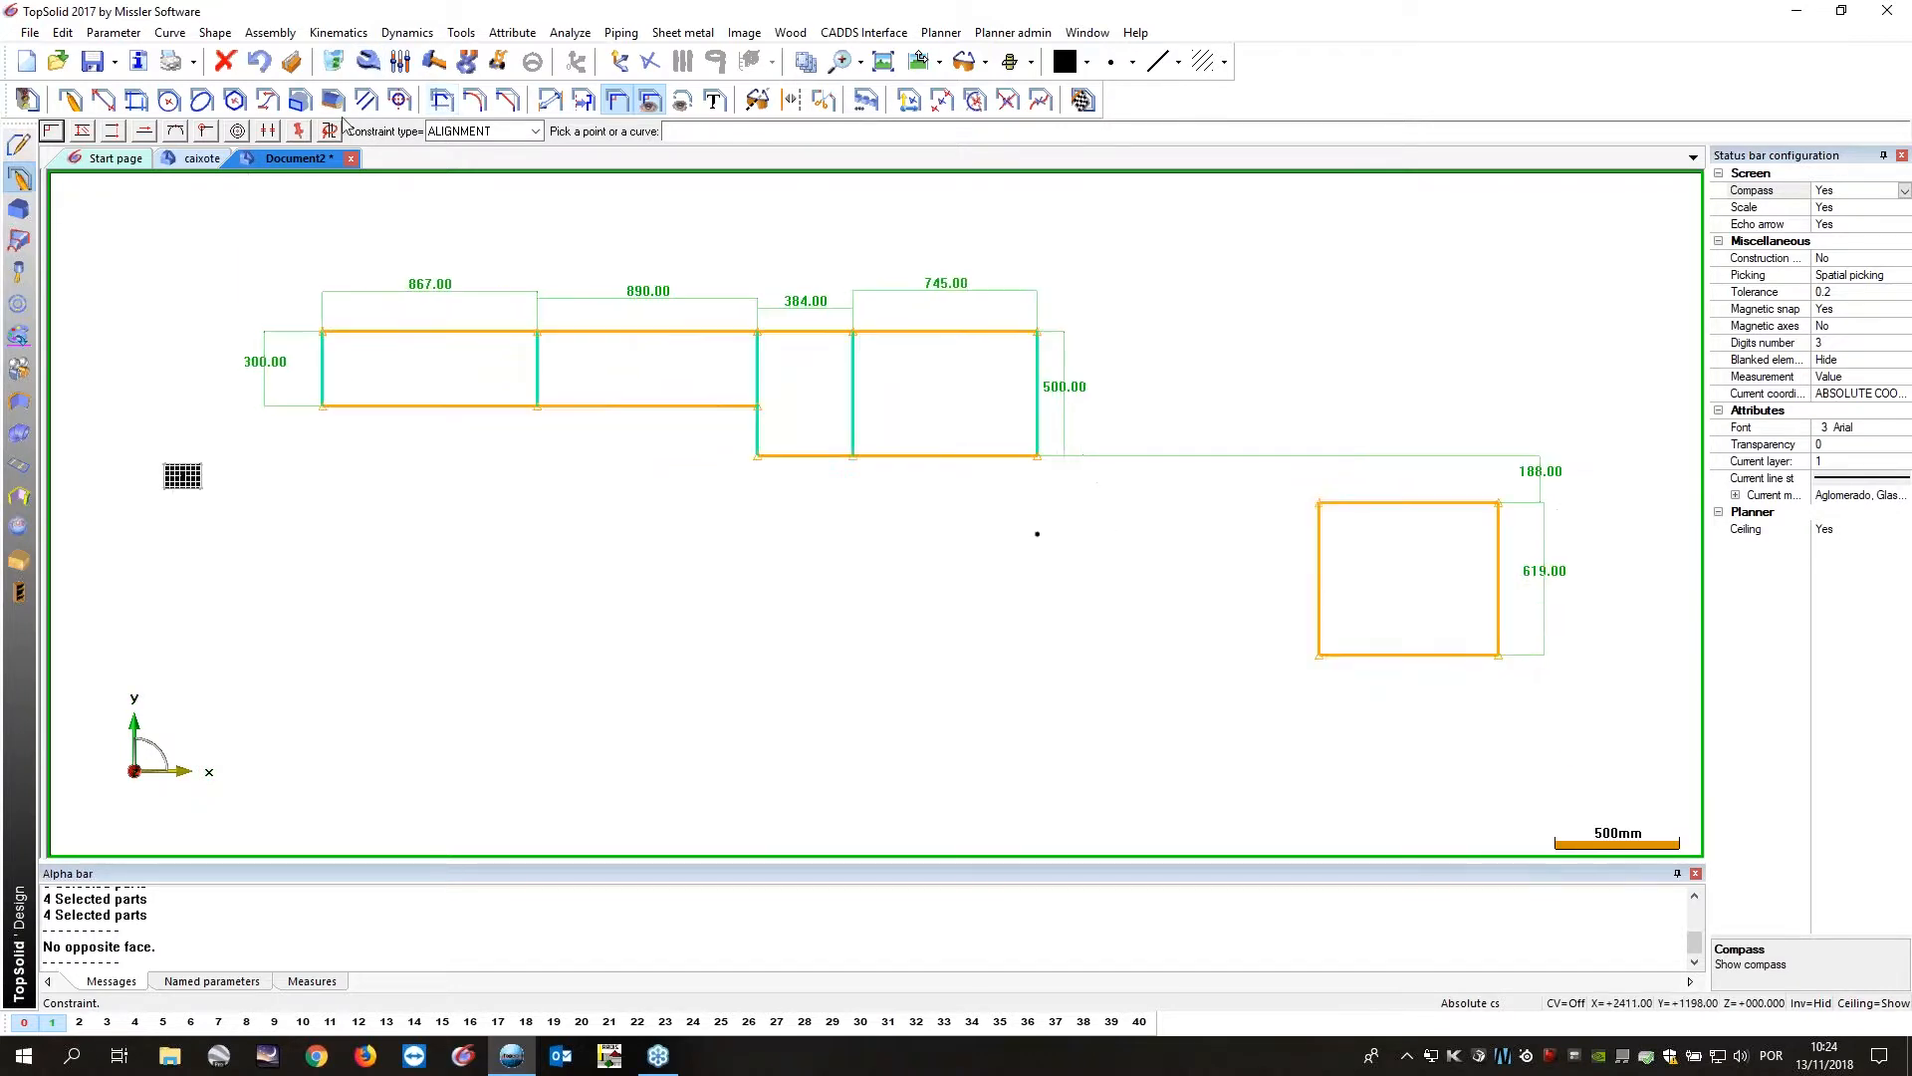
left_click(650, 100)
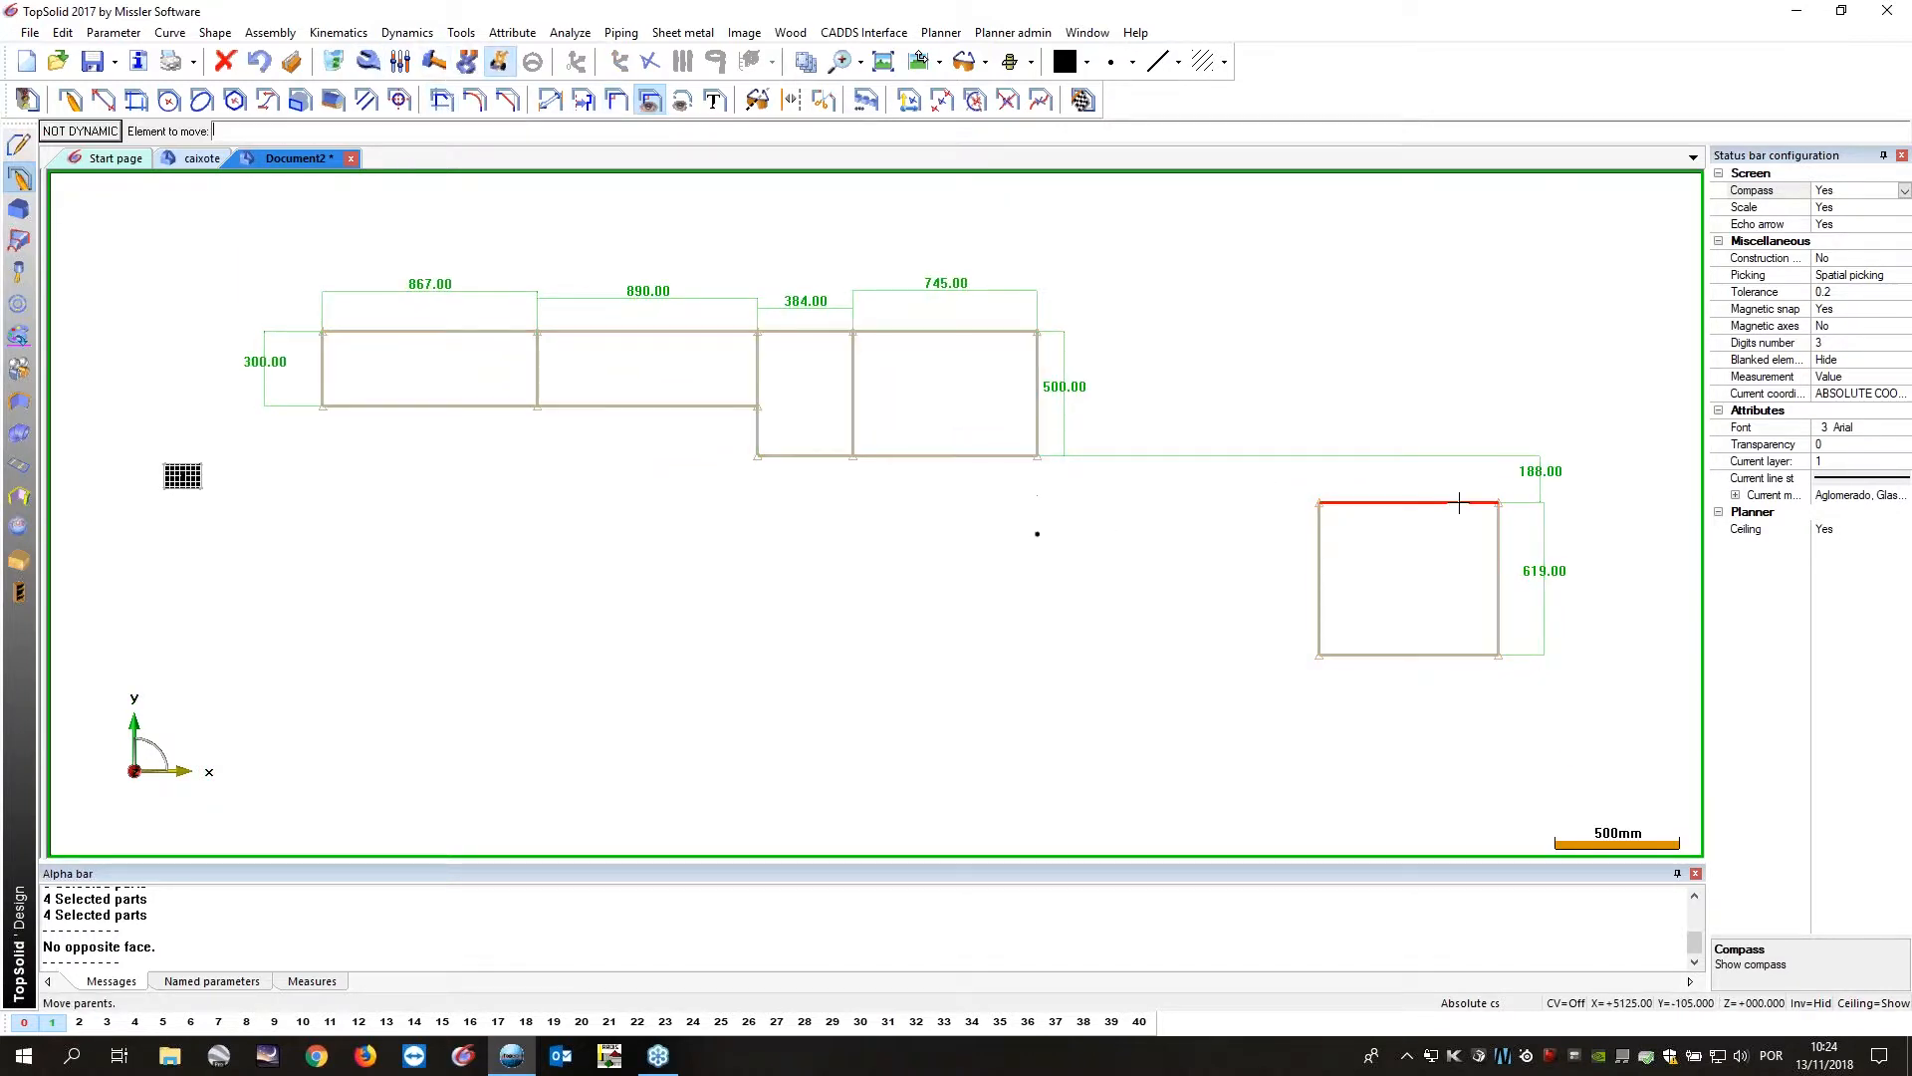
left_click(1465, 505)
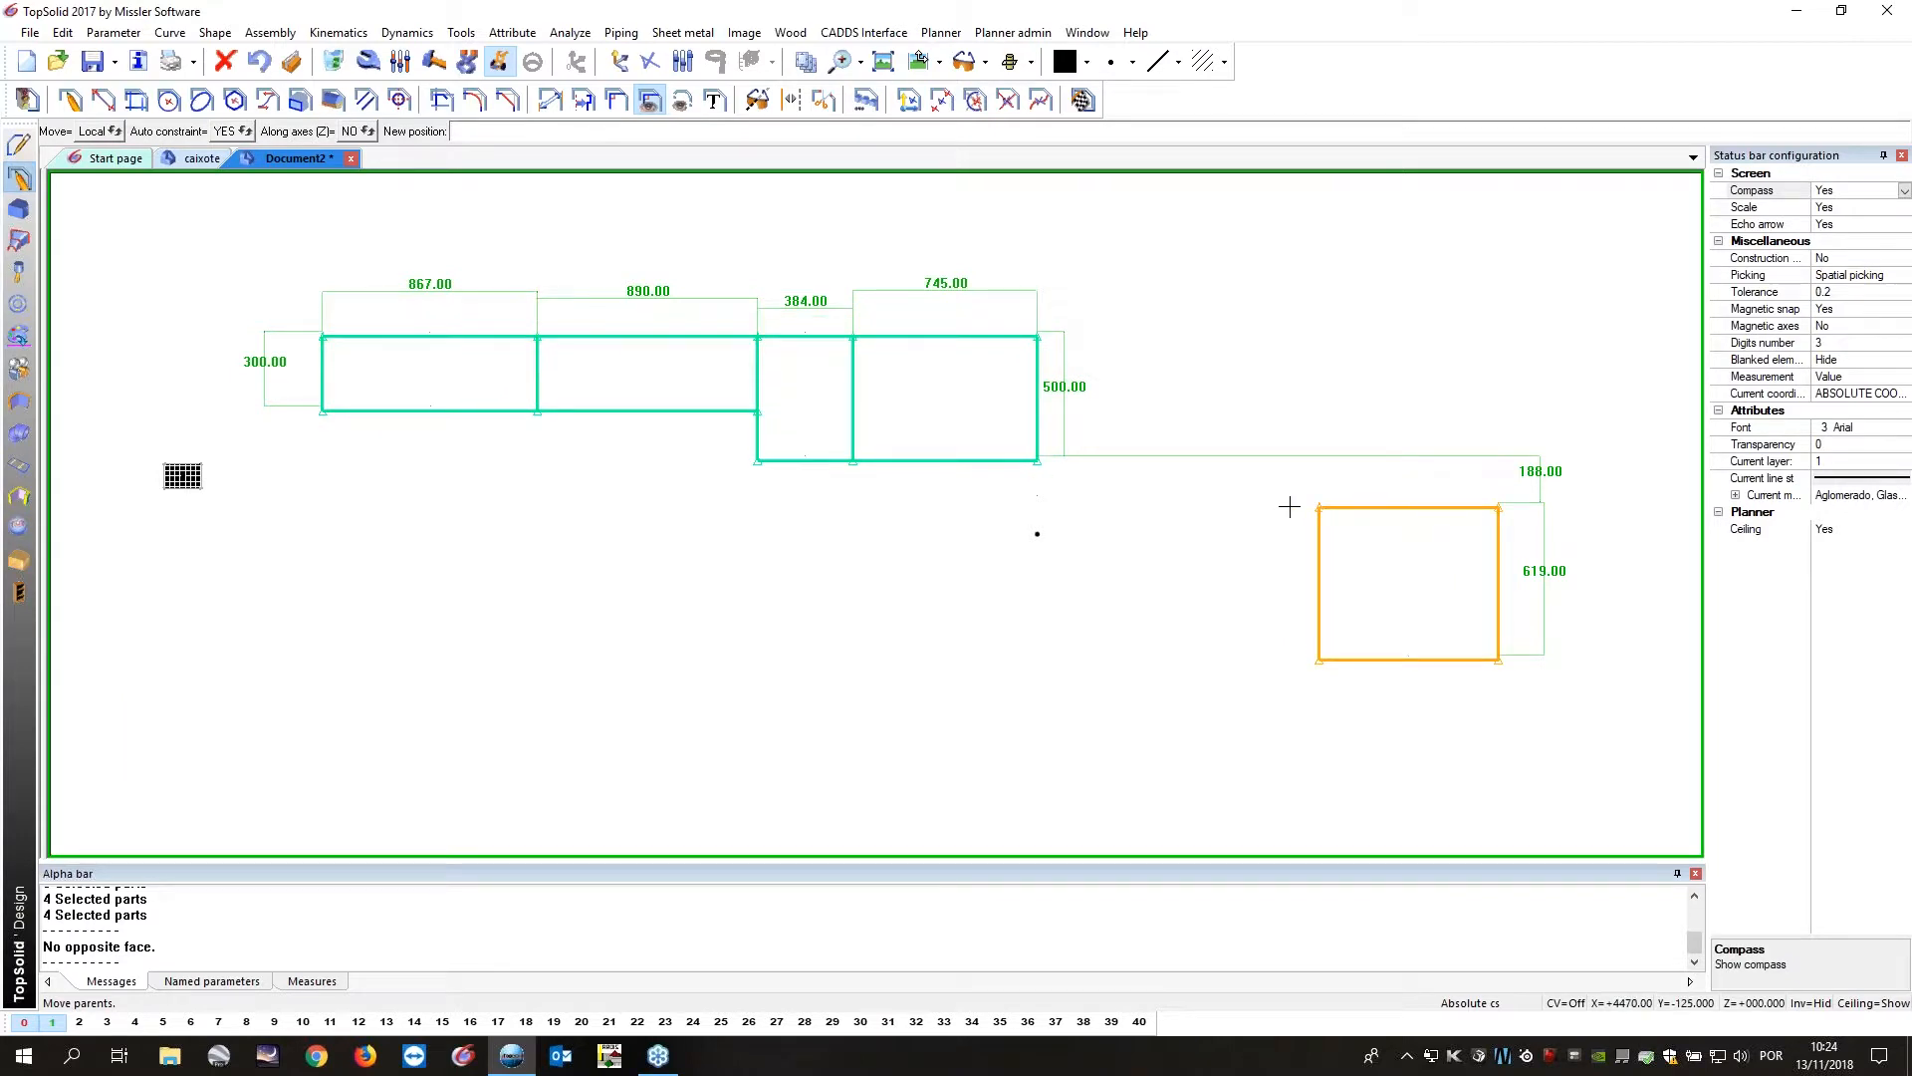
scroll(1295, 512, "up", 3)
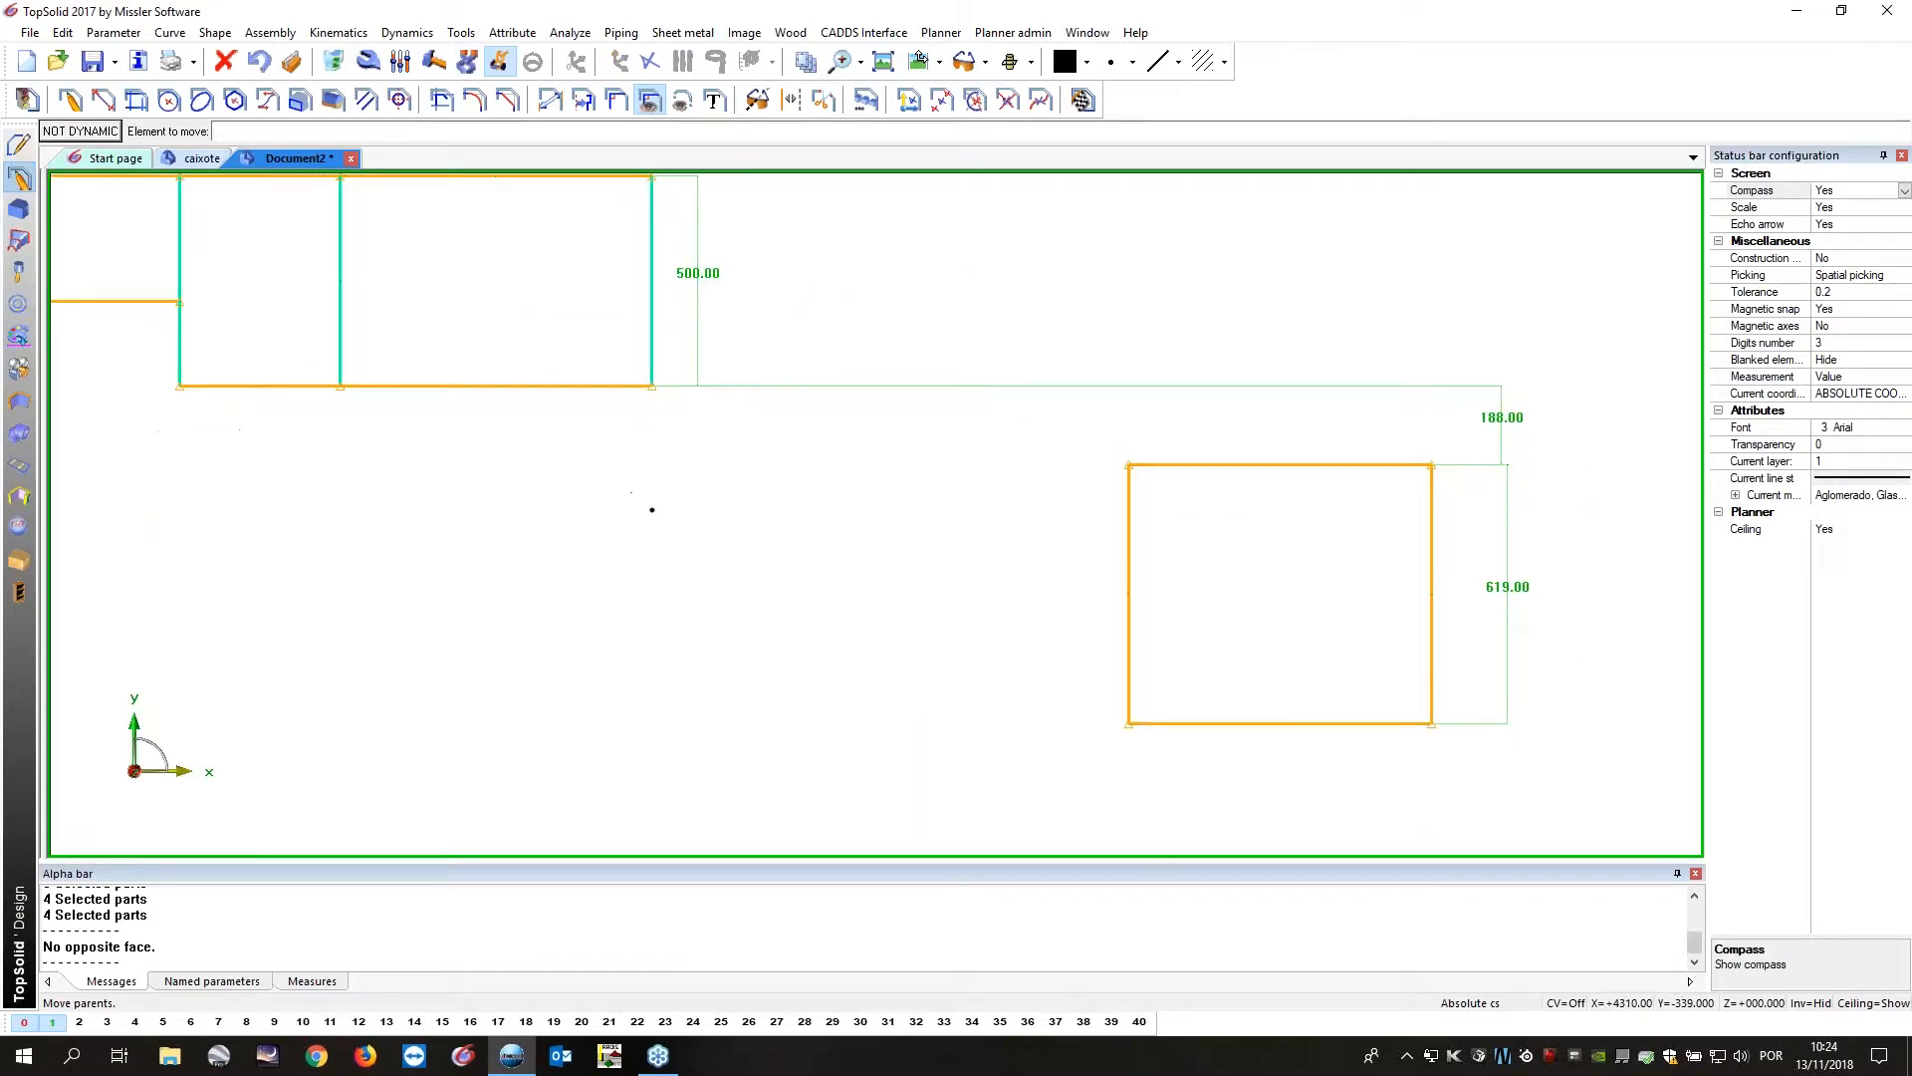
scroll(697, 495, "down", 3)
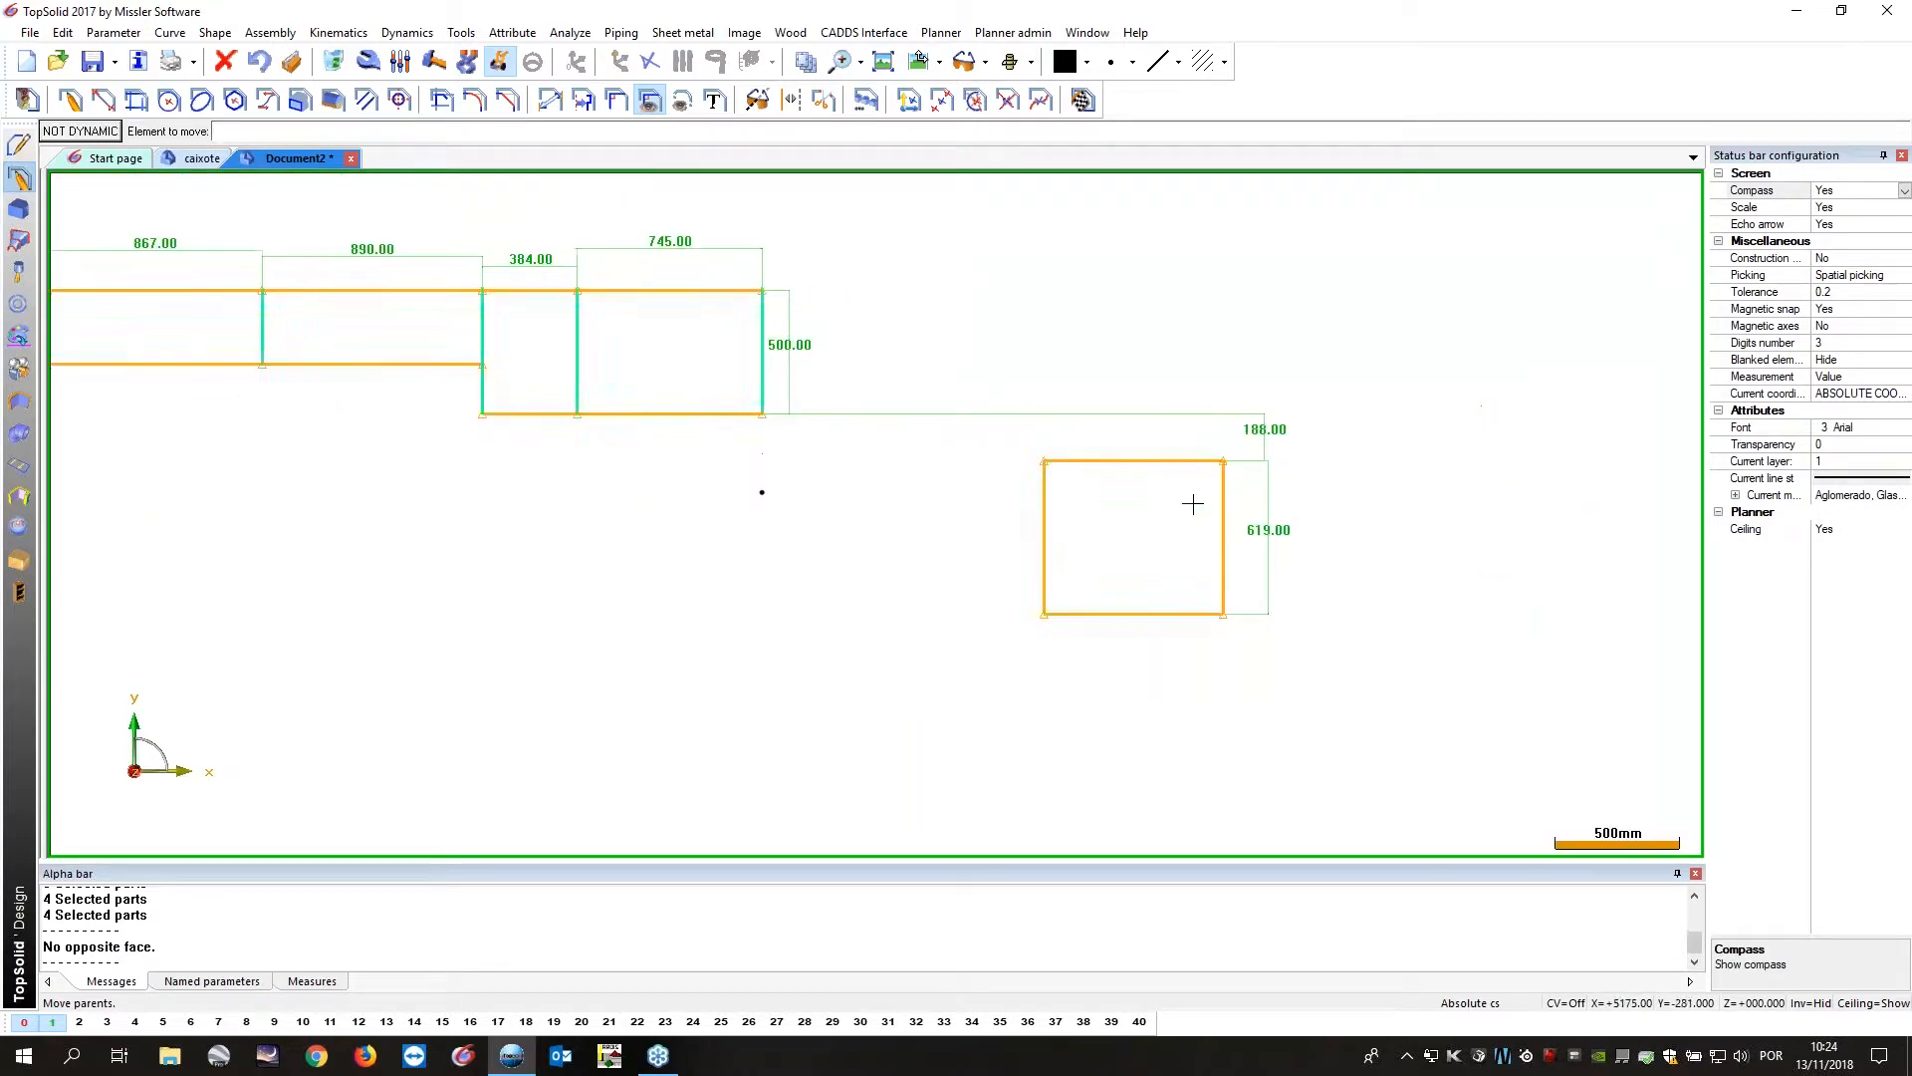
left_click(1240, 523)
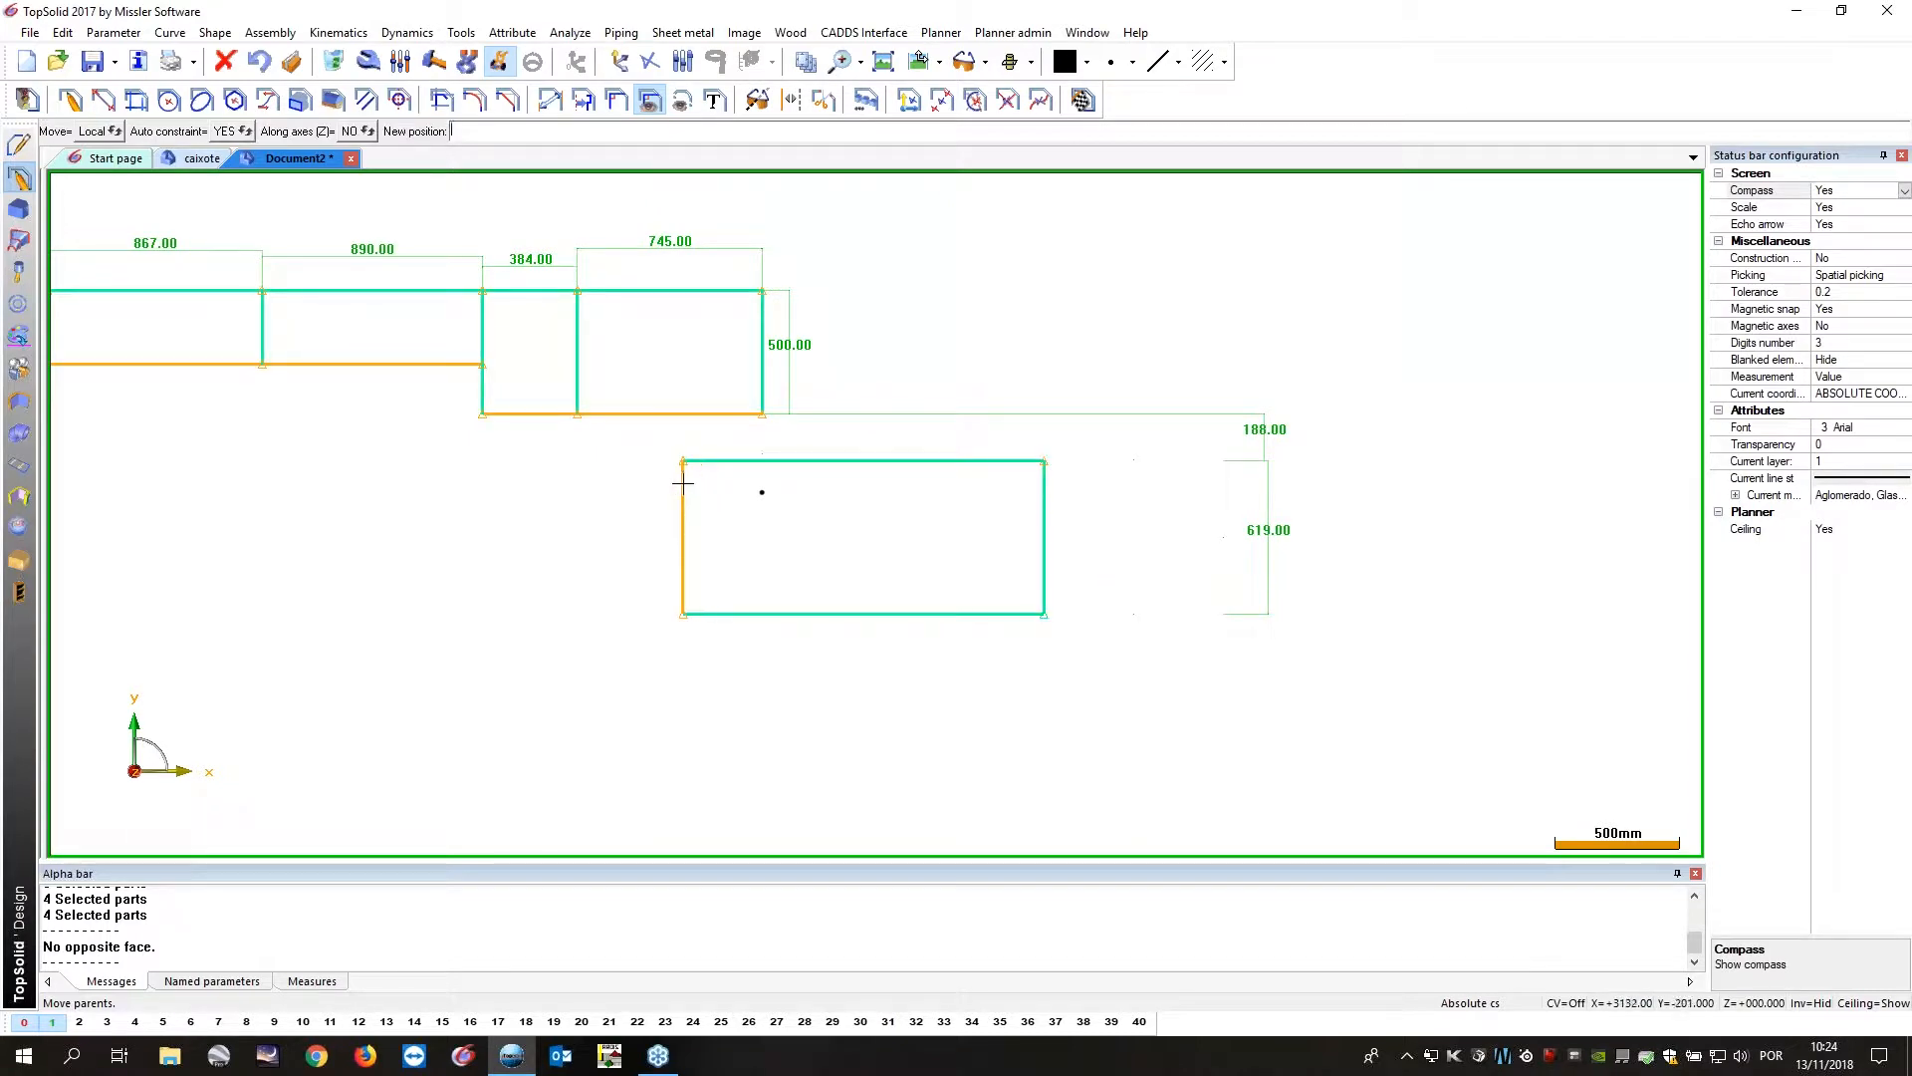
left_click(683, 483)
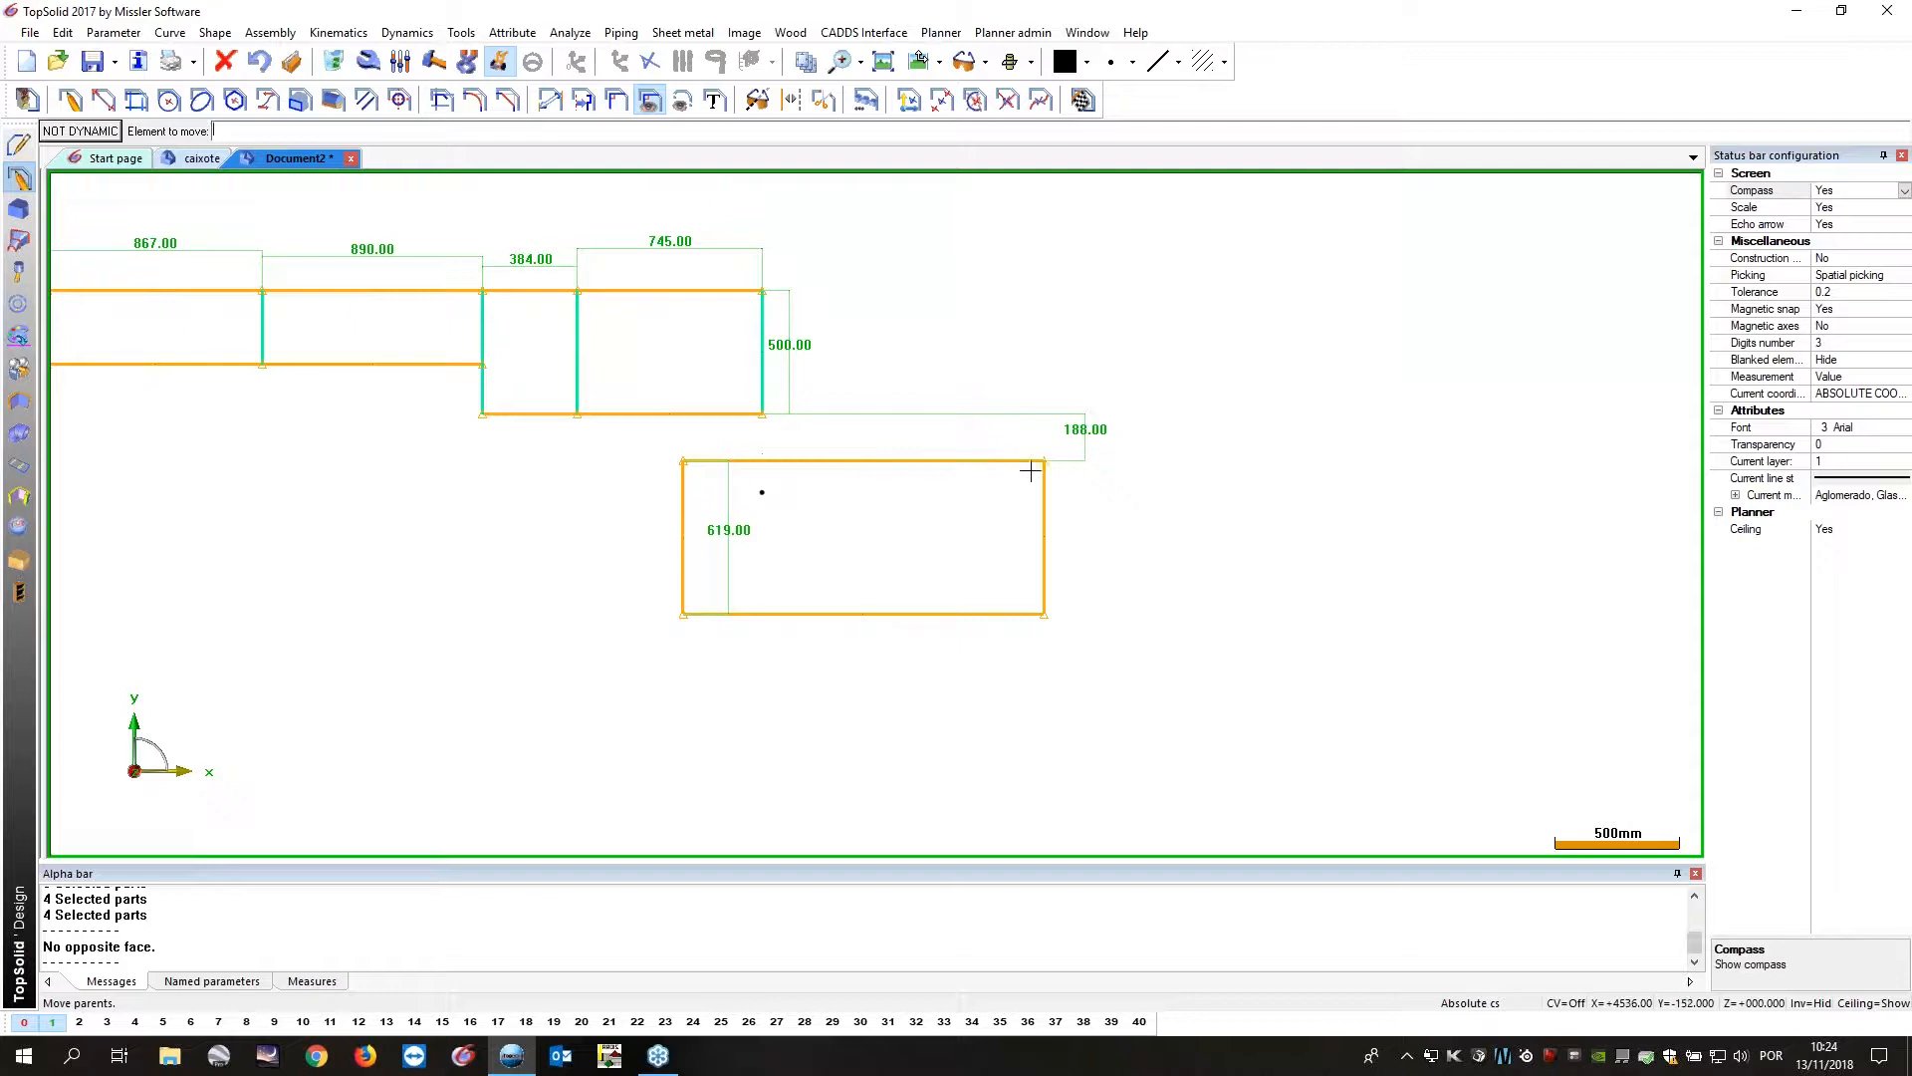
Dimension the horizontal offset between the right edges of the fourth rectangle and the separate rectangle, and set it to 0 mm.
left_click(549, 103)
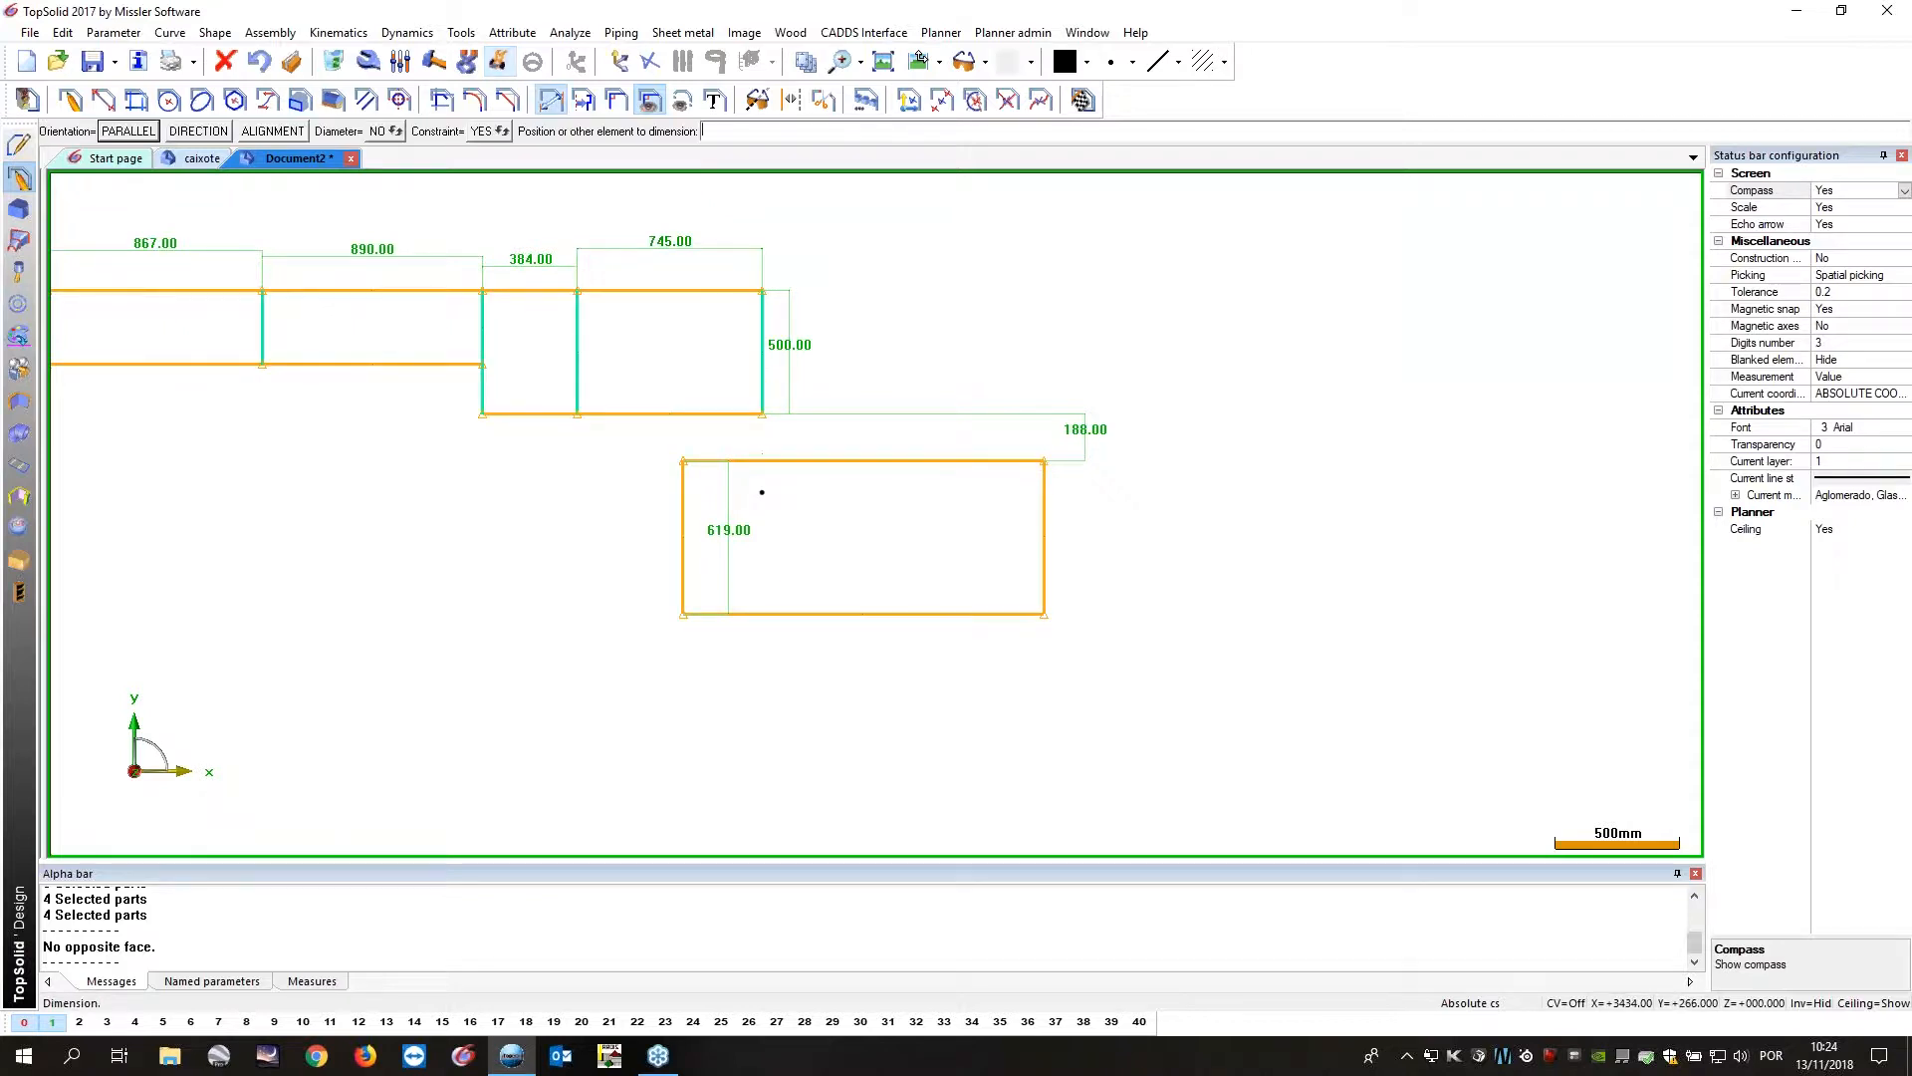
left_click(1044, 498)
left_click(902, 438)
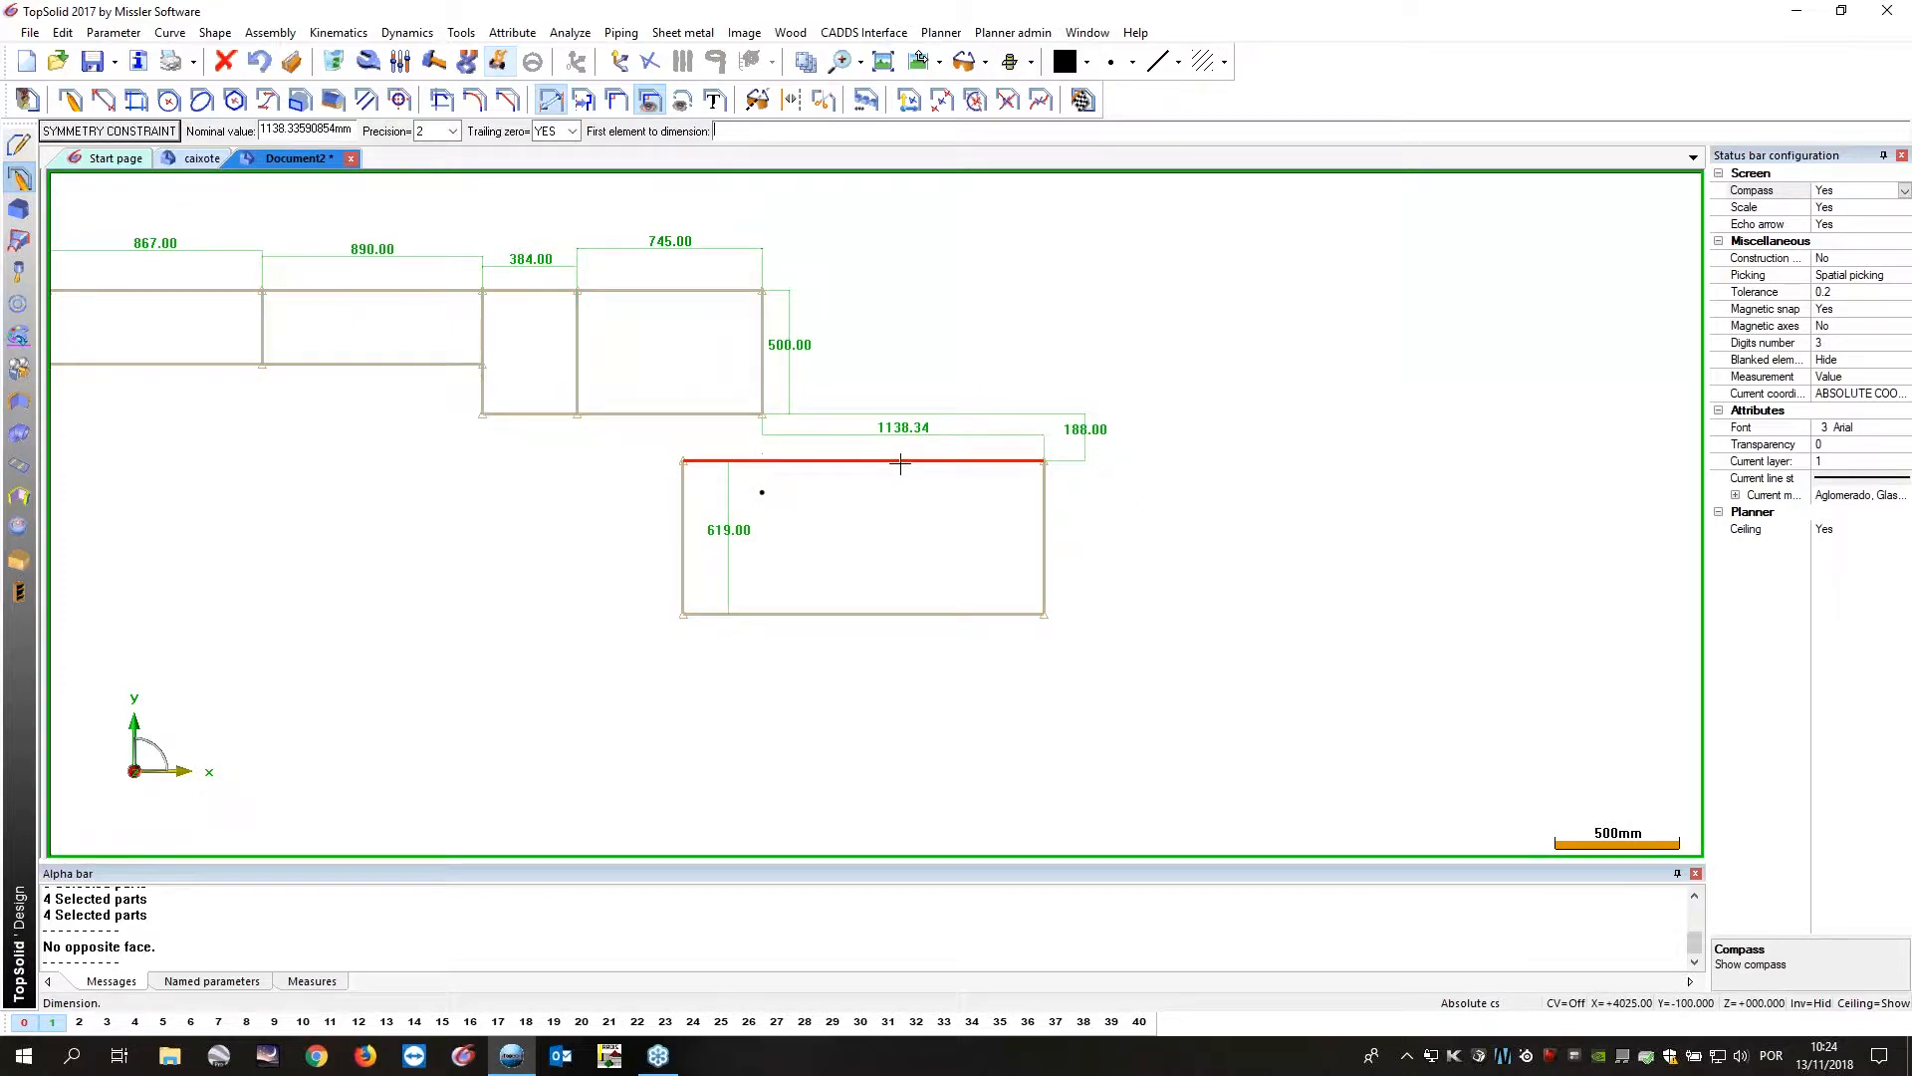
left_click(368, 60)
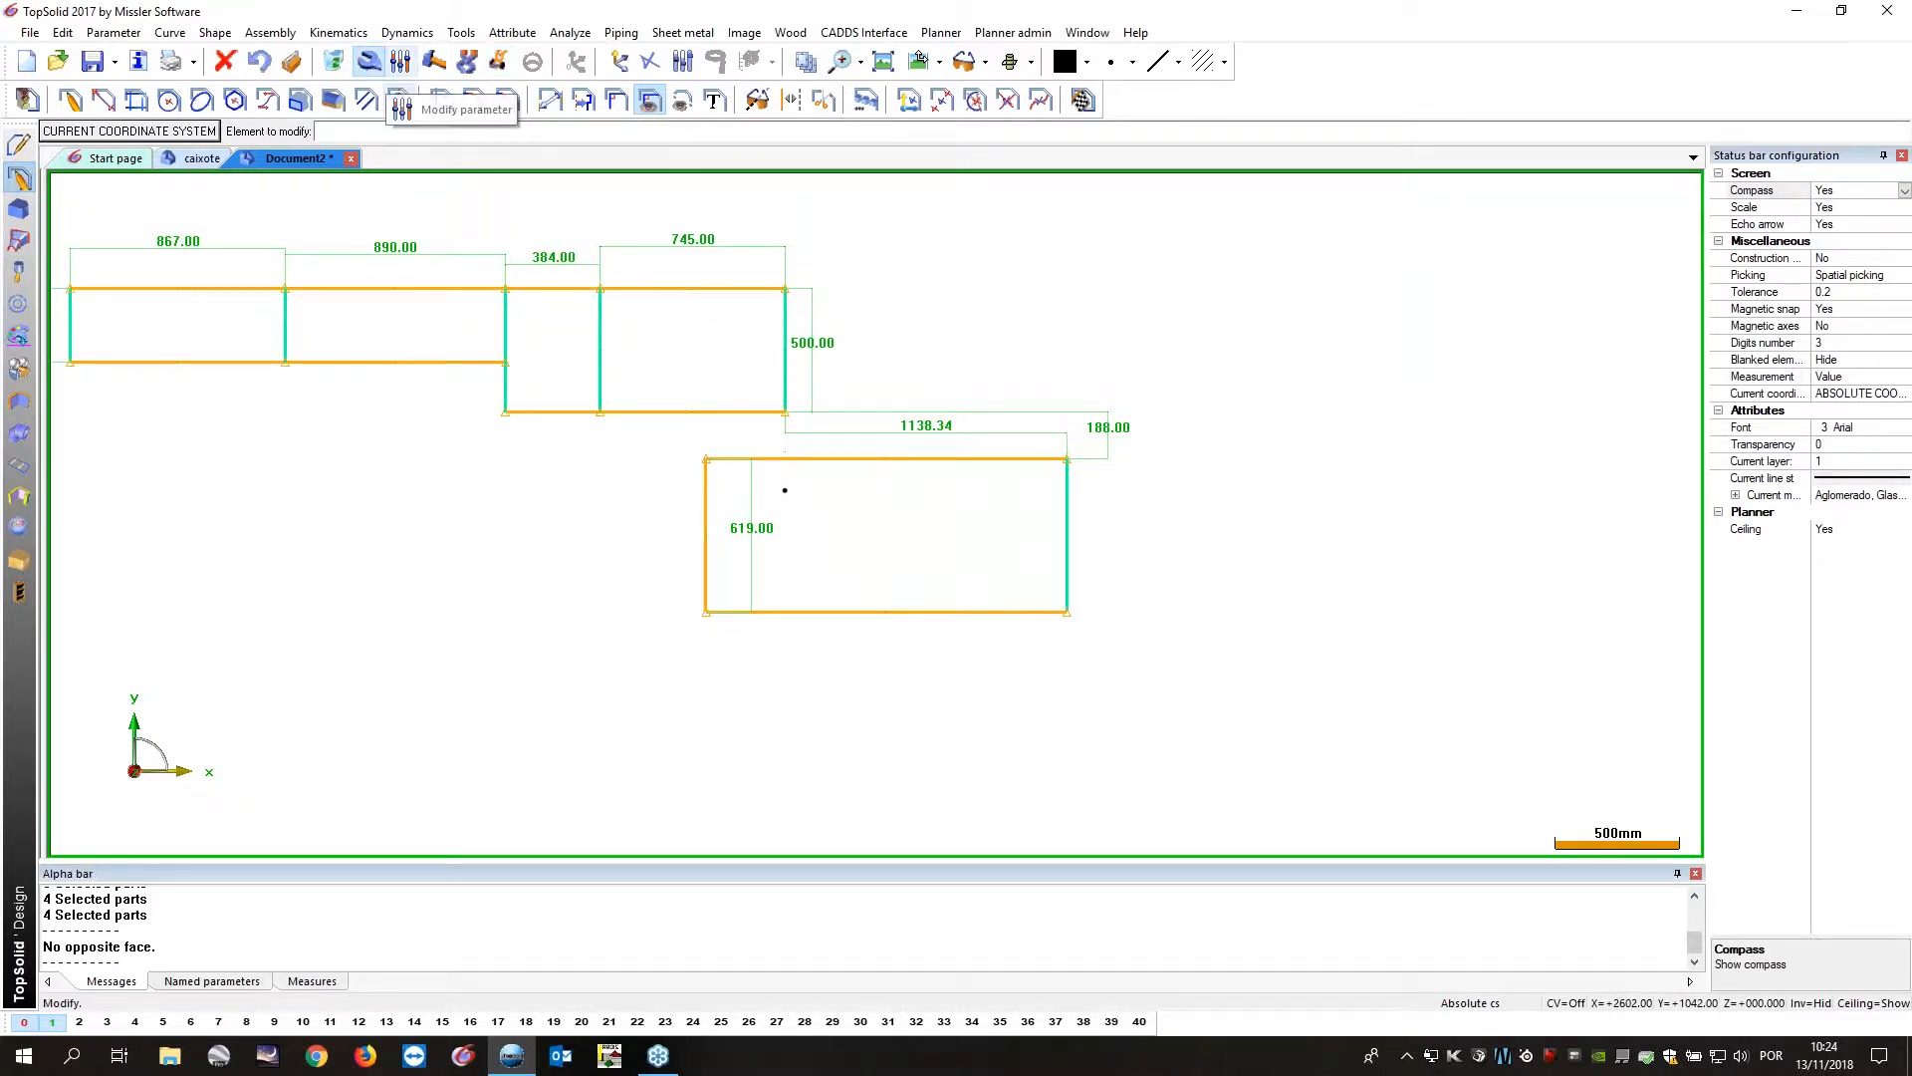
left_click(913, 425)
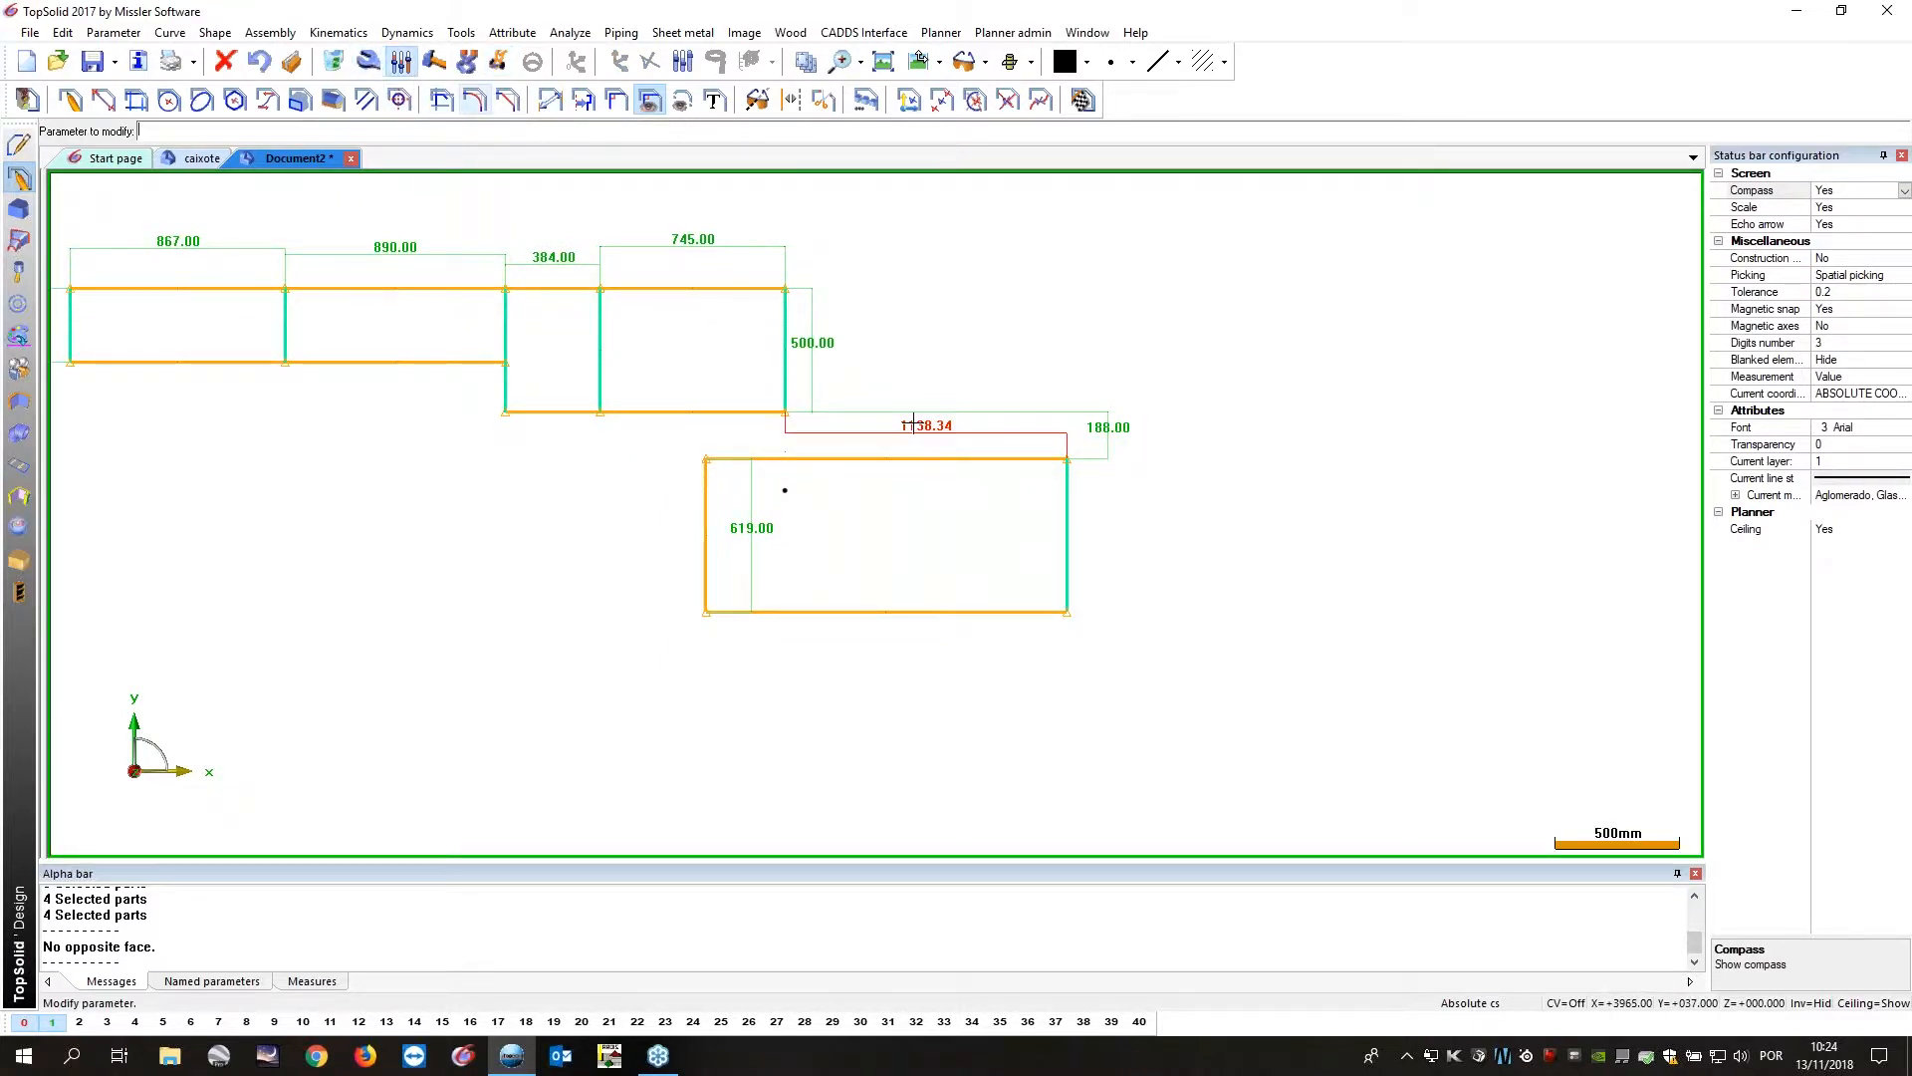
left_click(913, 424)
type("0")
key("Return")
Dimension the separate rectangle's width, set it to 350 mm, and finish the sketch.
mouse_move(959, 546)
middle_mouse_down()
mouse_move(1238, 586)
mouse_move(1251, 559)
mouse_move(1213, 553)
middle_mouse_up()
scroll(1238, 587, "up", 1)
left_click(555, 101)
left_click(1043, 673)
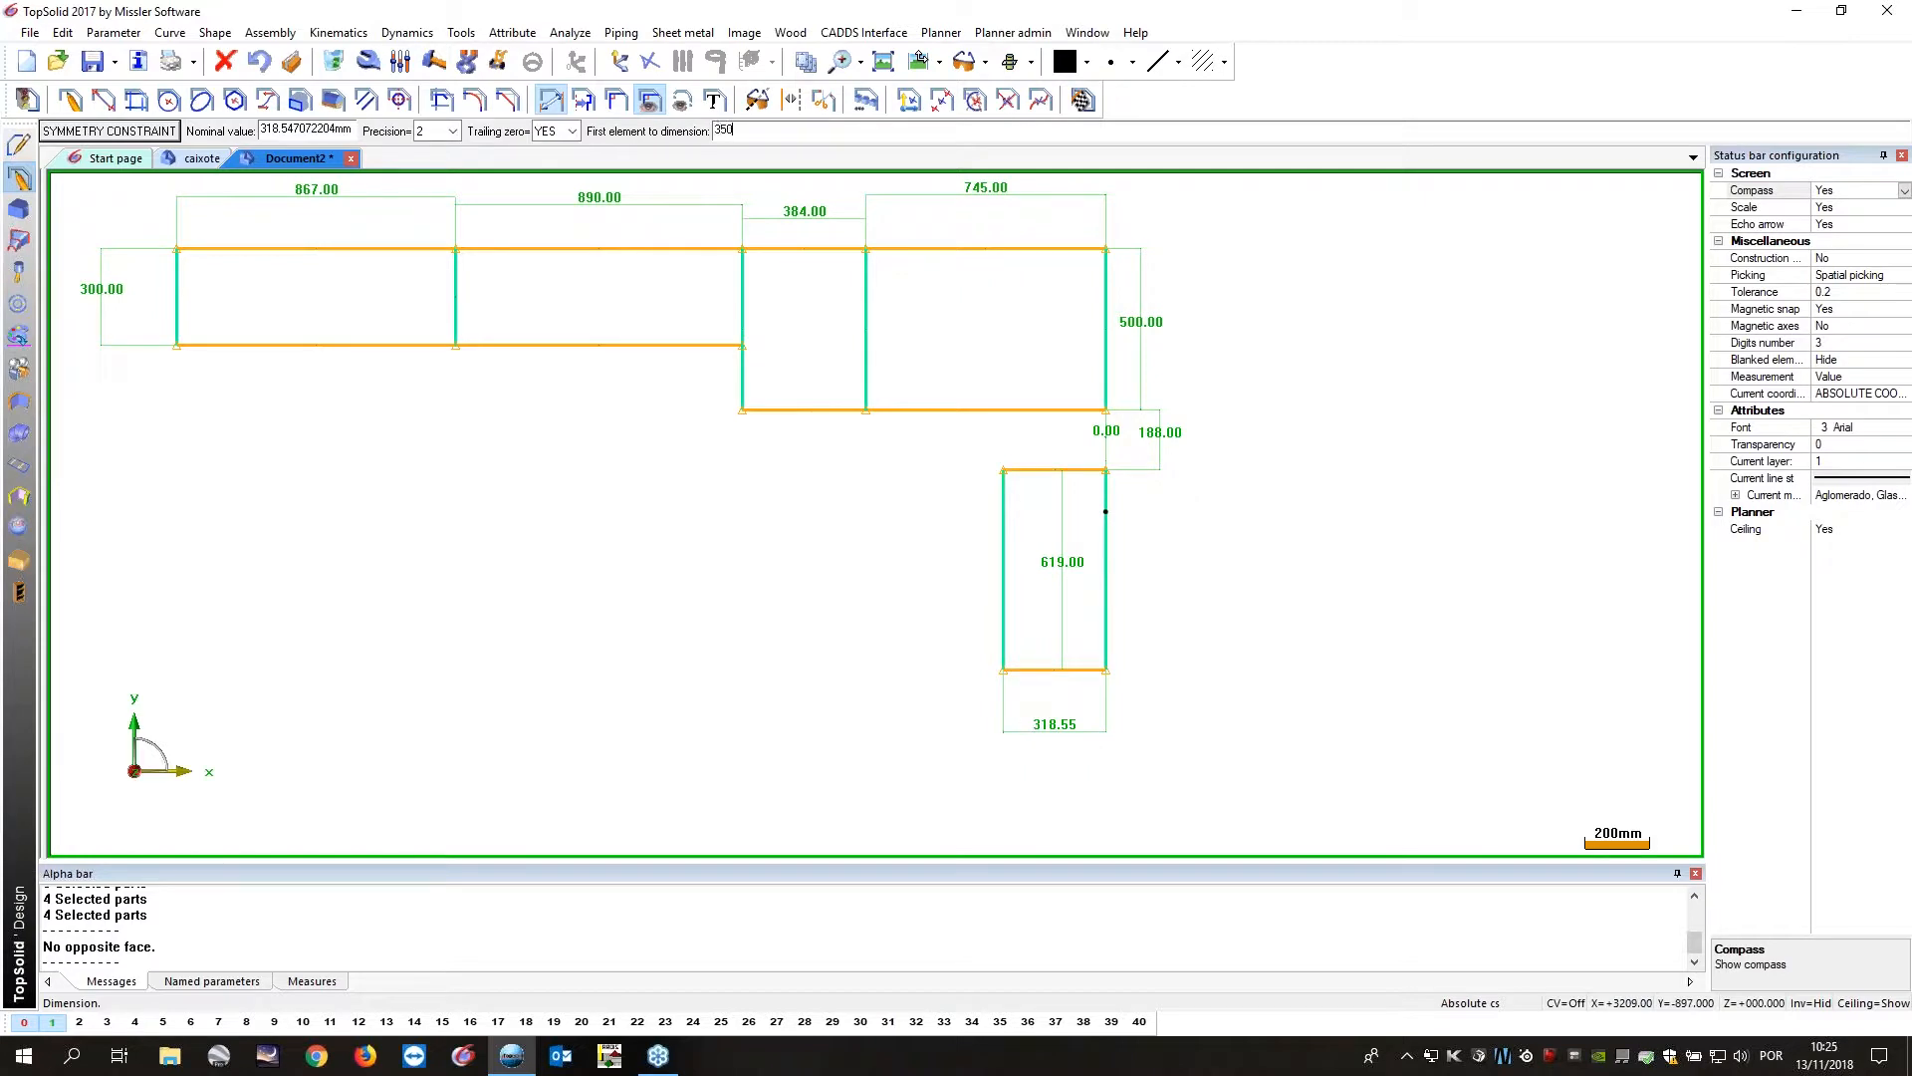
type("350")
key("Return")
middle_click_drag(862, 558, 990, 597)
scroll(567, 511, "down", 2)
middle_click_drag(568, 511, 635, 503)
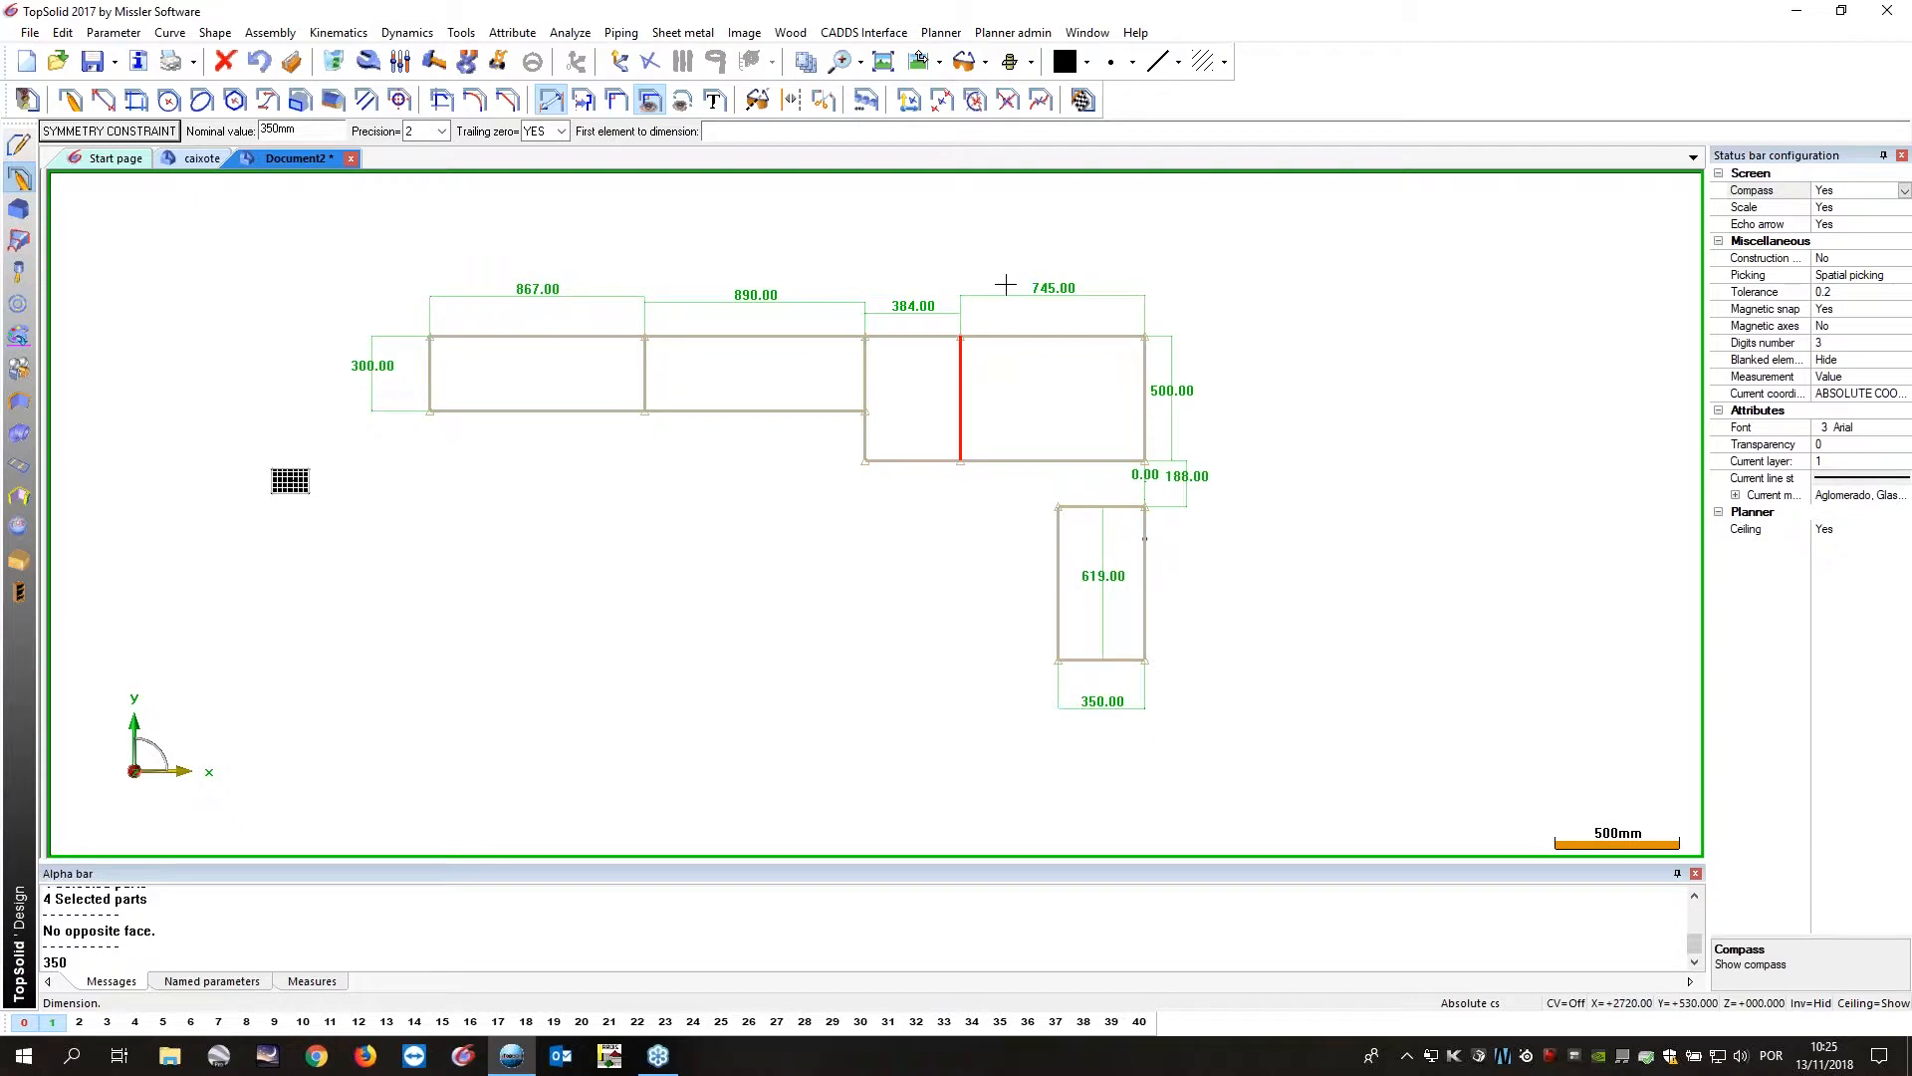
left_click(1082, 101)
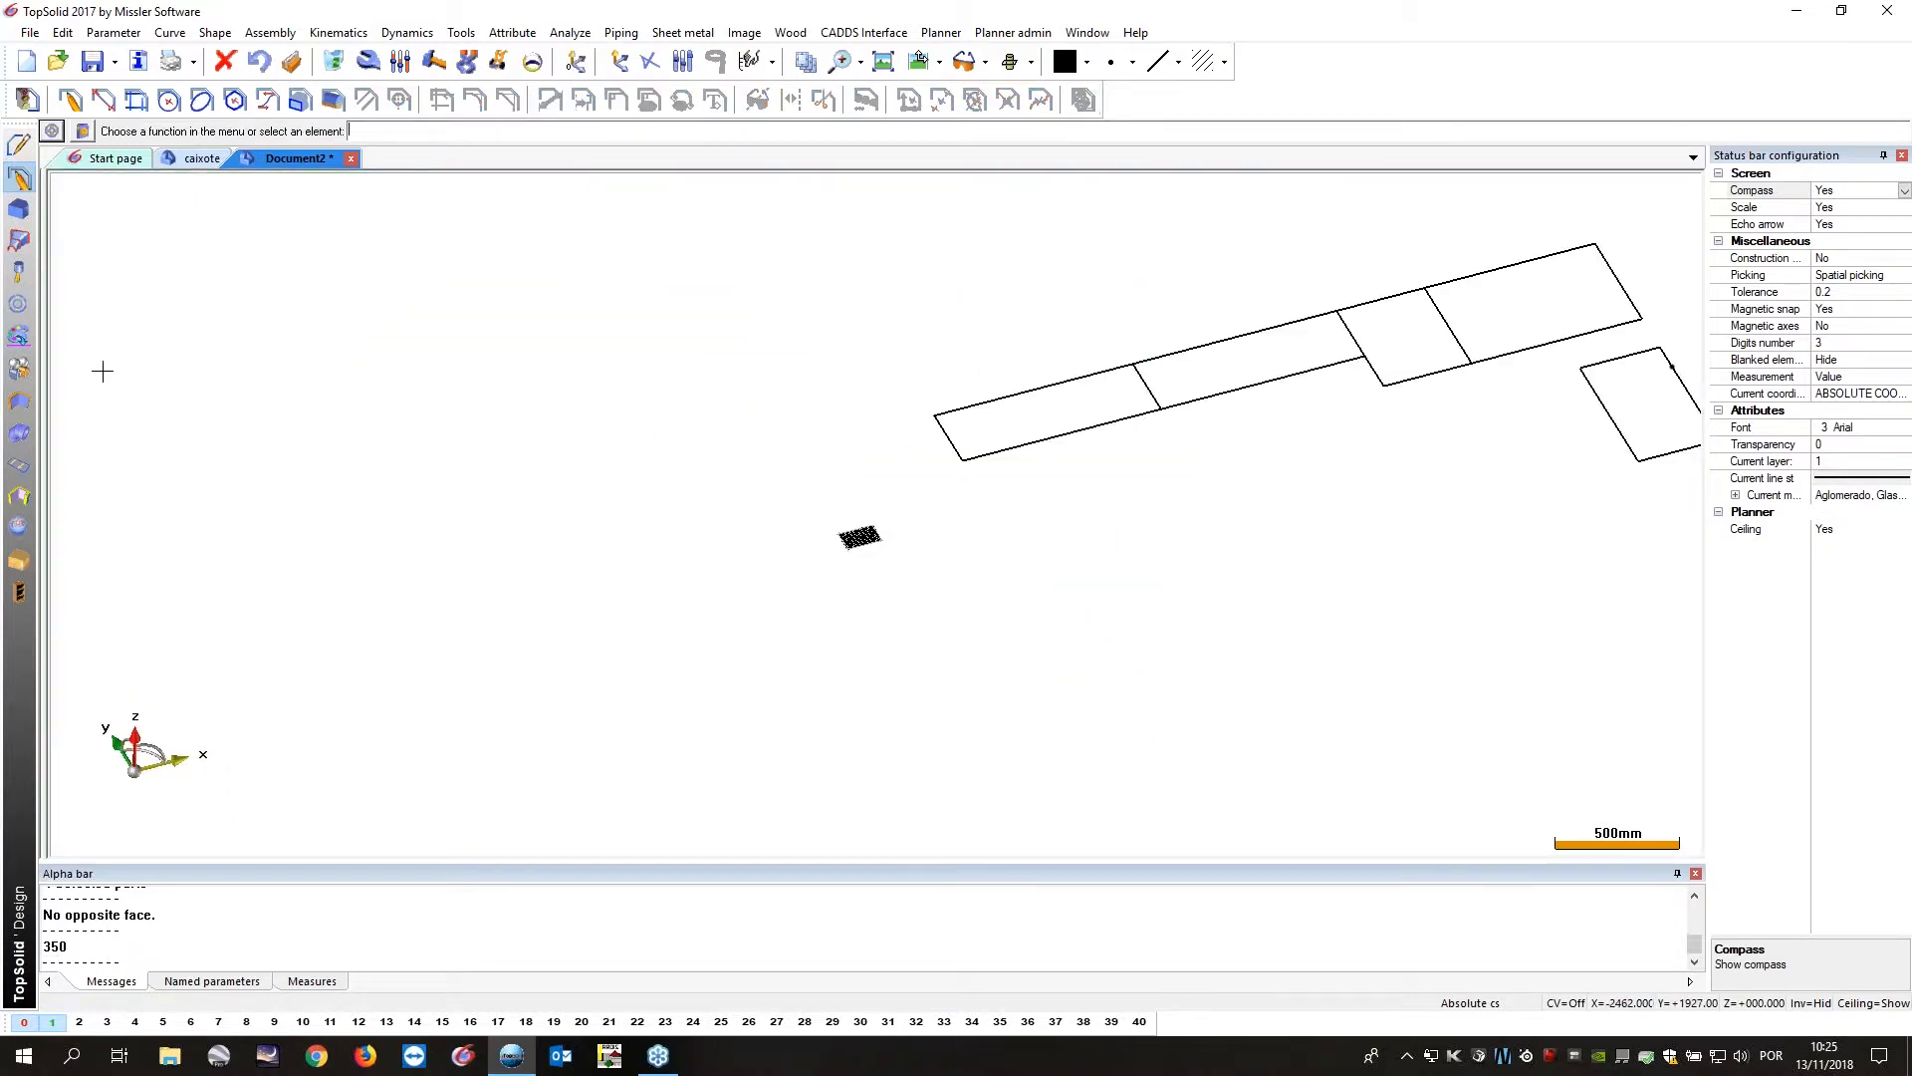
Extrude the five sketched rectangles to a height of 900 mm with one shape per profile.
left_click(20, 209)
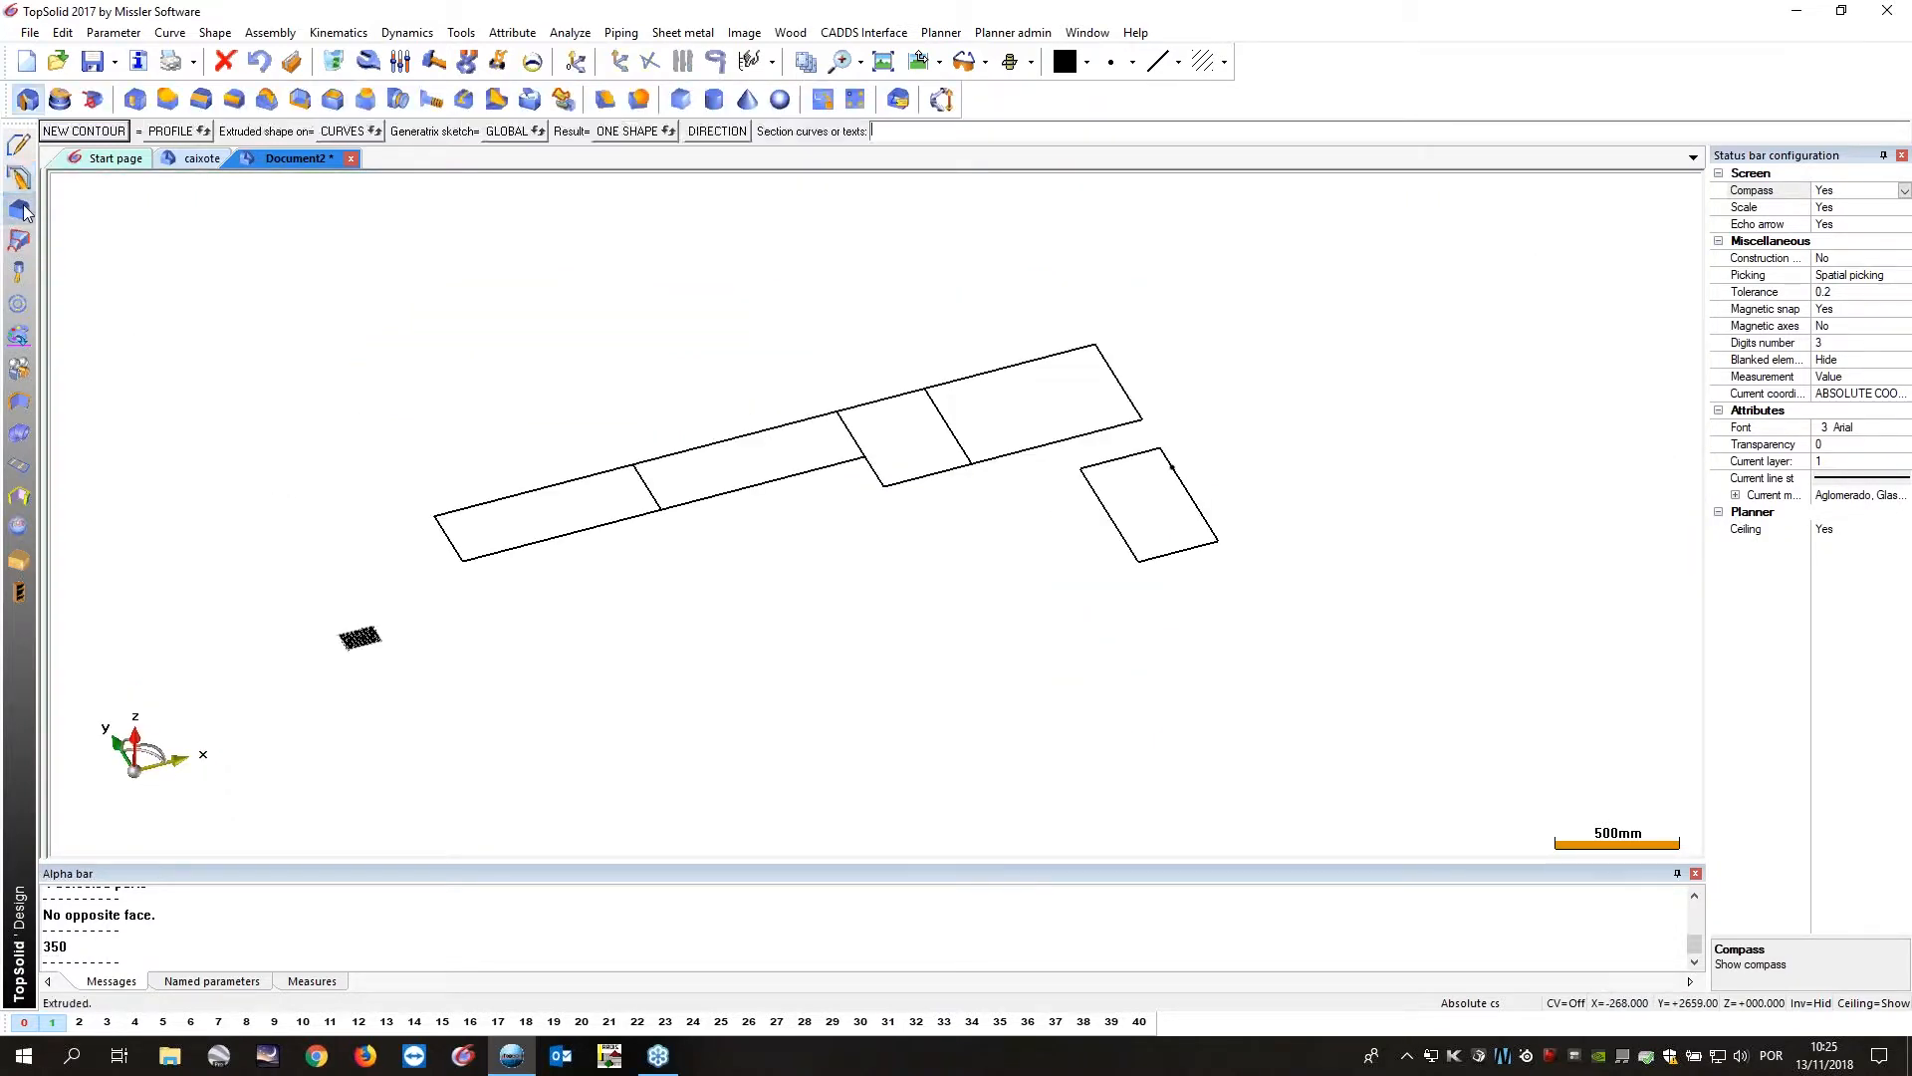
left_click(608, 132)
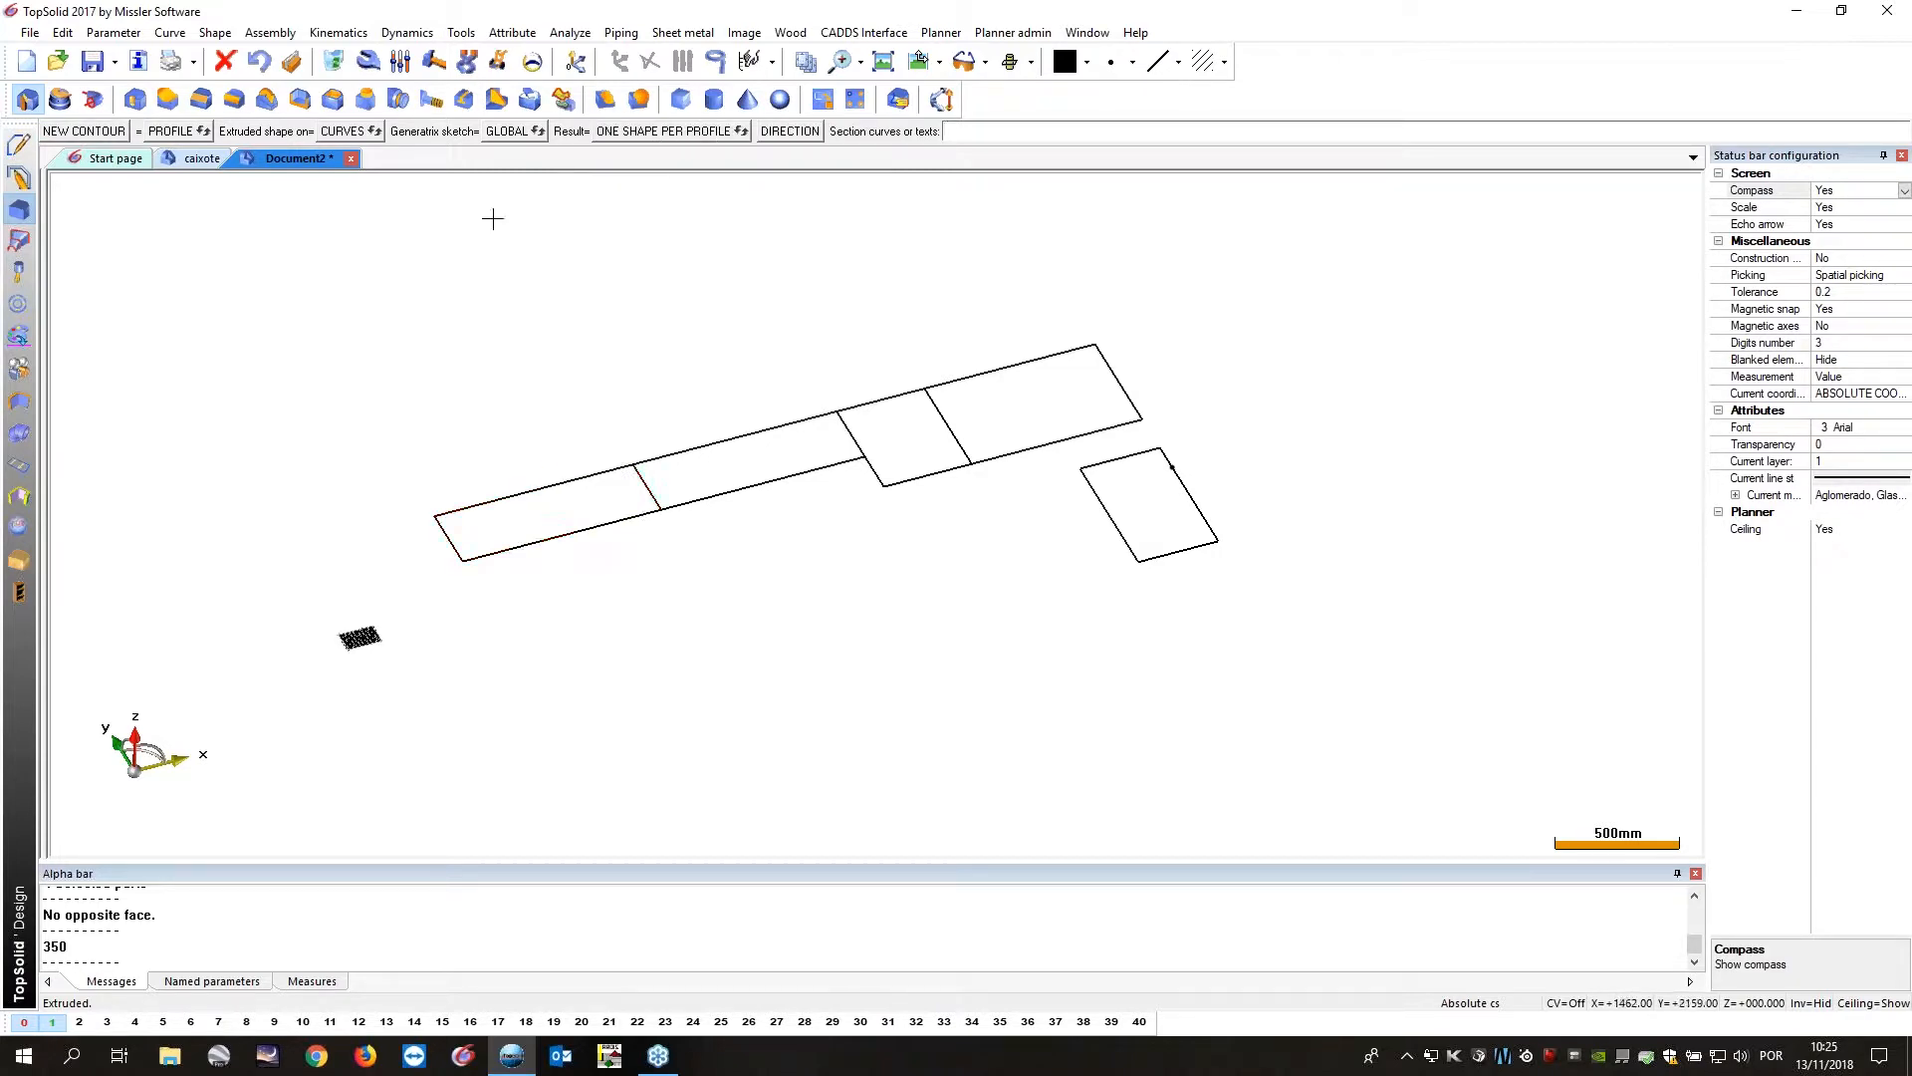
left_click(585, 468)
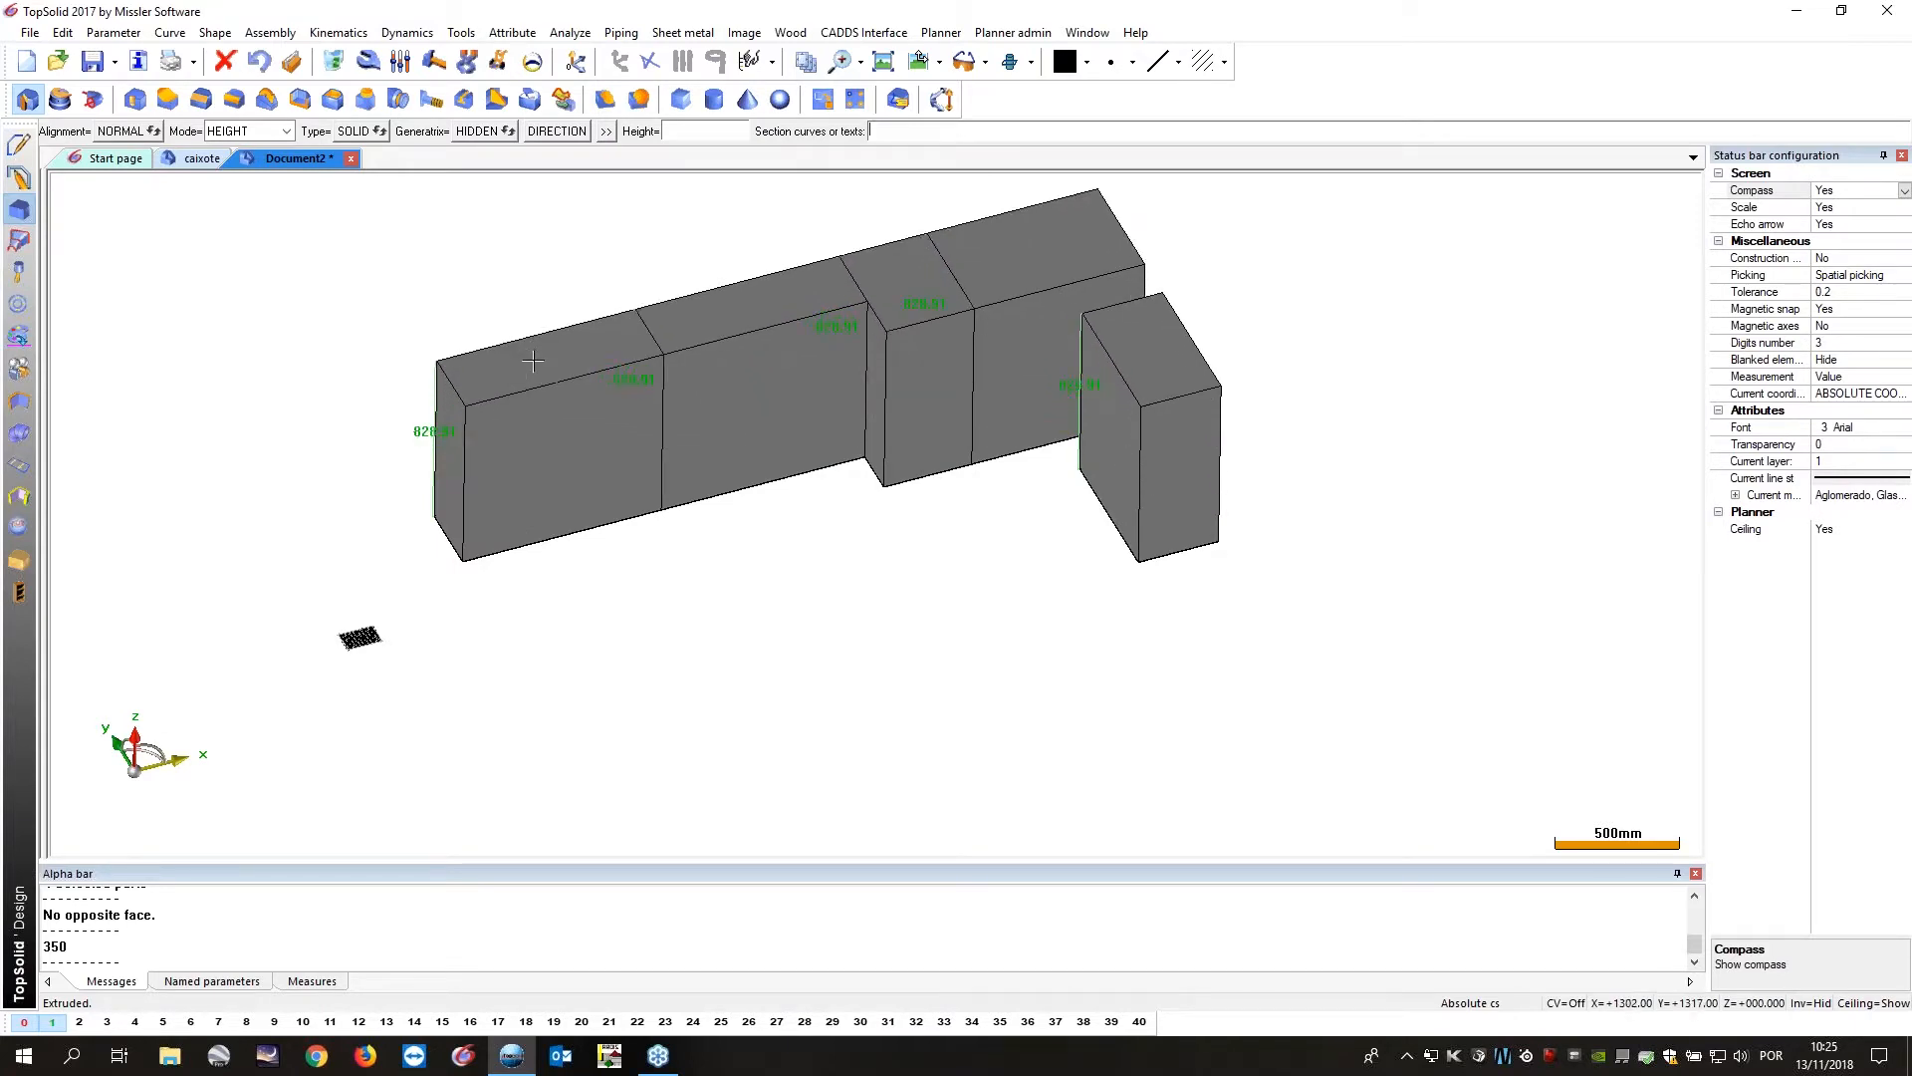
type("6")
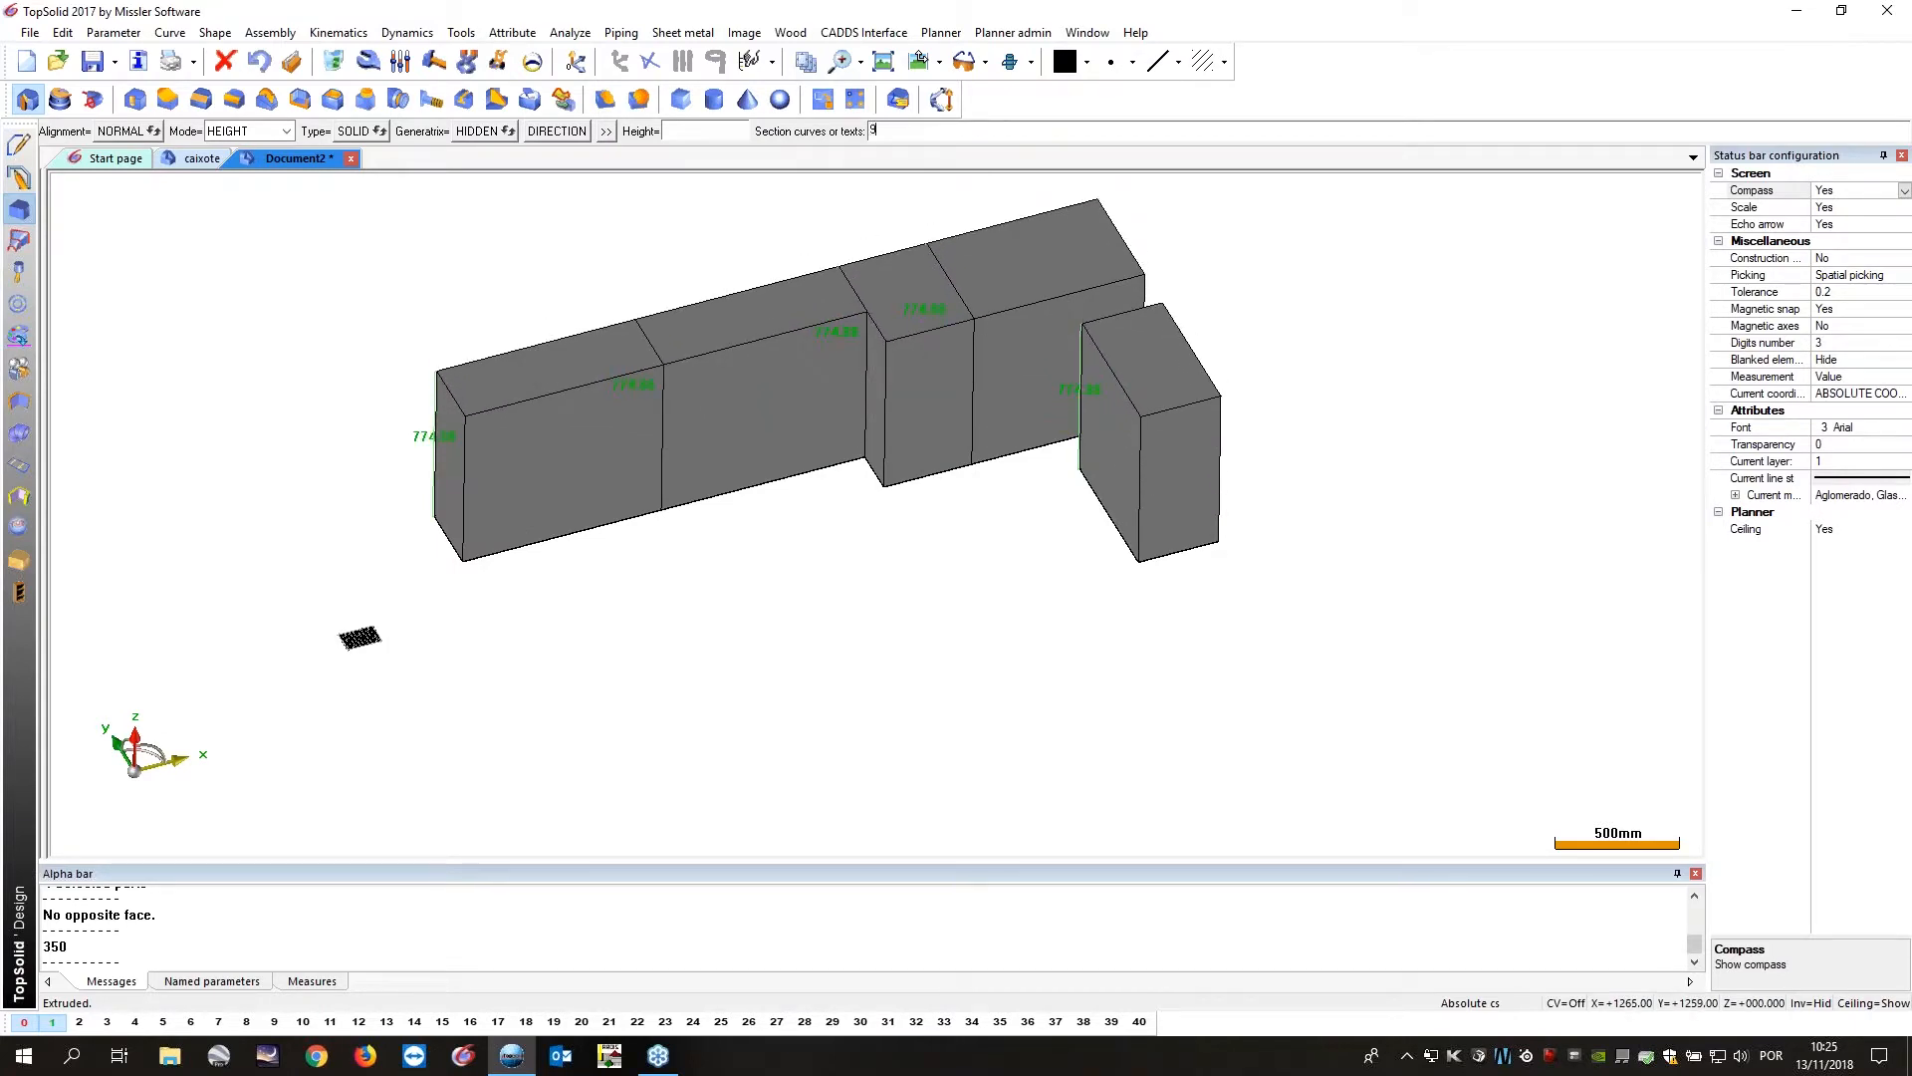
key("Return")
middle_click_drag(896, 448, 951, 488)
middle_click_drag(841, 540, 904, 565)
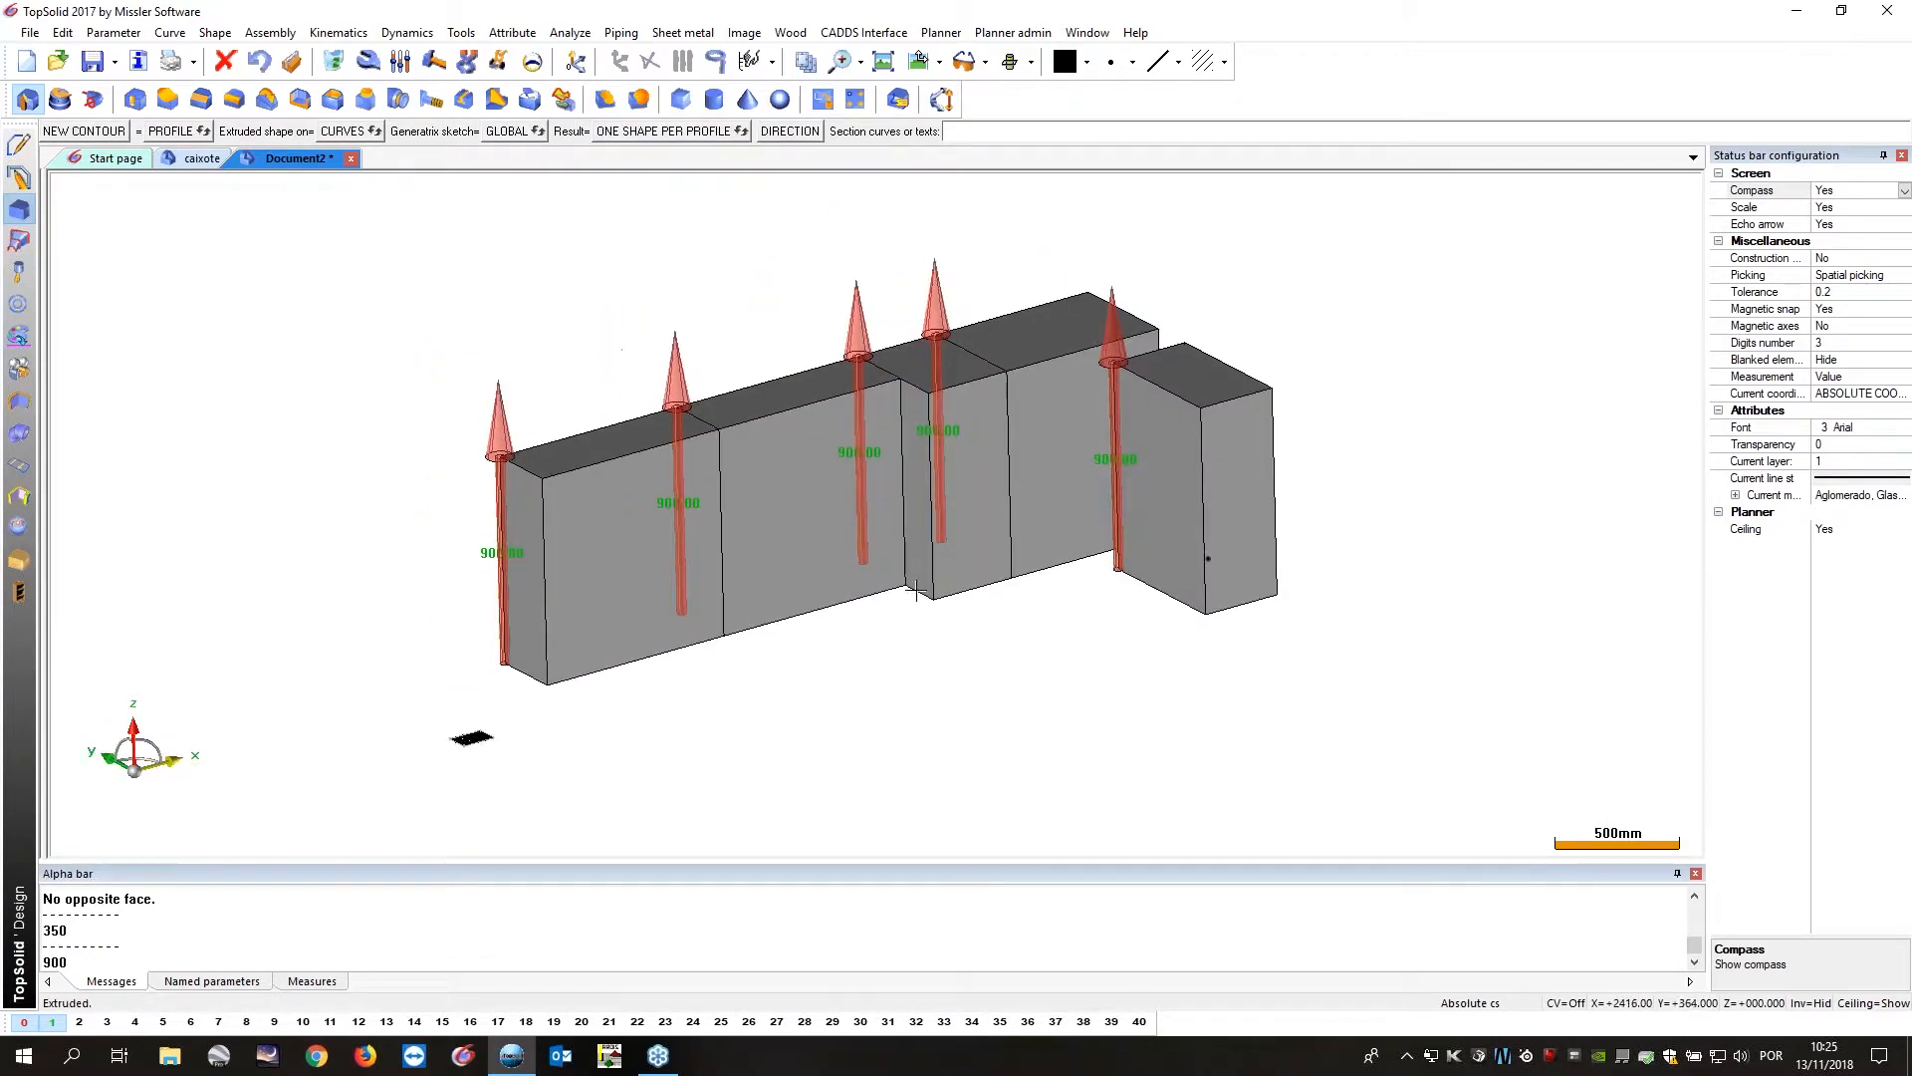
mouse_move(891, 642)
middle_mouse_down()
mouse_move(945, 634)
mouse_move(859, 658)
middle_mouse_up()
key("Escape")
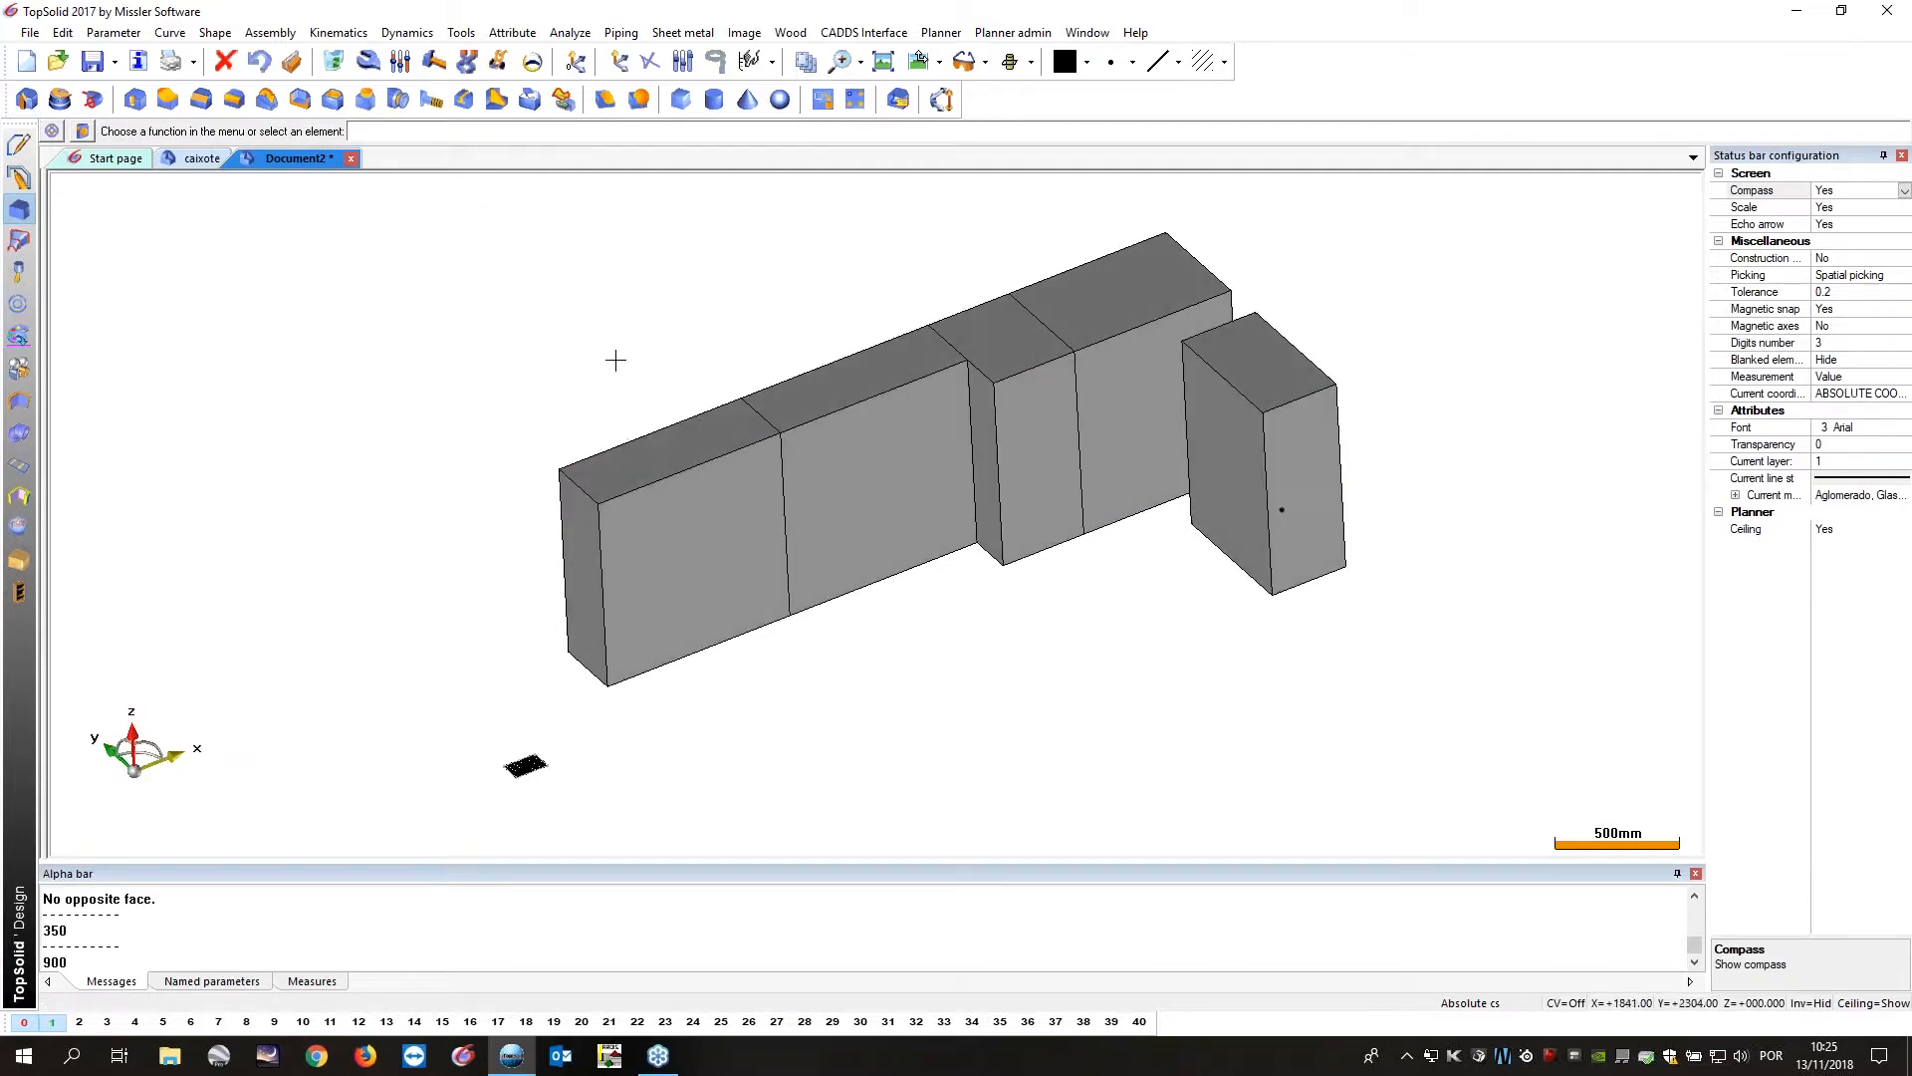
Set the first block's transparency to 9 and give the second block the same transparency using the first as reference.
left_click(696, 542)
left_click(753, 132)
left_click(482, 132)
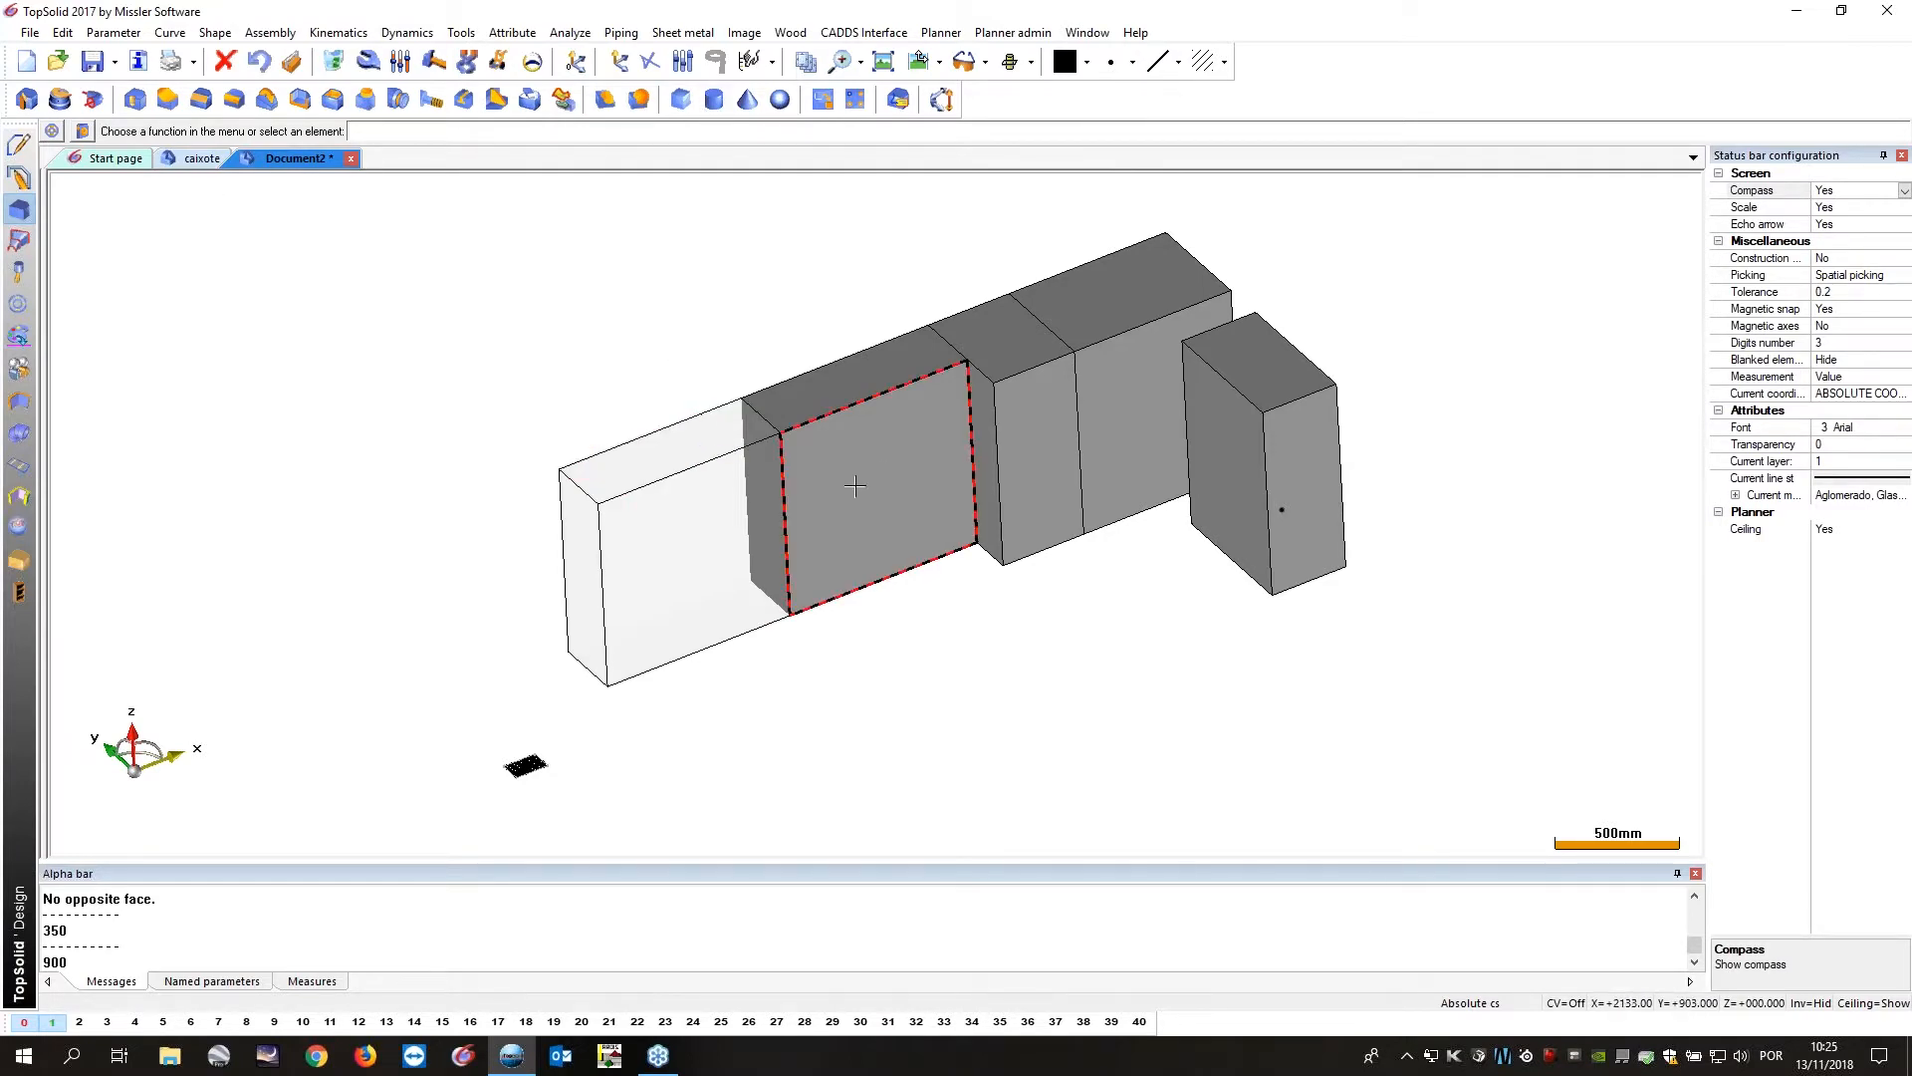
left_click(857, 438)
left_click(753, 136)
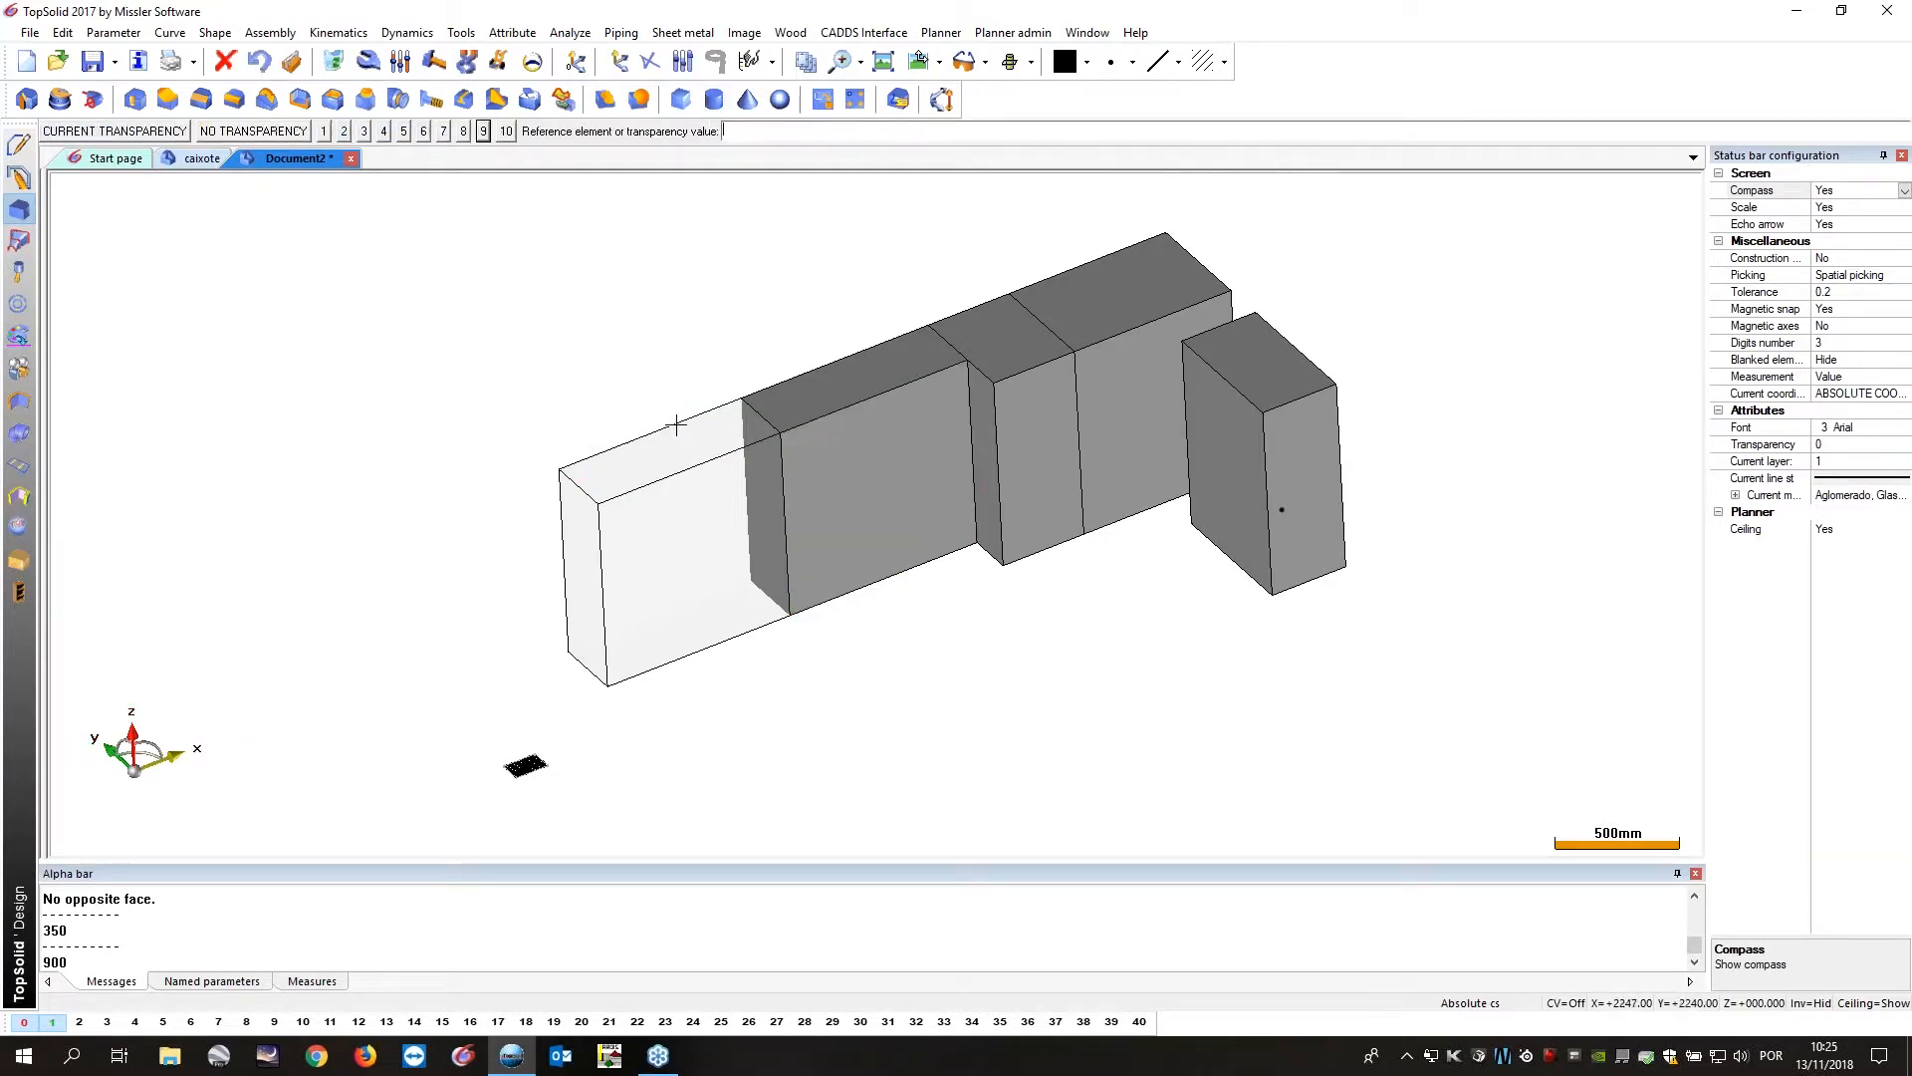
left_click(669, 536)
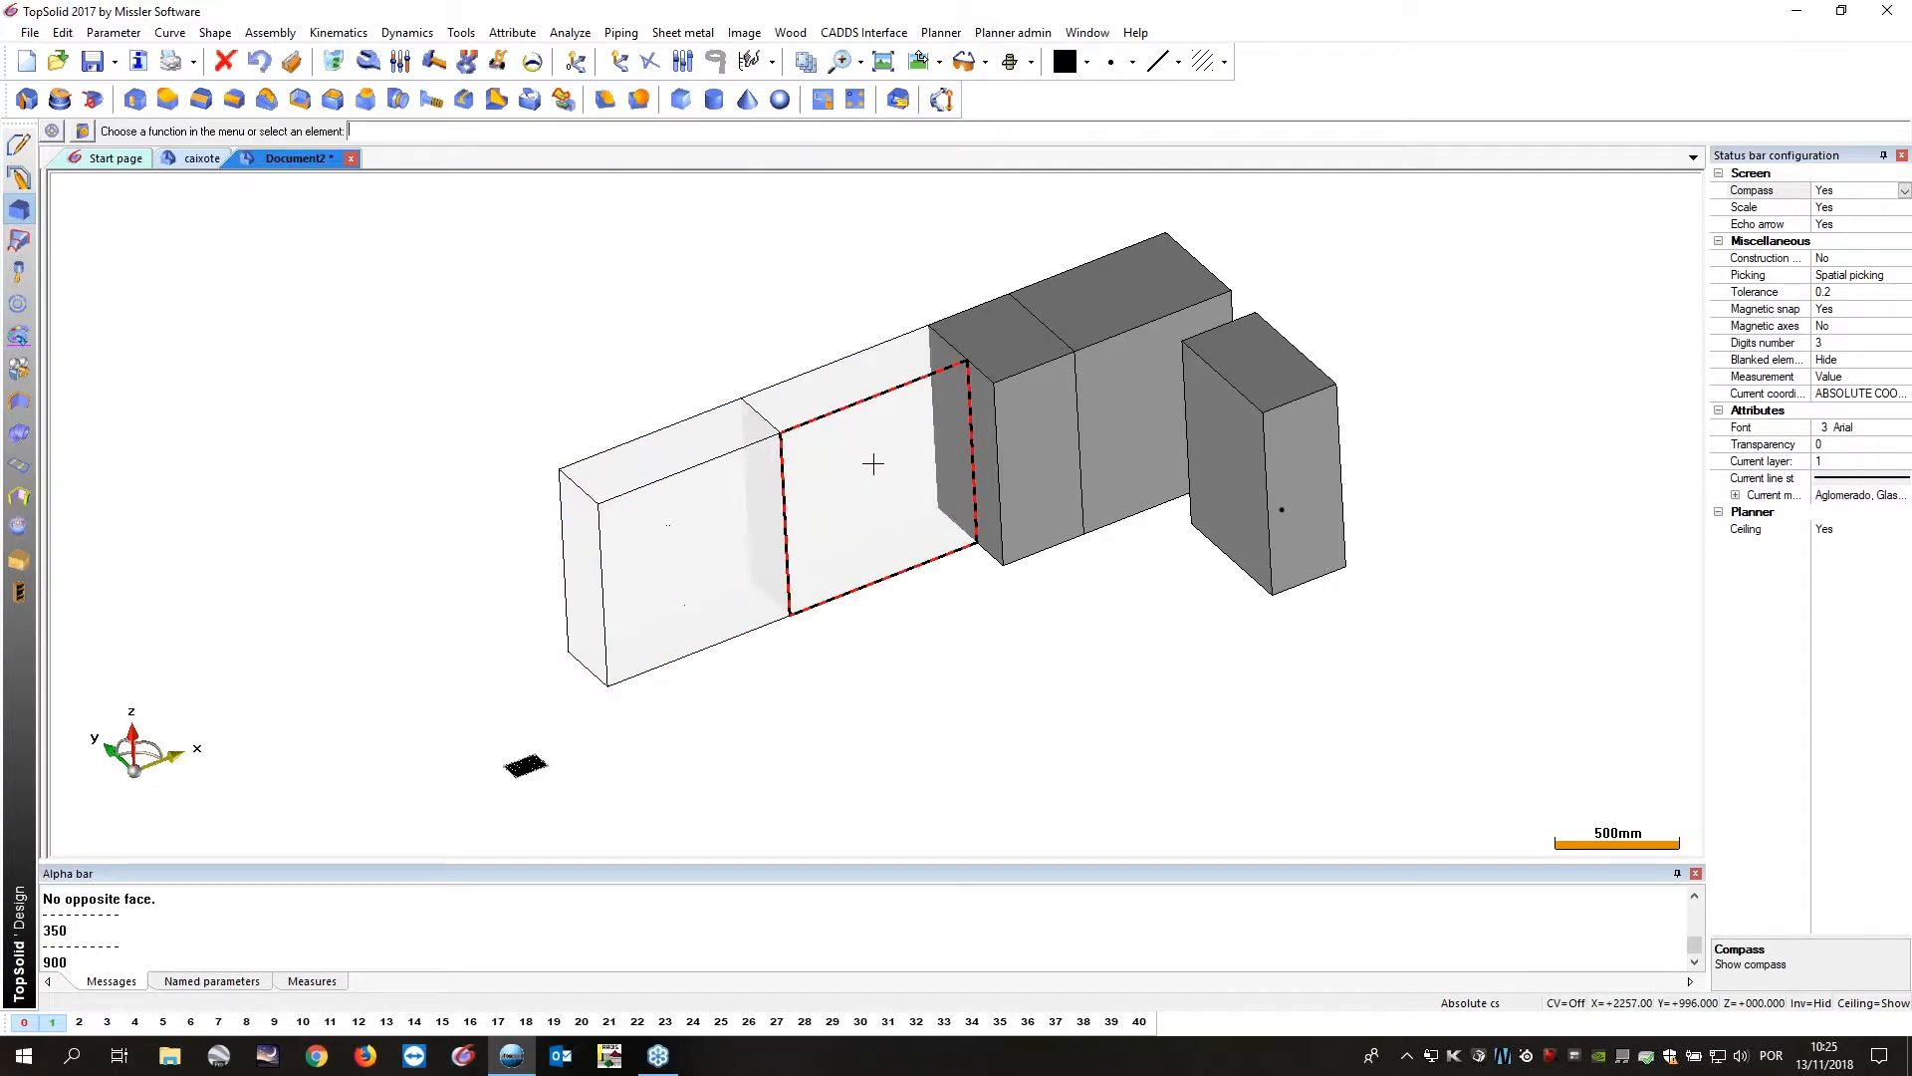
Apply the same transparency to the third and fourth blocks of the row and the separate block.
left_click(1006, 445)
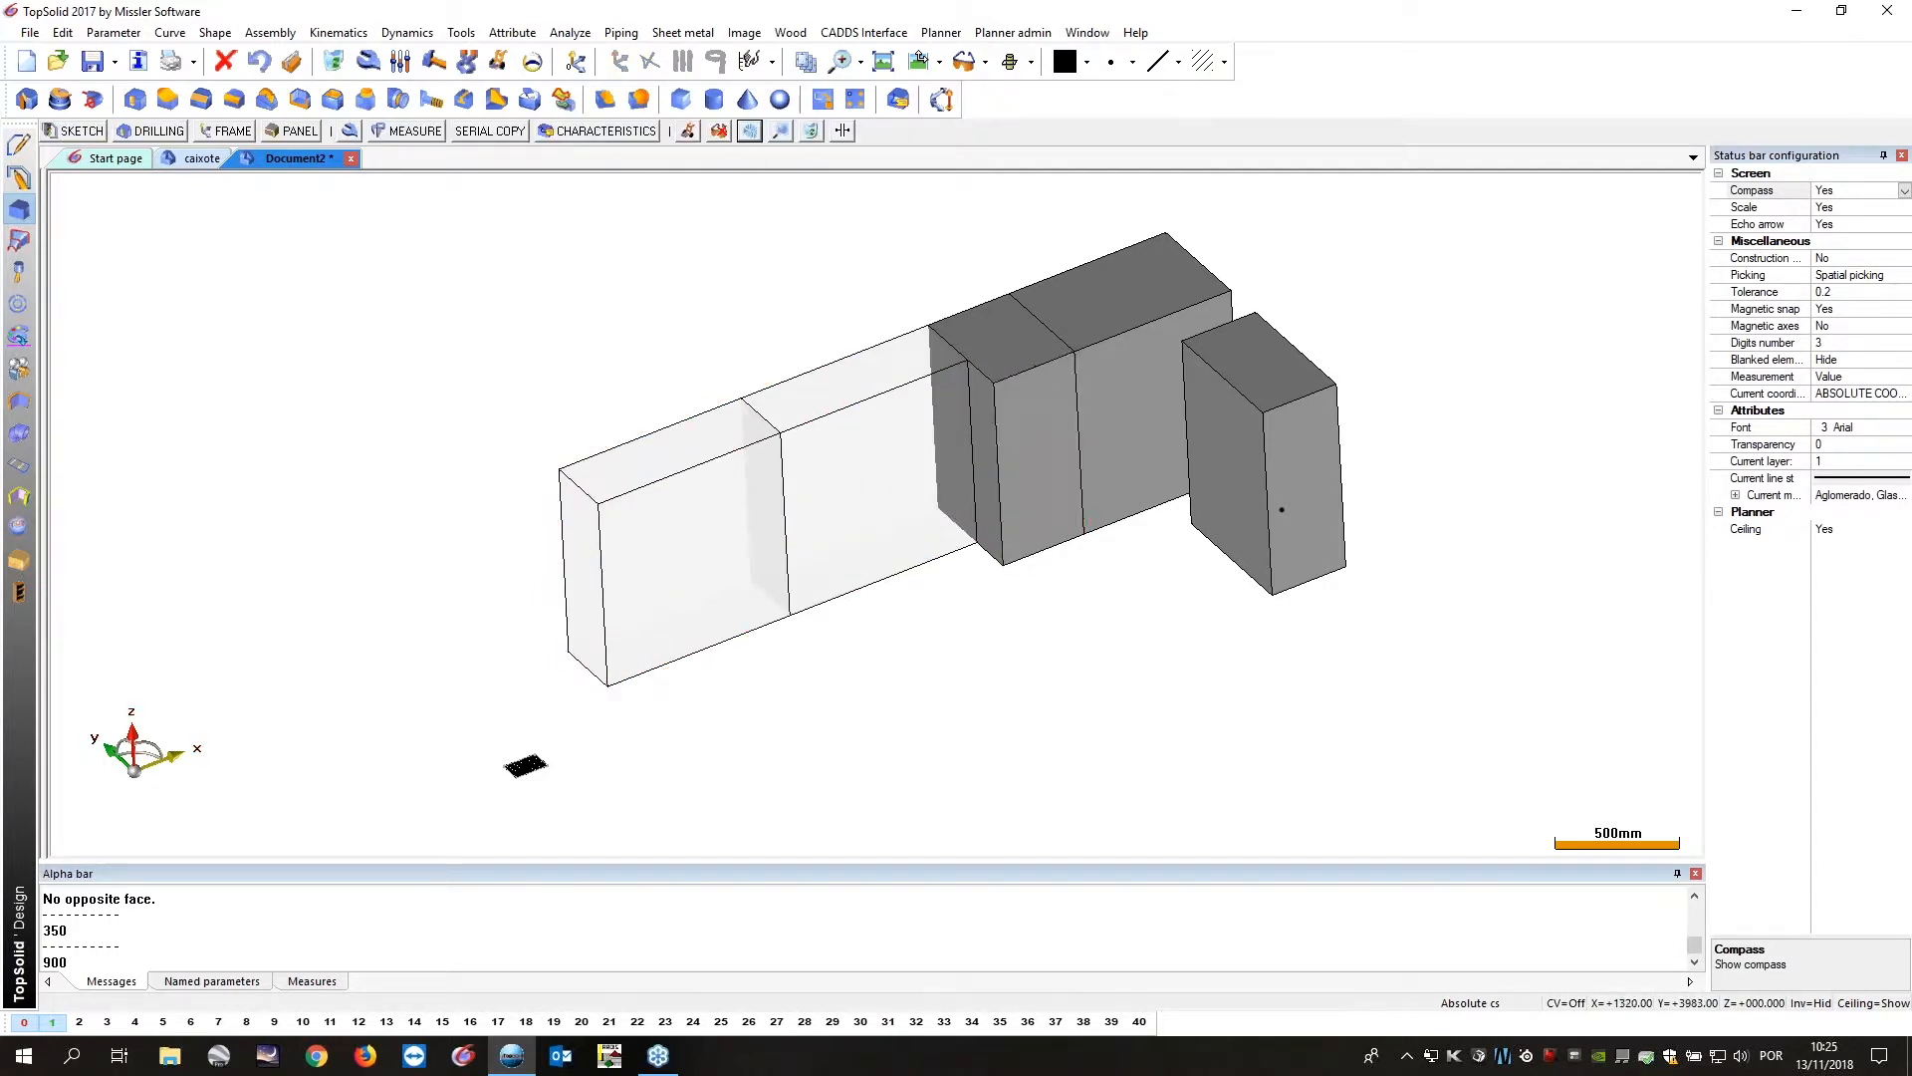
key("Escape")
left_click(19, 337)
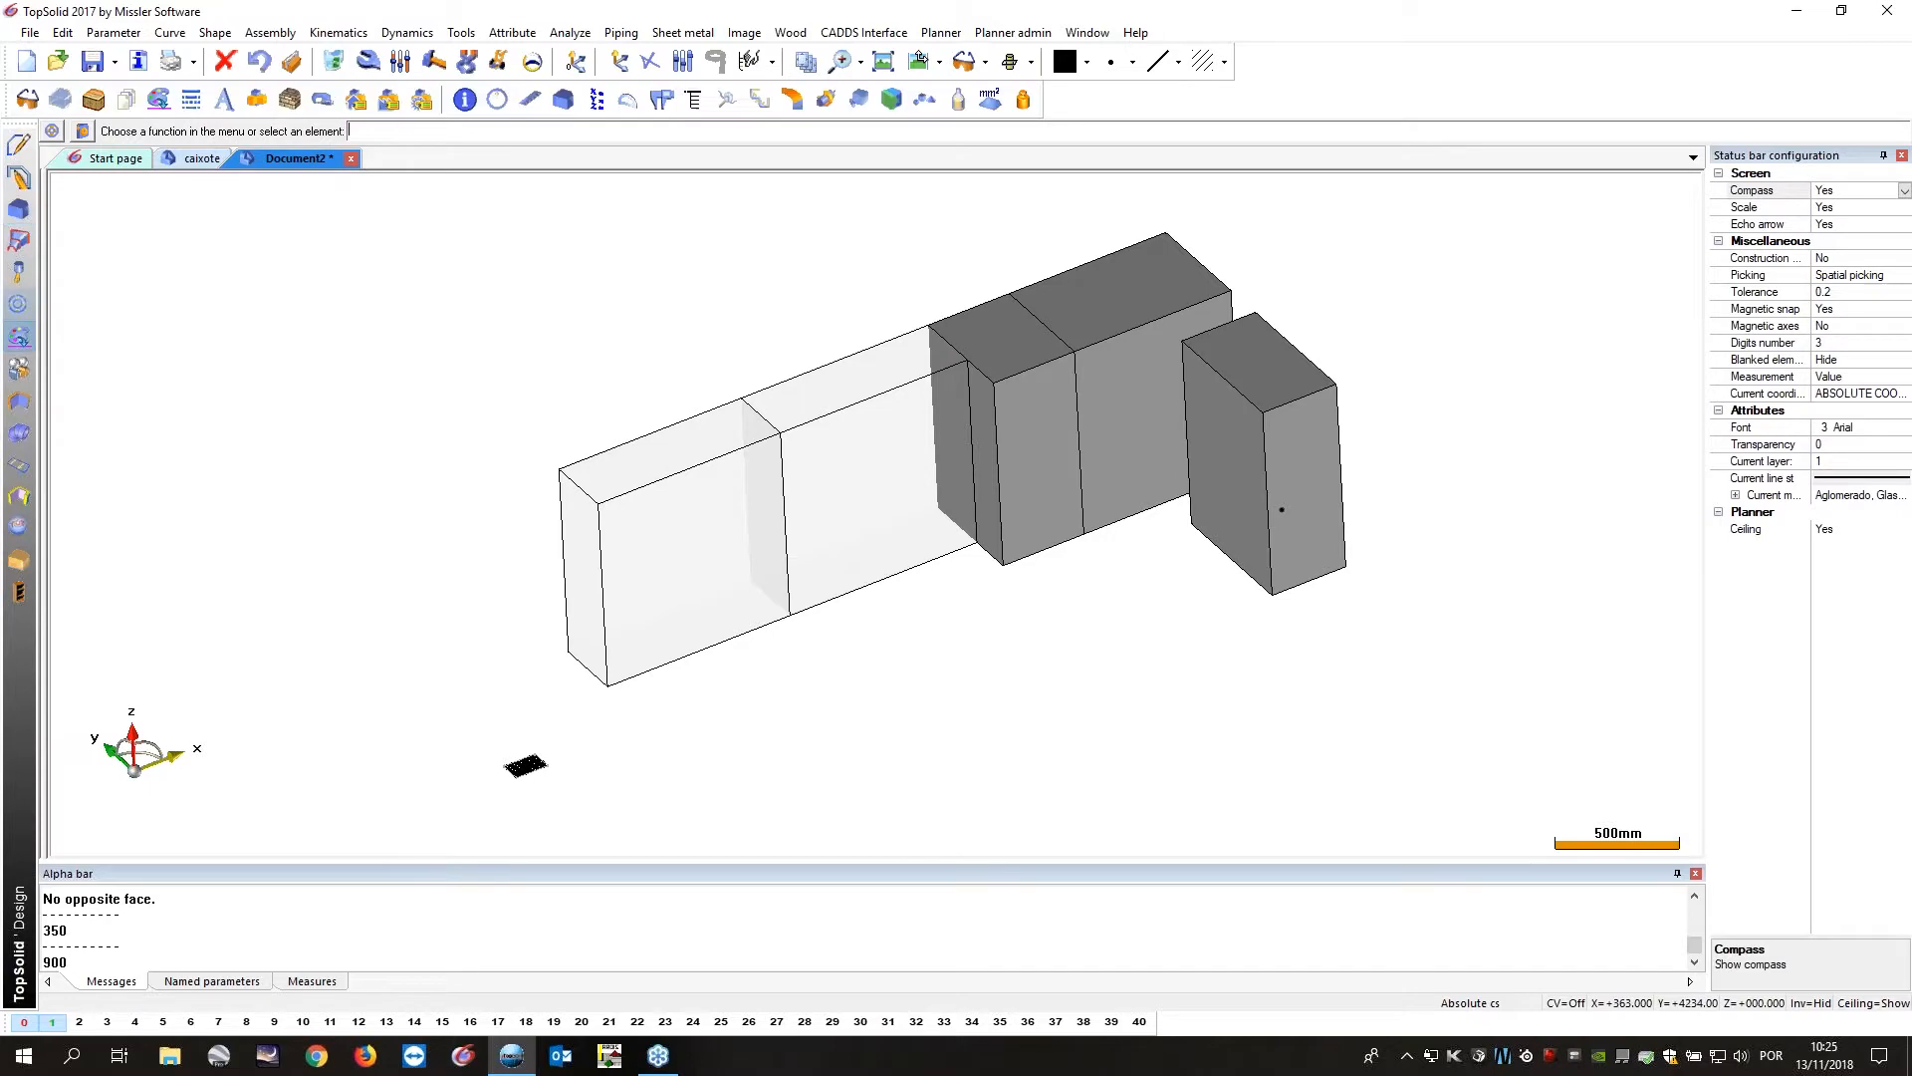
left_click(60, 99)
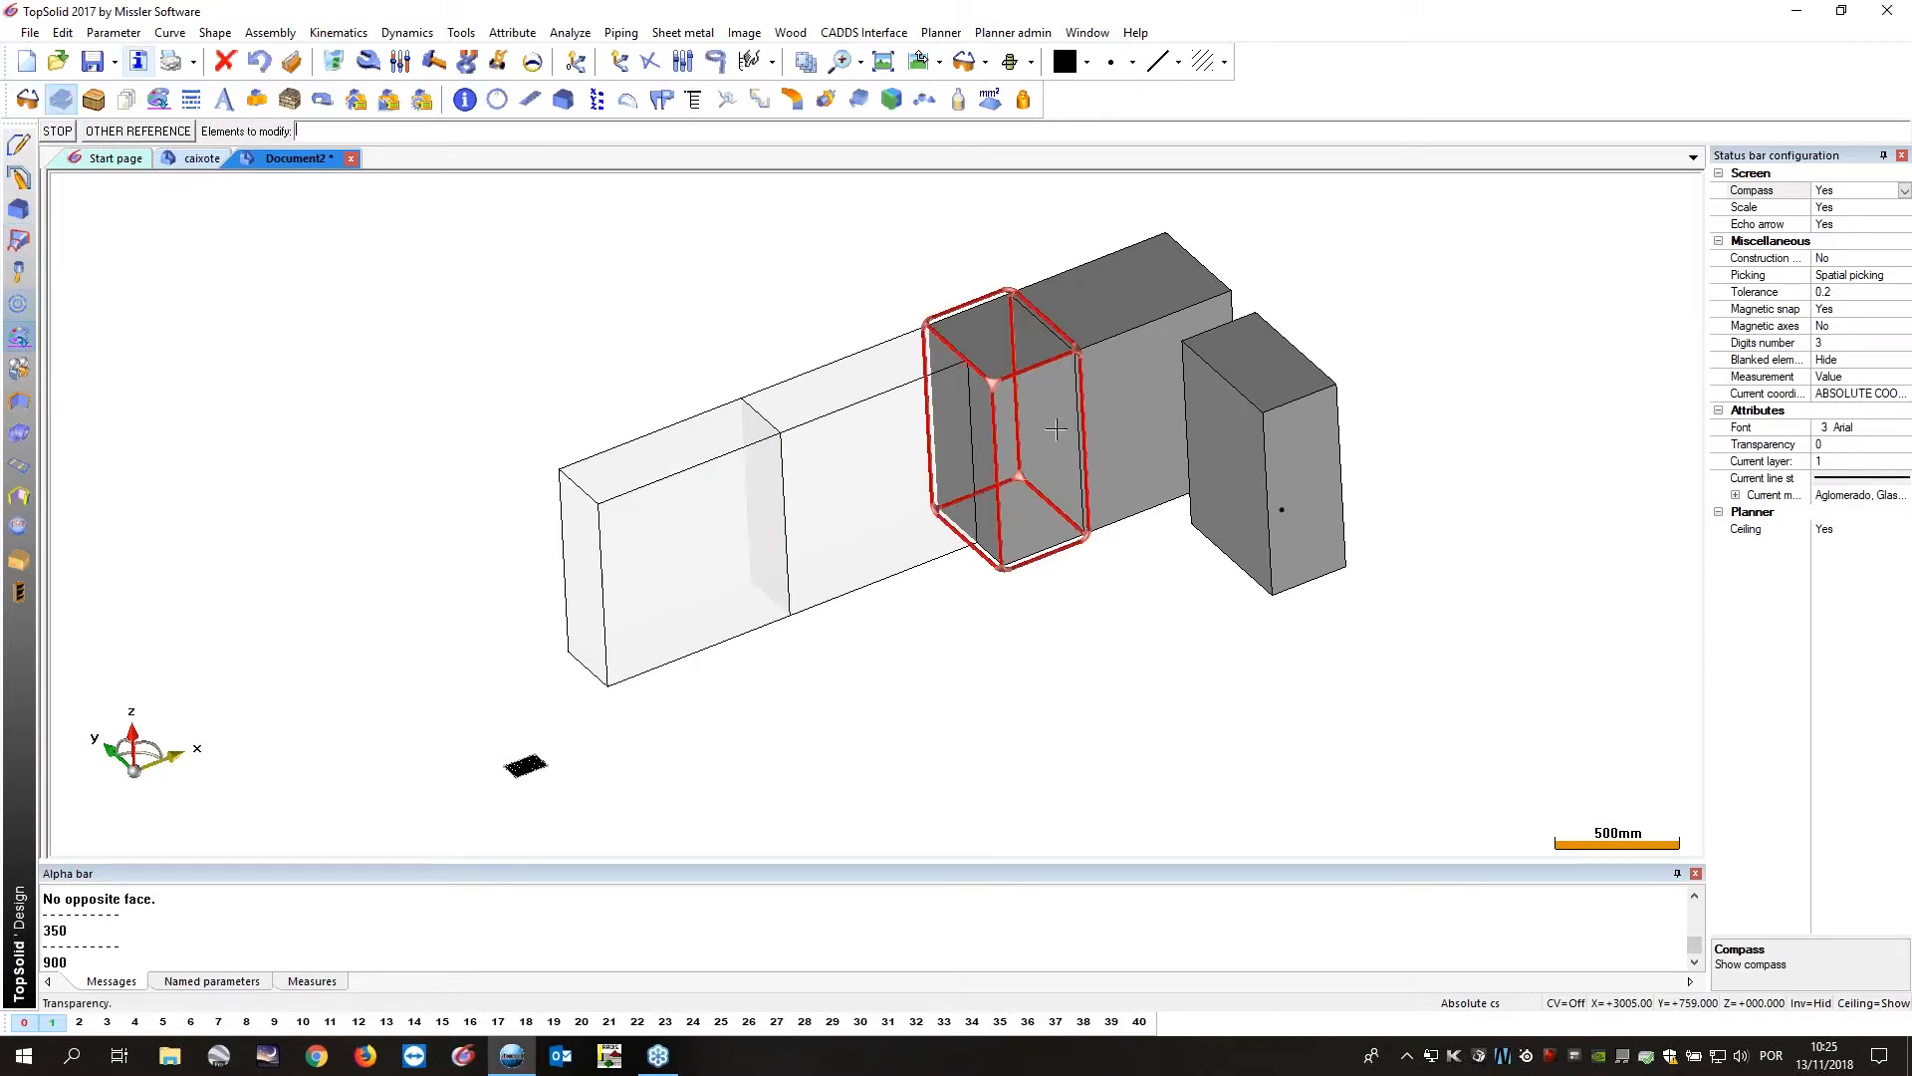
left_click(1235, 446)
left_click(1039, 439)
mouse_move(1038, 651)
middle_mouse_down()
mouse_move(1062, 677)
mouse_move(1042, 641)
middle_mouse_up()
key("Escape")
Start including caixote as a sub-assembly with the housing mode INSIDE A BLOCK.
left_click(270, 32)
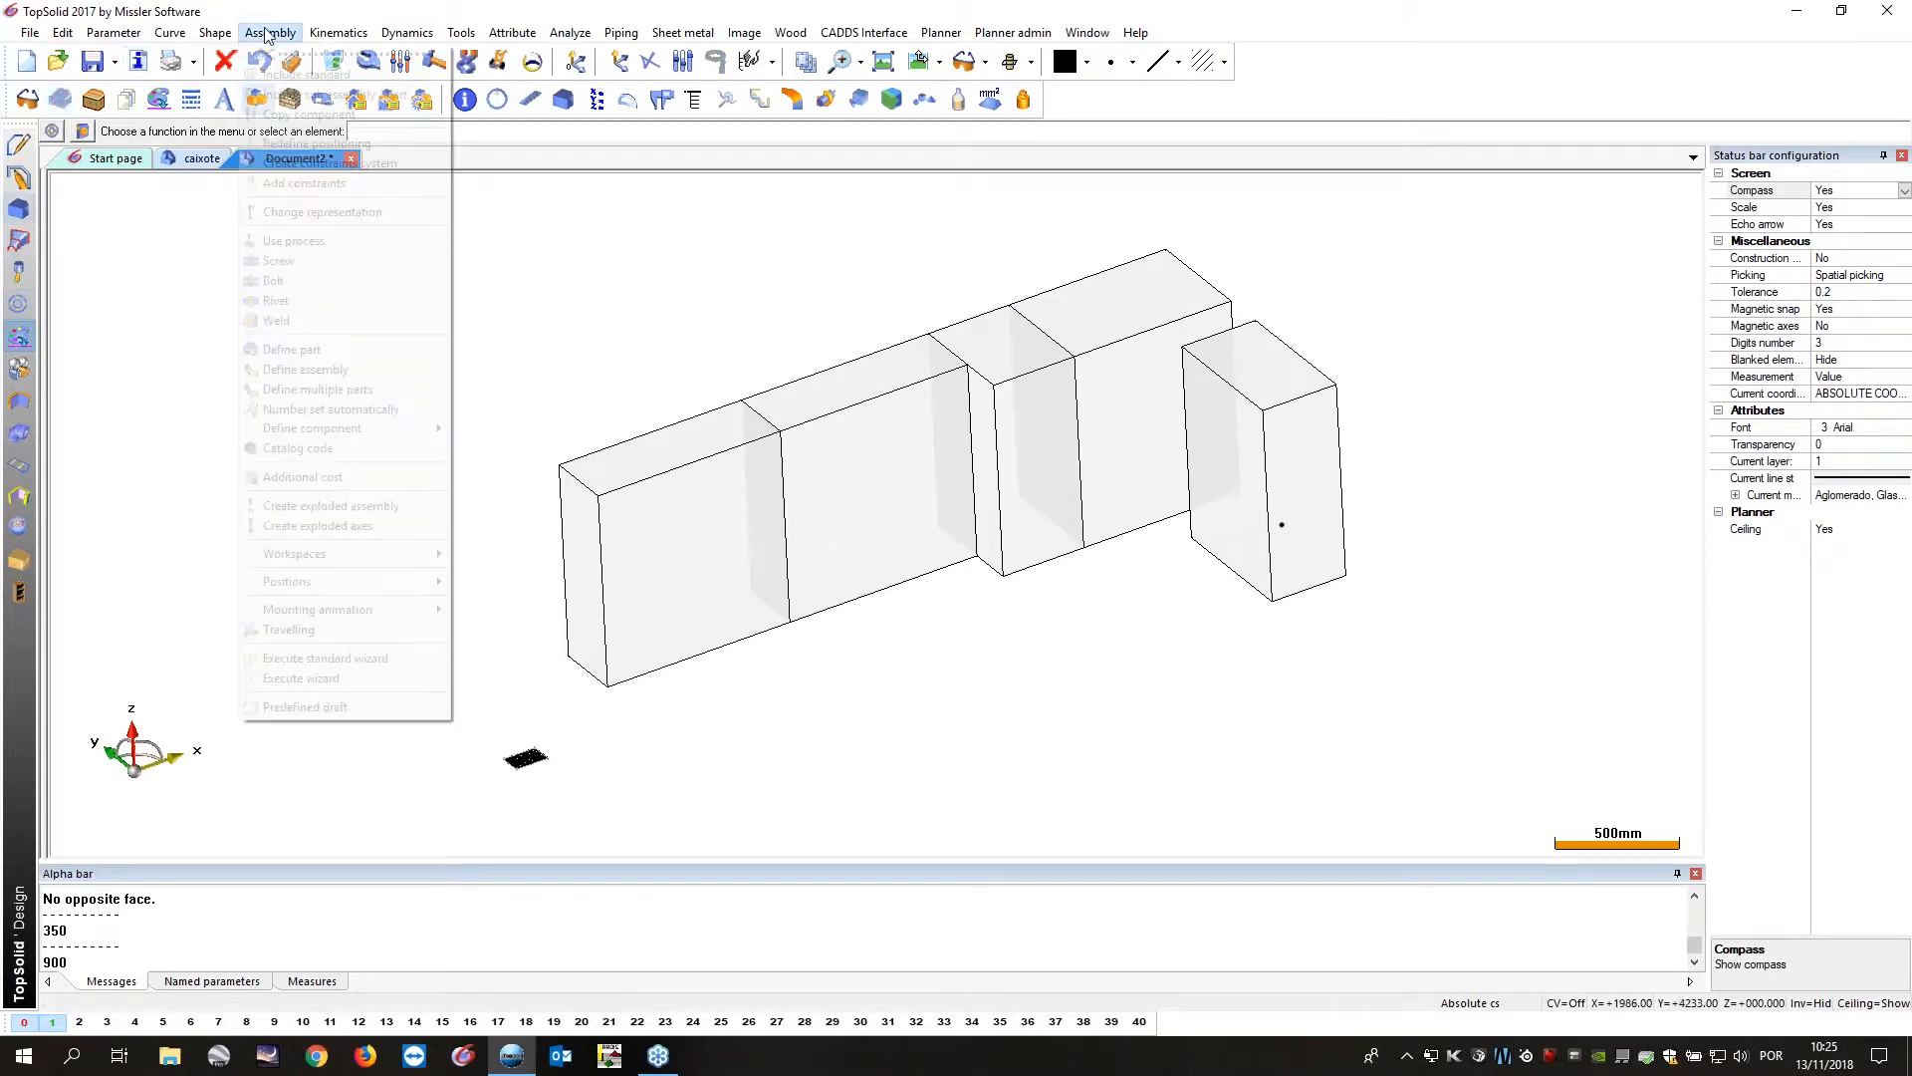
left_click(313, 100)
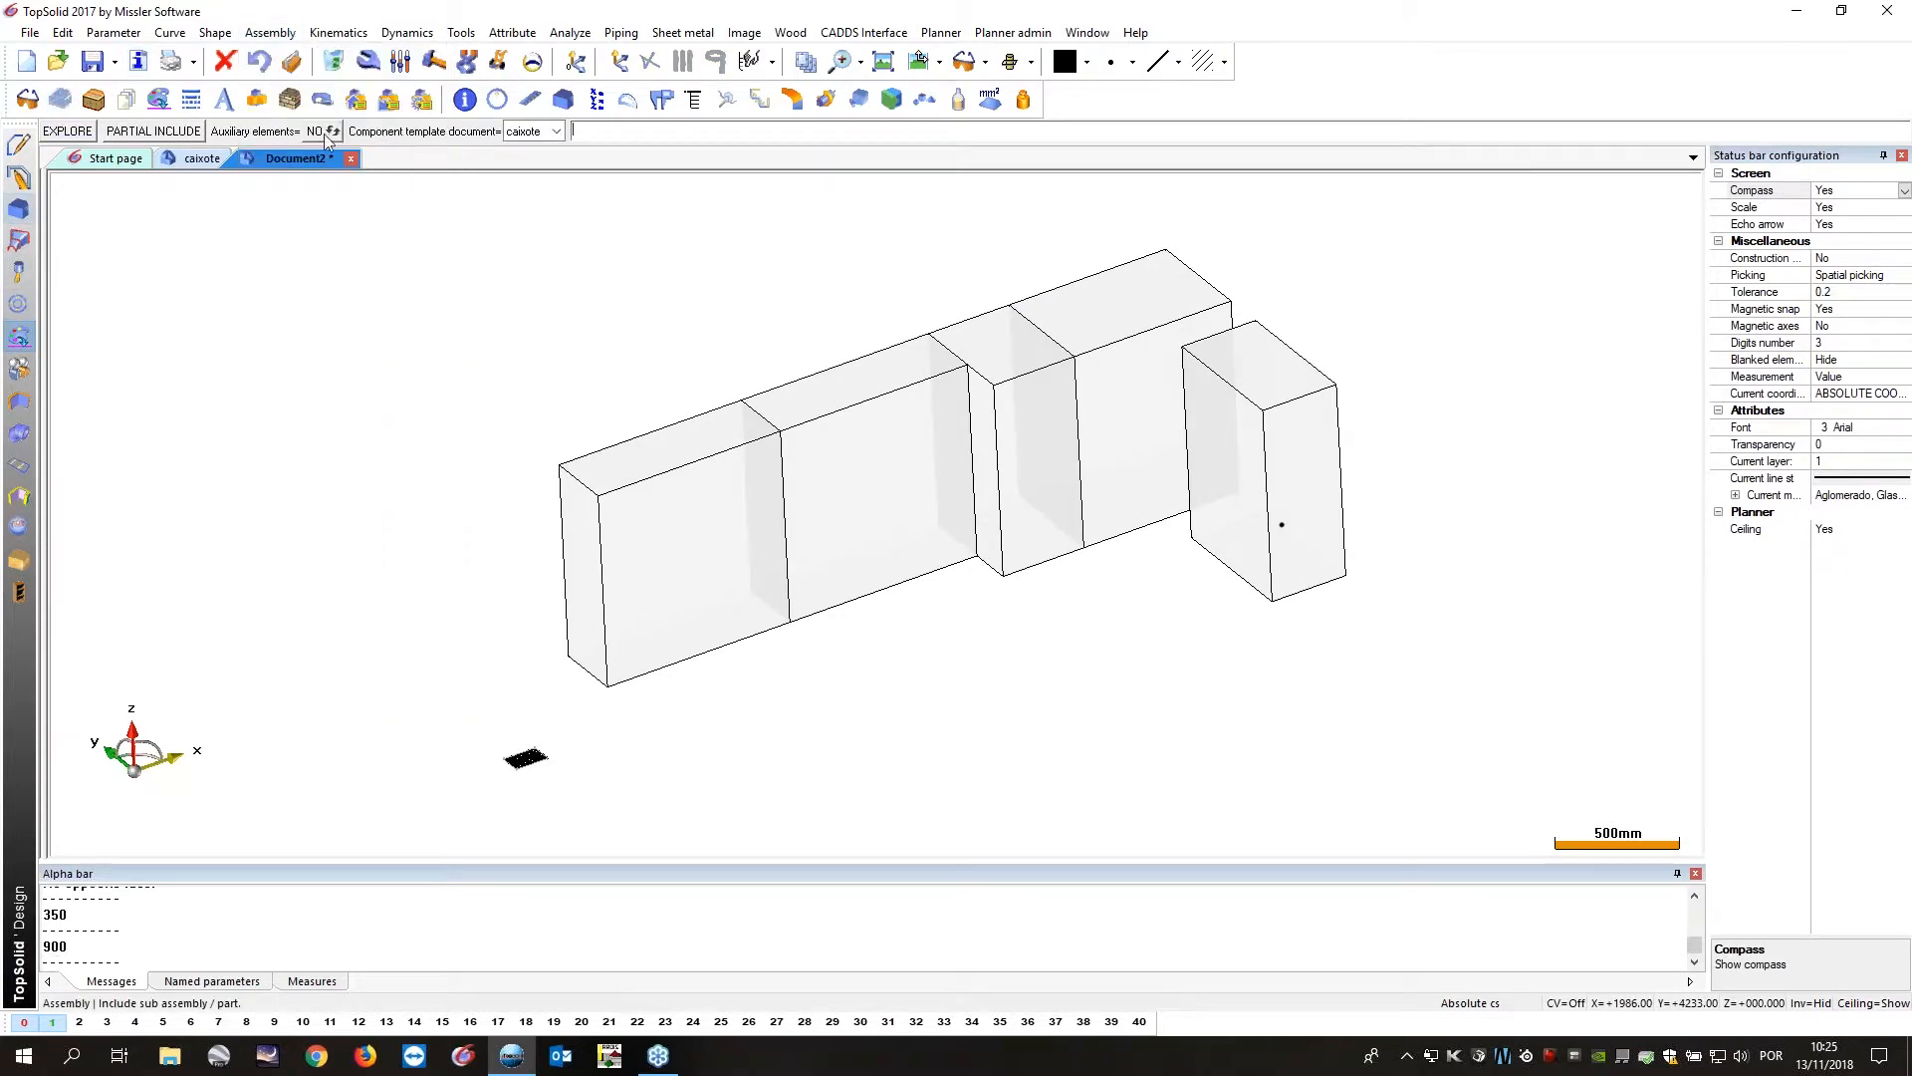
left_click(546, 136)
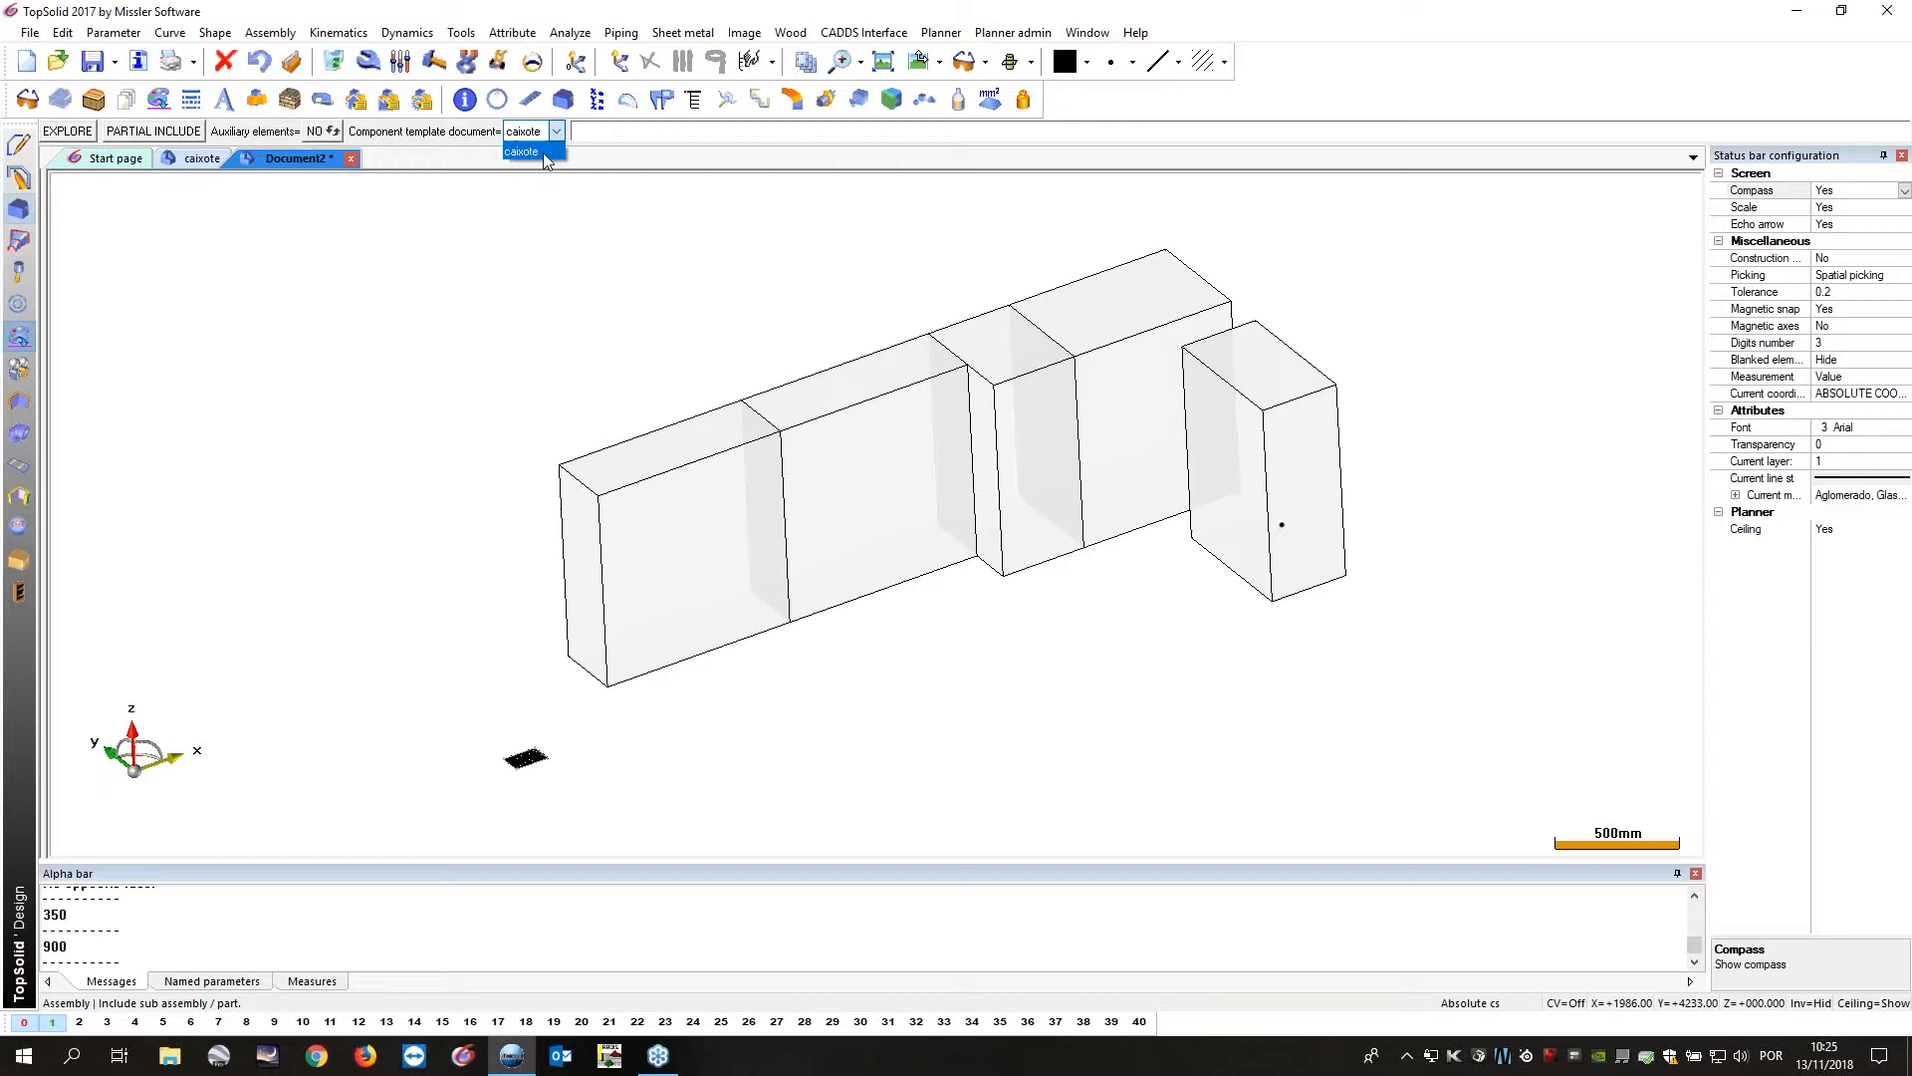
left_click(545, 153)
left_click(160, 133)
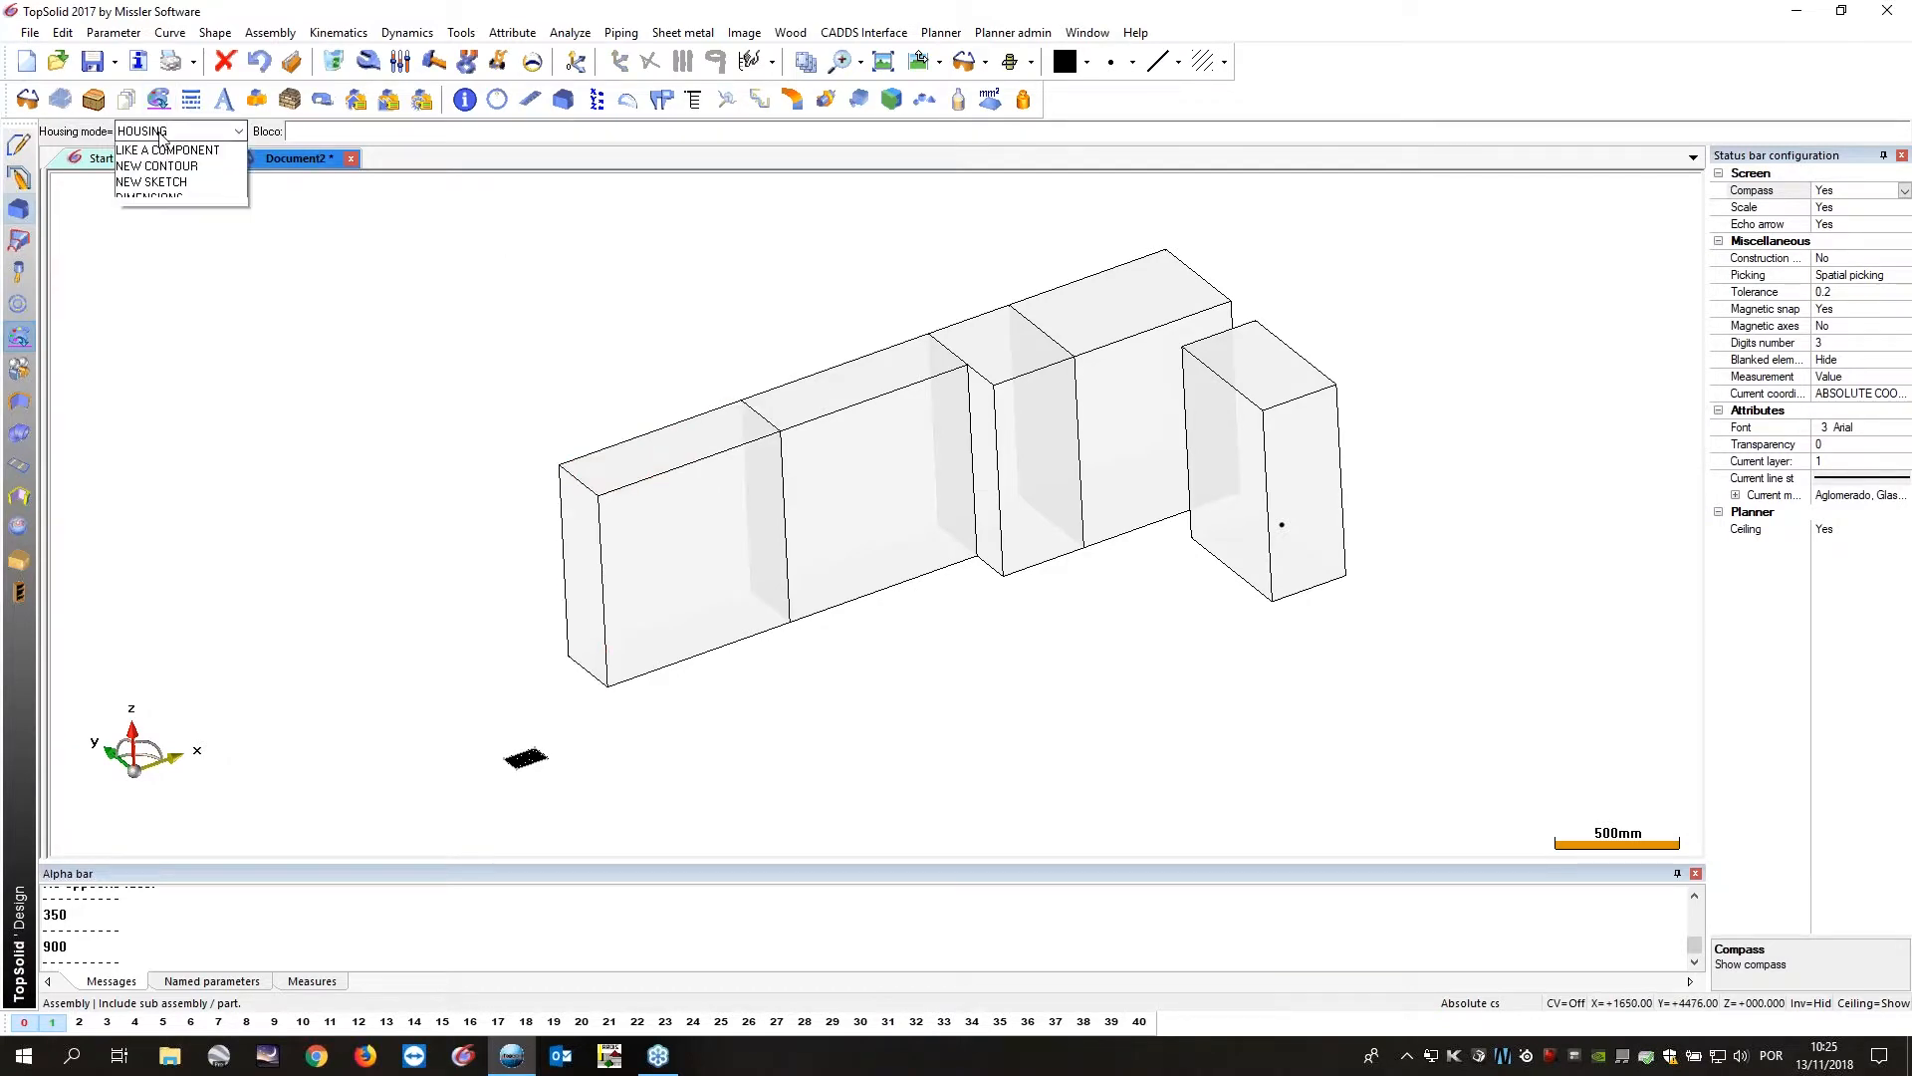
left_click(178, 167)
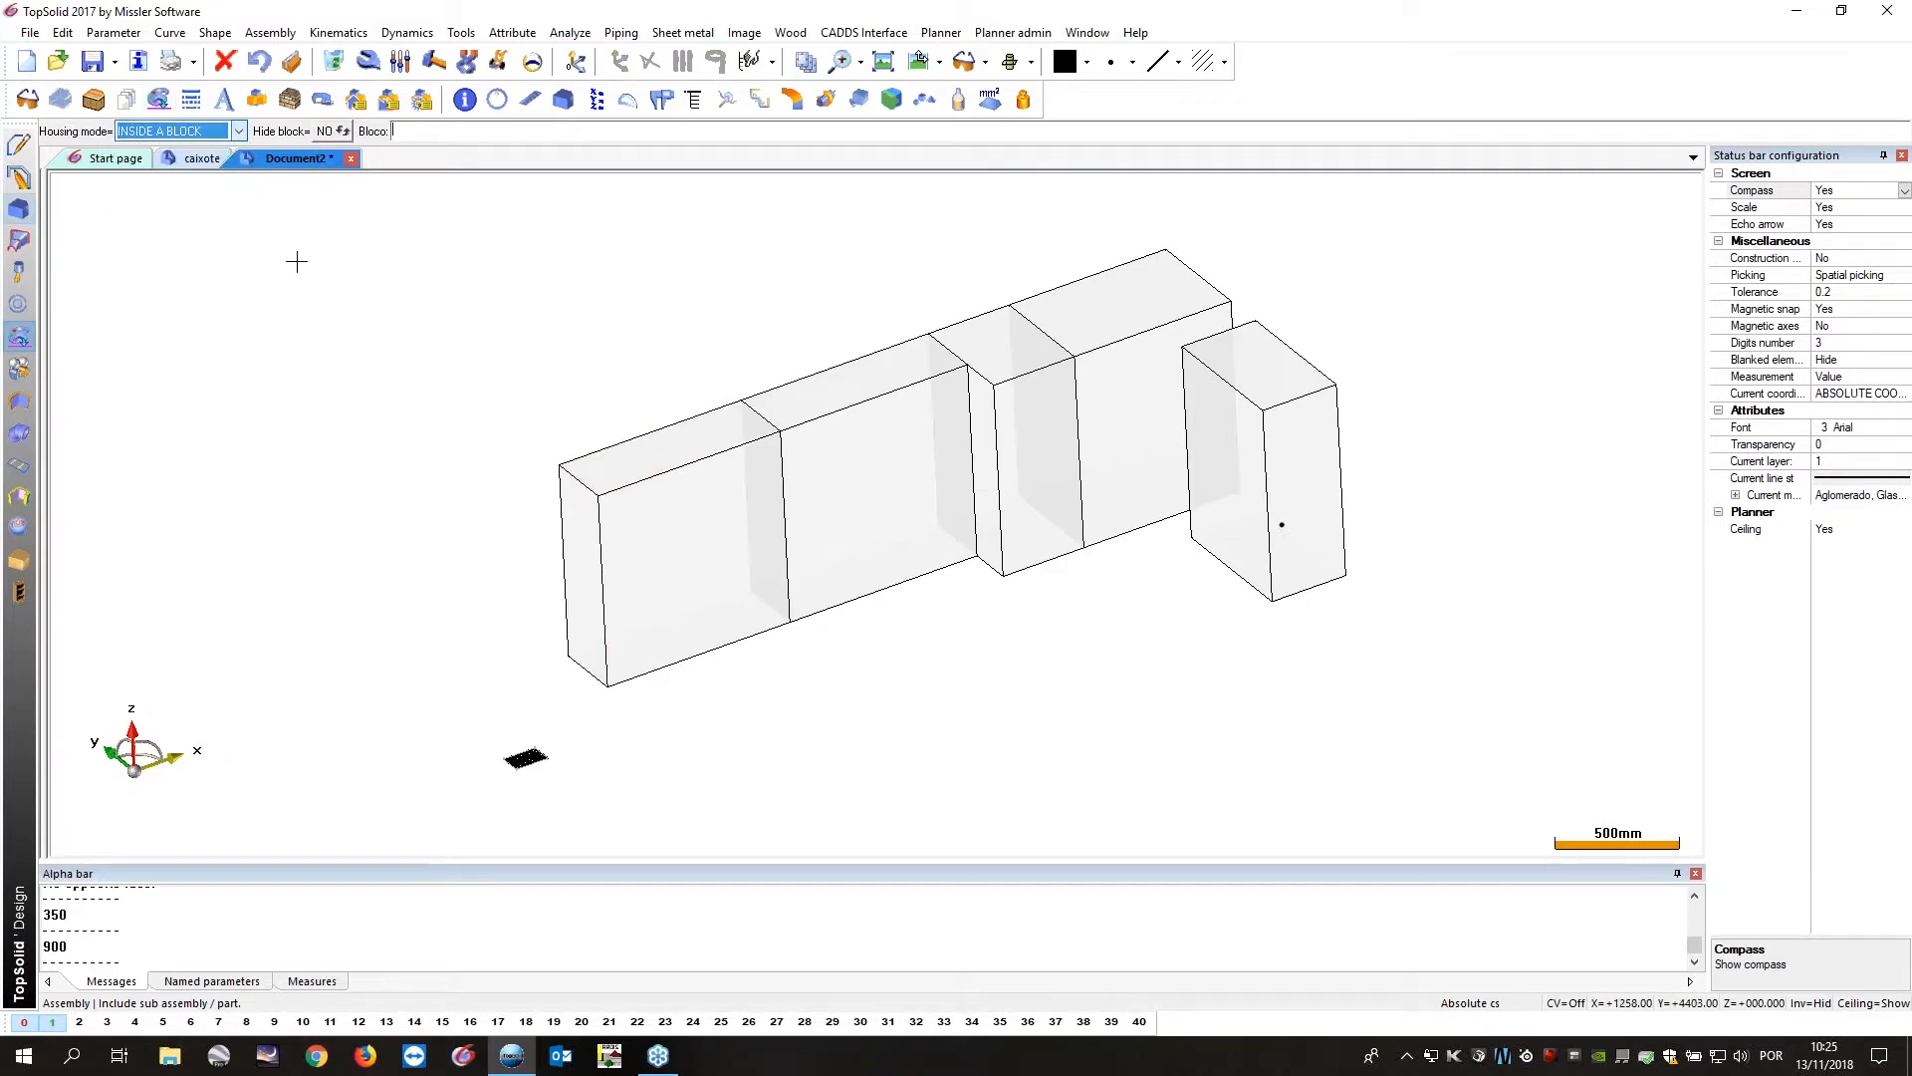
Select the four blocks of the row and the separate block as housings for the multiple inclusion.
left_click(661, 542)
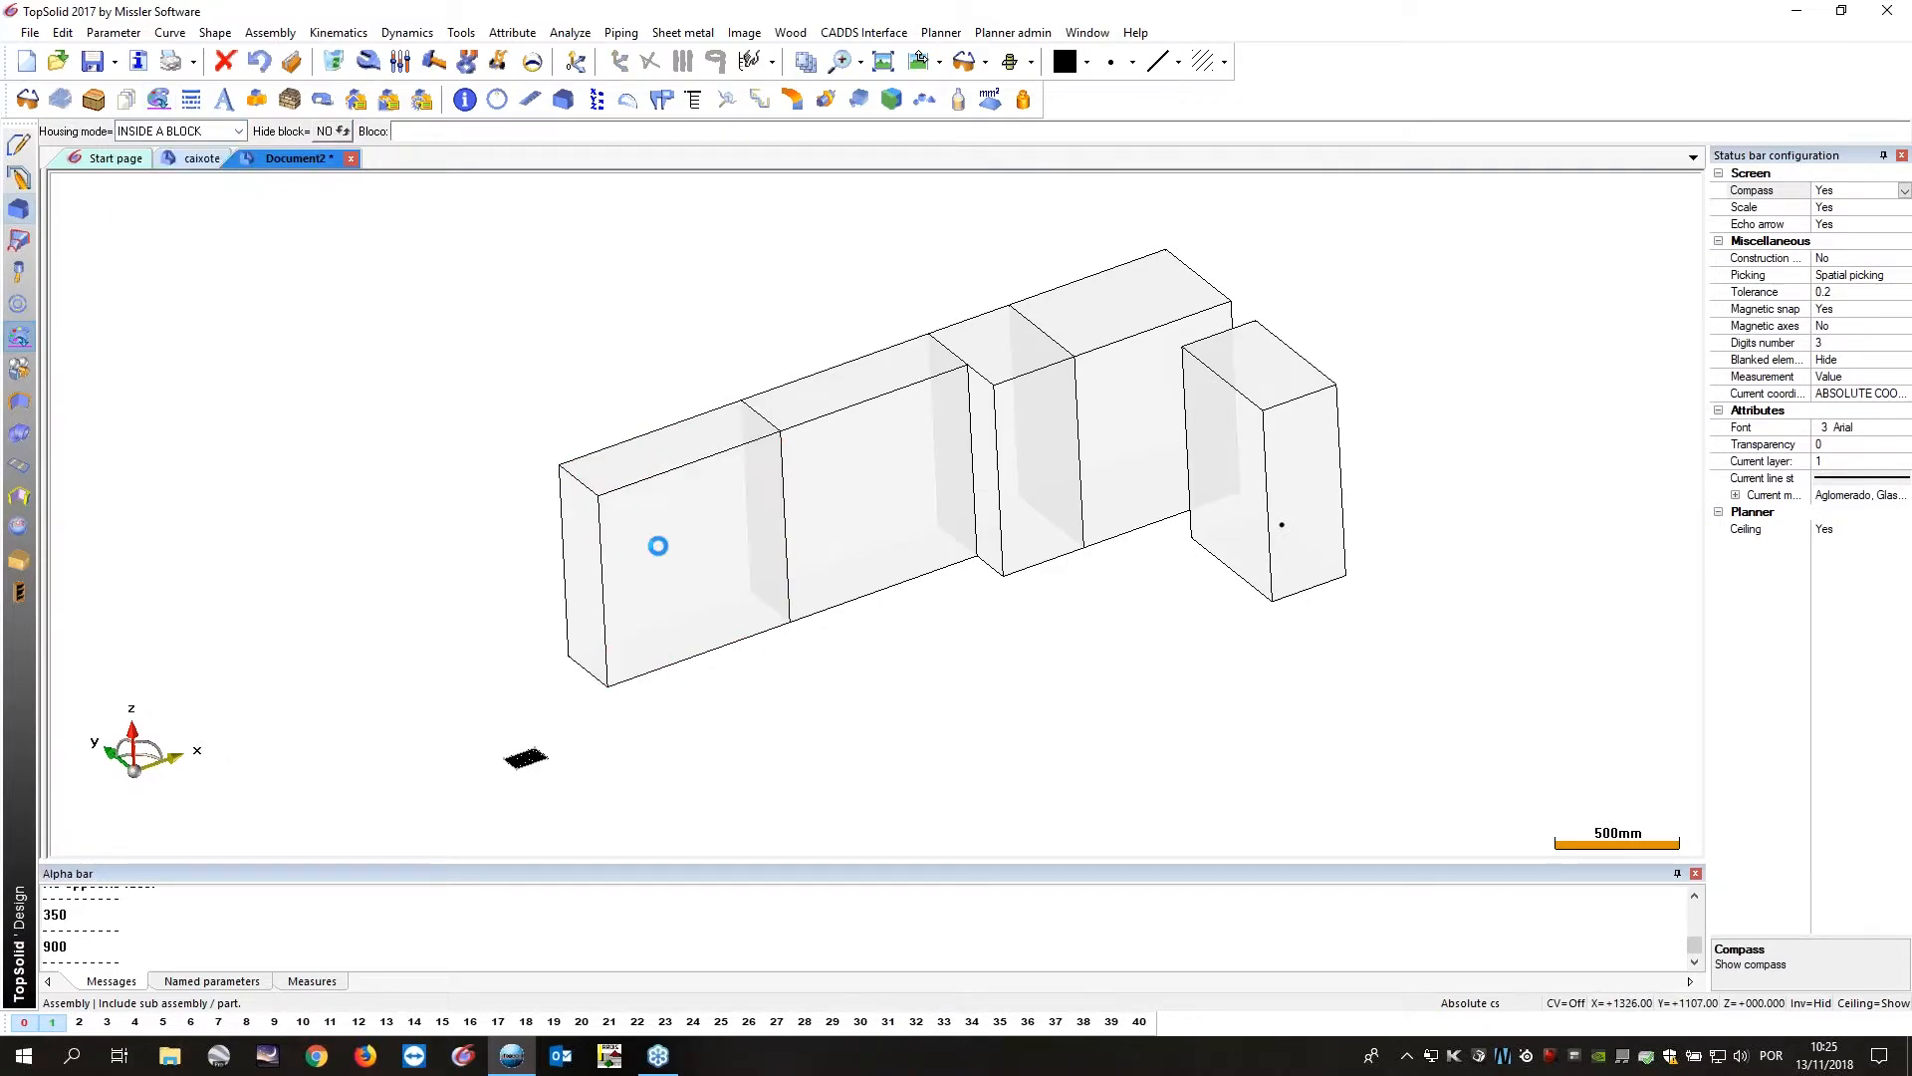
left_click(861, 545)
left_click(1031, 468)
left_click(1135, 448)
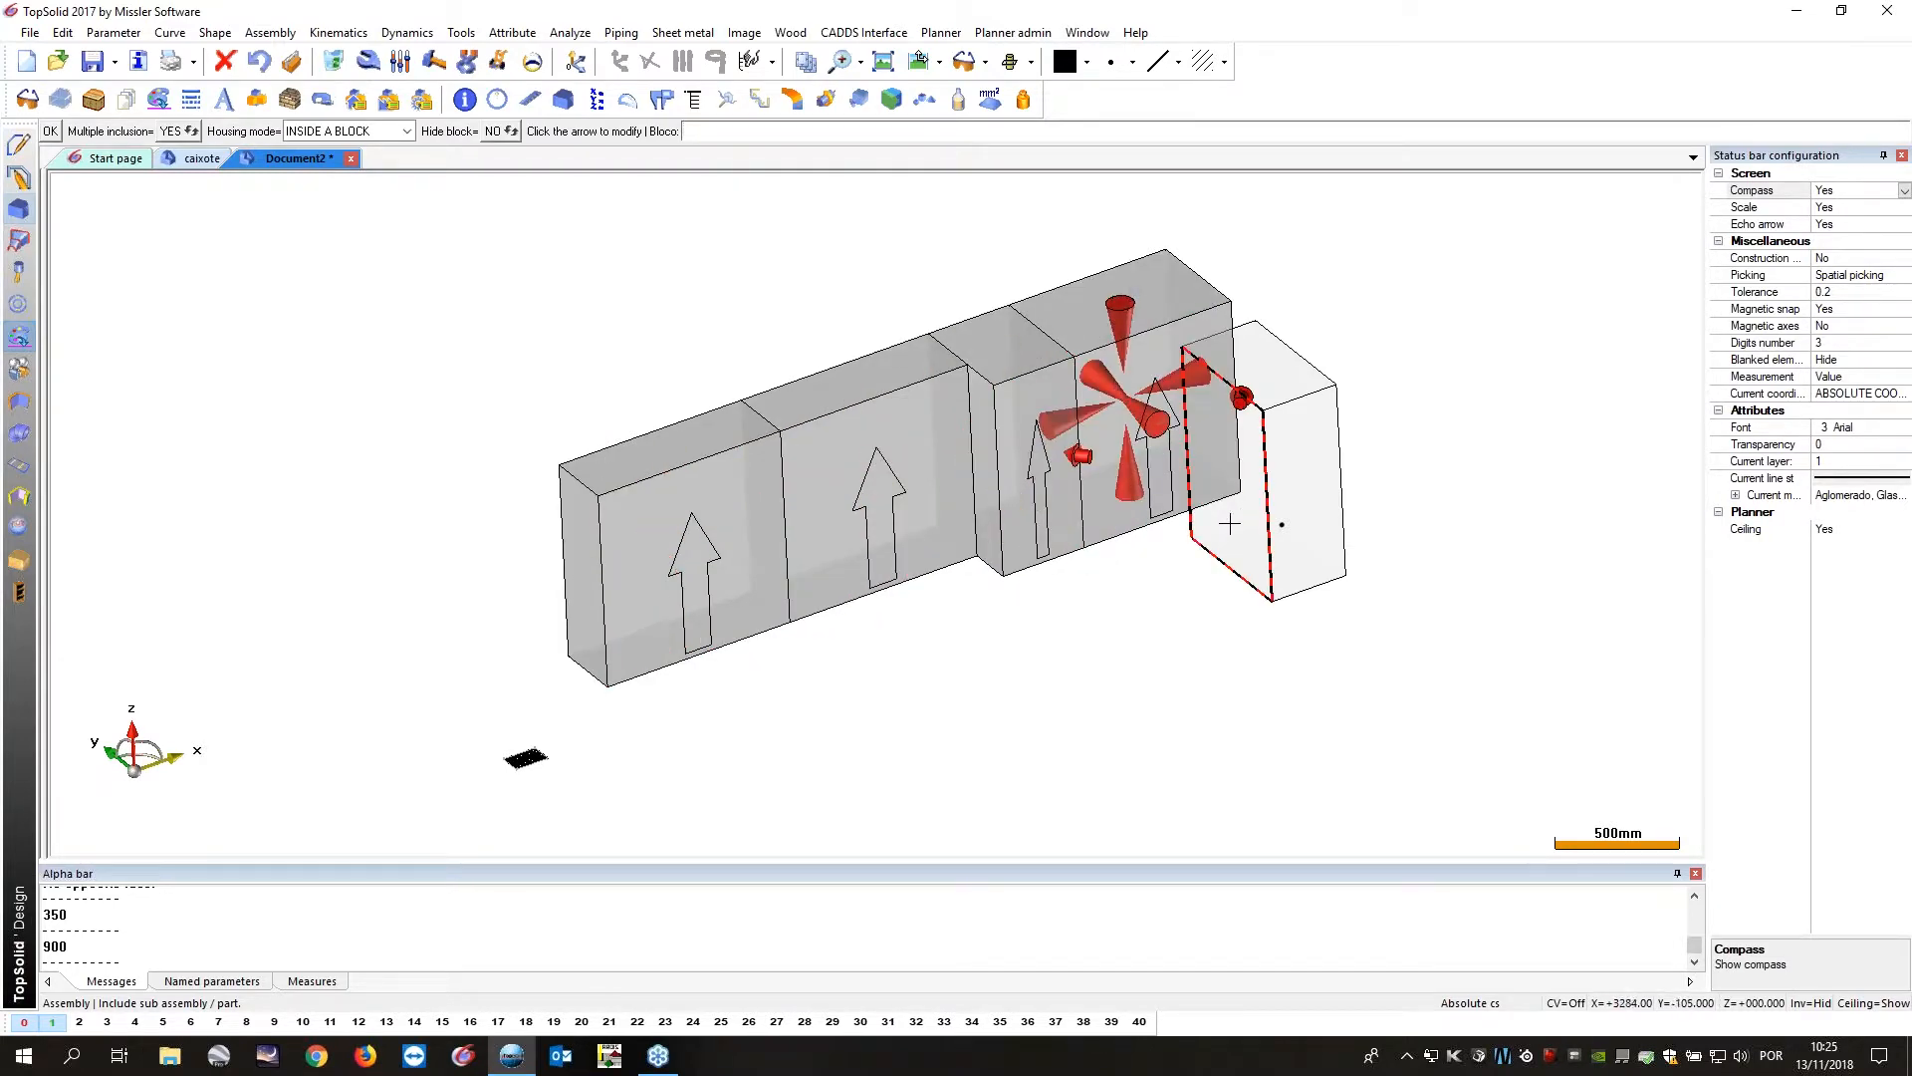
left_click(1230, 524)
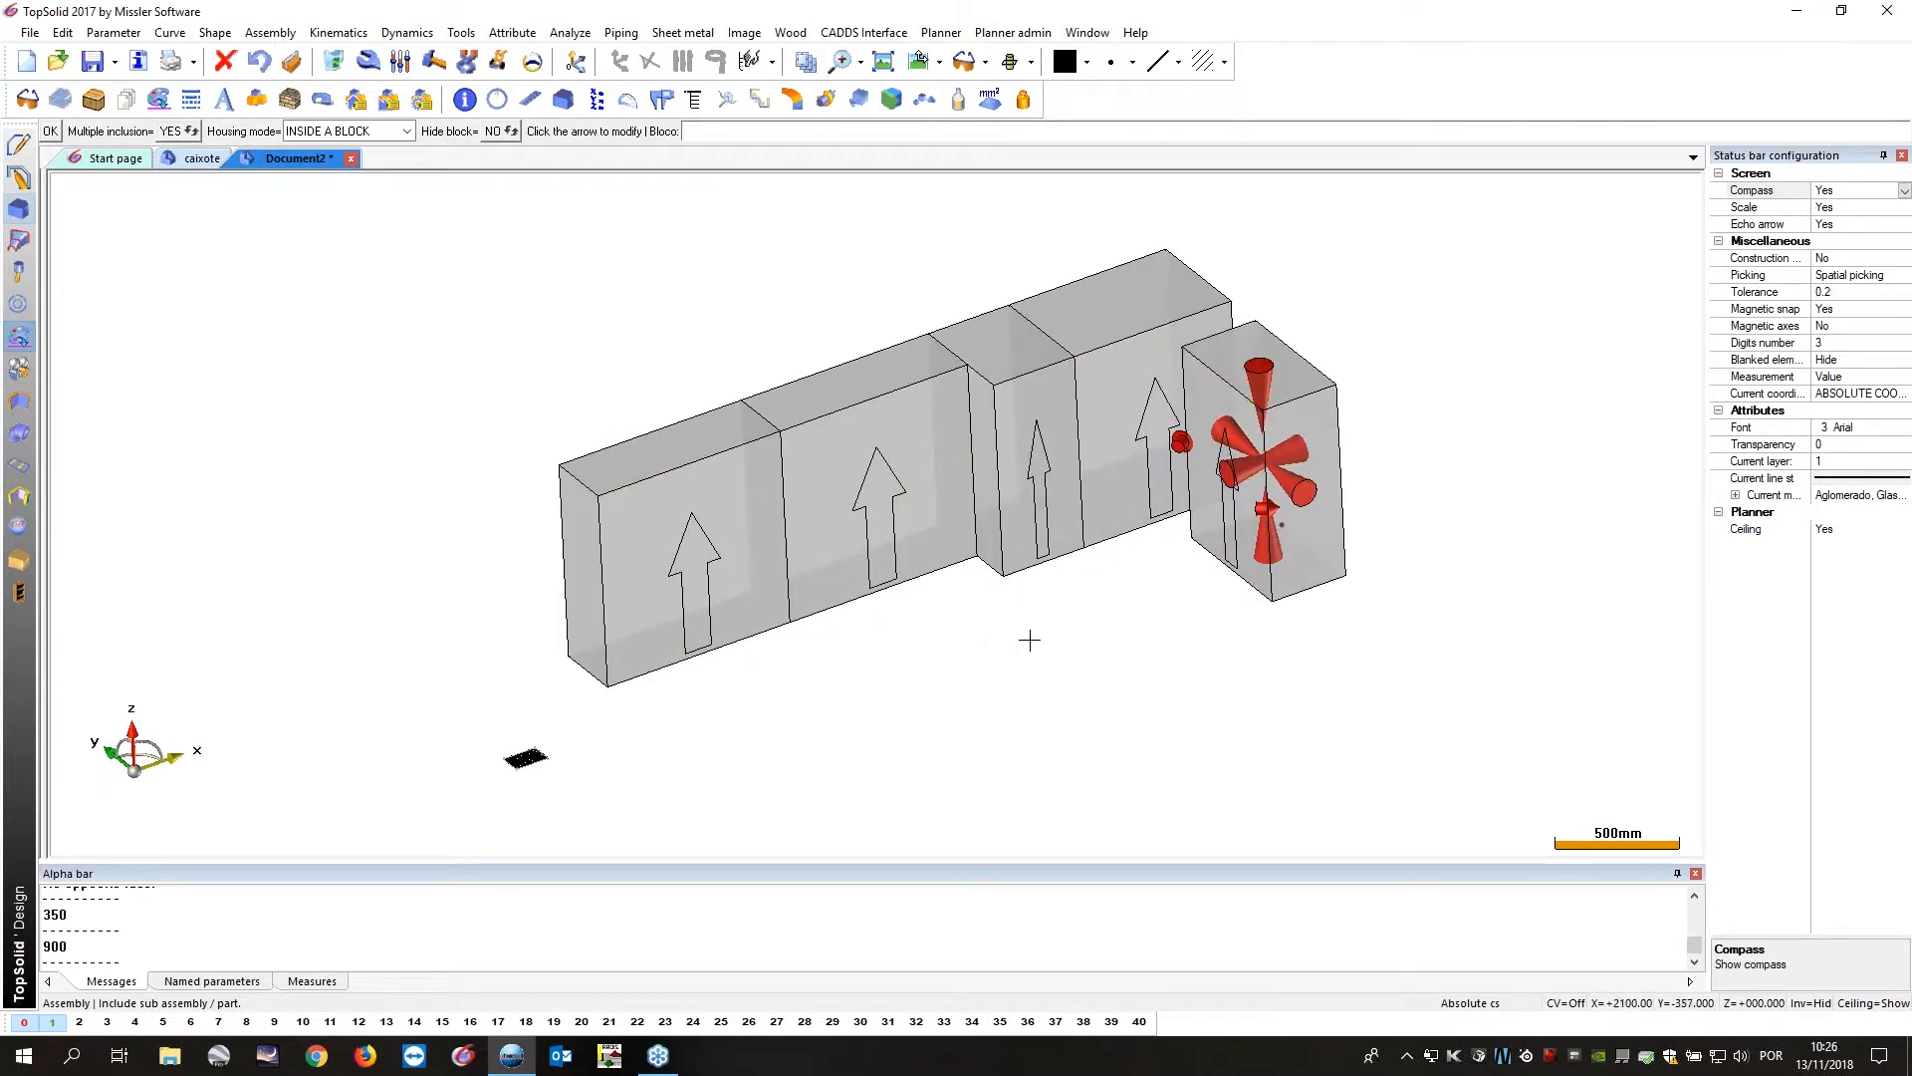
scroll(996, 647, "up", 3)
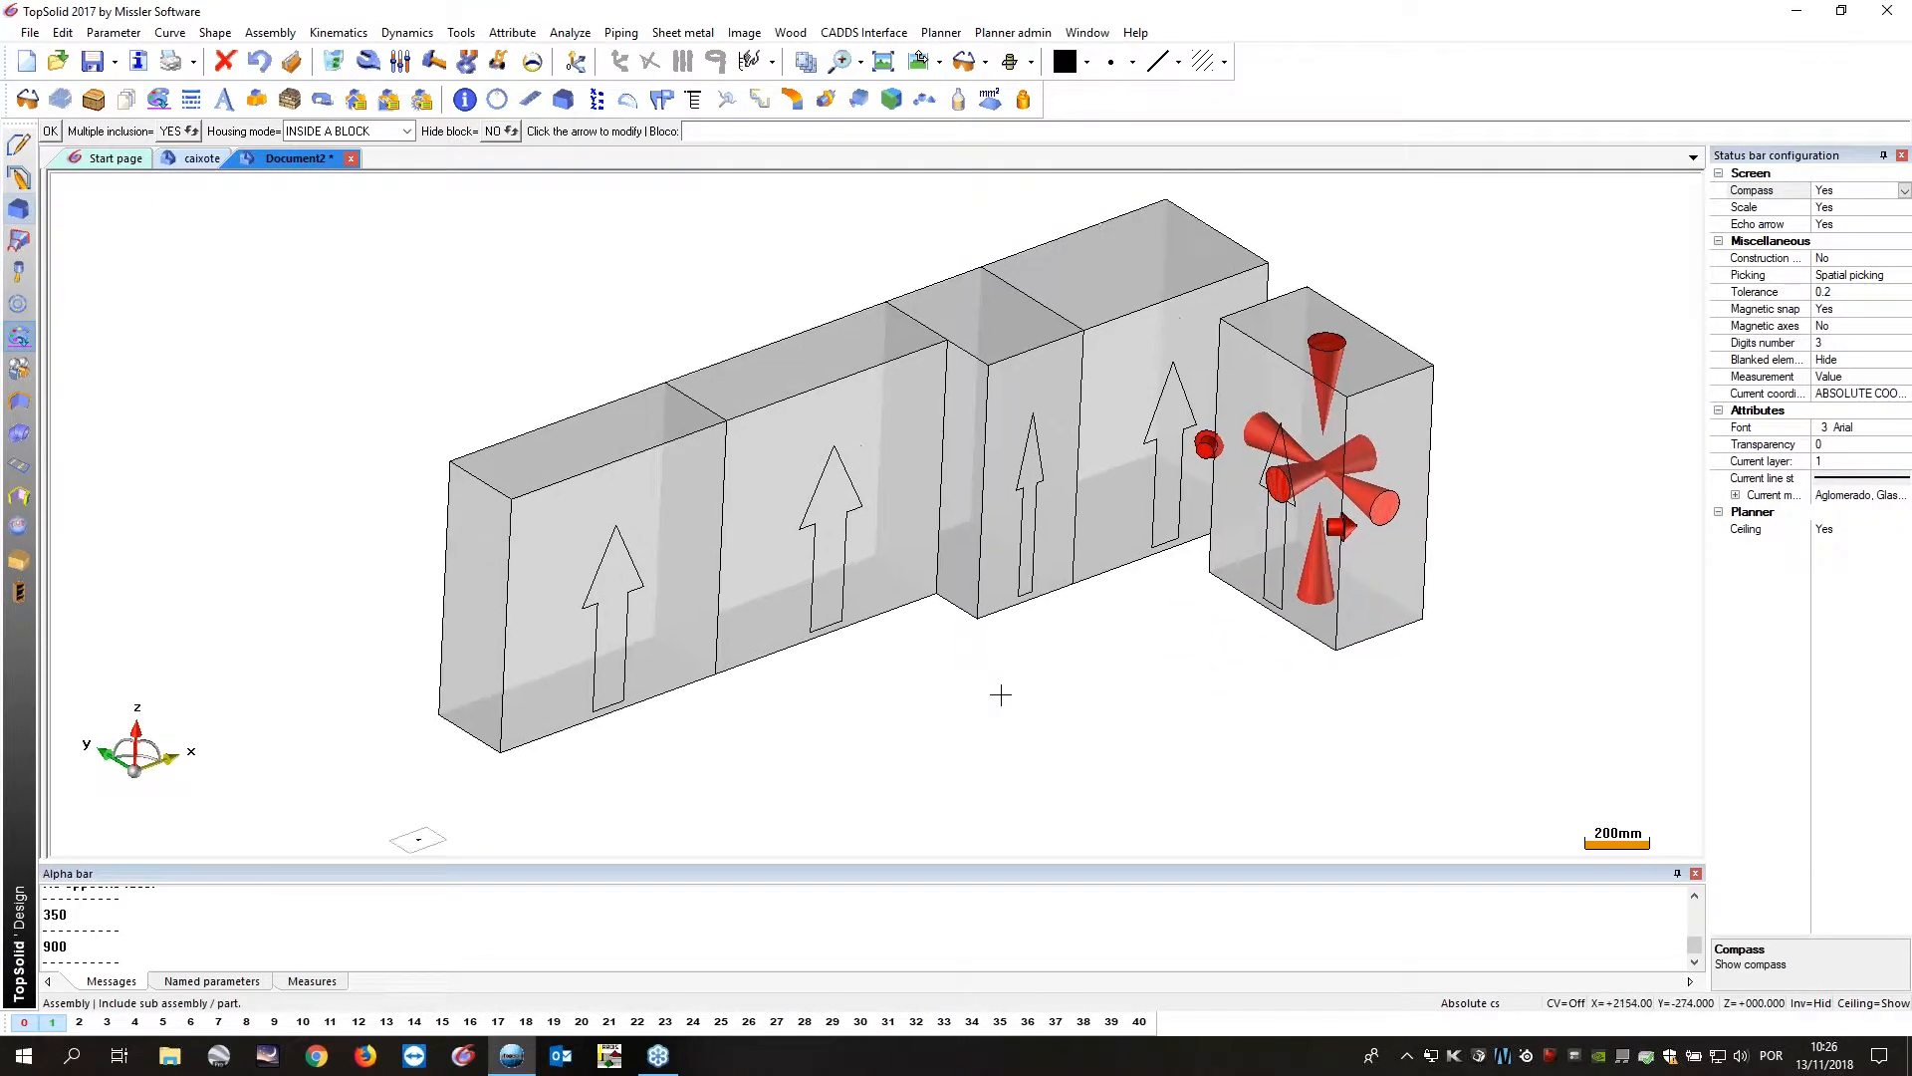
Complete the multiple inclusion so caixote is placed inside all five selected blocks.
middle_click_drag(1042, 704, 1027, 731)
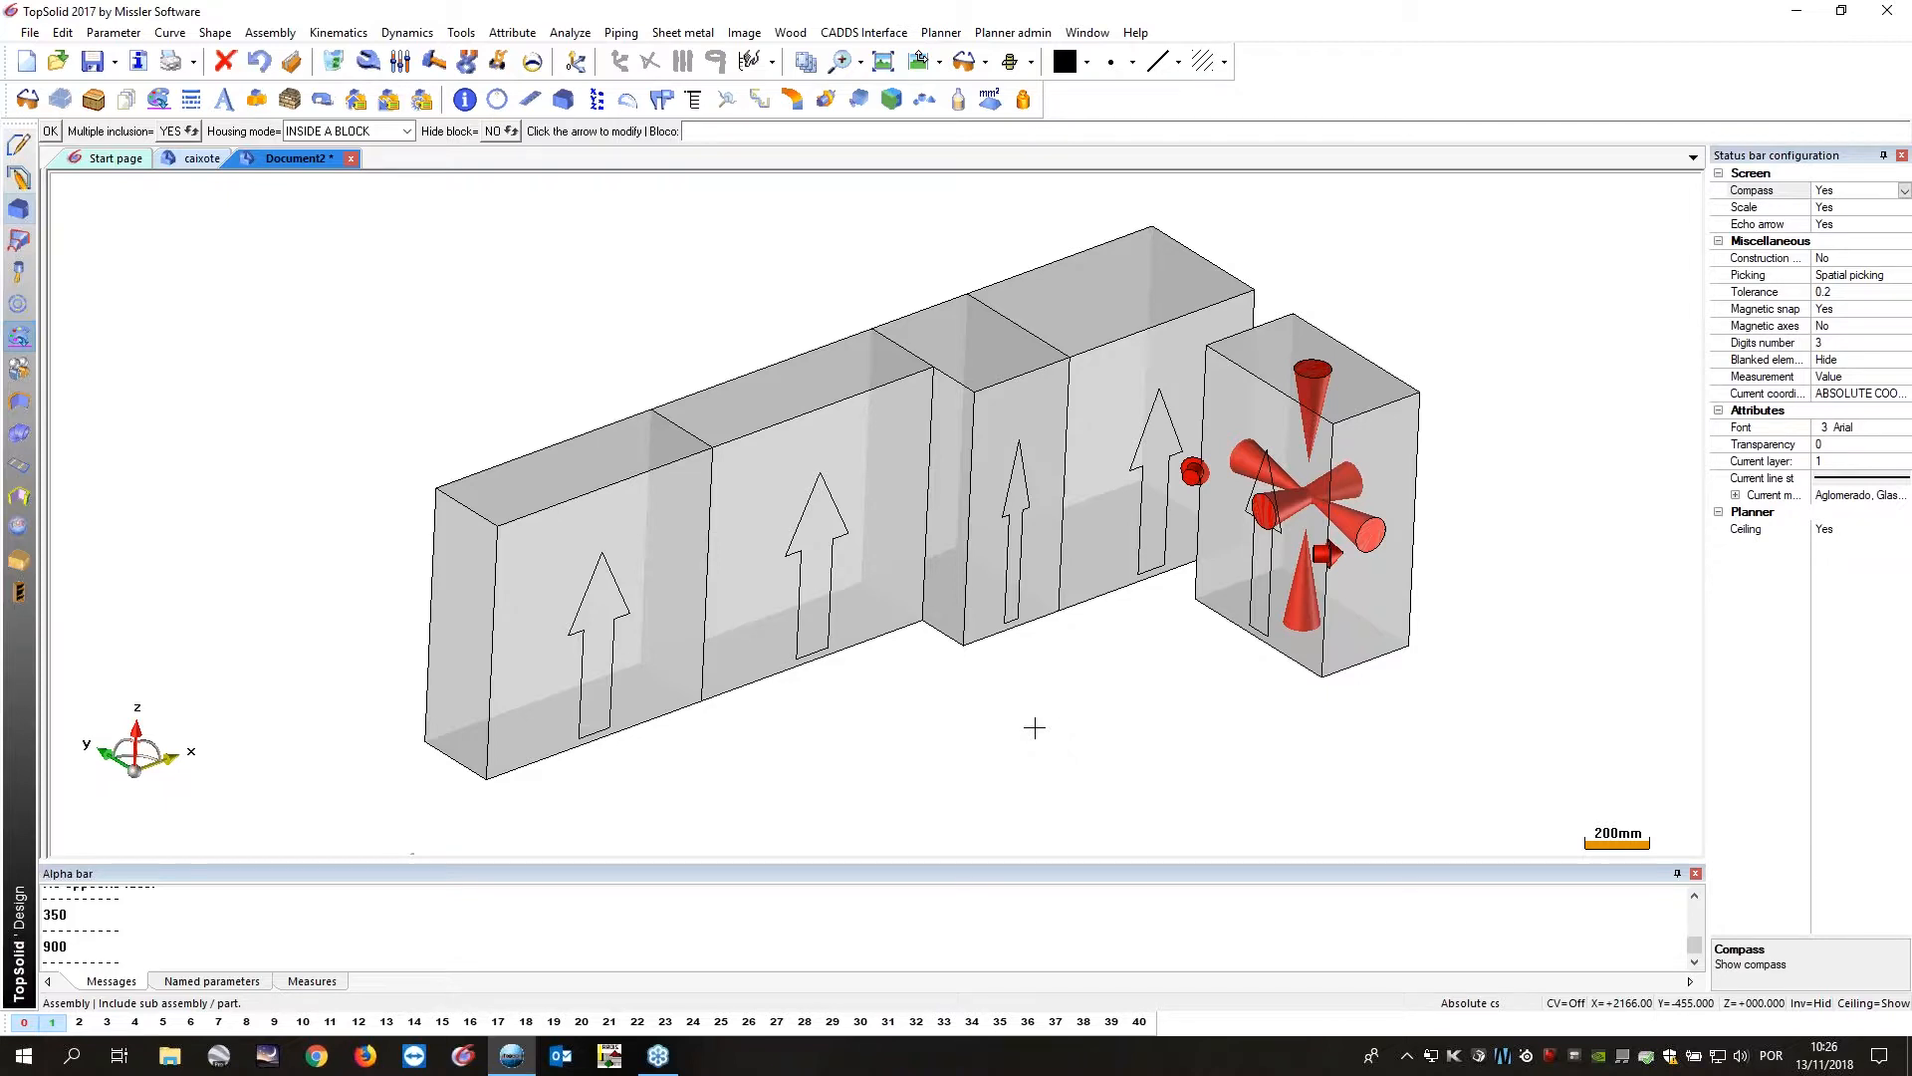
key("Return")
middle_click_drag(1057, 714, 842, 696)
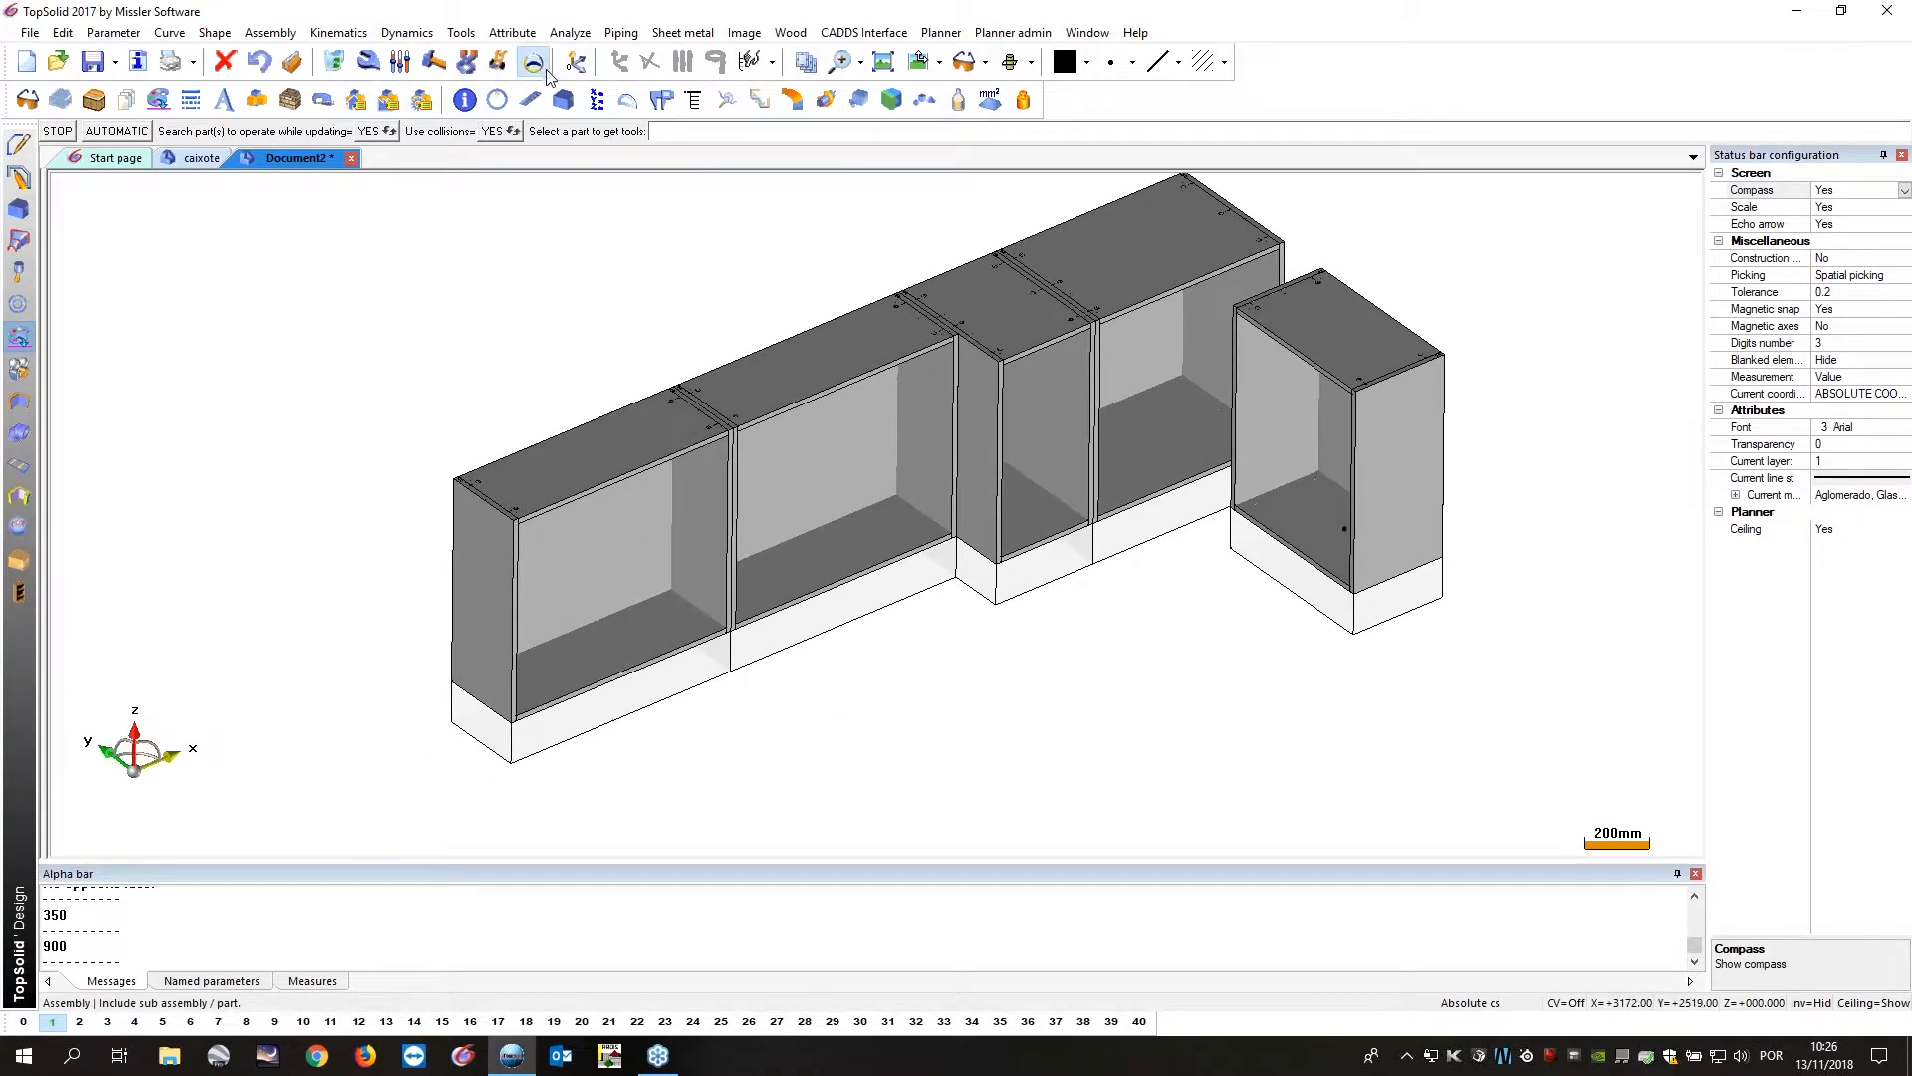
Display the driving dimensions of the row's plan, set the row's depth to 450 mm, and inspect the joints between cabinets.
left_click(533, 62)
left_click(593, 718)
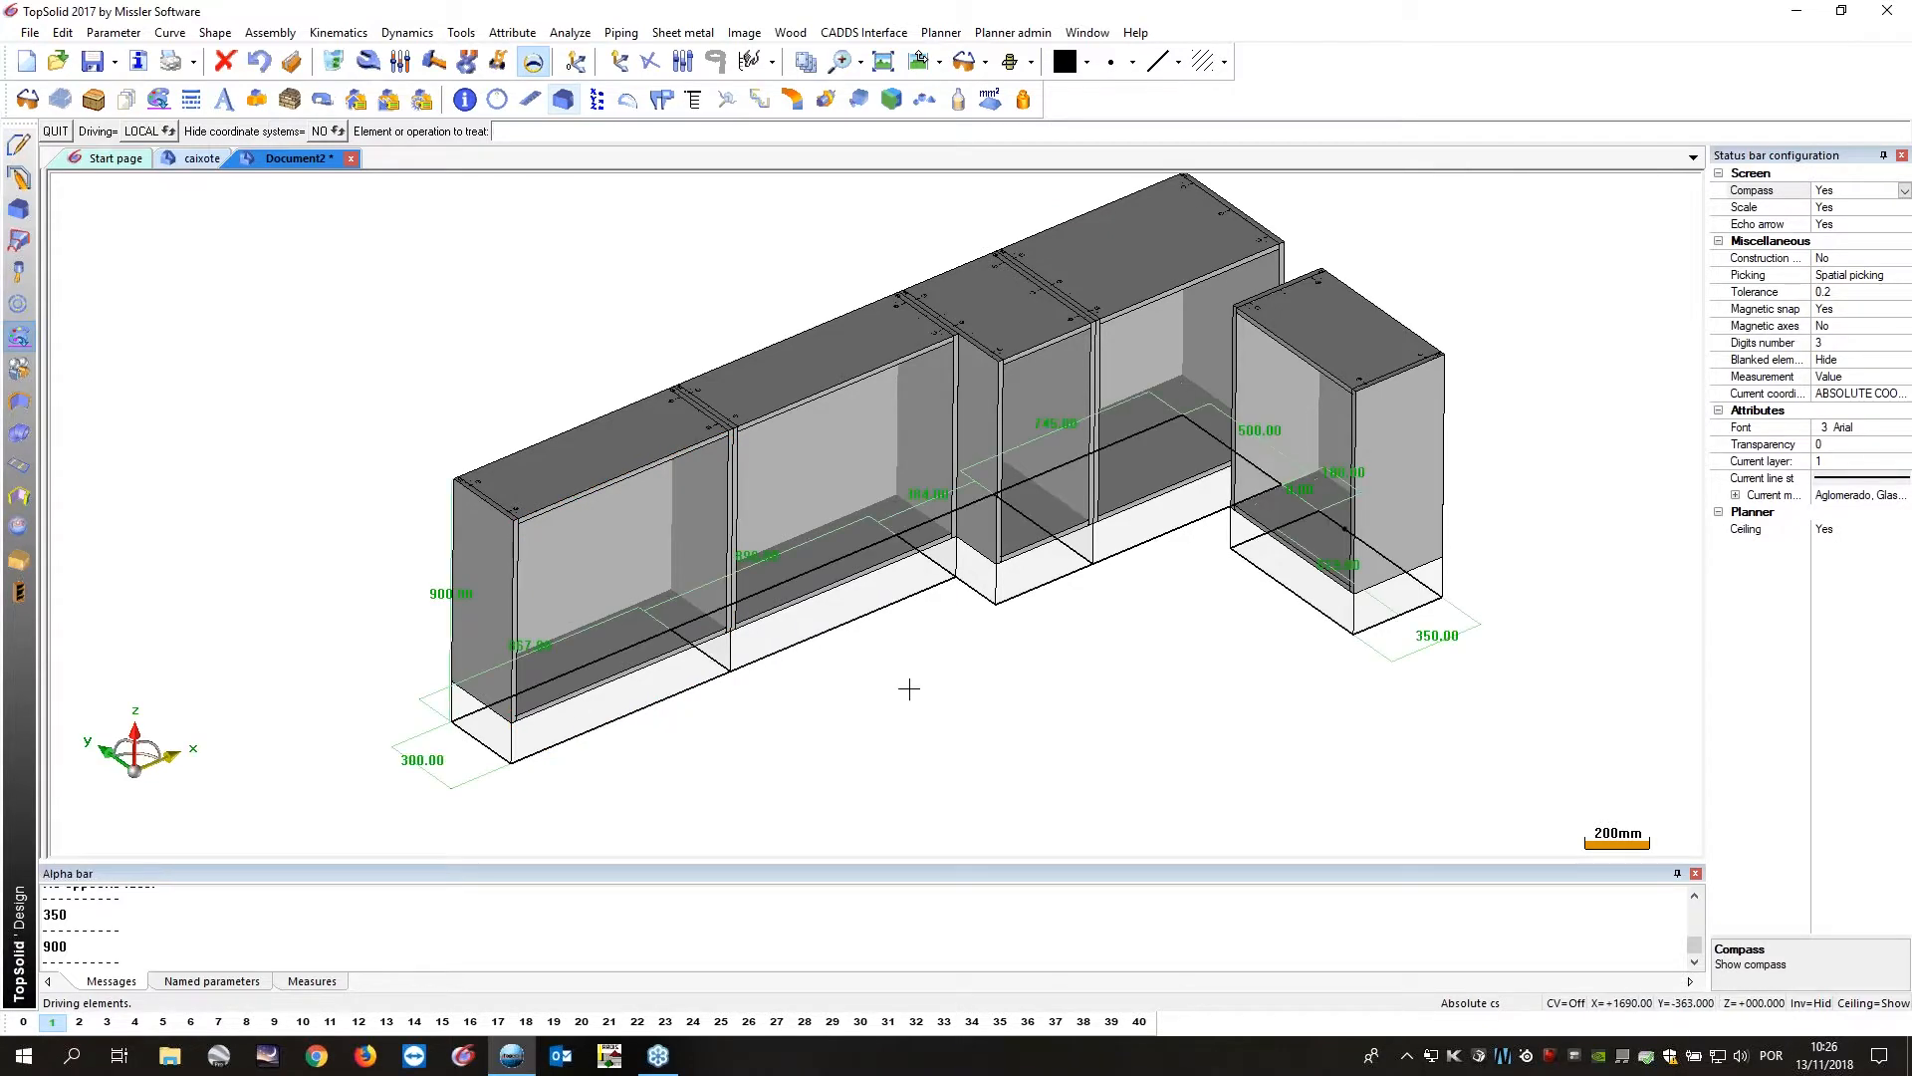
left_click(402, 63)
left_click(385, 670)
key("Return")
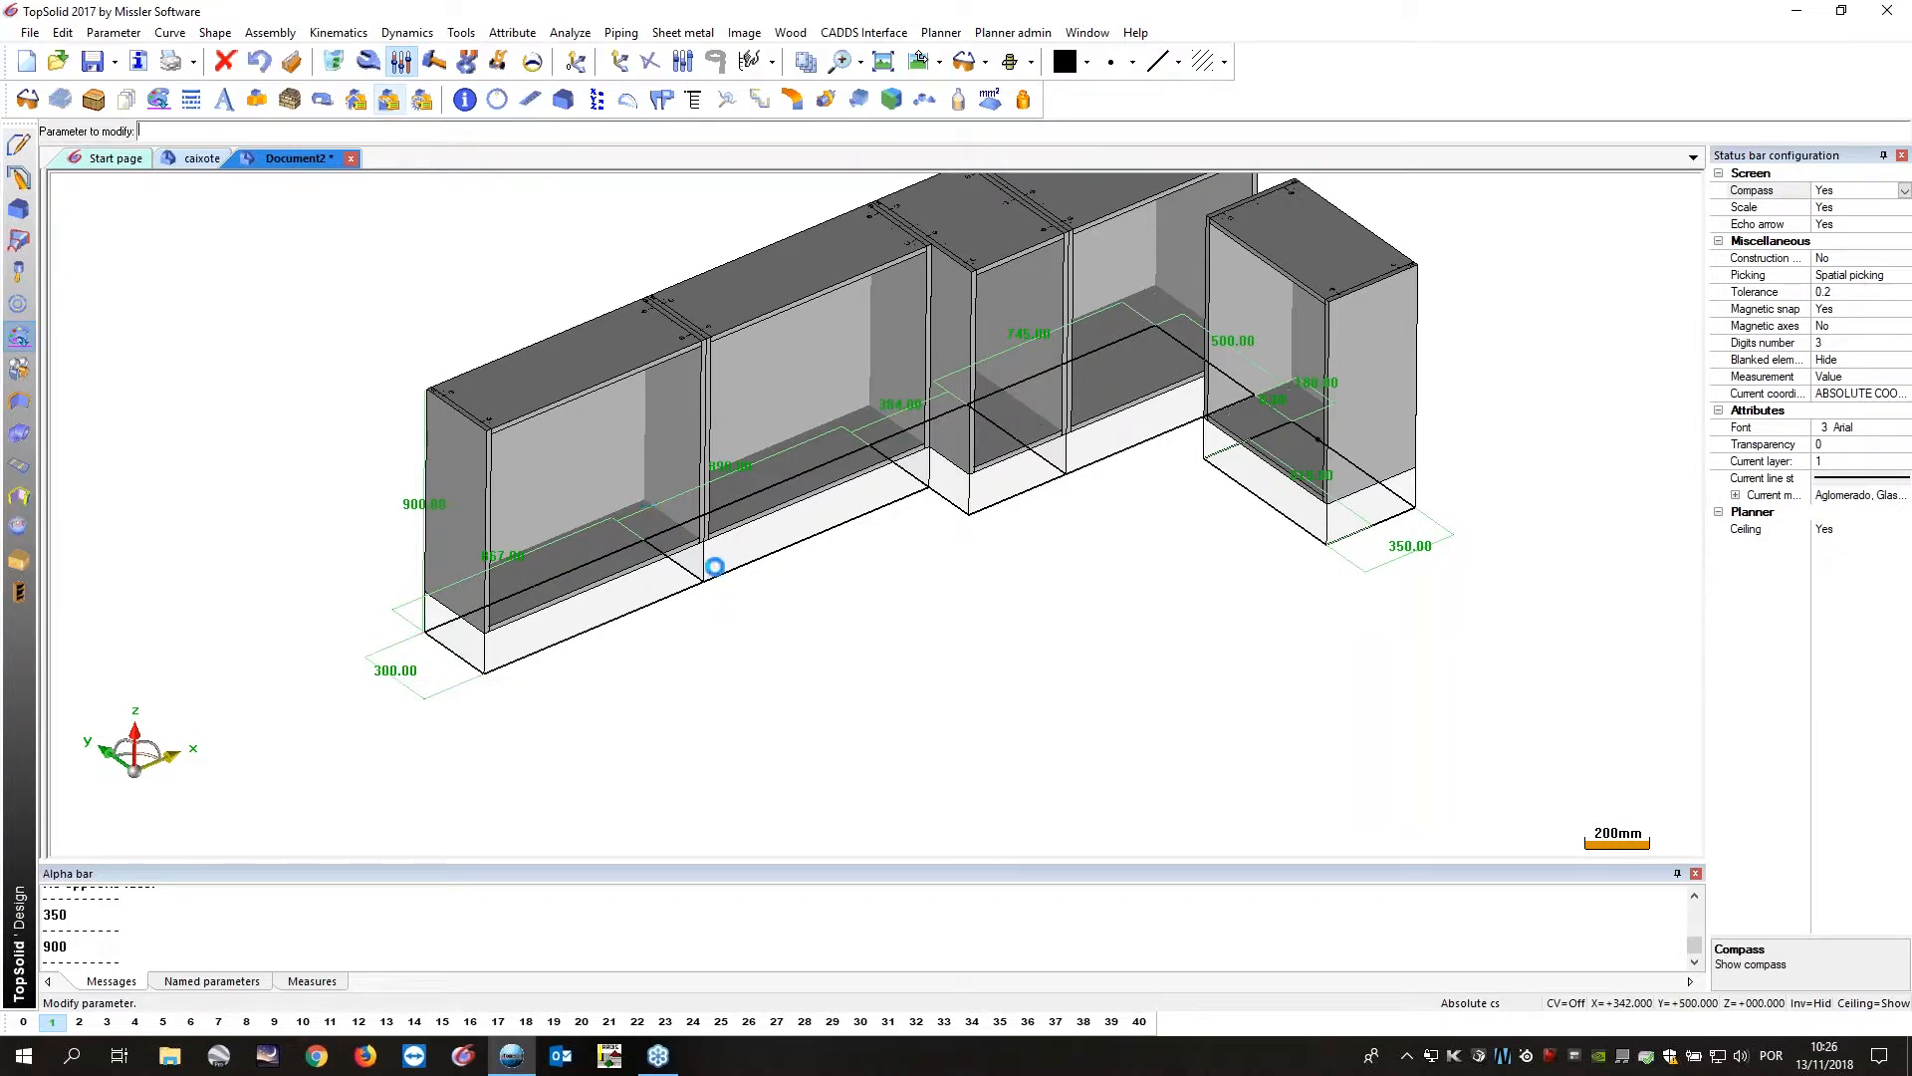
scroll(718, 546, "up", 6)
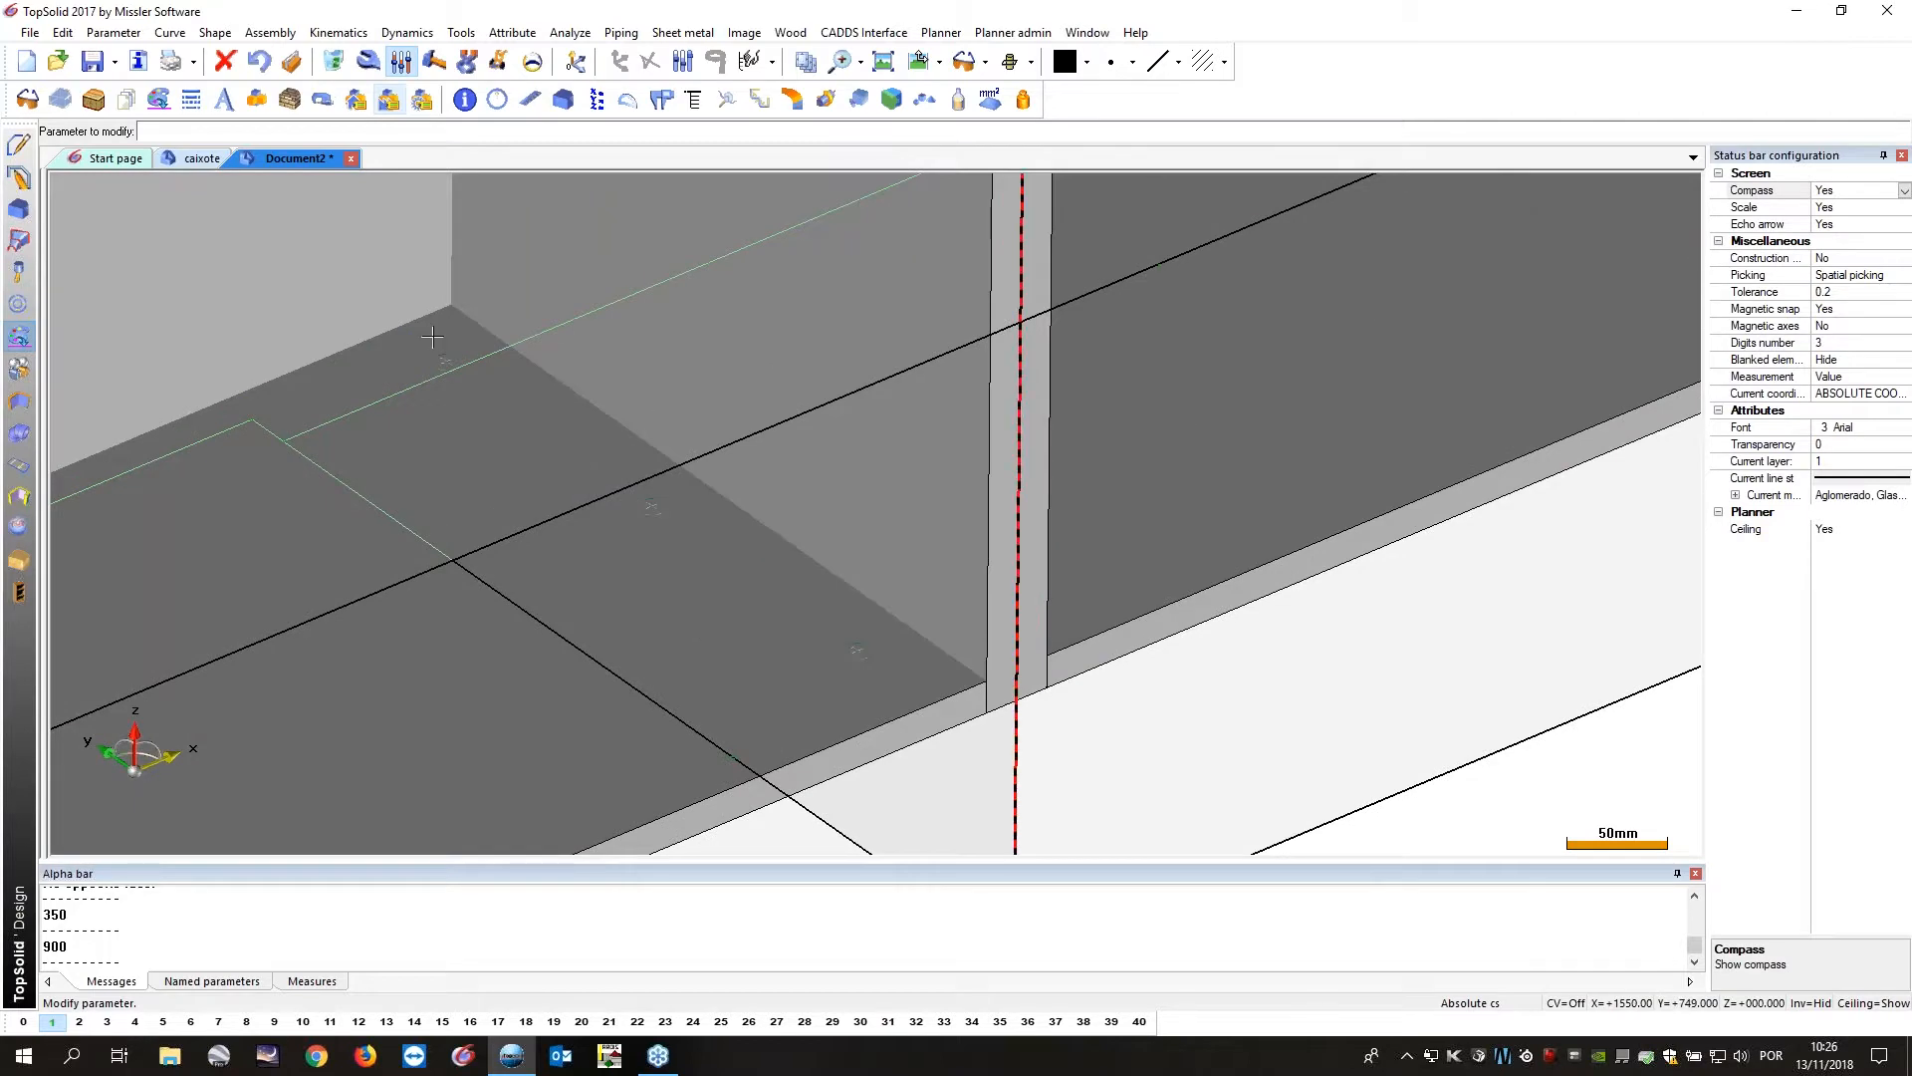
scroll(431, 337, "down", 6)
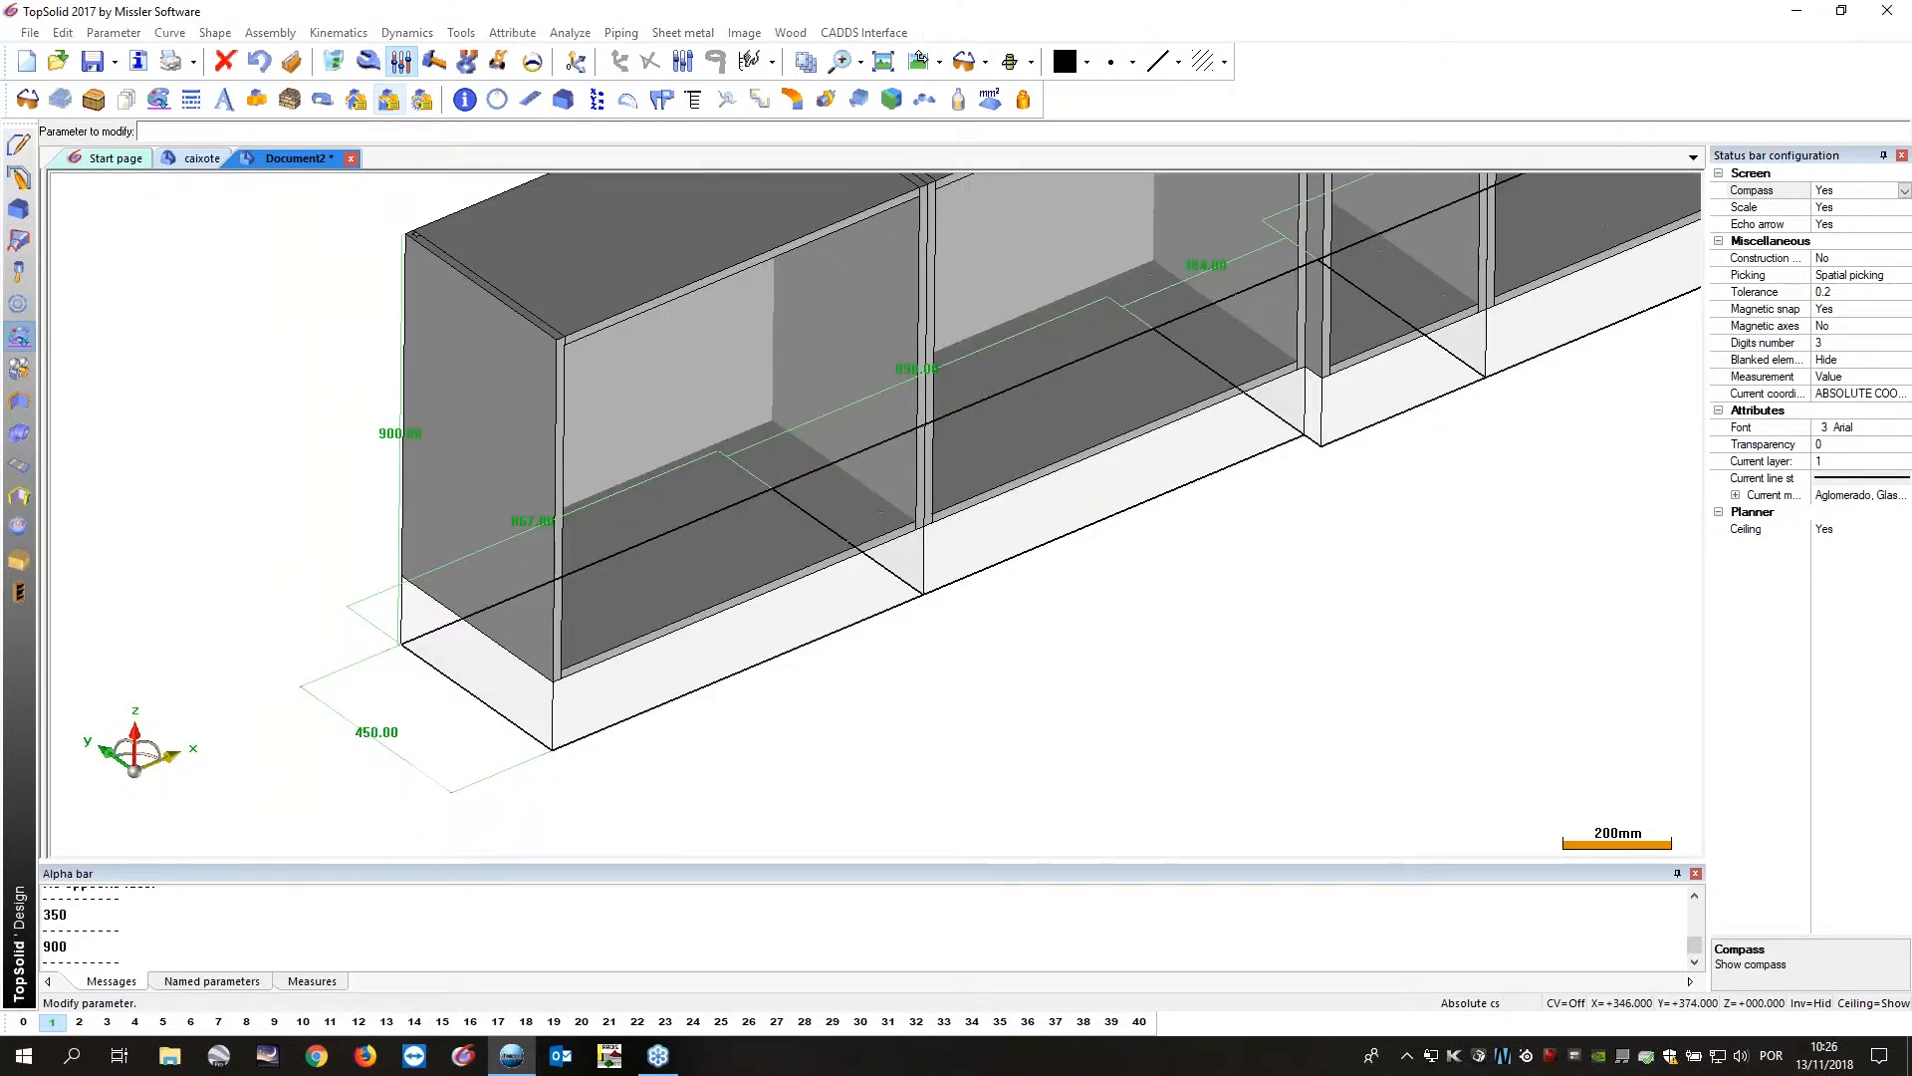
Set the row's depth to 600 mm and check the joints on the bottom panels.
left_click(376, 734)
type("600mm")
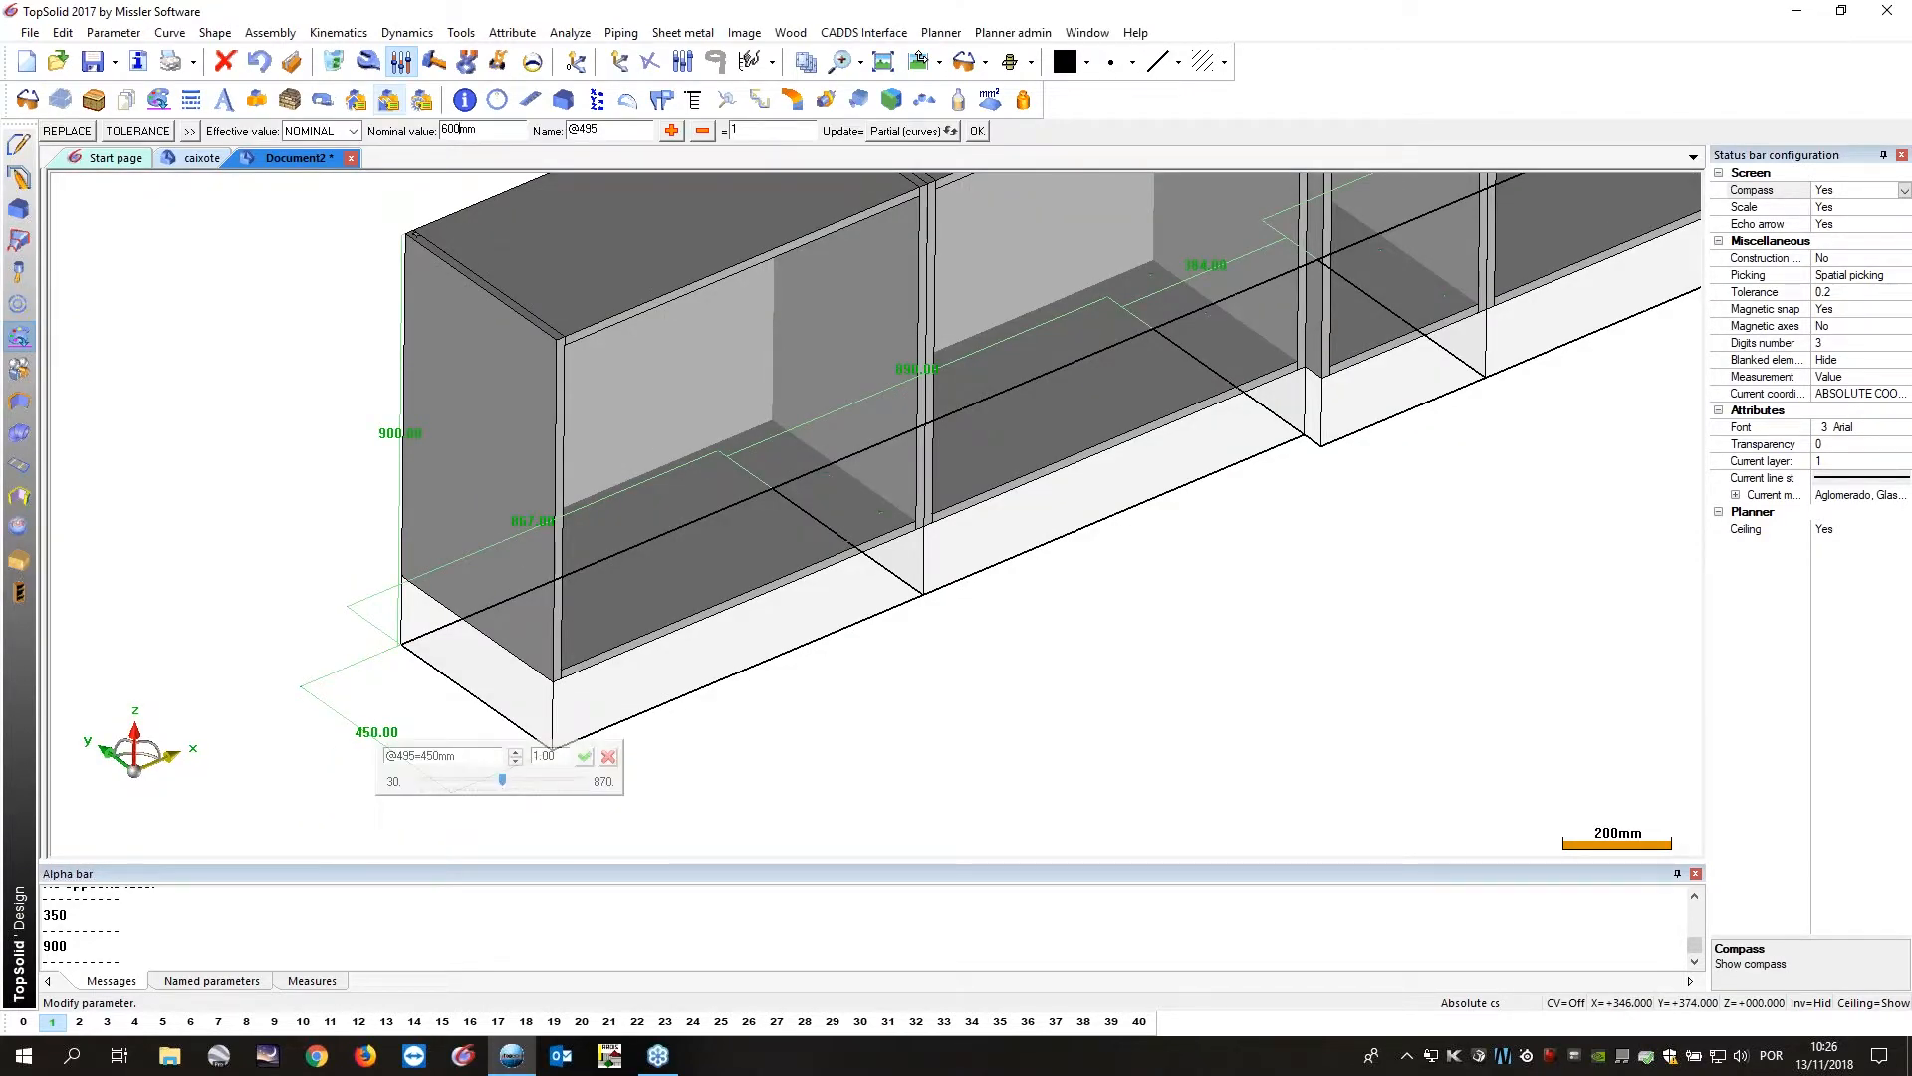
key("Return")
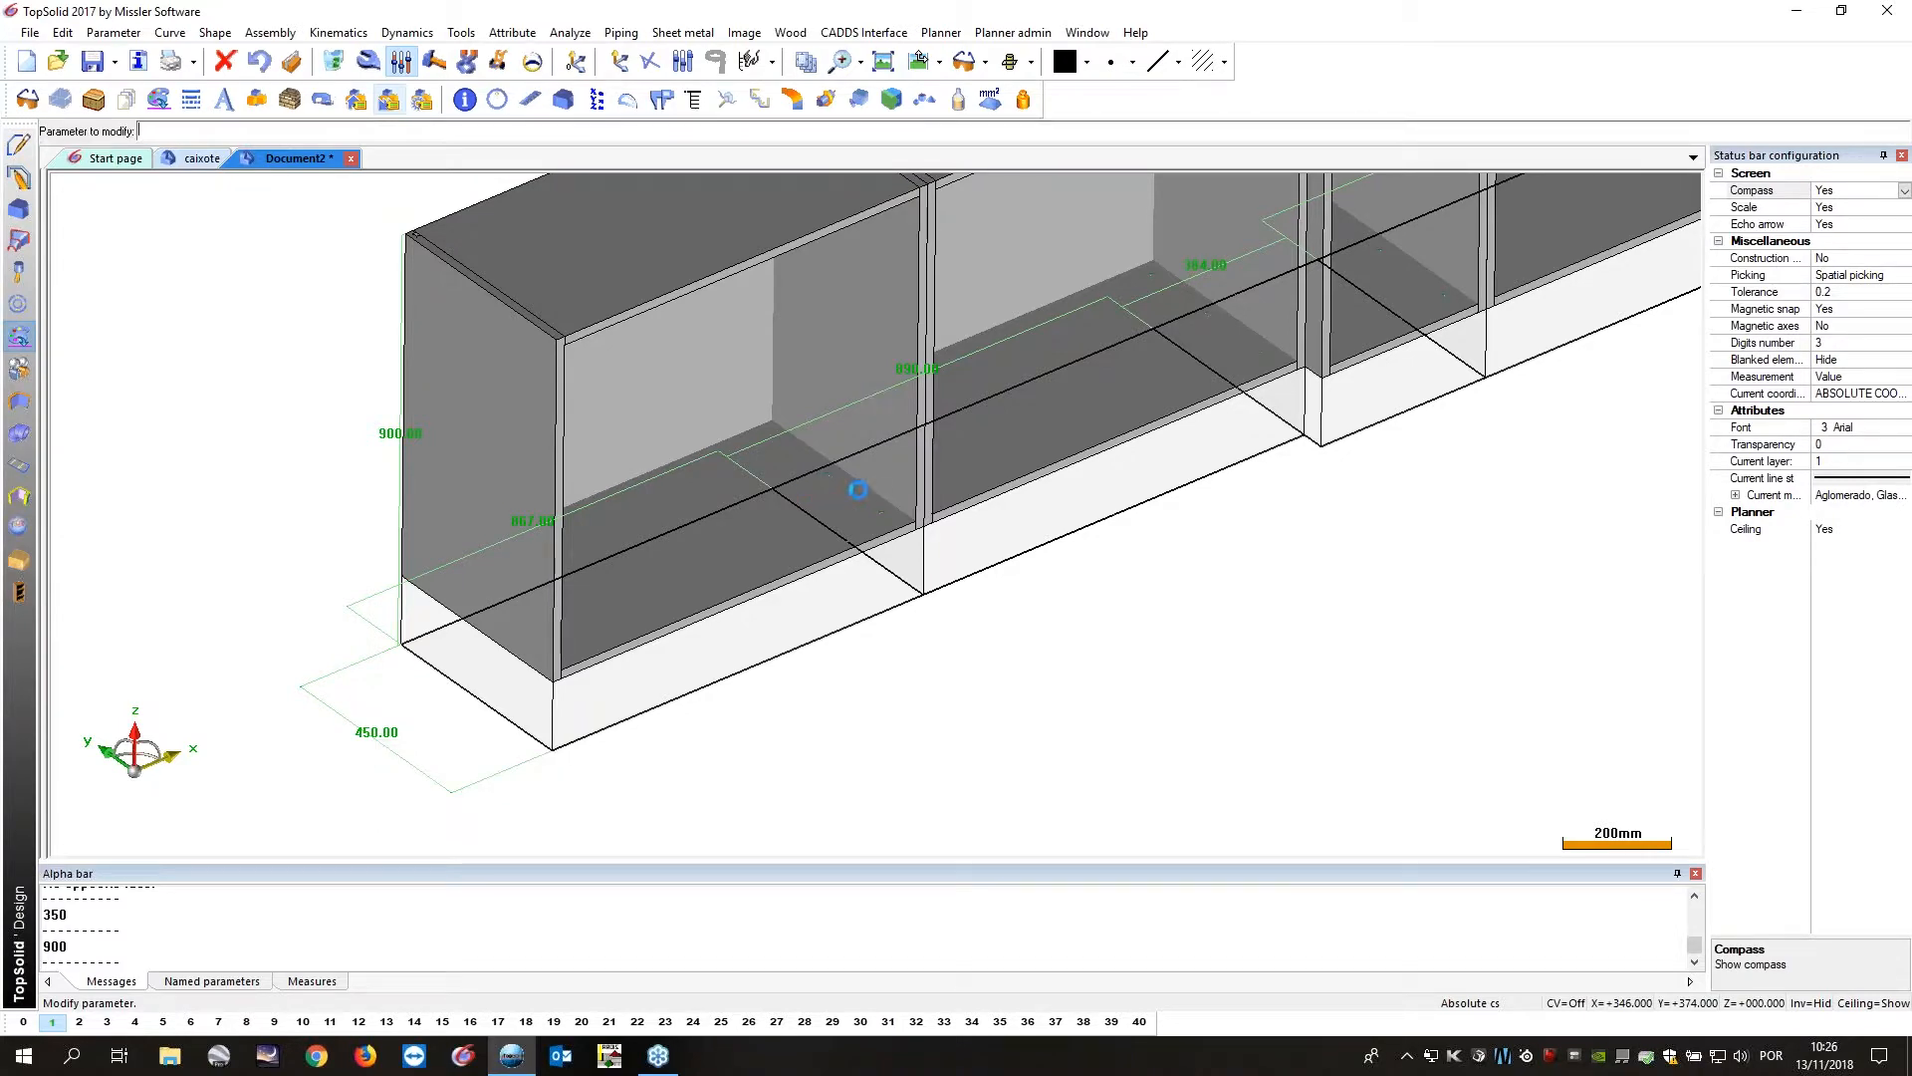
scroll(815, 480, "up", 10)
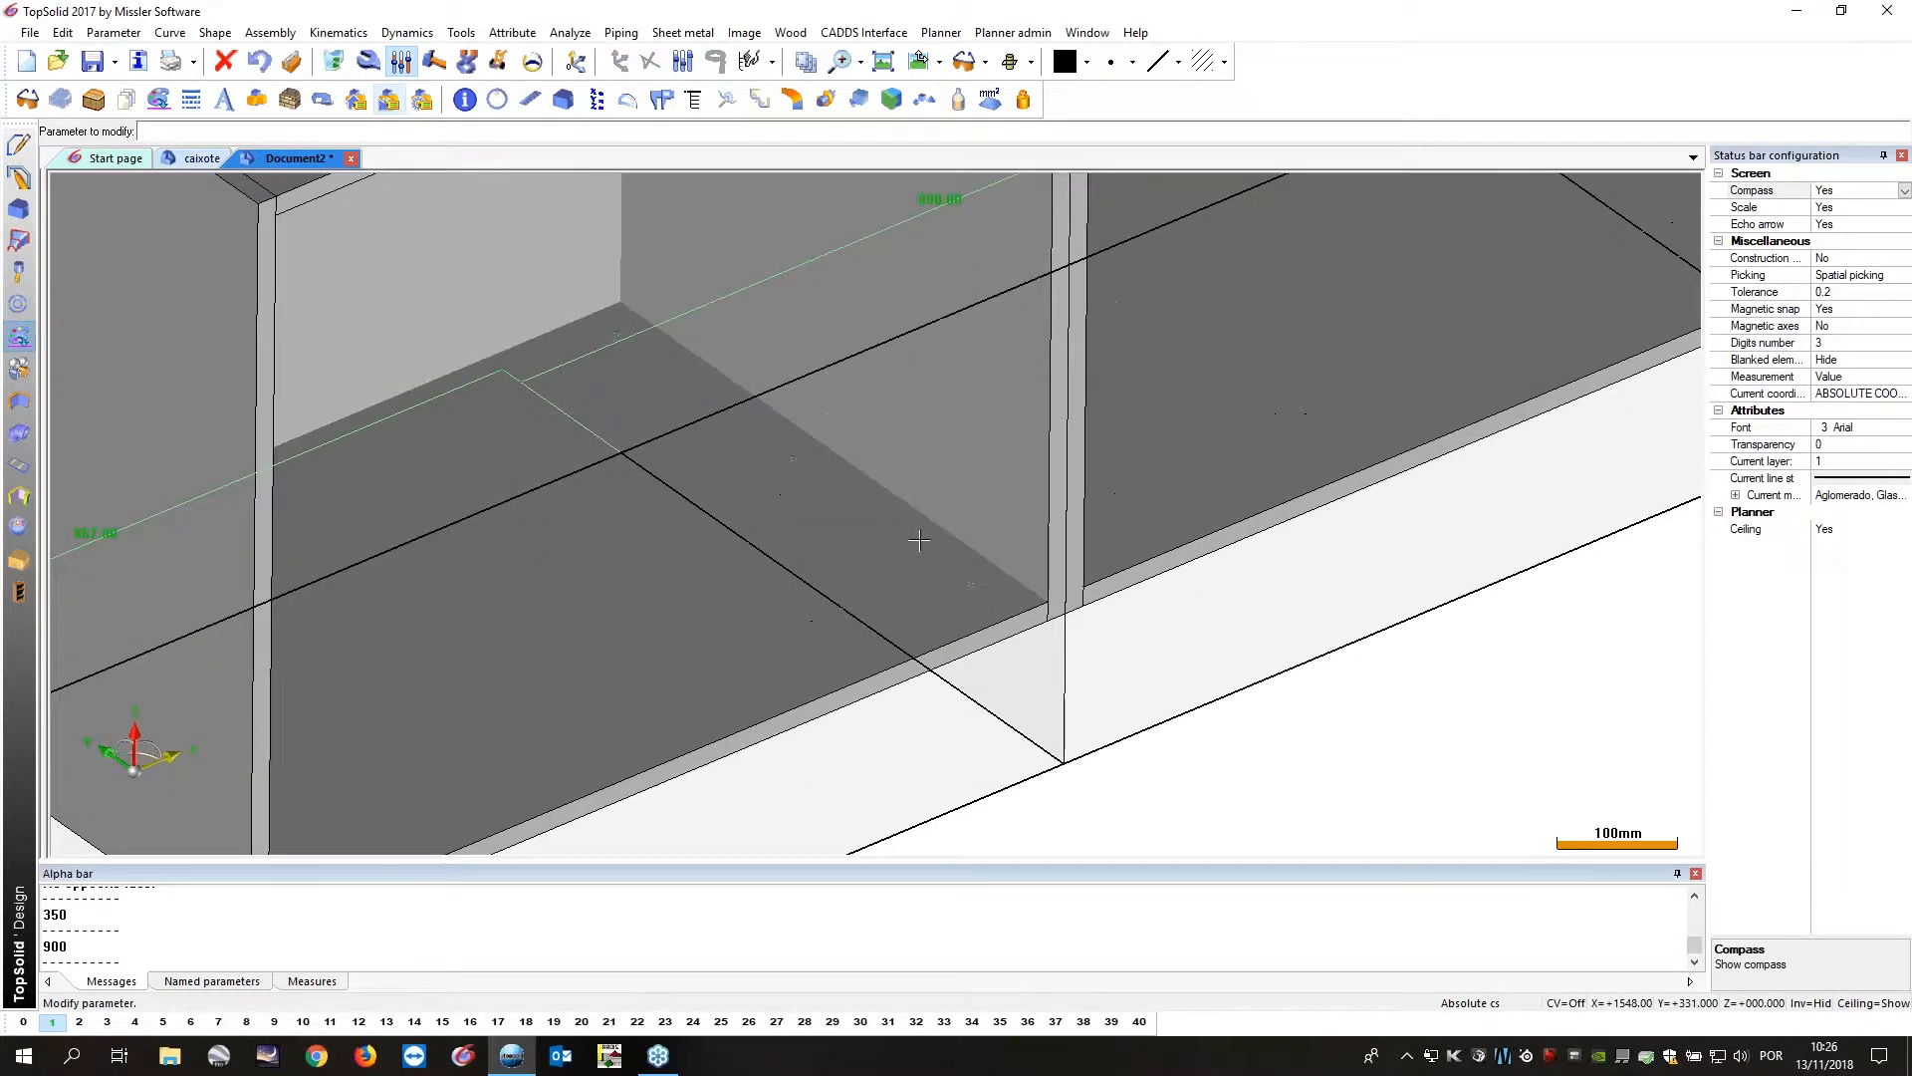
scroll(642, 313, "down", 10)
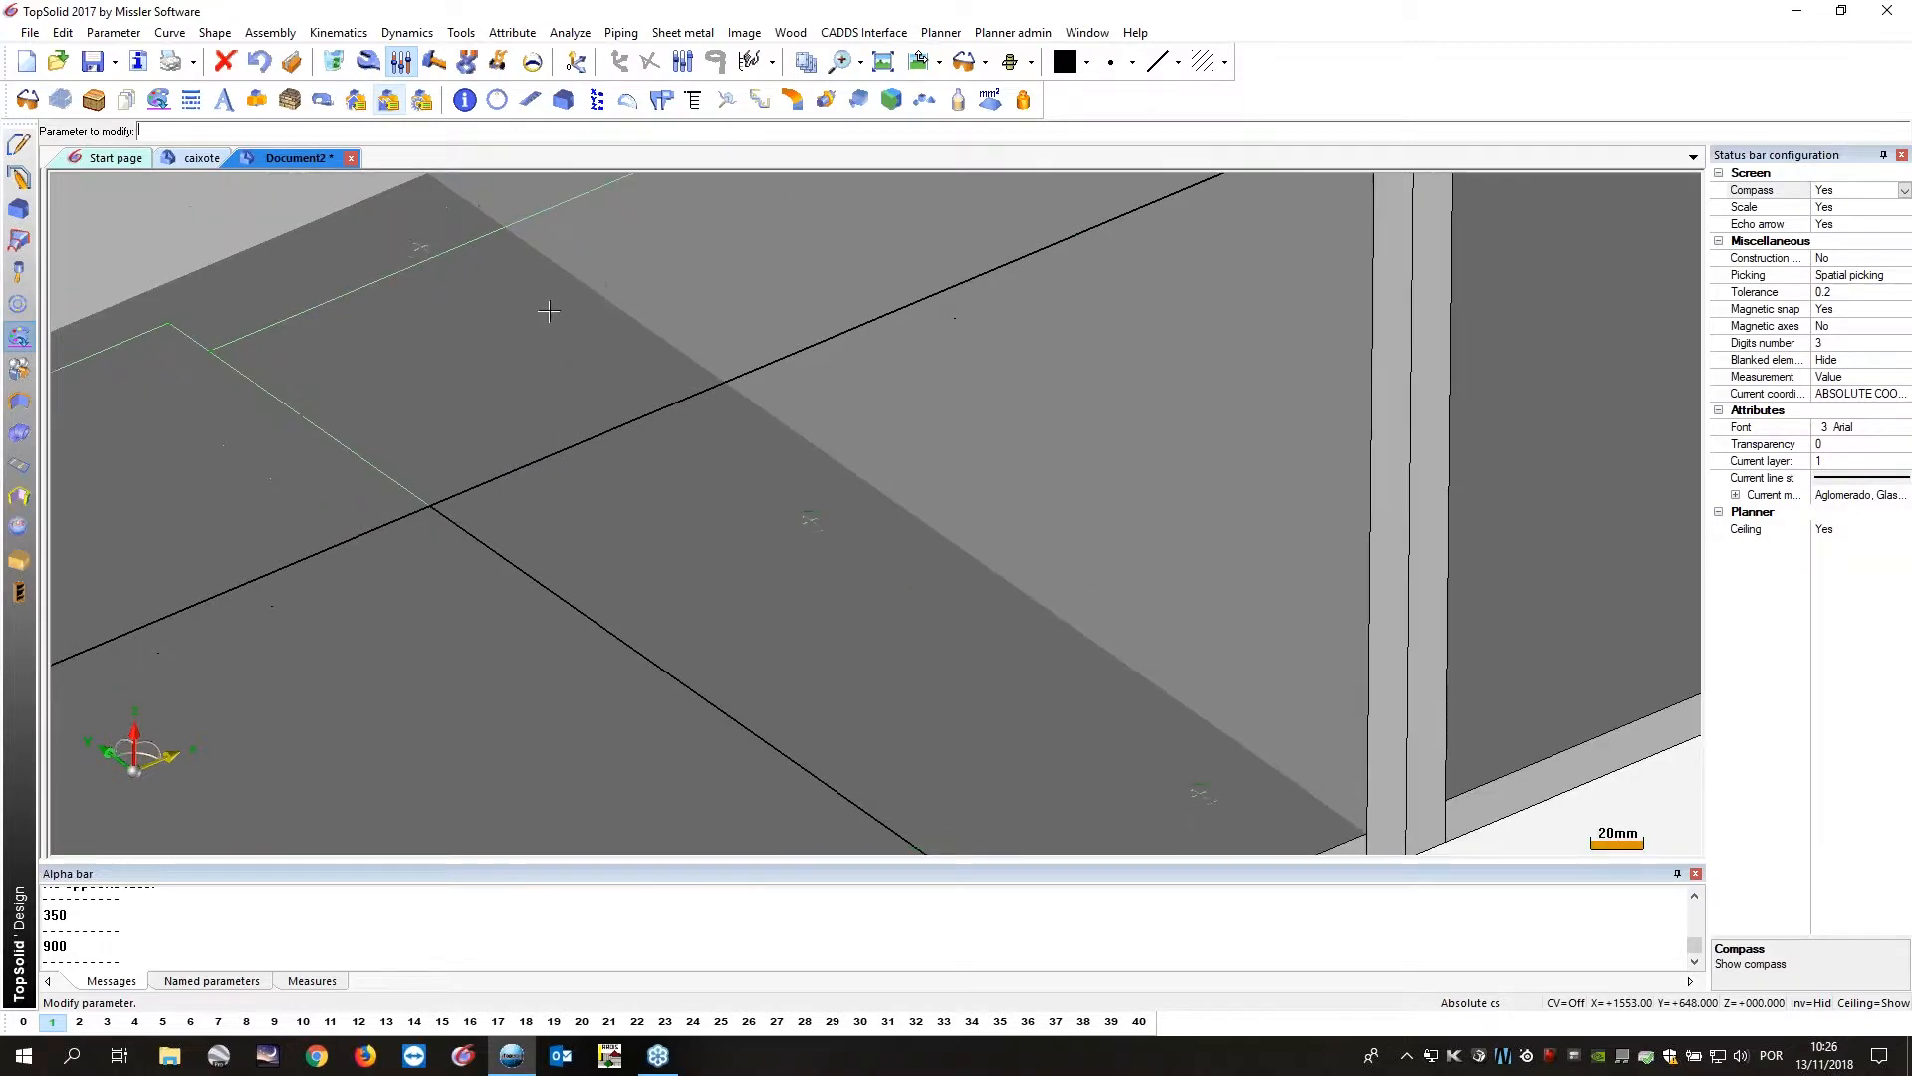
Set the row's depth to 650 mm and examine the bottom panel joints from another angle.
middle_click_drag(871, 653, 299, 629)
left_click(260, 635)
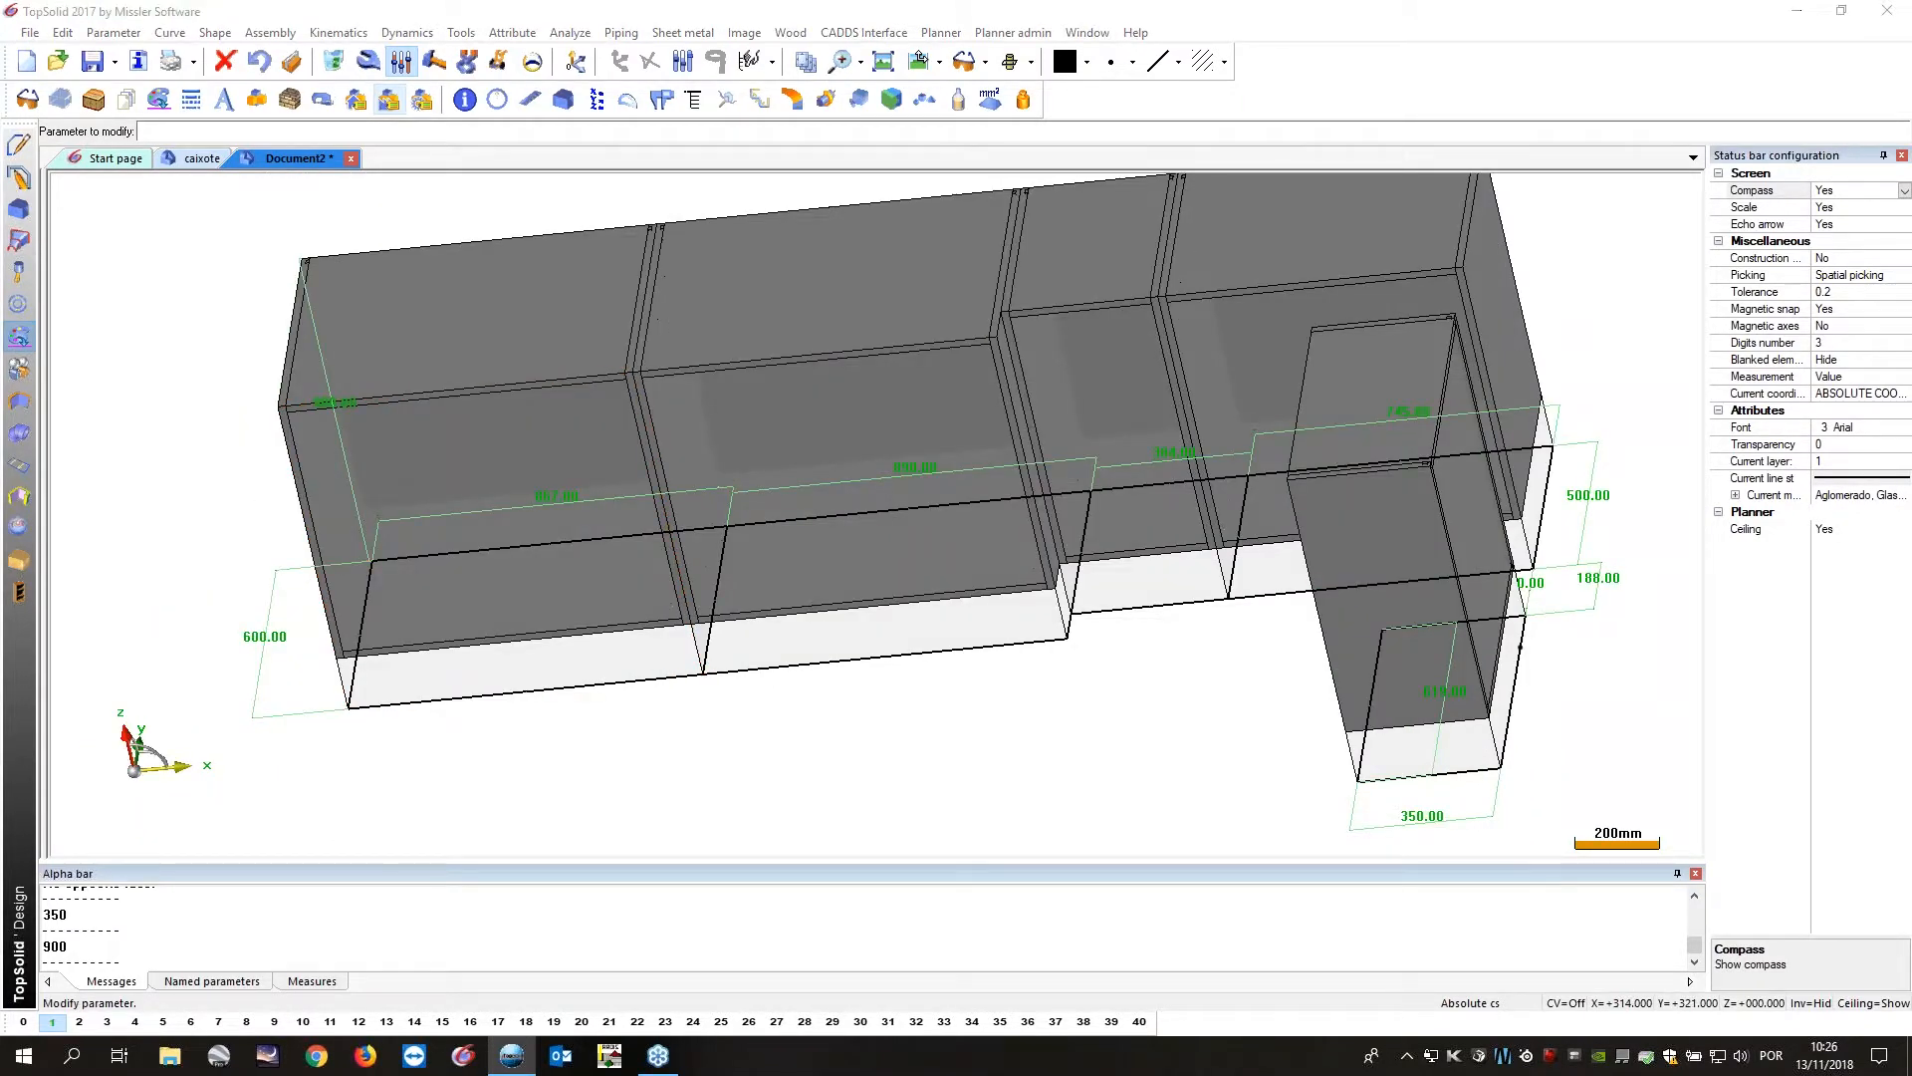
key("Return")
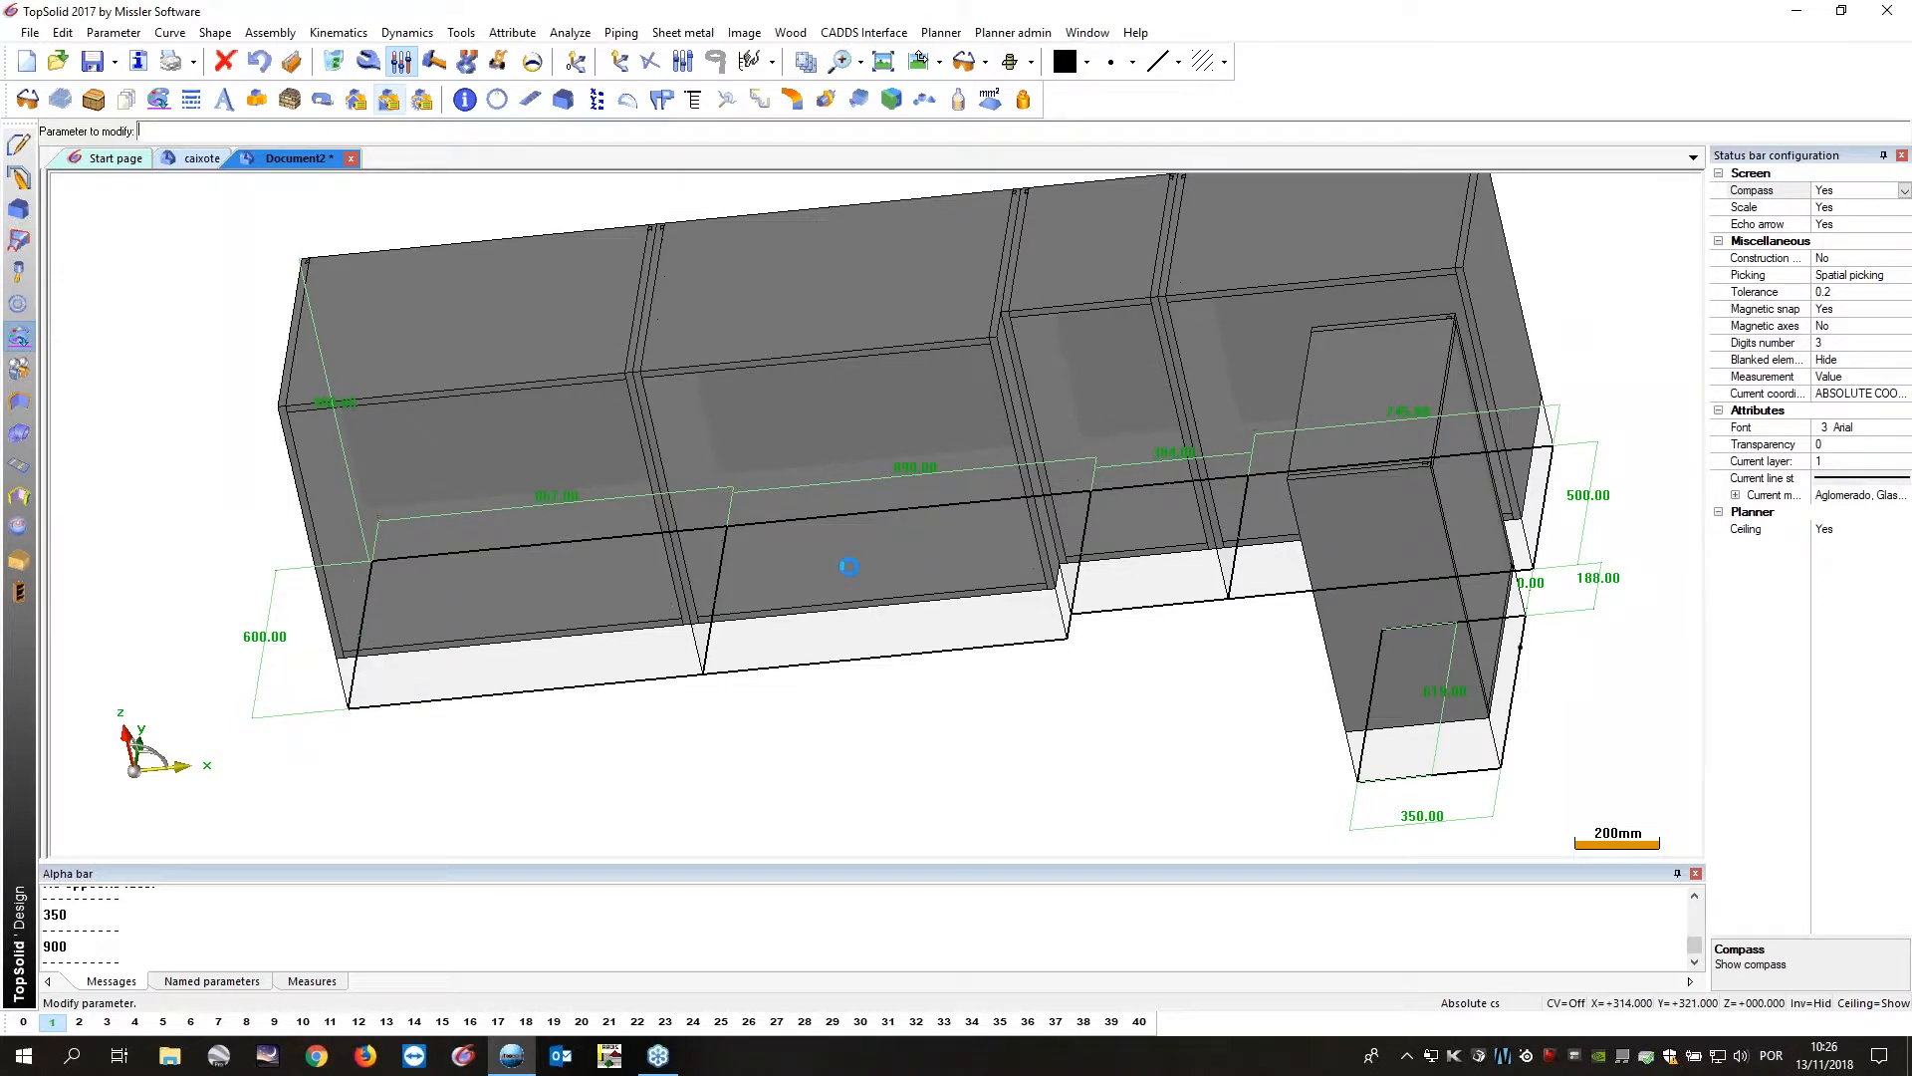
middle_click_drag(849, 567, 1063, 529)
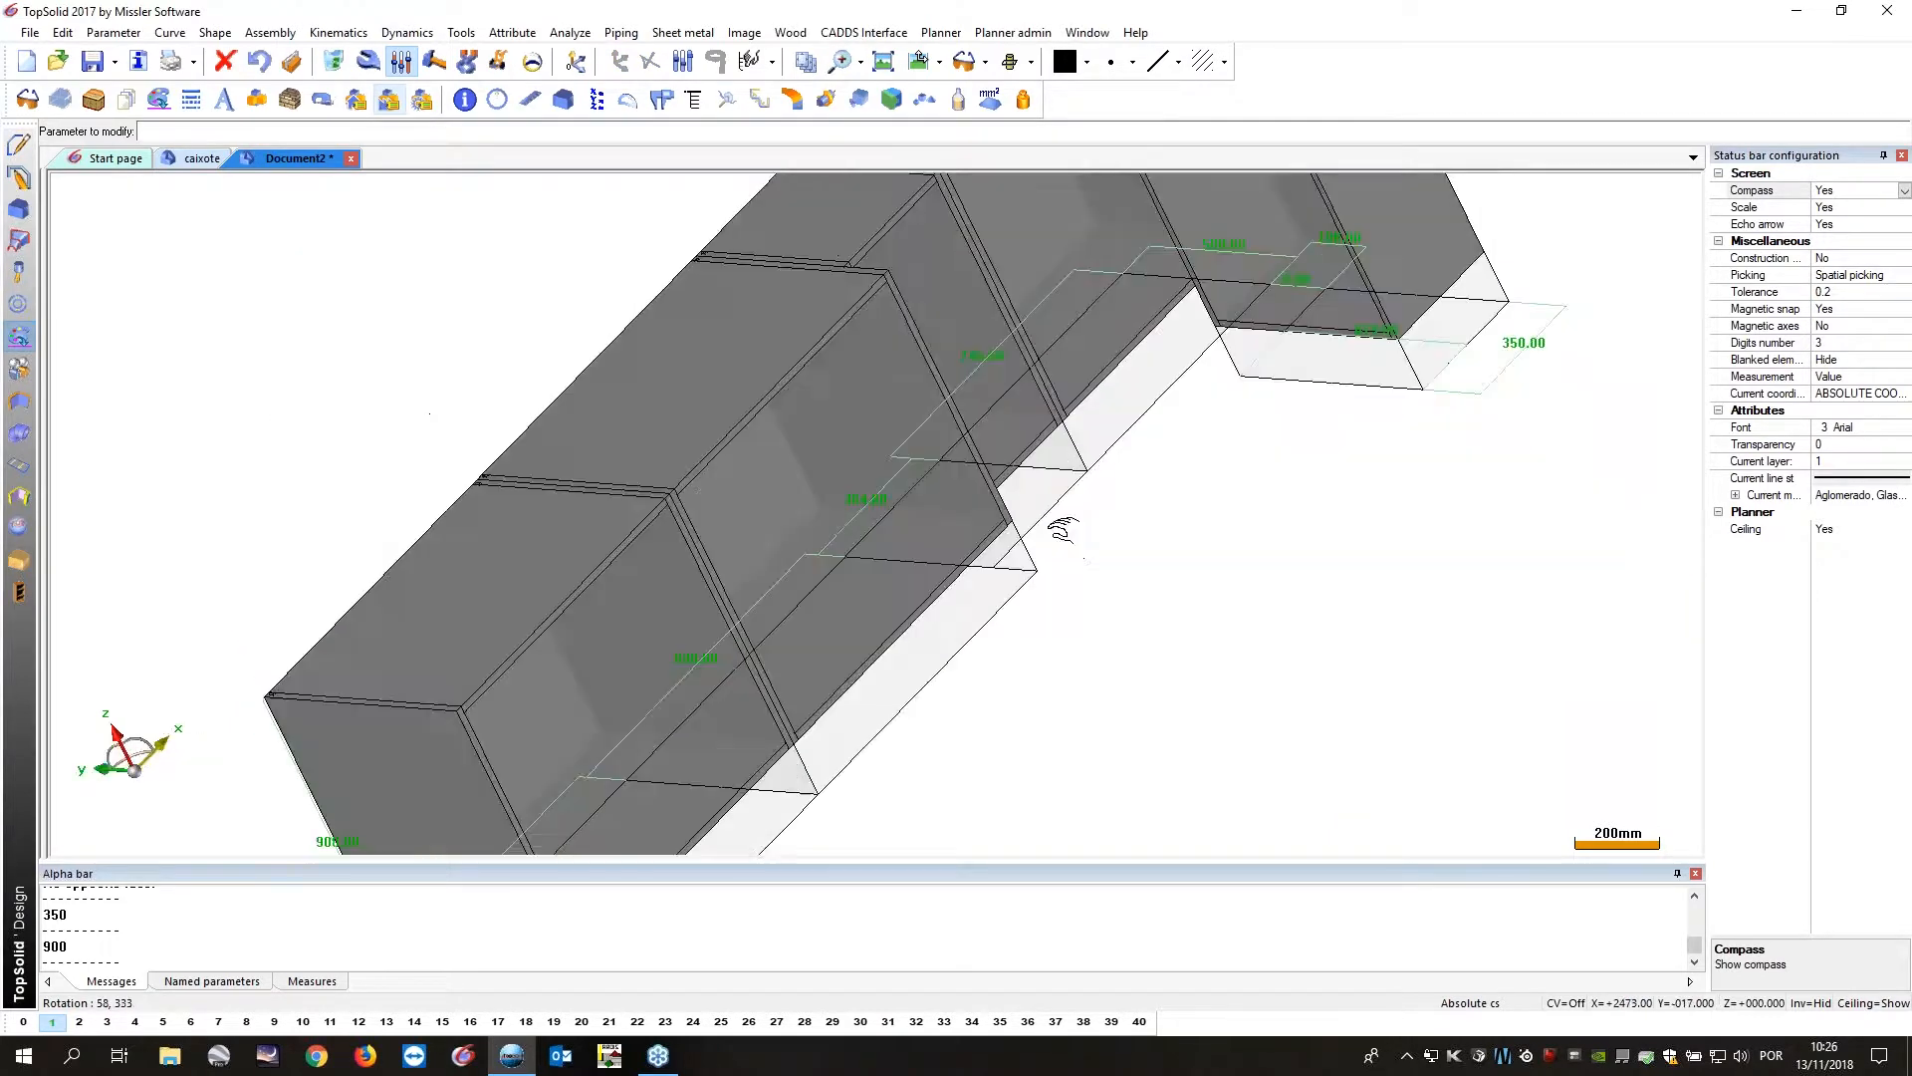
scroll(924, 578, "up", 5)
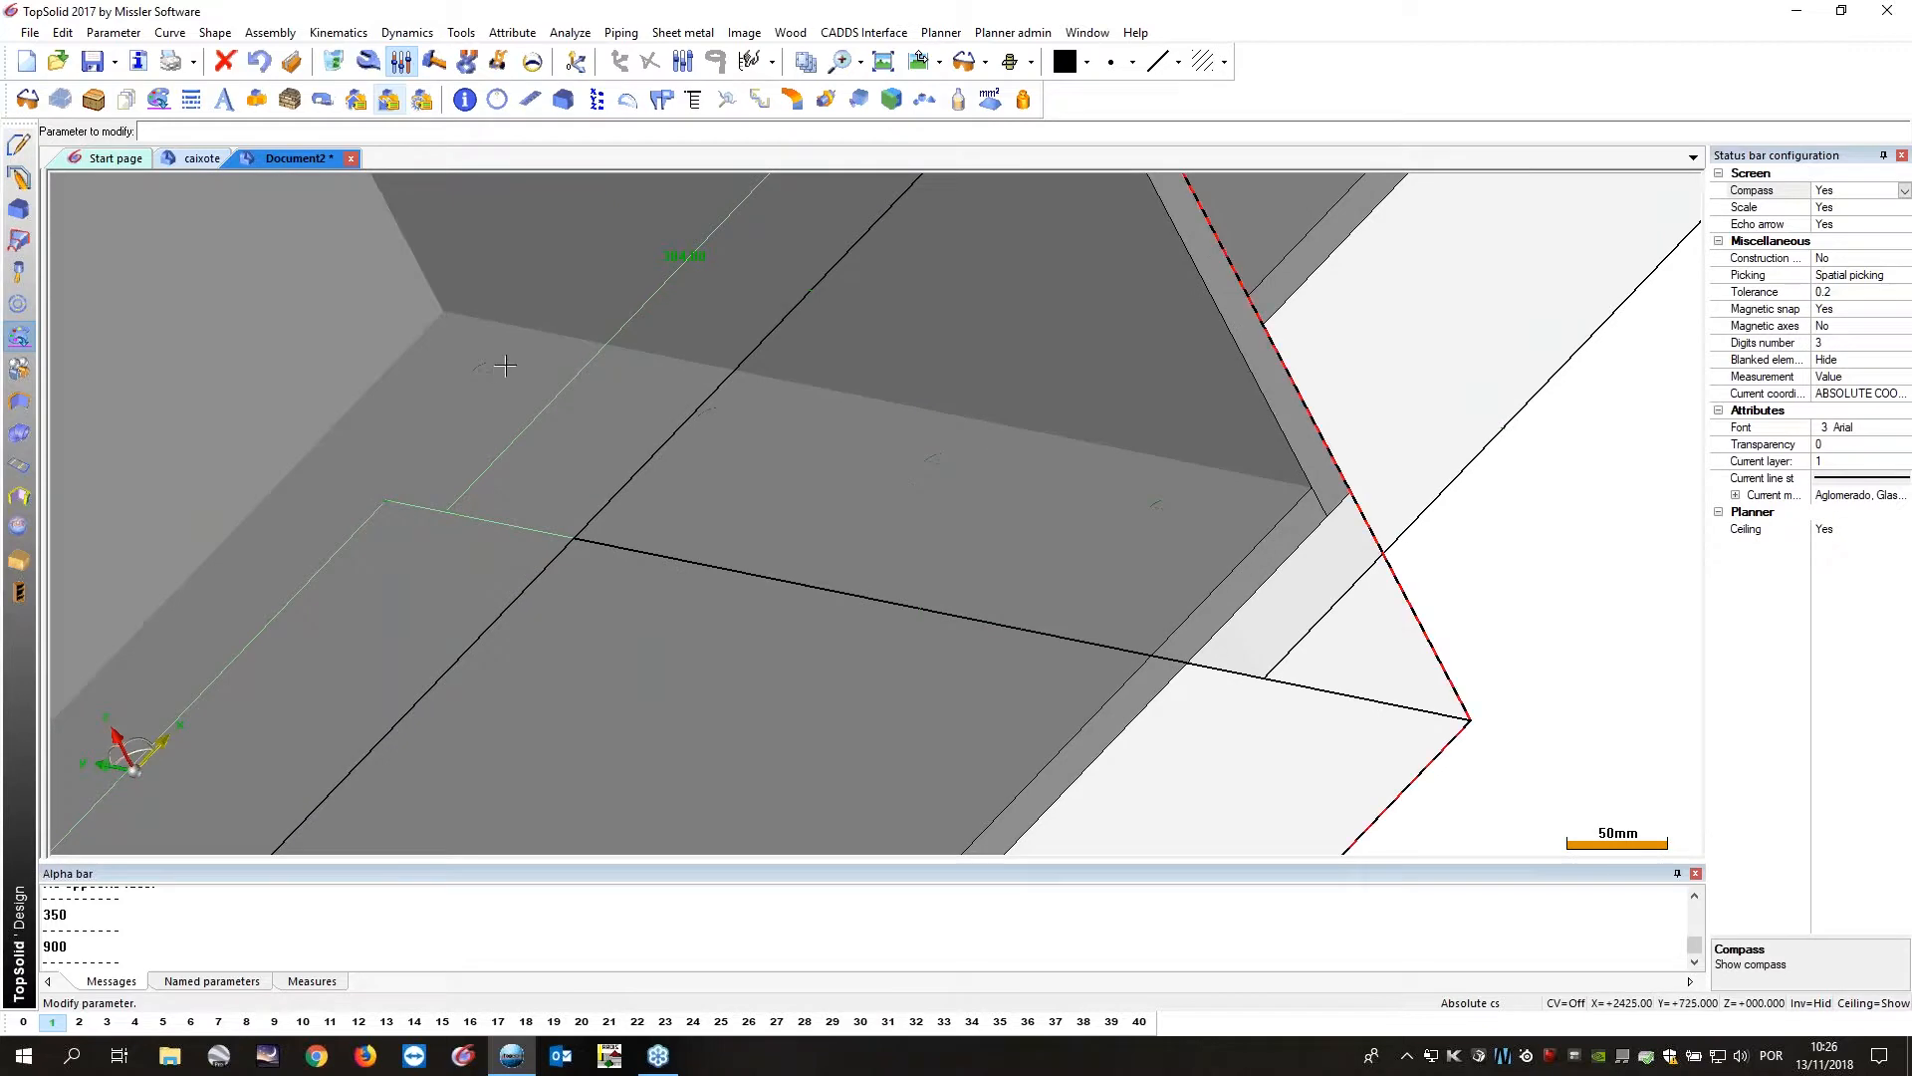
scroll(905, 486, "down", 5)
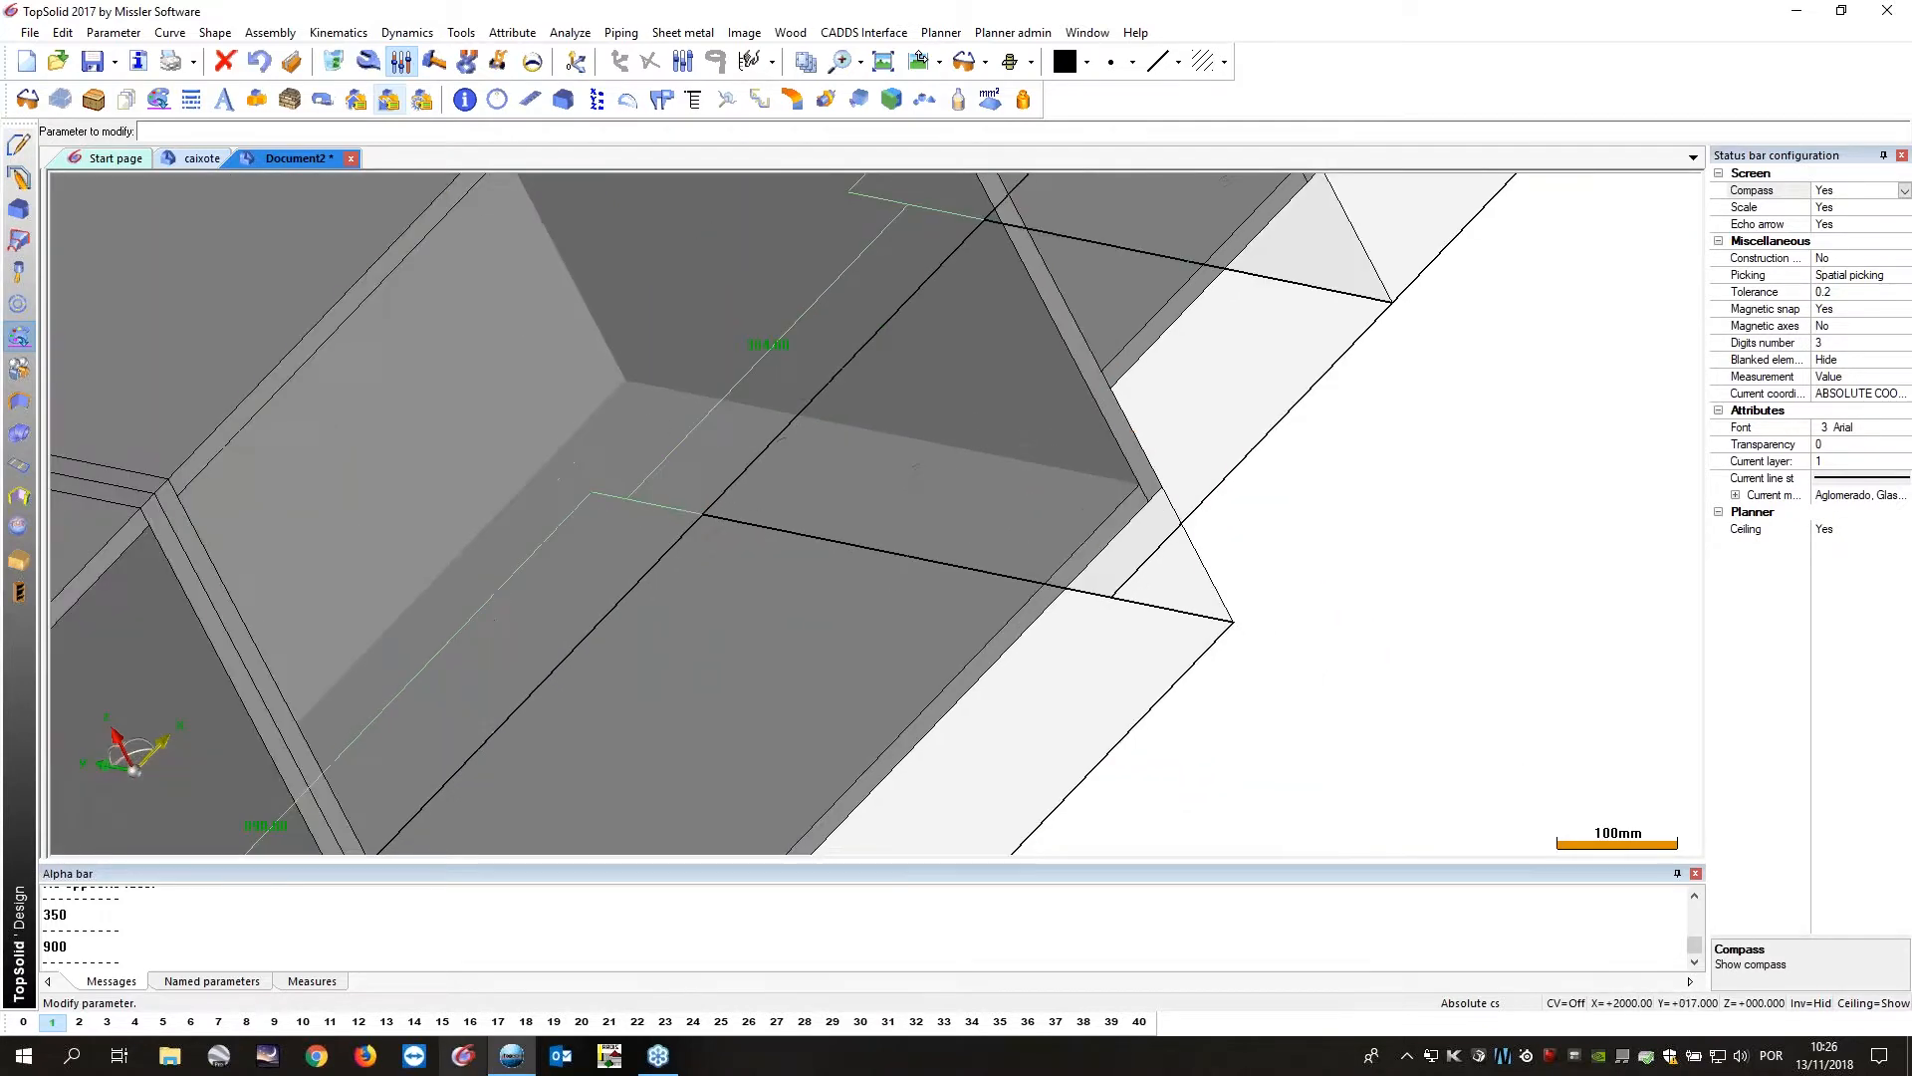
Move the transparent housing blocks onto layer 0 and inspect the joint holes in the cabinets' bottom panels.
right_click(24, 1023)
left_click(661, 818)
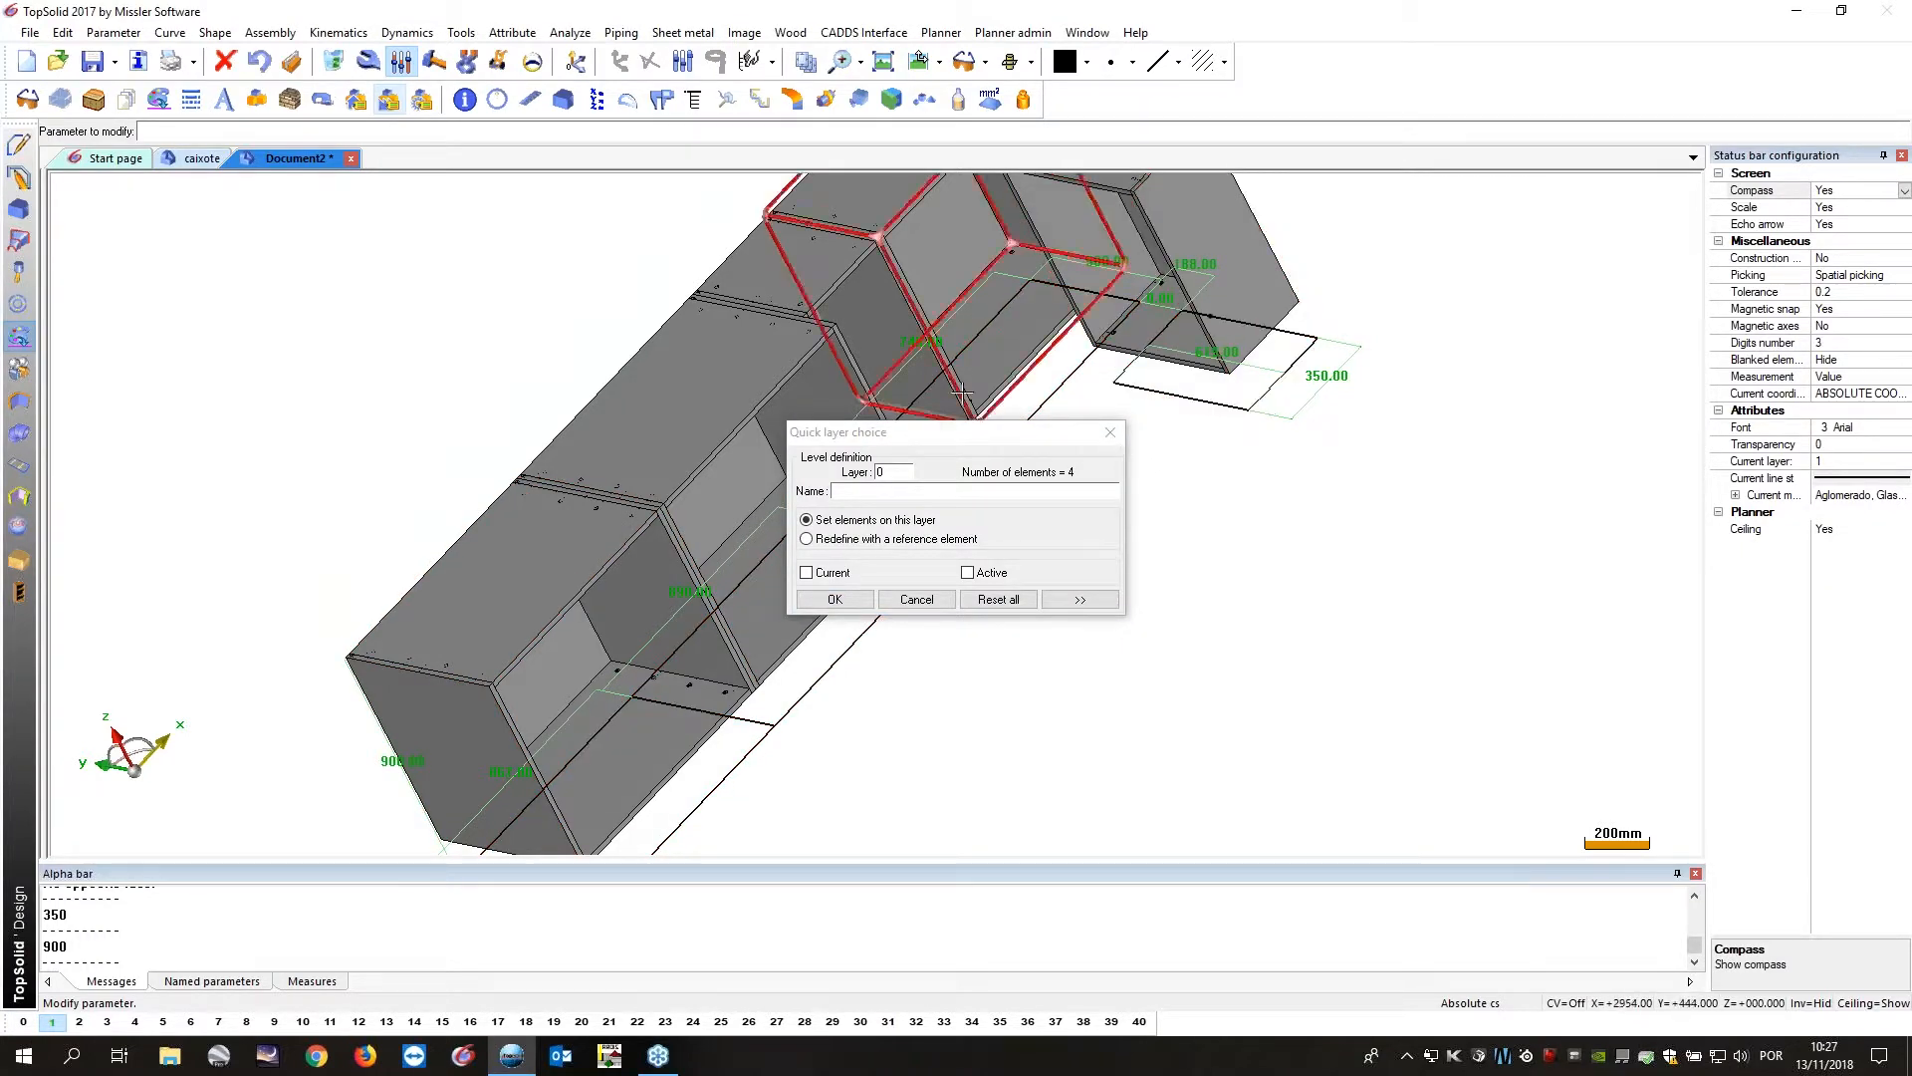
left_click(958, 468)
middle_click_drag(958, 468, 943, 728)
scroll(795, 484, "up", 5)
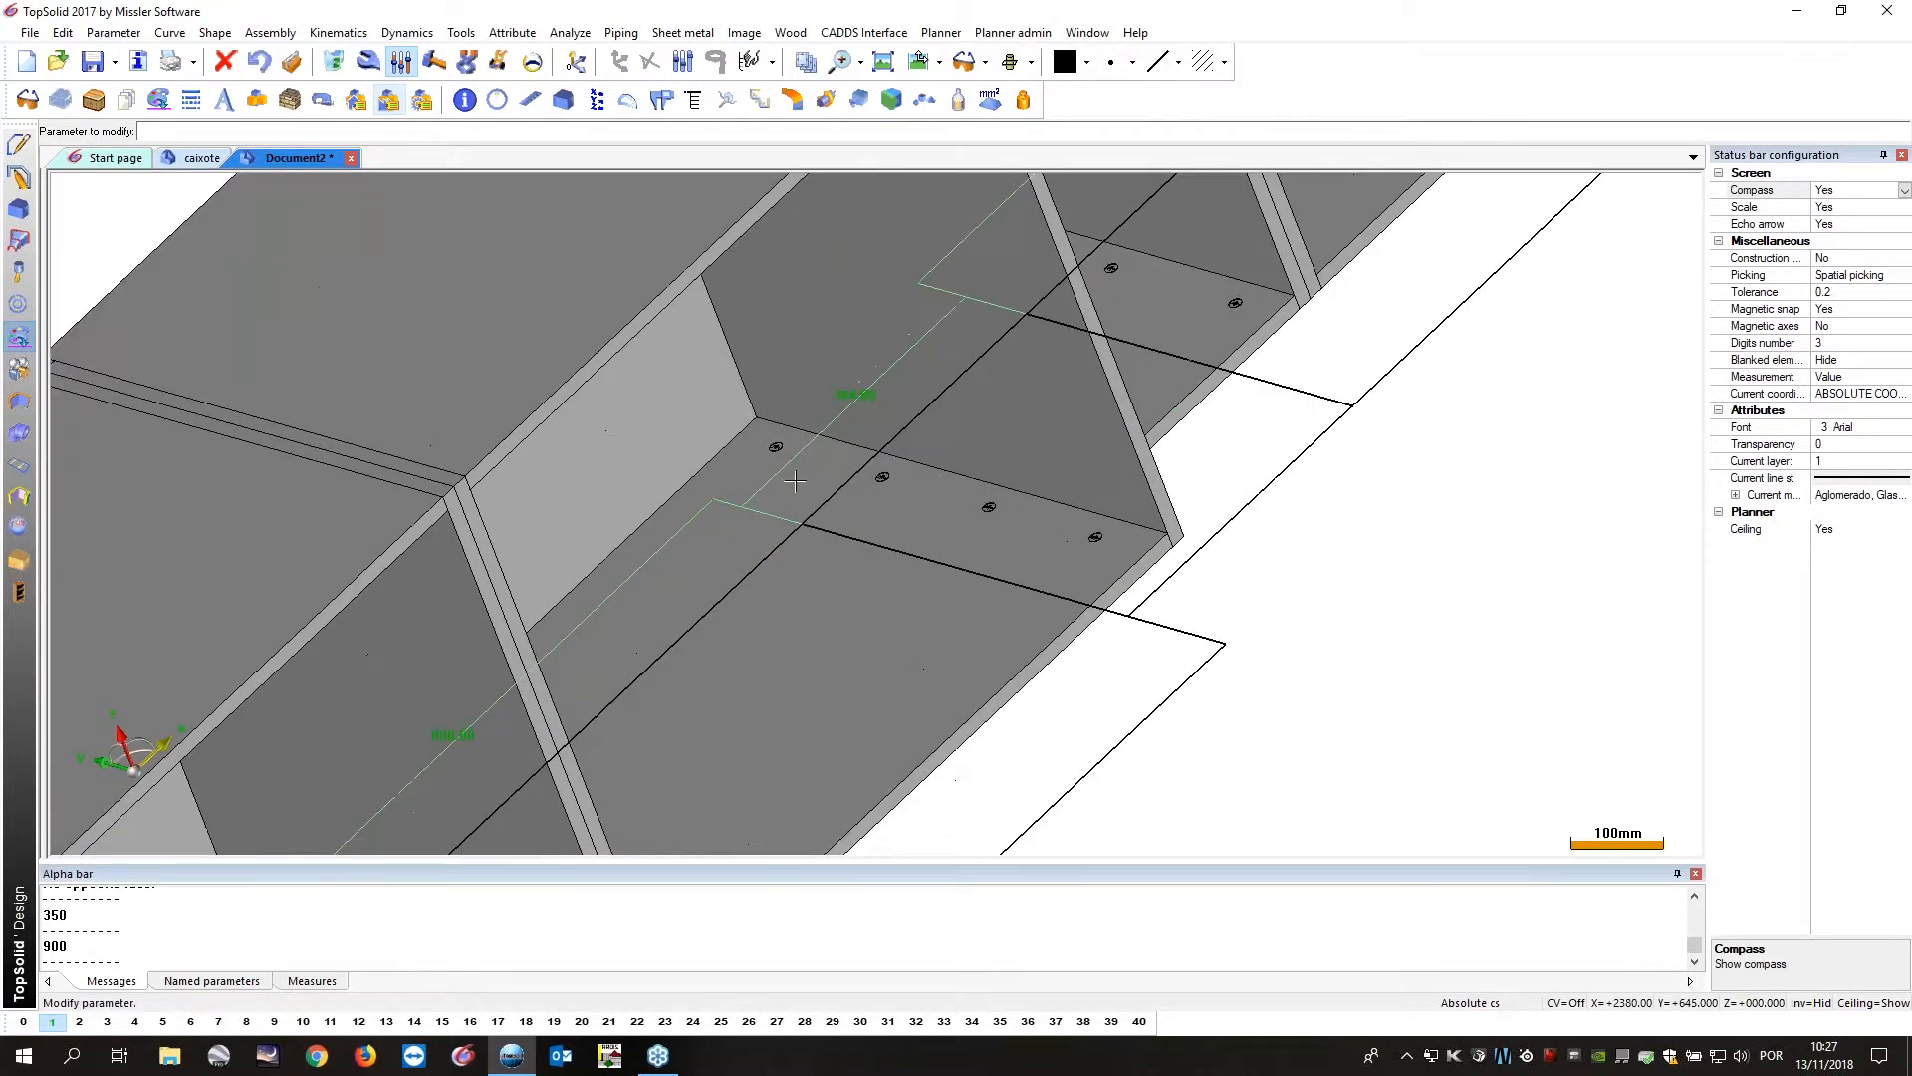
scroll(795, 484, "down", 5)
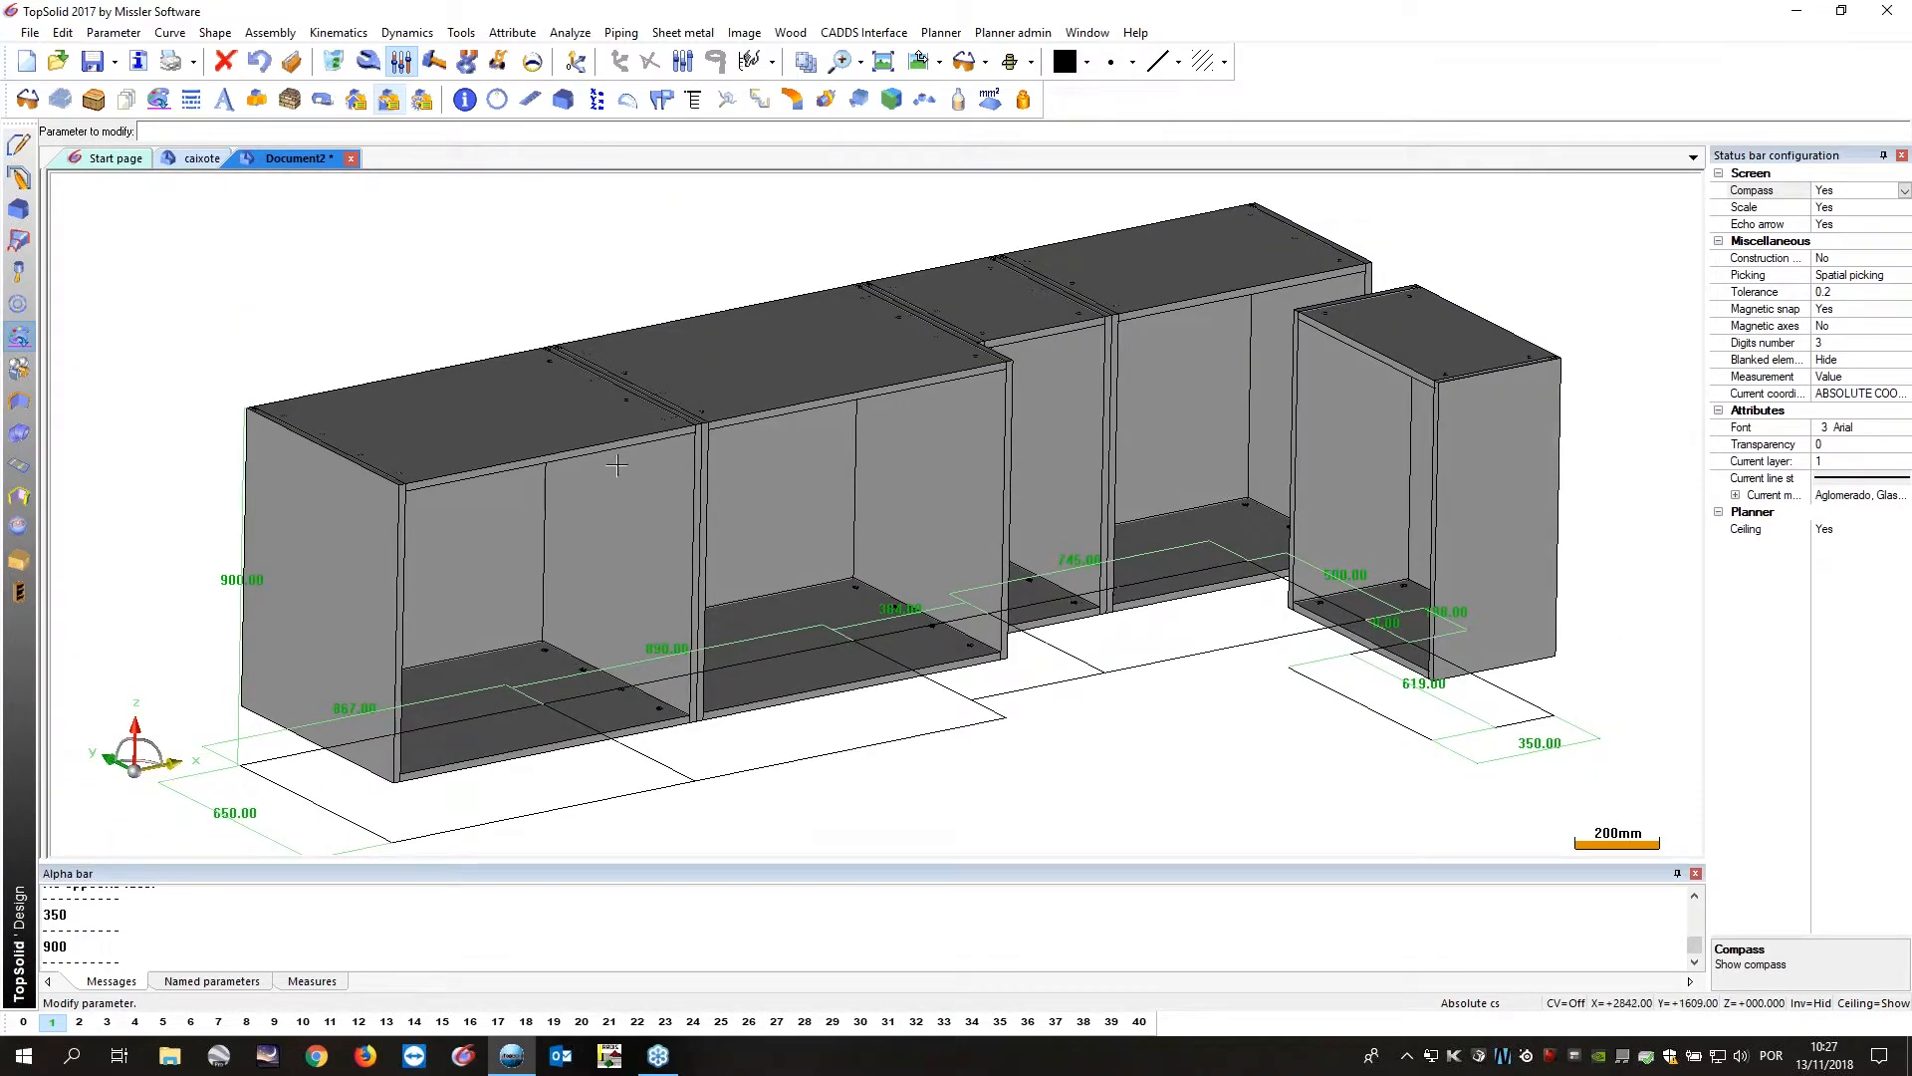
Switch to the wood tools and go through the Tenon, Moulding and Edge shape commands near the first cabinet's upper front edge.
left_click(18, 562)
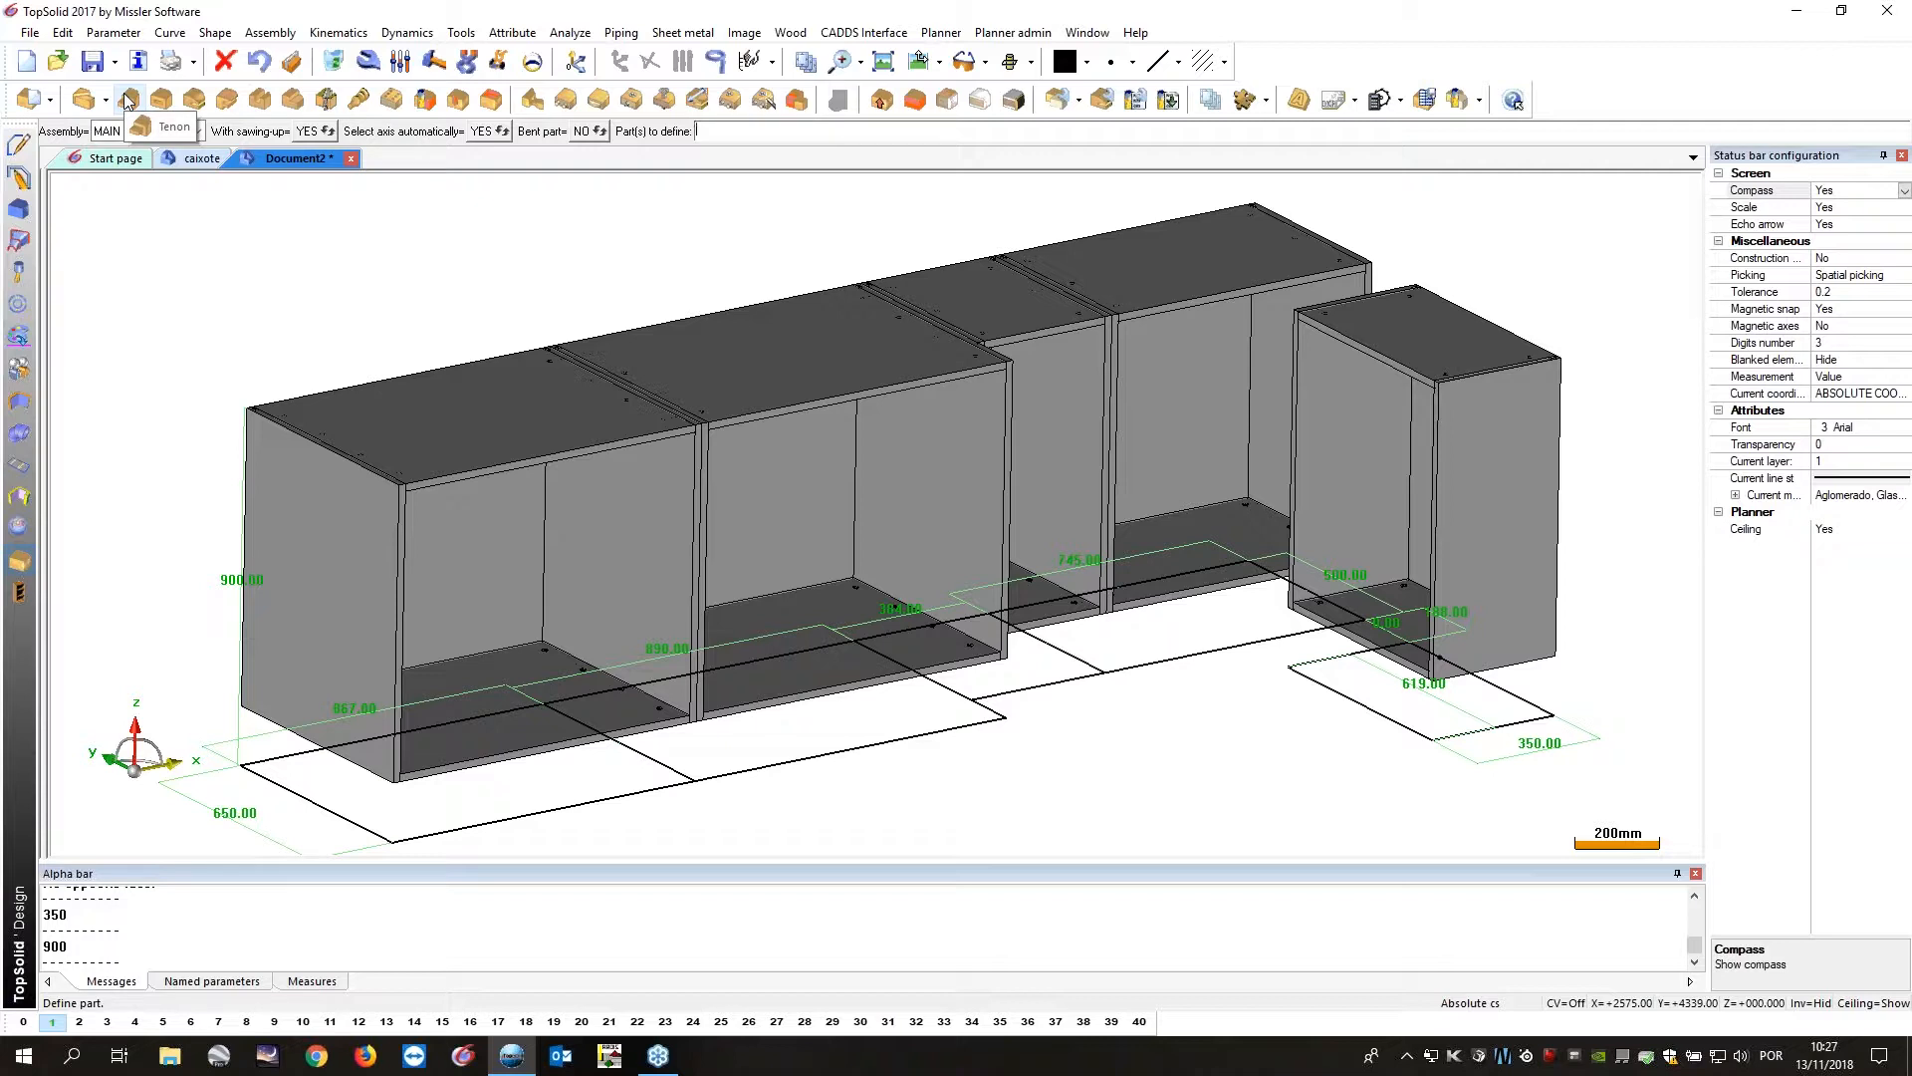
left_click(105, 100)
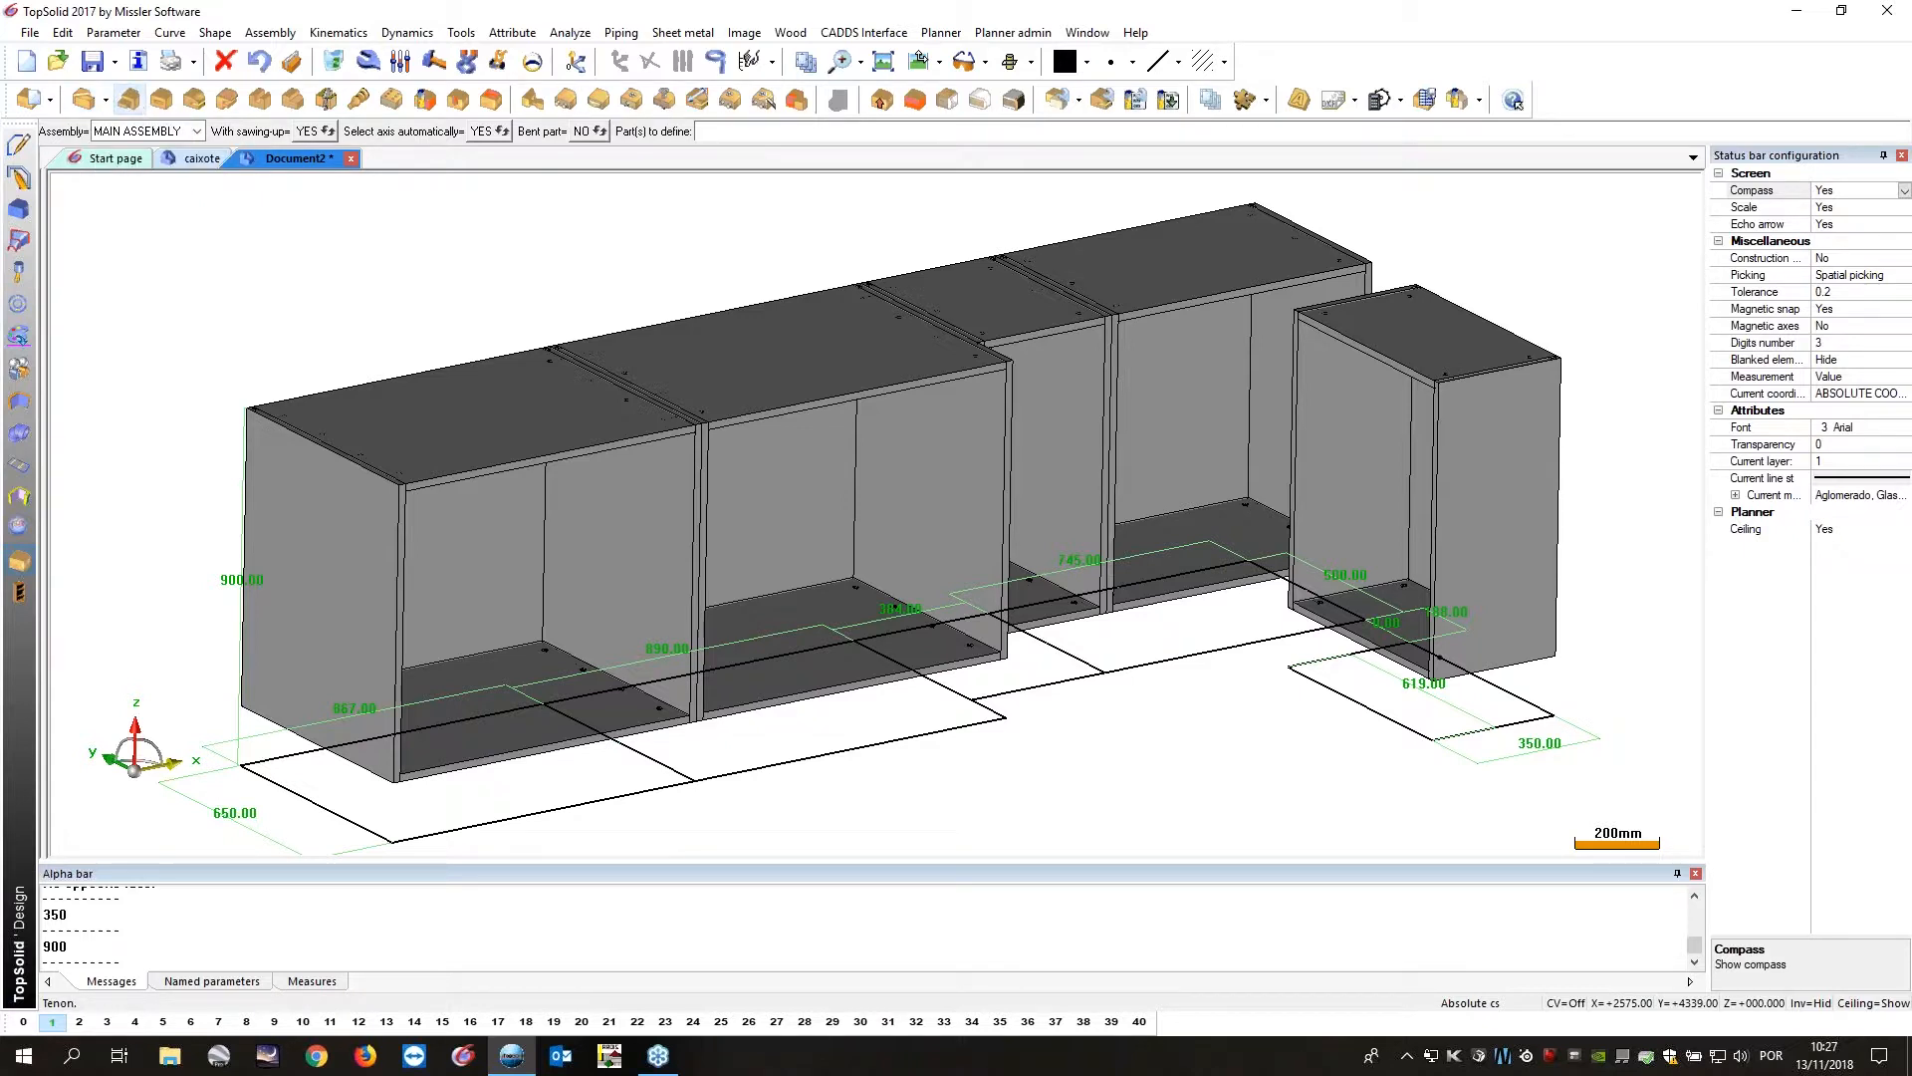
left_click(129, 99)
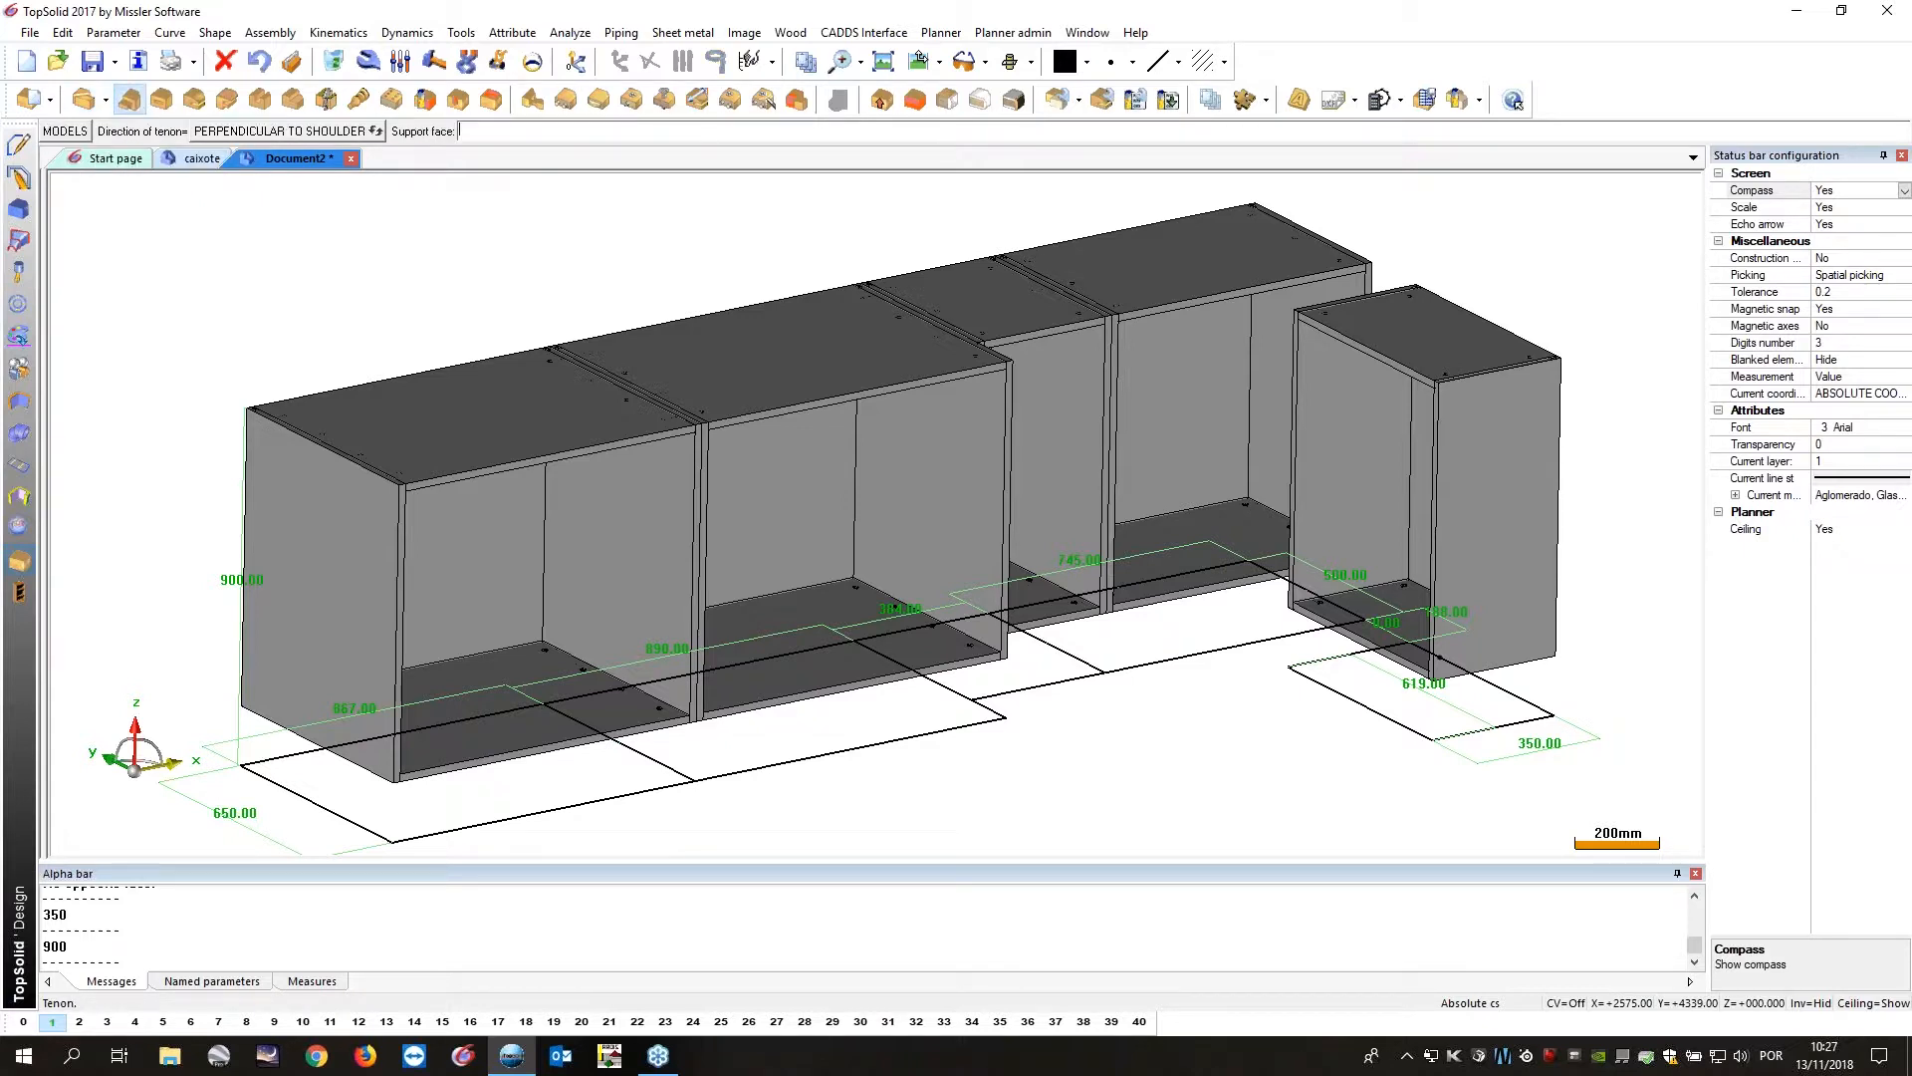
left_click(164, 104)
left_click(194, 102)
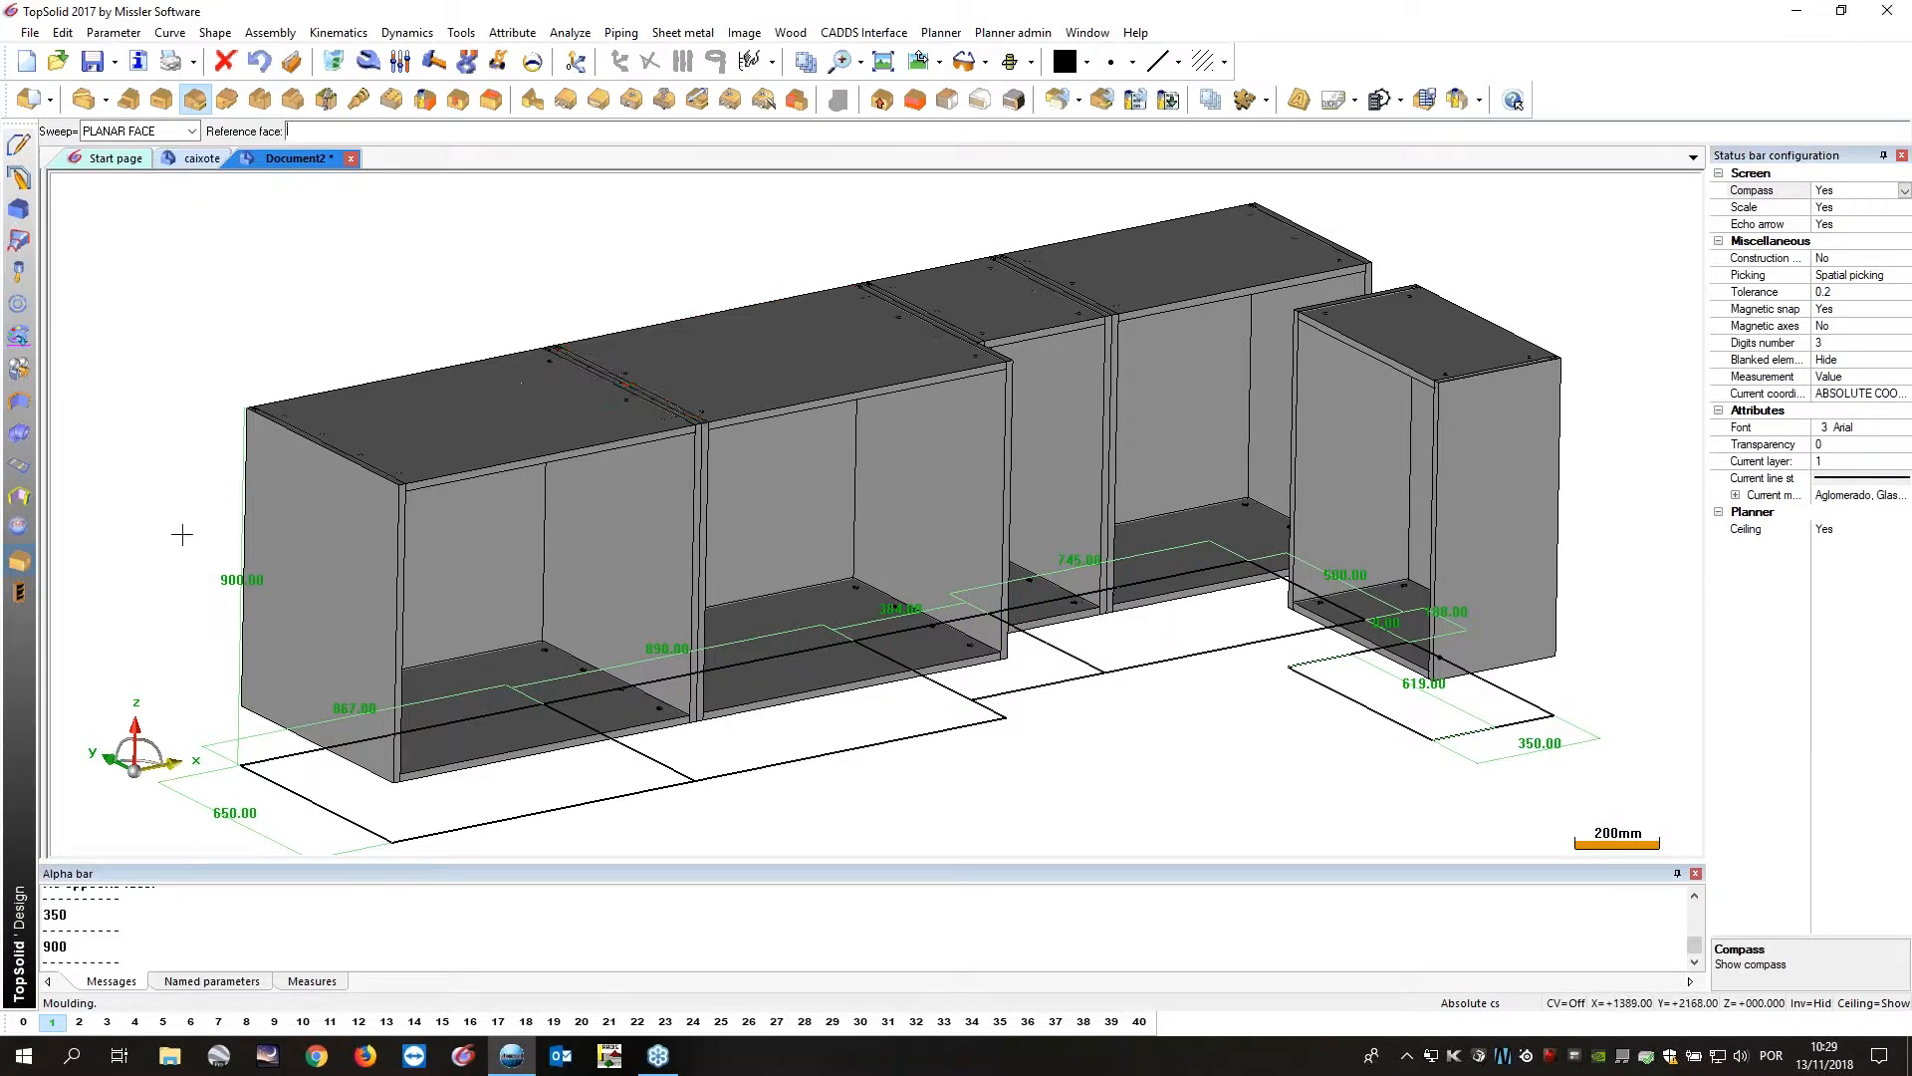
scroll(993, 487, "up", 2)
scroll(993, 486, "down", 3)
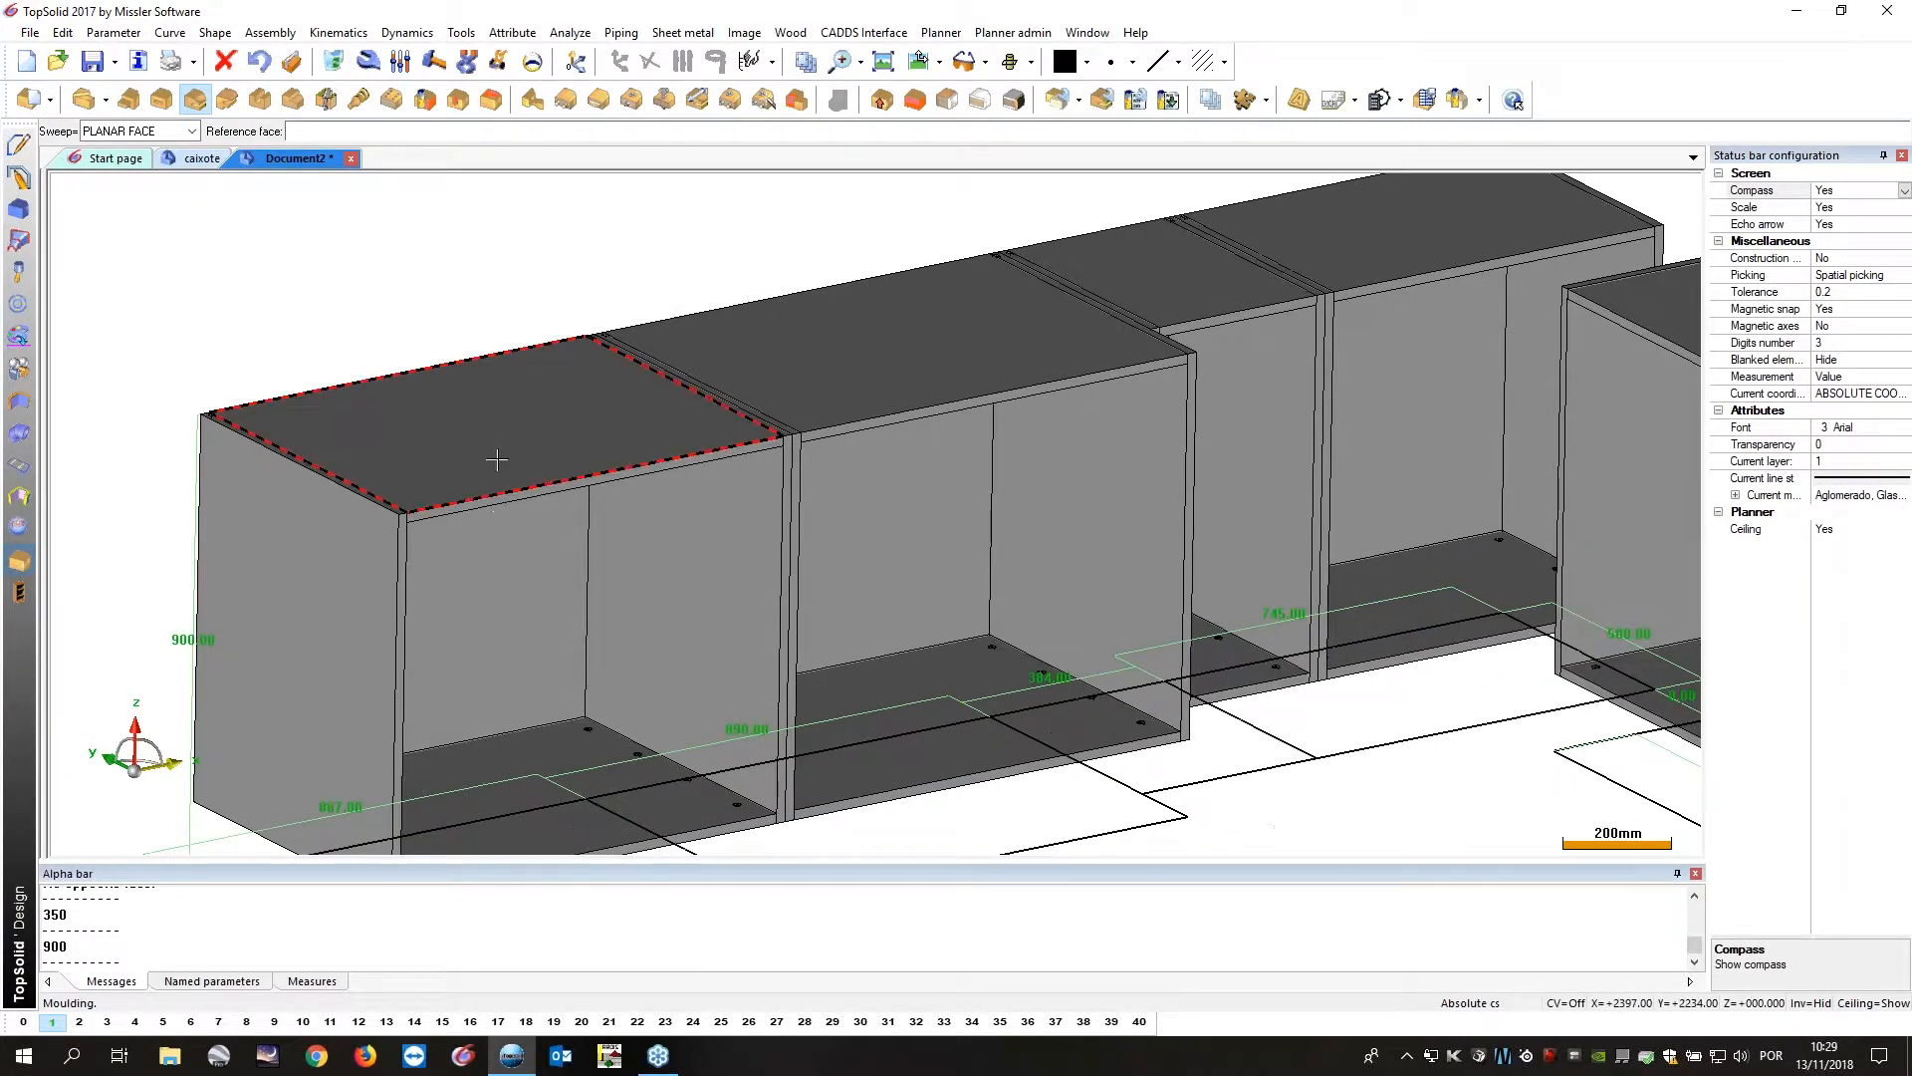
scroll(547, 418, "up", 3)
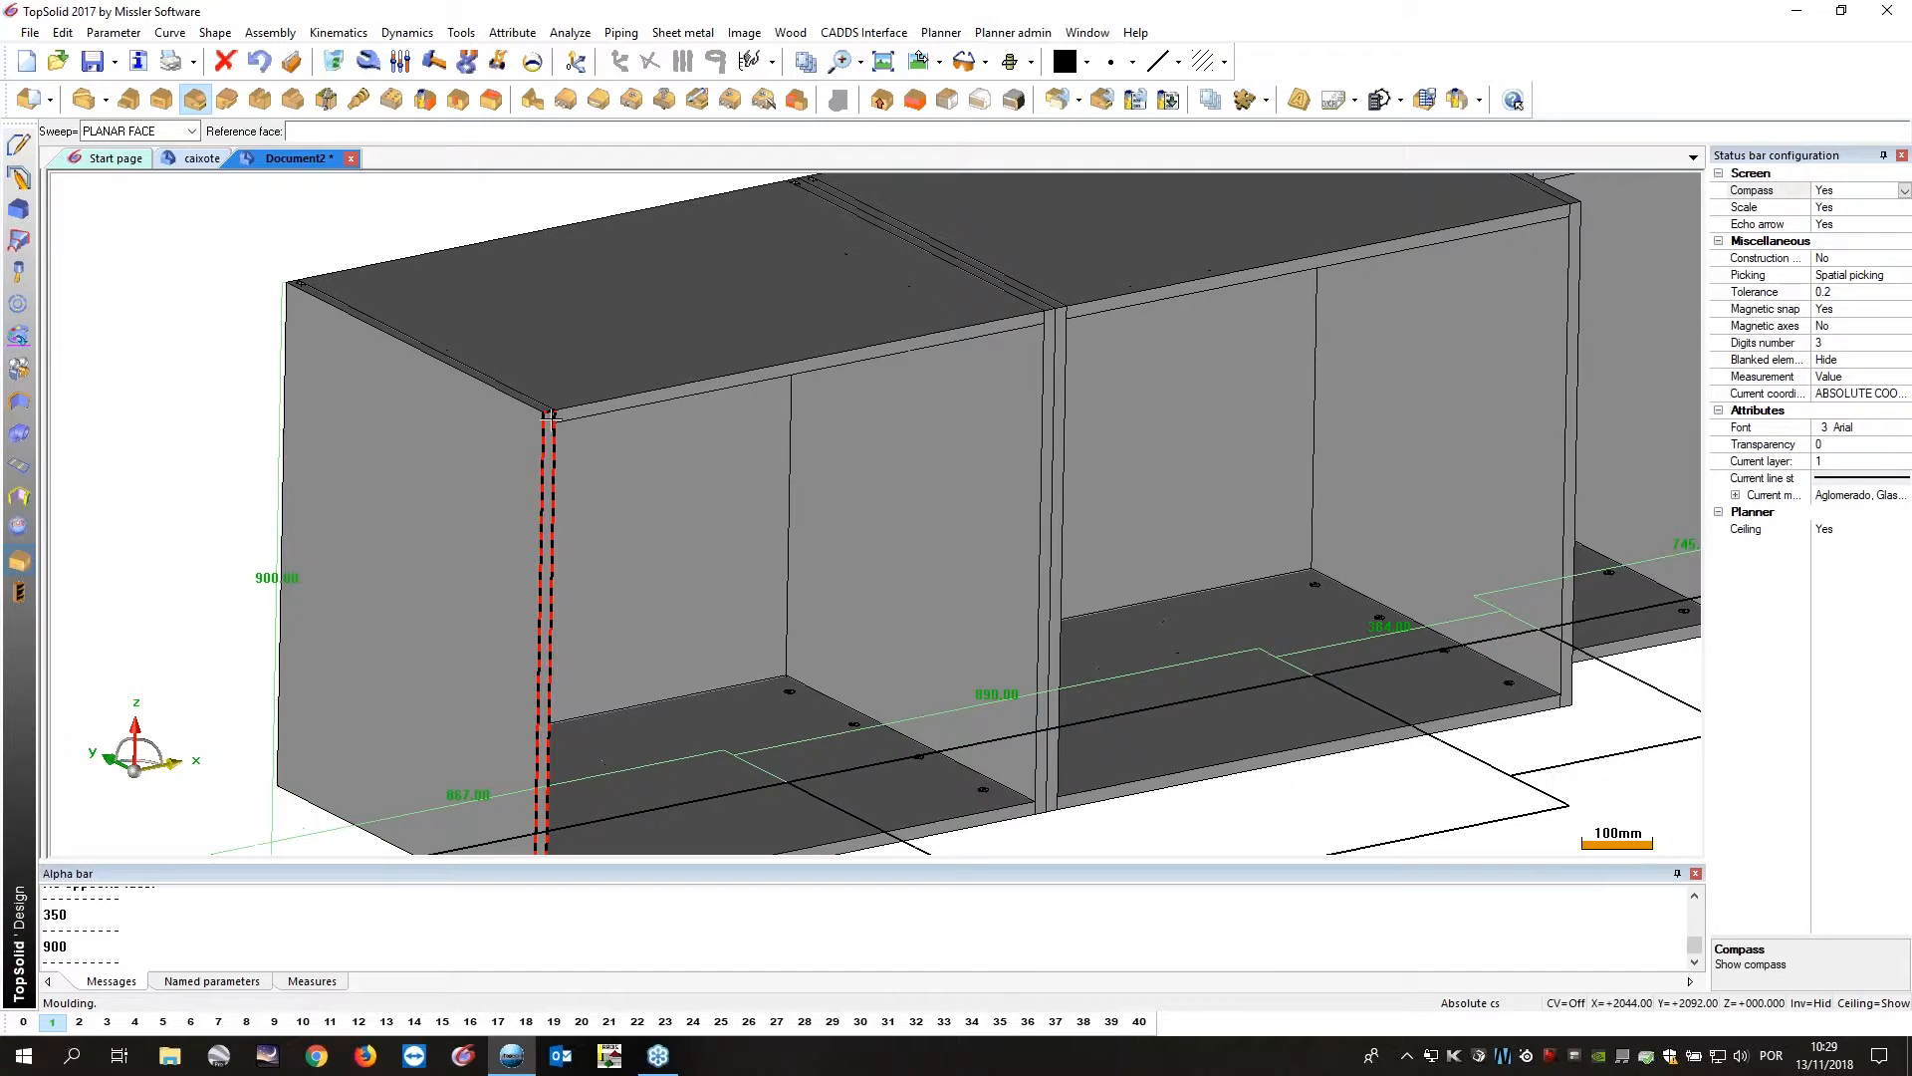
scroll(547, 418, "up", 2)
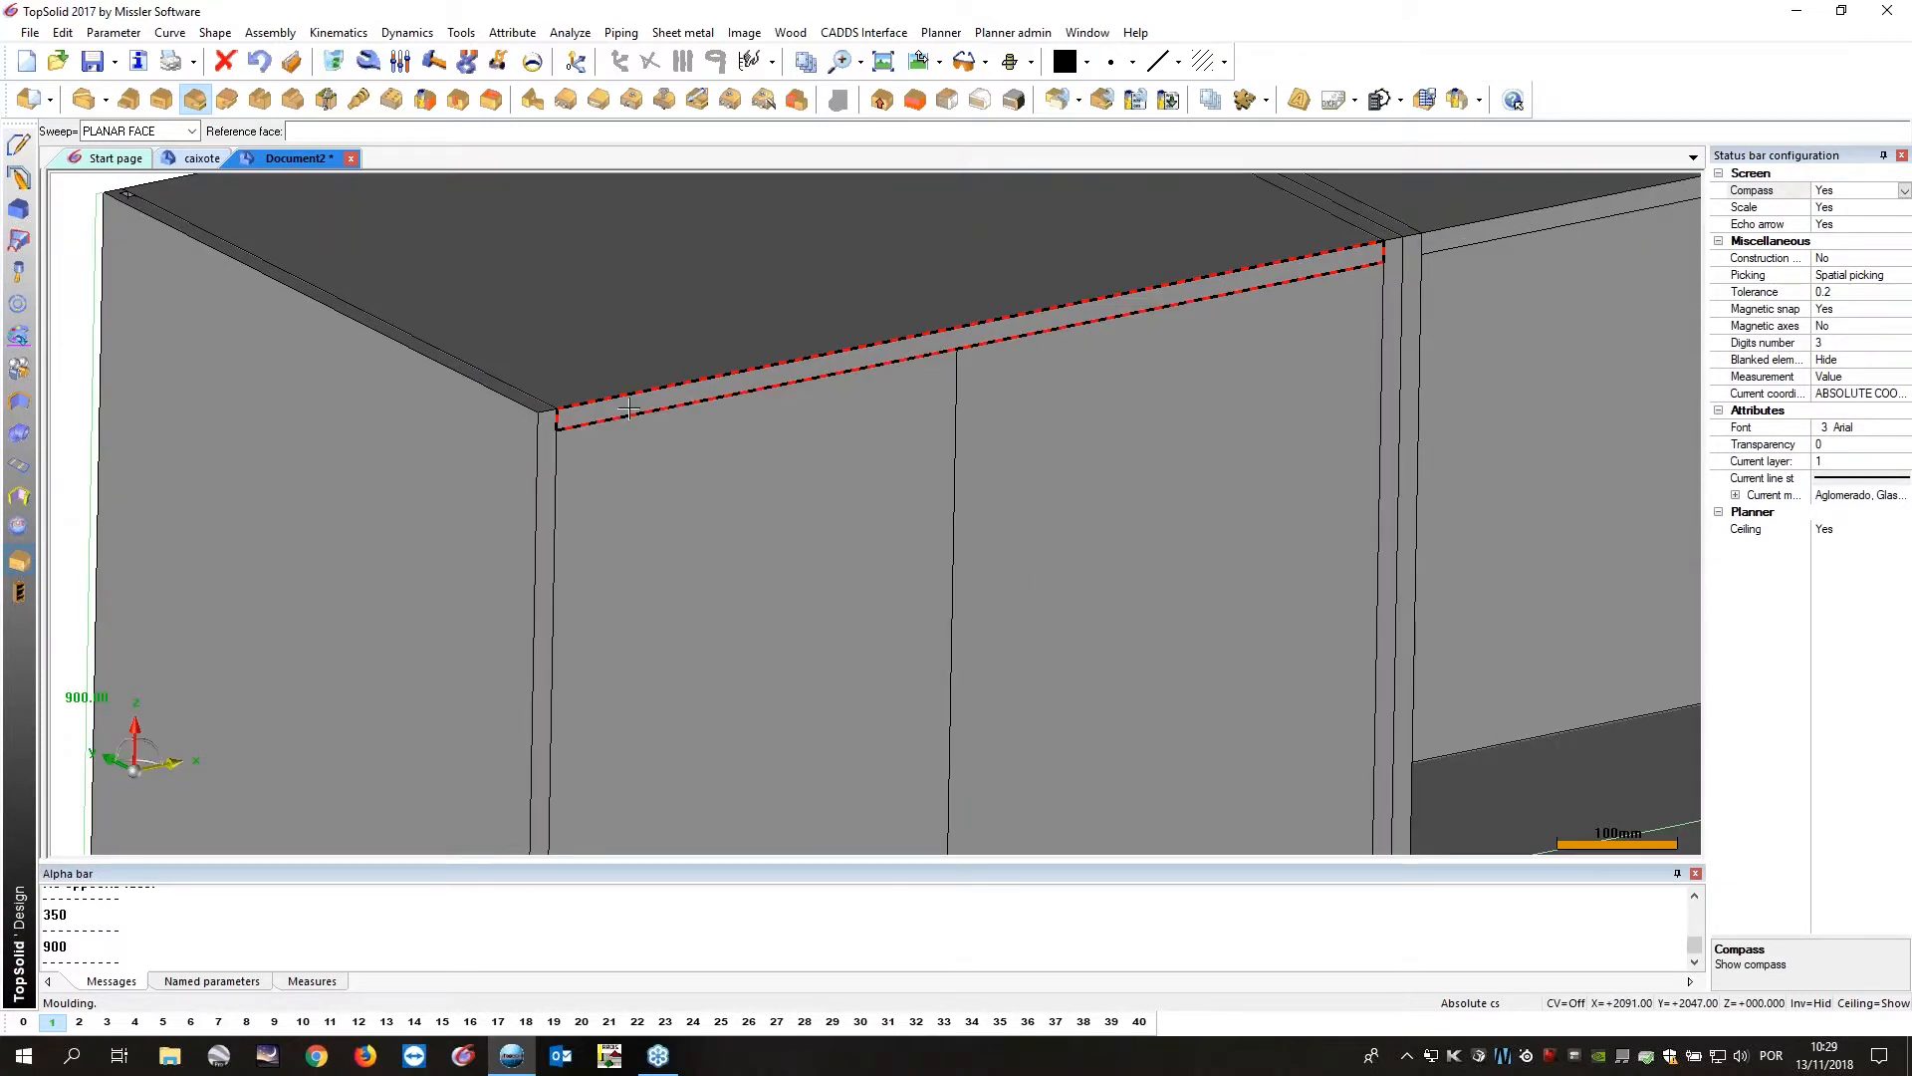
left_click(947, 102)
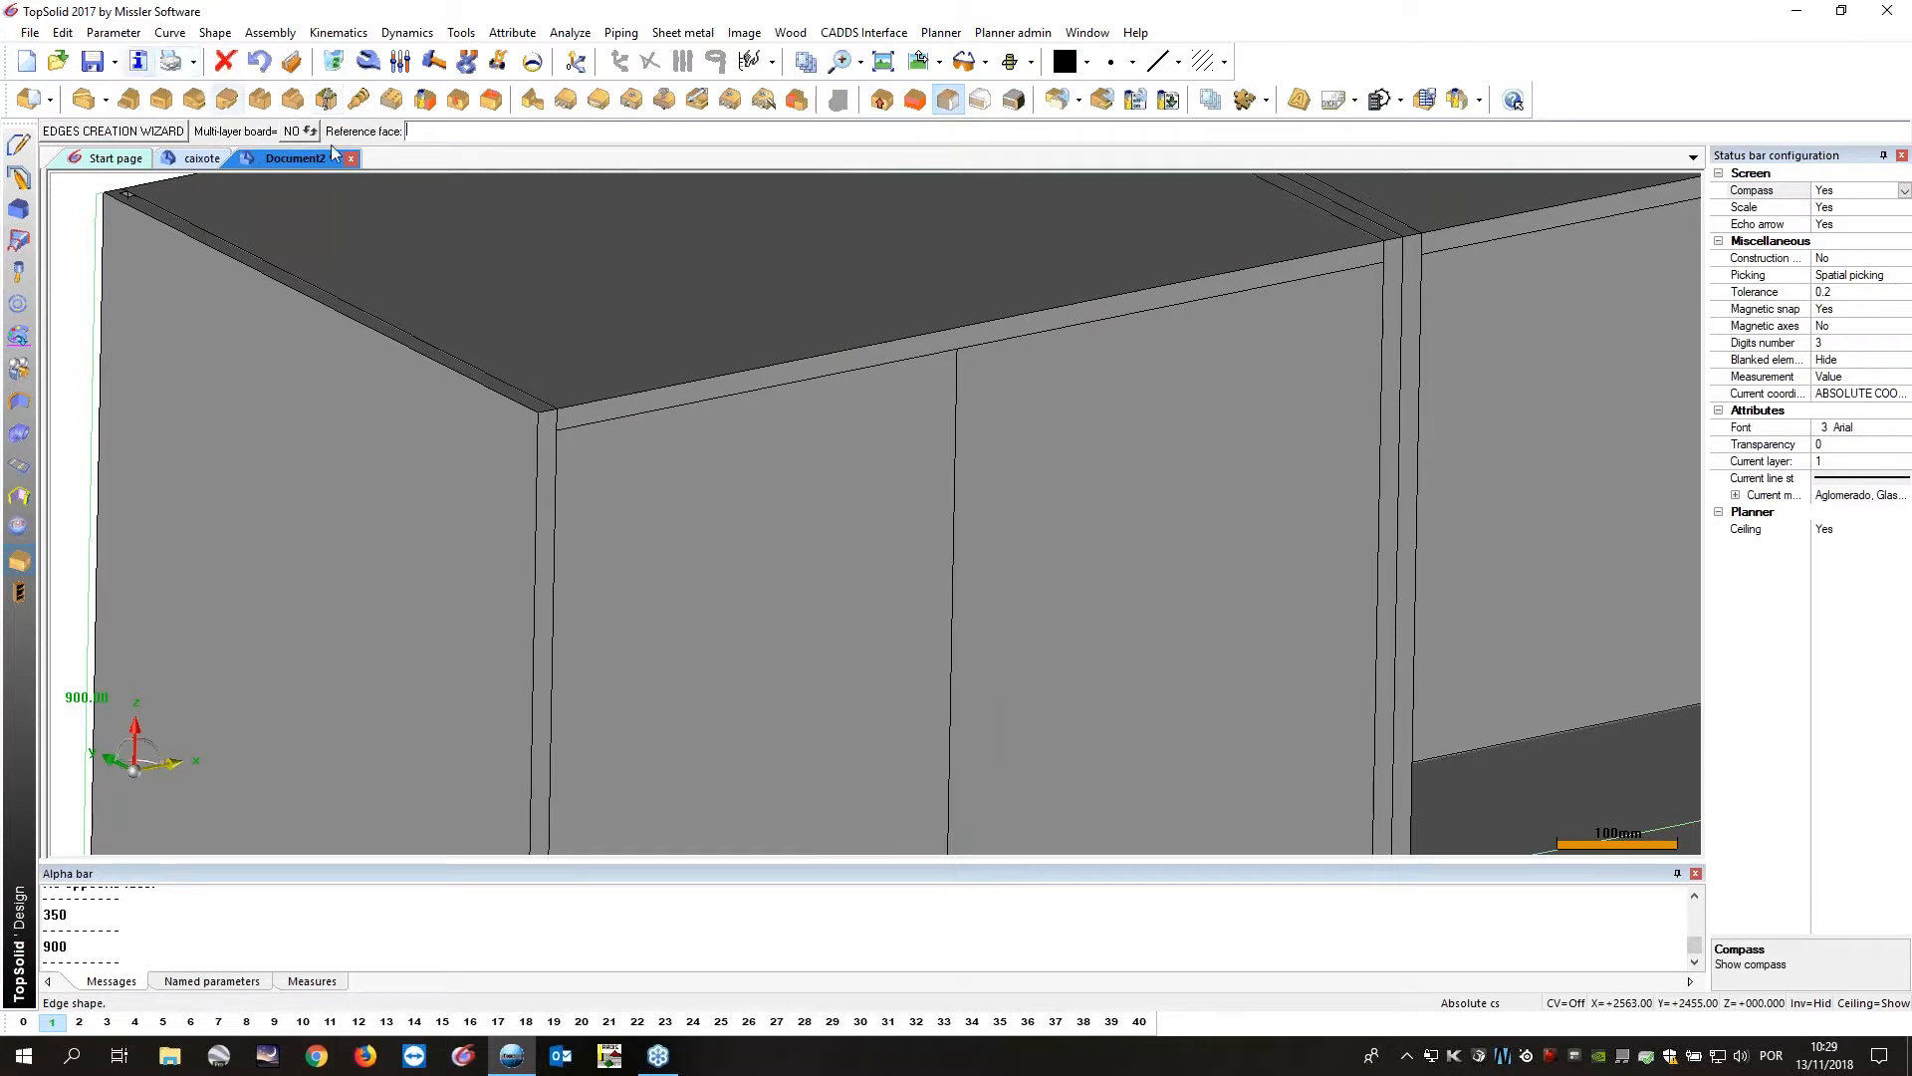
left_click(680, 325)
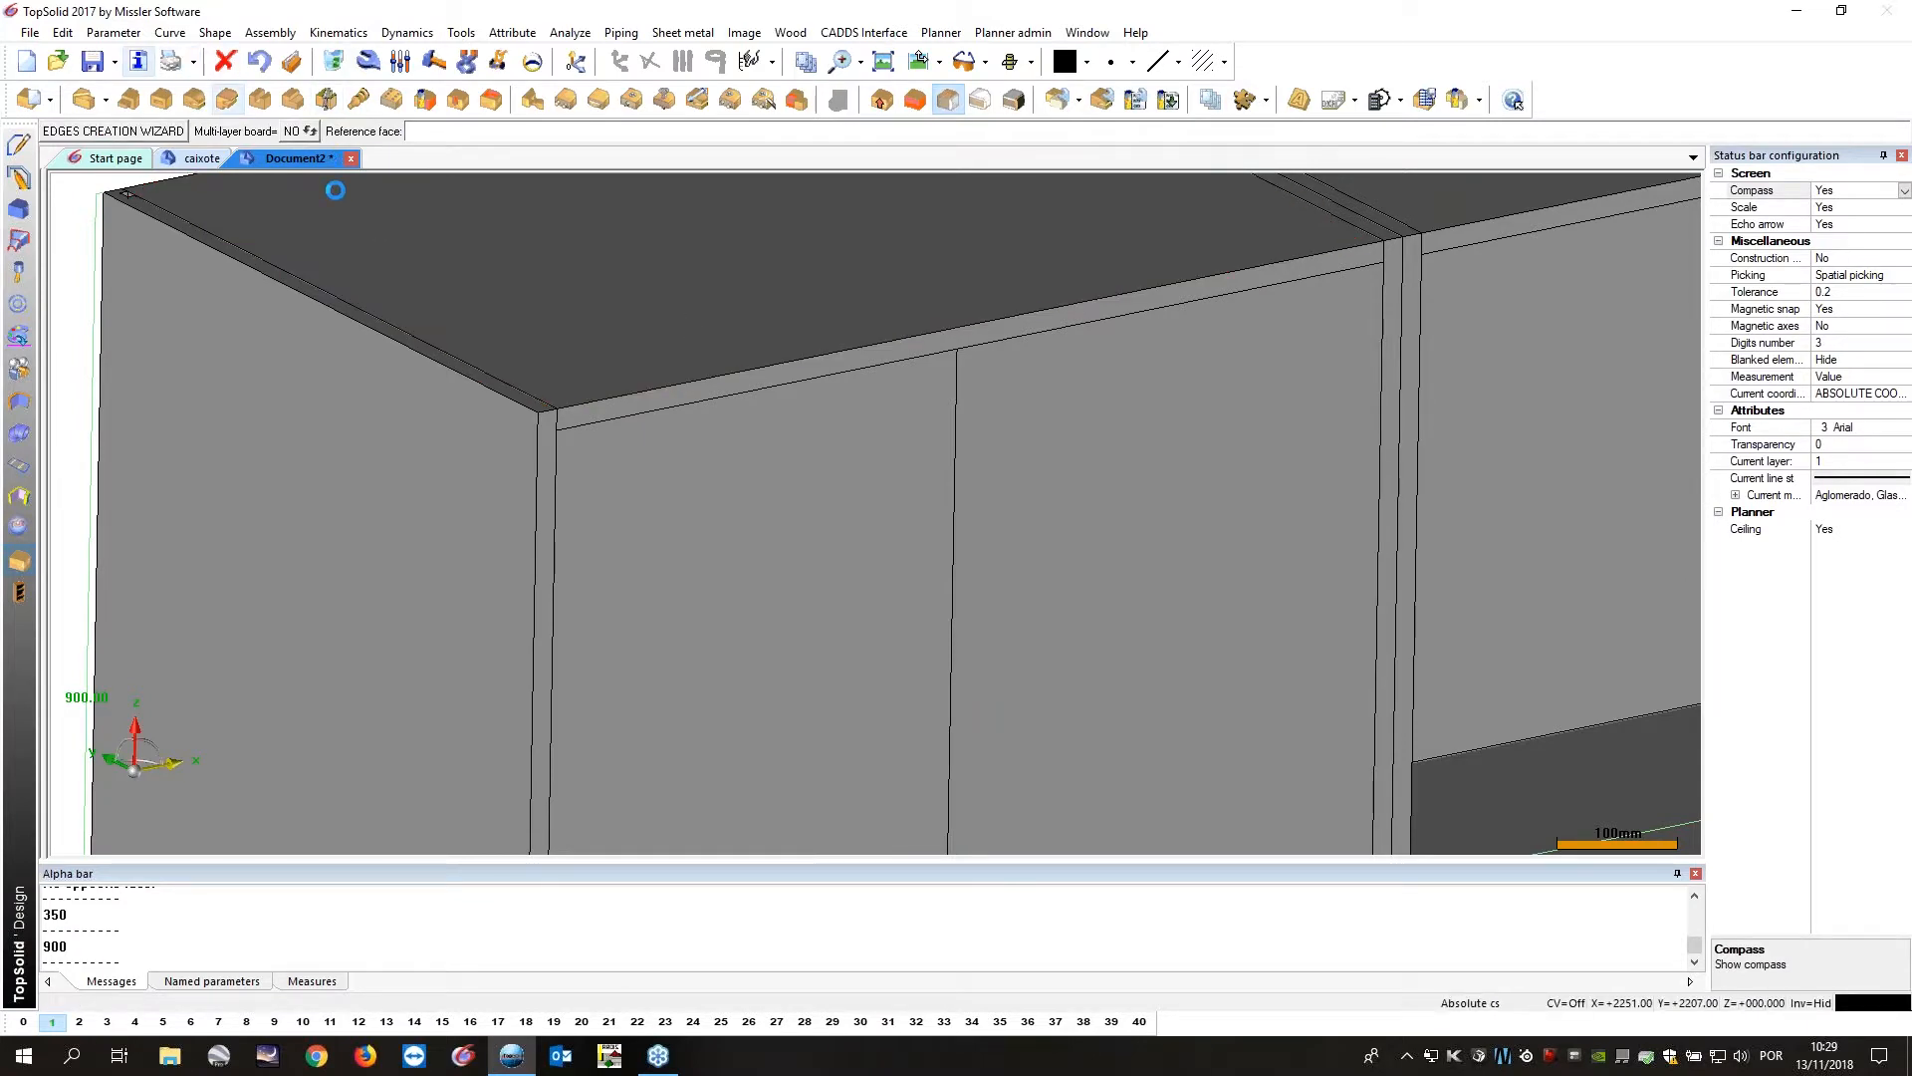
left_click(762, 416)
left_click(775, 432)
left_click(757, 448)
left_click(749, 494)
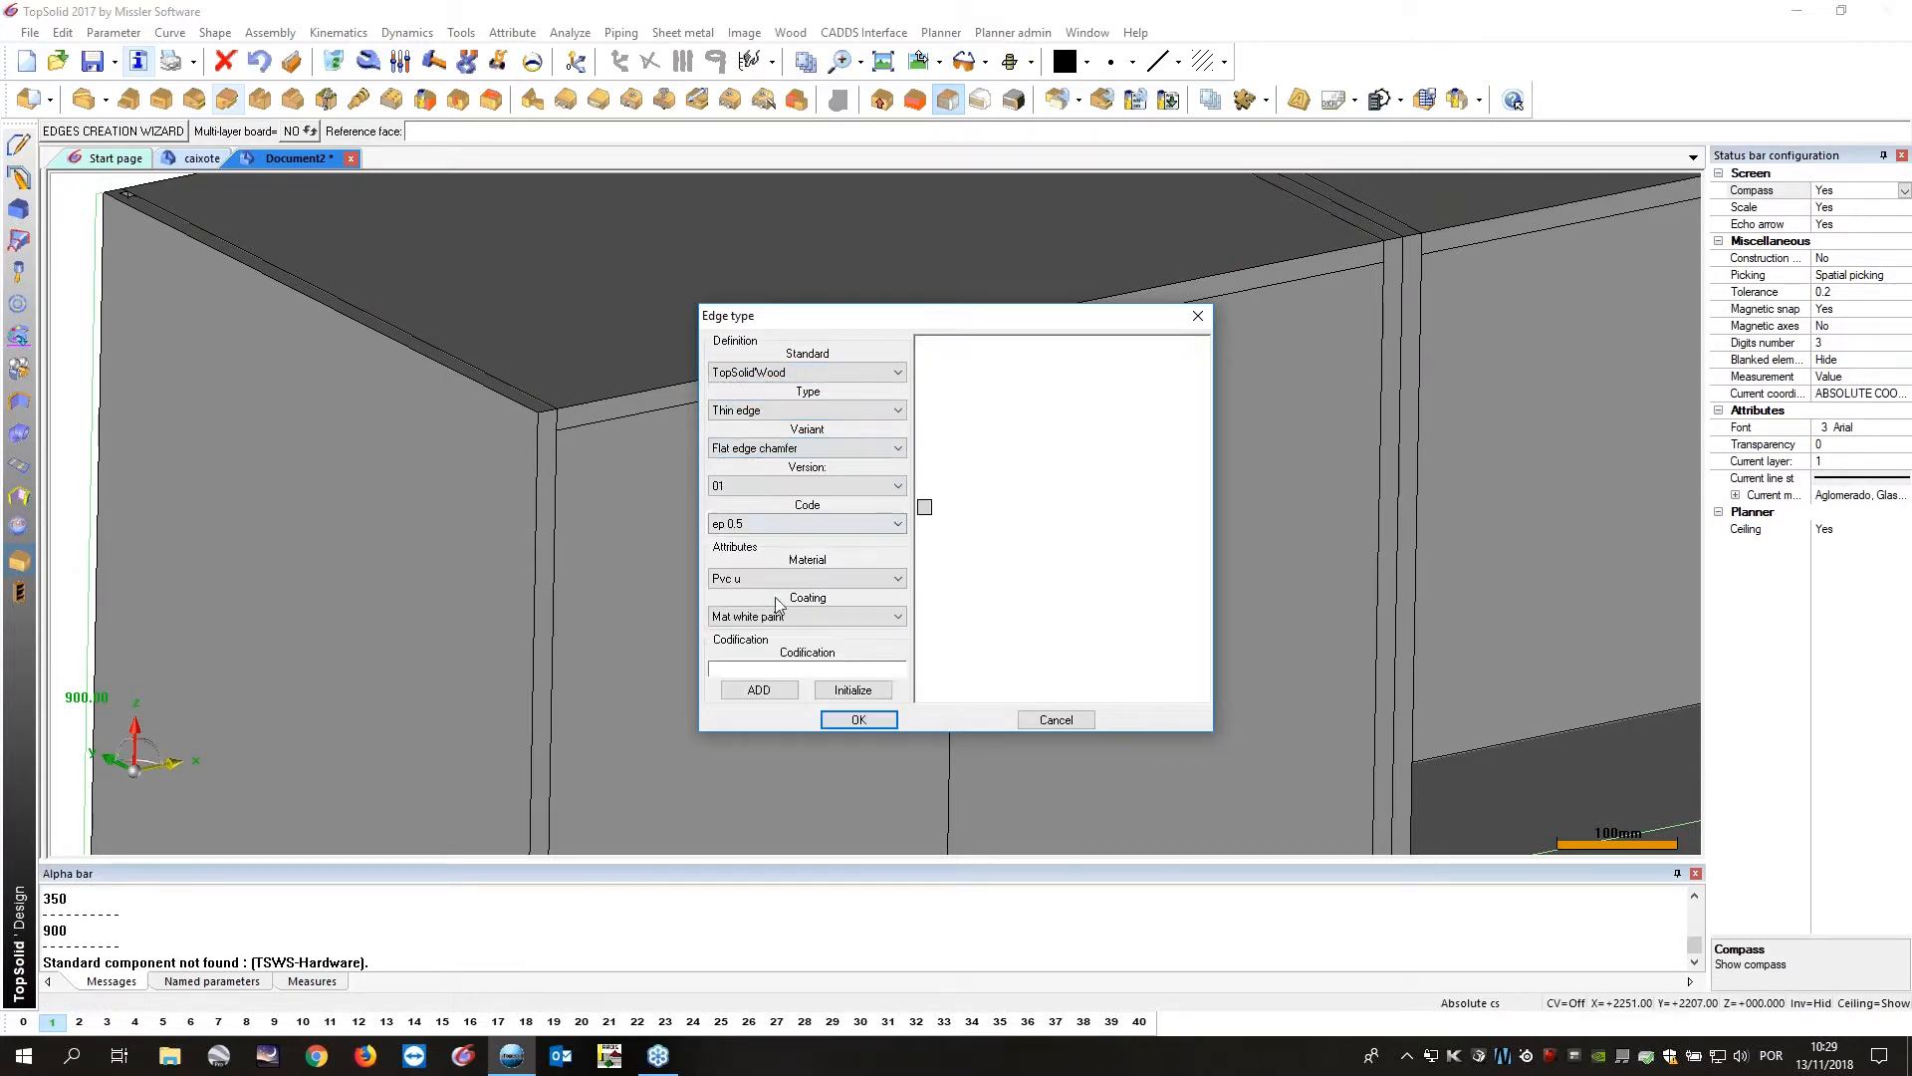
left_click(1056, 722)
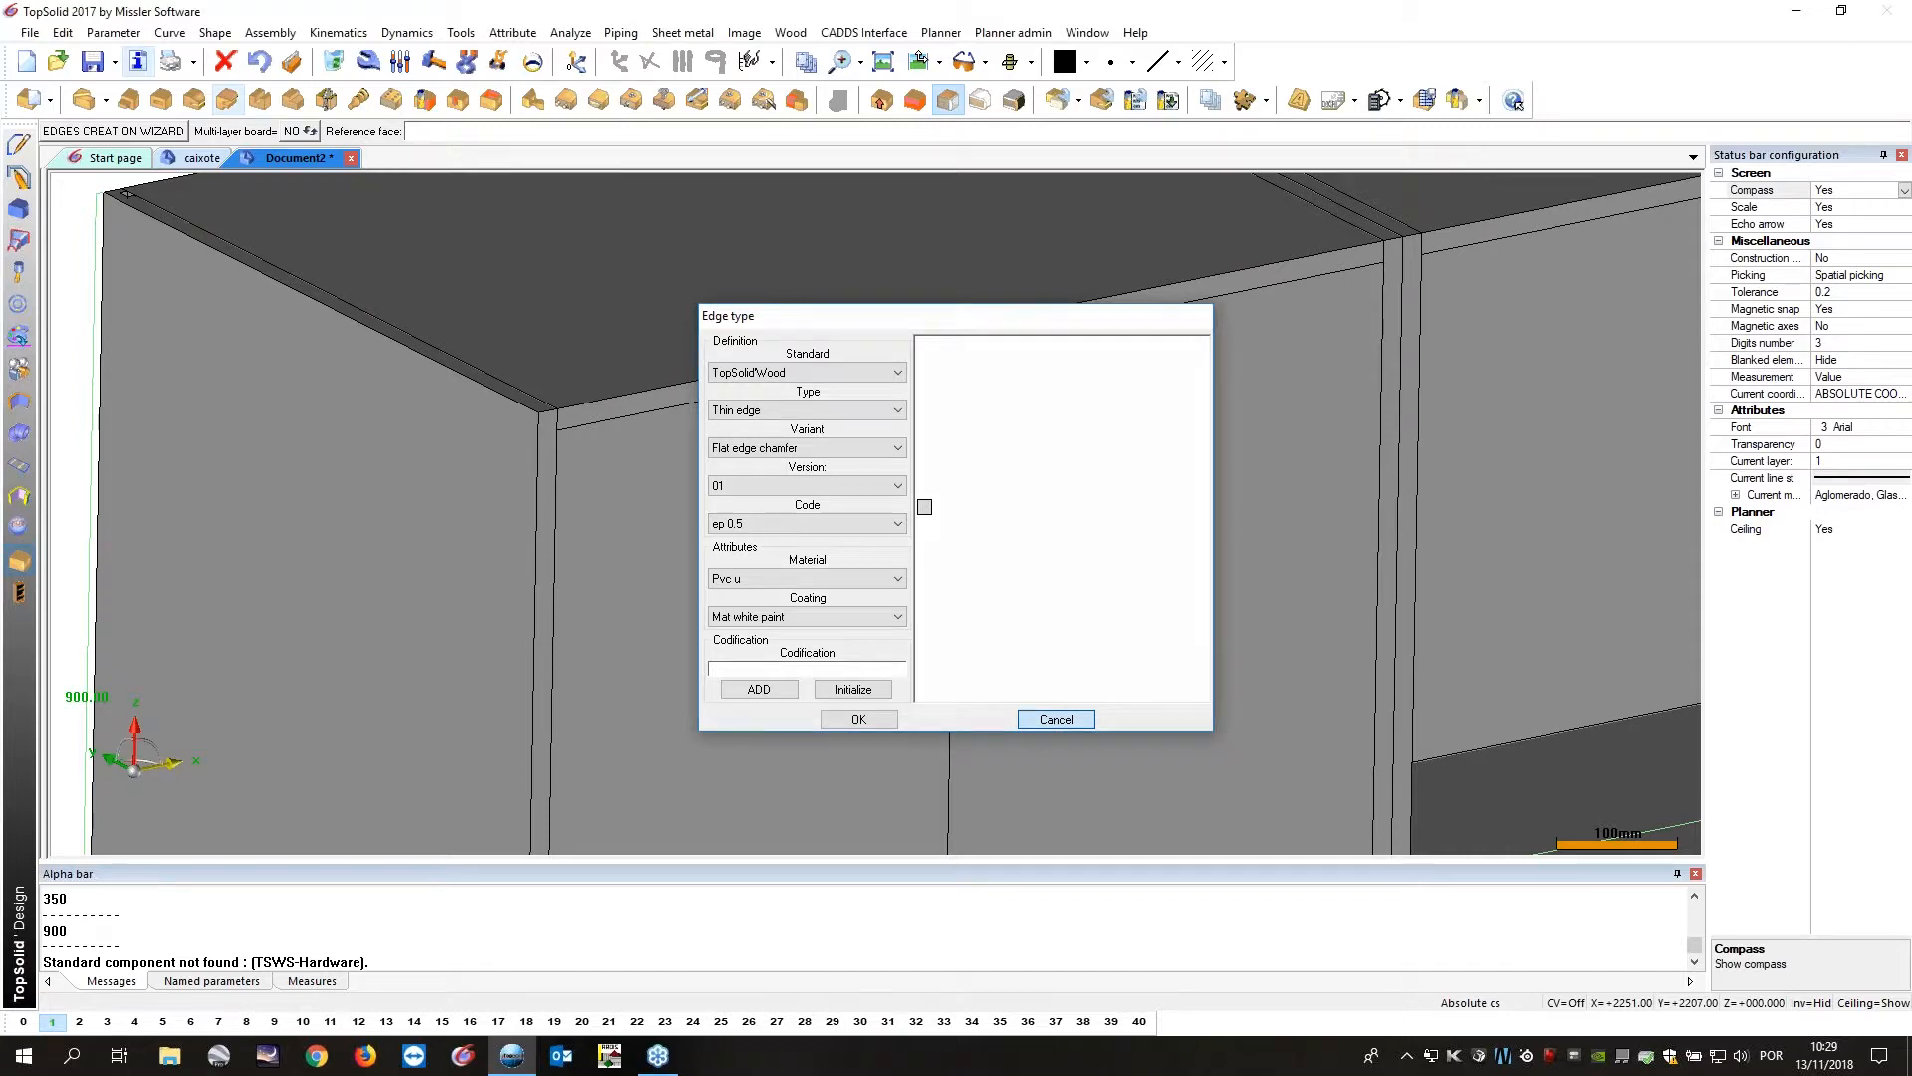
left_click(981, 101)
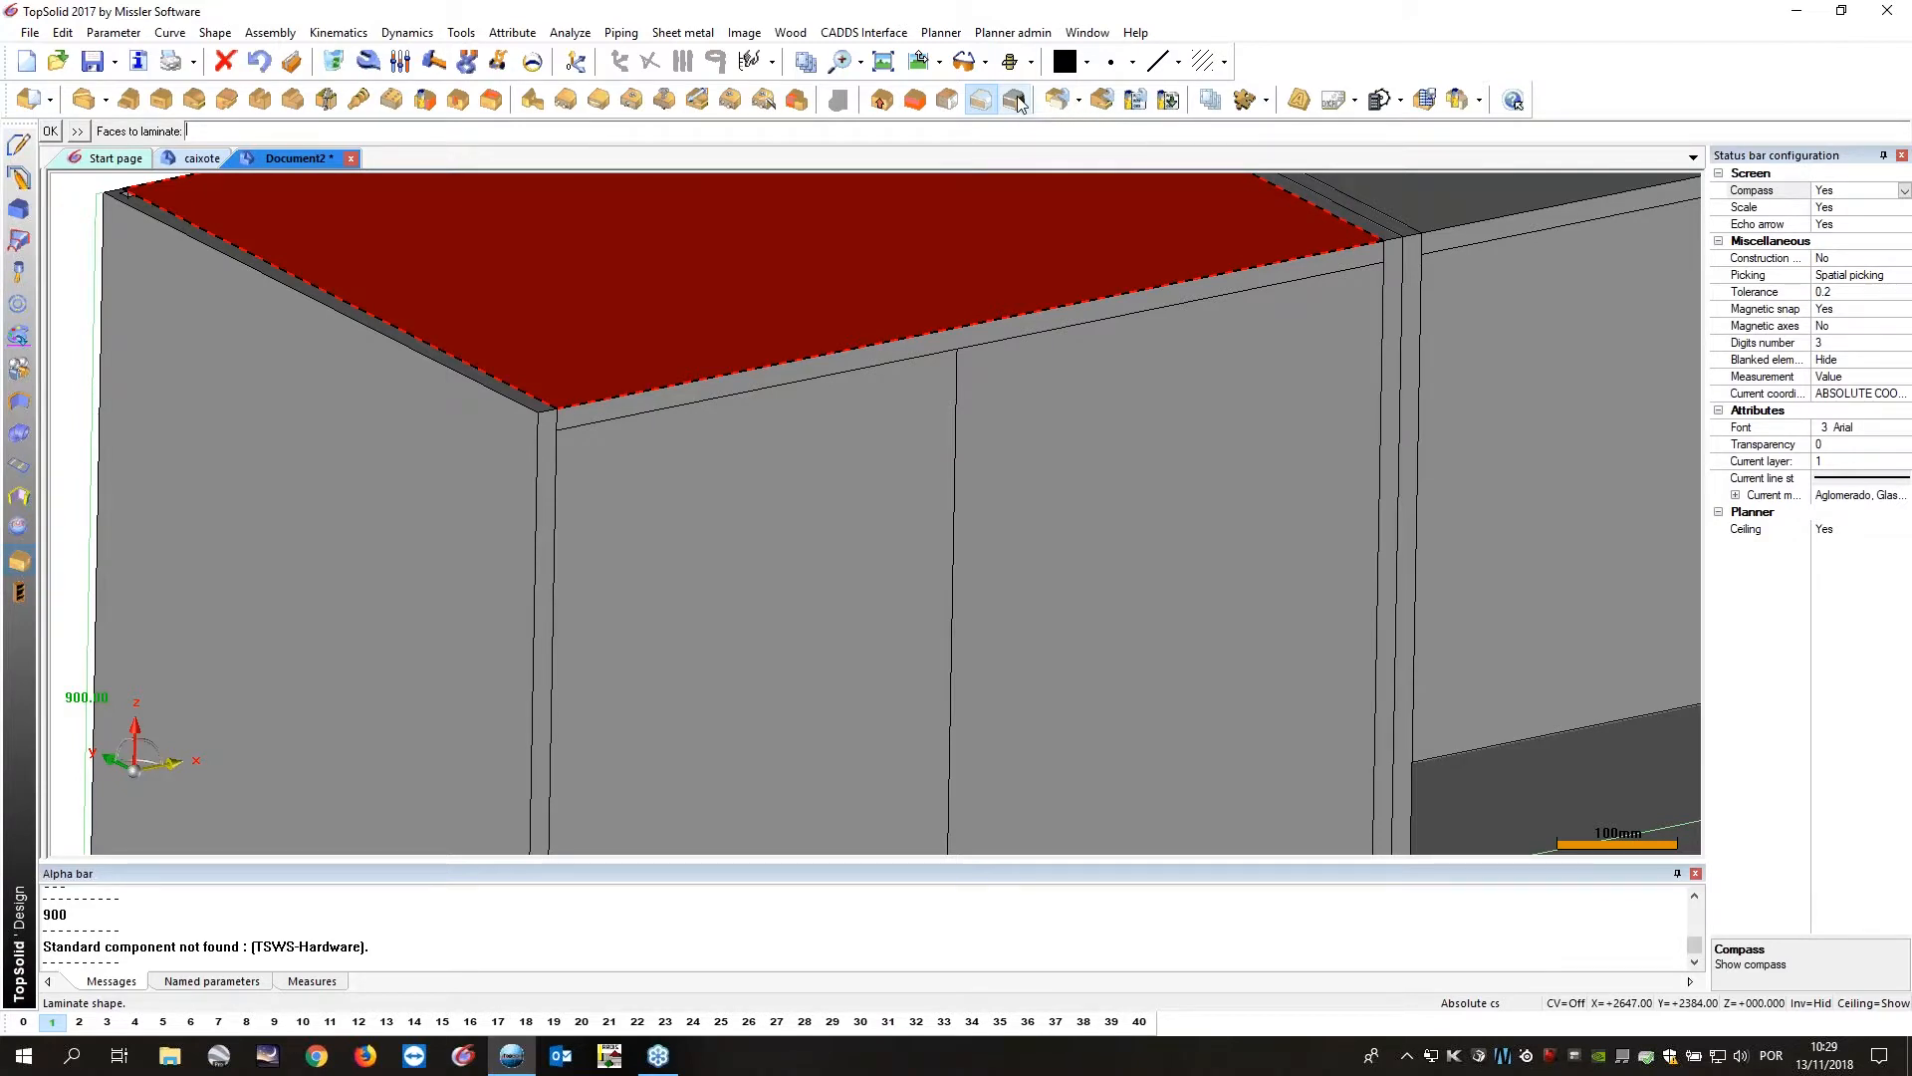
key("Escape")
Examine the complete row of kitchen cabinets and their top panels.
scroll(902, 316, "down", 5)
middle_click_drag(895, 320, 913, 255)
mouse_move(711, 400)
middle_mouse_down()
mouse_move(705, 432)
mouse_move(714, 407)
middle_mouse_up()
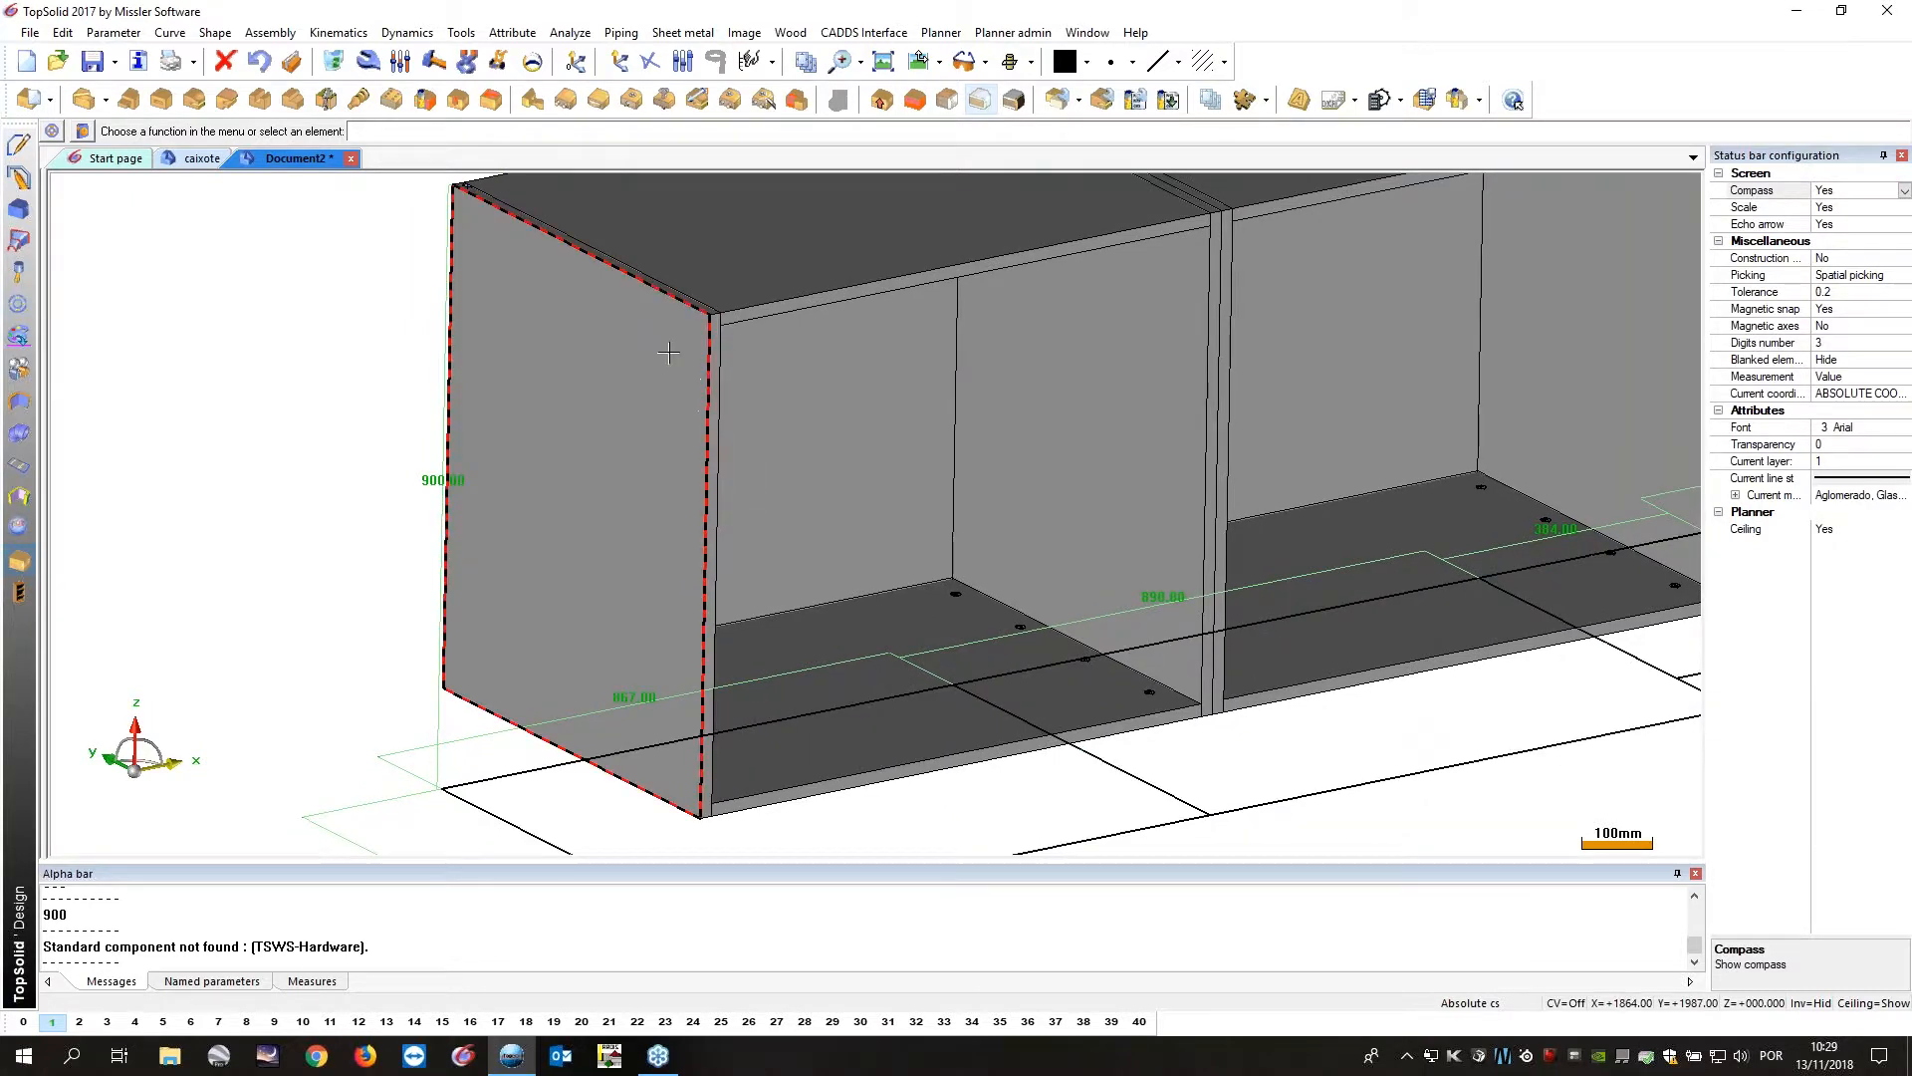
middle_click_drag(1061, 221, 963, 349)
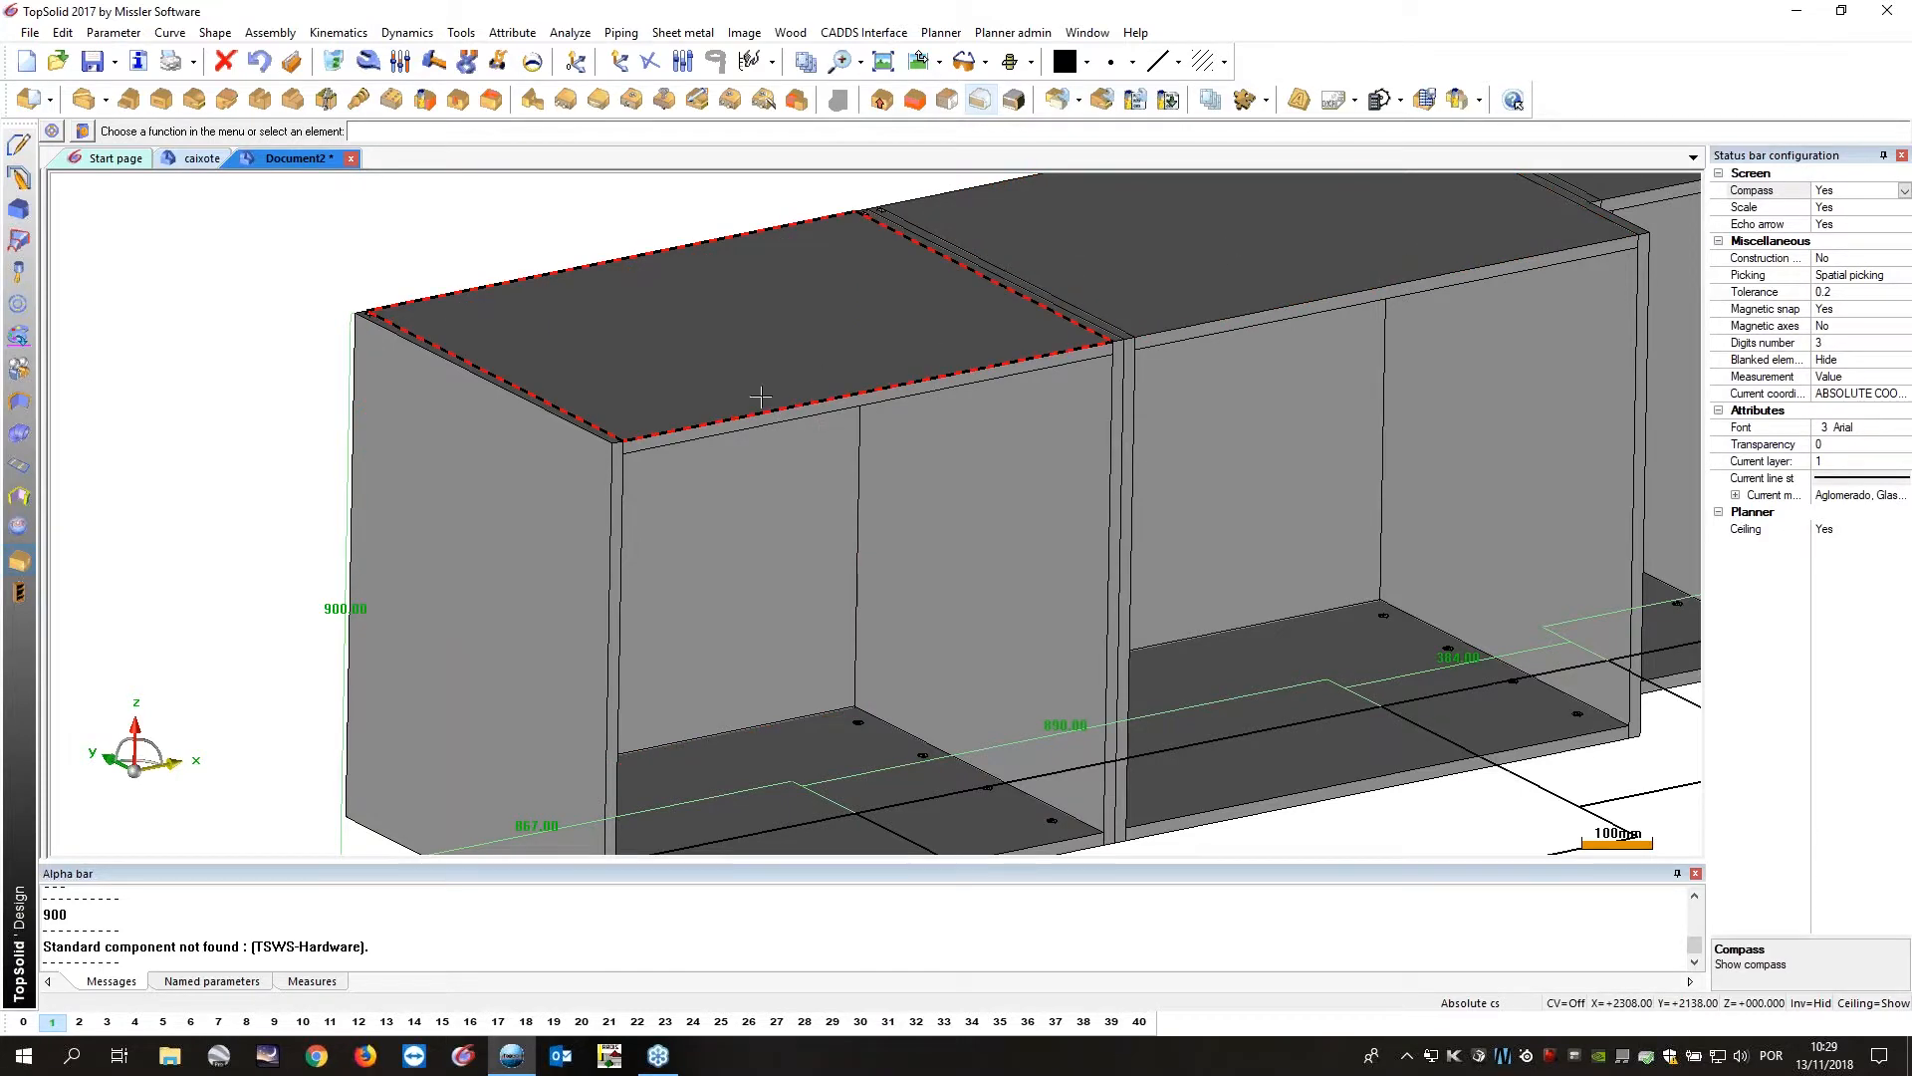
scroll(956, 389, "down", 4)
middle_click_drag(1084, 381, 799, 426)
scroll(799, 423, "up", 4)
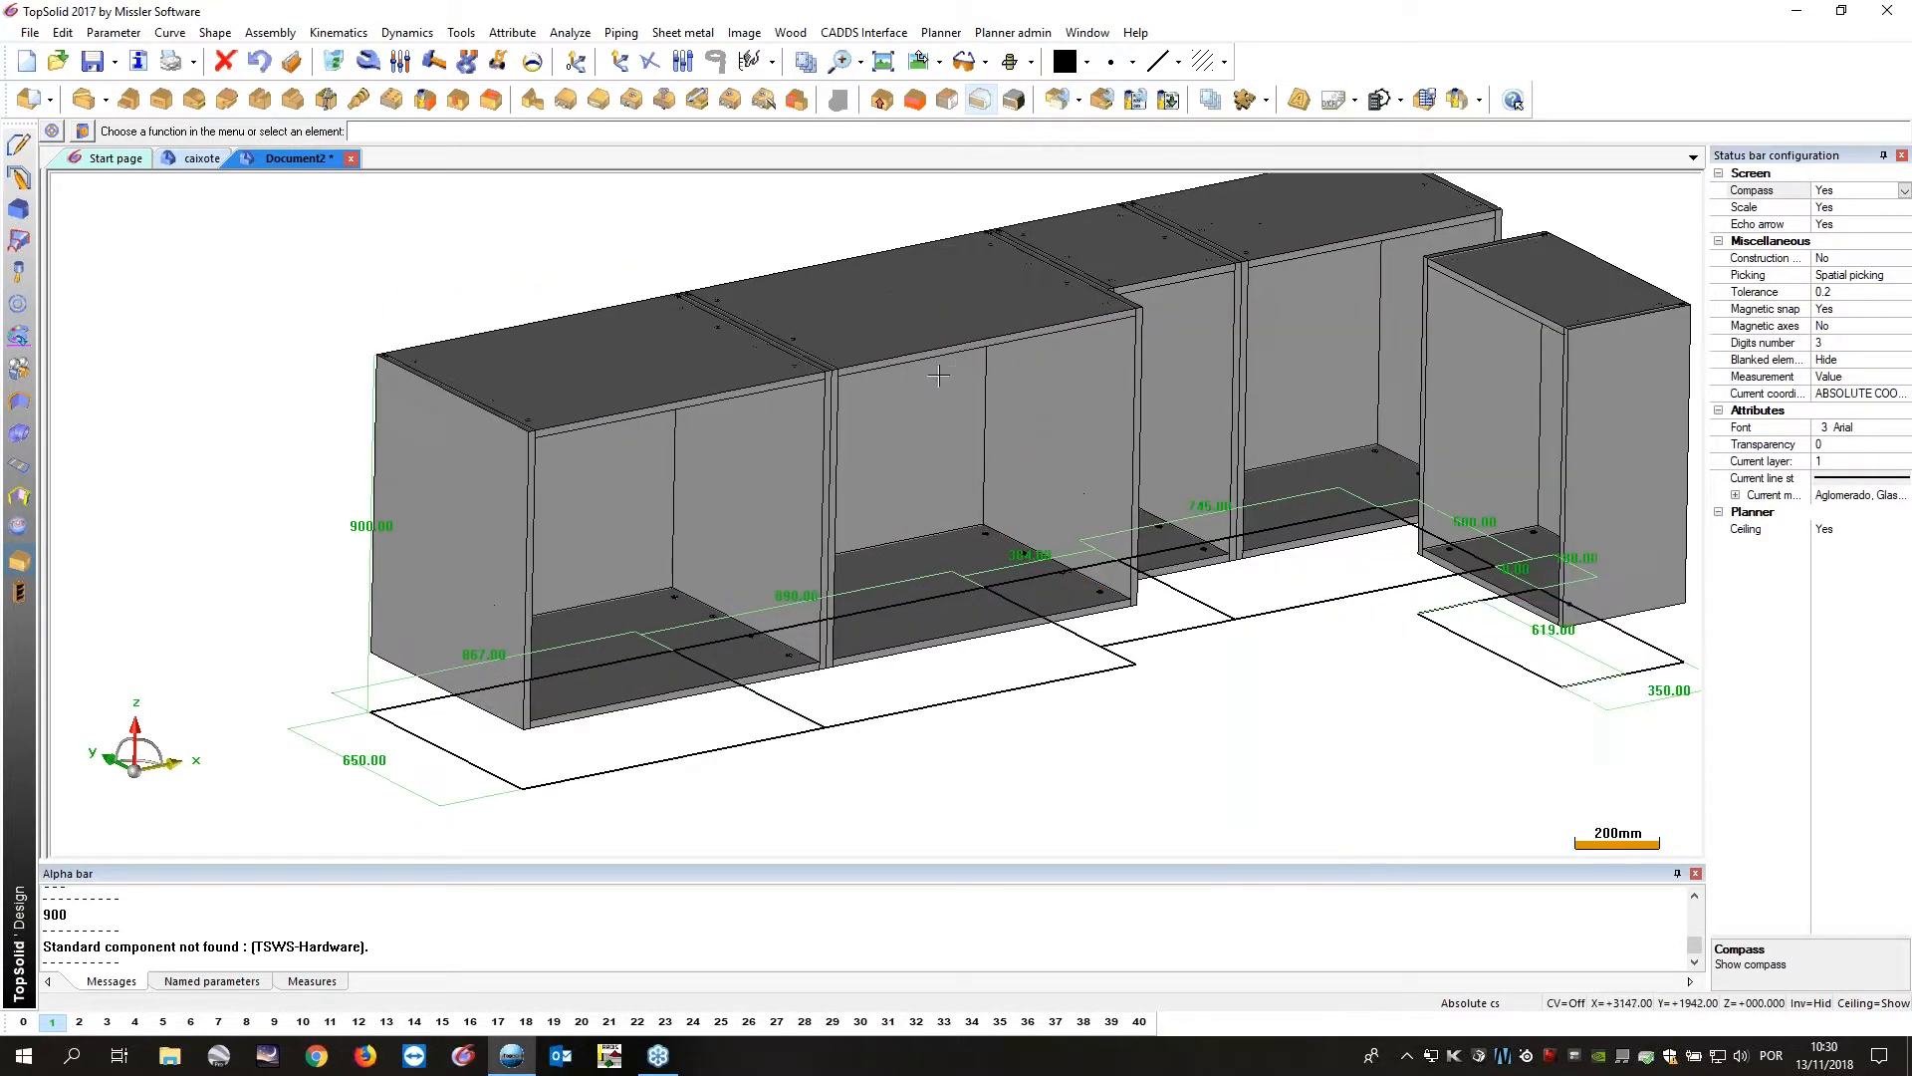
middle_click_drag(880, 401, 736, 455)
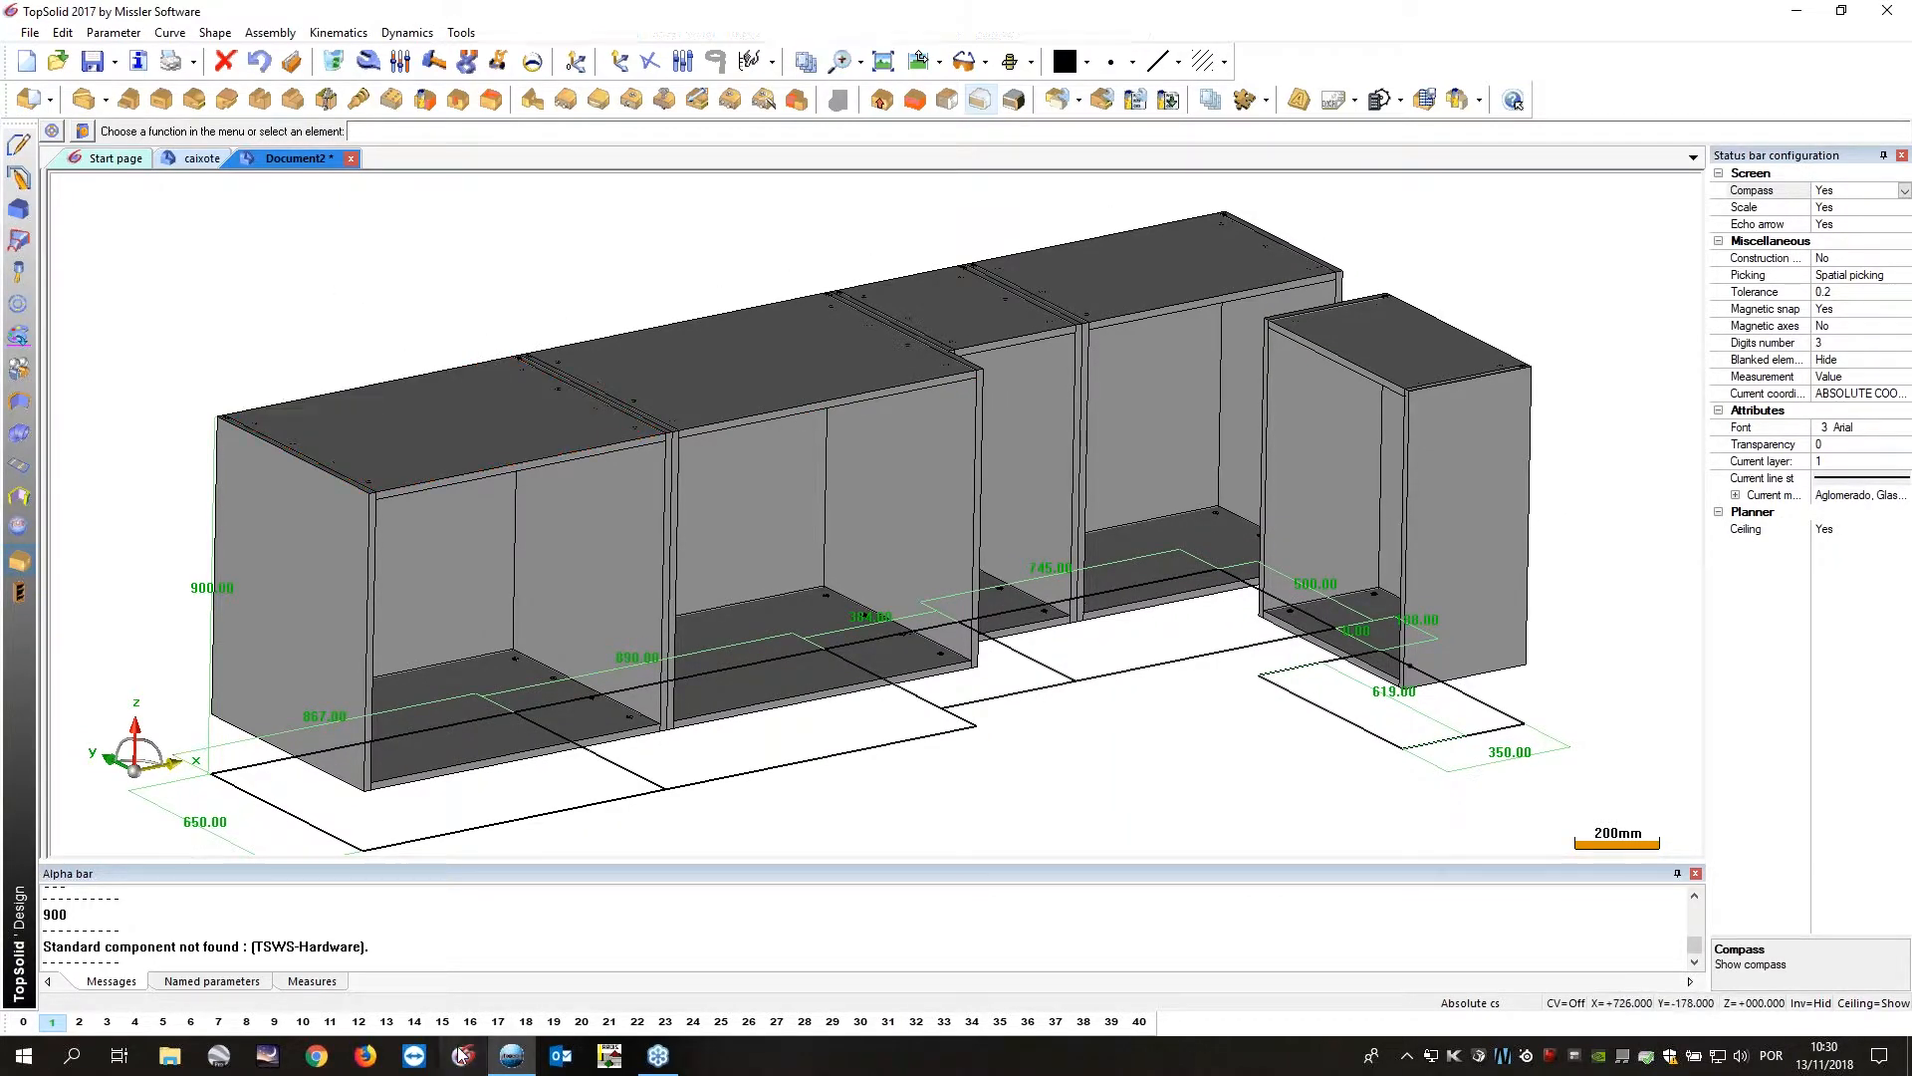
left_click(1292, 25)
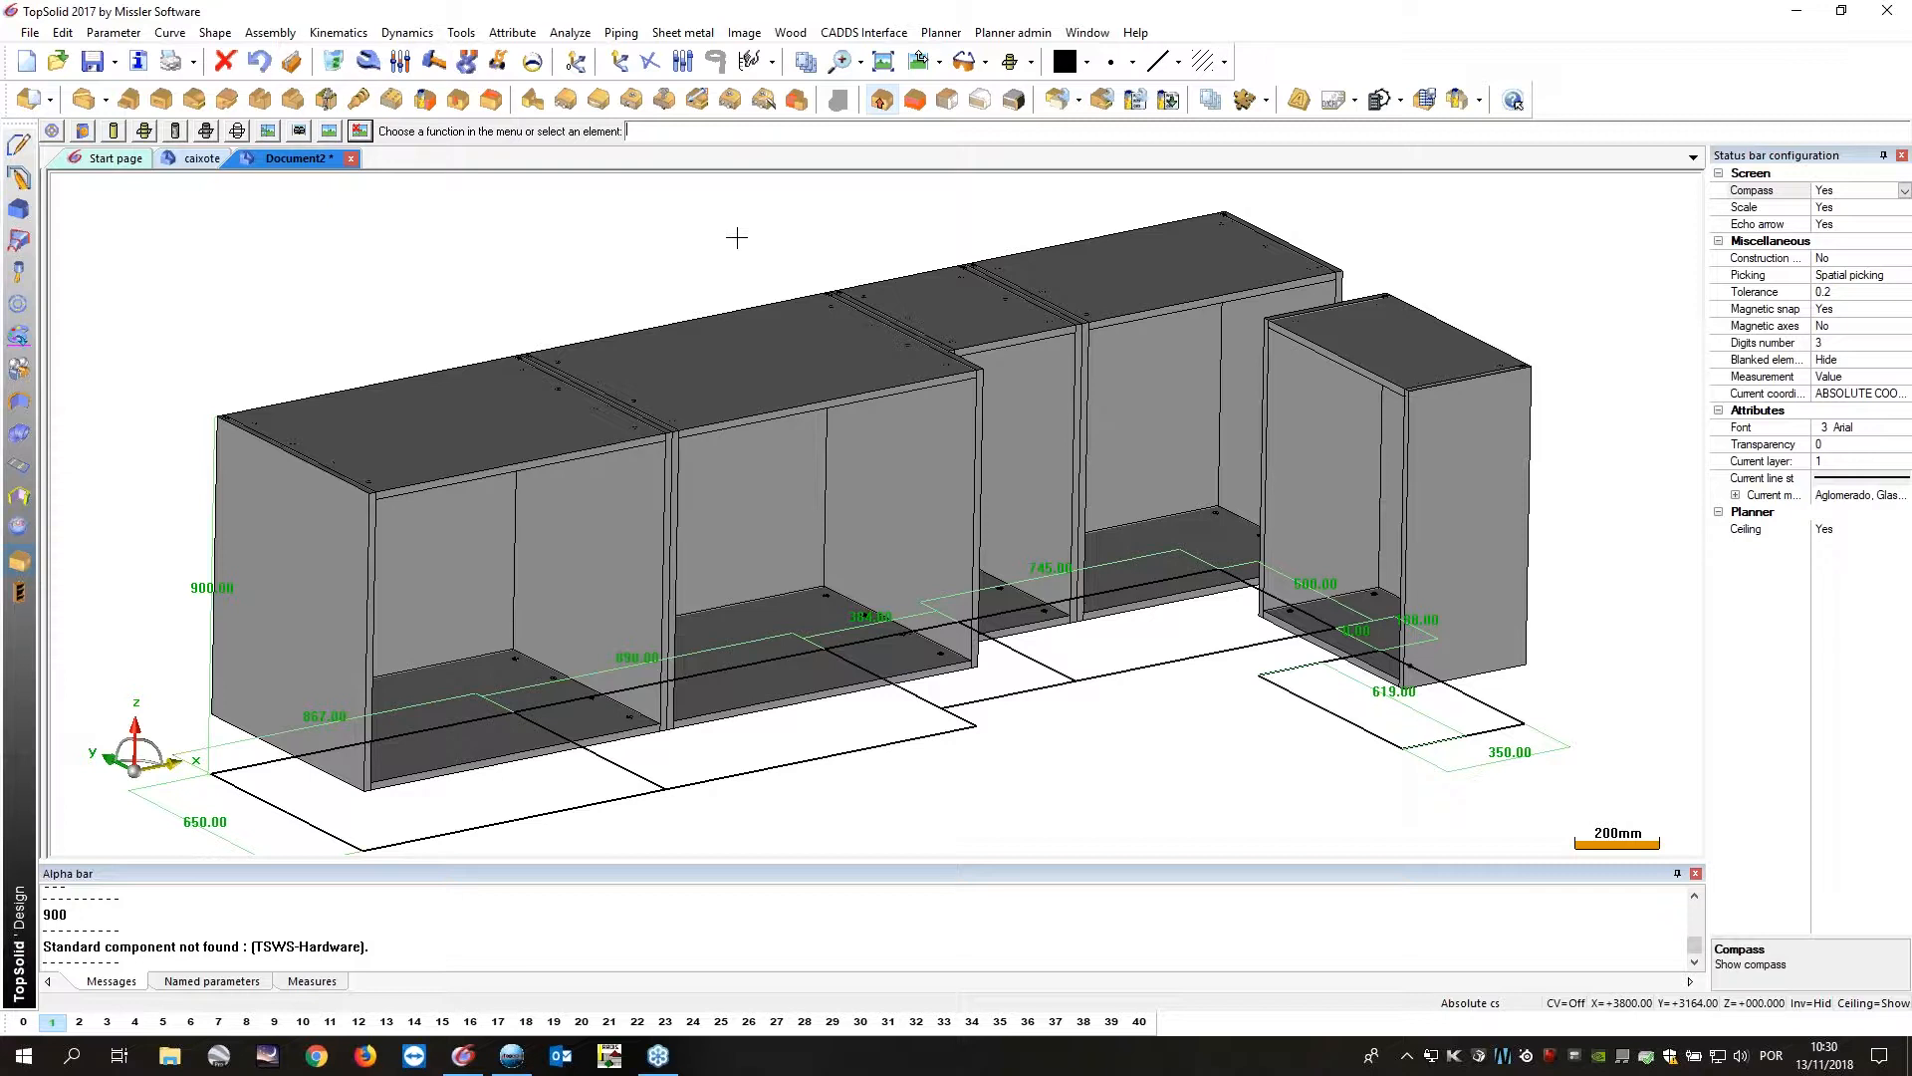
Inspect the connector holes in the bottom panels of the cabinets along the row.
middle_click_drag(411, 301, 470, 299)
scroll(623, 685, "up", 5)
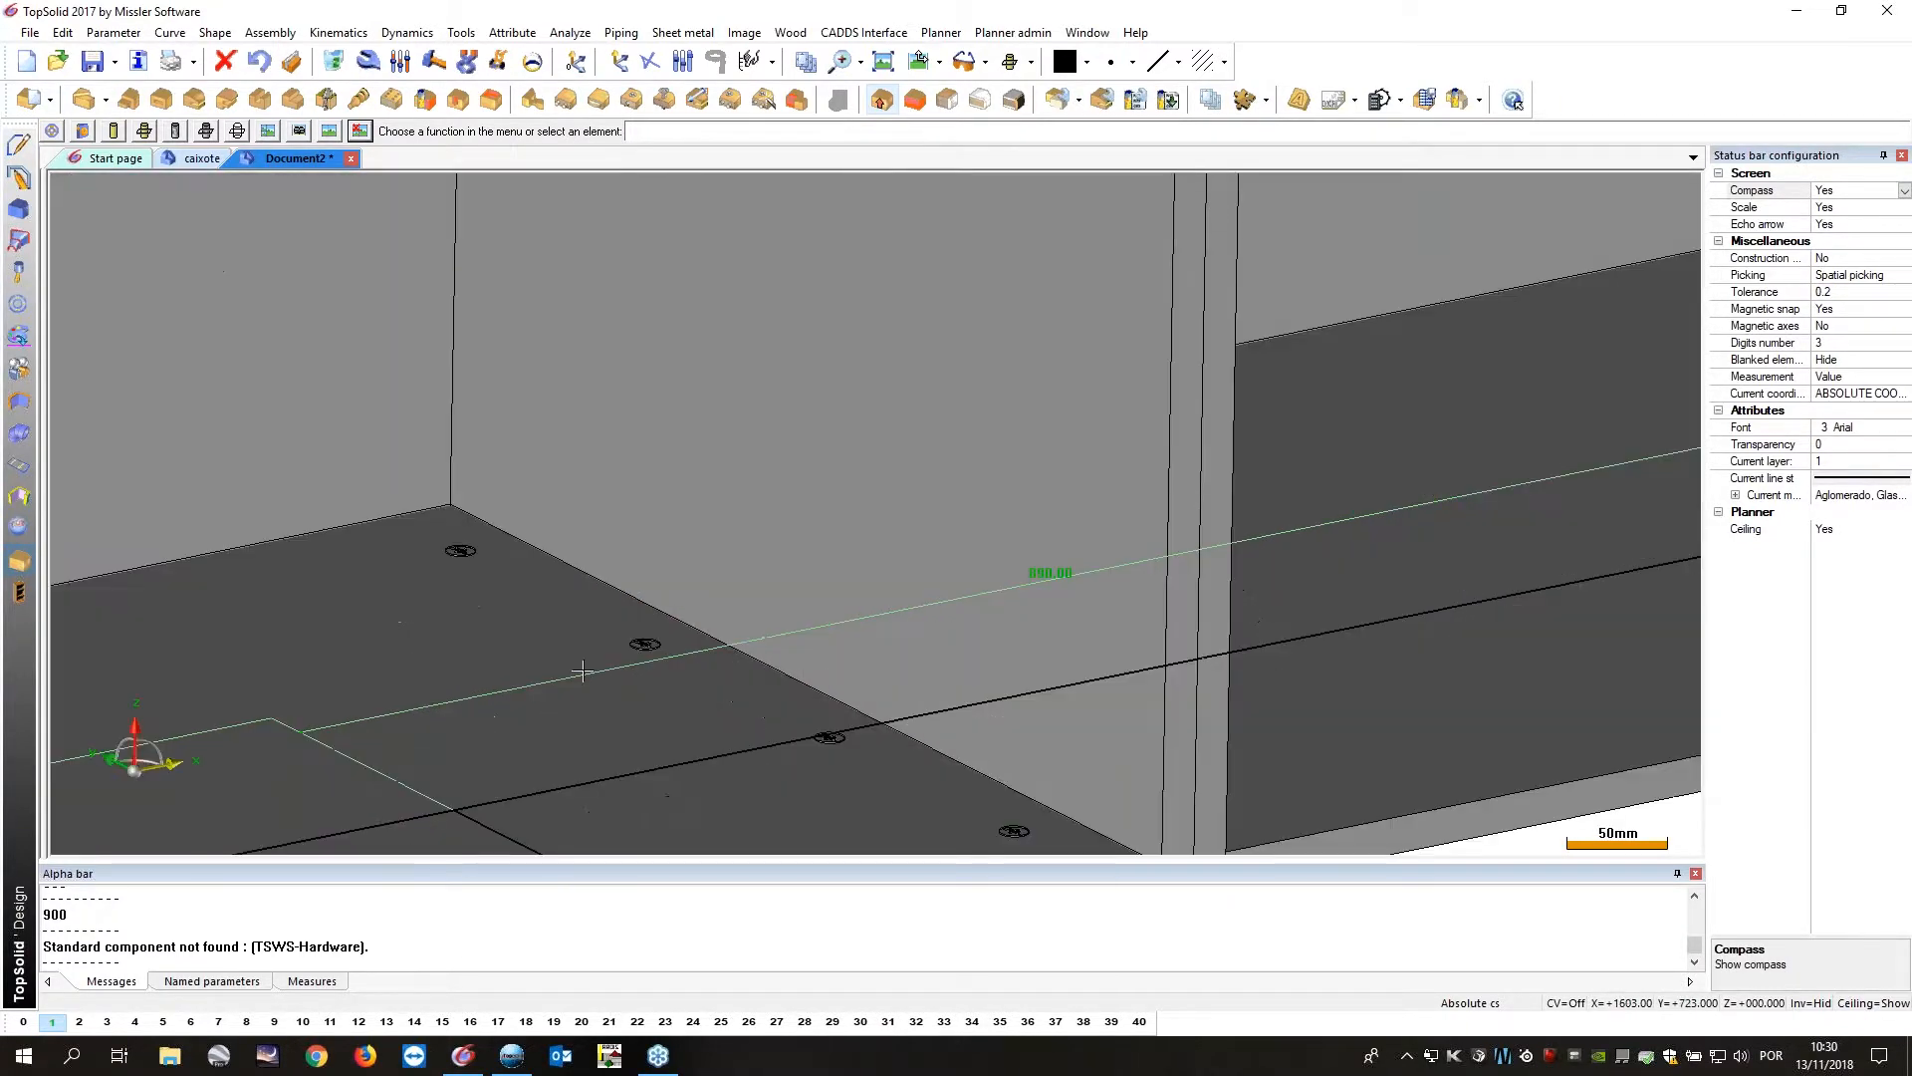
scroll(508, 518, "down", 4)
scroll(499, 503, "up", 3)
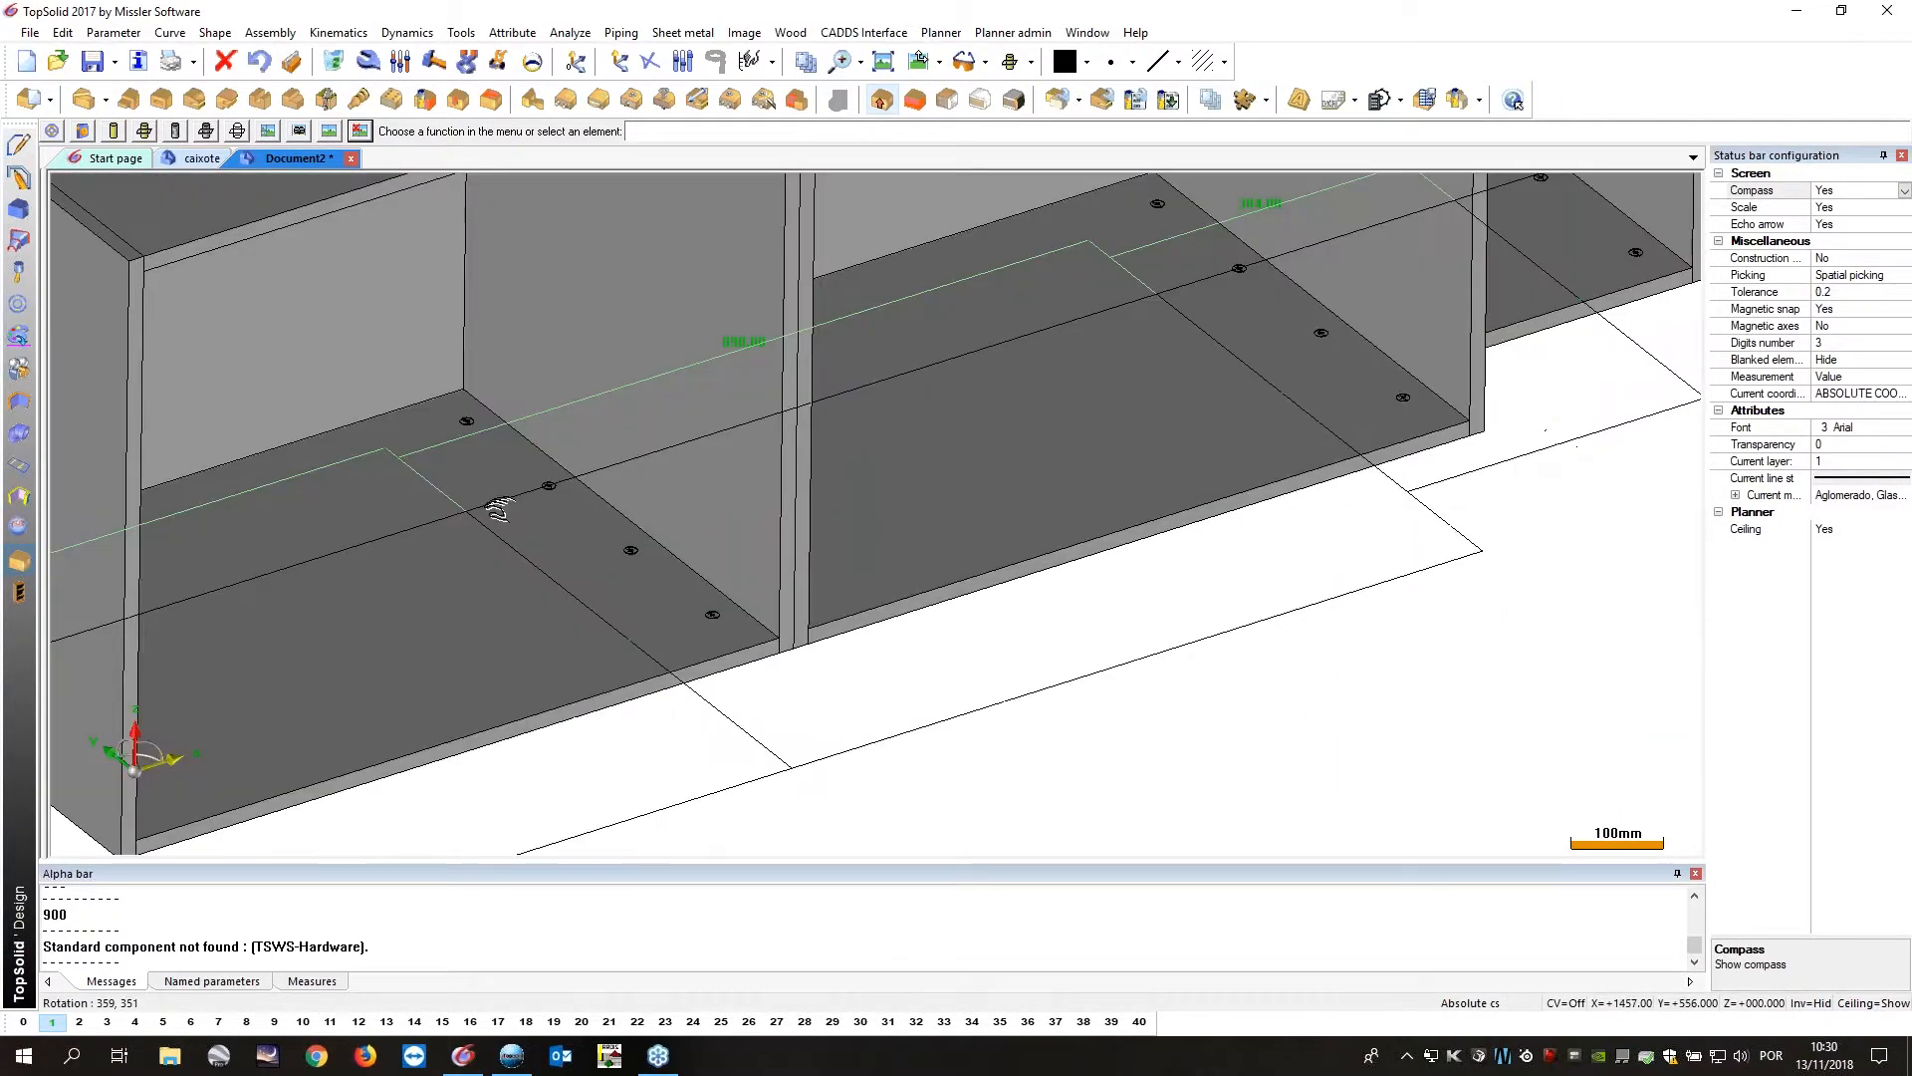
scroll(602, 540, "down", 4)
scroll(642, 528, "up", 4)
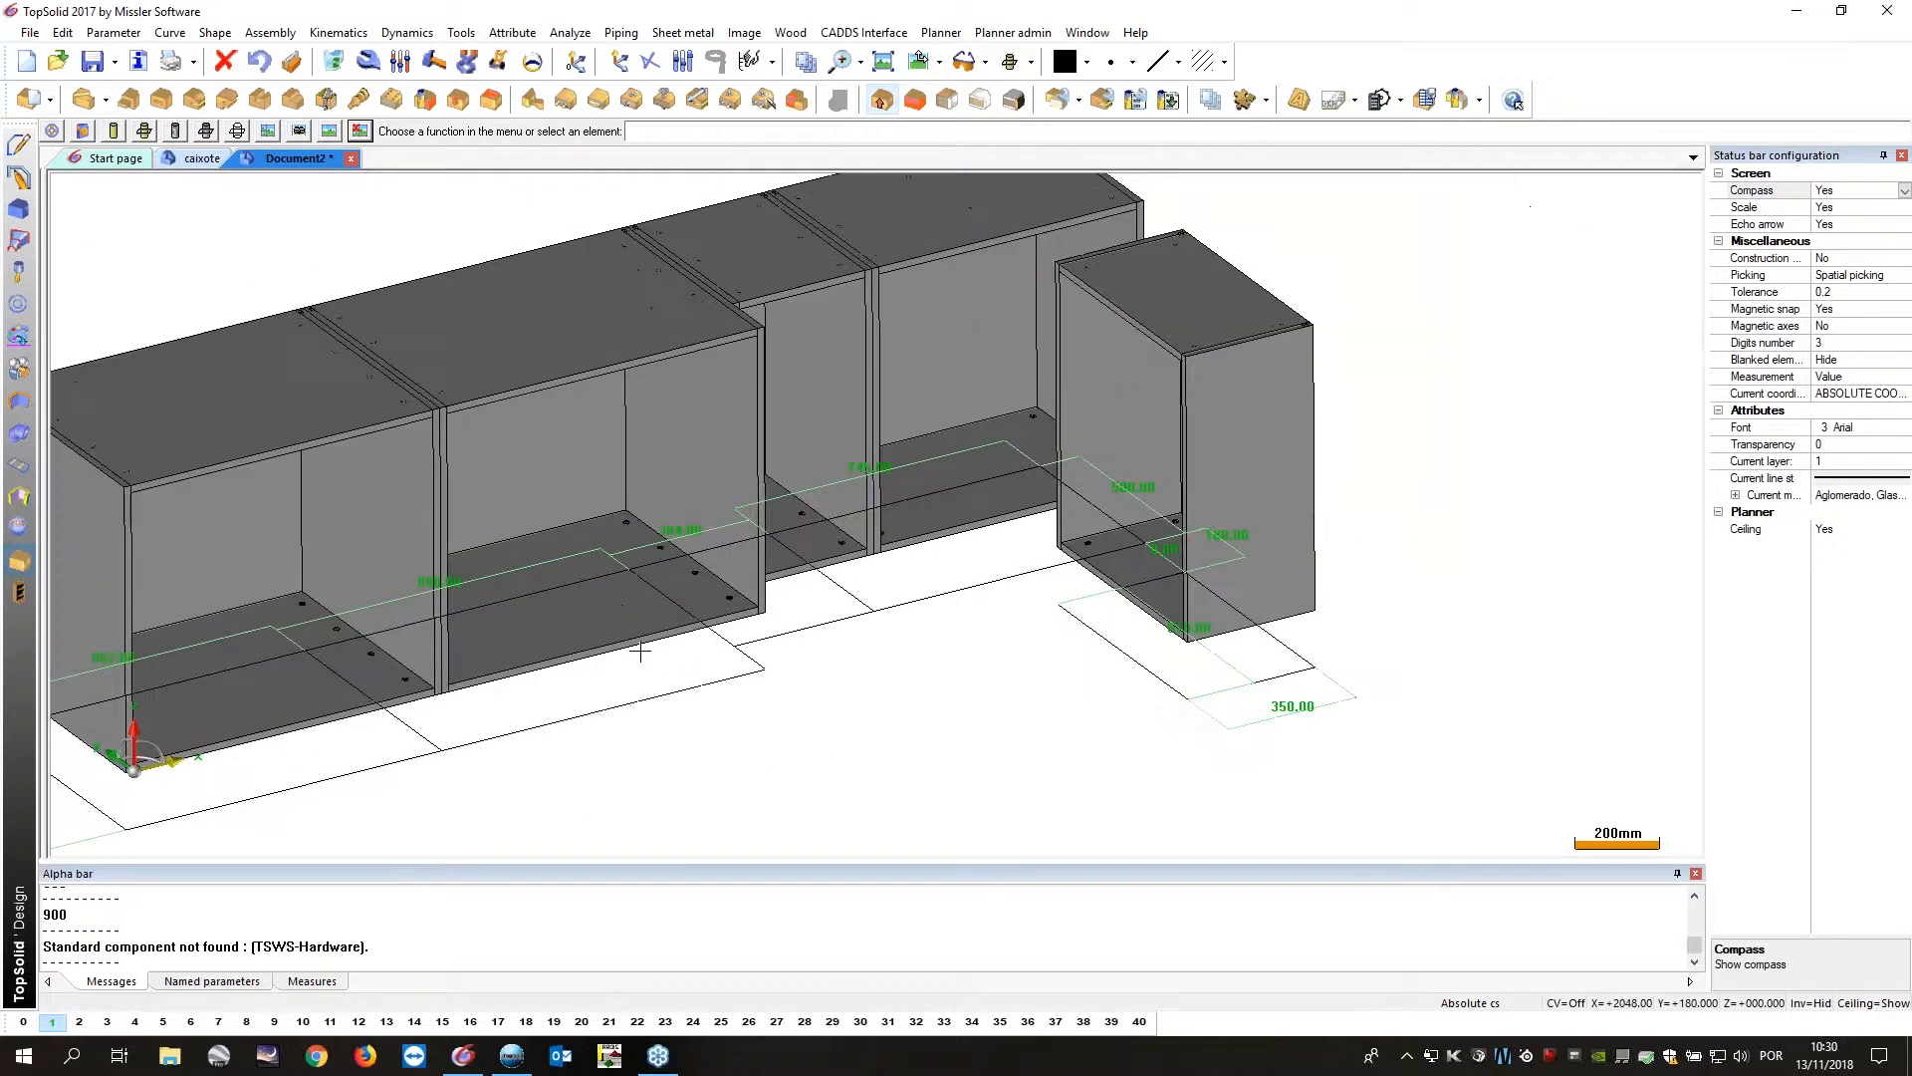
scroll(651, 525, "down", 4)
scroll(557, 438, "up", 5)
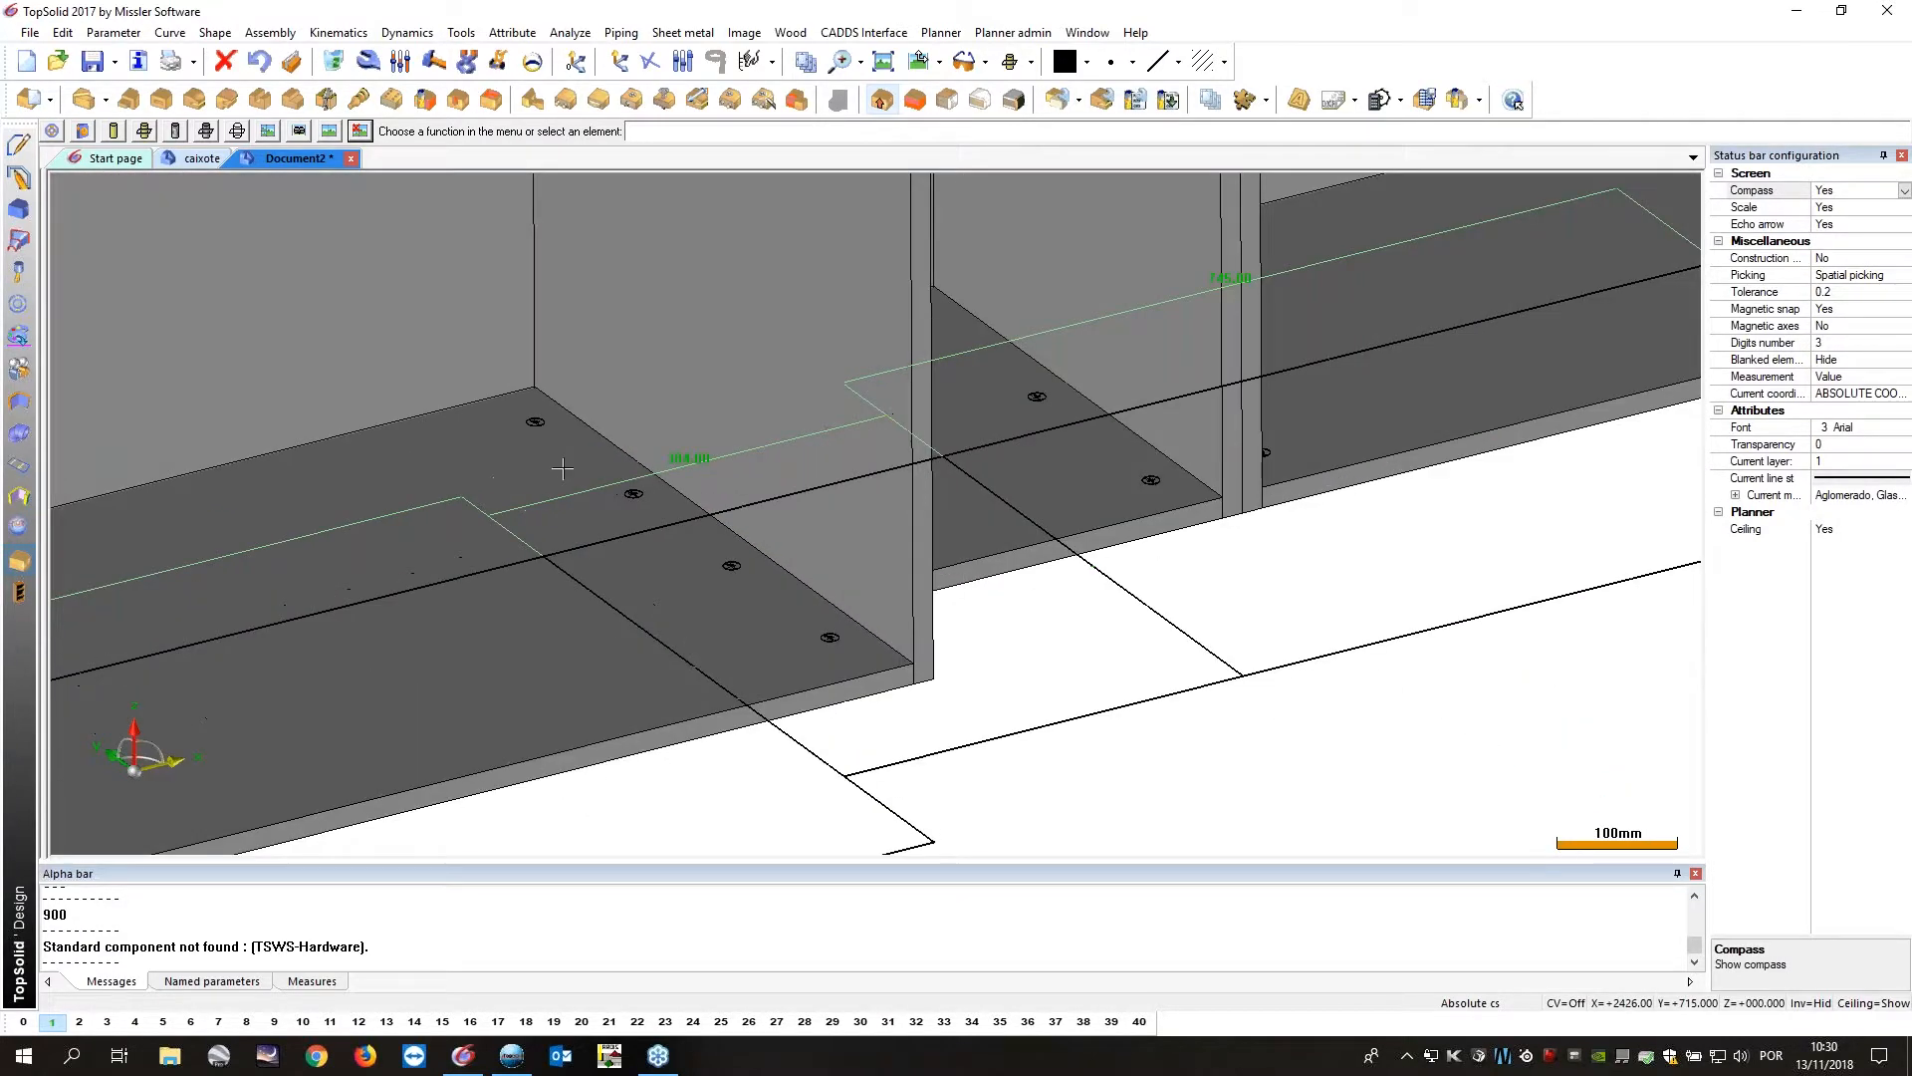
scroll(597, 498, "down", 3)
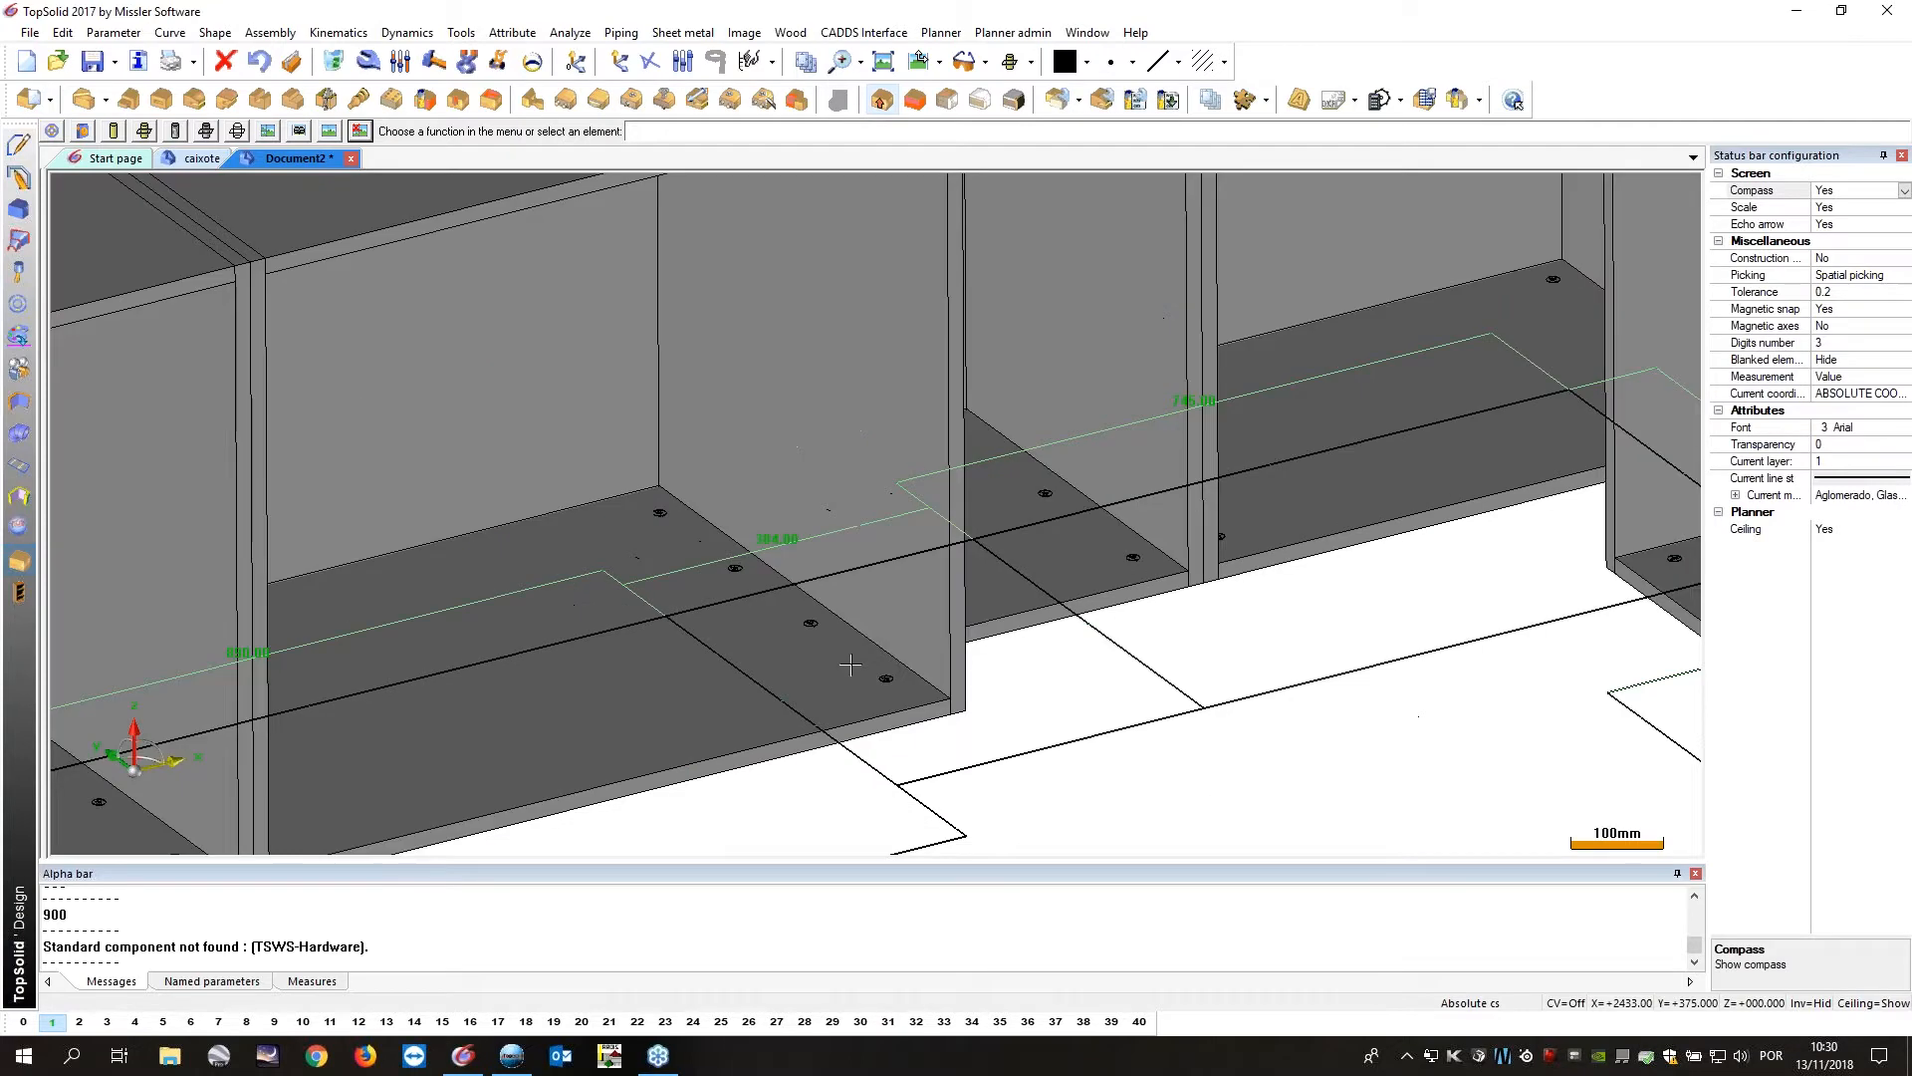
scroll(717, 638, "up", 1)
scroll(757, 629, "down", 2)
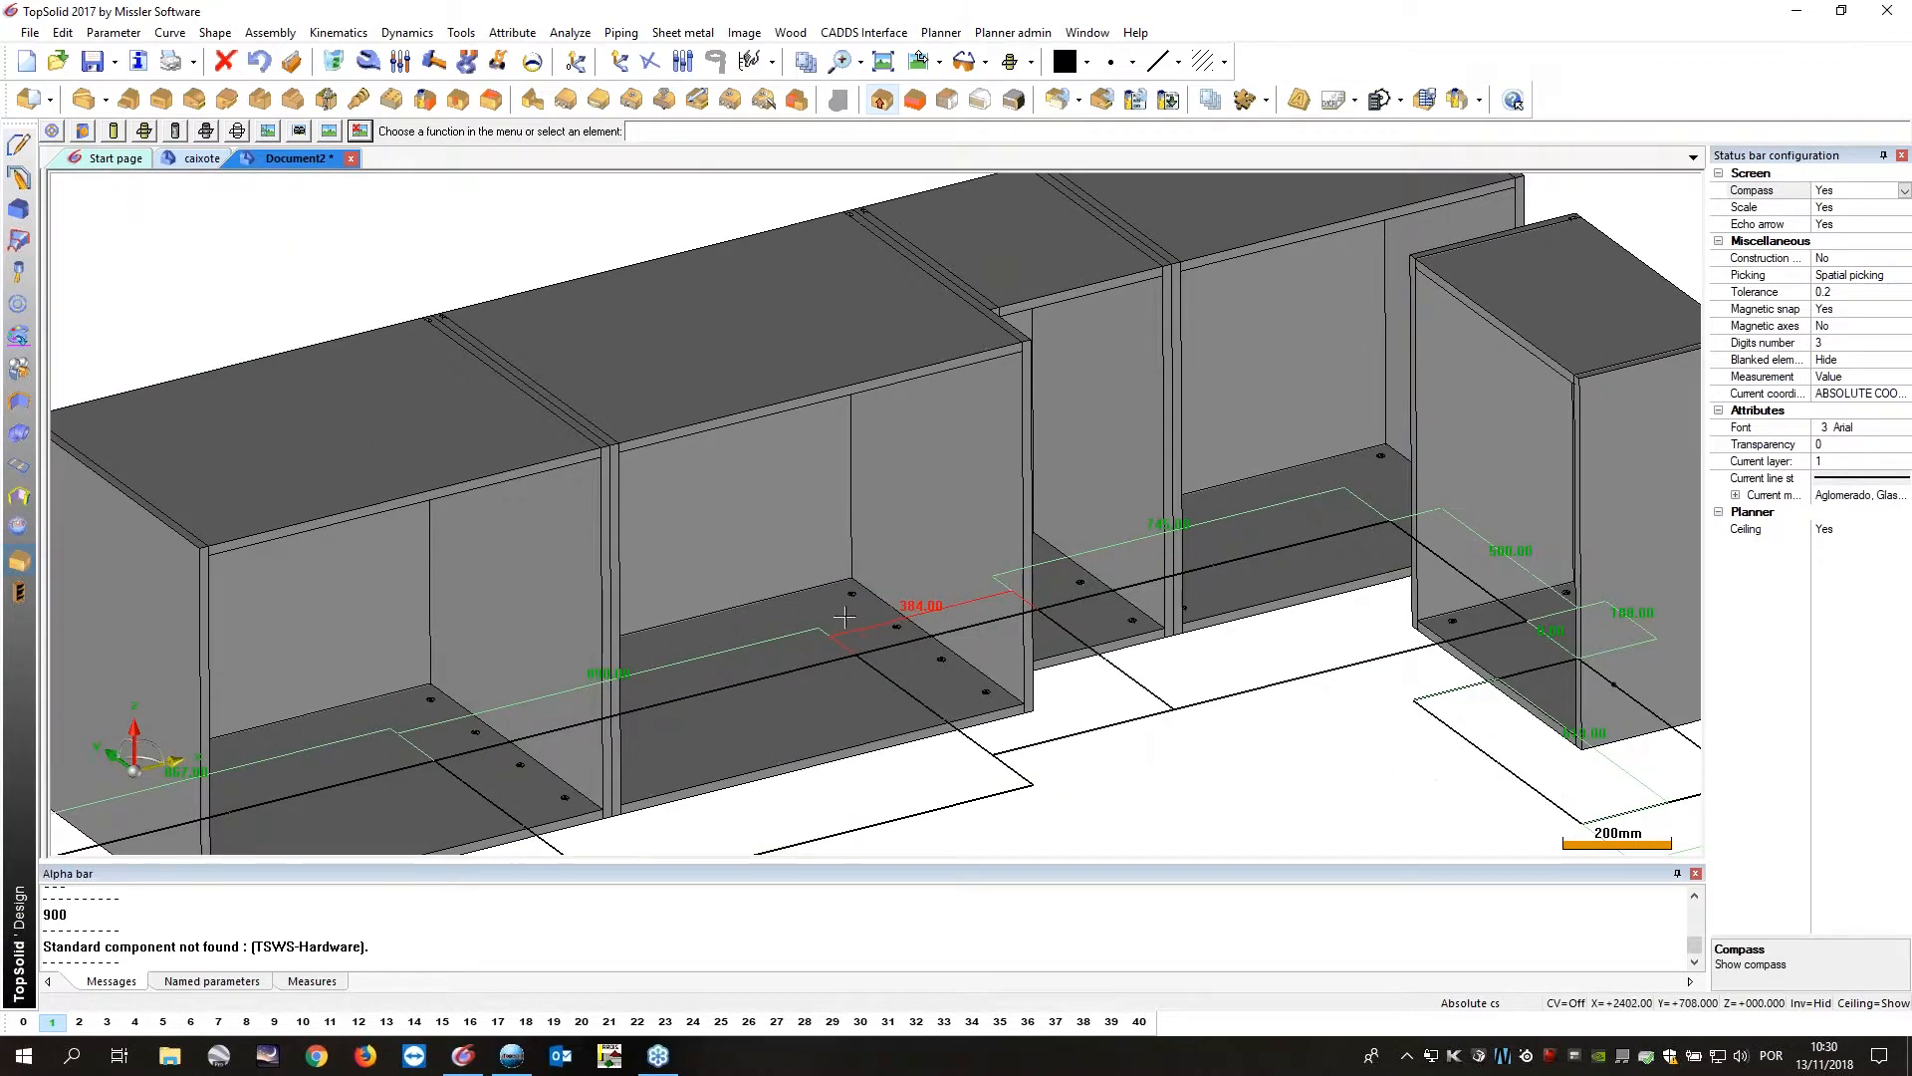
middle_click_drag(741, 630, 701, 584)
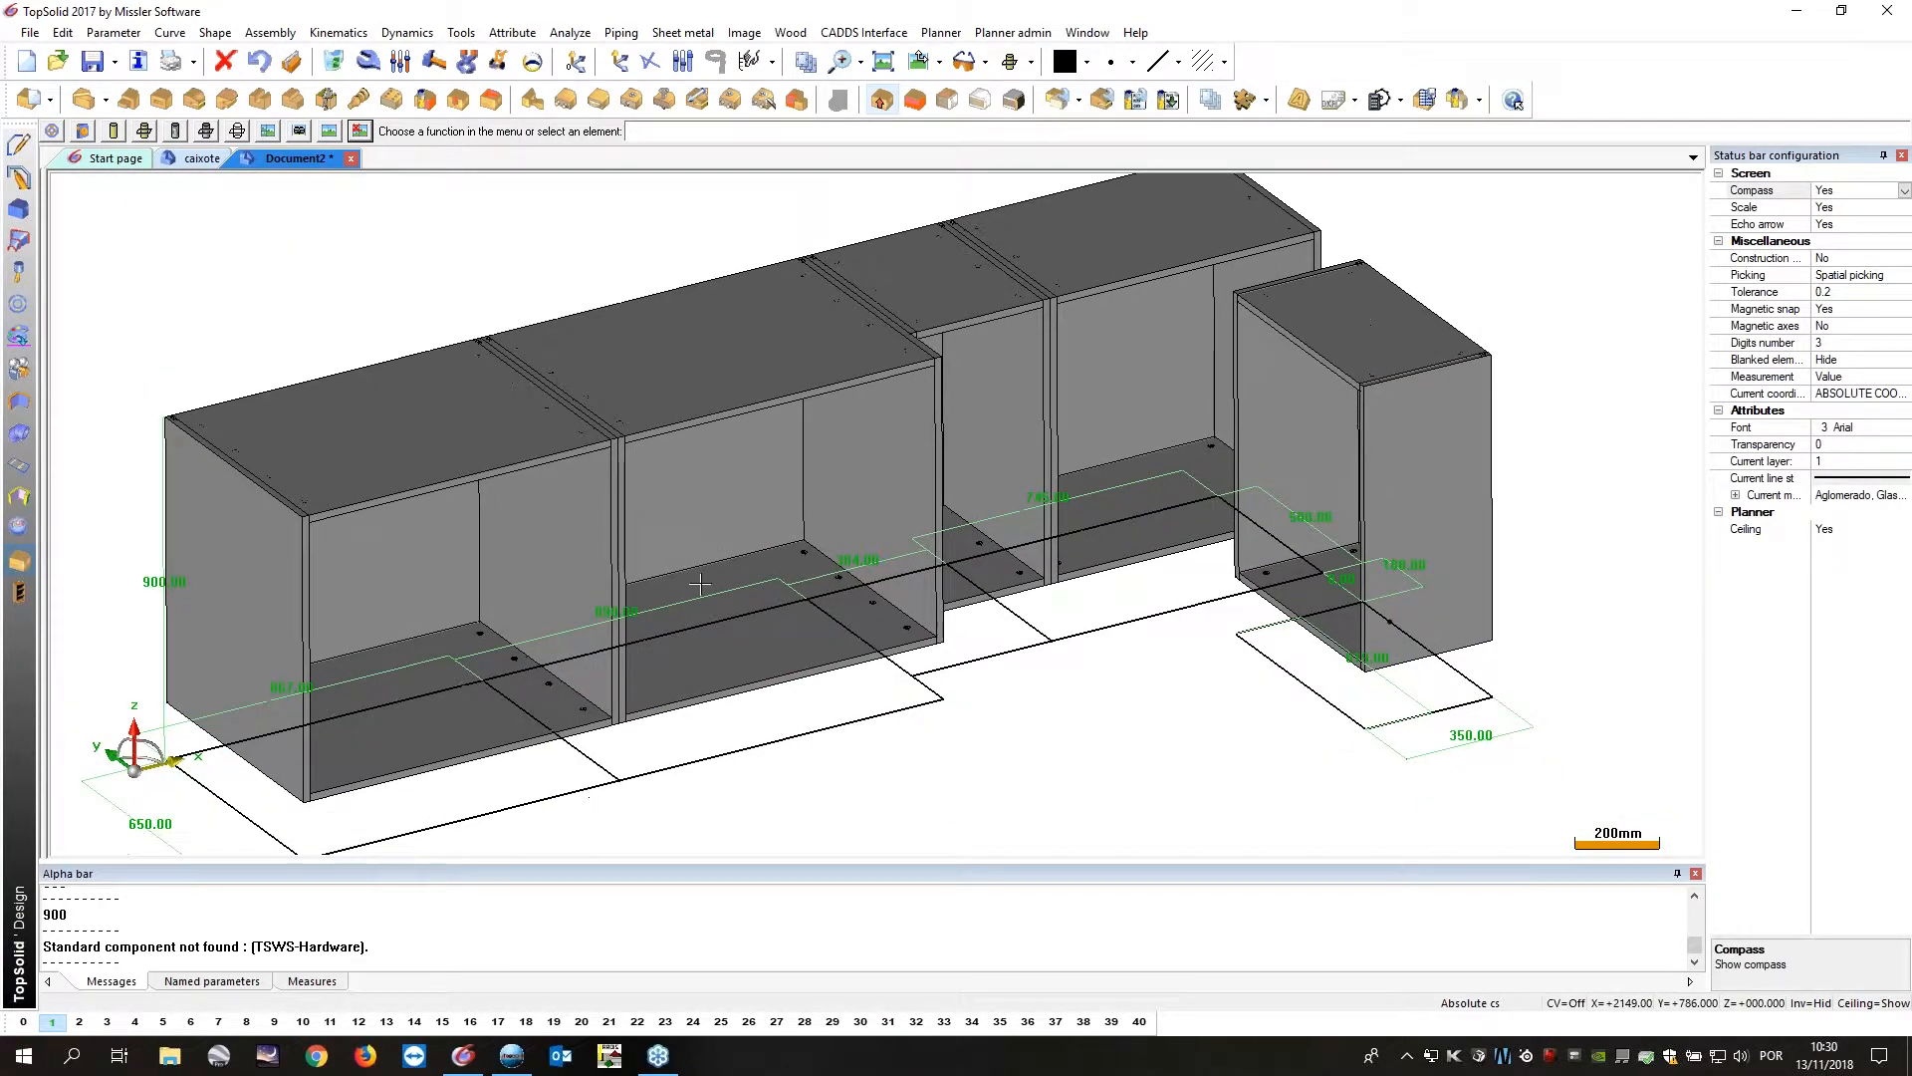
Start including a standard component and choose the CadSolid - HAFELE library.
left_click(269, 33)
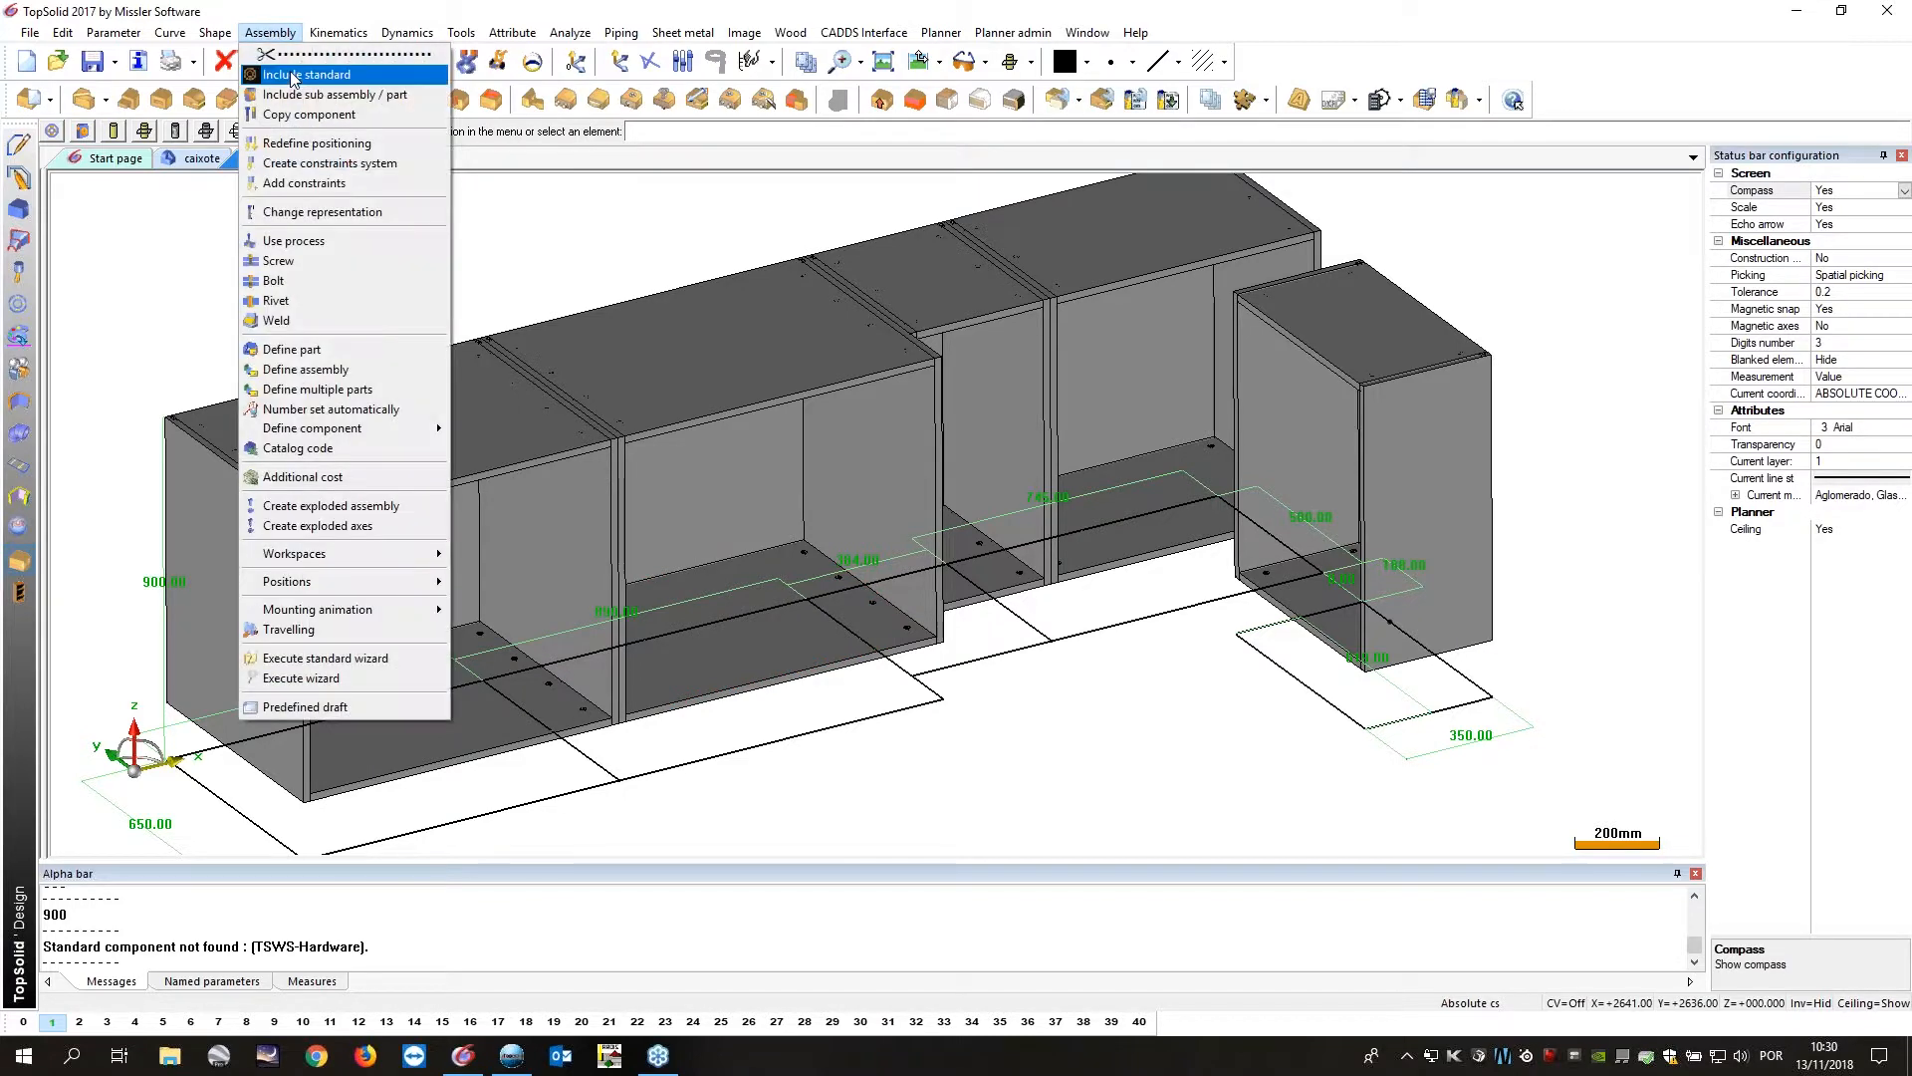
left_click(294, 75)
left_click(807, 342)
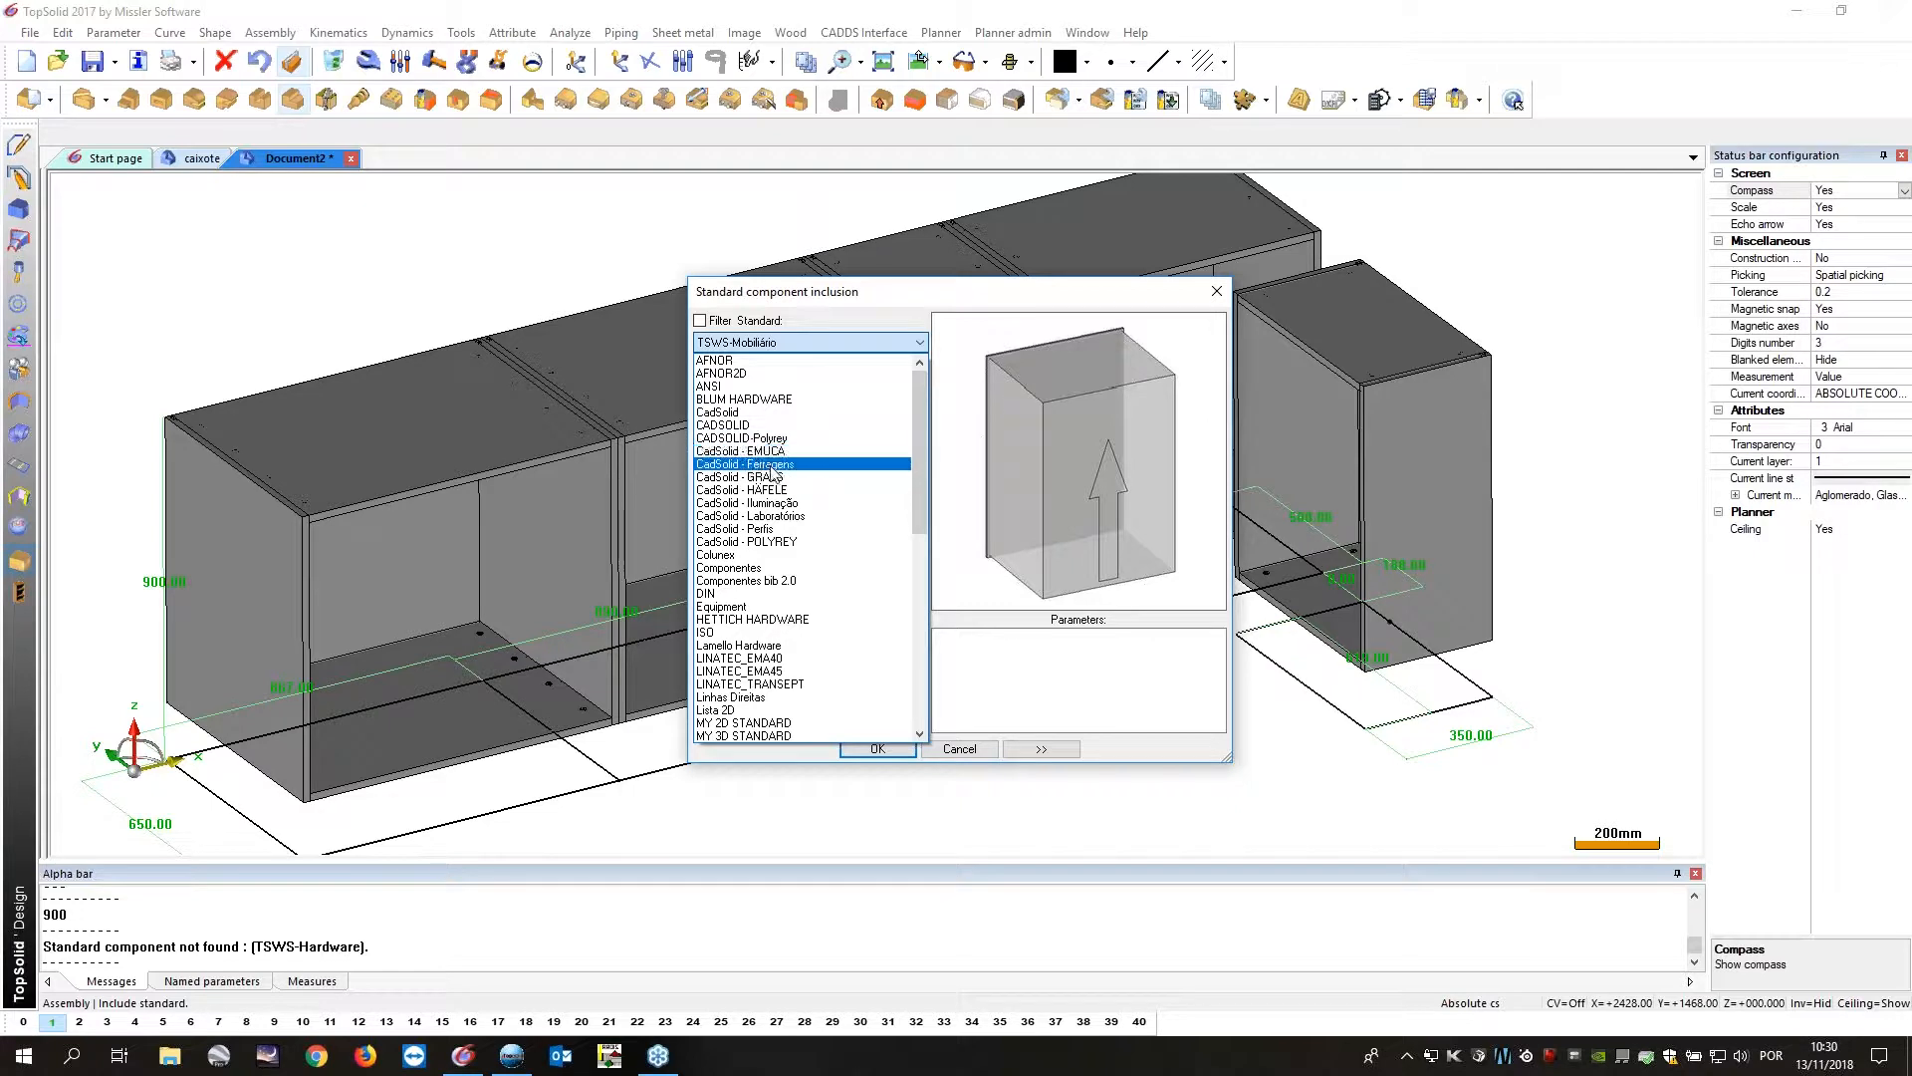
left_click(784, 490)
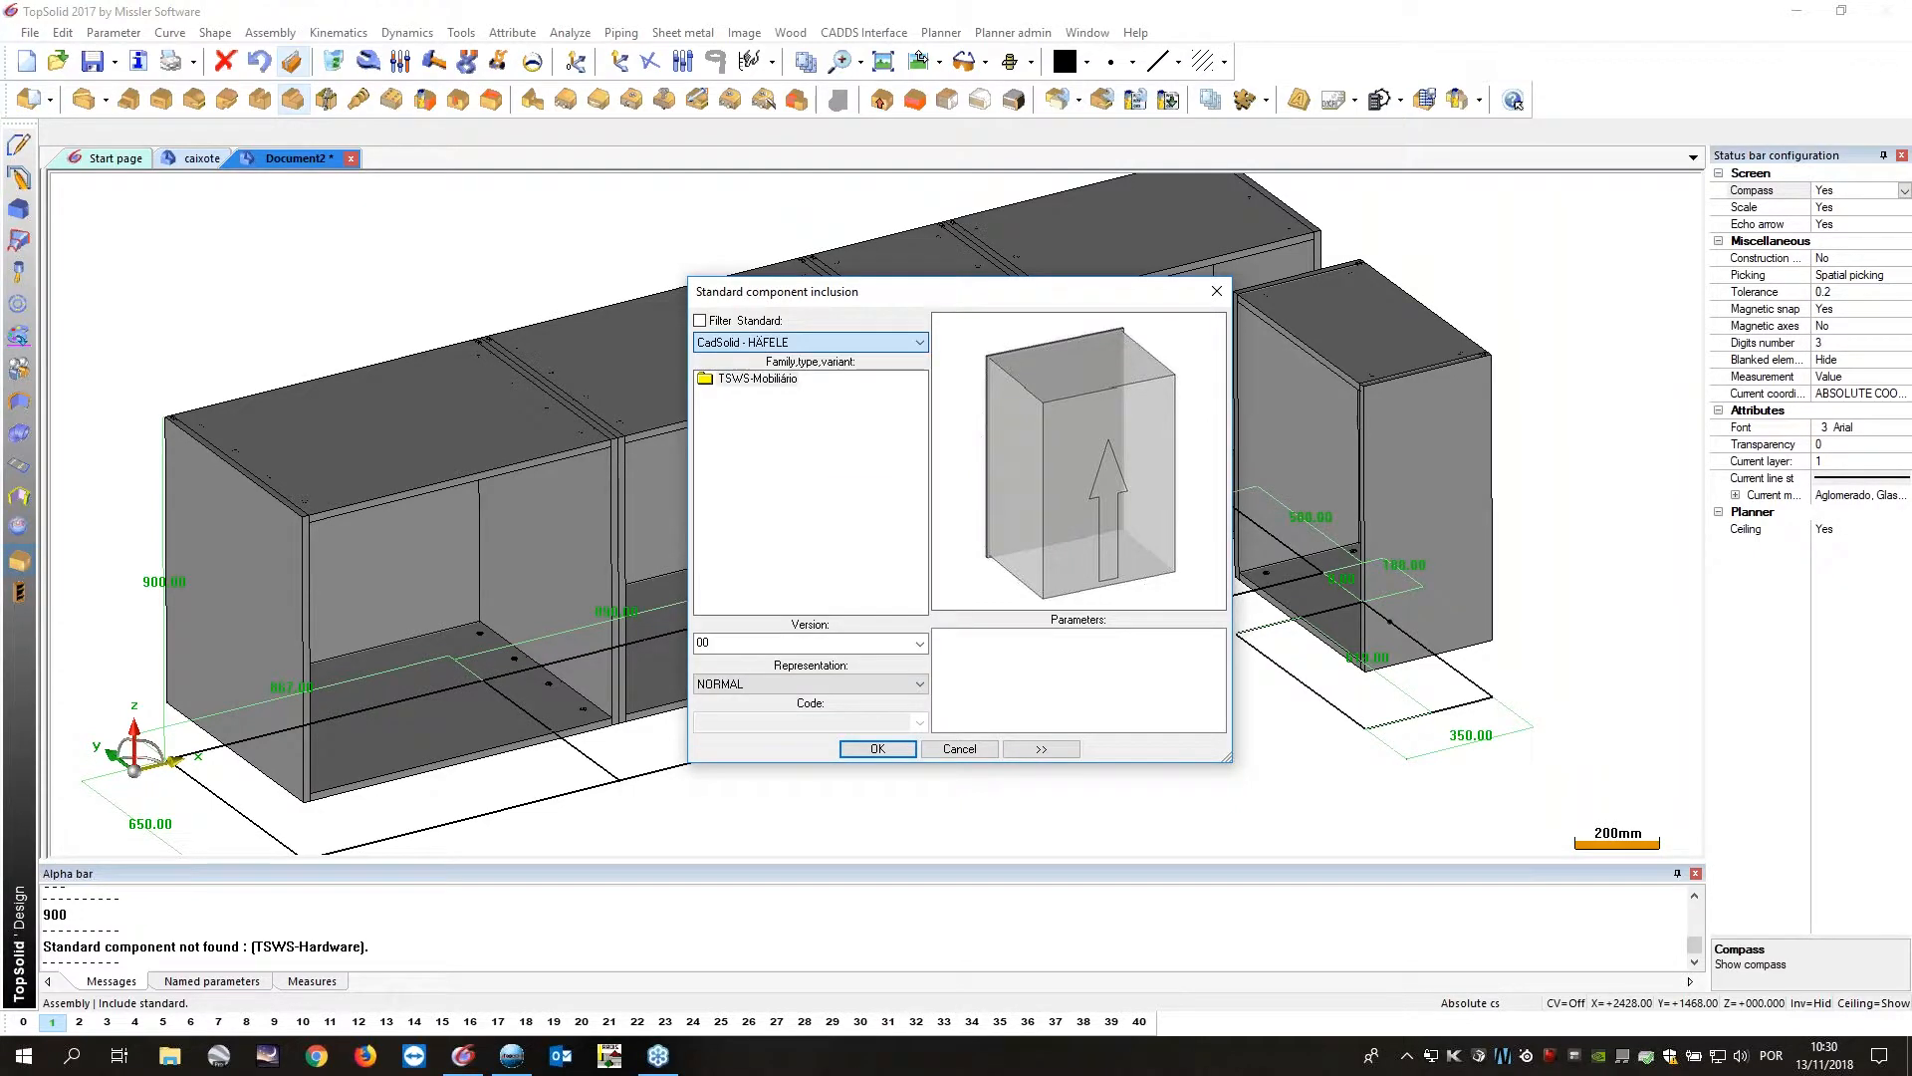
Browse the Cestos family under Acessórios Cozinha and preview the round, rotating and bottle baskets.
left_click(776, 445)
left_click(793, 458)
left_click(793, 475)
left_click(725, 410)
left_click(705, 426)
left_click(725, 442)
left_click(794, 460)
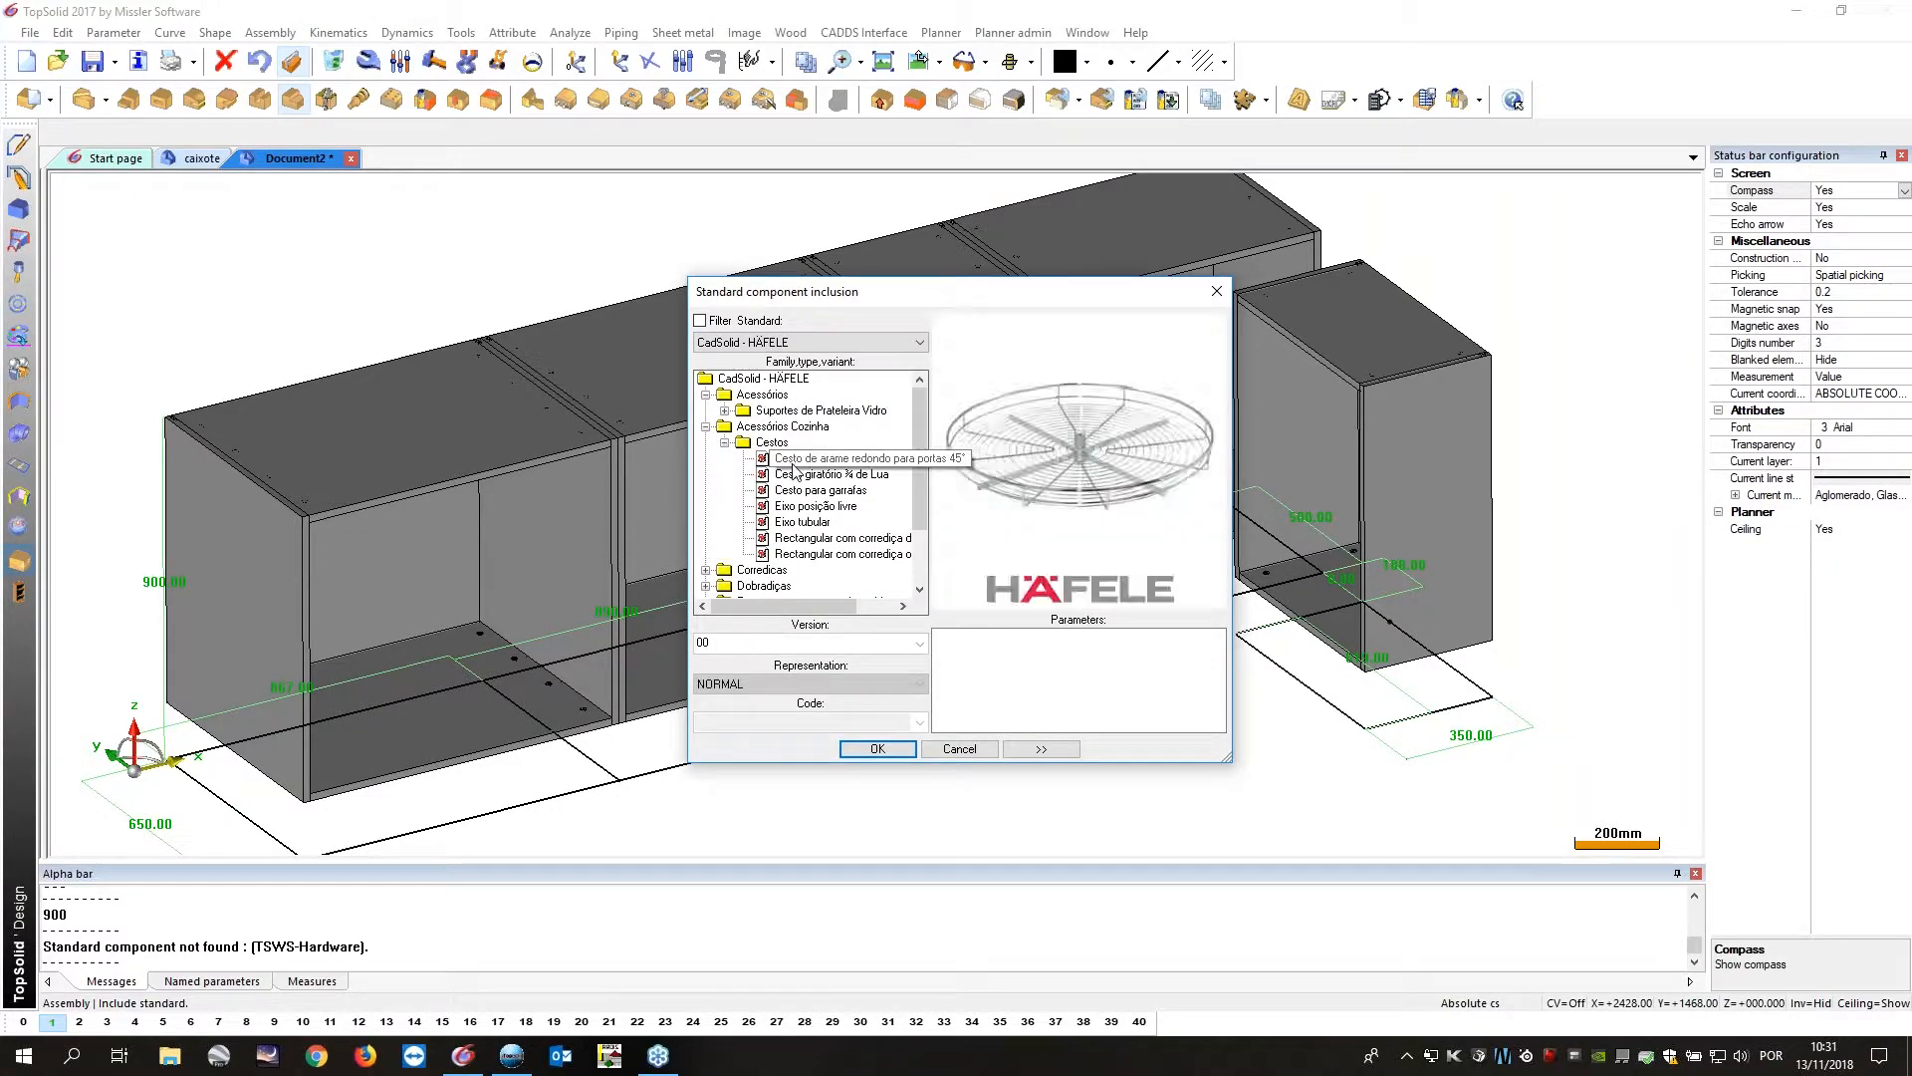
left_click(797, 474)
left_click(815, 490)
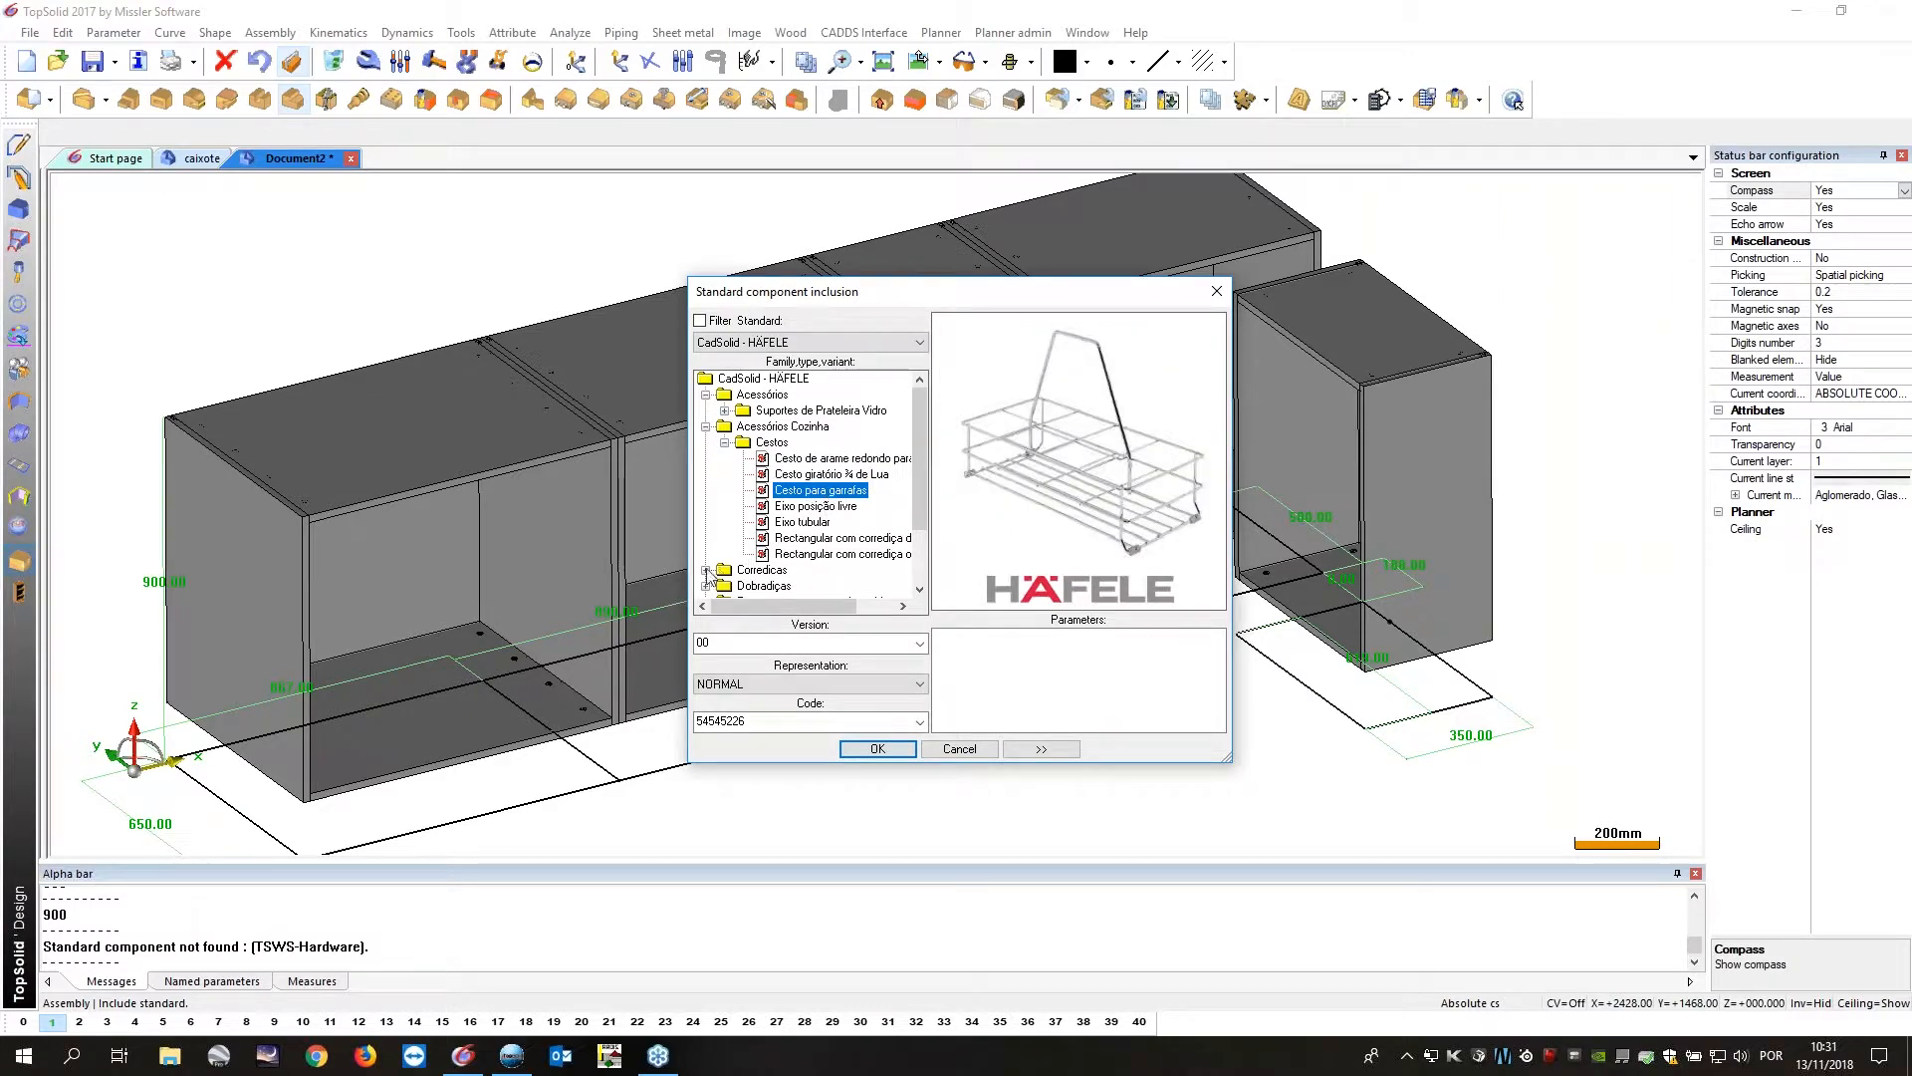
Preview the De rolete drawer slide 42108458L in the Corrediças family.
left_click(706, 570)
left_click(801, 570)
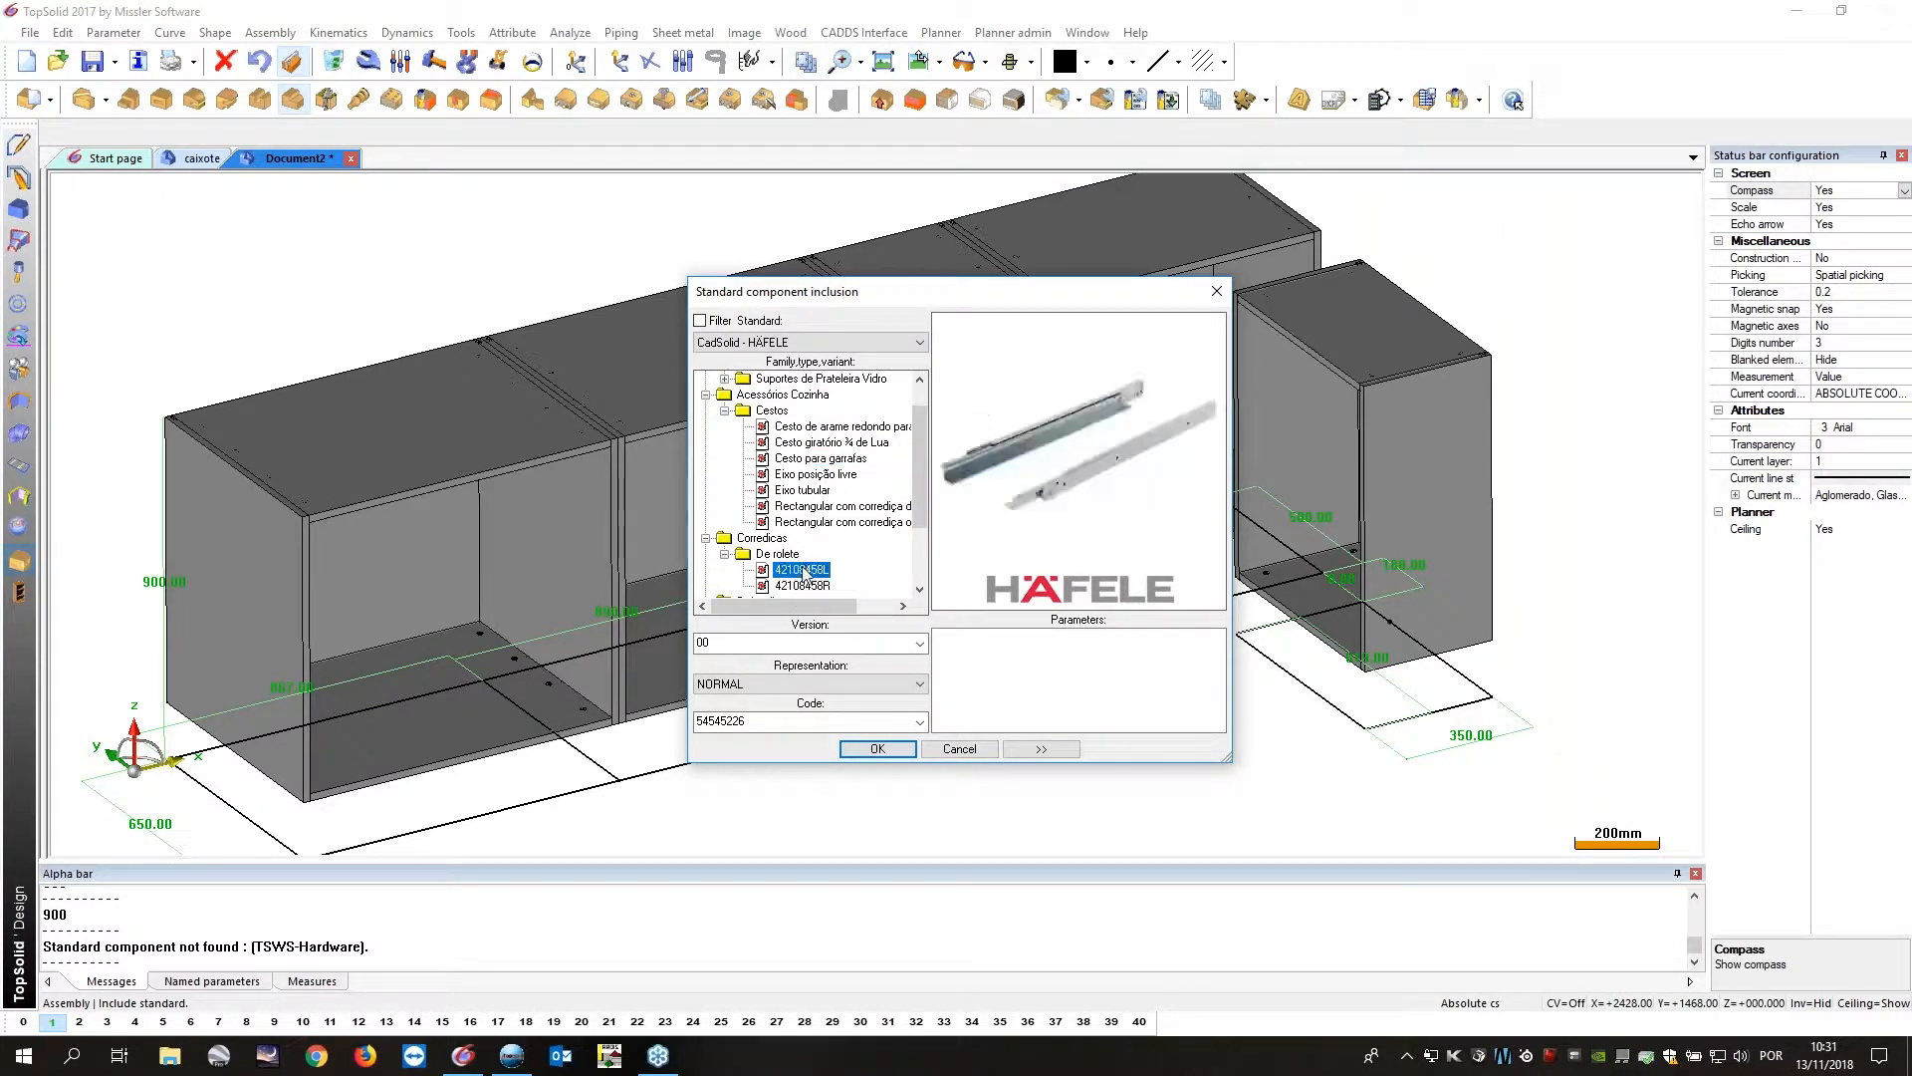
scroll(802, 564, "down", 2)
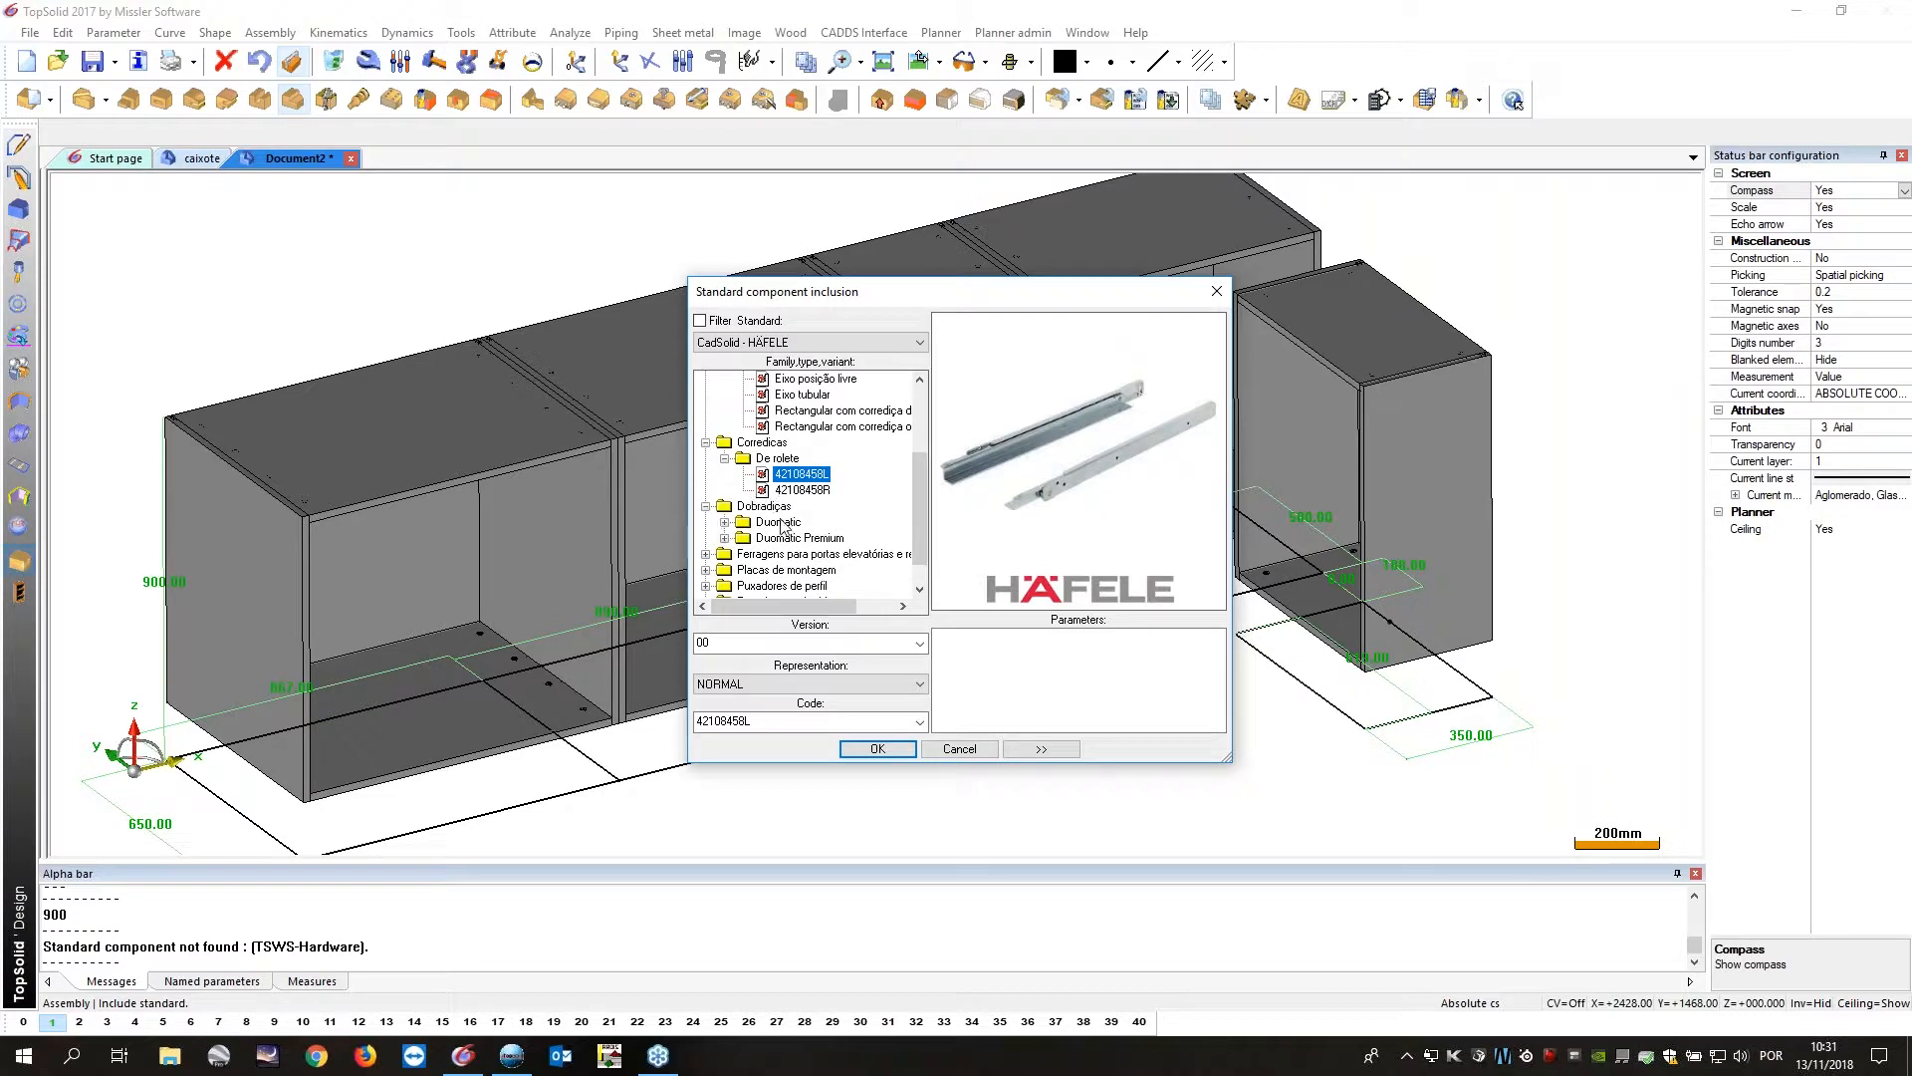
Preview the Duomatic hinges, including 110° and 120°, and the Duomatic Premium 110° hinge.
double_click(778, 522)
left_click(784, 538)
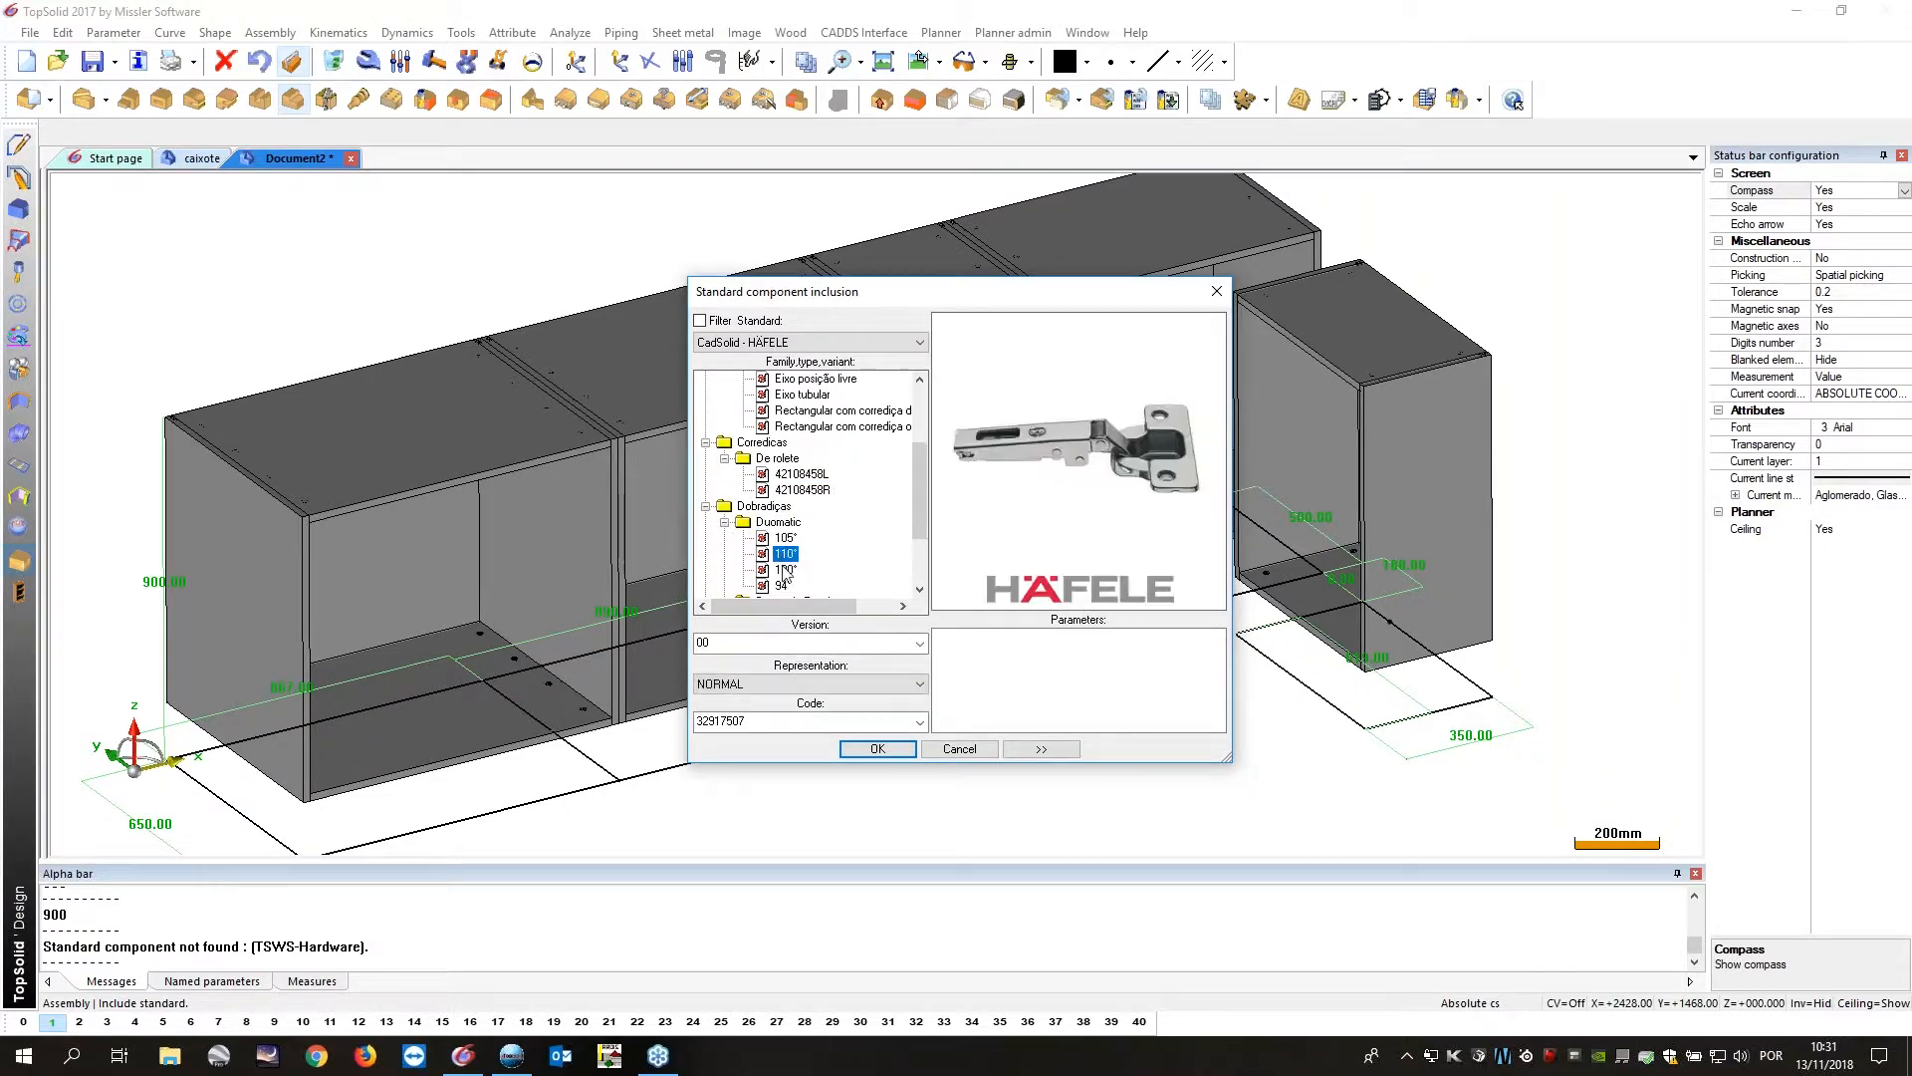
left_click(785, 570)
scroll(767, 558, "down", 2)
left_click(724, 505)
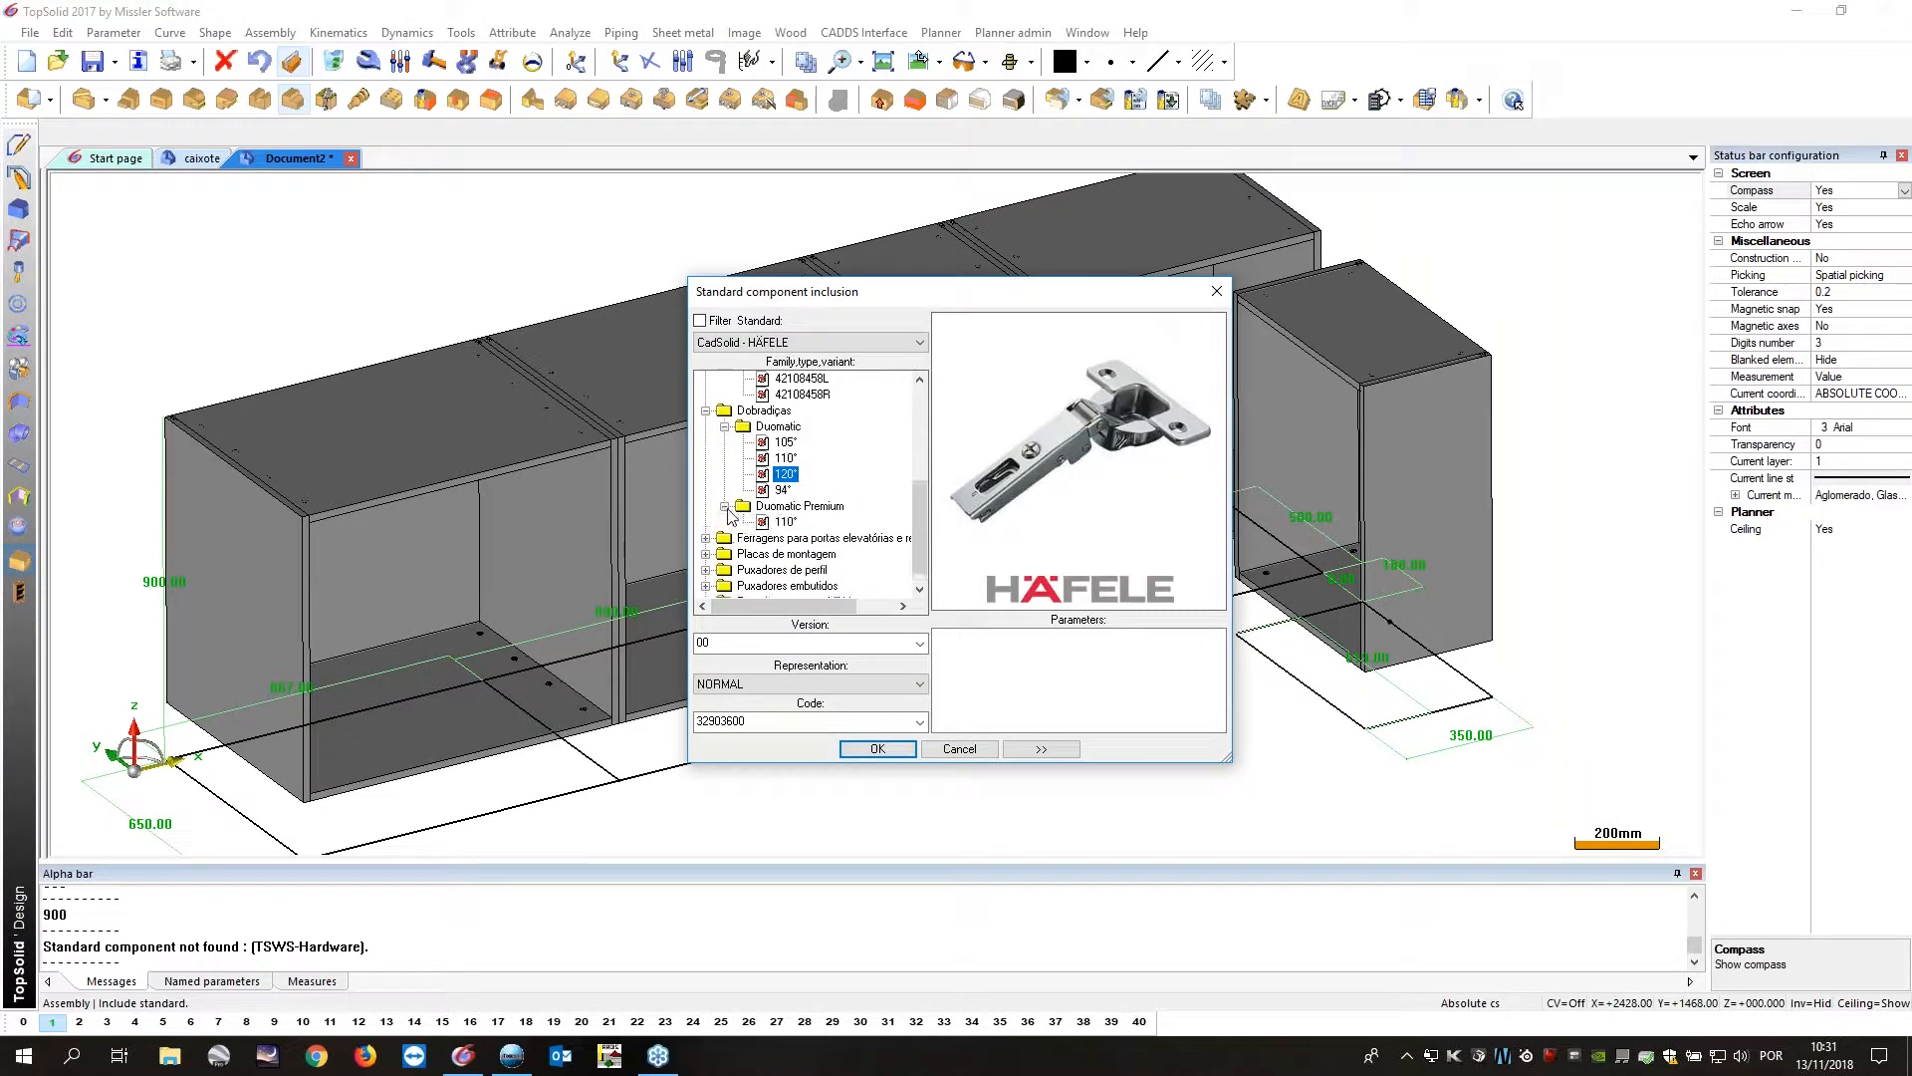
left_click(785, 522)
Expand the lift-up door hardware family and preview the zinc alloy and plastic recessed handles under Puxadores embutidos.
left_click(706, 538)
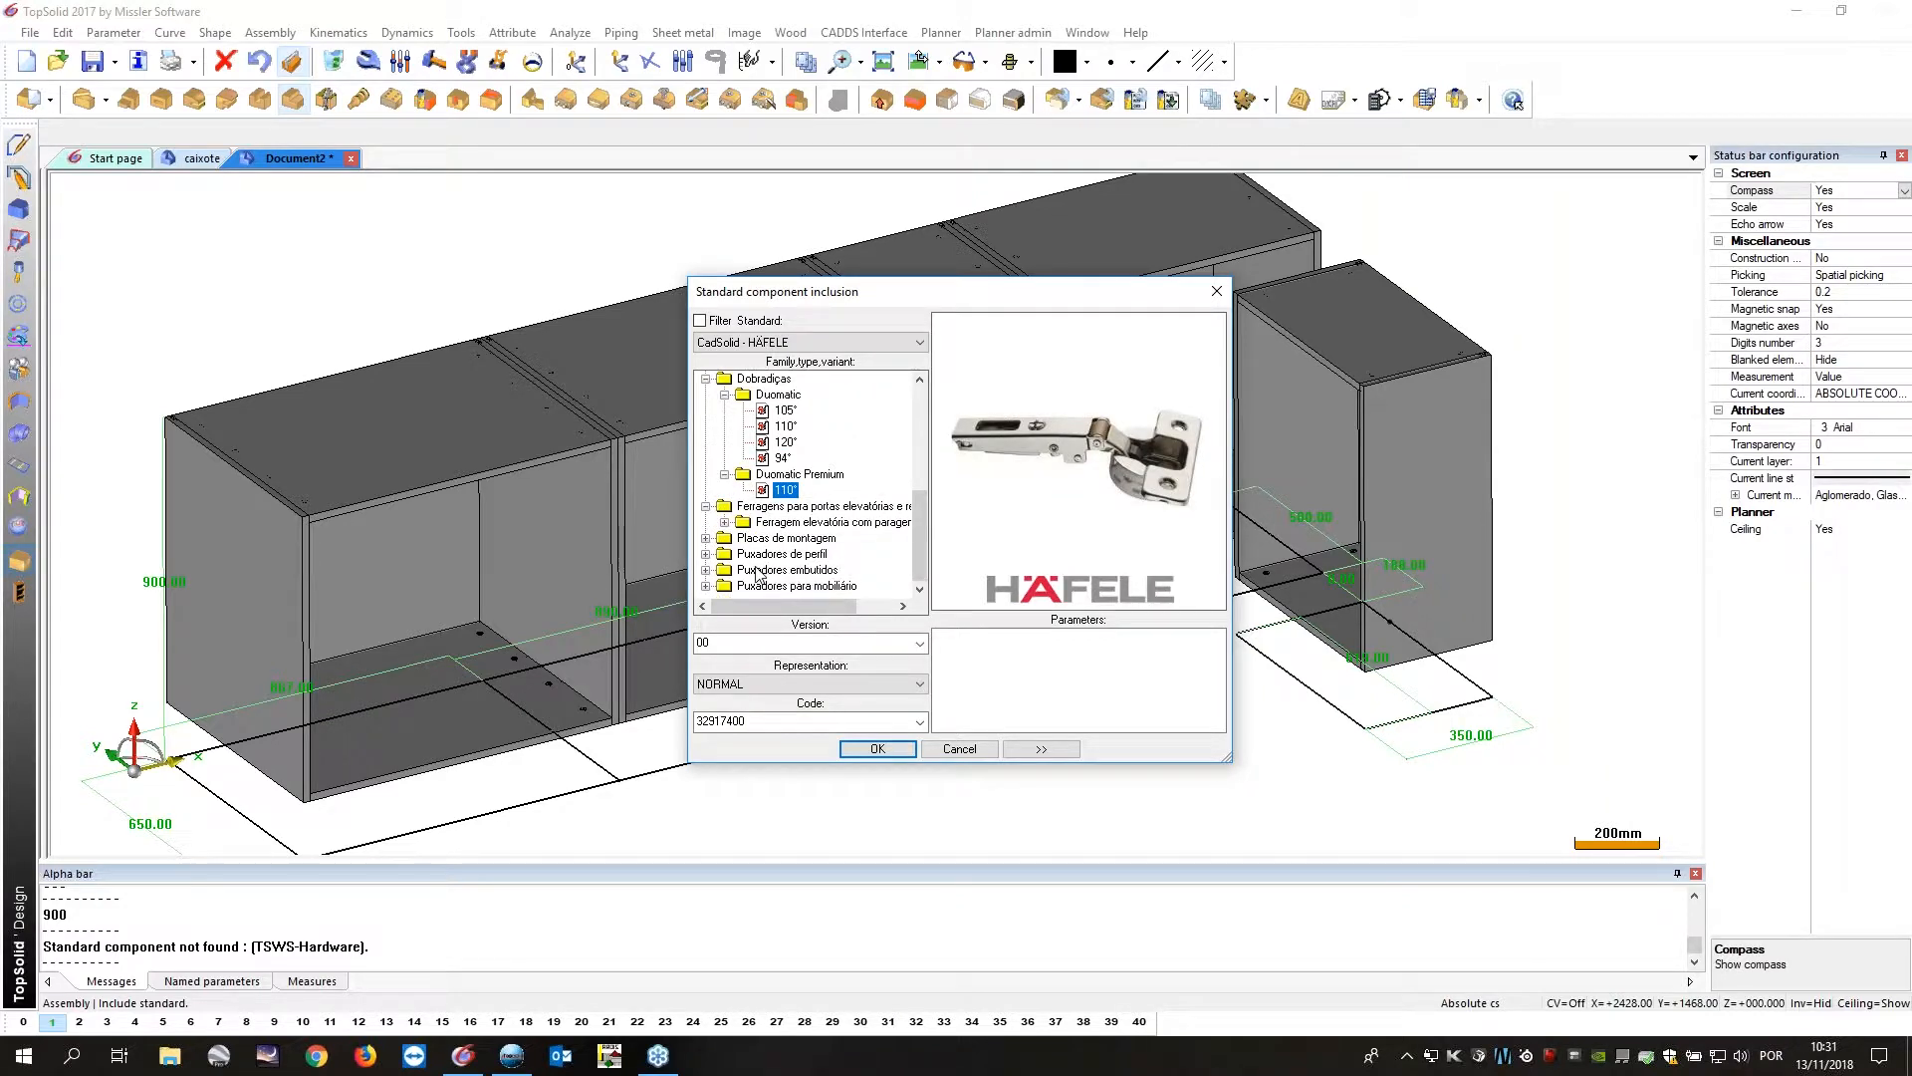
left_click(706, 569)
double_click(796, 572)
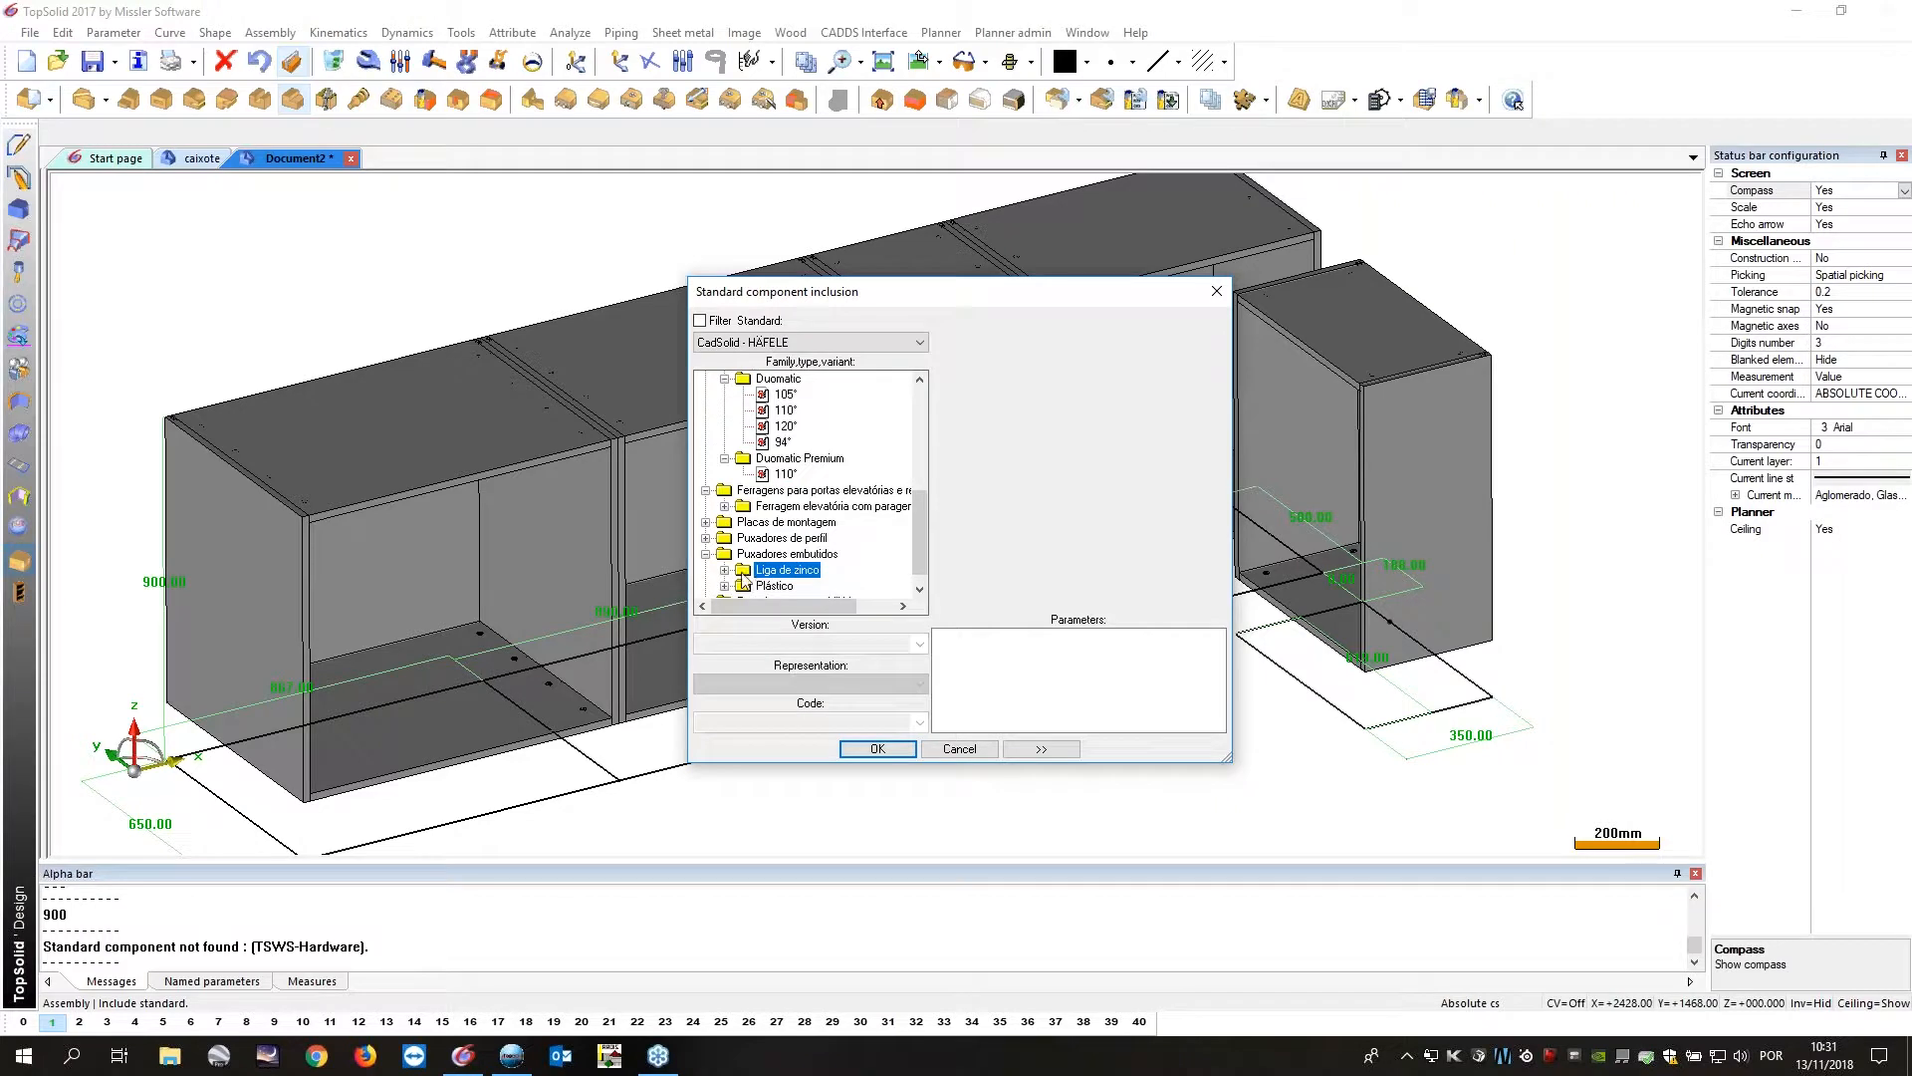
left_click(789, 586)
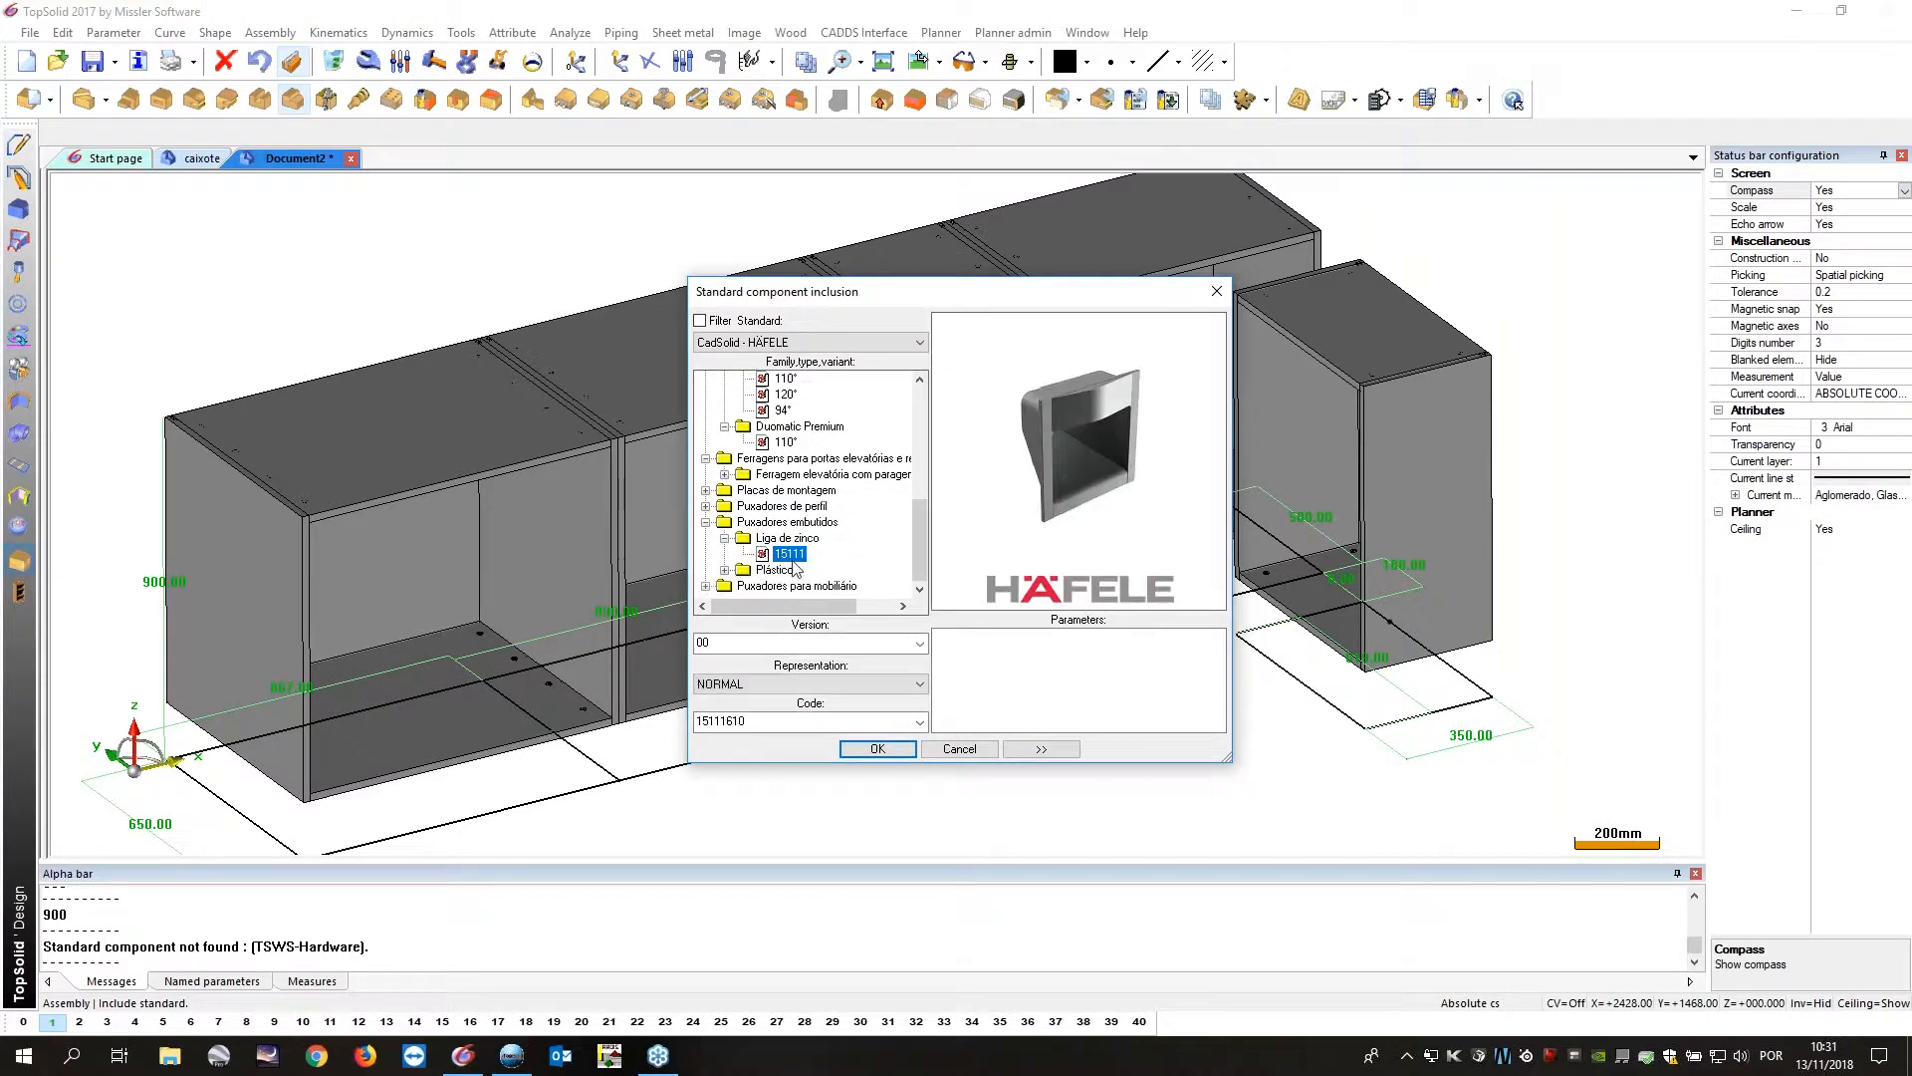
left_click(725, 570)
left_click(789, 585)
Preview the aluminium profile handles under Puxadores de perfil, ending on Estriado 45°.
left_click(707, 506)
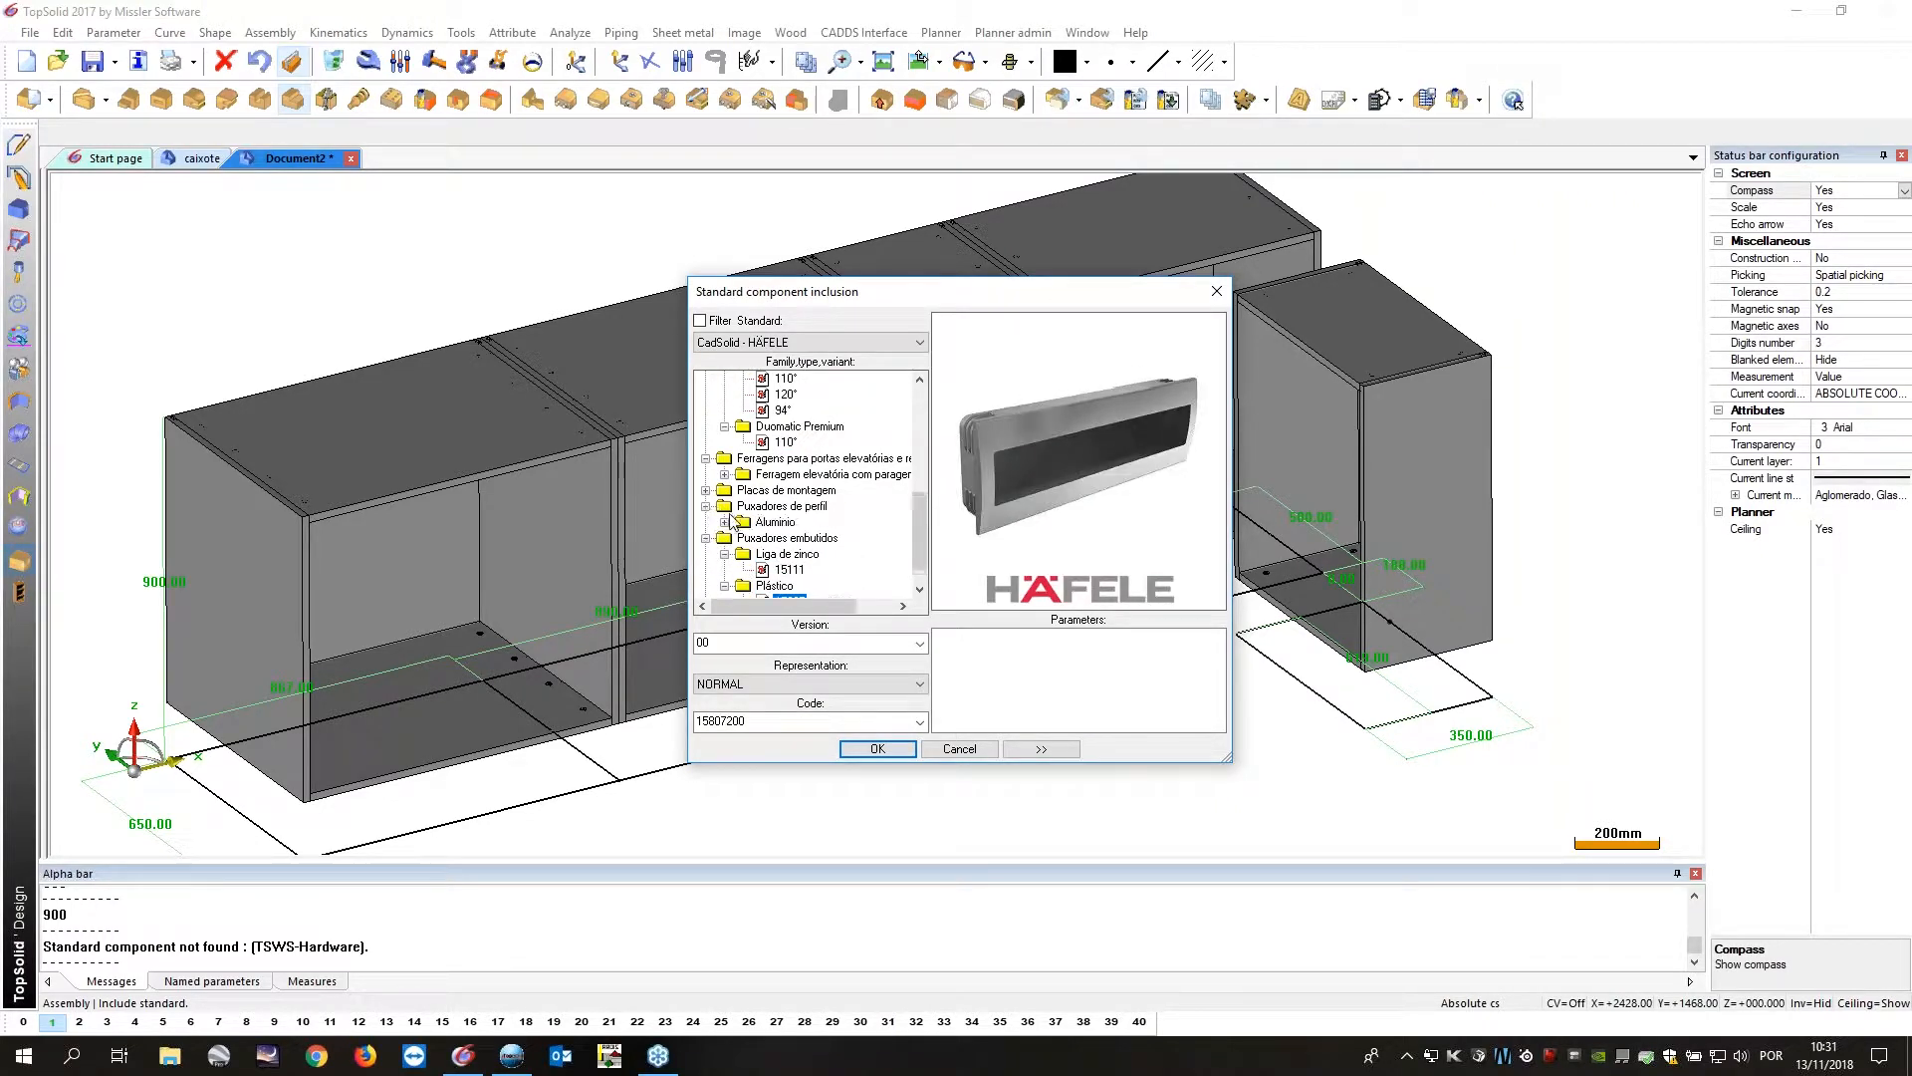
left_click(725, 522)
left_click(789, 522)
left_click(815, 538)
left_click(803, 553)
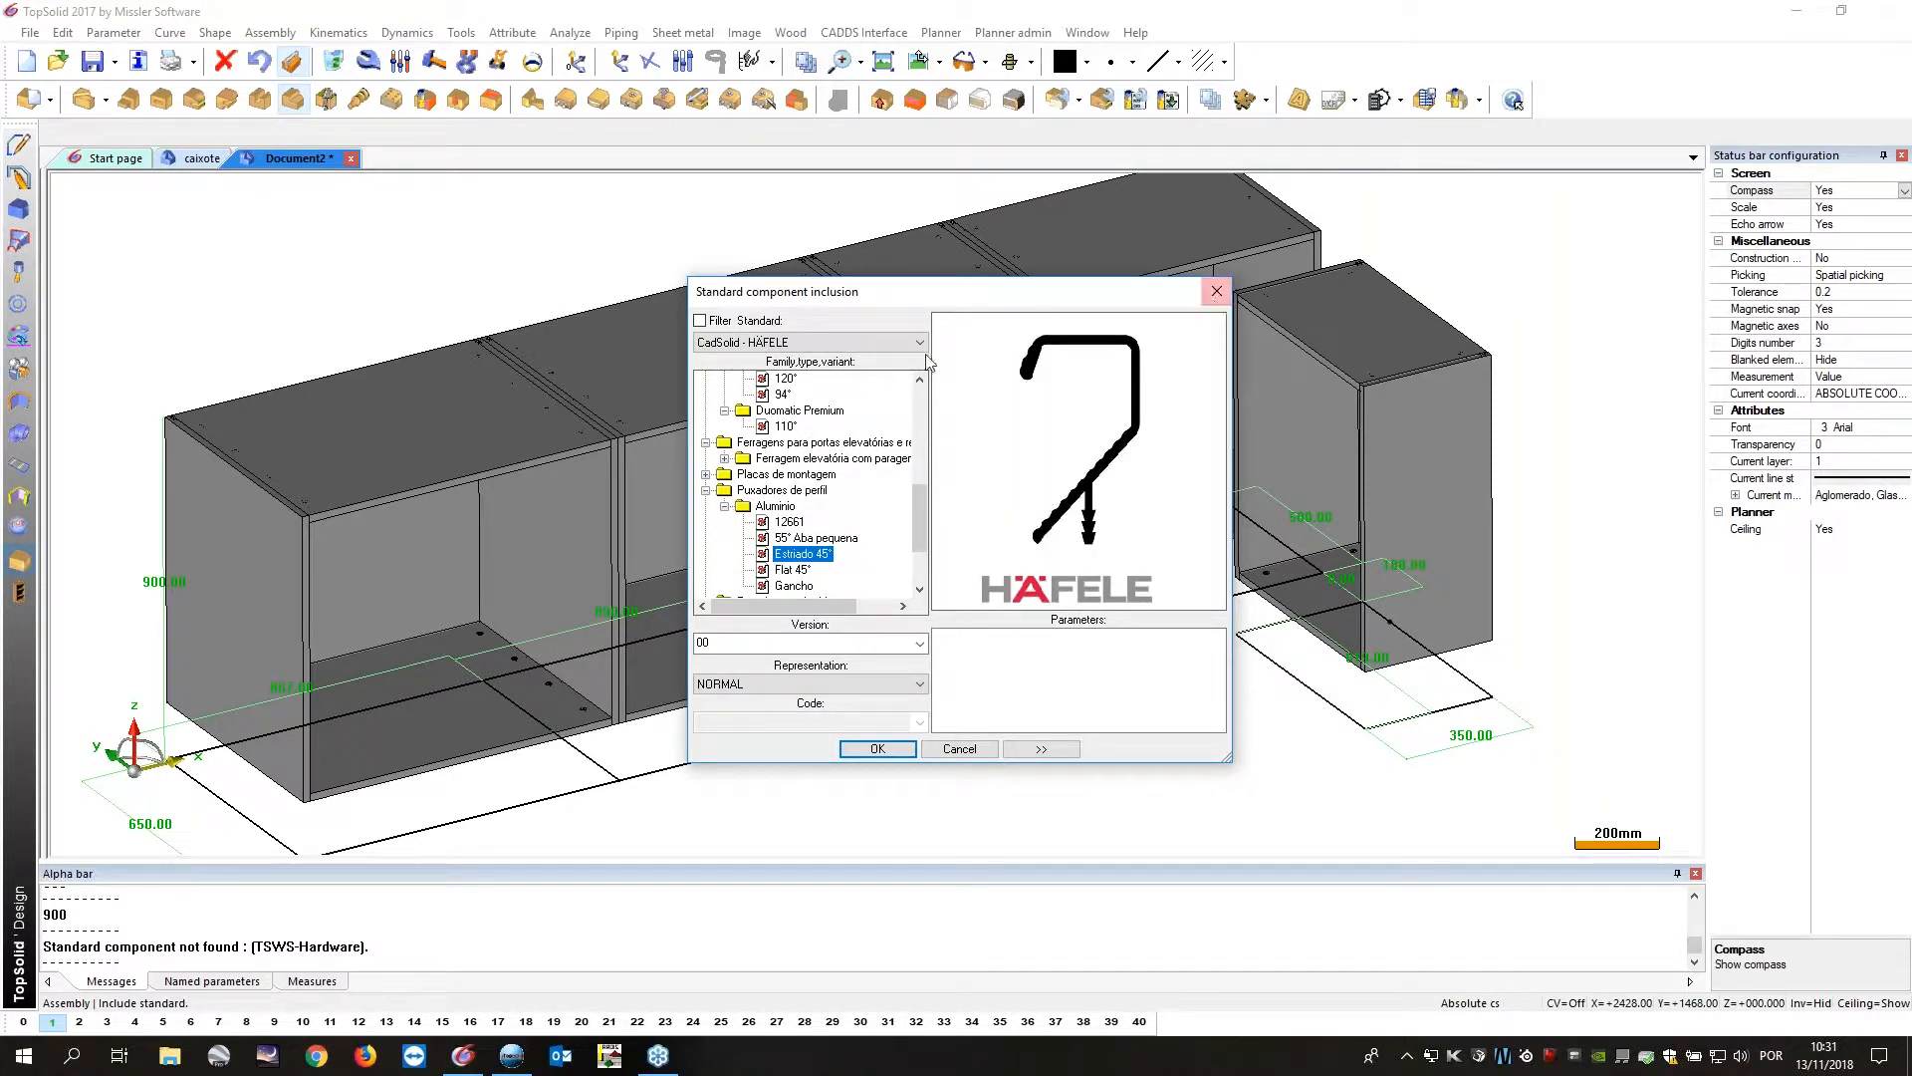
Switch the standard component library to CadSolid - GRASS.
left_click(849, 345)
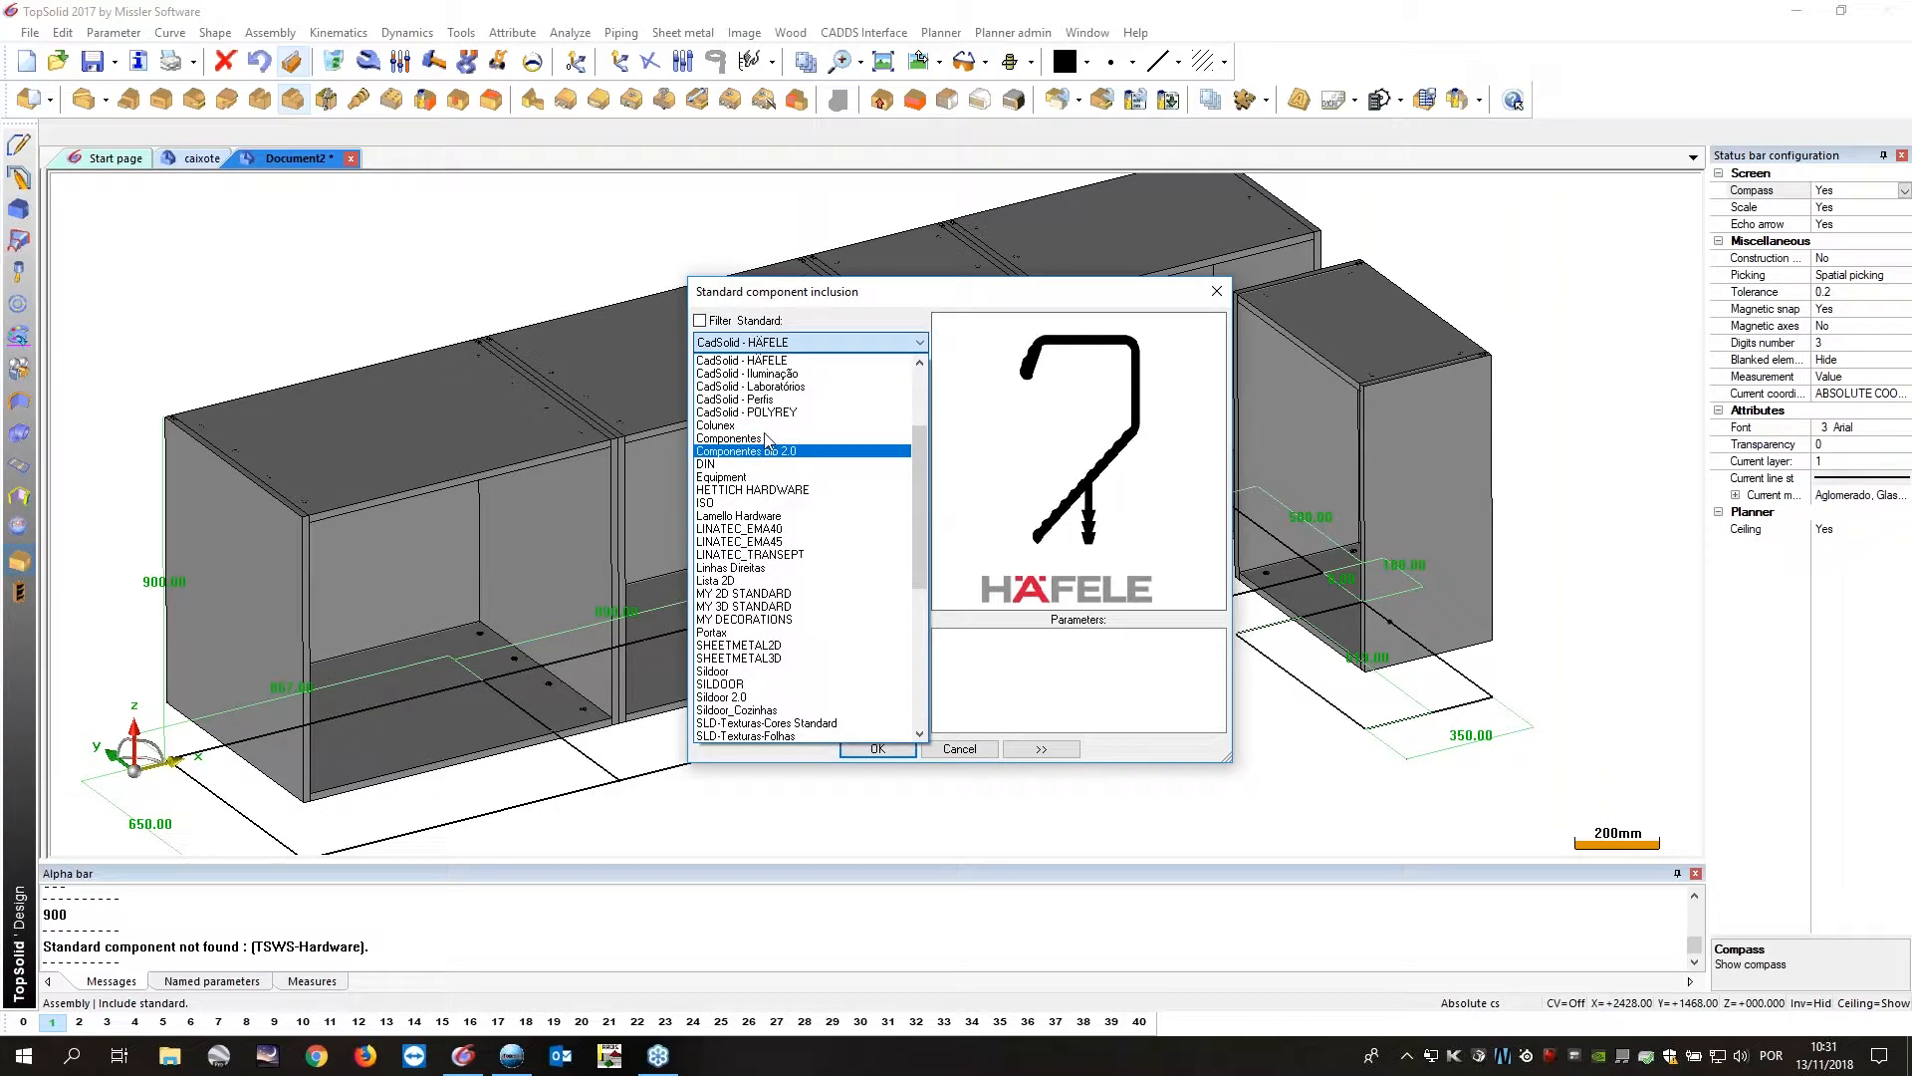
scroll(784, 446, "up", 2)
left_click(780, 428)
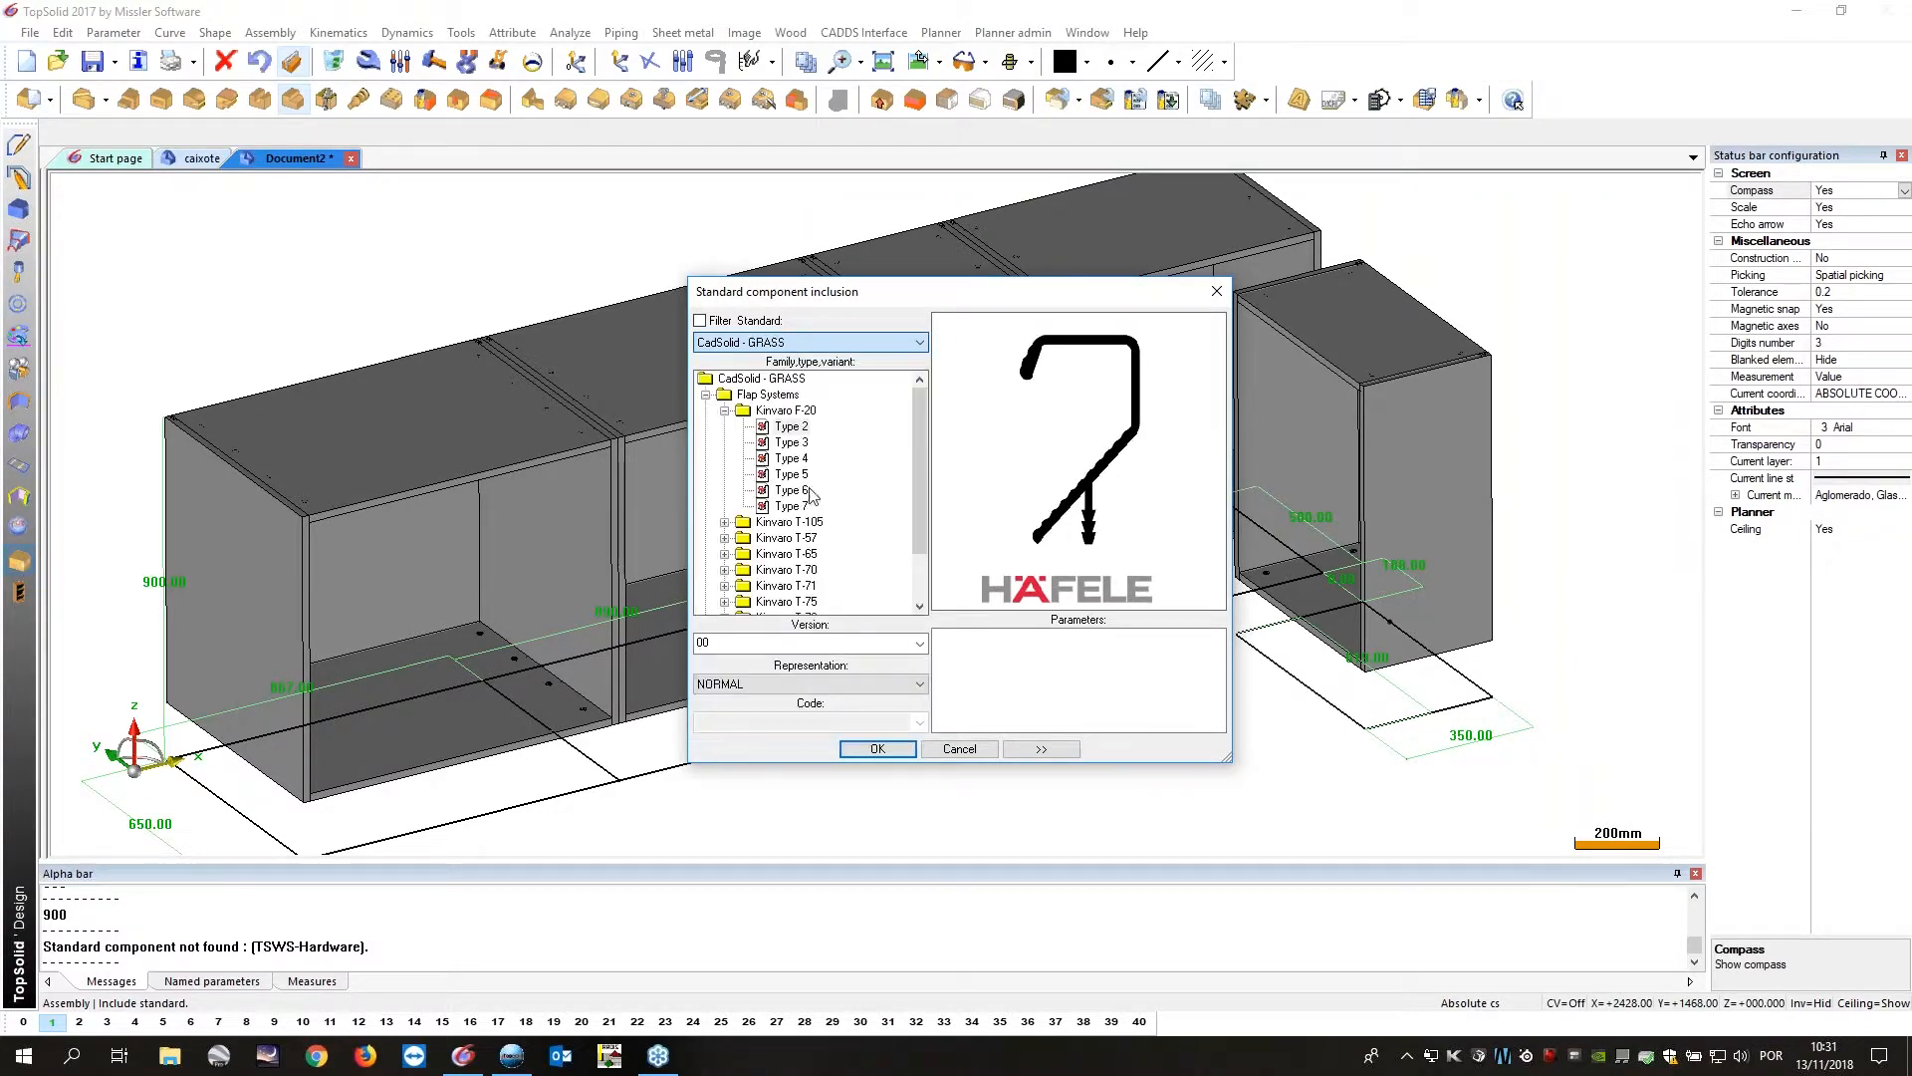
Browse the Tiomos hinges under Hinge Systems and preview models such as 100°, 110° and PCC.
left_click(725, 411)
left_click(705, 395)
left_click(705, 410)
left_click(725, 427)
left_click(782, 443)
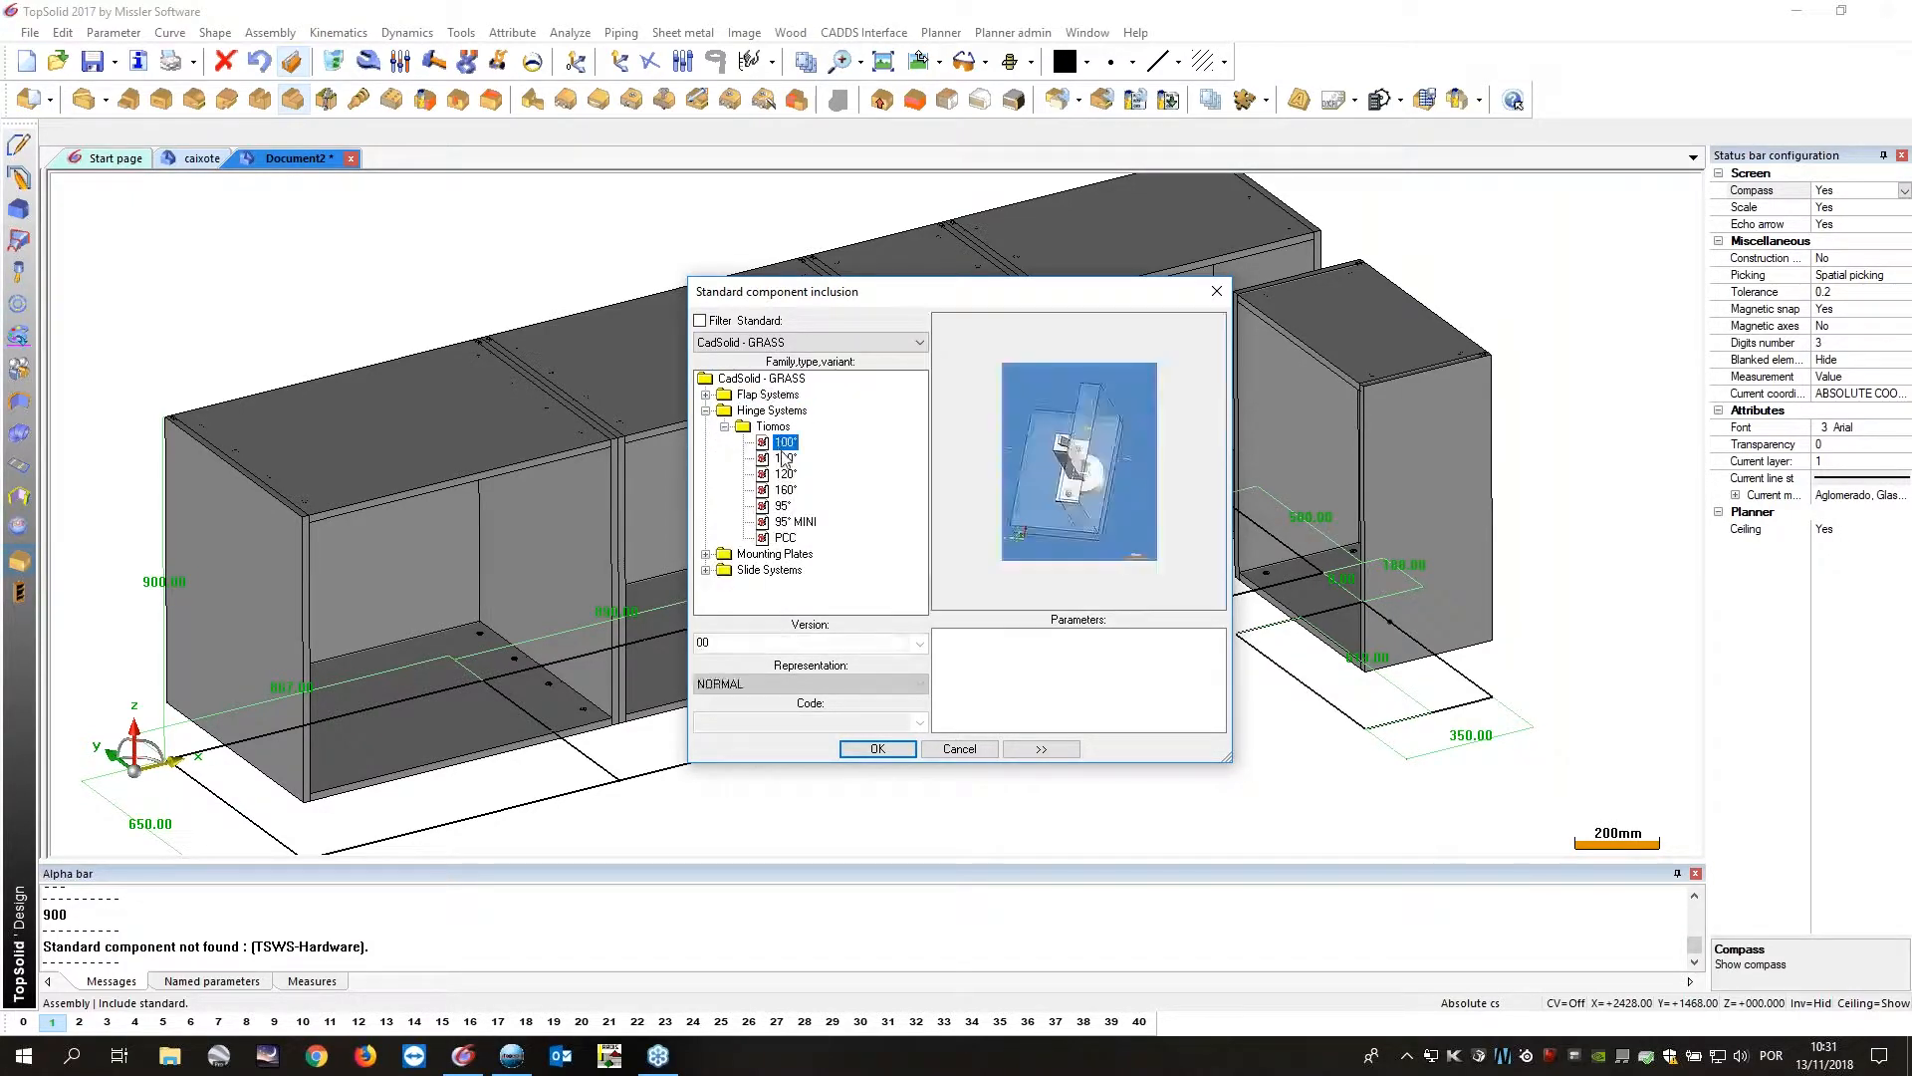
key("Down")
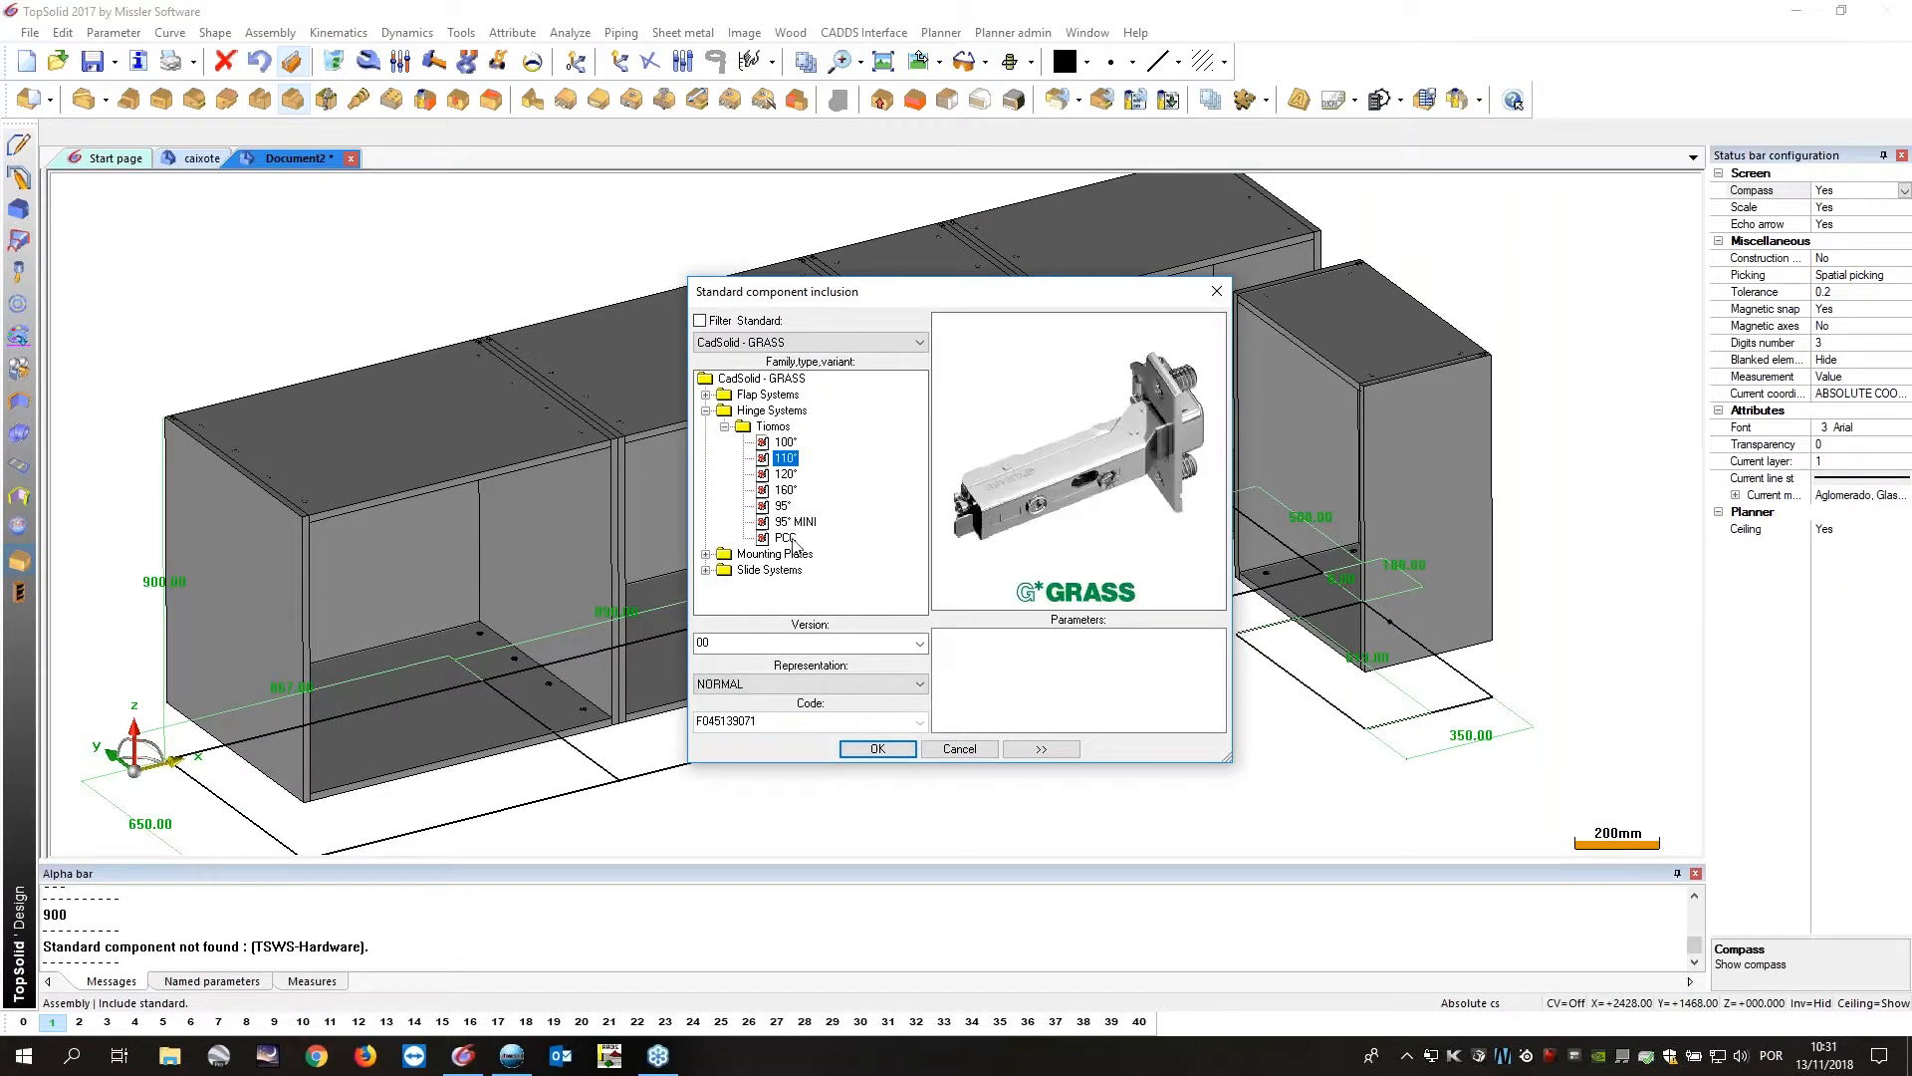
key("Down")
left_click(786, 537)
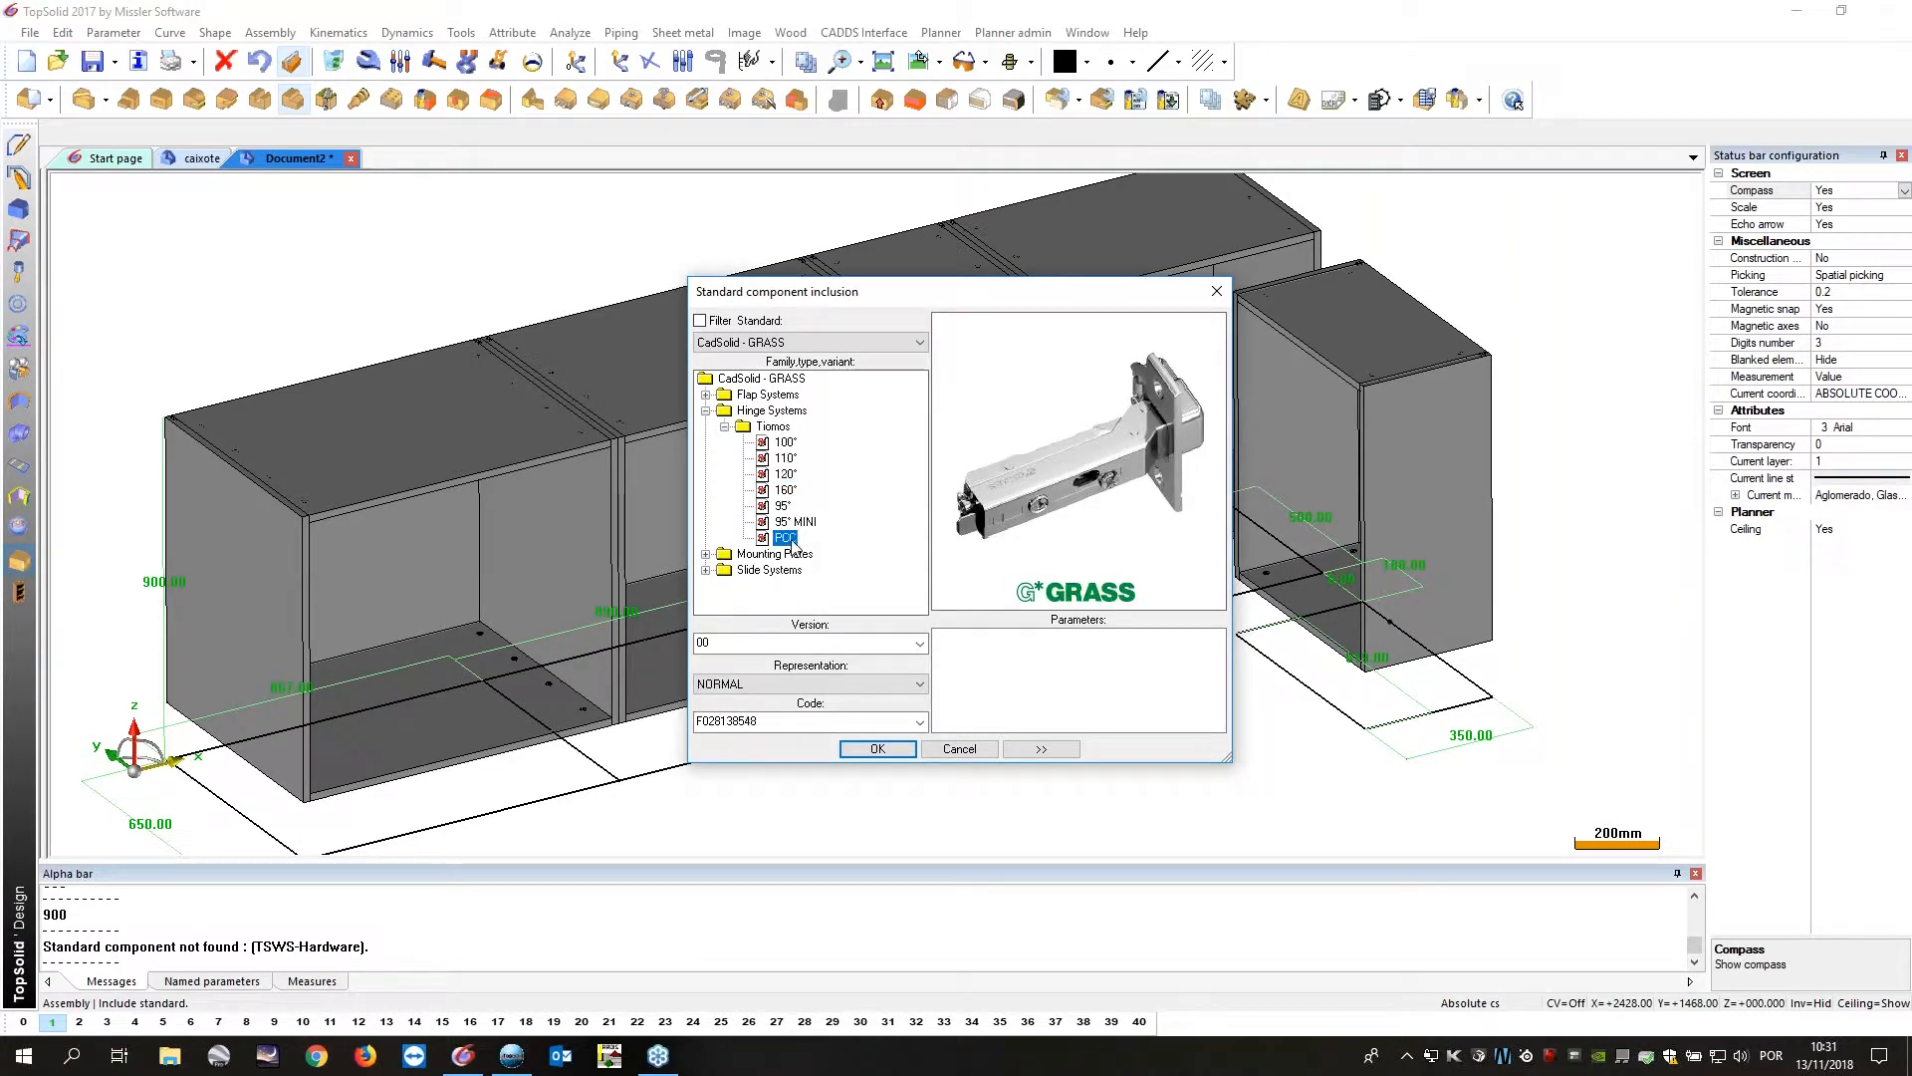
Browse the Tiomos plates under Mounting Plates and preview Euro screws, Encaixe de Pressão and Com Euro screws.
left_click(705, 554)
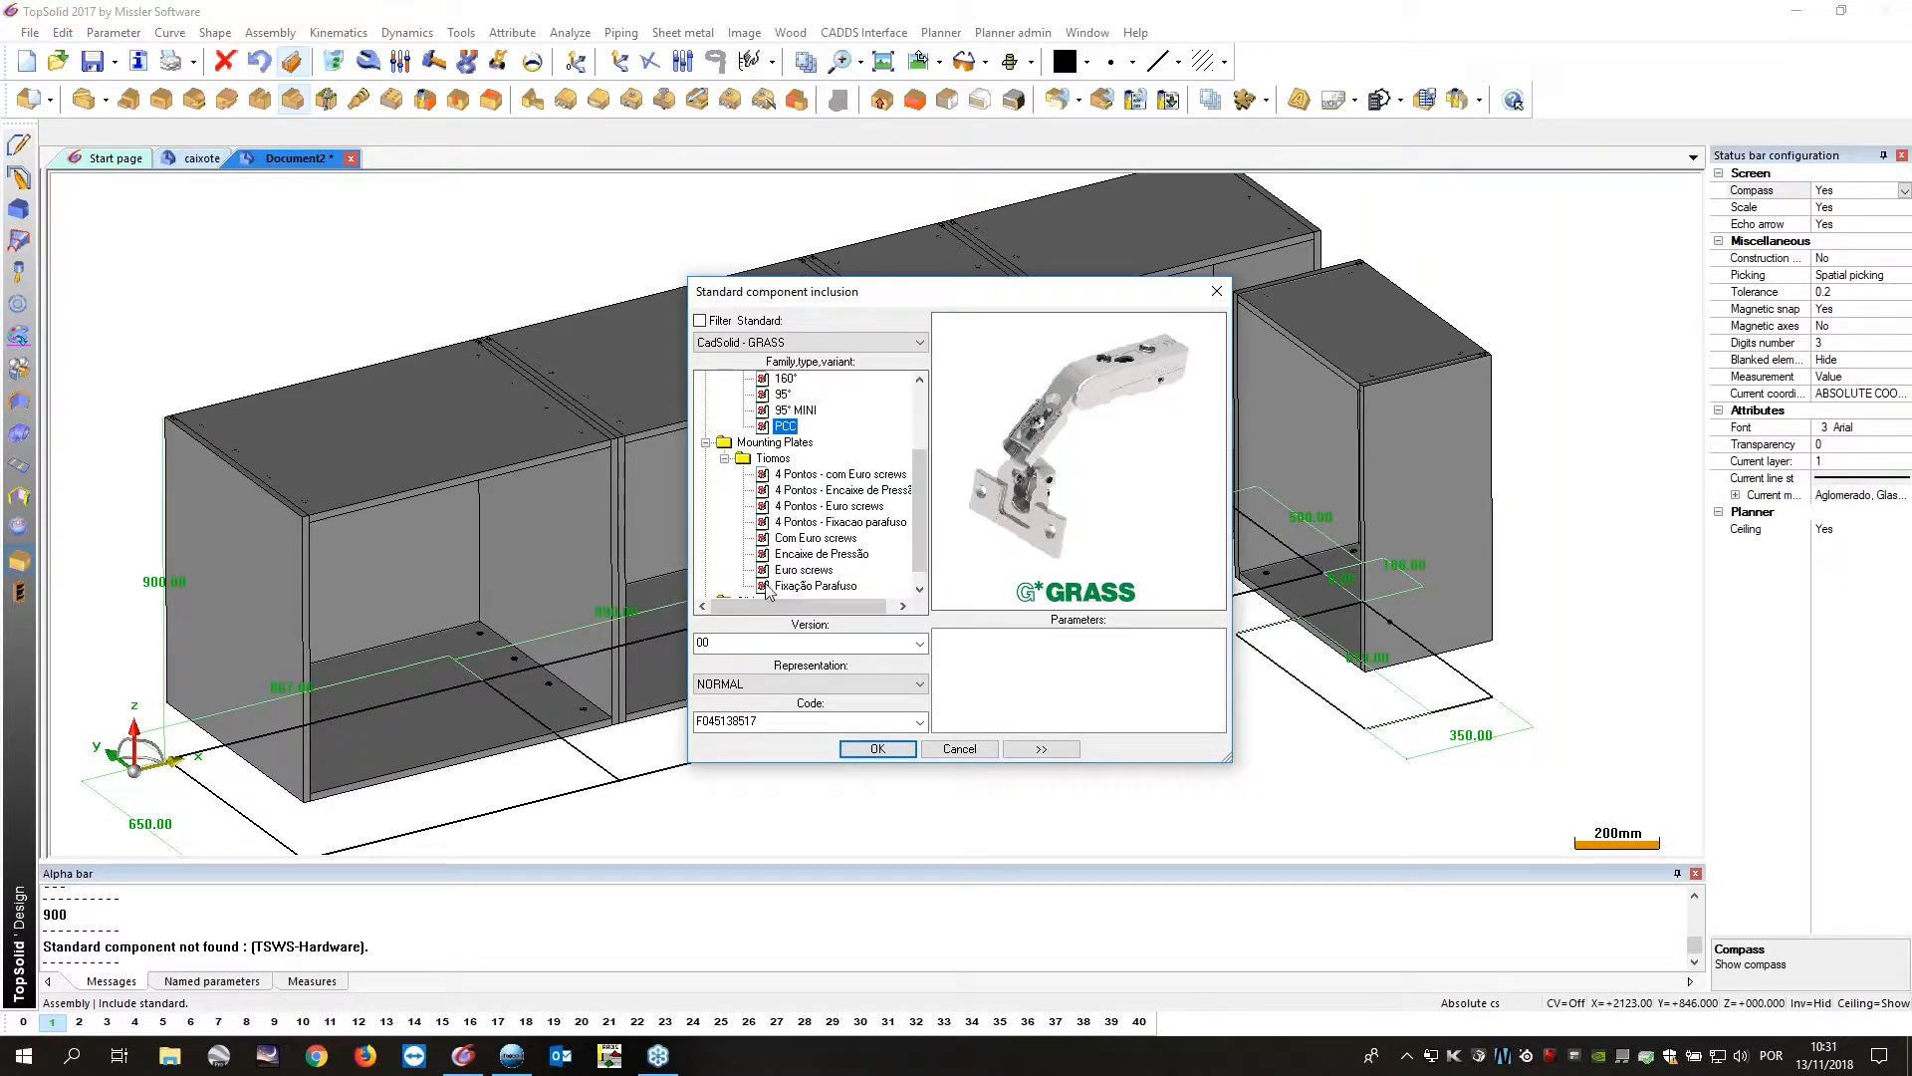
left_click(787, 570)
left_click(799, 554)
left_click(803, 538)
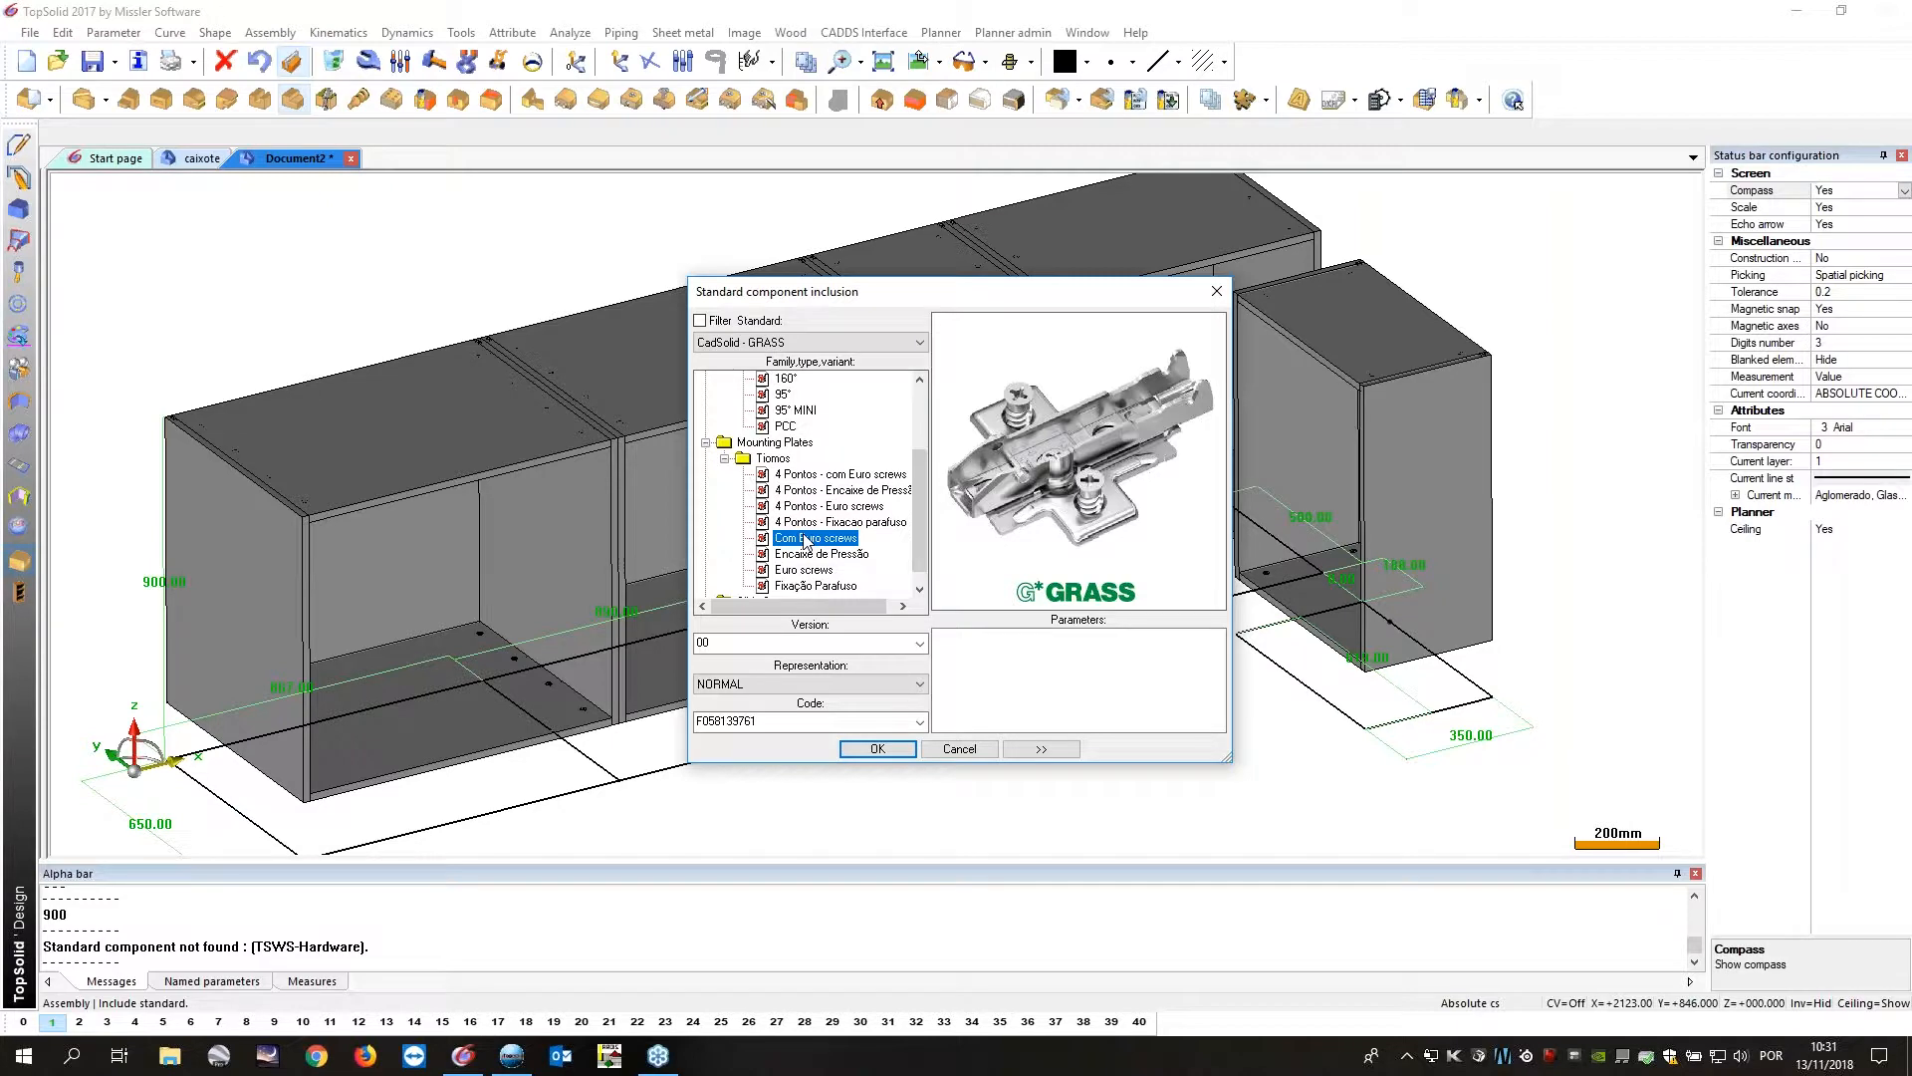
Look through the 70 Kg and 40 Kg DynaPro Soft-Close slides and their code lists, and leave the component library without inserting anything.
left_click_drag(921, 458, 921, 576)
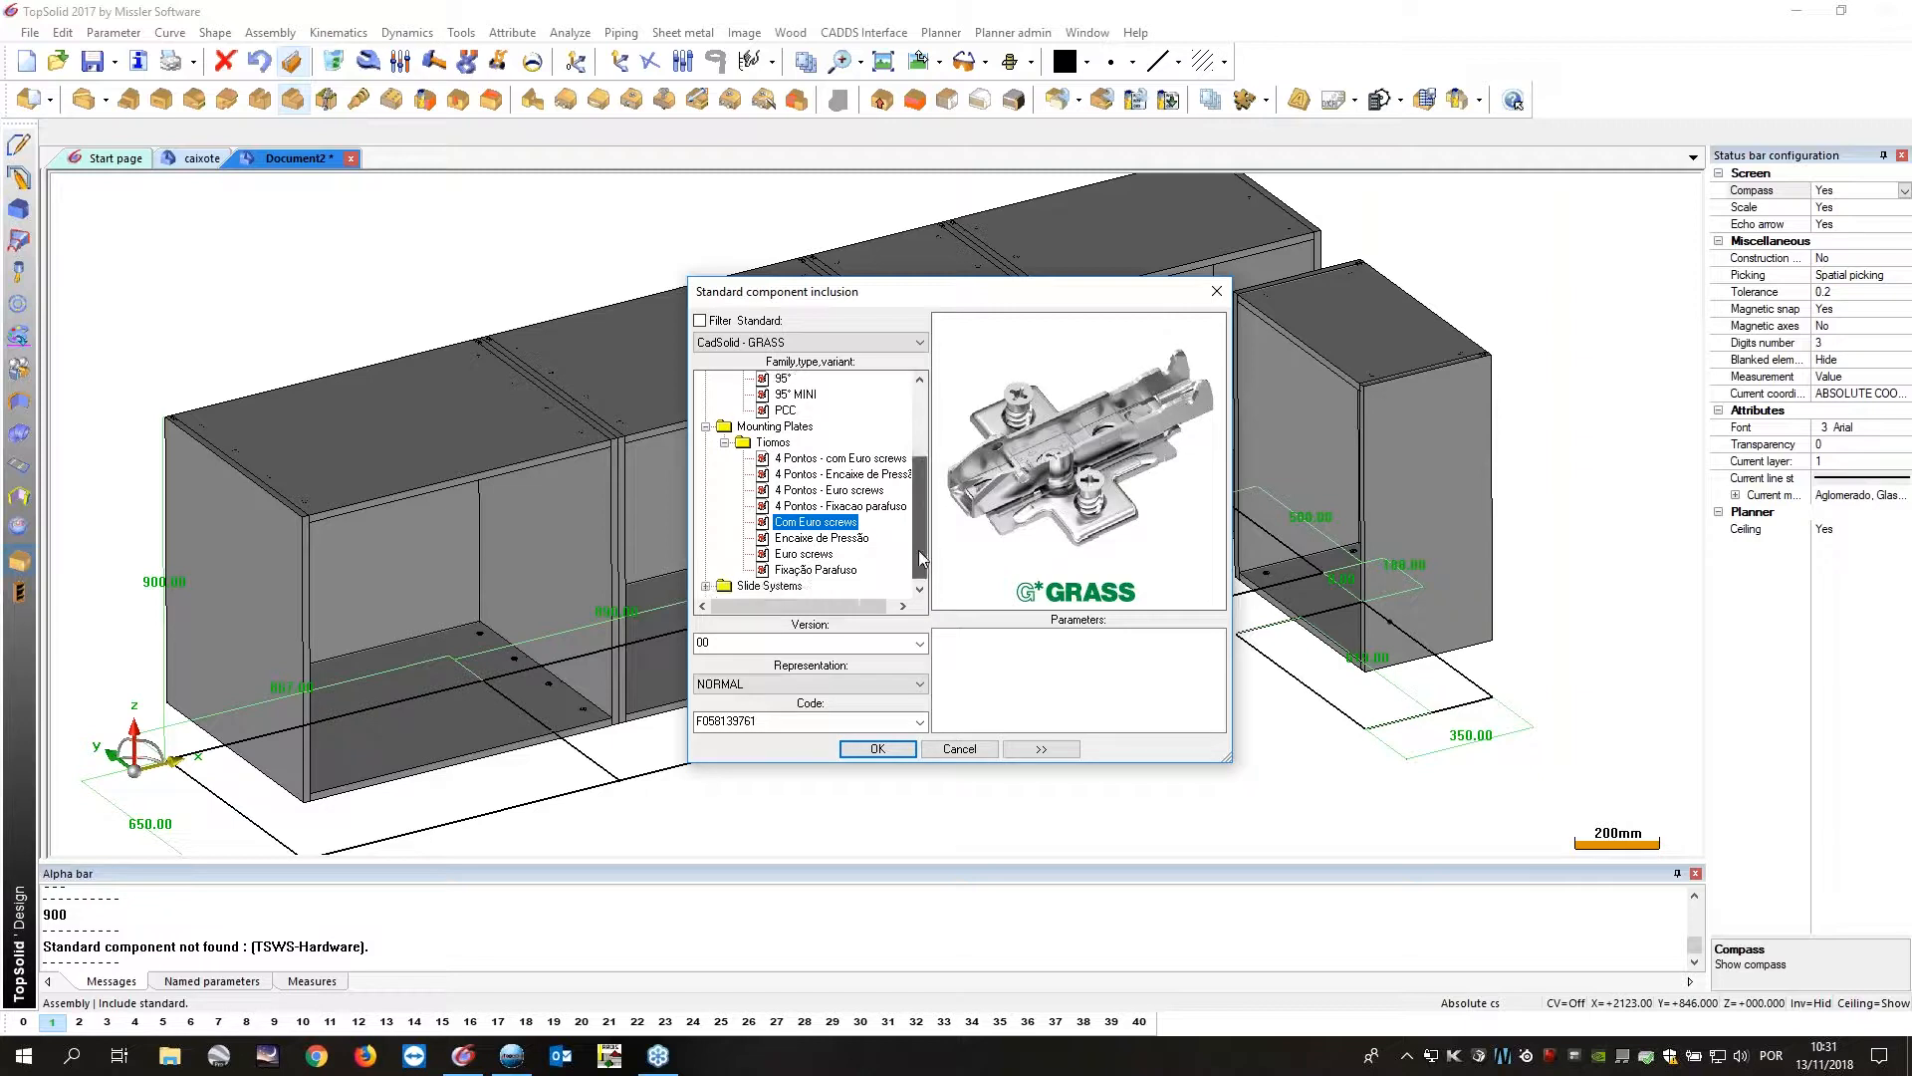
left_click(705, 587)
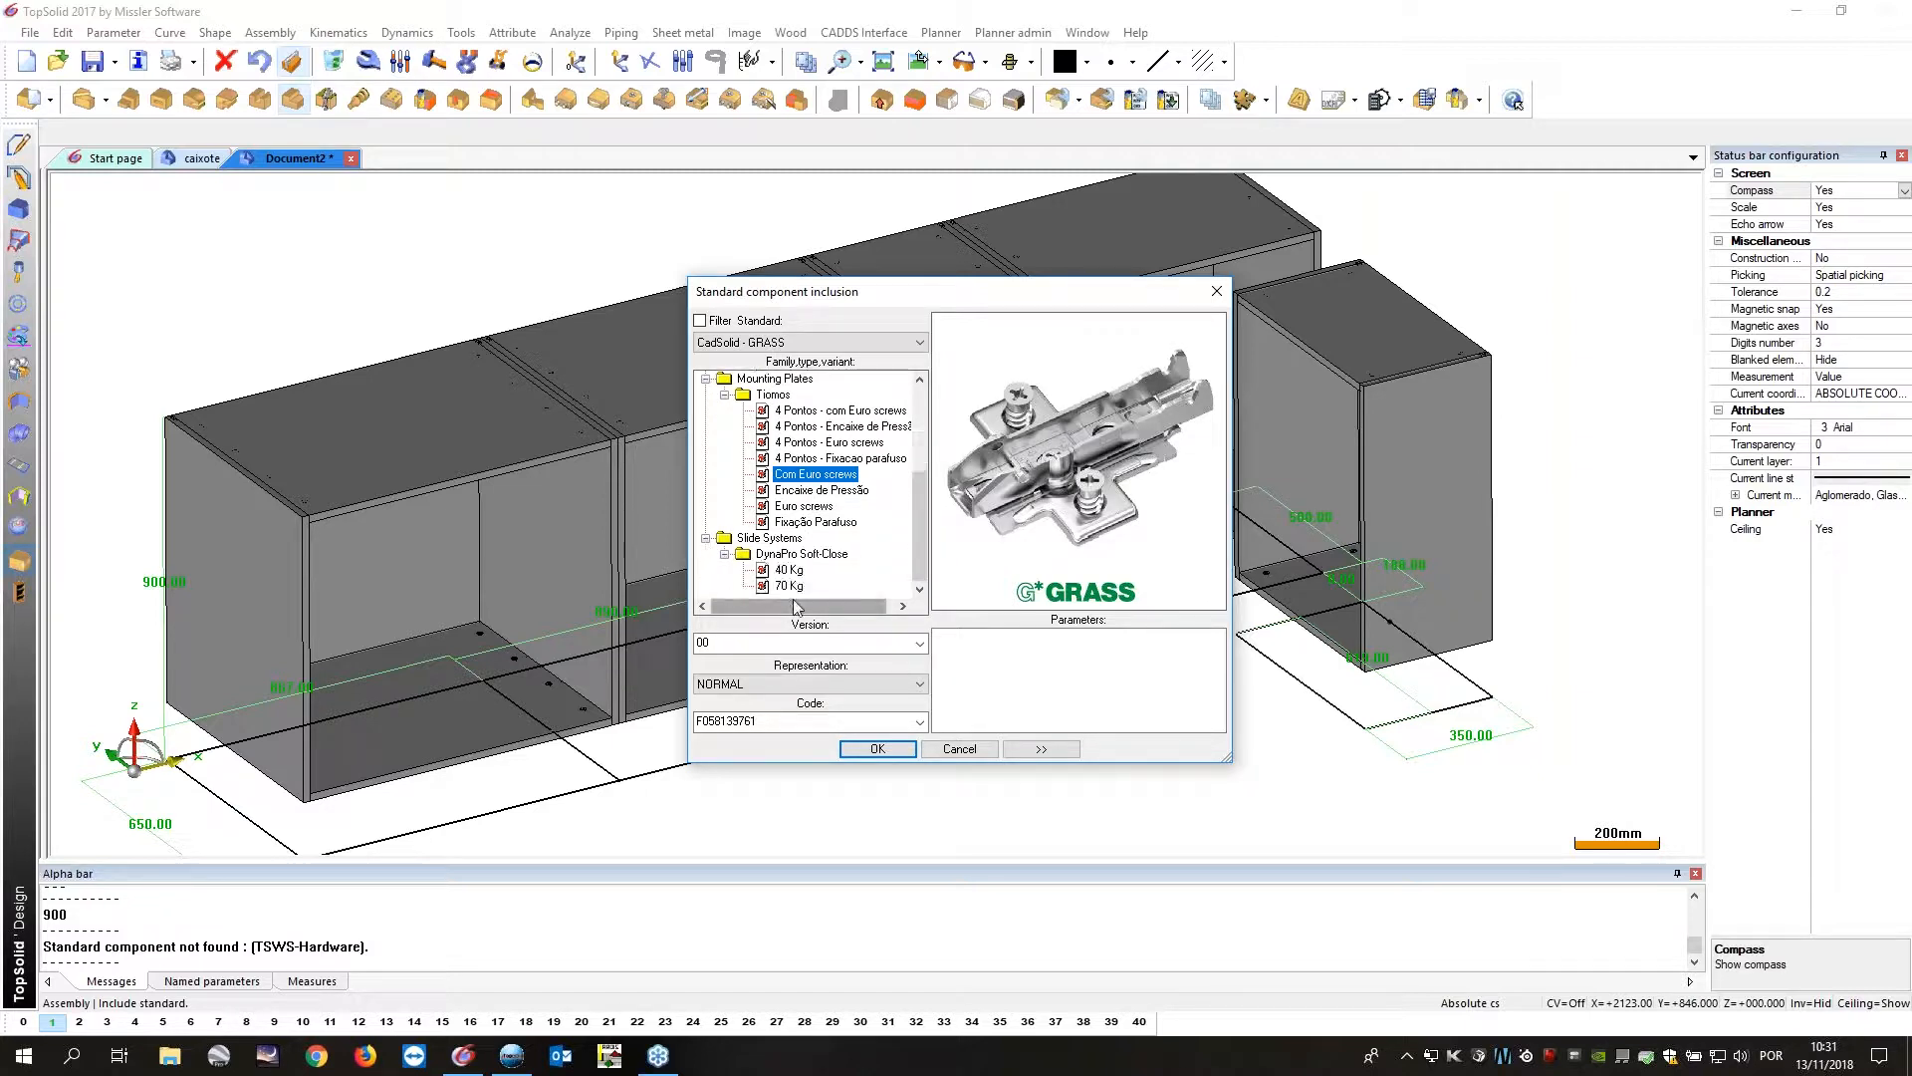
left_click(789, 570)
left_click(792, 587)
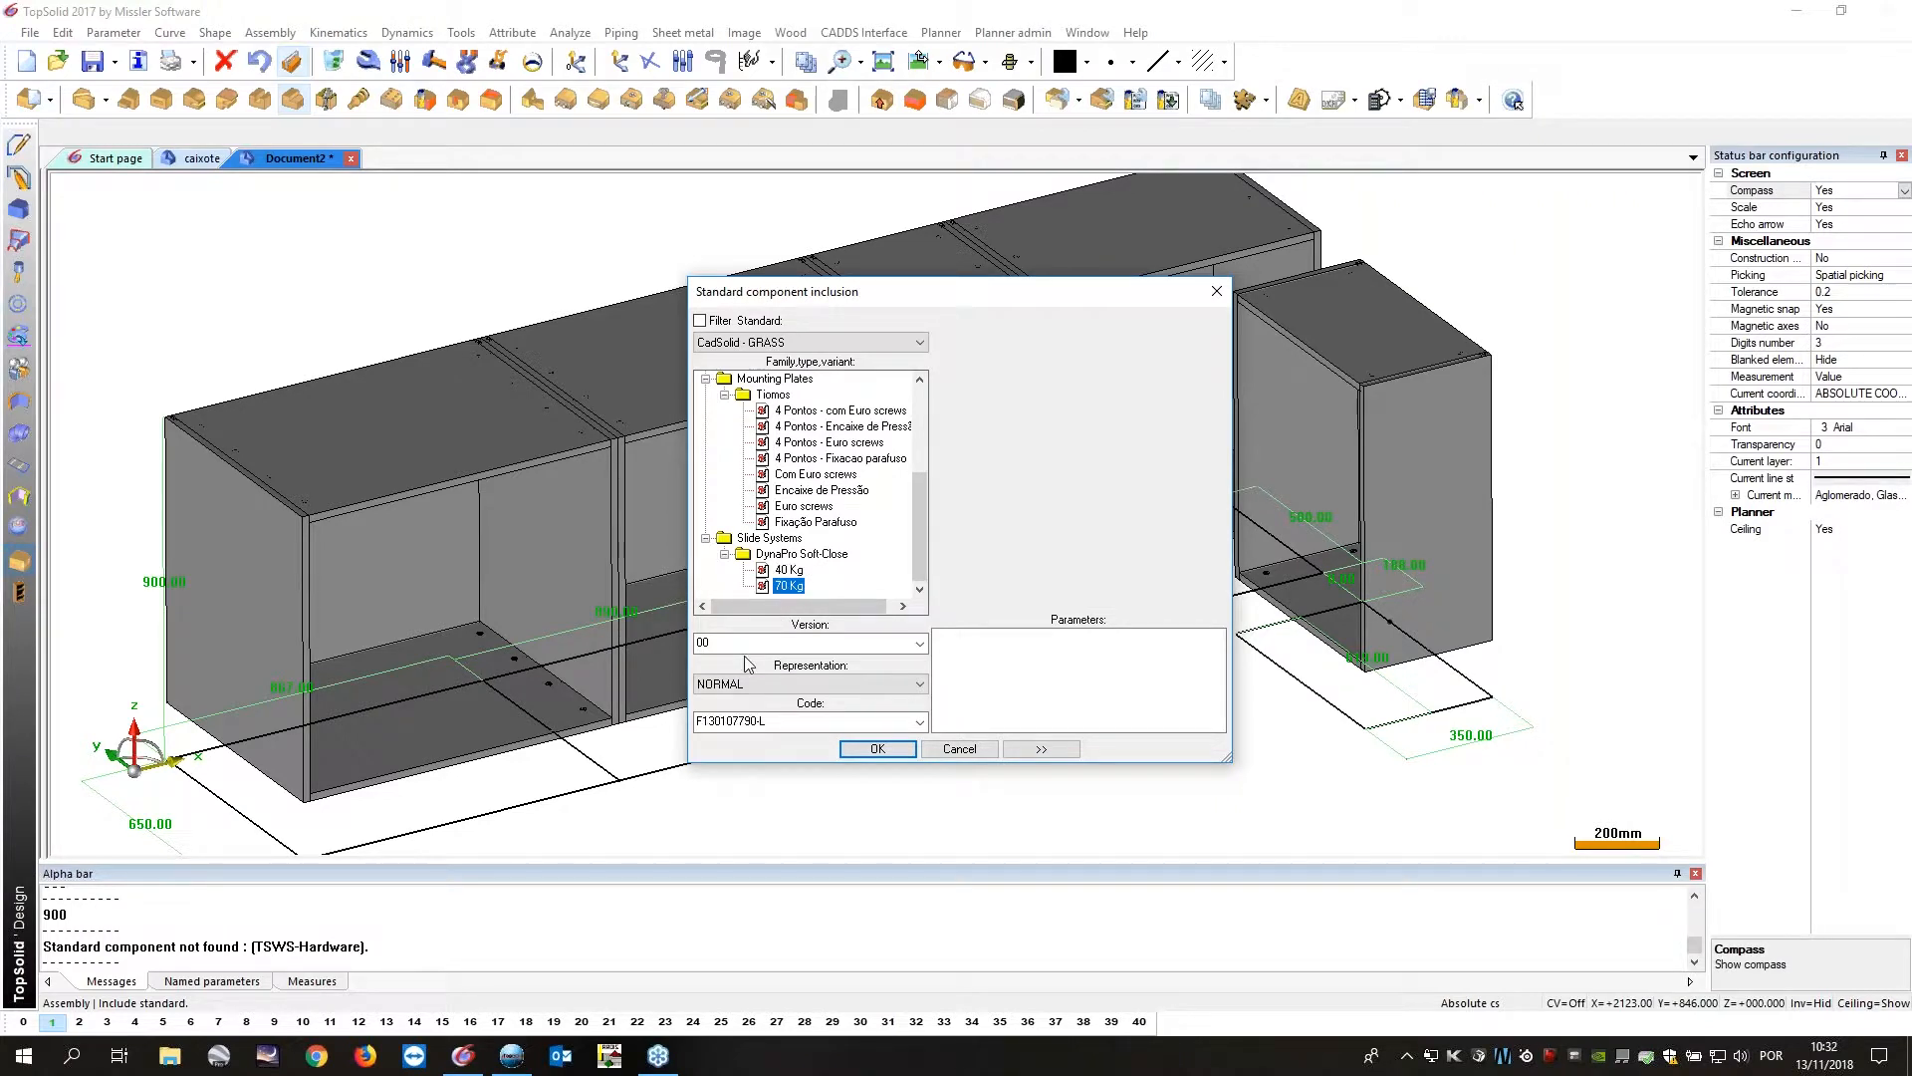
left_click(755, 724)
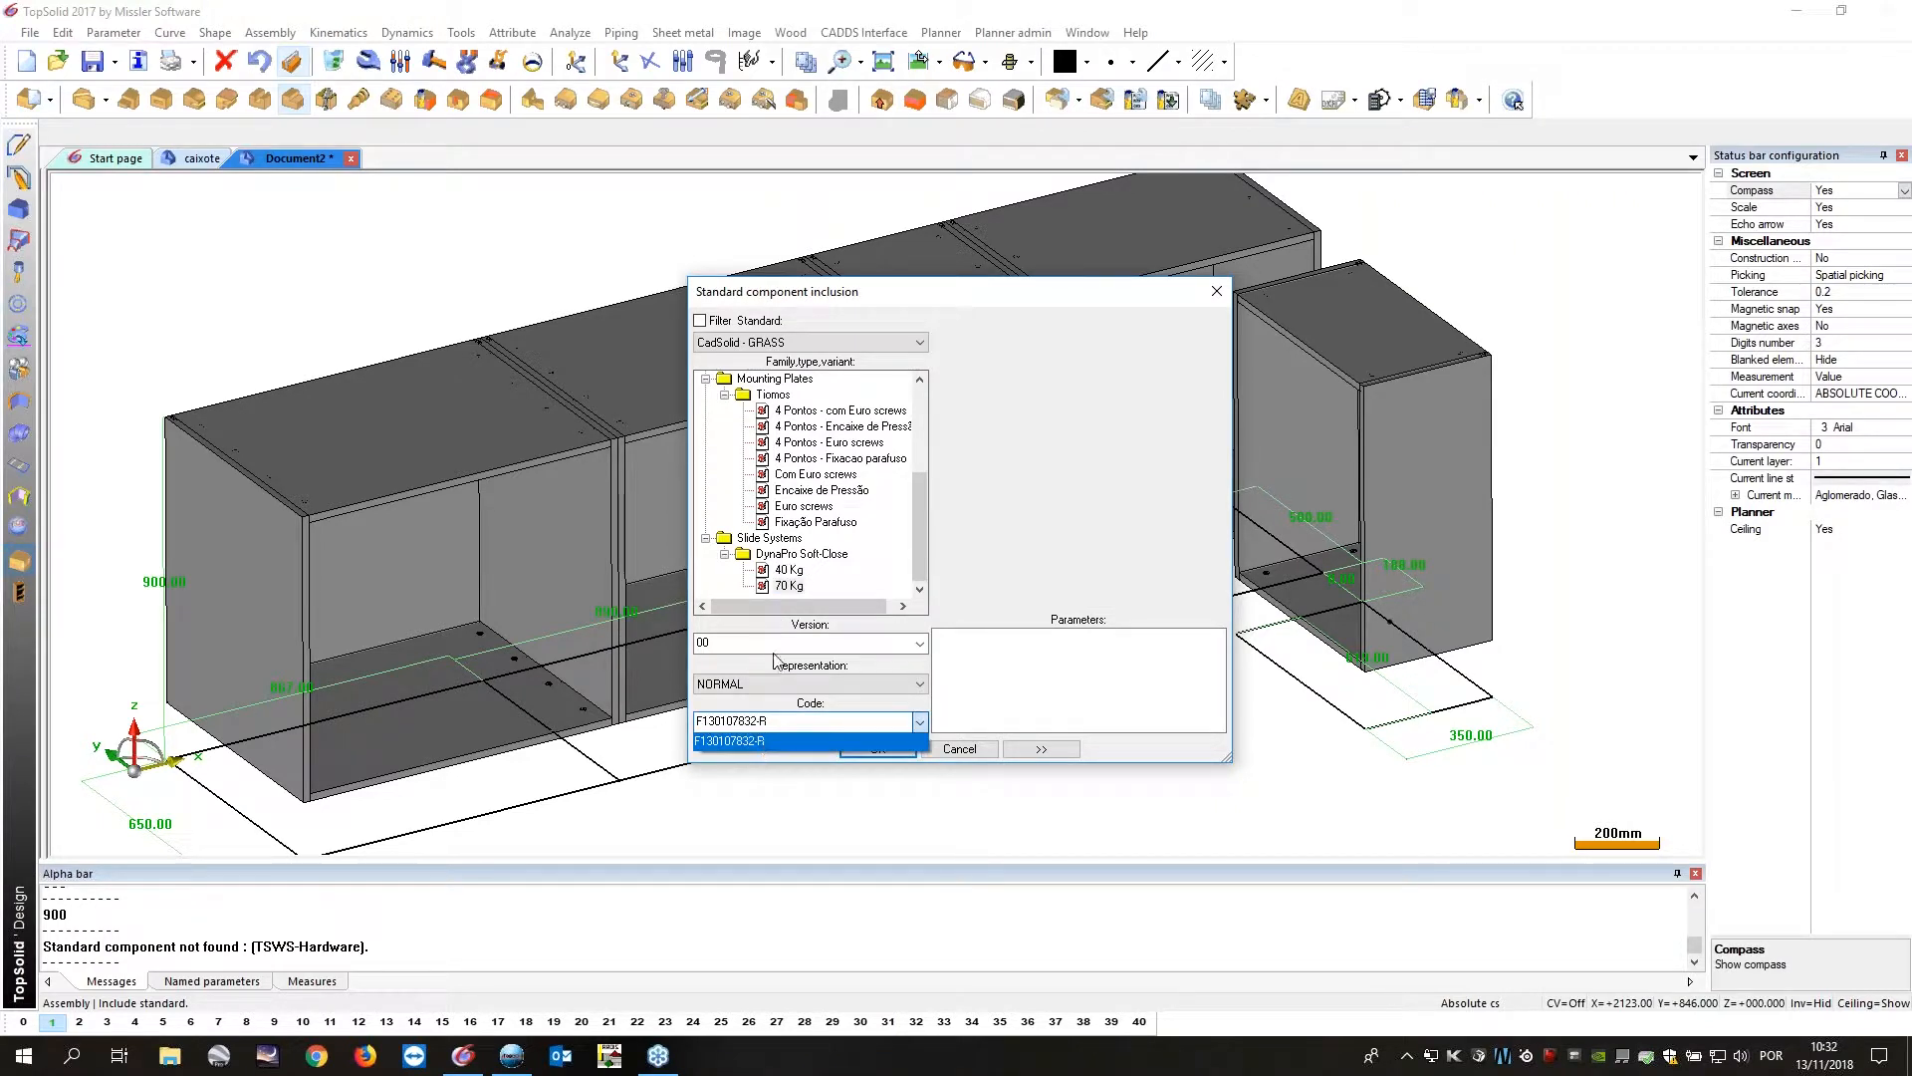
left_click(788, 571)
left_click(787, 569)
left_click(767, 725)
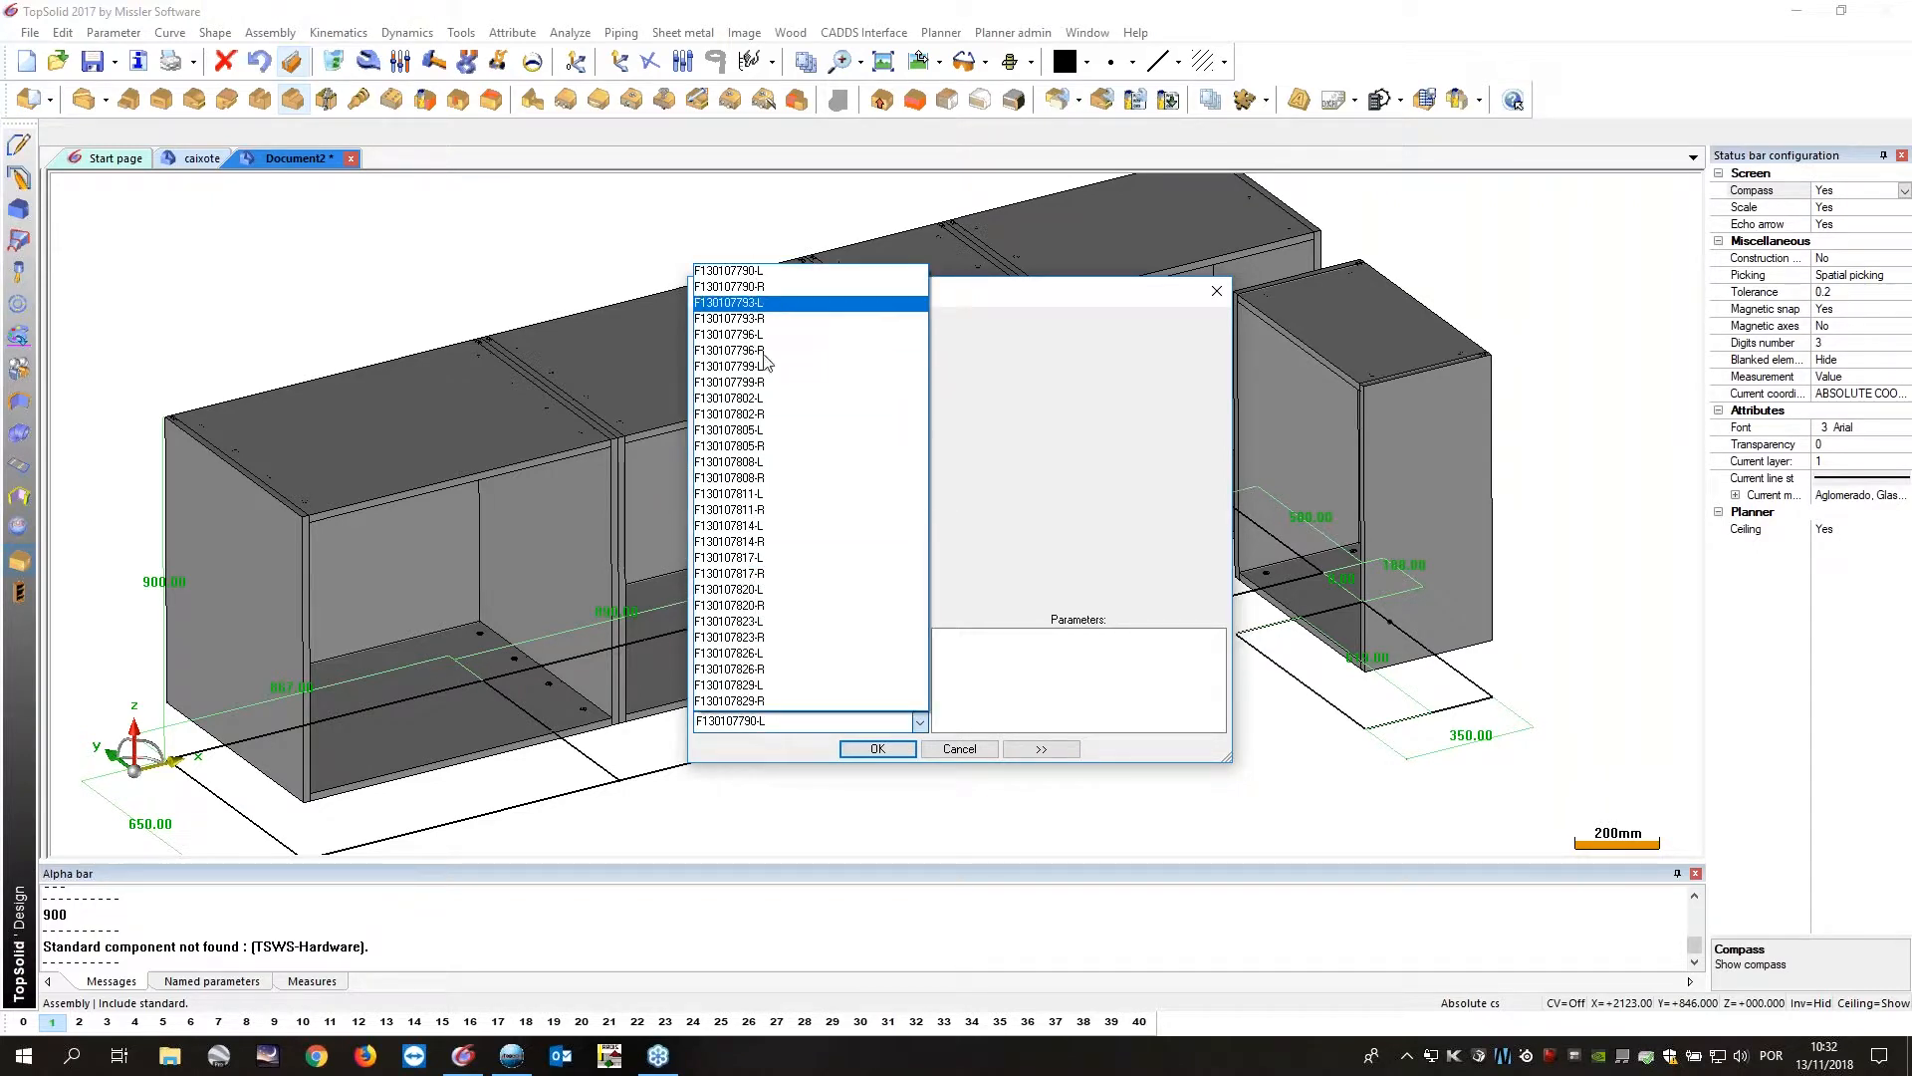
left_click(811, 752)
left_click(959, 749)
left_click(960, 751)
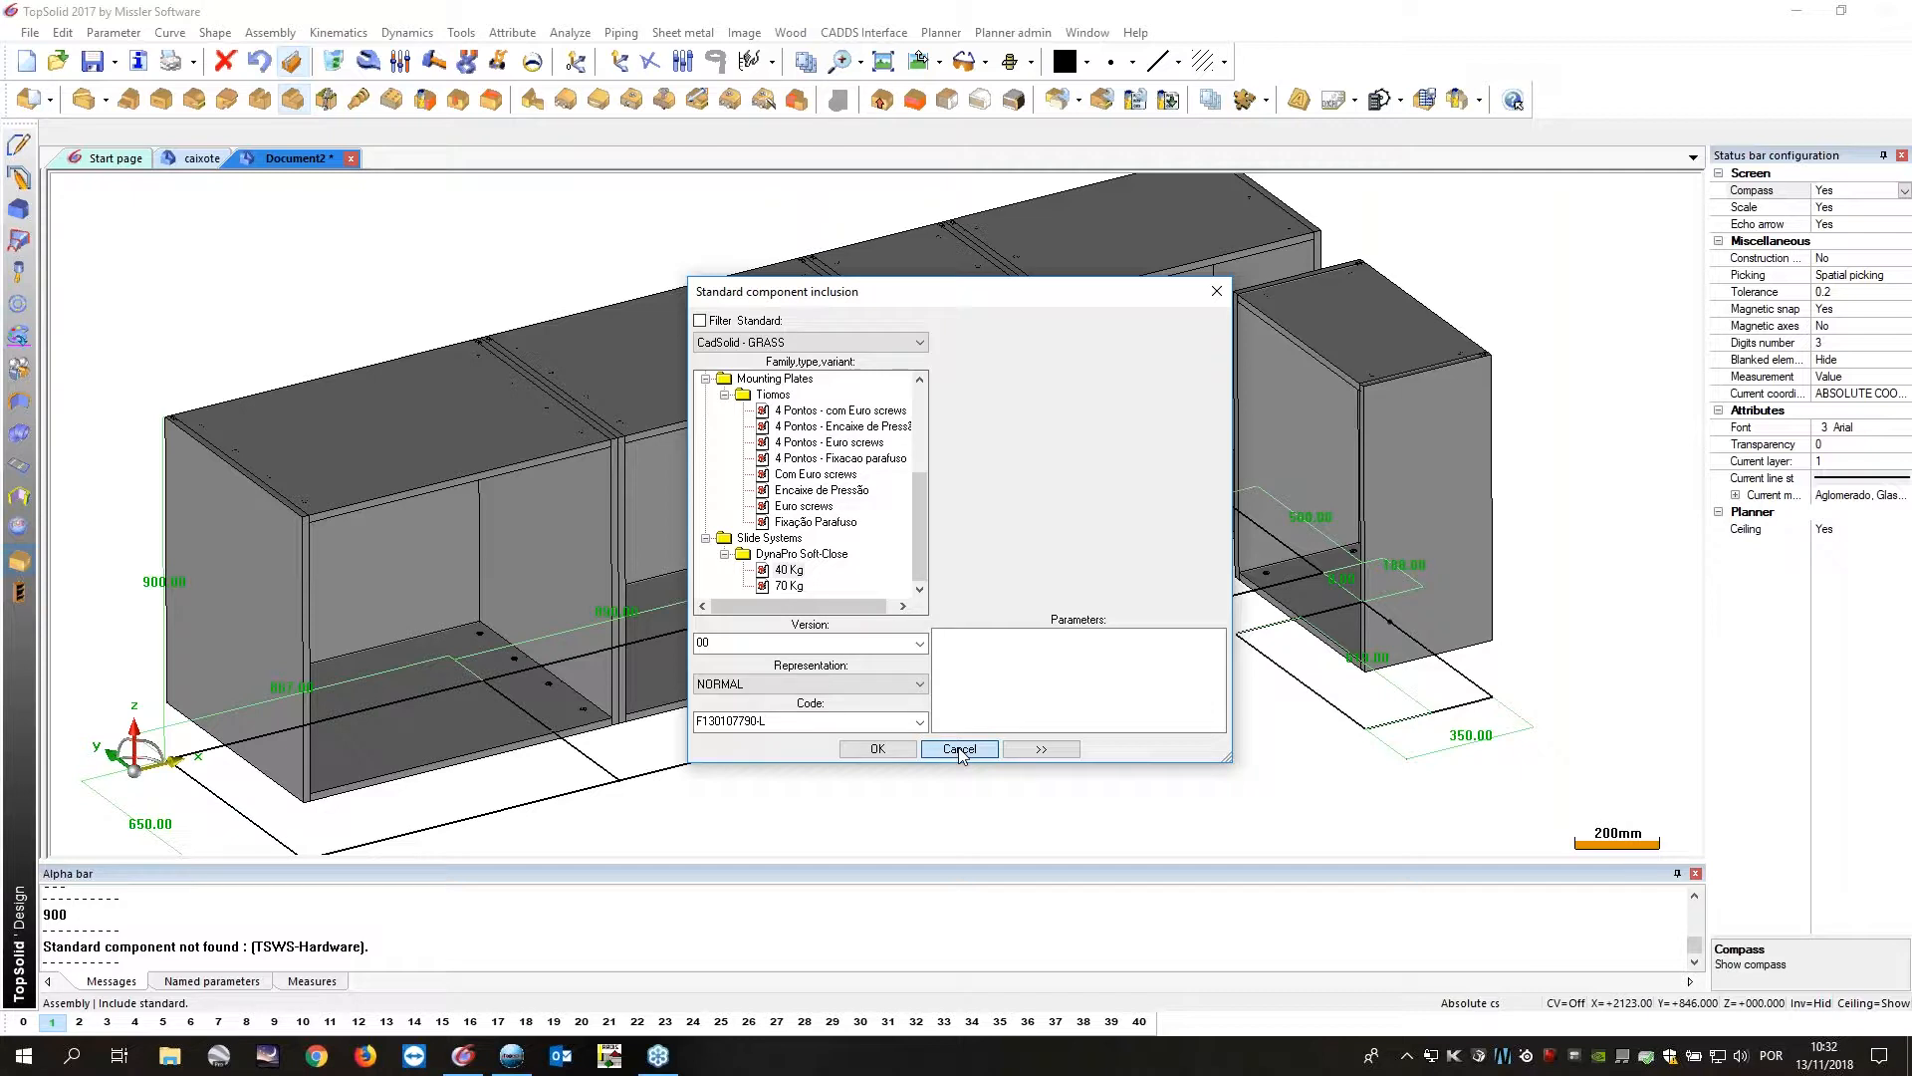
left_click(960, 749)
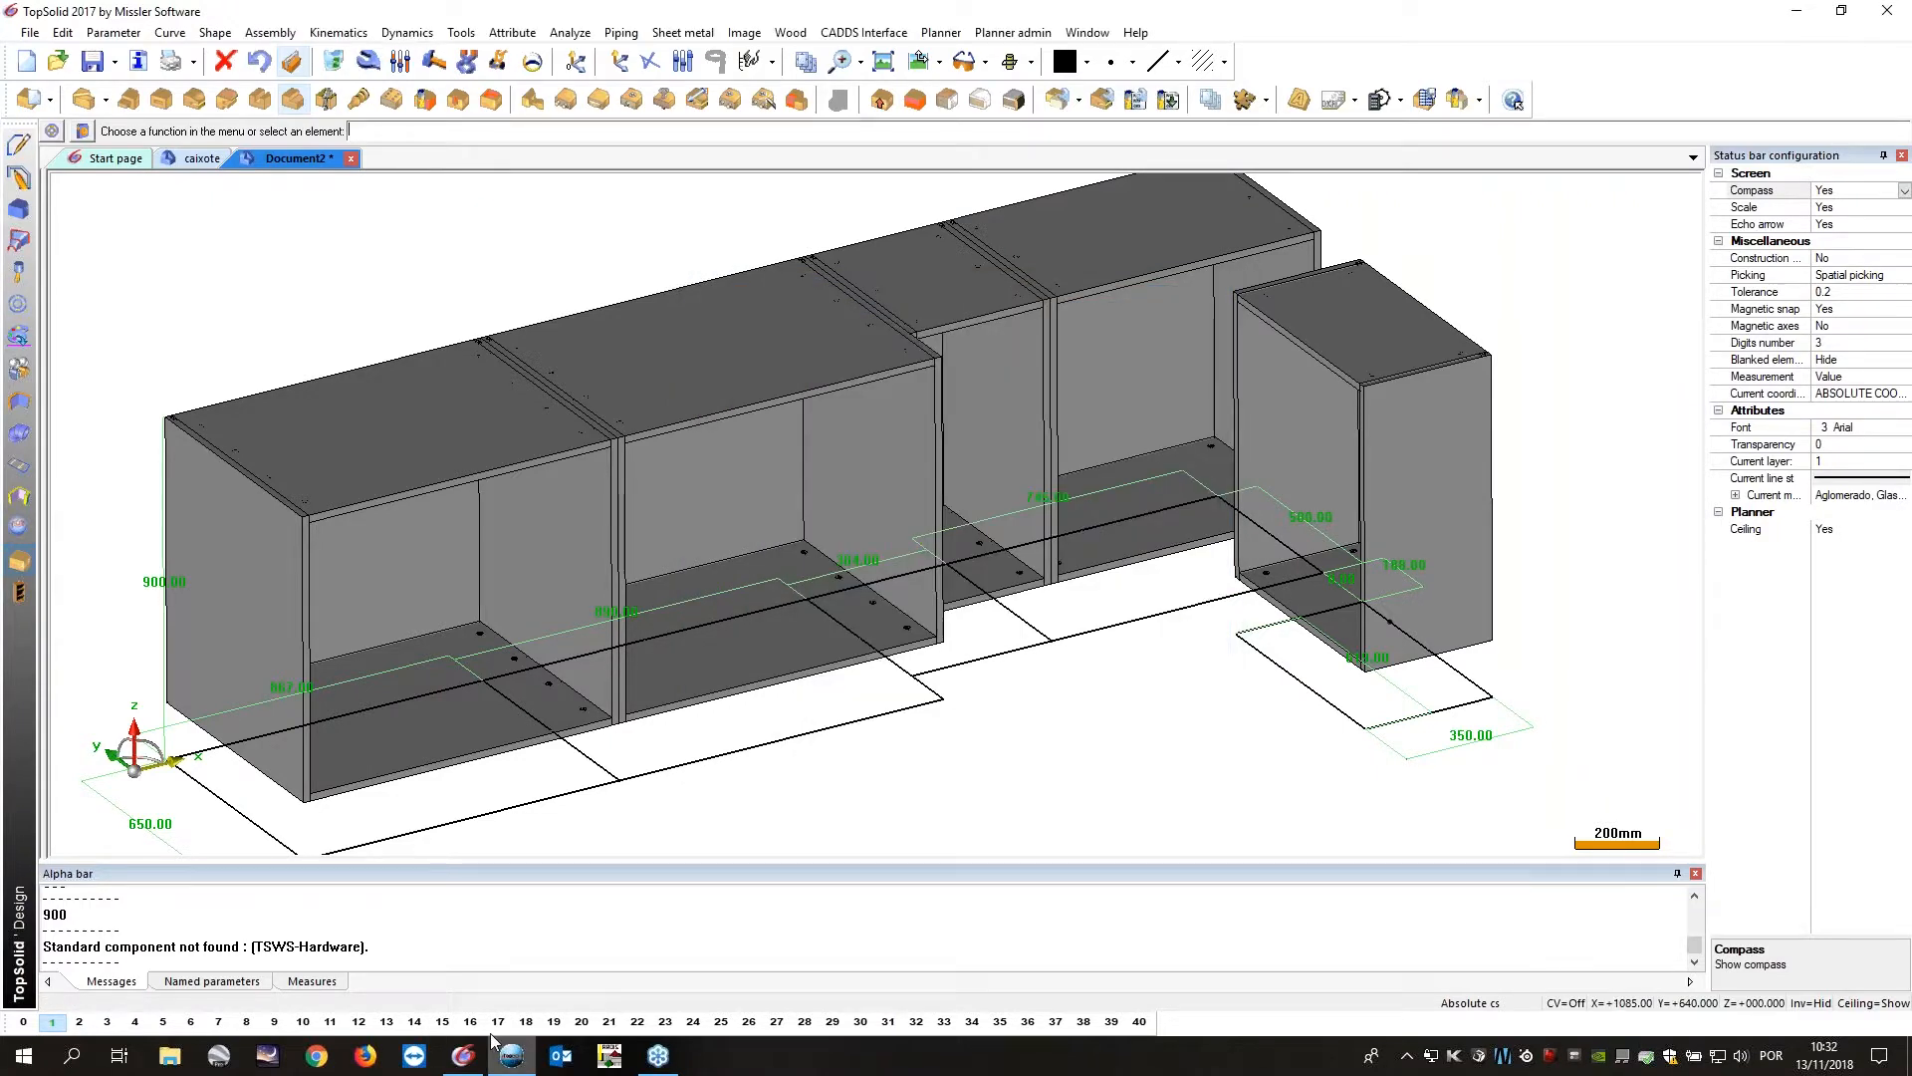
Switch to the other TopSolid window and create a Design document without template, using the Unit Millimeters project.
left_click(473, 1057)
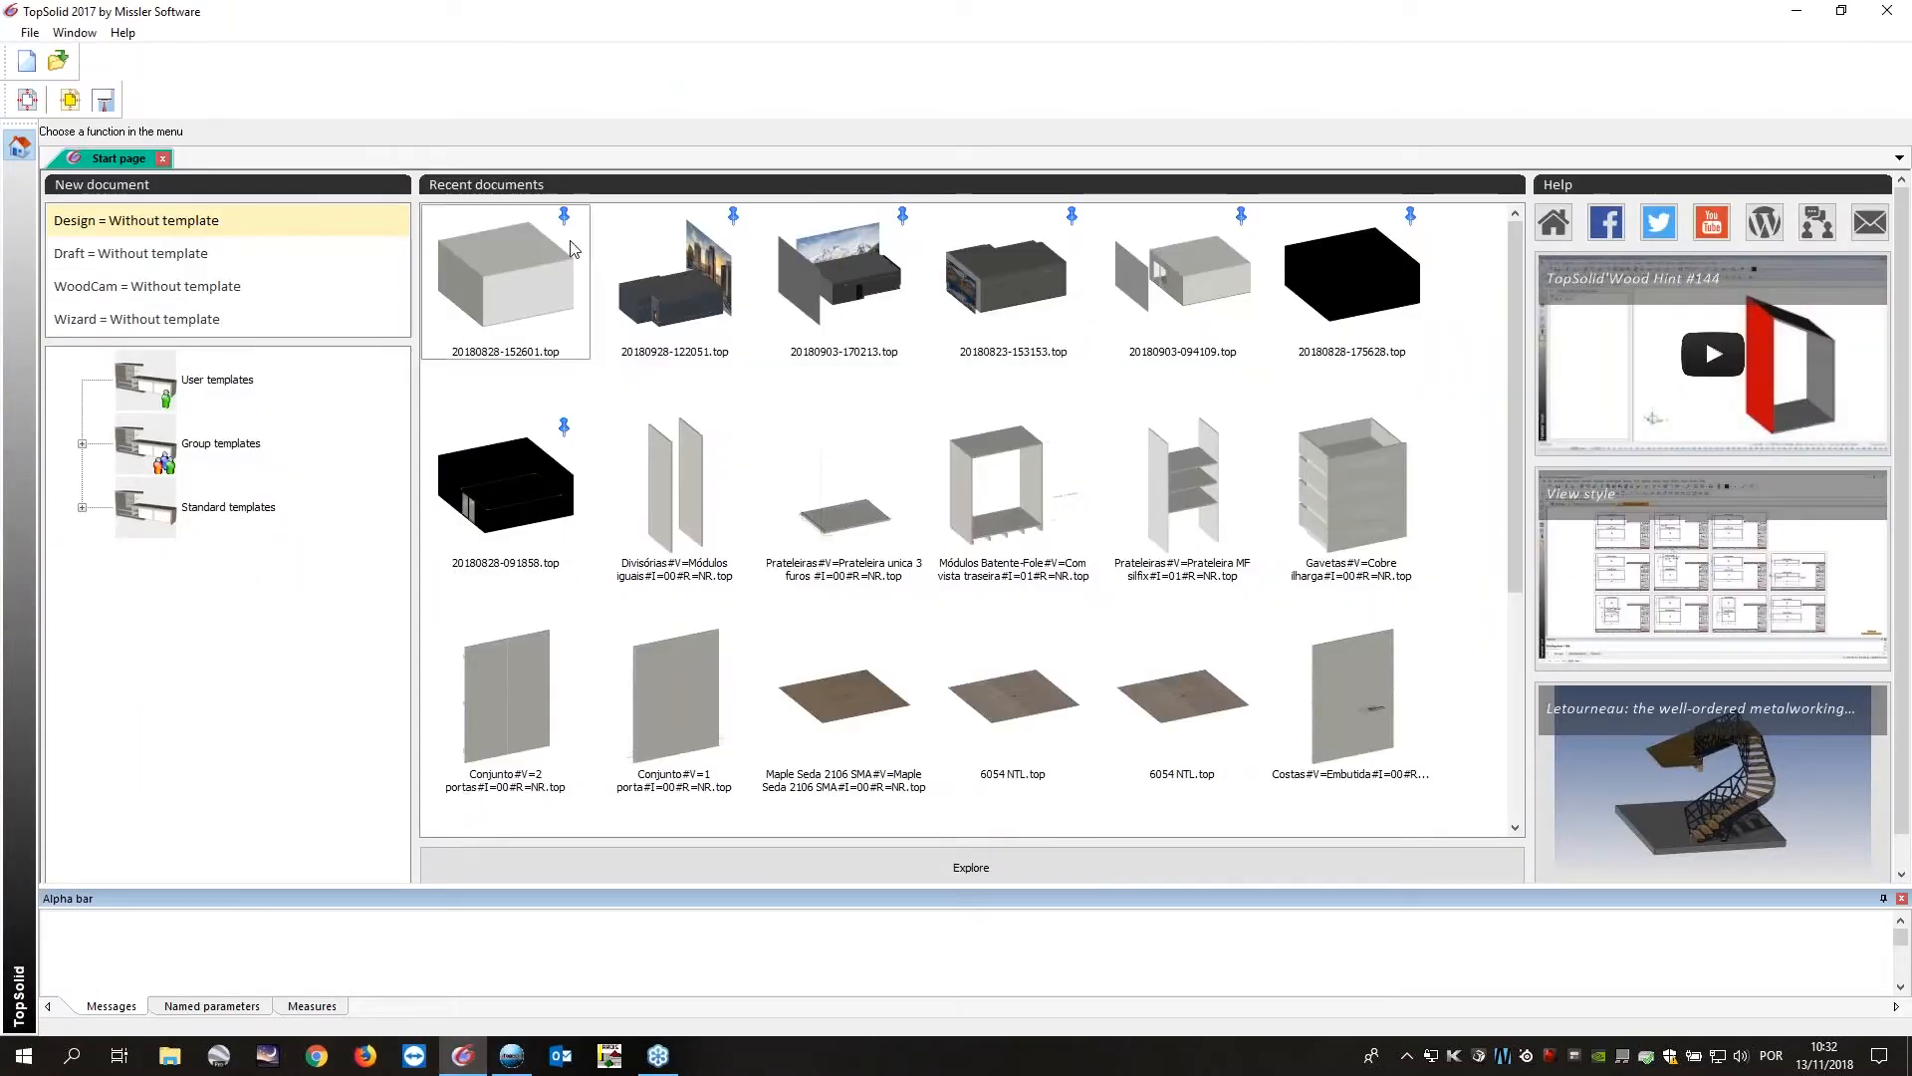
left_click(27, 63)
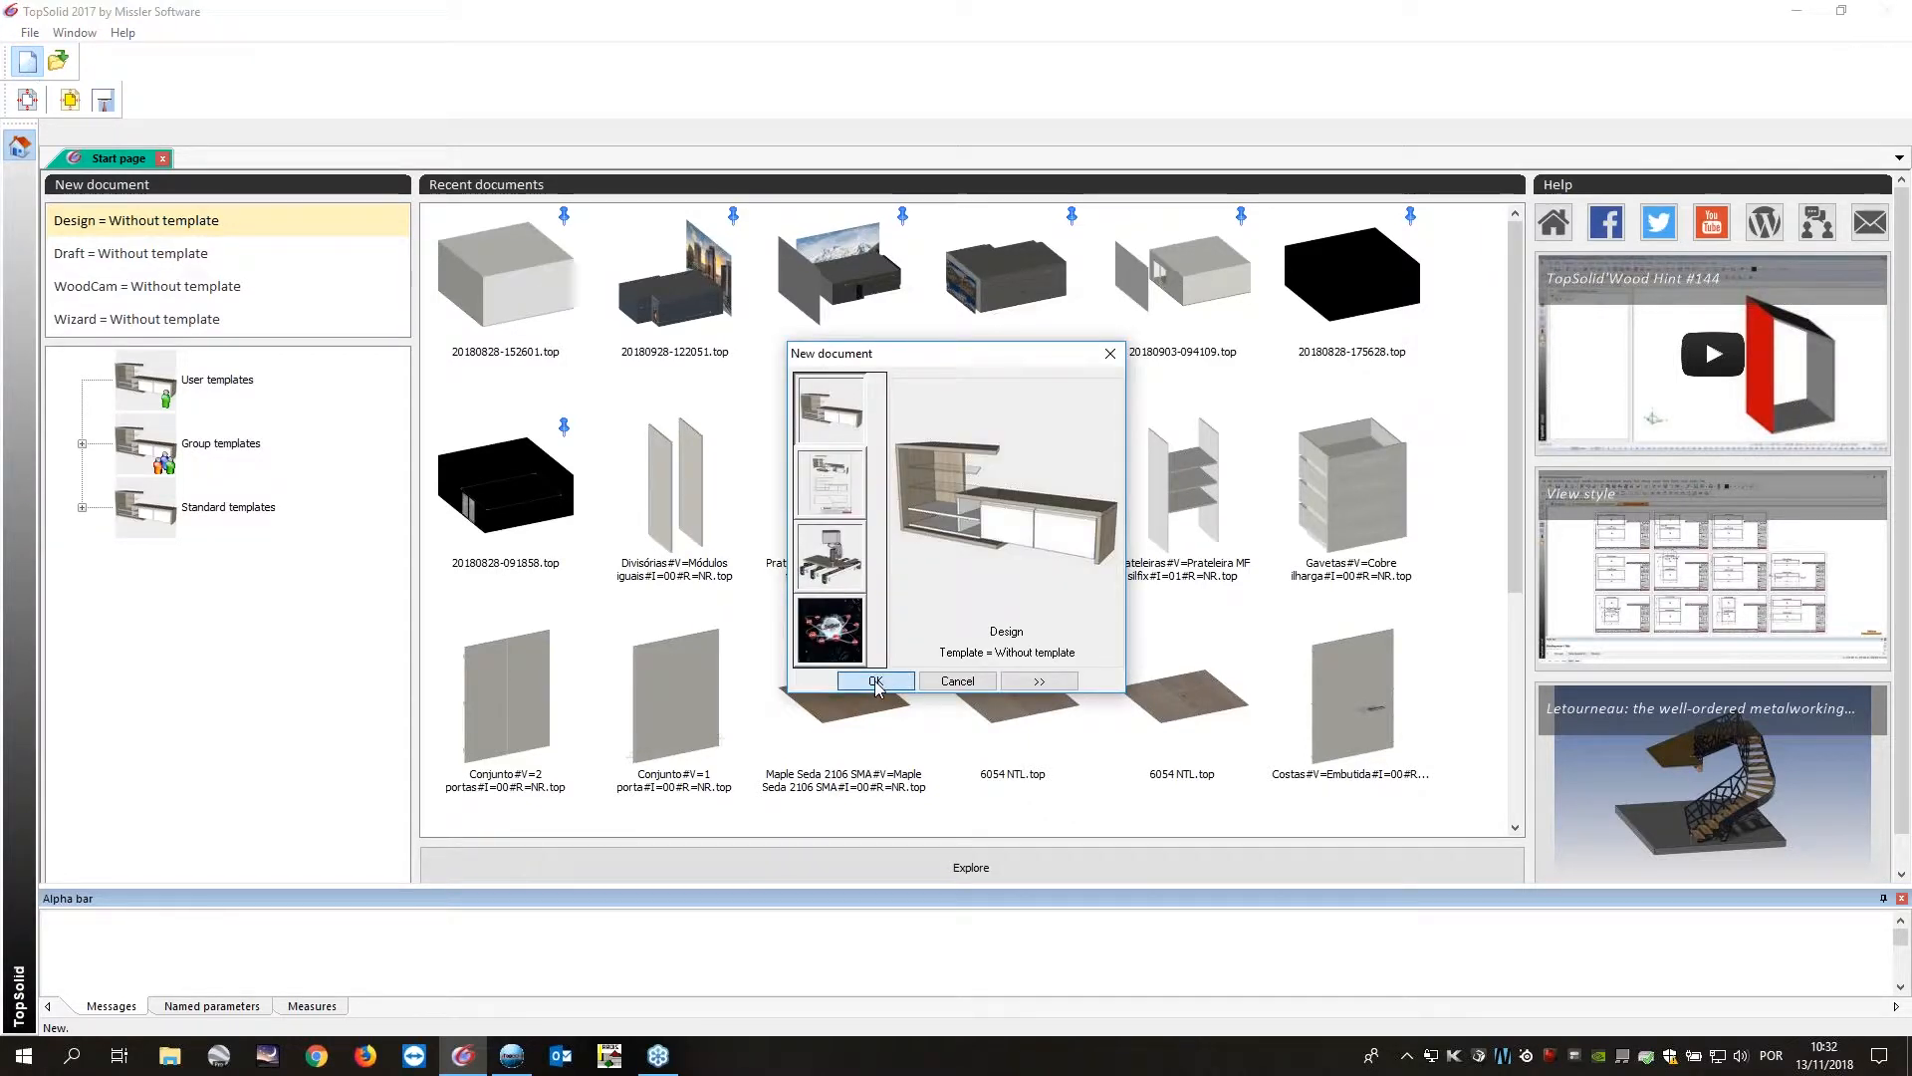
left_click(875, 683)
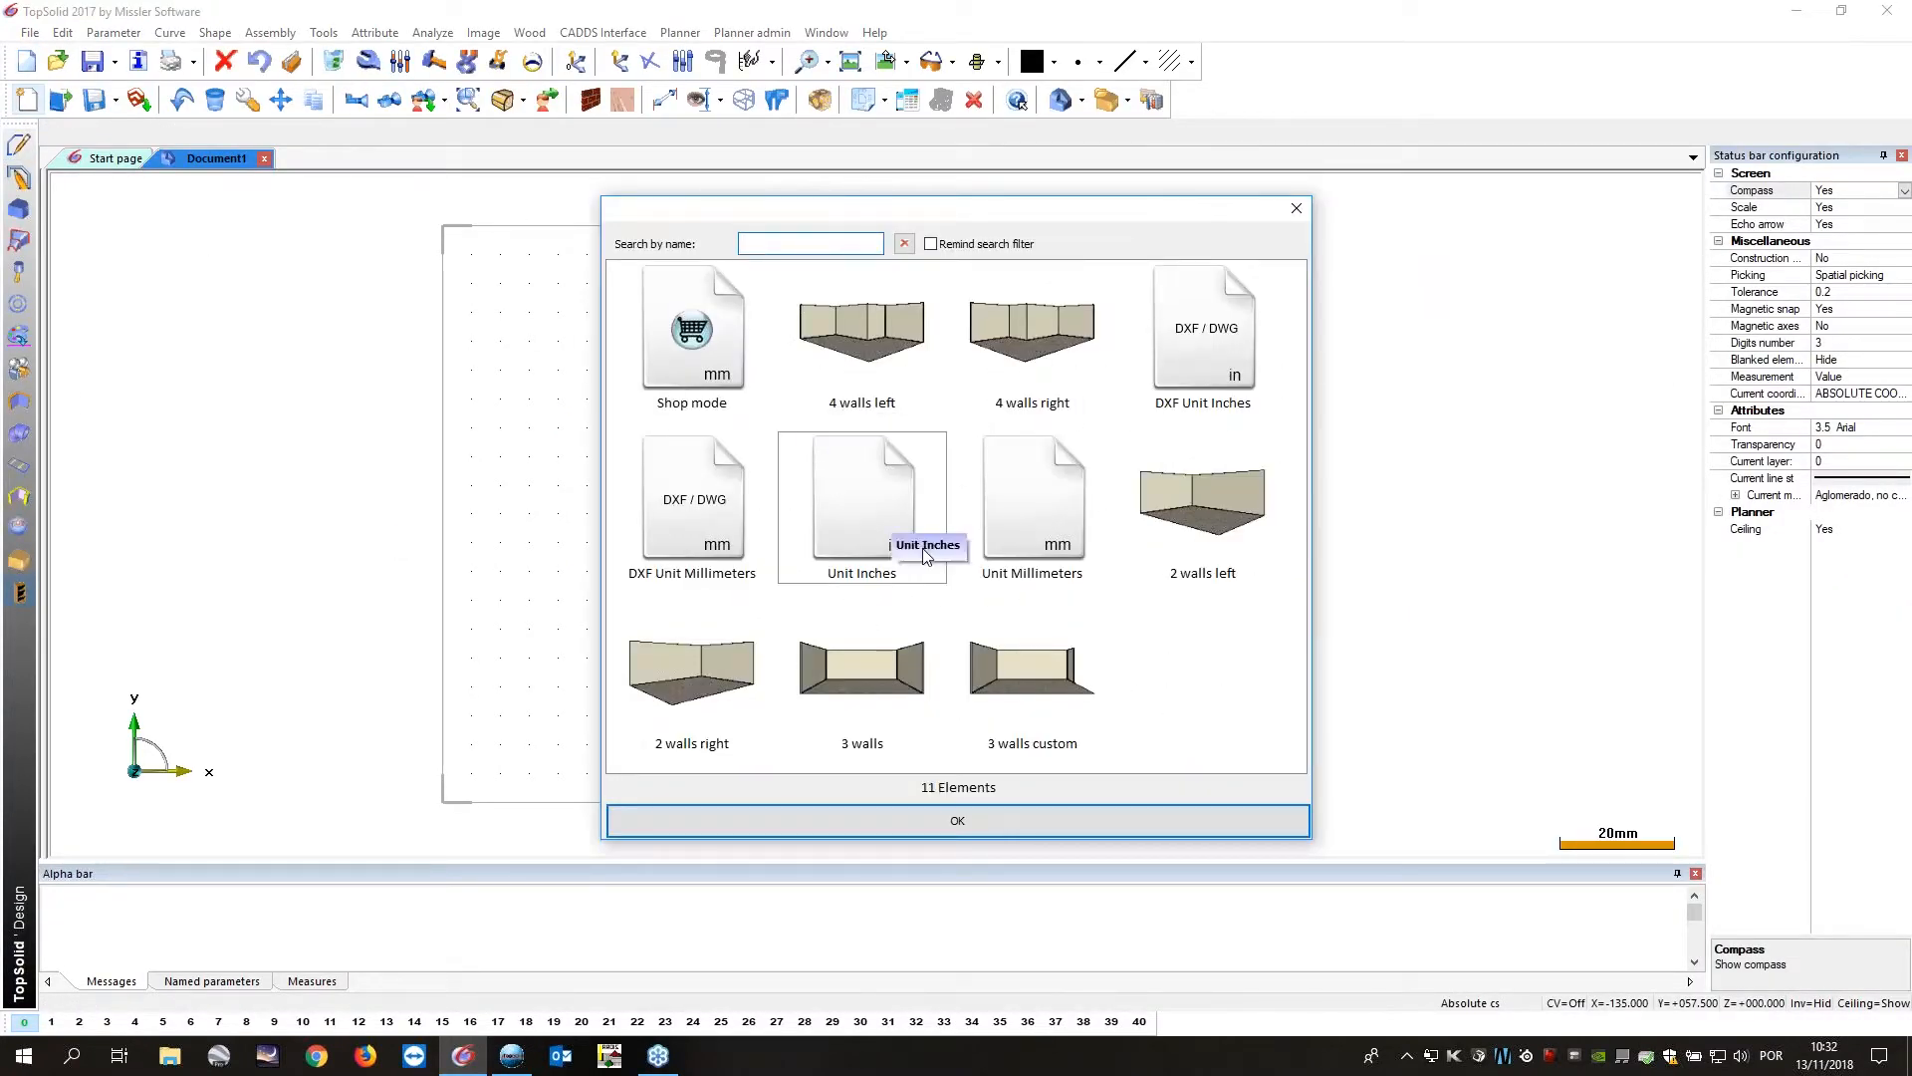
left_click(1036, 508)
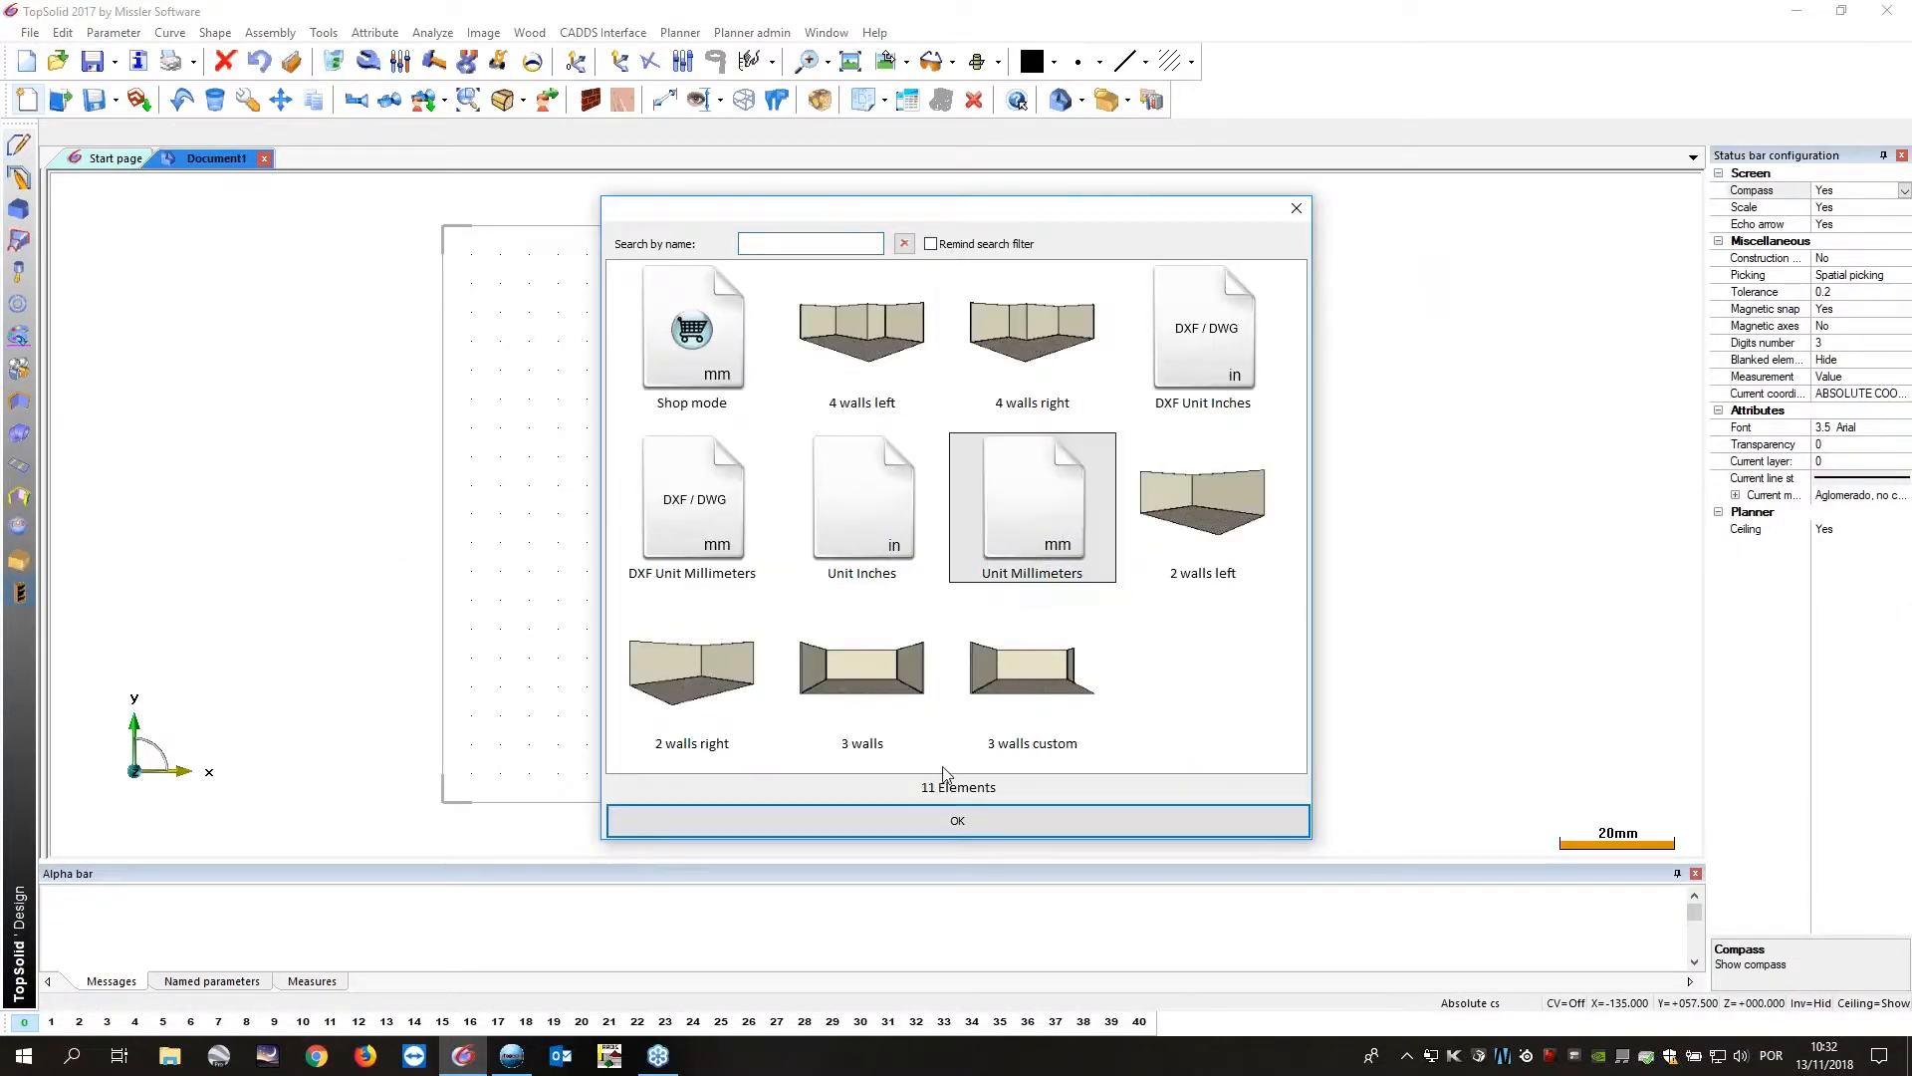
left_click(886, 830)
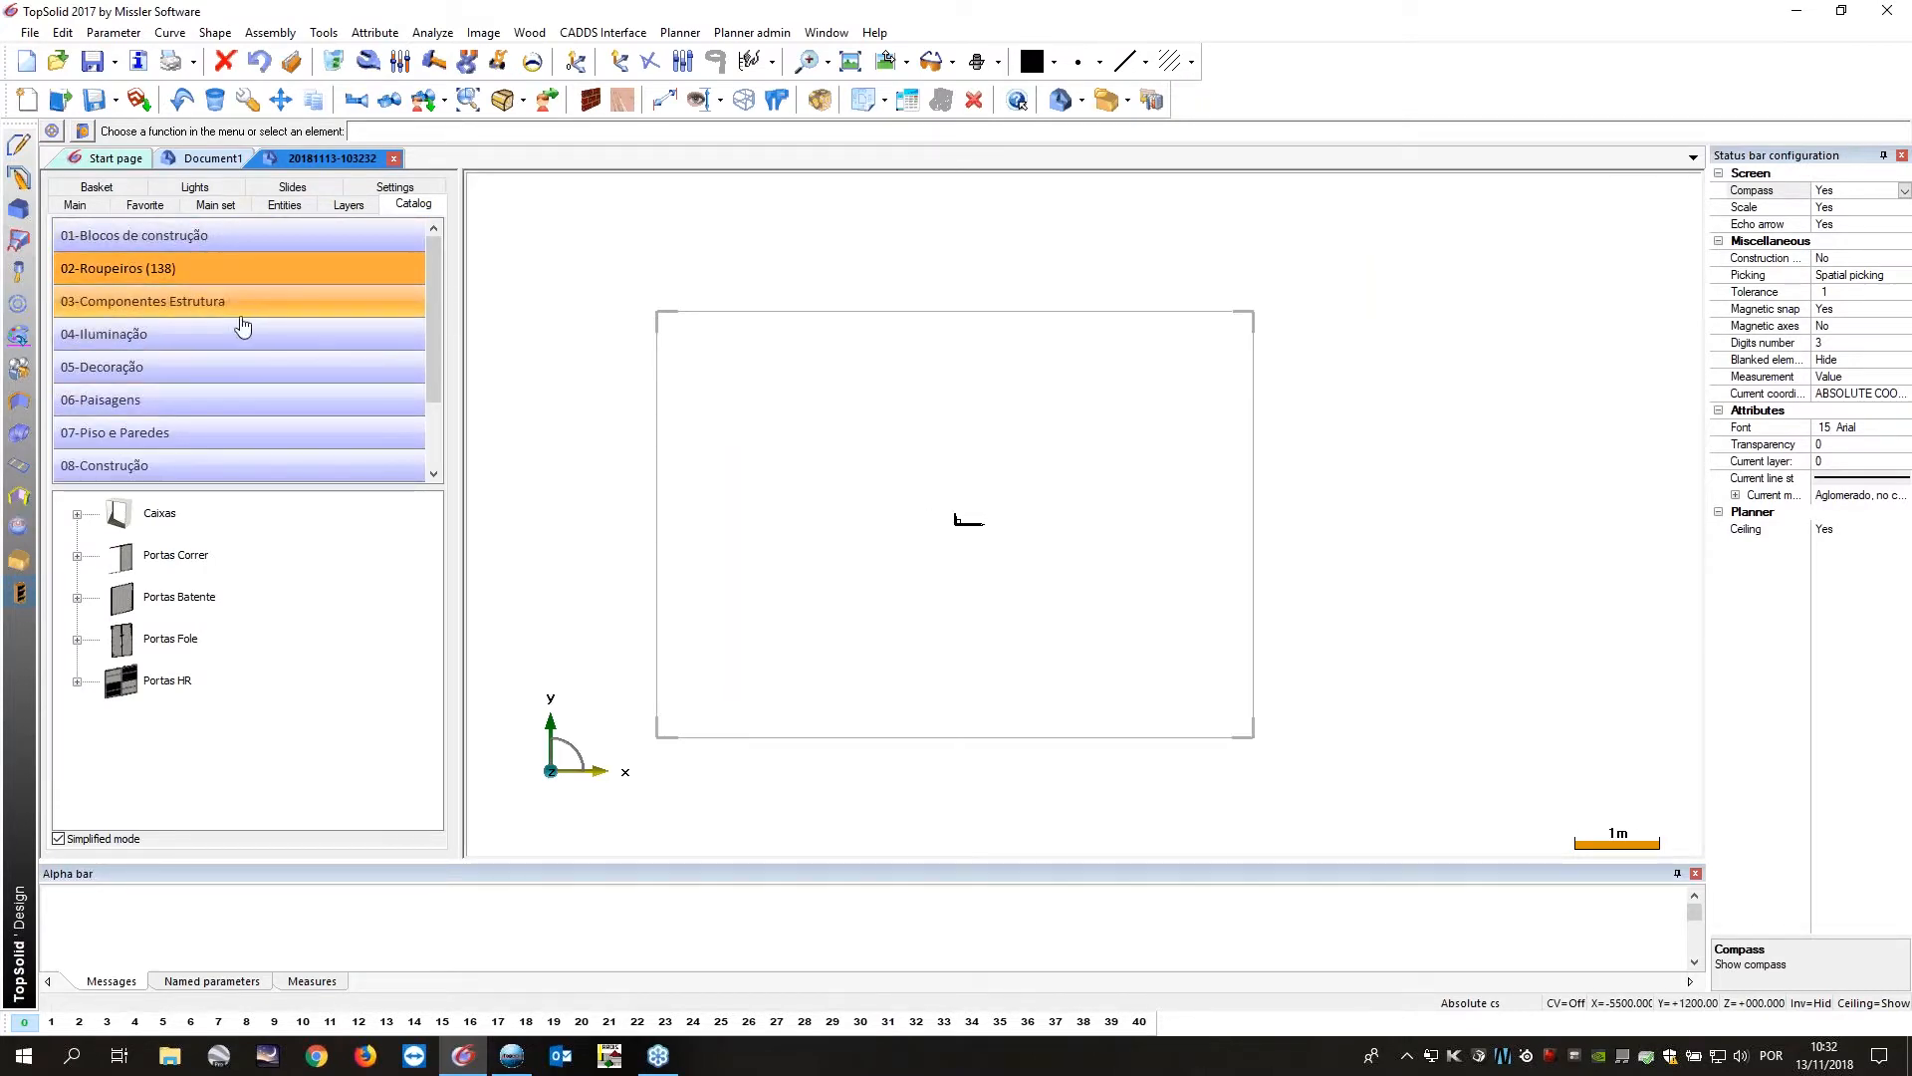
Look at the 02-Roupeiros and 01-Blocos de construção categories of the catalog.
left_click(171, 265)
scroll(435, 314, "down", 1)
scroll(436, 315, "up", 1)
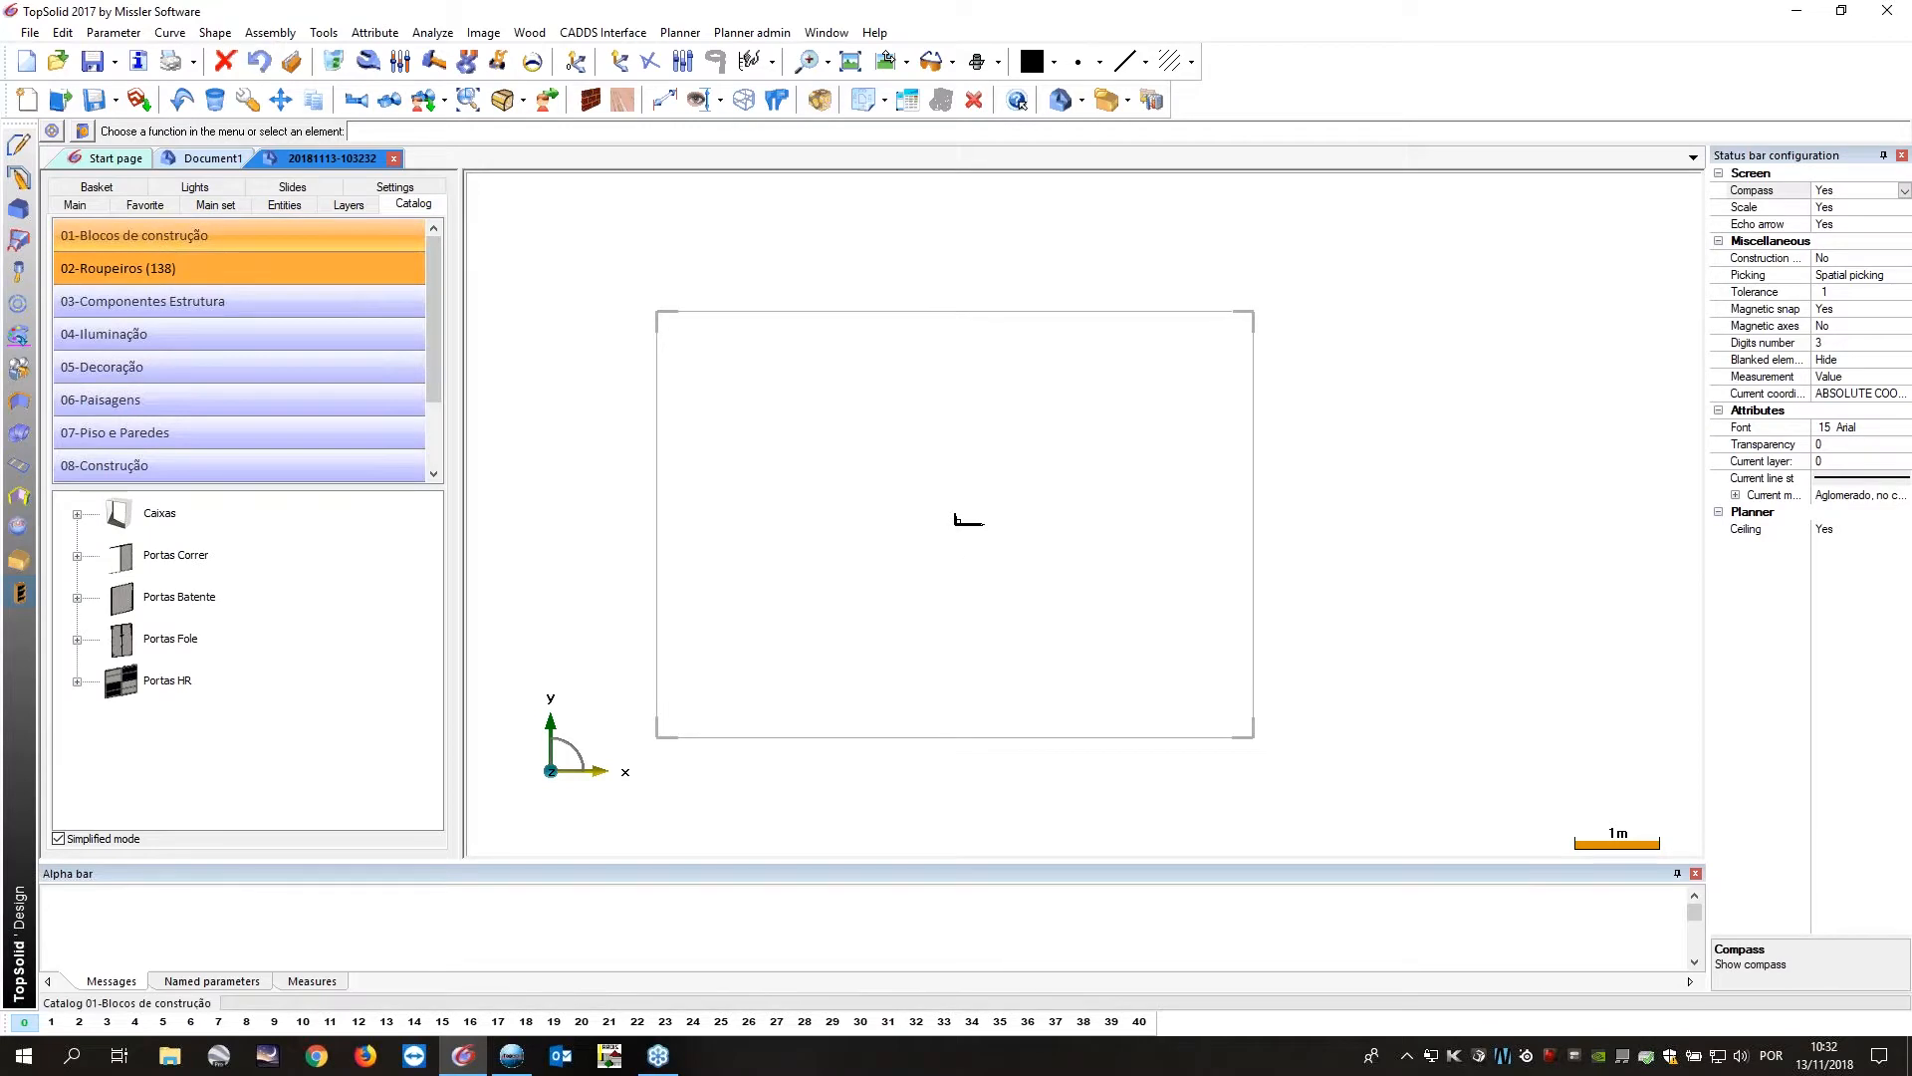
left_click(150, 235)
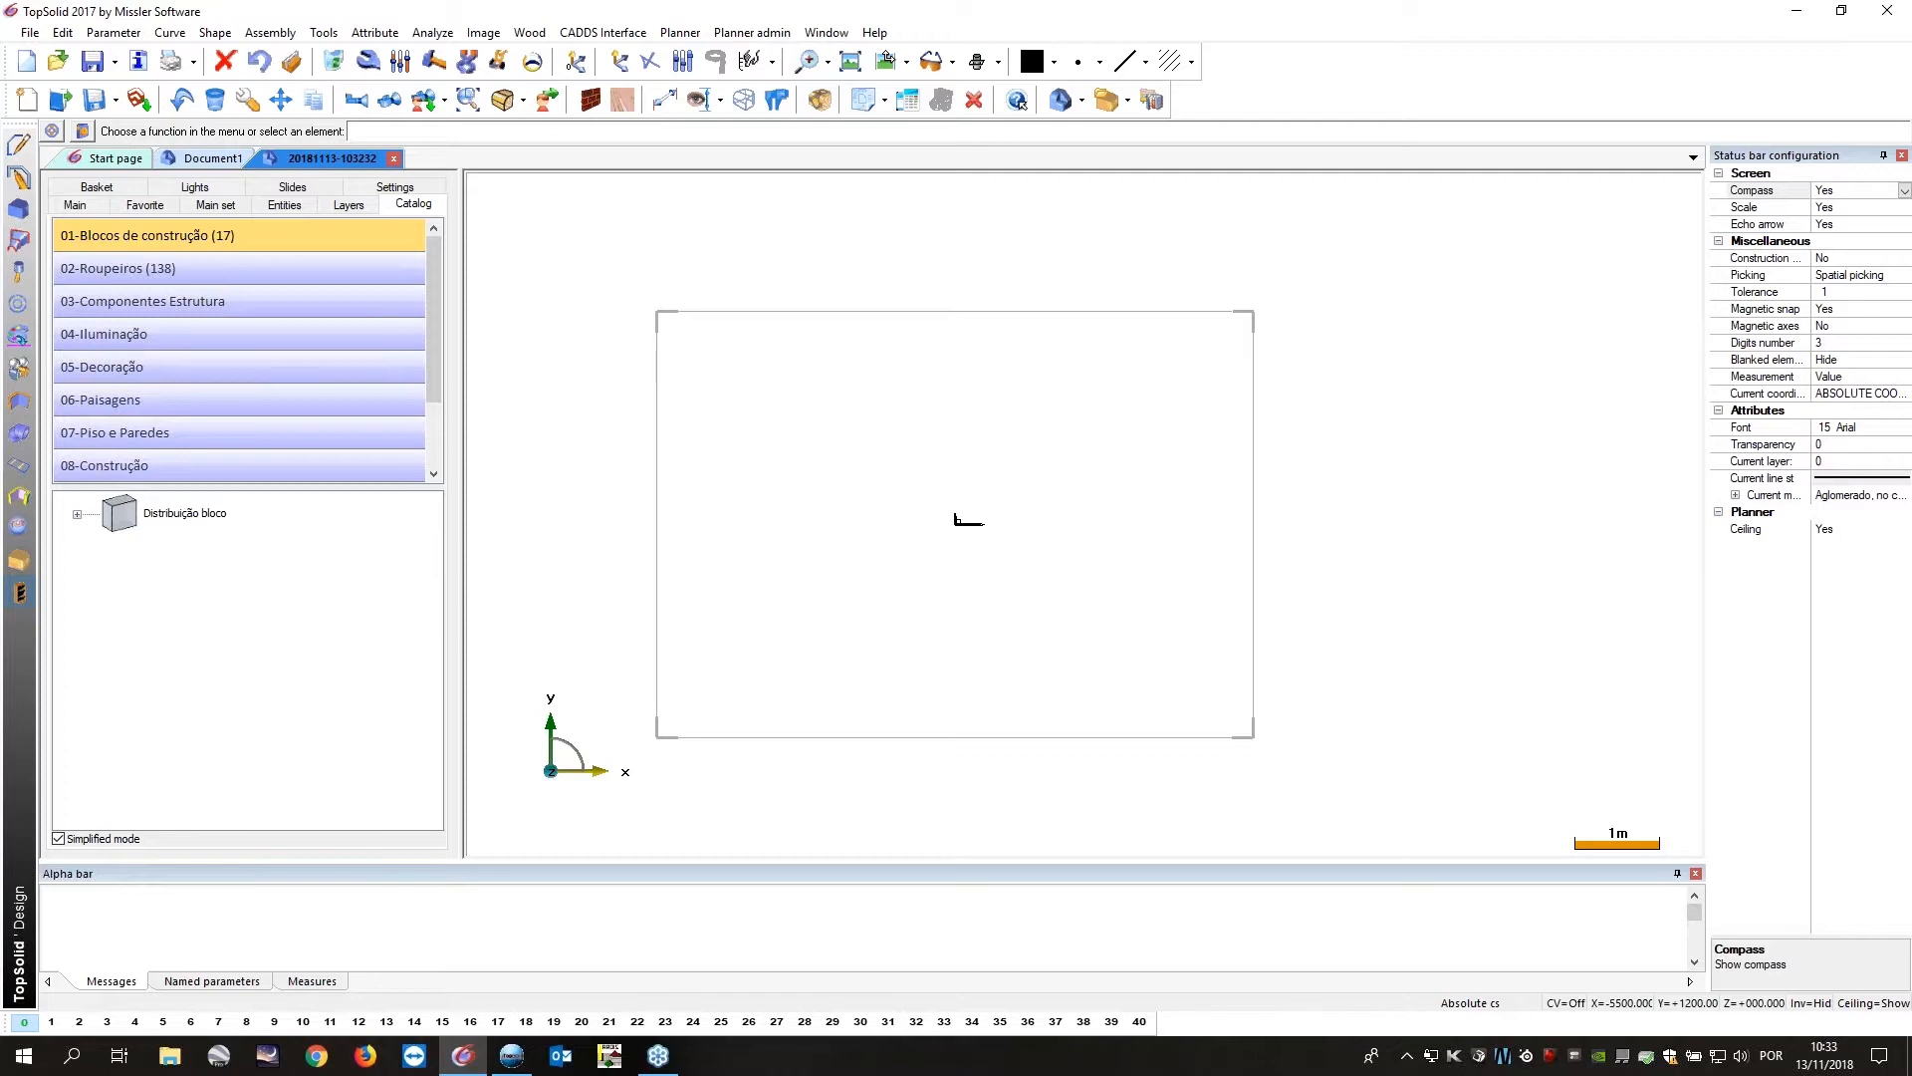
scroll(805, 546, "down", 1)
middle_click_drag(858, 529, 962, 493)
scroll(962, 482, "up", 1)
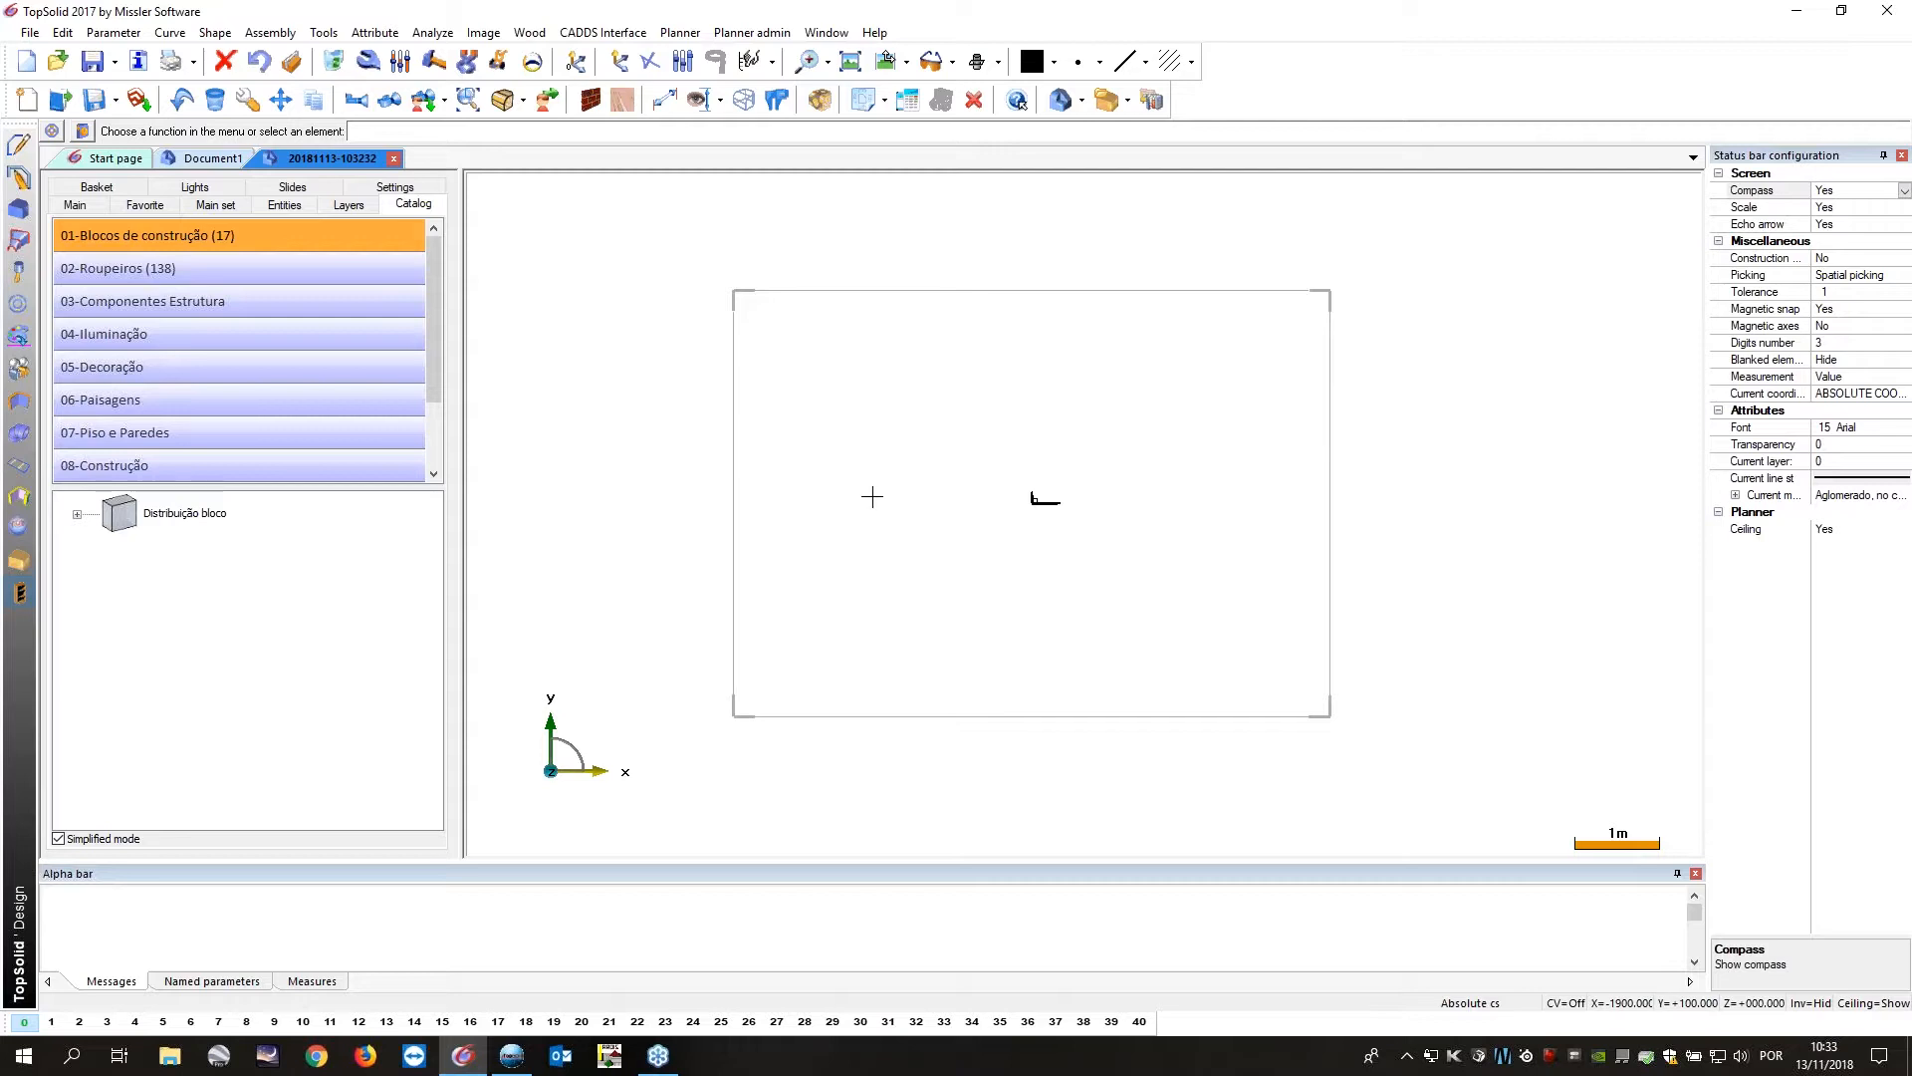
middle_click_drag(896, 415, 954, 419)
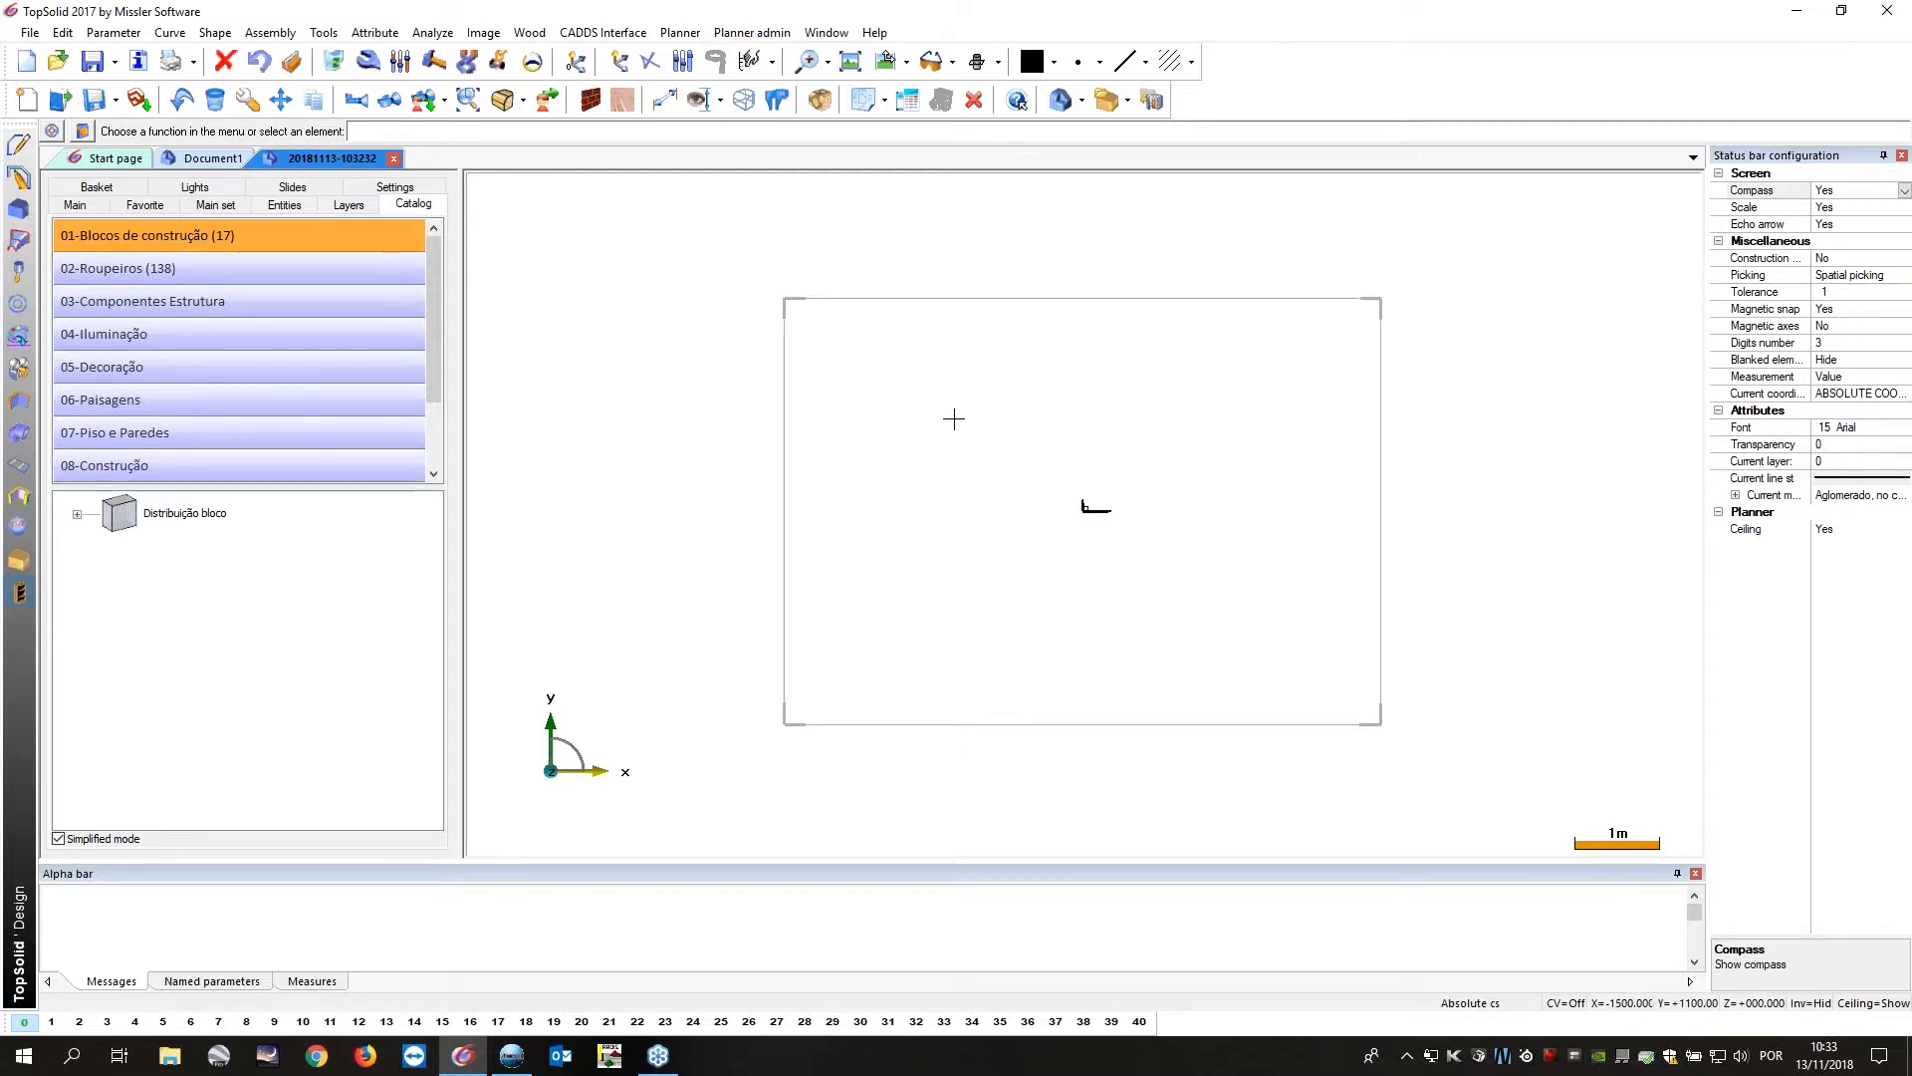
scroll(975, 434, "down", 3)
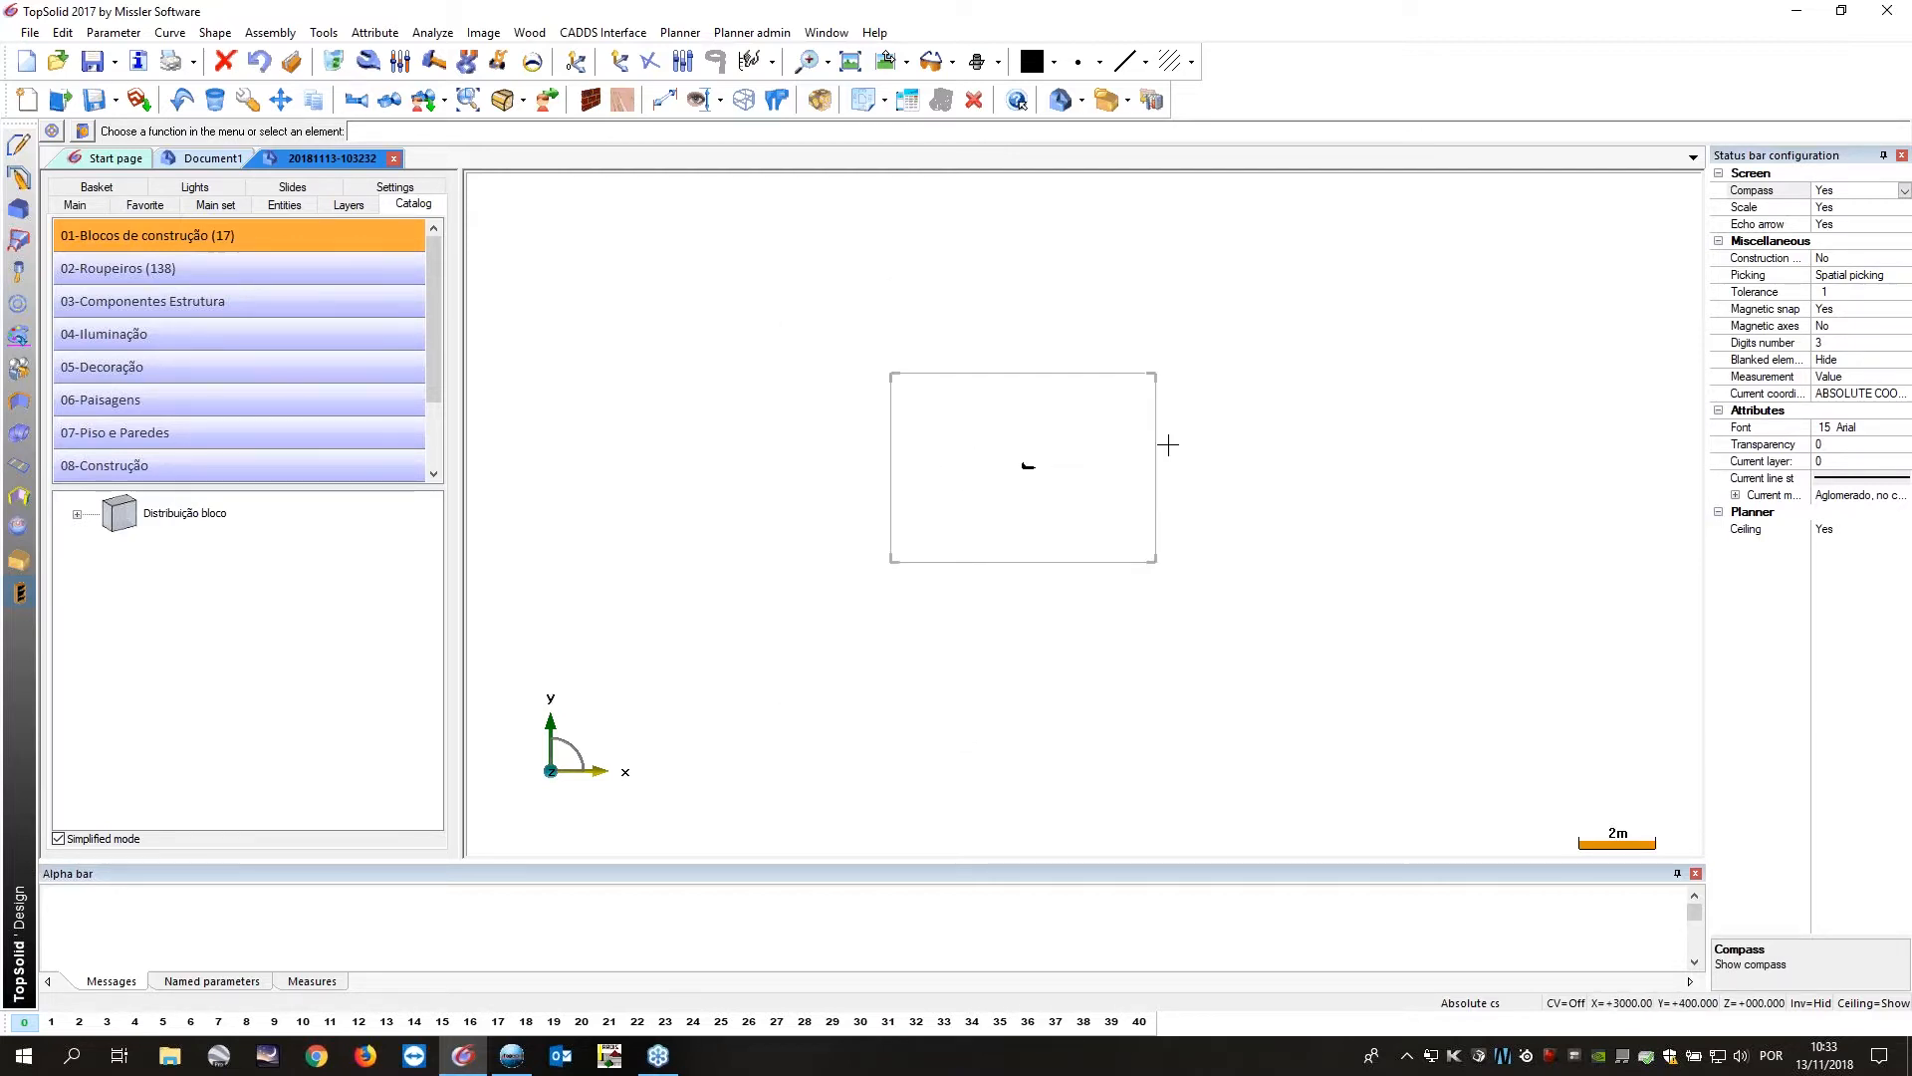
scroll(923, 440, "up", 3)
middle_click_drag(933, 437, 811, 397)
Create the room's walls from a closed right-angled contour about 6400 by 5700 mm, with an 800 by 800 mm notch at the lower-right plan corner.
left_click(590, 100)
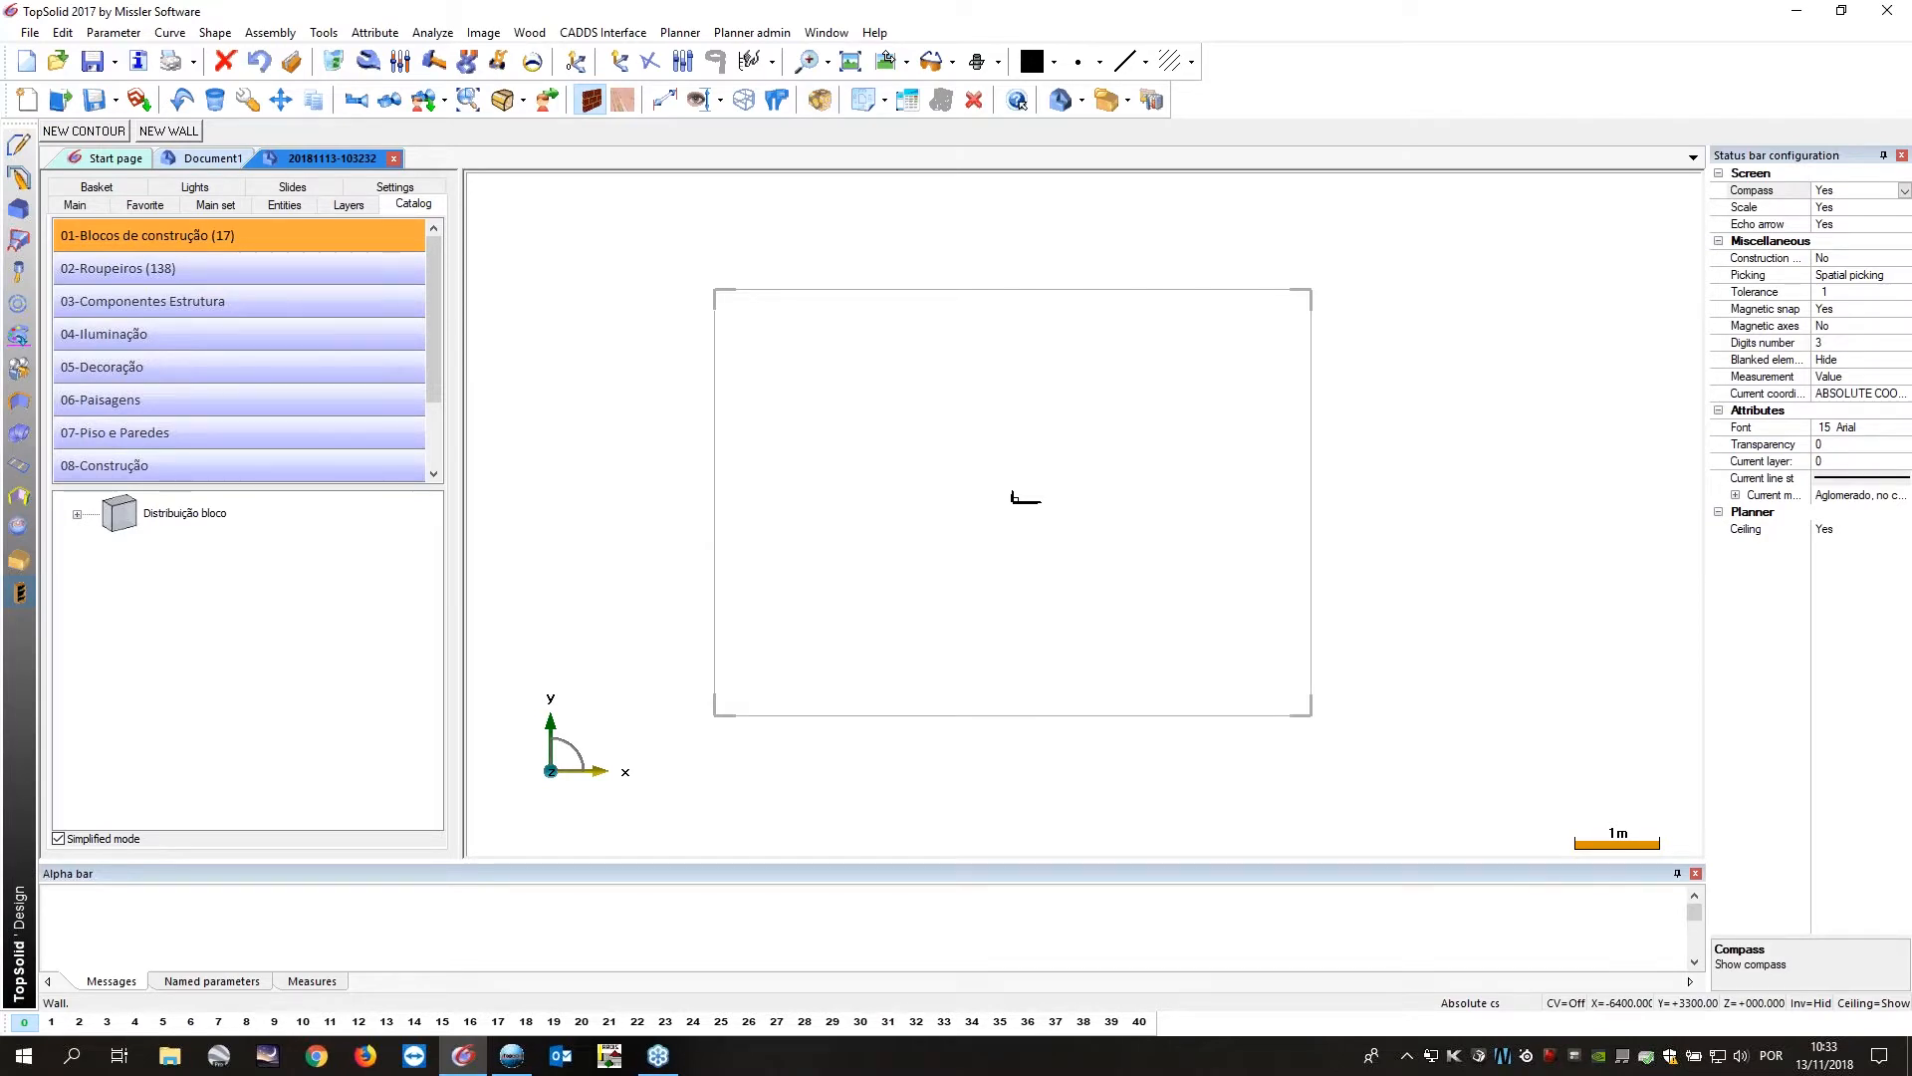
scroll(782, 510, "up", 2)
scroll(811, 500, "down", 6)
scroll(794, 508, "up", 2)
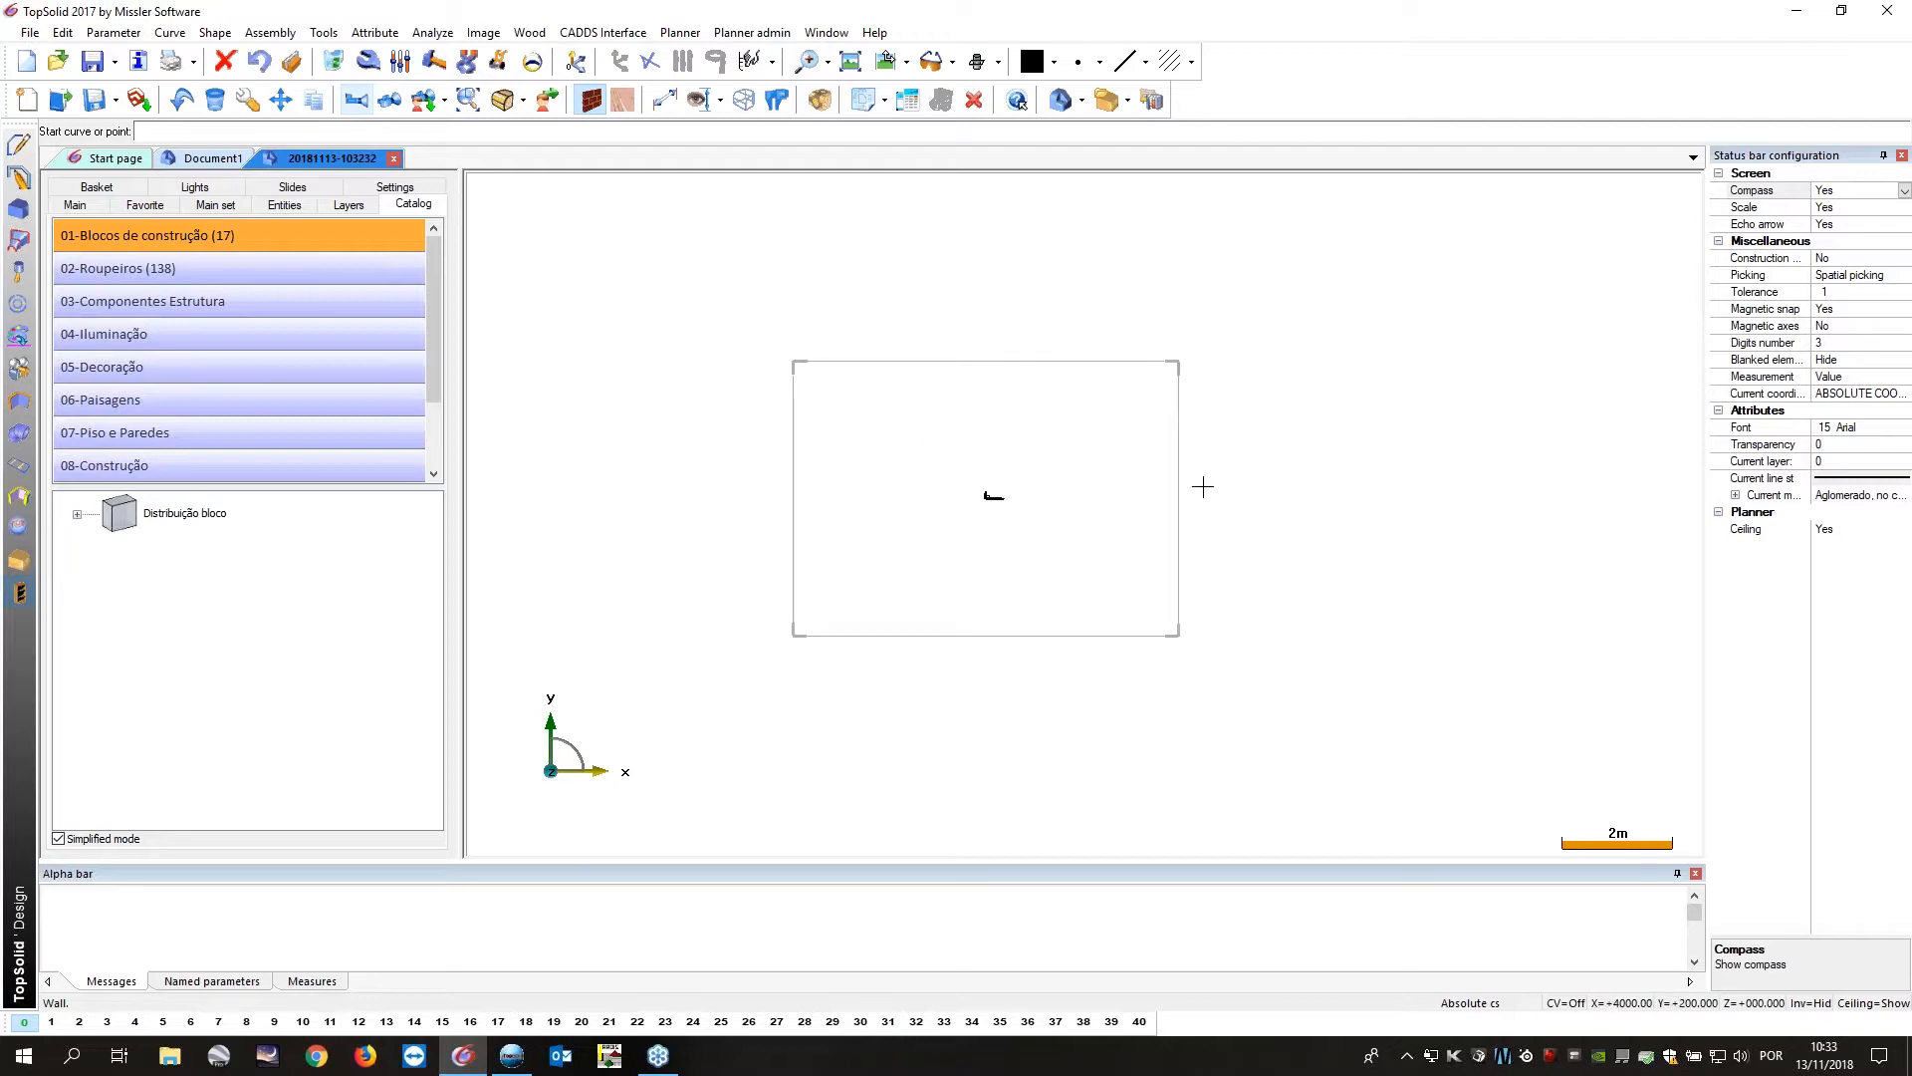
left_click(727, 608)
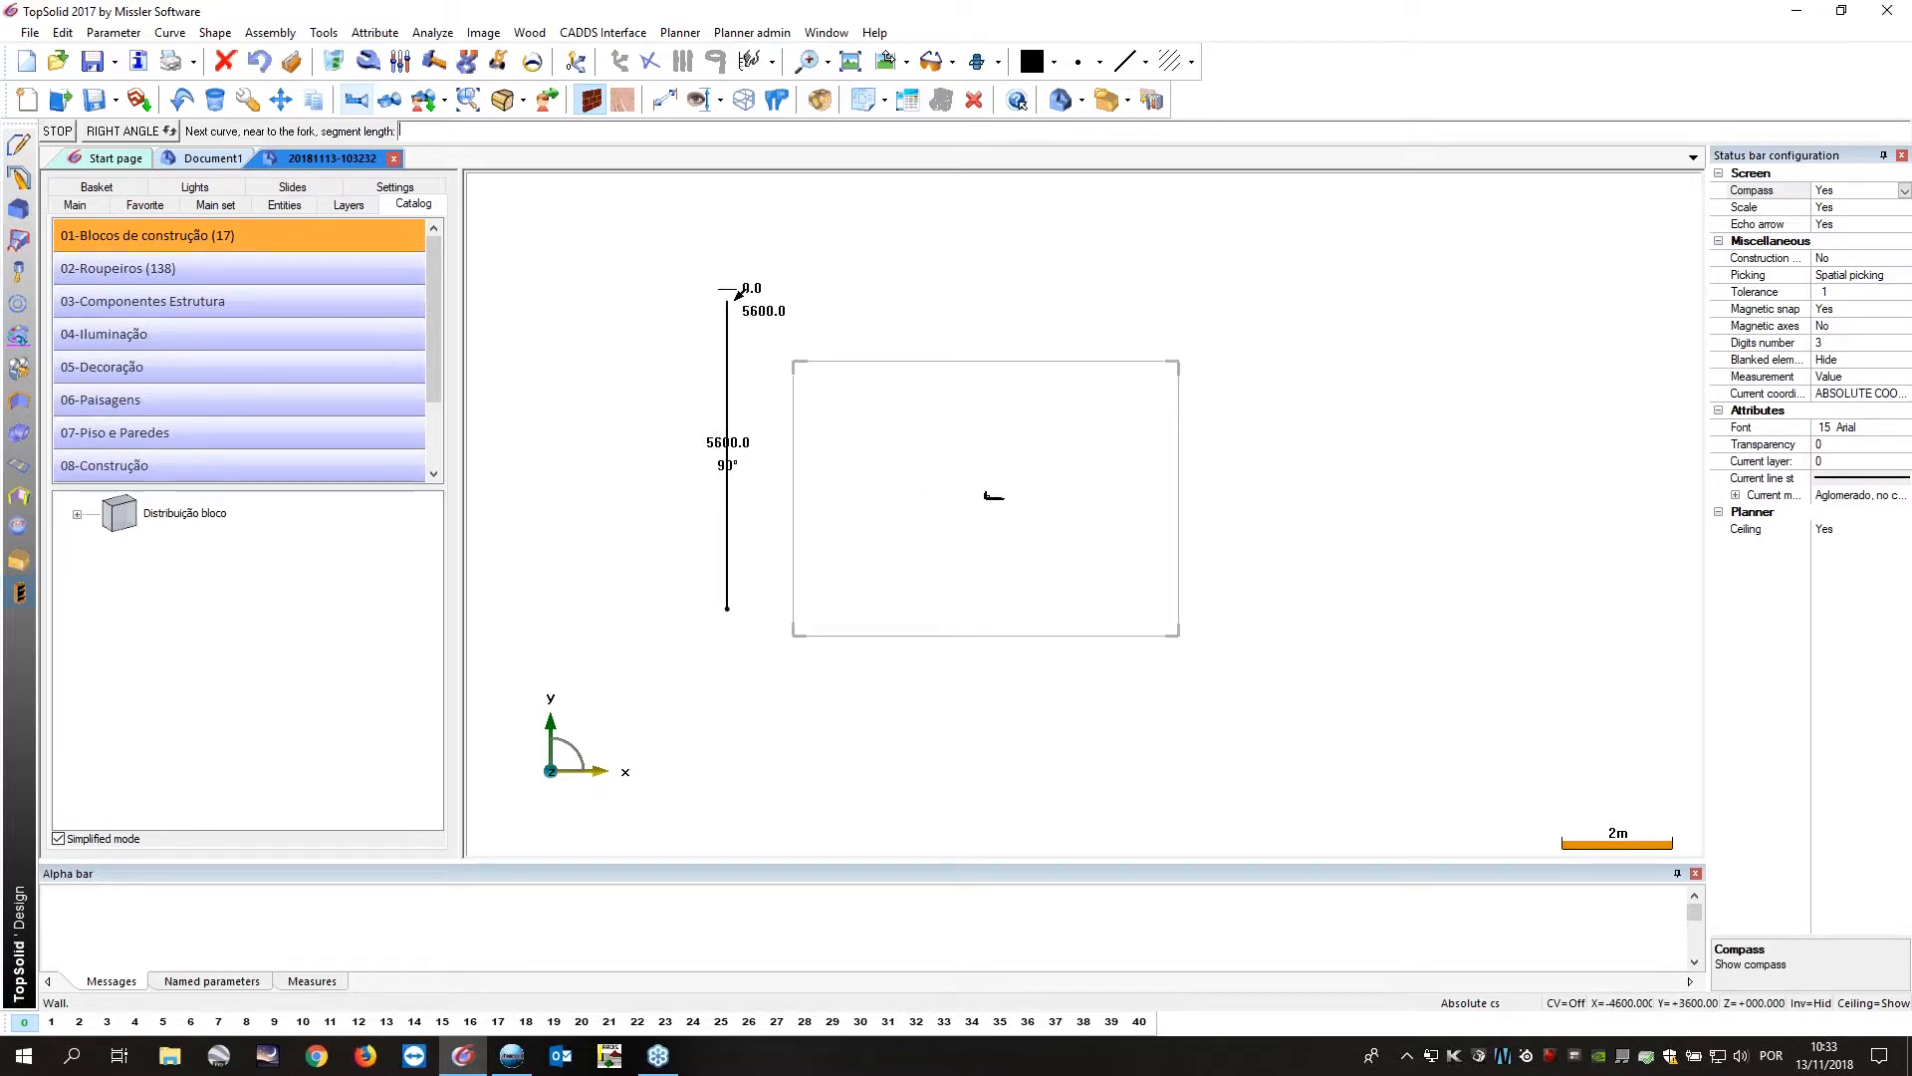
left_click(739, 293)
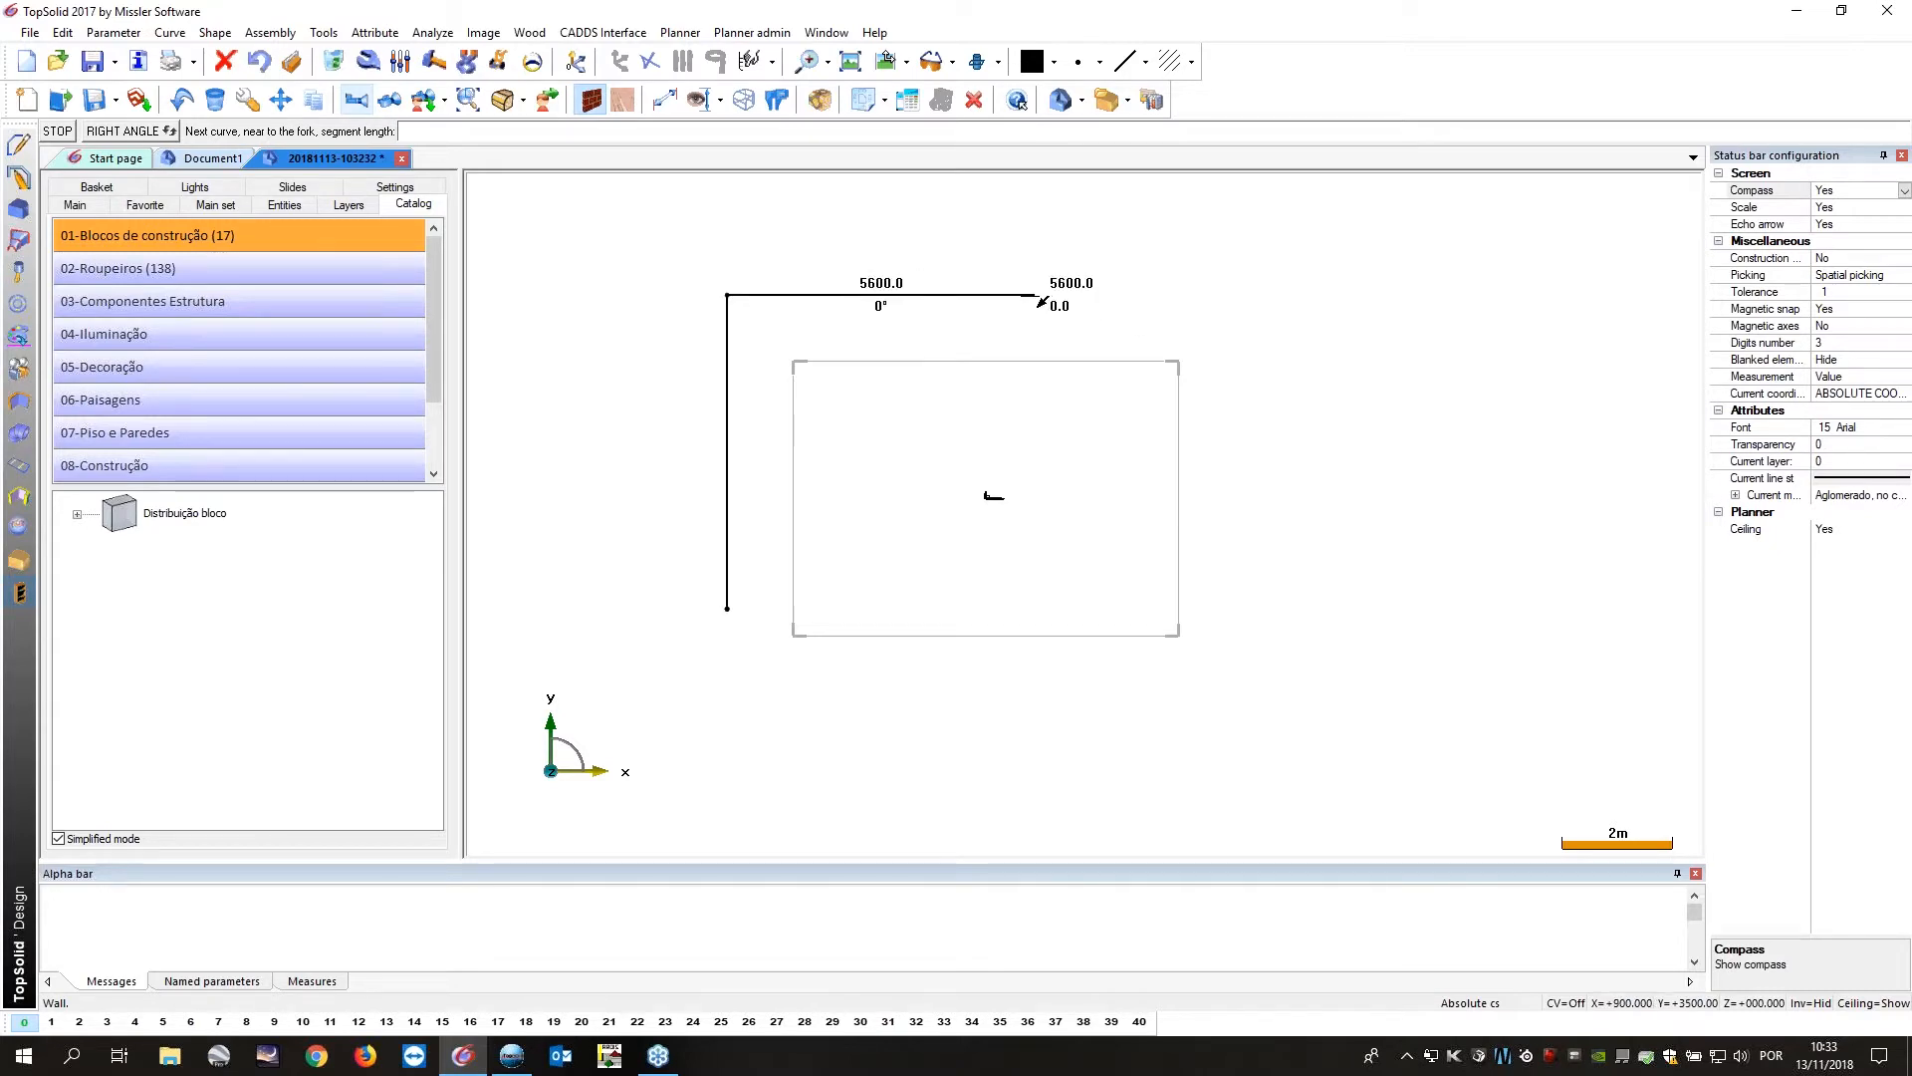
left_click(1080, 299)
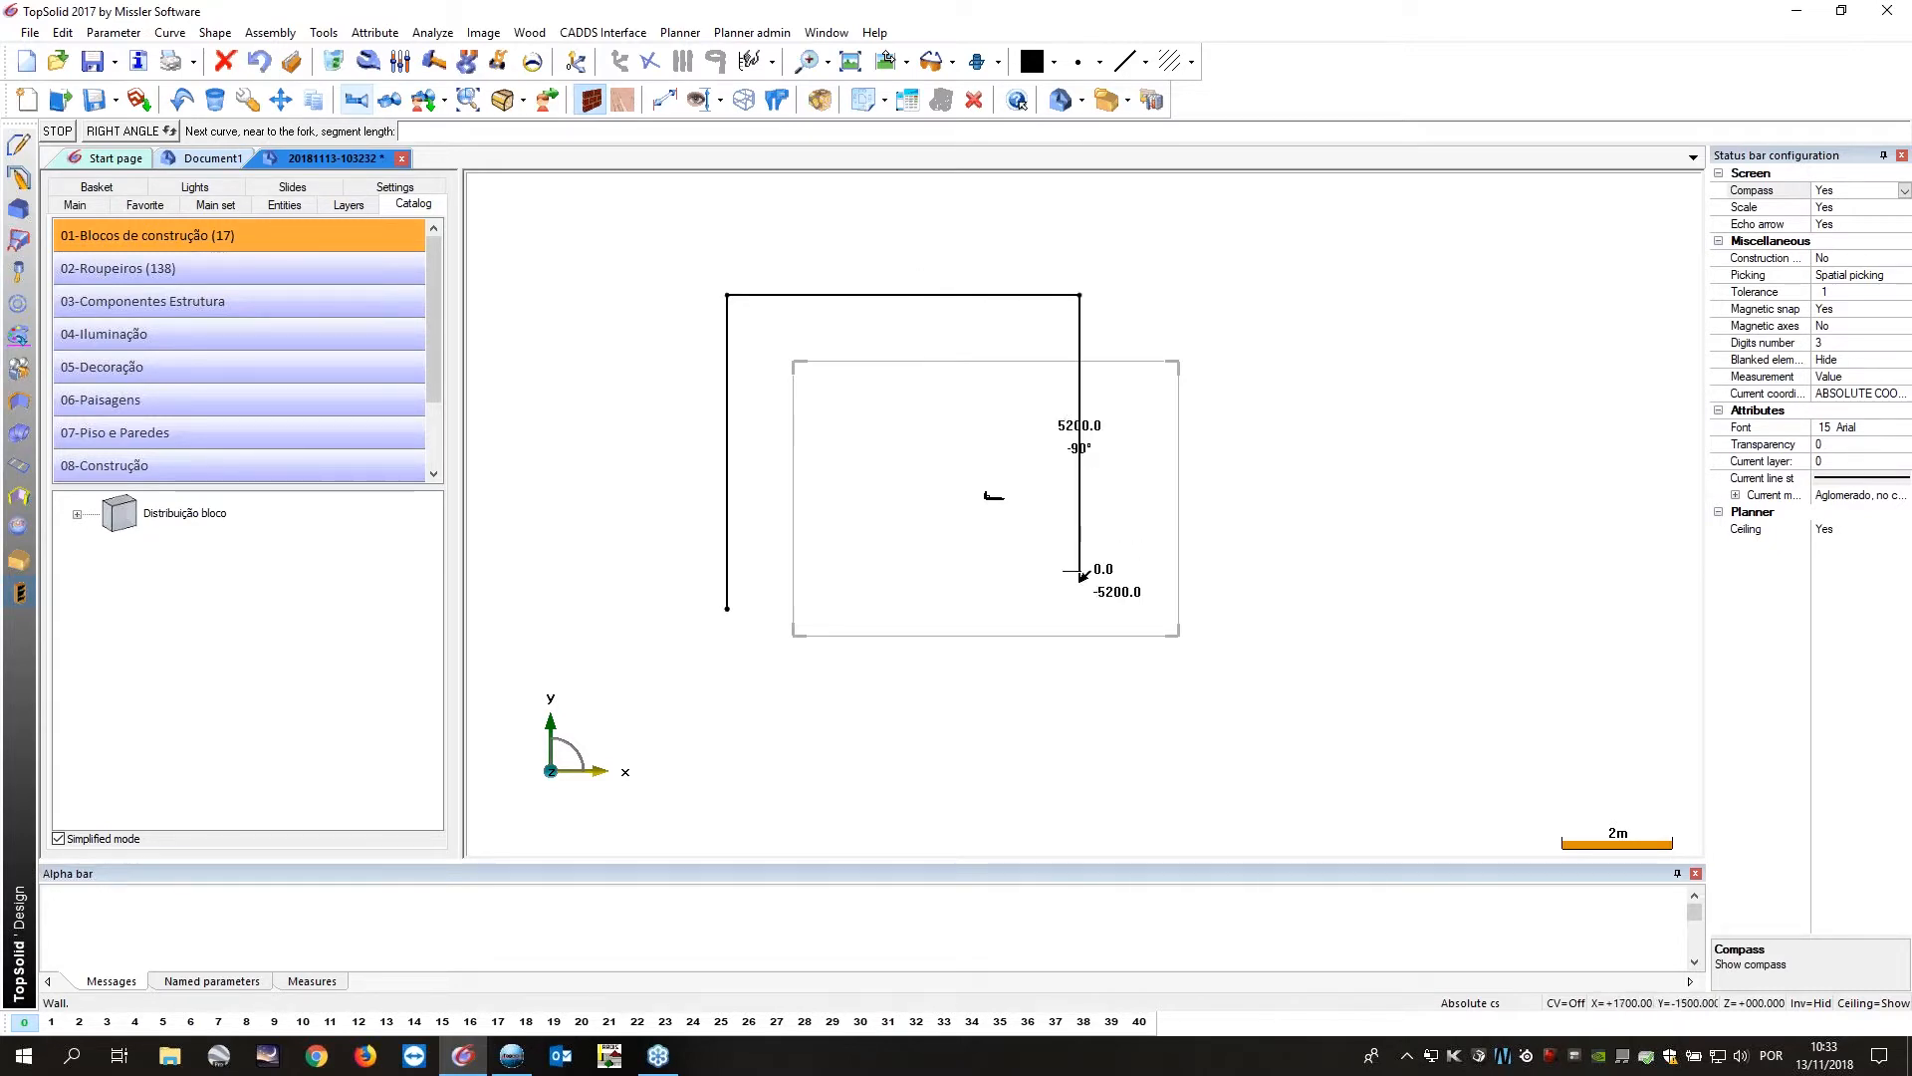
left_click(1083, 561)
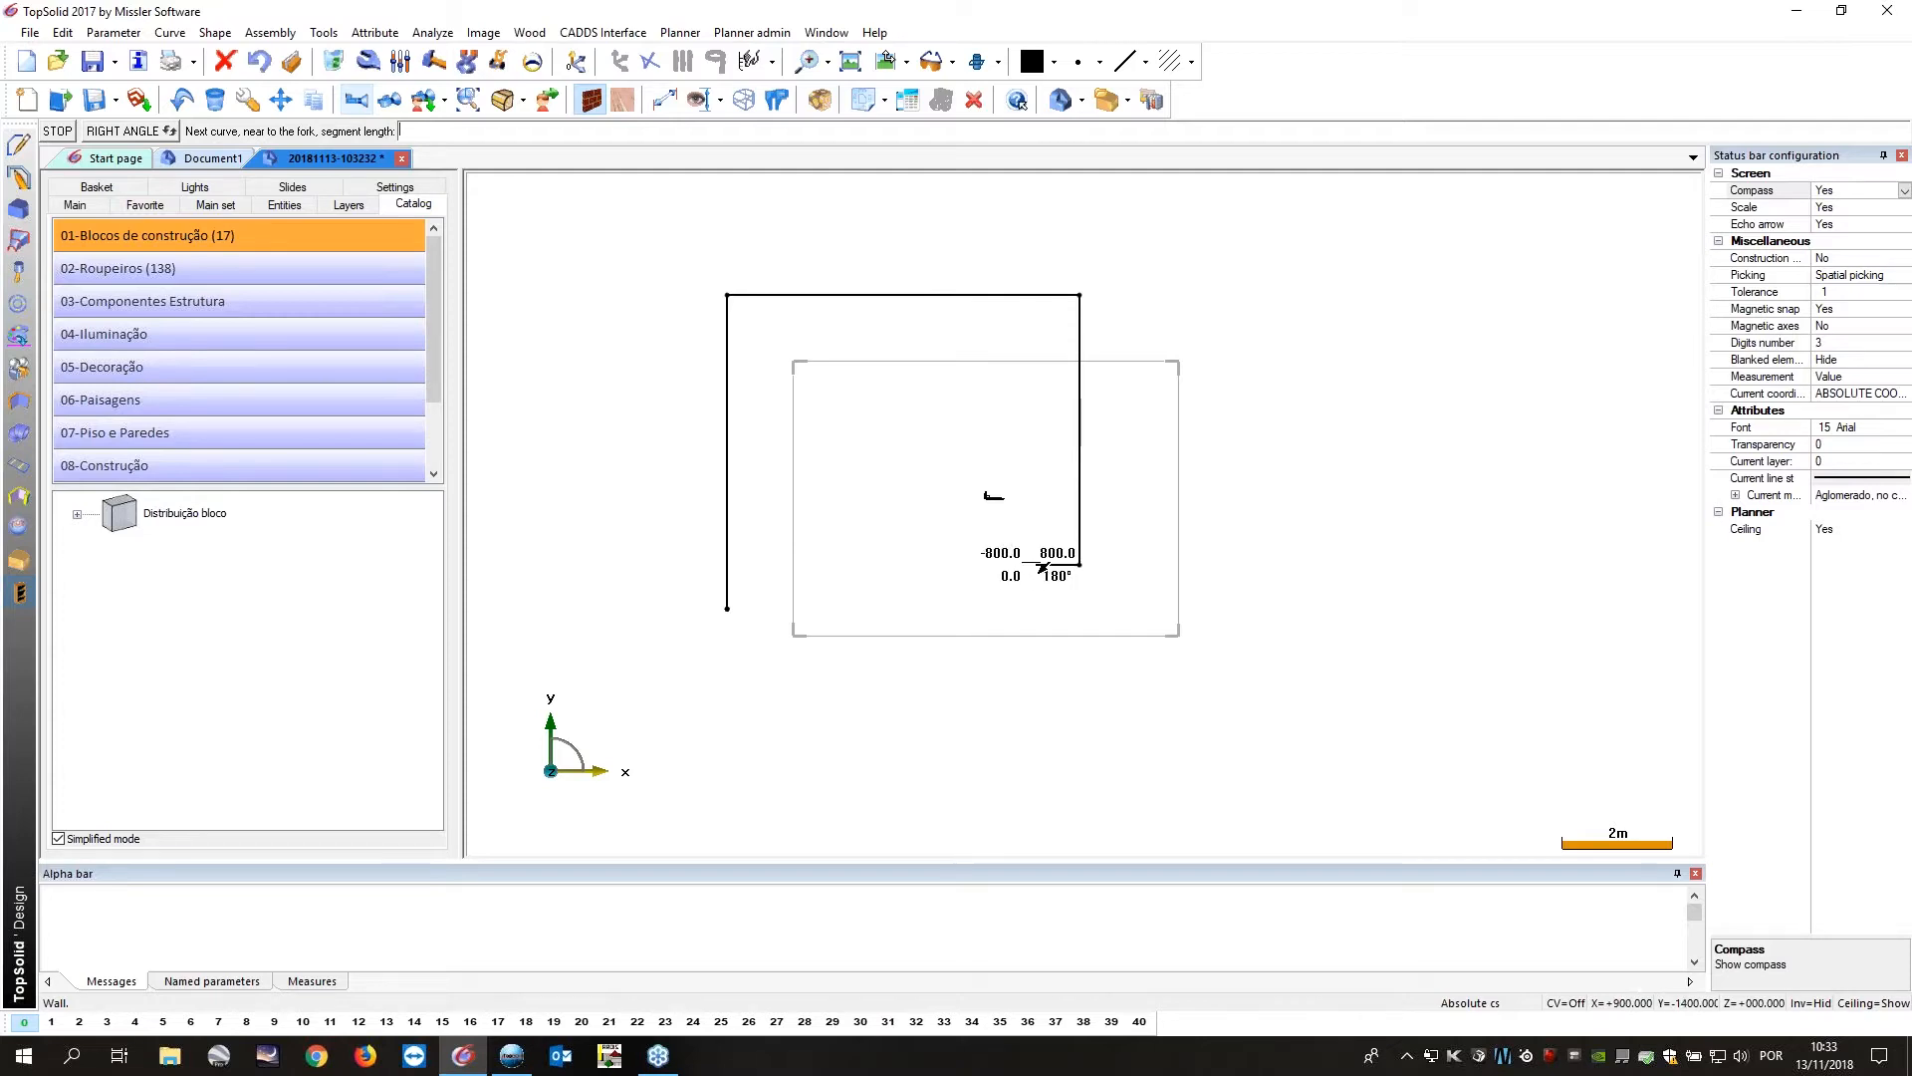
left_click(1037, 566)
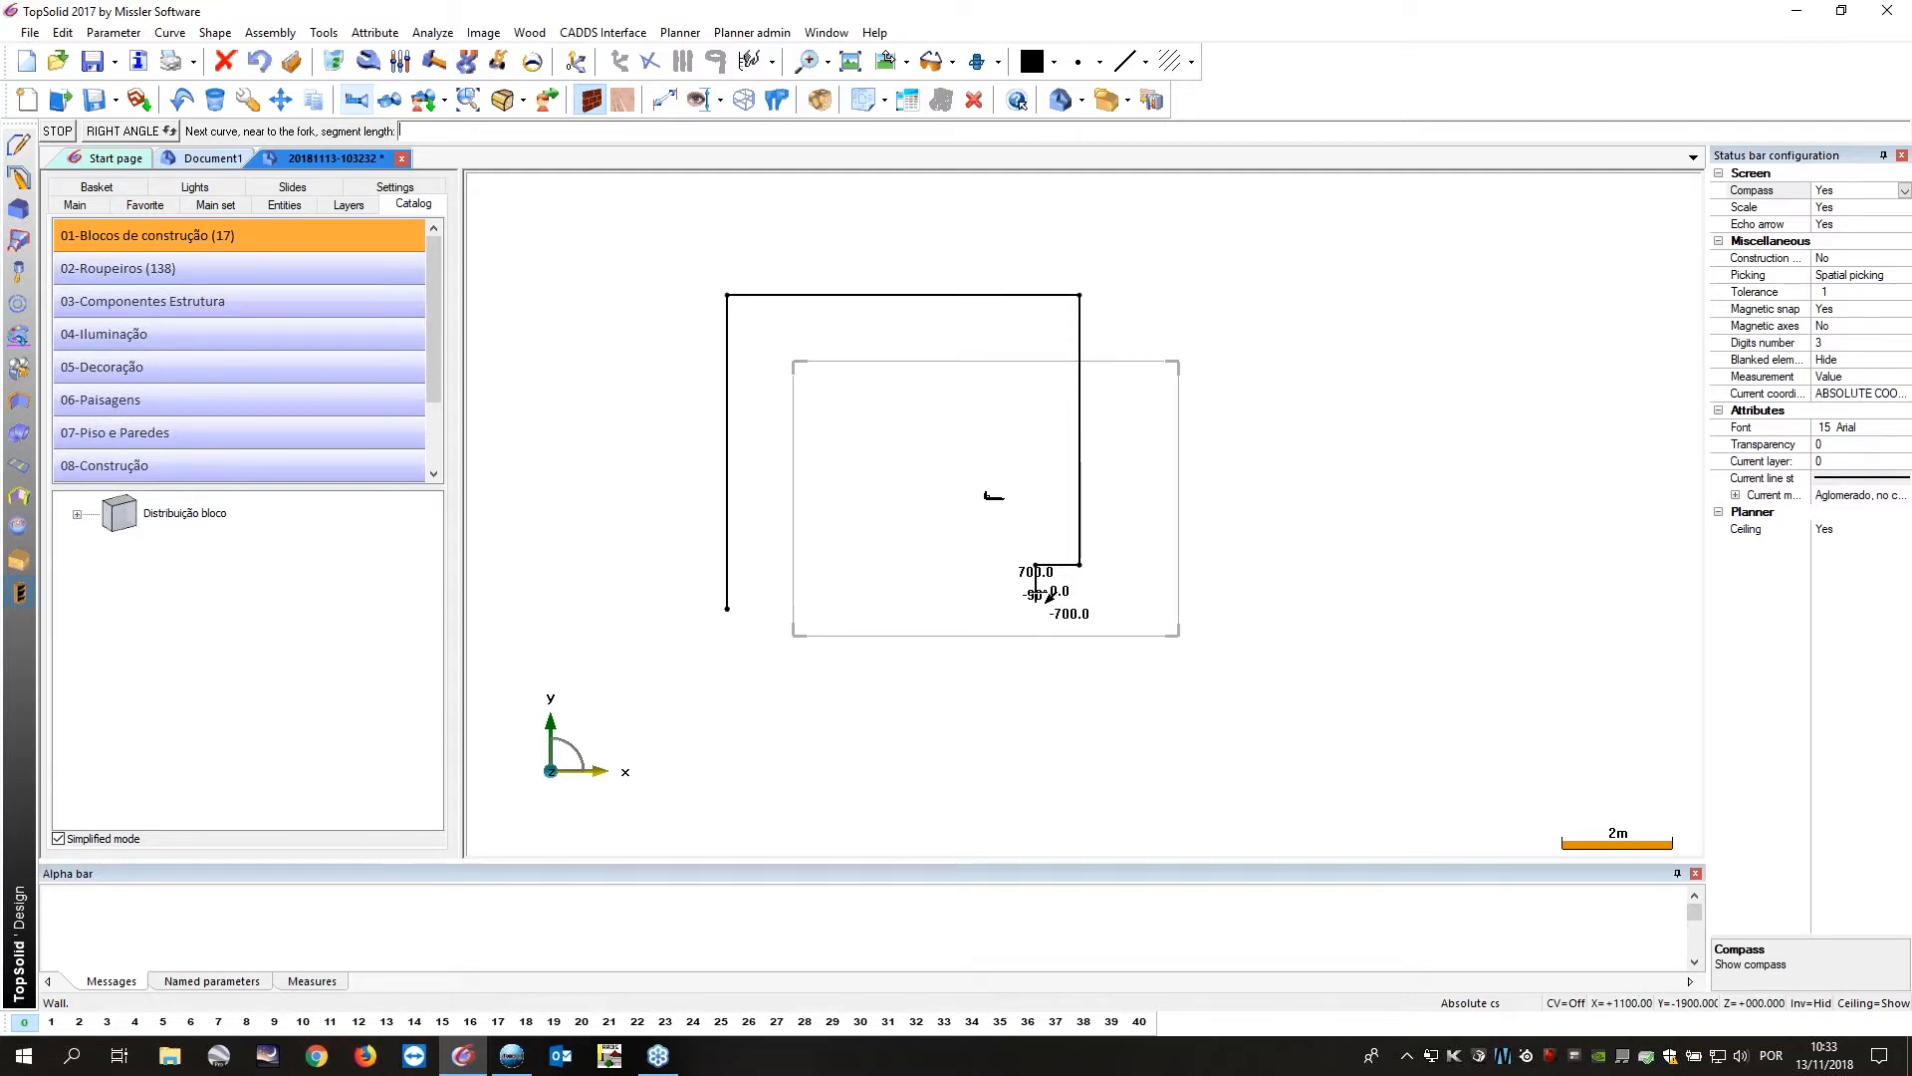
left_click(1046, 607)
left_click(727, 599)
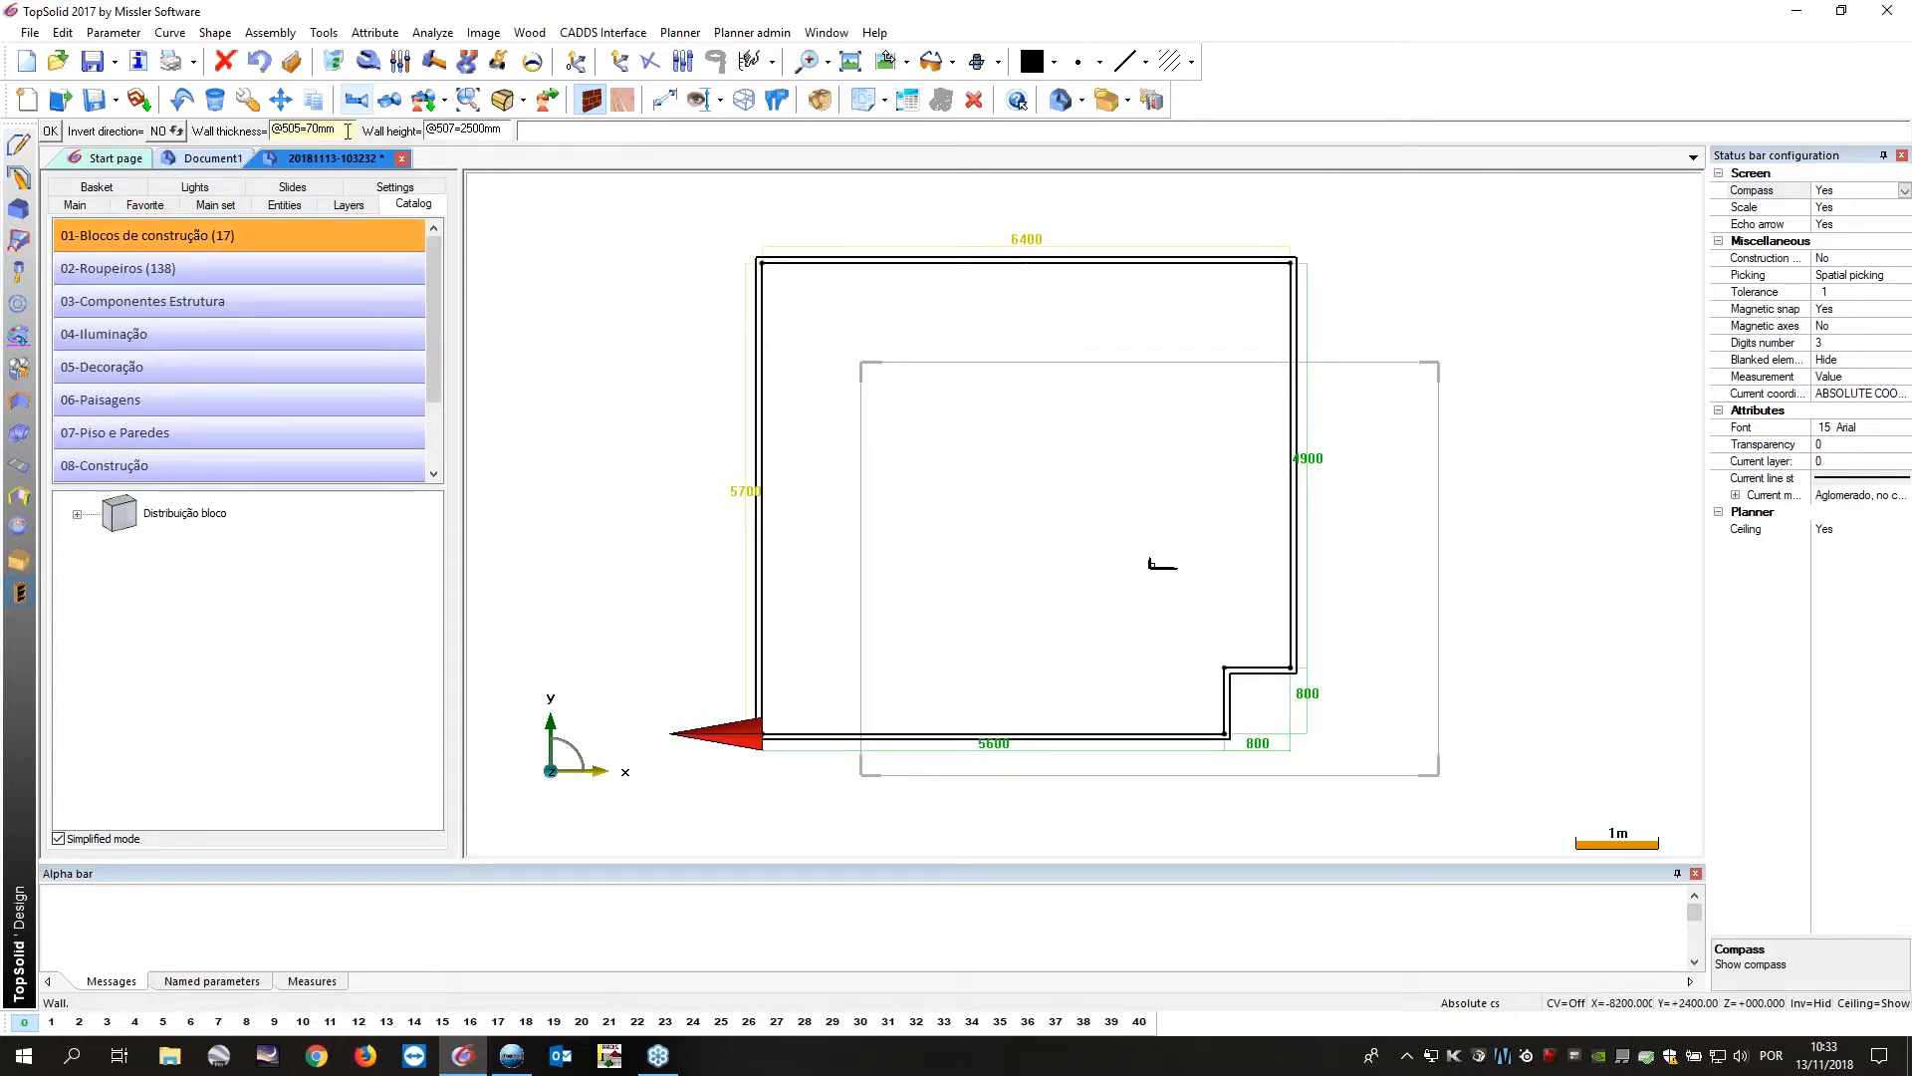
left_click(917, 445)
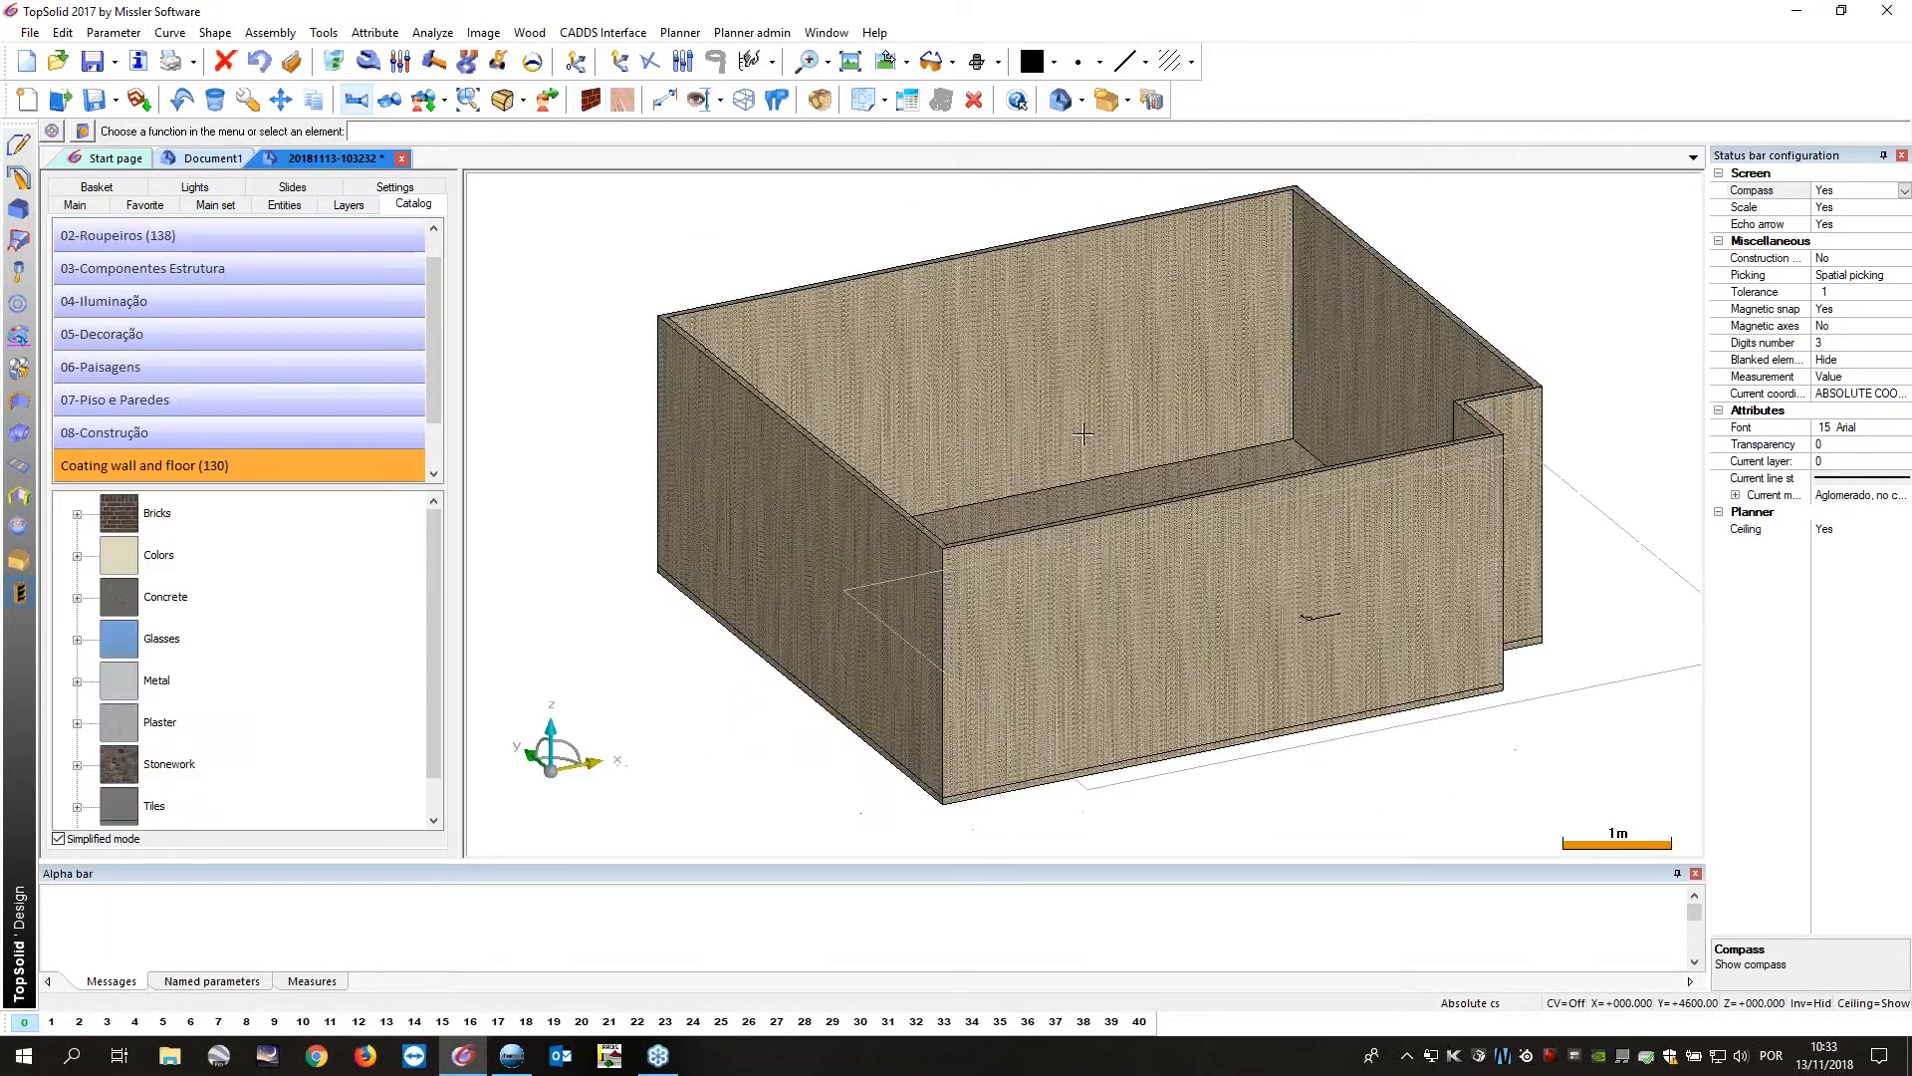
Apply the Cherry-european coating from the Woods family to the room's floor.
middle_click_drag(1083, 434, 996, 468)
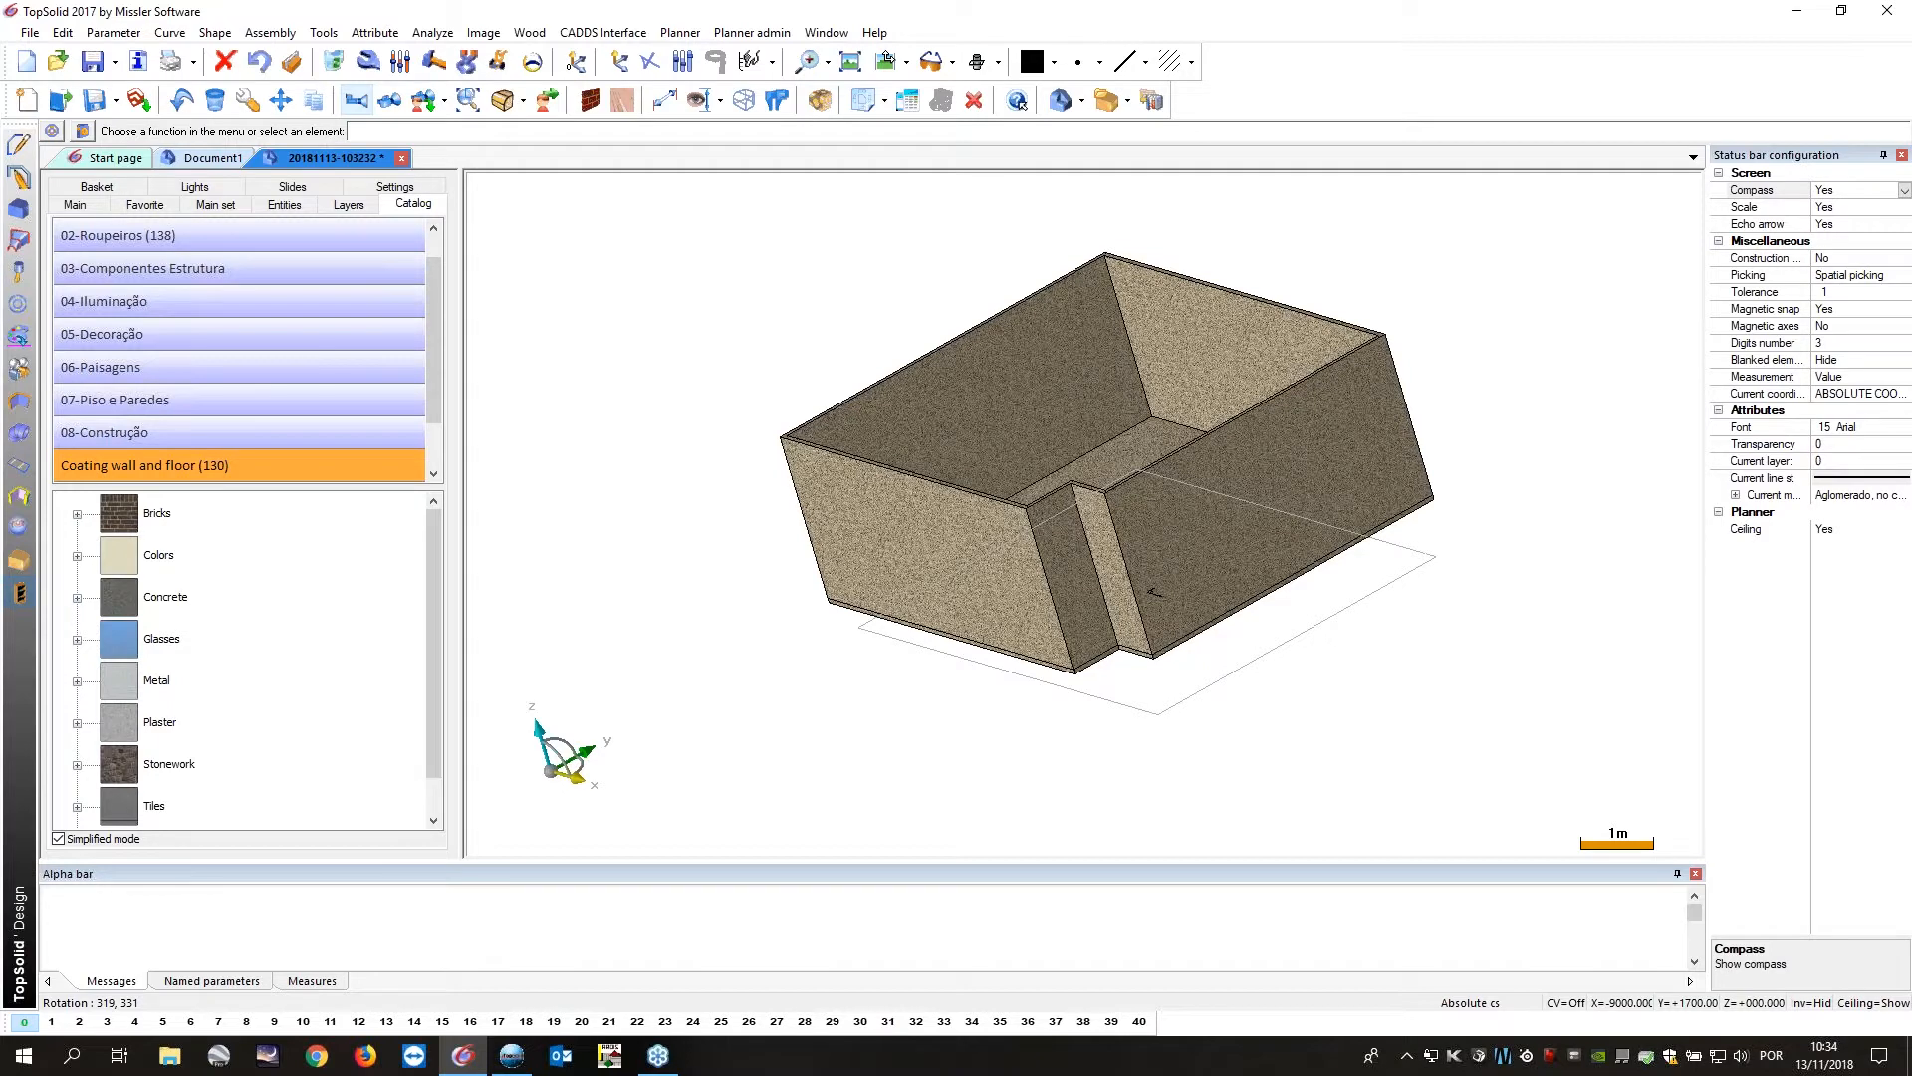
scroll(948, 398, "up", 3)
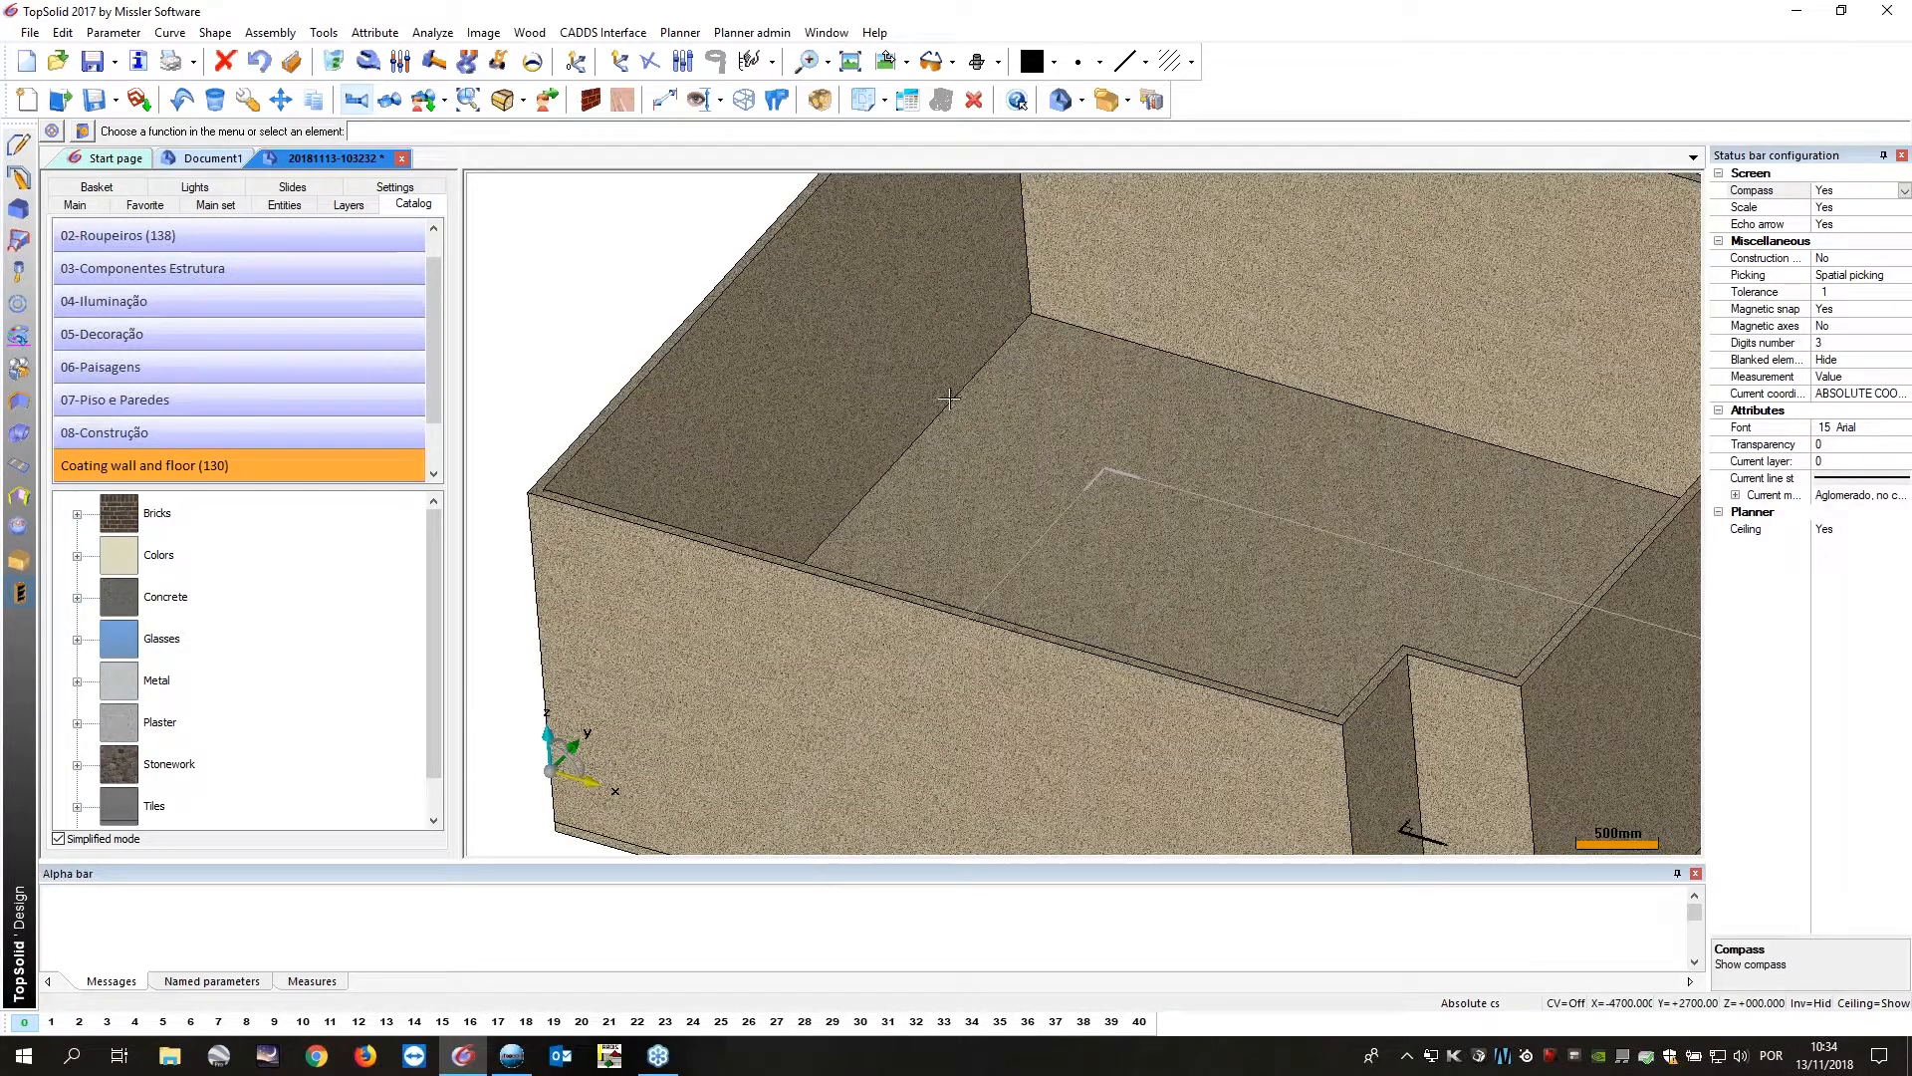
scroll(735, 558, "down", 2)
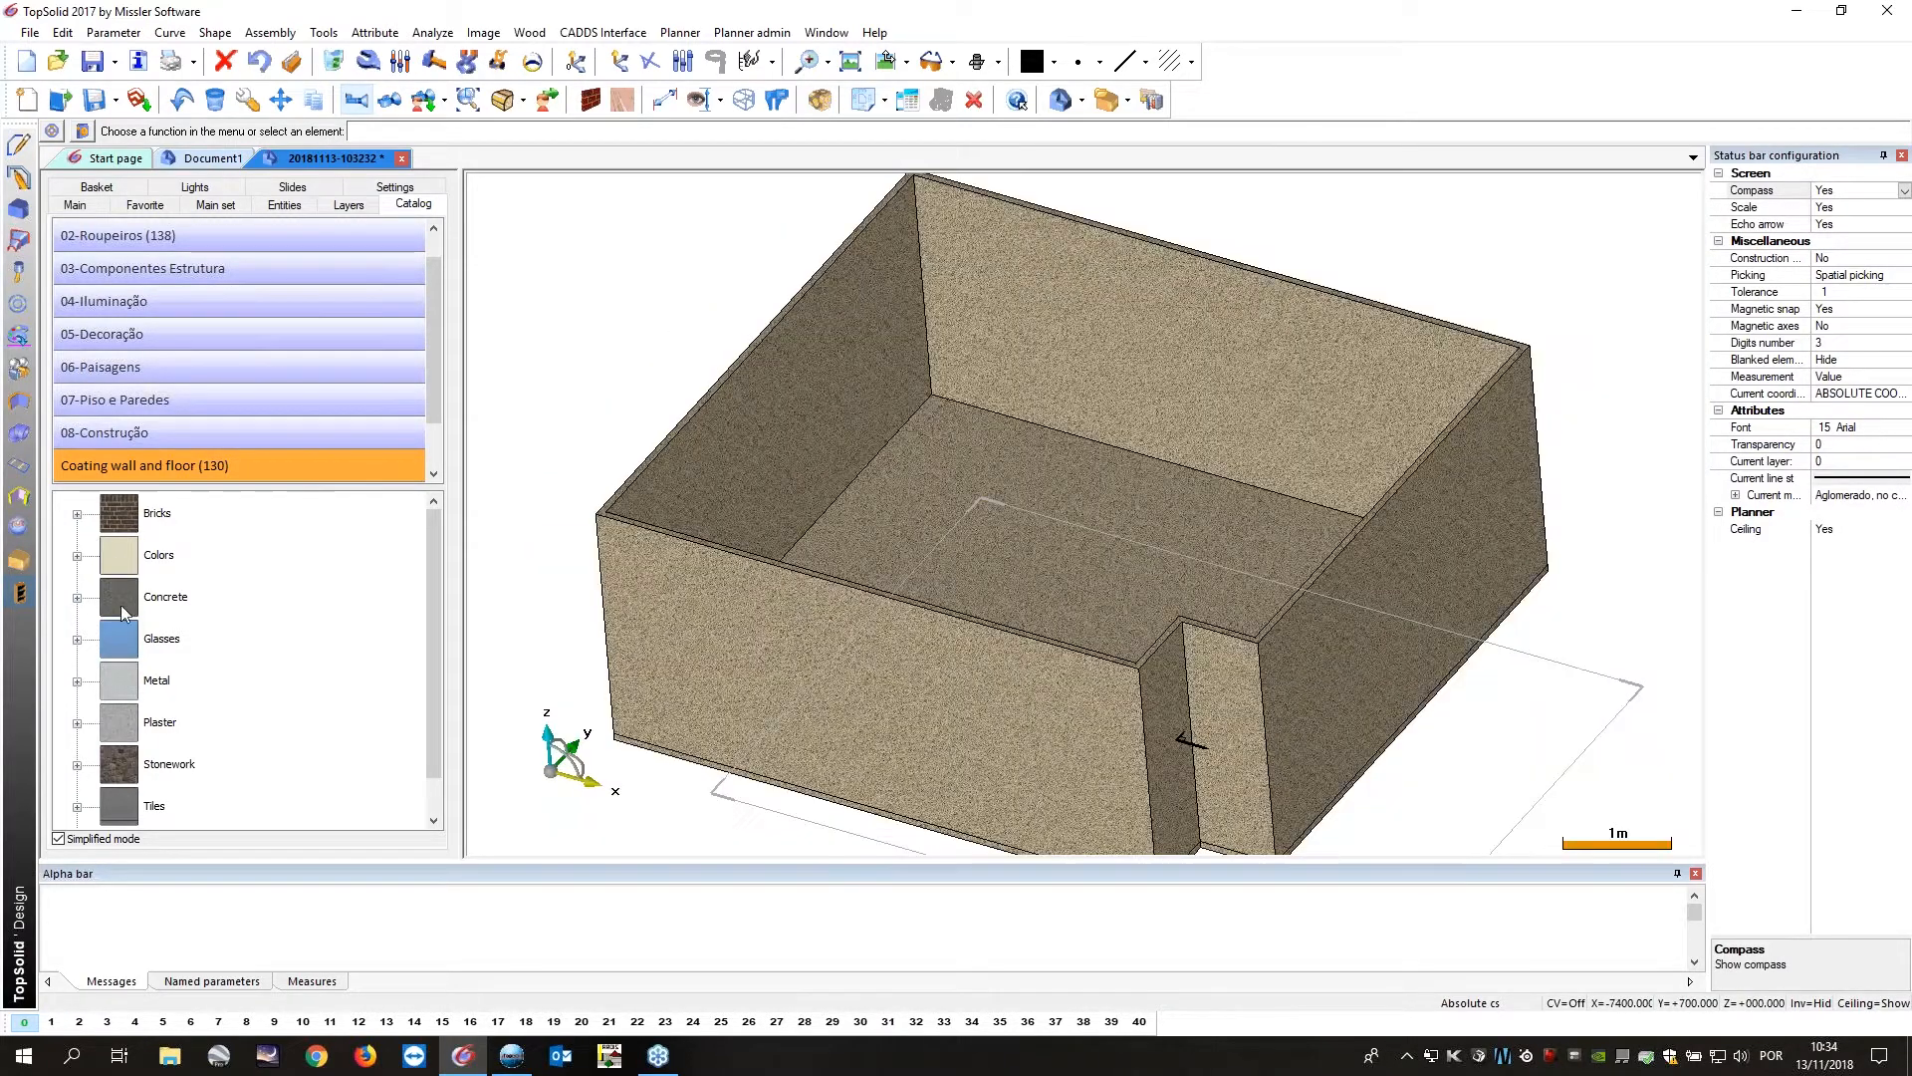
scroll(131, 819, "down", 1)
left_click(132, 812)
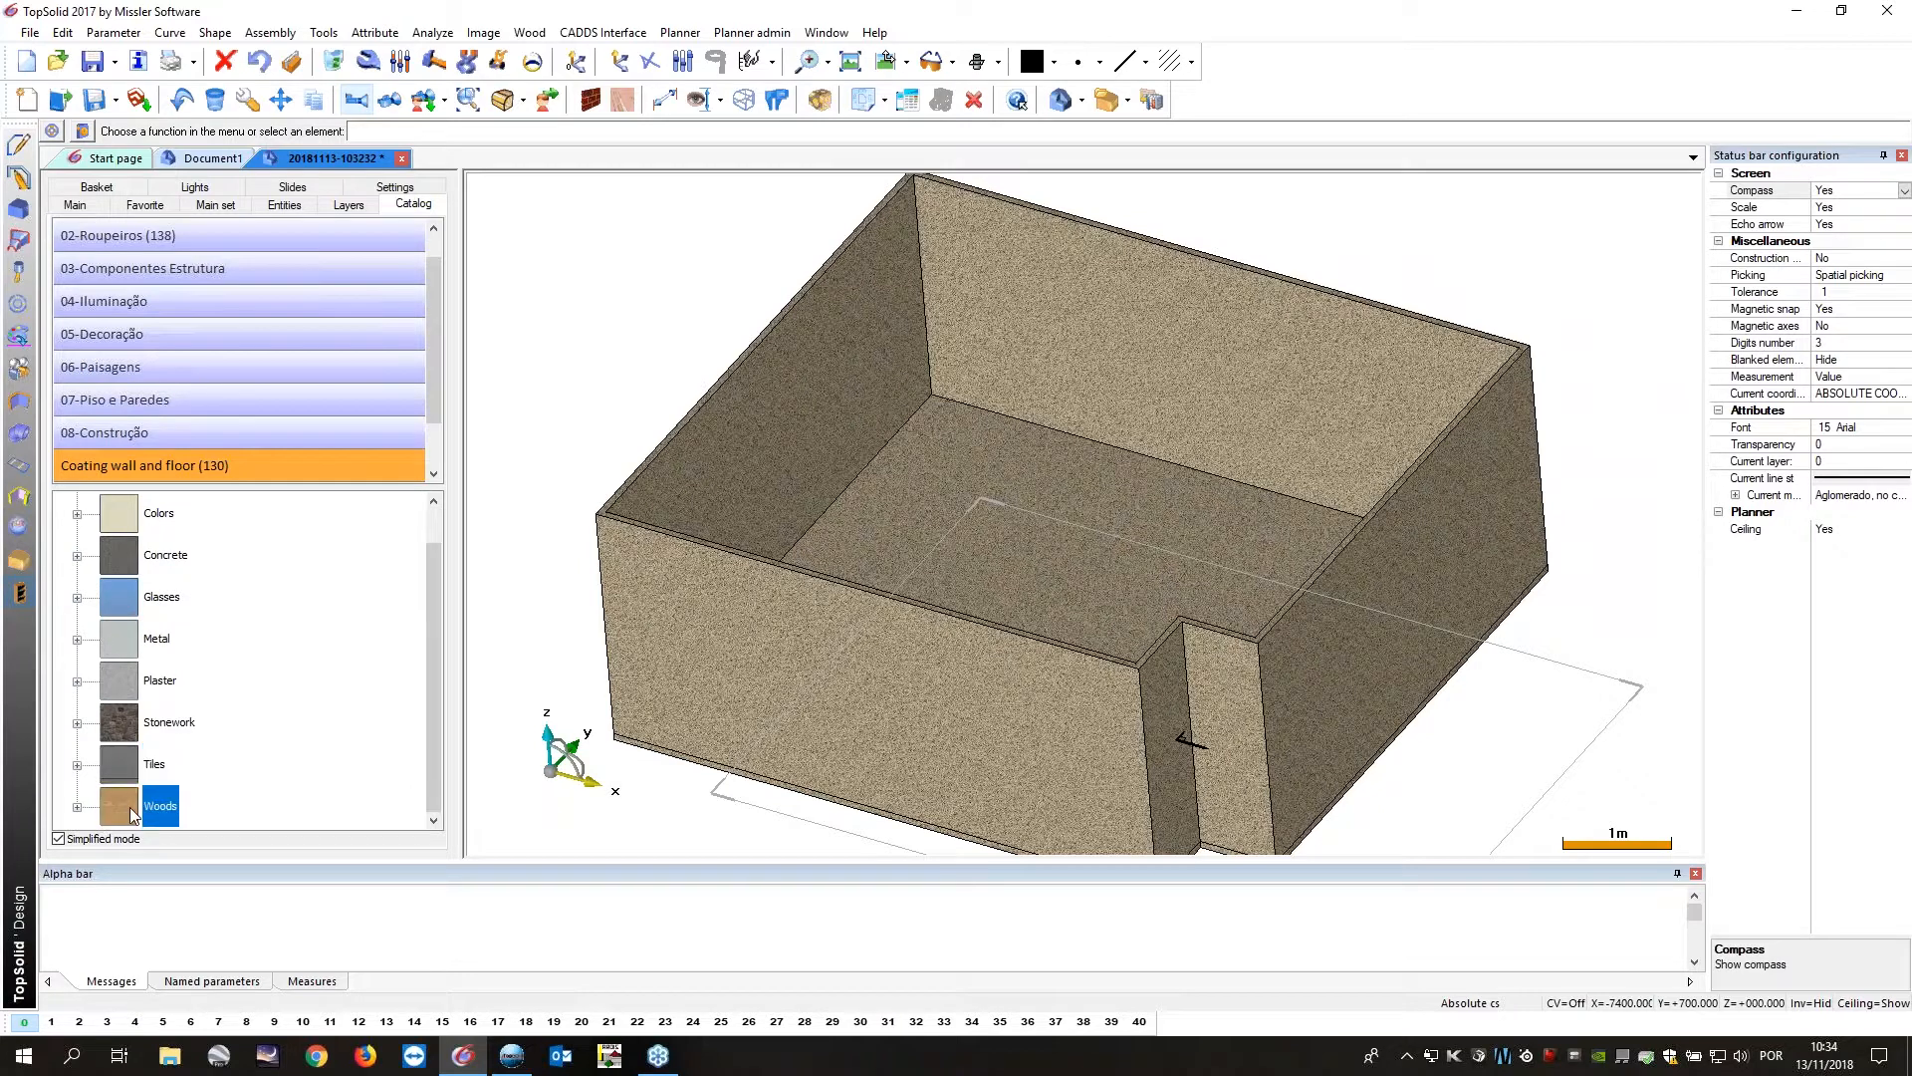
left_click(78, 806)
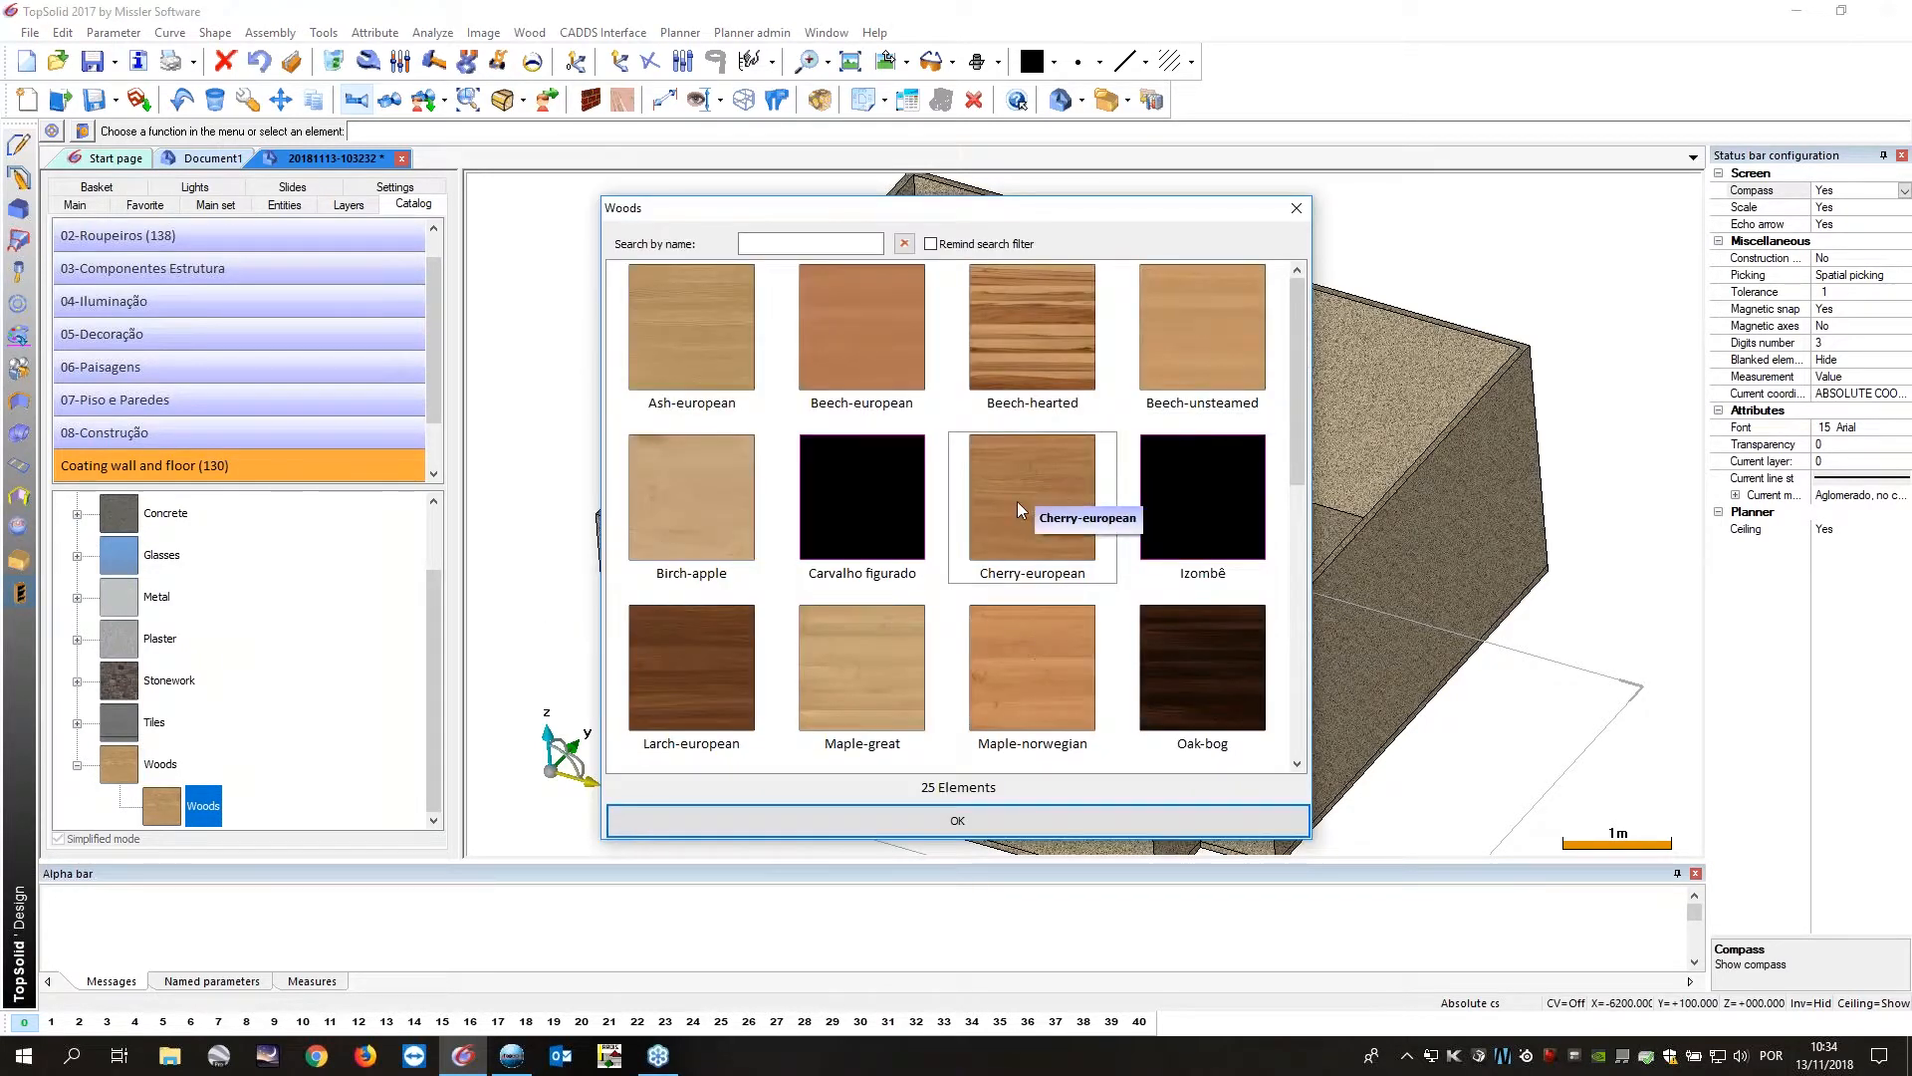
left_click(1018, 500)
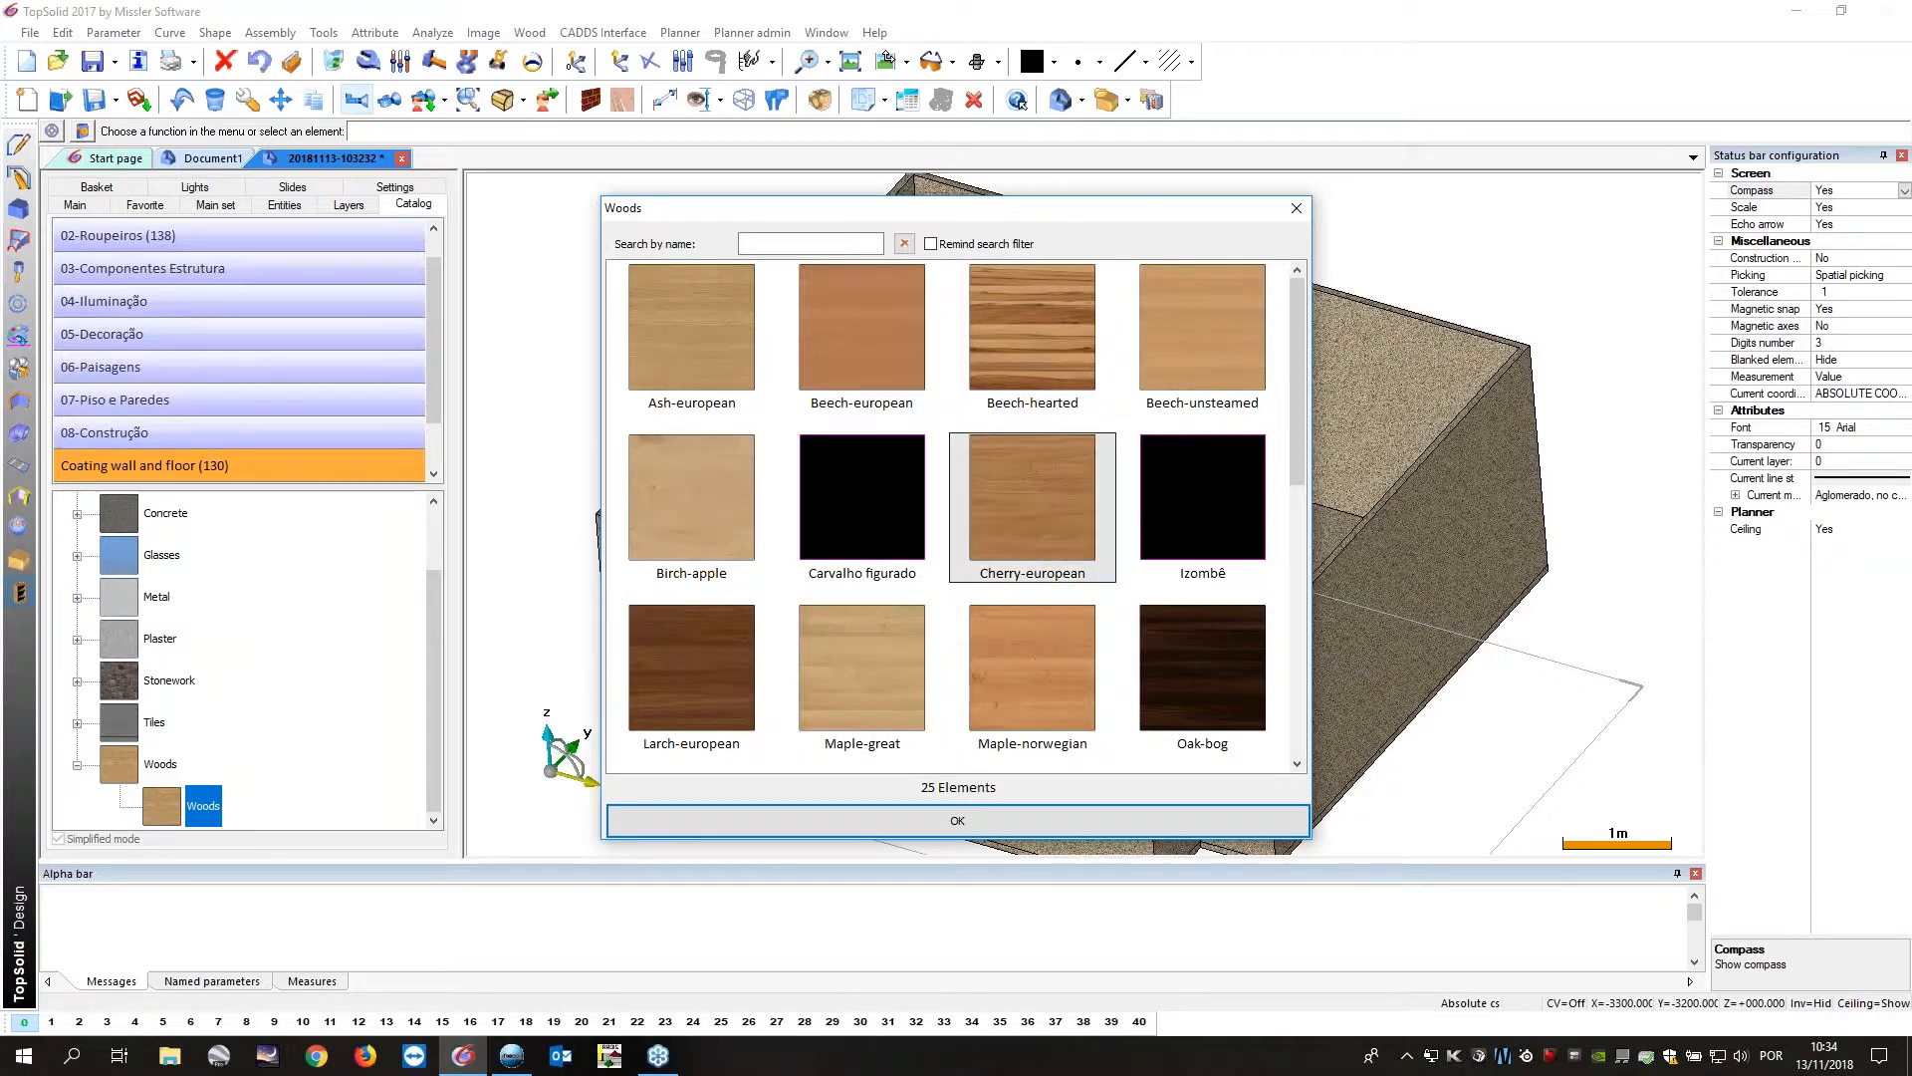
left_click(960, 819)
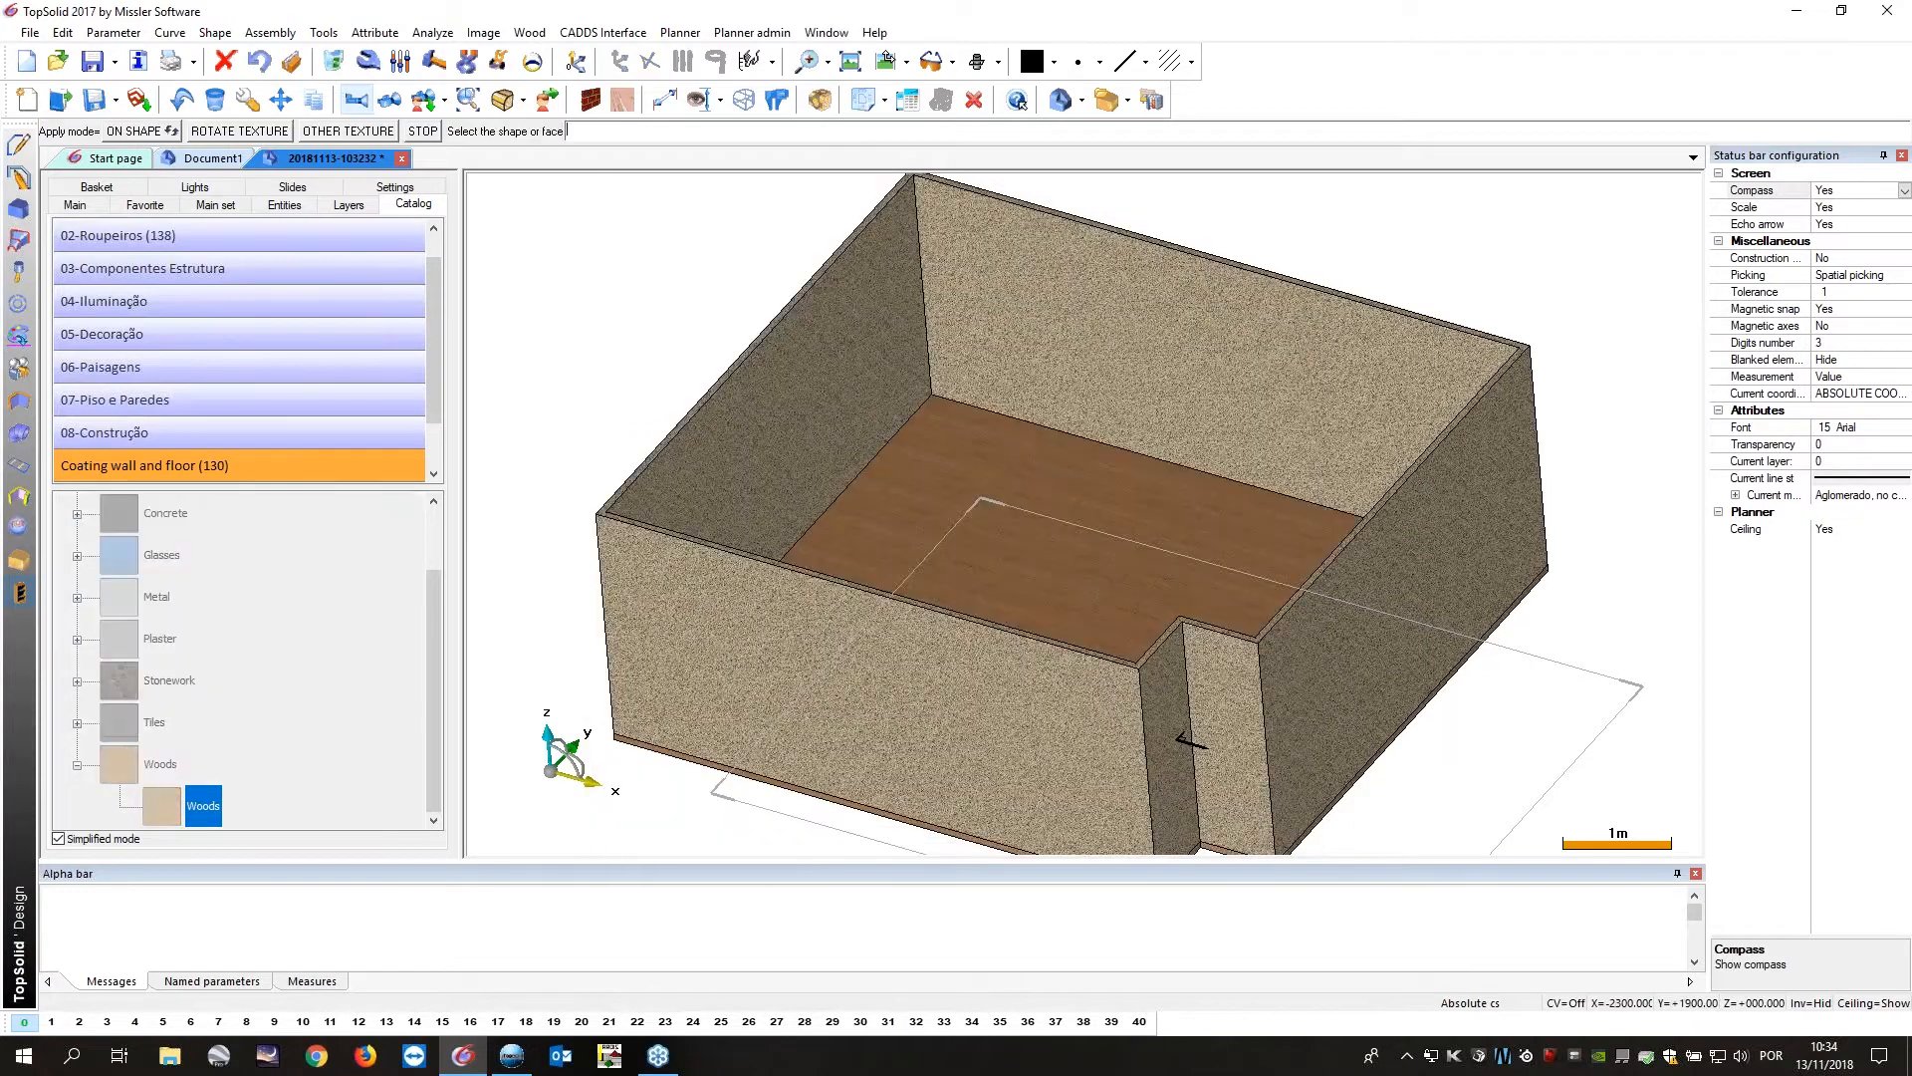
Apply the 01_White coating from the Colors family to the whole shape of the room's walls.
left_click(423, 130)
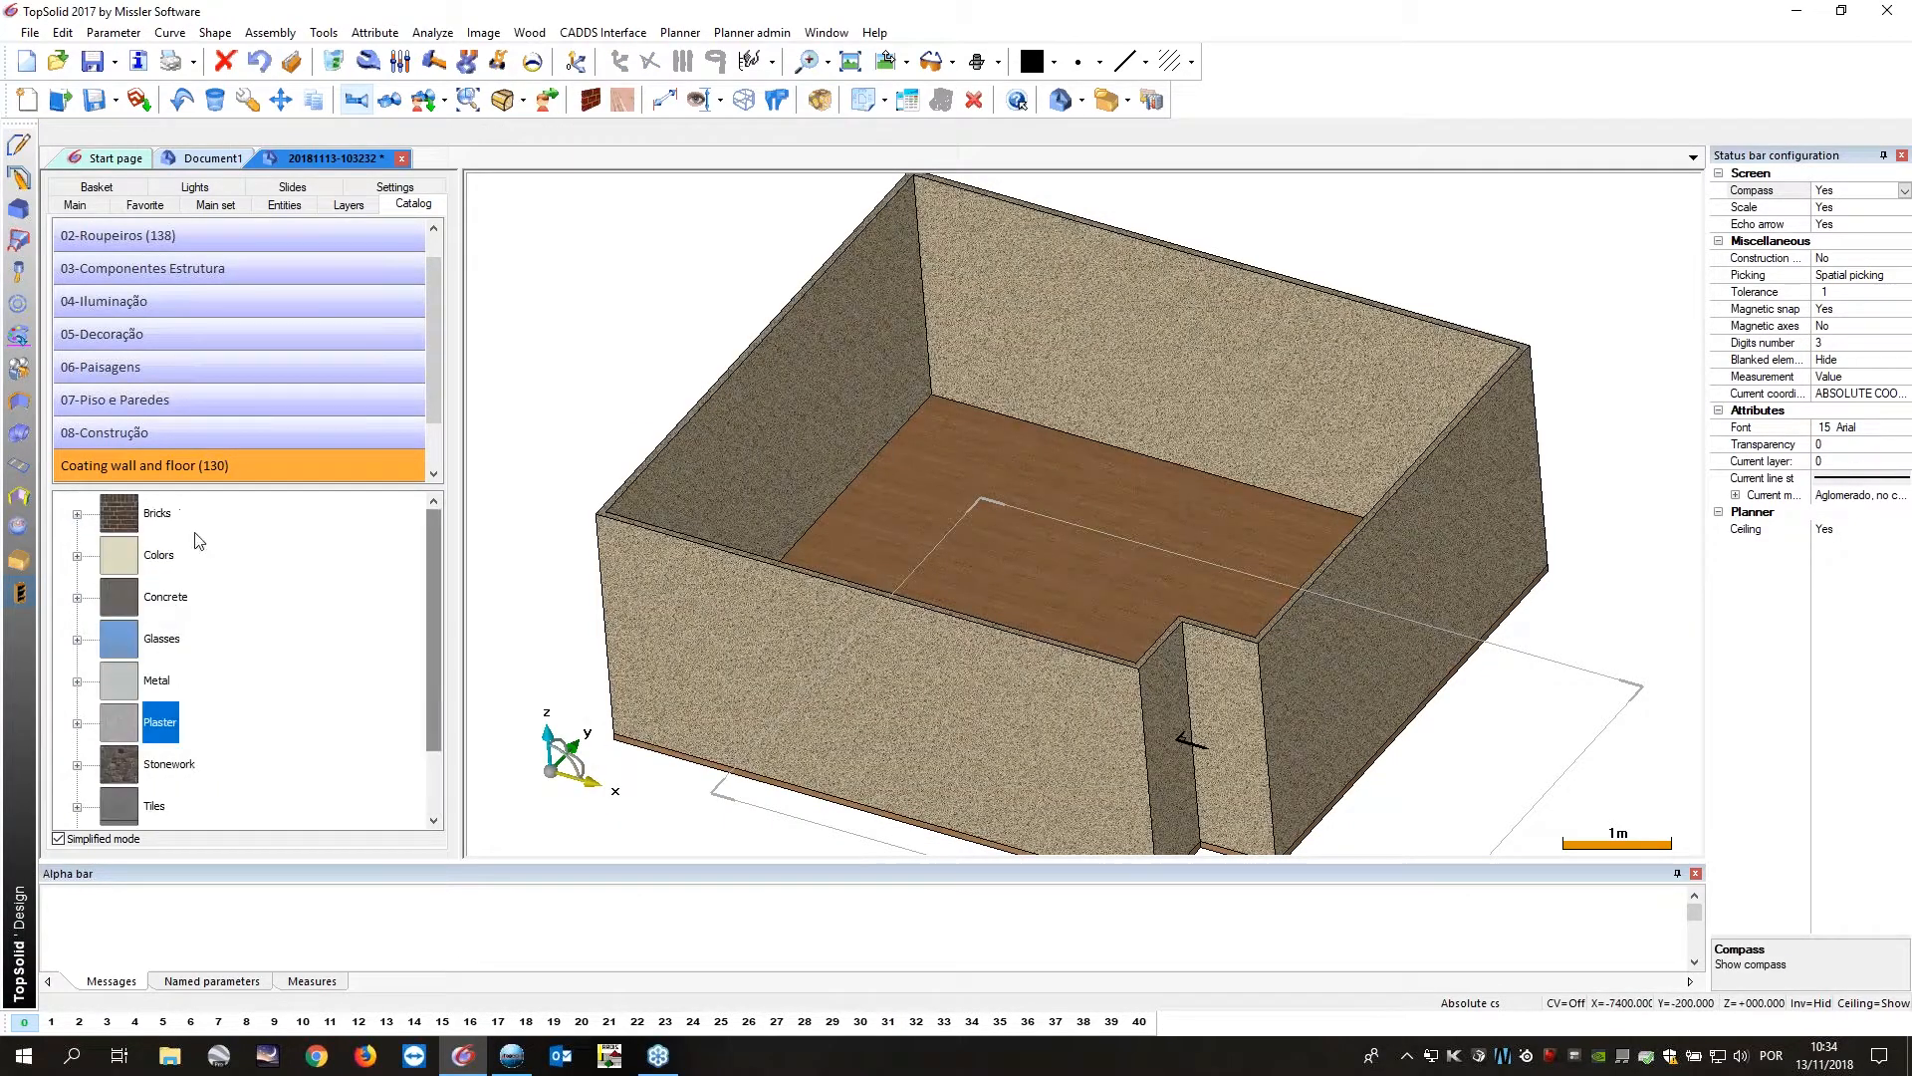
left_click(77, 555)
left_click(184, 598)
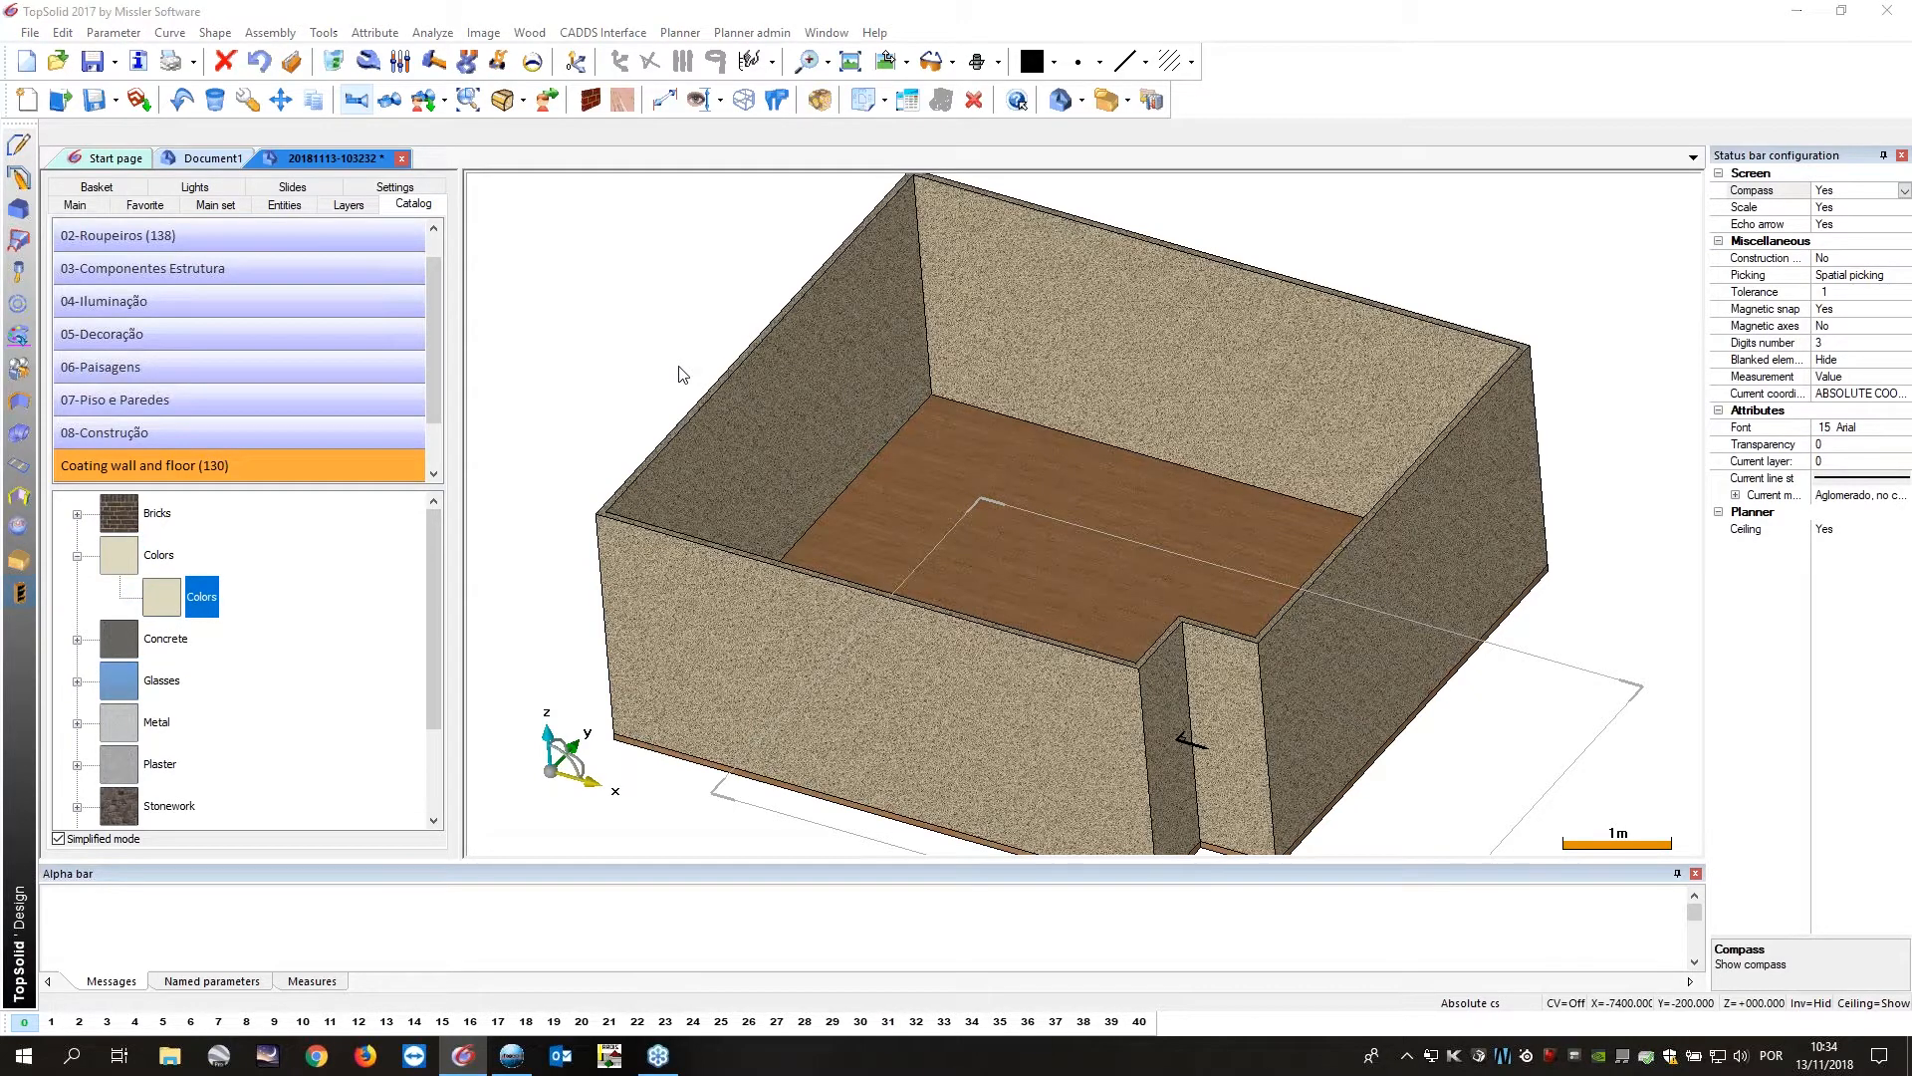
left_click(918, 814)
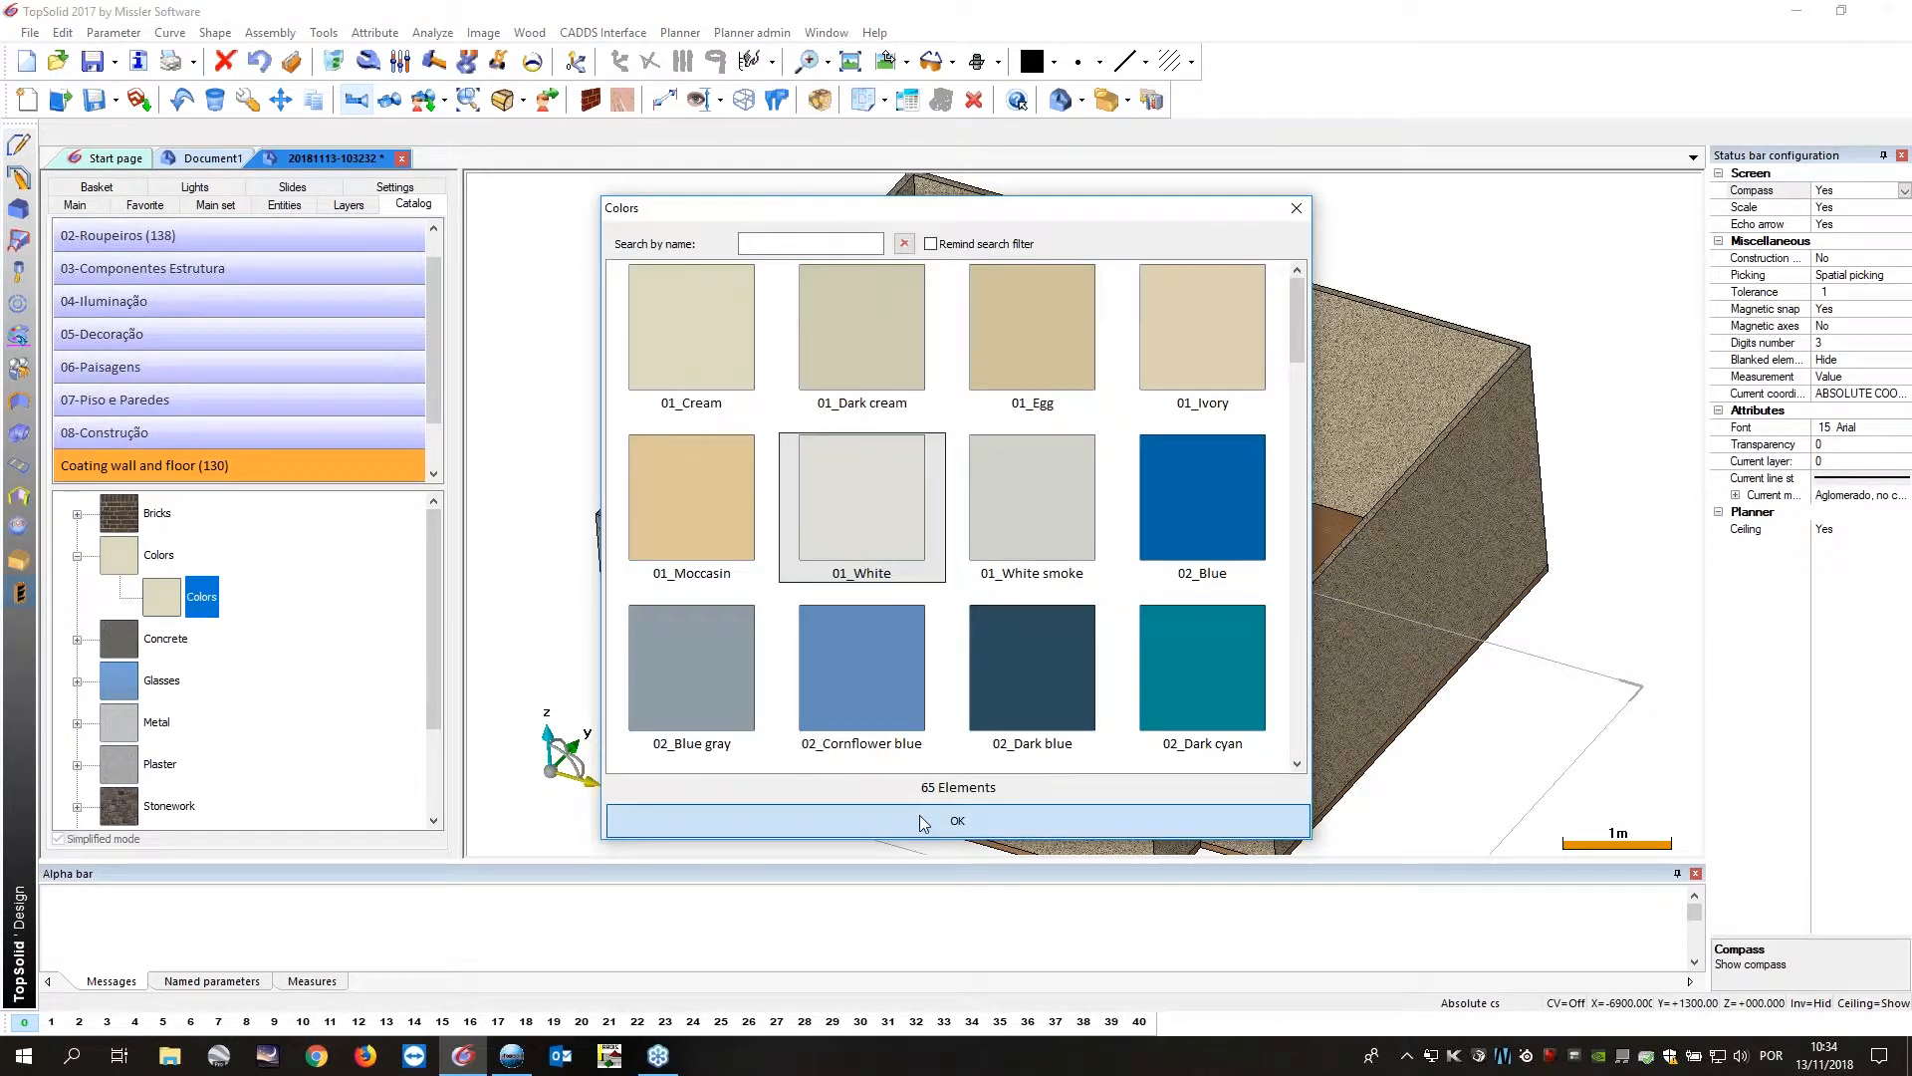
left_click(918, 814)
middle_click_drag(603, 272, 694, 291)
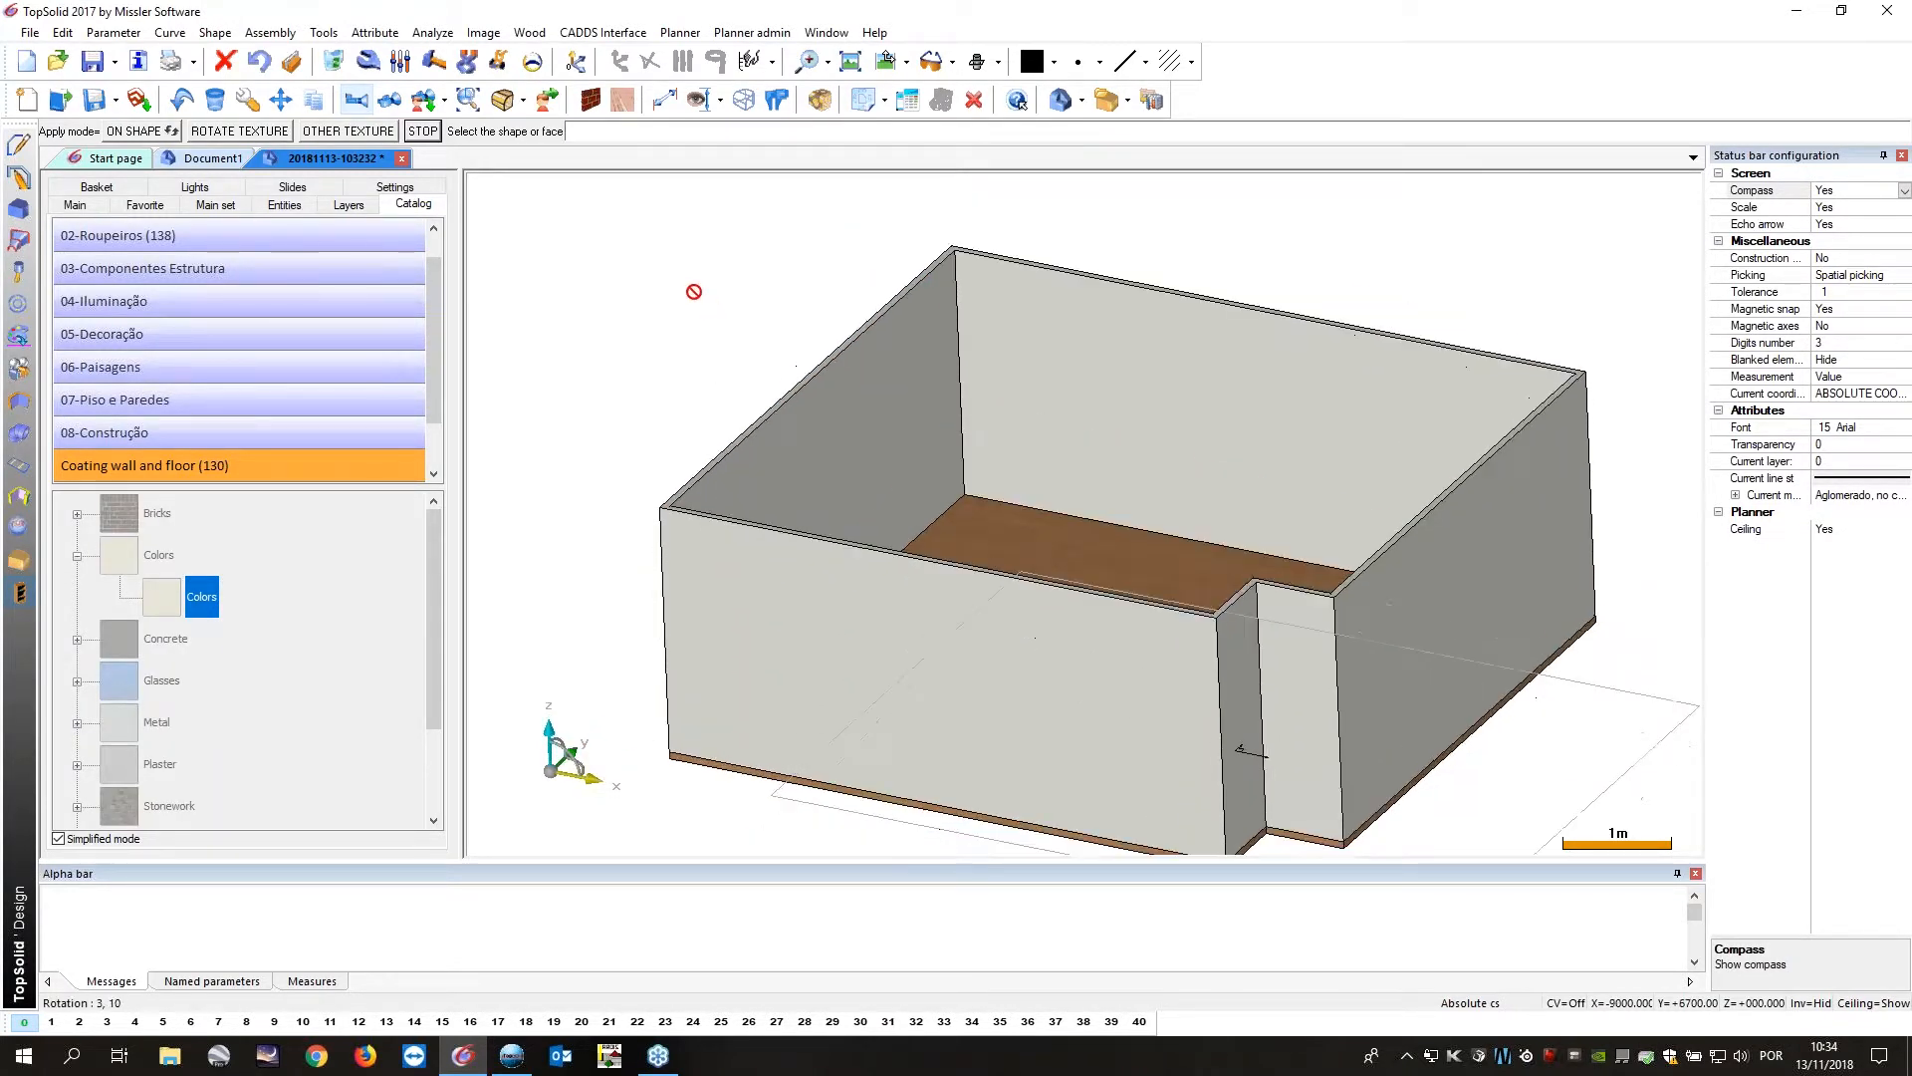
left_click(417, 133)
Apply the Bricks-013 coating in on-face mode to the two inner wall faces at the room's notch.
double_click(157, 513)
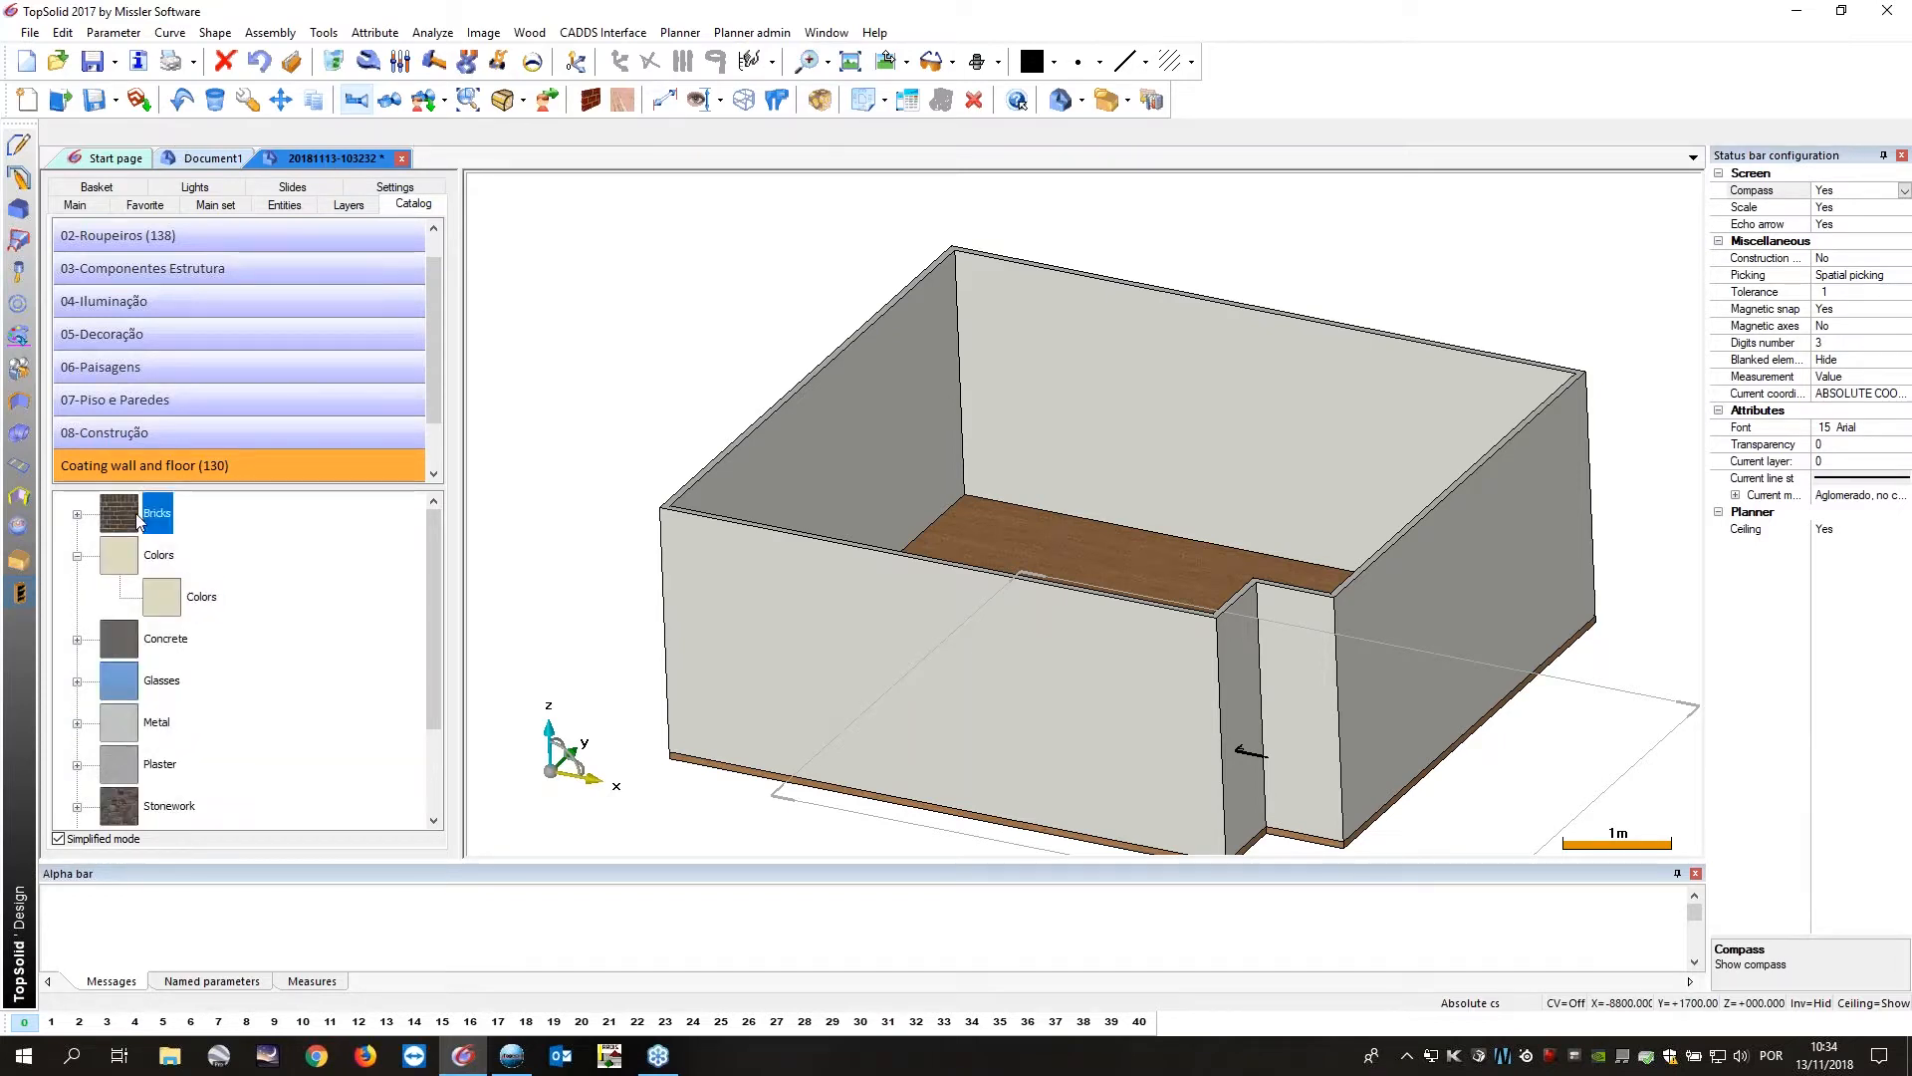
left_click(176, 560)
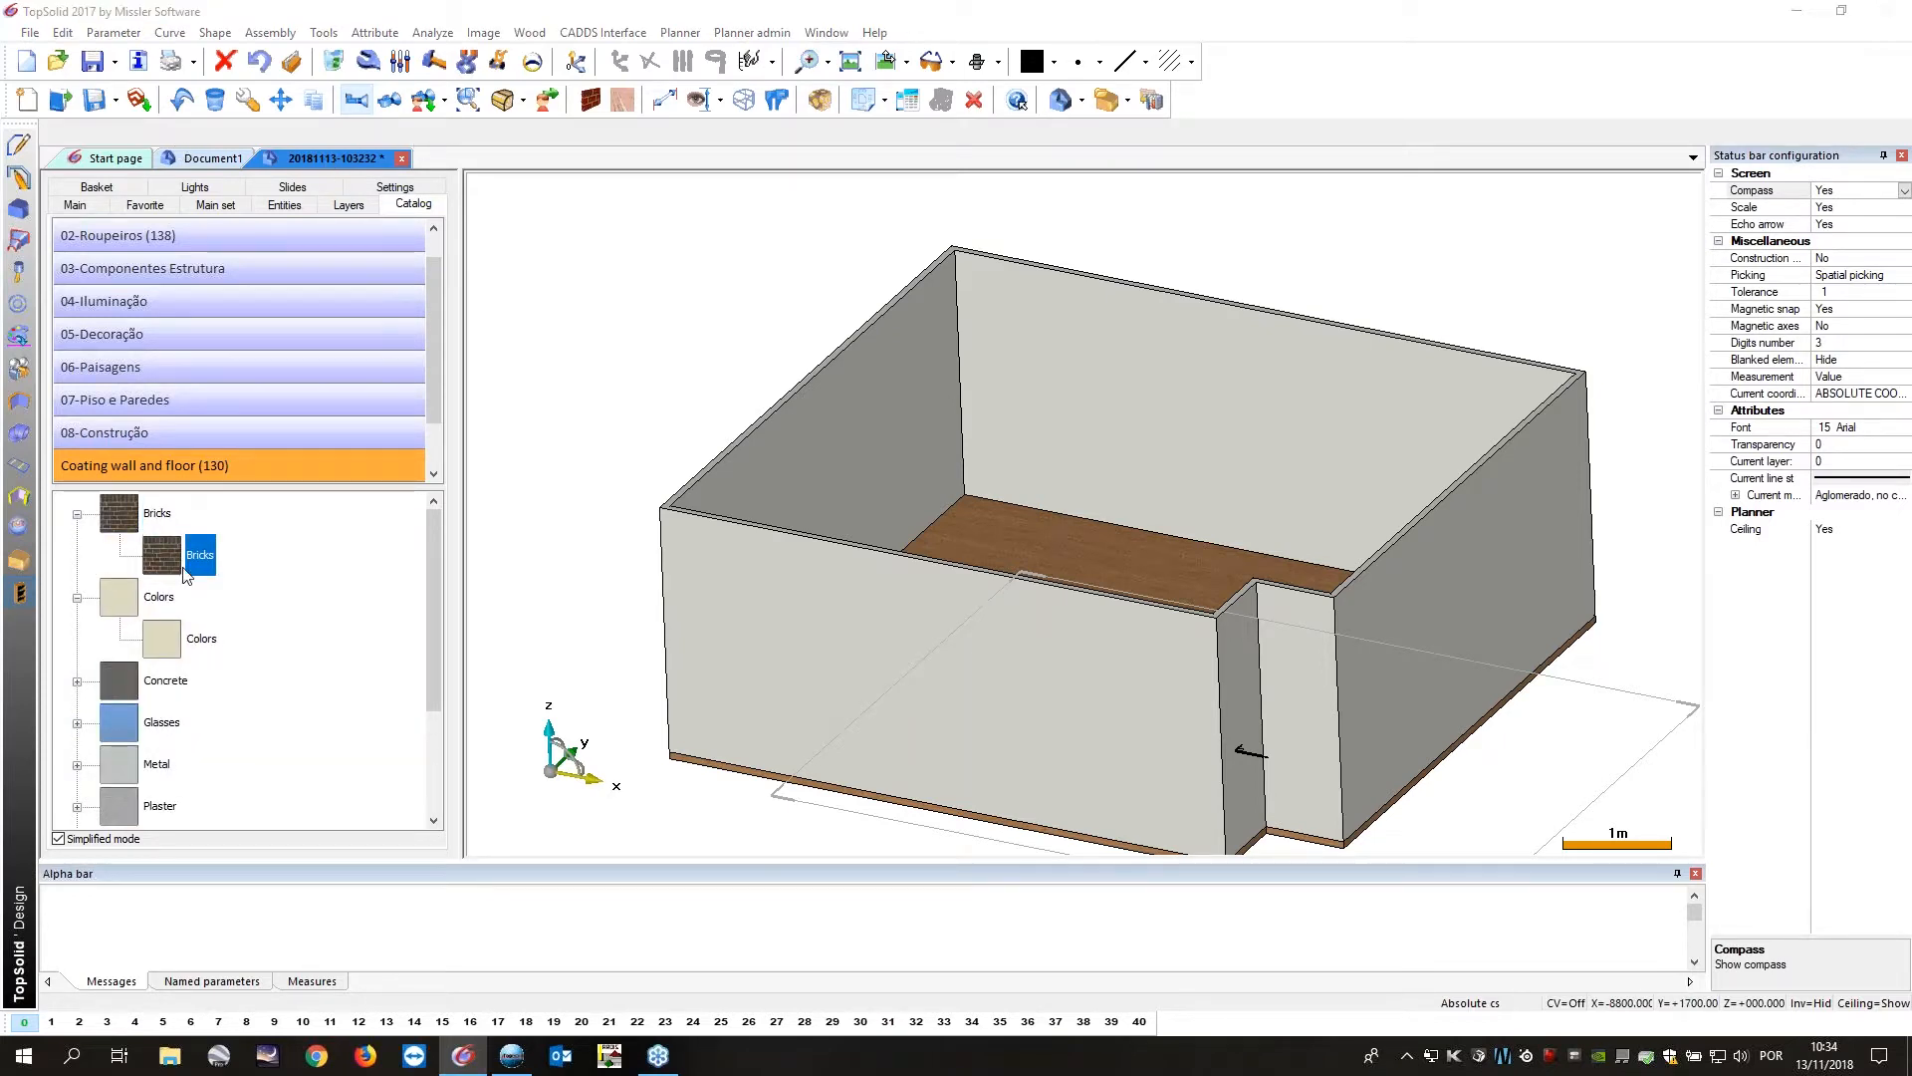
left_click(1036, 393)
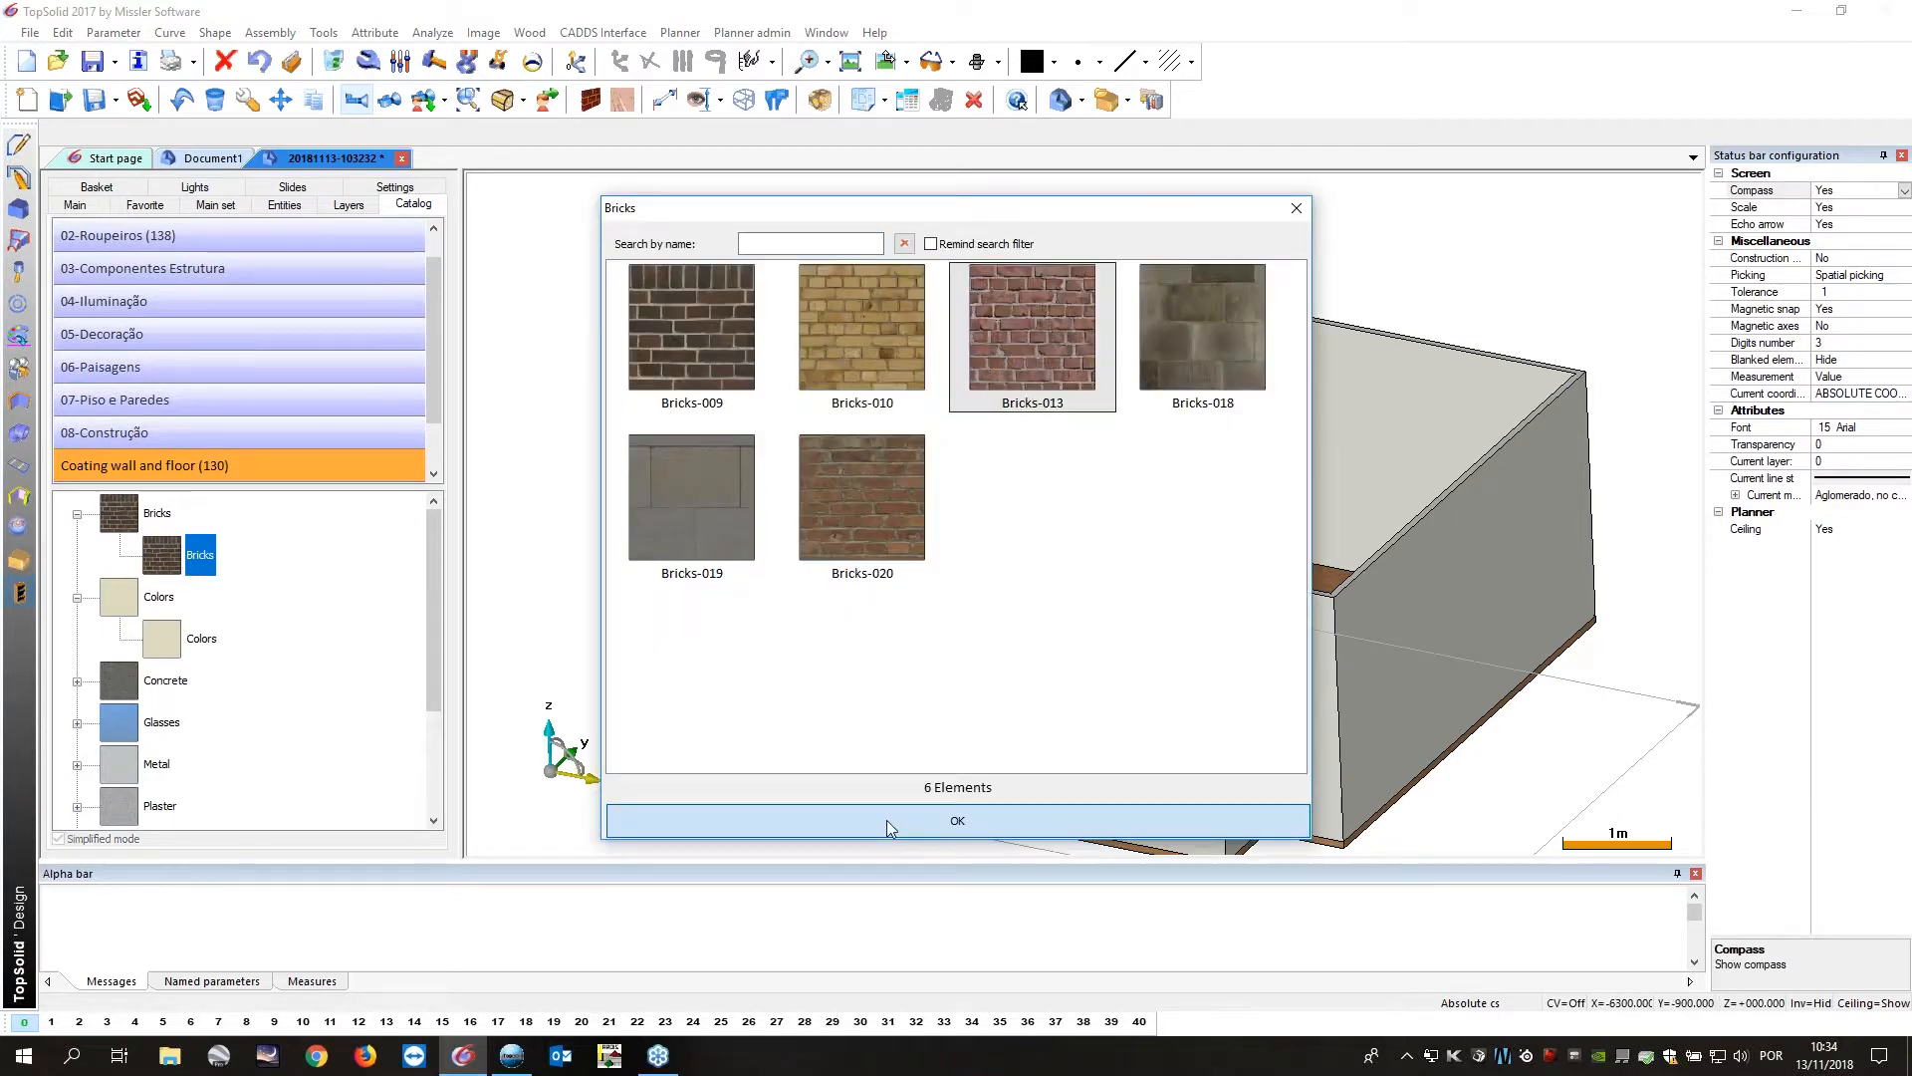
left_click(874, 823)
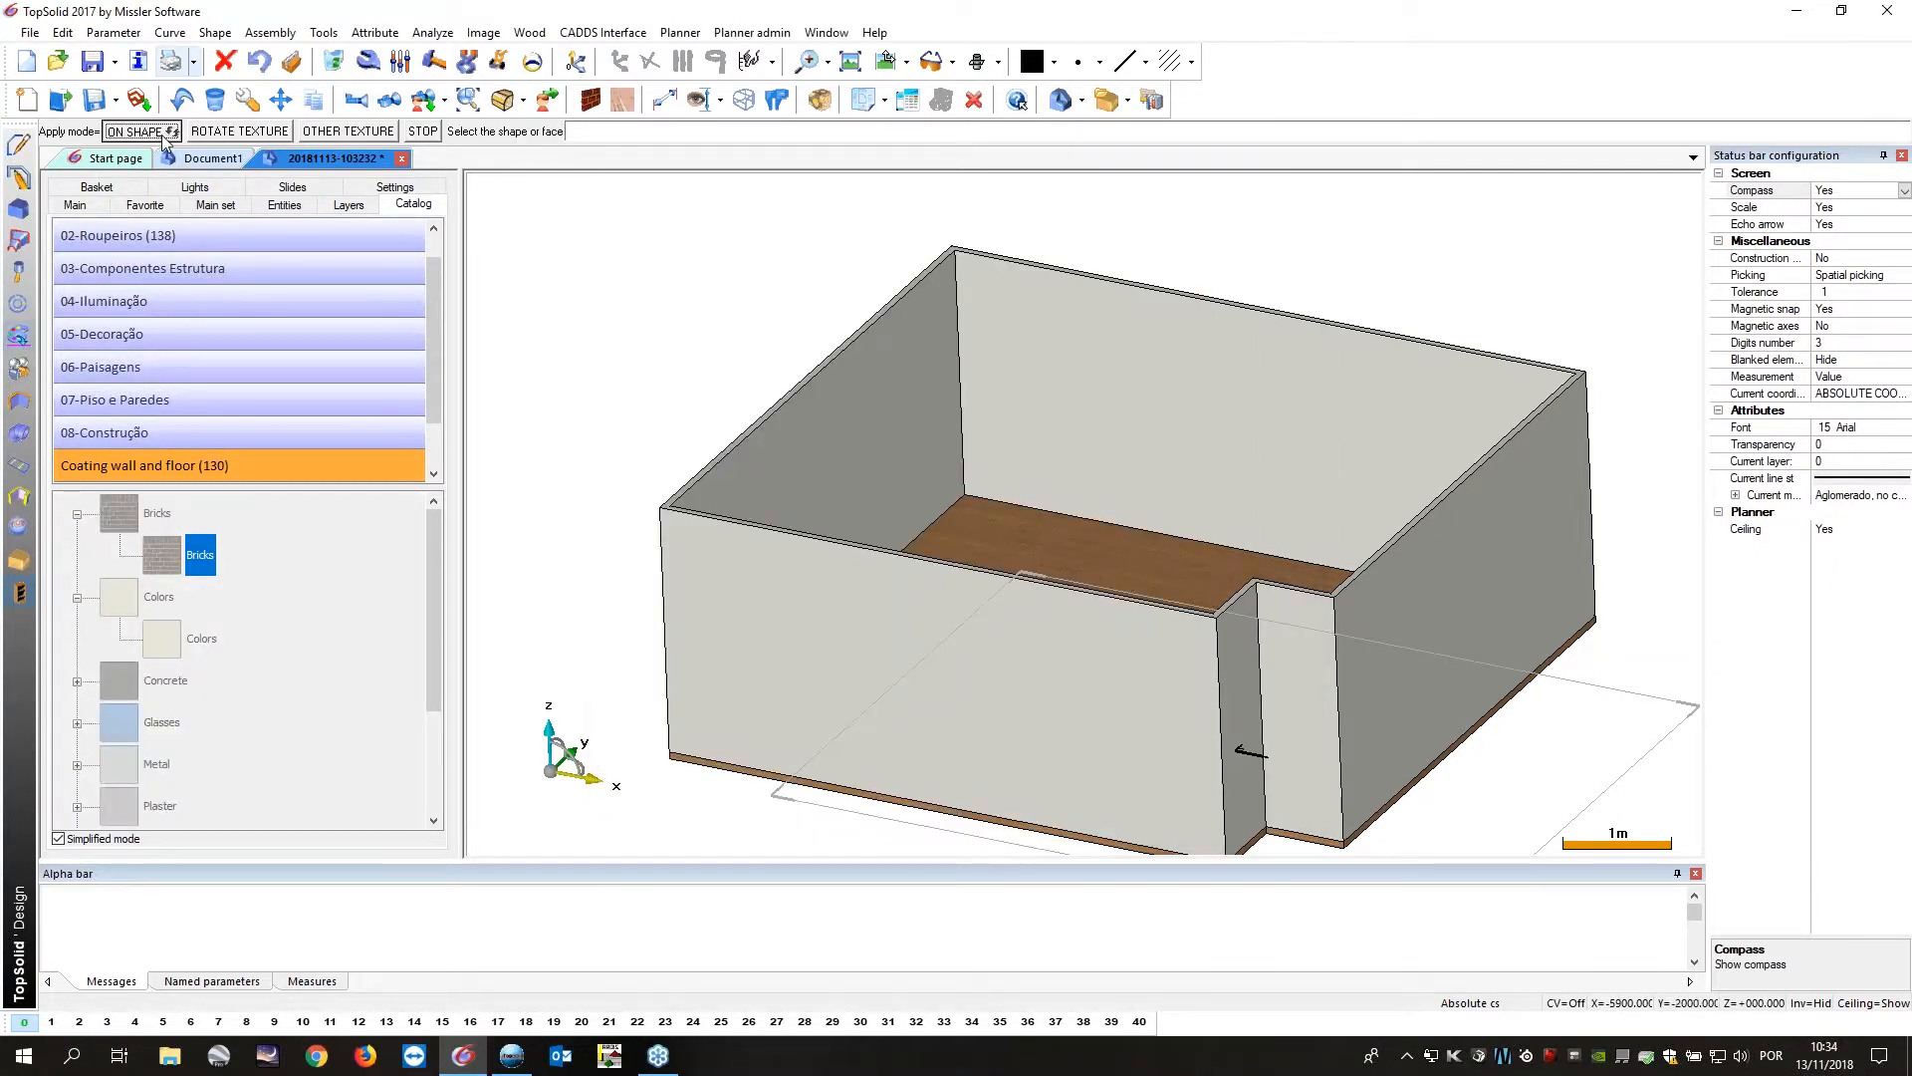
left_click(164, 135)
middle_click_drag(1117, 346, 1395, 428)
left_click(1179, 321)
left_click(1132, 297)
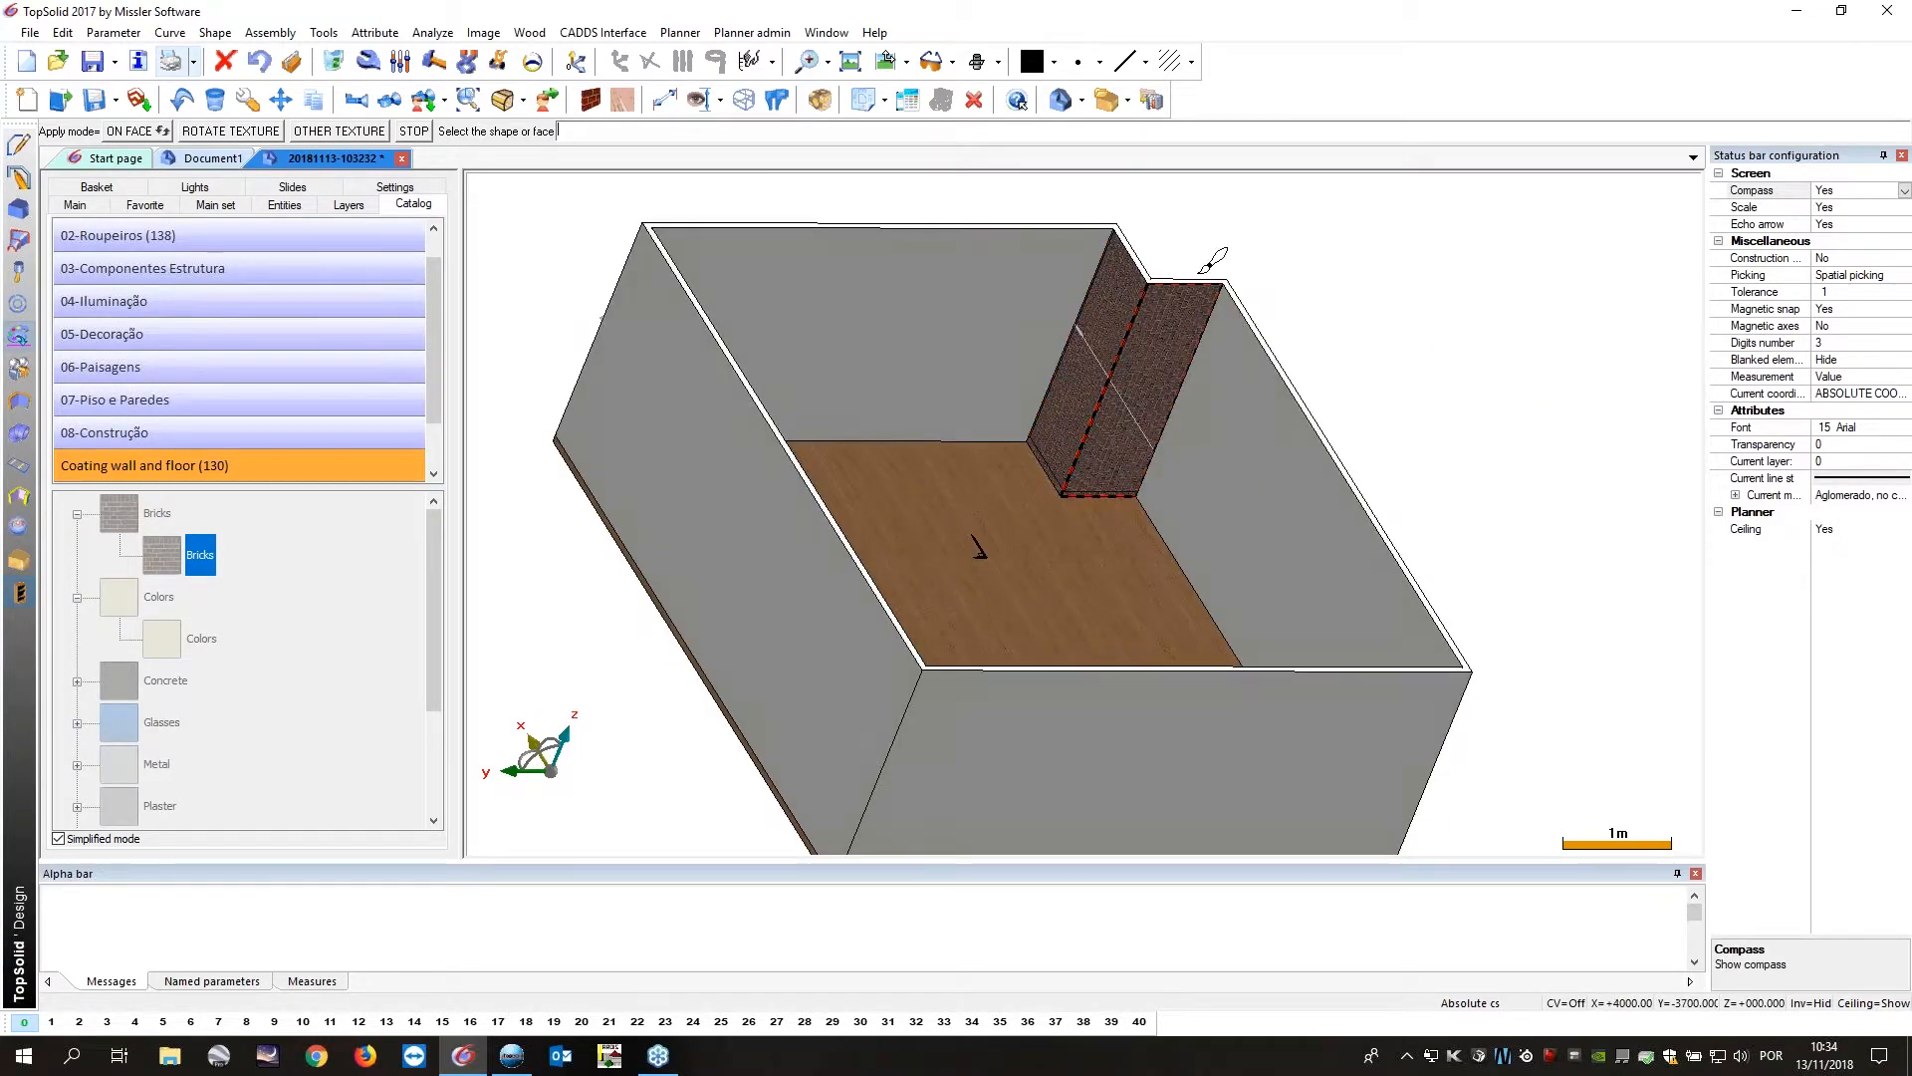
left_click(427, 132)
Choose the Left rotary while pushing door from the Joinery doors of the Decoration catalog for insertion.
middle_click_drag(498, 189, 127, 430)
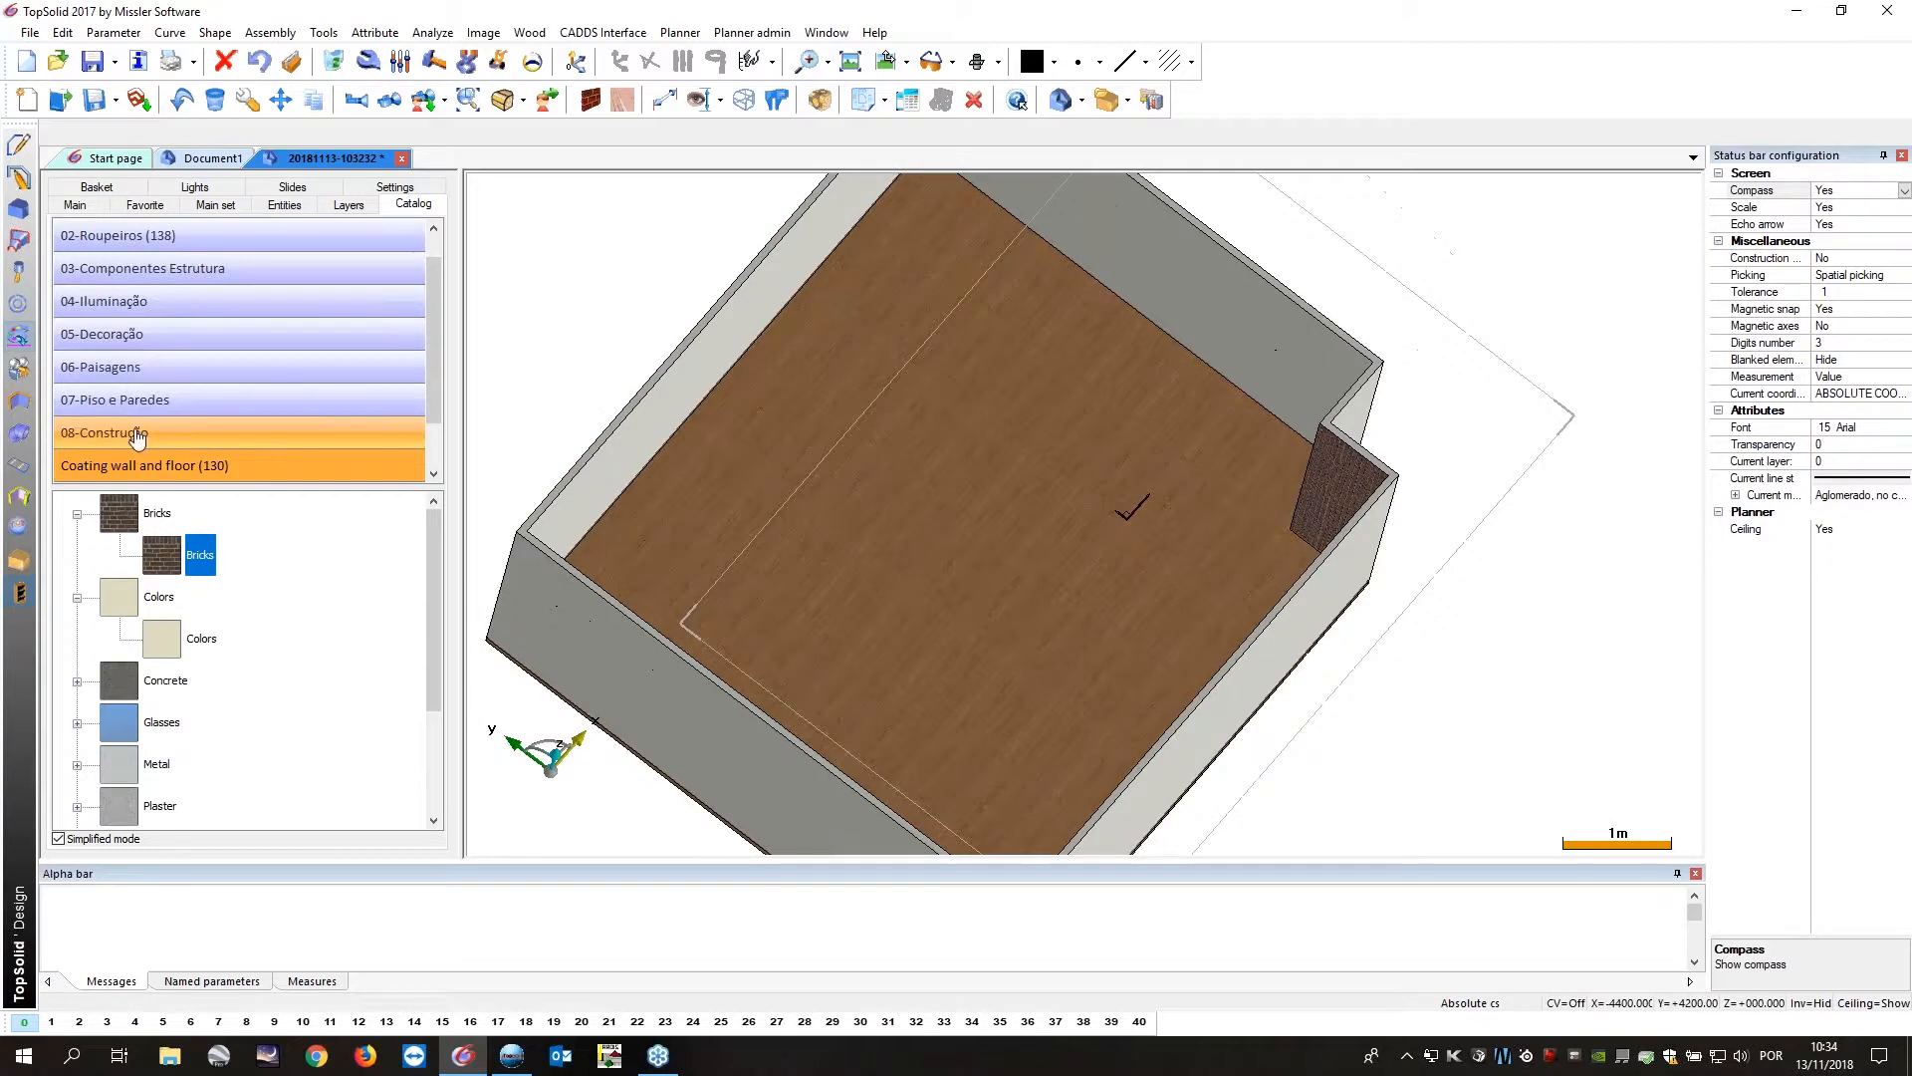
left_click(128, 434)
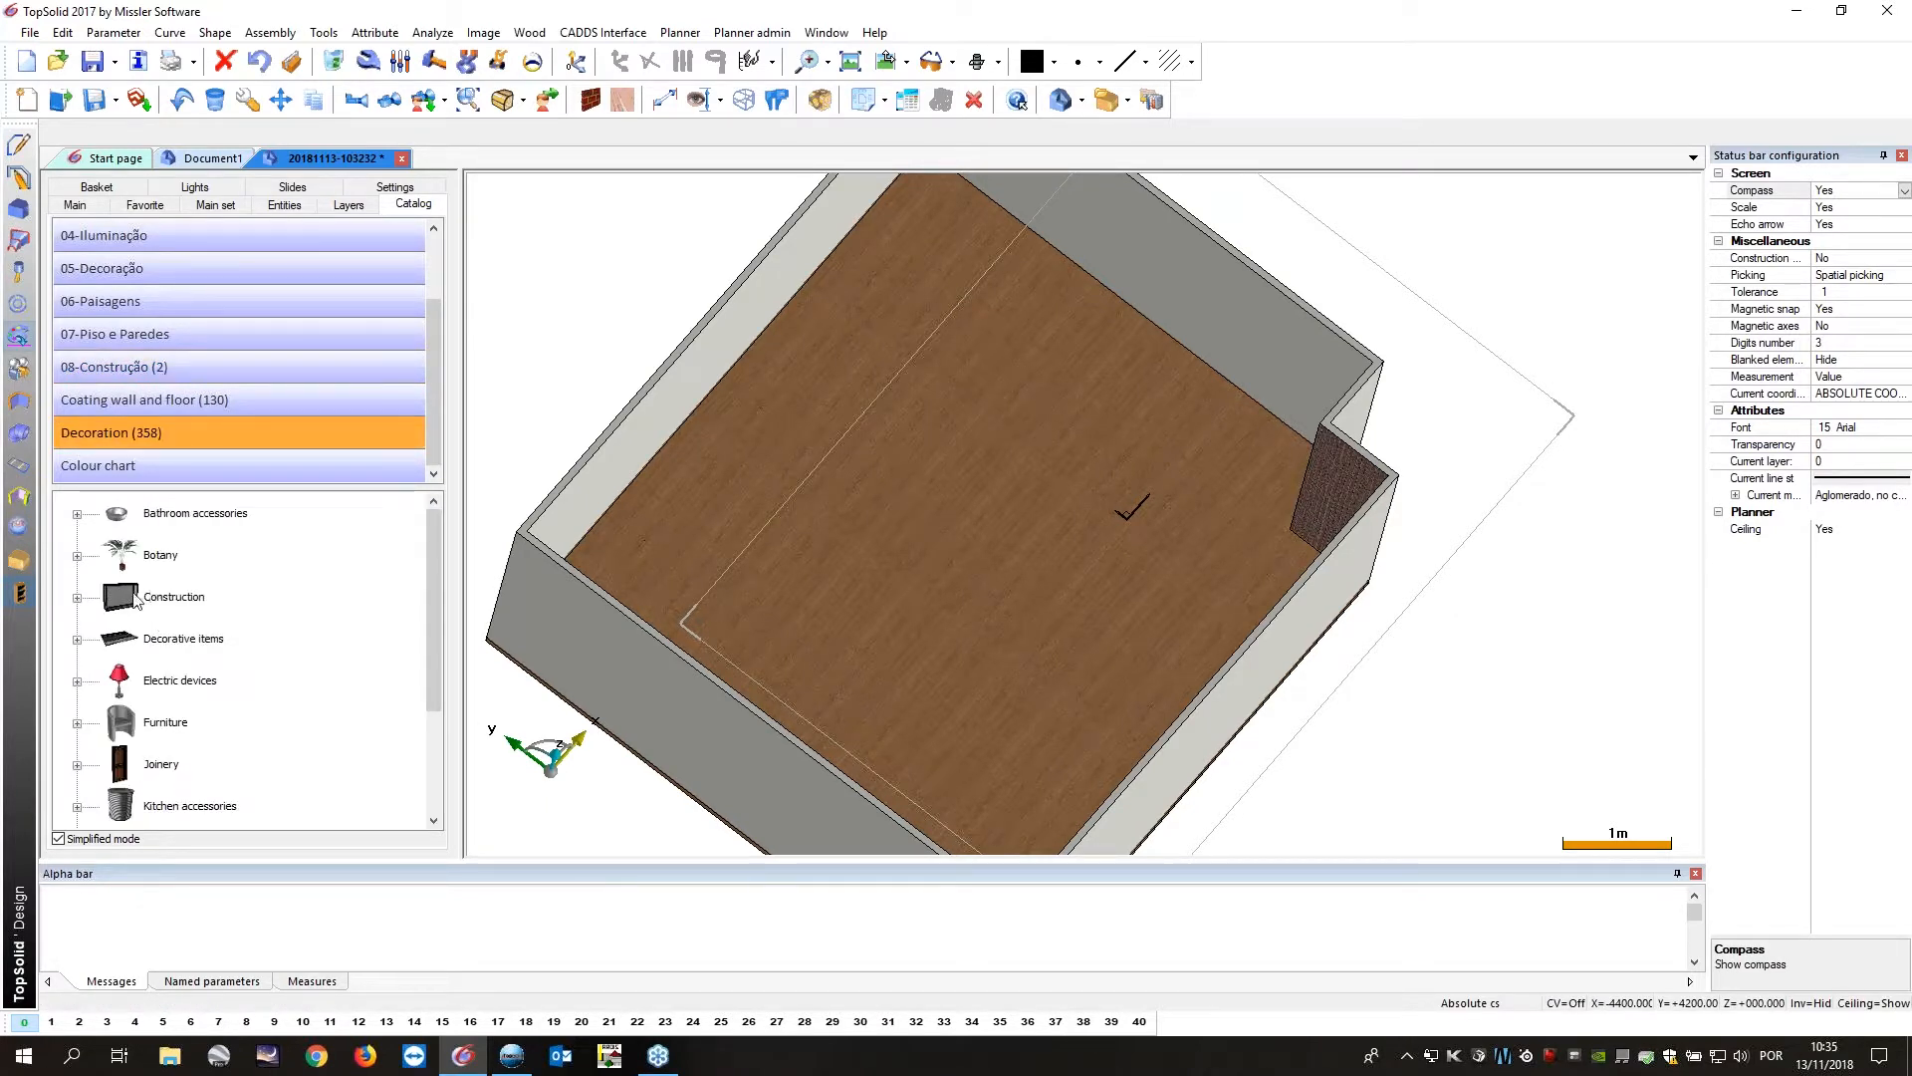
left_click(163, 767)
double_click(163, 767)
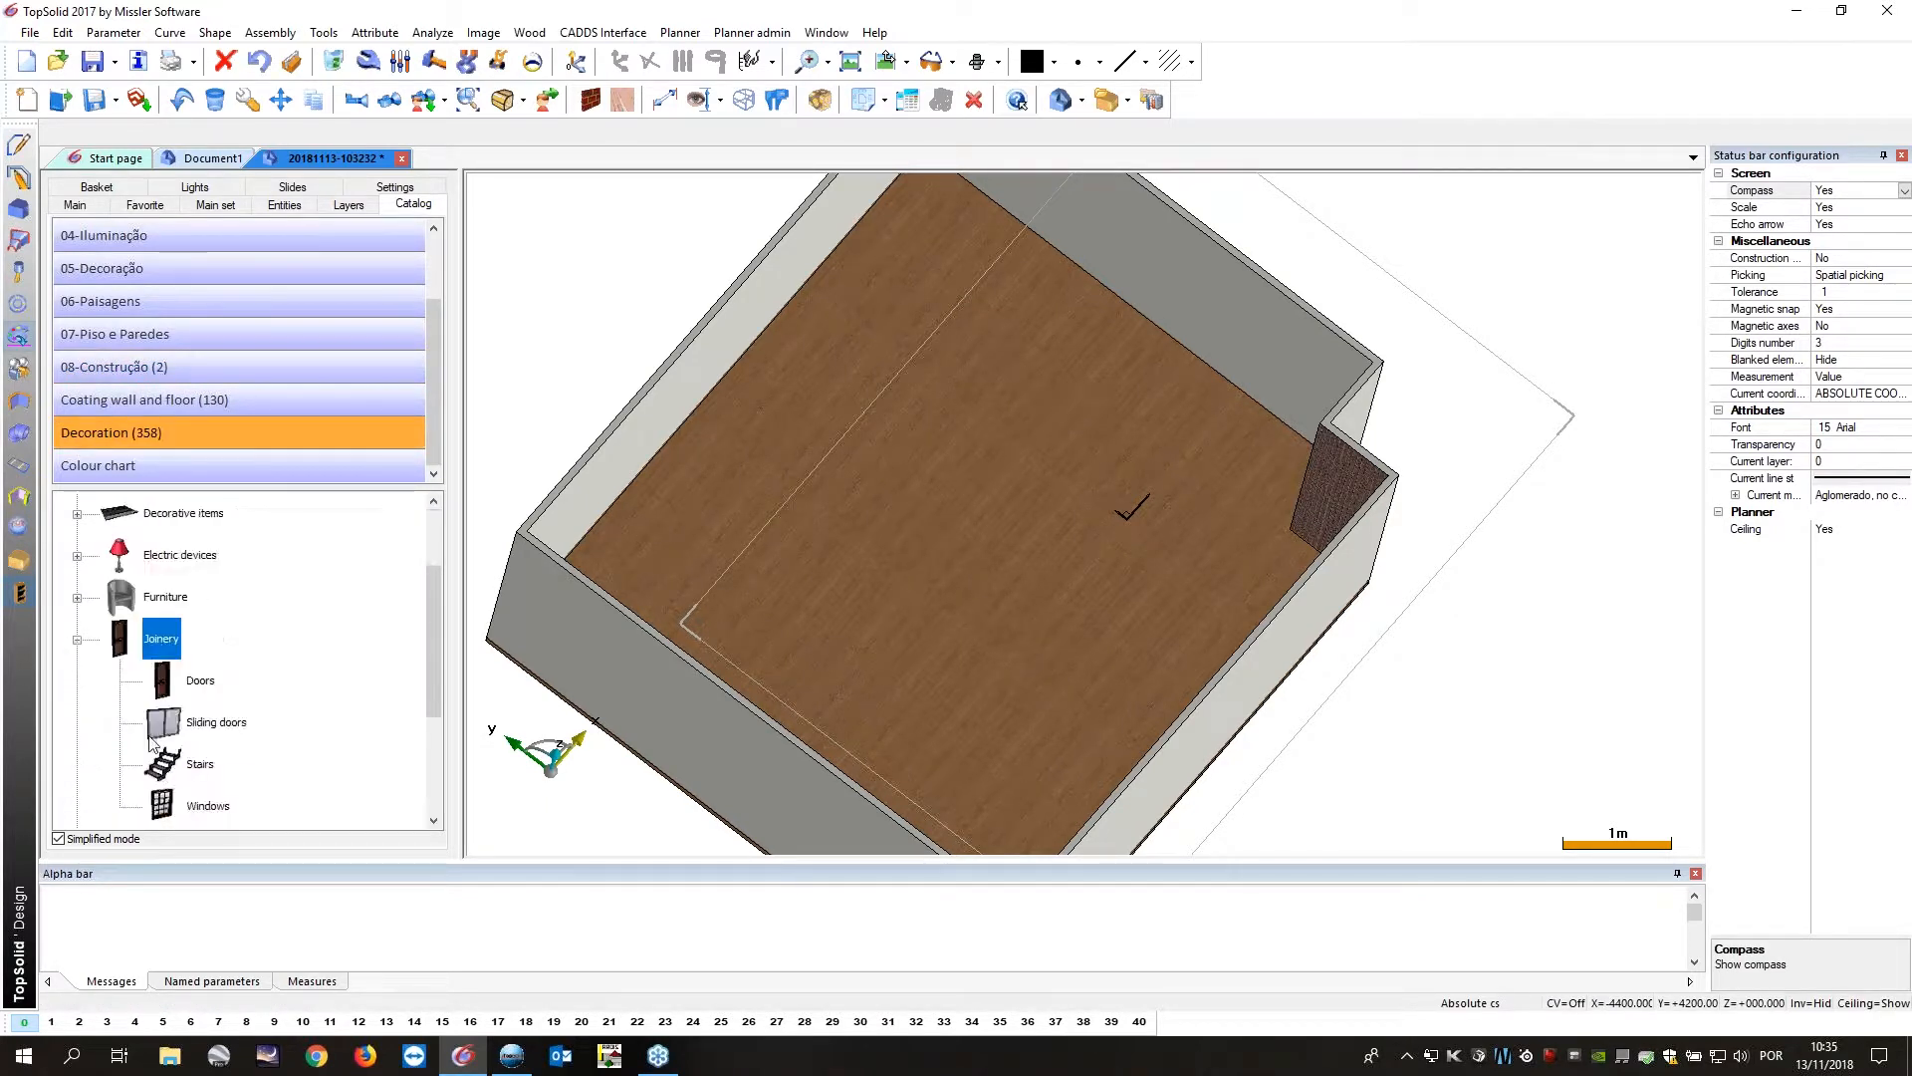
left_click(195, 684)
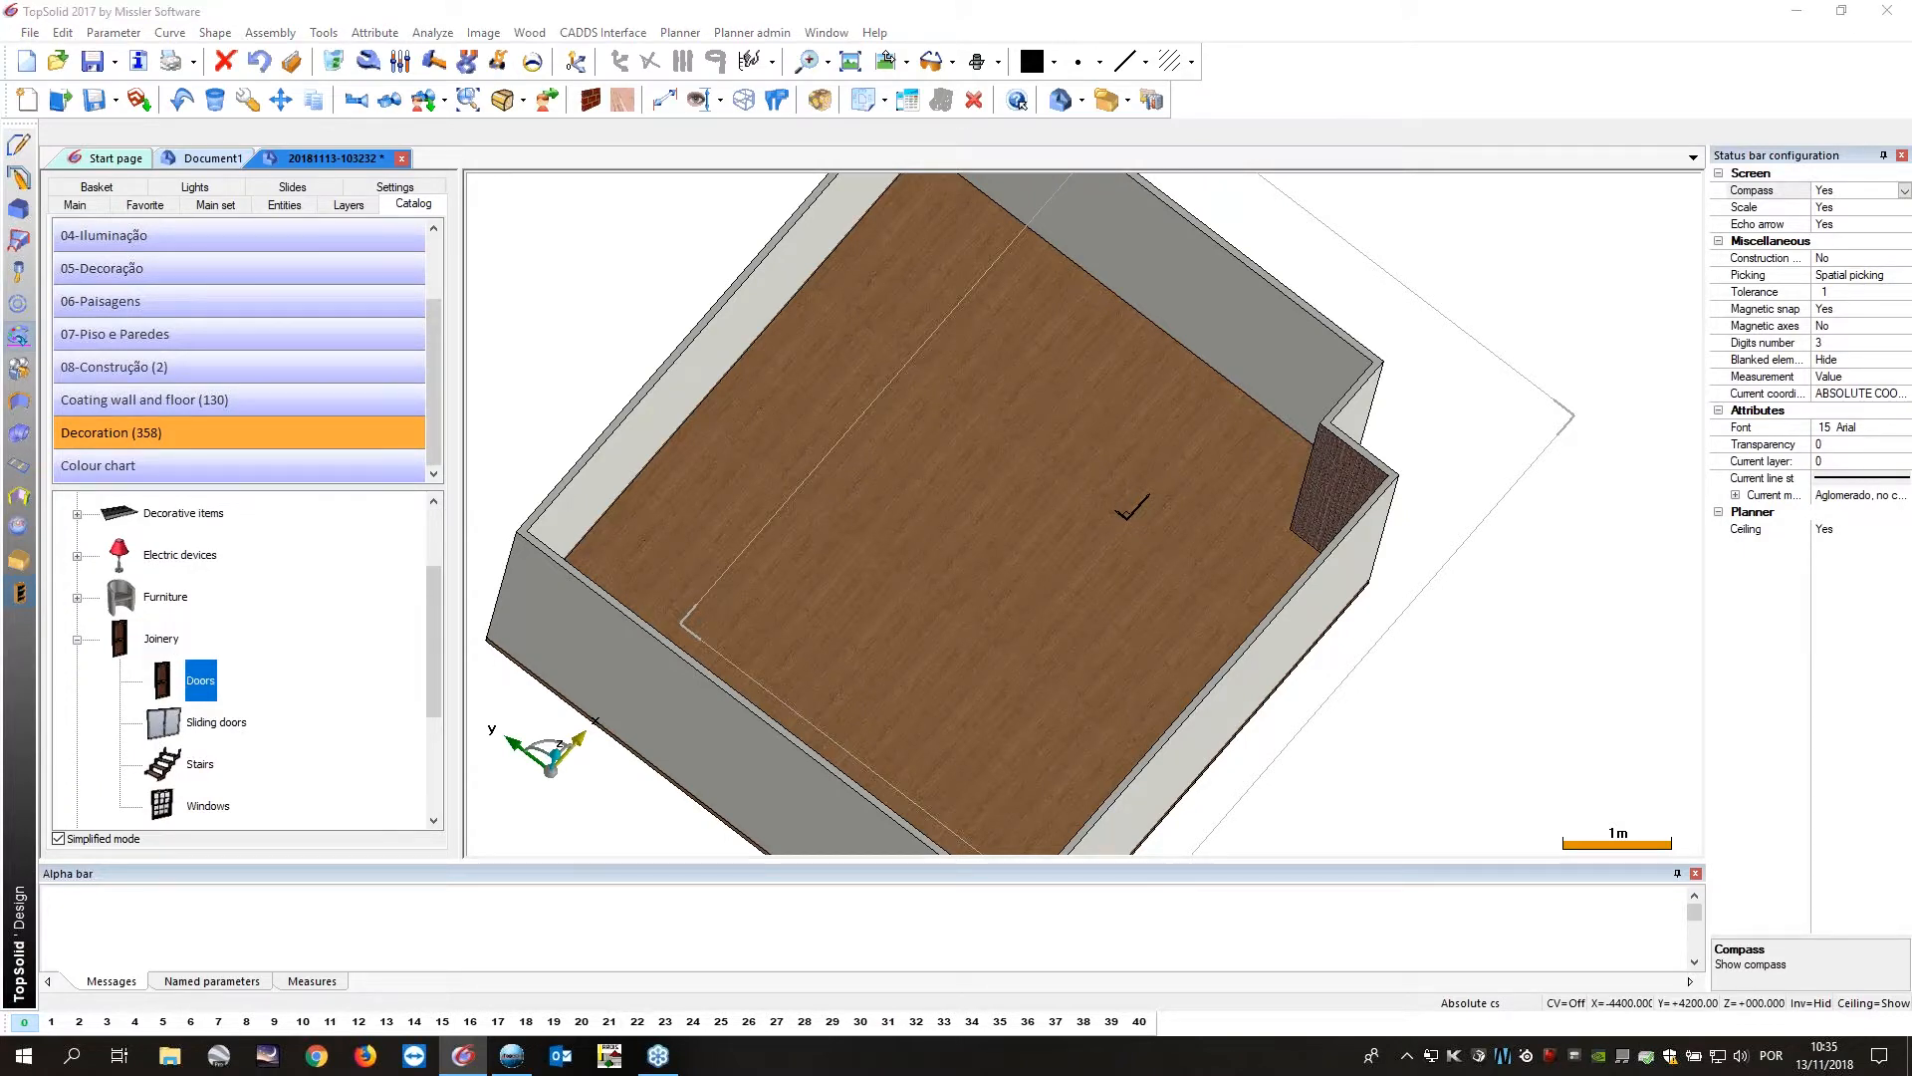
left_click(839, 351)
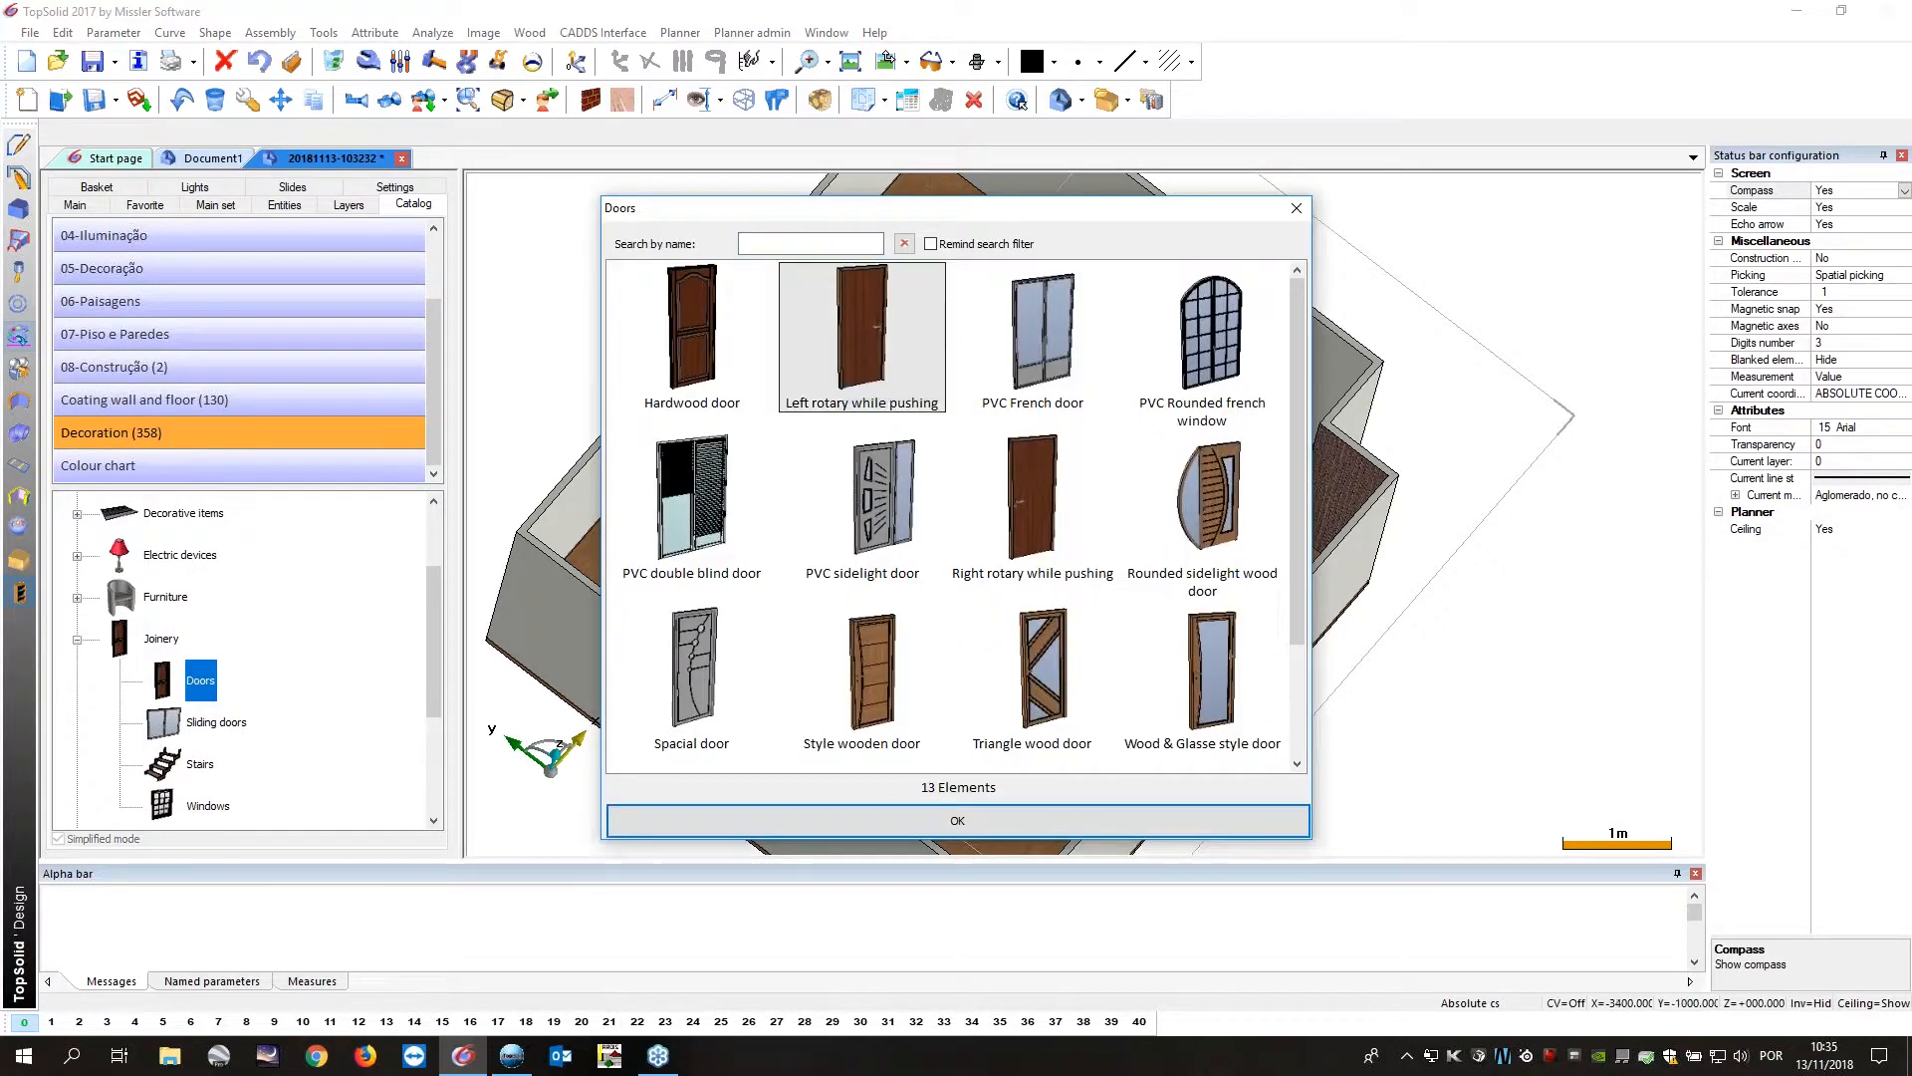
left_click(986, 829)
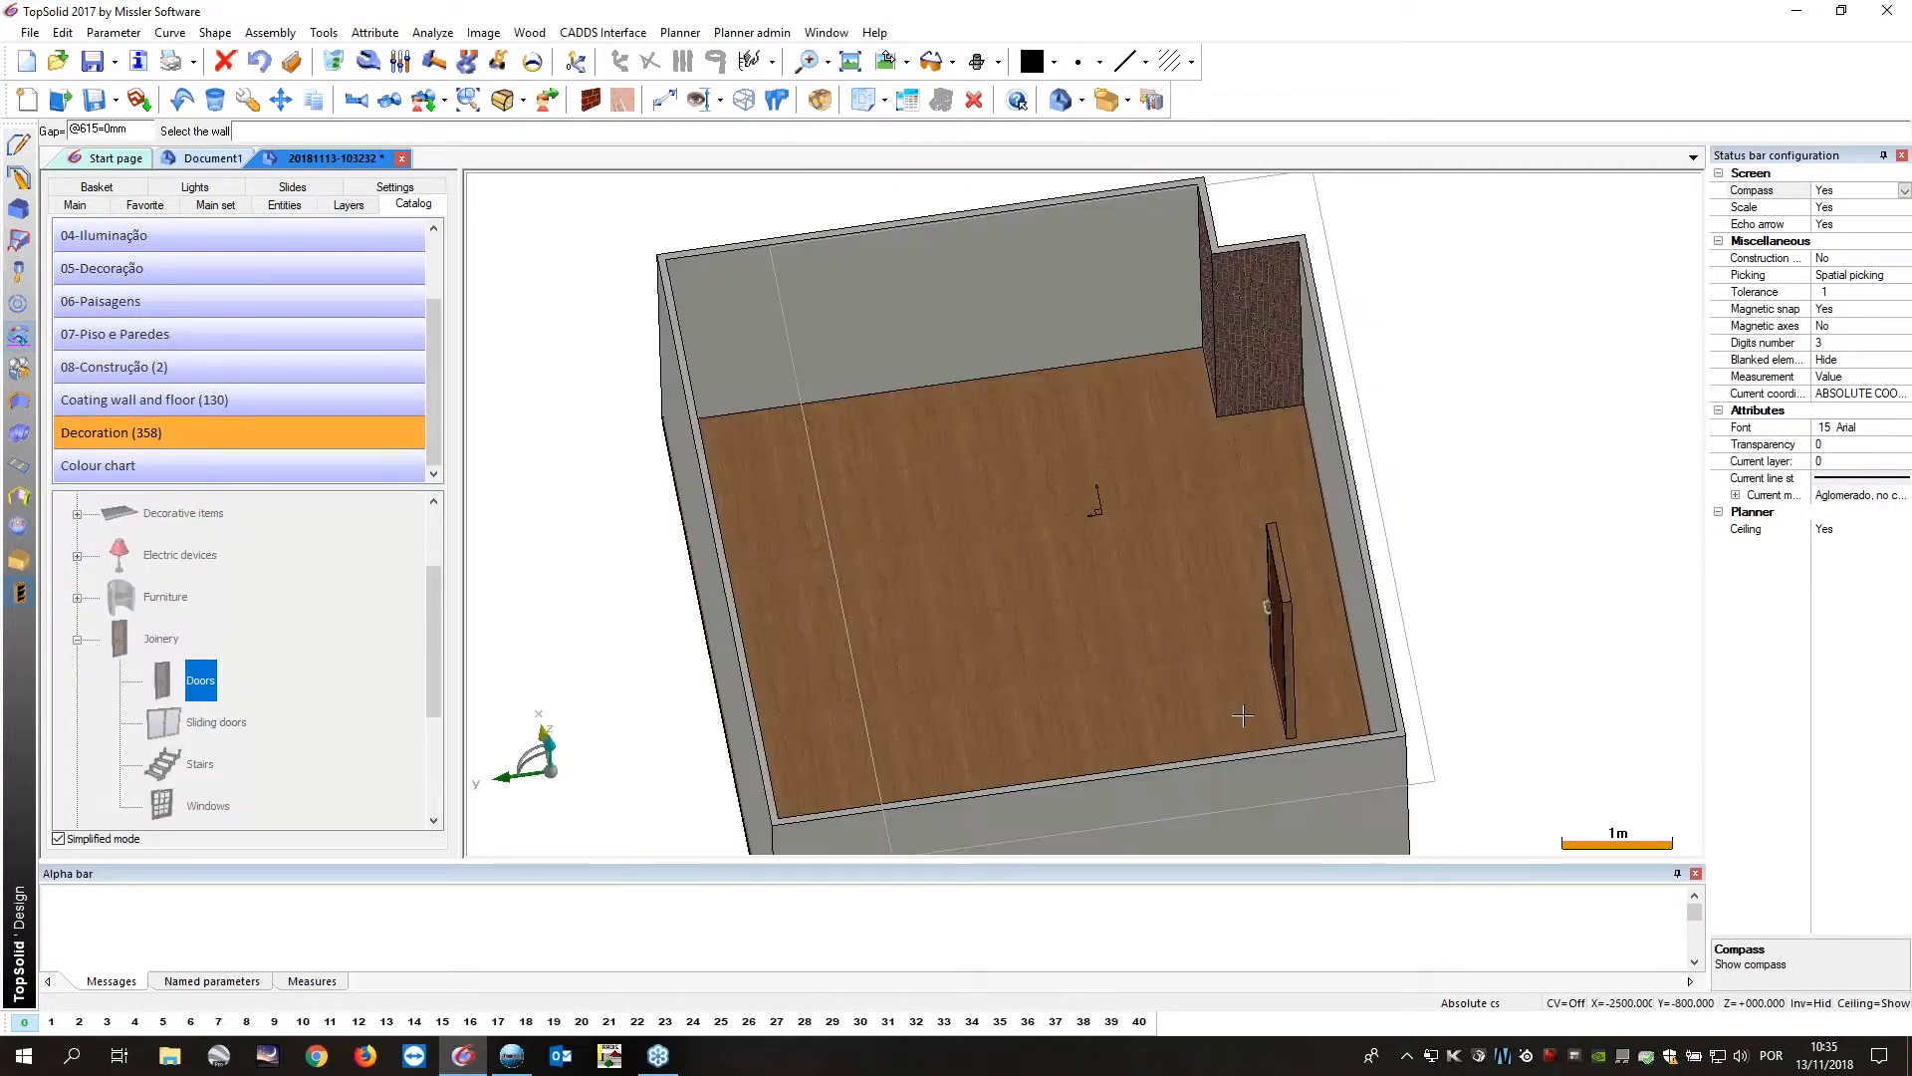
Place the door in the notched side wall with a 100 mm gap from the adjacent wall at its far corner.
left_click(1456, 663)
middle_click_drag(1456, 662, 1460, 454)
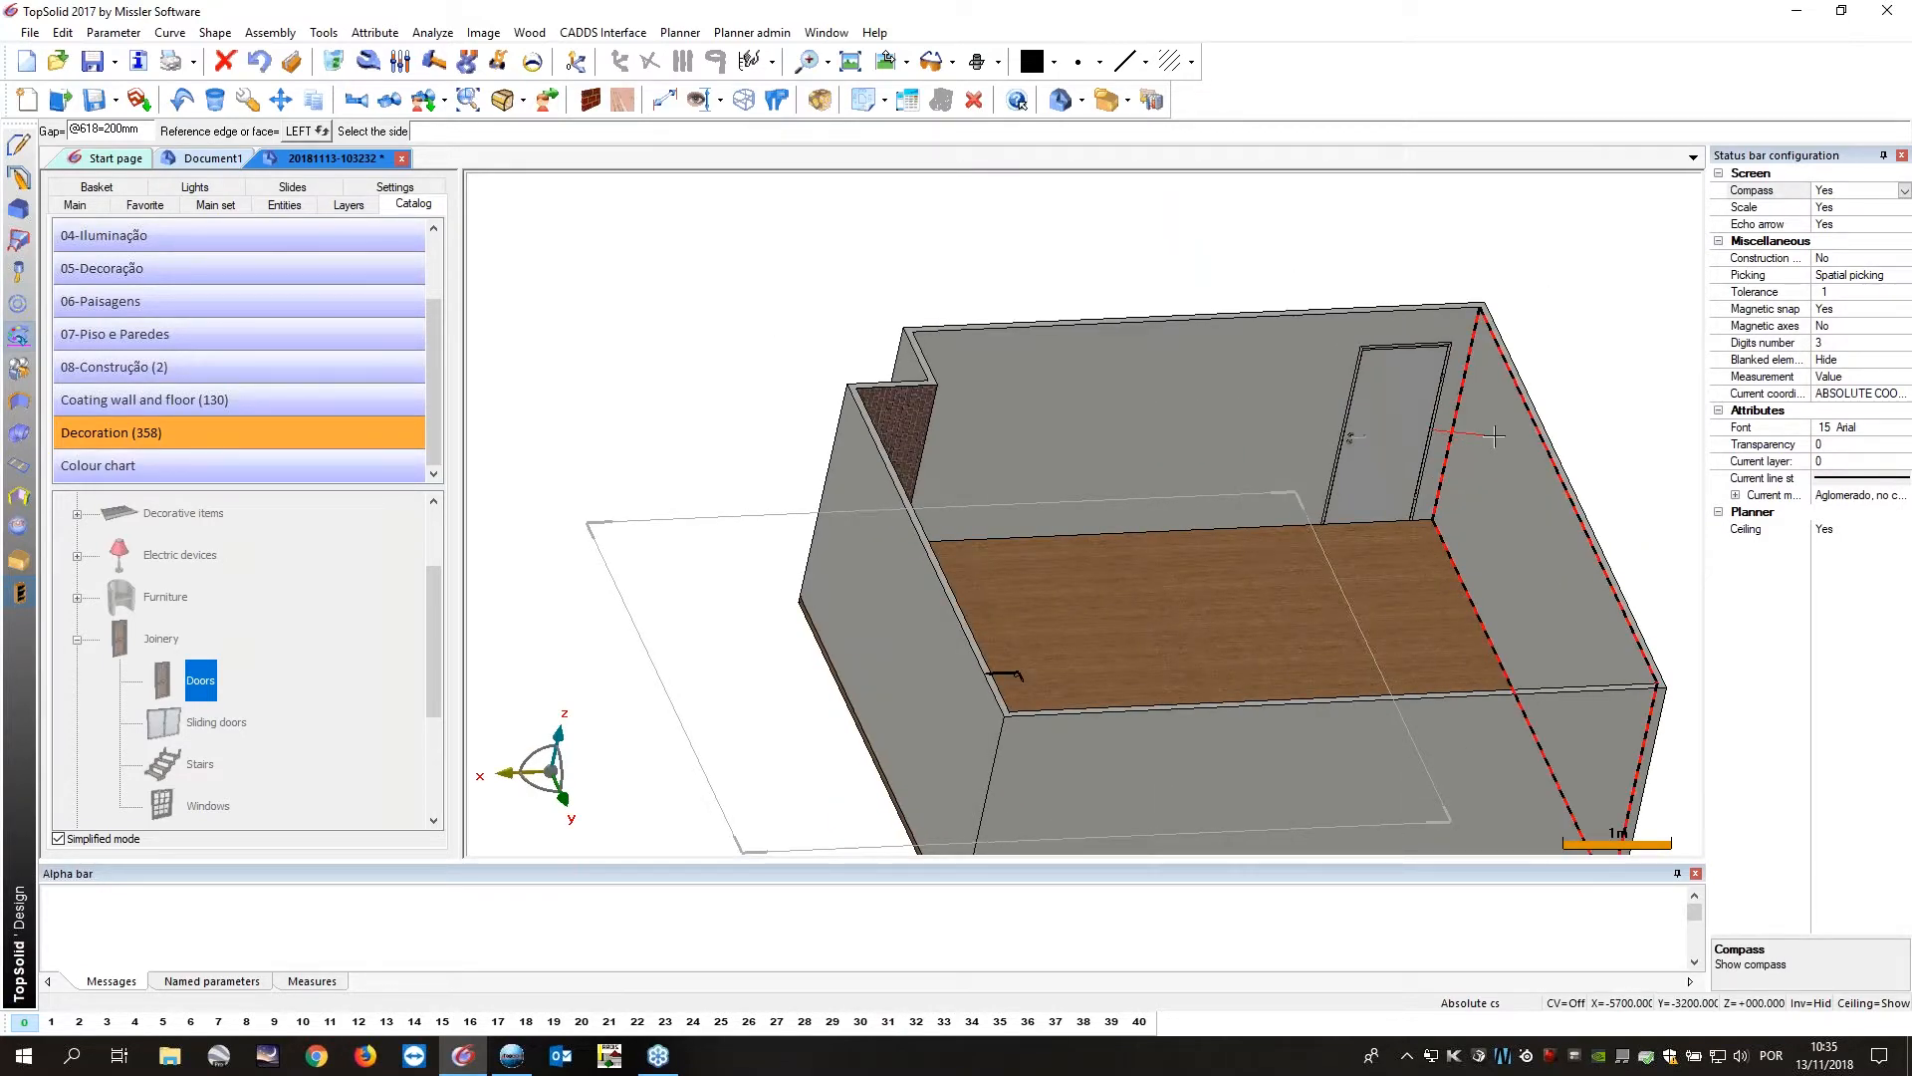
key("Return")
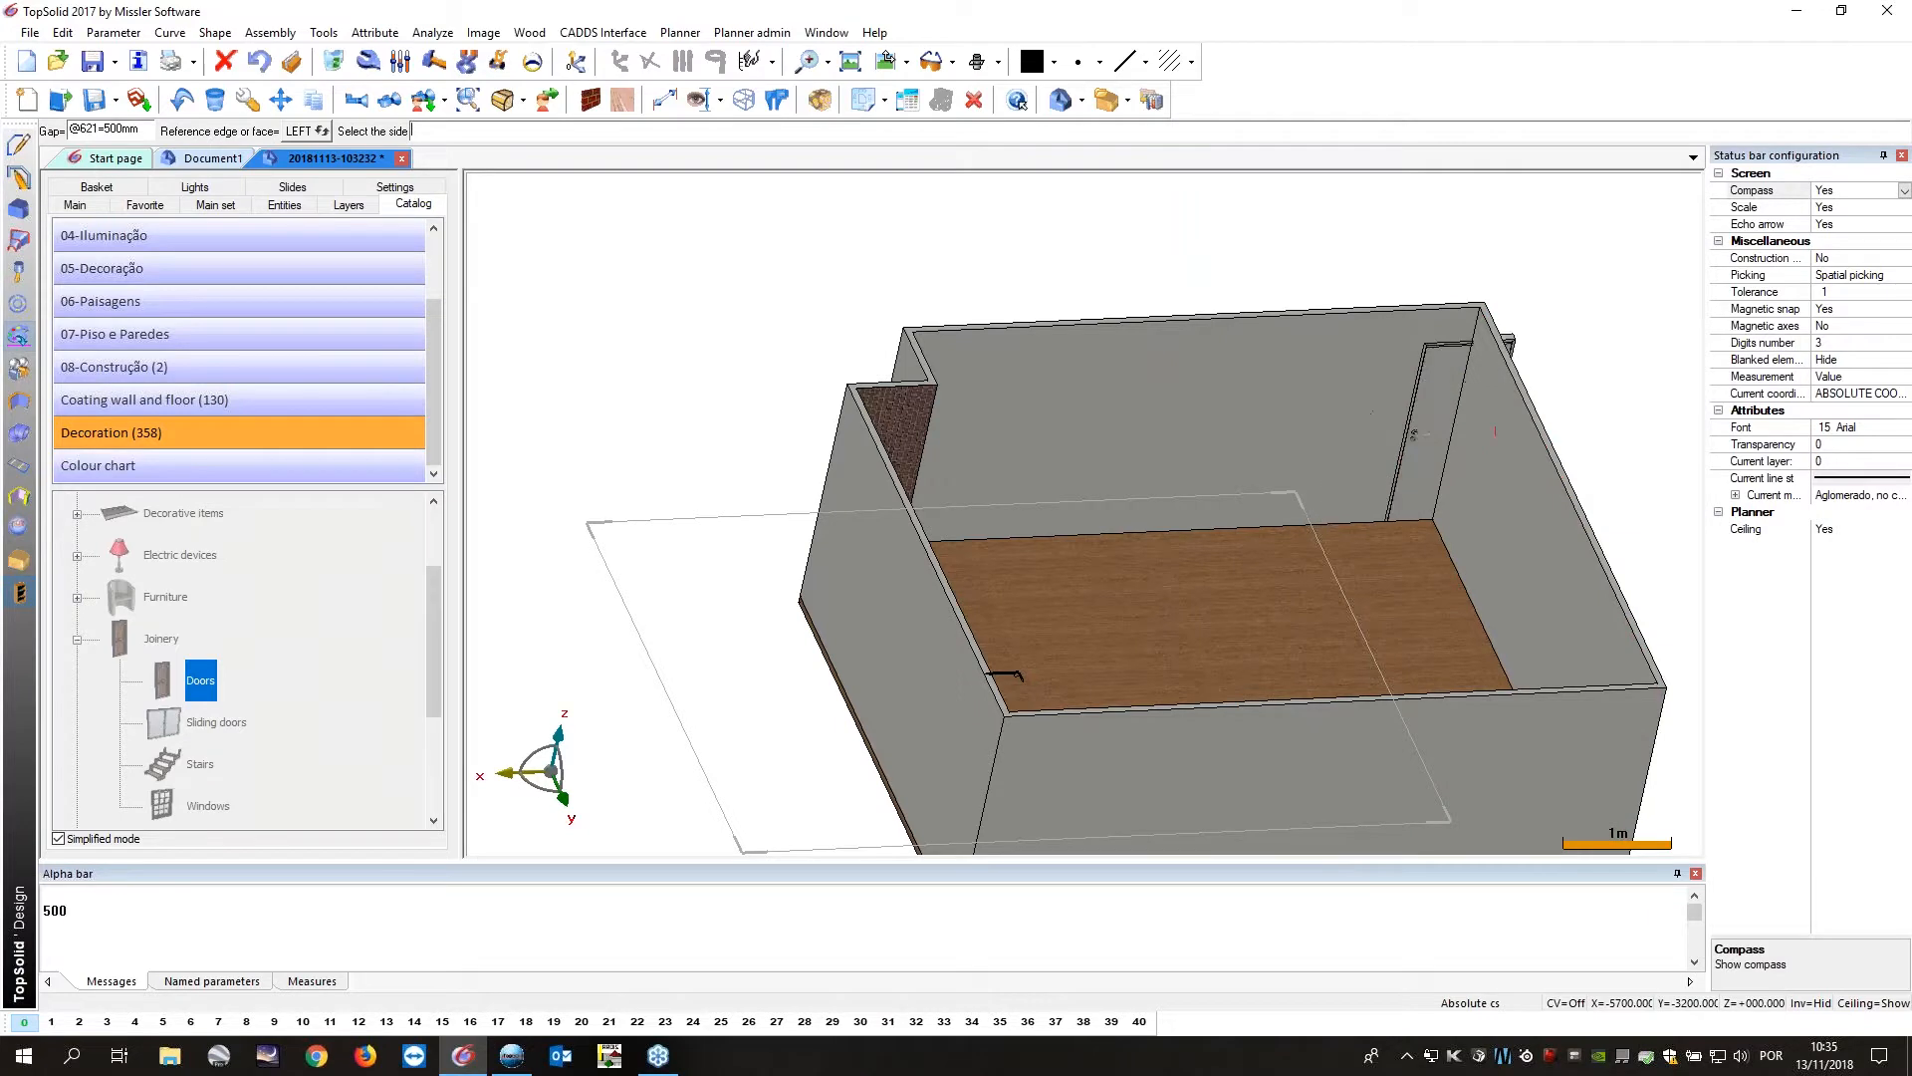
key("Return")
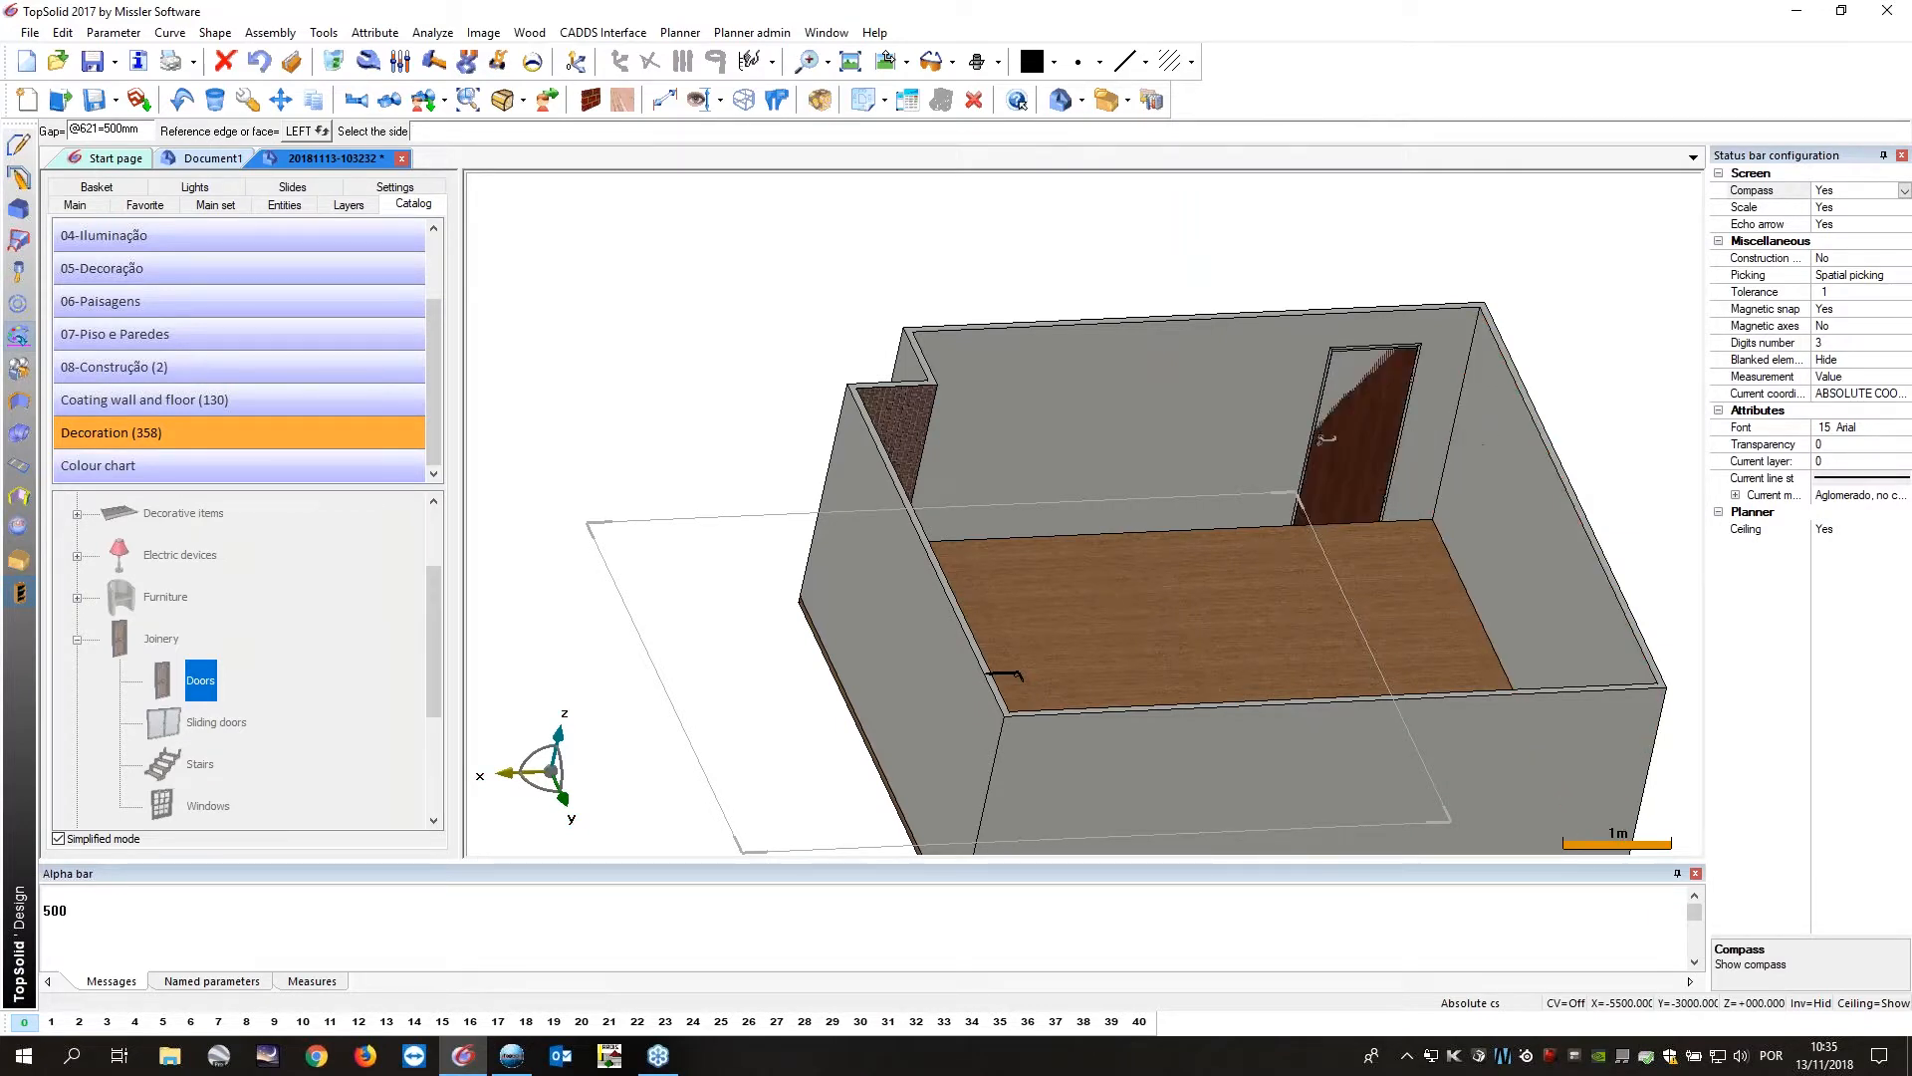
type("100")
key("Return")
left_click(1529, 484)
scroll(1257, 370, "up", 4)
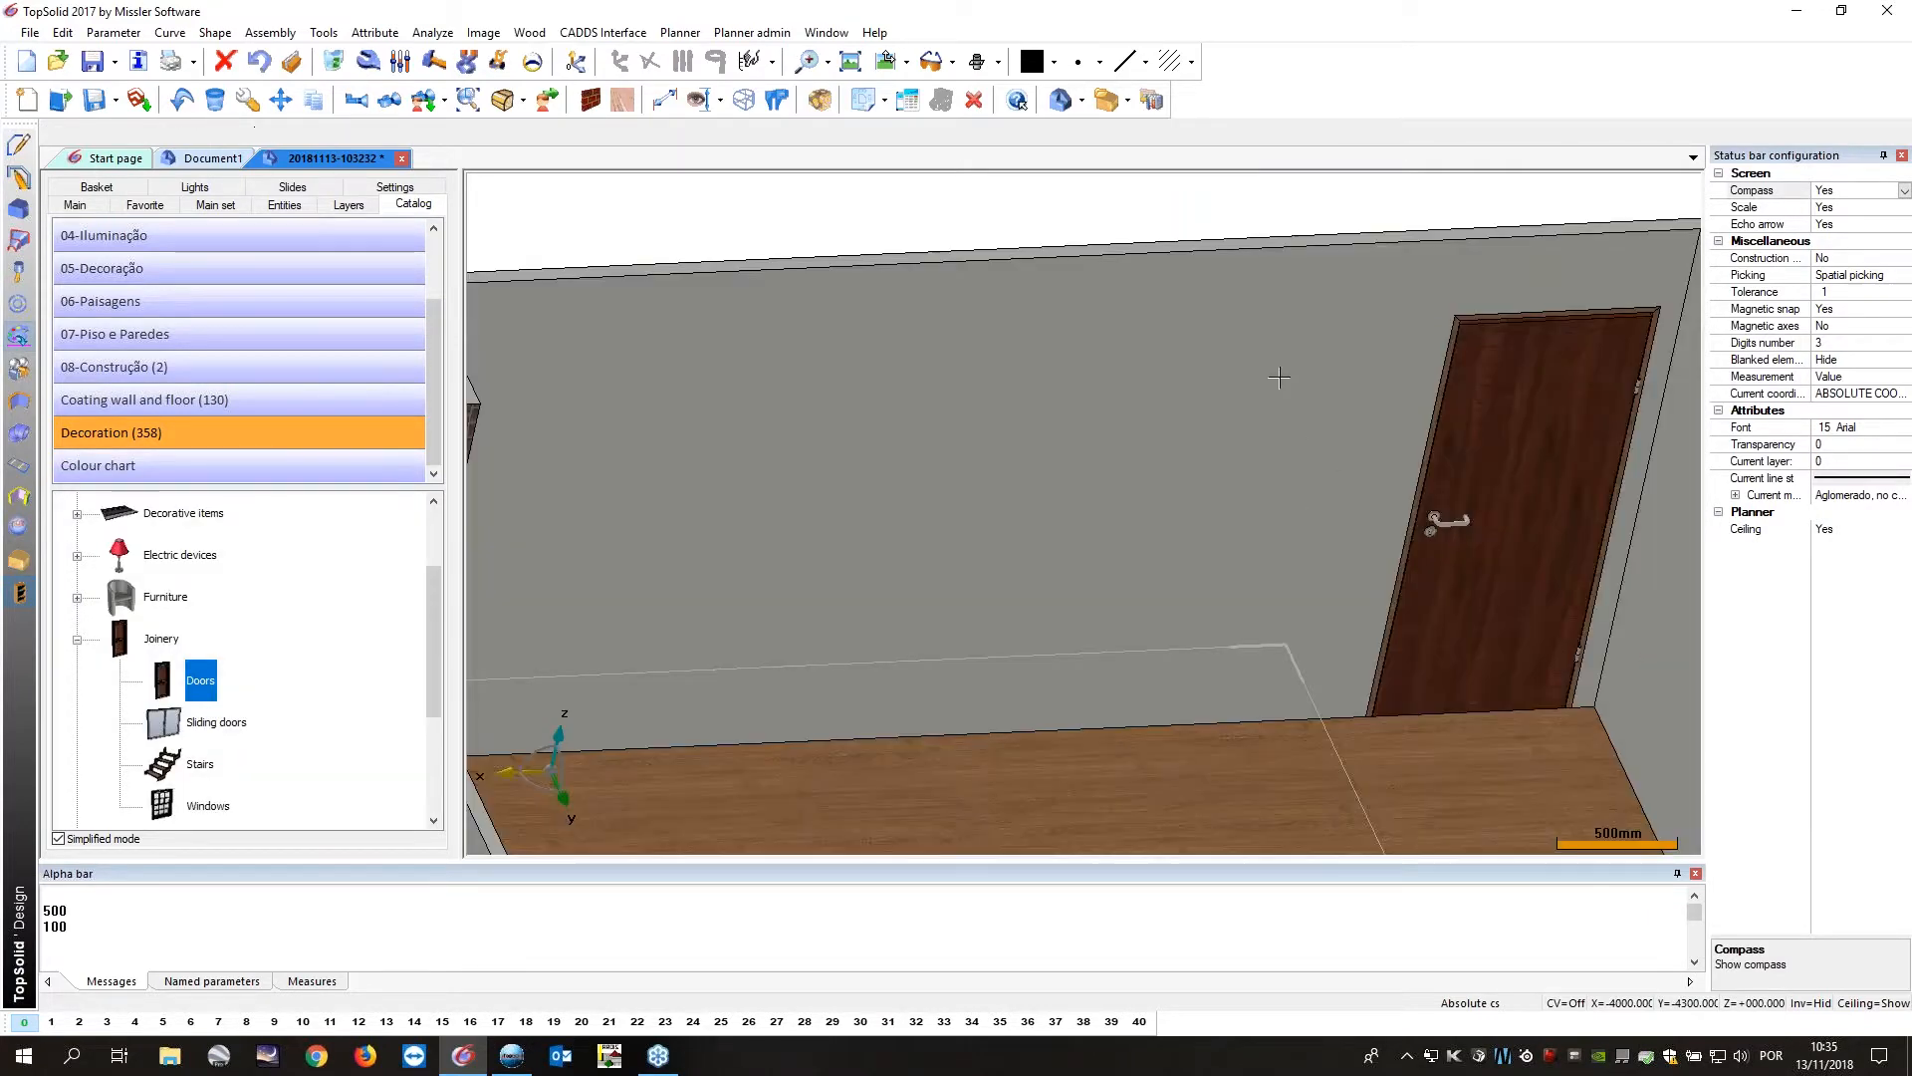
scroll(1093, 396, "down", 2)
middle_click_drag(1092, 396, 941, 404)
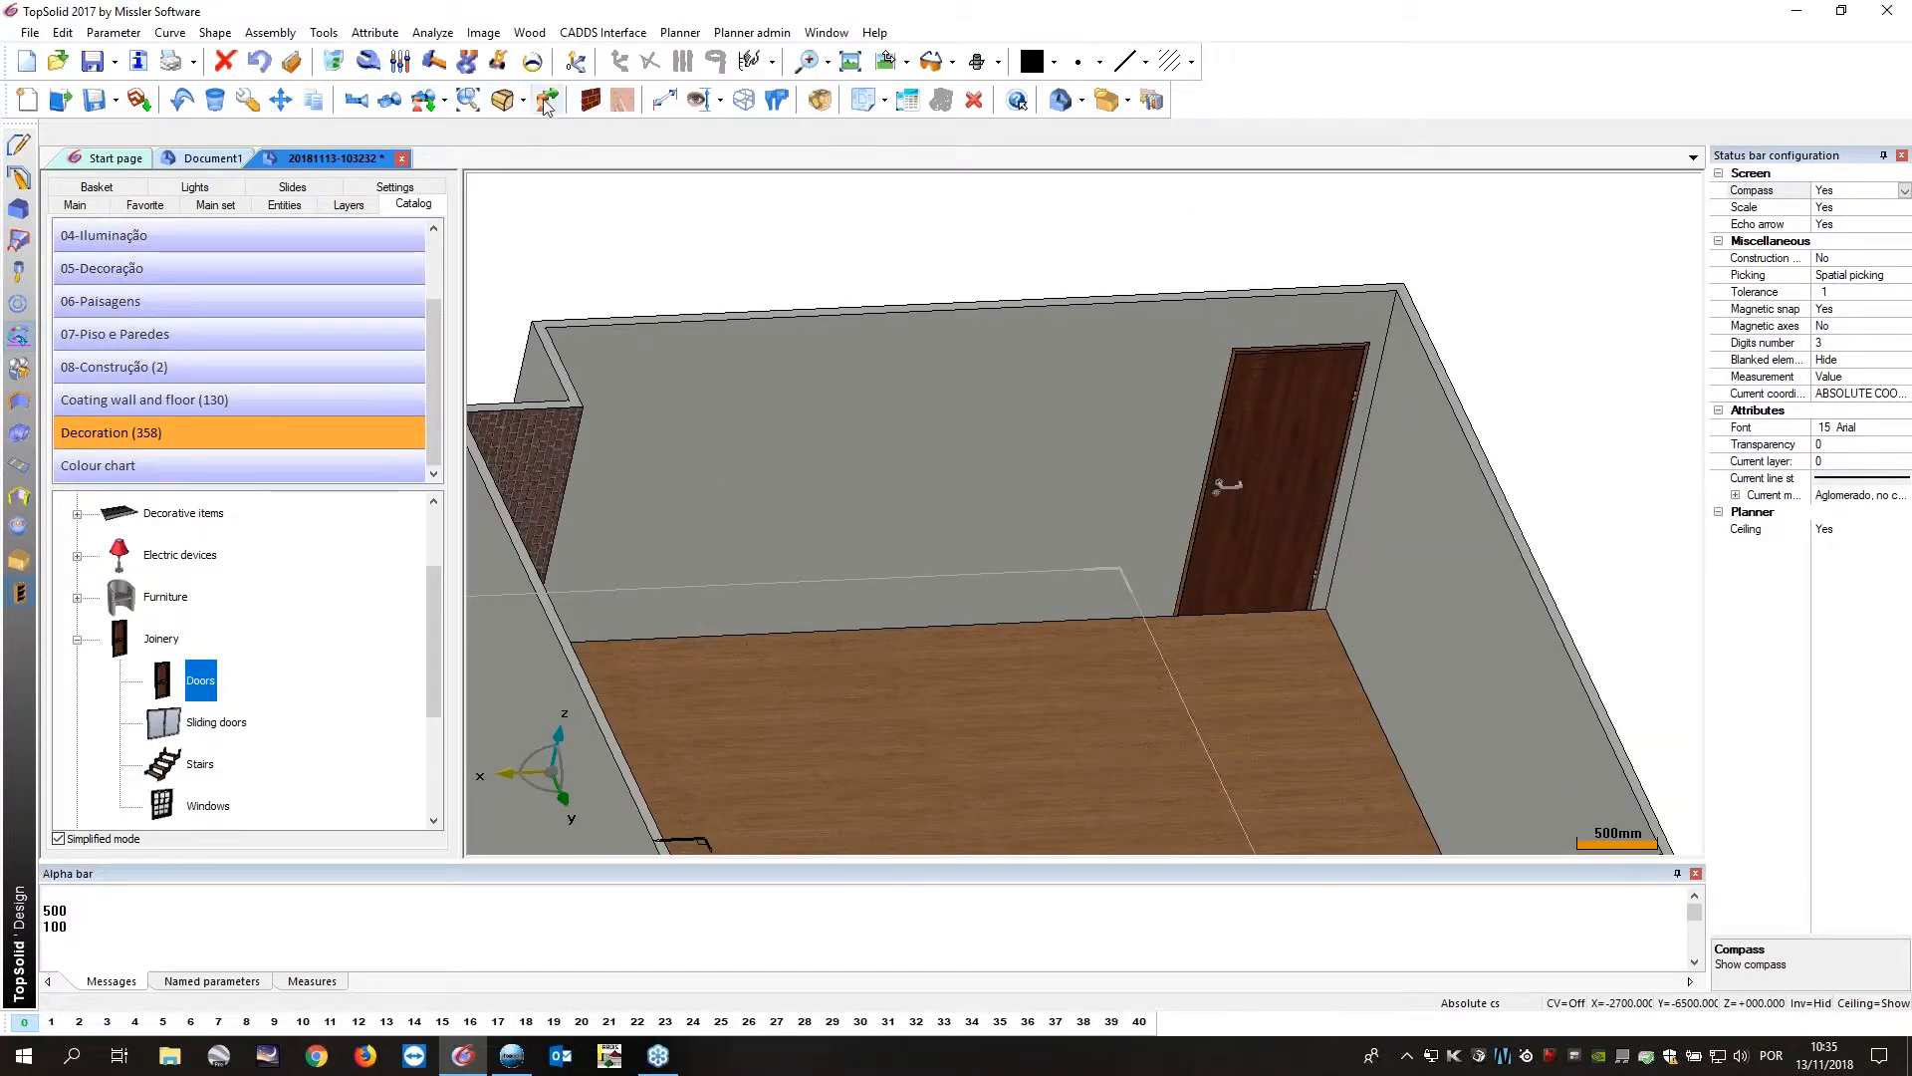
left_click(282, 100)
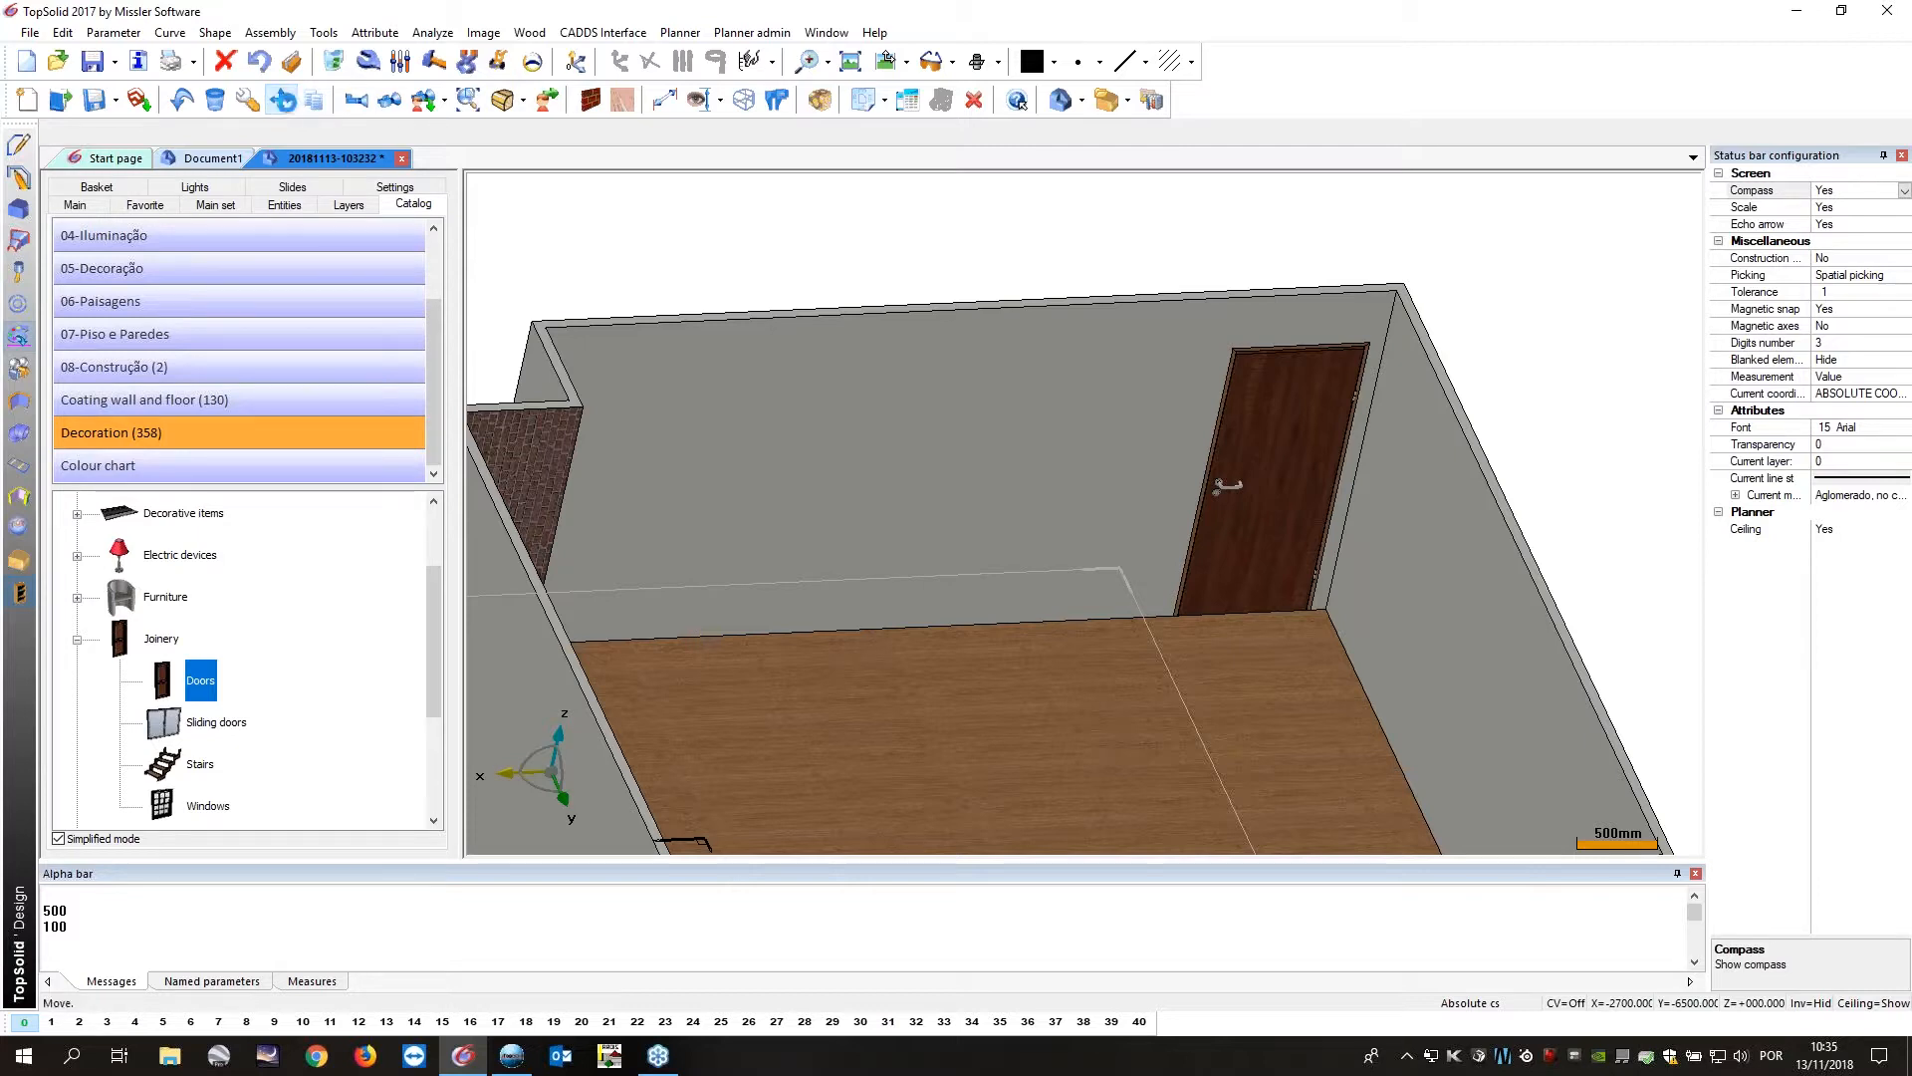
left_click(1235, 493)
left_click(1218, 485)
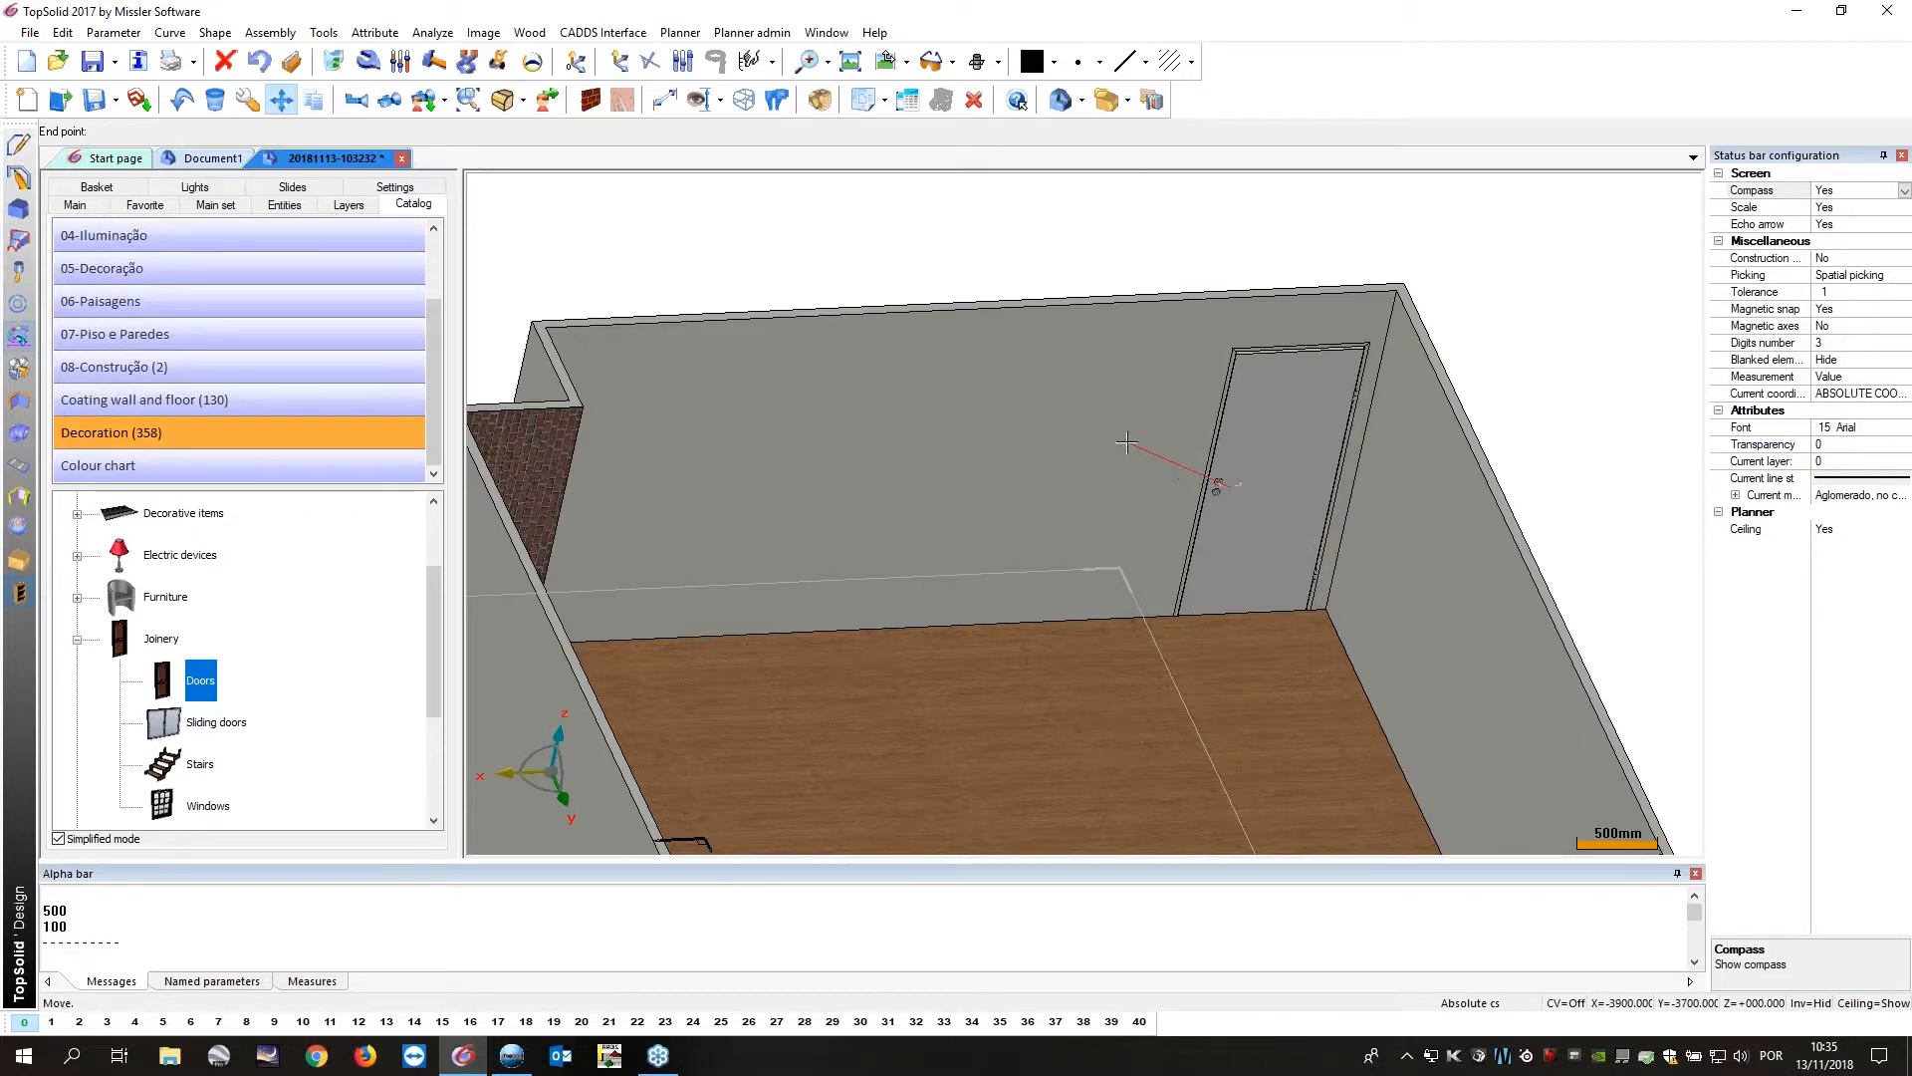
key("Escape")
Choose the sliding door from the Joinery category and set its code to H2150xL2400.
scroll(1086, 513, "down", 4)
middle_click_drag(1085, 513, 1001, 668)
scroll(732, 491, "up", 2)
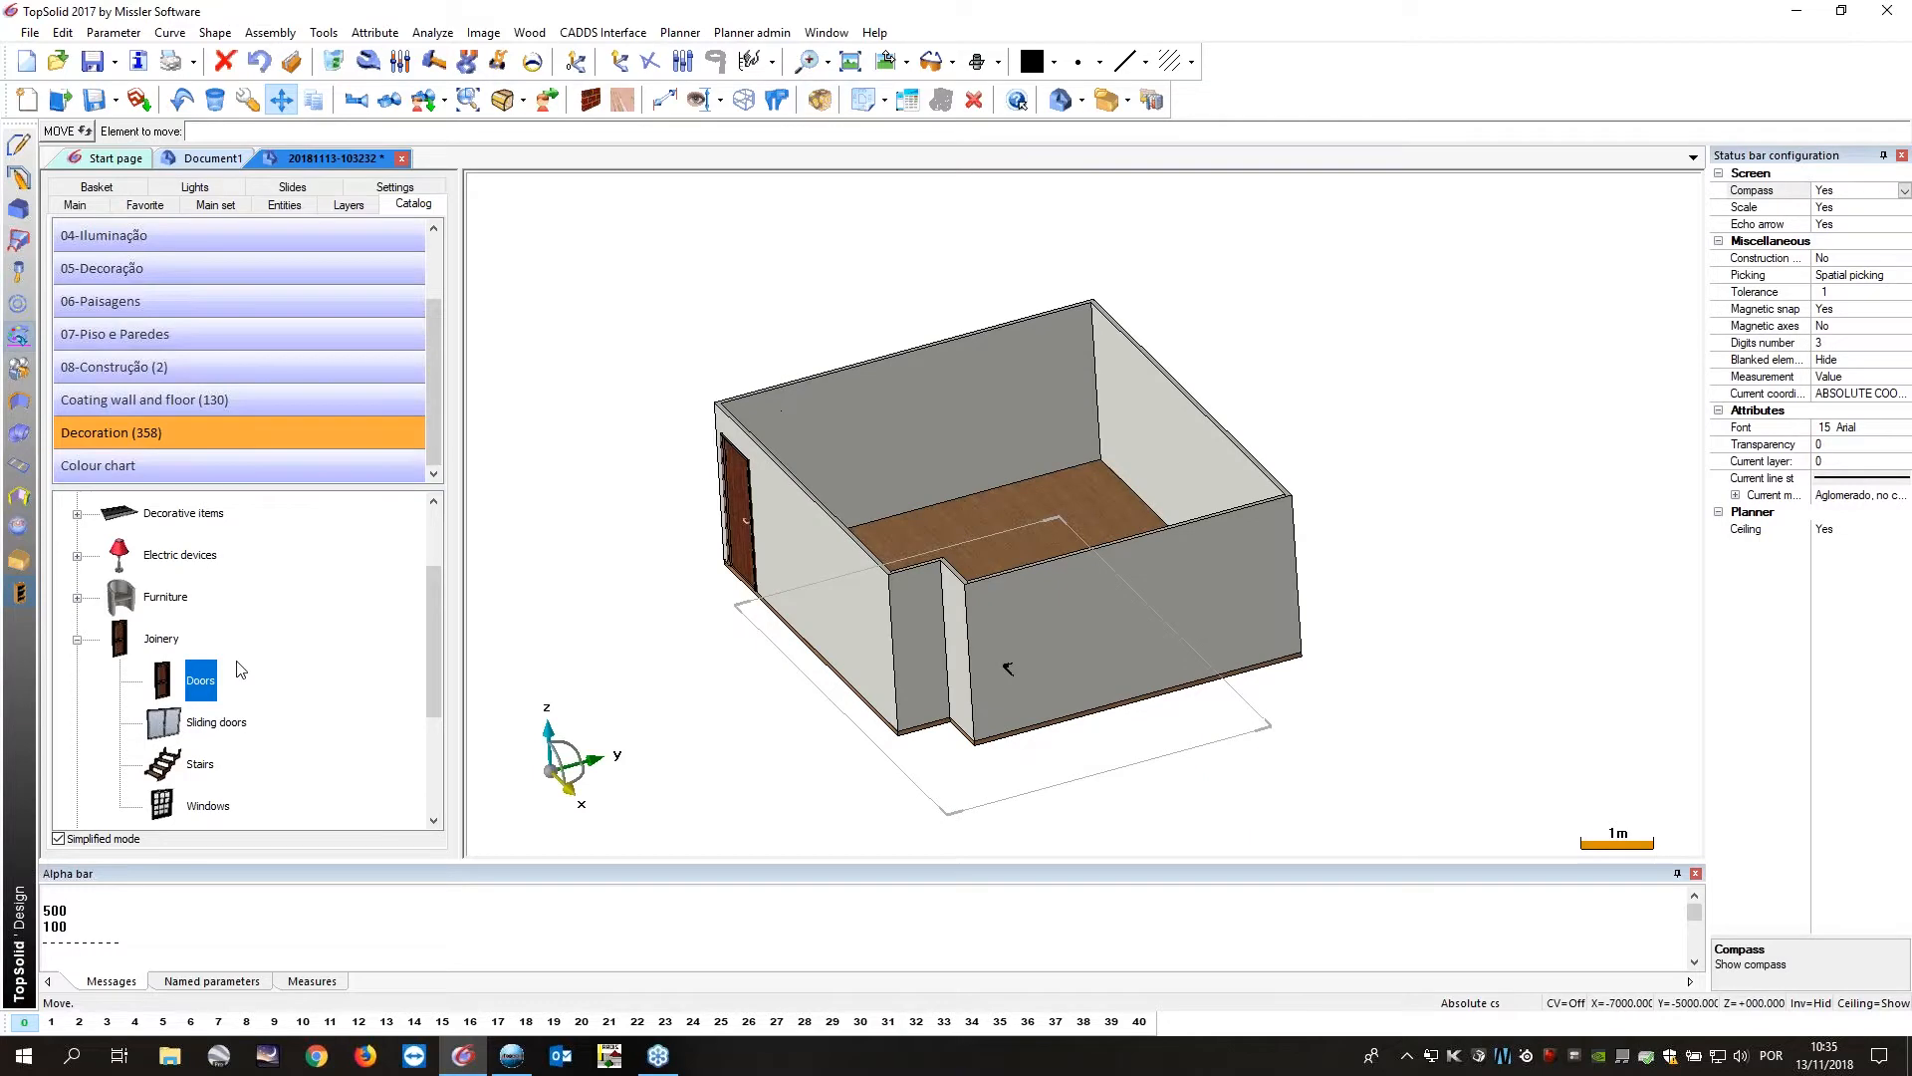
left_click(213, 727)
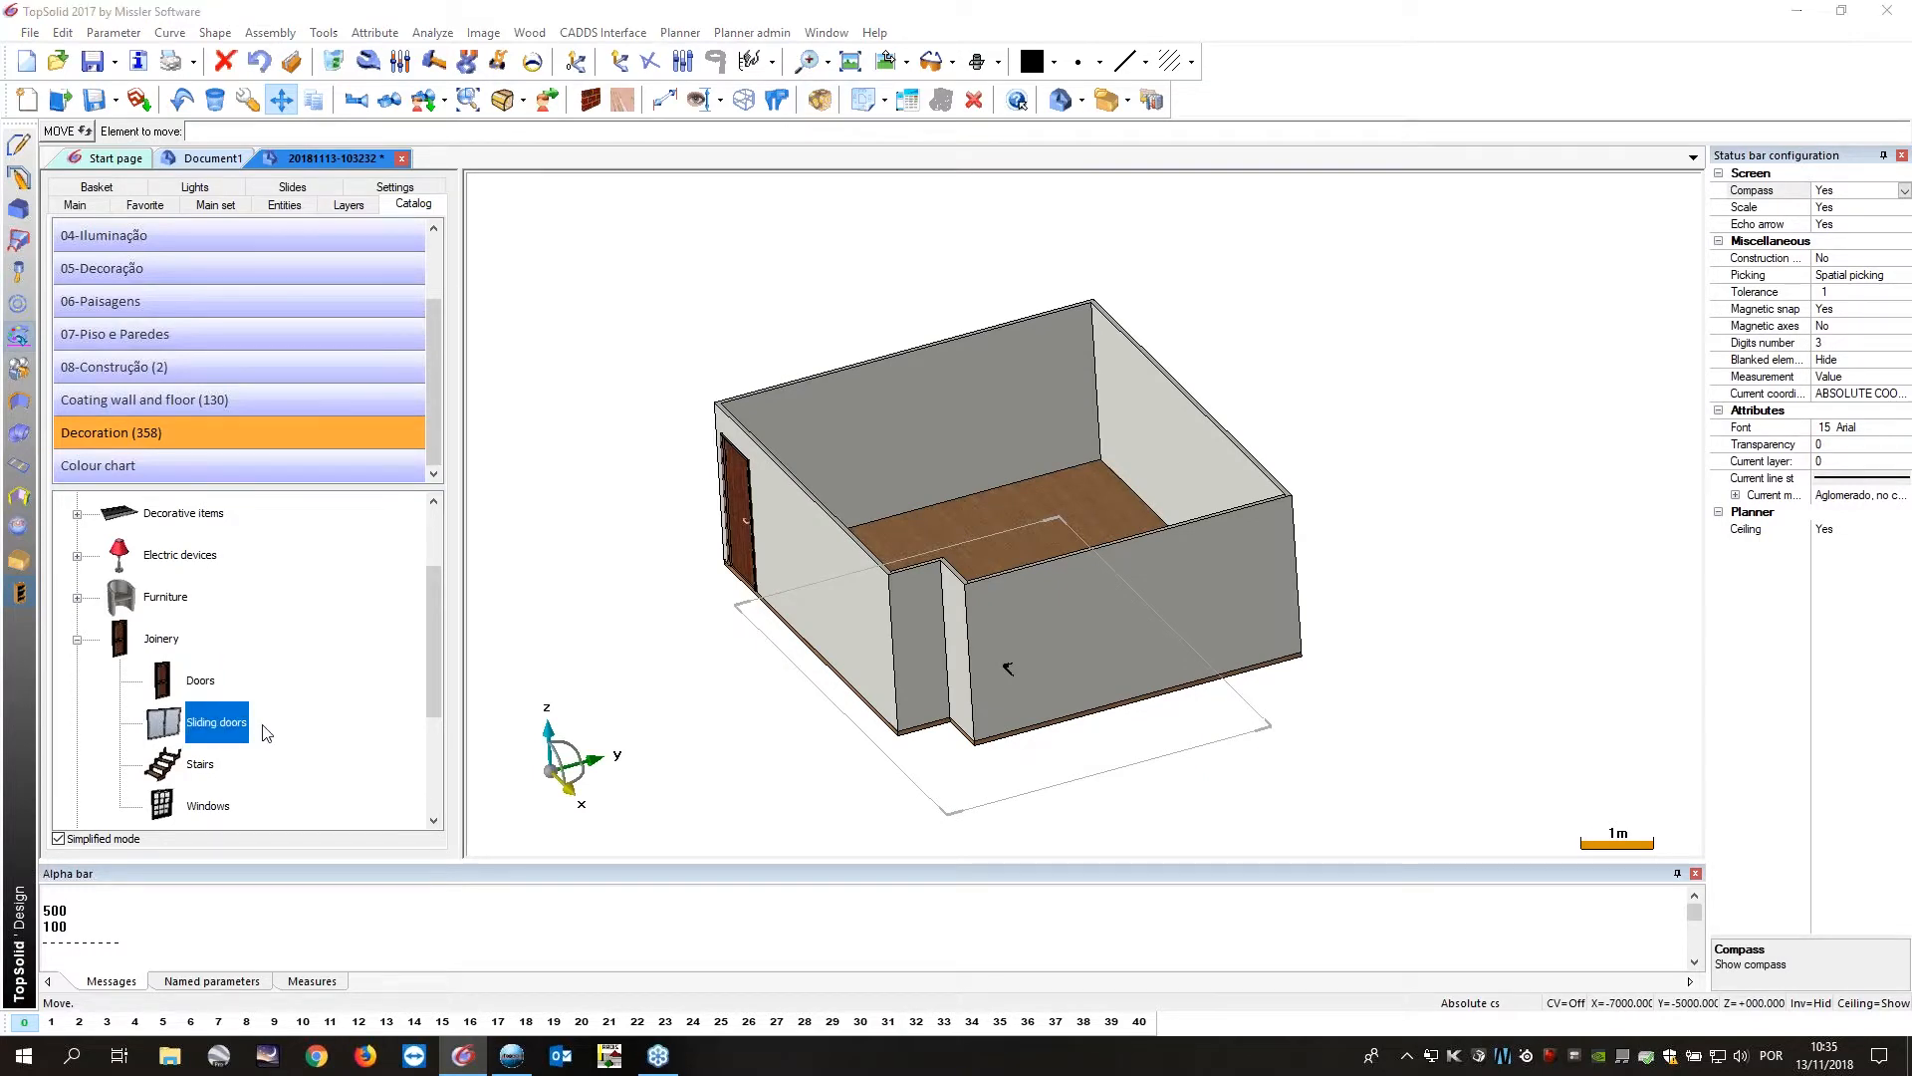
double_click(697, 378)
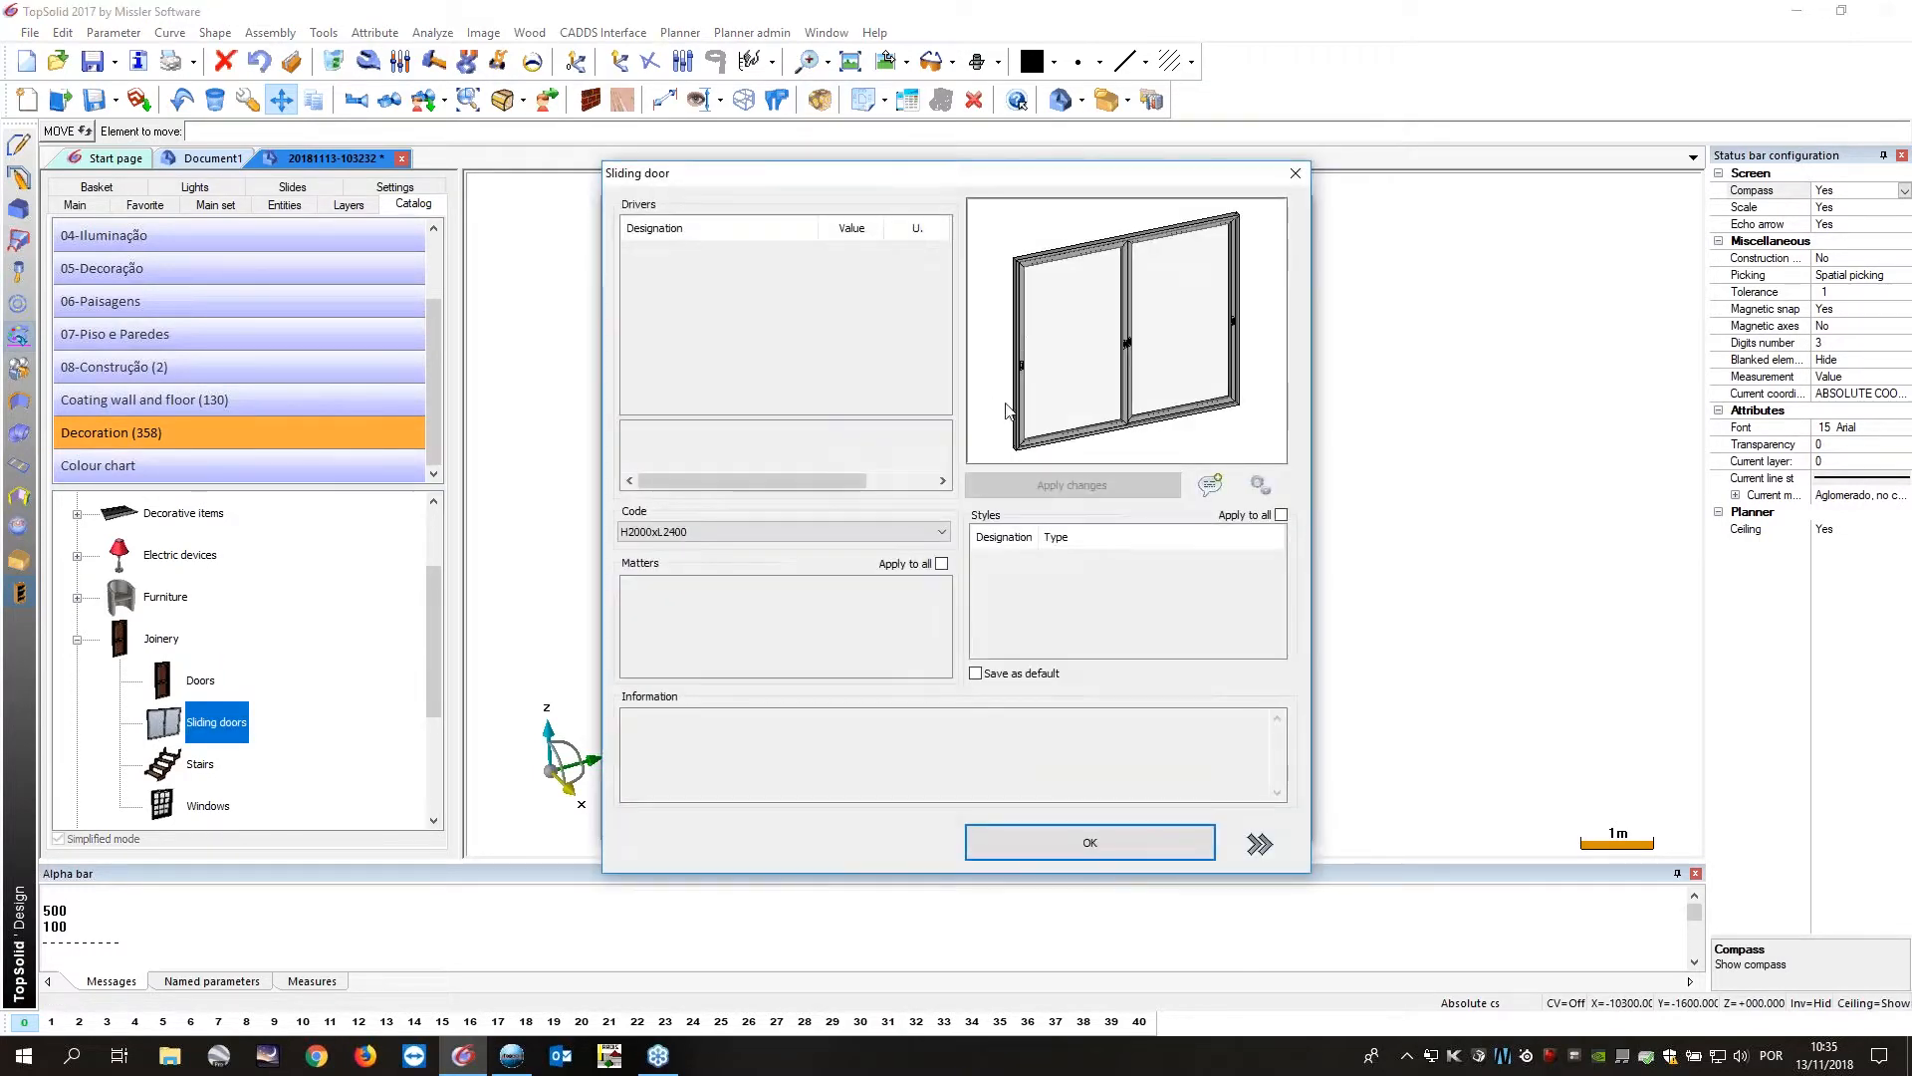
left_click(941, 532)
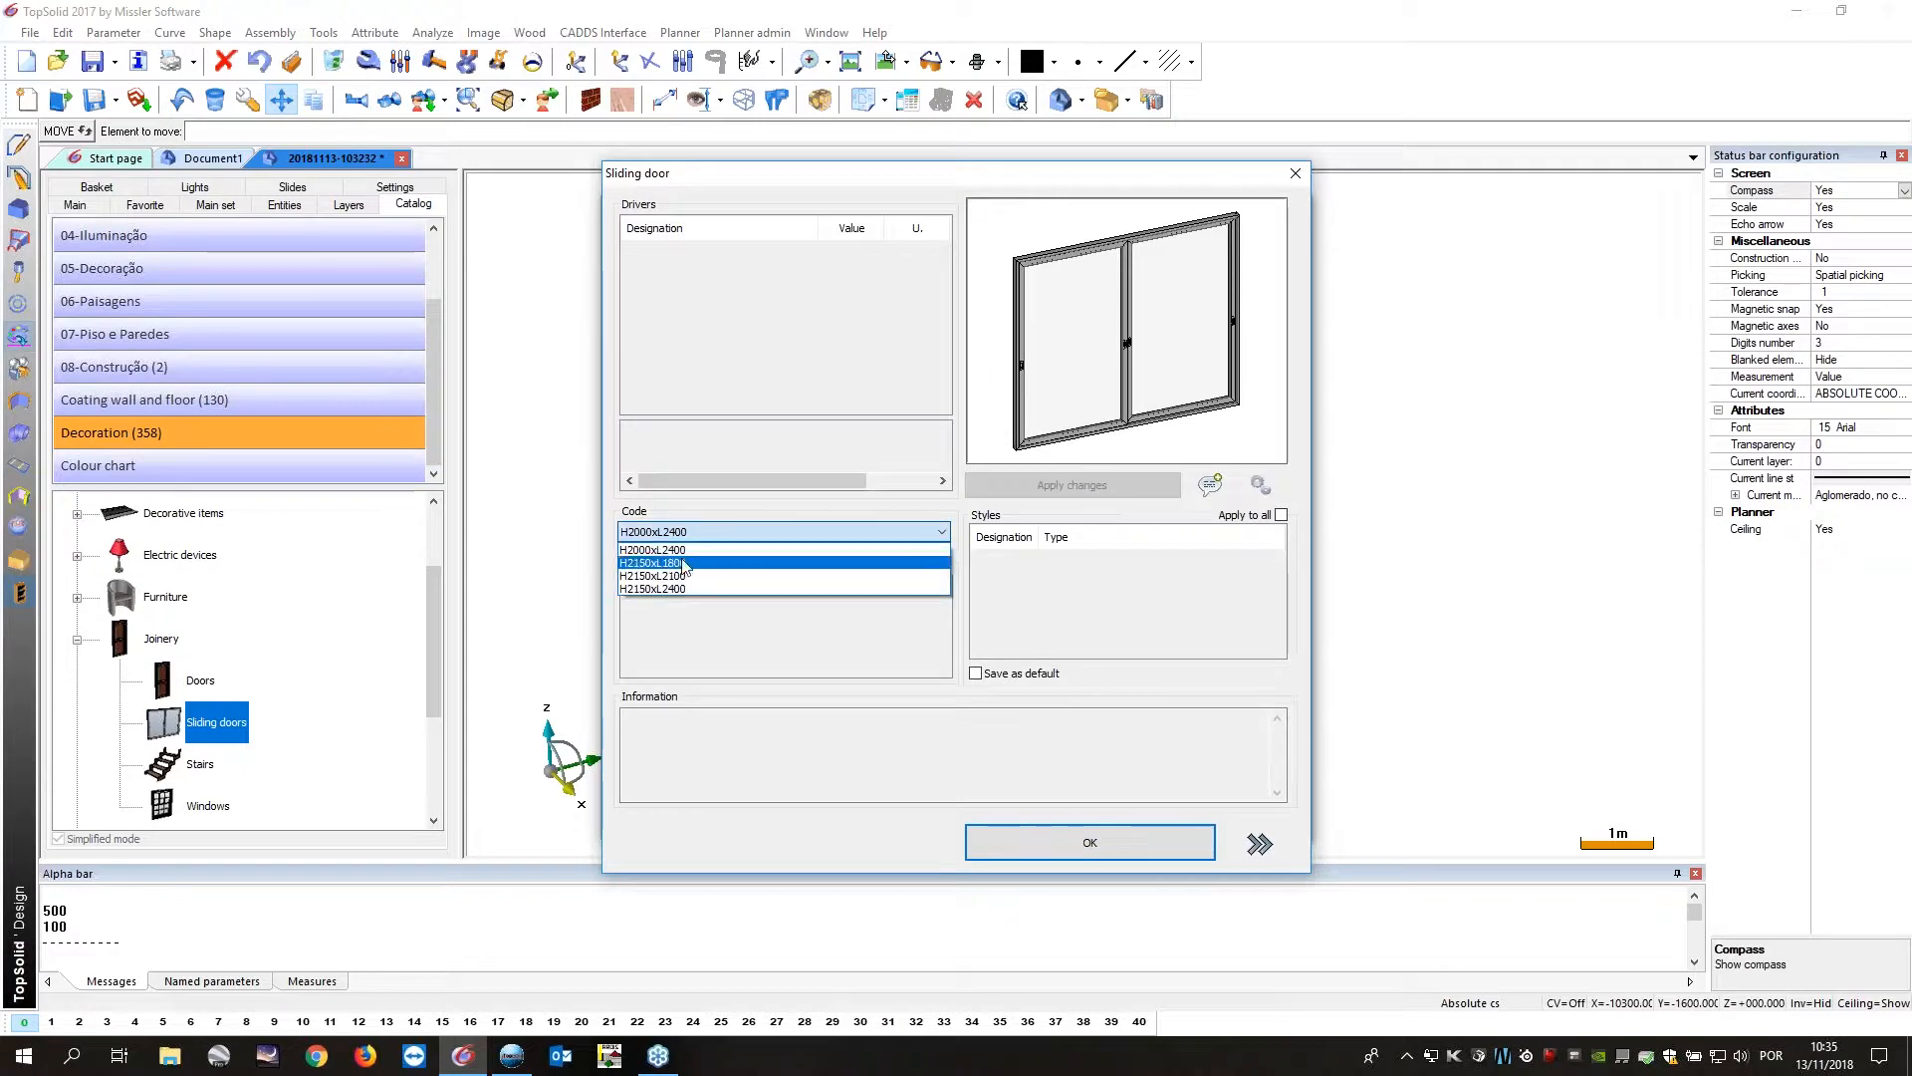
left_click(684, 589)
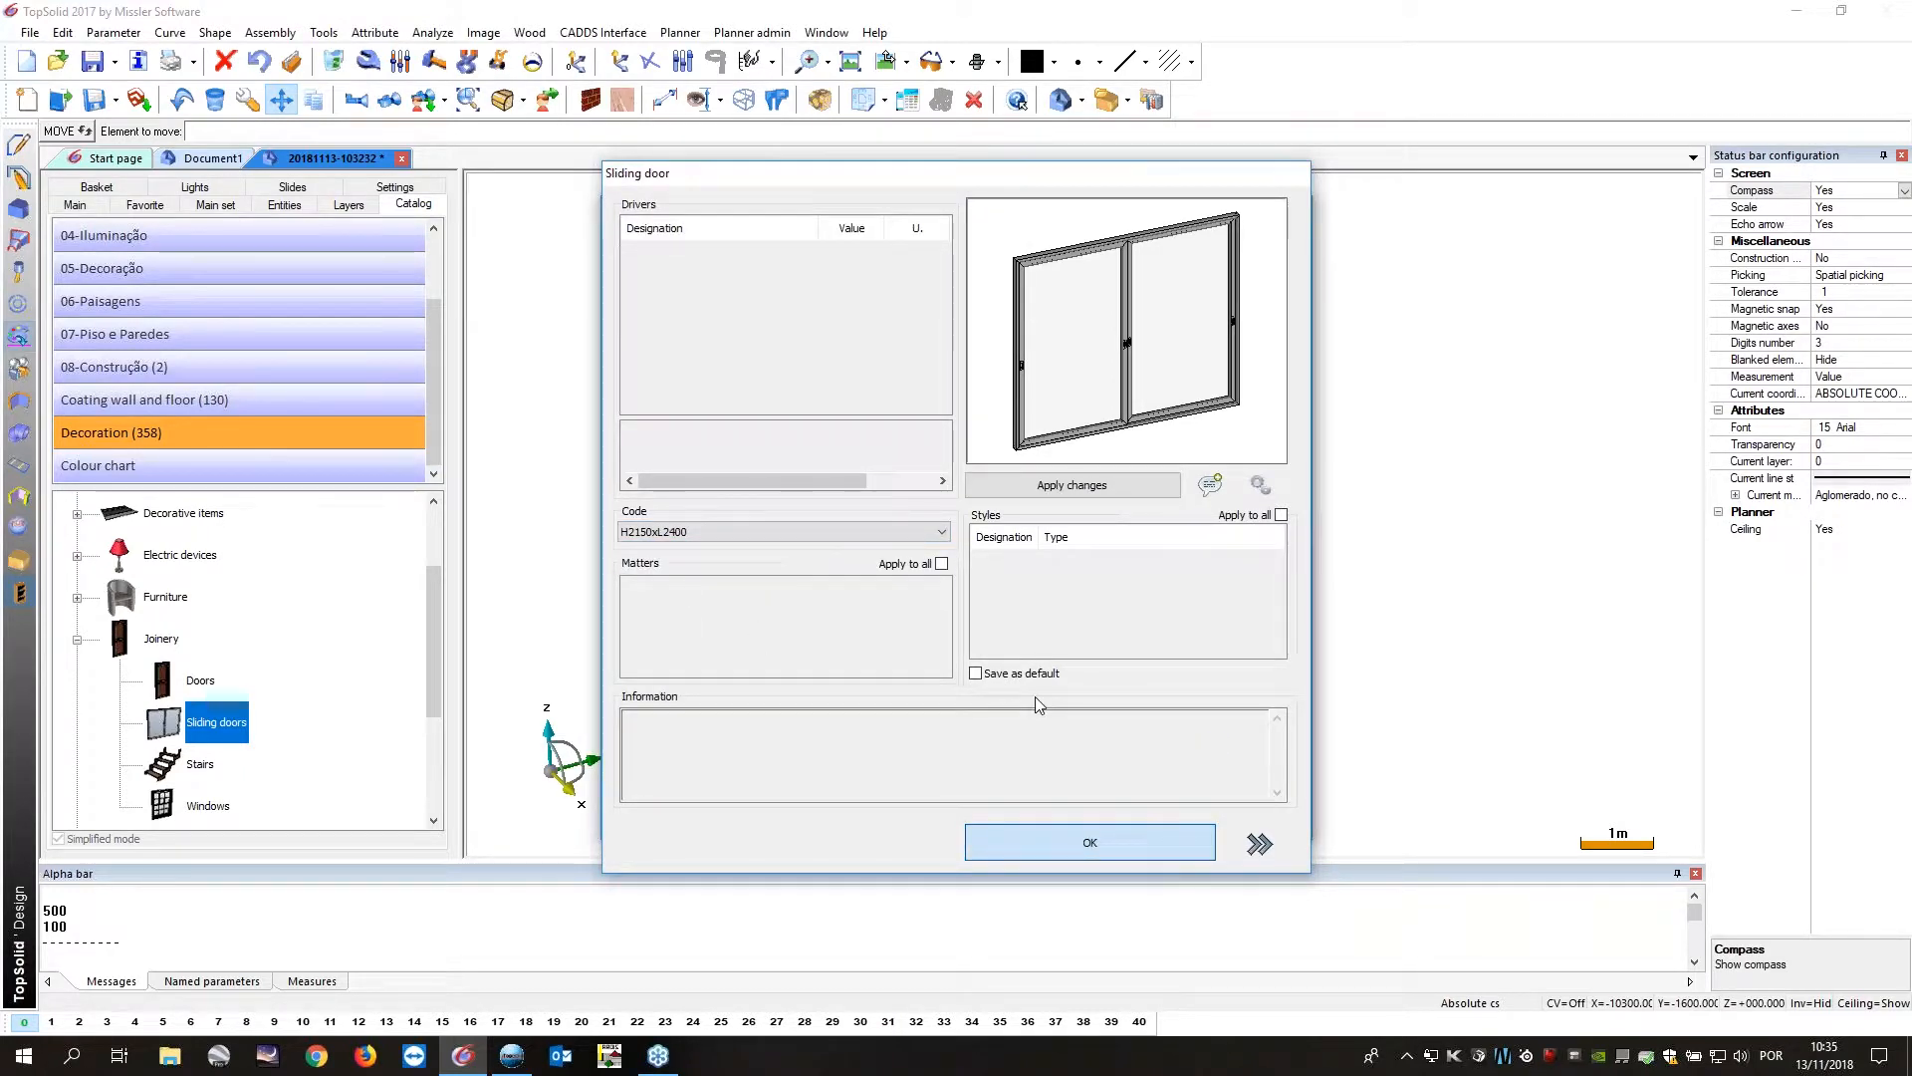
key("Return")
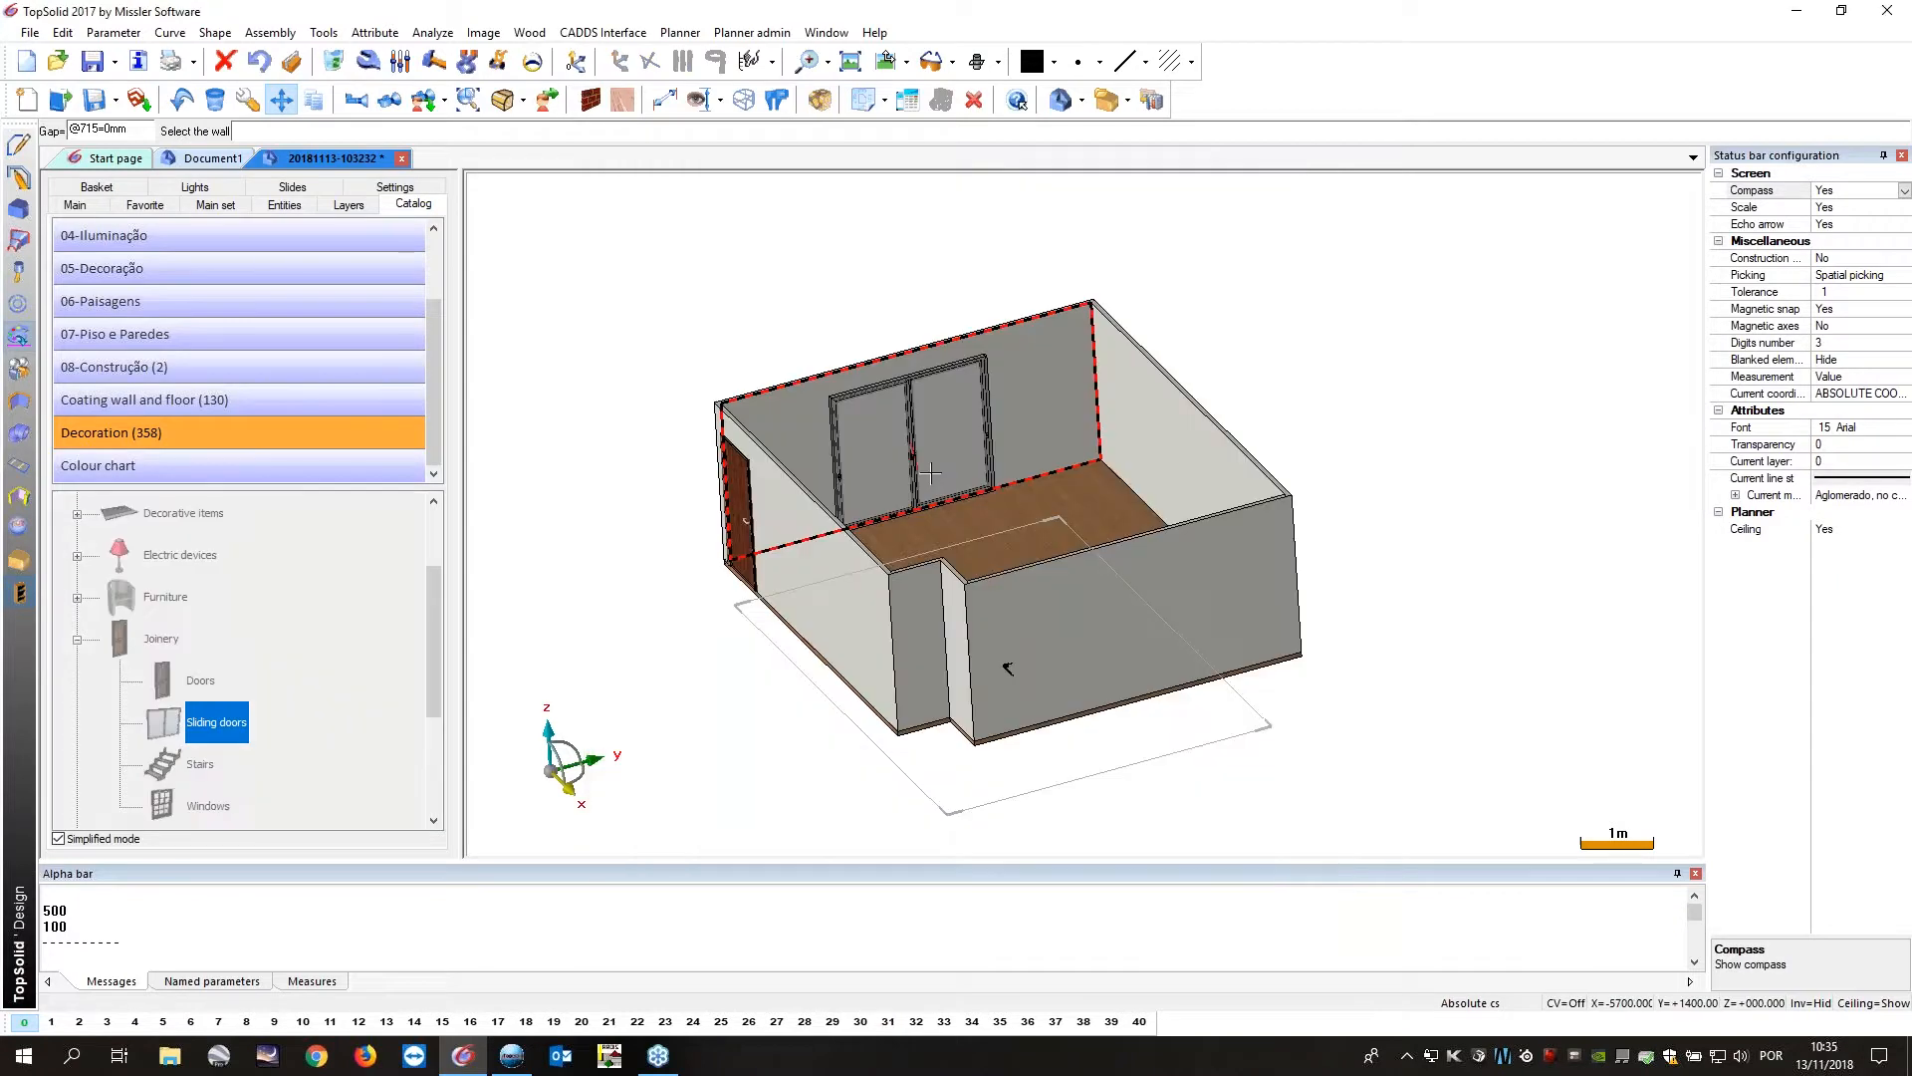
Place the sliding door in the wall adjacent to the wooden door, with a 500 mm gap from their shared corner.
left_click(885, 450)
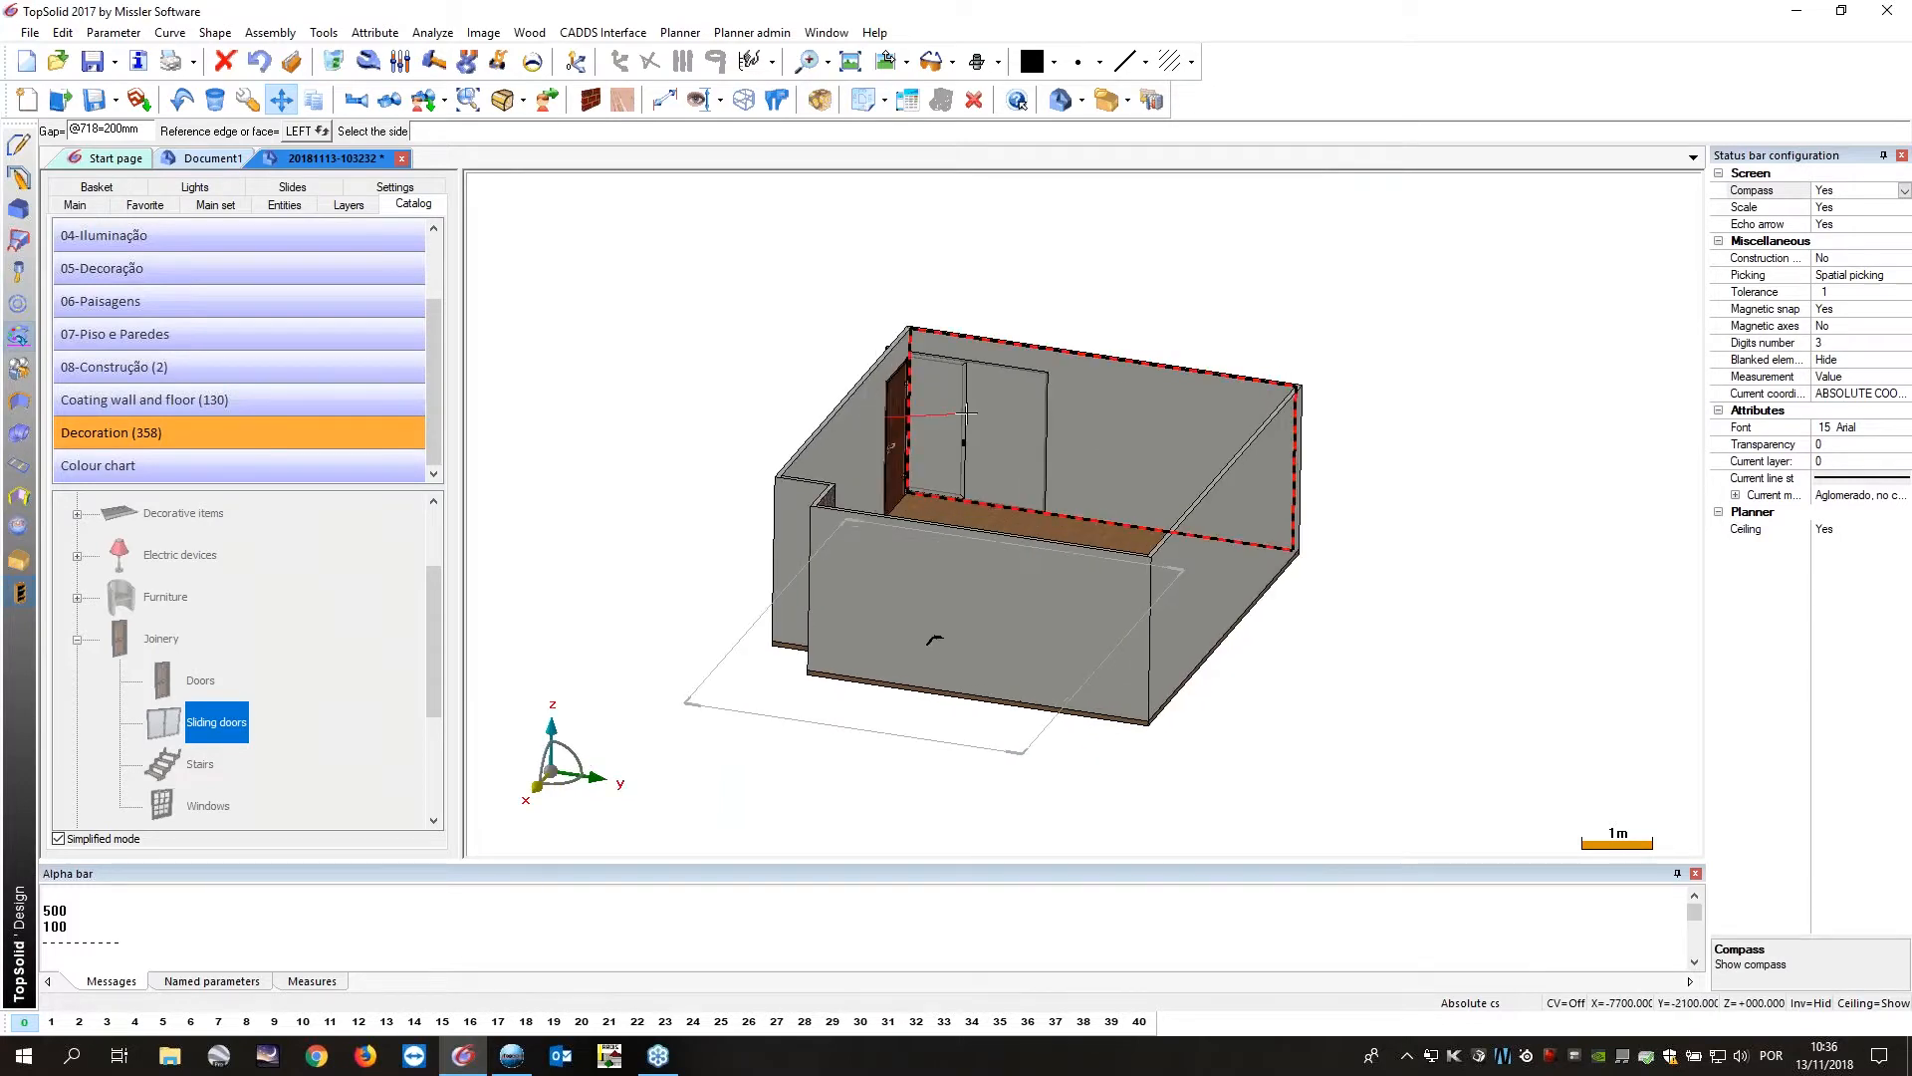
scroll(876, 299, "up", 3)
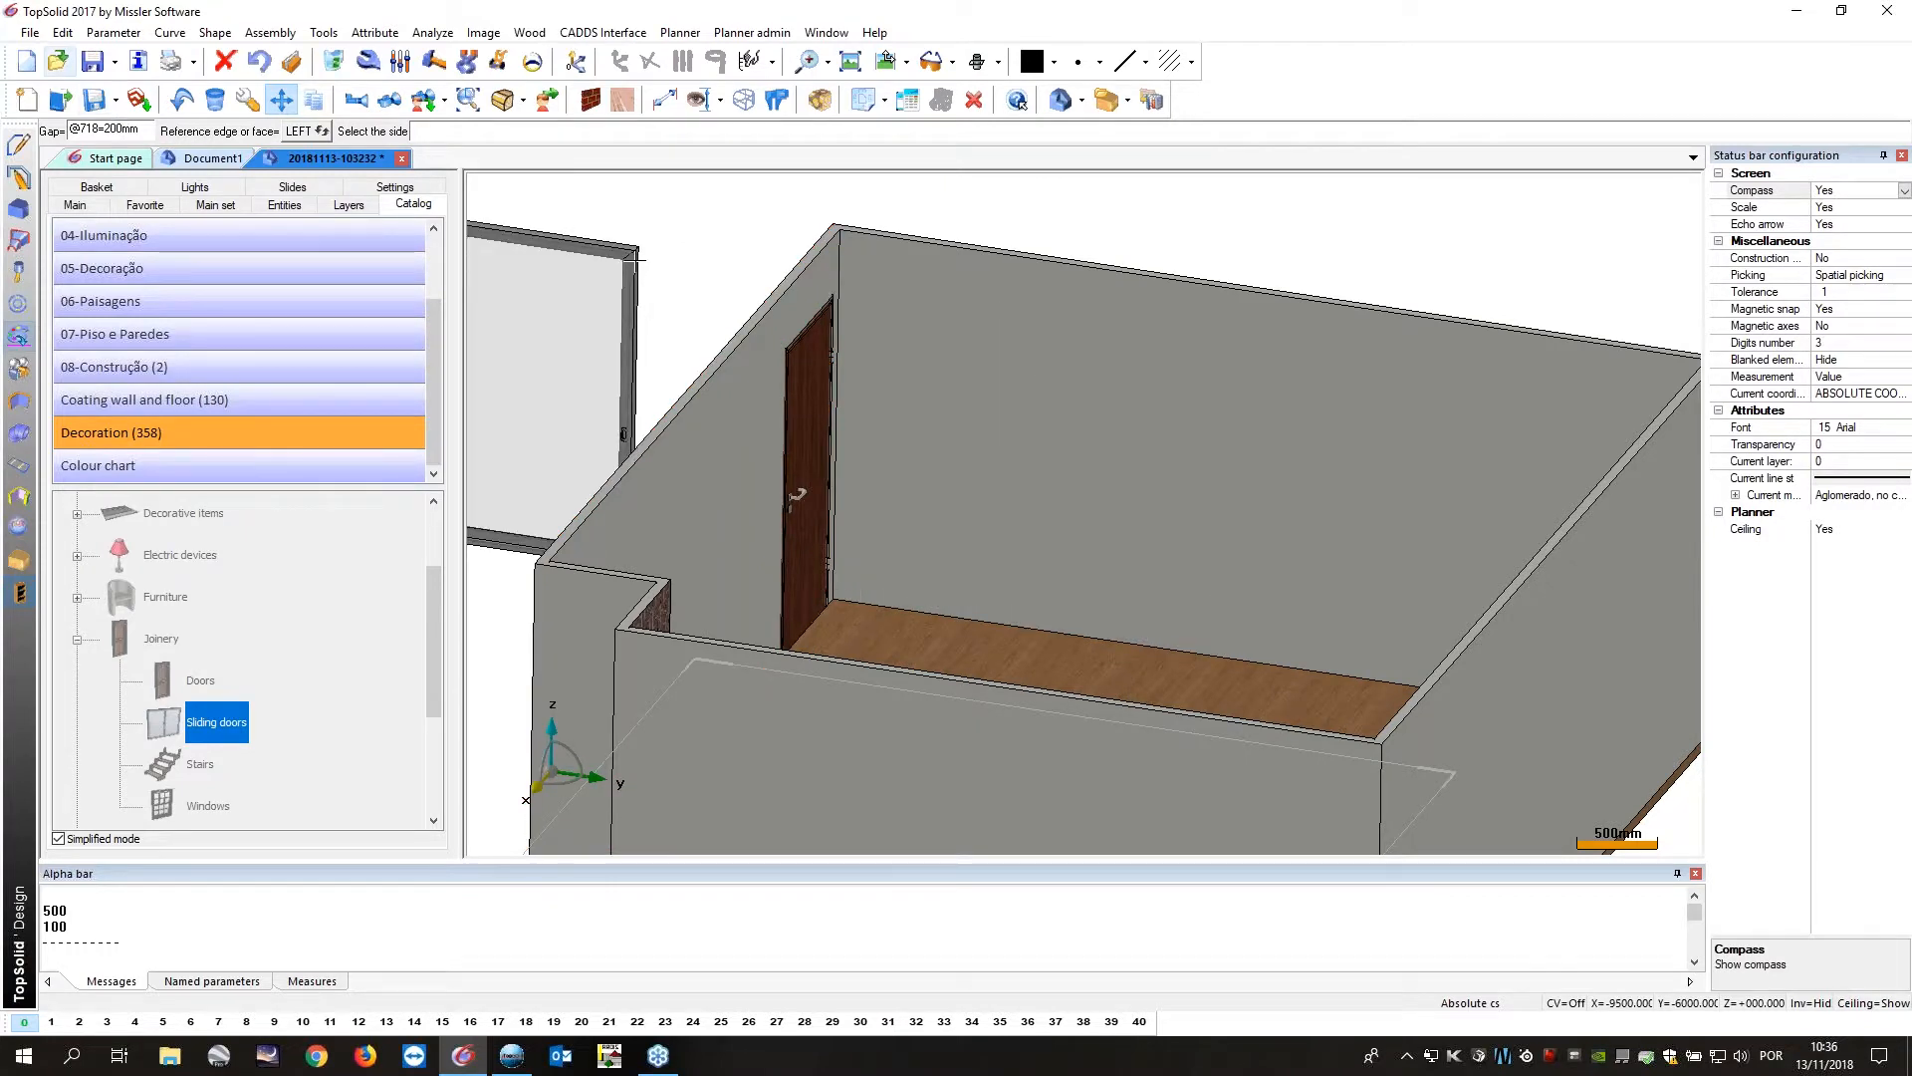
type("00")
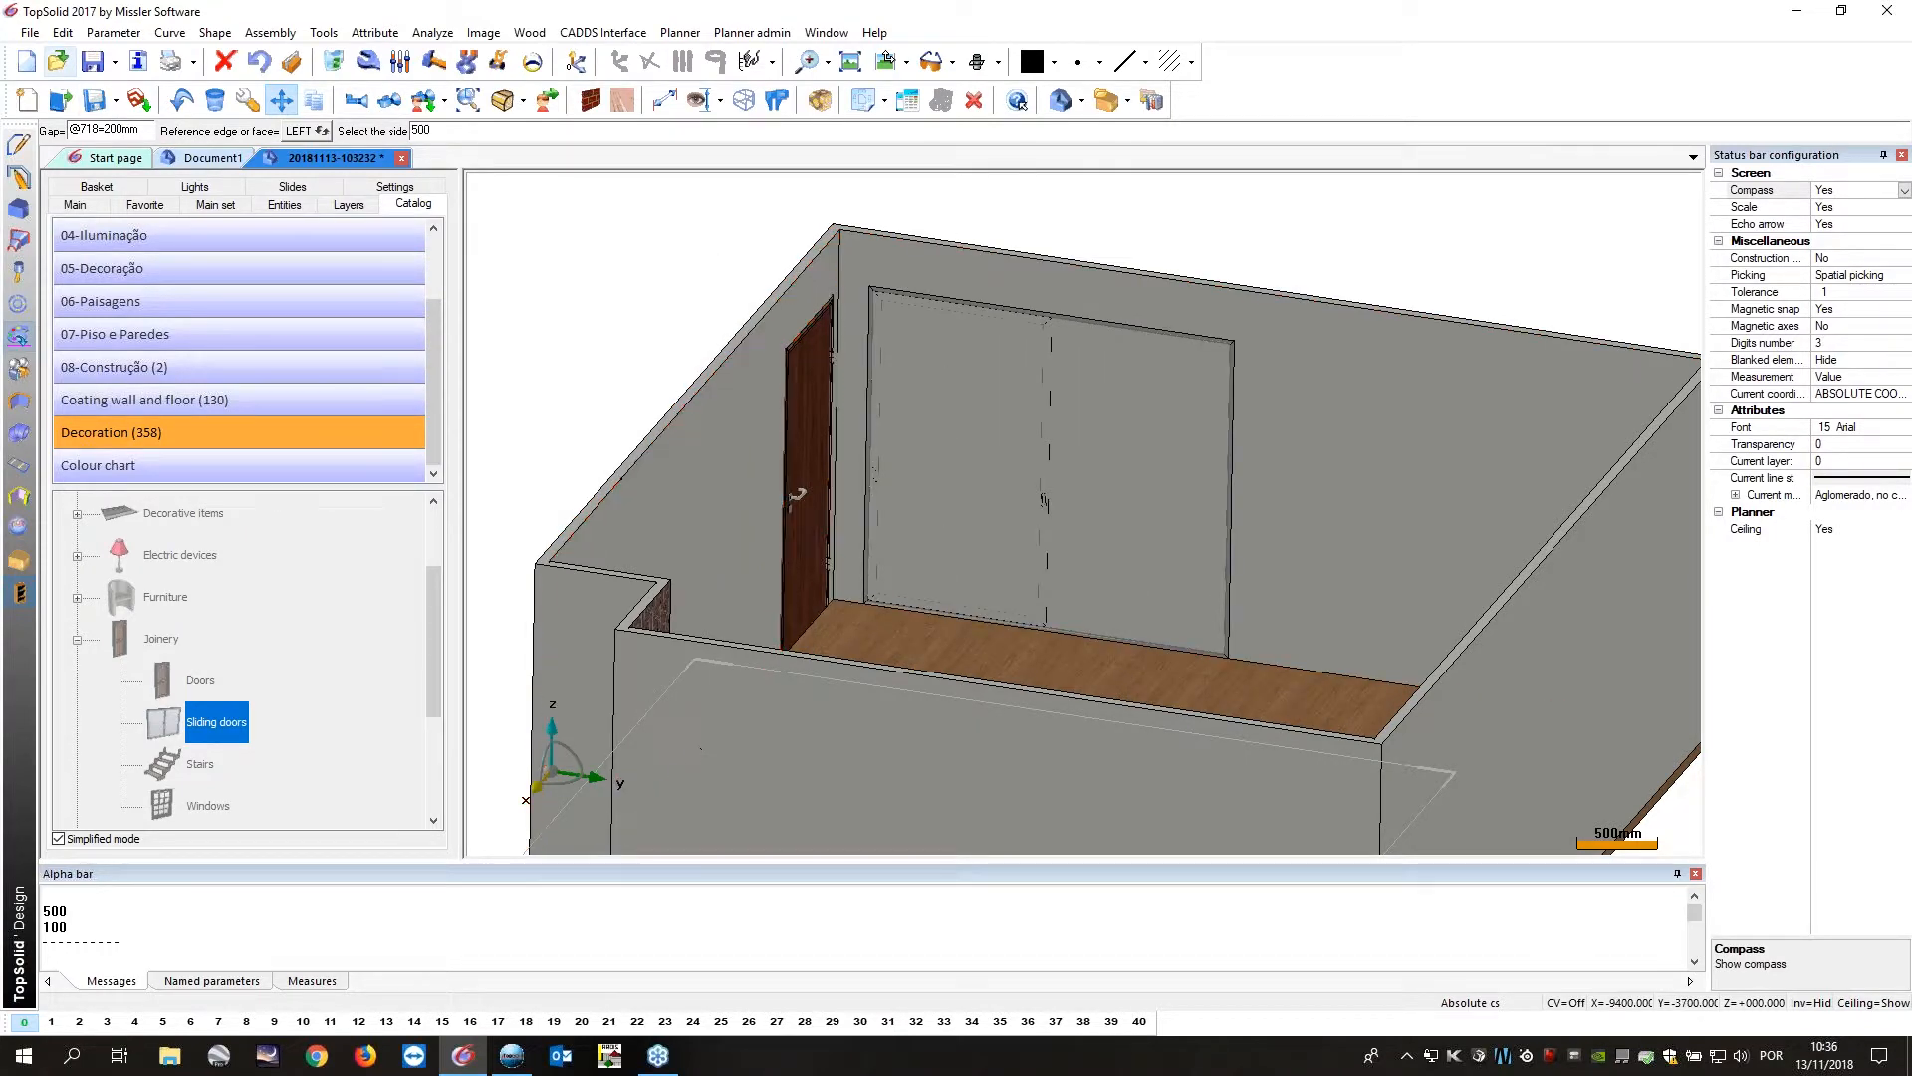
key("Return")
left_click(1296, 519)
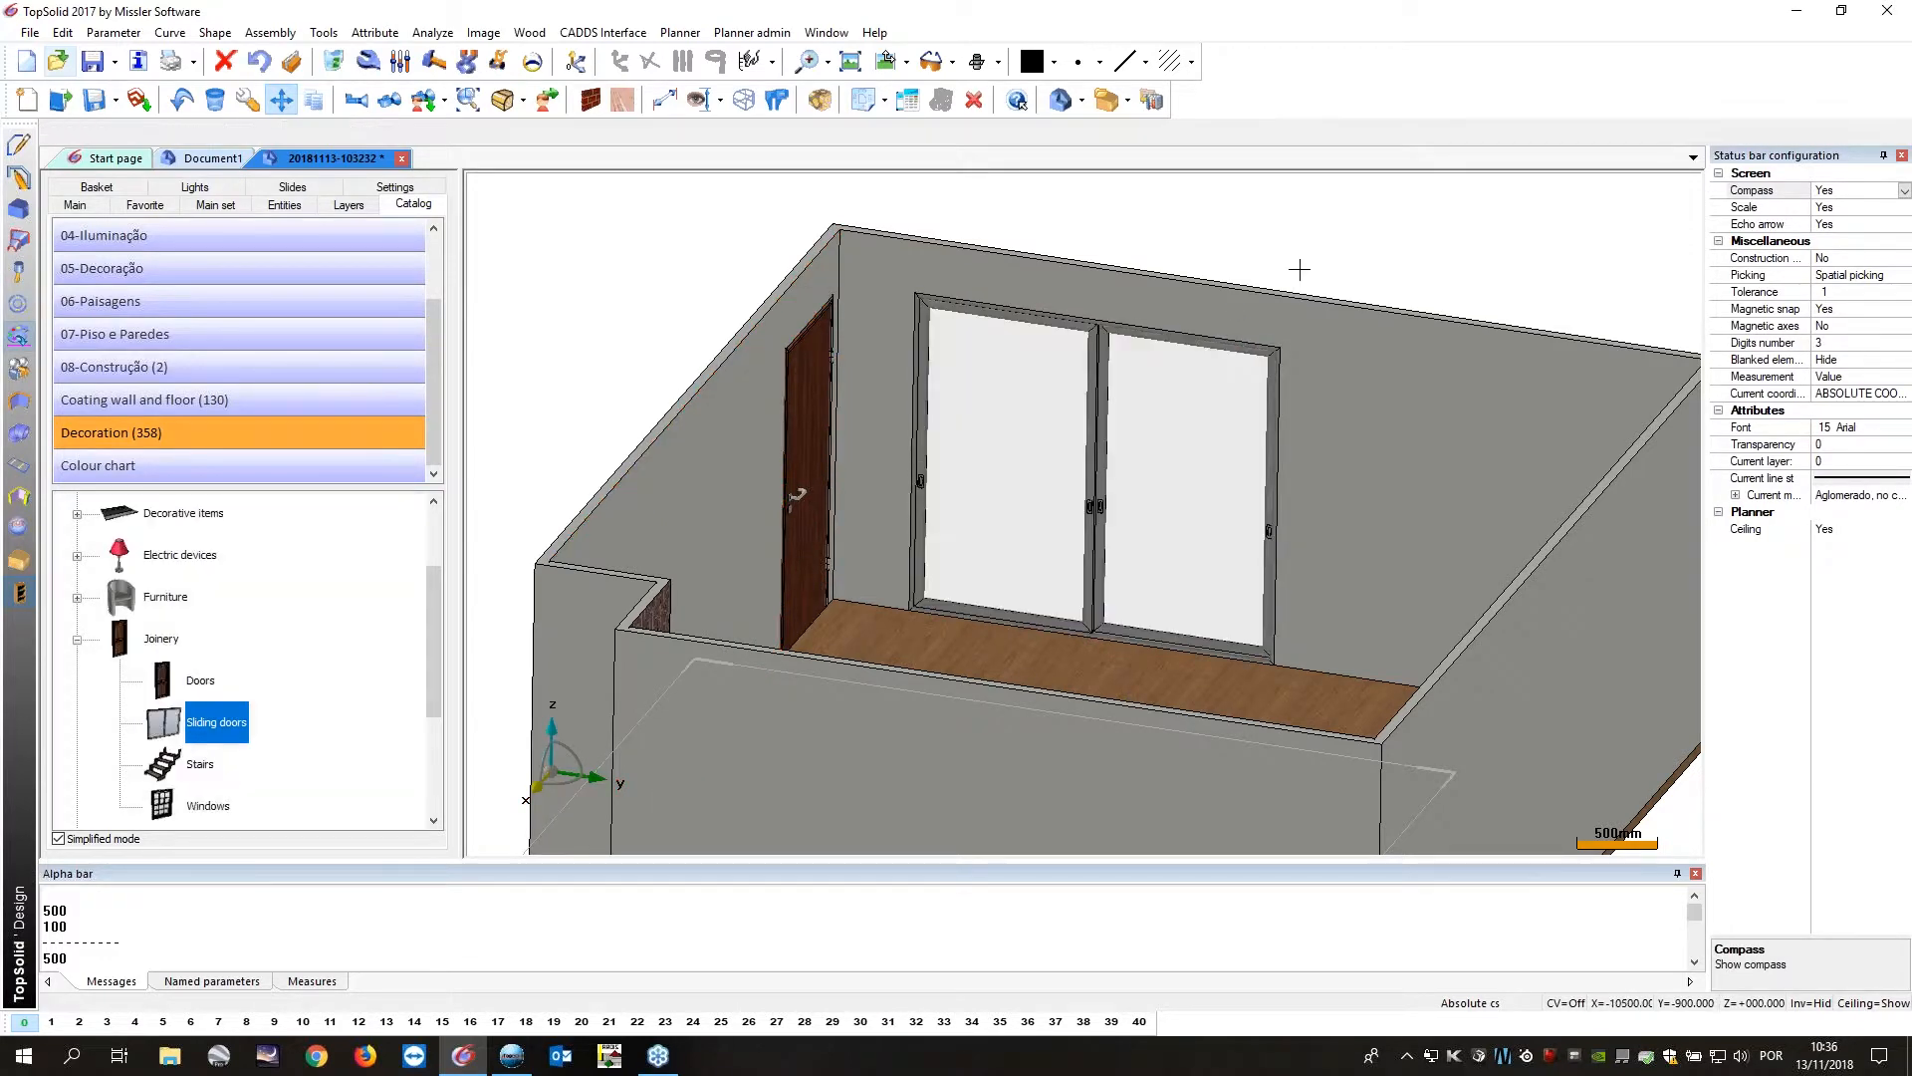
scroll(1280, 261, "down", 3)
middle_click_drag(1260, 249, 1230, 687)
scroll(663, 490, "down", 4)
middle_click_drag(662, 490, 770, 495)
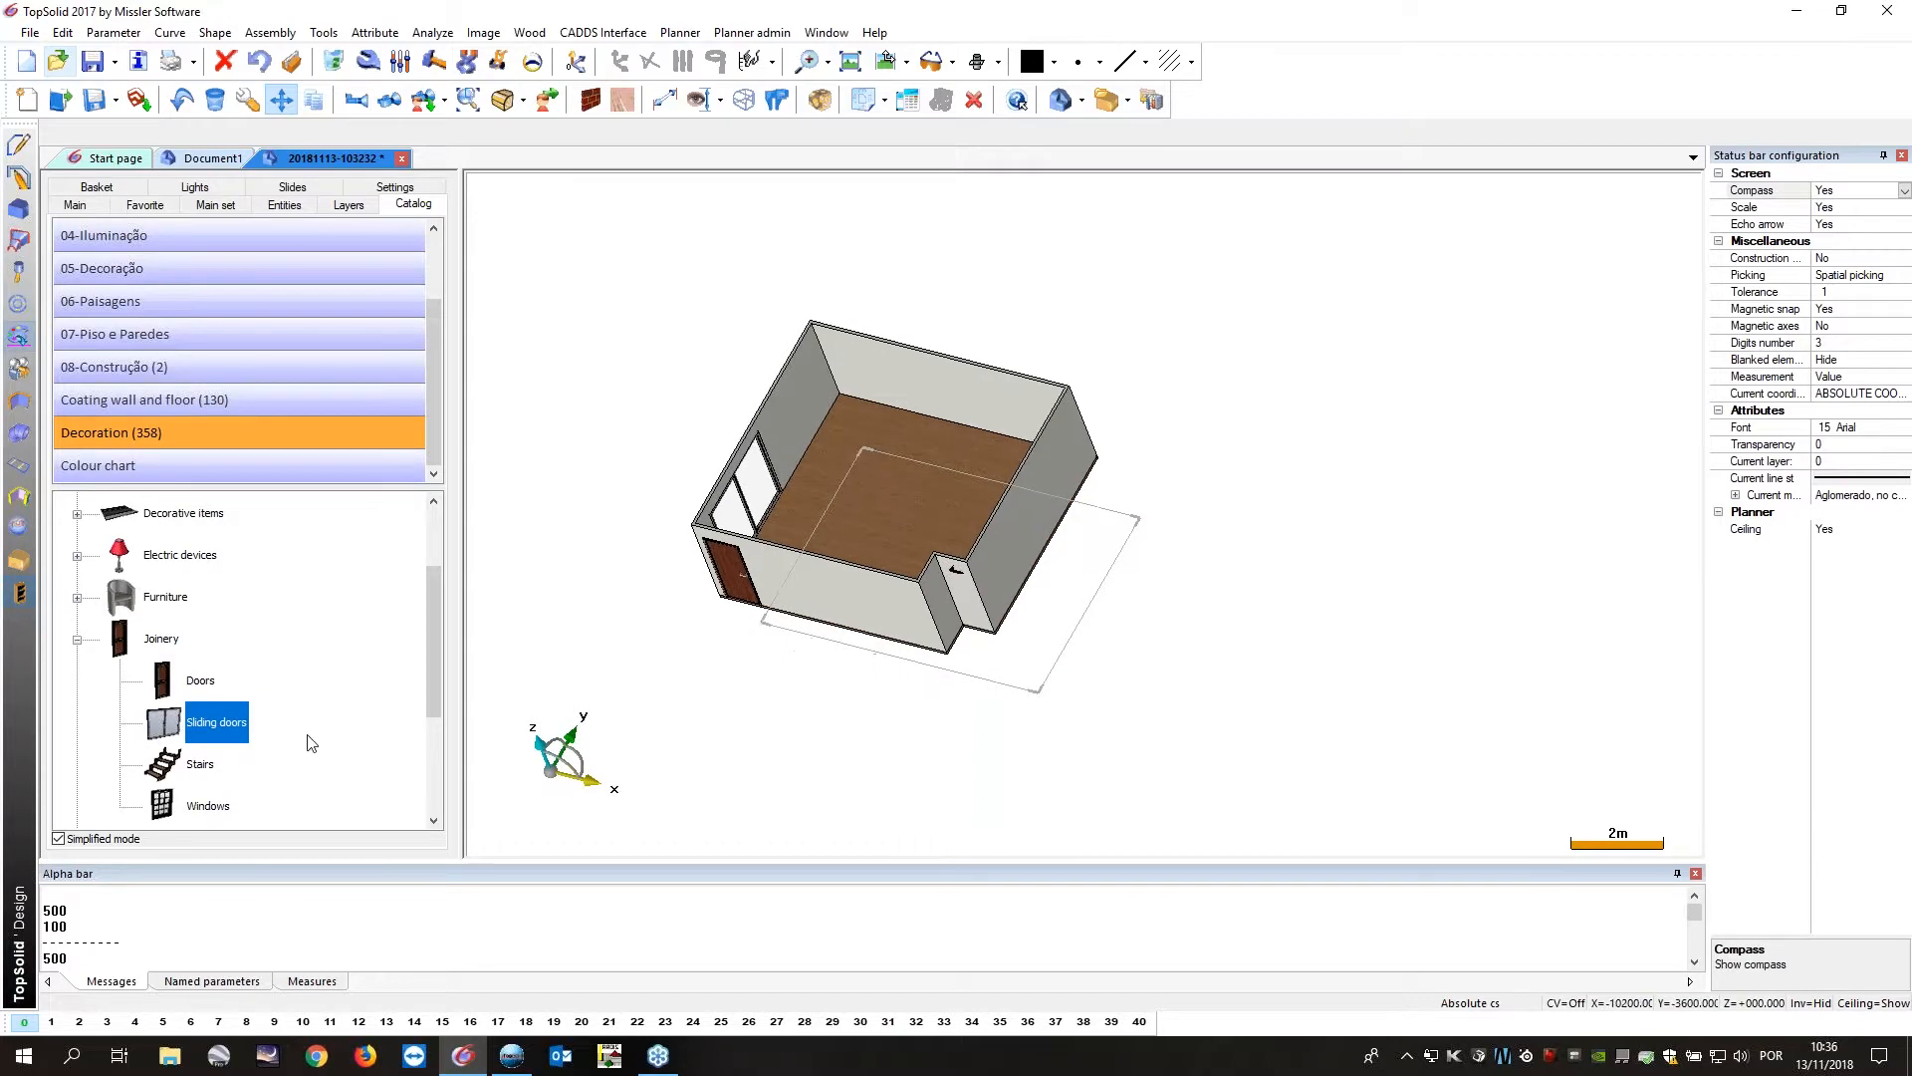
left_click_drag(428, 585, 426, 523)
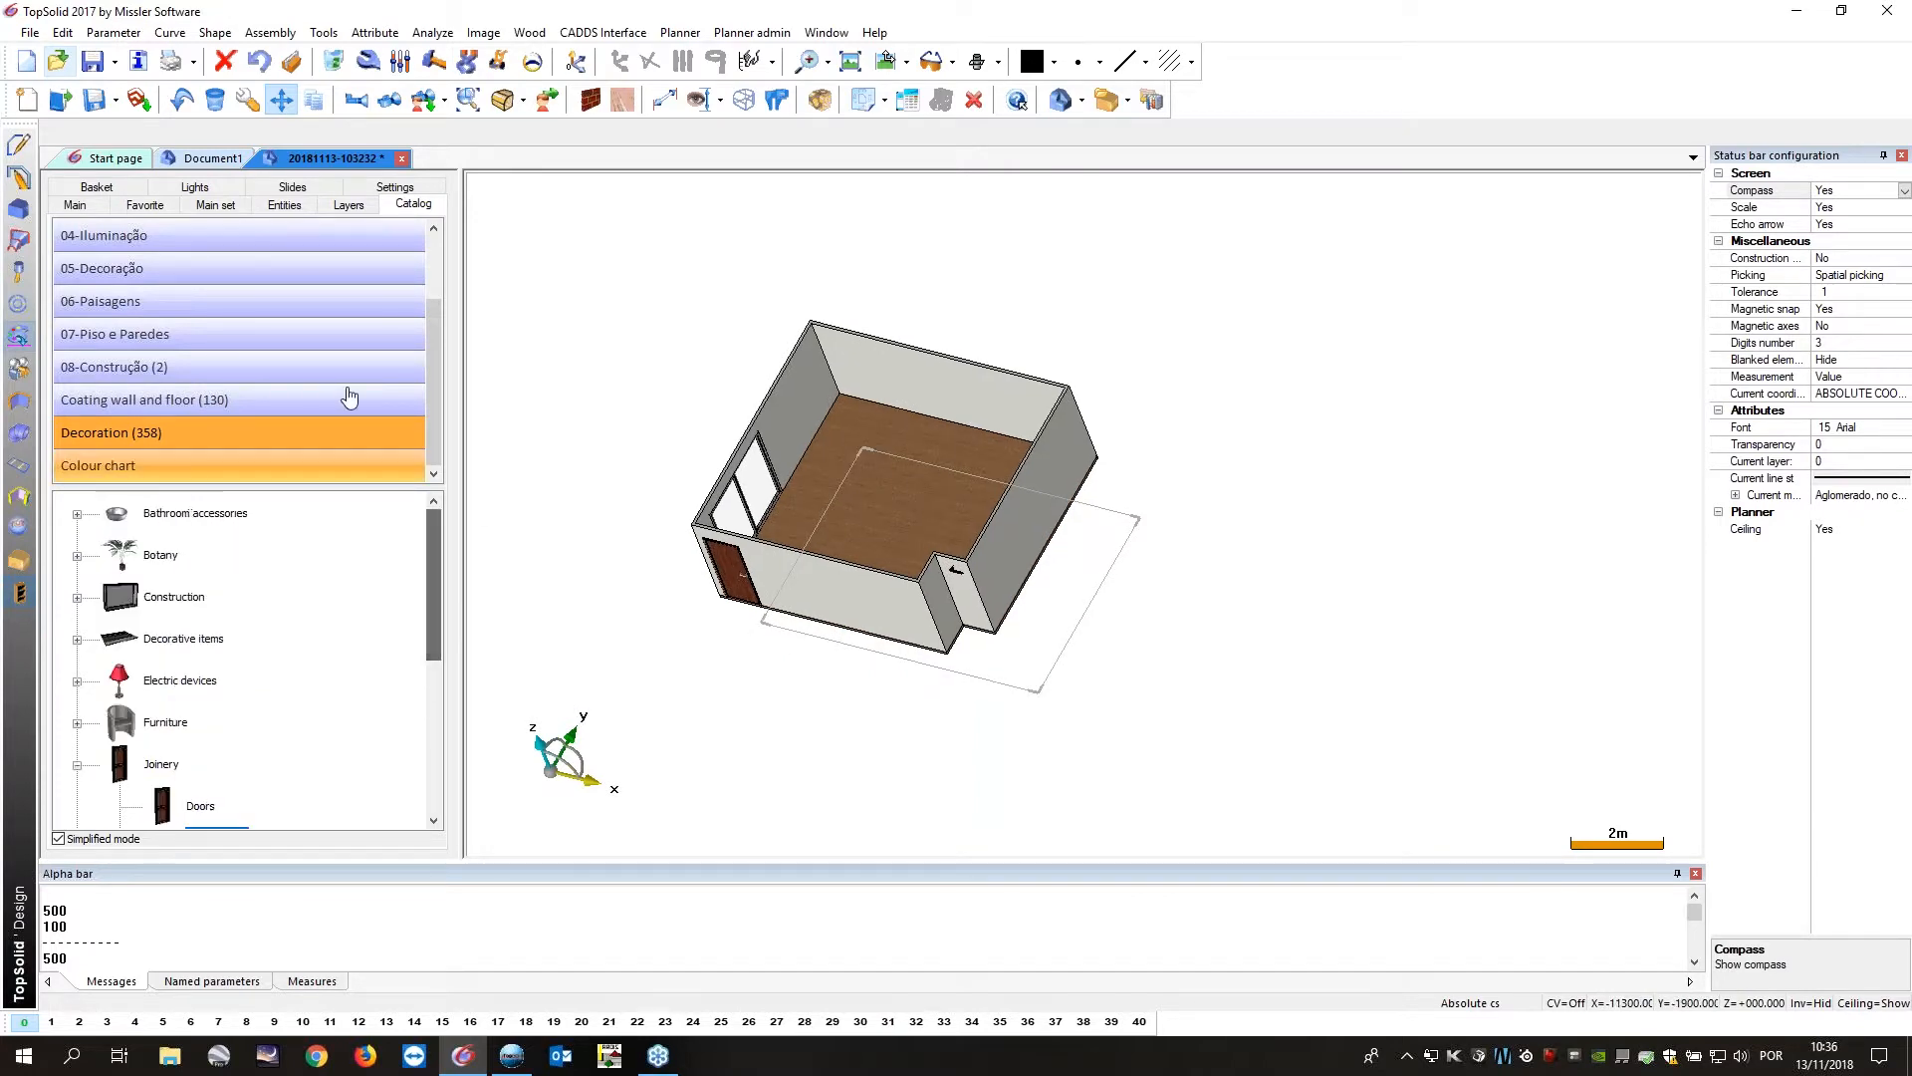
middle_click_drag(722, 373, 766, 438)
scroll(636, 553, "up", 2)
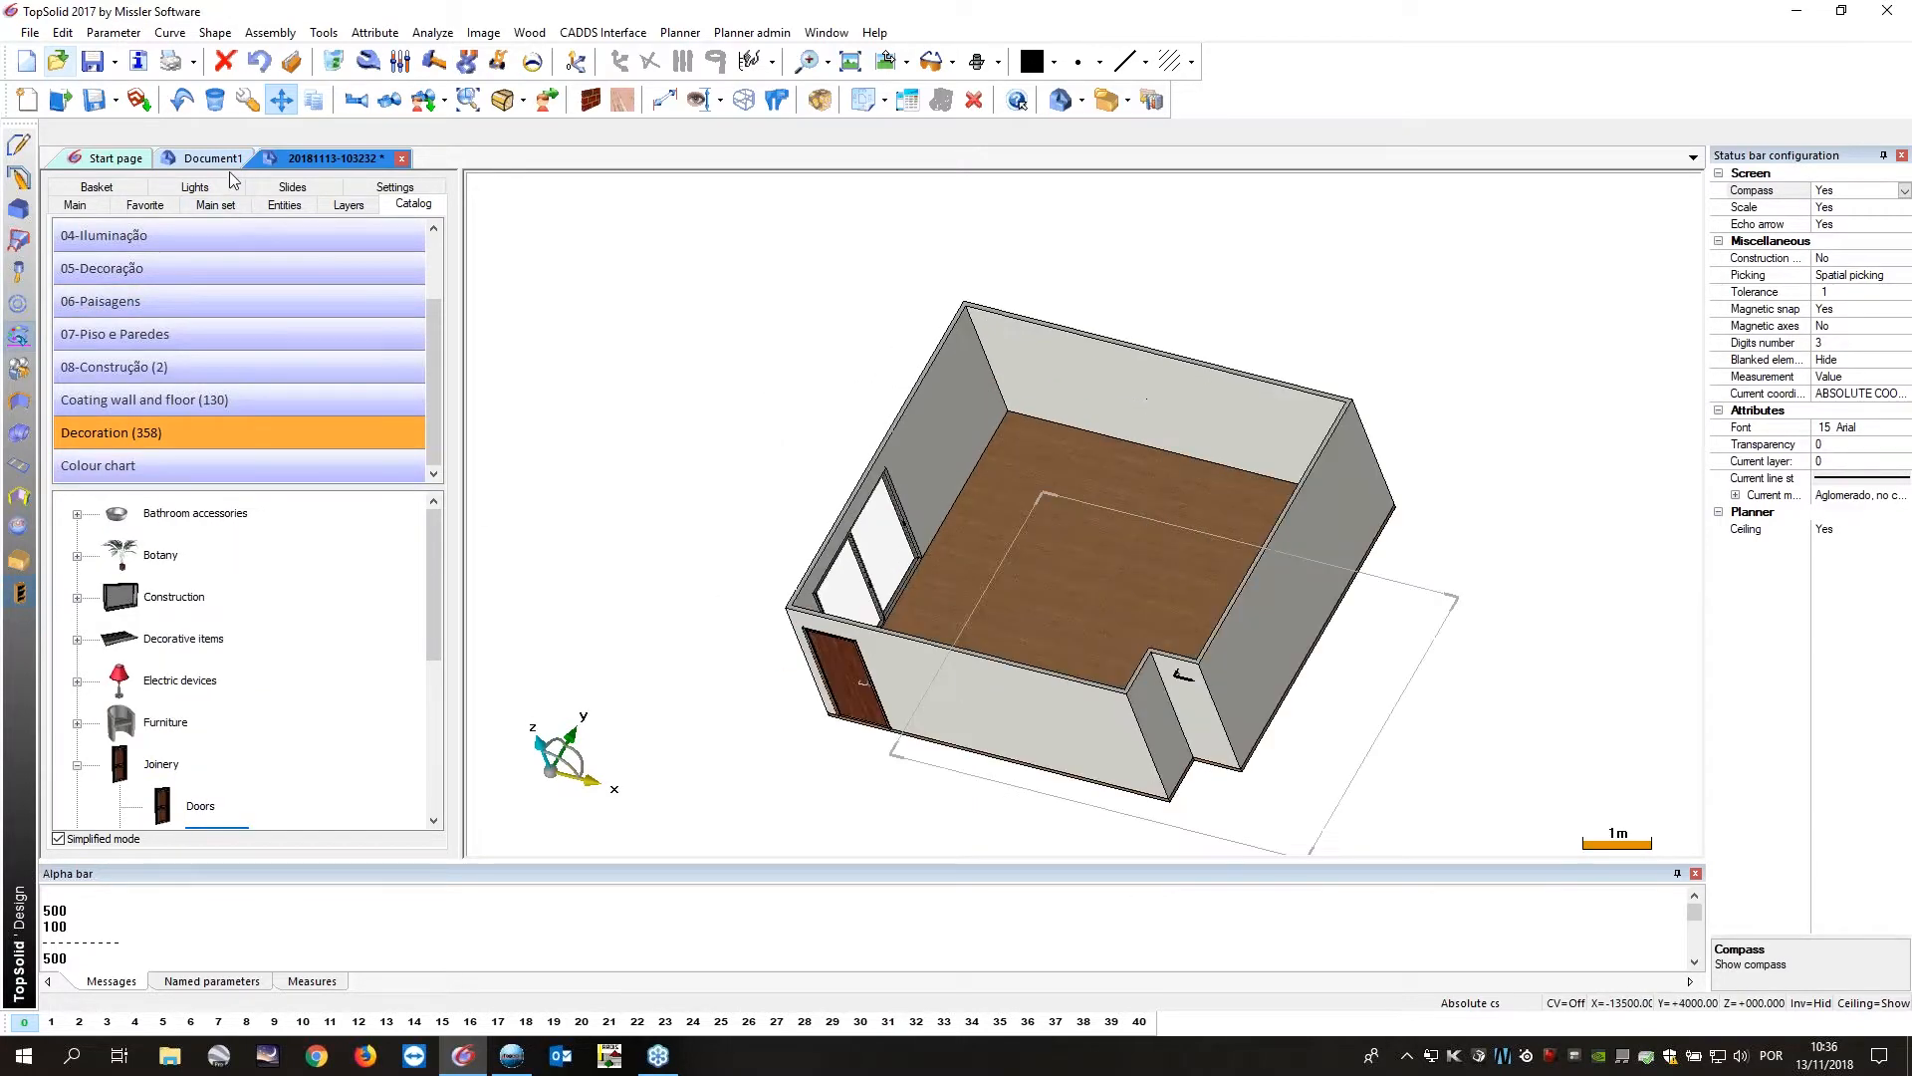
View the sun light's position calculator, and turn the sun compass so north points toward the positive X direction.
left_click(194, 186)
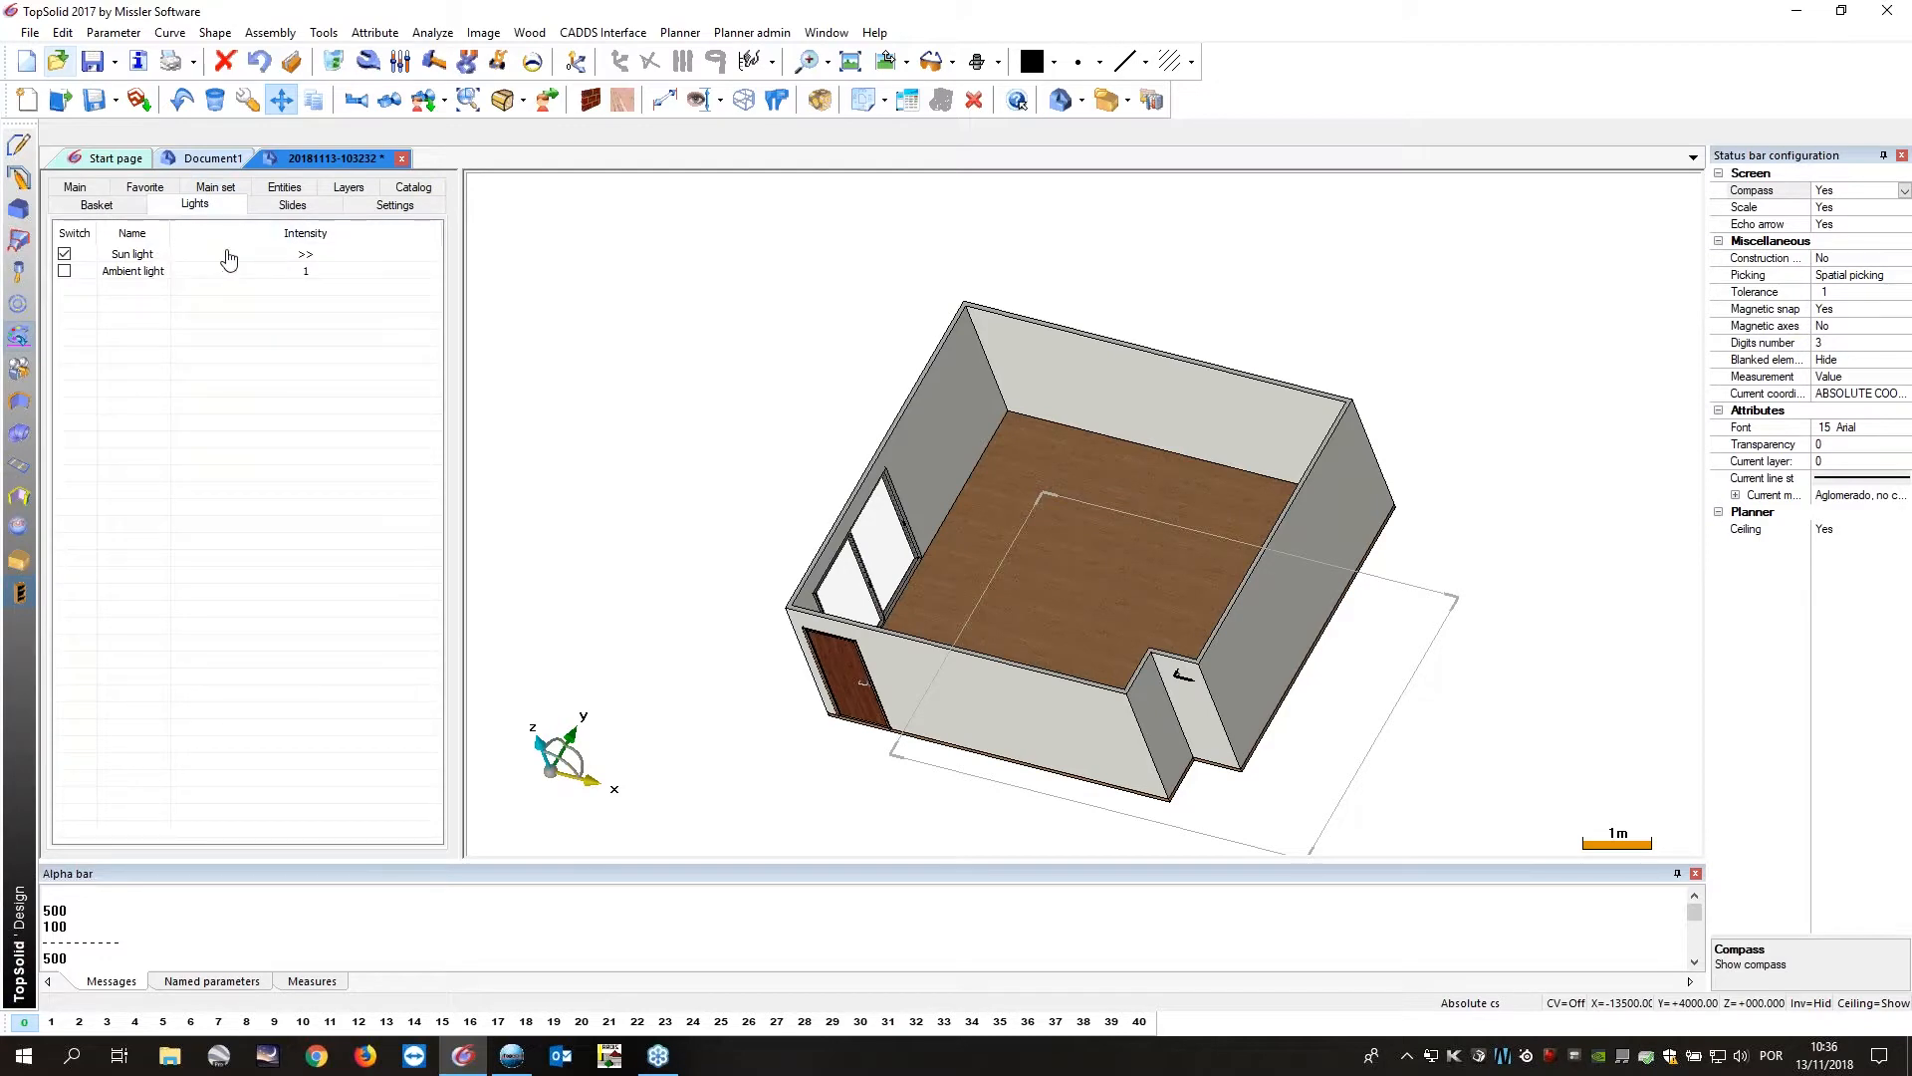
double_click(154, 257)
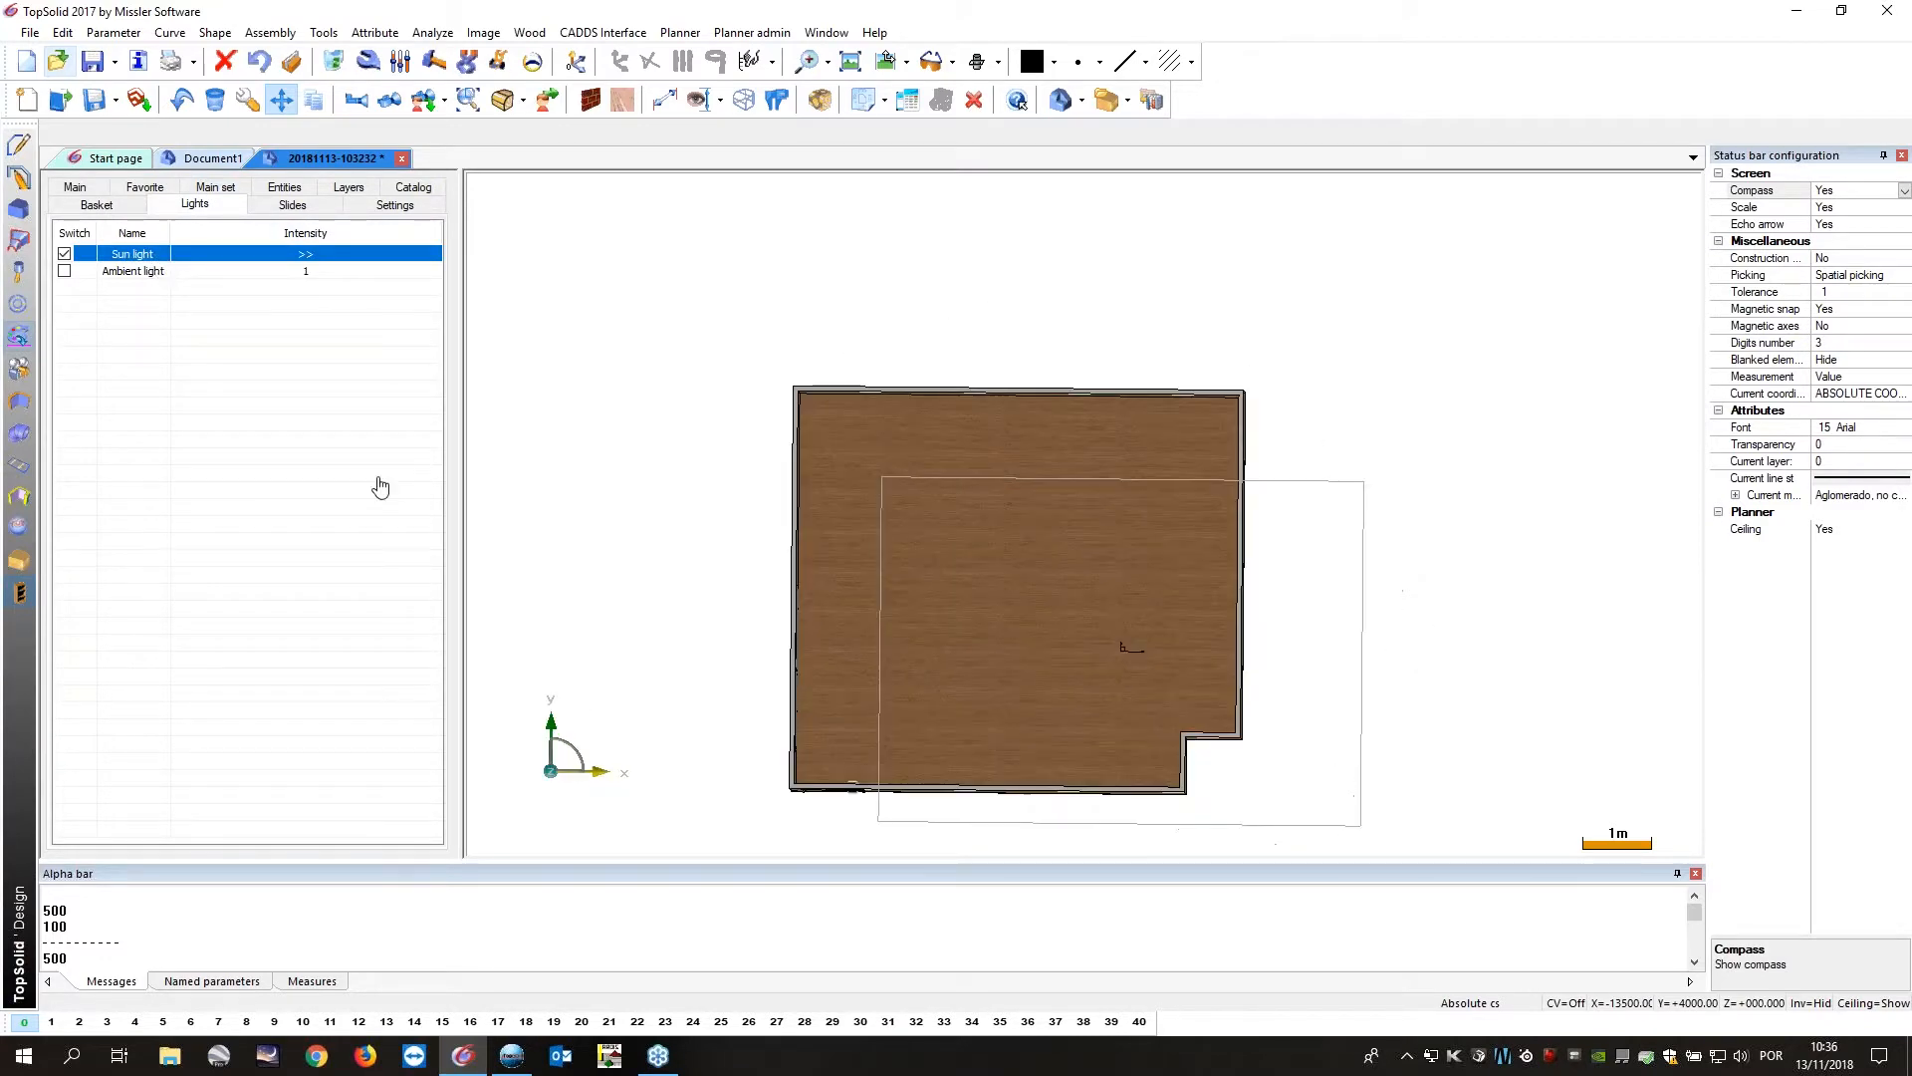
left_click(365, 746)
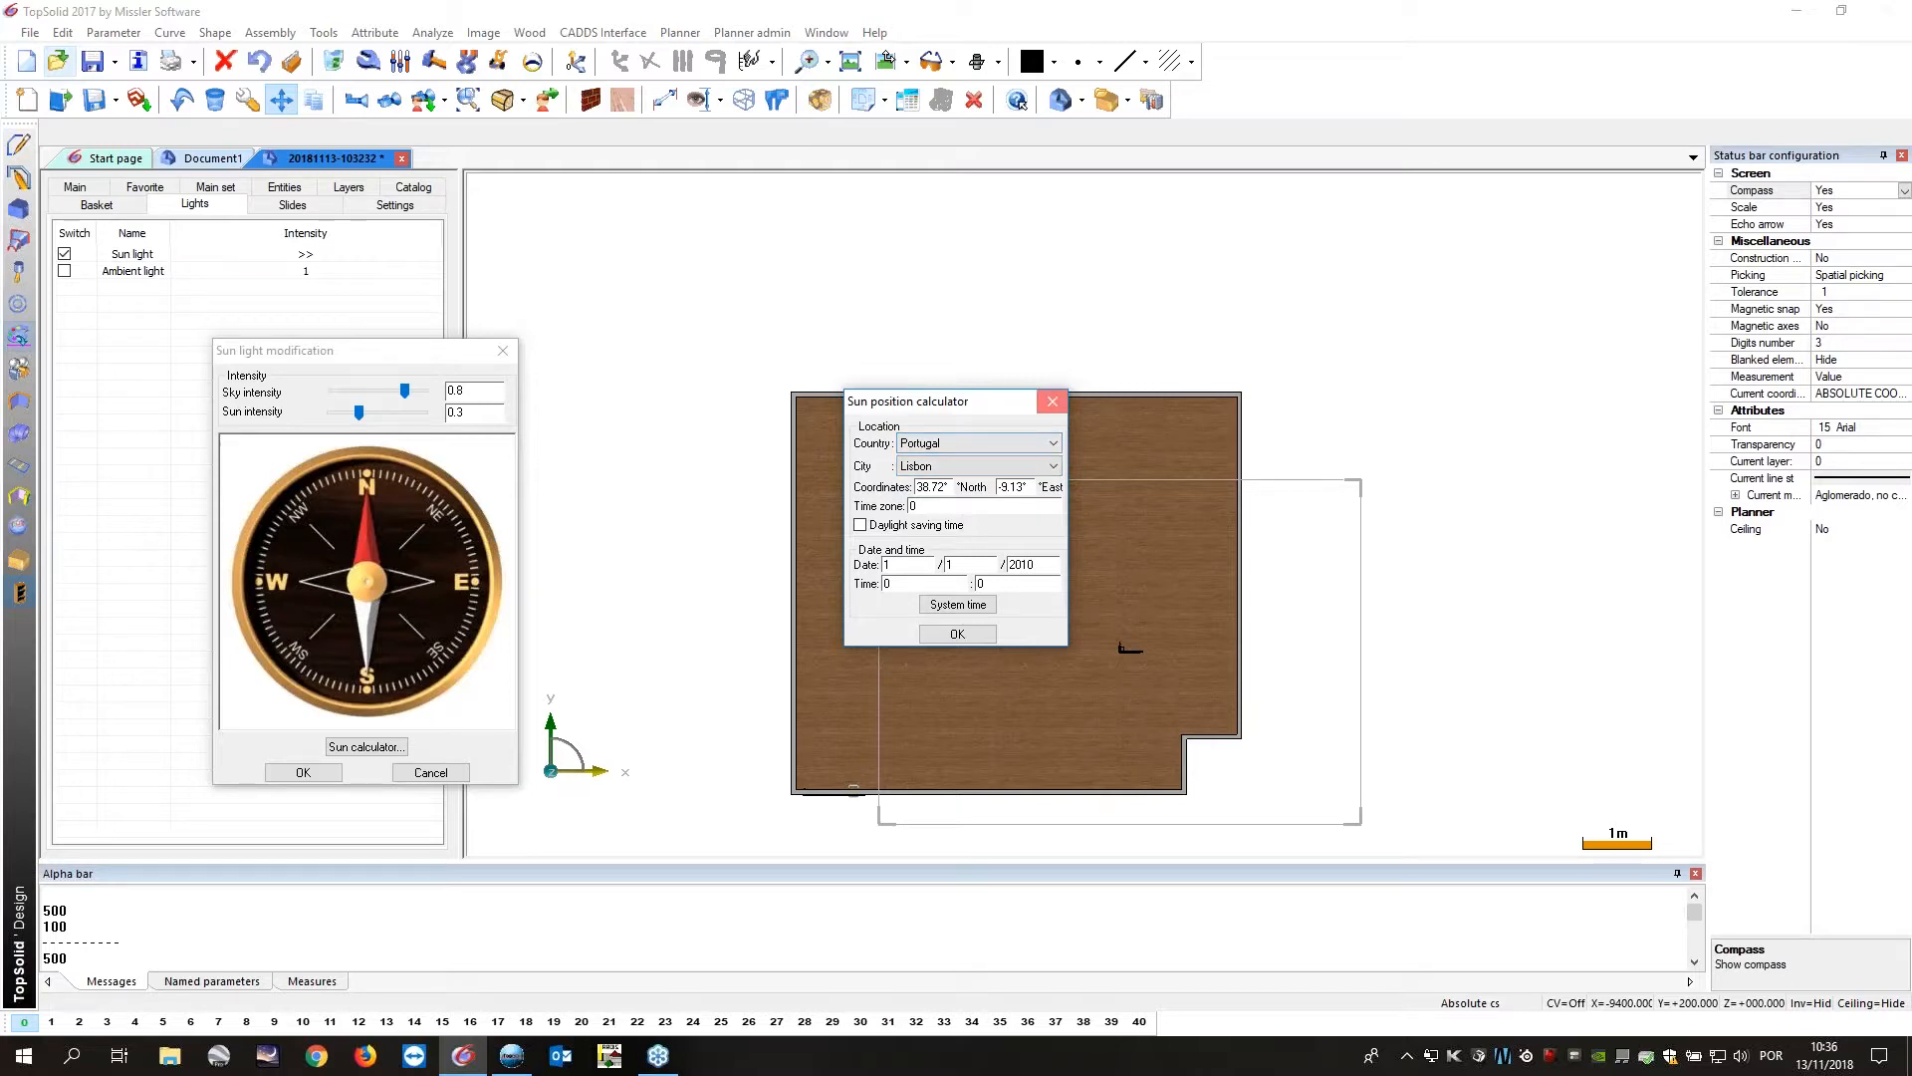
left_click(1052, 401)
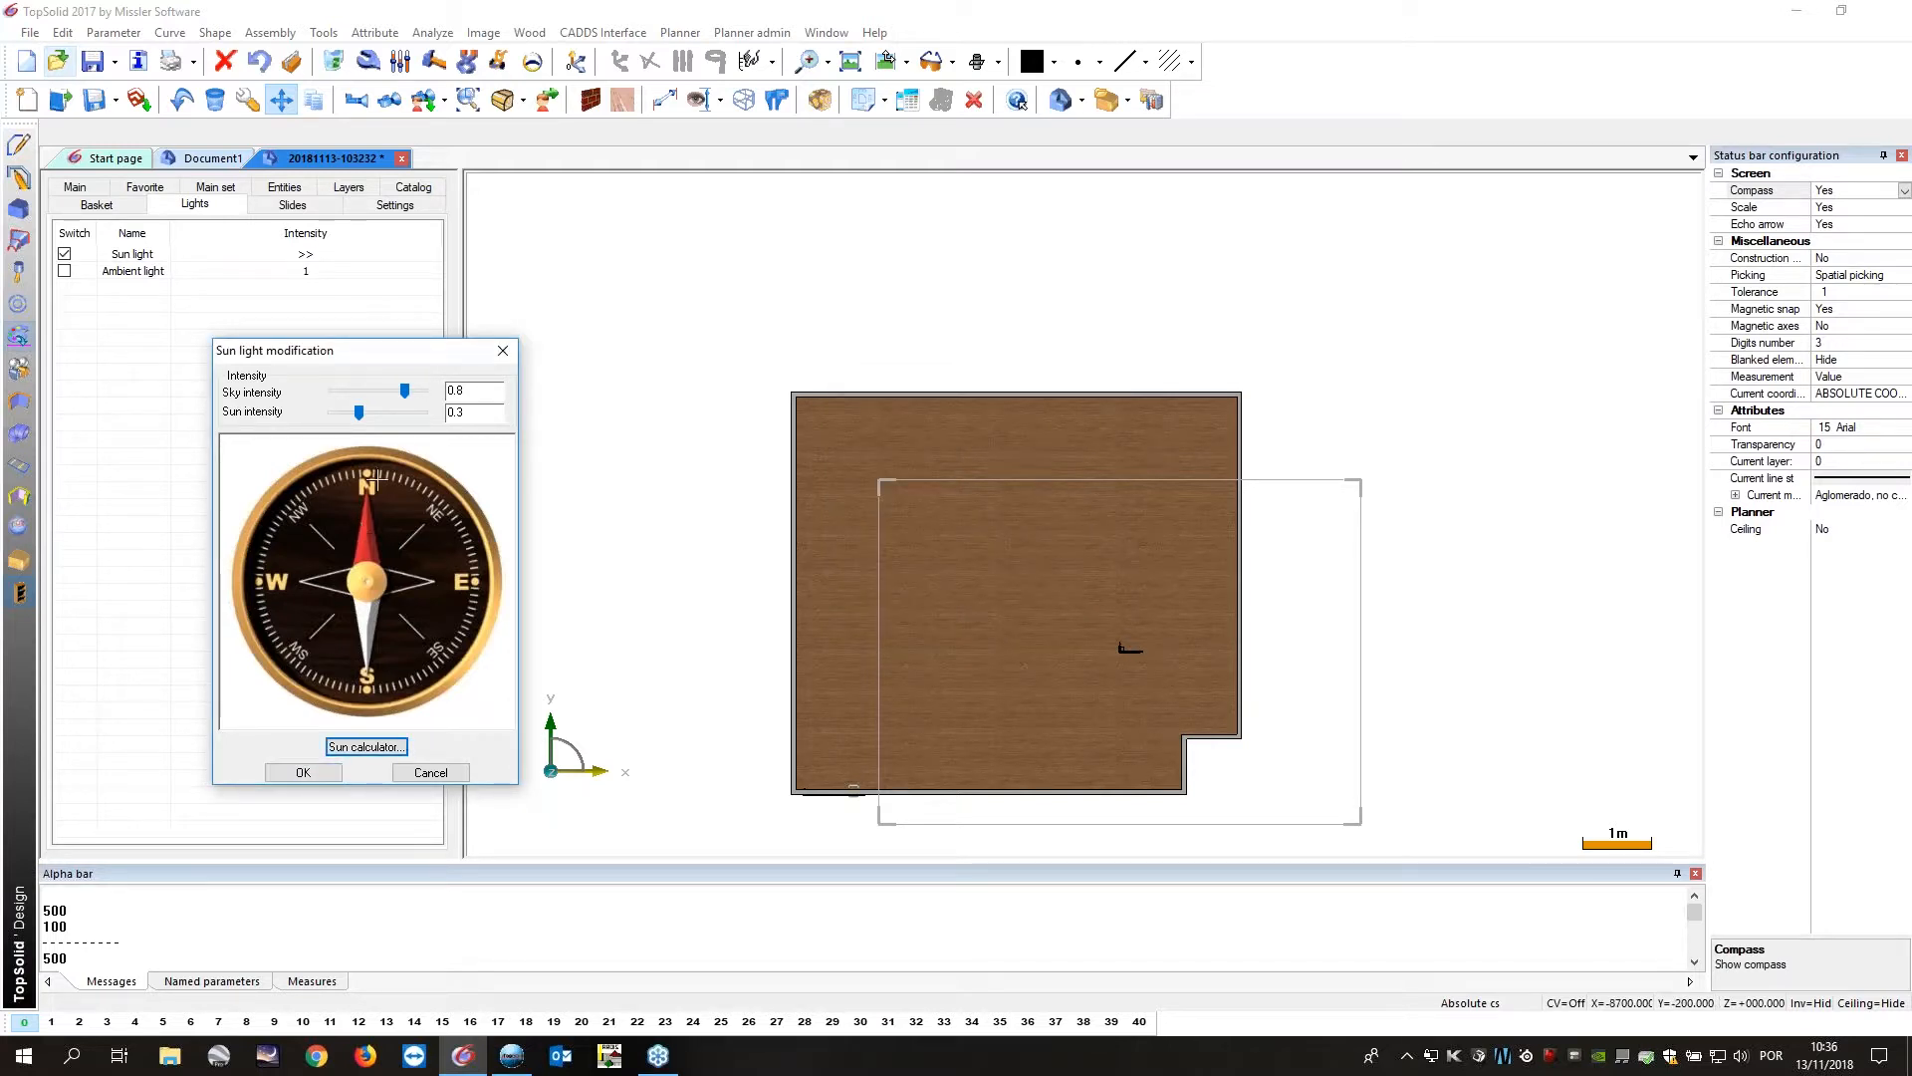
middle_click_drag(701, 556, 718, 509)
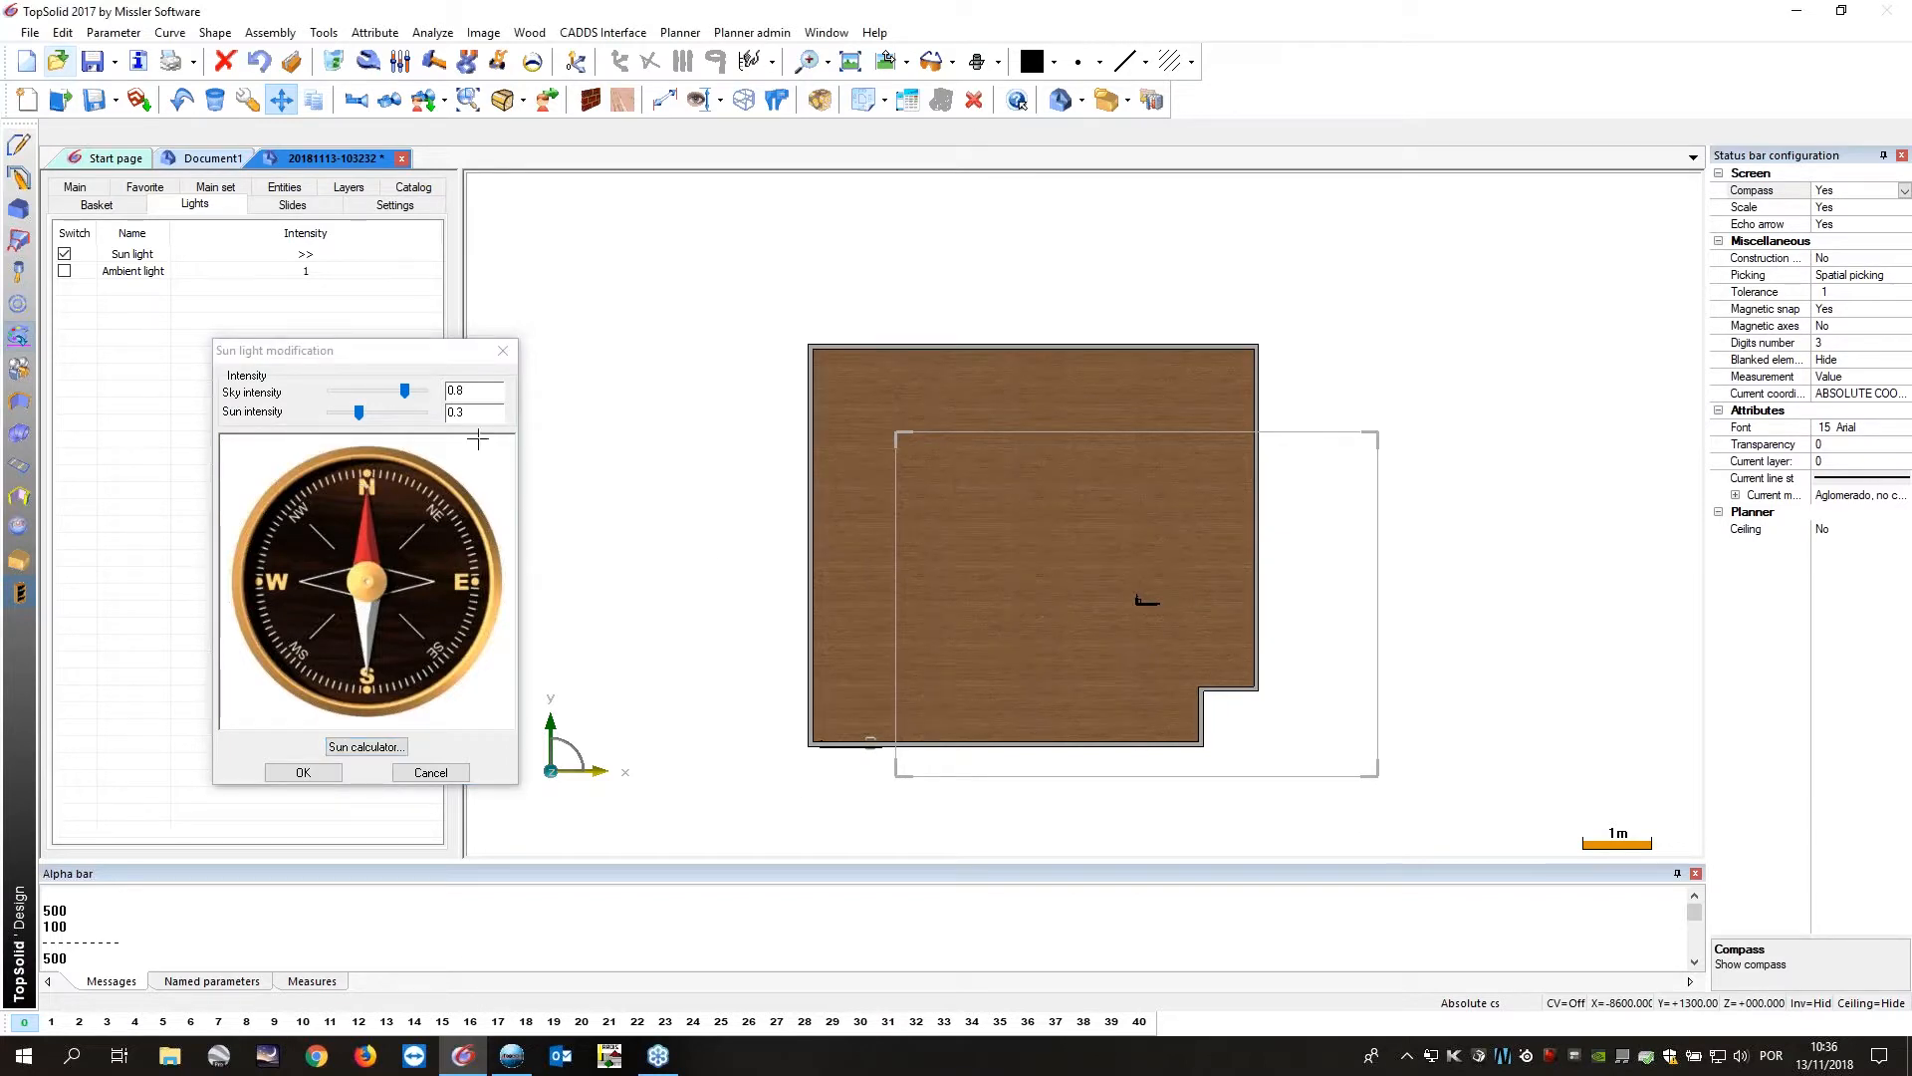
left_click_drag(366, 481, 488, 577)
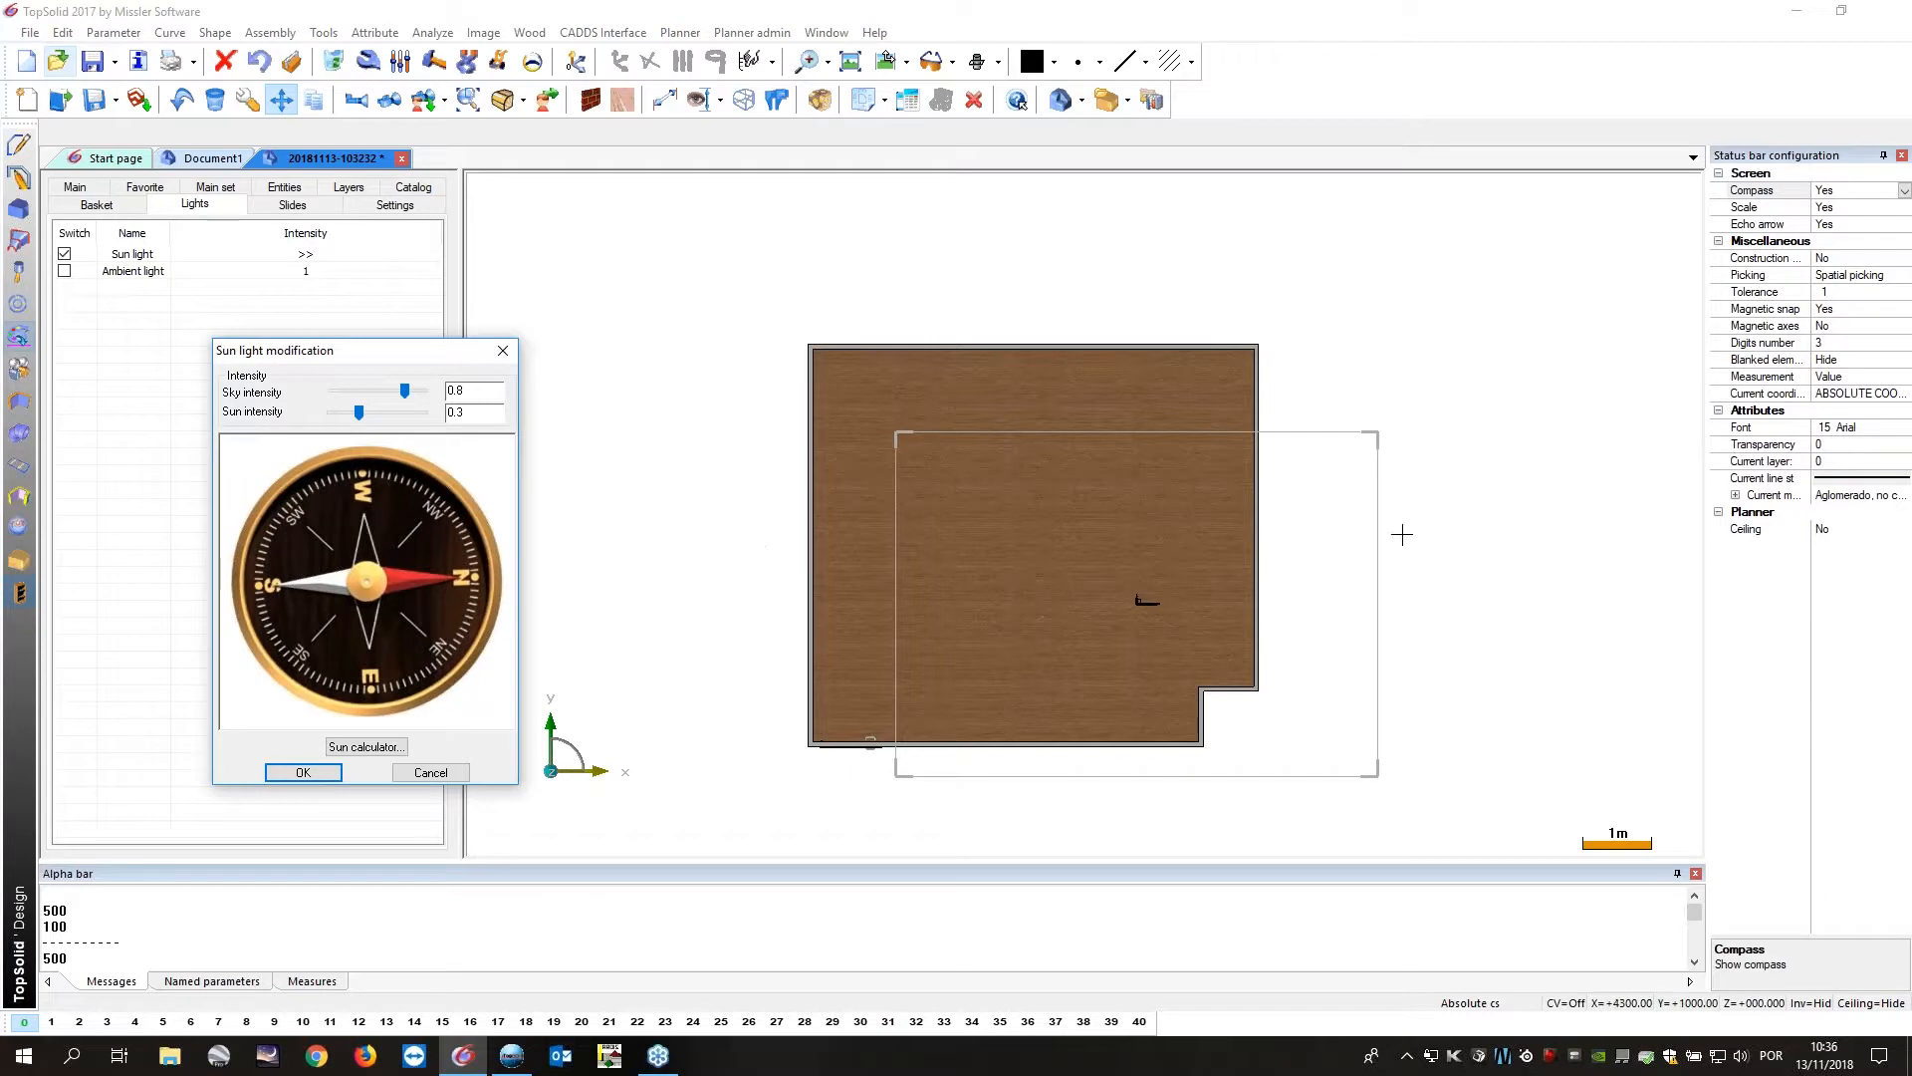
left_click(309, 774)
Choose Bloco Roupeiro Encastrar from the Bloco group of the 01-Blocos de construção catalog for insertion.
middle_click_drag(697, 538, 870, 518)
scroll(1049, 451, "up", 3)
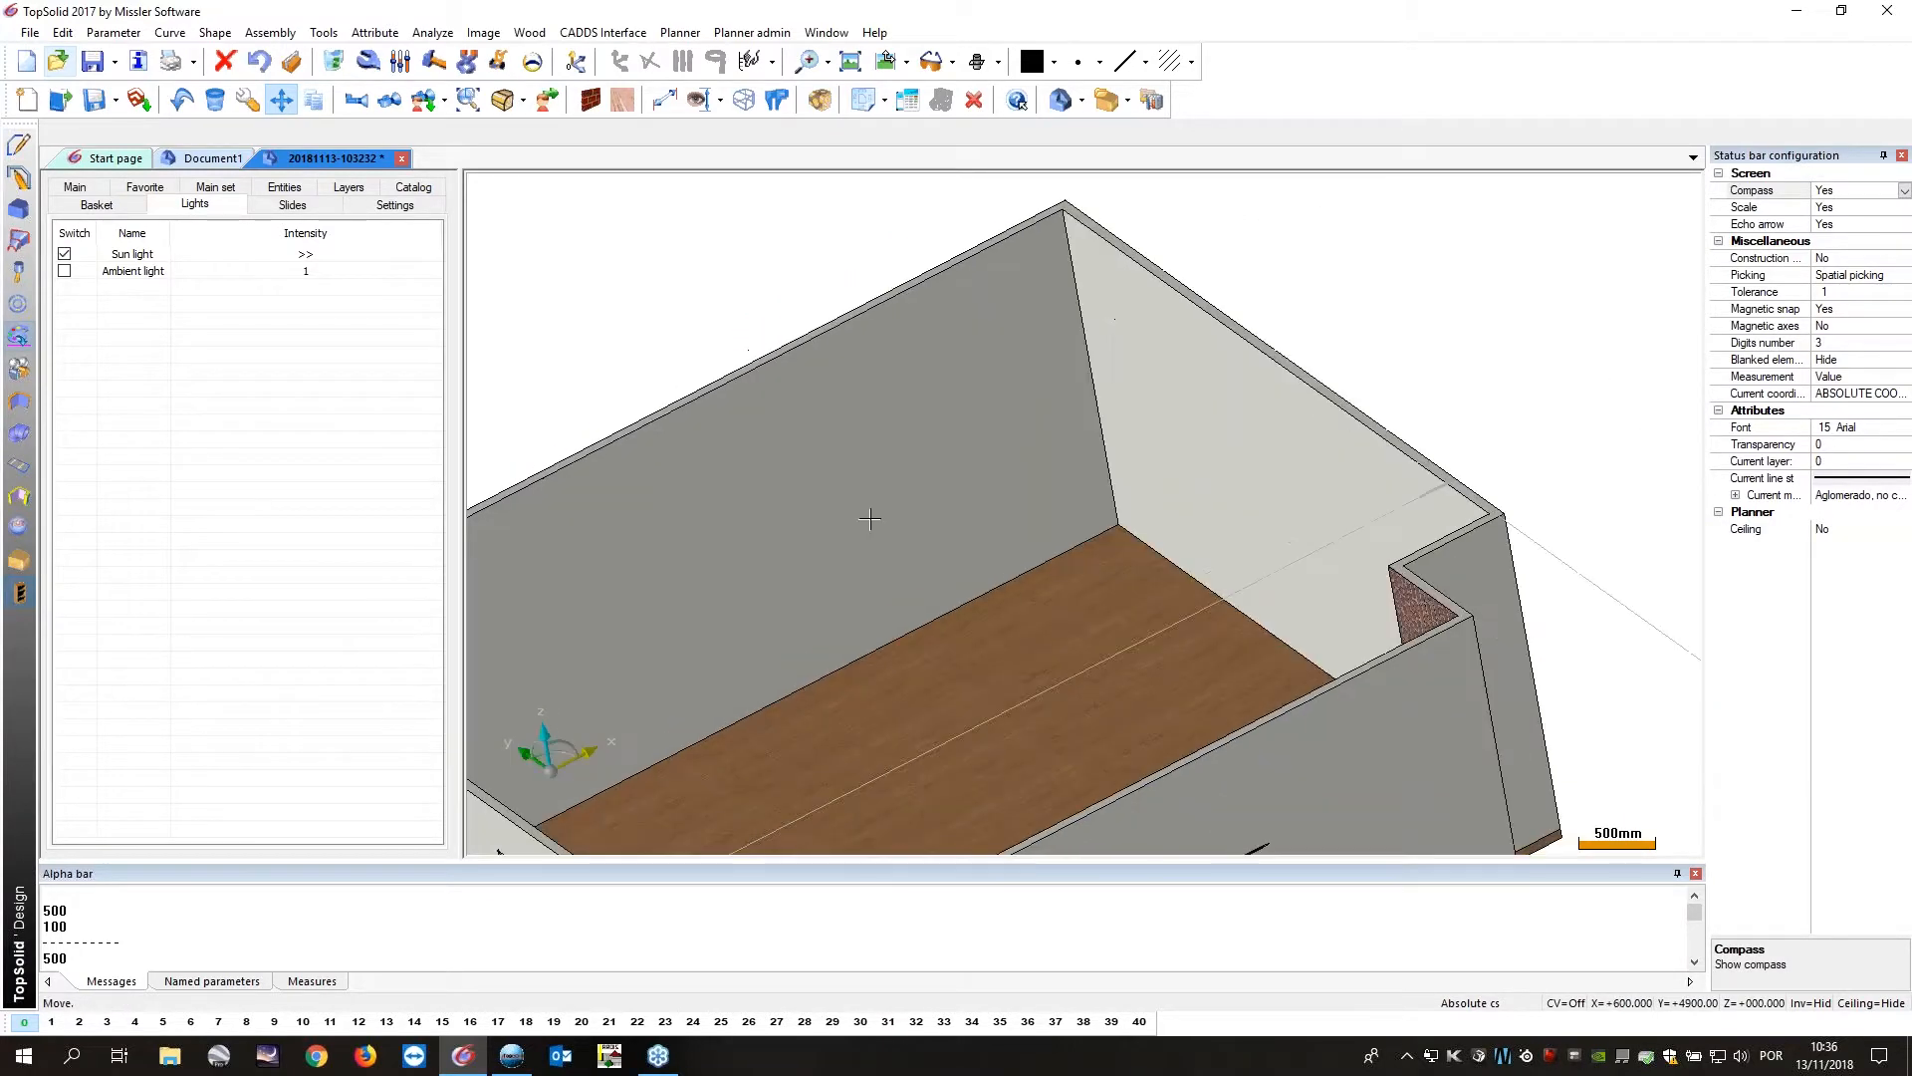
left_click(411, 187)
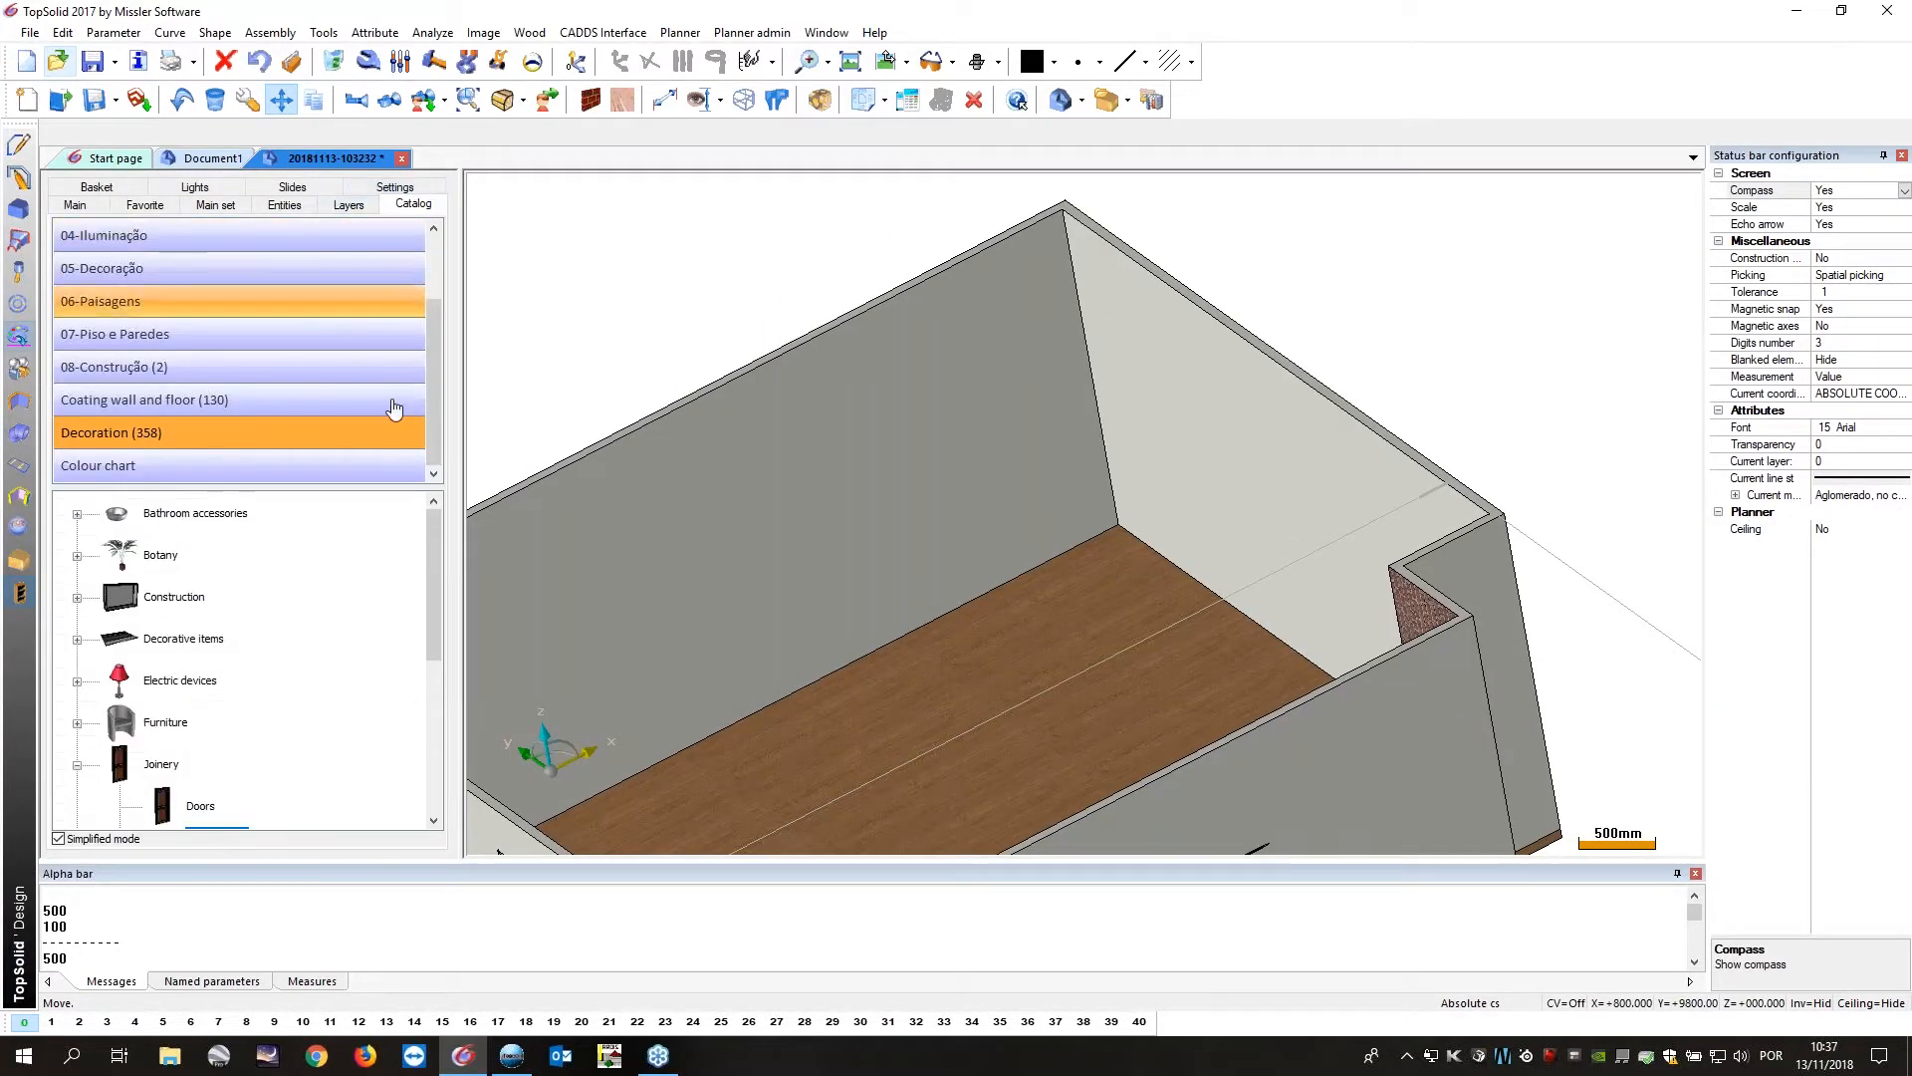
scroll(376, 282, "up", 1)
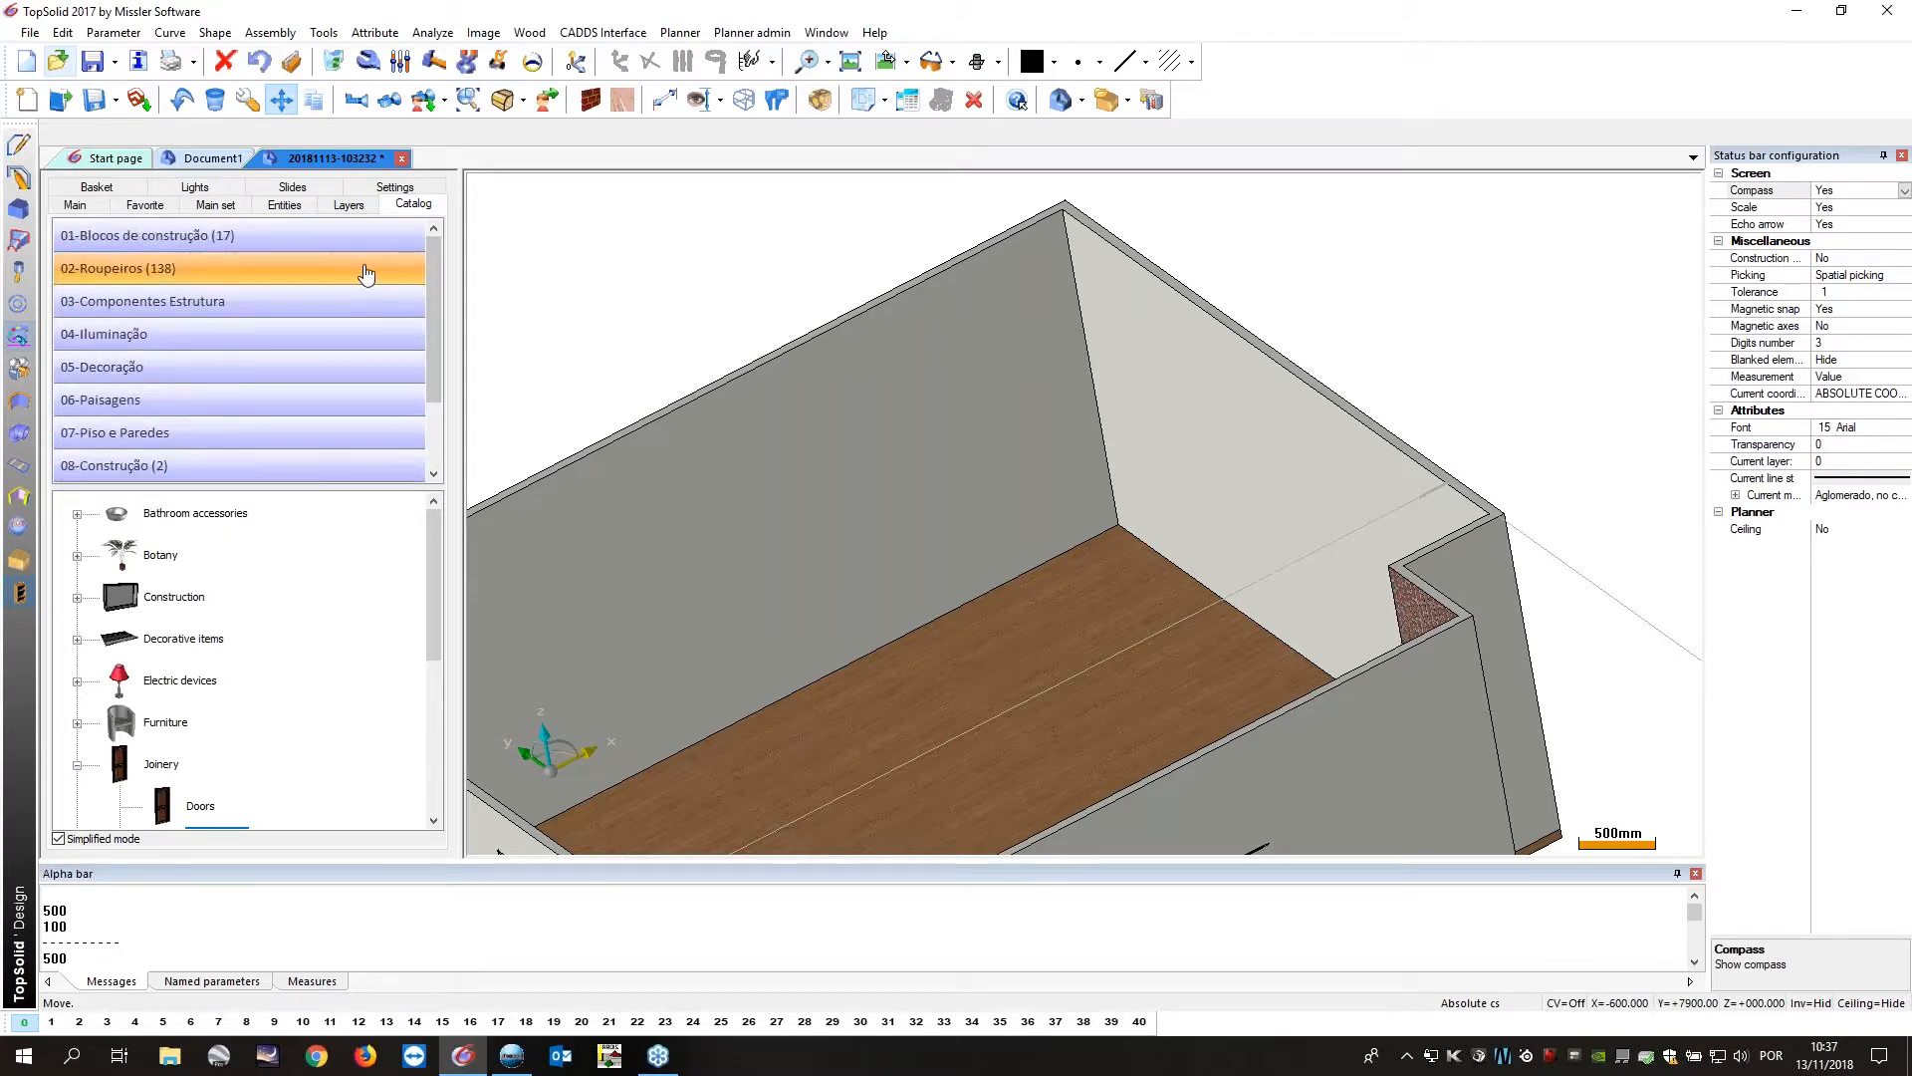
left_click(265, 241)
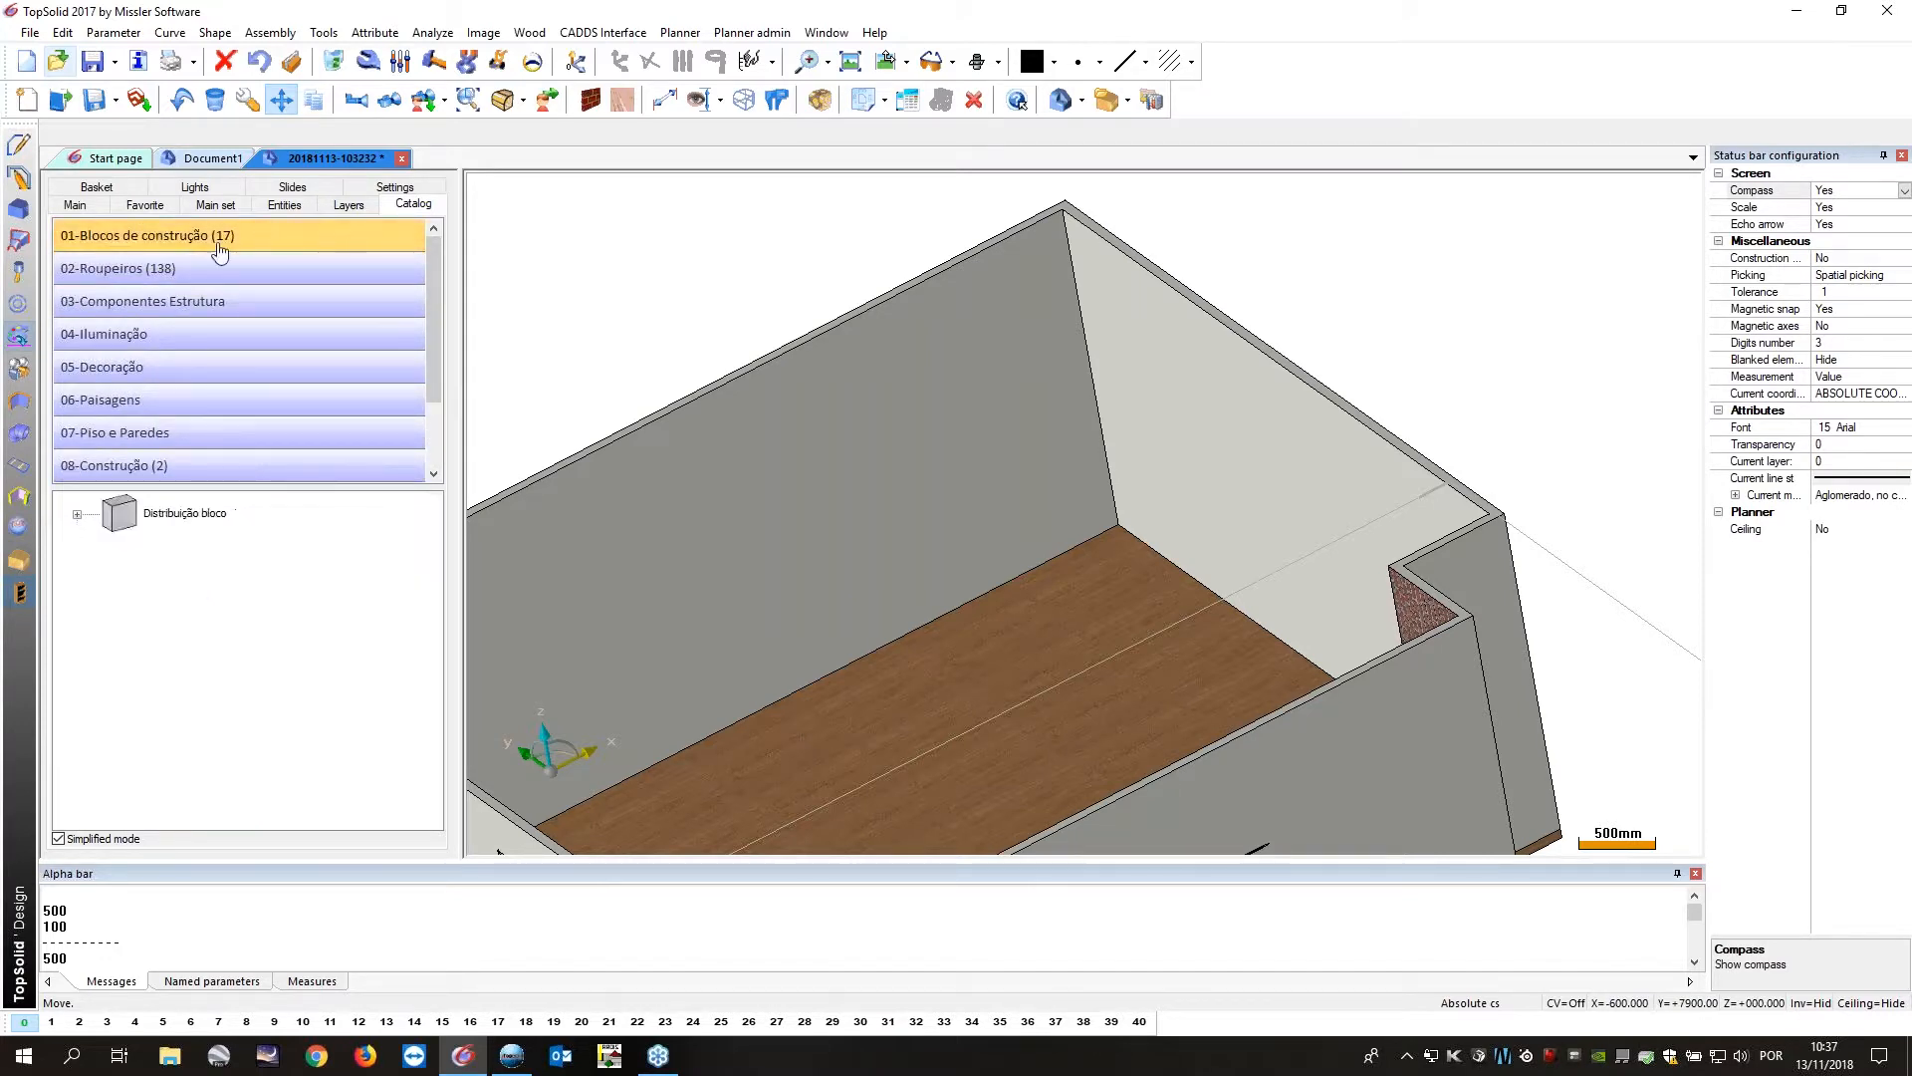
double_click(172, 514)
left_click(189, 556)
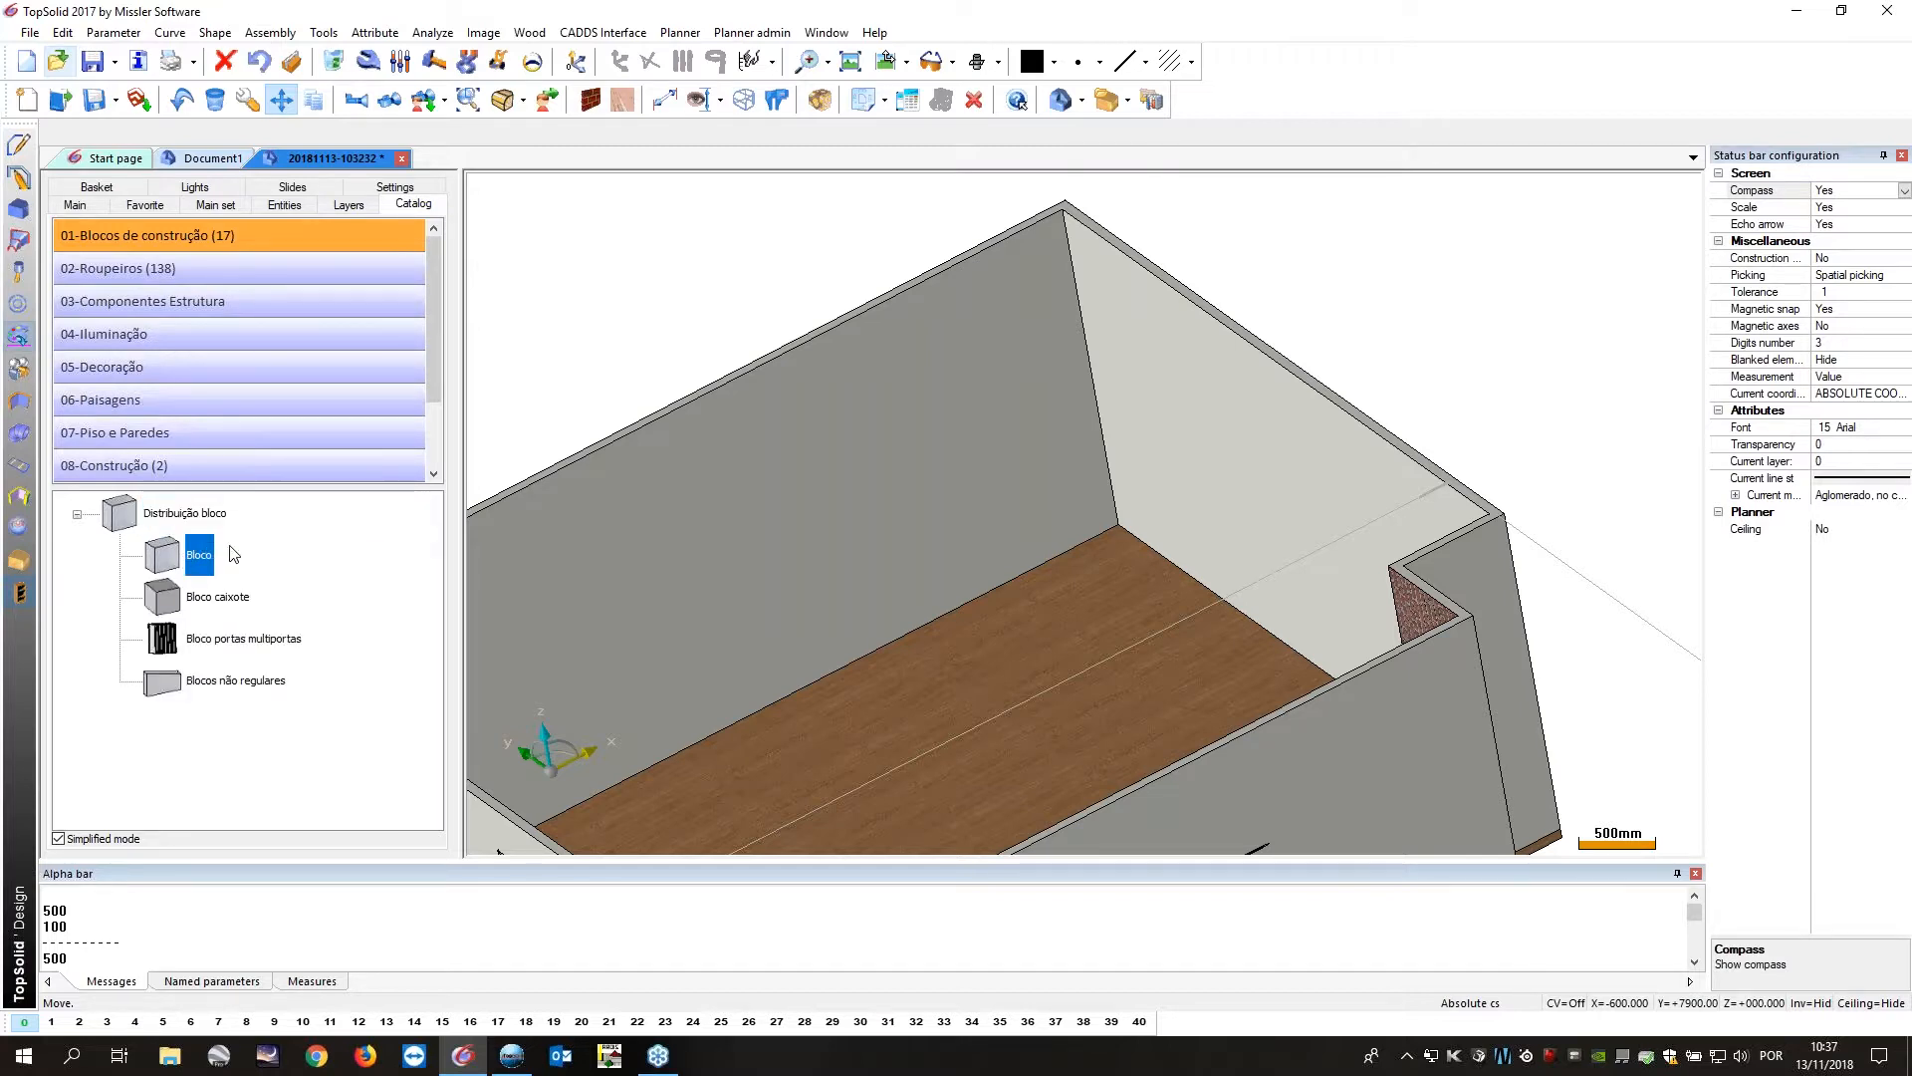
double_click(231, 554)
left_click_drag(940, 221, 424, 198)
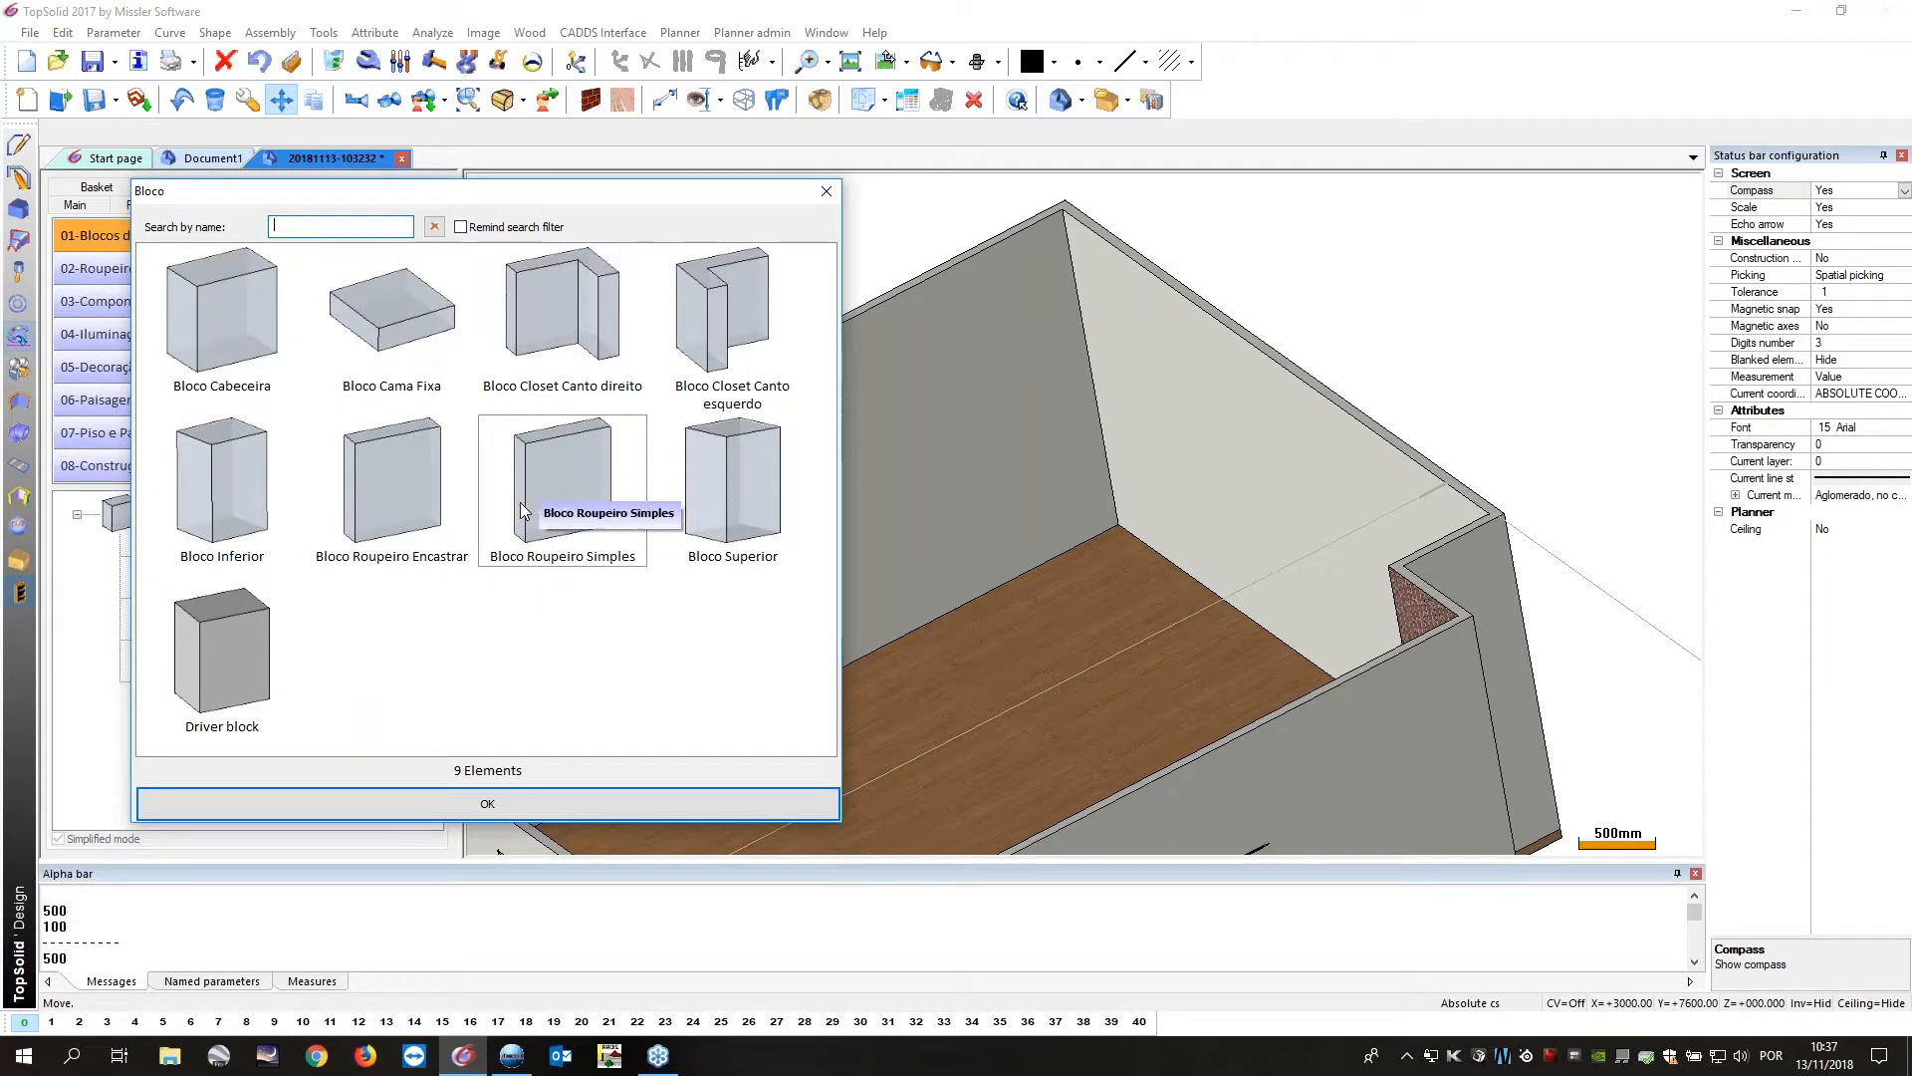
left_click(409, 492)
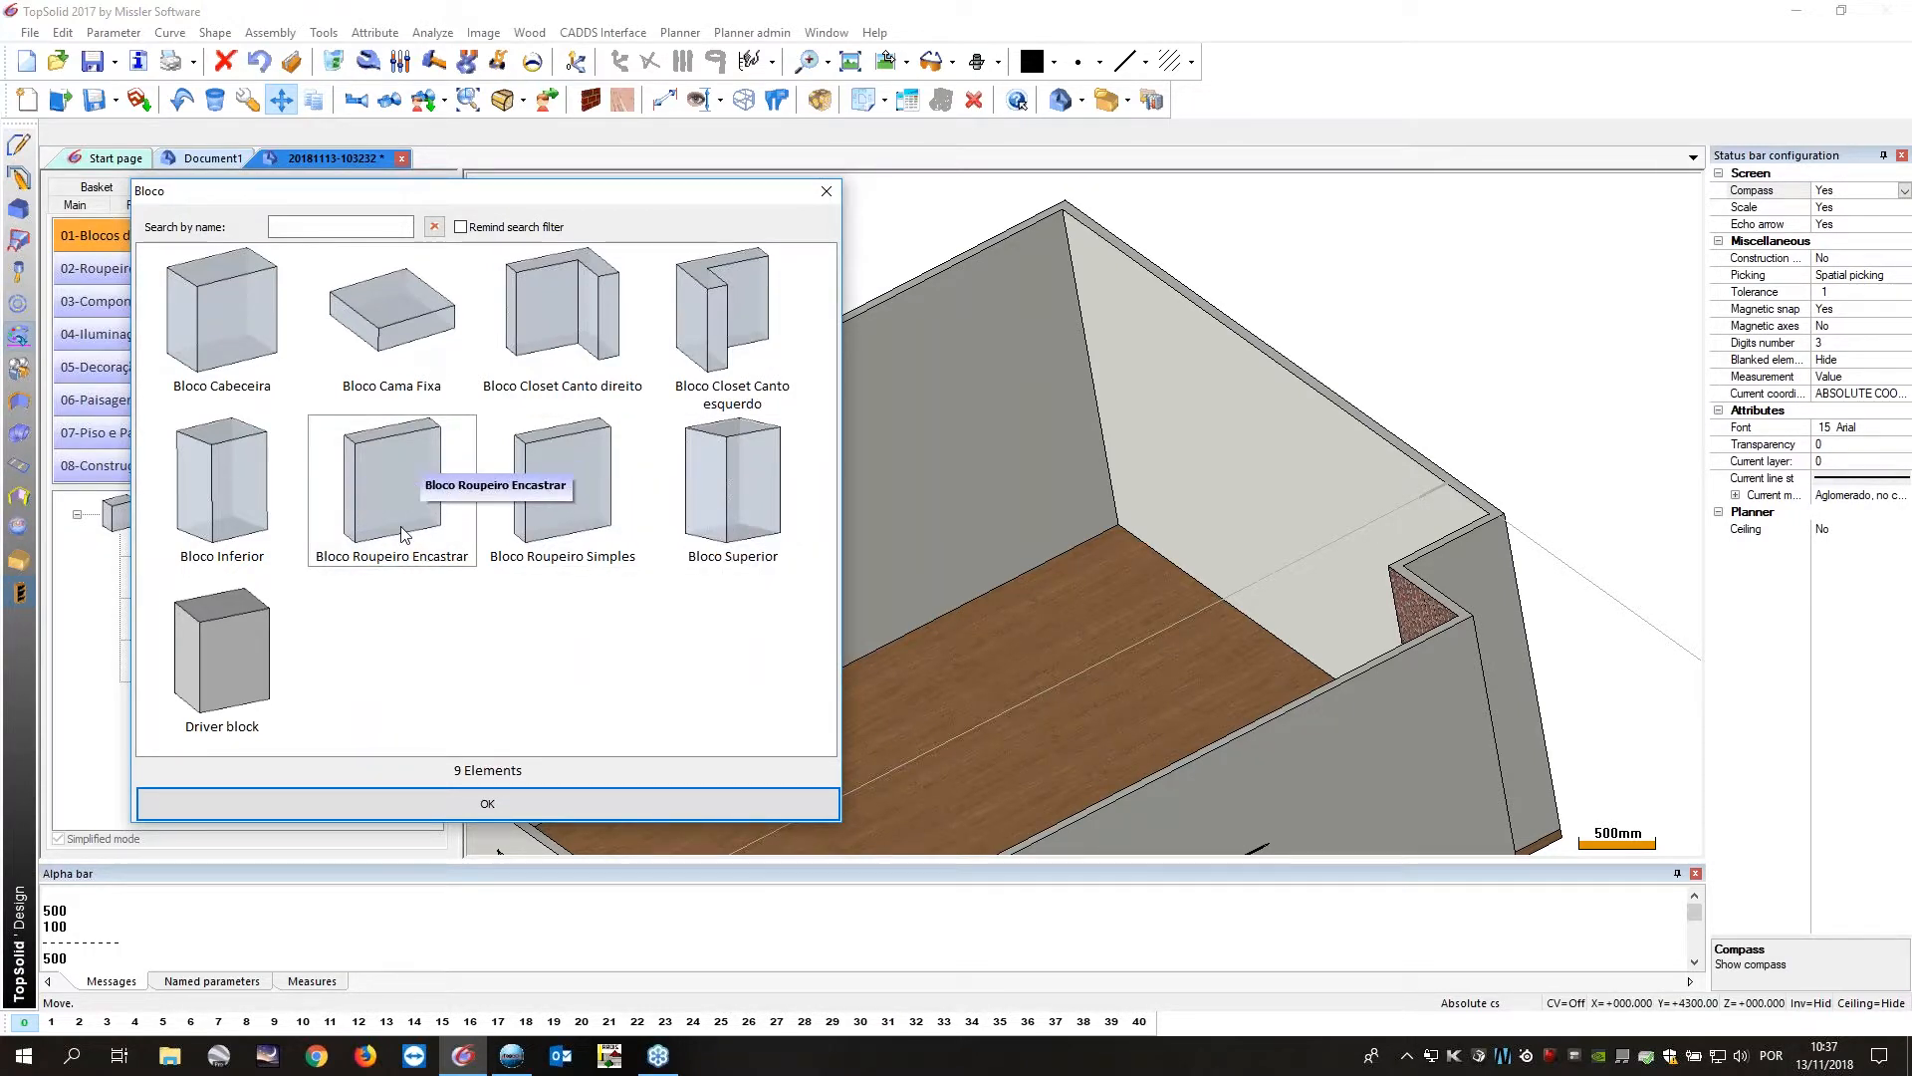
left_click(488, 809)
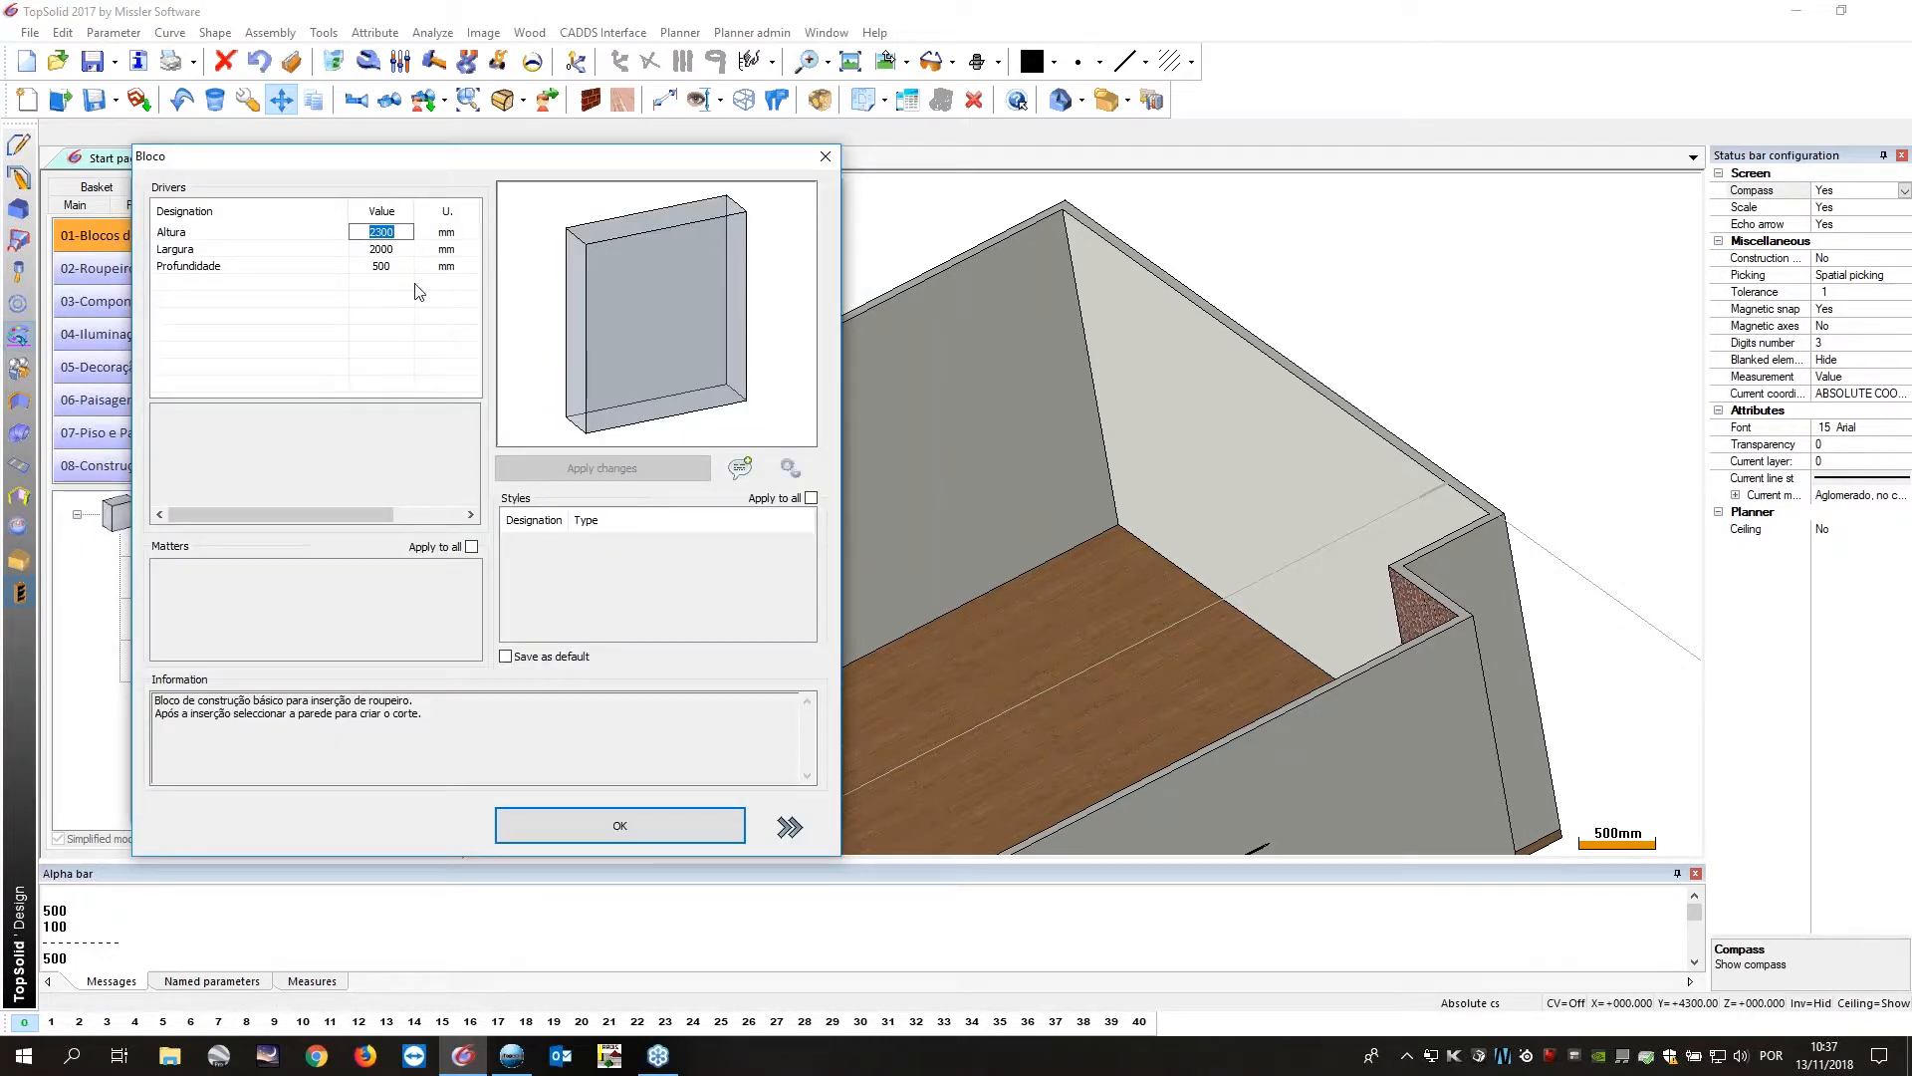
Set the built-in wardrobe block's Largura to 3200 mm and Profundidade to 650 mm, and confirm its parameters.
left_click(390, 250)
type("3")
key("Return")
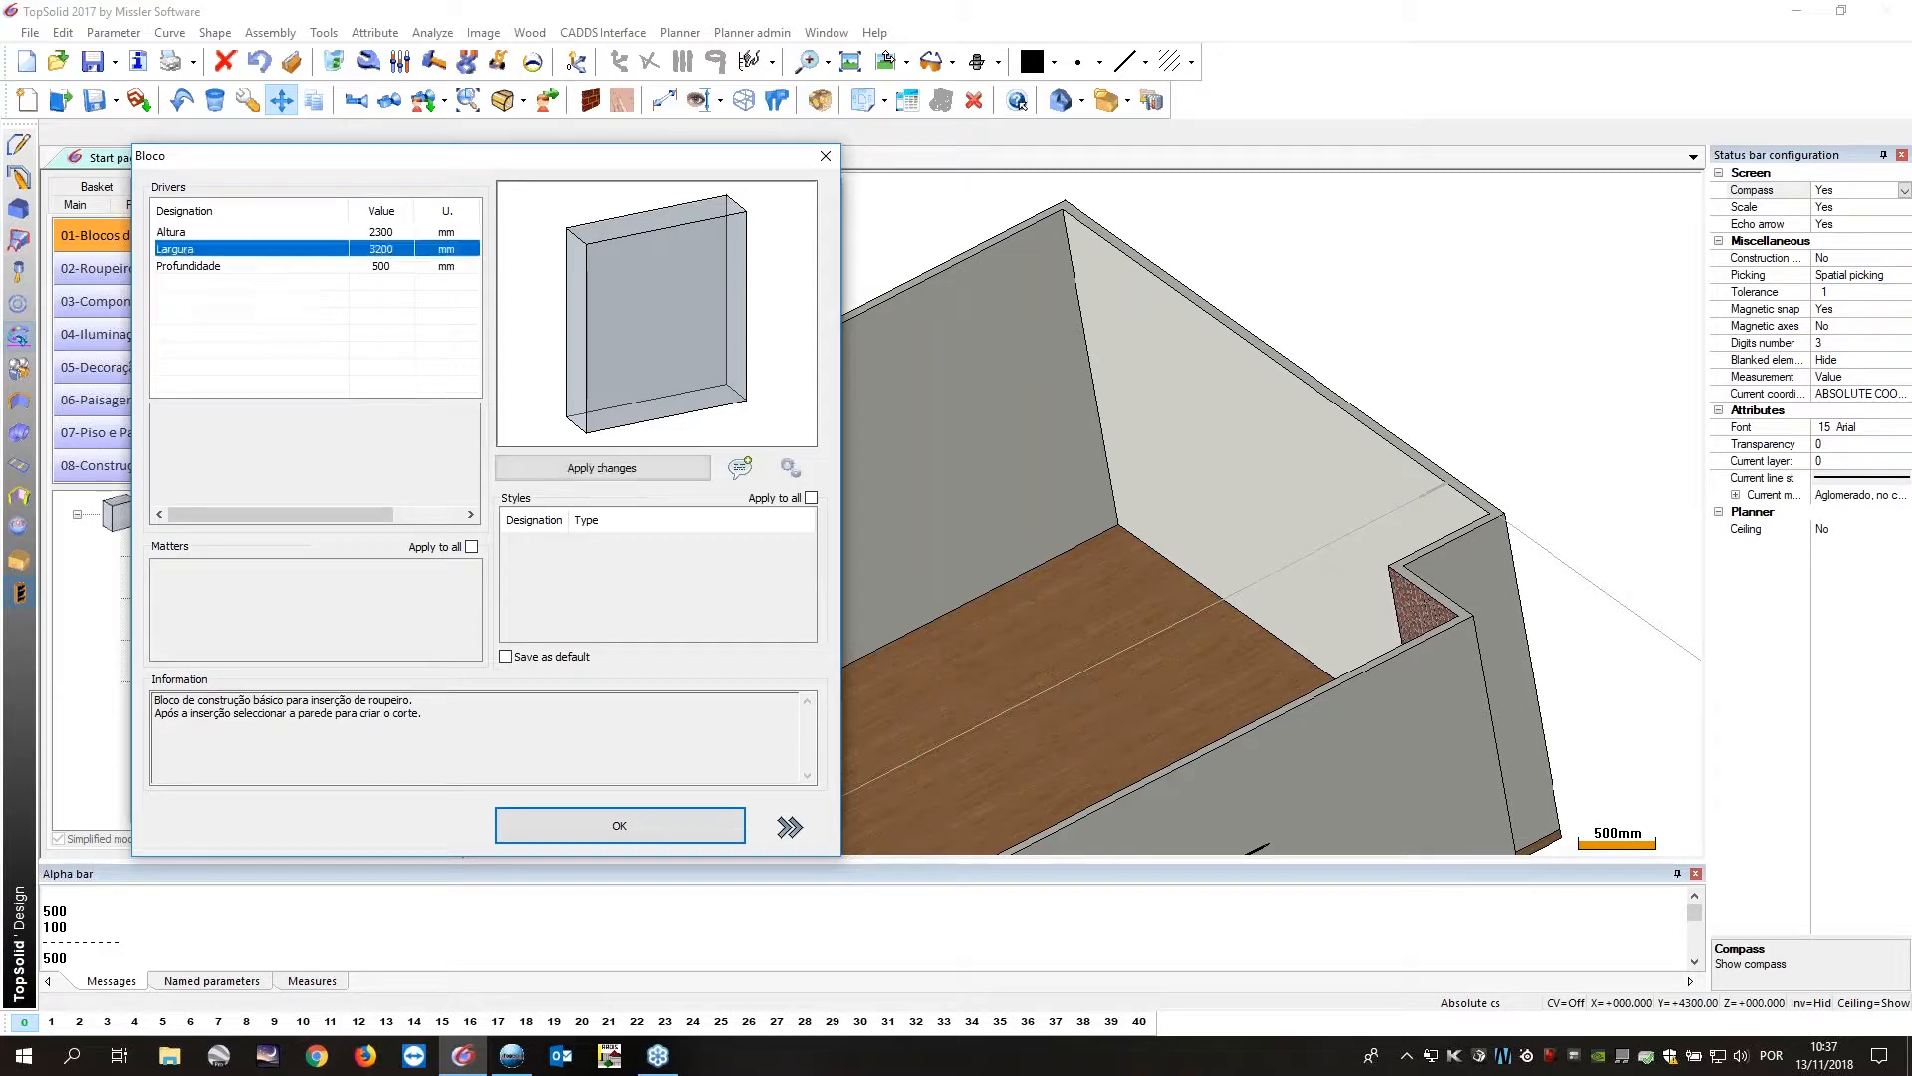
left_click(399, 269)
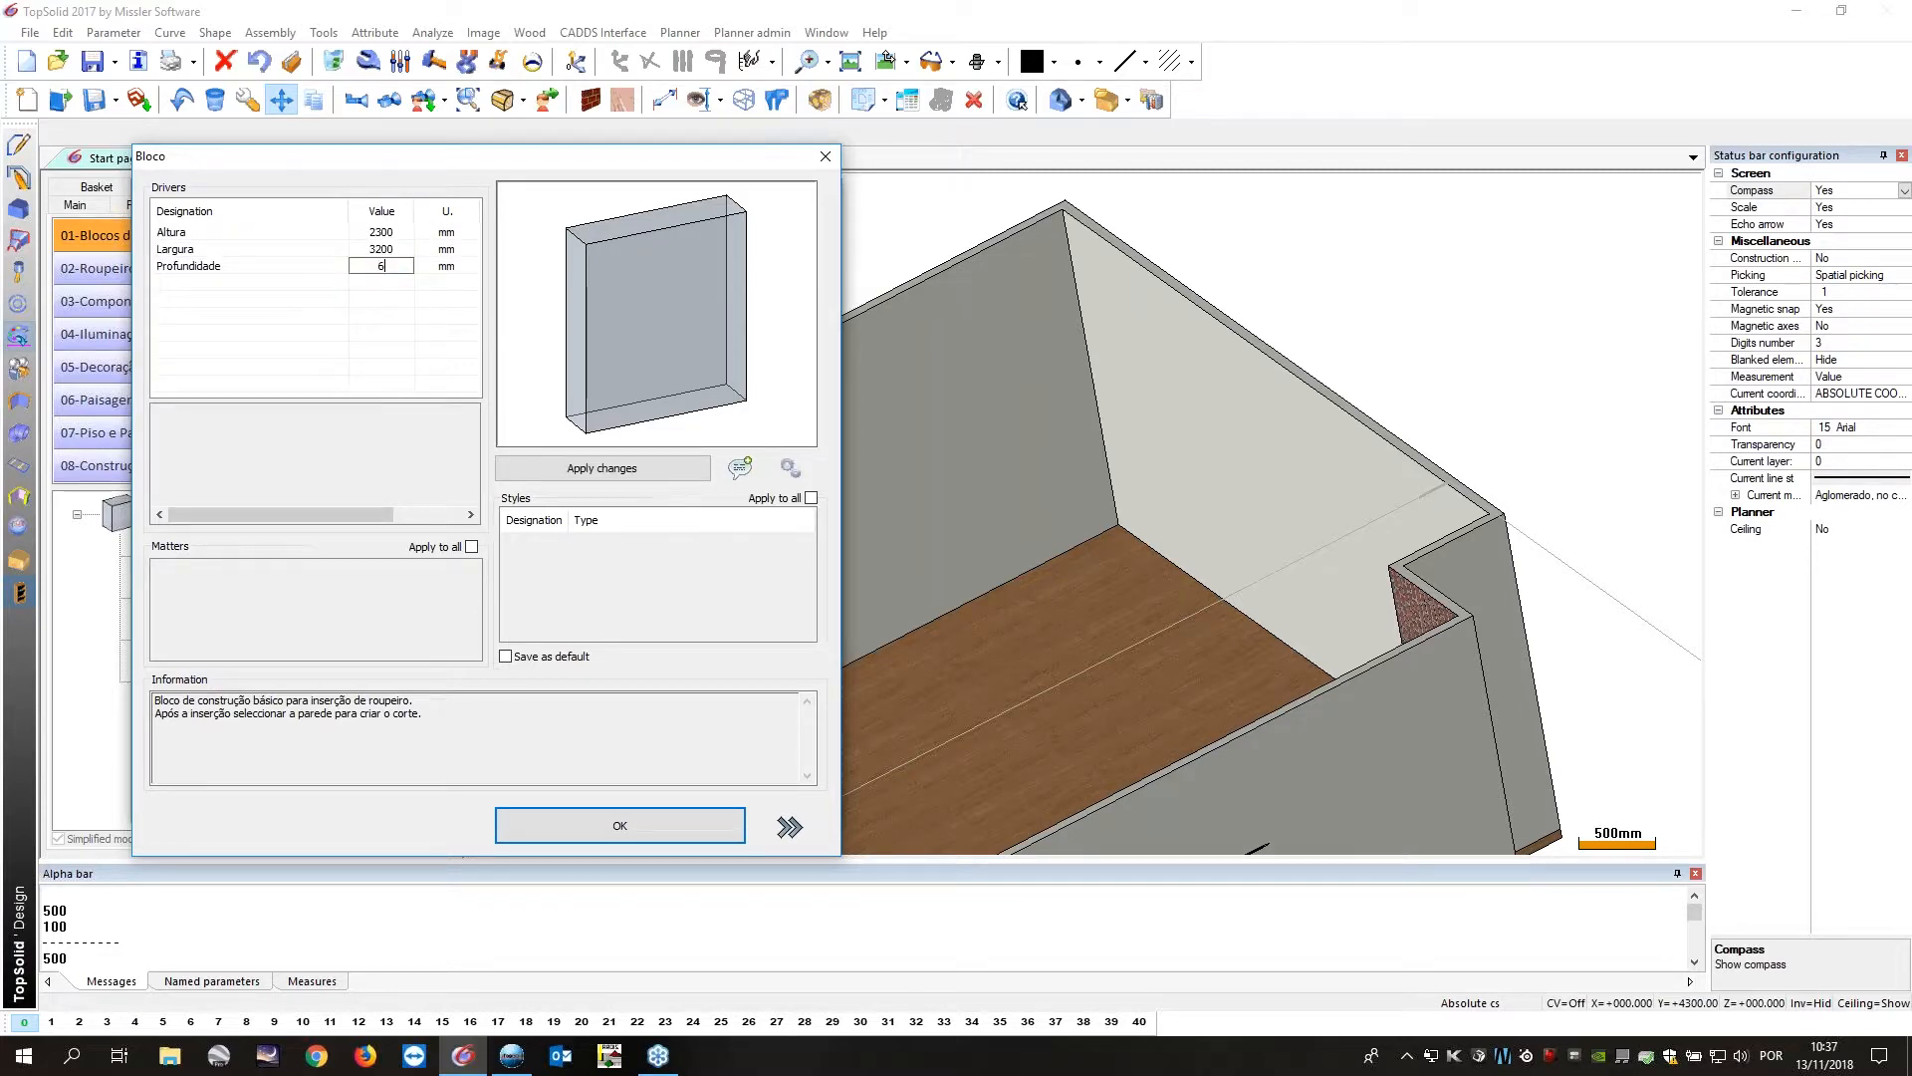
key("Return")
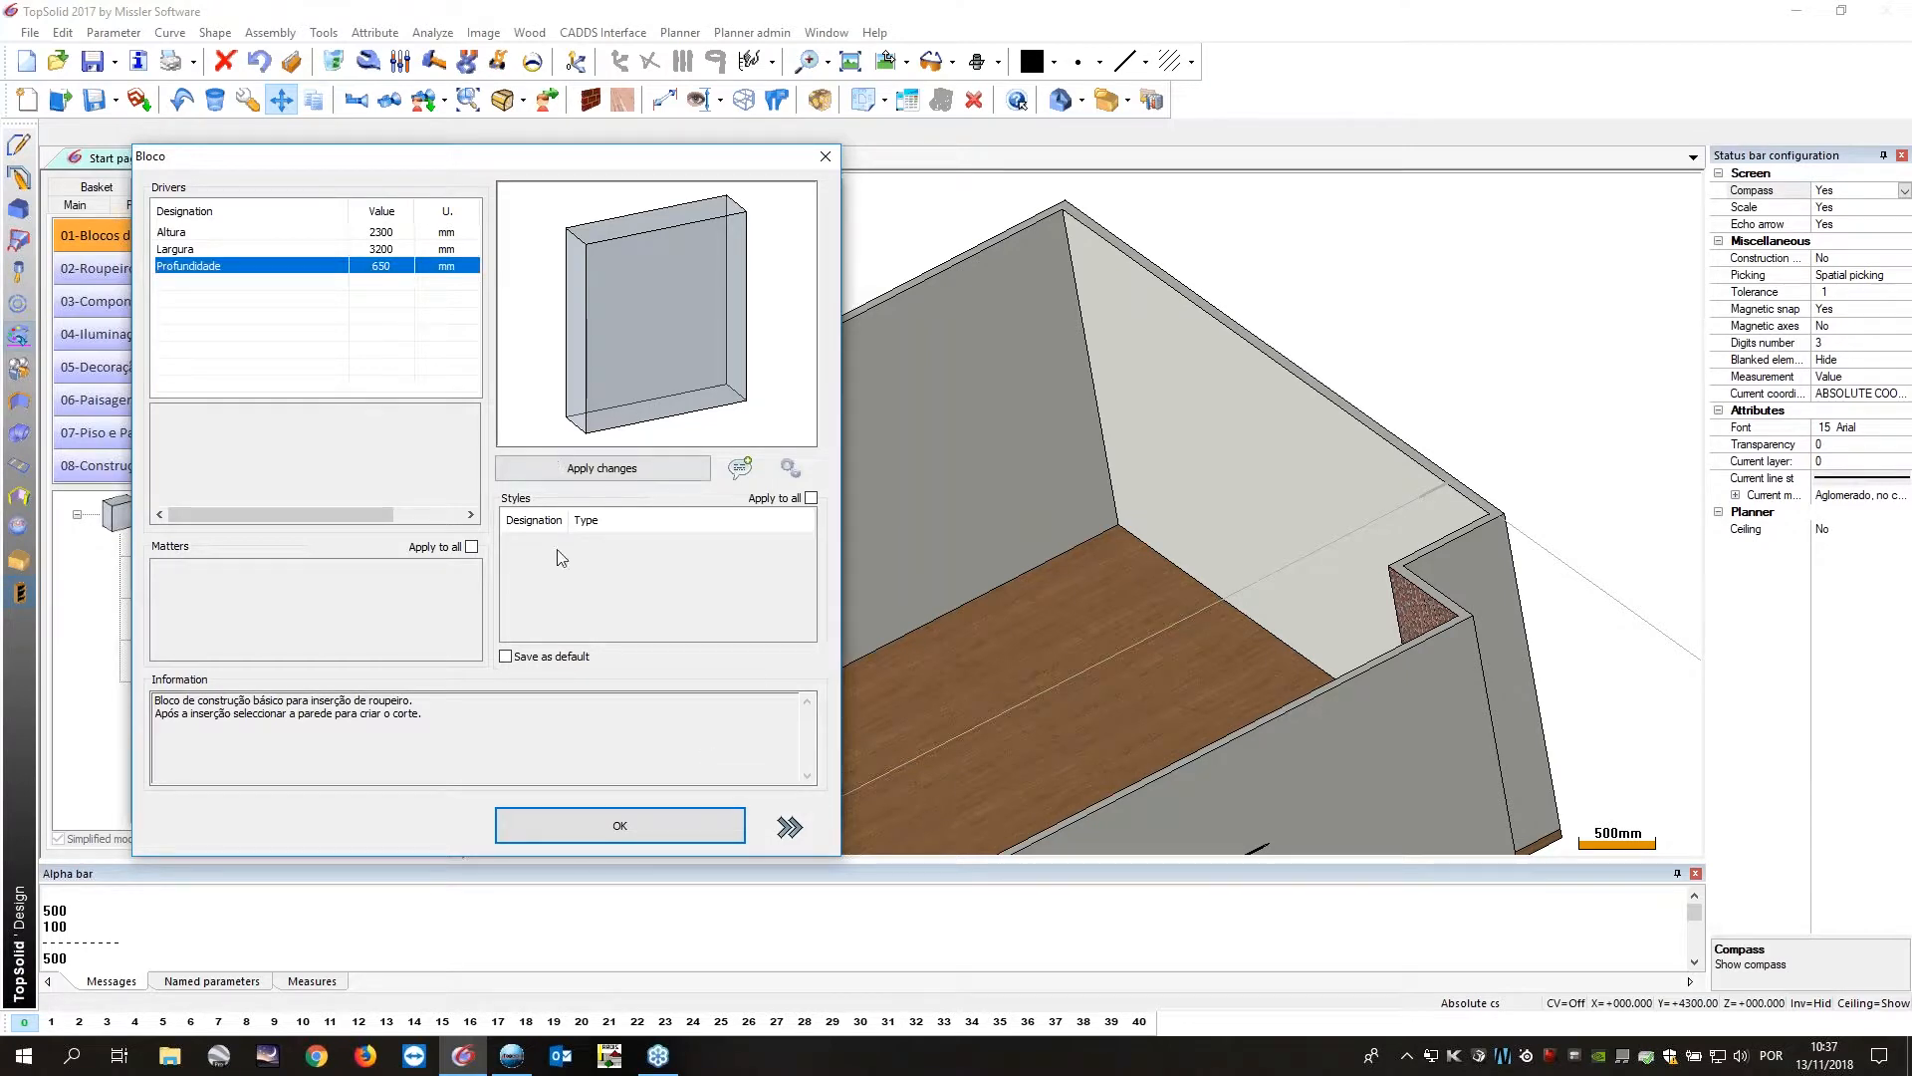
left_click(604, 474)
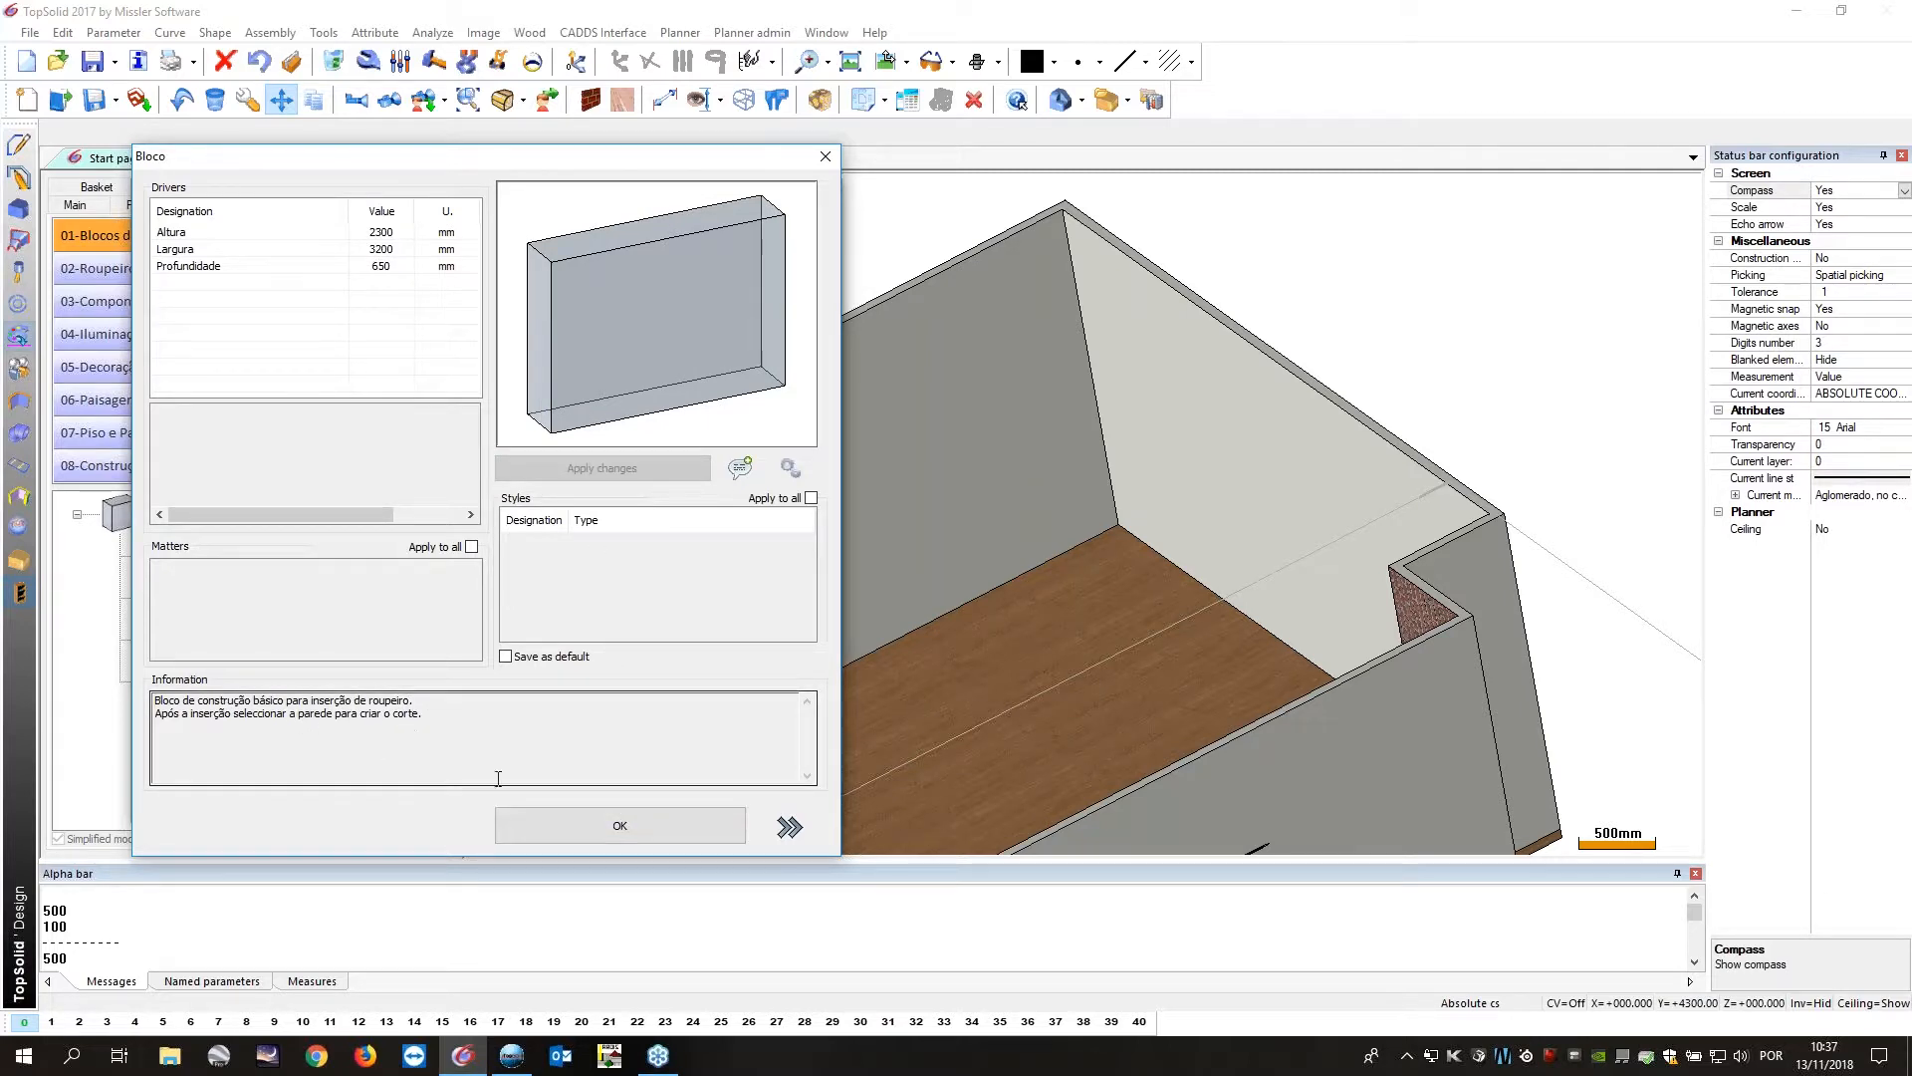
left_click(636, 826)
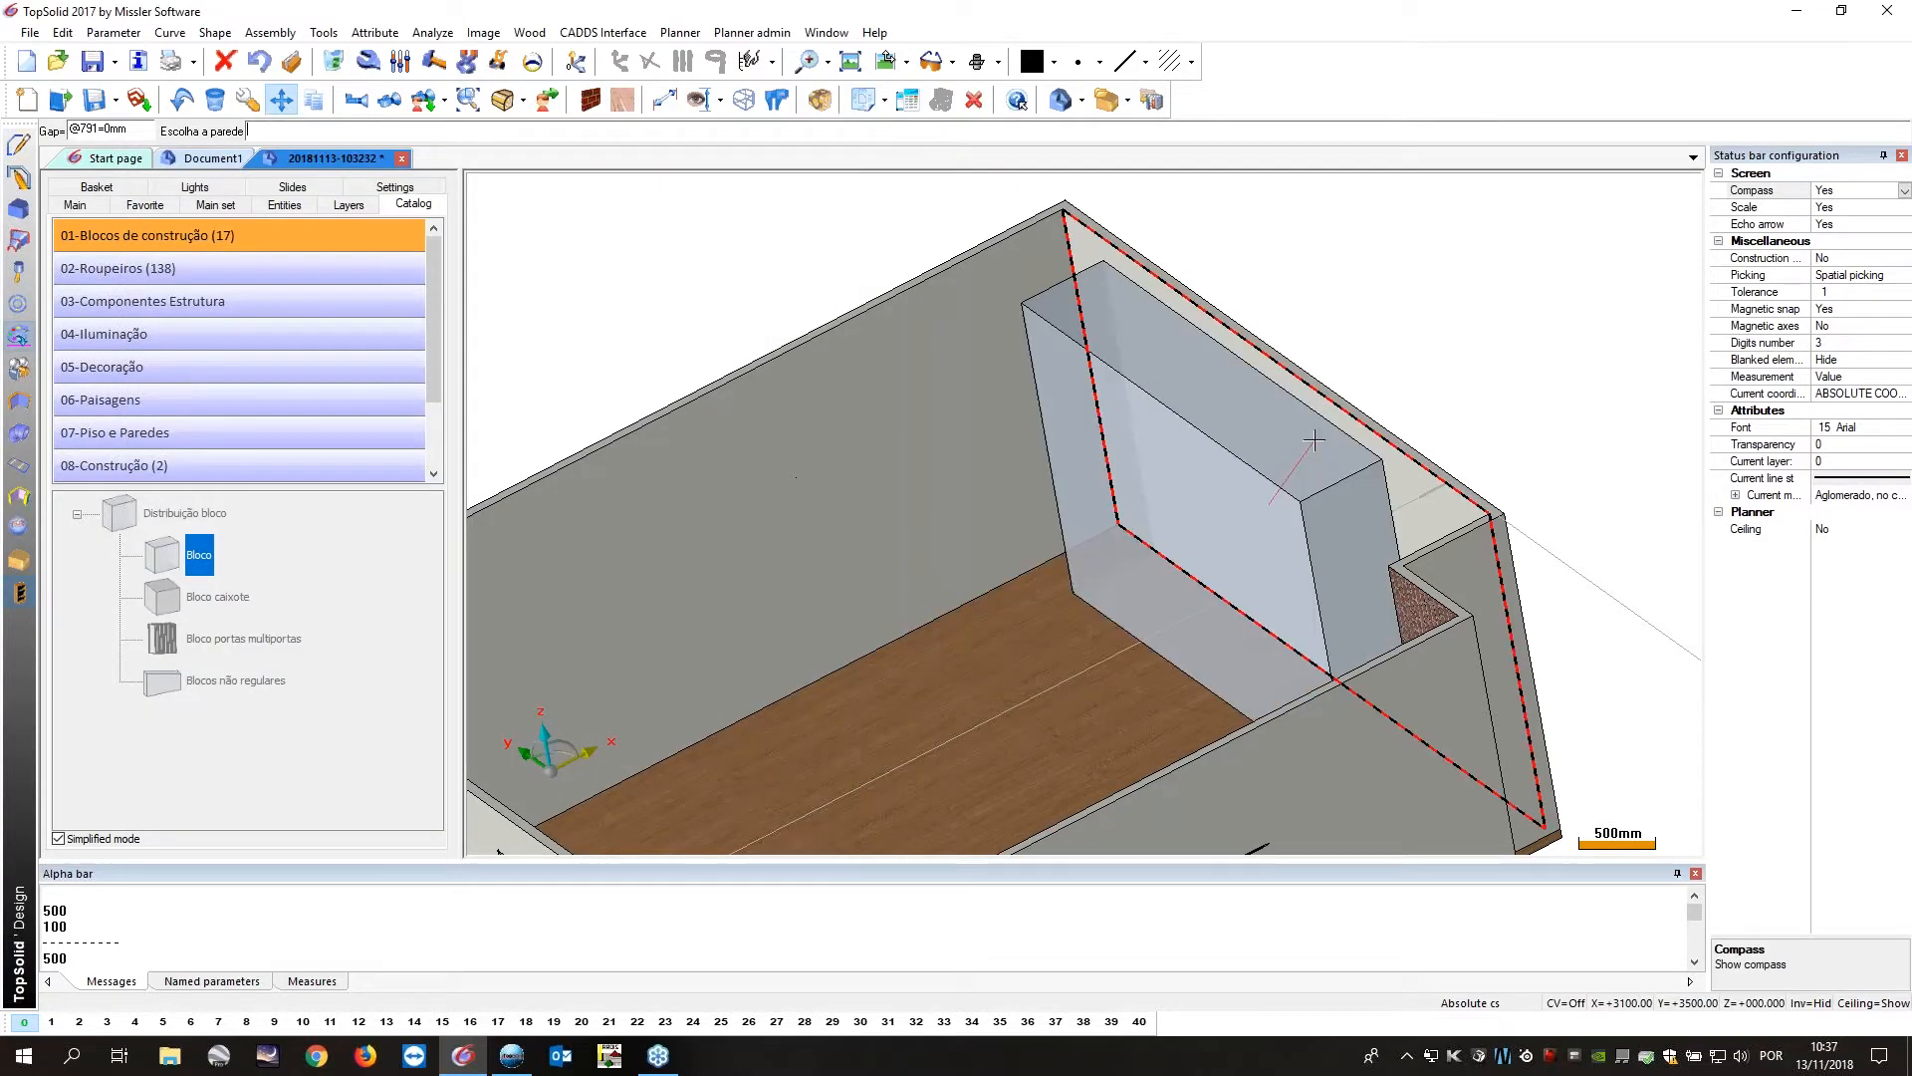
Place the block in the wall opposite the sliding door, using the ESQUERDA reference and a 600 mm gap from the plain side wall.
scroll(1327, 448, "down", 4)
middle_click_drag(1319, 445, 1335, 518)
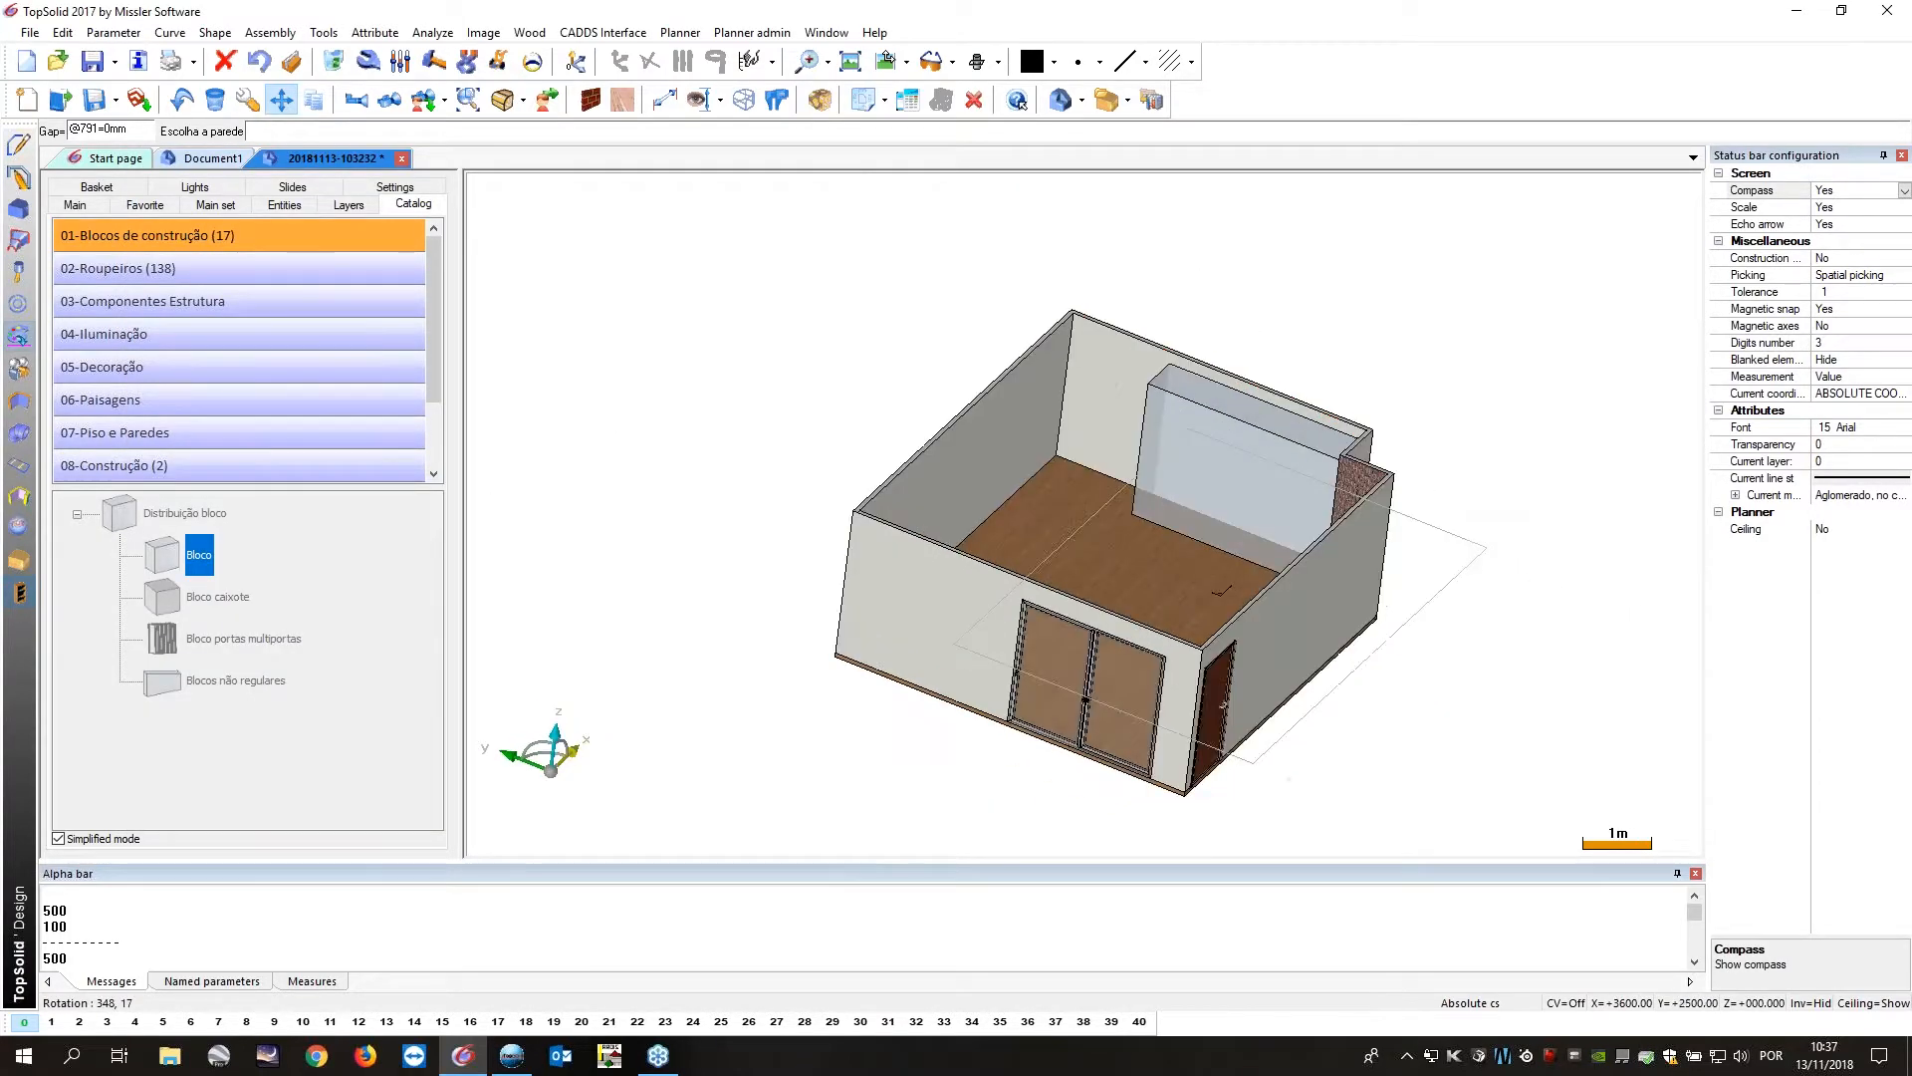
scroll(1188, 467, "up", 3)
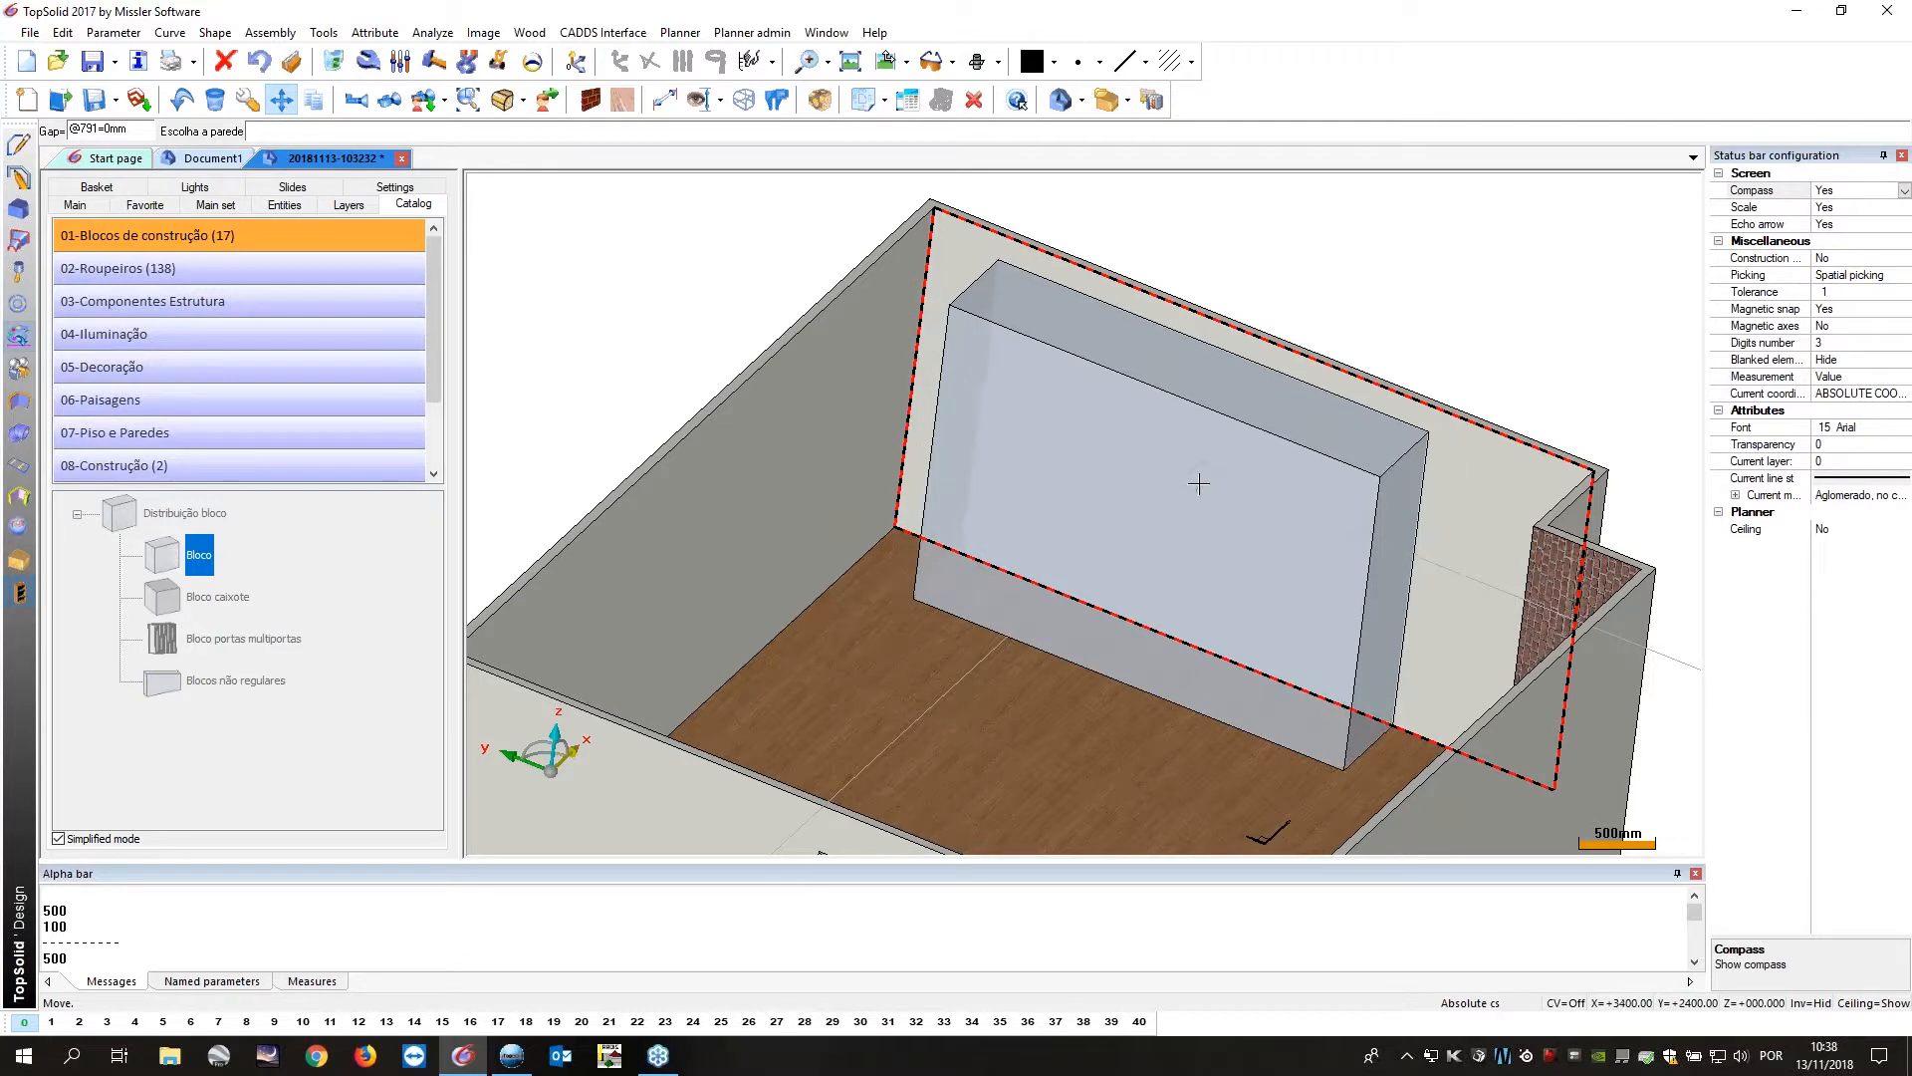
left_click(1198, 484)
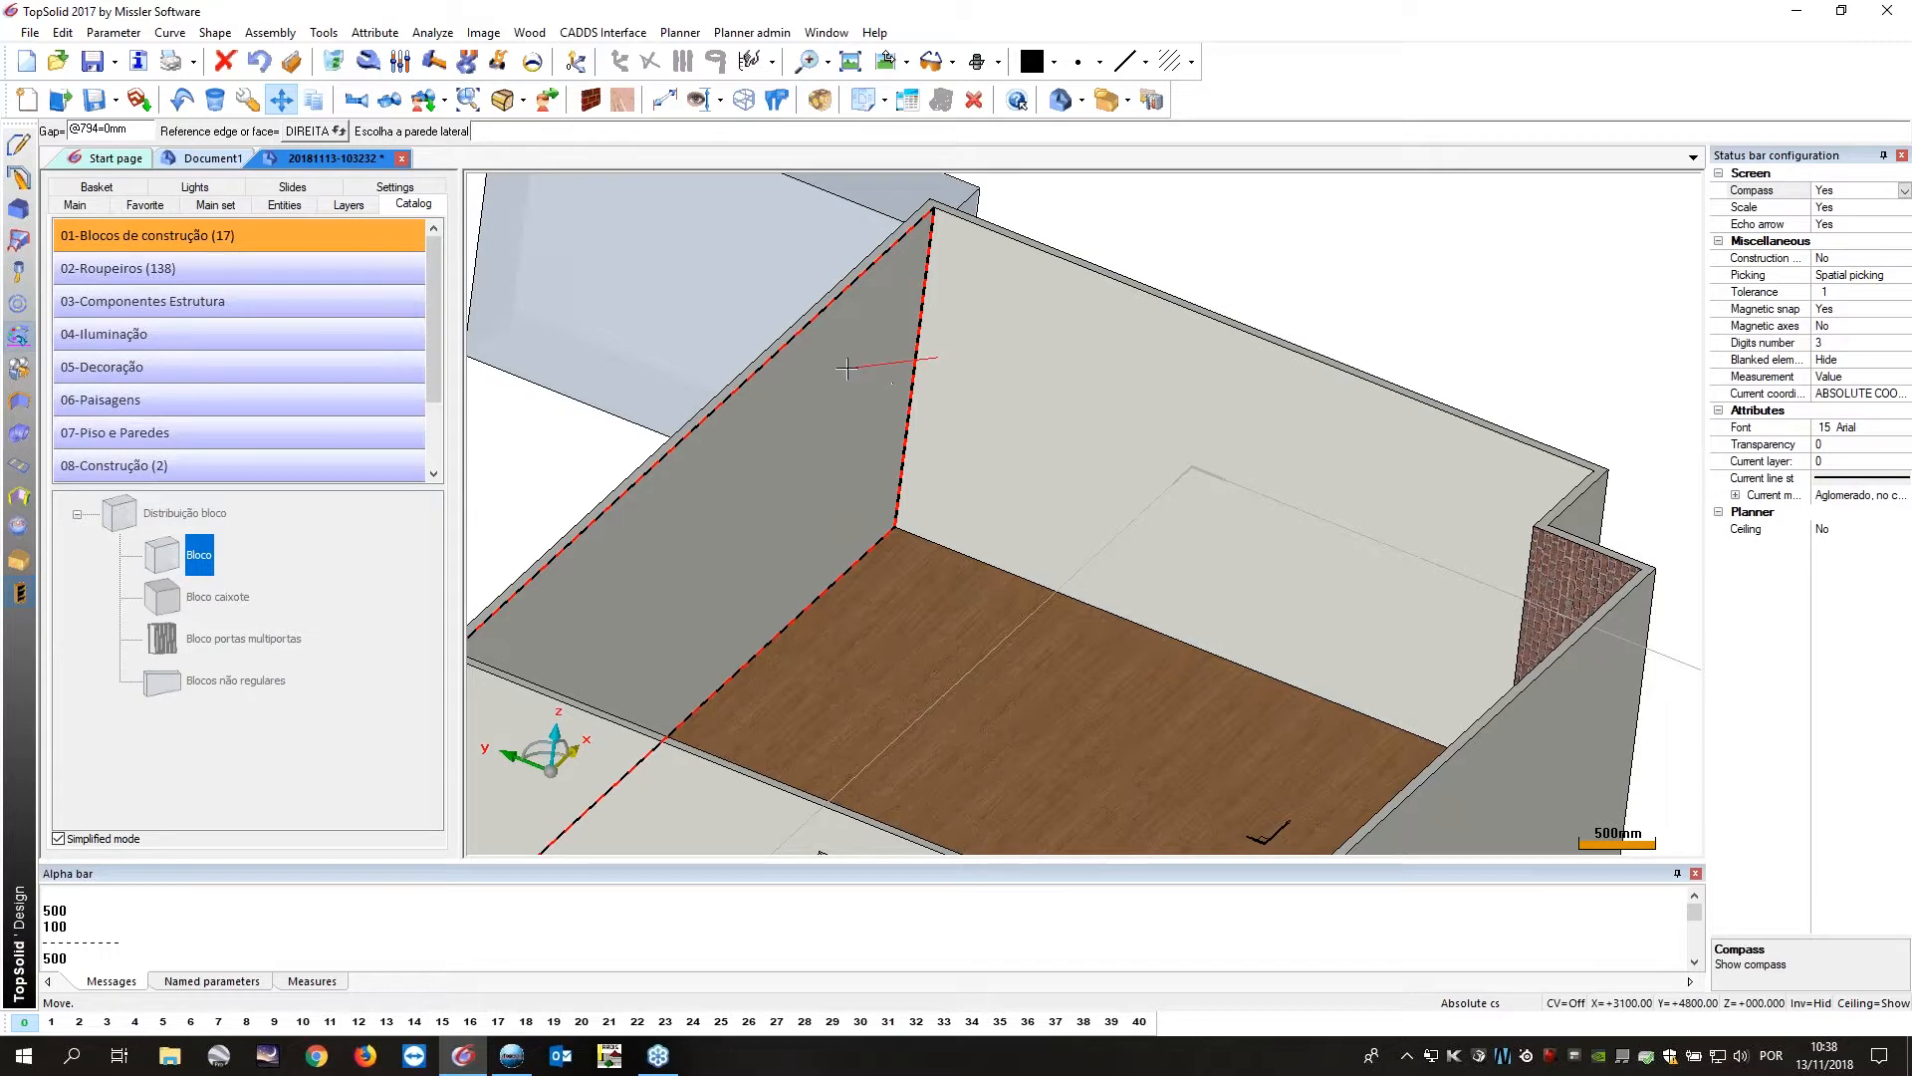
left_click(317, 131)
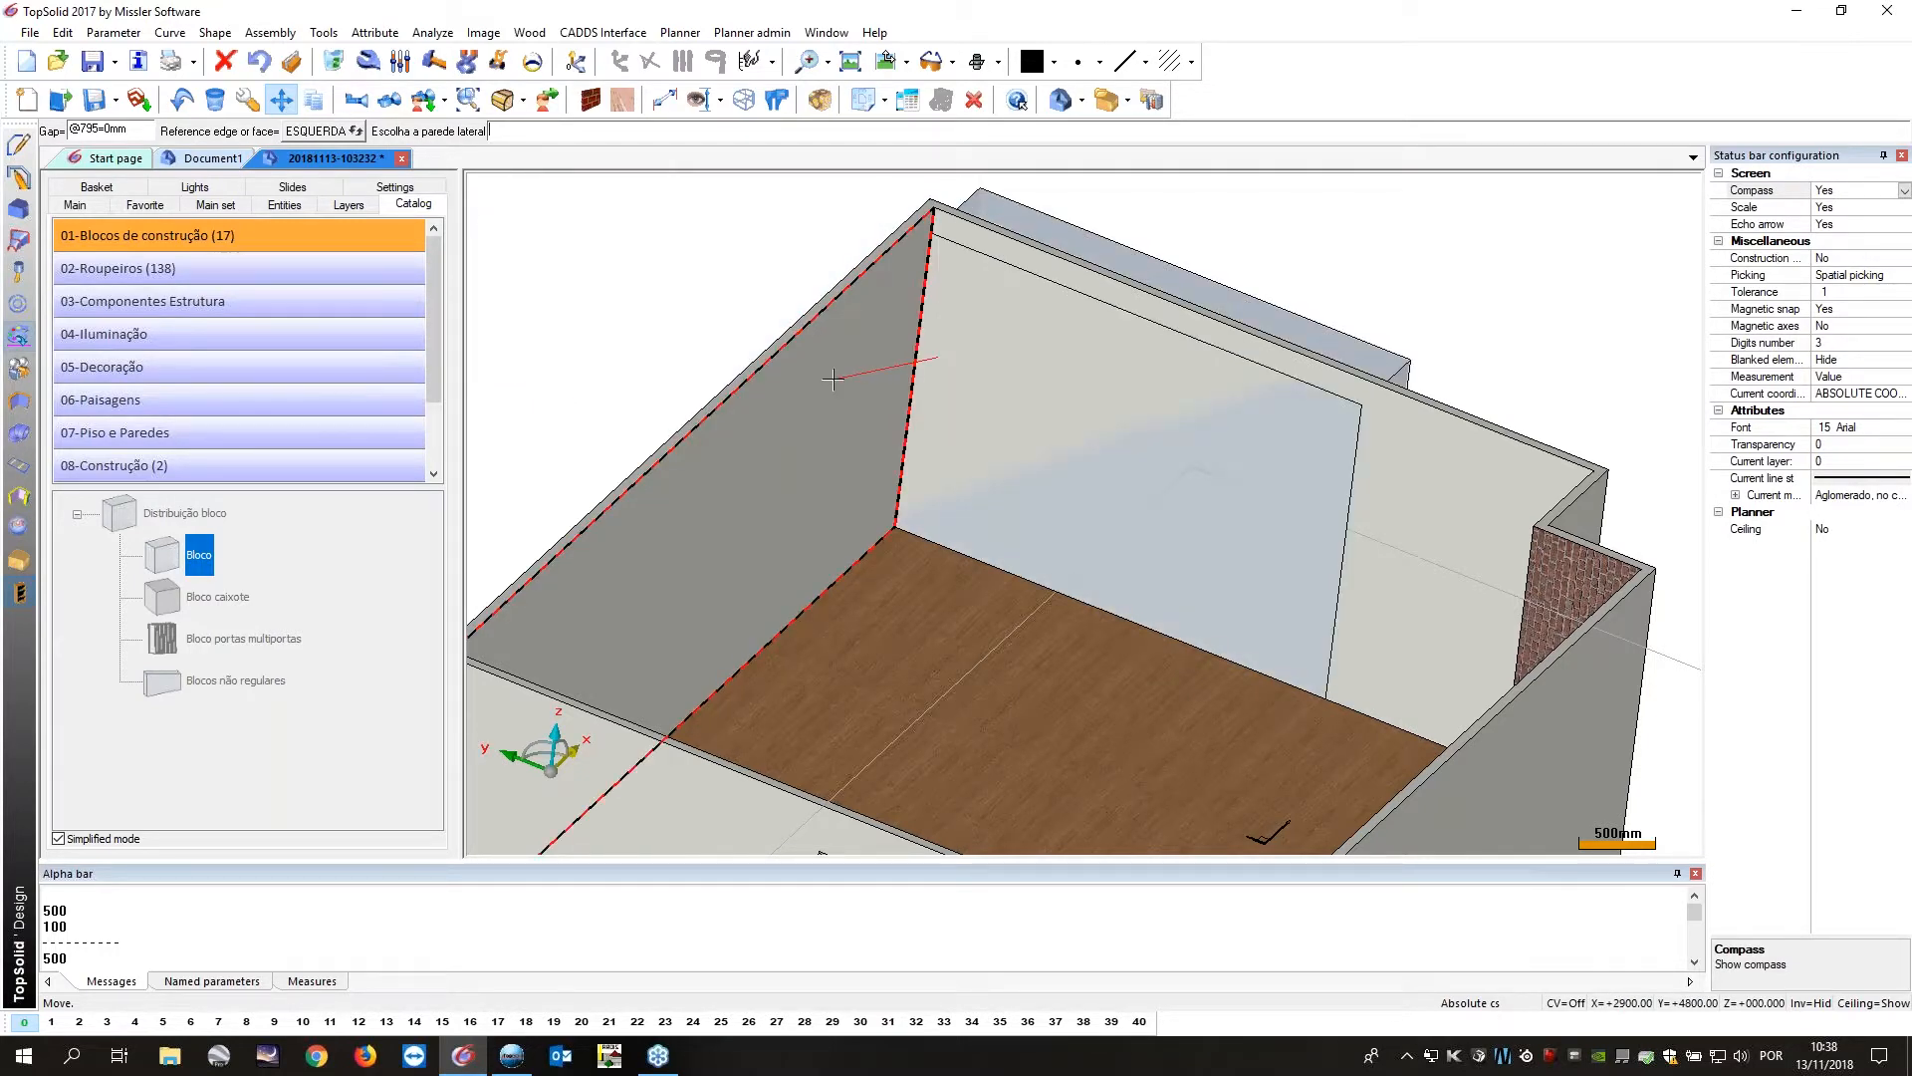
type("600")
key("Return")
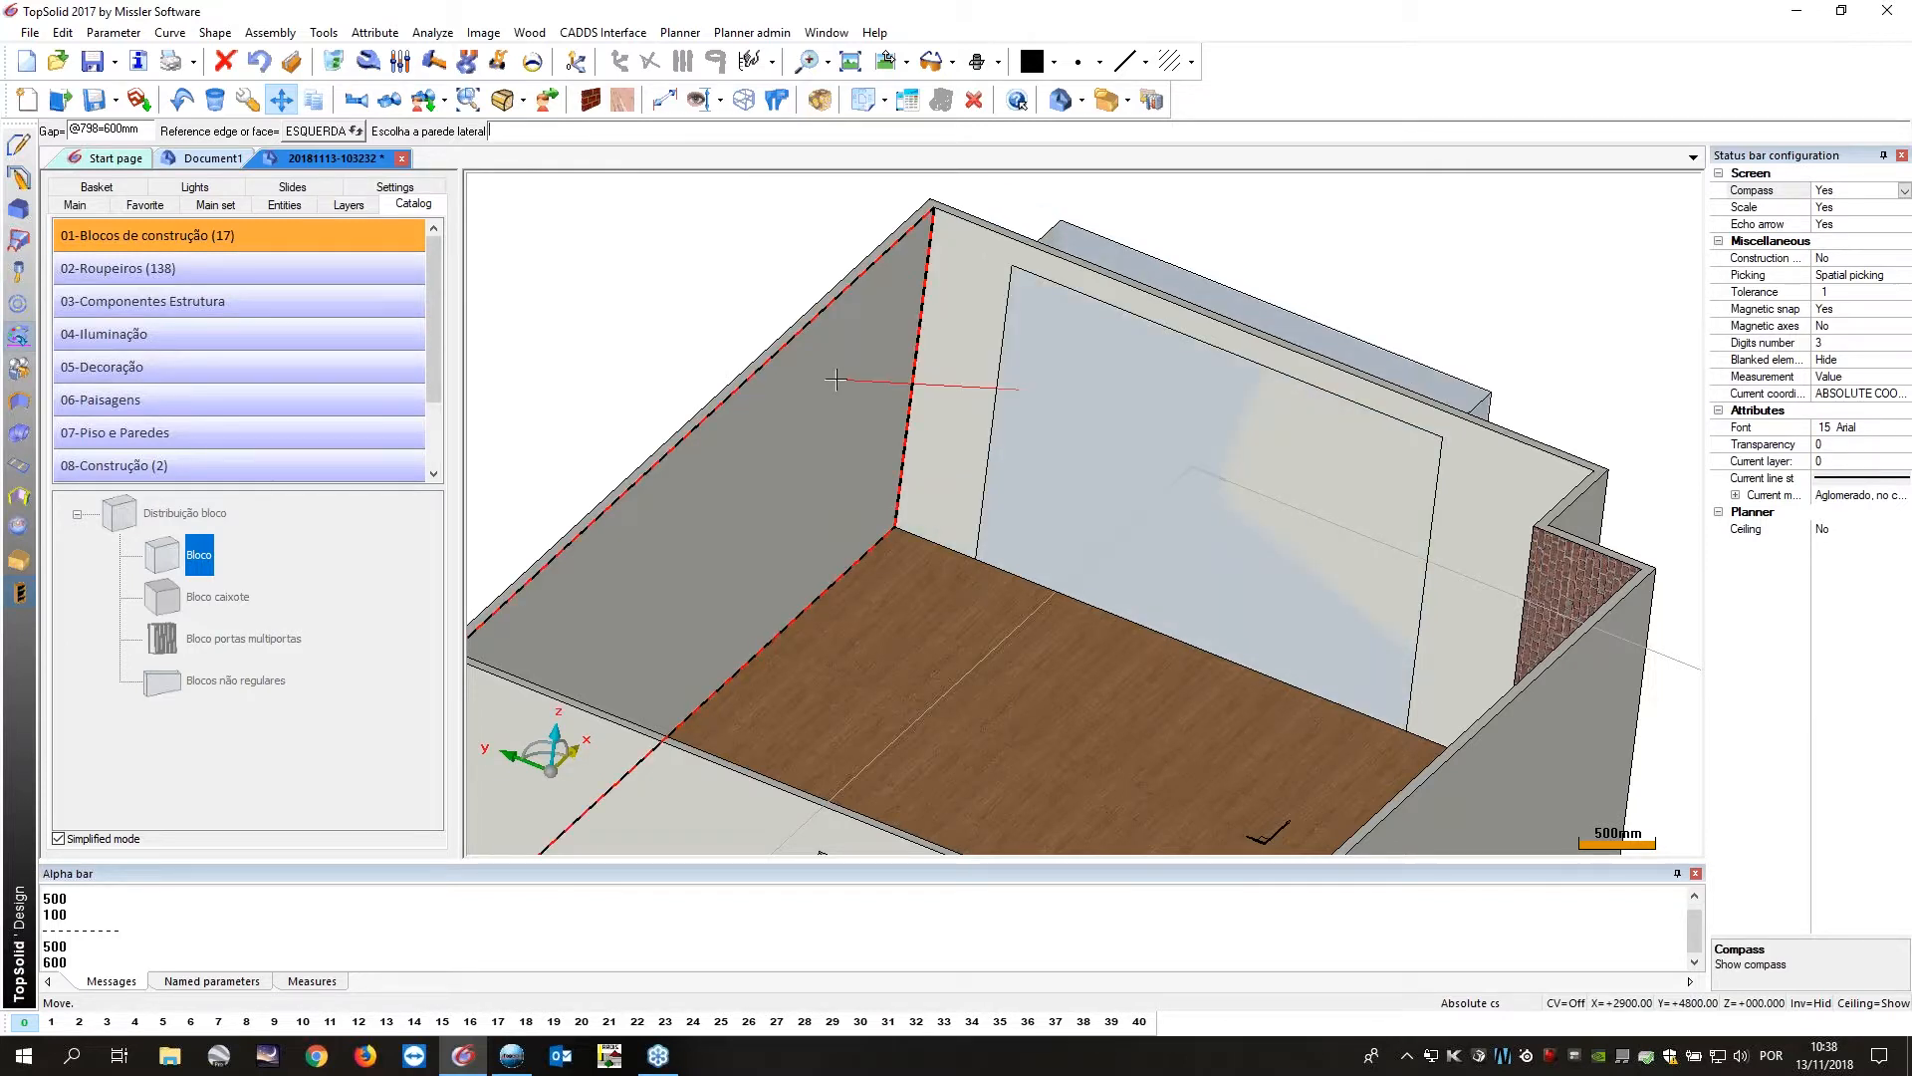
left_click(835, 380)
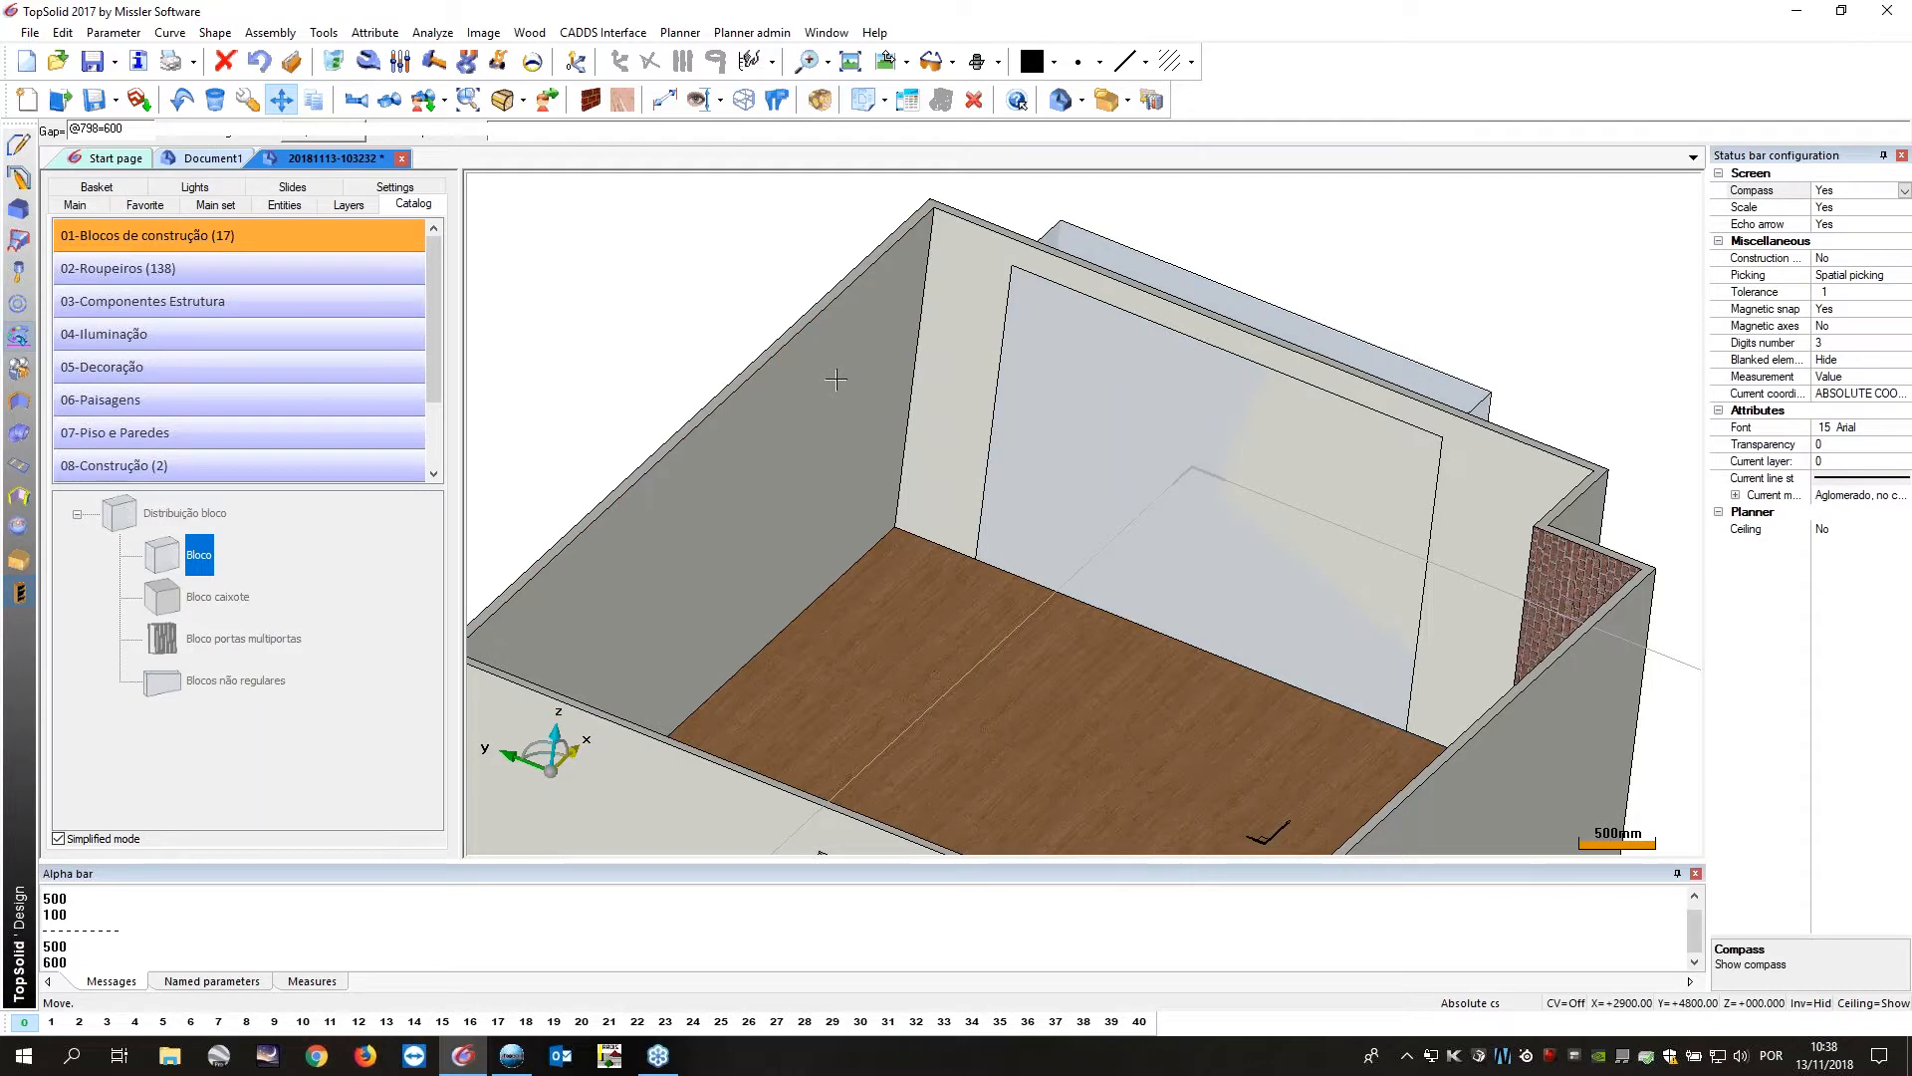
Cut the wardrobe block's recess into the room walls and end the block insertion.
left_click(976, 264)
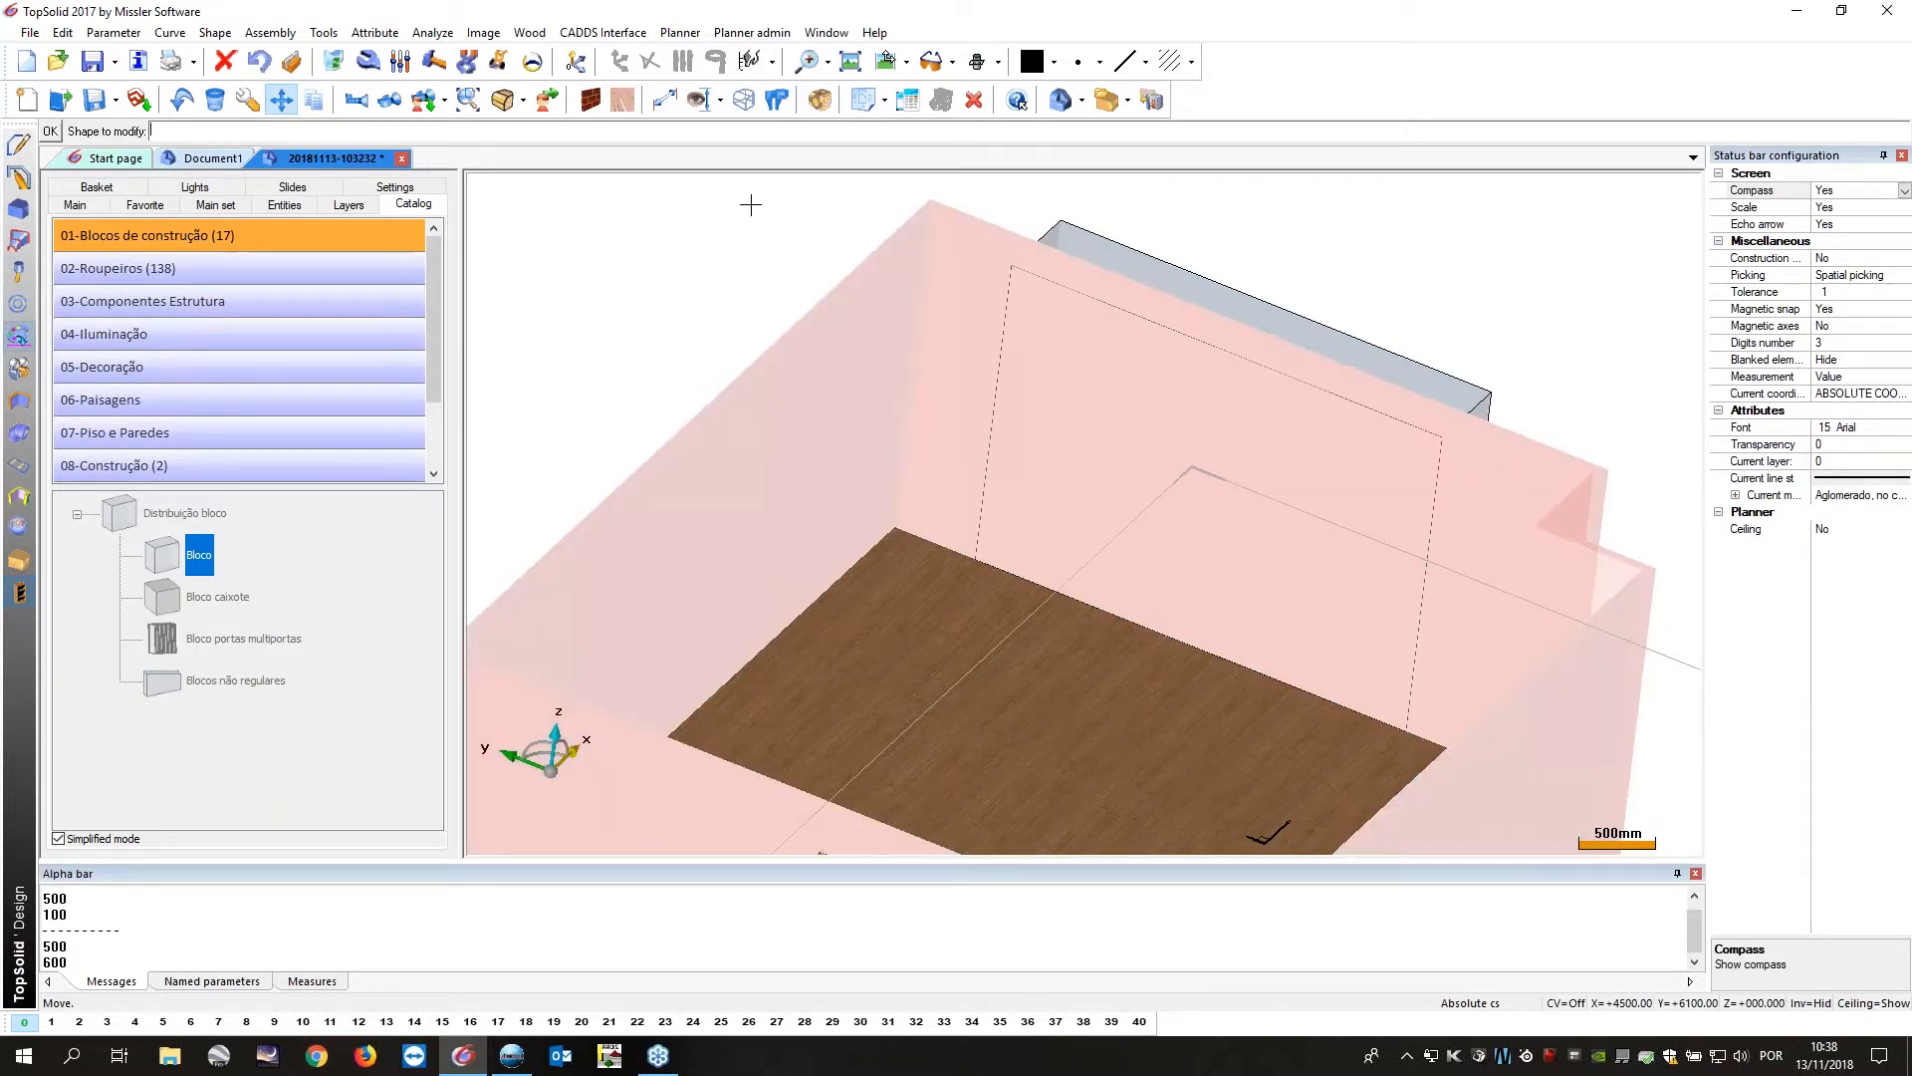
left_click(49, 132)
left_click(202, 131)
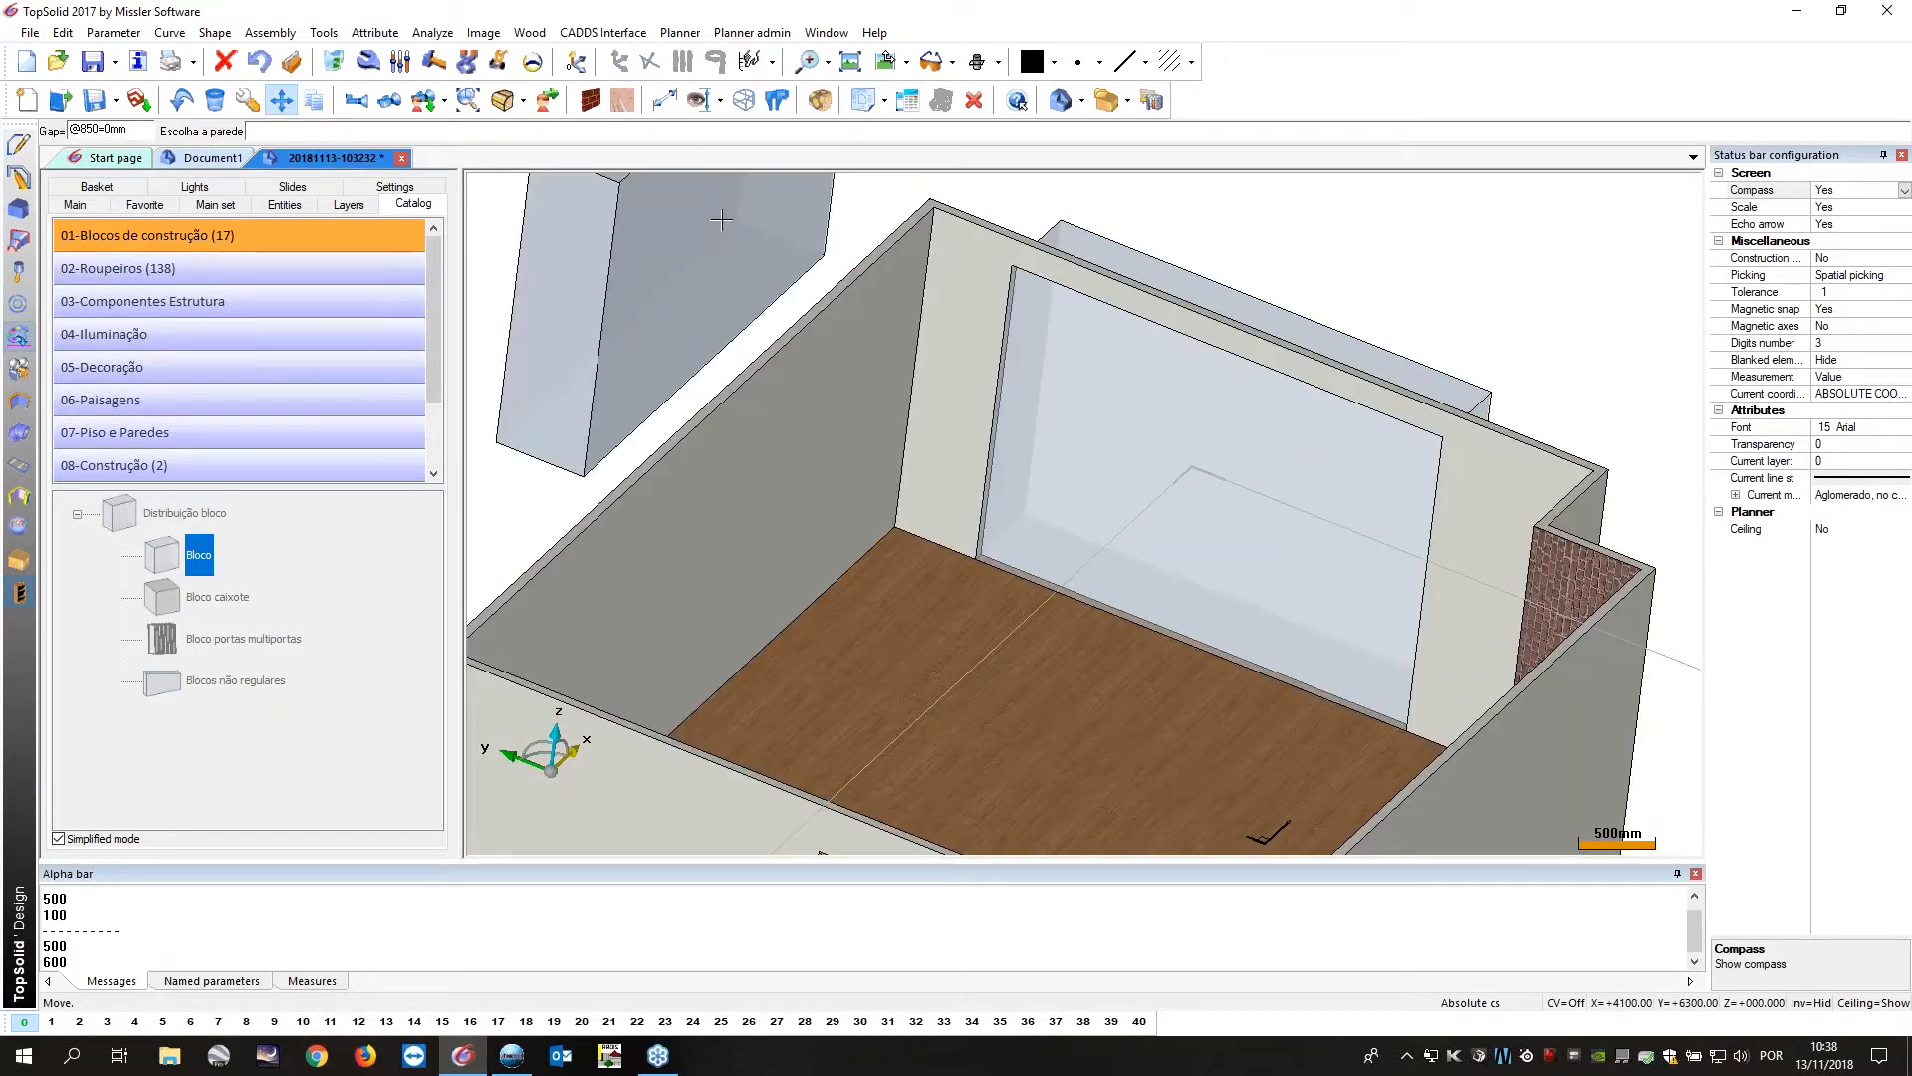
scroll(867, 289, "down", 4)
mouse_move(1217, 334)
middle_mouse_down()
mouse_move(1358, 385)
mouse_move(1216, 345)
mouse_move(1235, 360)
middle_mouse_up()
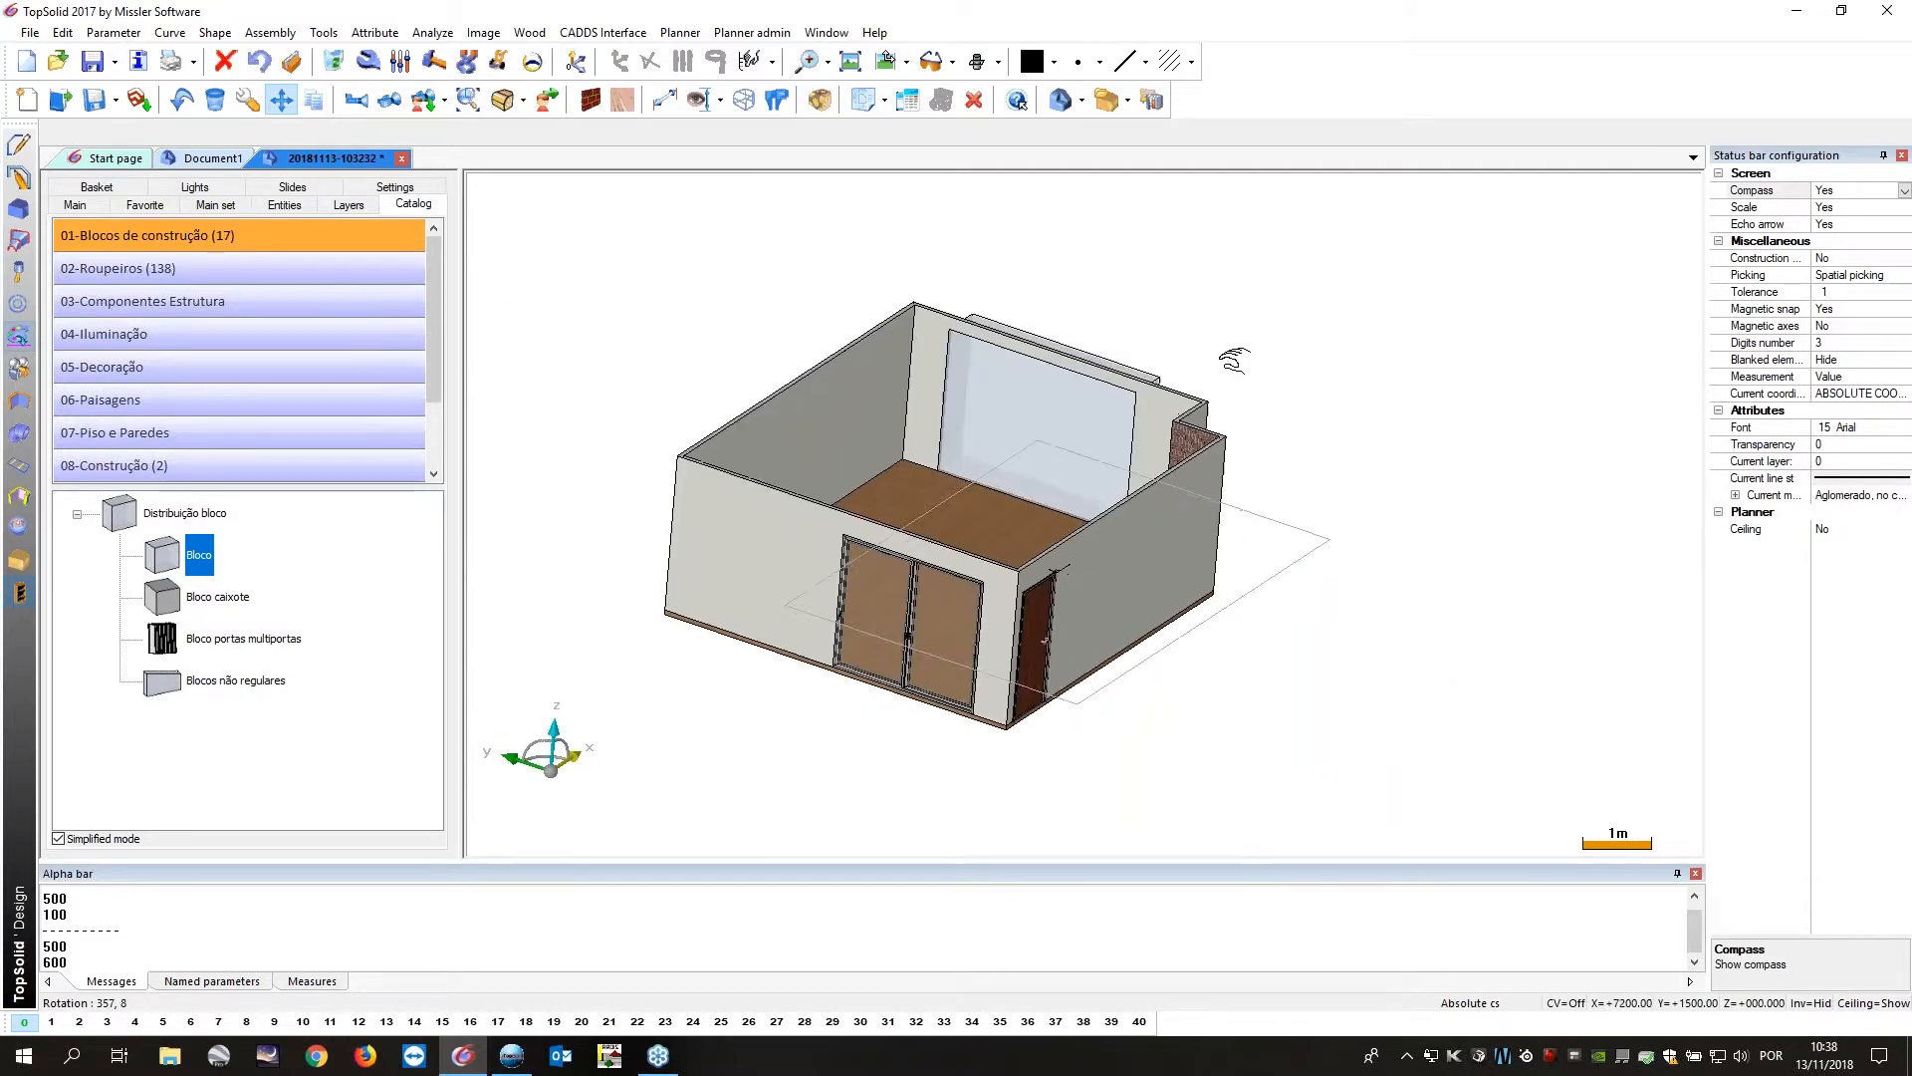
Choose Kit 3 Módulos Correr from the Módulos Correr boxes of the 02-Roupeiros catalog for insertion.
scroll(1195, 384, "up", 4)
scroll(1246, 478, "down", 3)
middle_click_drag(1246, 478, 1036, 349)
scroll(1092, 390, "up", 2)
scroll(1024, 641, "down", 2)
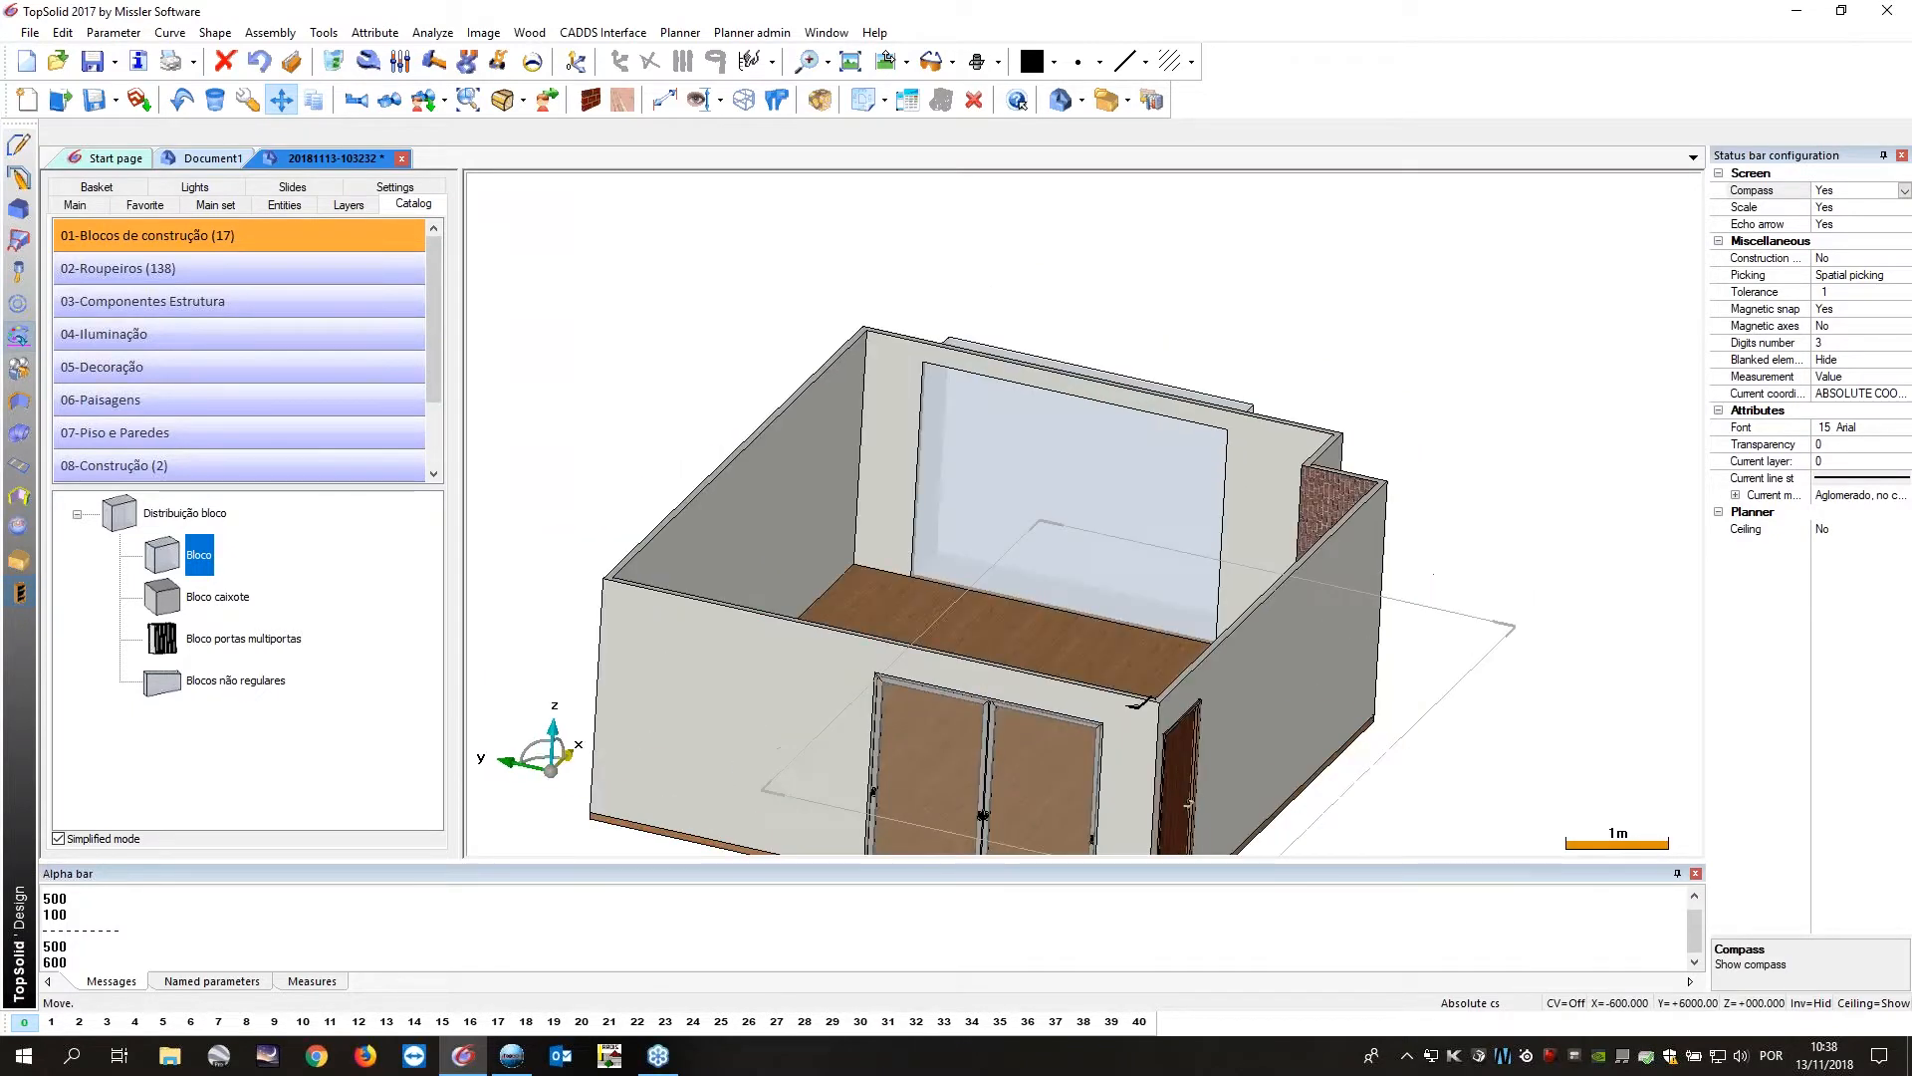
left_click(189, 269)
left_click(155, 513)
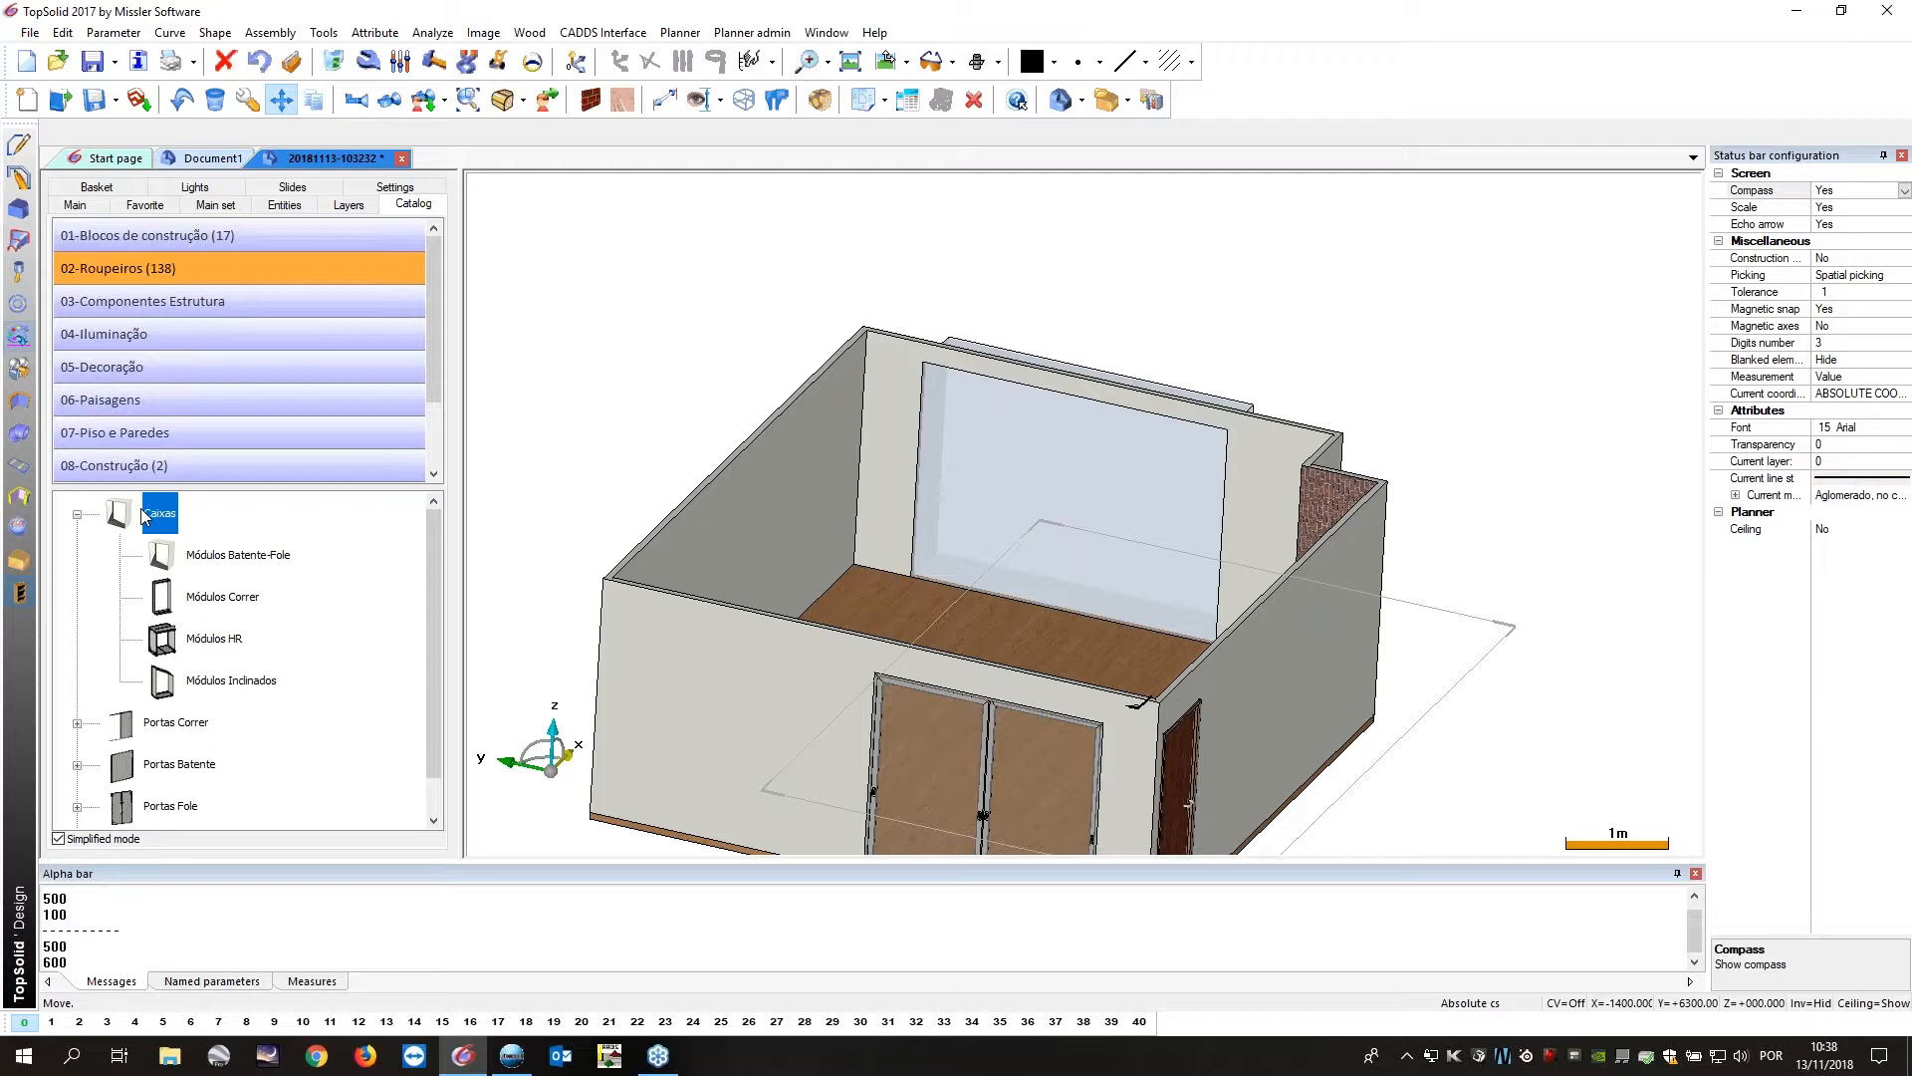
left_click(228, 597)
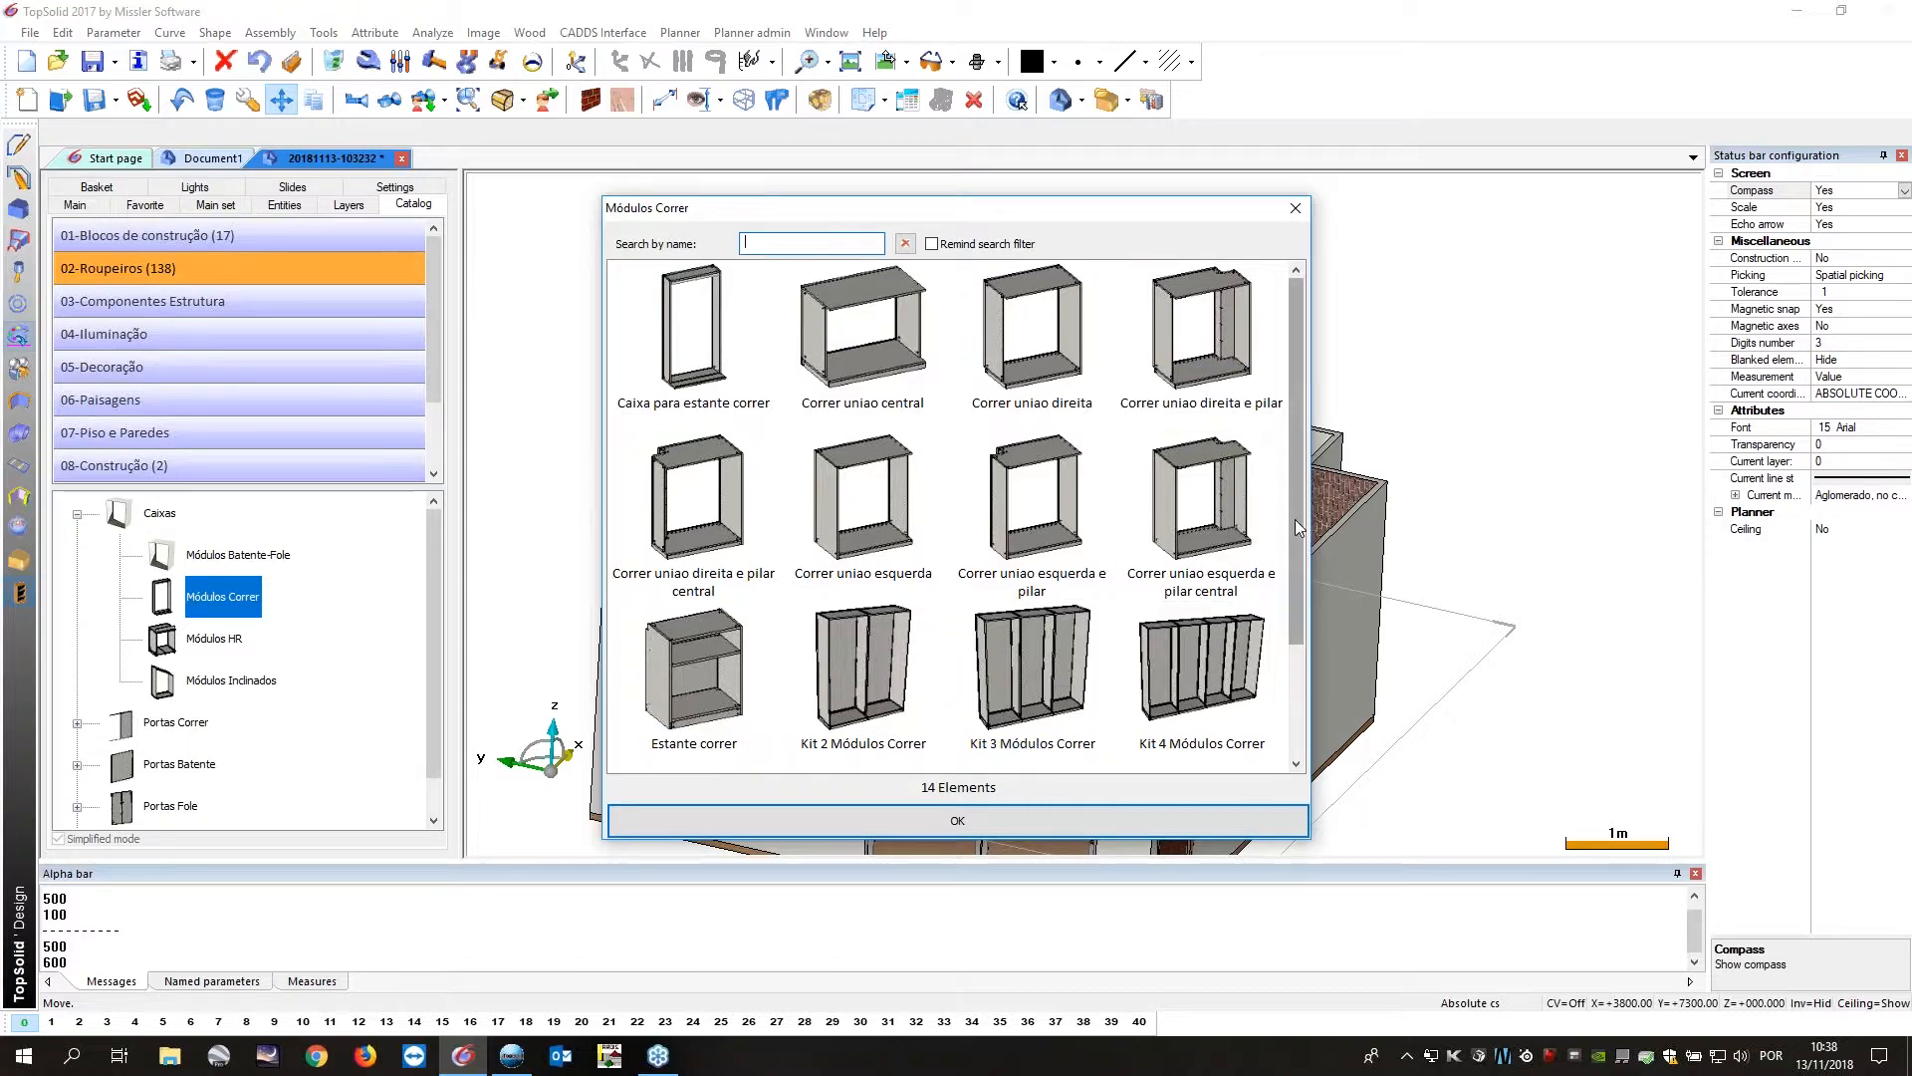
scroll(1001, 652, "down", 1)
left_click(999, 652)
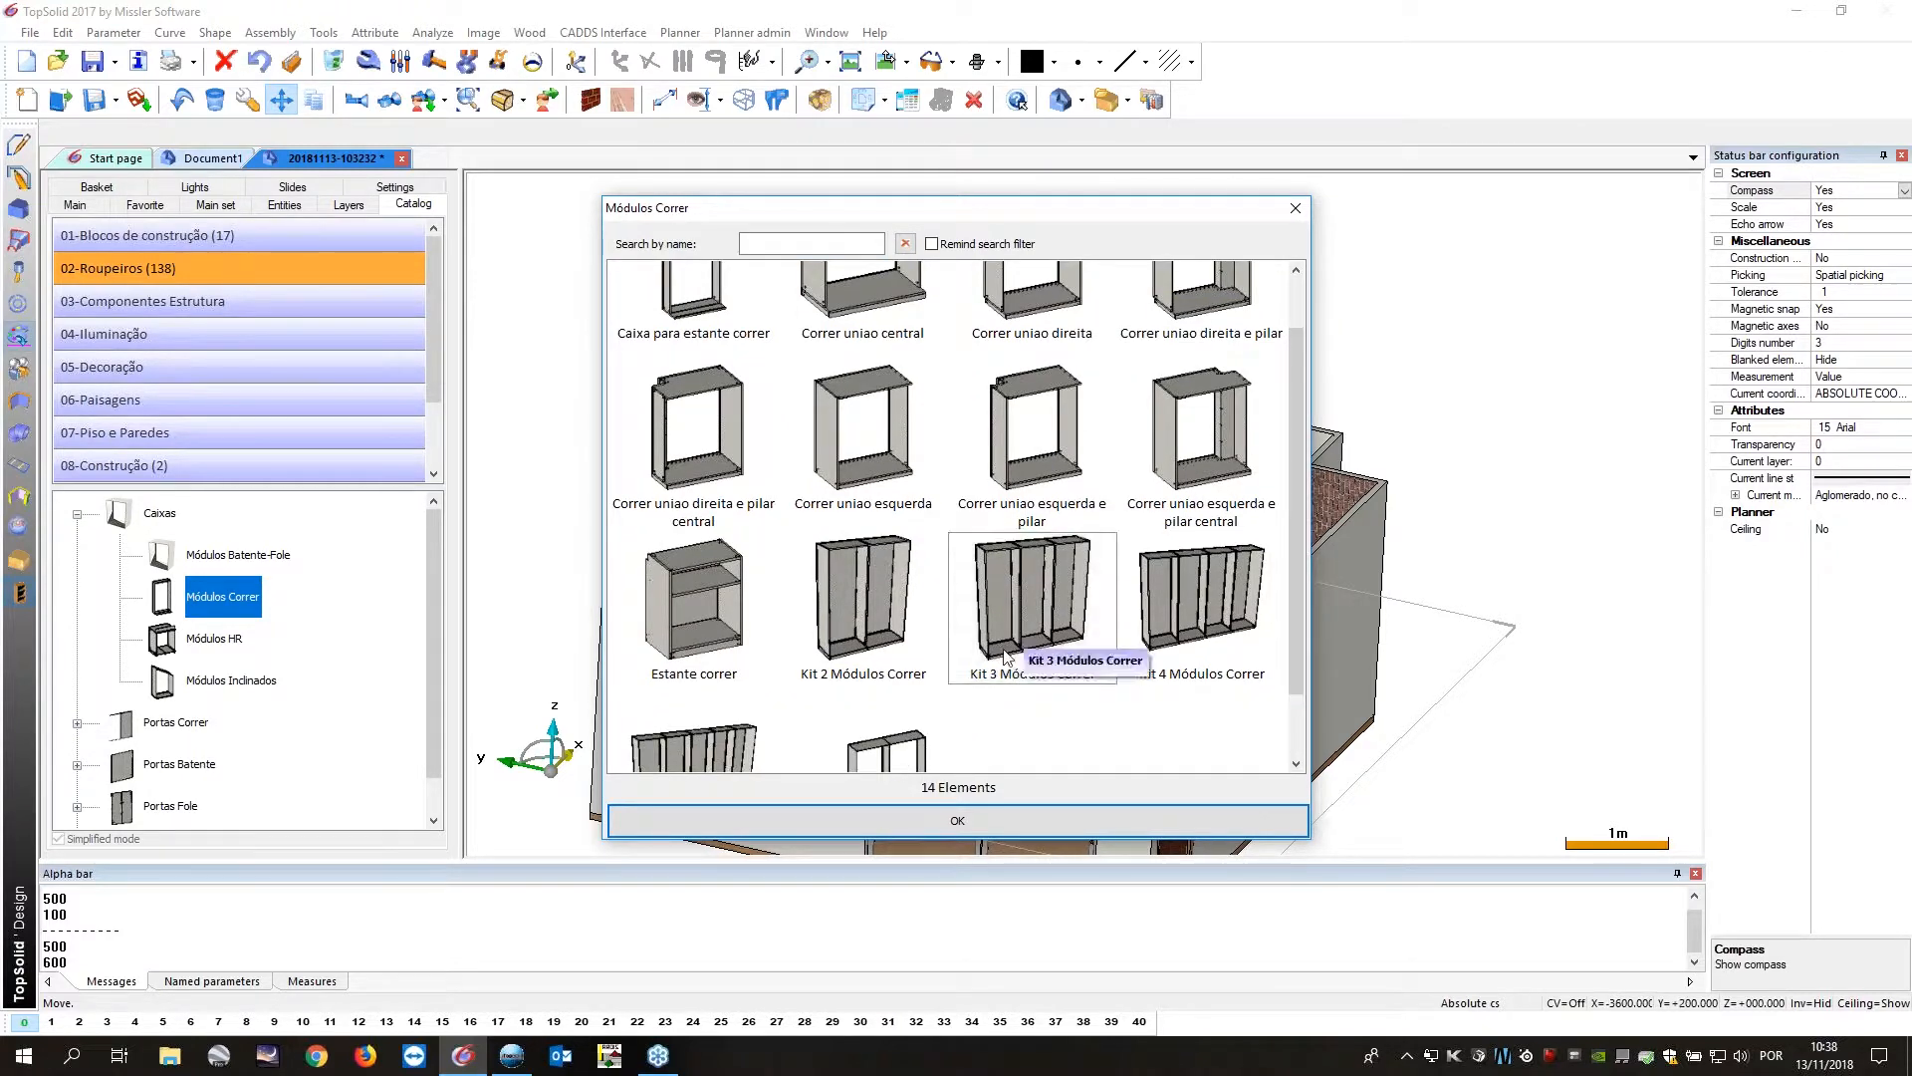
left_click(970, 820)
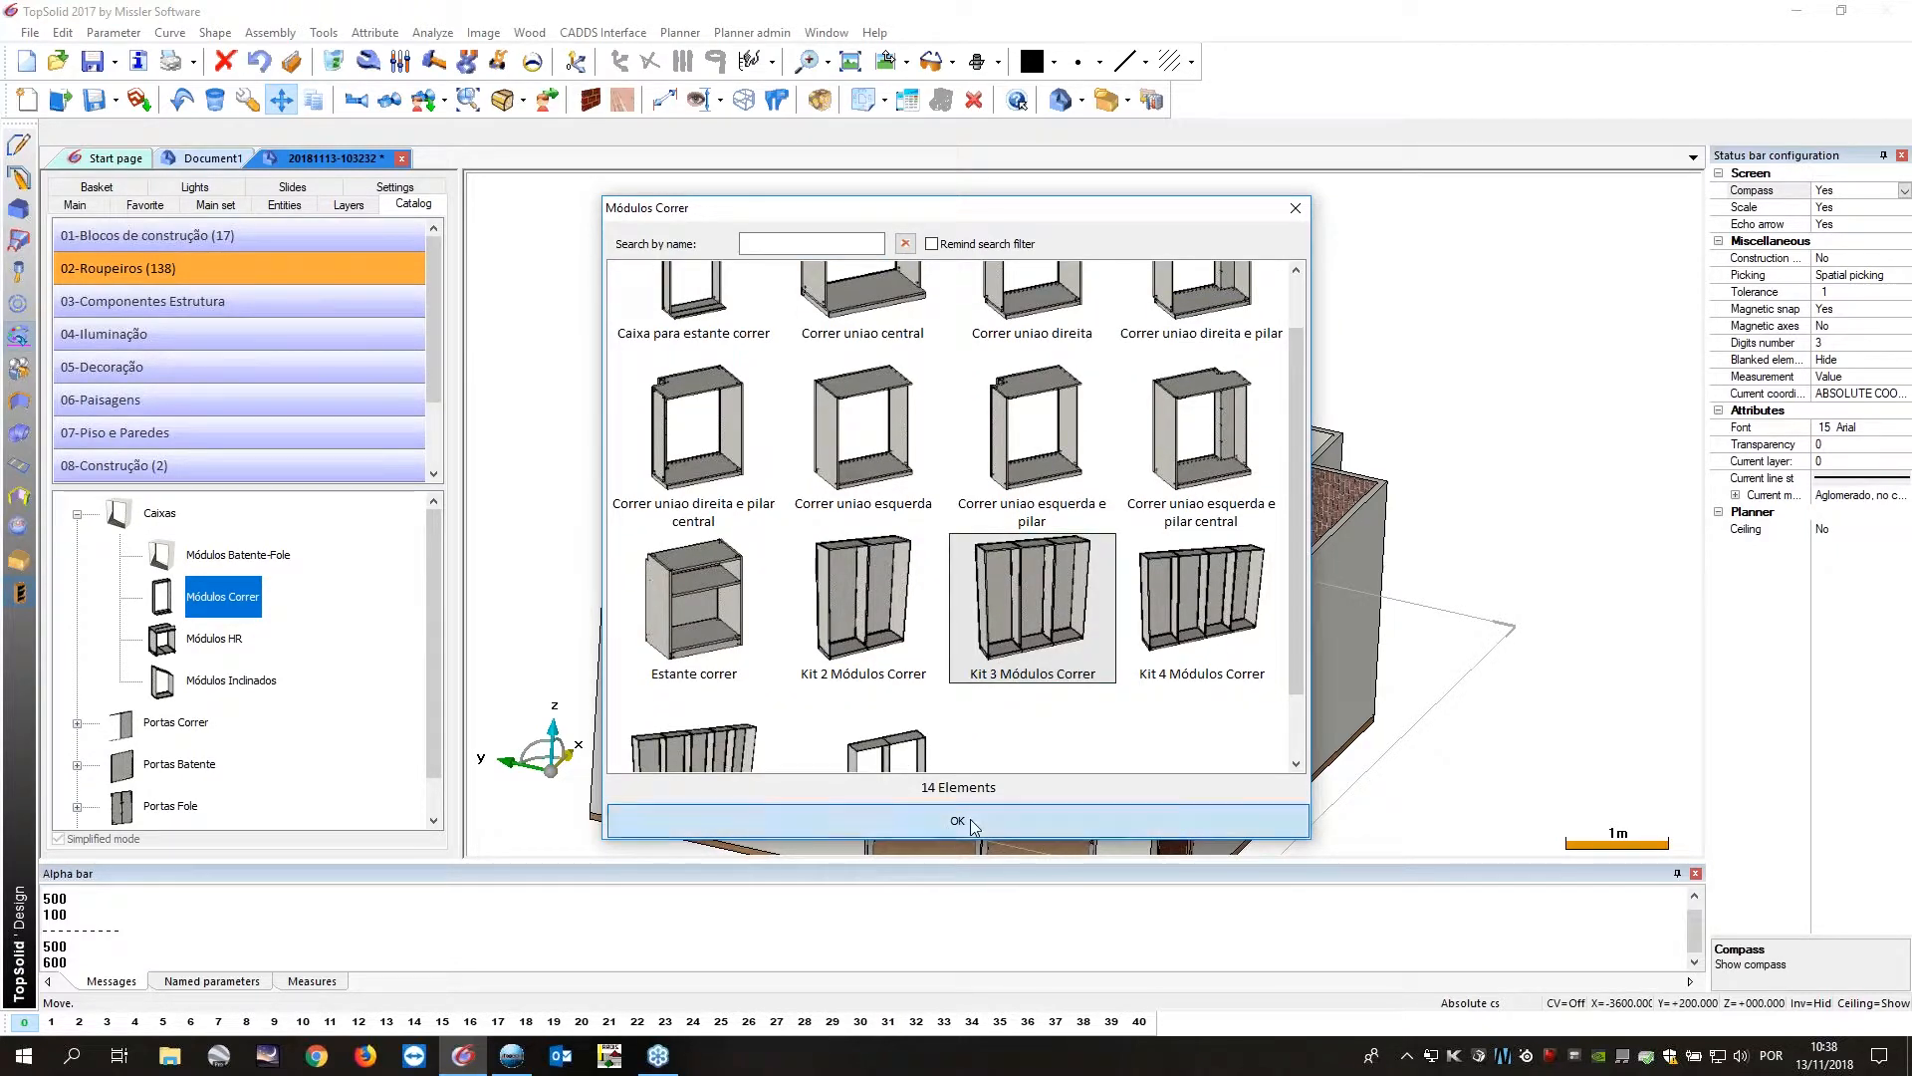
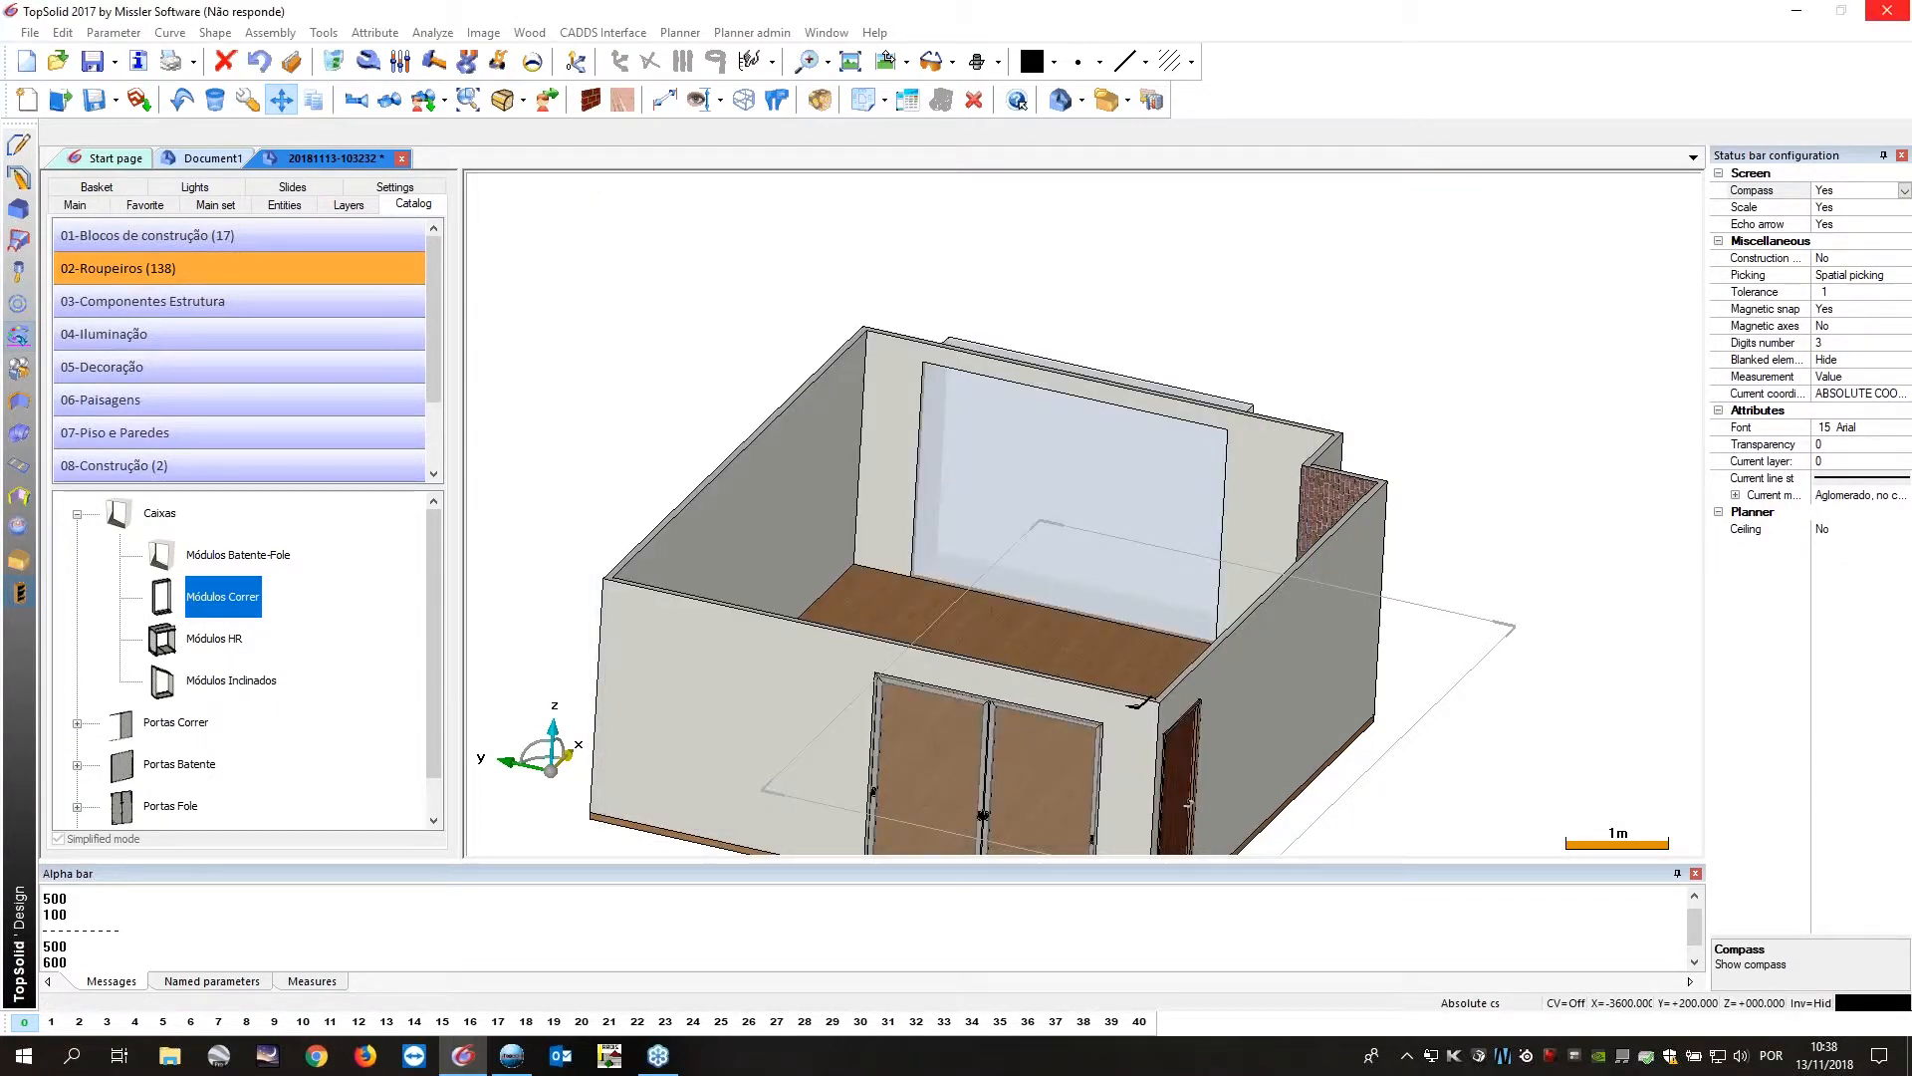
left_click_drag(959, 183, 693, 185)
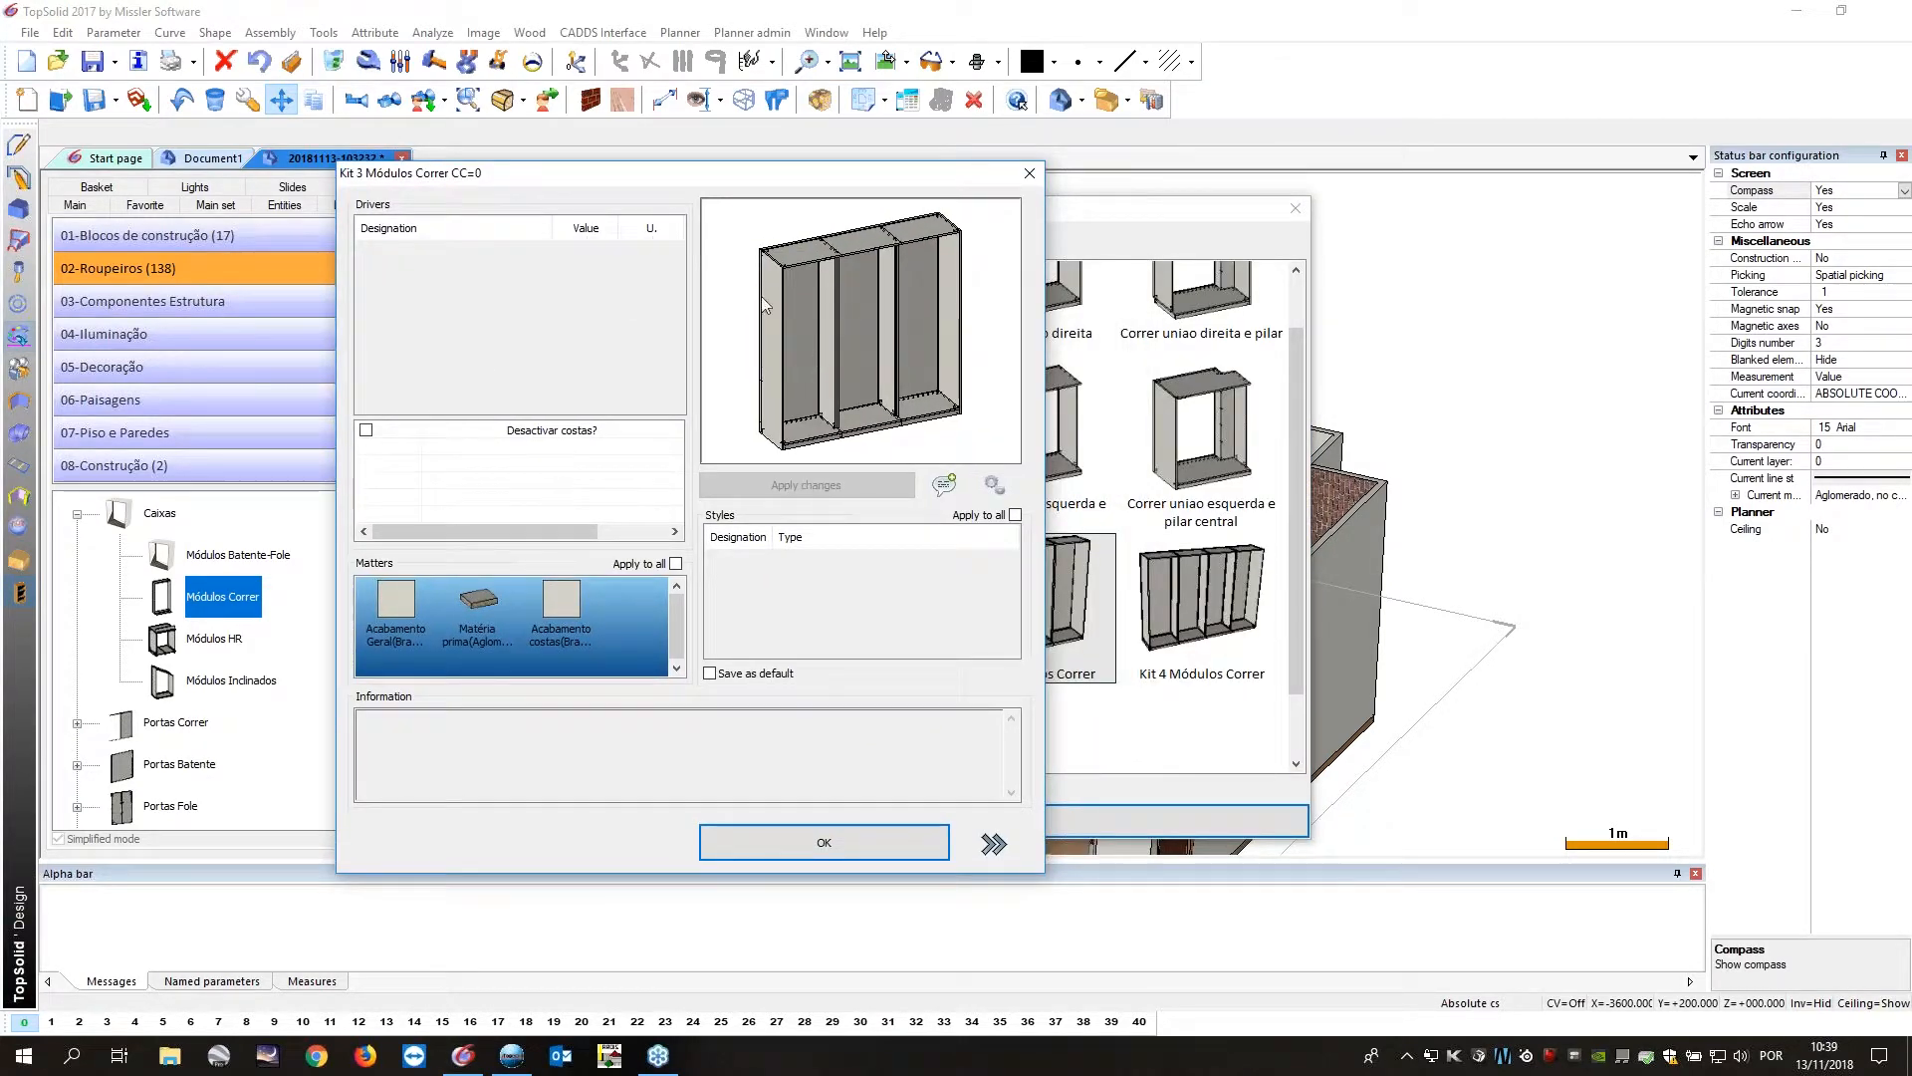
Set the kit's Acabamento Geral material to Carvalho figurado M9029 from Painéis melamínicos.
left_click_drag(867, 170, 785, 160)
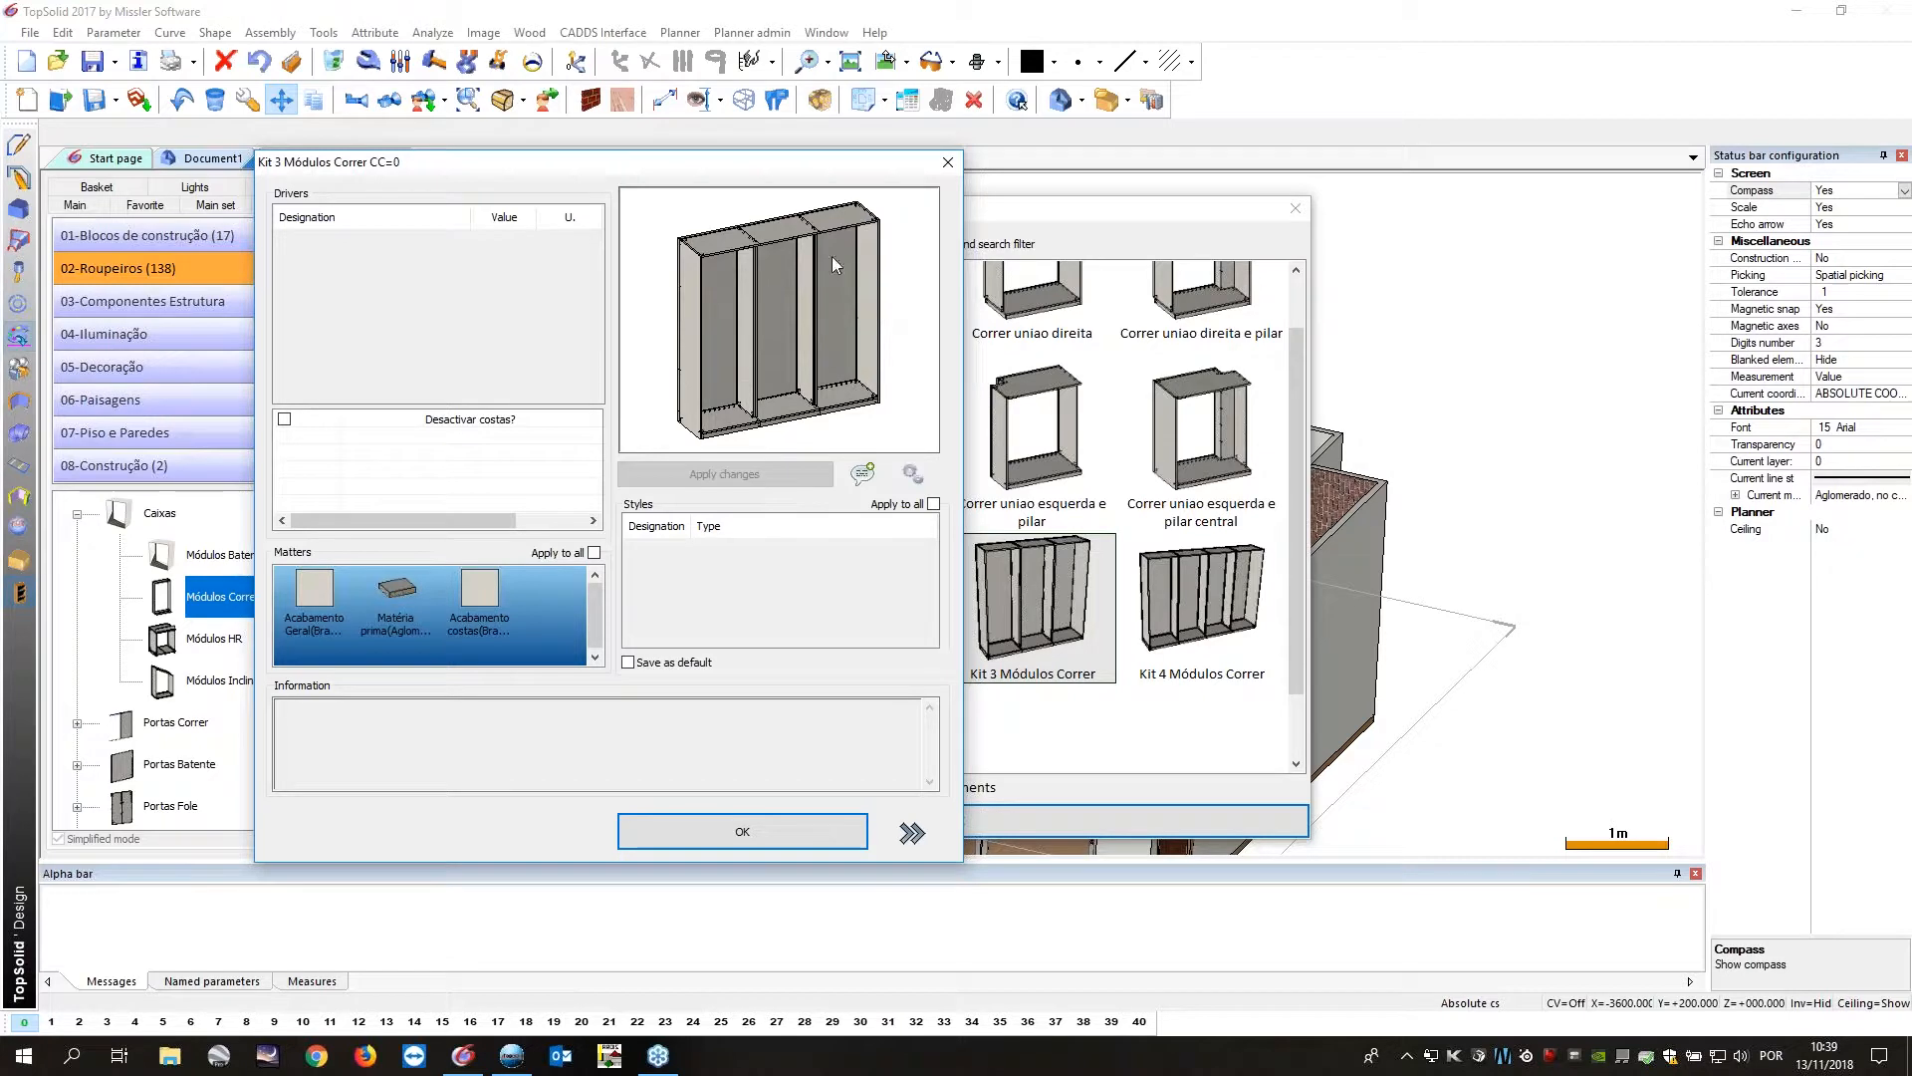
left_click(319, 598)
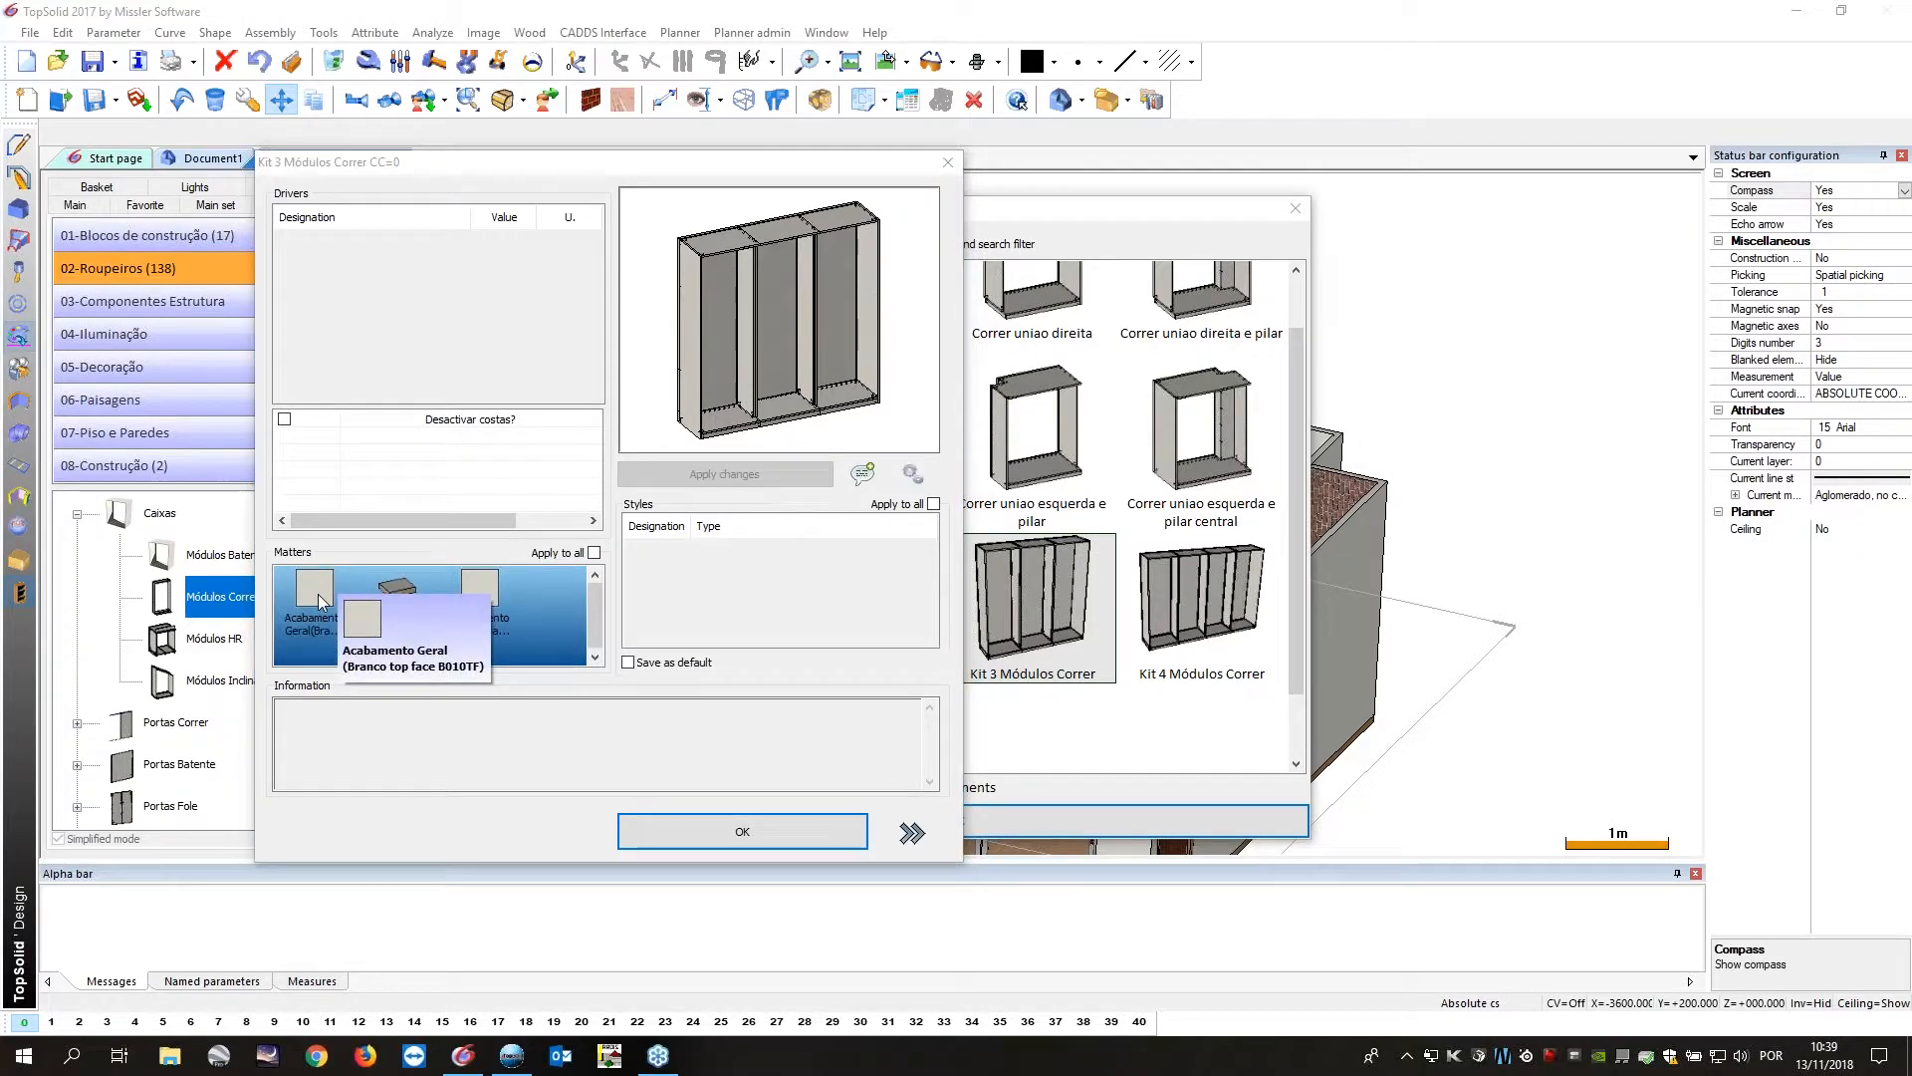
double_click(319, 593)
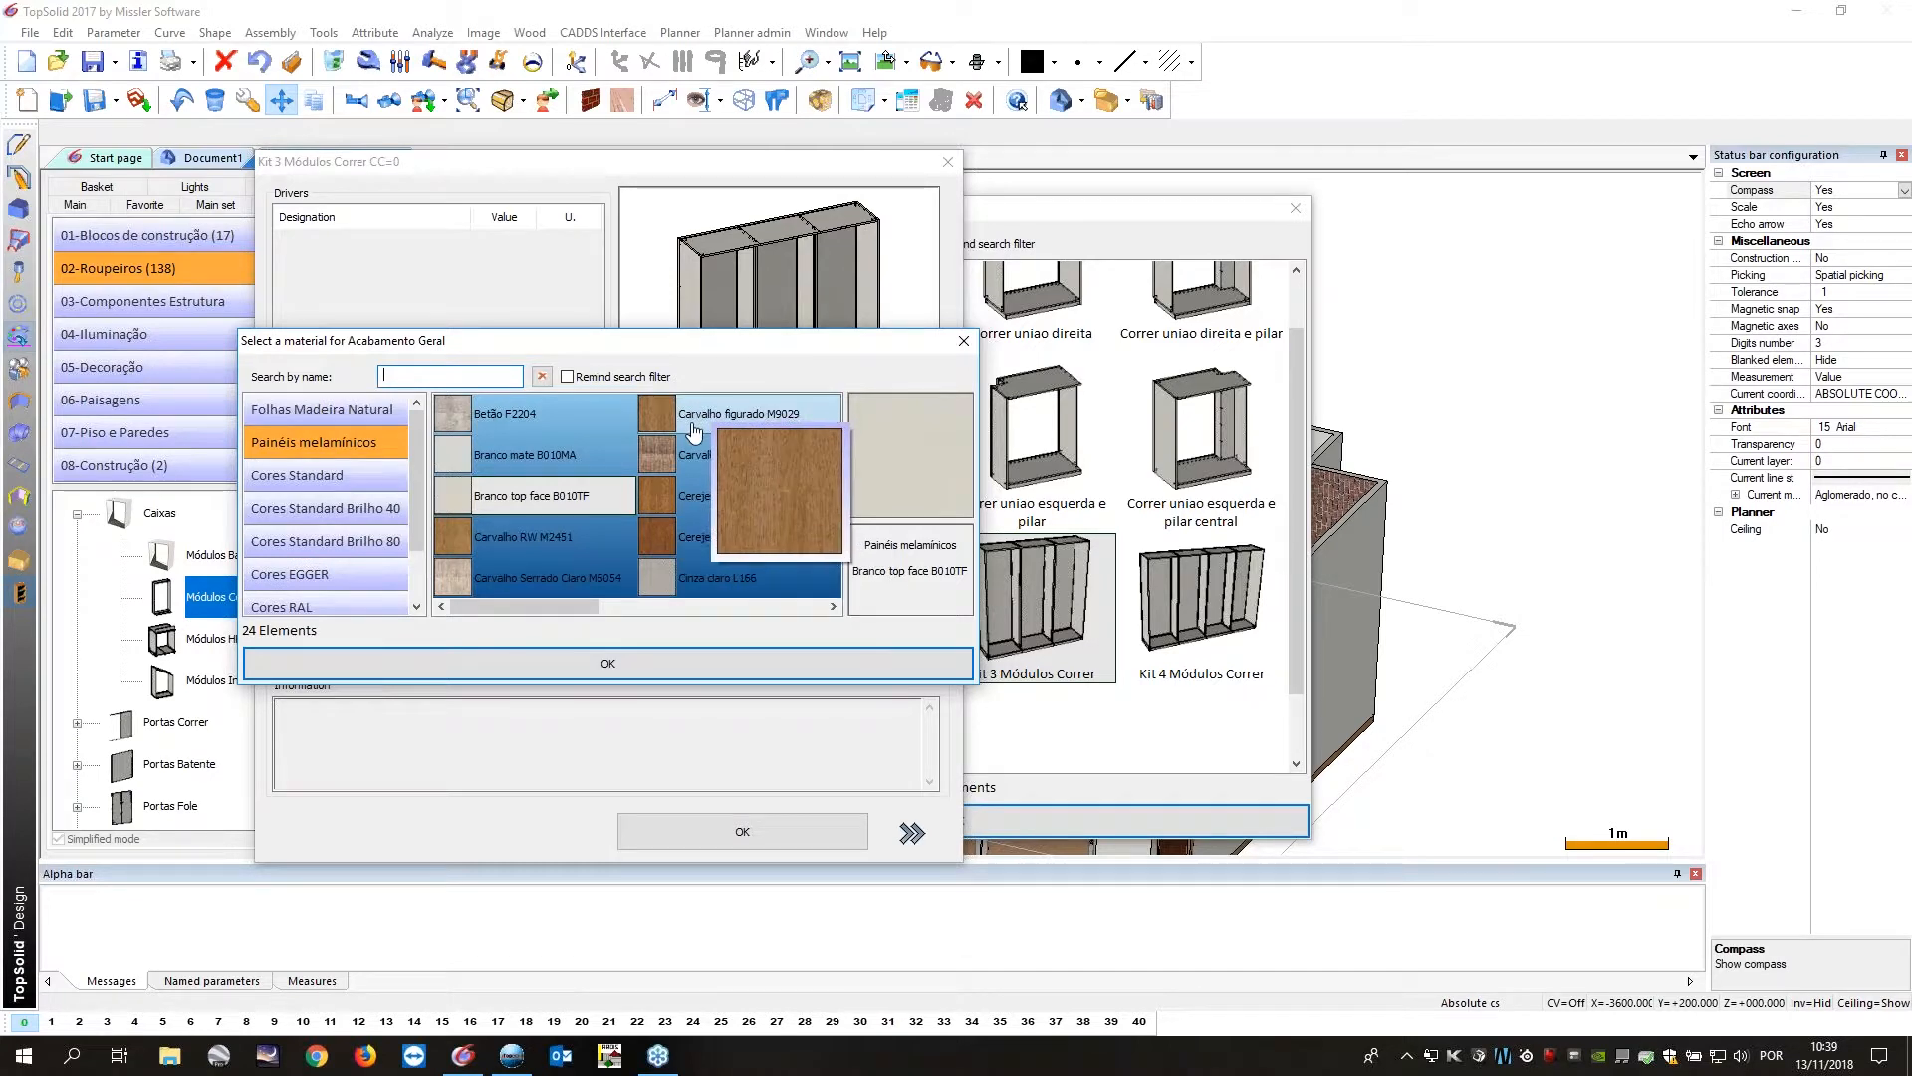
left_click(740, 414)
left_click(619, 666)
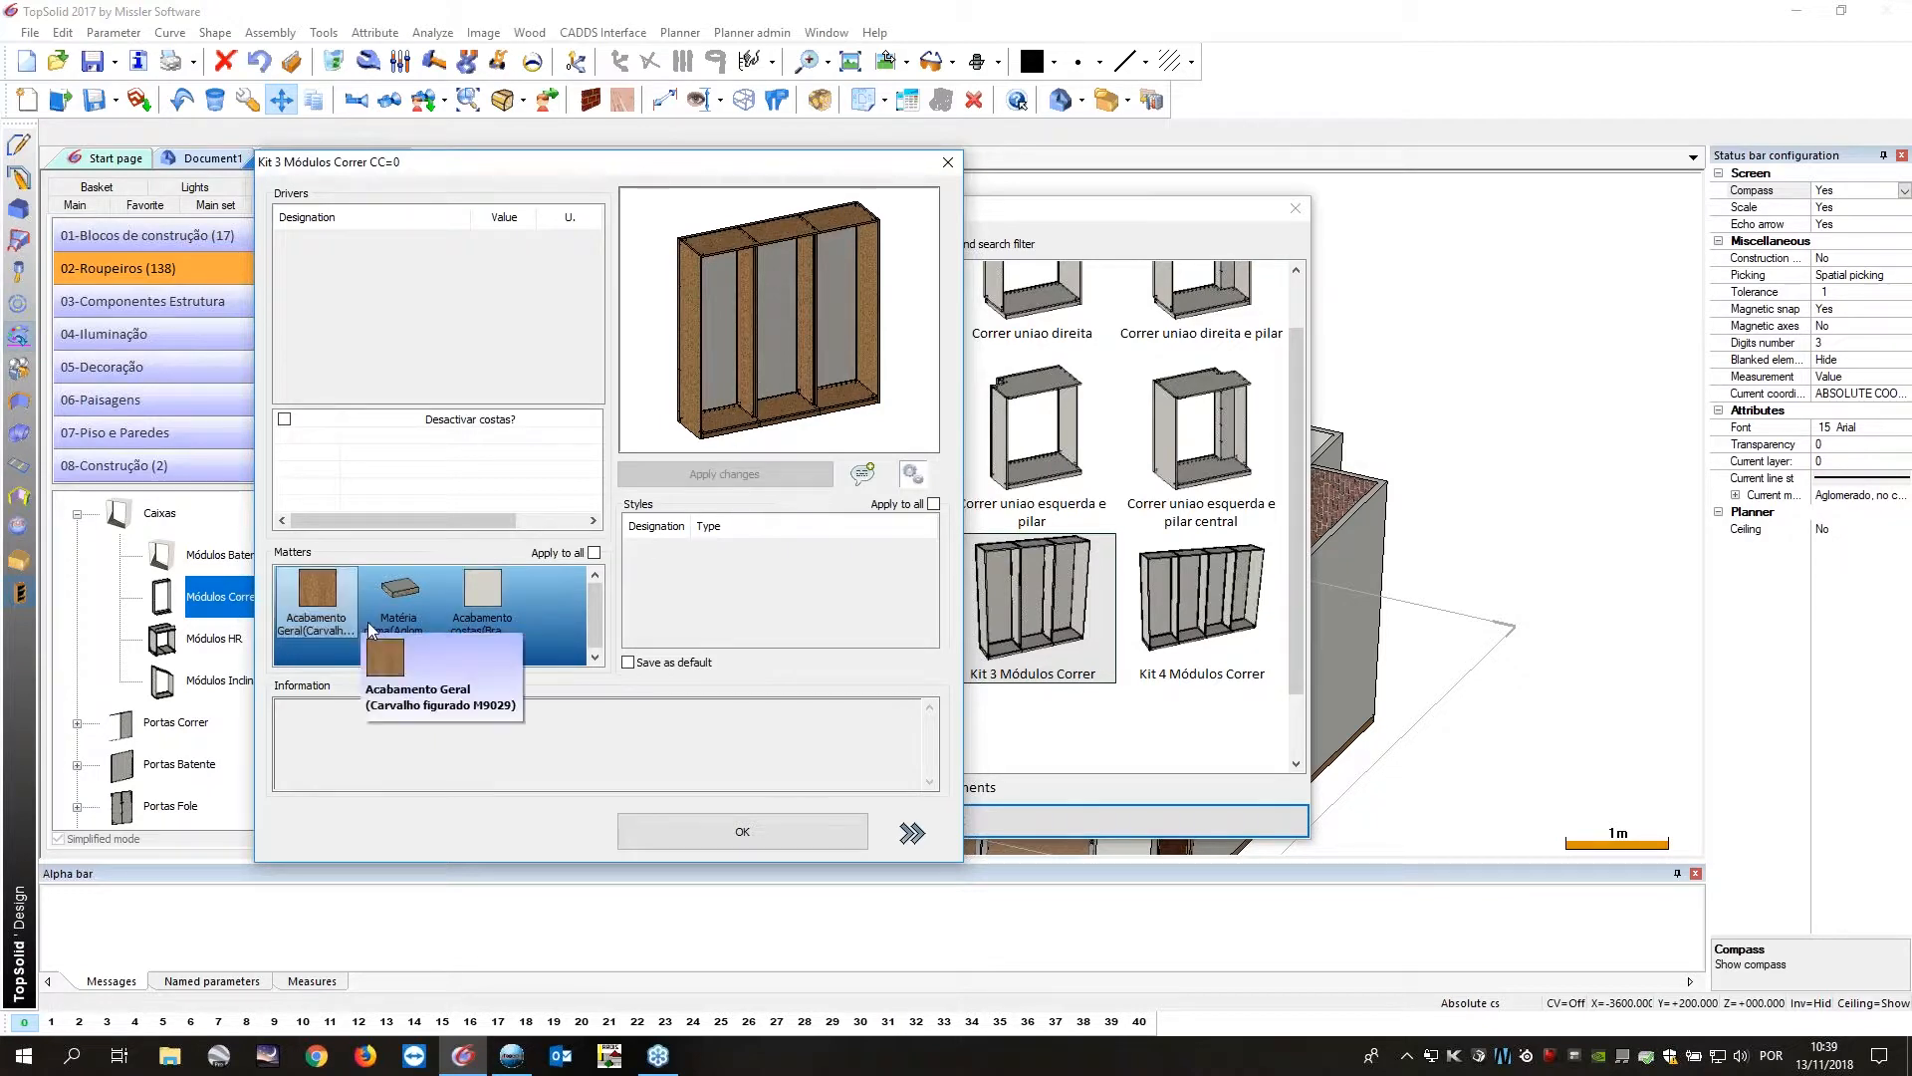
Confirm Aglomerado as the kit's Matéria prima and Branco top face B010TF as its Acabamento costas.
double_click(395, 610)
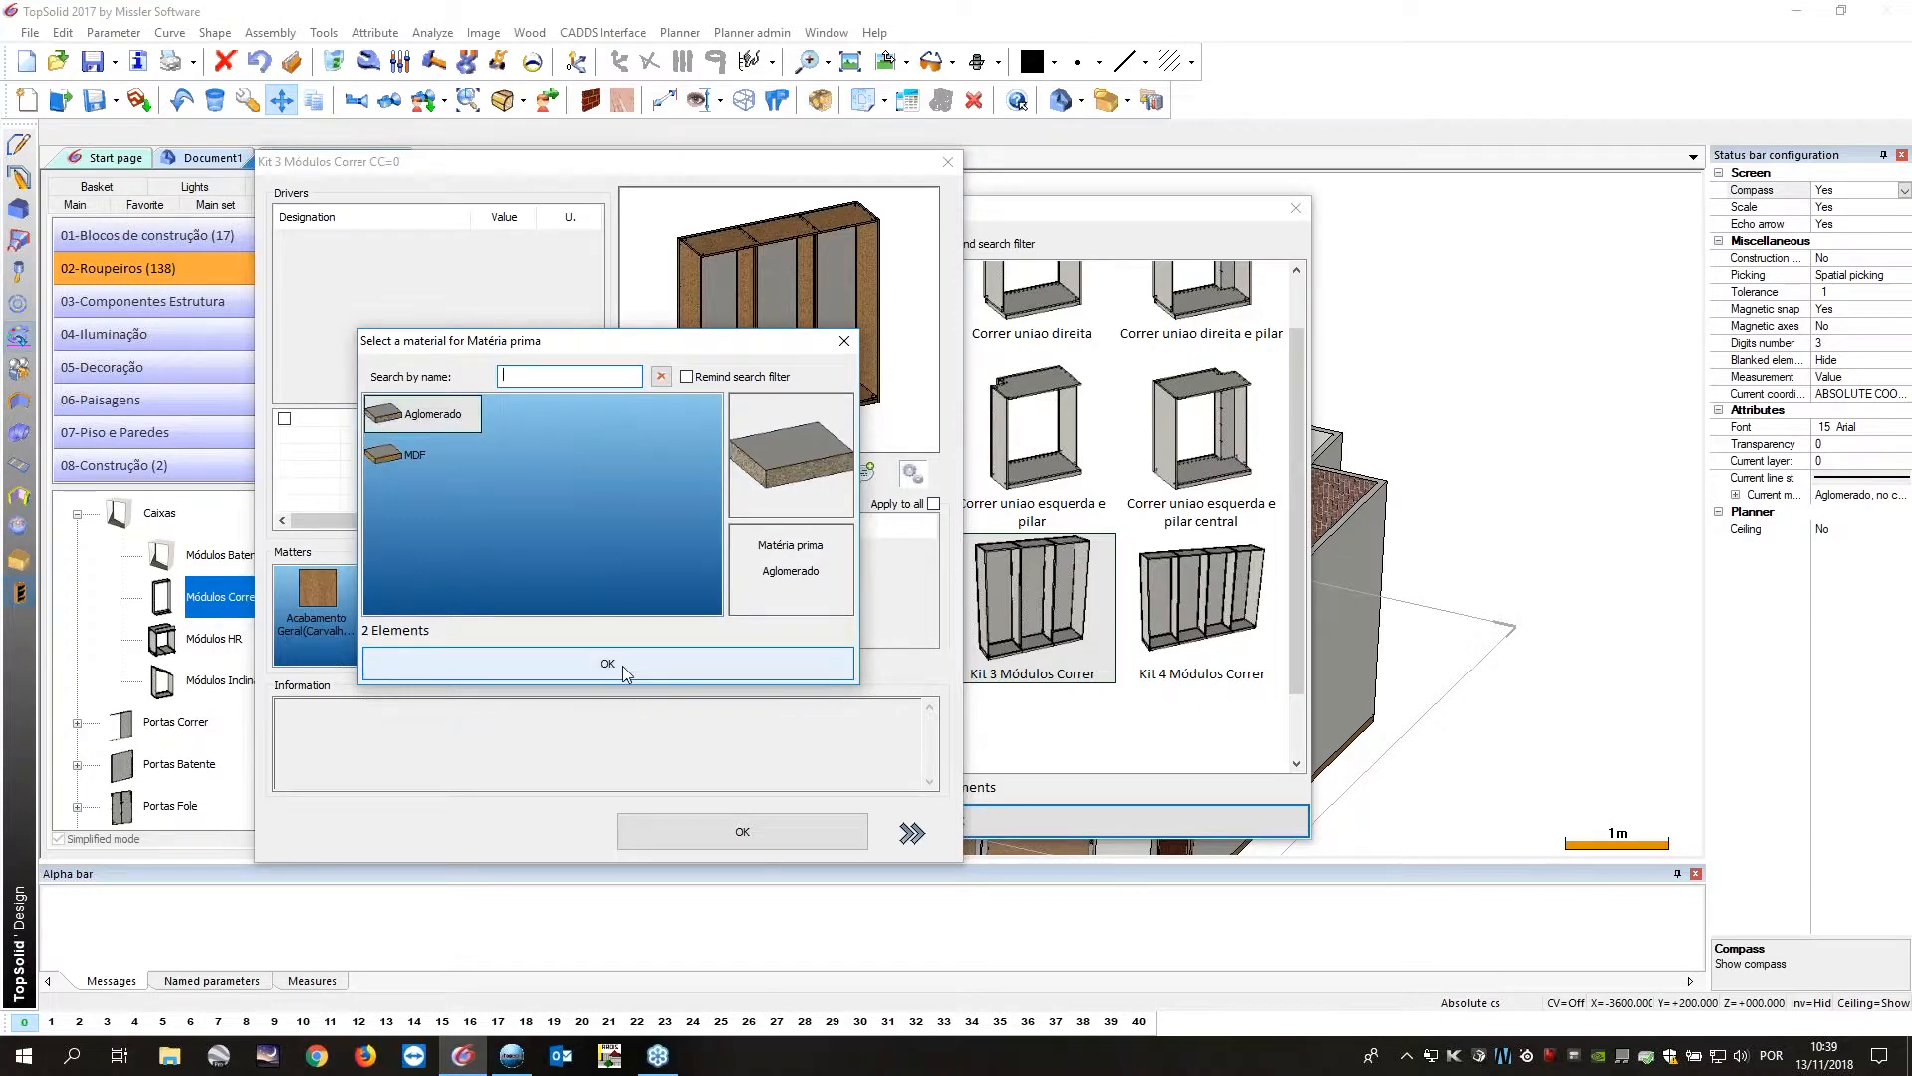
left_click(624, 665)
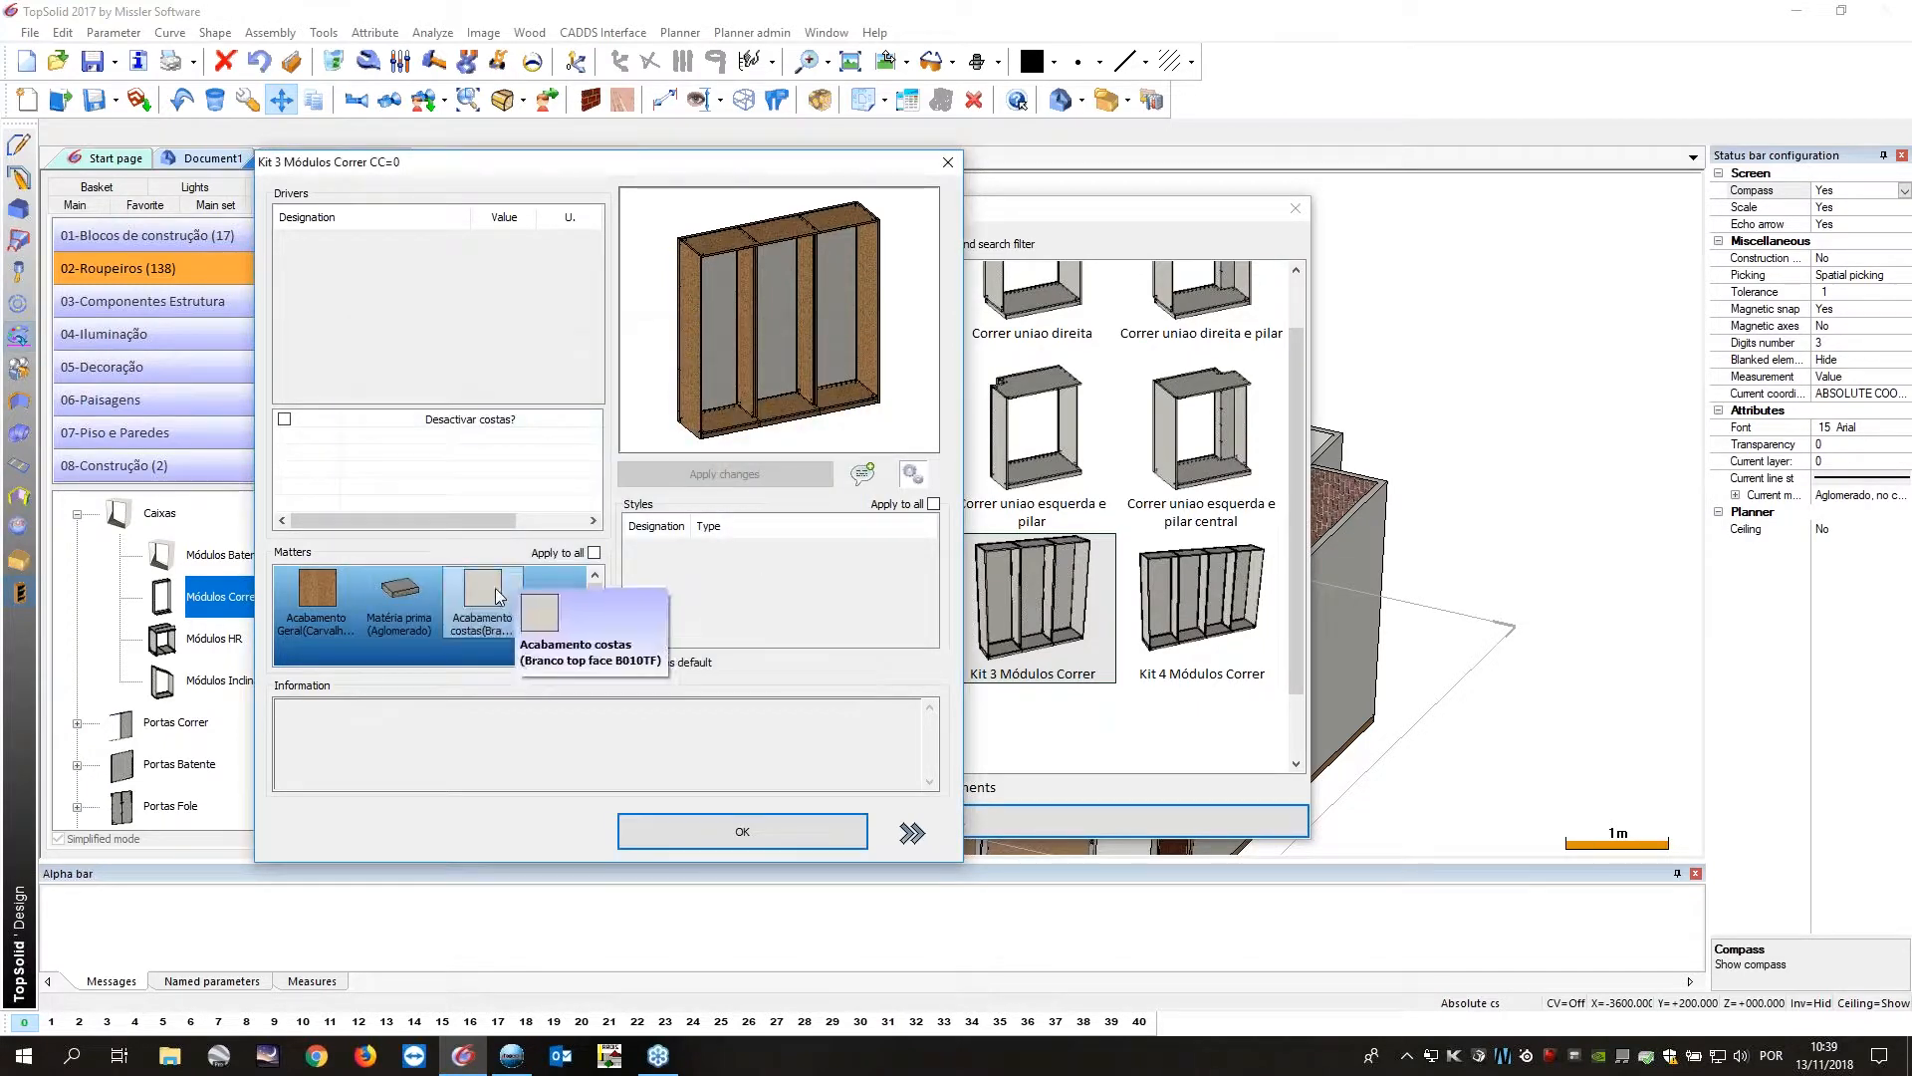
double_click(498, 595)
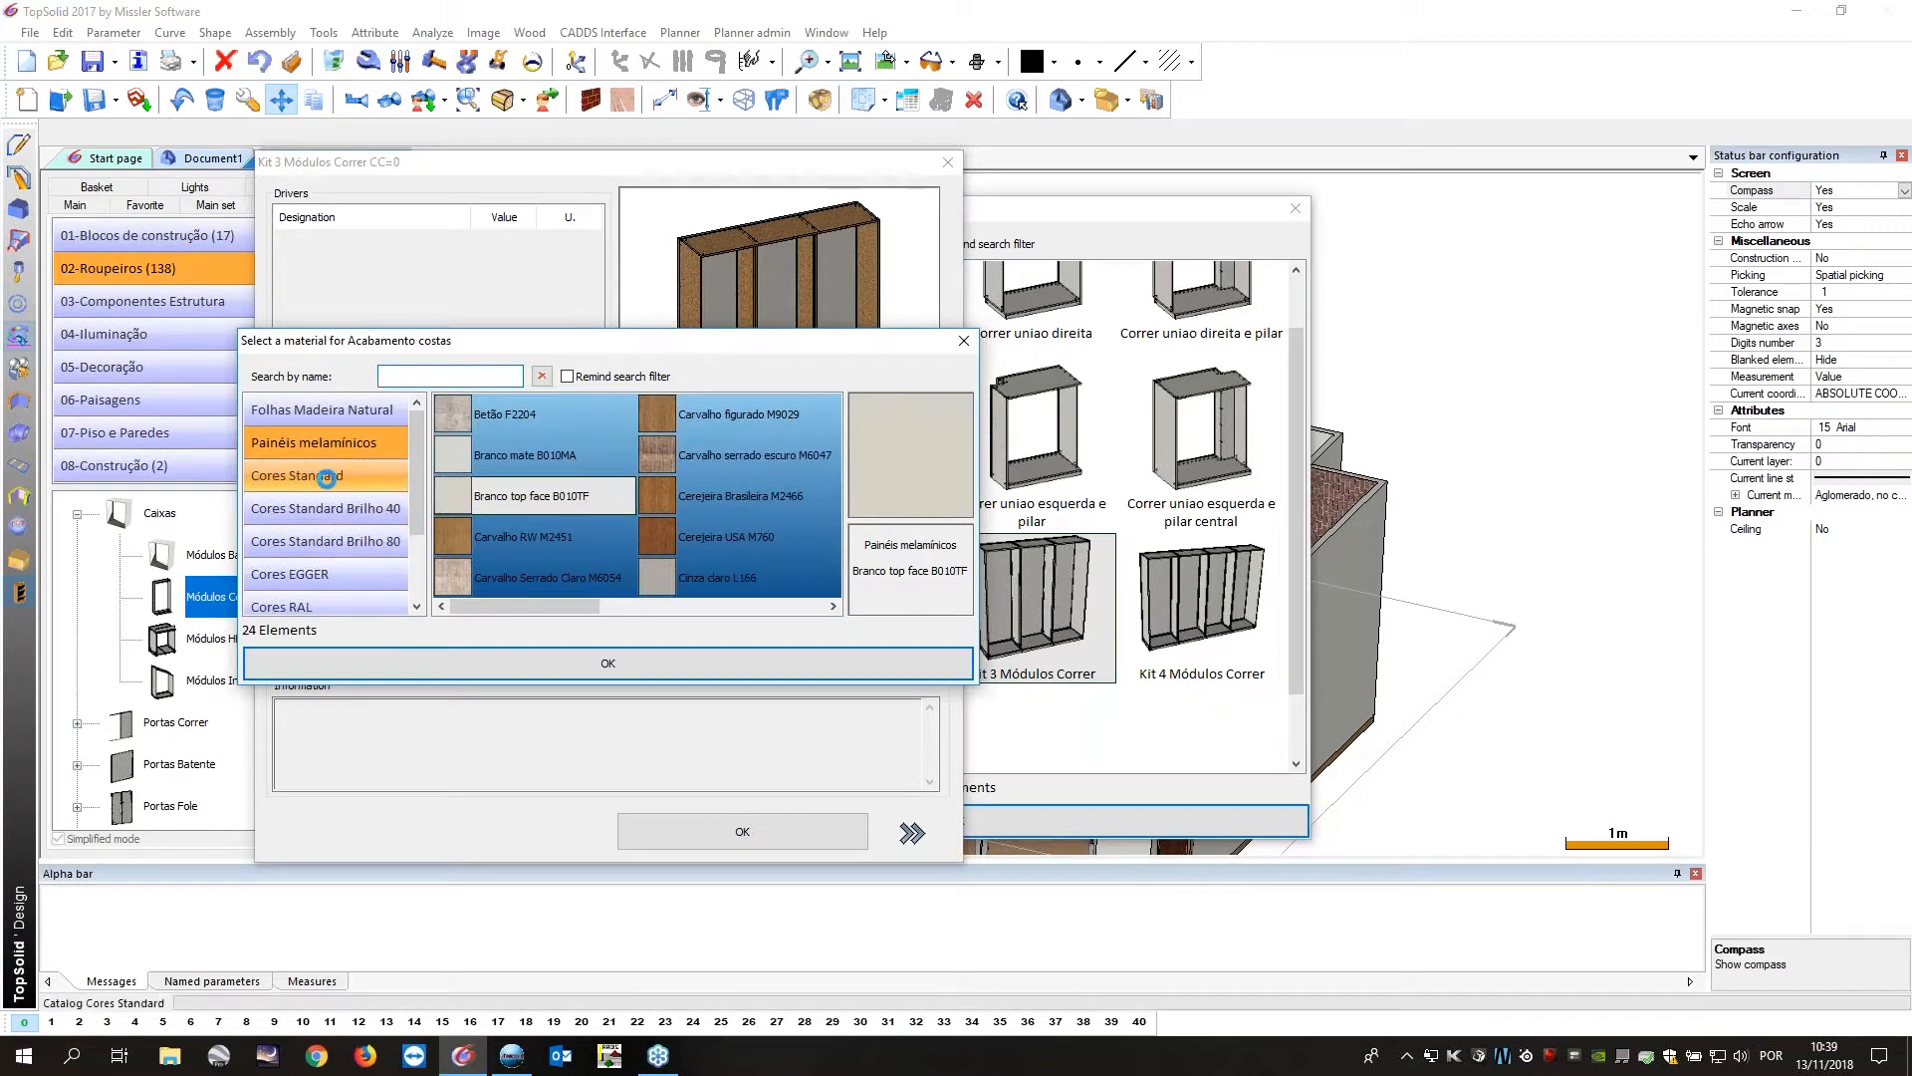
left_click(701, 675)
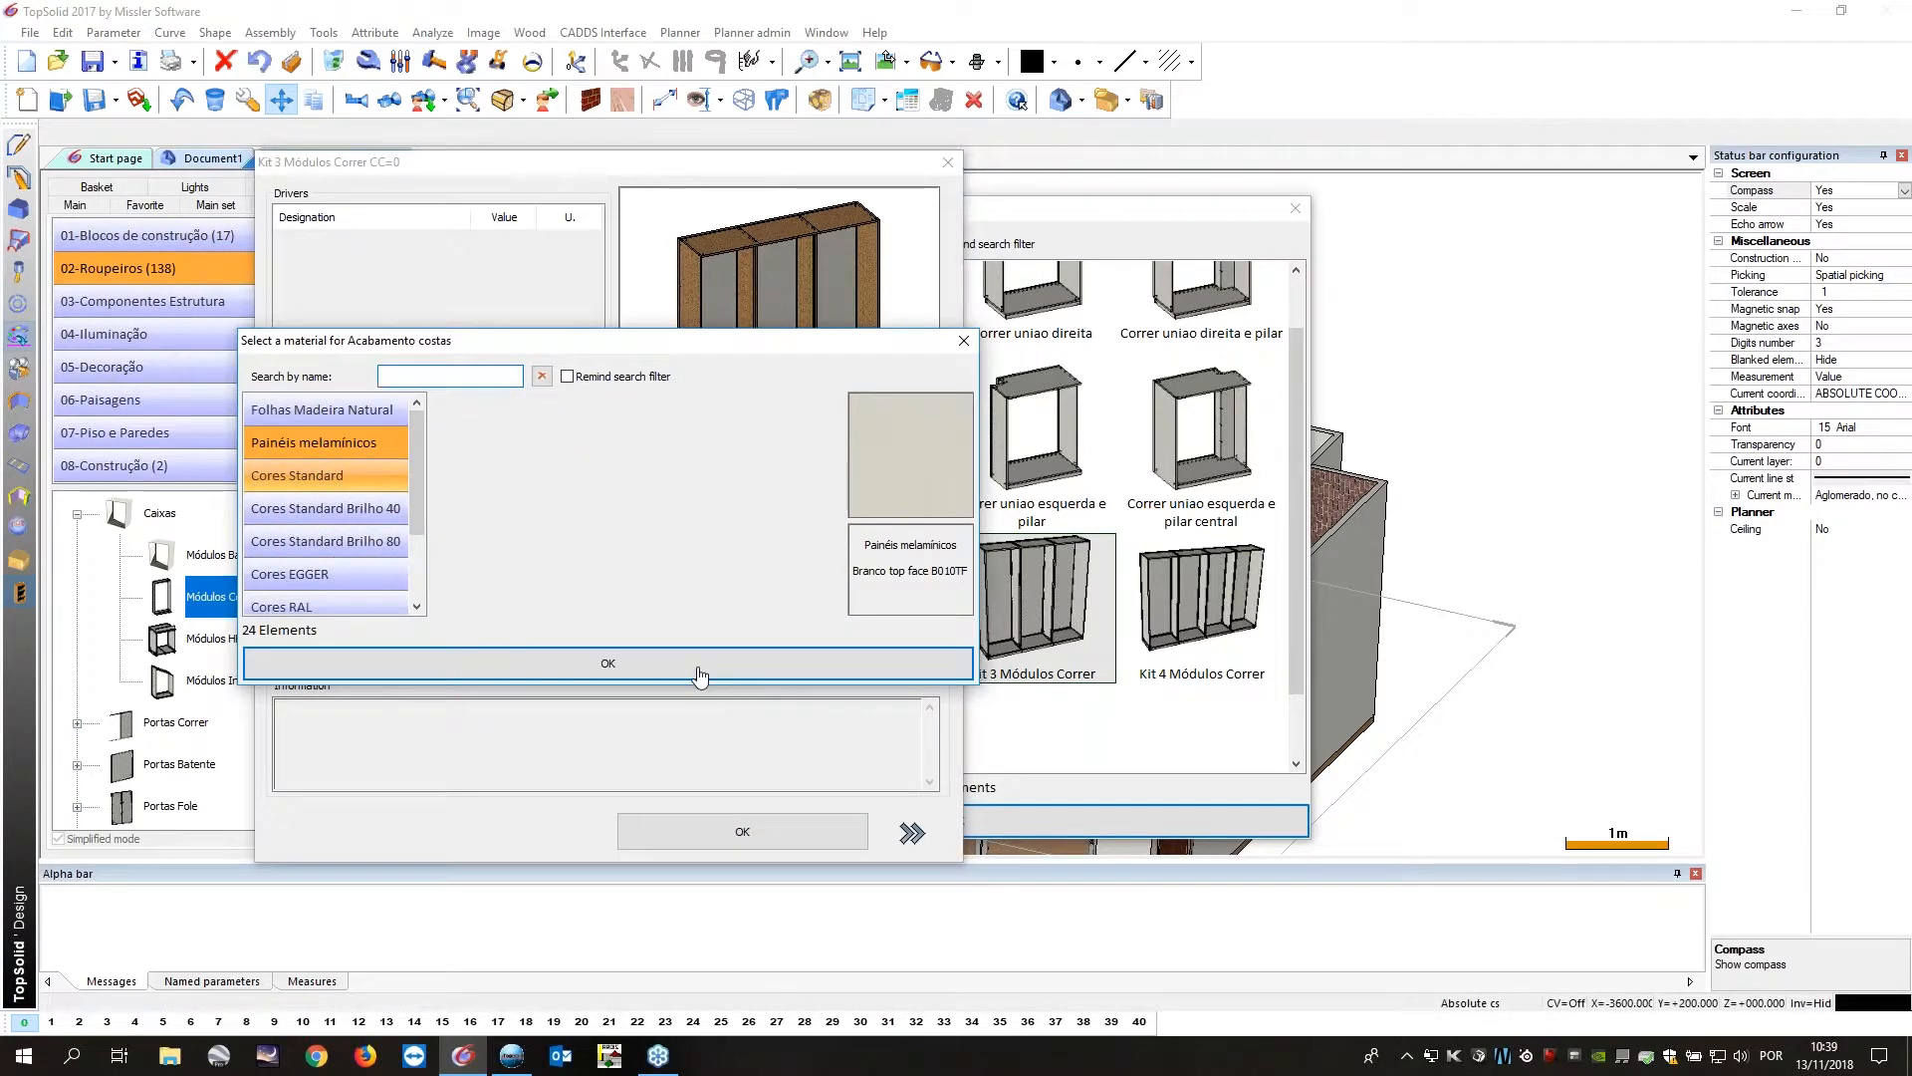
left_click(371, 457)
left_click(608, 666)
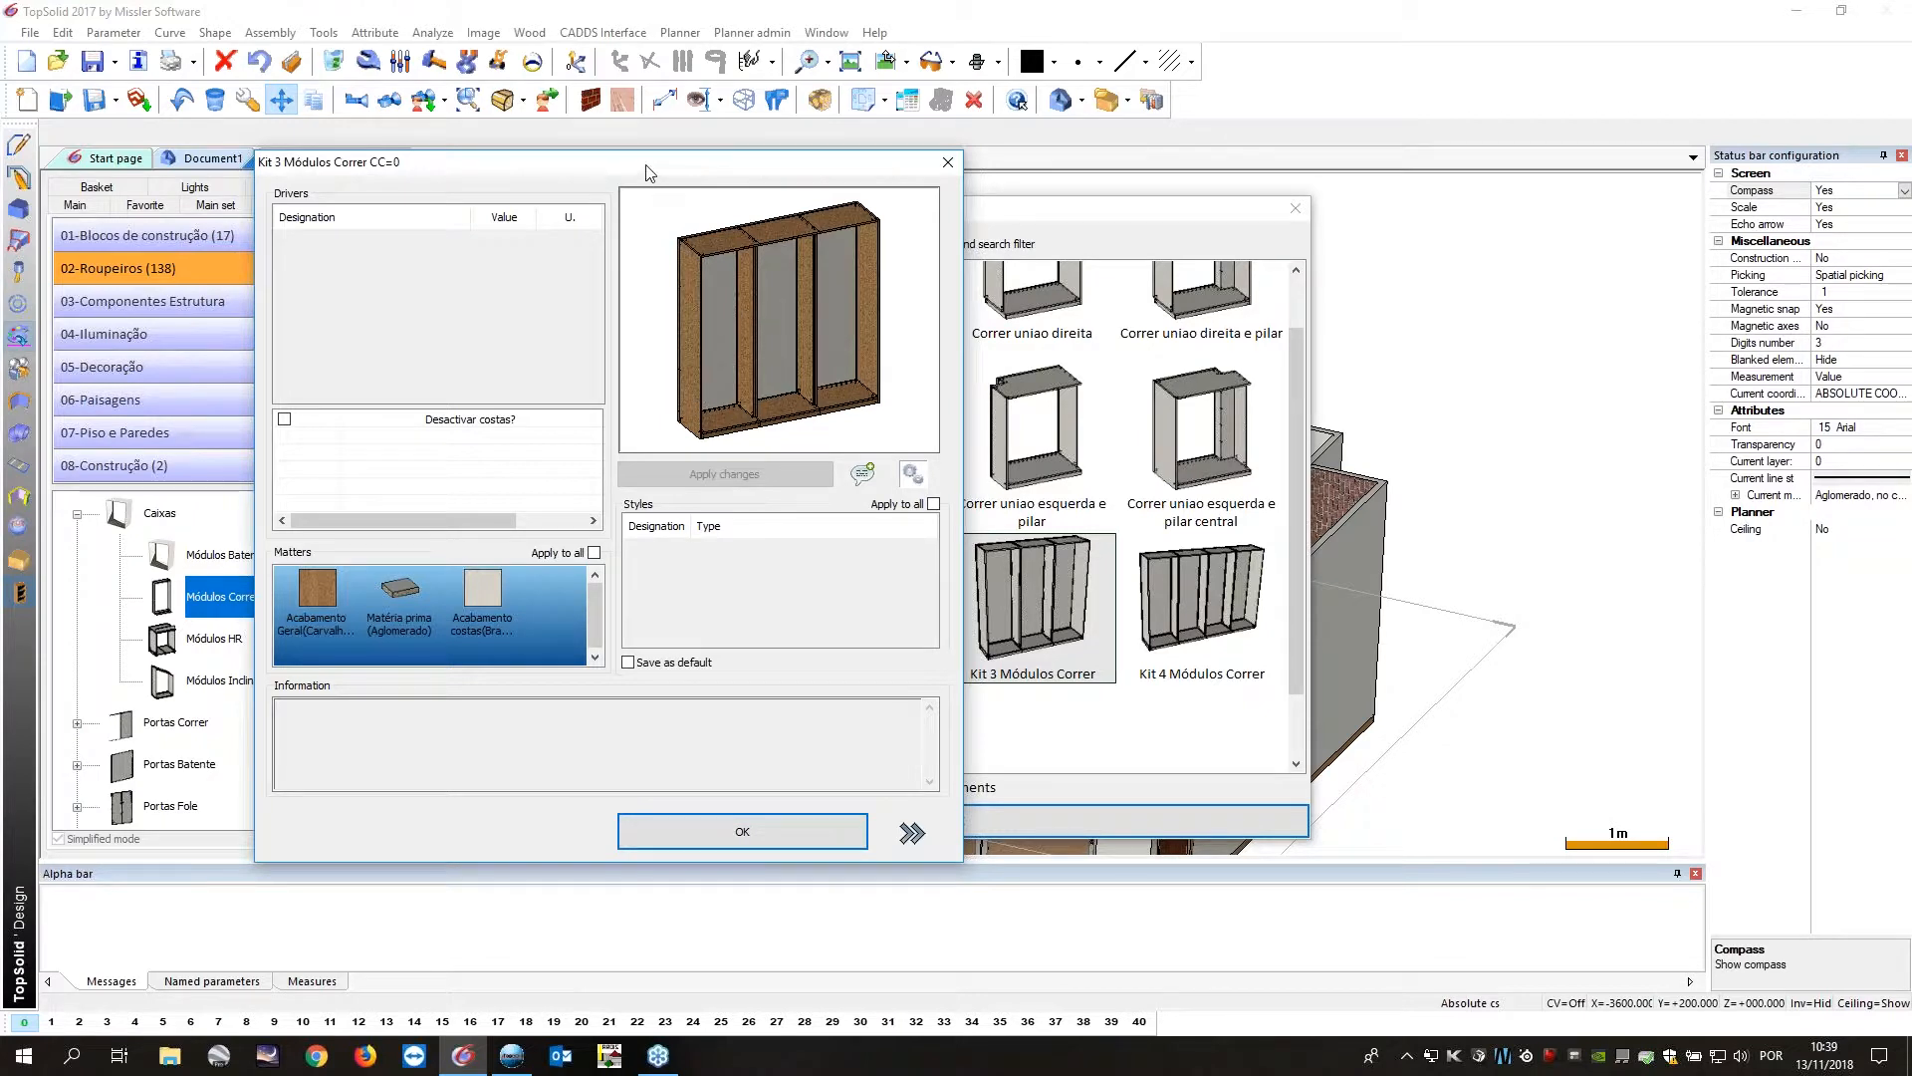
Check the kit's optional parameters and confirm the Kit 3 Módulos Correr configuration.
left_click_drag(647, 171, 665, 150)
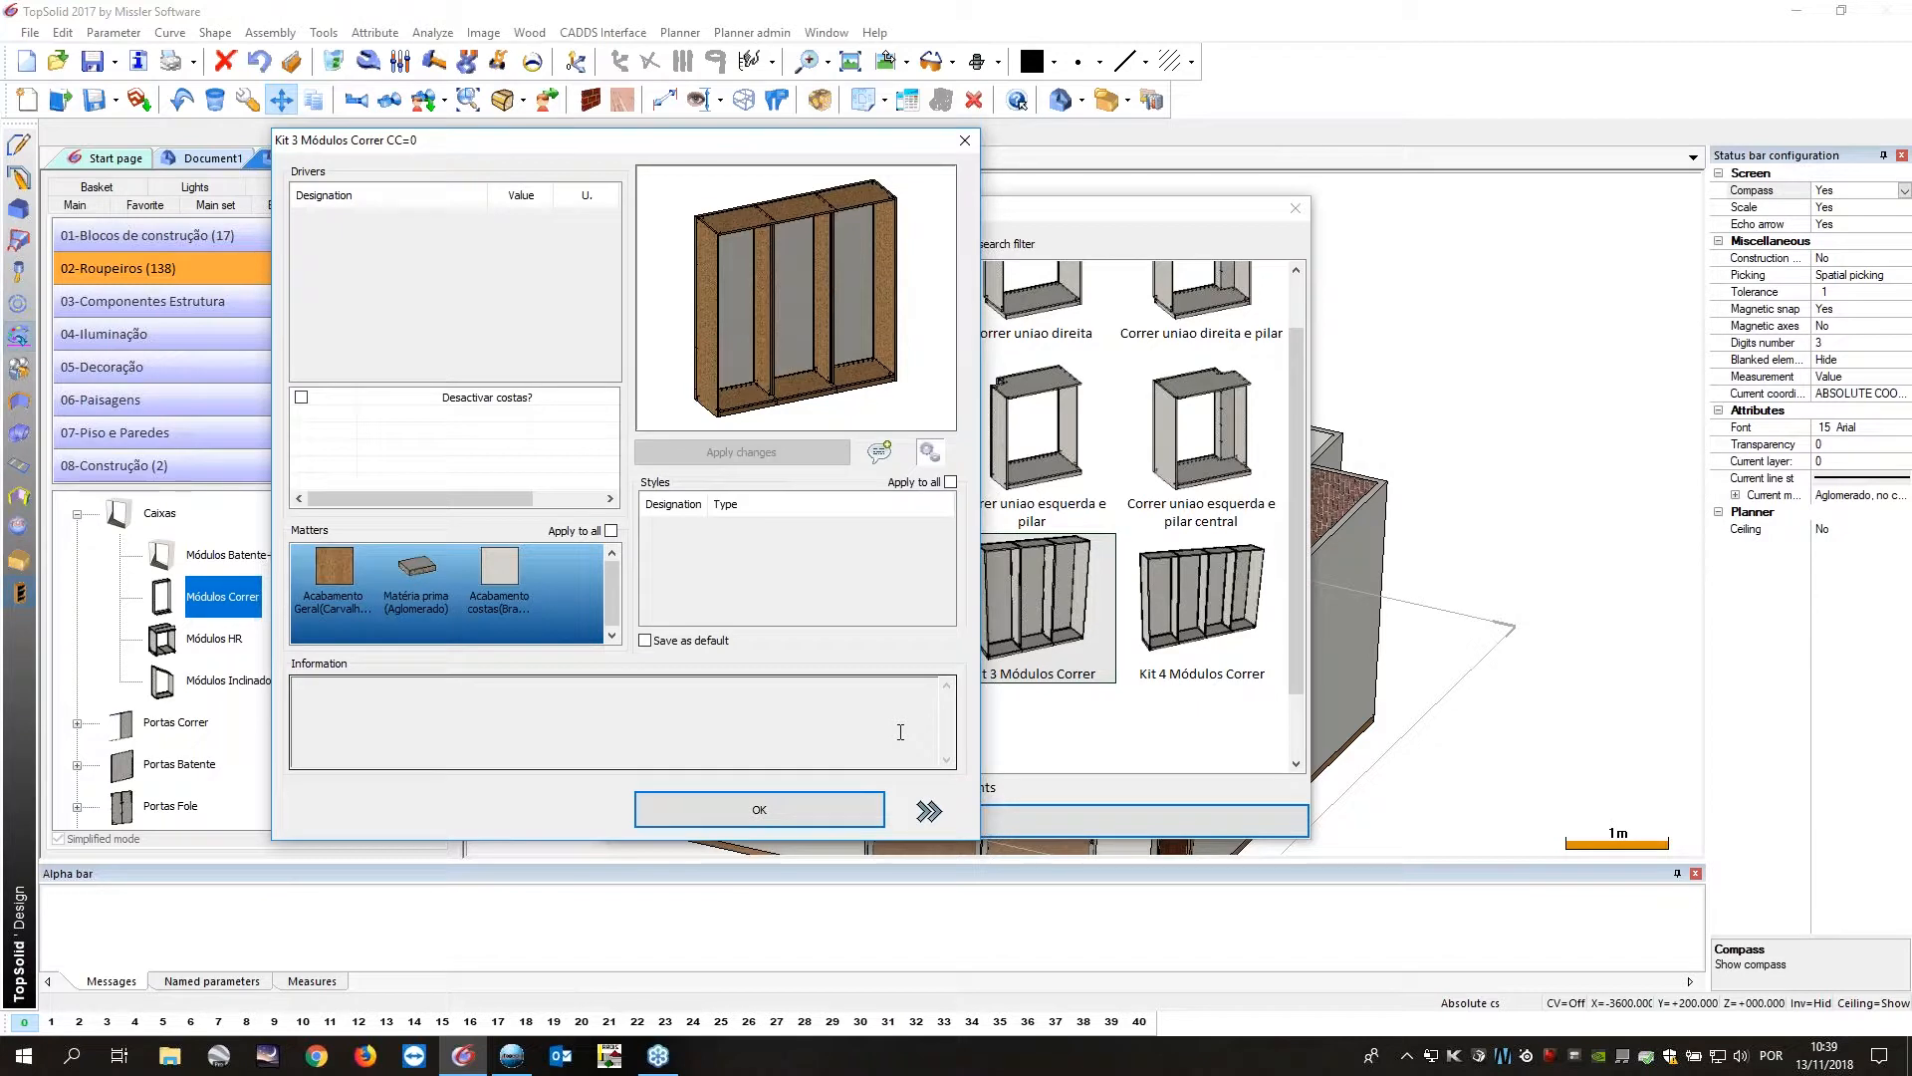
left_click(928, 811)
left_click(1238, 206)
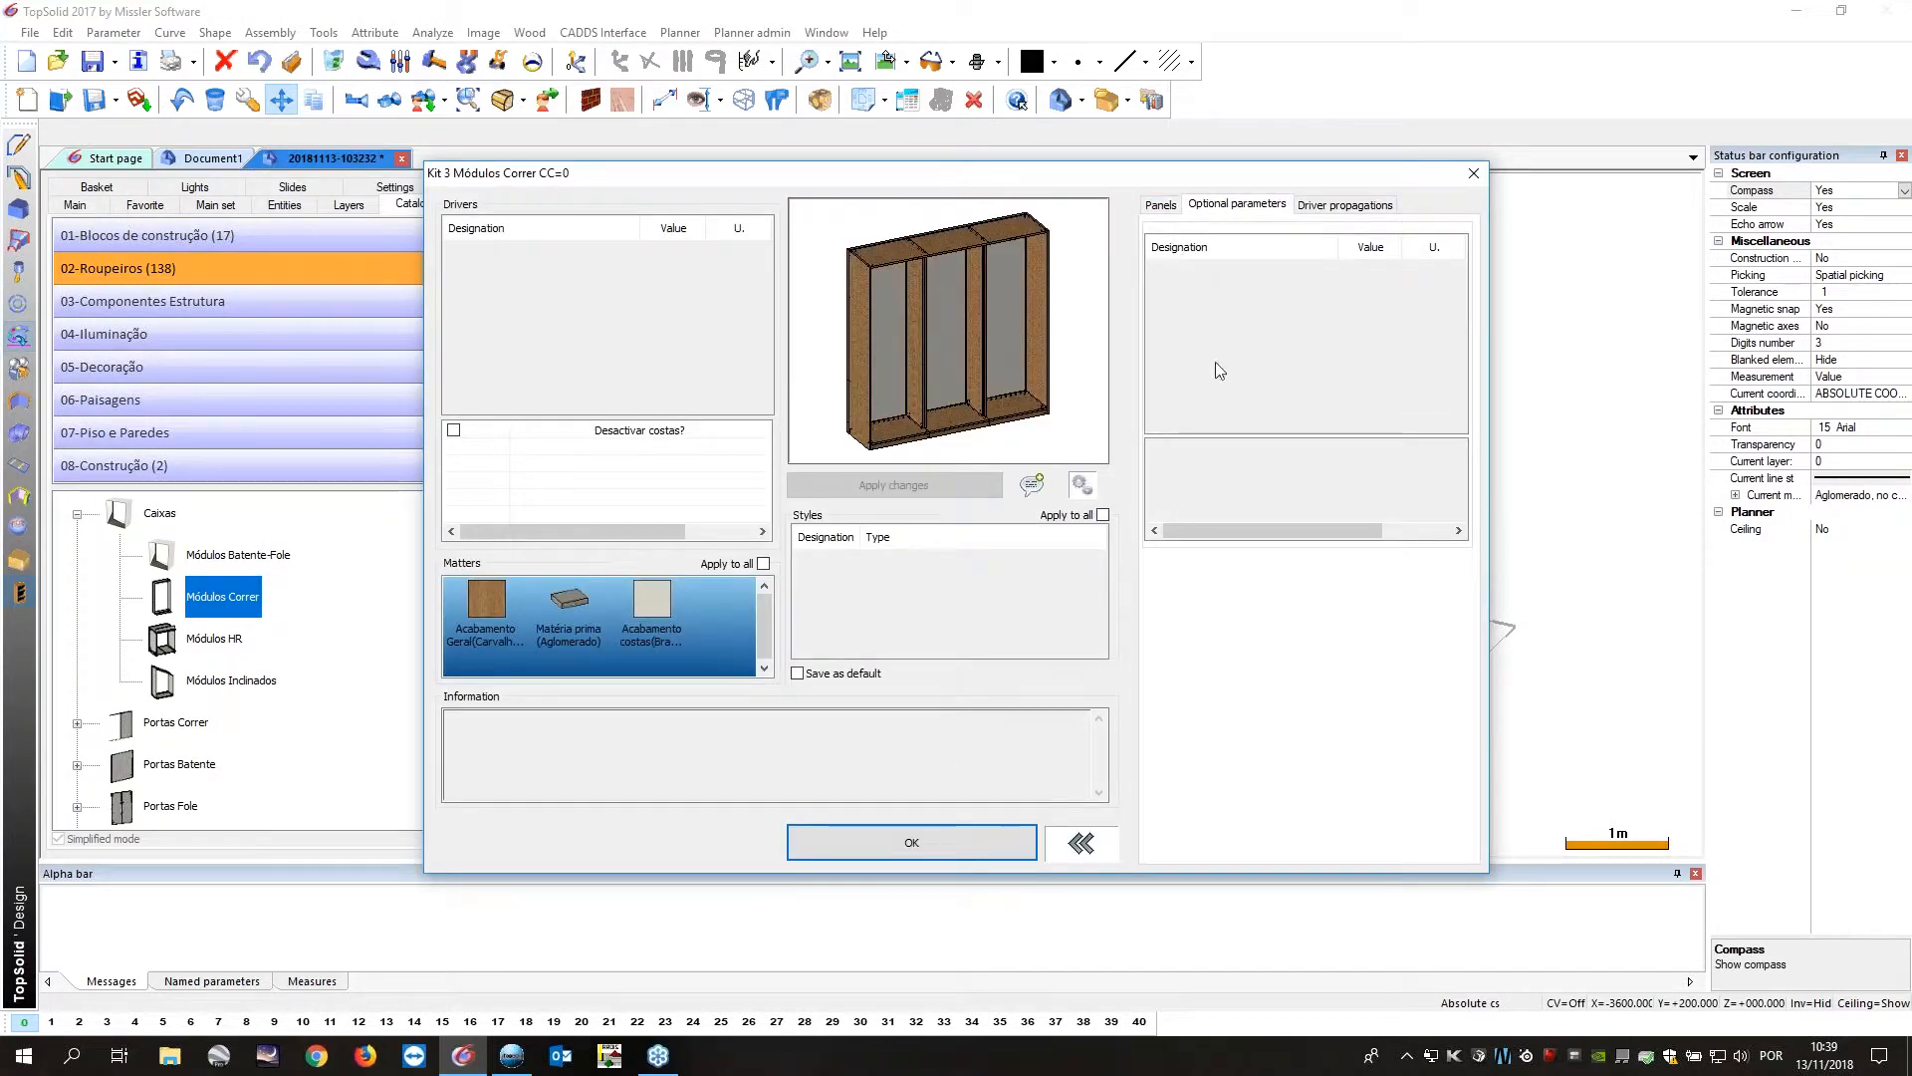
left_click(914, 845)
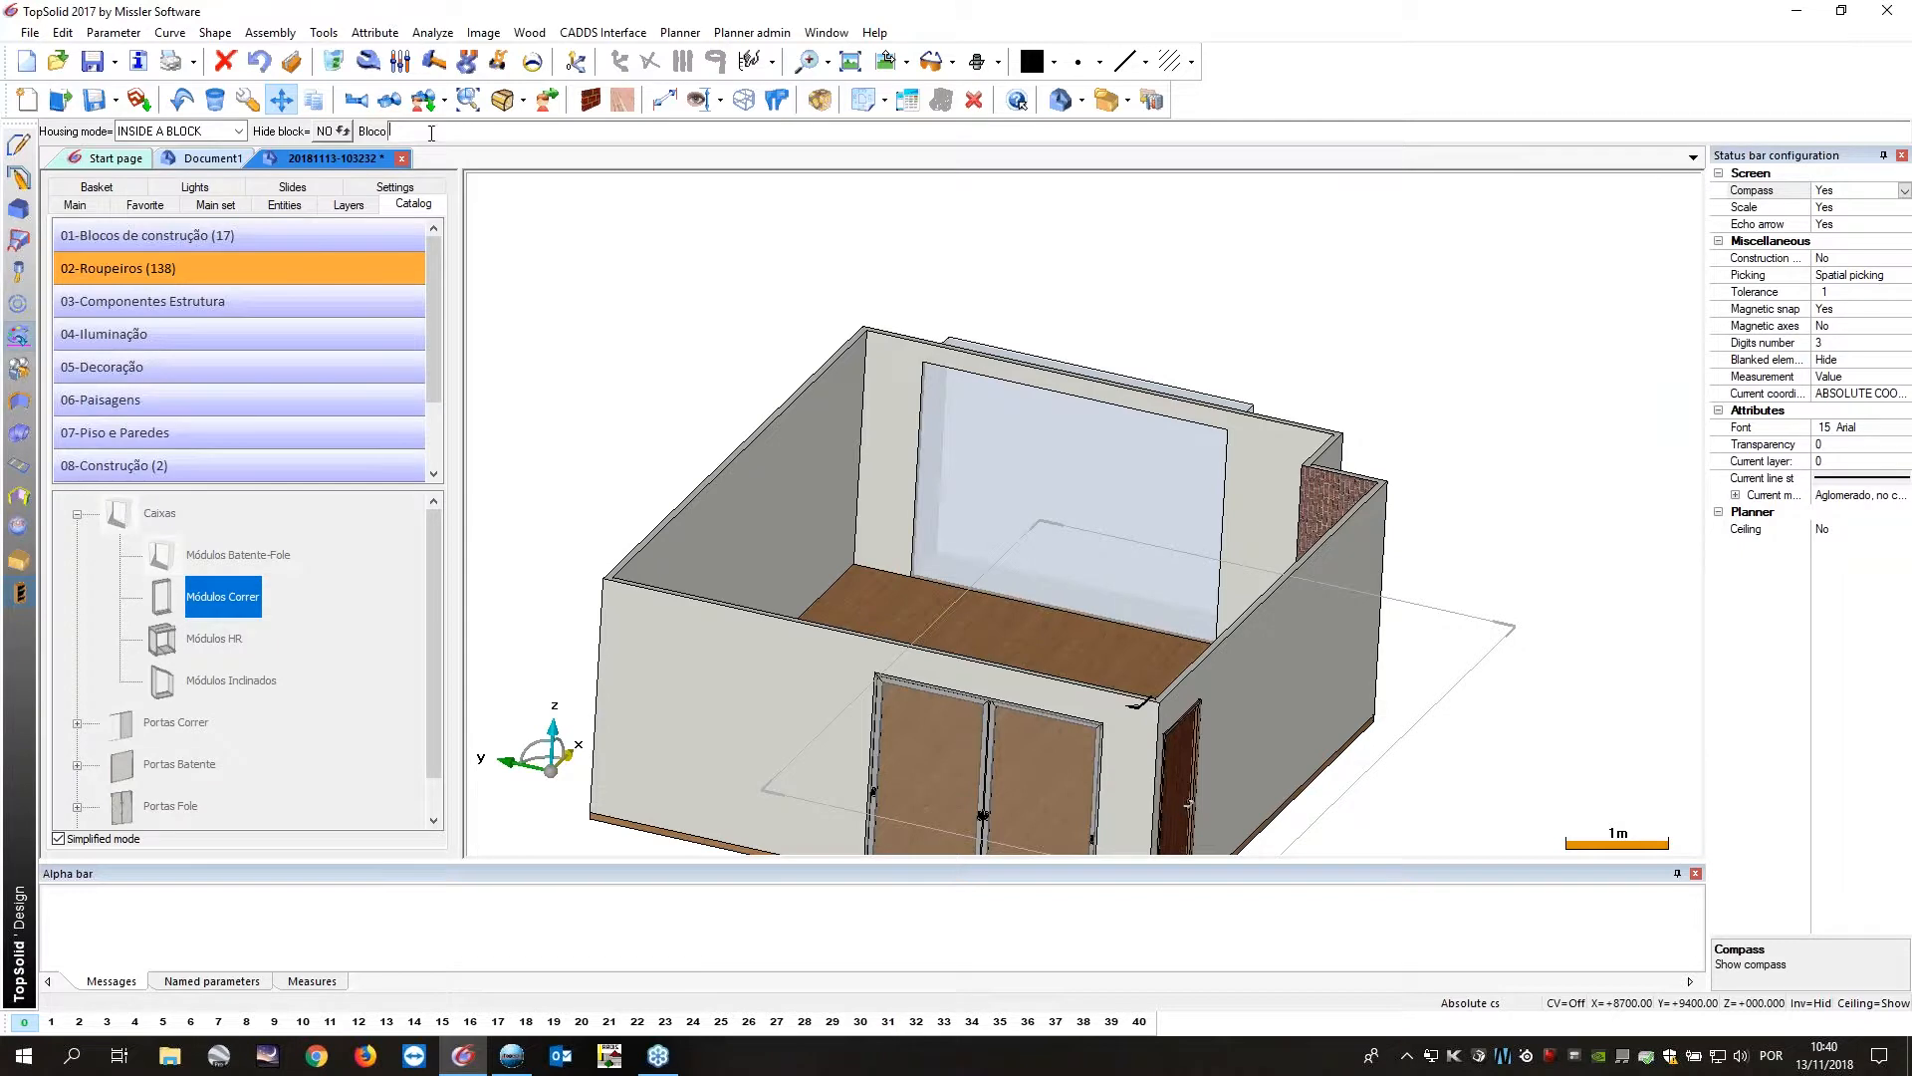
Insert the three-module kit inside the wardrobe block in the wall, keeping the proposed limits, and end the insertion.
left_click(1060, 484)
scroll(1060, 484, "up", 3)
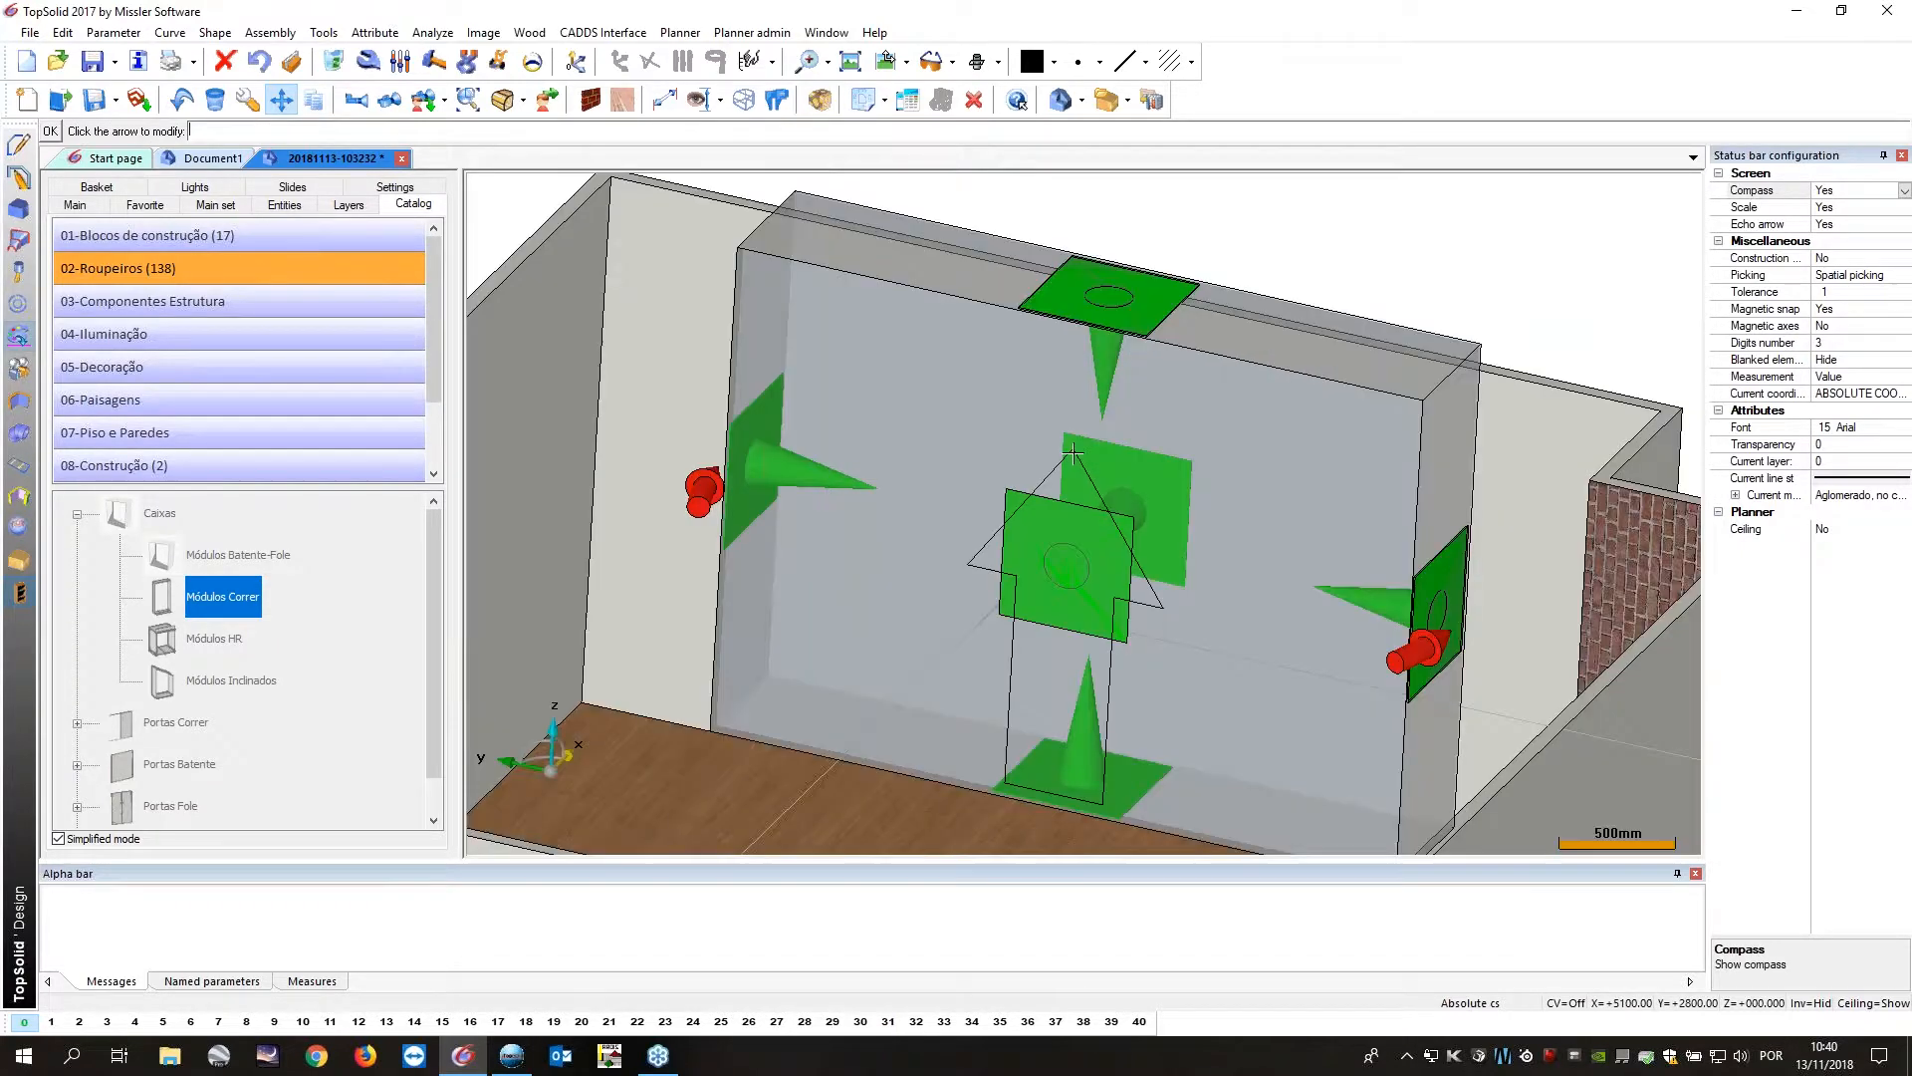
mouse_move(1227, 416)
middle_mouse_down()
mouse_move(1165, 410)
mouse_move(1189, 412)
middle_mouse_up()
scroll(1108, 331, "down", 2)
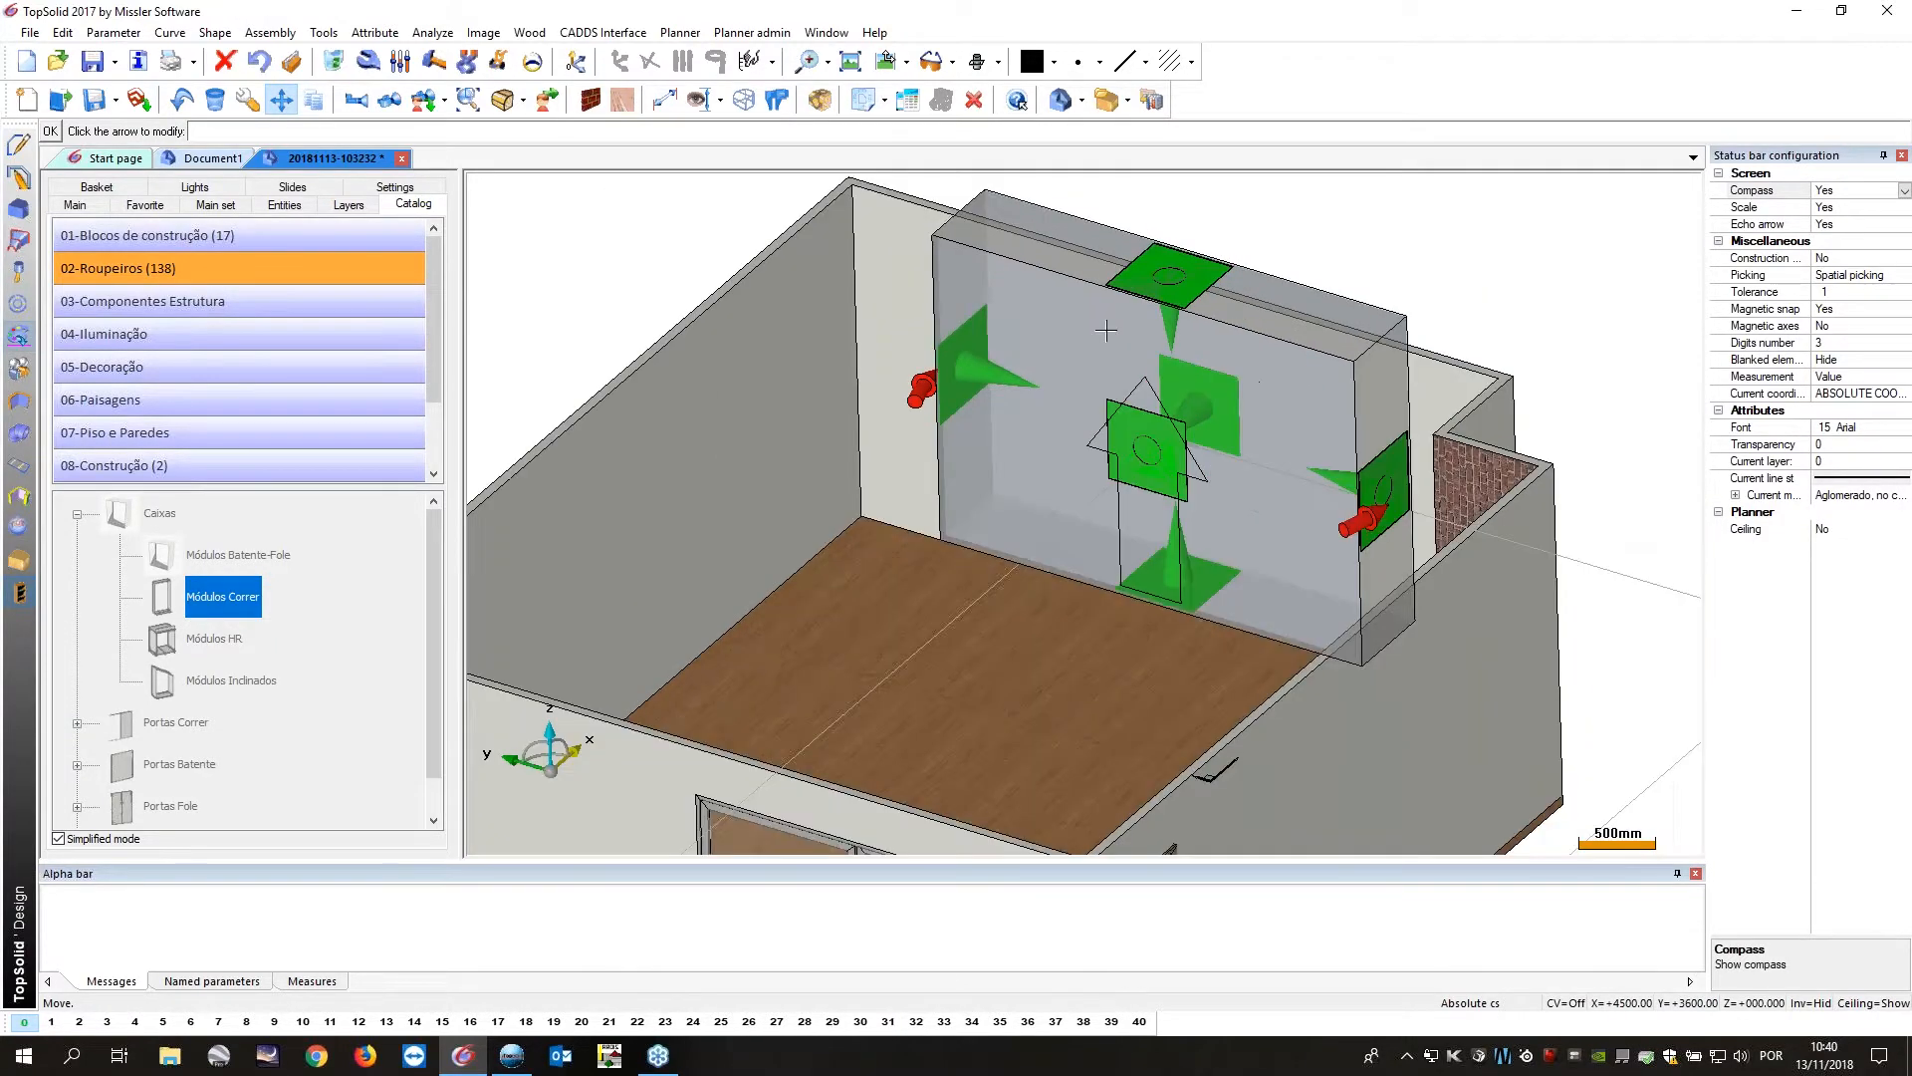
middle_click_drag(1108, 330, 1062, 397)
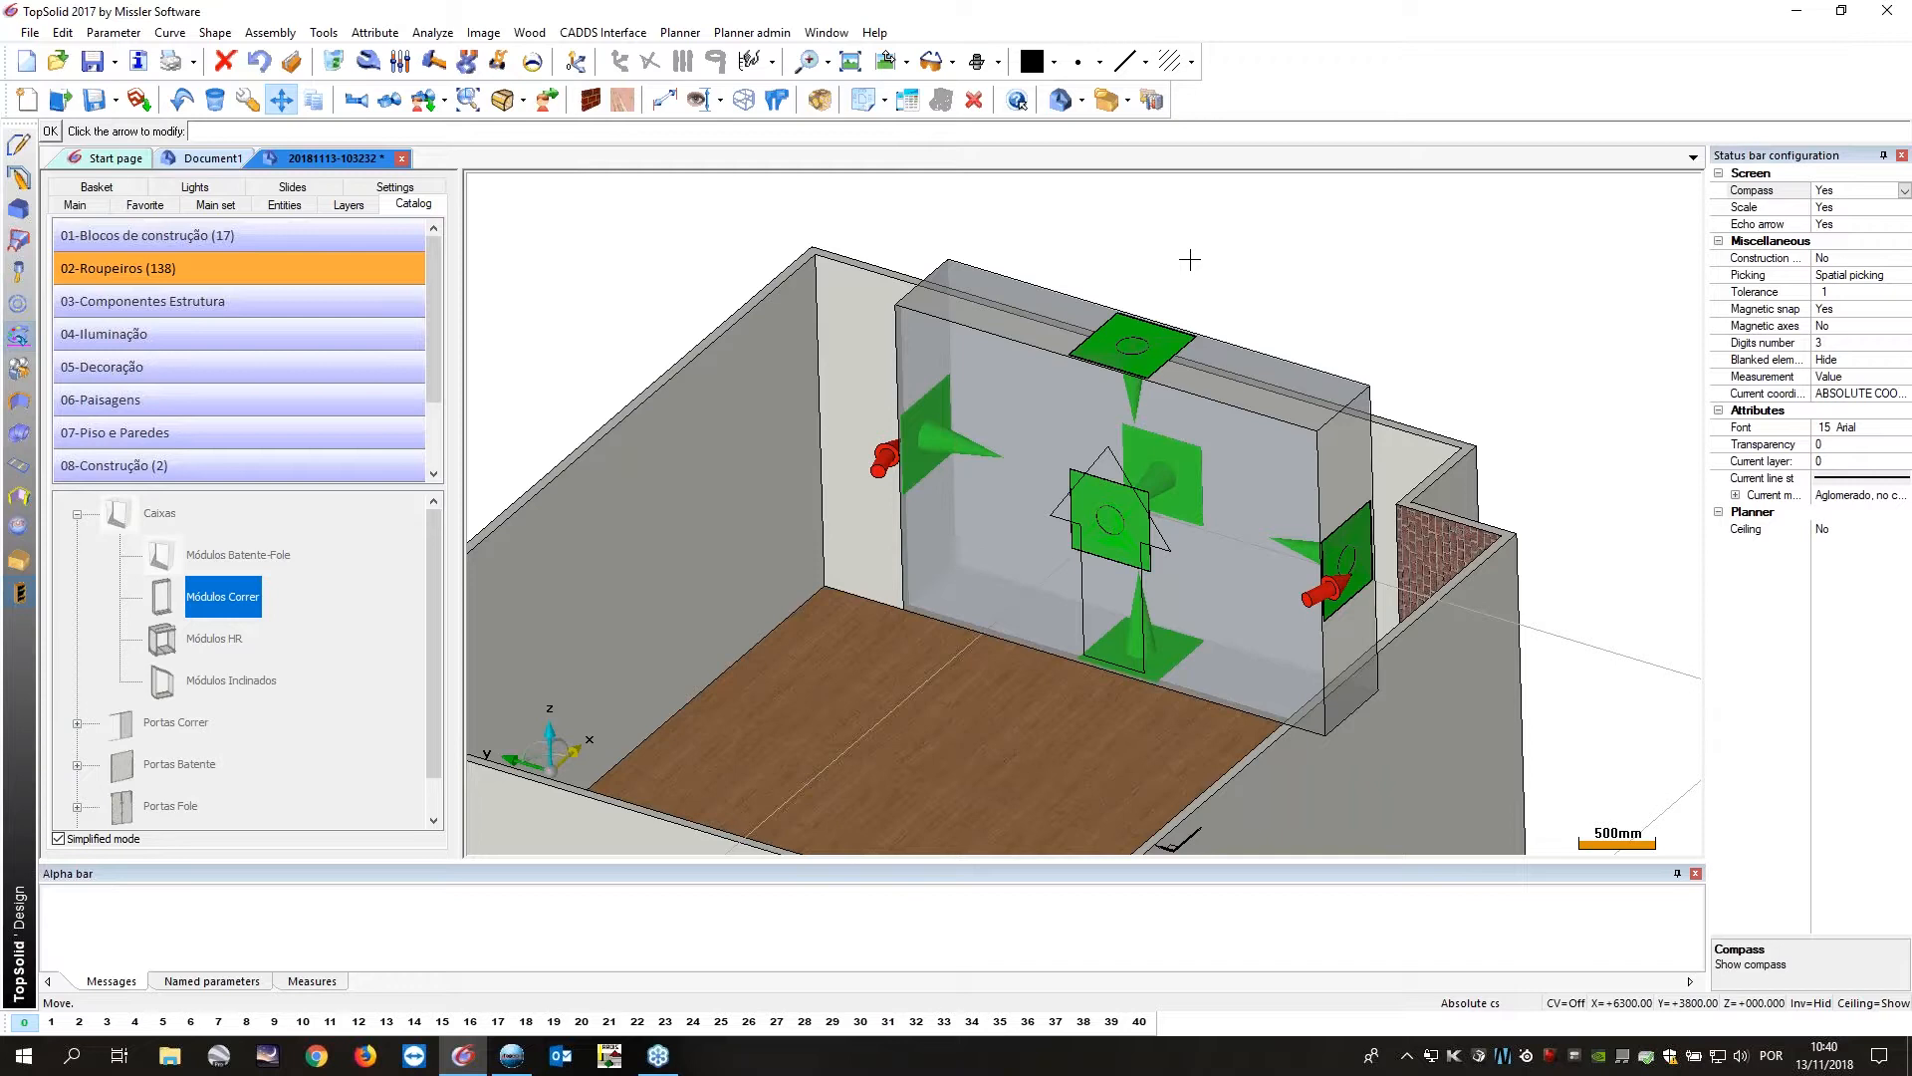
key("Escape")
scroll(1221, 252, "down", 3)
middle_click_drag(1221, 252, 1260, 261)
scroll(1283, 271, "up", 2)
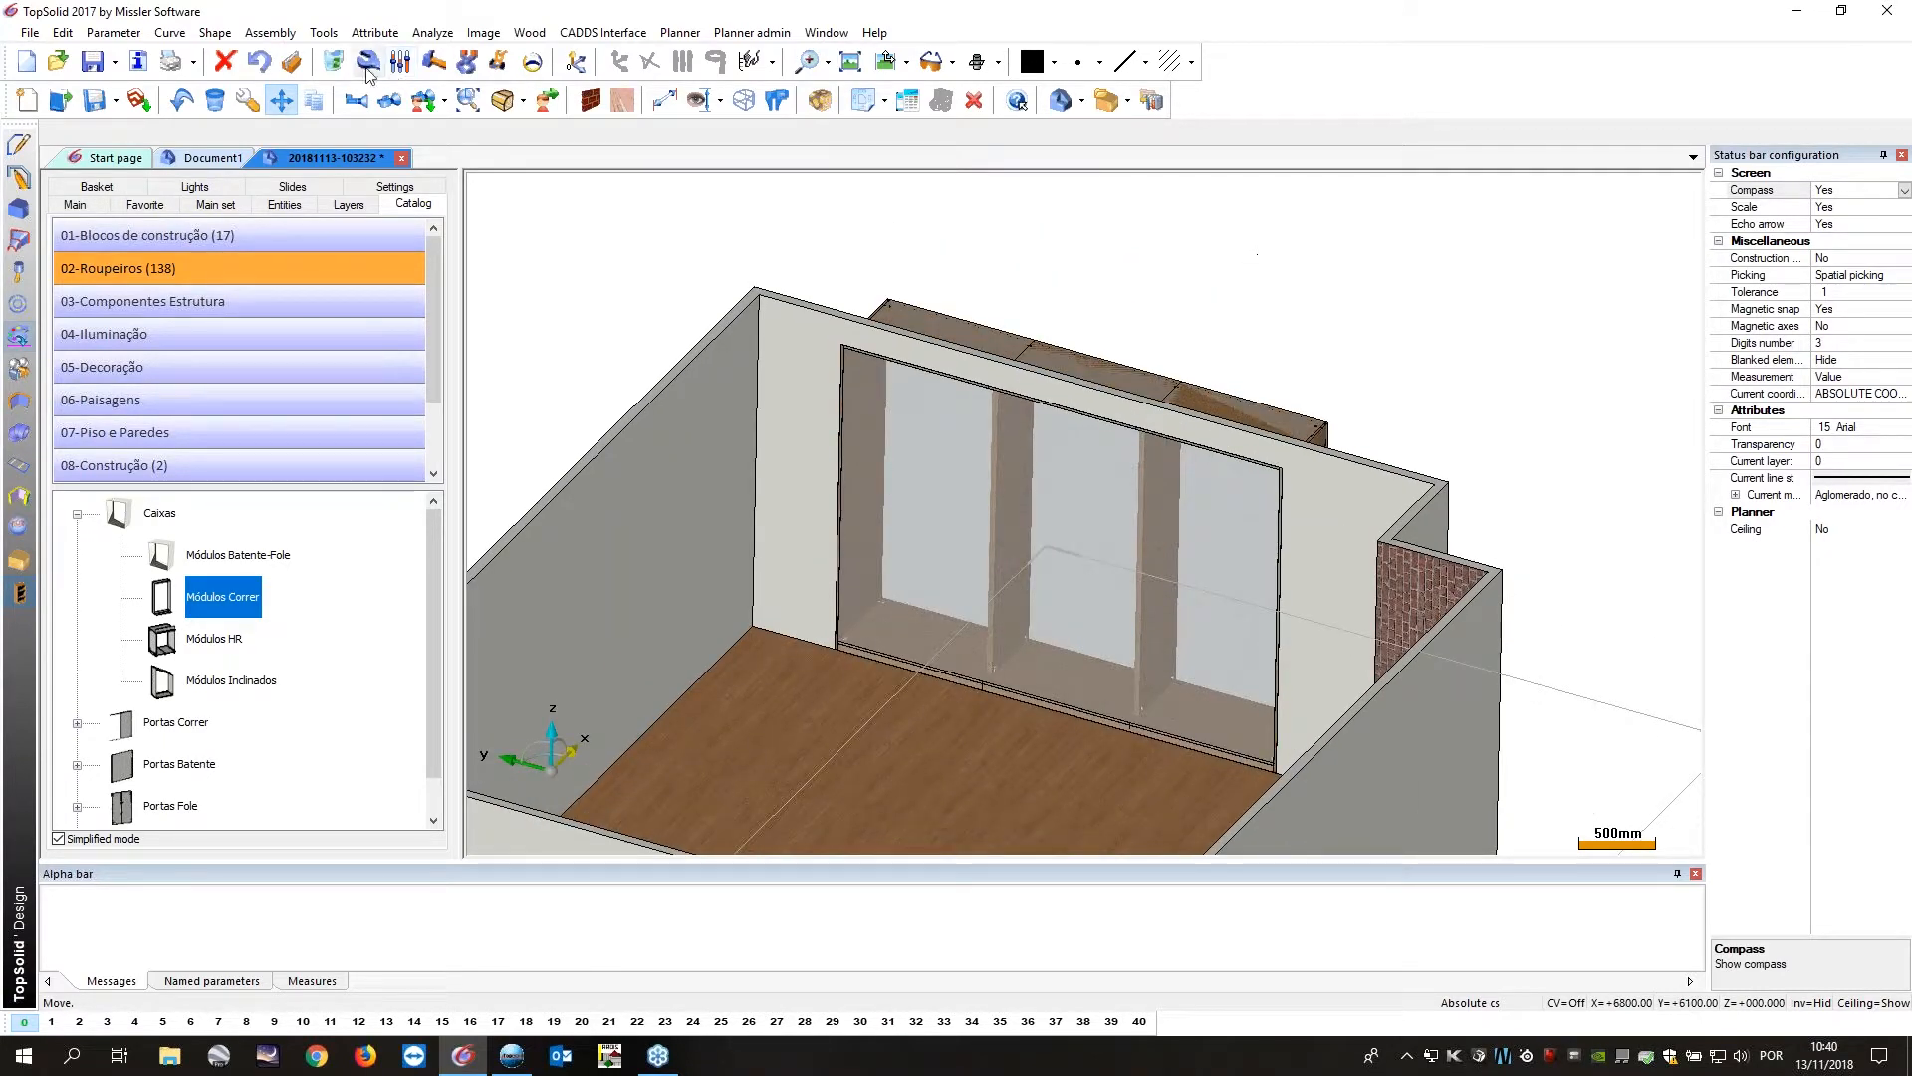
left_click(248, 103)
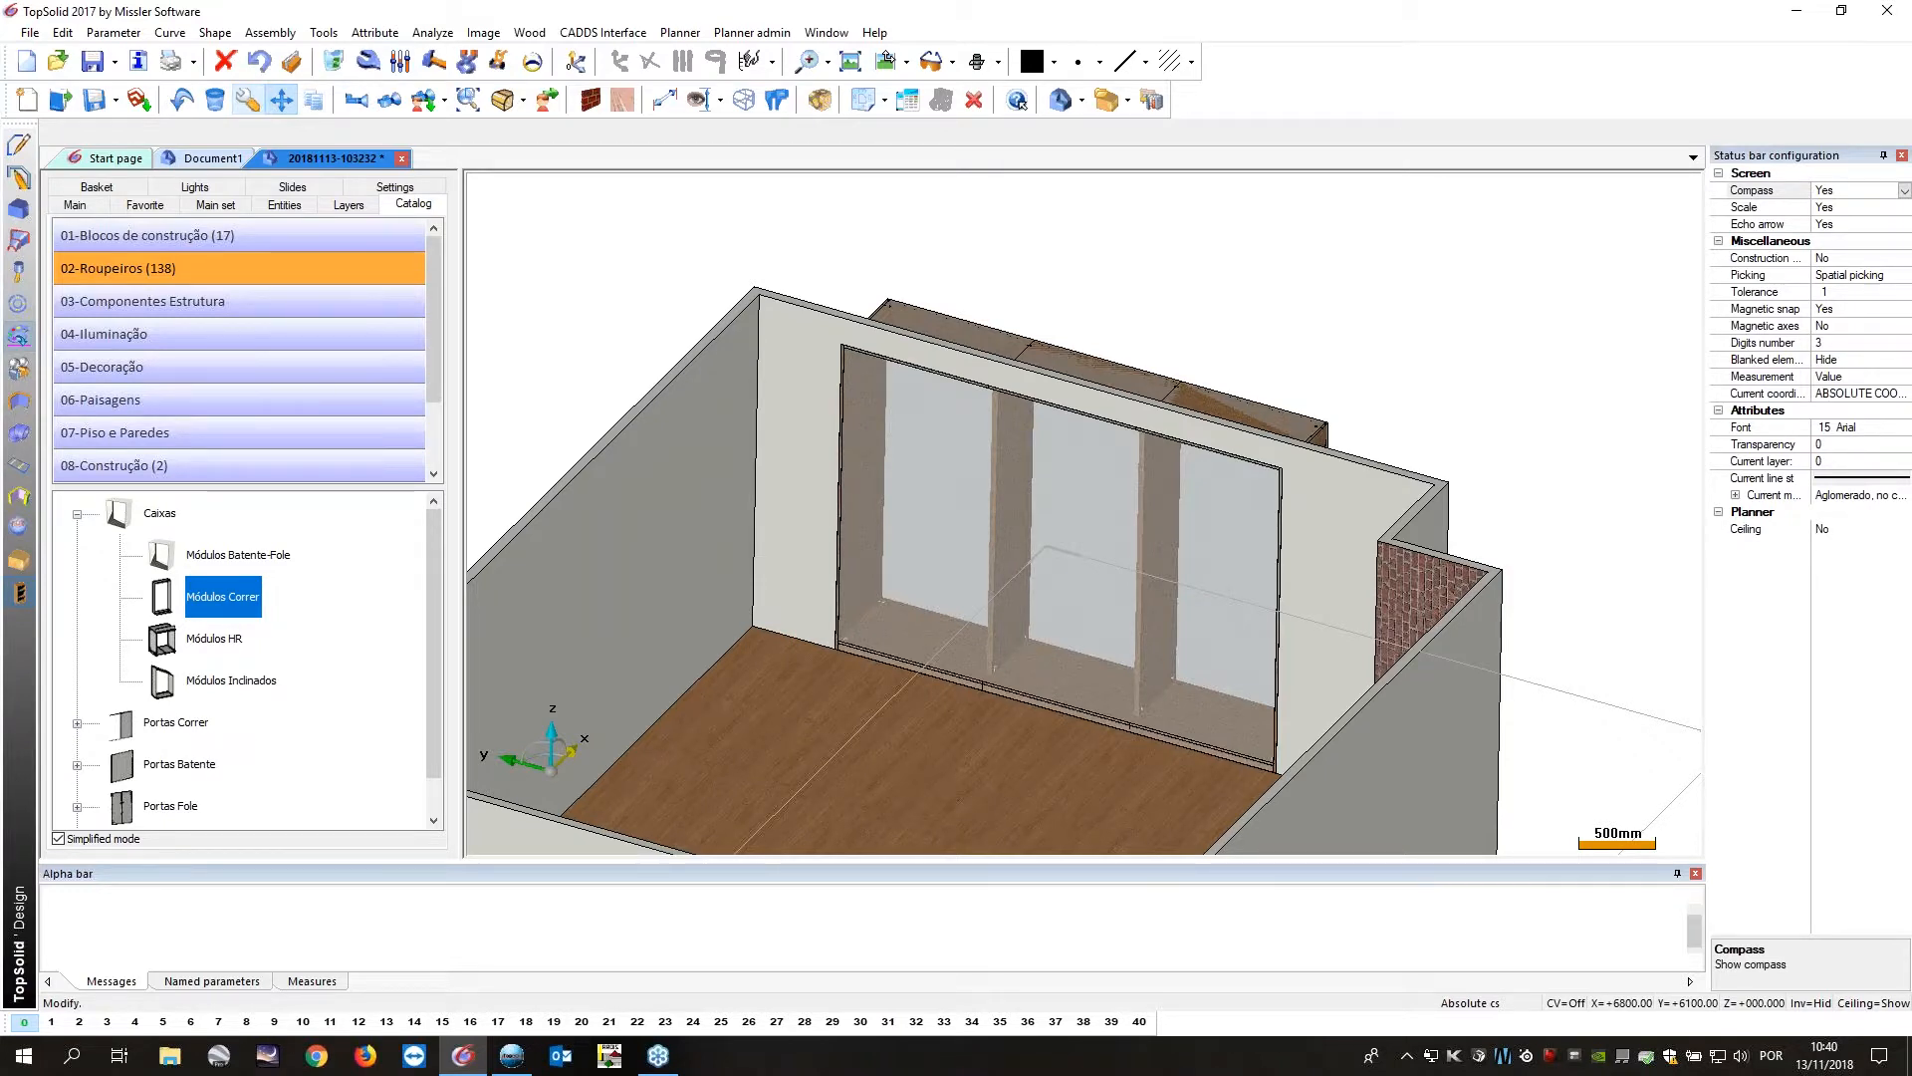
left_click(1089, 503)
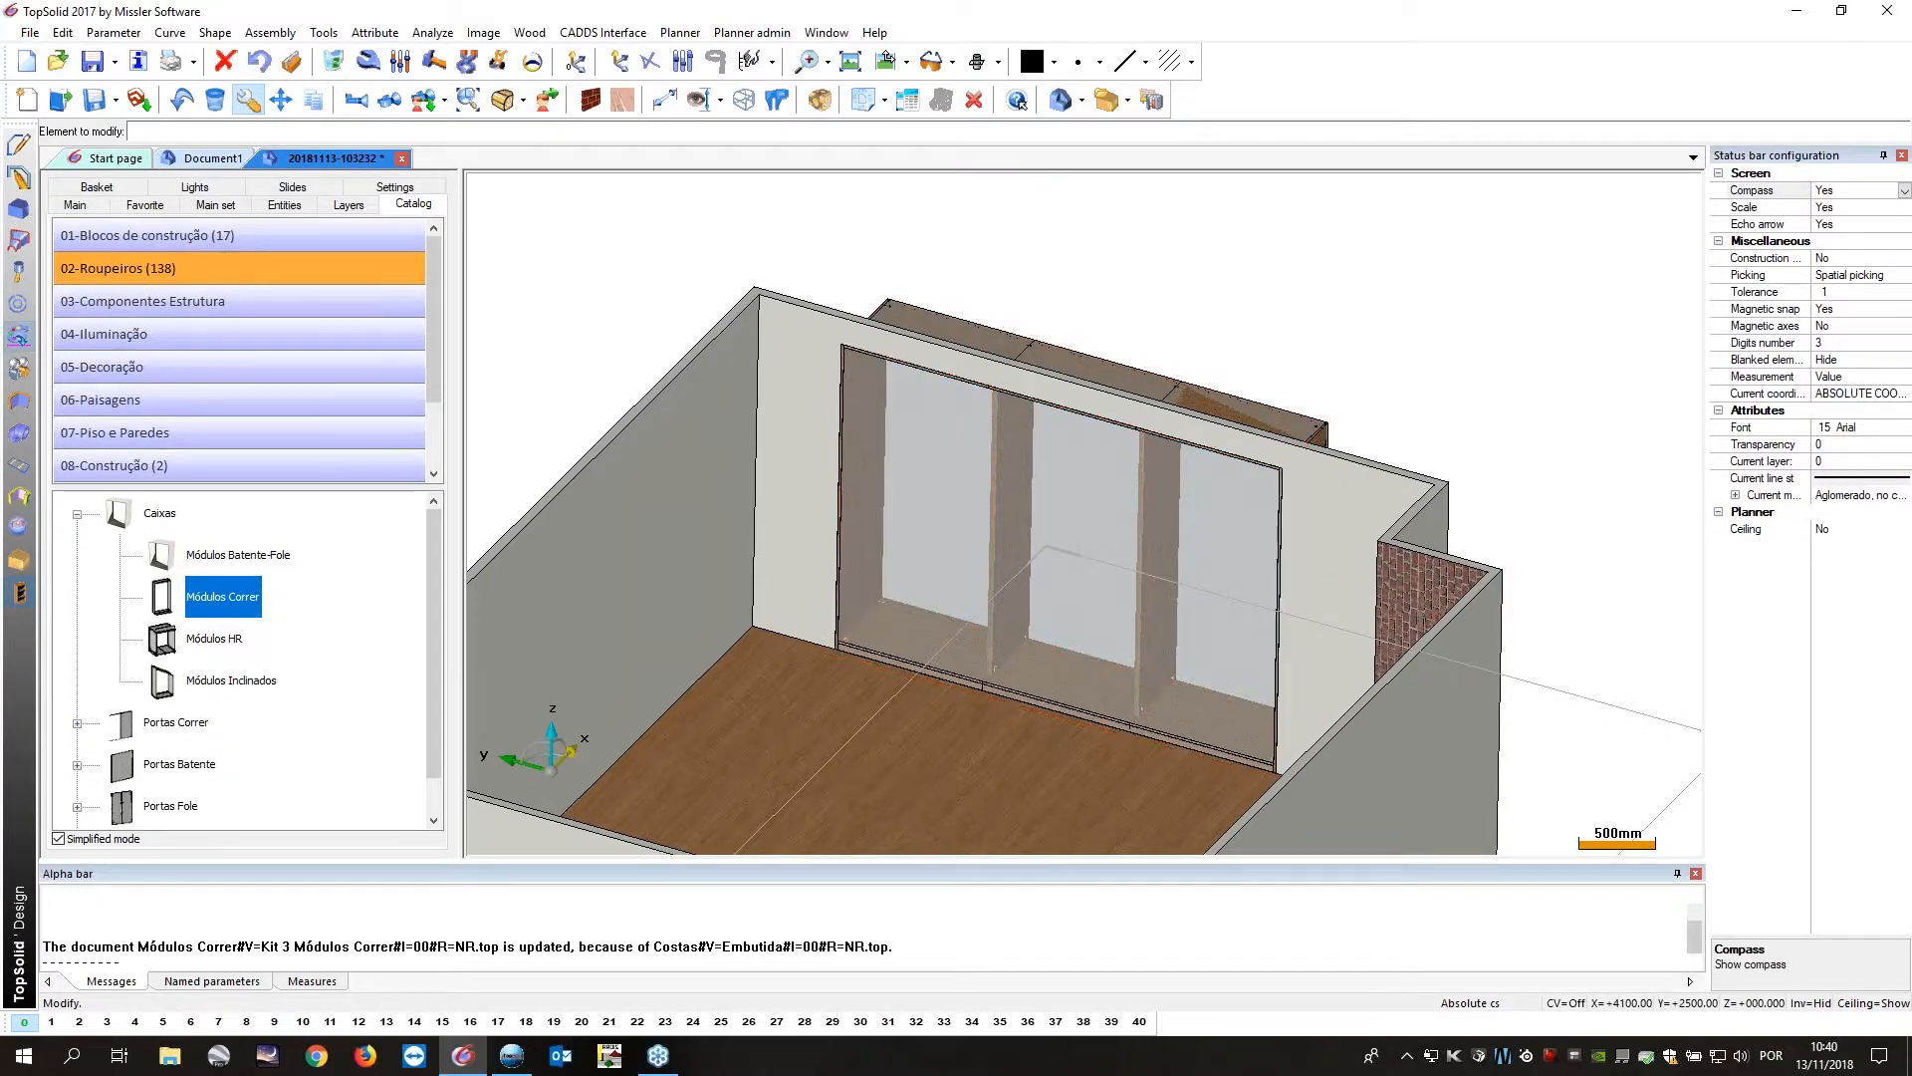
left_click(104, 136)
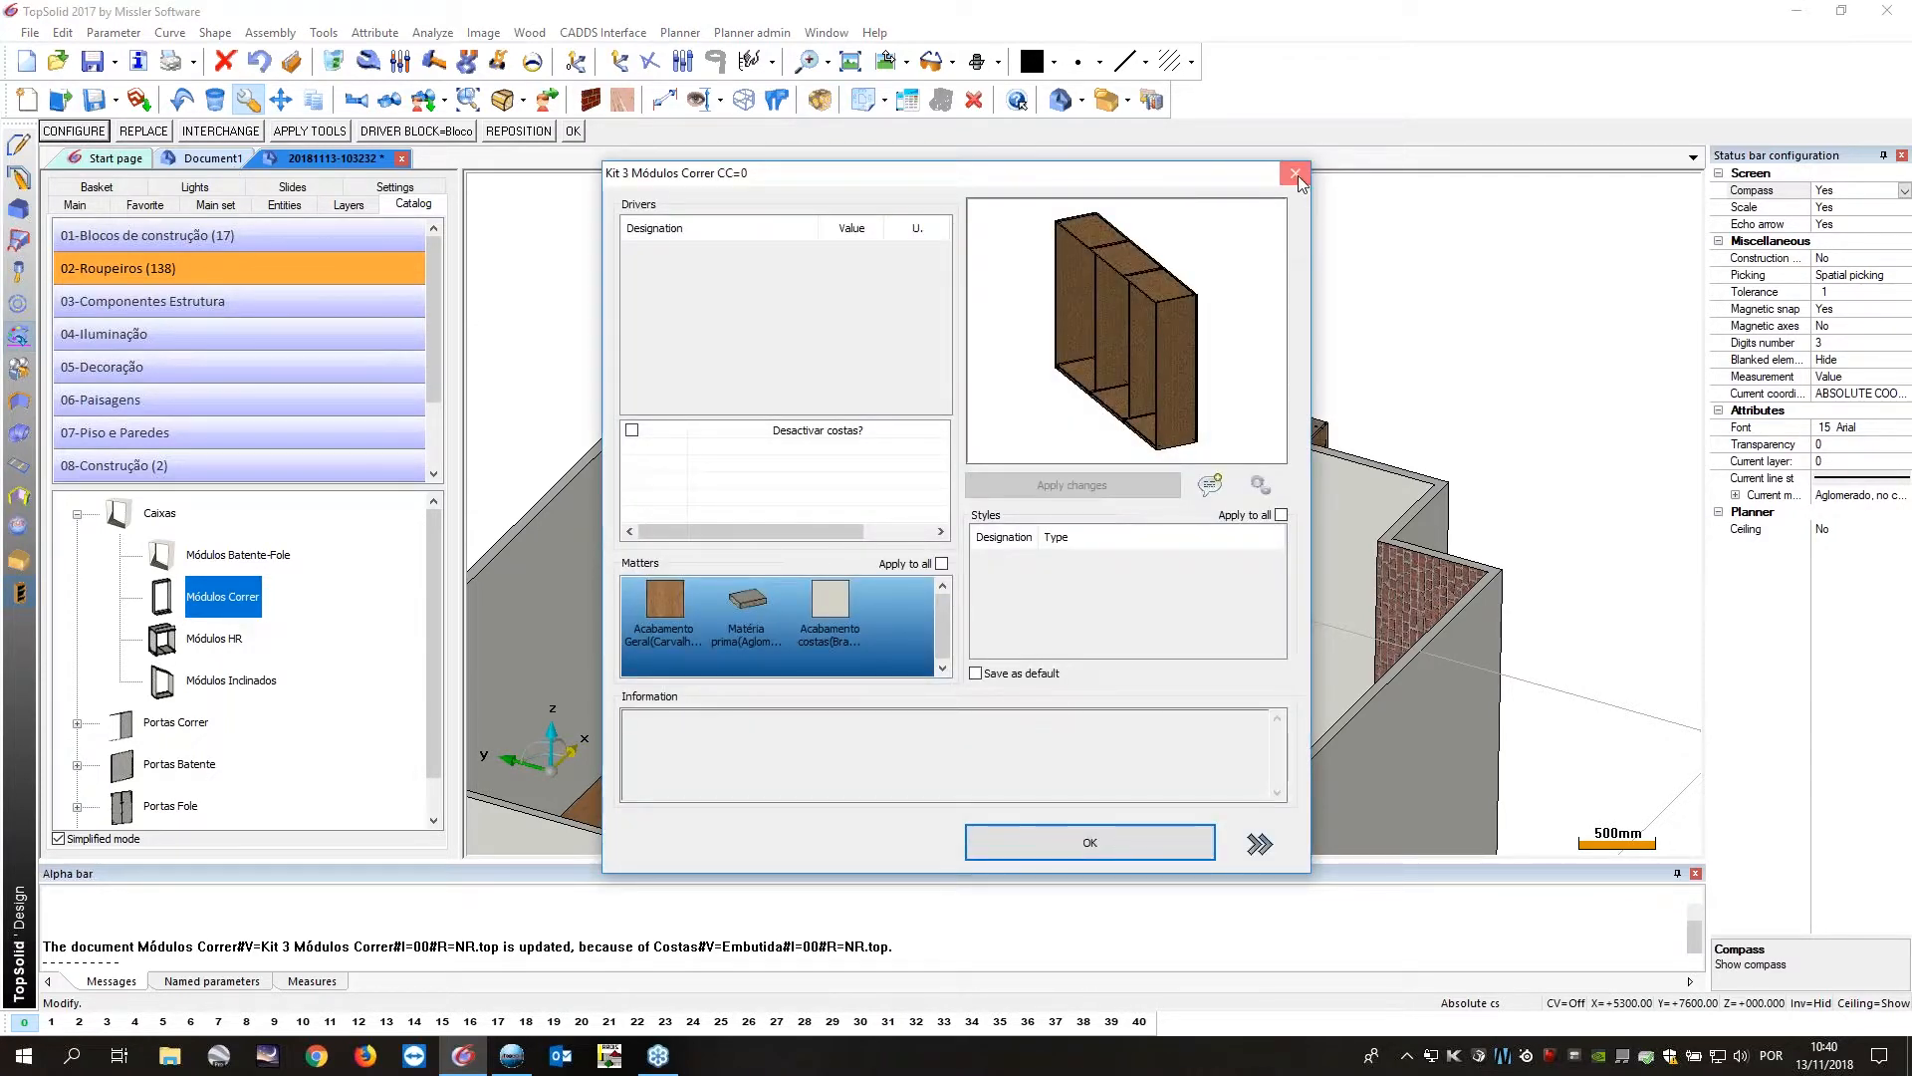
left_click(1299, 176)
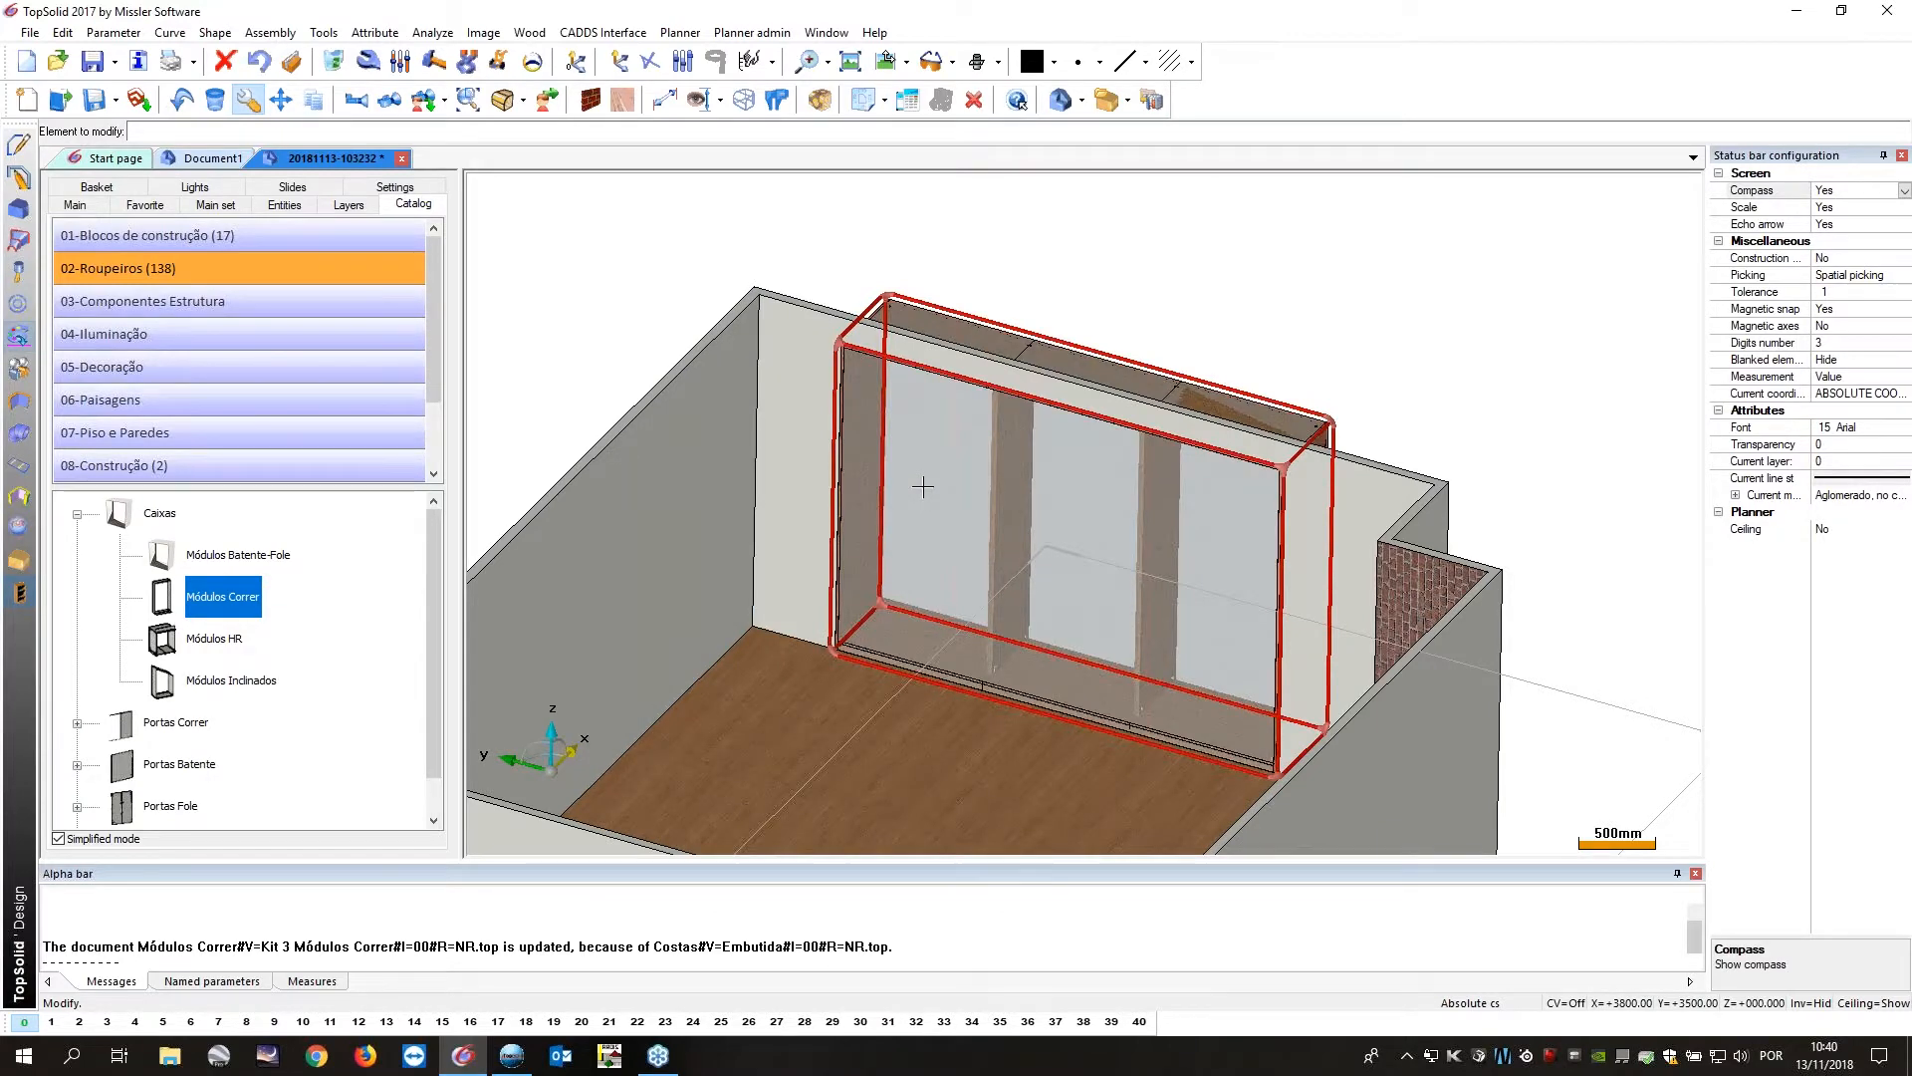
Modify the wardrobe block's Largura to 2400 mm and confirm its parameters.
left_click(923, 486)
left_click(852, 266)
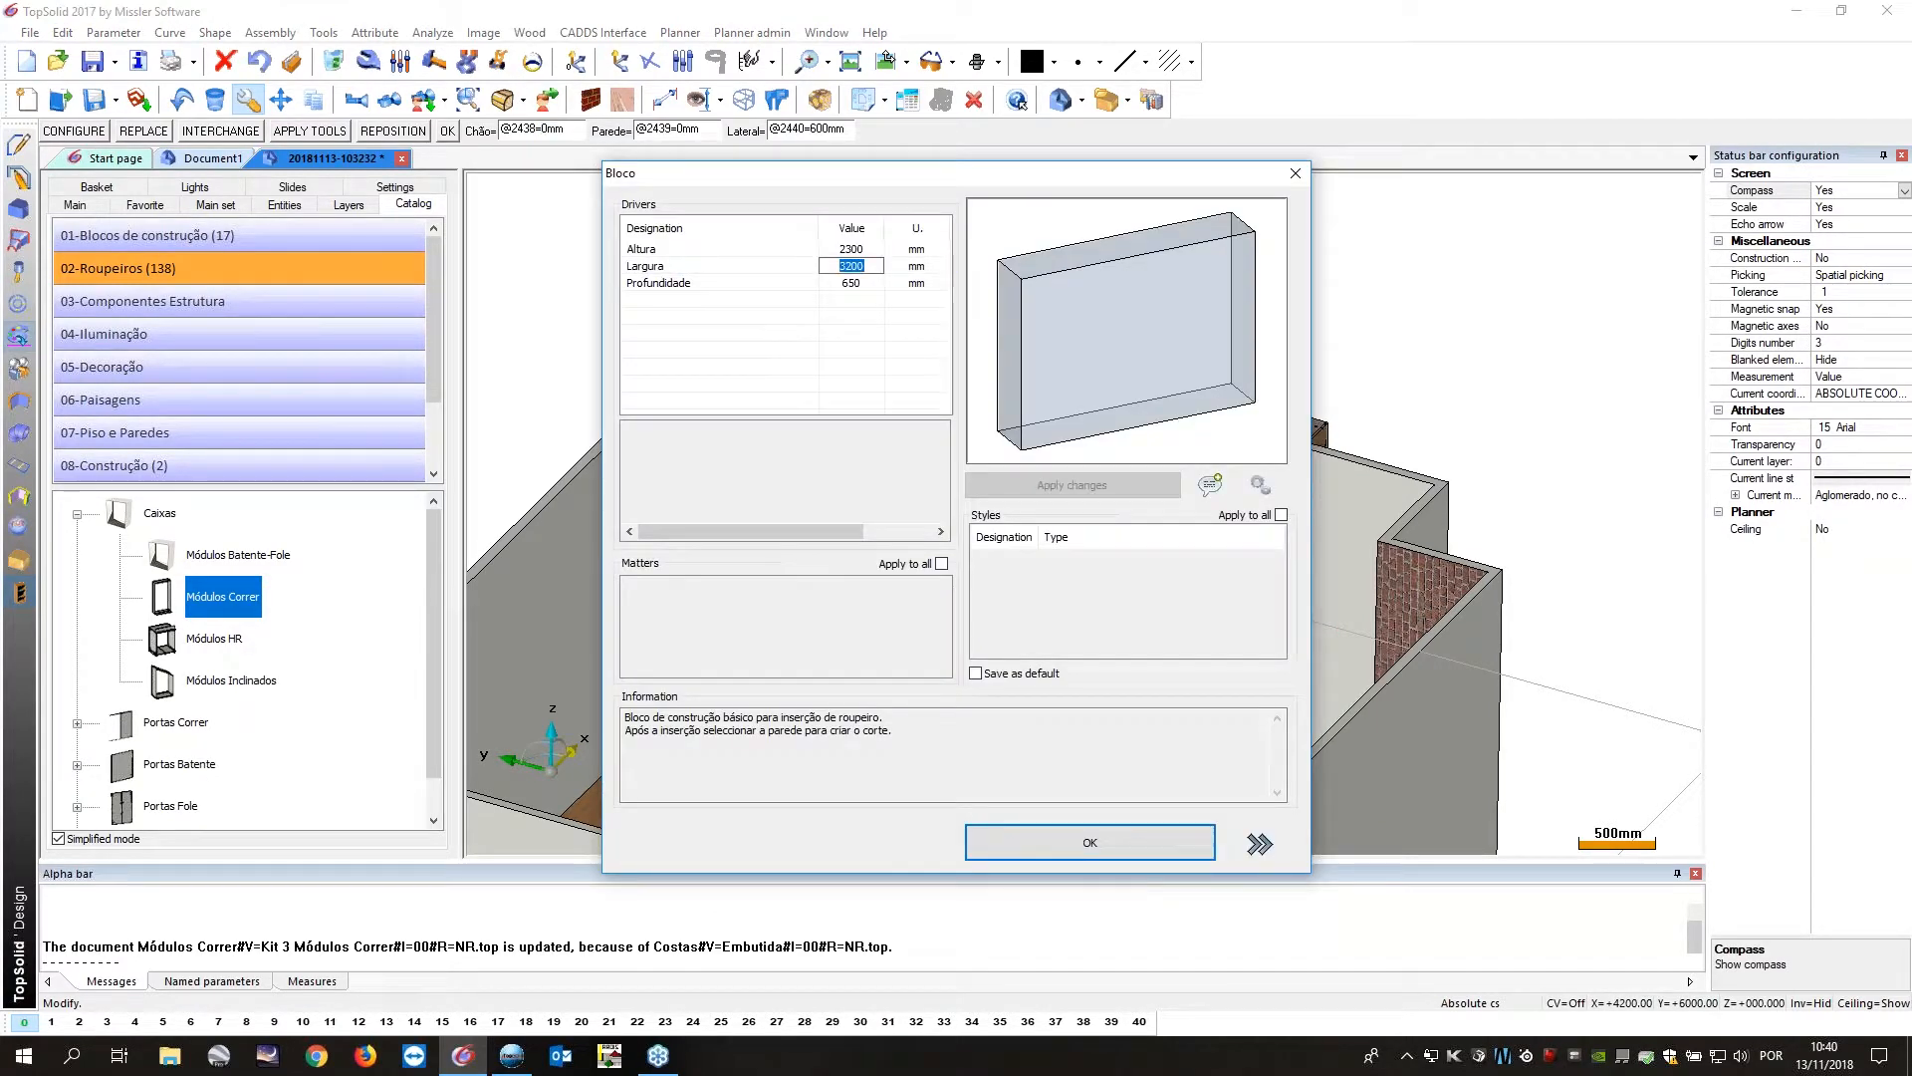
type("2400")
key("Return")
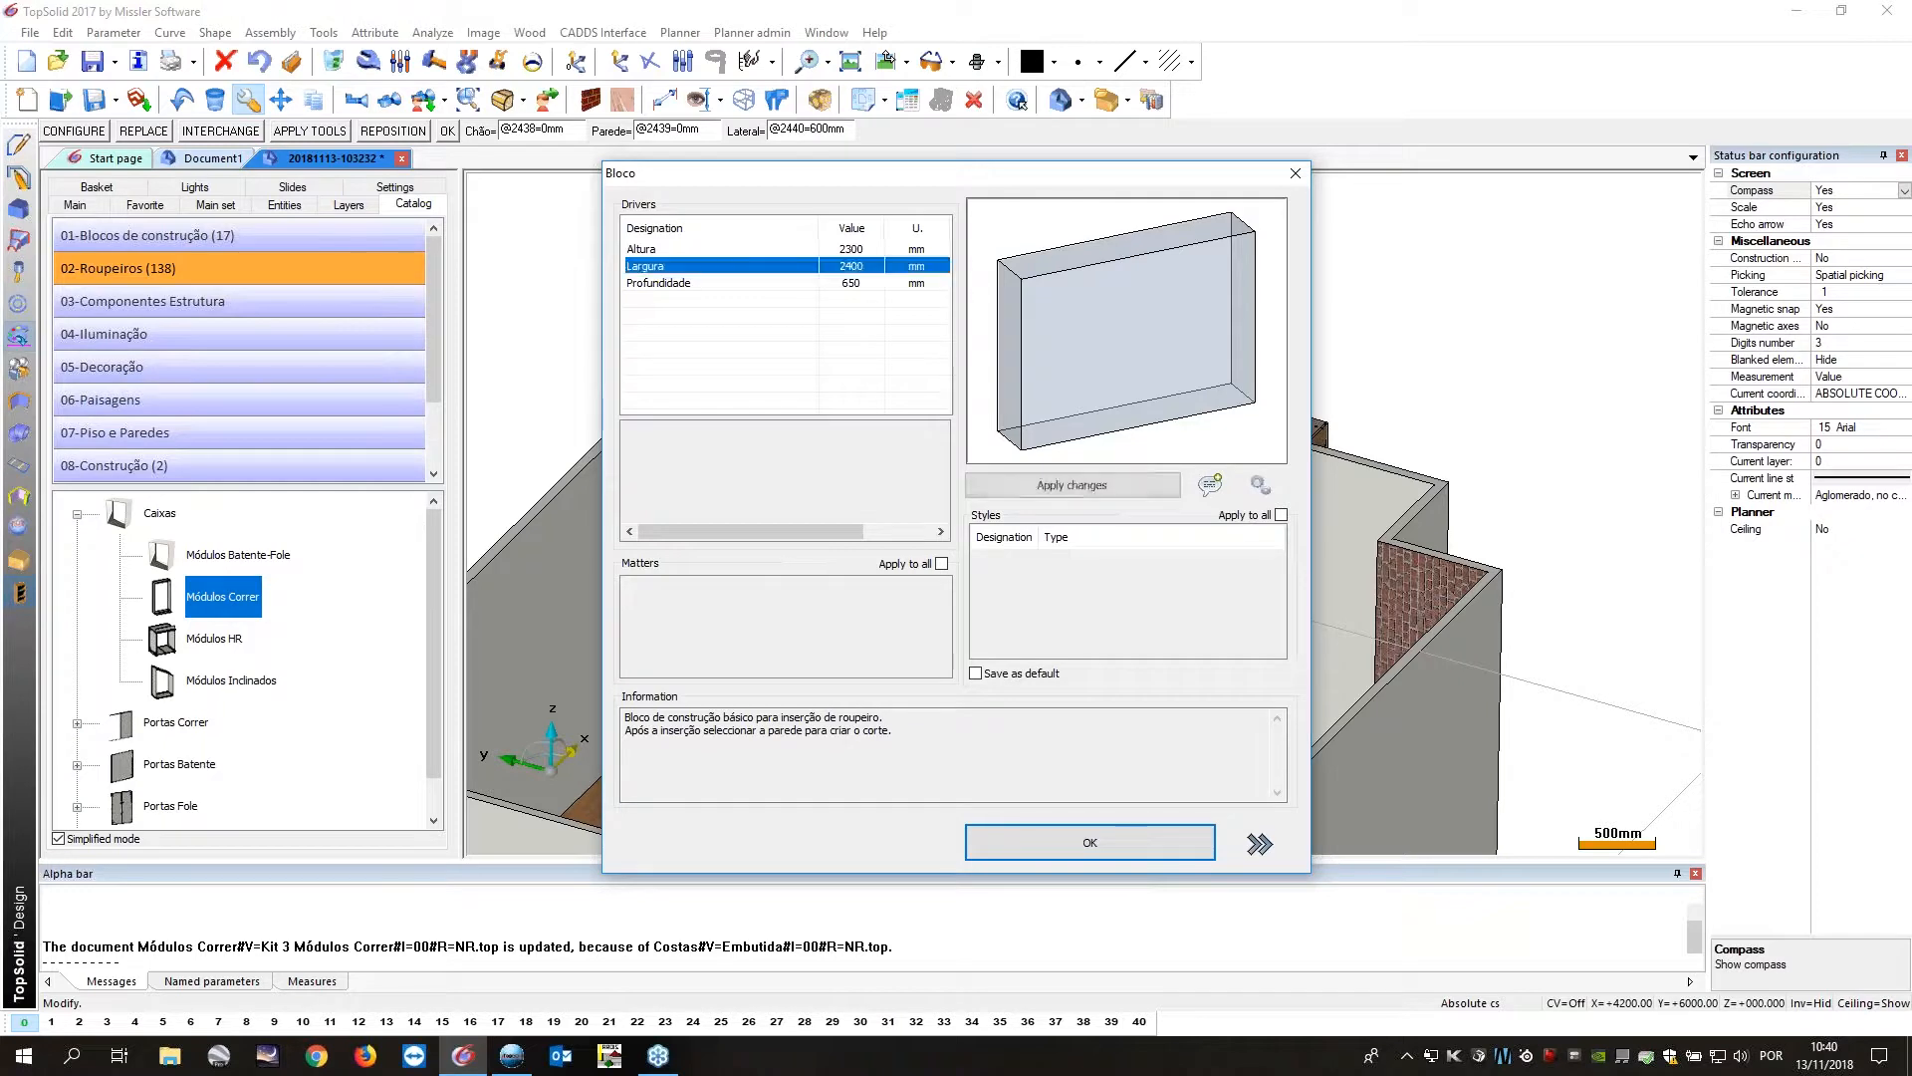
left_click(1094, 837)
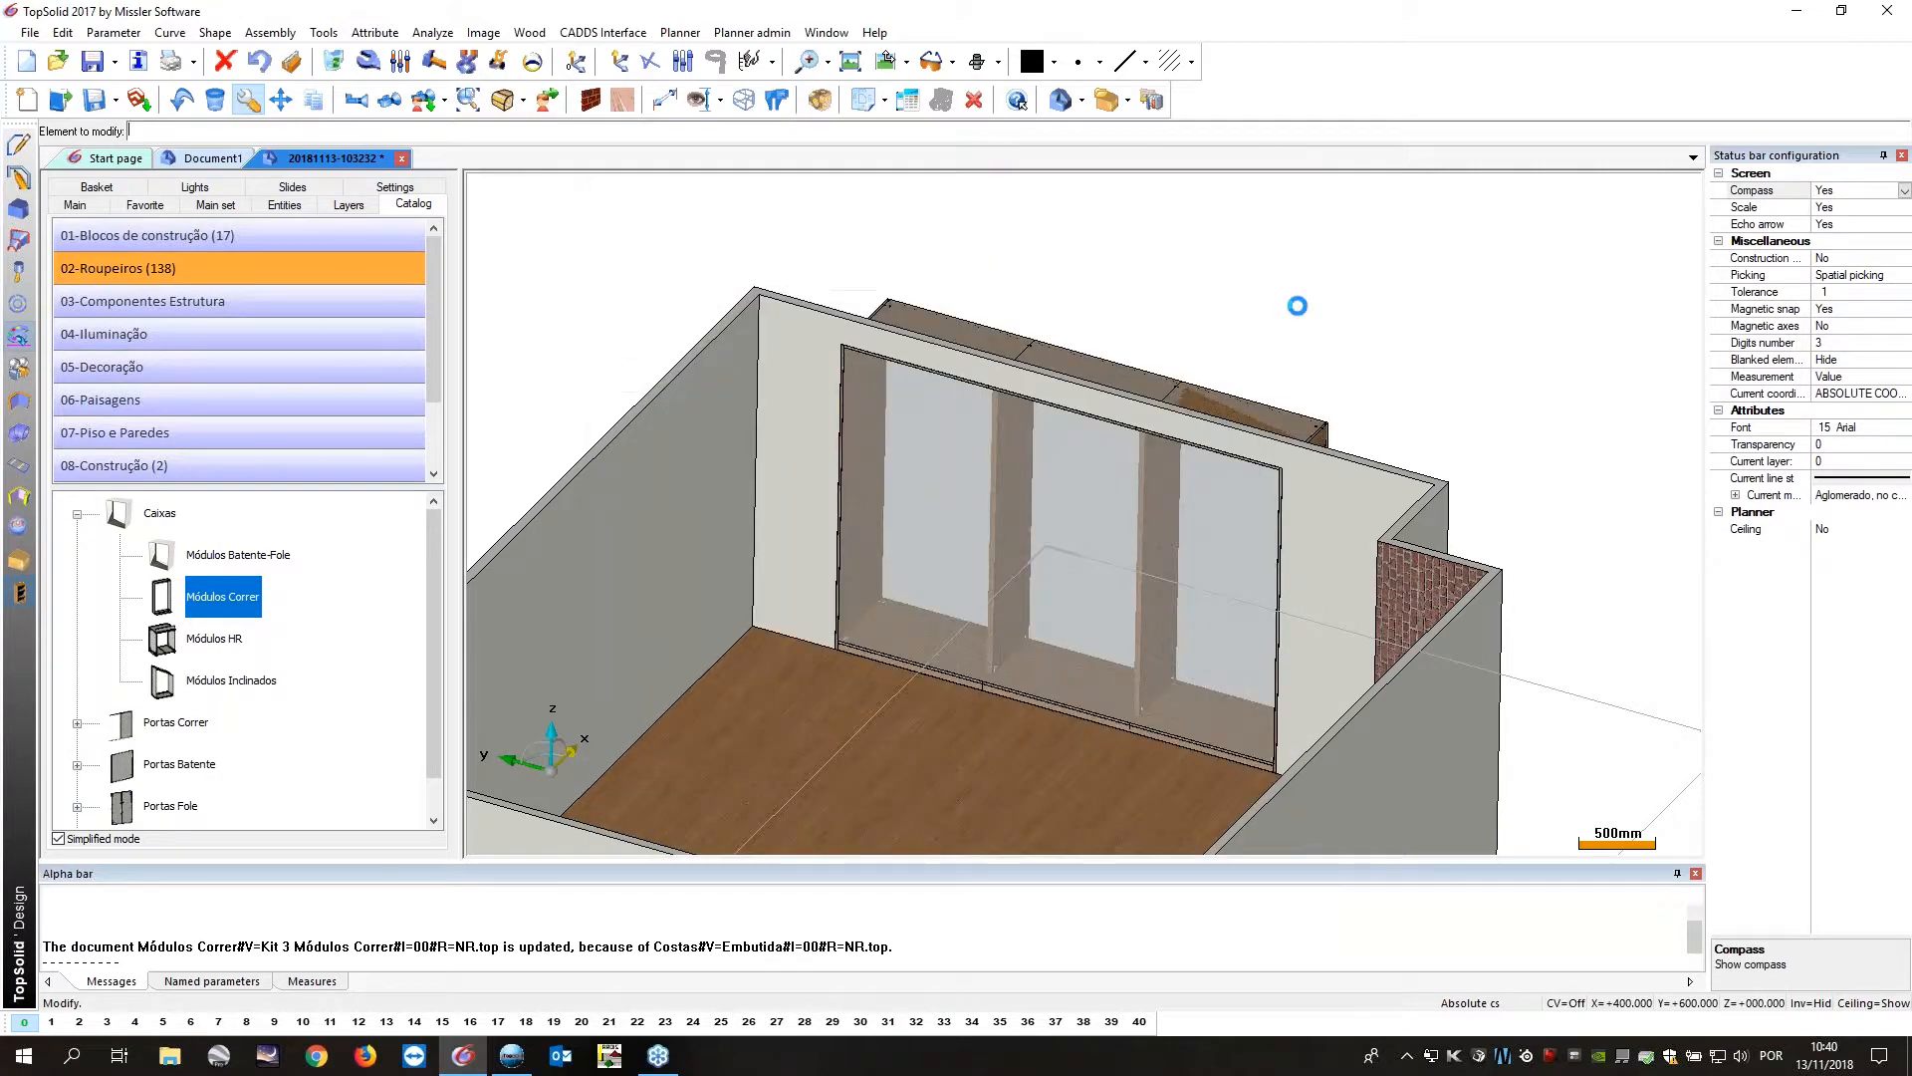
Hide the transparent wardrobe block around the modules using Elements visualization.
scroll(1297, 305, "down", 3)
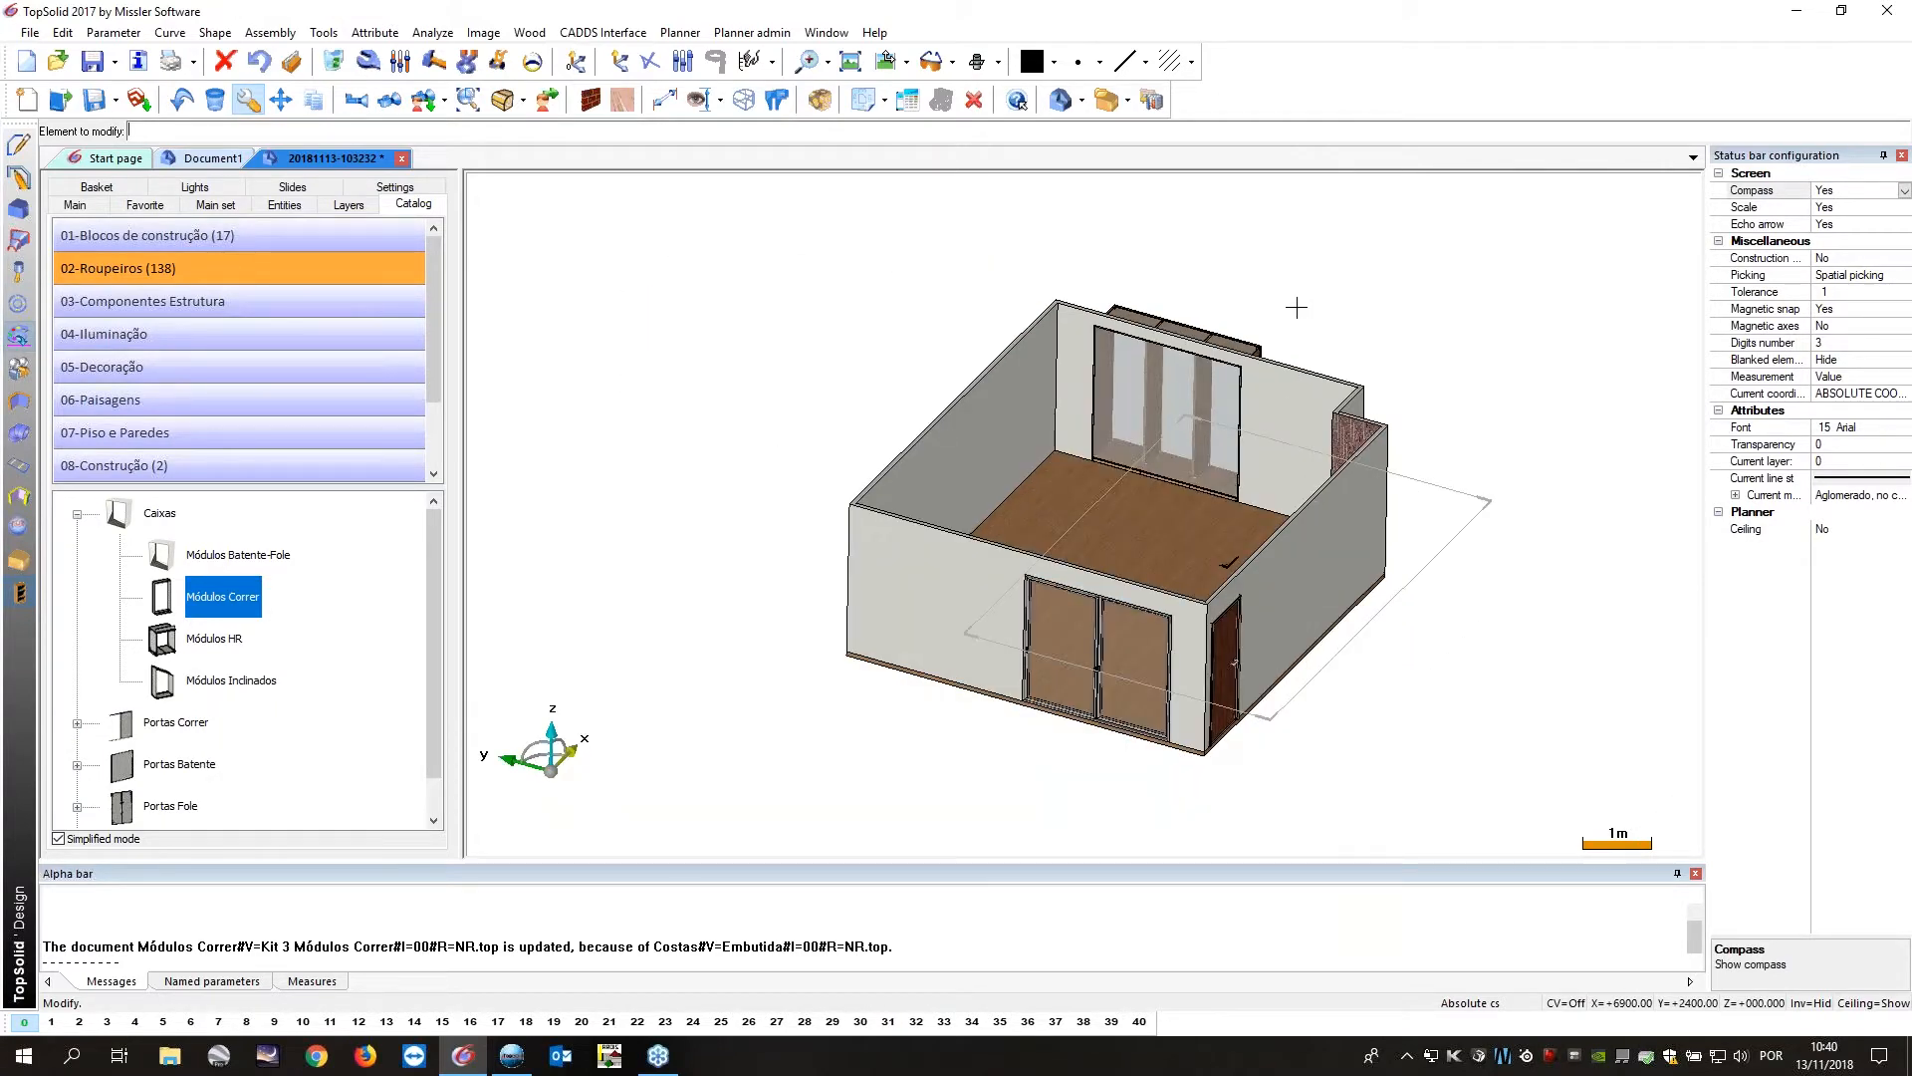
scroll(1297, 305, "up", 4)
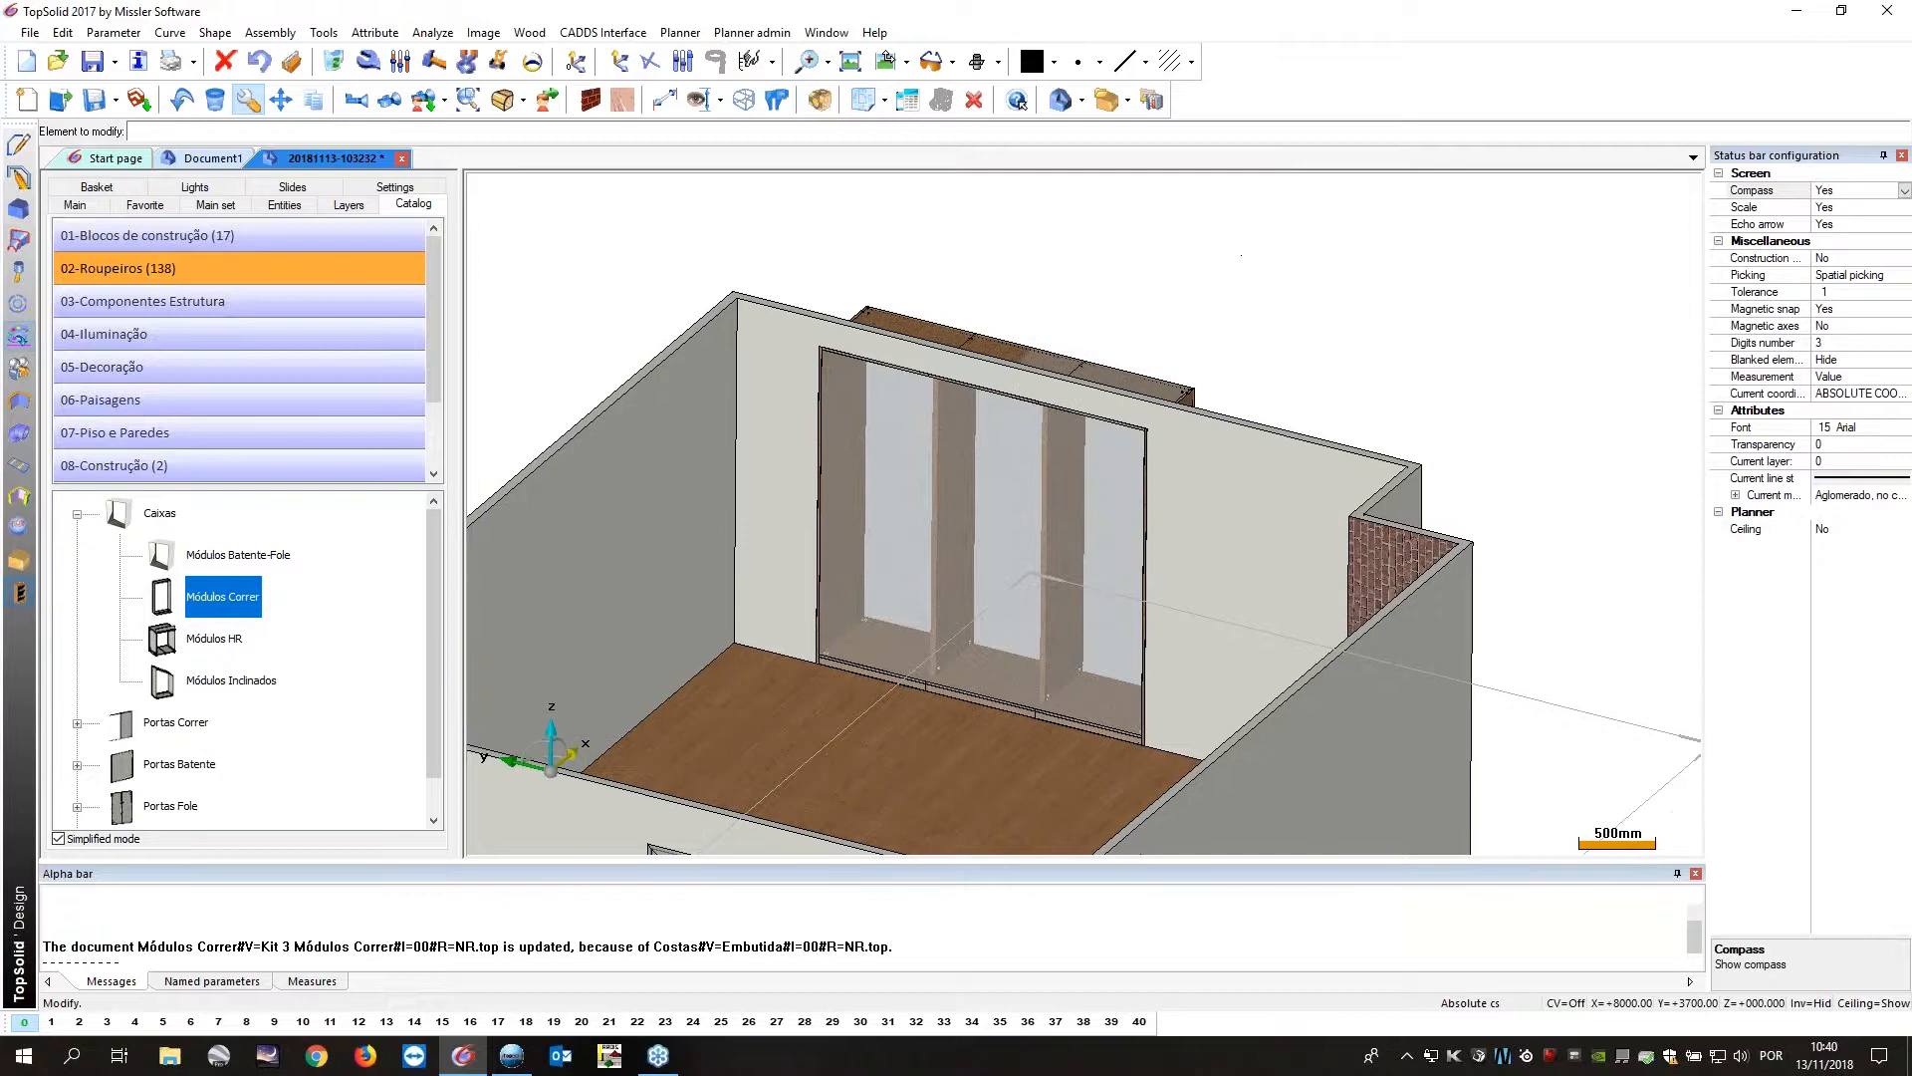
left_click(523, 101)
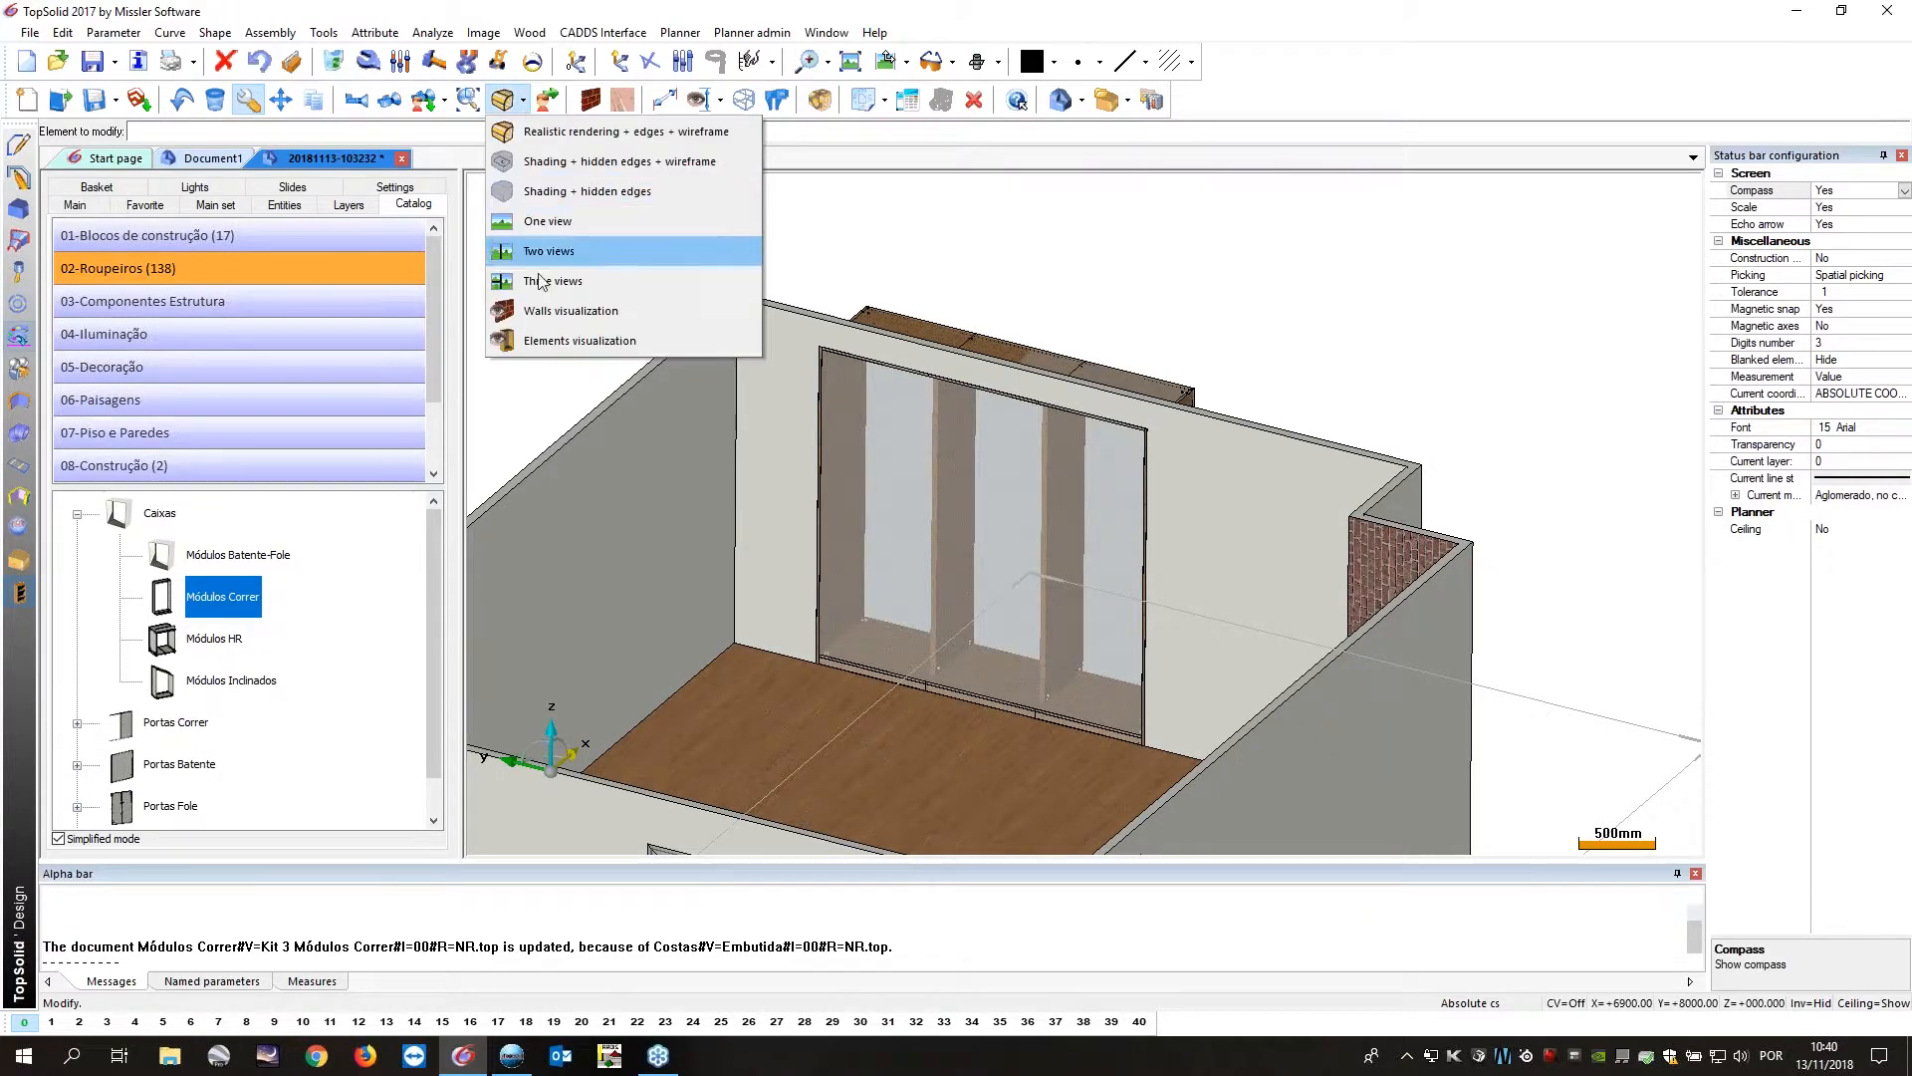
left_click(547, 343)
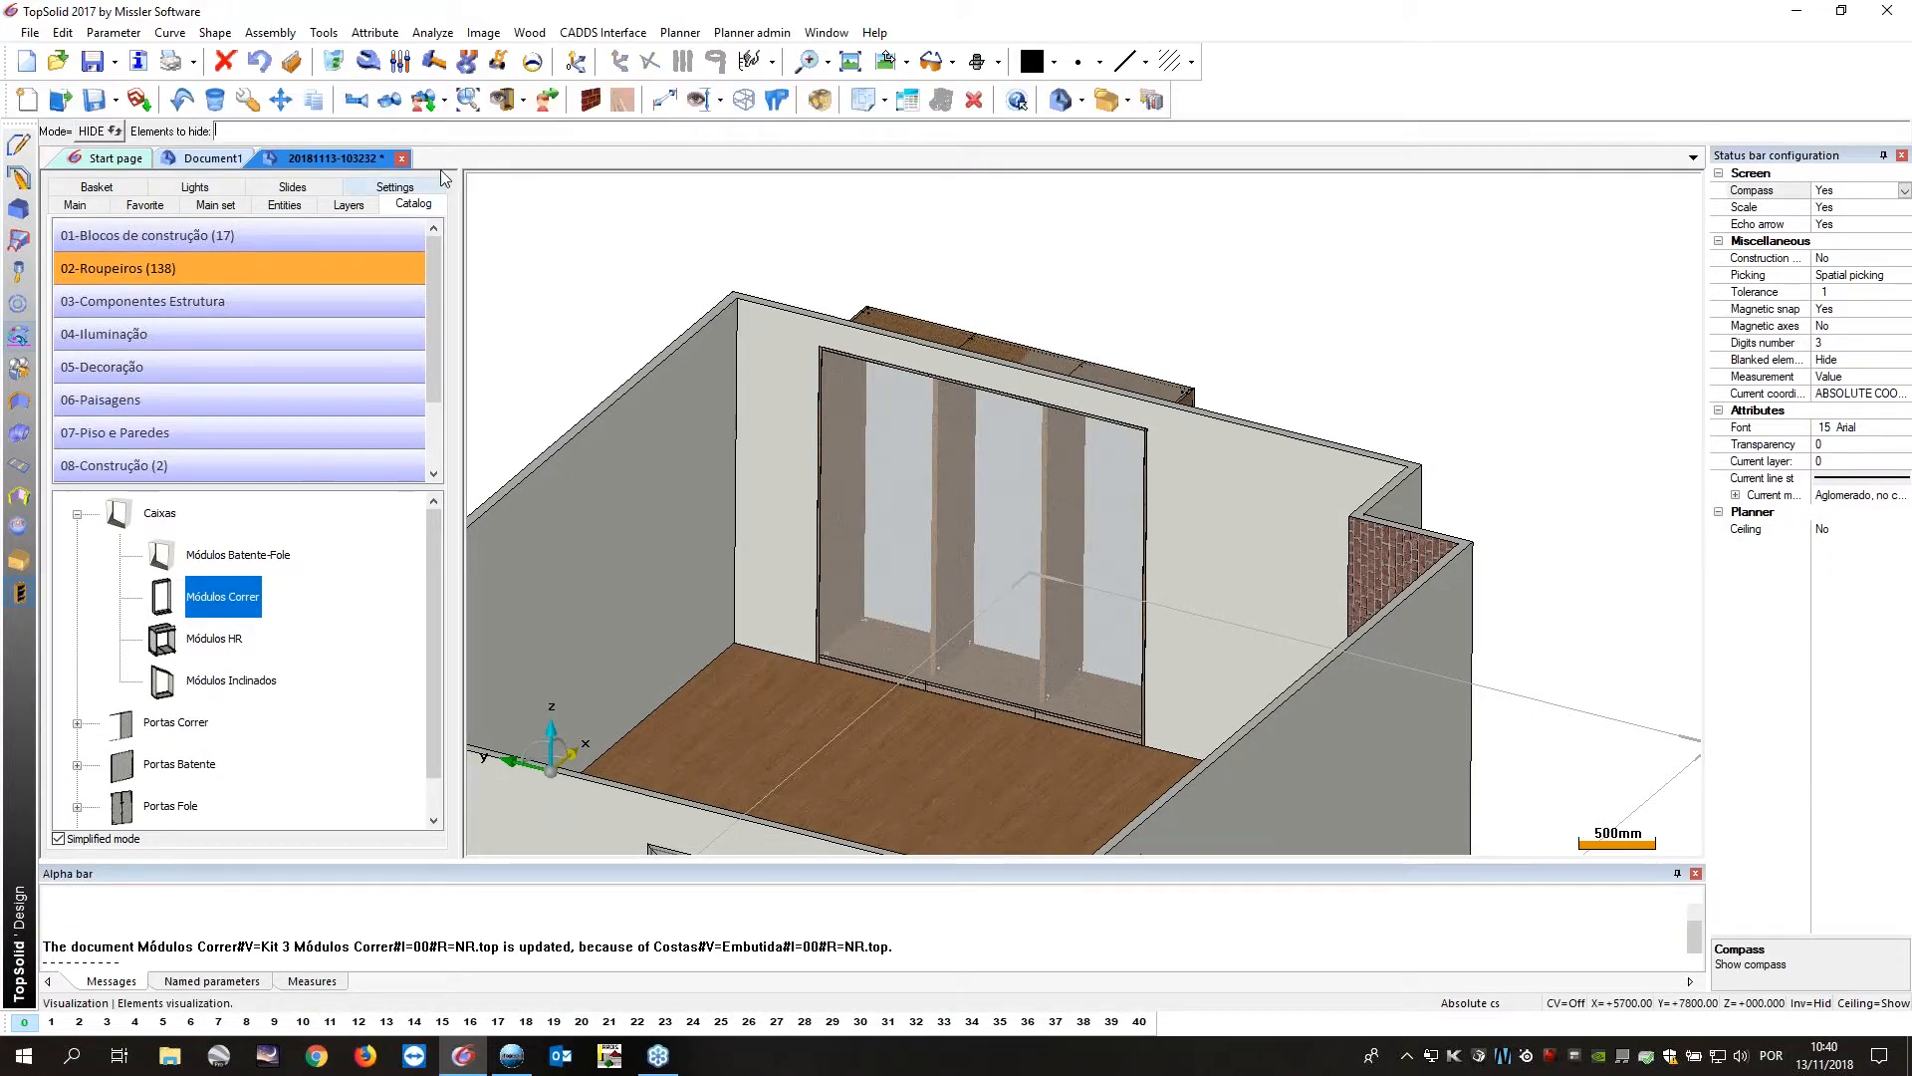
left_click(889, 498)
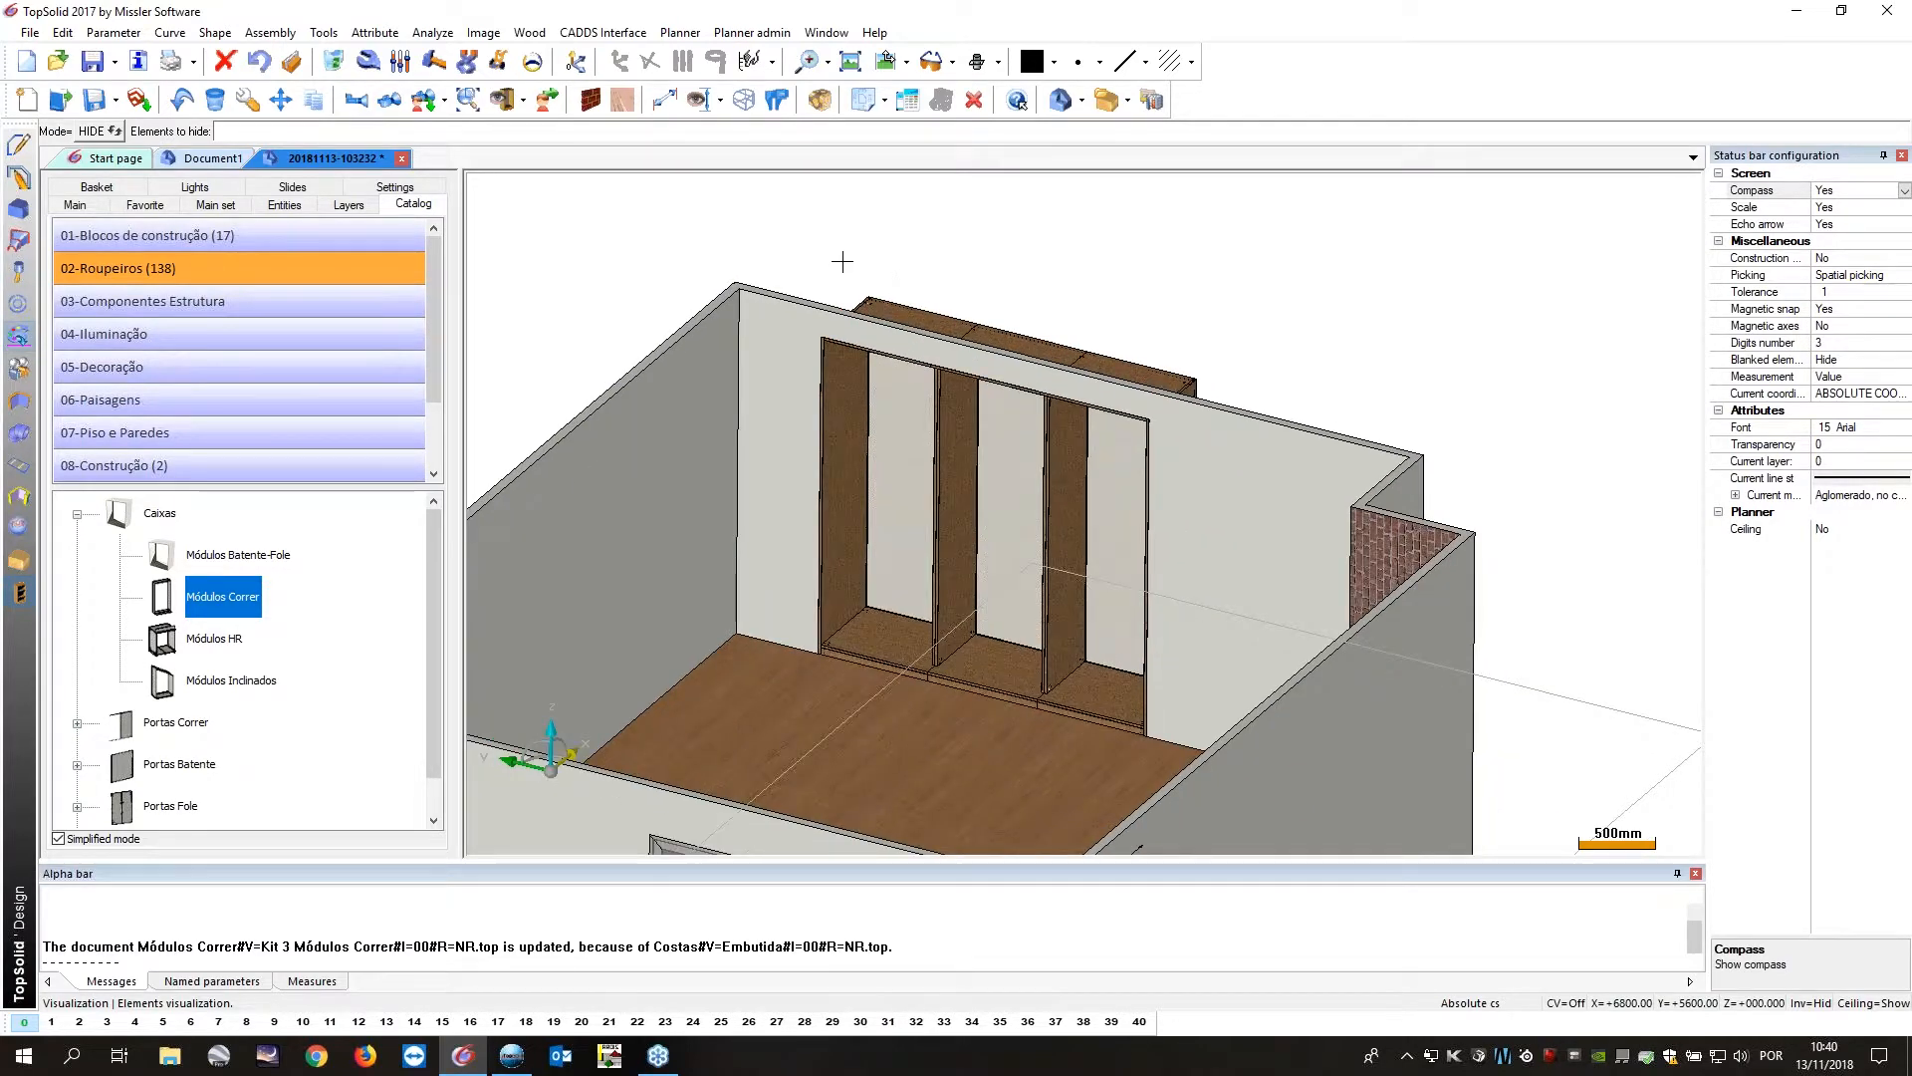
key("Escape")
Examine the wardrobe modules in the recess, especially the base panels, dividers and their joints.
middle_click_drag(785, 307, 954, 513)
scroll(954, 513, "up", 5)
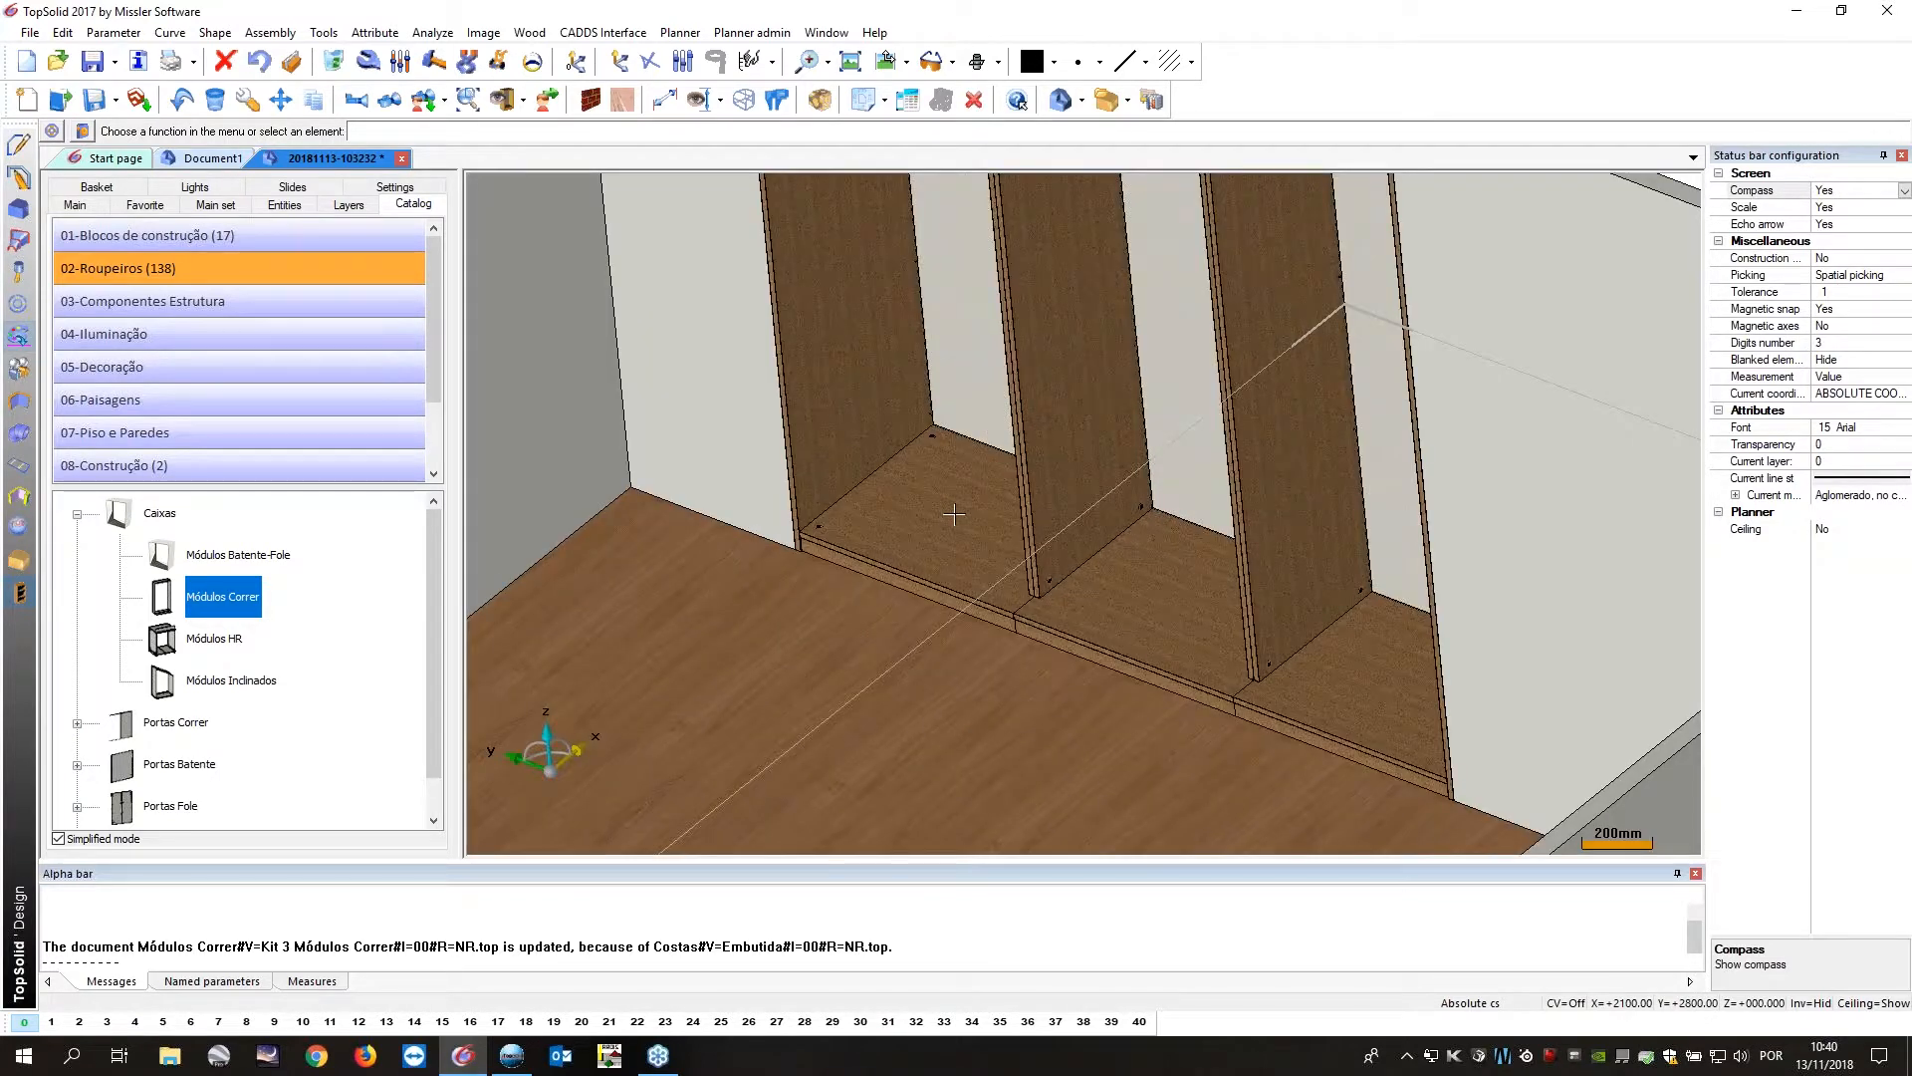
scroll(955, 514, "up", 3)
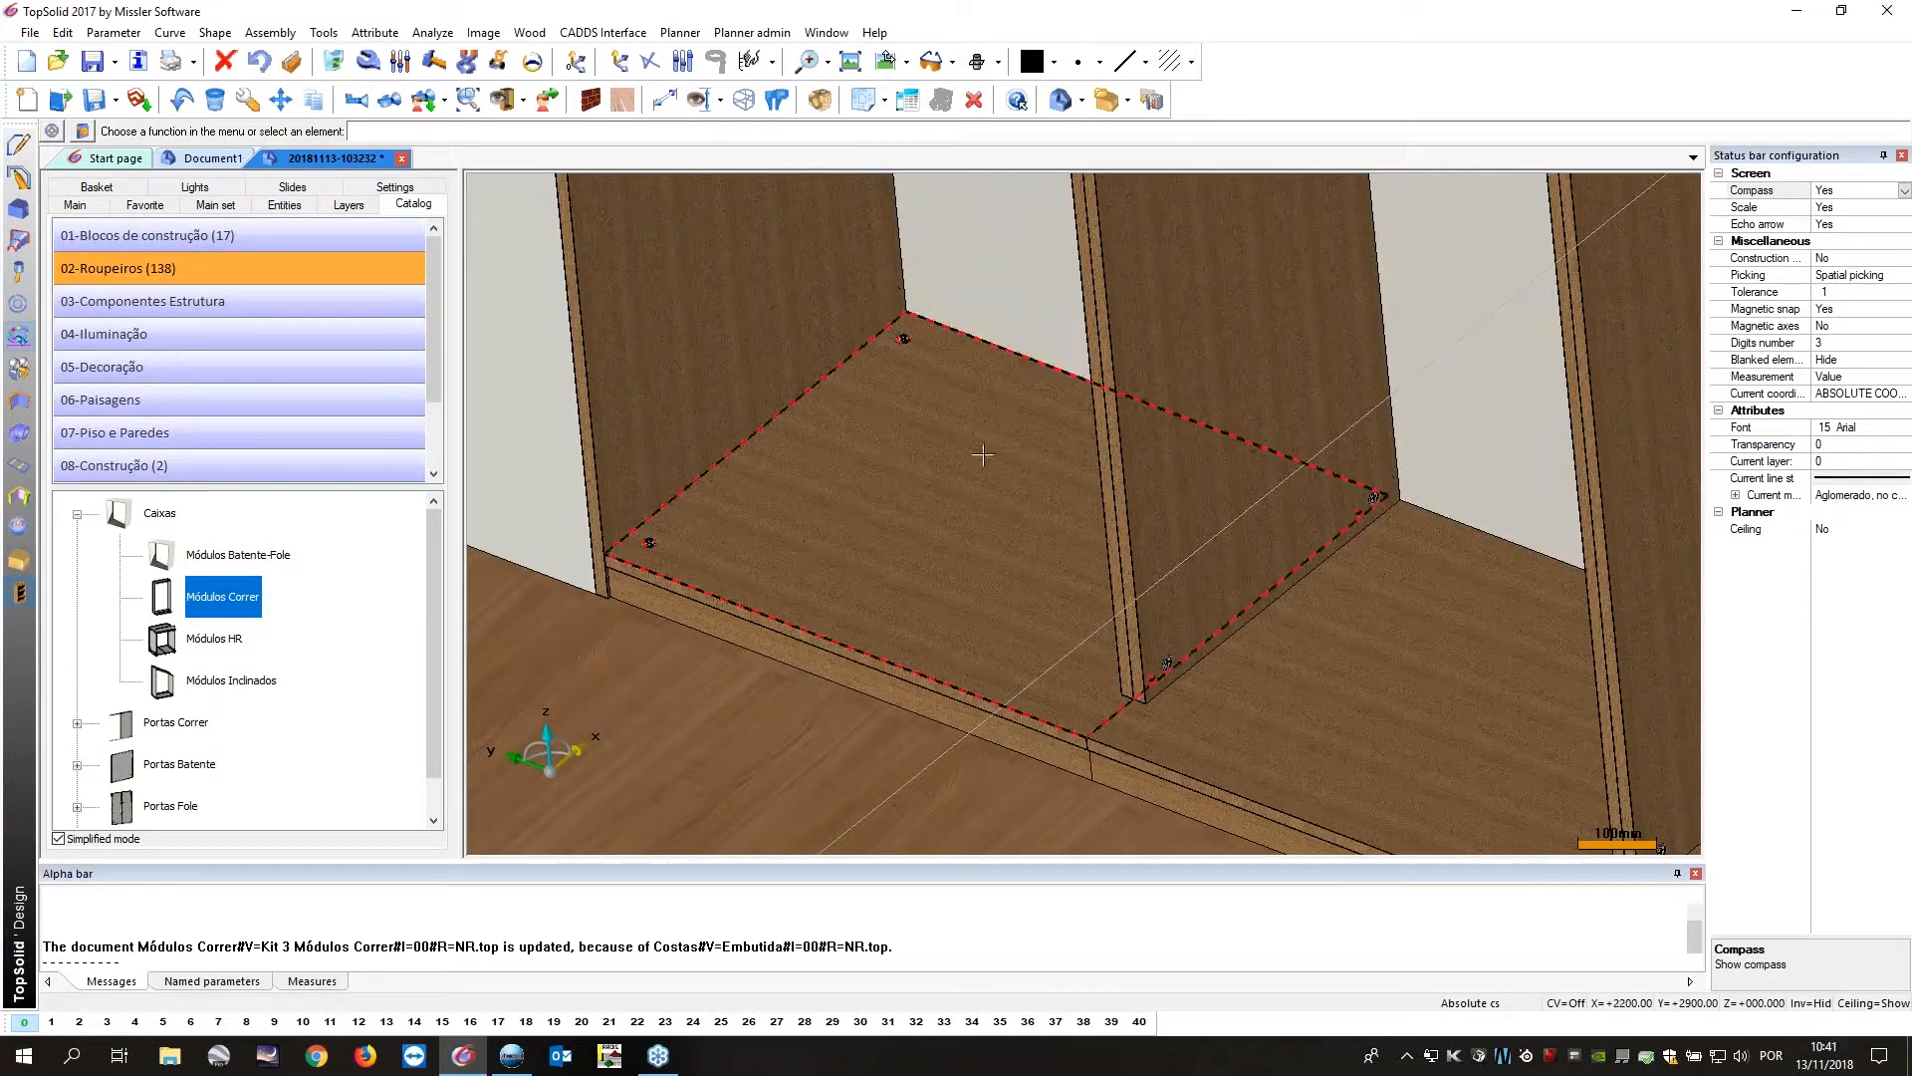
scroll(983, 455, "down", 4)
scroll(948, 510, "up", 2)
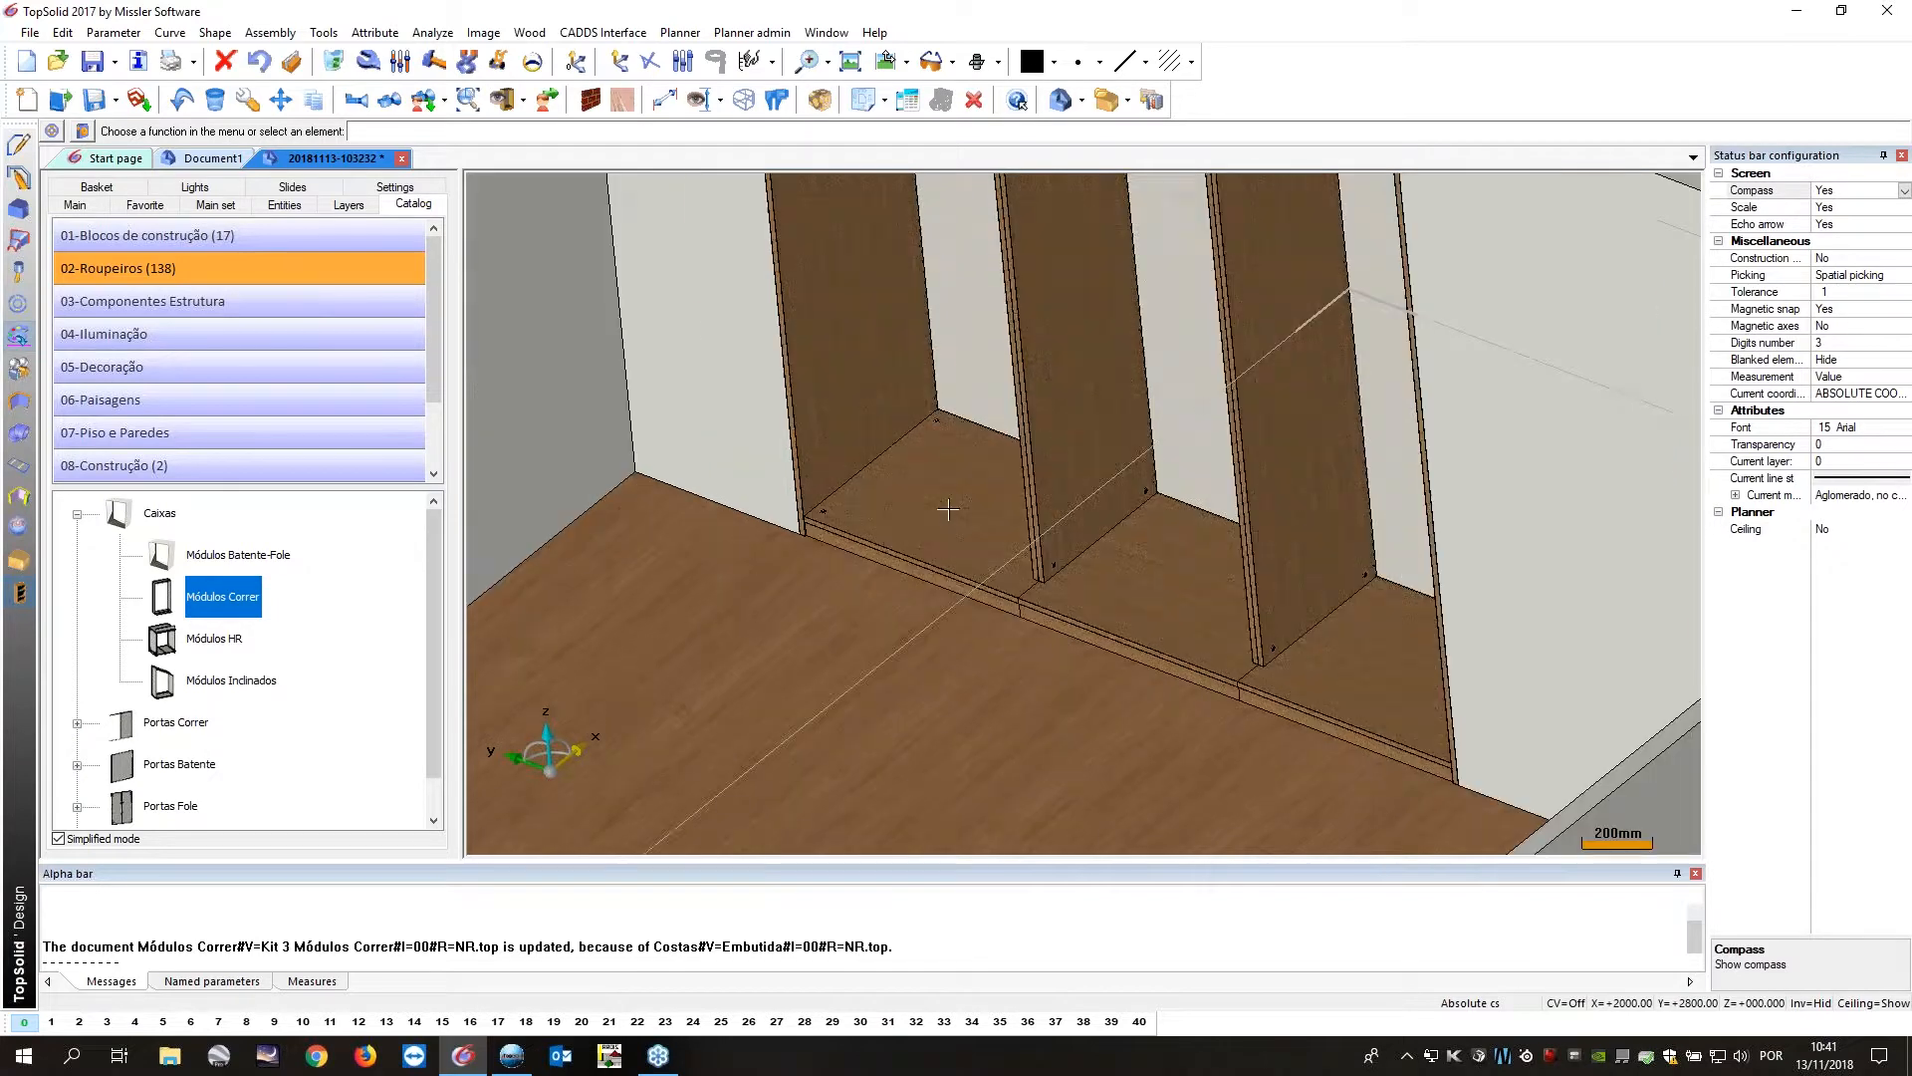
middle_click_drag(949, 510, 1161, 555)
scroll(1119, 435, "down", 2)
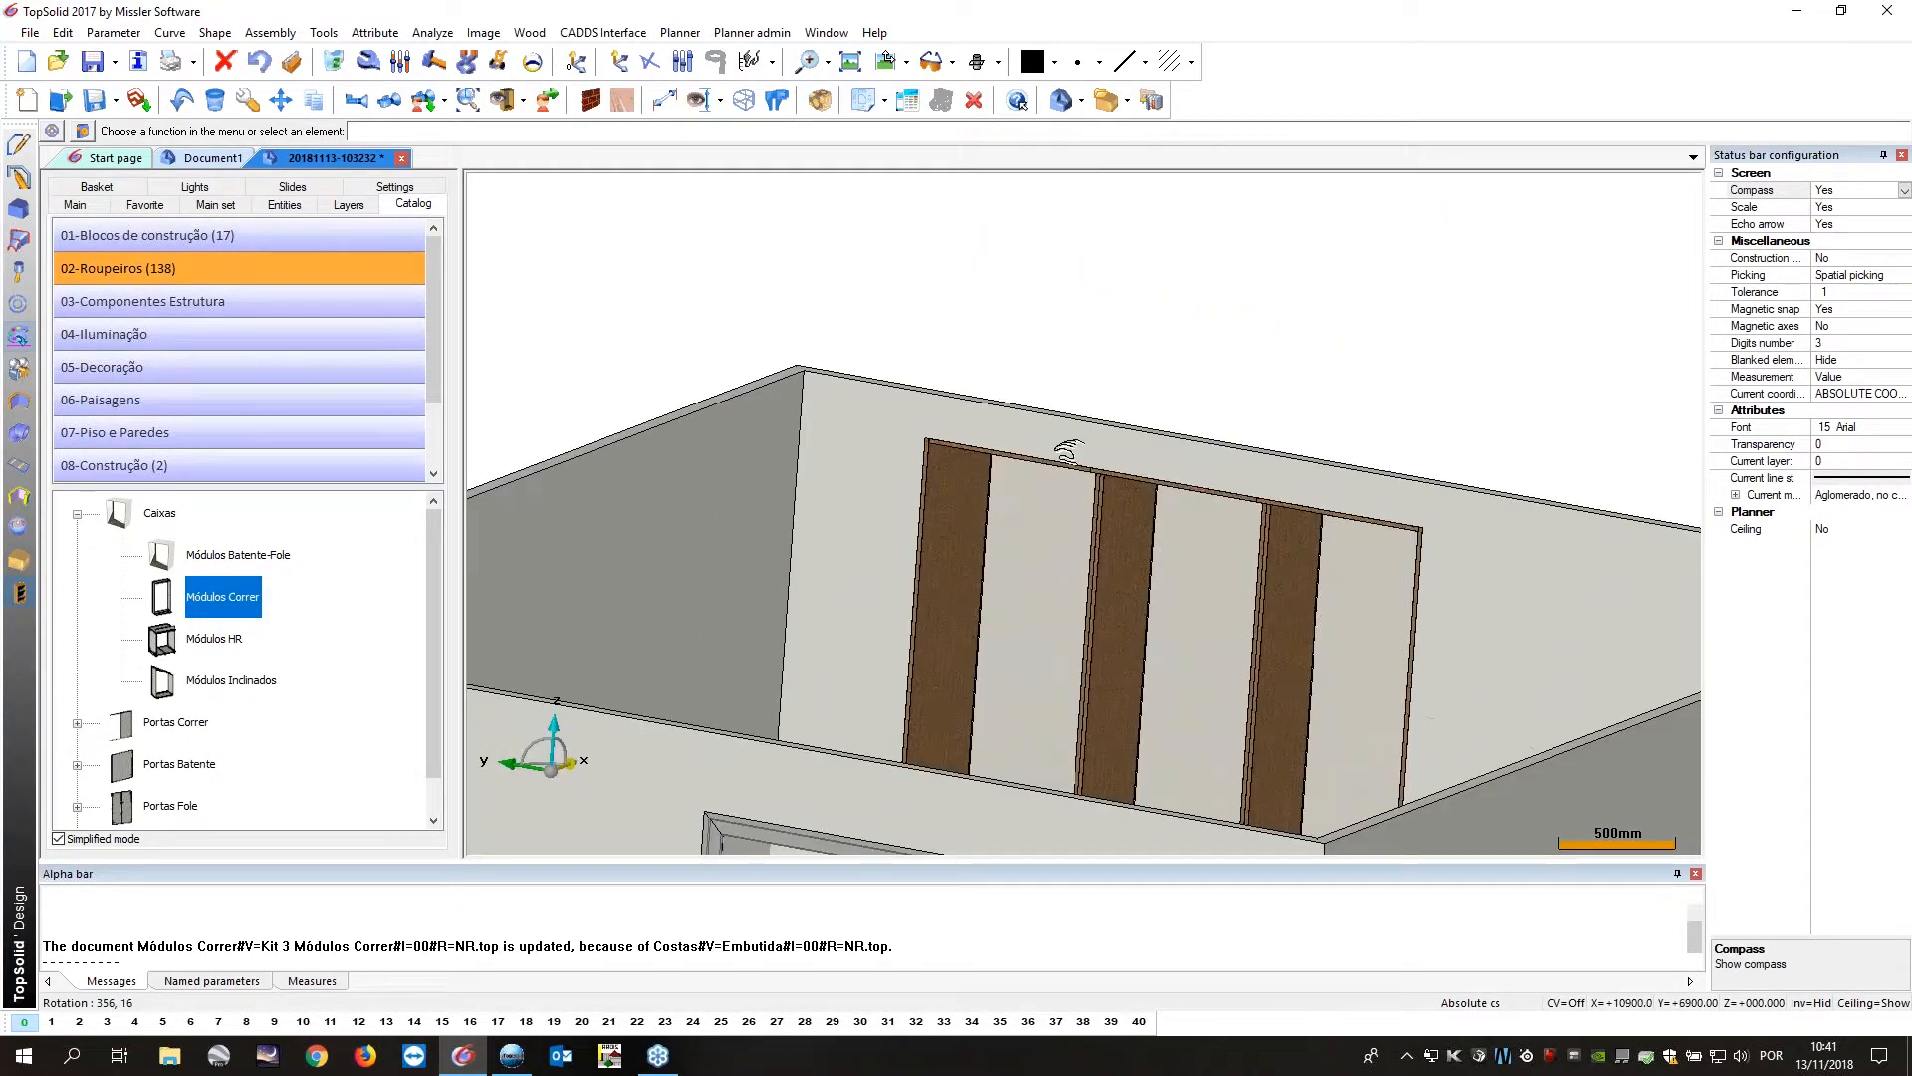
middle_click_drag(1069, 452, 1071, 669)
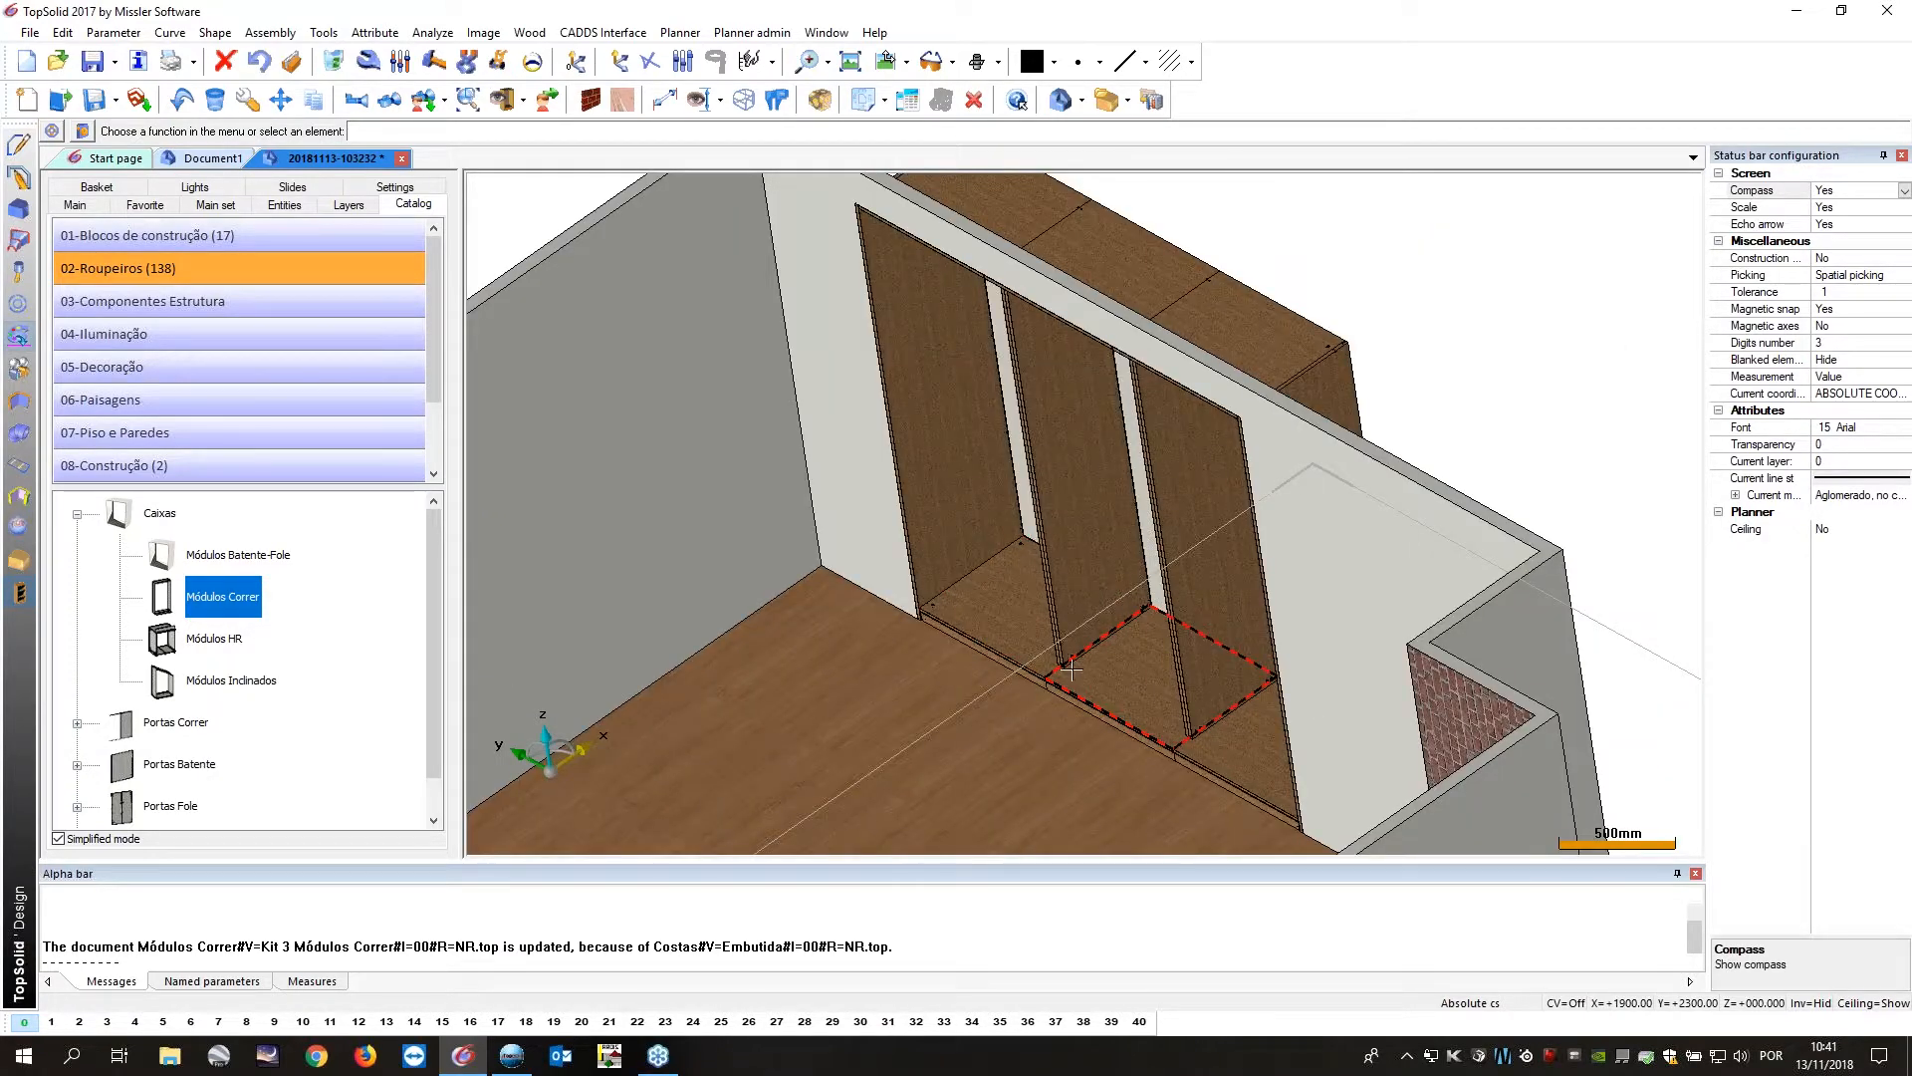
scroll(1072, 669, "up", 3)
middle_click_drag(1050, 658, 879, 436)
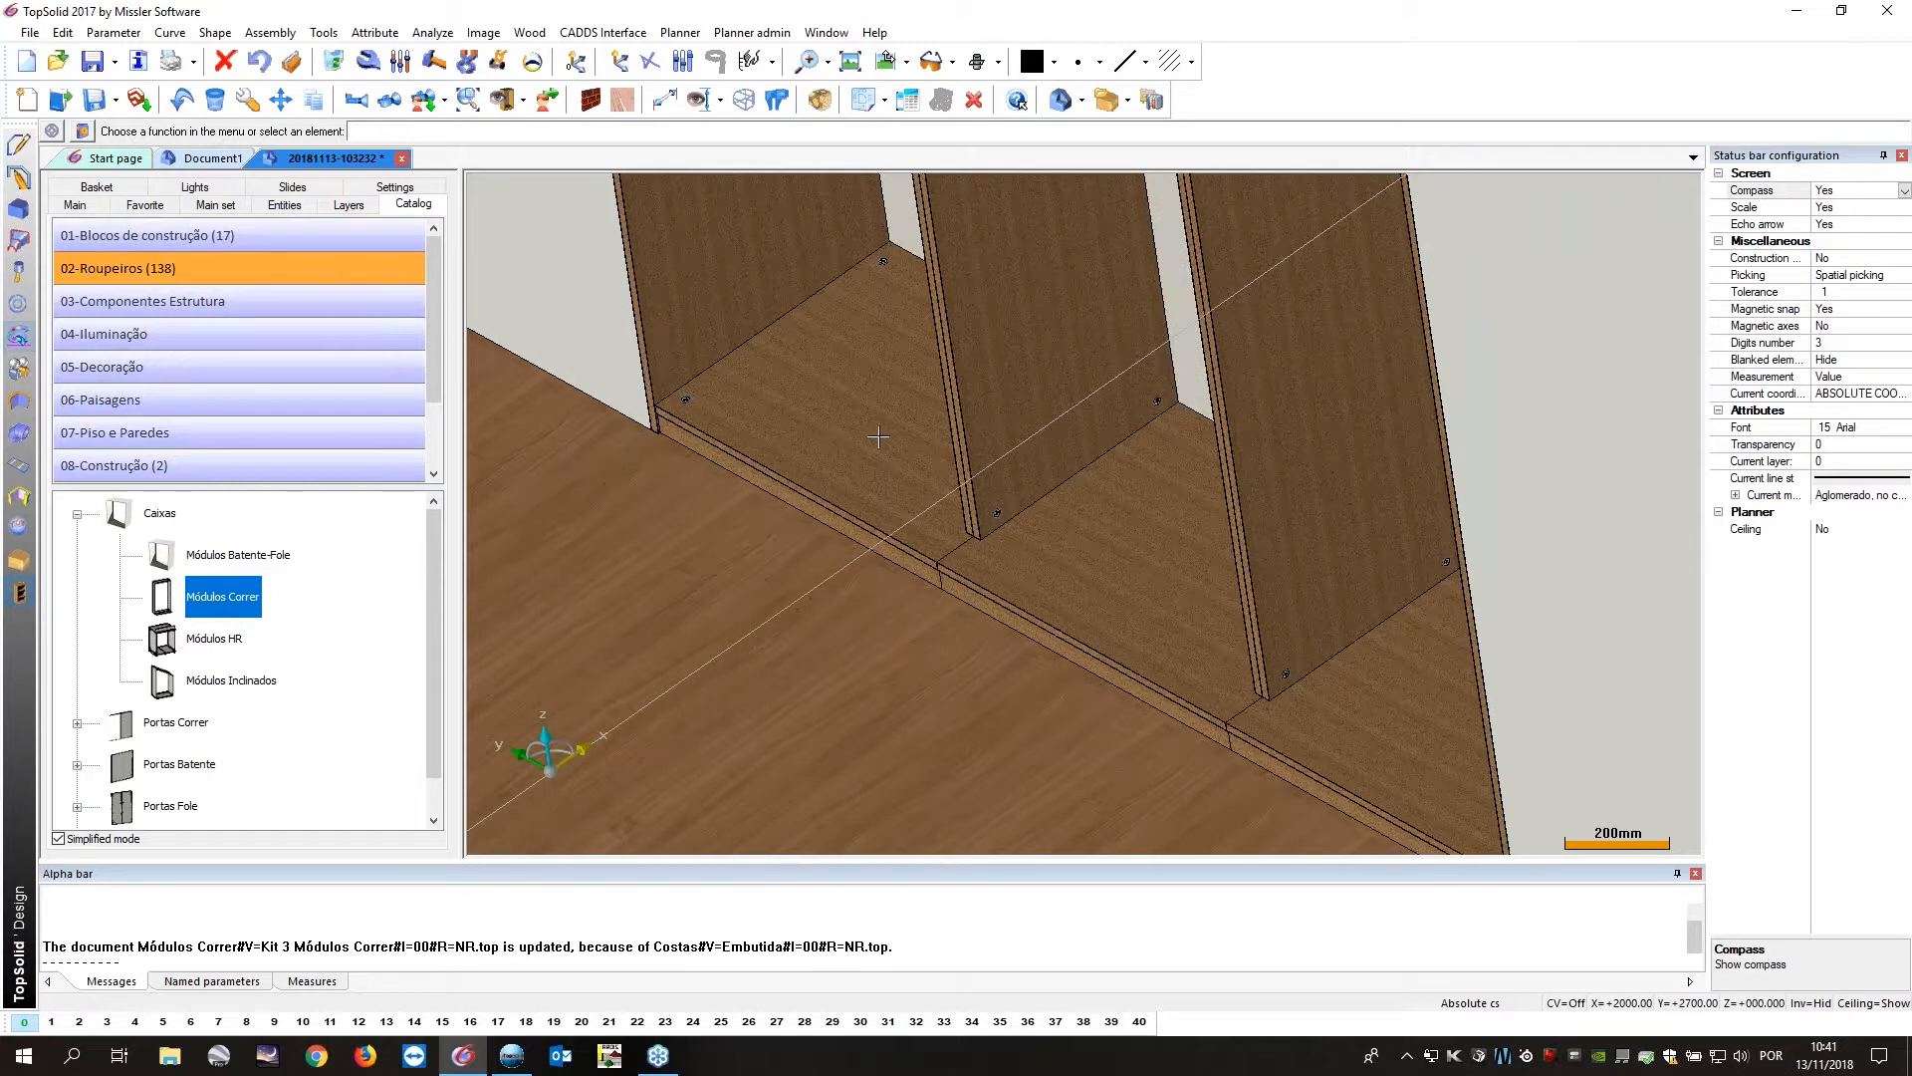
middle_click_drag(1095, 637, 1160, 662)
scroll(1161, 662, "up", 3)
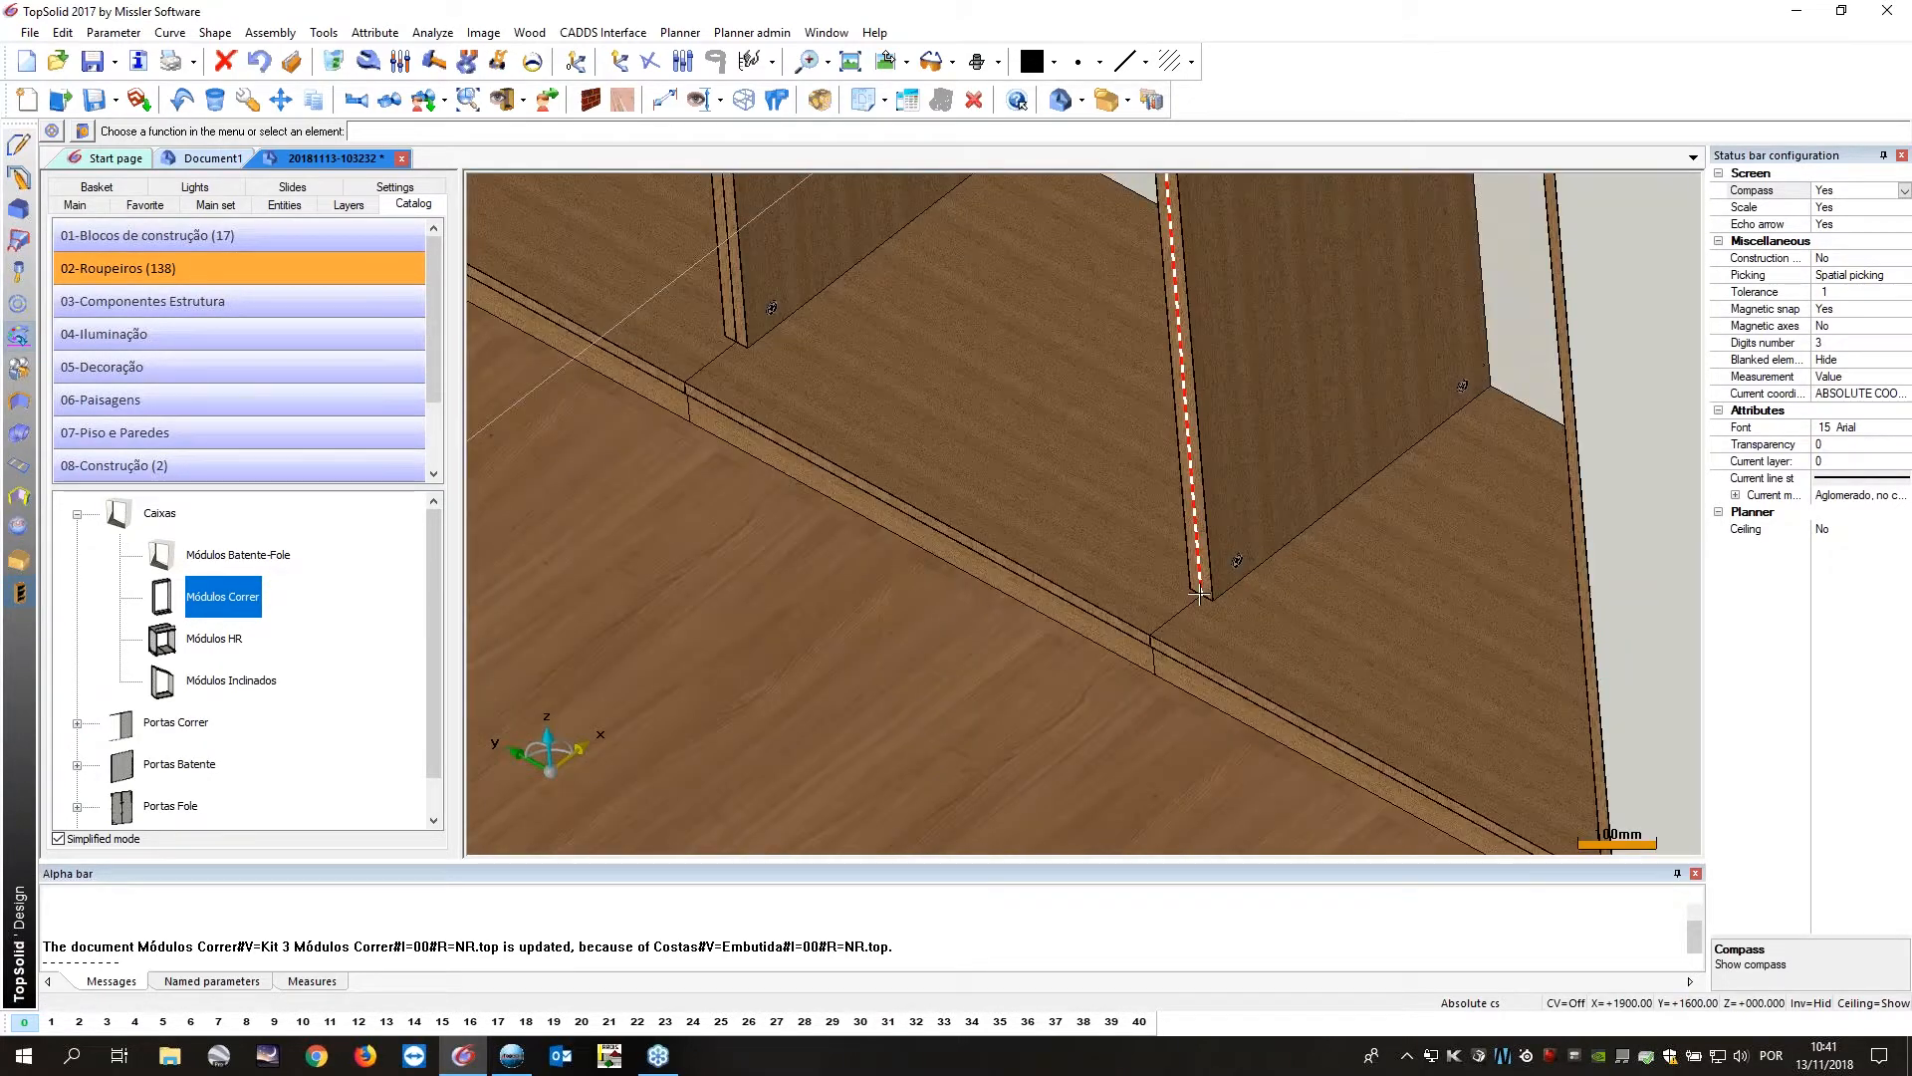
Choose the Prateleira silfix shelf from the Prateleiras group of Estrutura Módulo in the 03-Componentes Estrutura catalog.
scroll(1200, 595, "down", 5)
middle_click_drag(1200, 594, 969, 649)
scroll(1505, 620, "up", 3)
scroll(1116, 586, "up", 2)
scroll(1115, 586, "down", 3)
mouse_move(432, 550)
left_mouse_down()
mouse_move(436, 601)
mouse_move(439, 554)
left_mouse_up()
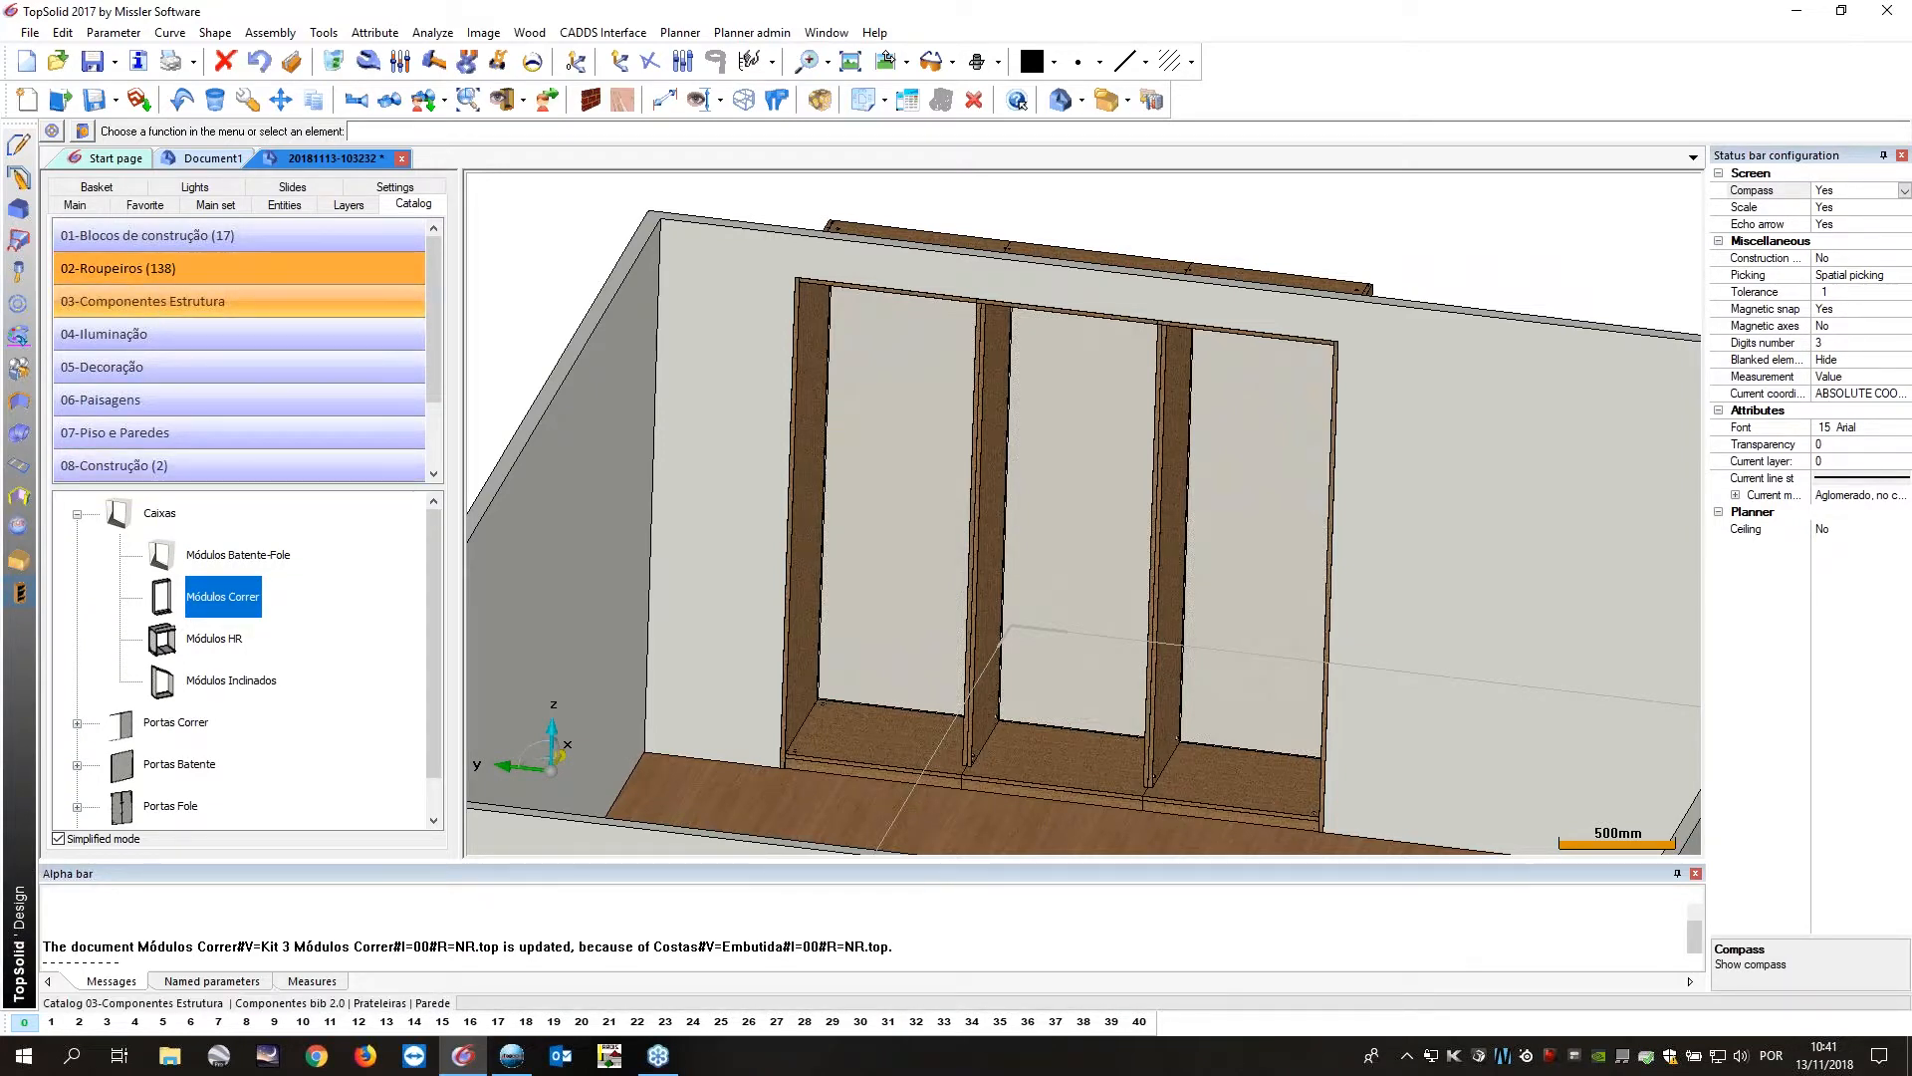
left_click(199, 300)
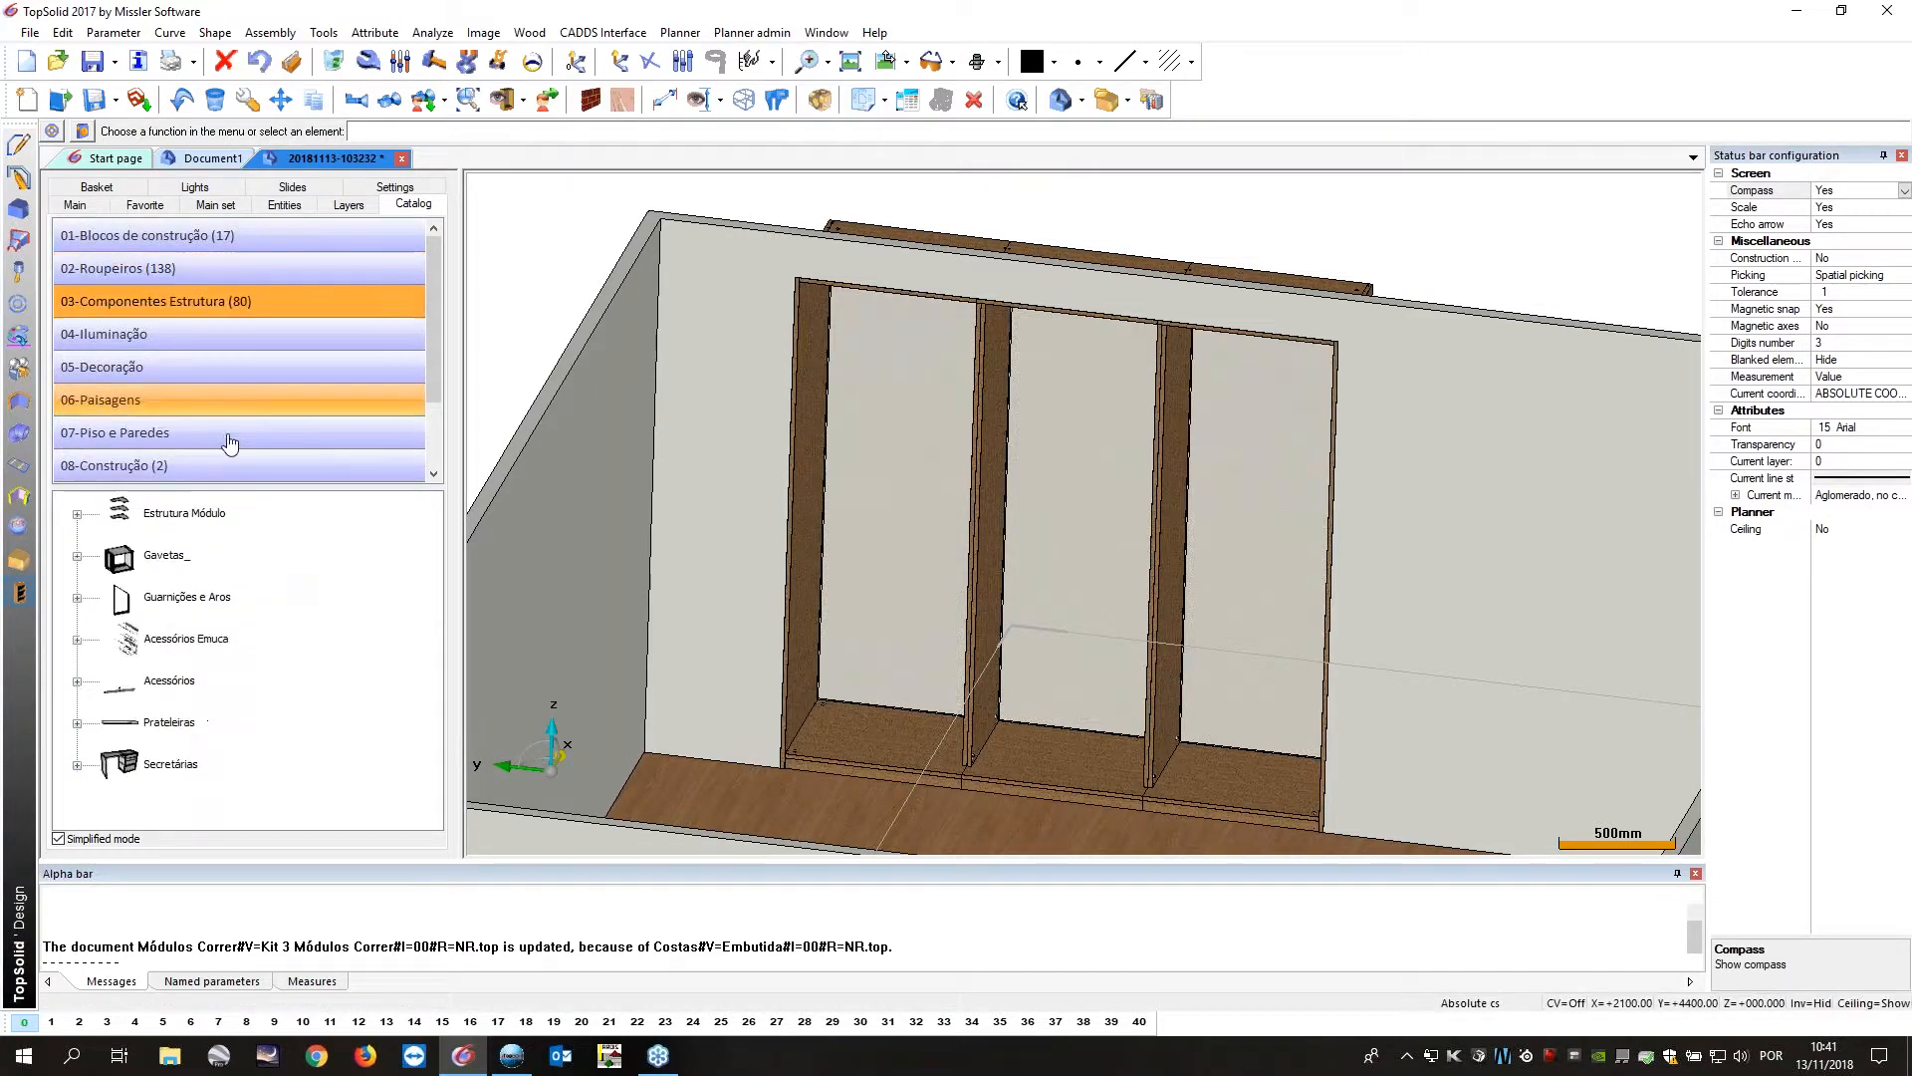
left_click(201, 510)
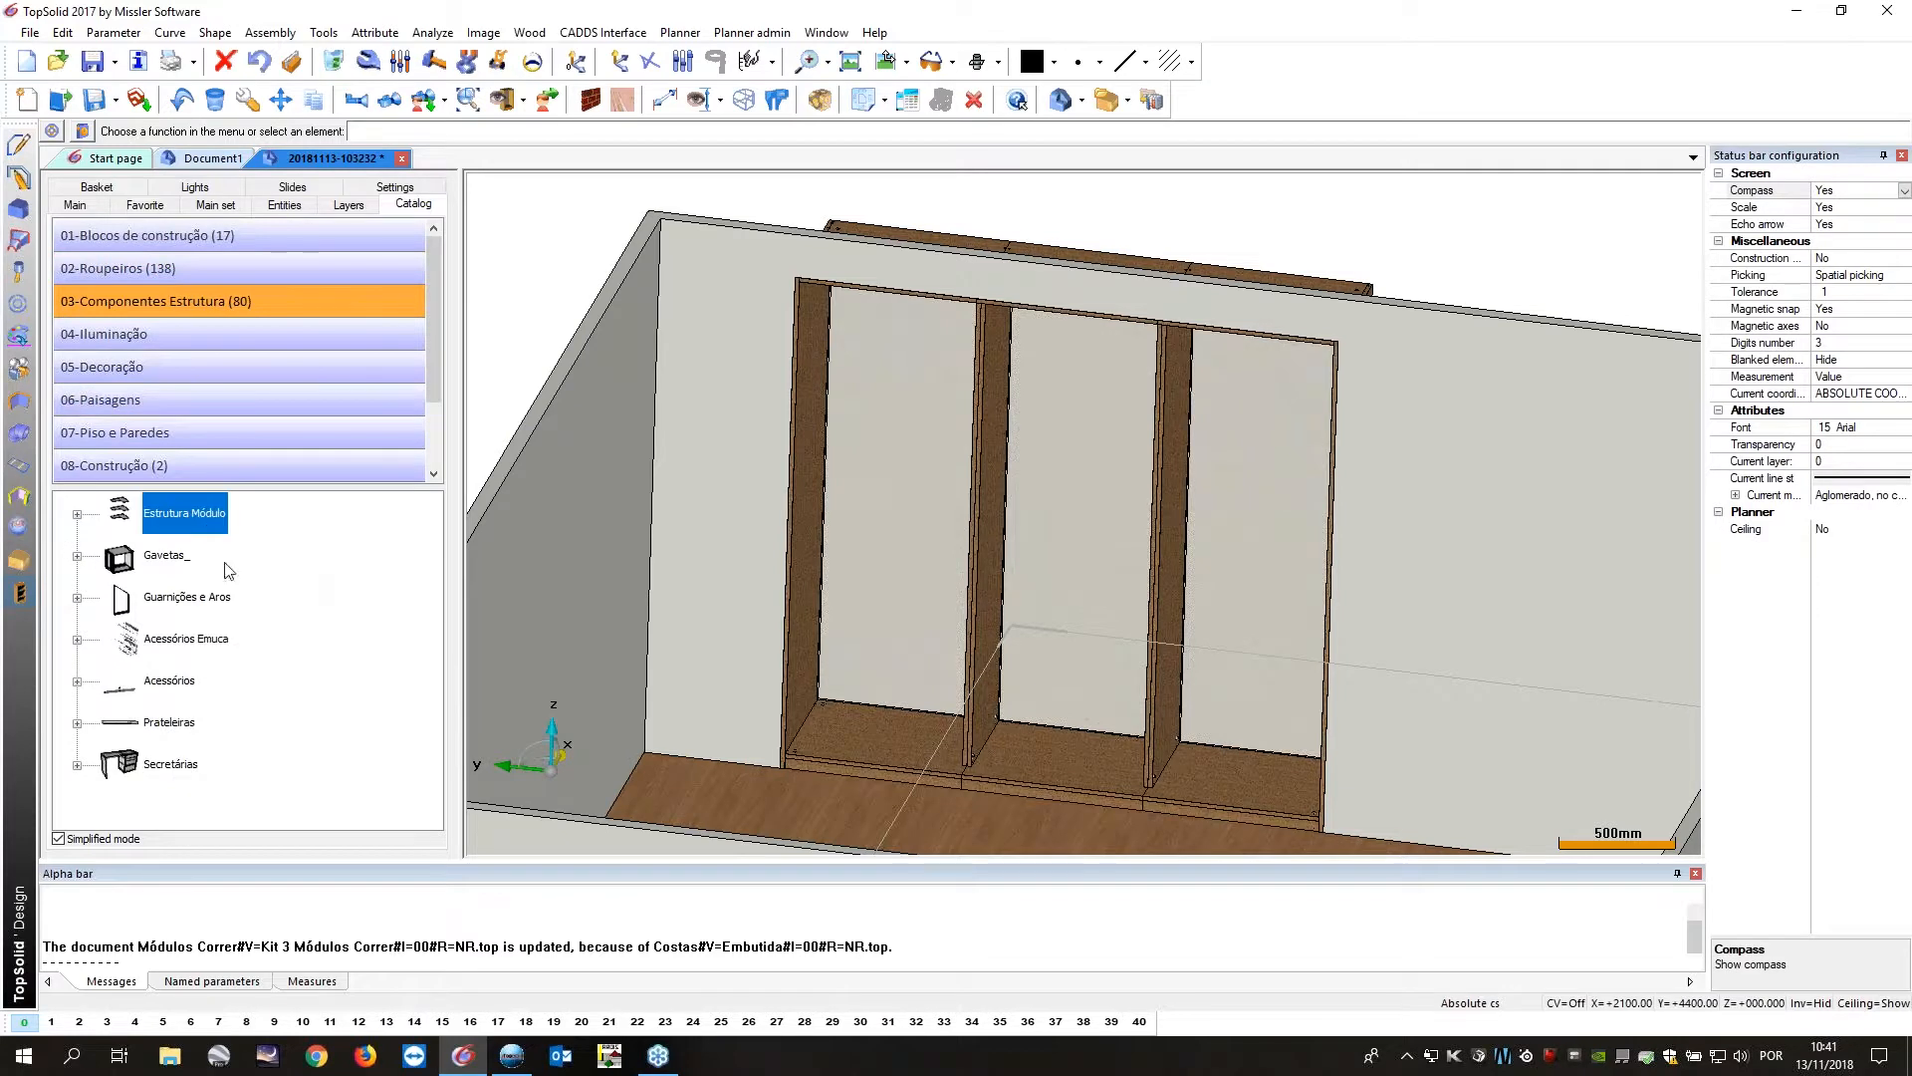
left_click(191, 643)
left_click(196, 610)
left_click(171, 563)
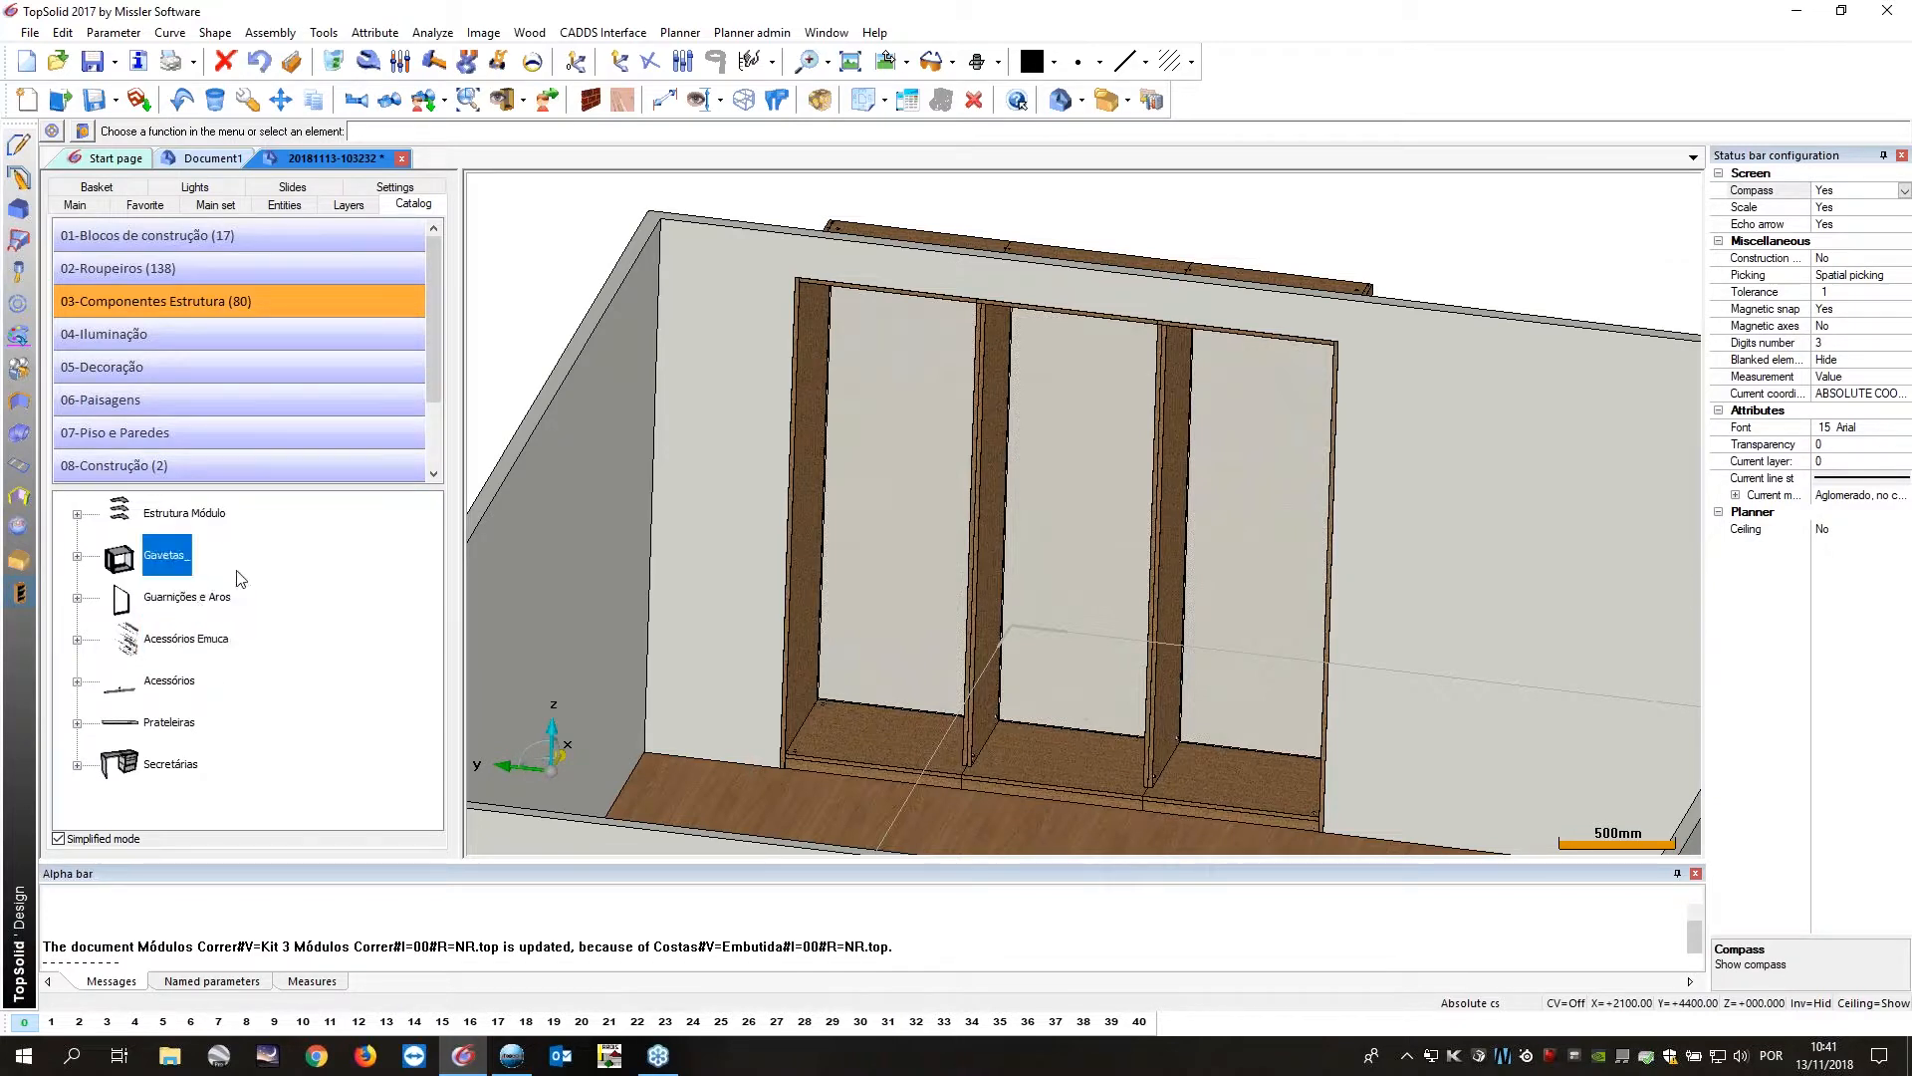
double_click(188, 526)
left_click(198, 560)
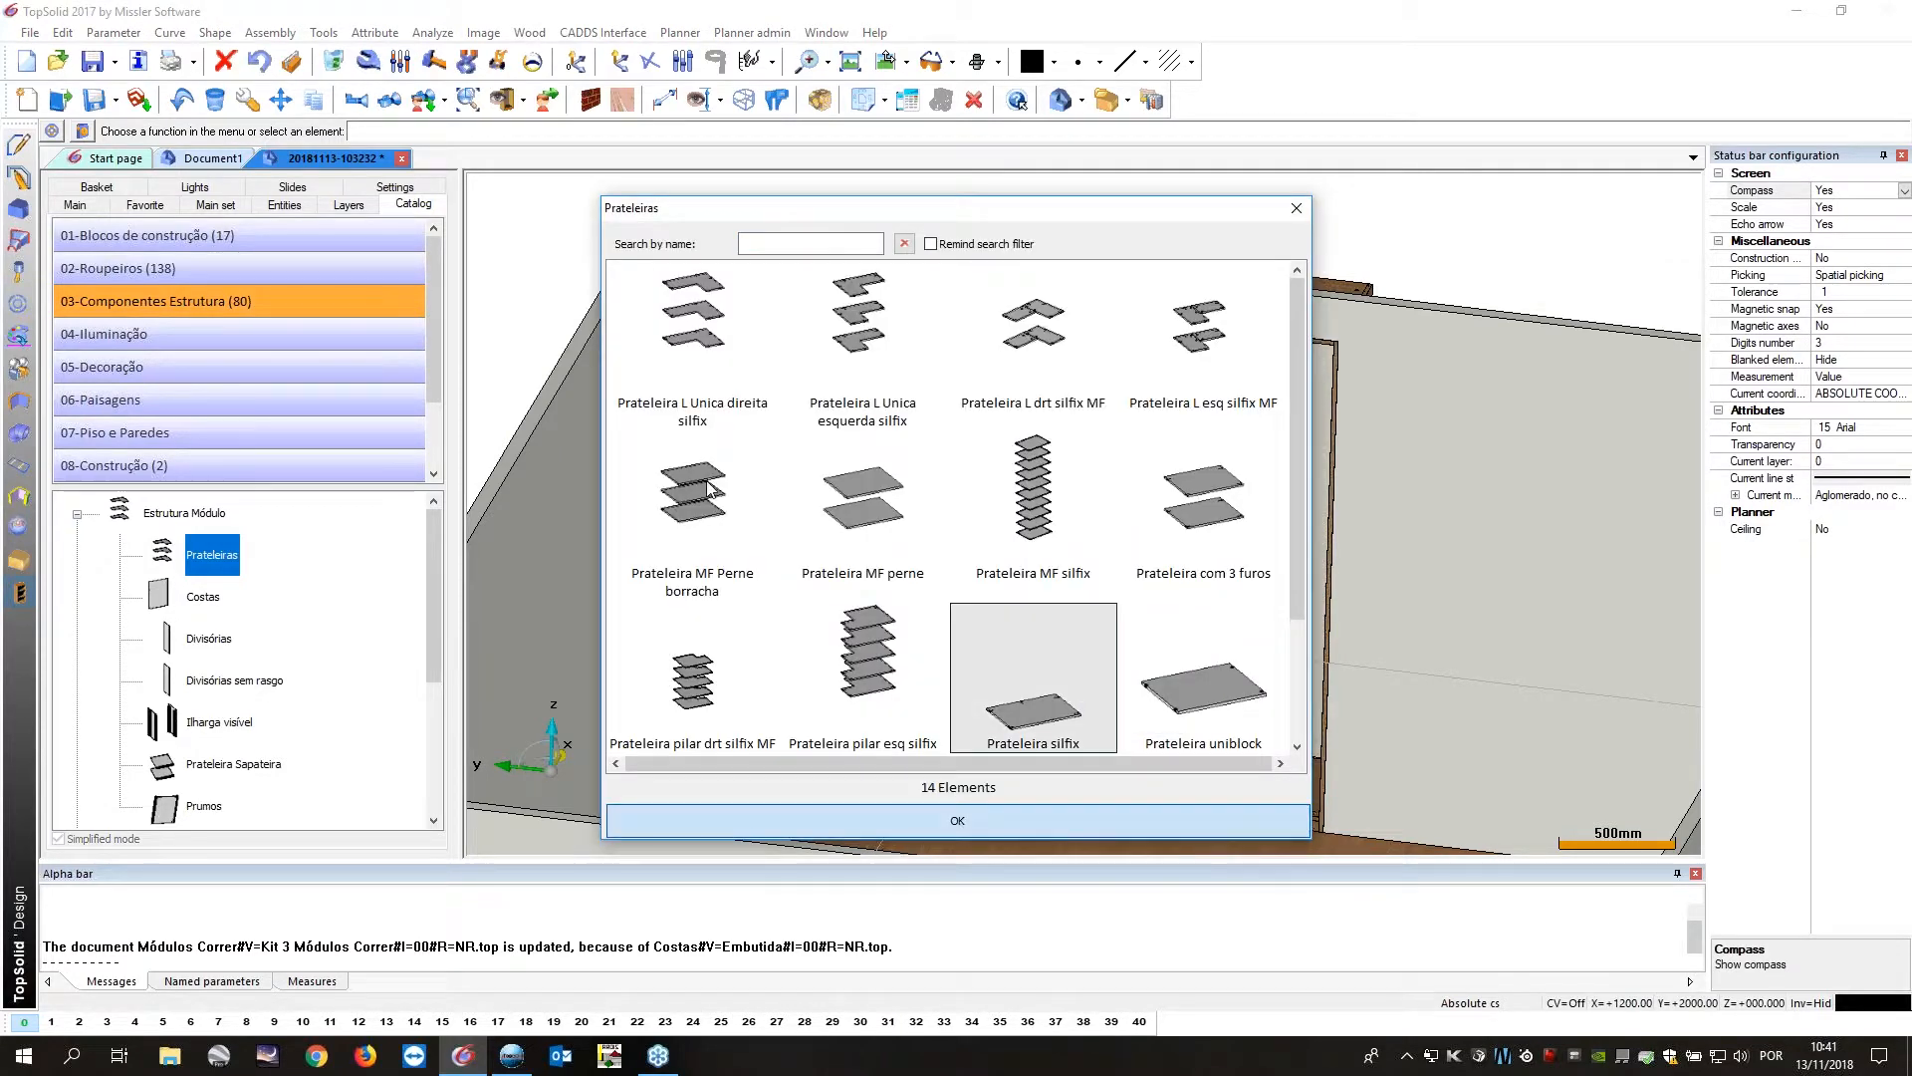
key("Return")
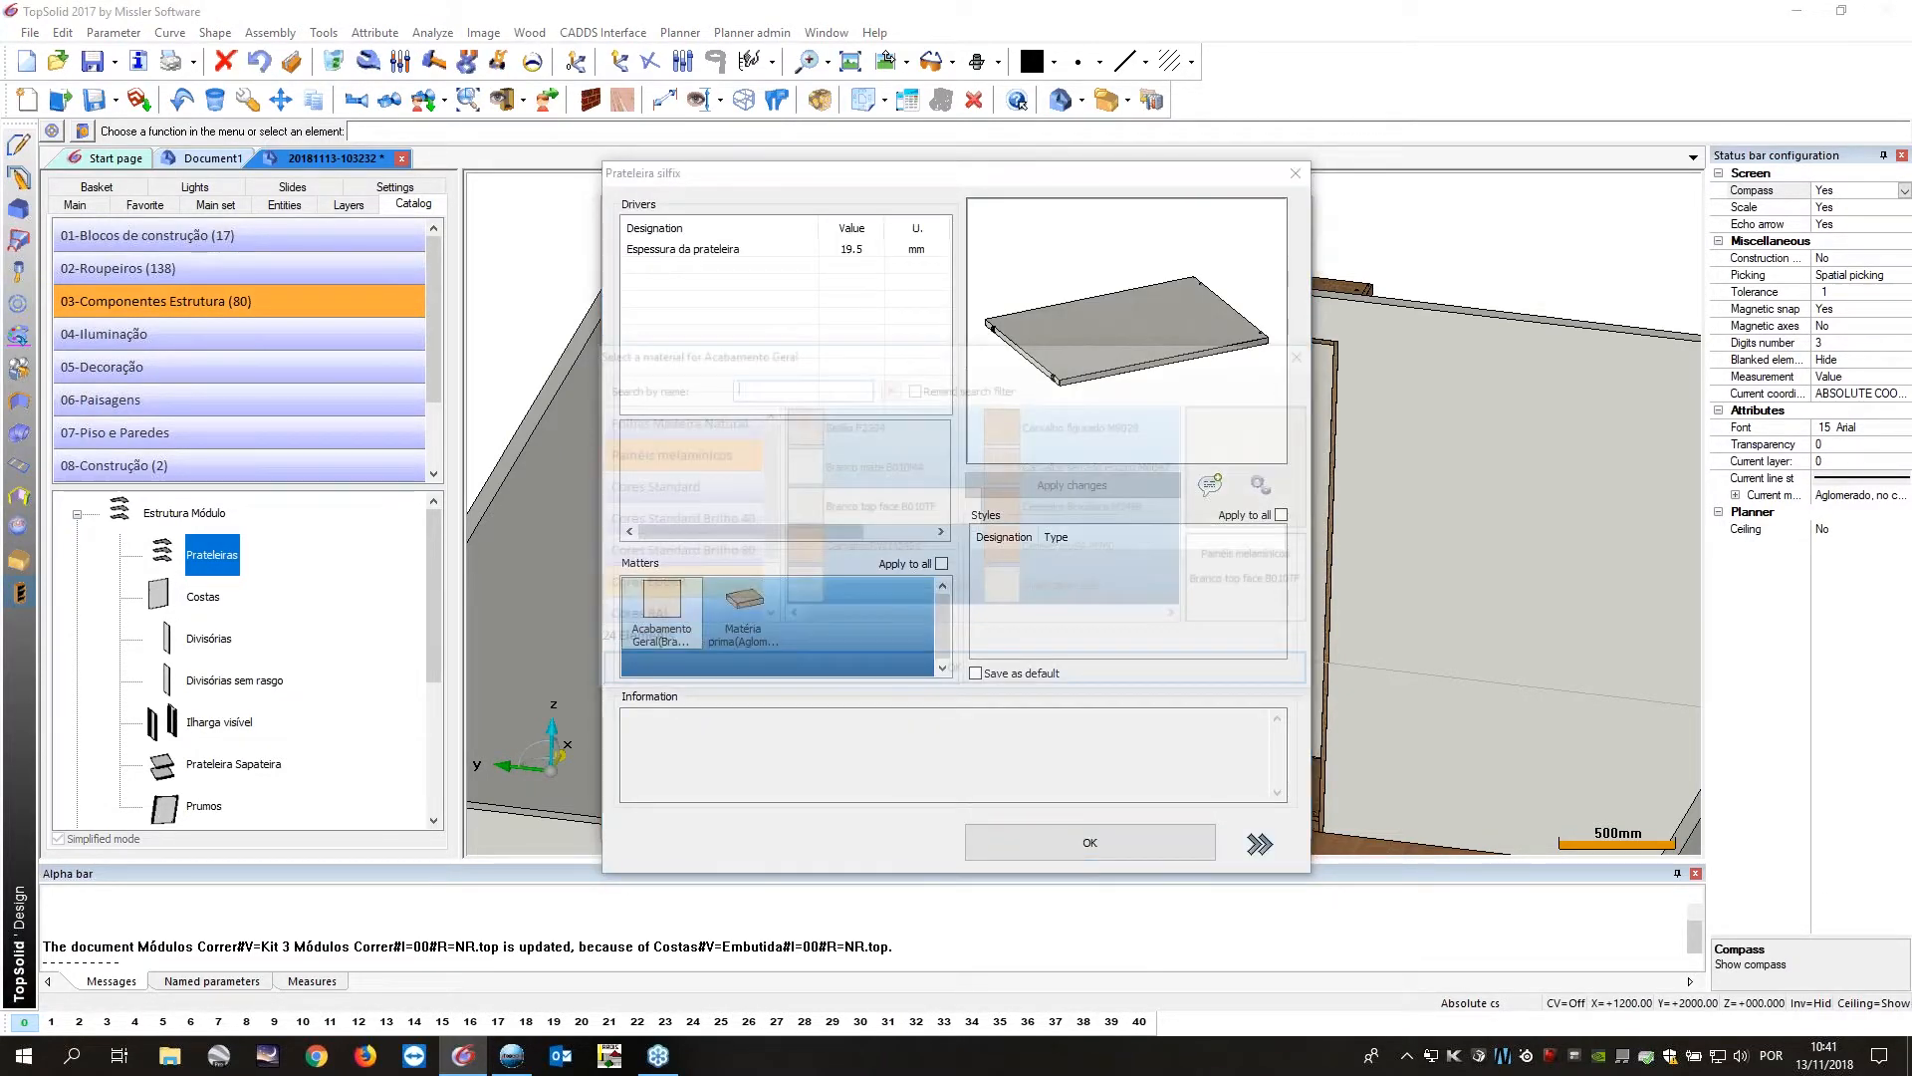
Give the shelf a Carvalho general finish and Aglomerado raw material, and confirm its configuration.
left_click(1021, 428)
left_click(974, 668)
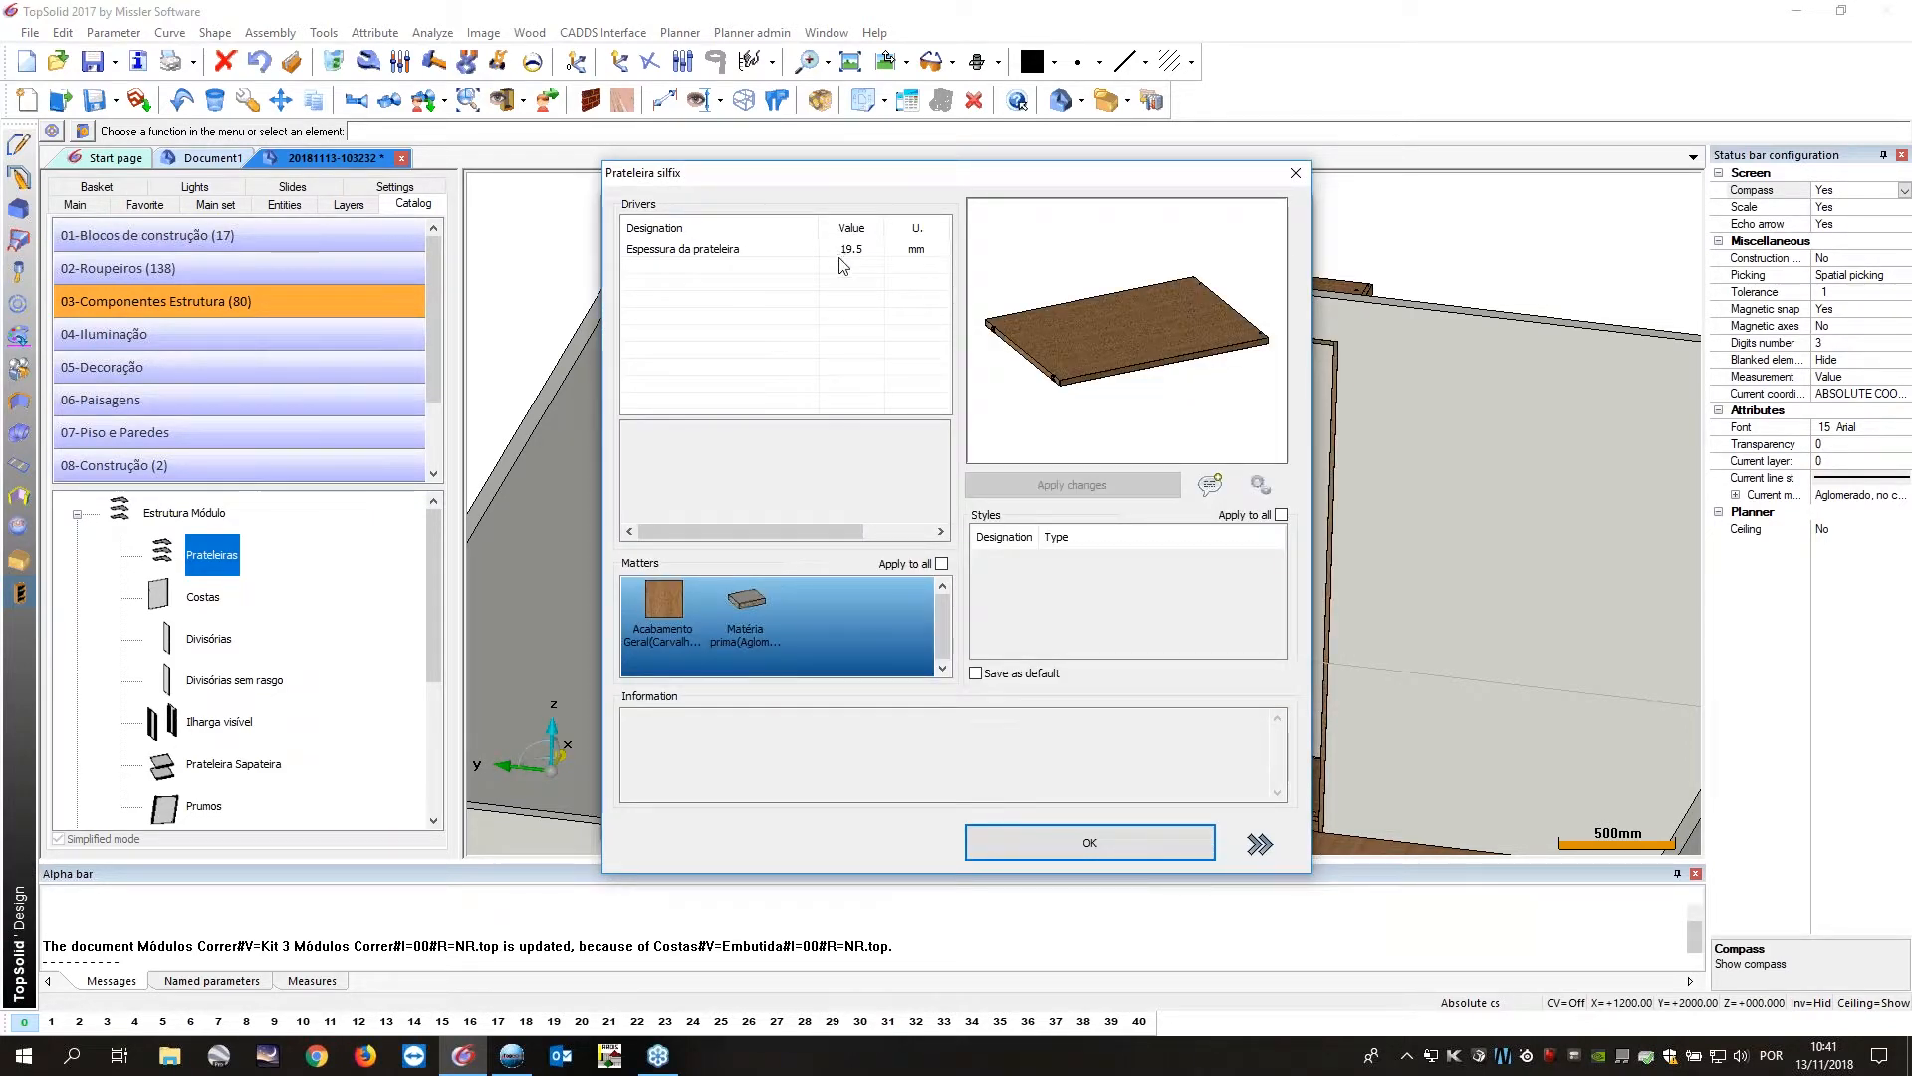
double_click(749, 610)
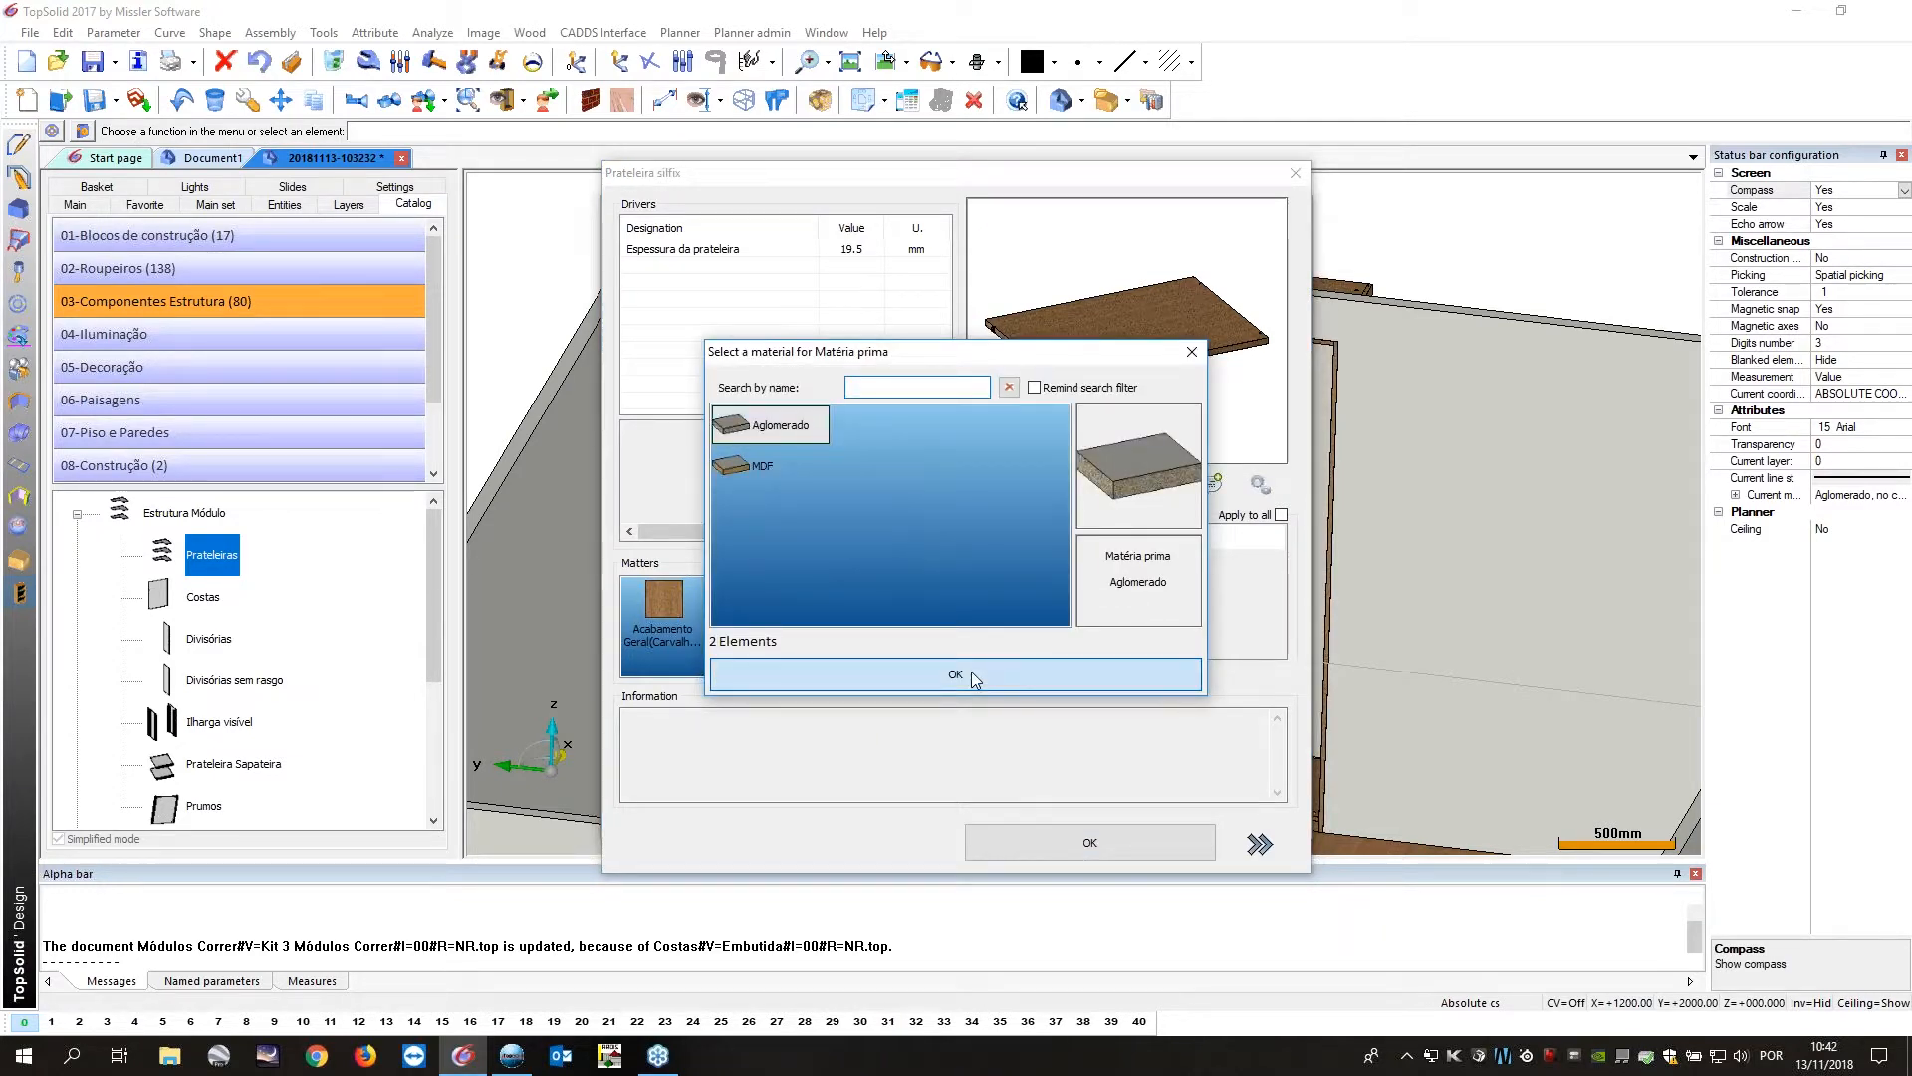
left_click(971, 671)
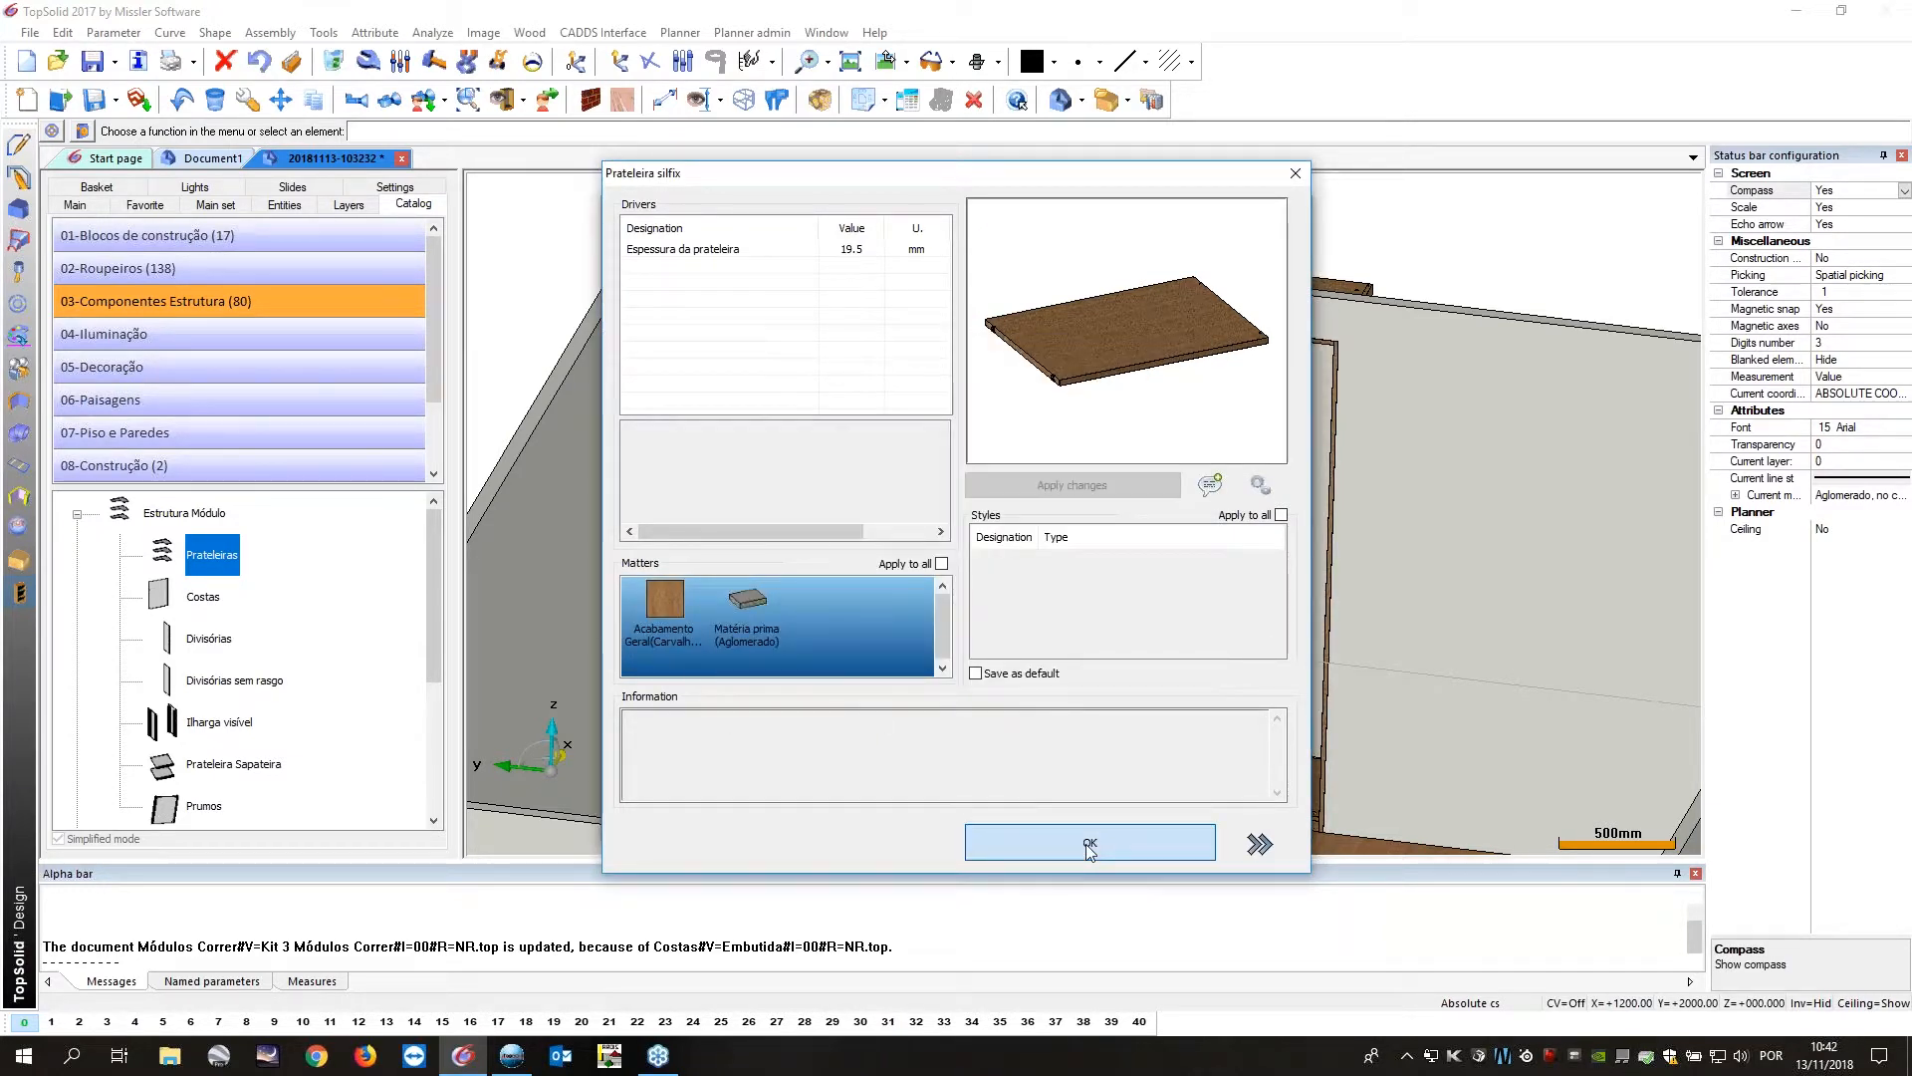
left_click(1089, 844)
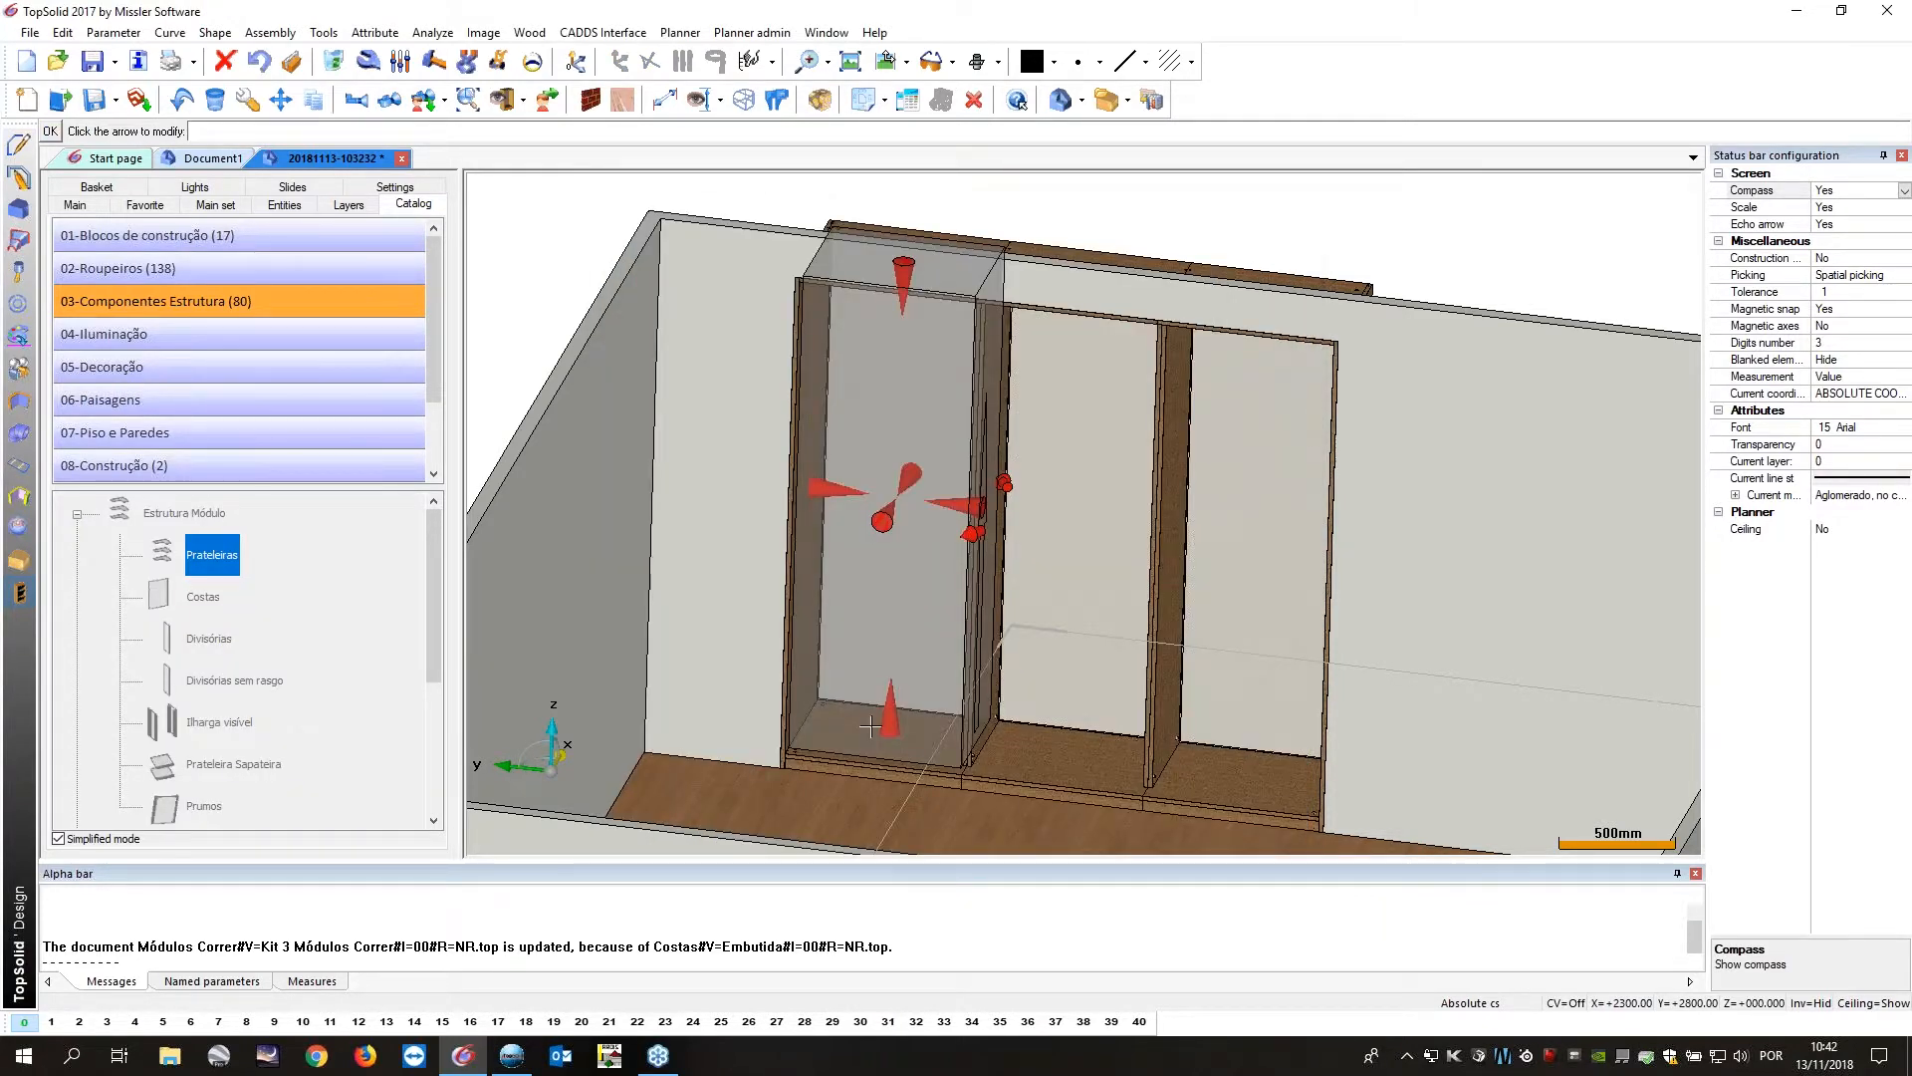
middle_click_drag(869, 727, 807, 767)
scroll(1117, 598, "up", 5)
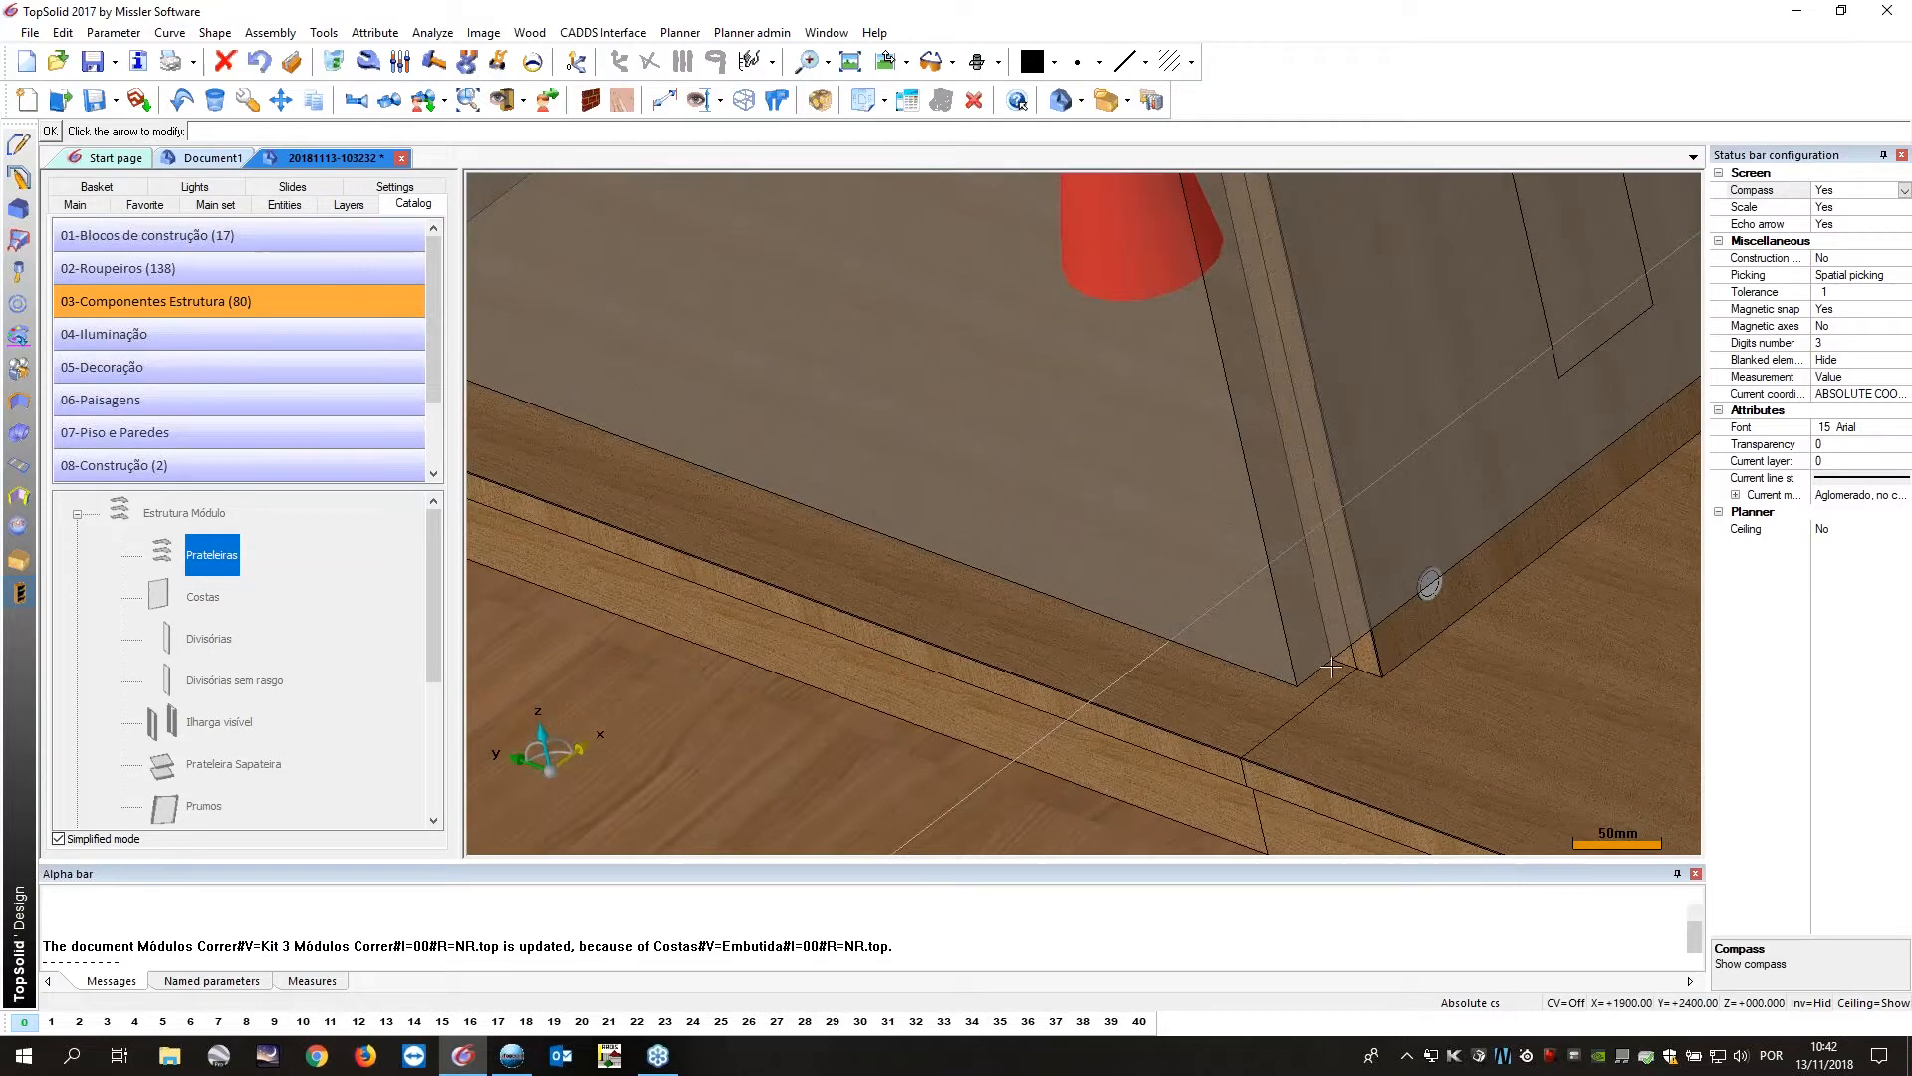
scroll(1117, 598, "down", 2)
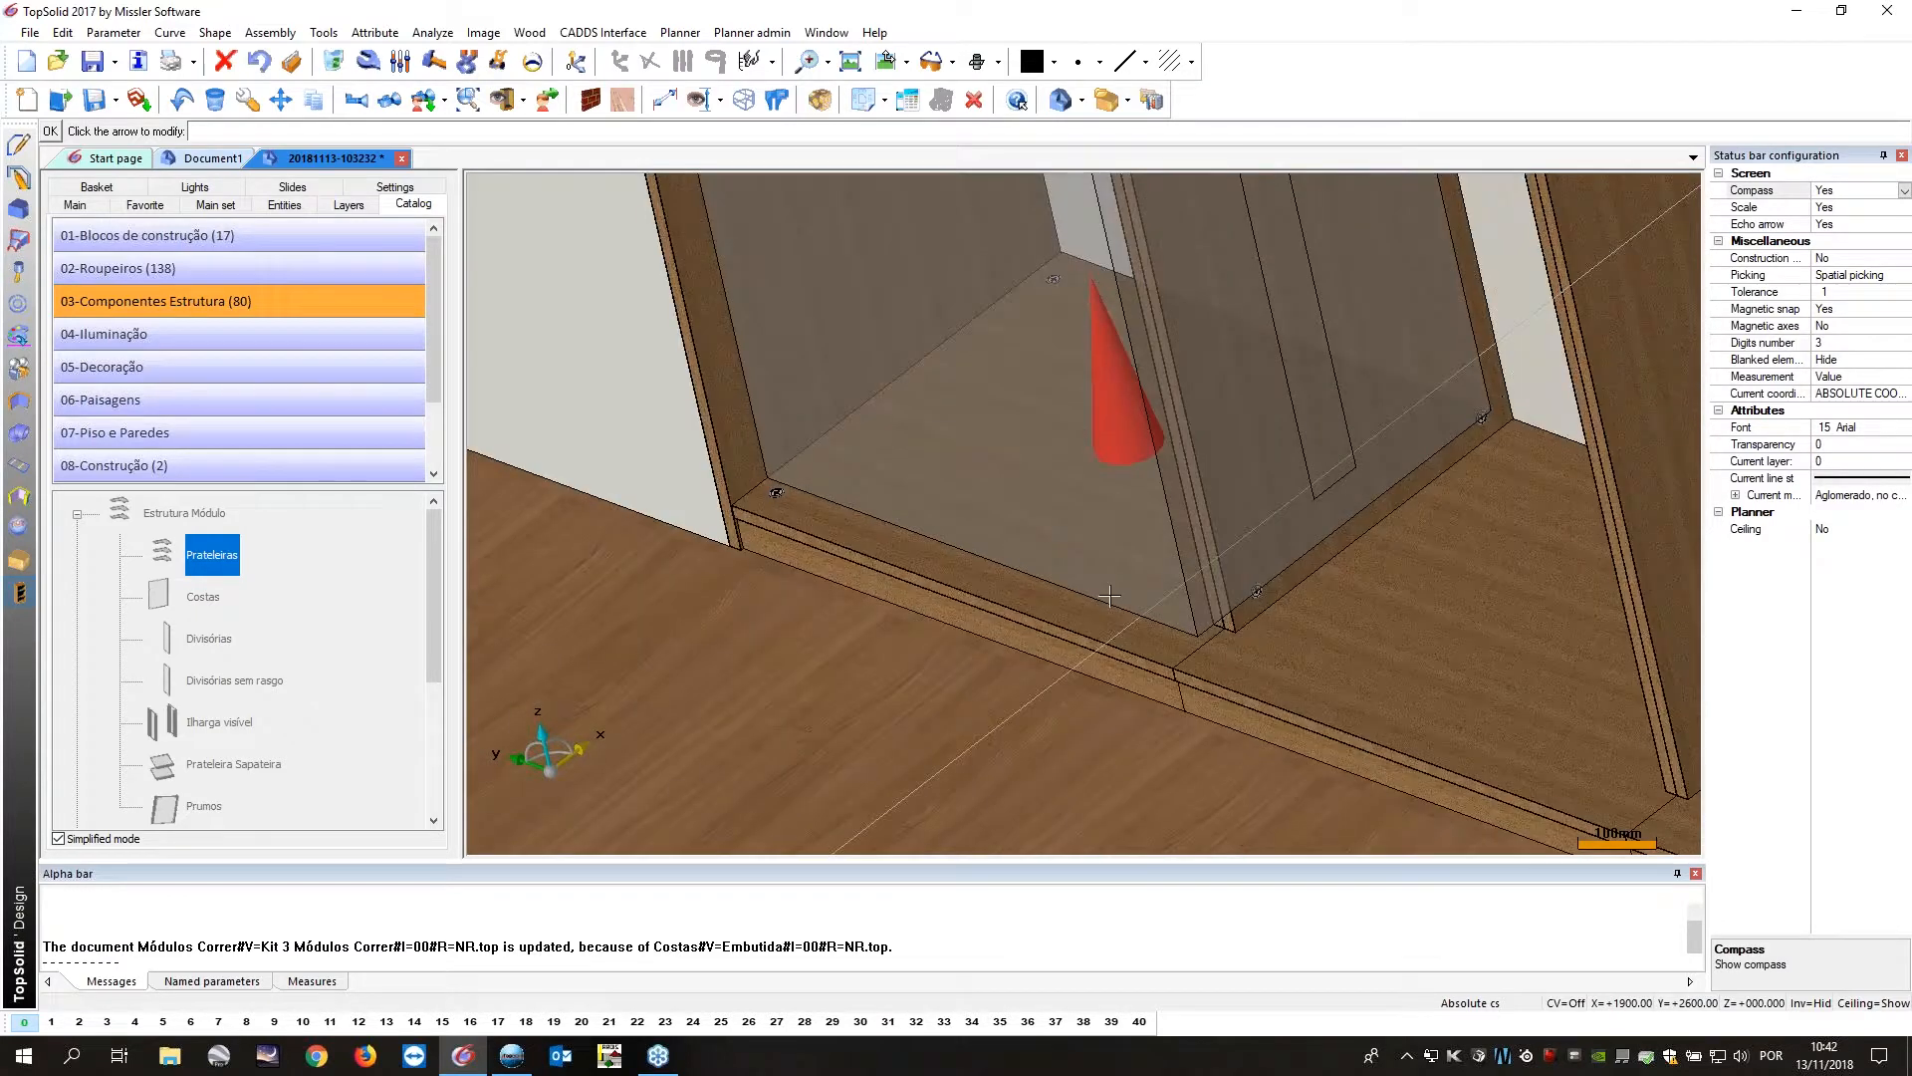
scroll(1108, 595, "down", 2)
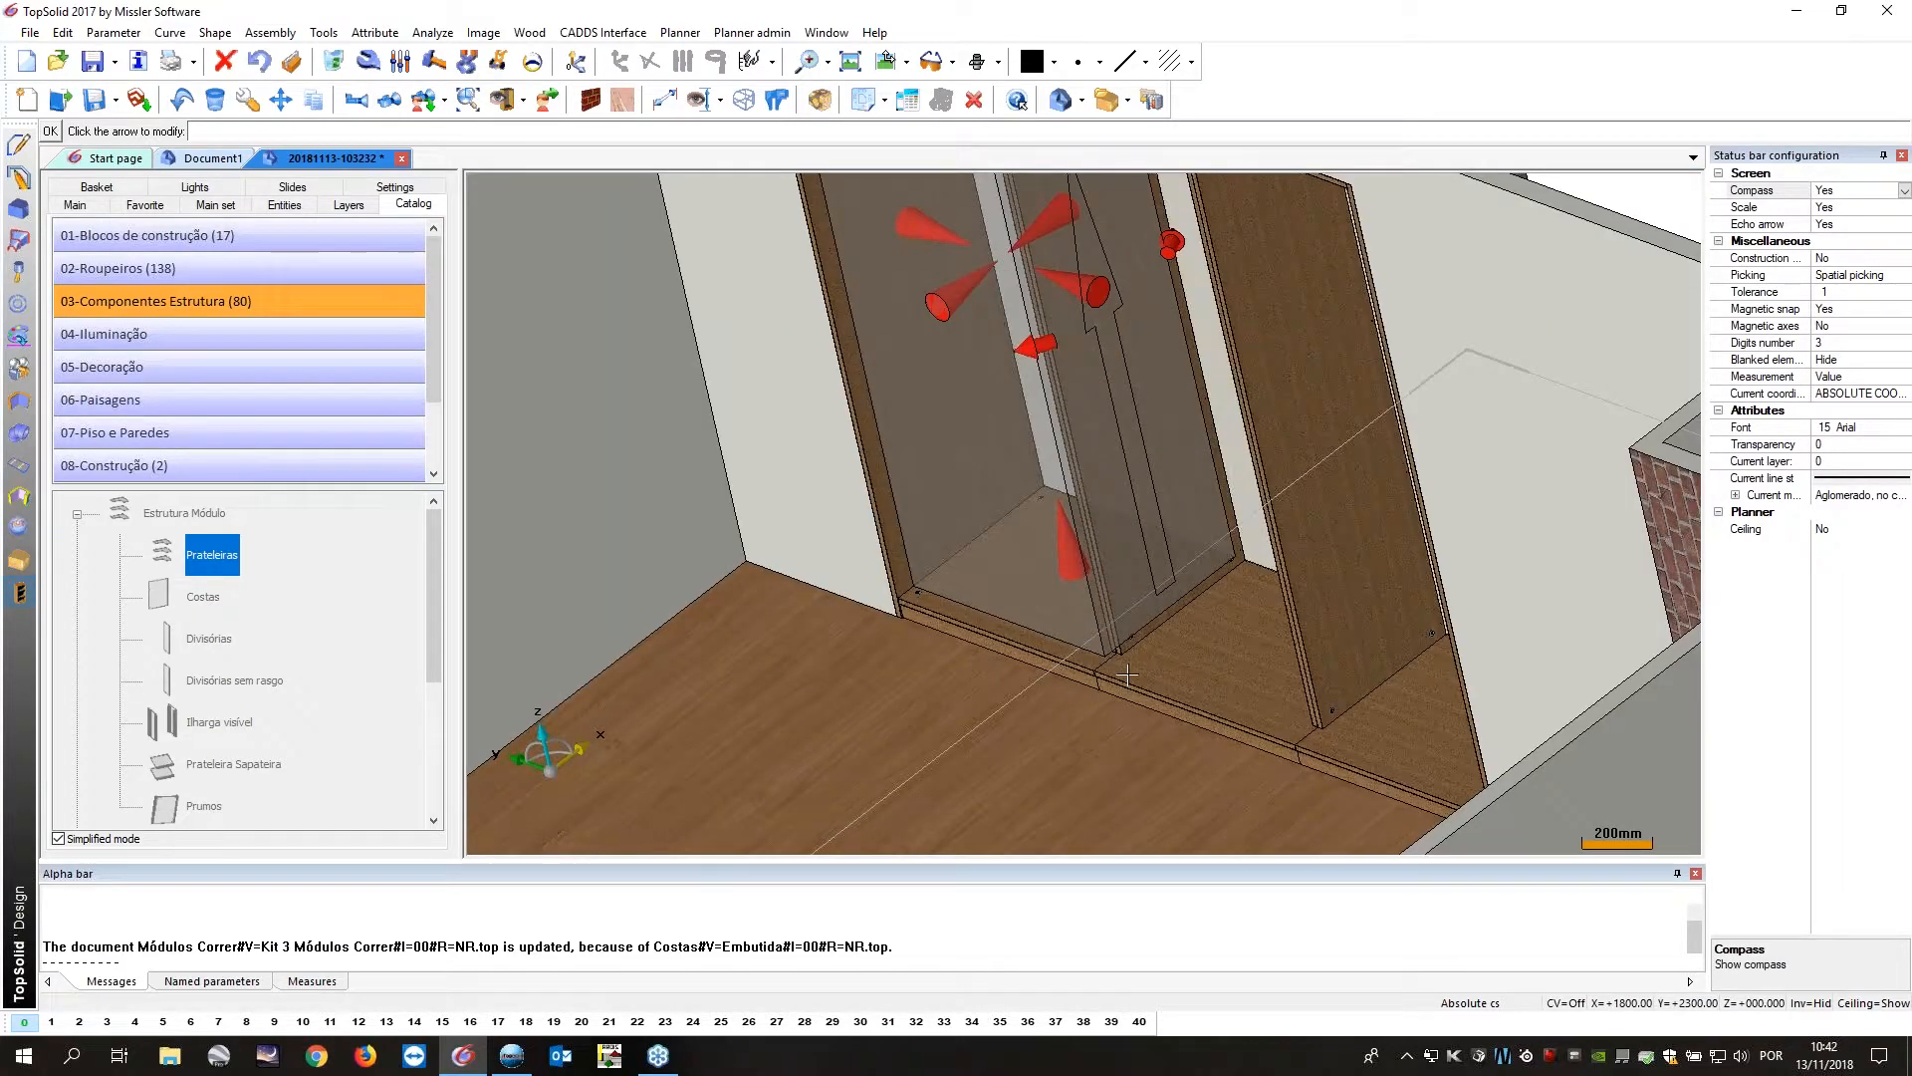
scroll(1127, 675, "up", 4)
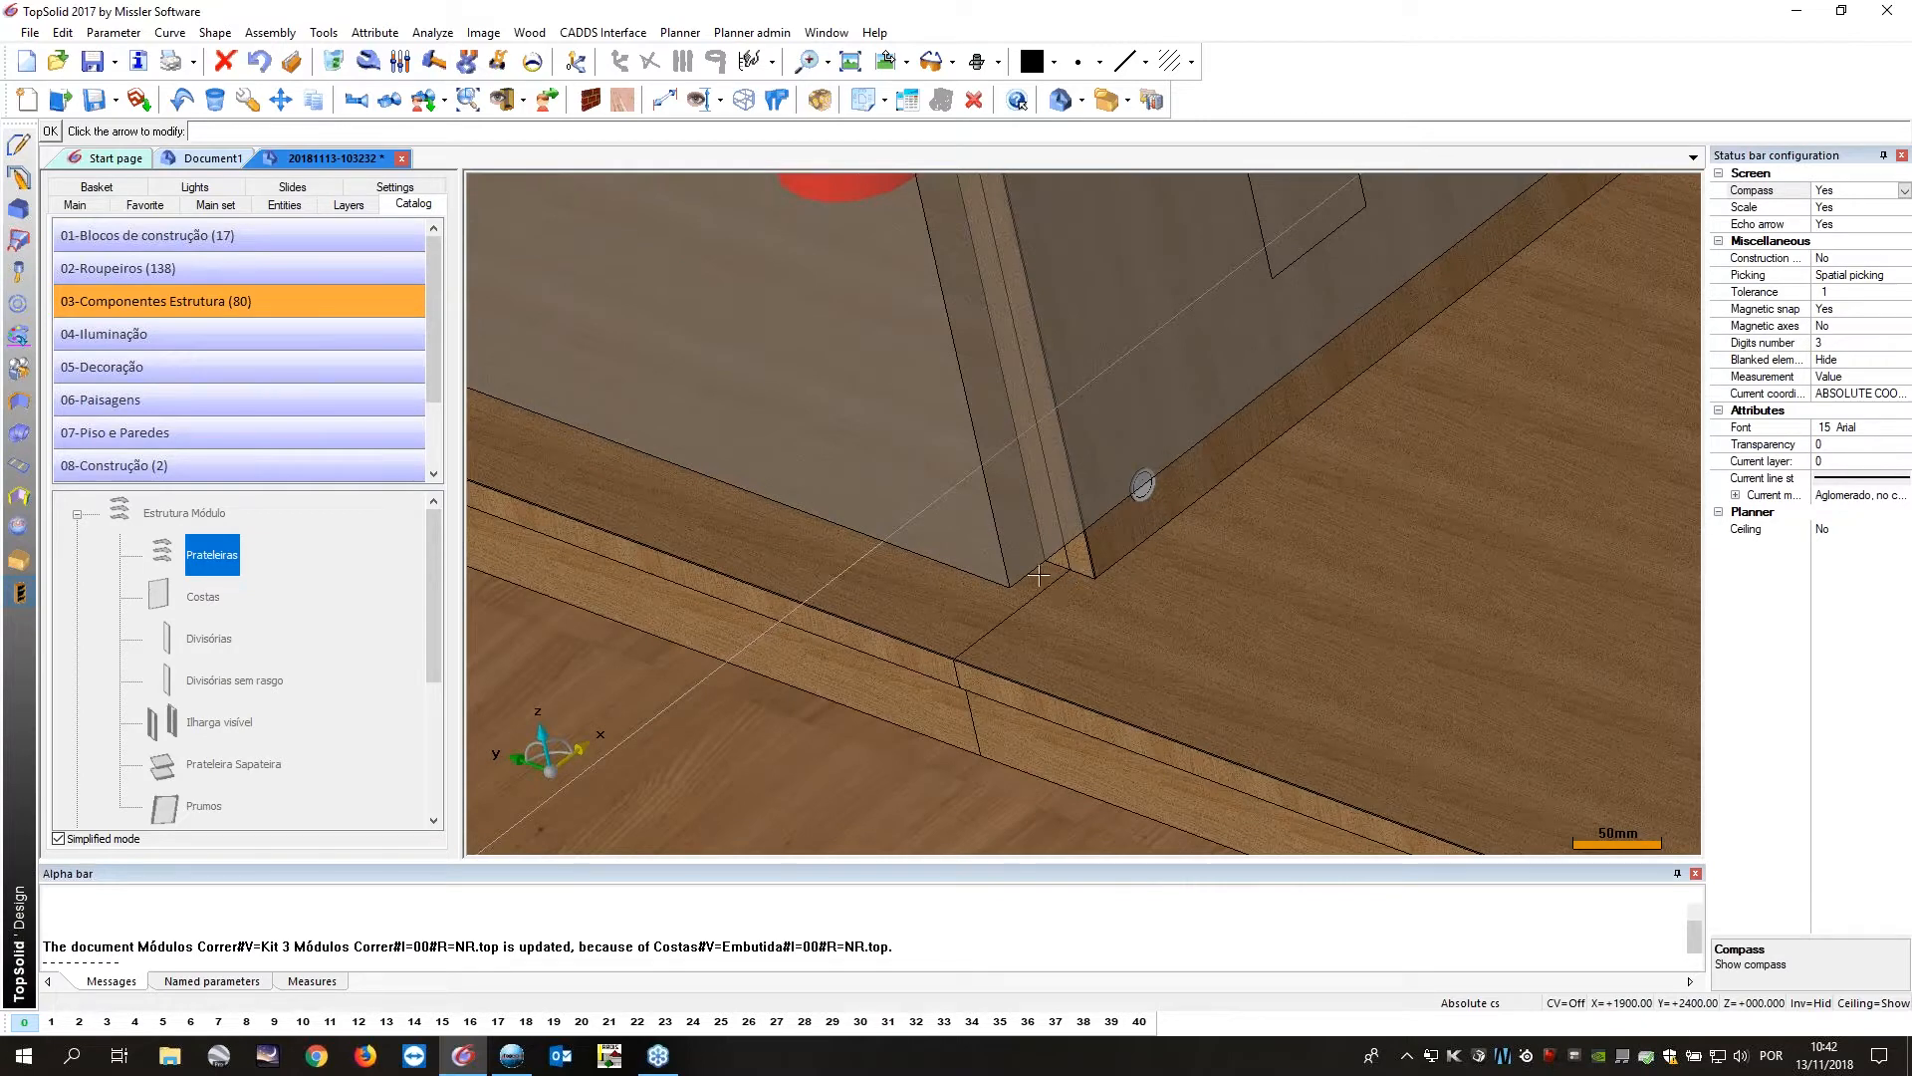
left_click(1038, 576)
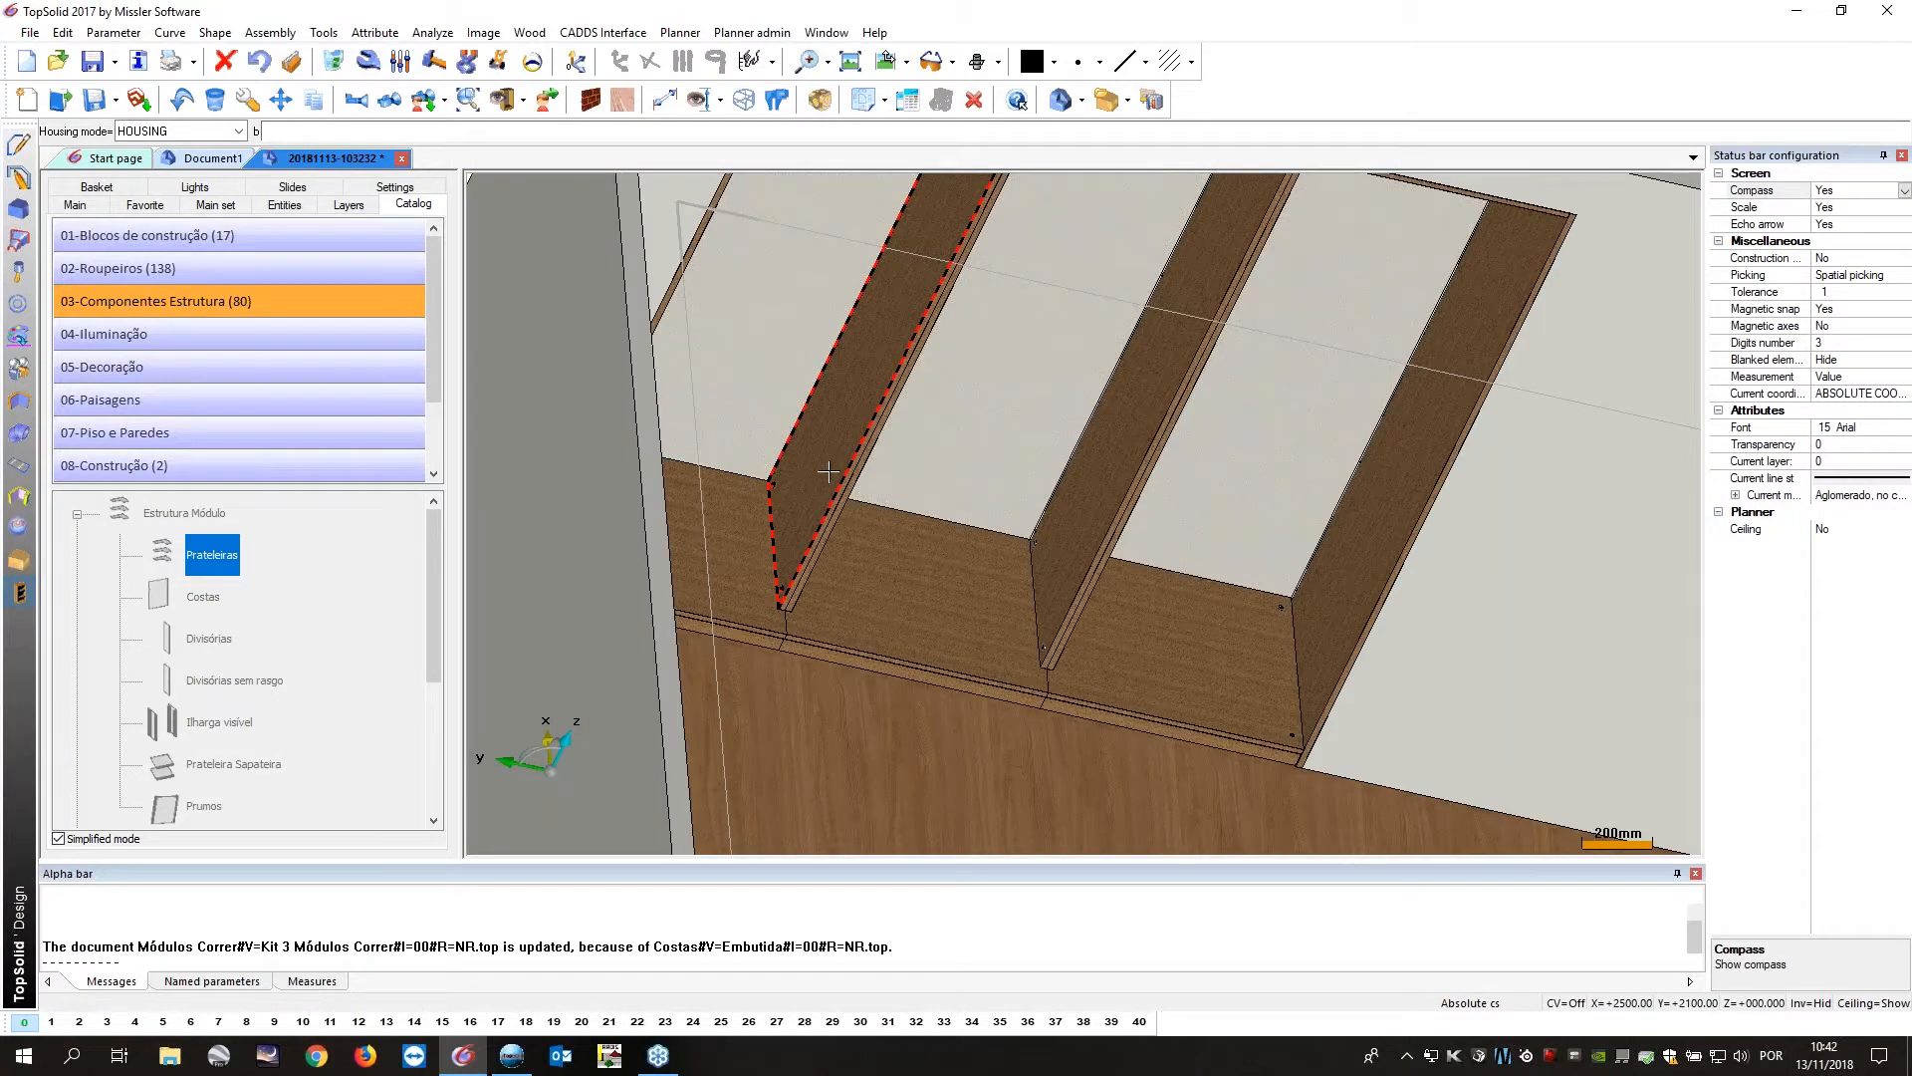
House the shelf in the wardrobe's leftmost module from its divider face and check the housing's lower front corner.
left_click(828, 471)
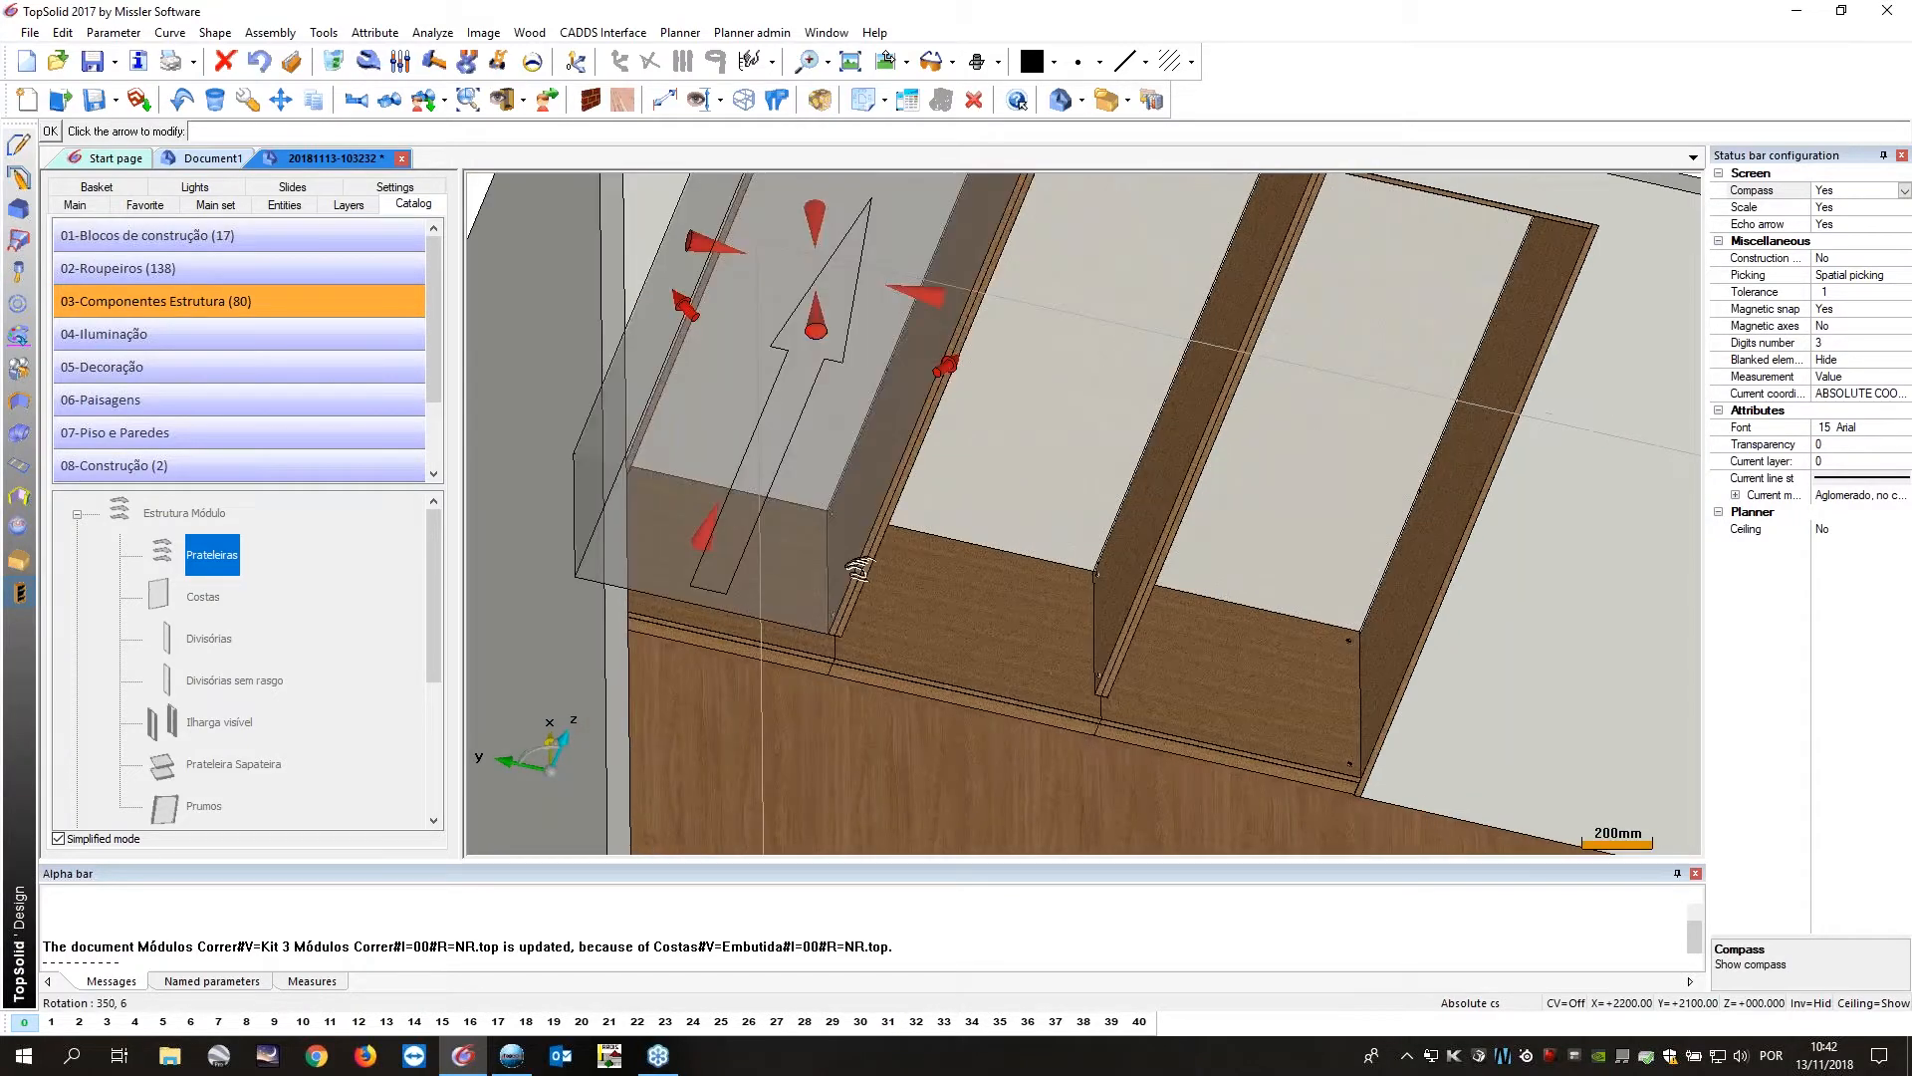
middle_click_drag(859, 569, 1234, 782)
scroll(1234, 782, "up", 5)
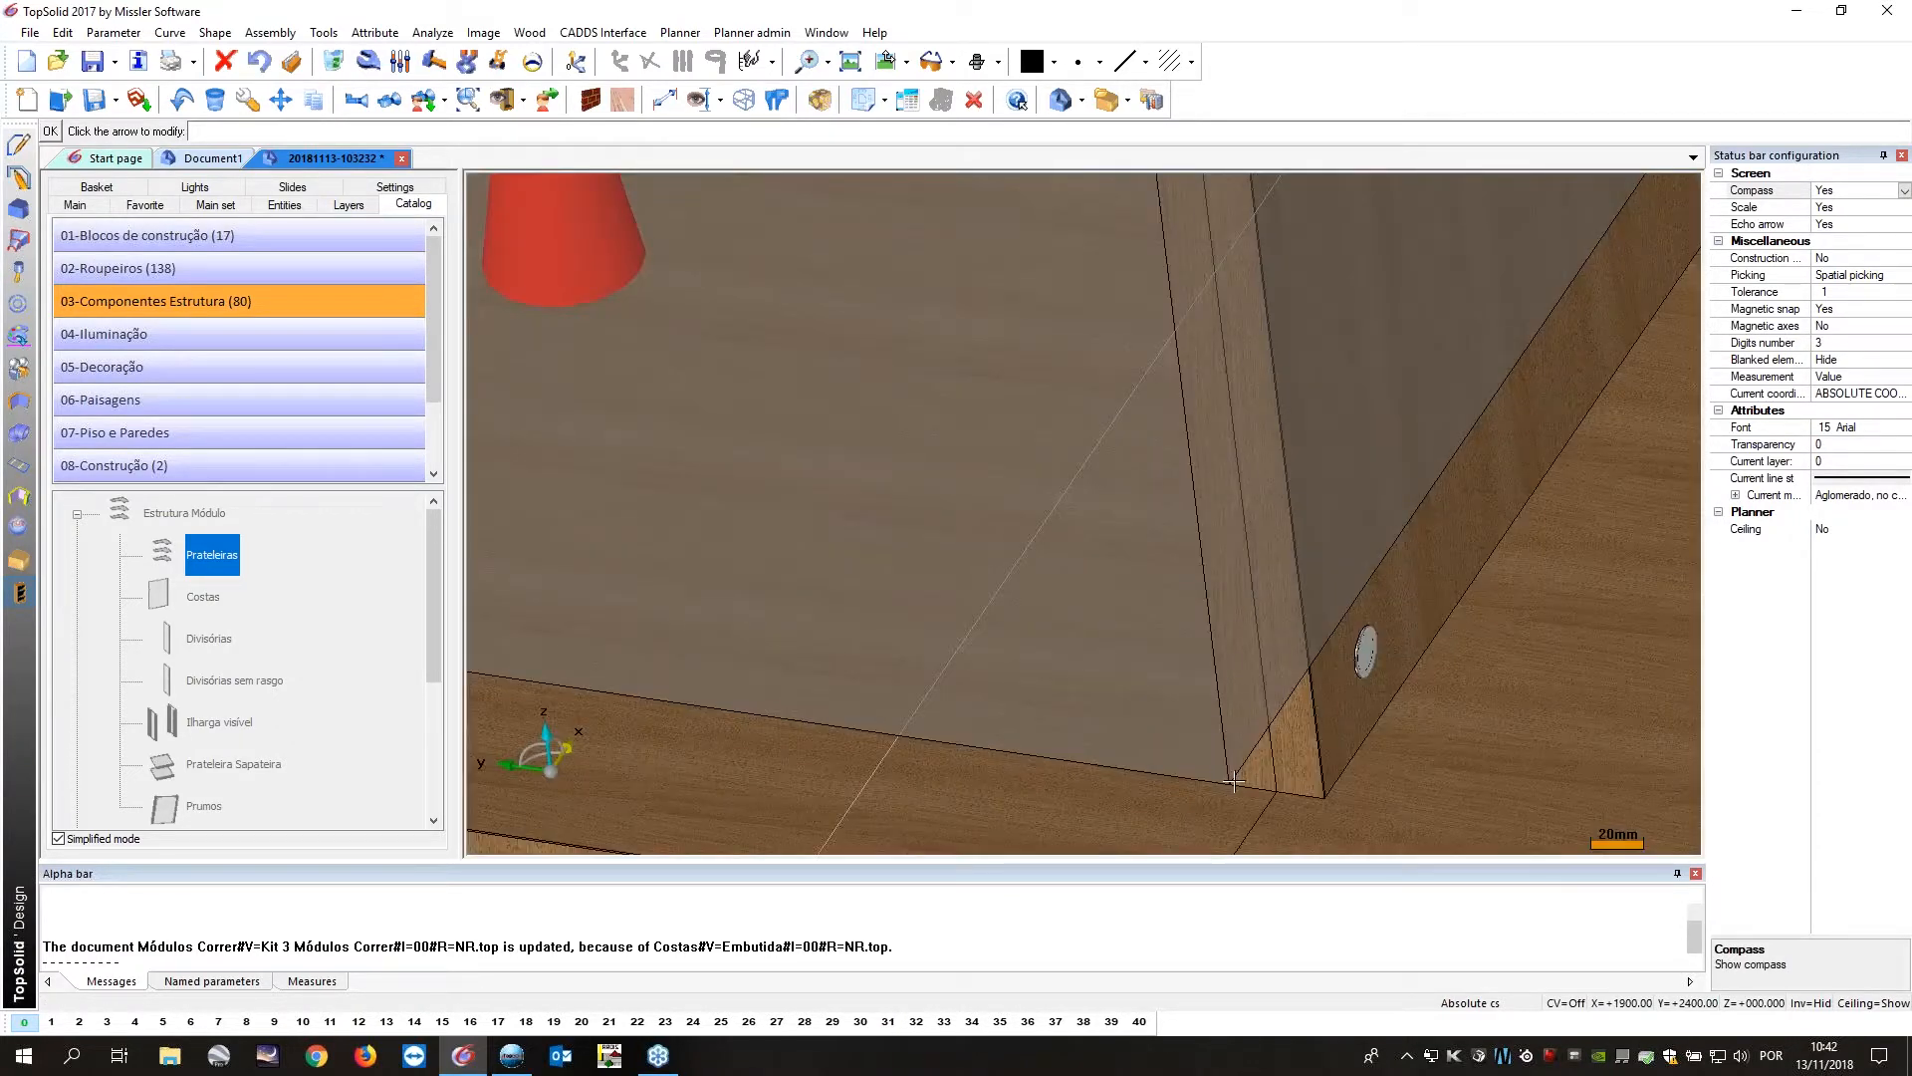
scroll(732, 428, "down", 5)
mouse_move(732, 428)
middle_mouse_down()
mouse_move(912, 587)
mouse_move(931, 685)
middle_mouse_up()
scroll(912, 587, "down", 2)
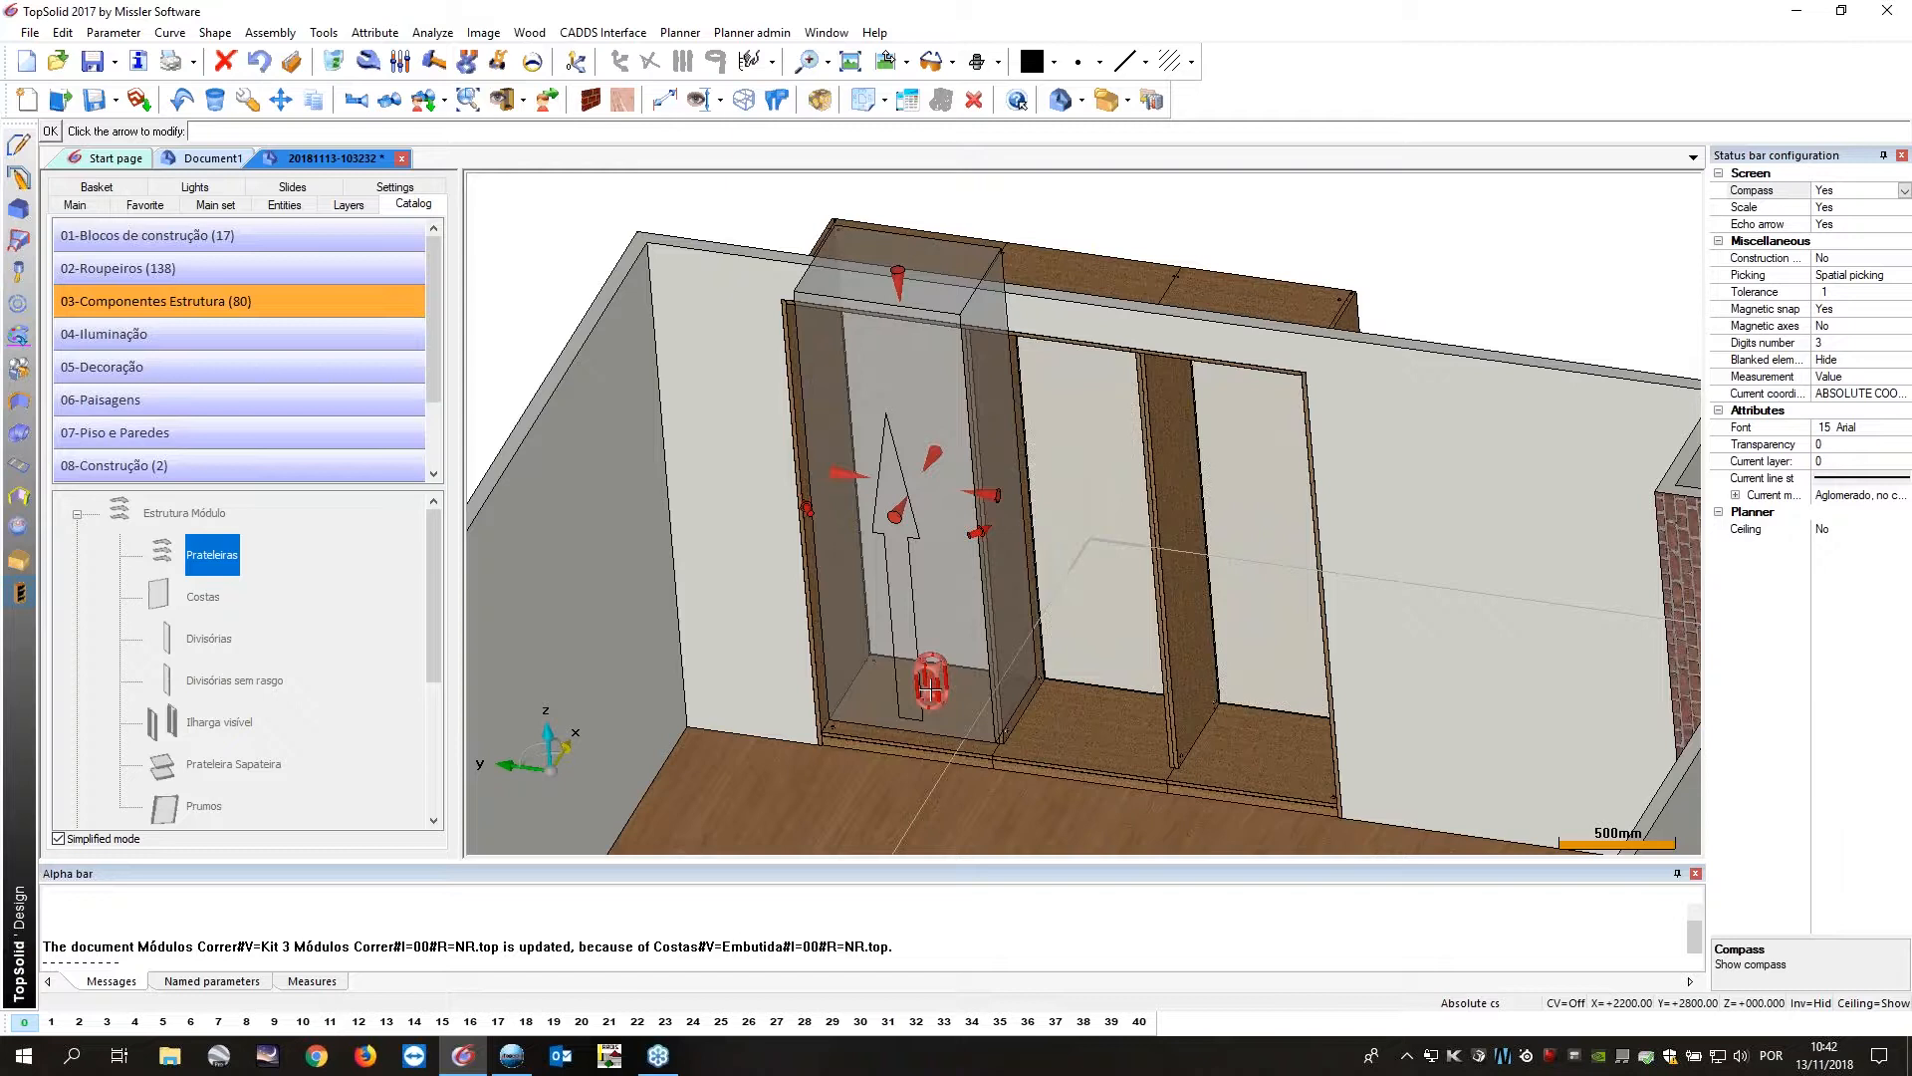
Limit the housing to a 350 mm length from its bottom plane and insert the shelf in the leftmost module.
left_click(930, 686)
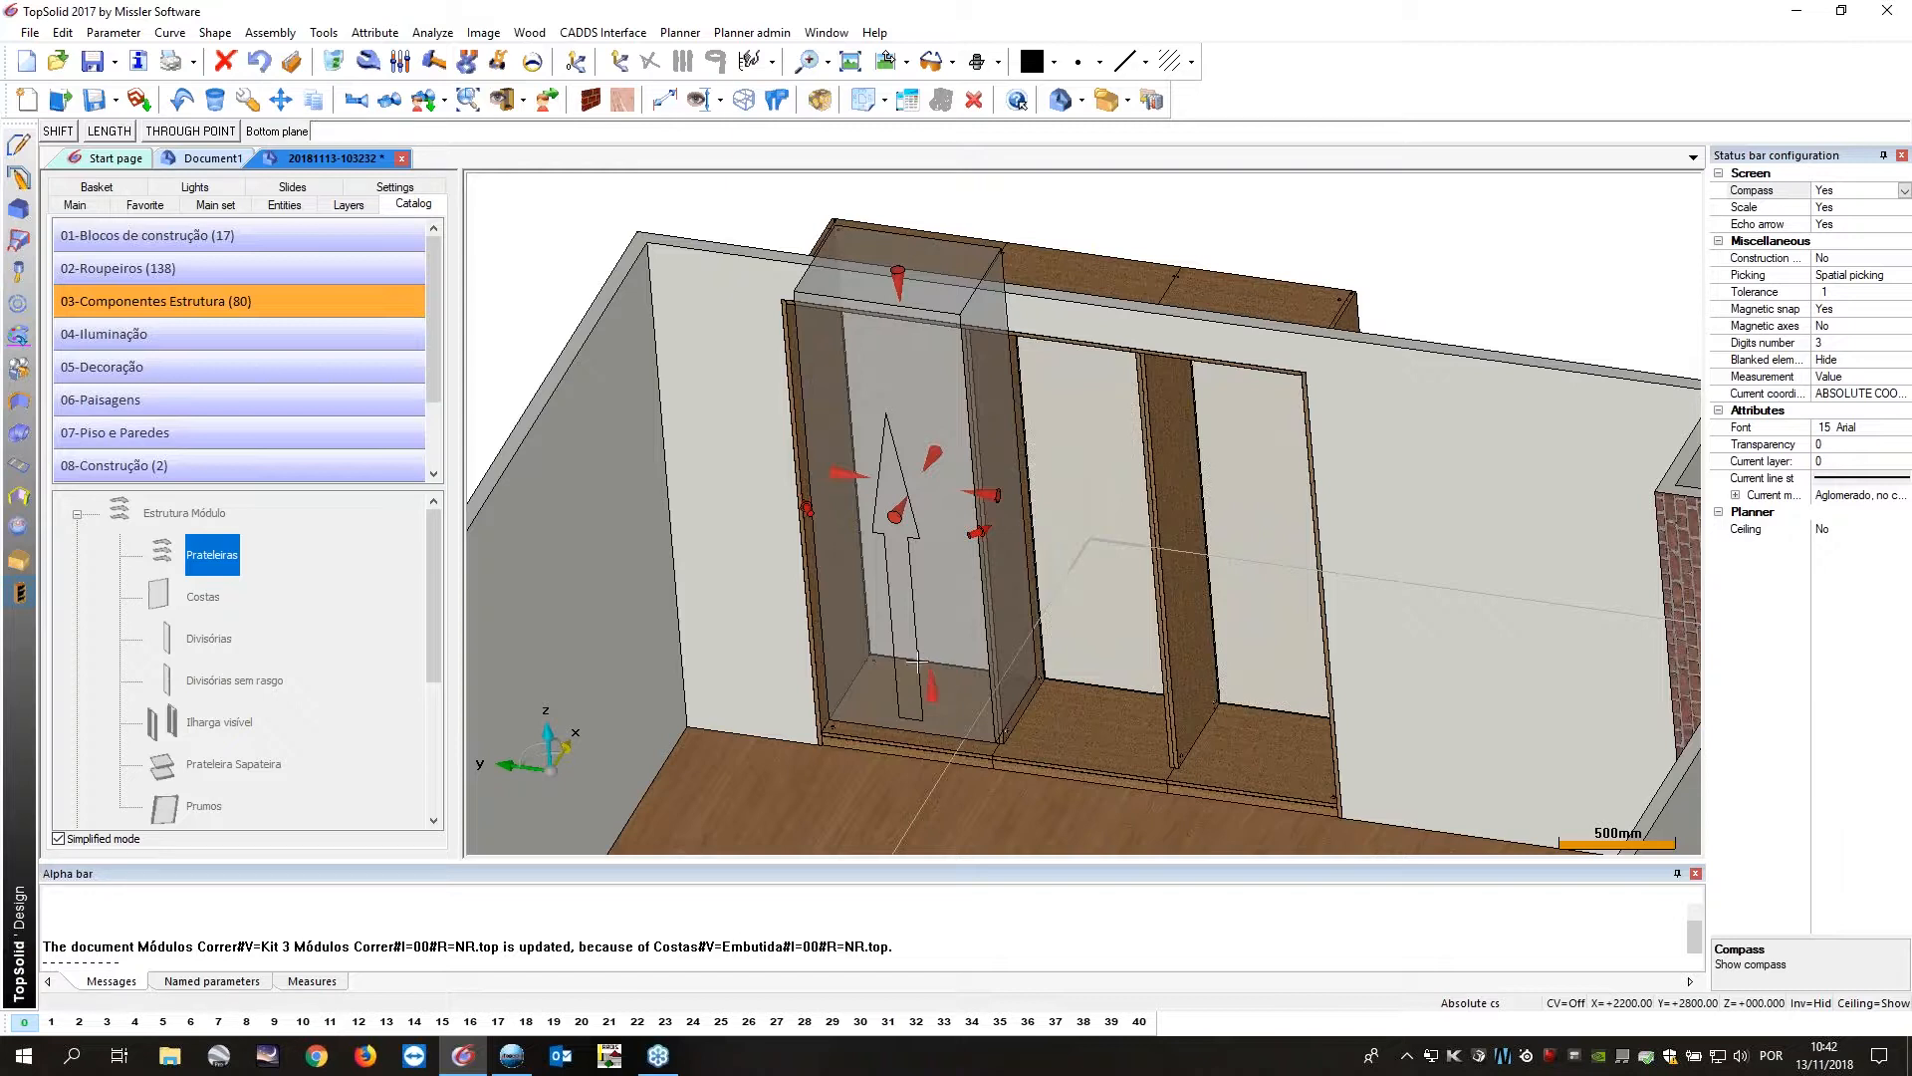
left_click(104, 135)
type("-350mm")
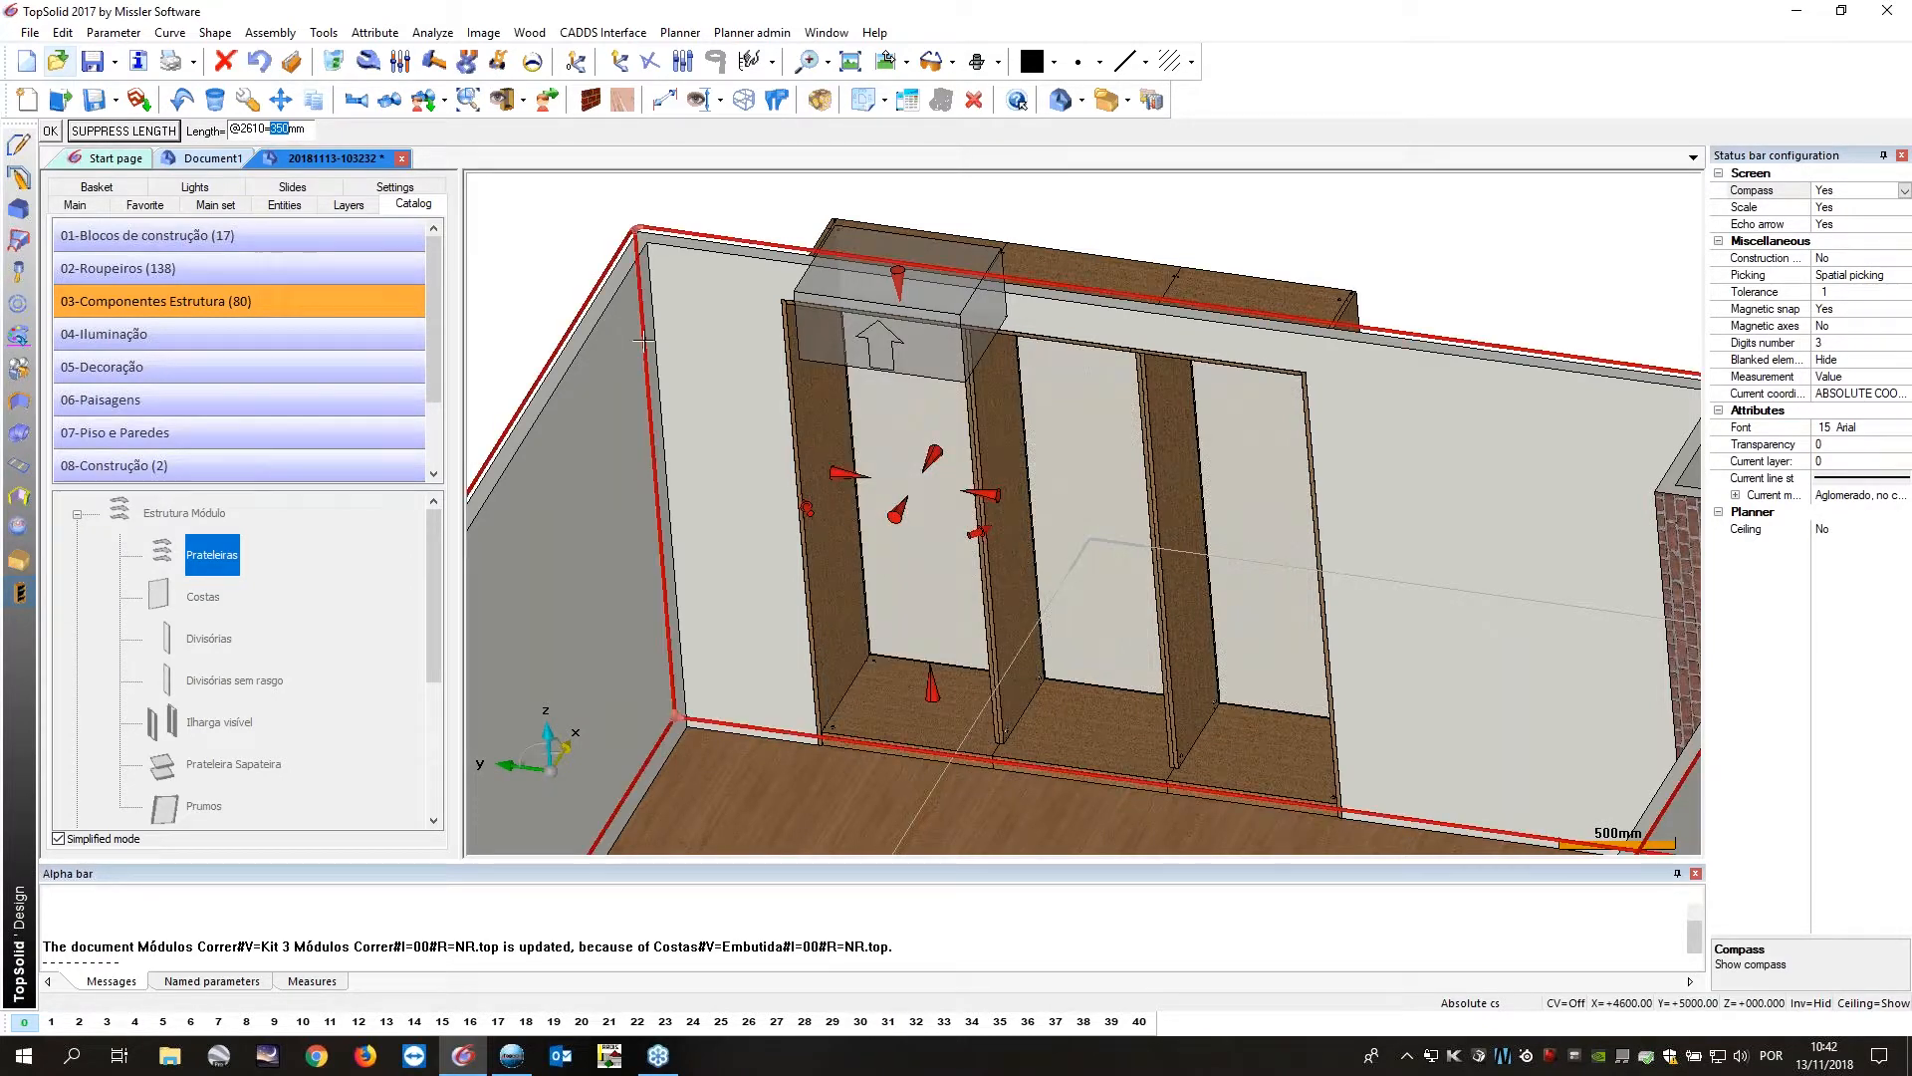
scroll(989, 465, "down", 2)
middle_click_drag(989, 465, 922, 699)
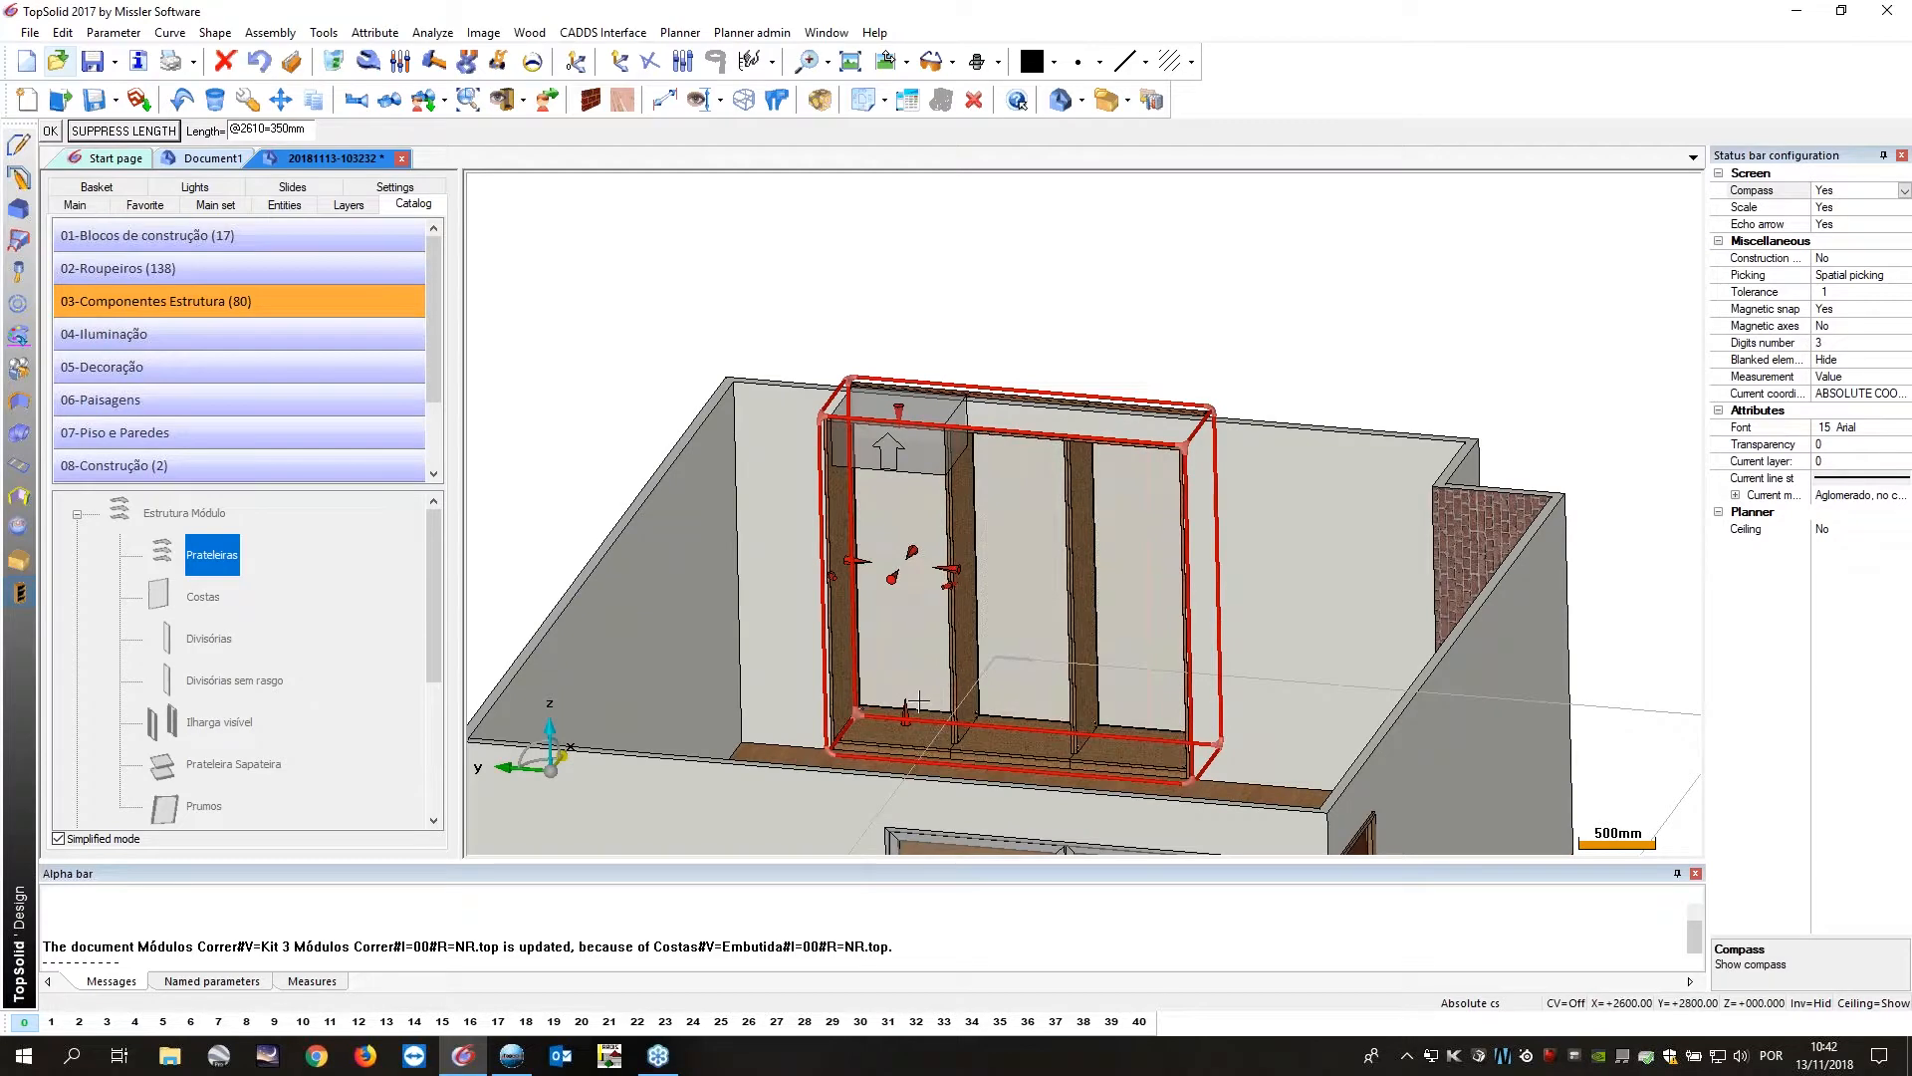
scroll(894, 464, "up", 3)
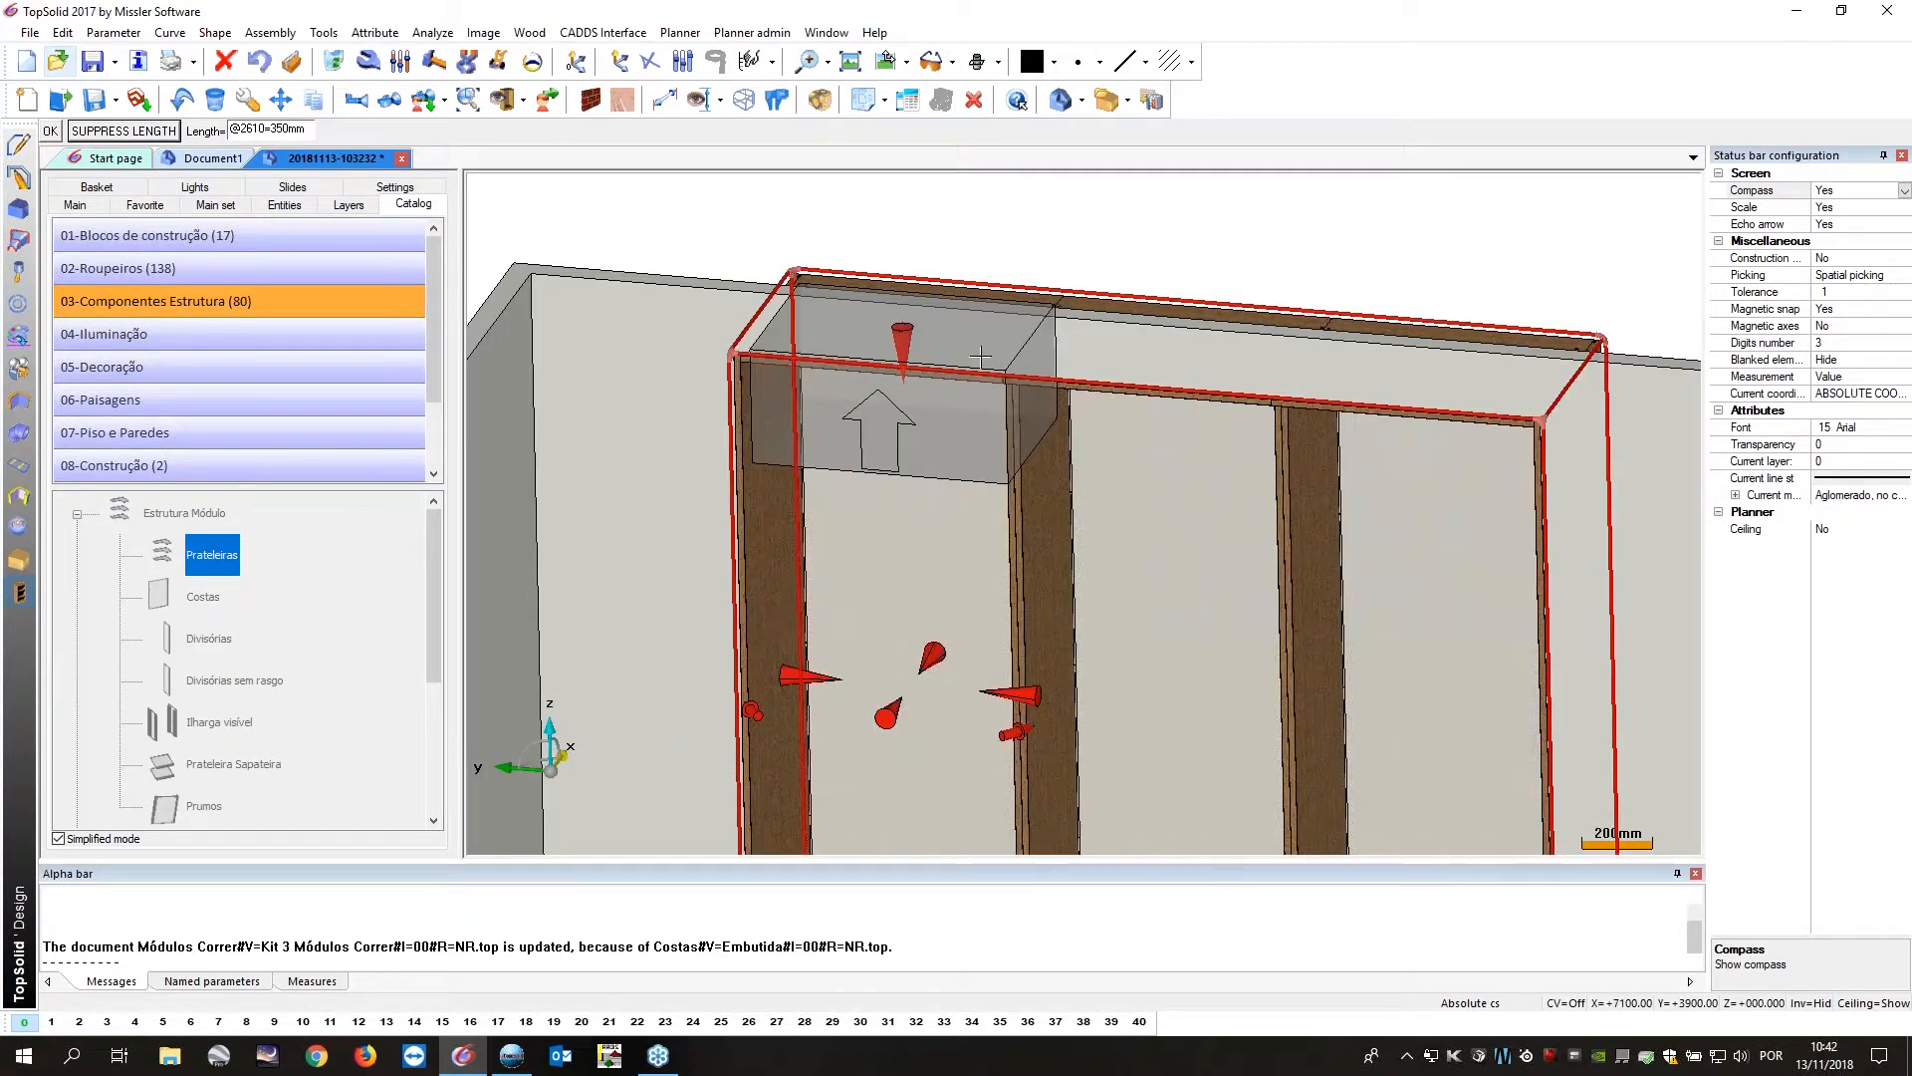
key("Return")
key("Return")
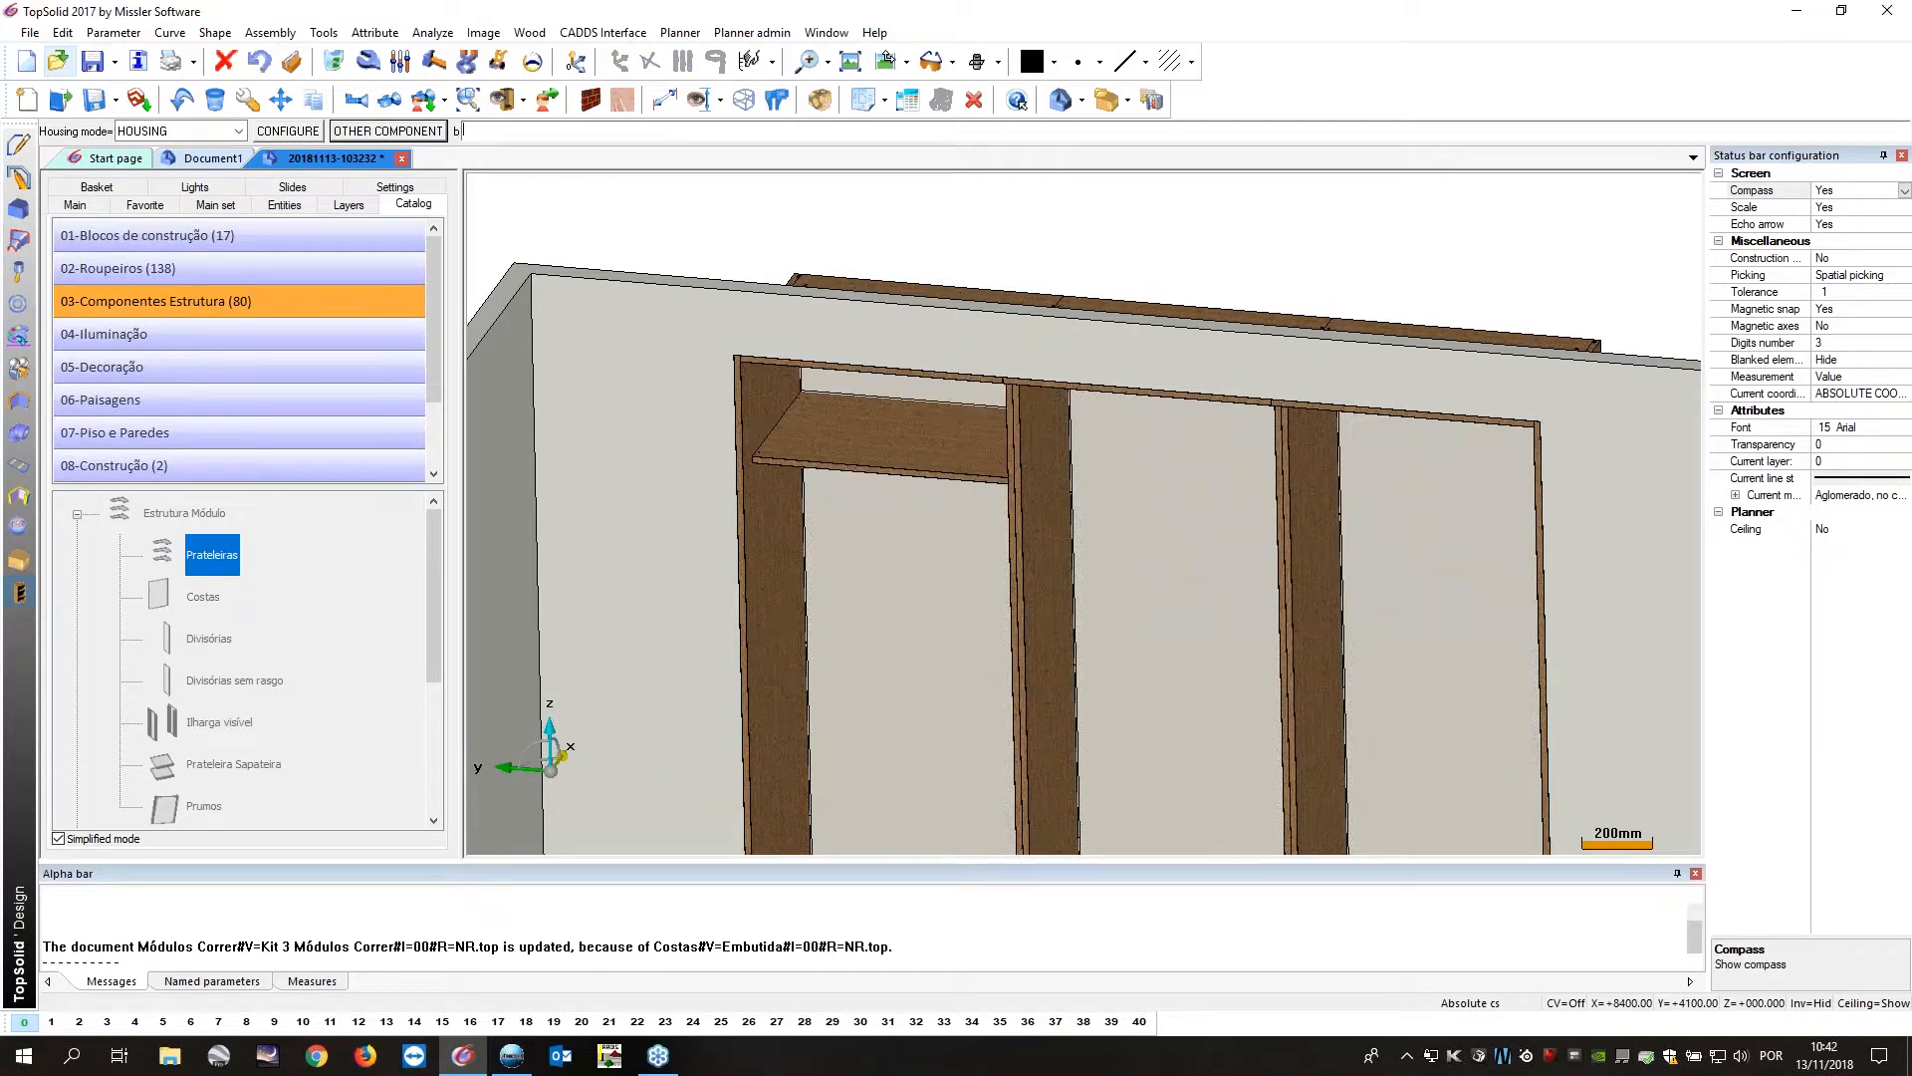
Insert a second shelf in the middle module, with its housing's bottom limit taken from the first shelf.
scroll(807, 399, "up", 2)
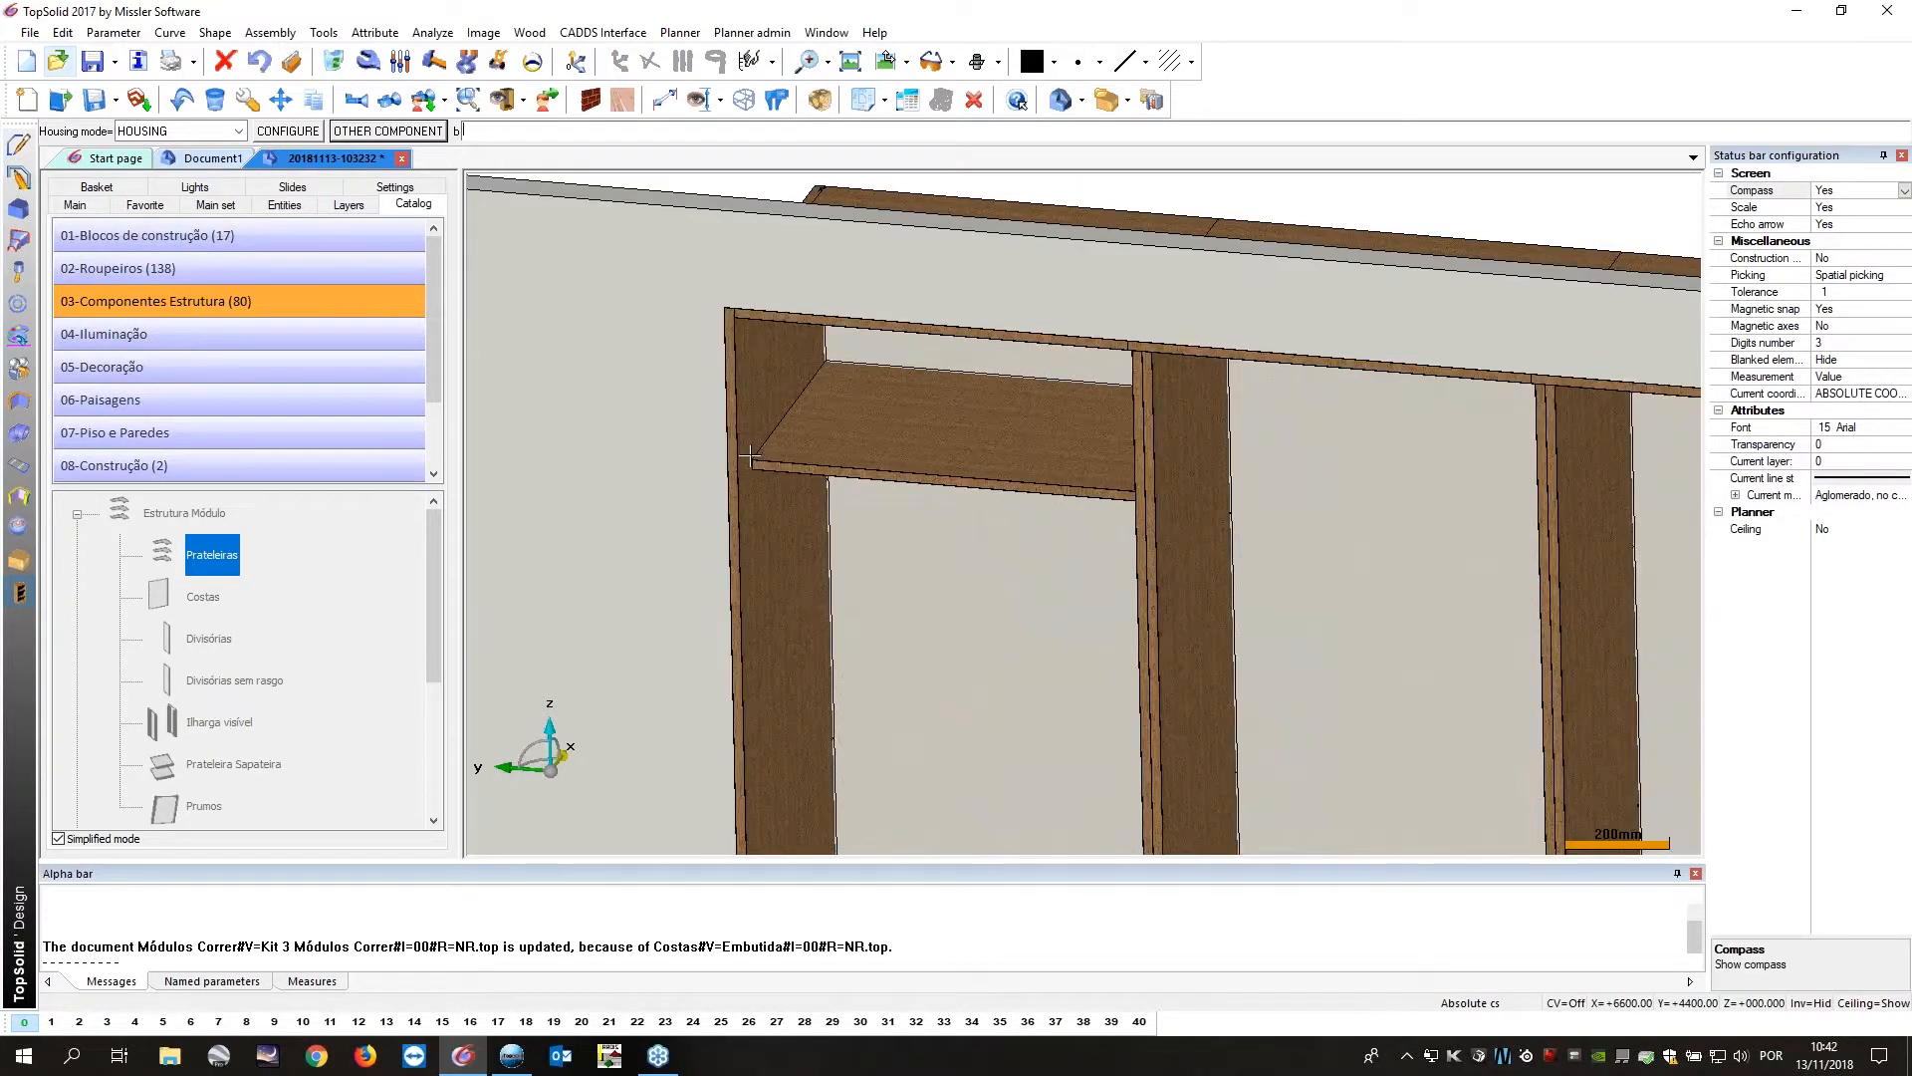
scroll(726, 346, "down", 2)
scroll(726, 346, "down", 3)
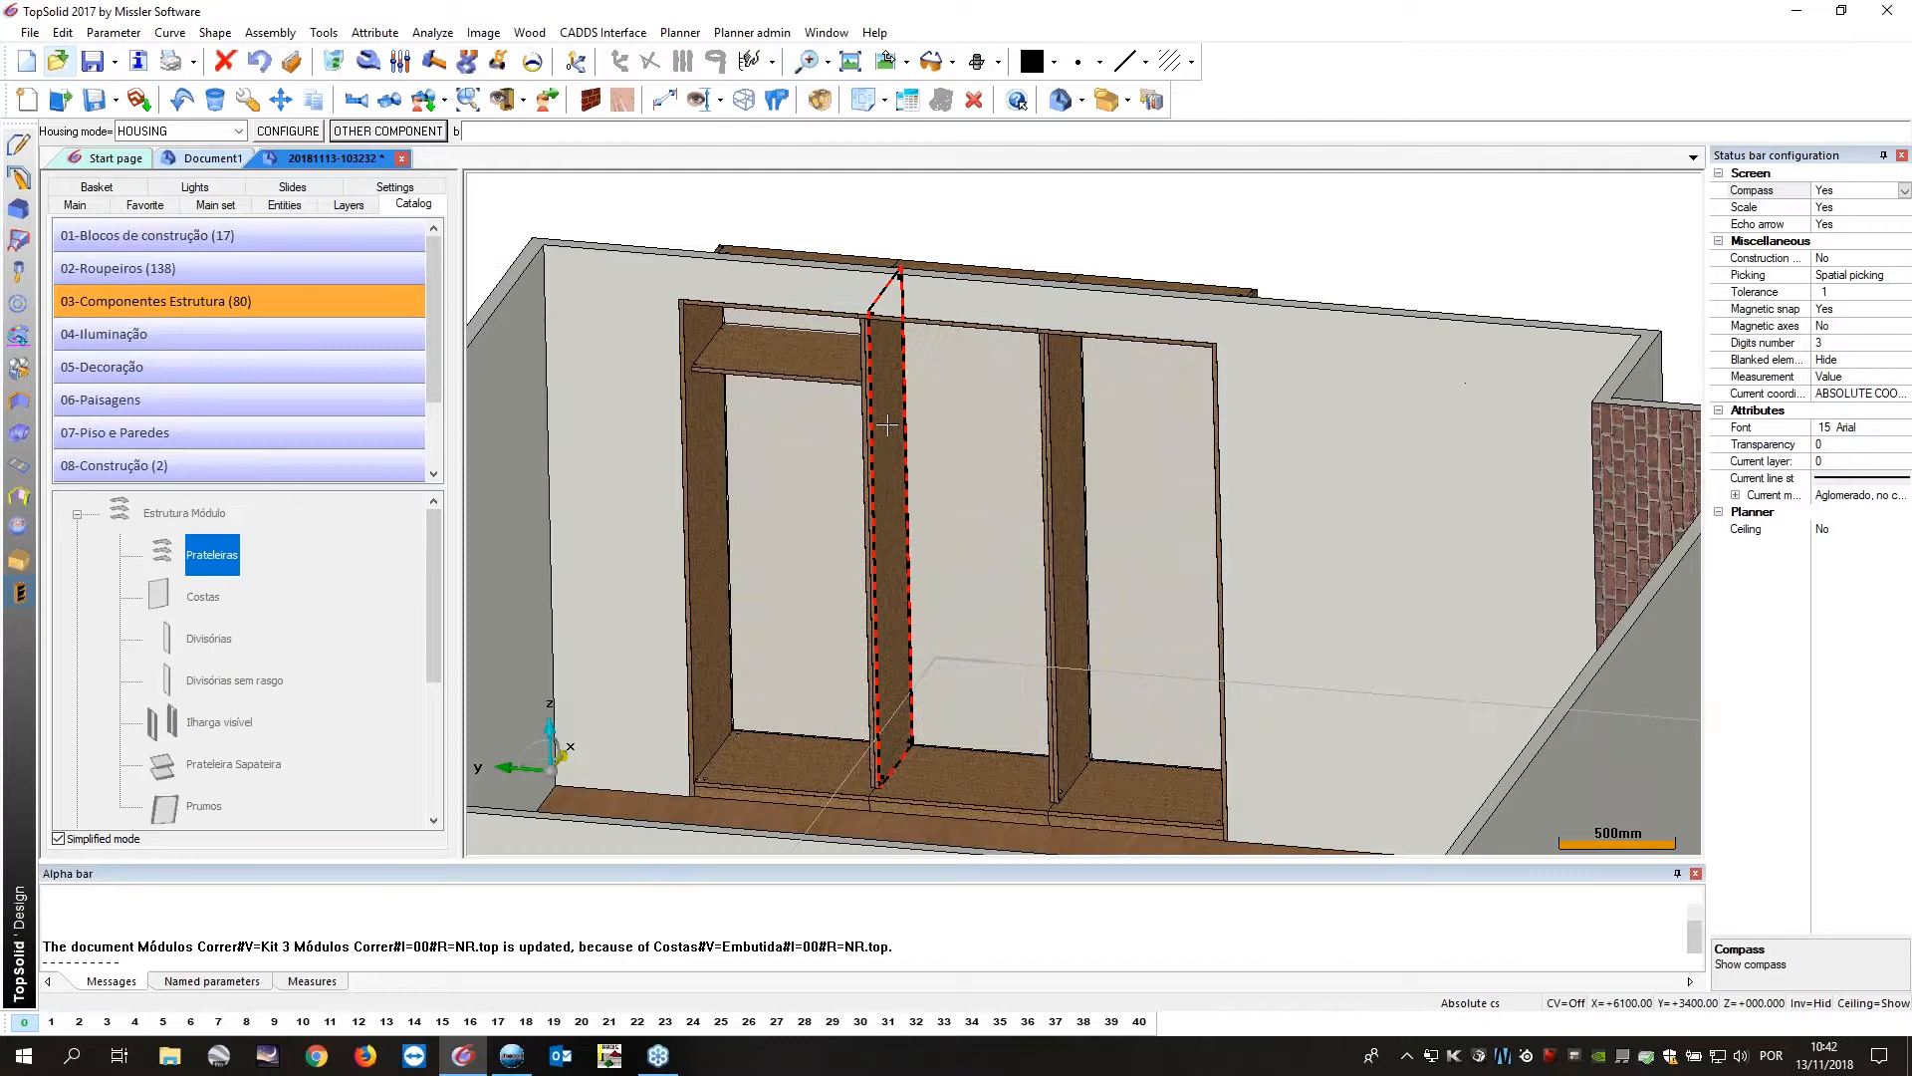
left_click(887, 426)
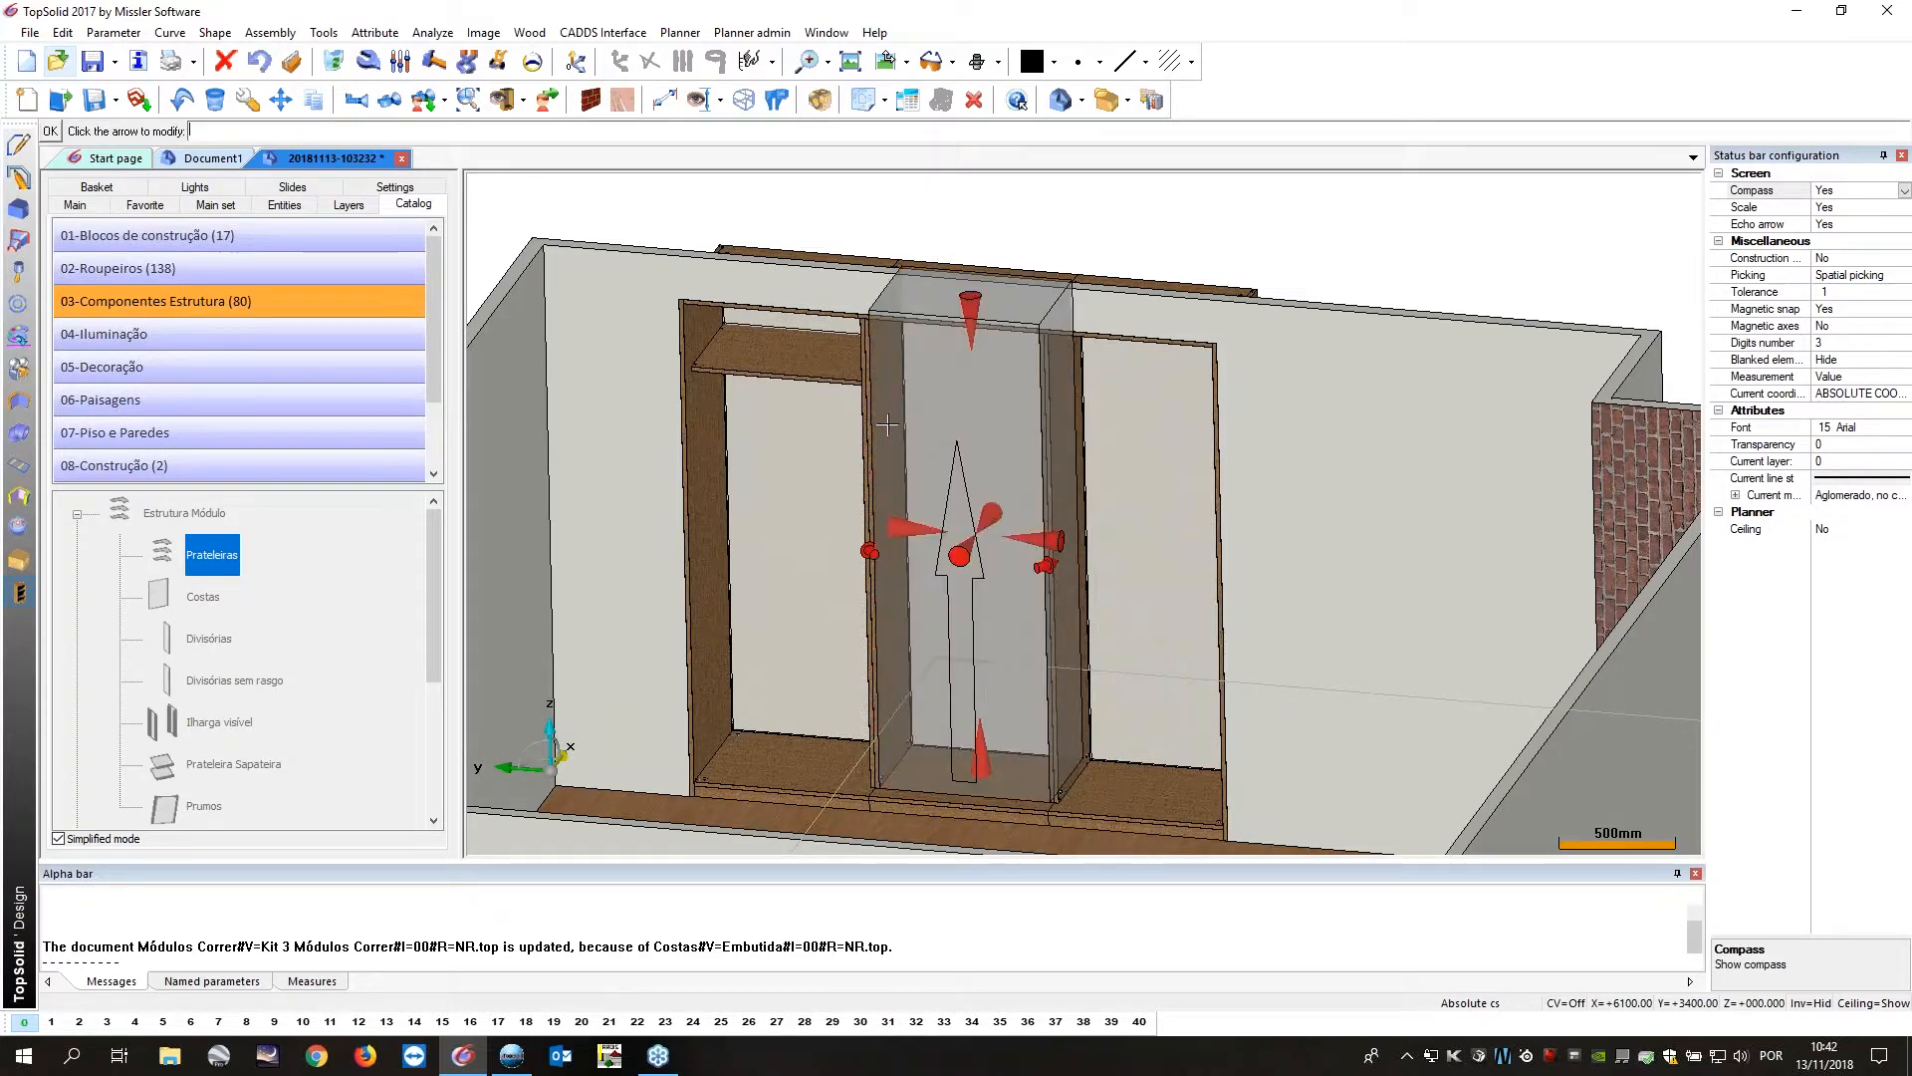
left_click(983, 757)
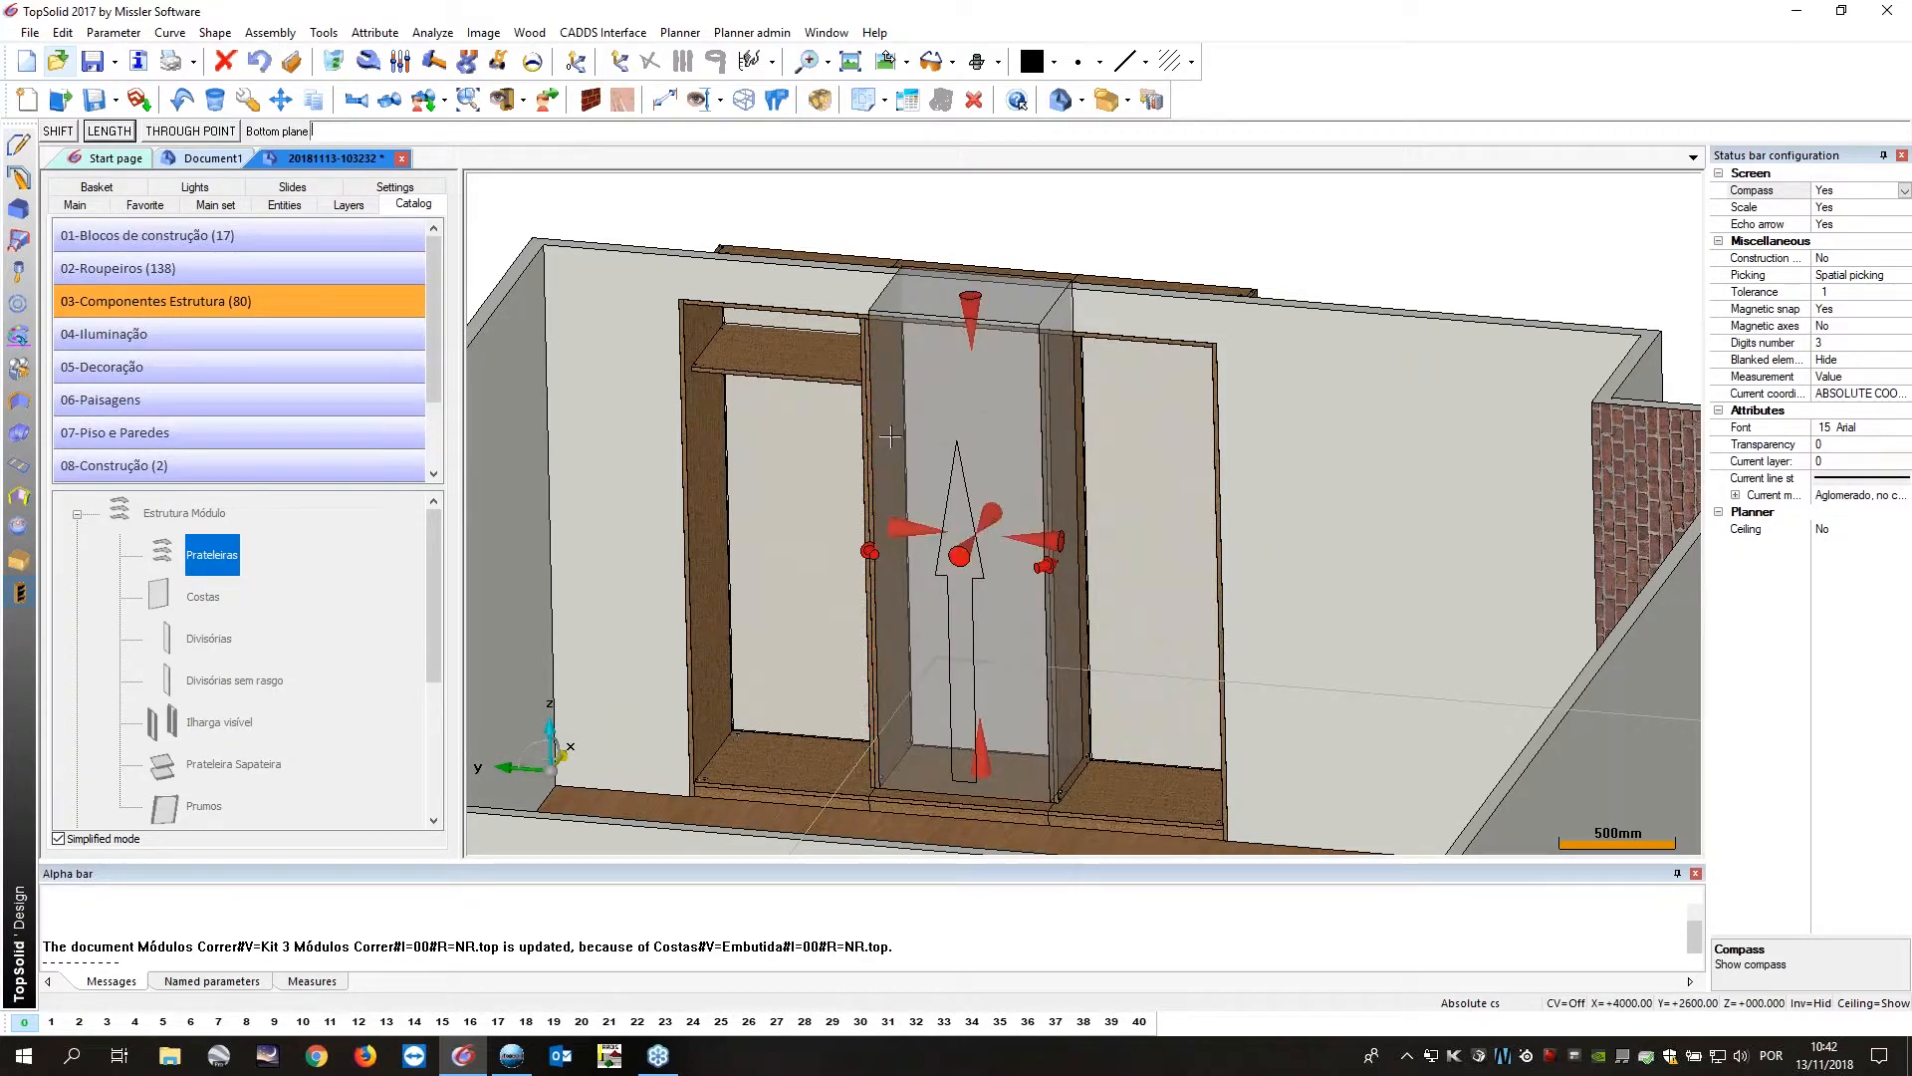
left_click(801, 360)
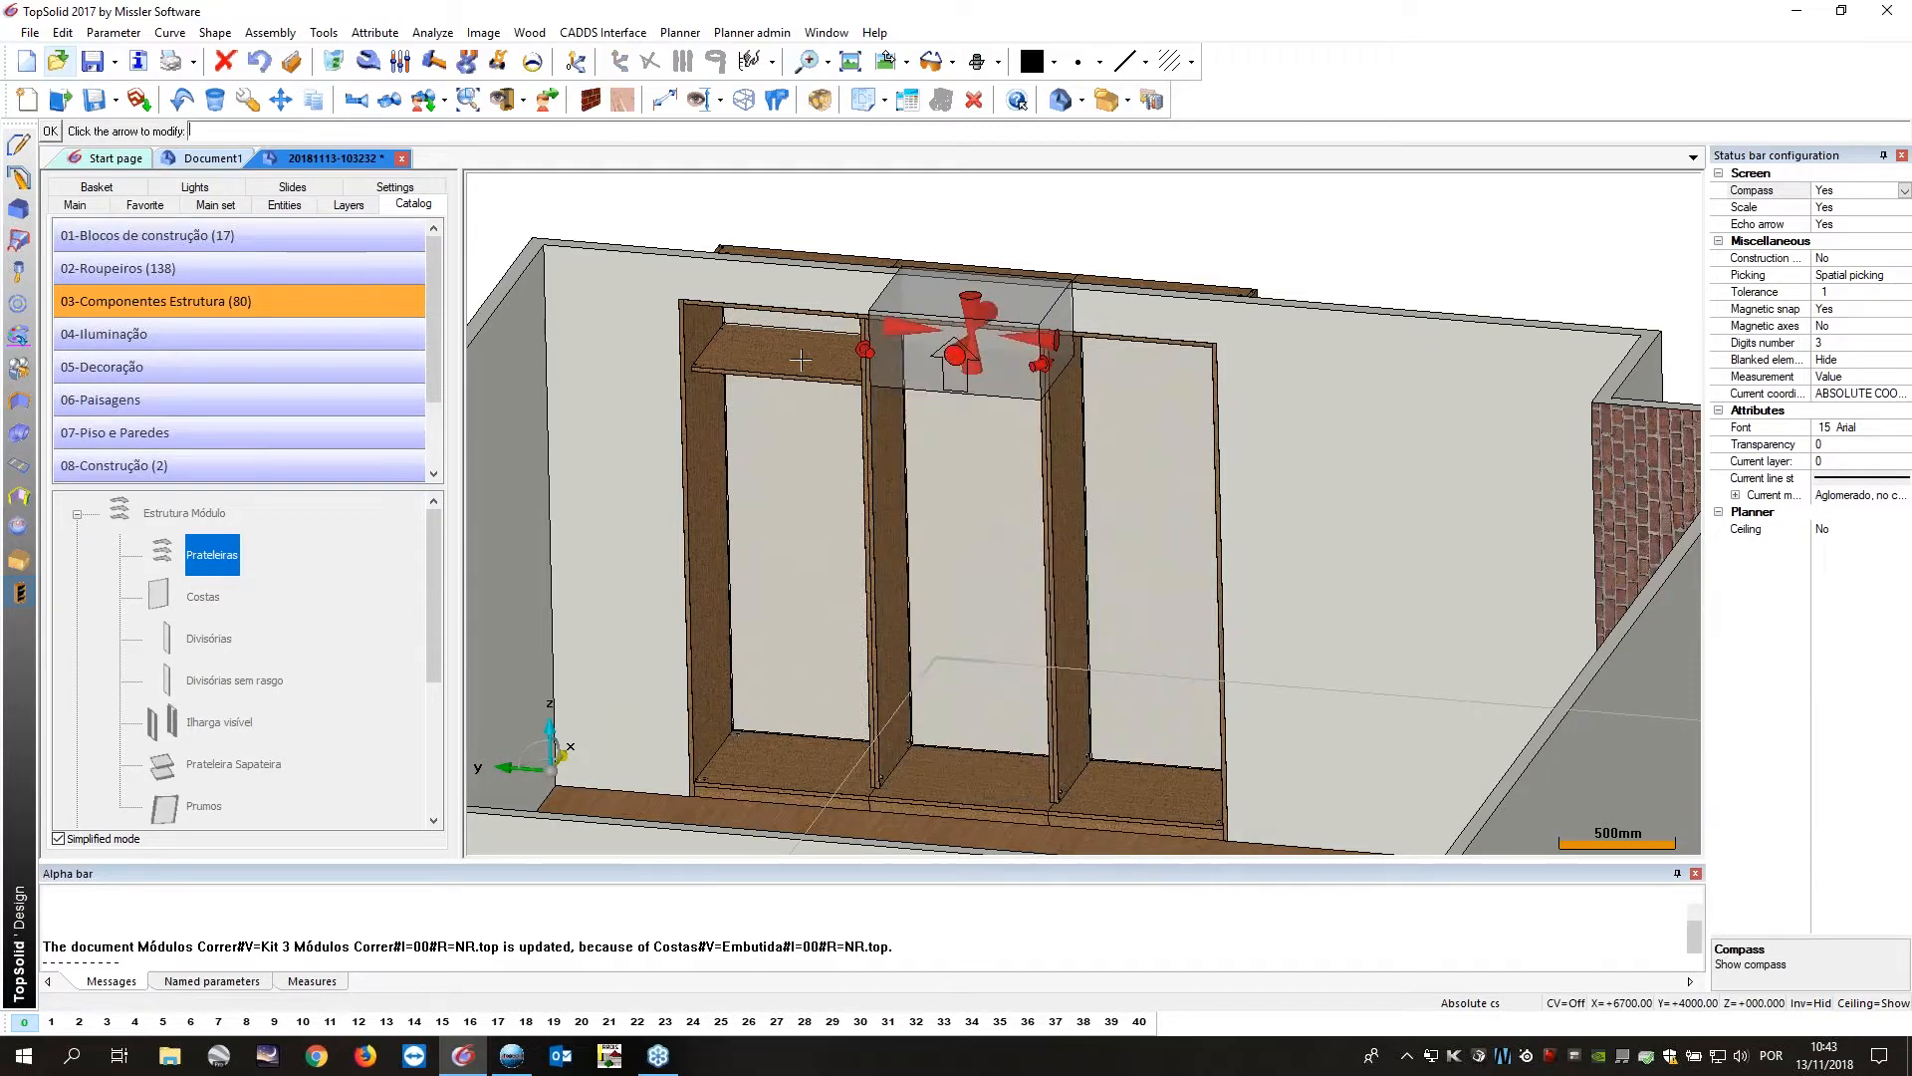
middle_click(914, 412)
Insert a third shelf in the rightmost module, with its housing's bottom limit taken from the middle shelf.
left_click(1141, 787)
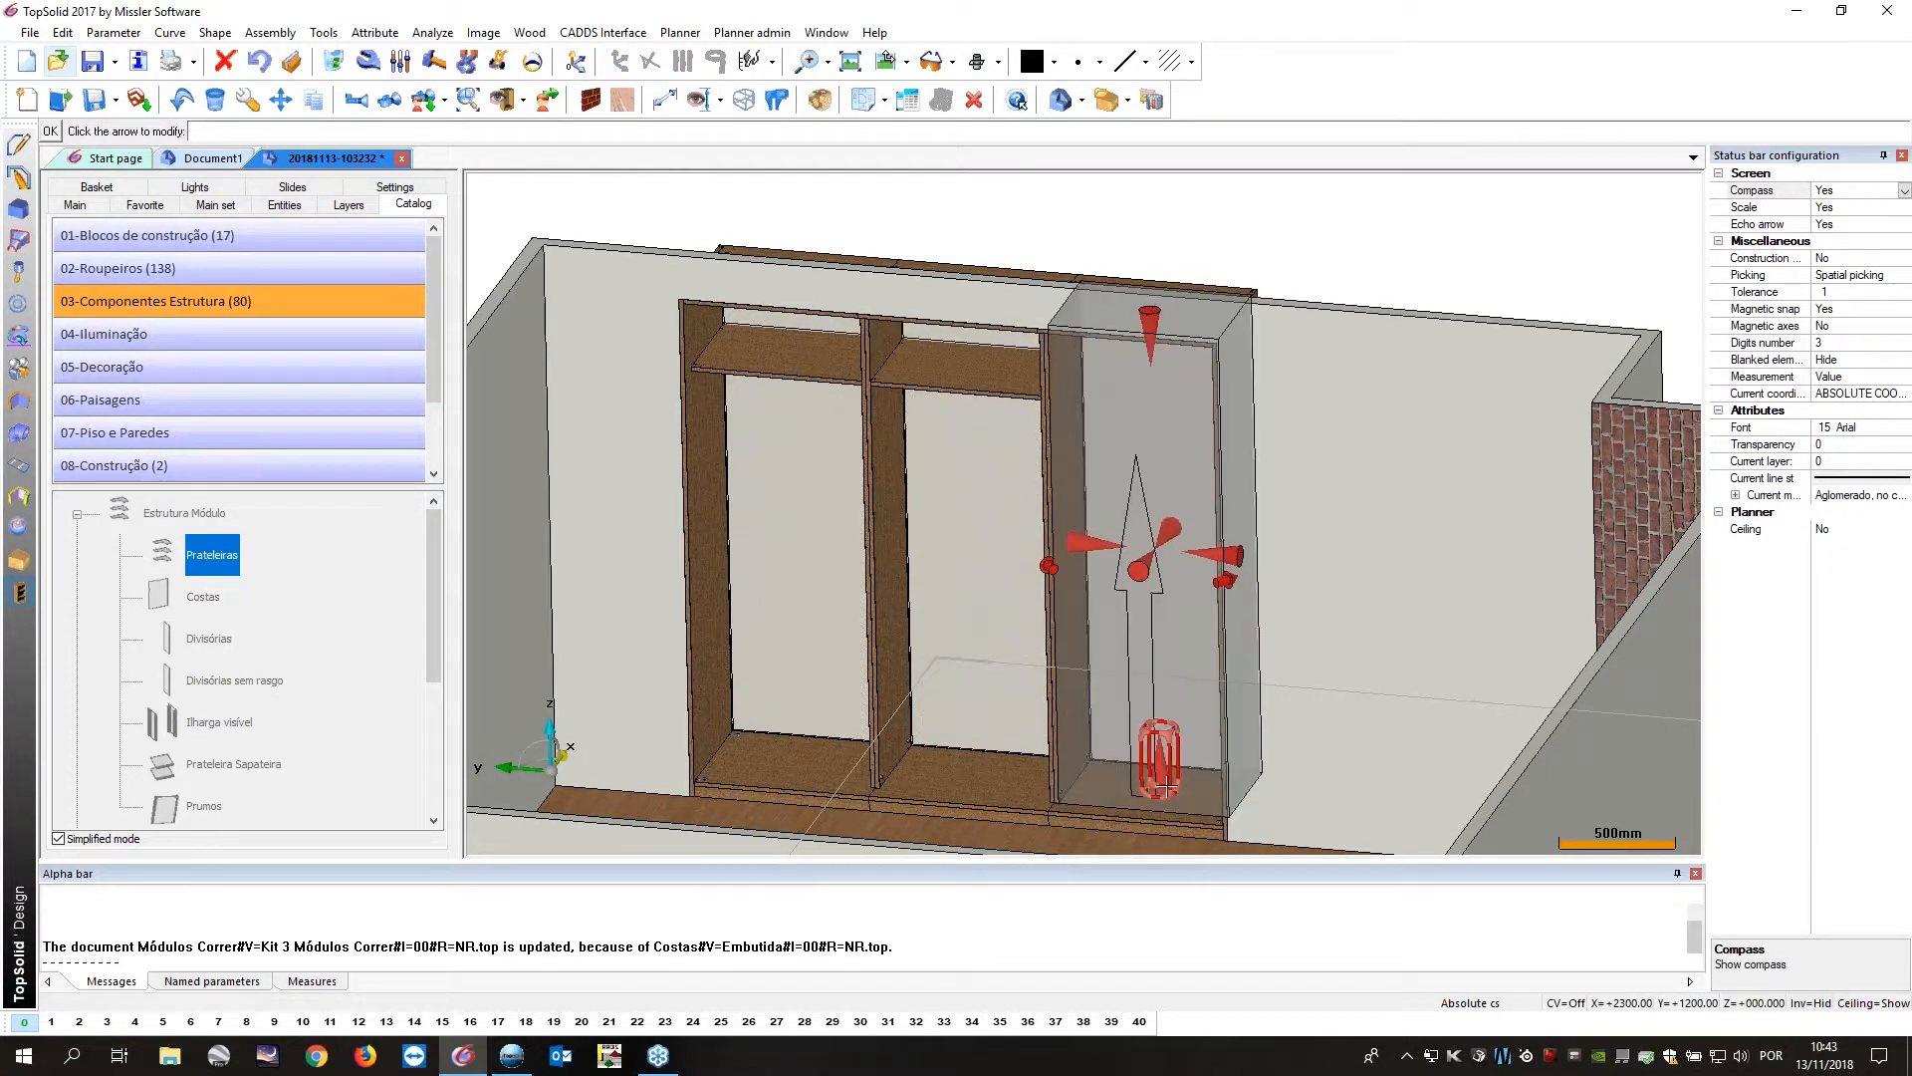
left_click(1162, 787)
left_click(960, 366)
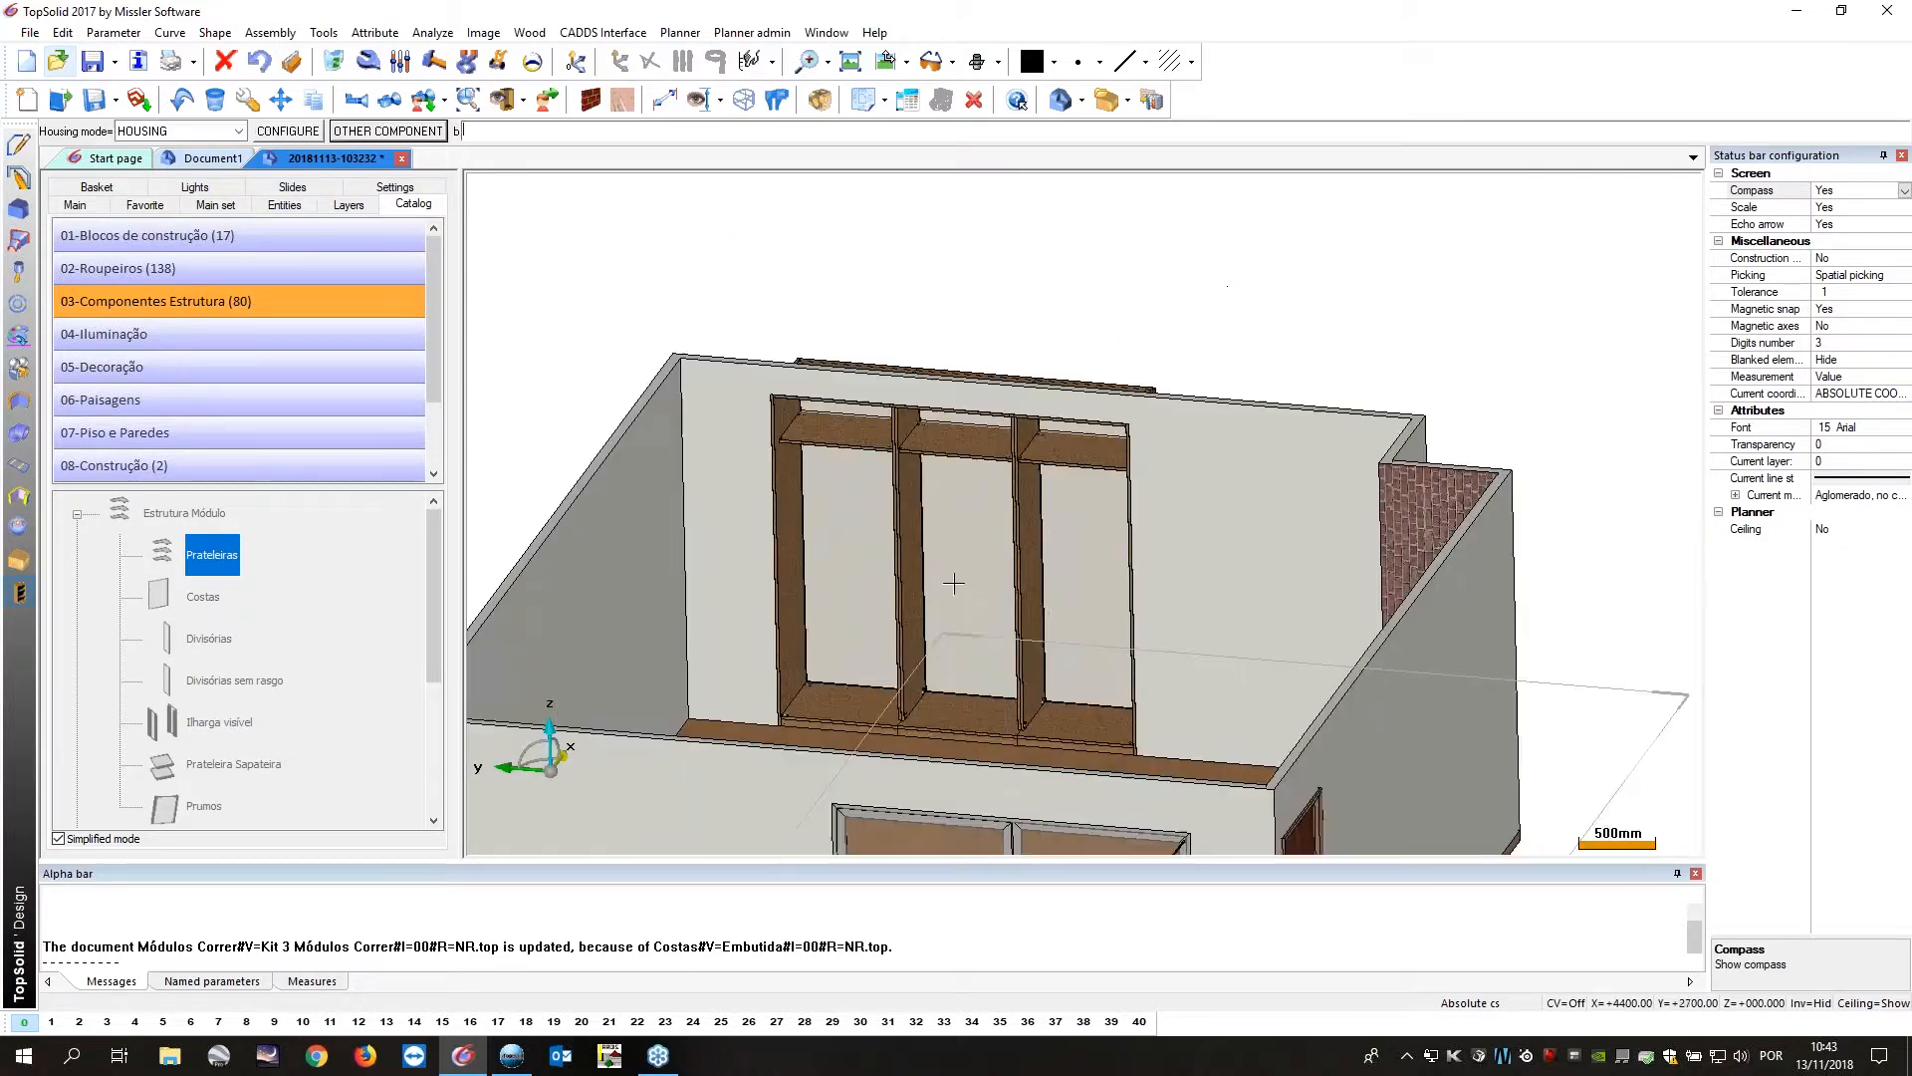
Review the inserted components in the basket and examine the three upper shelves of the wardrobe within the room.
scroll(954, 582, "down", 3)
middle_click_drag(954, 582, 965, 528)
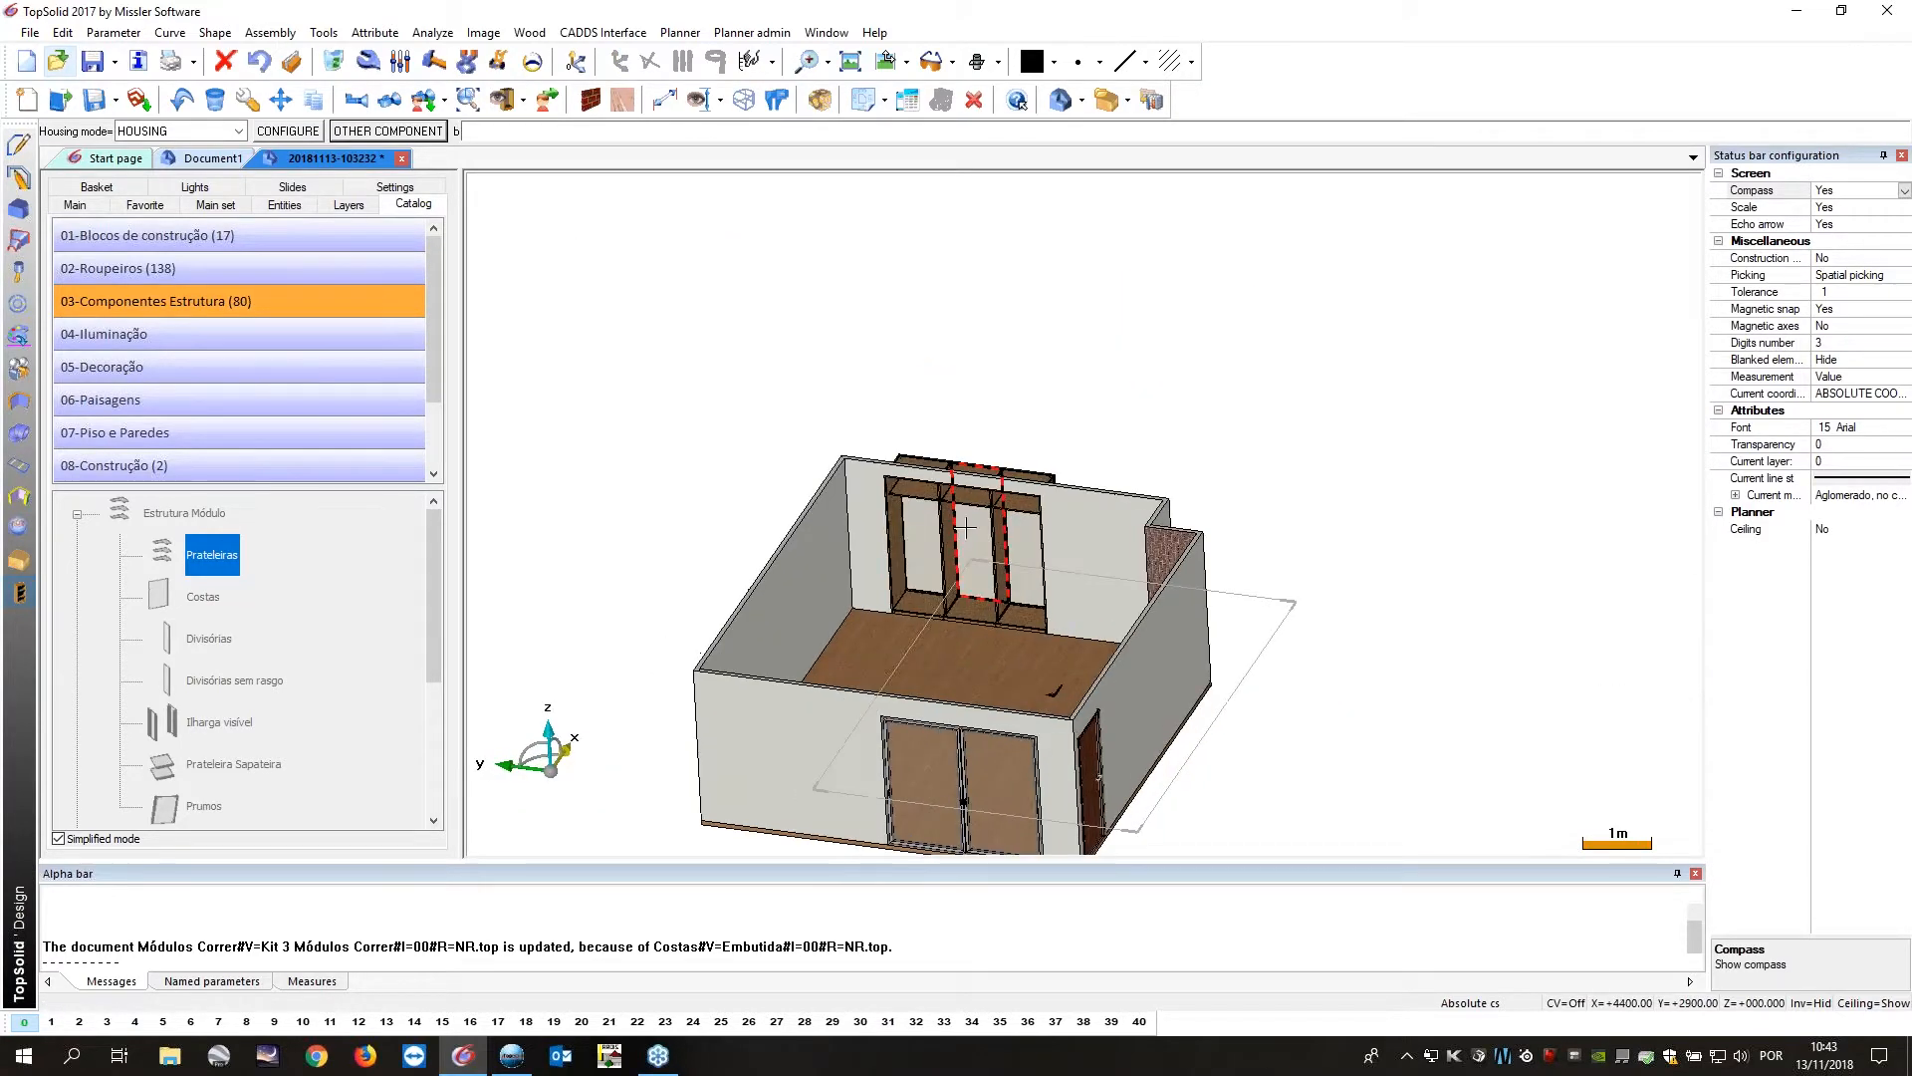
scroll(956, 526, "up", 4)
scroll(876, 479, "down", 1)
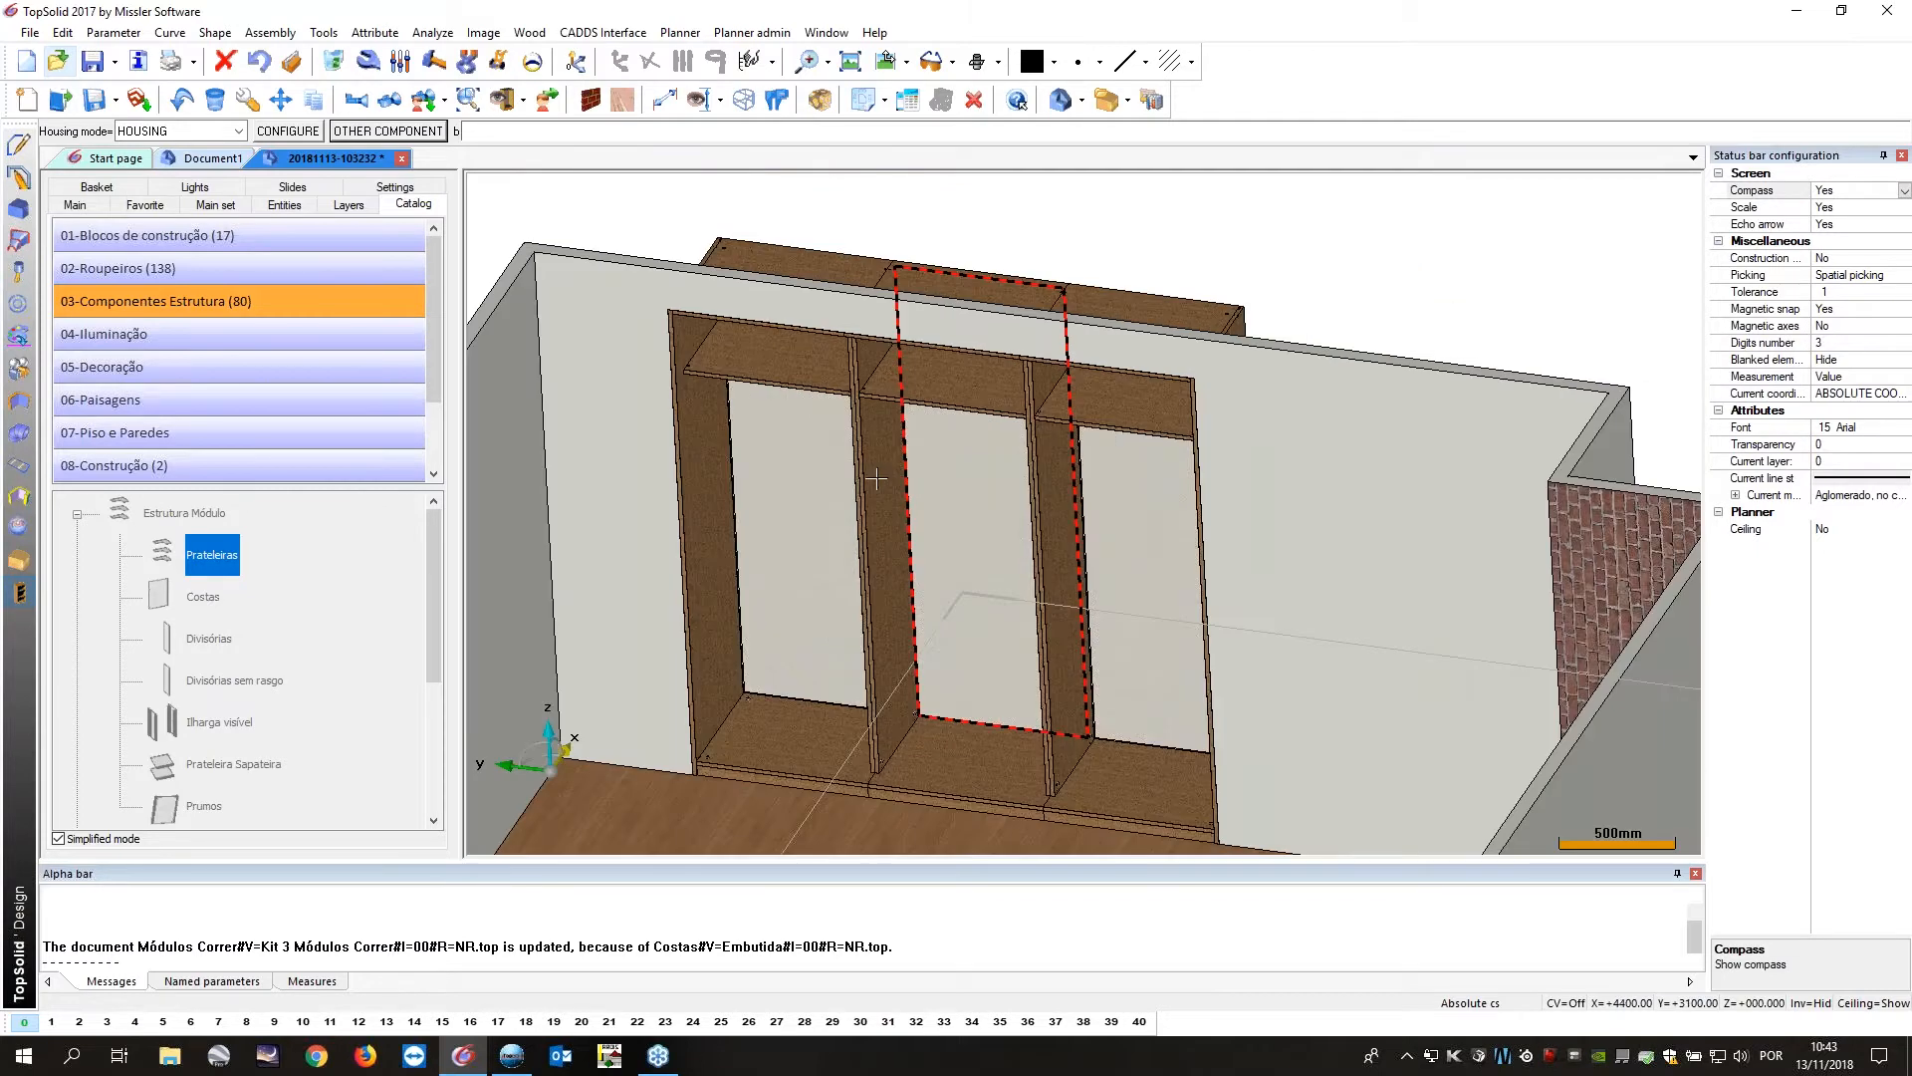
left_click(97, 187)
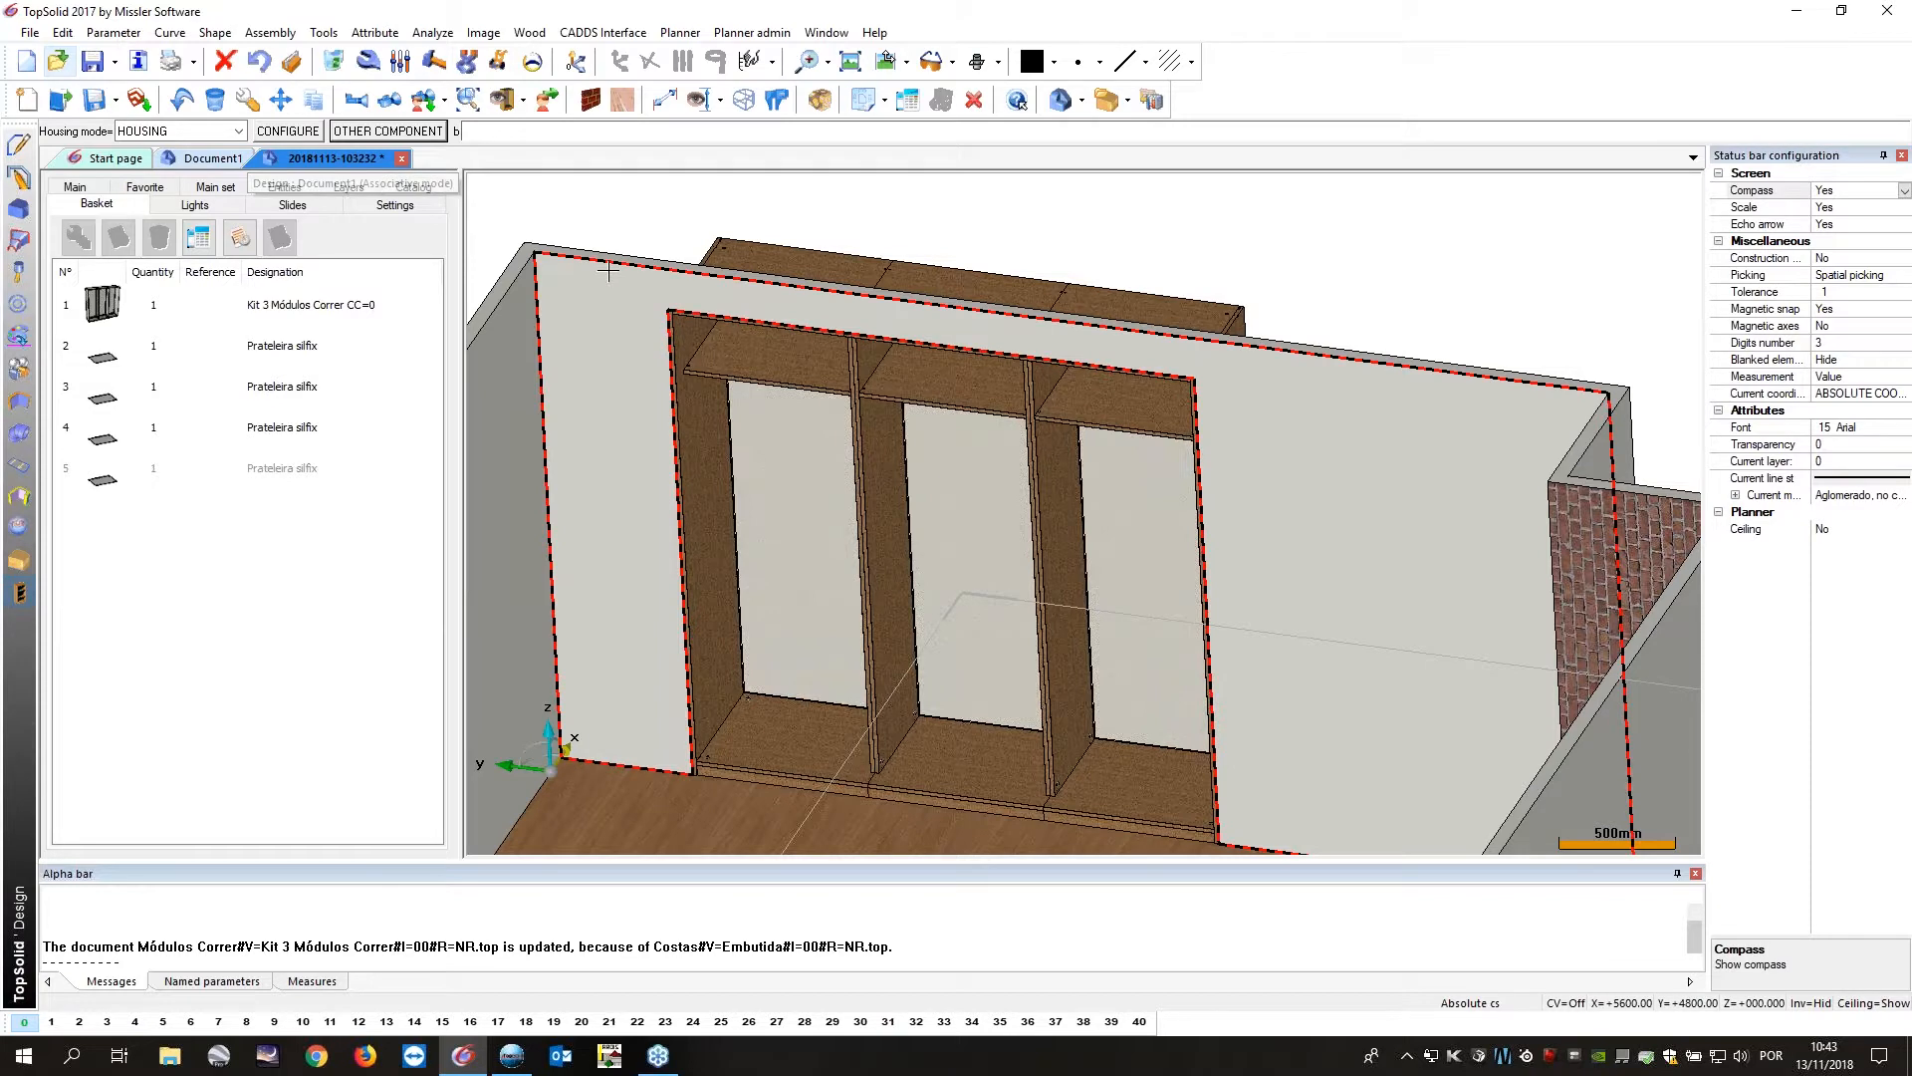
scroll(609, 271, "down", 4)
left_click(414, 190)
scroll(717, 325, "up", 4)
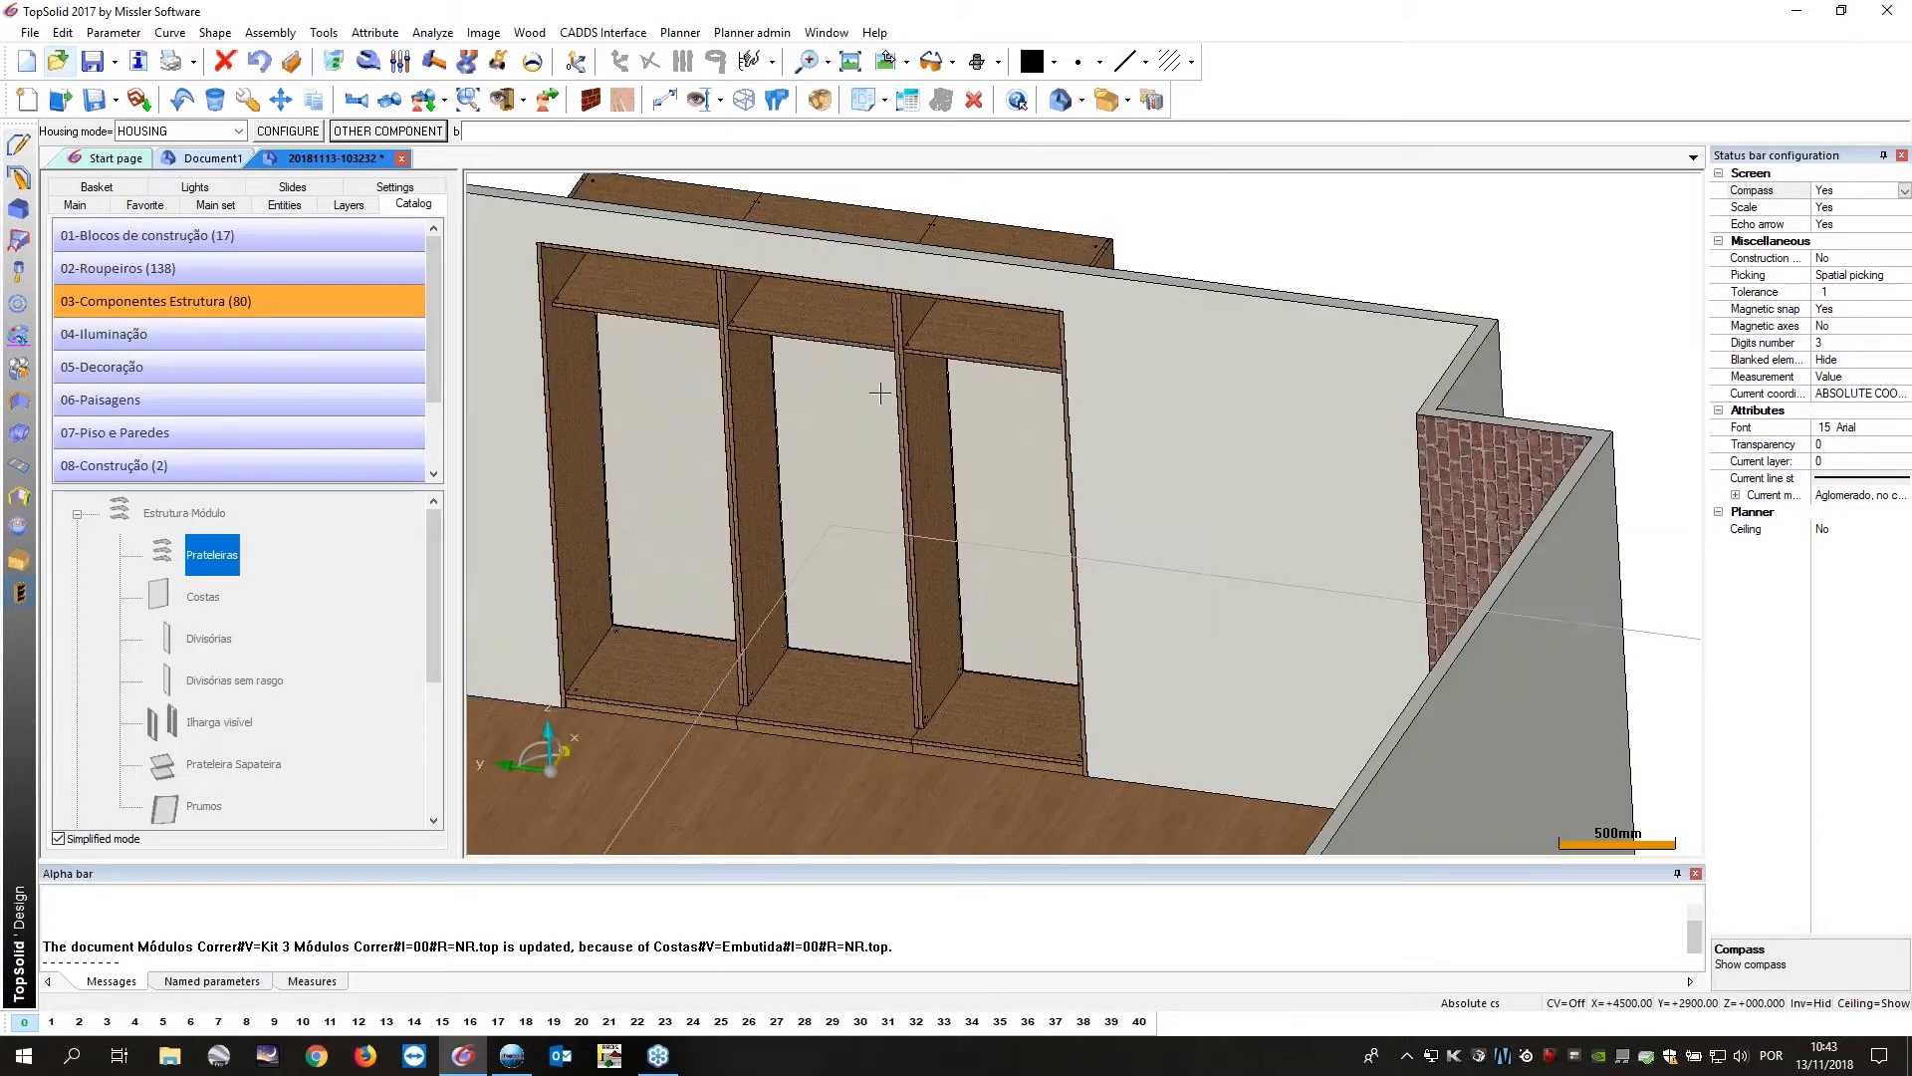
middle_click_drag(879, 394, 845, 503)
scroll(772, 652, "down", 4)
middle_click_drag(967, 698, 841, 566)
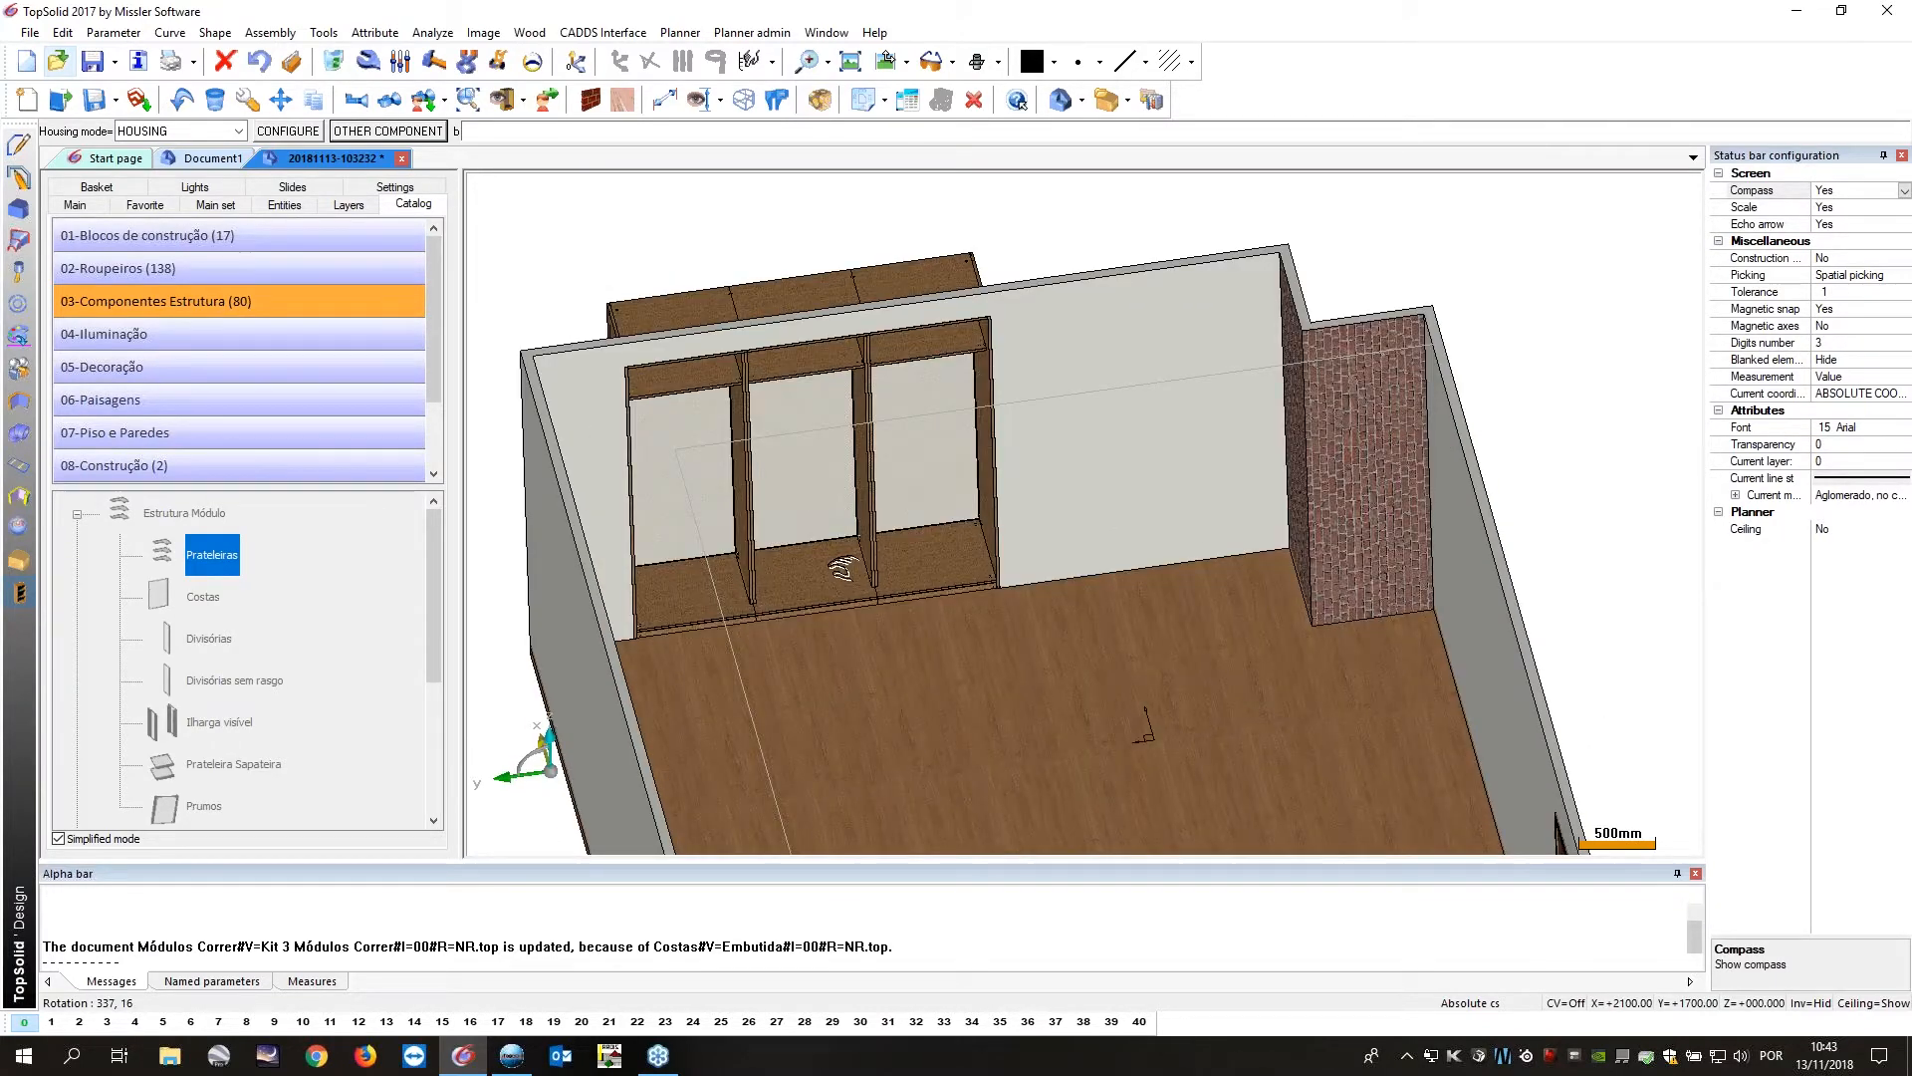
Choose the Padrão block from the Gavetas_ Bloco components as the next component for the wardrobe.
scroll(841, 566, "up", 4)
left_click(395, 134)
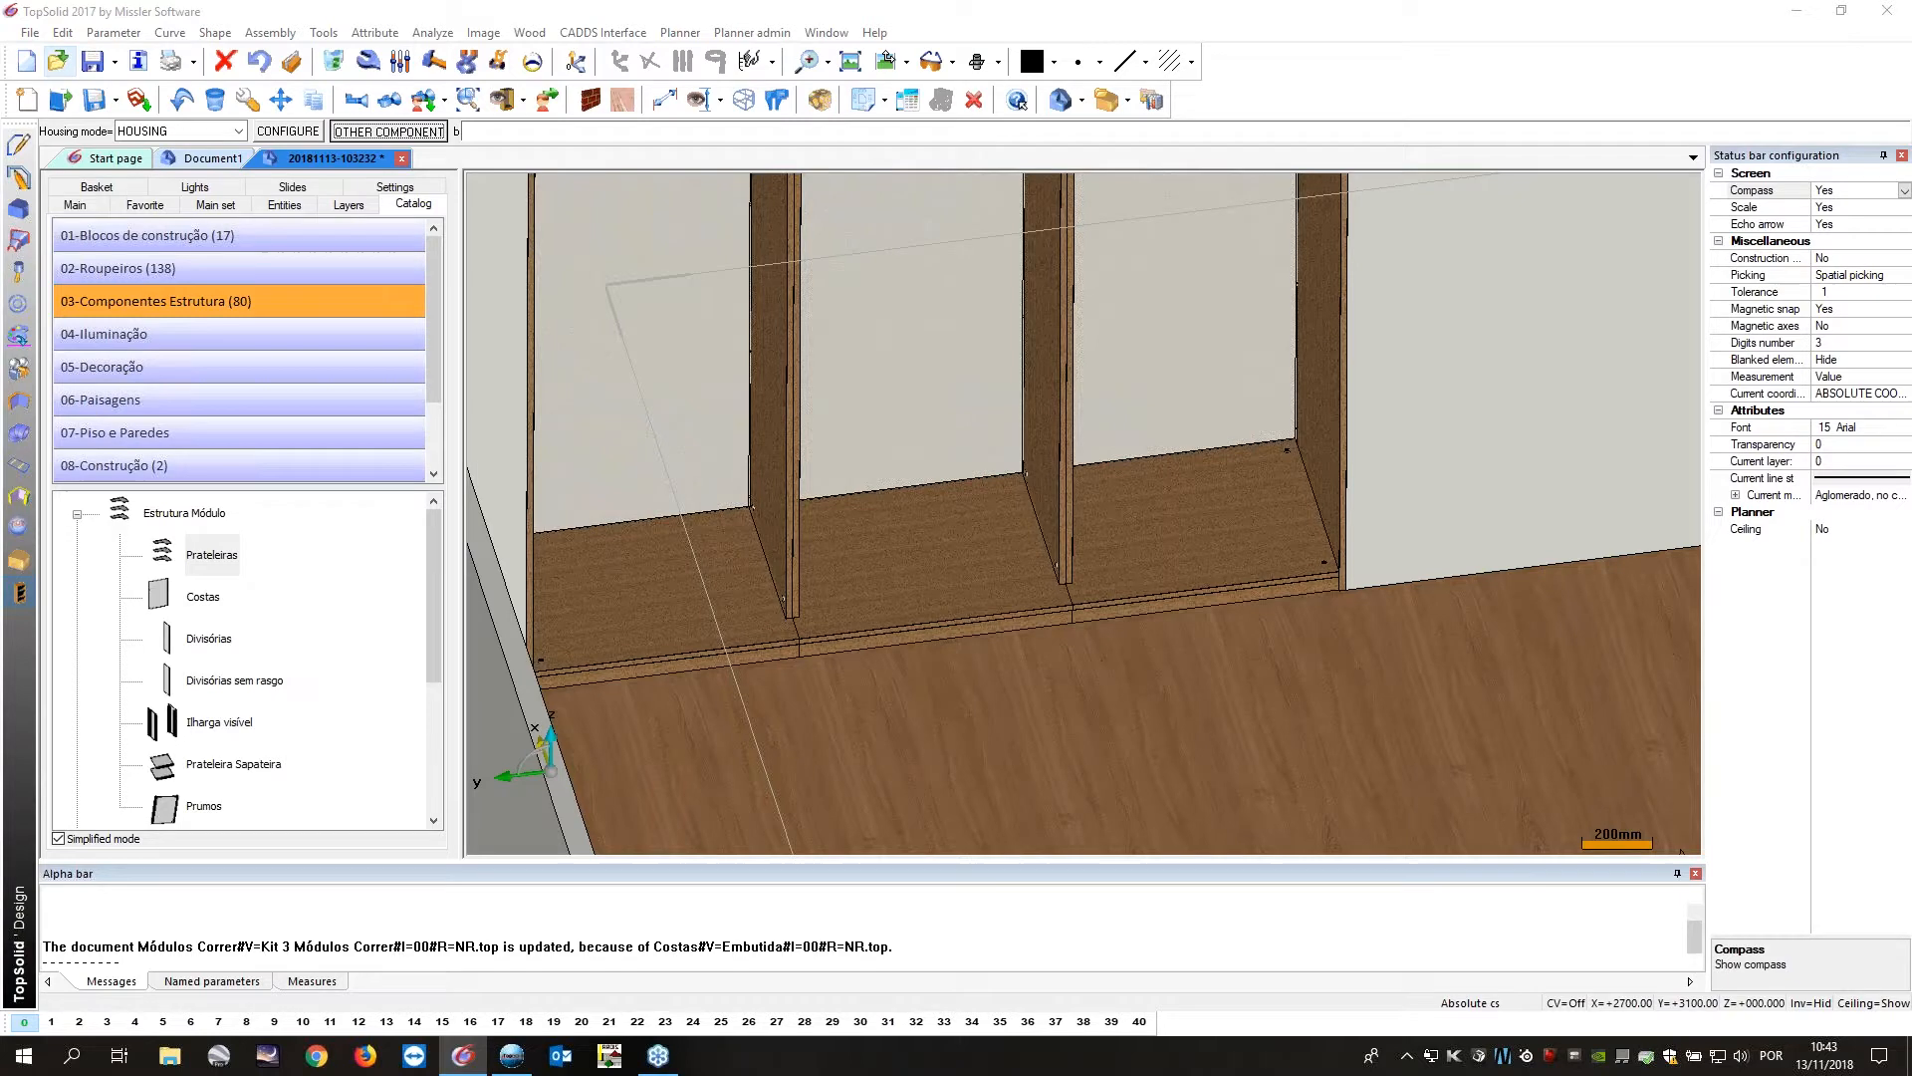
double_click(211, 555)
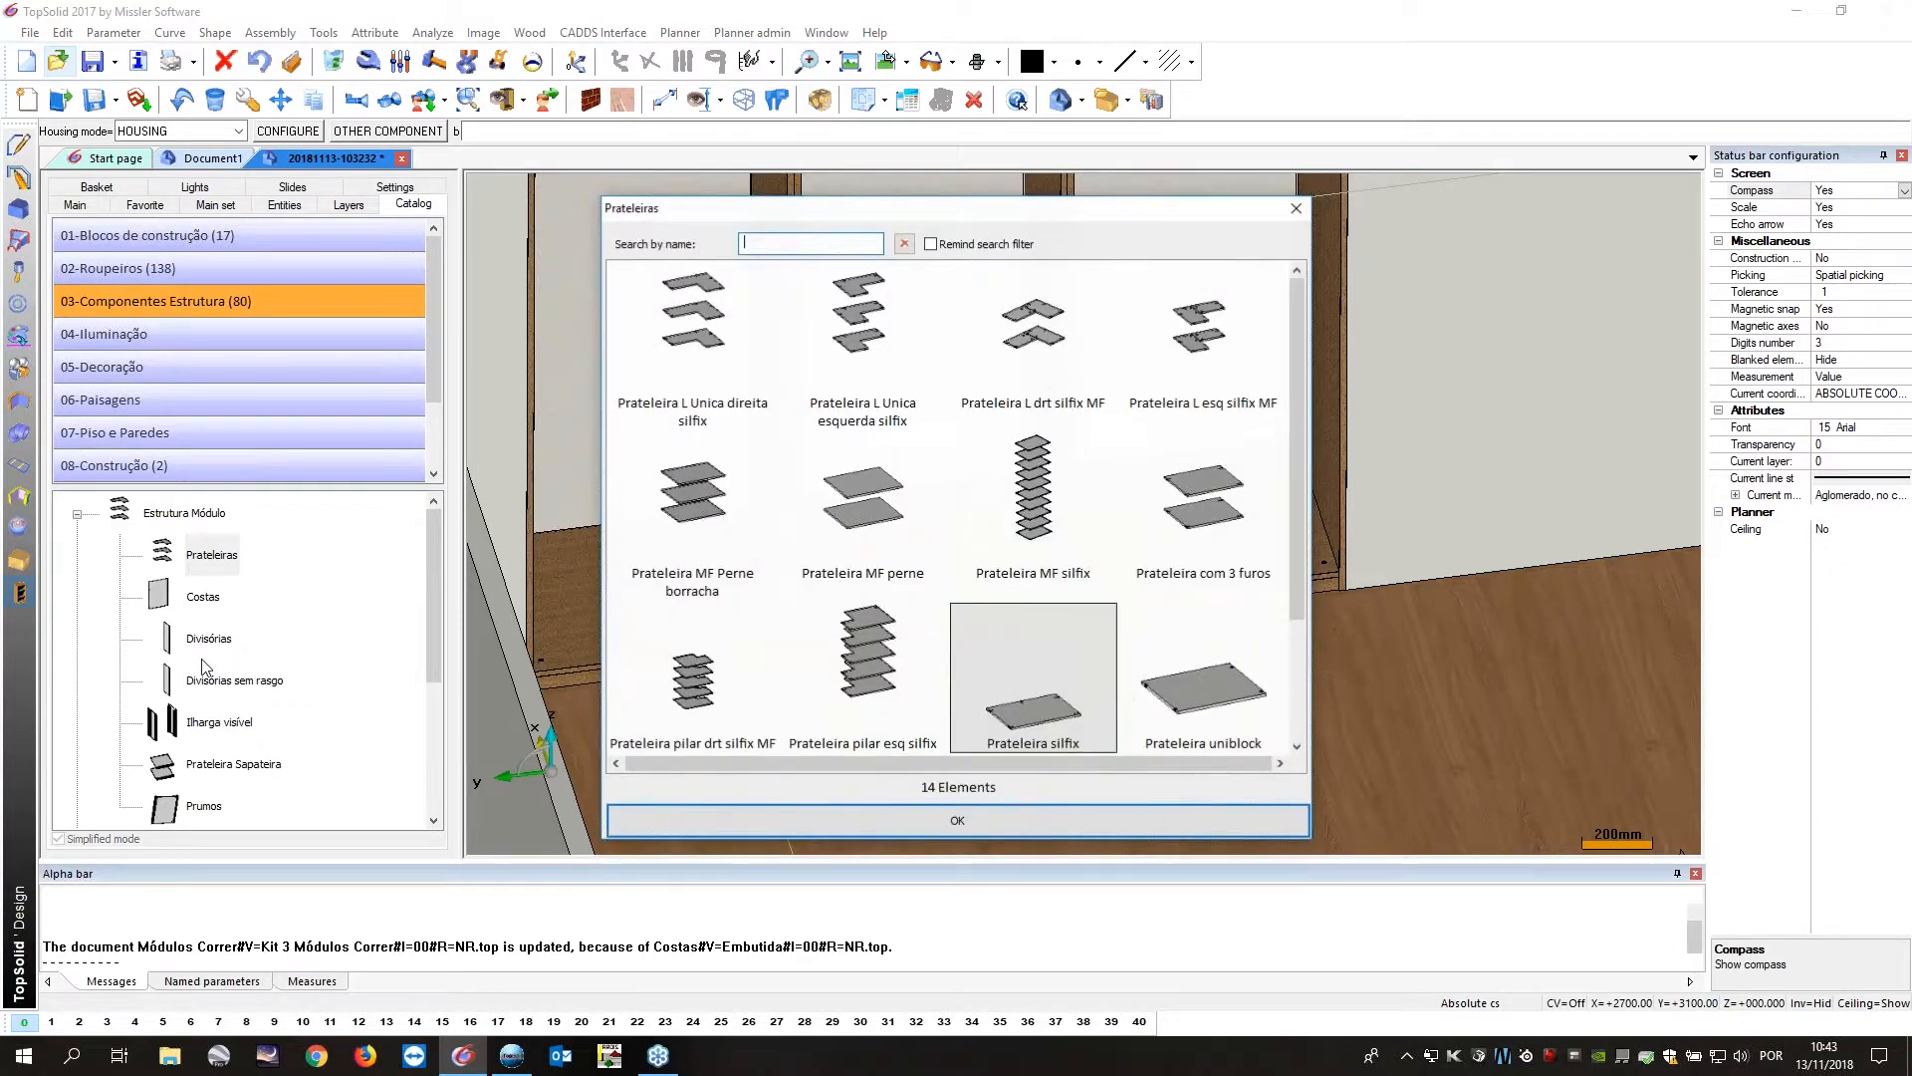
scroll(159, 600, "down", 2)
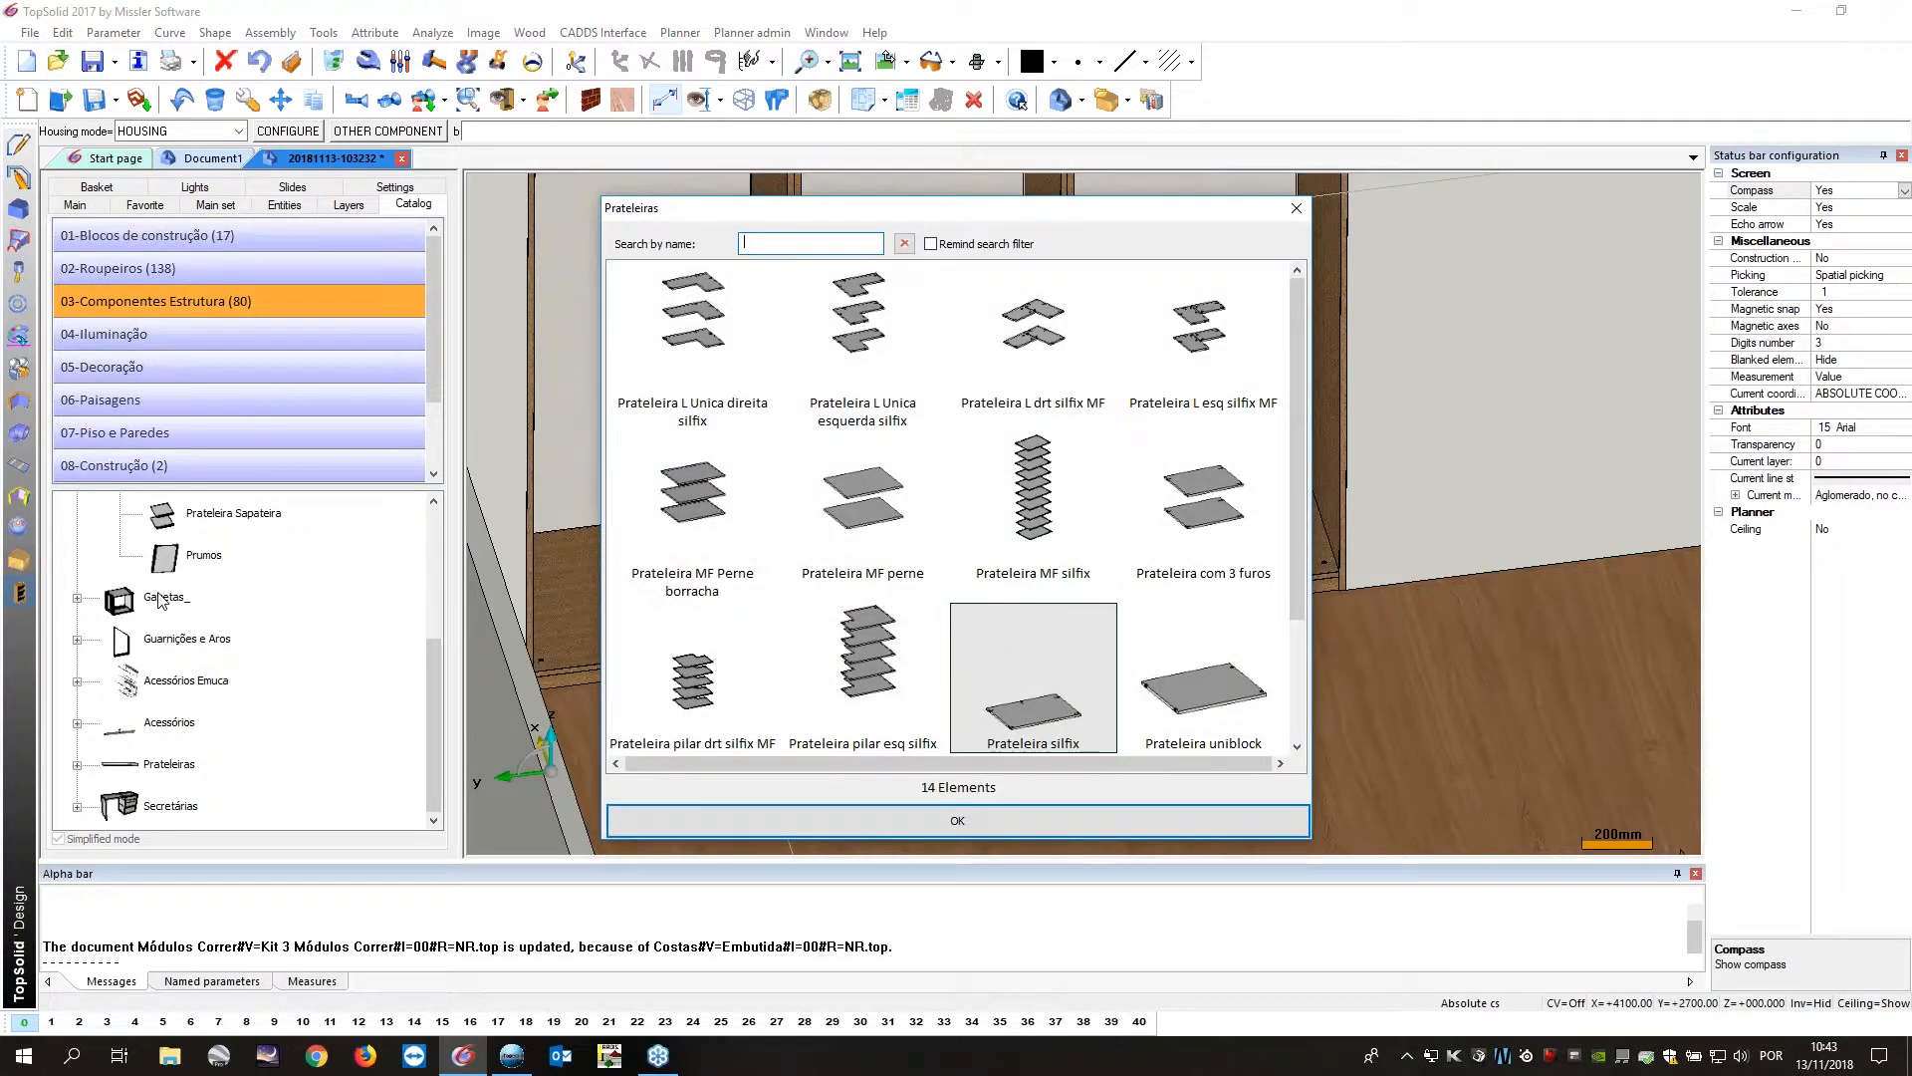
double_click(159, 599)
left_click(199, 638)
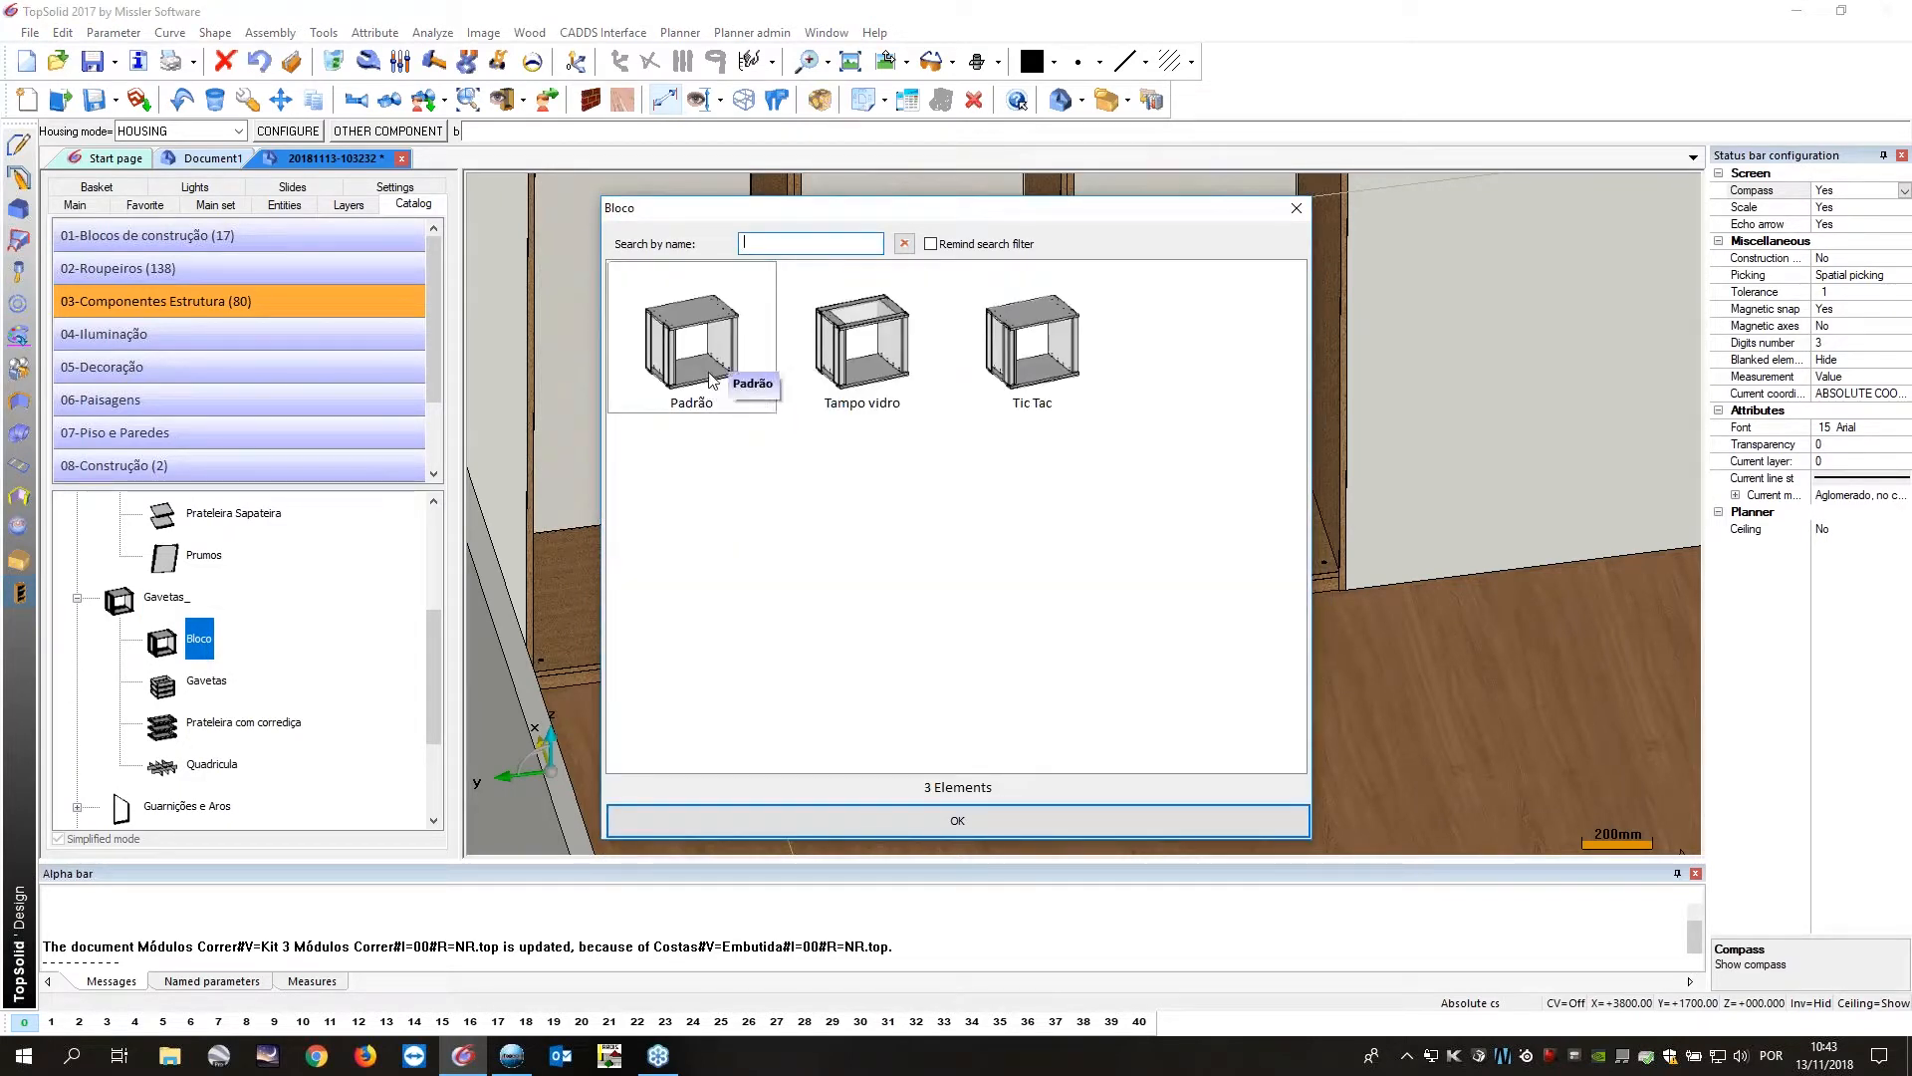
double_click(722, 377)
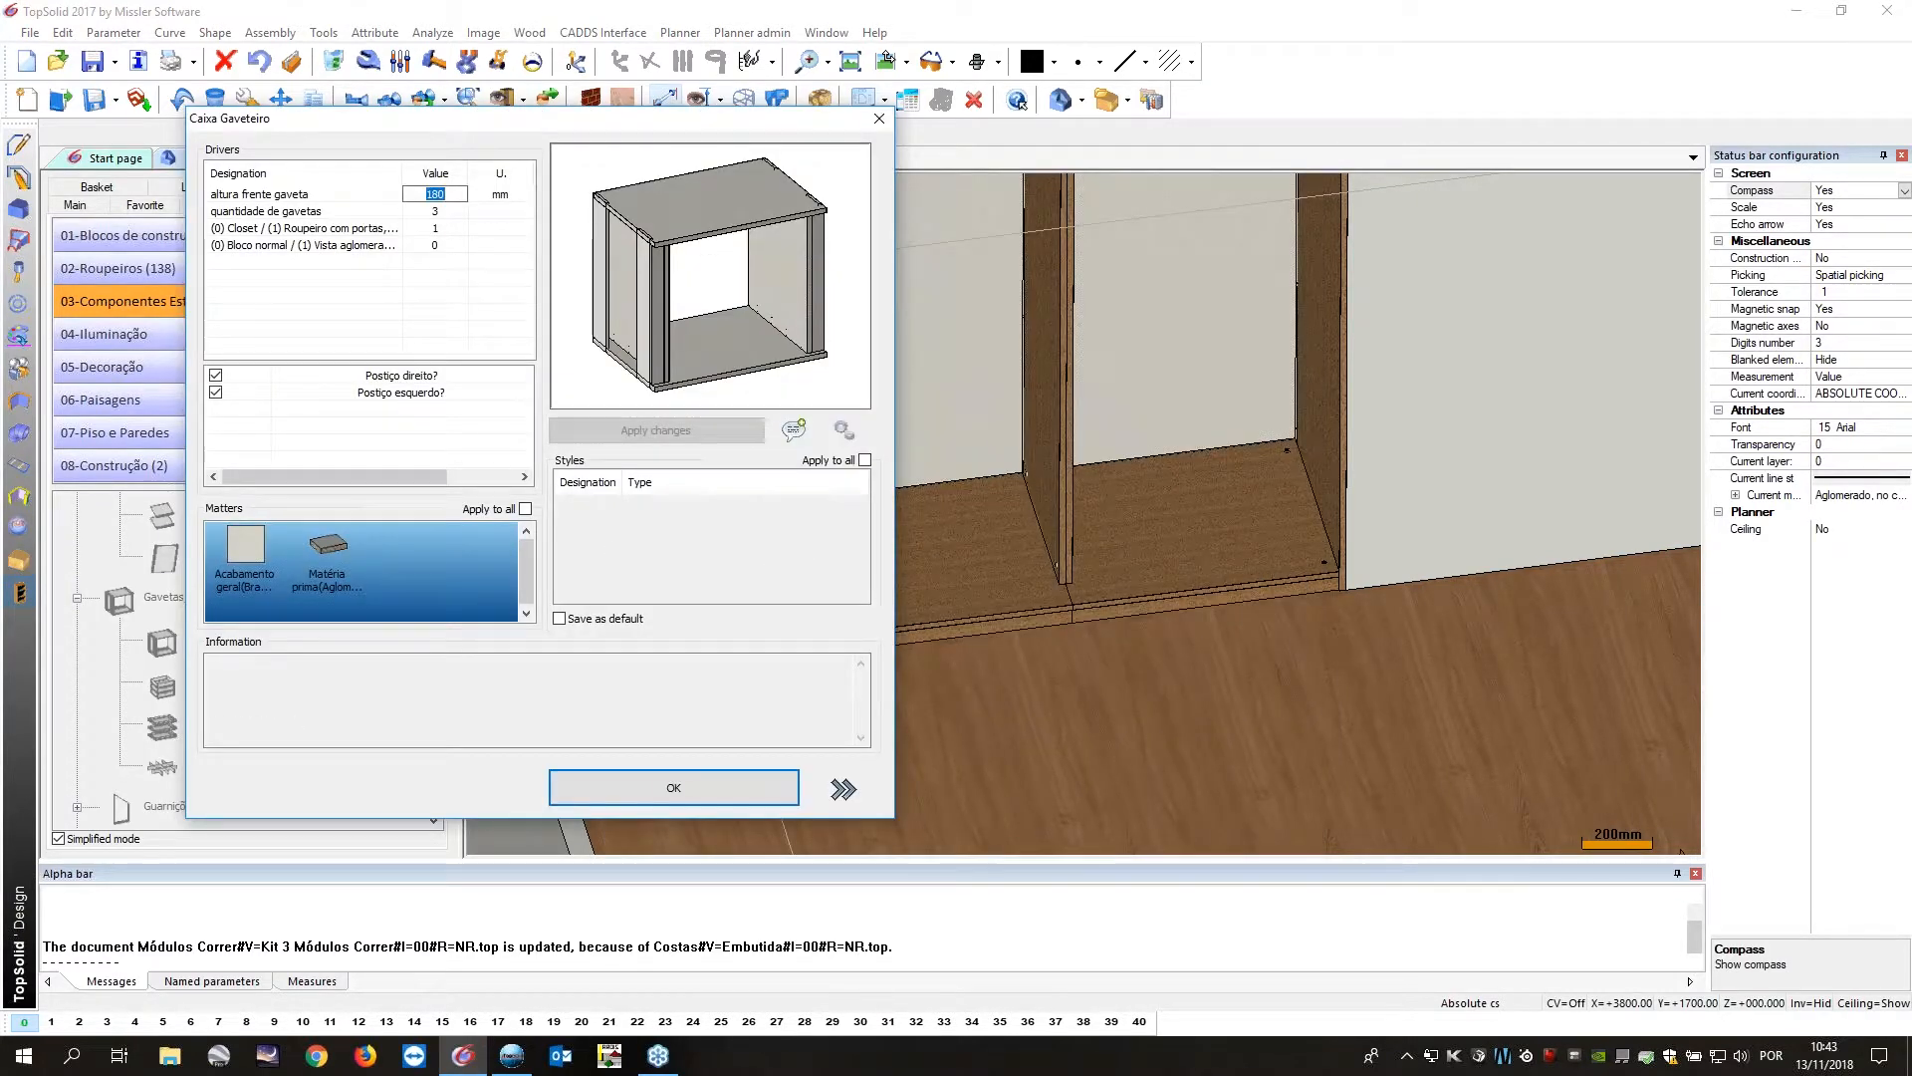
Review the drawer block's driver values, and try its preview without the Postiço direito and Postiço esquerdo before restoring both.
left_click(440, 211)
left_click(444, 231)
left_click(253, 245)
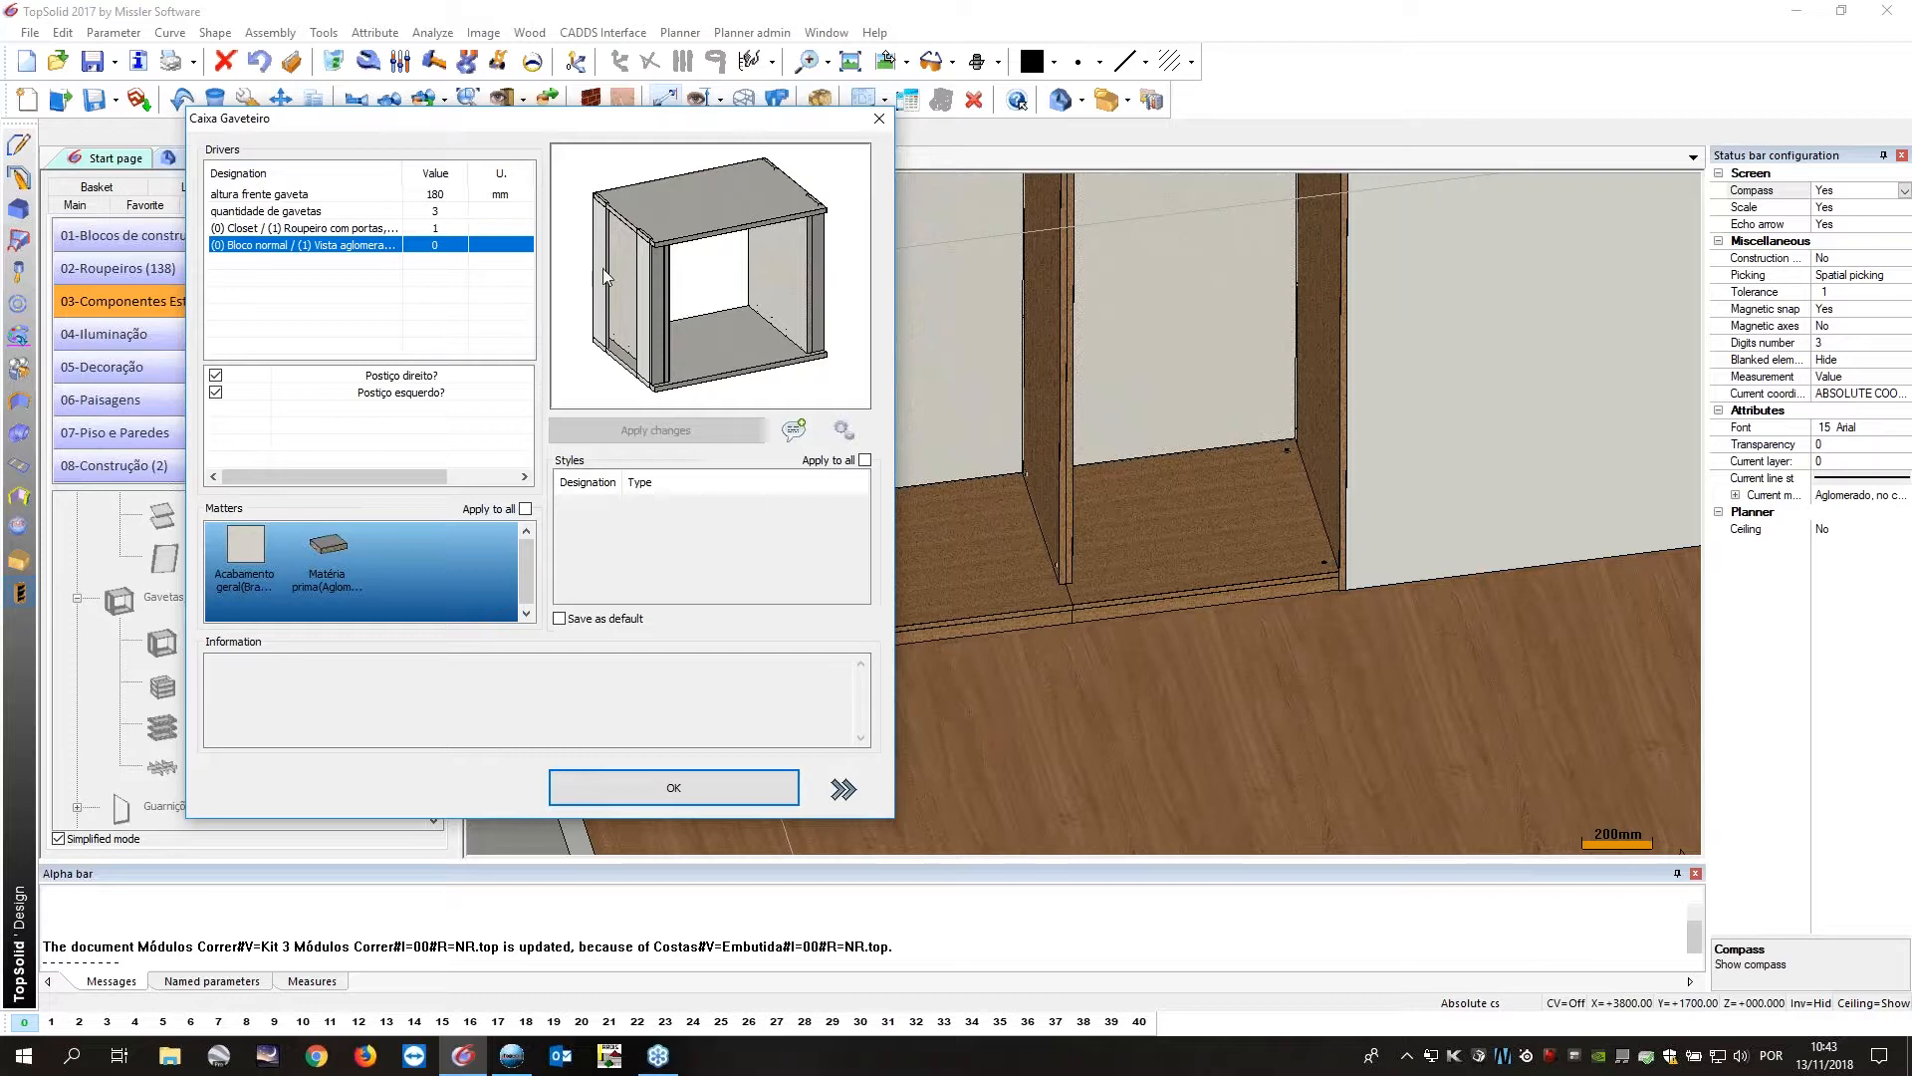
left_click(216, 376)
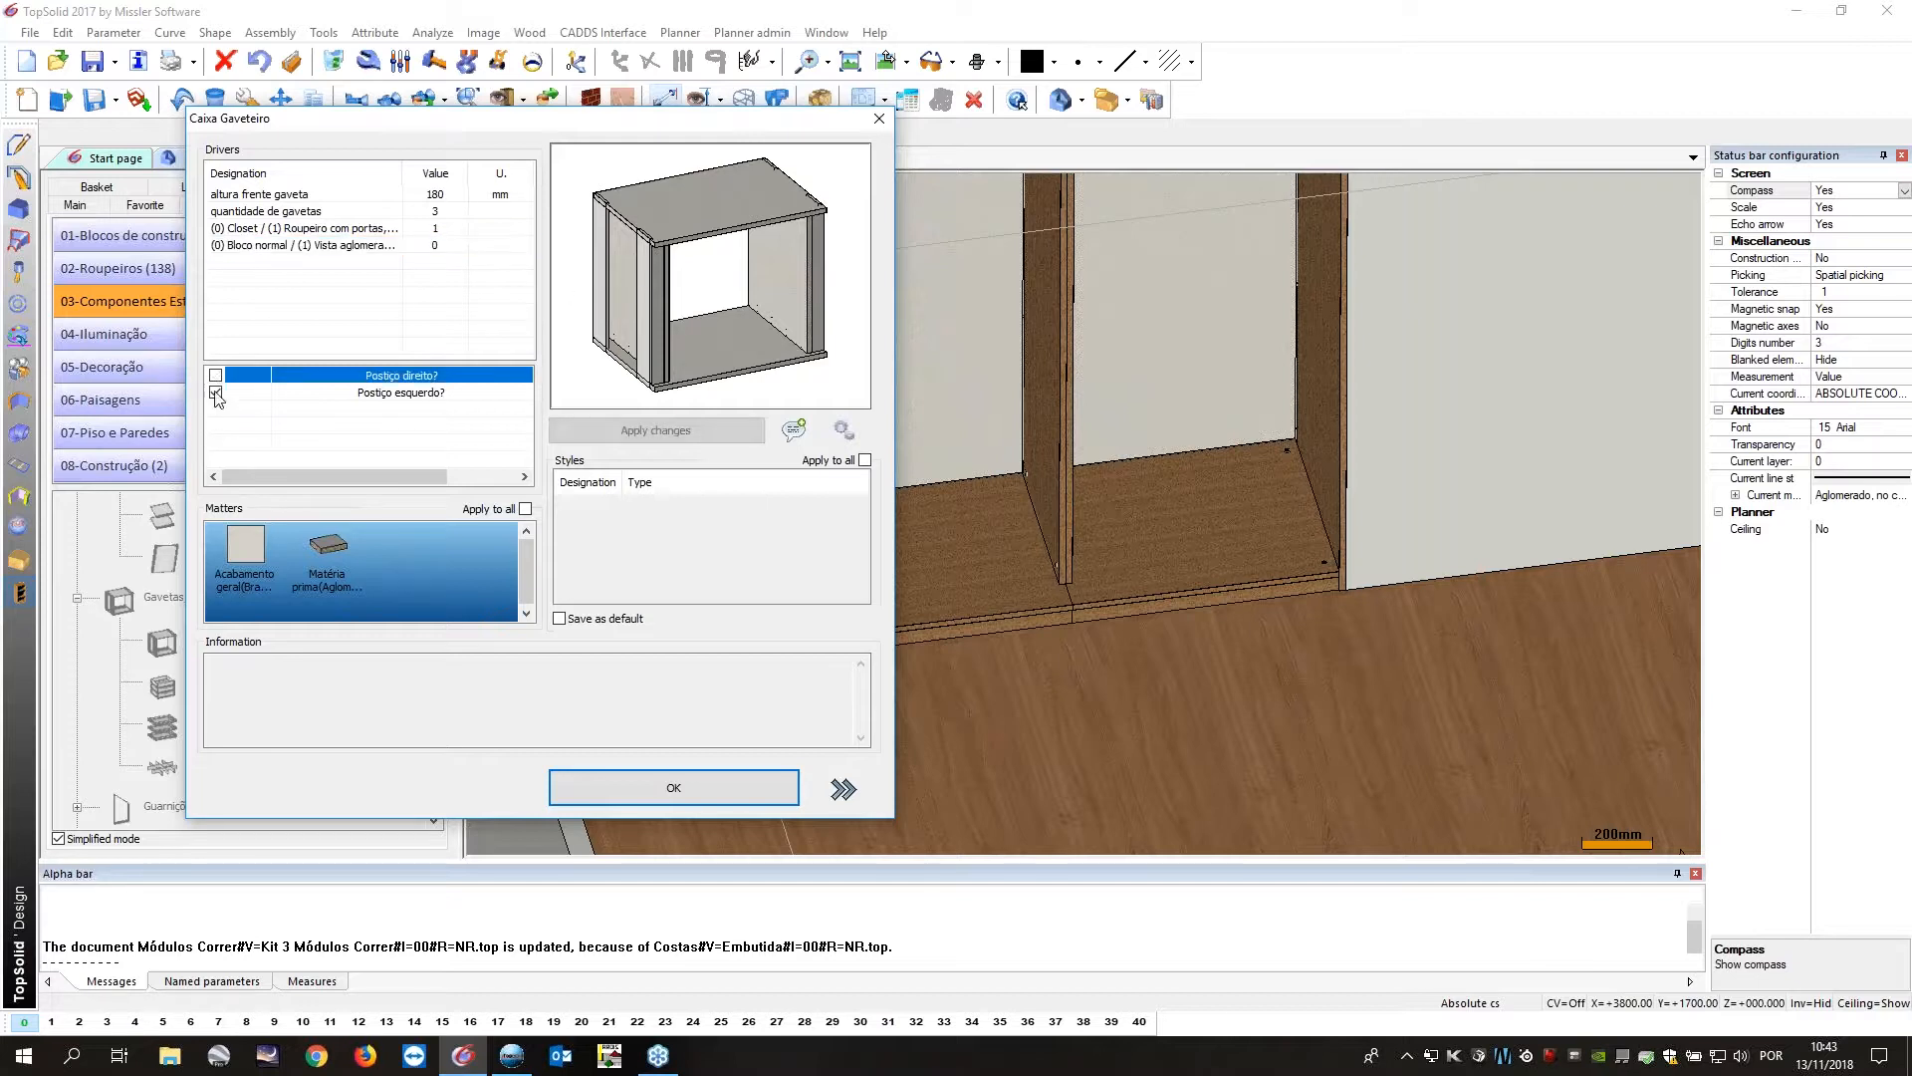
left_click(215, 392)
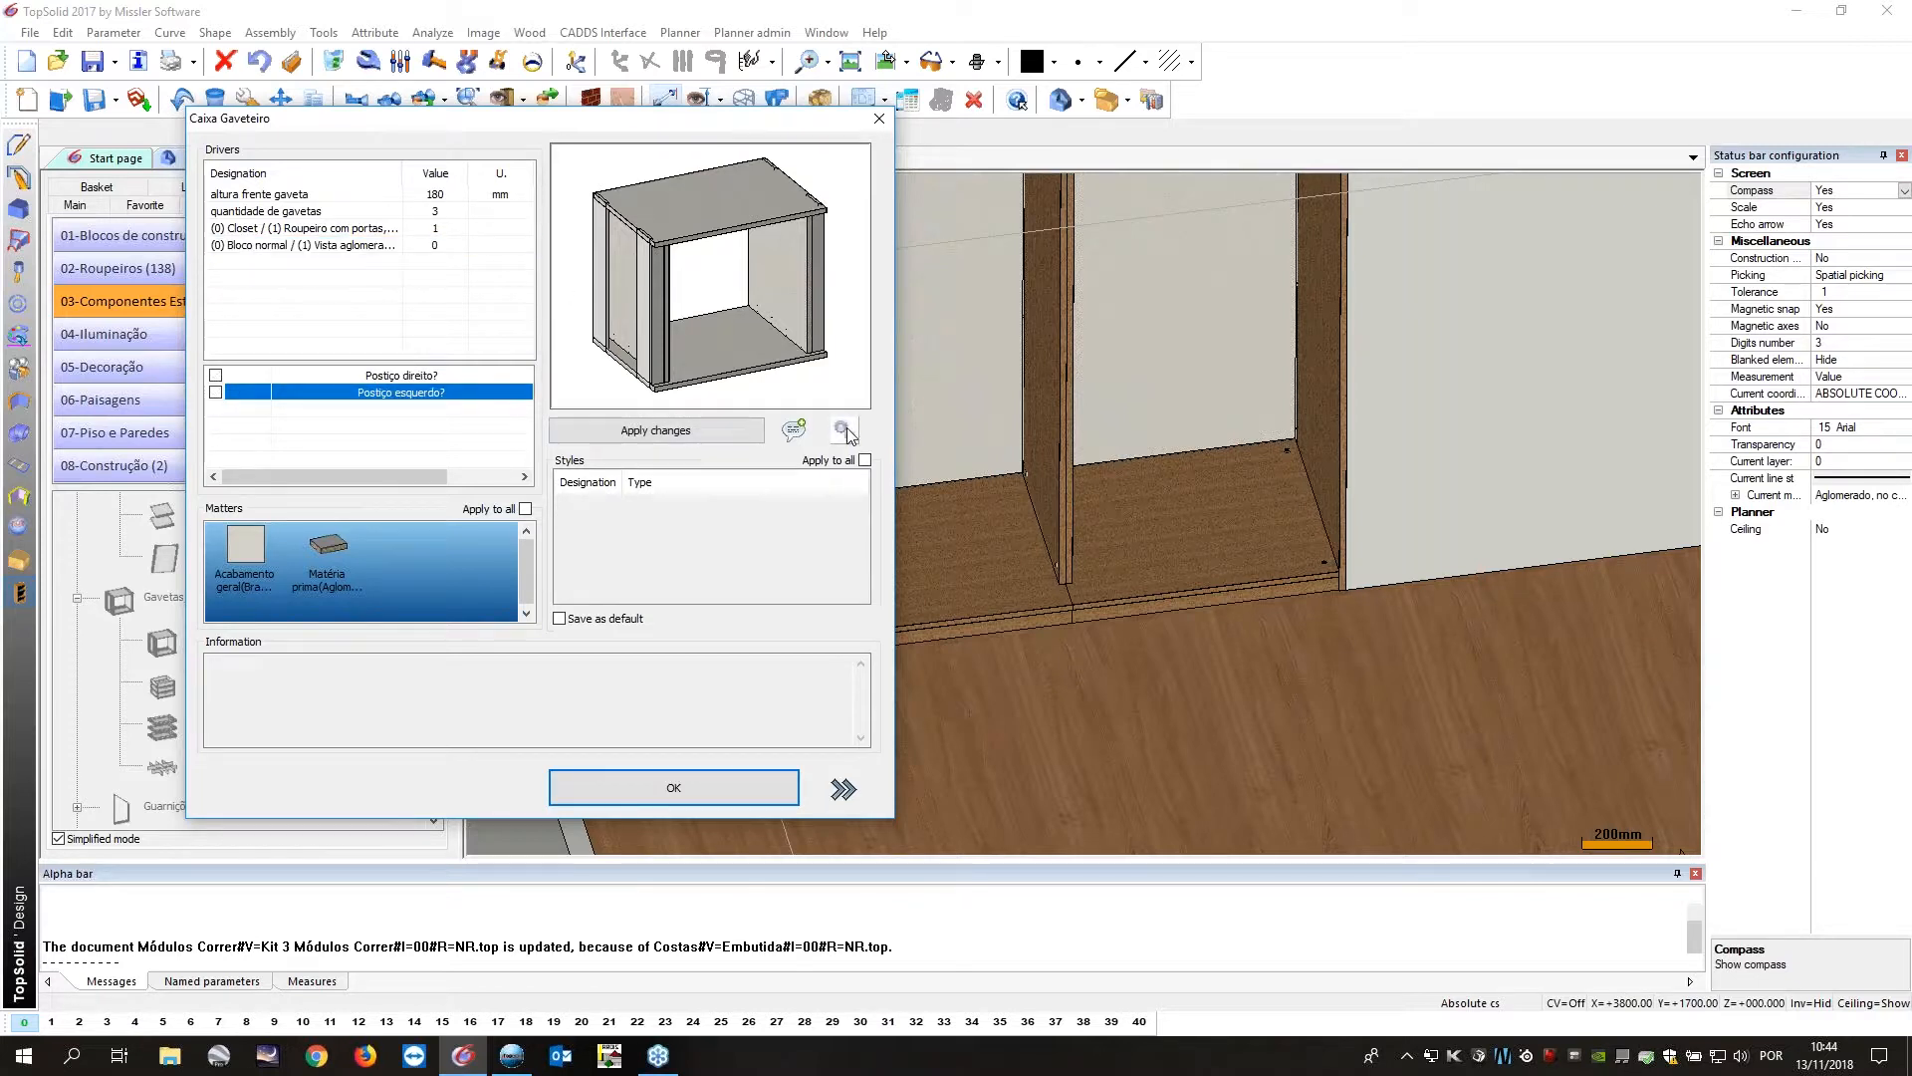
left_click(843, 430)
left_click(215, 375)
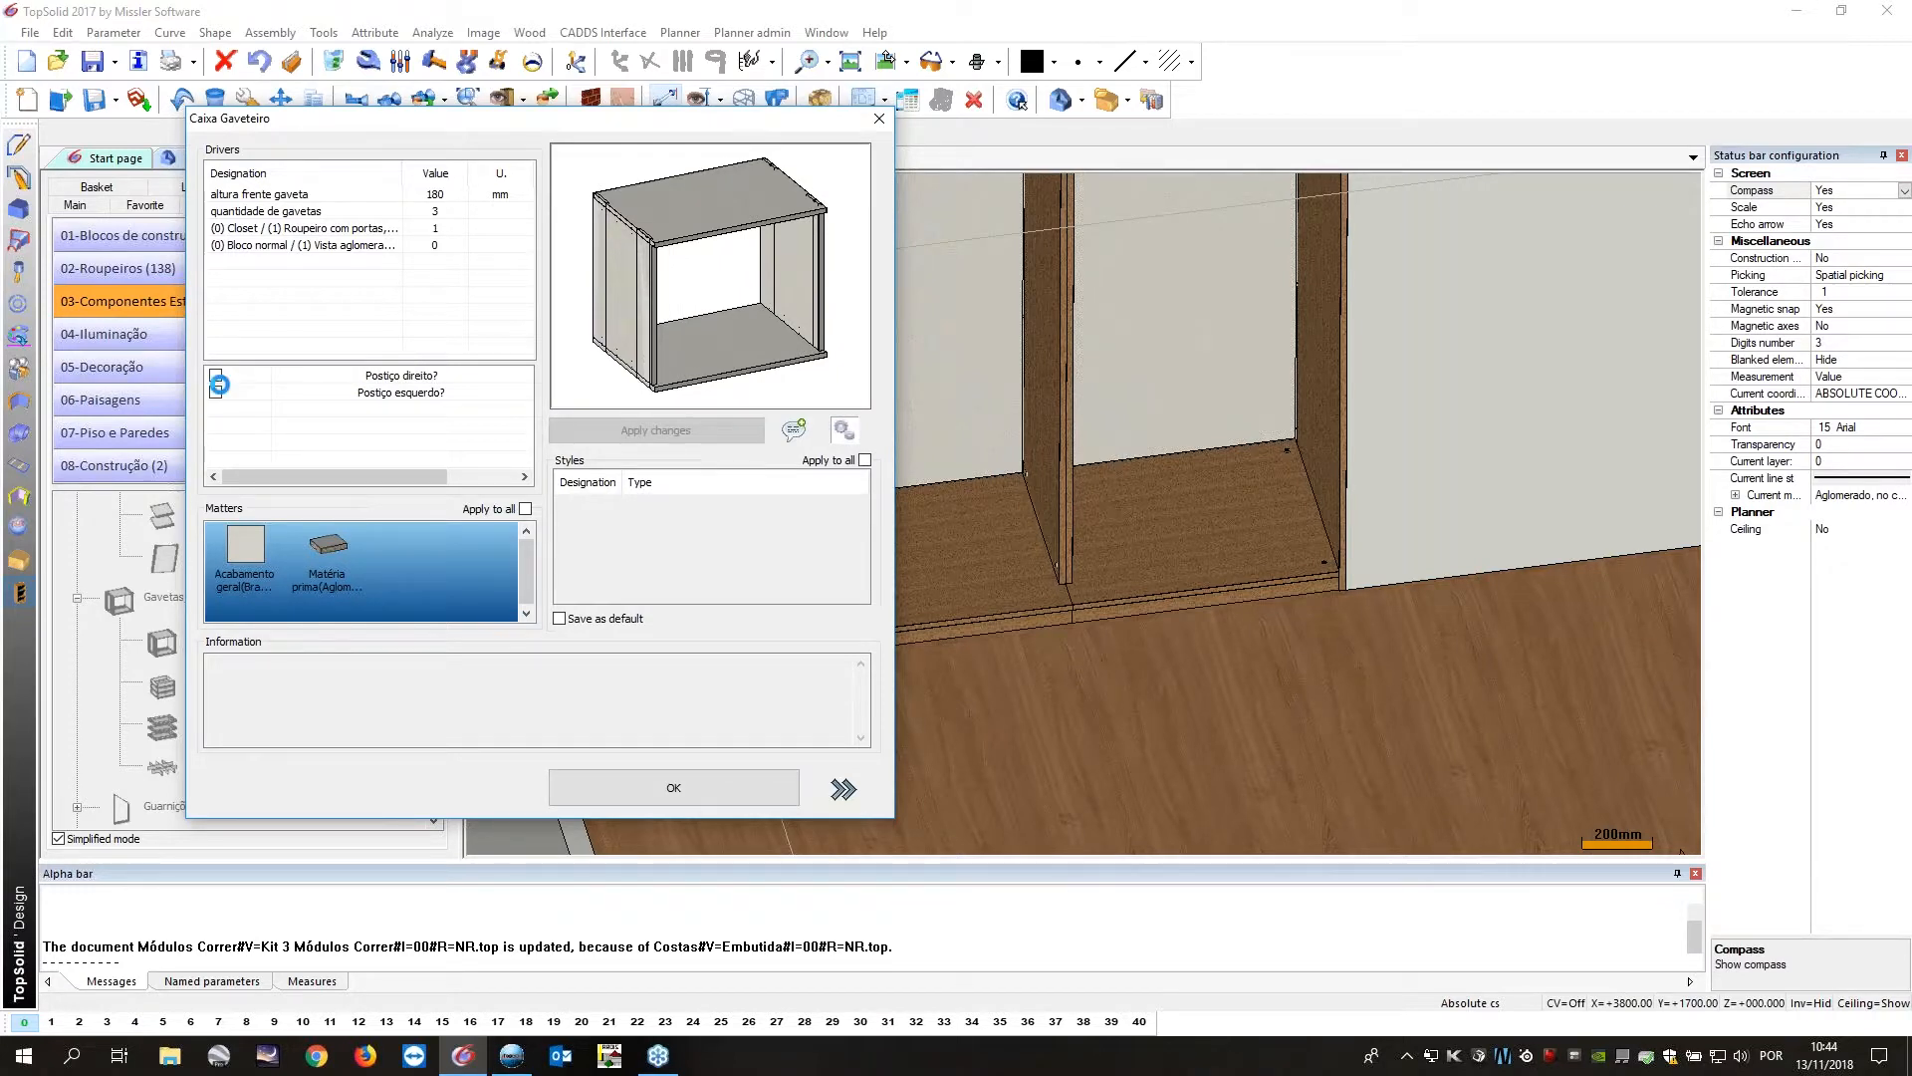
left_click(215, 392)
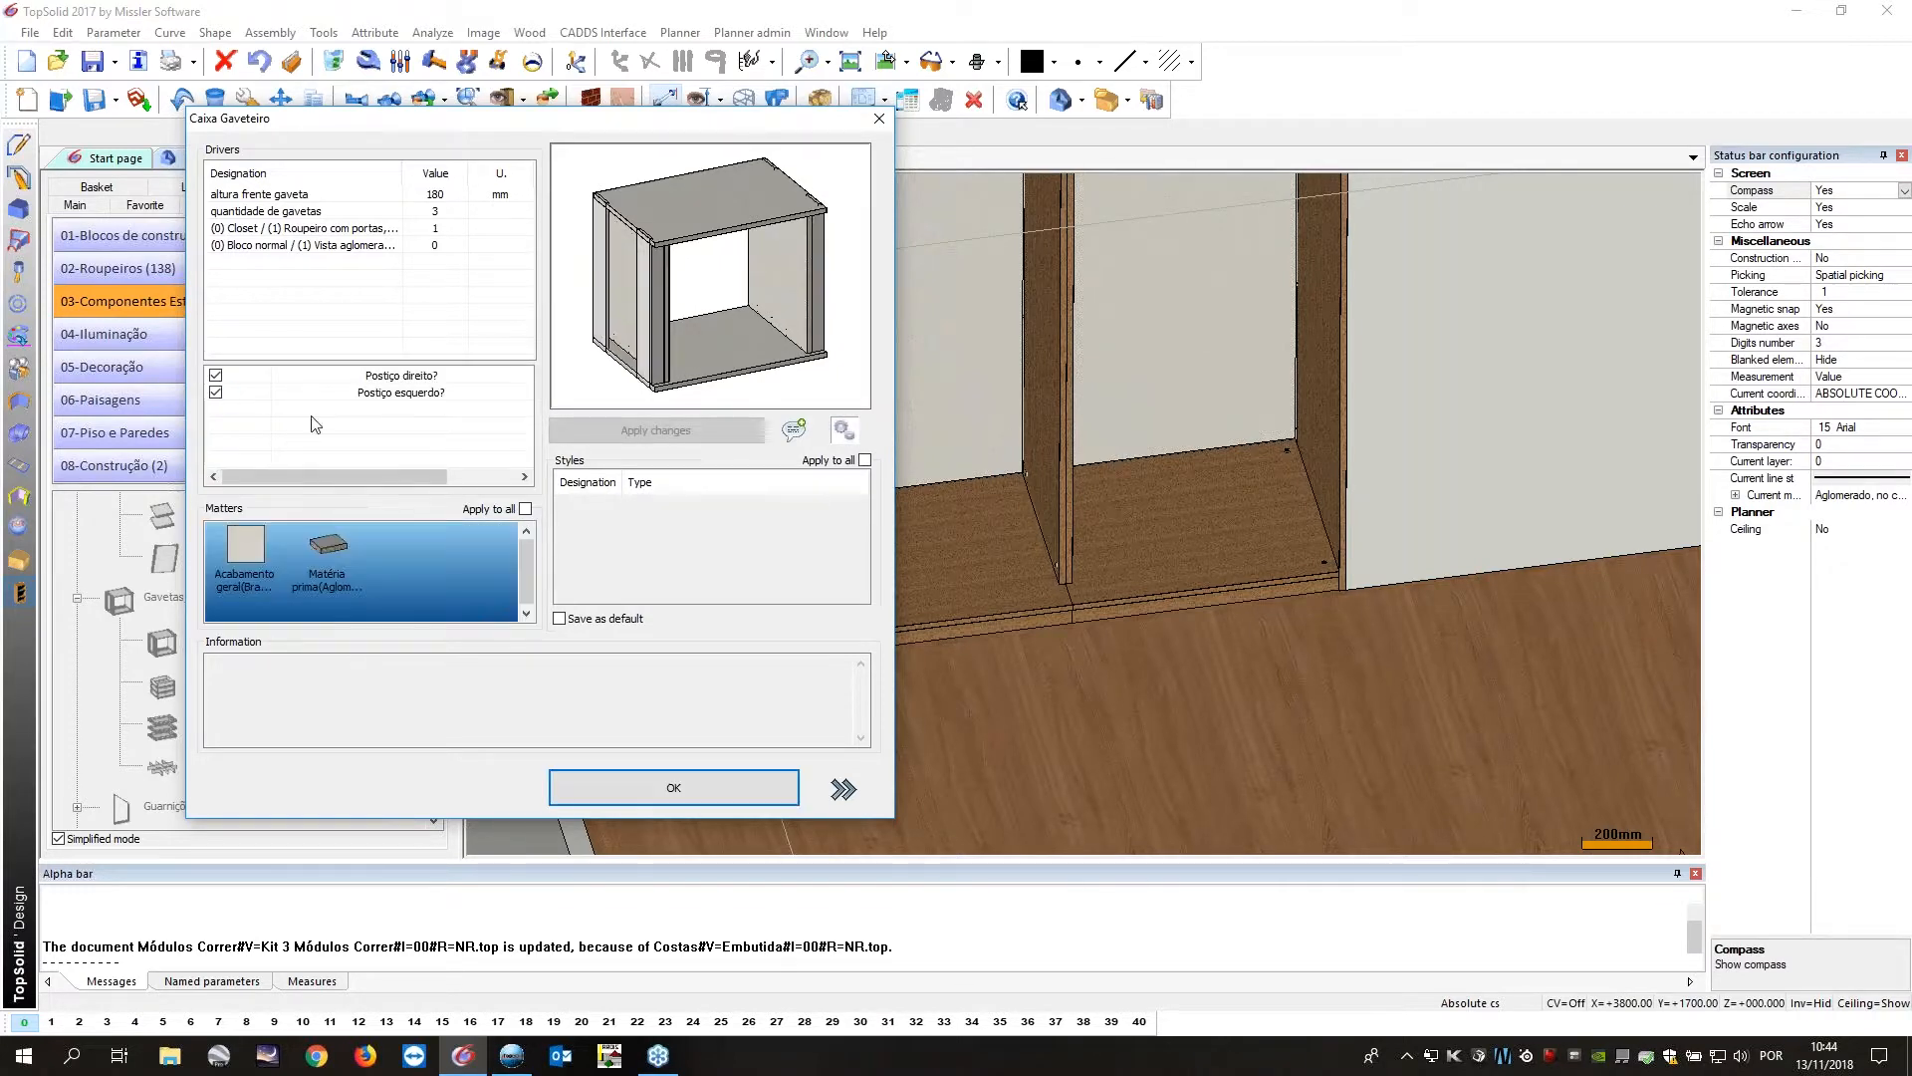
Disable the "ativar travamentos" option in the drawer block's optional parameters.
left_click(844, 789)
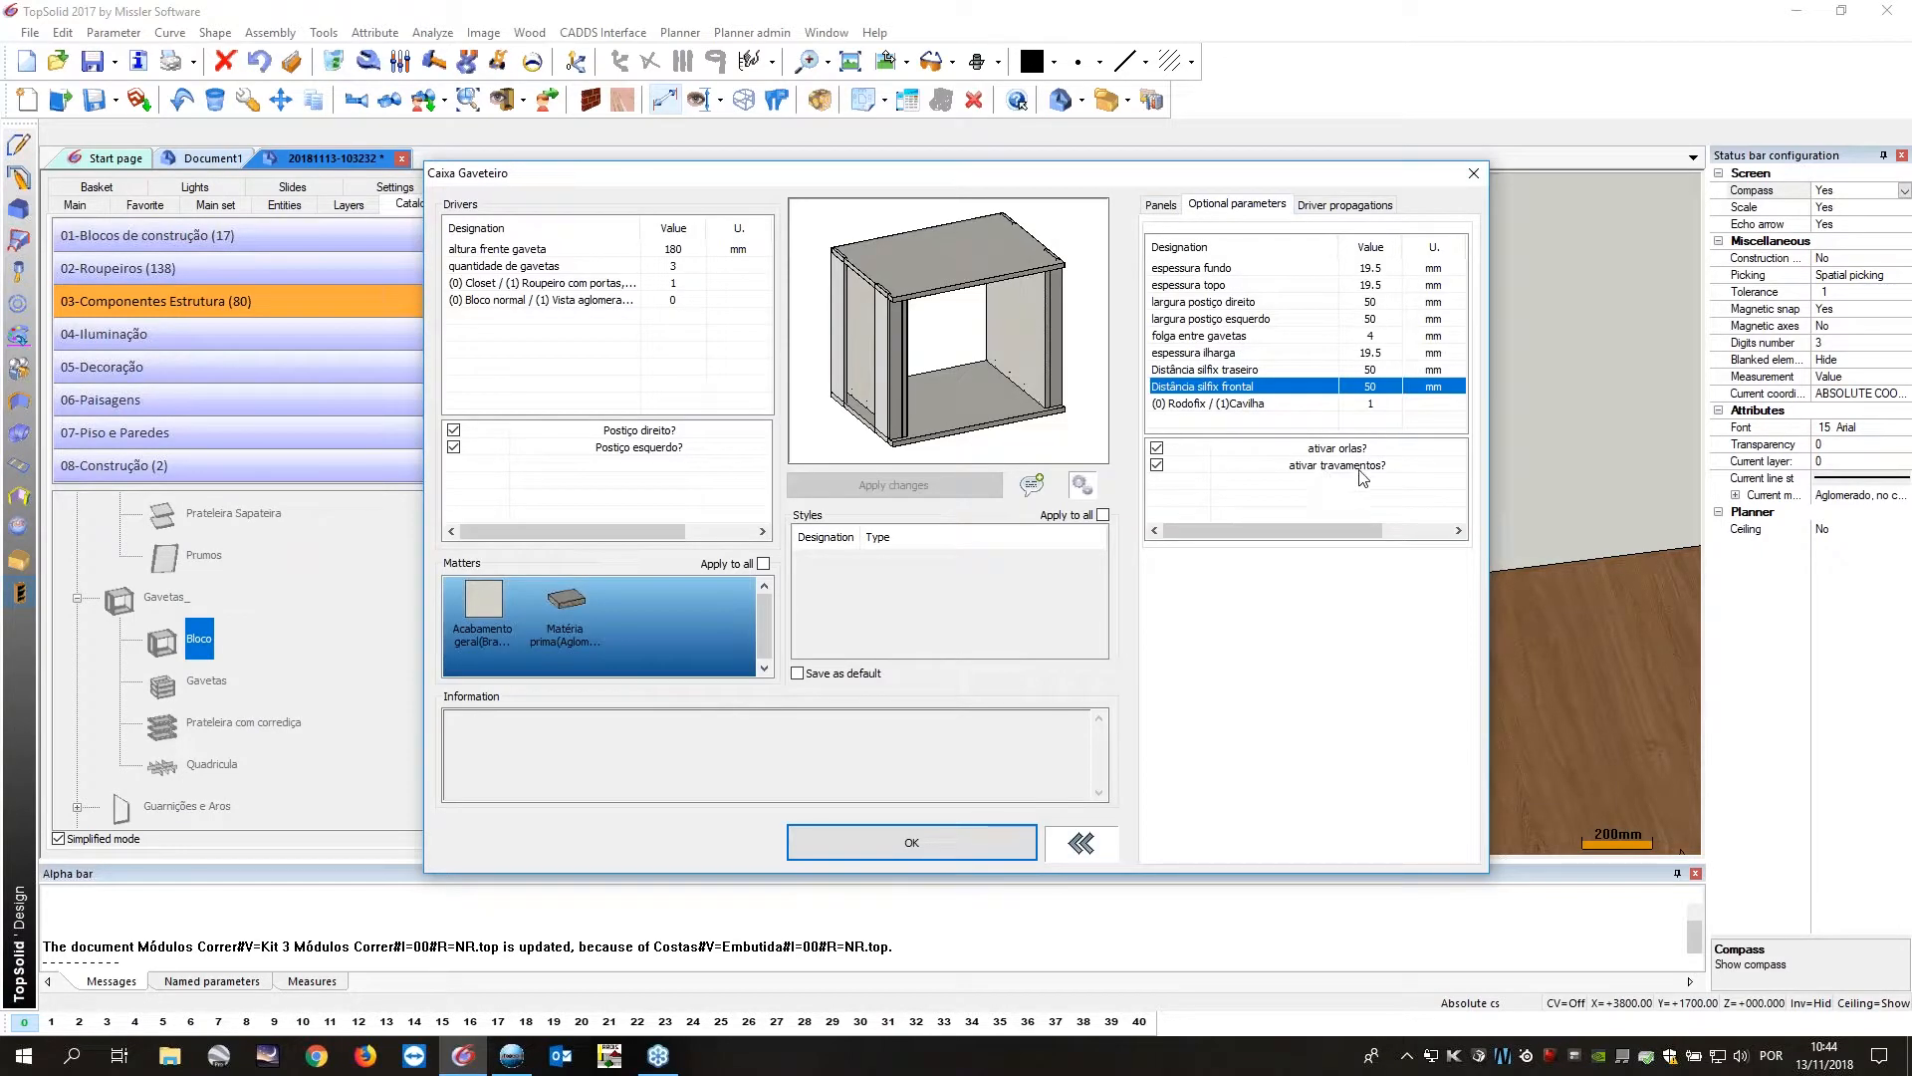
left_click(1157, 465)
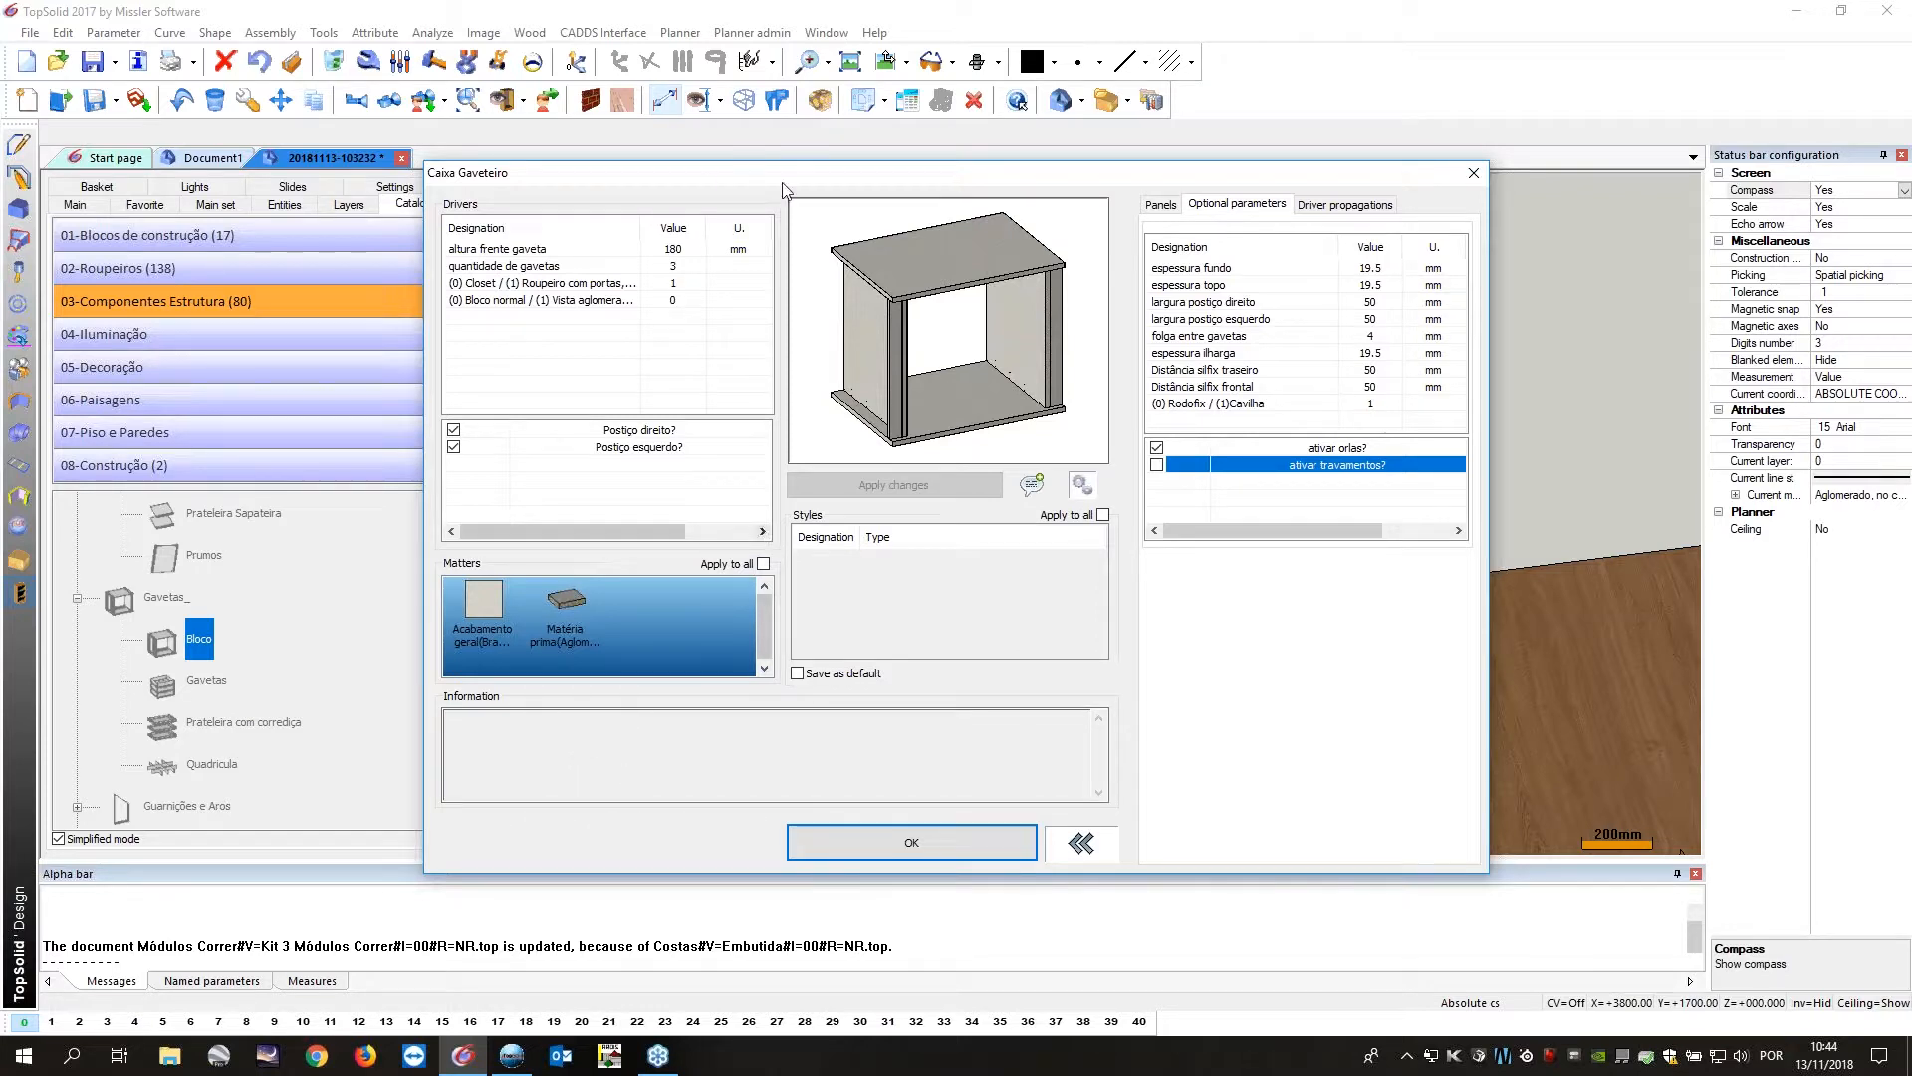
left_click_drag(790, 184, 729, 160)
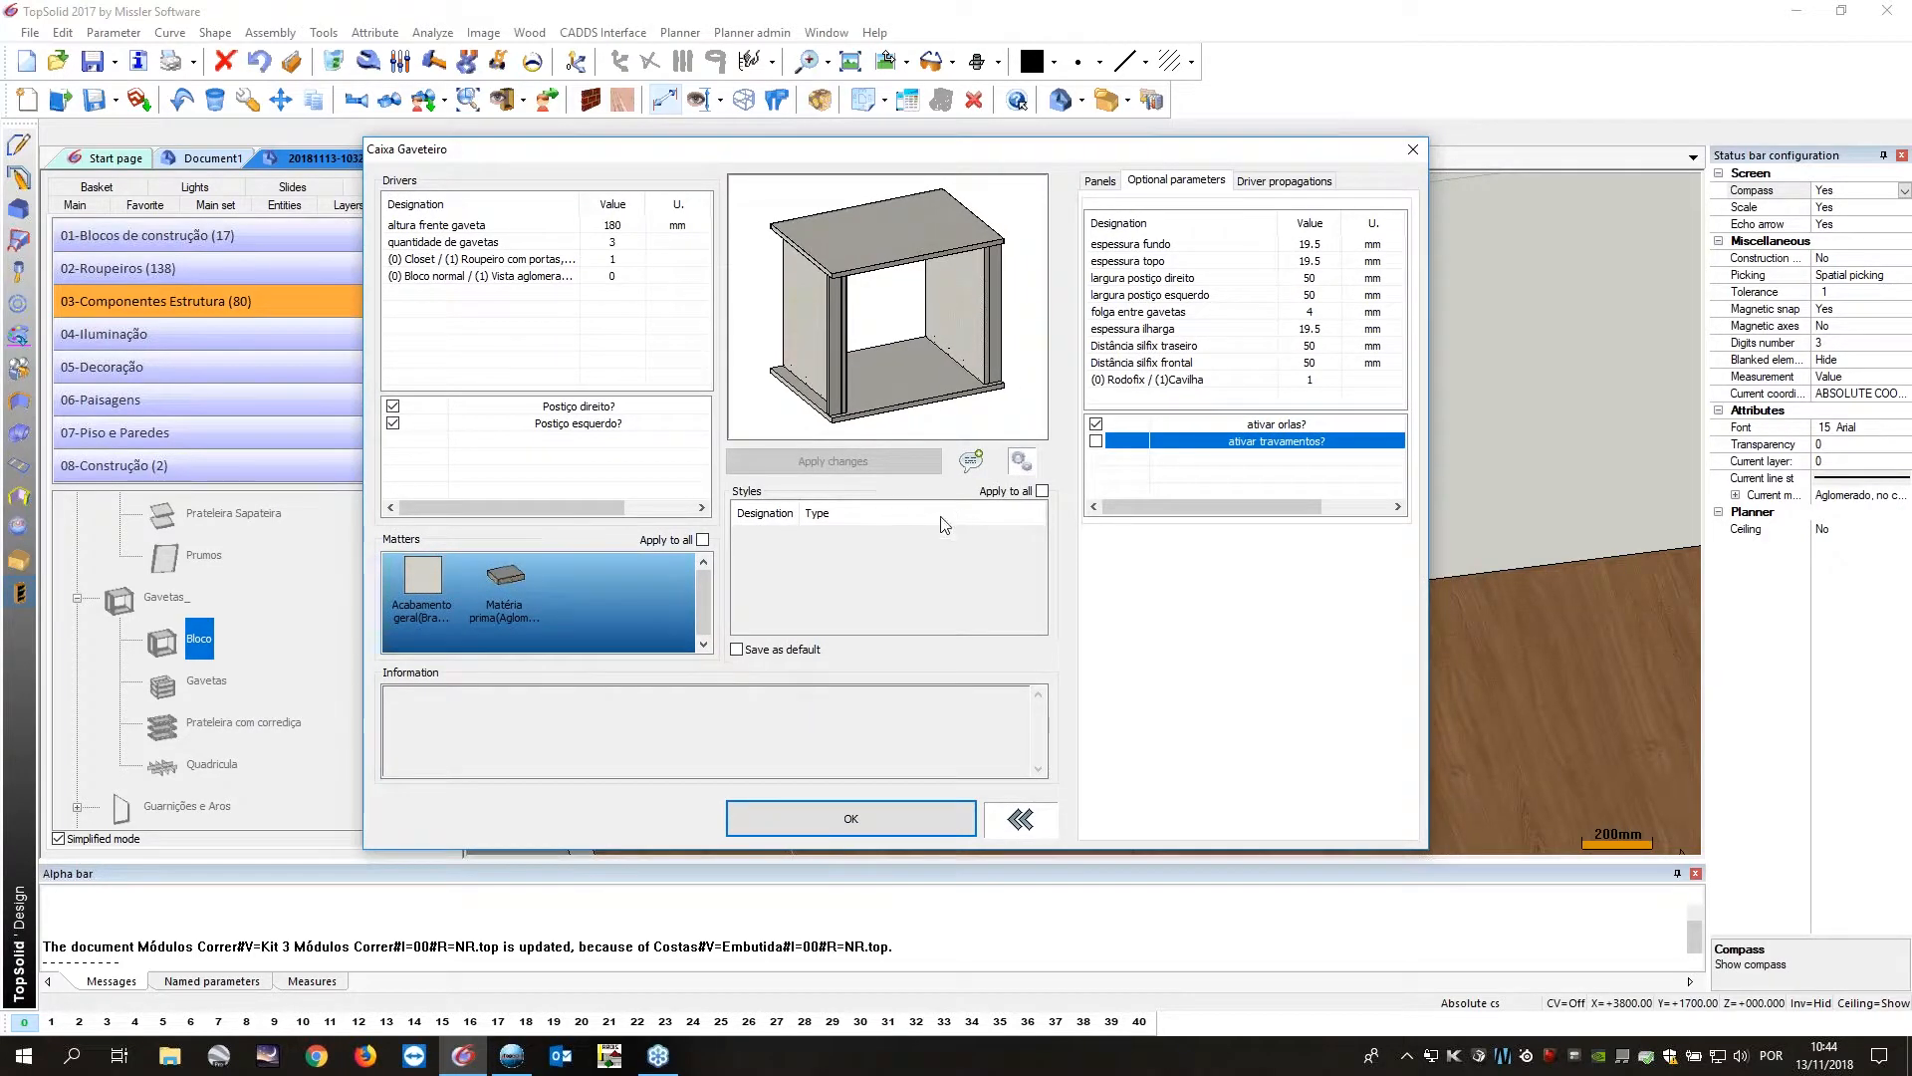
Set the drawer block's general finish to the Carvalho wood material and accept its configuration.
left_click(433, 592)
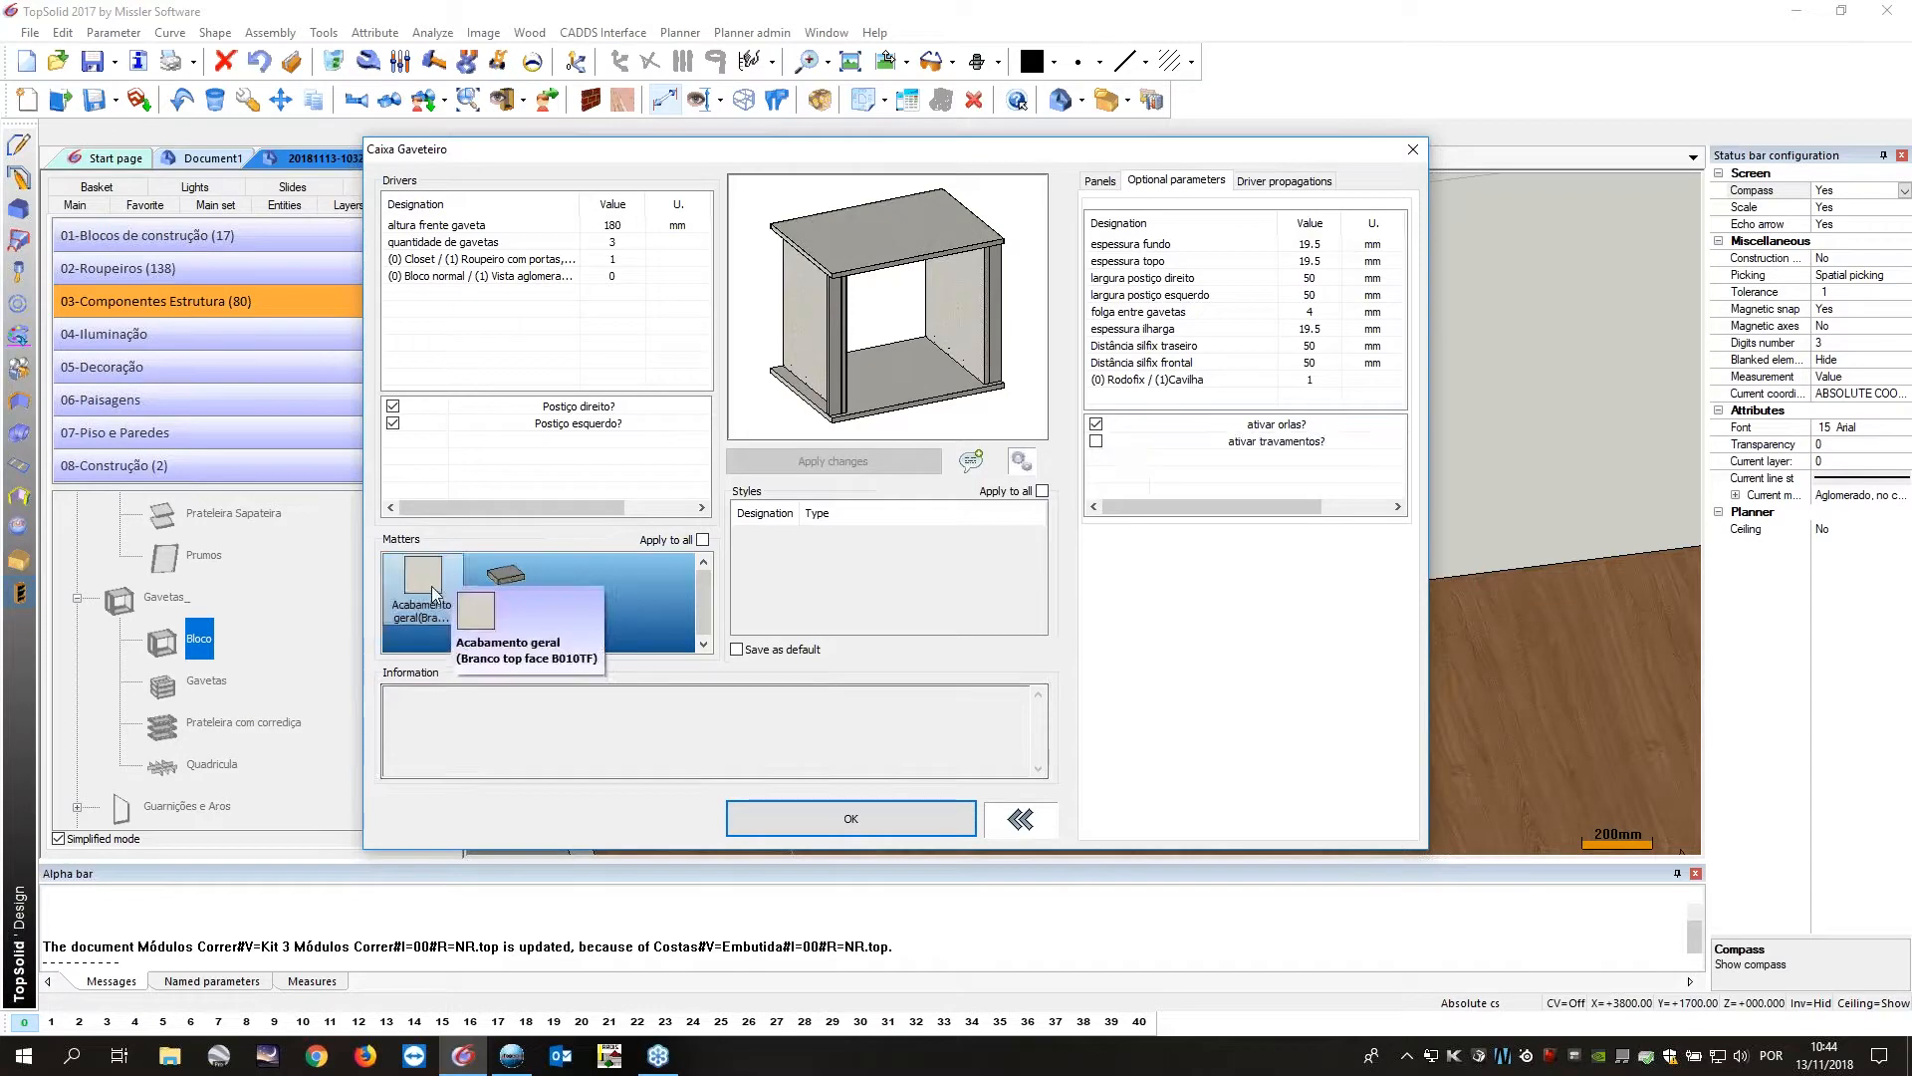
left_click(433, 592)
left_click(967, 410)
left_click(878, 654)
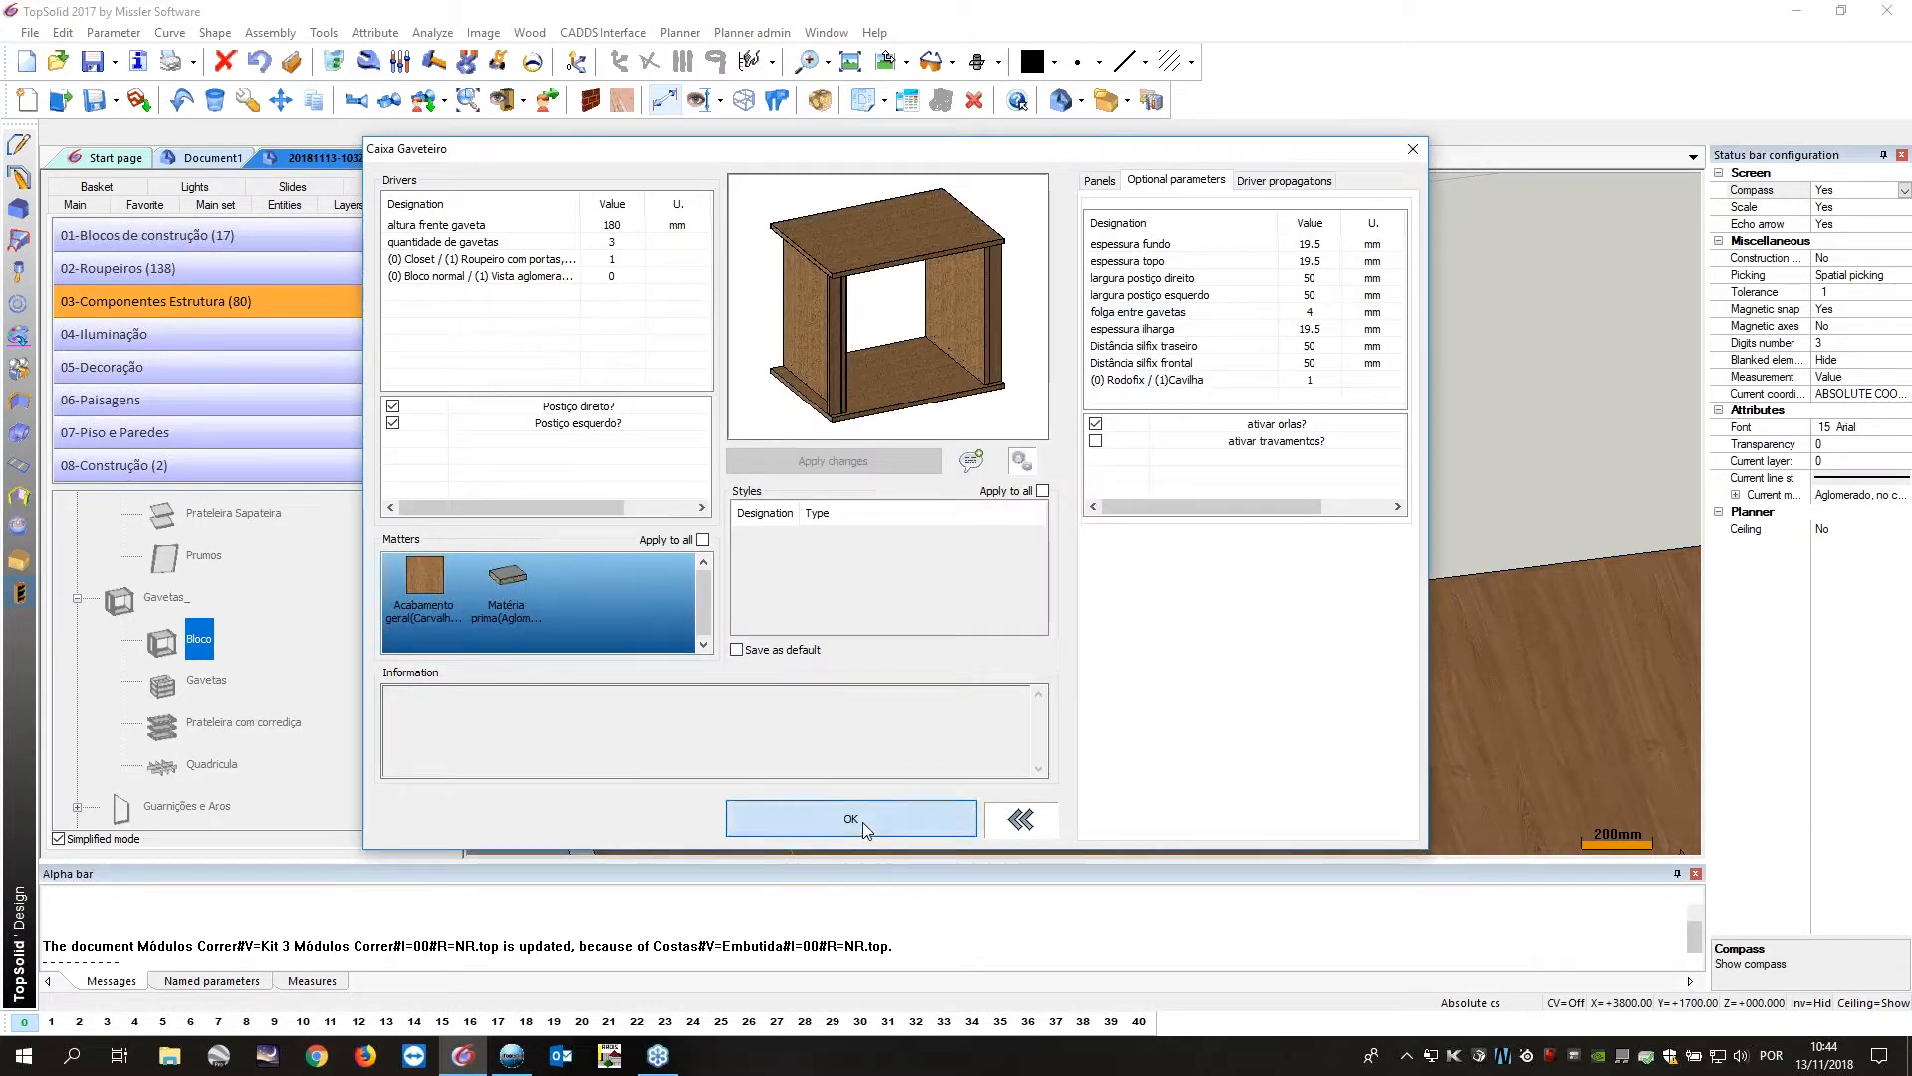
left_click(863, 822)
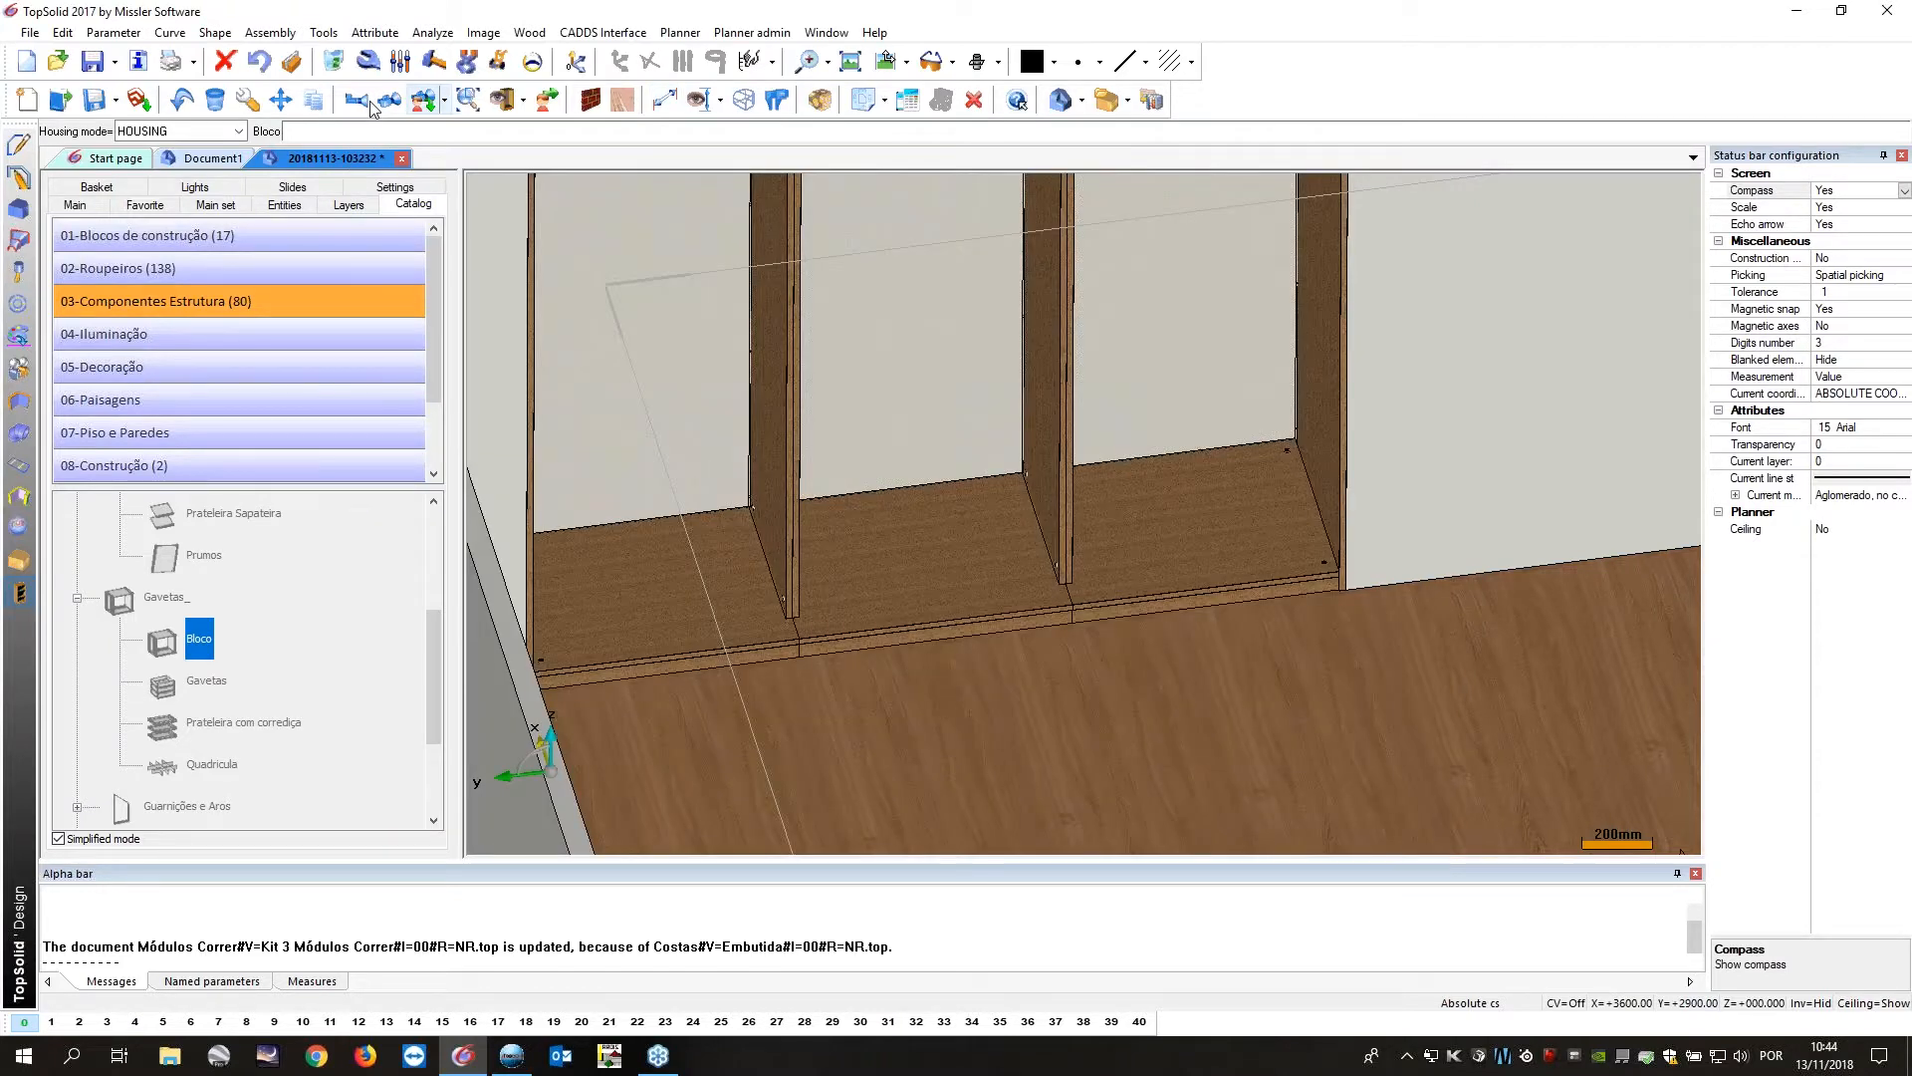
Insert the configured drawer block at the base of the leftmost and rightmost wardrobe modules.
left_click(653, 488)
key("Return")
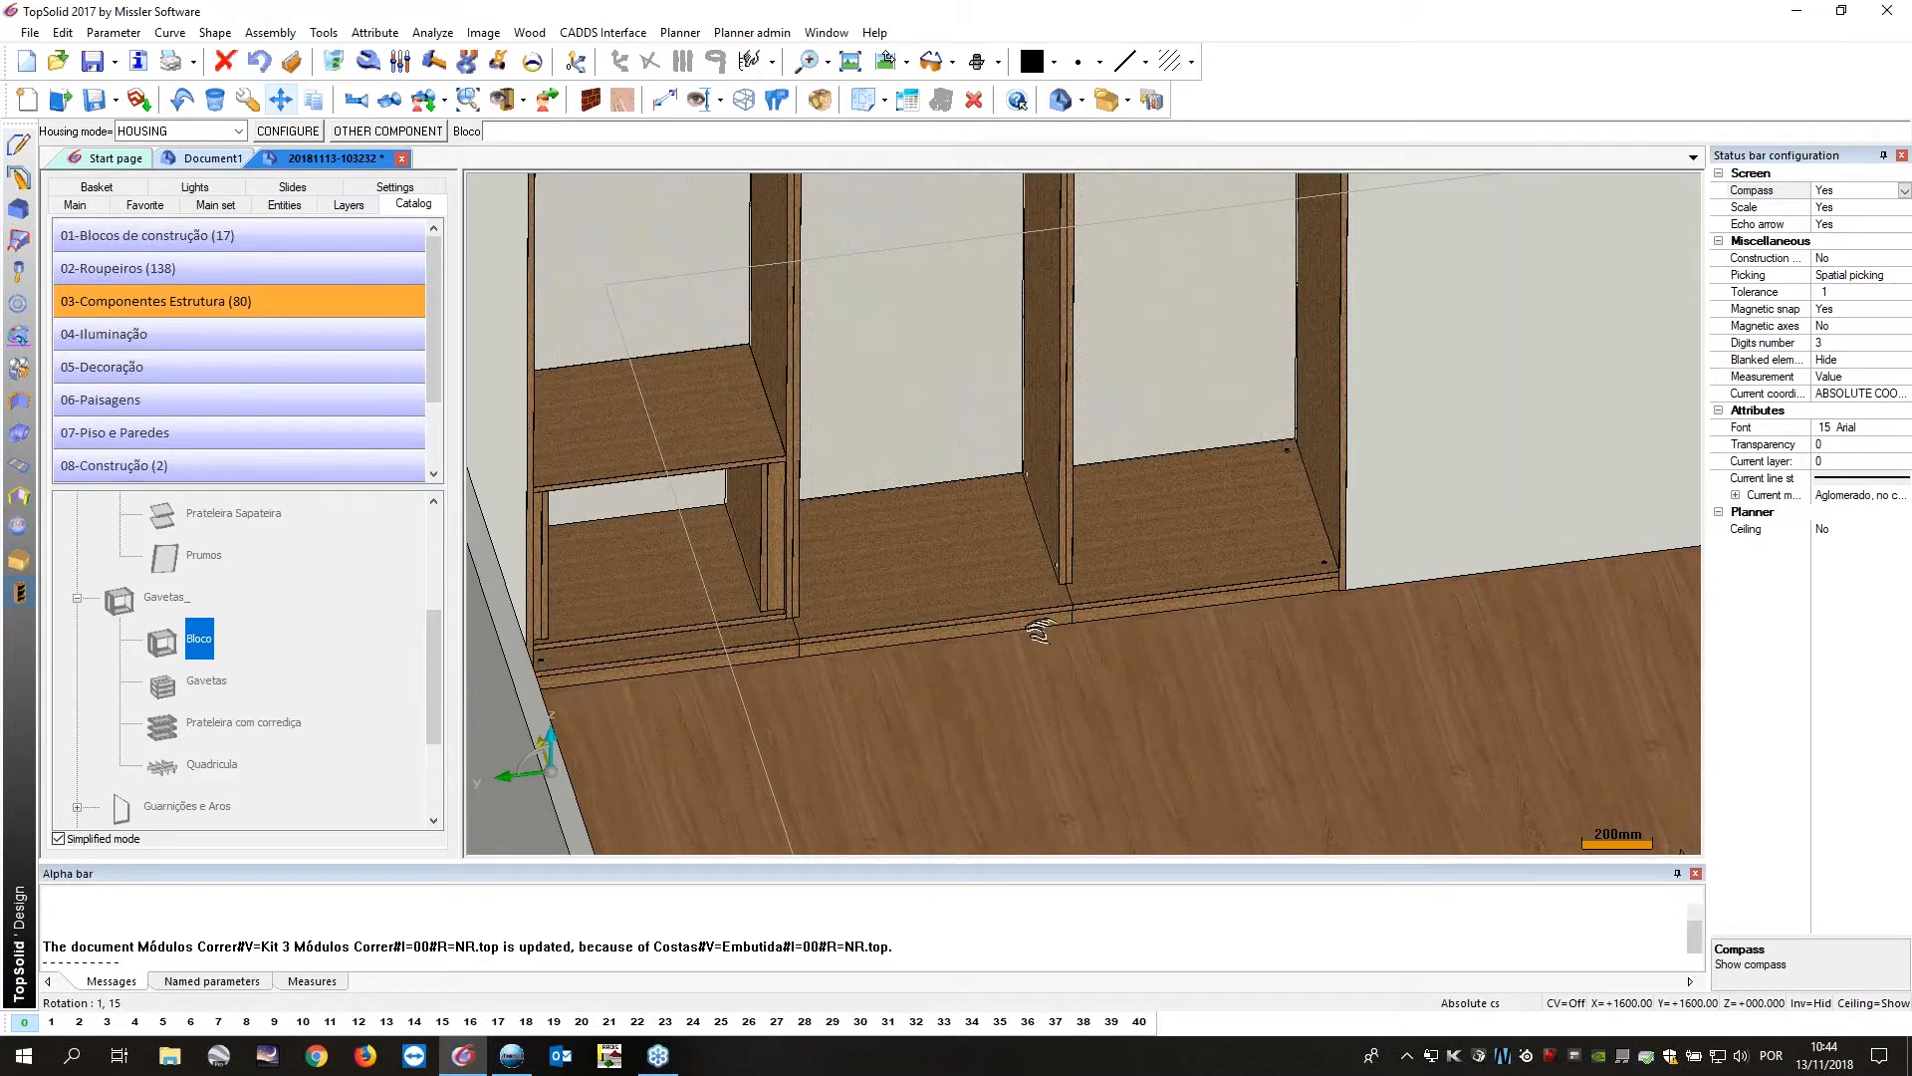
middle_click_drag(1039, 630, 1213, 532)
left_click(1213, 532)
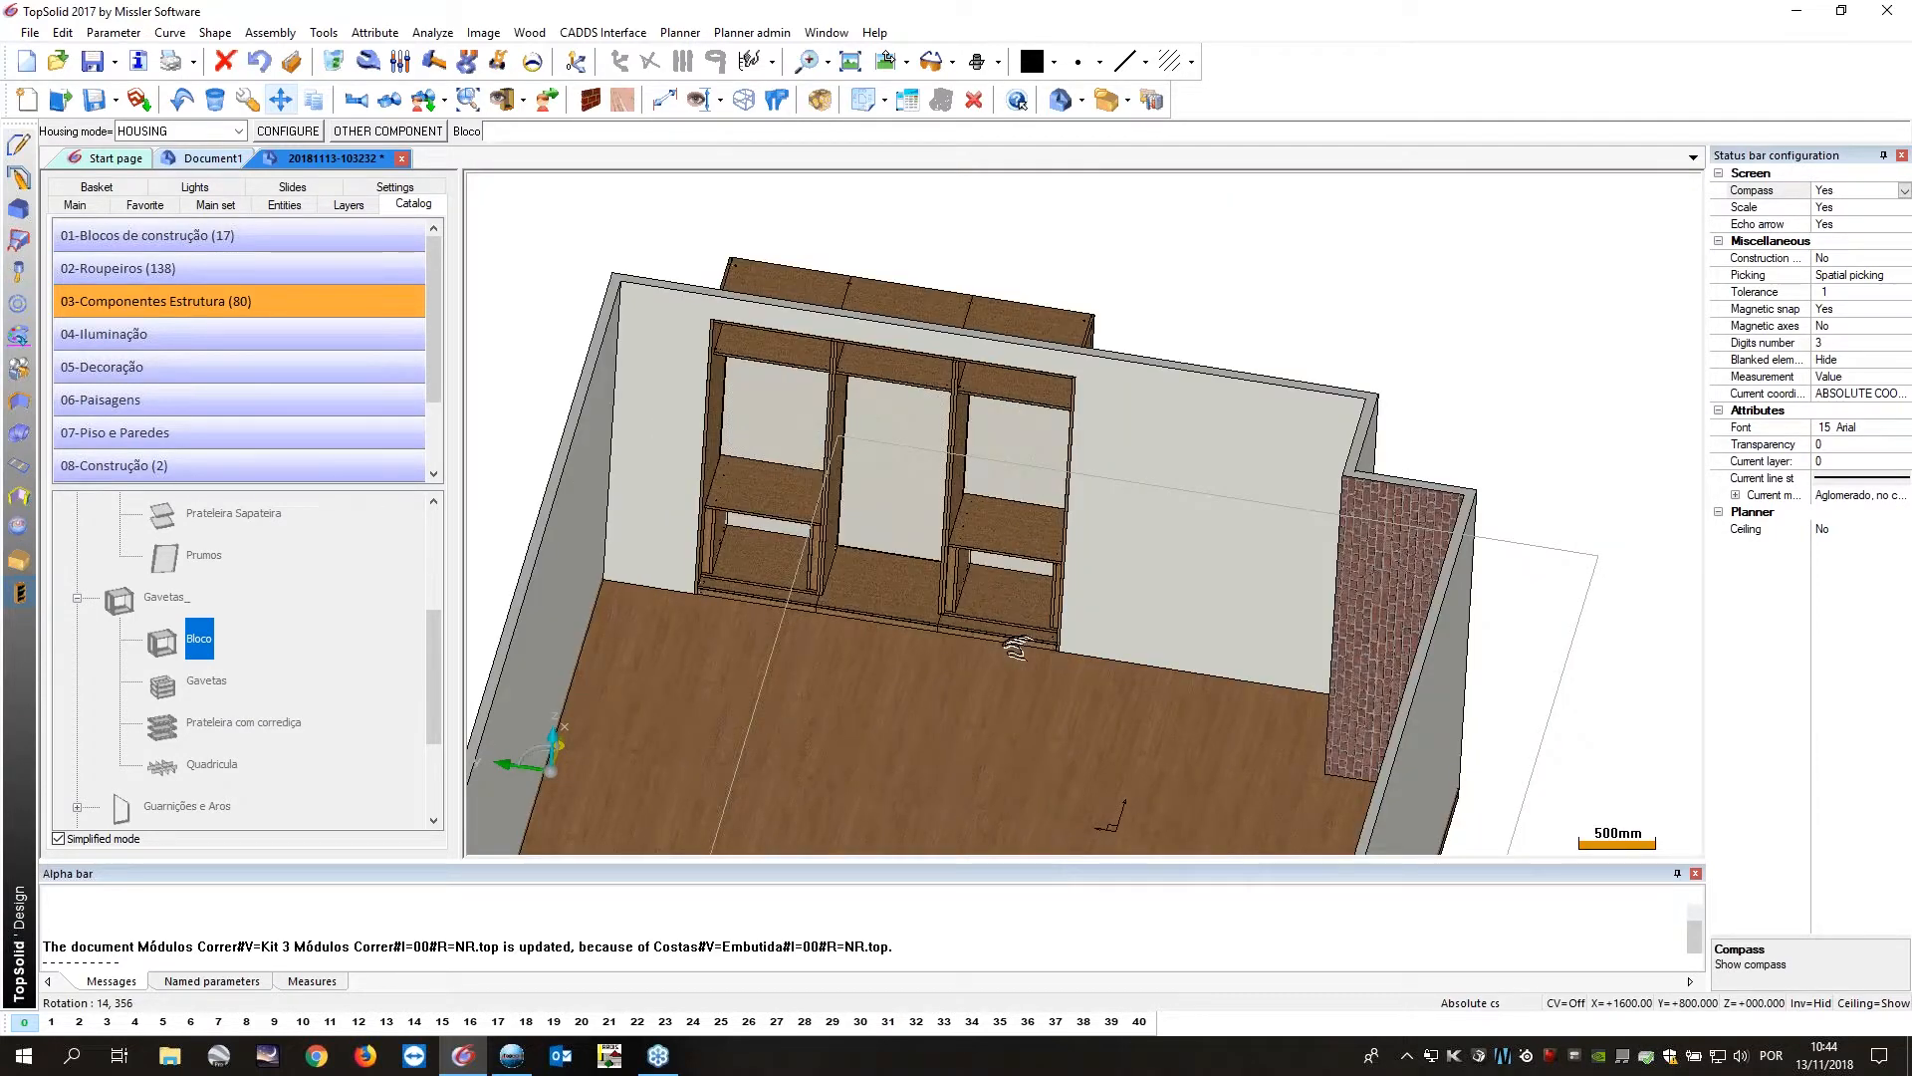
Choose the Cobre ilharga drawer set from the Gavetas components as the next component.
scroll(1016, 647, "up", 5)
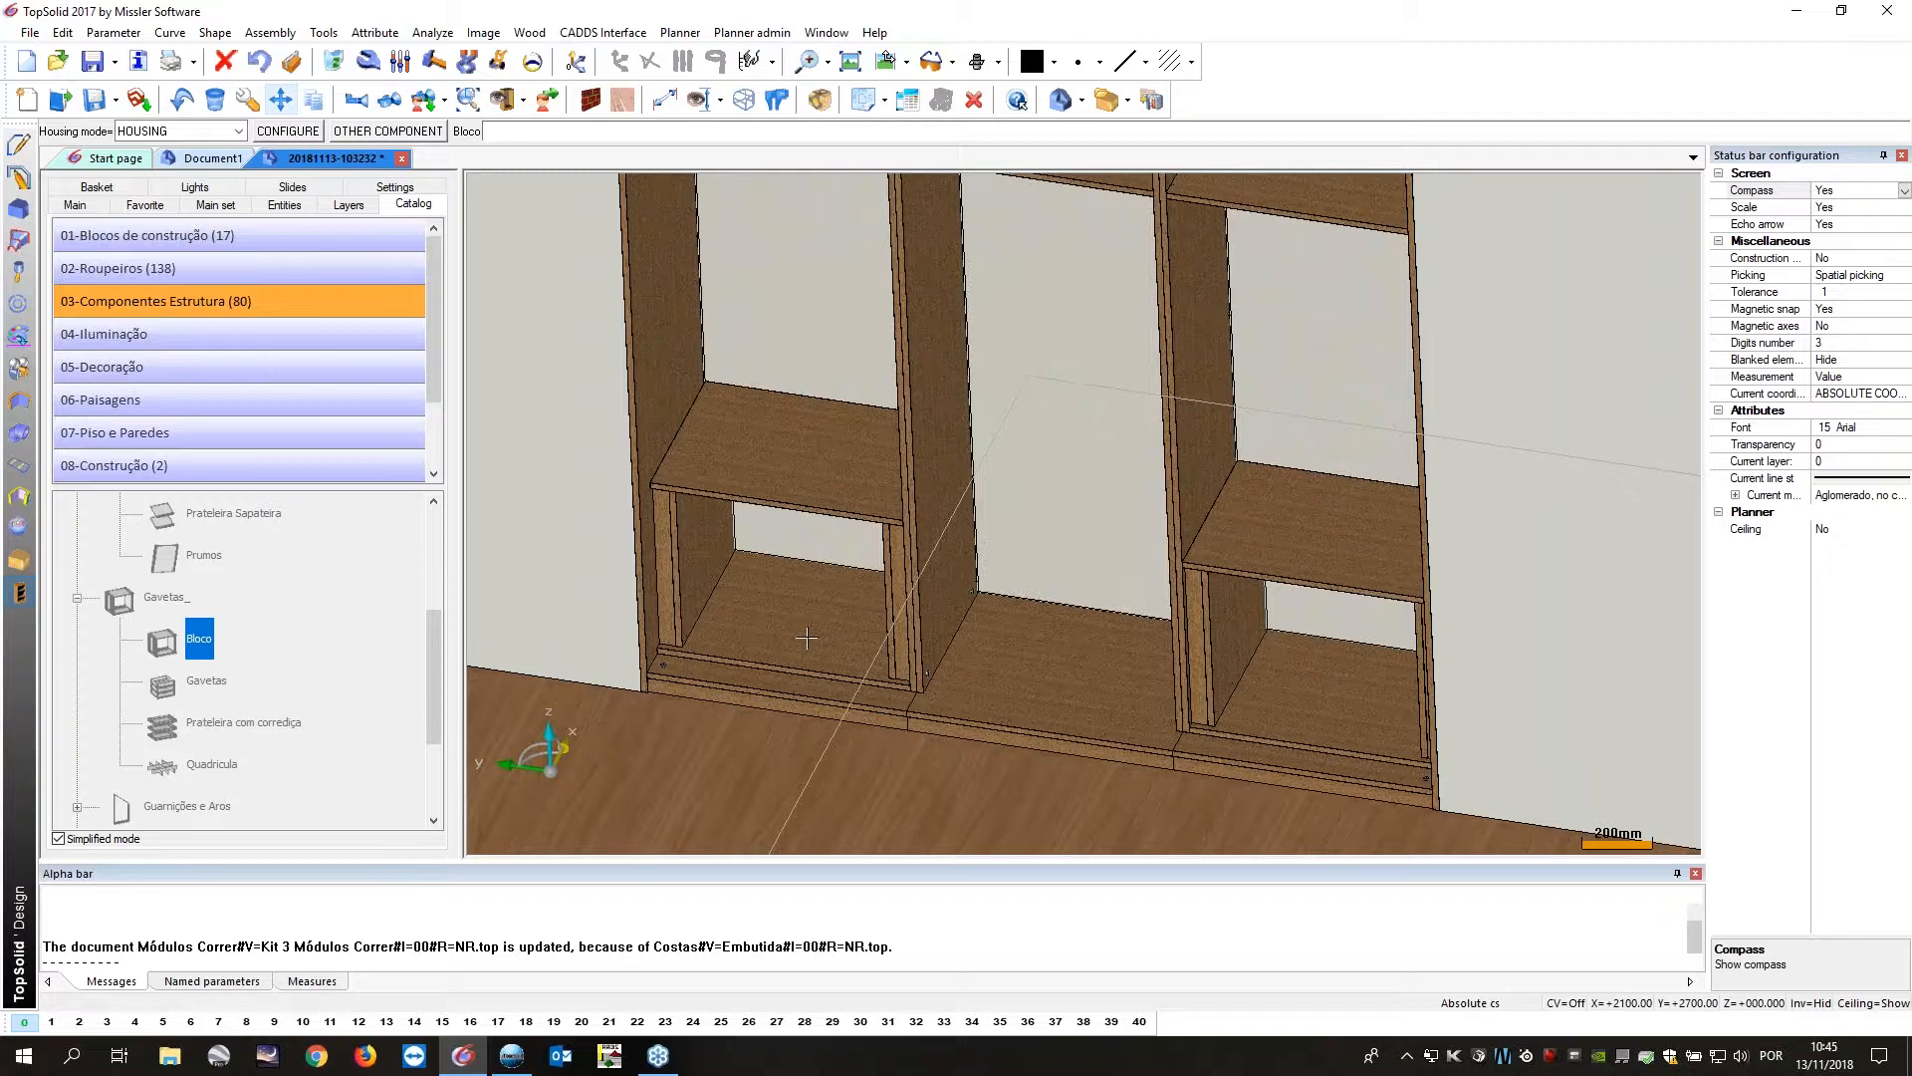
left_click(387, 132)
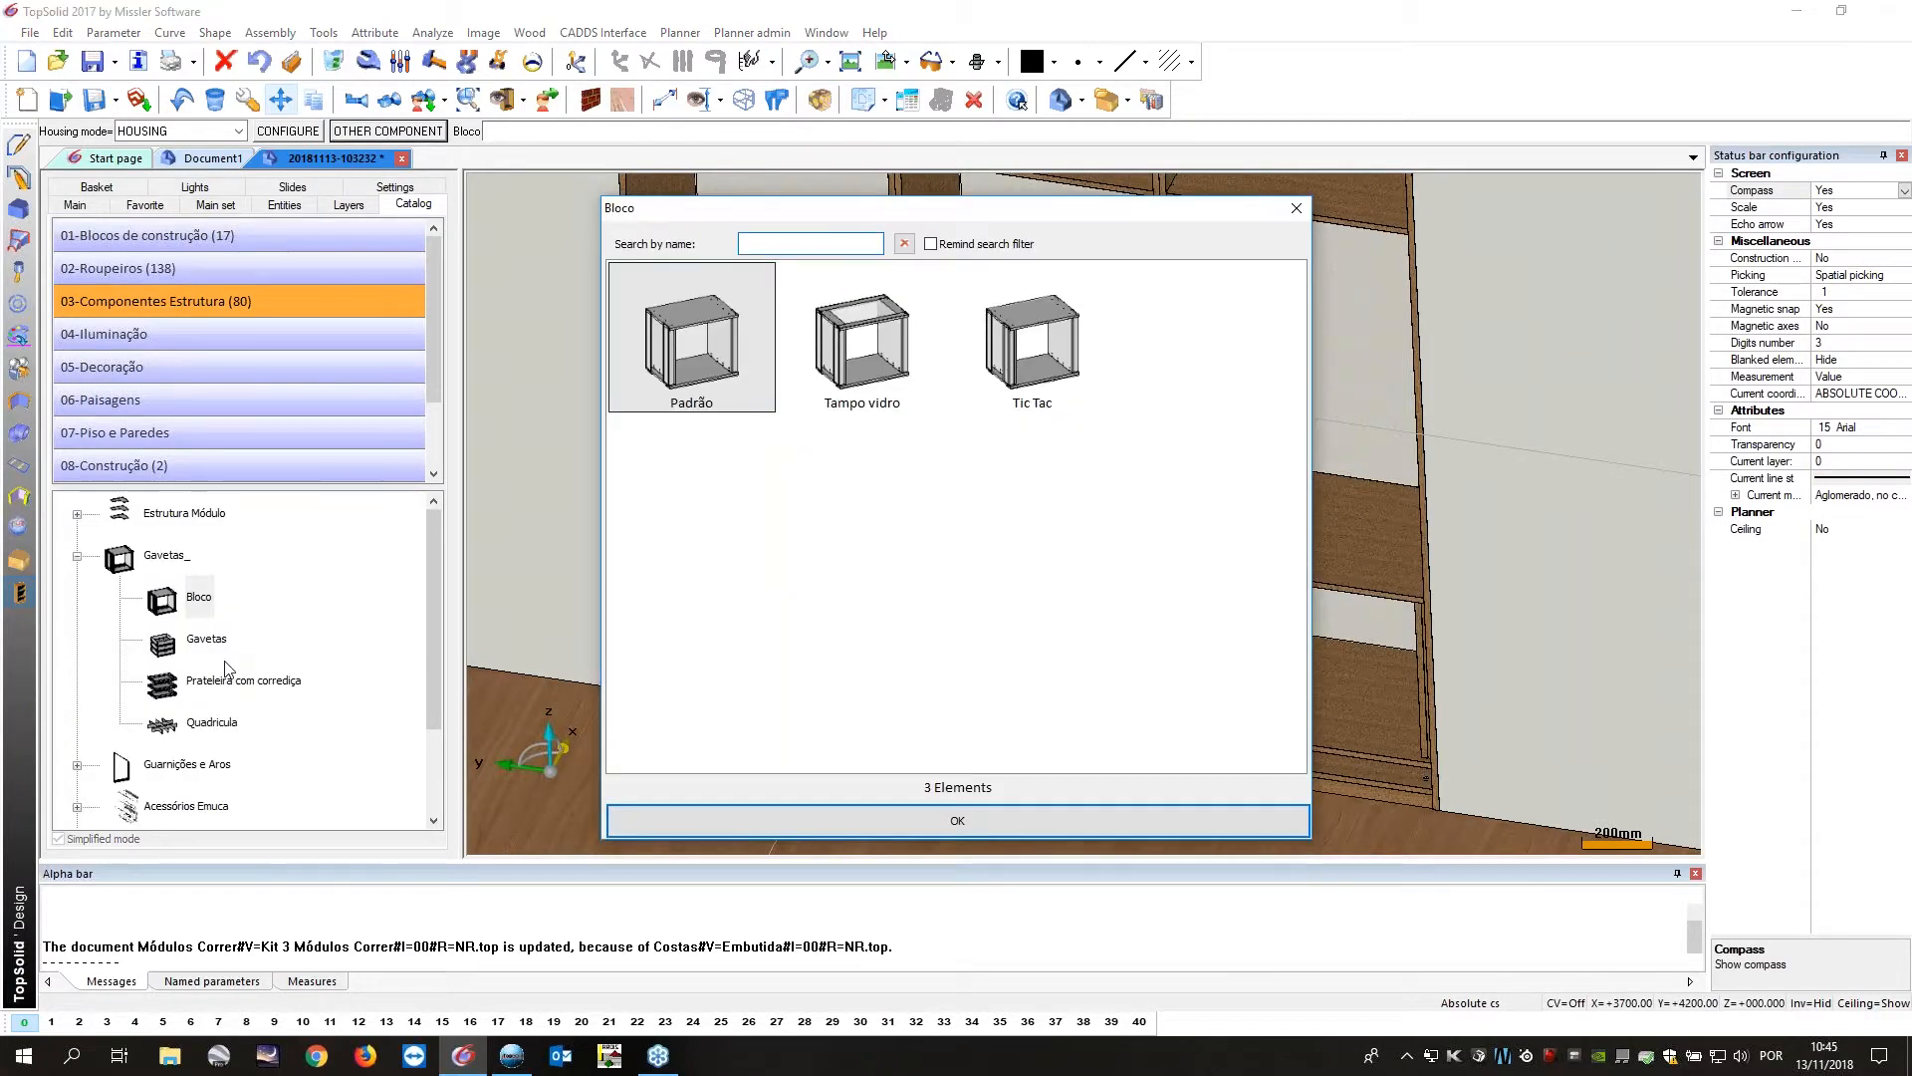
left_click(209, 639)
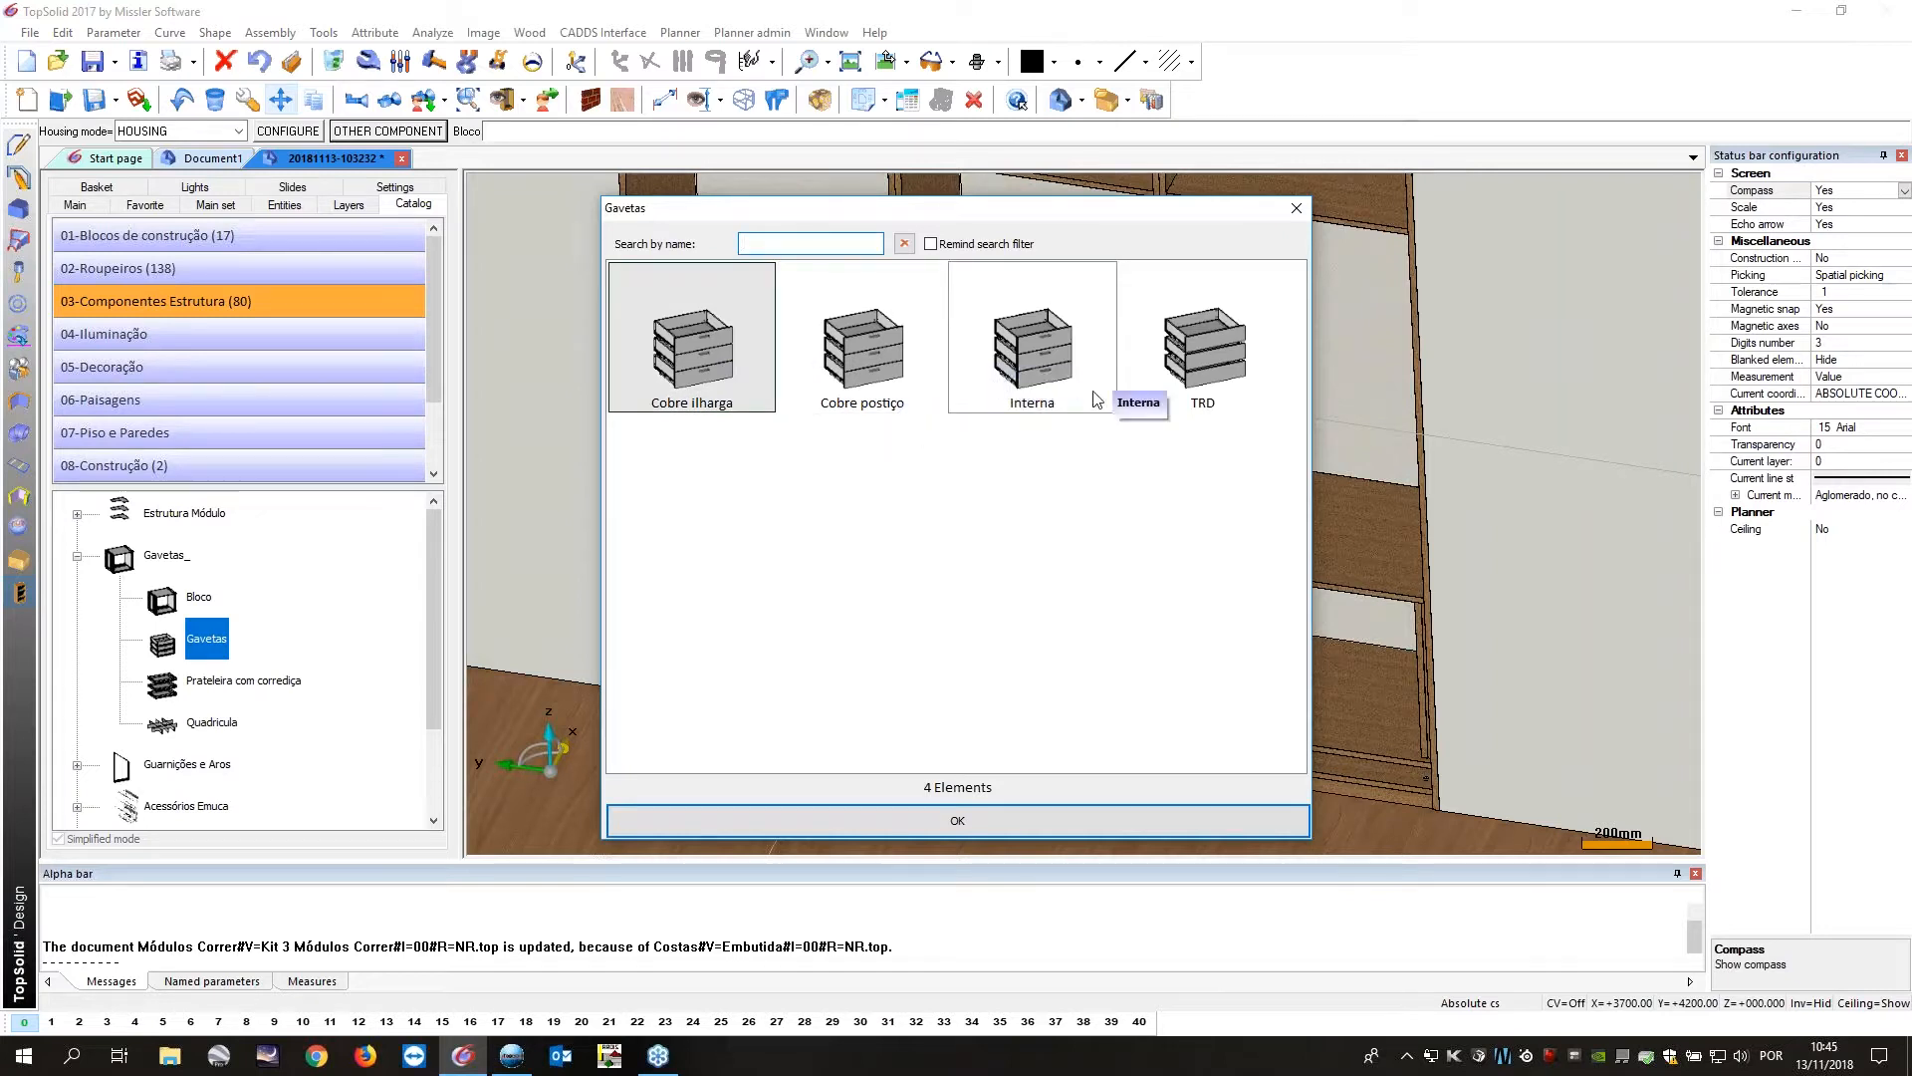
left_click(706, 364)
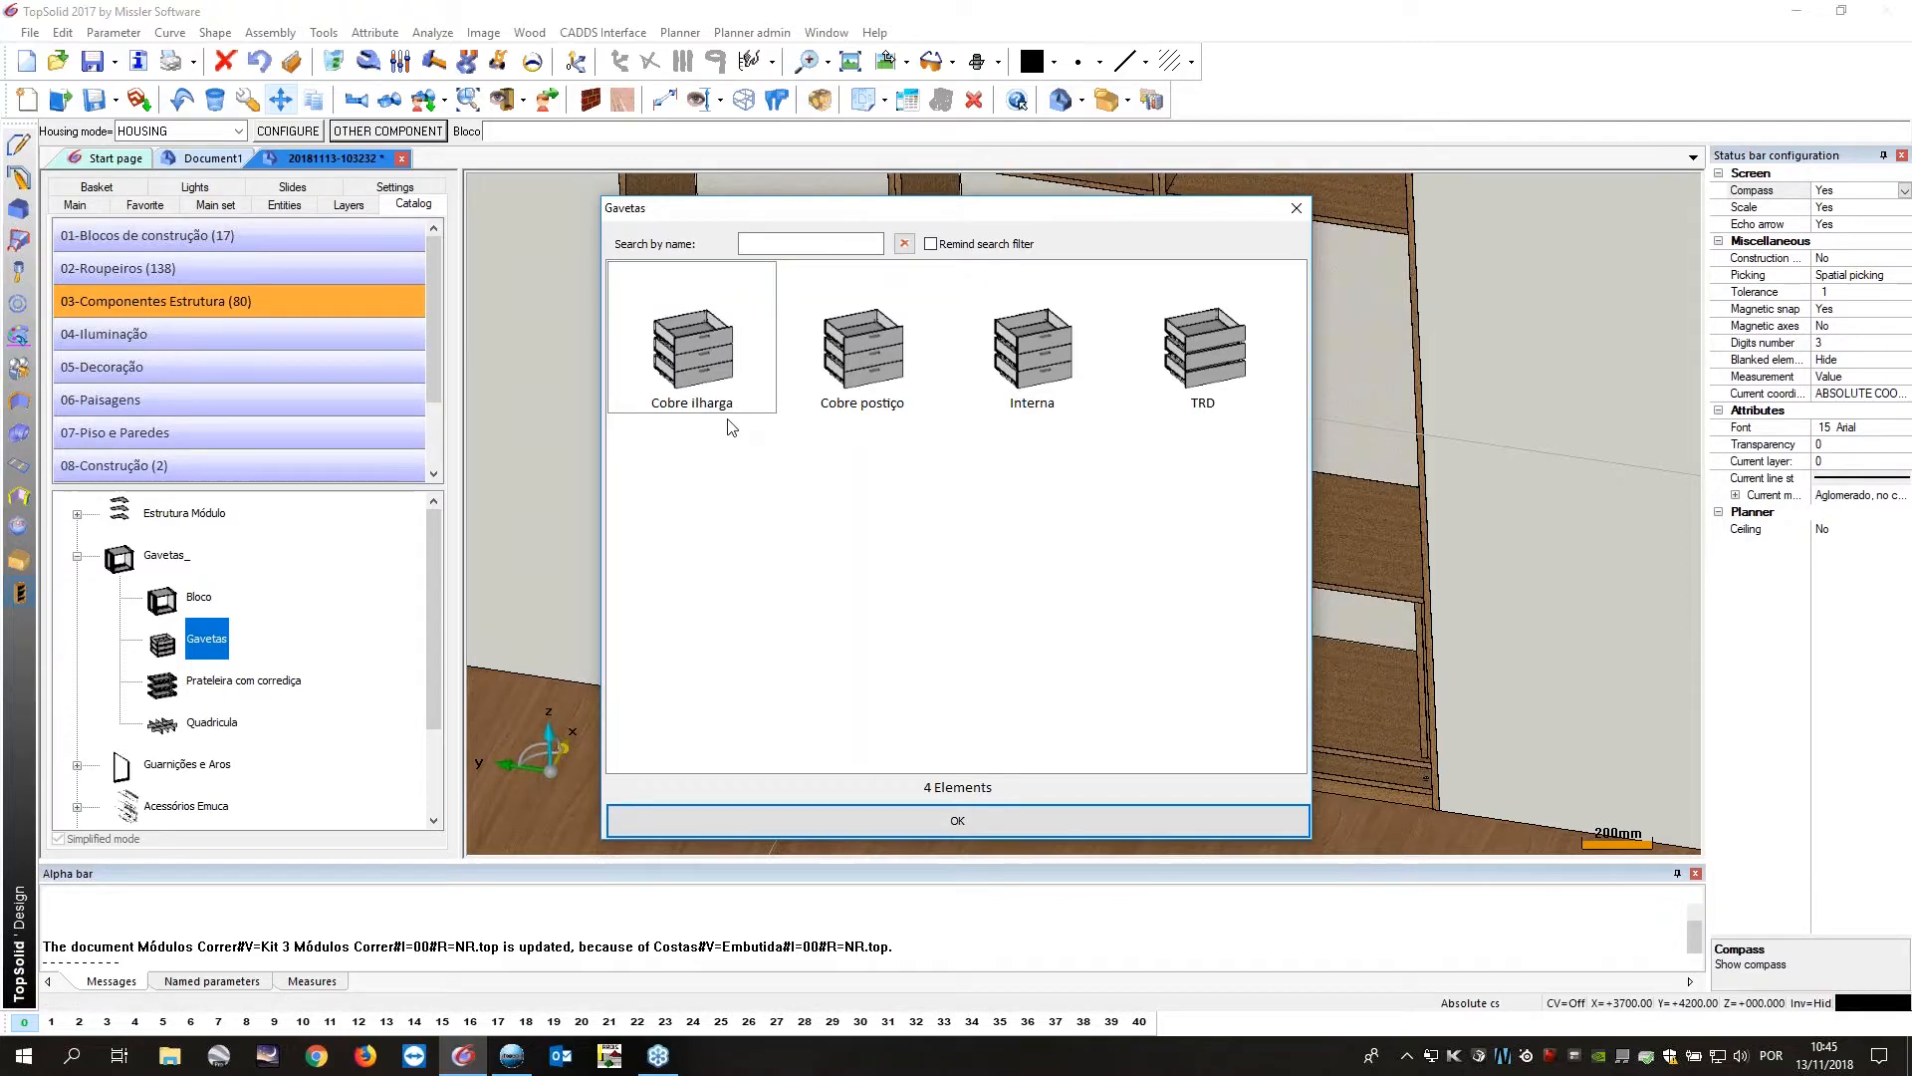
key("Return")
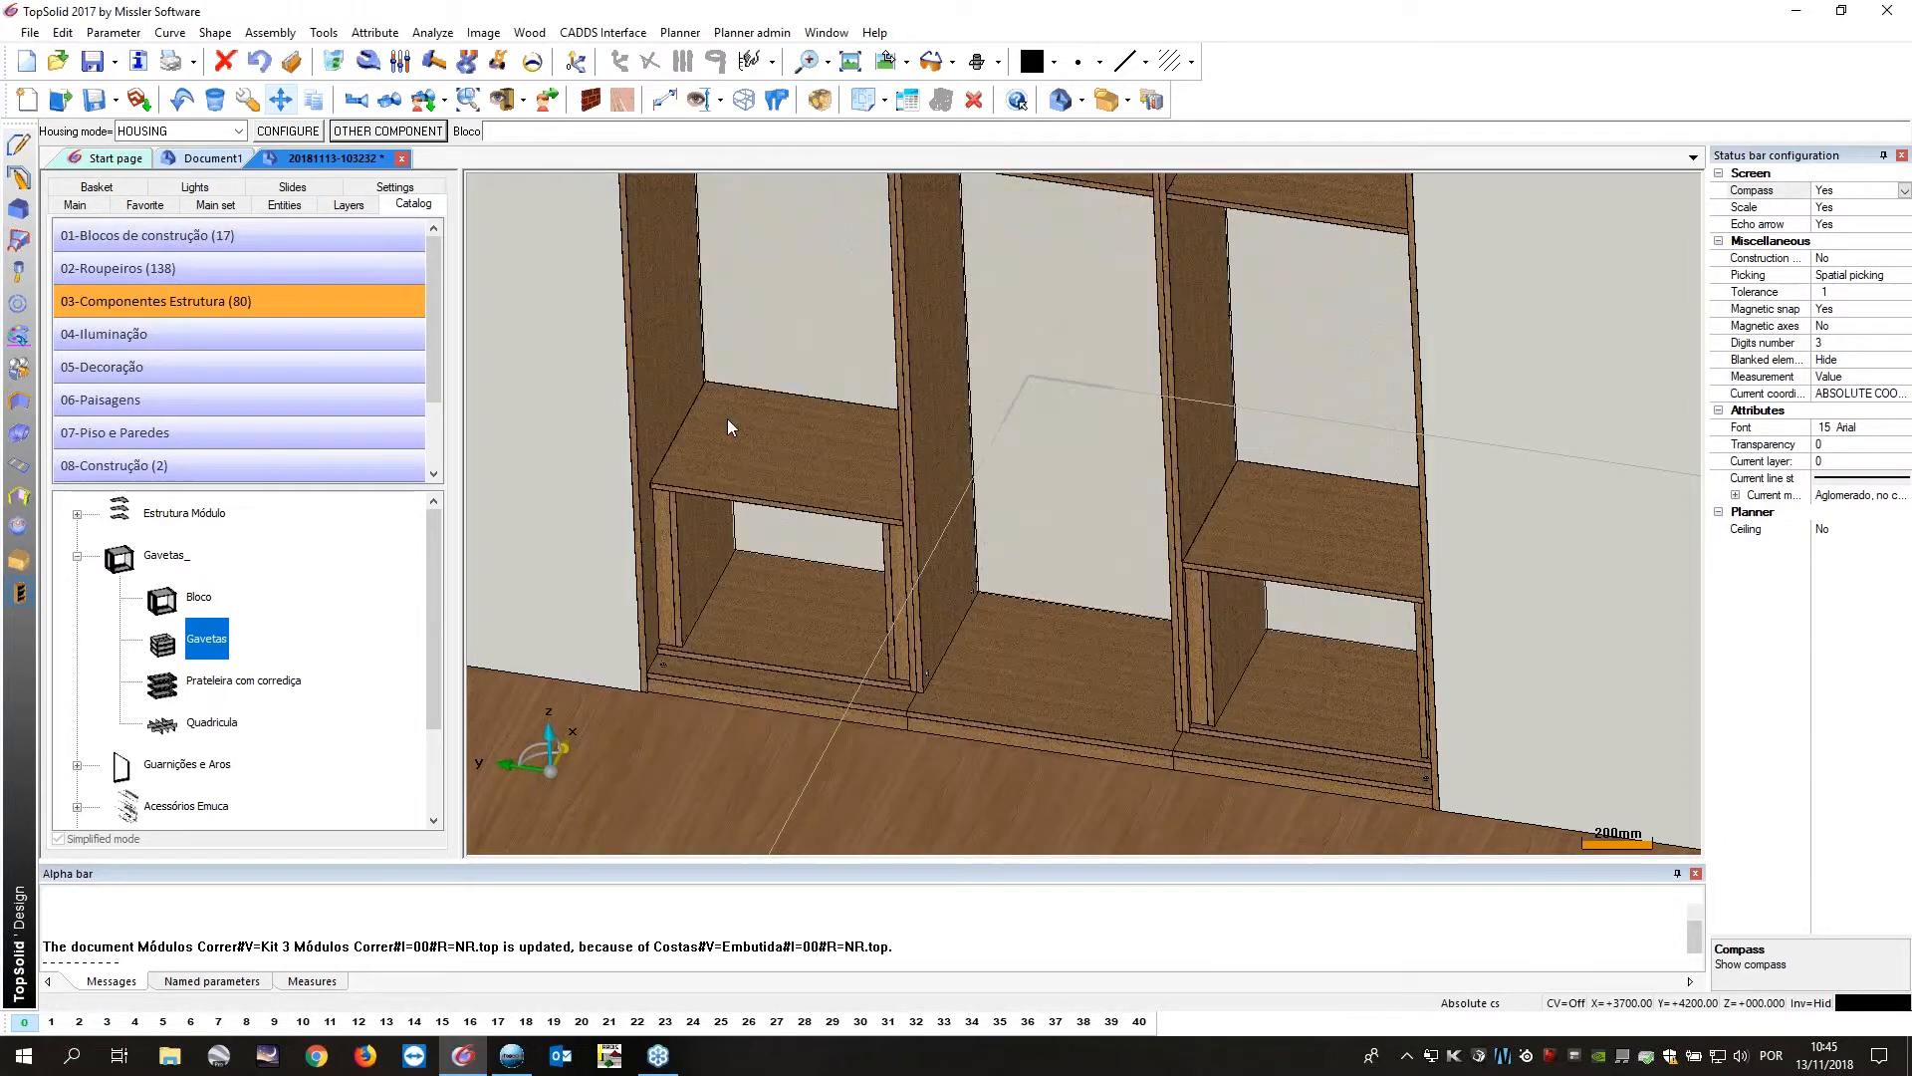
left_click(728, 422)
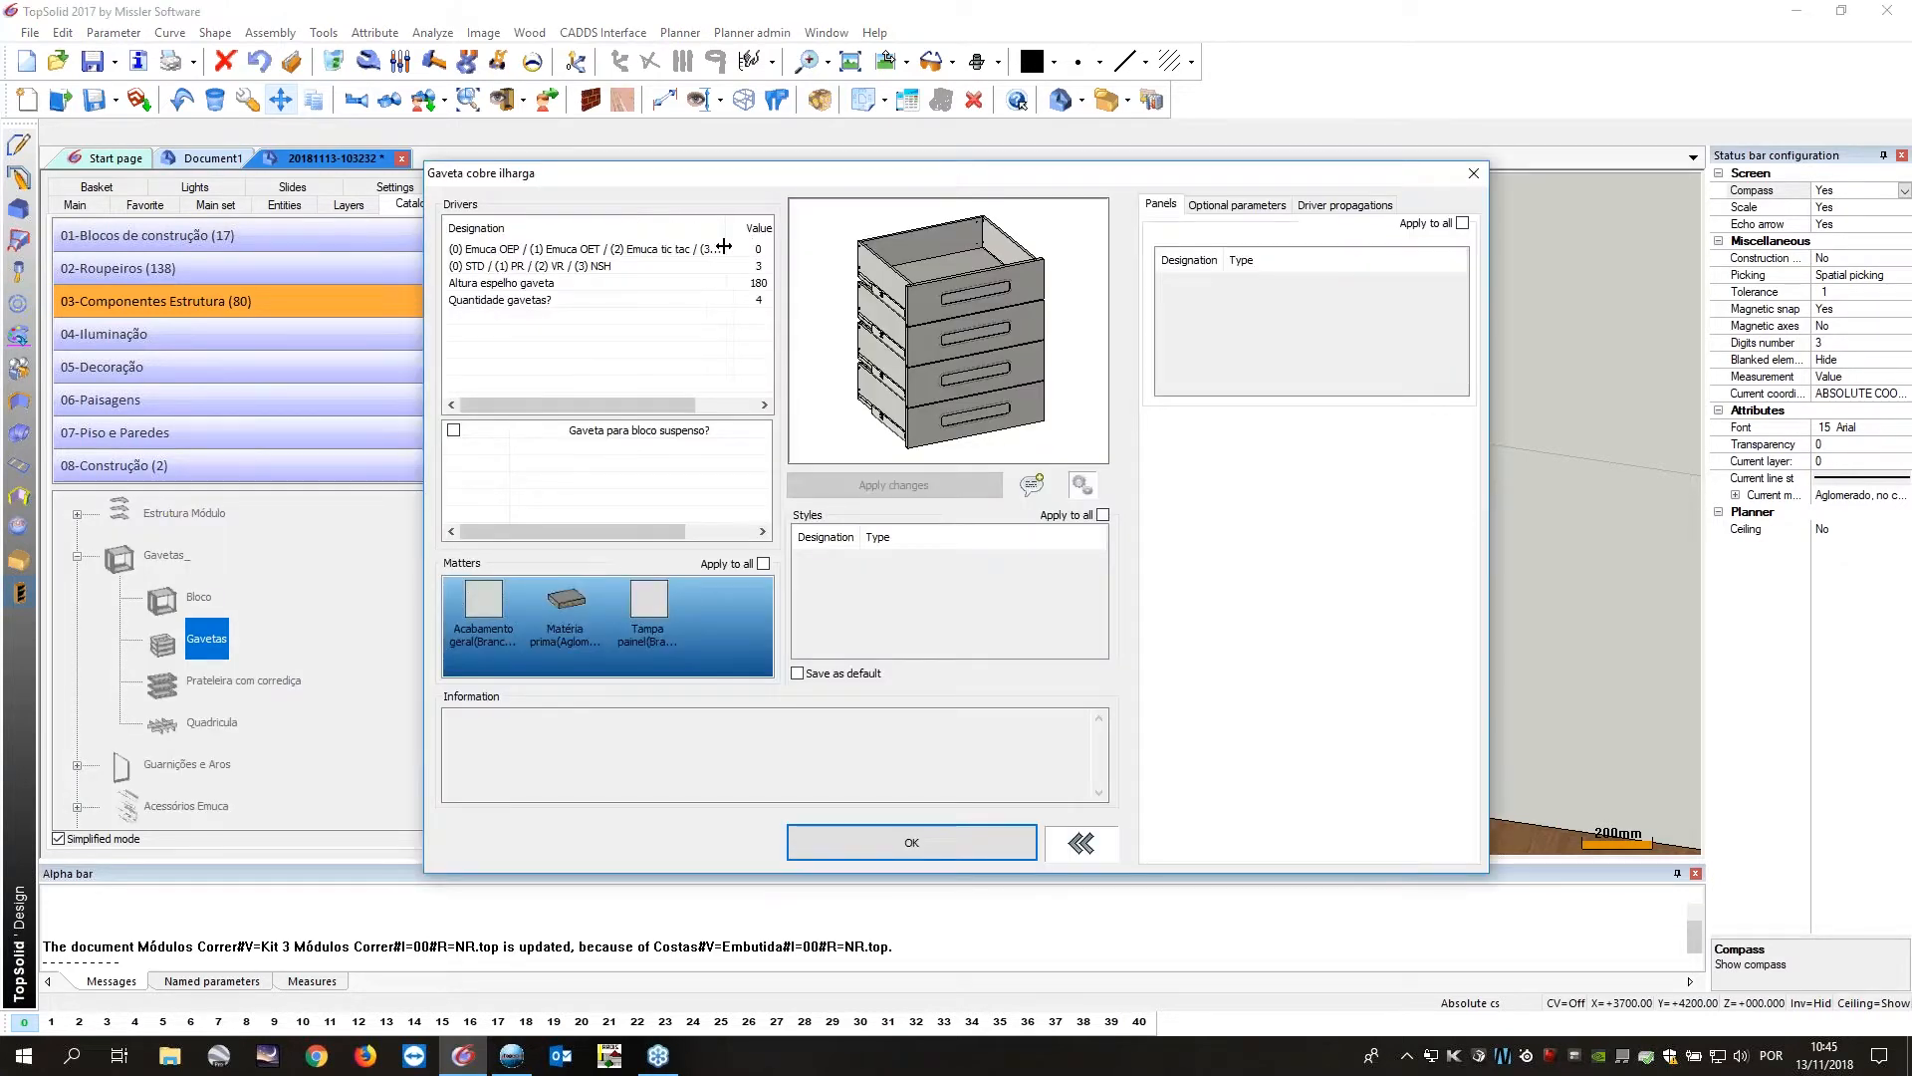
Review the drawer set's runner options and set its STD / PR / VR / NSH driver to 2 (VR).
mouse_move(605, 408)
left_mouse_down()
mouse_move(662, 413)
mouse_move(604, 408)
left_mouse_up()
left_click(490, 251)
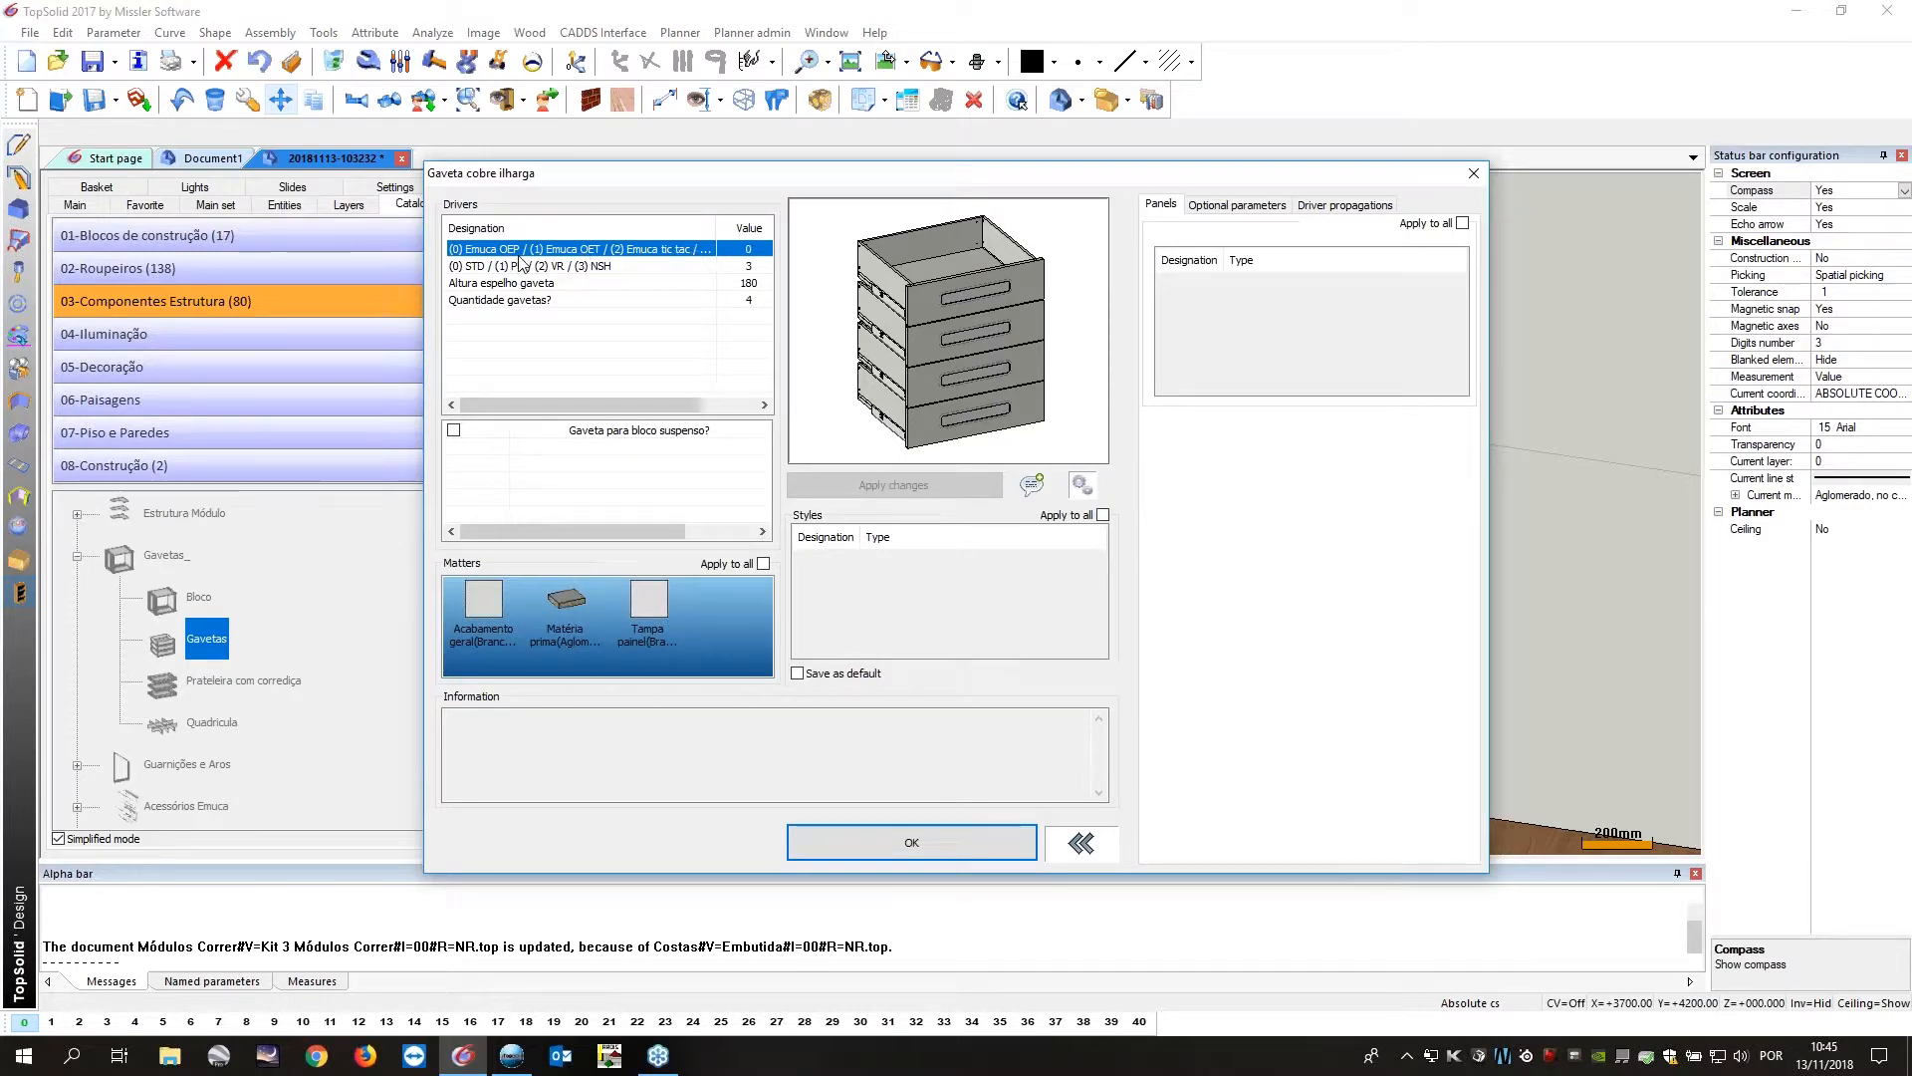
left_click(548, 266)
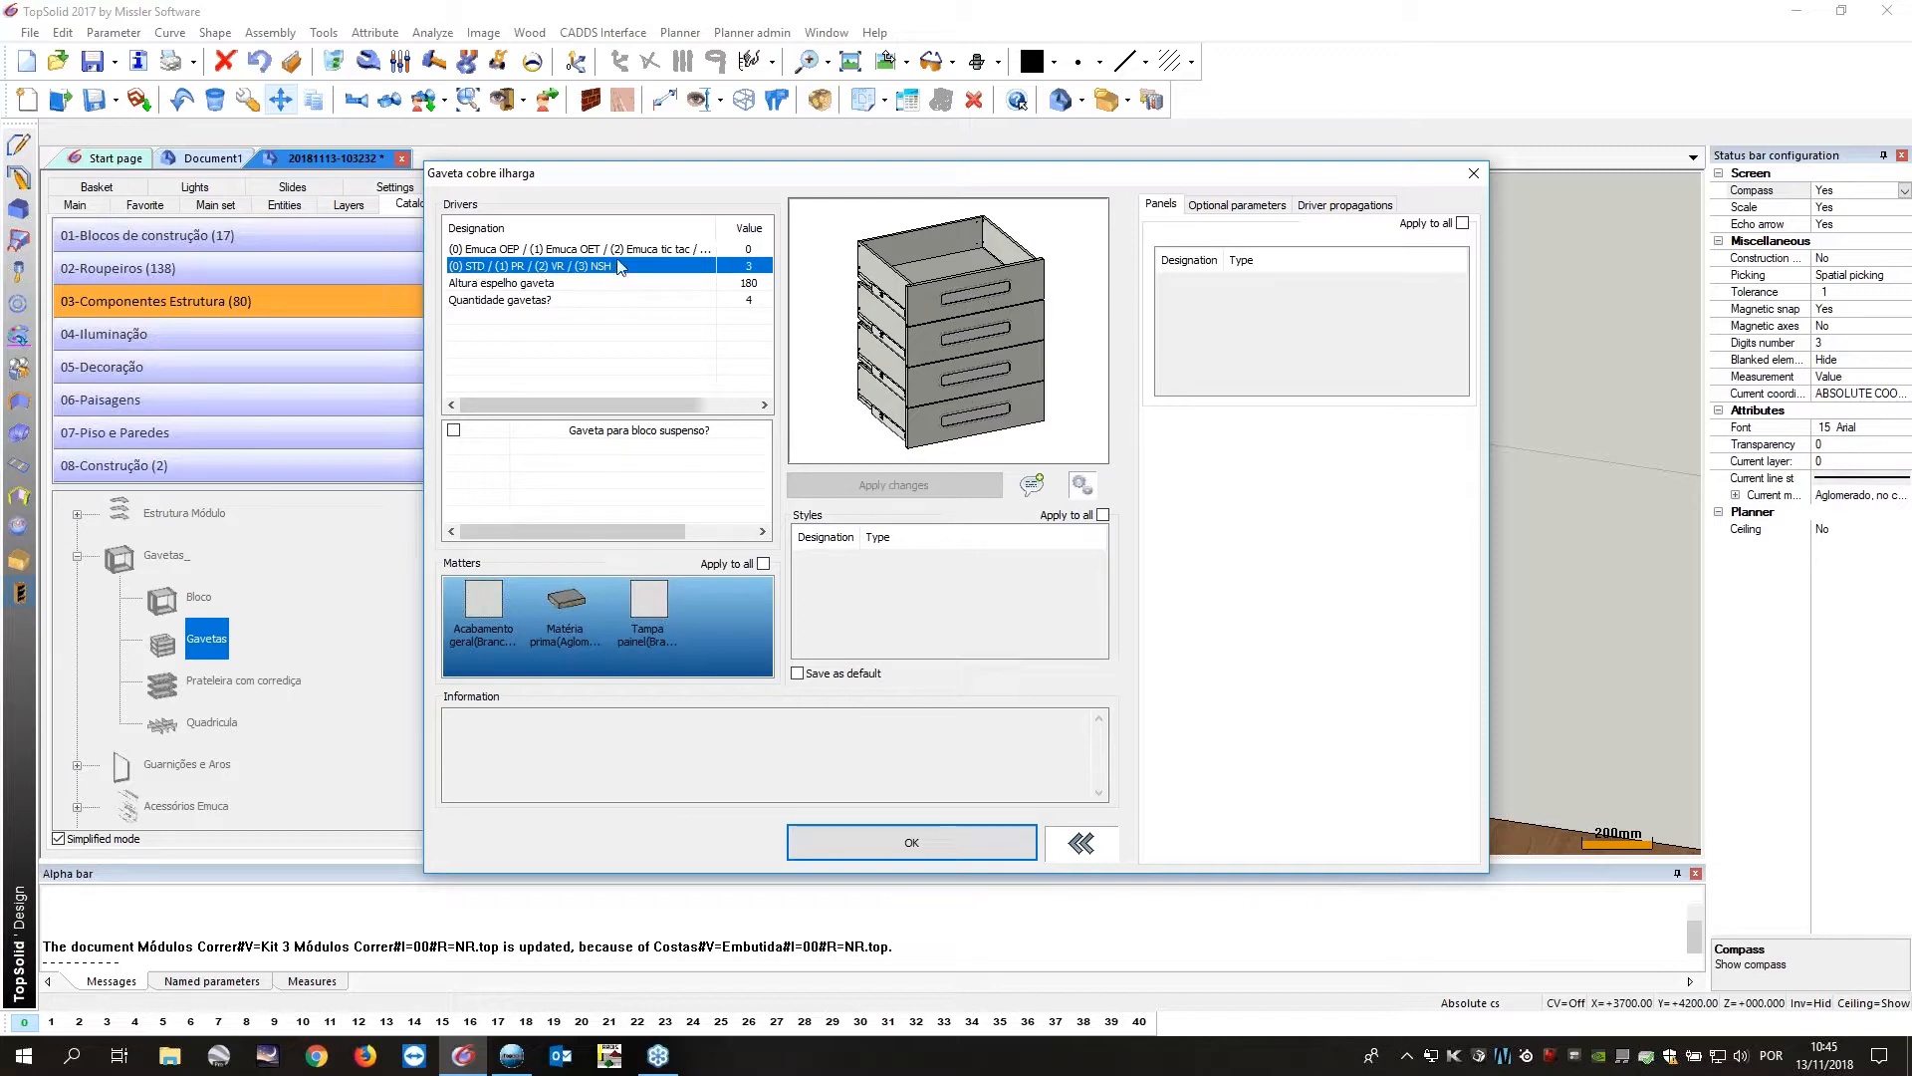
left_click(747, 266)
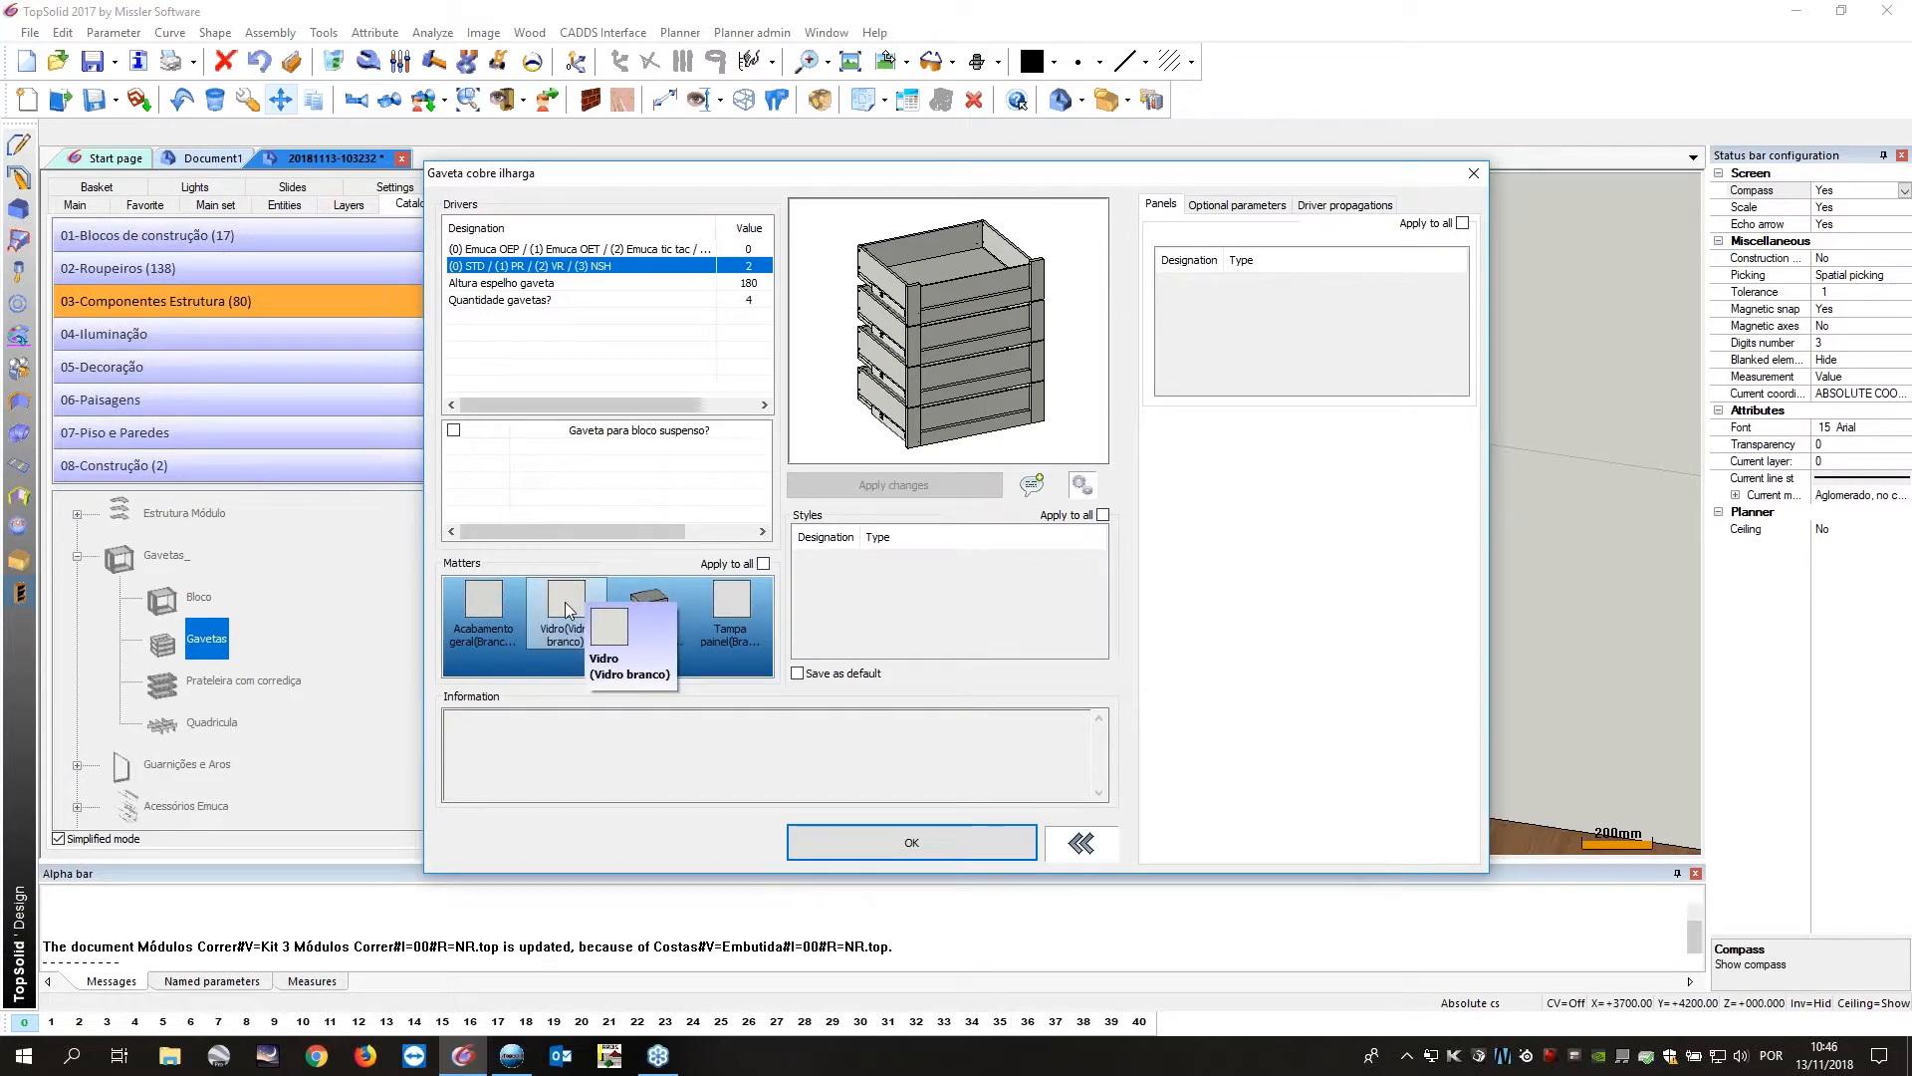
Assign the drawer set's materials: Carvalho figurado M9029 general finish, Vidro fosco temperado glass and MDF raw material.
left_click(488, 627)
left_click(929, 677)
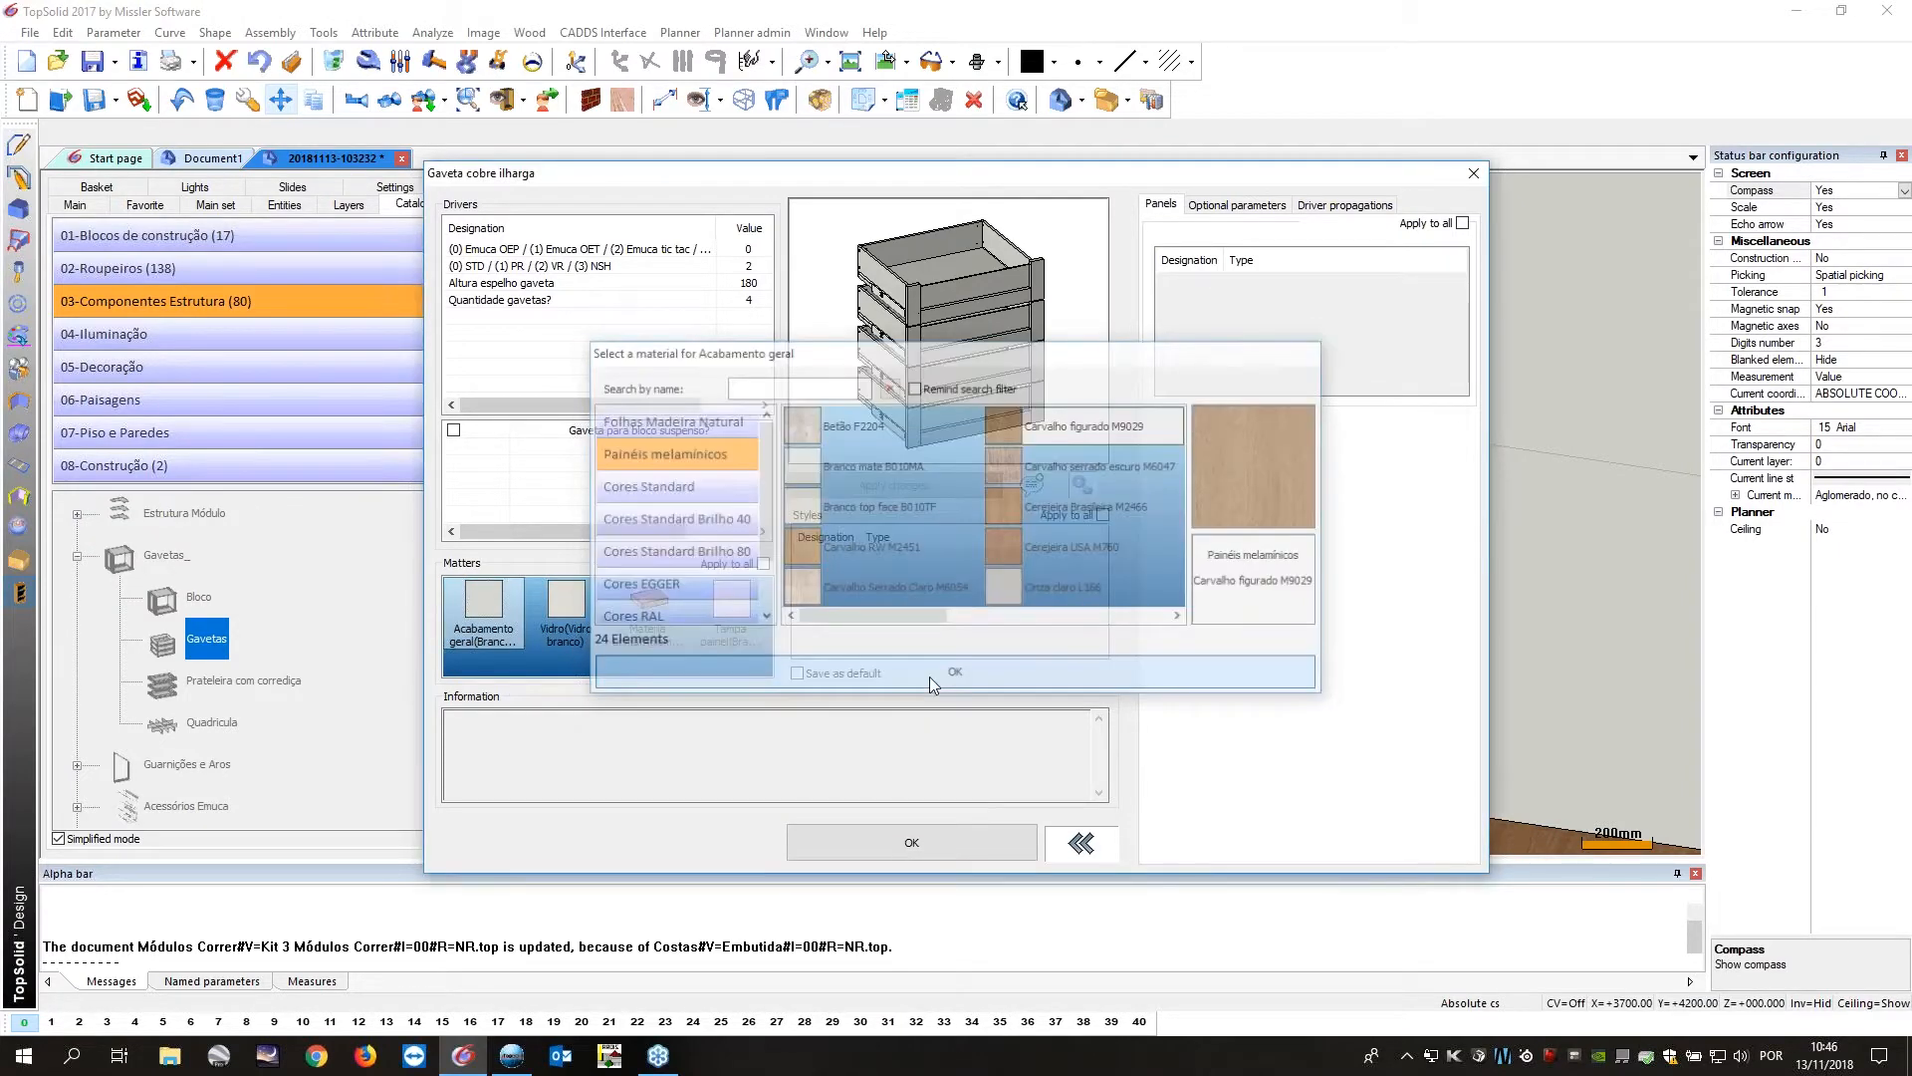
left_click(573, 608)
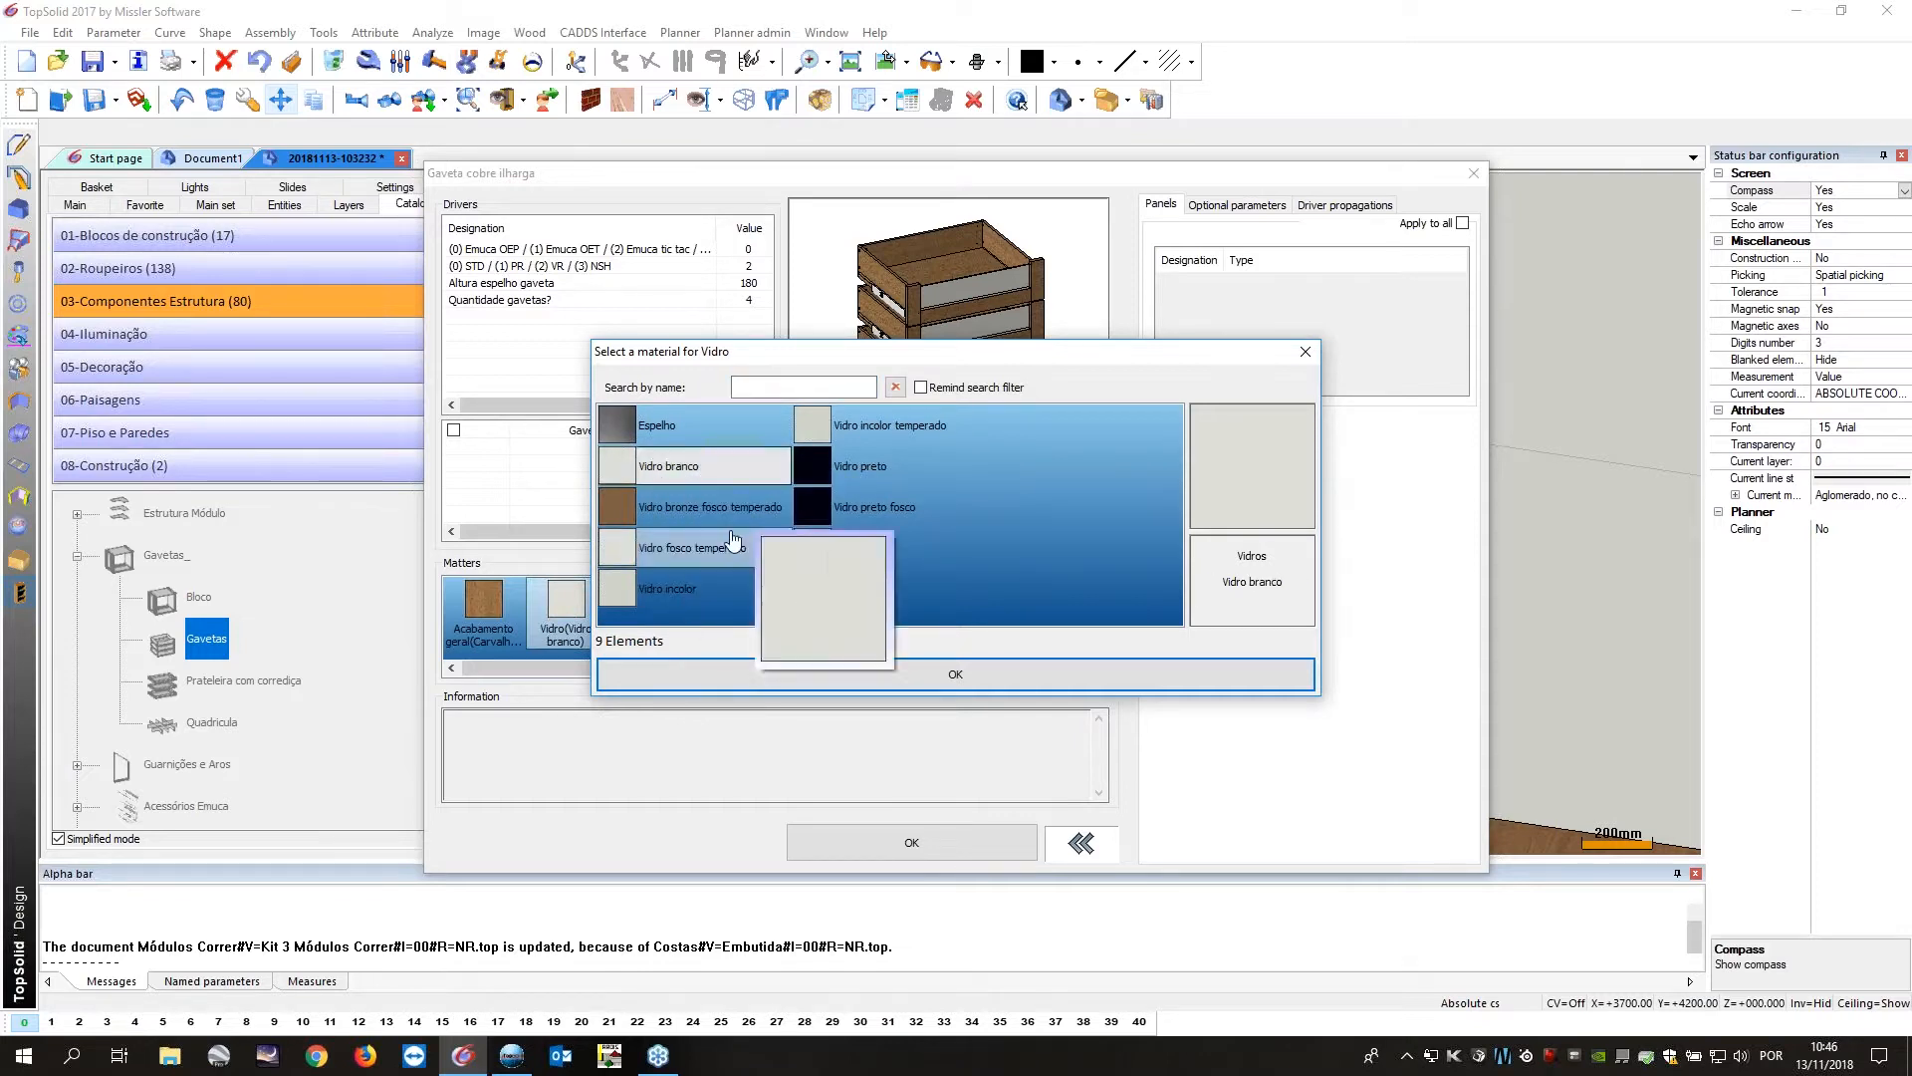
left_click(683, 507)
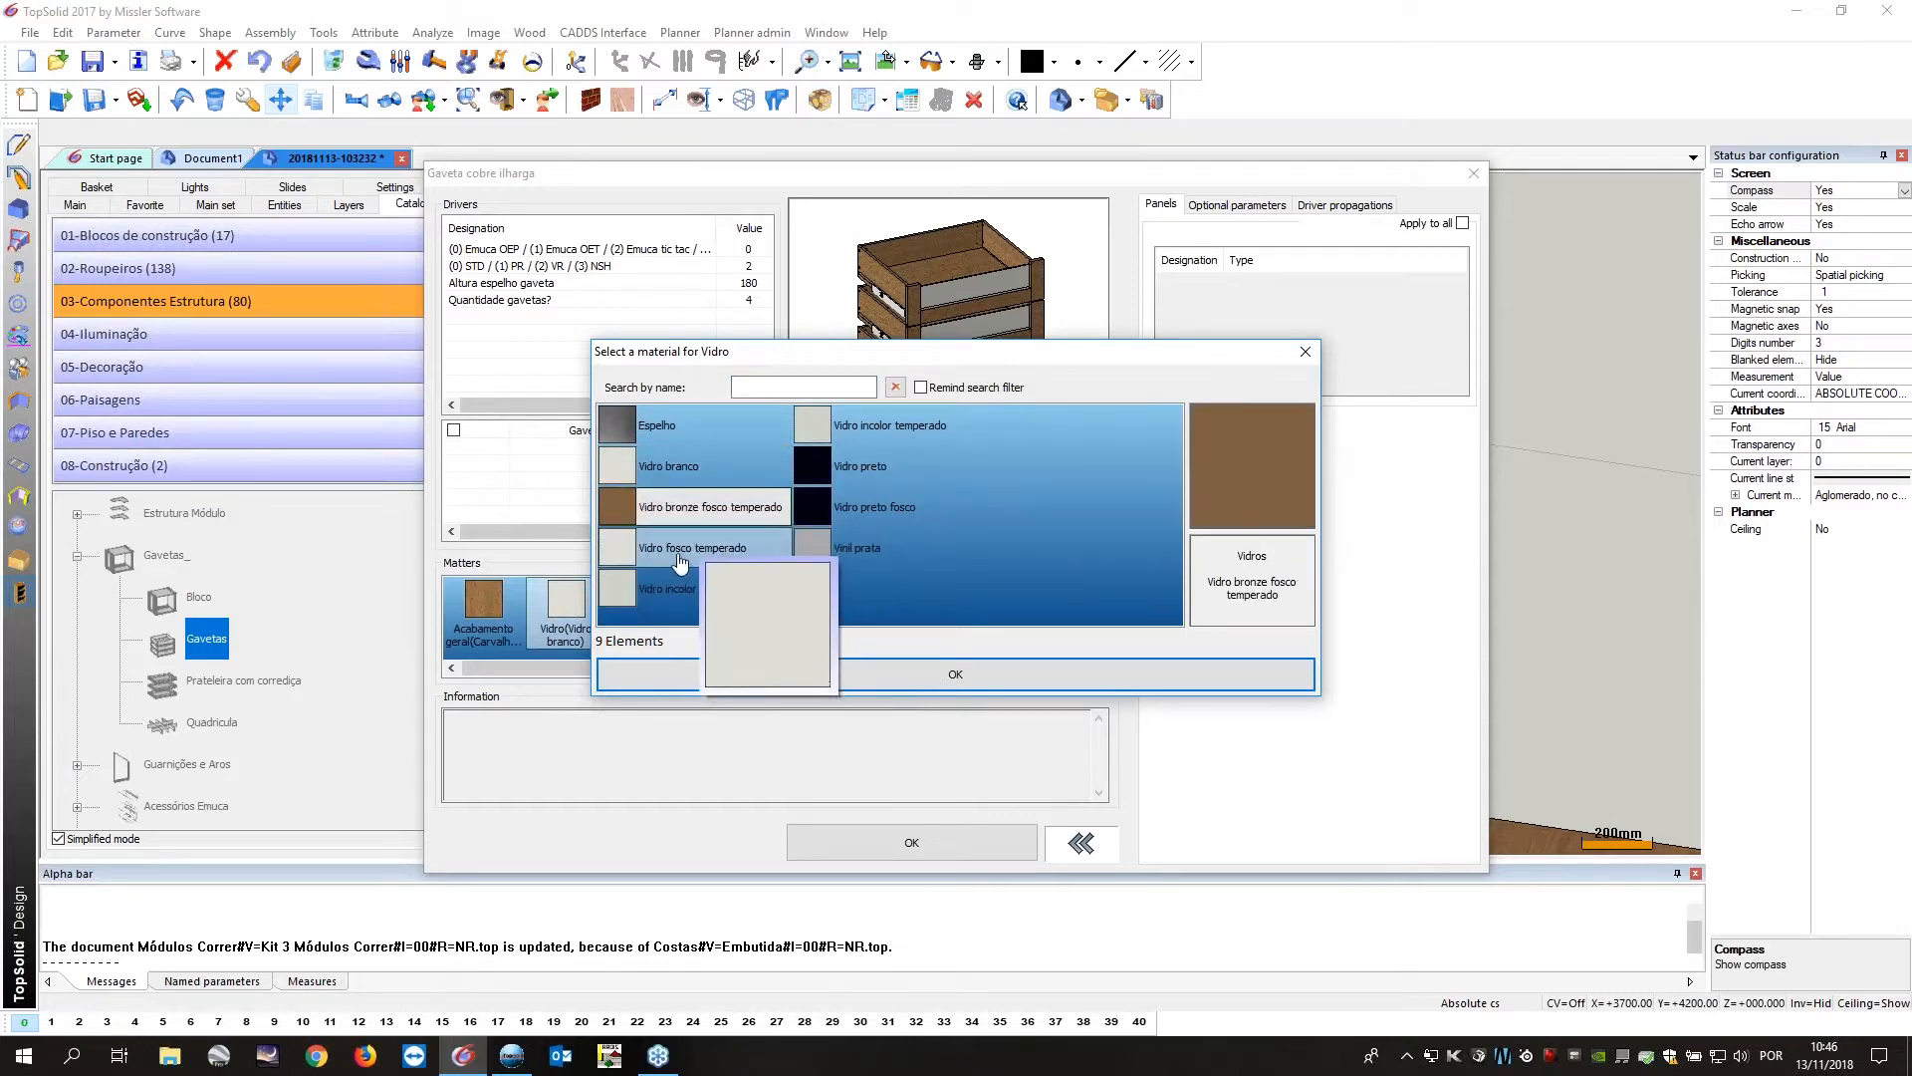
left_click(680, 561)
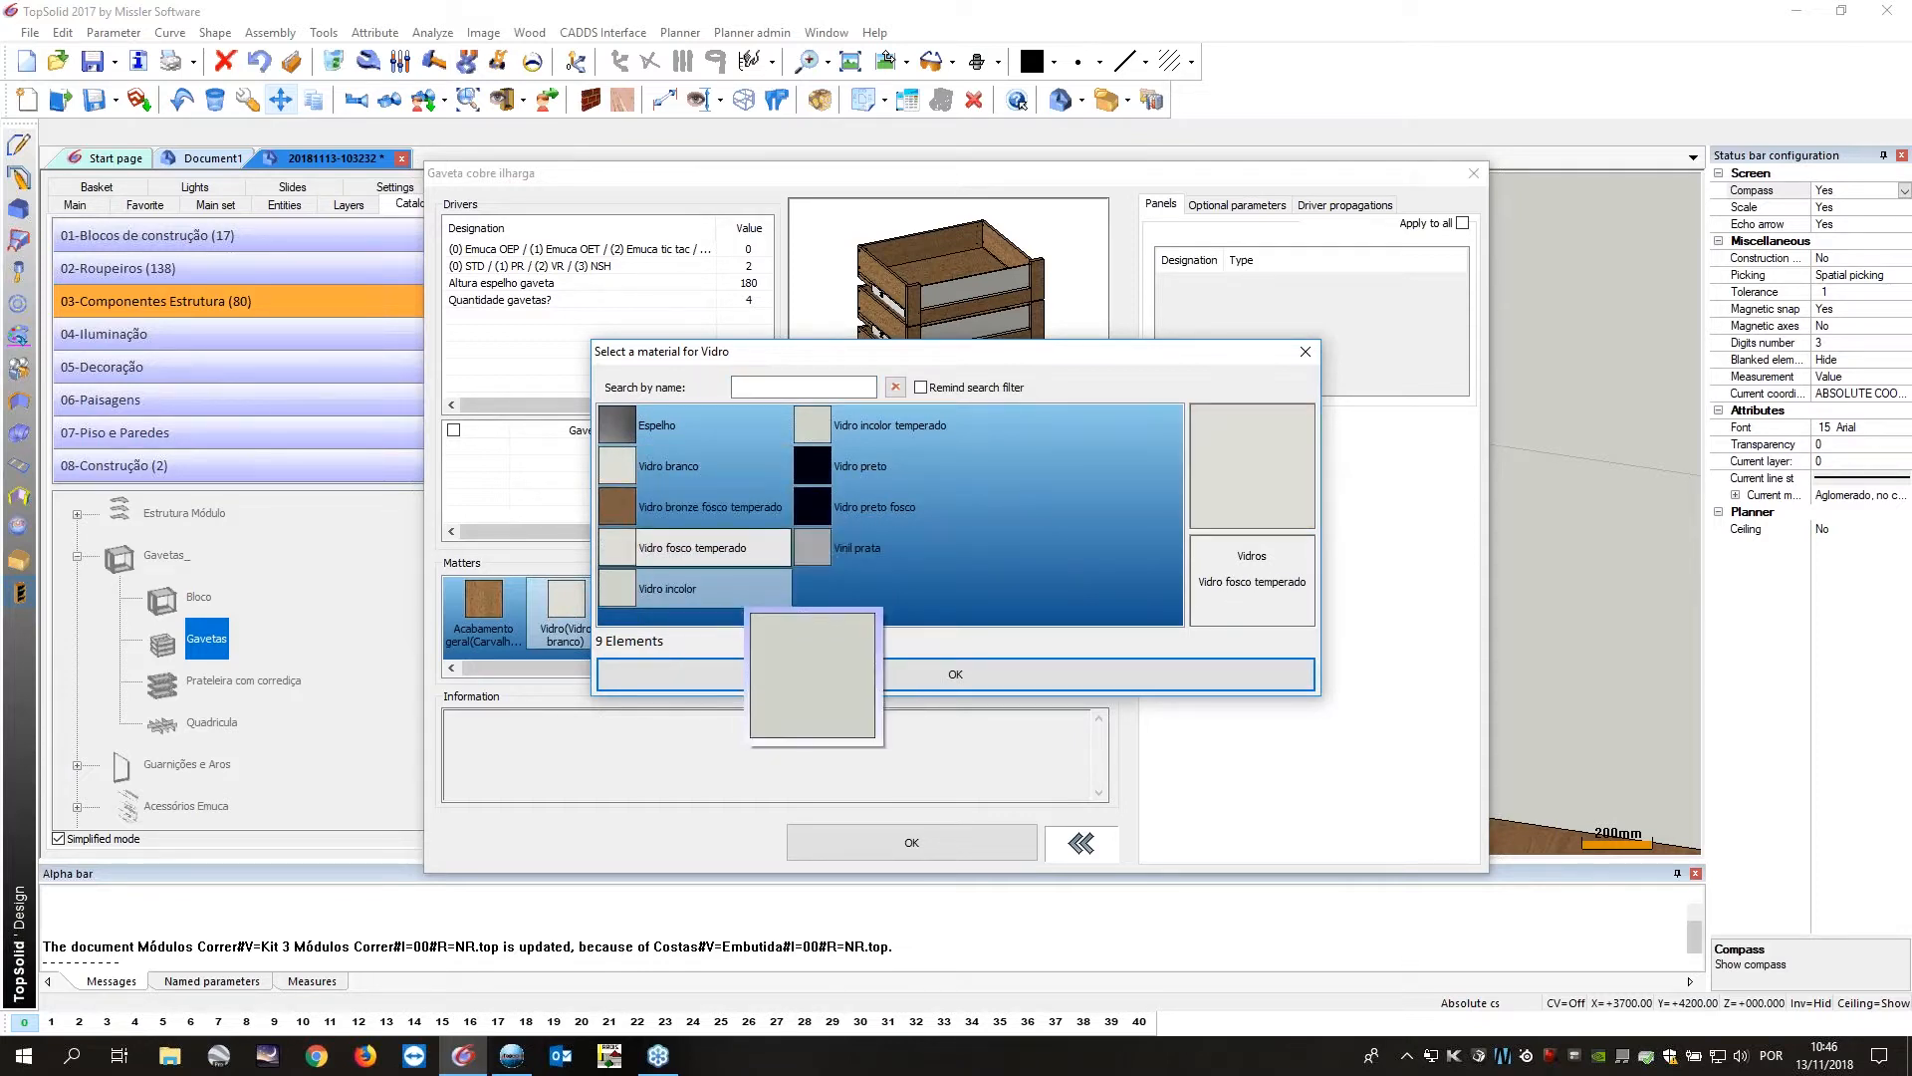
left_click(954, 676)
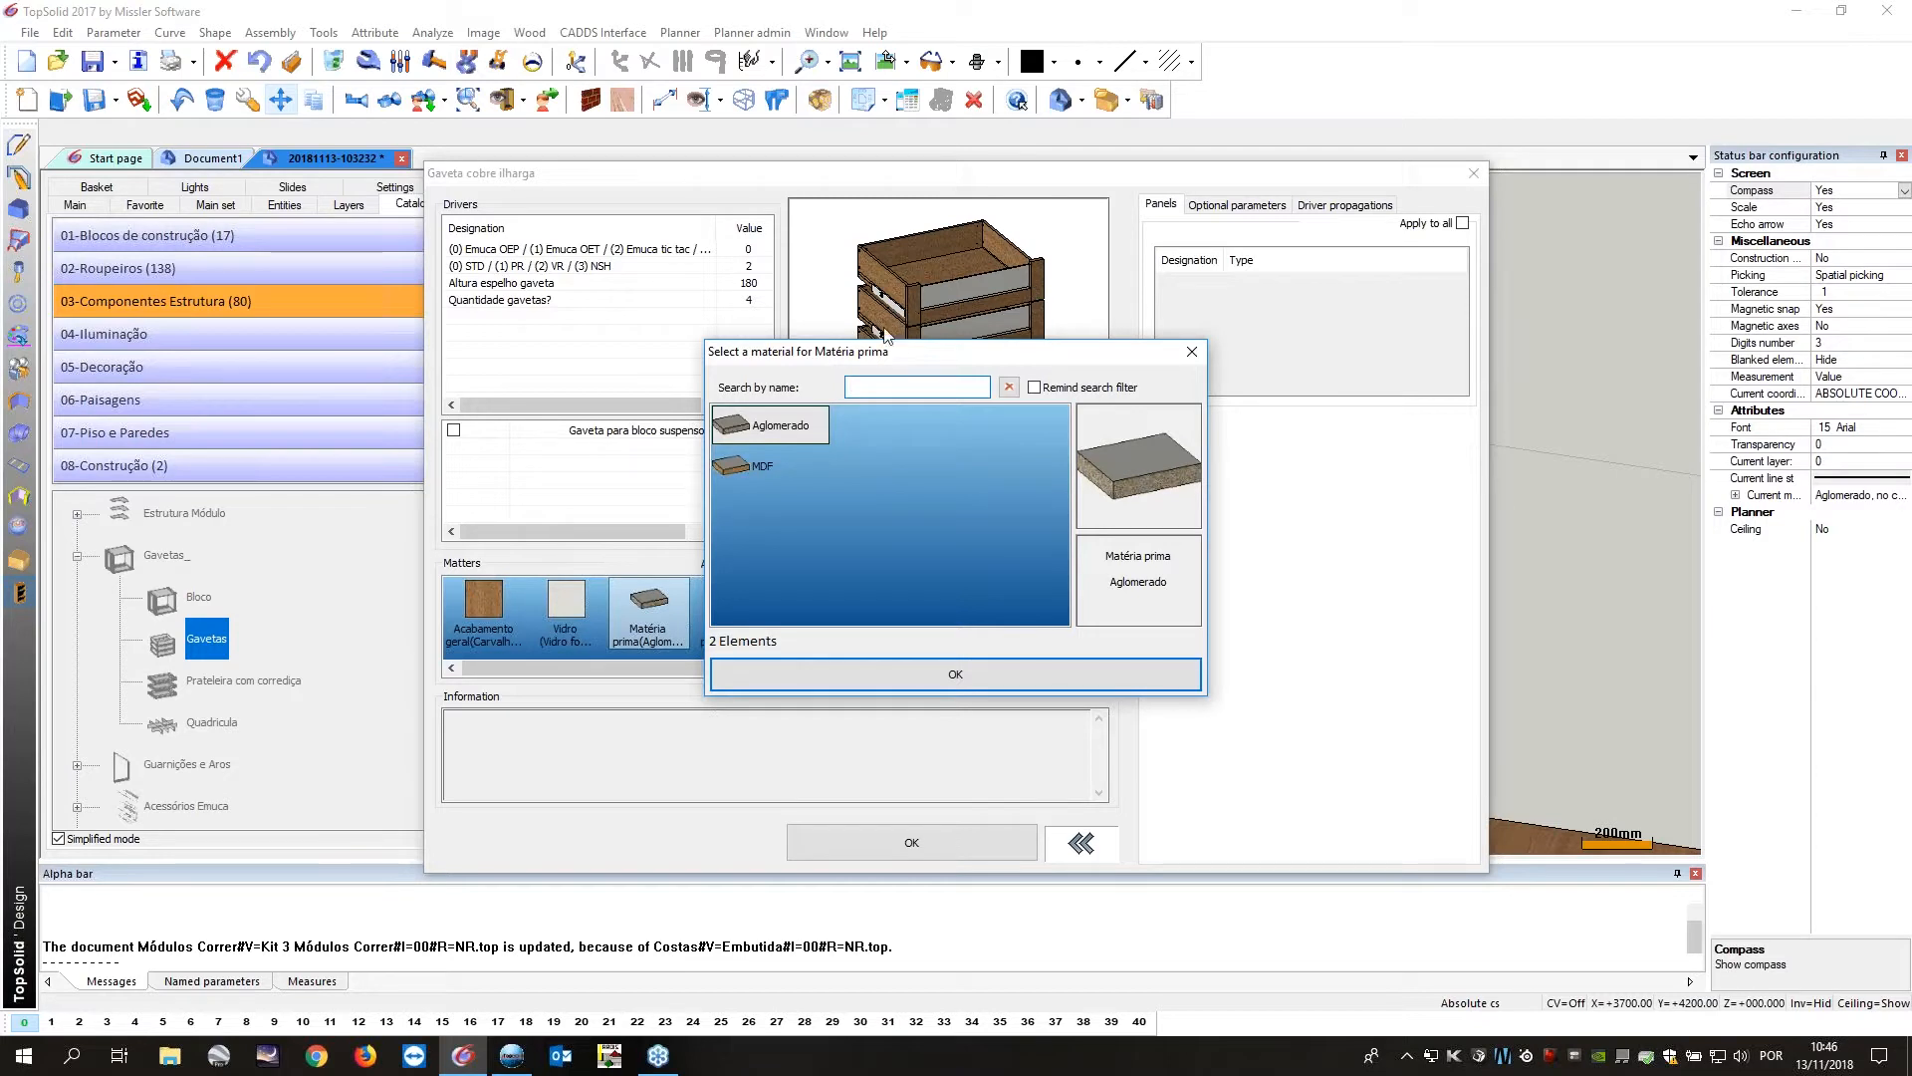
left_click(767, 465)
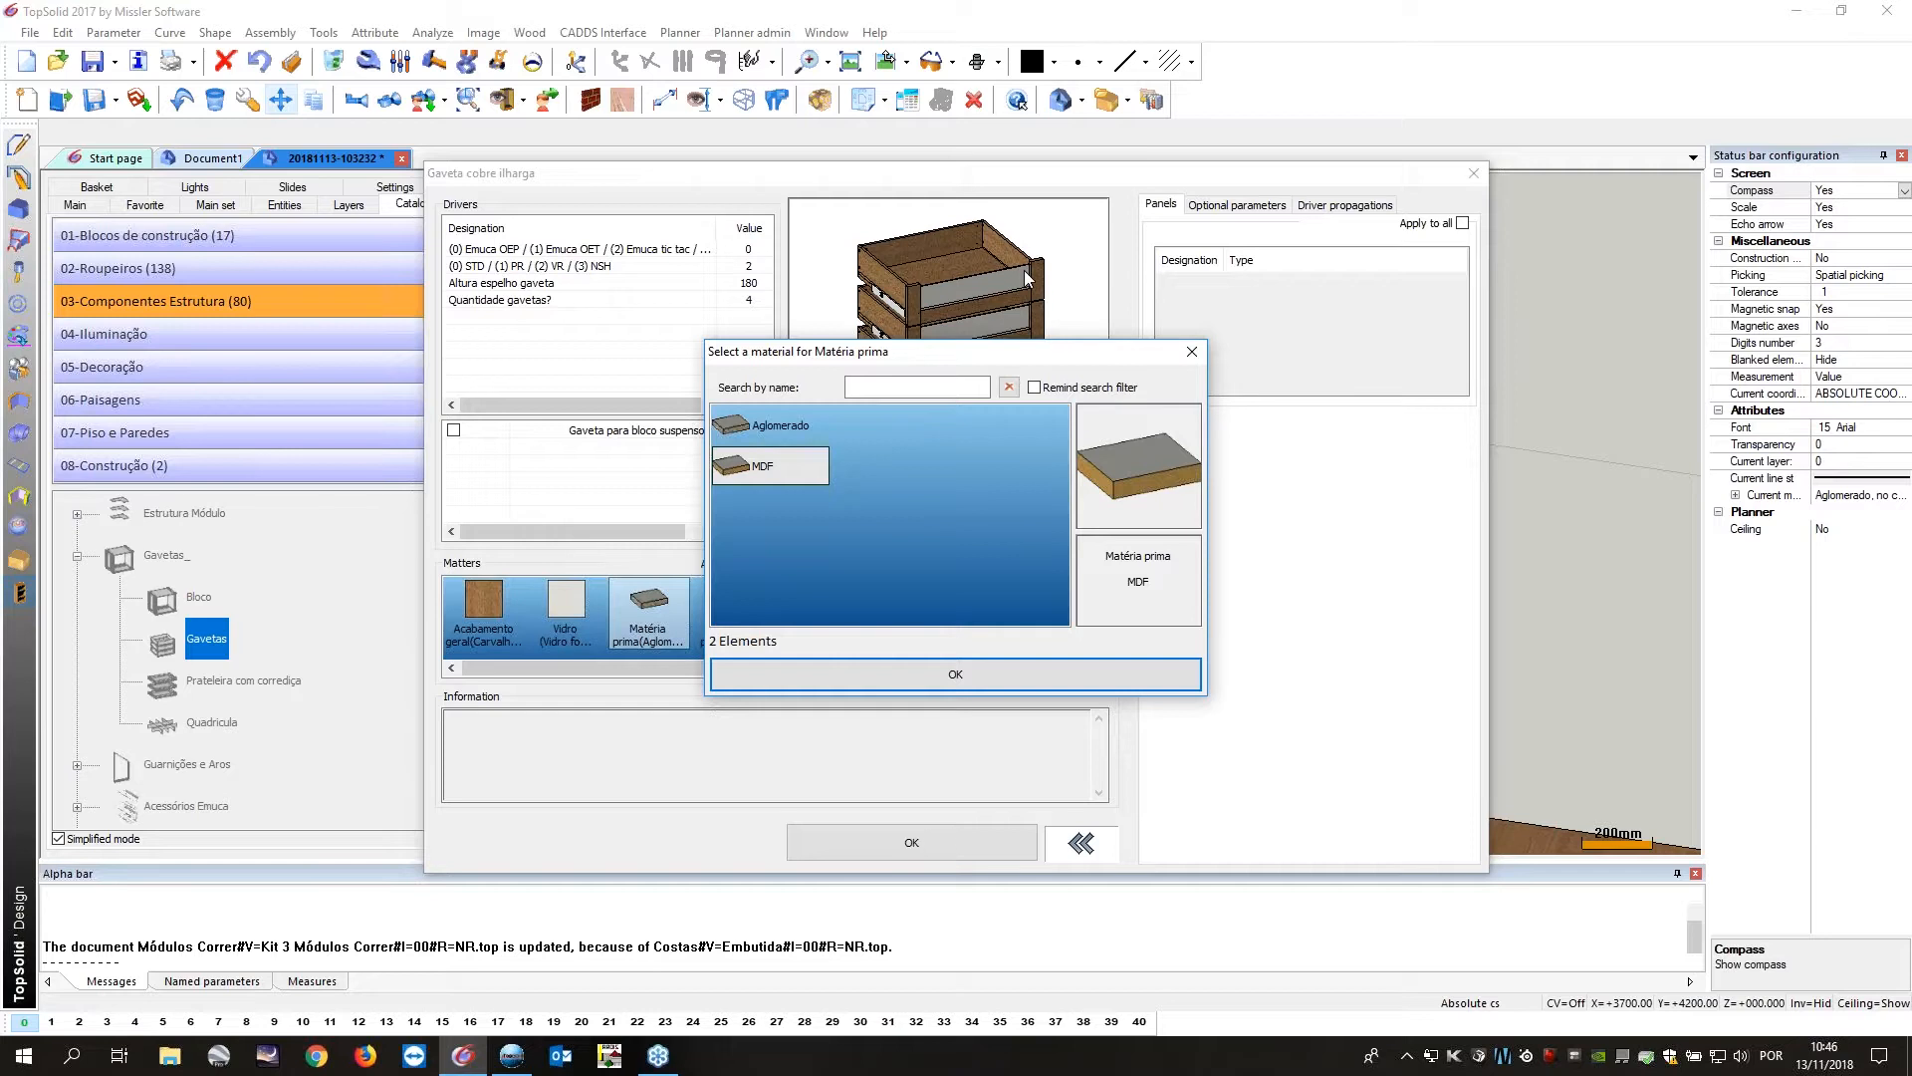
left_click(940, 673)
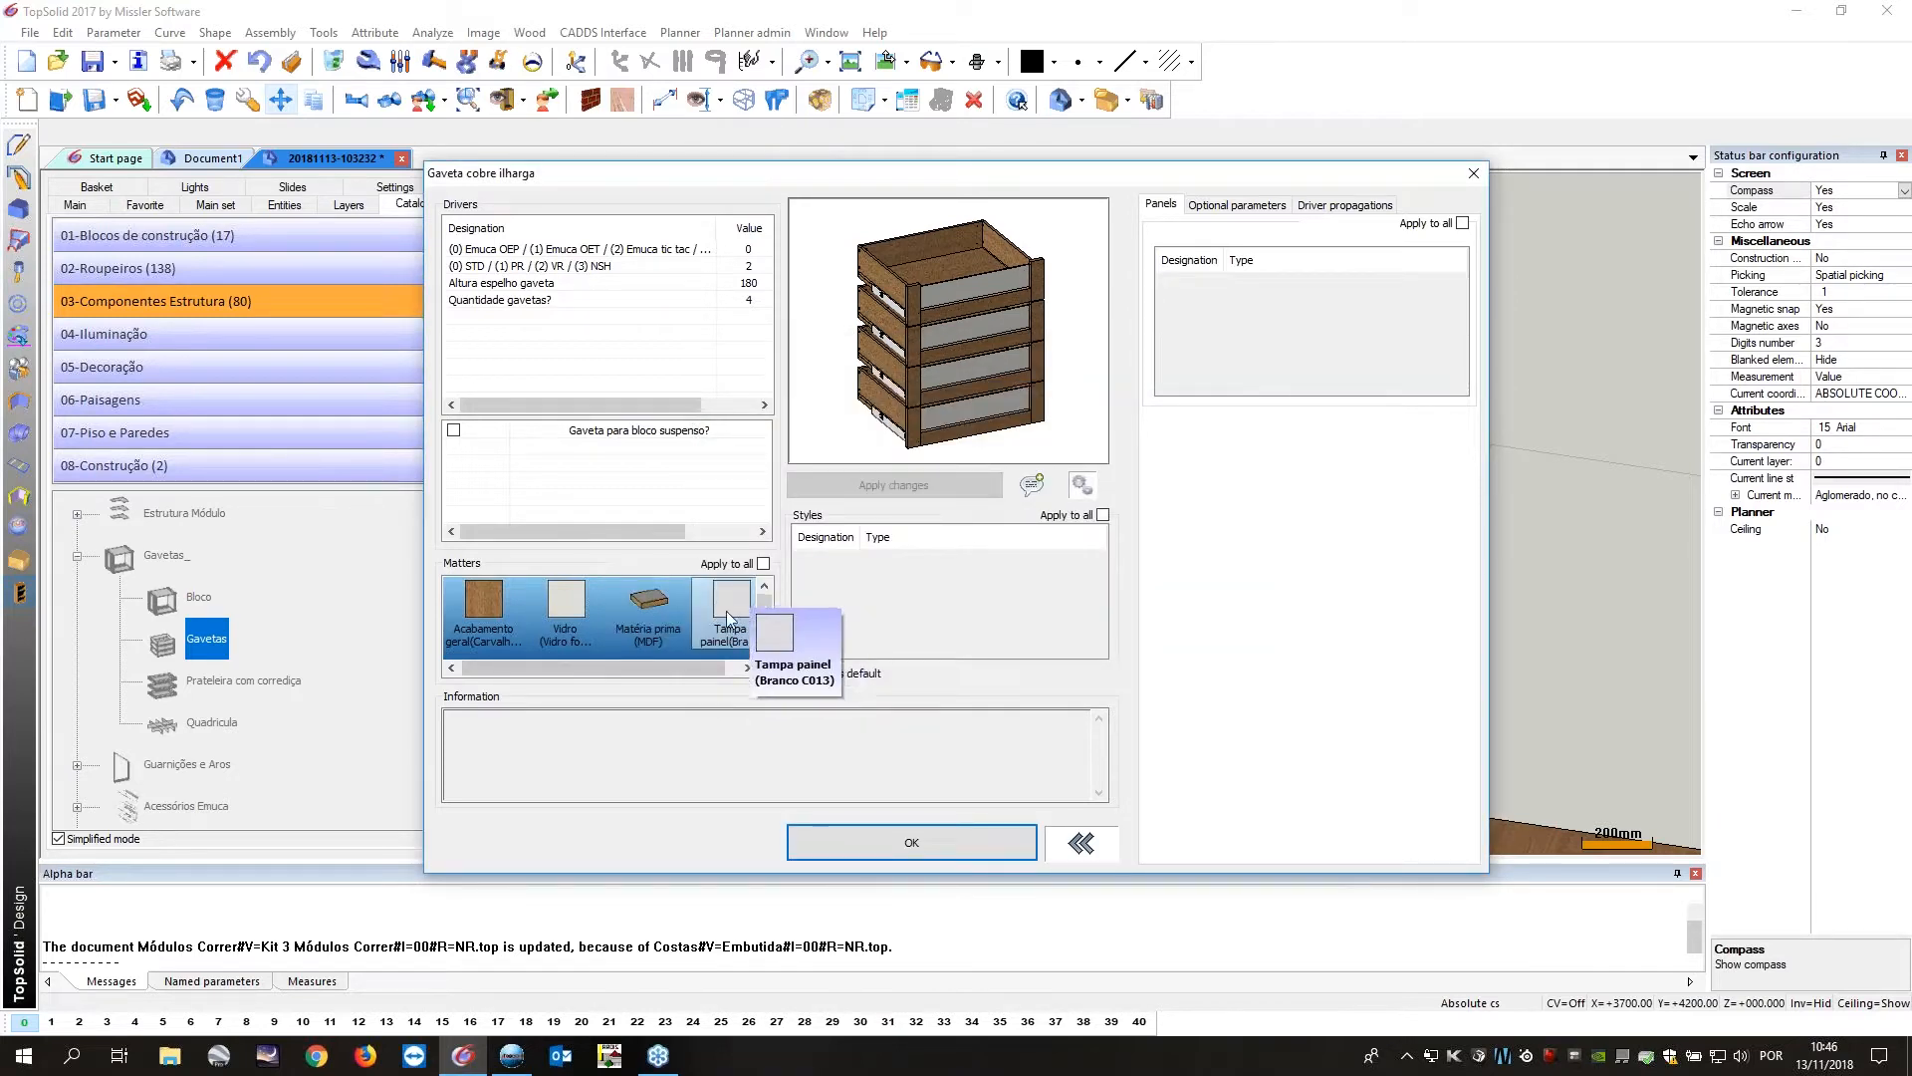
Review the drawer set's remaining materials and its optional parameters, including the velvet base and handle deactivation options.
left_click_drag(677, 673, 696, 673)
left_click(1237, 205)
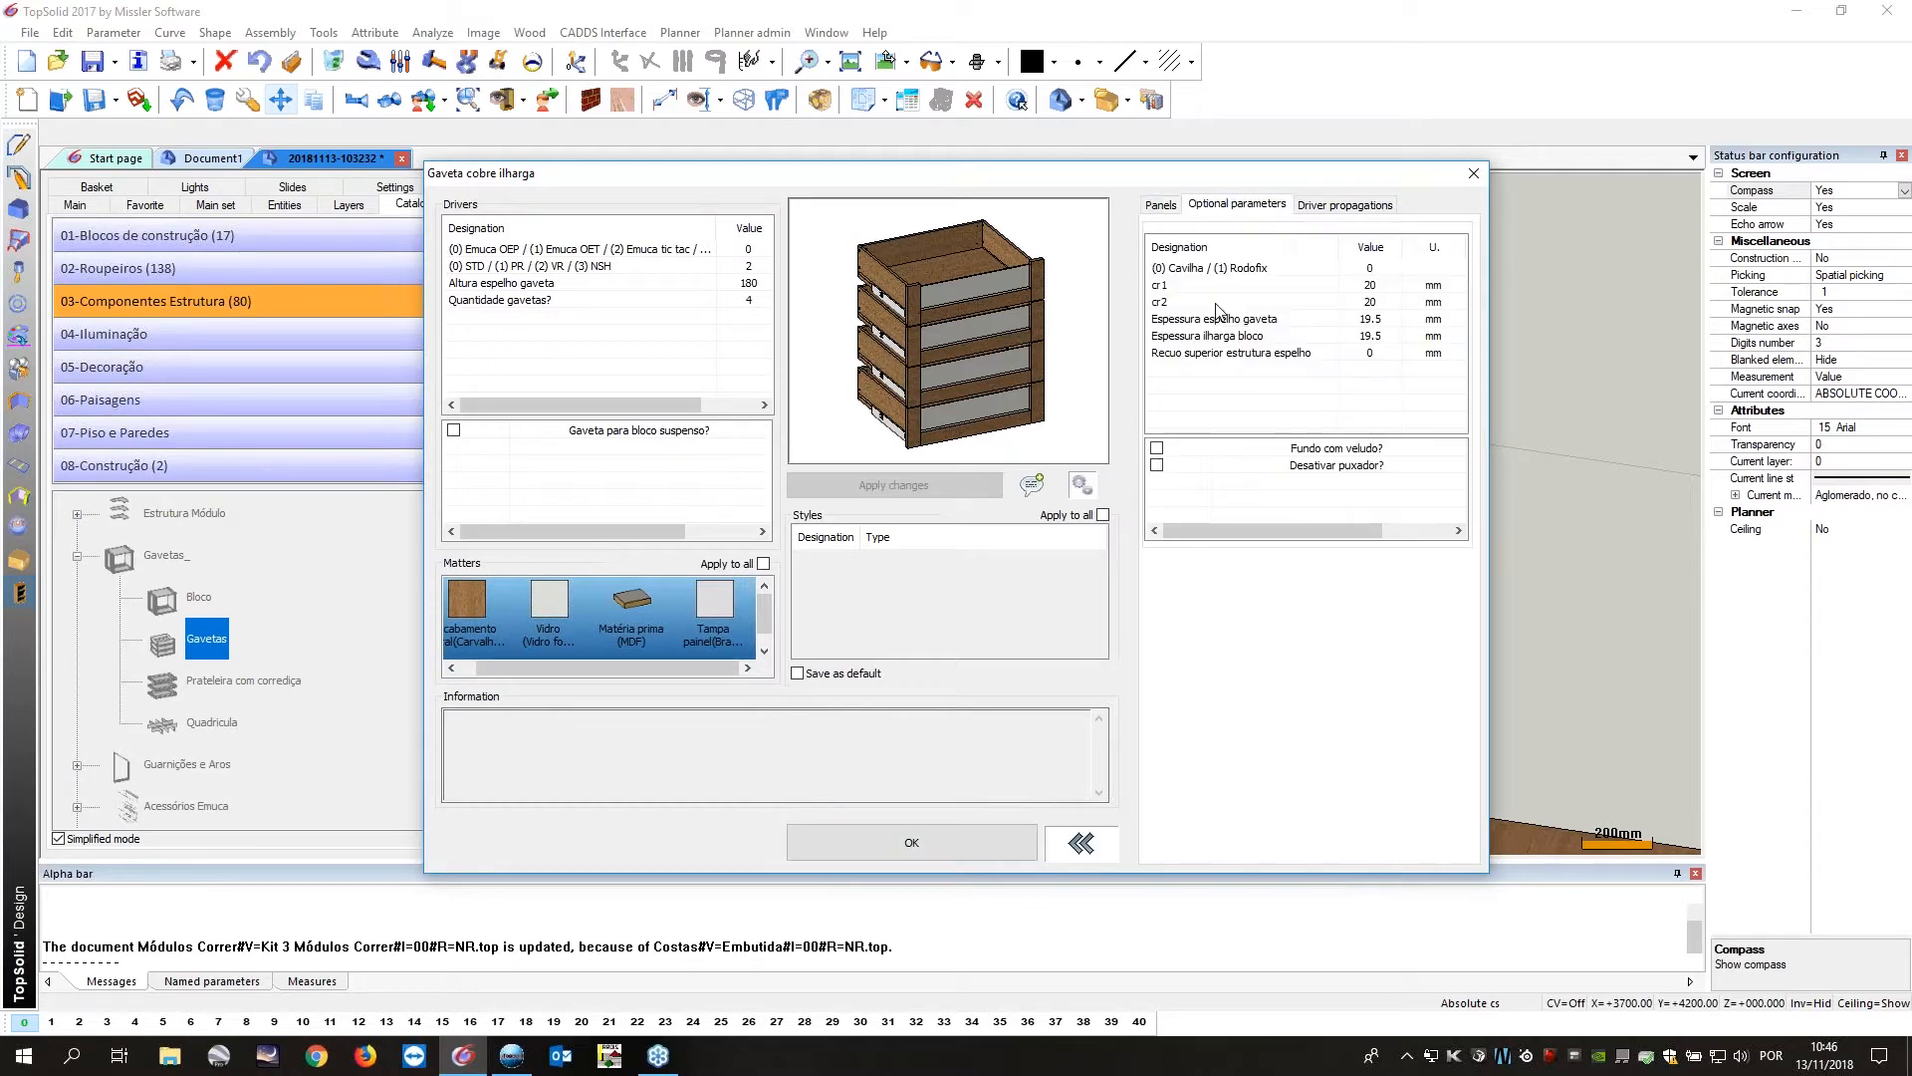
left_click(1156, 448)
left_click(1154, 466)
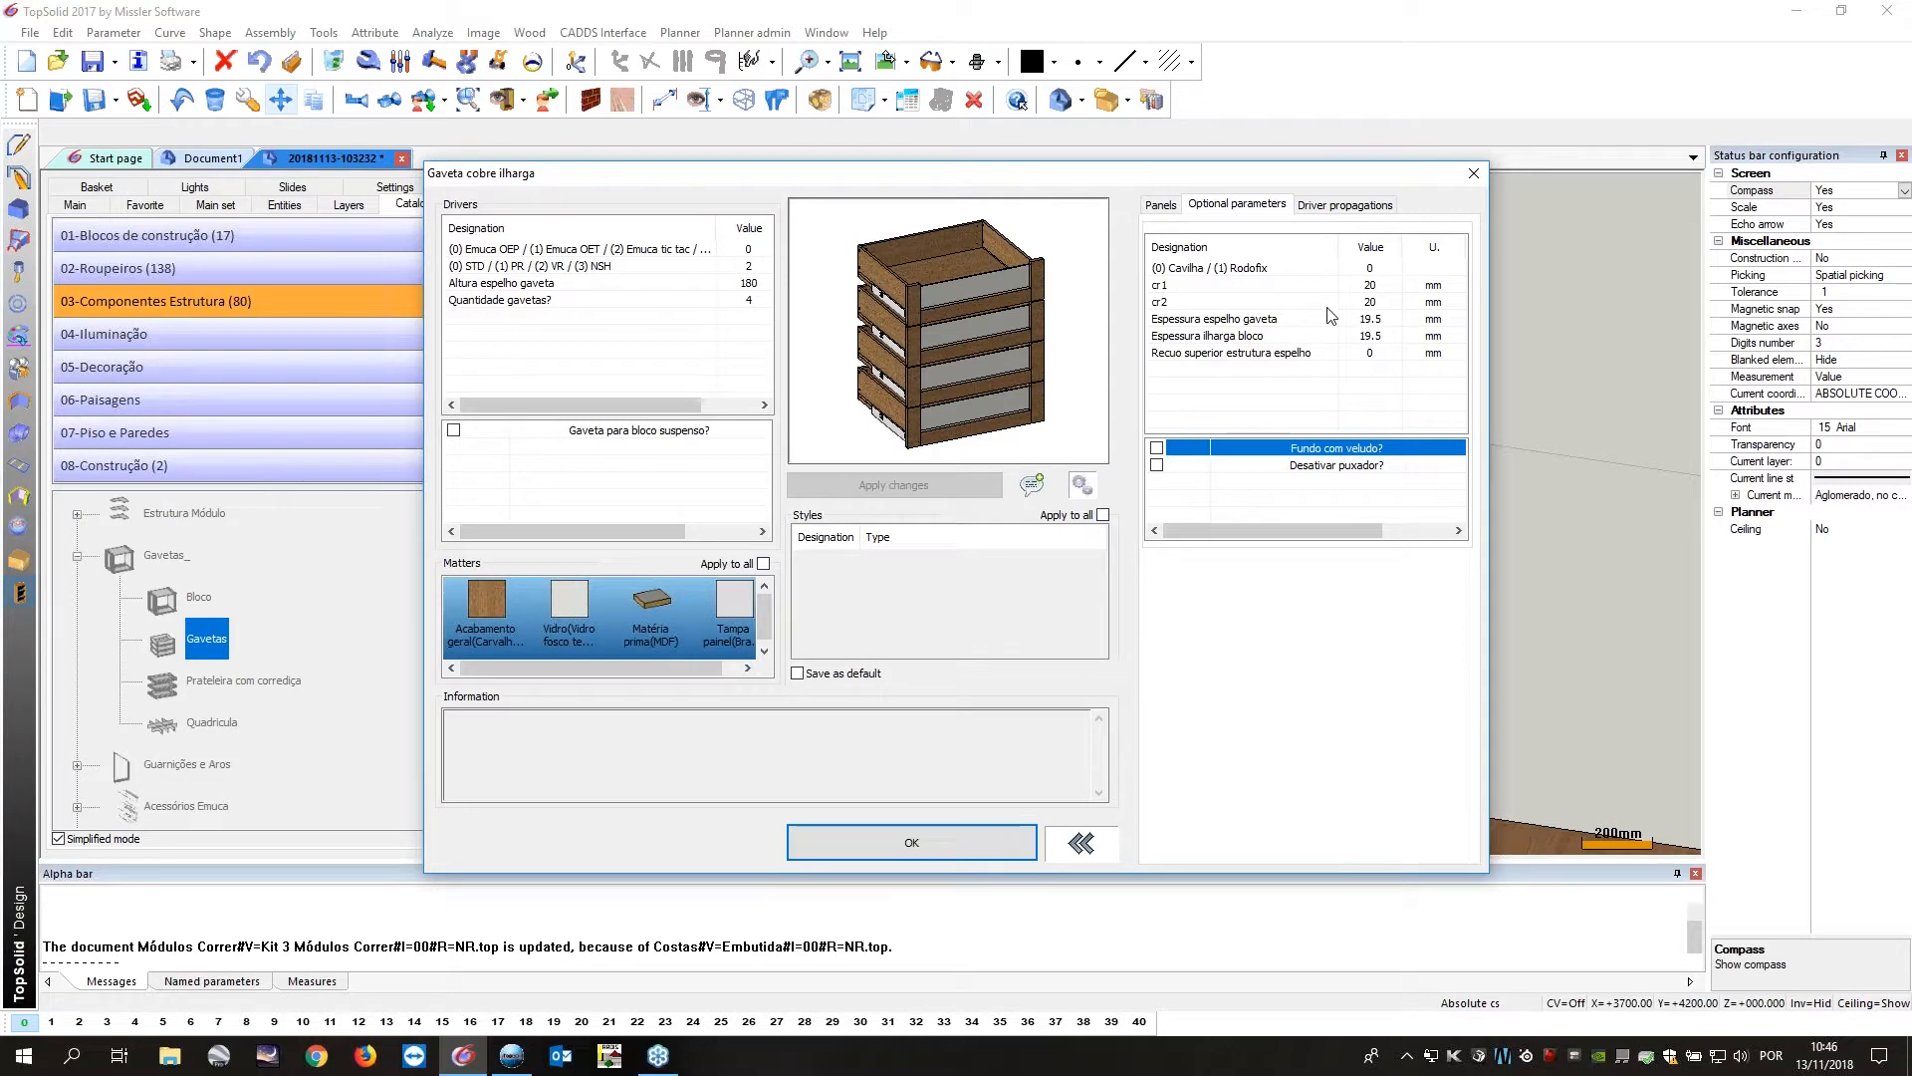
left_click(1162, 206)
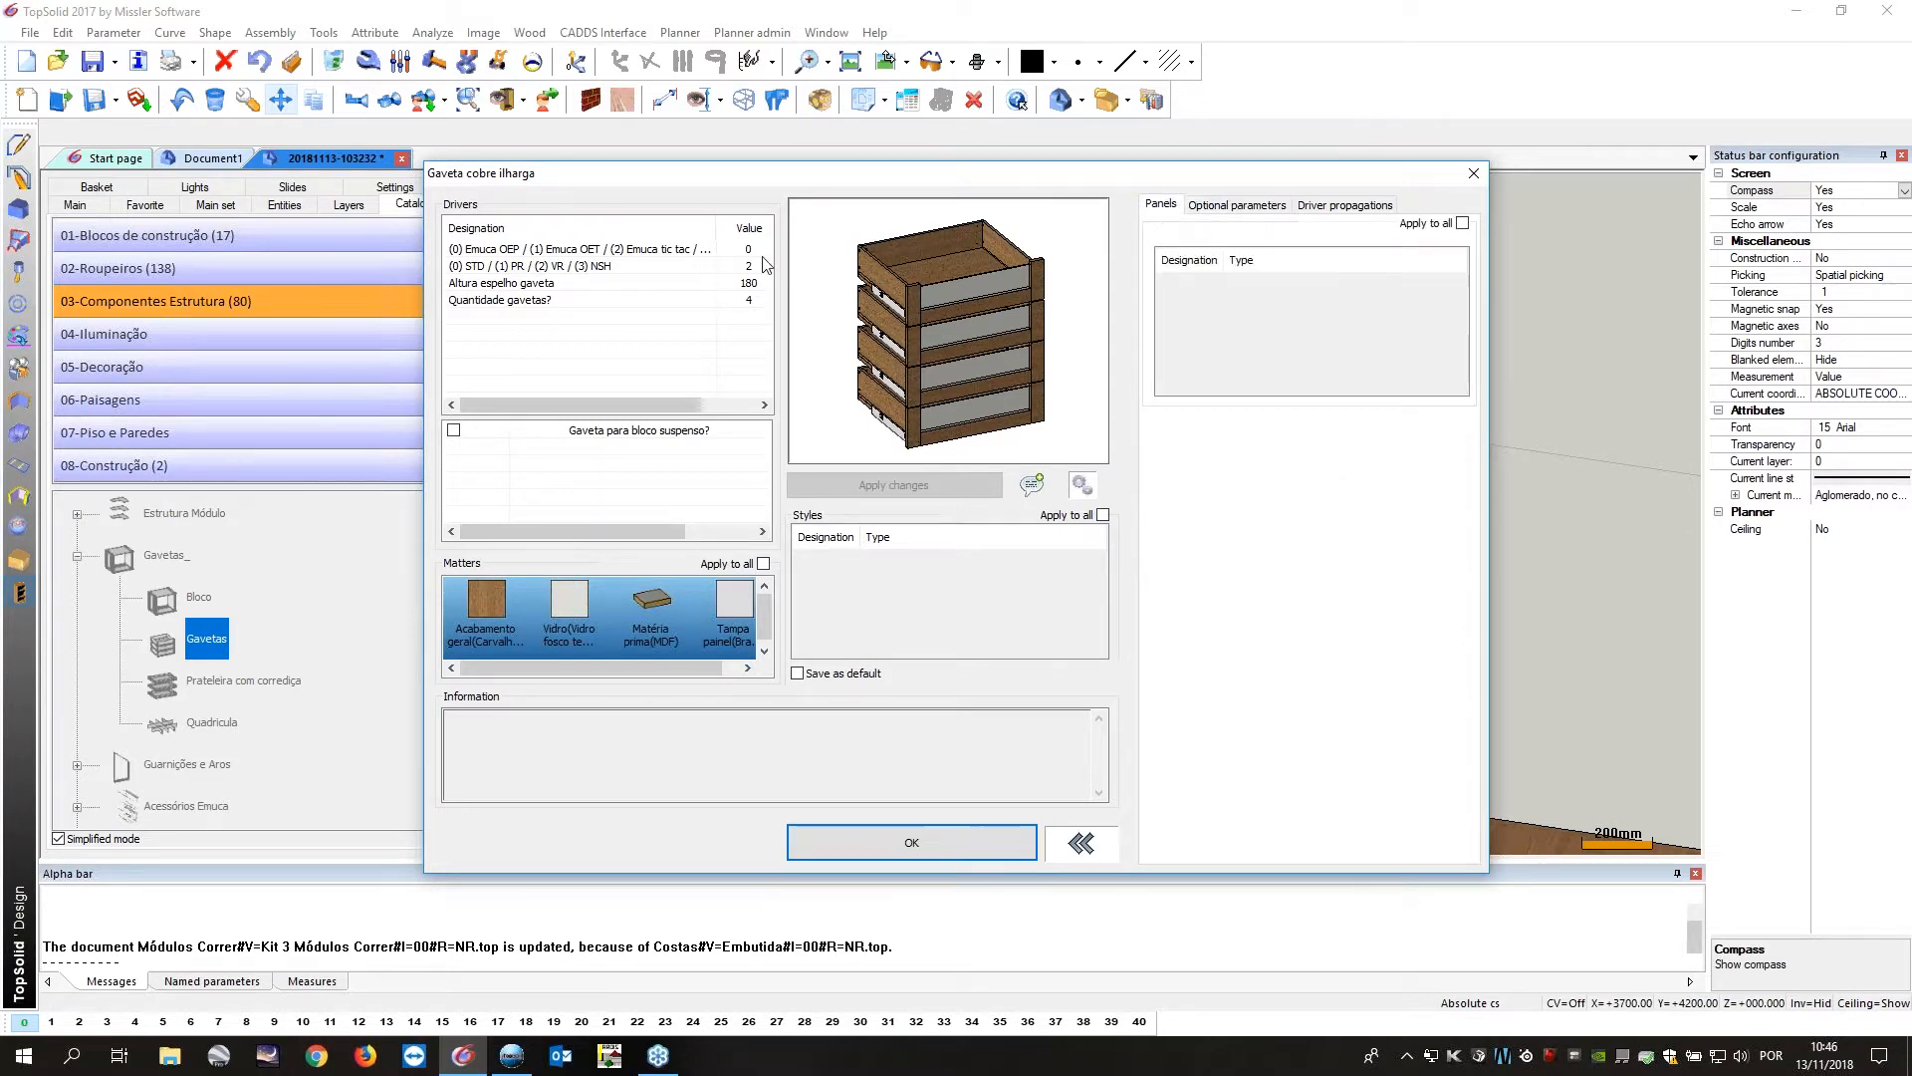
Set the drawer quantity (Quantidade gavetas) to 3 and accept the drawer set configuration.
left_click(754, 301)
type("3")
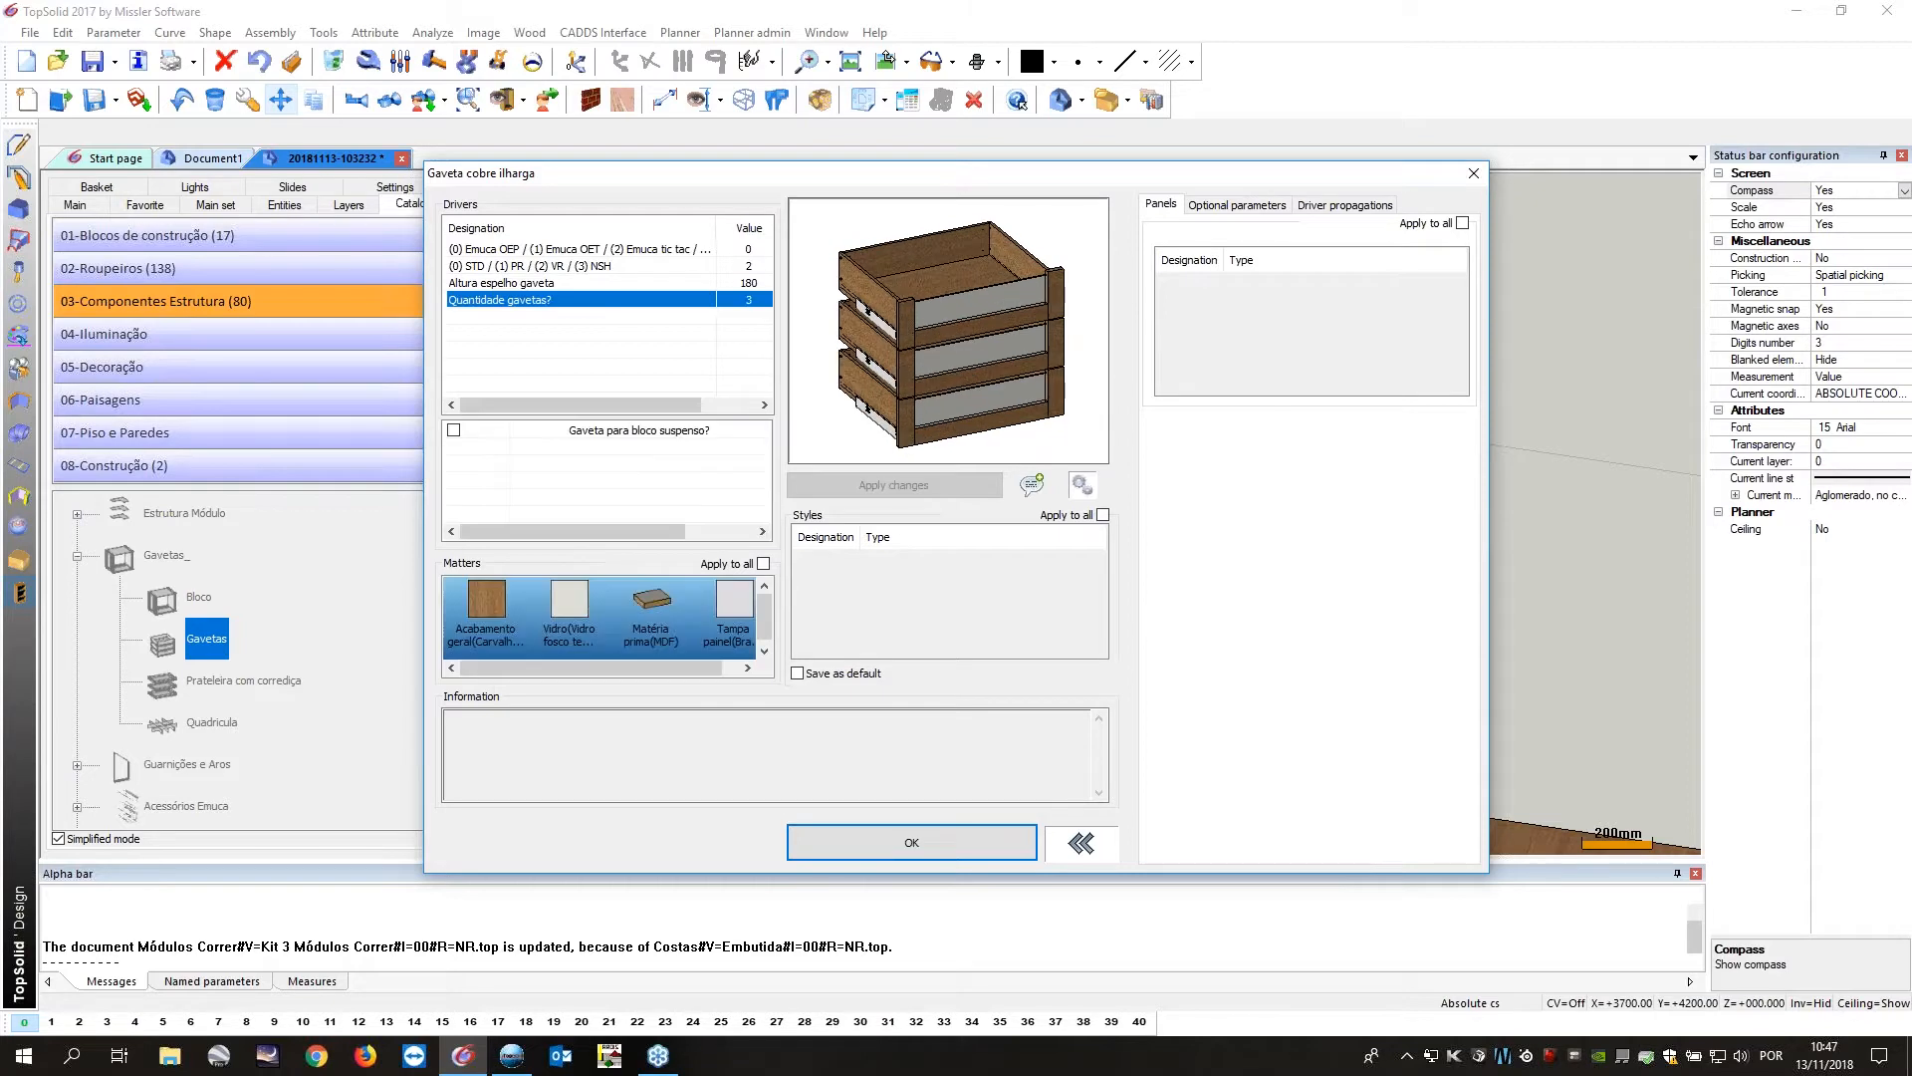
left_click(919, 850)
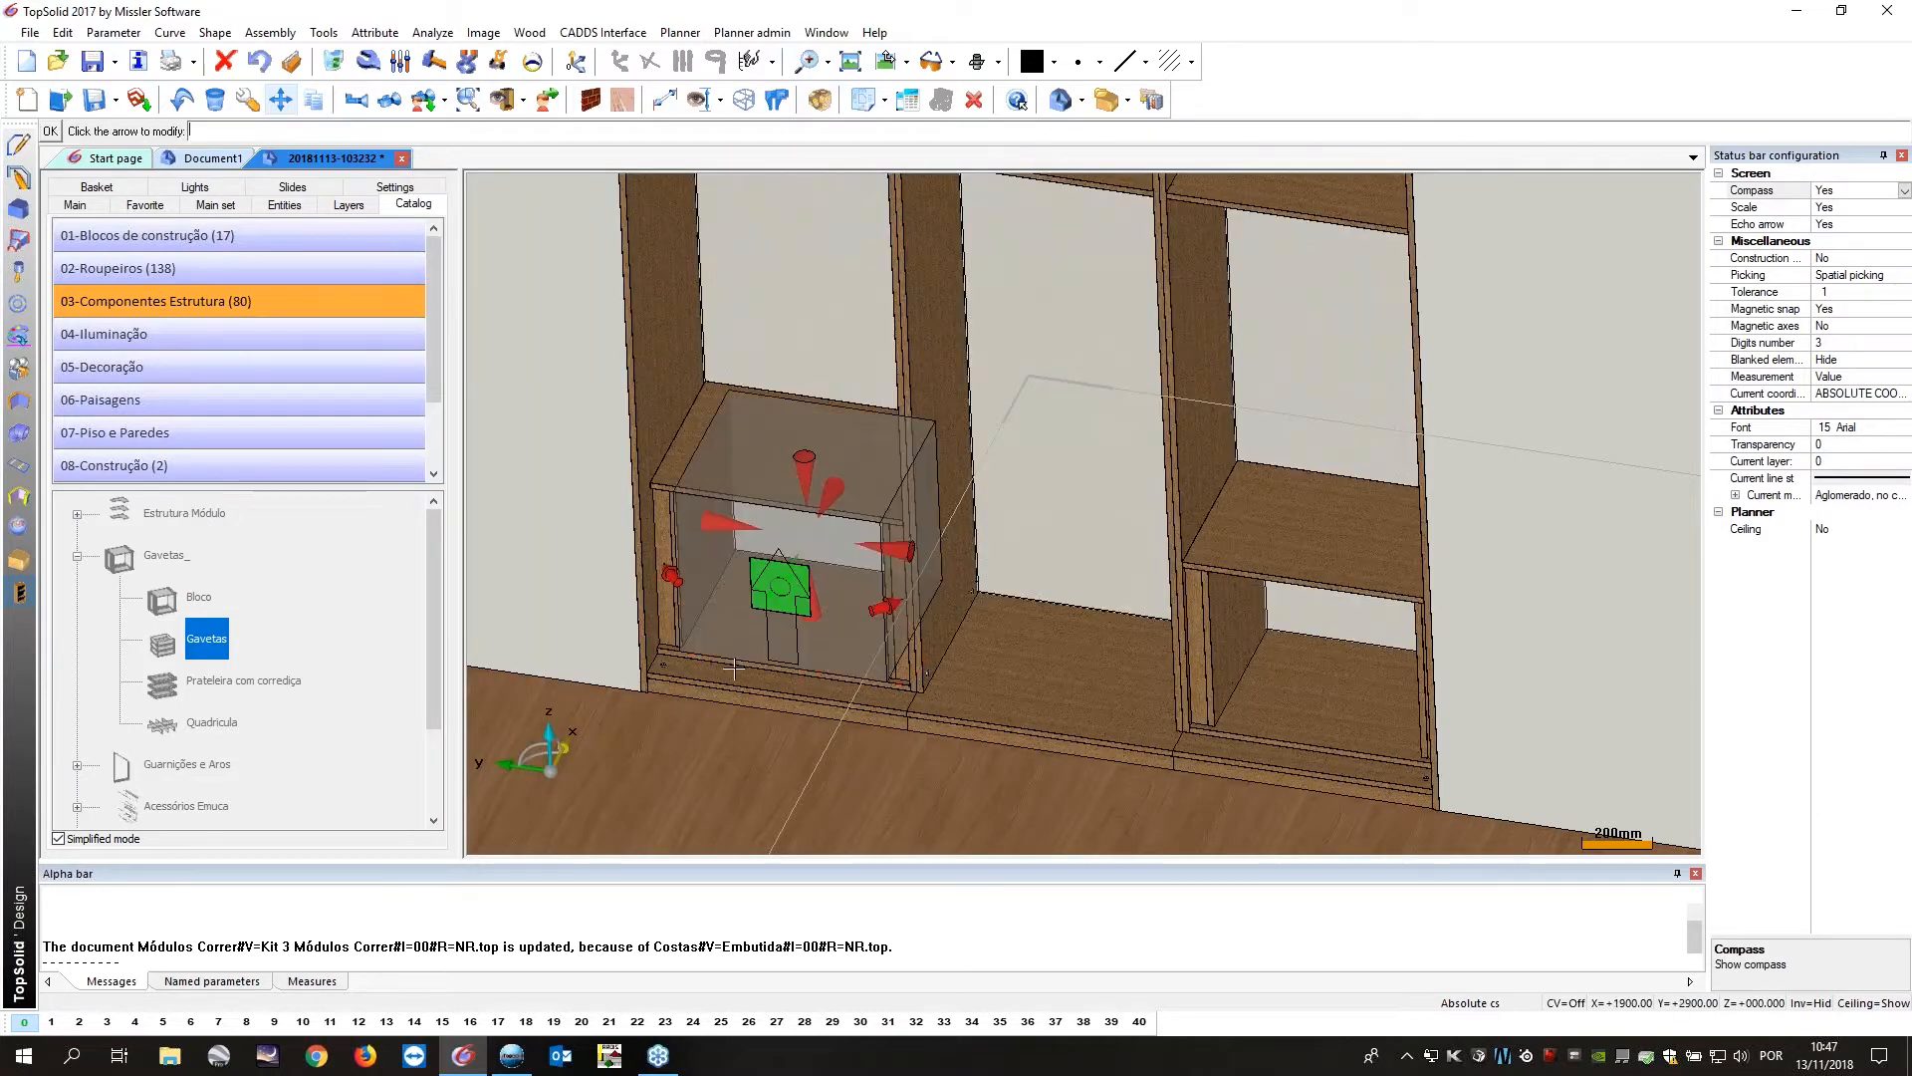
Place the drawer set in the leftmost module's block, moving its front plane through the front edge of the block's side panel.
scroll(734, 668, "up", 3)
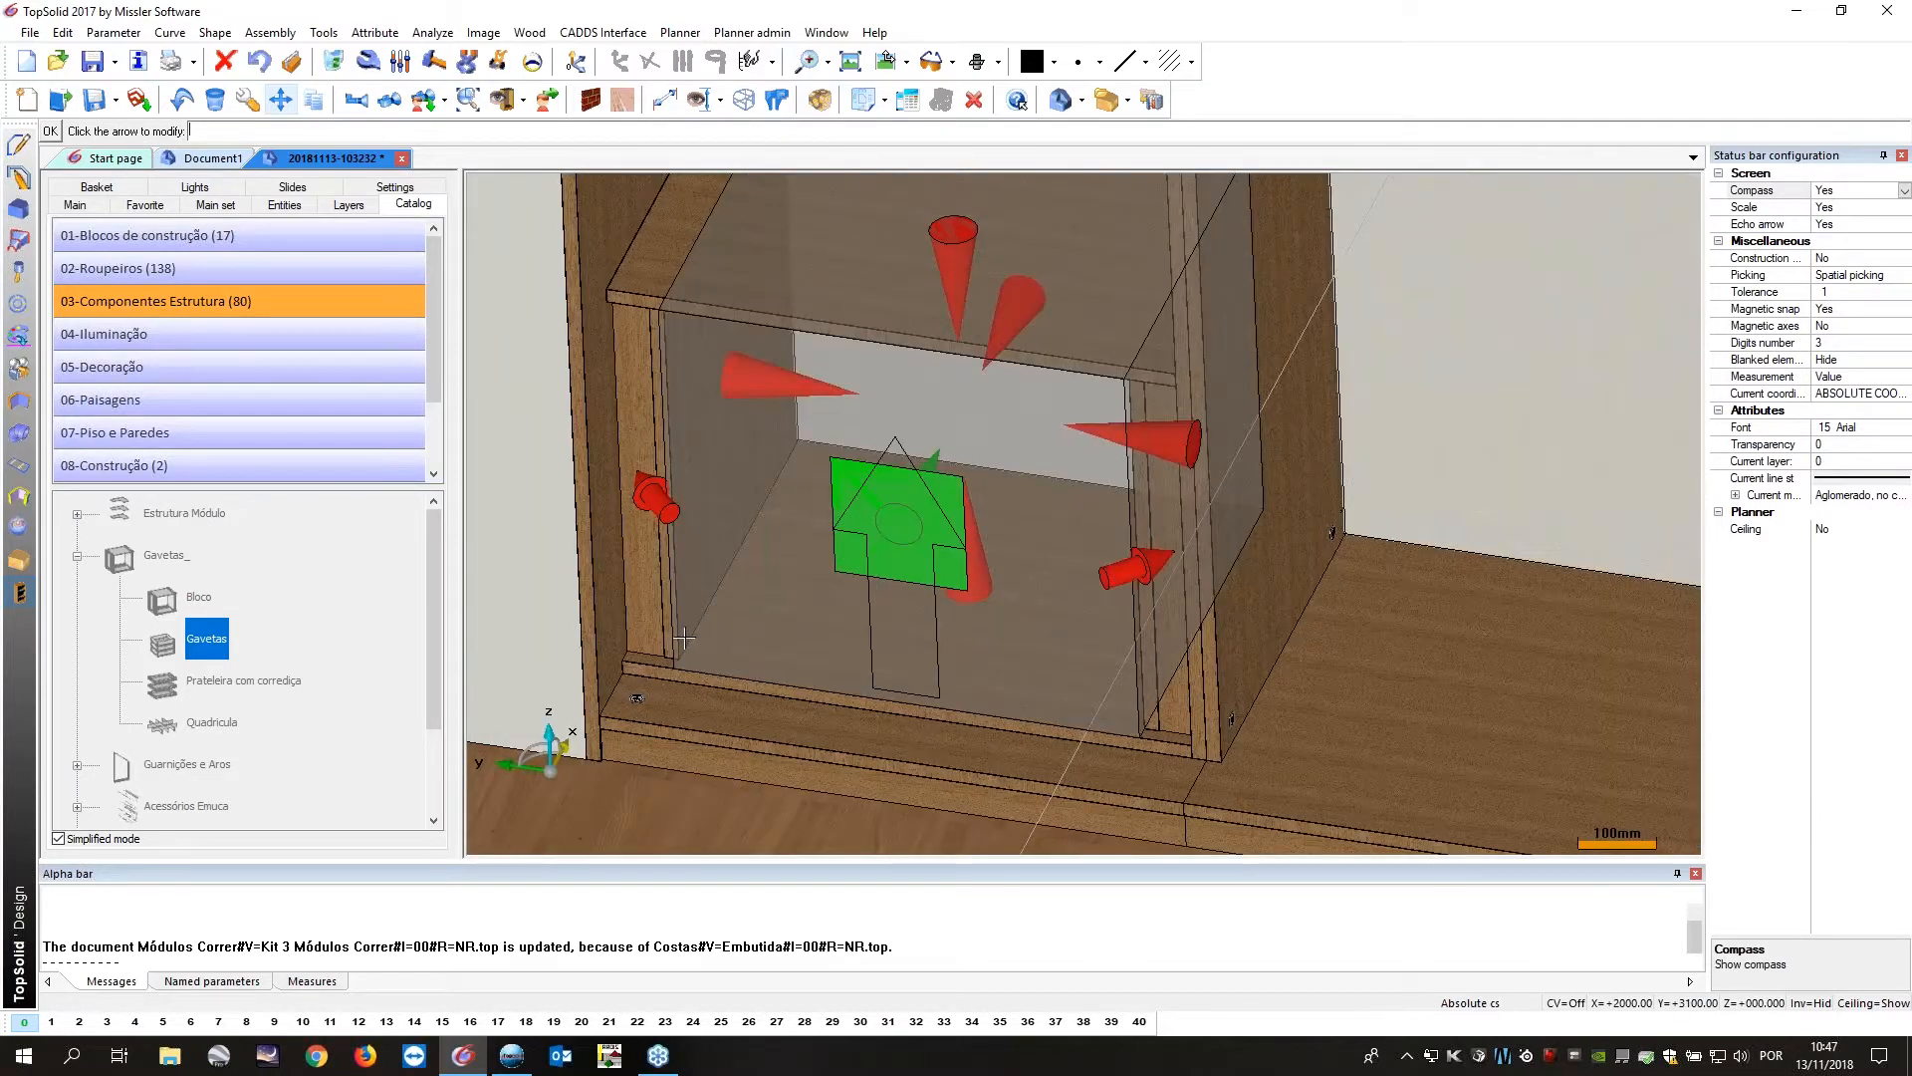
scroll(685, 638, "up", 2)
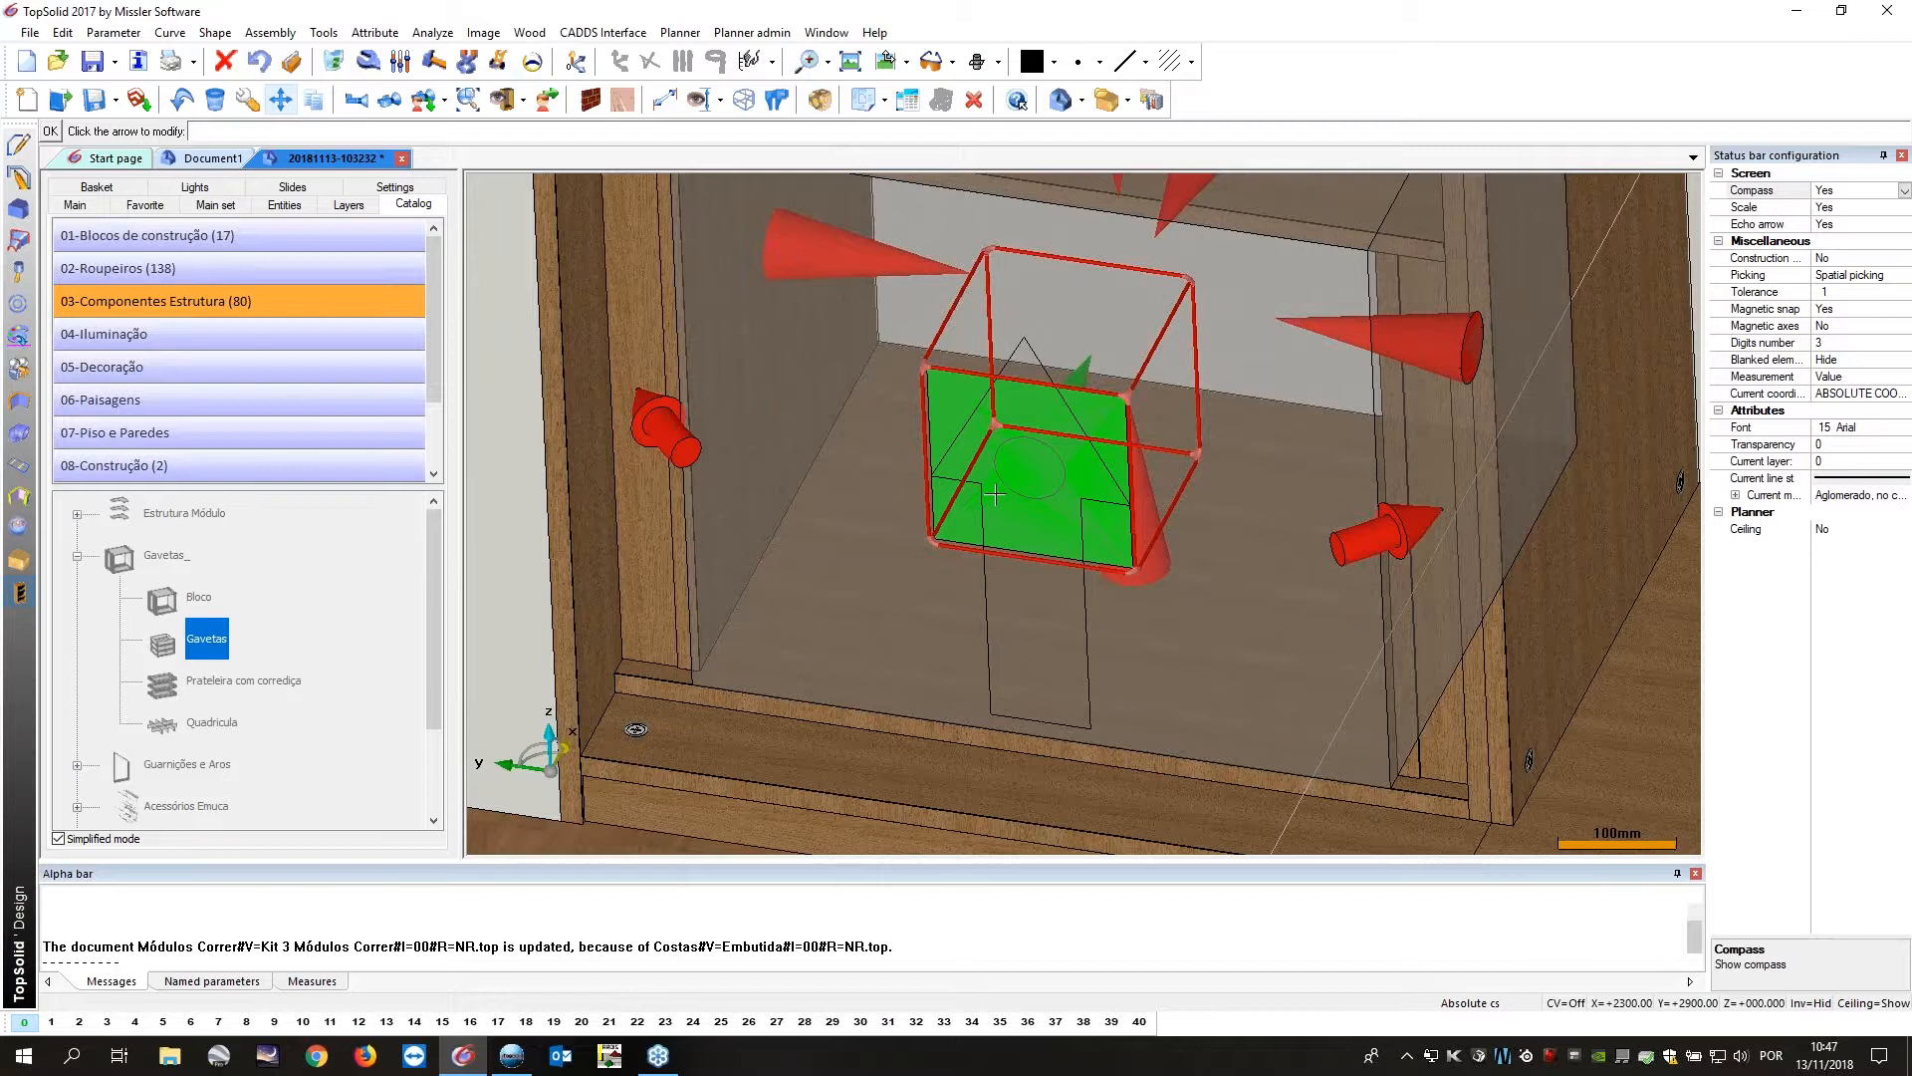
left_click(994, 494)
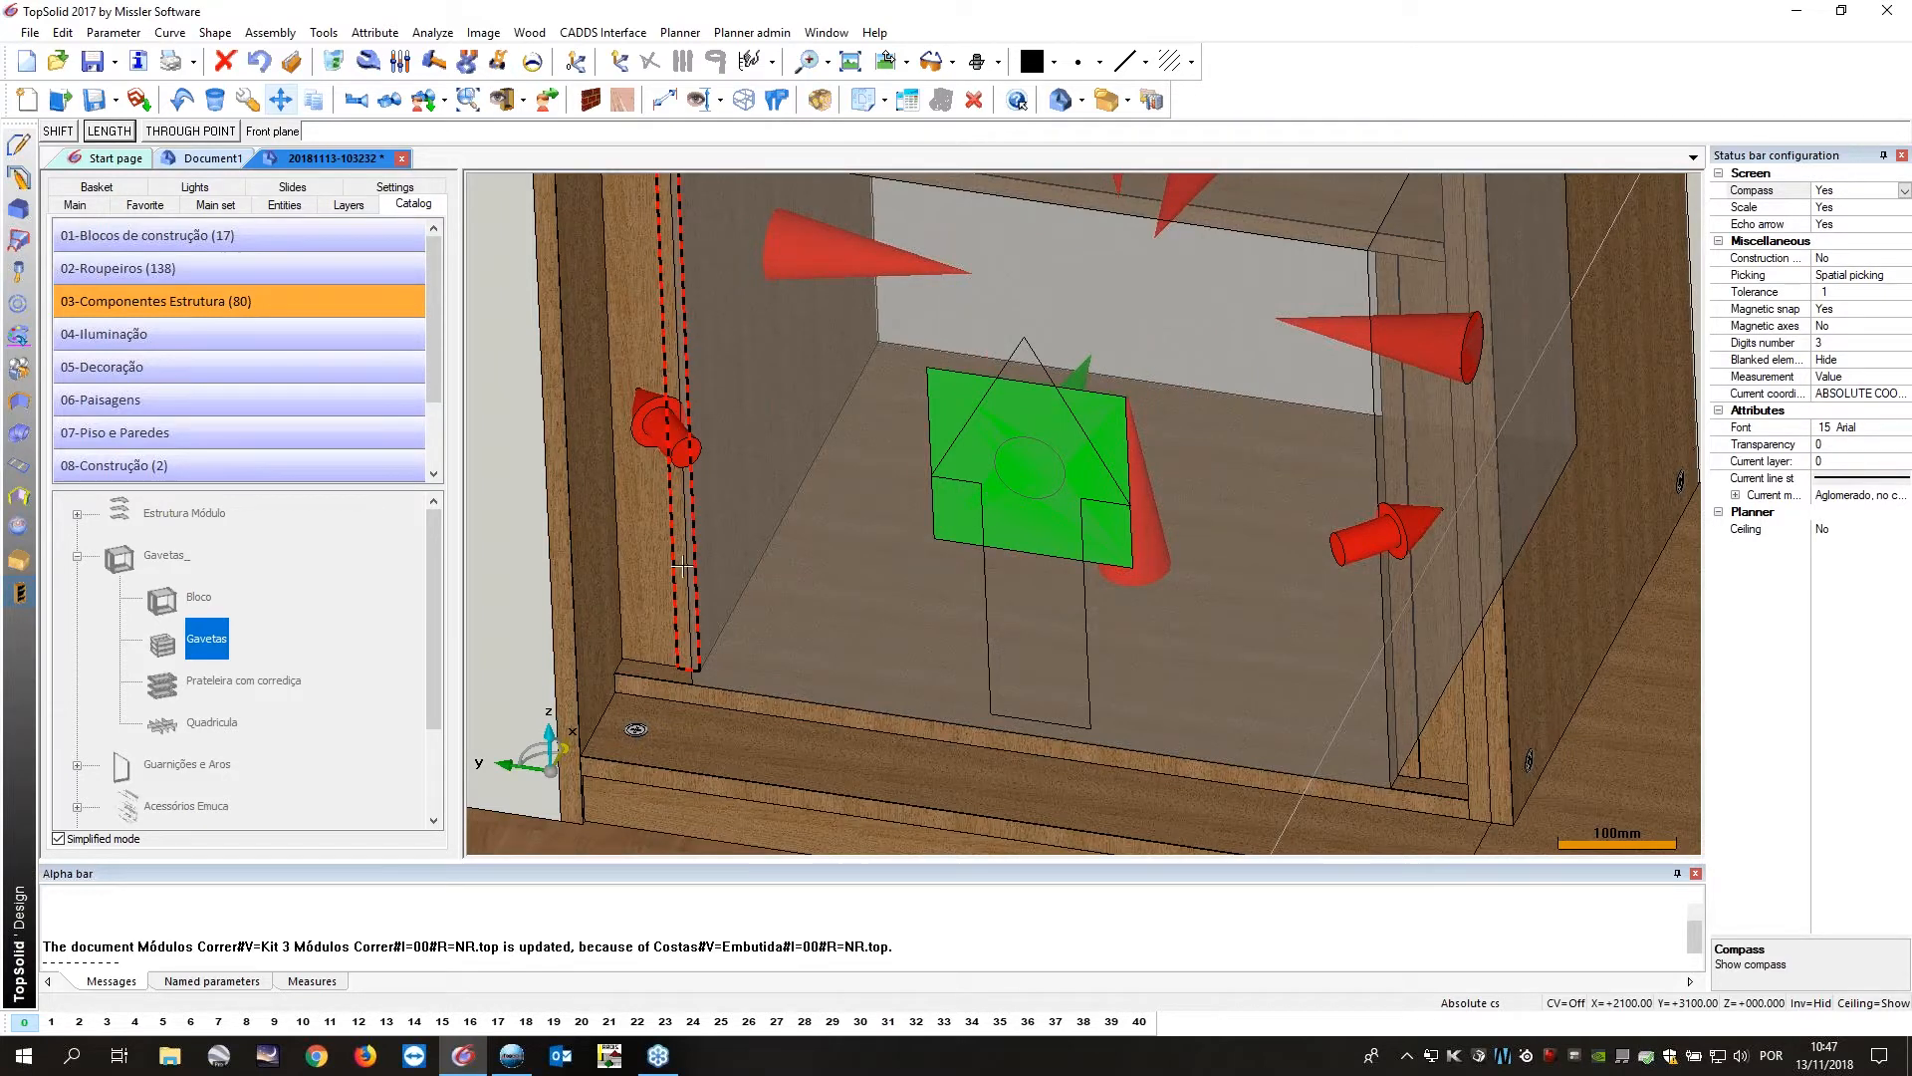
left_click(682, 566)
scroll(746, 606, "down", 3)
middle_click_drag(746, 605, 652, 597)
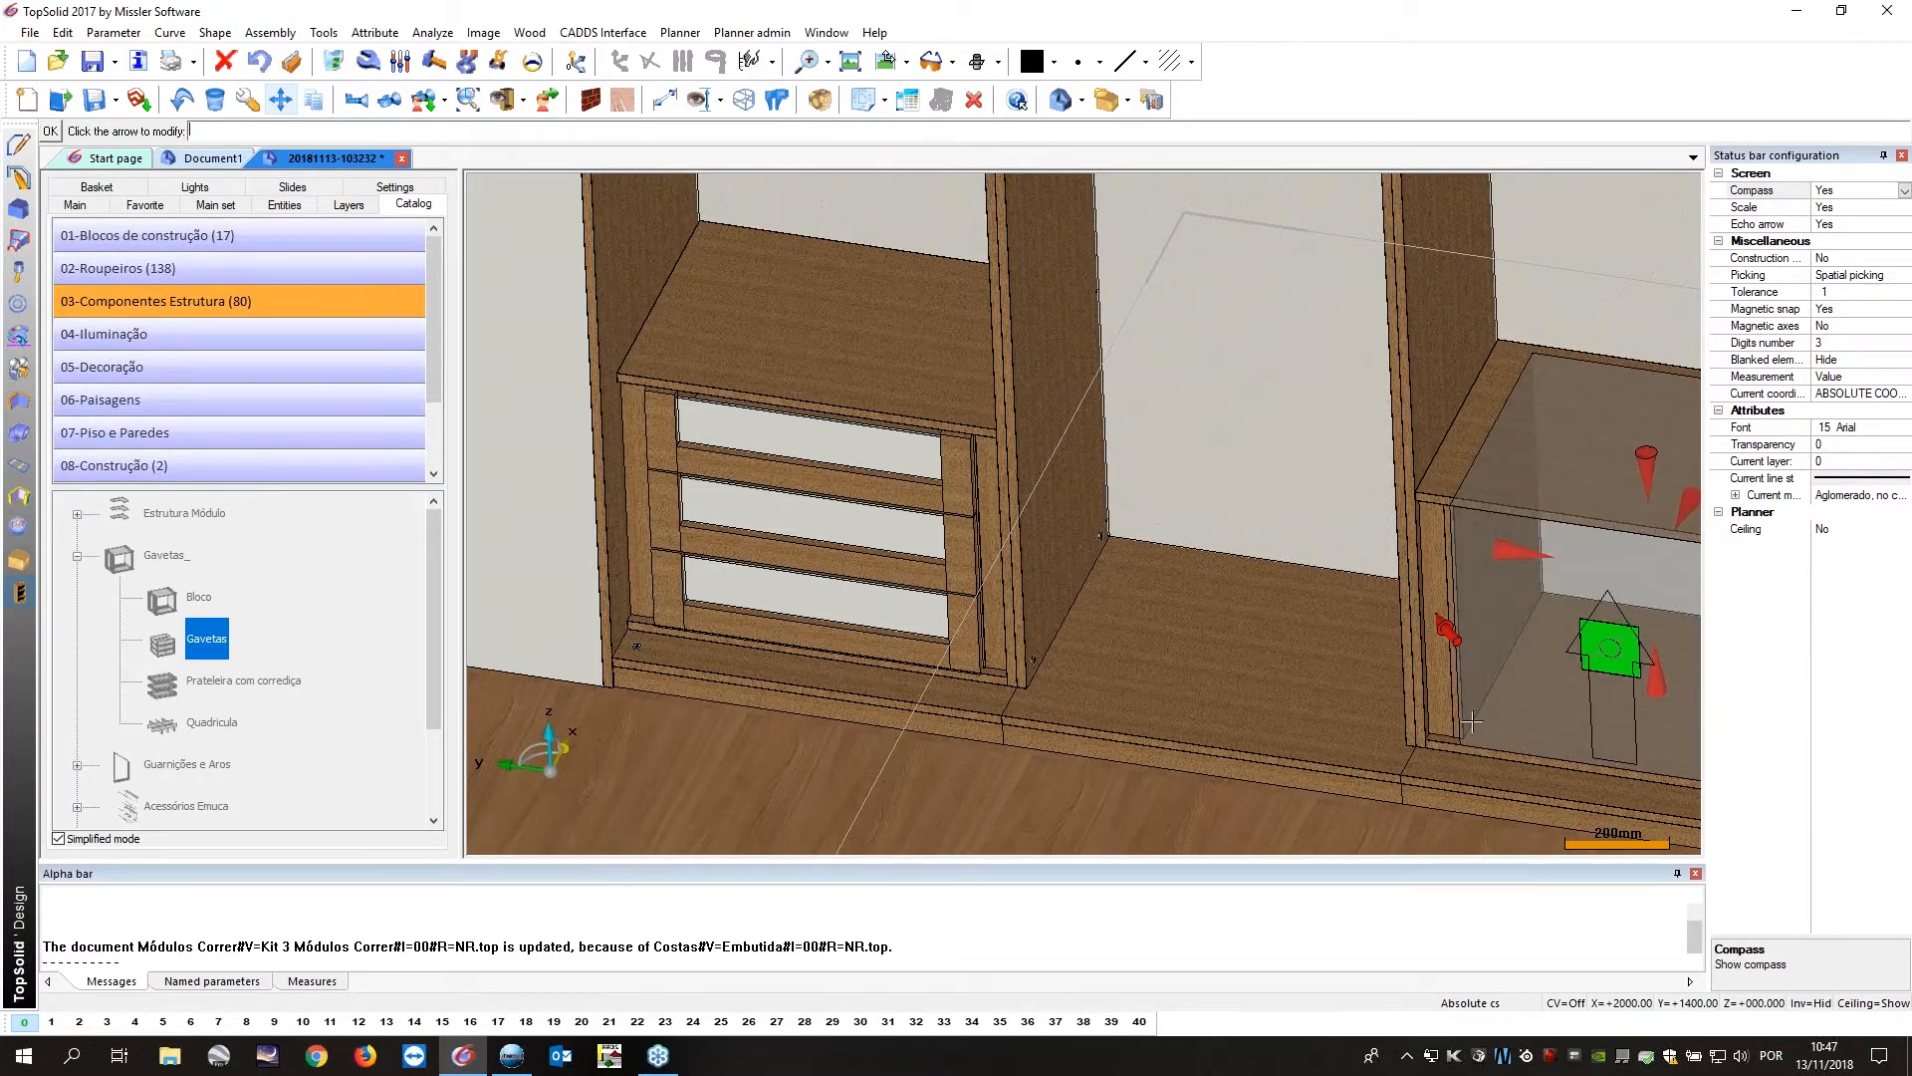
Place the same drawer set in the rightmost module's block with its front plane at the block's front edge, and check both sets.
left_click(1490, 618)
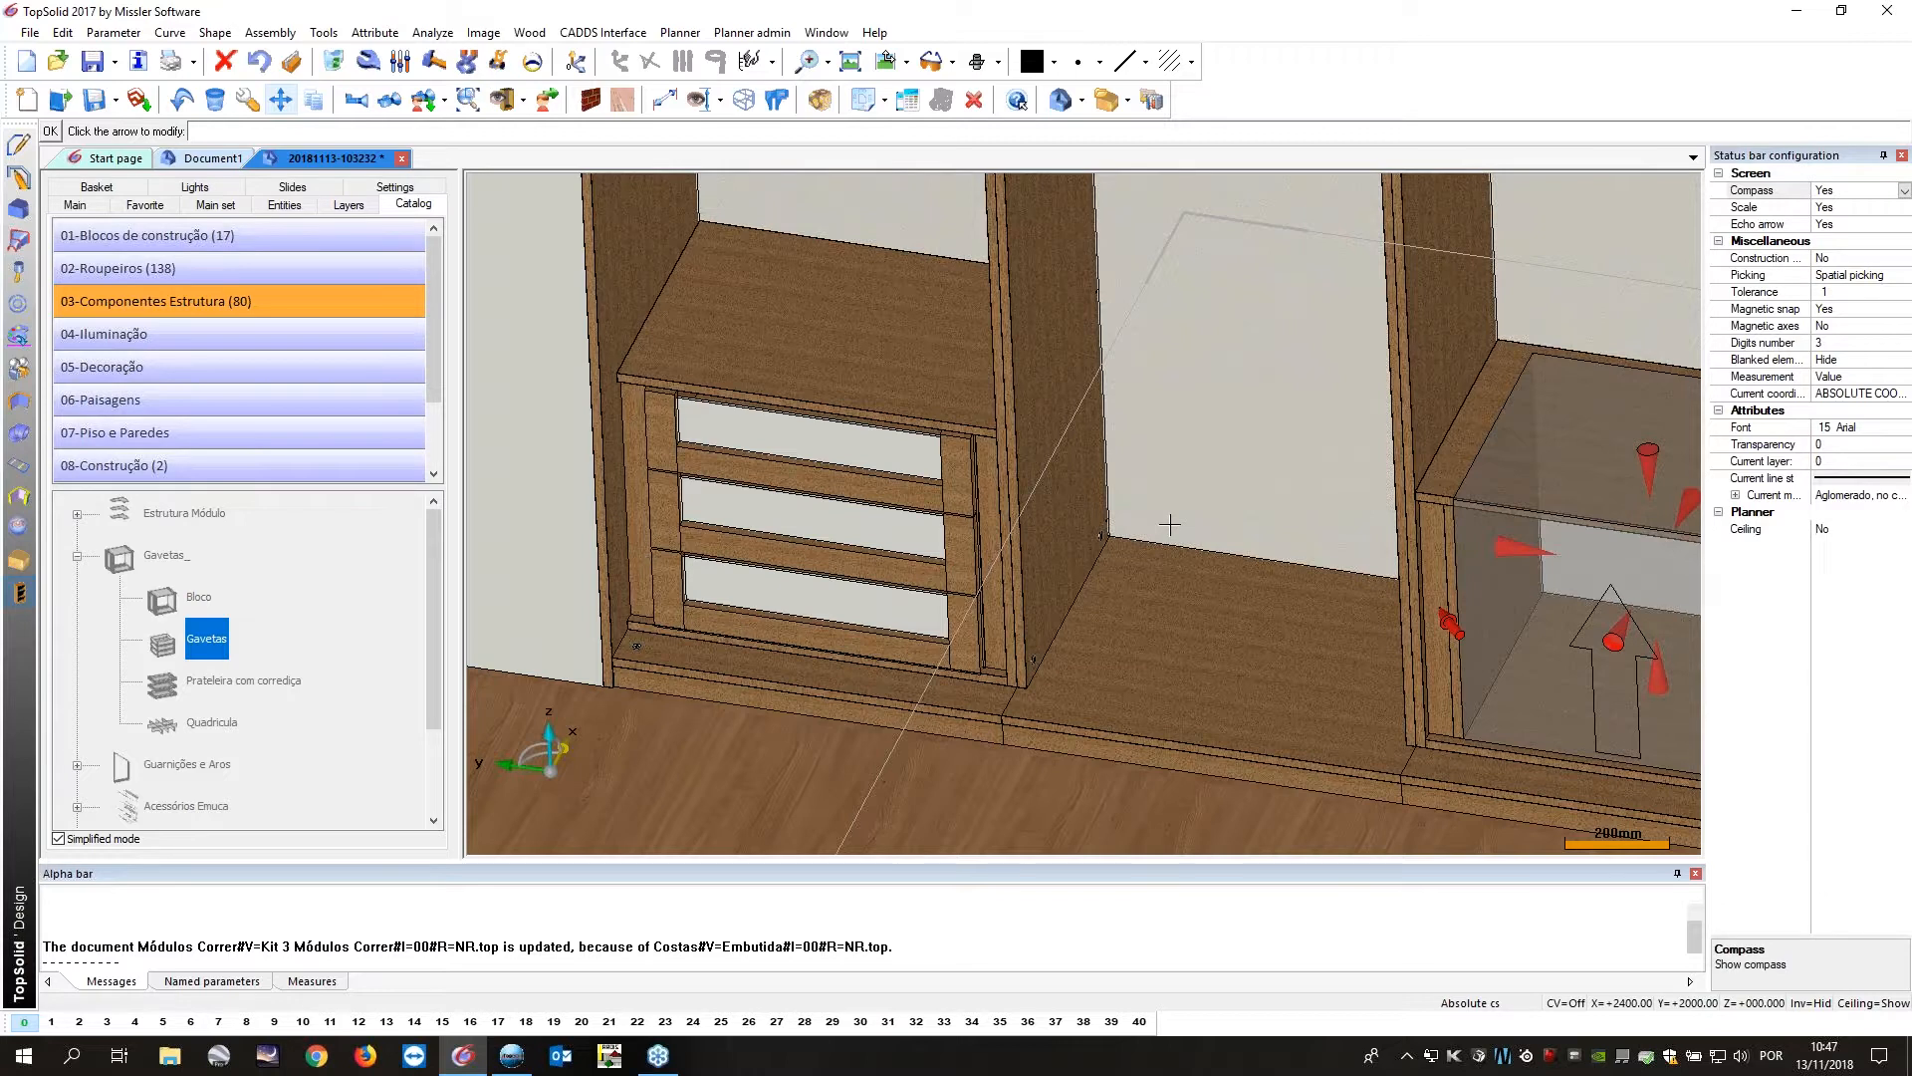
scroll(981, 390, "down", 5)
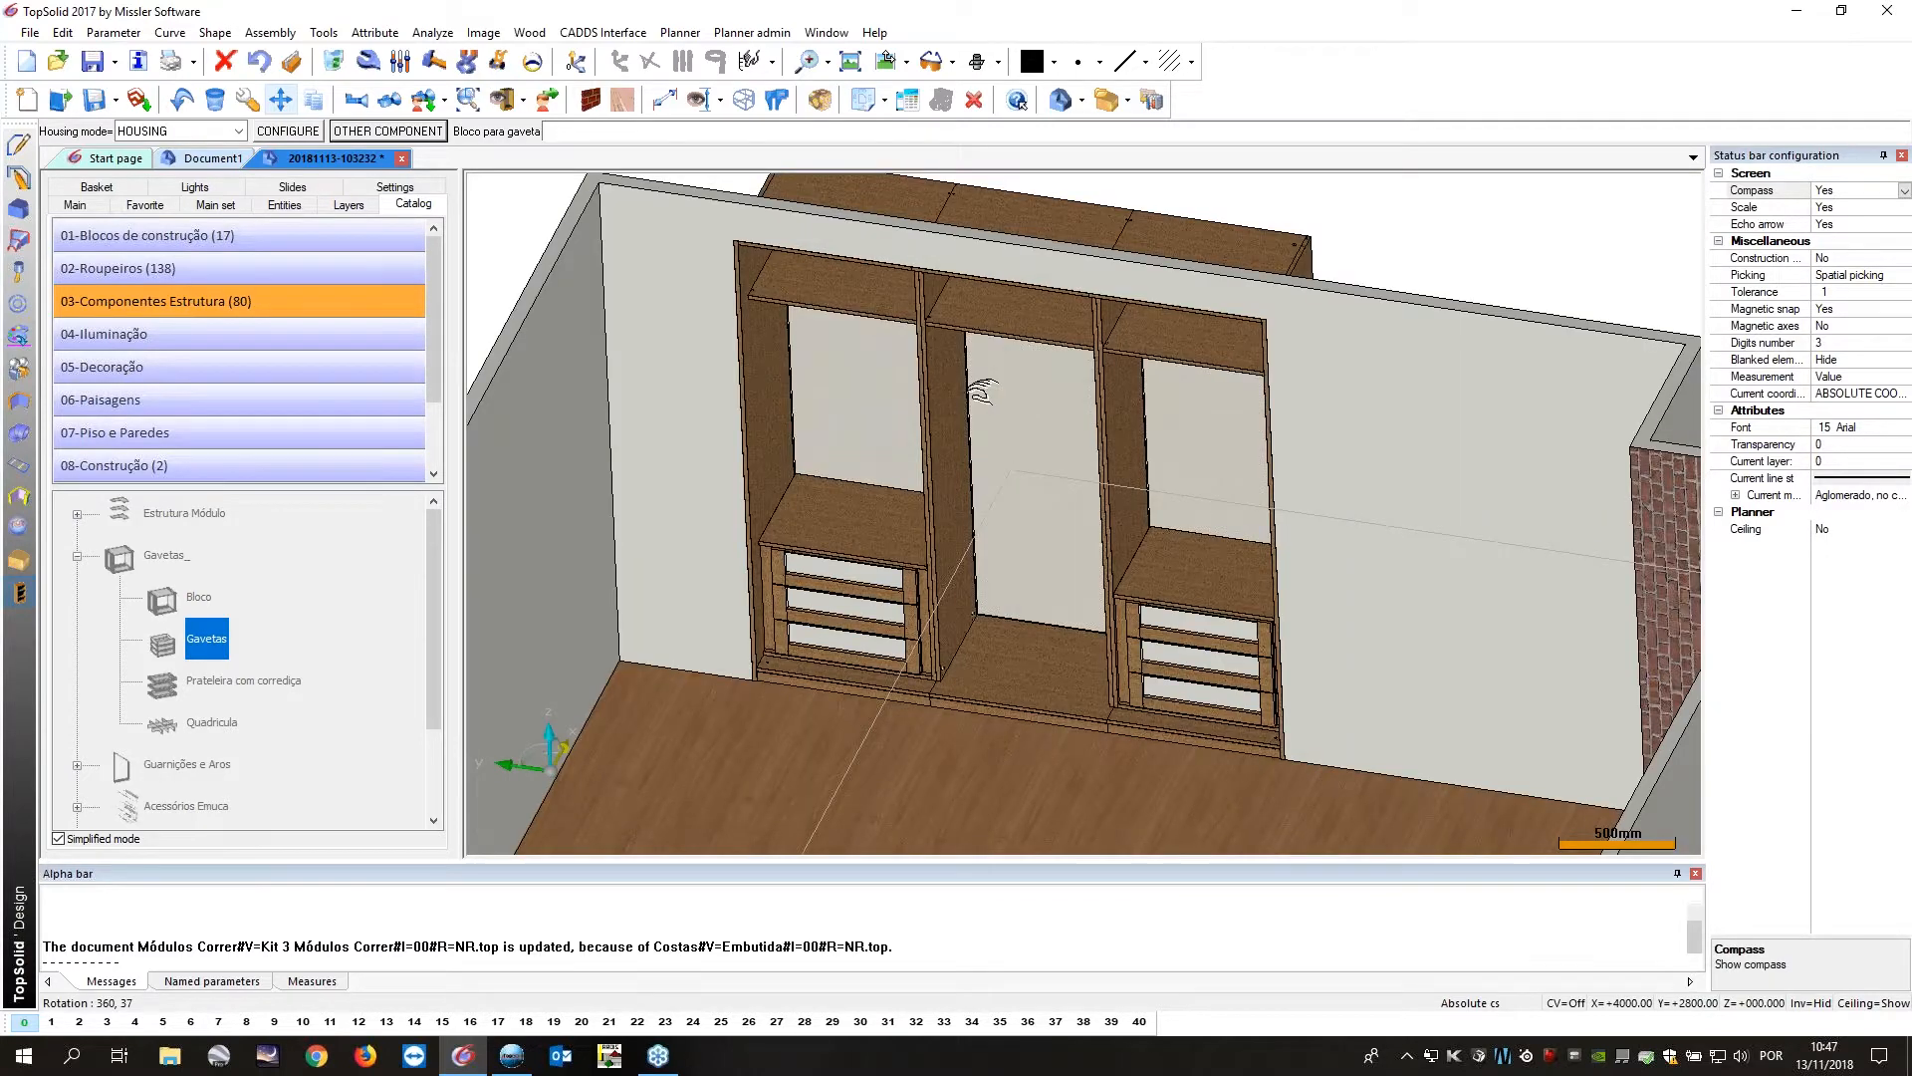
middle_click_drag(981, 390, 1100, 488)
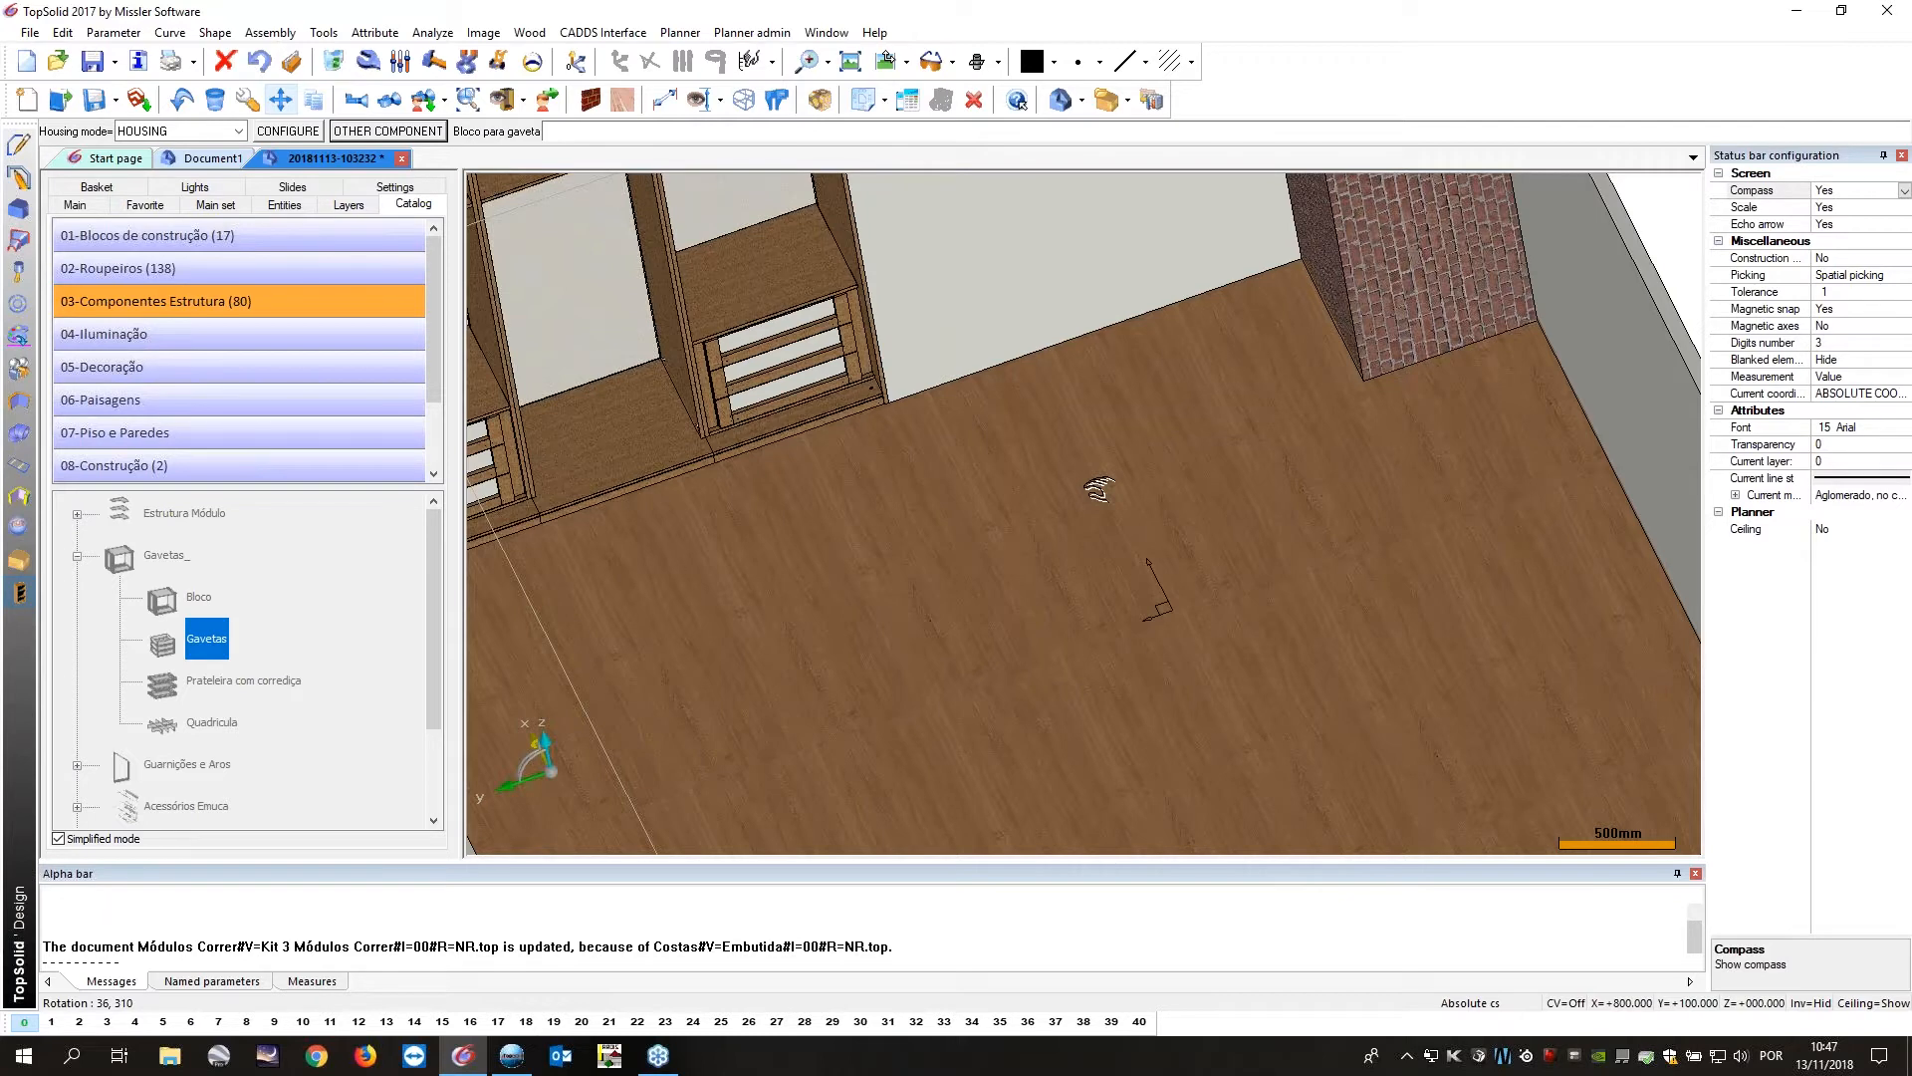
scroll(1144, 559, "up", 5)
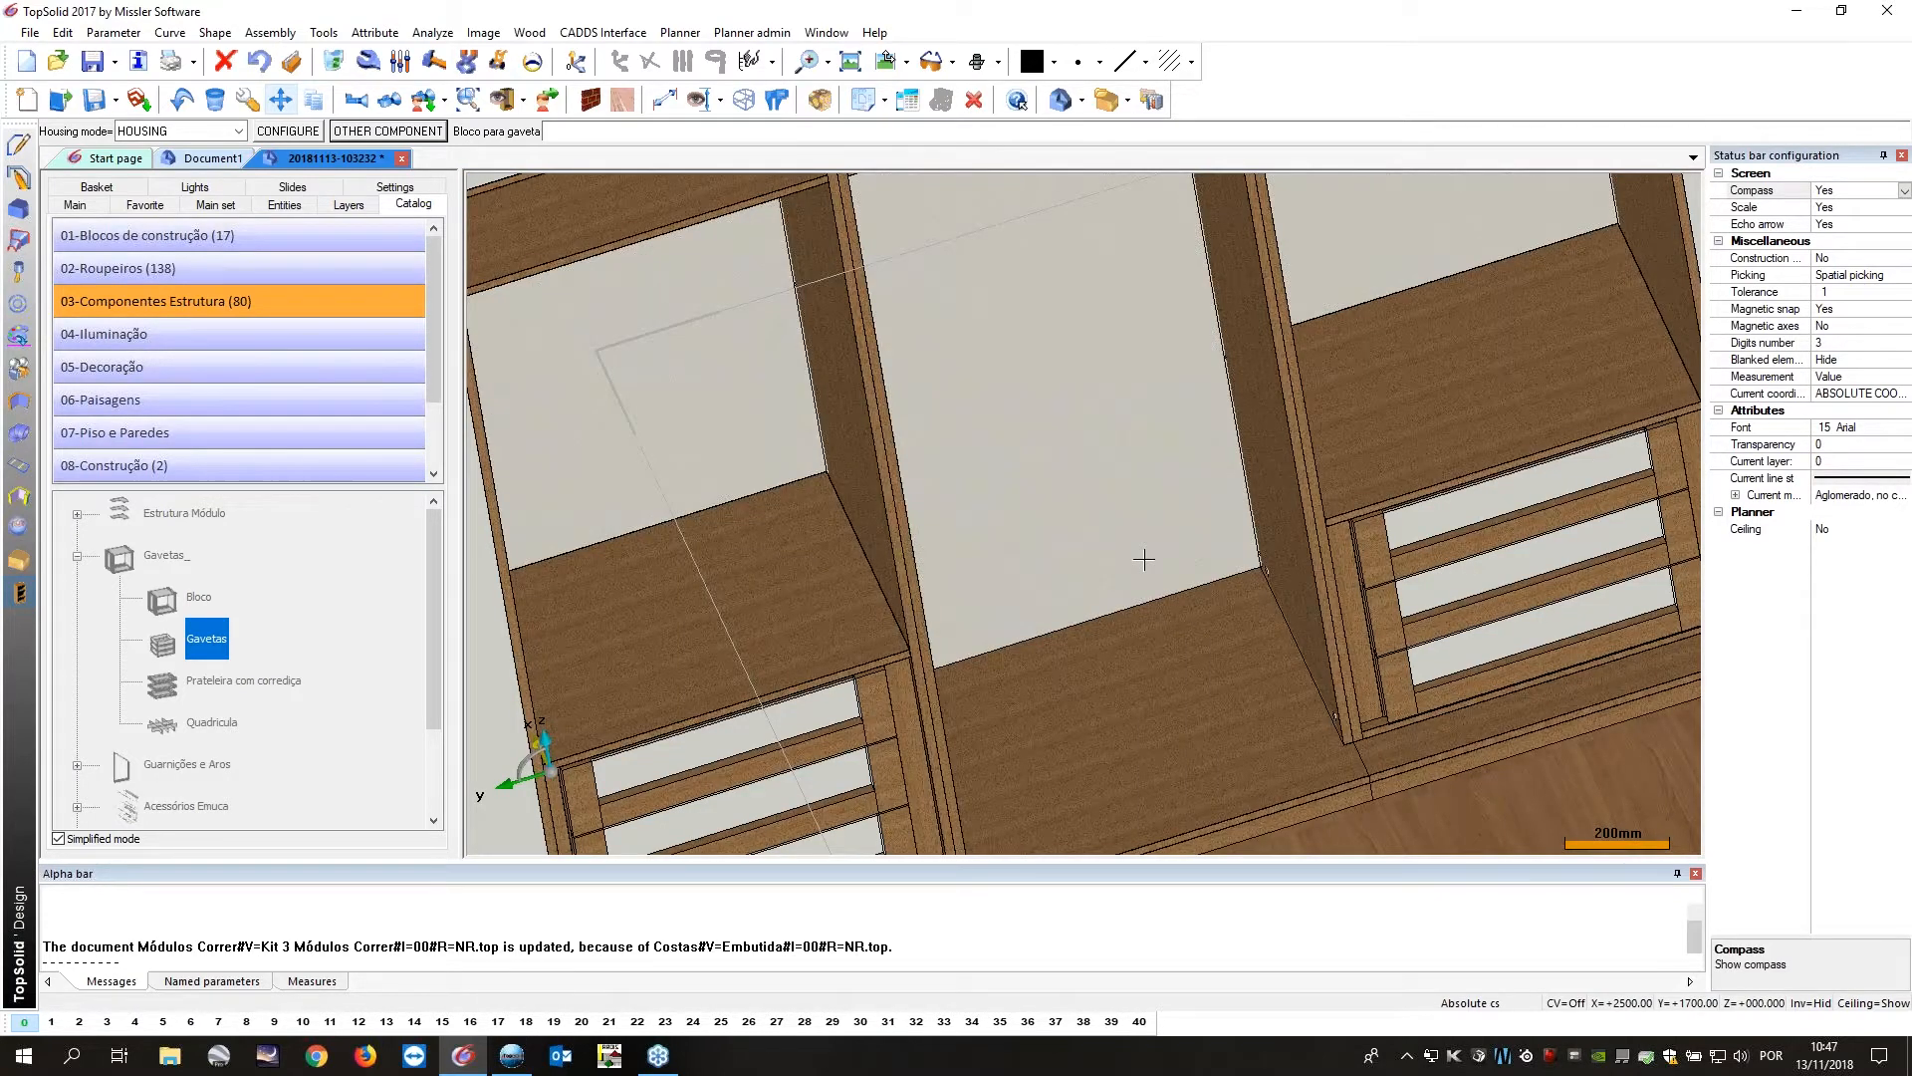
middle_click_drag(1143, 559, 757, 585)
key("Home")
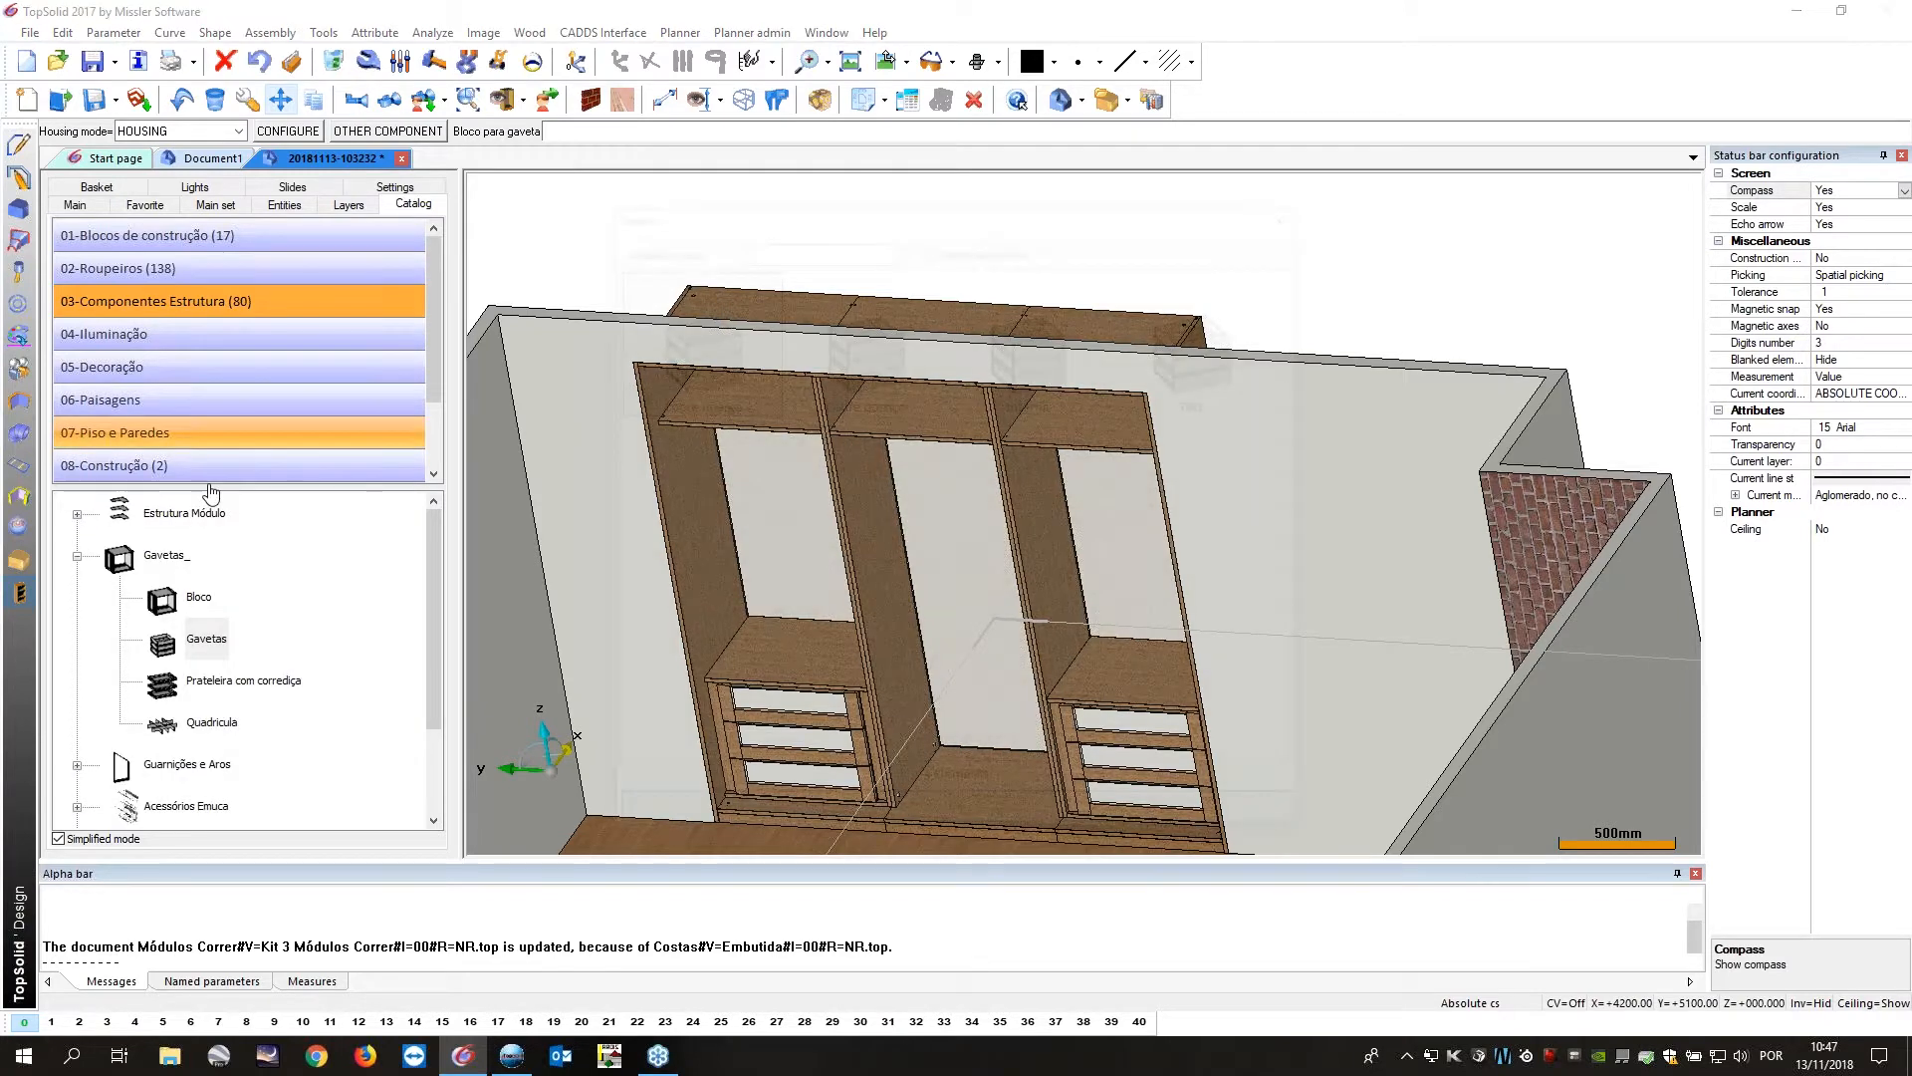
Browse the Estrutura Módulo components, including Divisórias, Divisórias sem rasgo and Ilharga visível, and the other structure component families.
left_click(182, 809)
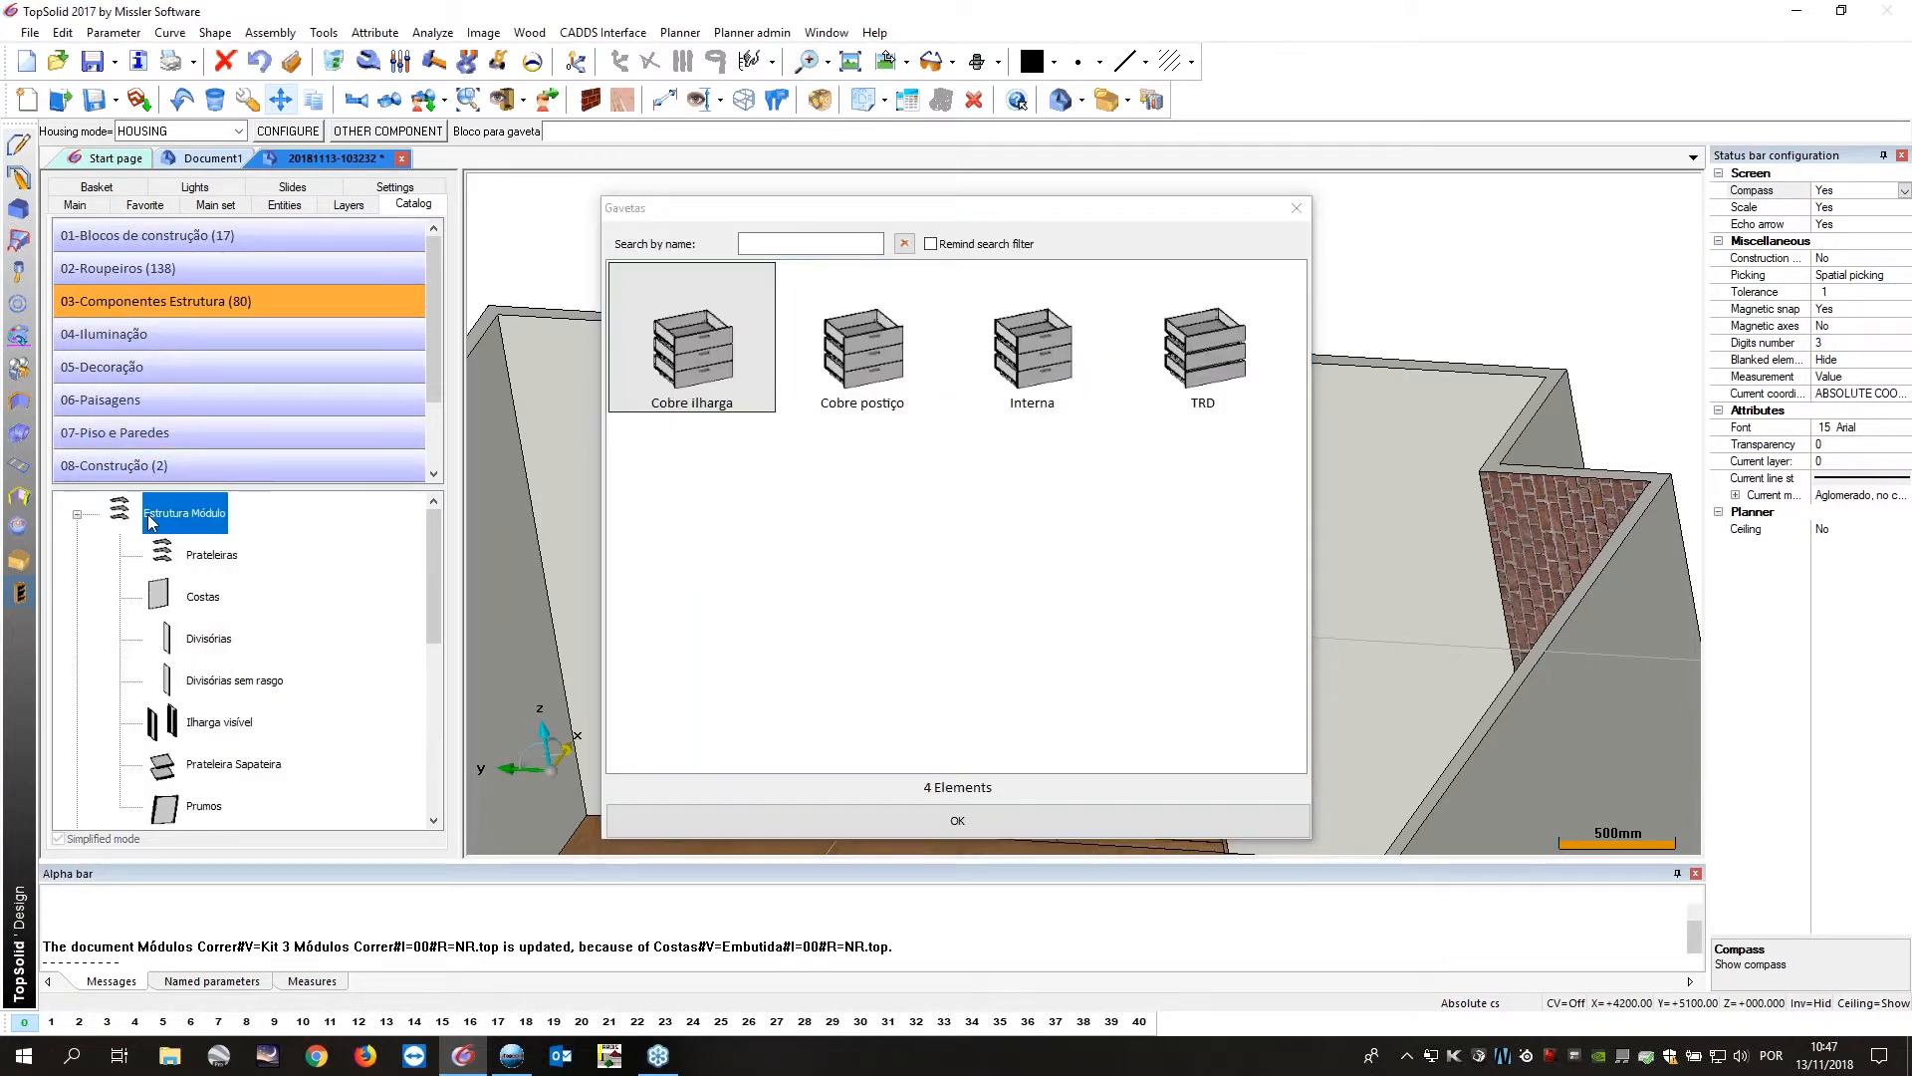
left_click(208, 640)
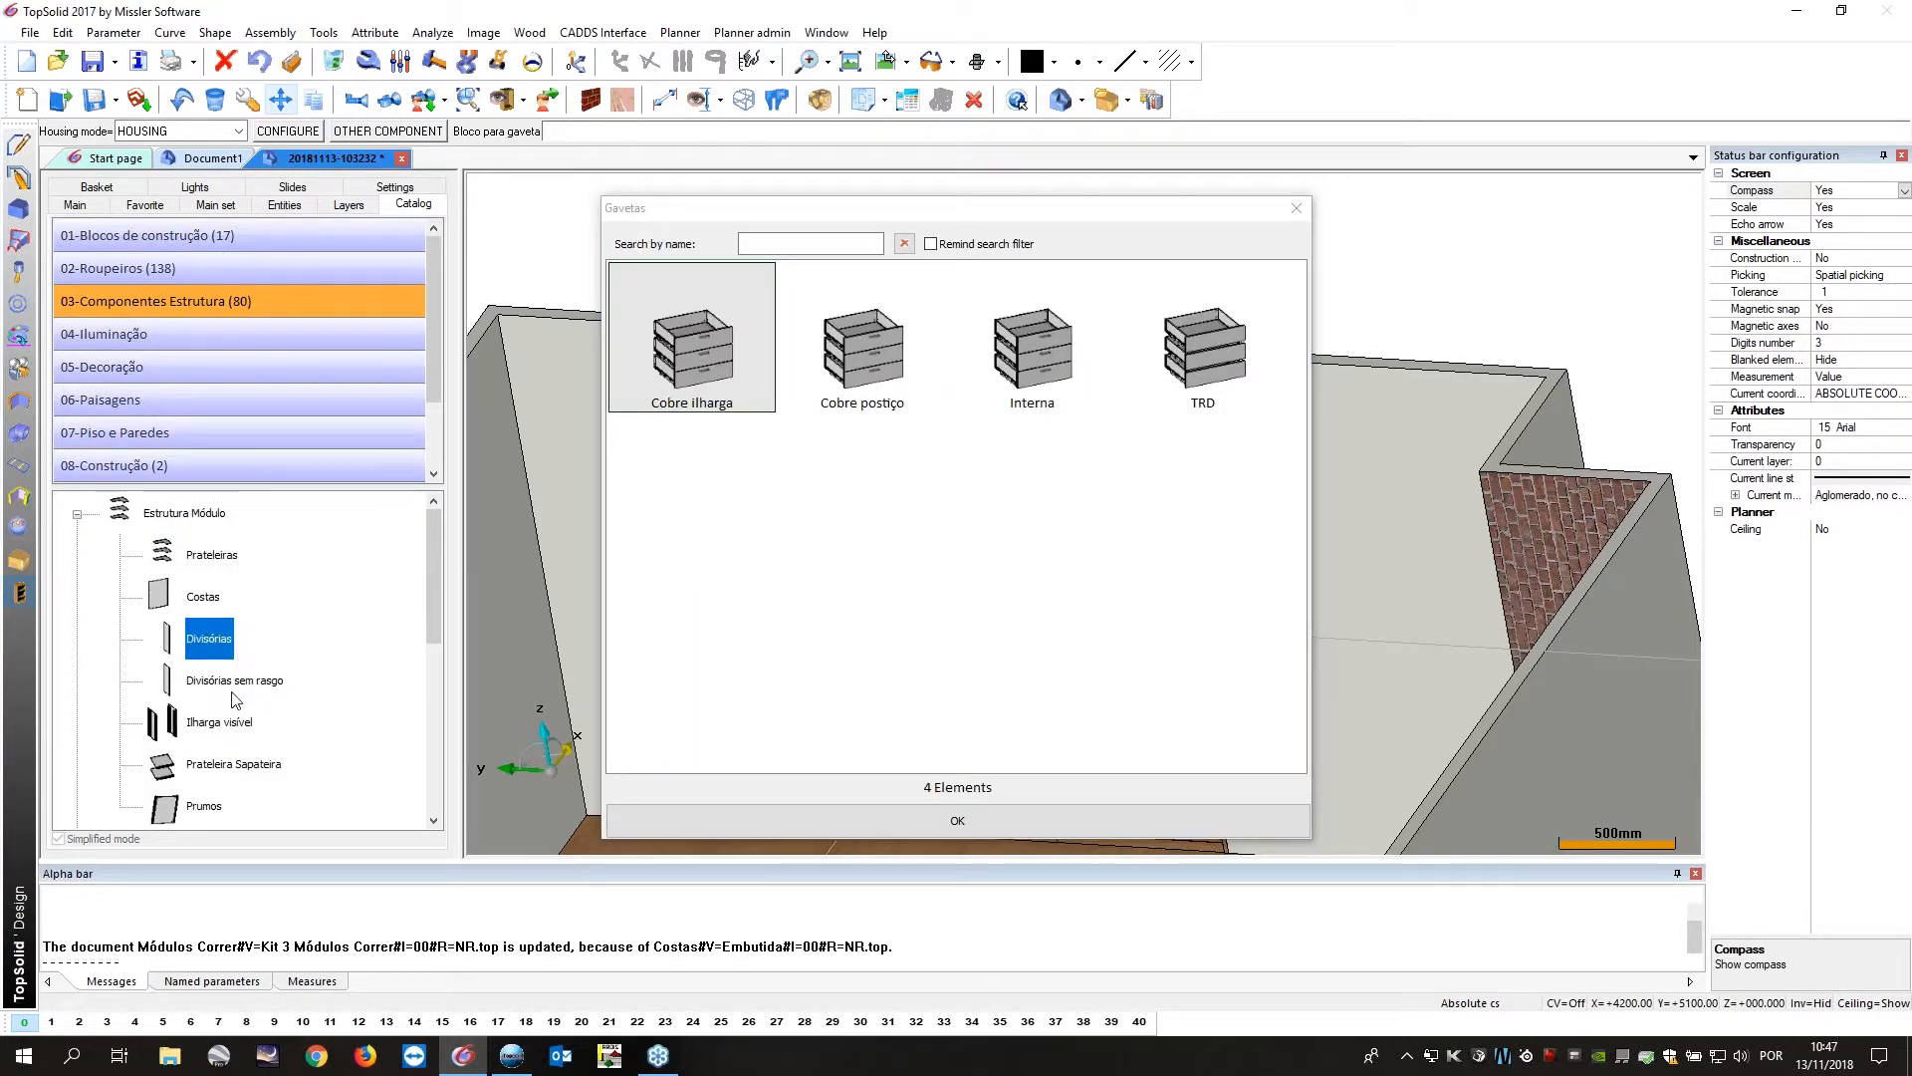
left_click(249, 680)
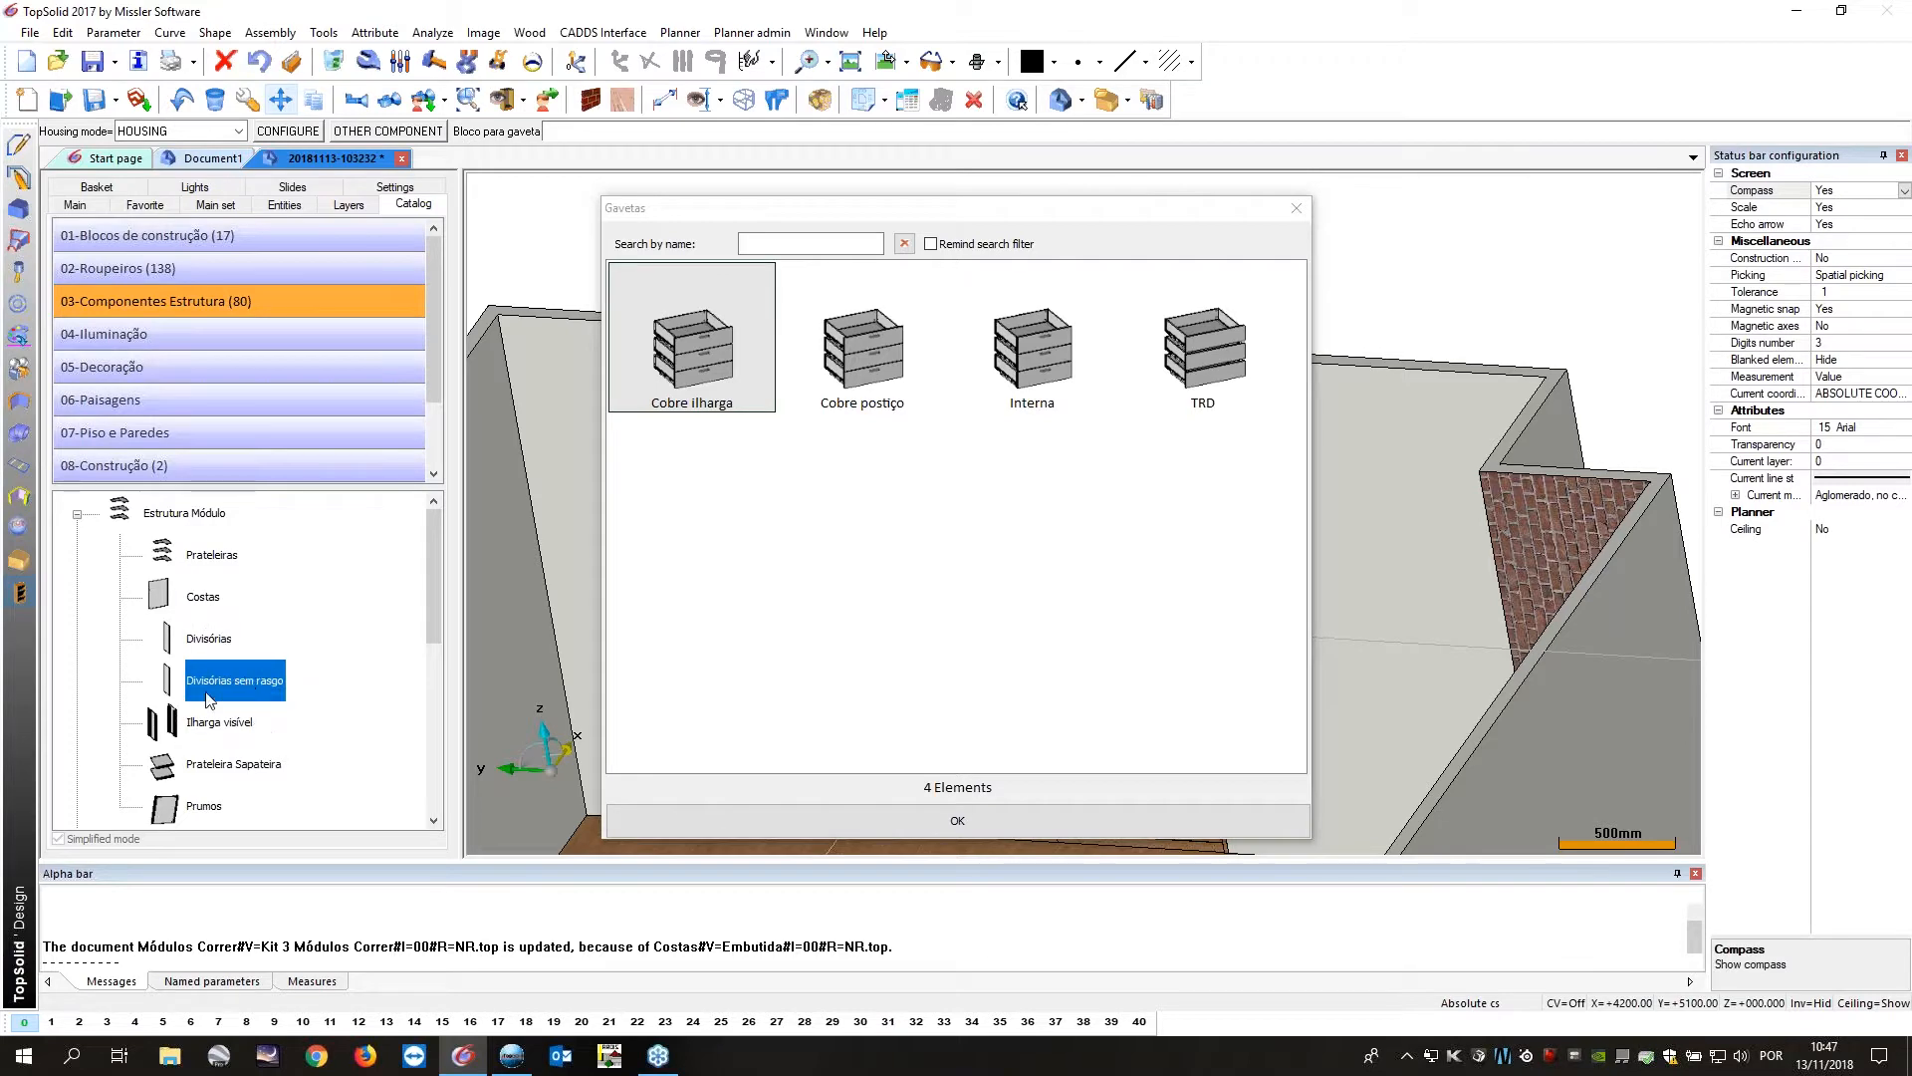
left_click(241, 721)
scroll(434, 546, "down", 1)
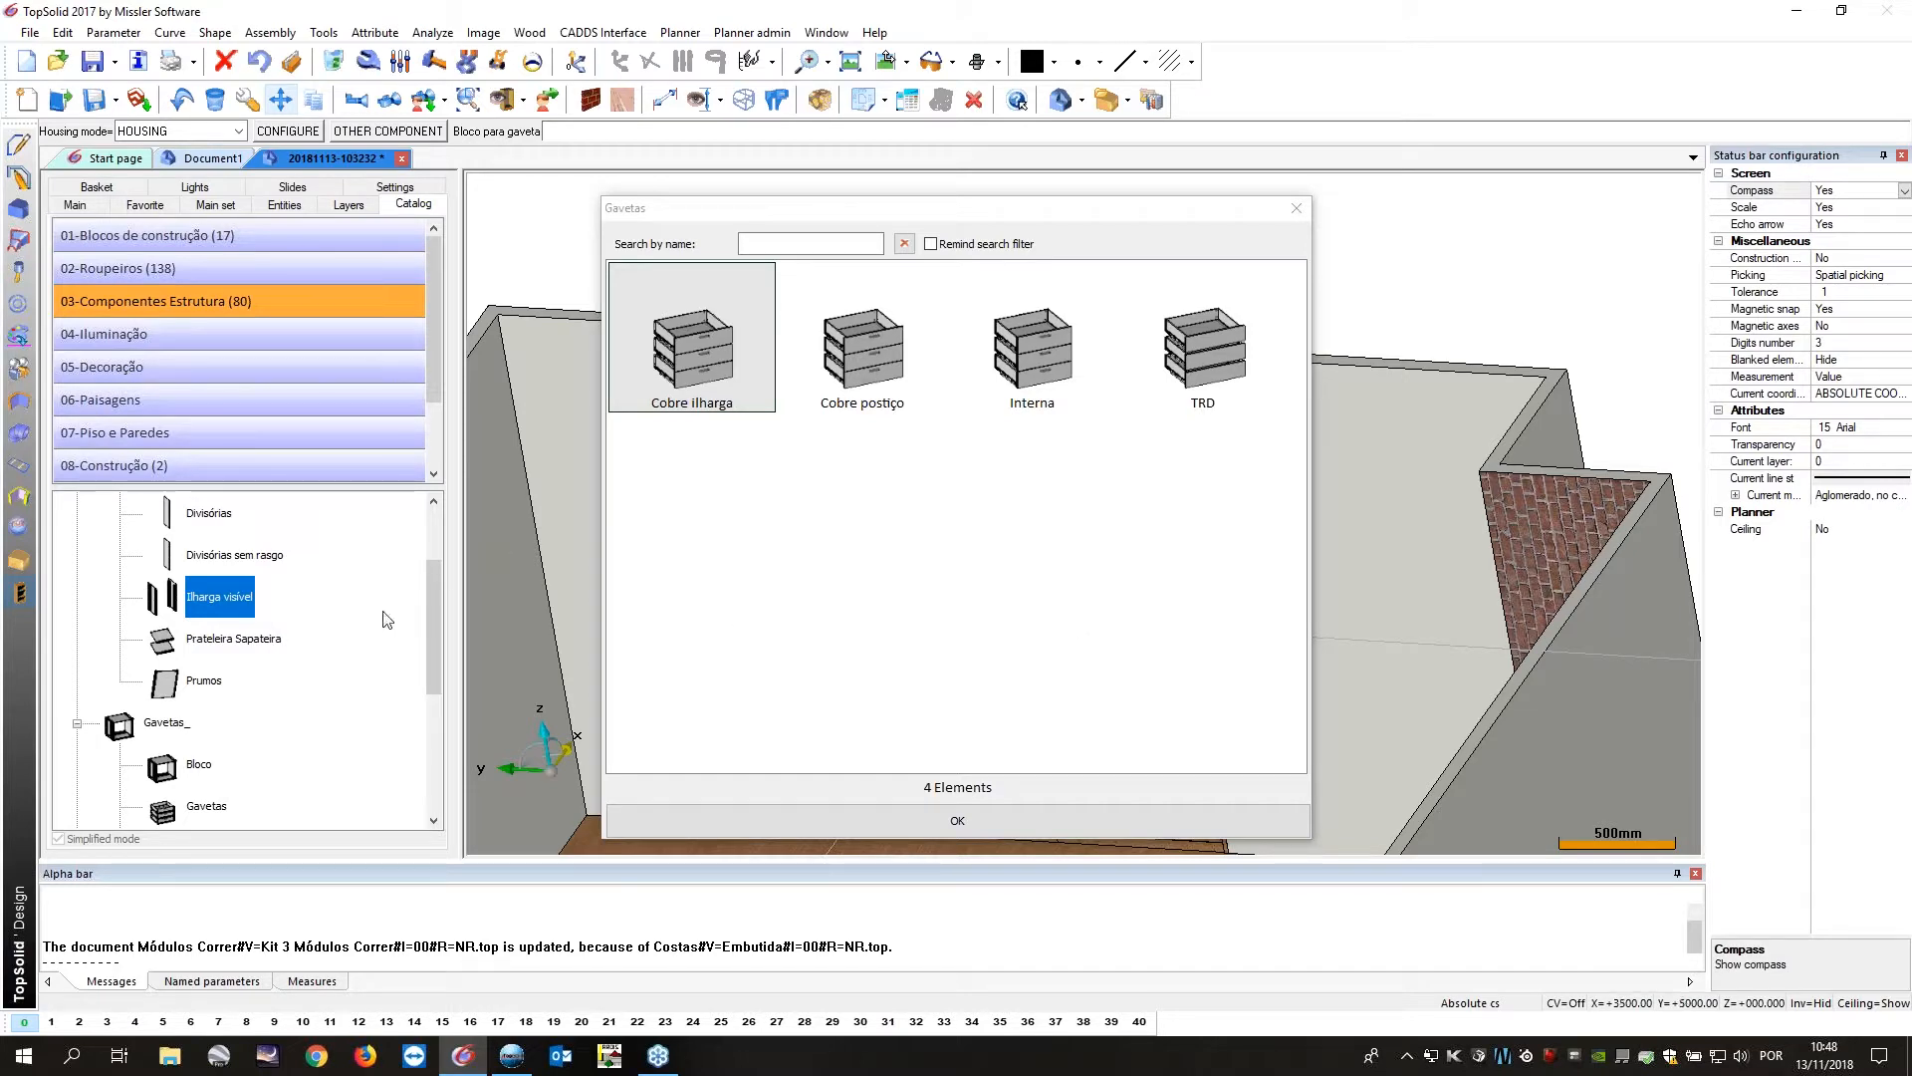
left_click_drag(432, 595, 445, 652)
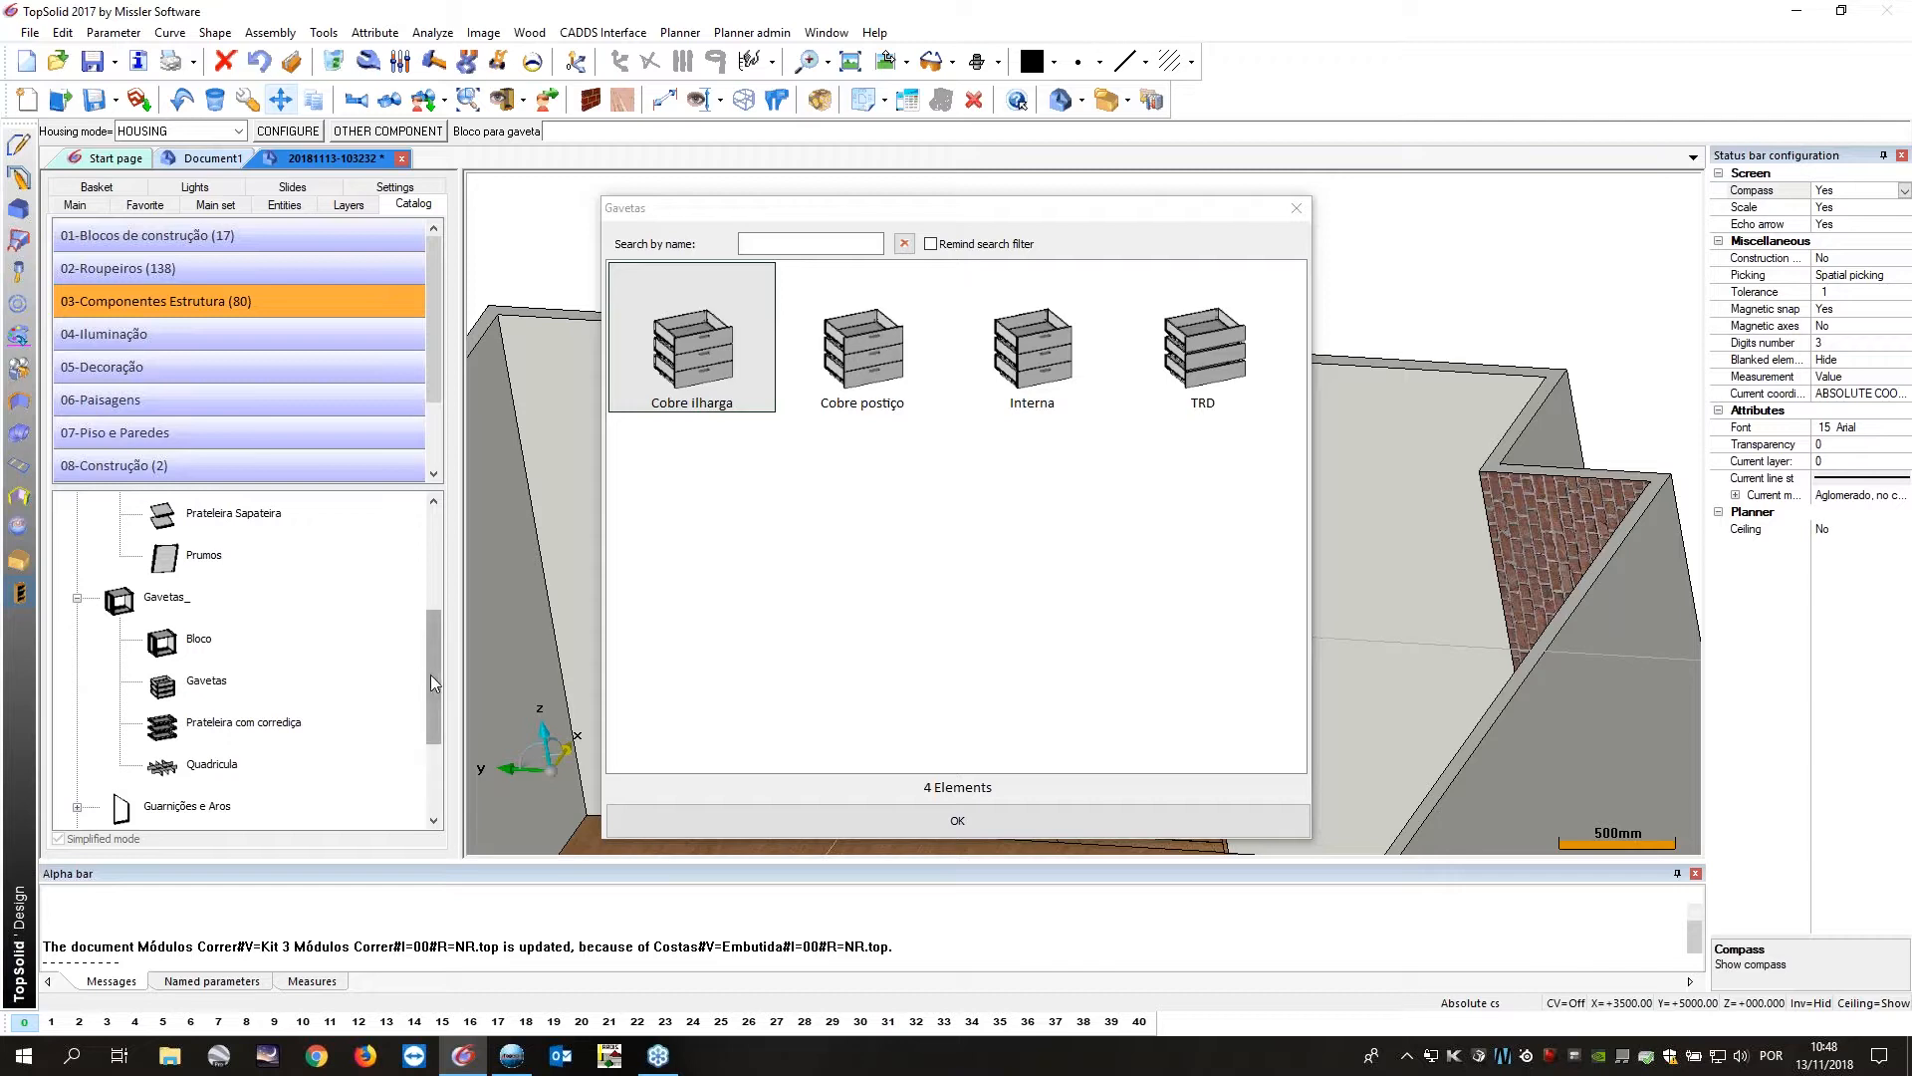
scroll(432, 657, "down", 2)
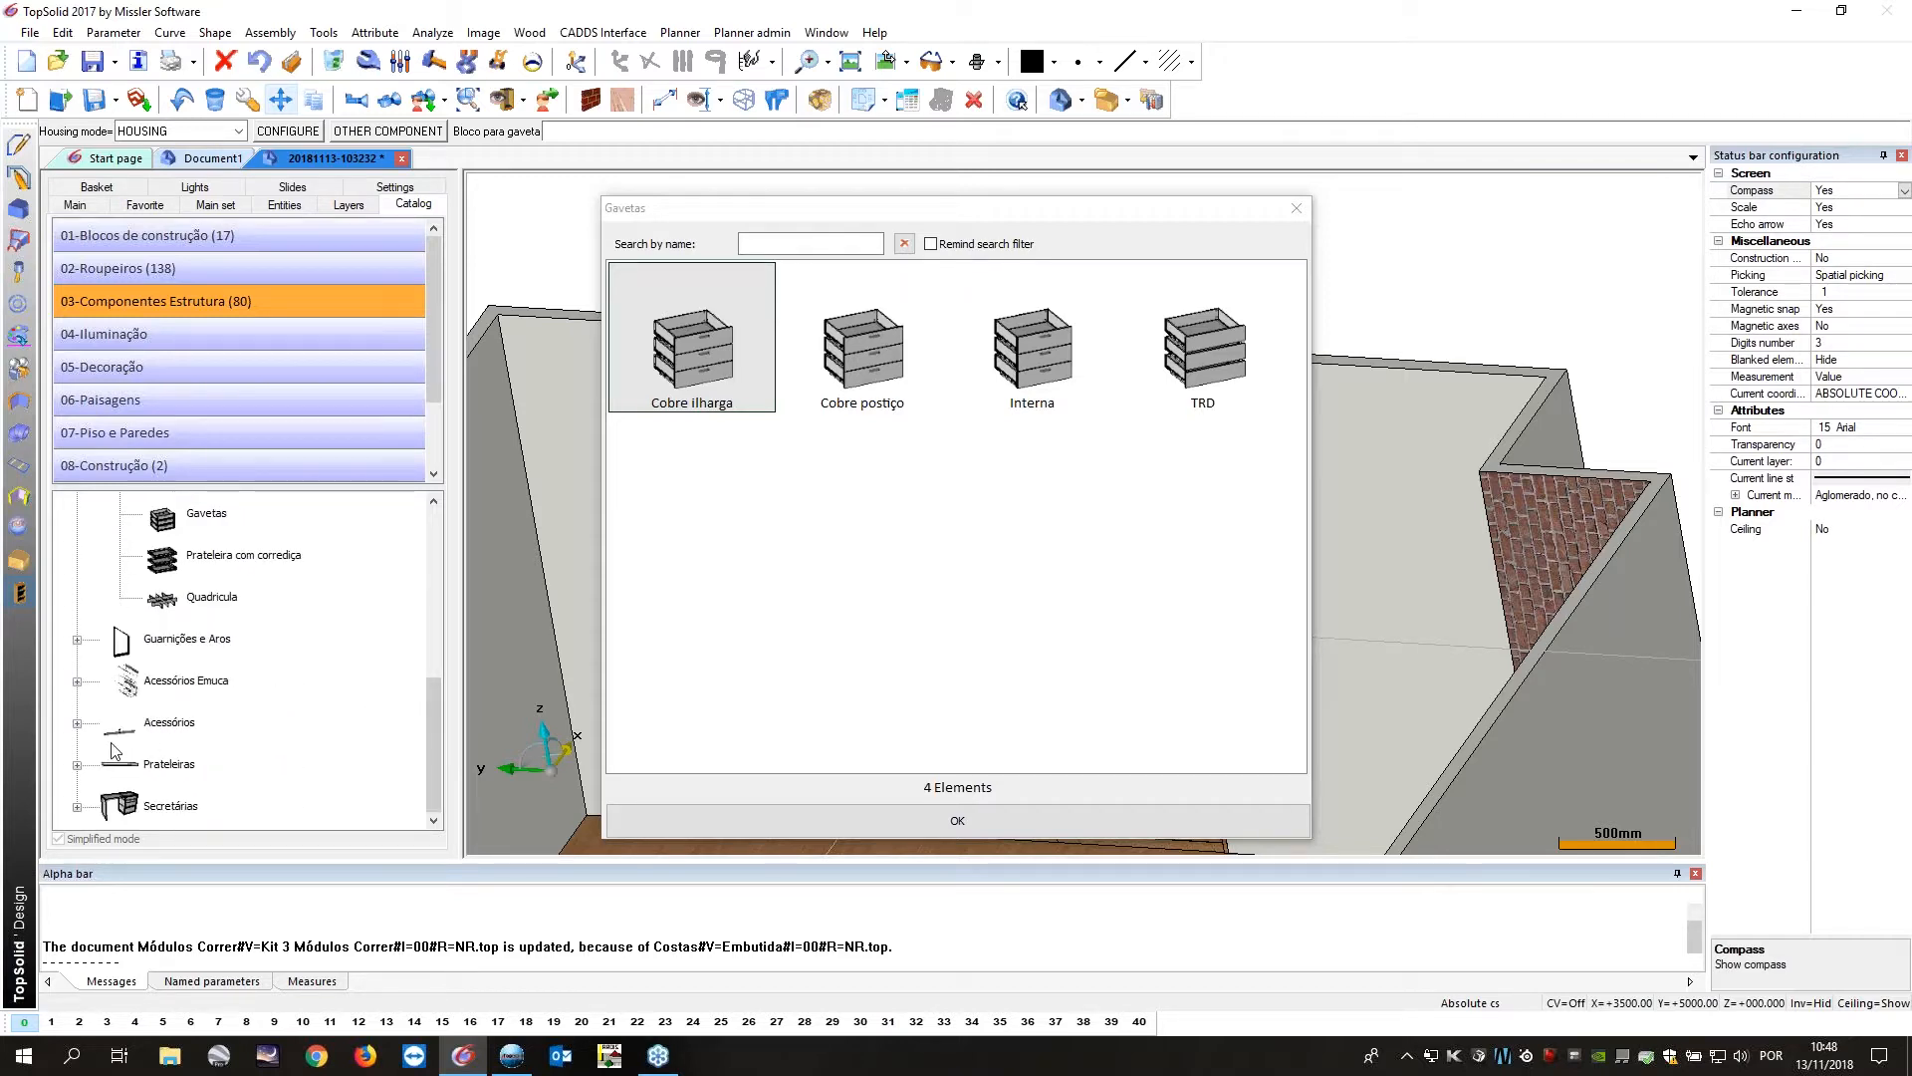
Choose the Kit Silk hanging rod from the Kit varões accessories and accept its default configuration.
double_click(150, 725)
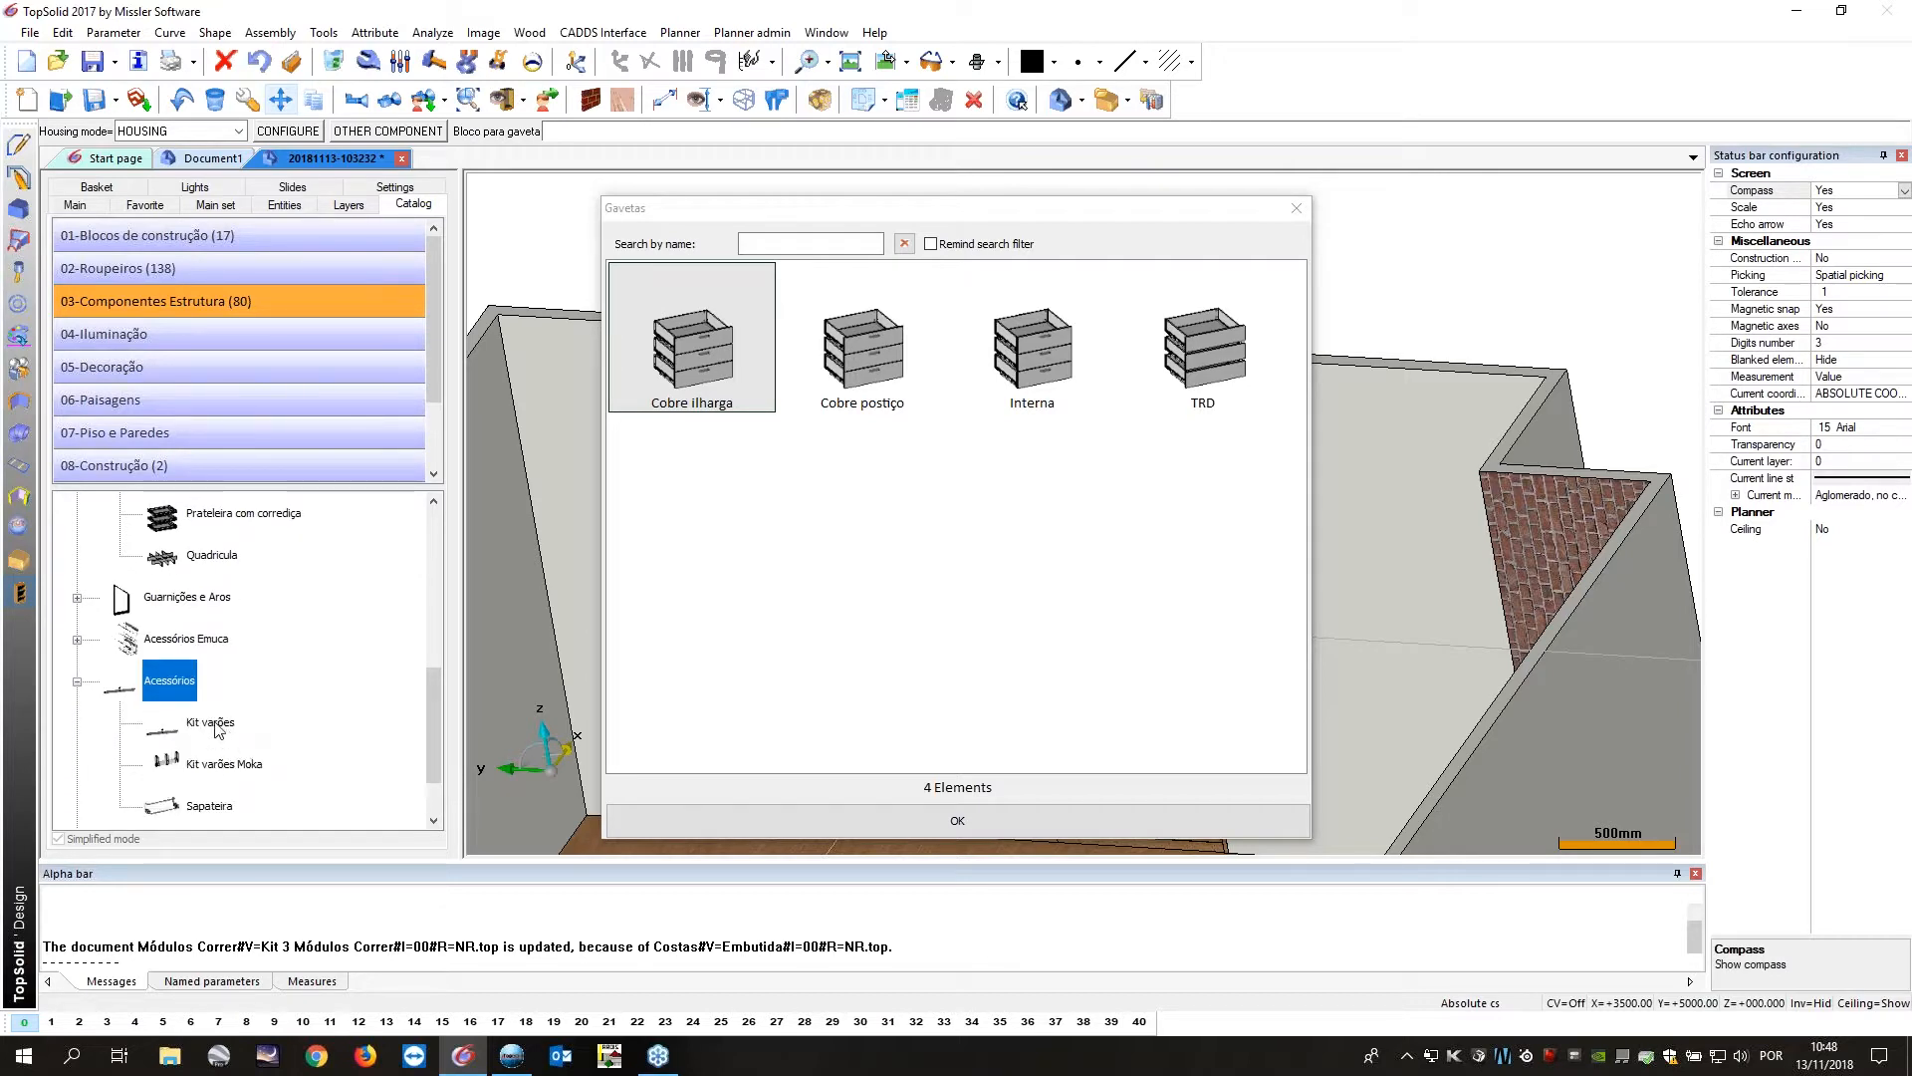
left_click(213, 724)
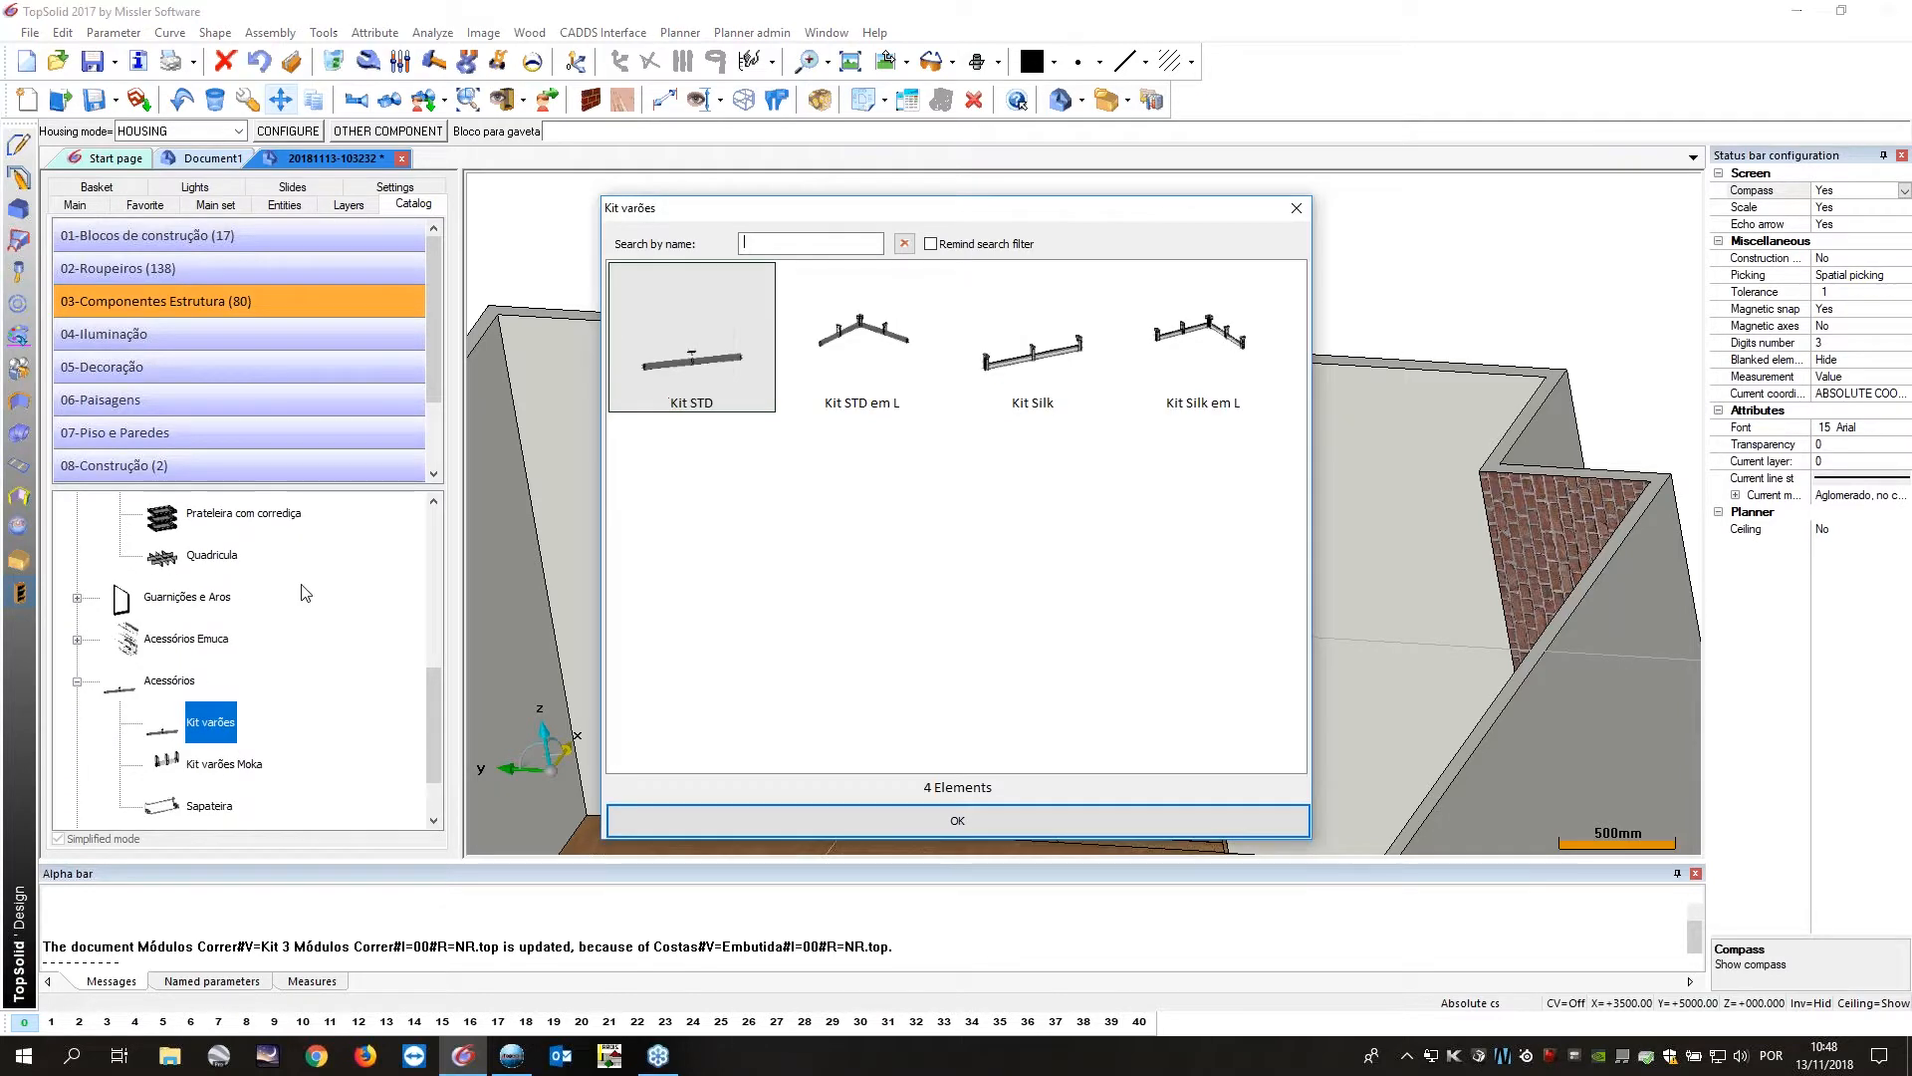
left_click(1032, 338)
left_click(946, 819)
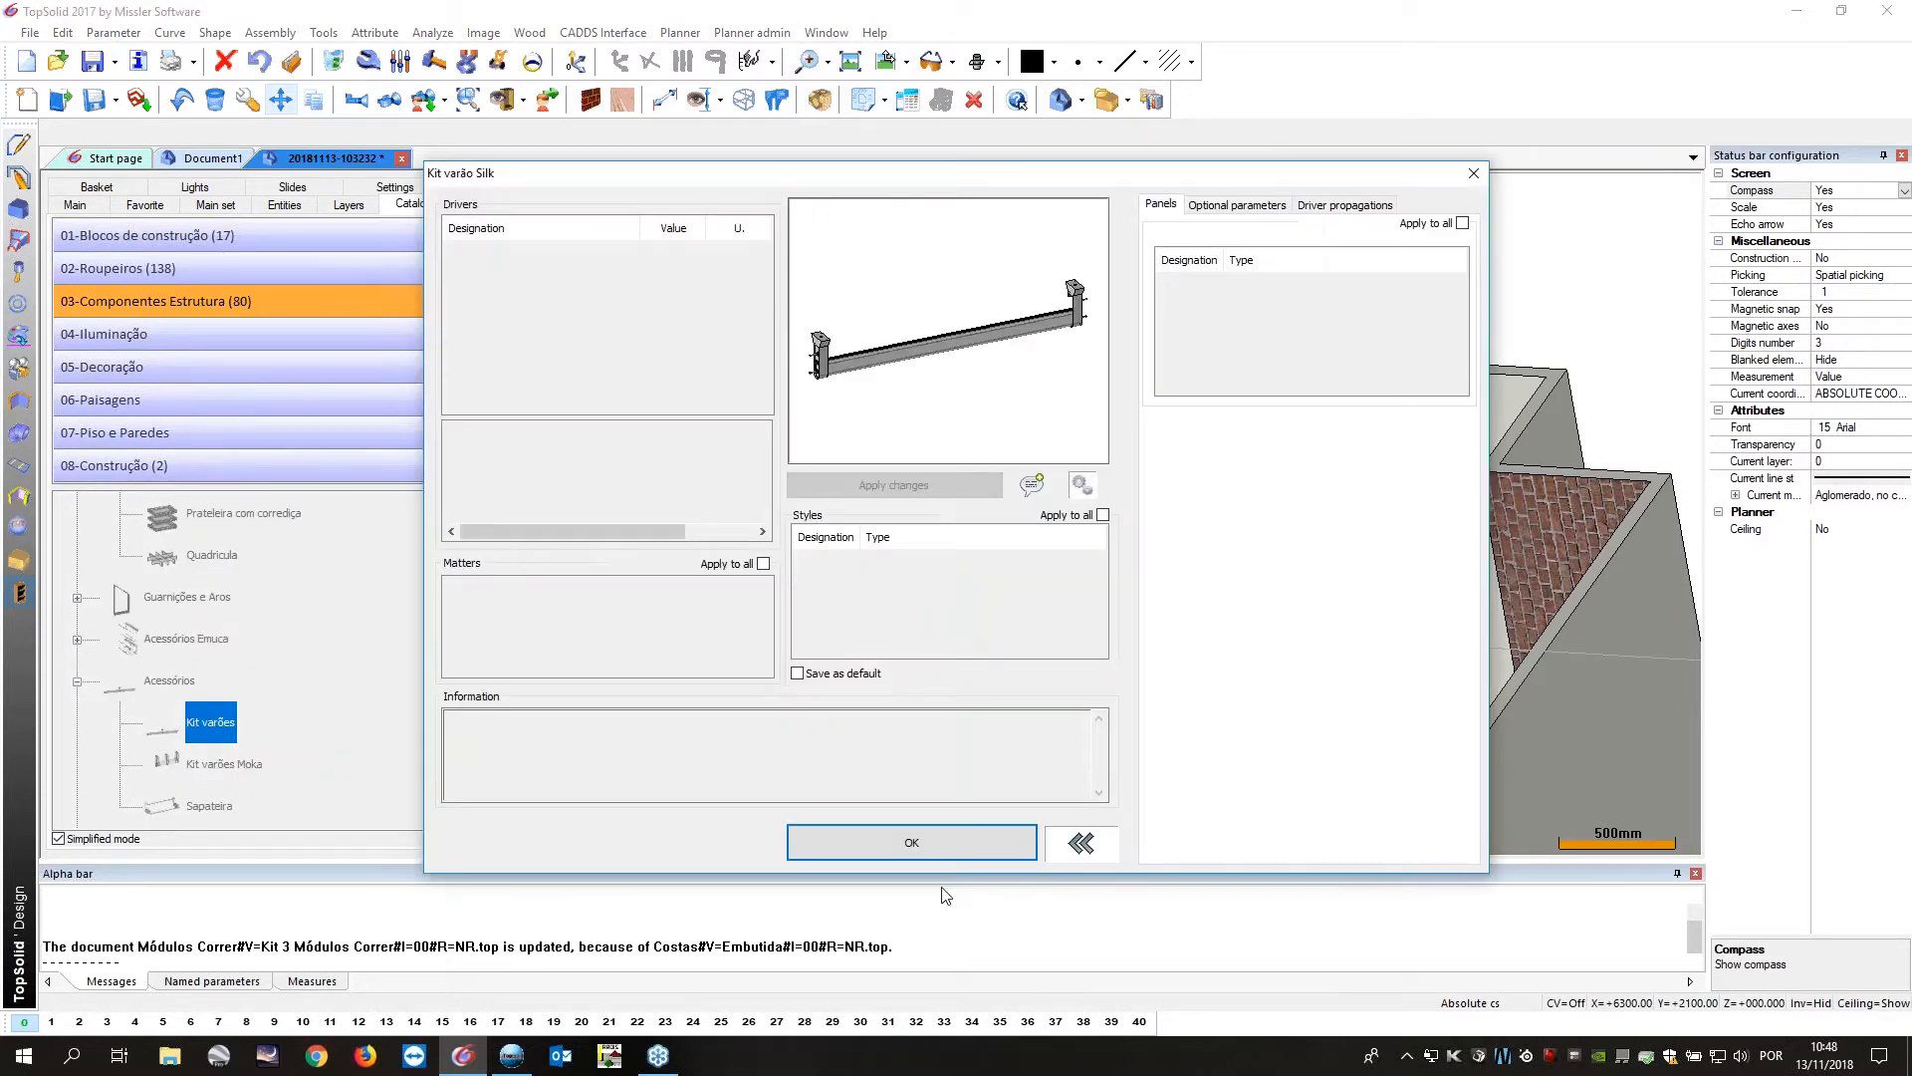
left_click(942, 843)
Insert the Kit Silk hanging rod in the rightmost module's open compartment, between the upper shelf and the drawer block.
middle_click_drag(859, 508, 994, 646)
scroll(894, 641, "up", 5)
scroll(895, 640, "down", 3)
left_click(1096, 396)
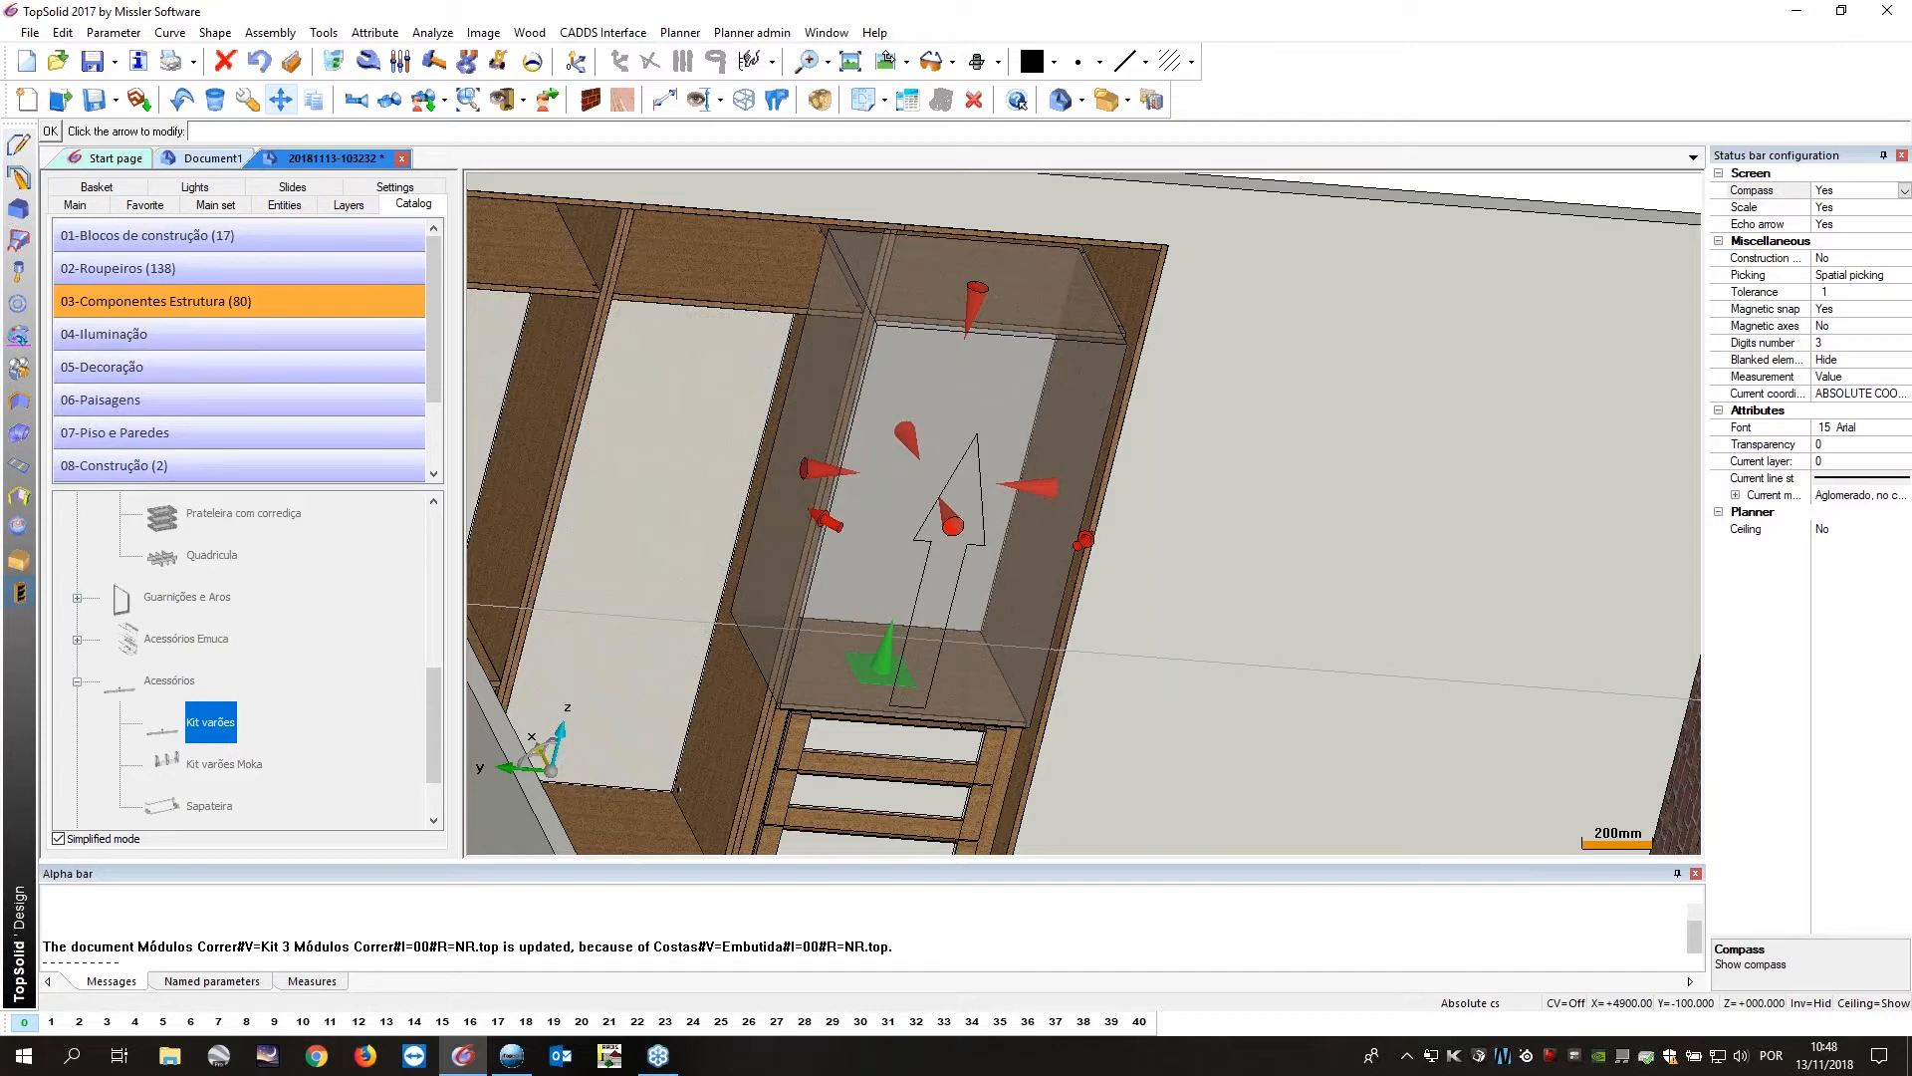
key("Return")
Switch the view to conical perspective and inspect the hanging rod under the rightmost module's shelf.
scroll(1034, 470, "up", 3)
right_click(1169, 172)
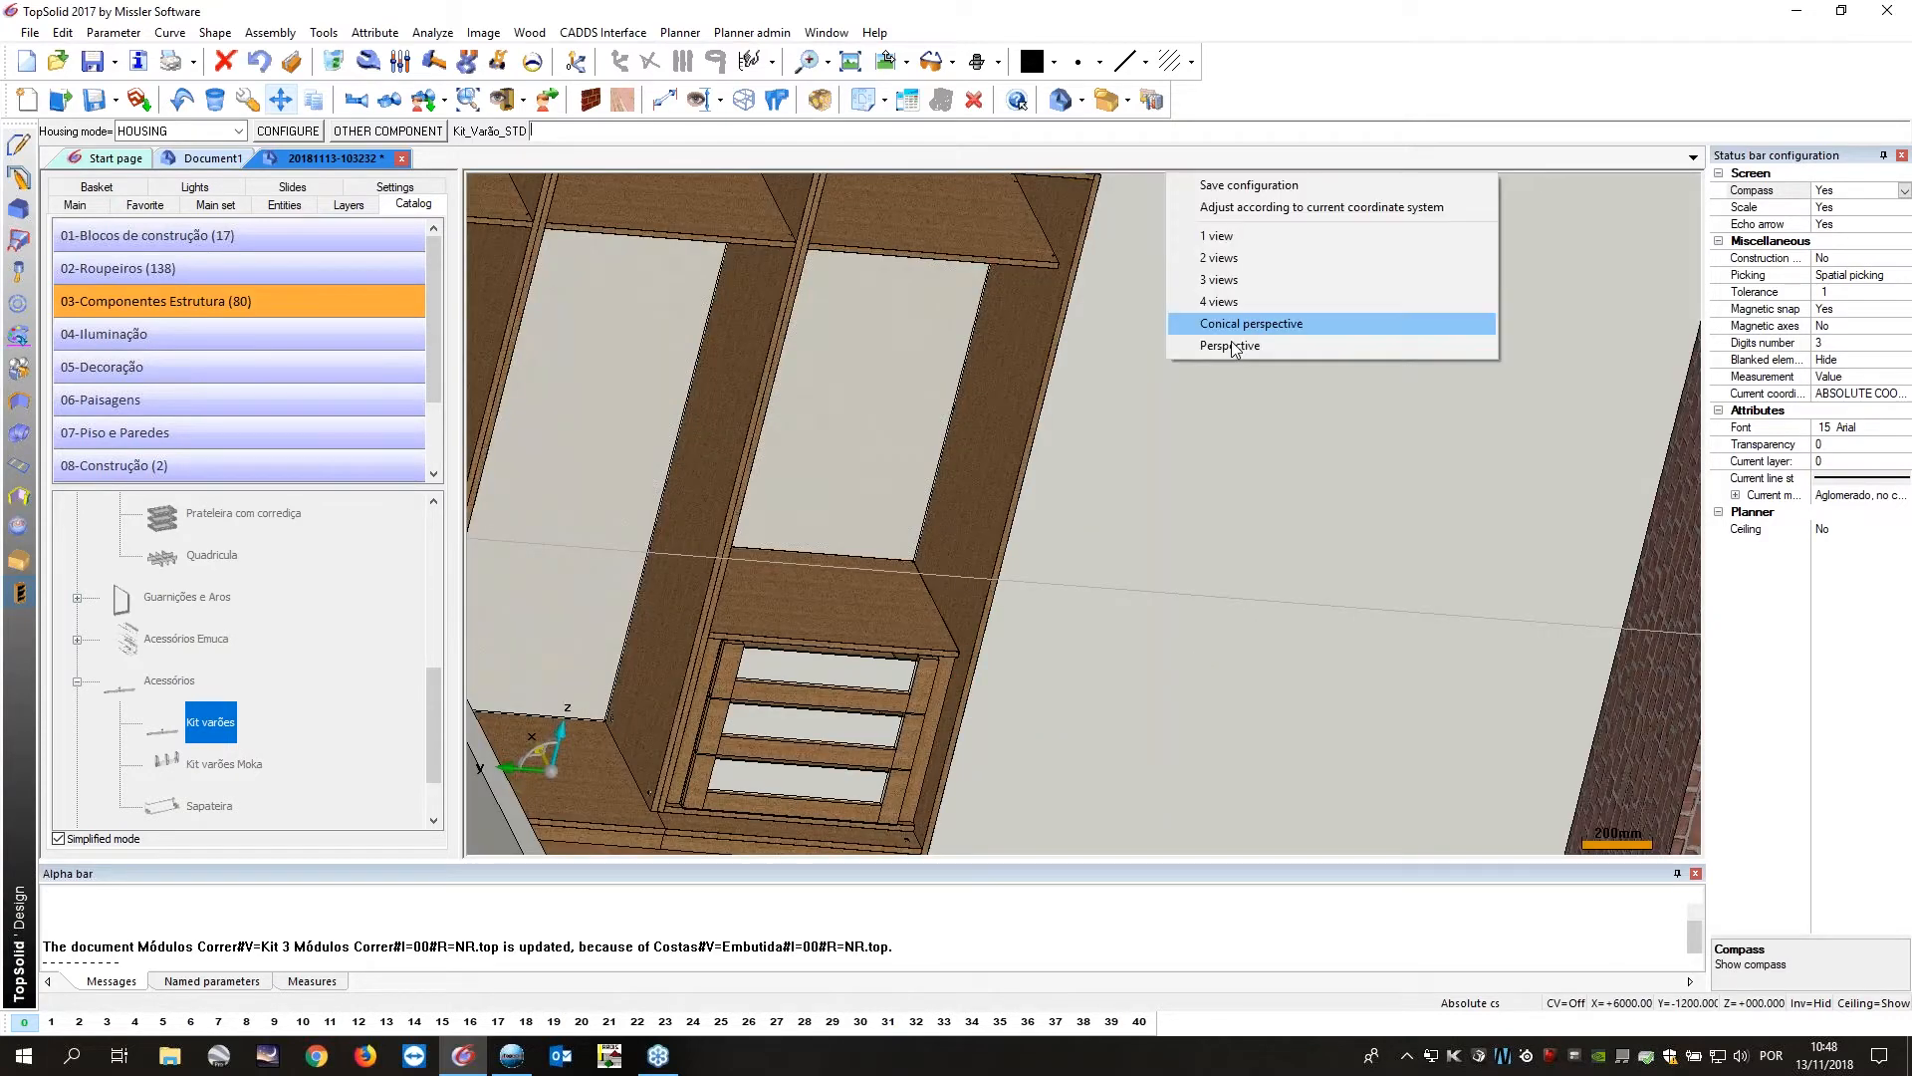
left_click(1231, 325)
middle_click_drag(1229, 321, 1222, 334)
scroll(1221, 333, "up", 5)
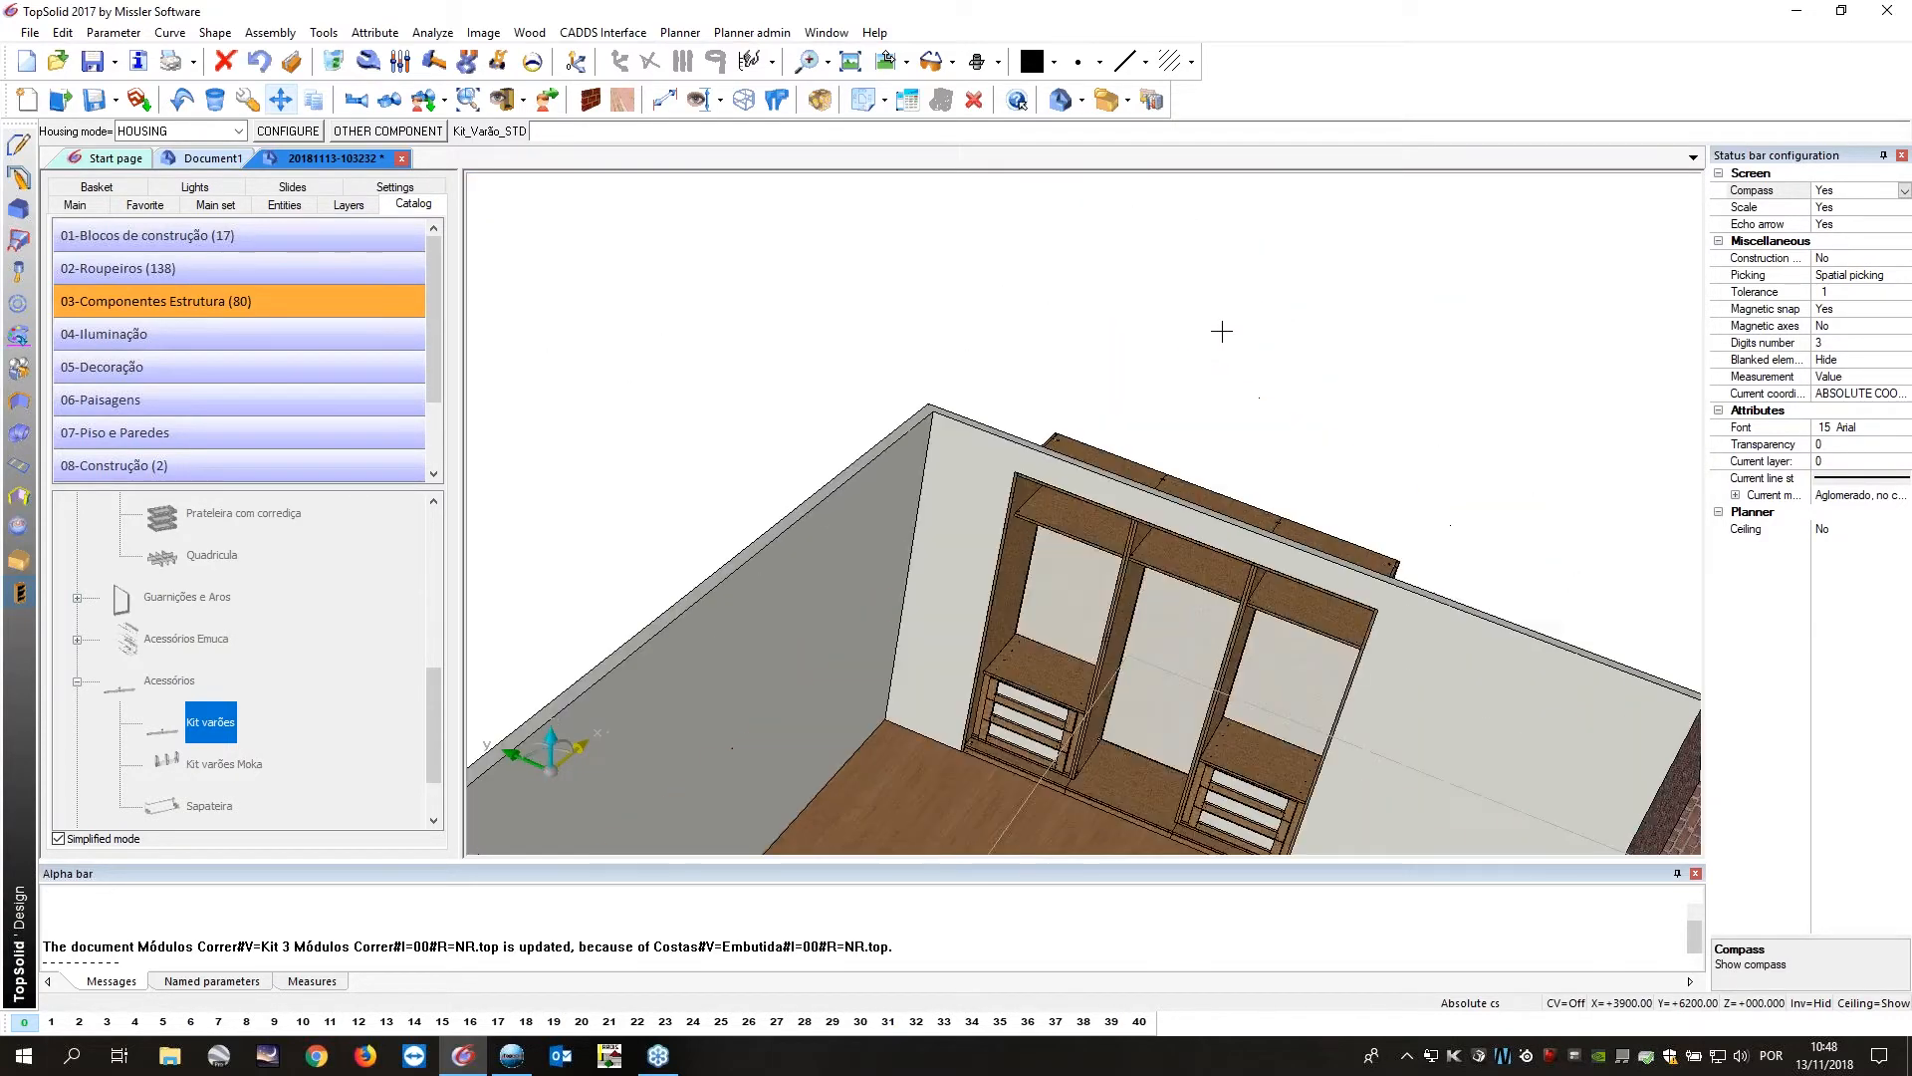
scroll(1221, 331, "up", 2)
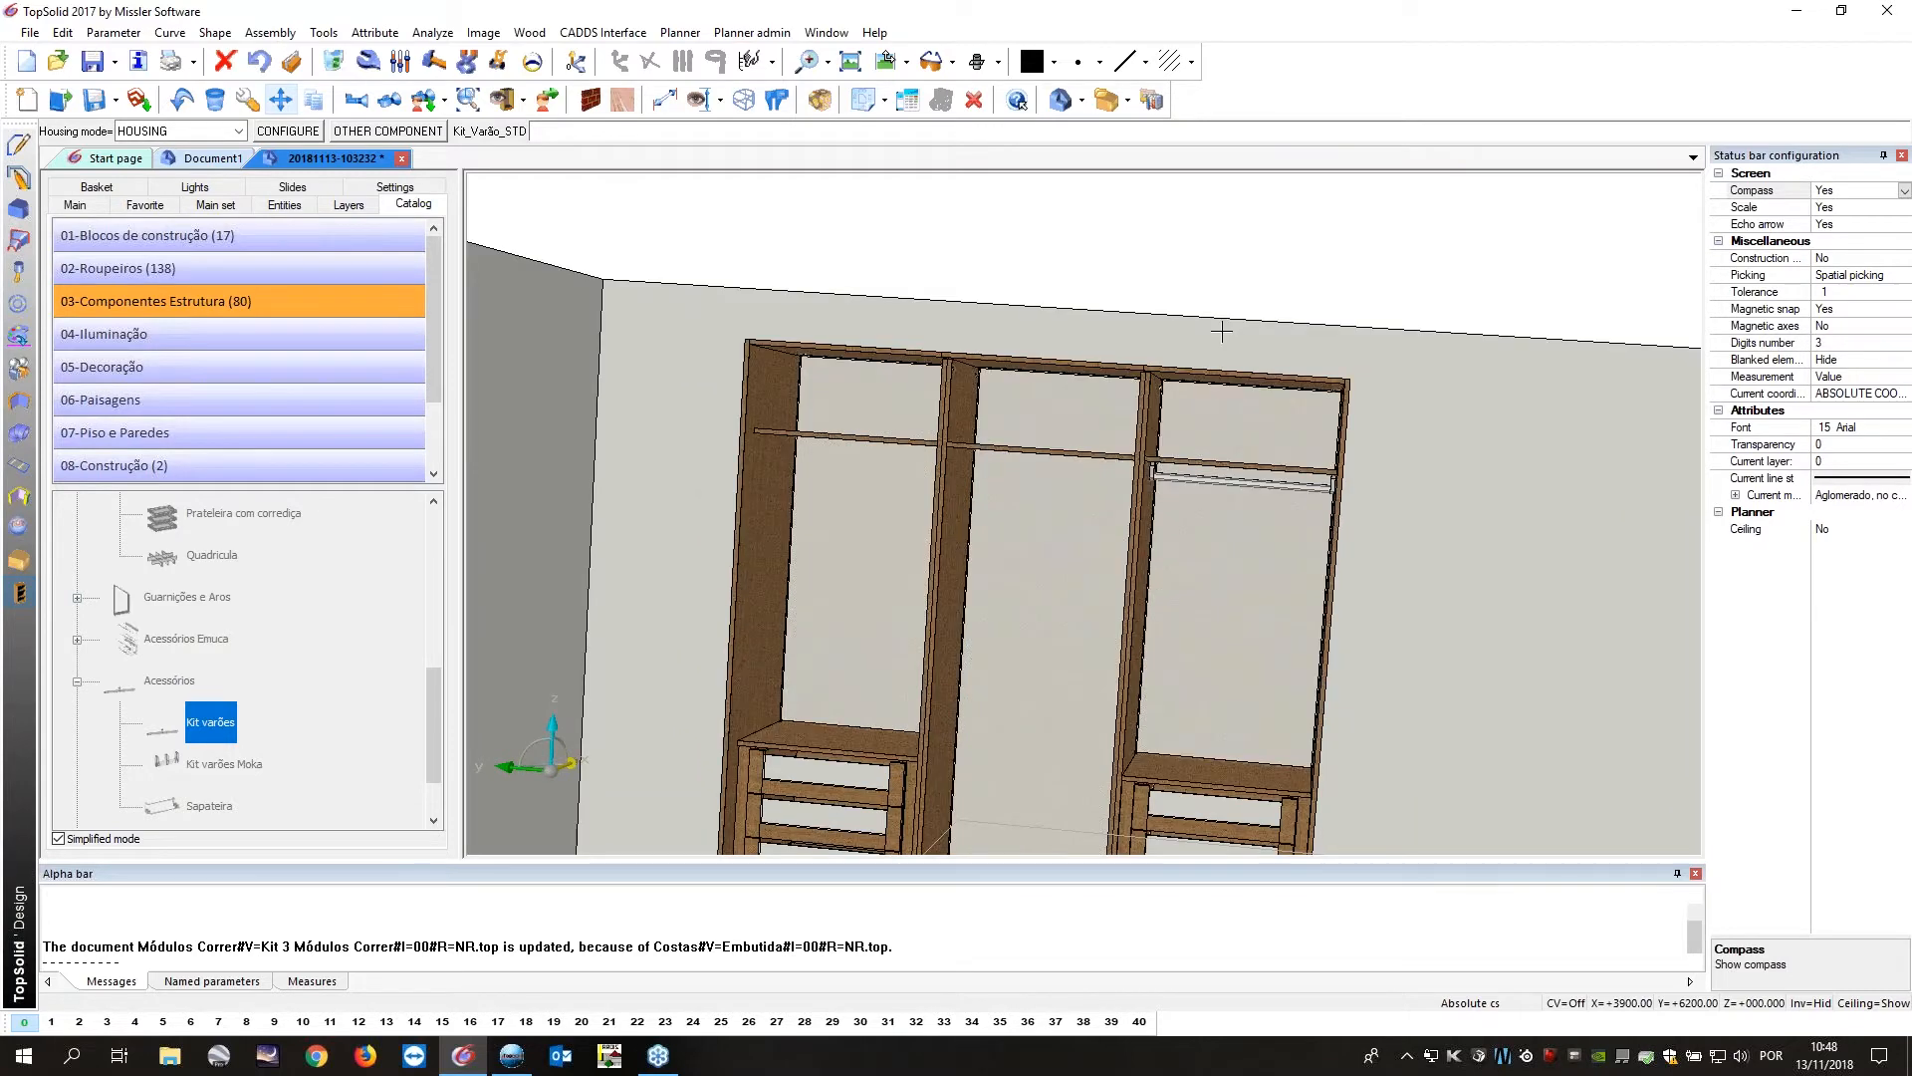
scroll(1221, 332, "up", 2)
scroll(1221, 332, "up", 2)
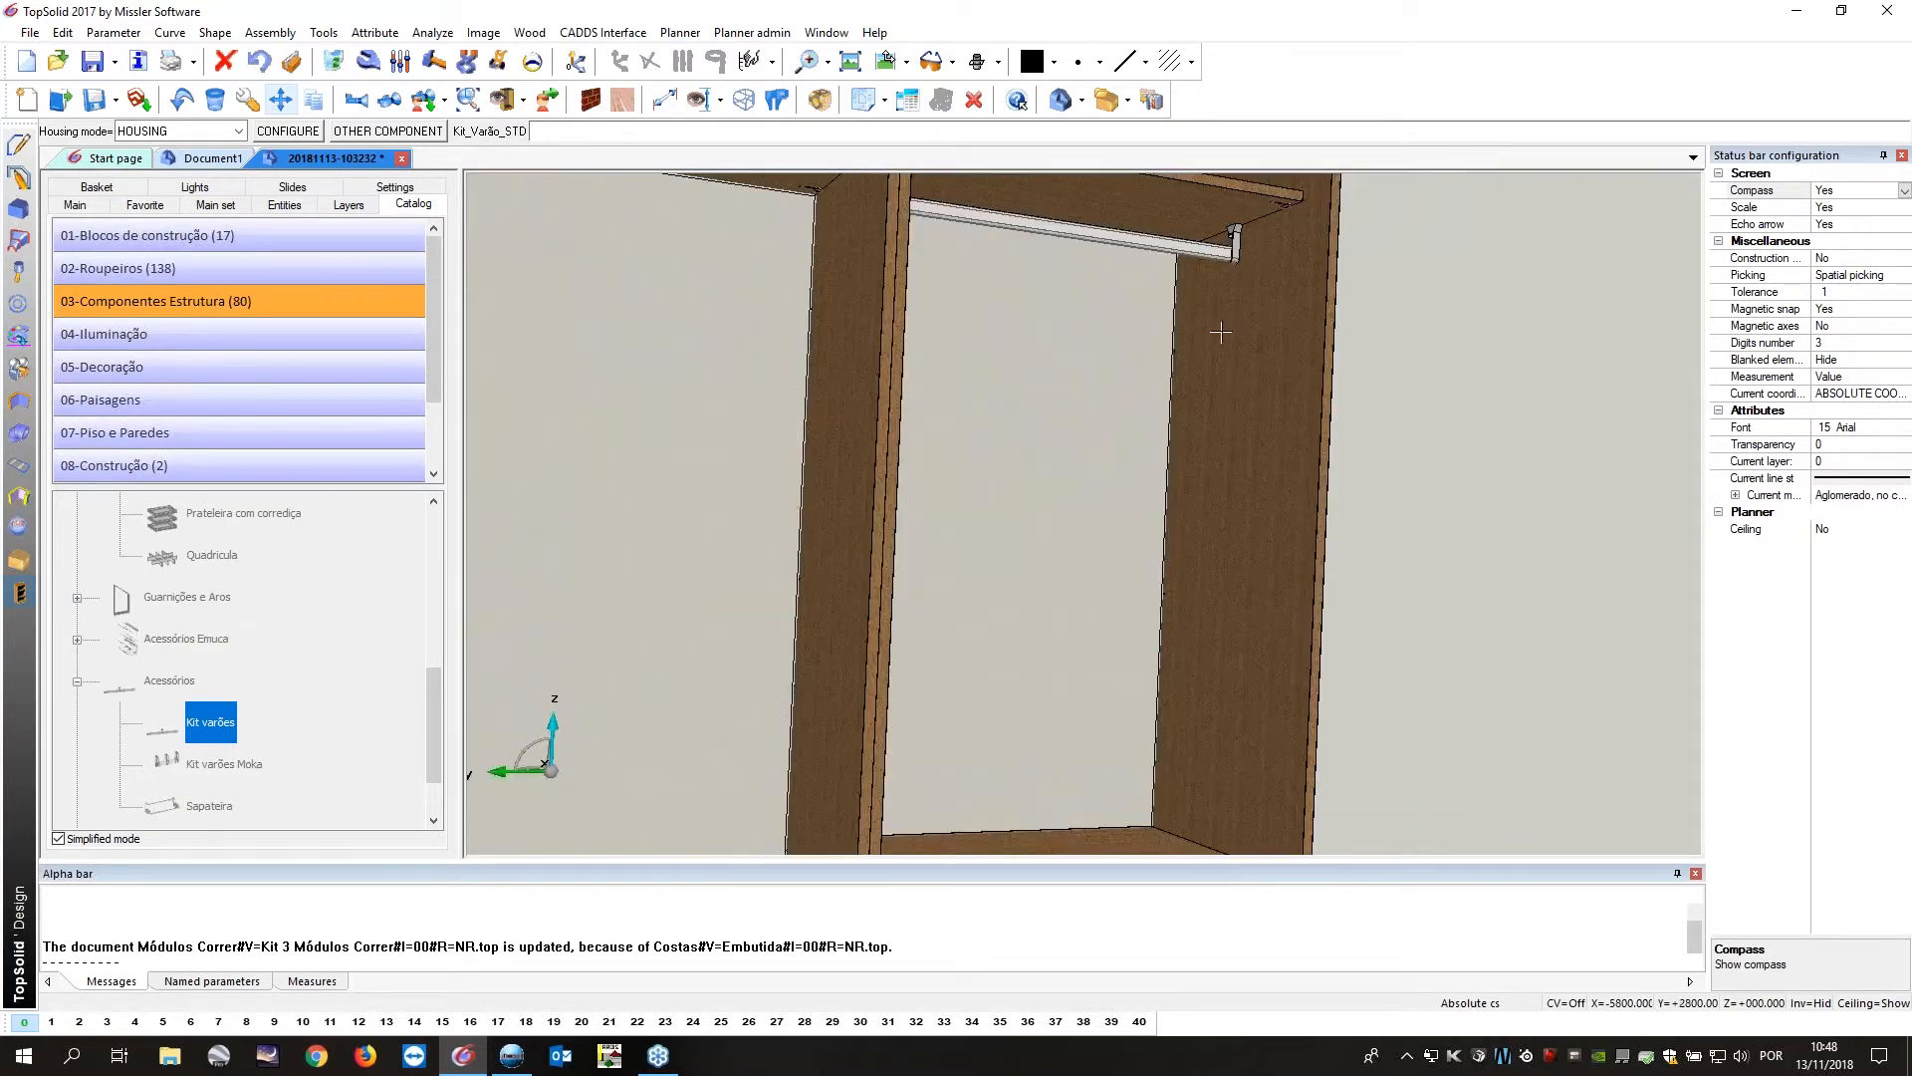
scroll(1222, 332, "up", 2)
scroll(1297, 292, "down", 3)
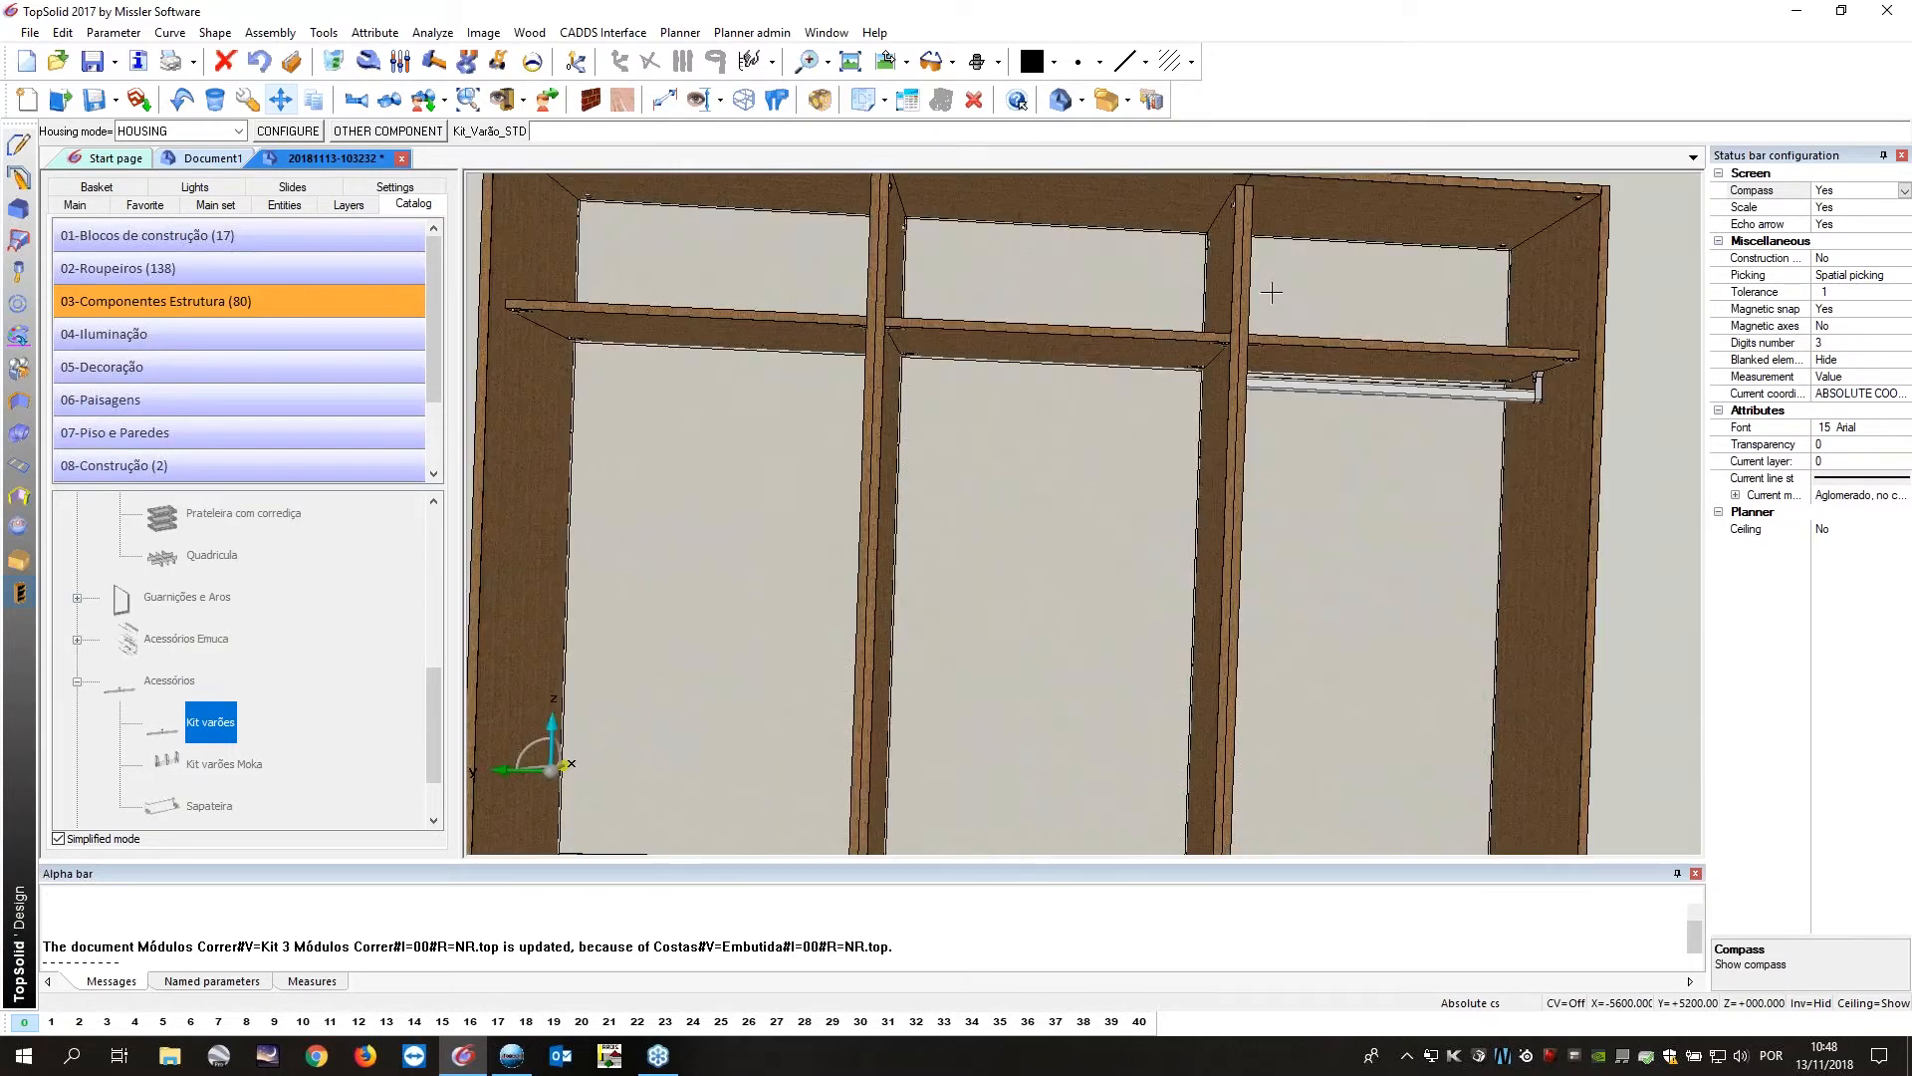
Insert the same hanging rod under the upper shelves of the leftmost and middle modules.
scroll(813, 360, "up", 2)
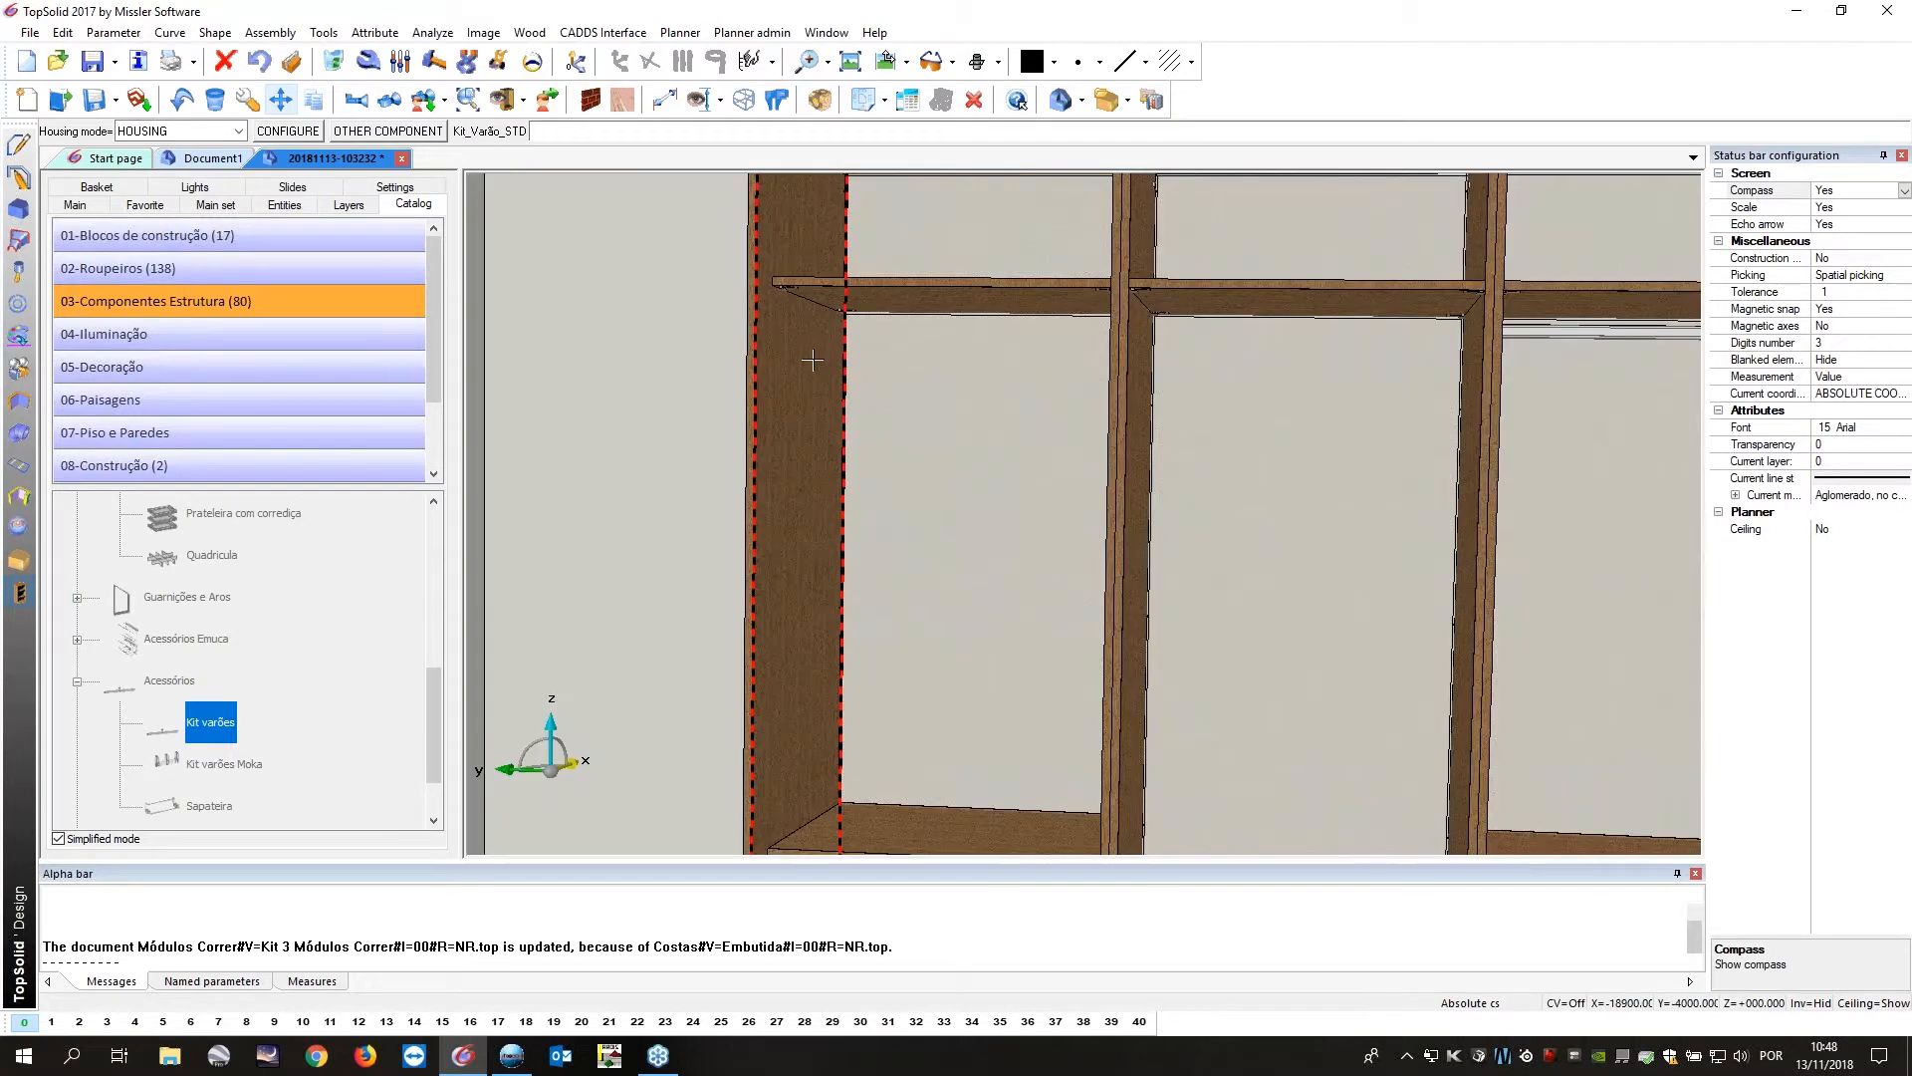
left_click(866, 368)
middle_click(1091, 395)
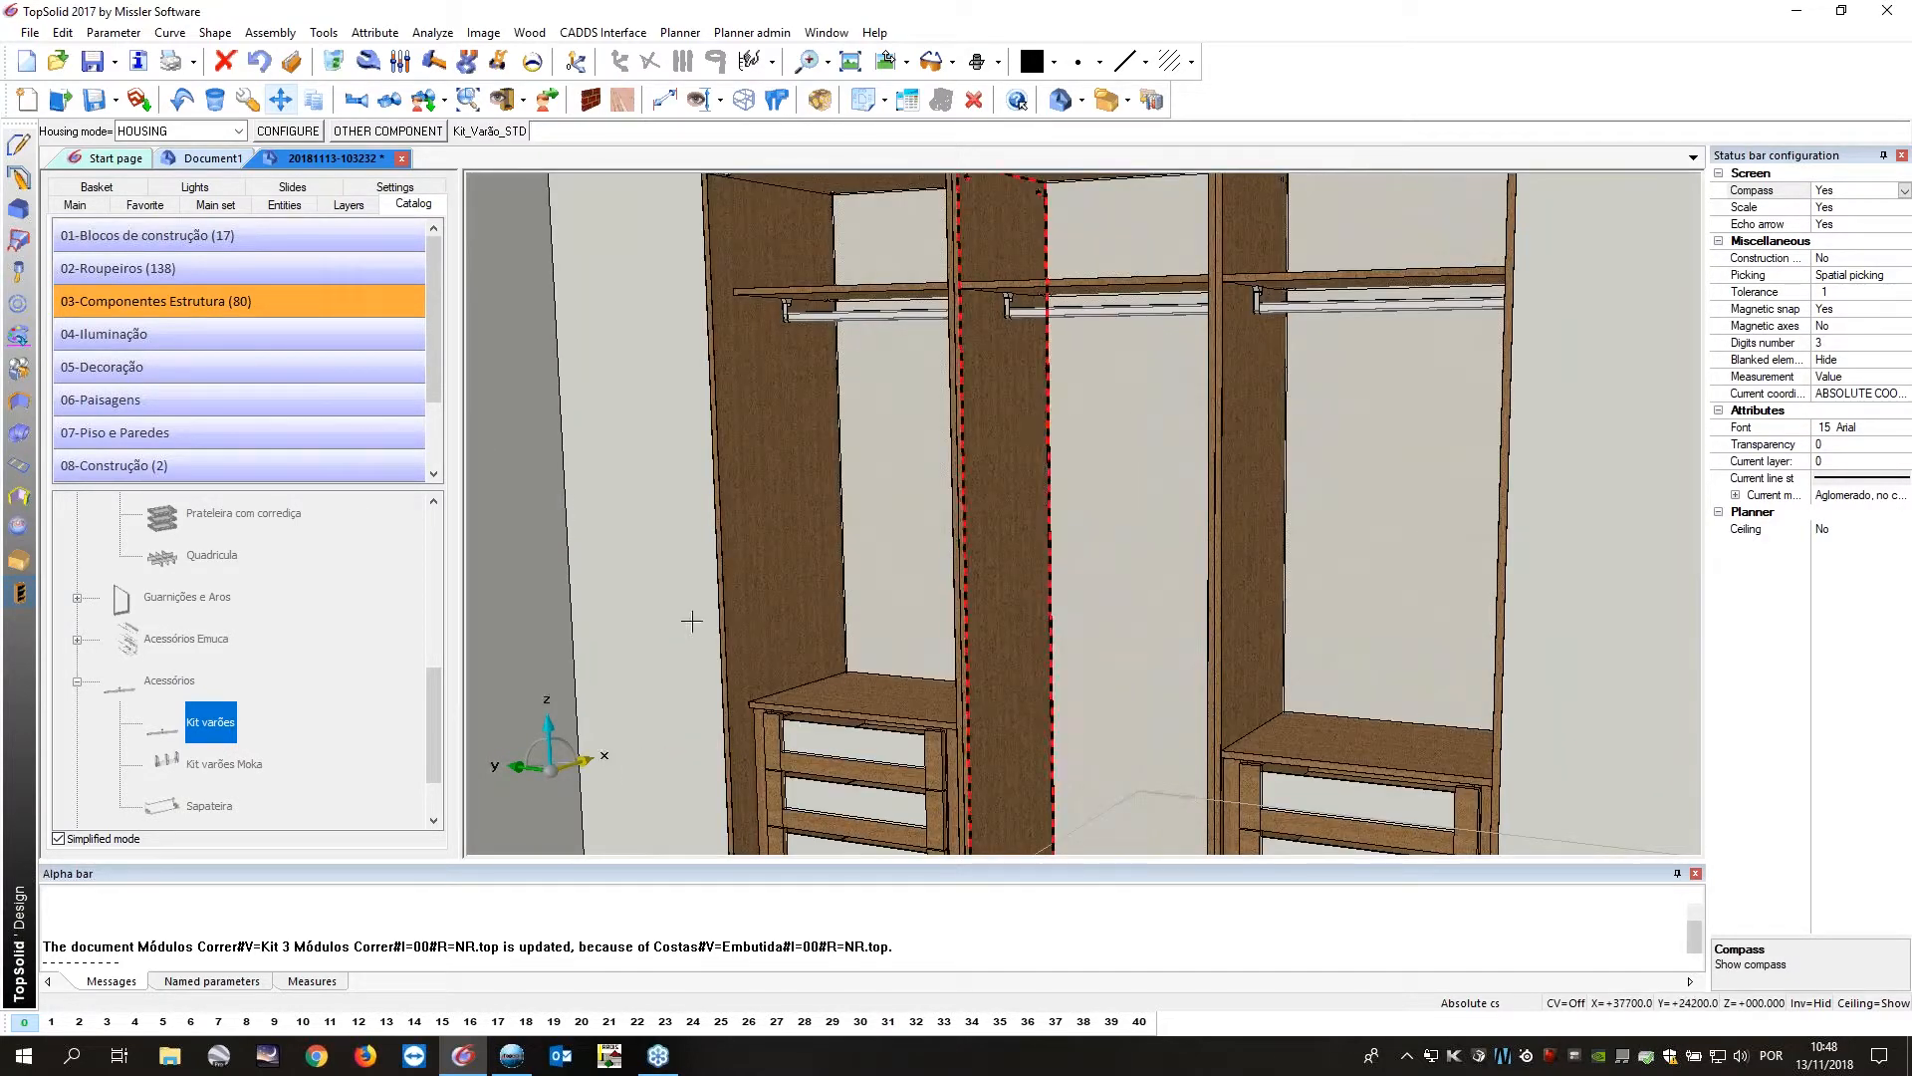
Choose Kit 3 portas correr from the Portas Correr kits in 02-Roupeiros as the next component.
left_click(387, 131)
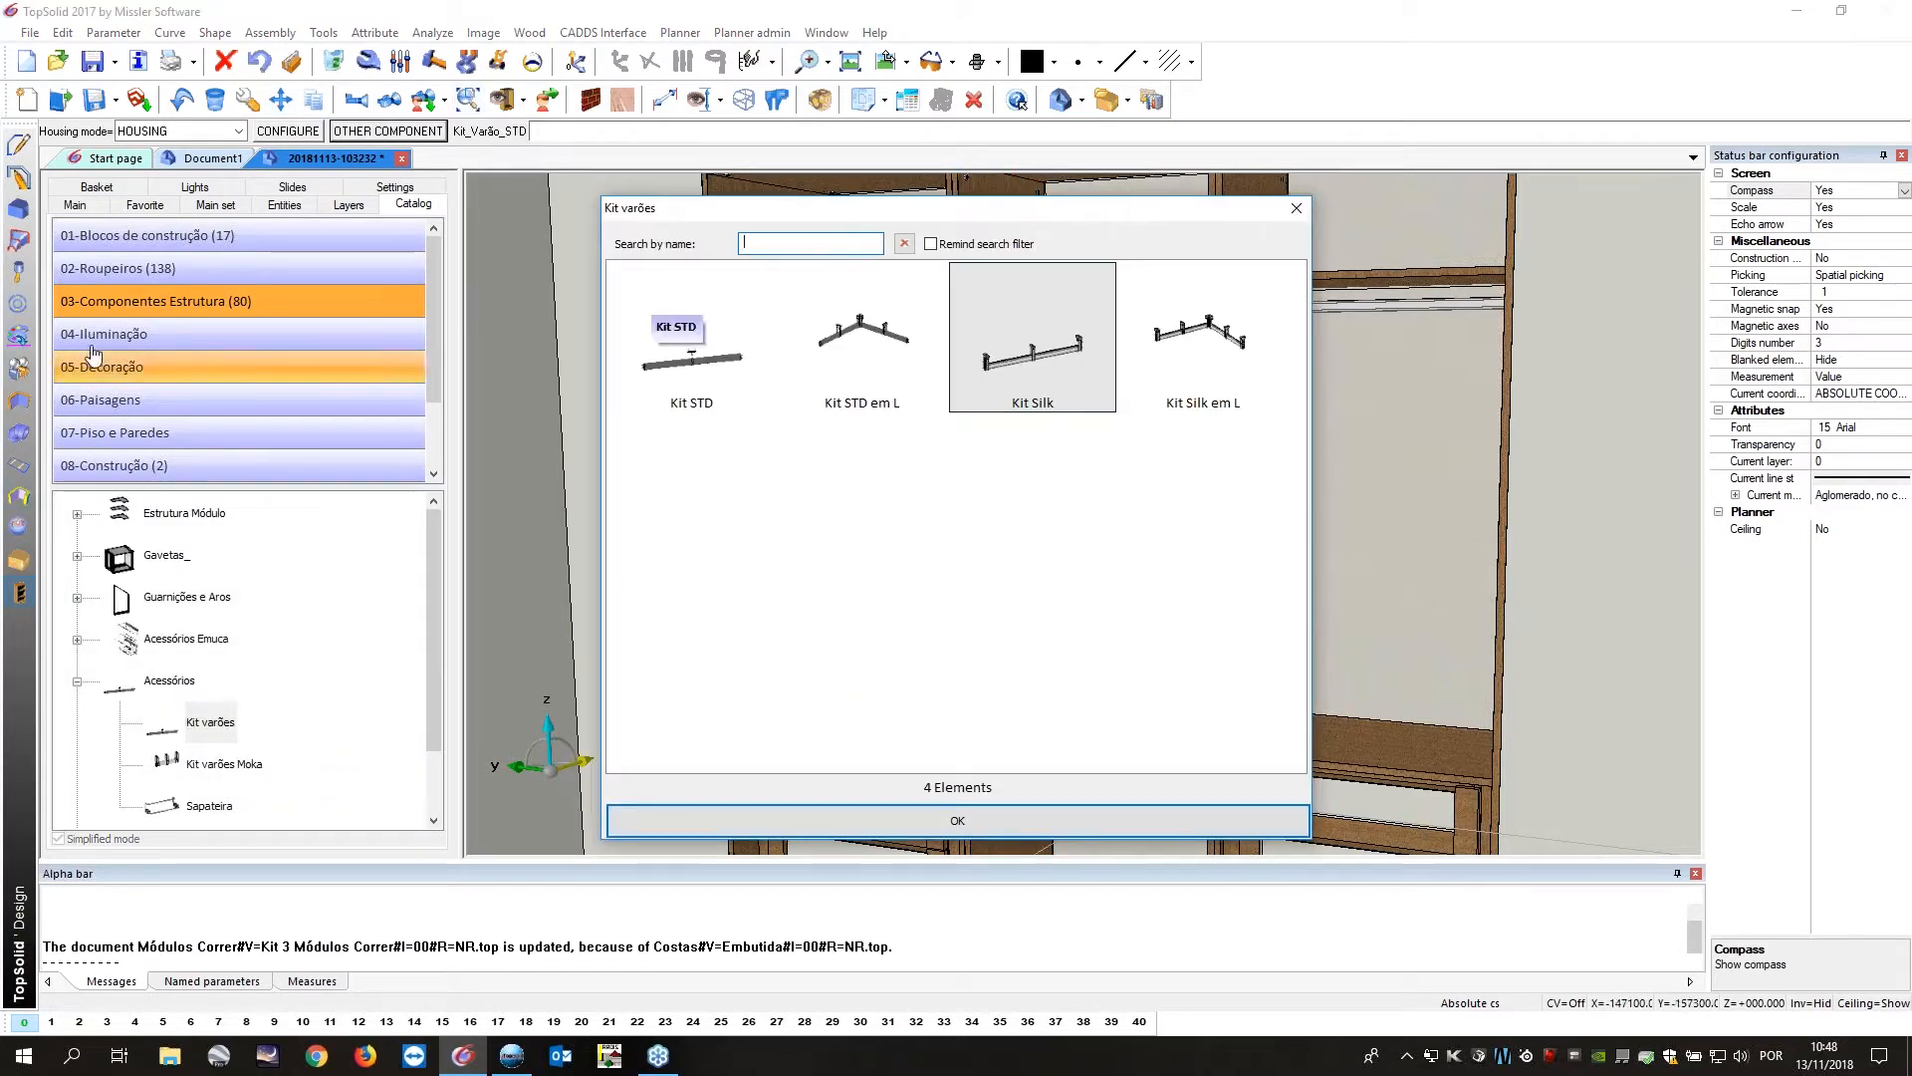
left_click(149, 268)
left_click(175, 563)
double_click(175, 572)
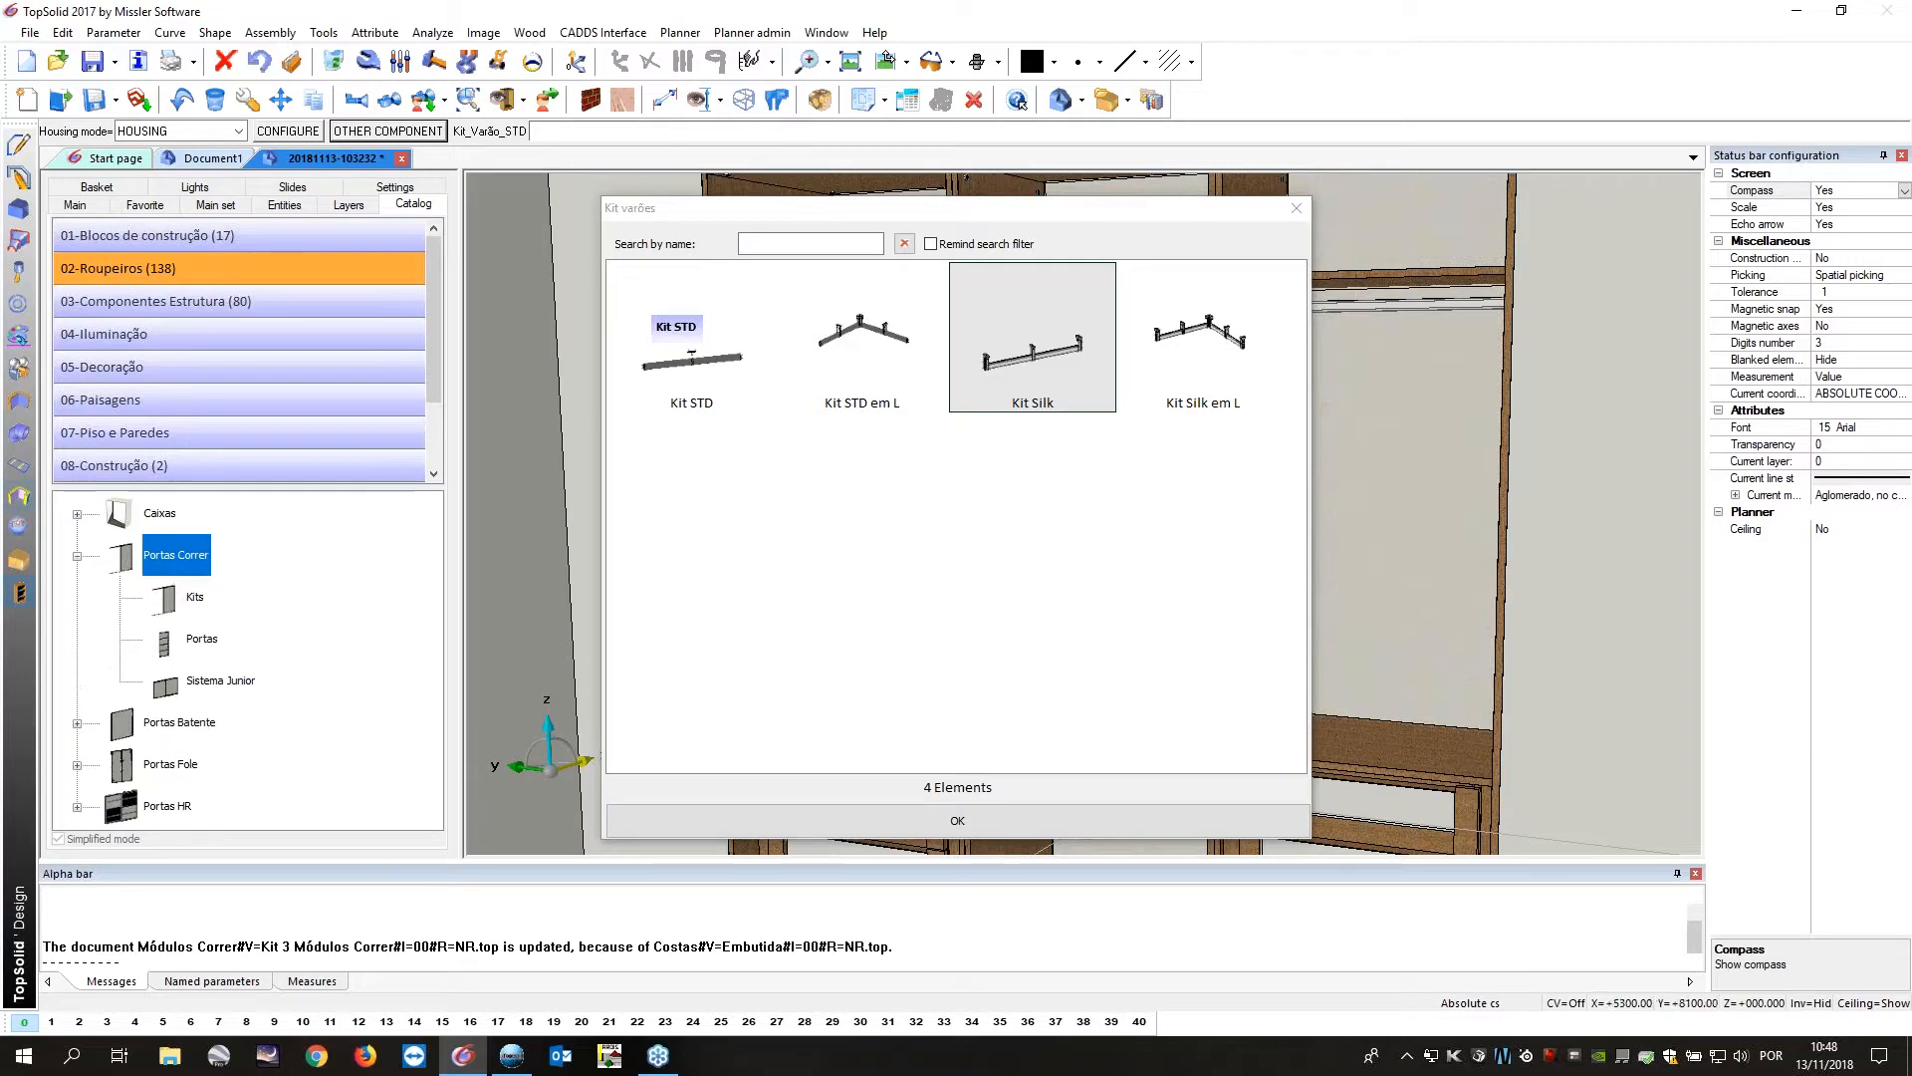
left_click(196, 598)
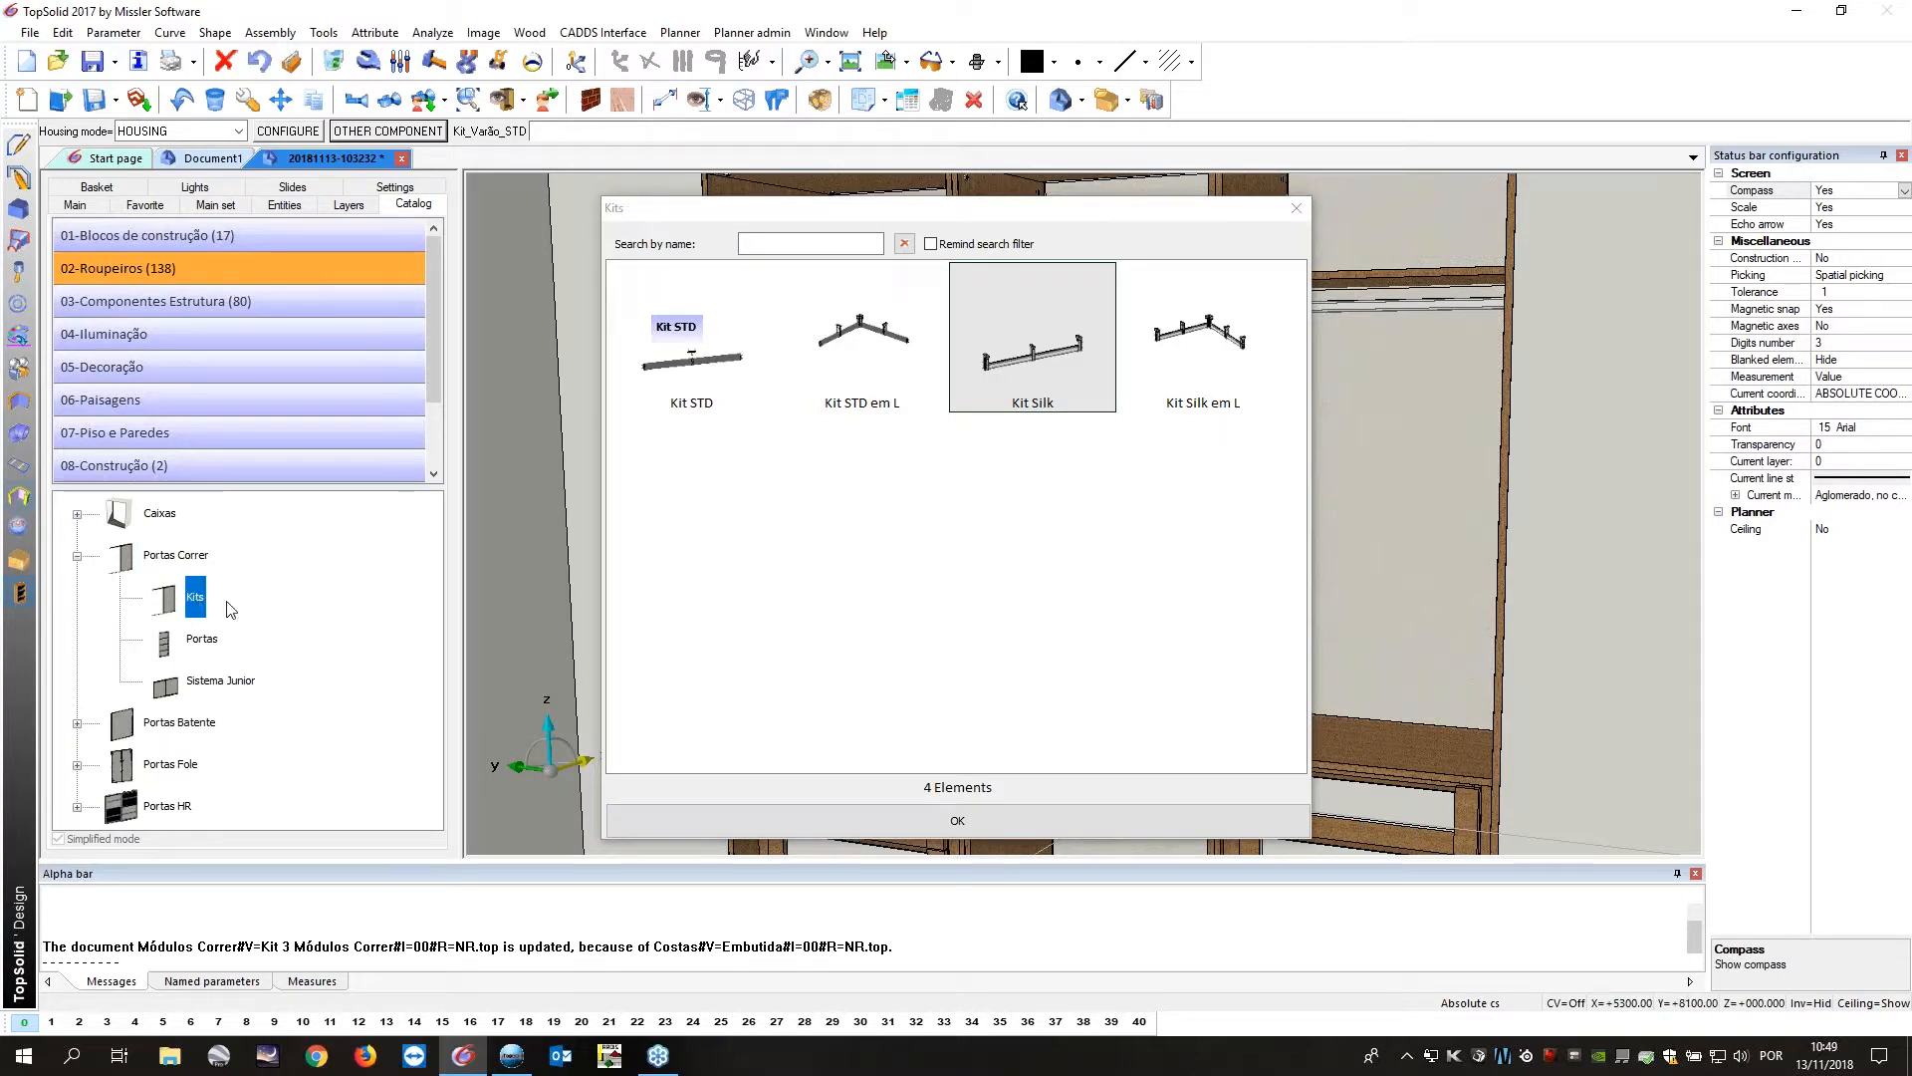
left_click(1026, 333)
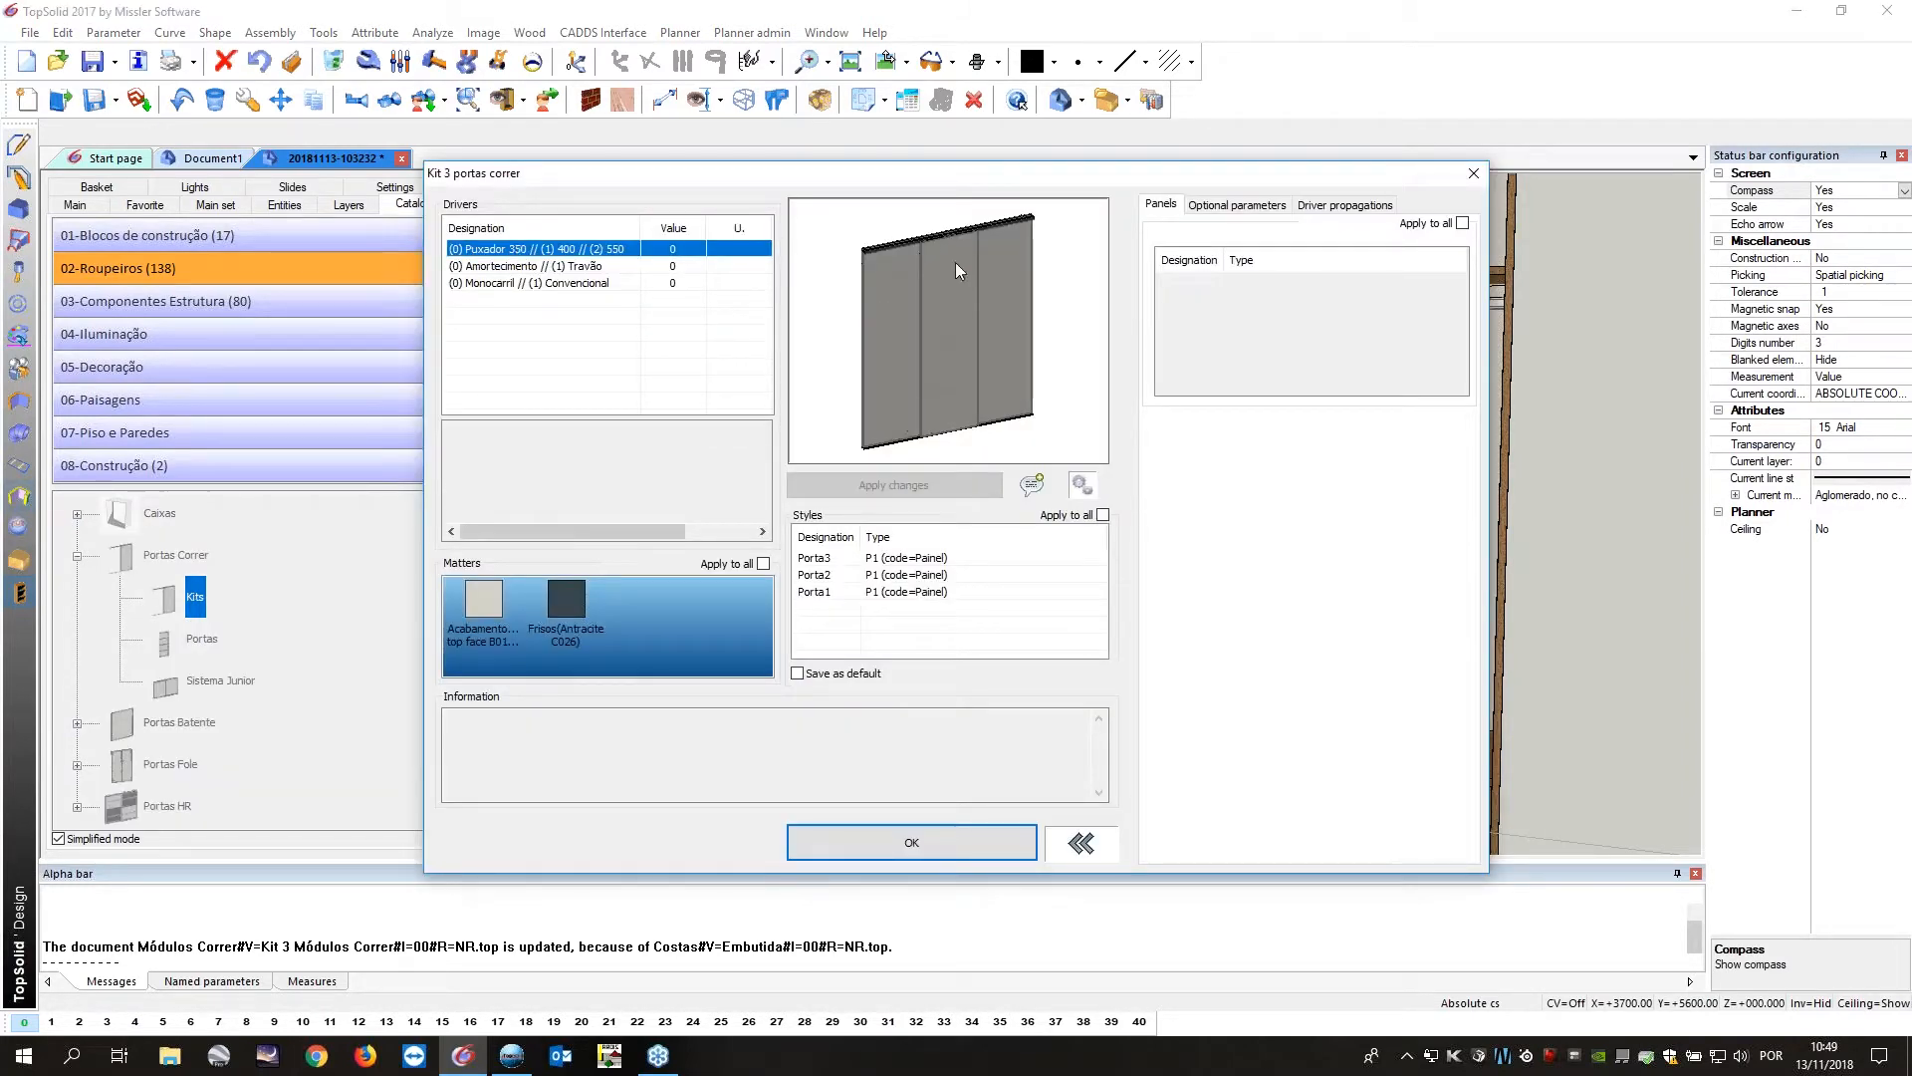
Set the sliding-door kit's handle driver to 1, the 400 option, and review the Amortecimento and Monocarril drivers.
left_click(673, 250)
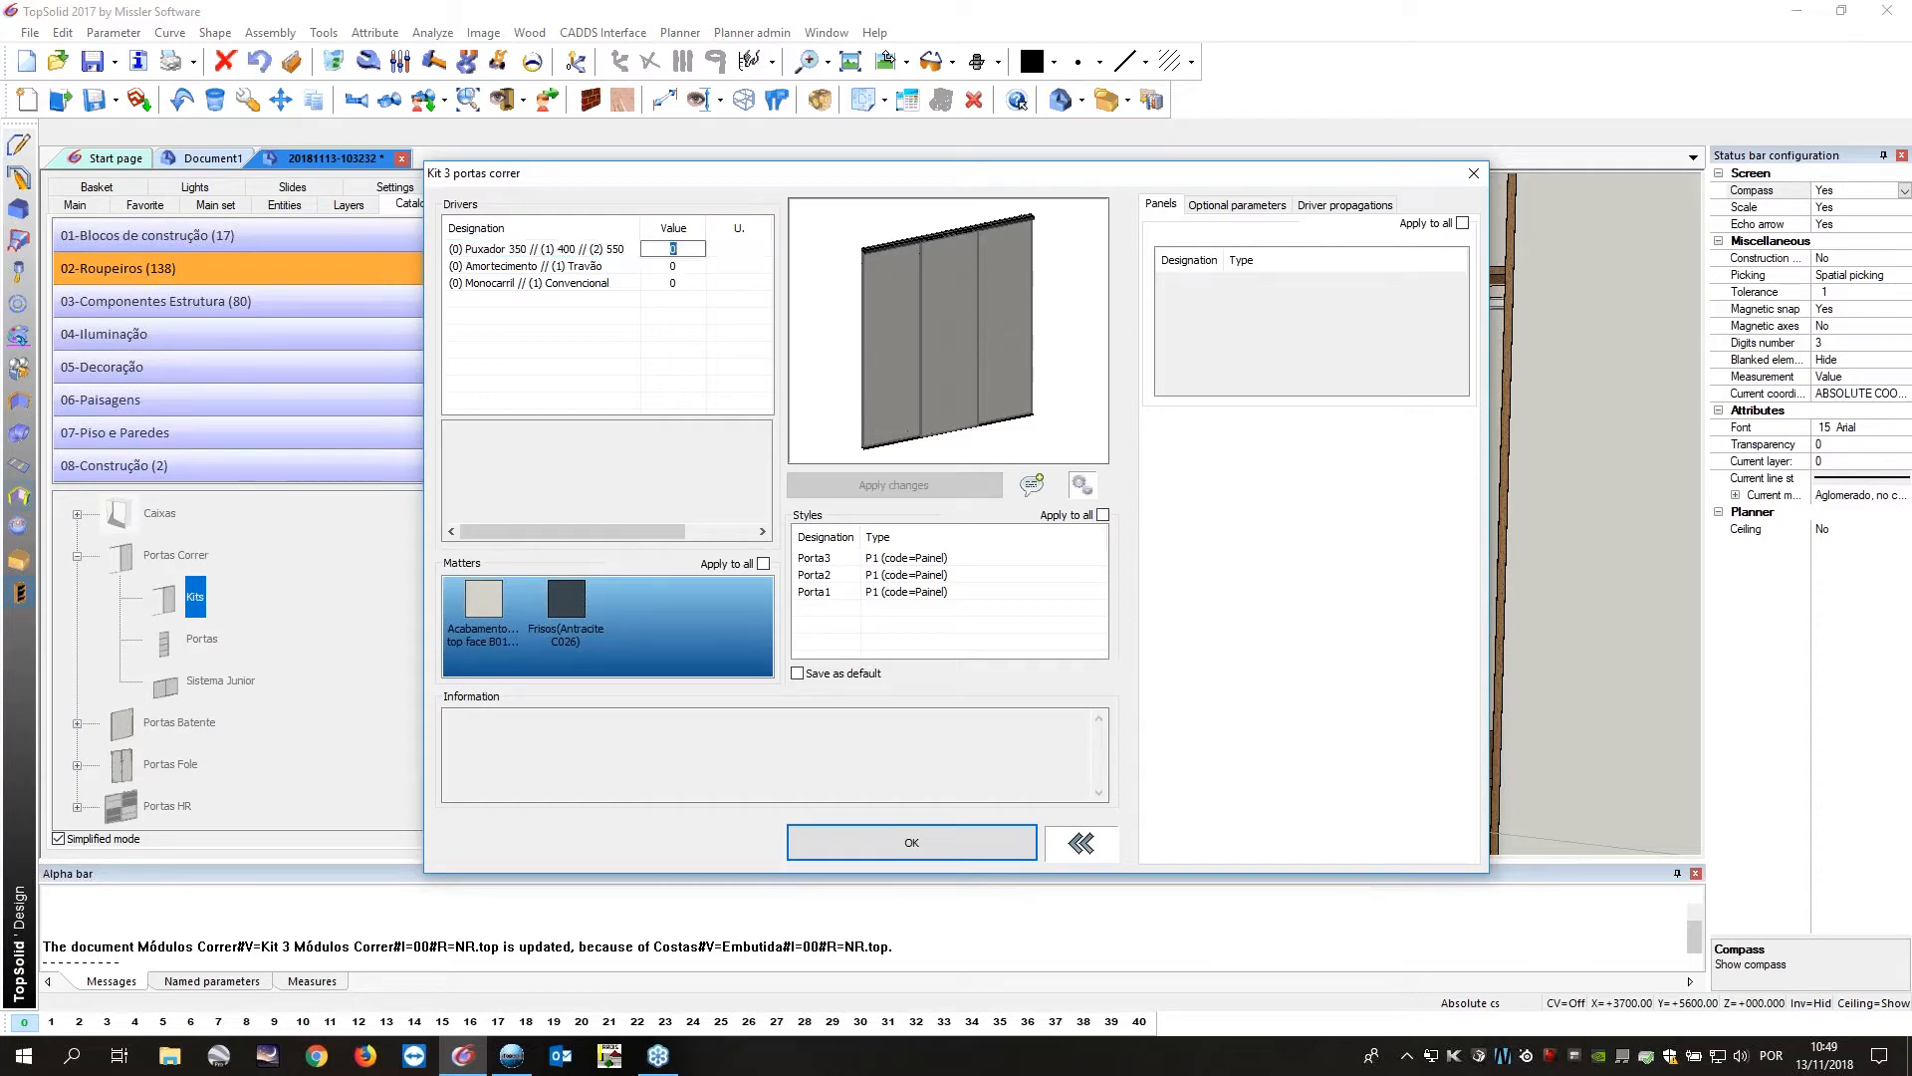
key("Return")
left_click(548, 267)
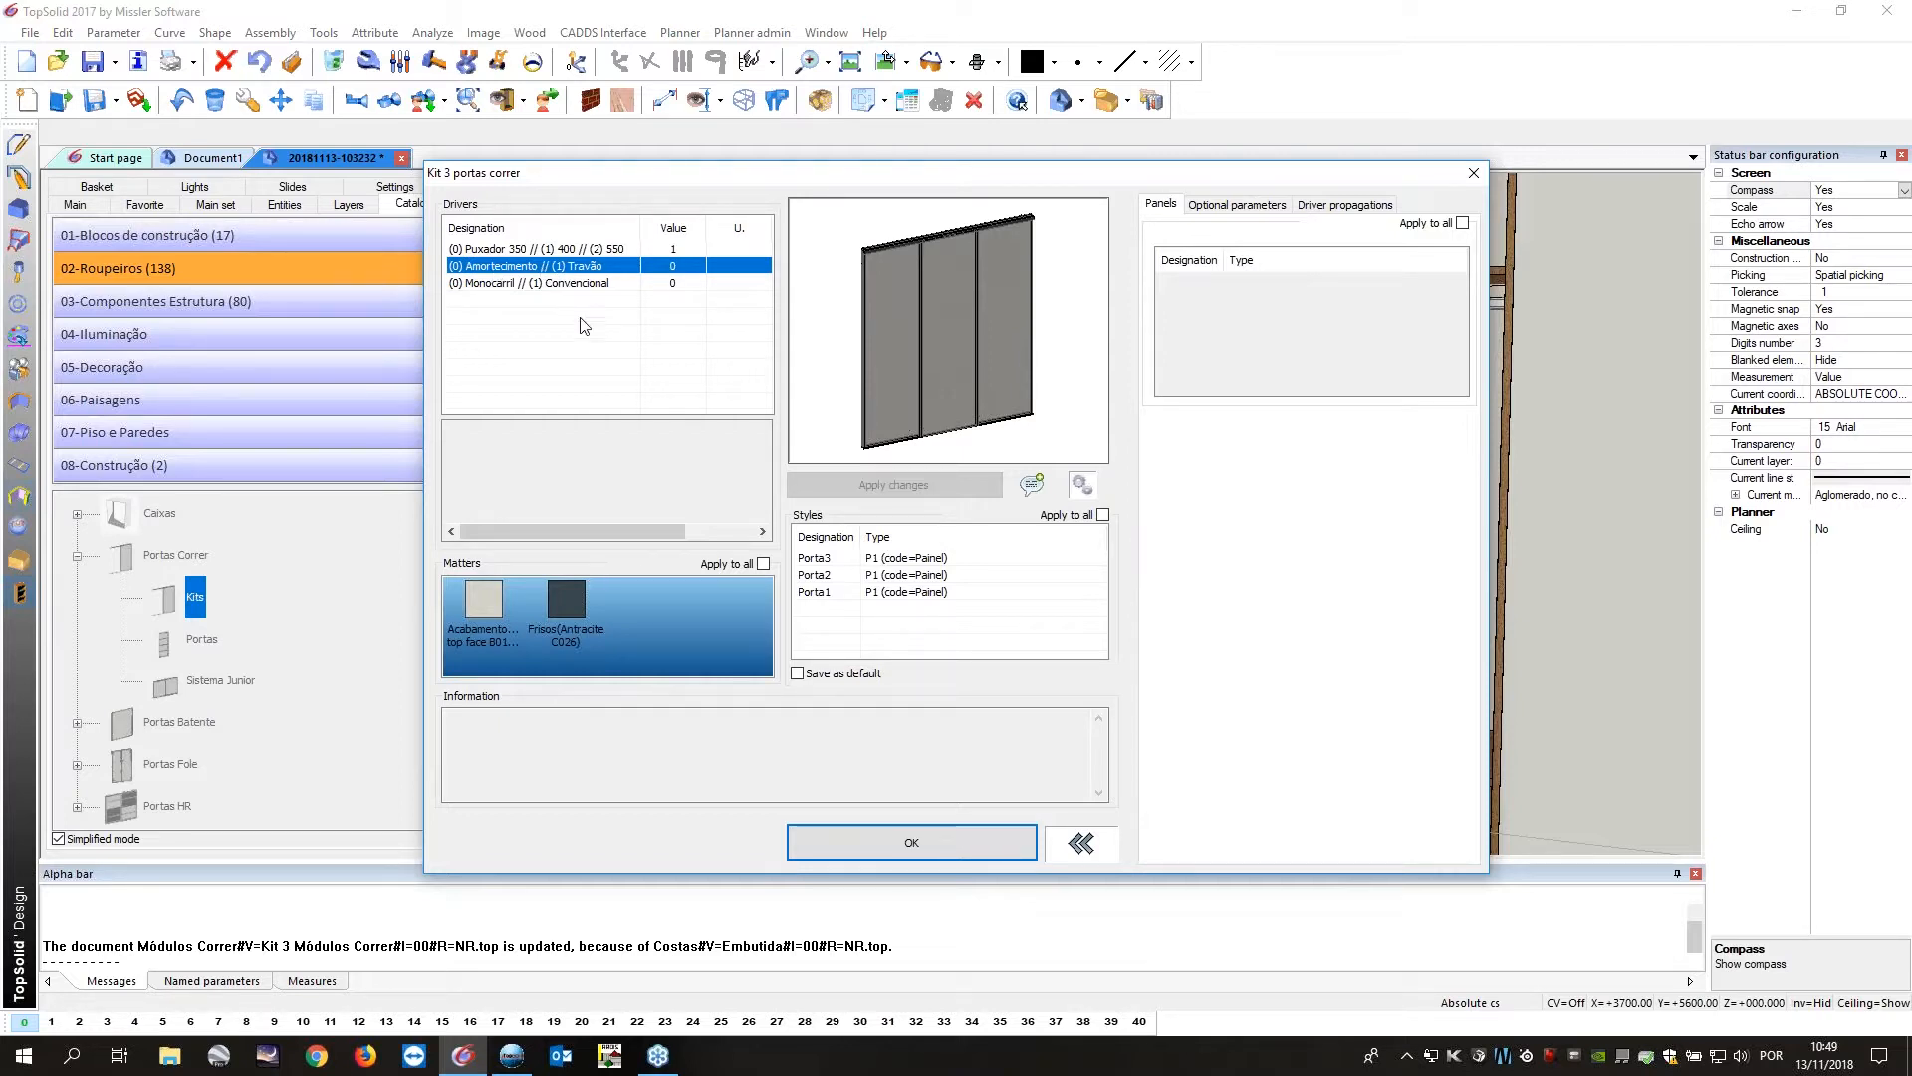
left_click(566, 286)
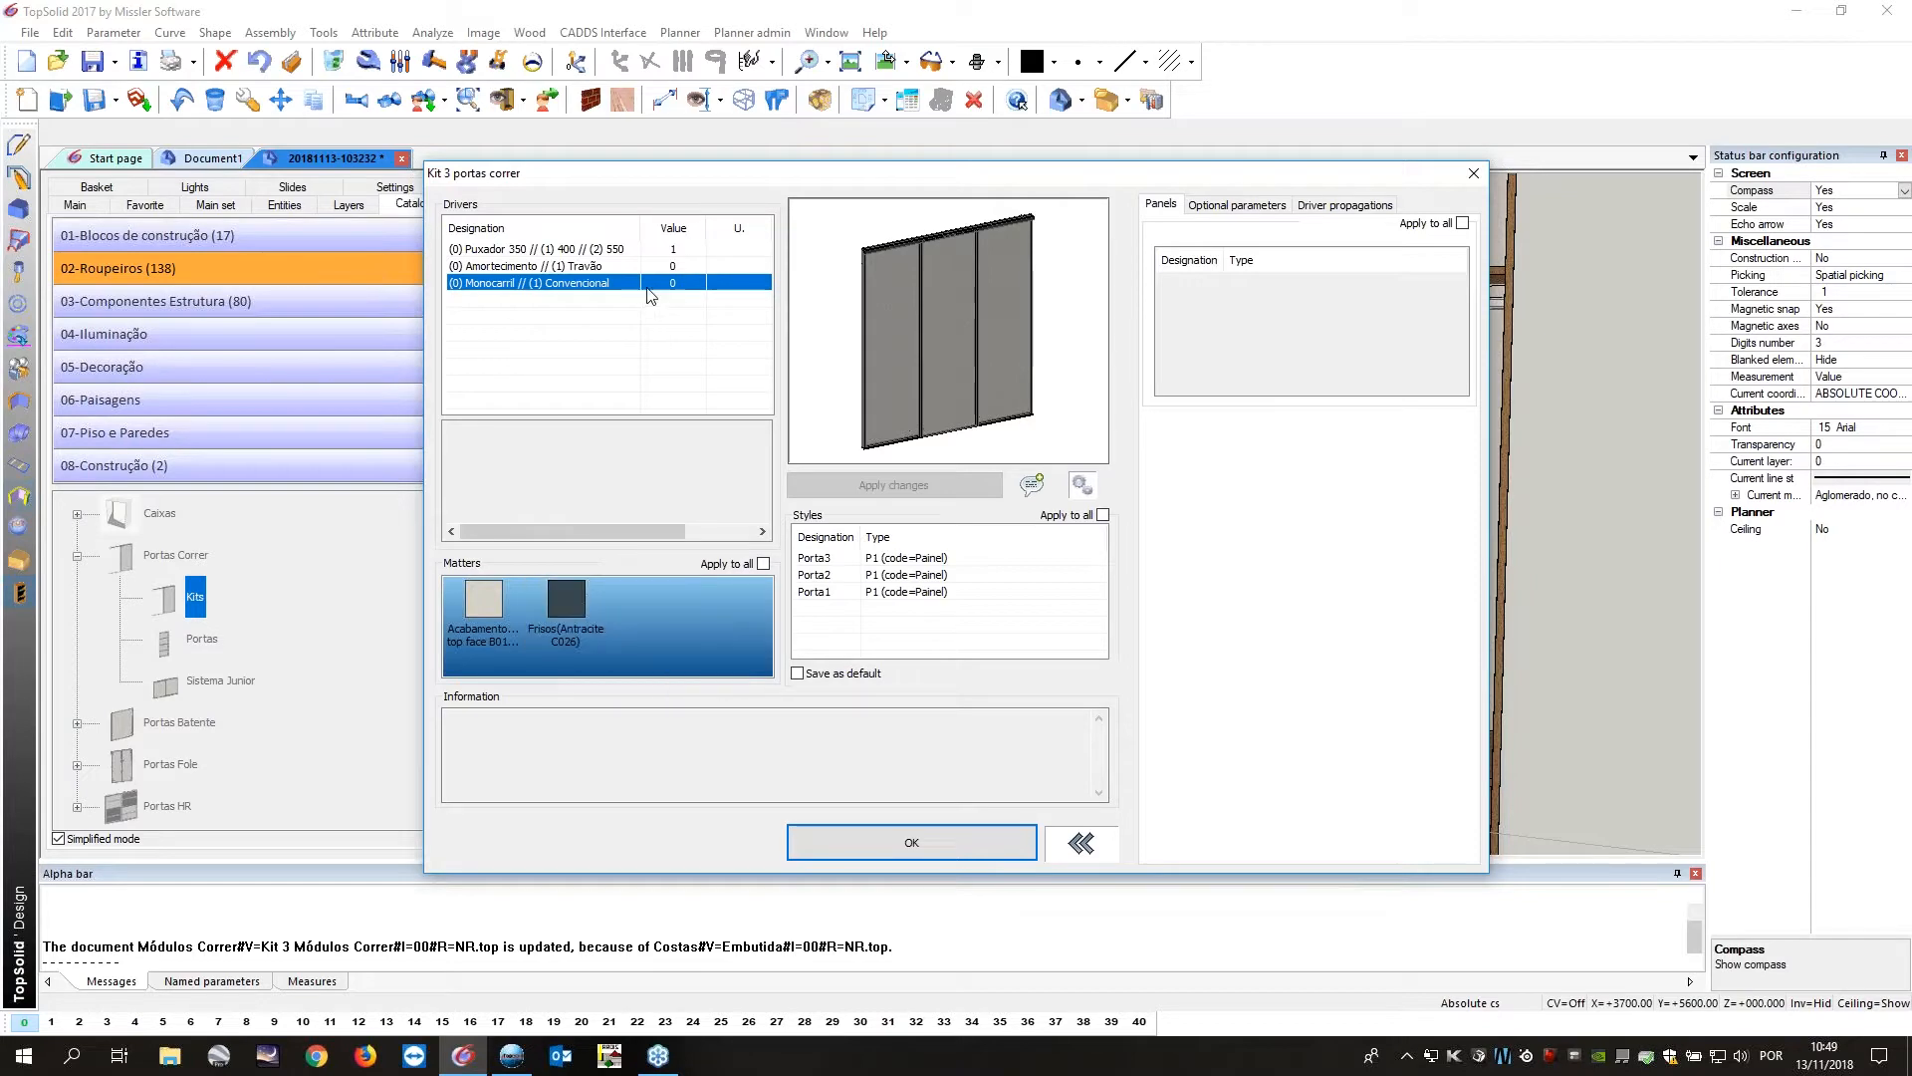
Set the door kit's Acabamento material to Azul C029 from the Cores Standard group.
double_click(489, 601)
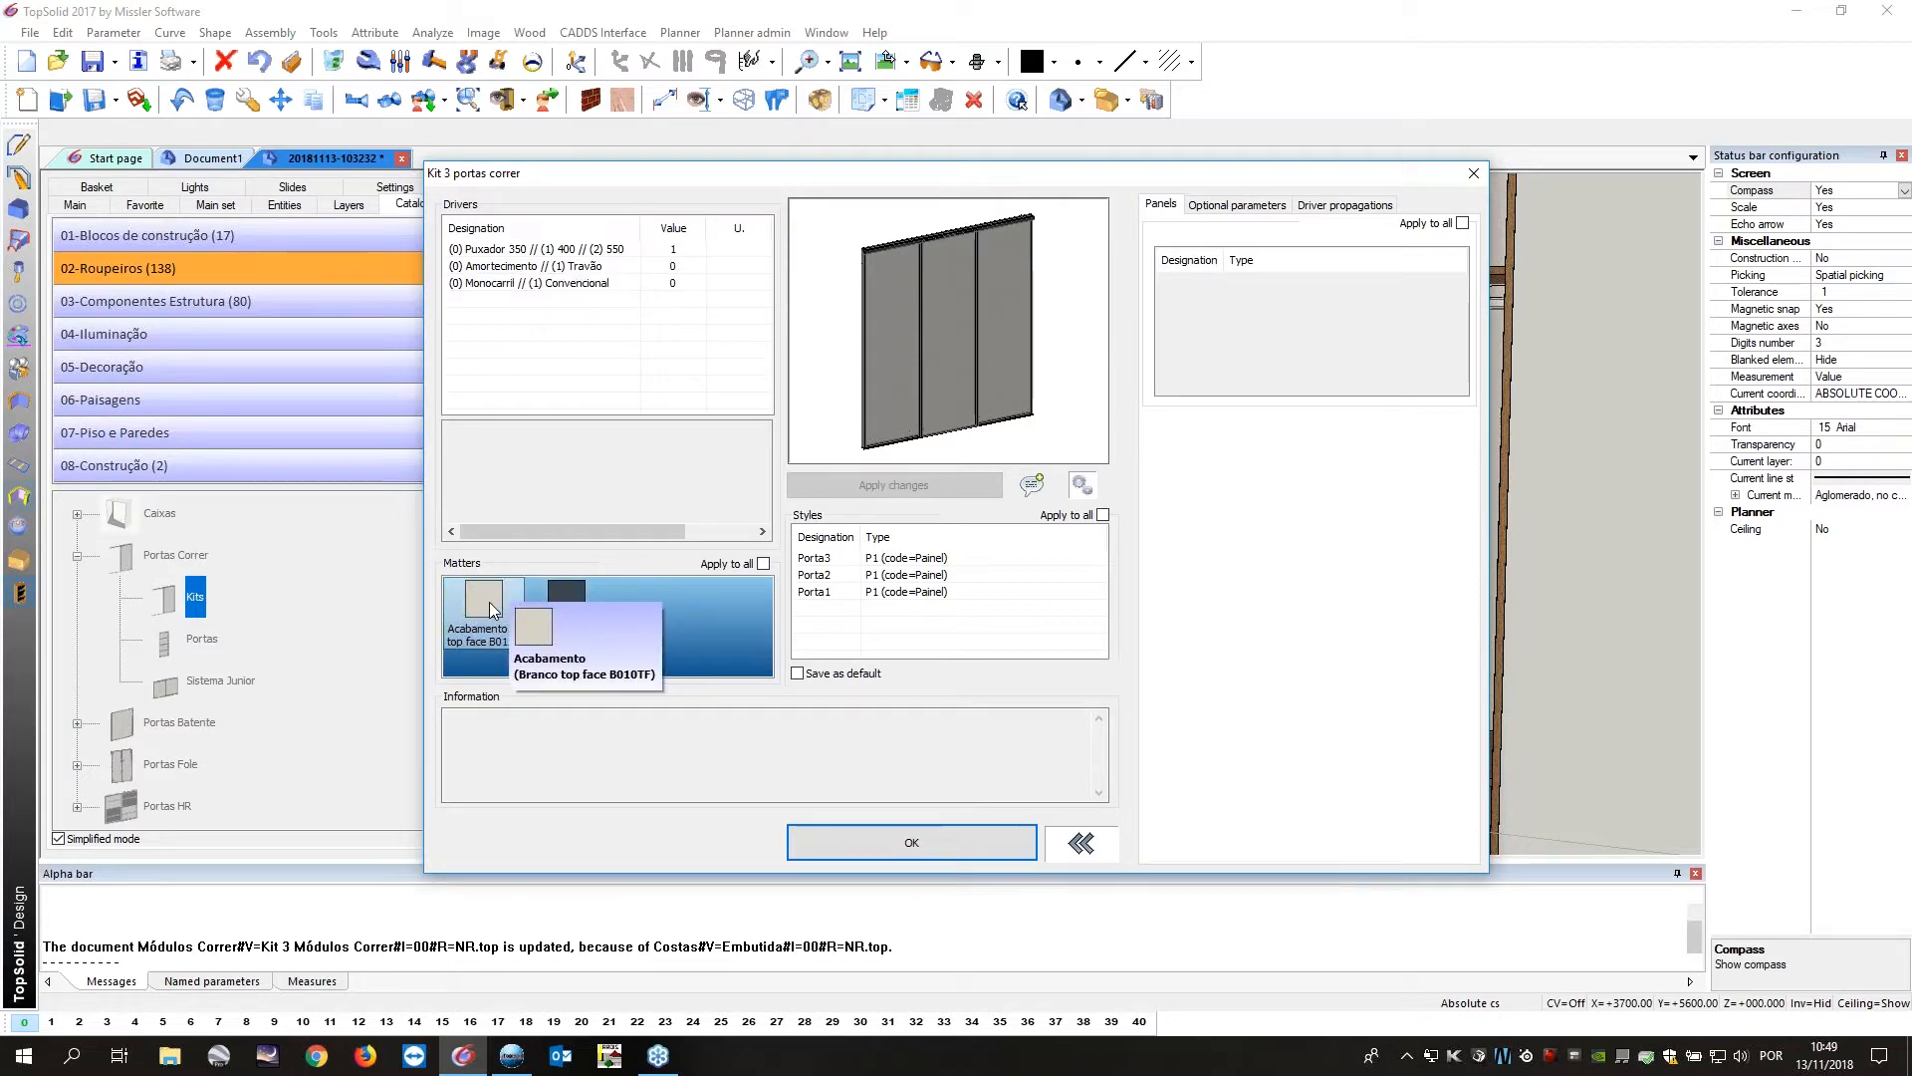
left_click(659, 487)
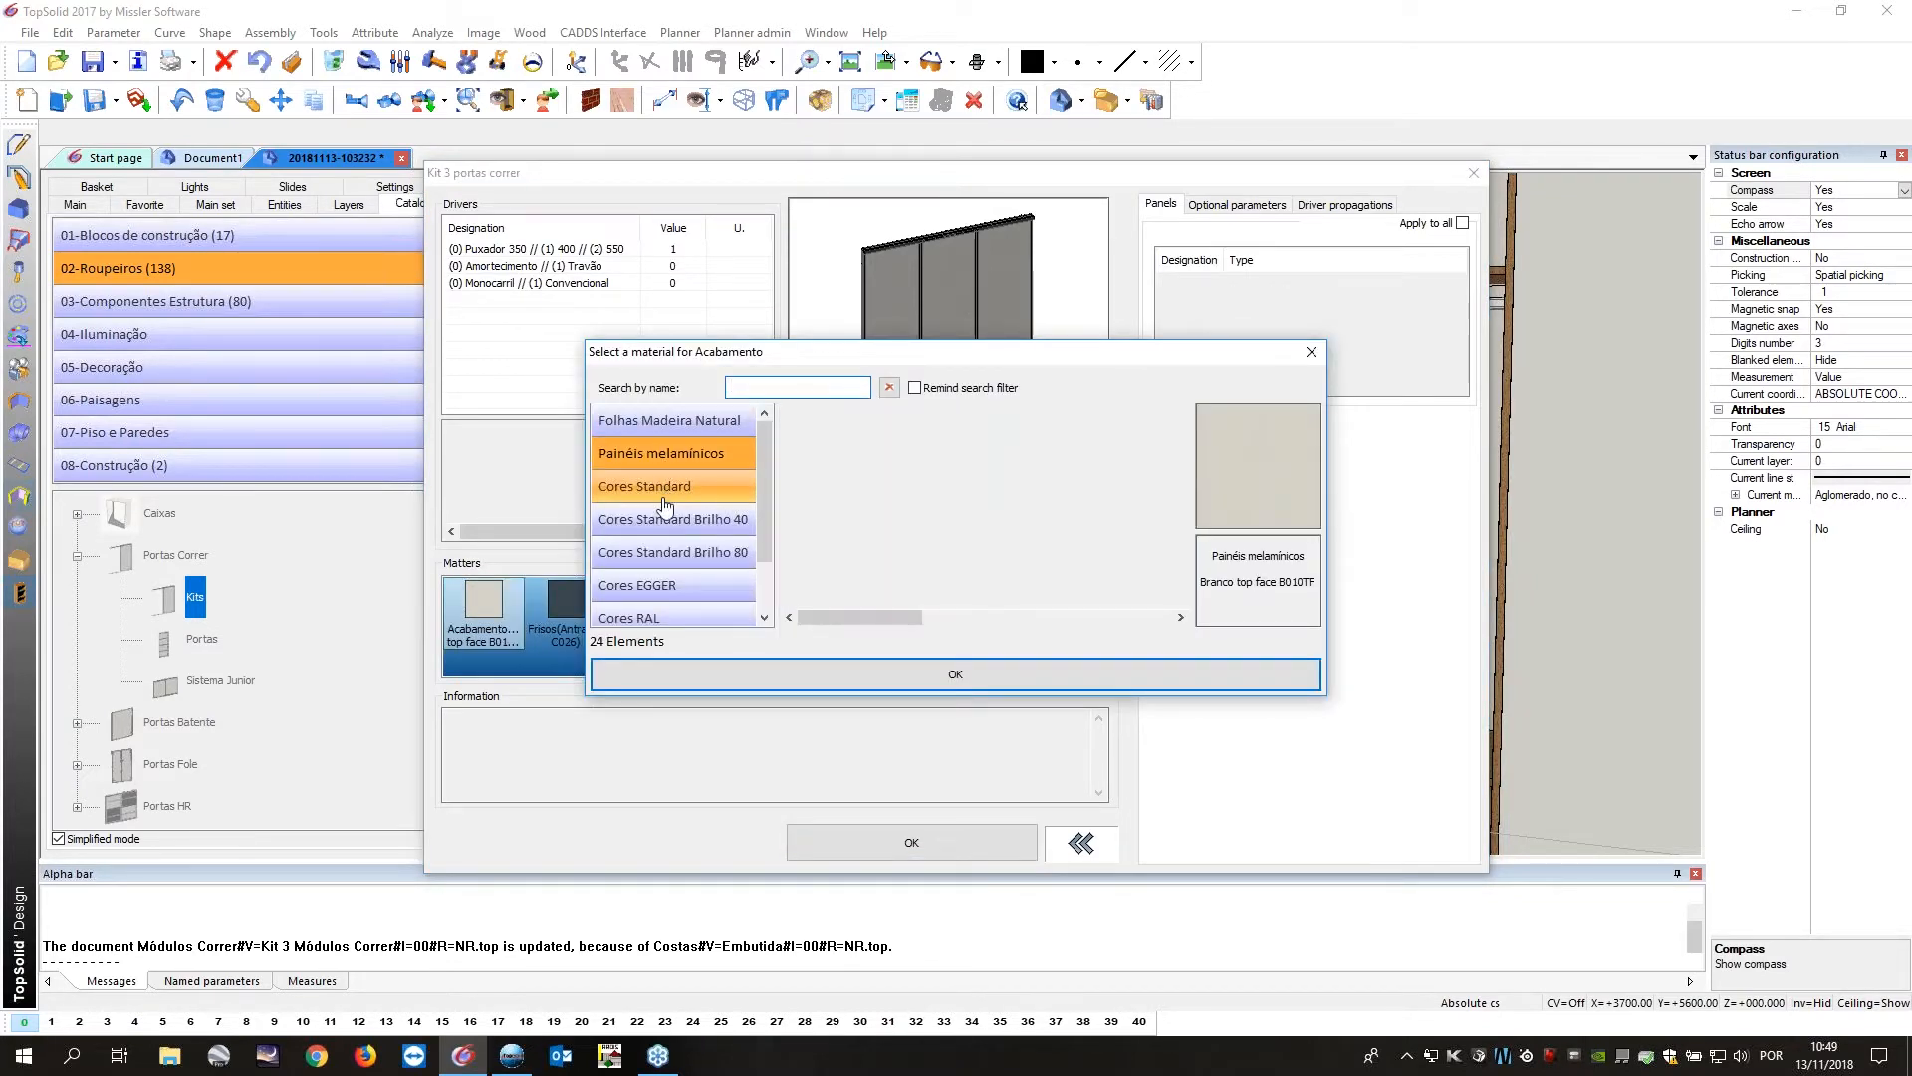
left_click(677, 551)
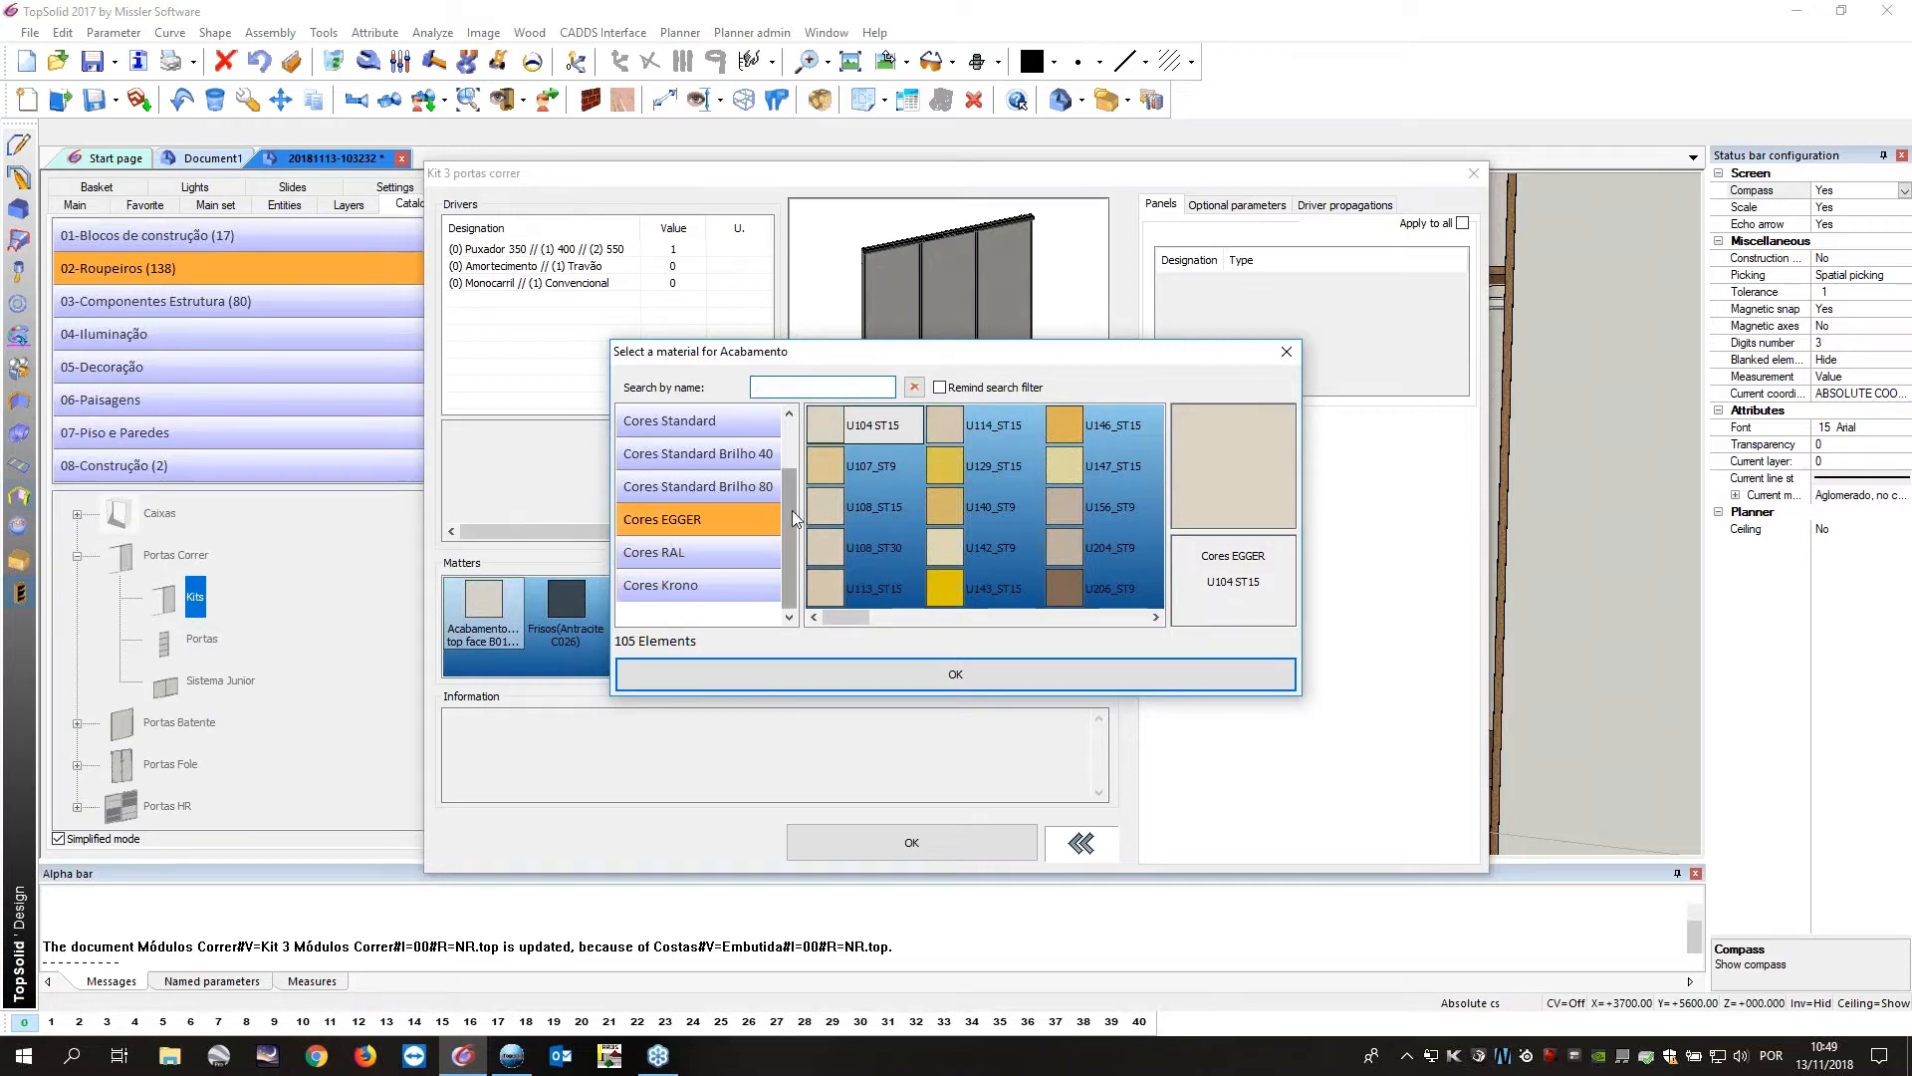
scroll(792, 510, "up", 1)
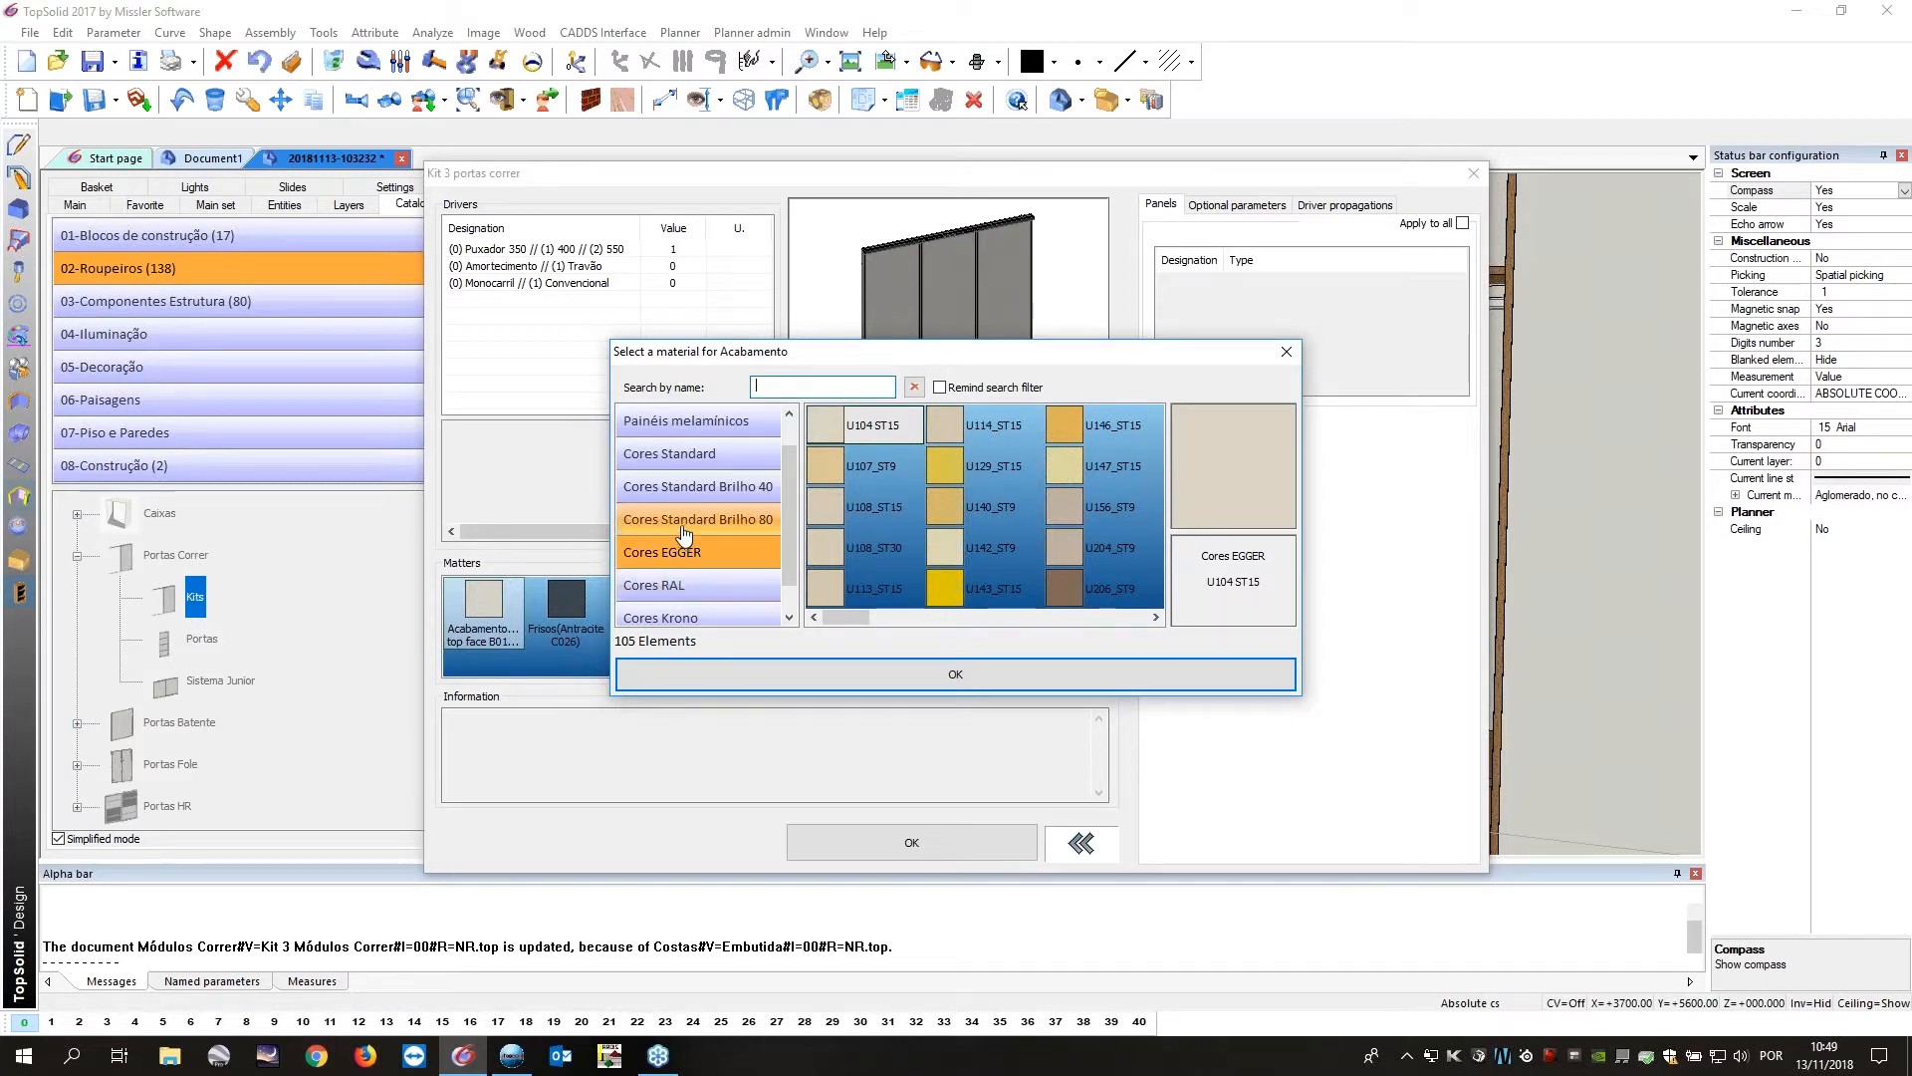
left_click(701, 455)
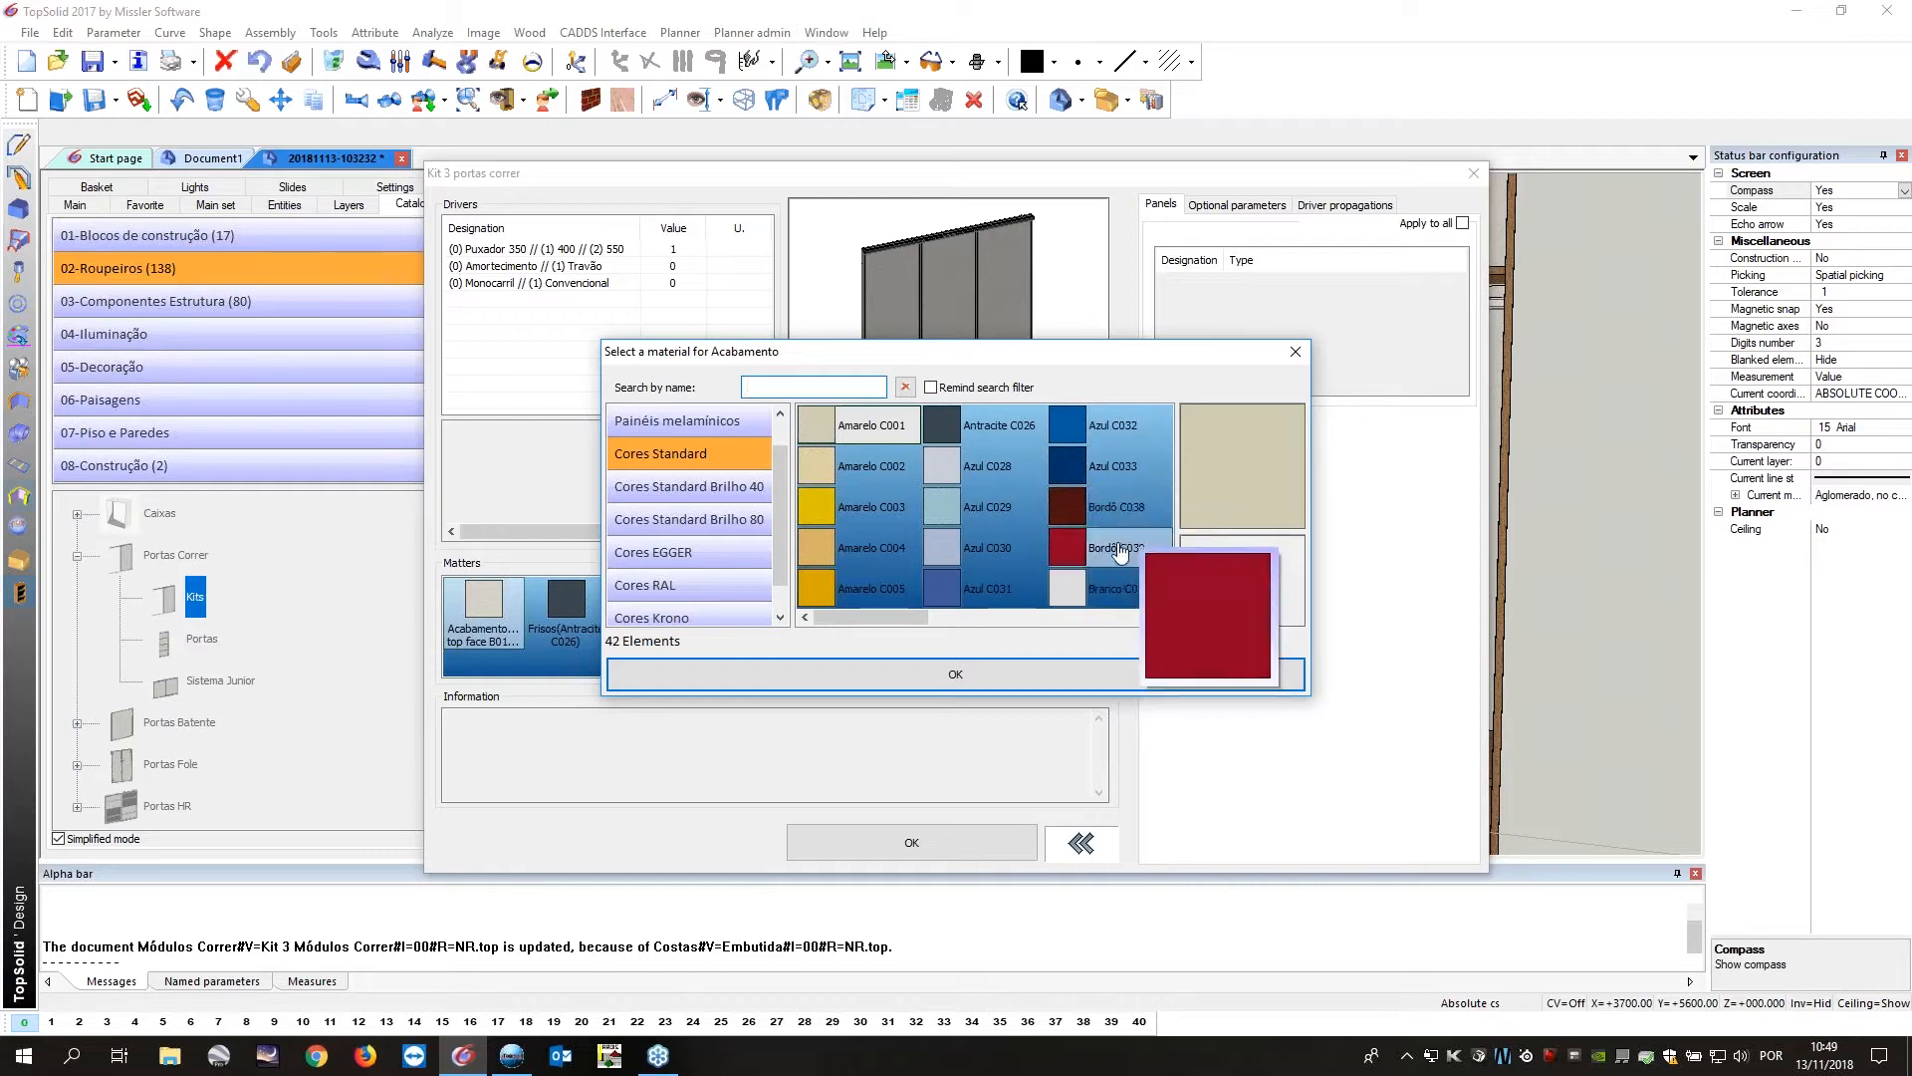
left_click(1109, 483)
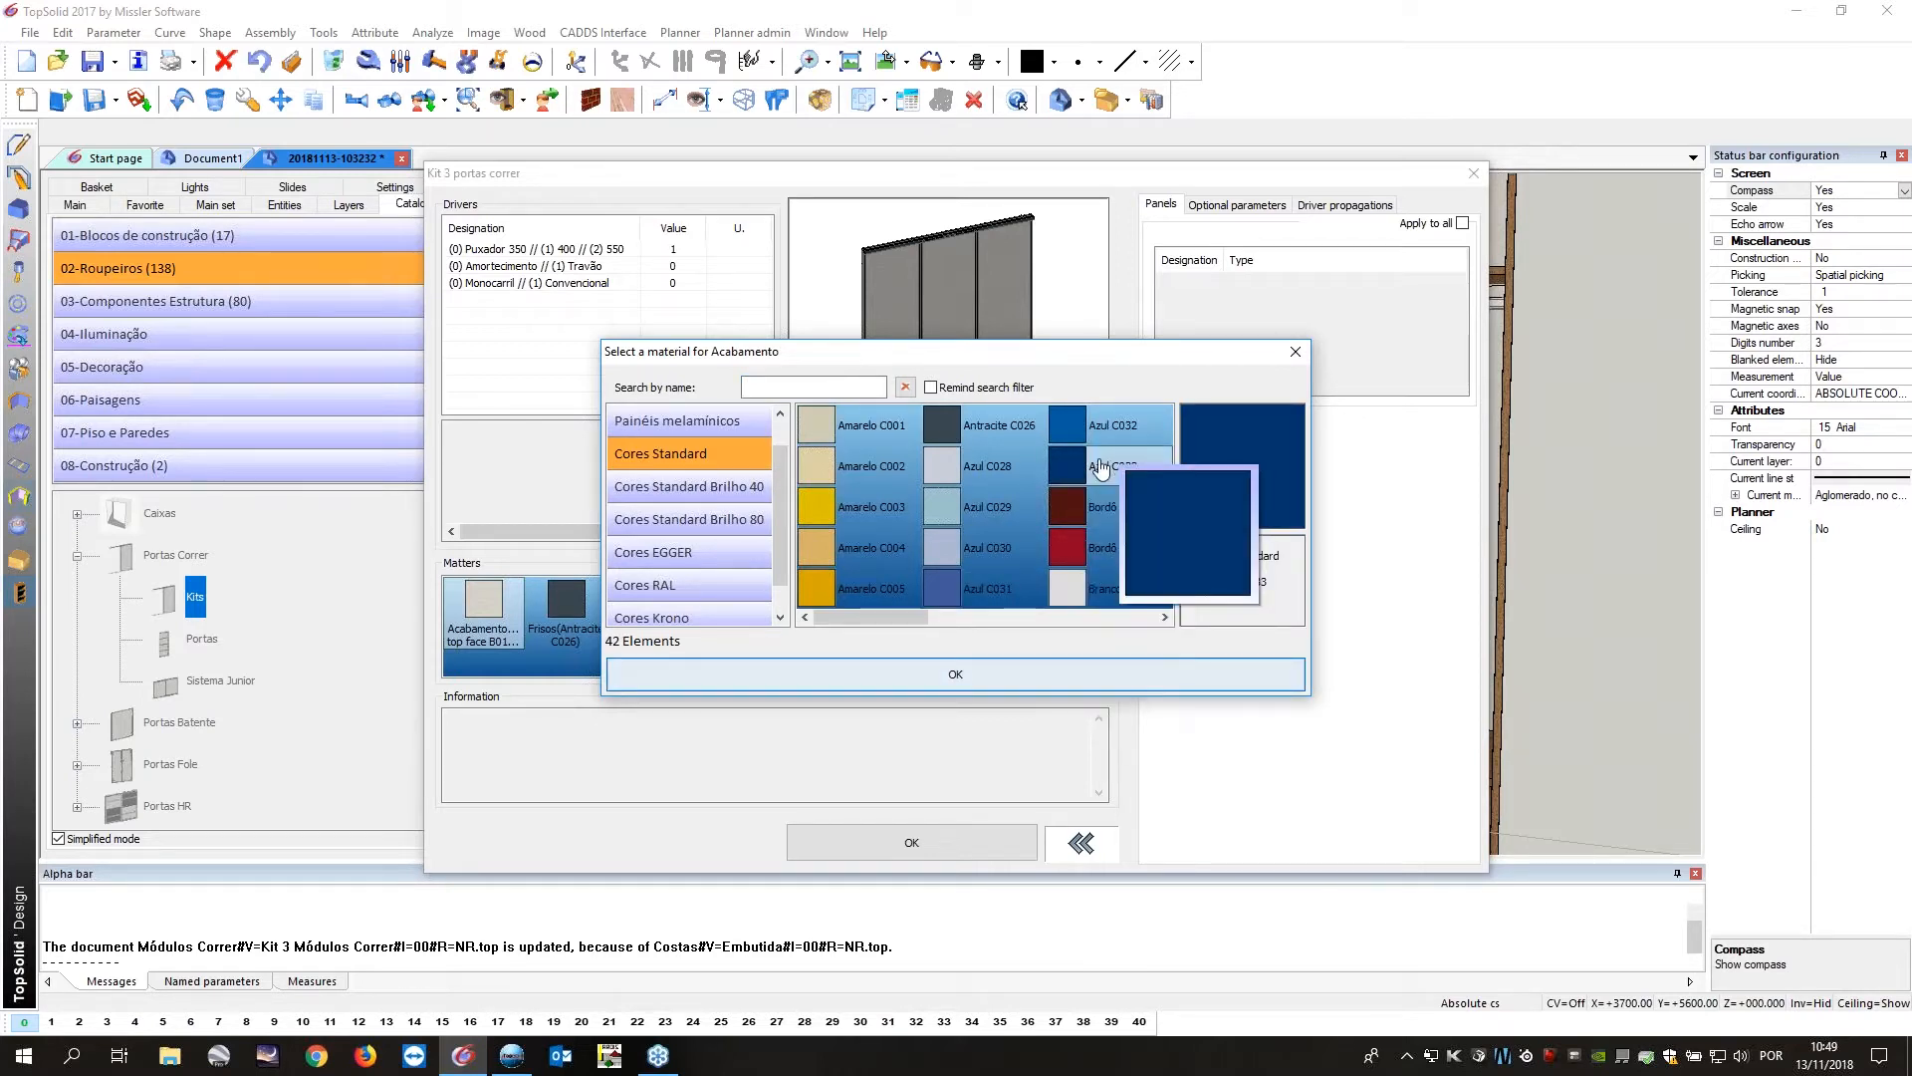
left_click(1110, 426)
left_click(953, 520)
left_click(961, 672)
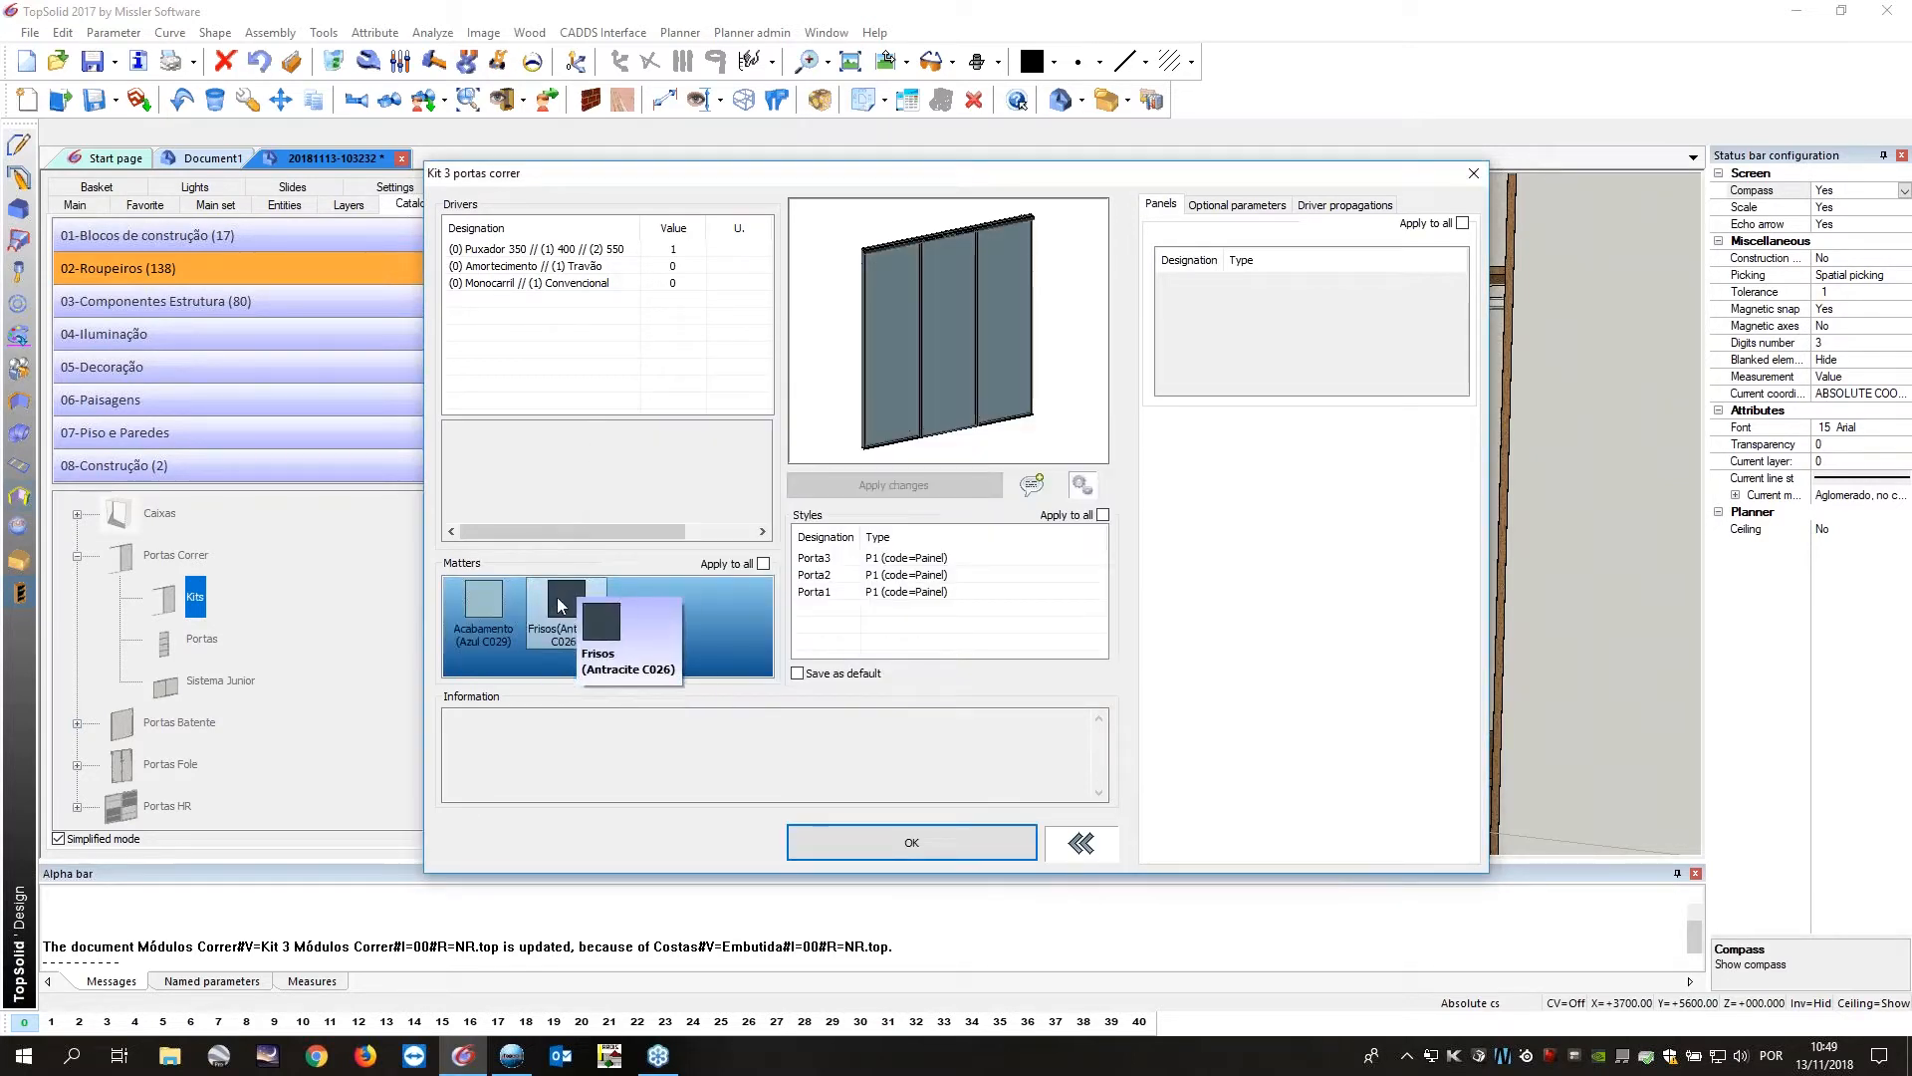
Set the door kit's Frisos material to Branco C013.
left_click(565, 604)
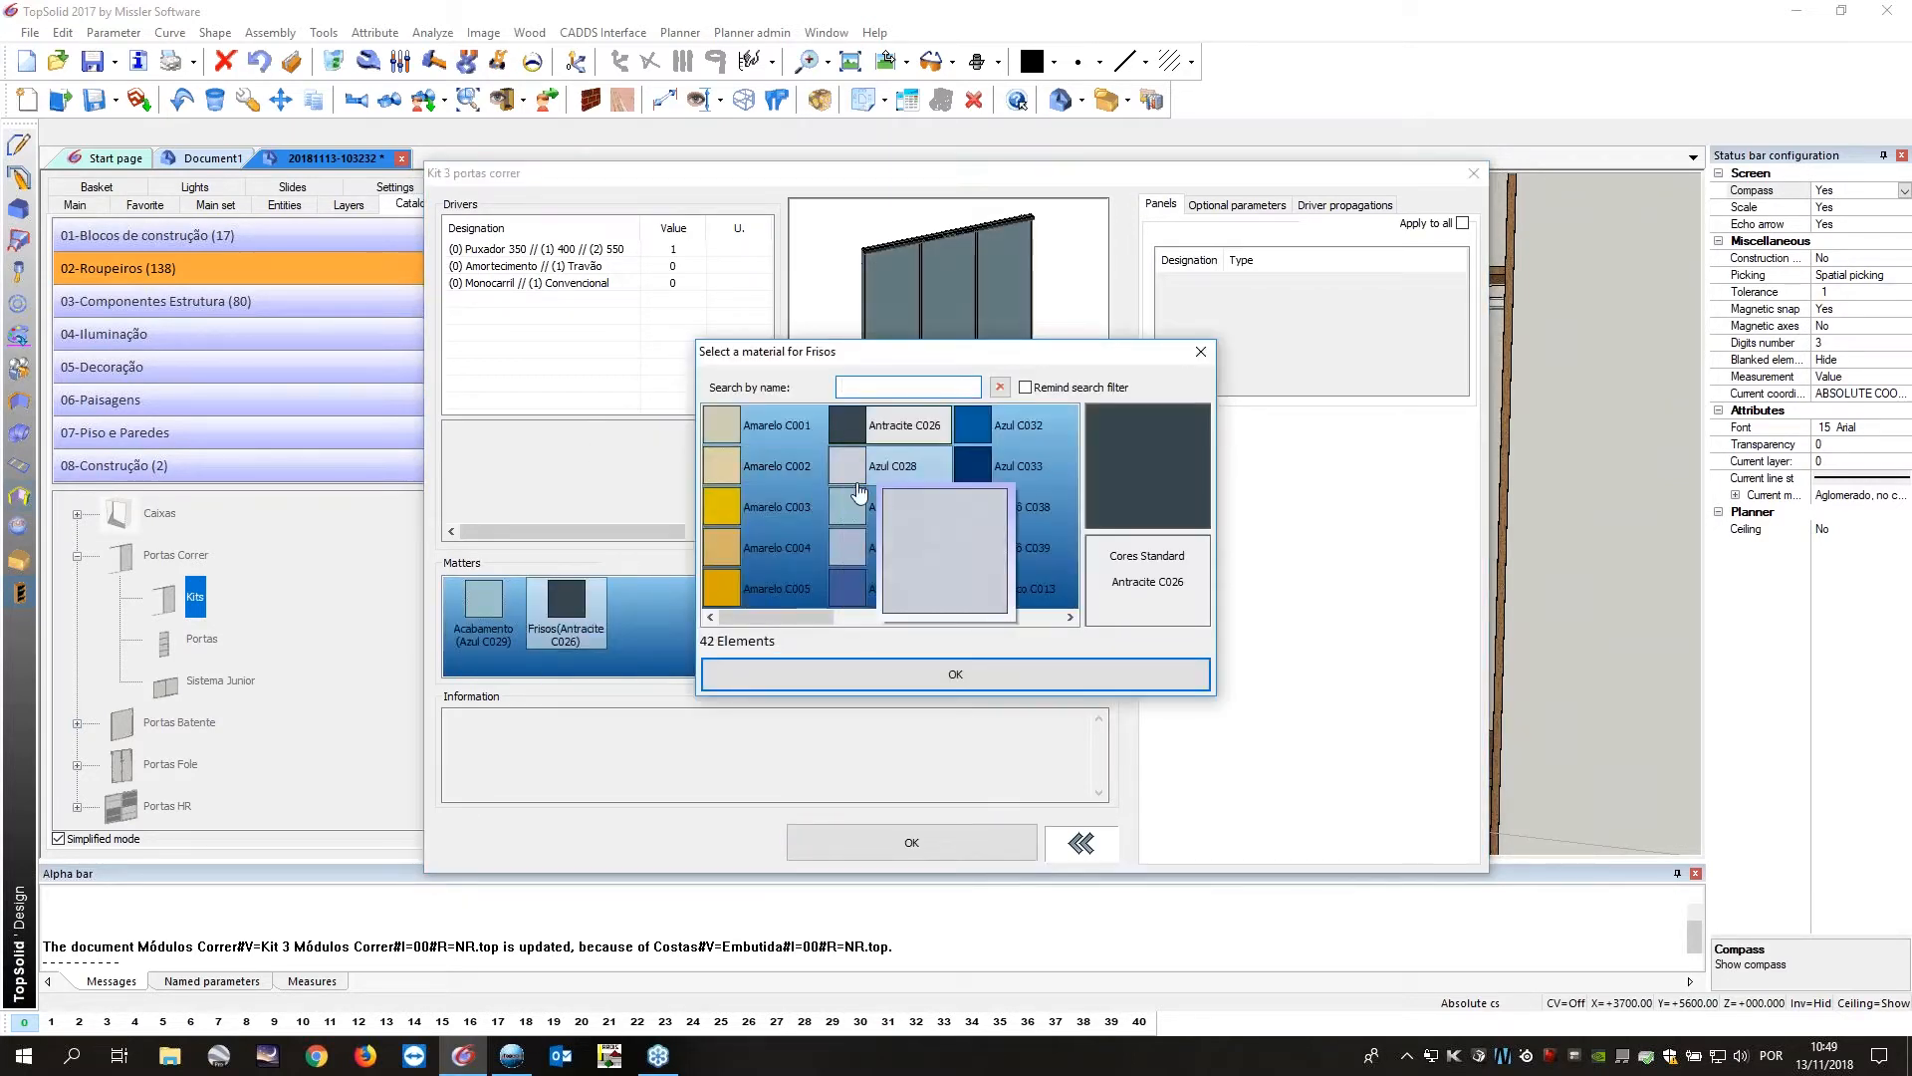
left_click(986, 588)
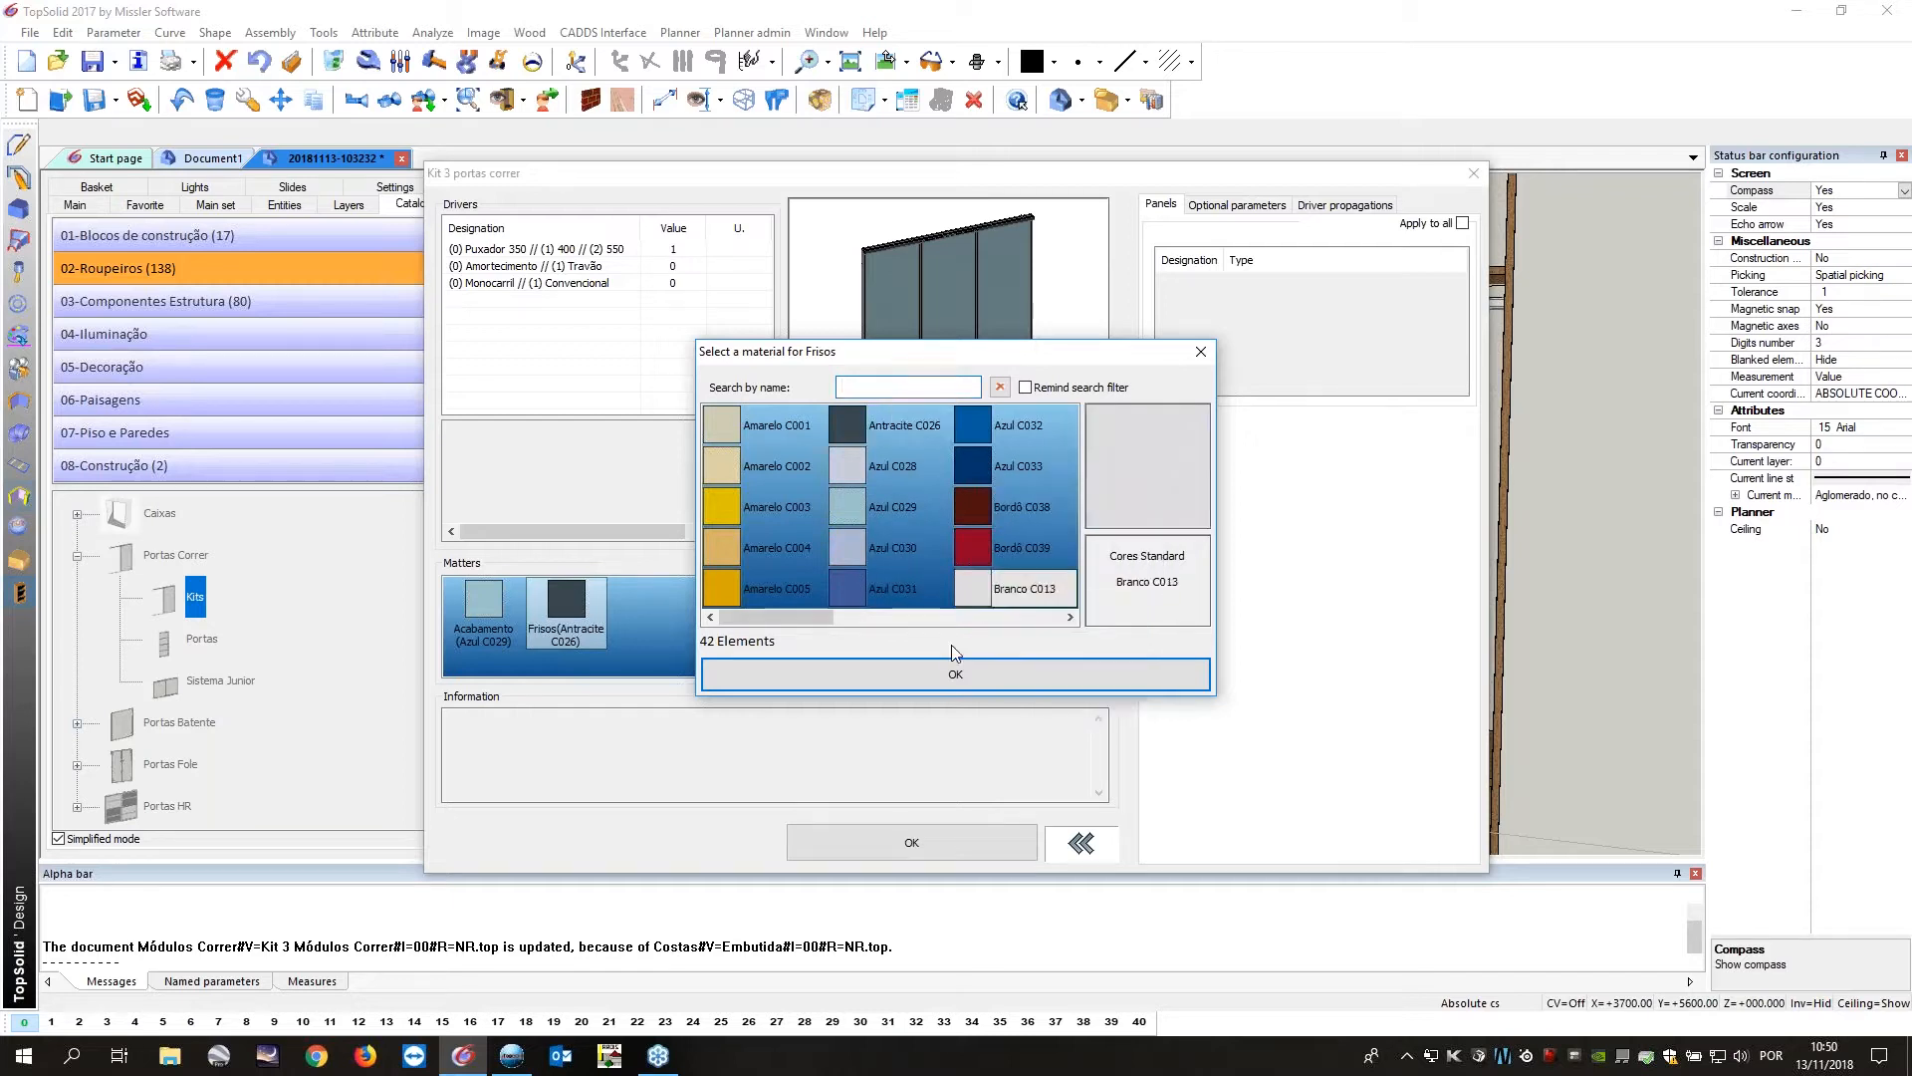
left_click(924, 672)
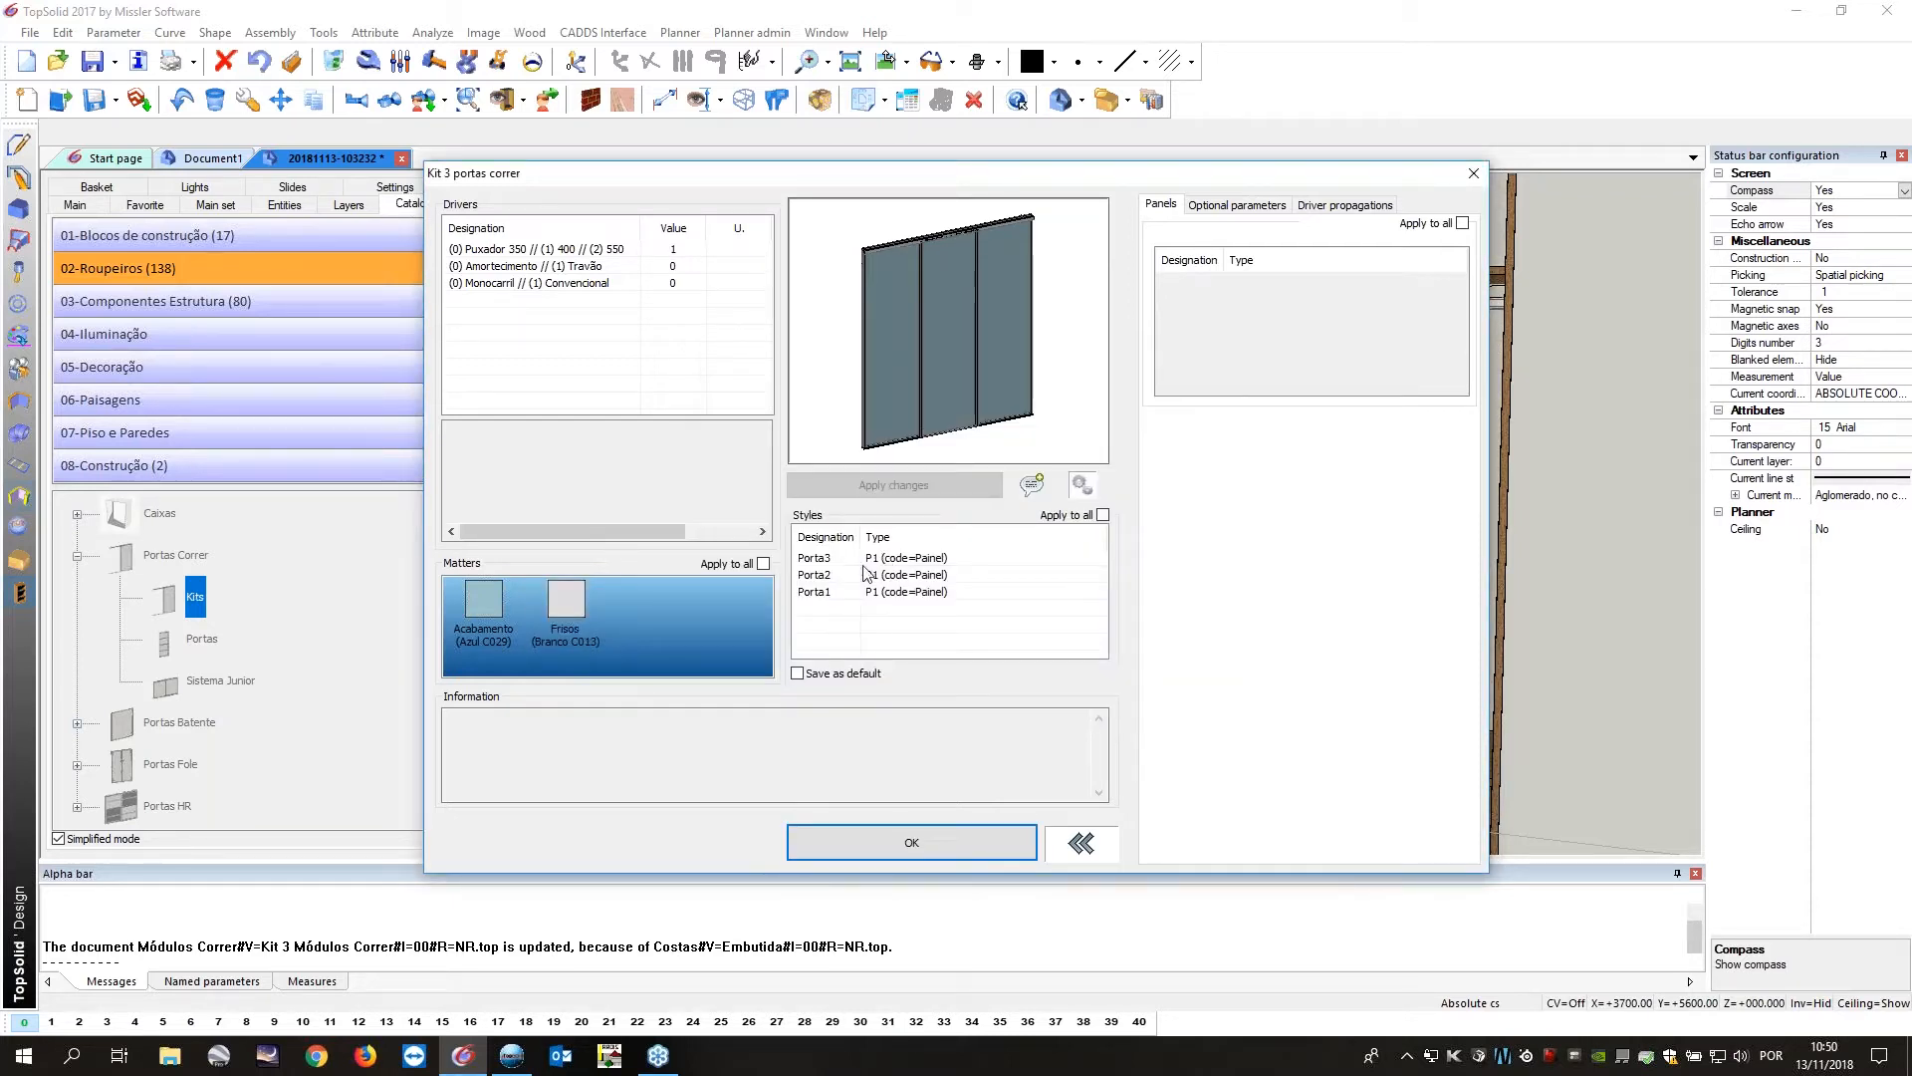
Change the style of the middle door, Porta2, to P3c with the code Painel - Vidro - Painel.
left_click(827, 558)
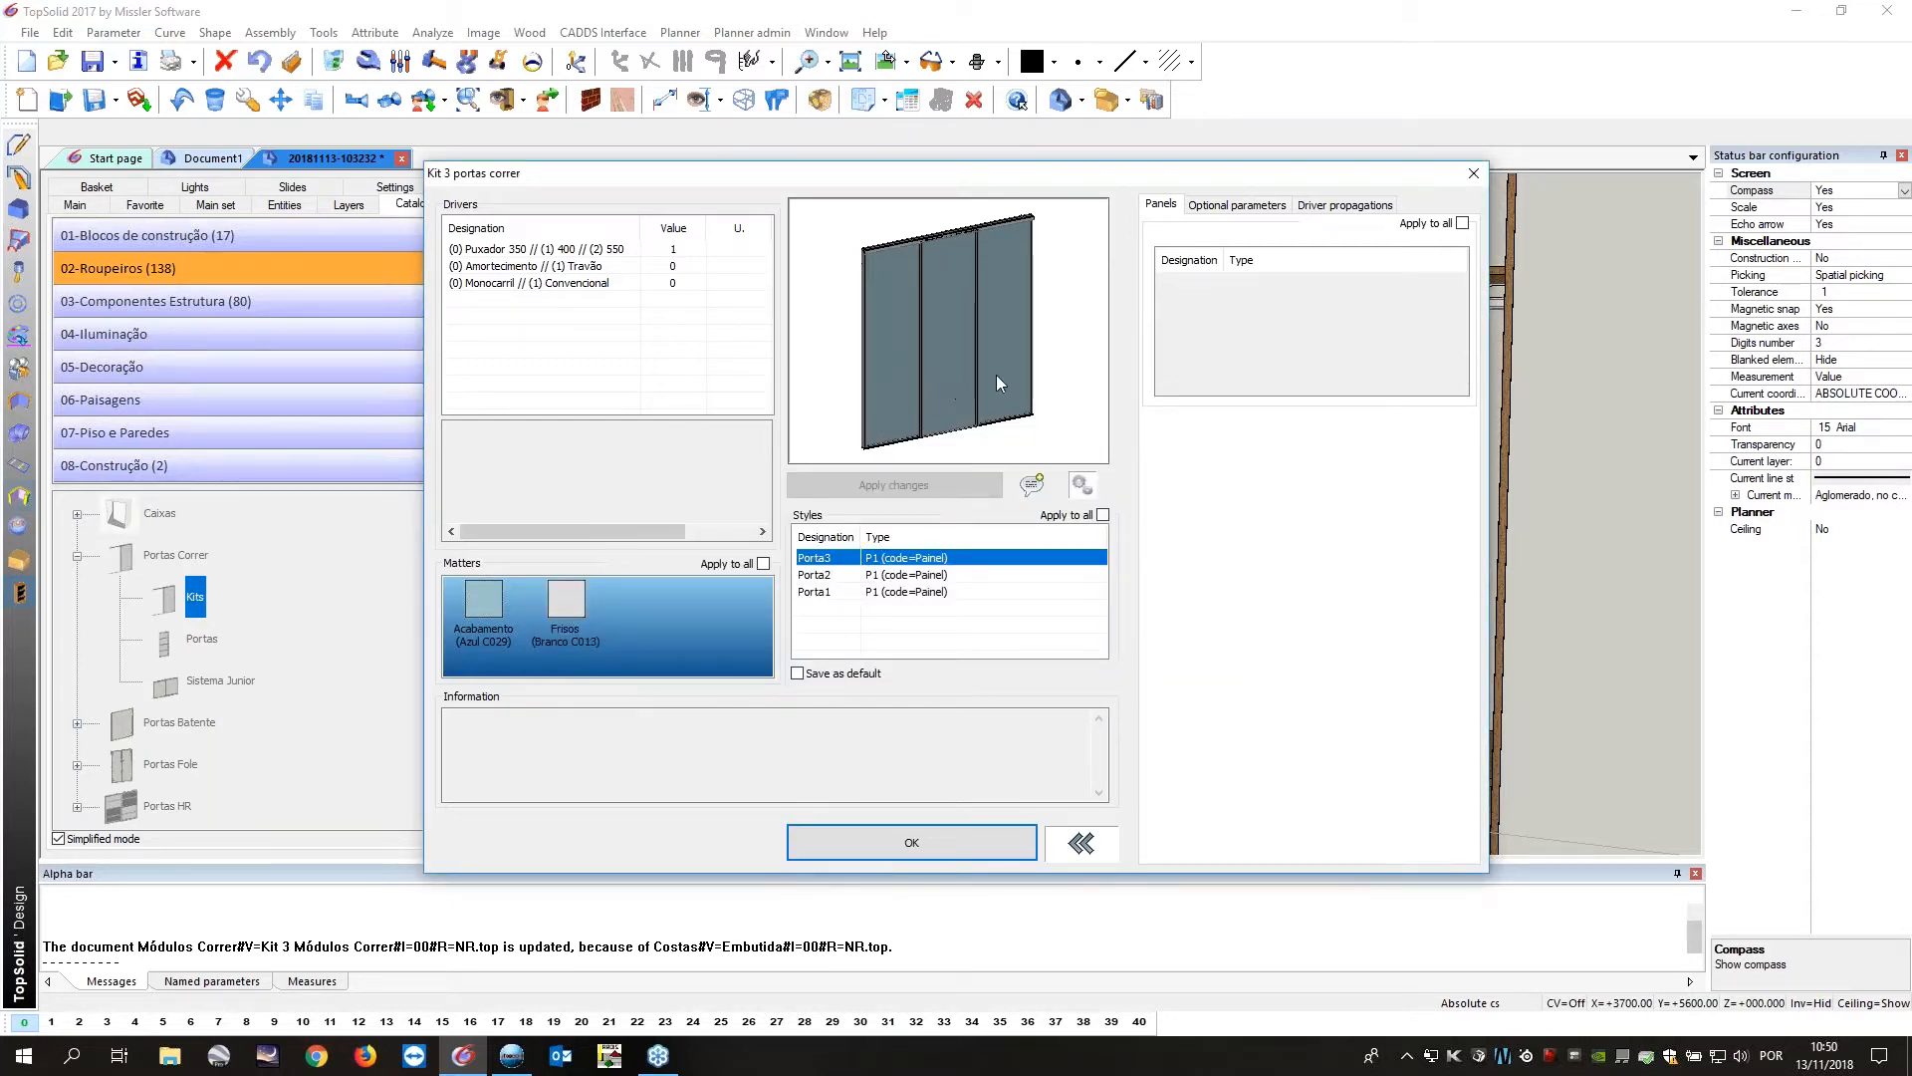
left_click(924, 575)
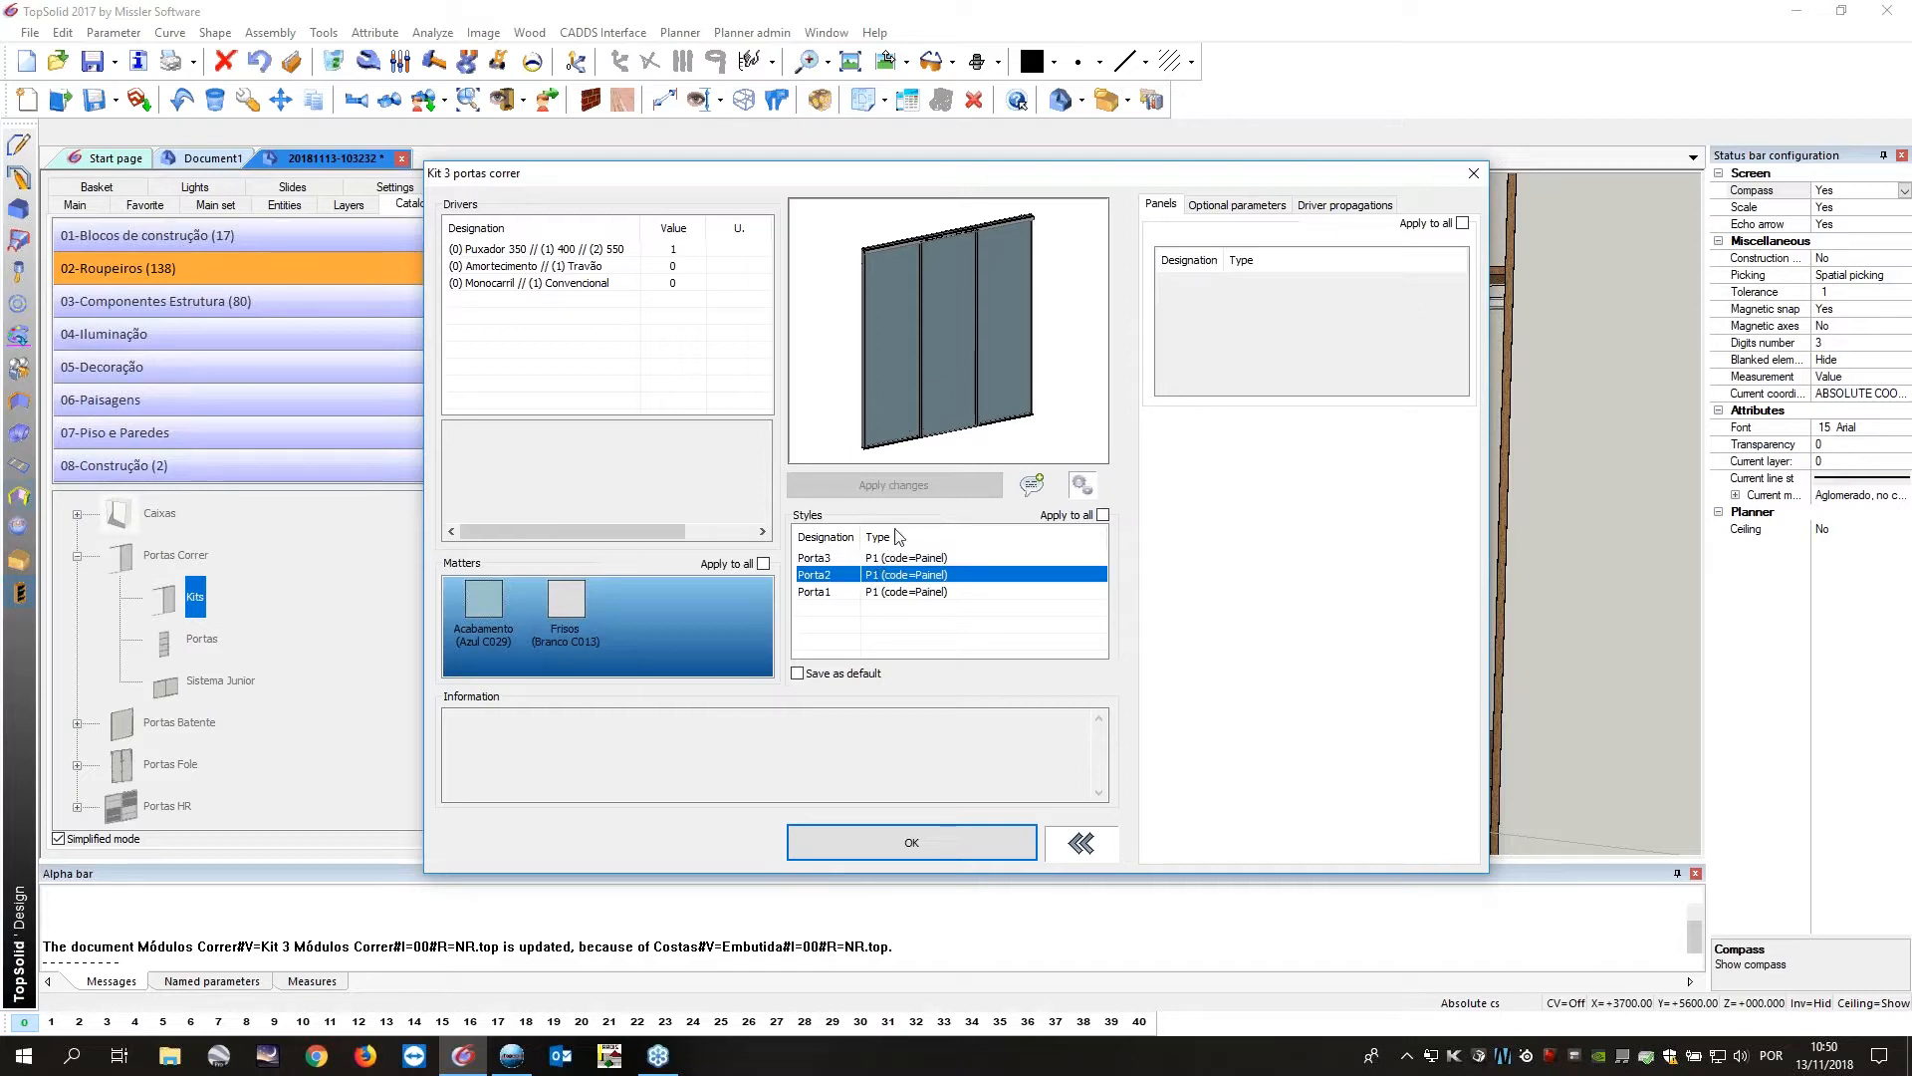
double_click(910, 577)
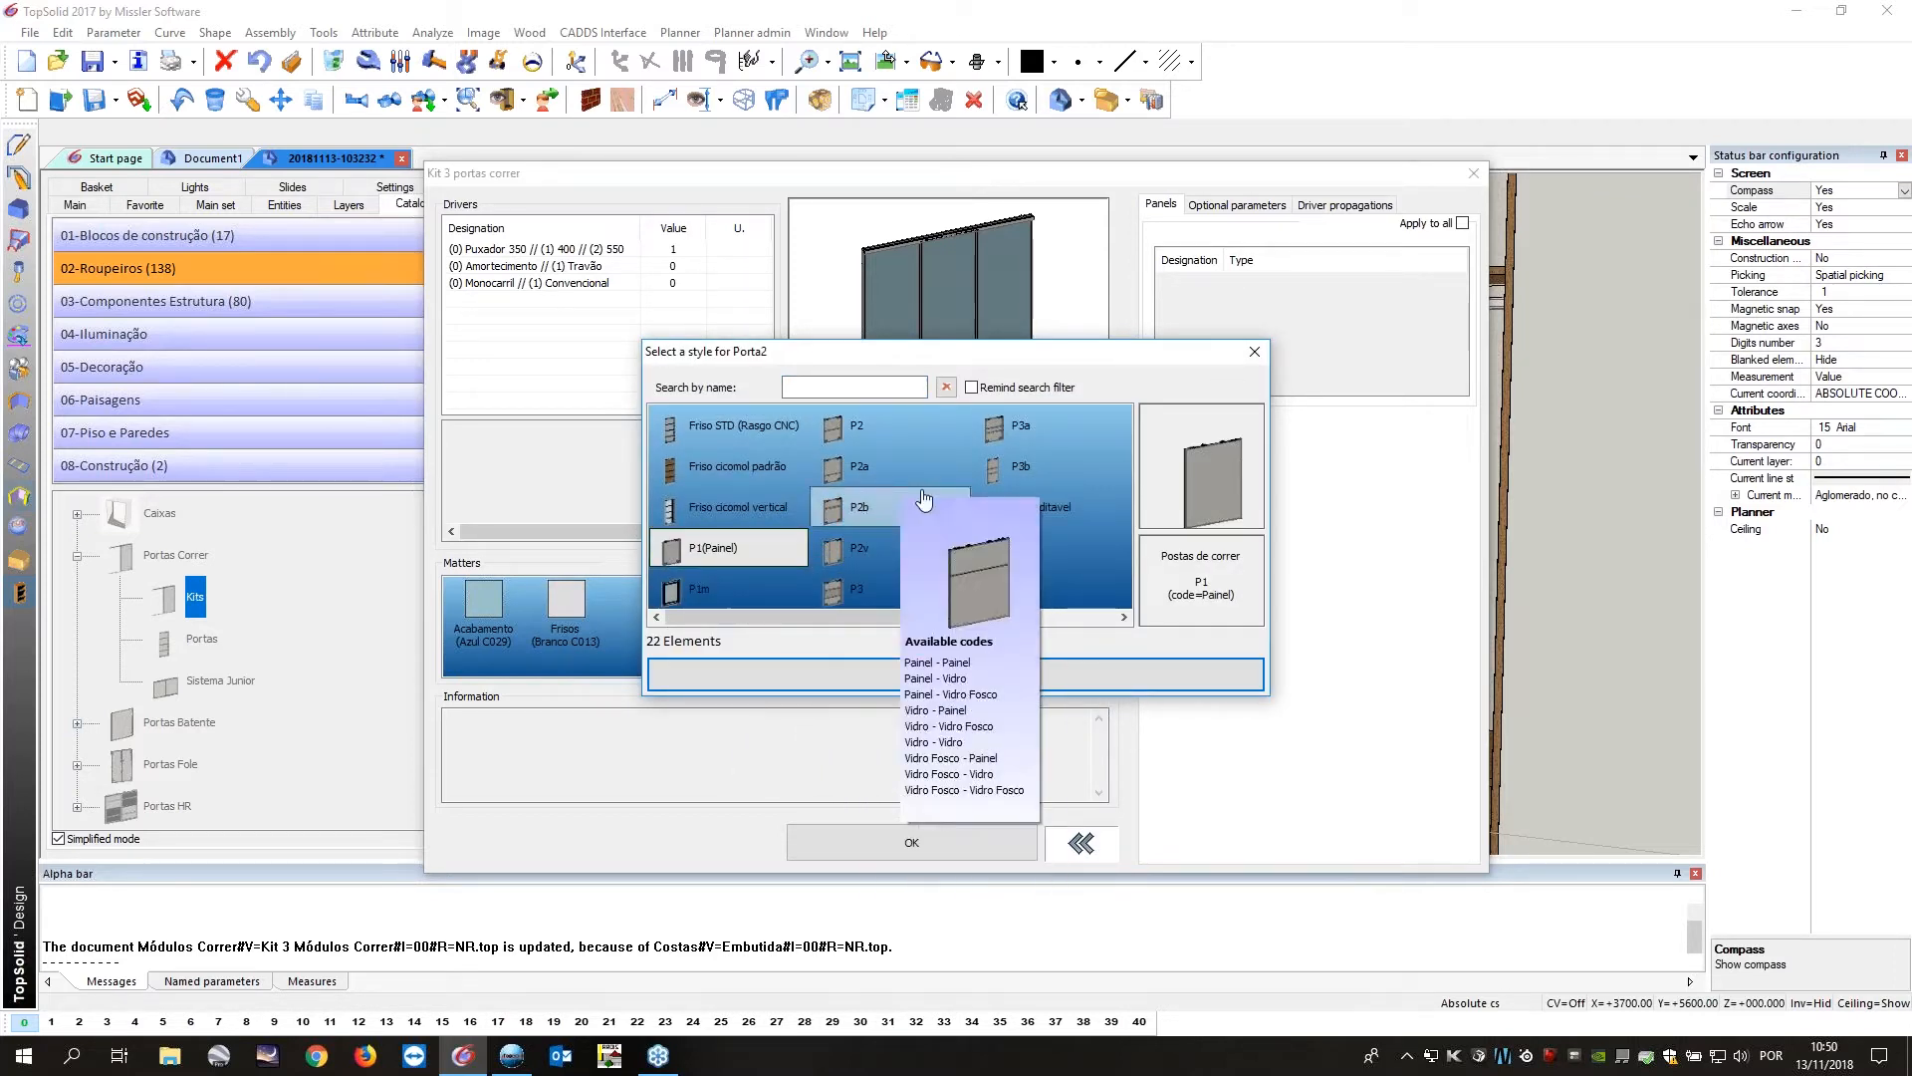
left_click(1027, 516)
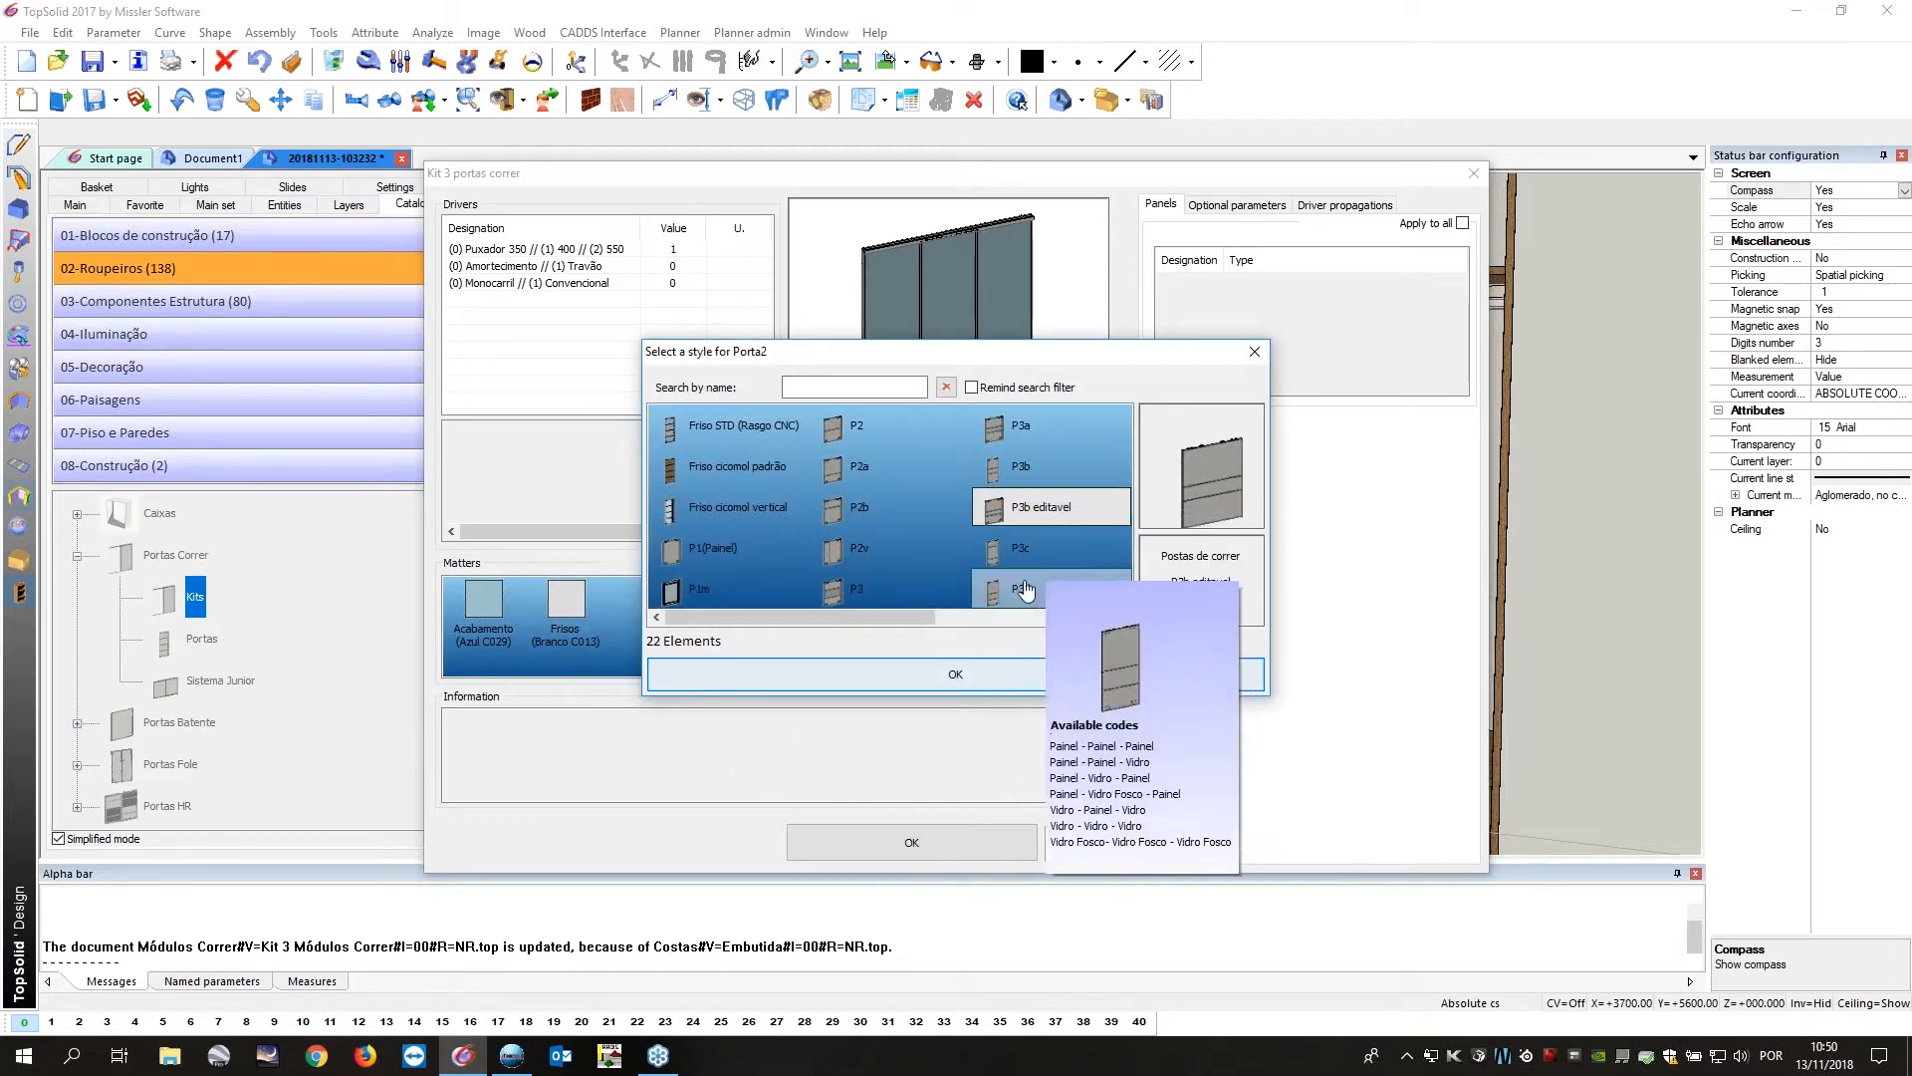
left_click(1021, 548)
left_click(958, 680)
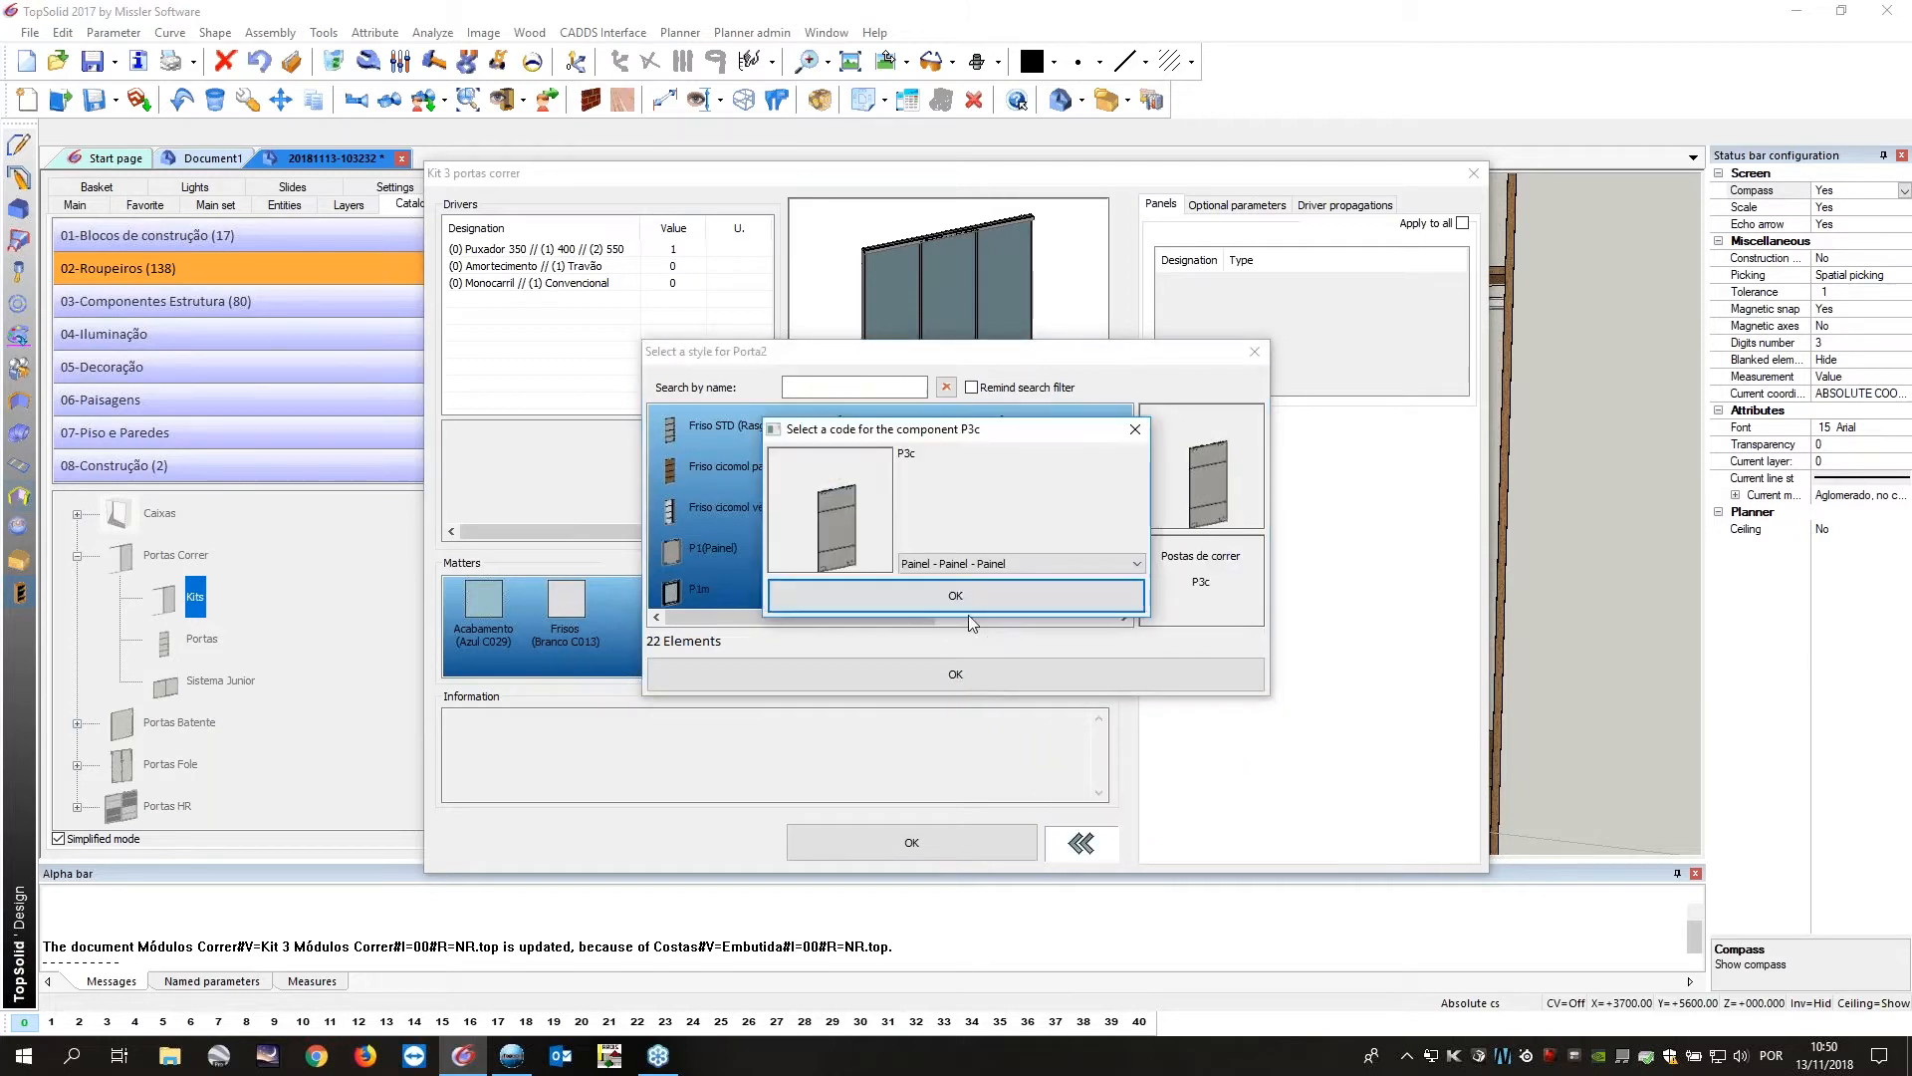
left_click(1016, 564)
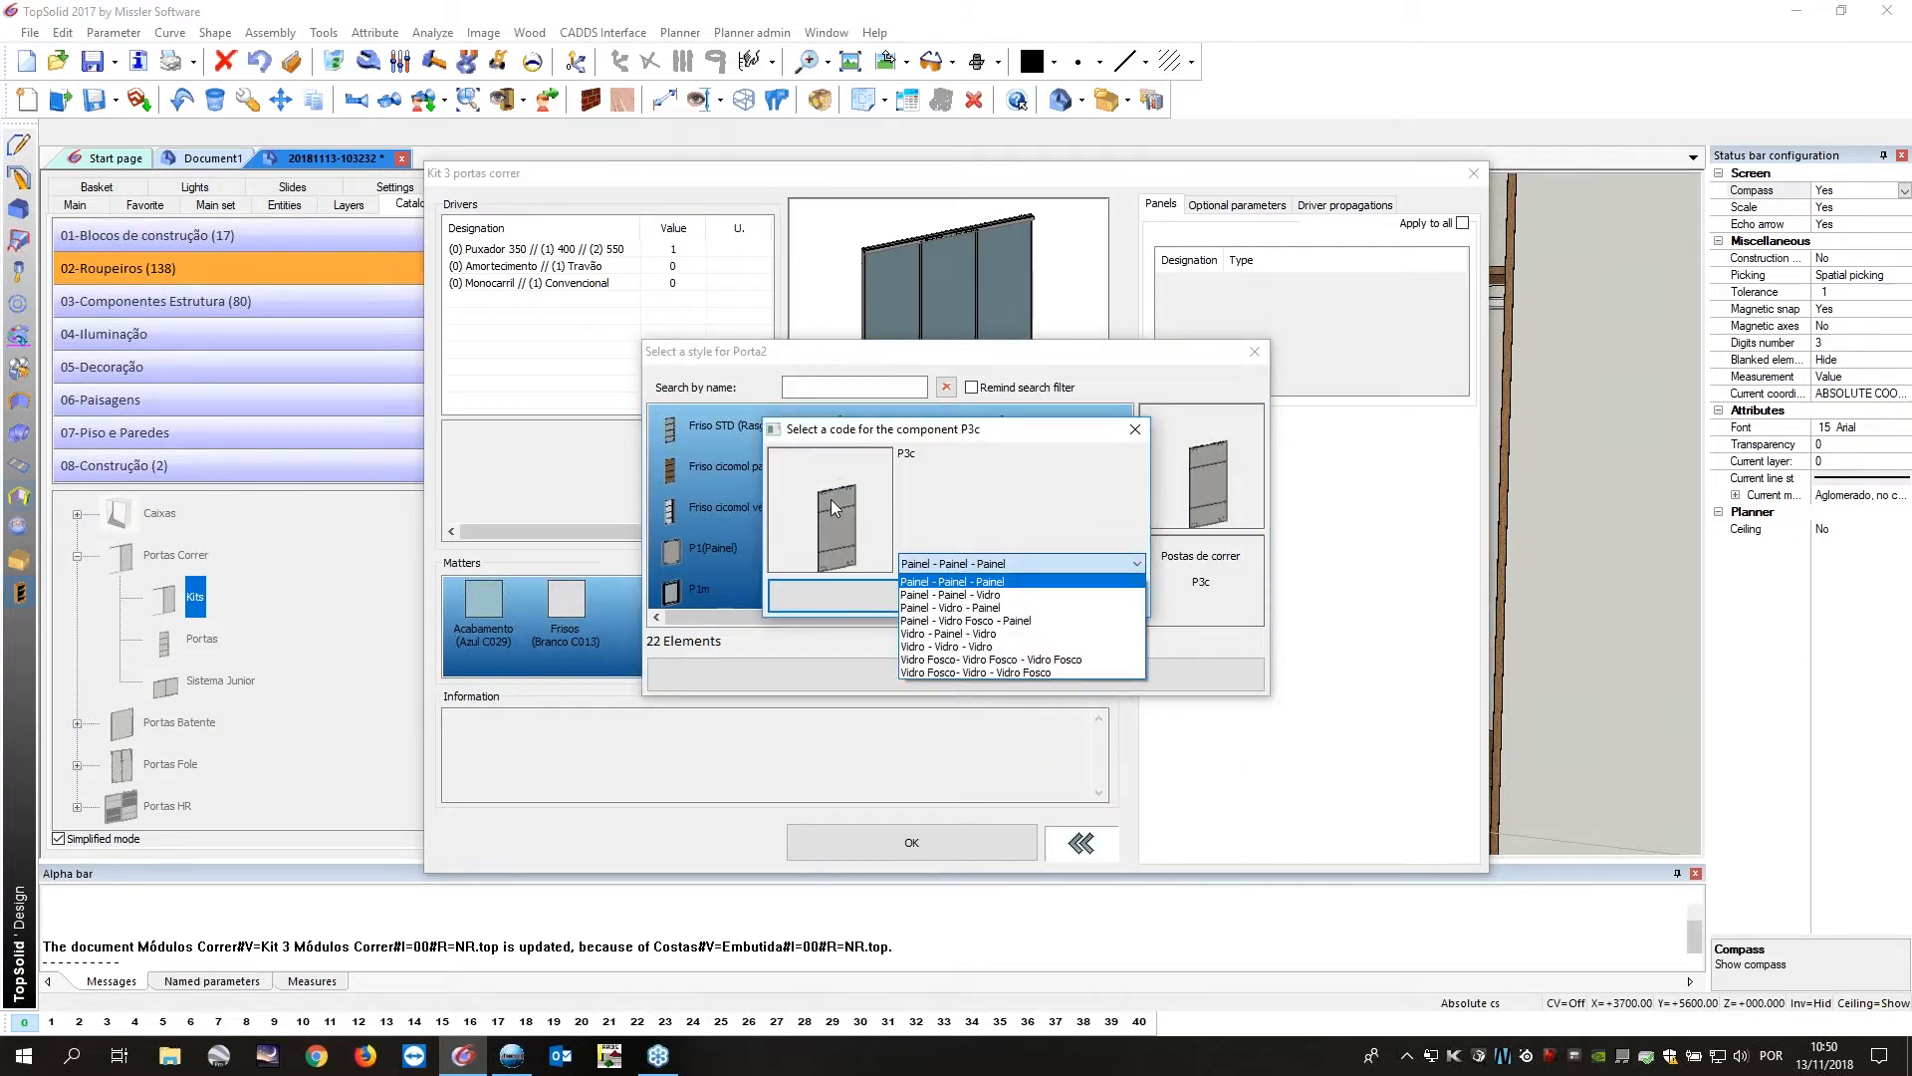
left_click(953, 608)
left_click(957, 599)
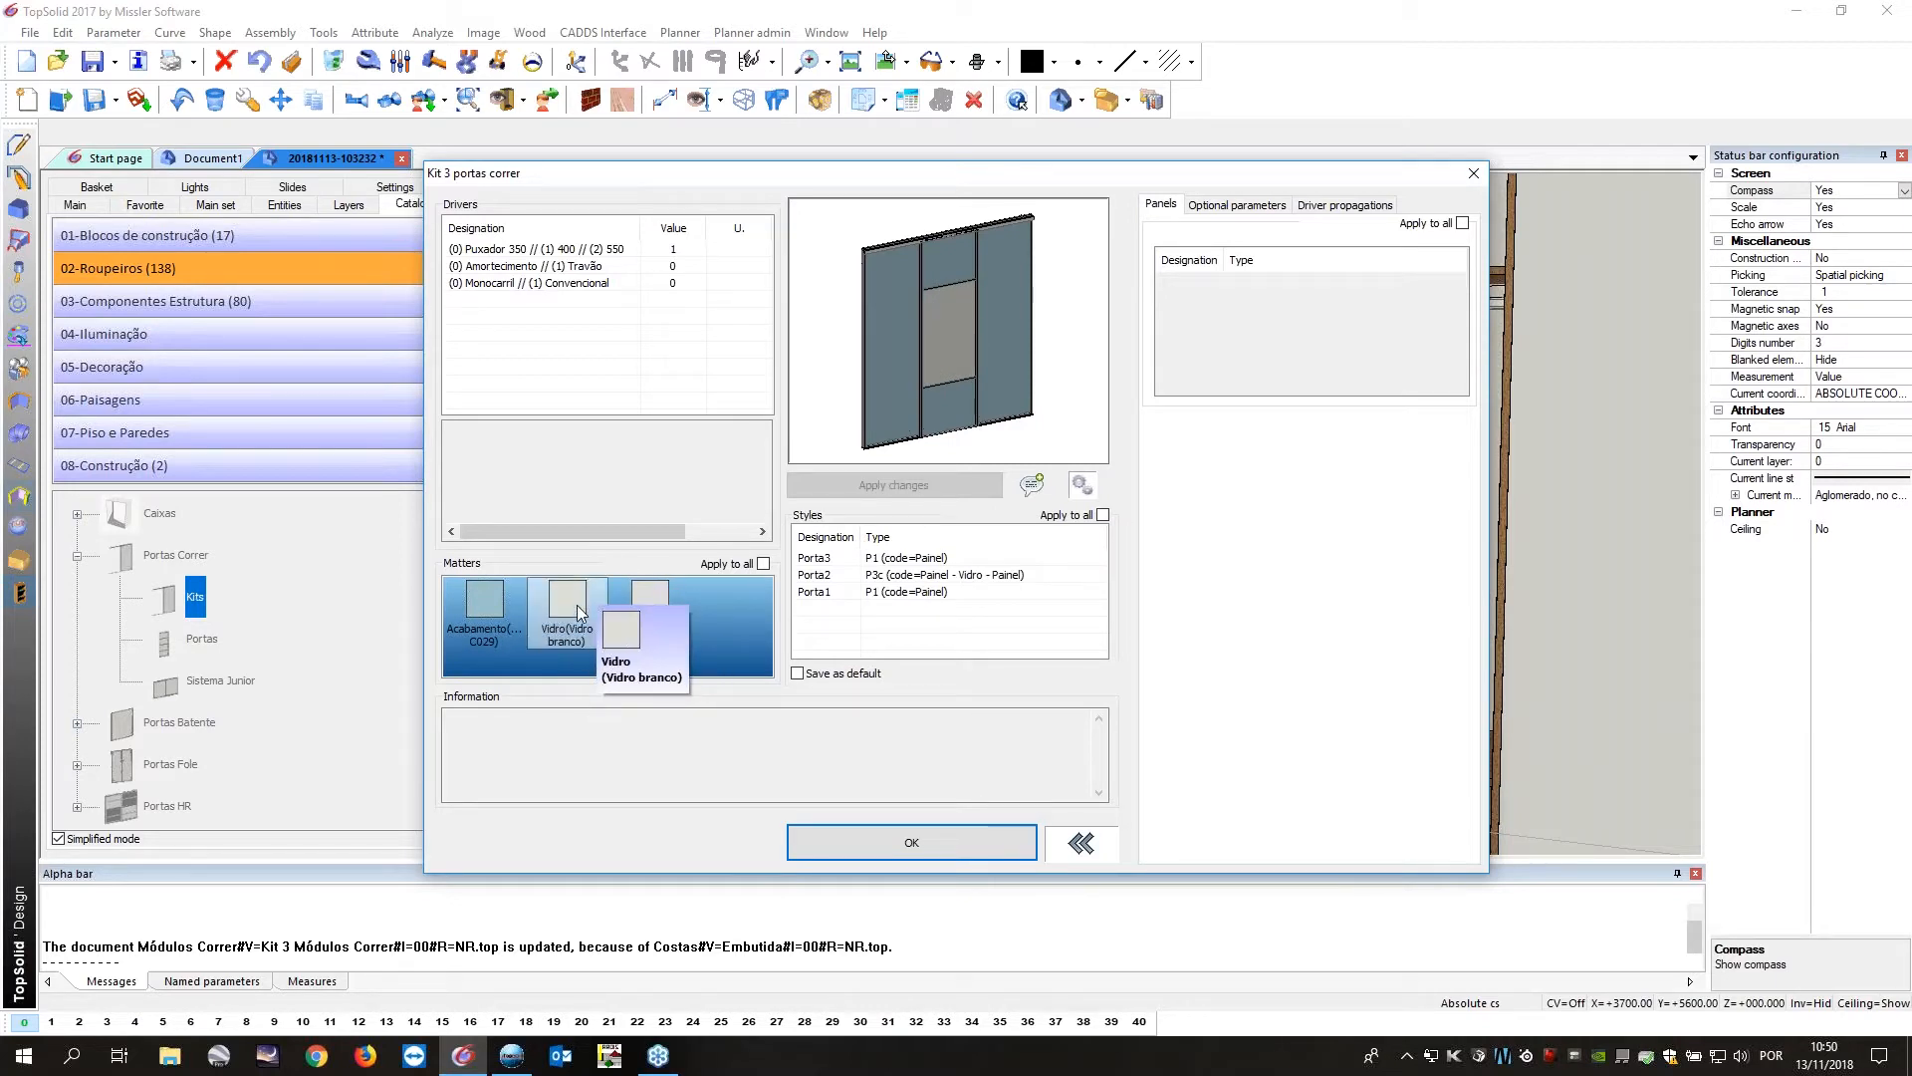
Set the door kit's Vidro material to Espelho and accept the kit configuration.
double_click(577, 605)
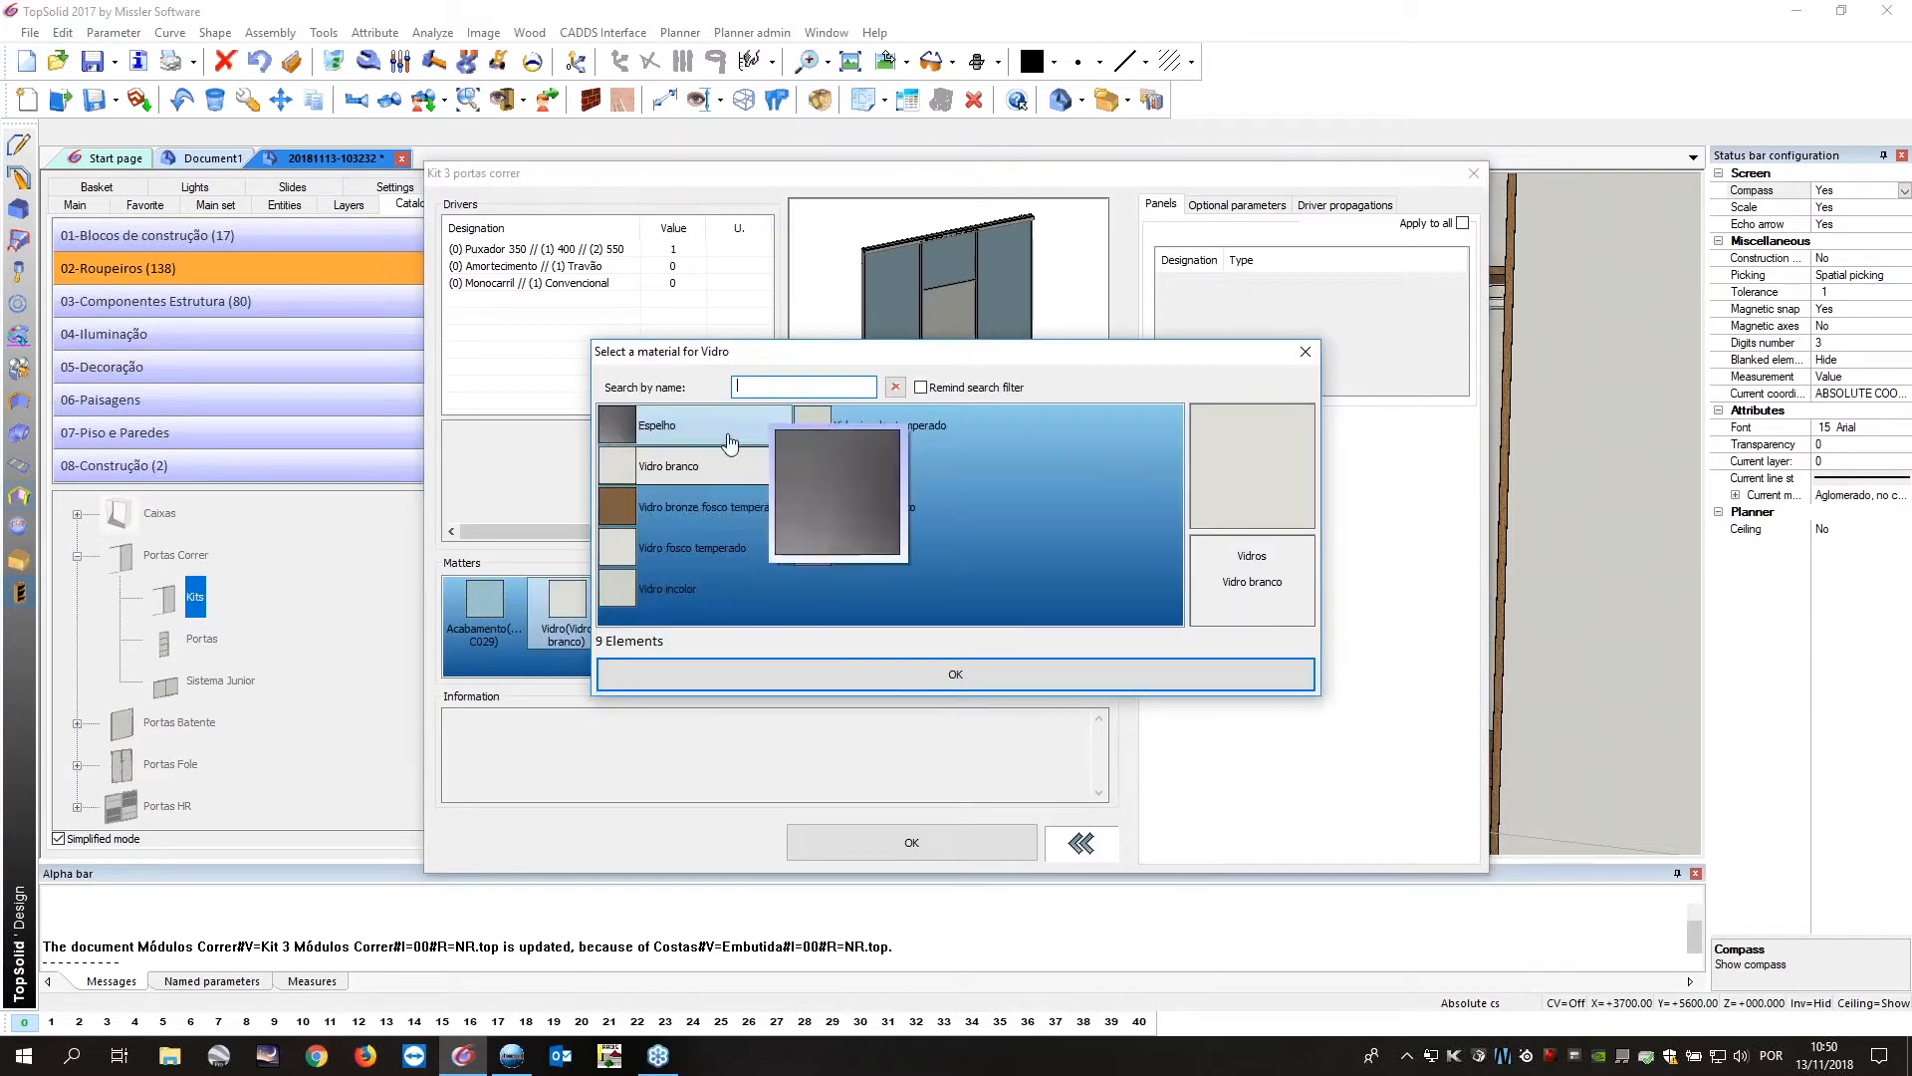
left_click(941, 669)
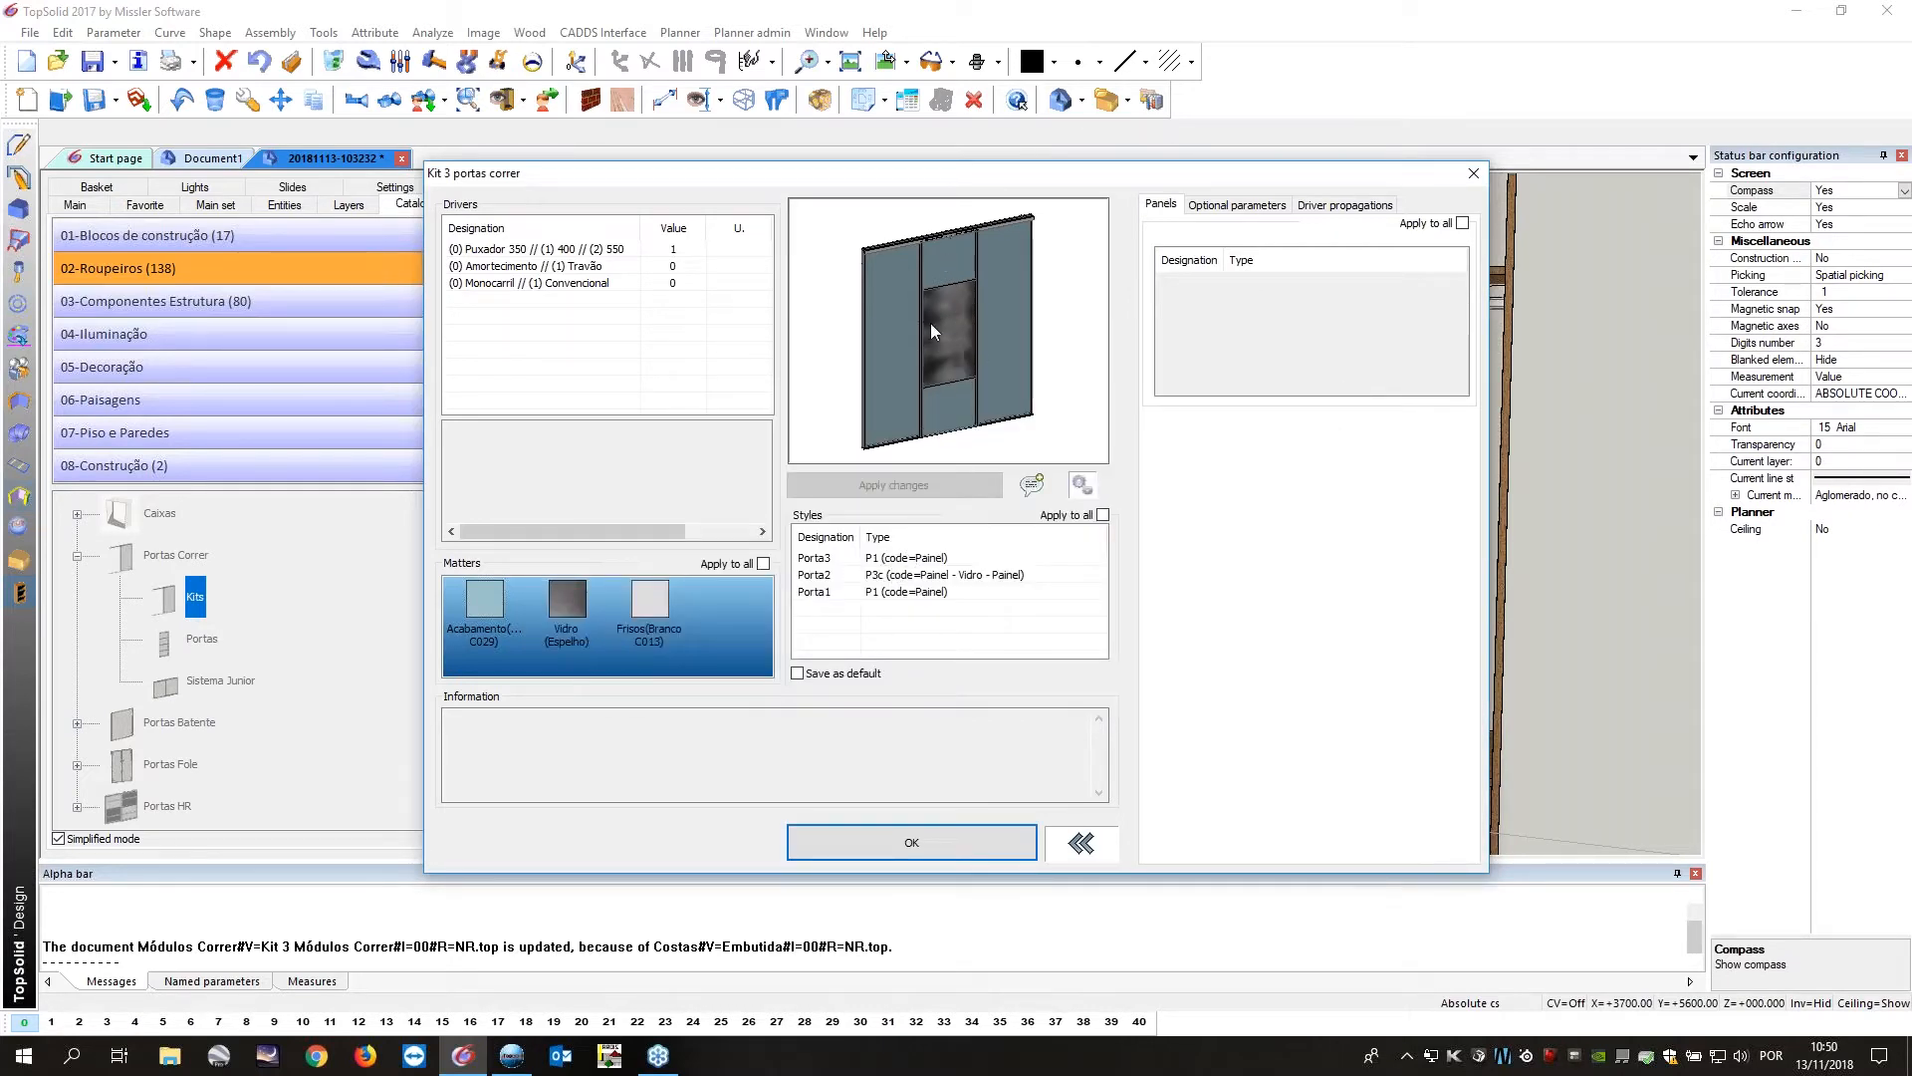
left_click(924, 841)
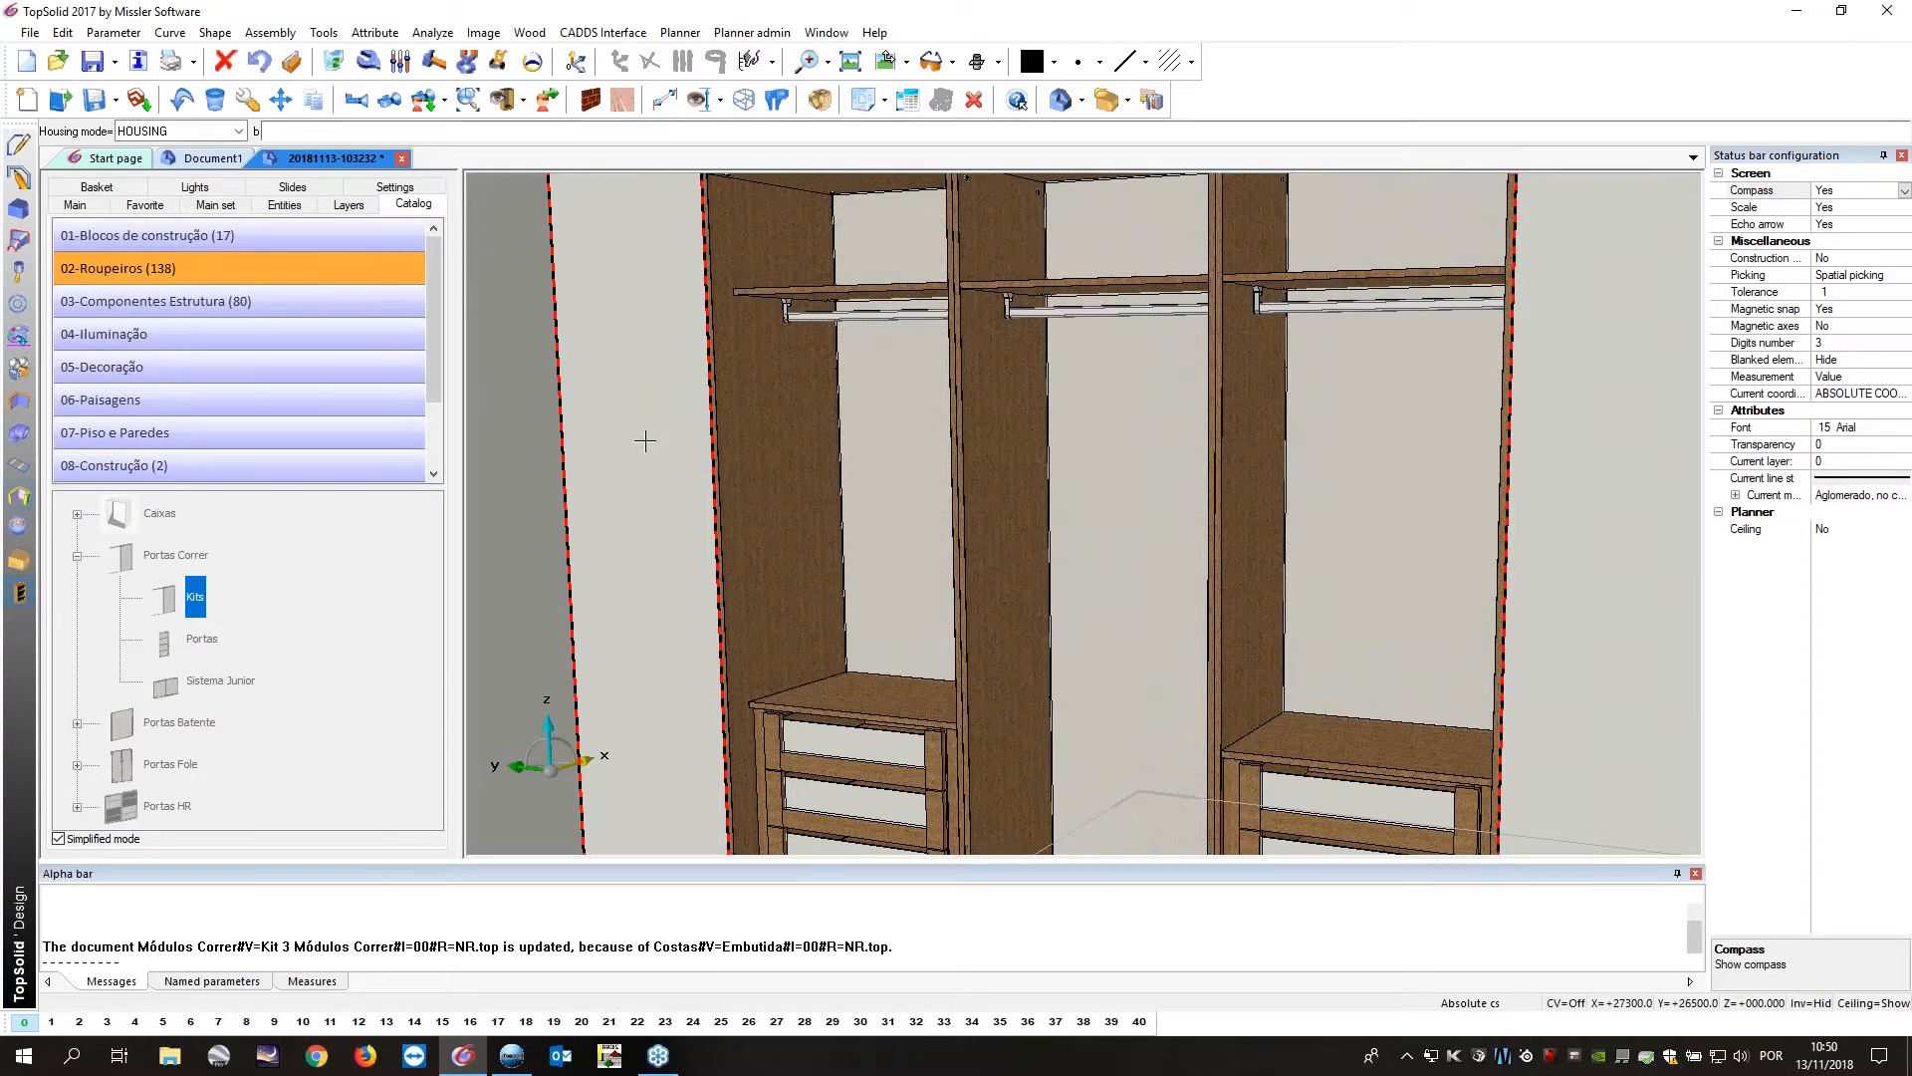
Insert the door kit in HOUSING mode from the middle module's opening and extend its limit arrows to the wardrobe's outer faces.
middle_click_drag(645, 441, 800, 624)
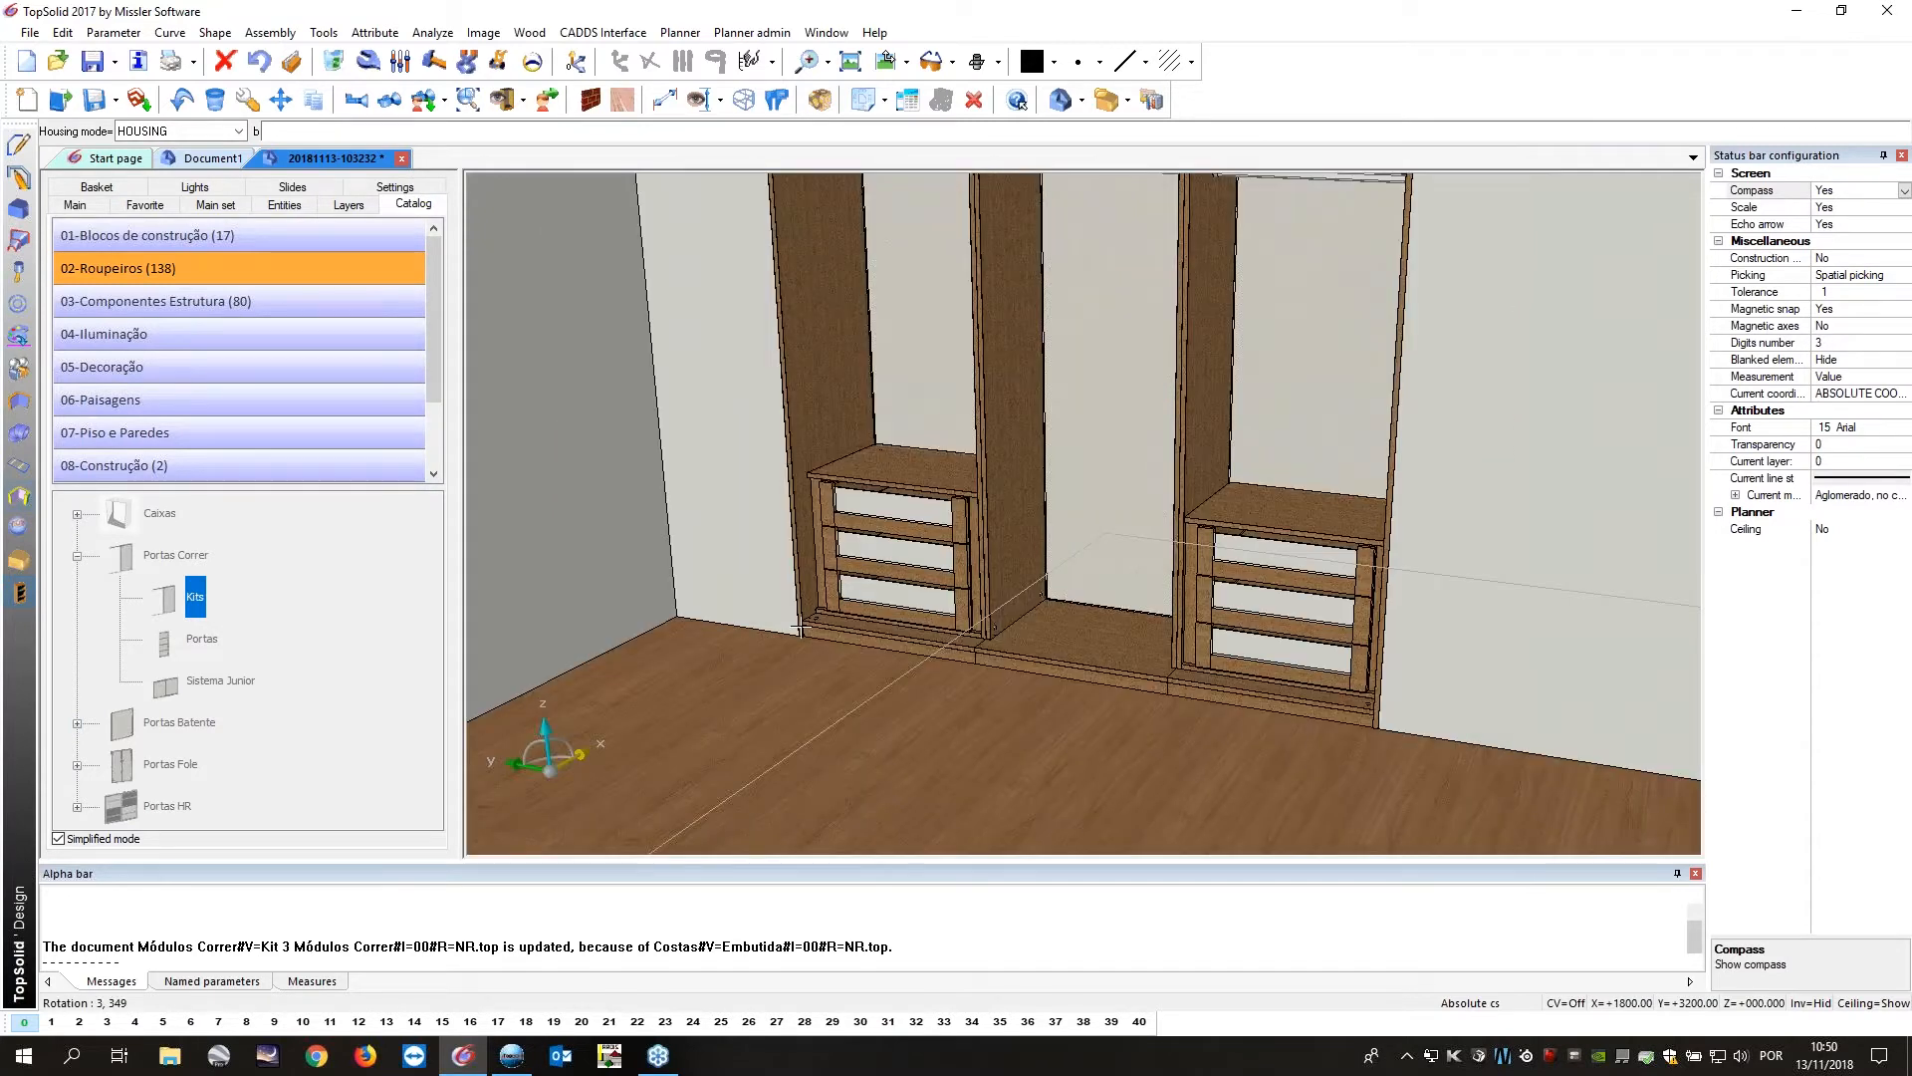
left_click(999, 664)
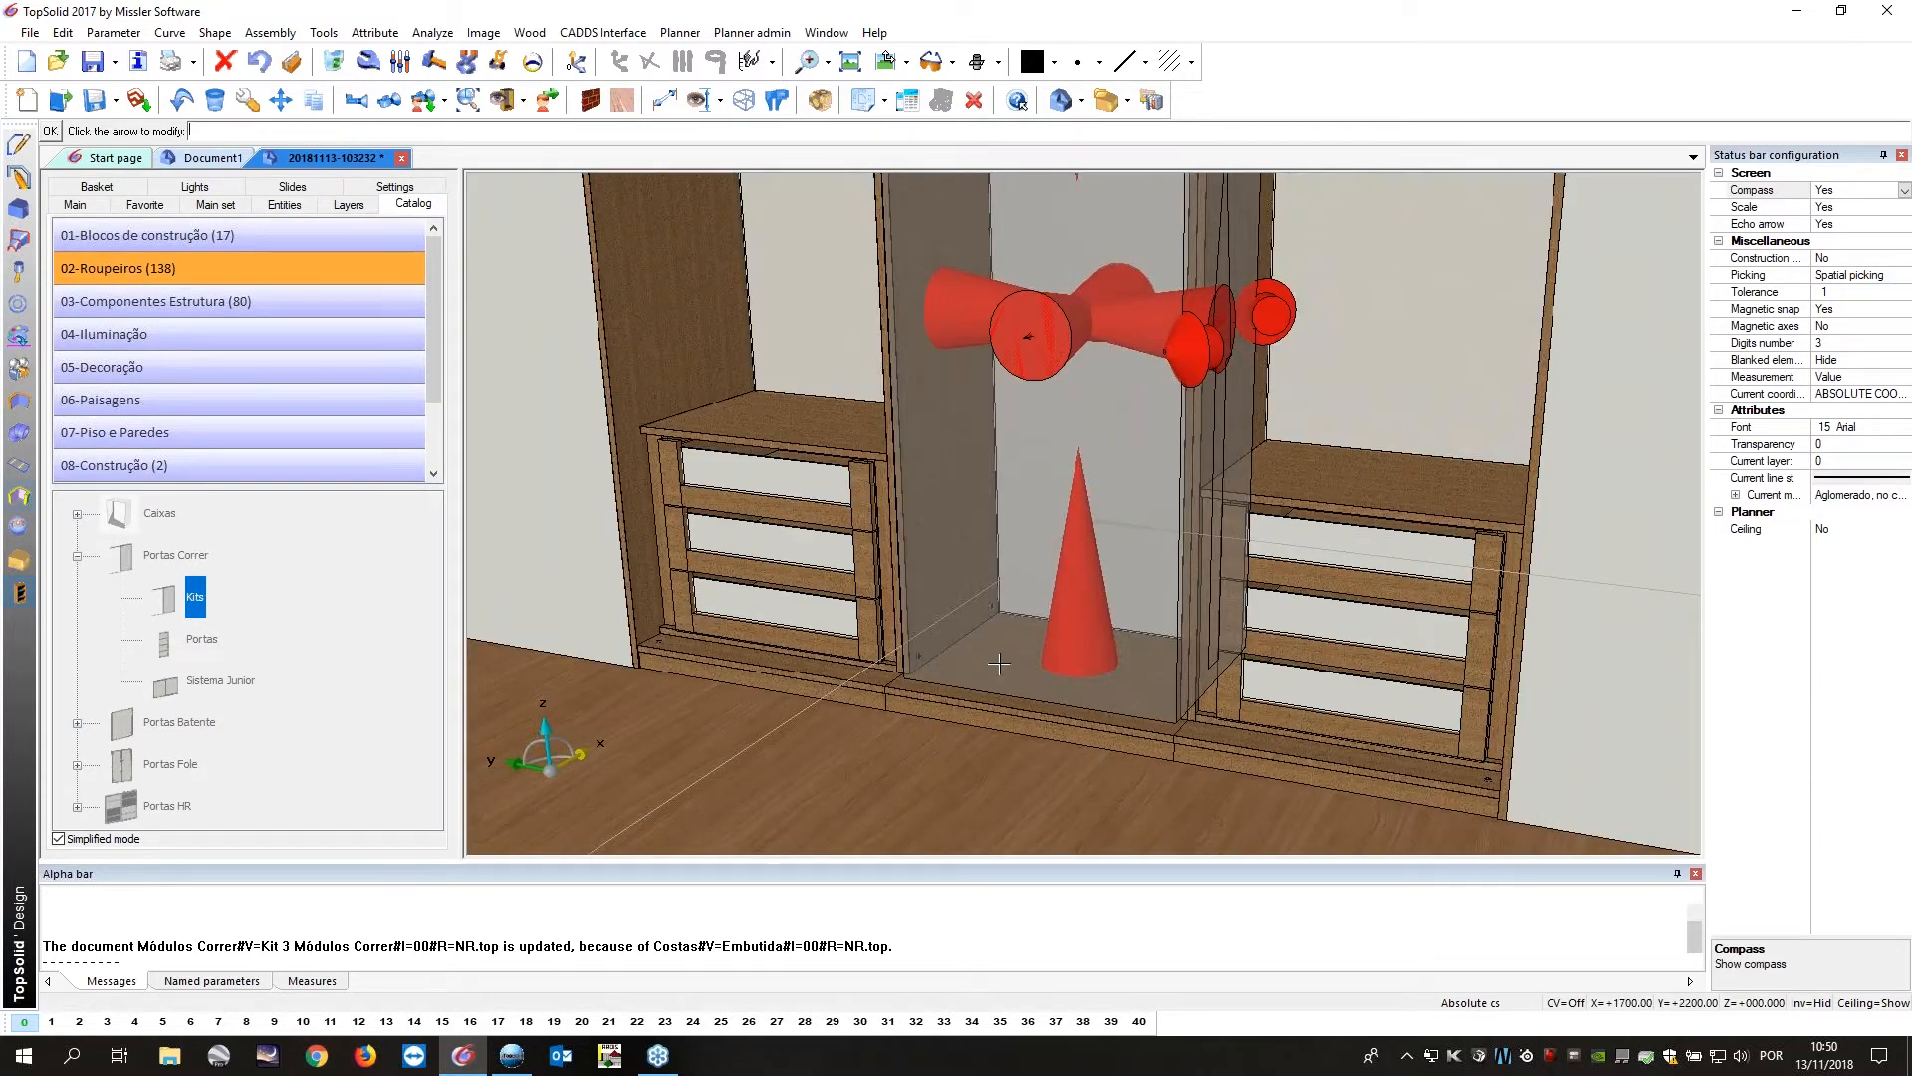
scroll(927, 372, "up", 2)
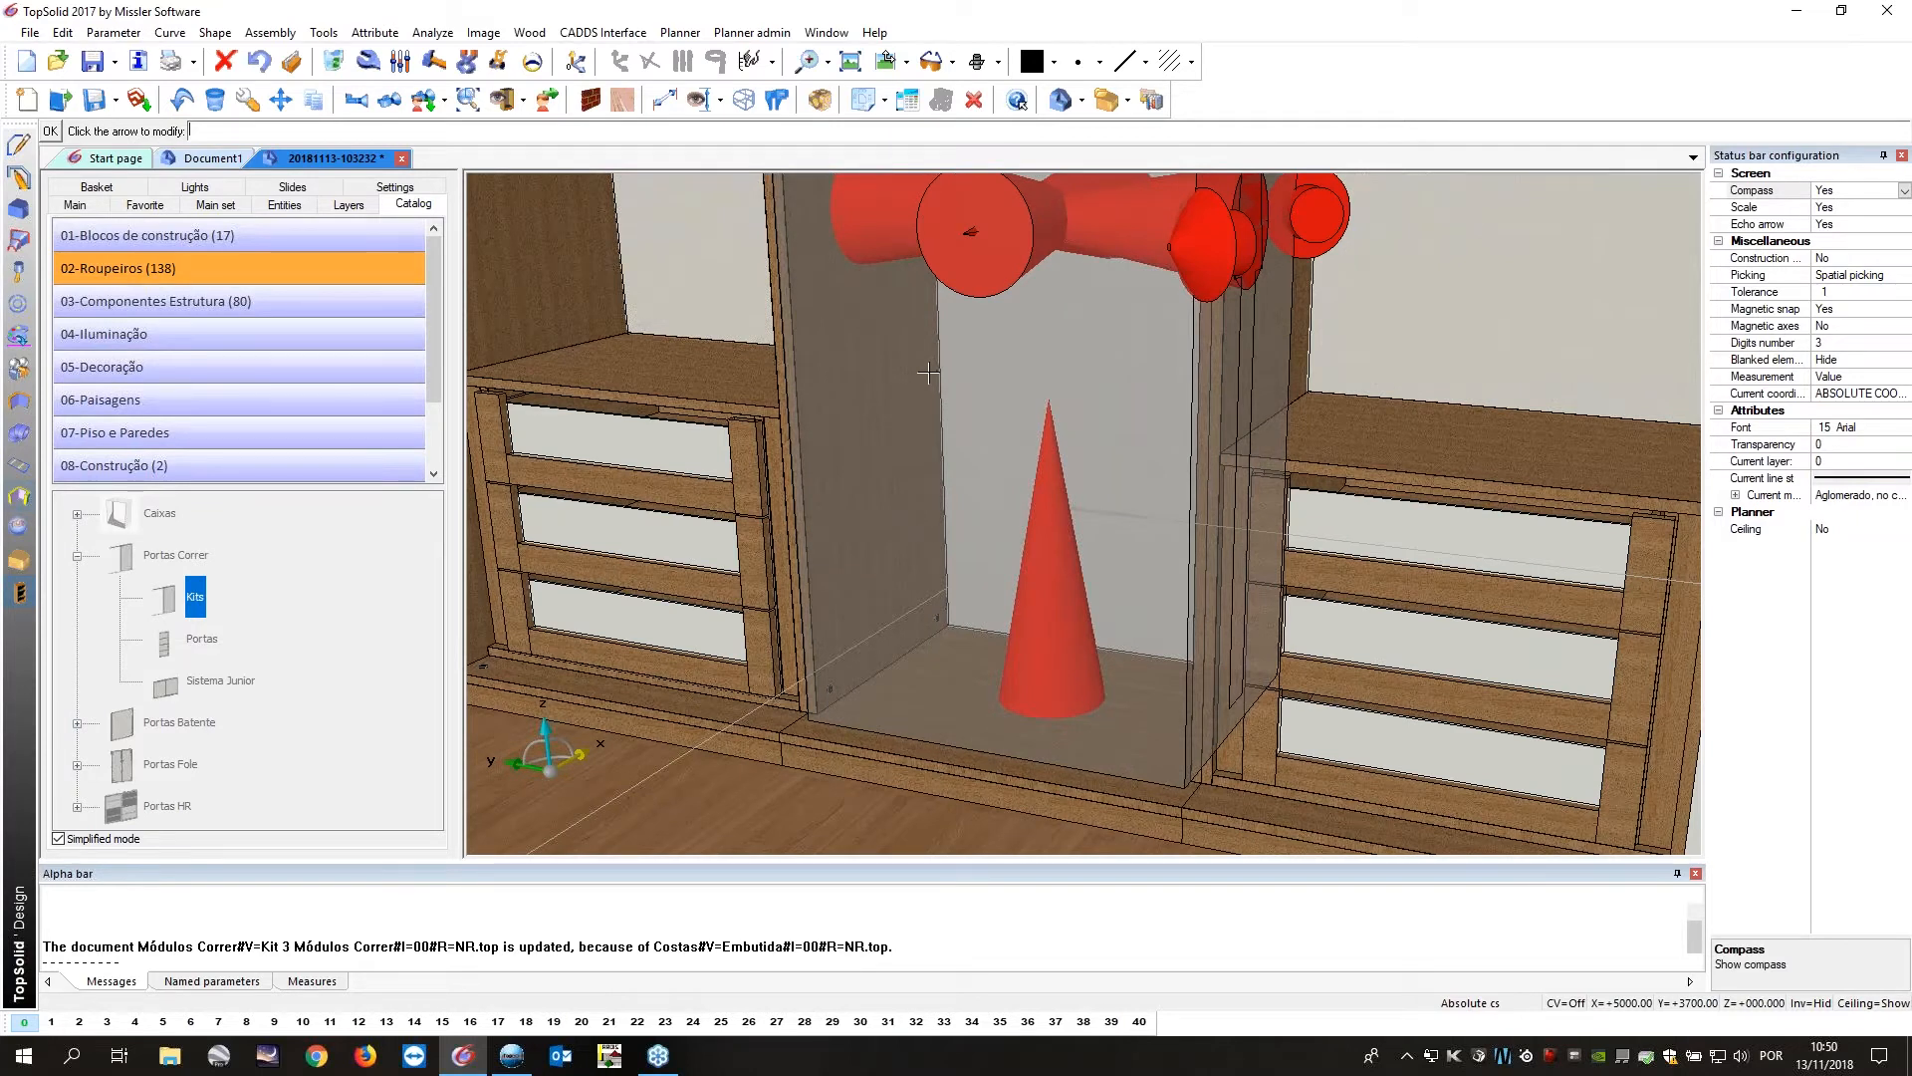
middle_click_drag(928, 373, 1058, 479)
left_click(1117, 348)
left_click(601, 301)
middle_click_drag(601, 301, 1310, 494)
left_click(1078, 480)
left_click(1069, 463)
left_click(970, 365)
left_click(968, 239)
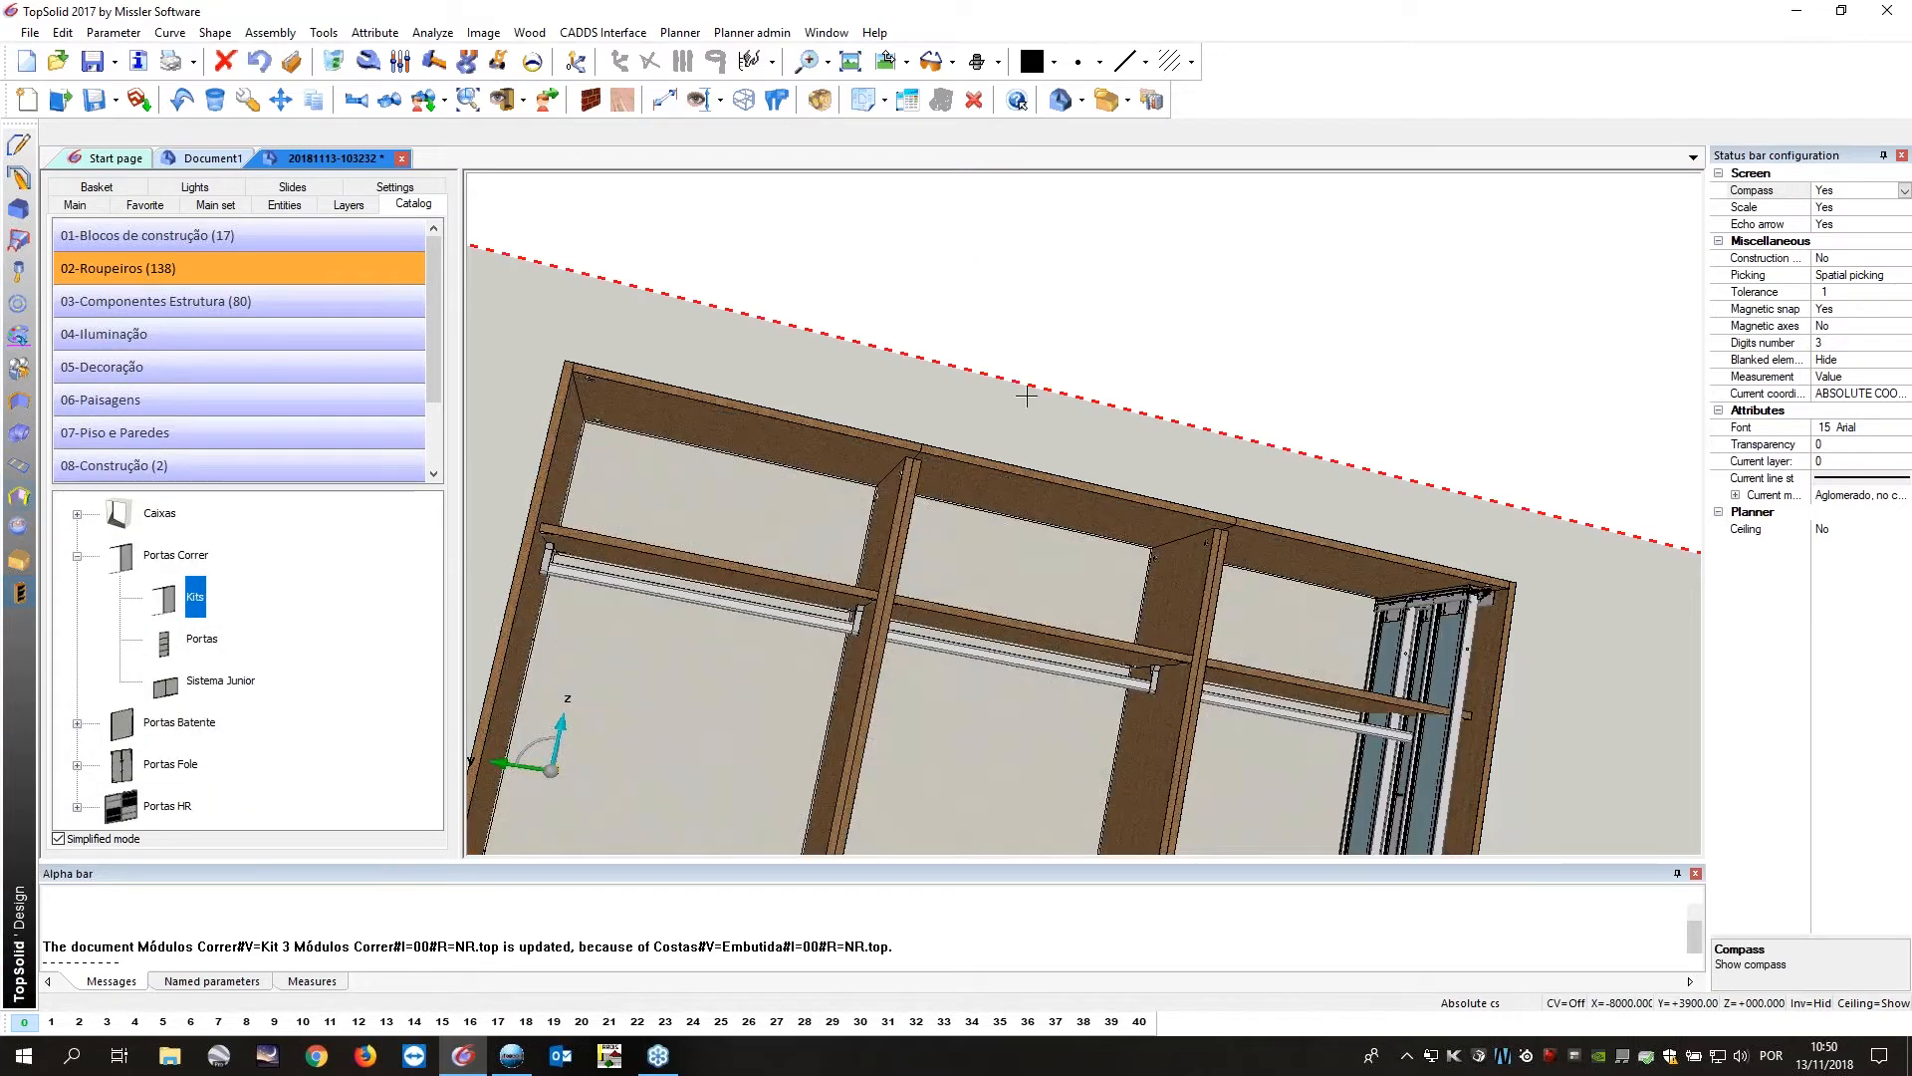
Modify the inserted door kit's orientation through its direction arrow so the three sliding doors span the wardrobe's width.
scroll(1092, 588, "down", 3)
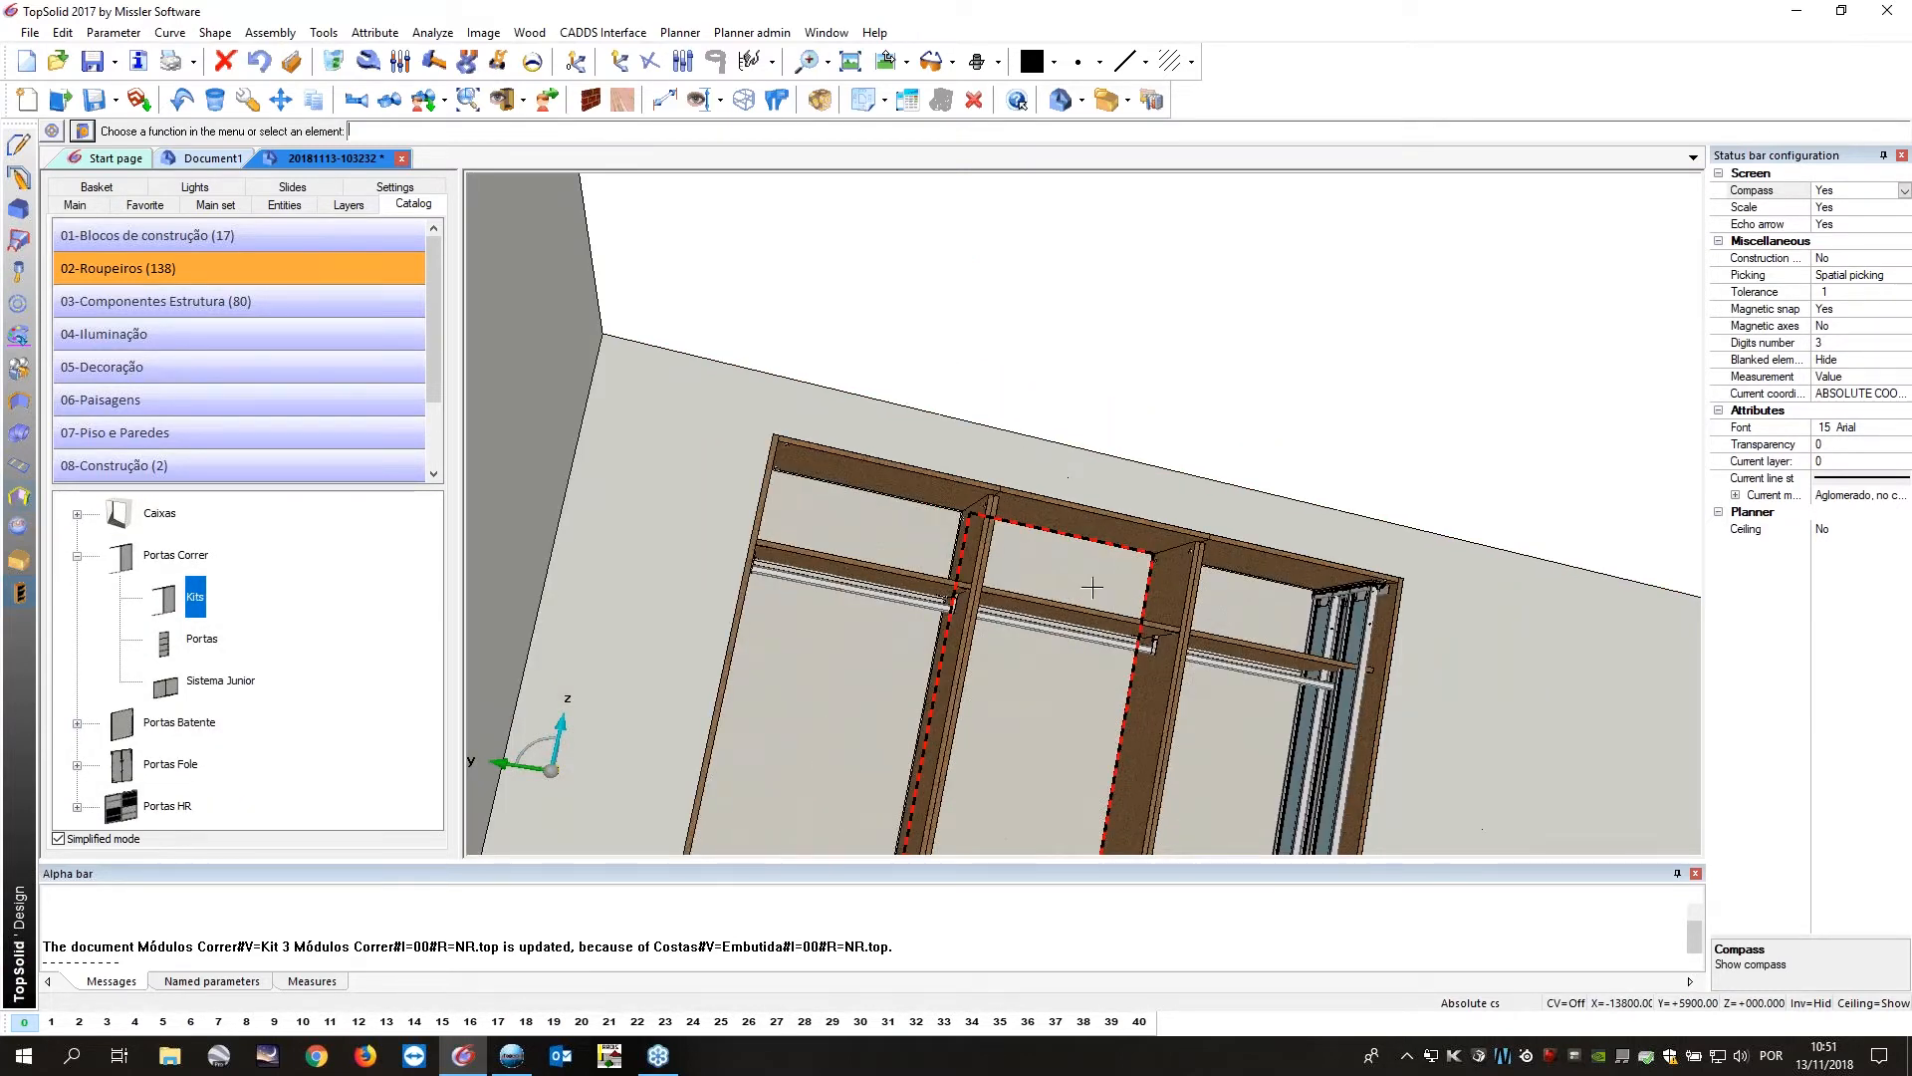
scroll(940, 490, "up", 5)
middle_click_drag(940, 490, 931, 525)
scroll(931, 525, "up", 5)
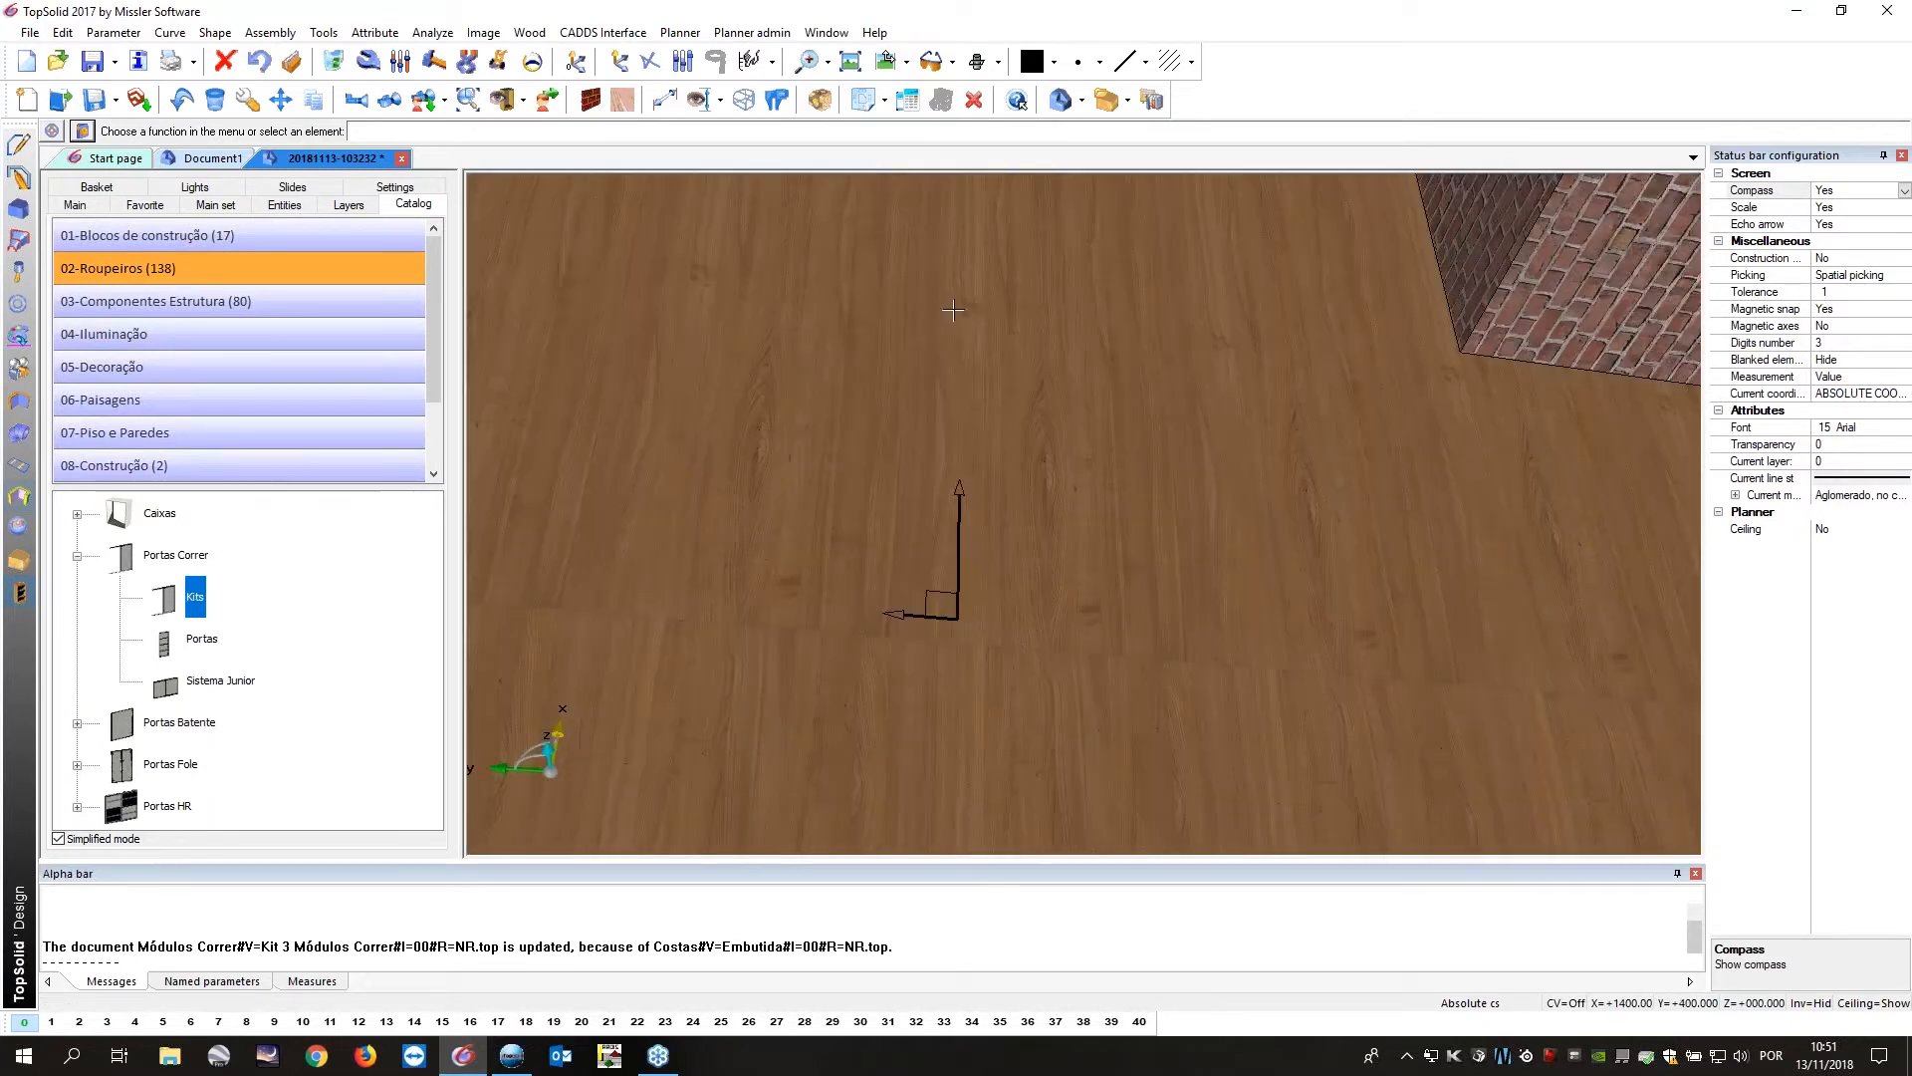
scroll(954, 311, "down", 5)
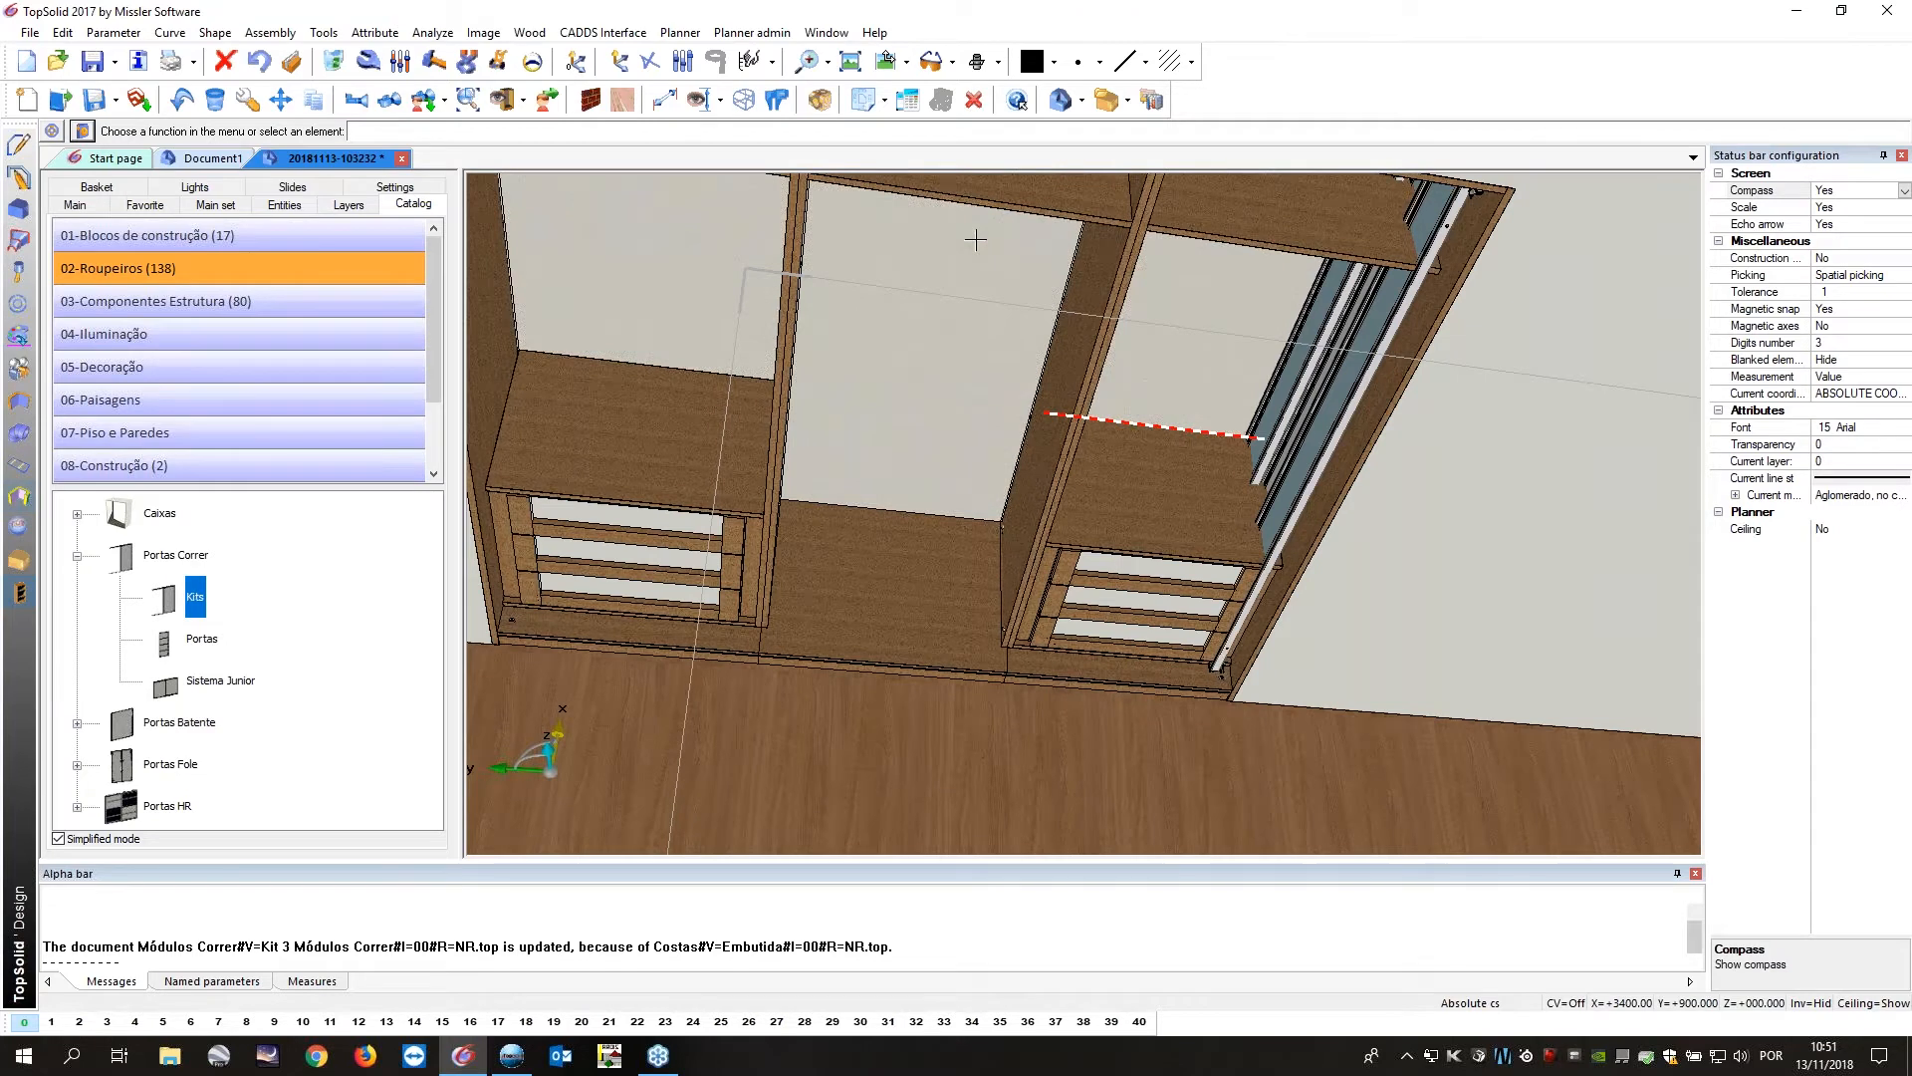
left_click(369, 61)
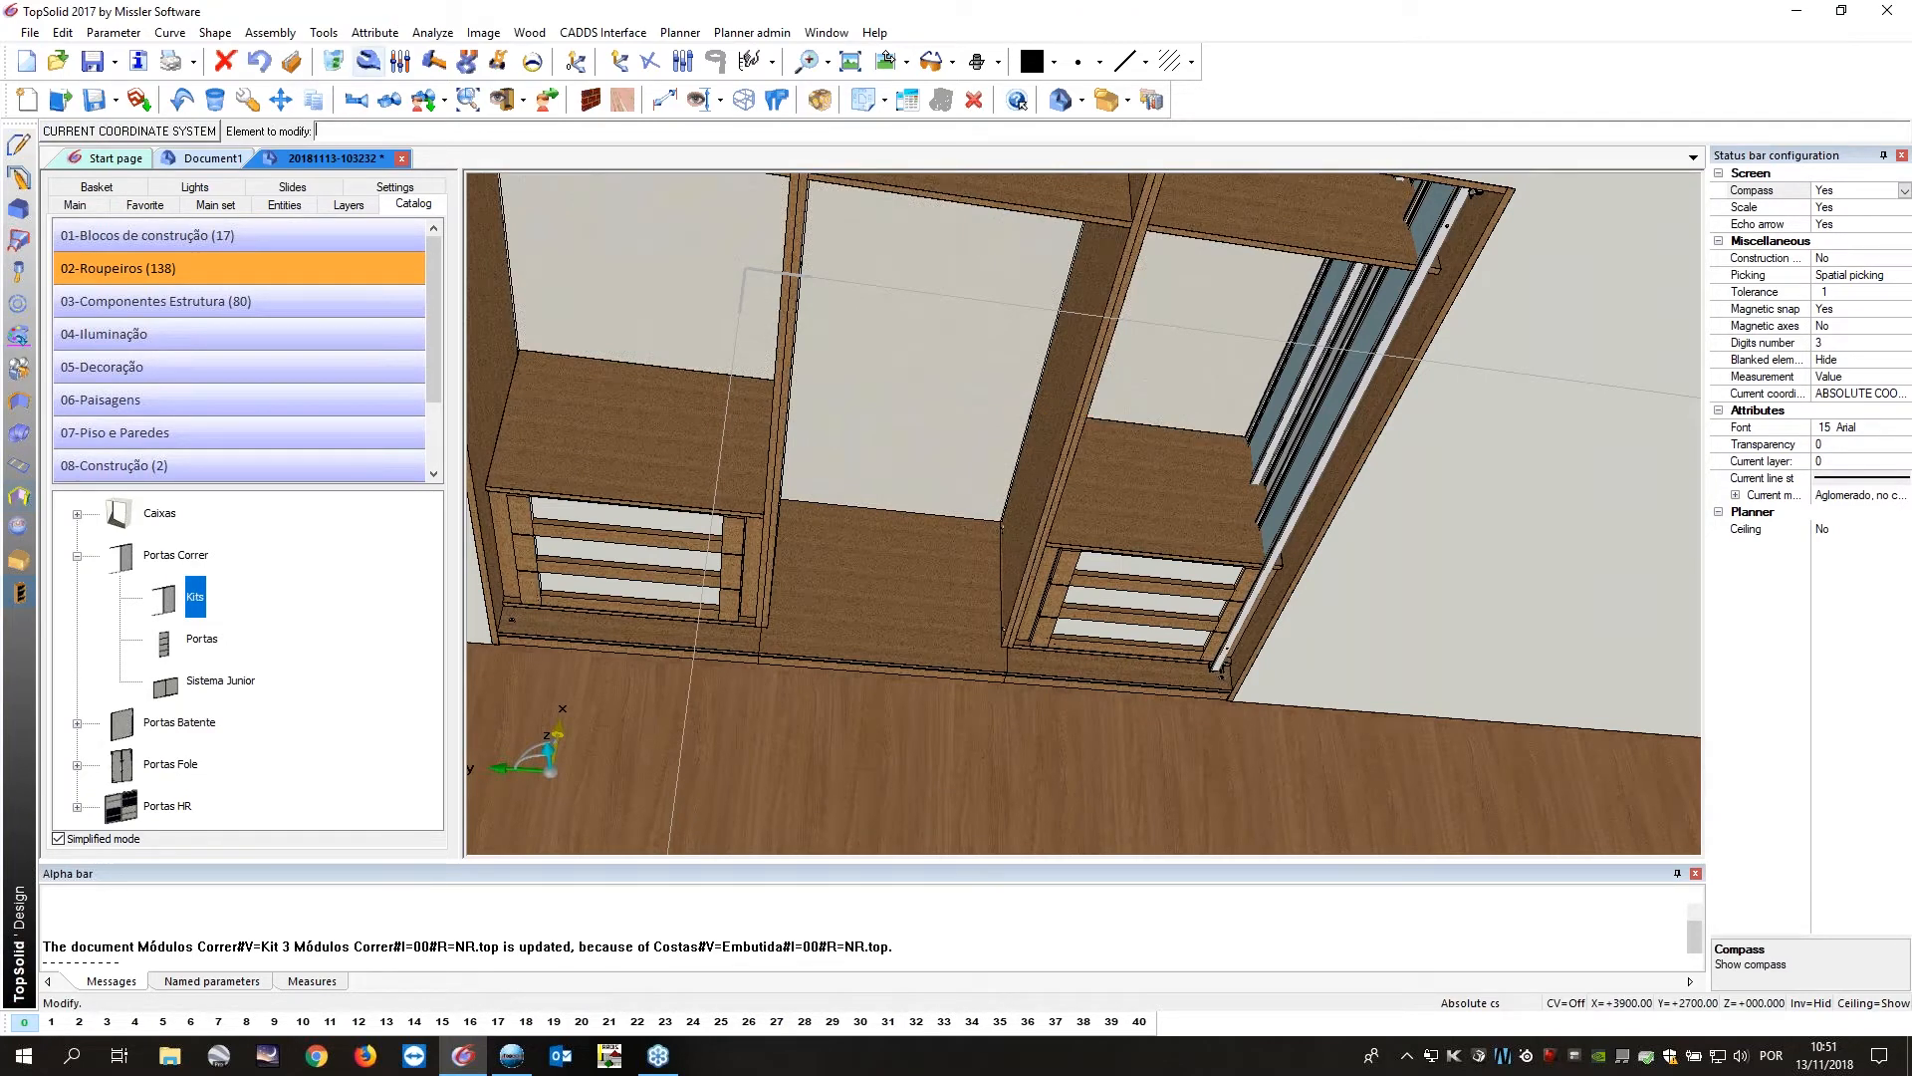
left_click(747, 271)
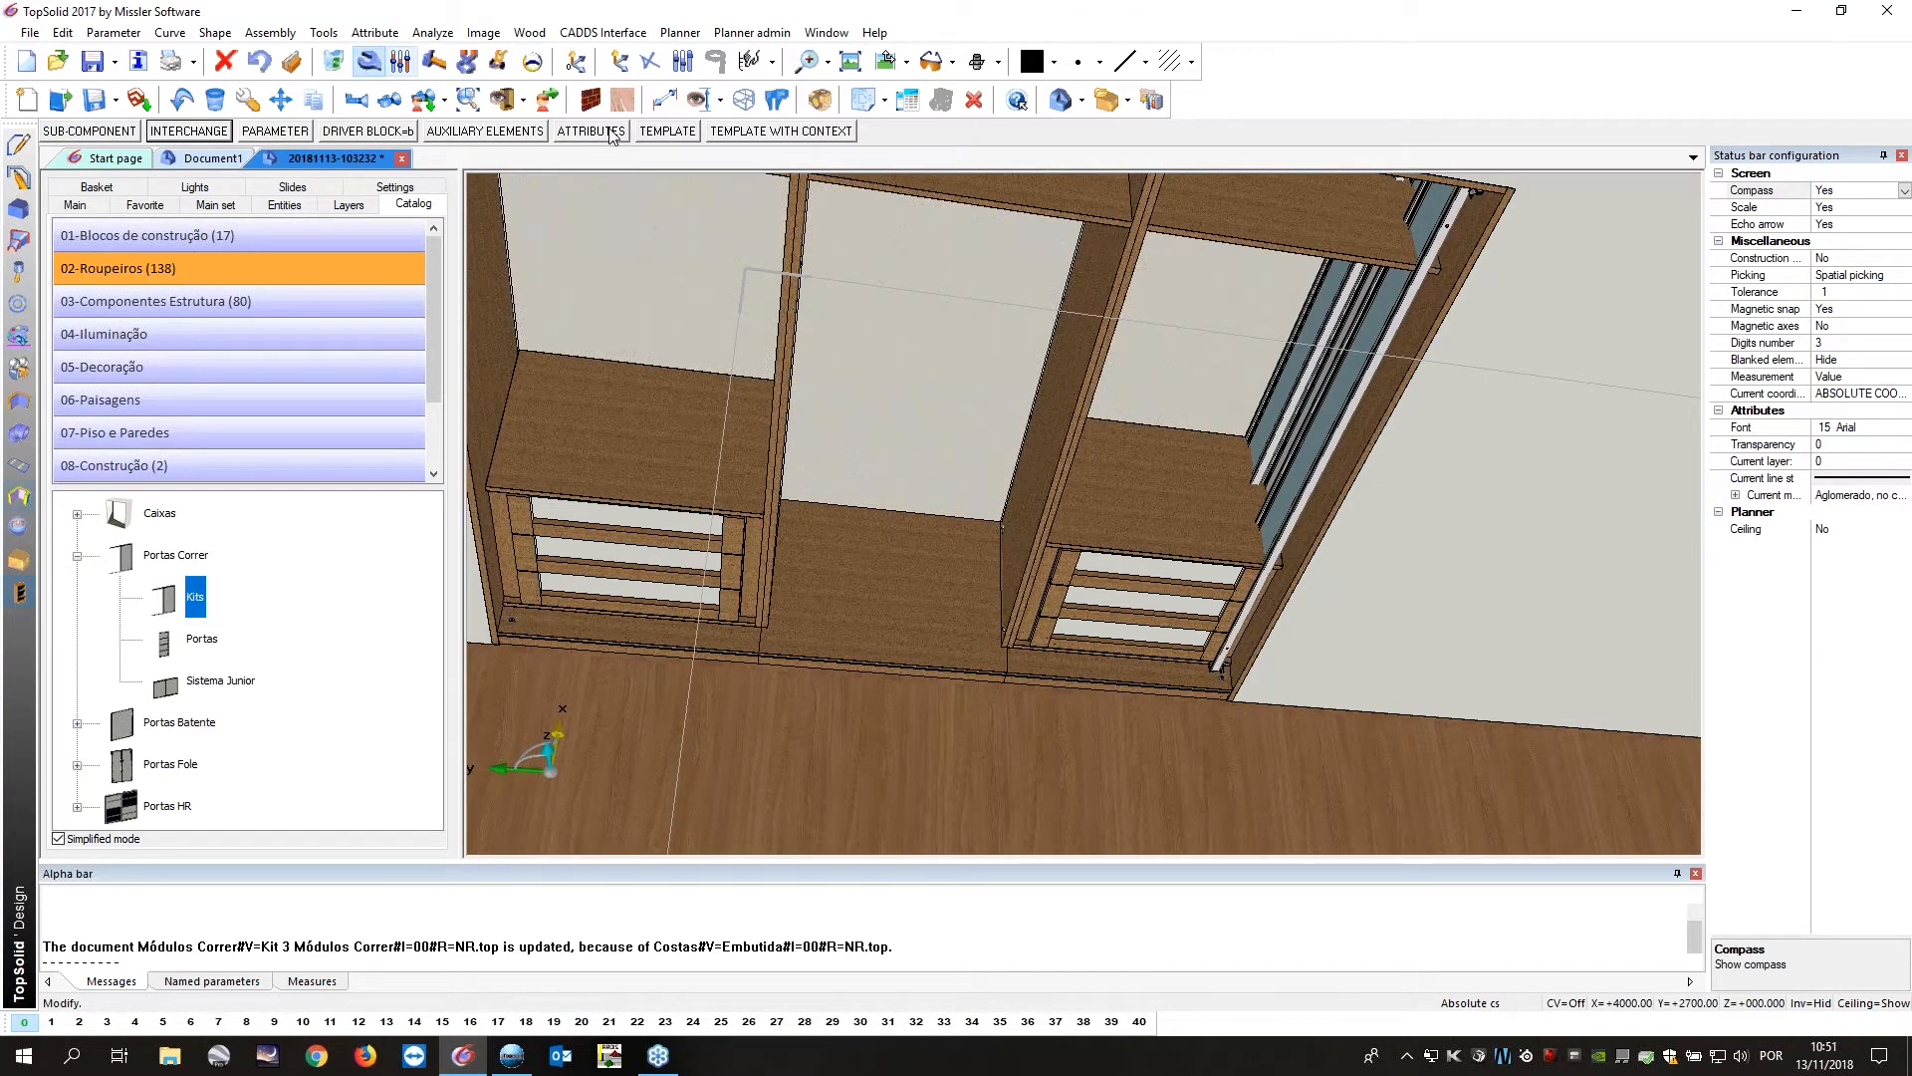
left_click(612, 133)
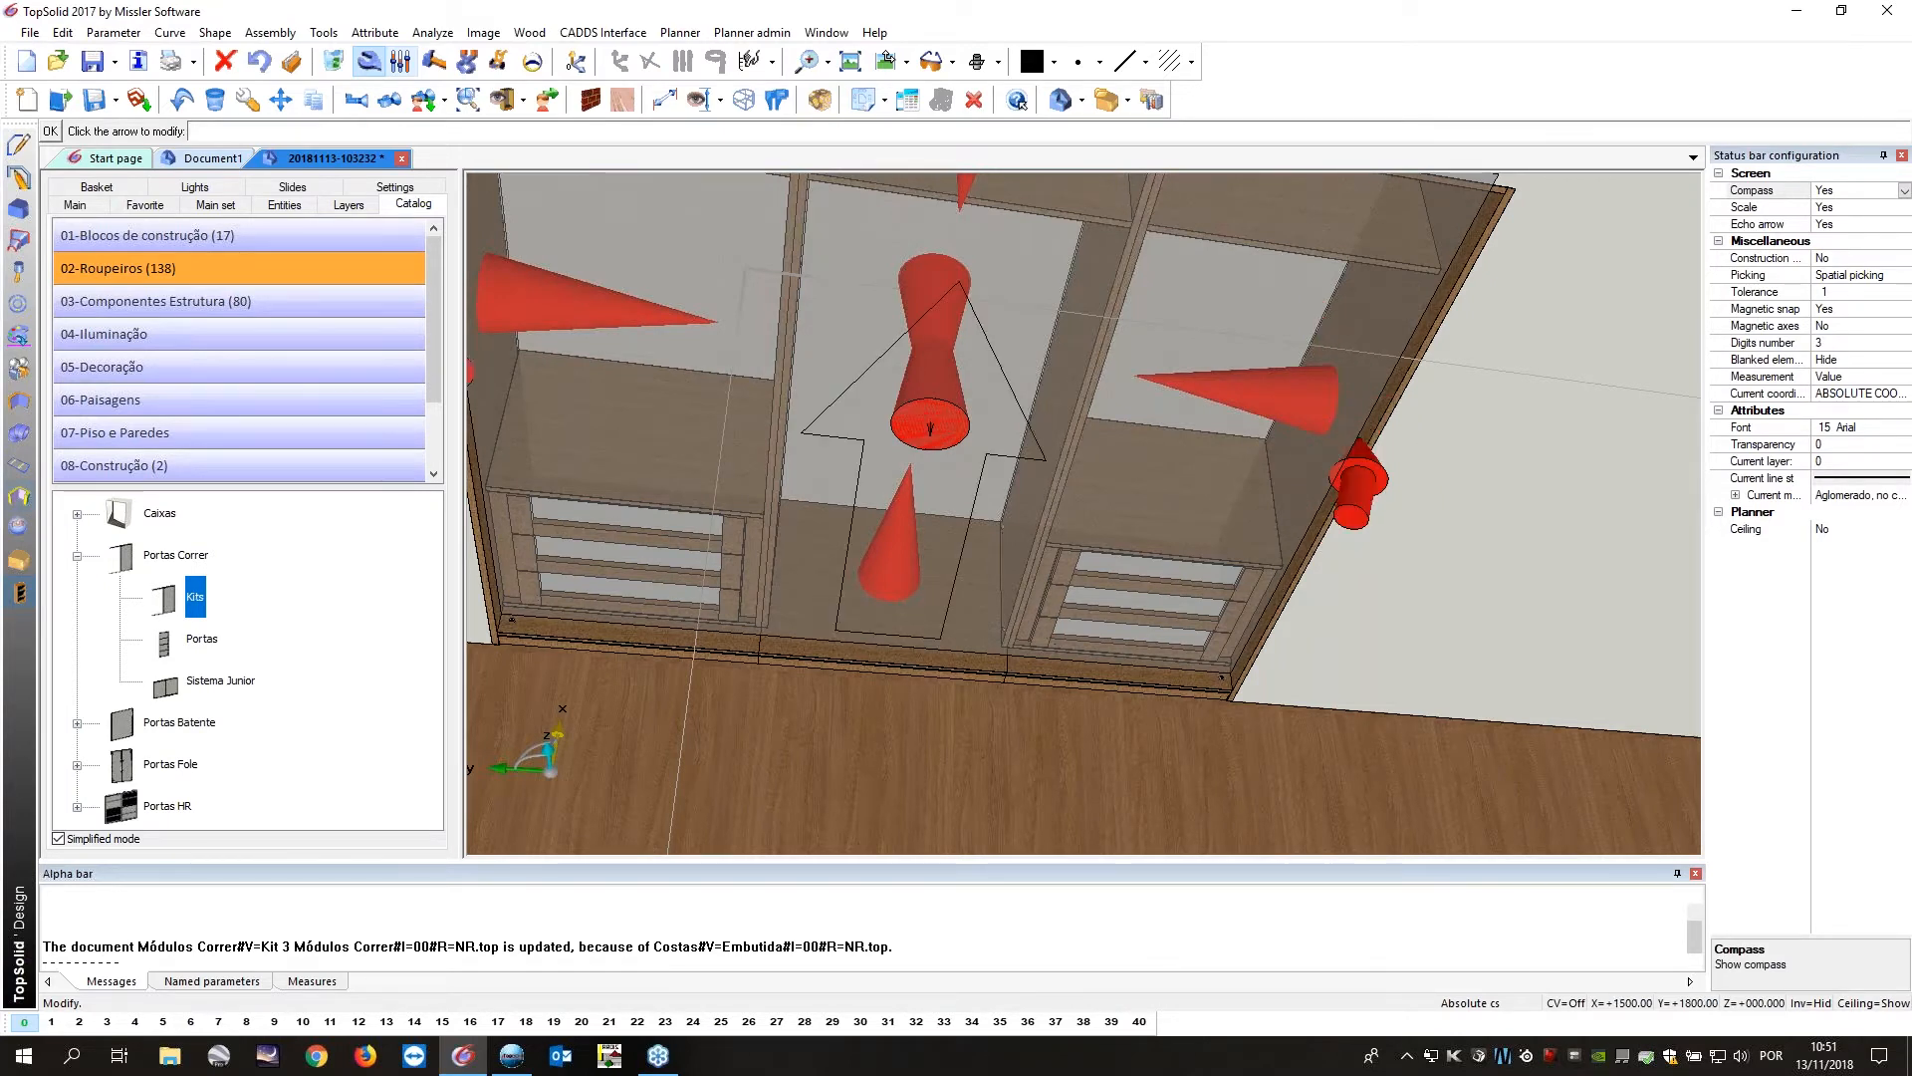
left_click(931, 429)
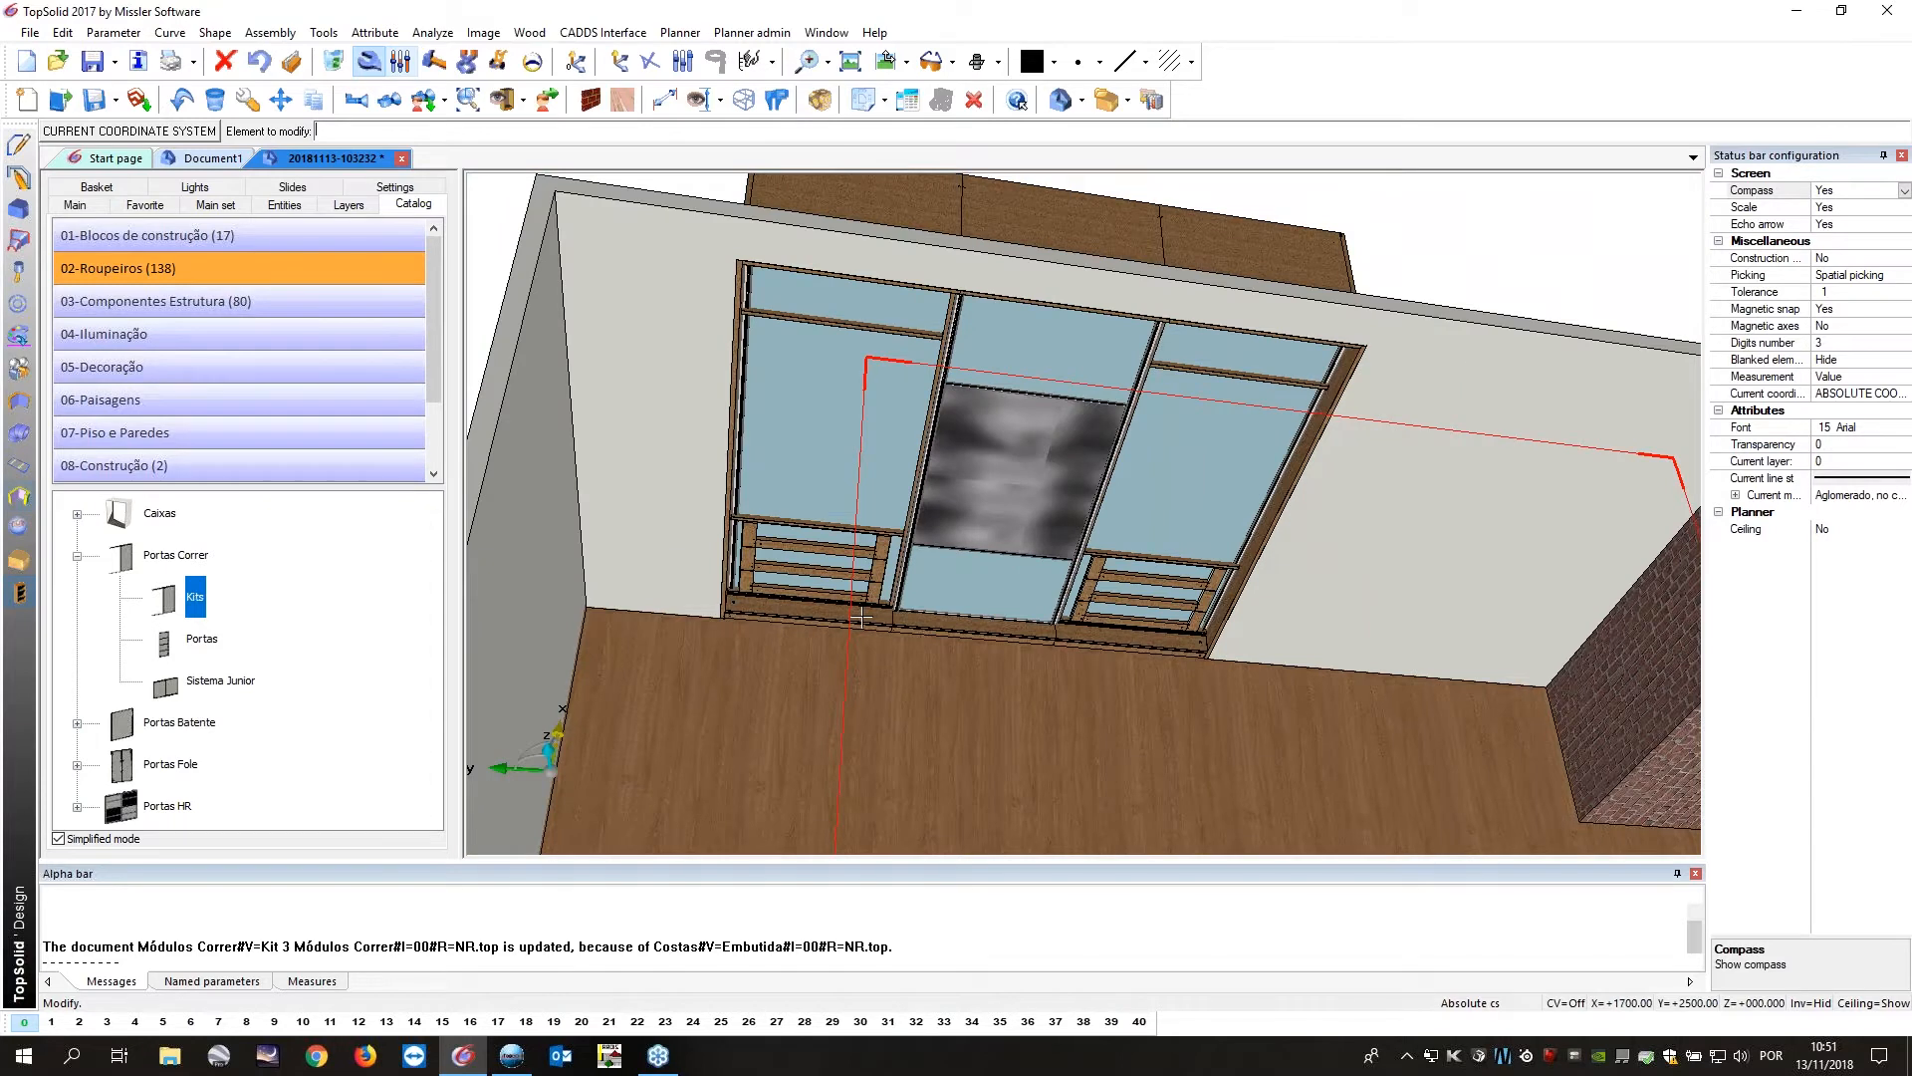
middle_click_drag(861, 618, 729, 538)
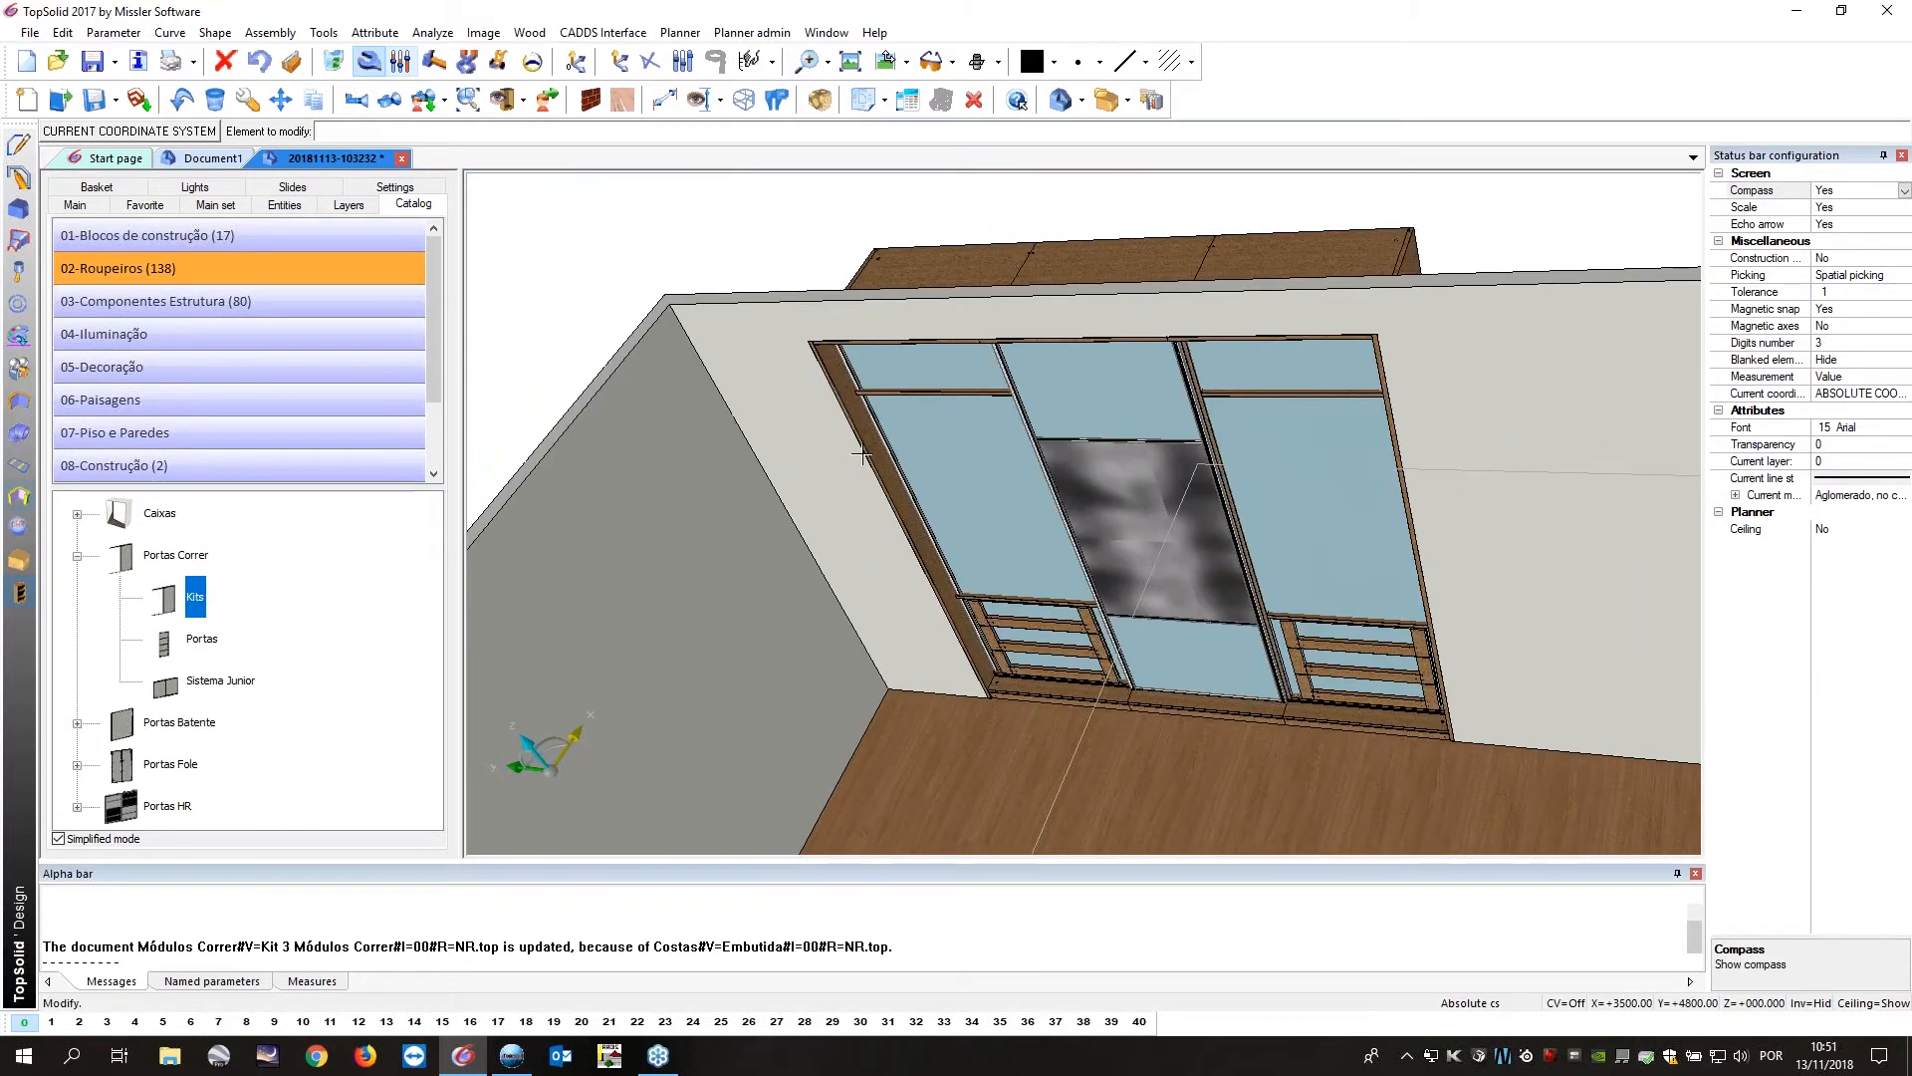
Modify the sliding door kit's position through its central direction arrow so the doors sit in front of the wardrobe's drawers.
scroll(728, 538, "up", 3)
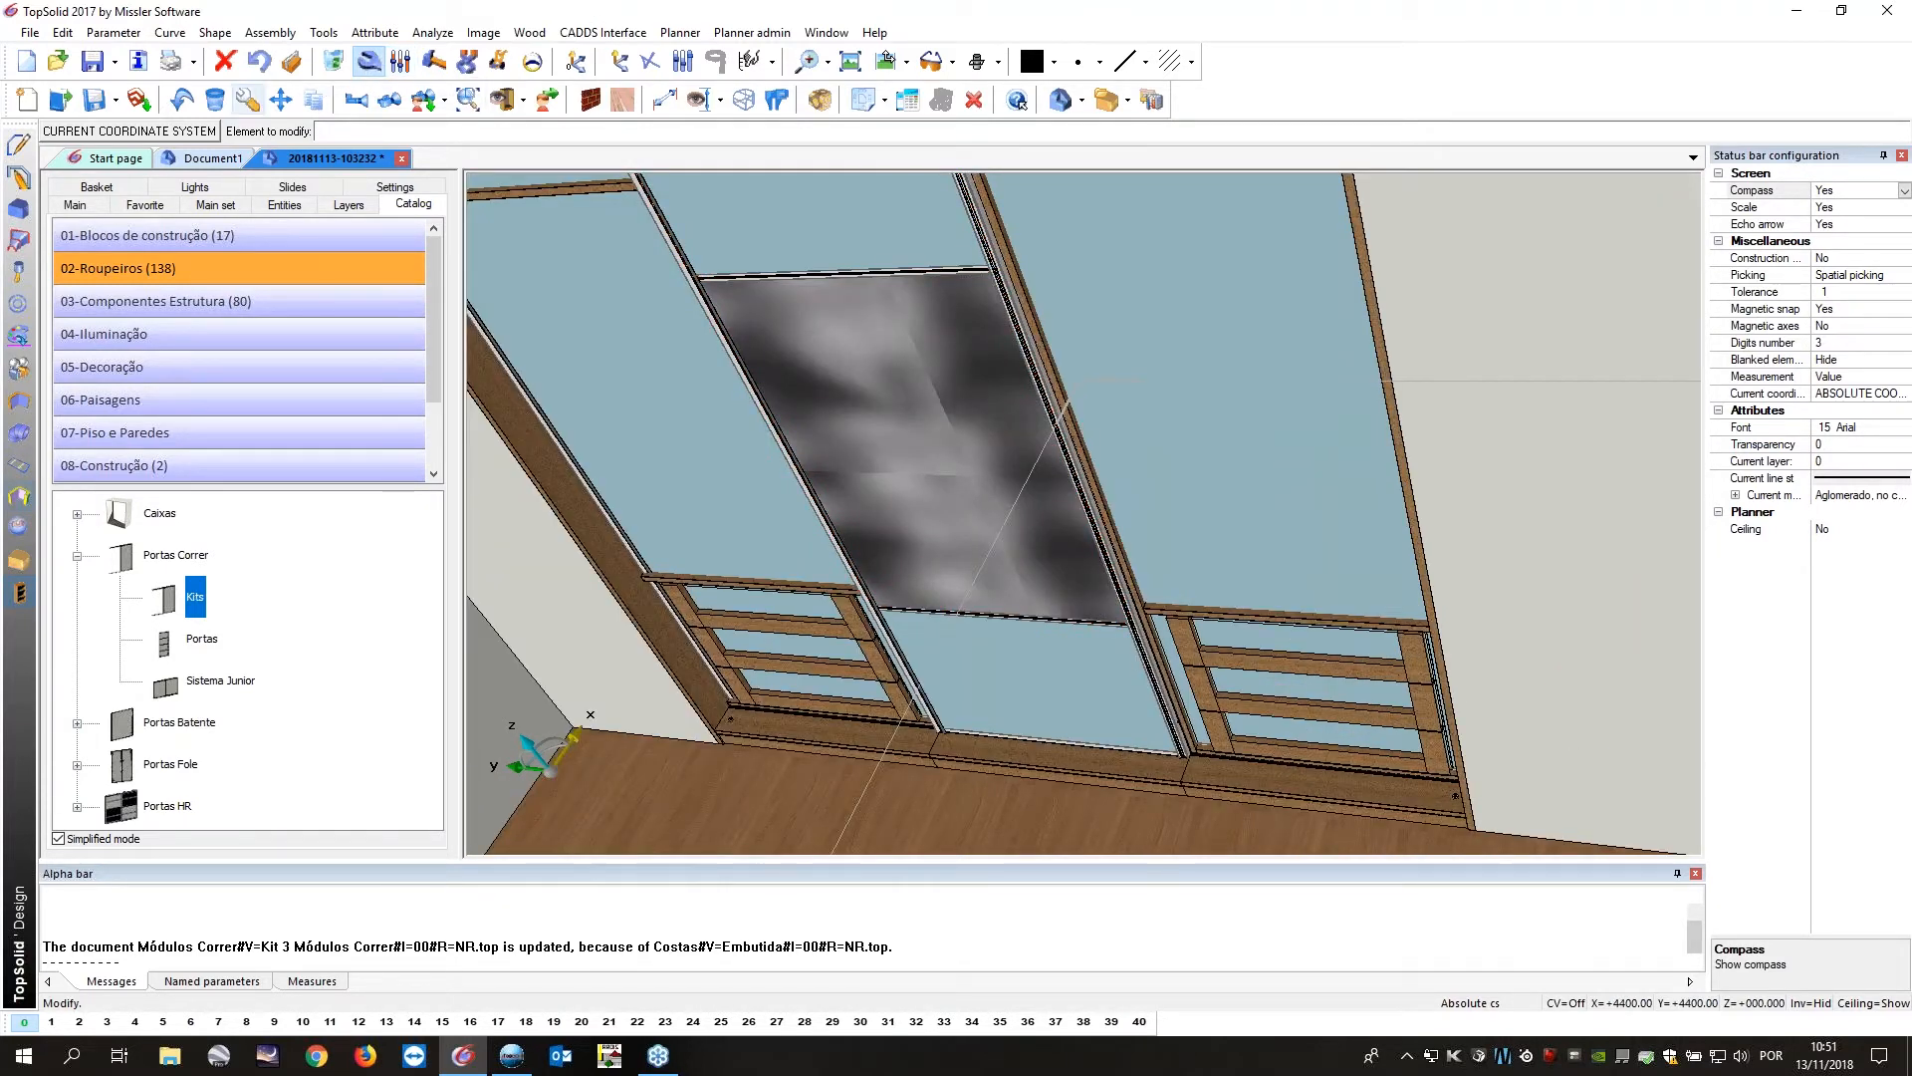
left_click(247, 99)
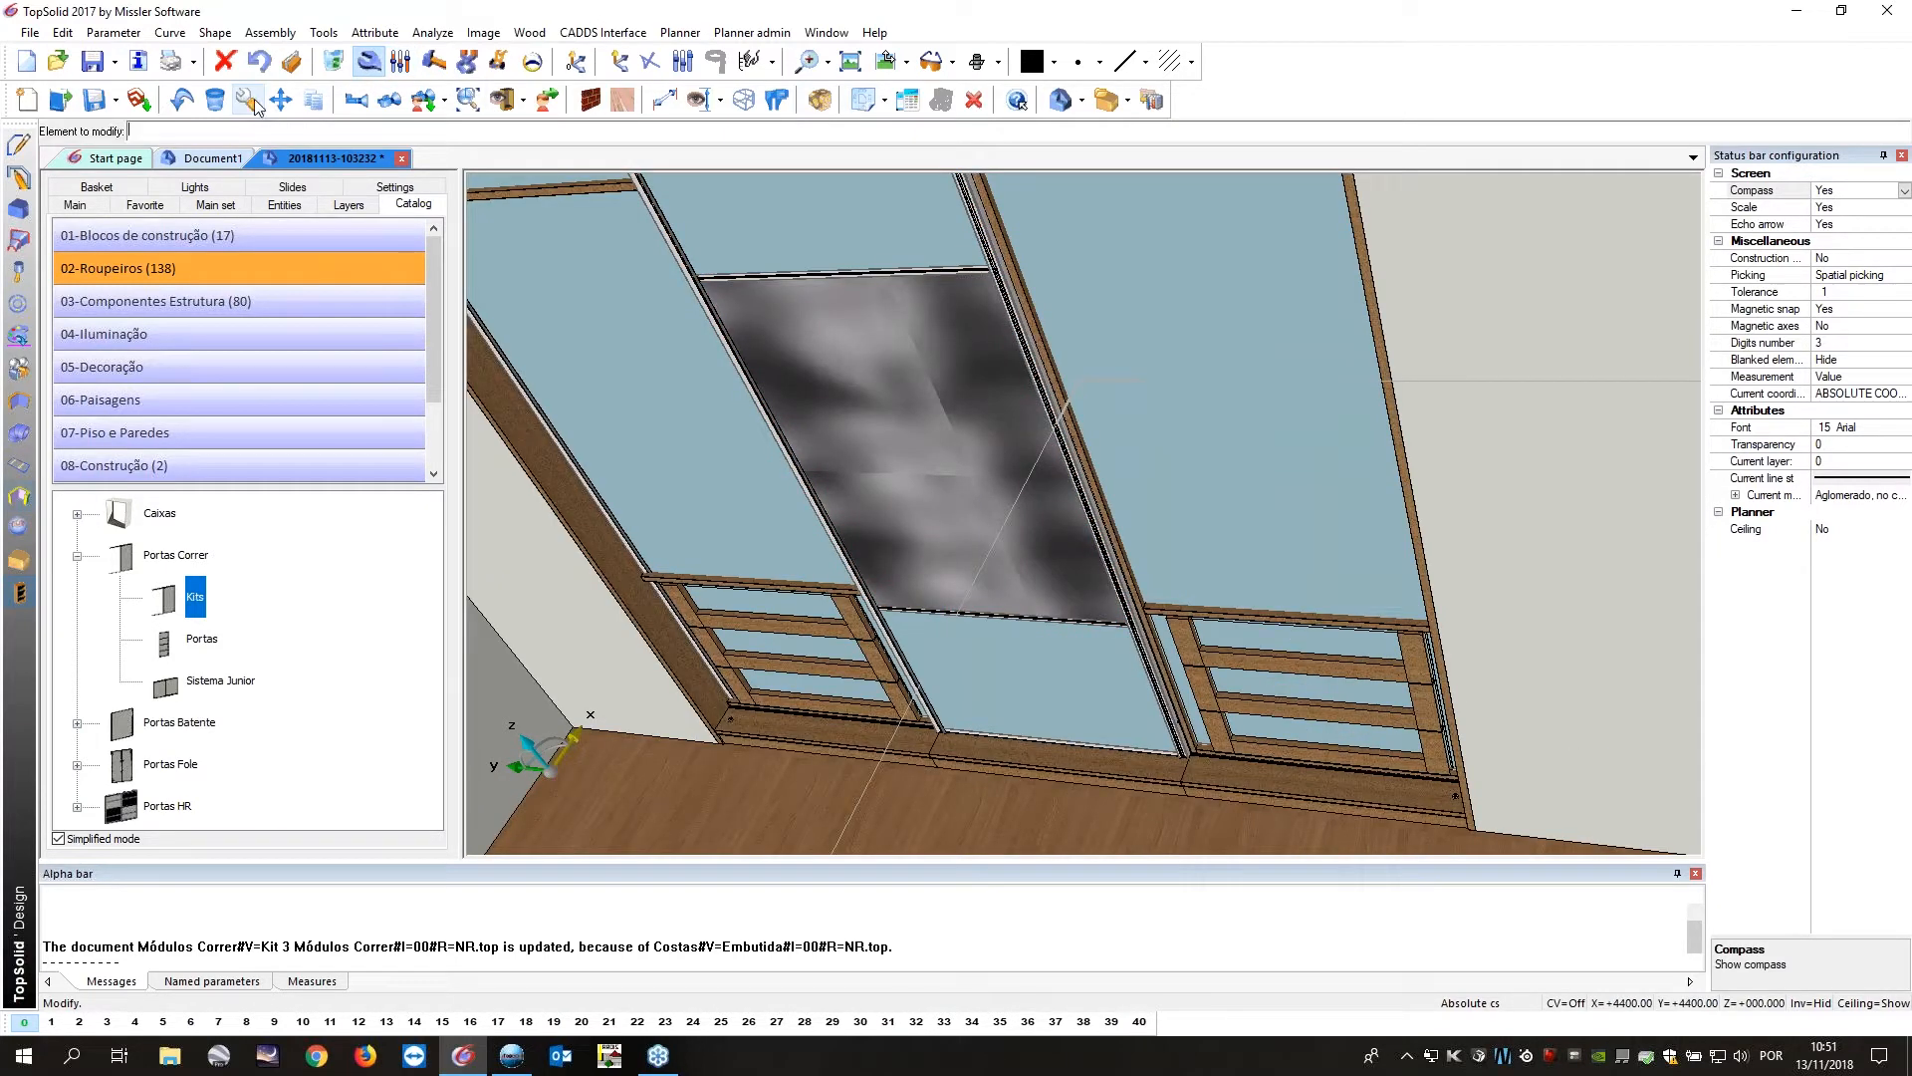
left_click(598, 335)
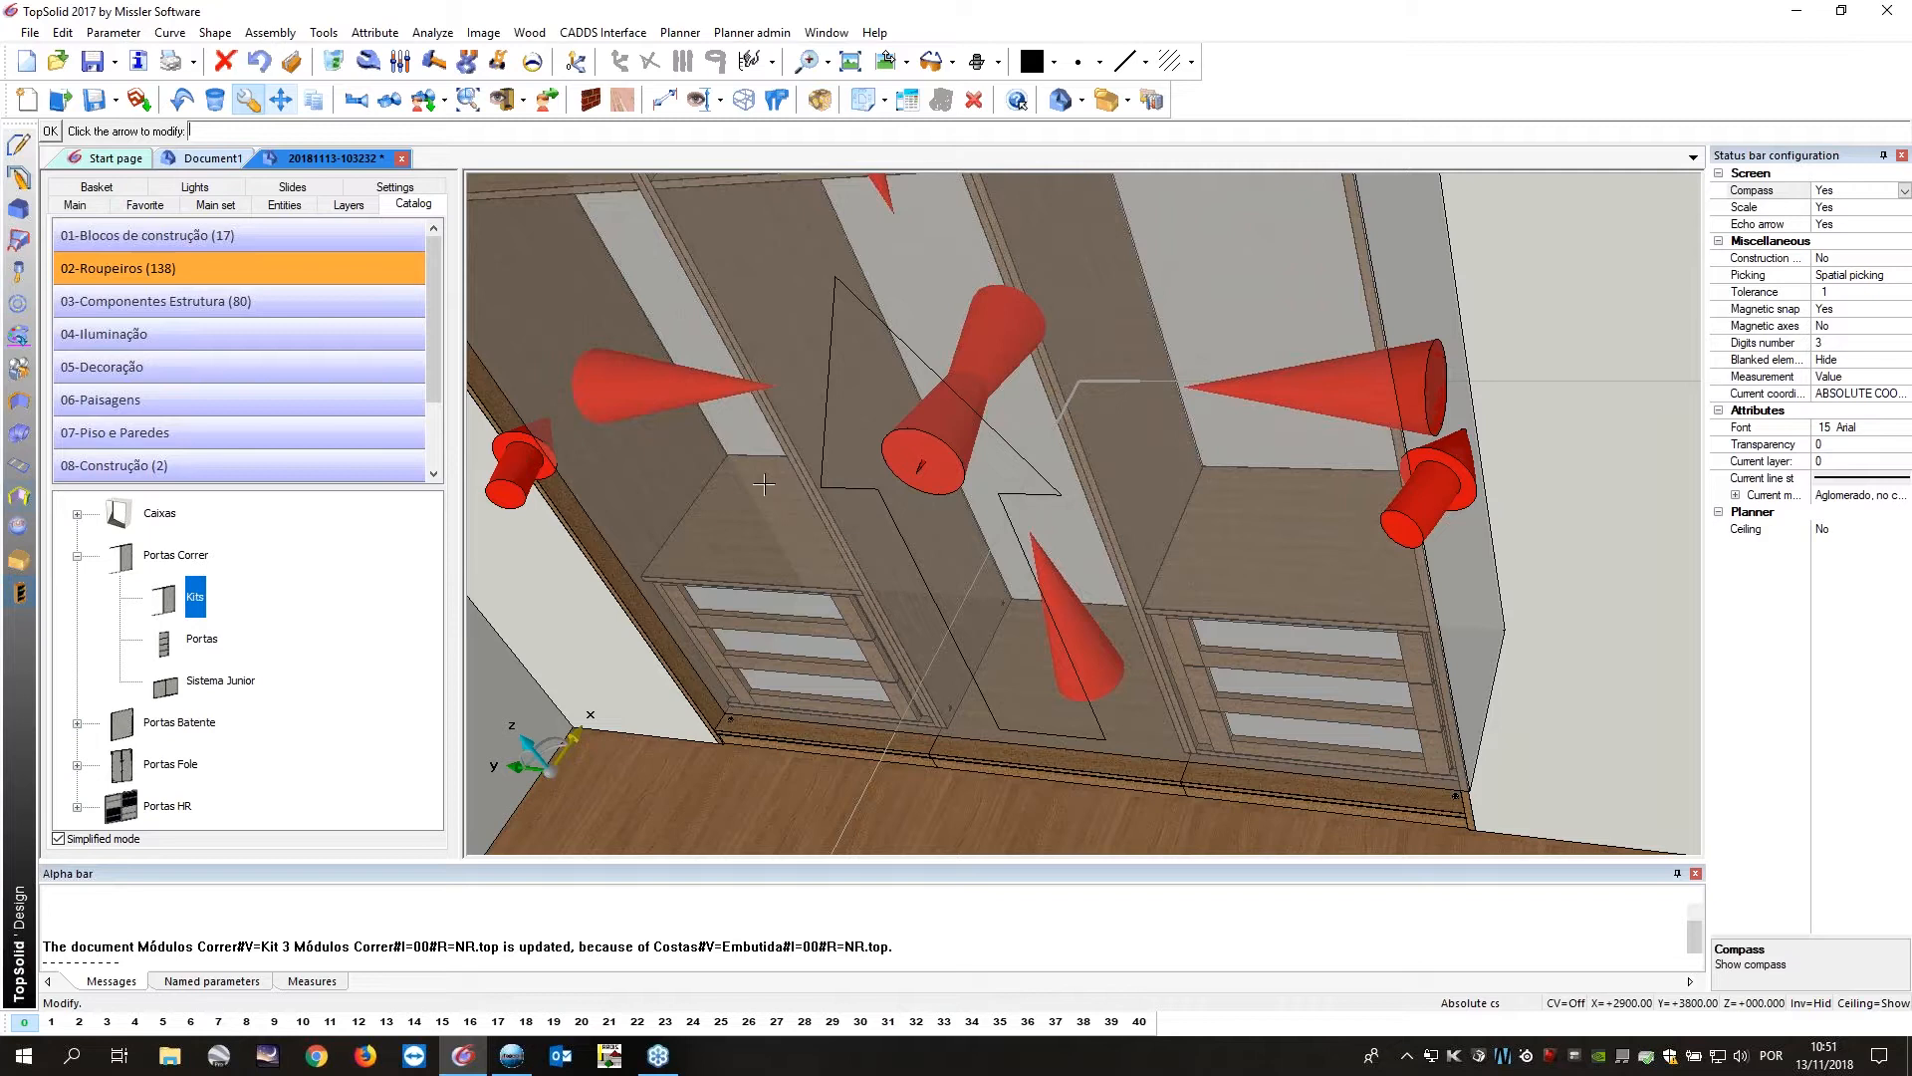
left_click(912, 470)
left_click(621, 602)
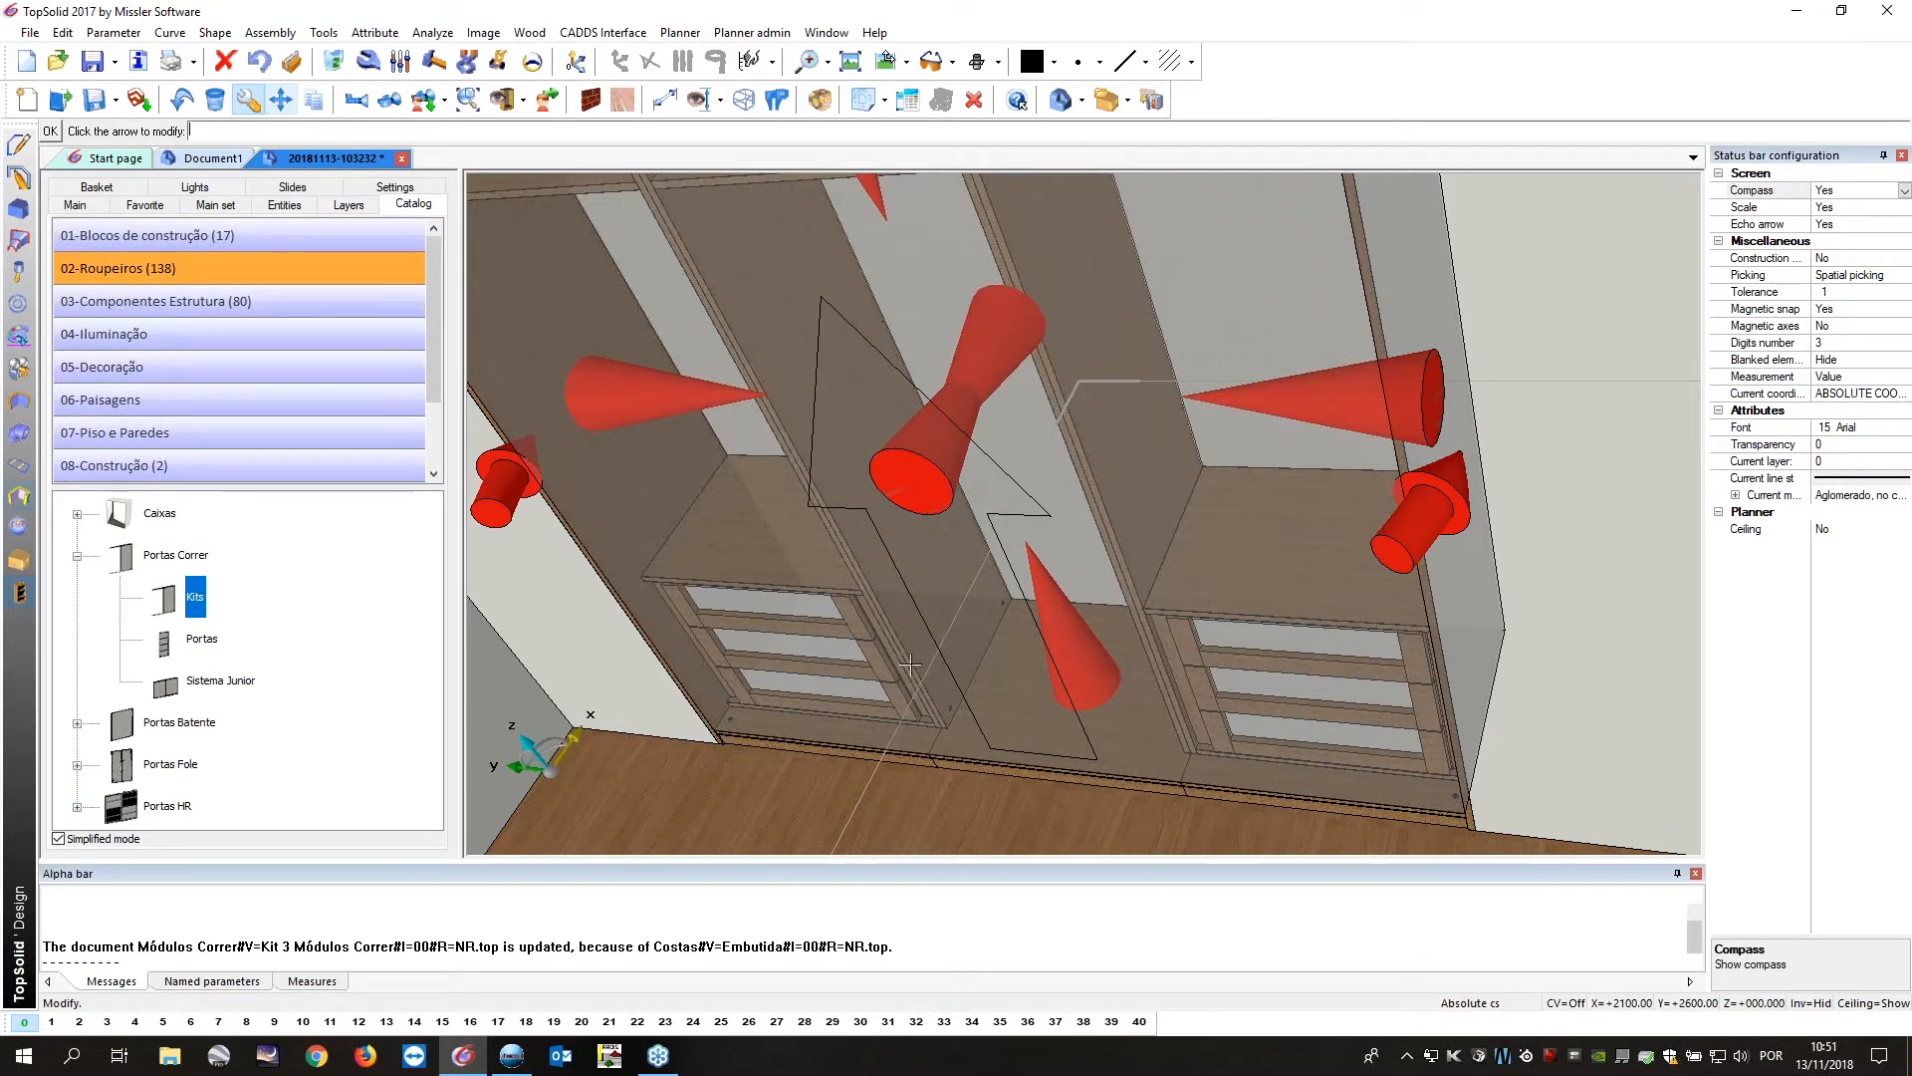
key("Escape")
scroll(898, 629, "down", 3)
middle_click_drag(899, 630, 816, 585)
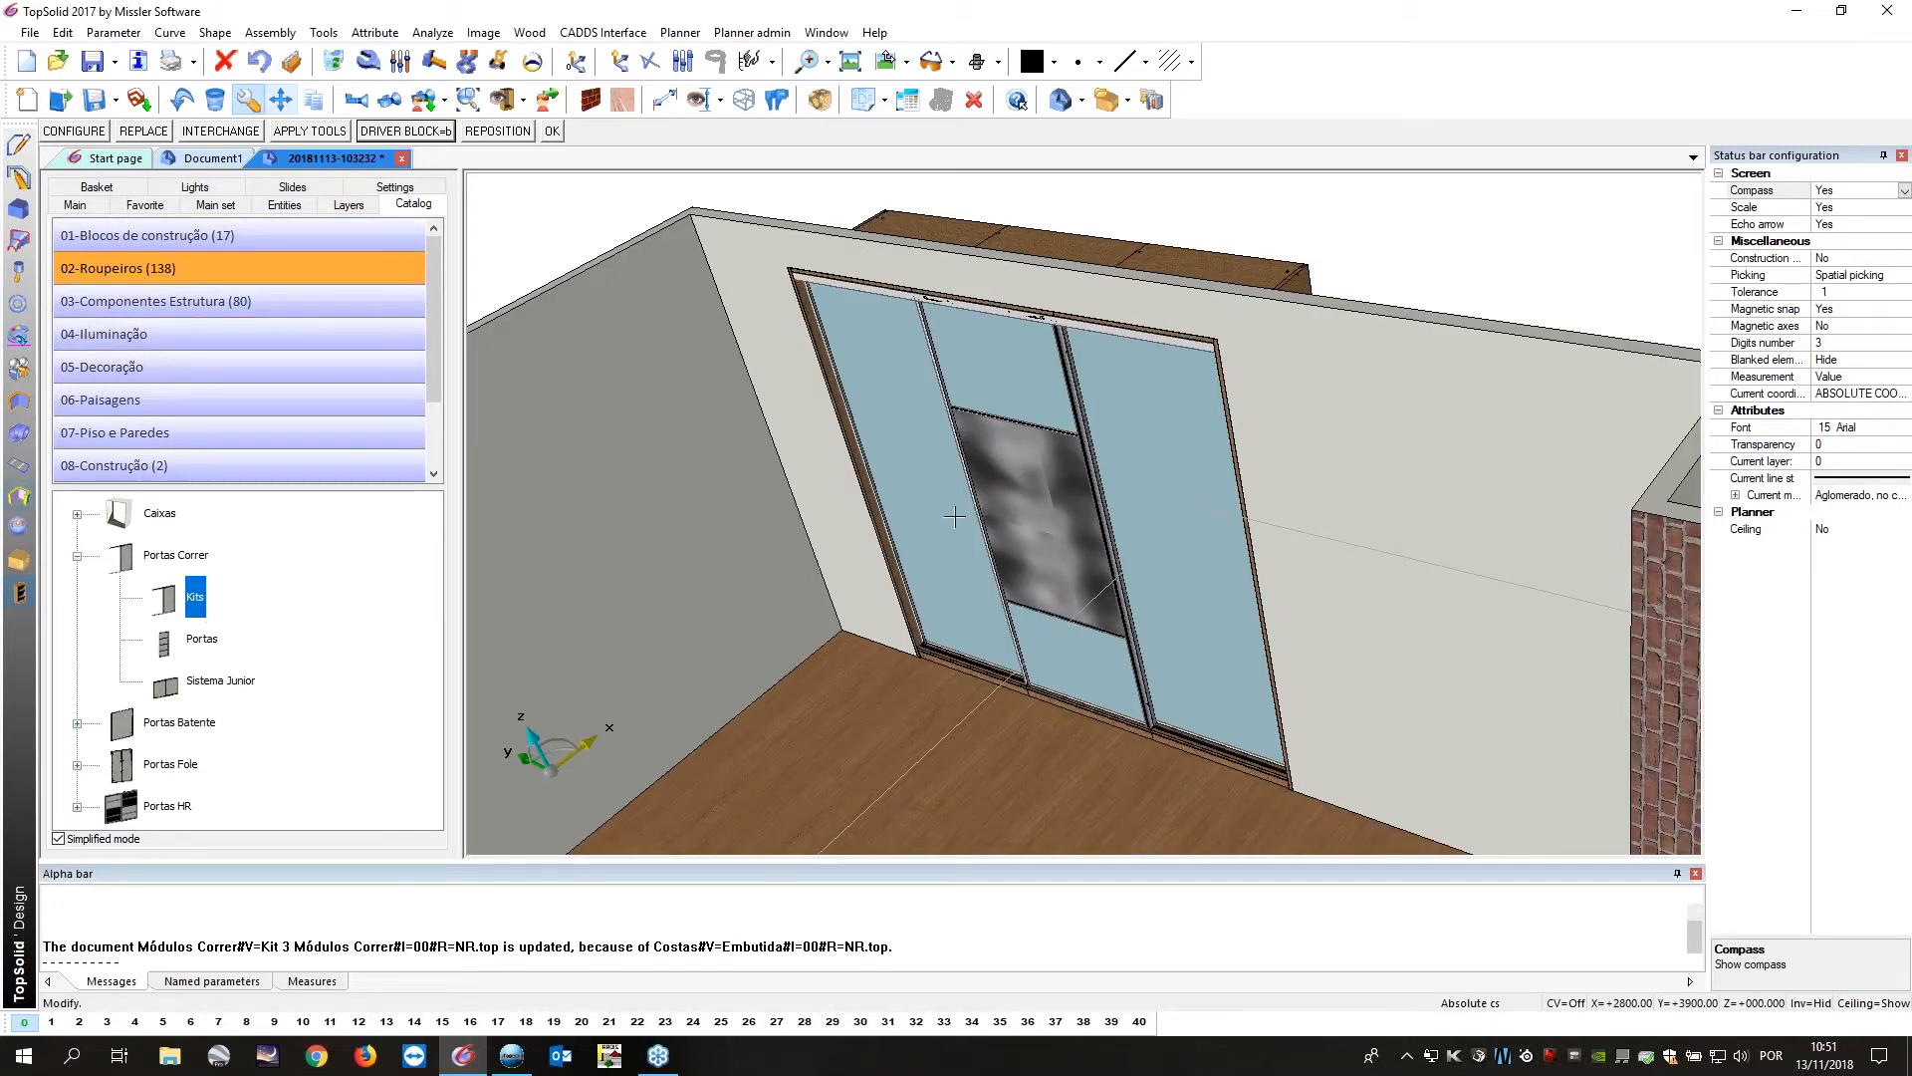
scroll(954, 516, "up", 6)
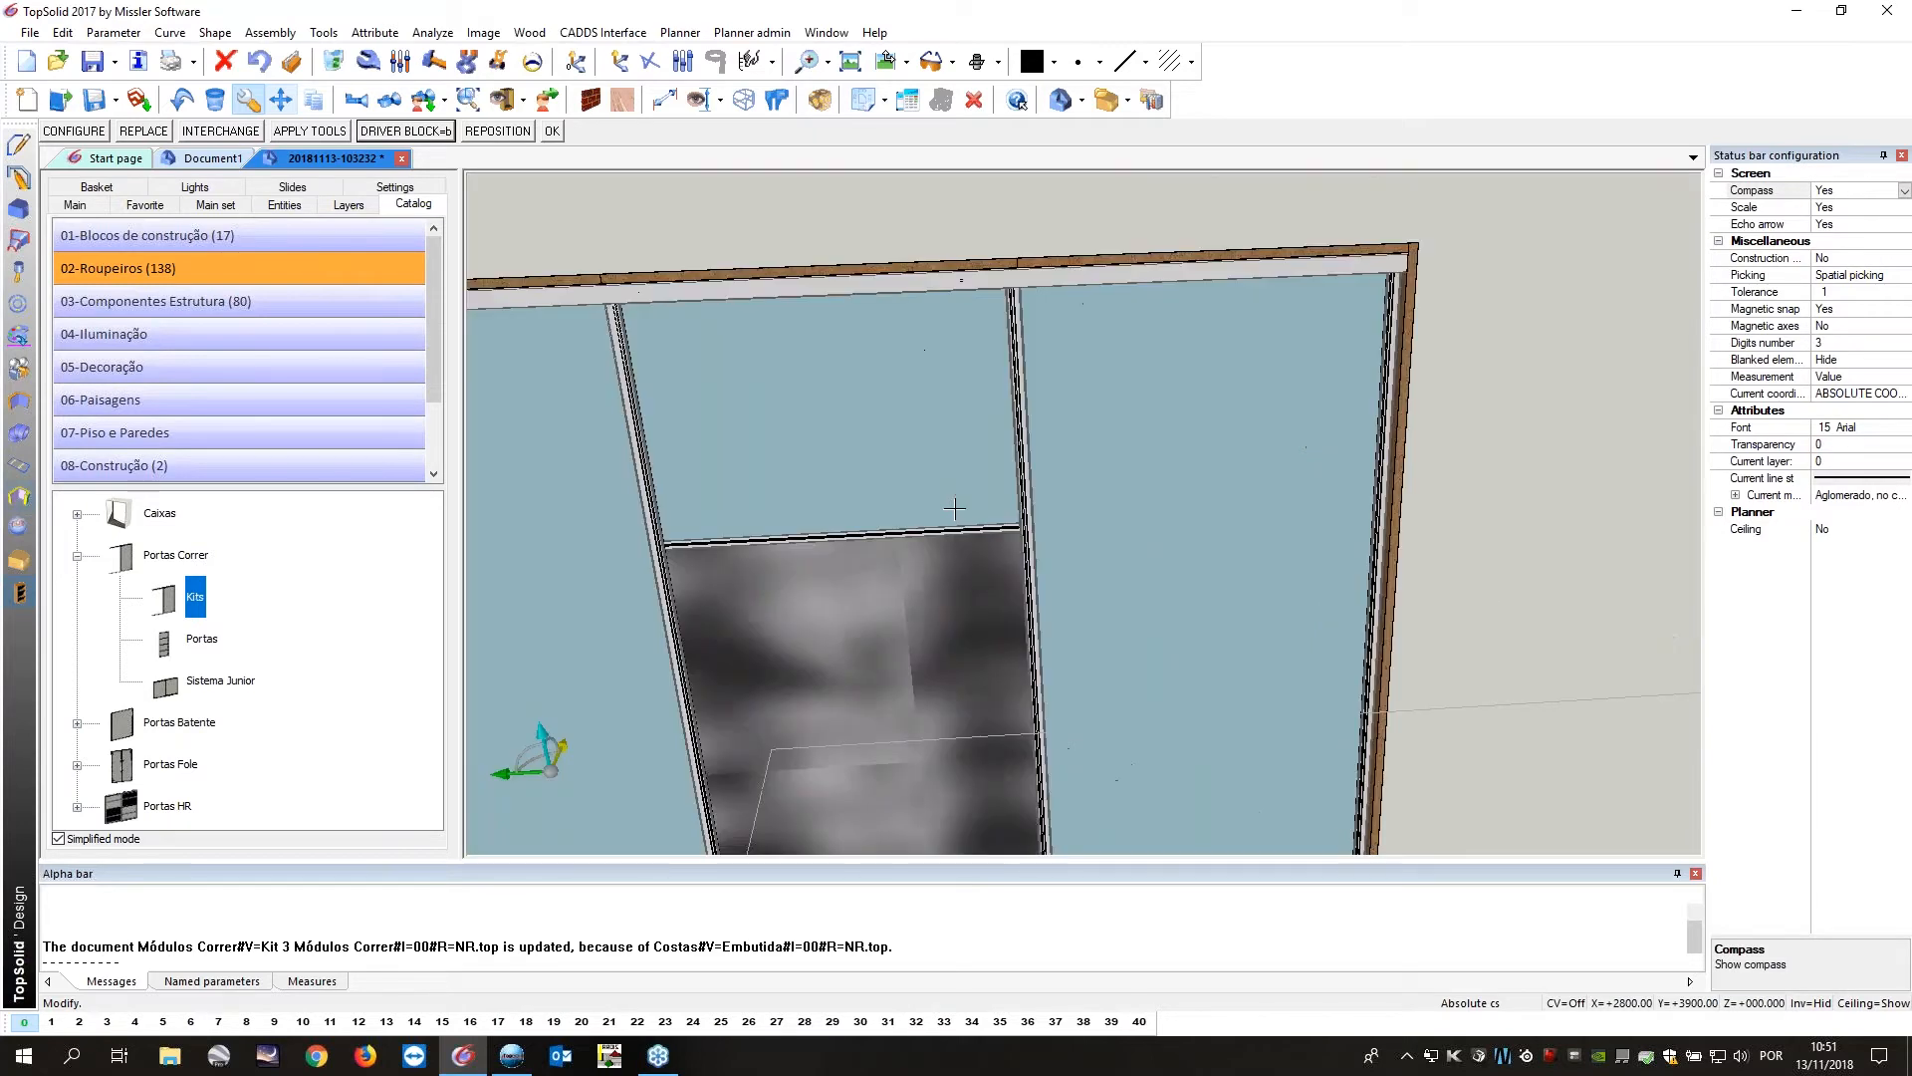
scroll(952, 498, "down", 6)
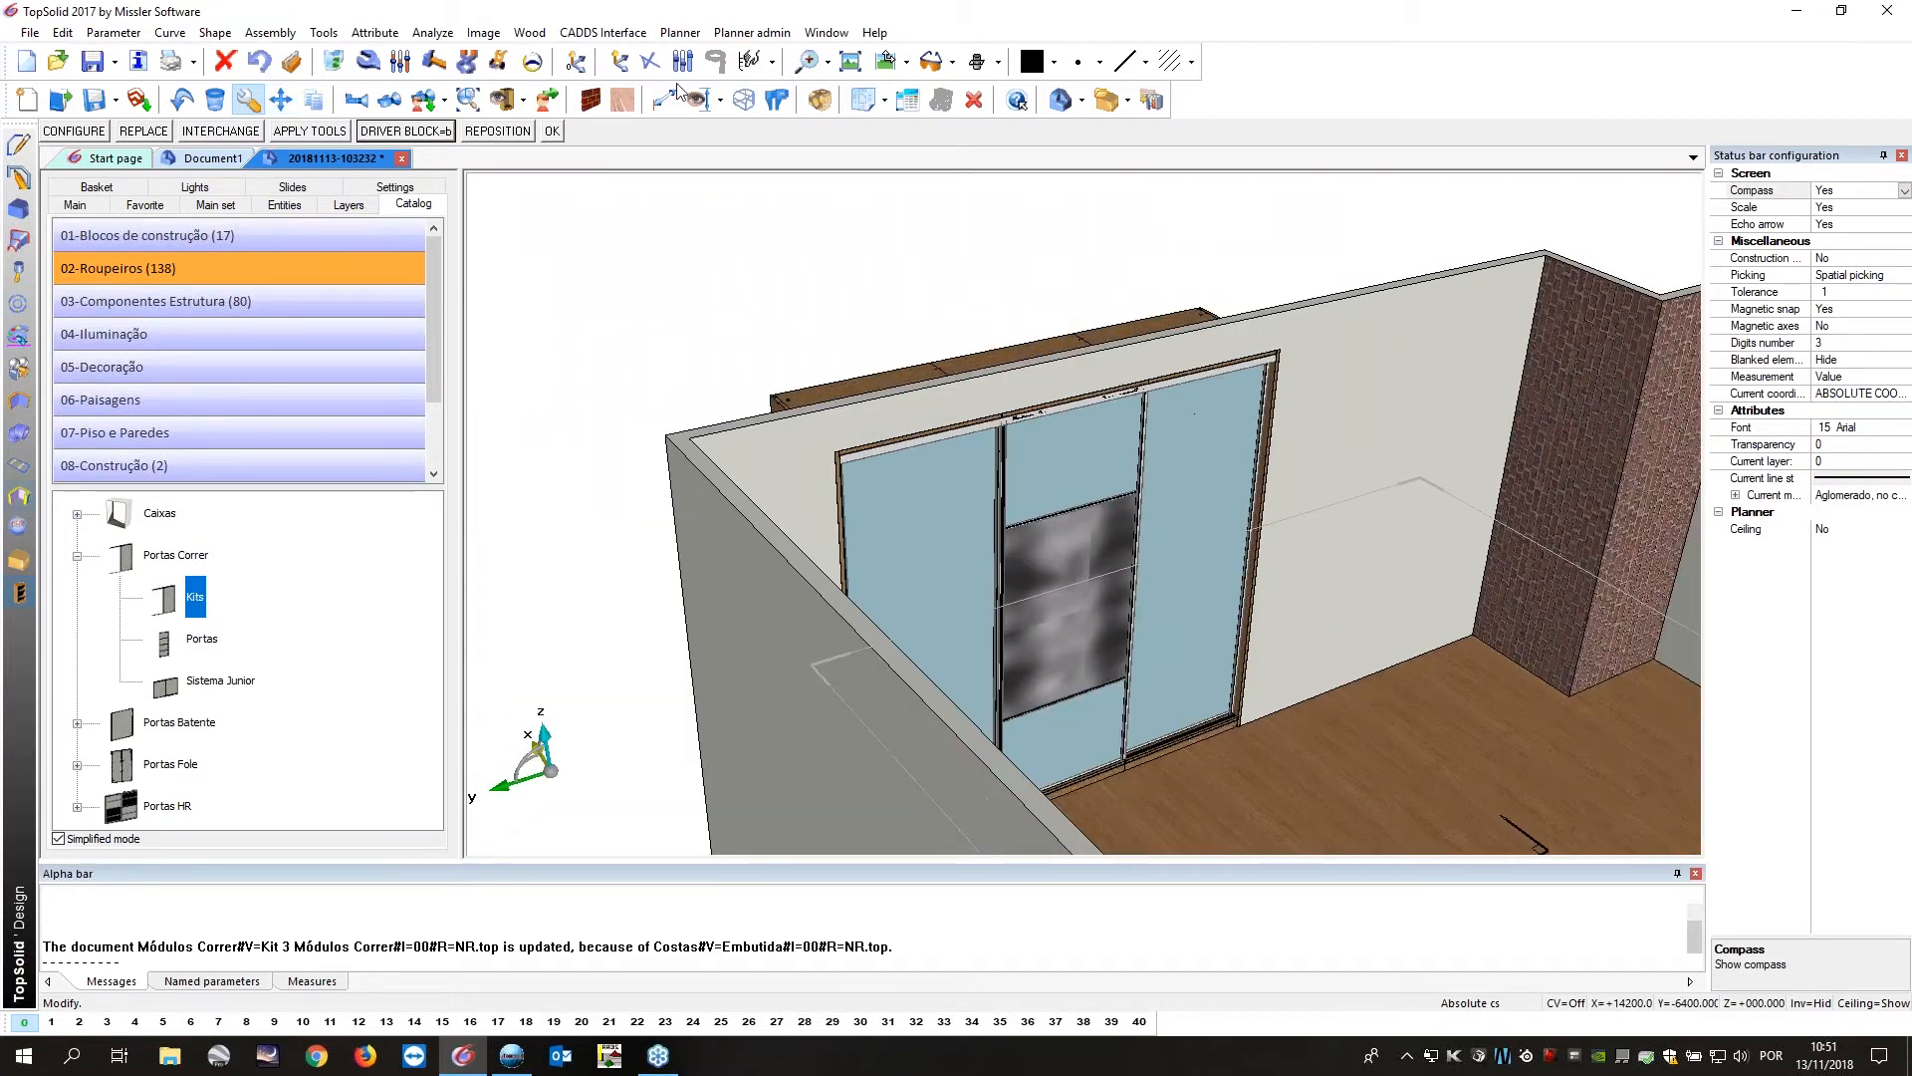
Add a ceiling to the room and coat it with the 01_White color from the wall and floor coatings.
left_click(623, 99)
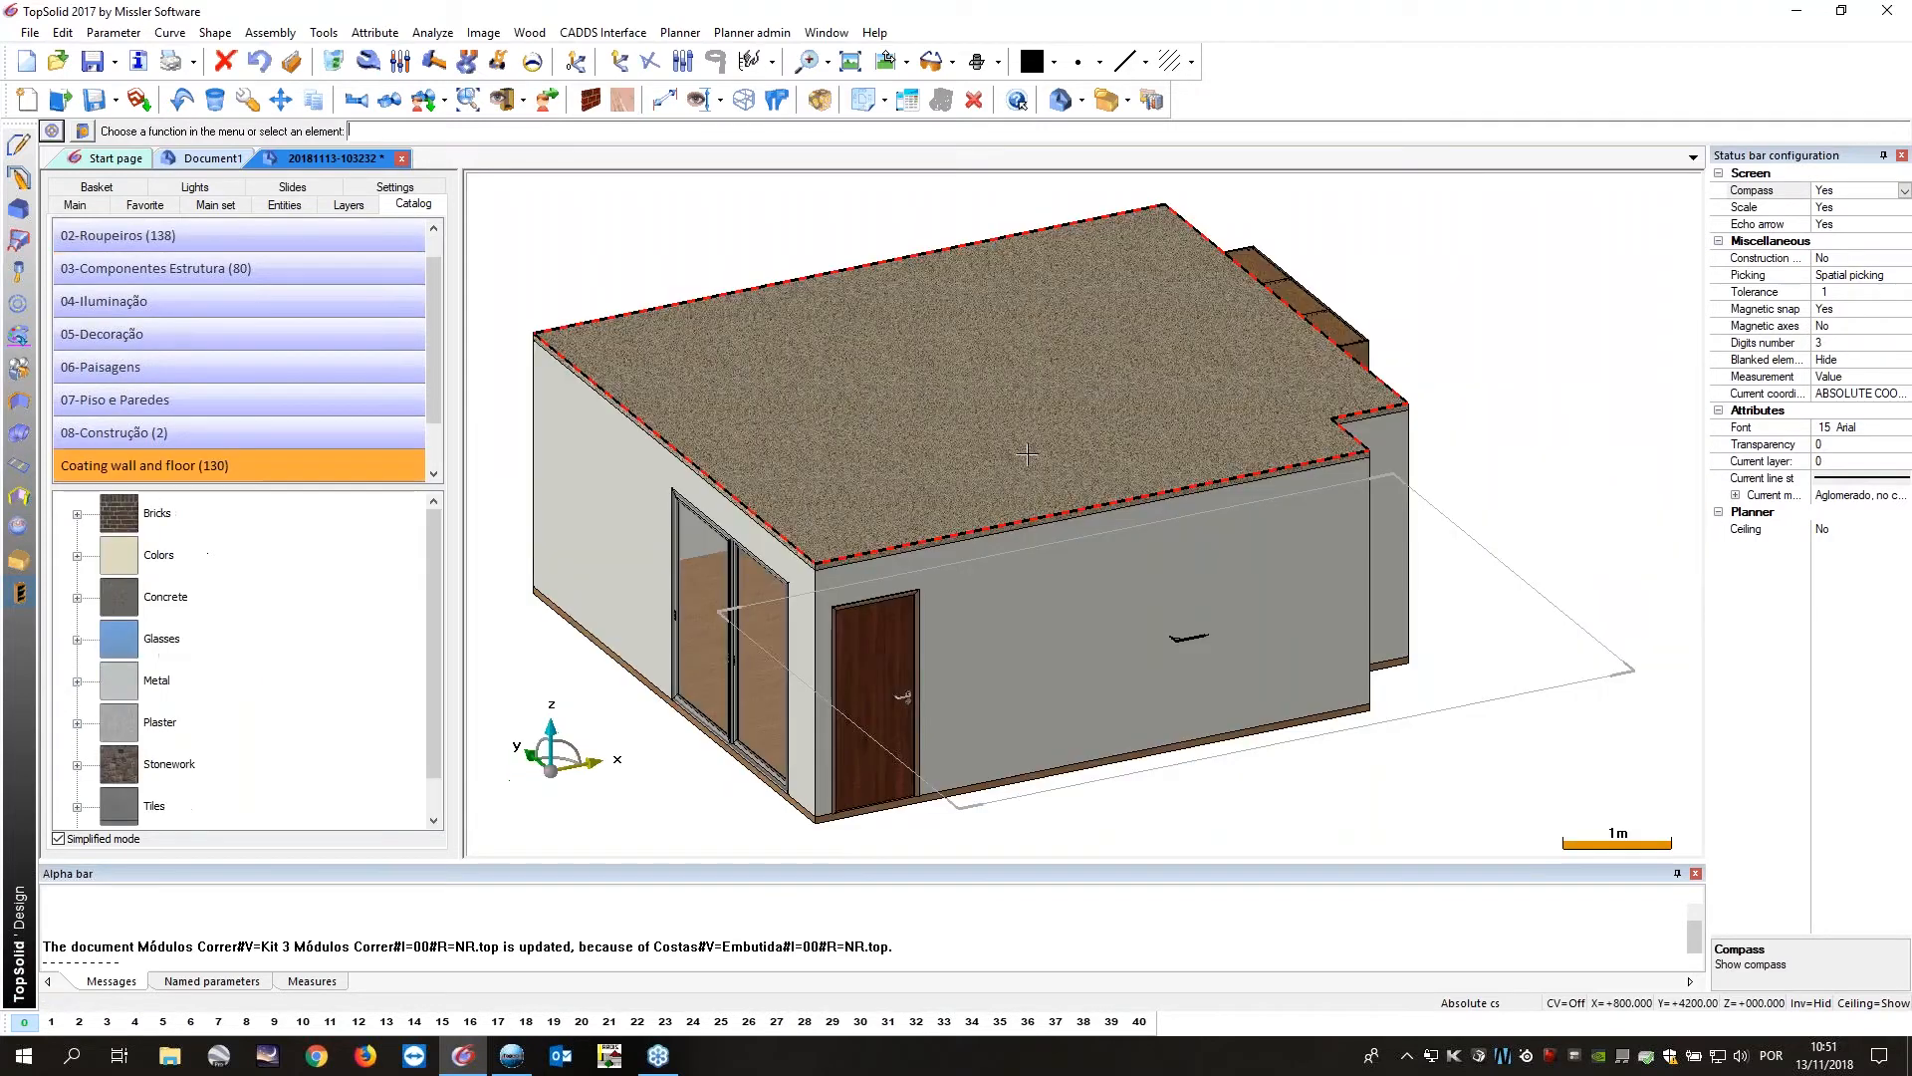
middle_click_drag(1027, 454, 1273, 383)
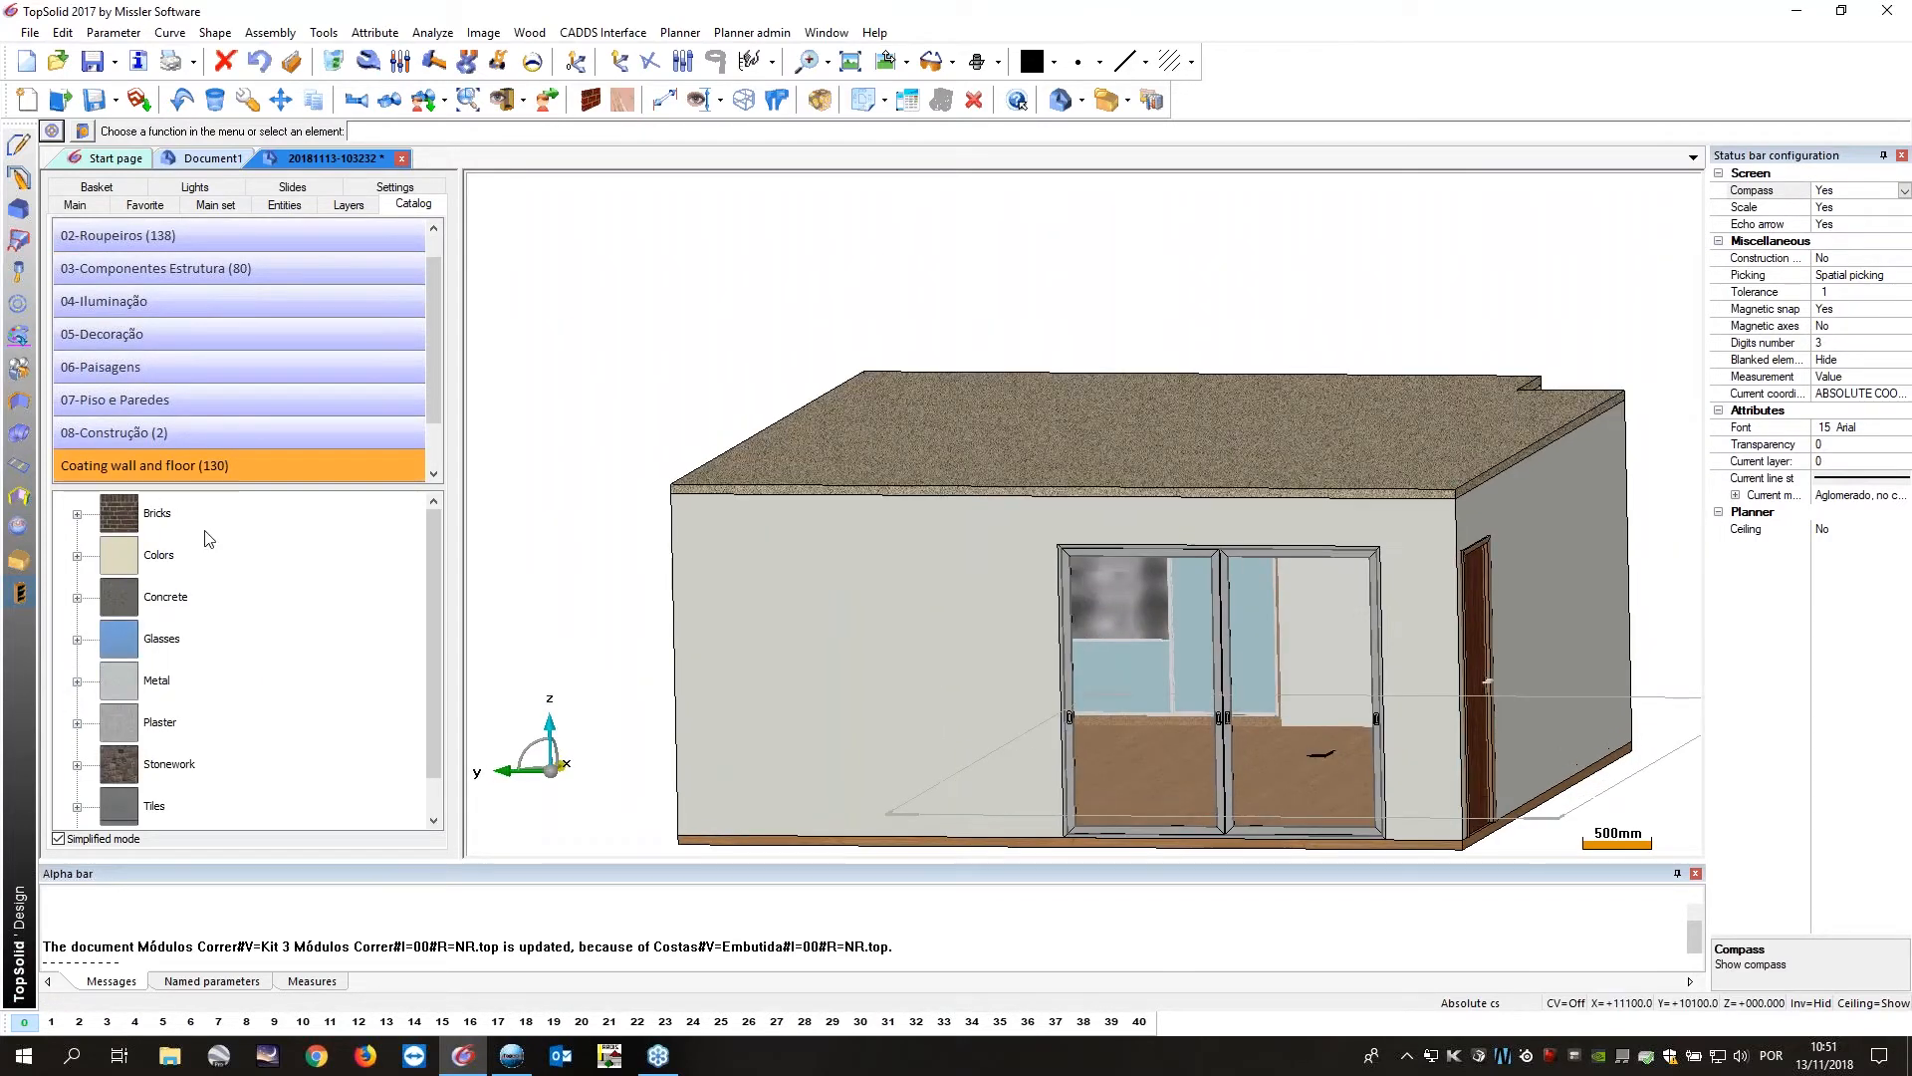
left_click(161, 556)
left_click(190, 603)
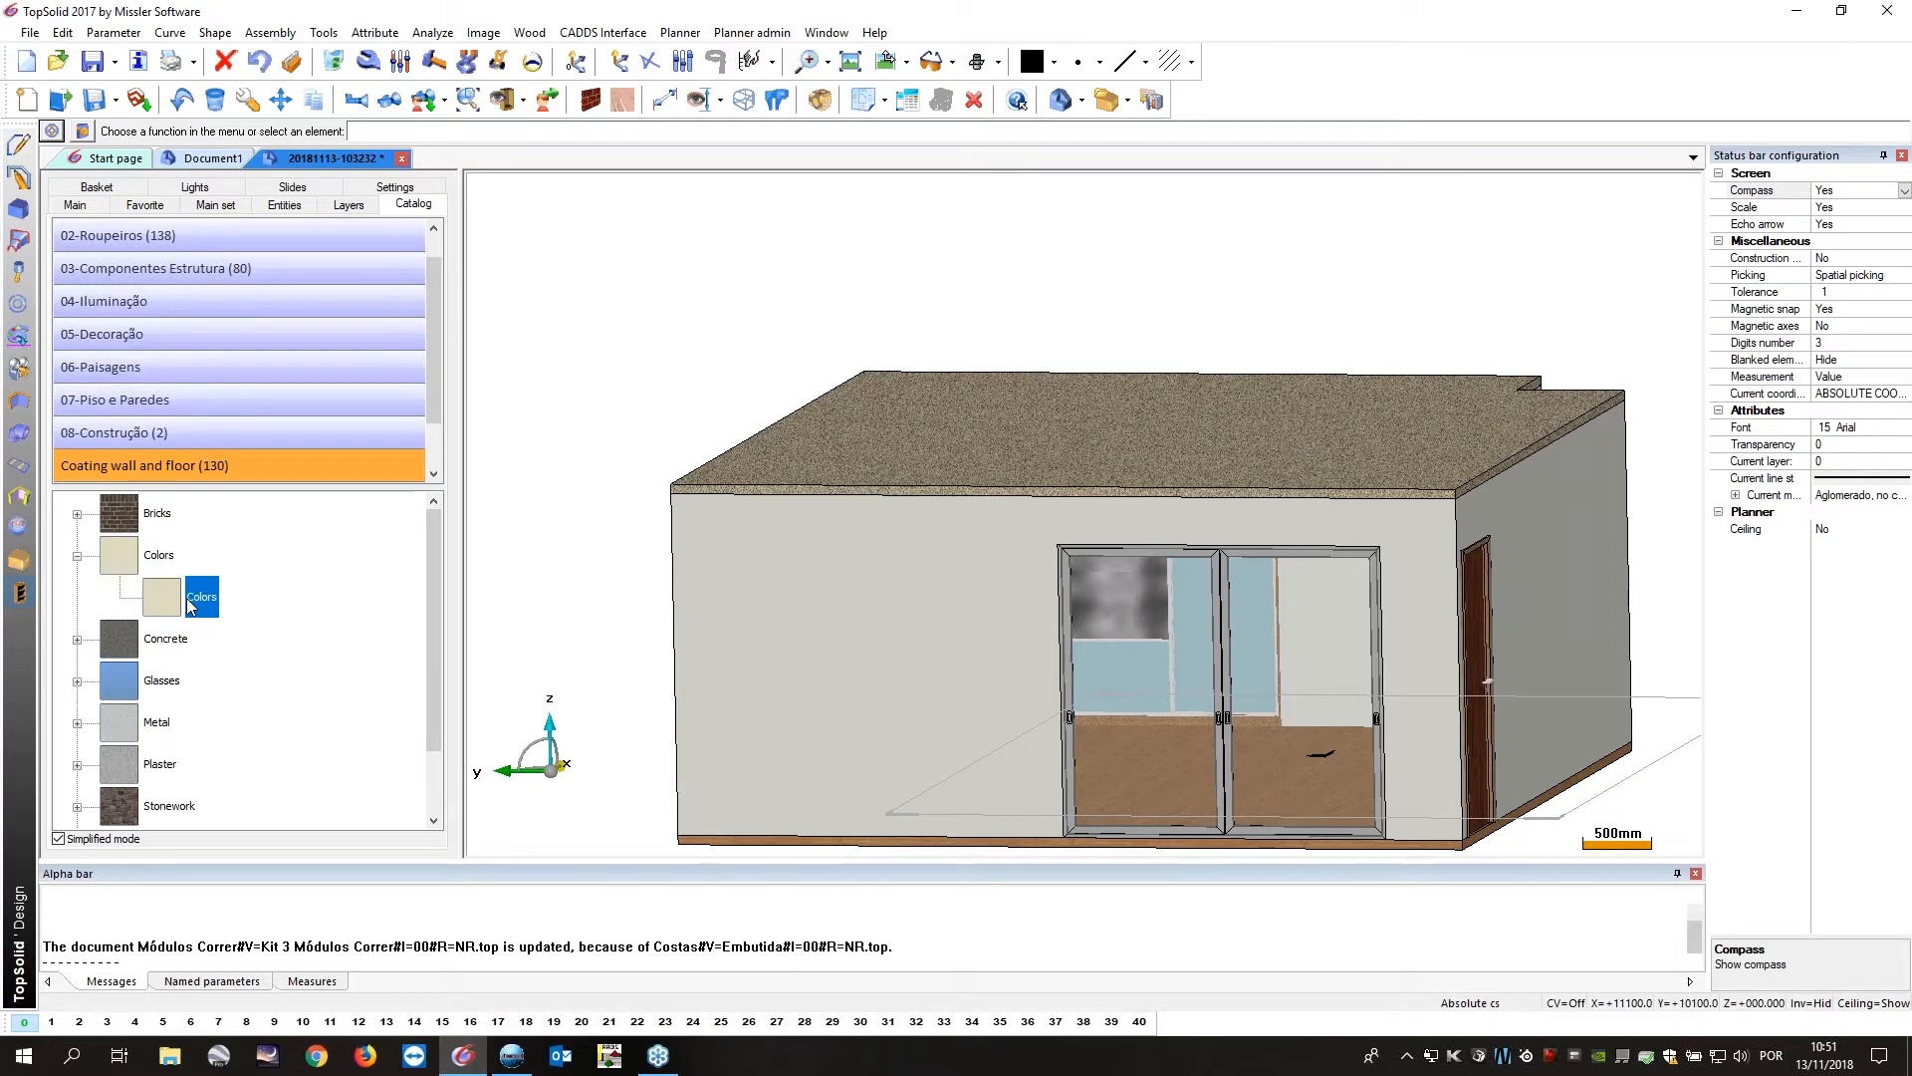
double_click(190, 602)
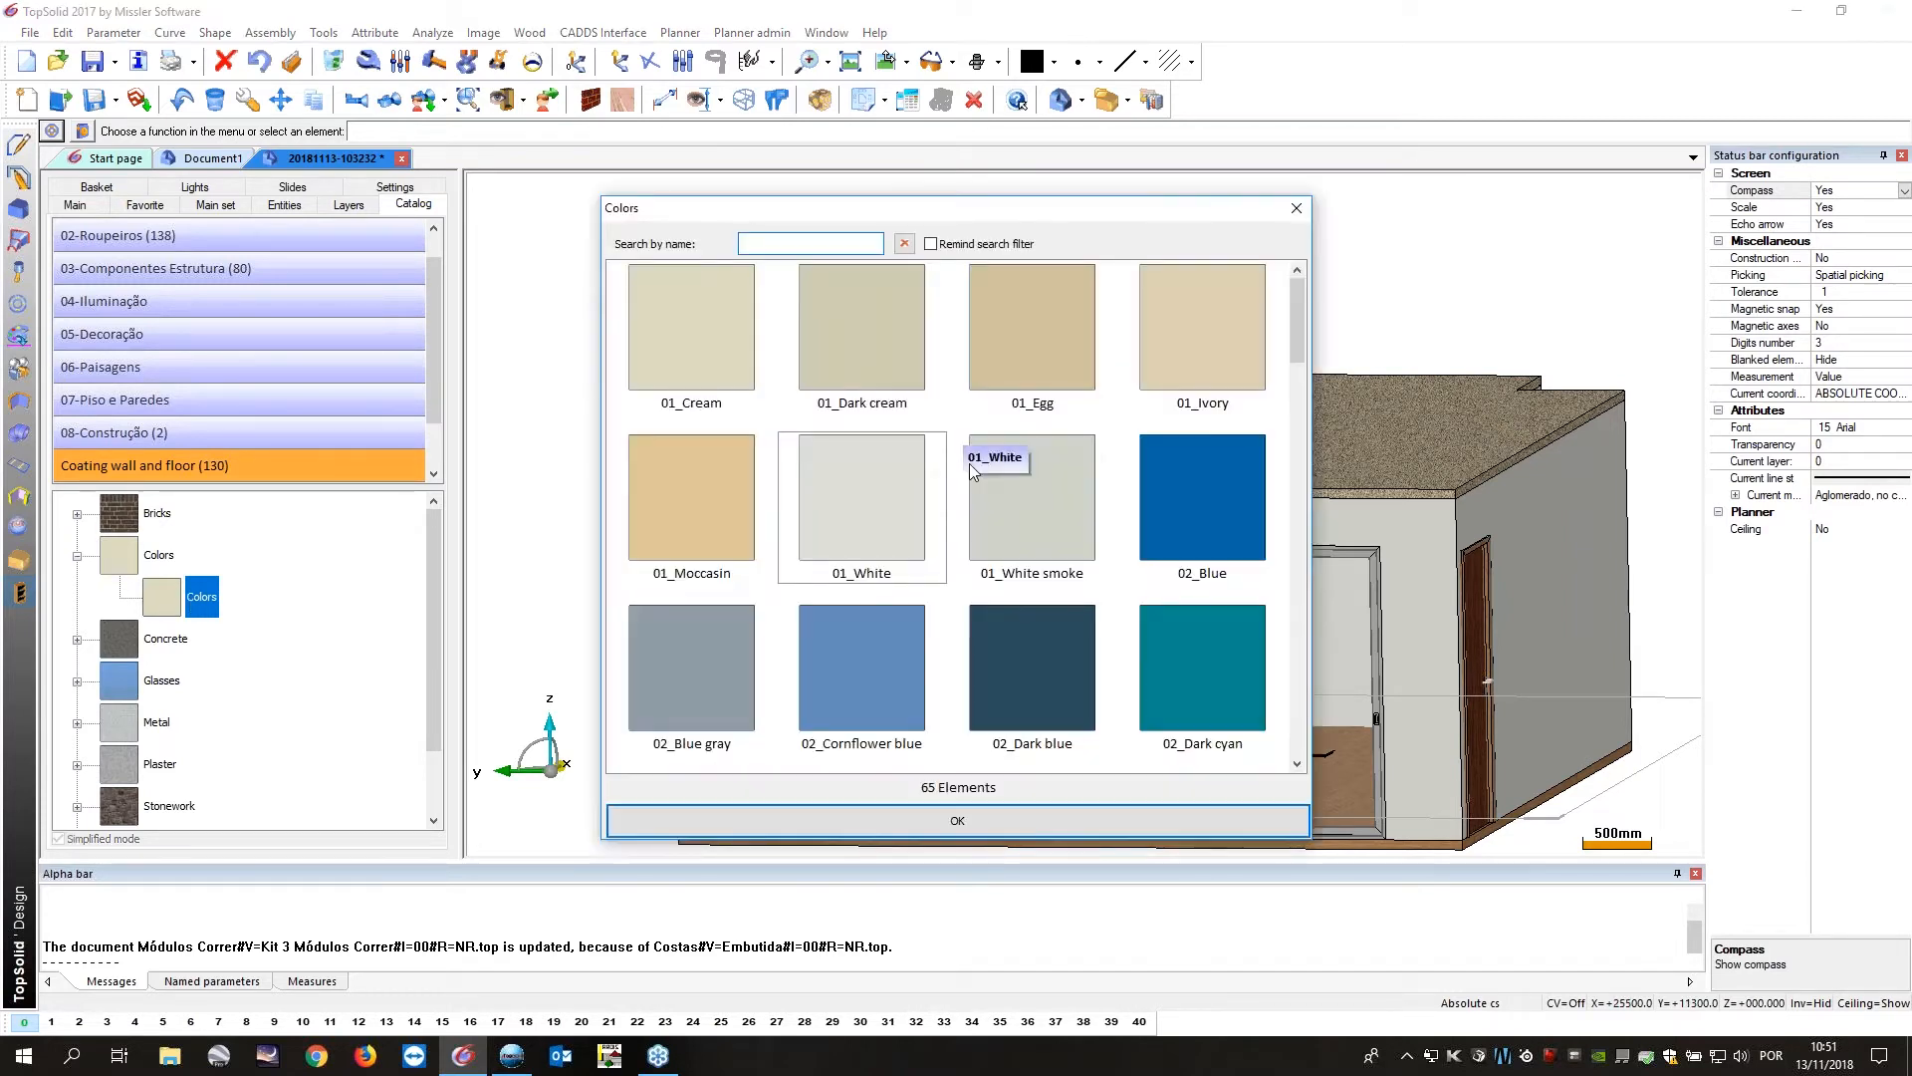
left_click(956, 821)
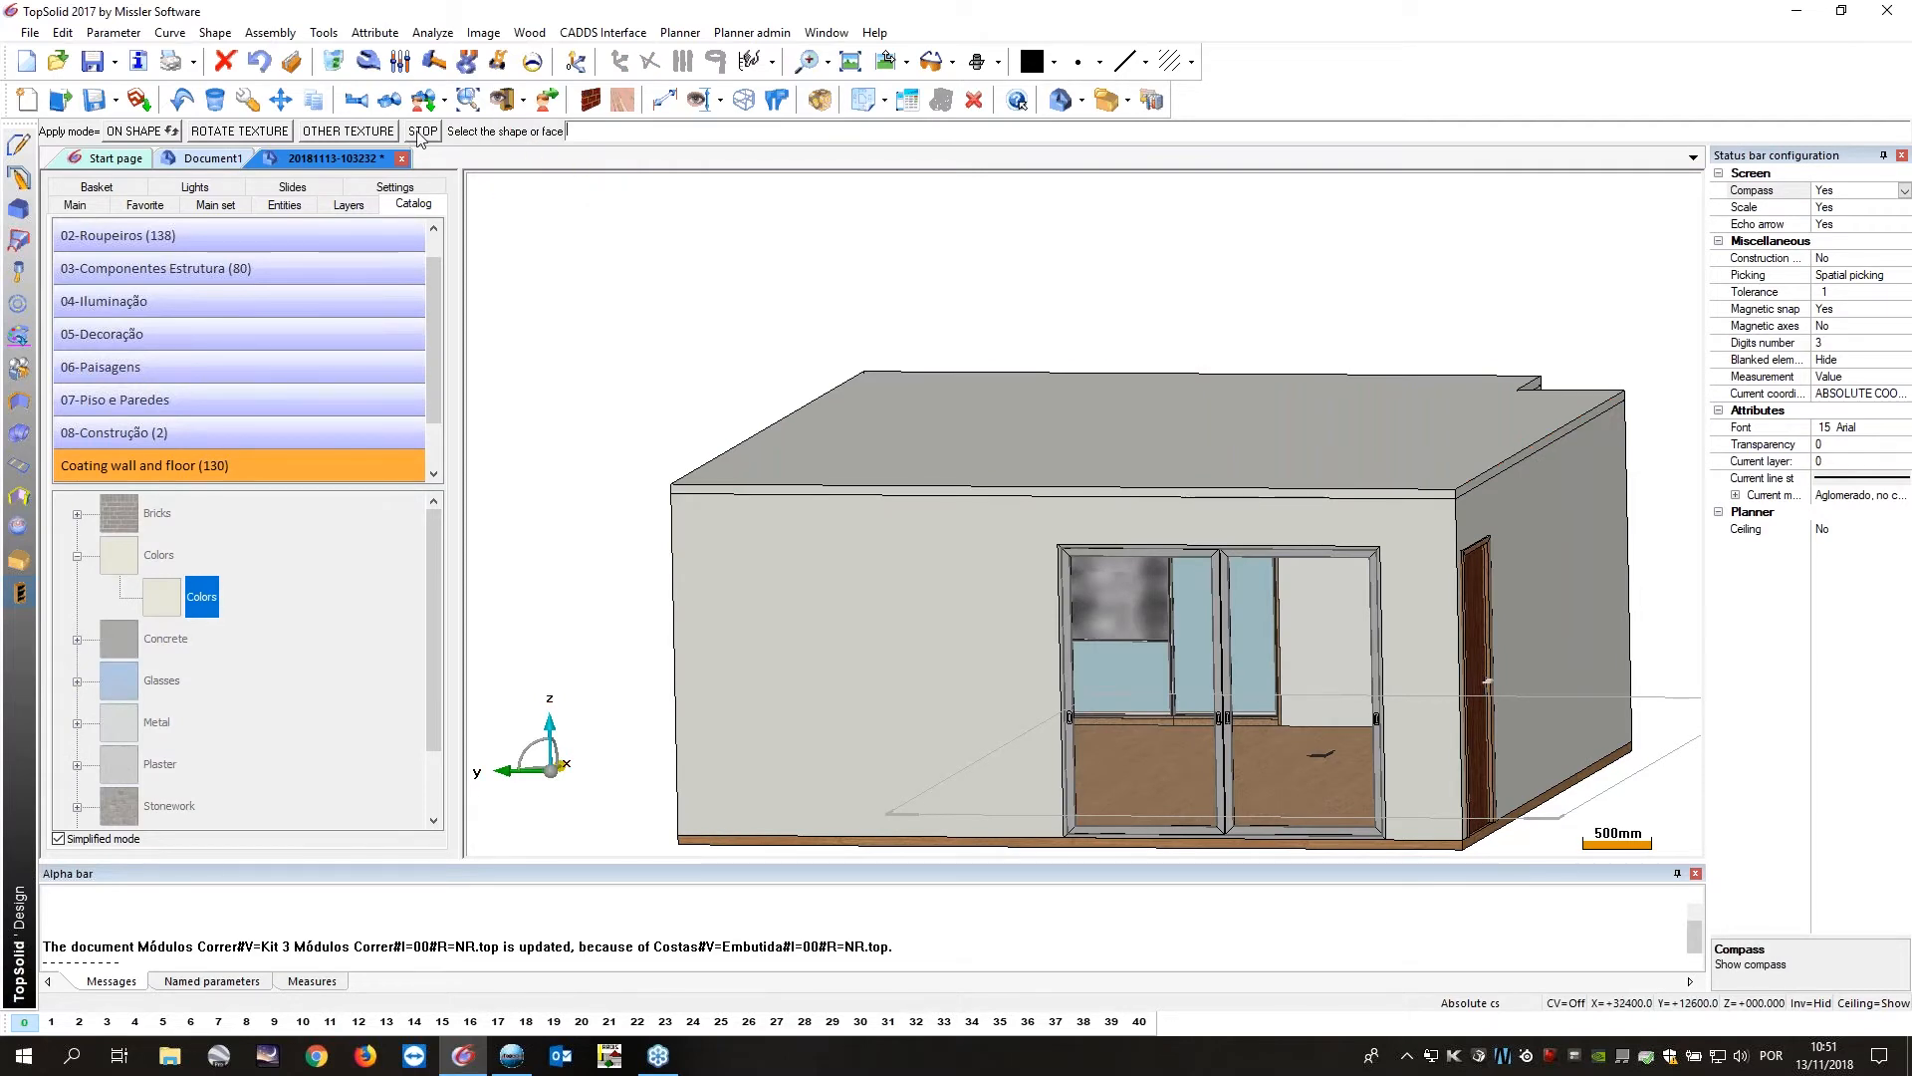
left_click(421, 132)
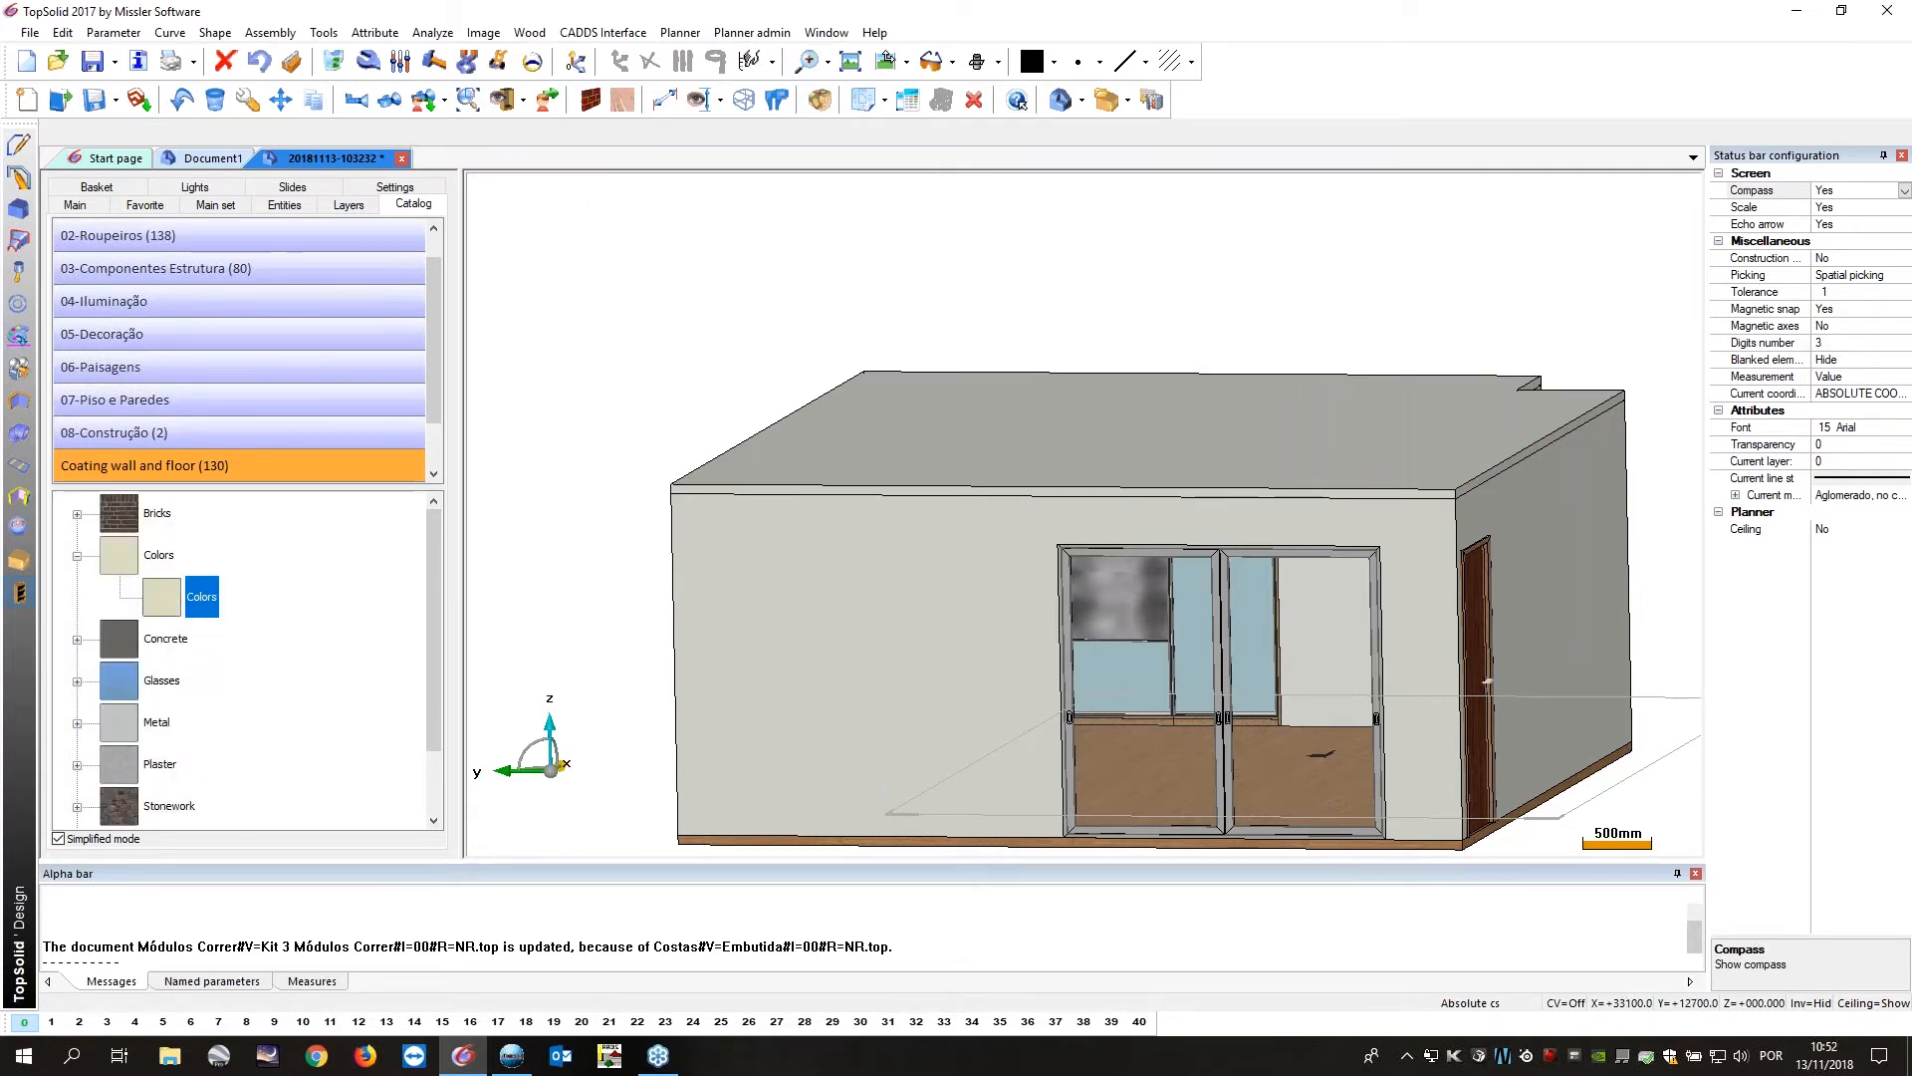
Insert the Candeeiro Dandelion floor lamp from the 05-Decoração catalog onto the floor between the wardrobe and the brick column.
right_click(599, 176)
left_click(661, 326)
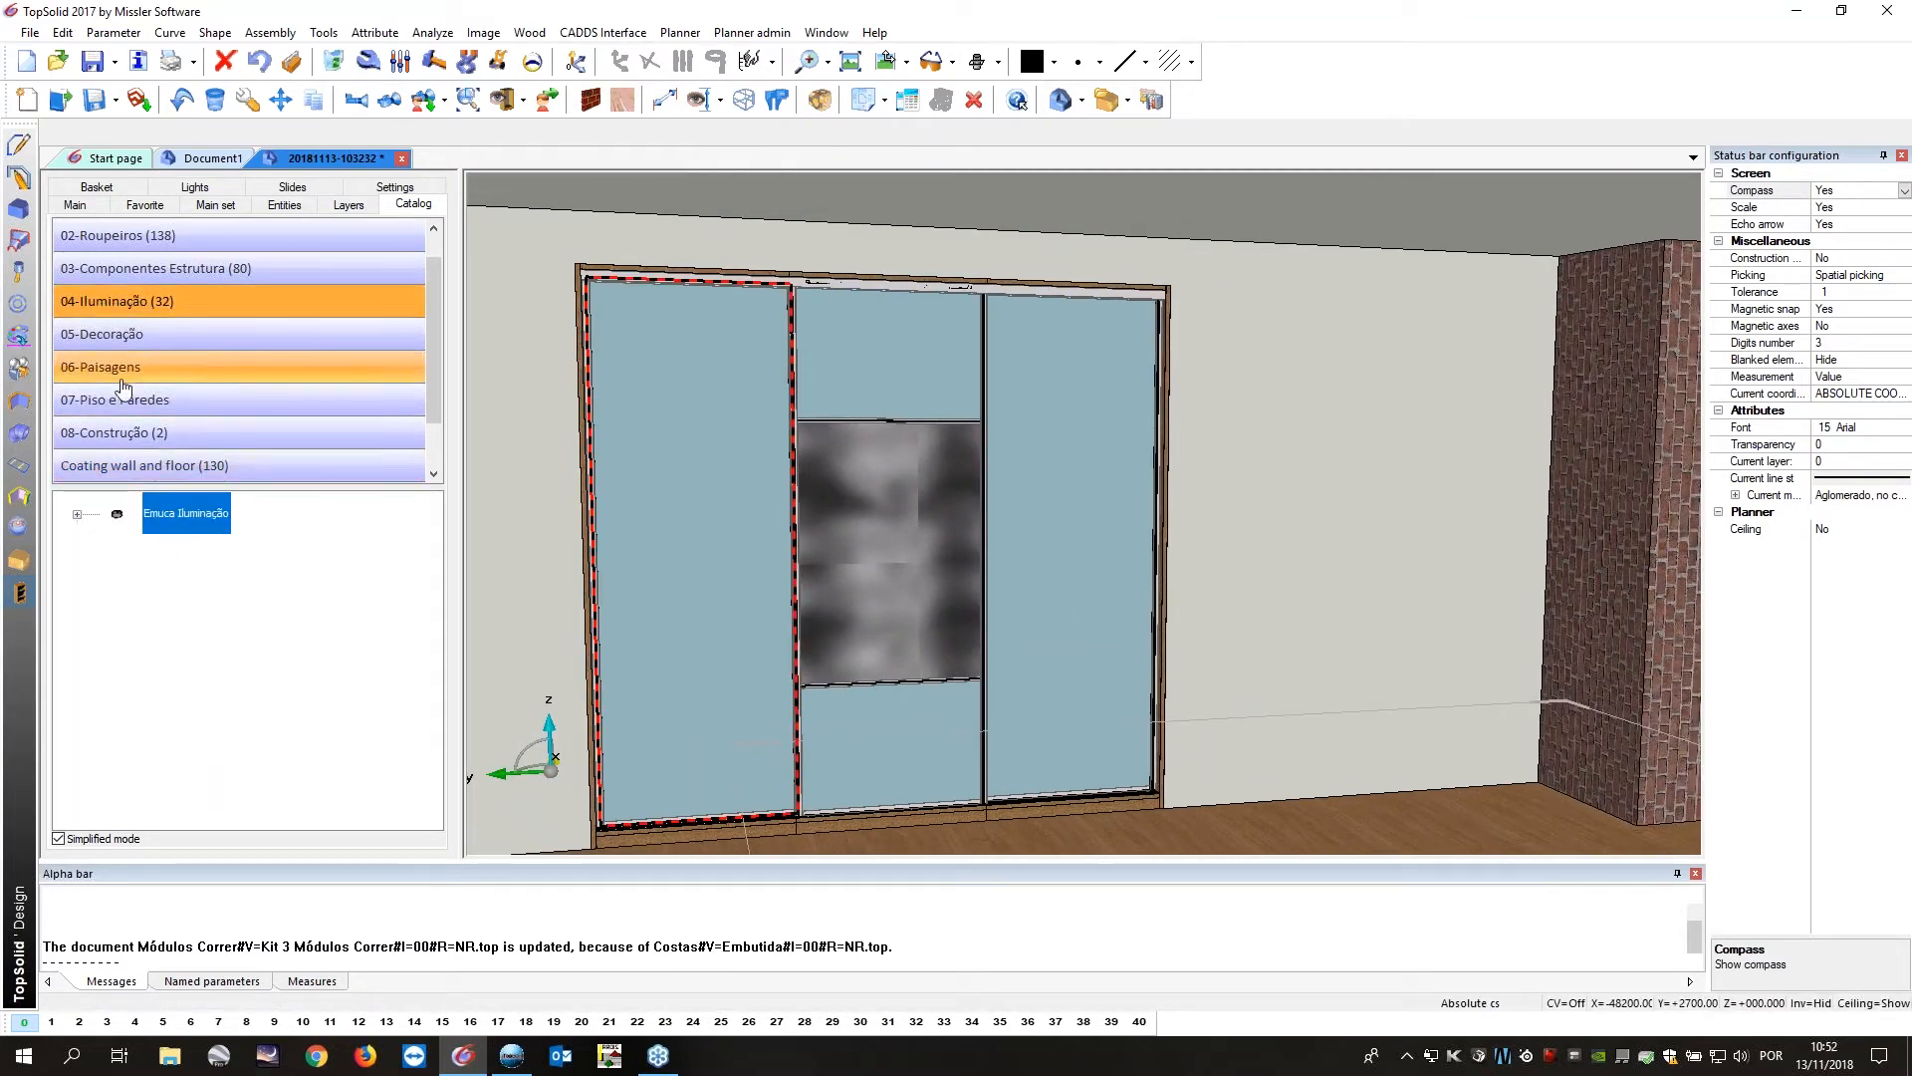
left_click(132, 341)
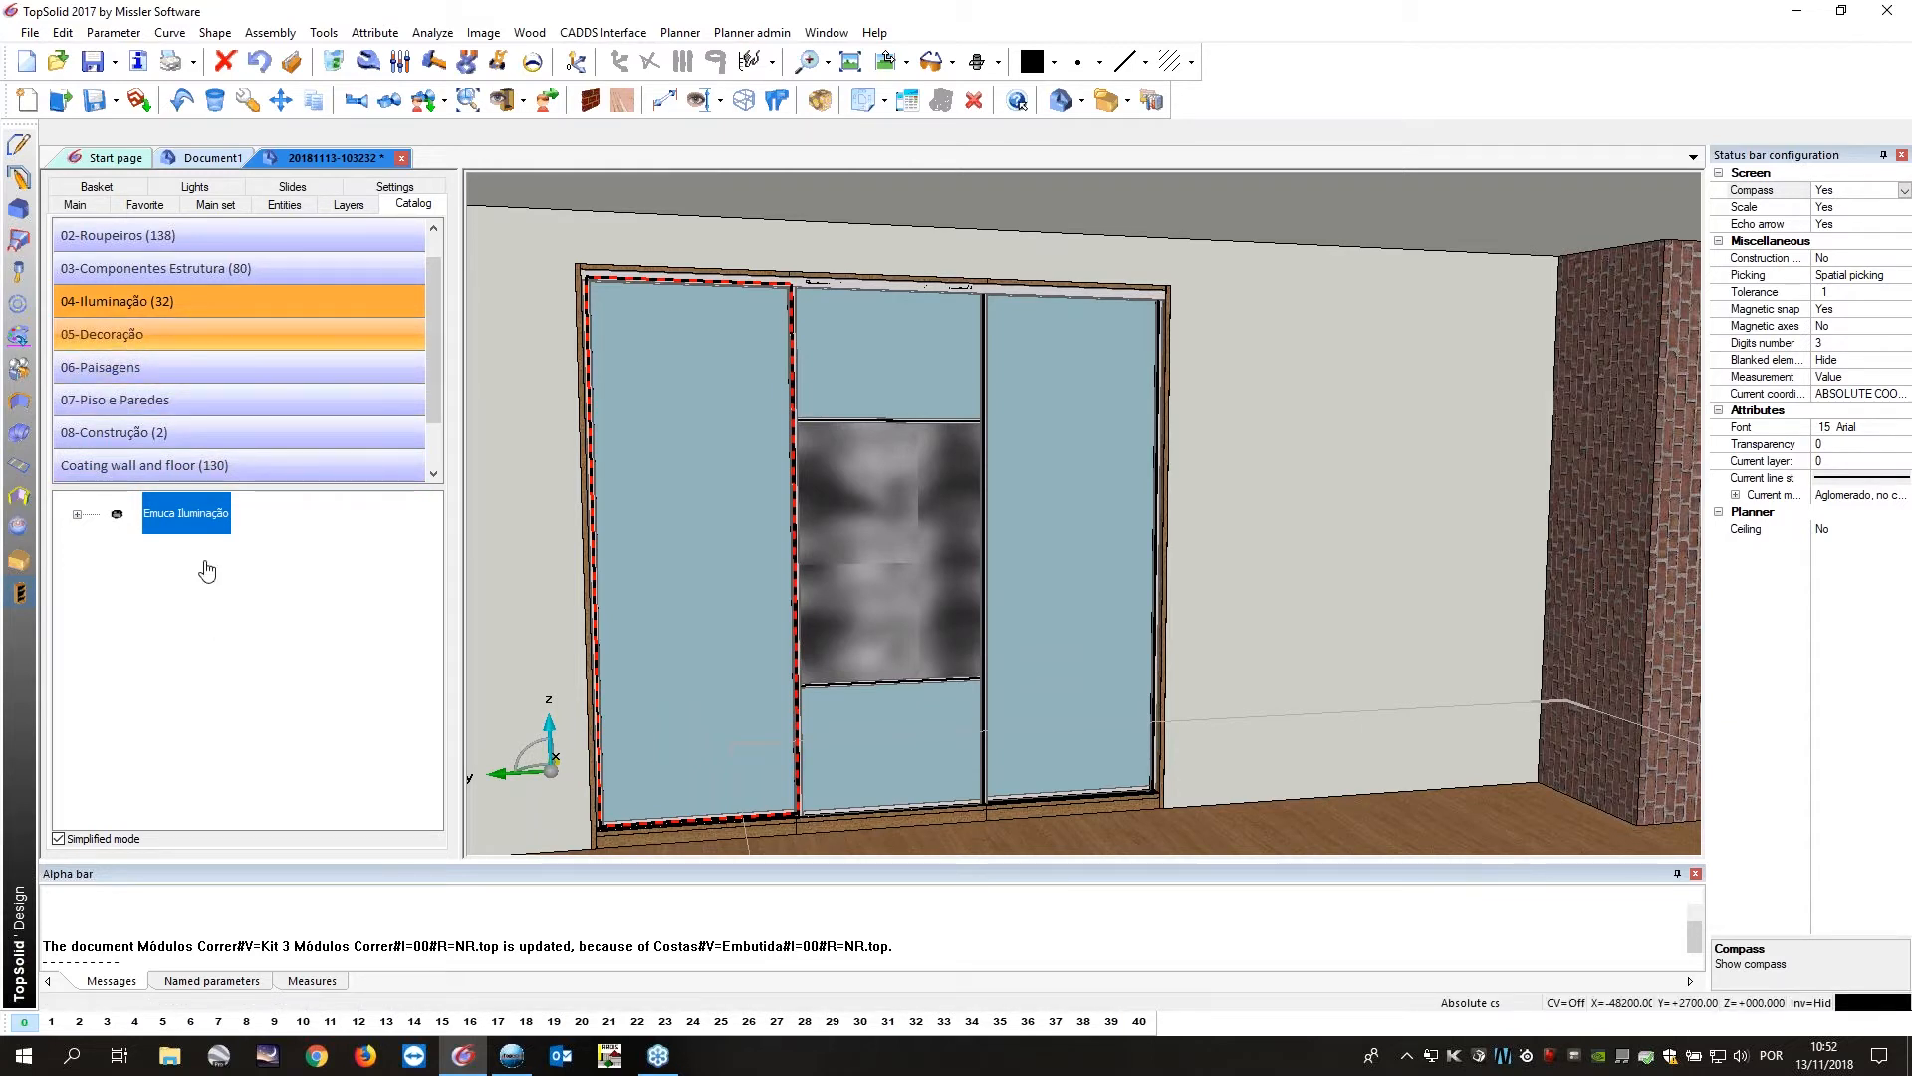
left_click(169, 563)
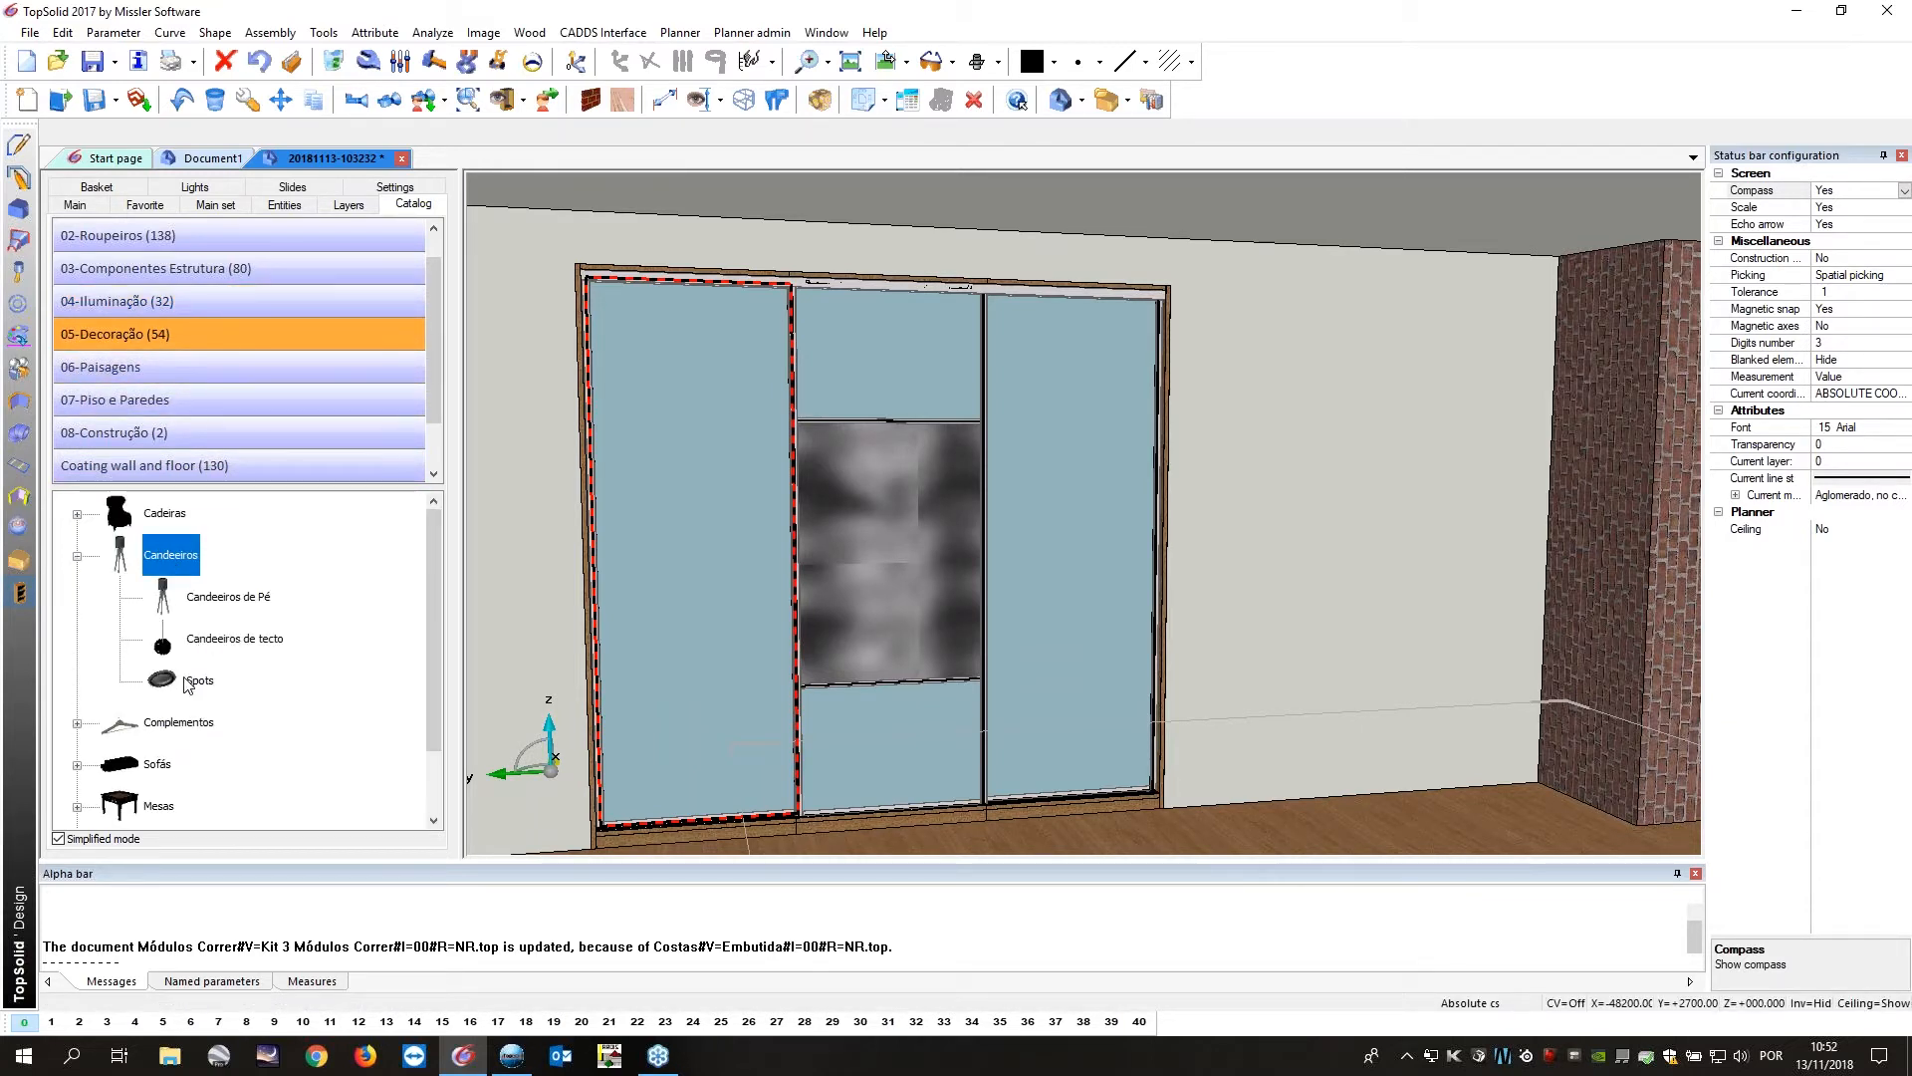
left_click(264, 640)
left_click(199, 681)
left_click(235, 602)
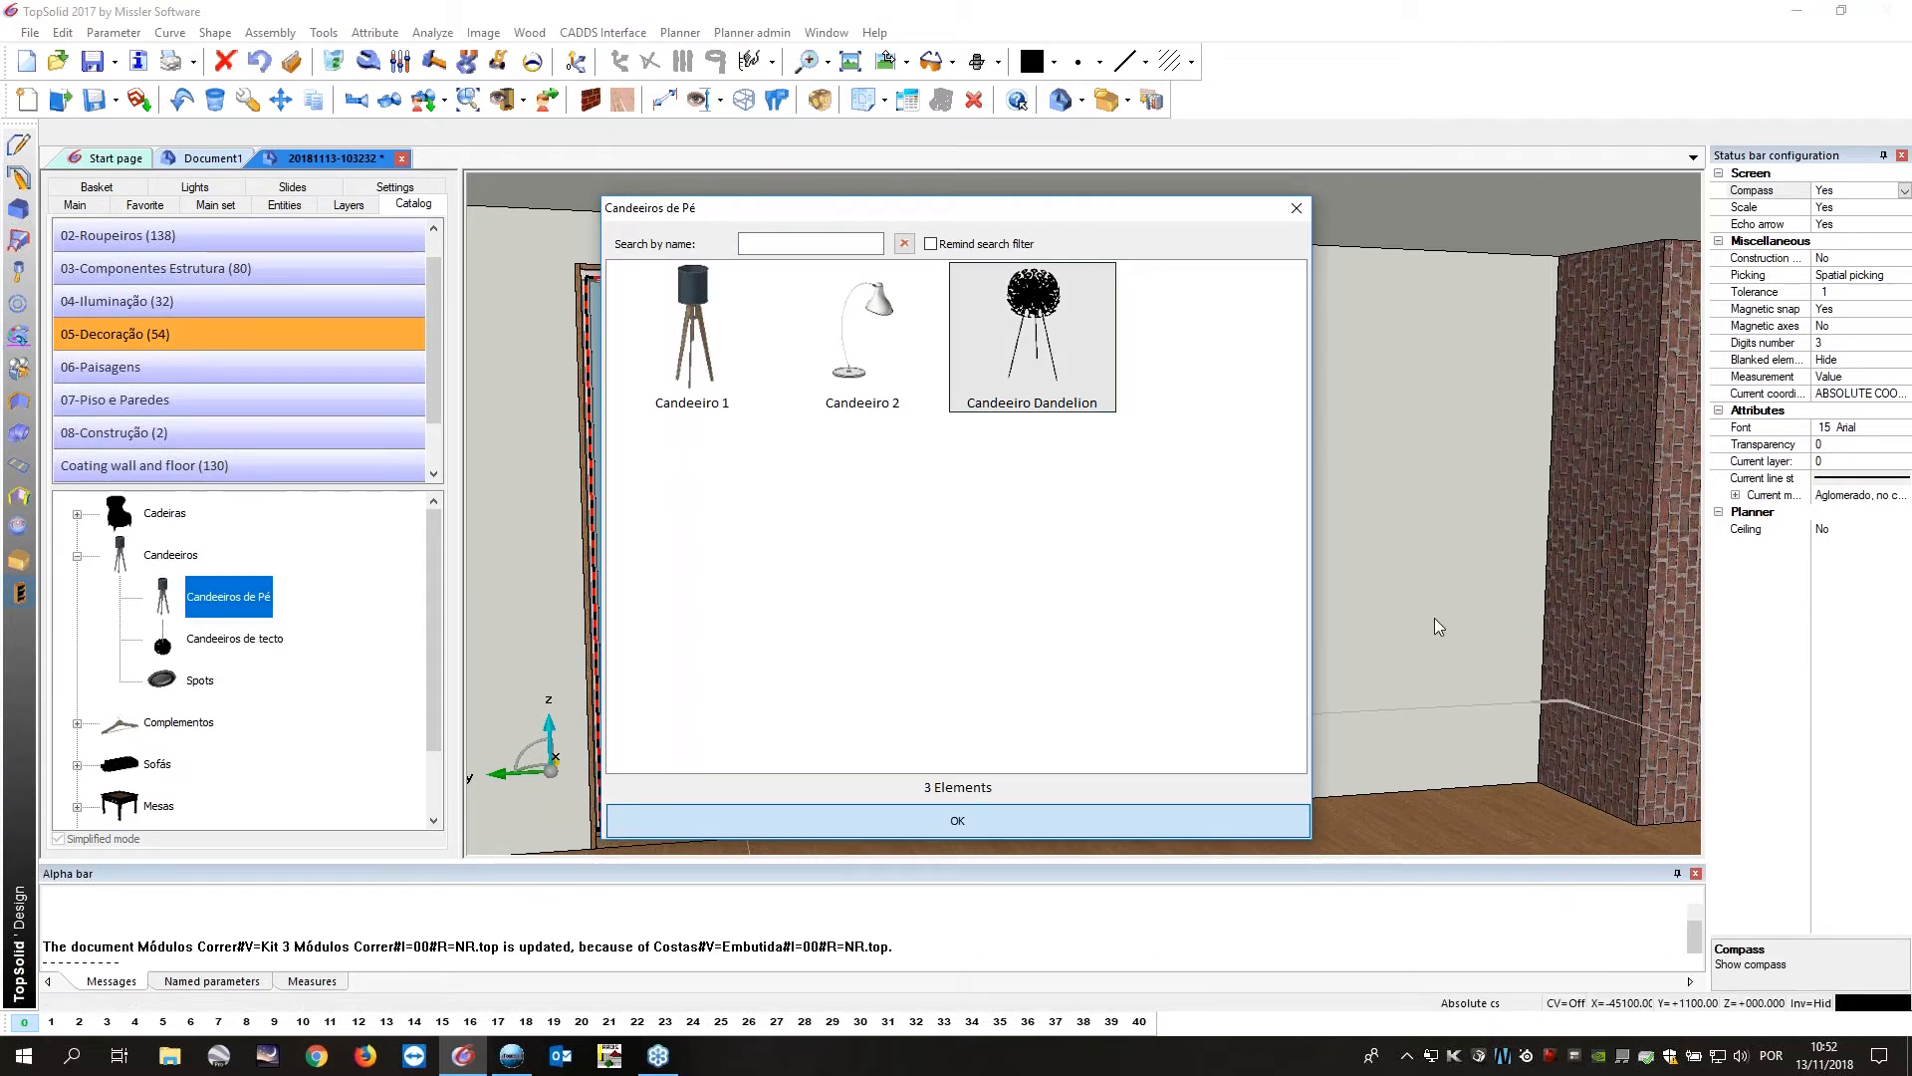
key("Return")
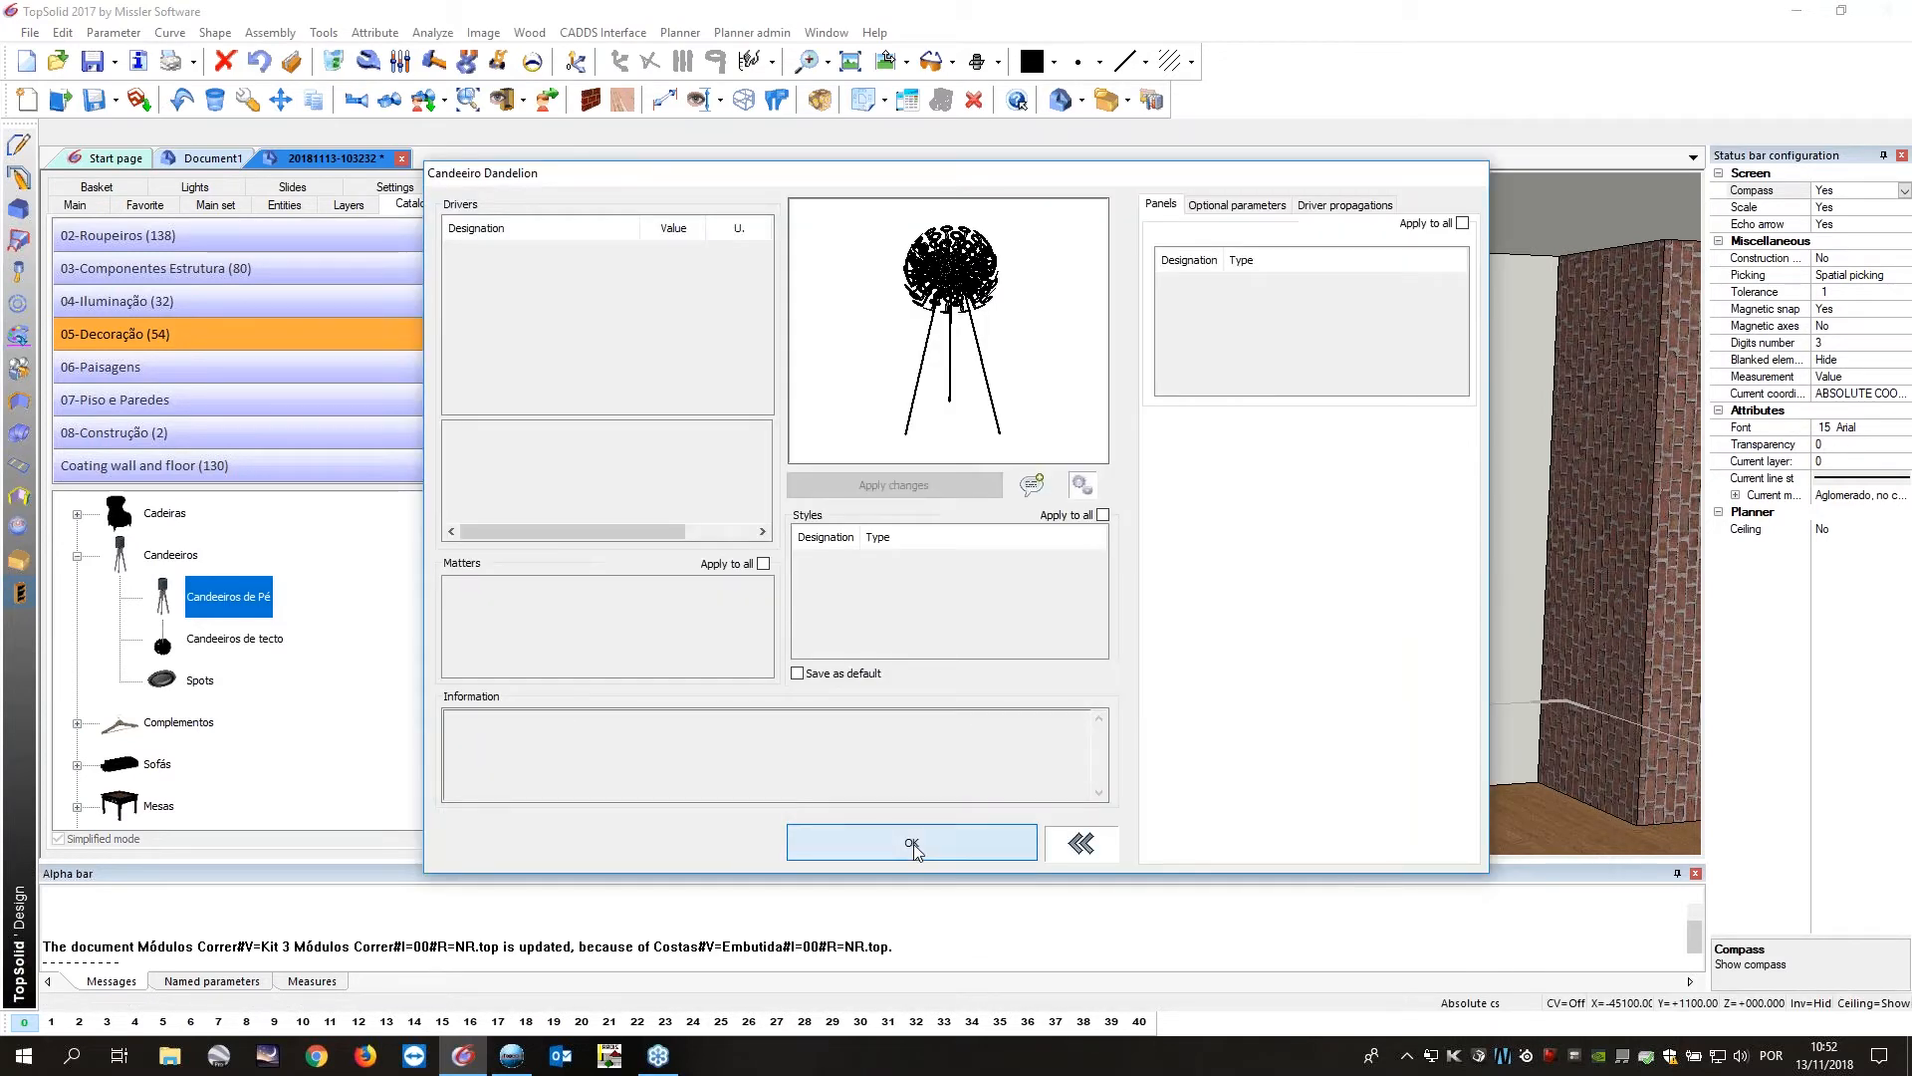
left_click(914, 845)
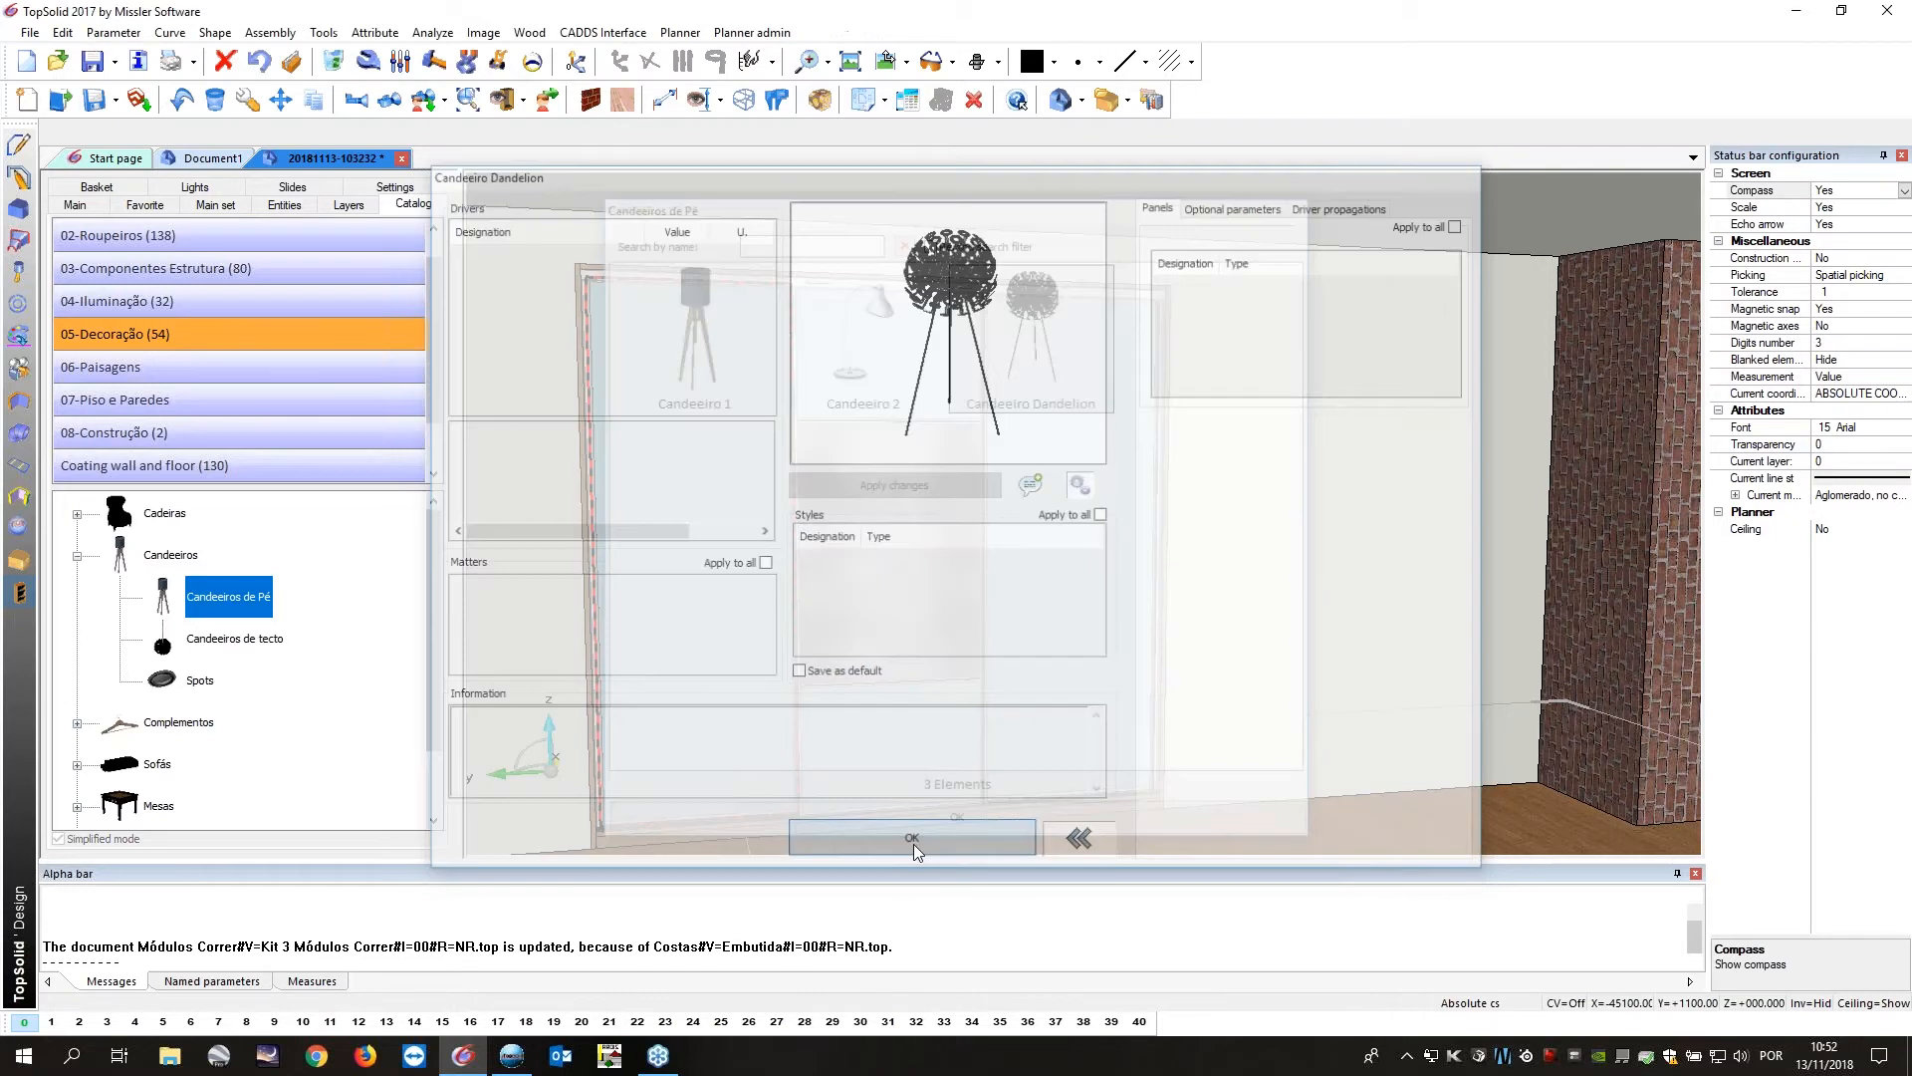
scroll(1215, 589, "up", 3)
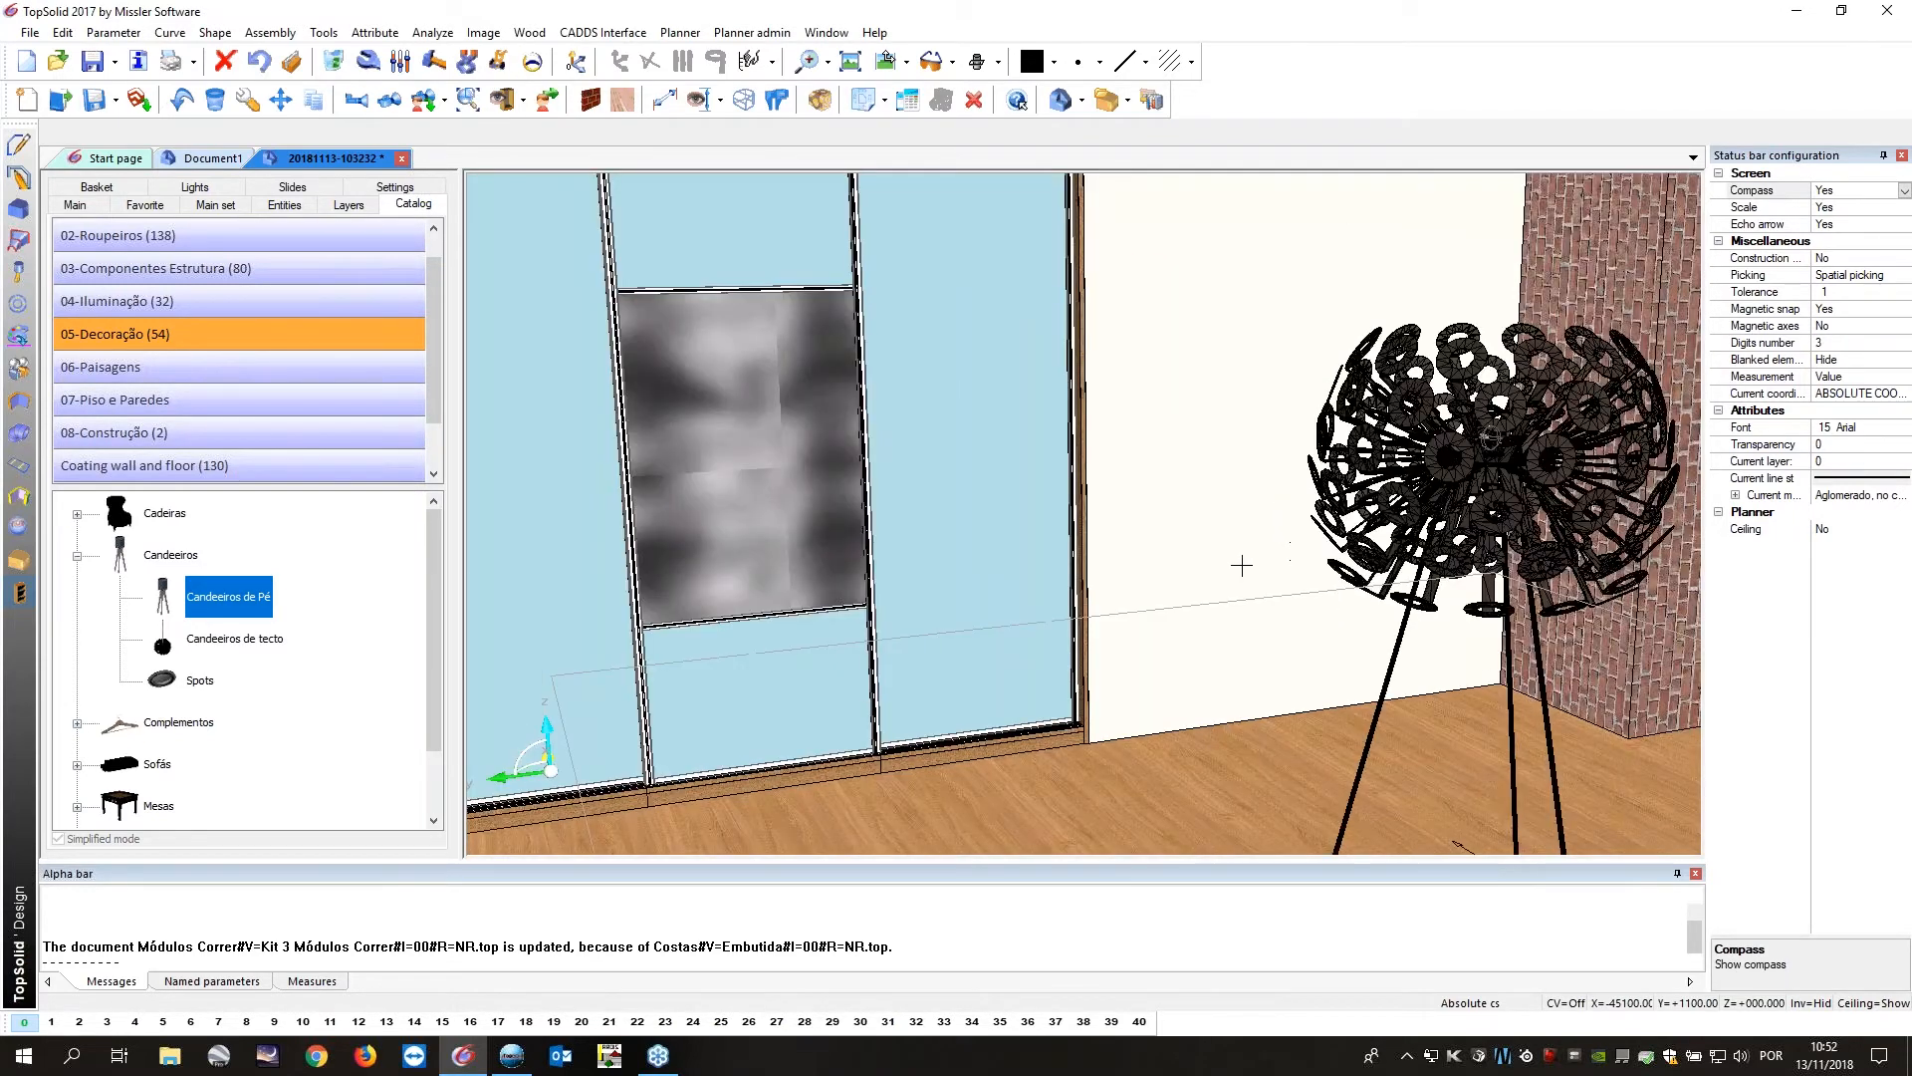
scroll(1241, 566, "up", 2)
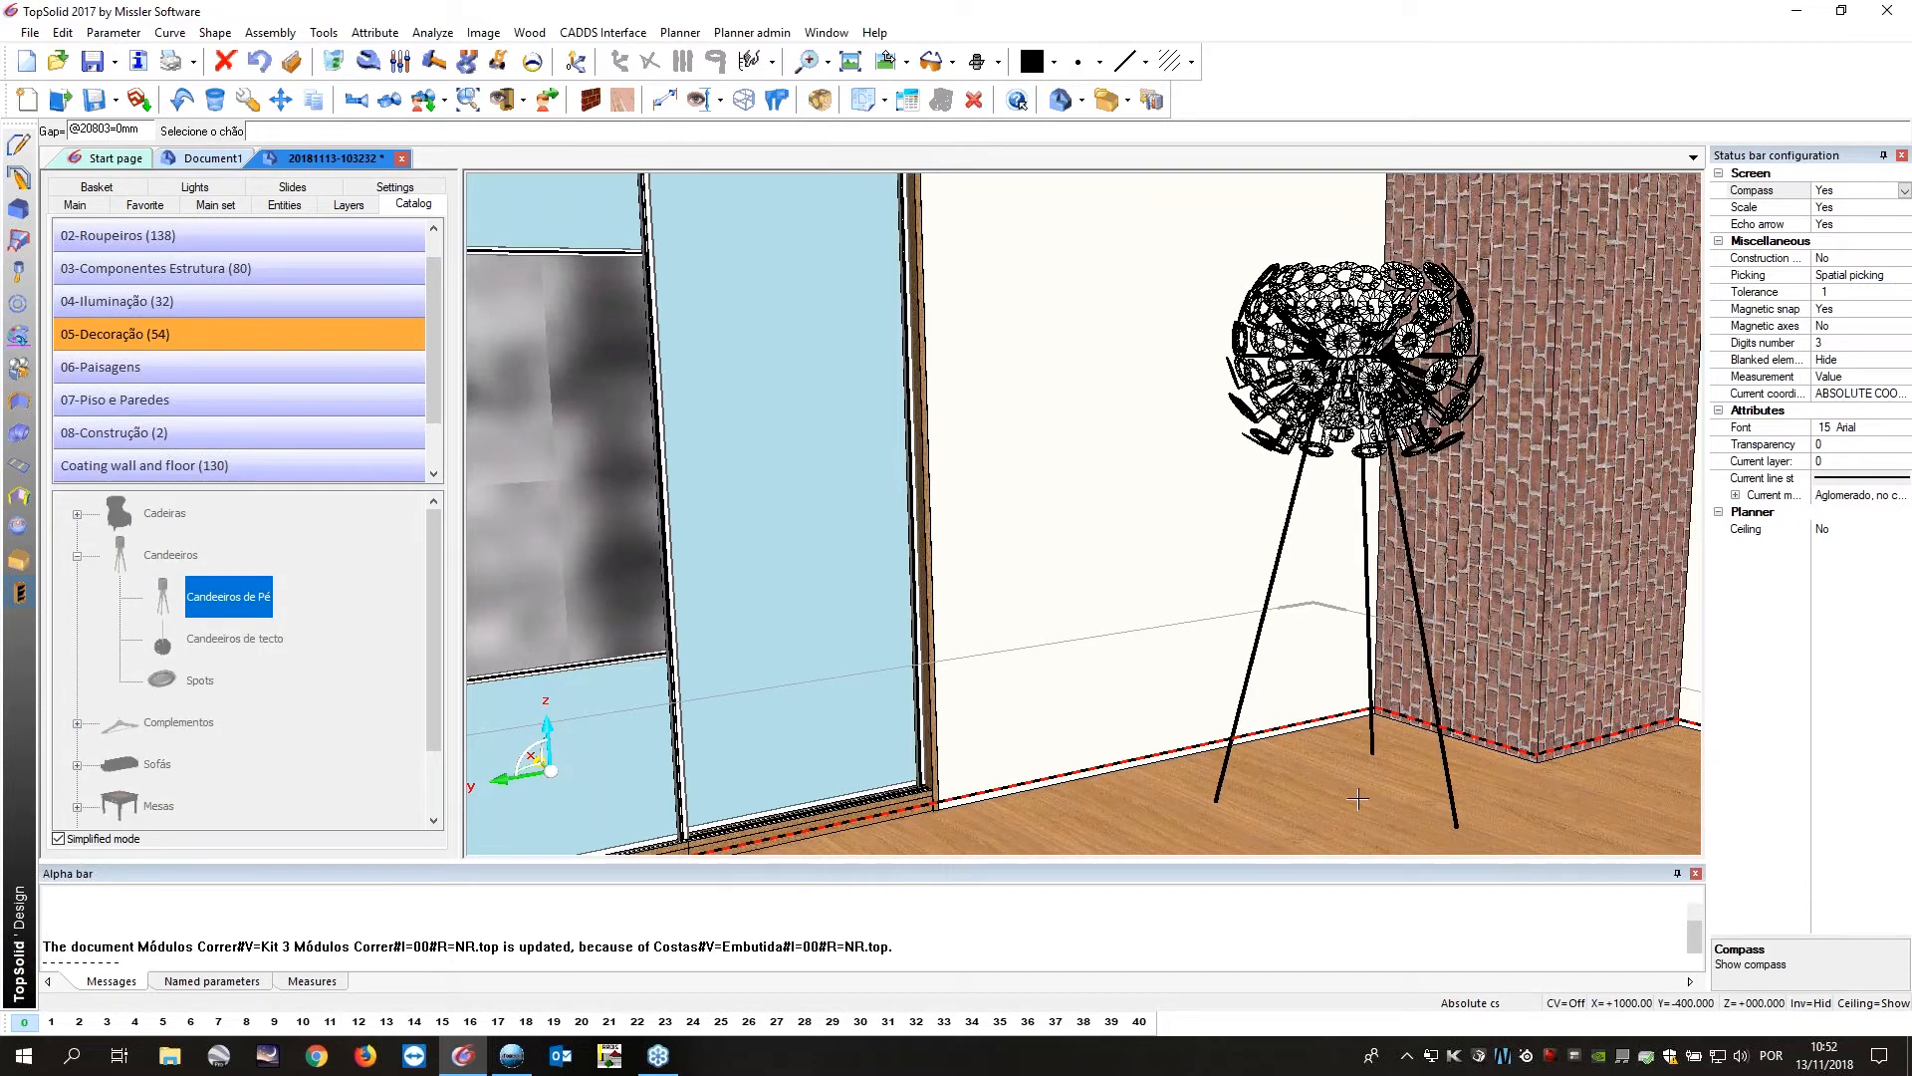
Rotate the Dandelion floor lamp about its vertical axis beside the brick column.
left_click(228, 101)
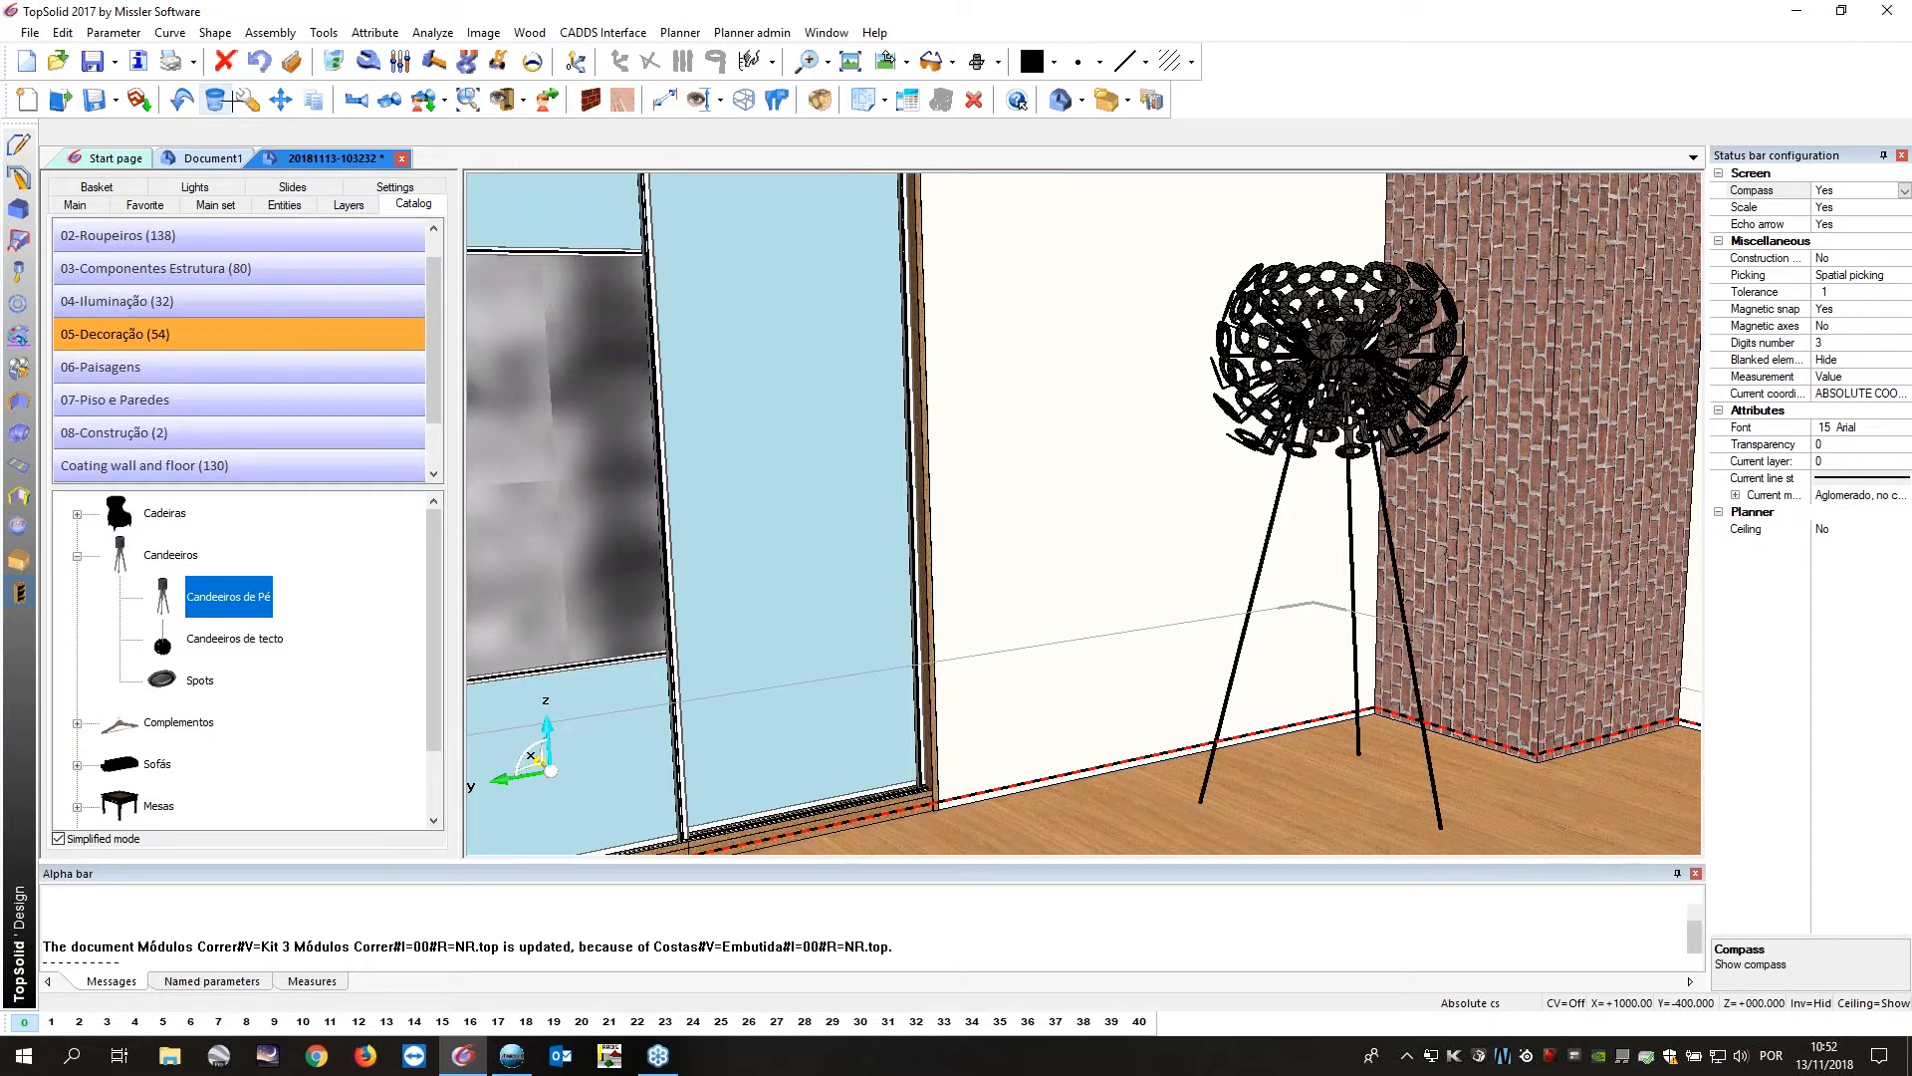
left_click(280, 99)
middle_click(1080, 356)
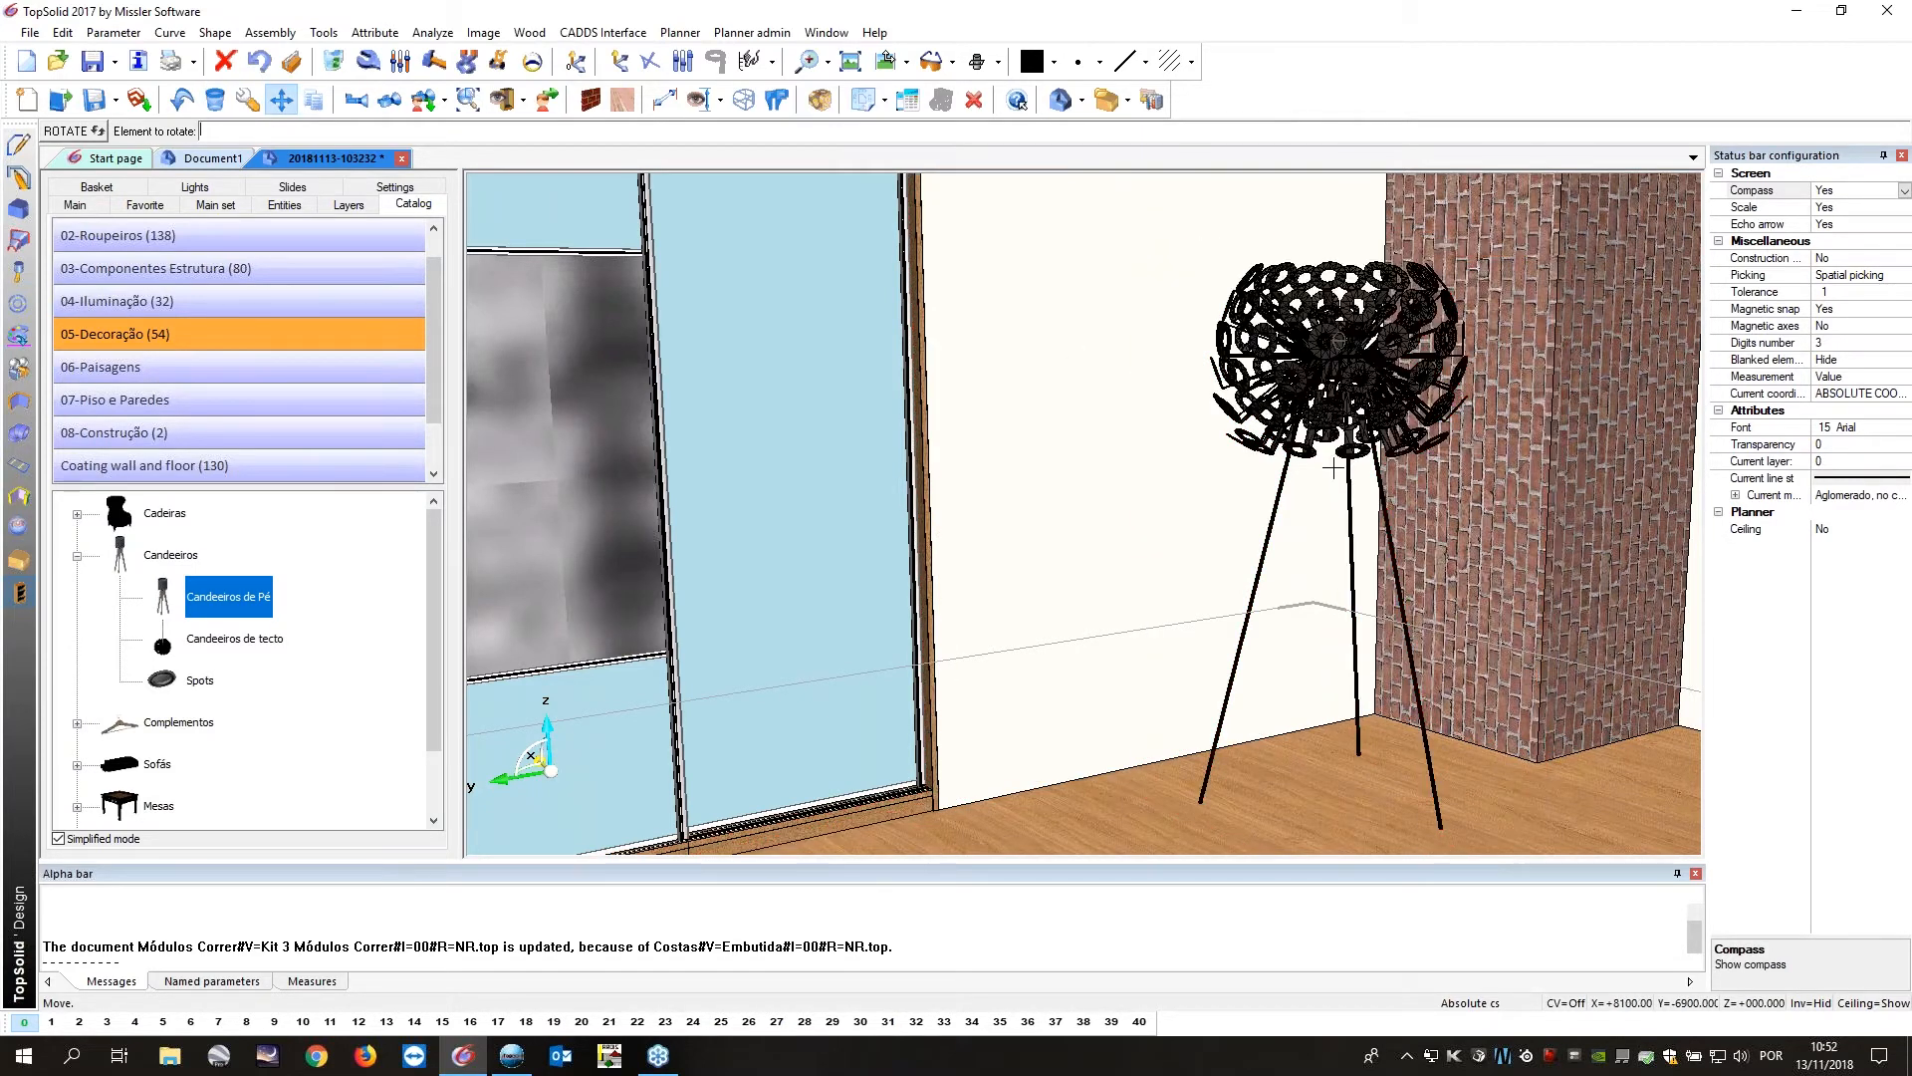
left_click(1260, 429)
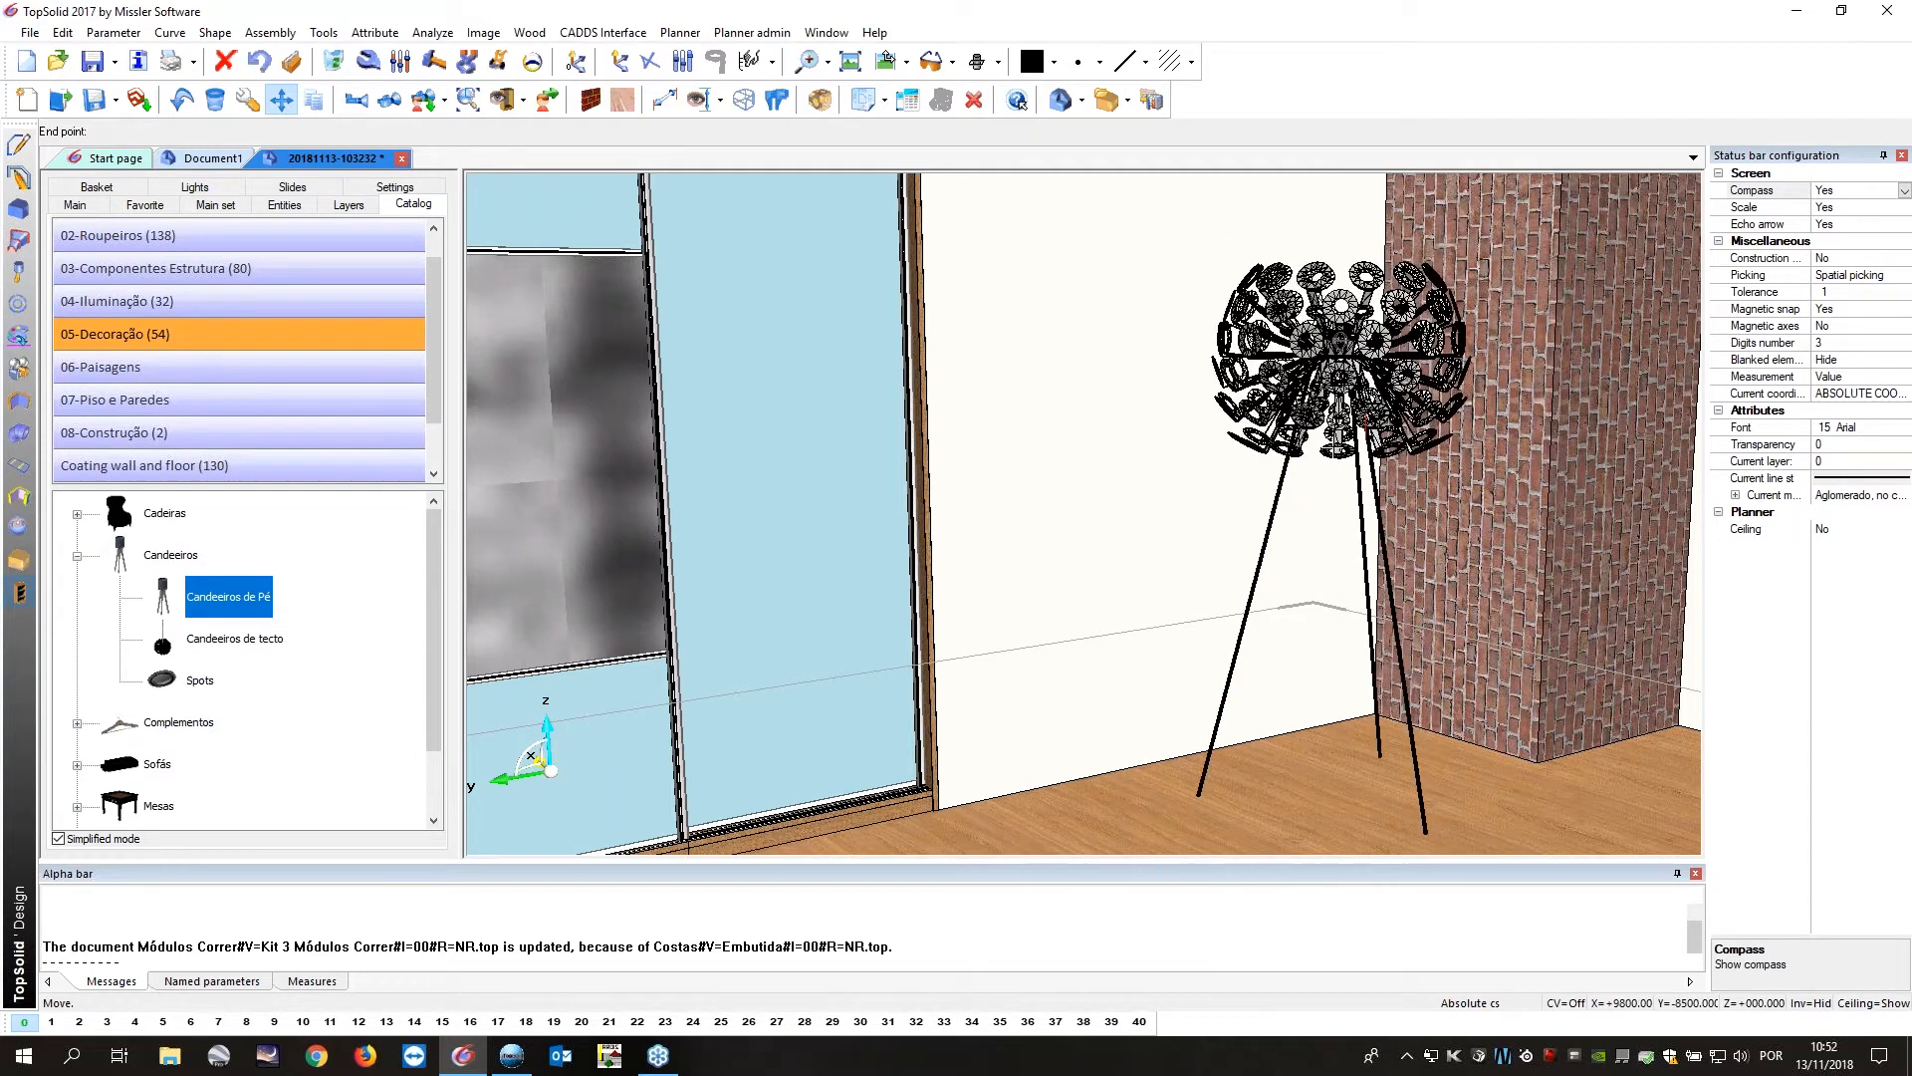
left_click(1152, 434)
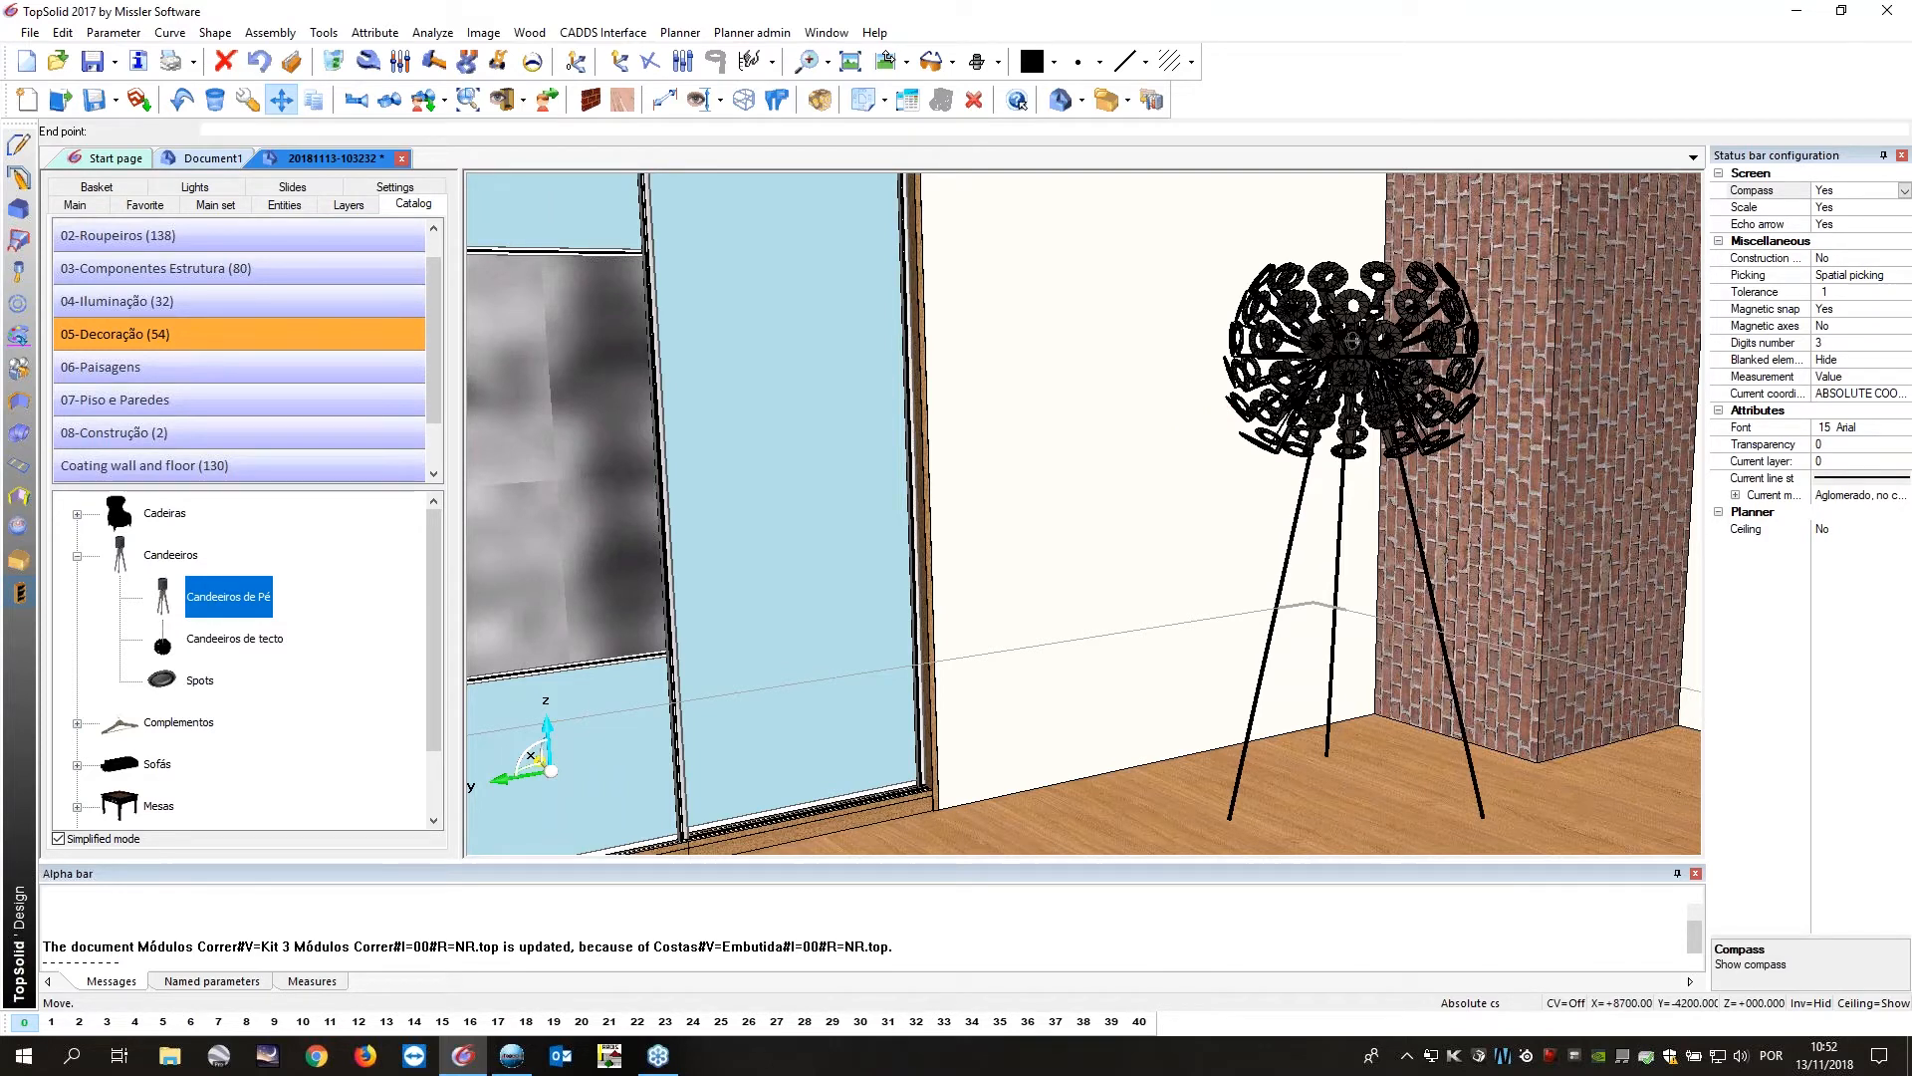
scroll(717, 432, "down", 1)
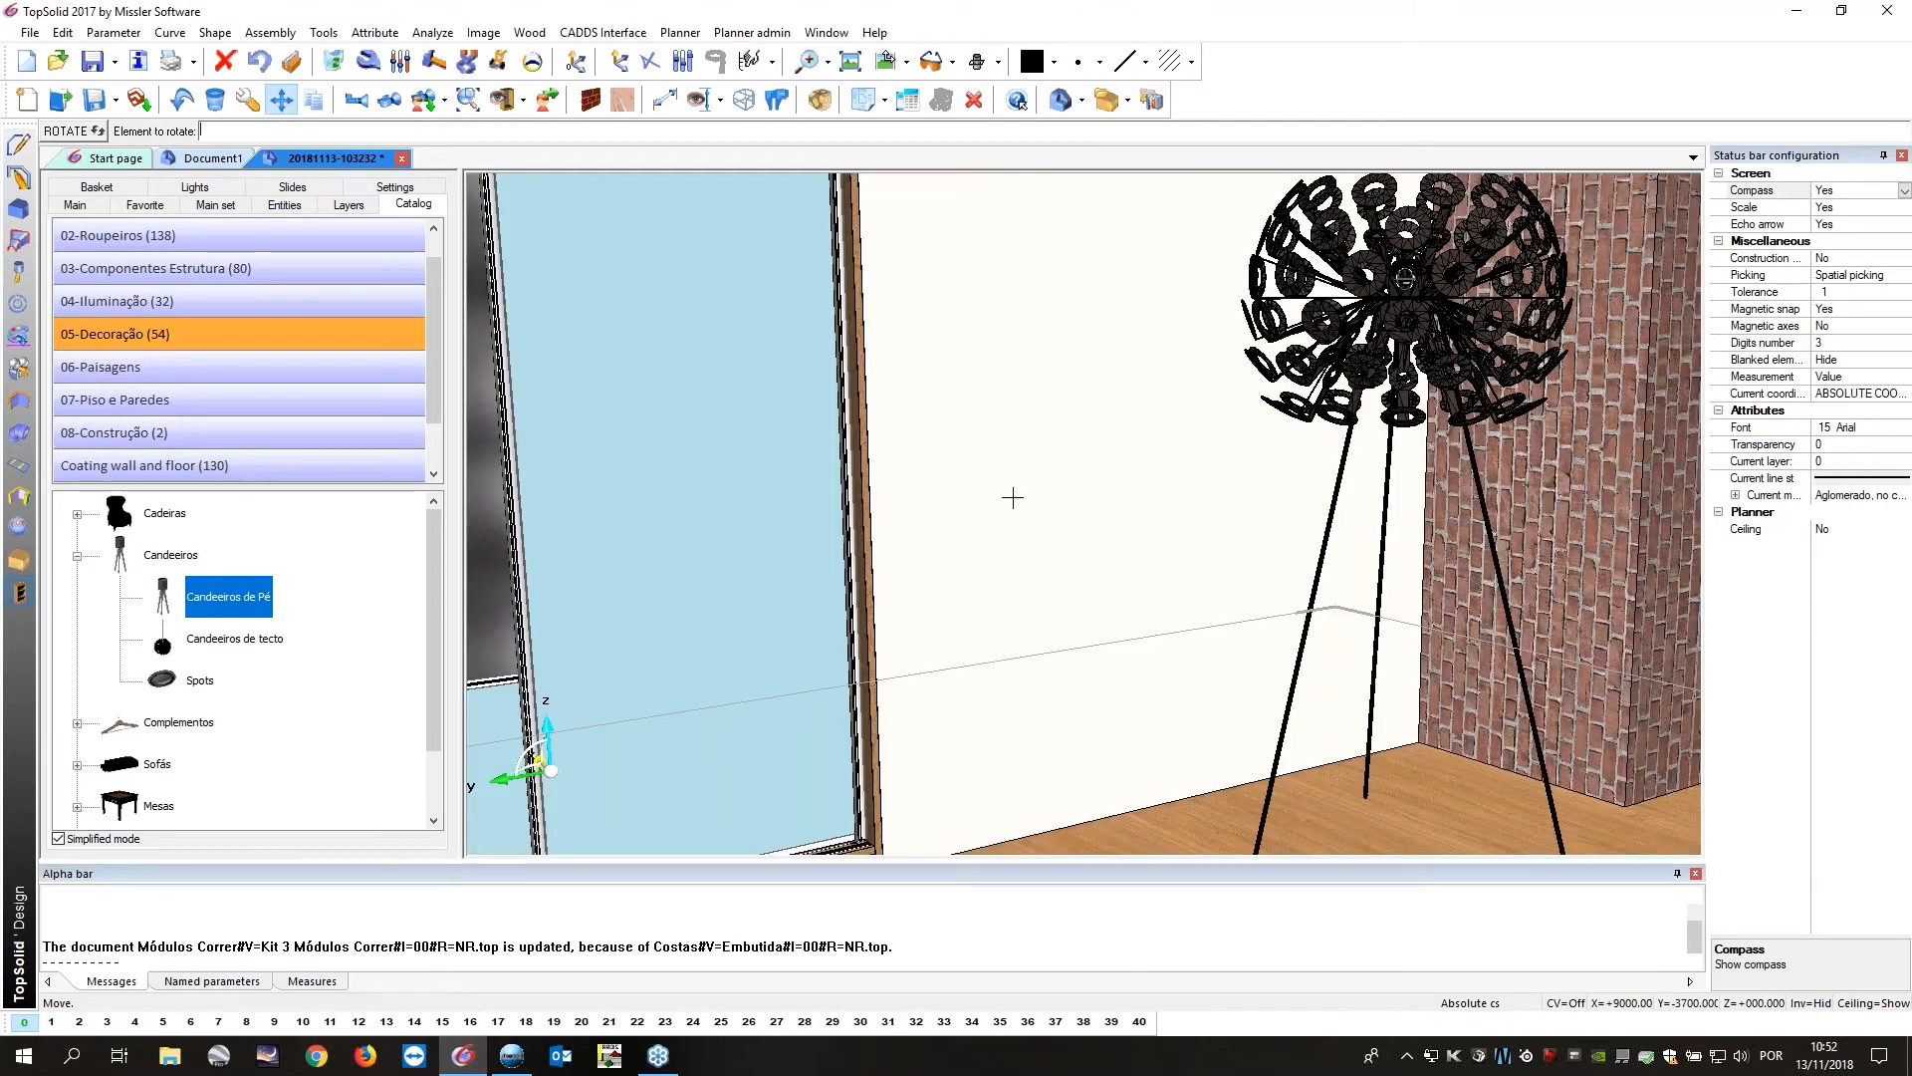
scroll(997, 470, "down", 1)
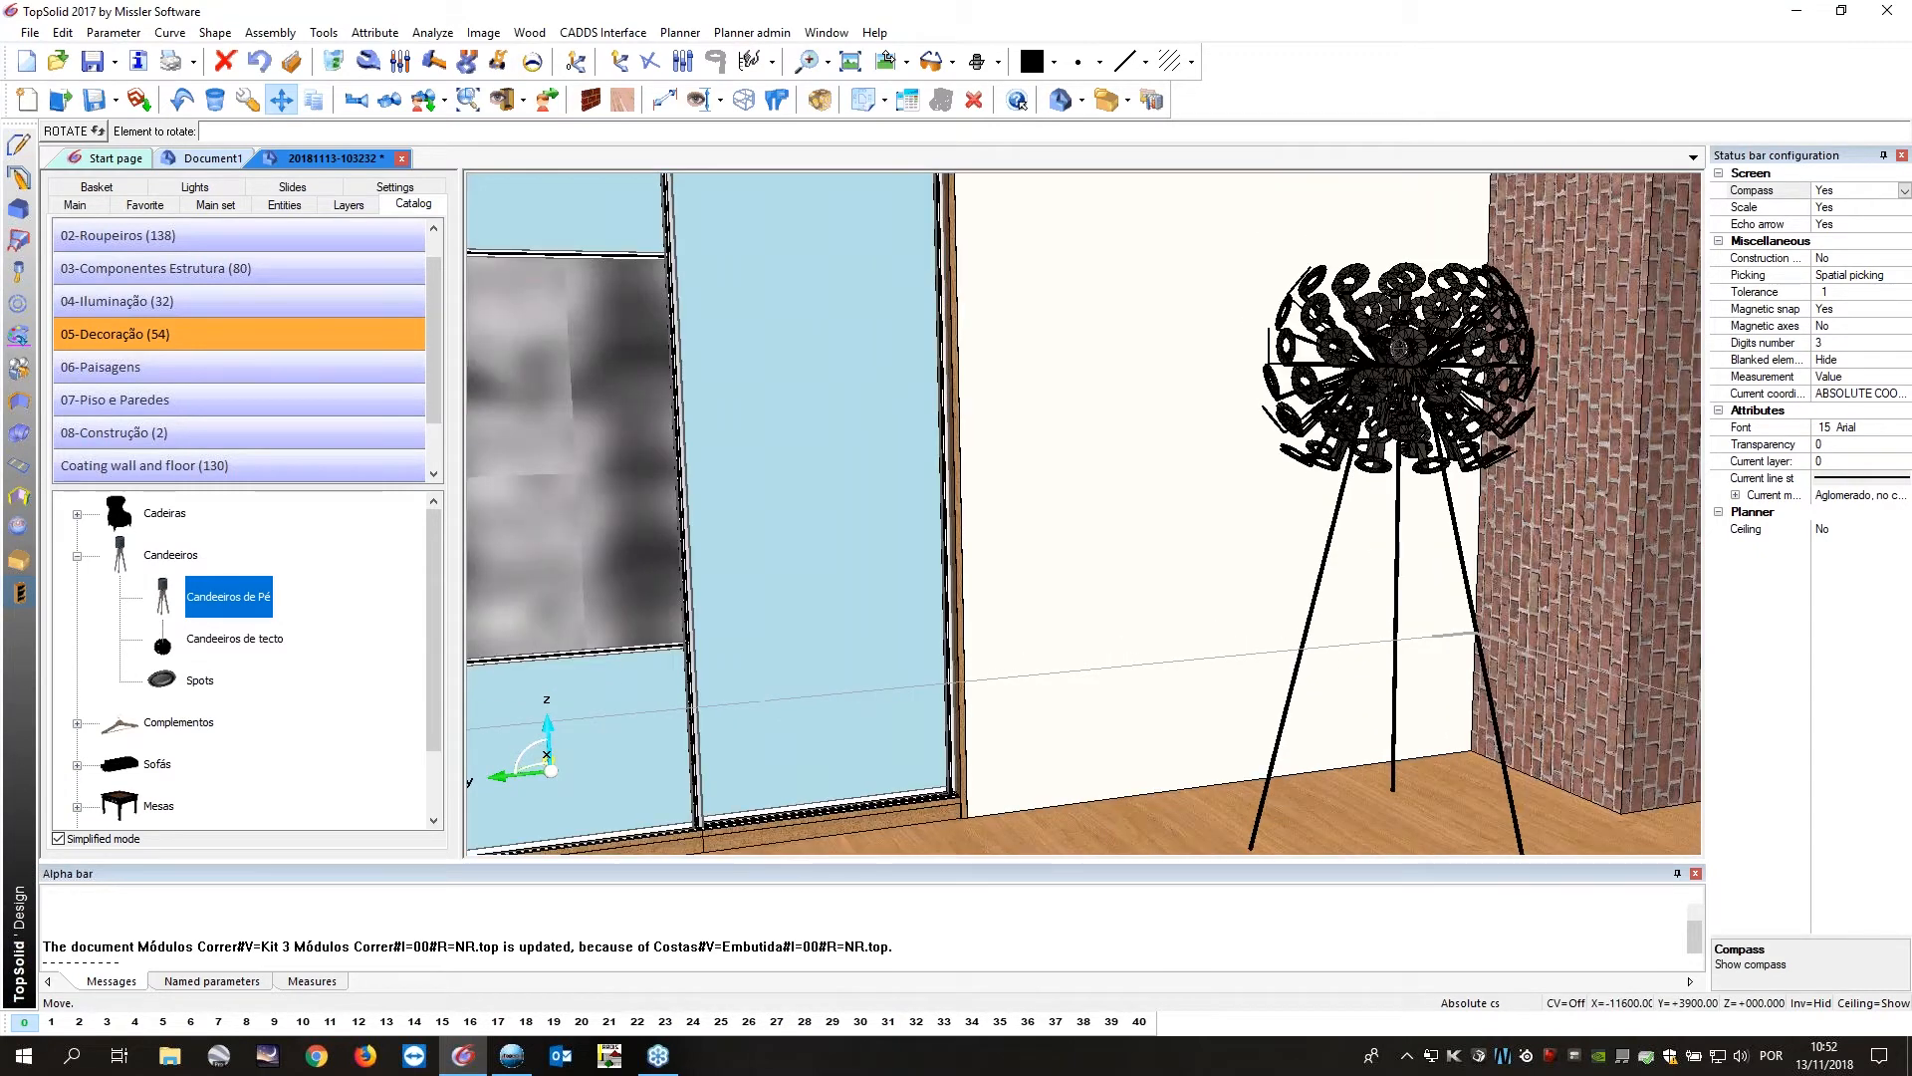
Preview the Spot rectangular de tecto with the codes 200x300 and 300x1000 and leave its configuration without inserting it.
left_click(200, 681)
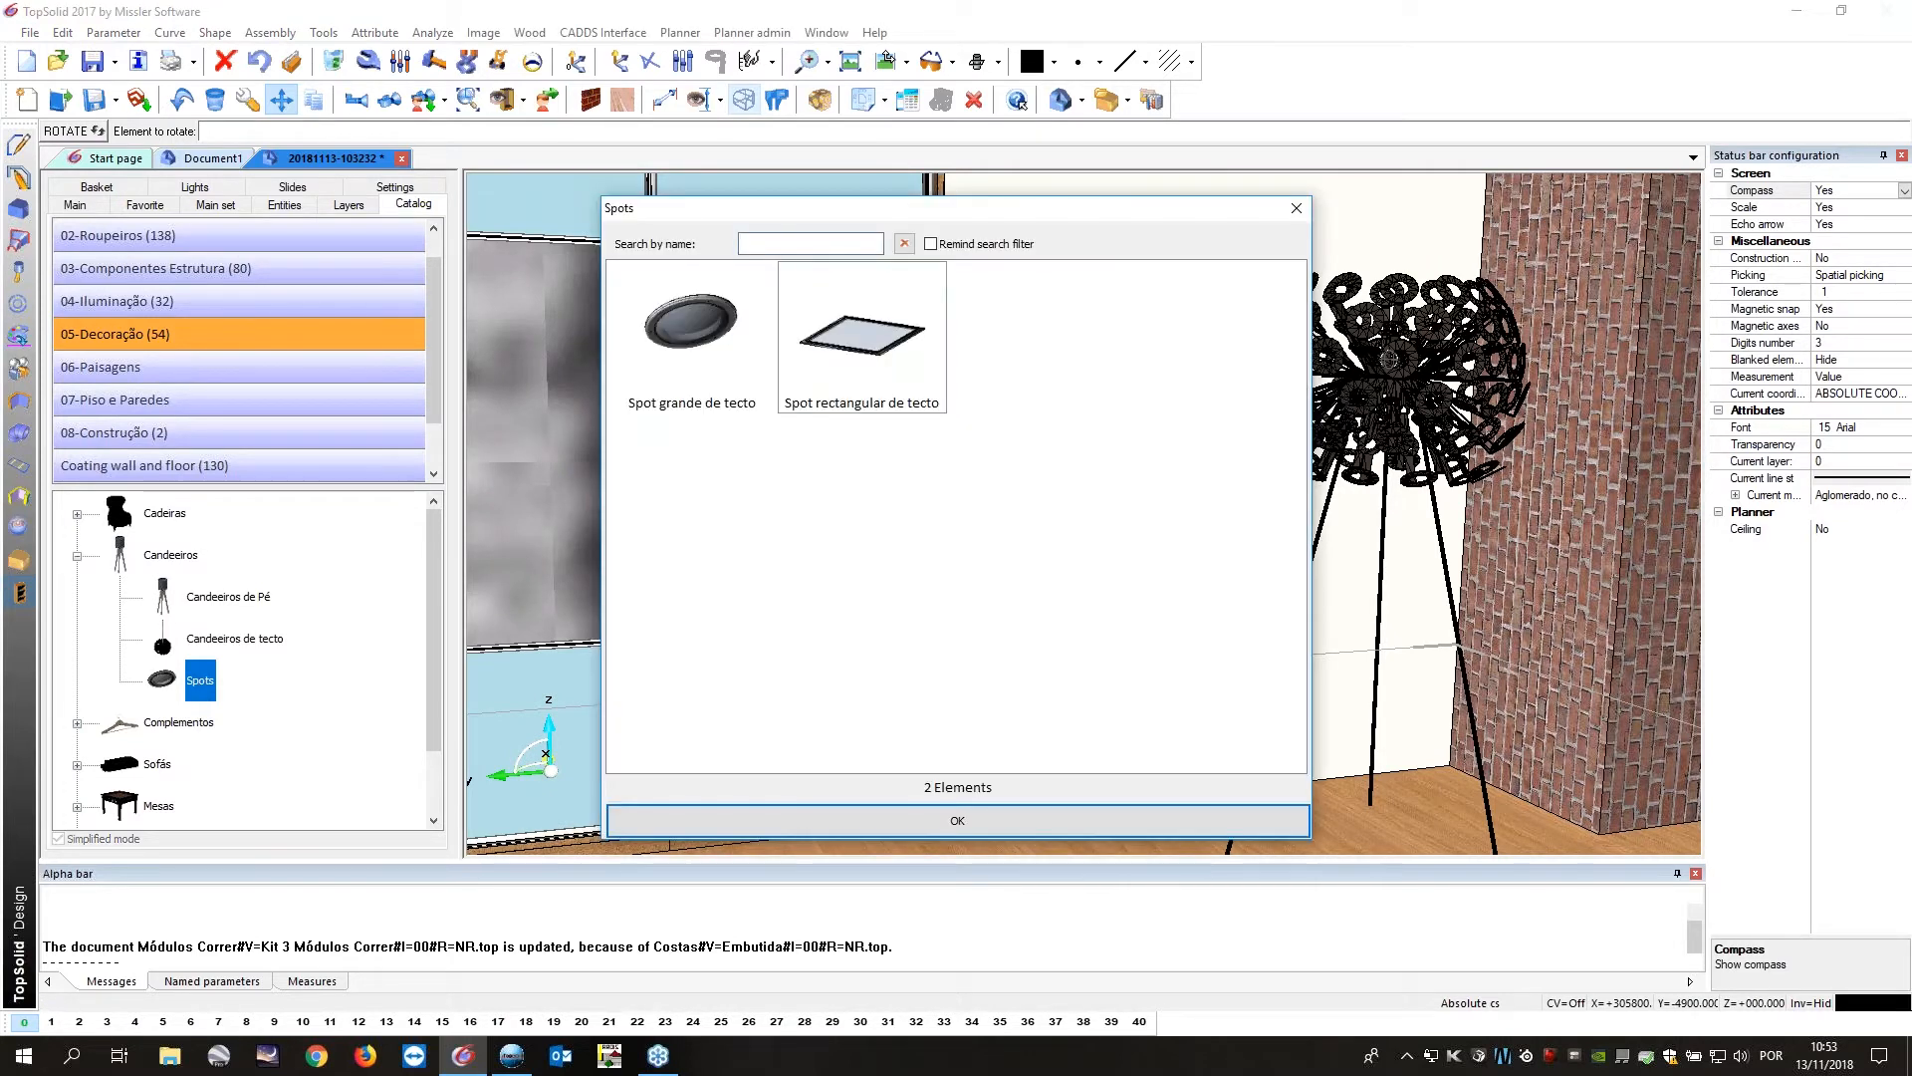
left_click(861, 333)
left_click(538, 533)
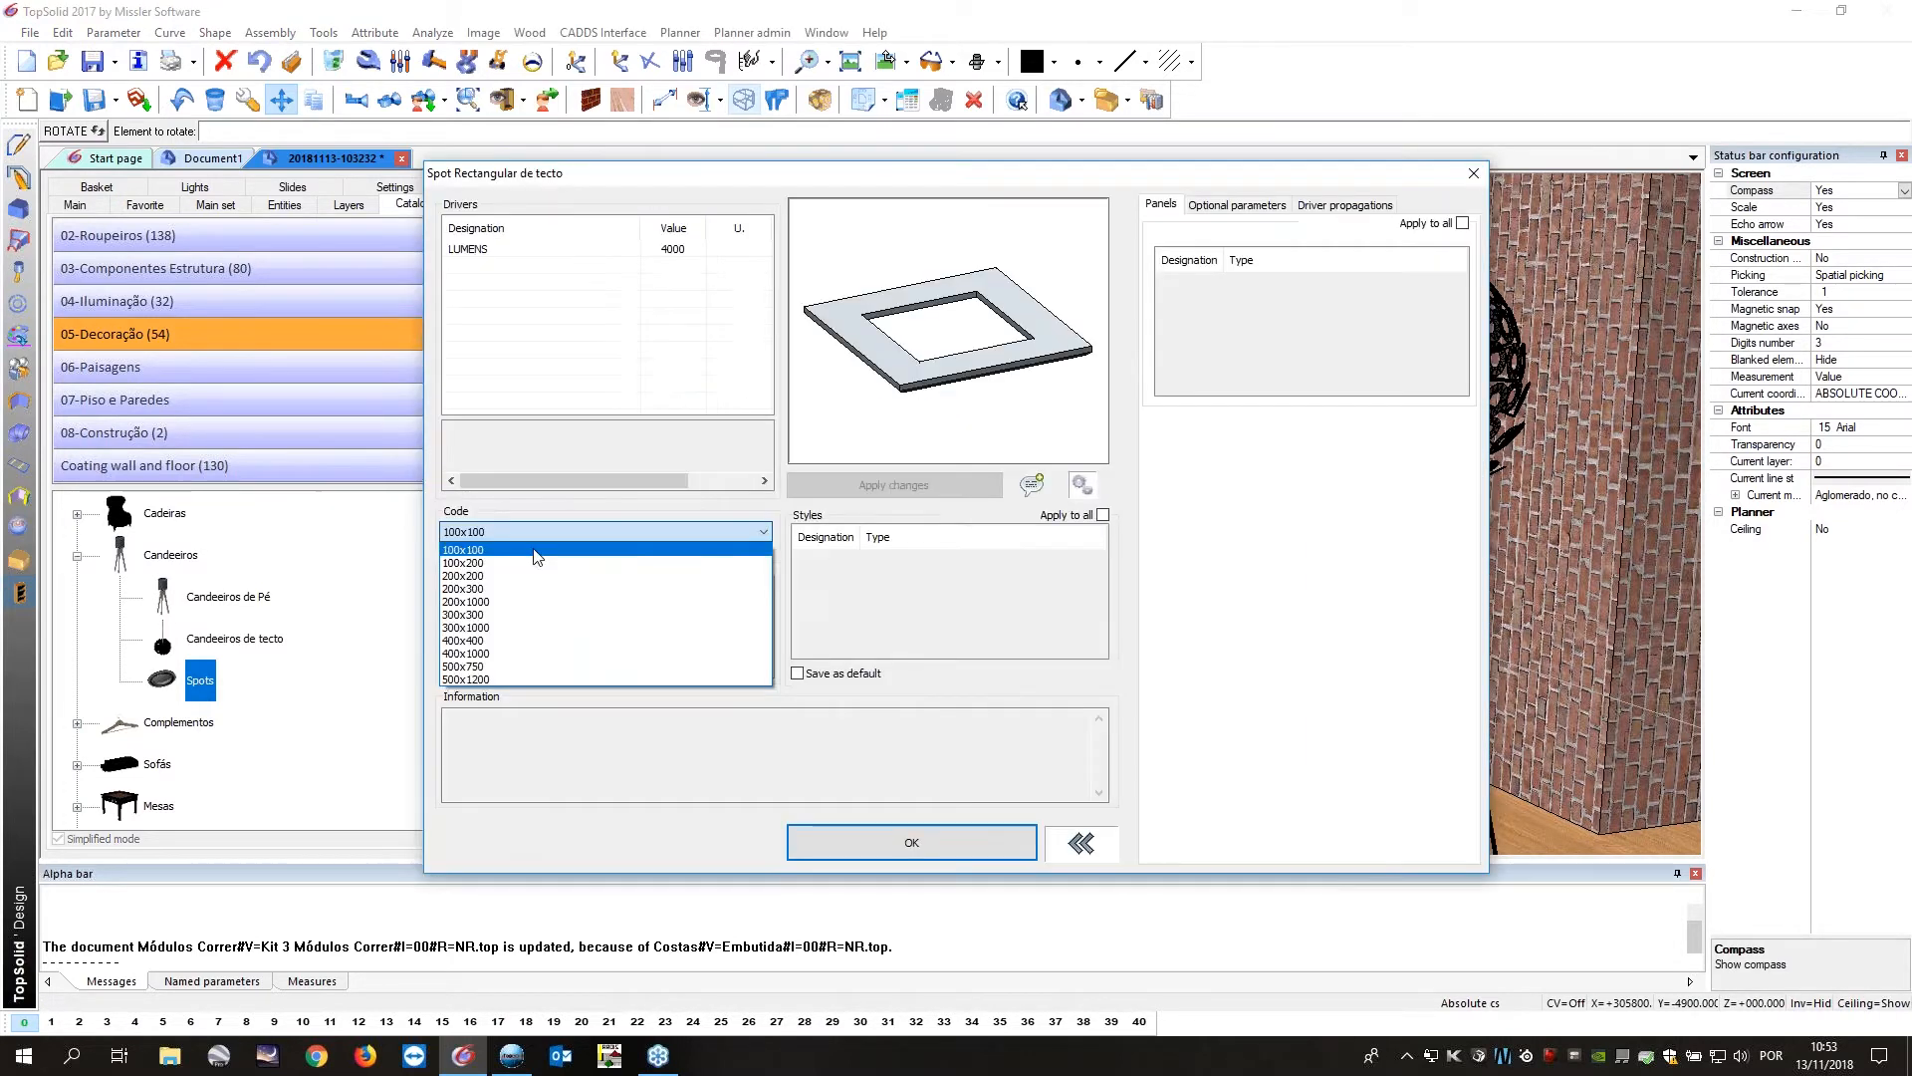
left_click(558, 588)
left_click(500, 533)
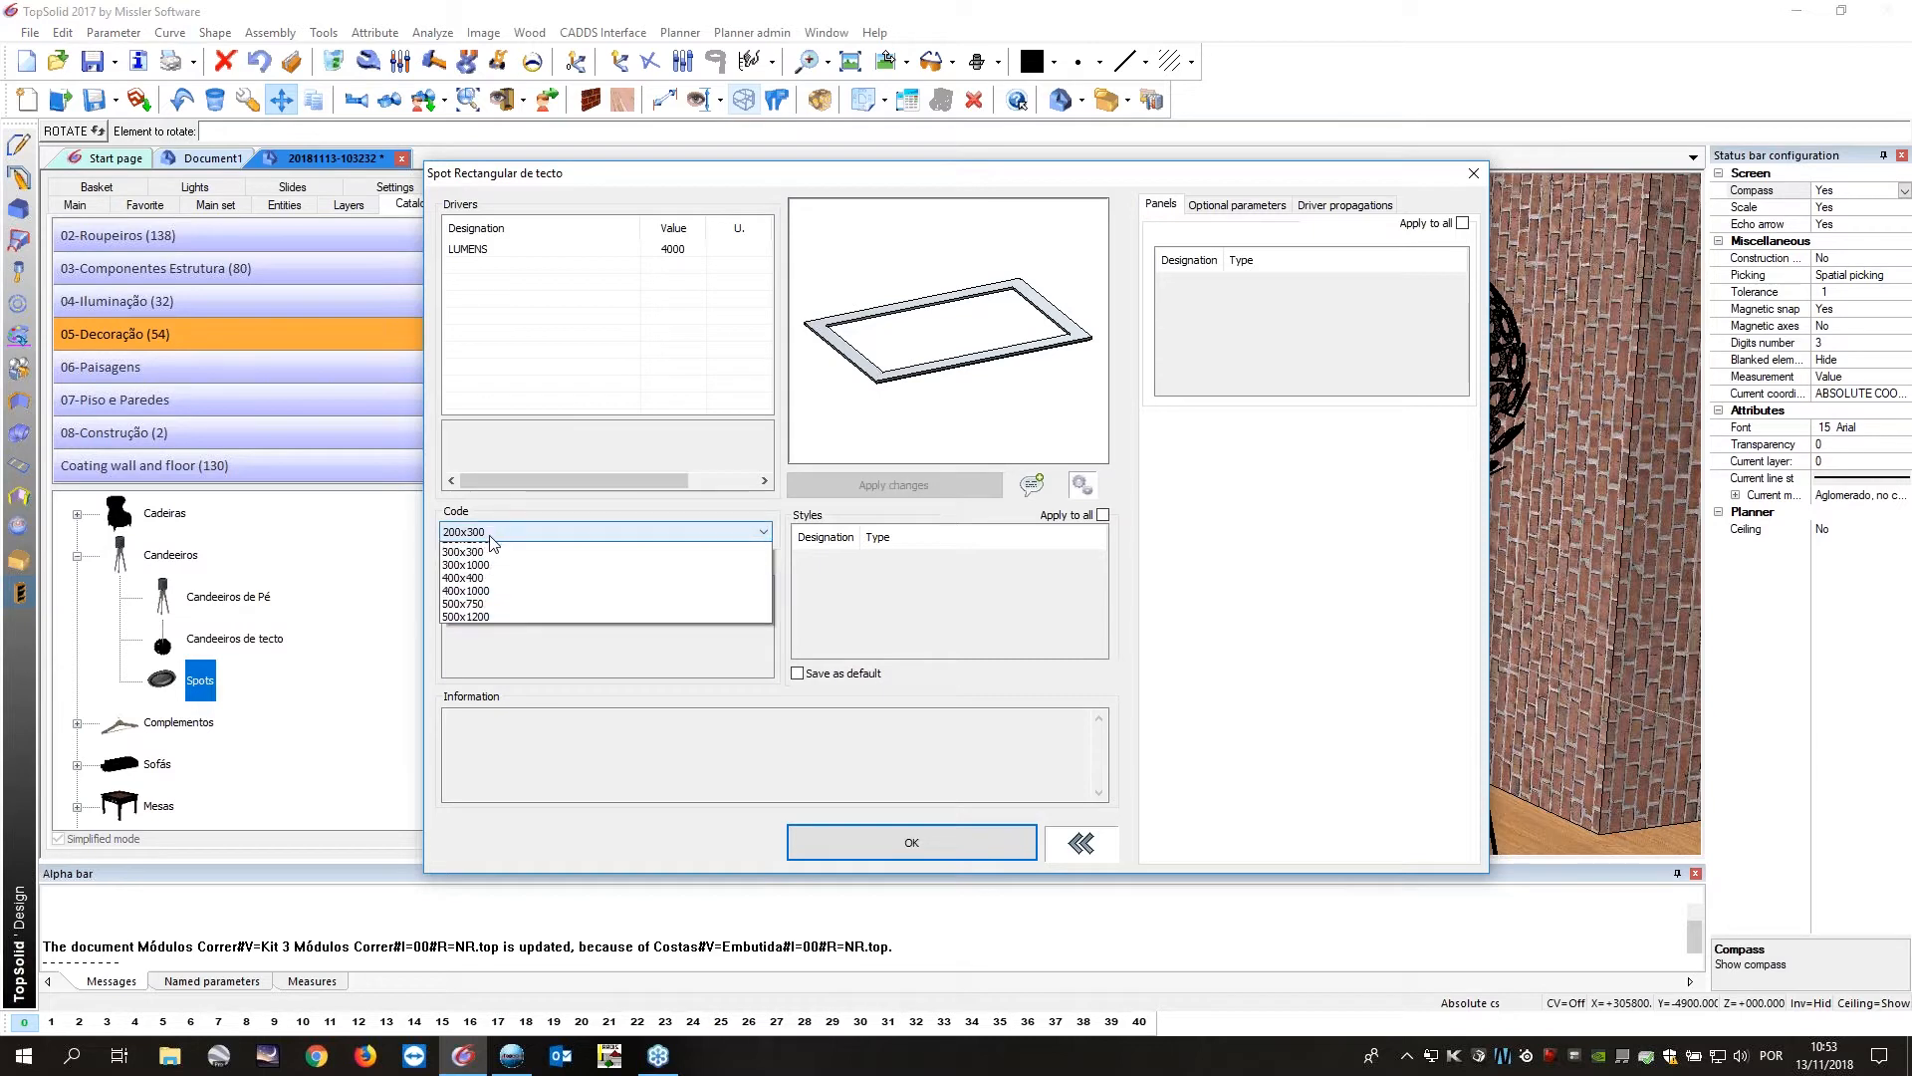
left_click(497, 630)
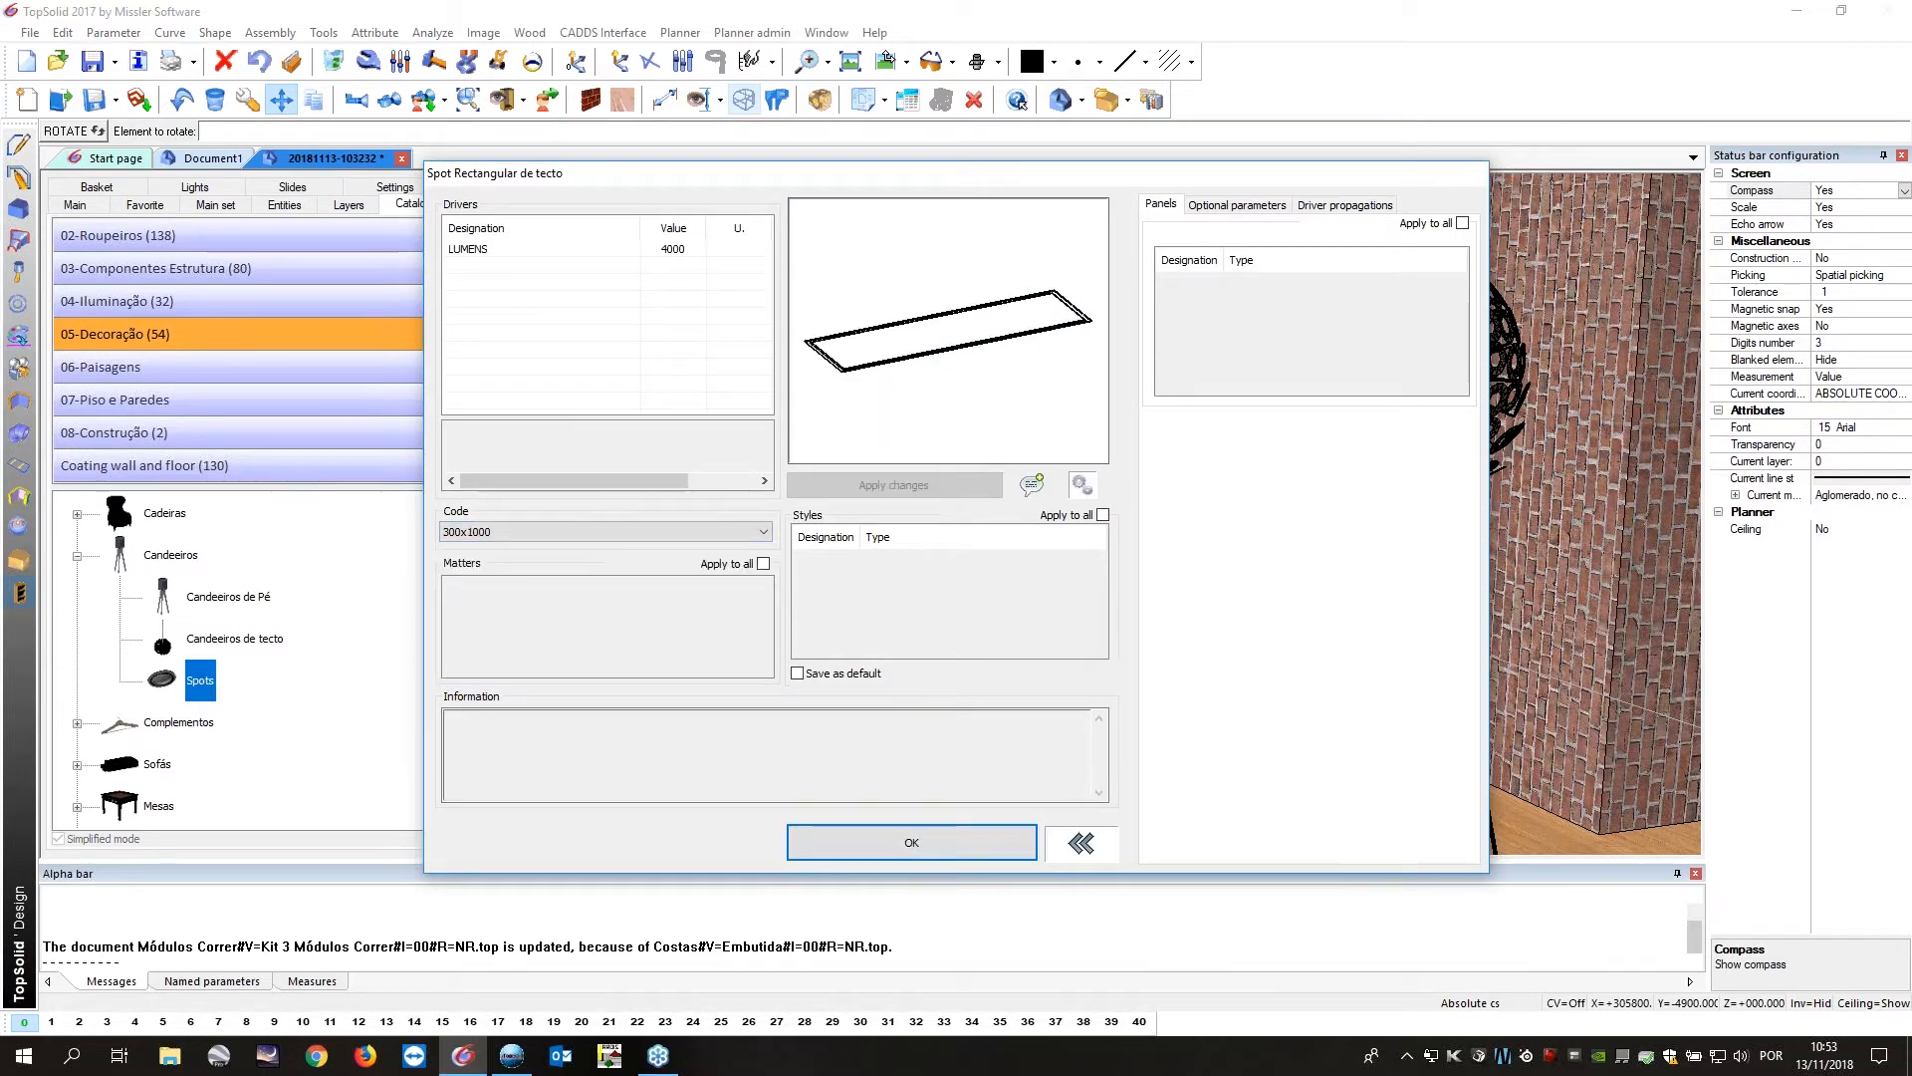
left_click(1473, 177)
left_click(1295, 212)
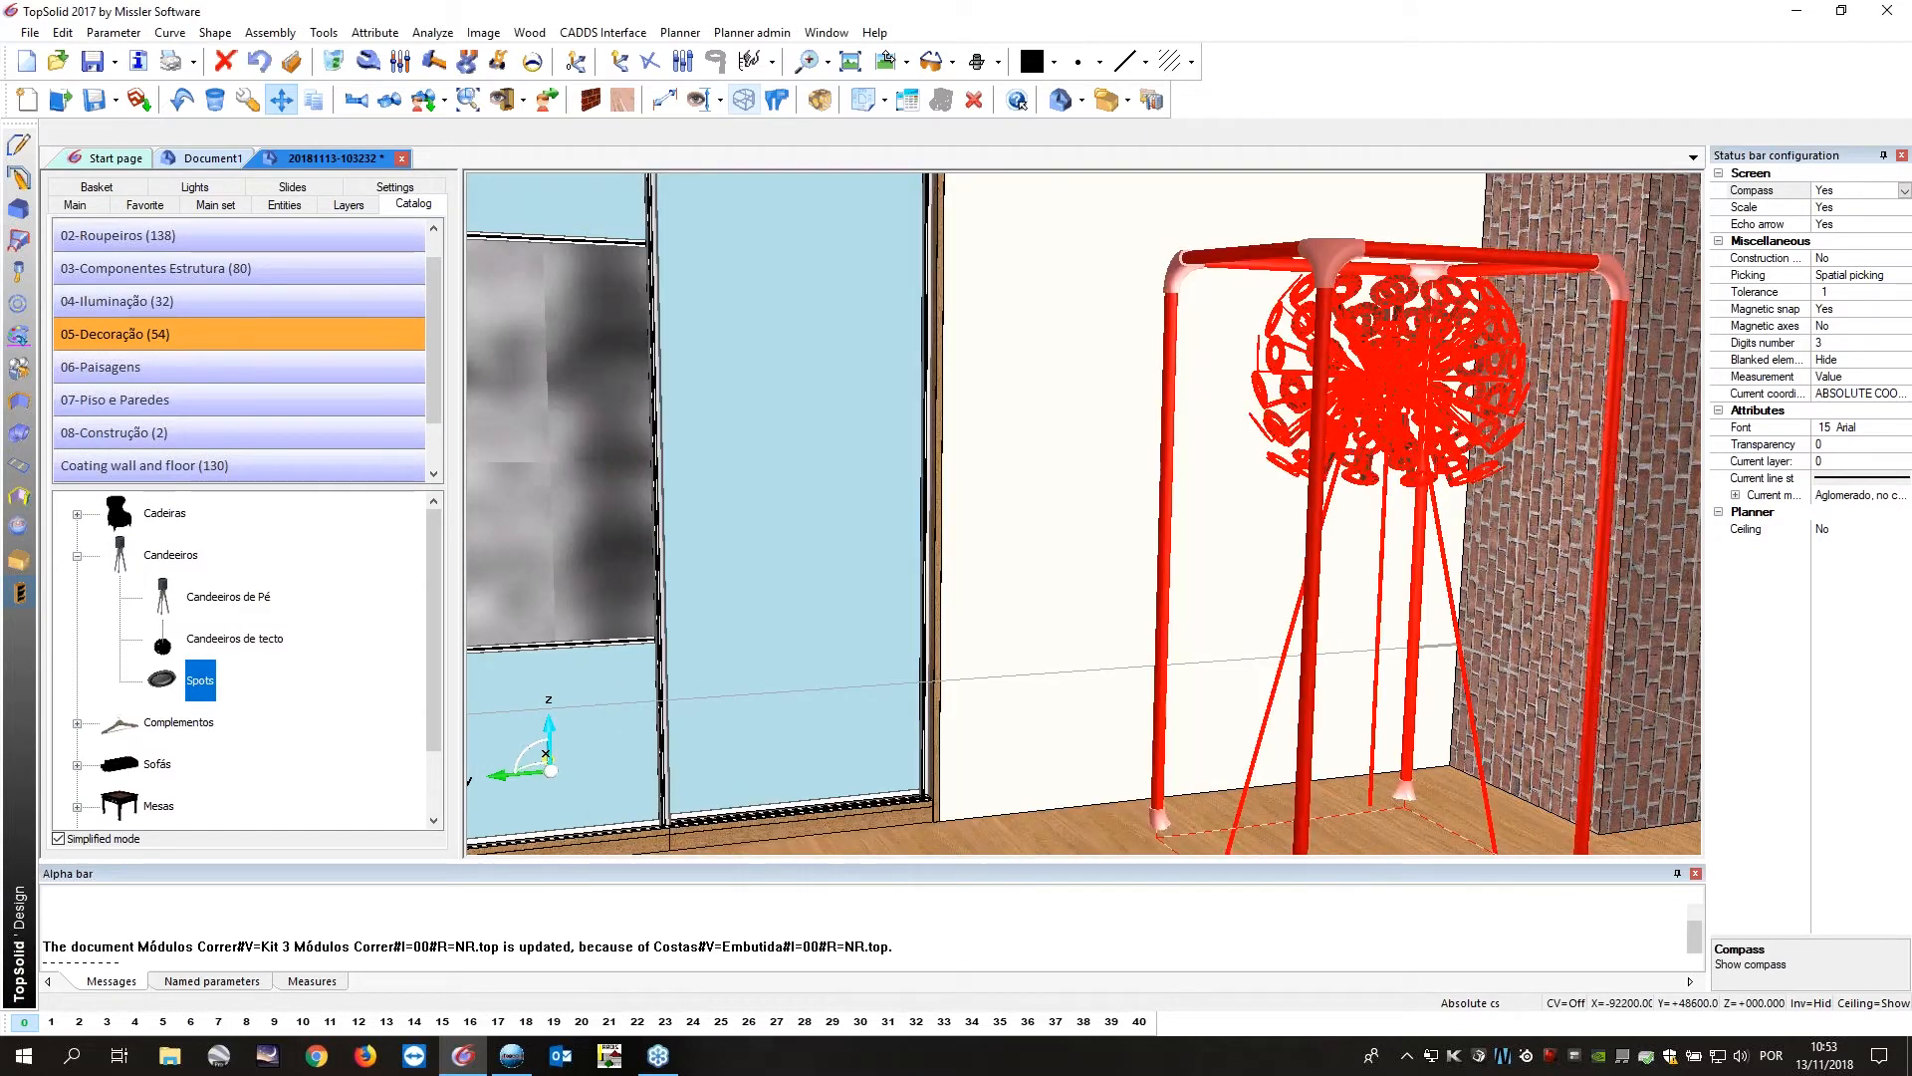
Switch off the Sun light in the scene's lights so that only the Candeeiro Dandelion light is on.
left_click(194, 186)
left_click(221, 288)
left_click(334, 288)
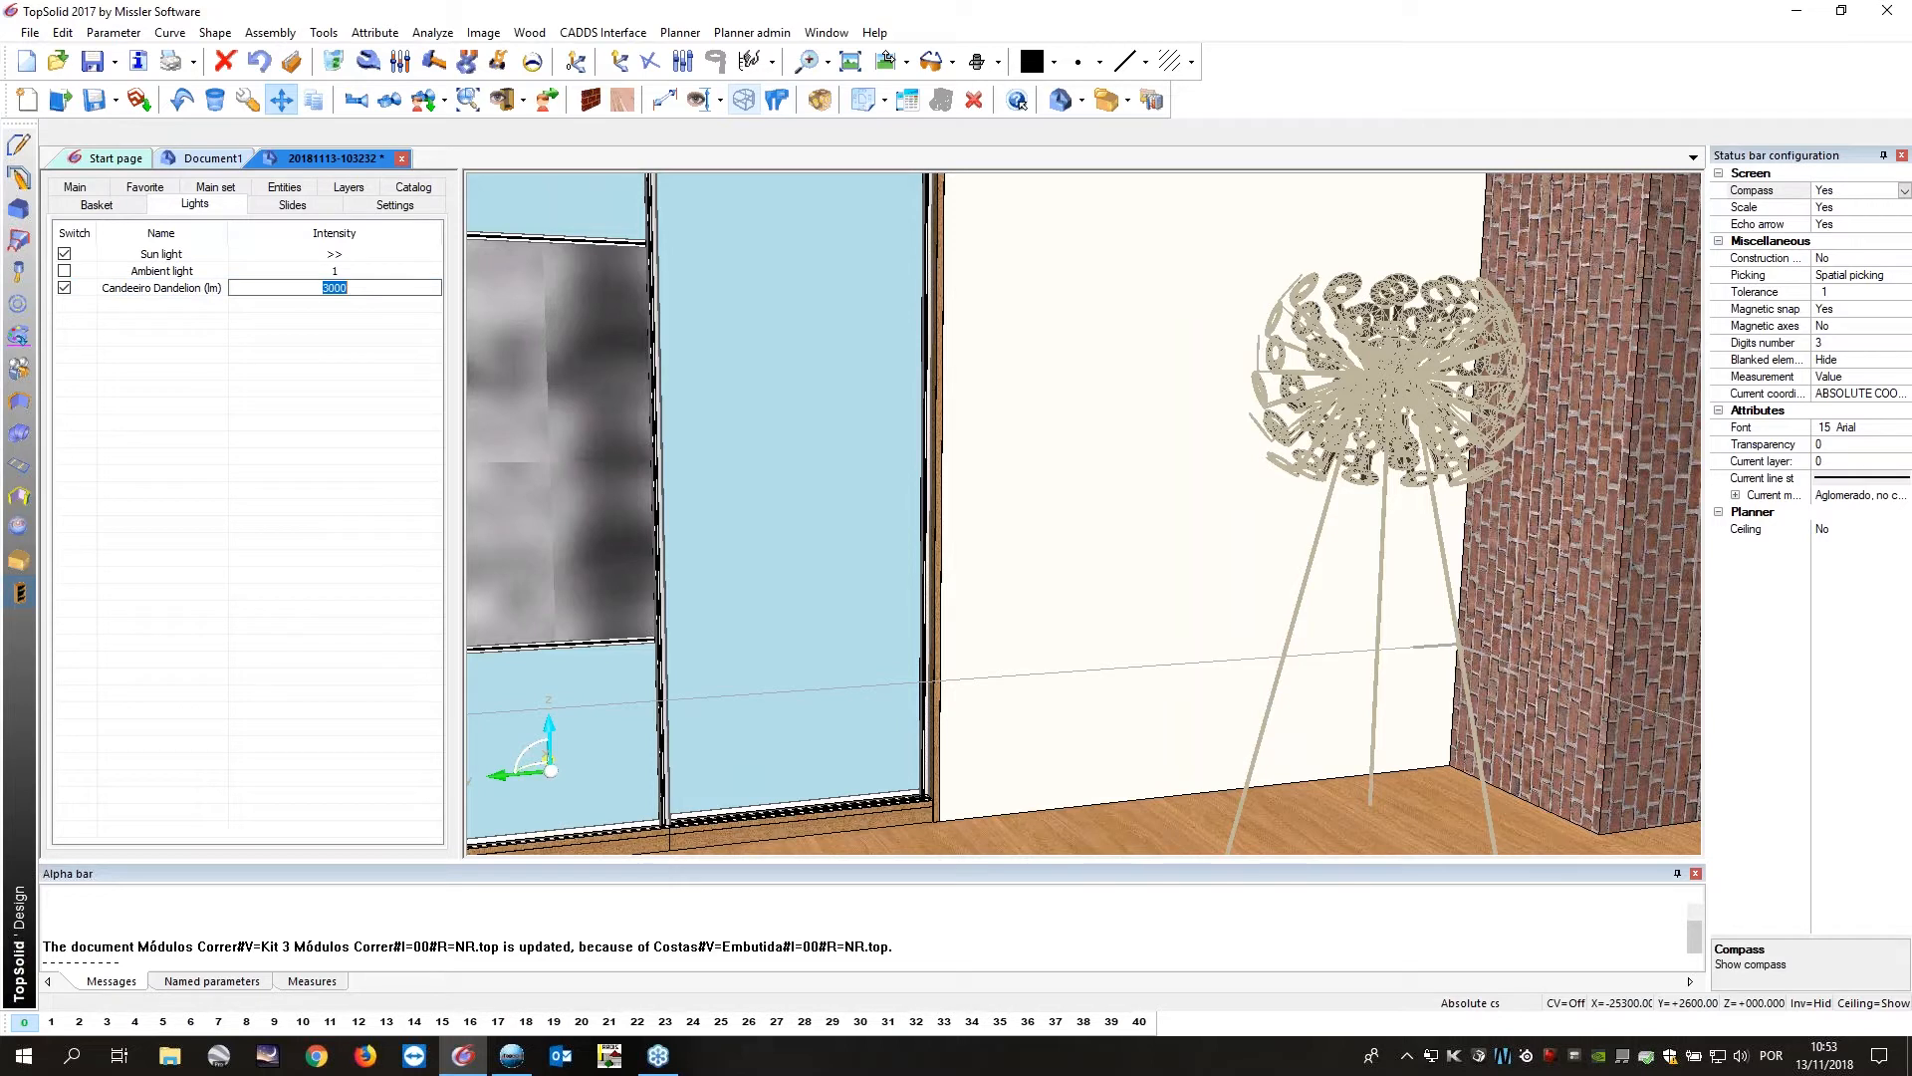
left_click(307, 370)
left_click(64, 254)
left_click(64, 270)
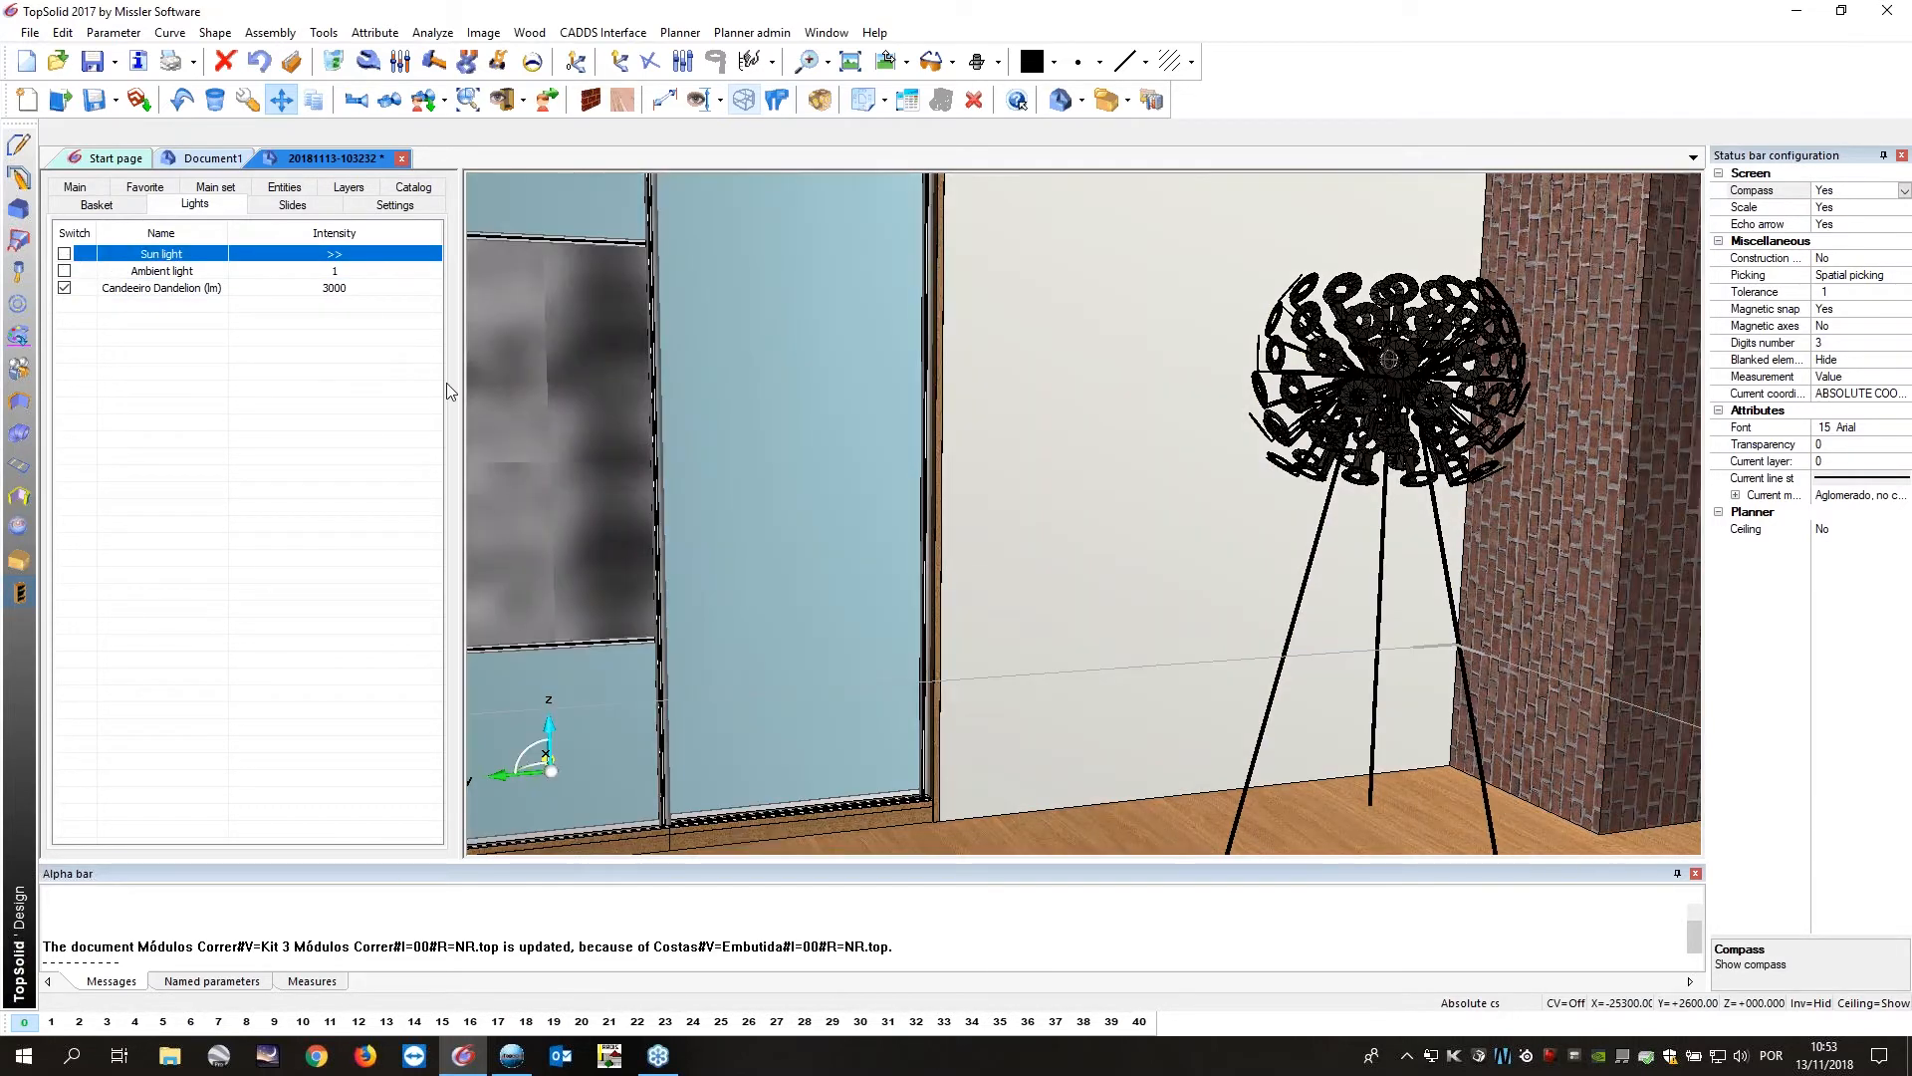
middle_click_drag(513, 440, 711, 123)
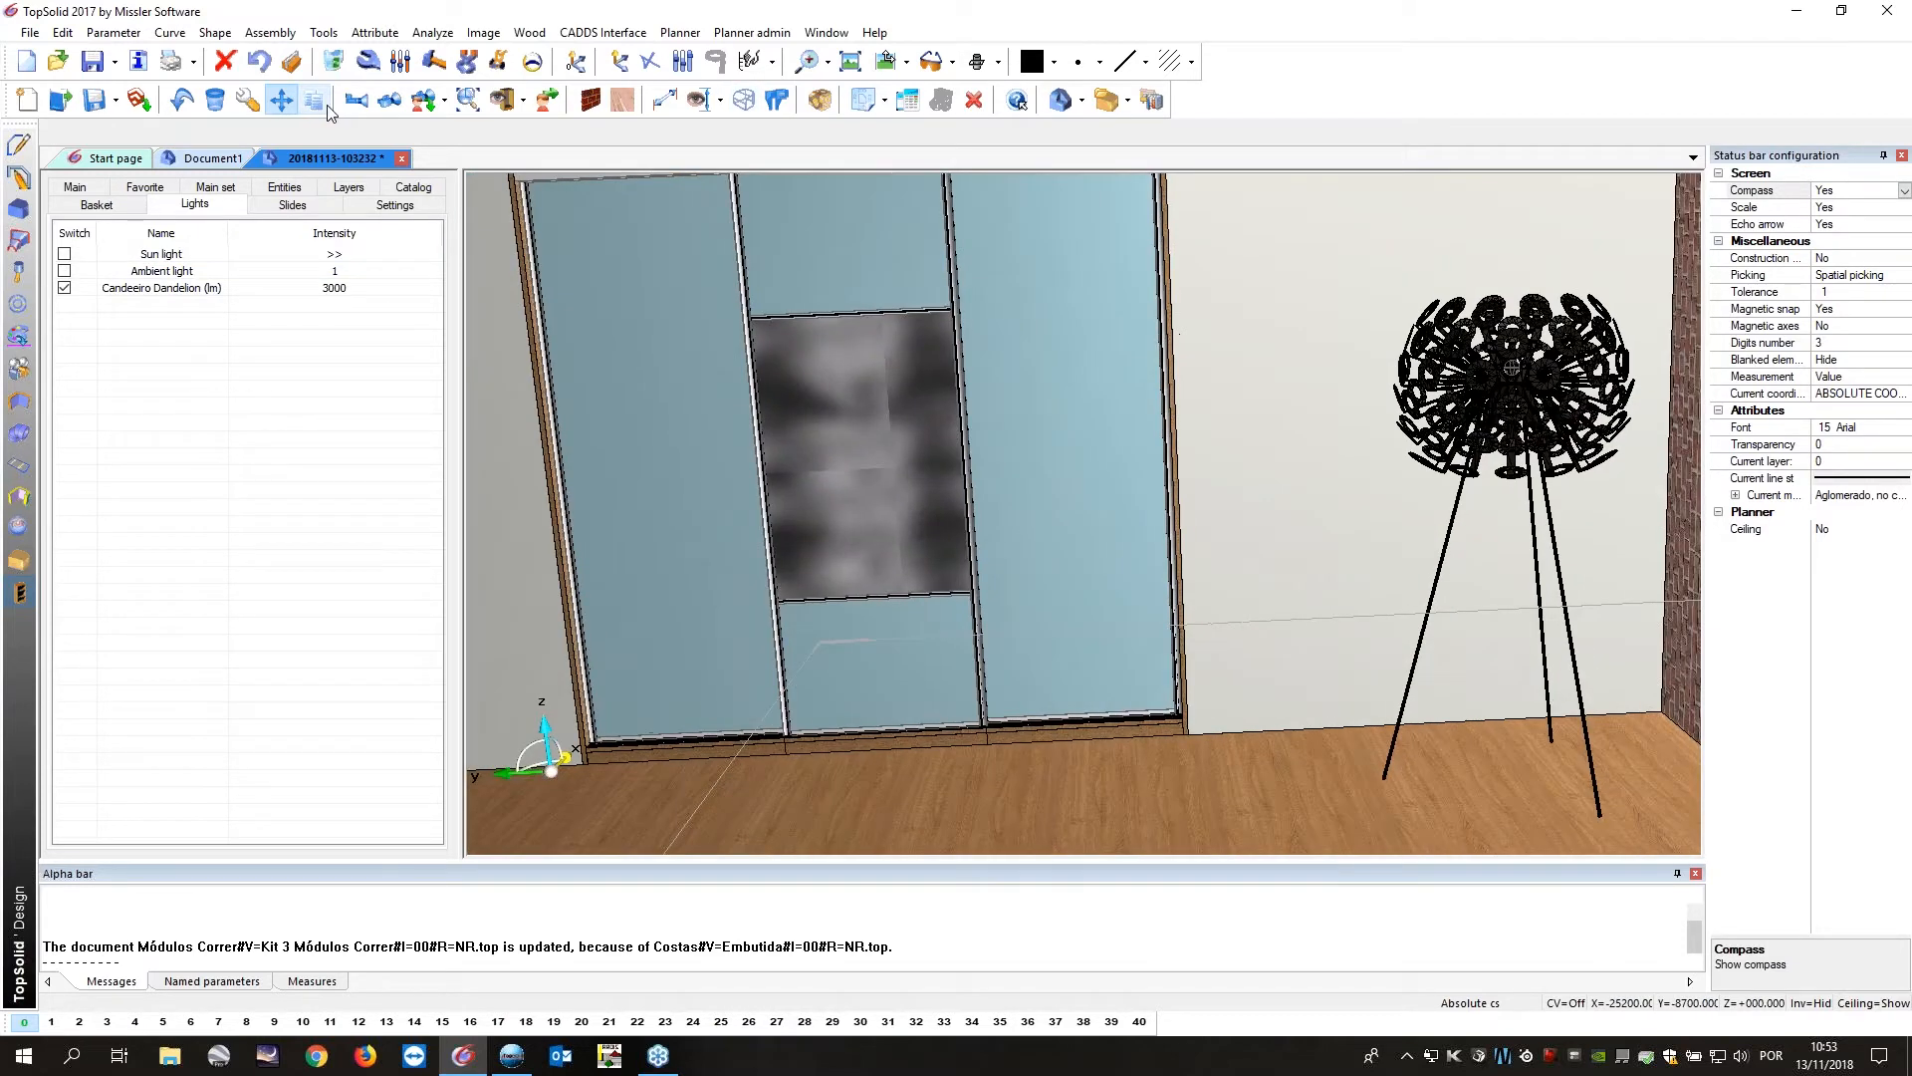
Set a user view from inside the room aimed at the Dandelion floor lamp, with a view angle of 80°.
left_click(425, 104)
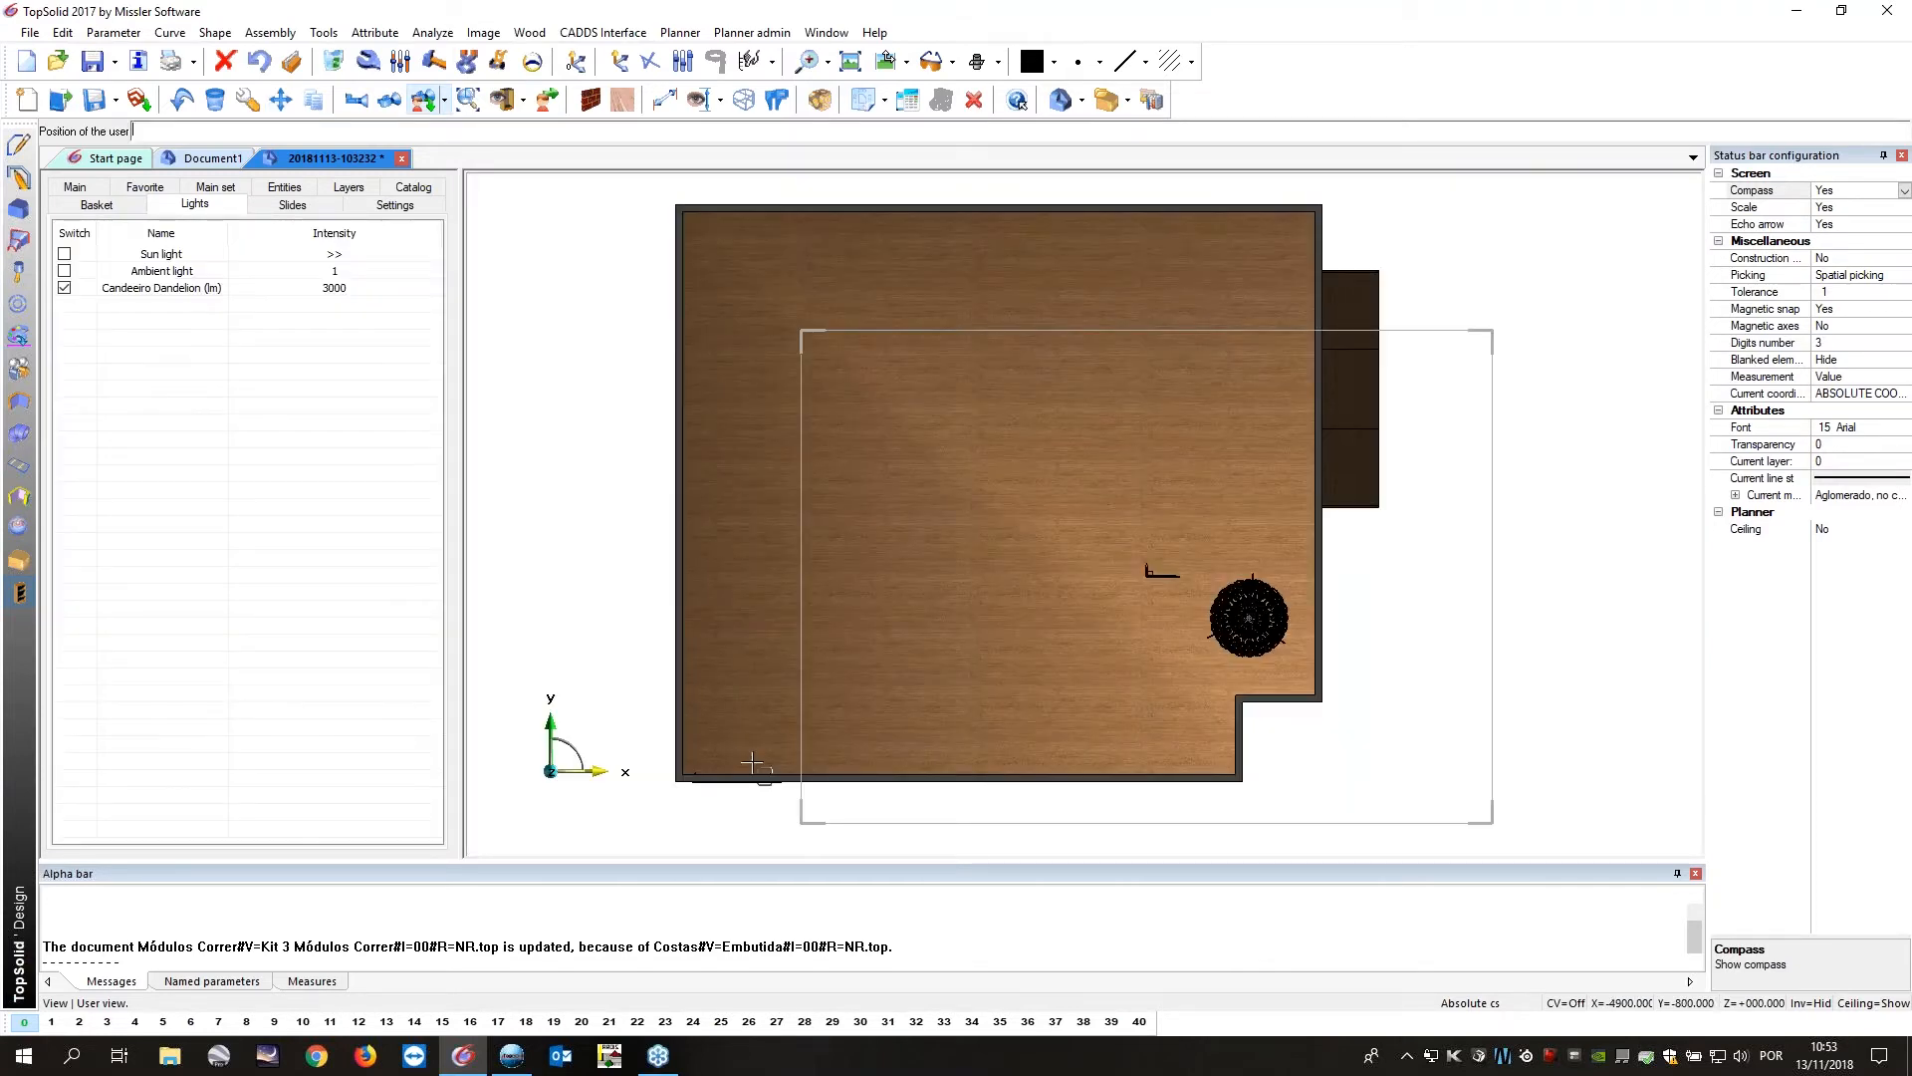
left_click(1170, 600)
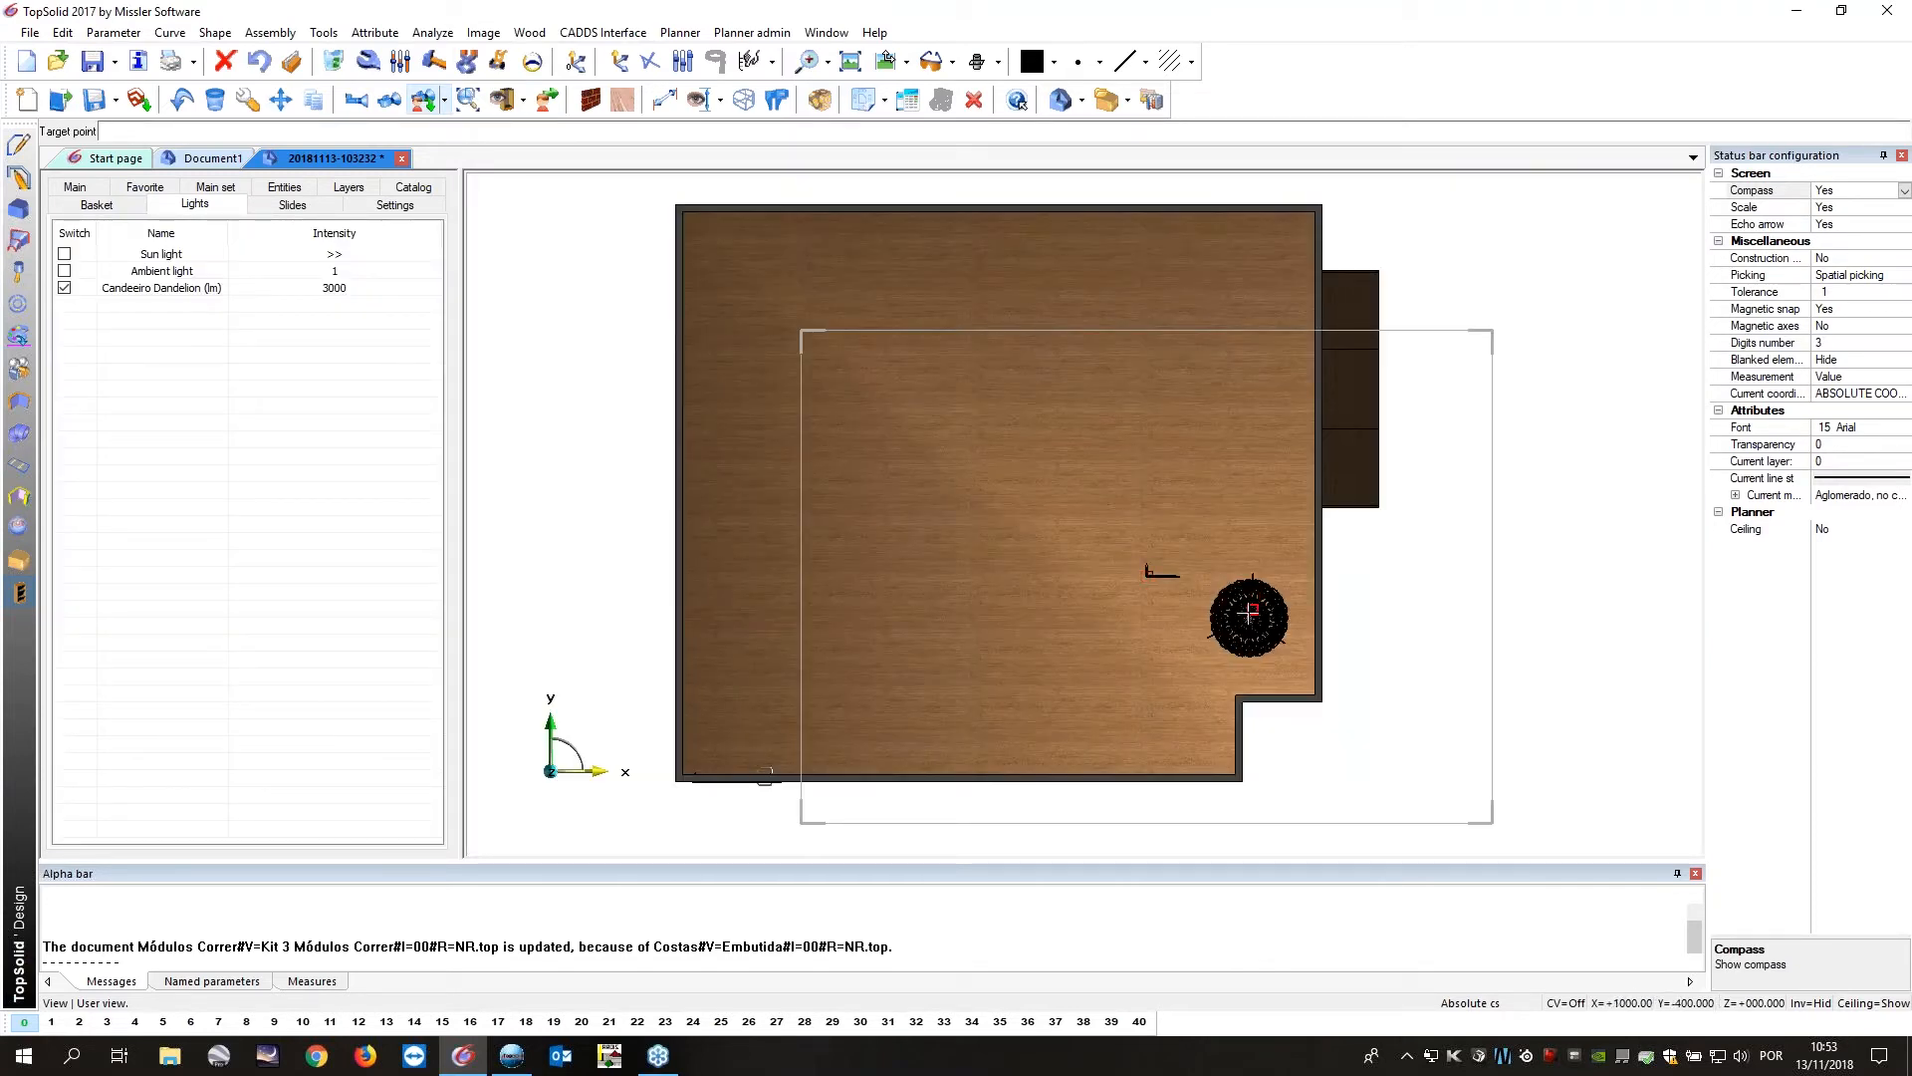
left_click(1249, 618)
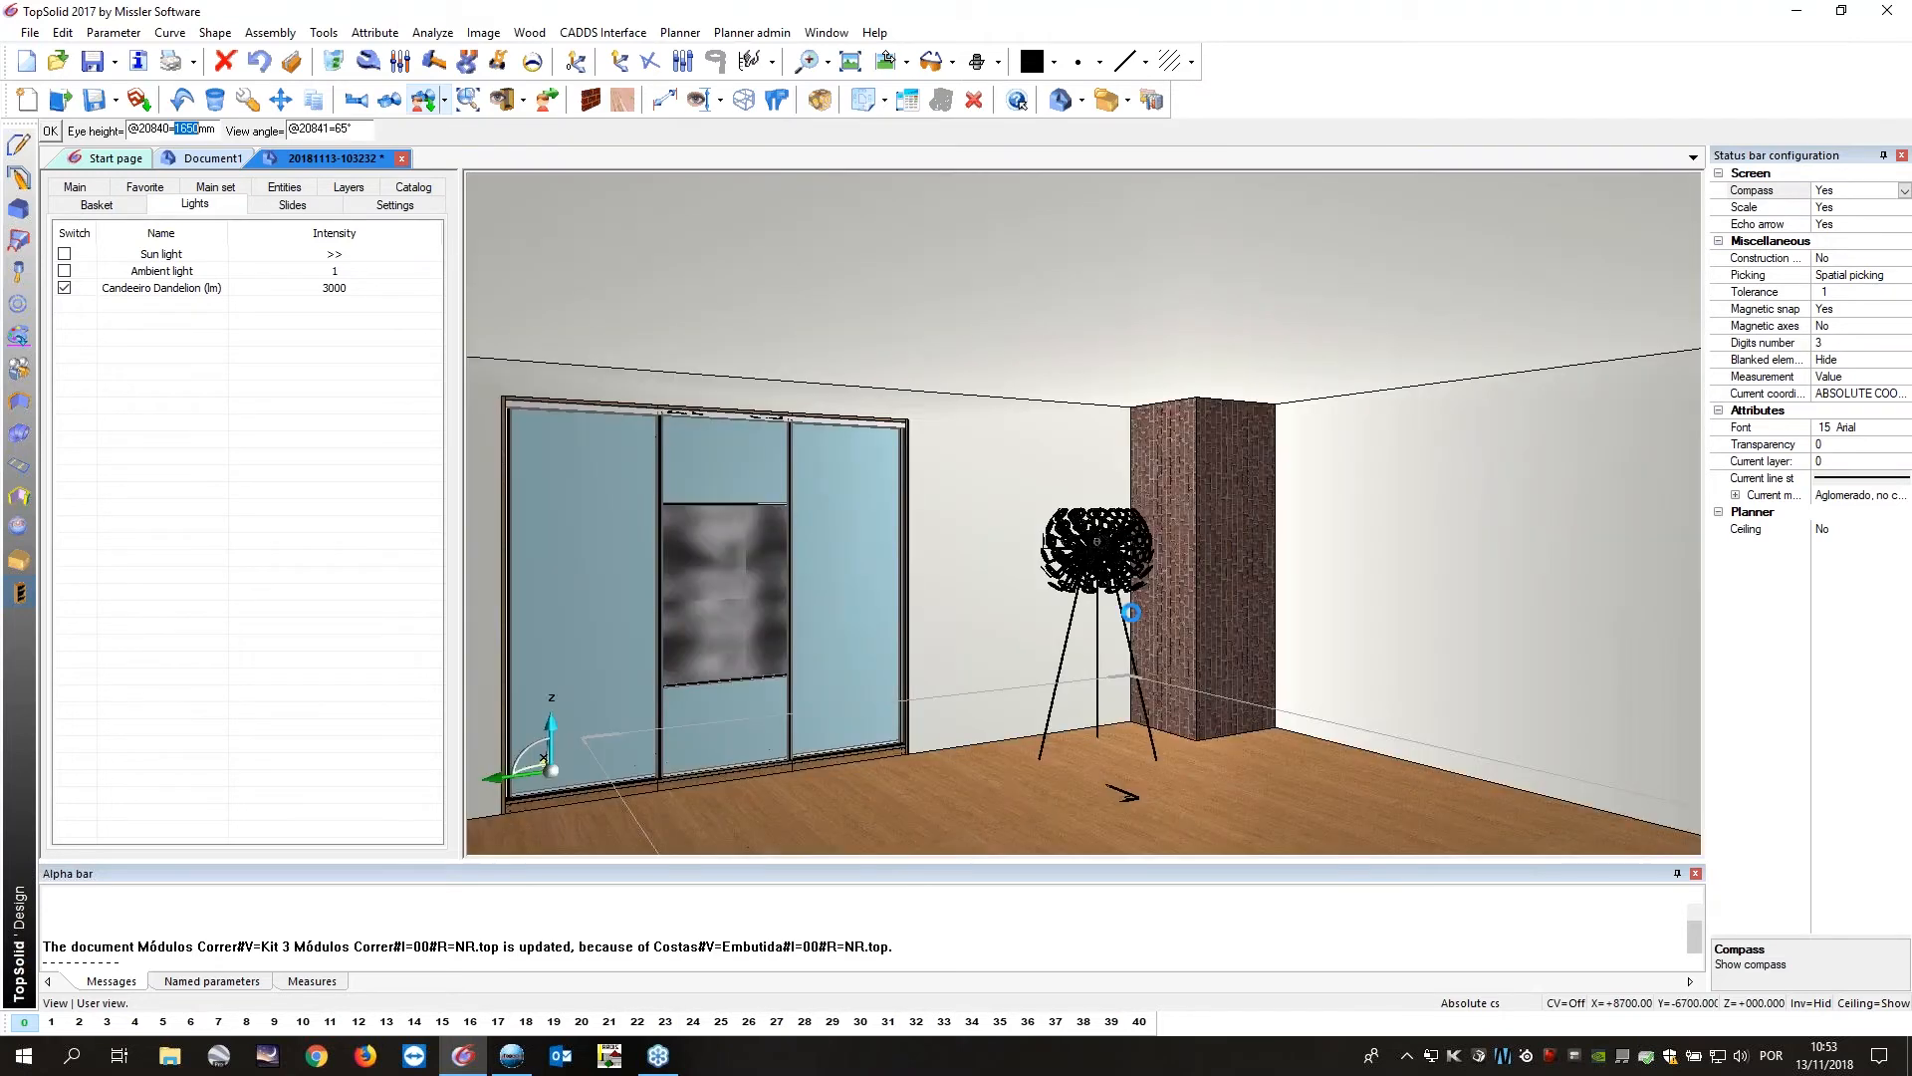
key("Tab")
type("80")
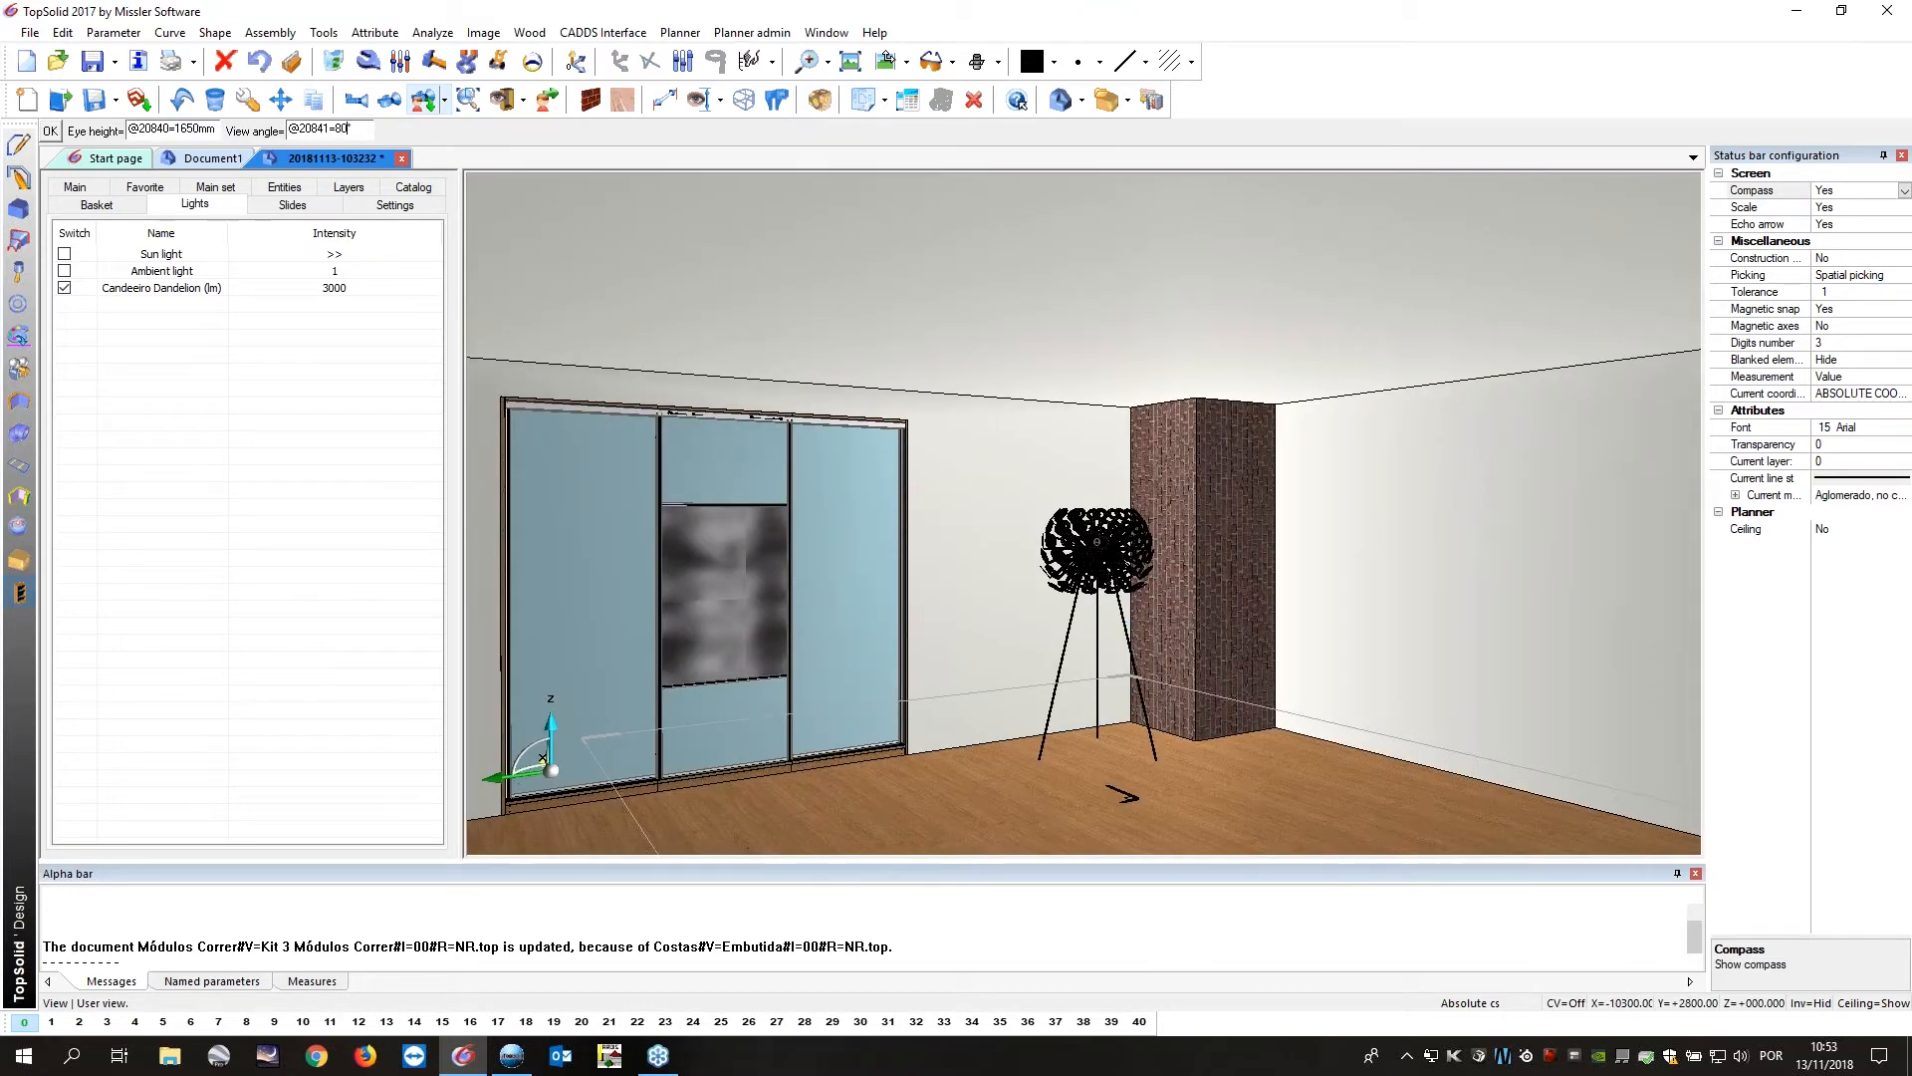
key("Return")
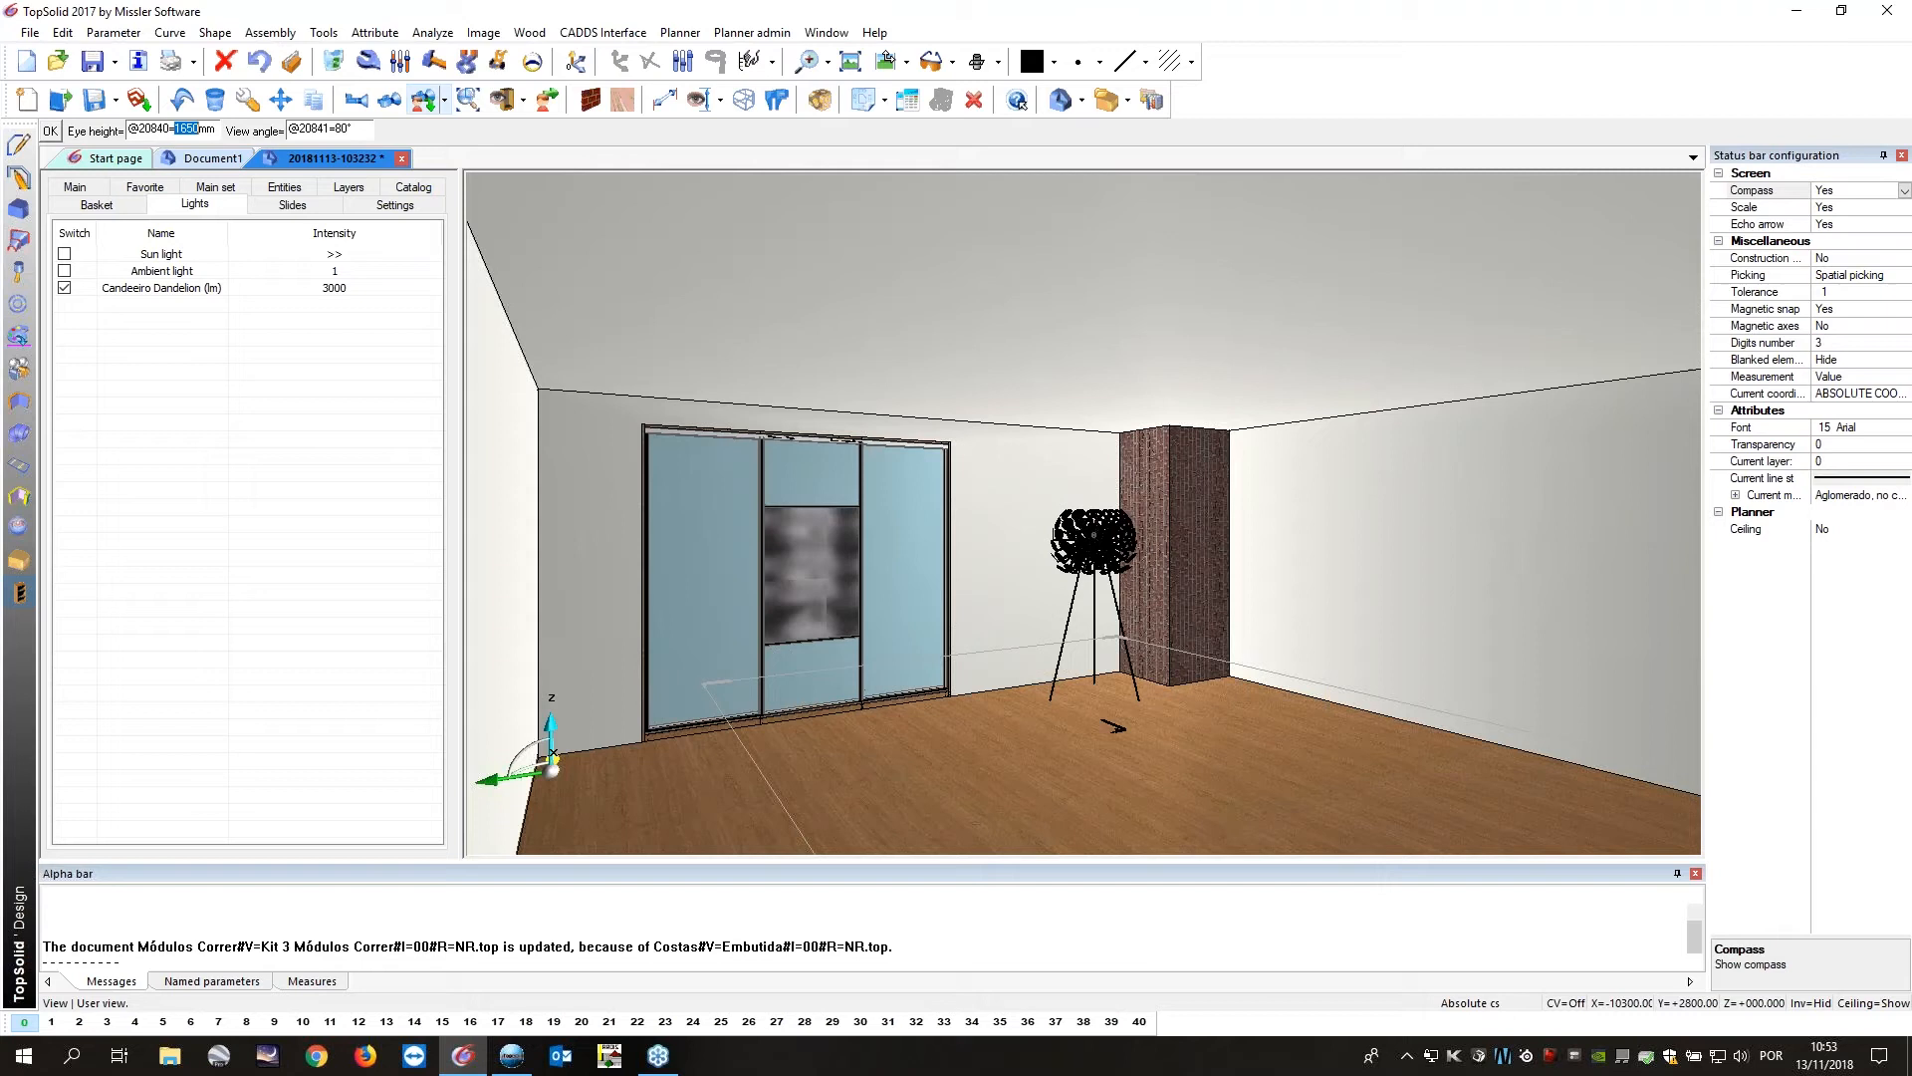
key("Return")
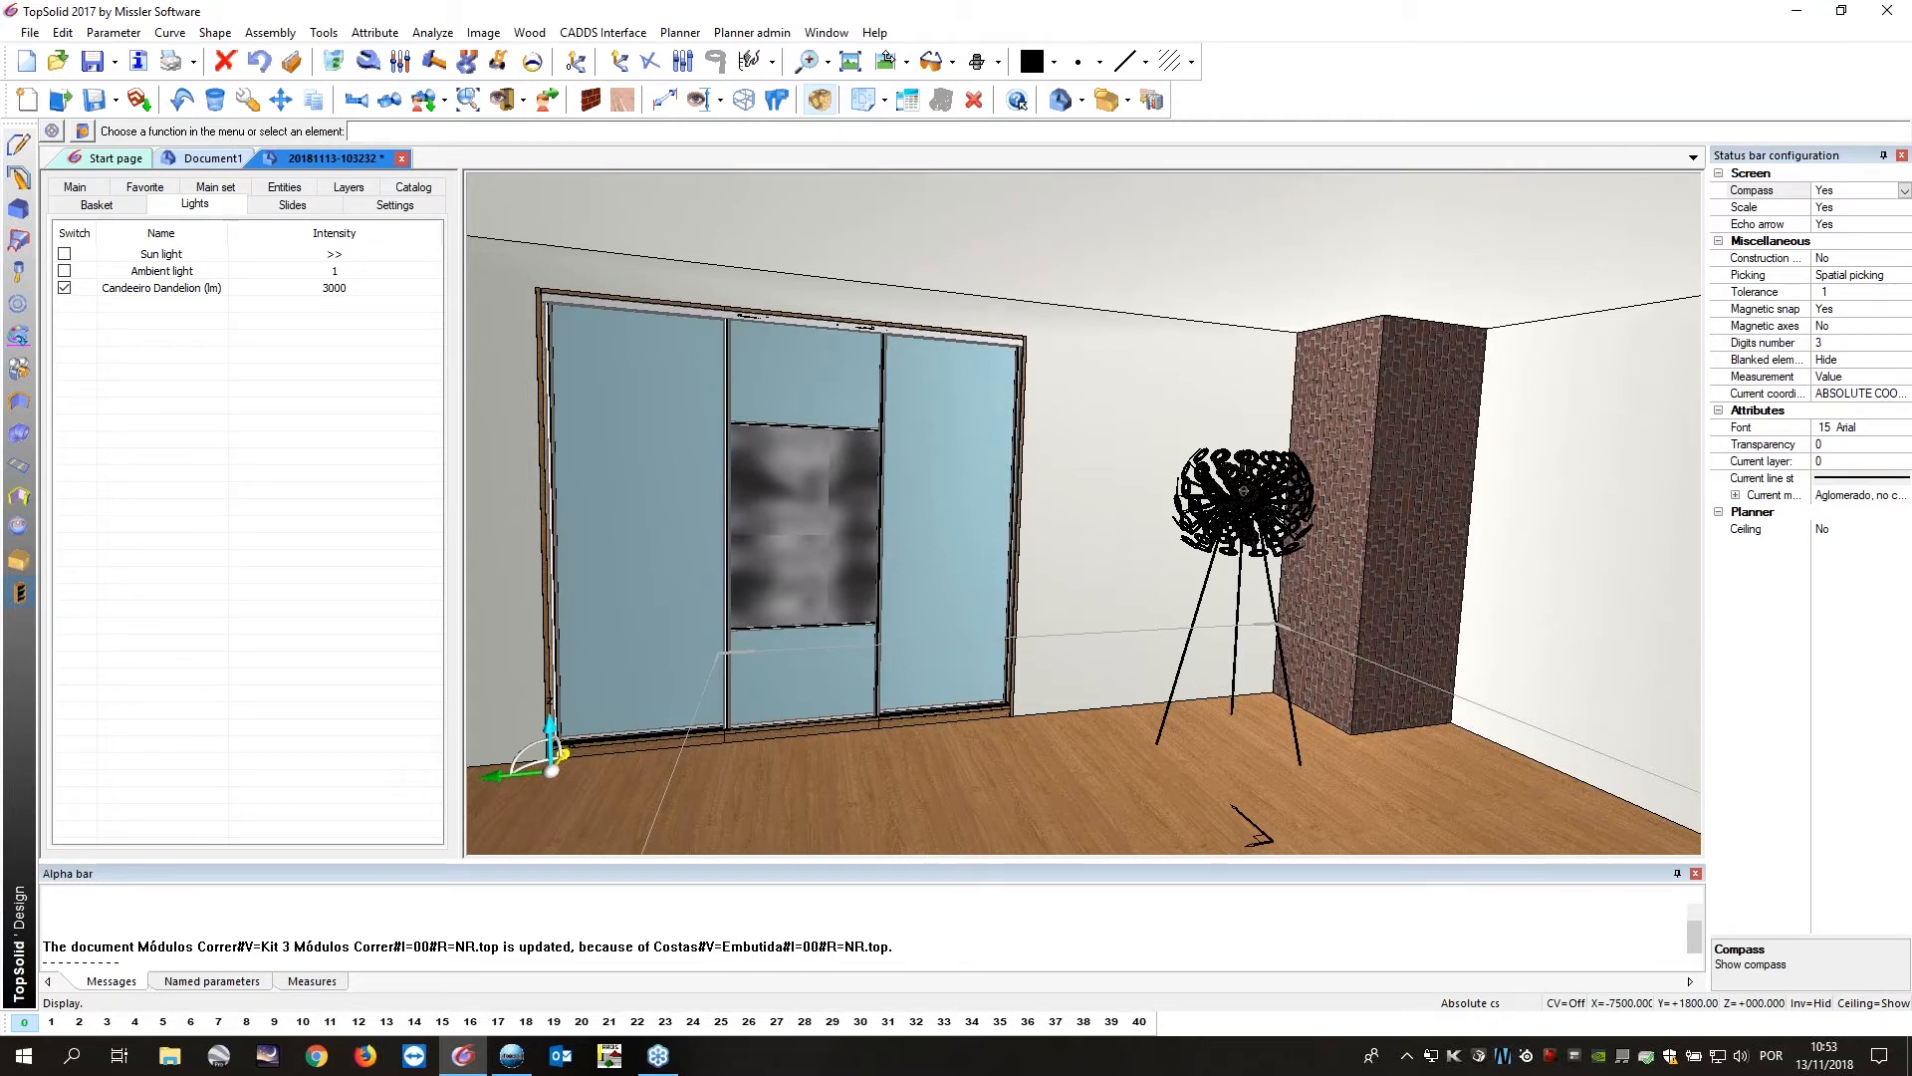
Render the view of the wardrobe and floor lamp at FAST quality, keeping the post-treatment settings clear of the image.
left_click(820, 100)
left_click(99, 132)
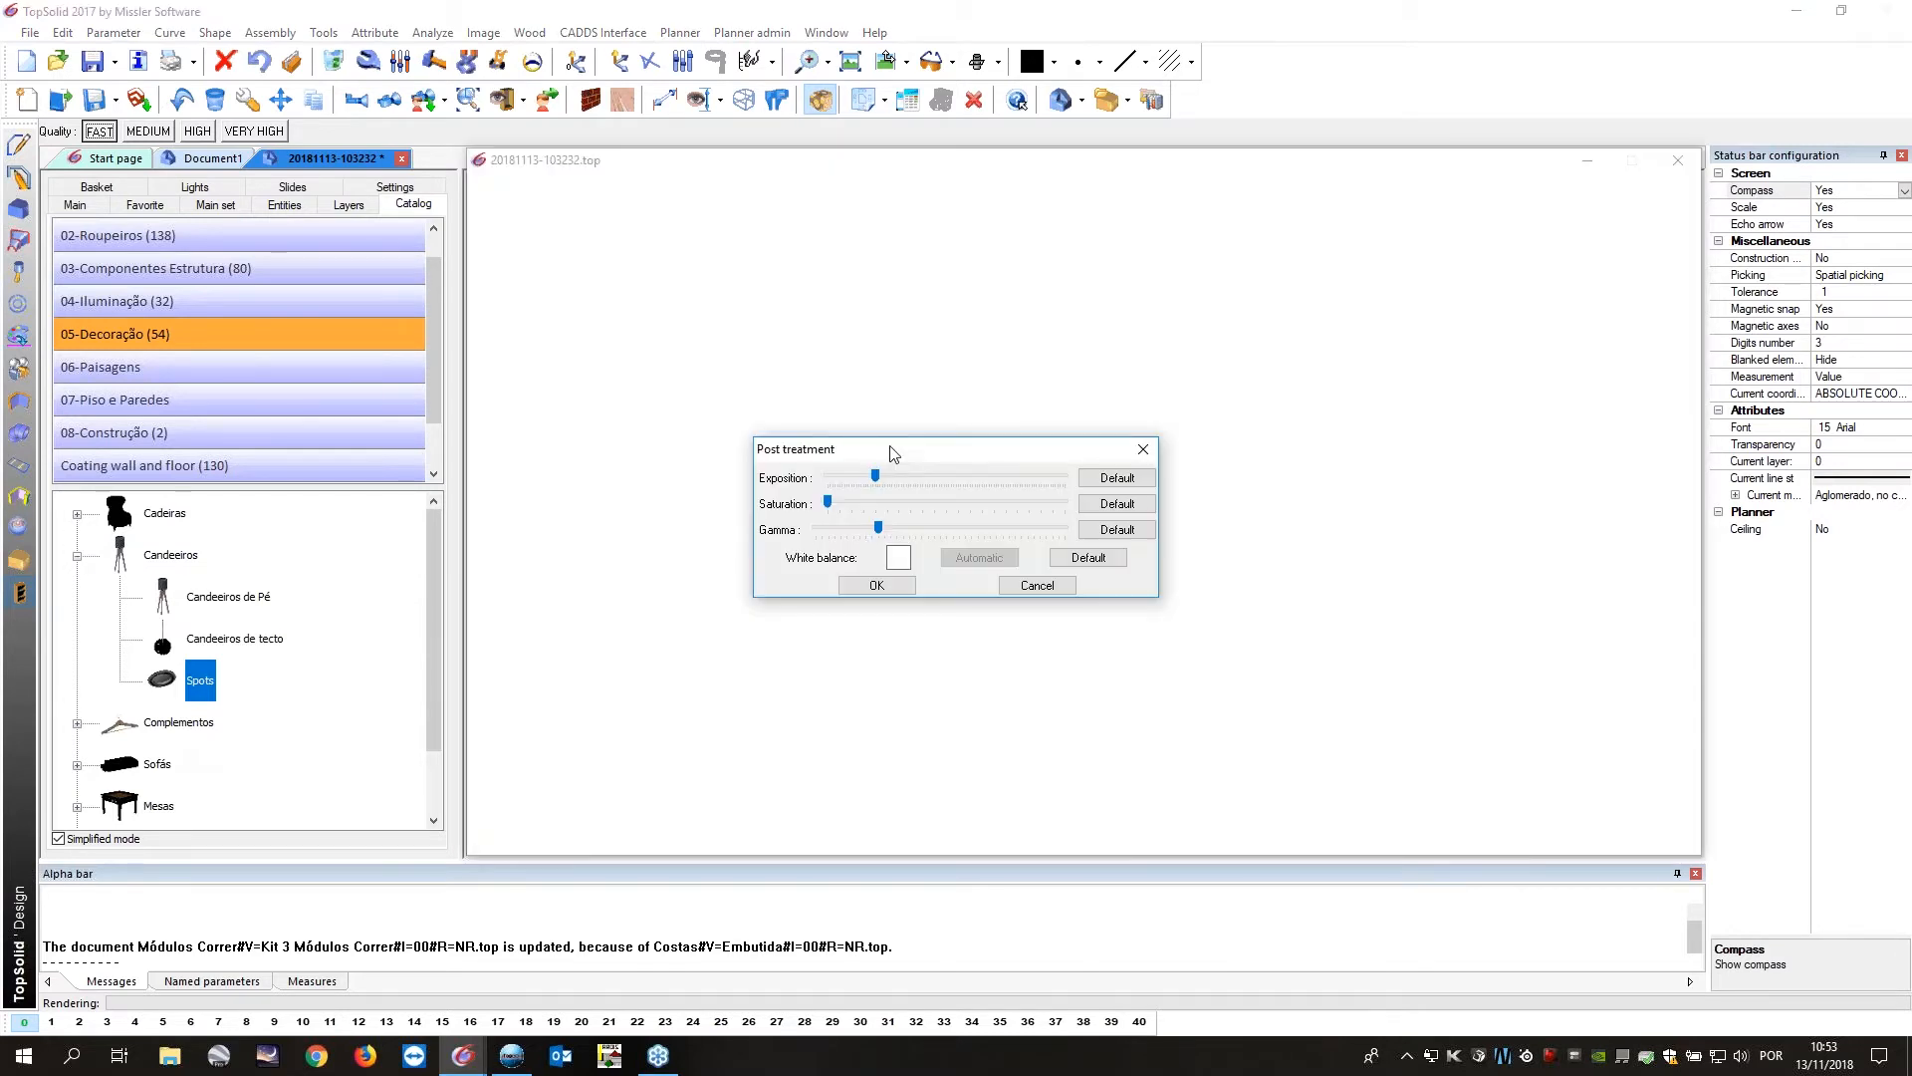
left_click_drag(894, 454, 264, 280)
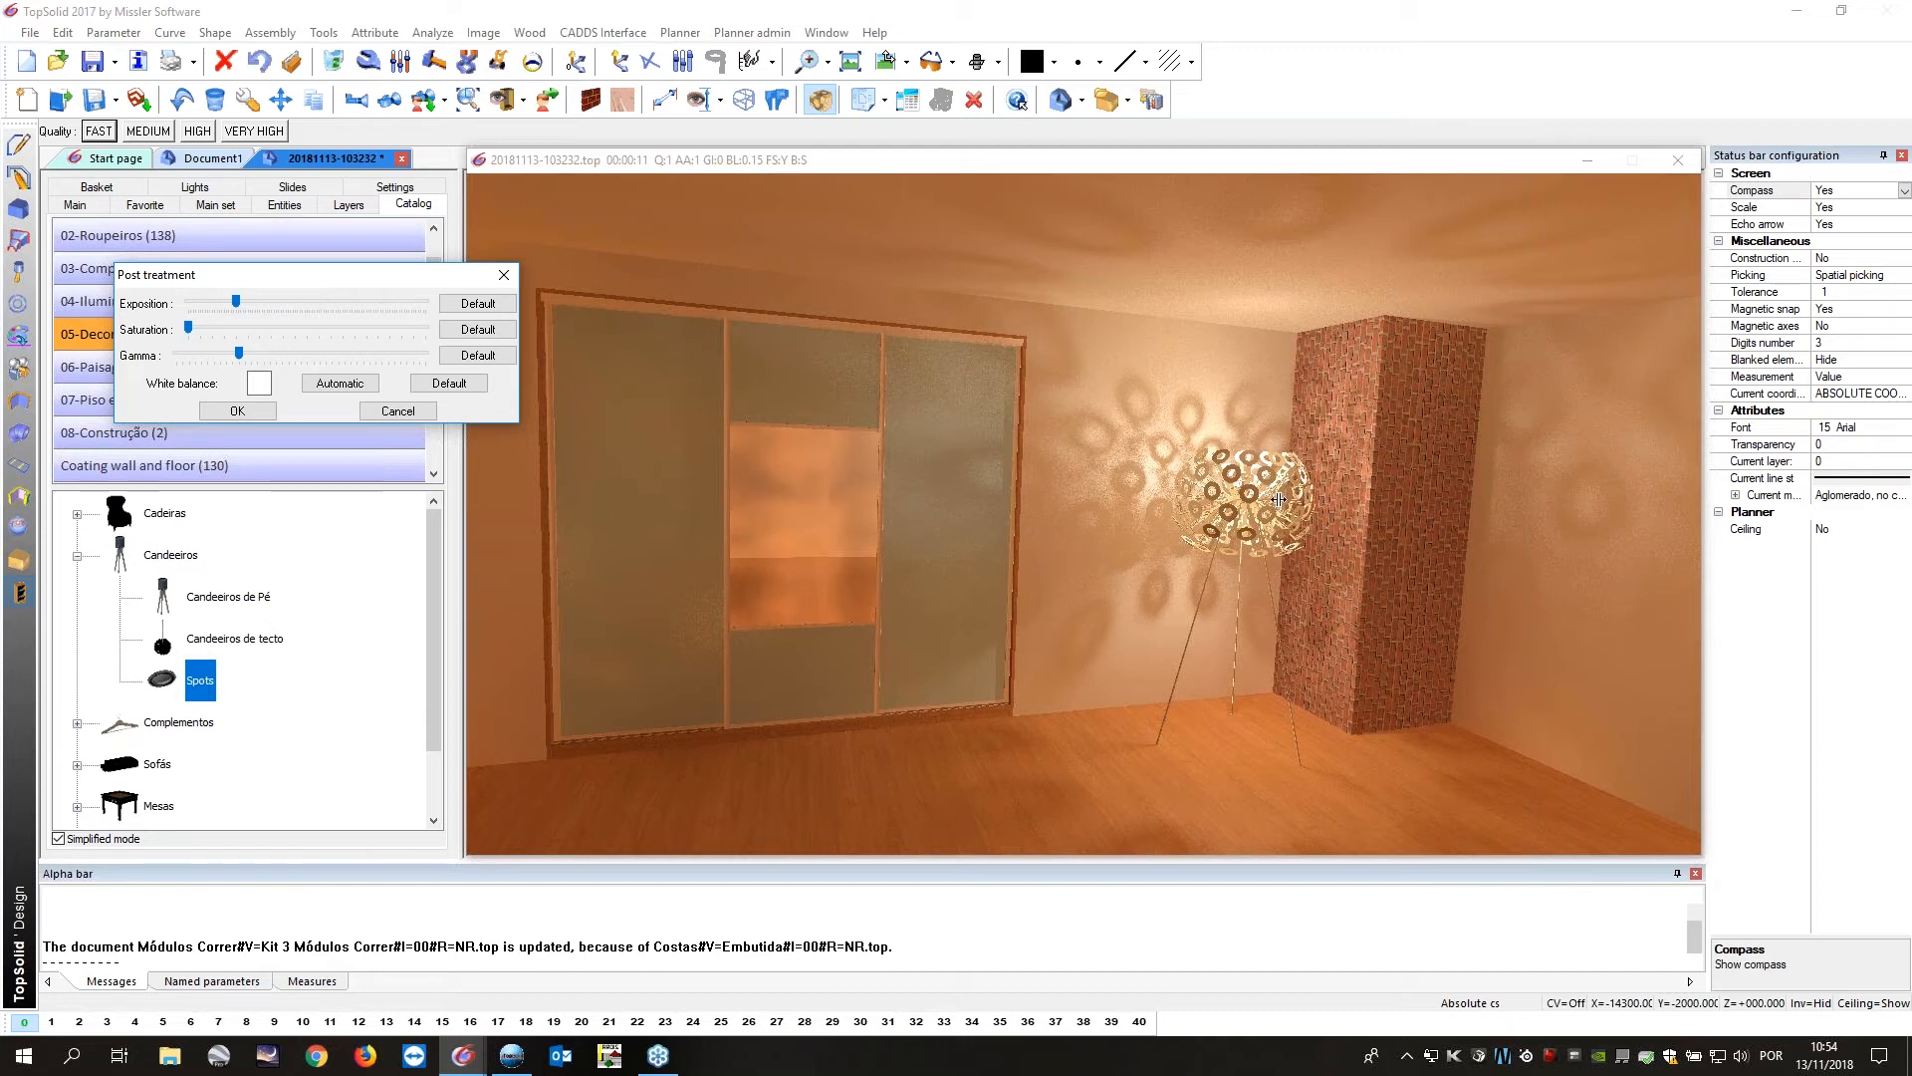
Apply the automatic white balance to the rendering, raise its saturation slightly and leave the post treatment.
left_click(332, 387)
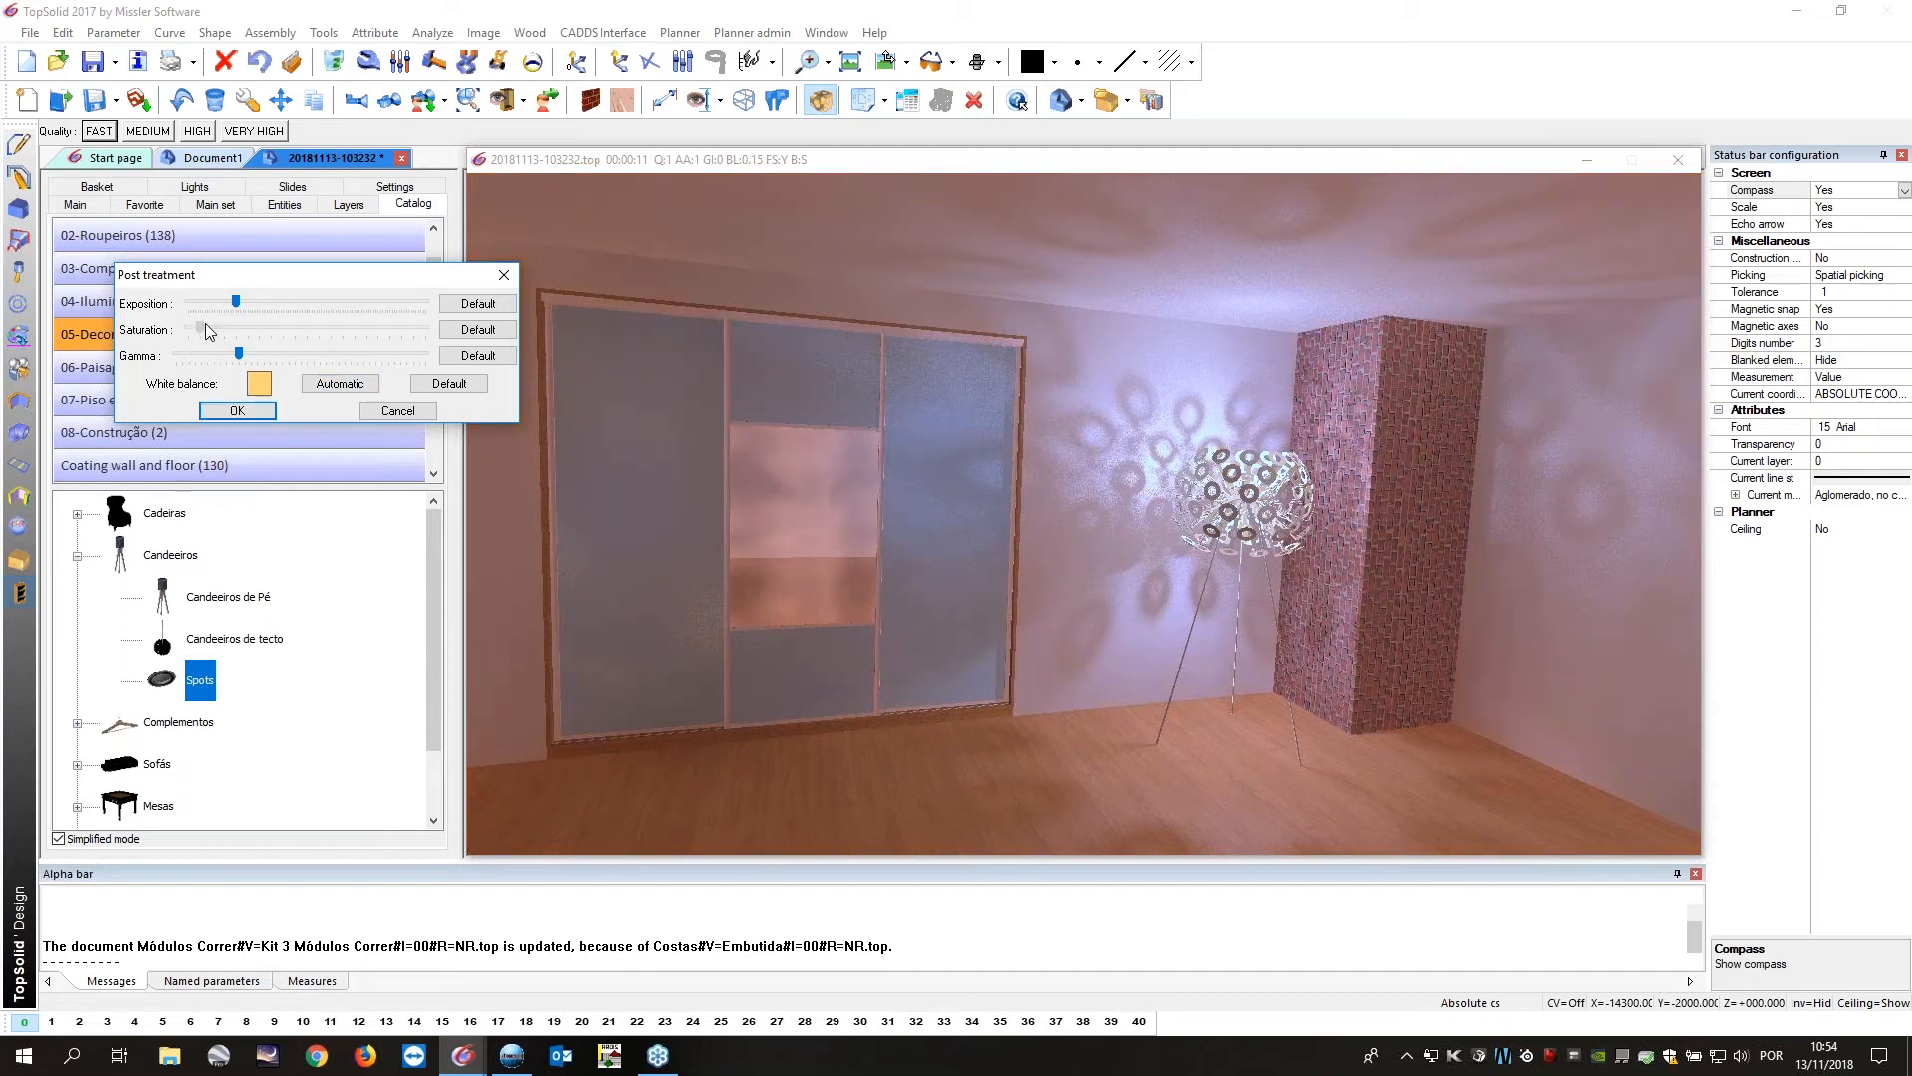
mouse_move(210, 327)
left_mouse_down()
mouse_move(300, 302)
mouse_move(208, 301)
mouse_move(227, 305)
mouse_move(203, 355)
mouse_move(250, 355)
mouse_move(229, 332)
left_mouse_up()
left_click(408, 414)
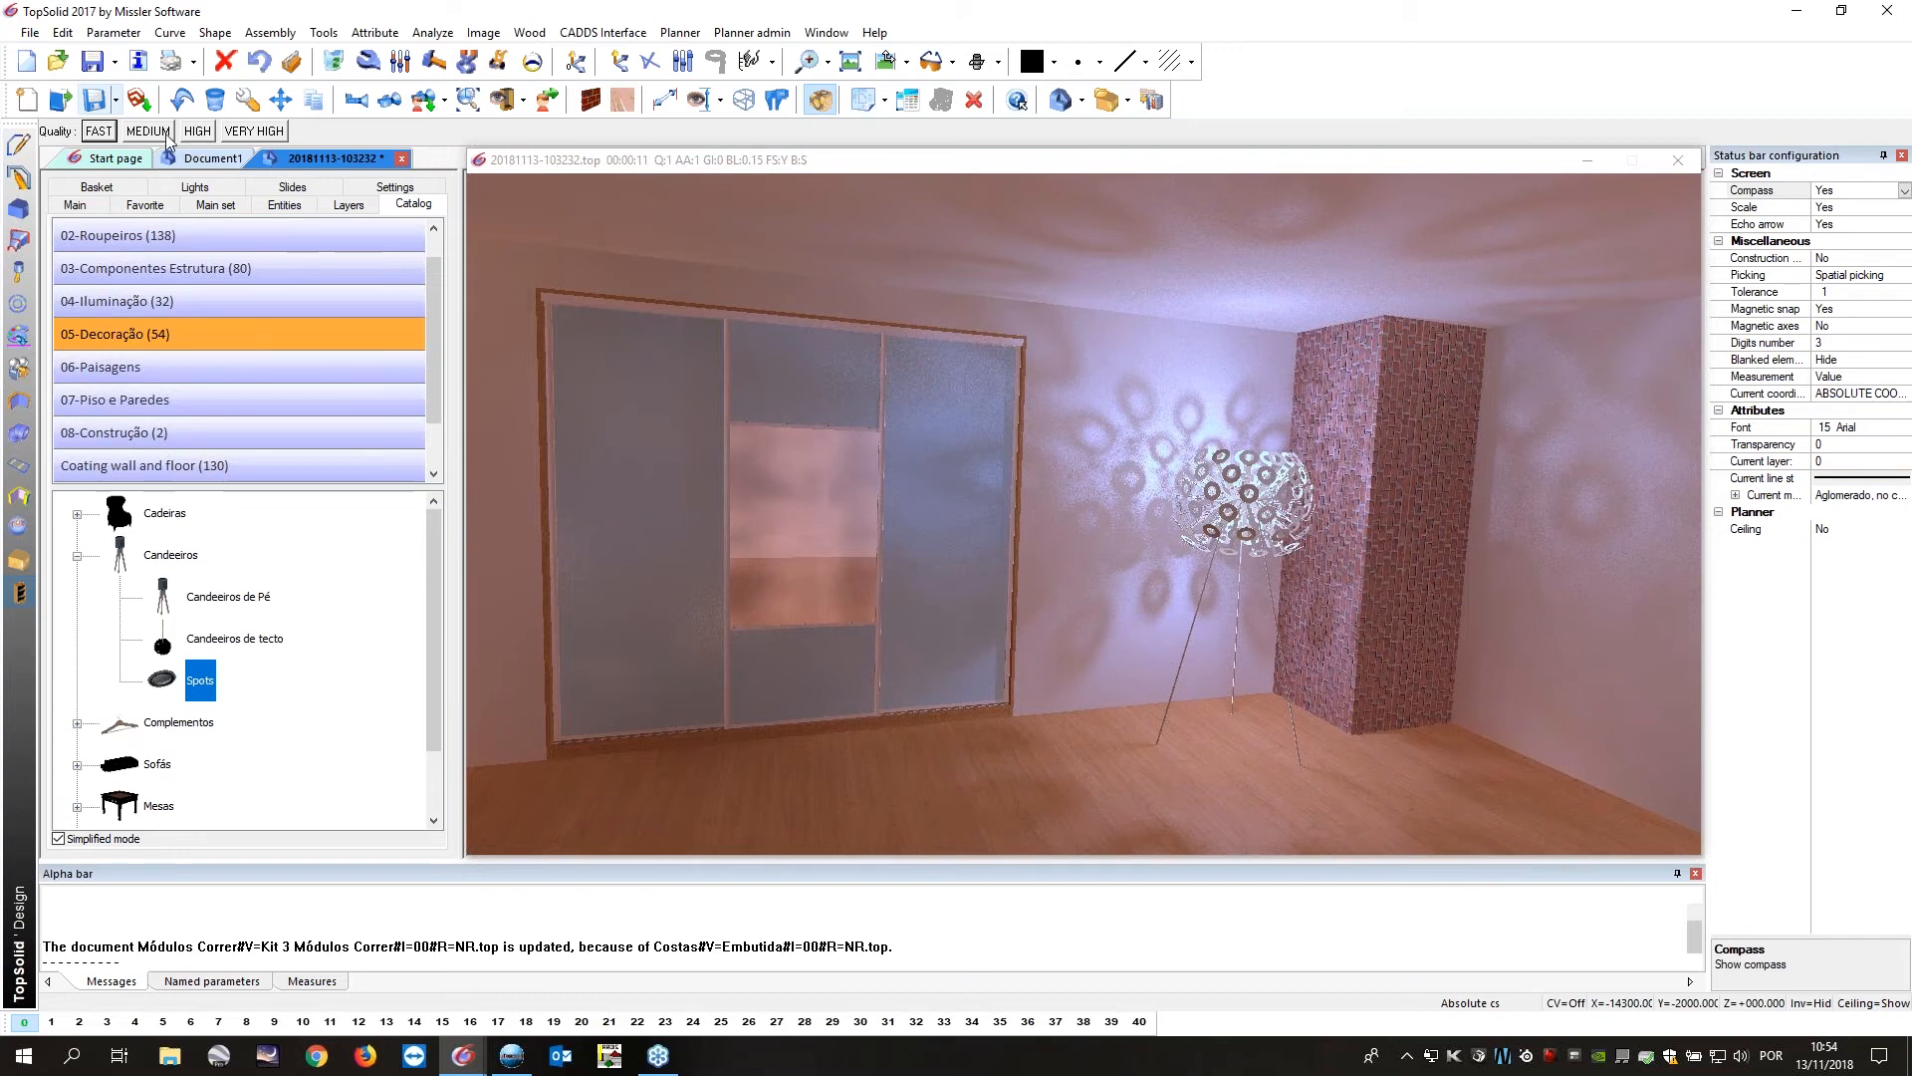
Try a HIGH quality rendering of the same view, dismiss its post treatment and close the rendering.
left_click(198, 132)
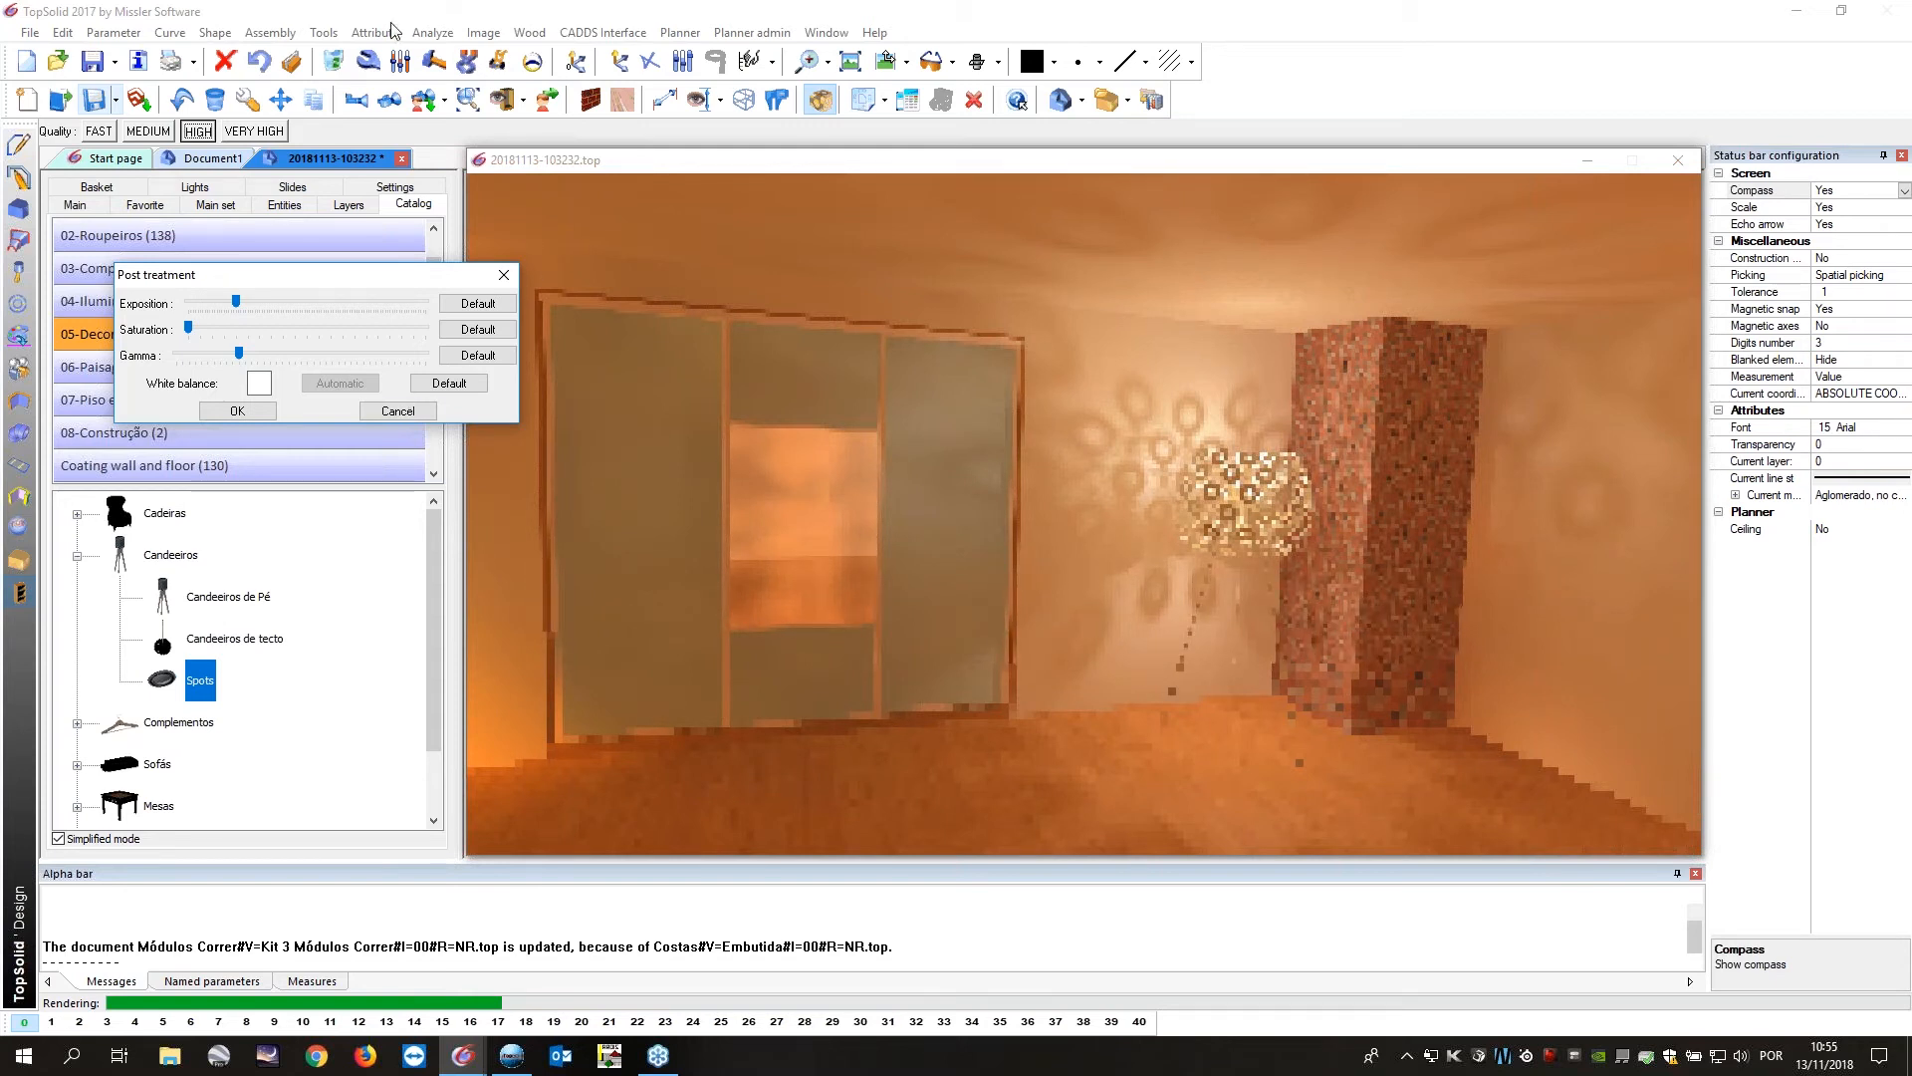
left_click(398, 411)
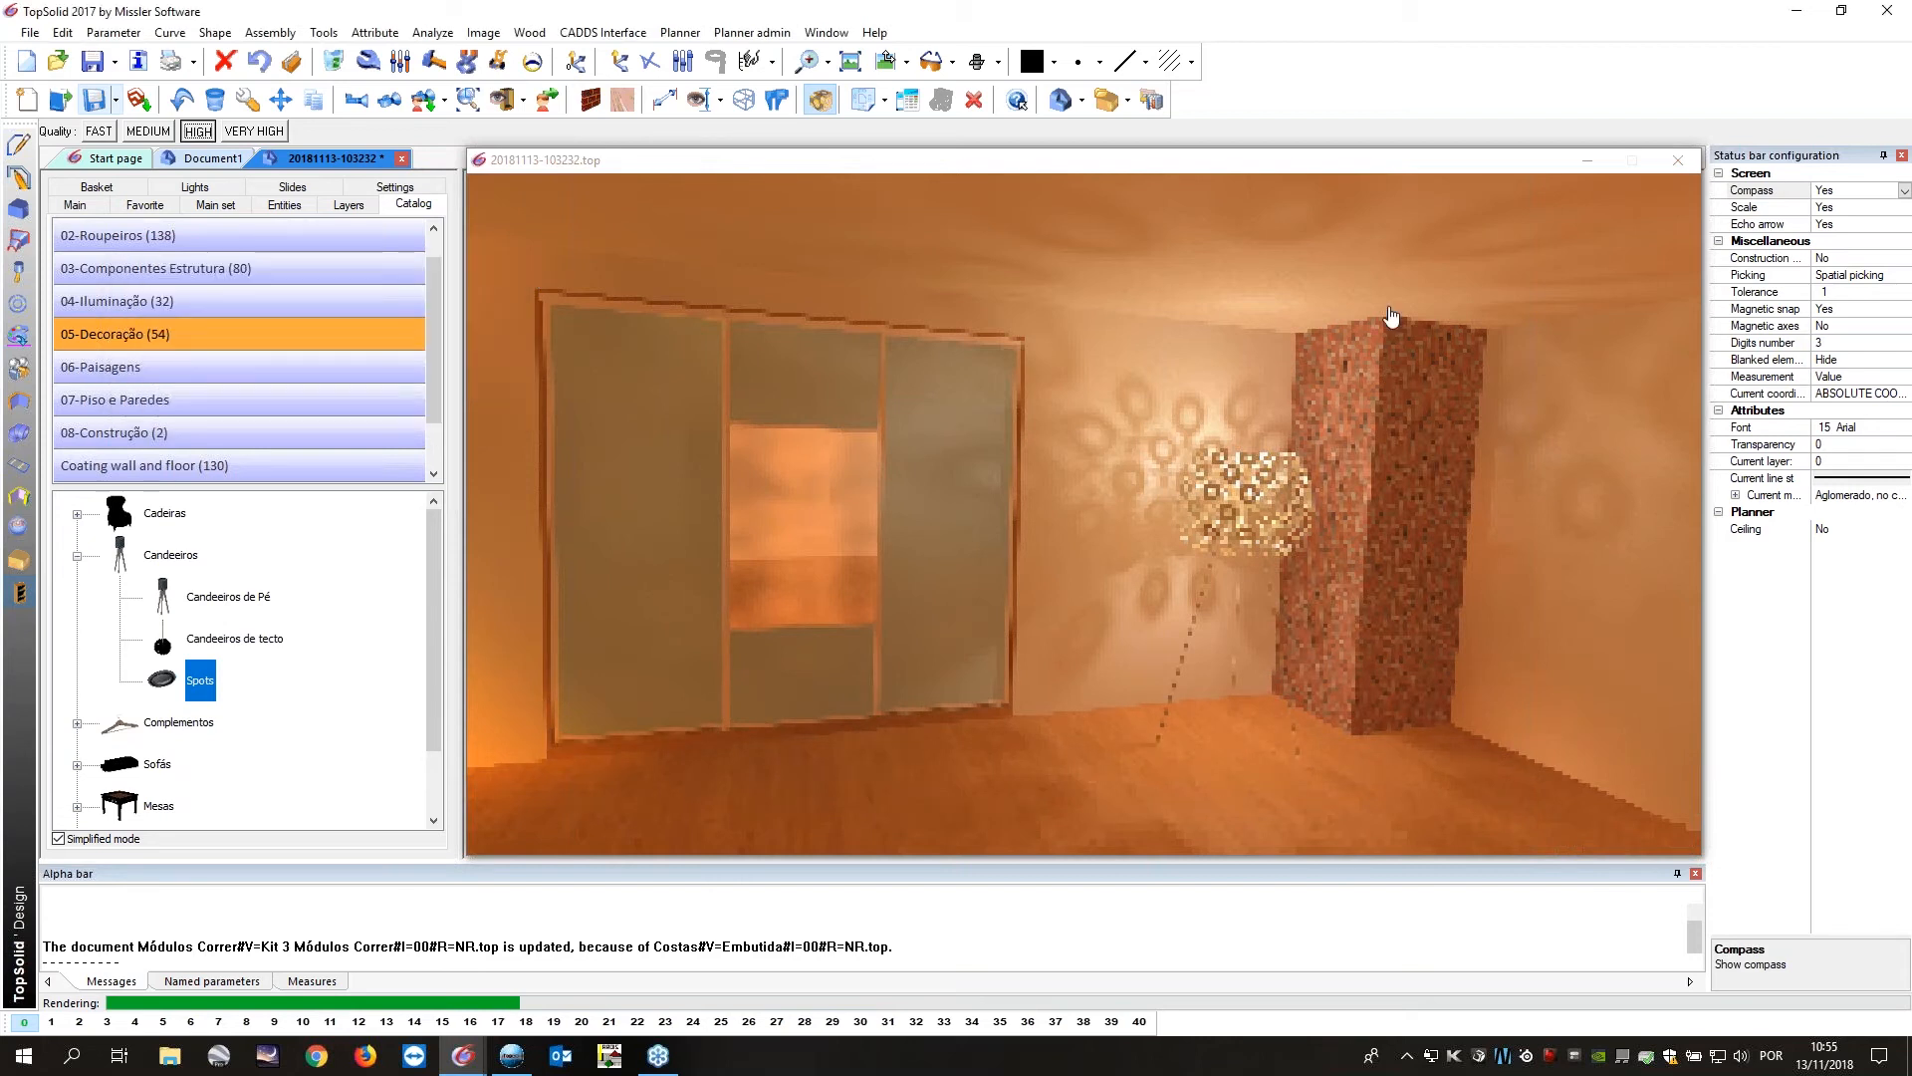
left_click(1679, 164)
left_click(1698, 175)
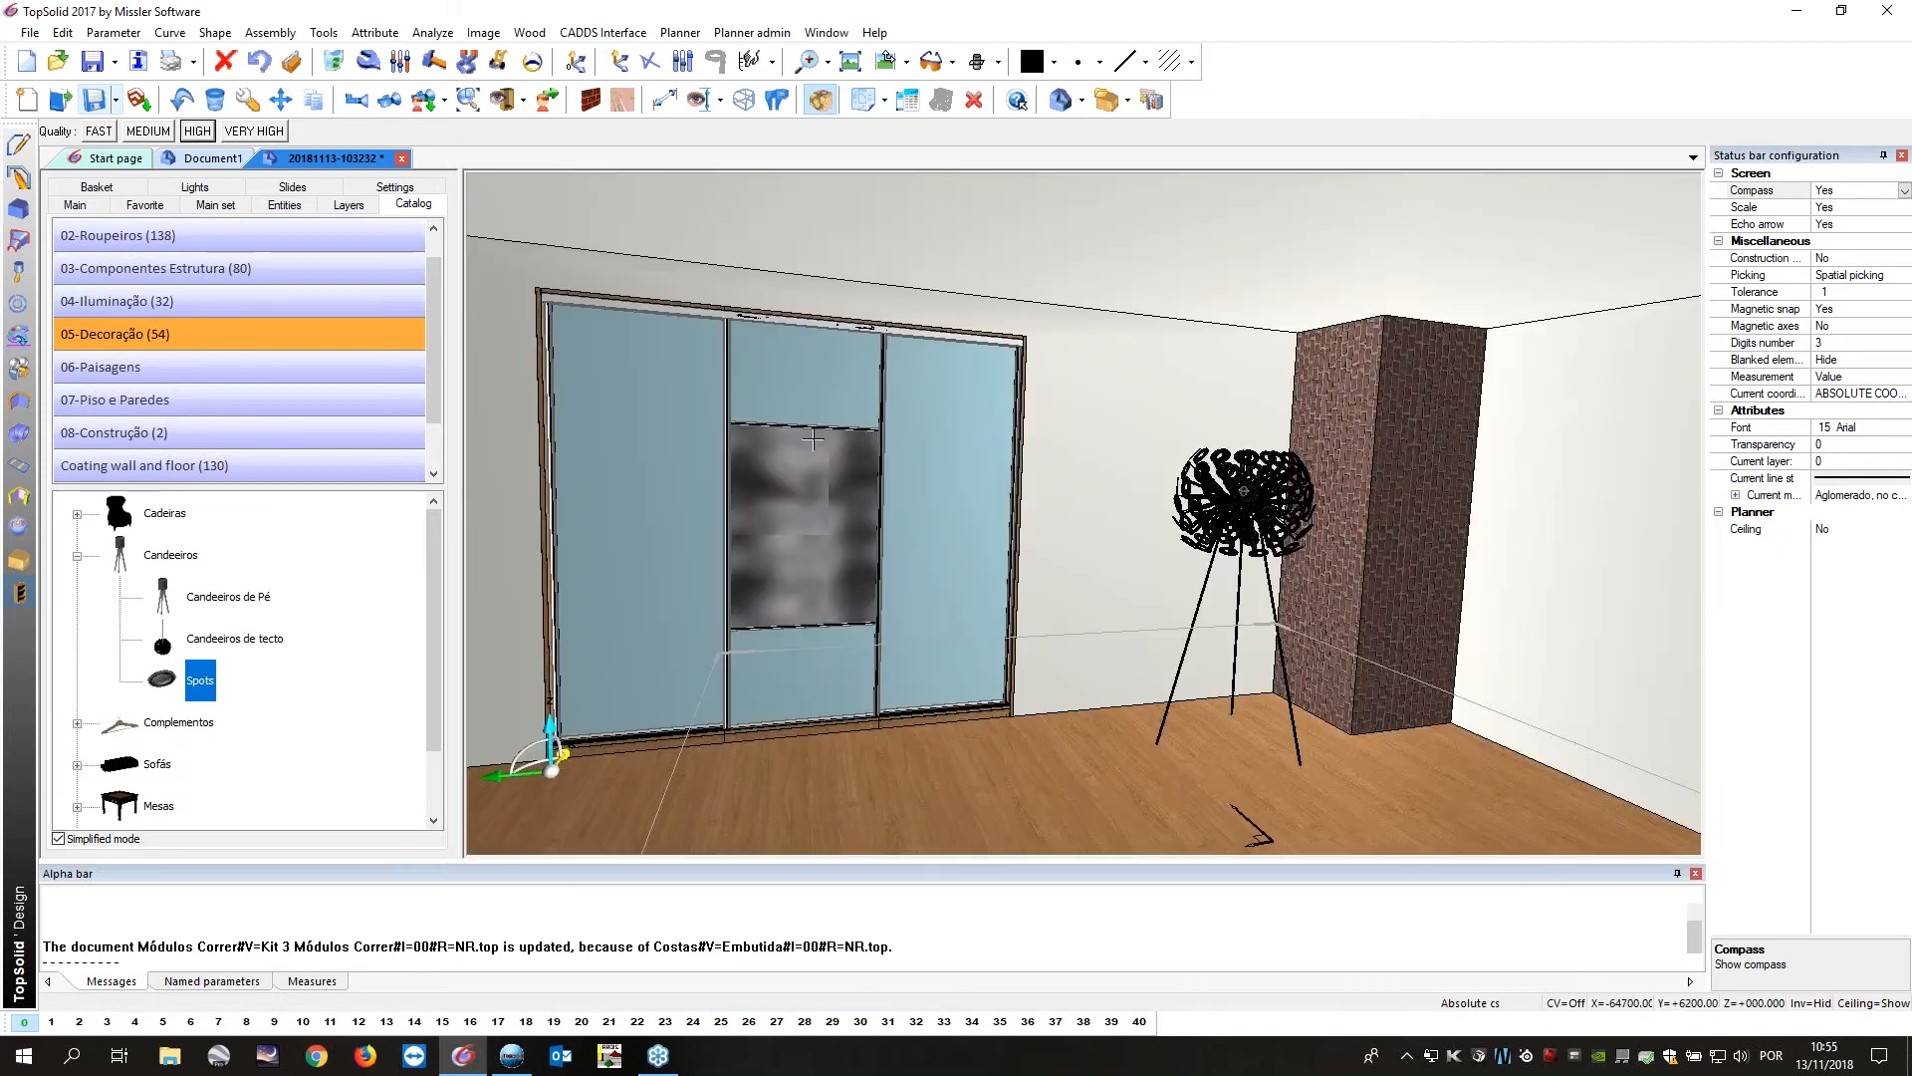
Show the basket to review the list of components inserted in the project.
left_click(92, 188)
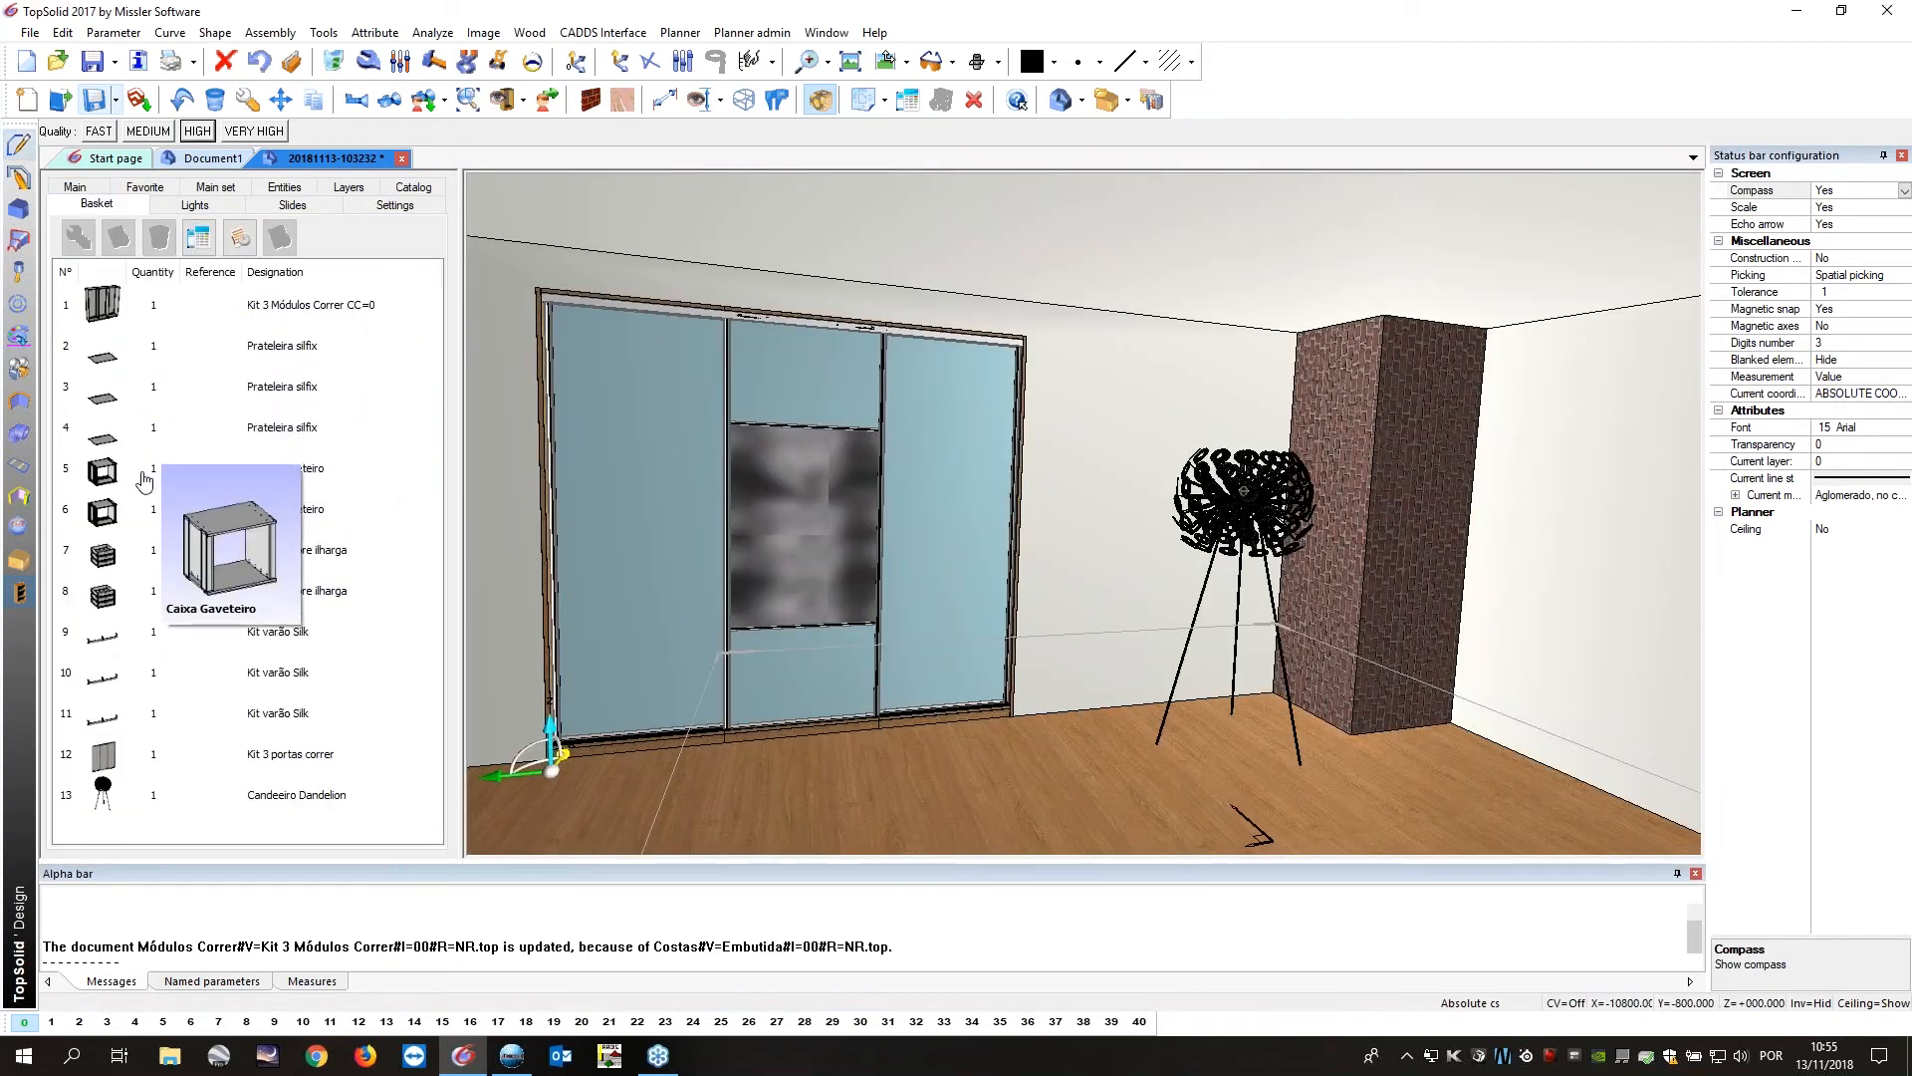